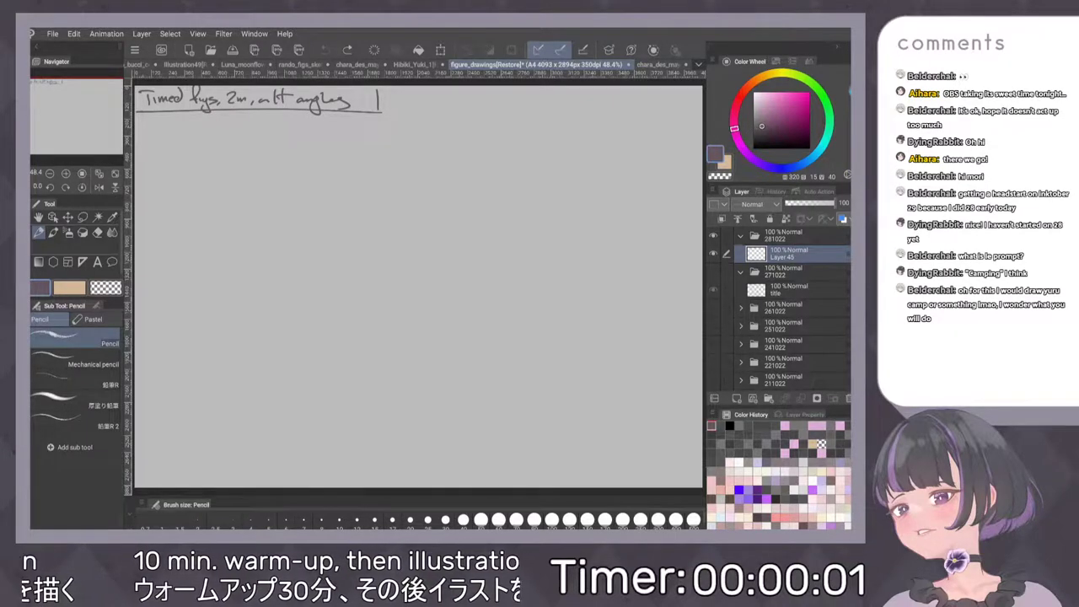
mouse_move(194, 179)
left_mouse_down()
mouse_move(247, 150)
mouse_move(413, 268)
left_mouse_up()
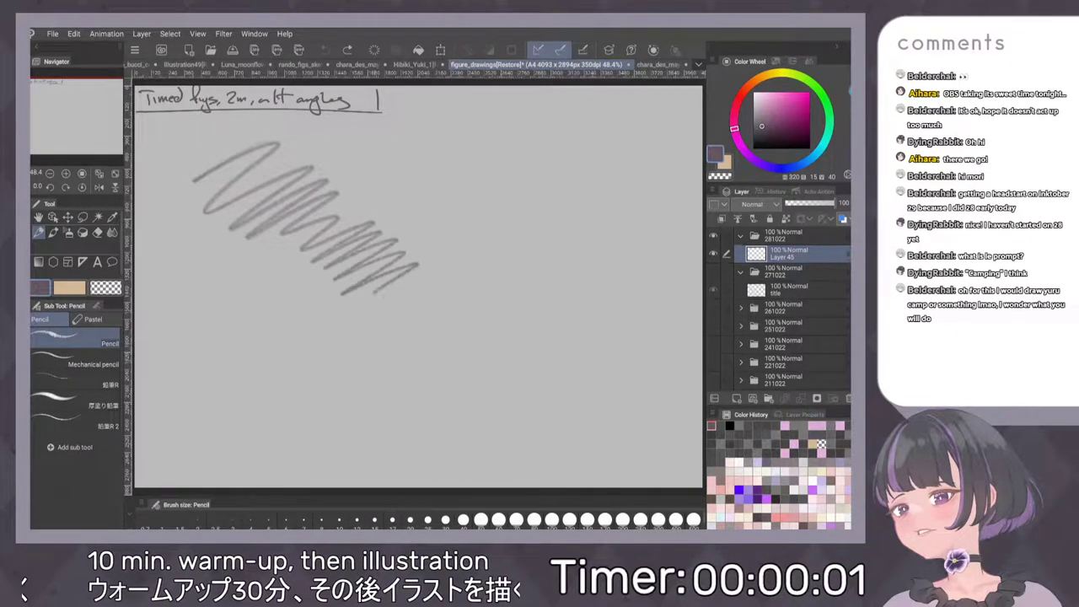
key("ctrl+z")
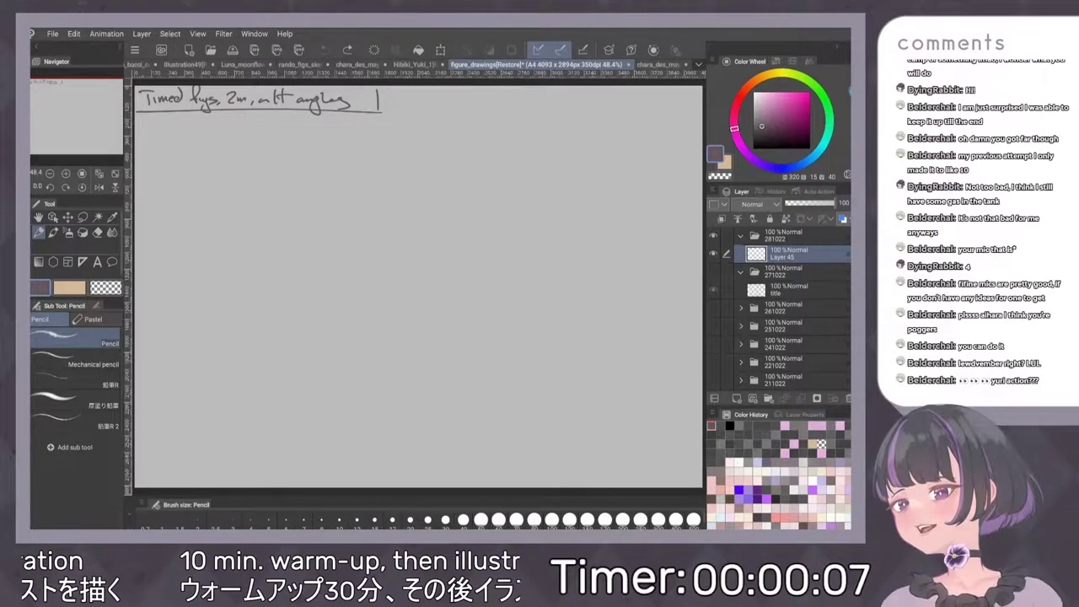
mouse_move(291, 139)
left_mouse_down()
mouse_move(257, 198)
mouse_move(270, 241)
left_mouse_up()
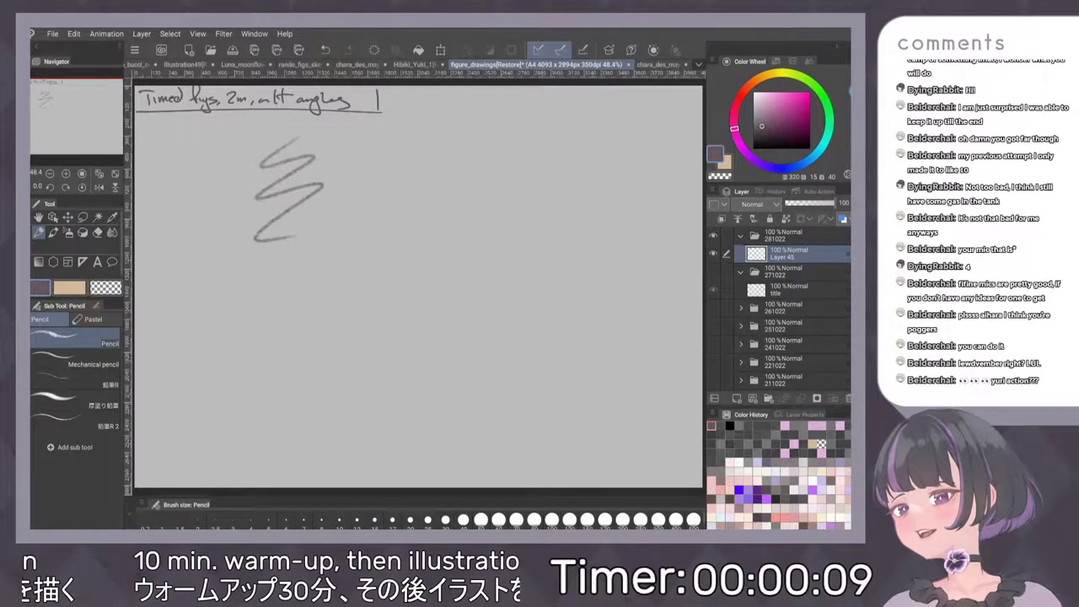
key("ctrl+z")
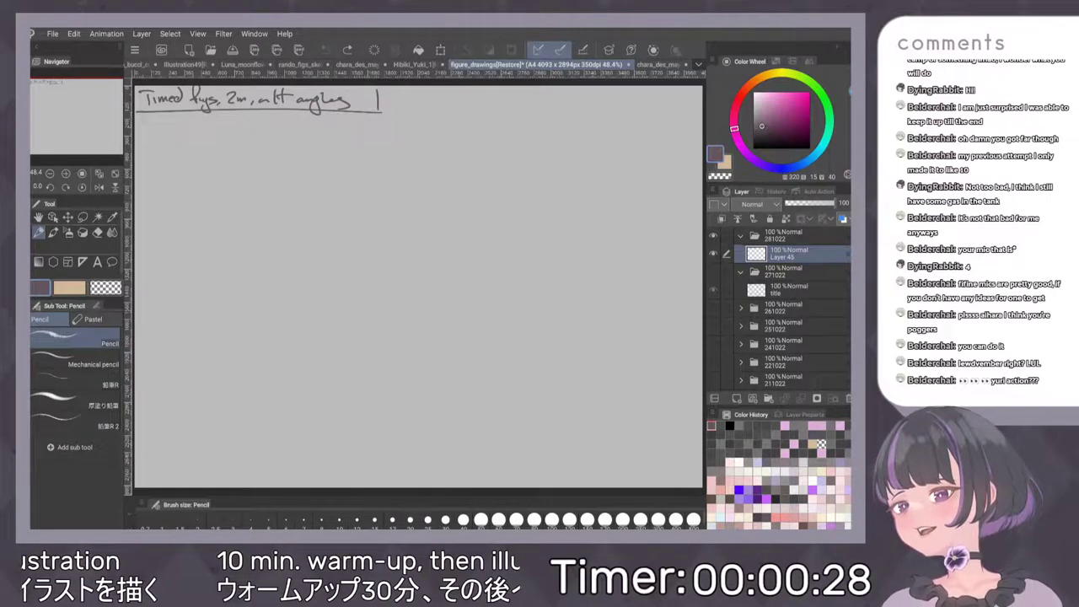
Lightly sketch a standing figure's torso below the heading, with the shoulder line, front and back contours and the start of the rear arm
scroll(469, 337, "up", 3)
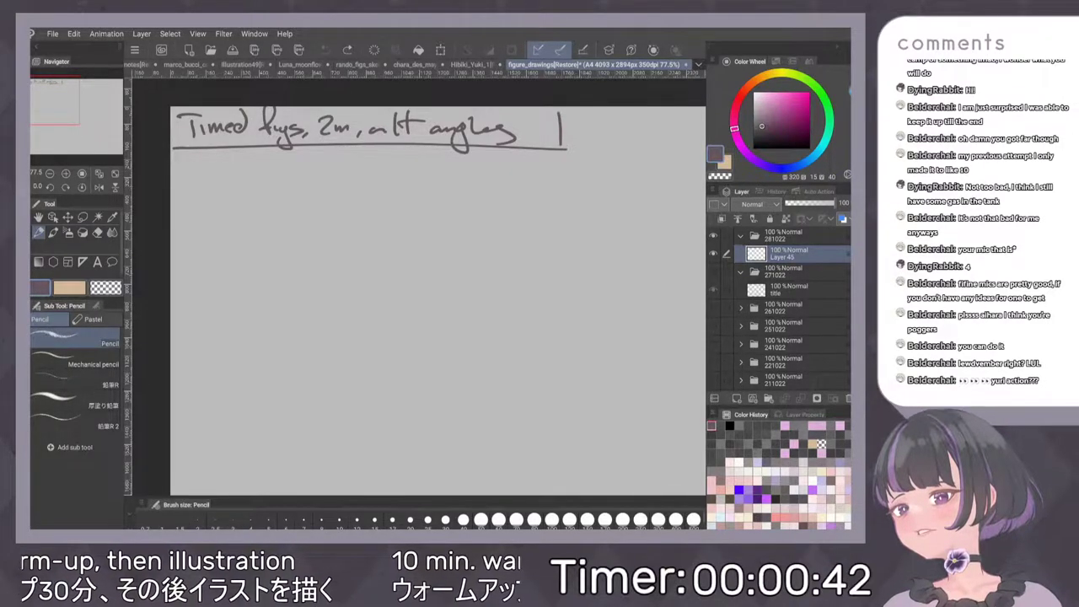
scroll(454, 293, "up", 1)
scroll(422, 244, "up", 1)
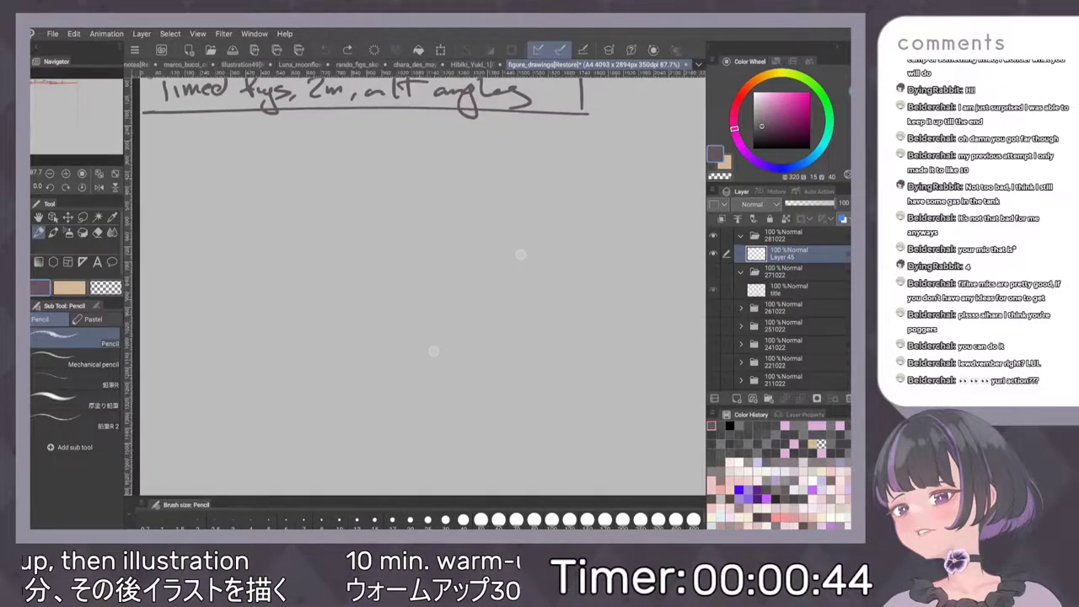
scroll(445, 291, "down", 1)
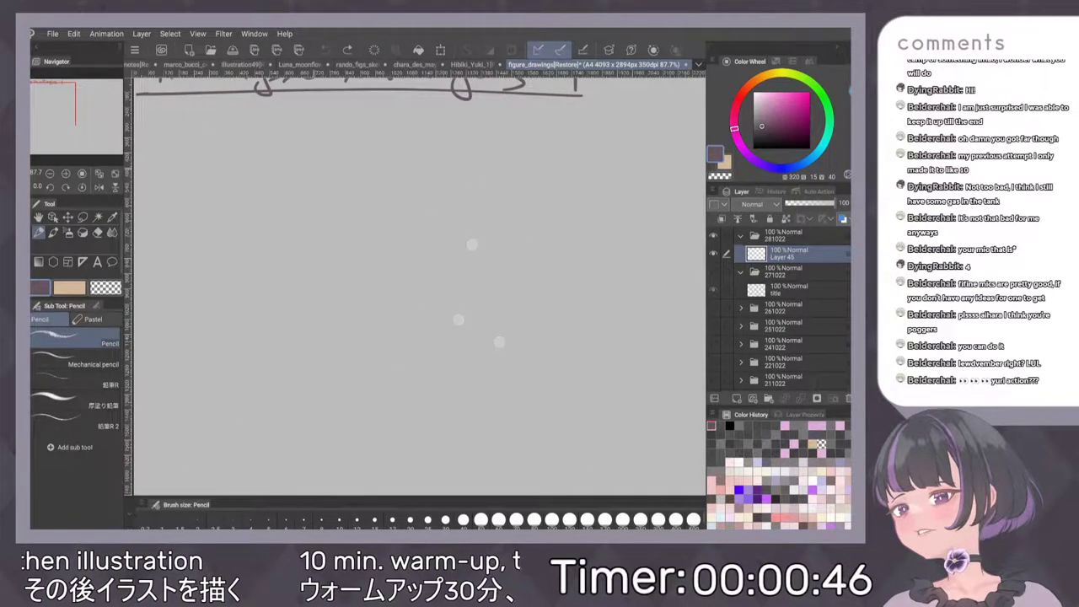
scroll(466, 250, "down", 2)
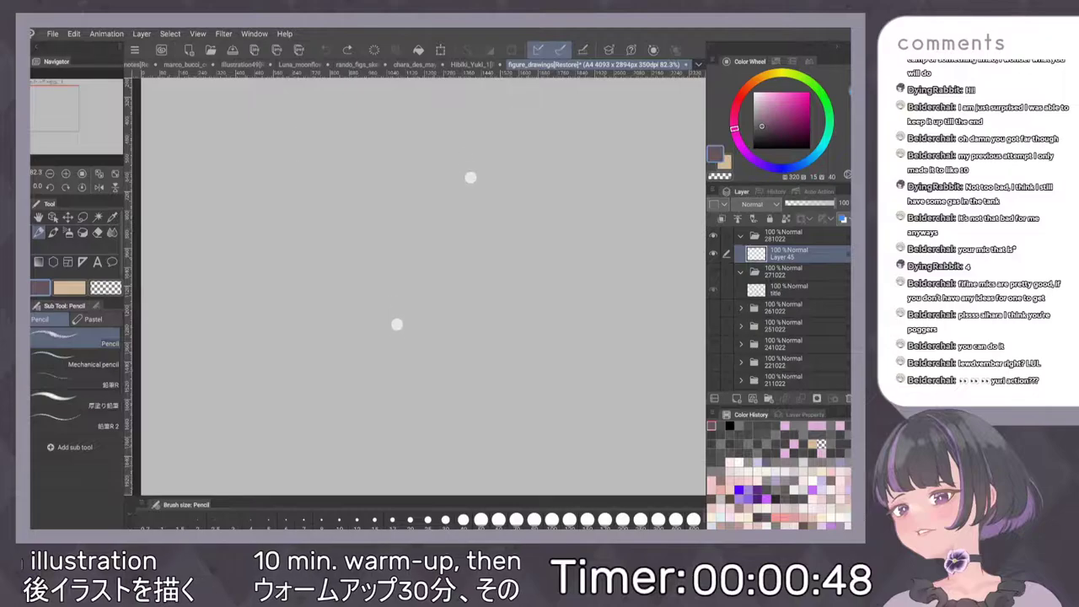
scroll(433, 253, "up", 1)
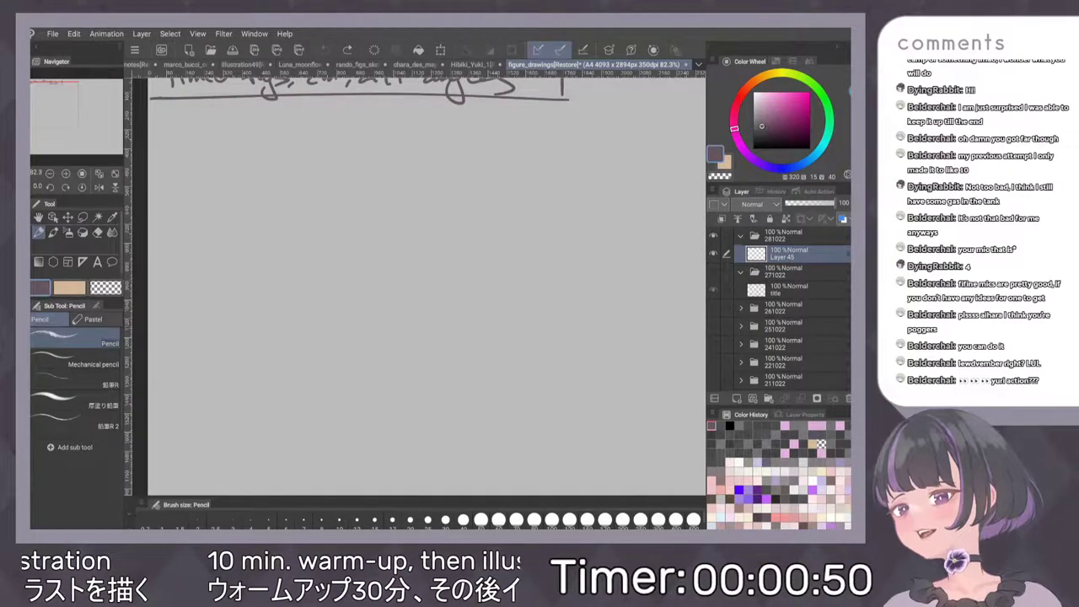
left_click(501, 354)
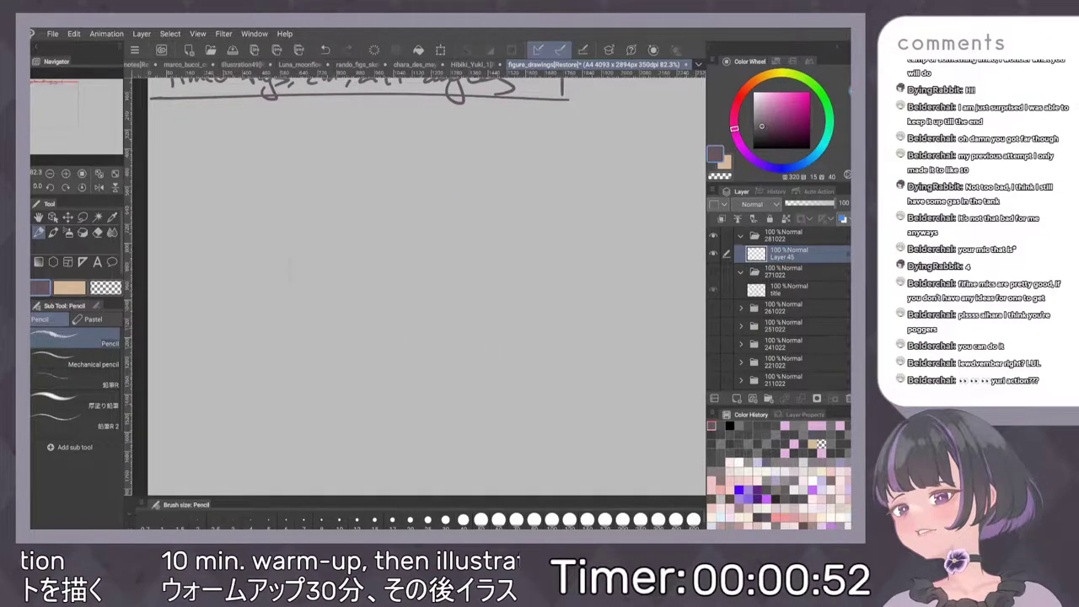
mouse_move(319, 173)
left_mouse_down()
mouse_move(359, 171)
mouse_move(341, 244)
mouse_move(304, 316)
left_mouse_up()
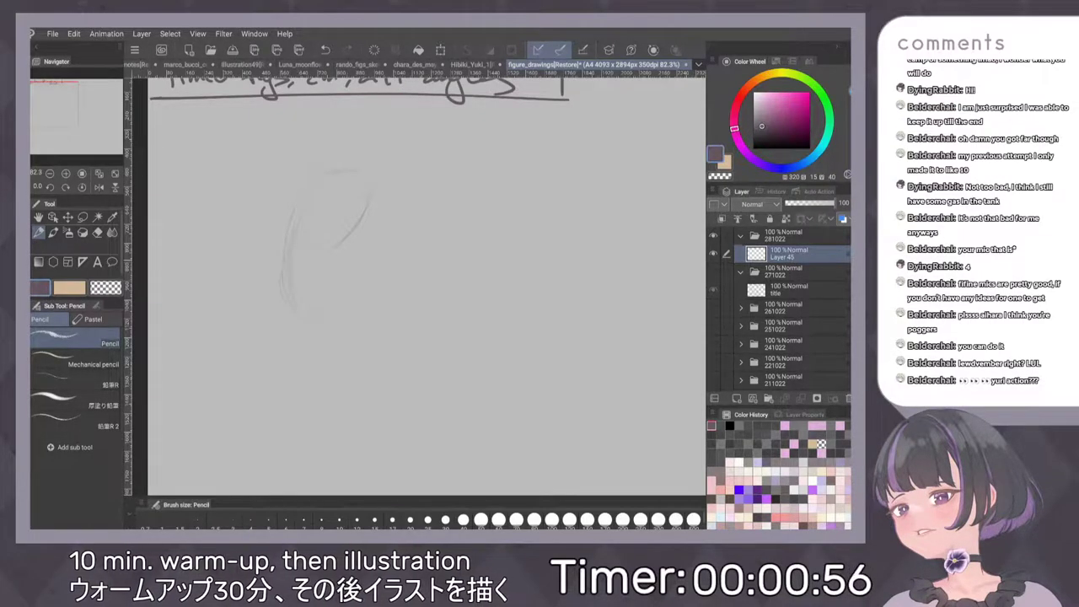
left_click_drag(334, 248, 351, 300)
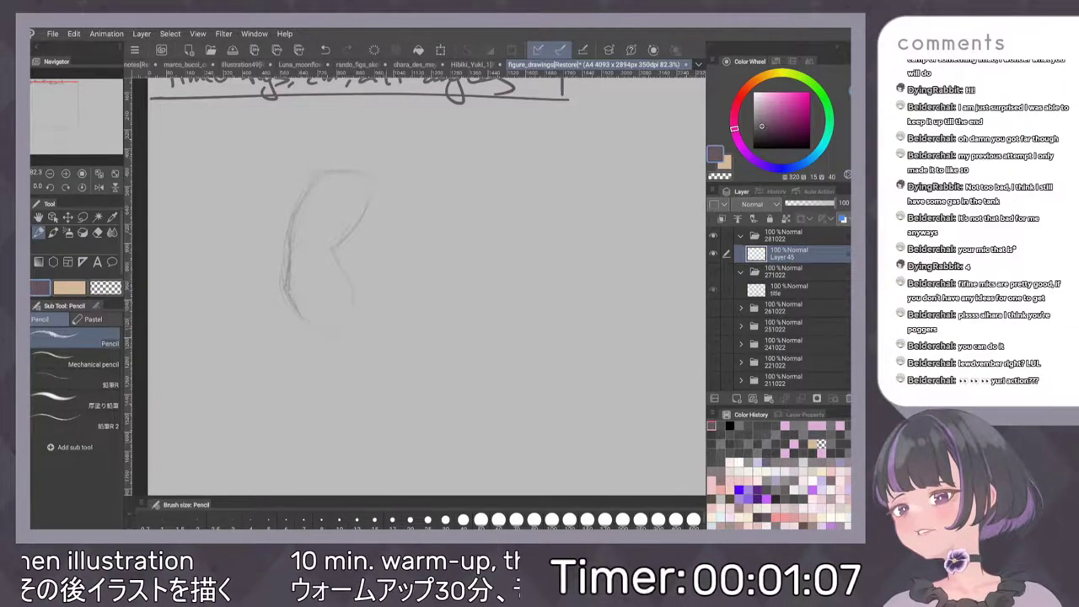
left_click_drag(370, 175, 398, 221)
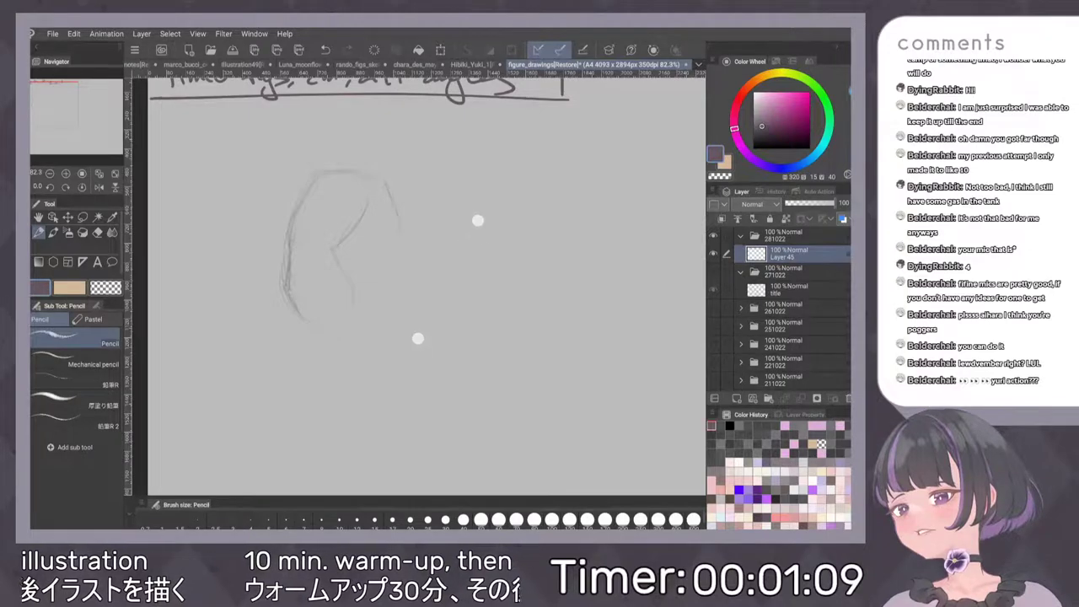
Darken the figure's waist contour and sketch the curve of the hip and buttock down to the groin line
left_click_drag(478, 220, 460, 195)
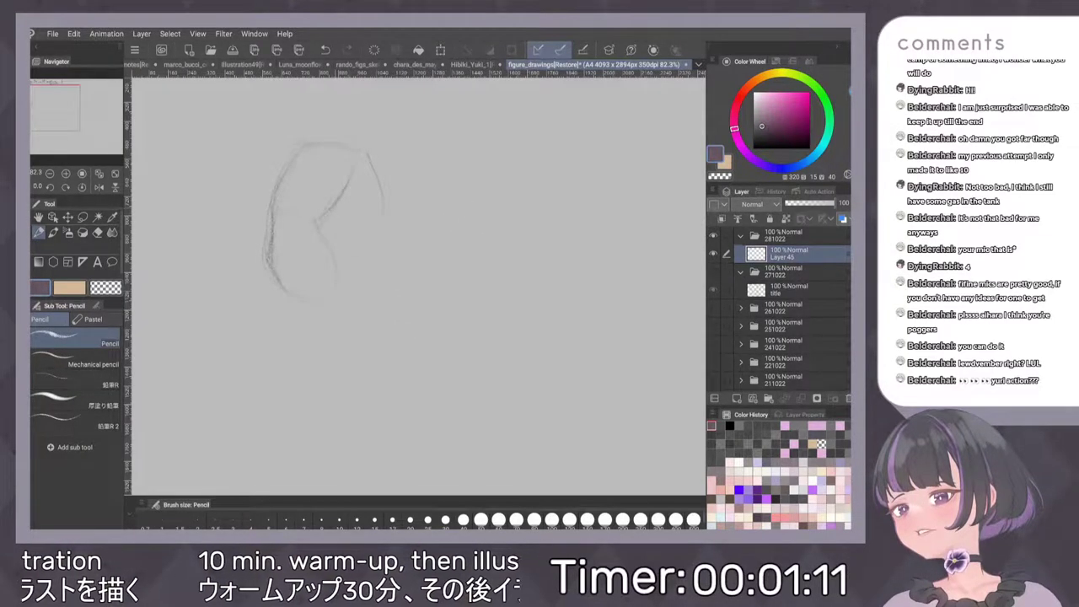
left_click_drag(354, 169, 340, 270)
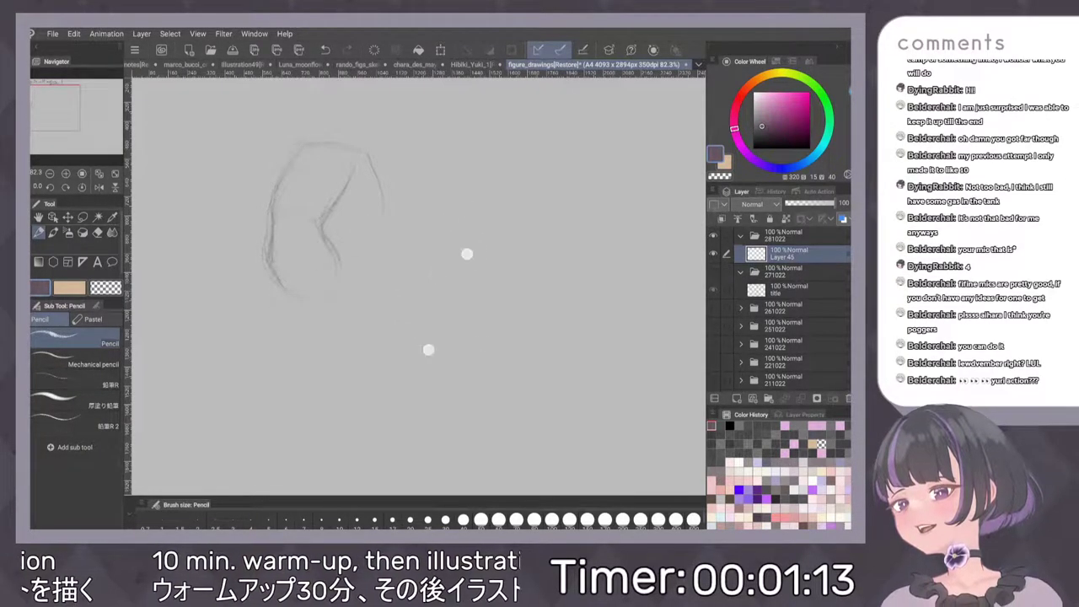
left_click_drag(467, 254, 472, 251)
mouse_move(327, 222)
left_mouse_down()
mouse_move(345, 269)
mouse_move(336, 295)
left_mouse_up()
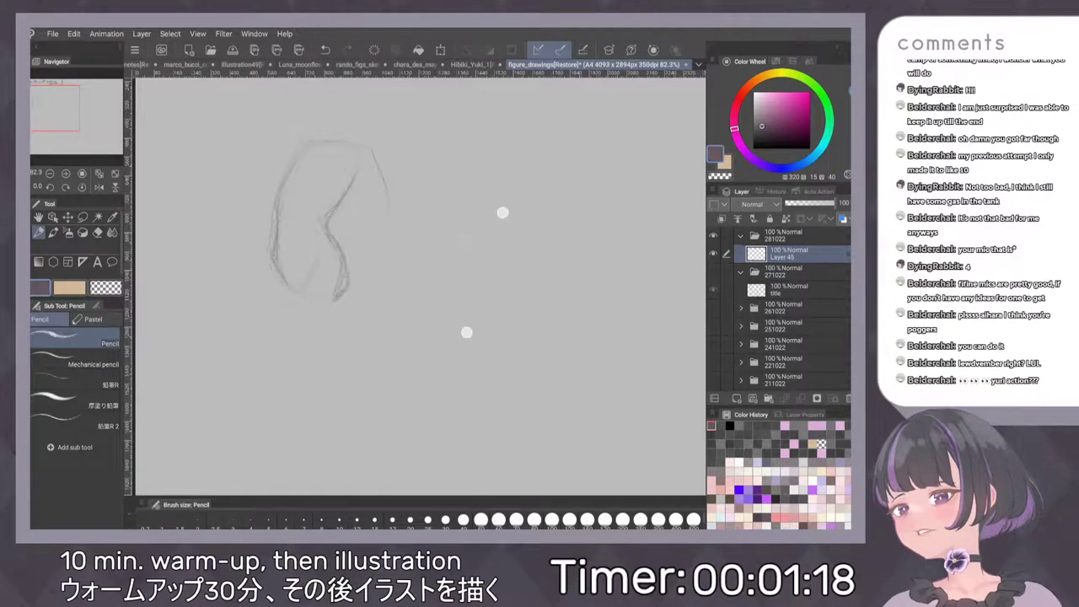
left_click_drag(503, 213, 524, 190)
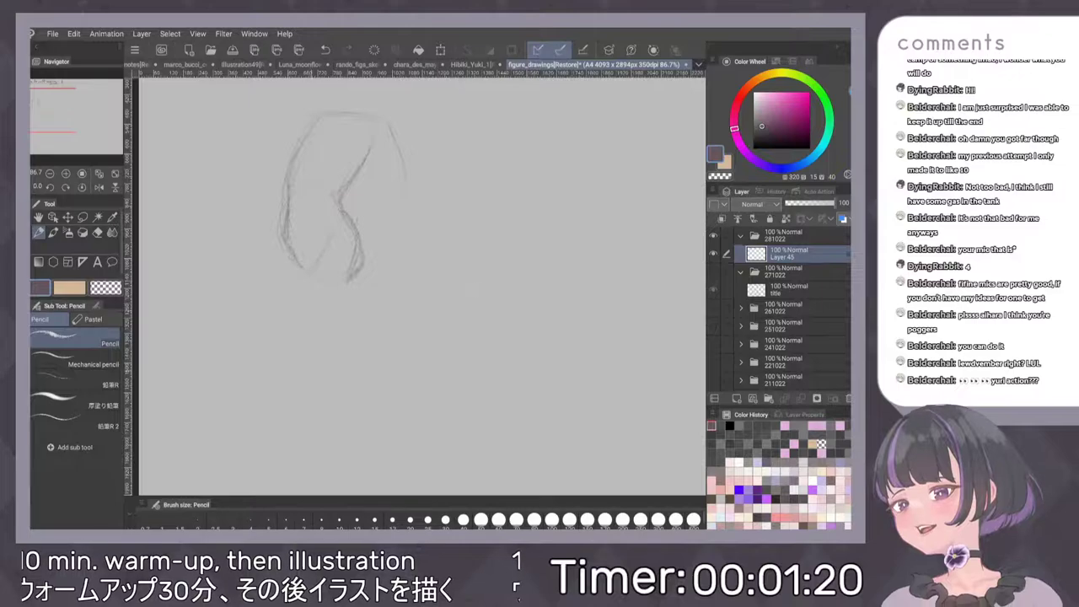
Sketch the straight supporting leg's thigh from the hip down to the knee
left_click_drag(311, 270, 320, 469)
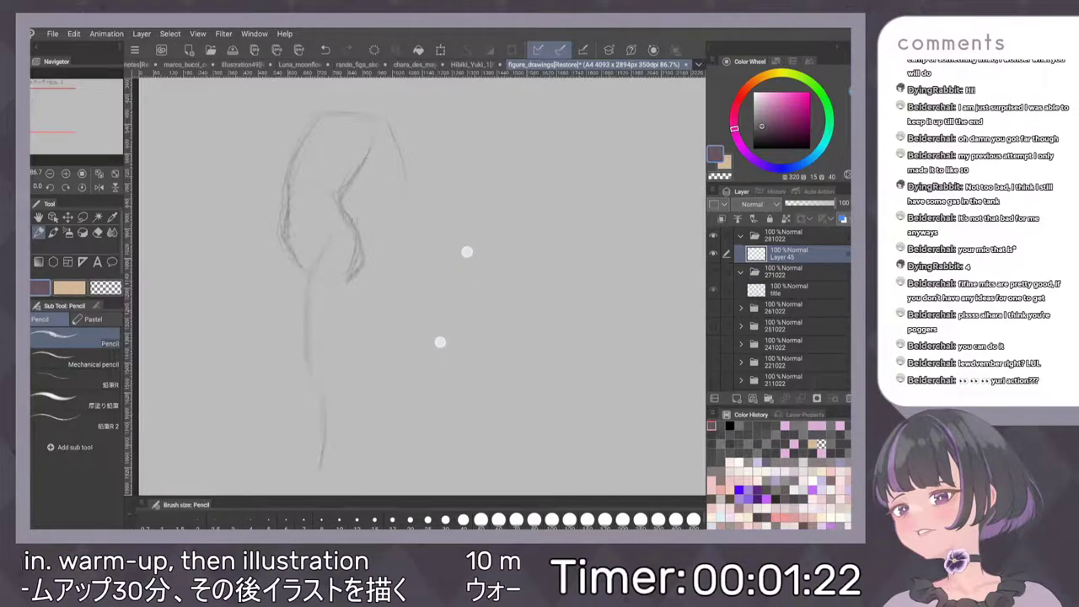
left_click_drag(467, 252, 452, 250)
key("ctrl+z")
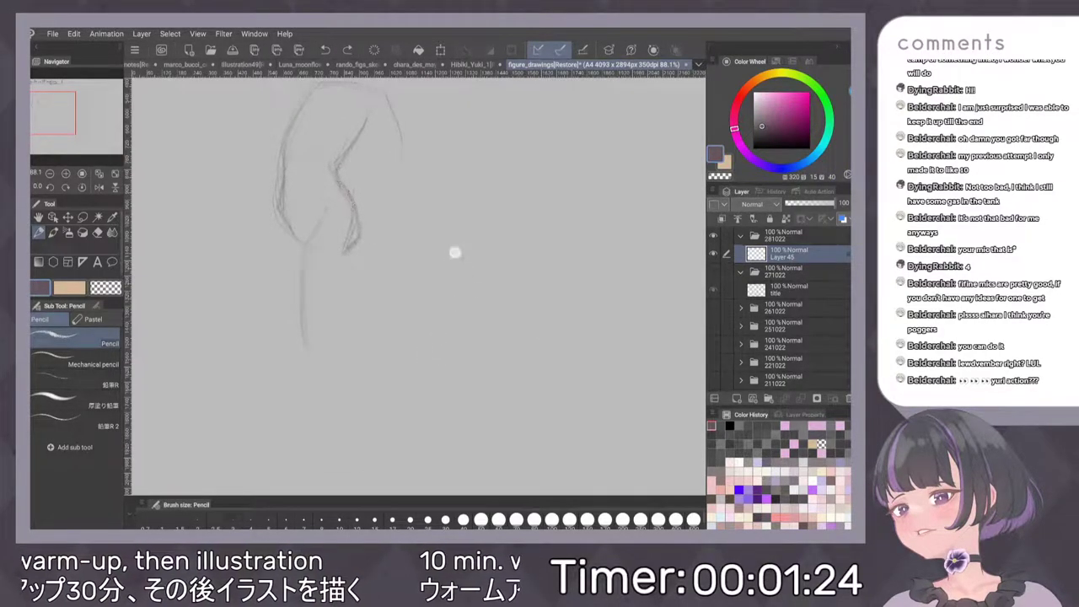
left_click_drag(304, 246, 302, 297)
left_click_drag(340, 266, 335, 333)
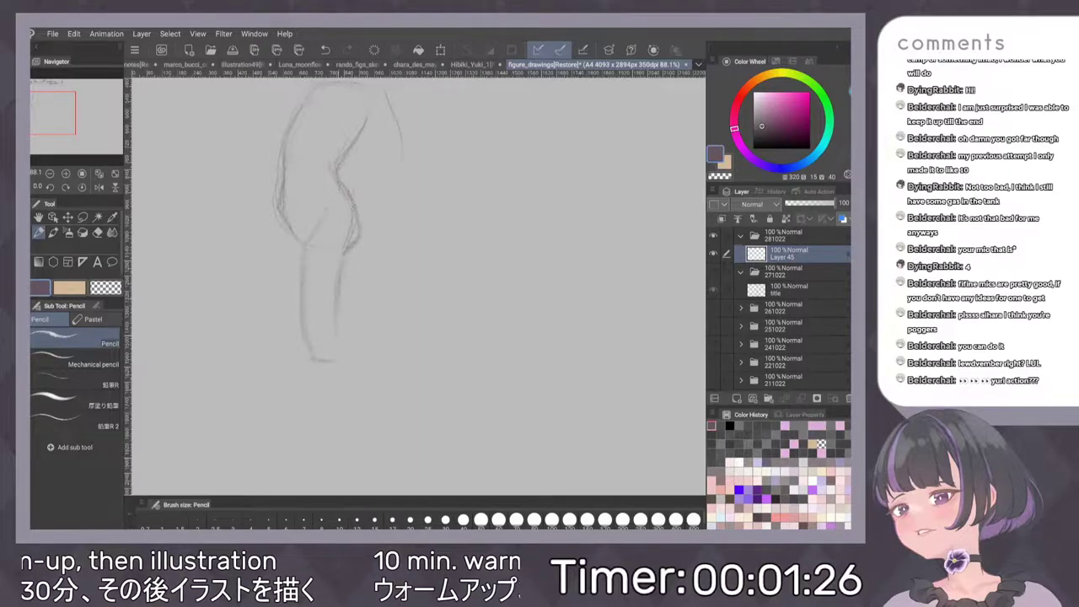
Sketch the supporting leg's lower leg with its calf, knee line and flat foot, and strengthen the leg's contours
left_click_drag(348, 378, 336, 447)
mouse_move(446, 381)
left_mouse_down()
mouse_move(446, 356)
mouse_move(474, 320)
left_mouse_up()
left_click_drag(308, 243, 318, 371)
mouse_move(346, 287)
left_mouse_down()
mouse_move(353, 355)
mouse_move(305, 411)
left_mouse_up()
mouse_move(355, 341)
left_mouse_down()
mouse_move(329, 406)
mouse_move(280, 419)
mouse_move(325, 413)
left_mouse_up()
scroll(455, 303, "down", 1)
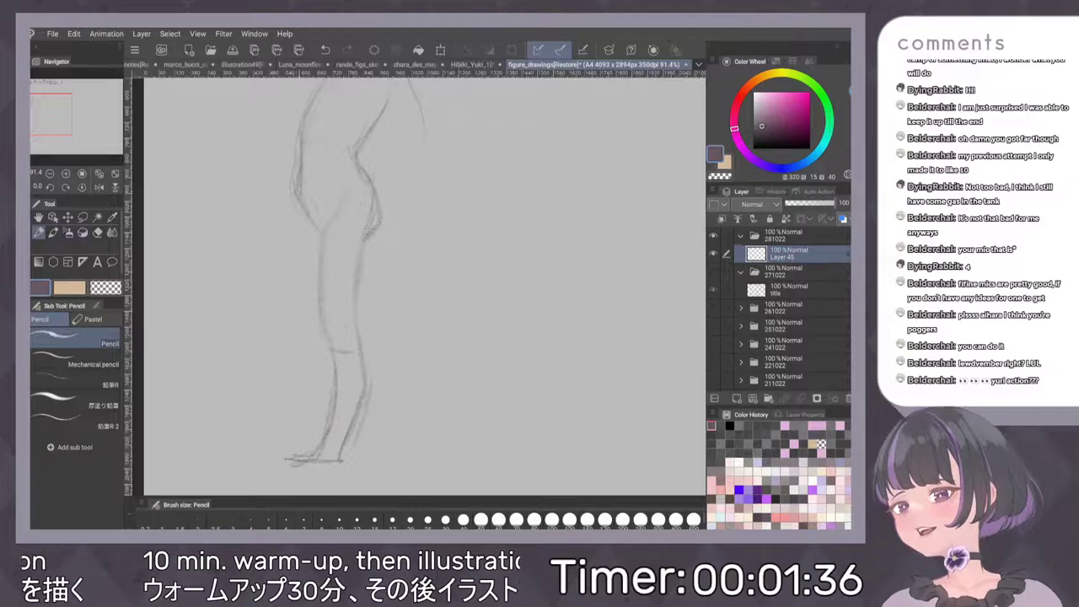
Sketch the forward-stepping second leg from the hip to the raised heel, including the inner thigh, knee line and calf
left_click_drag(305, 209, 268, 291)
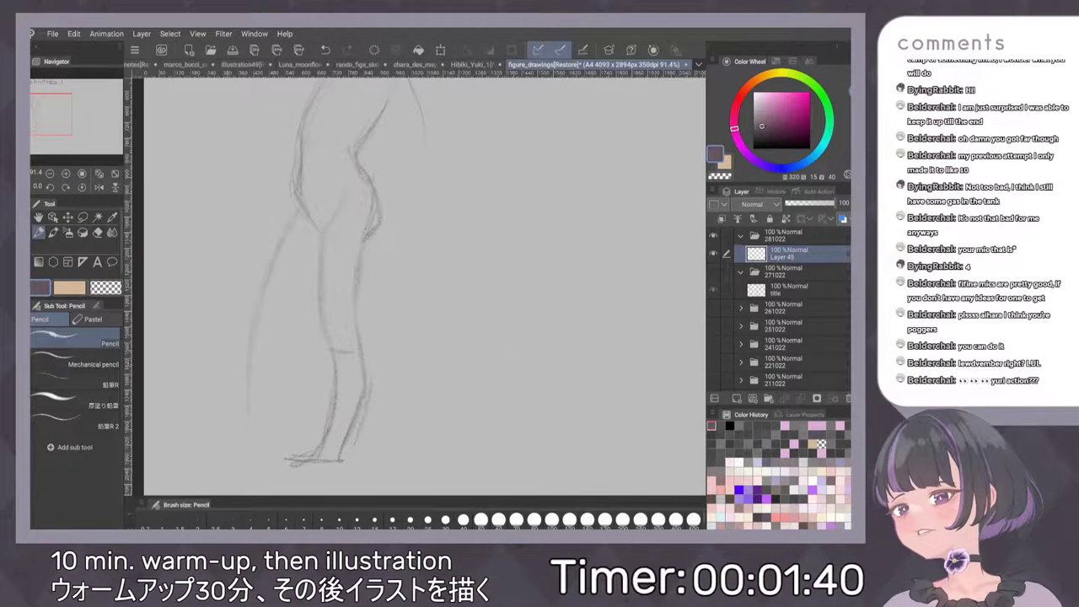
mouse_move(247, 419)
left_mouse_down()
mouse_move(223, 452)
mouse_move(247, 457)
mouse_move(237, 448)
mouse_move(275, 422)
left_mouse_up()
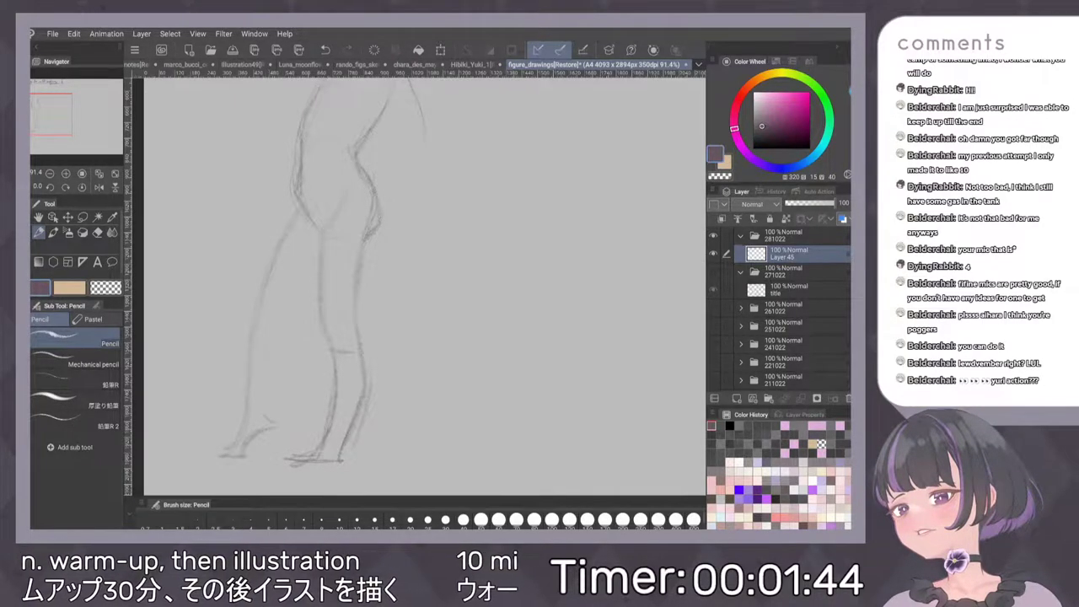
left_click_drag(346, 232, 283, 305)
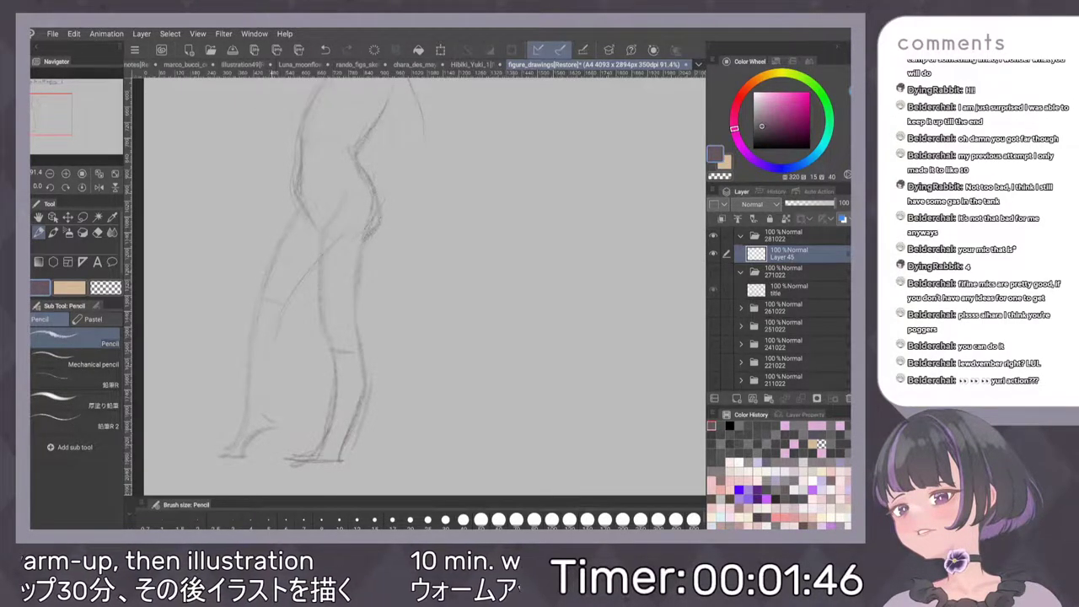
left_click_drag(272, 366, 260, 413)
left_click_drag(248, 334, 246, 366)
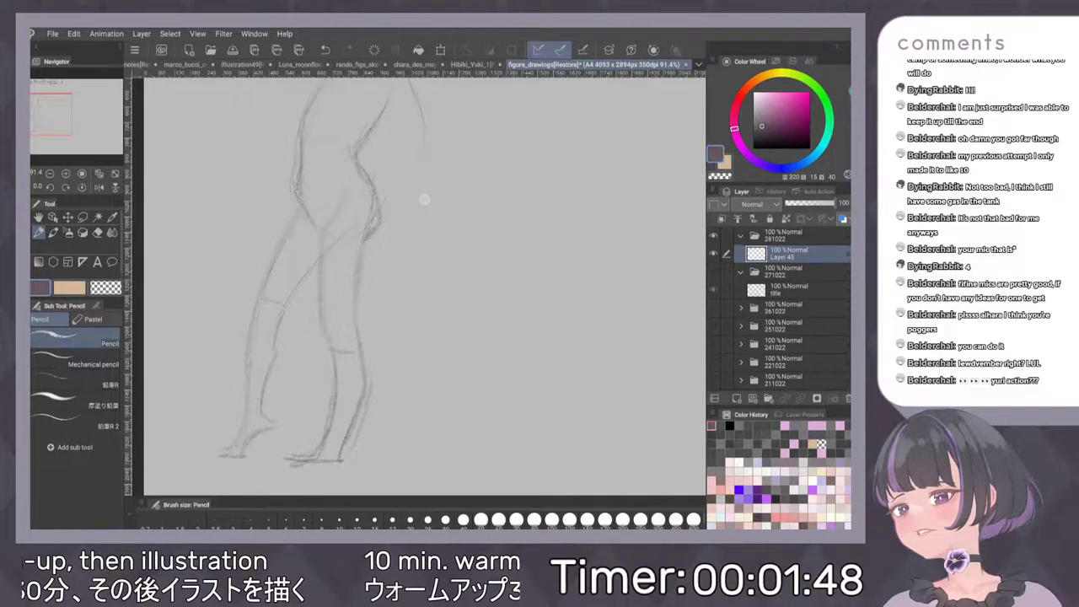
Add the near breast's curve on the chest and the far breast's contour protruding from the front of the torso
mouse_move(425, 199)
left_mouse_down()
mouse_move(478, 239)
mouse_move(482, 287)
mouse_move(494, 271)
left_mouse_up()
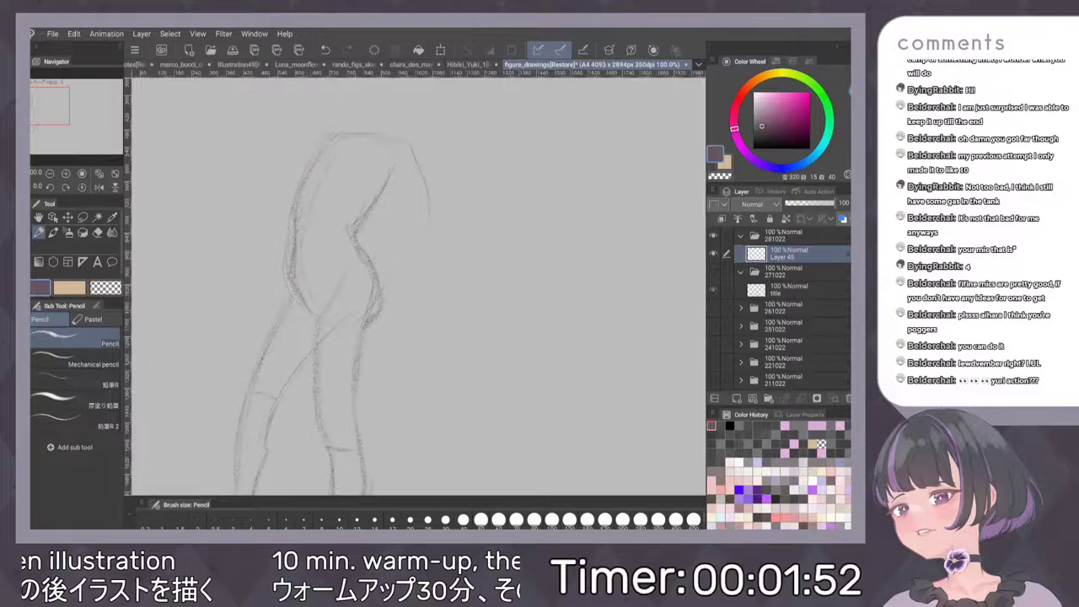
left_click_drag(323, 194, 350, 211)
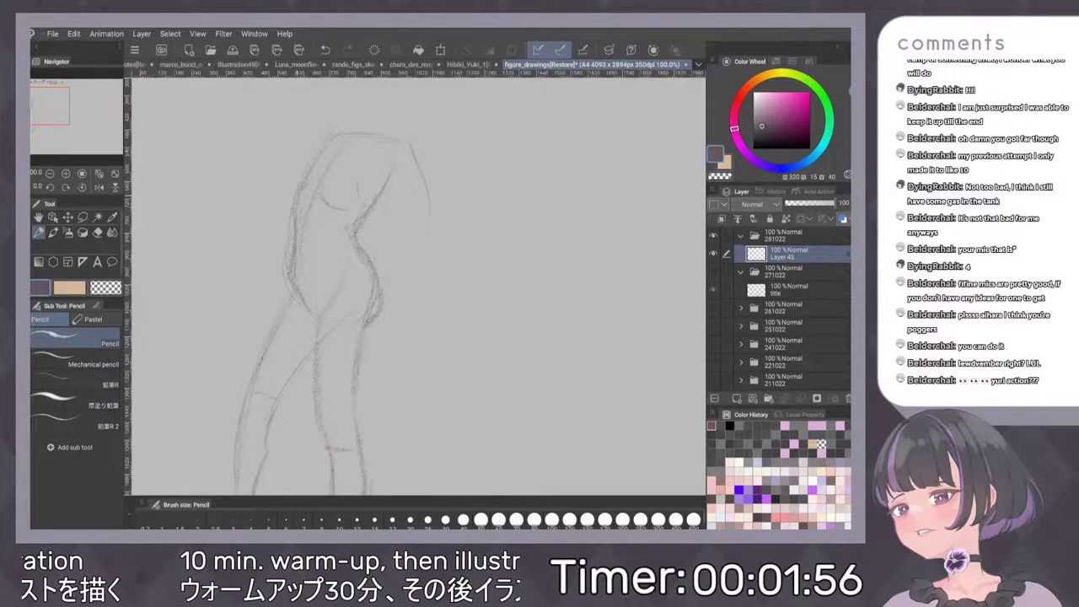
left_click_drag(290, 197, 317, 146)
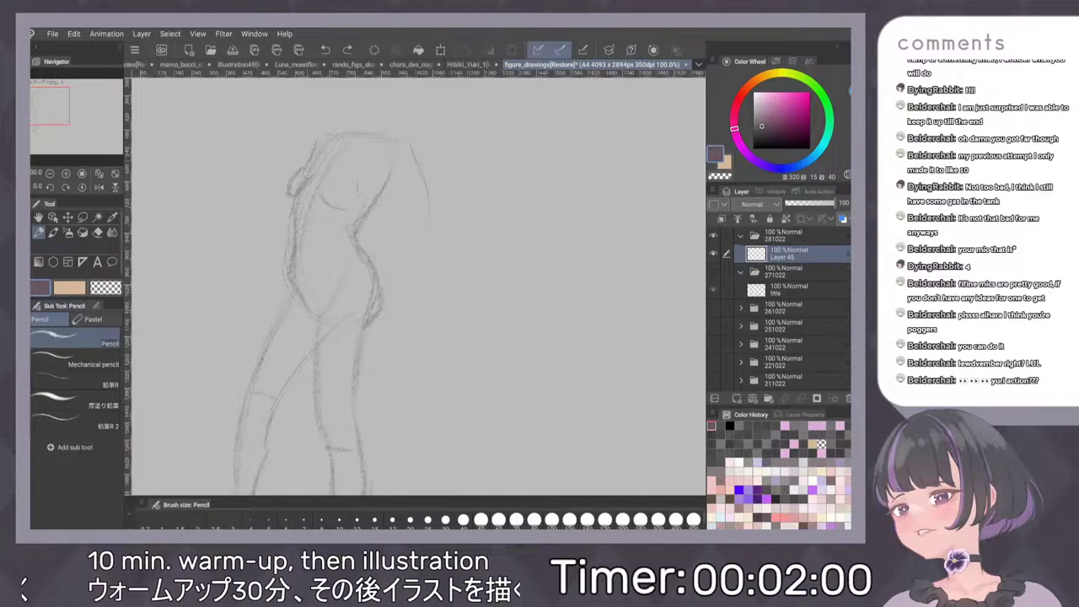
left_click_drag(484, 166, 497, 194)
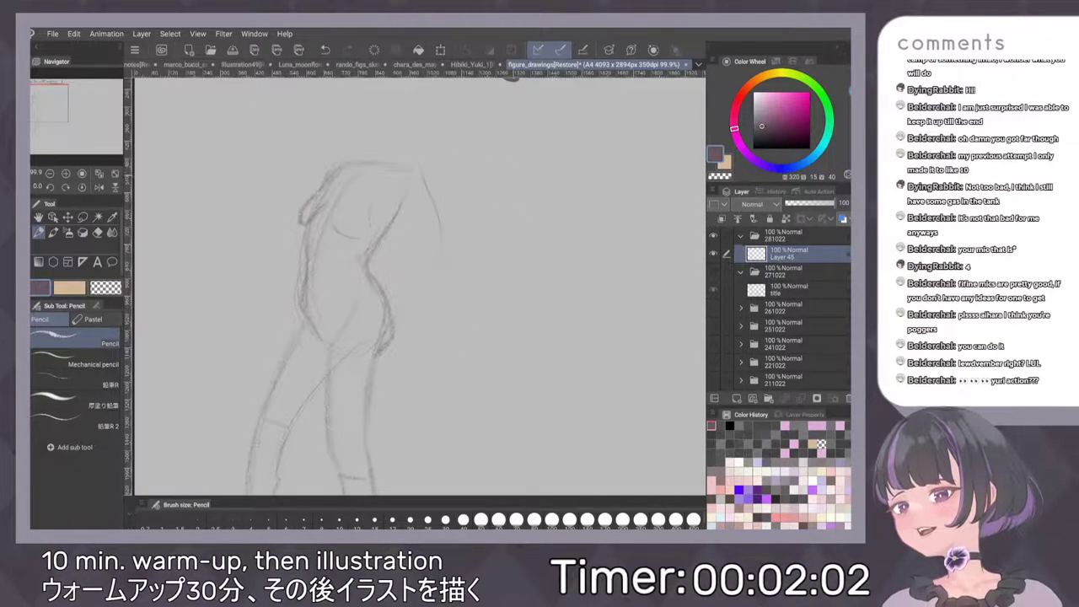
mouse_move(280, 183)
left_mouse_down()
mouse_move(339, 163)
mouse_move(280, 196)
mouse_move(222, 191)
left_mouse_up()
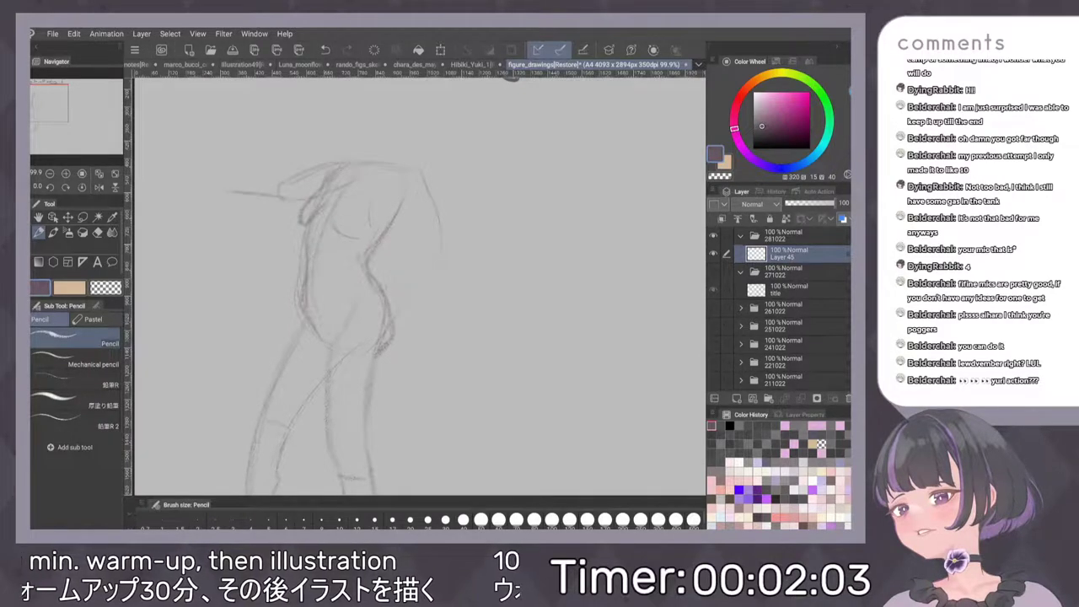
key("ctrl+z")
key("ctrl+z")
key("ctrl+z")
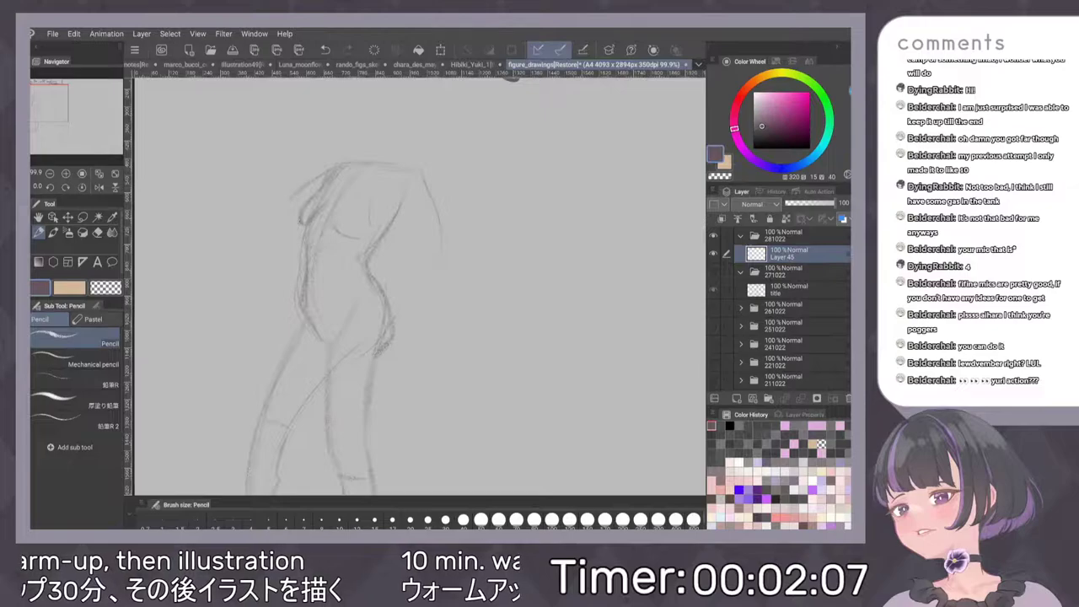
Sketch the forward arm extending from the shoulder, with a bent elbow, a raised forearm and a flat open hand
left_click_drag(344, 184, 291, 222)
left_click_drag(221, 185, 277, 228)
left_click_drag(218, 167, 281, 195)
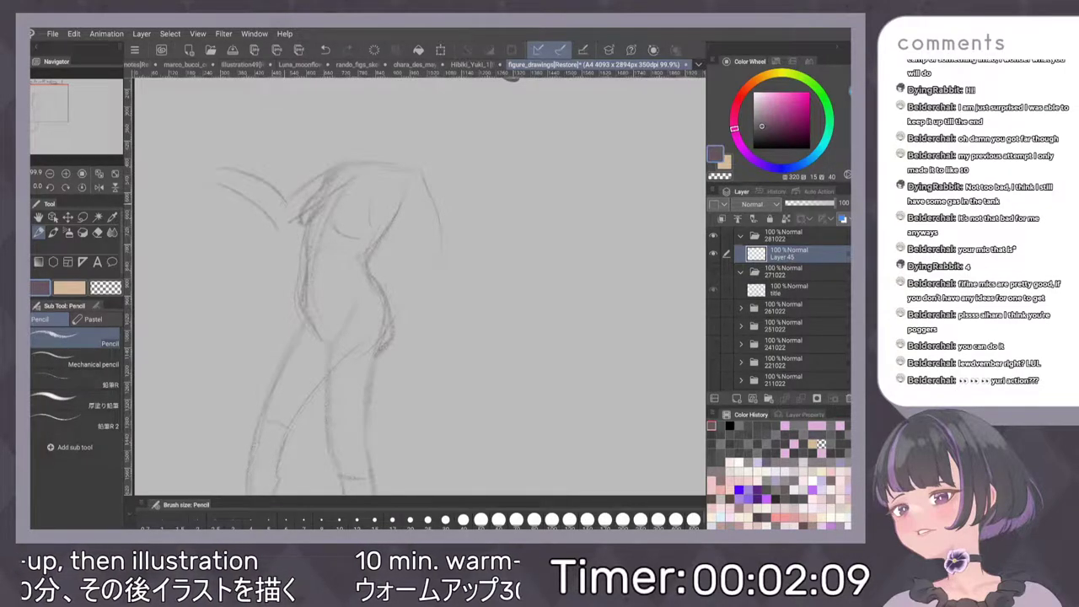
left_click_drag(217, 153, 260, 178)
mouse_move(163, 157)
left_mouse_down()
mouse_move(216, 152)
mouse_move(239, 194)
left_mouse_up()
key("ctrl+z")
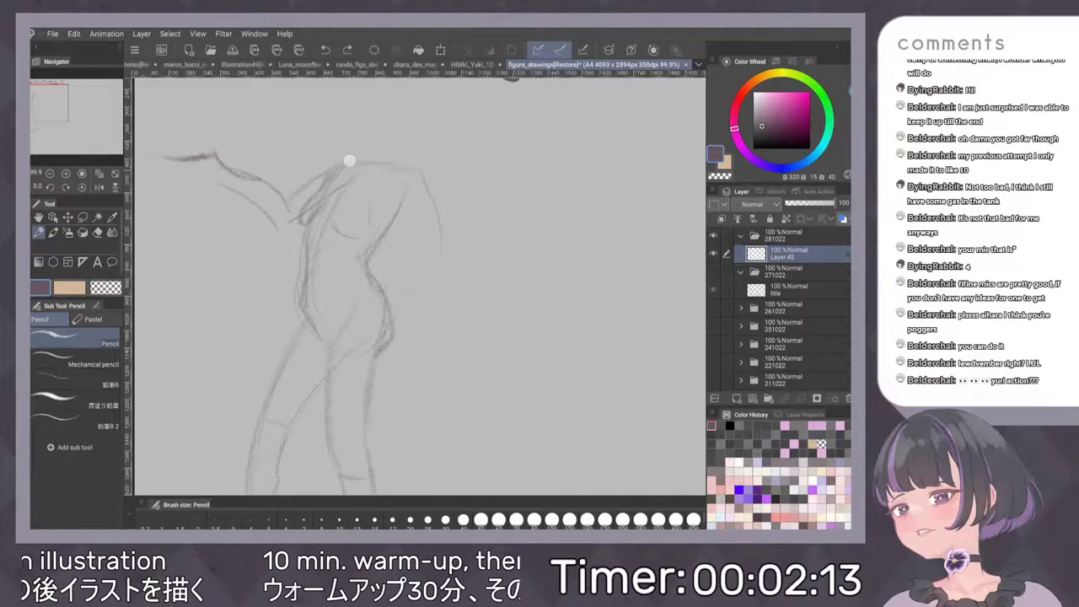
left_click_drag(189, 165, 215, 180)
Sketch an oval head with the ear and neck above the shoulders, and reinforce the back and buttock contours
scroll(447, 244, "down", 3)
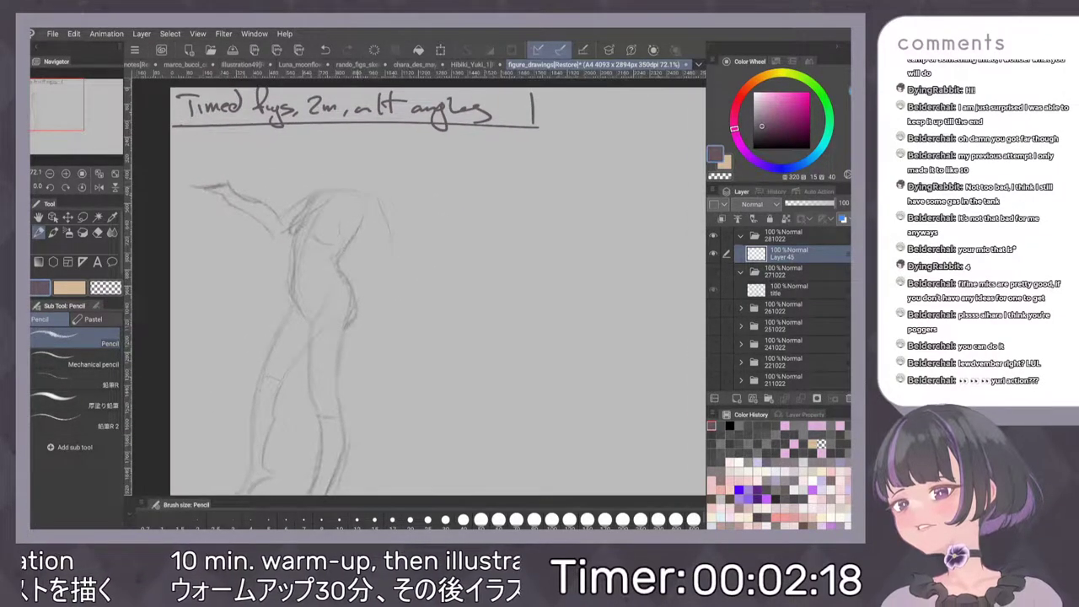
left_click_drag(357, 173, 361, 197)
mouse_move(332, 127)
left_mouse_down()
mouse_move(319, 174)
mouse_move(355, 167)
mouse_move(339, 127)
mouse_move(343, 166)
mouse_move(317, 175)
mouse_move(334, 192)
left_mouse_up()
left_click_drag(355, 145, 354, 244)
left_click_drag(354, 293, 346, 327)
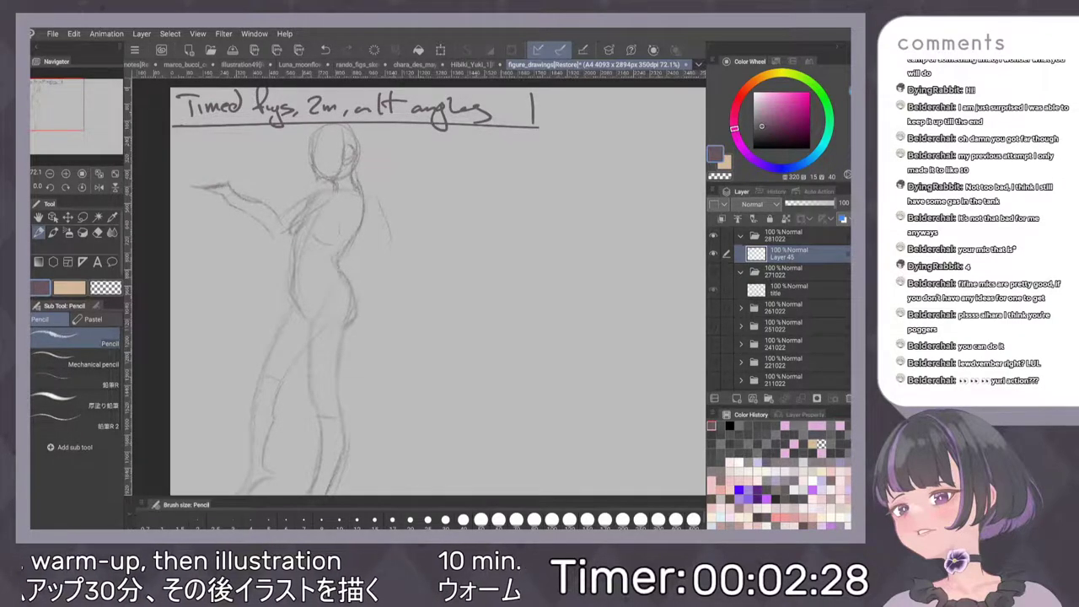
Sketch the standing figure's near arm from the shoulder to the elbow, with the forearm folded across the torso beneath the breasts
scroll(475, 268, "up", 1)
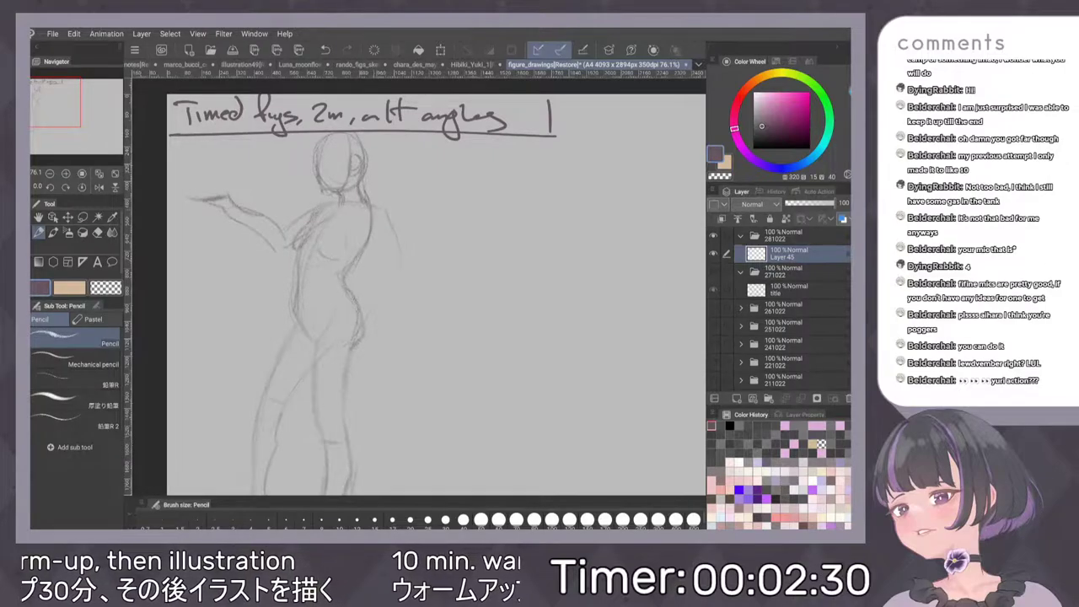
left_click_drag(370, 201, 390, 273)
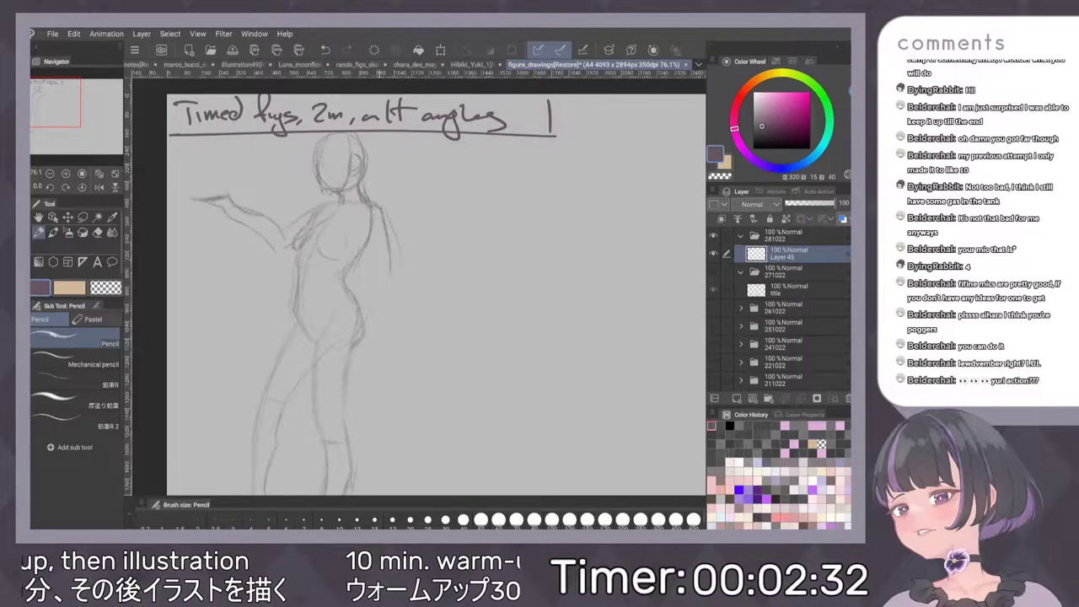
mouse_move(314, 263)
left_mouse_down()
mouse_move(378, 276)
mouse_move(331, 268)
mouse_move(340, 257)
mouse_move(374, 259)
mouse_move(355, 212)
mouse_move(348, 260)
left_mouse_up()
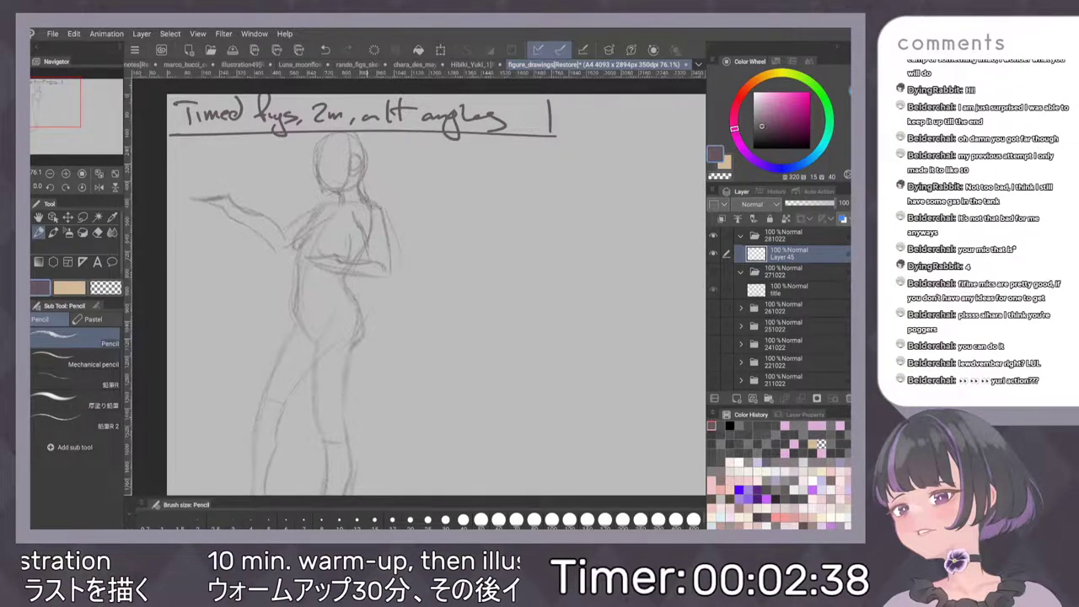
Shade the inner thighs of both legs on the standing figure with broad, soft pencil strokes
scroll(472, 268, "down", 1)
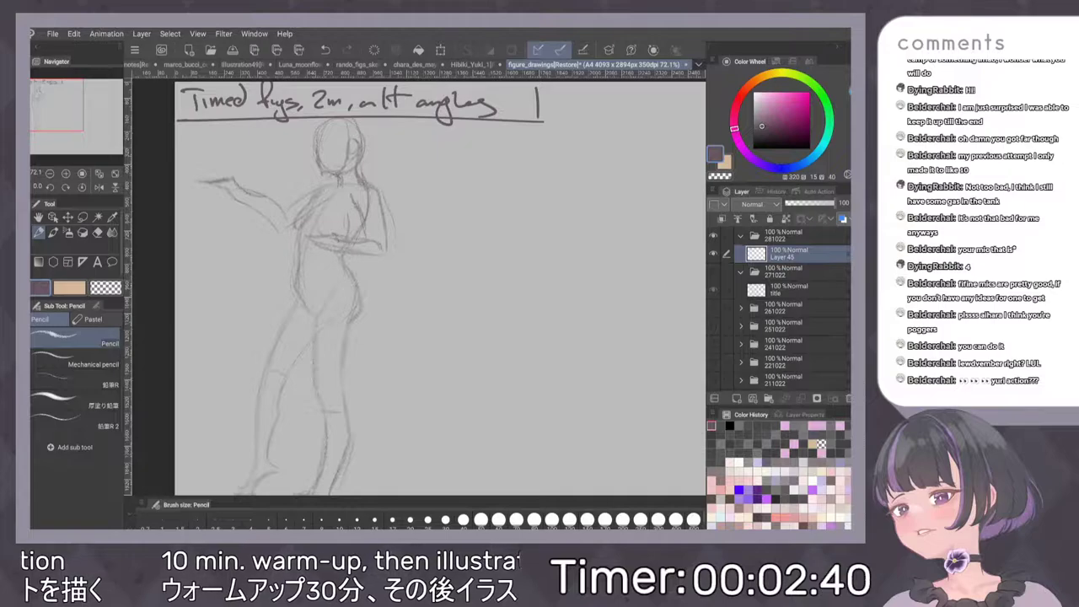
left_click_drag(330, 322, 319, 390)
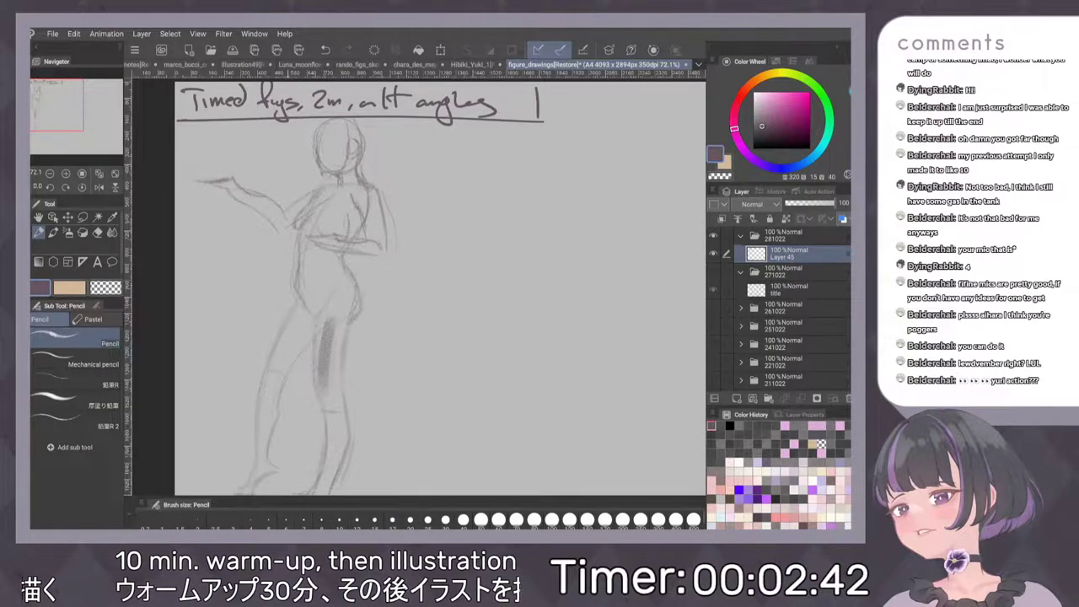
left_click_drag(307, 307, 284, 352)
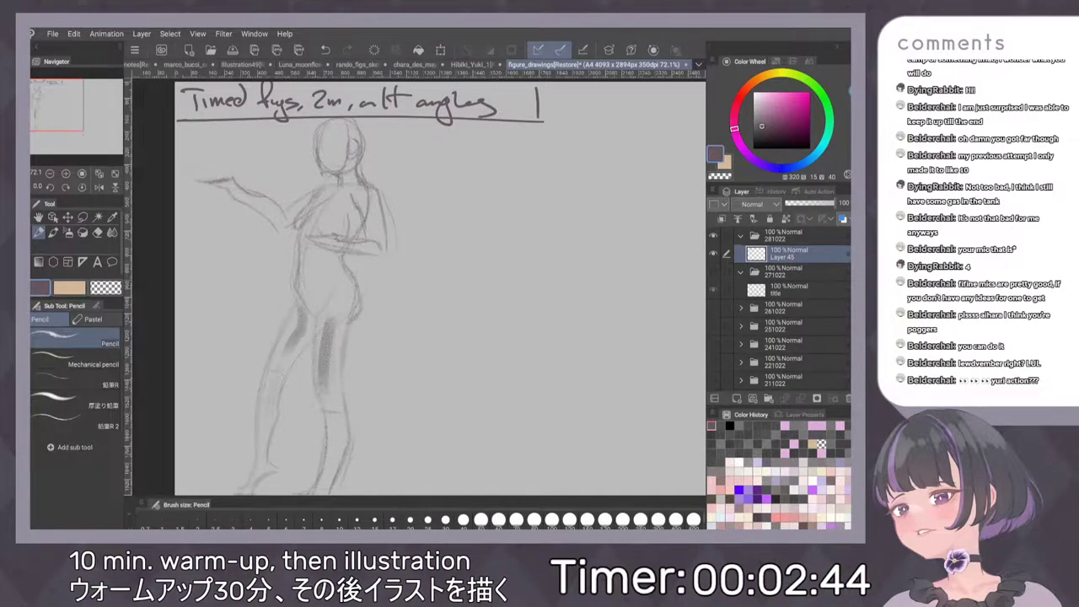
Start a second, seated figure in the blank area beside the standing one, sketching its sloping shoulder line, torso sides and rounded hip
left_click_drag(517, 226, 498, 191)
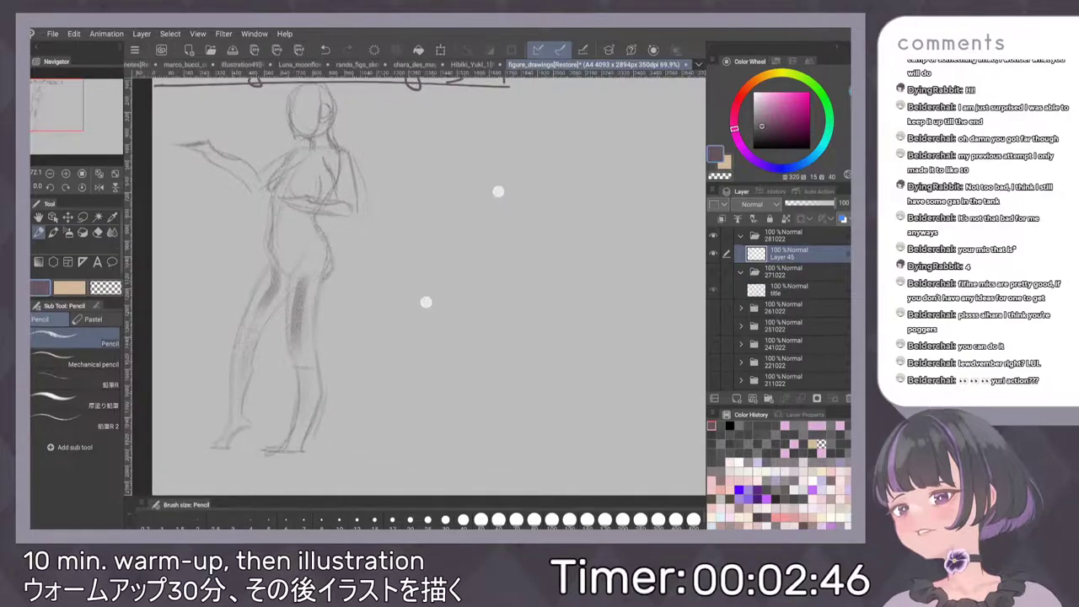
mouse_move(551, 226)
left_mouse_down()
mouse_move(524, 209)
mouse_move(479, 239)
mouse_move(496, 224)
mouse_move(472, 231)
mouse_move(476, 129)
mouse_move(443, 269)
left_mouse_up()
left_click_drag(532, 195, 499, 301)
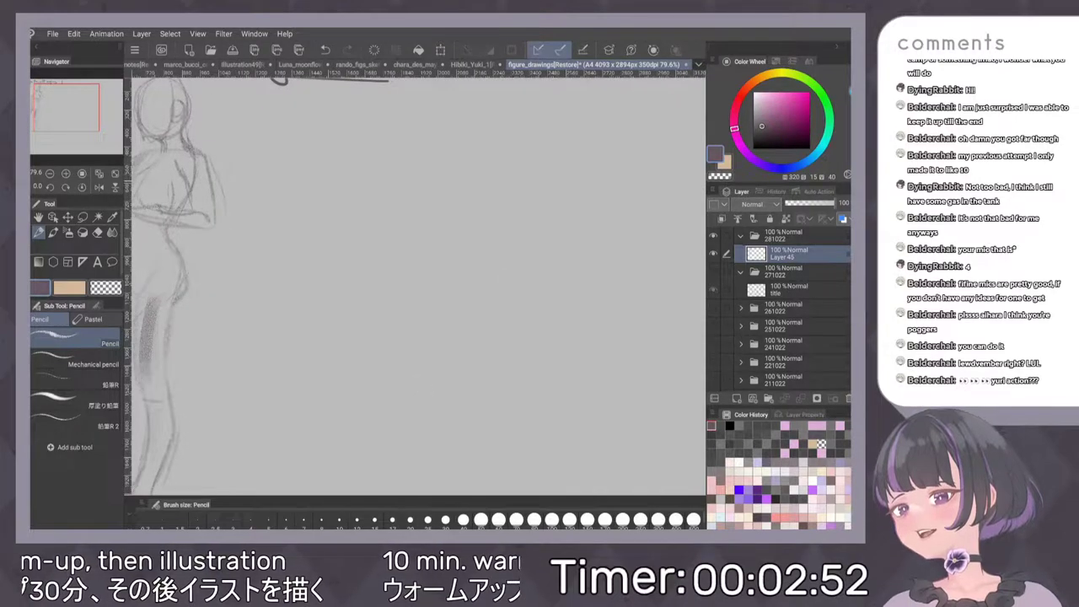
left_click_drag(319, 151, 389, 184)
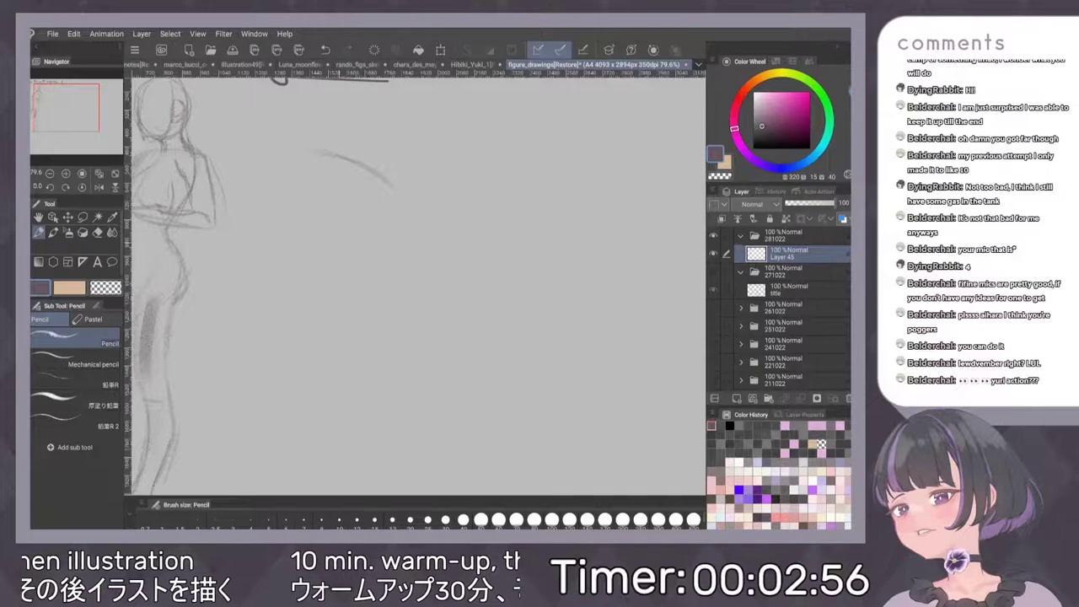
left_click_drag(310, 155, 306, 235)
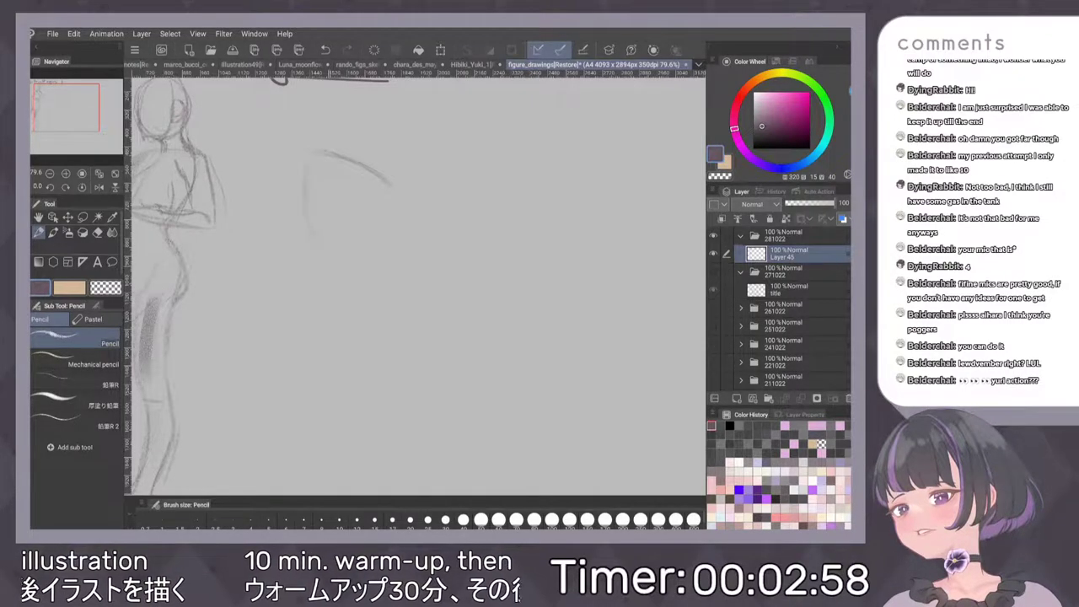
left_click_drag(393, 215, 368, 278)
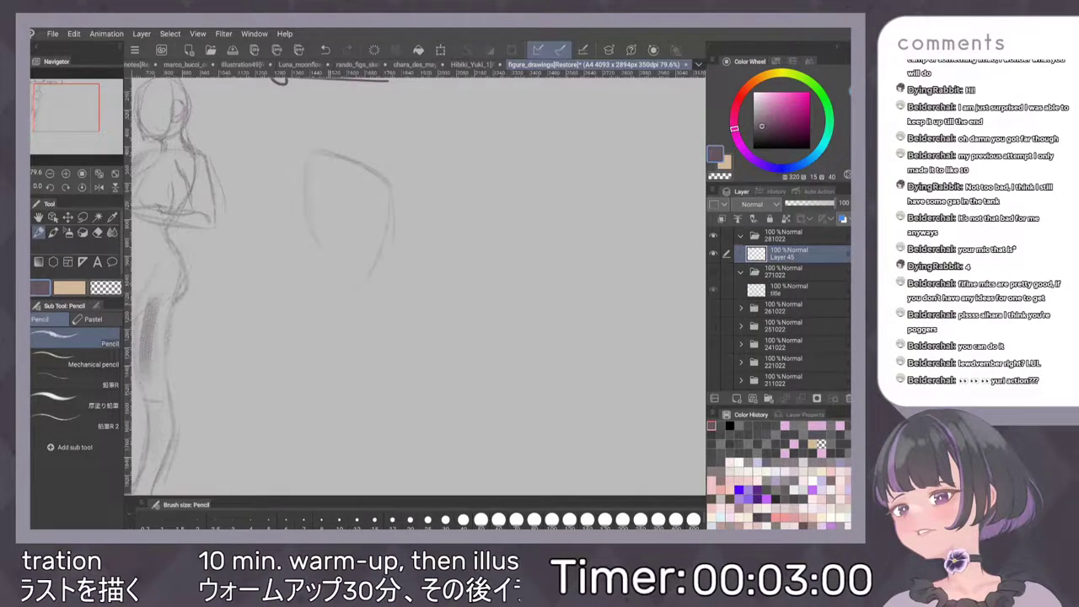
left_click_drag(317, 235, 341, 294)
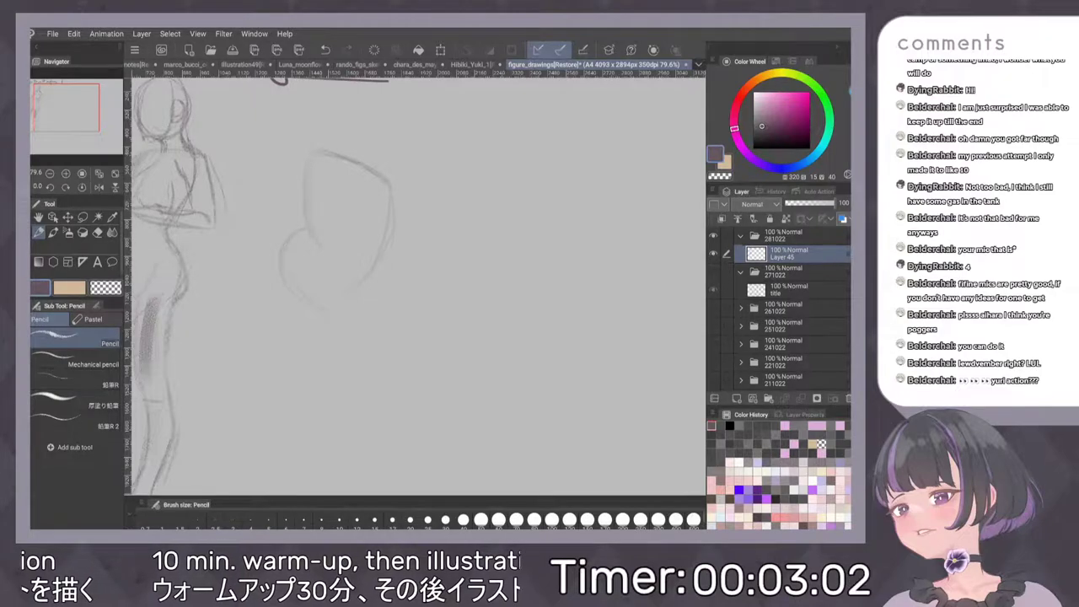
Shade the seated figure's waist crease and strengthen the outline of the buttocks, redoing the darker stroke along the hip curve
left_click_drag(303, 198, 313, 256)
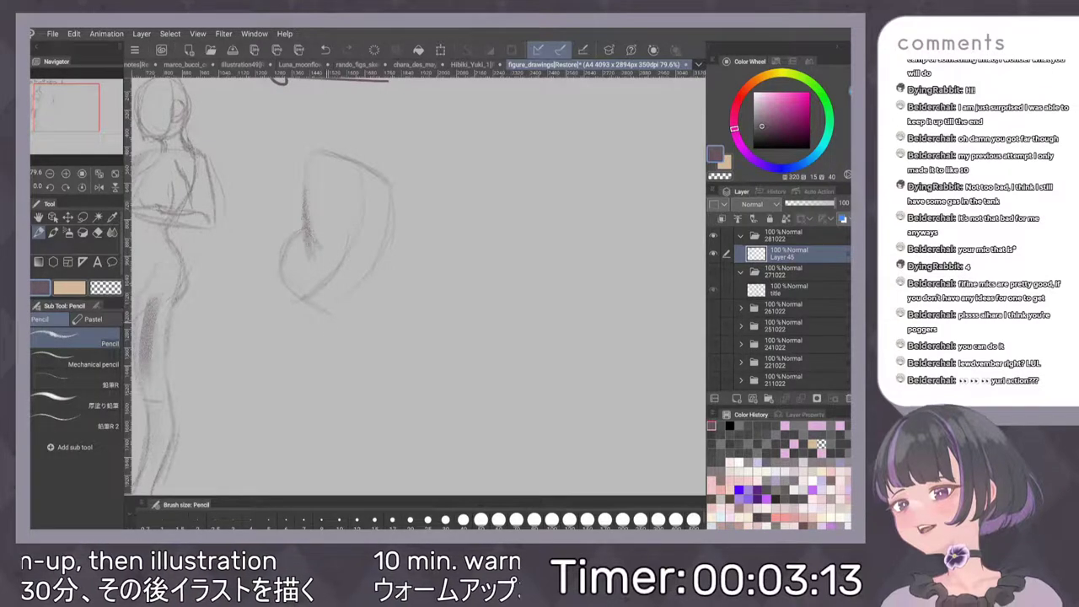
mouse_move(358, 285)
left_mouse_down()
mouse_move(347, 299)
mouse_move(305, 302)
mouse_move(276, 289)
mouse_move(312, 302)
left_mouse_up()
left_click_drag(283, 256, 276, 300)
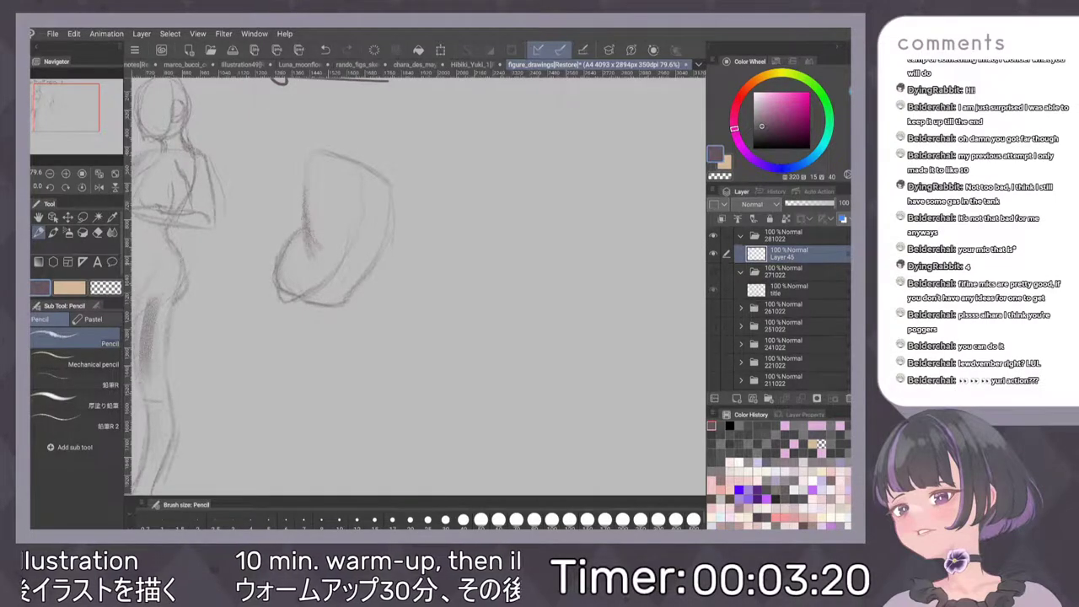
mouse_move(285, 256)
left_mouse_down()
mouse_move(278, 300)
mouse_move(288, 297)
left_mouse_up()
key("ctrl+z")
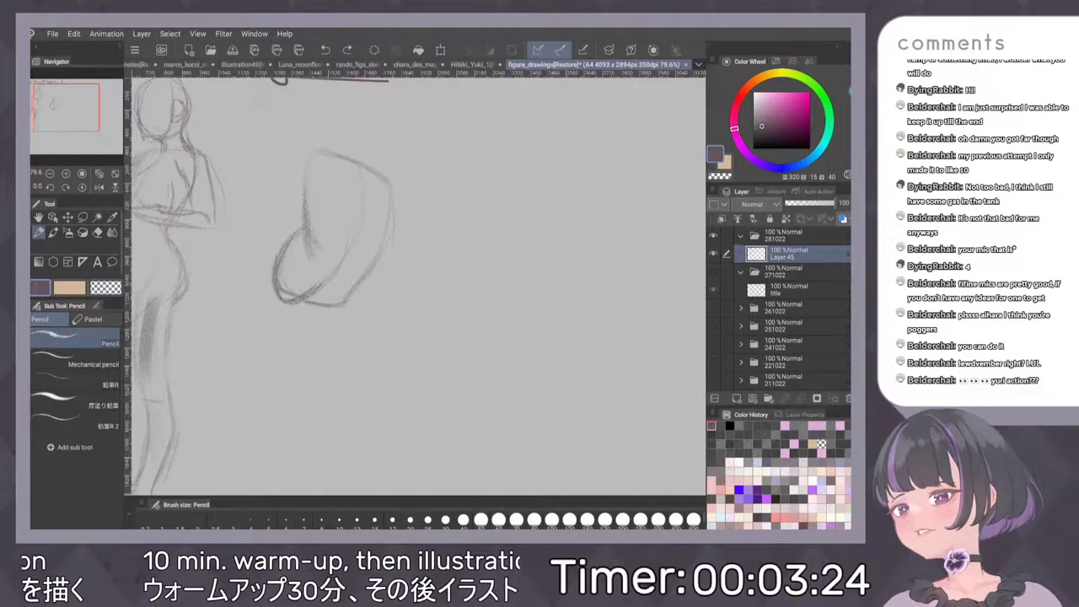
key("ctrl+z")
left_click_drag(280, 282, 276, 298)
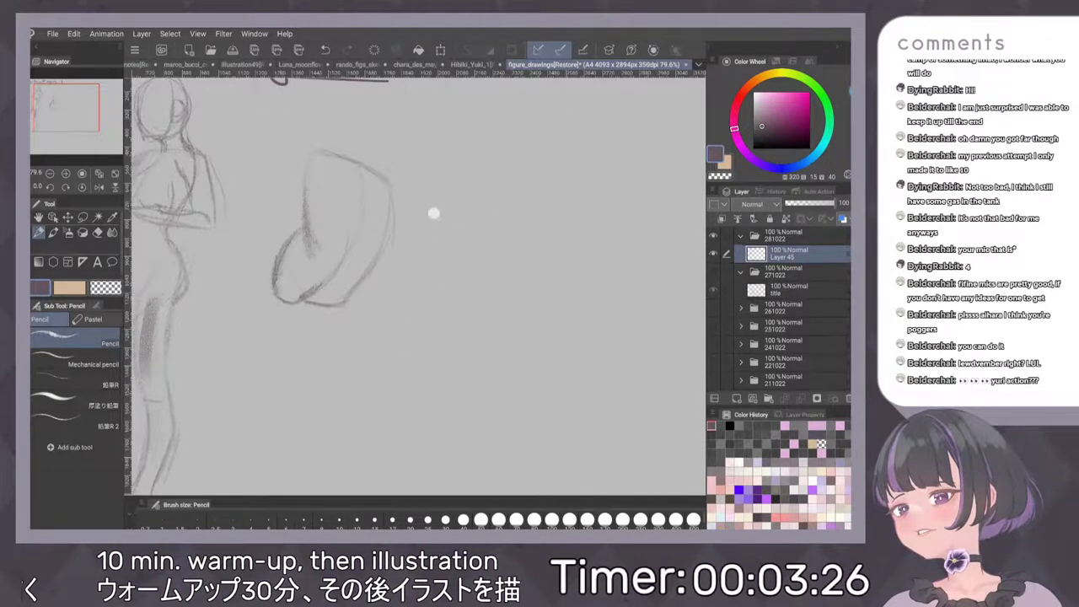
Add the seated figure's neck and head above the shoulders, draw the curved spine line, and reinforce the outer back contour
left_click_drag(477, 214, 485, 238)
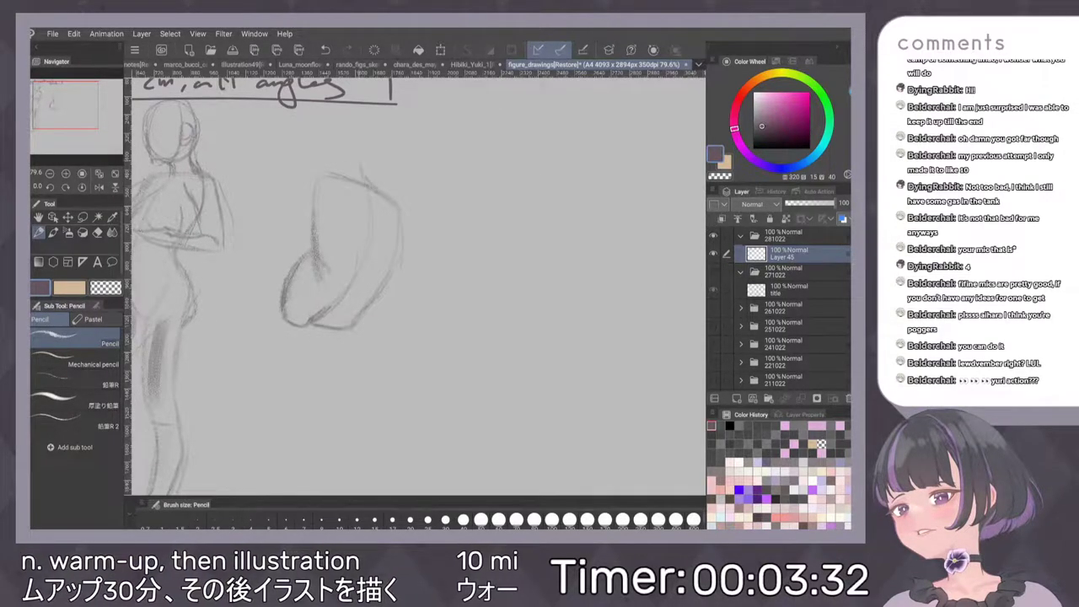
mouse_move(361, 166)
left_mouse_down()
mouse_move(358, 143)
mouse_move(320, 134)
mouse_move(363, 134)
mouse_move(330, 172)
mouse_move(367, 179)
mouse_move(368, 249)
left_mouse_up()
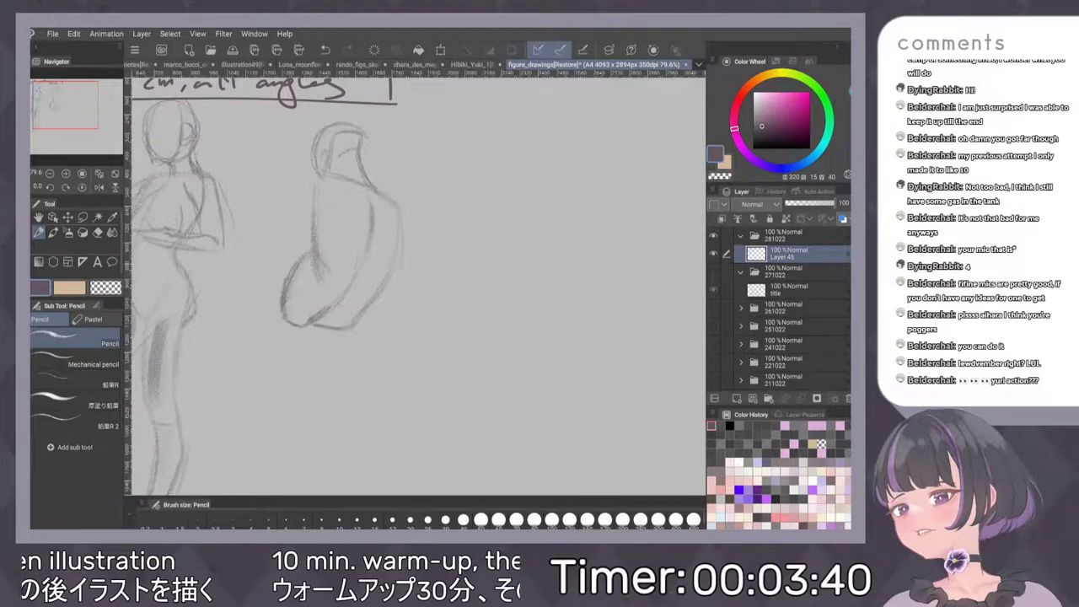
mouse_move(375, 202)
left_mouse_down()
mouse_move(372, 233)
mouse_move(397, 245)
mouse_move(375, 299)
left_mouse_up()
left_click_drag(388, 263, 361, 314)
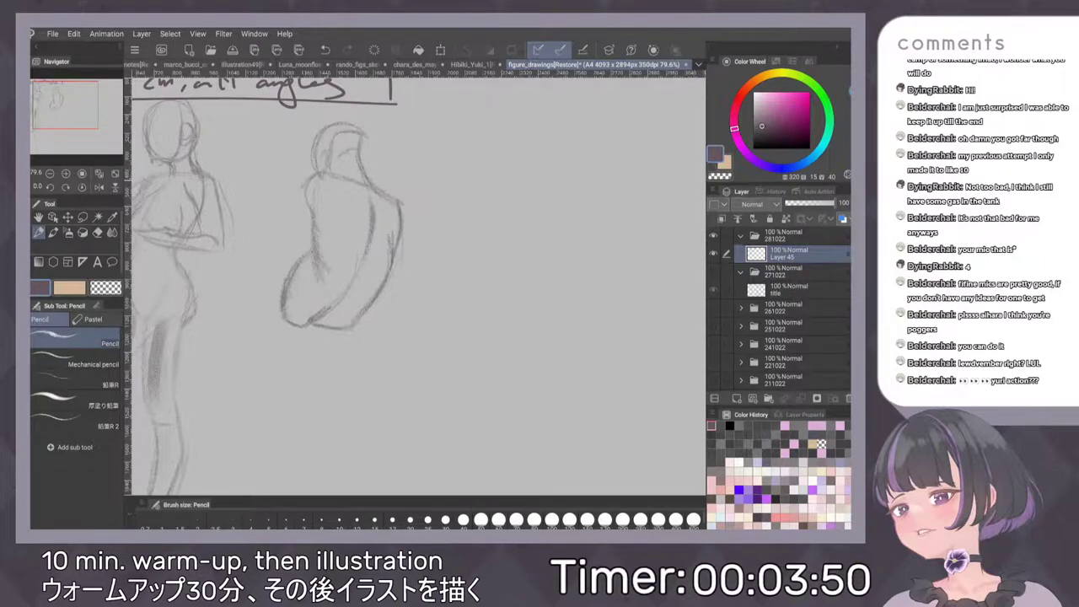
Sketch the seated figure's far shoulder and arm reaching down beside the torso, plus the limb extending outward with its flared end
mouse_move(279, 199)
left_mouse_down()
mouse_move(312, 204)
mouse_move(288, 270)
left_mouse_up()
left_click_drag(285, 221, 282, 285)
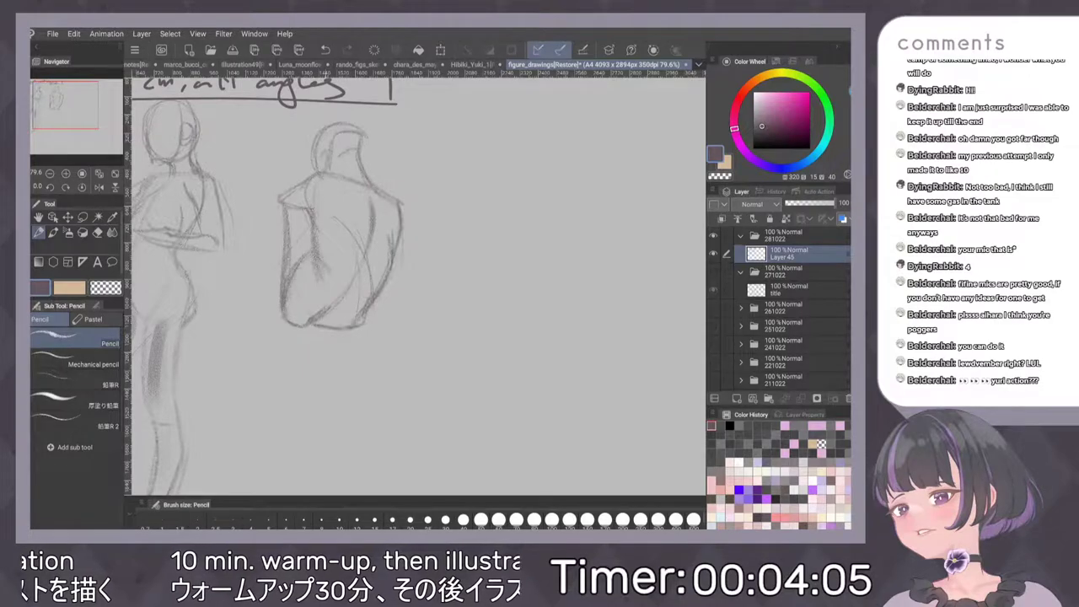
left_click_drag(315, 240, 255, 284)
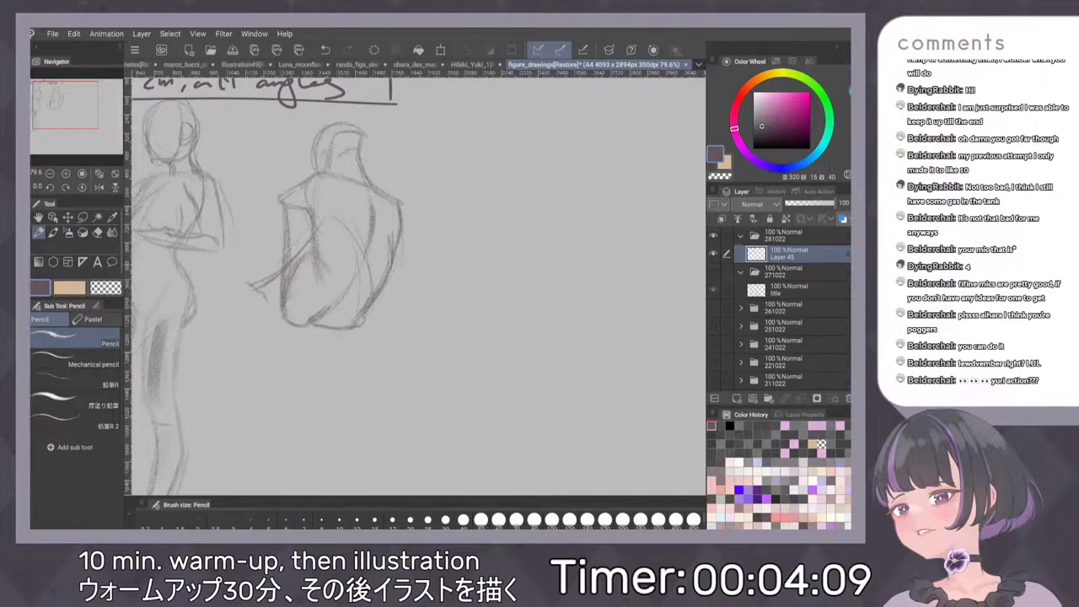
left_click_drag(282, 271, 245, 281)
left_click_drag(257, 290, 276, 313)
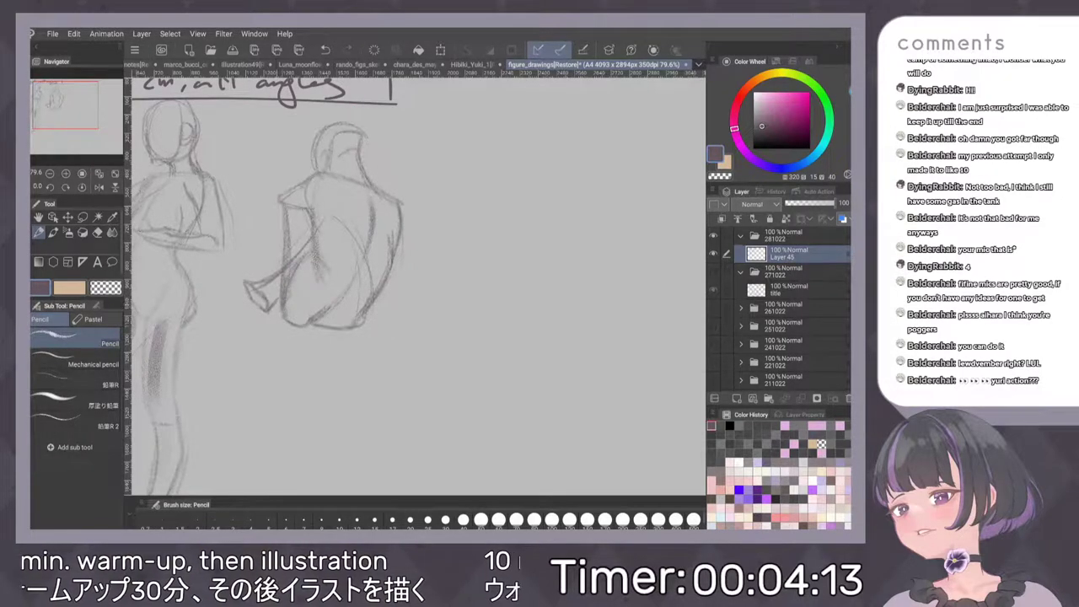
left_click_drag(243, 280, 248, 291)
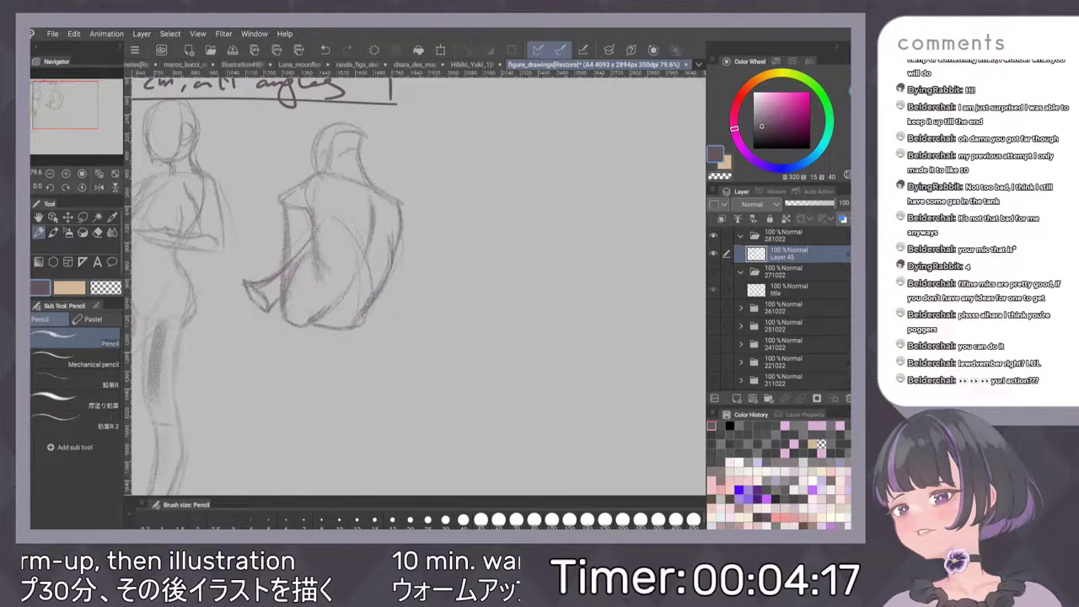
Define the seated figure's jaw and neck, and add narrow curved contour lines on the upper back below the neck
scroll(456, 261, "down", 2)
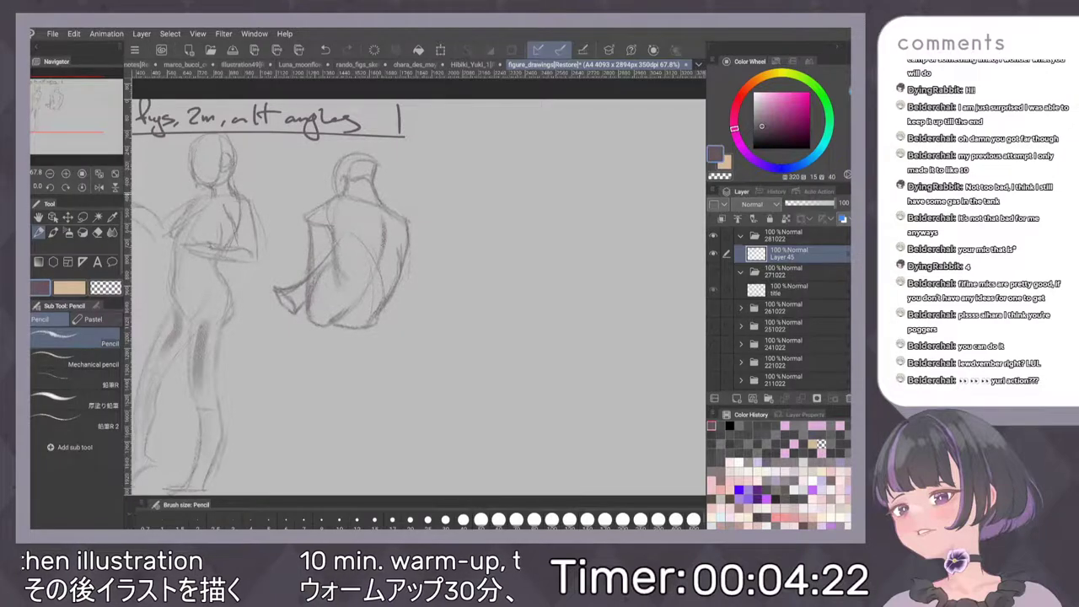
left_click_drag(350, 193, 362, 199)
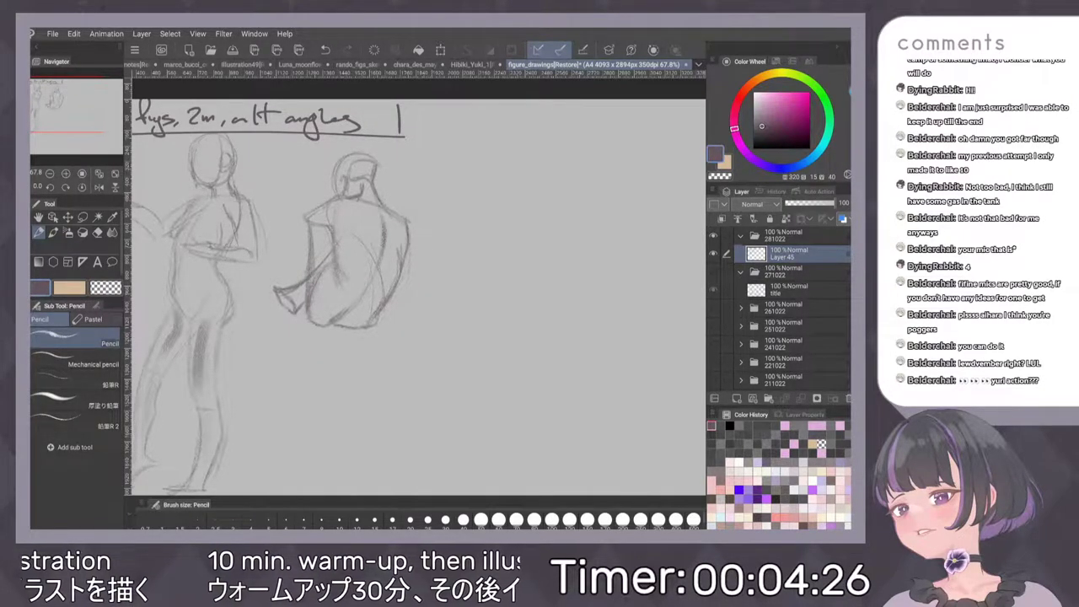
left_click_drag(362, 217, 352, 251)
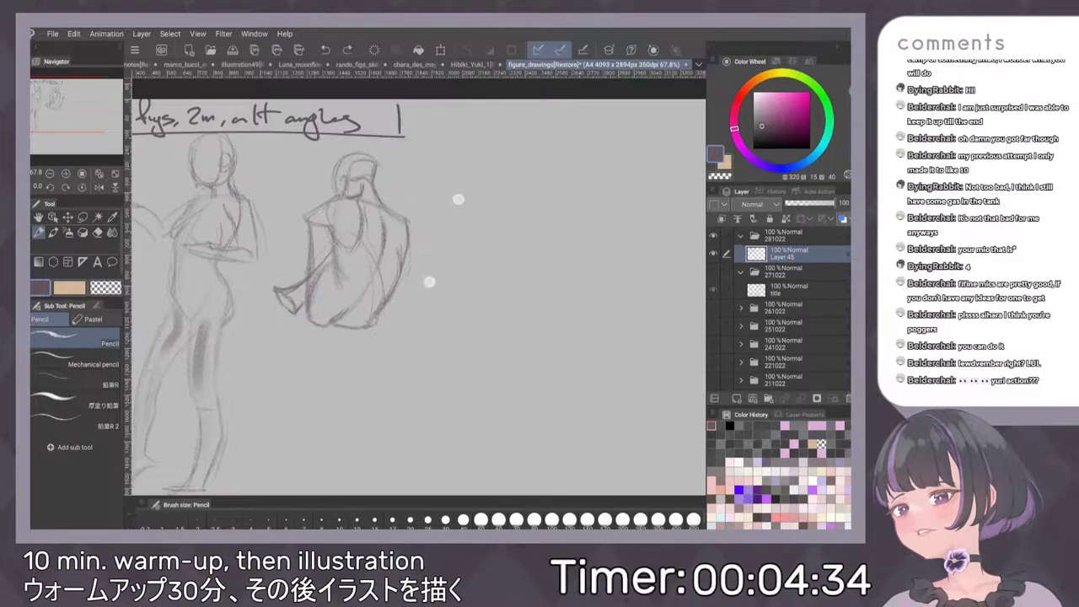
left_click_drag(358, 217, 350, 235)
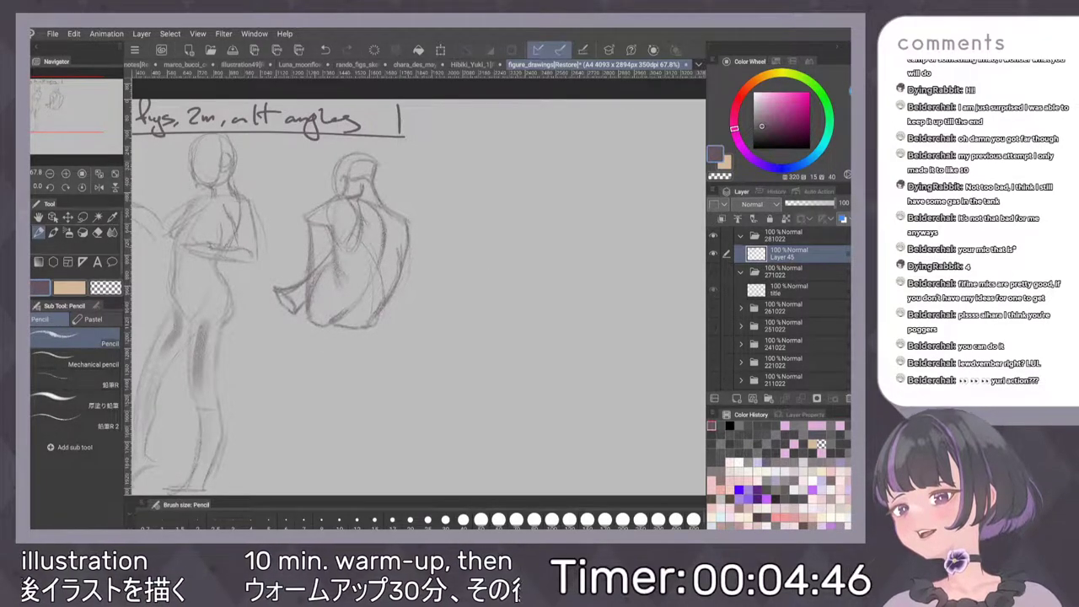
Start a new figure below the first seated one, sketching its boxy head outline with the ear, jaw and start of the neck
left_click_drag(544, 223, 540, 93)
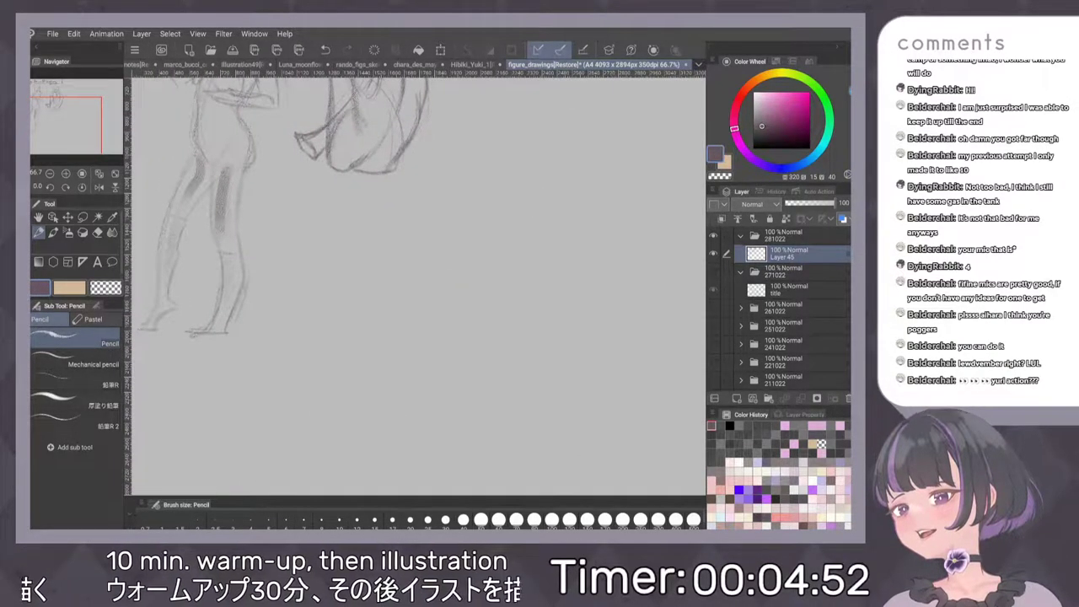
mouse_move(474, 250)
left_mouse_down()
mouse_move(460, 233)
mouse_move(484, 217)
mouse_move(480, 201)
left_mouse_up()
left_click(505, 342)
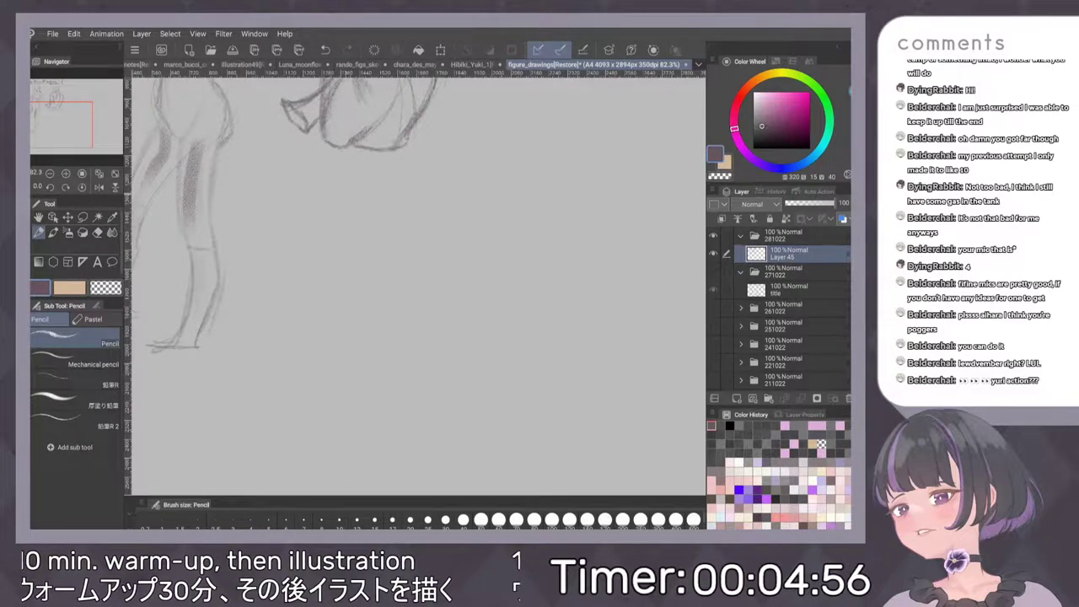
left_click_drag(350, 194, 337, 245)
key("ctrl+z")
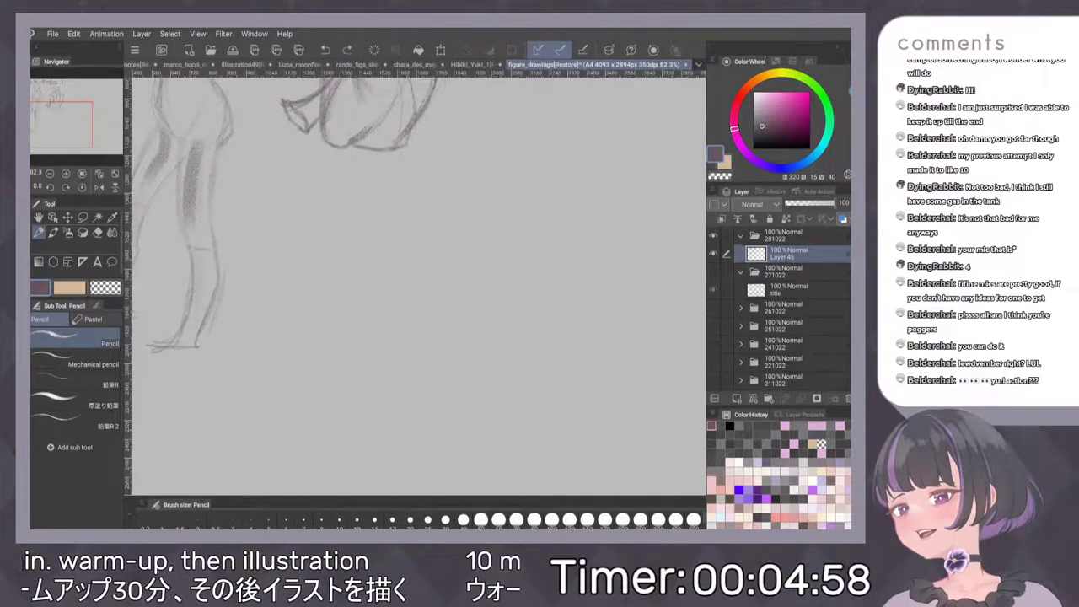
left_click_drag(419, 328, 413, 287)
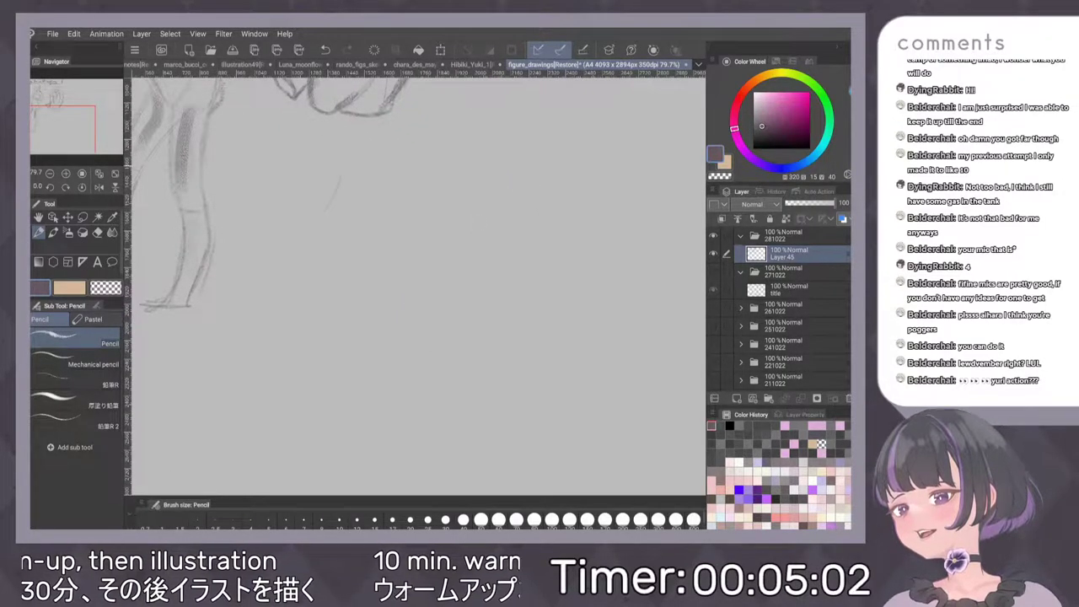
left_click_drag(341, 172, 324, 215)
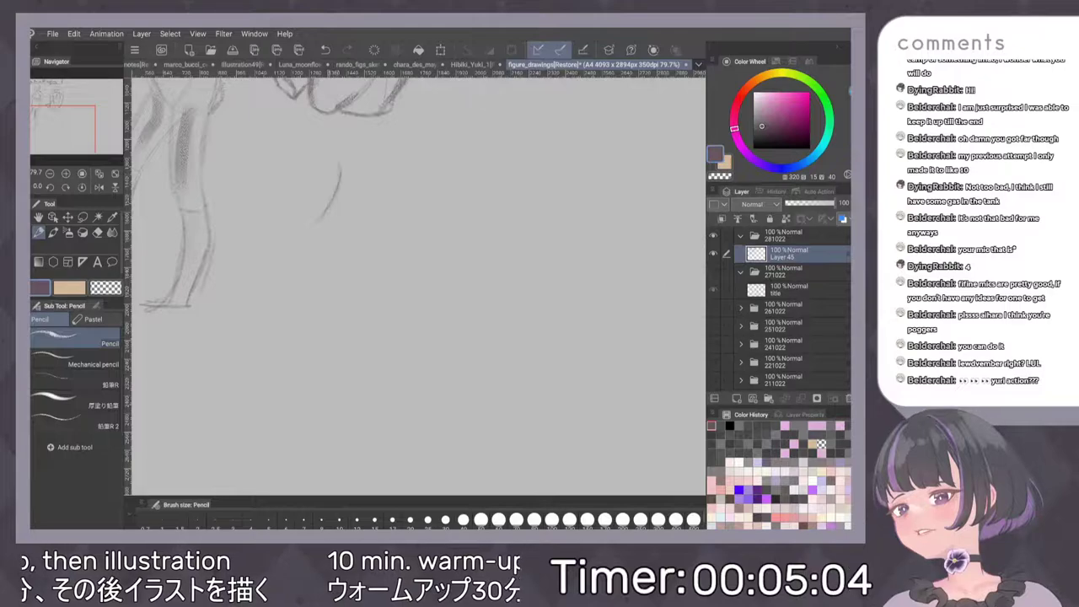
mouse_move(338, 158)
left_mouse_down()
mouse_move(382, 148)
mouse_move(397, 206)
left_mouse_up()
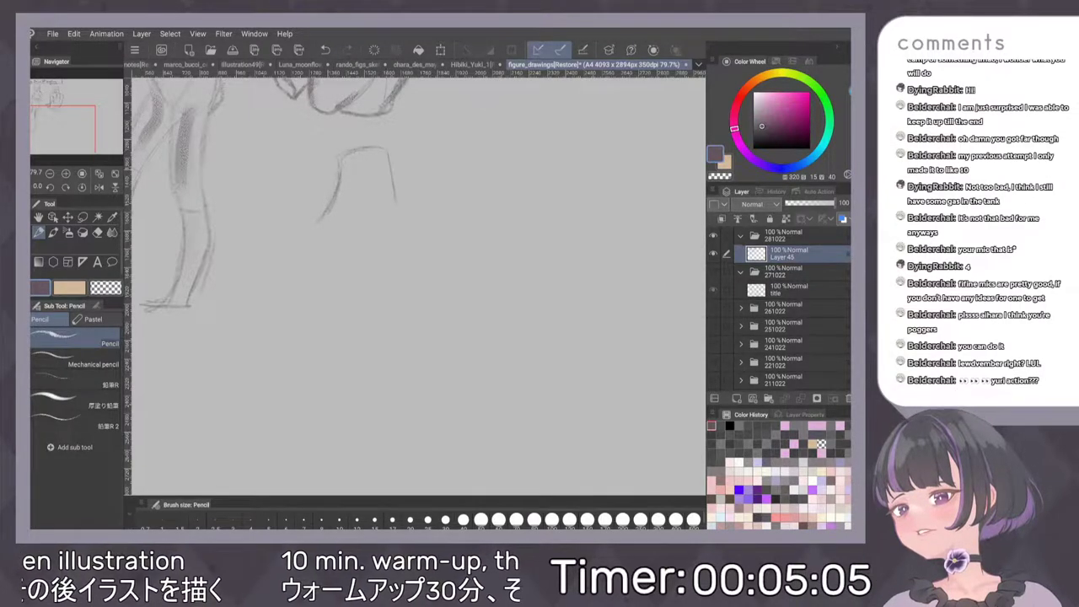
mouse_move(337, 168)
left_mouse_down()
mouse_move(373, 207)
mouse_move(355, 229)
left_mouse_up()
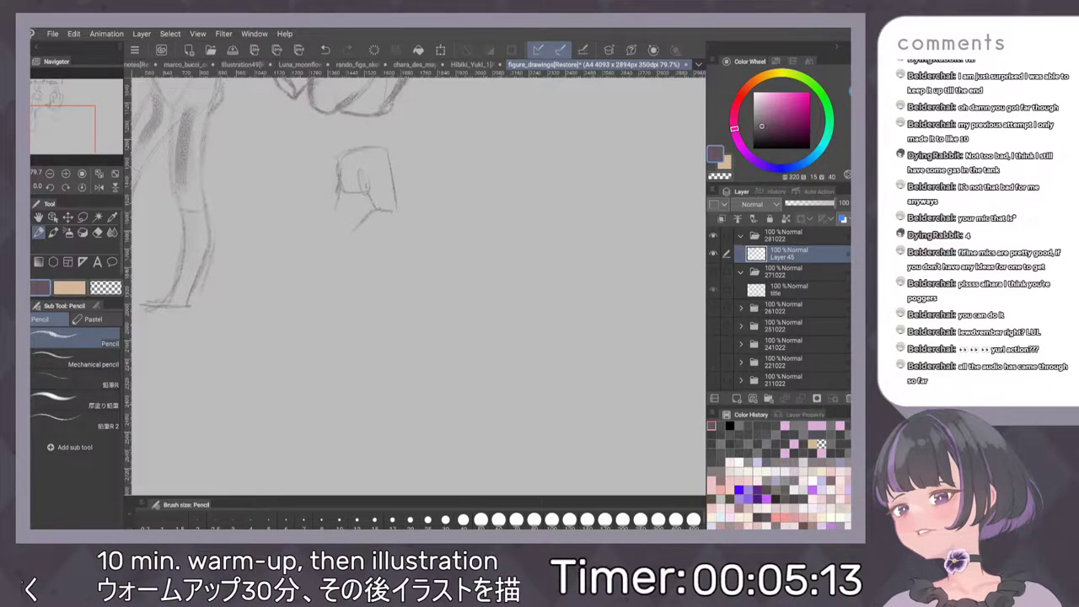
Sketch the new figure's neck and sloping shoulders, and rough in the upper back and chest contours
scroll(452, 234, "down", 1)
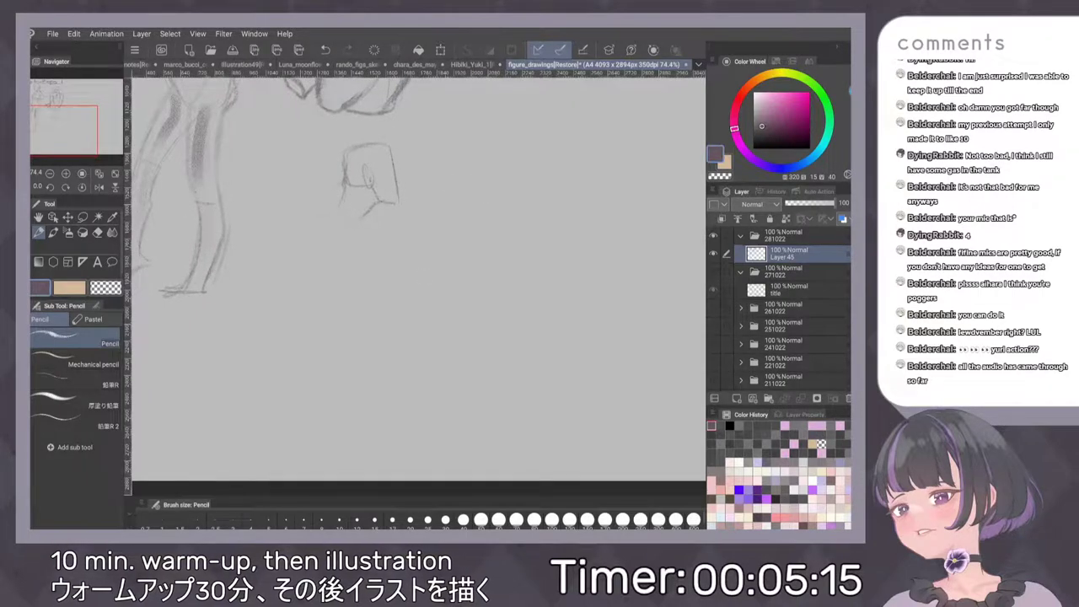
scroll(446, 221, "up", 1)
scroll(446, 221, "up", 2)
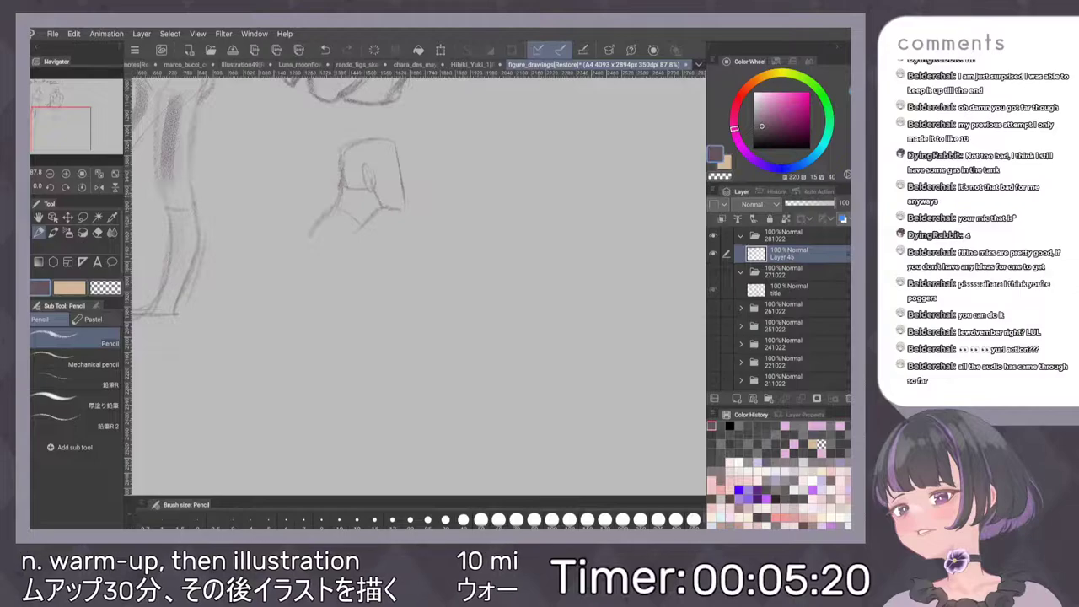
left_click_drag(349, 211, 377, 239)
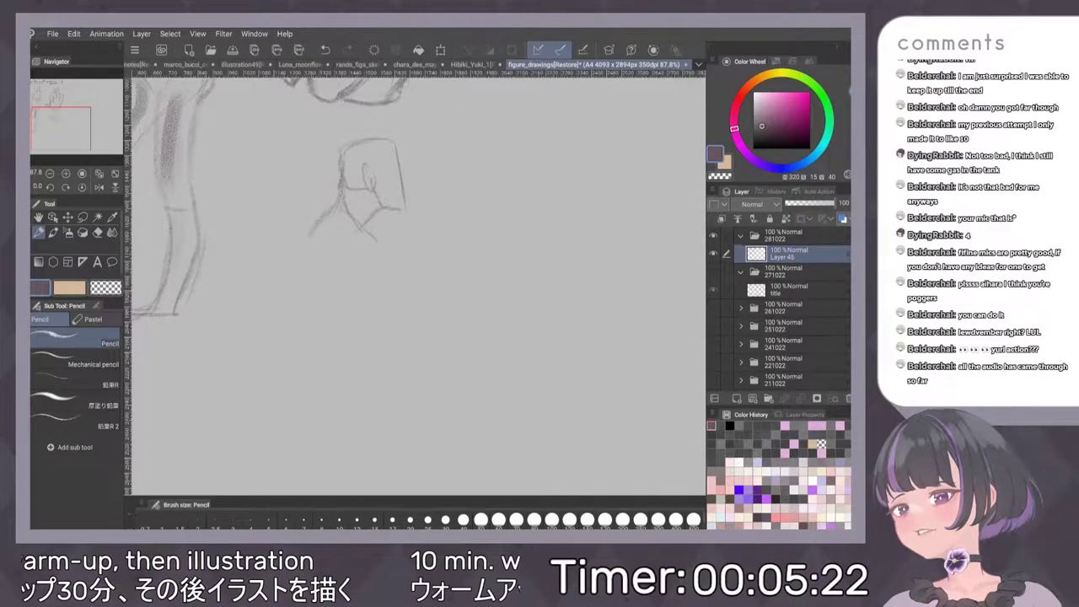
key("ctrl+z")
left_click_drag(340, 209, 304, 322)
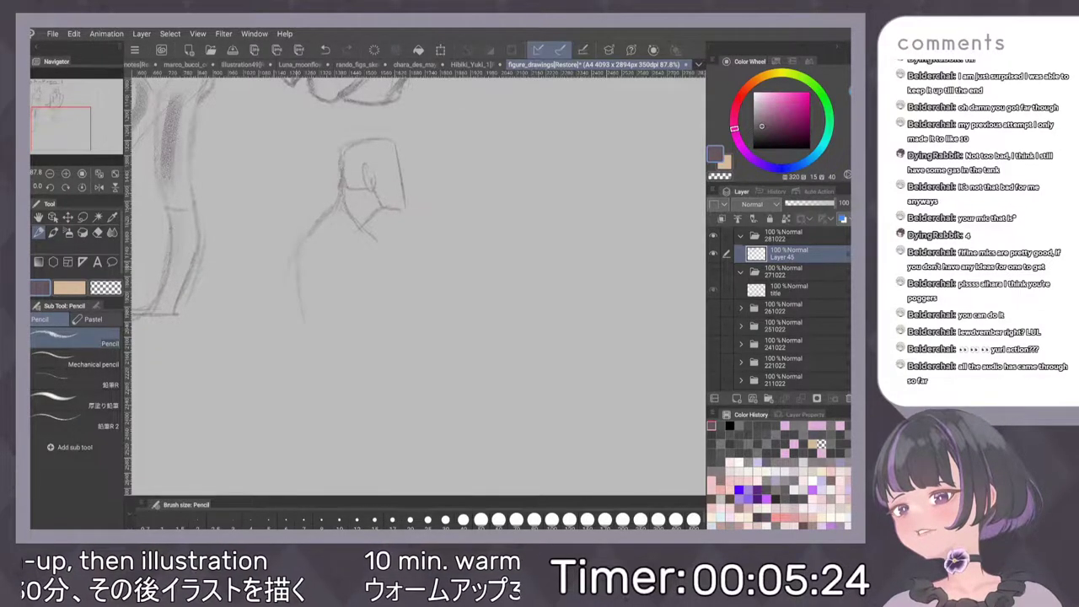
left_click_drag(375, 243, 343, 327)
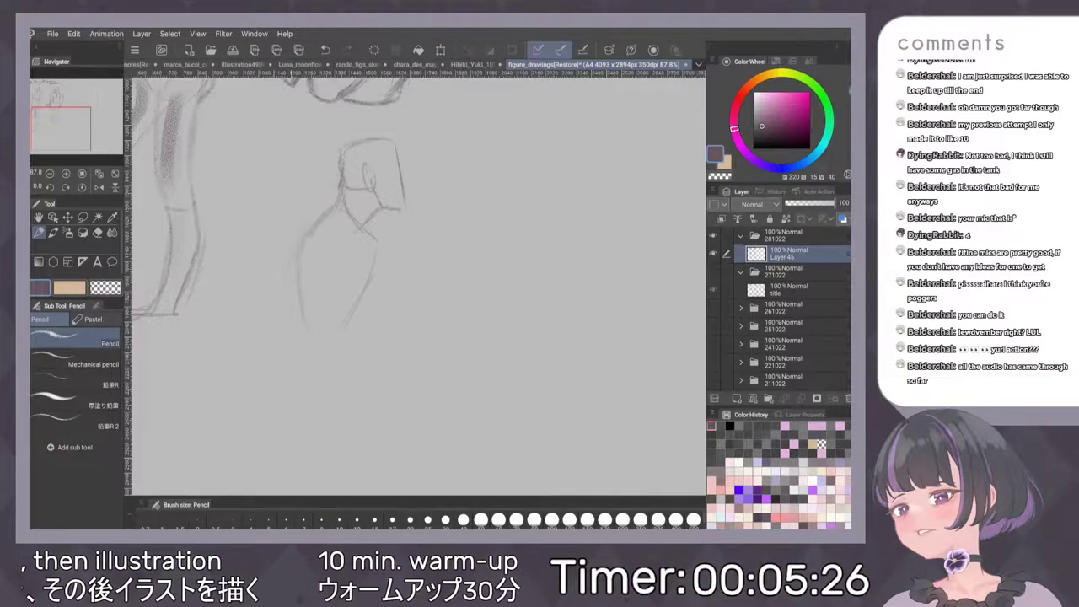
Extend the figure's lower back into a rounded pelvis with a waist crease and hip-joint mark, and reinforce the underside of the buttocks
left_click_drag(468, 252, 454, 195)
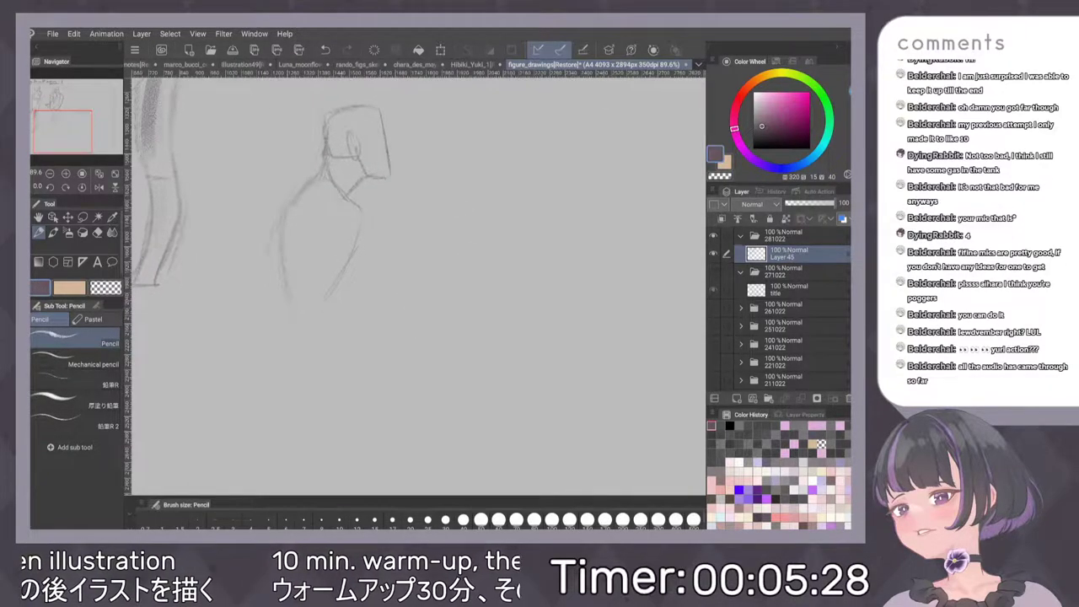
left_click_drag(291, 302, 363, 388)
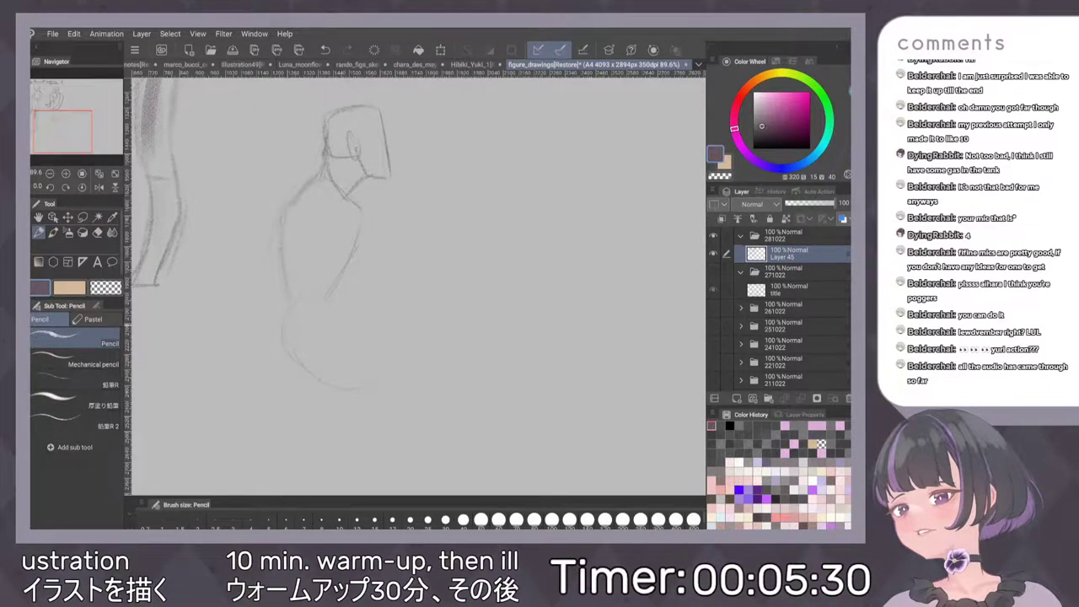
left_click_drag(290, 296, 287, 360)
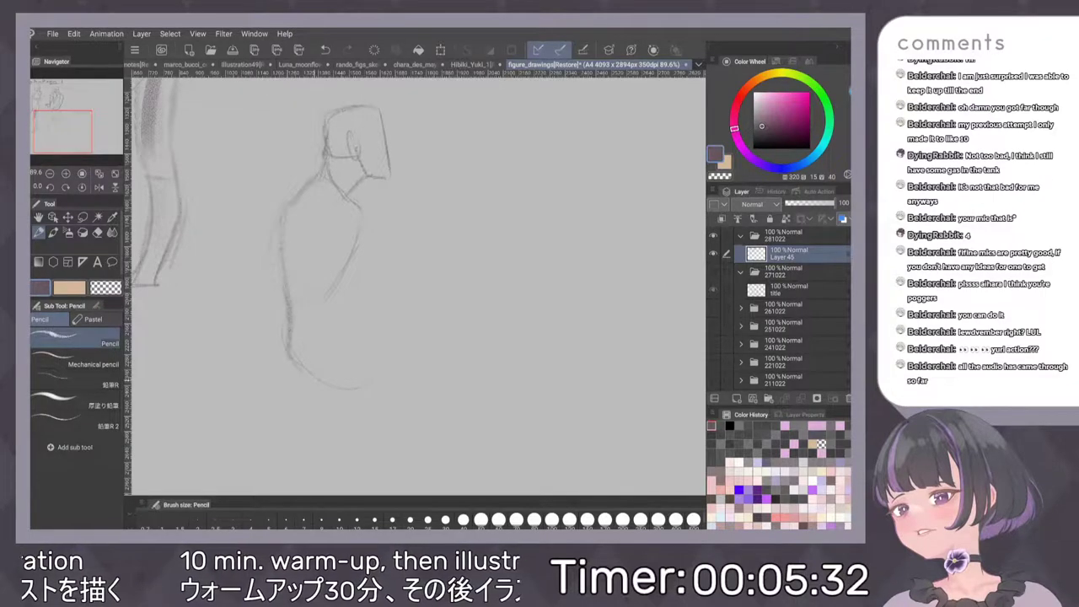
mouse_move(343, 294)
left_mouse_down()
mouse_move(390, 332)
mouse_move(357, 386)
mouse_move(379, 344)
left_mouse_up()
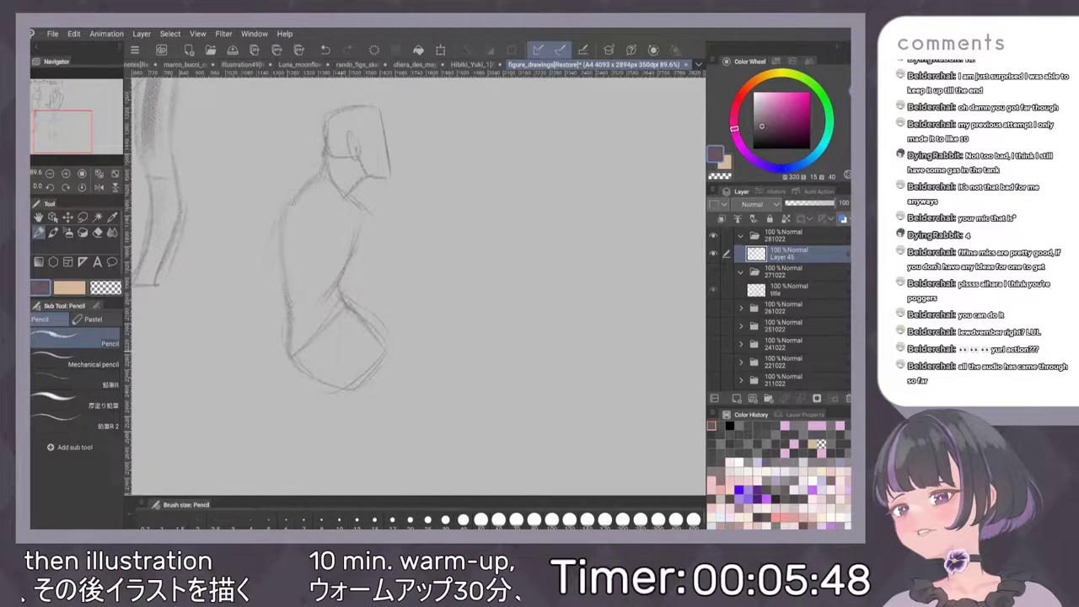
left_click_drag(339, 354, 344, 358)
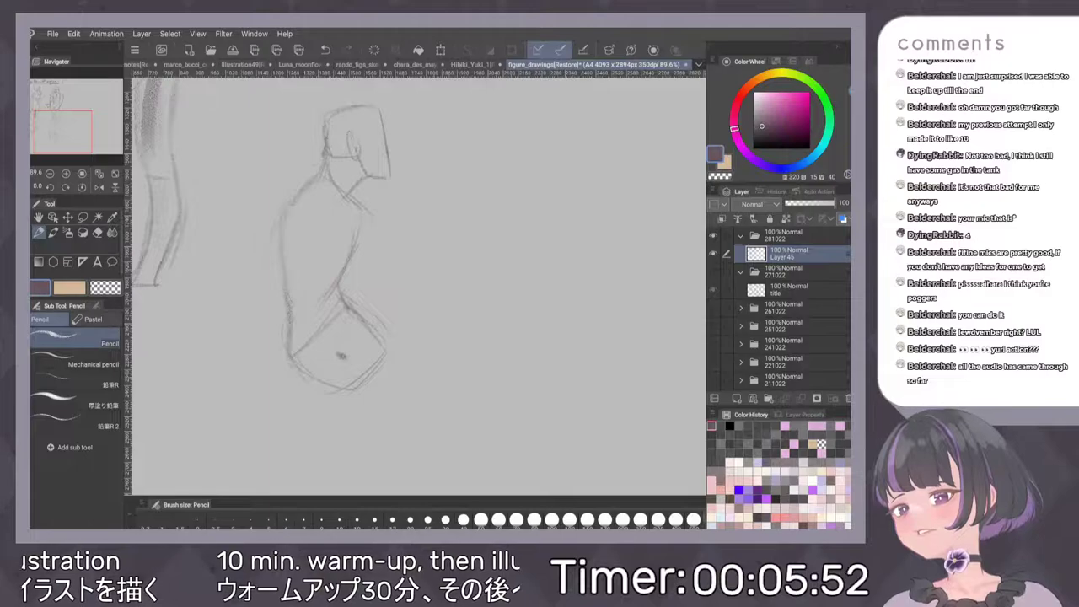
mouse_move(299, 369)
left_mouse_down()
mouse_move(371, 376)
mouse_move(459, 295)
left_mouse_up()
key("ctrl+z")
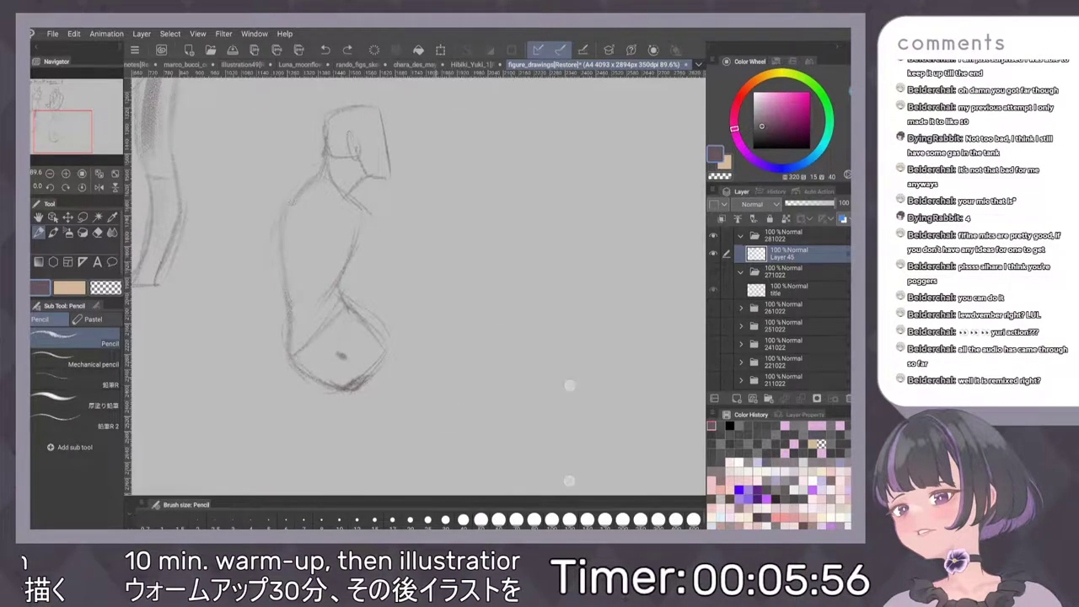
Block in the figure's thigh as a cylinder extending forward from the hip, with ellipses at the hip and knee
left_click_drag(371, 376, 415, 364)
left_click_drag(335, 325, 343, 356)
left_click_drag(334, 296, 335, 344)
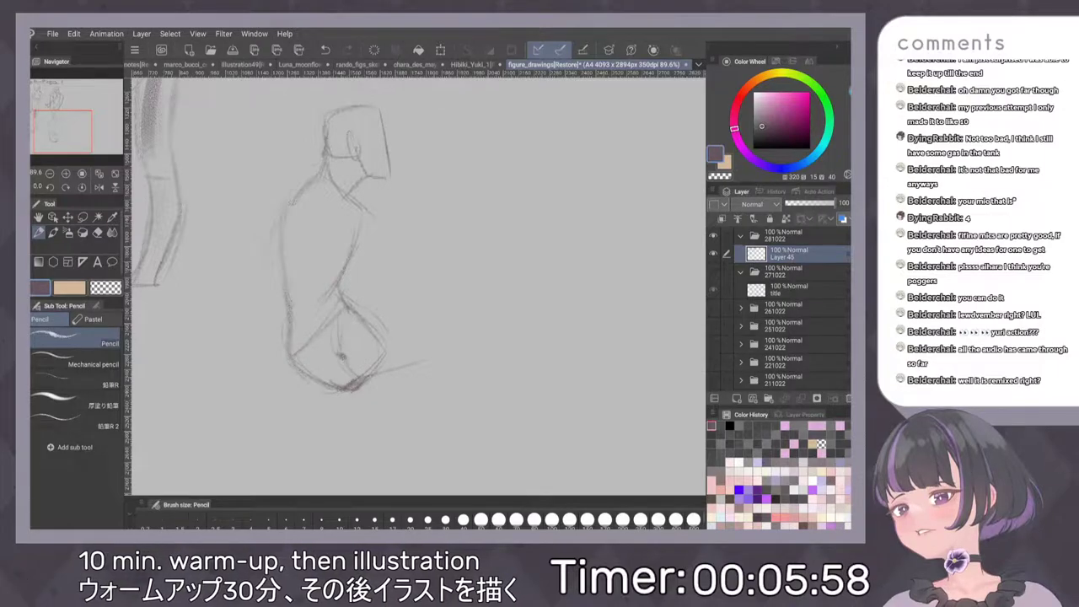
mouse_move(432, 287)
left_mouse_down()
mouse_move(423, 314)
mouse_move(364, 322)
left_mouse_up()
left_click_drag(455, 334, 361, 377)
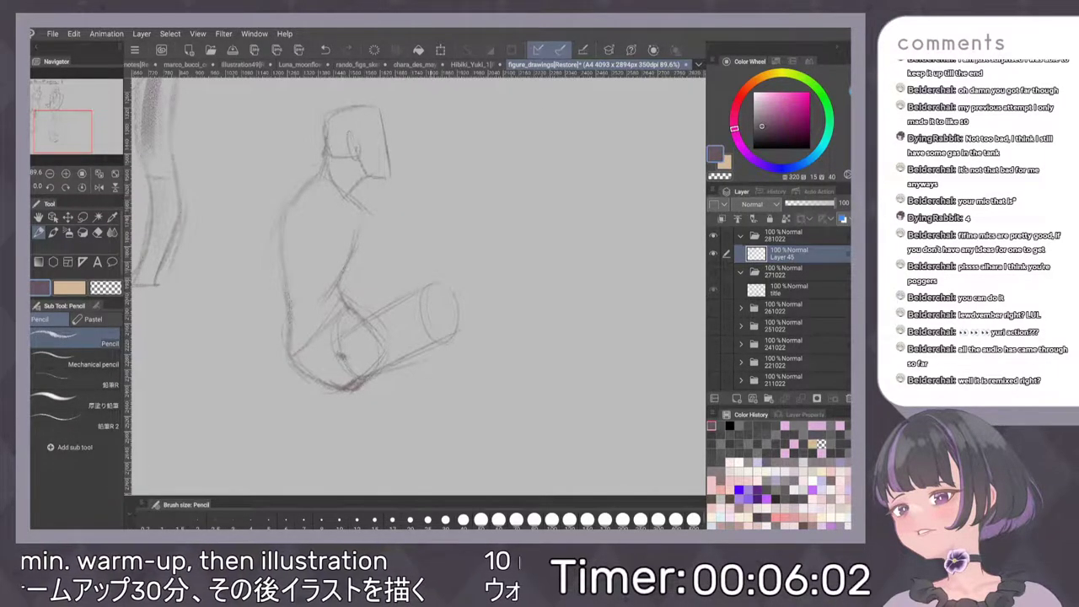
Round off the knee and darken the upper and lower contours of the thigh
mouse_move(431, 280)
left_mouse_down()
mouse_move(349, 313)
mouse_move(430, 283)
mouse_move(454, 287)
mouse_move(467, 319)
left_mouse_up()
left_click_drag(465, 321, 404, 364)
left_click_drag(447, 335, 386, 371)
left_click_drag(470, 307, 378, 376)
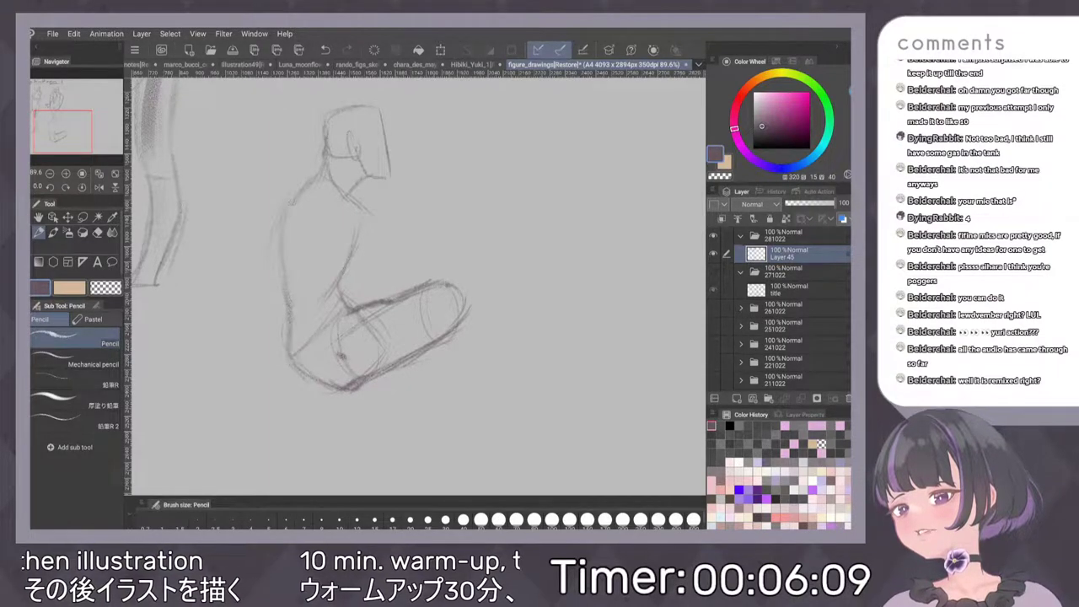
Strengthen the figure's back contour and draw the arm reaching forward from the shoulder with its hand resting on the knee
mouse_move(317, 179)
left_mouse_down()
mouse_move(282, 251)
mouse_move(290, 326)
left_mouse_up()
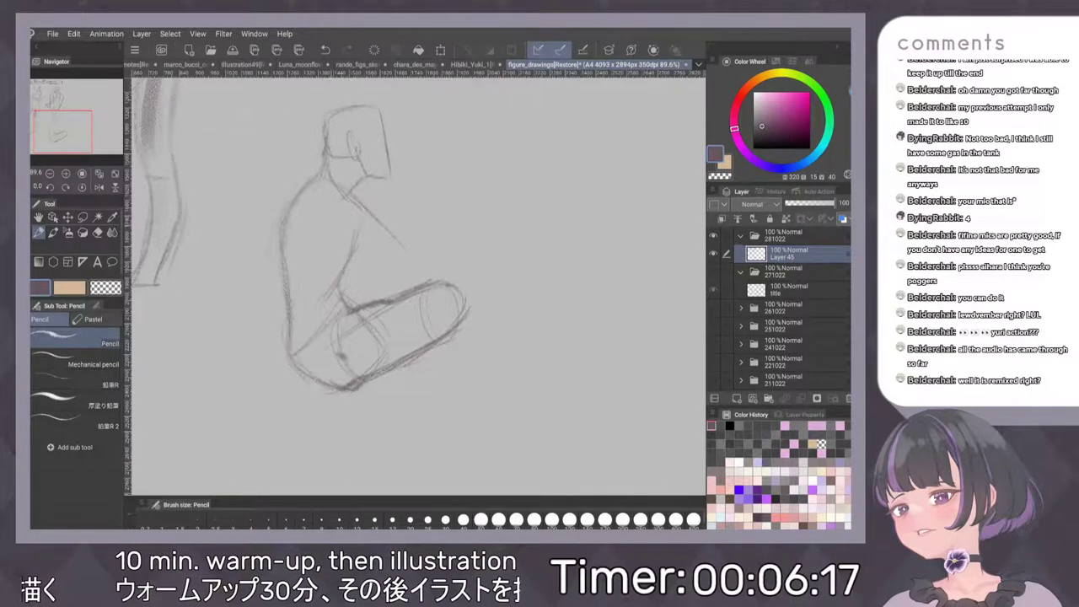
key("ctrl+z")
mouse_move(324, 230)
left_mouse_down()
mouse_move(353, 243)
mouse_move(327, 256)
mouse_move(401, 280)
mouse_move(411, 259)
left_mouse_up()
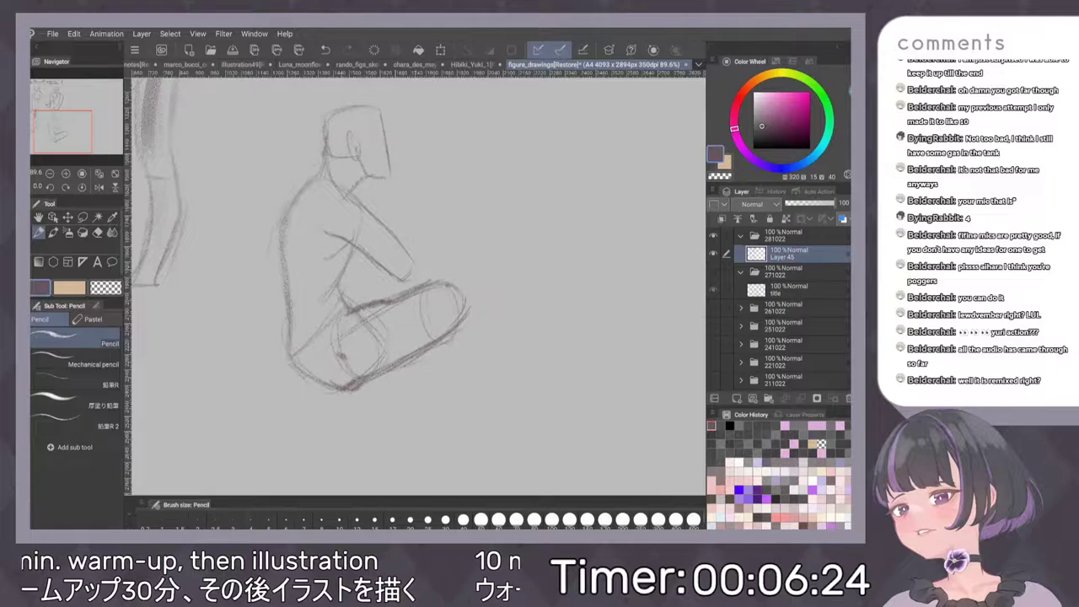
left_click_drag(430, 265, 438, 279)
left_click_drag(399, 279, 418, 283)
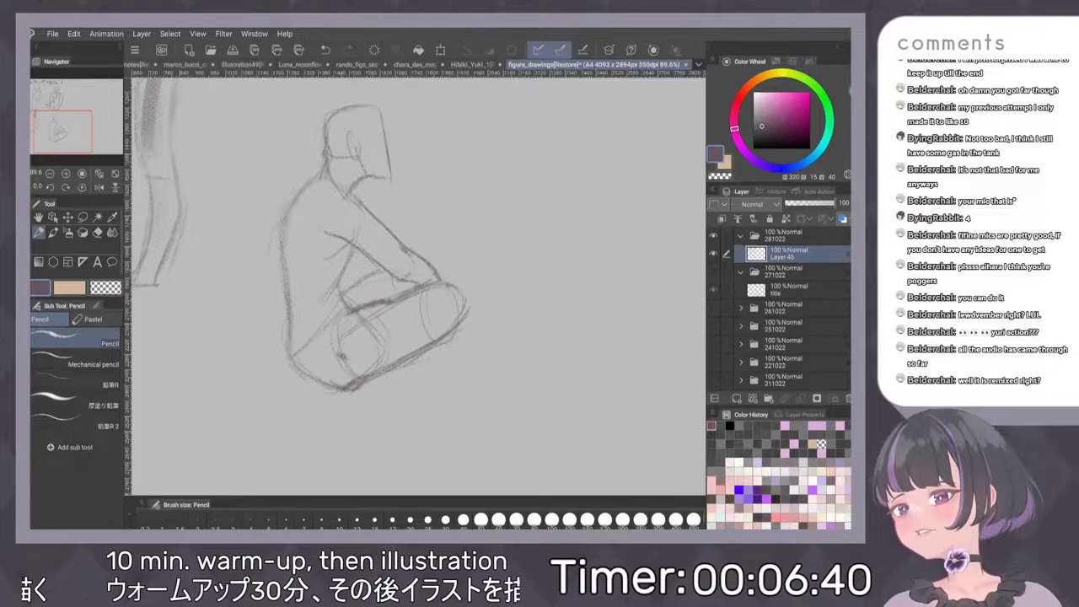
Sketch the lower leg coming down from the knee and outline the pointed foot with darker contours
mouse_move(427, 302)
left_mouse_down()
mouse_move(475, 350)
mouse_move(432, 371)
mouse_move(482, 376)
left_mouse_up()
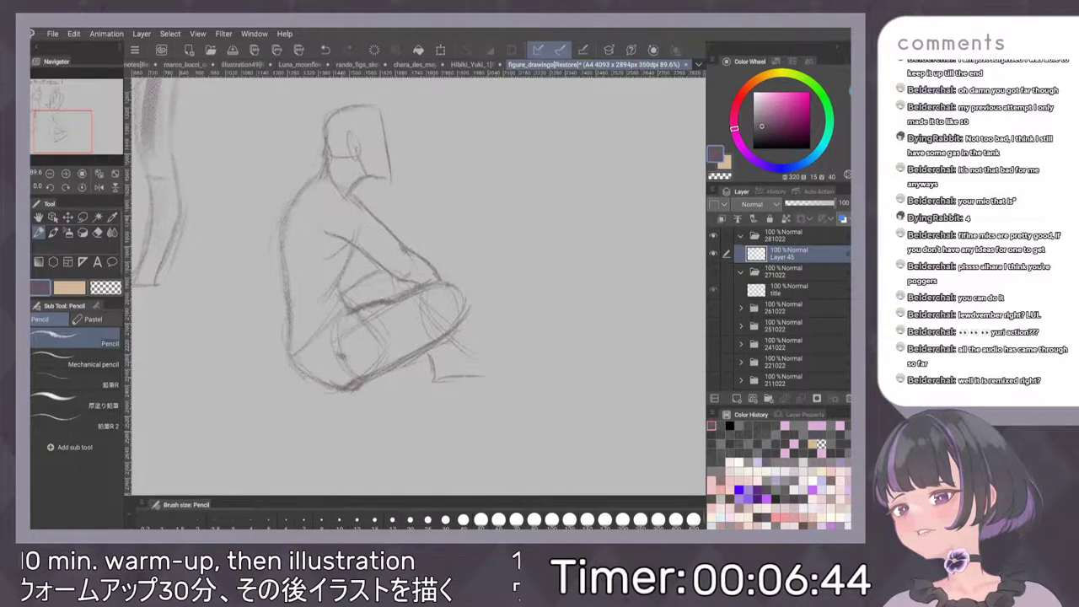
mouse_move(427, 353)
left_mouse_down()
mouse_move(452, 360)
mouse_move(509, 342)
left_mouse_up()
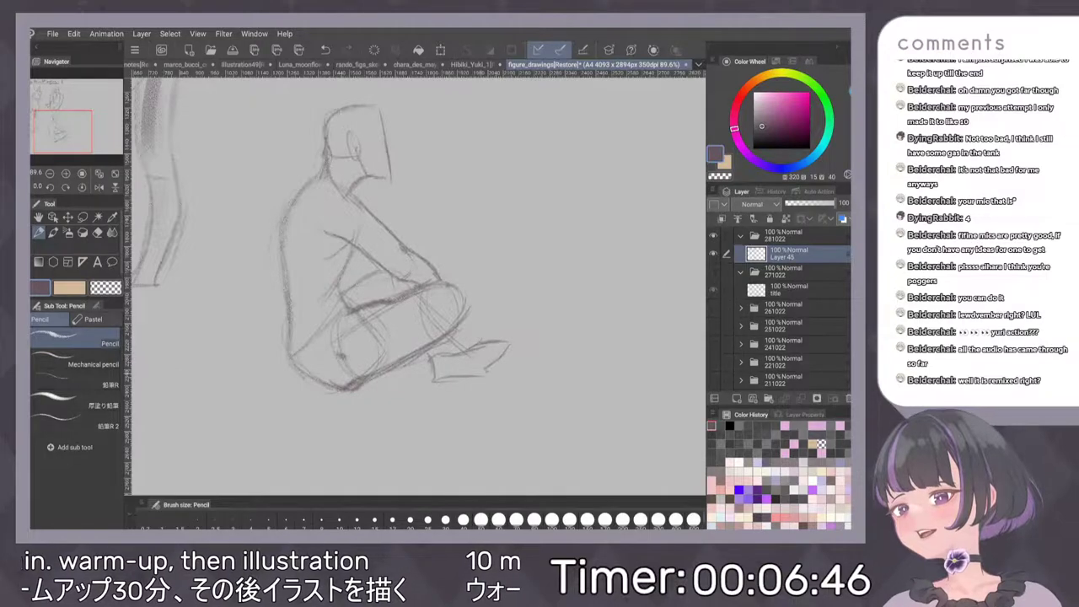
left_click_drag(445, 379, 497, 360)
mouse_move(454, 353)
left_mouse_down()
mouse_move(485, 344)
mouse_move(473, 376)
mouse_move(430, 371)
left_mouse_up()
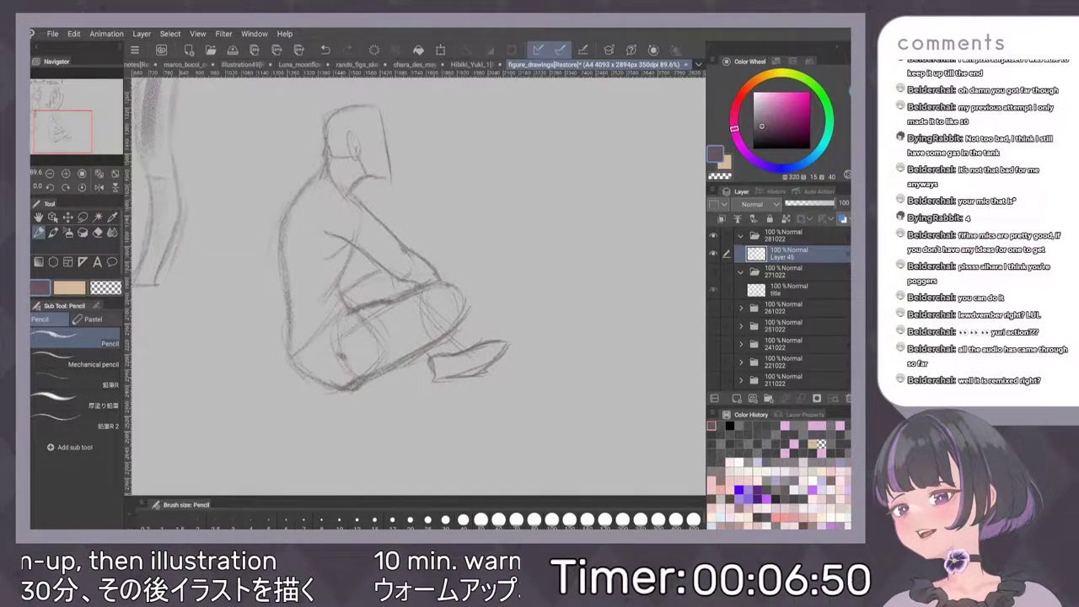
Start a new figure in the blank area right of the seated figures, lightly sketching a tilted rounded body mass
scroll(464, 305, "down", 4)
scroll(467, 224, "up", 3)
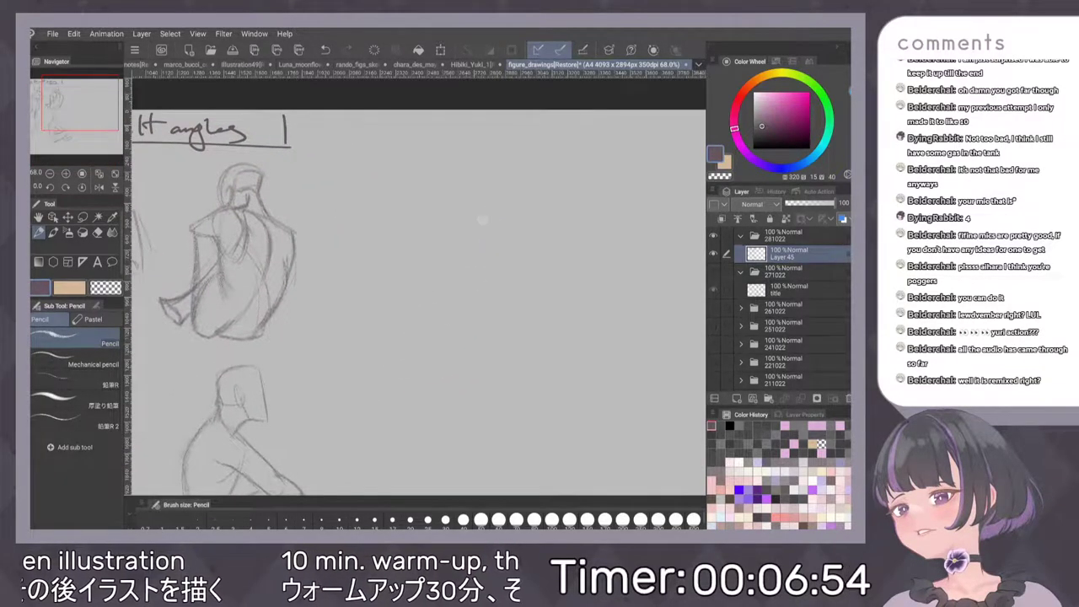
scroll(429, 238, "right", 3)
scroll(429, 238, "down", 1)
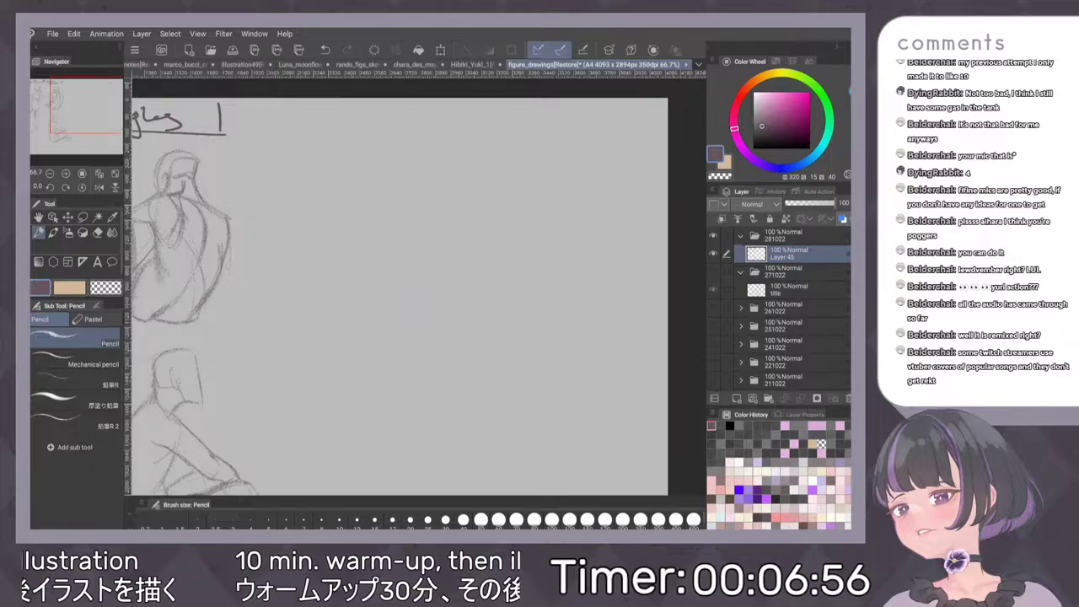
scroll(444, 253, "up", 1)
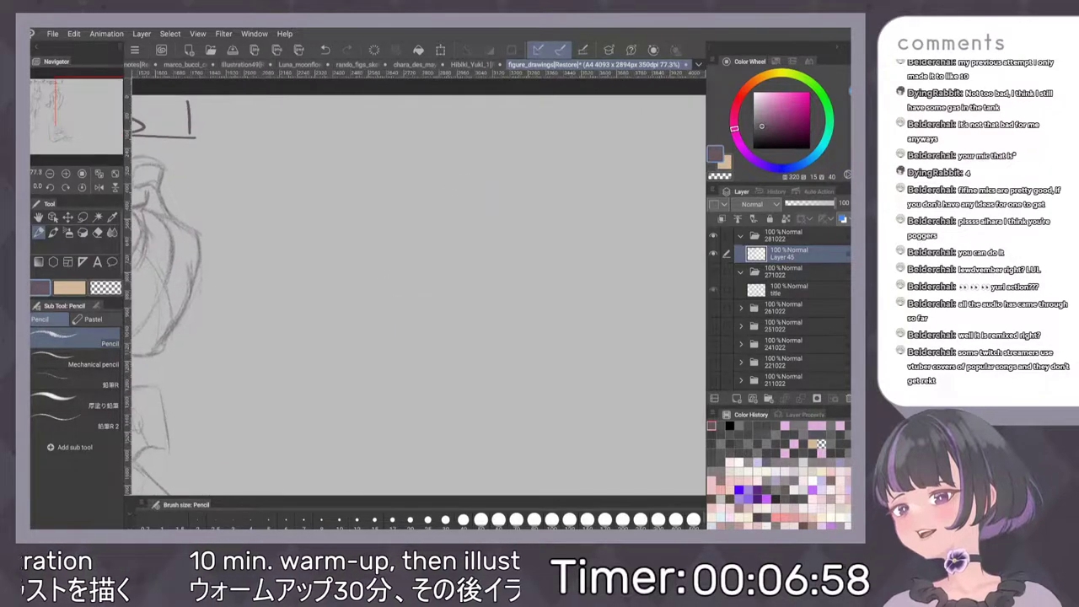
scroll(444, 255, "down", 1)
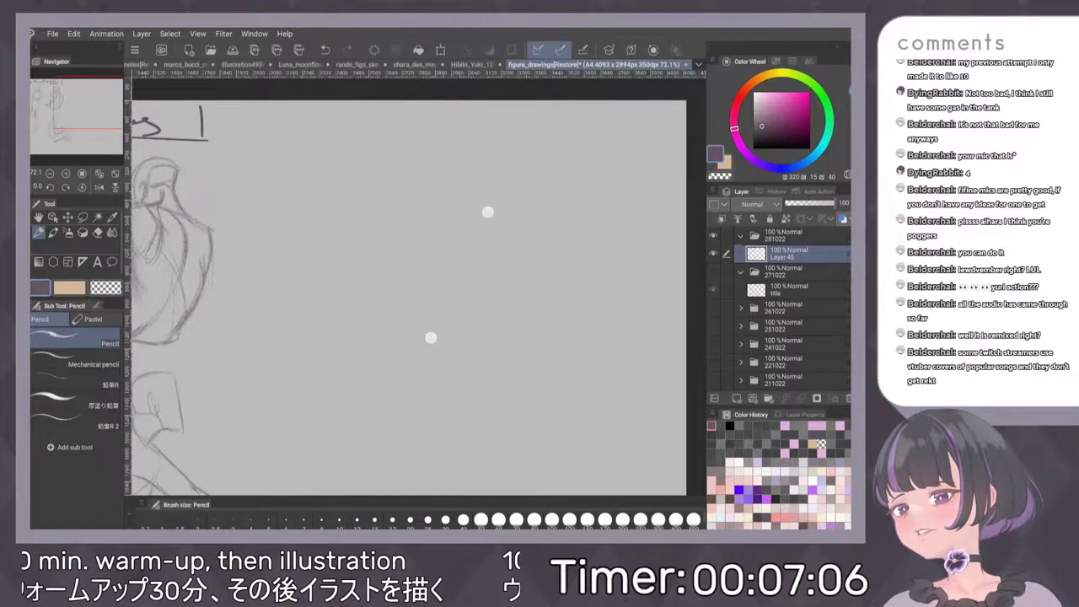
scroll(460, 270, "up", 1)
scroll(461, 249, "up", 1)
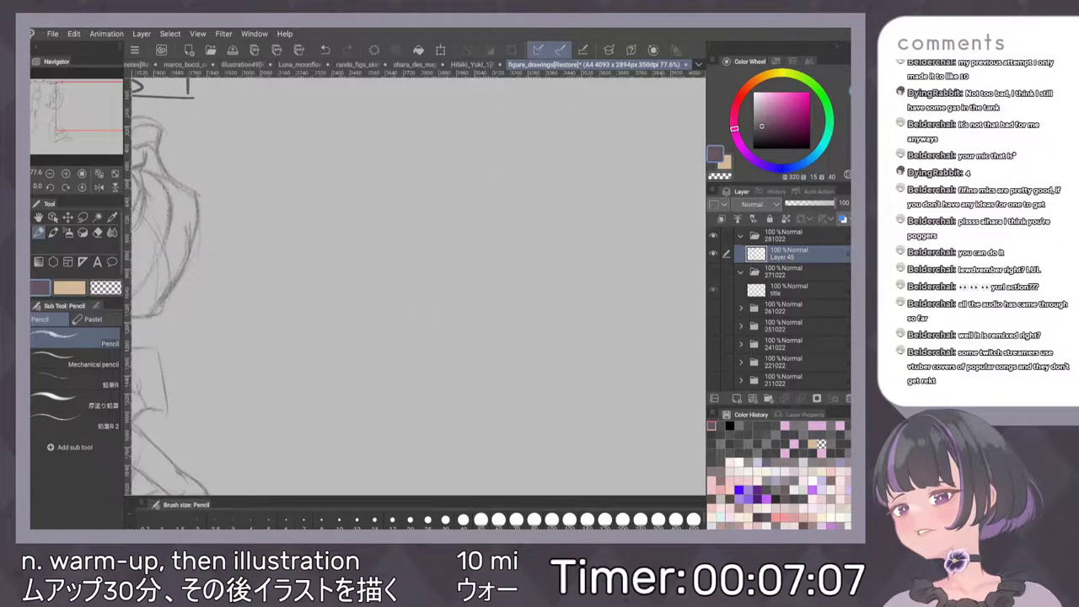
scroll(419, 287, "up", 1)
left_click_drag(437, 214, 532, 228)
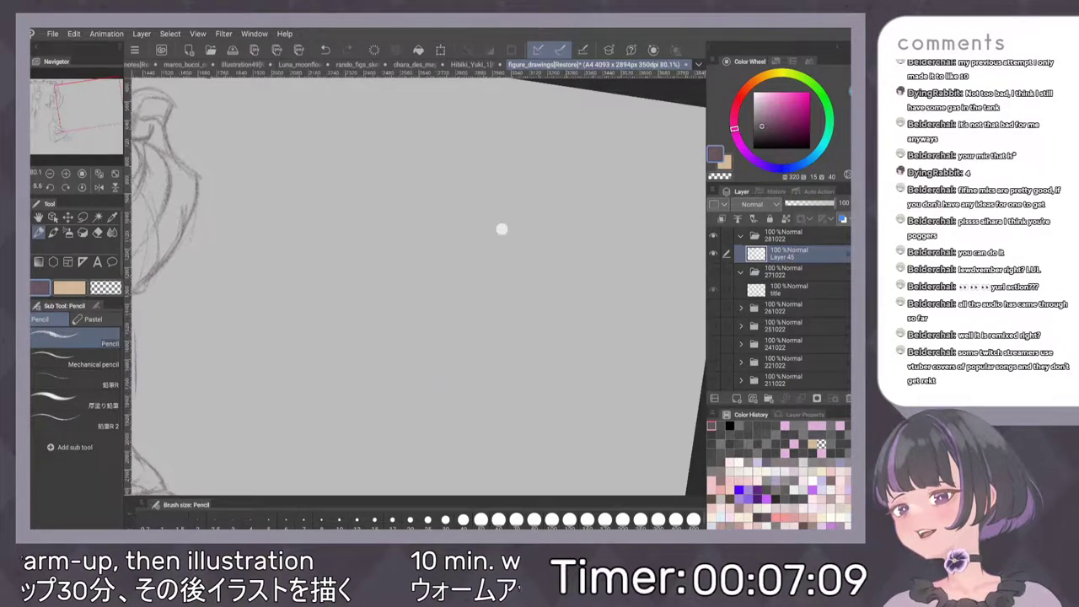
scroll(458, 276, "down", 2)
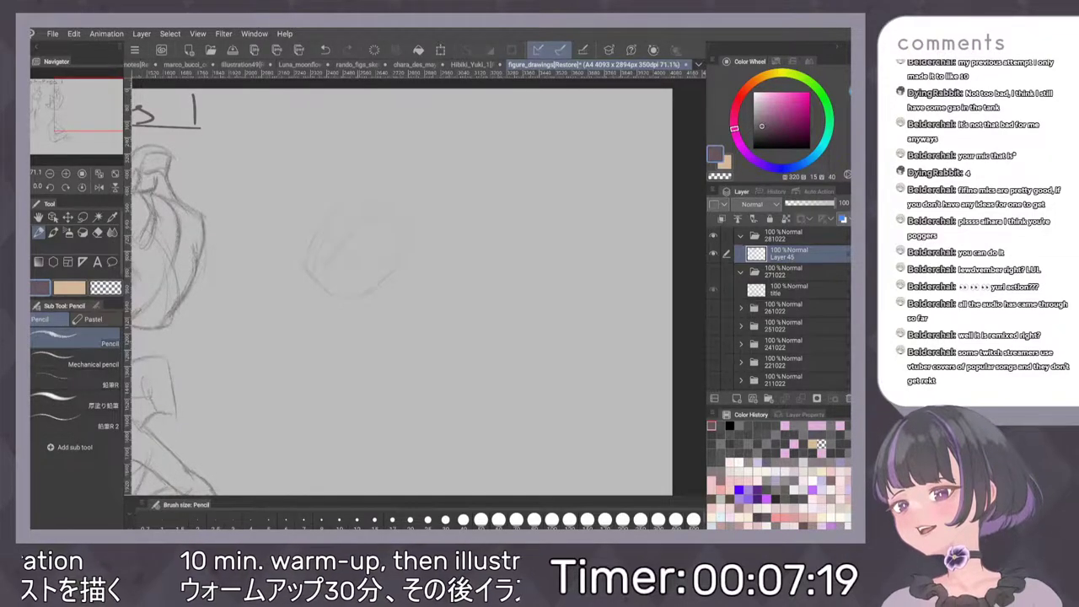
scroll(444, 328, "up", 1)
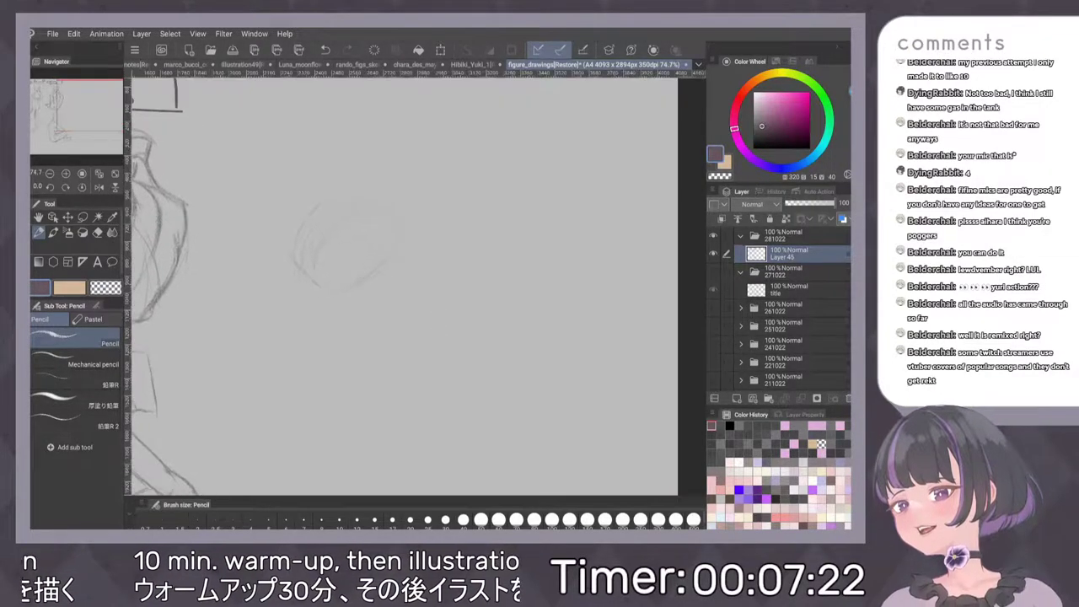
Draw an ellipse overlapping the lower end of the body mass and add short marks beside it
mouse_move(327, 204)
left_mouse_down()
mouse_move(300, 254)
mouse_move(368, 285)
left_mouse_up()
left_click_drag(294, 278, 362, 300)
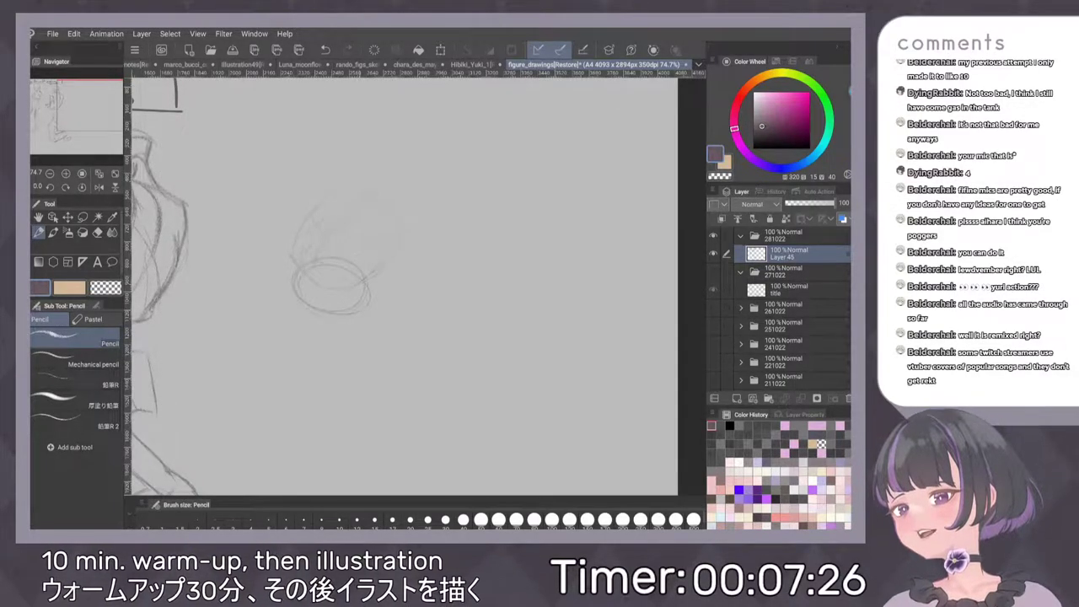
mouse_move(295, 274)
left_mouse_down()
mouse_move(365, 283)
mouse_move(334, 259)
mouse_move(303, 274)
left_mouse_up()
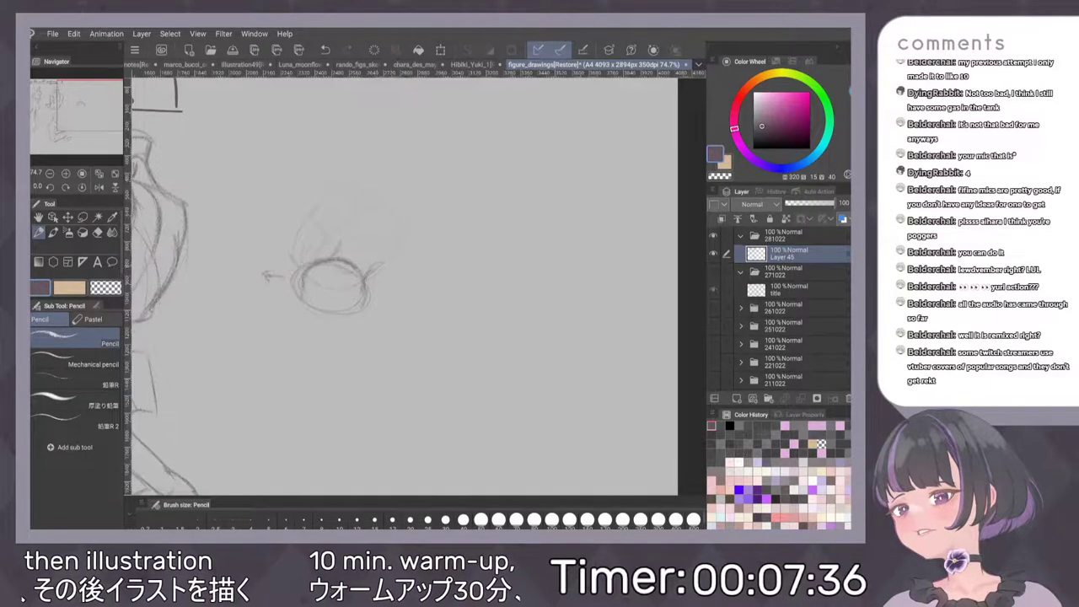
Outline the tilted body above the ellipse with darker contours and add a second curved form along its upper edge
left_click_drag(408, 210, 371, 272)
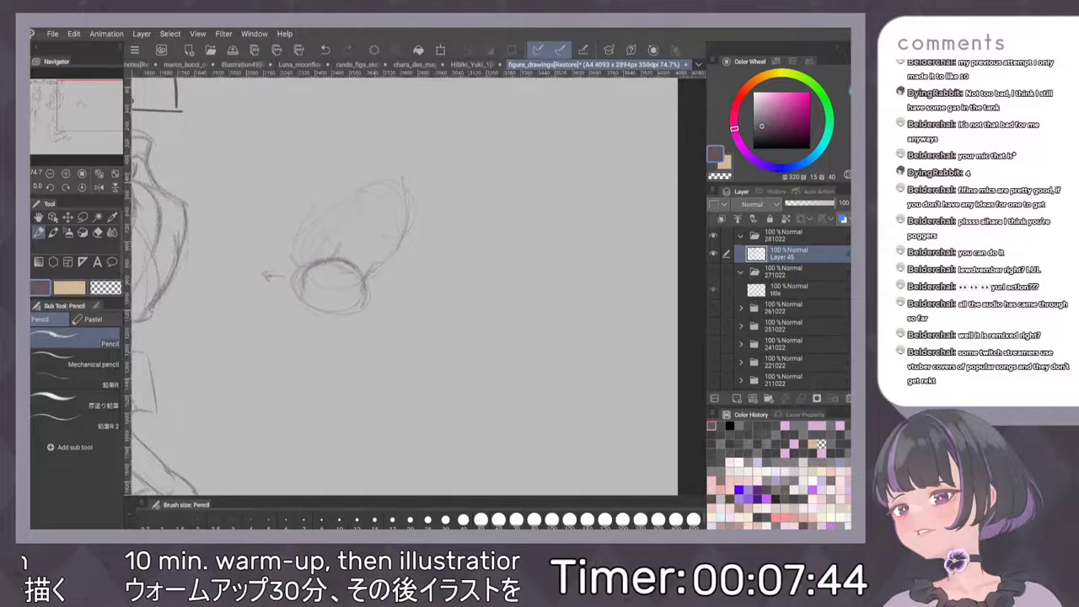
mouse_move(370, 188)
left_mouse_down()
mouse_move(275, 253)
mouse_move(298, 271)
mouse_move(383, 226)
left_mouse_up()
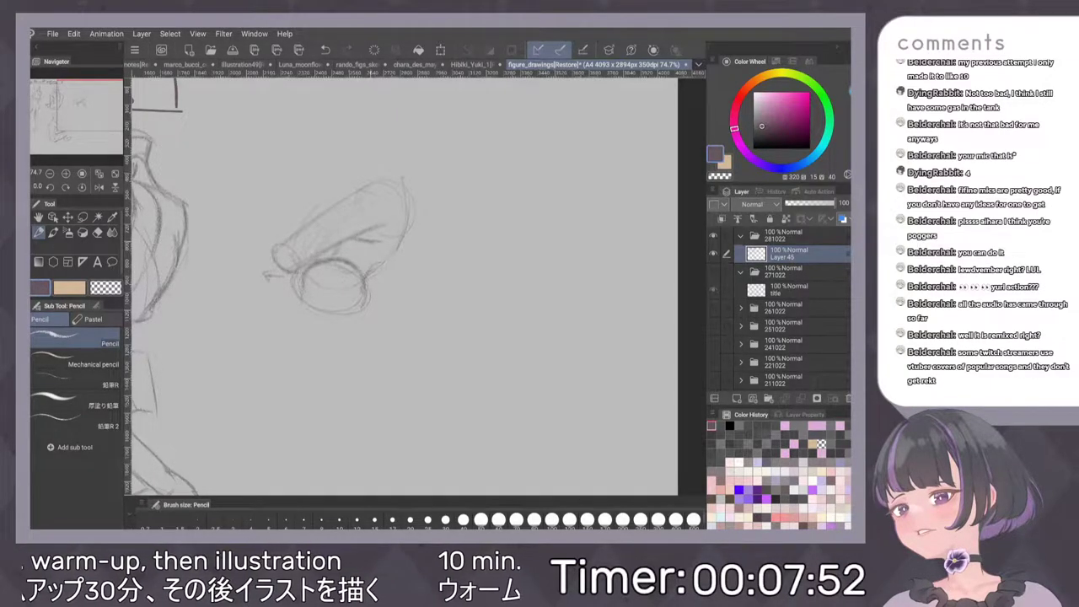
mouse_move(366, 243)
left_mouse_down()
mouse_move(365, 254)
mouse_move(376, 230)
mouse_move(357, 234)
left_mouse_up()
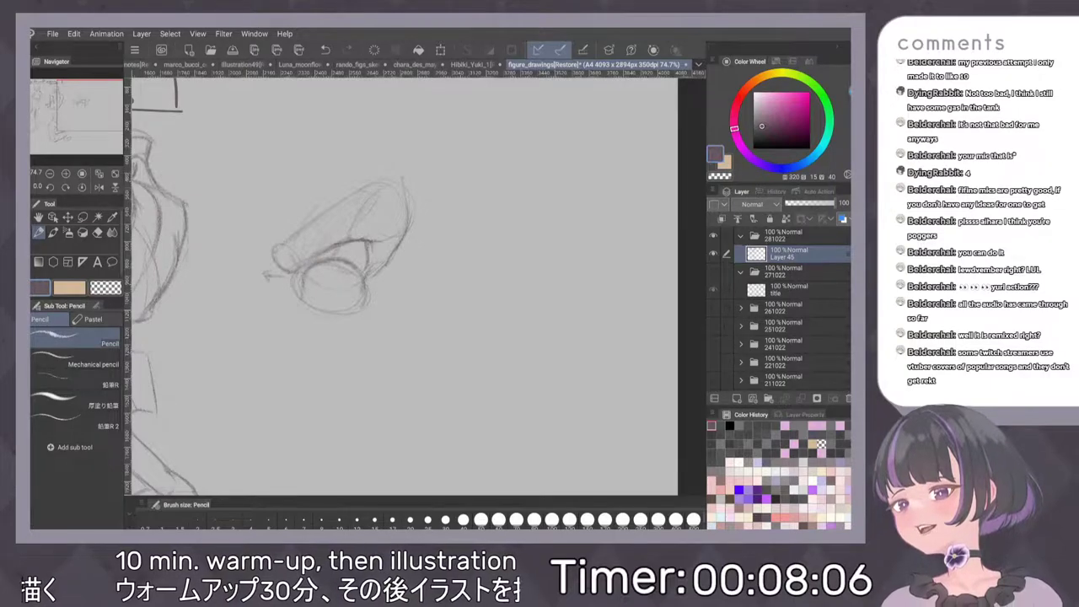
left_click_drag(404, 198, 333, 205)
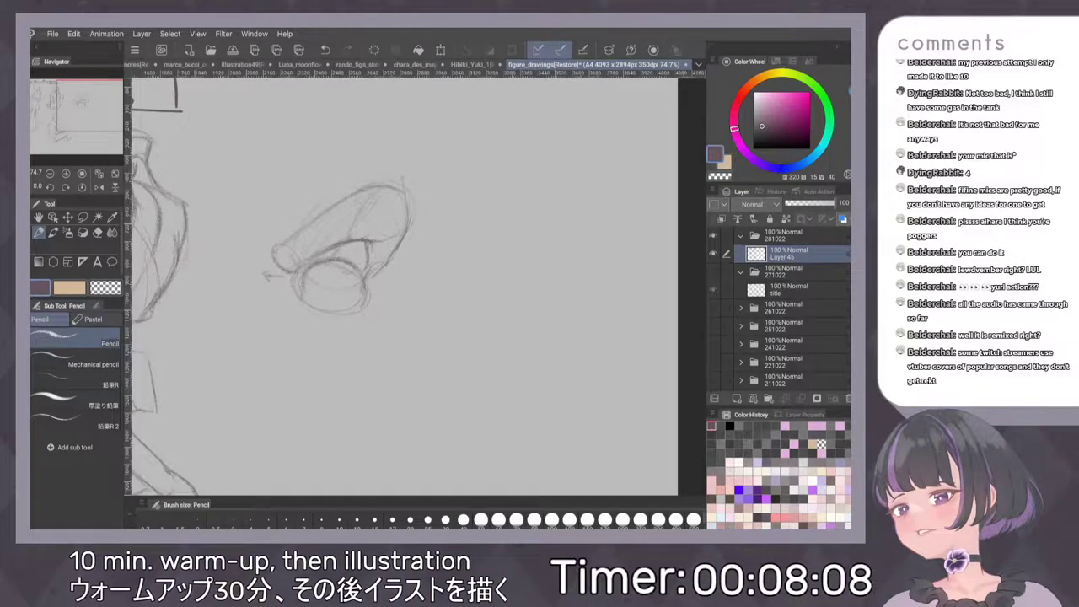
mouse_move(396, 182)
left_mouse_down()
mouse_move(348, 194)
mouse_move(369, 182)
left_mouse_up()
left_click_drag(303, 217, 346, 185)
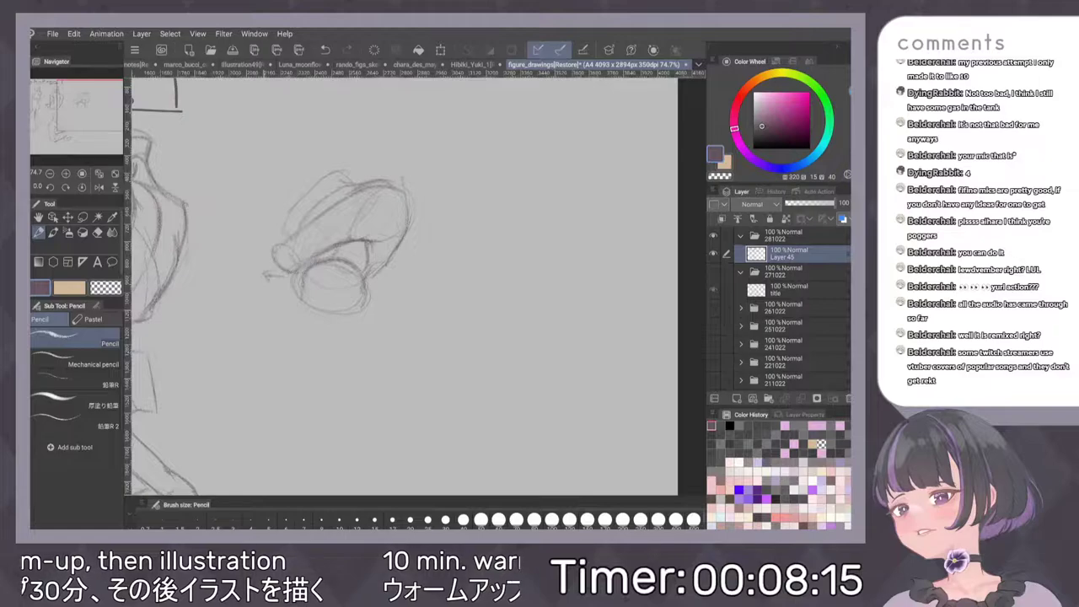
Sketch a tapered limb extending up and to the left from the body and darken both its edges
left_click_drag(291, 137, 336, 169)
left_click_drag(255, 128, 275, 176)
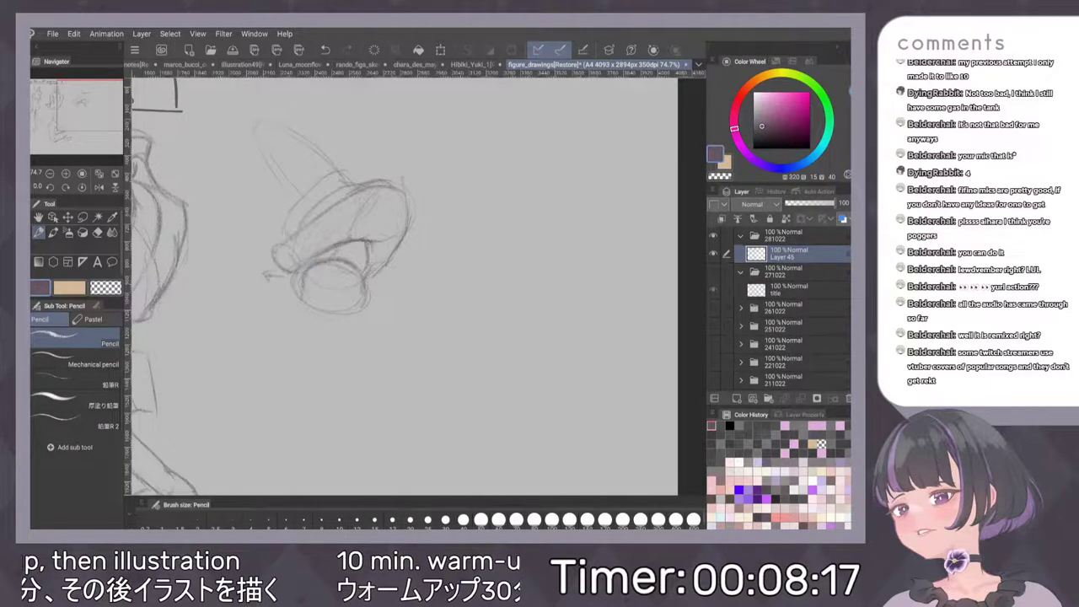
left_click_drag(254, 124, 300, 196)
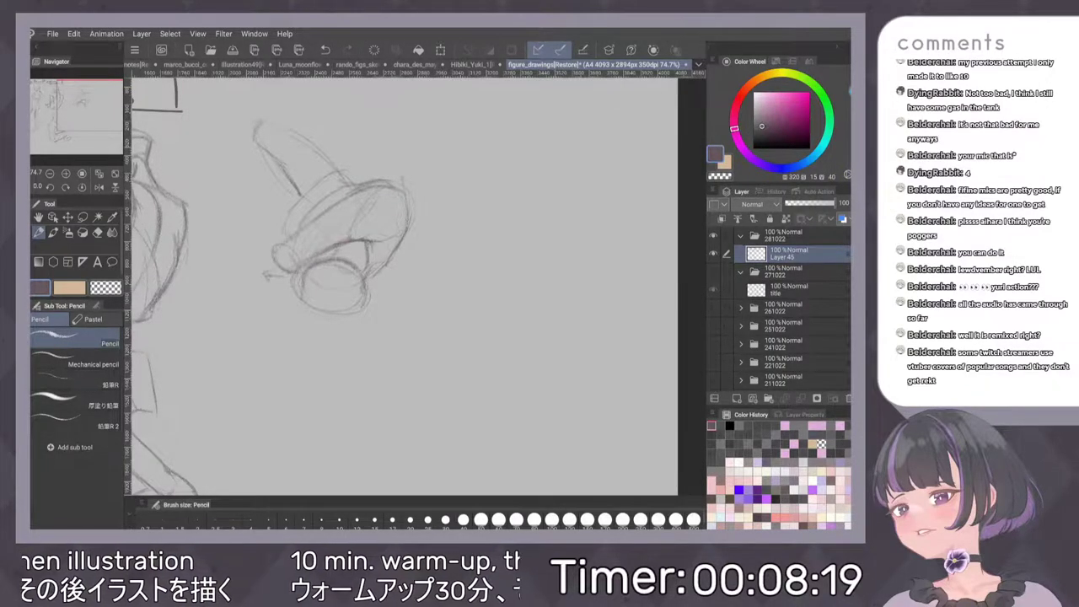
mouse_move(289, 129)
left_mouse_down()
mouse_move(345, 178)
mouse_move(331, 175)
left_mouse_up()
left_click_drag(285, 124, 346, 178)
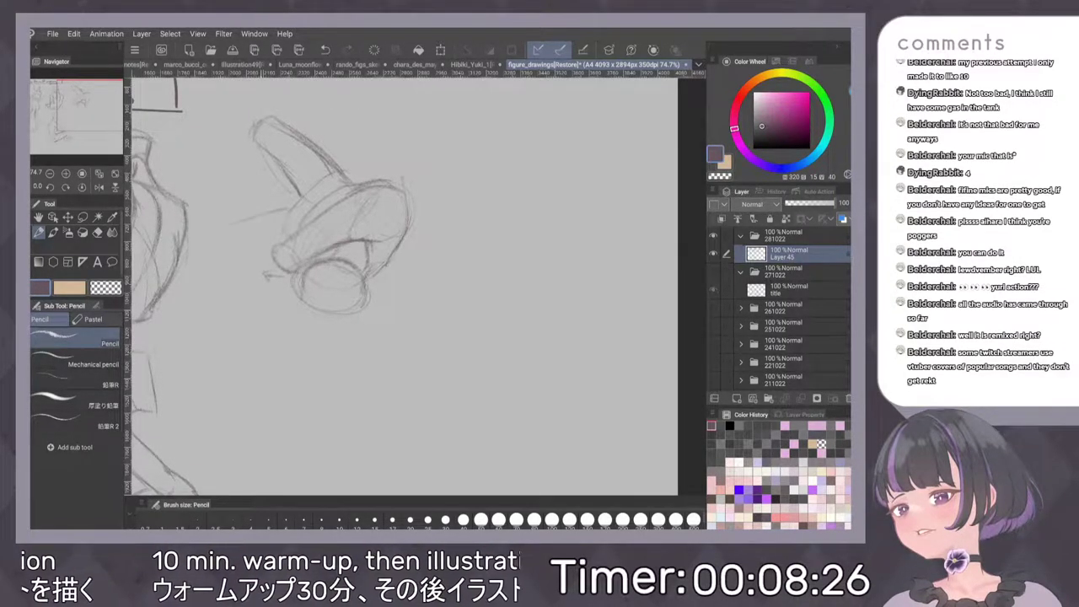
Sketch a second limb extending left from the body, darken its upper edge and strengthen the contour where the limbs join
mouse_move(288, 208)
left_mouse_down()
mouse_move(220, 227)
mouse_move(220, 254)
mouse_move(210, 232)
mouse_move(204, 256)
left_mouse_up()
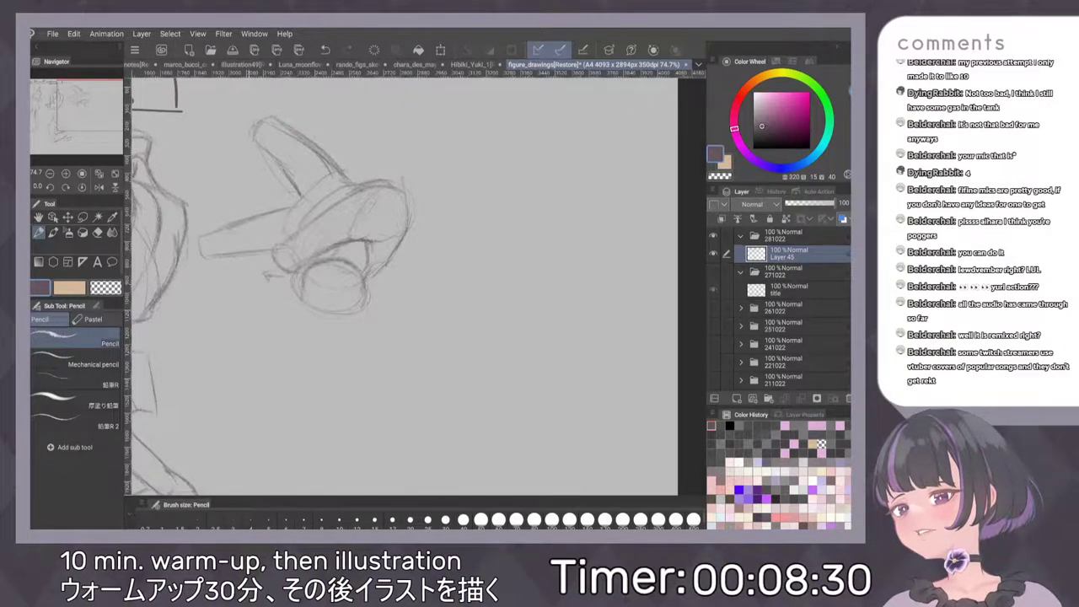
mouse_move(259, 228)
left_mouse_down()
mouse_move(199, 236)
mouse_move(204, 259)
left_mouse_up()
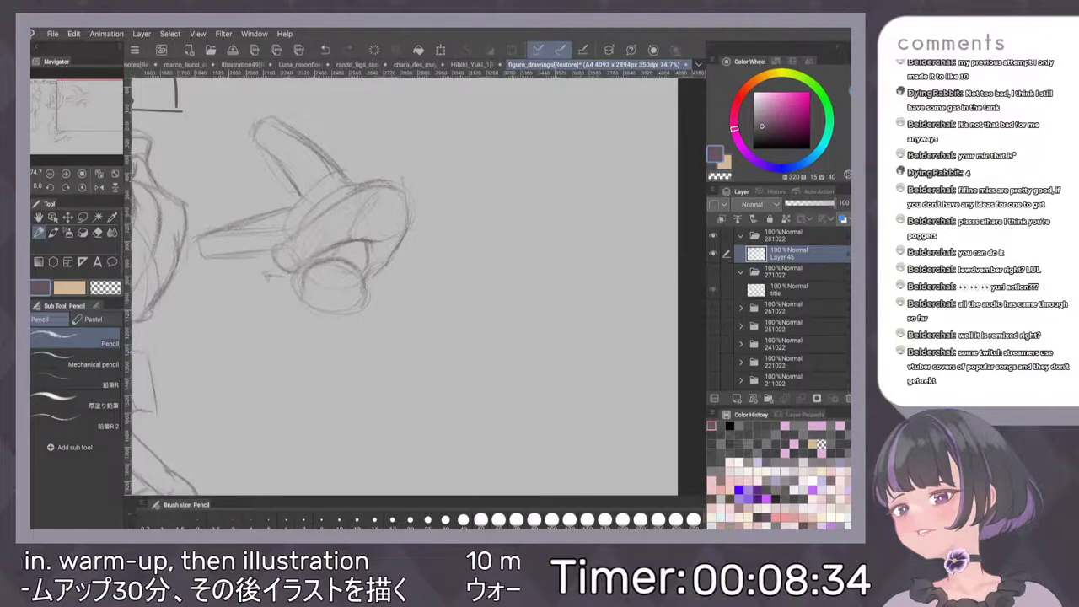
left_click_drag(249, 216, 220, 227)
left_click_drag(287, 203, 206, 230)
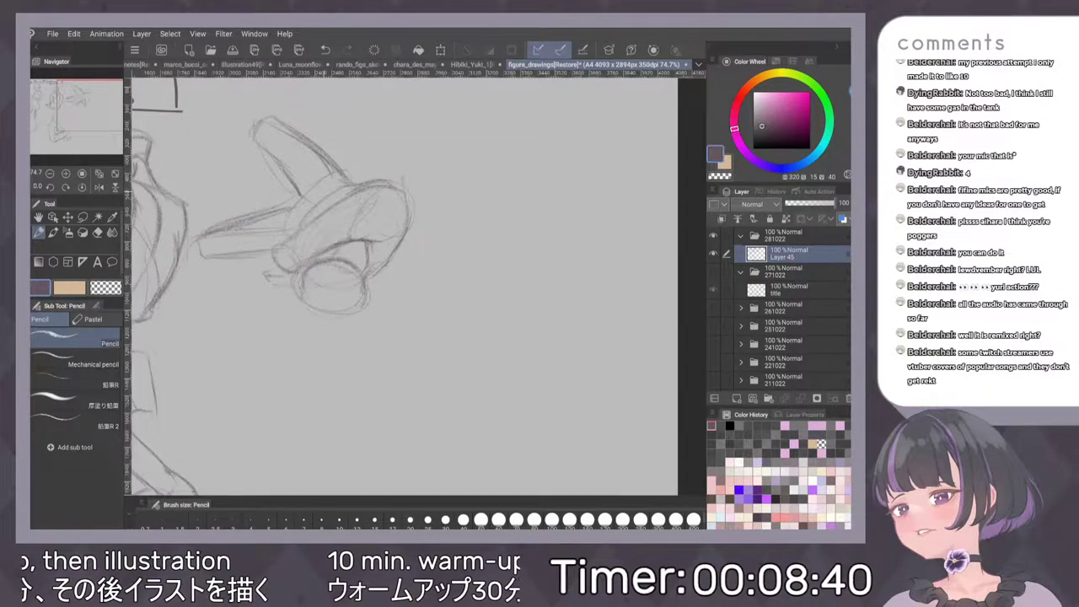
left_click_drag(332, 190, 270, 270)
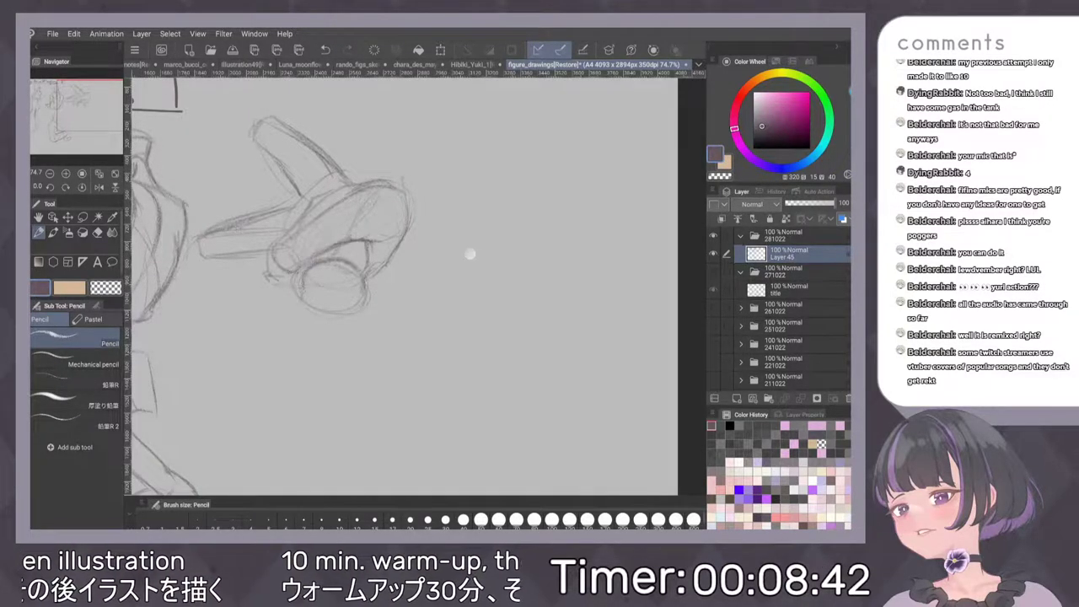
Start another figure in the blank space below, sketching a tilted oval torso and an ellipse for the hips beneath it
scroll(471, 254, "down", 3)
scroll(469, 283, "up", 4)
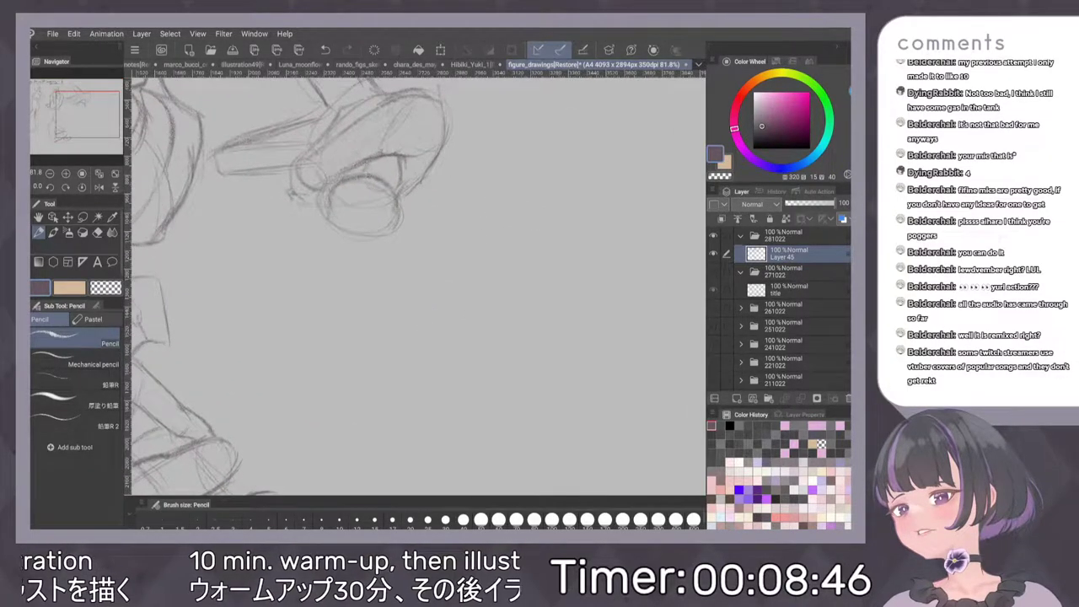
scroll(441, 255, "down", 1)
scroll(441, 254, "down", 1)
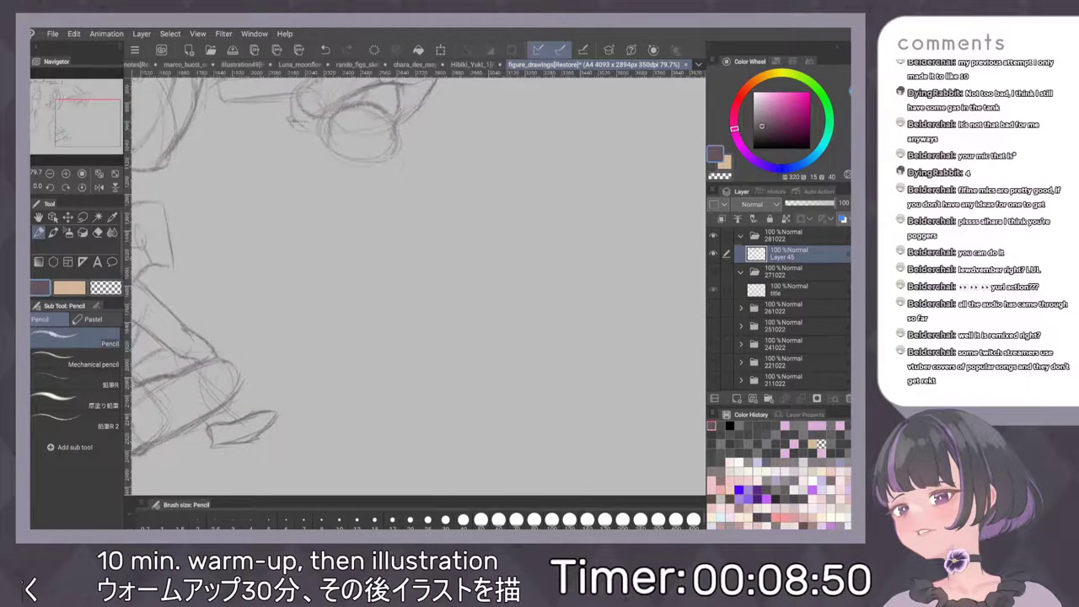
scroll(447, 253, "up", 3)
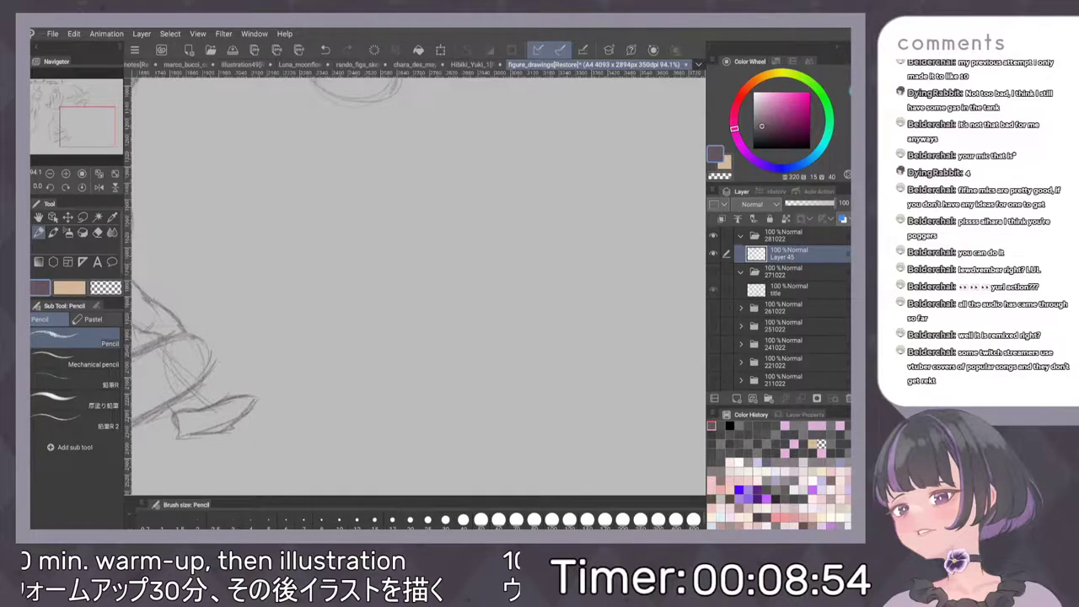
scroll(496, 255, "down", 2)
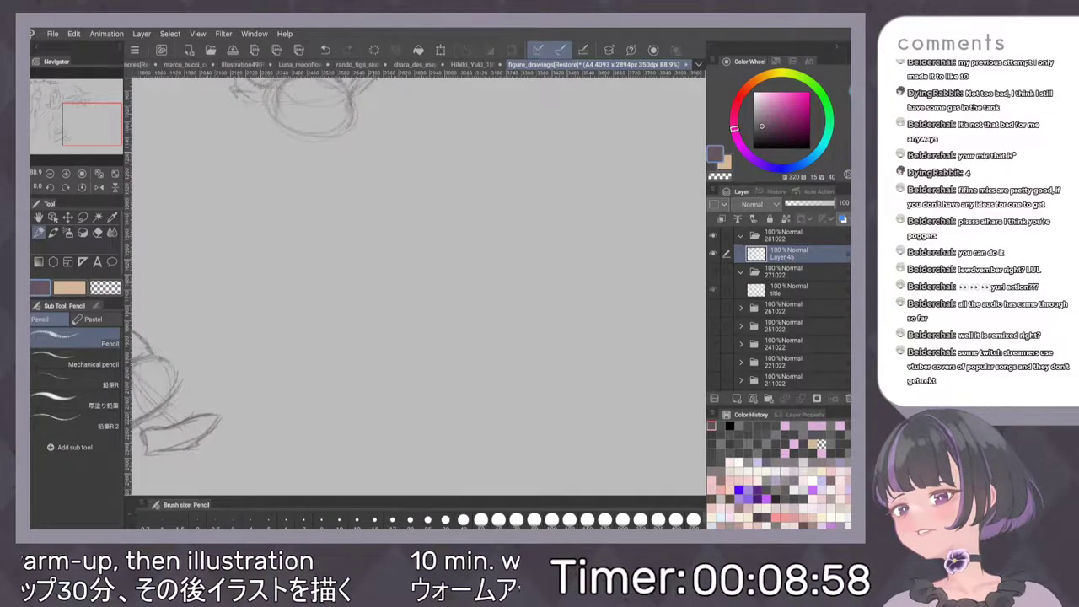
left_click_drag(375, 260, 327, 257)
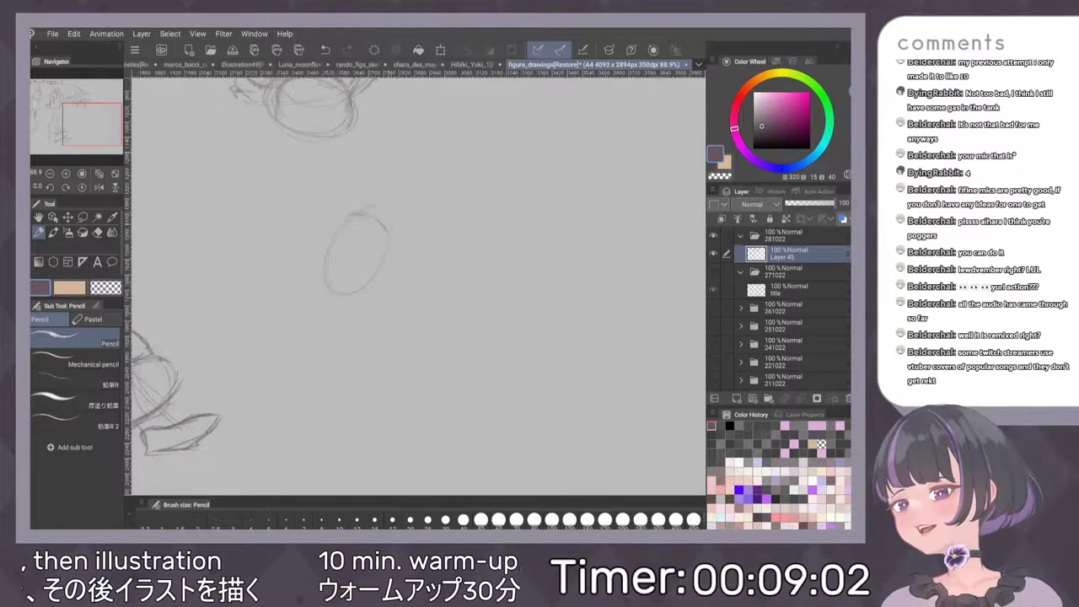
left_click_drag(387, 229, 362, 289)
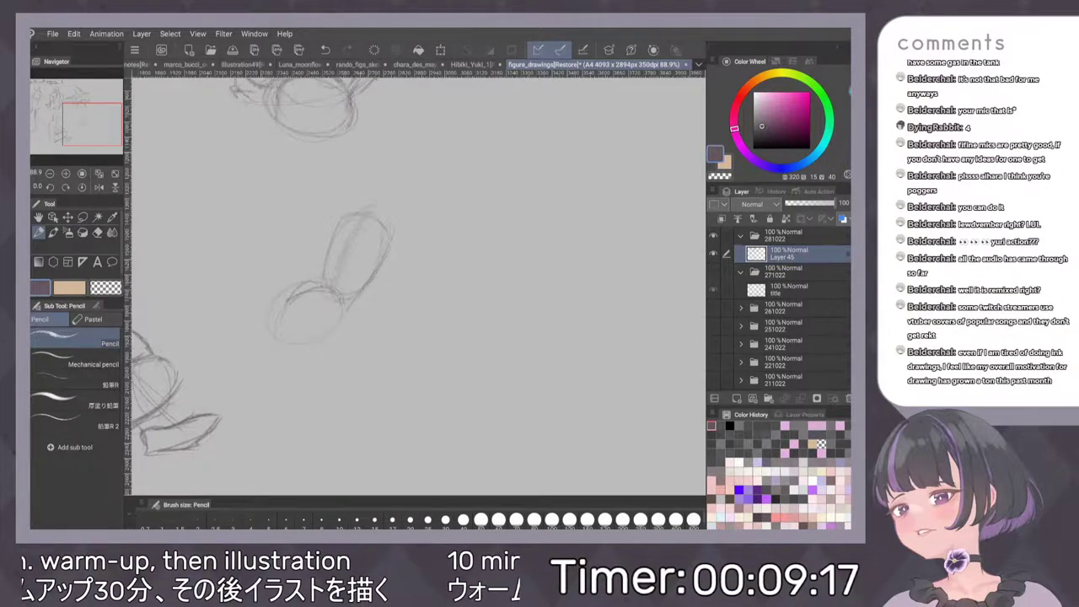
Connect the torso and hips with a side contour and darken the waist and outer hip outlines
left_click_drag(366, 284, 307, 341)
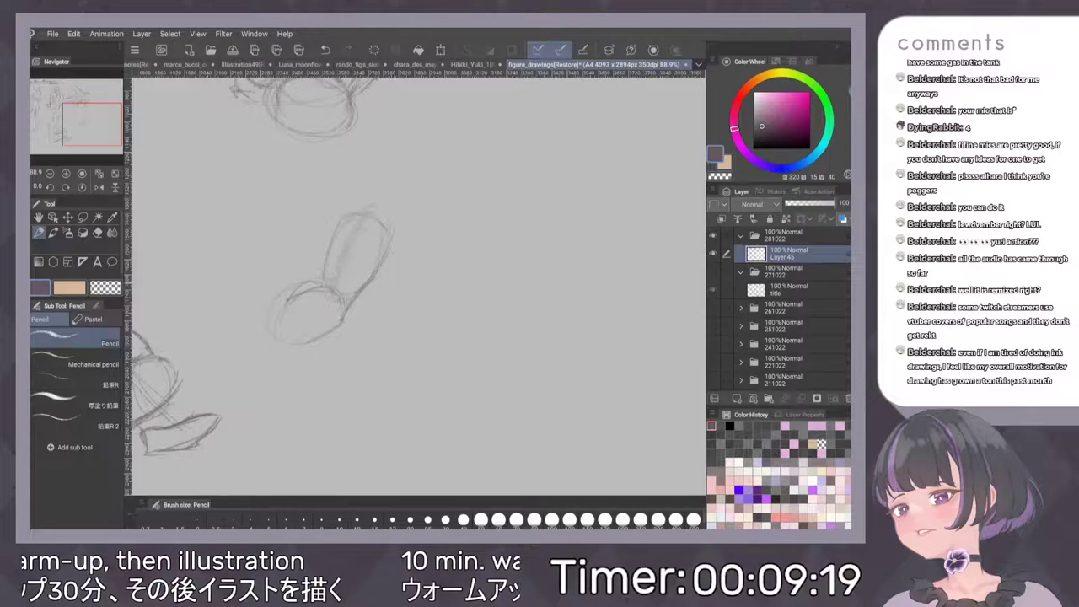
mouse_move(291, 292)
left_mouse_down()
mouse_move(263, 317)
mouse_move(272, 341)
left_mouse_up()
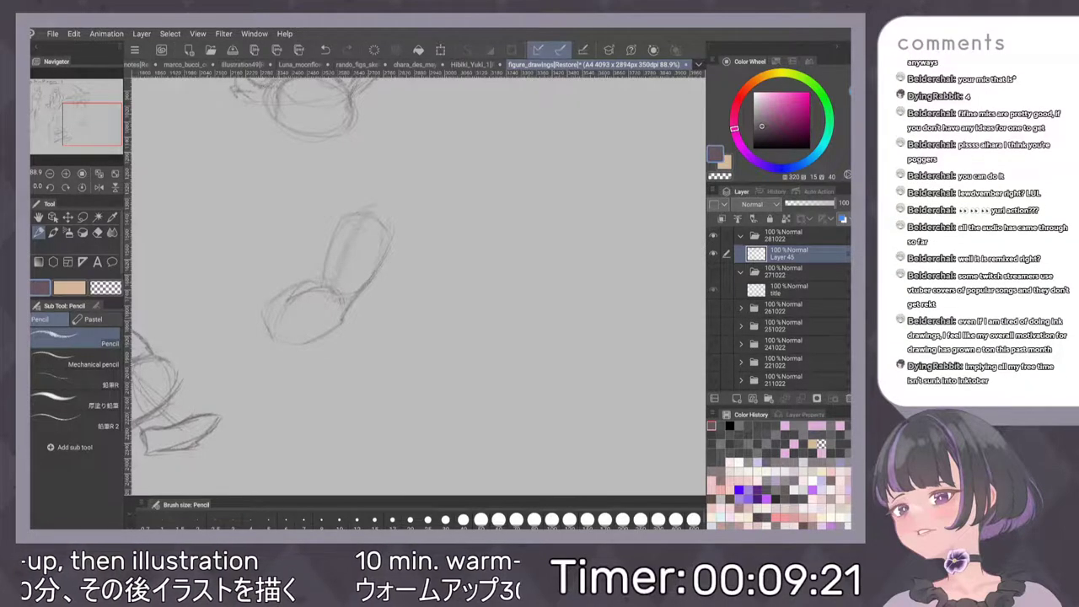
left_click_drag(280, 303, 279, 342)
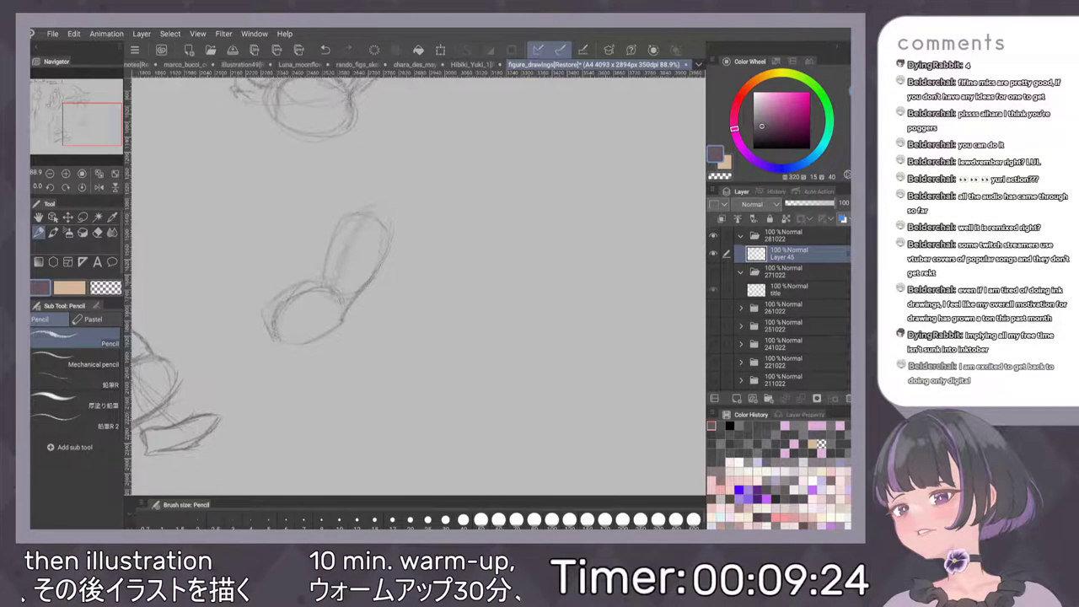
scroll(418, 277, "down", 2)
scroll(441, 271, "up", 2)
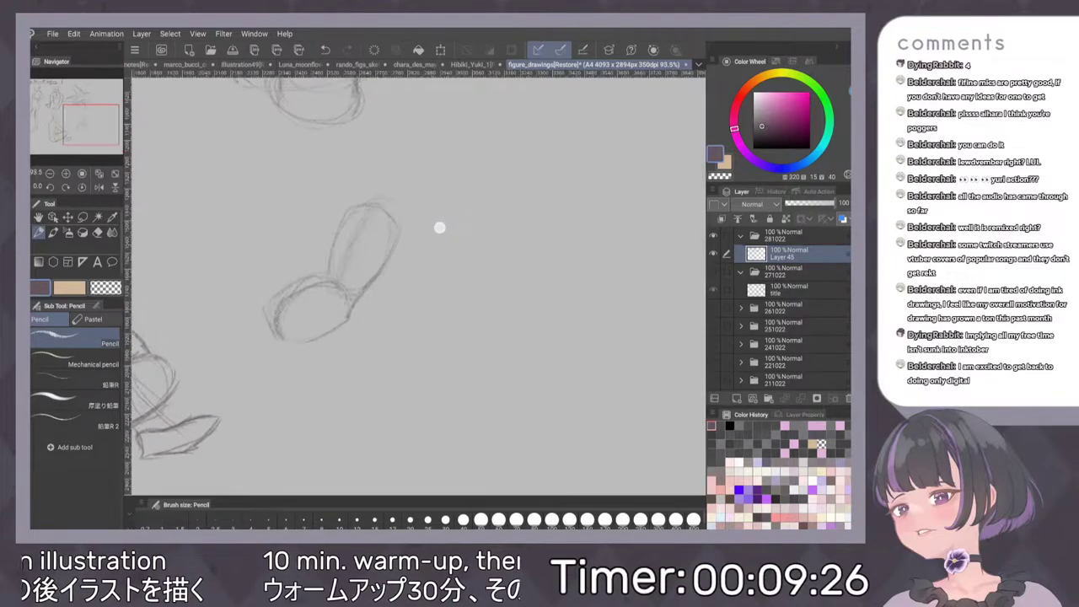
scroll(439, 227, "up", 1)
mouse_move(324, 264)
left_mouse_down()
mouse_move(318, 283)
mouse_move(261, 314)
left_mouse_up()
scroll(419, 236, "down", 1)
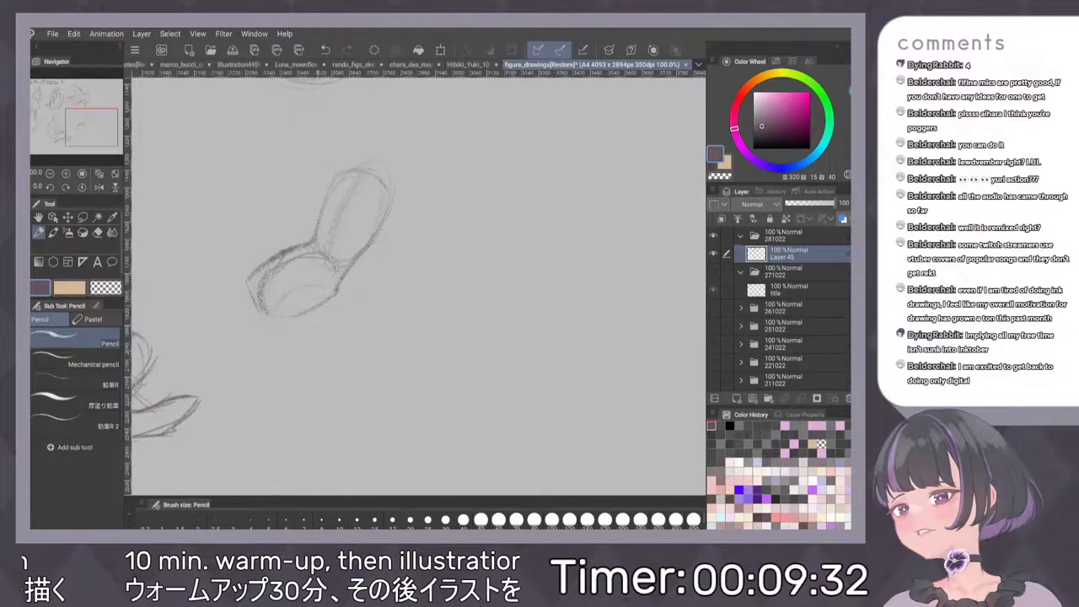
Sketch the near thigh slanting down from the hips to a bent knee, with a shin guideline running back from it
left_click_drag(331, 302, 341, 327)
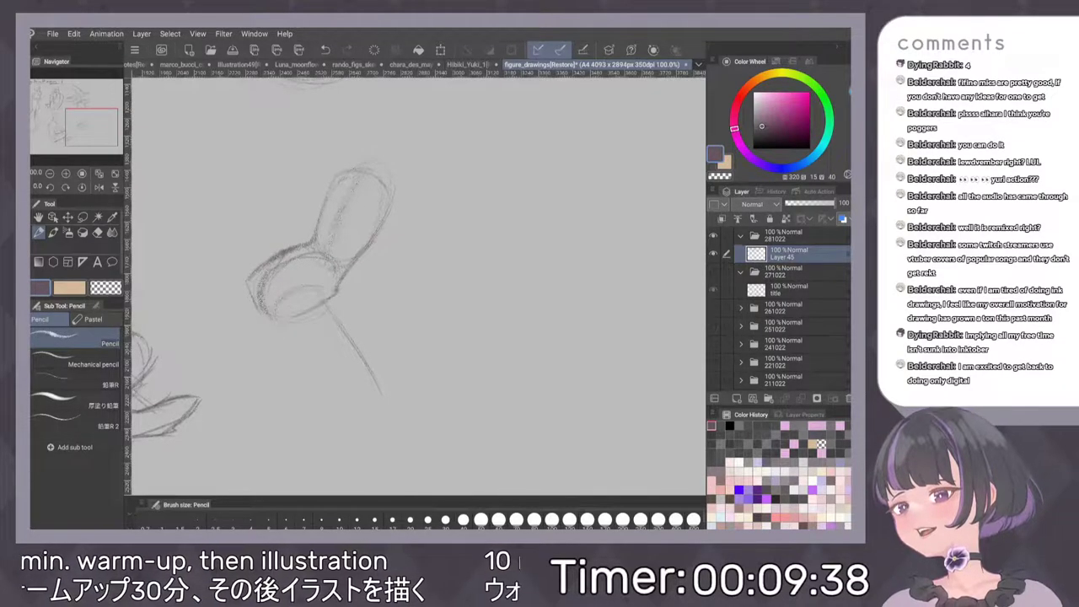
mouse_move(287, 331)
left_mouse_down()
mouse_move(348, 408)
mouse_move(377, 402)
mouse_move(234, 423)
left_mouse_up()
left_click_drag(449, 306, 440, 300)
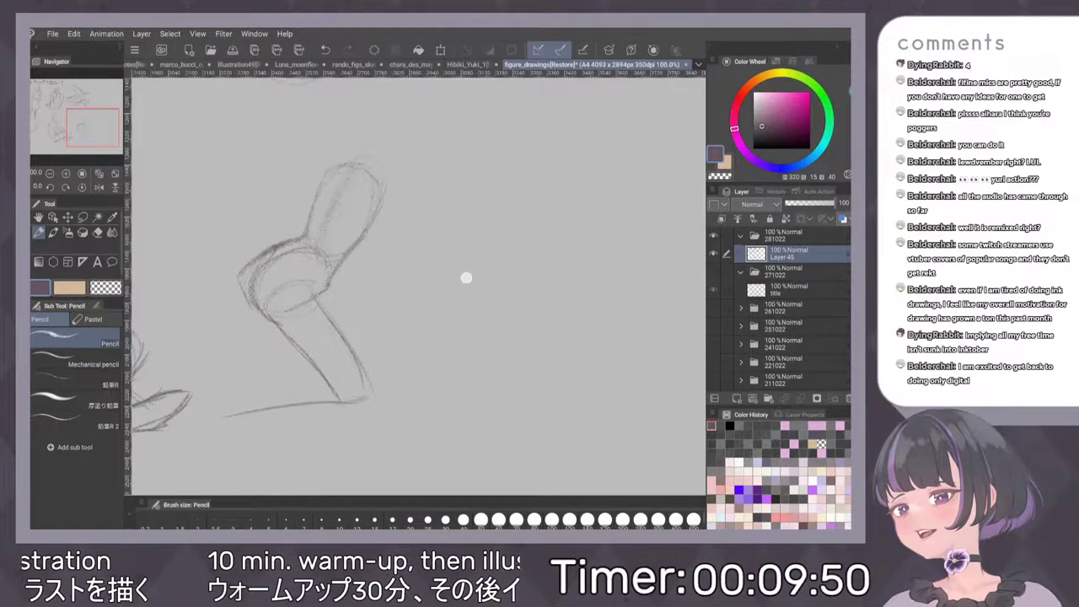
Add the far thigh behind the near one and sketch the kneeling lower legs with a foot trailing back
left_click_drag(466, 277, 506, 244)
left_click_drag(472, 341, 469, 339)
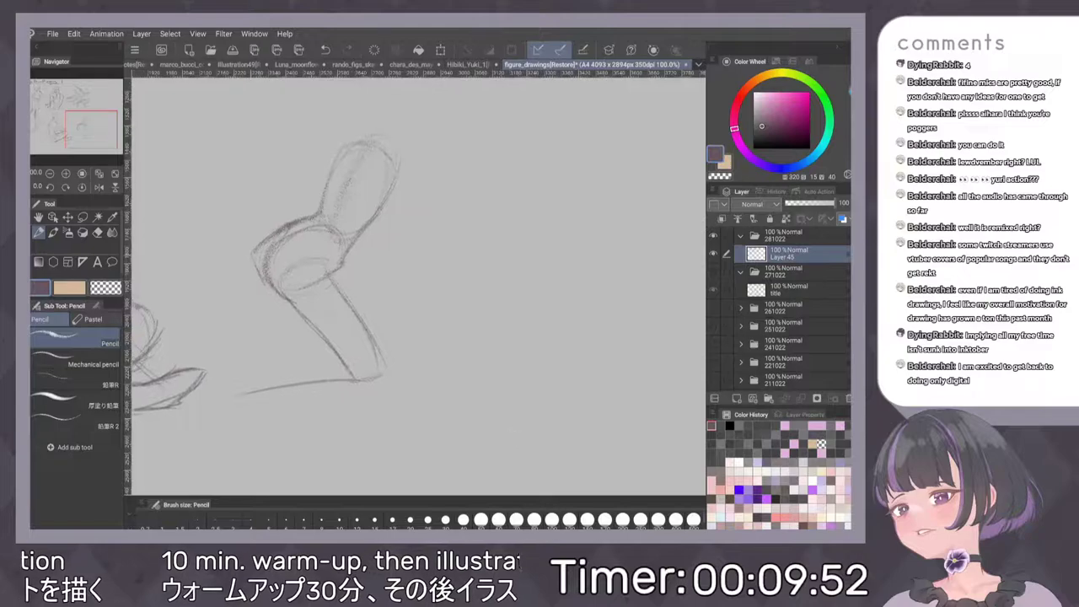
left_click_drag(267, 282, 280, 352)
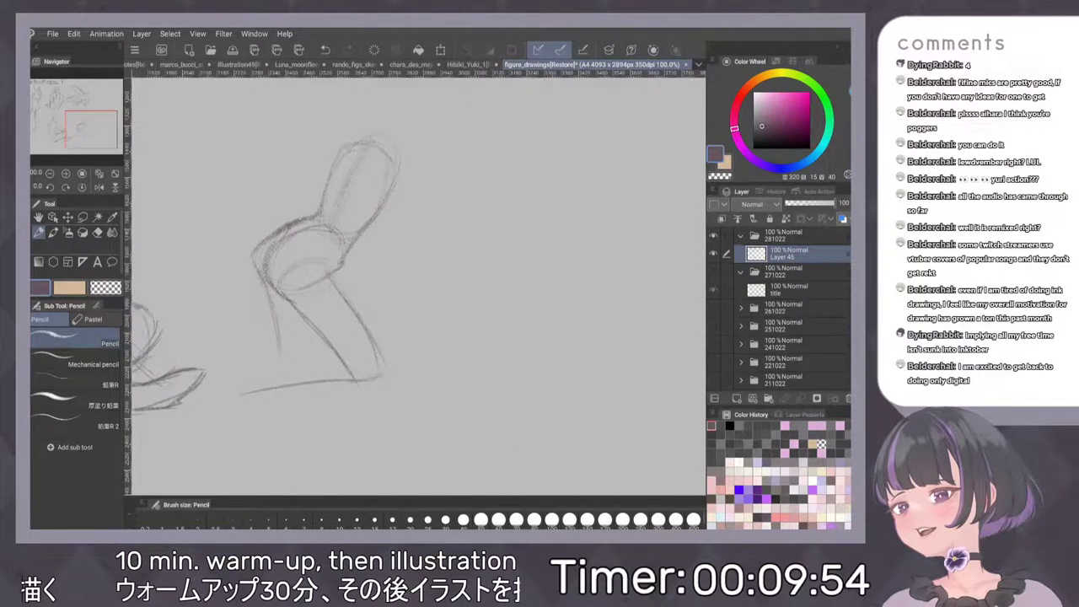
left_click_drag(311, 268, 307, 360)
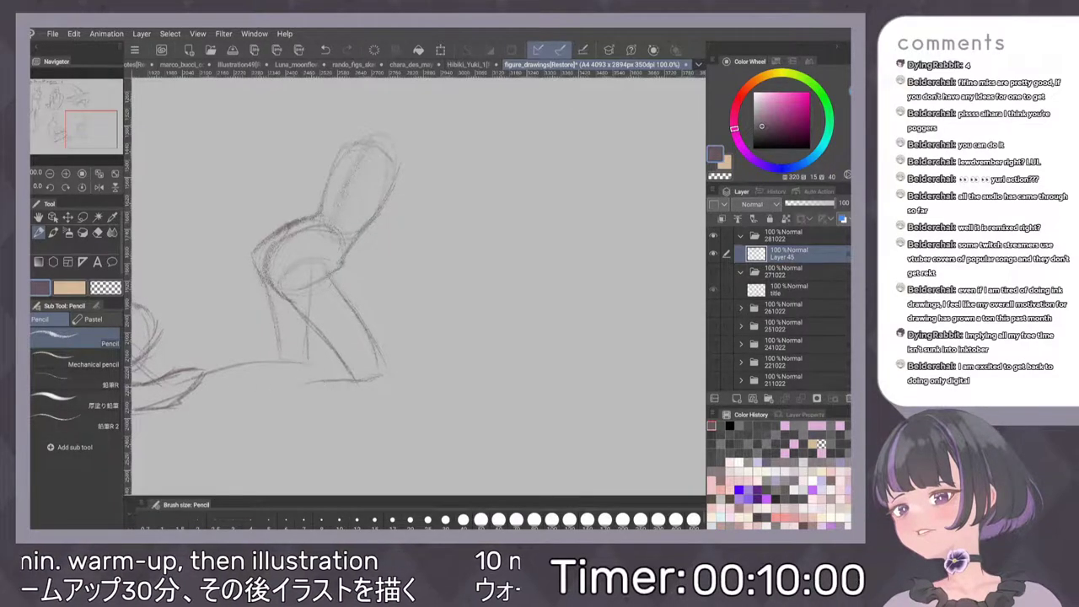
mouse_move(315, 355)
left_mouse_down()
mouse_move(366, 346)
mouse_move(317, 368)
mouse_move(327, 381)
mouse_move(272, 389)
left_mouse_up()
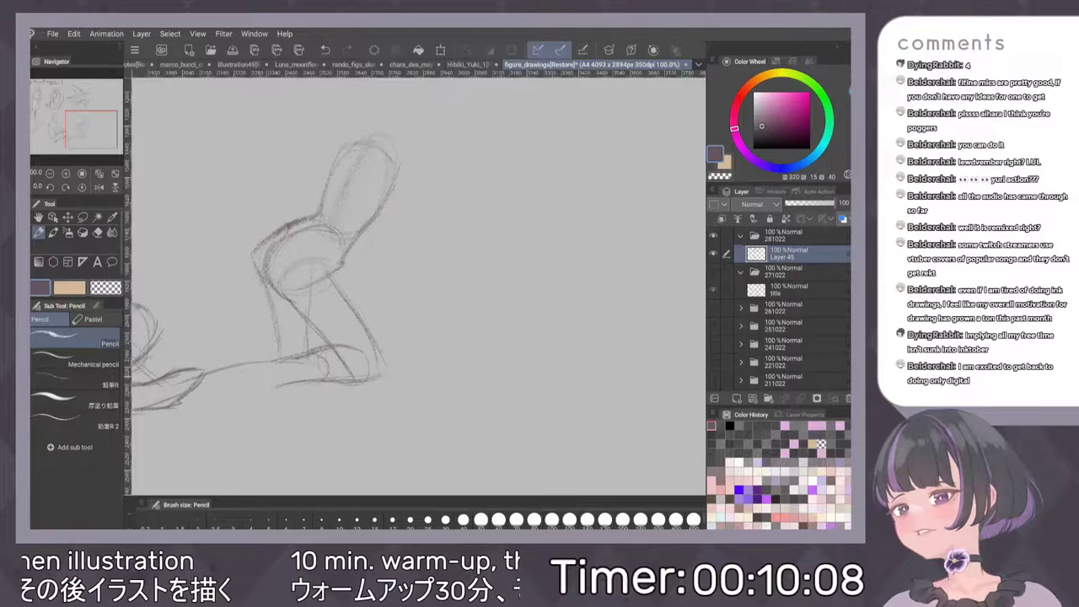
mouse_move(262, 393)
left_mouse_down()
mouse_move(285, 384)
mouse_move(221, 416)
left_mouse_up()
mouse_move(283, 363)
left_mouse_down()
mouse_move(254, 347)
mouse_move(222, 394)
mouse_move(228, 403)
left_mouse_up()
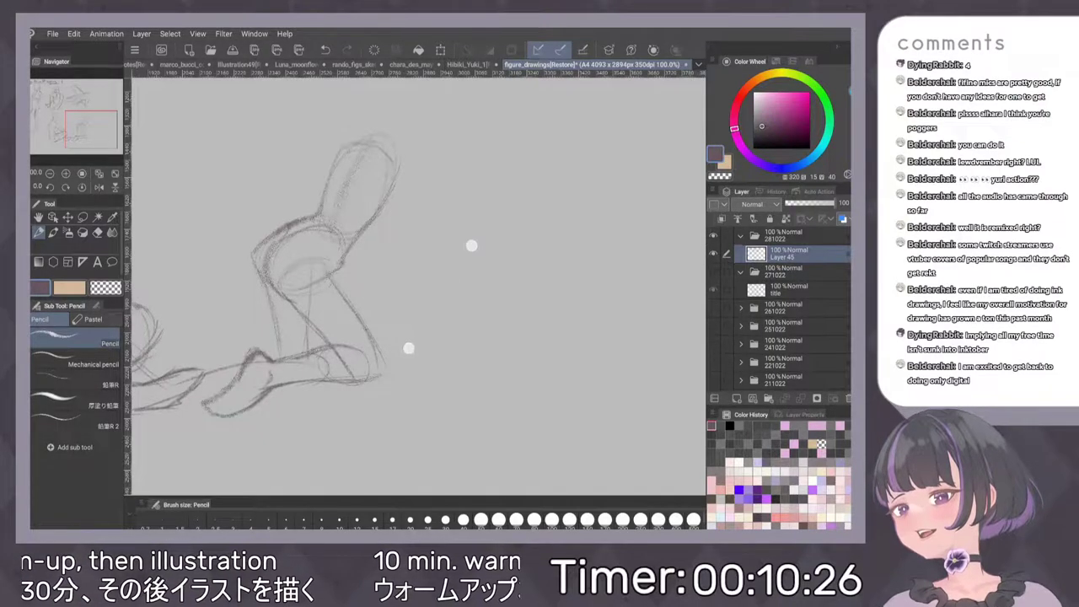
Sketch the neck and a rounded head above the kneeling figure's torso, with a facial guideline across it
scroll(439, 295, "down", 1)
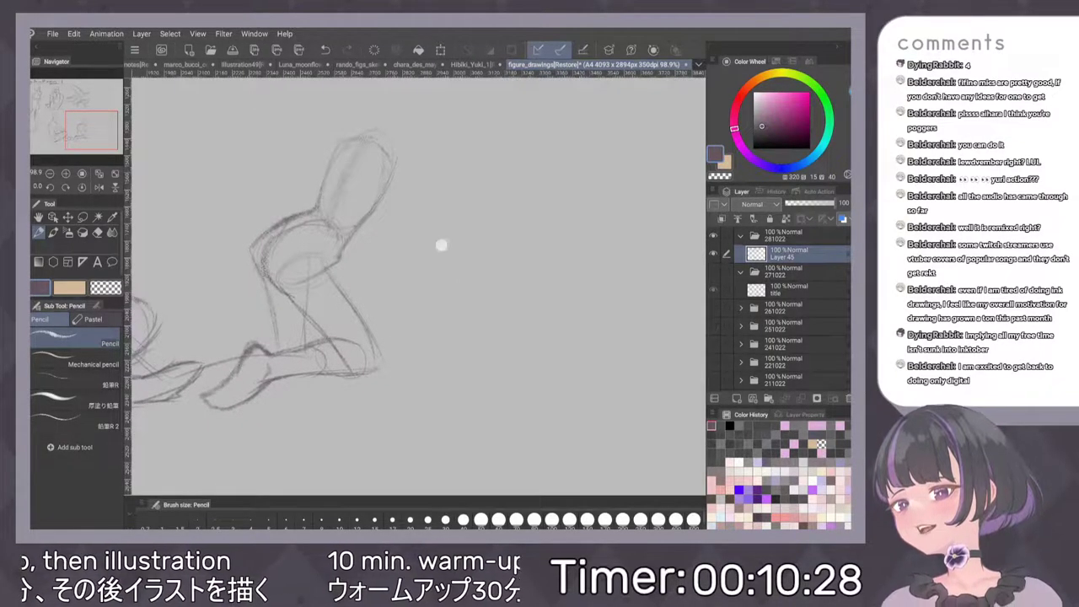
scroll(447, 277, "up", 1)
scroll(448, 277, "up", 1)
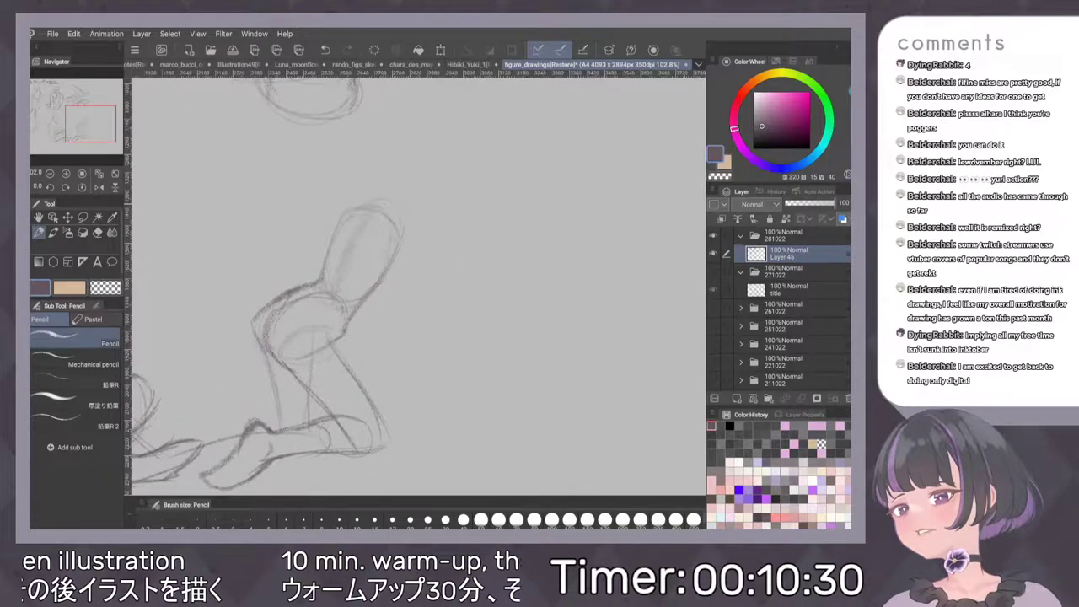
left_click_drag(375, 204, 403, 198)
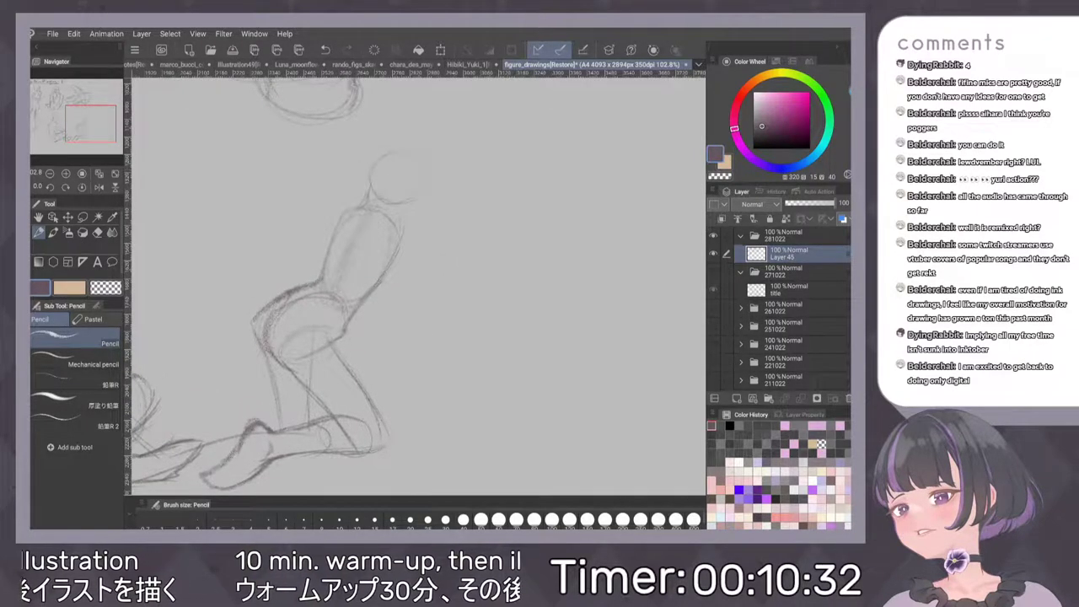
mouse_move(405, 153)
left_mouse_down()
mouse_move(369, 189)
mouse_move(423, 188)
left_mouse_up()
mouse_move(386, 150)
left_mouse_down()
mouse_move(403, 201)
mouse_move(413, 180)
mouse_move(415, 198)
left_mouse_up()
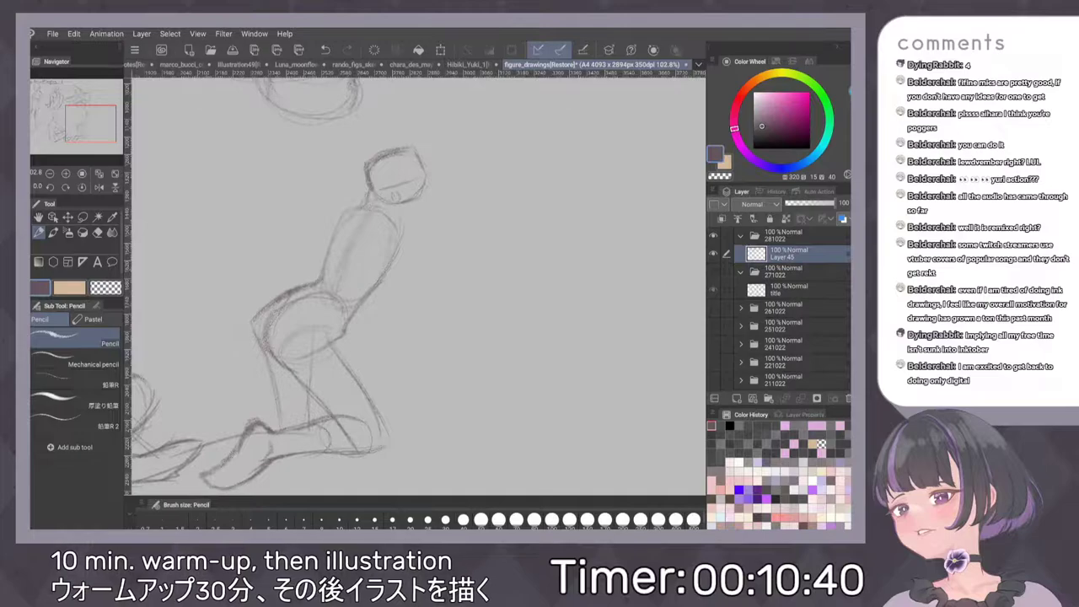
Sketch both edges of the kneeling figure's near upper arm, reaching diagonally up past the head
left_click_drag(520, 192, 512, 213)
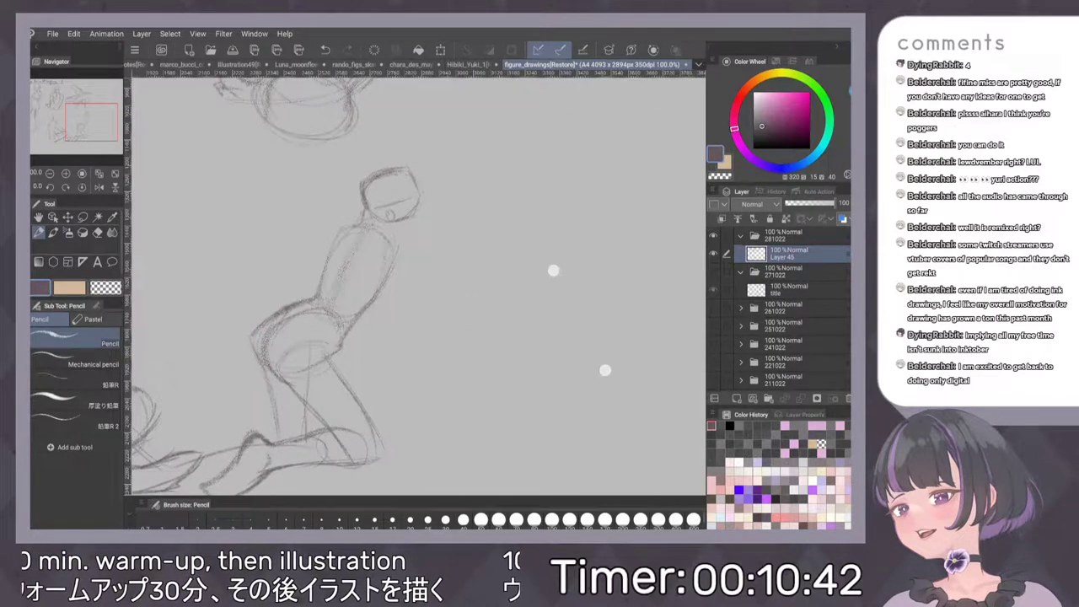
scroll(578, 320, "down", 1)
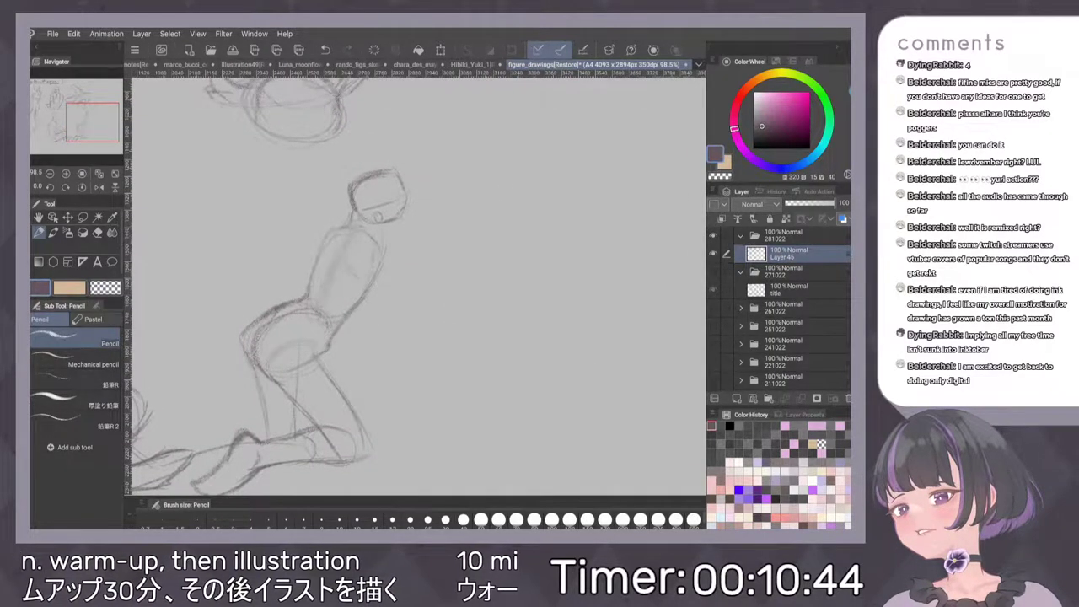
left_click_drag(391, 252, 449, 193)
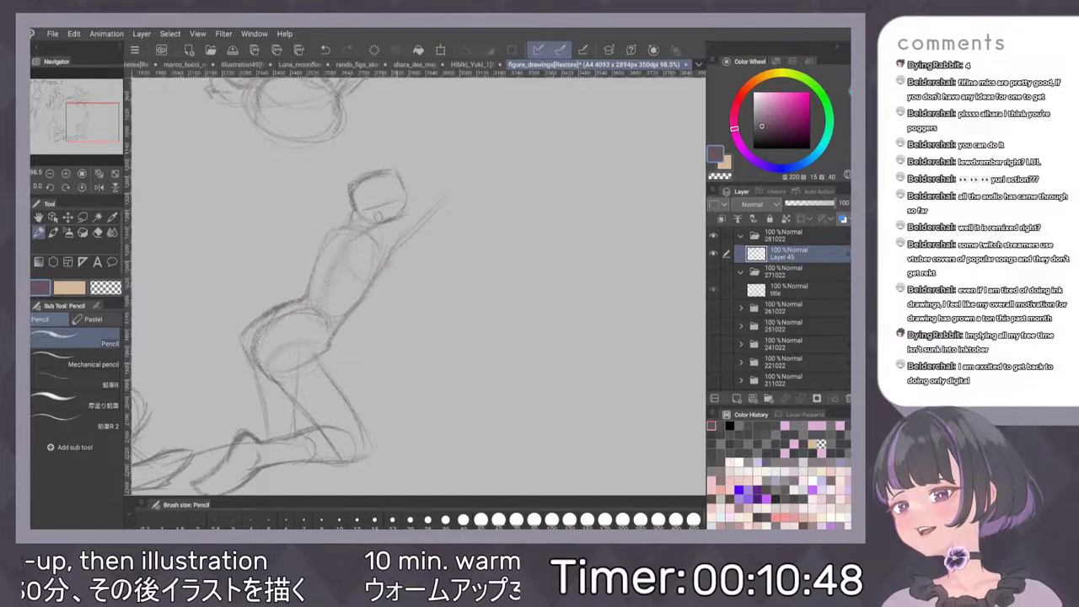
left_click_drag(393, 214, 428, 177)
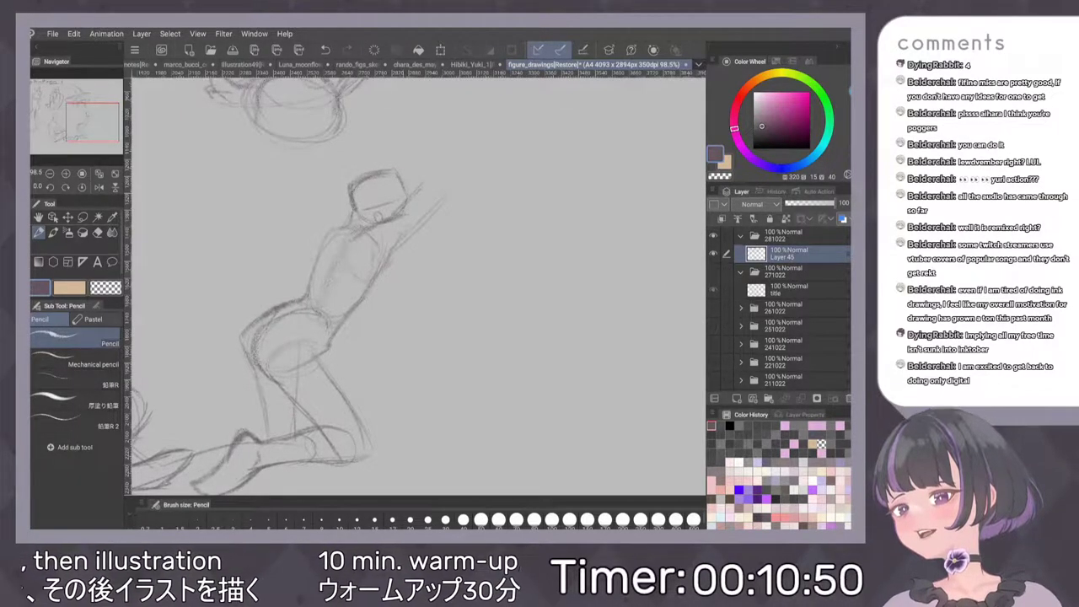
Extend the near arm with a raised forearm and pointed hand, and sketch the second raised arm beside it
left_click_drag(506, 157, 512, 204)
mouse_move(461, 157)
left_mouse_down()
mouse_move(450, 231)
mouse_move(418, 269)
left_mouse_up()
left_click_drag(447, 138, 431, 226)
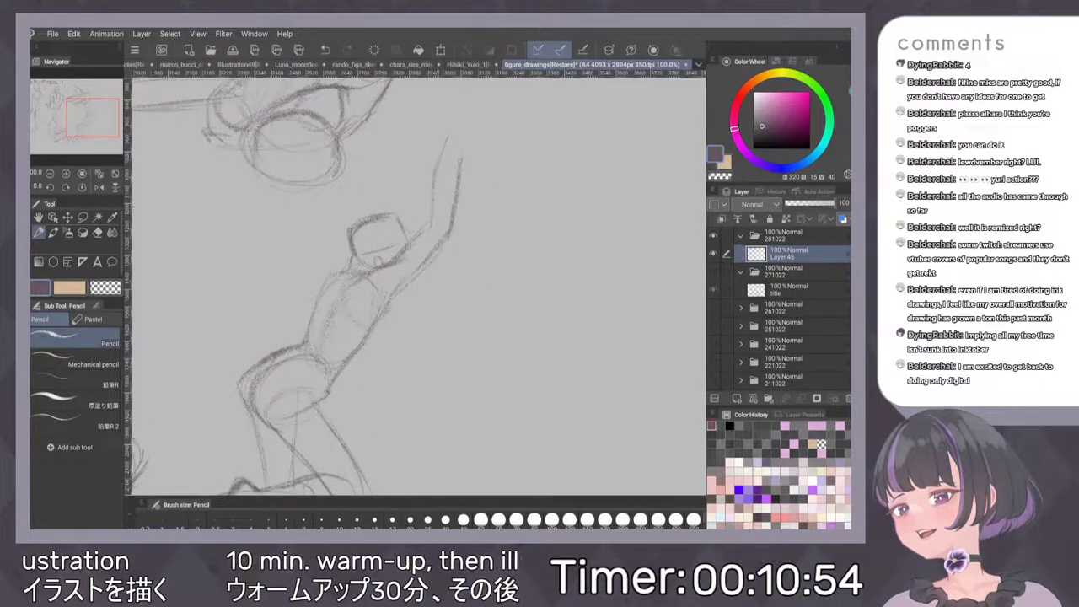
mouse_move(465, 145)
left_mouse_down()
mouse_move(453, 103)
mouse_move(459, 162)
left_mouse_up()
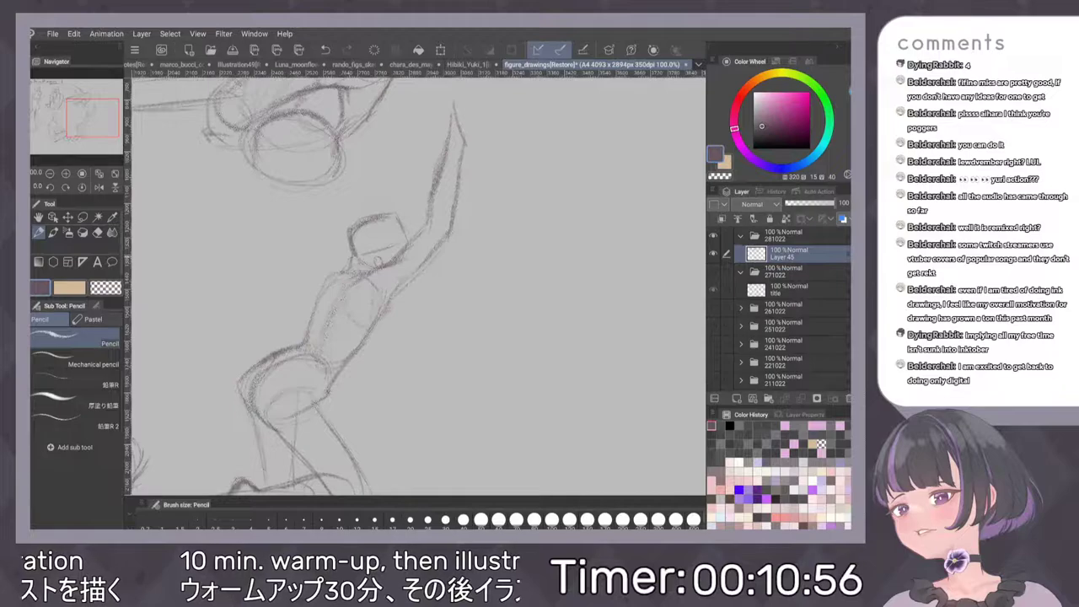
left_click_drag(402, 128, 409, 213)
Start another figure in the blank upper-right area of the canvas with a light torso oval and a hip ellipse below
left_click_drag(492, 193, 481, 173)
scroll(459, 221, "down", 2)
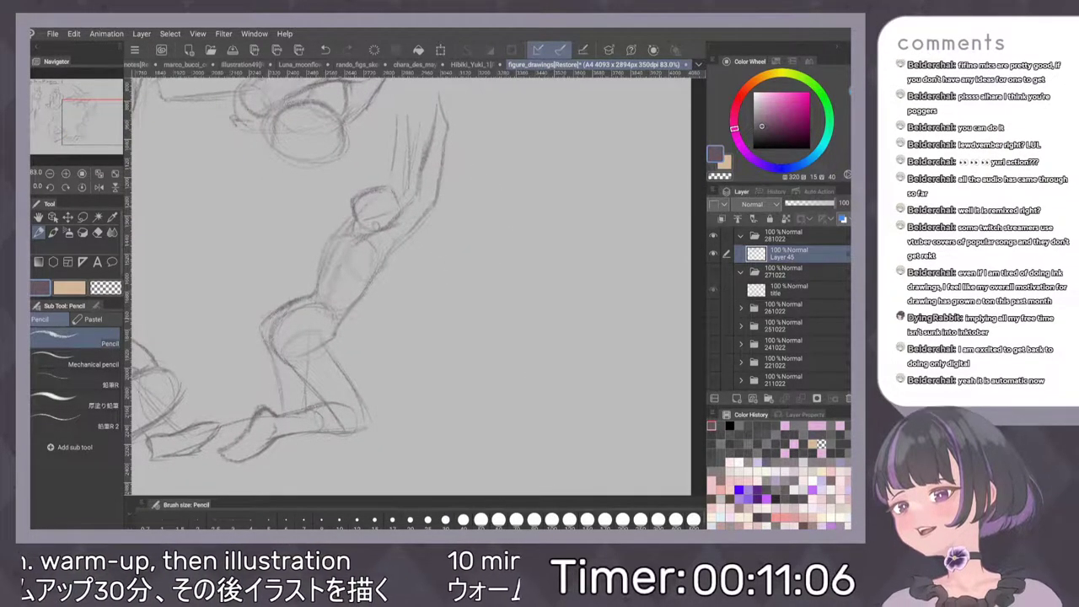
scroll(462, 300, "down", 2)
scroll(489, 251, "up", 2)
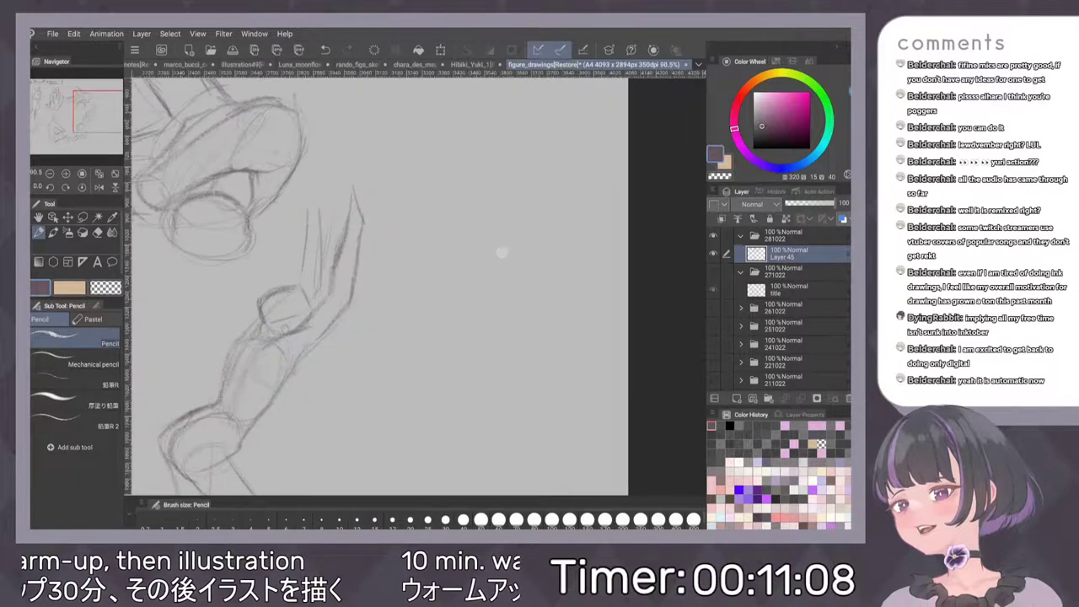
scroll(431, 344, "down", 2)
scroll(431, 344, "up", 3)
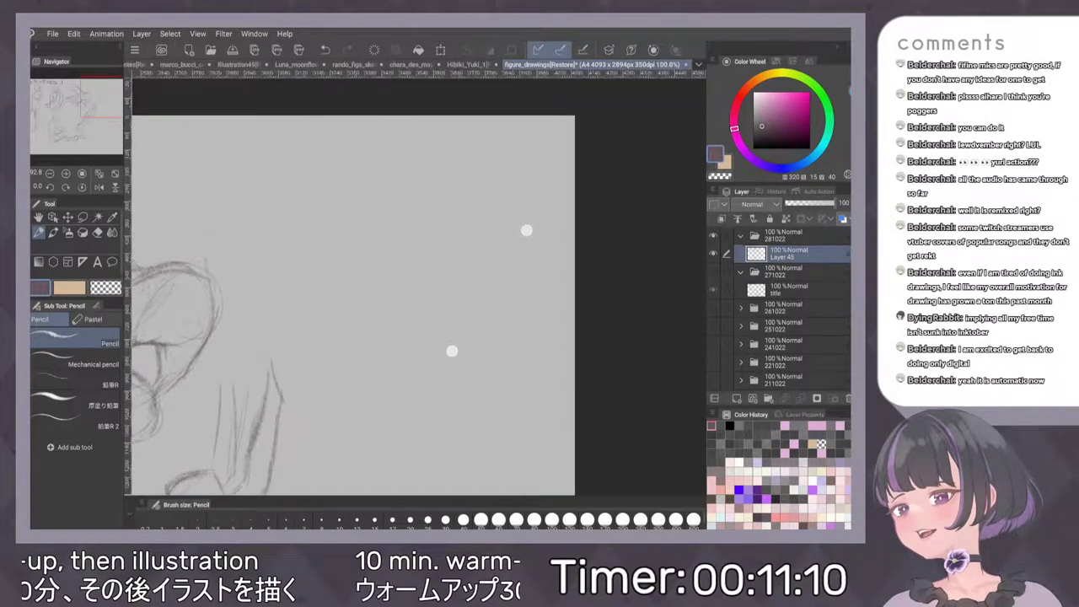
scroll(485, 272, "down", 1)
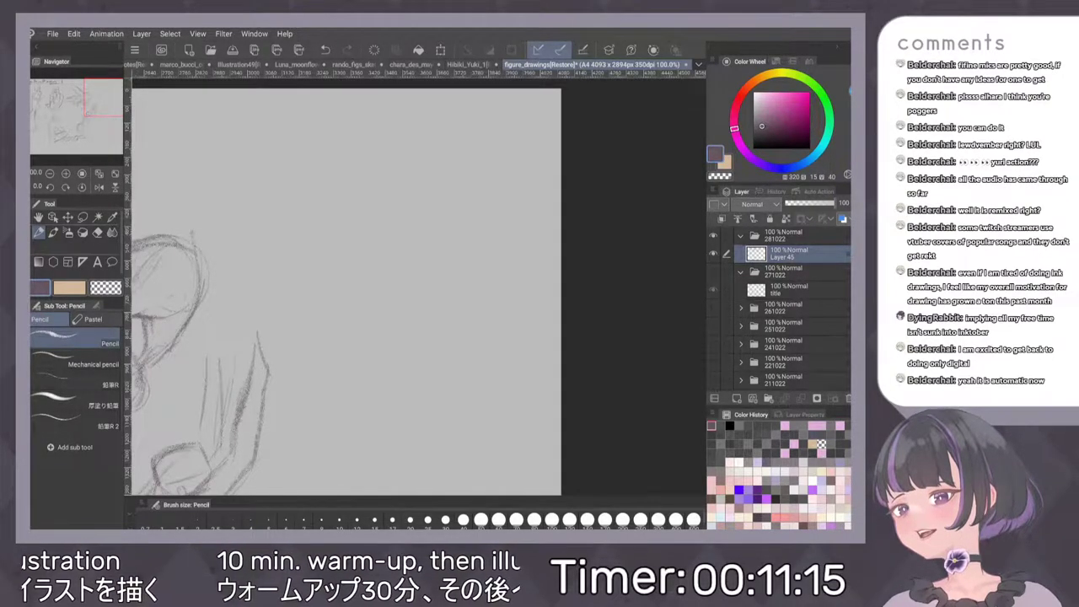
scroll(480, 261, "up", 1)
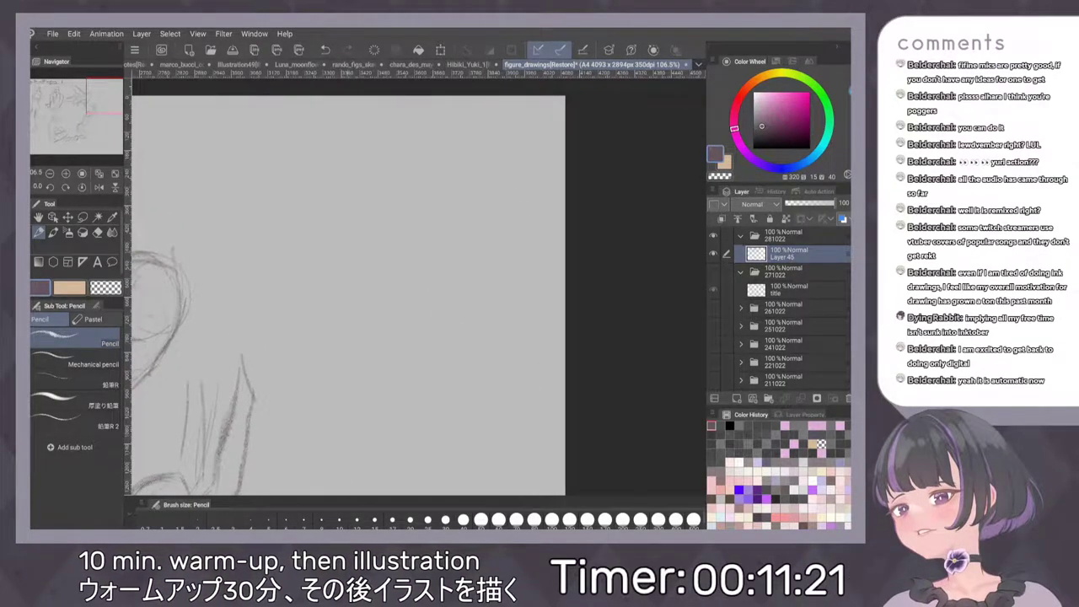
left_click_drag(364, 211, 346, 278)
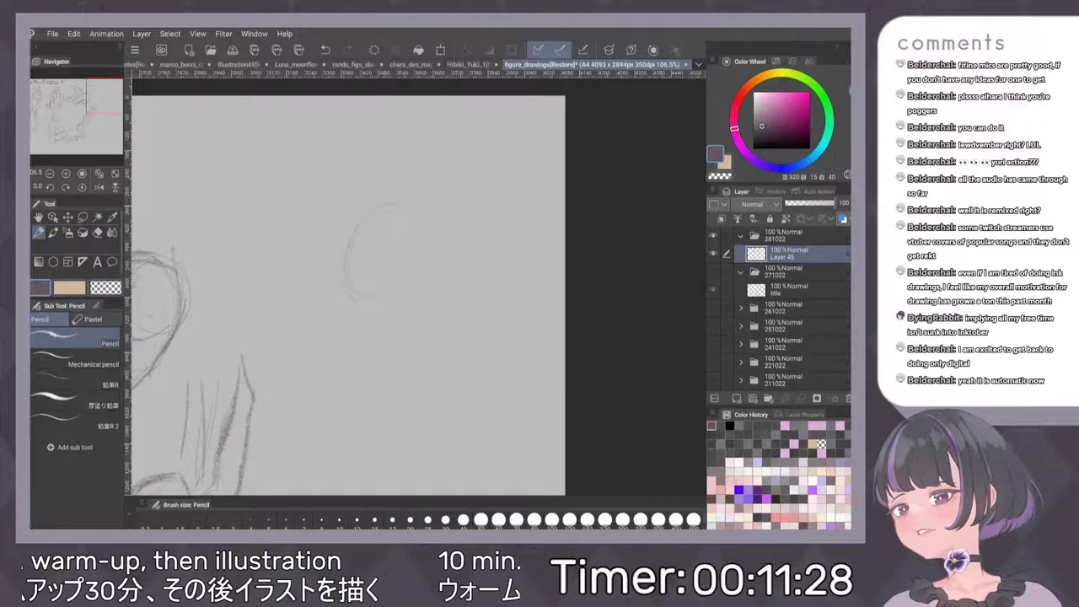
left_click_drag(499, 212, 496, 184)
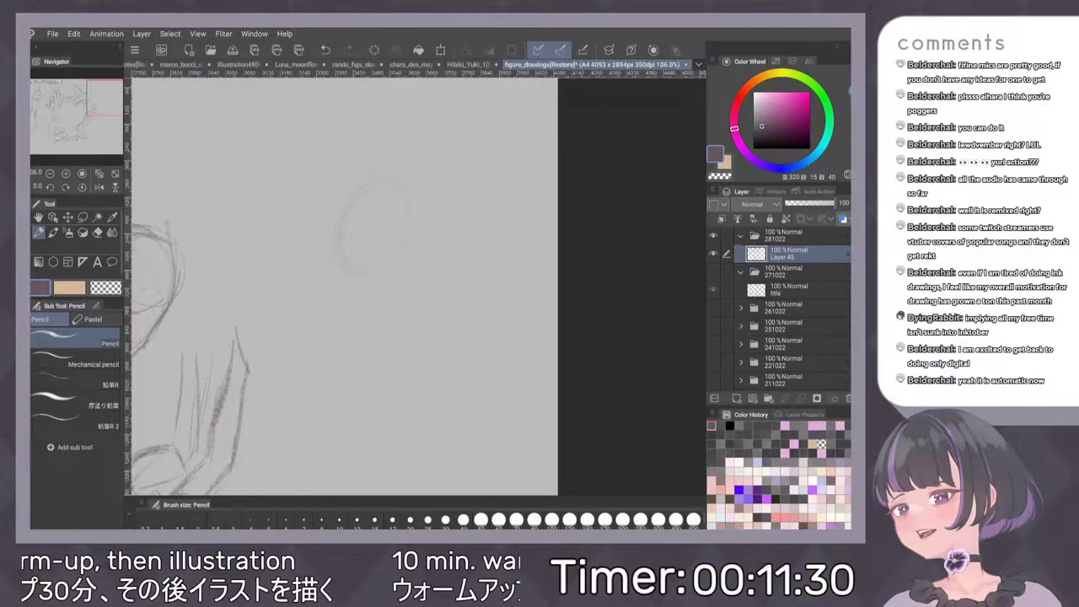
left_click_drag(468, 242, 467, 236)
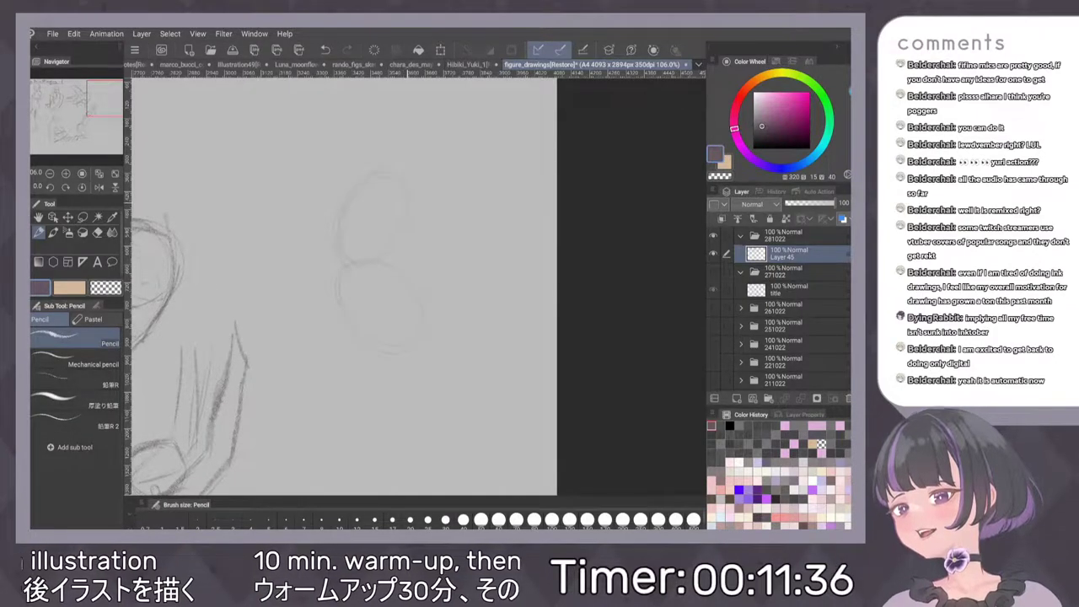
Darken the new figure's waist curve and outer hip, and block in the pelvis as a tilted box
left_click_drag(408, 190, 387, 252)
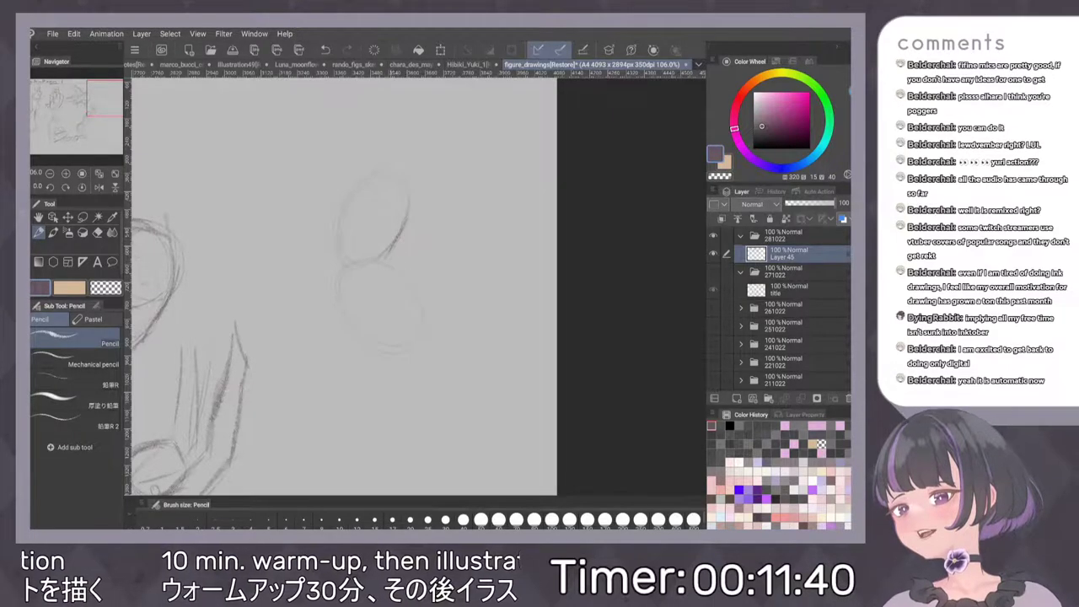
left_click_drag(389, 255, 431, 322)
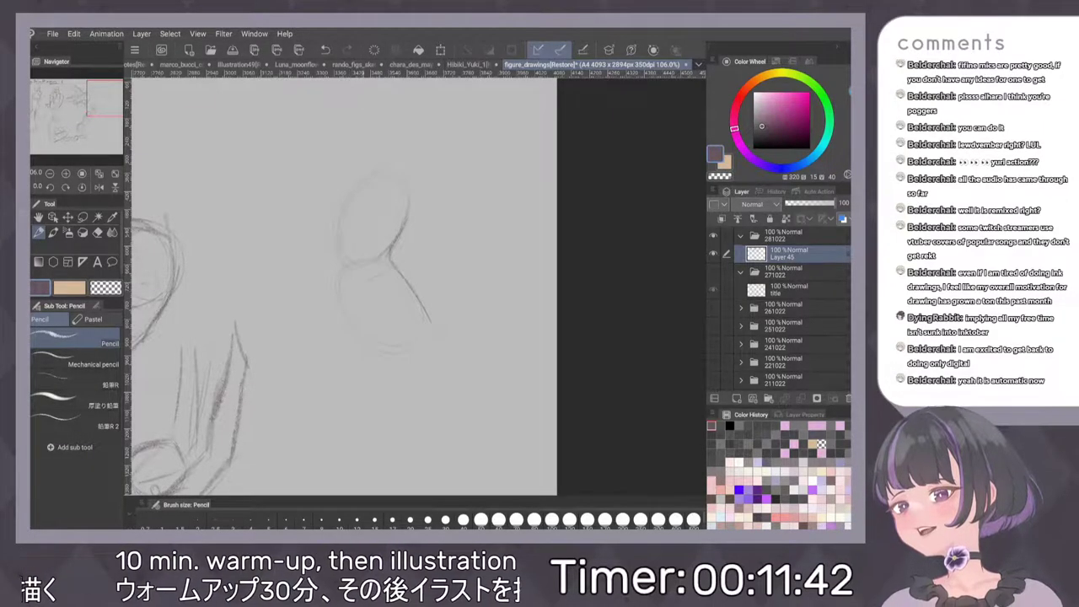
left_click_drag(389, 267, 341, 300)
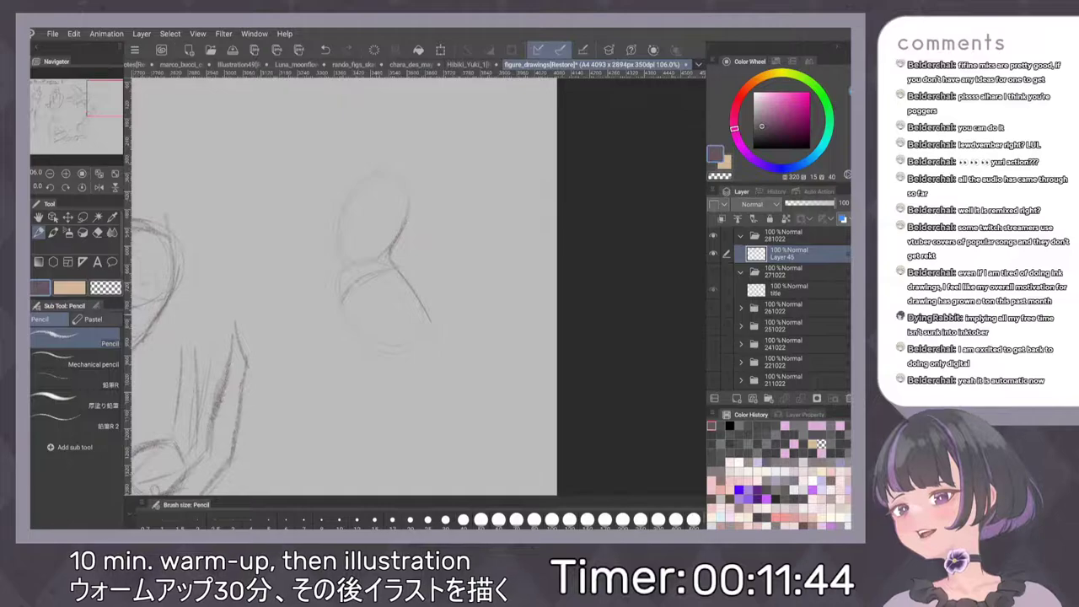
left_click_drag(431, 325, 394, 345)
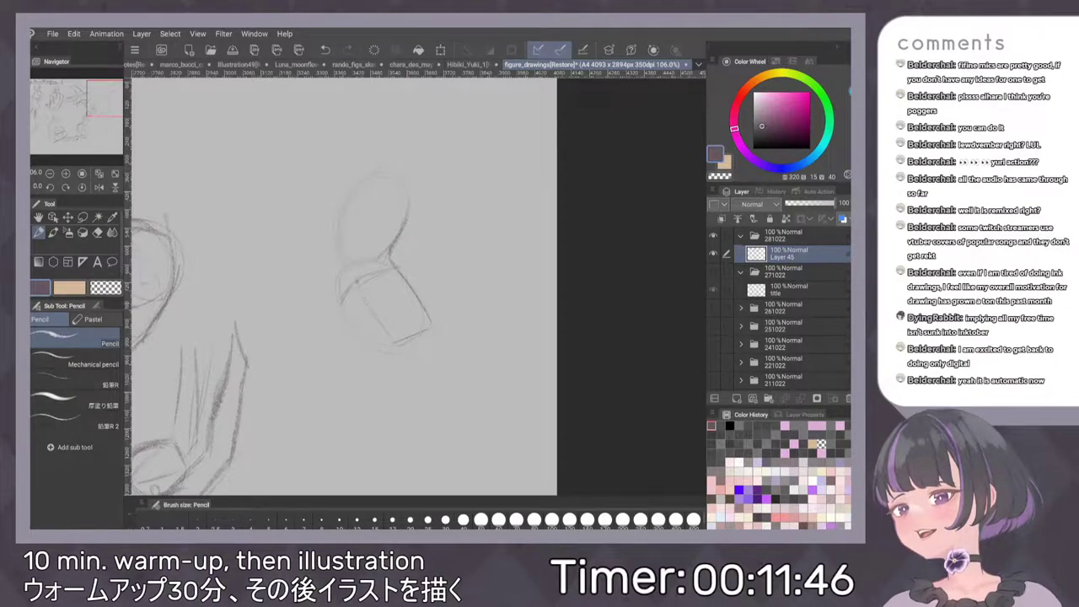
left_click_drag(339, 291, 377, 351)
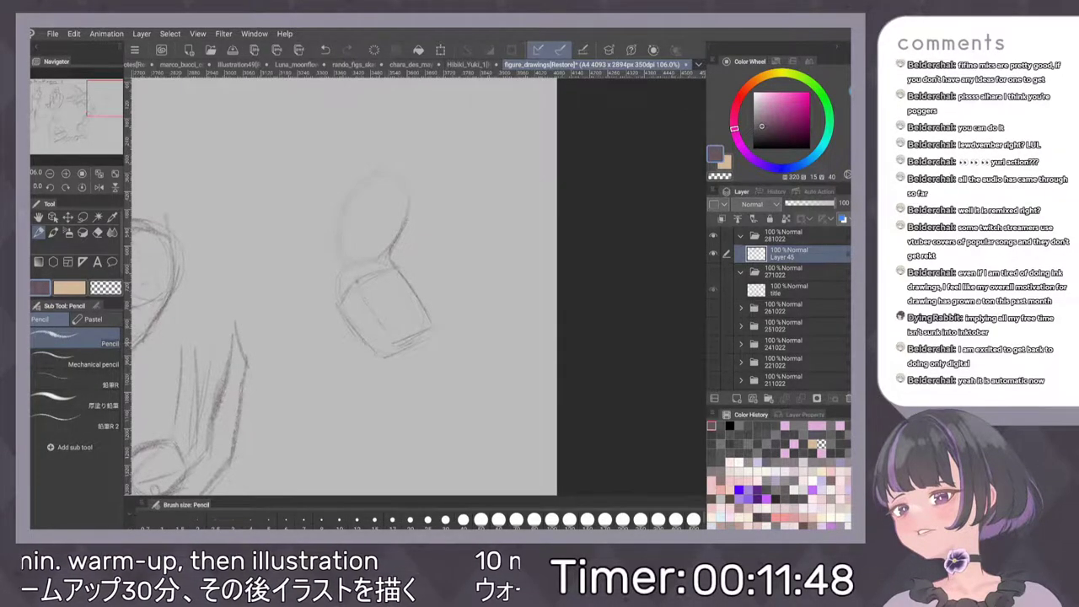
Sketch the upper and lower edges of a thigh extending left from the boxed pelvis
scroll(486, 296, "up", 1)
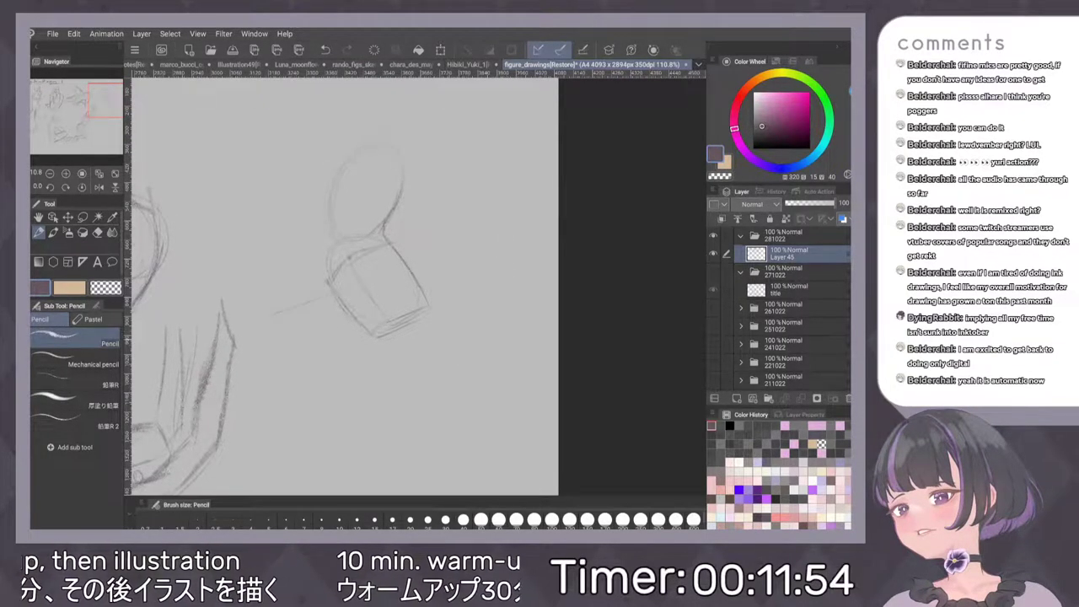
left_click_drag(332, 293, 269, 316)
left_click_drag(376, 336, 274, 343)
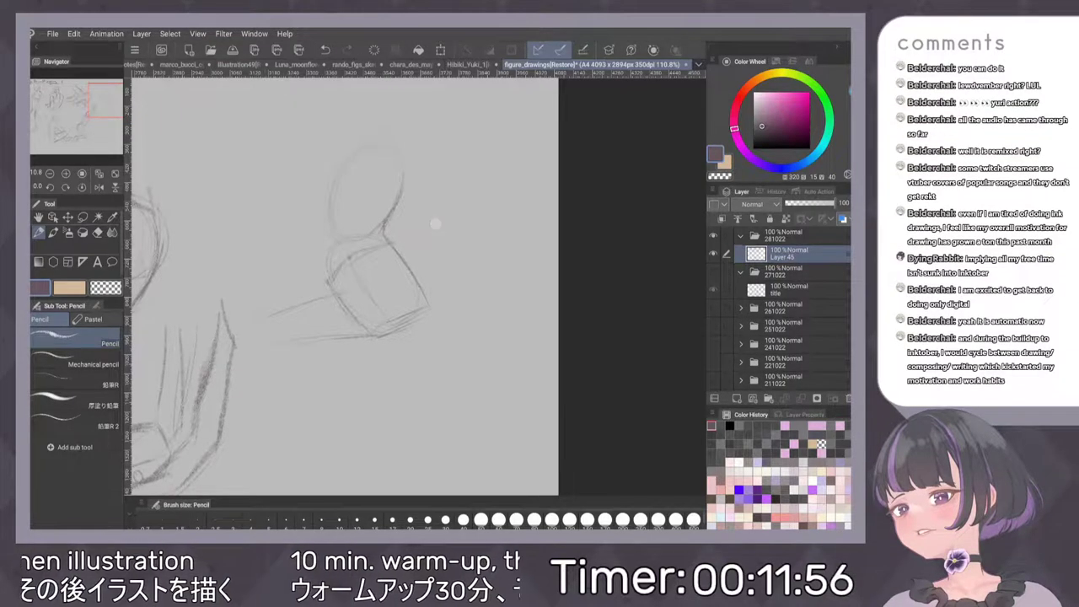
Connect the torso to the pelvis with a darkened contour on the left side and mark the shoulder line on top
scroll(423, 281, "up", 2)
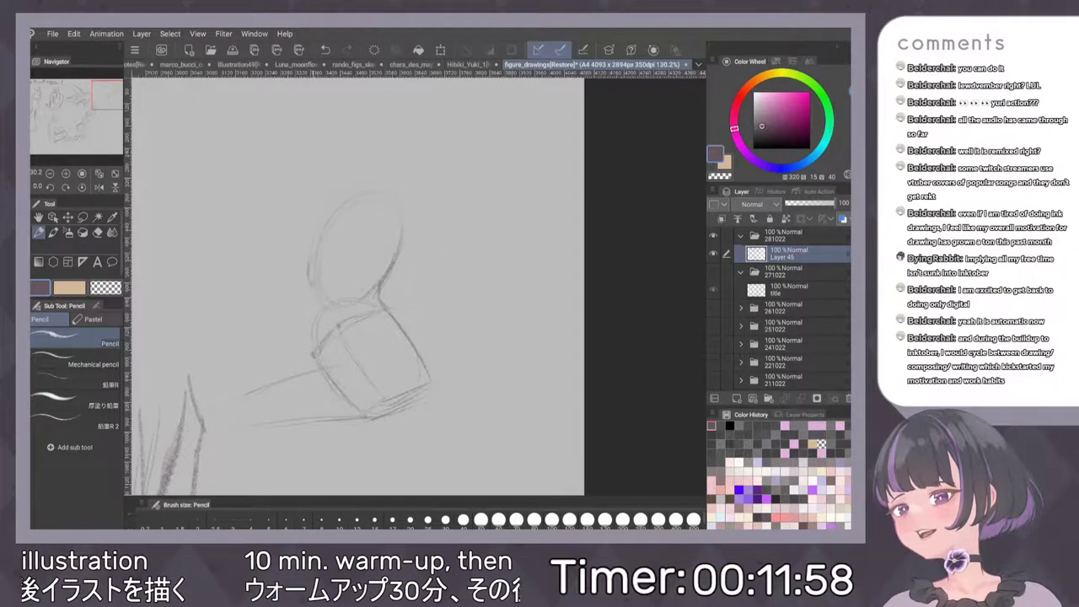
left_click_drag(312, 285, 313, 353)
left_click_drag(310, 260, 313, 348)
left_click_drag(311, 263, 308, 286)
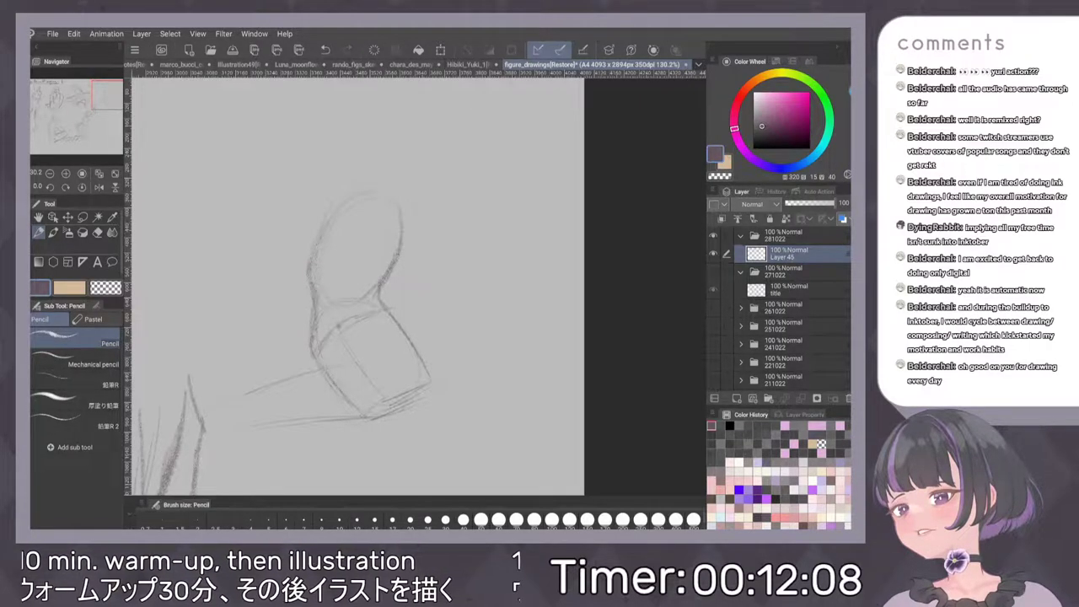
left_click_drag(490, 188, 528, 206)
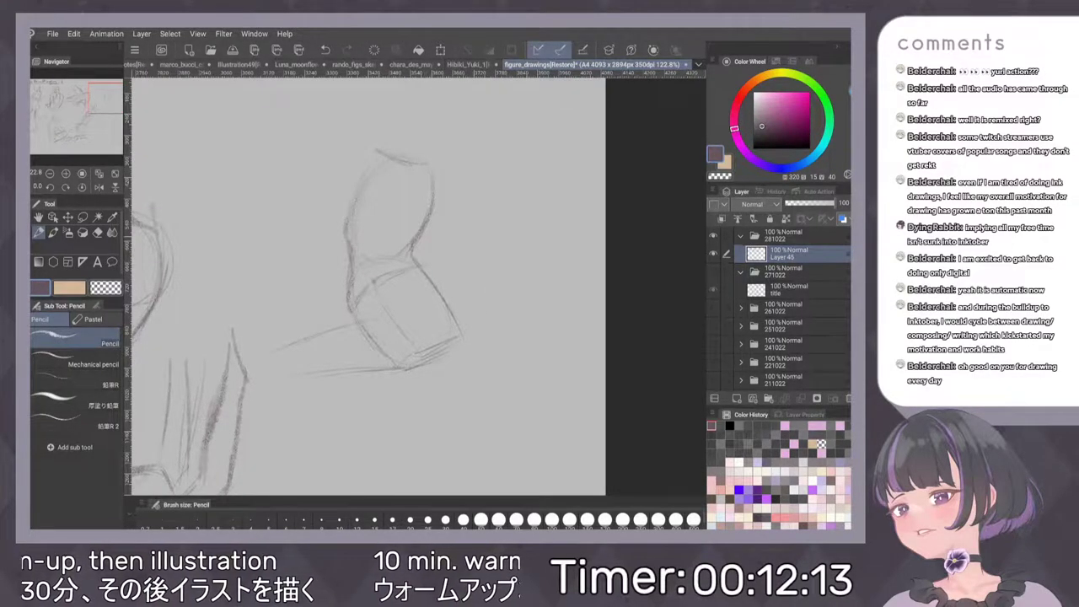
Curve the waist beneath the ribcage and darken the right-hand contour of the torso down to the pelvis
left_click_drag(376, 276, 398, 274)
left_click_drag(436, 162, 389, 285)
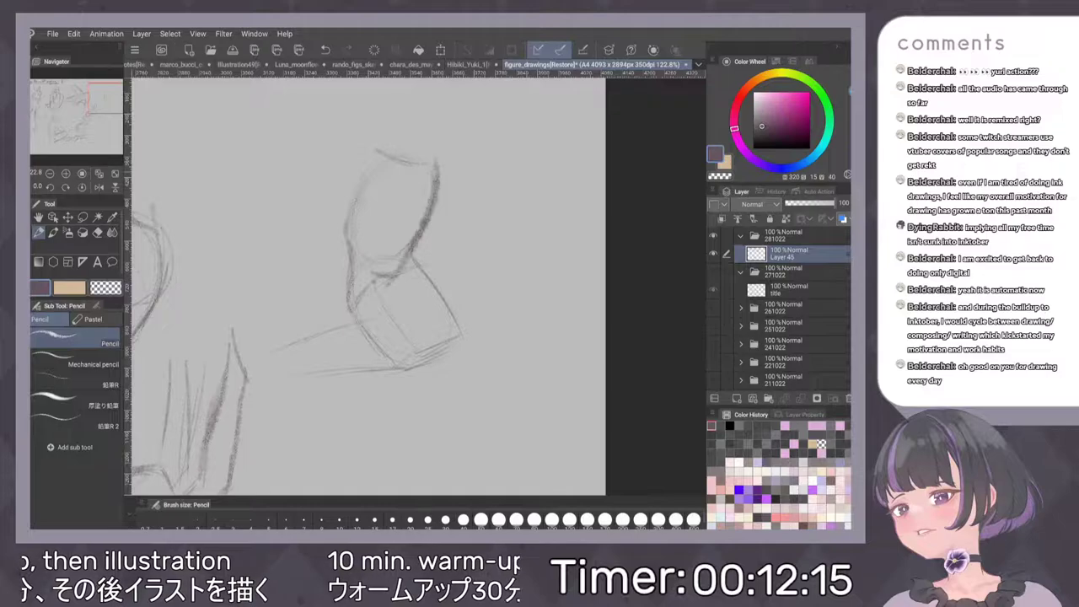
key("ctrl+z")
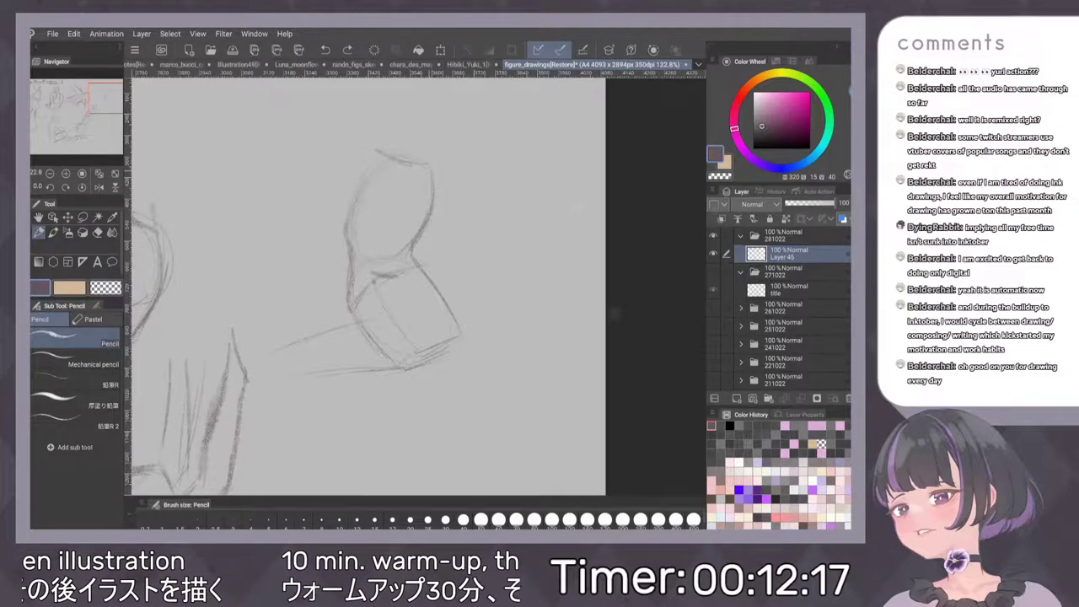
left_click_drag(424, 229, 403, 280)
Draw a curved inner line down the torso to separate its side plane, and reinforce the lower side contour
left_click_drag(392, 179, 396, 207)
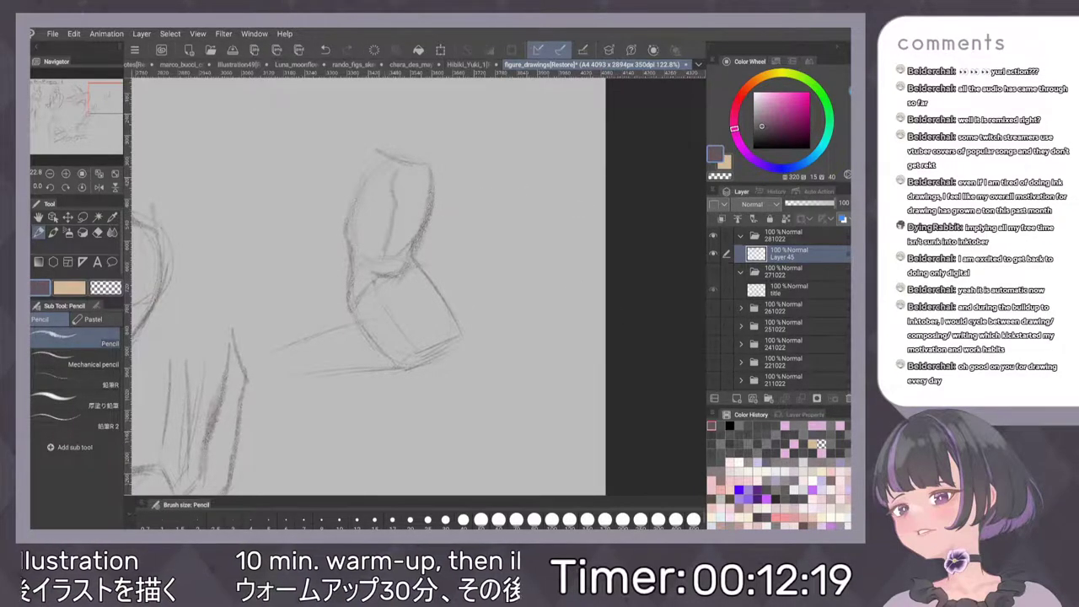
key("ctrl+z")
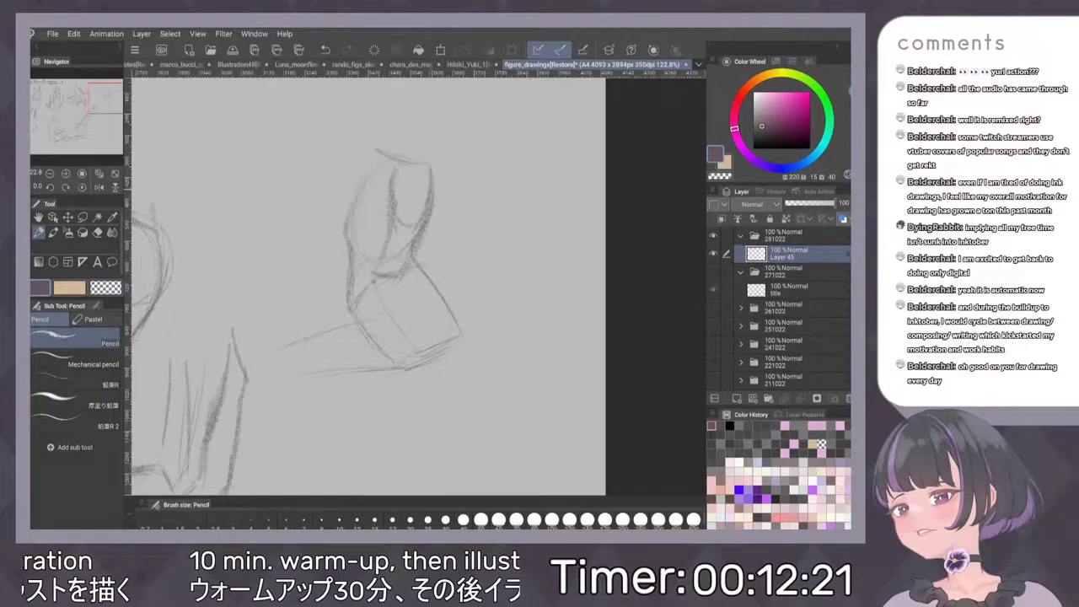
left_click_drag(422, 215, 402, 271)
left_click_drag(371, 172, 346, 245)
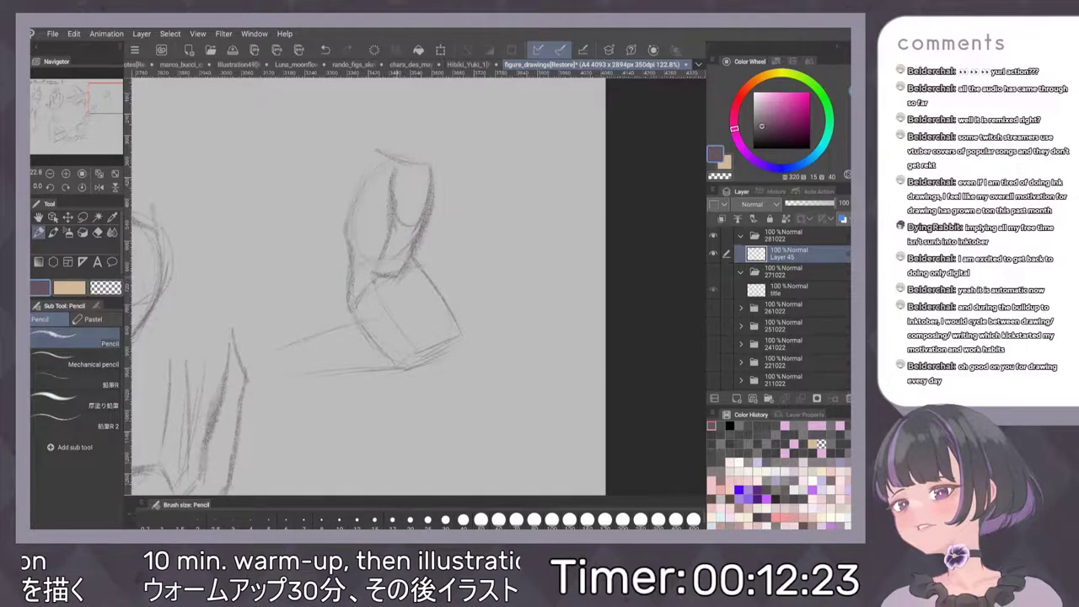
Draw the raised thigh tapering left with shaded edges, then darken the outer hip and extend the standing leg's outer edge downward
mouse_move(349, 303)
left_mouse_down()
mouse_move(389, 280)
mouse_move(300, 313)
mouse_move(270, 344)
left_mouse_up()
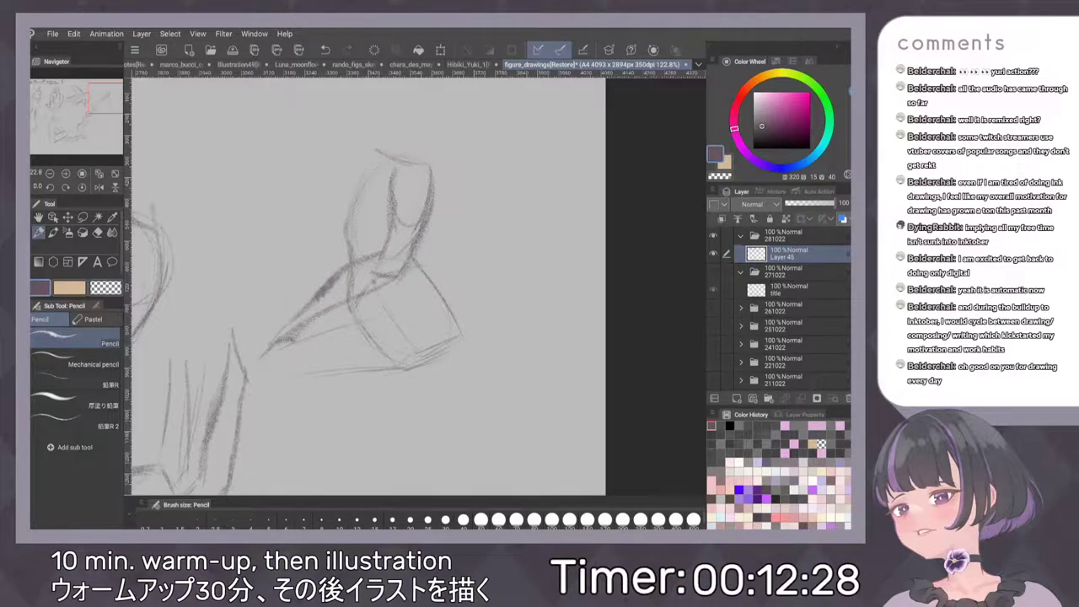
left_click_drag(499, 263, 486, 238)
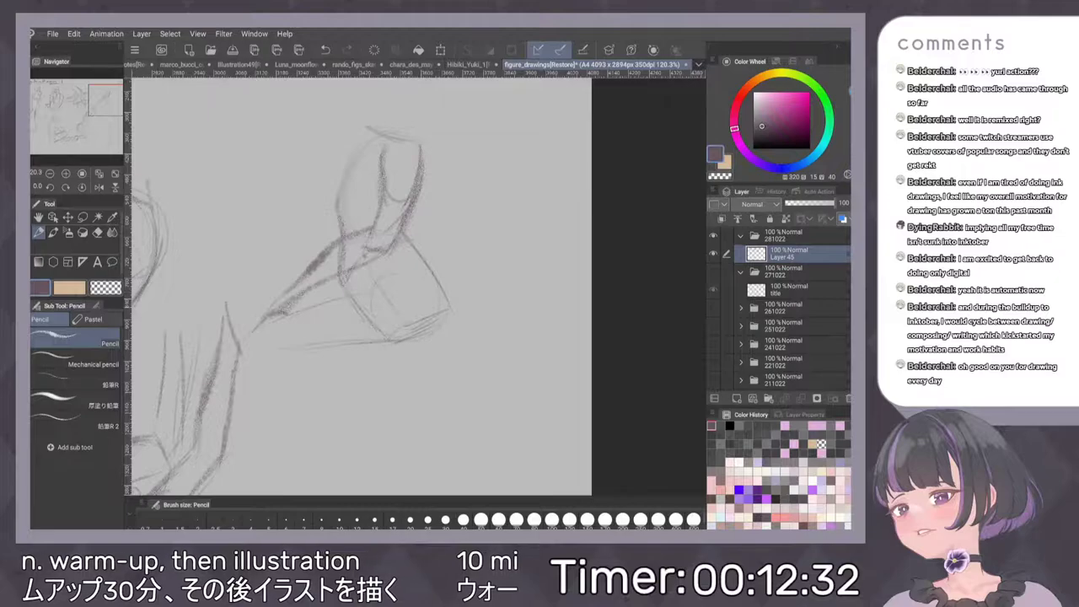
key("ctrl+z")
mouse_move(477, 291)
left_mouse_down()
mouse_move(459, 271)
mouse_move(429, 310)
left_mouse_up()
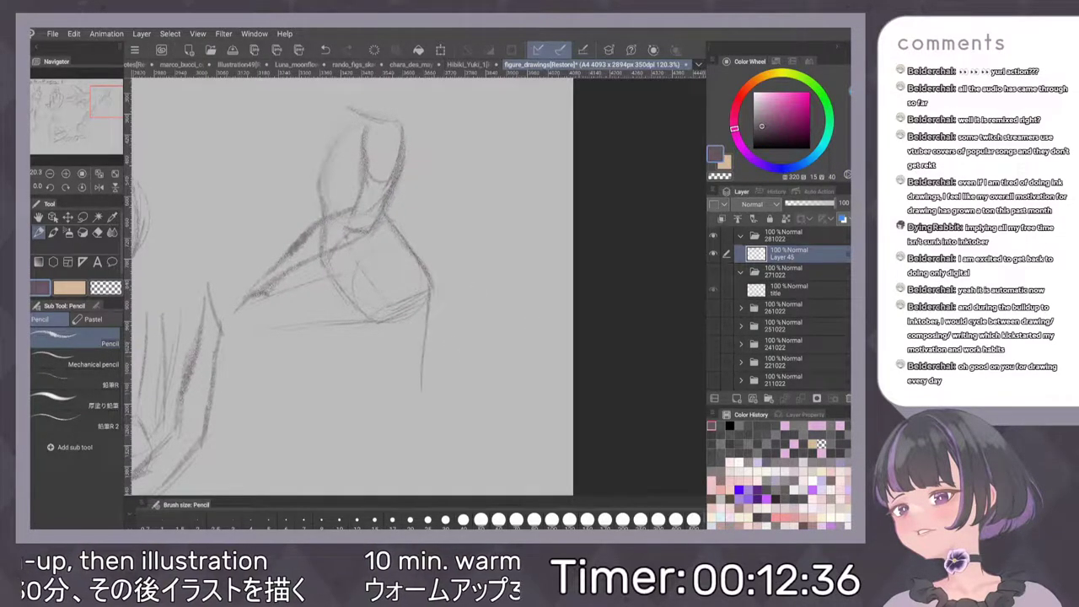
Lightly mark the standing leg's inner edge and shade the groin crease inside the pelvis
left_click_drag(349, 272, 353, 339)
left_click_drag(377, 248, 355, 274)
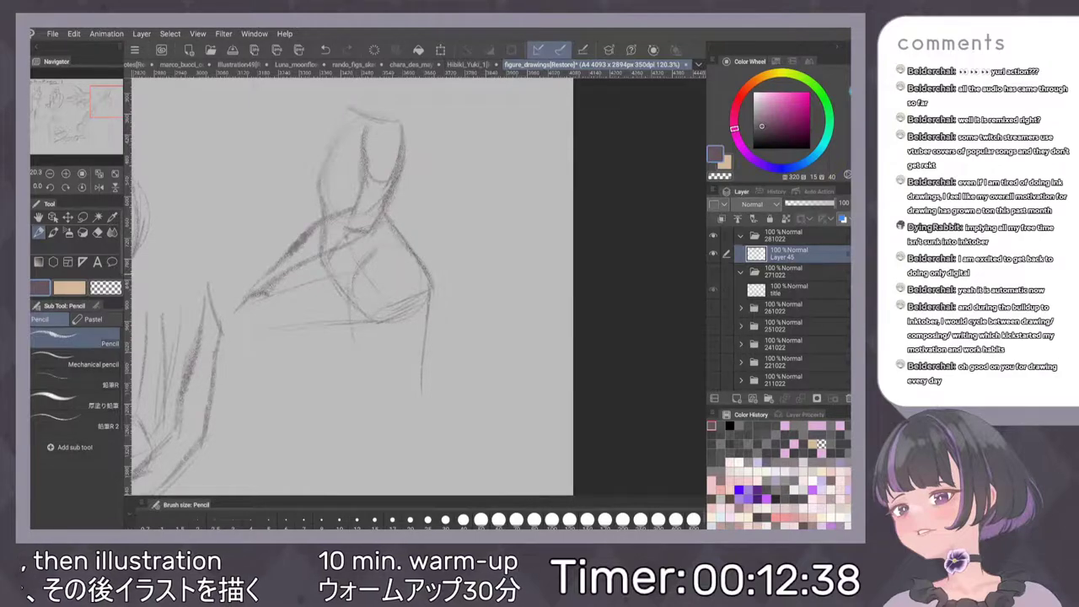
key("ctrl+z")
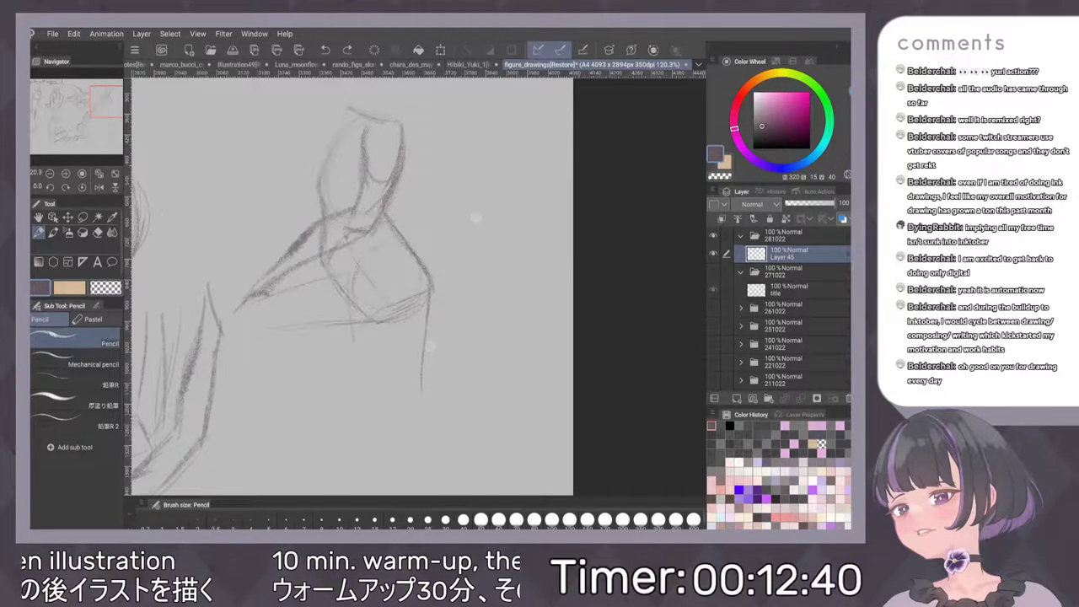
left_click_drag(347, 242, 352, 255)
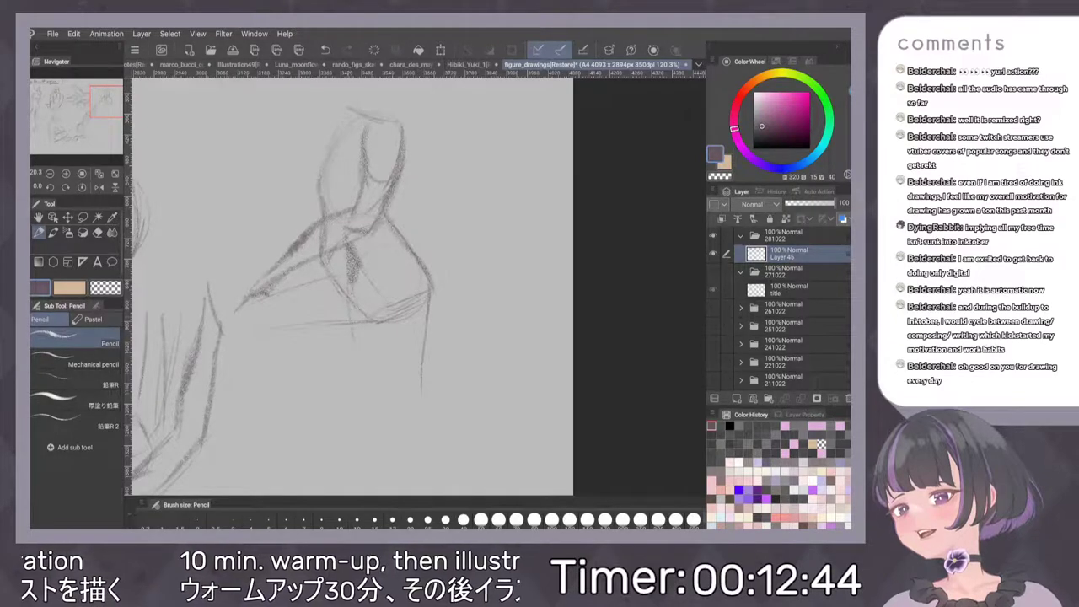
Finish the standing thigh's inner edge, close it with a knee arc, and draw both sides of the lower leg
left_click_drag(505, 278, 484, 233)
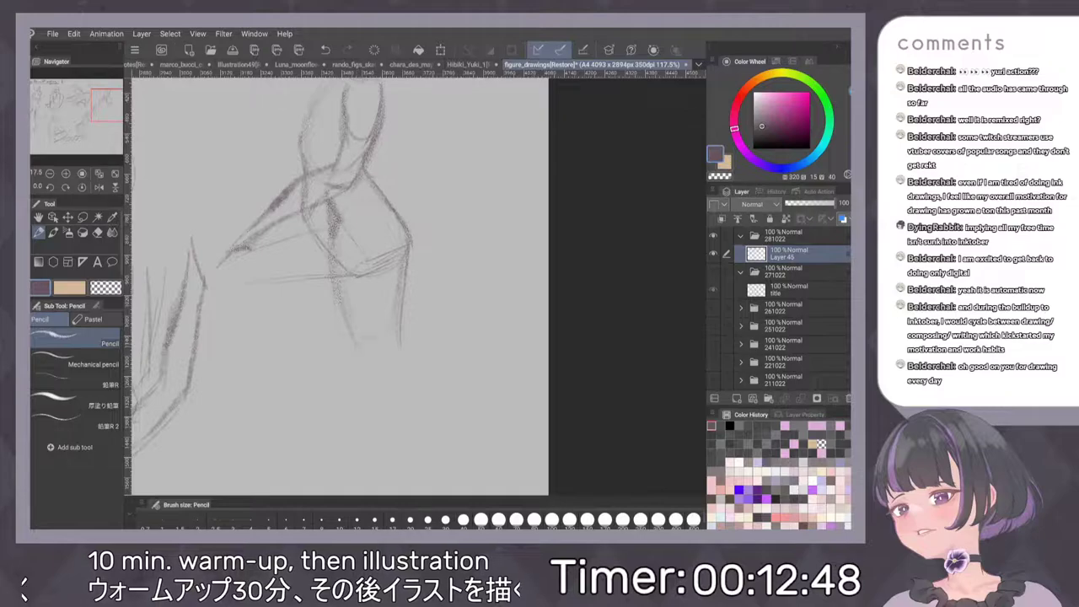
left_click_drag(354, 328, 363, 347)
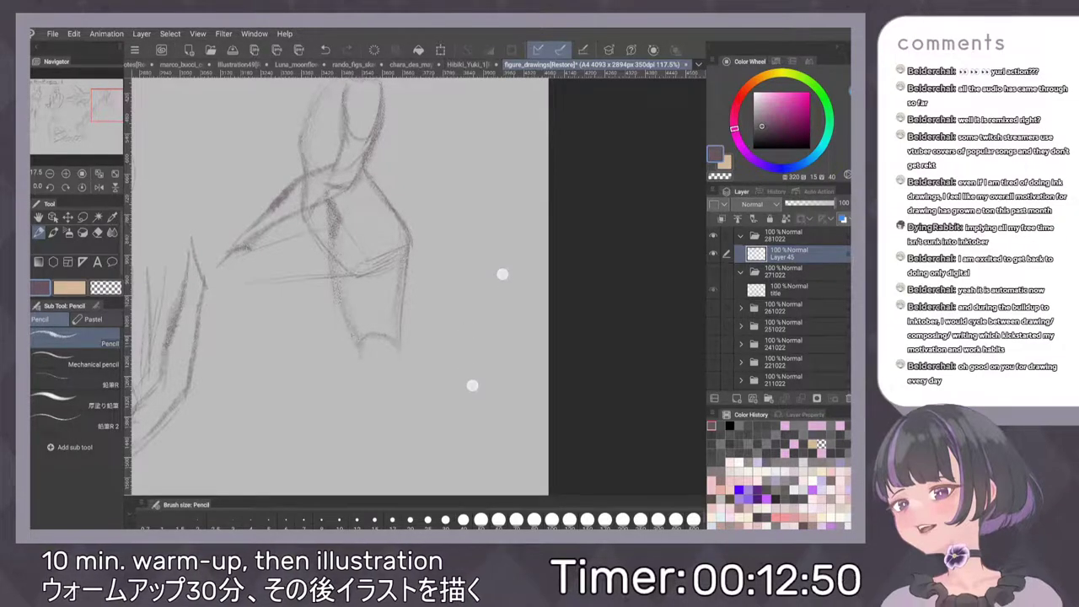
left_click_drag(501, 275, 485, 241)
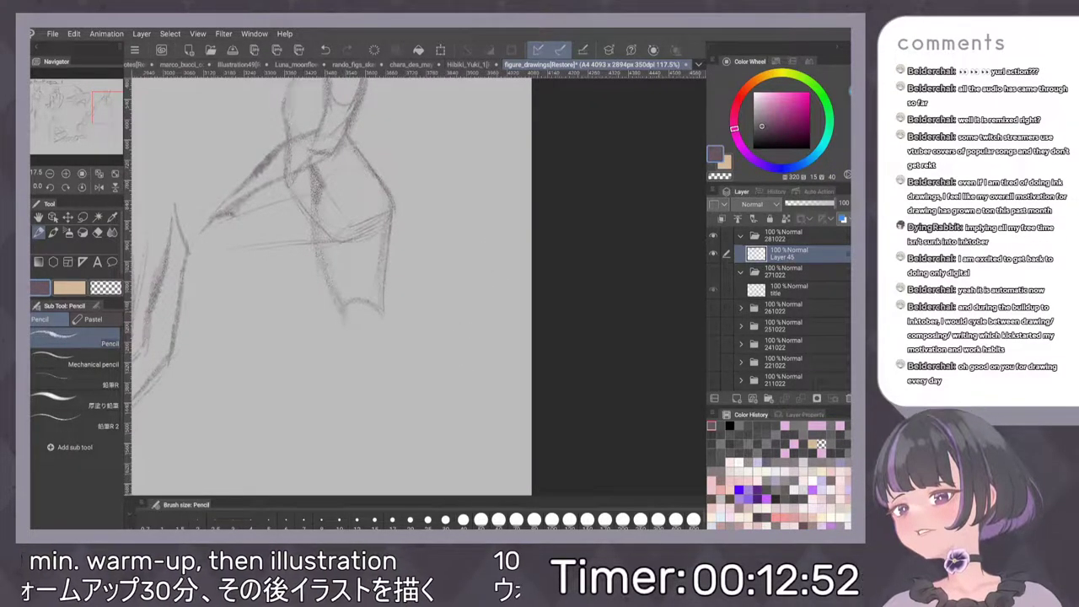
mouse_move(385, 319)
left_mouse_down()
mouse_move(395, 339)
mouse_move(353, 459)
left_mouse_up()
scroll(460, 325, "down", 5)
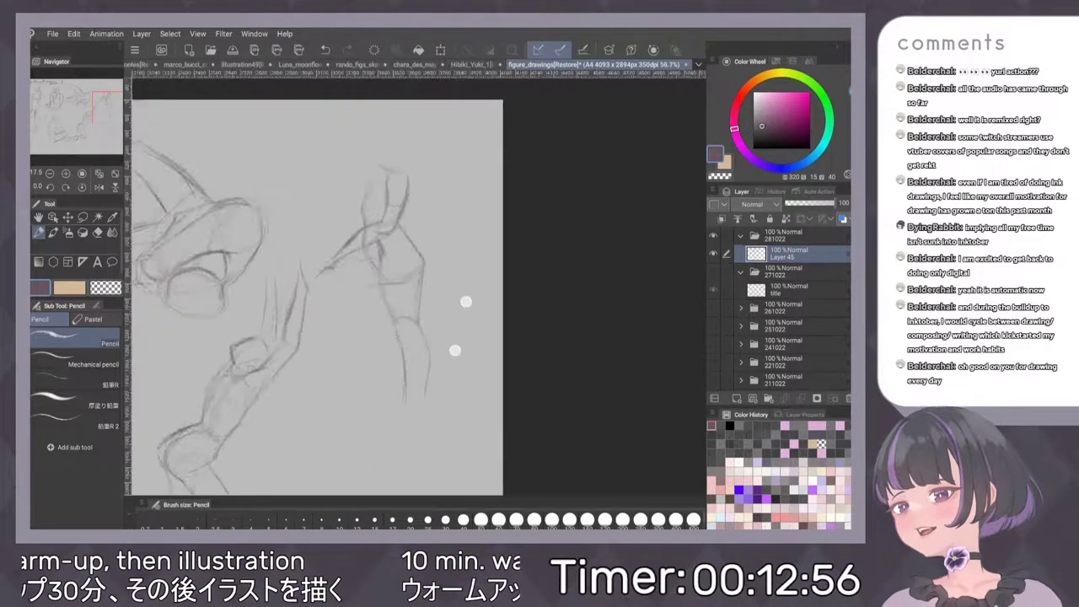
Add a neck line and light head oval above the shoulders, and sketch the raised leg's shin slanting down from the knee
scroll(467, 341, "up", 3)
left_click_drag(373, 185, 382, 207)
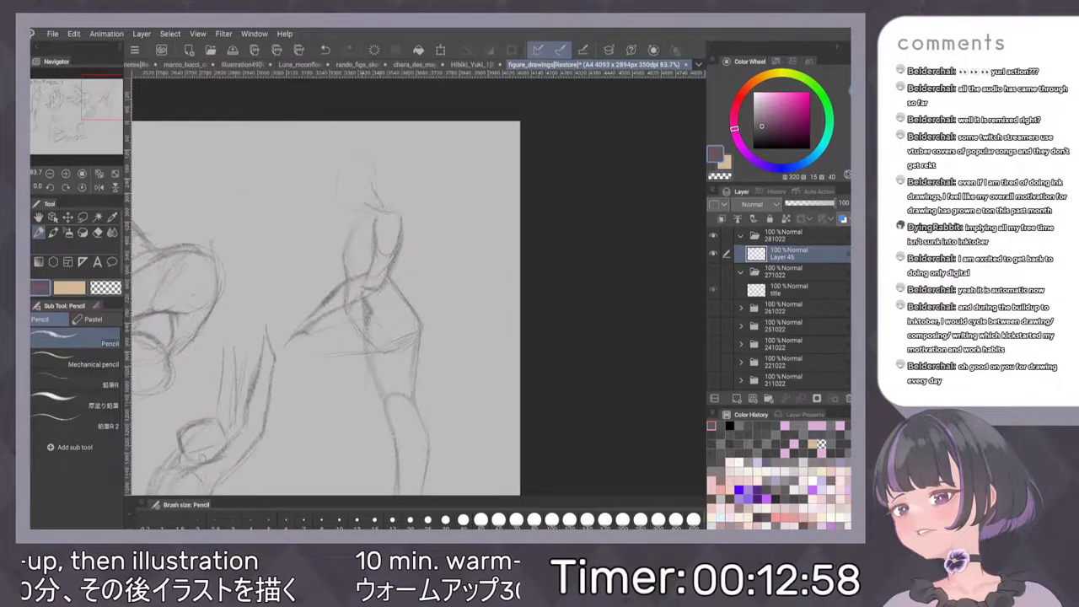
left_click_drag(363, 155, 371, 162)
left_click_drag(452, 315, 450, 303)
scroll(450, 303, "down", 1)
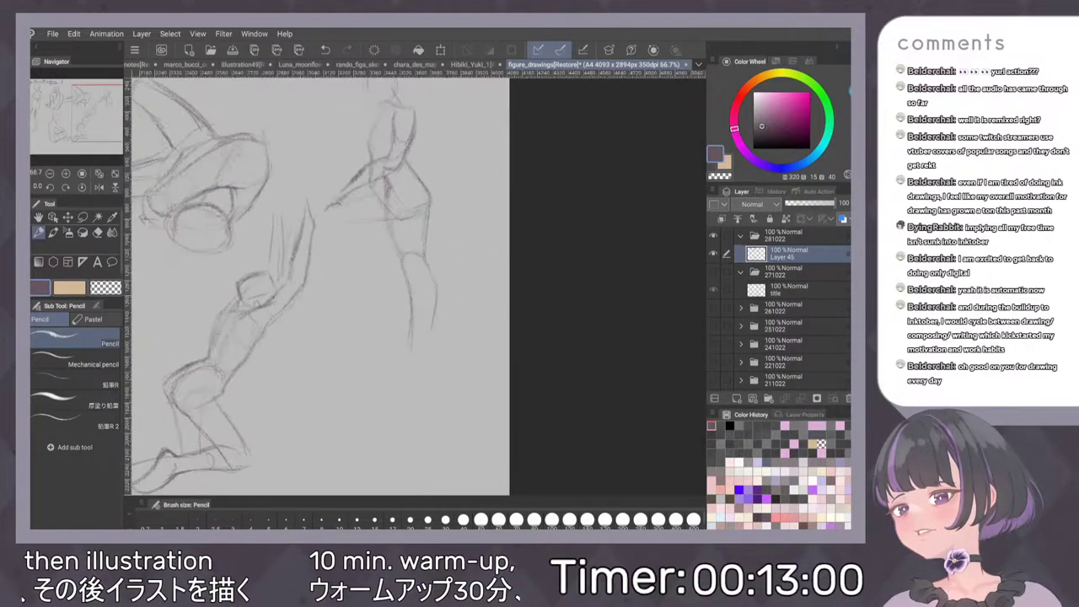
left_click_drag(435, 343, 419, 326)
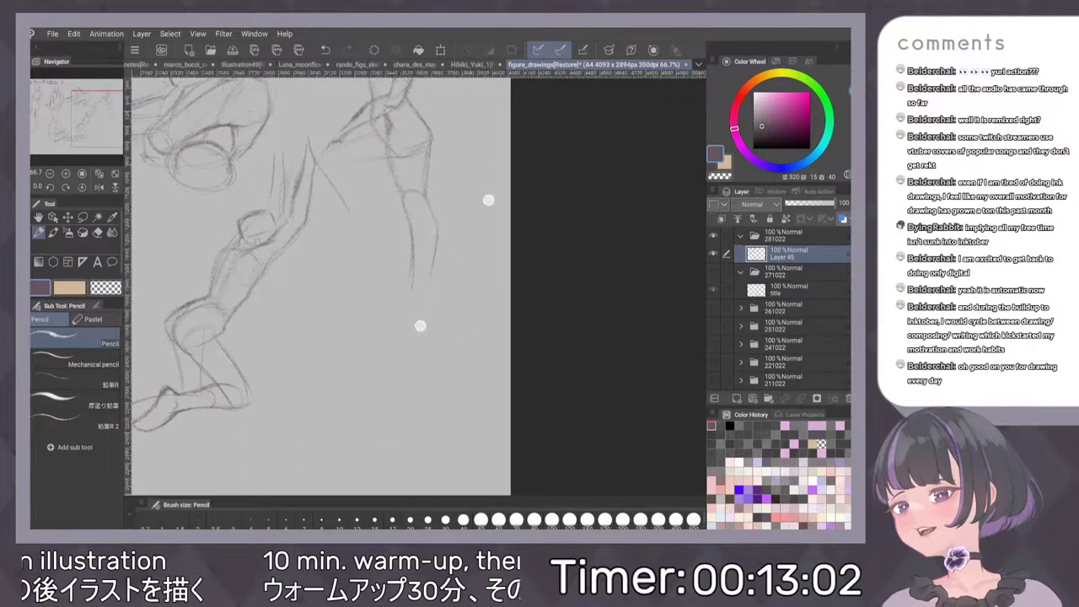
Start another figure in the blank lower-right area of the canvas with a light torso arc and a round hip shape below
scroll(442, 297, "up", 1)
scroll(442, 296, "down", 2)
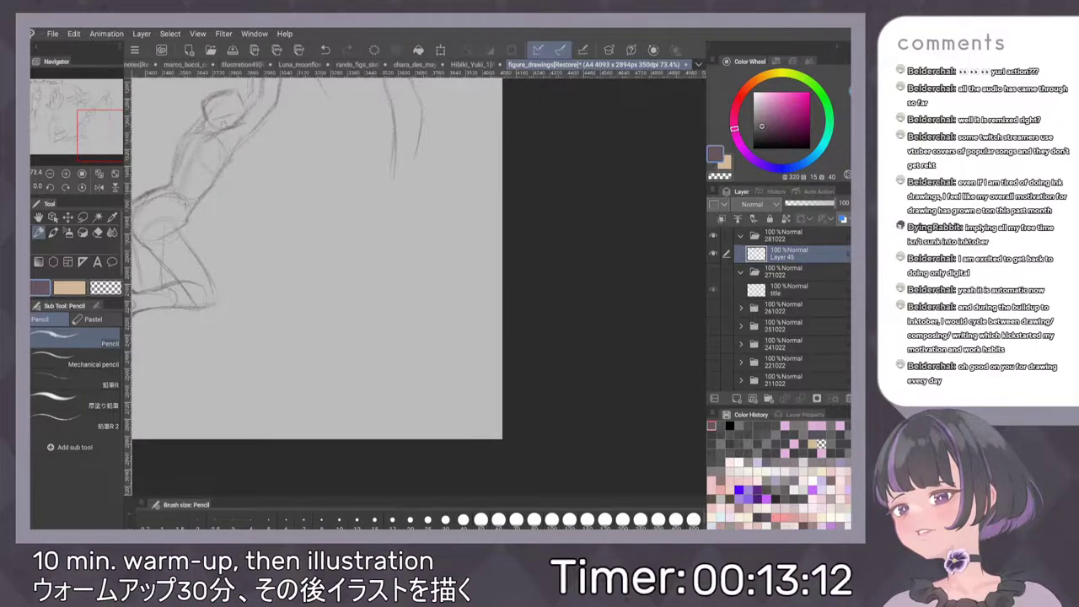
scroll(439, 254, "up", 3)
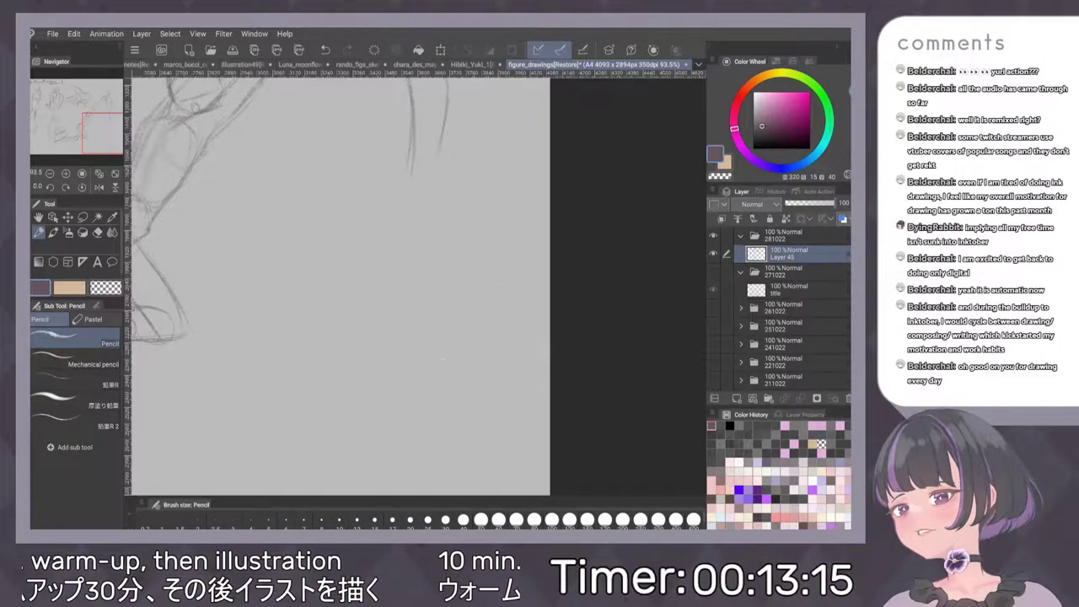
scroll(467, 301, "down", 1)
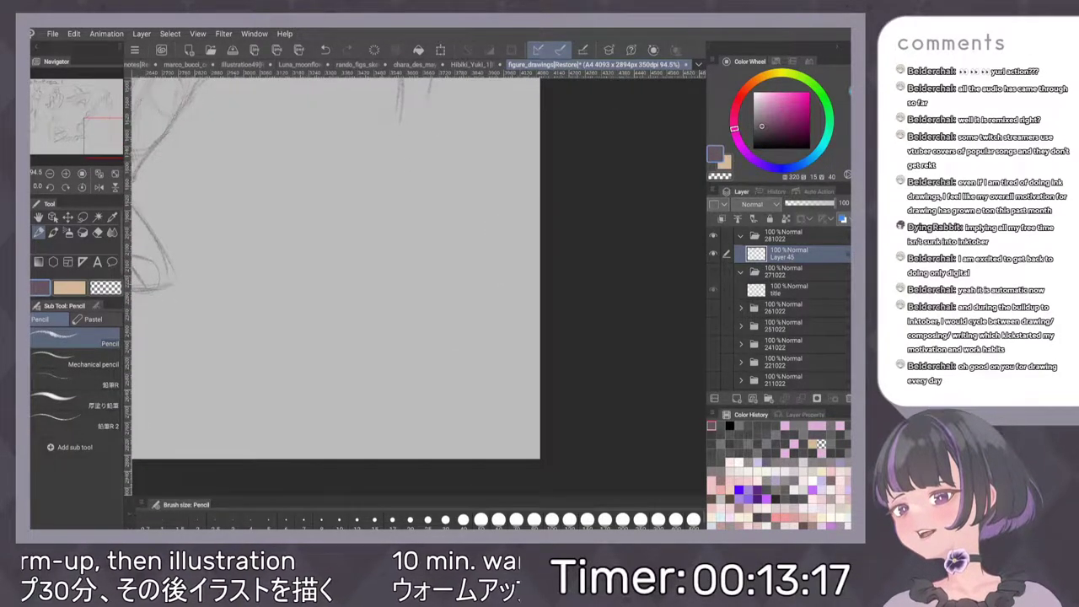
scroll(454, 281, "down", 1)
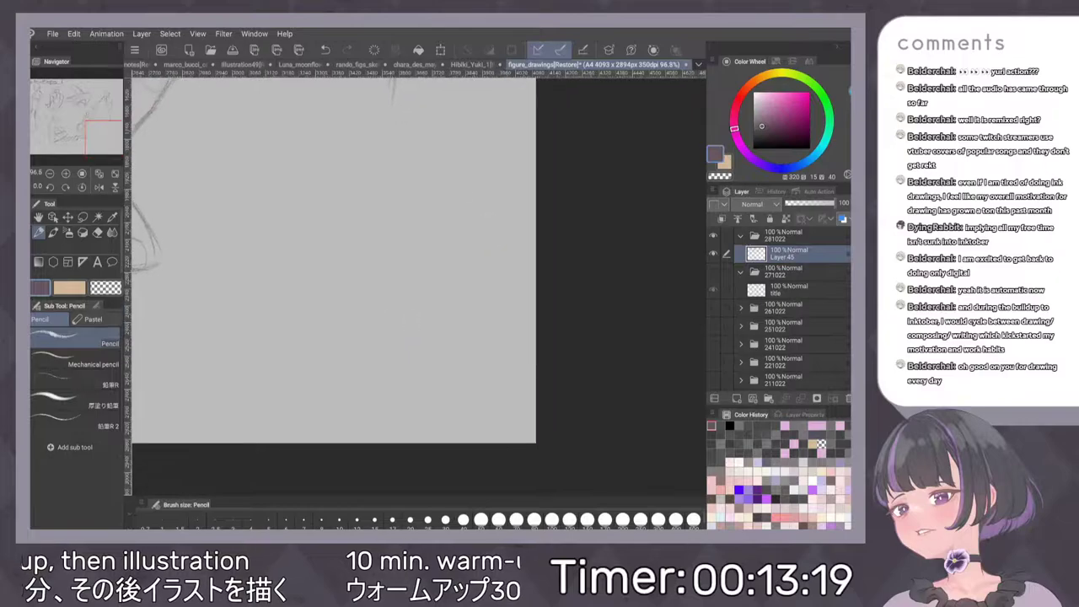
scroll(298, 268, "up", 1)
scroll(478, 276, "up", 1)
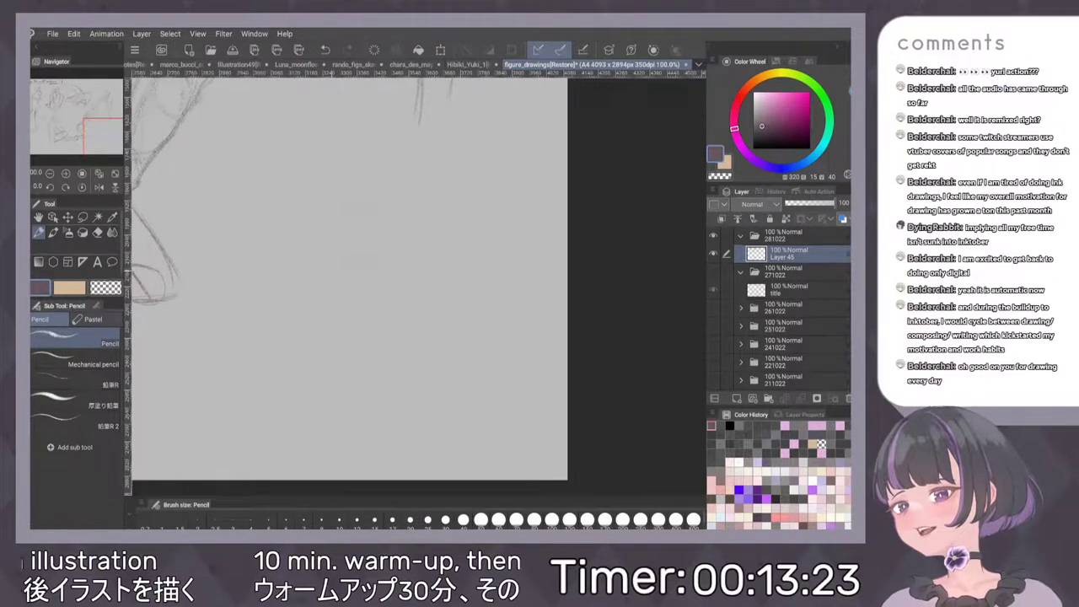
left_click_drag(307, 240, 363, 206)
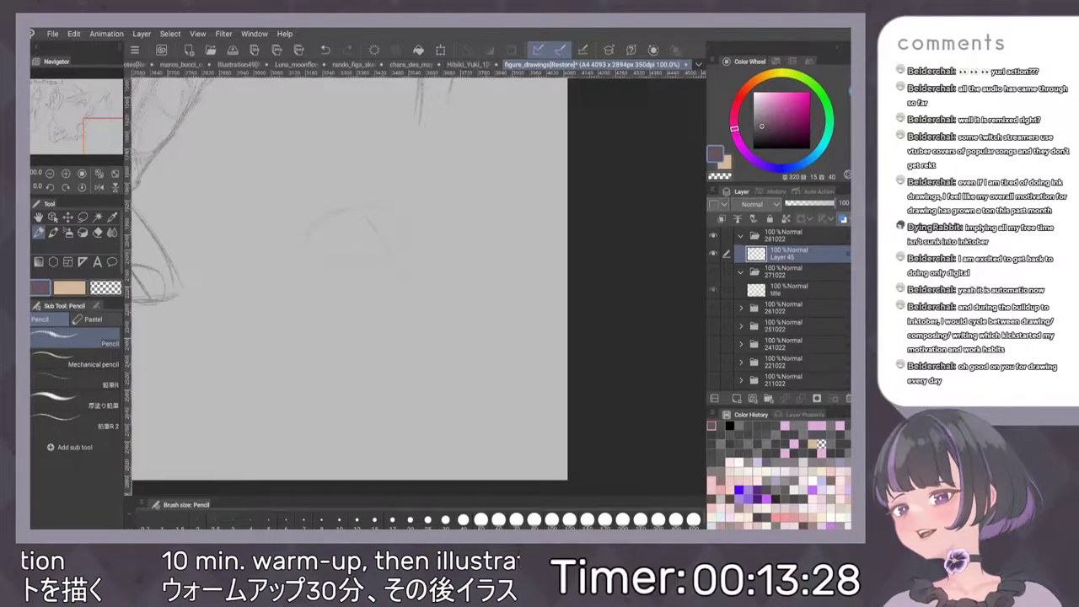
left_click_drag(363, 217, 408, 319)
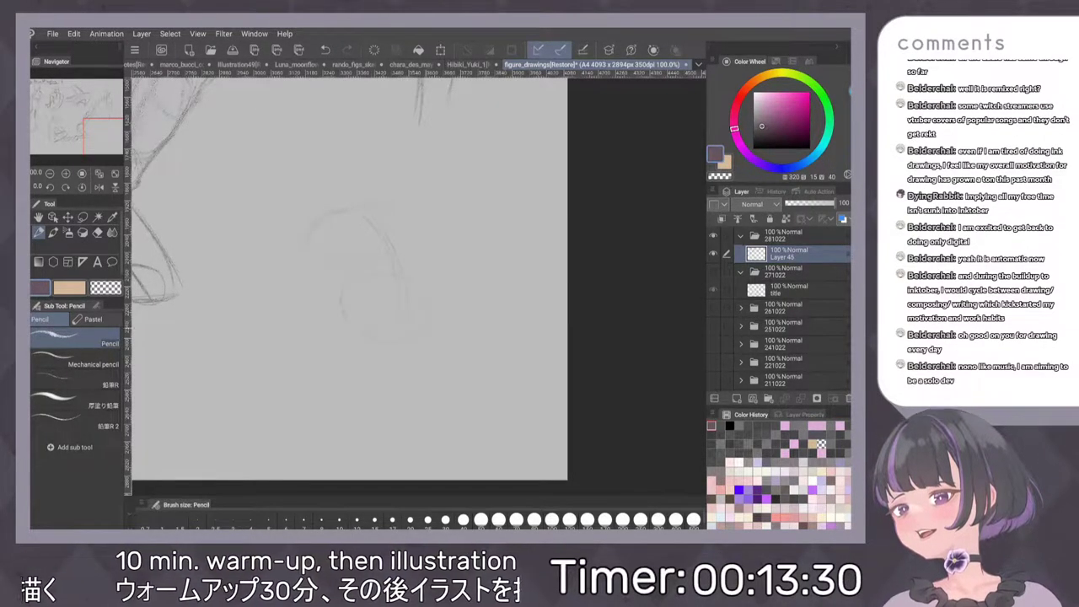
left_click_drag(371, 271, 350, 323)
left_click_drag(403, 268, 380, 341)
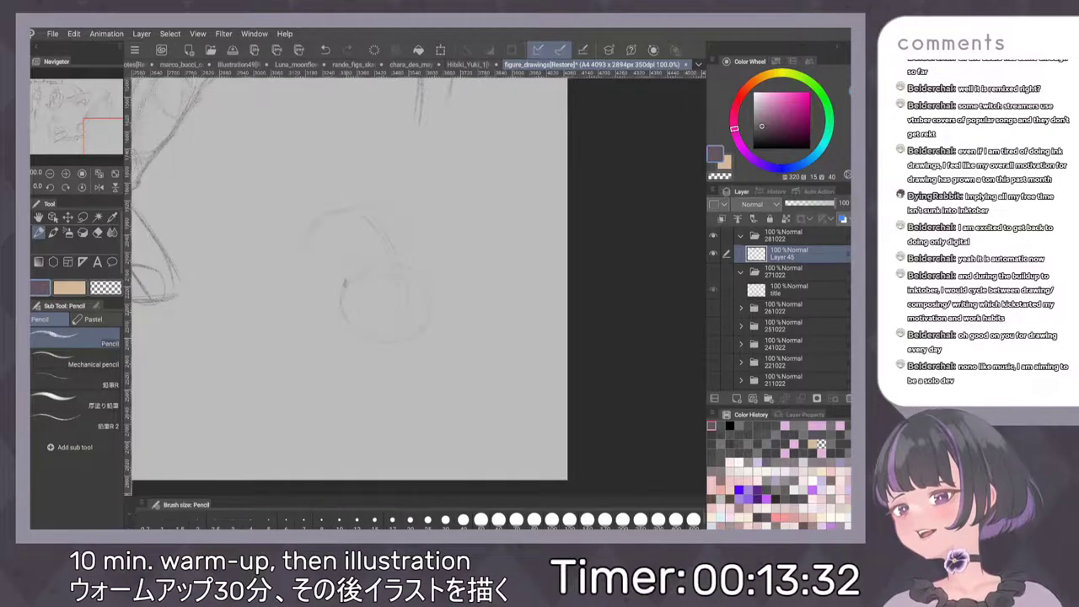
Darken the new figure's back and outer hip contour, and define the rounded near hip with a curve underneath
left_click_drag(353, 277, 342, 309)
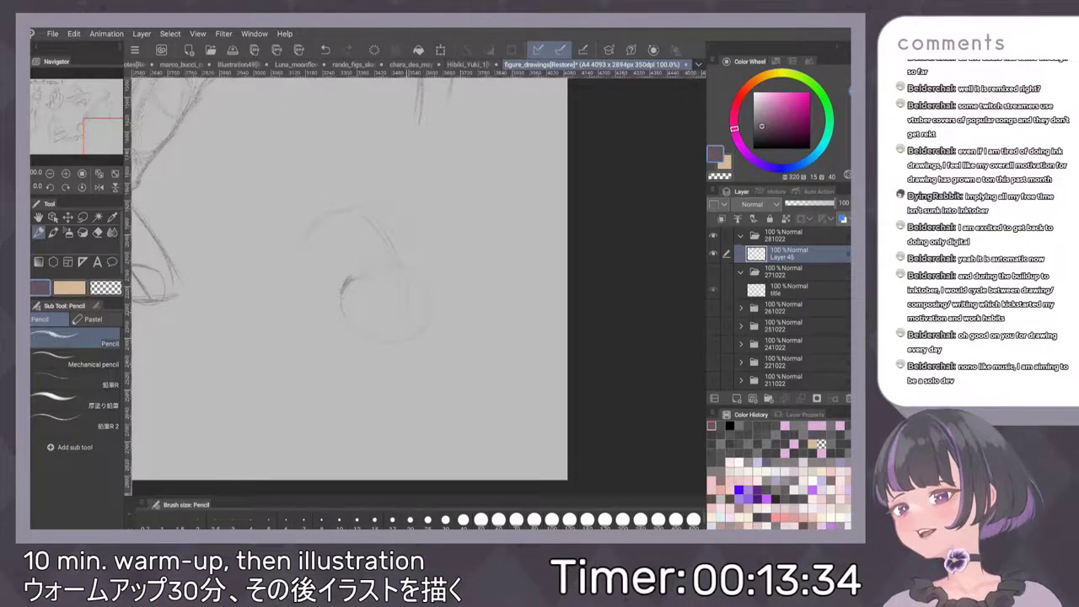
left_click_drag(402, 216, 432, 312)
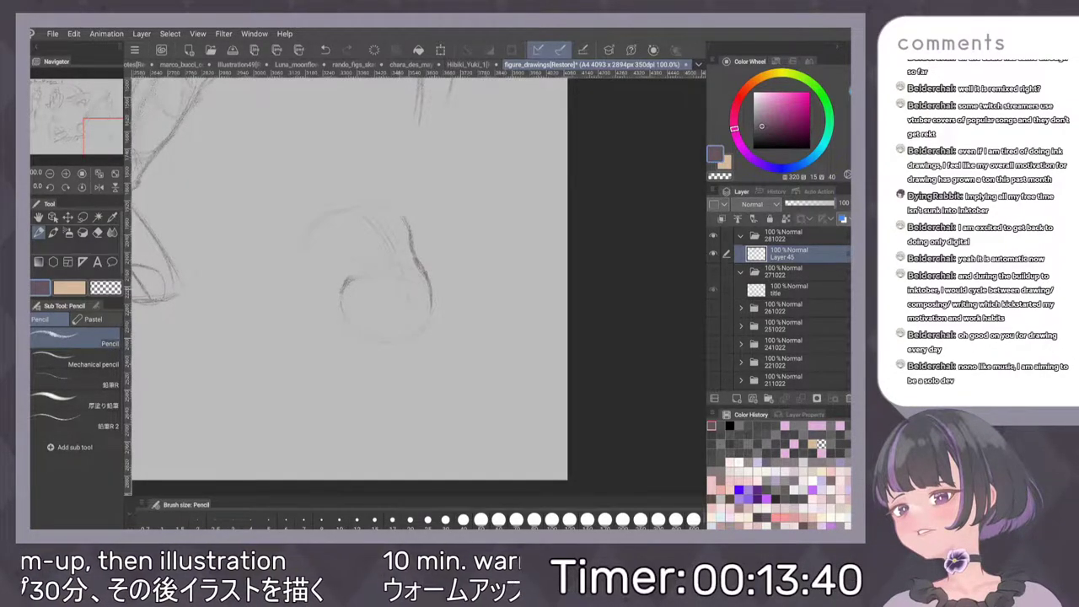
left_click_drag(388, 281, 395, 286)
left_click_drag(385, 226, 406, 305)
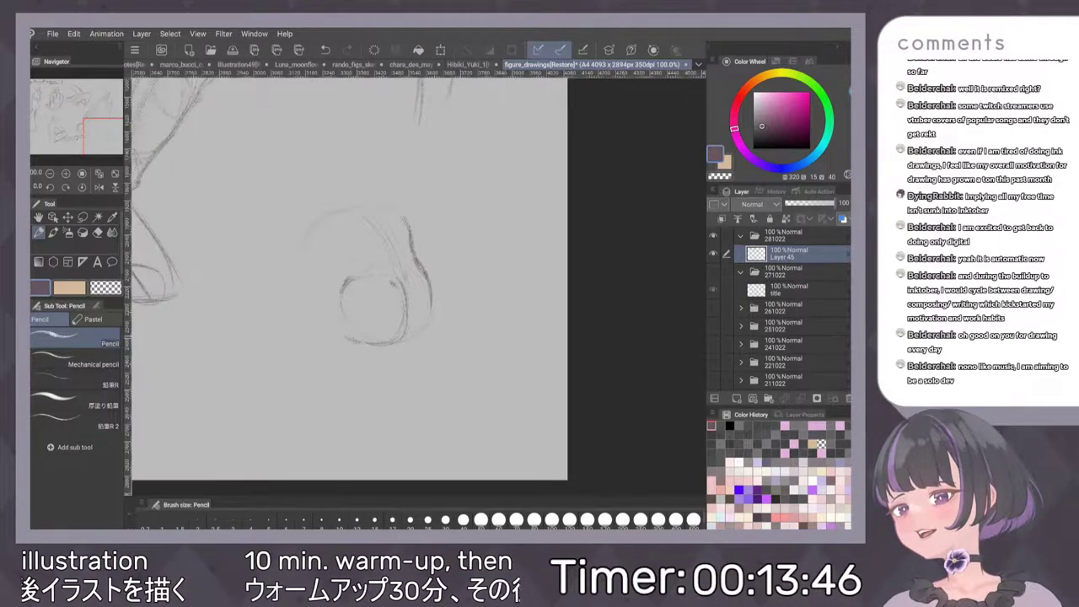
Draw the upper edge of the bent thigh extending left from the hip and round off the knee
left_click_drag(299, 295, 346, 277)
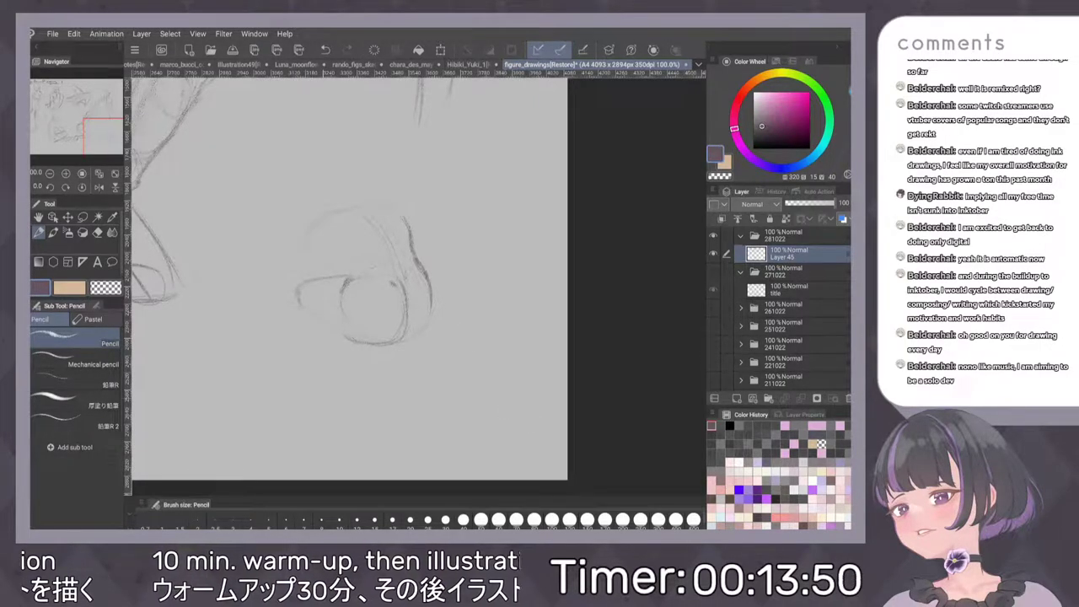
scroll(455, 246, "up", 3)
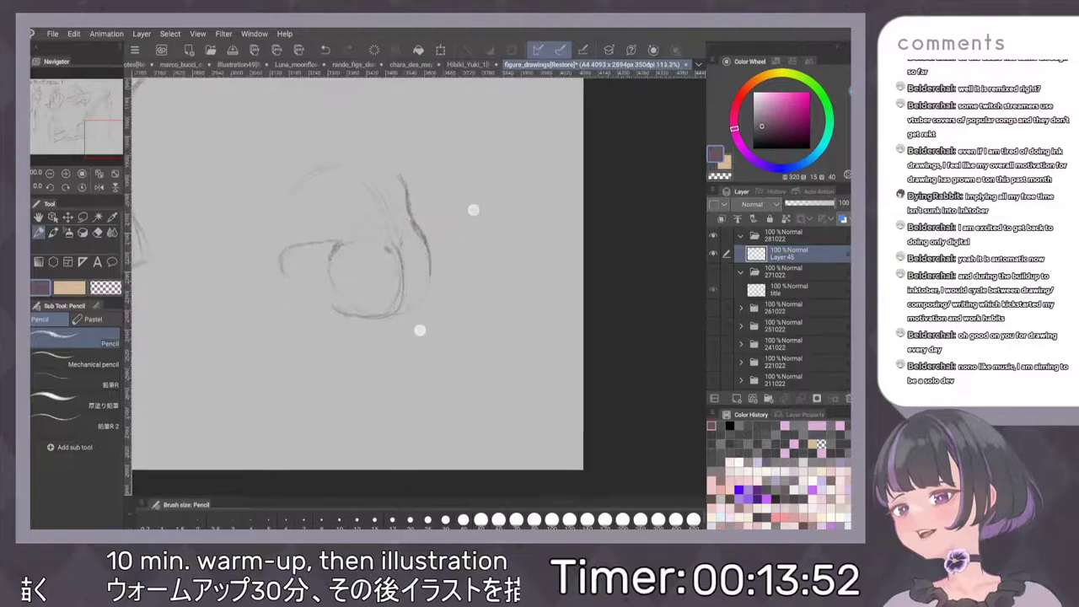
scroll(461, 280, "down", 1)
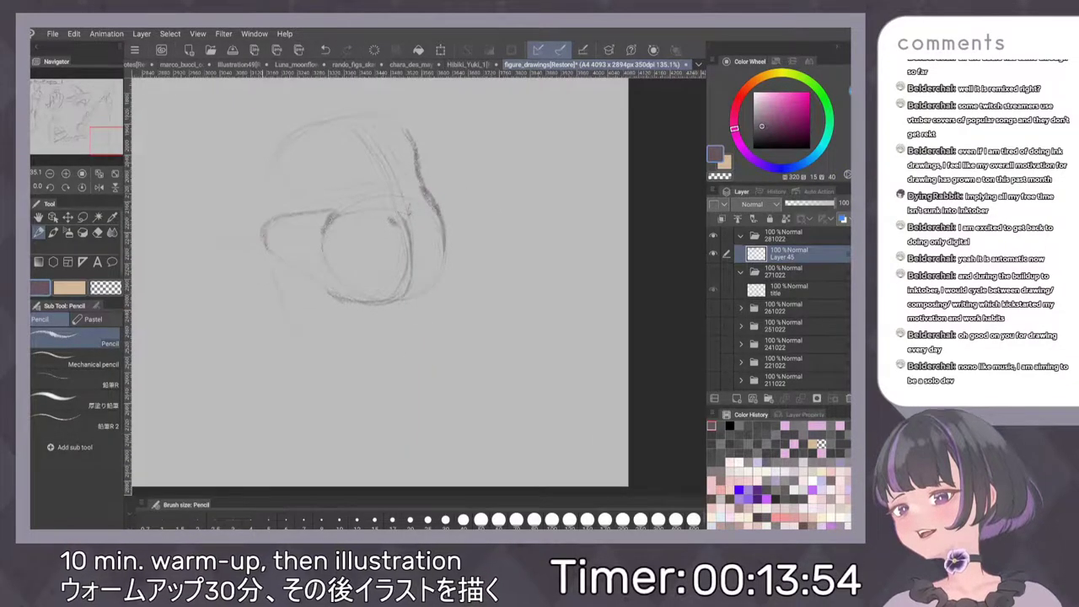
Draw the lower leg down from the bent knee with a small foot, and darken the underside of the thigh and hip
left_click_drag(269, 253, 290, 358)
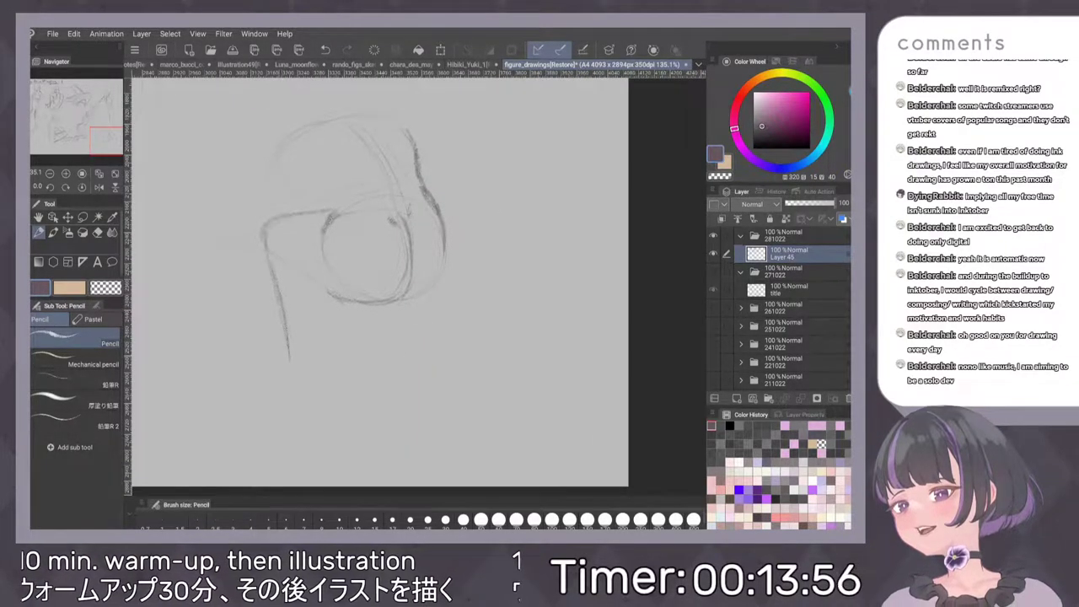
mouse_move(288, 354)
left_mouse_down()
mouse_move(266, 364)
mouse_move(306, 369)
left_mouse_up()
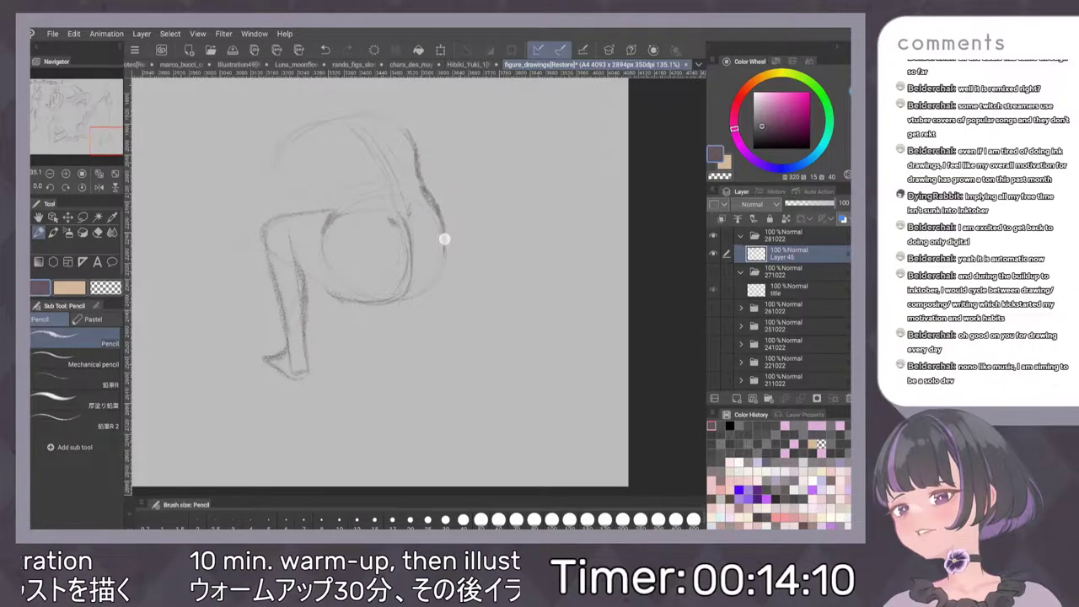
scroll(454, 225, "down", 1)
scroll(435, 280, "up", 1)
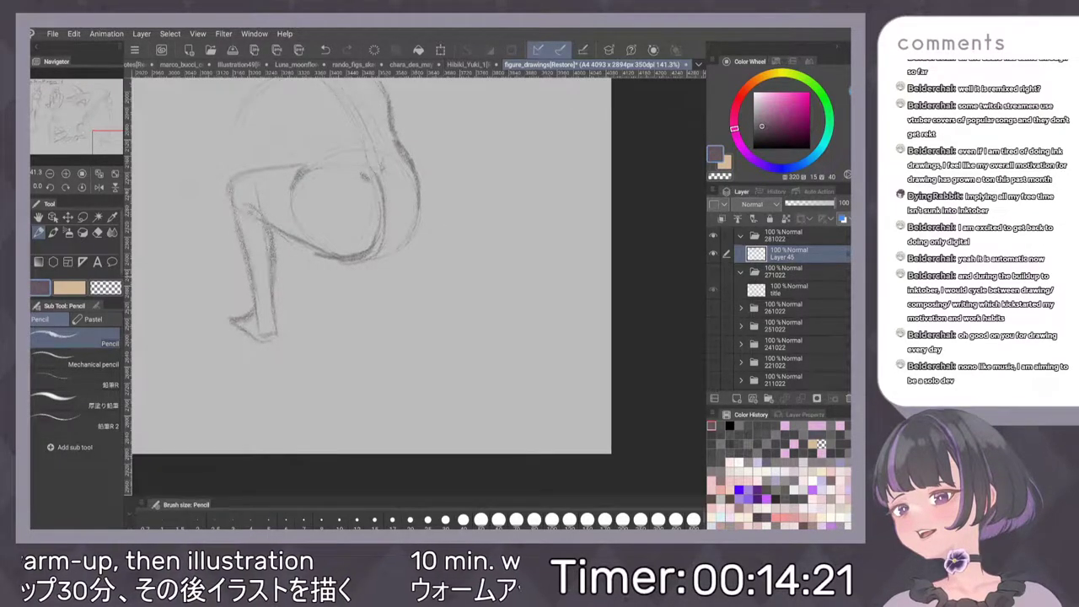
Draw the kneeling leg's thigh angling down from the hip and the underside of its lower leg running back to the ankle
left_click_drag(407, 243, 346, 307)
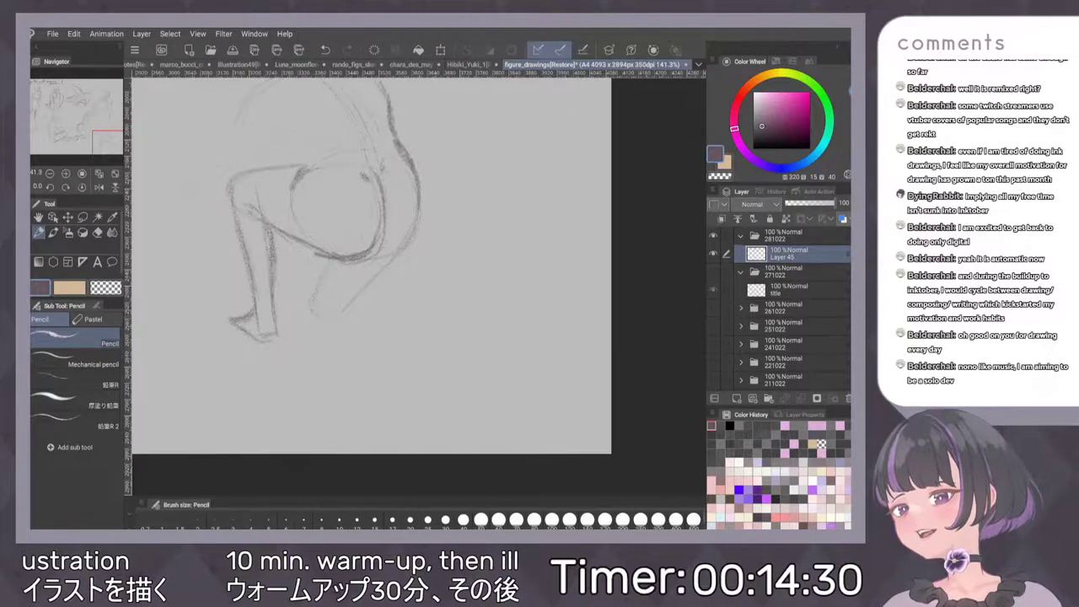
left_click_drag(344, 312, 416, 312)
left_click_drag(418, 312, 417, 341)
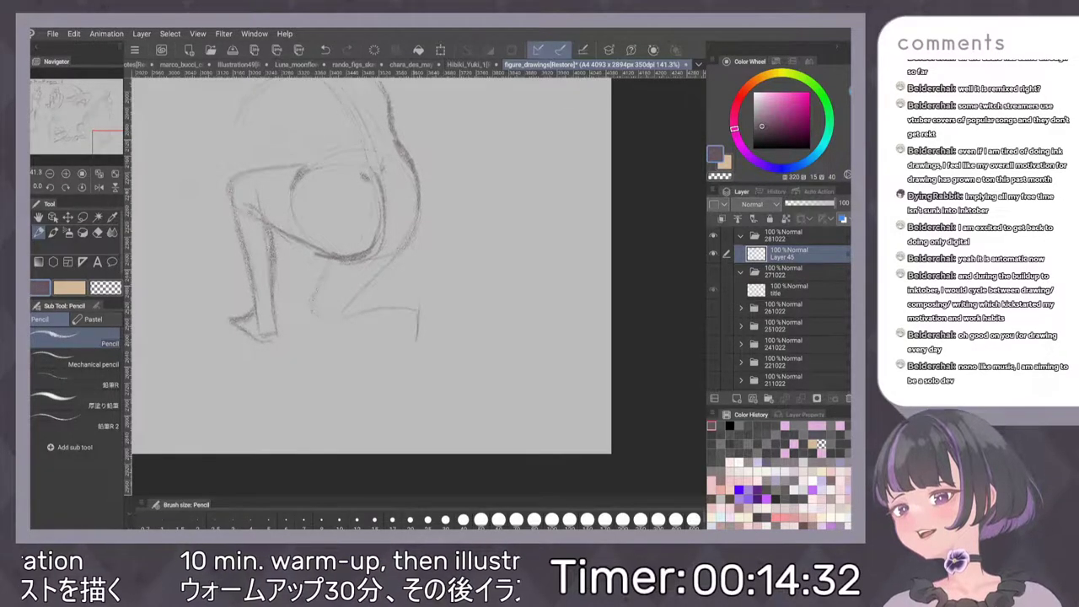
Add the kneeling leg's heel and foot, close the calf's upper edge, and darken the contour from hip to knee
left_click_drag(422, 293, 444, 292)
mouse_move(416, 340)
left_mouse_down()
mouse_move(401, 350)
mouse_move(413, 355)
left_mouse_up()
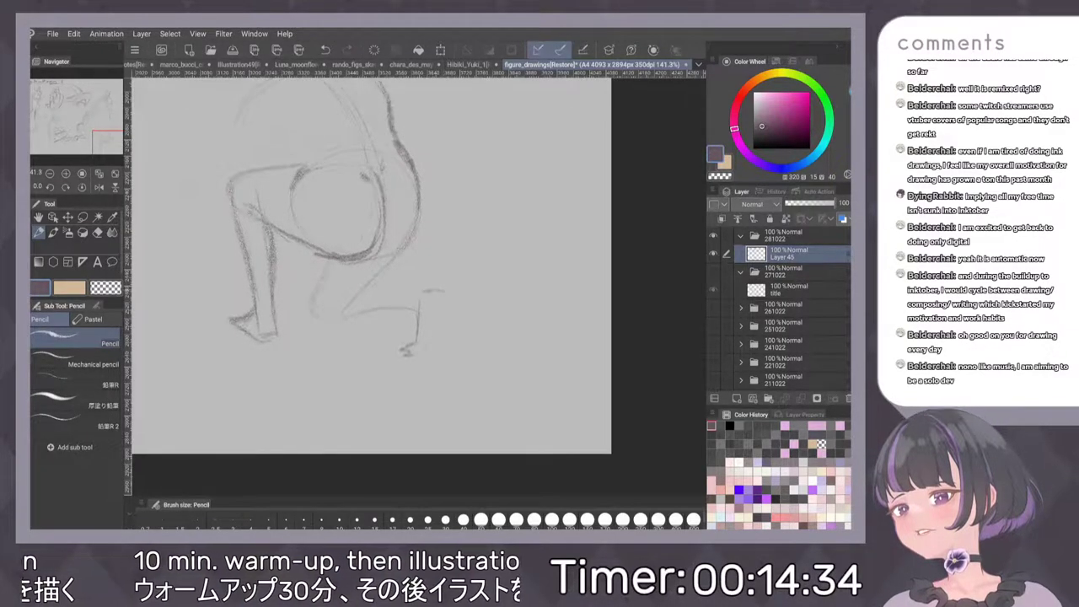
mouse_move(426, 292)
left_mouse_down()
mouse_move(456, 291)
mouse_move(438, 346)
left_mouse_up()
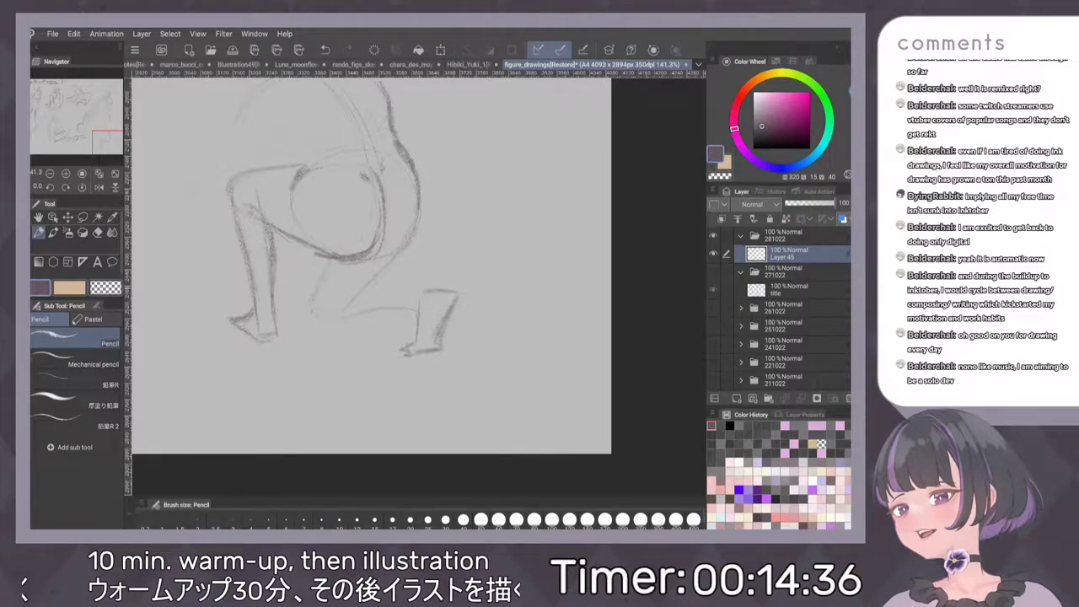
left_click_drag(362, 291, 450, 285)
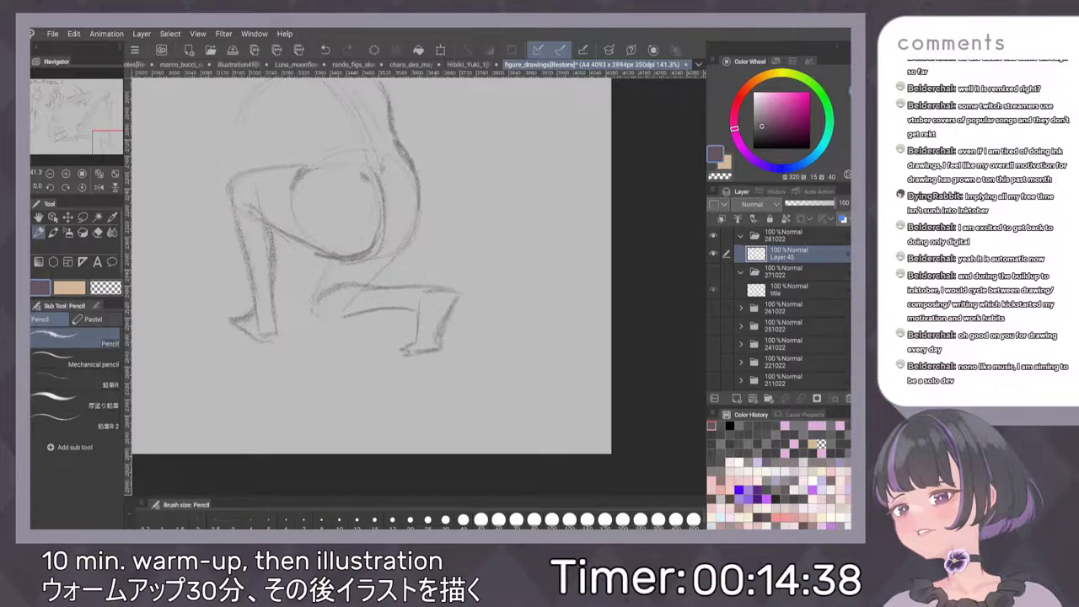
mouse_move(416, 204)
left_mouse_down()
mouse_move(401, 248)
mouse_move(365, 285)
left_mouse_up()
Define the folded torso by drawing the waist crease, darkening the spine line and rounding the back over toward the front knee
mouse_move(504, 184)
left_mouse_down()
mouse_move(526, 270)
mouse_move(542, 280)
left_mouse_up()
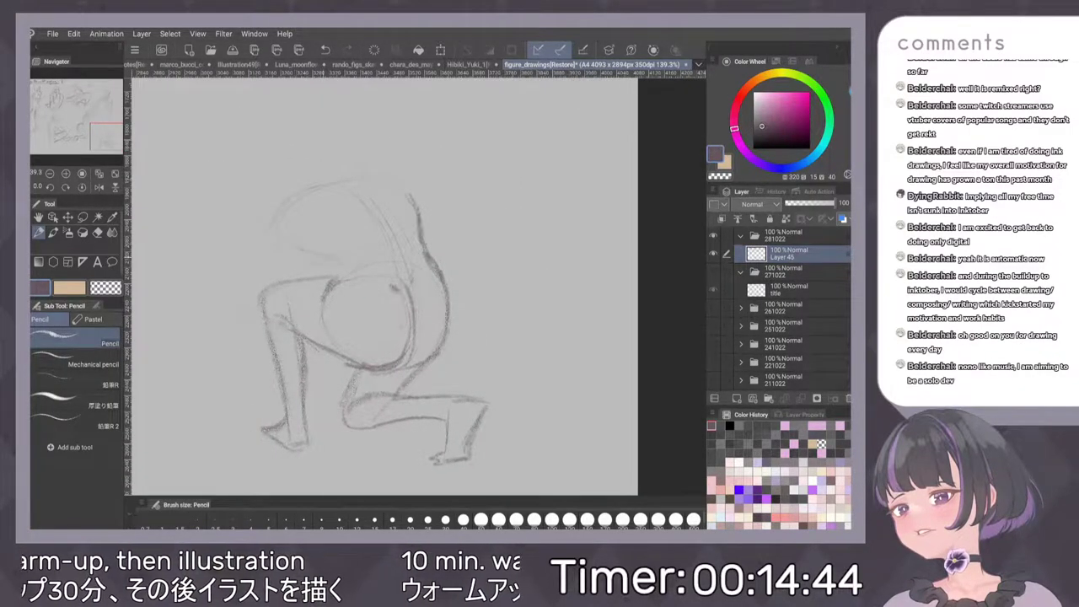
left_click_drag(298, 246, 344, 259)
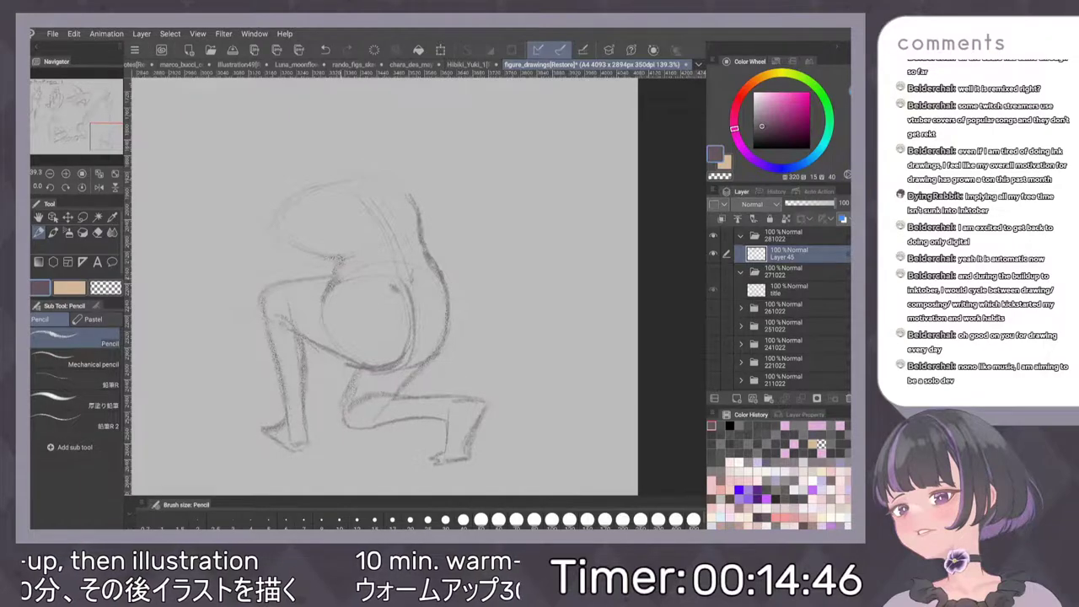
left_click_drag(361, 194, 386, 223)
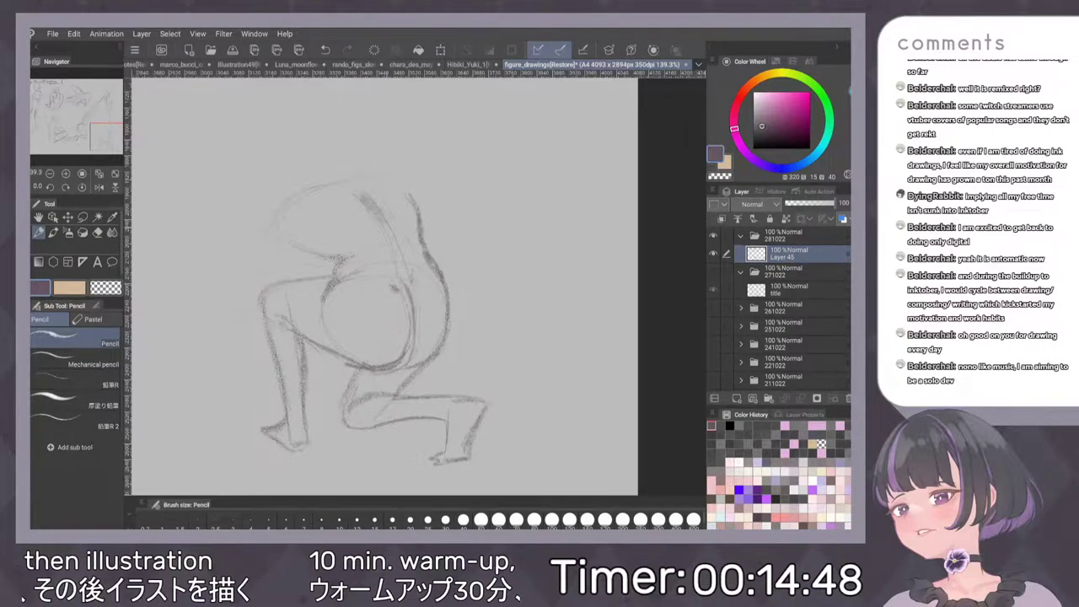
left_click_drag(386, 264, 396, 277)
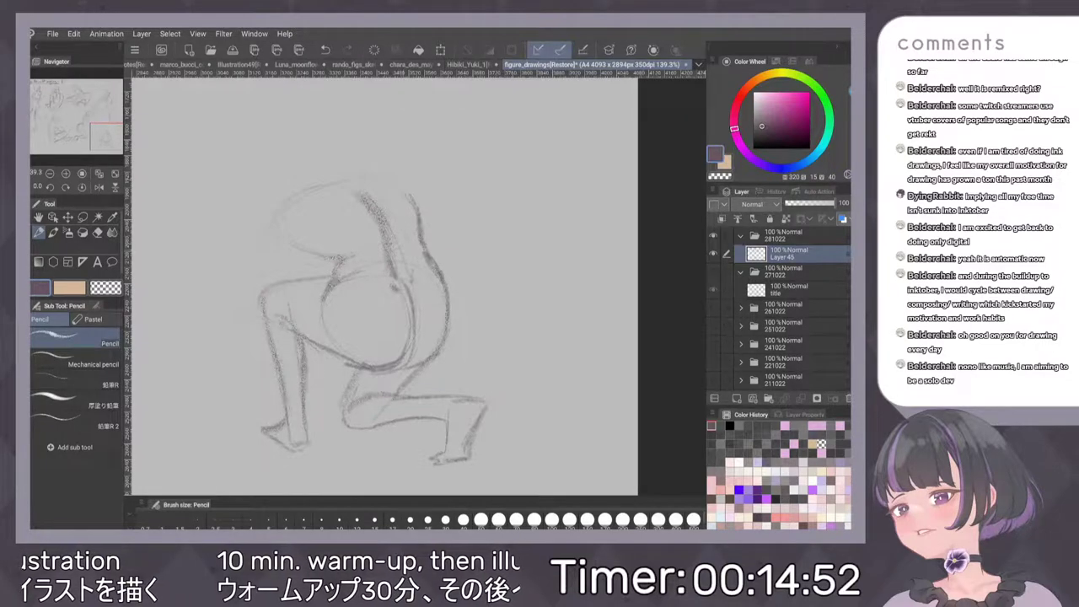
mouse_move(342, 188)
left_mouse_down()
mouse_move(364, 185)
mouse_move(267, 252)
left_mouse_up()
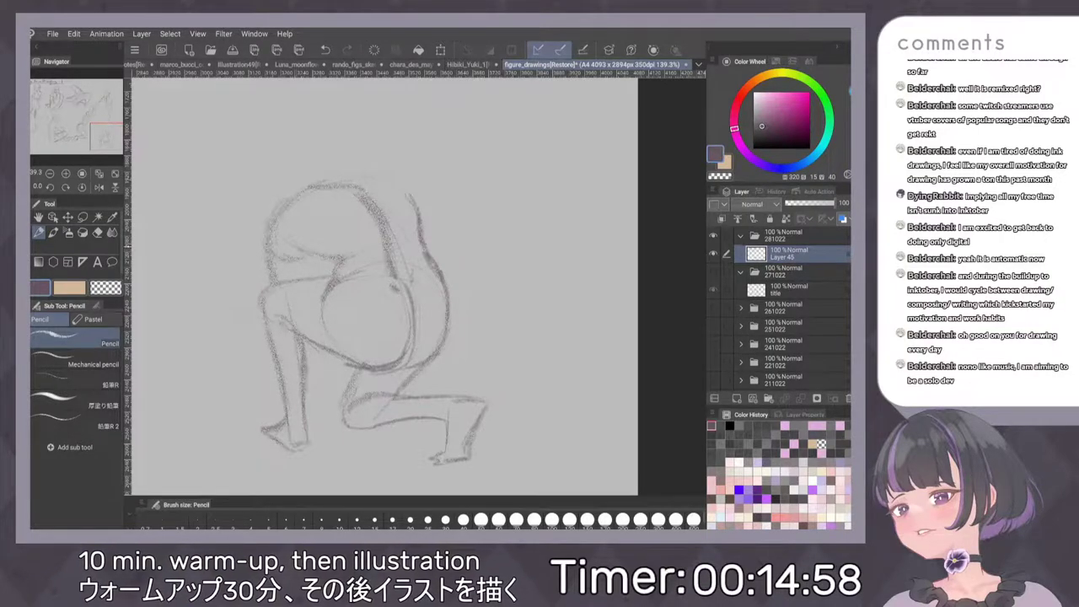
left_click_drag(304, 255, 305, 276)
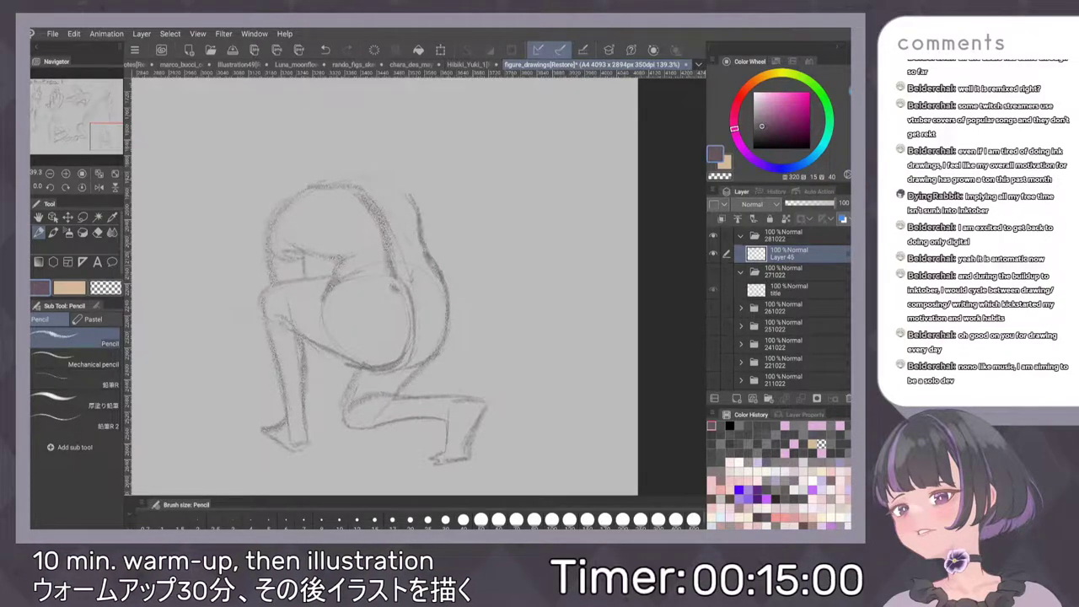
Sketch a light rounded contour beside the crouching figure's upper back and extend the outer shoulder line up to meet it
mouse_move(266, 195)
left_mouse_down()
mouse_move(364, 180)
mouse_move(430, 264)
left_mouse_up()
left_click_drag(403, 187, 426, 207)
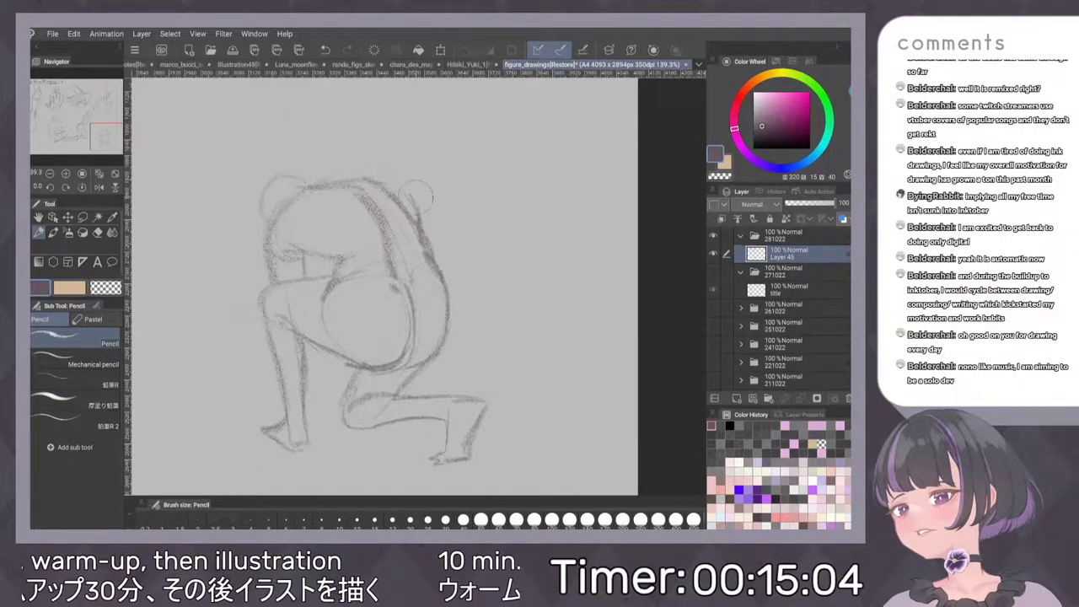
Mark the crouching figure, the upper-right standing figure and the leftmost standing figure with a small tilde each
scroll(511, 256, "down", 3)
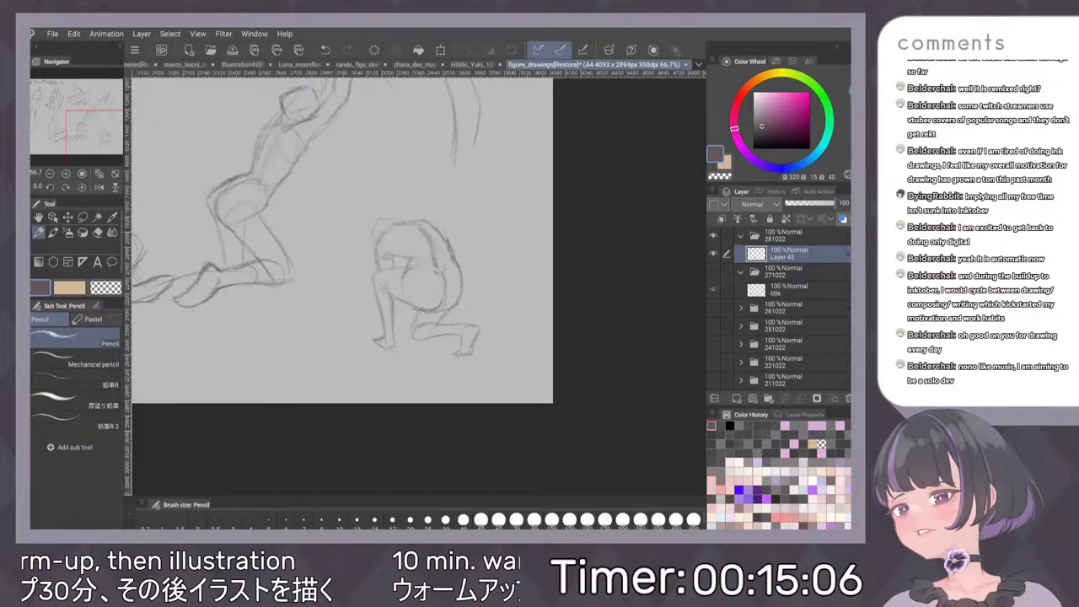
left_click_drag(499, 254, 509, 264)
scroll(503, 351, "down", 2)
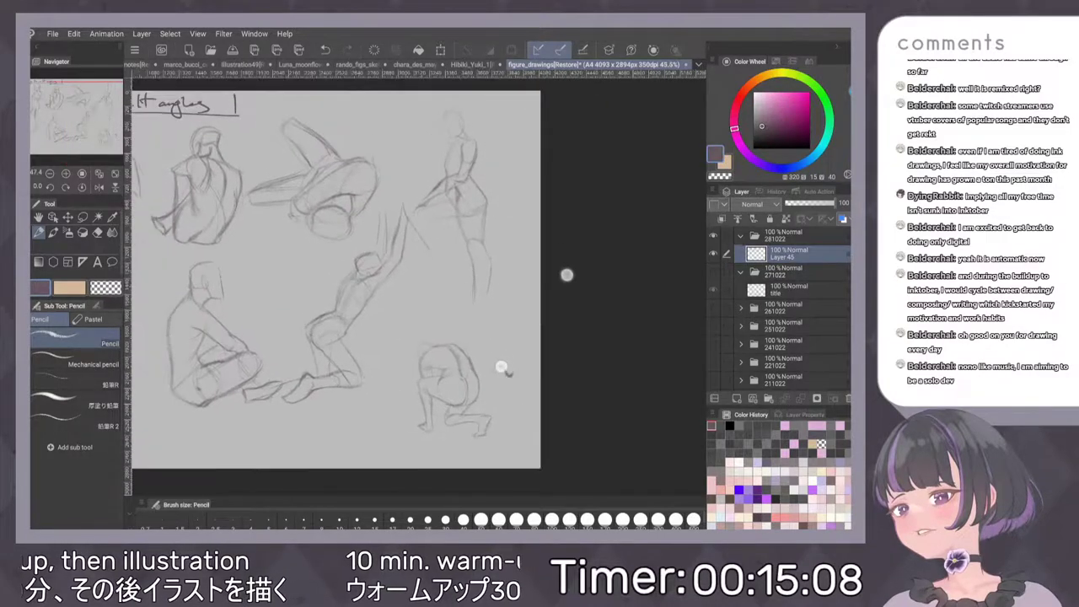
mouse_move(498, 195)
left_mouse_down()
mouse_move(578, 217)
mouse_move(628, 205)
left_mouse_up()
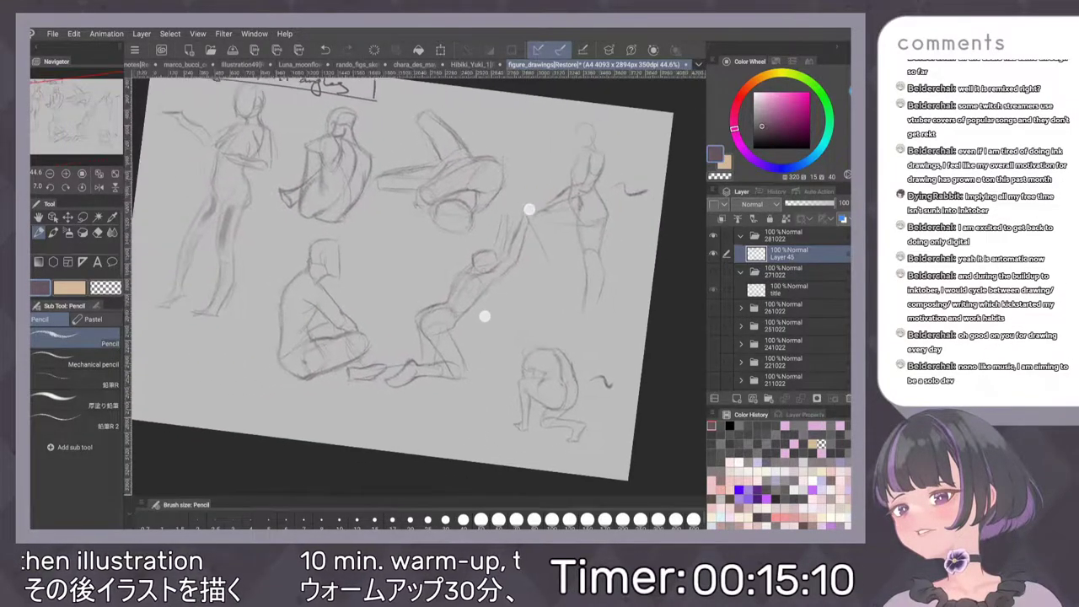
left_click_drag(484, 315, 488, 320)
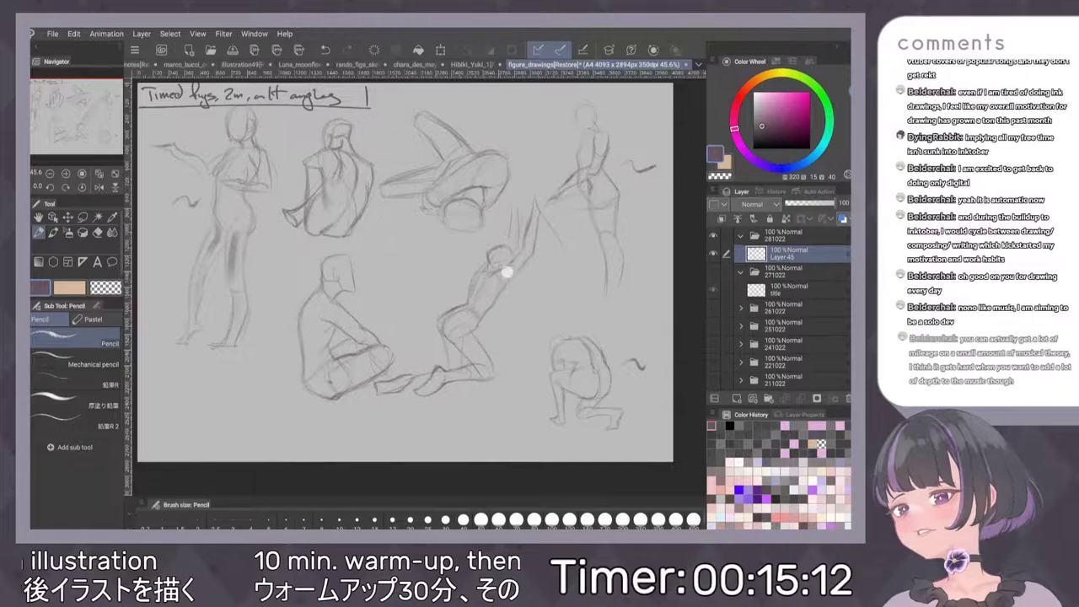
left_click_drag(506, 270, 488, 248)
scroll(489, 248, "up", 1)
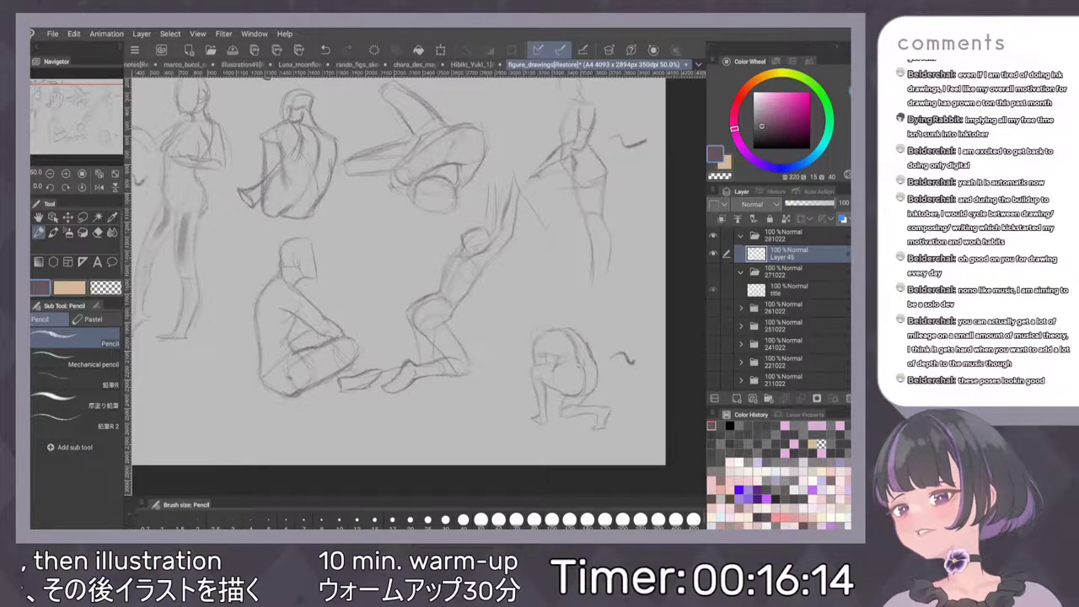
scroll(557, 279, "down", 1)
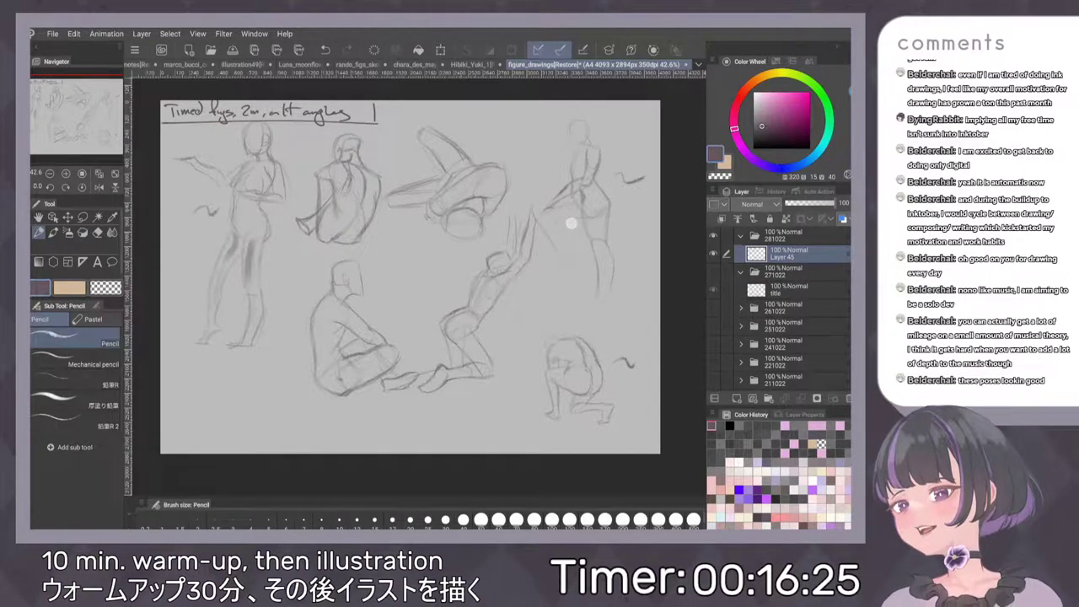
scroll(534, 236, "up", 1)
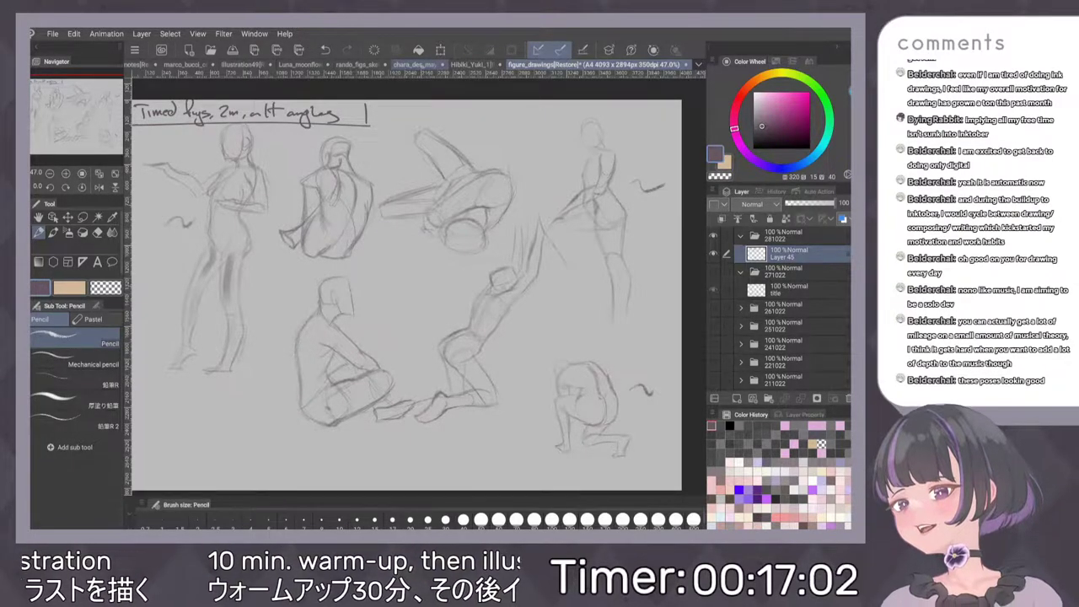
Switch to the chara_des_maybe_2 document with the jewellery references
left_click(421, 64)
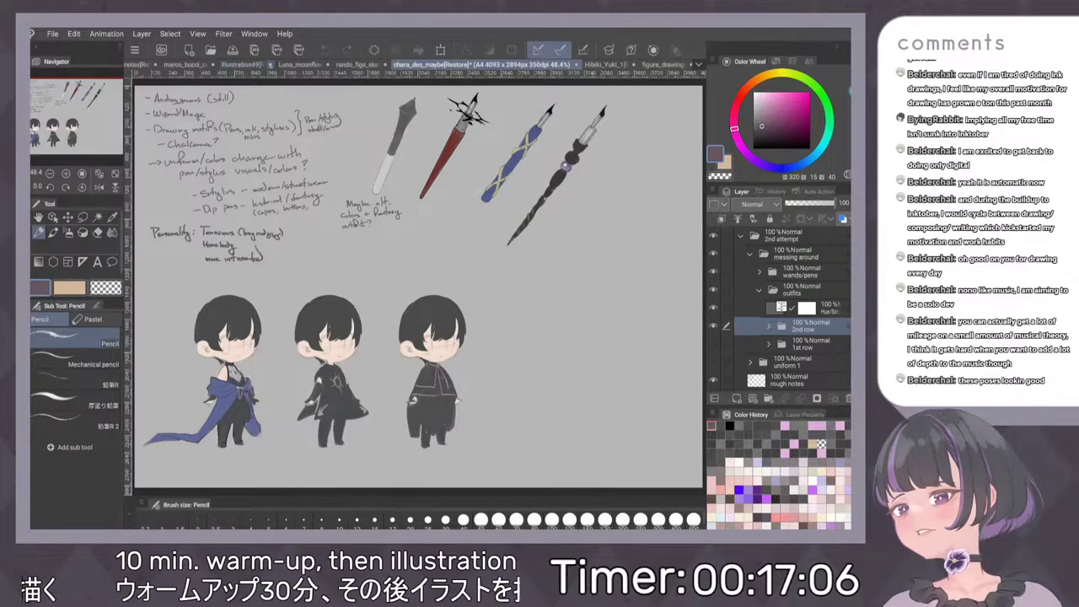
left_click(698, 64)
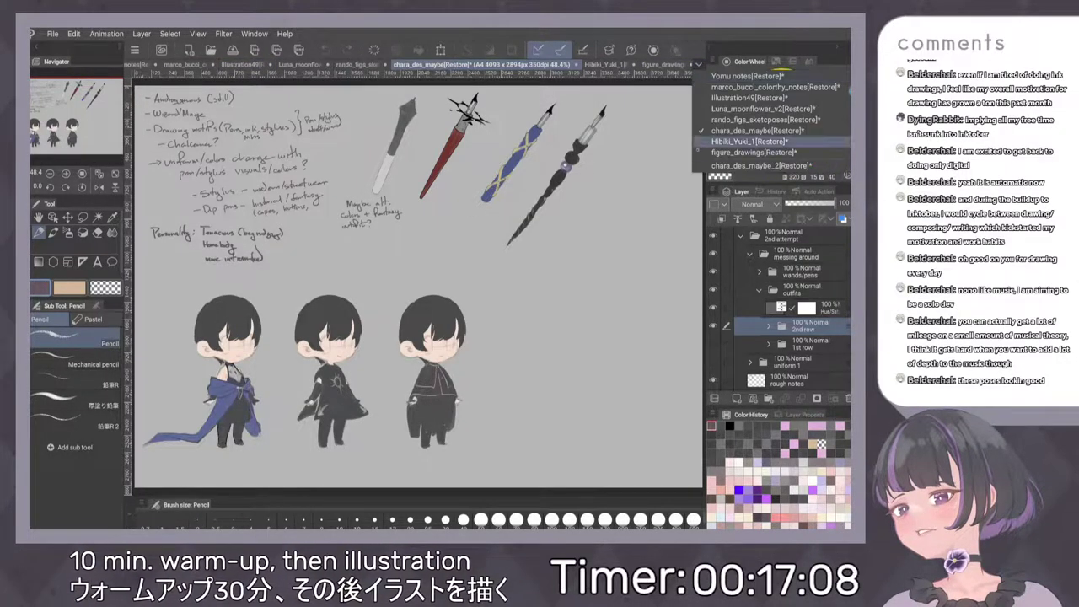
left_click(759, 166)
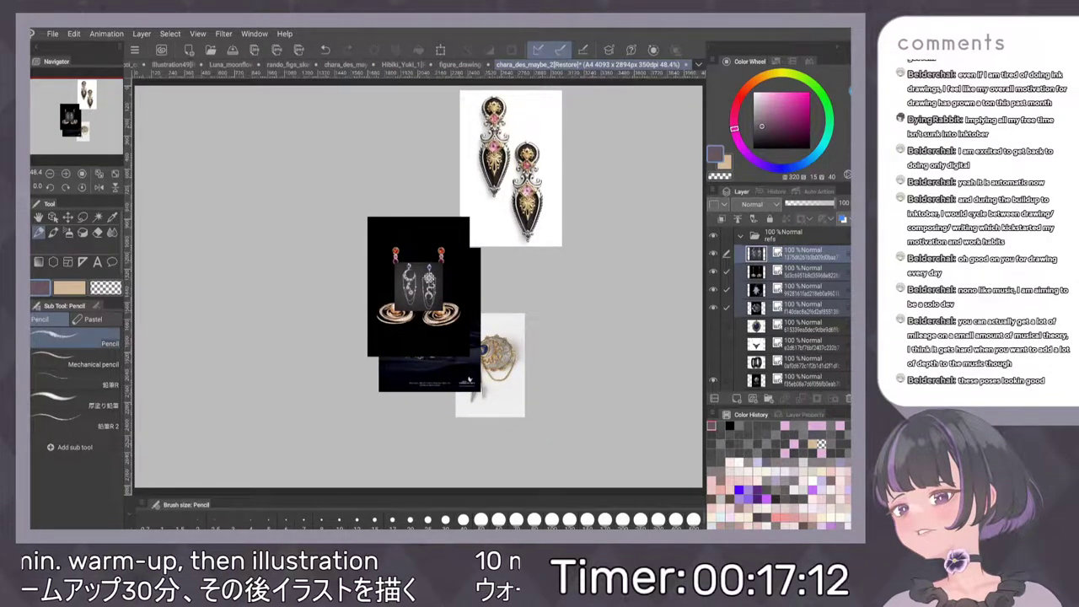
Reduce the layer selection to the first reference image and hide the white-background earrings and gold brooch images
left_click(809, 254)
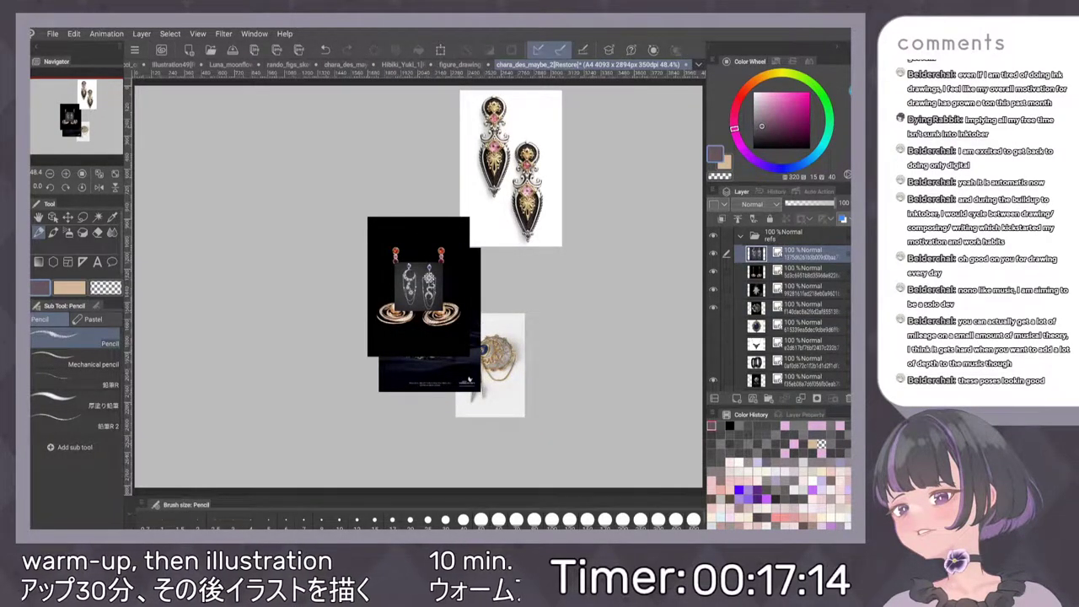
scroll(784, 308, "down", 3)
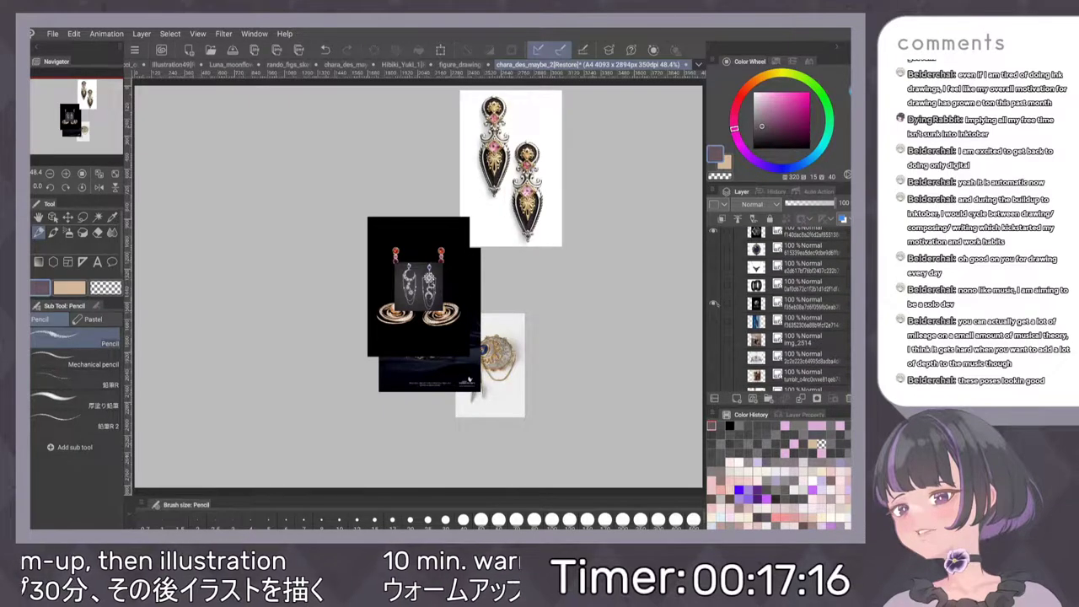
left_click(714, 304)
left_click(713, 304)
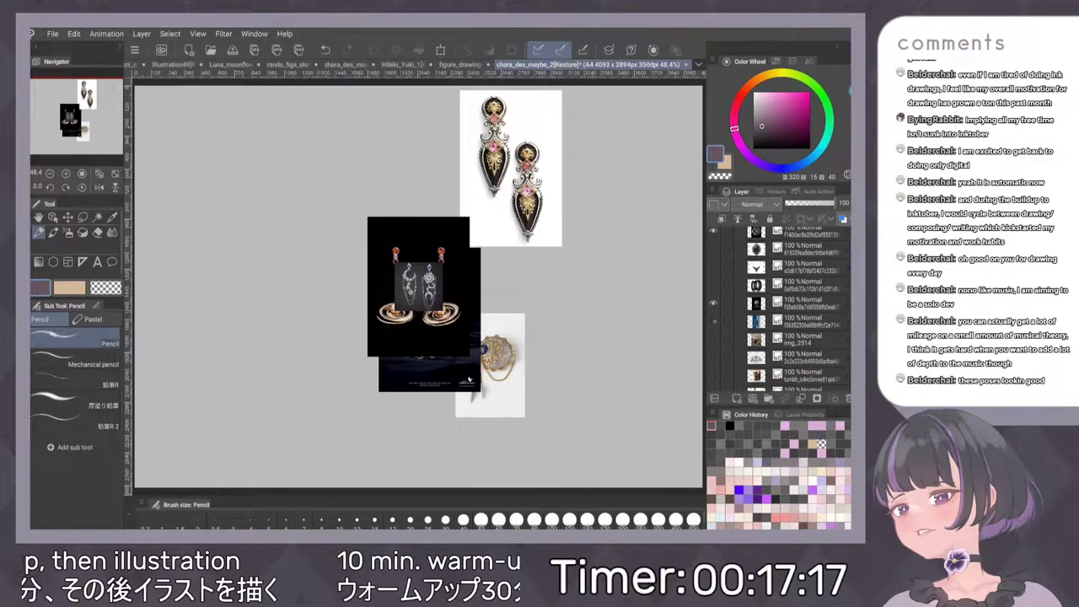
scroll(780, 312, "down", 3)
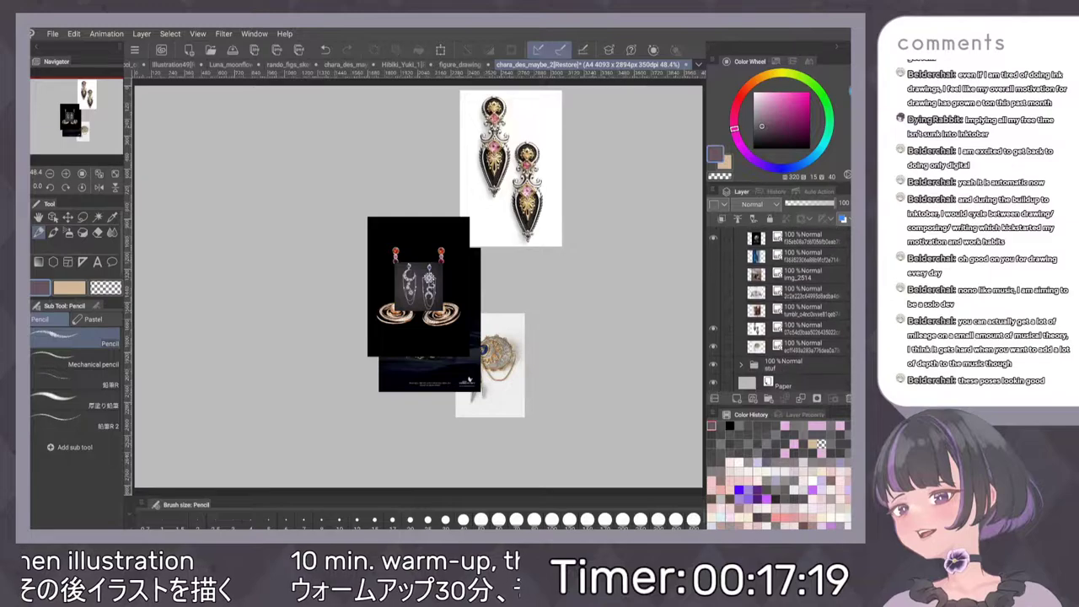
scroll(780, 312, "up", 1)
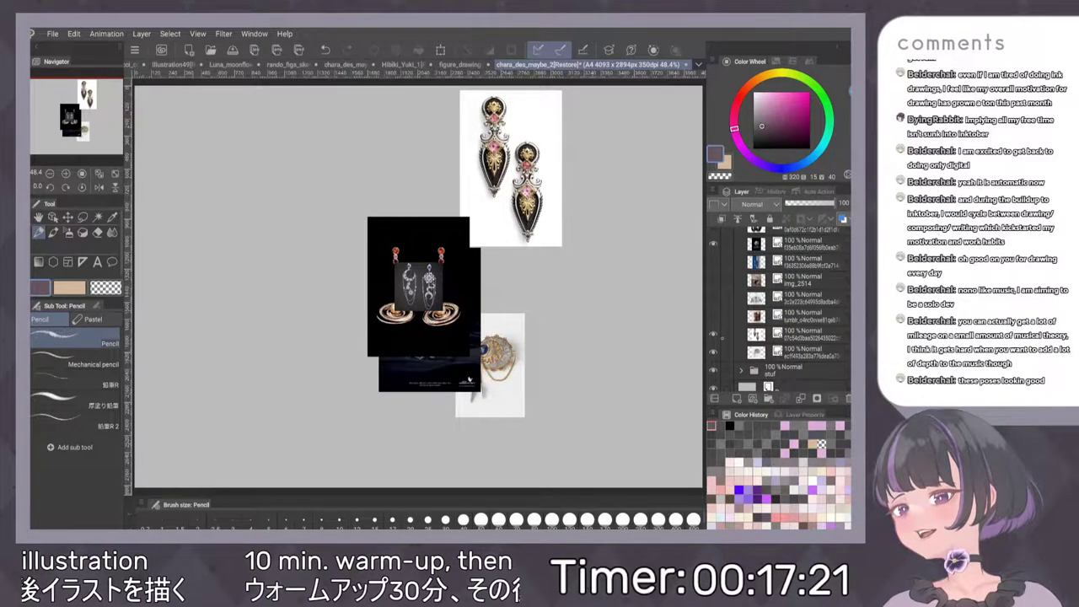
left_click(714, 334)
left_click(714, 353)
scroll(779, 312, "up", 3)
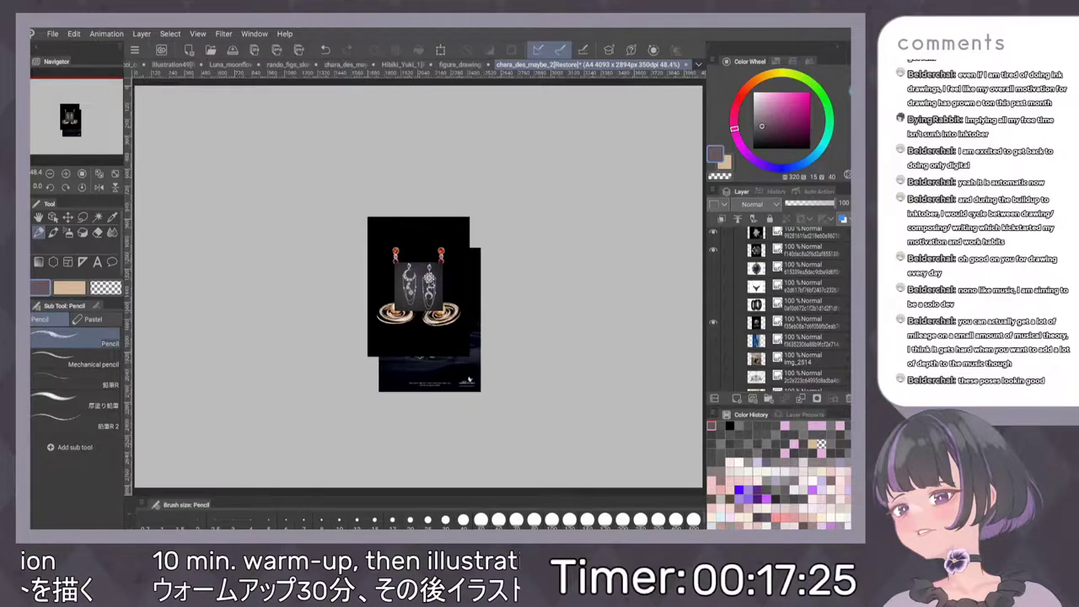
Move the small silver earrings image to the canvas's upper-left corner and place the red-and-gold drop earrings image beside it
scroll(780, 308, "up", 3)
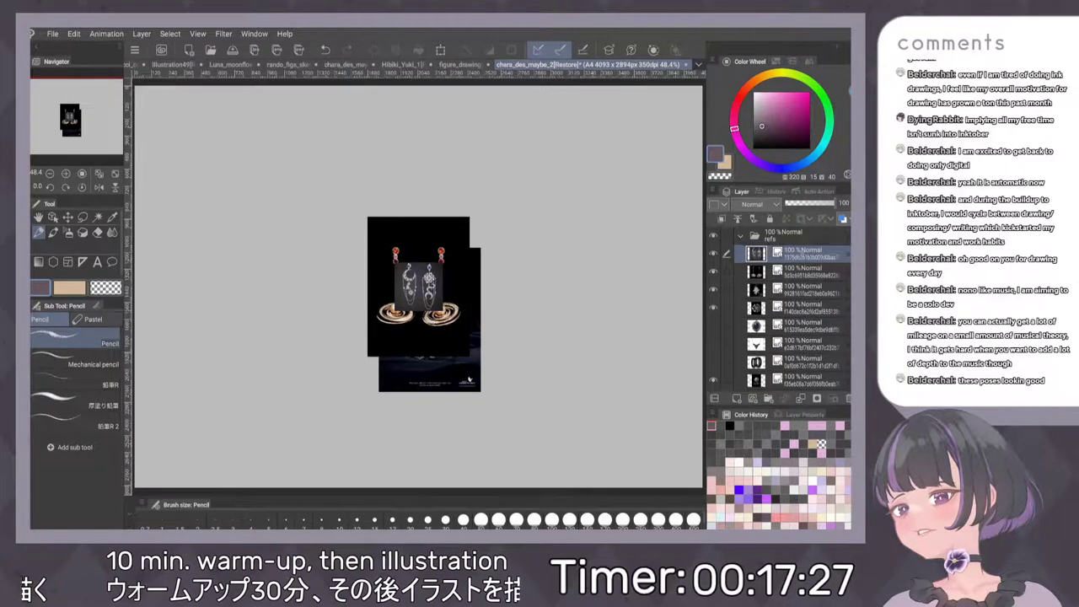
key("k")
left_click_drag(400, 278, 189, 177)
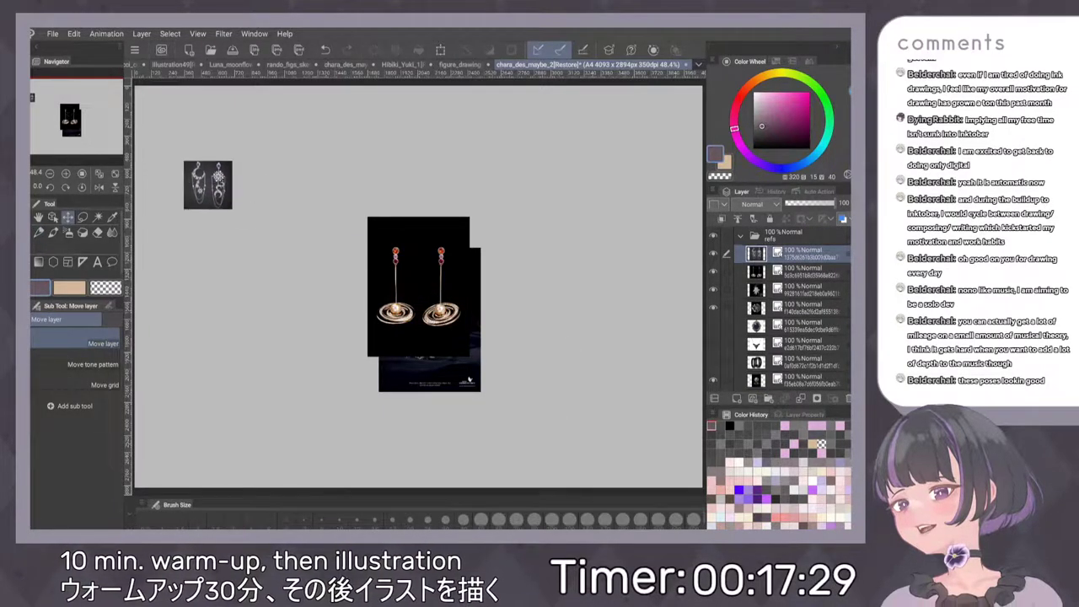
left_click(809, 272)
left_click_drag(426, 344, 290, 233)
left_click(811, 254)
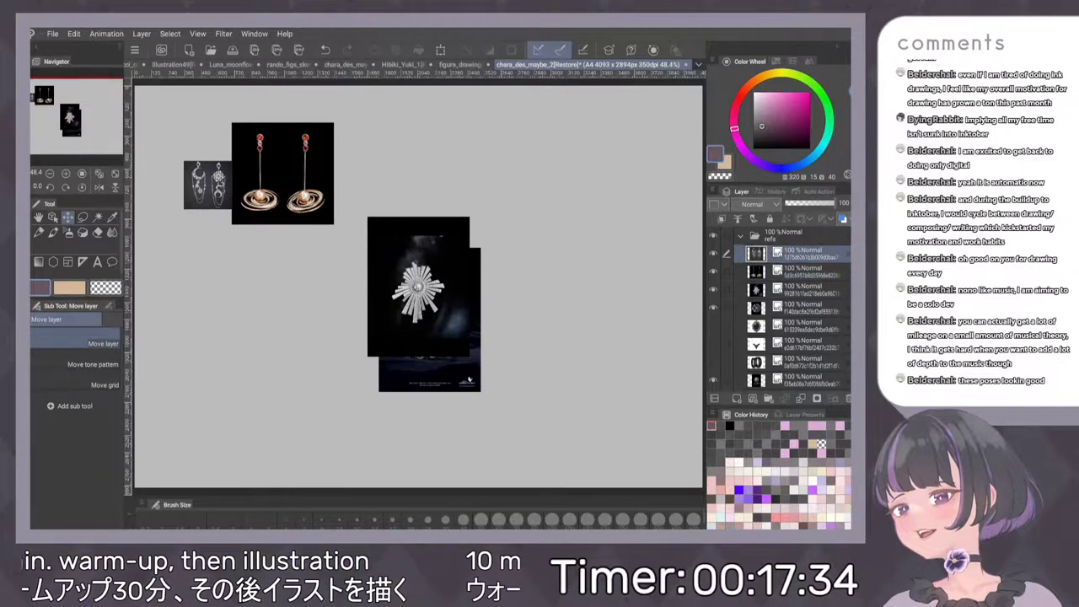
left_click_drag(207, 184, 168, 145)
Move the silver starburst brooch image out of the central stack to below the small silver earrings
scroll(541, 280, "down", 1)
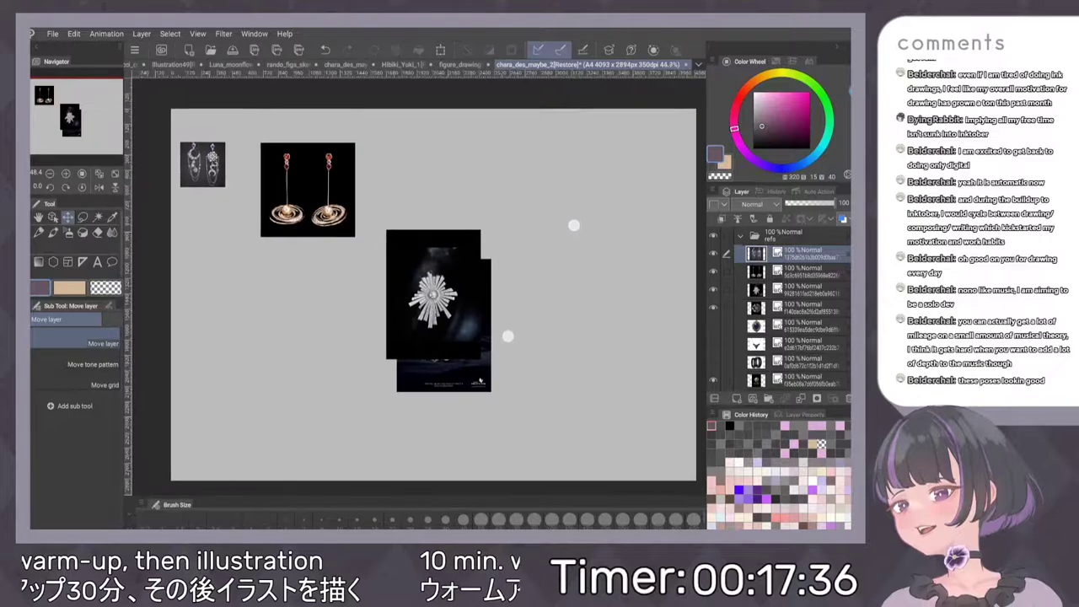
scroll(541, 281, "up", 1)
left_click(801, 271)
left_click(801, 289)
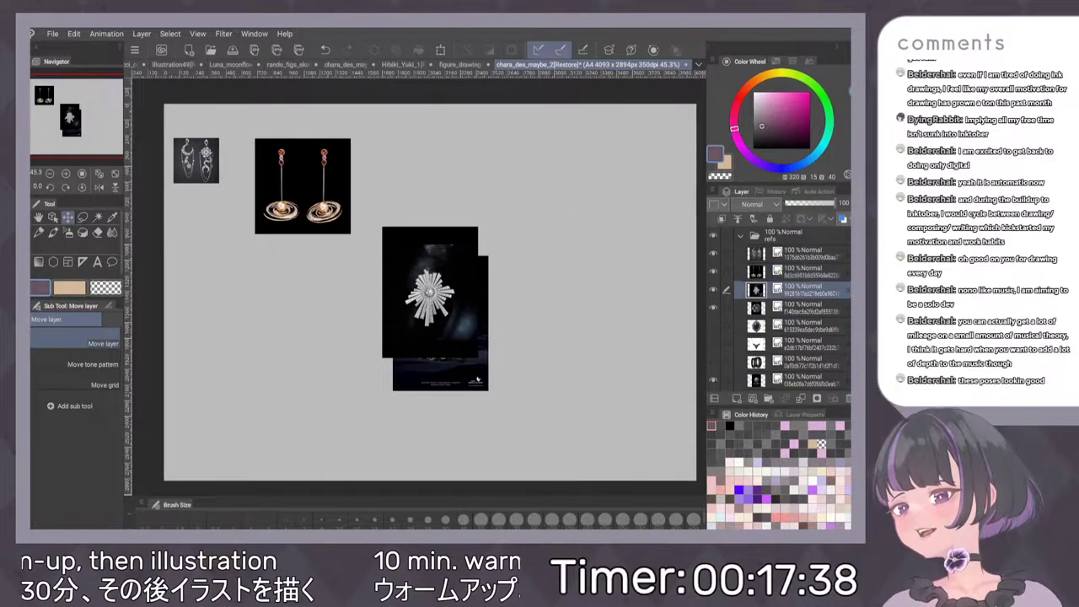
left_click_drag(430, 291, 218, 273)
Nudge both earring images up to the canvas's top edge, adjust the starburst brooch slightly, and shift the drop earrings farther right
left_click_drag(310, 192, 307, 164)
left_click_drag(196, 161, 197, 136)
mouse_move(217, 263)
left_mouse_down()
mouse_move(213, 221)
mouse_move(214, 261)
left_mouse_up()
left_click(843, 271)
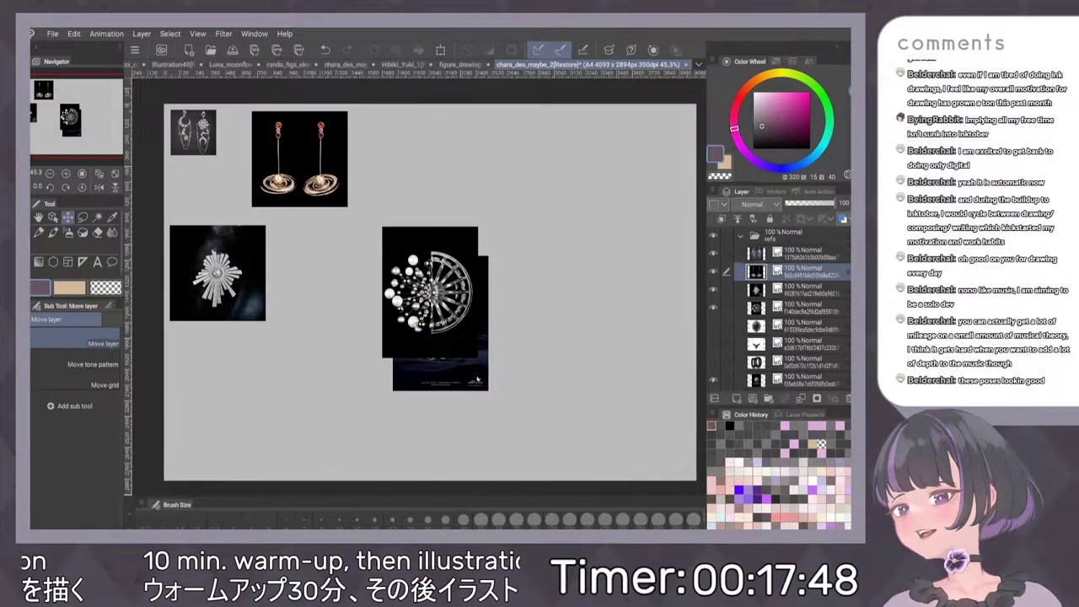
left_click_drag(337, 165, 373, 159)
left_click(814, 290)
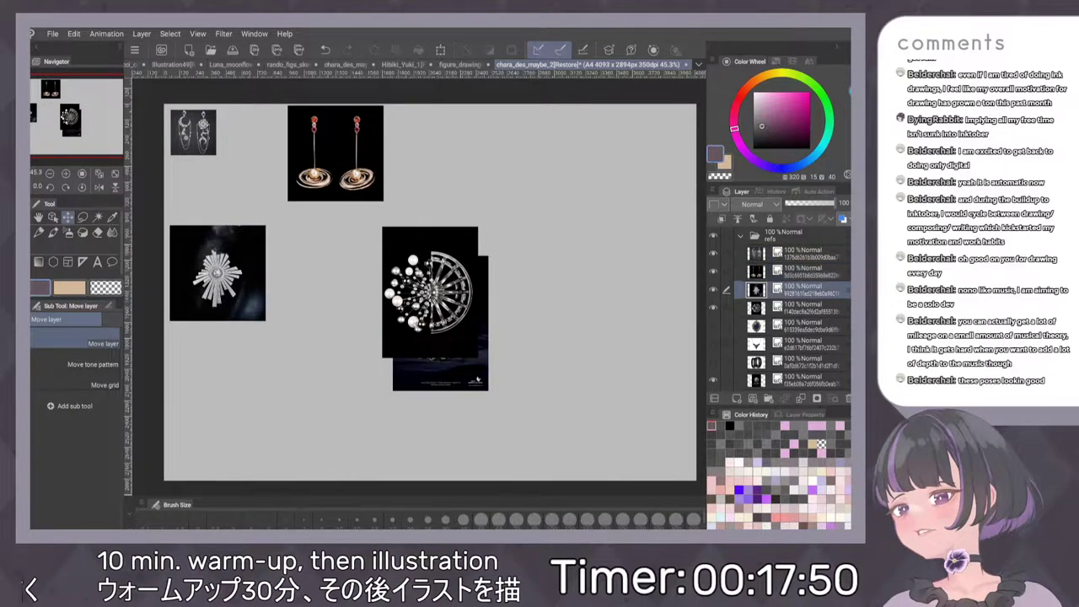
Place the starburst brooch image just below the small silver earrings and shift the red-and-gold drop earrings image closer to them
left_click_drag(217, 274, 216, 213)
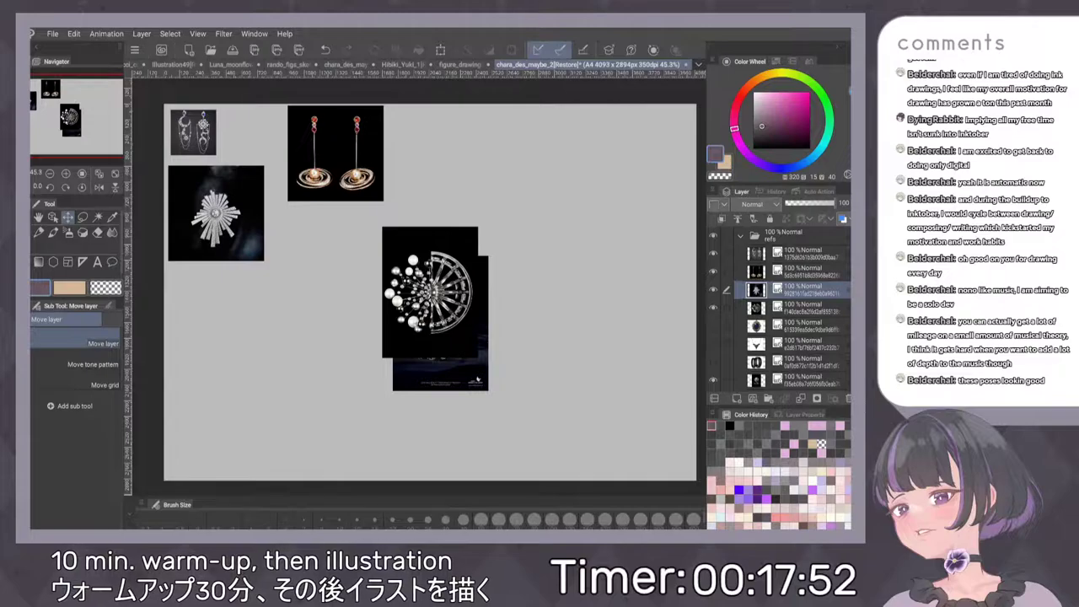
left_click(338, 169)
left_click_drag(338, 168, 322, 172)
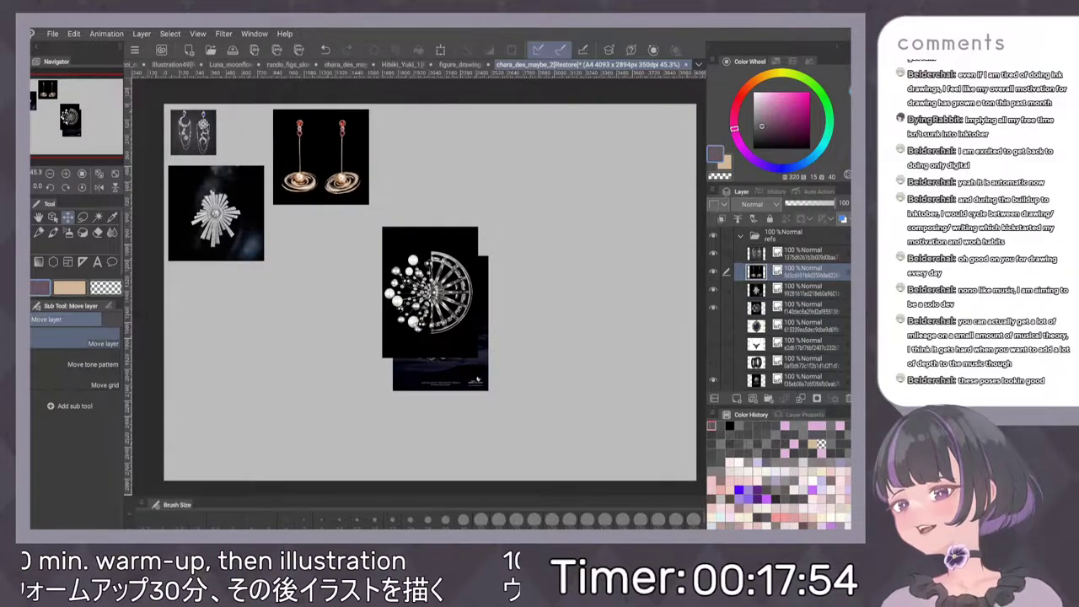
left_click(814, 290)
mouse_move(216, 213)
left_mouse_down()
mouse_move(193, 223)
mouse_move(216, 219)
left_mouse_up()
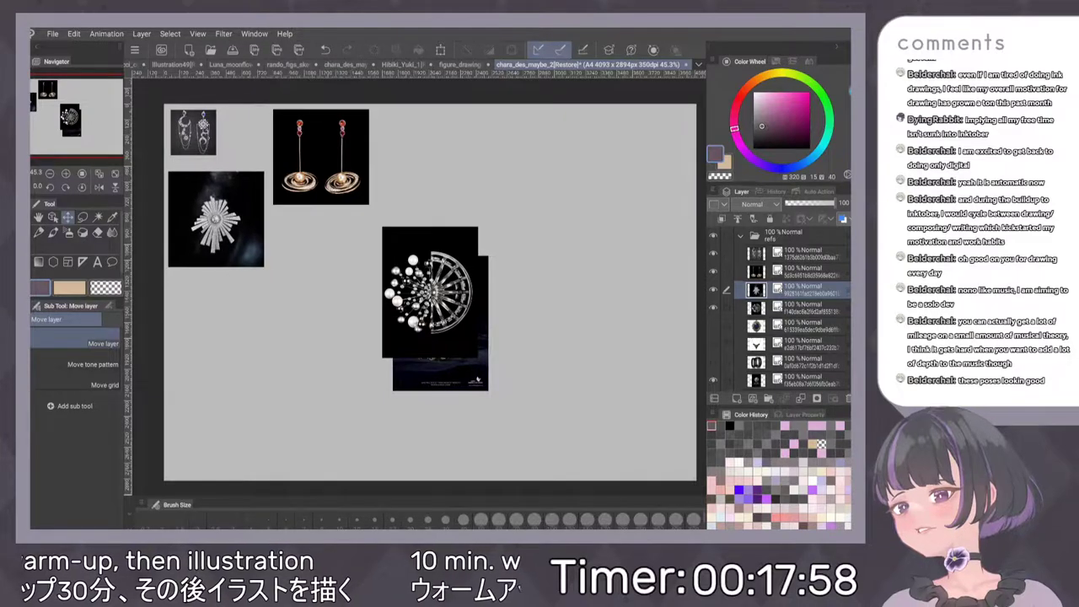
Move the pearl half-wheel brooch image below the starburst brooch and the eyeball sculpture image below the drop earrings
left_click(813, 308)
left_click_drag(430, 292, 221, 343)
left_click_drag(246, 397, 243, 400)
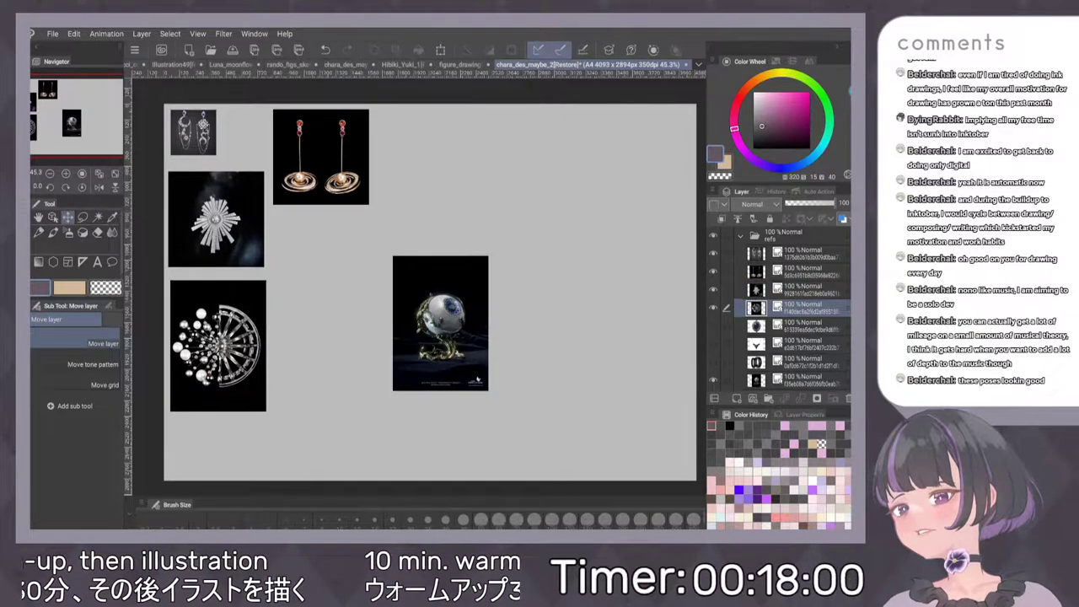
left_click_drag(452, 324, 329, 282)
left_click_drag(353, 336, 355, 337)
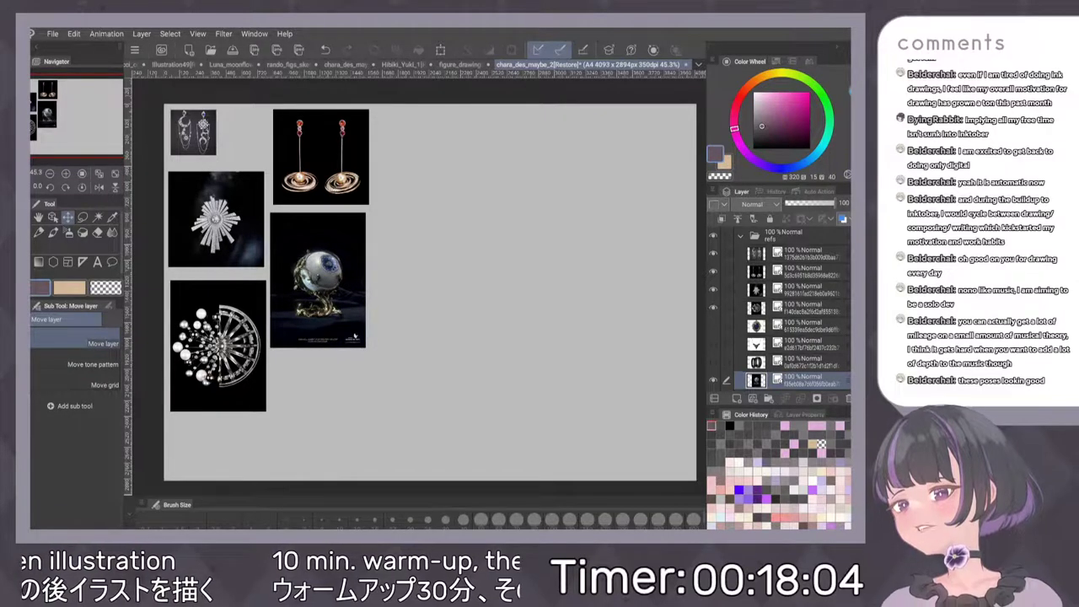
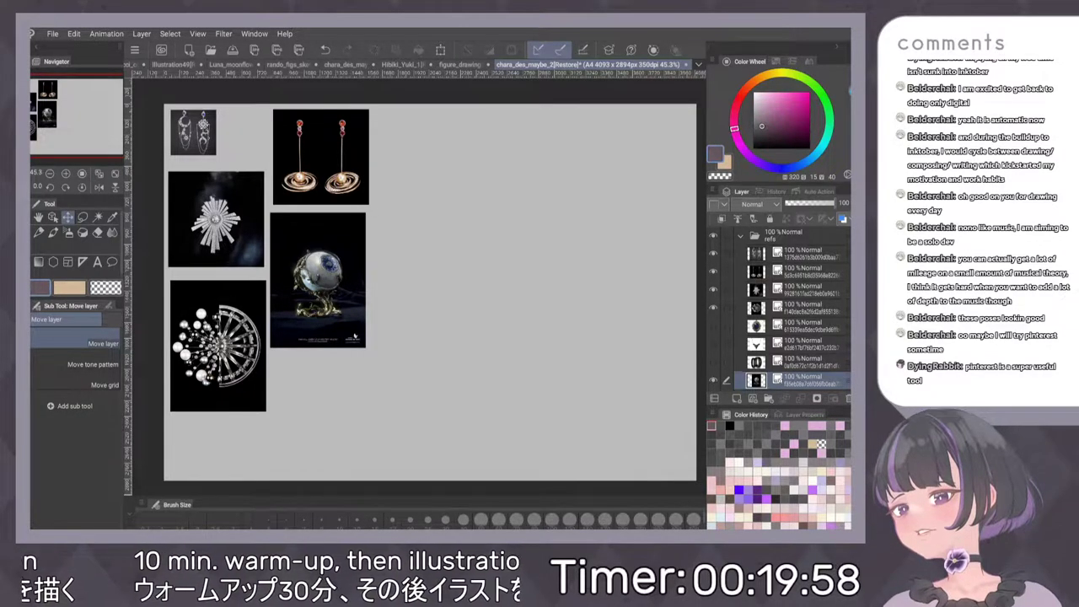
Collapse the refs folder, expand the stuf folder, and create a new folder containing a raster layer above Folder 5
left_click(741, 236)
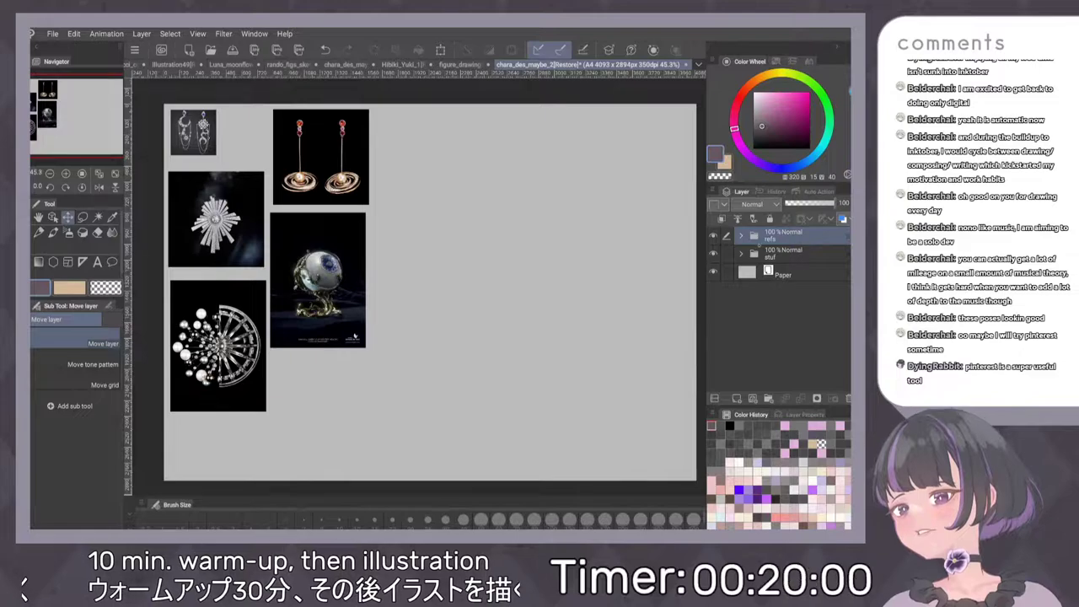
left_click(741, 253)
left_click(788, 271)
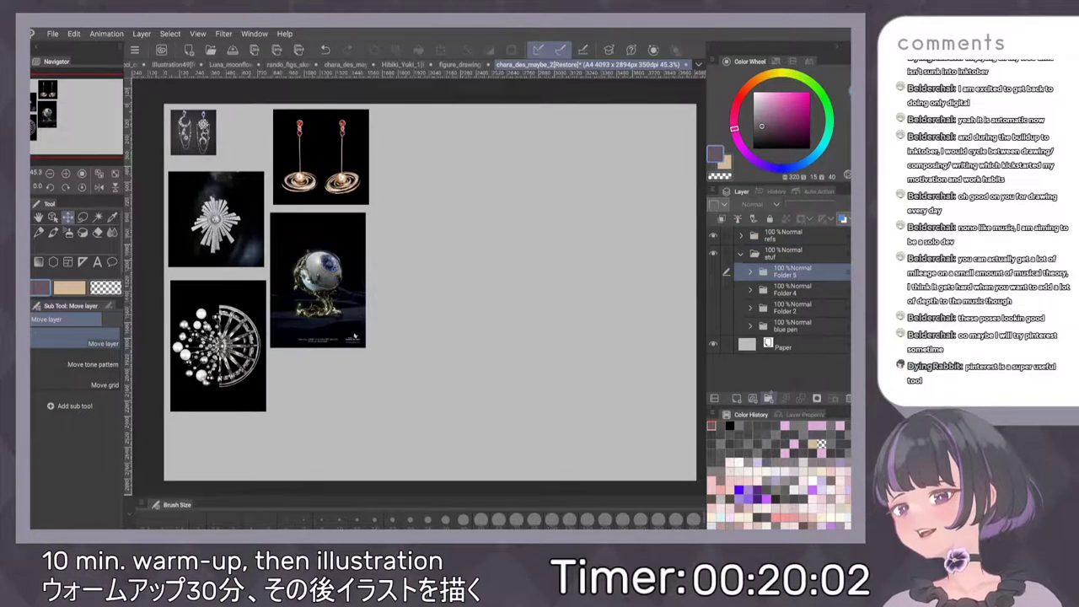
left_click(753, 398)
left_click(715, 398)
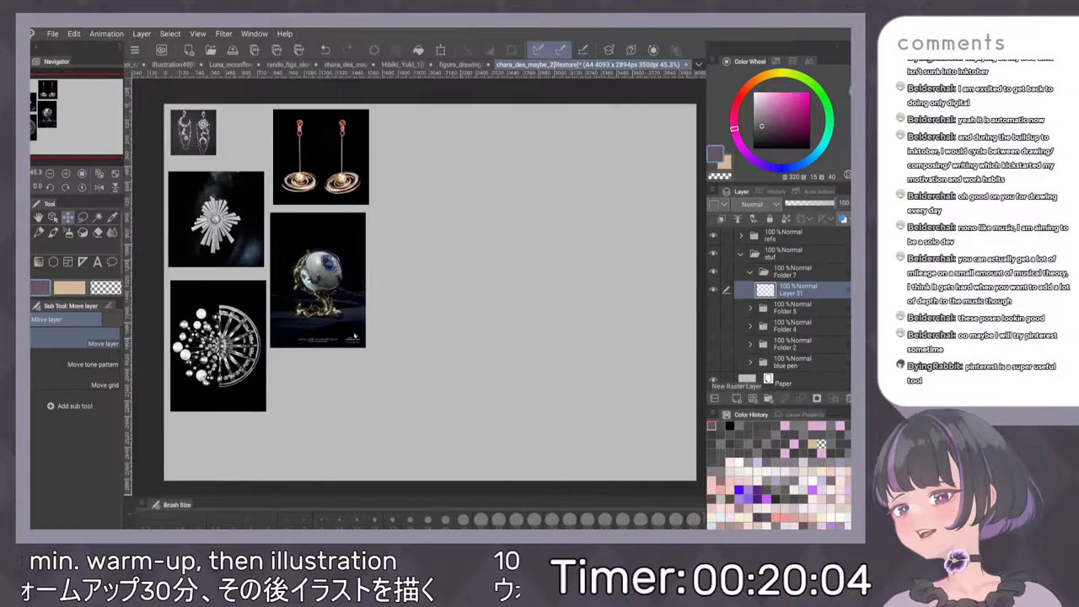
Sketch a small smiling figure with bobbed hair and a simple body beside the drop earrings using the 質感スミペン pen
key("p")
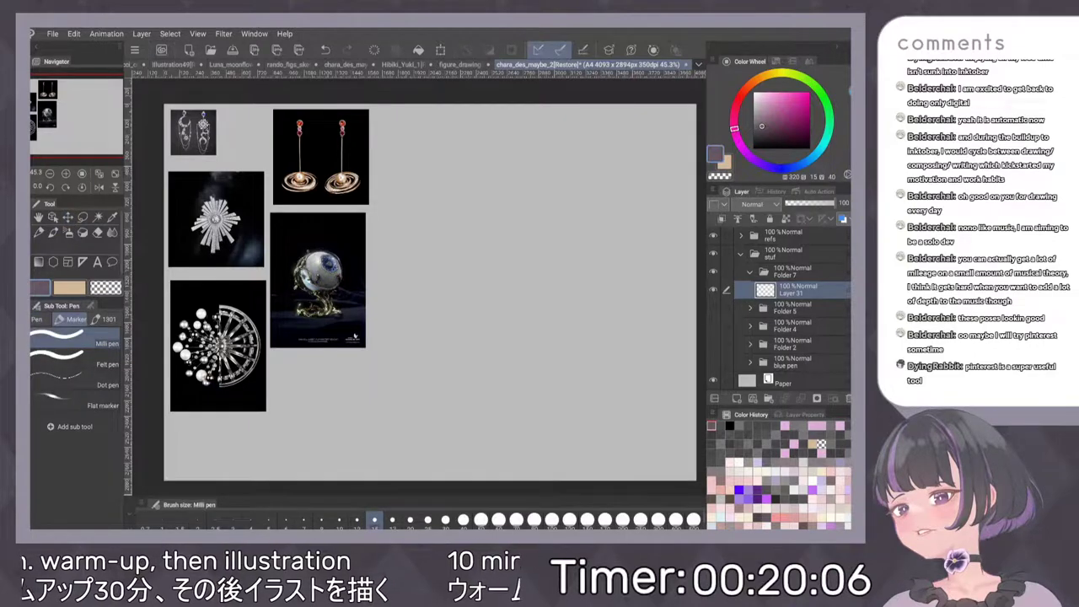
key("p")
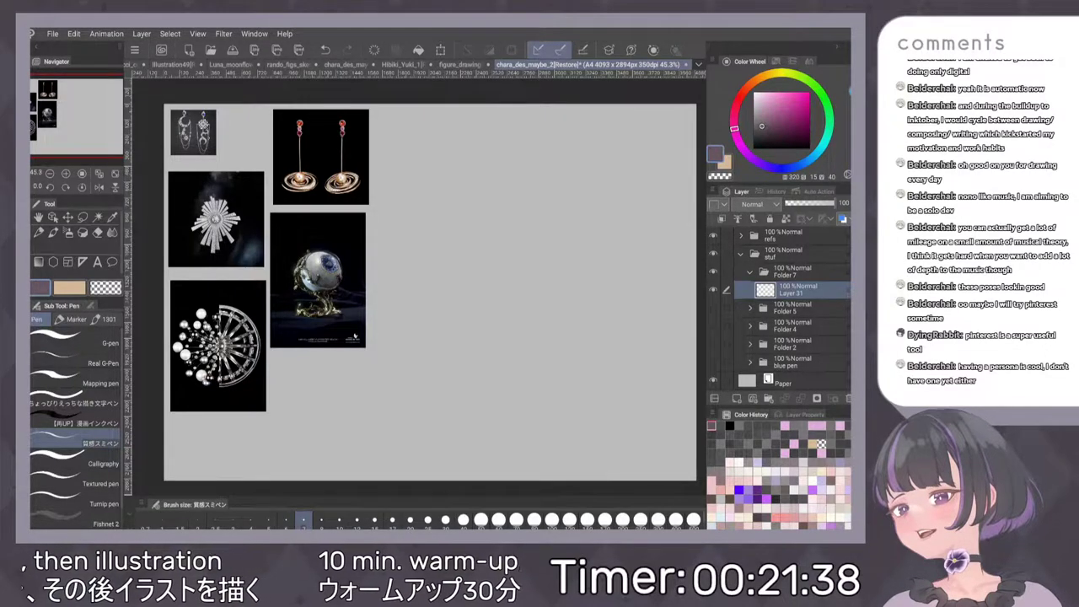
scroll(510, 255, "up", 5)
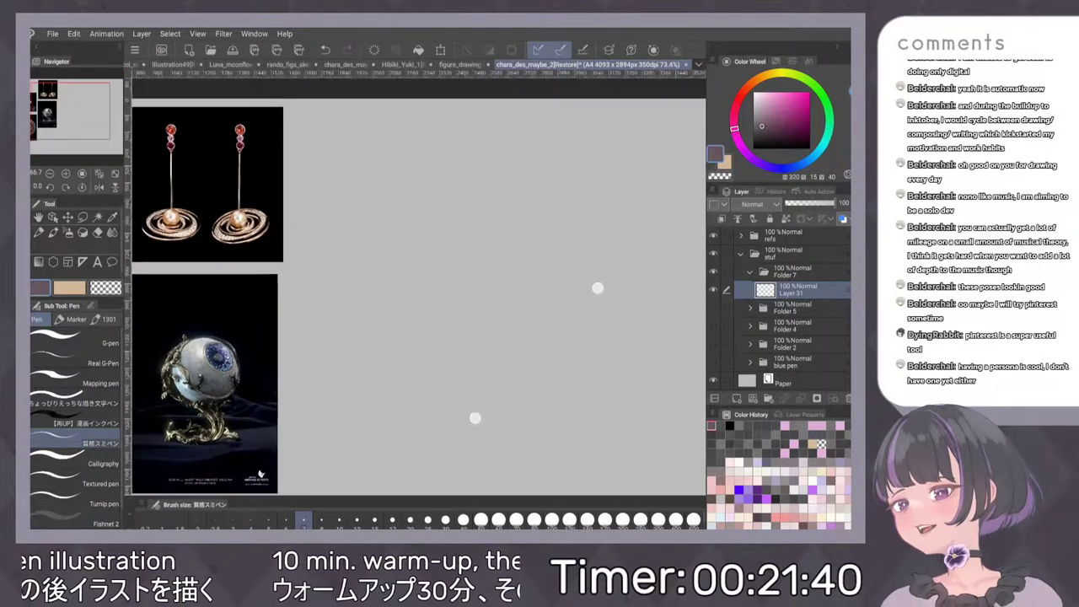
scroll(536, 353, "up", 1)
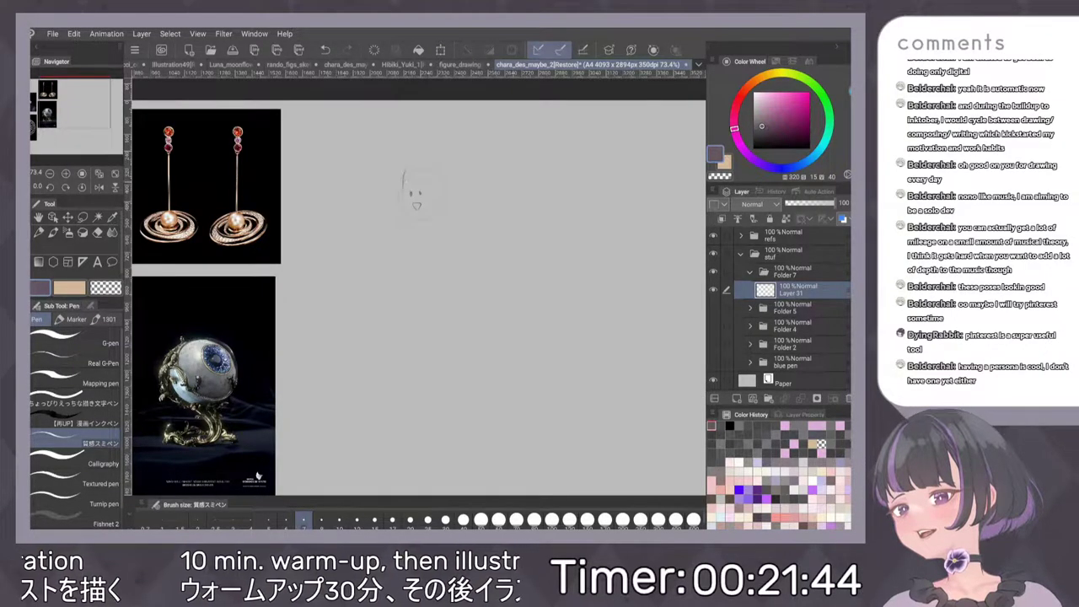
mouse_move(404, 173)
left_mouse_down()
mouse_move(402, 192)
mouse_move(427, 187)
mouse_move(400, 208)
left_mouse_up()
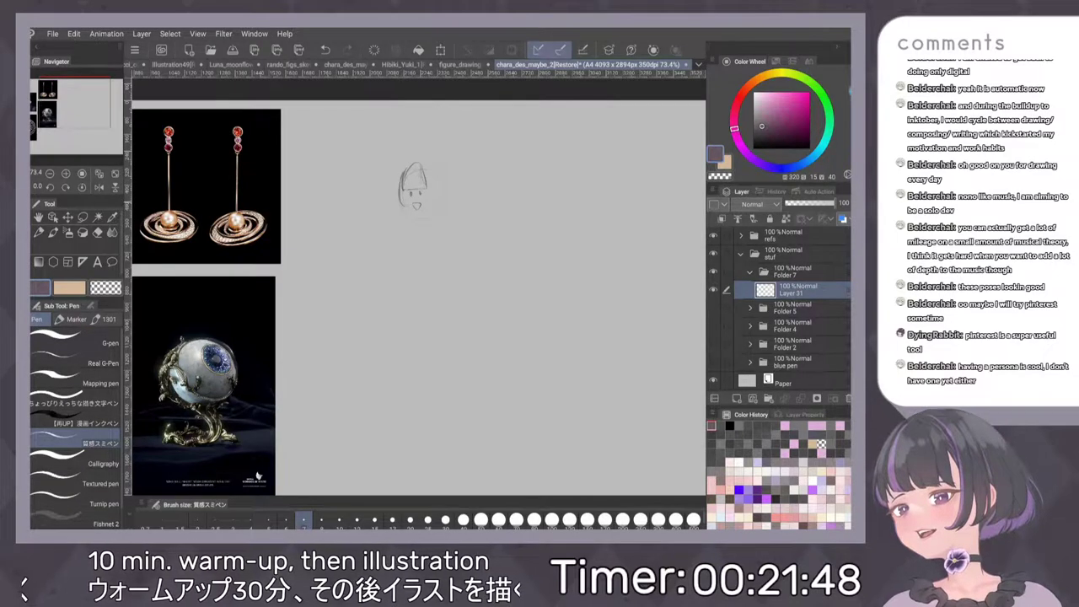
mouse_move(427, 168)
left_mouse_down()
mouse_move(431, 203)
mouse_move(444, 201)
mouse_move(417, 265)
left_mouse_up()
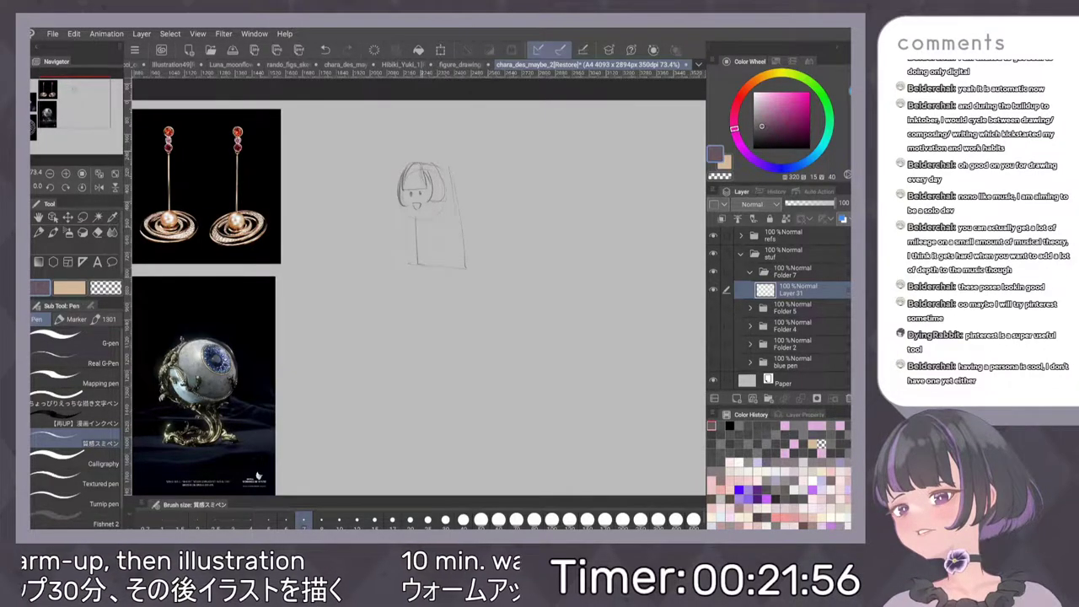
left_click_drag(419, 225, 430, 234)
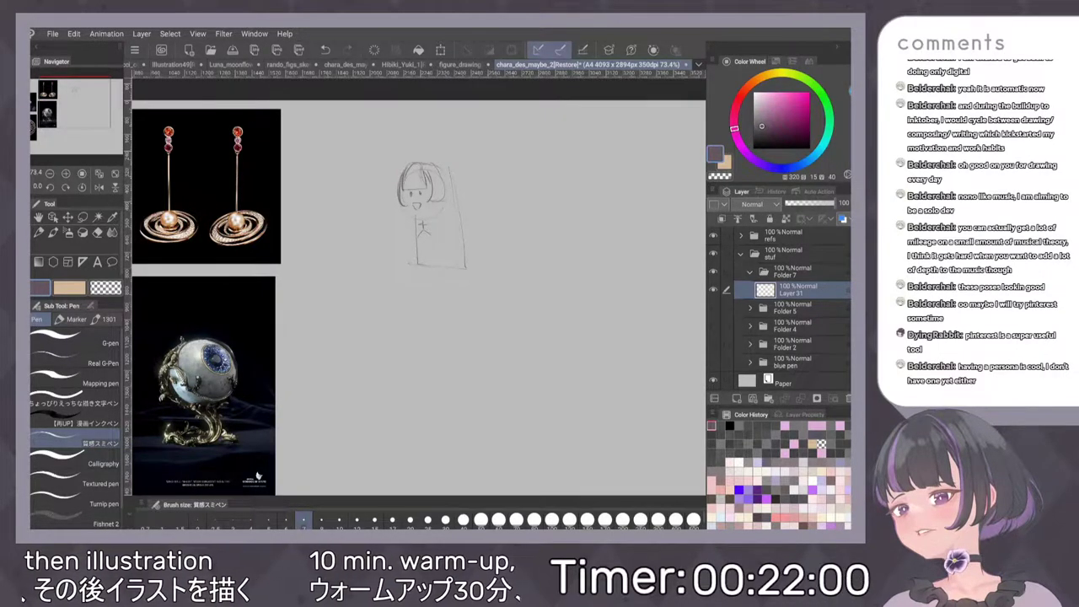
Try a Dense watercolor stroke above the figure's head, undo it, and erase the whole sketched figure
key("b")
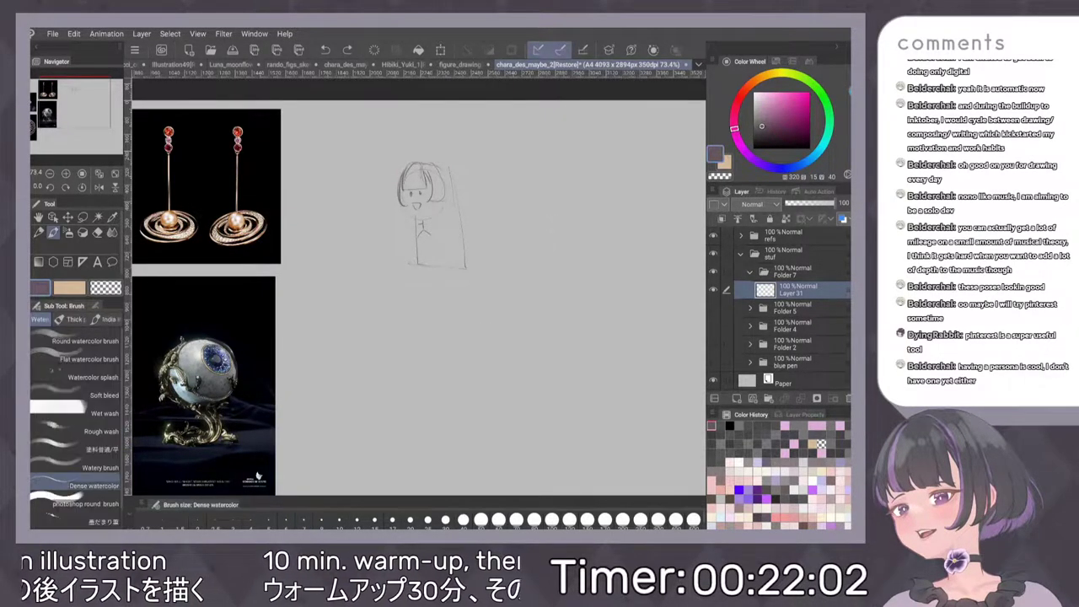
left_click_drag(427, 141, 443, 134)
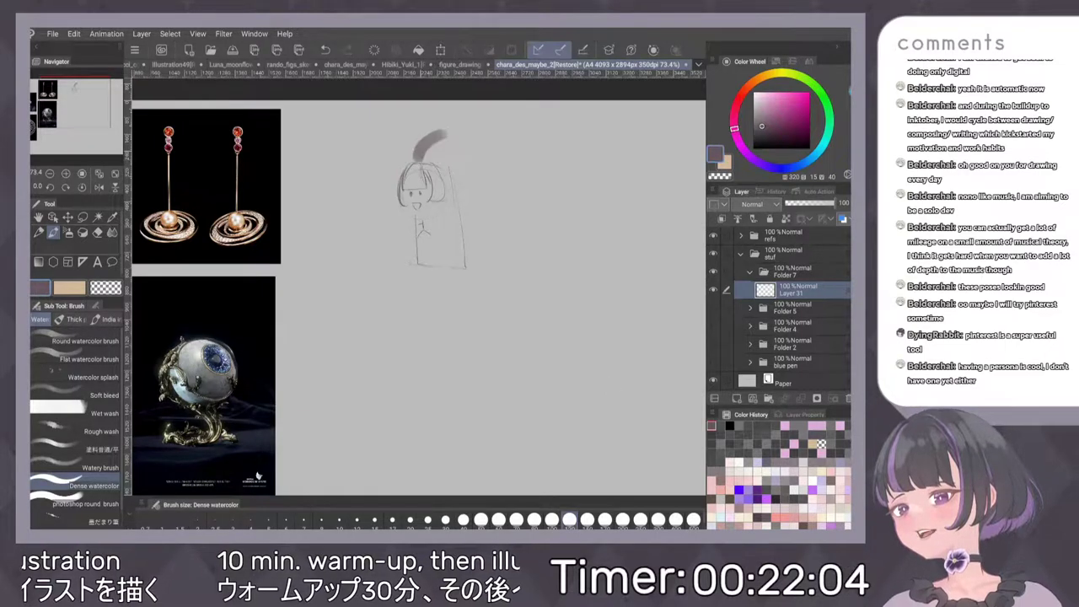
key("ctrl+z")
key("e")
mouse_move(413, 177)
left_mouse_down()
mouse_move(436, 265)
mouse_move(443, 249)
left_mouse_up()
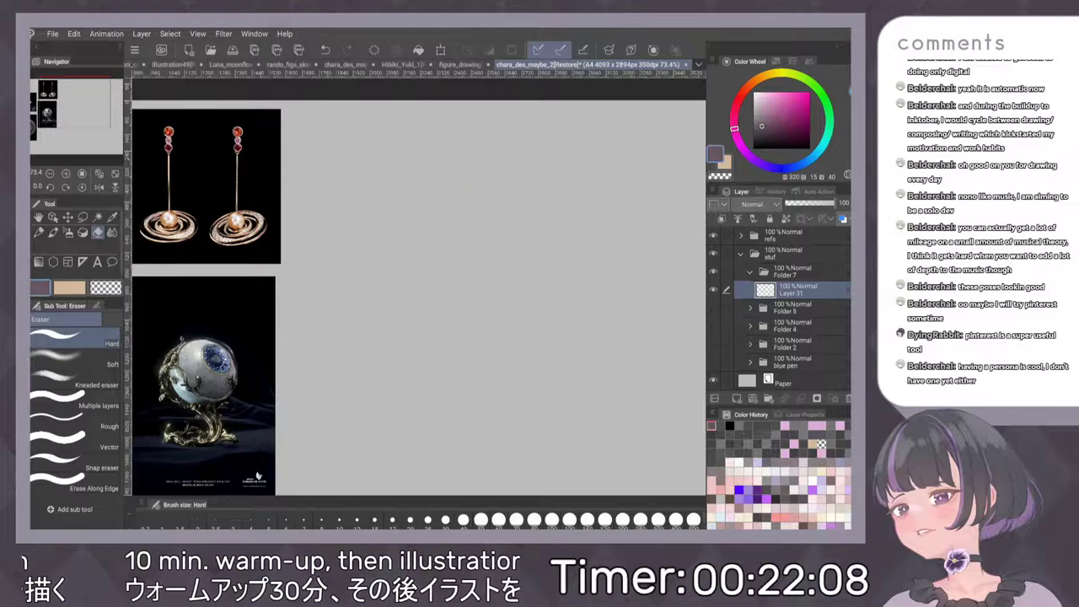
Switch to the 厚塗り鉛筆 pencil, undo a test oval, and set the drawing colour to a dark neutral grey
key("p")
left_click_drag(421, 158, 397, 169)
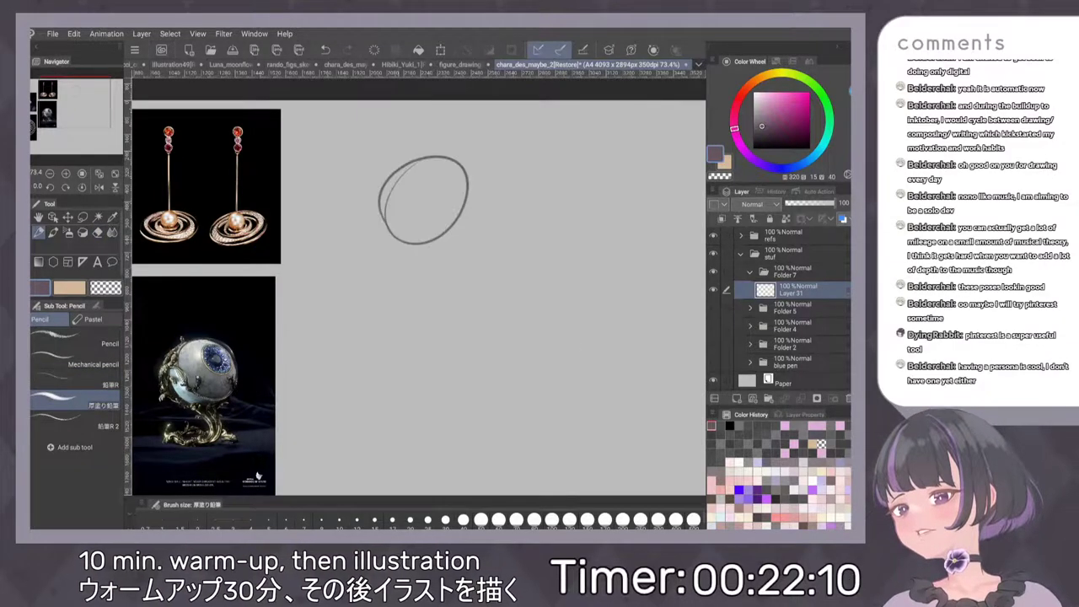
key("ctrl+z")
left_click_drag(760, 126, 754, 132)
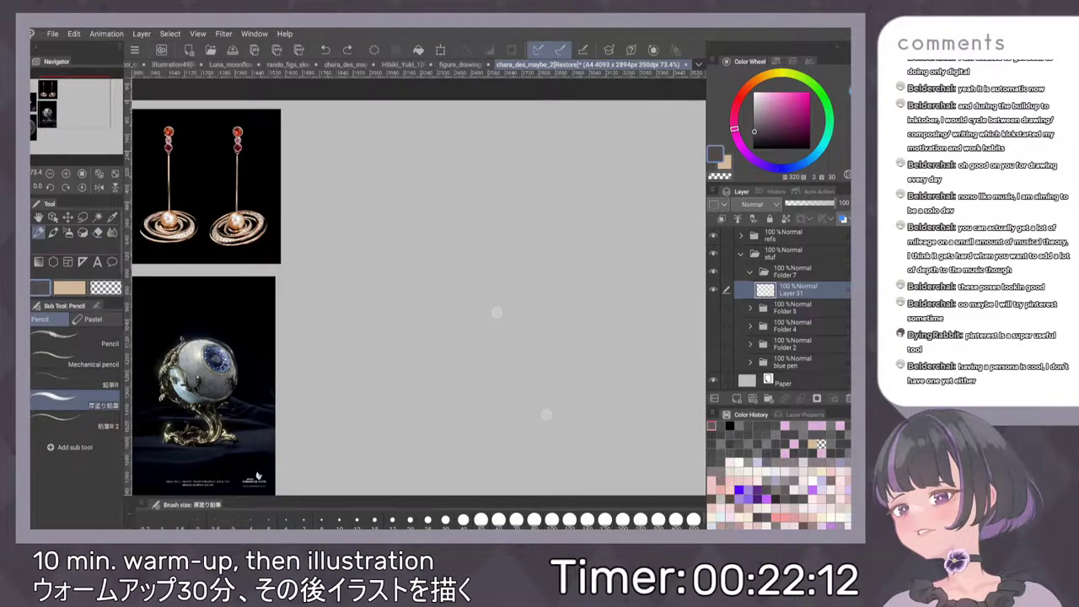
Try several loose pencil ovals on the empty canvas beside the drop earrings, undoing each one
mouse_move(366, 231)
left_mouse_down()
mouse_move(421, 190)
mouse_move(371, 228)
left_mouse_up()
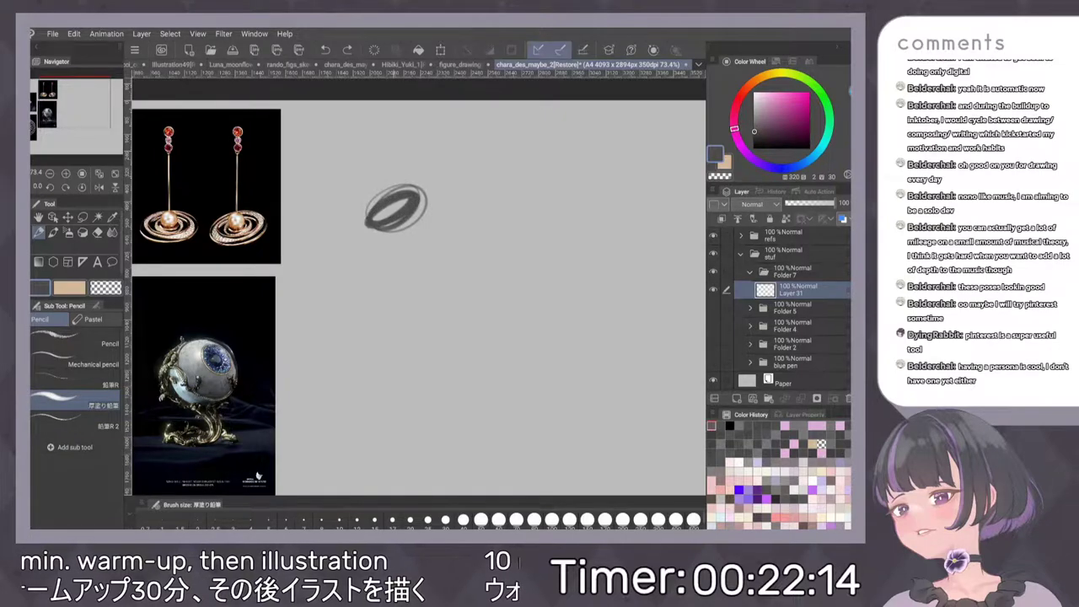
key("ctrl+z")
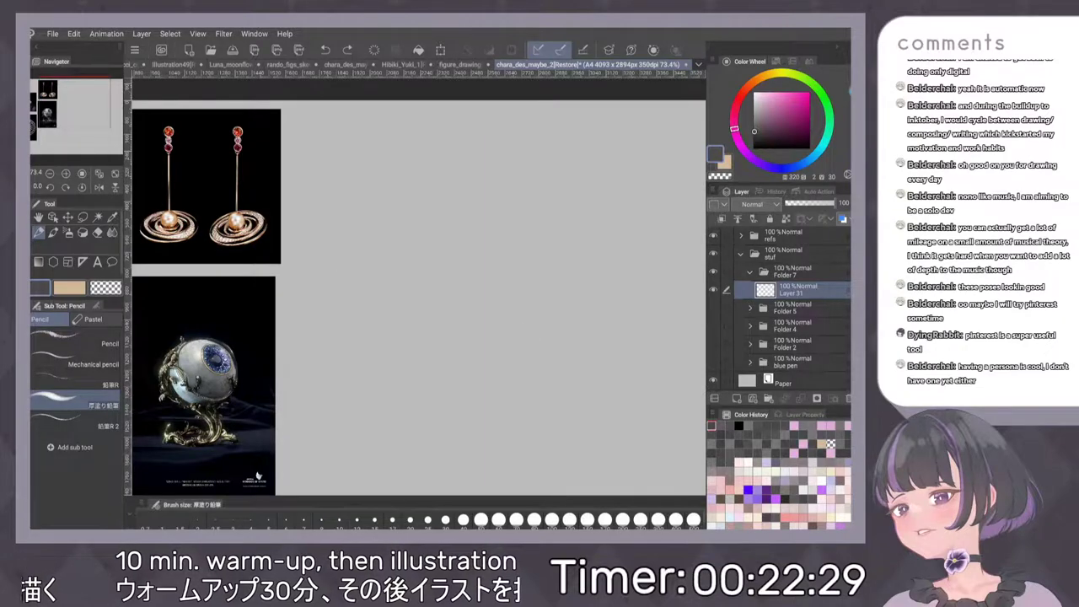
scroll(480, 337, "up", 2)
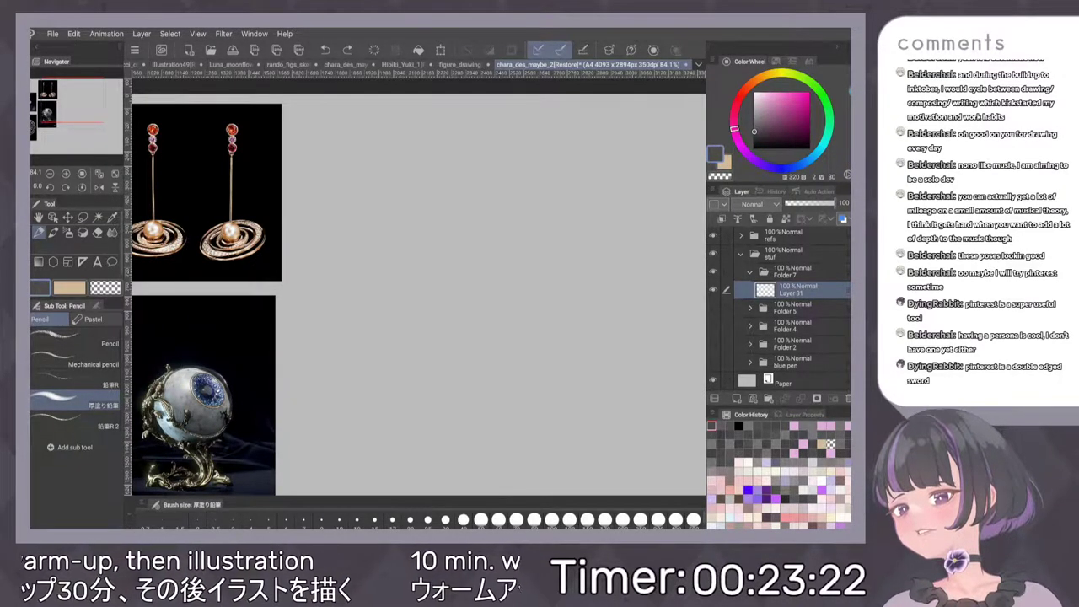
mouse_move(398, 179)
left_mouse_down()
mouse_move(389, 216)
mouse_move(408, 221)
left_mouse_up()
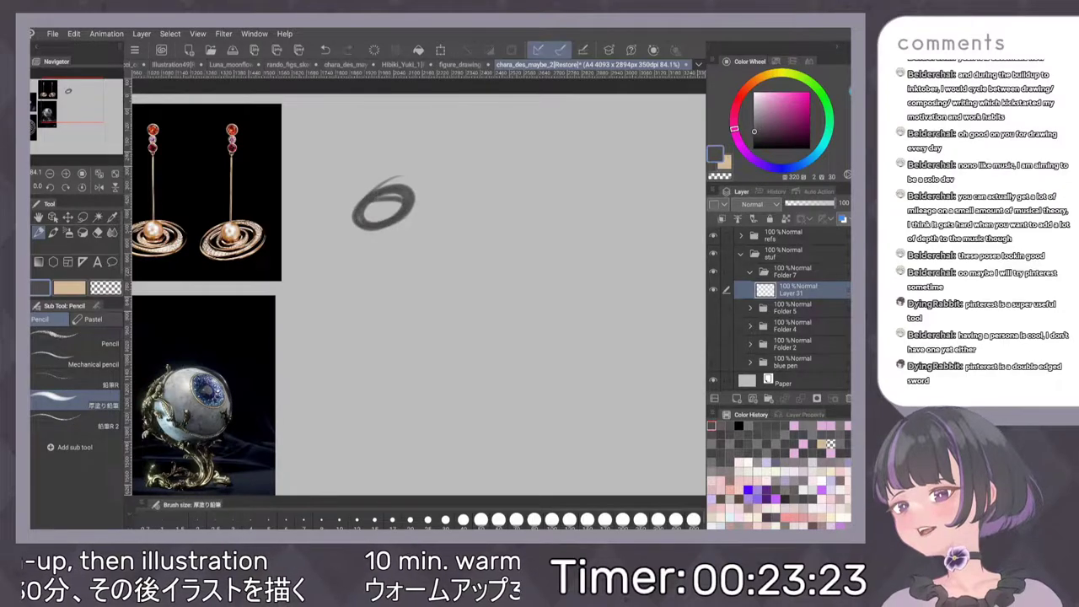
key("ctrl+z")
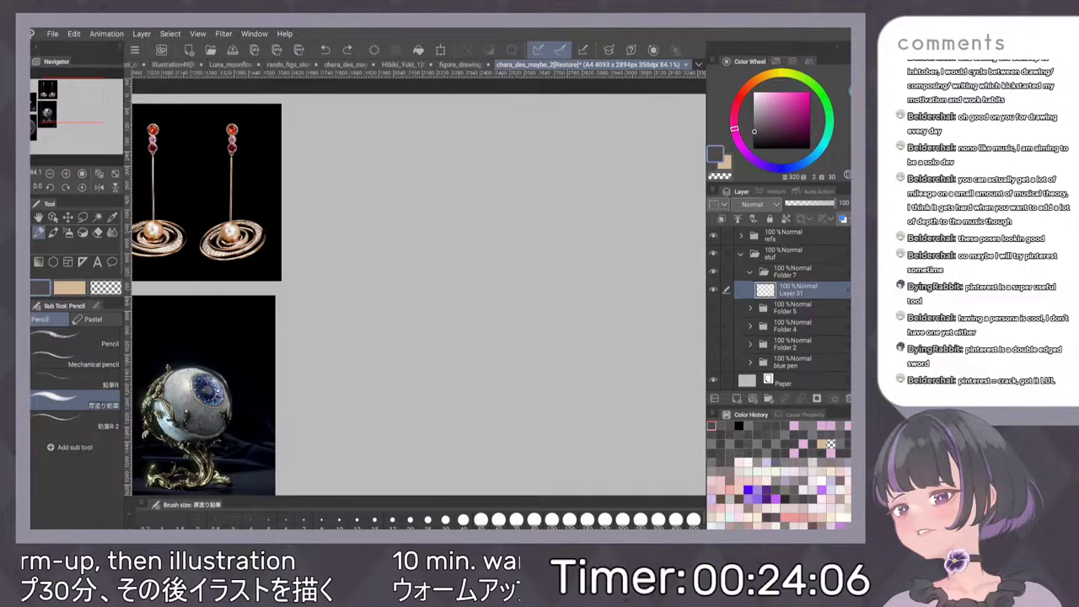
mouse_move(363, 175)
left_mouse_down()
mouse_move(385, 174)
mouse_move(366, 199)
left_mouse_up()
key("ctrl+z")
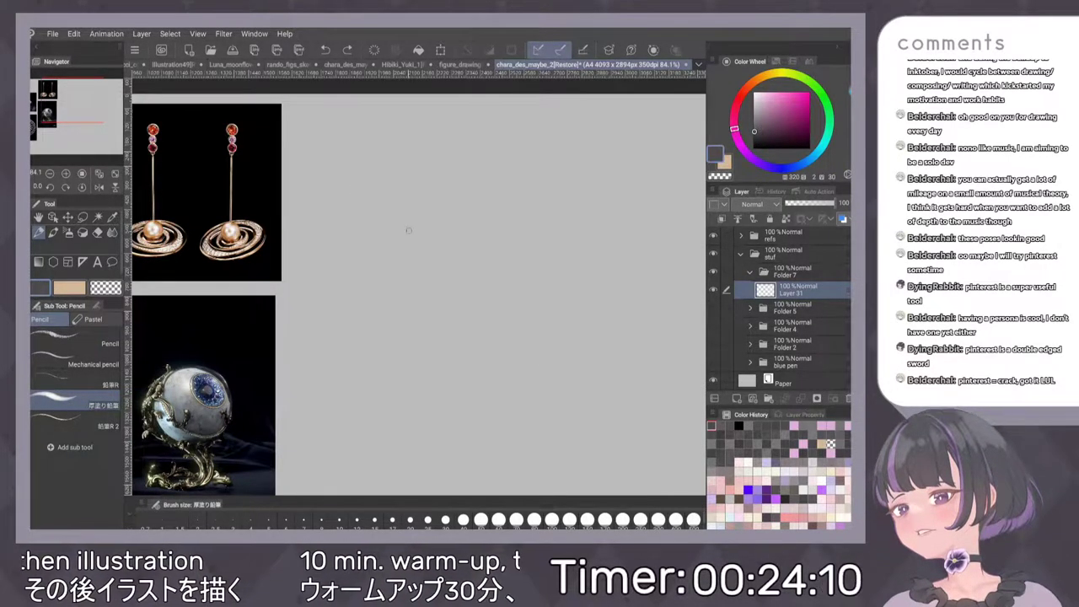
mouse_move(397, 185)
left_mouse_down()
mouse_move(375, 253)
mouse_move(406, 232)
left_mouse_up()
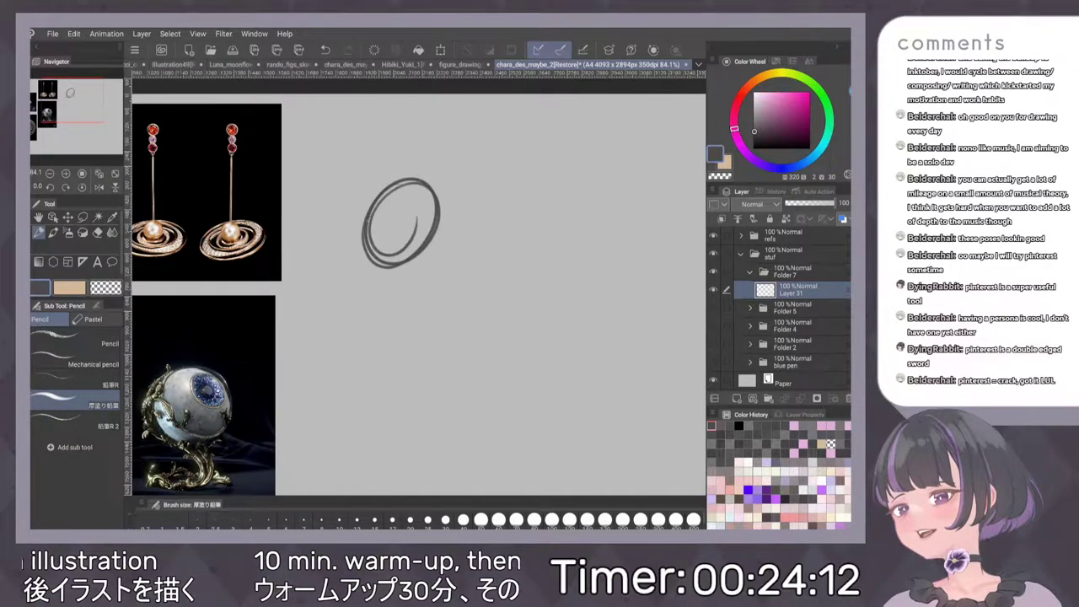
key("ctrl+z")
Undo another test pencil stroke beside the reference images and choose a larger brush size for the 厚塗り鉛筆 pencil
scroll(520, 266, "down", 3)
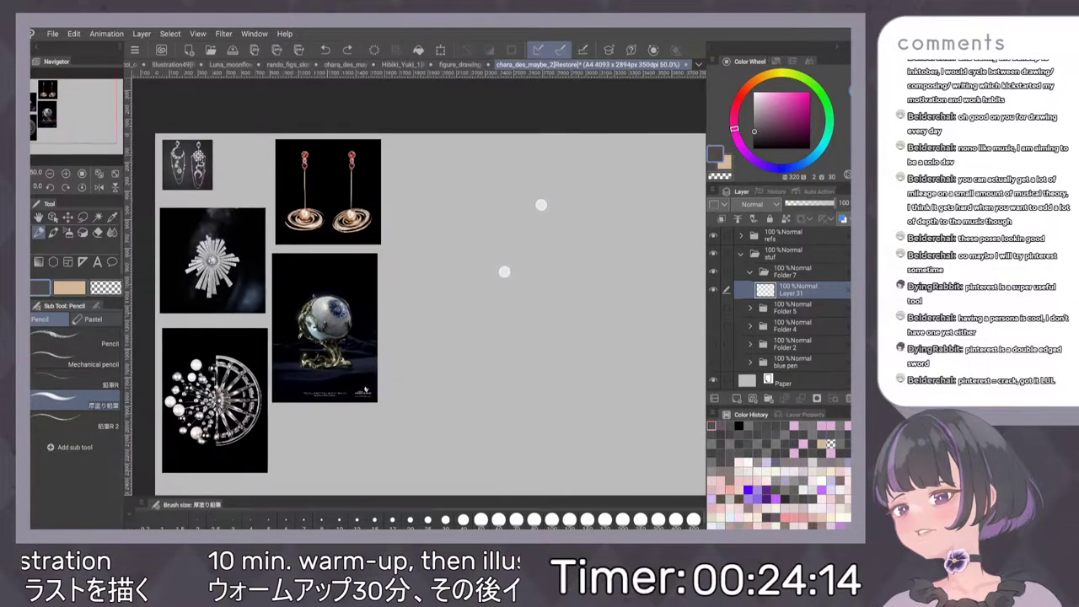
scroll(504, 236, "up", 4)
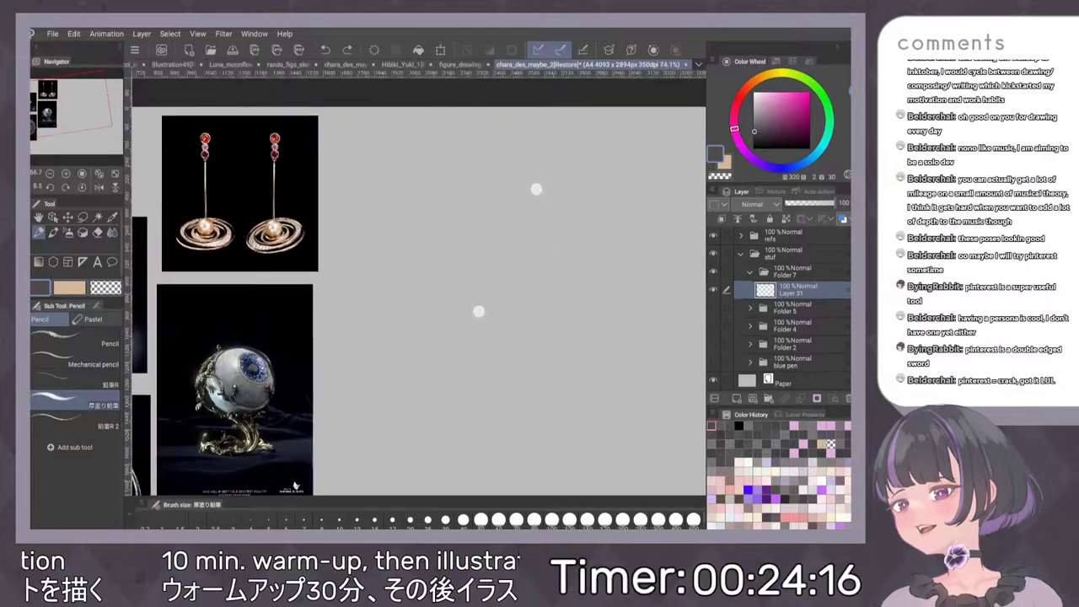
scroll(496, 239, "up", 1)
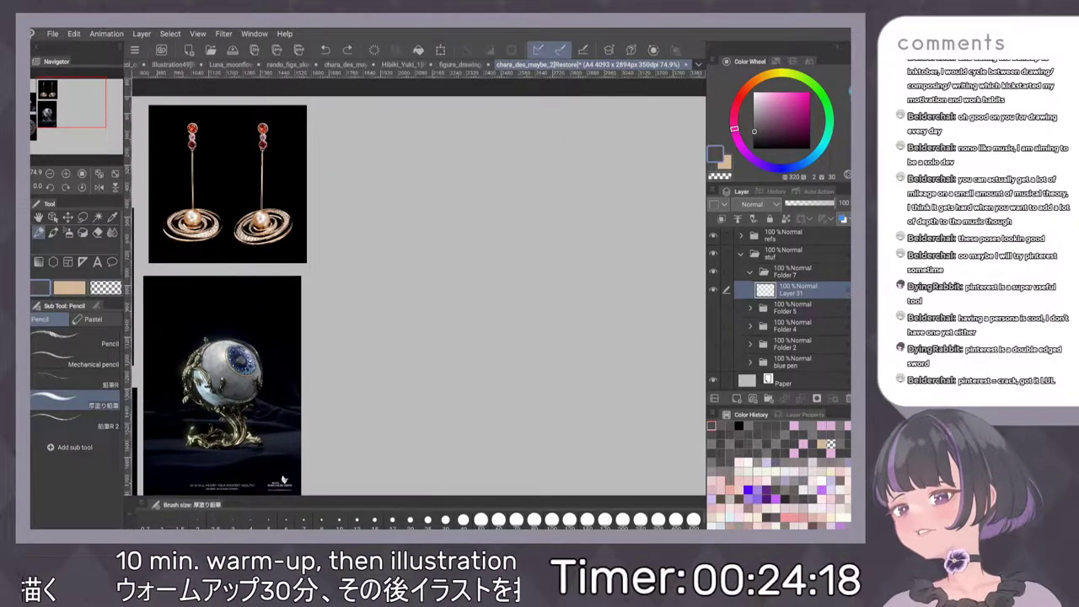
scroll(544, 311, "down", 1)
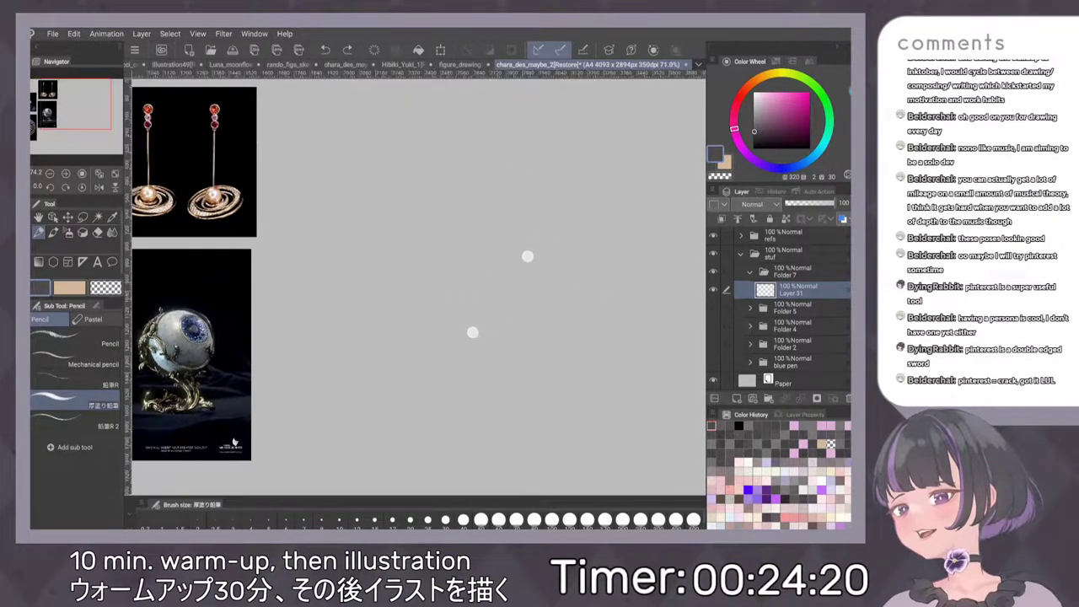
scroll(496, 297, "down", 1)
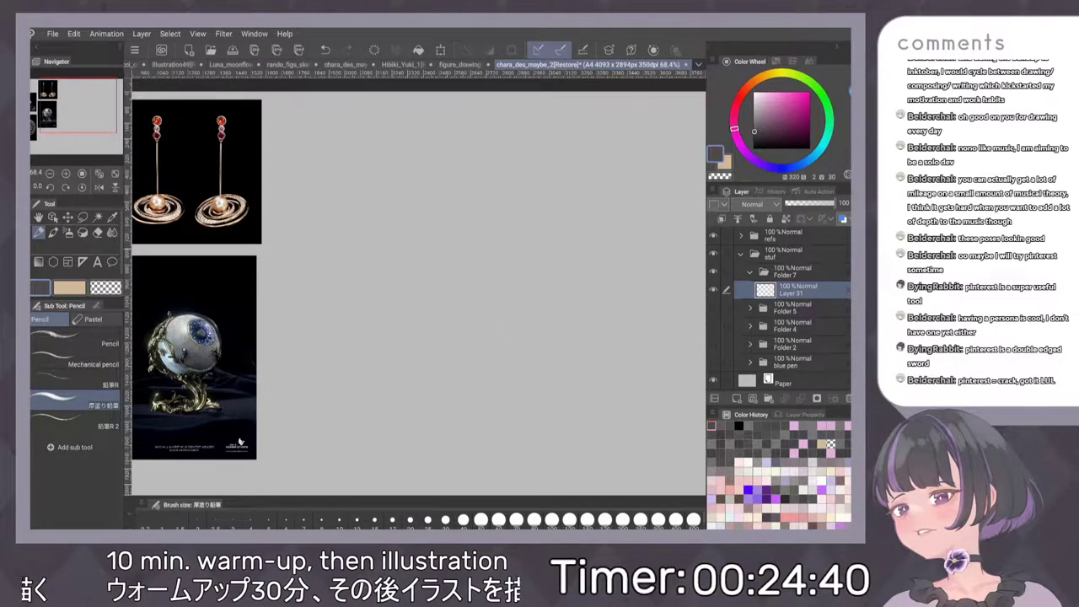
left_click_drag(448, 202, 390, 233)
key("ctrl+z")
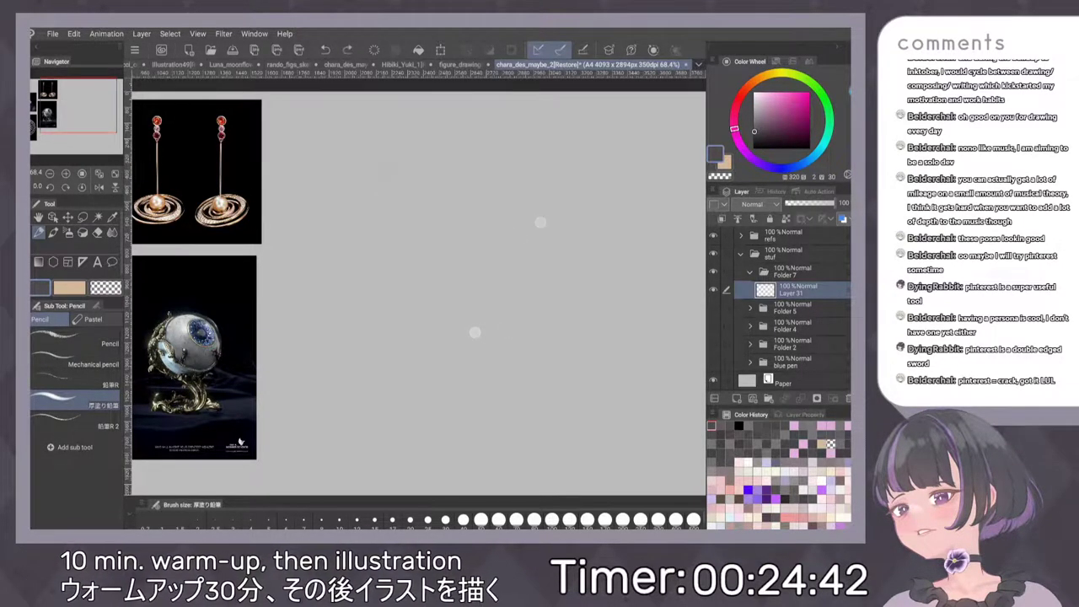
left_click(445, 520)
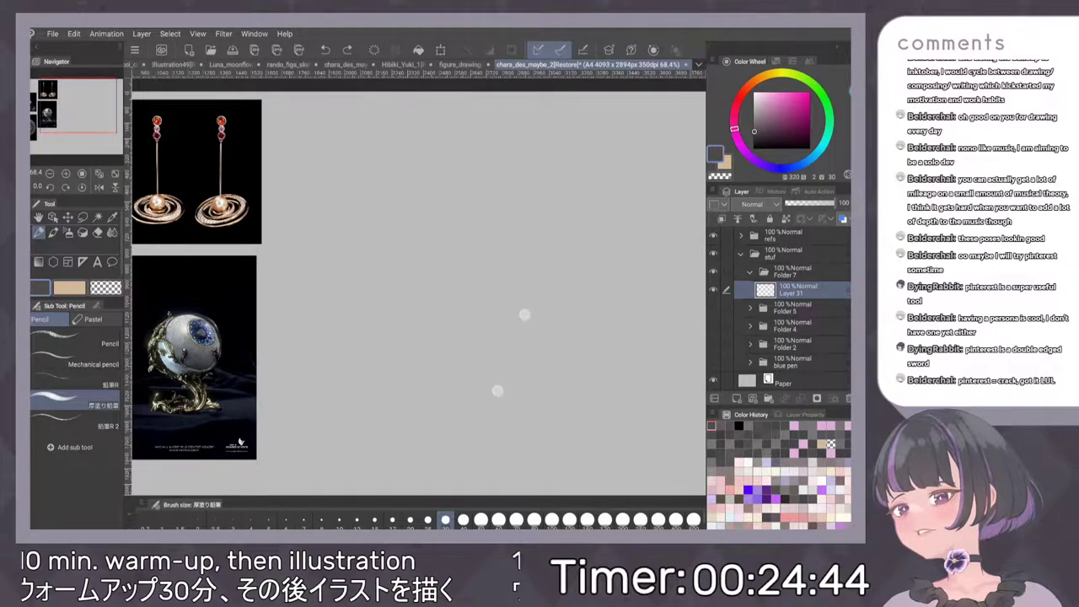
Try several loose pencil ovals for a head on the empty canvas beside the earrings, undoing each attempt
left_click_drag(397, 183, 422, 250)
key("ctrl+z")
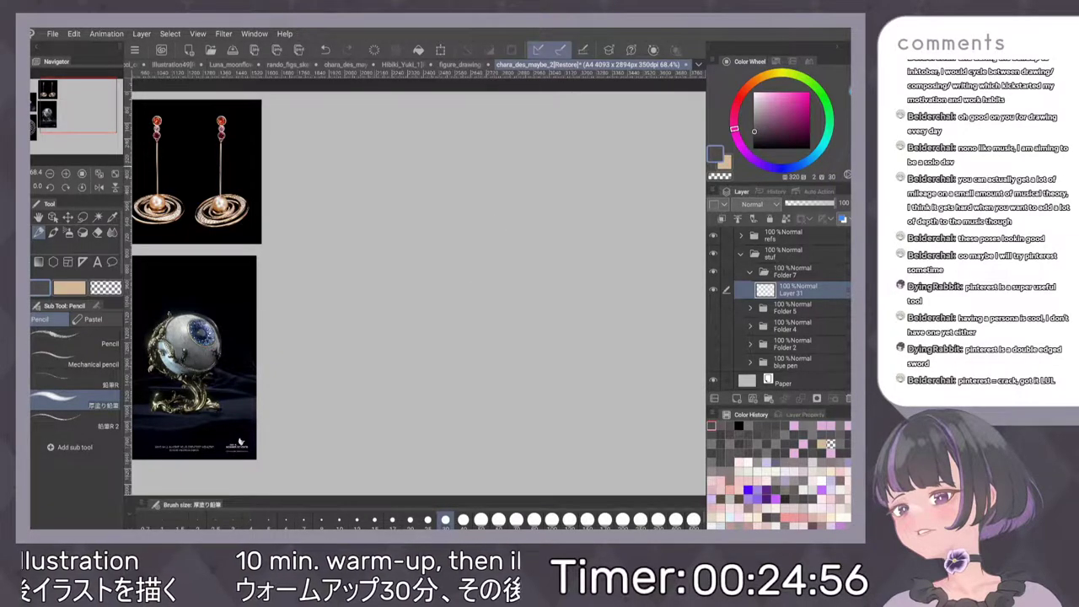
mouse_move(430, 214)
left_mouse_down()
mouse_move(442, 175)
mouse_move(390, 156)
left_mouse_up()
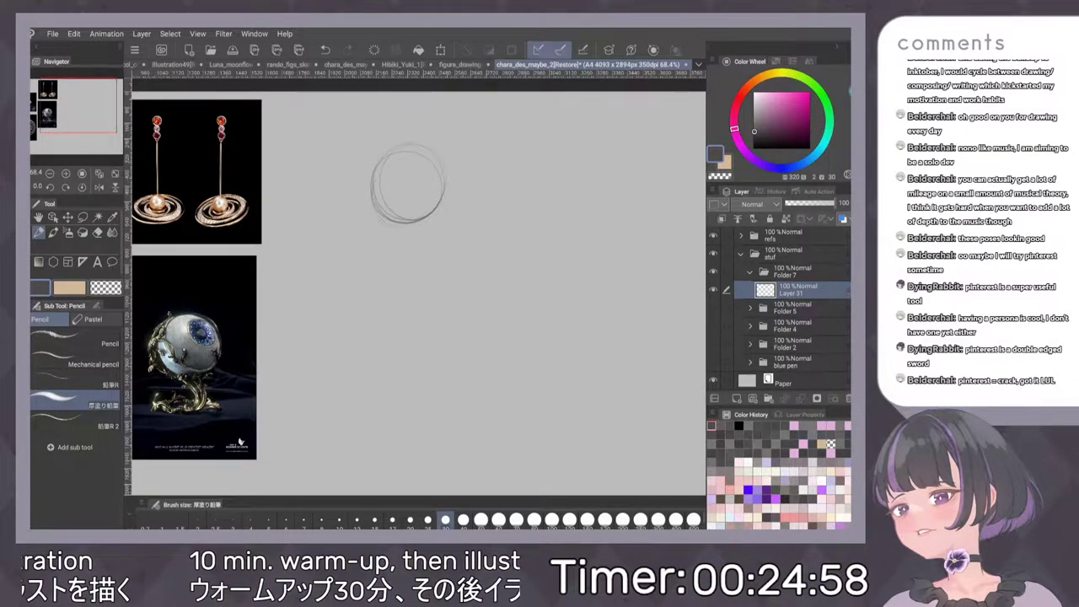
key("ctrl+z")
mouse_move(388, 179)
left_mouse_down()
mouse_move(429, 212)
mouse_move(441, 195)
mouse_move(403, 213)
left_mouse_up()
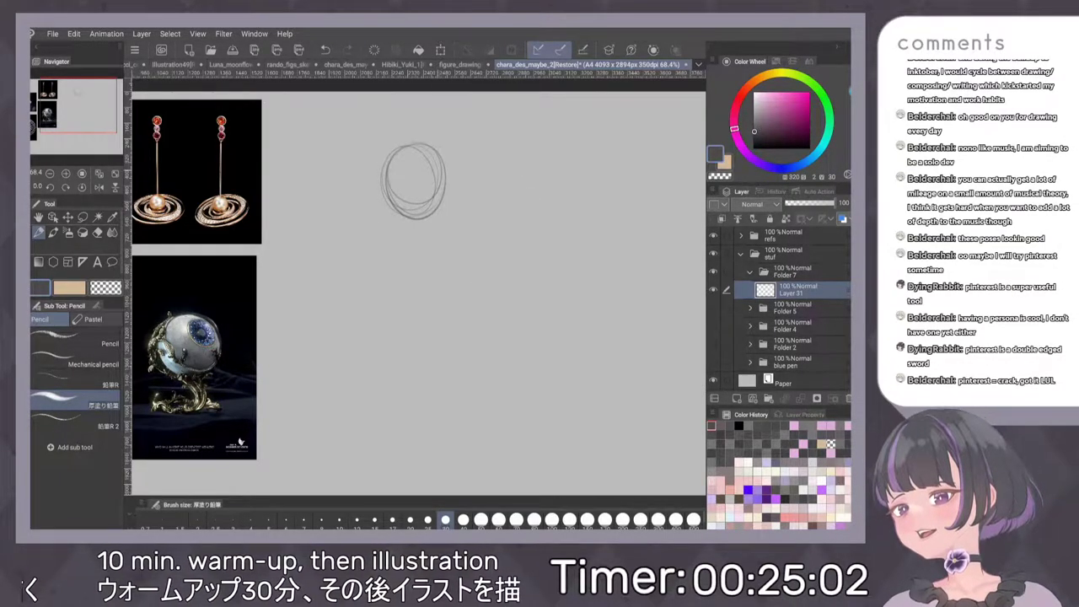
left_click_drag(443, 179, 457, 200)
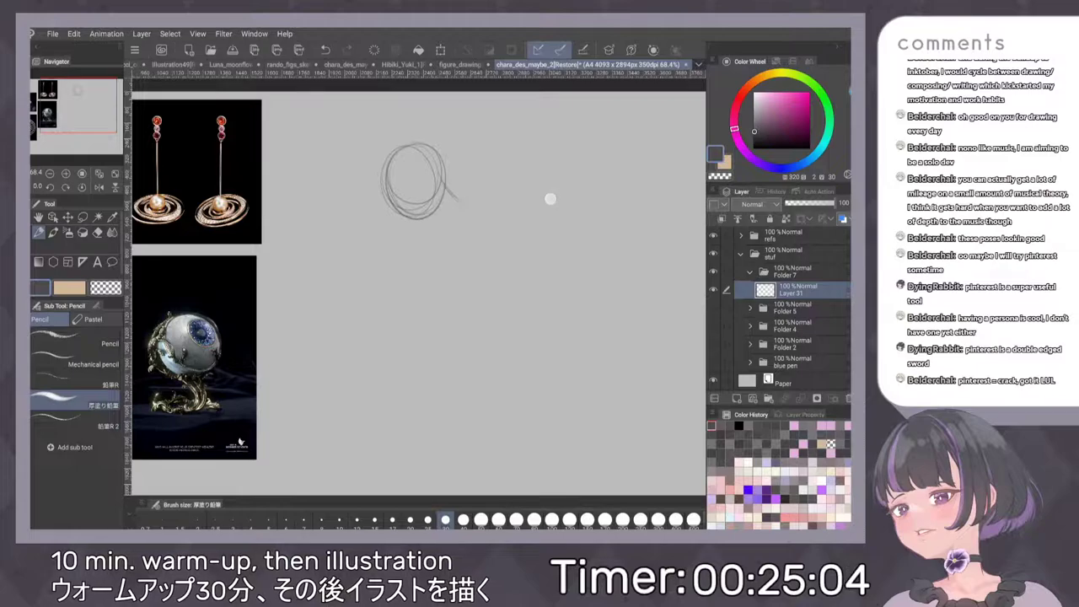
key("ctrl+z")
key("ctrl+z")
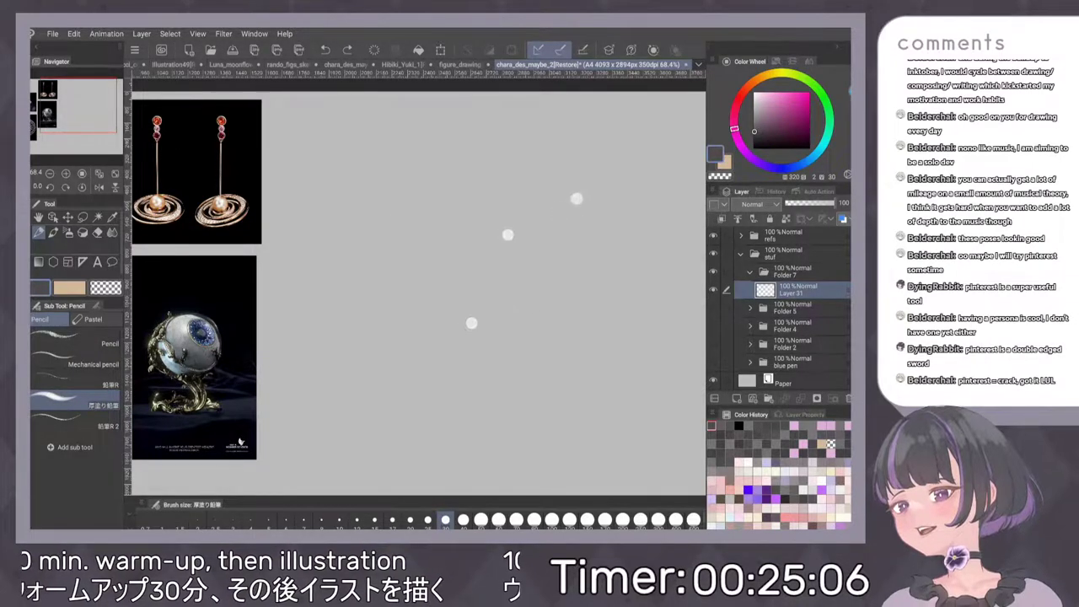
key("ctrl+y")
key("ctrl+z")
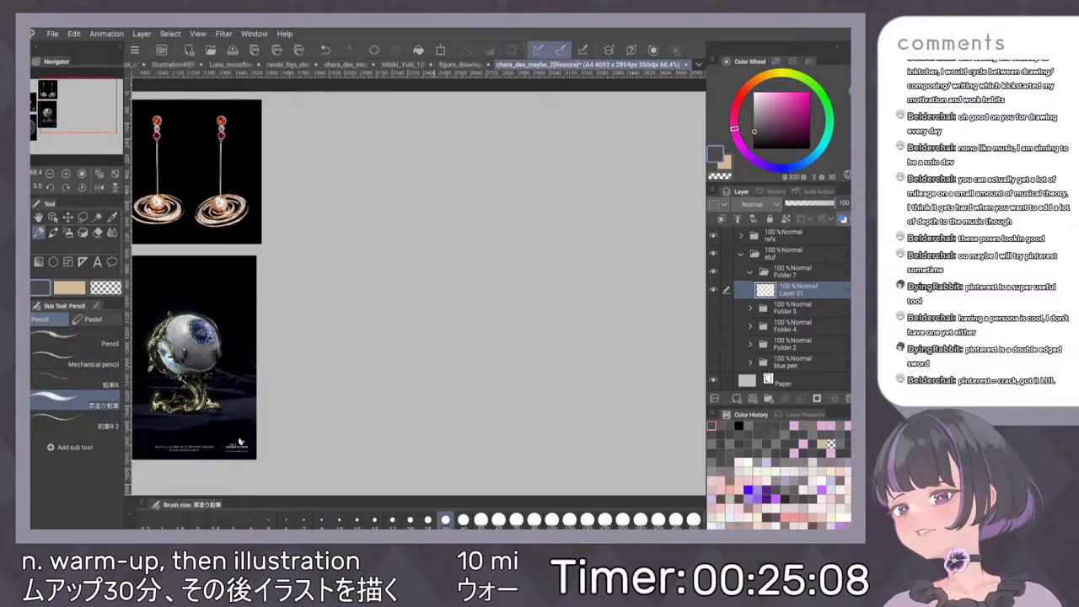
Try a tilted pencil oval with a short neck line for the head and clear it from the layer
left_click_drag(393, 160, 455, 168)
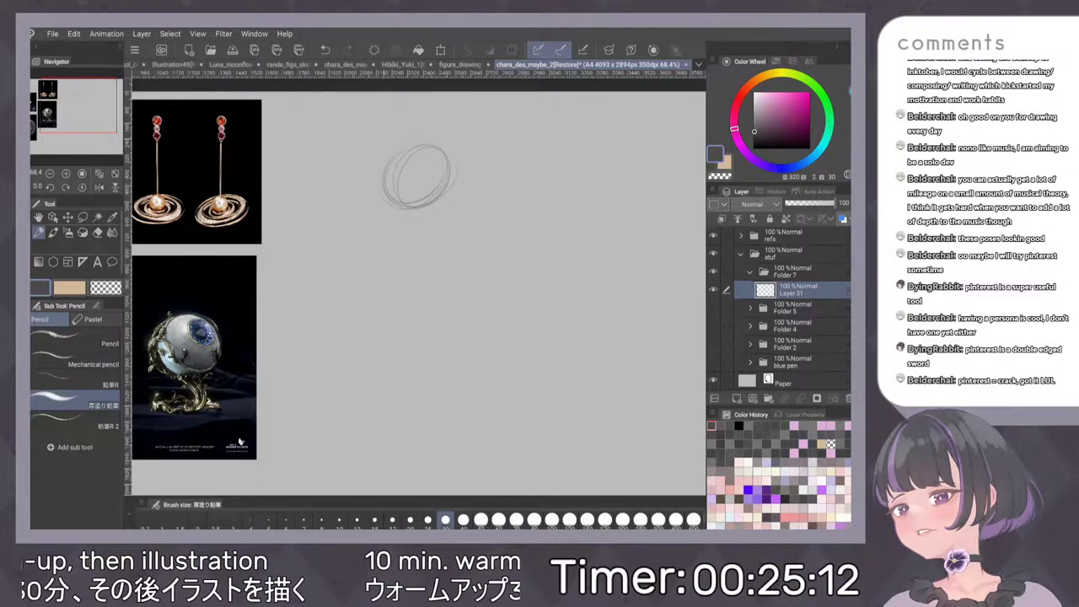
left_click_drag(444, 183, 436, 213)
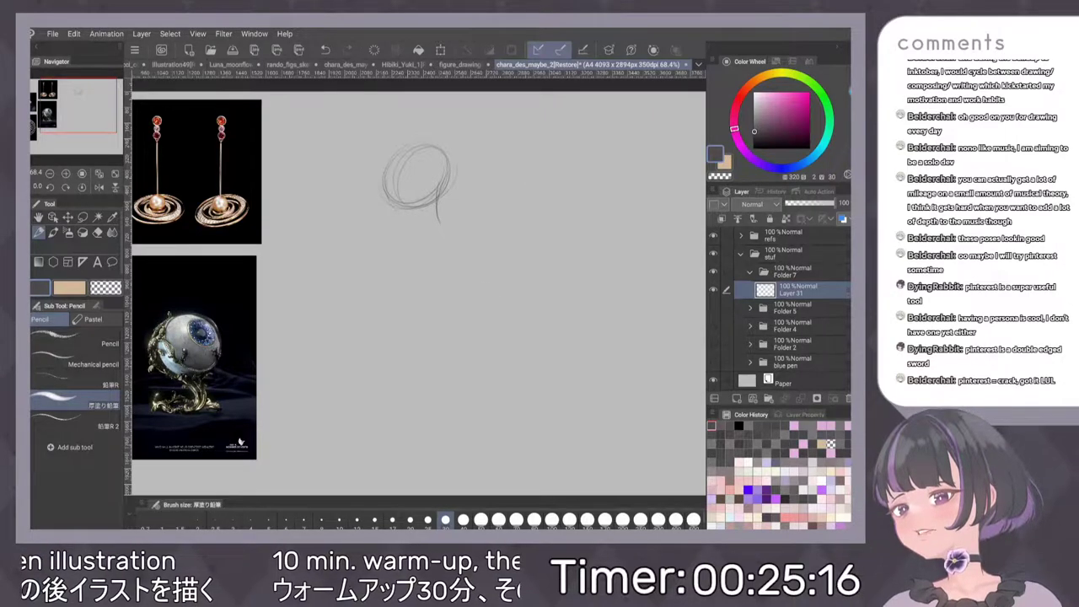
key("Delete")
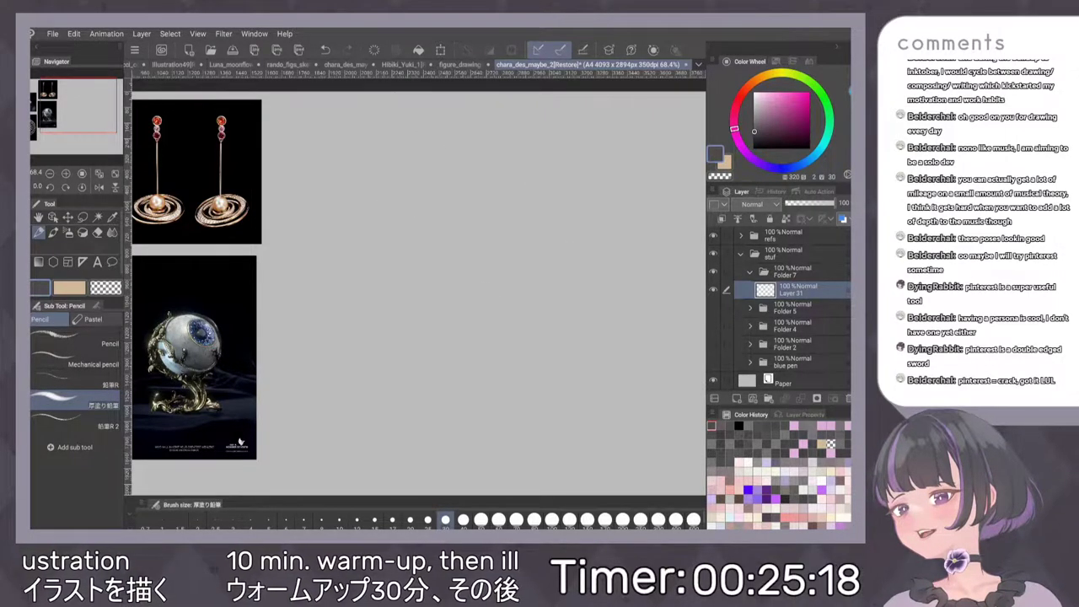
Sketch a head in pencil with an oval skull, horizontal eye line, ear, jaw and back-of-neck line
mouse_move(398, 210)
left_mouse_down()
mouse_move(424, 155)
mouse_move(410, 244)
mouse_move(426, 256)
left_mouse_up()
scroll(524, 193, "up", 2)
key("ctrl+z")
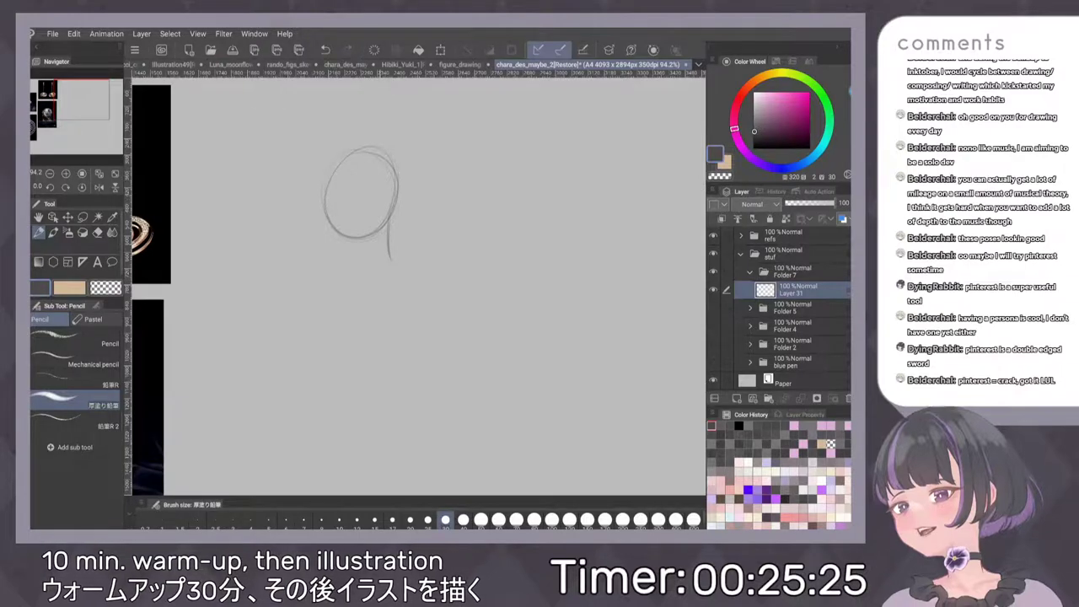
left_click_drag(364, 176, 355, 207)
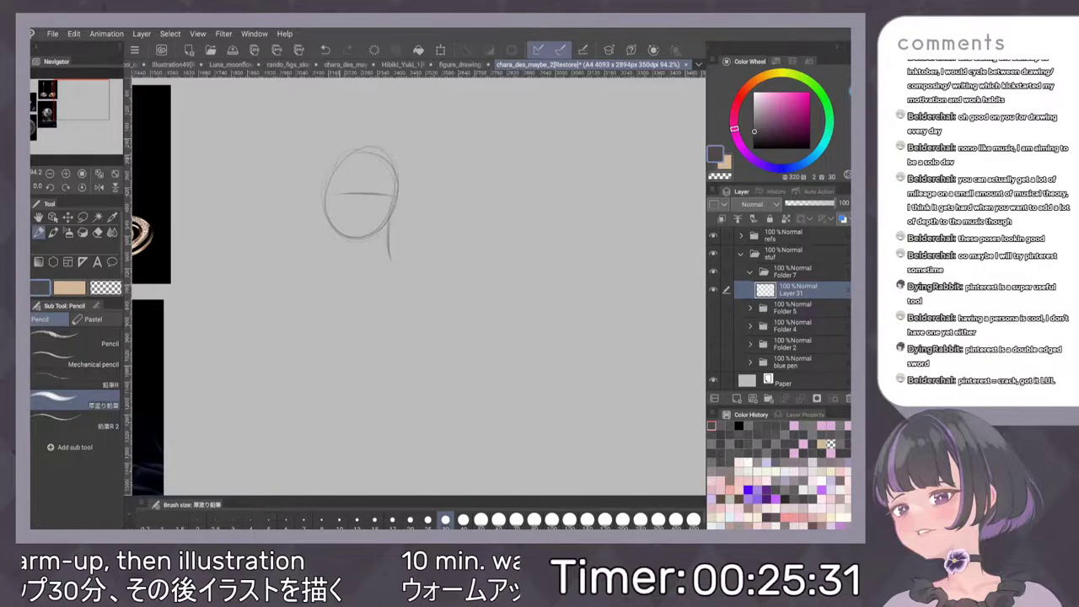
left_click_drag(344, 151, 323, 187)
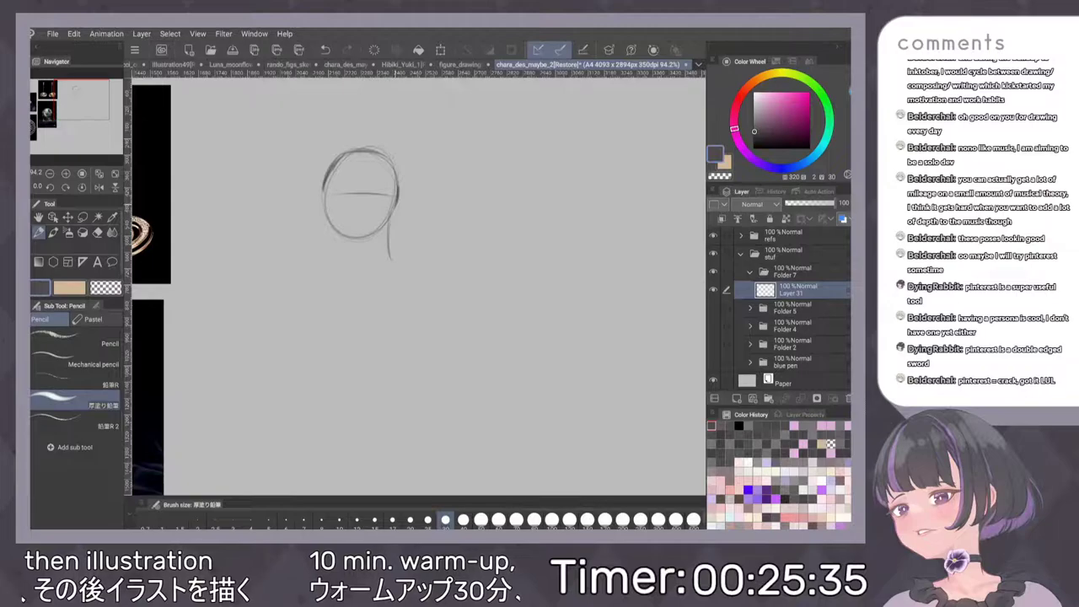
left_click_drag(396, 204, 390, 252)
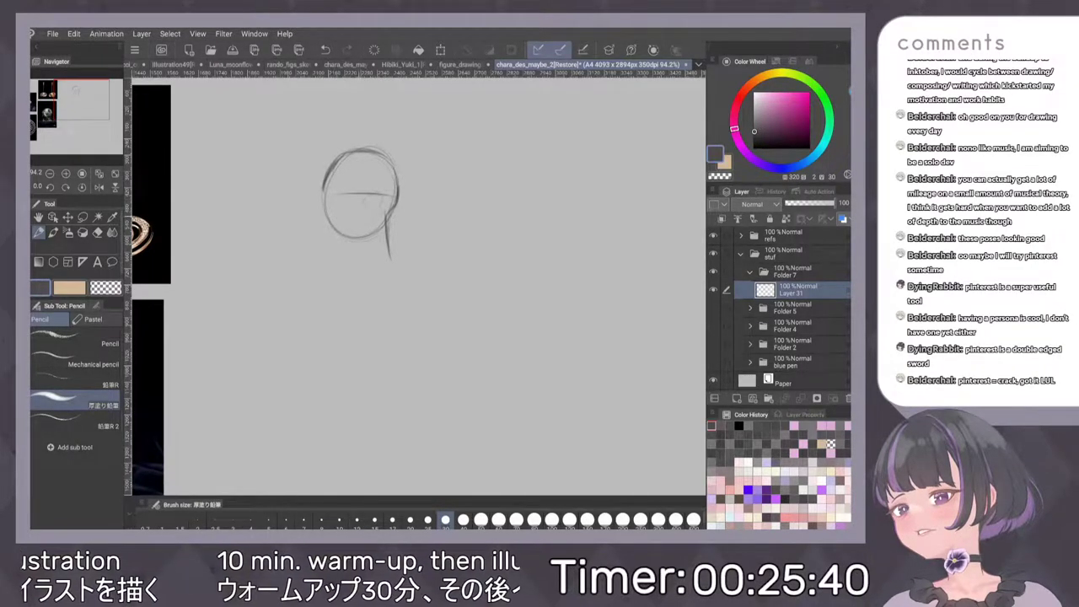
left_click_drag(364, 206, 379, 196)
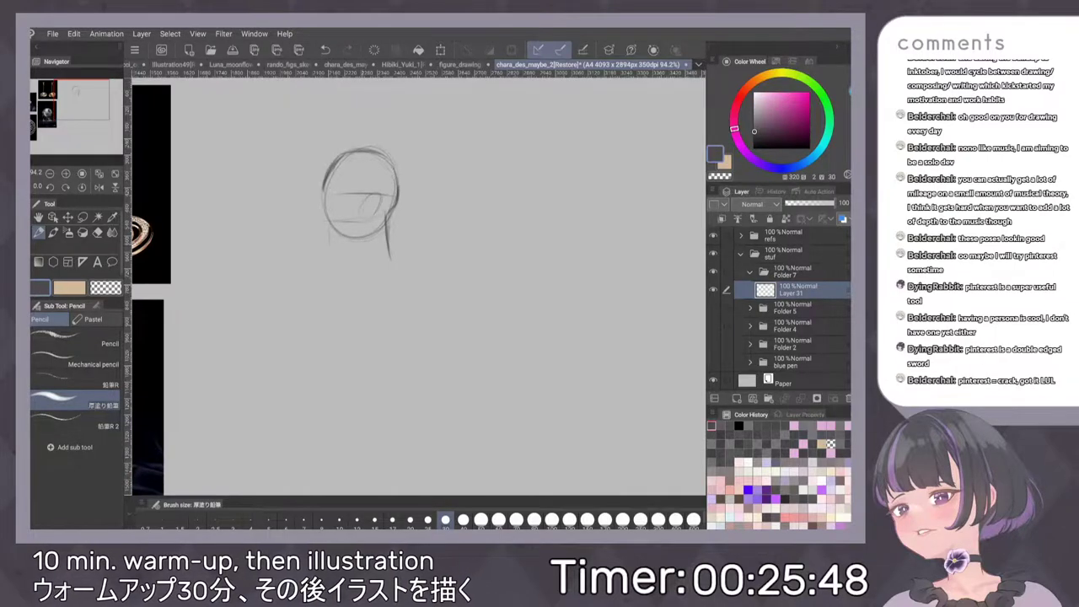
left_click_drag(363, 218, 341, 242)
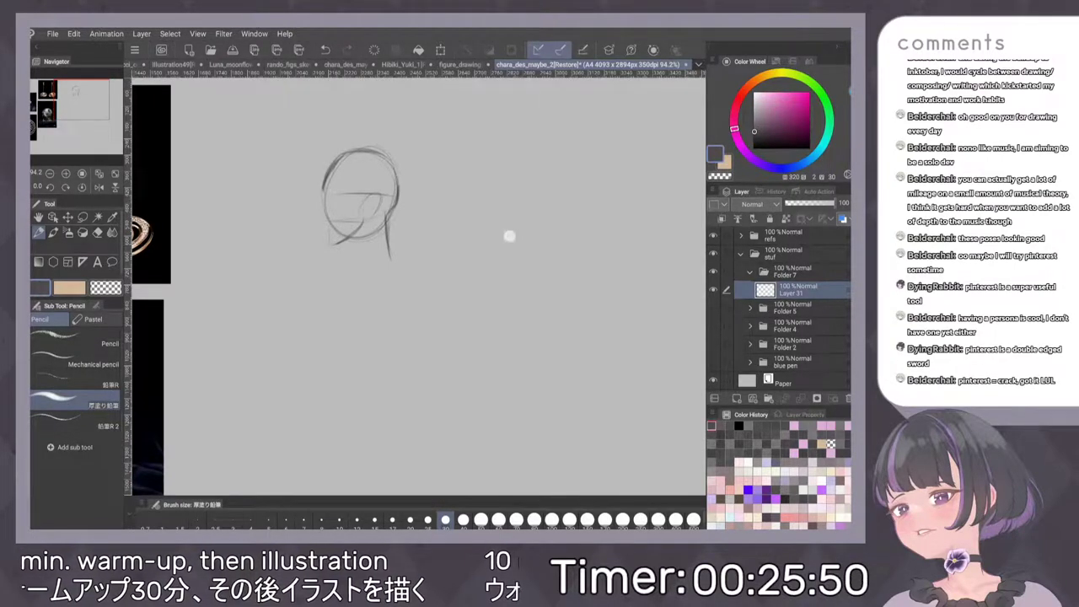
Try reworking the head's jaw and both neck lines, and clear the whole head sketch from the layer
scroll(429, 228, "up", 2)
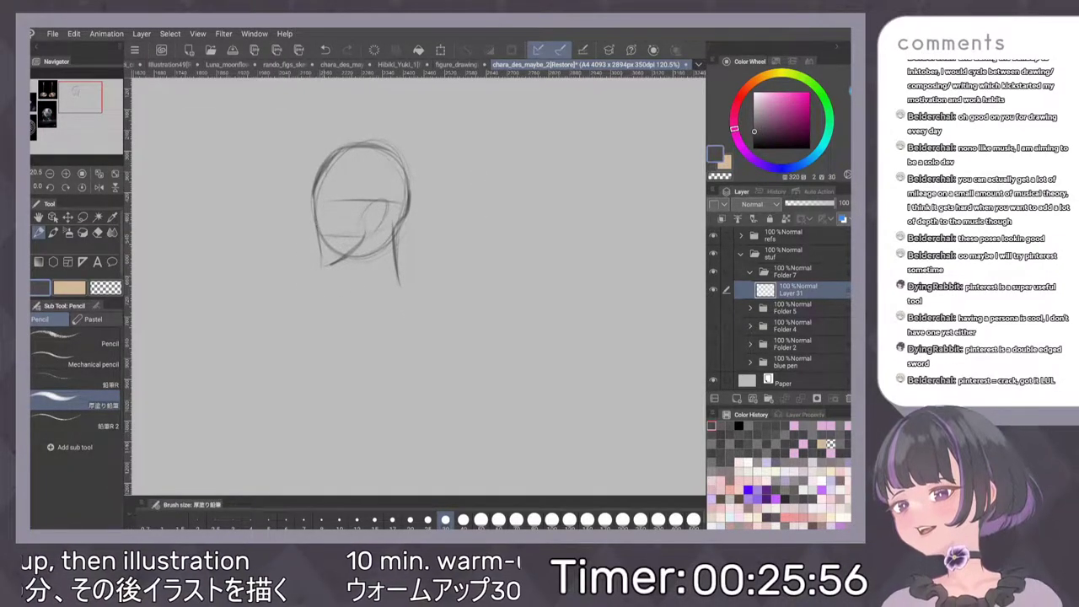
mouse_move(327, 231)
left_mouse_down()
mouse_move(375, 213)
mouse_move(329, 266)
mouse_move(338, 259)
left_mouse_up()
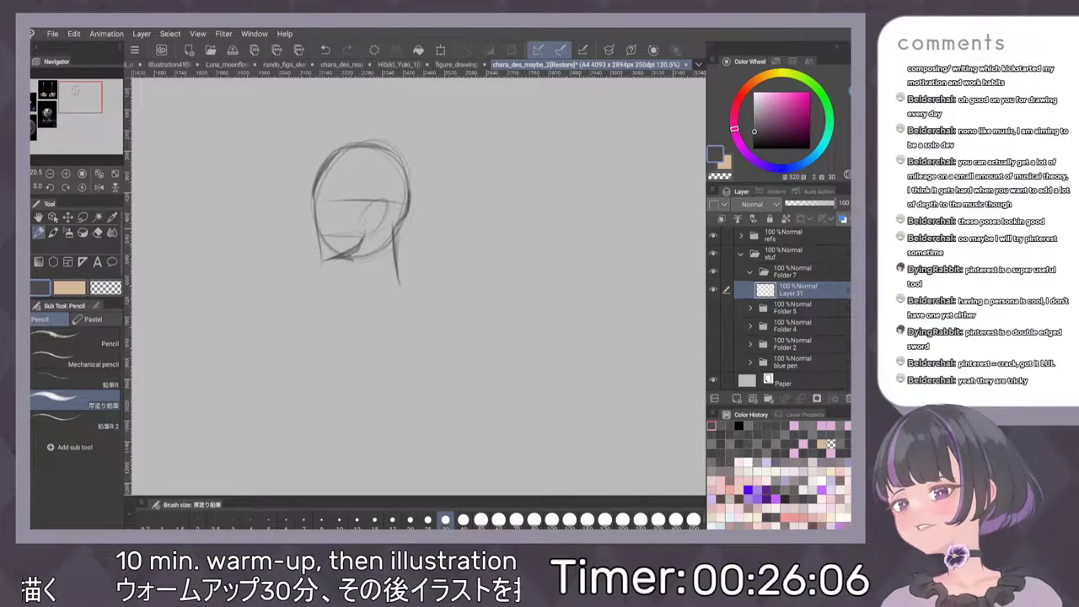
mouse_move(396, 201)
left_mouse_down()
mouse_move(375, 209)
mouse_move(417, 274)
left_mouse_up()
key("ctrl+z")
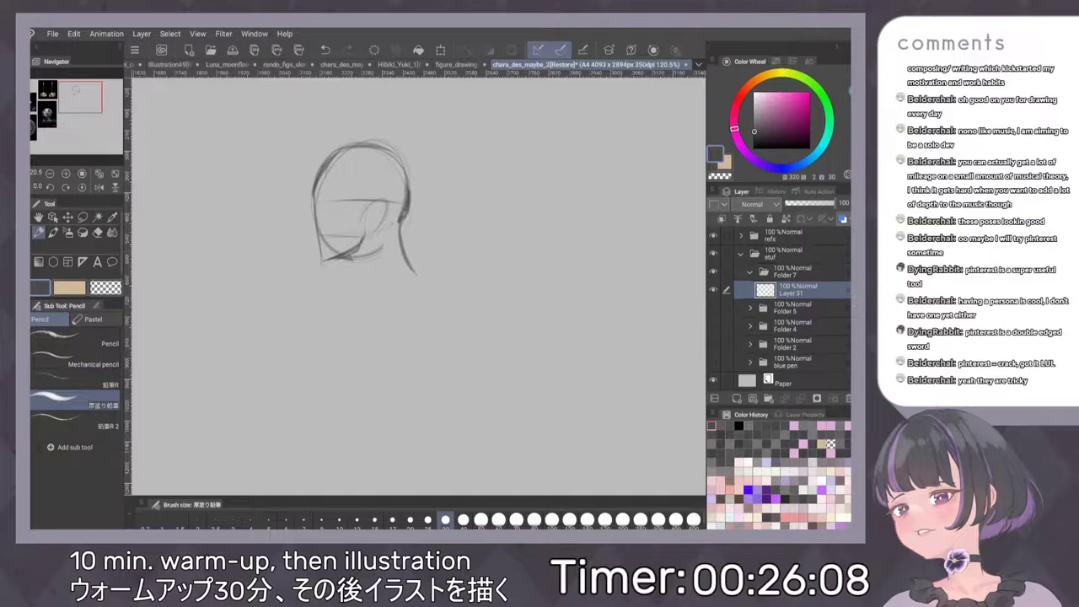
mouse_move(400, 217)
left_mouse_down()
mouse_move(408, 256)
mouse_move(375, 278)
left_mouse_up()
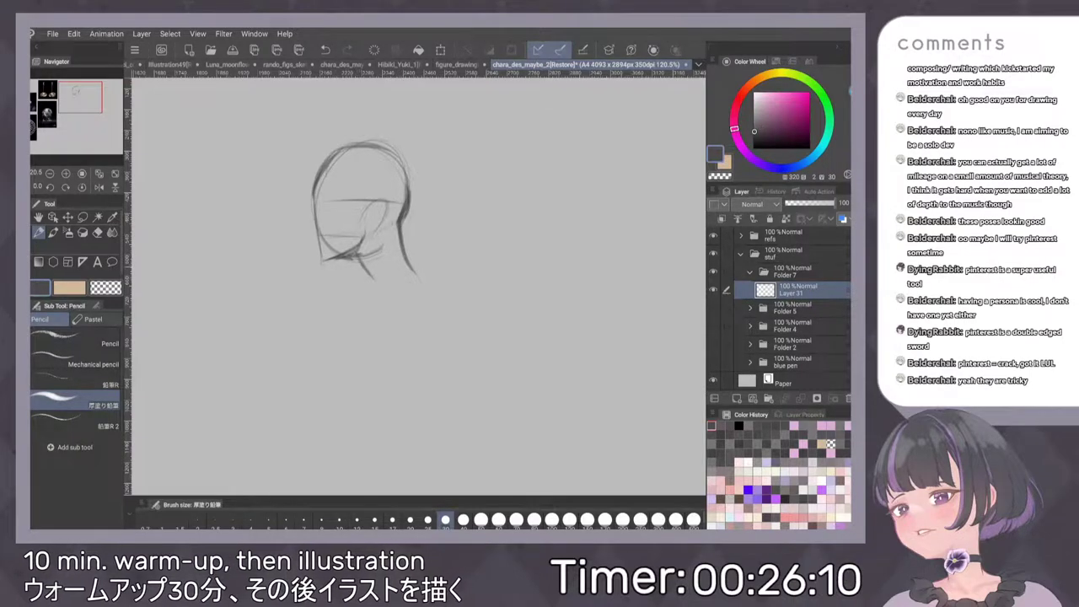
left_click_drag(413, 239, 418, 291)
mouse_move(400, 218)
left_mouse_down()
mouse_move(400, 272)
mouse_move(373, 217)
mouse_move(373, 250)
left_mouse_up()
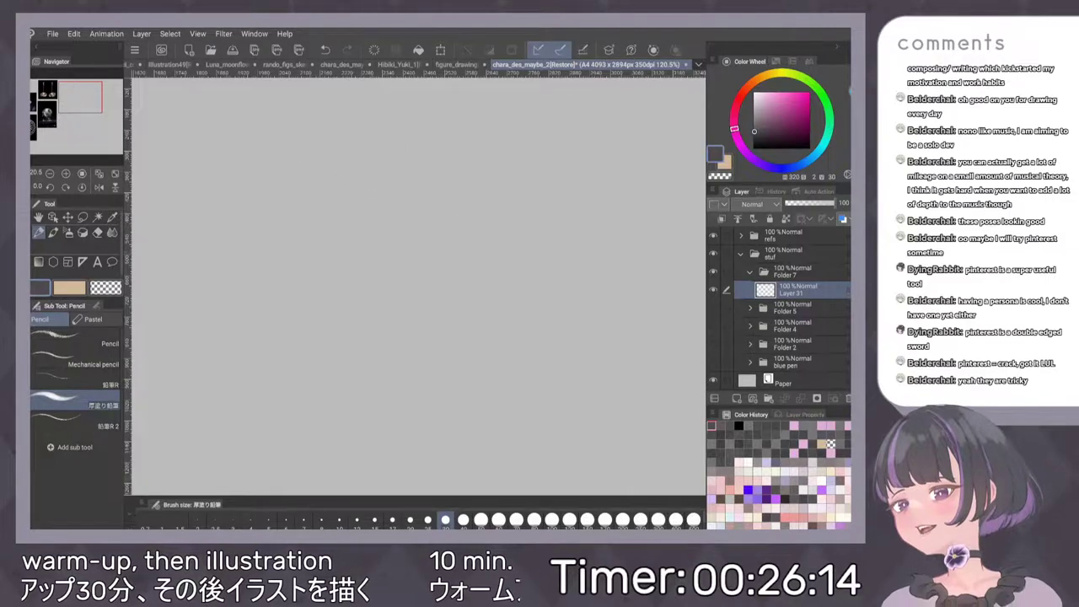
Sketch a new side-view head with light curves for the skull and jaw and a darker ear shape
left_click_drag(338, 236, 396, 207)
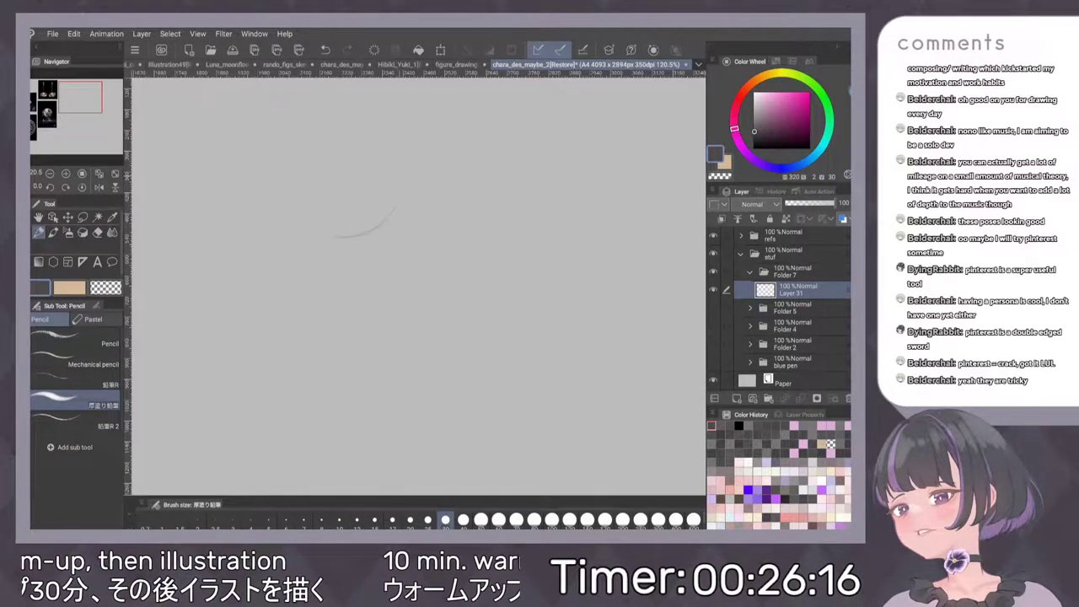
mouse_move(306, 213)
left_mouse_down()
mouse_move(360, 241)
mouse_move(394, 216)
left_mouse_up()
mouse_move(319, 154)
left_mouse_down()
mouse_move(319, 254)
mouse_move(359, 237)
left_mouse_up()
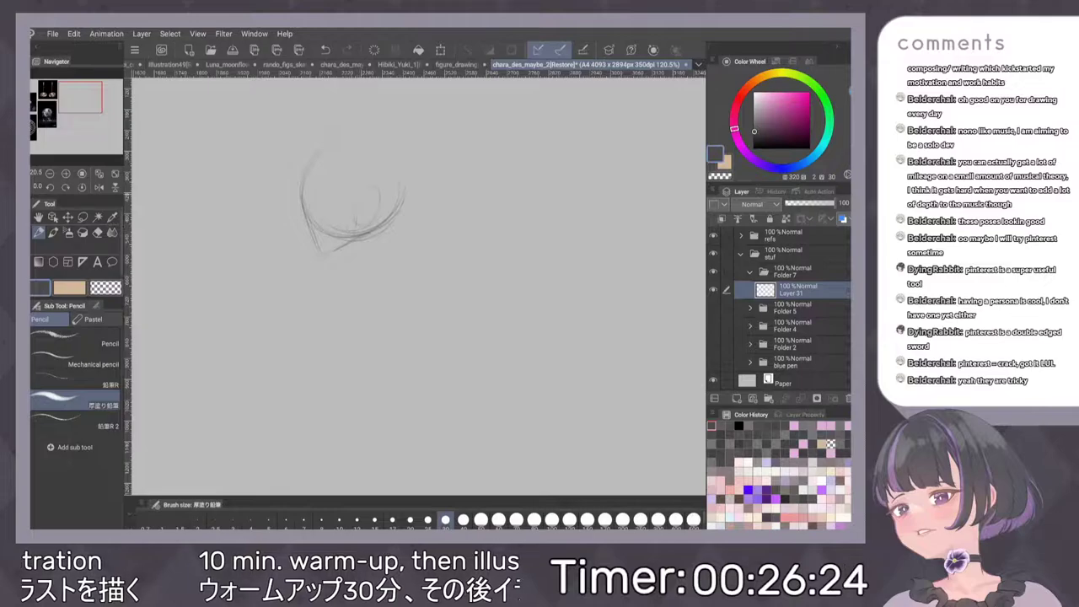
left_click_drag(378, 198, 359, 226)
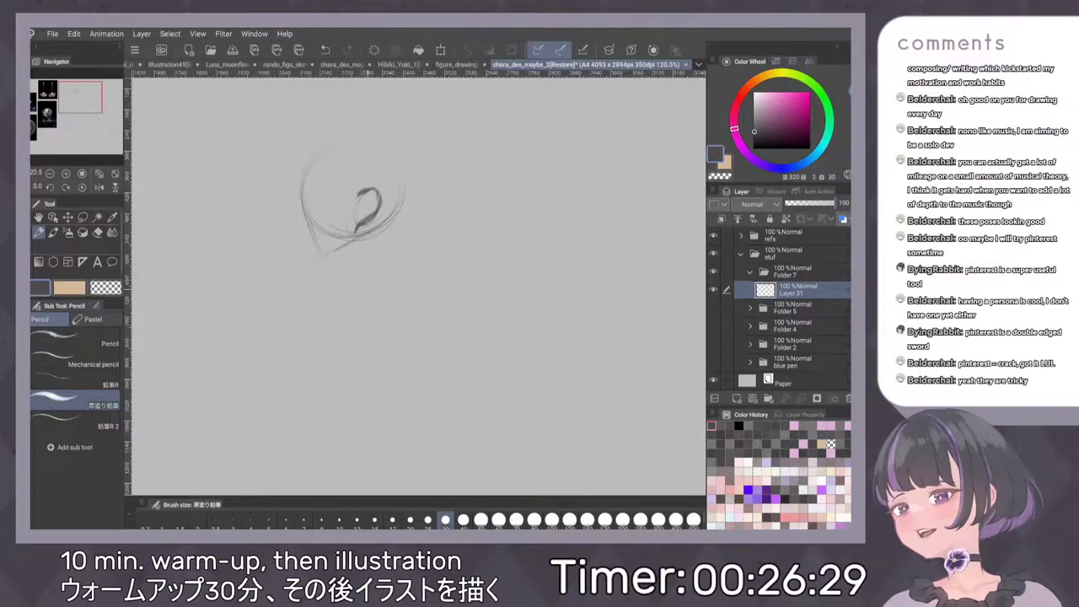
Draw the front and back neck lines below the jaw, redoing unsatisfactory strokes, and add a slanted line at the neck's base
left_click_drag(361, 240, 363, 278)
mouse_move(393, 207)
left_mouse_down()
mouse_move(384, 245)
mouse_move(343, 252)
mouse_move(358, 283)
left_mouse_up()
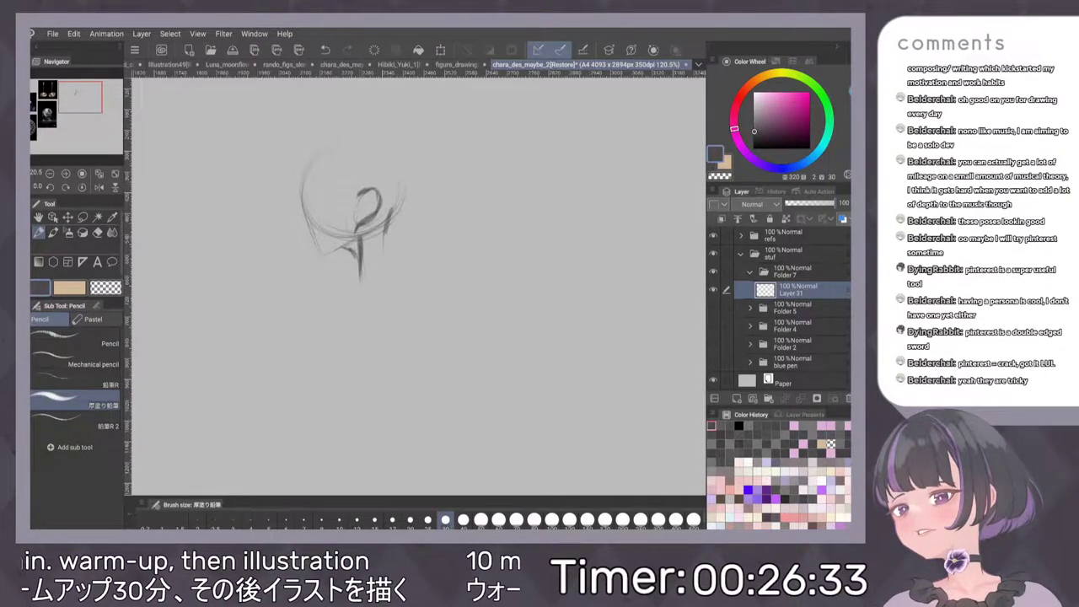
mouse_move(385, 232)
left_mouse_down()
mouse_move(380, 270)
mouse_move(349, 289)
left_mouse_up()
mouse_move(389, 218)
left_mouse_down()
mouse_move(381, 263)
mouse_move(407, 285)
mouse_move(393, 261)
mouse_move(395, 270)
left_mouse_up()
key("ctrl+z")
key("ctrl+z")
left_click_drag(387, 228, 397, 272)
mouse_move(386, 215)
left_mouse_down()
mouse_move(392, 265)
mouse_move(334, 303)
left_mouse_up()
Sketch an egg-shaped torso below the neck, and add the eye line and a darker forehead contour to the head
left_click_drag(402, 306, 385, 338)
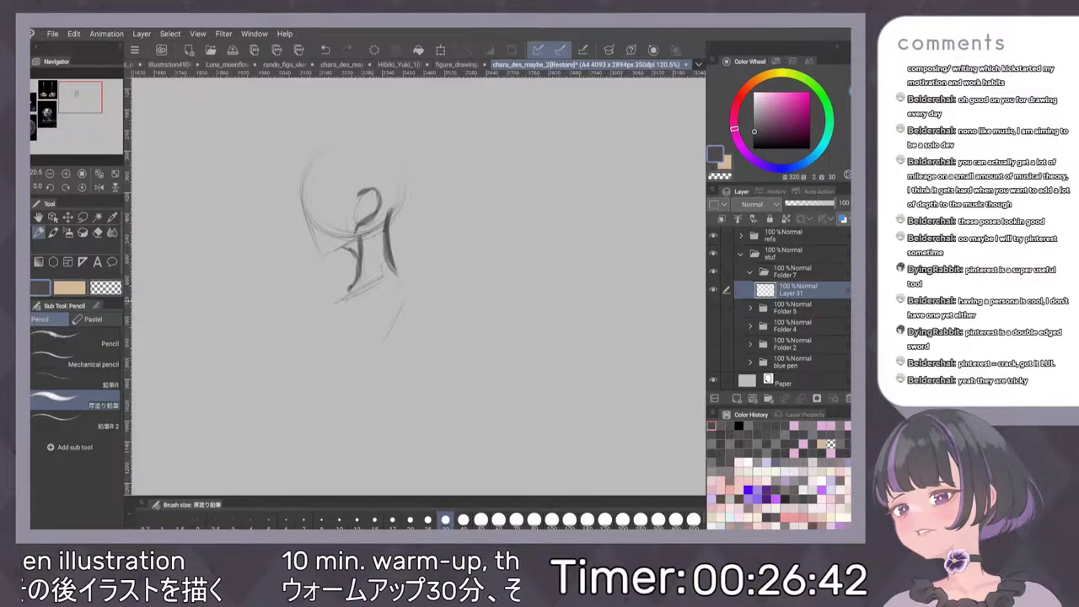
mouse_move(309, 333)
left_mouse_down()
mouse_move(305, 361)
mouse_move(407, 303)
mouse_move(405, 327)
left_mouse_up()
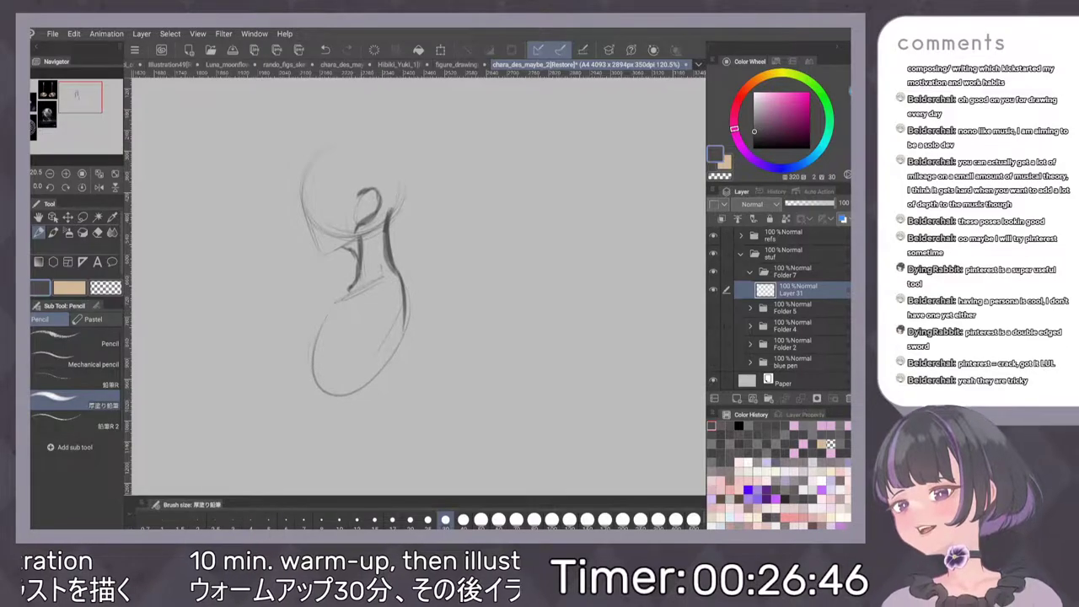
left_click_drag(355, 273, 340, 300)
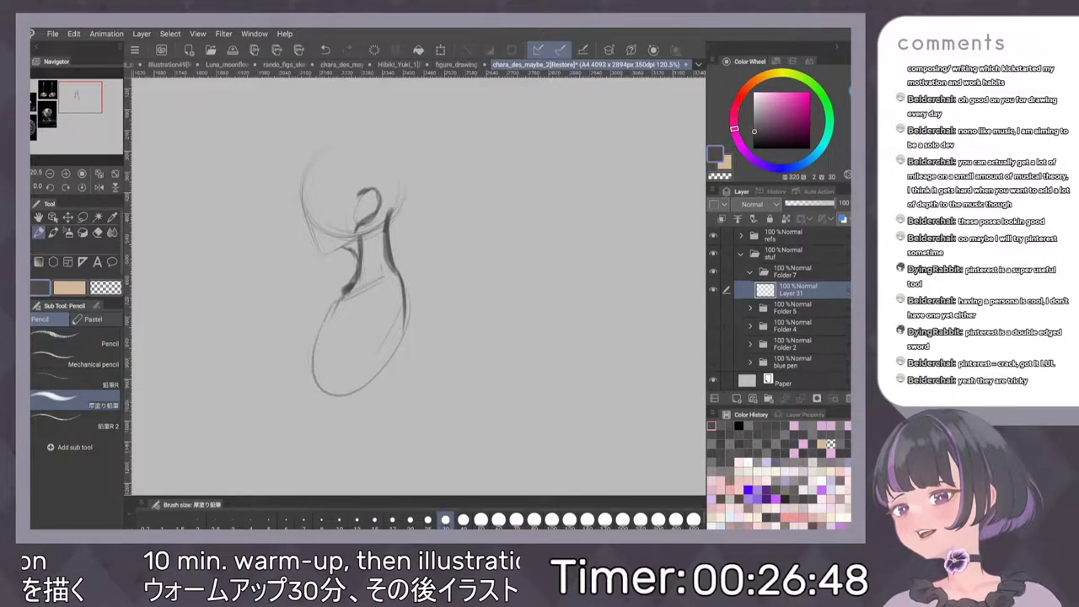
left_click_drag(354, 234, 343, 246)
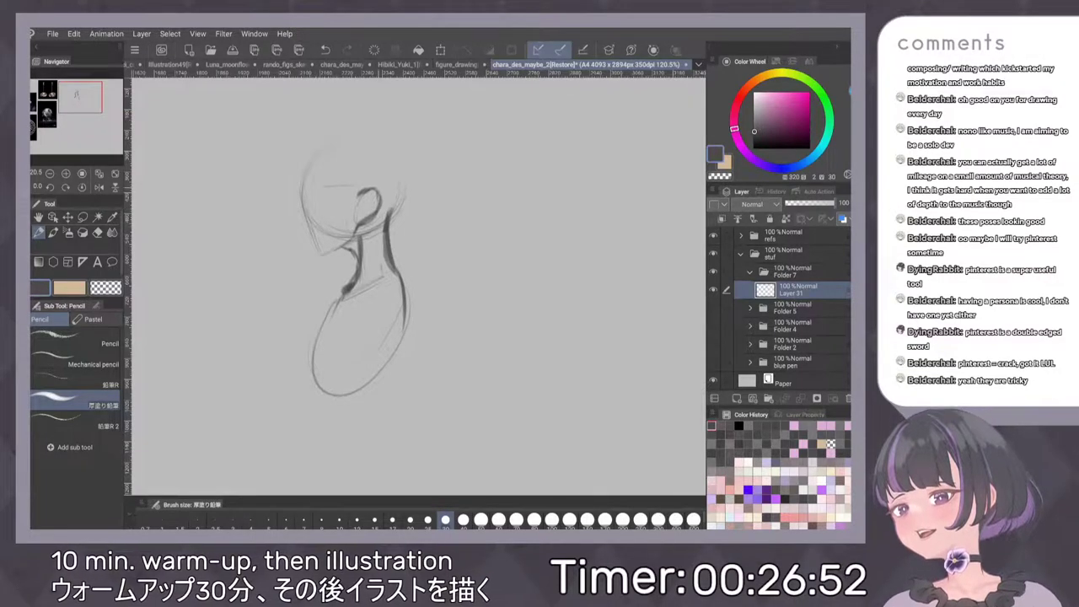
left_click_drag(311, 159, 300, 189)
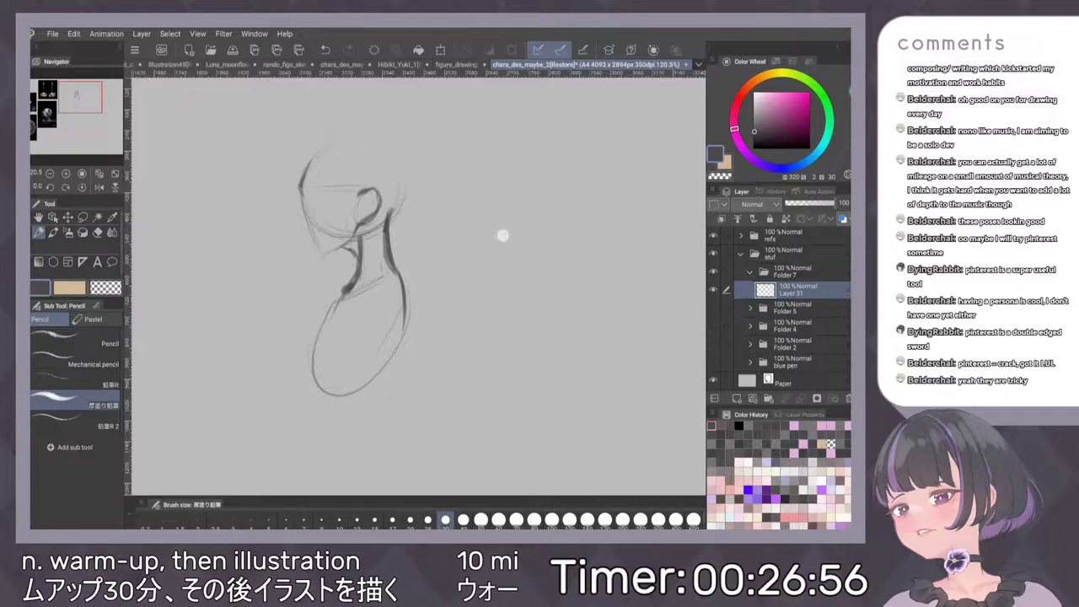
Show the rough bust sketch in the blue layer colour and add a new raster layer above it
scroll(495, 298, "down", 2)
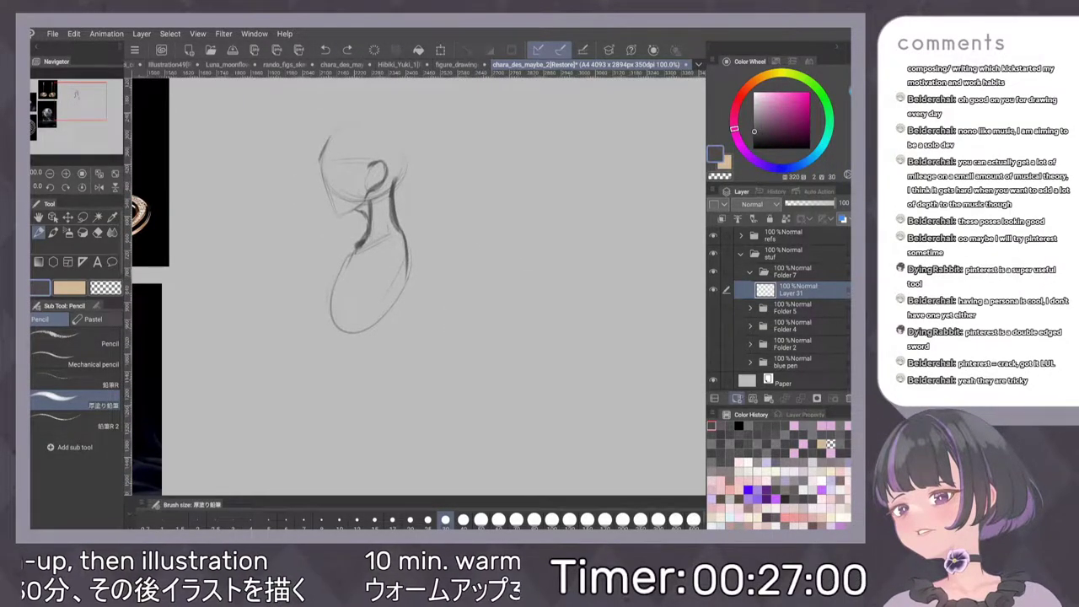
left_click(842, 219)
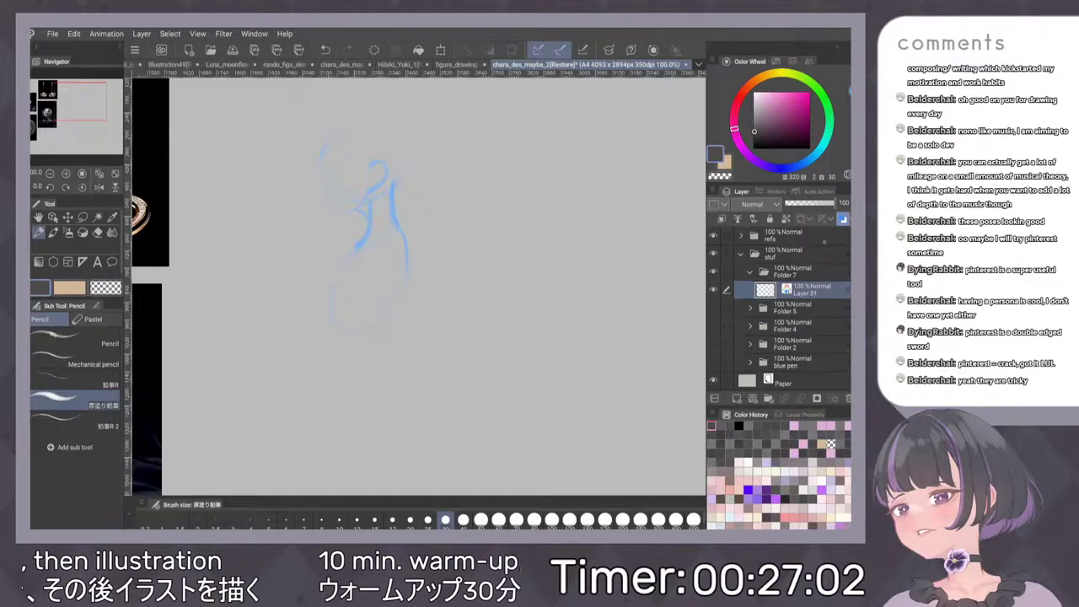
scroll(540, 332, "down", 1)
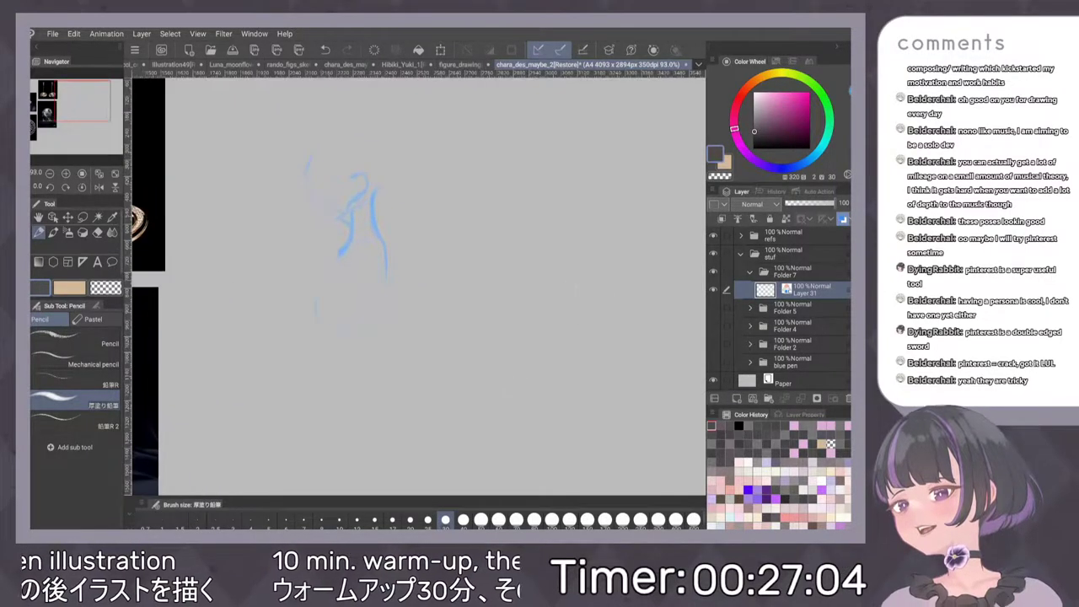
key("ctrl+shift+n")
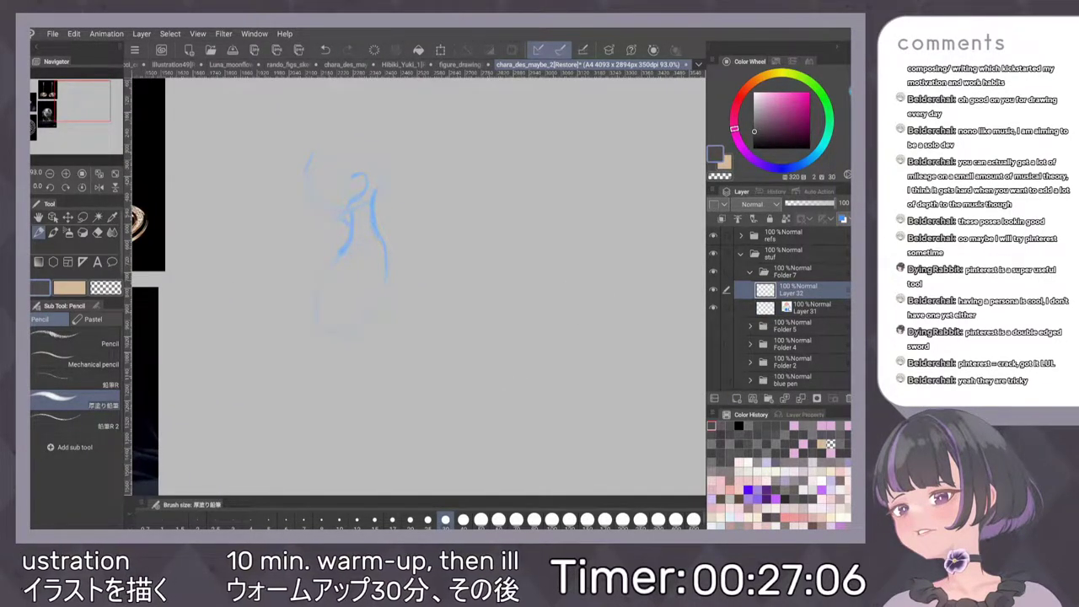
Switch from the pencil to the 質感スミペン pen for drawing on the new layer
left_click(76, 421)
left_click(76, 379)
left_click(76, 399)
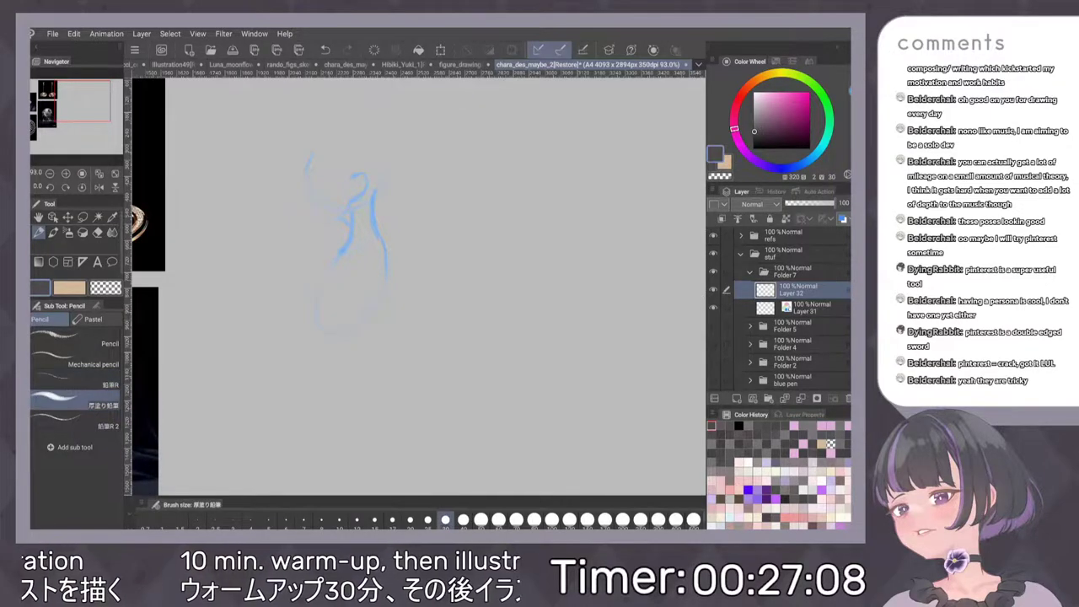
key("p")
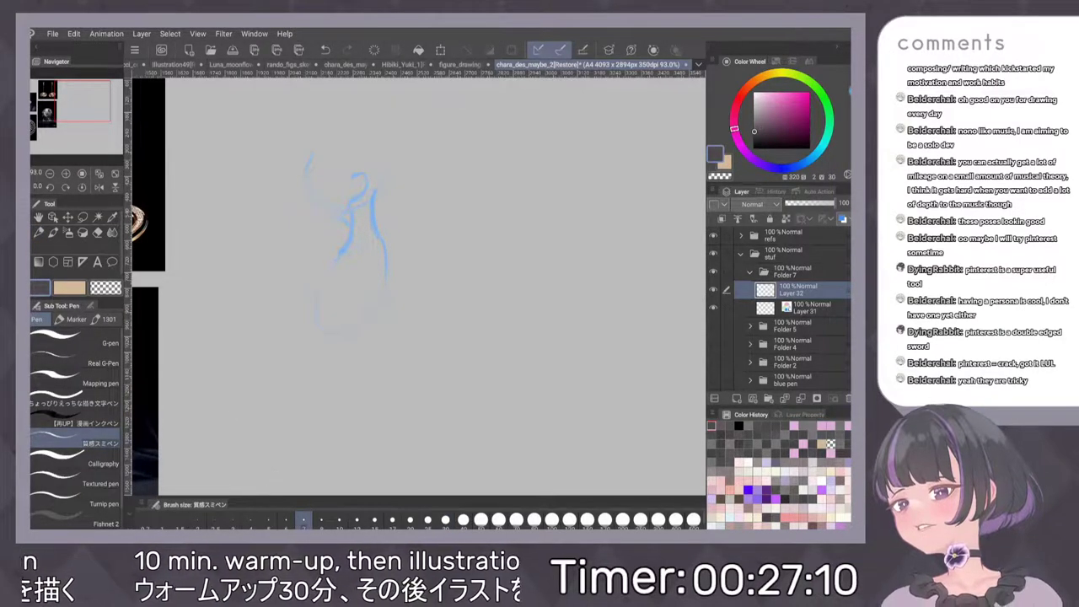
left_click_drag(430, 226, 453, 250)
key("ctrl+z")
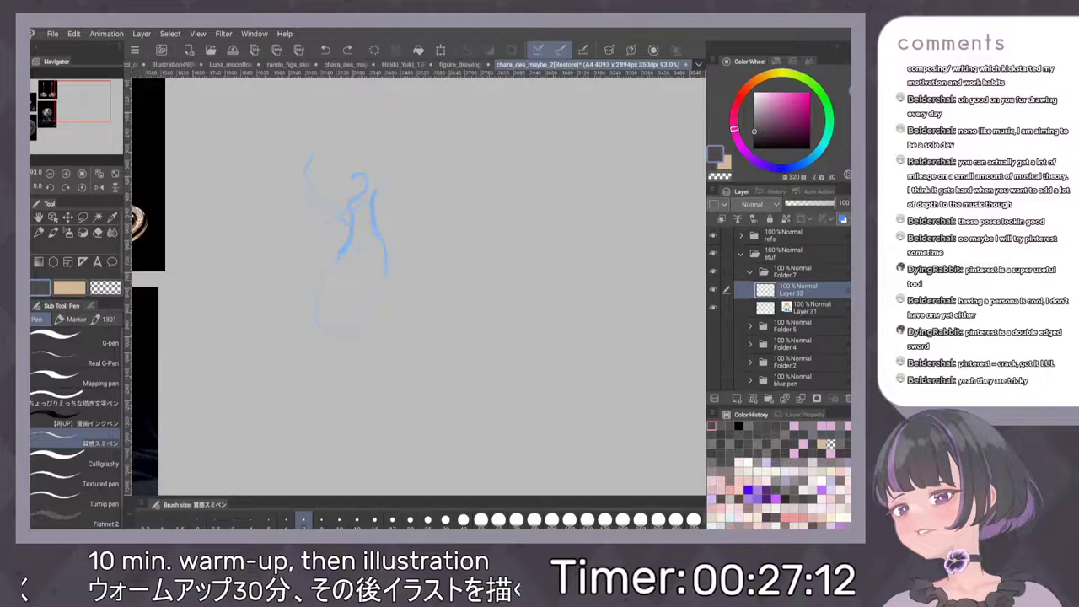
scroll(415, 258, "up", 3)
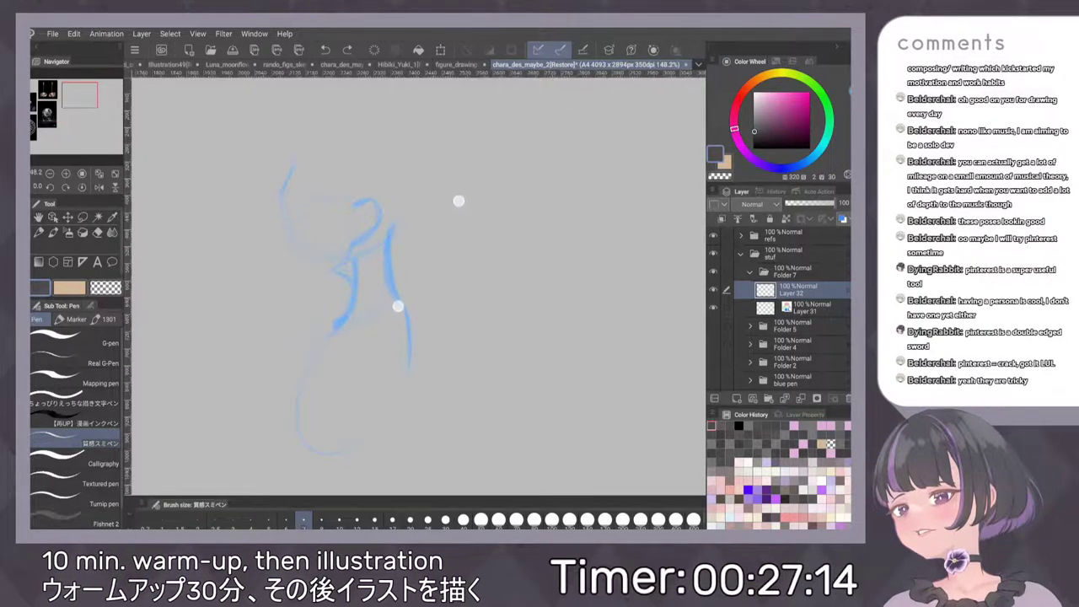
scroll(446, 279, "up", 2)
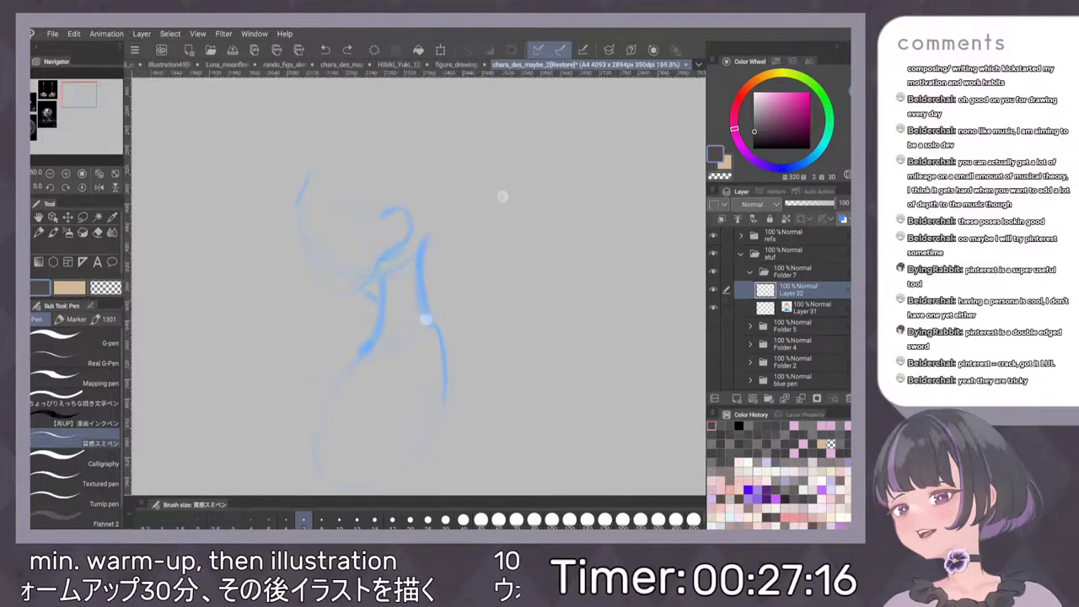
scroll(445, 278, "right", 1)
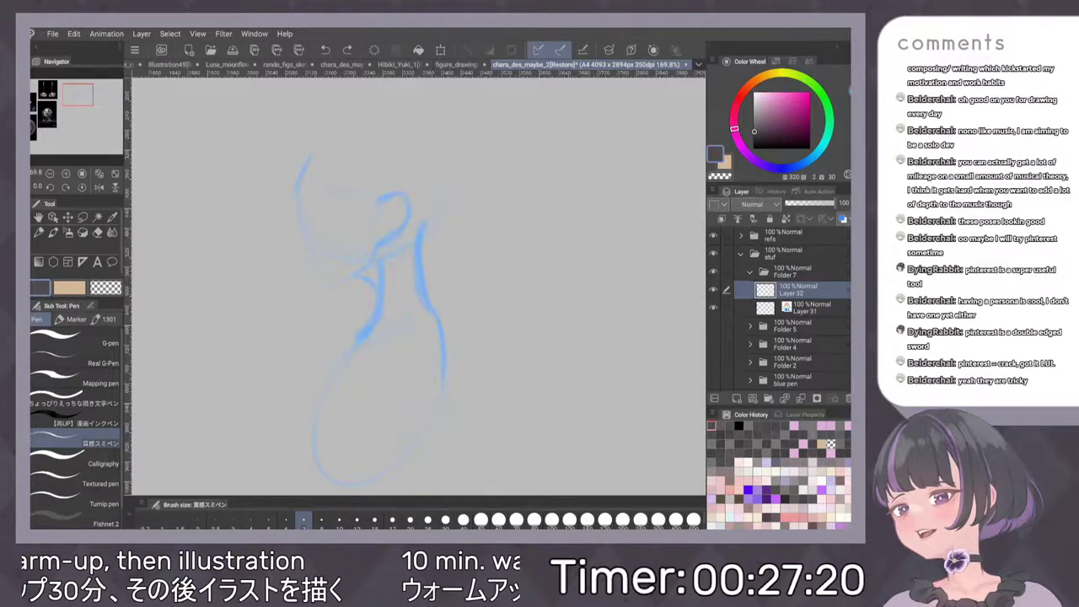
Turn off the blue layer colour on the rough sketch layer and sketch a small head with face guidelines beside the bust
left_click(807, 308)
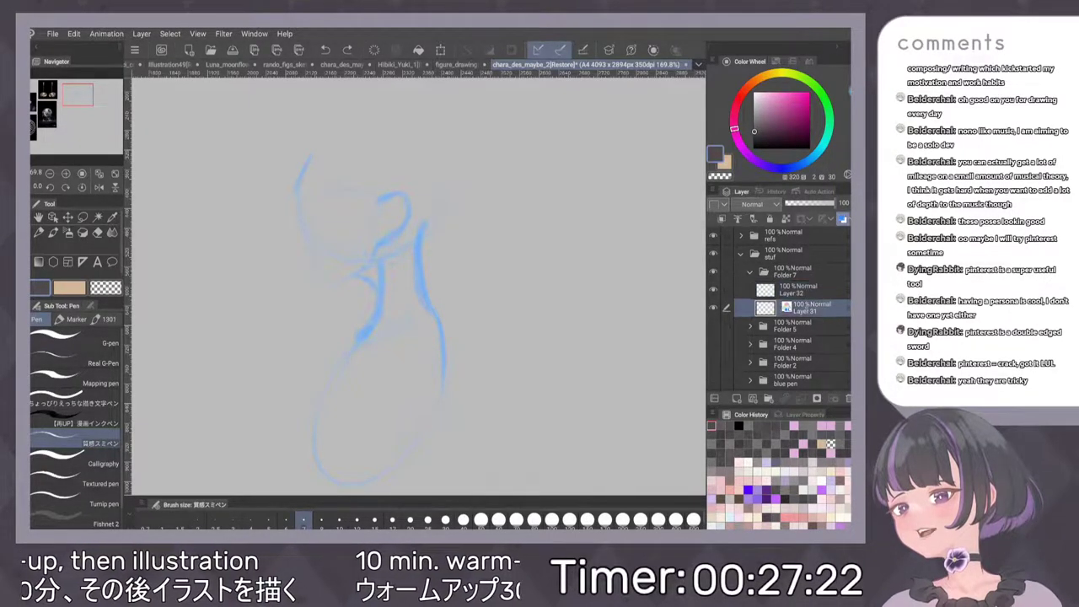
left_click(843, 219)
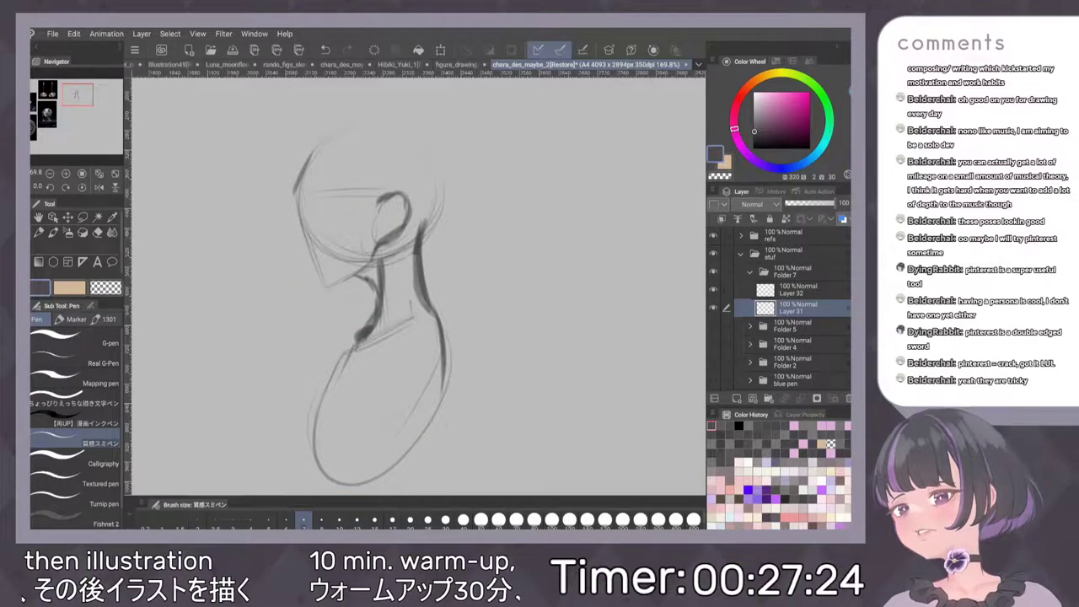
scroll(500, 324, "down", 1)
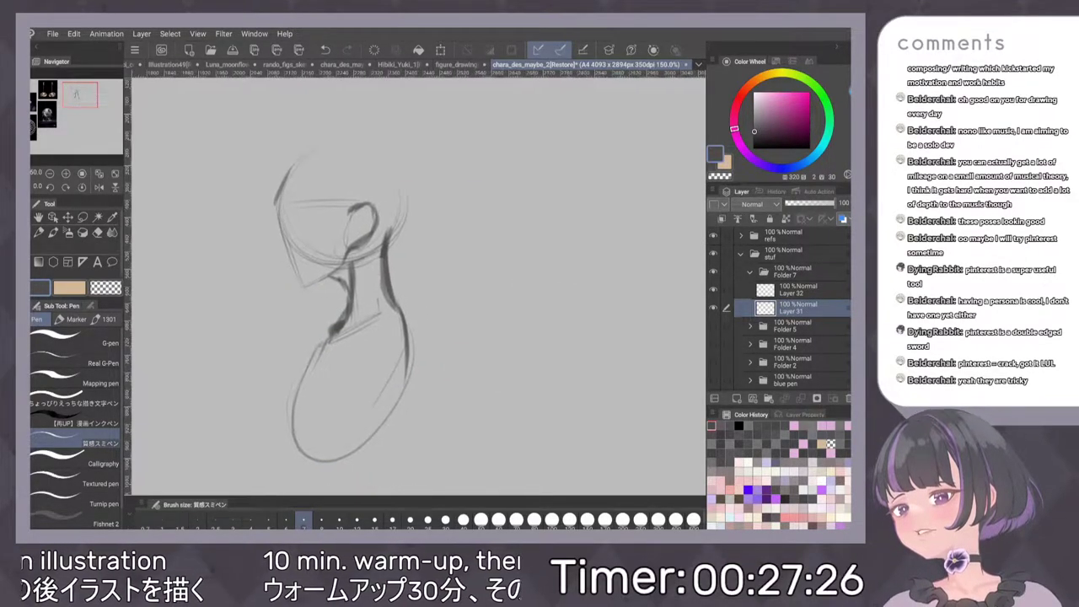
left_click_drag(523, 128, 548, 215)
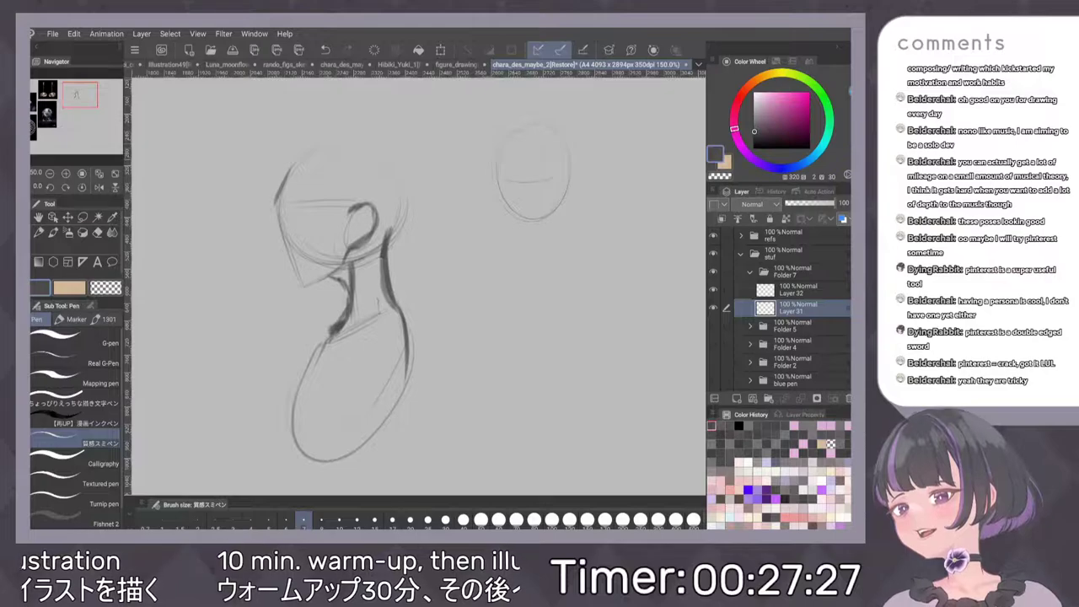
left_click_drag(517, 132, 531, 218)
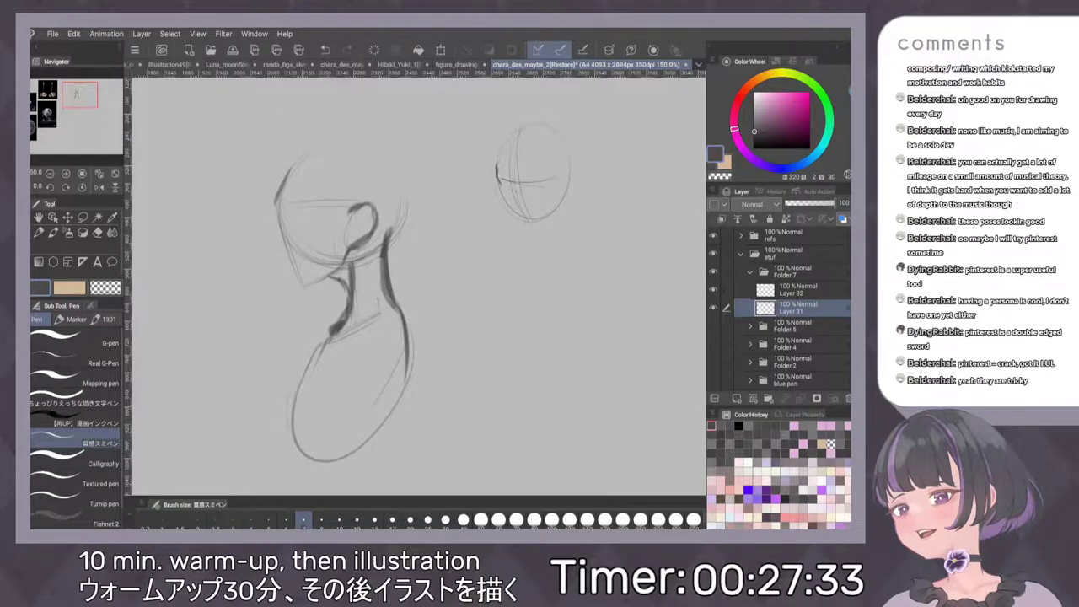
mouse_move(500, 193)
left_mouse_down()
mouse_move(507, 205)
mouse_move(540, 209)
mouse_move(531, 216)
left_mouse_up()
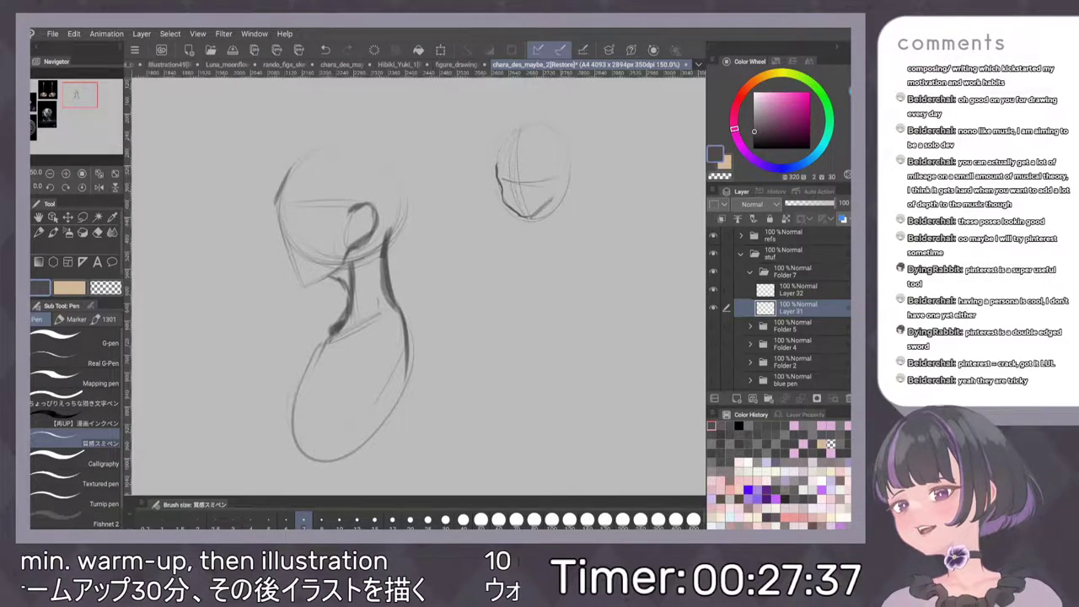
mouse_move(557, 179)
left_mouse_down()
mouse_move(559, 193)
mouse_move(531, 144)
mouse_move(581, 186)
left_mouse_up()
Erase the small trial head, restore the rough layer's blue colour, and return to Layer 32 with the 質感スミペン pen
key("e")
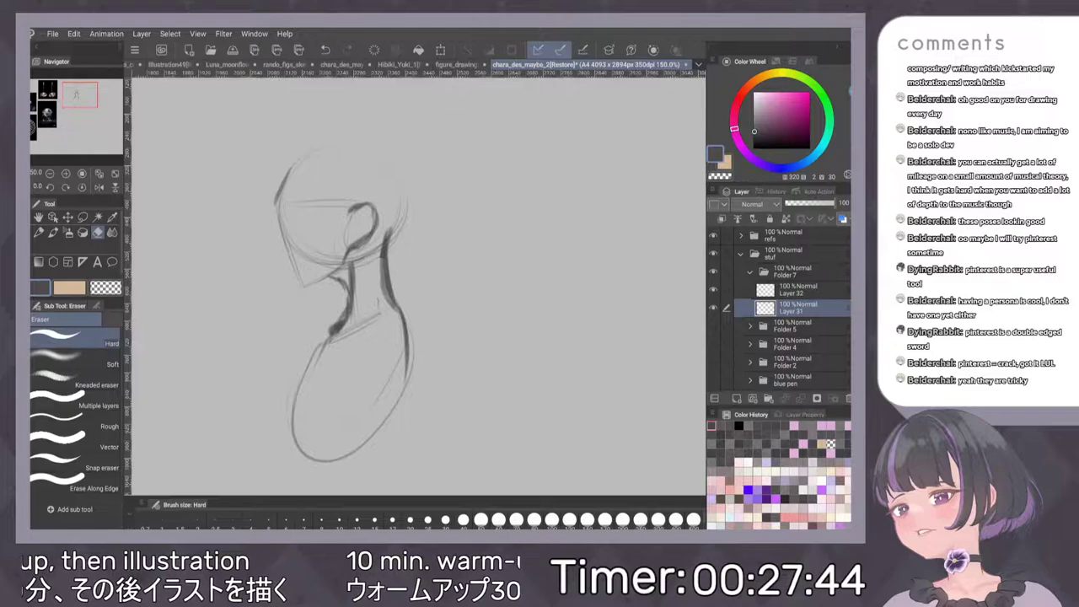
left_click(843, 219)
left_click(796, 290)
key("p")
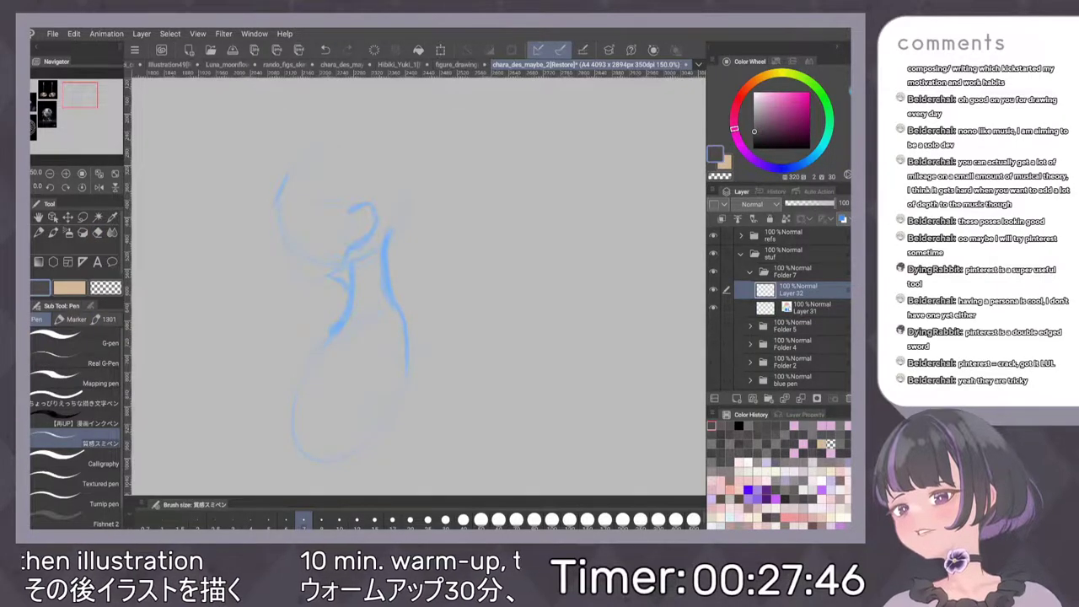
Trace the face profile over the blue rough, from the forehead through the nose and lips to the chin
scroll(439, 283, "up", 2)
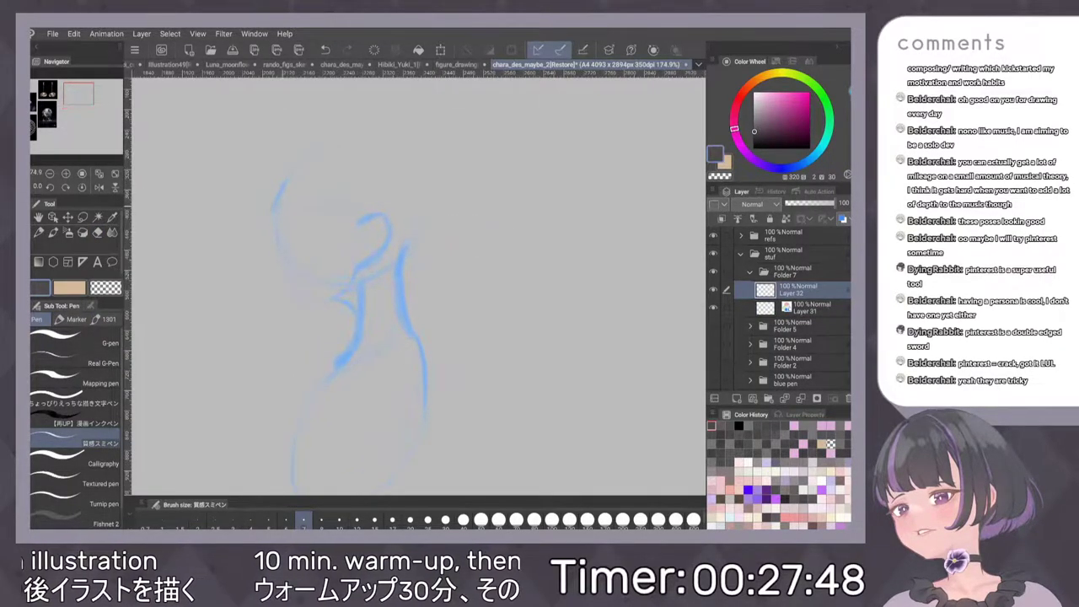
left_click_drag(282, 186, 275, 215)
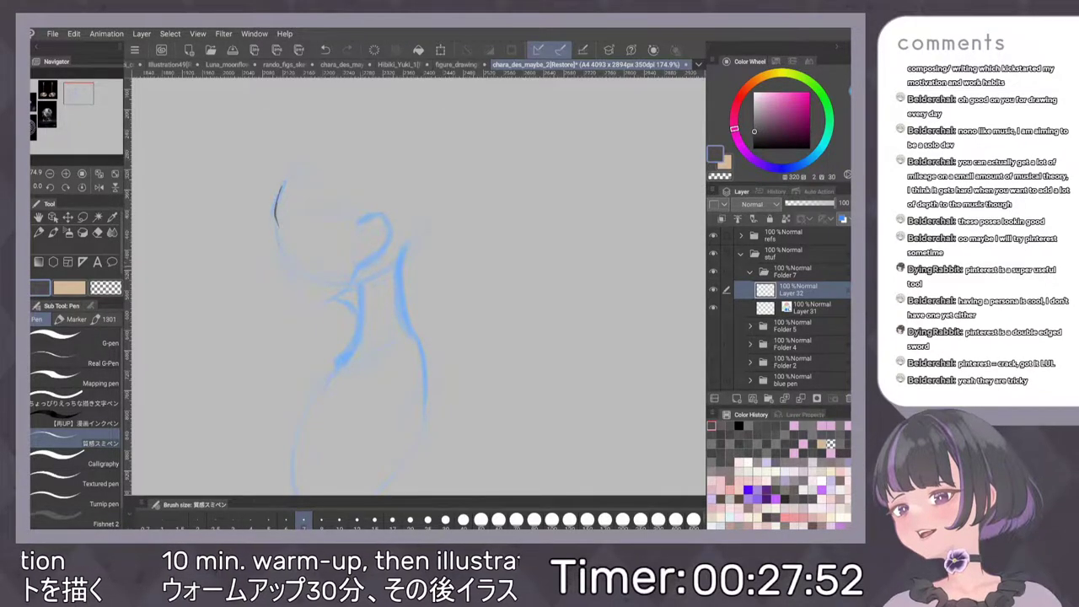
left_click_drag(277, 237, 271, 244)
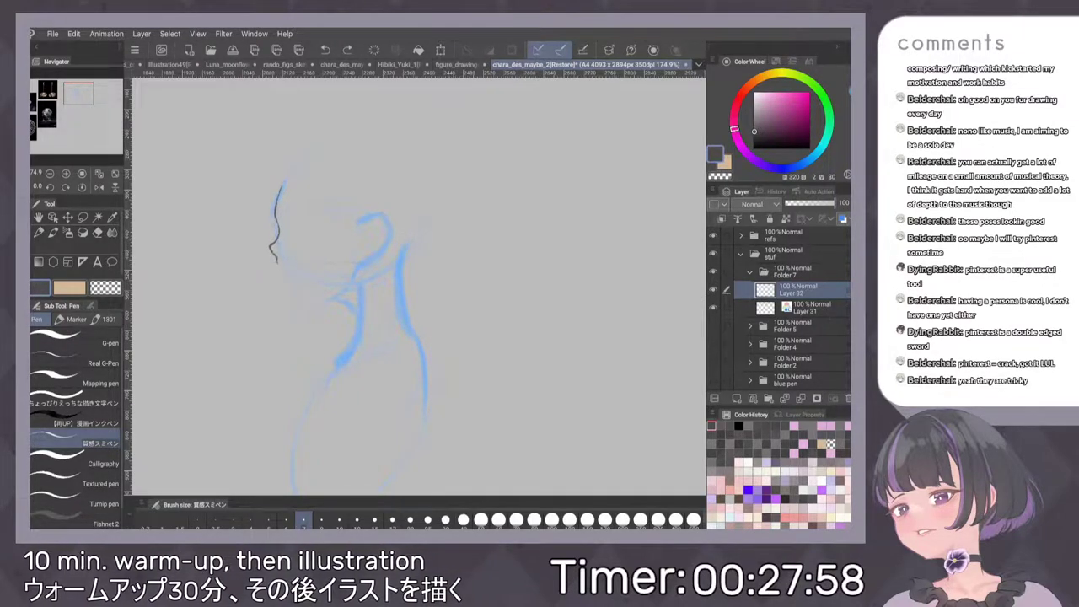
key("ctrl+y")
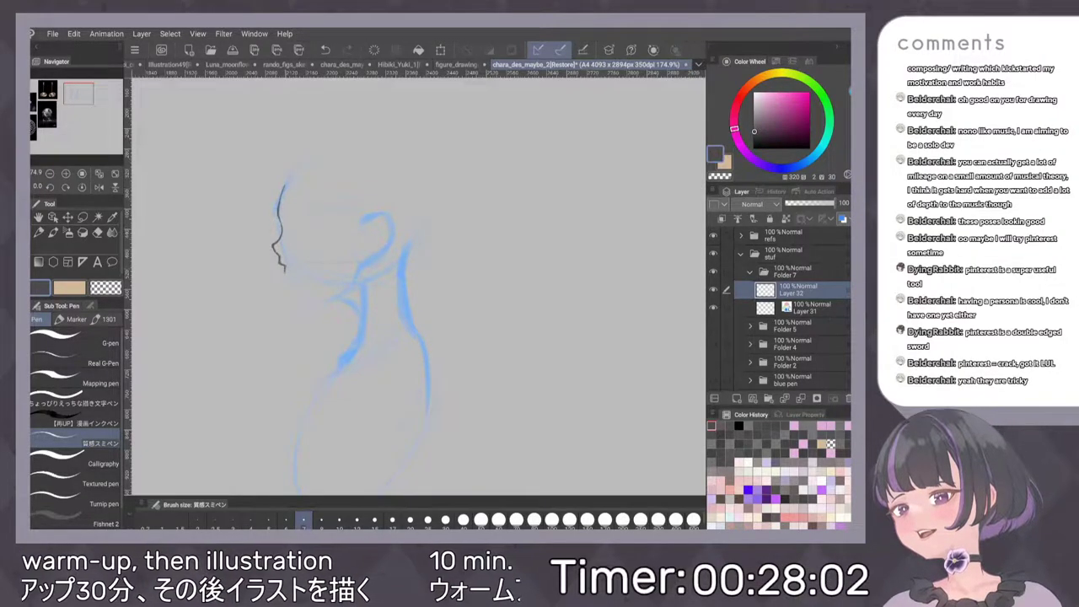
left_click_drag(285, 270, 302, 291)
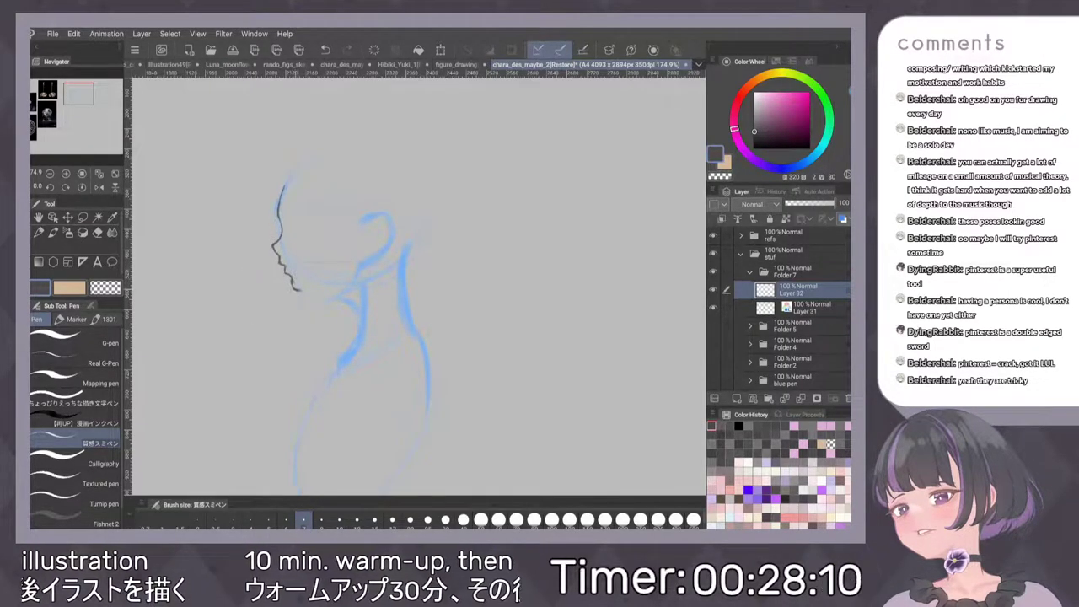
Draw the jawline from the chin up towards the ear, reworking the chin and the jaw curve
left_click_drag(297, 288, 358, 265)
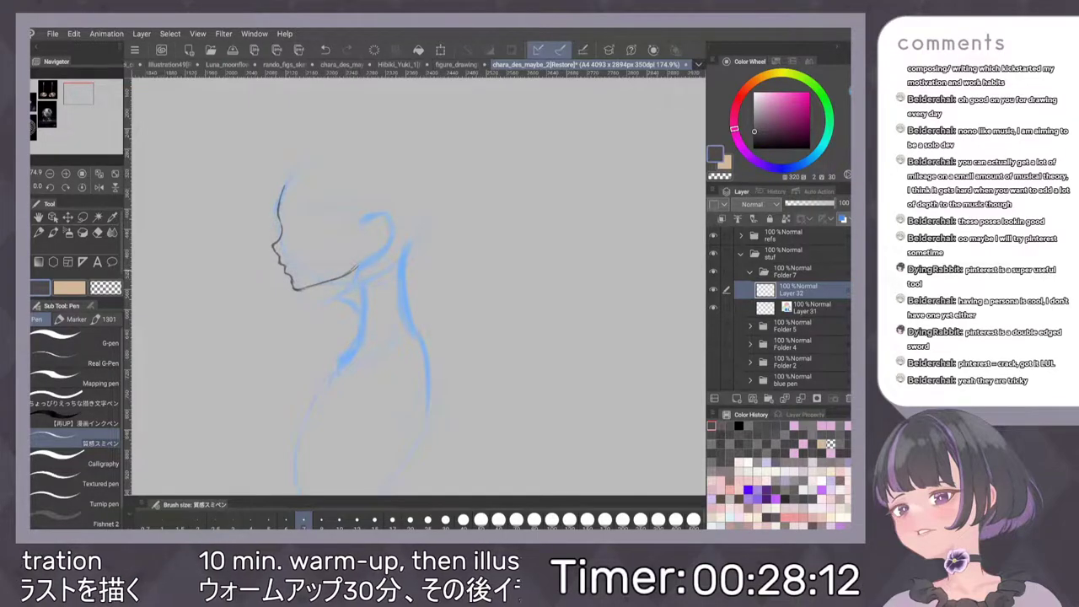
mouse_move(296, 280)
left_mouse_down()
mouse_move(347, 272)
mouse_move(293, 280)
mouse_move(298, 291)
left_mouse_up()
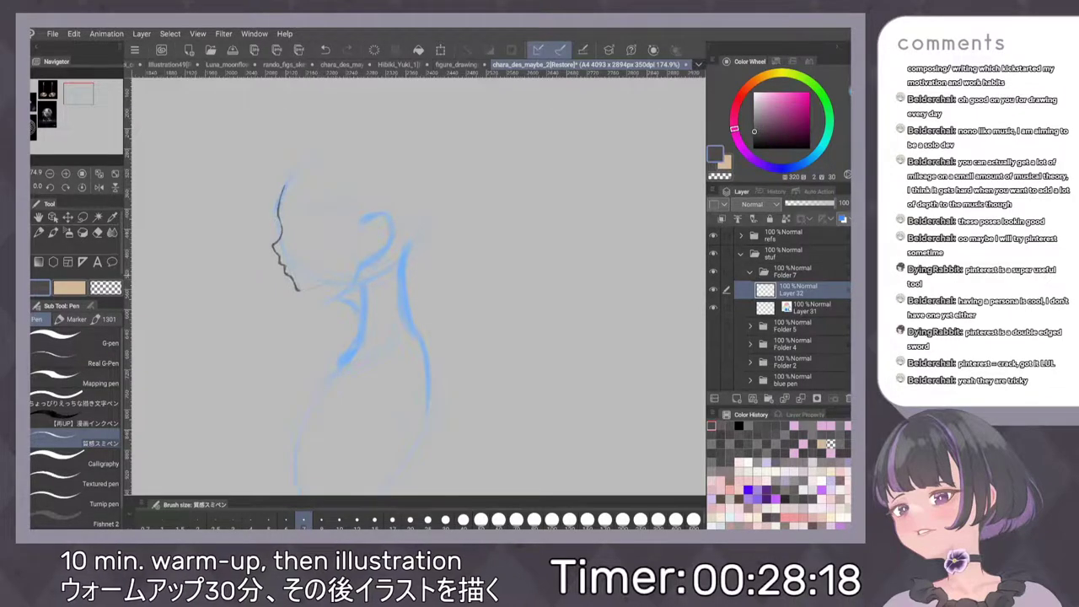
left_click_drag(359, 258, 301, 290)
left_click_drag(356, 263, 321, 287)
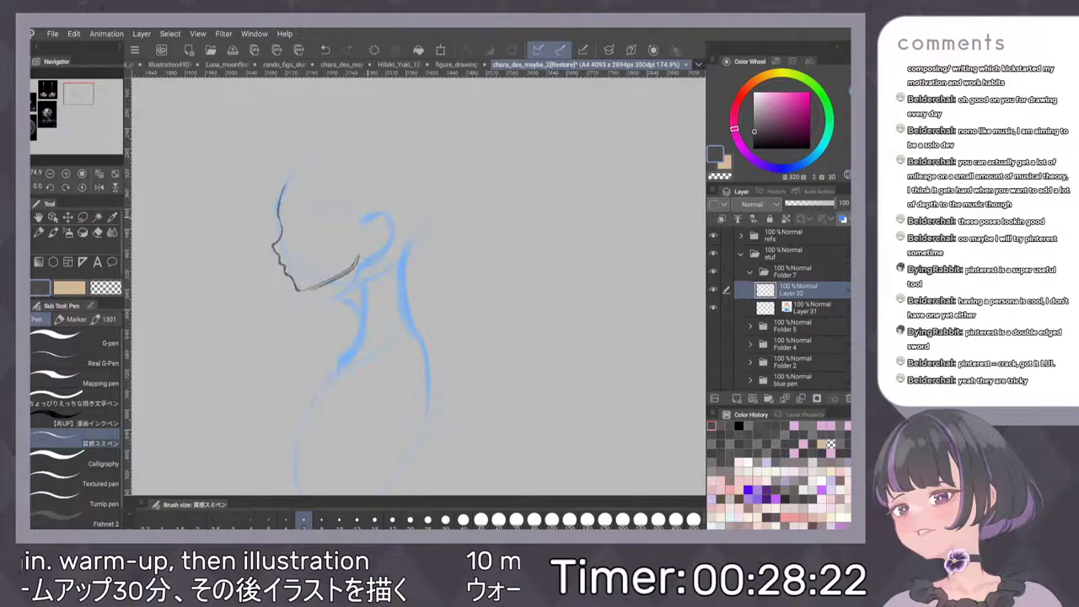
Draw the ear outline with its inner folds above the end of the jawline, redoing the upper curve
left_click_drag(363, 219, 387, 214)
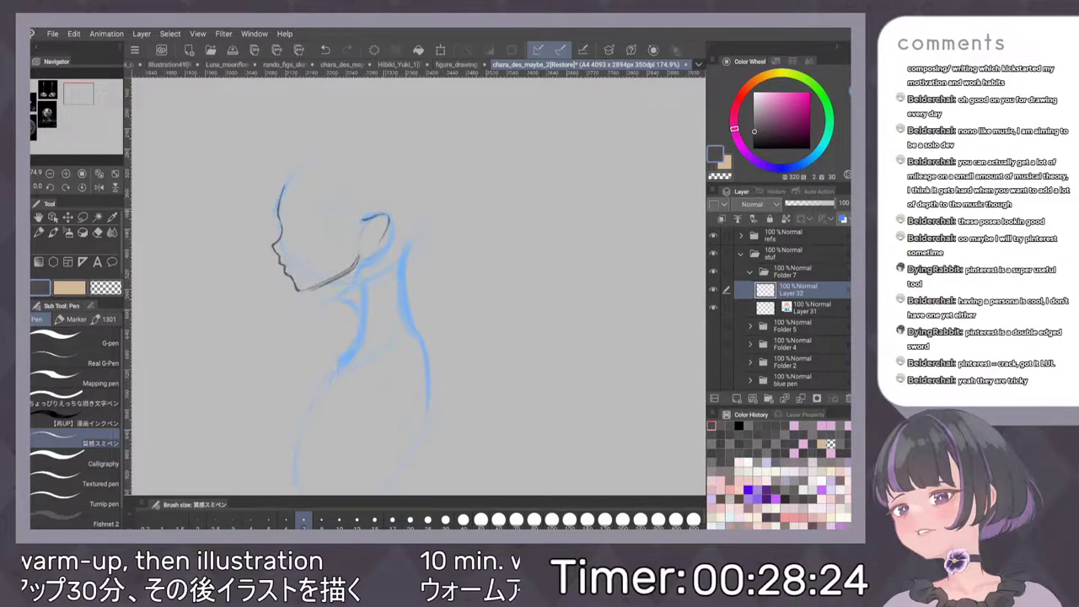
key("ctrl+z")
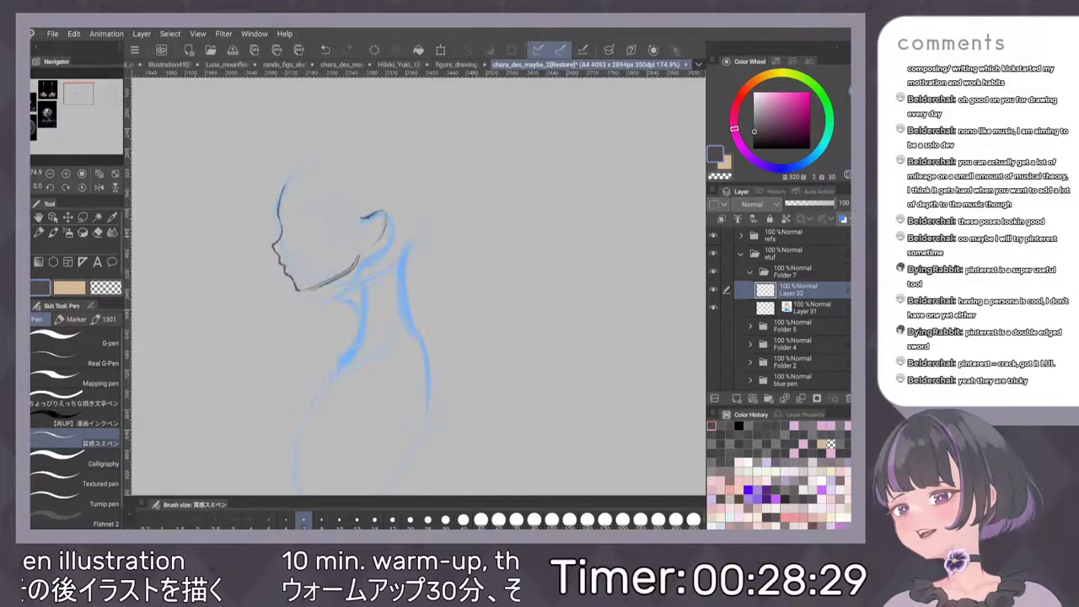
left_click_drag(385, 230, 357, 259)
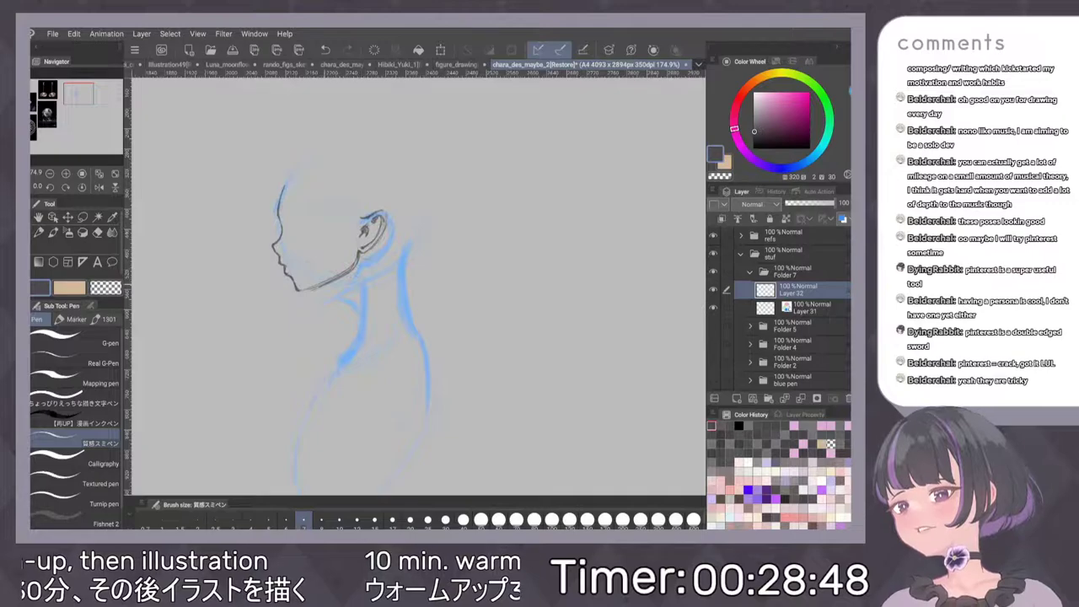
Draw the throat line under the jaw, the rounded skull outline and the nape, redoing the strokes at the back of the neck
mouse_move(301, 291)
left_mouse_down()
mouse_move(335, 281)
mouse_move(353, 316)
left_mouse_up()
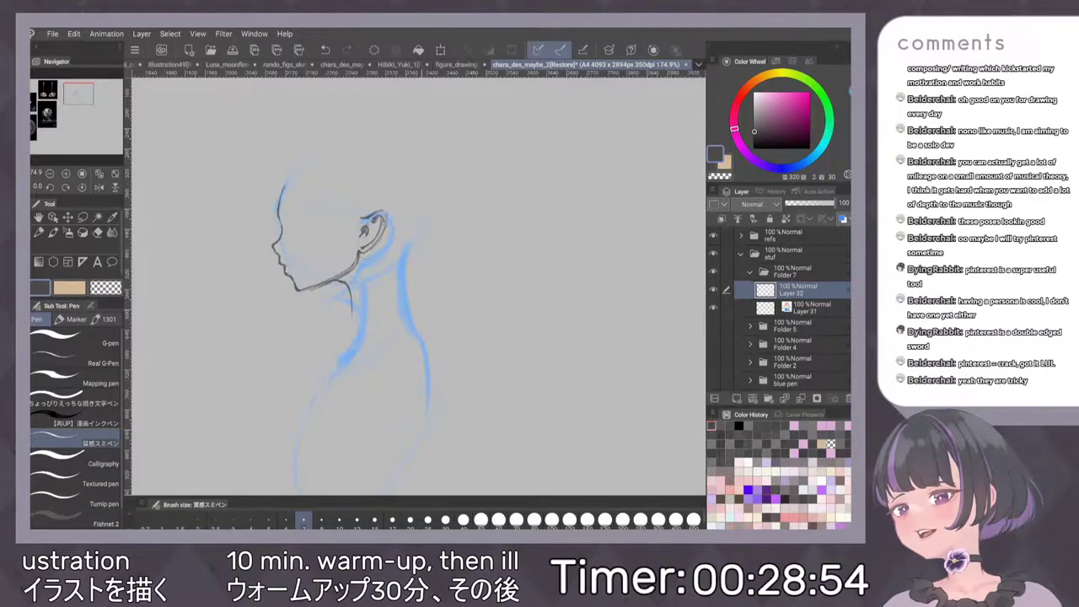
left_click_drag(419, 205, 397, 302)
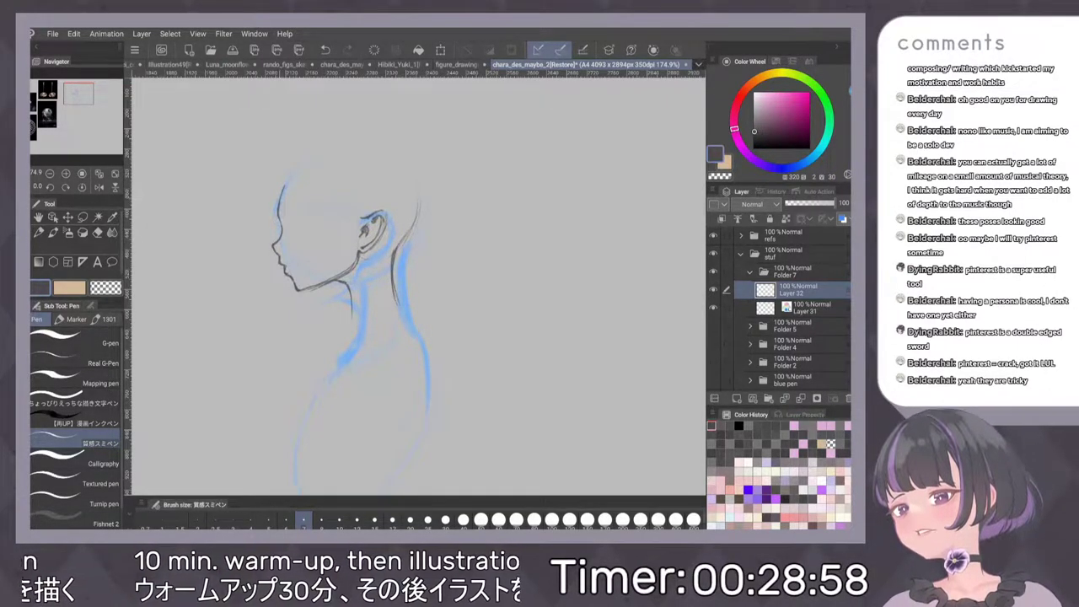
mouse_move(312, 156)
left_mouse_down()
mouse_move(281, 187)
mouse_move(337, 150)
left_mouse_up()
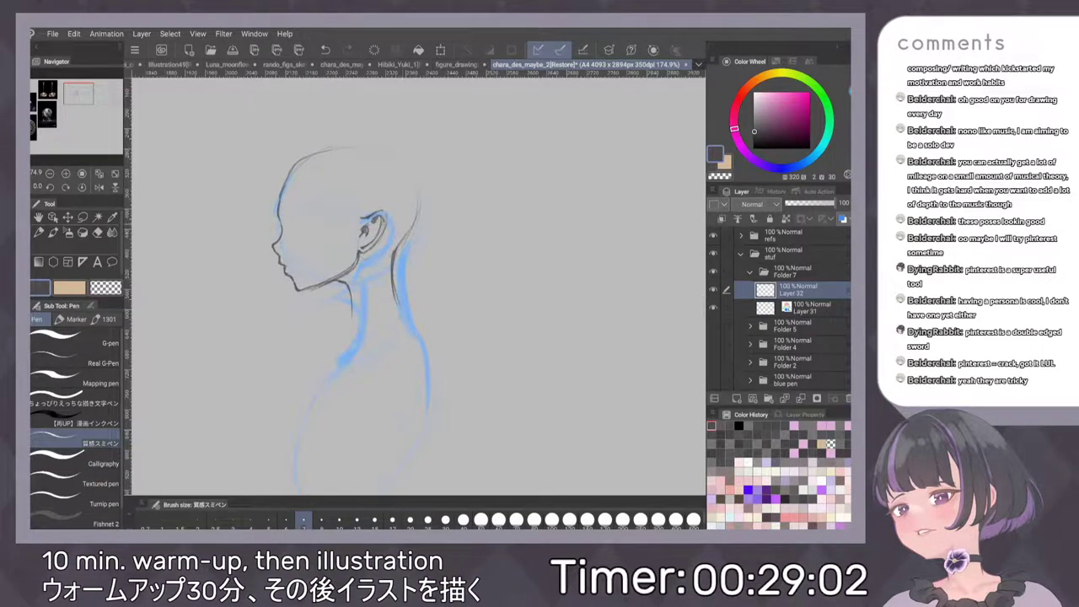
left_click_drag(424, 187, 404, 310)
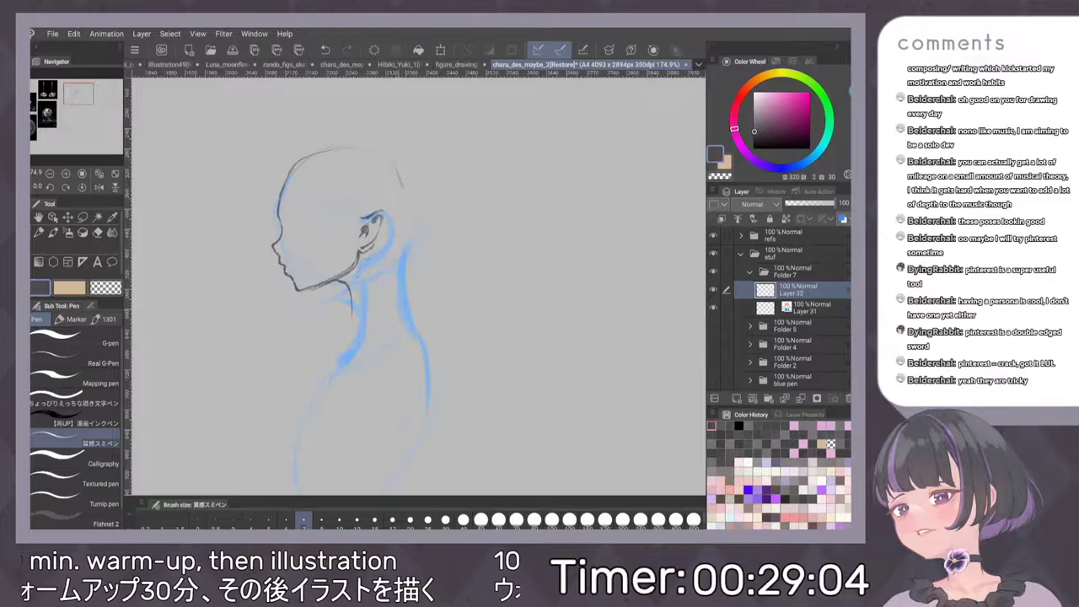
key("ctrl+z")
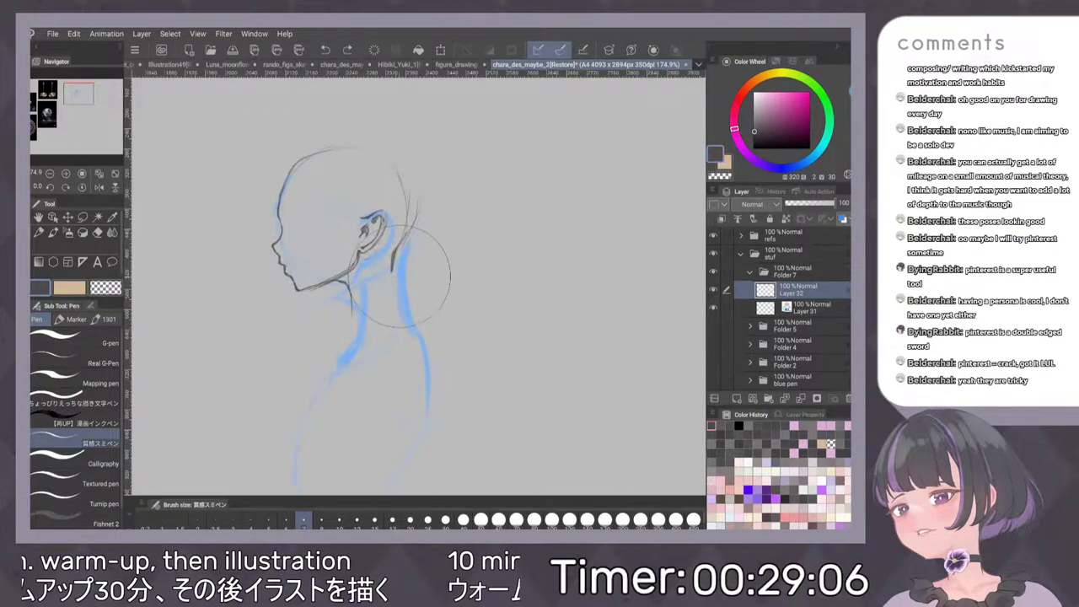
mouse_move(401, 278)
left_mouse_down()
mouse_move(420, 210)
mouse_move(387, 278)
mouse_move(399, 314)
left_mouse_up()
key("ctrl+z")
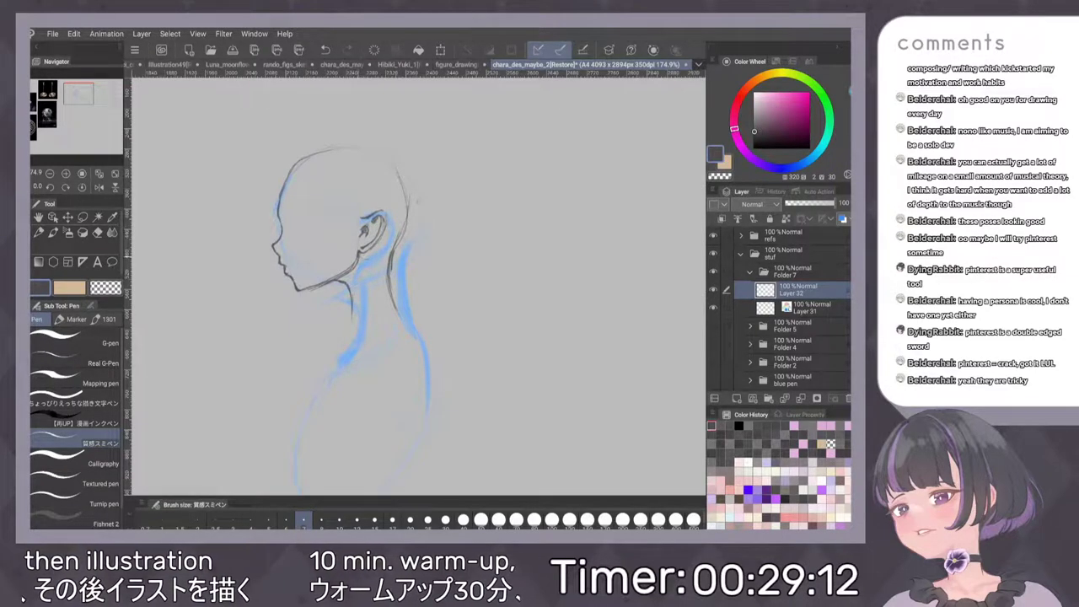
Extend the front neck line into the chest, draw the upper back contour, and add a short mark at the neck's base
left_click_drag(358, 257, 352, 317)
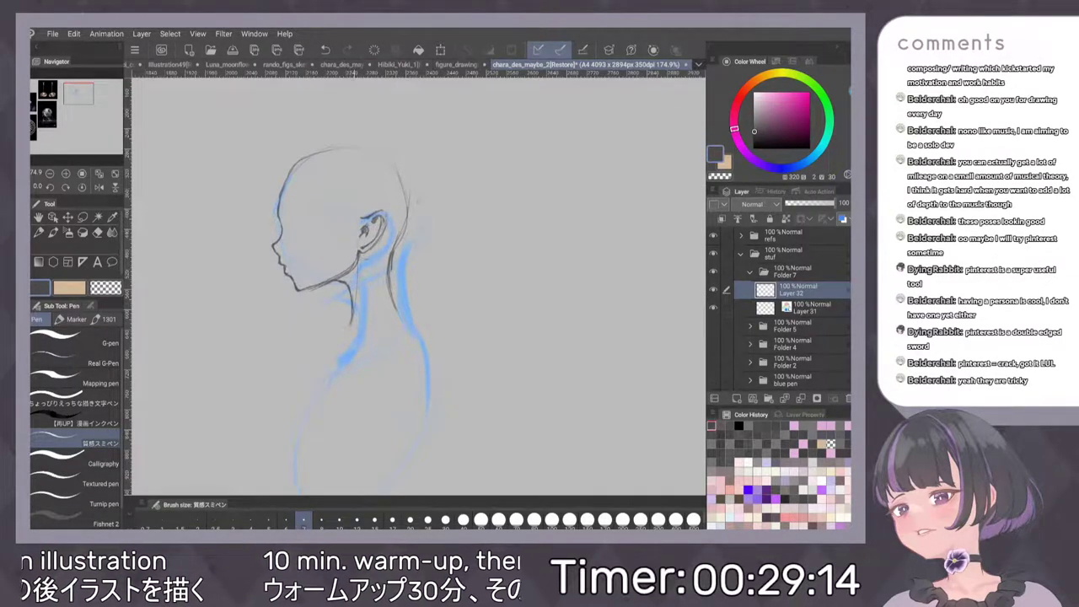
left_click_drag(351, 325, 322, 375)
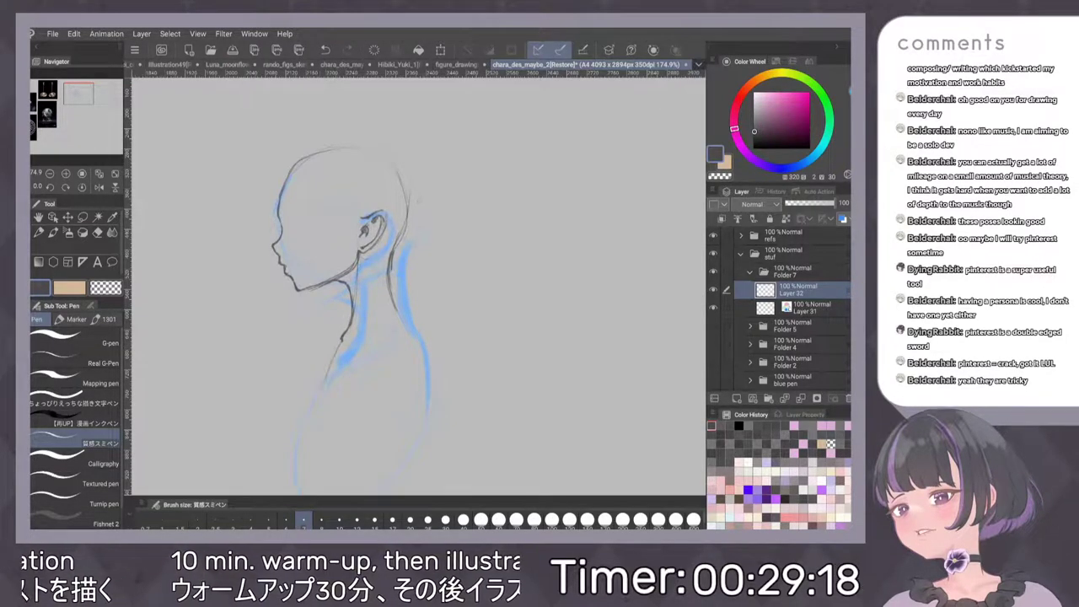
left_click_drag(392, 297, 413, 332)
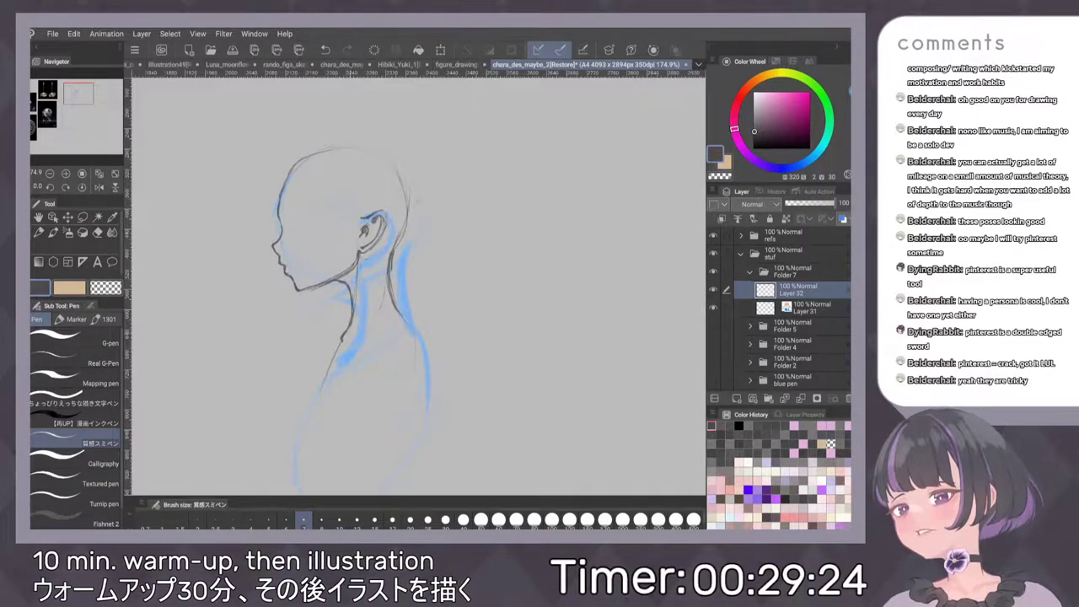
left_click_drag(380, 320, 387, 318)
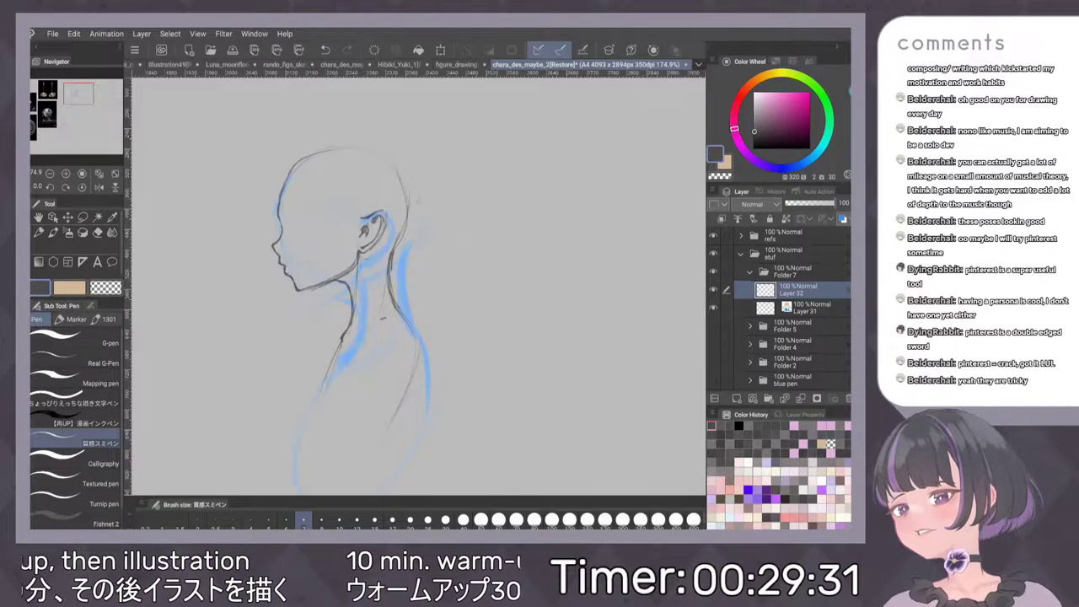
left_click(737, 398)
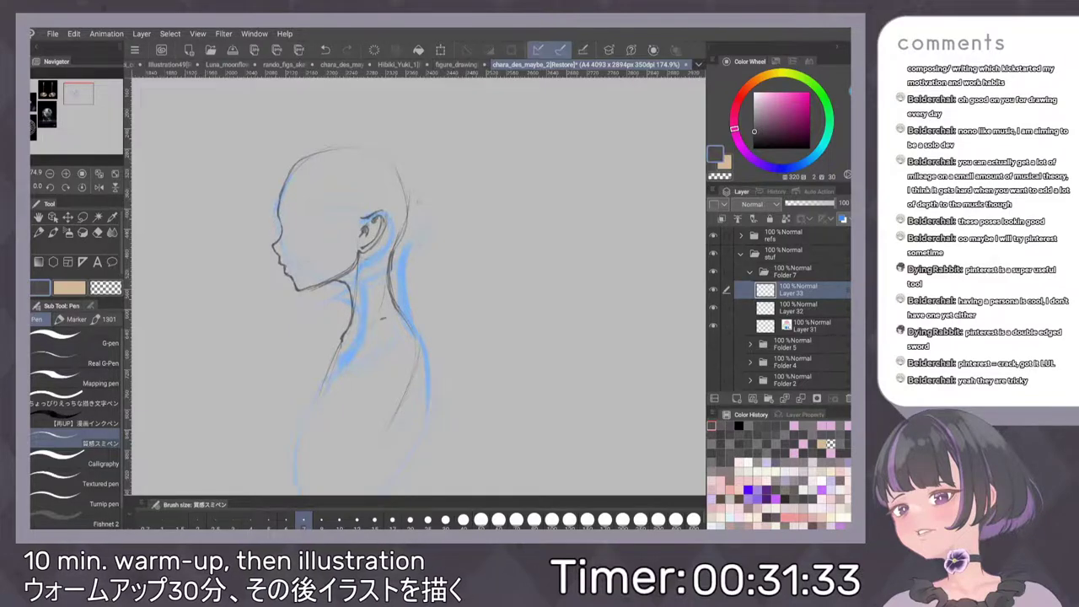
key("e")
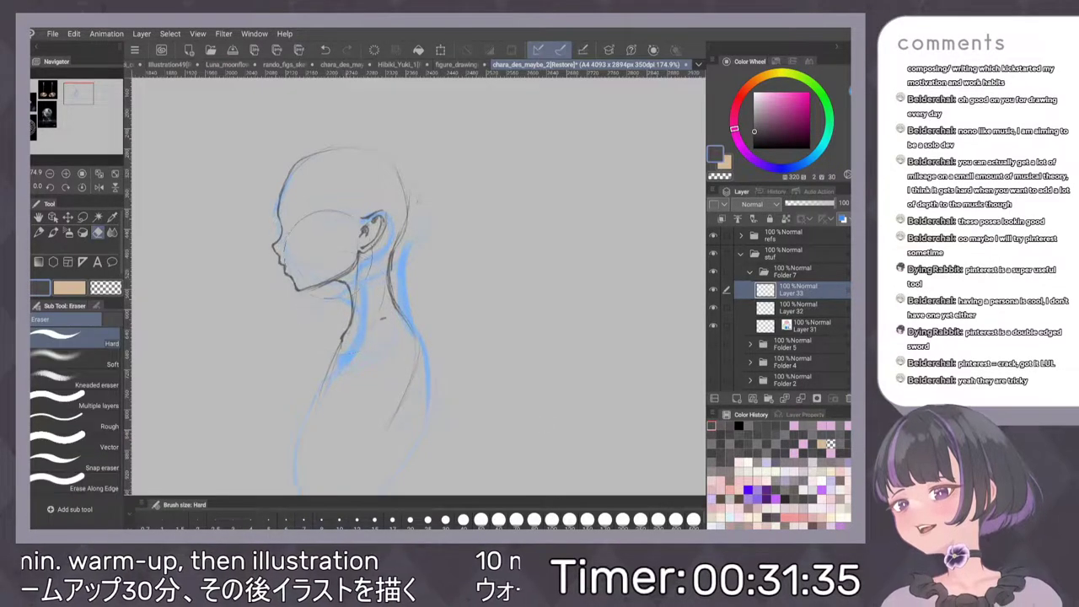
left_click(794, 307)
left_click_drag(346, 285, 335, 330)
key("ctrl+z")
key("ctrl+z")
Lasso the front neck line, shift it slightly forward under the jaw, and remove the old line at the back of the neck
key("m")
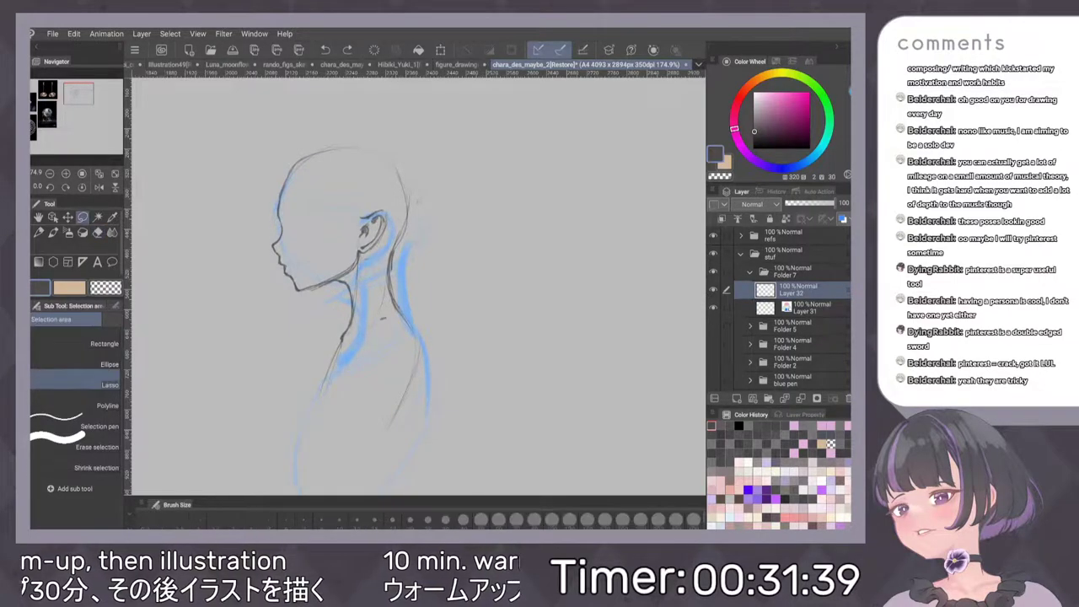
mouse_move(350, 271)
left_mouse_down()
mouse_move(332, 291)
mouse_move(346, 348)
mouse_move(364, 310)
mouse_move(366, 259)
mouse_move(346, 316)
left_mouse_up()
key("ctrl+t")
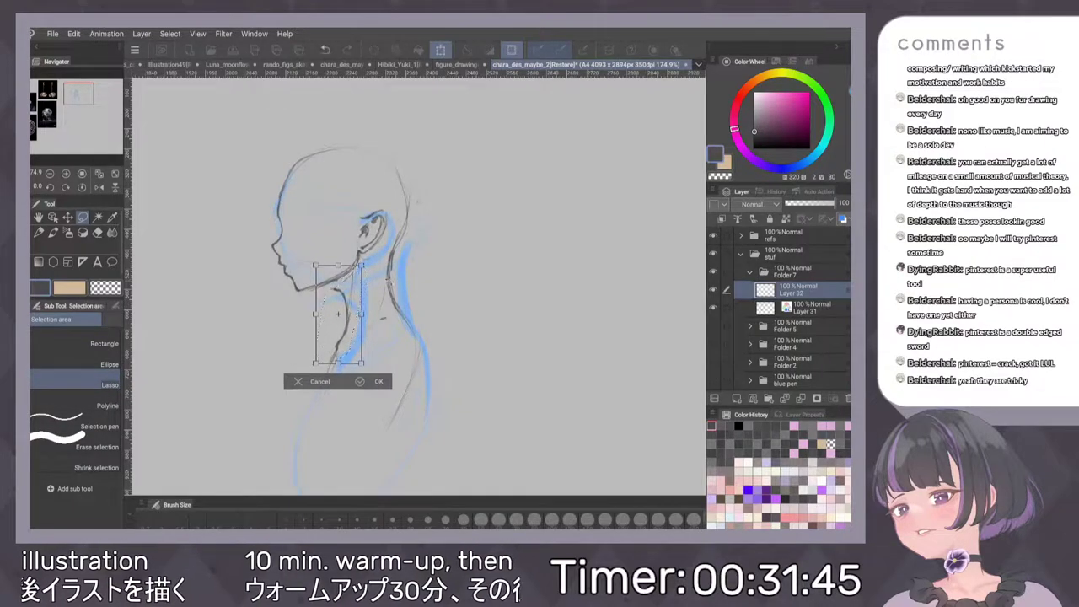
key("Return")
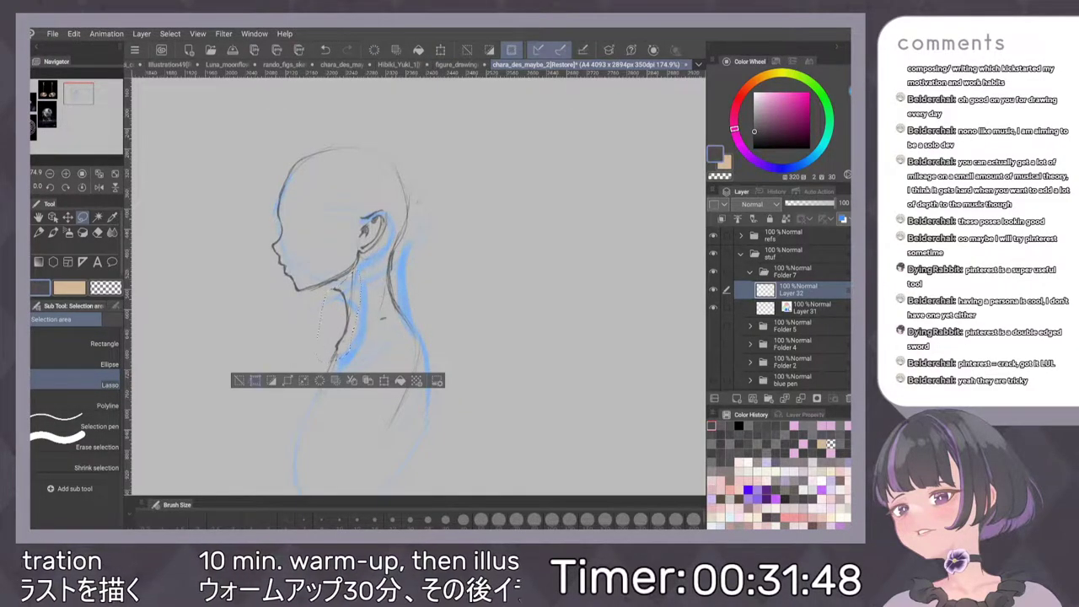
key("ctrl+d")
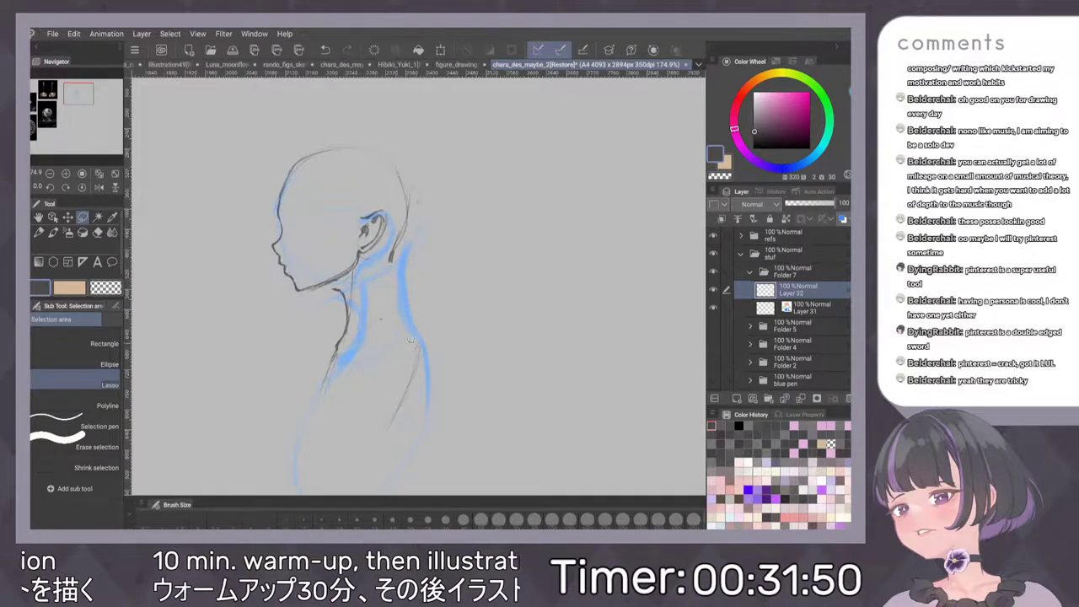
Redraw the back-of-neck line from the skull's base downward, closer to the throat
key("p")
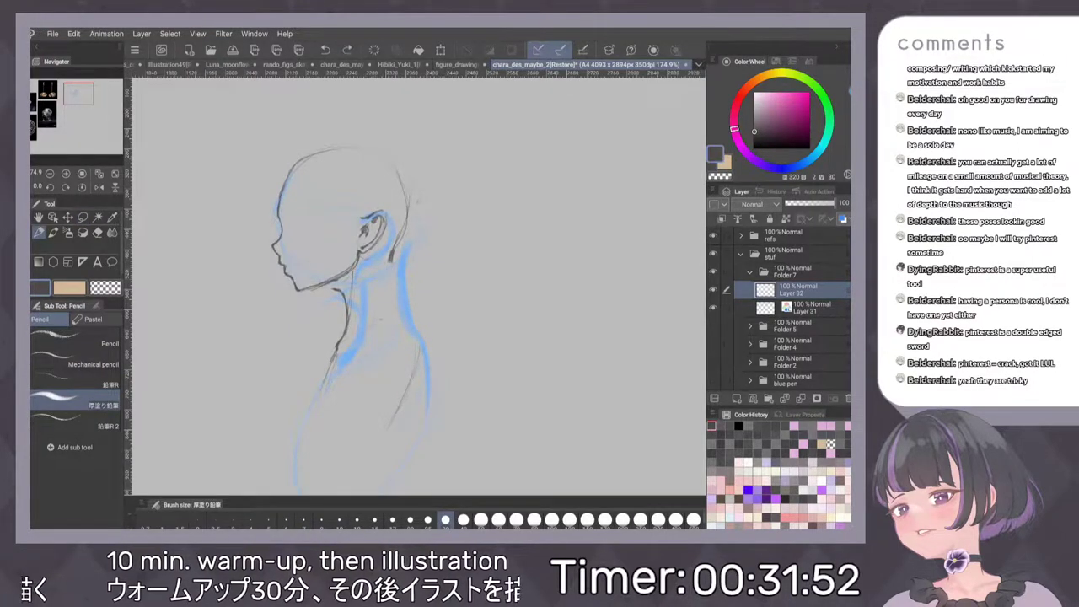
key("p")
mouse_move(391, 260)
left_mouse_down()
mouse_move(382, 323)
mouse_move(386, 308)
left_mouse_up()
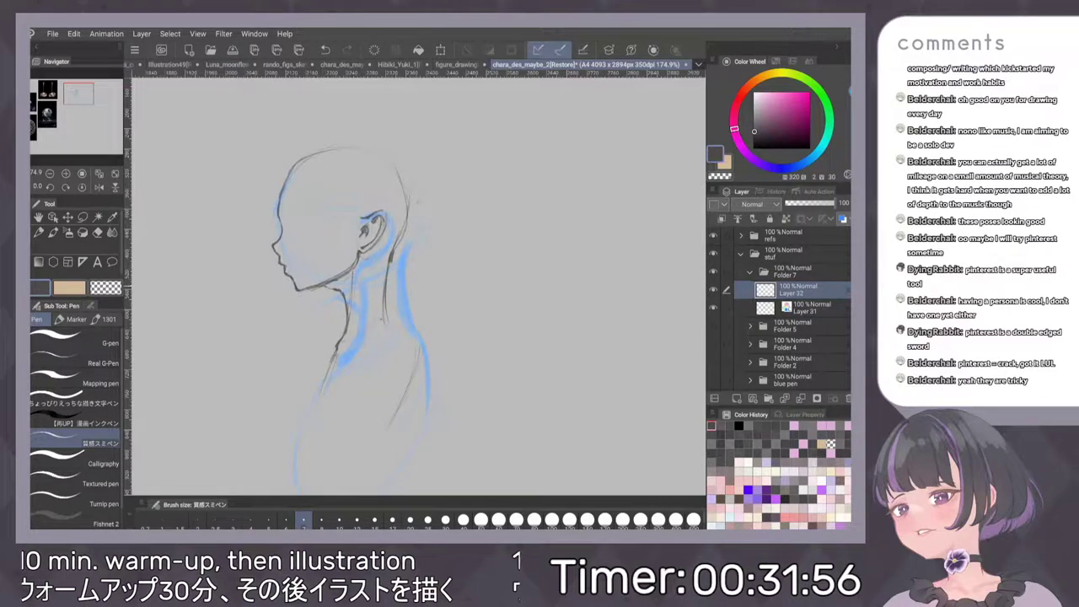
Lasso the front and back neck lines together and move them slightly towards the face side
scroll(481, 283, "down", 2)
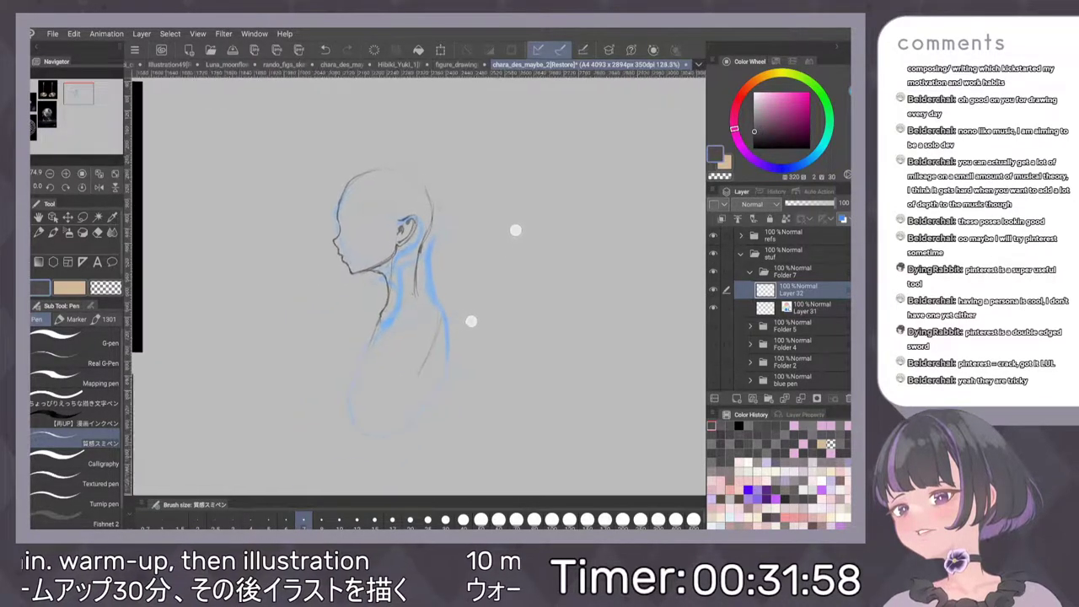
key("m")
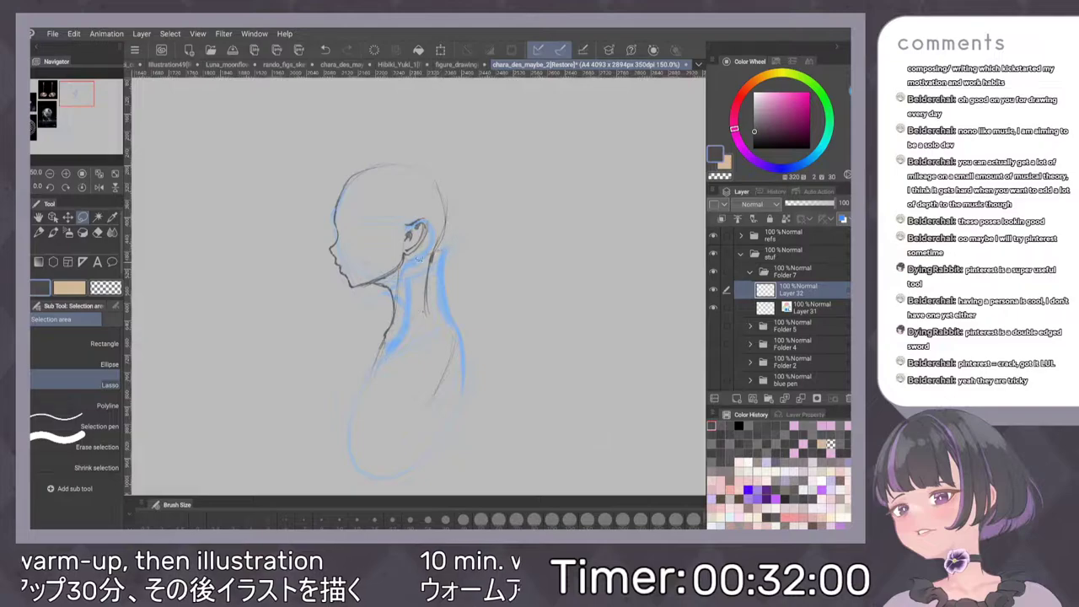
mouse_move(442, 248)
left_mouse_down()
mouse_move(392, 275)
mouse_move(372, 329)
mouse_move(446, 263)
left_mouse_up()
key("ctrl+t")
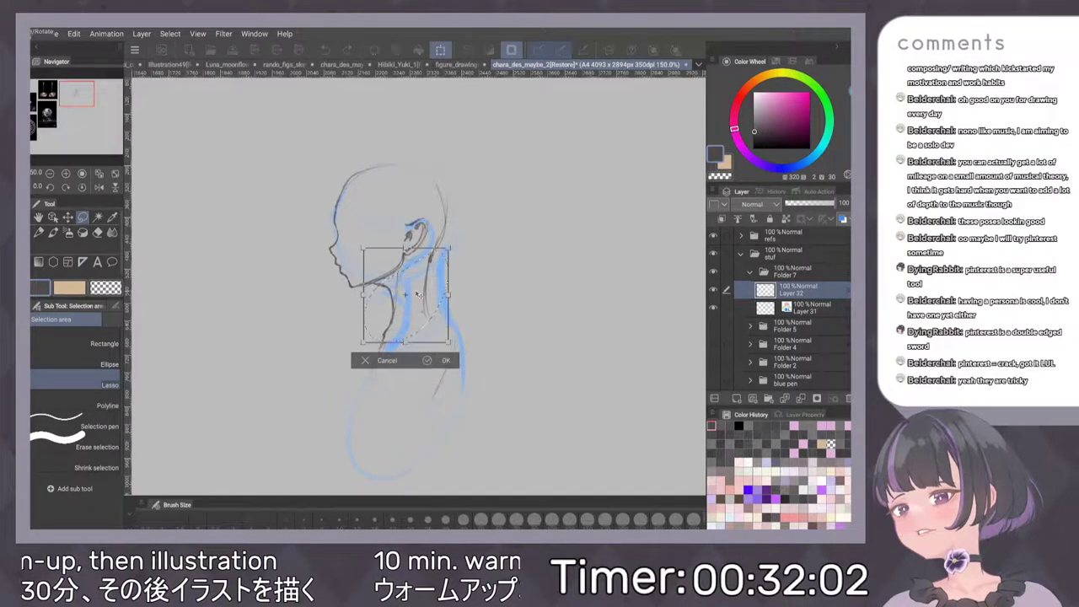
left_click_drag(411, 294, 397, 295)
key("Return")
key("ctrl+d")
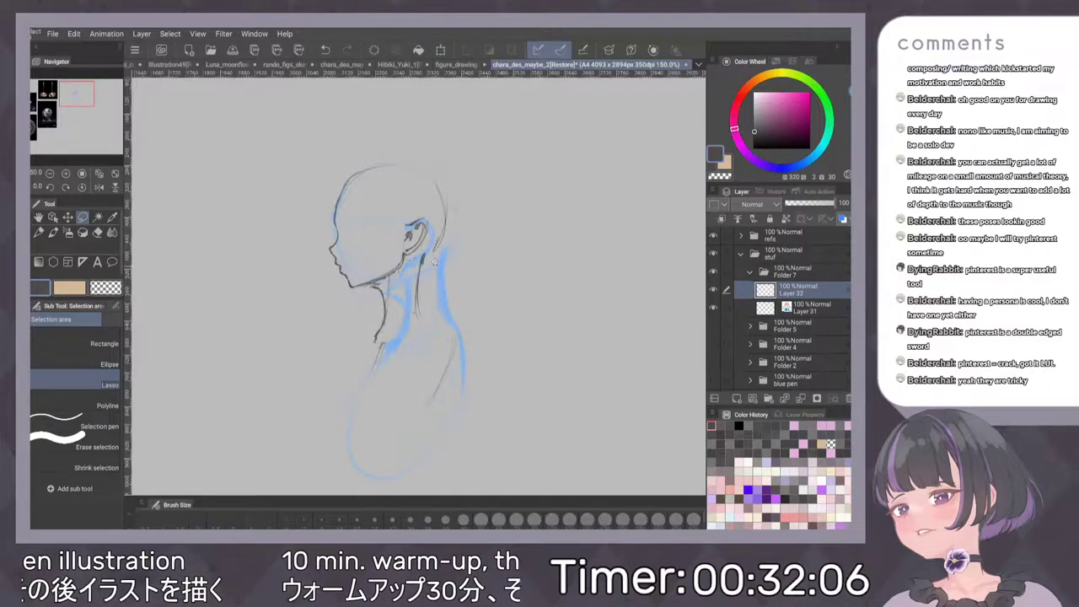
Connect the base of the skull to the moved neck and strengthen the nape line with inked strokes
key("p")
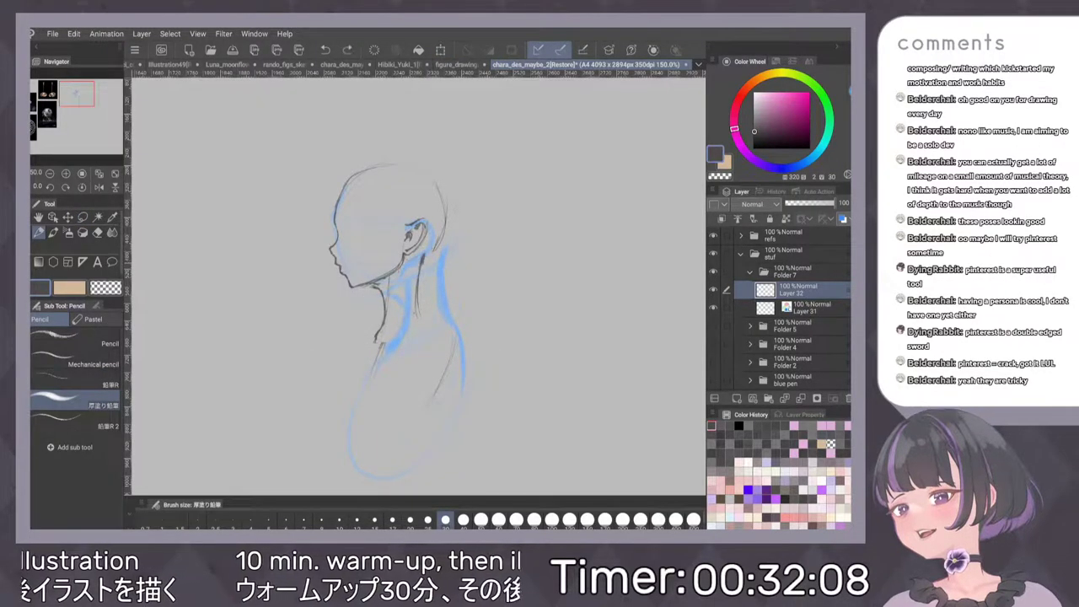
key("p")
left_click_drag(438, 242, 423, 314)
left_click_drag(423, 260, 417, 311)
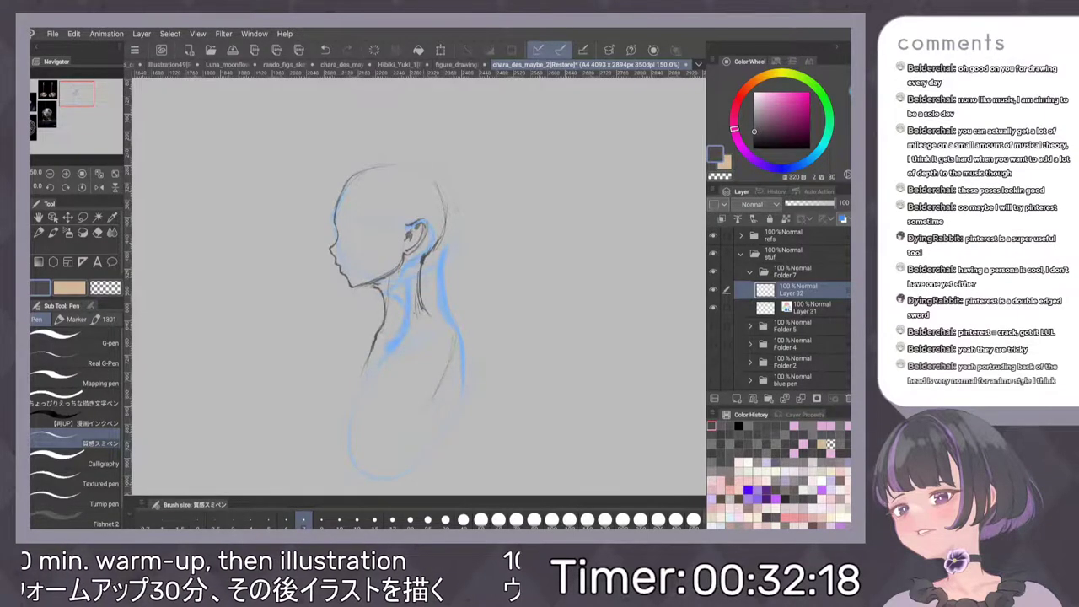
Redraw the chest and upper back contours in light lines and add the neck muscle line from the ear to the throat's base
mouse_move(420, 276)
left_mouse_down()
mouse_move(429, 315)
mouse_move(360, 364)
mouse_move(389, 352)
left_mouse_up()
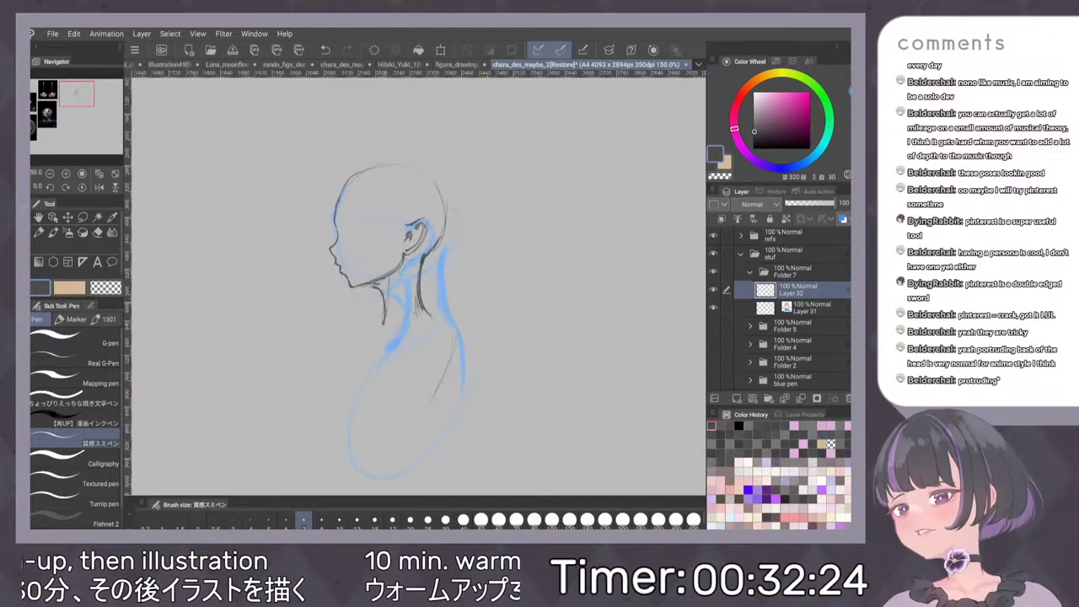
left_click_drag(418, 275, 424, 359)
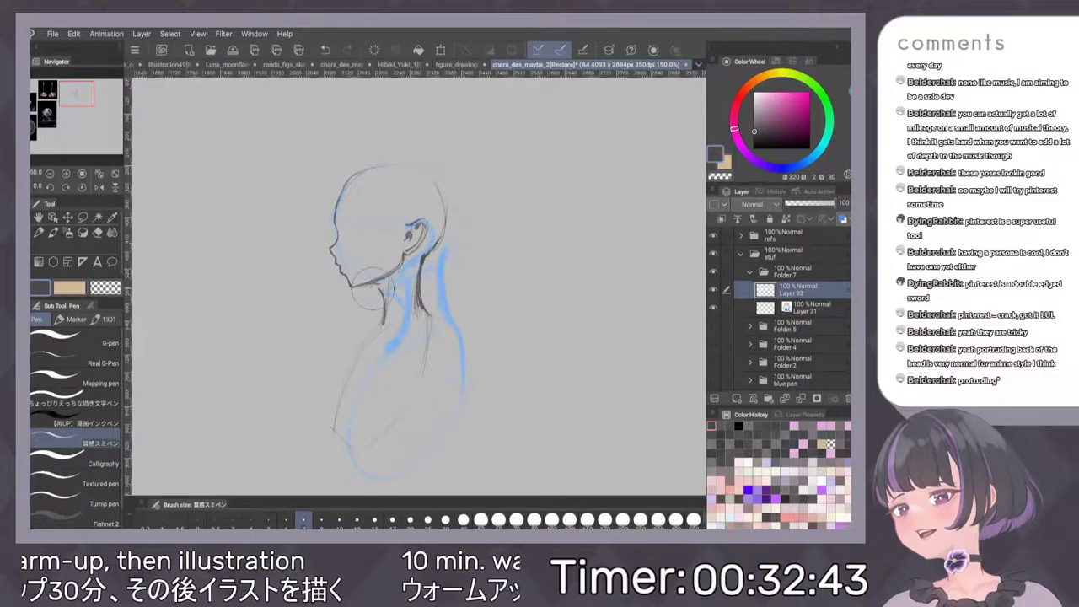
key("ctrl+z")
key("ctrl+z")
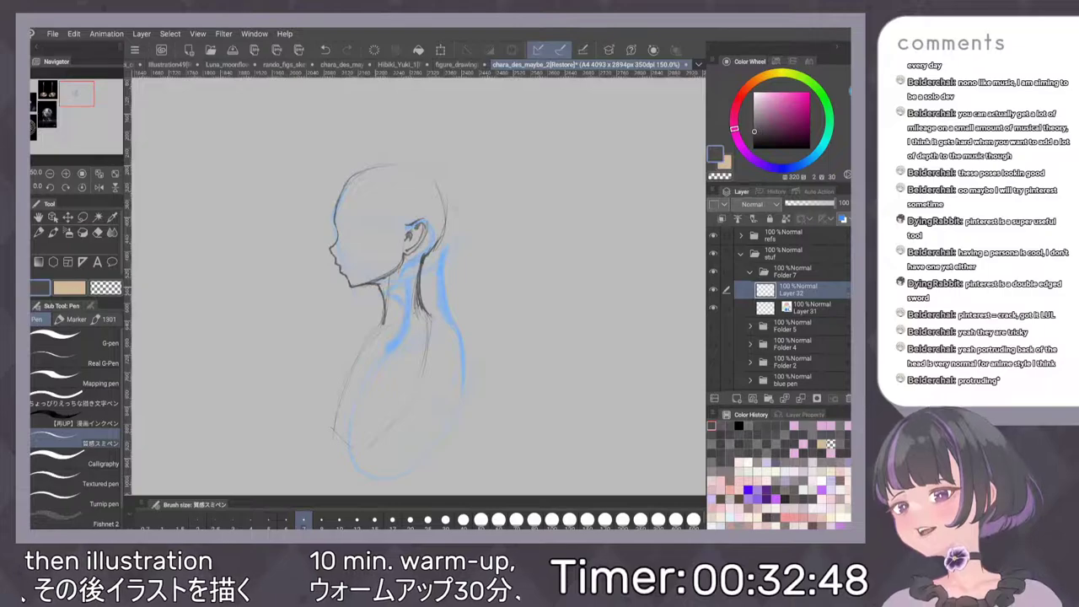
mouse_move(375, 275)
left_mouse_down()
mouse_move(404, 268)
mouse_move(371, 288)
left_mouse_up()
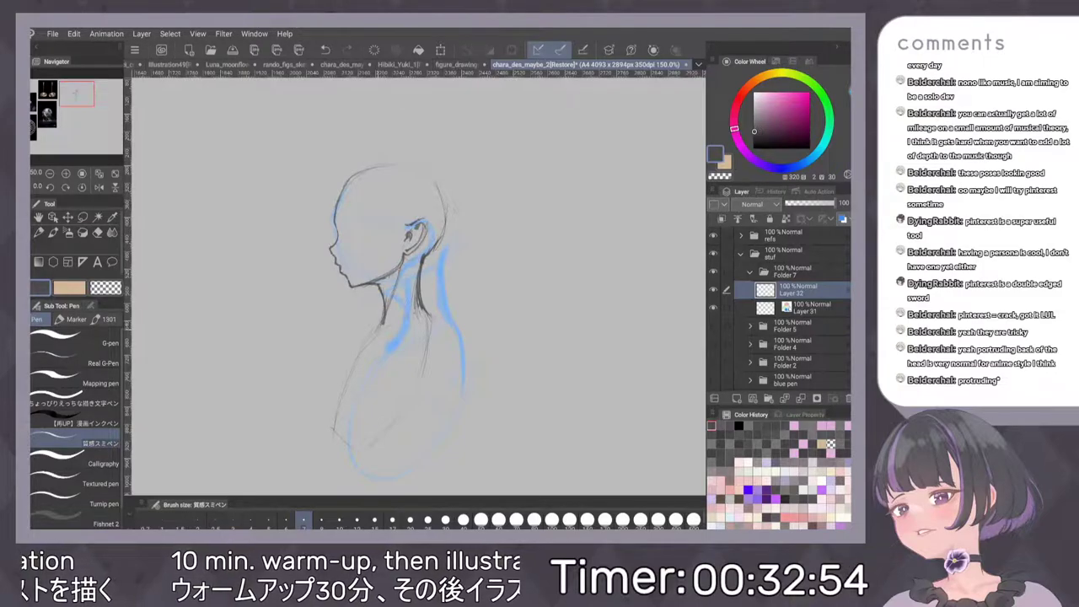
left_click_drag(384, 322, 364, 347)
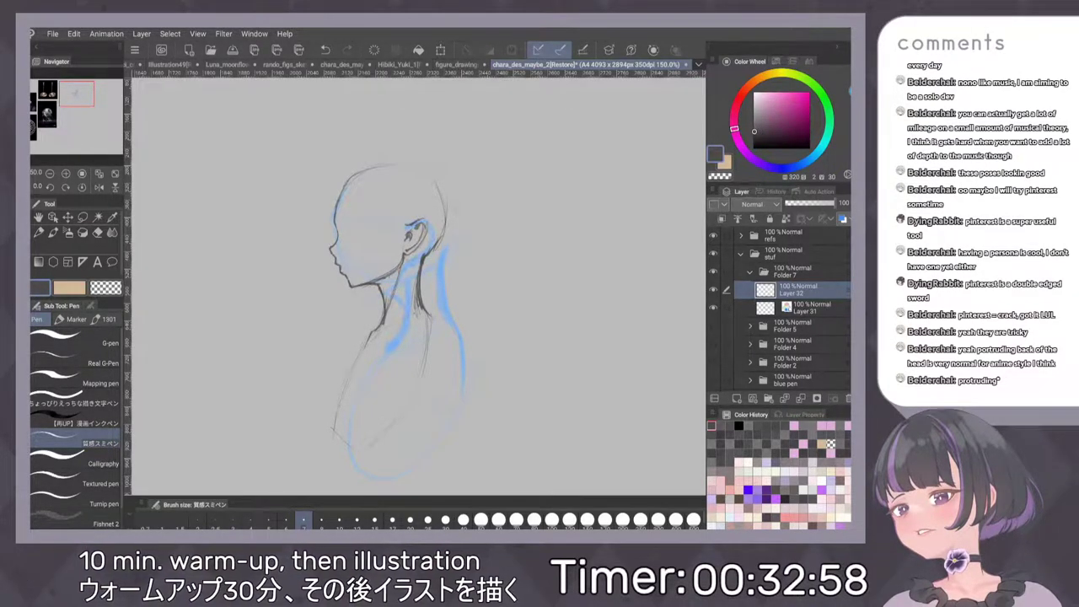
Add a new layer above the bust line art and try a short vertical eye mark on the face, undoing it
key("ctrl+shift+n")
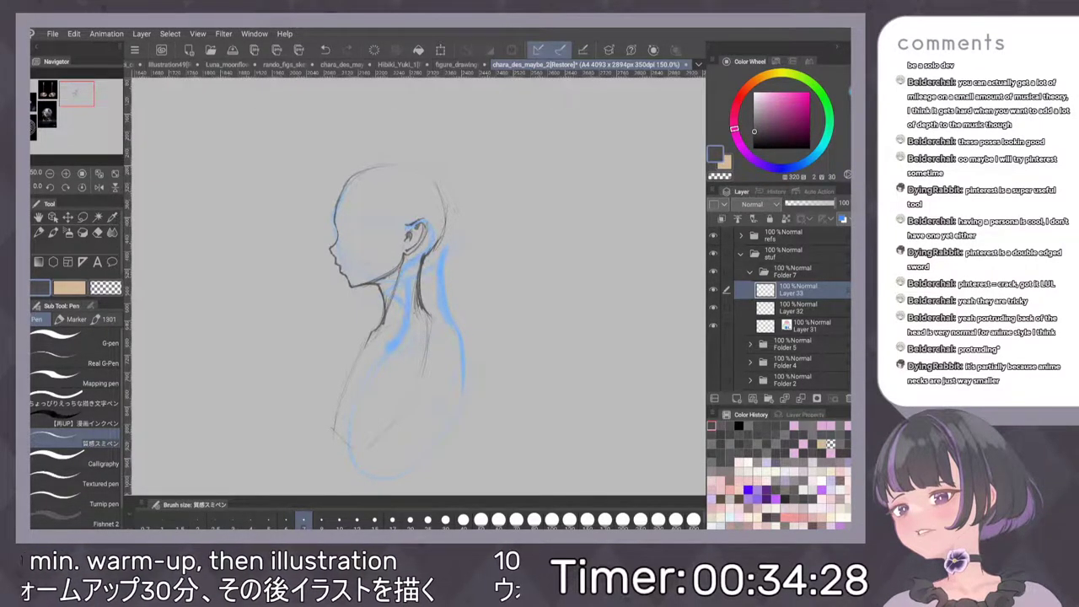
scroll(422, 258, "up", 5)
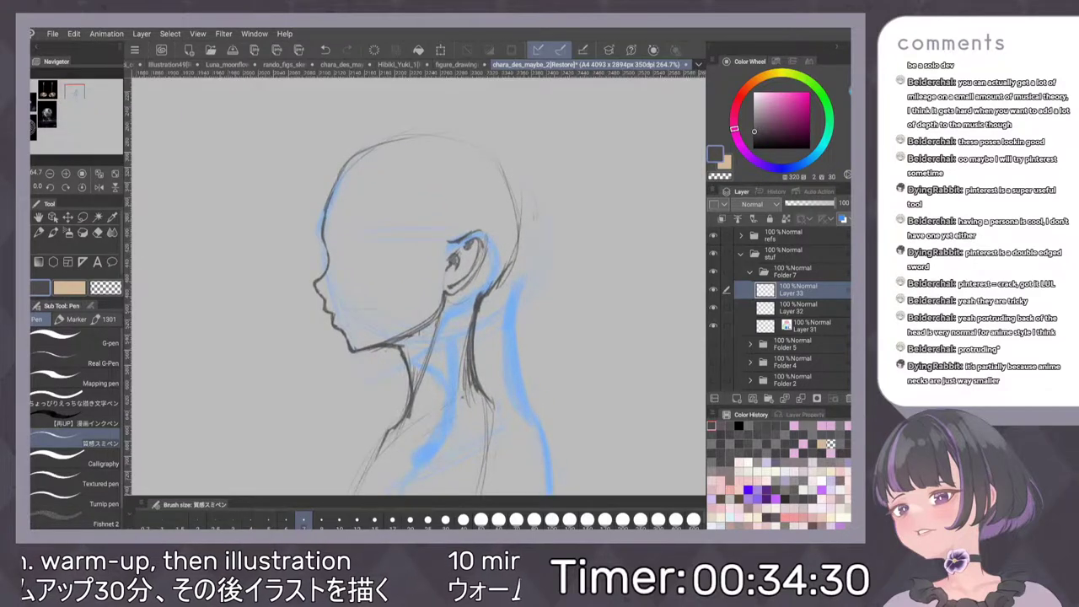
scroll(512, 256, "up", 3)
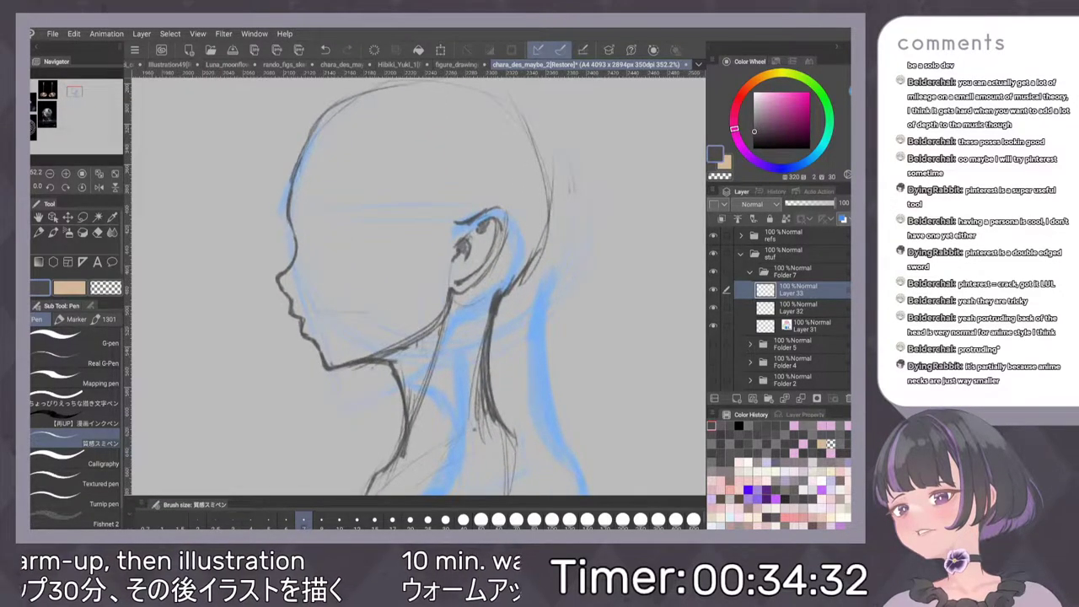
left_click(798, 308)
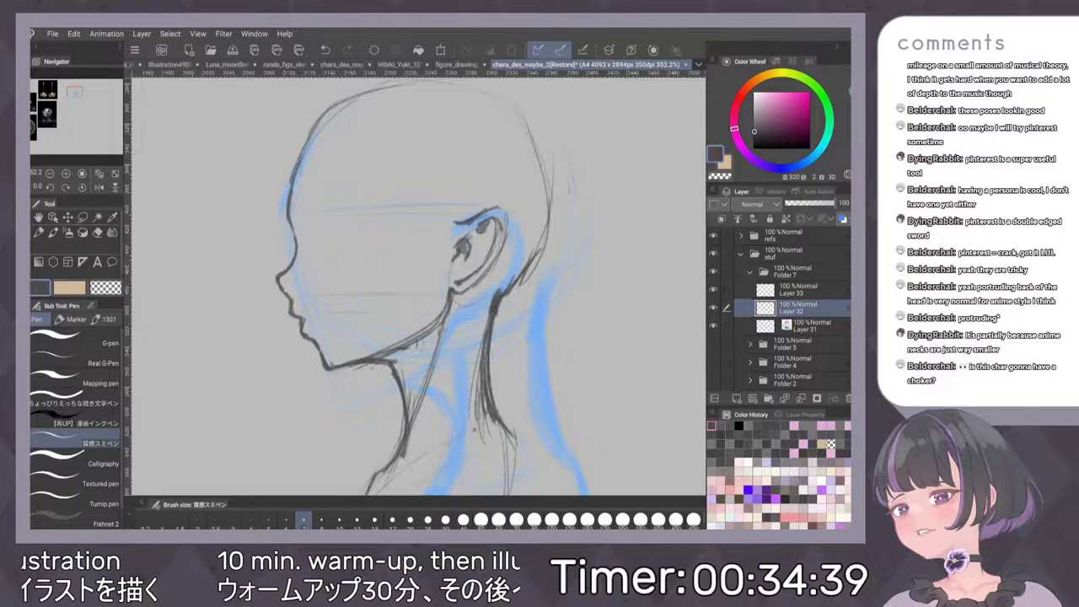
left_click(797, 290)
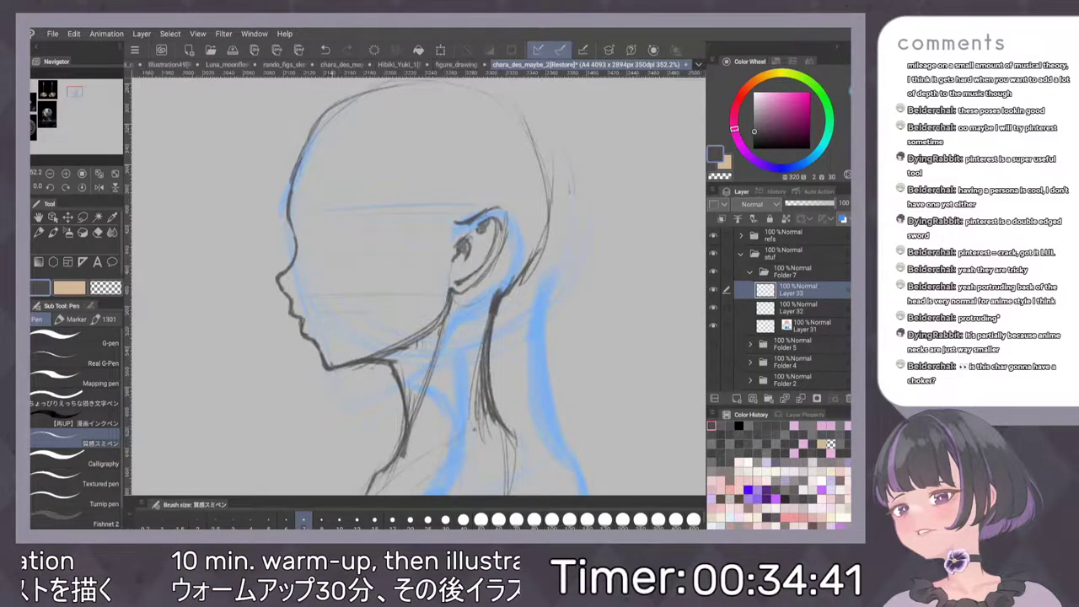
left_click_drag(328, 232, 329, 256)
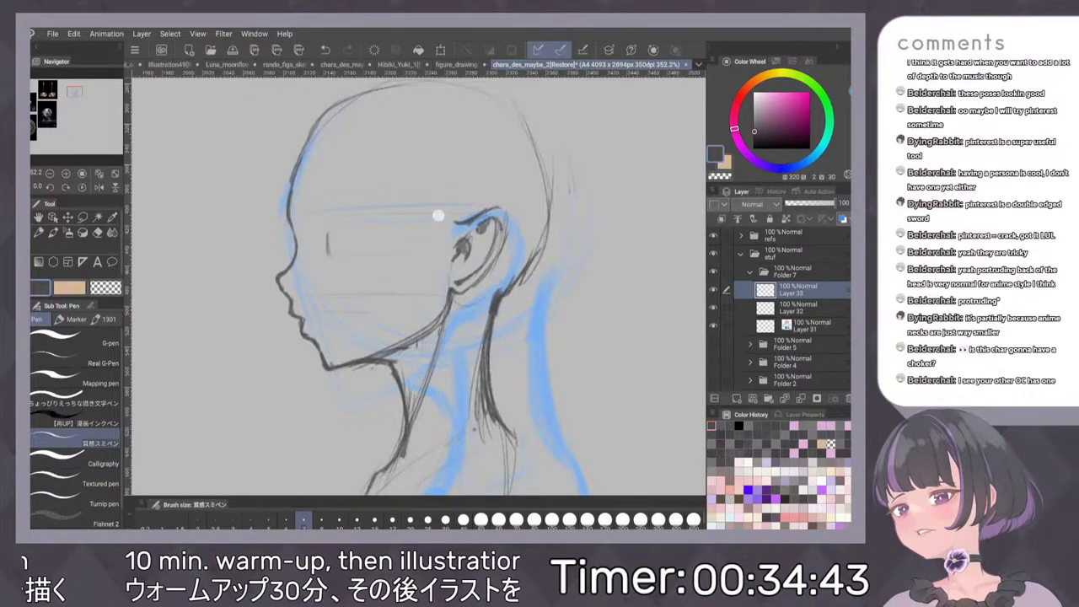
key("ctrl+z")
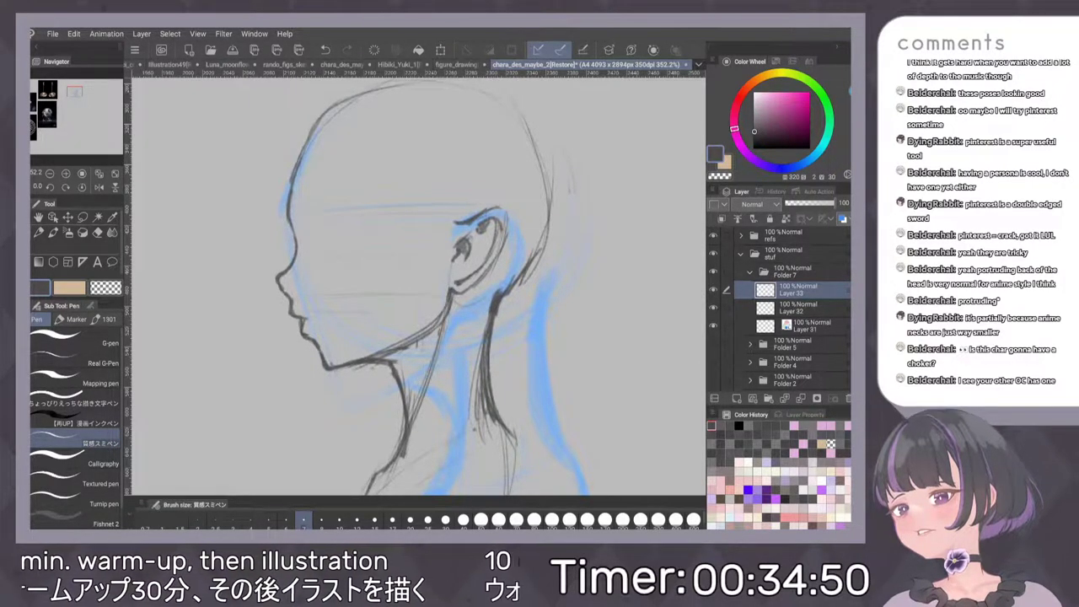
Erase the lip contour below the nose on the line art layer, using a much smaller Hard eraser
left_click(796, 309)
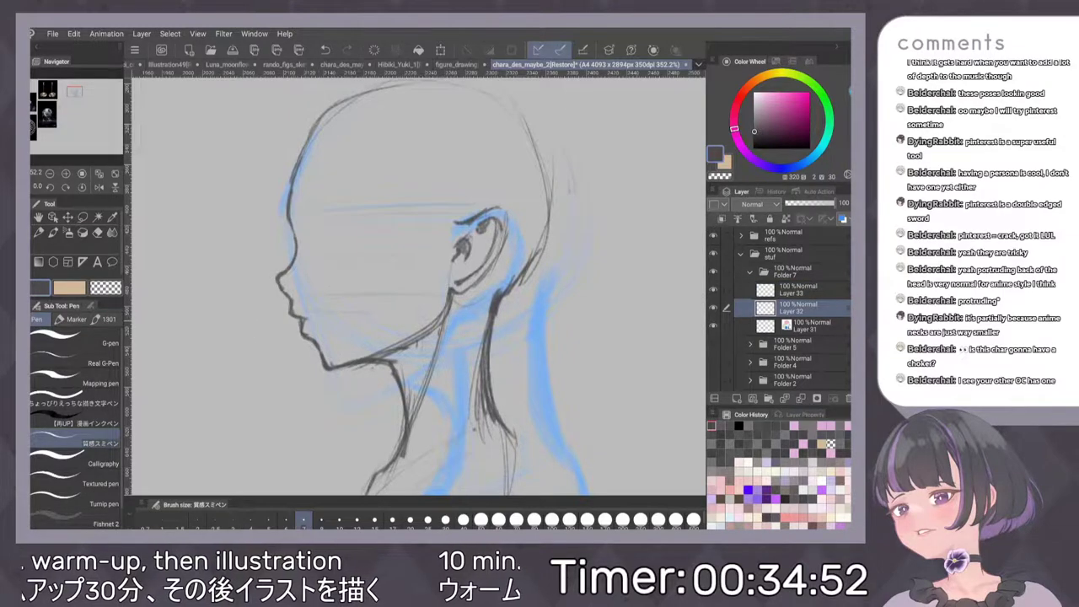
key("e")
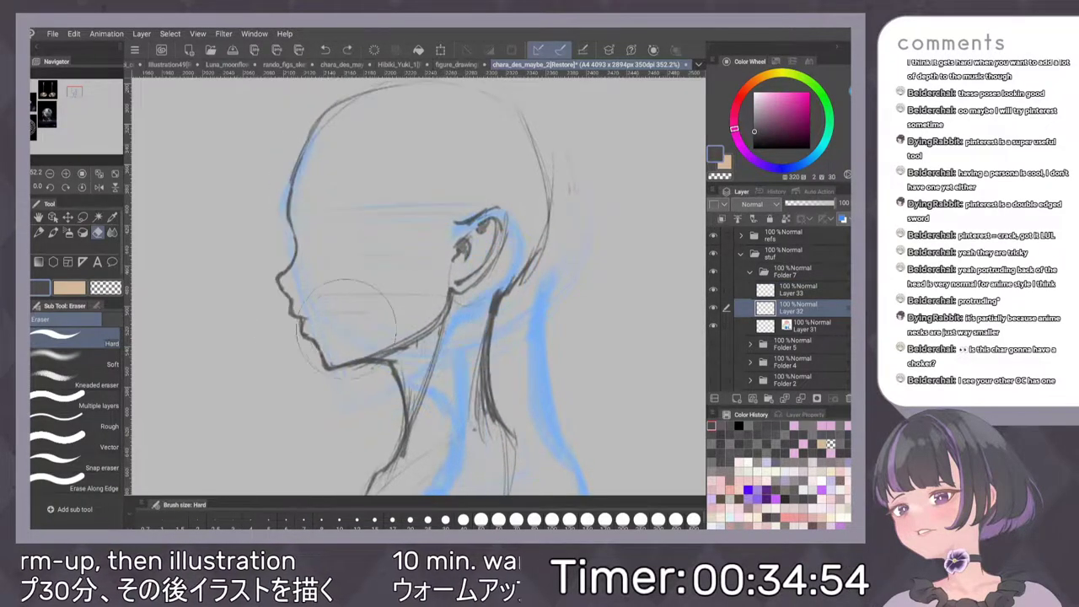
key("bracketleft")
key("bracketleft")
key("bracketleft")
key("bracketleft")
key("bracketleft")
key("bracketleft")
key("bracketleft")
key("bracketleft")
key("bracketleft")
key("bracketleft")
key("bracketleft")
key("bracketleft")
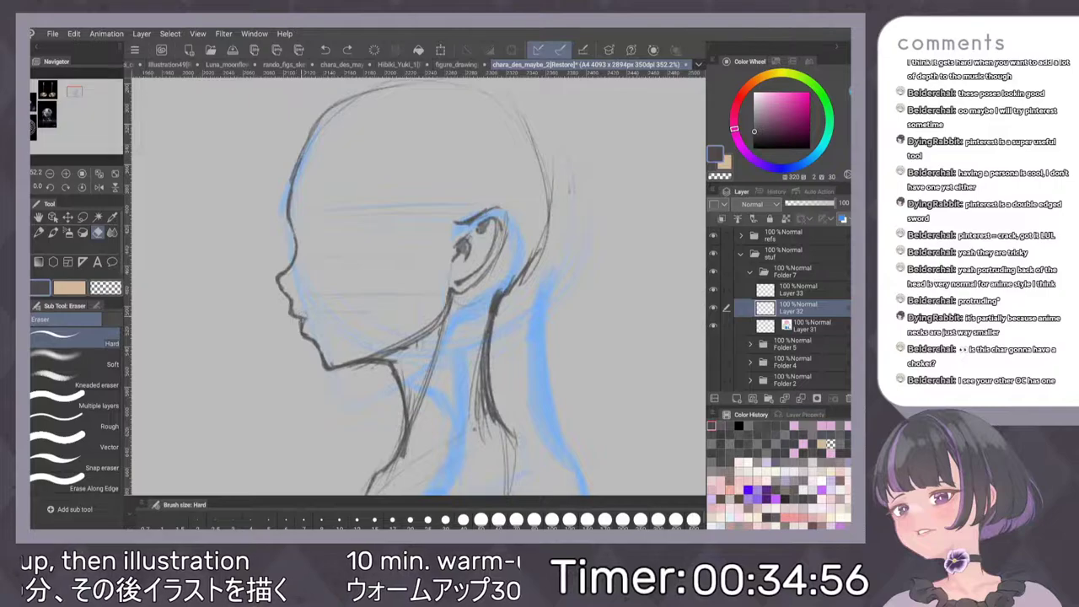
left_click_drag(297, 319, 294, 315)
Redraw the upper lip contour with the pen and draw a short mouth line running back from the lips, redoing the line
key("p")
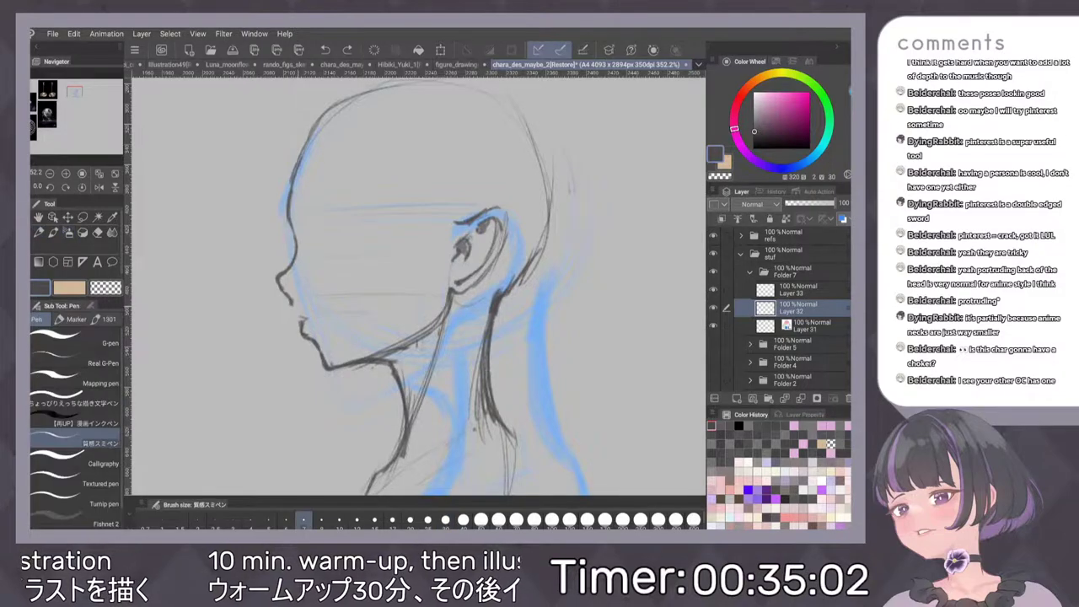
key("p")
key("[")
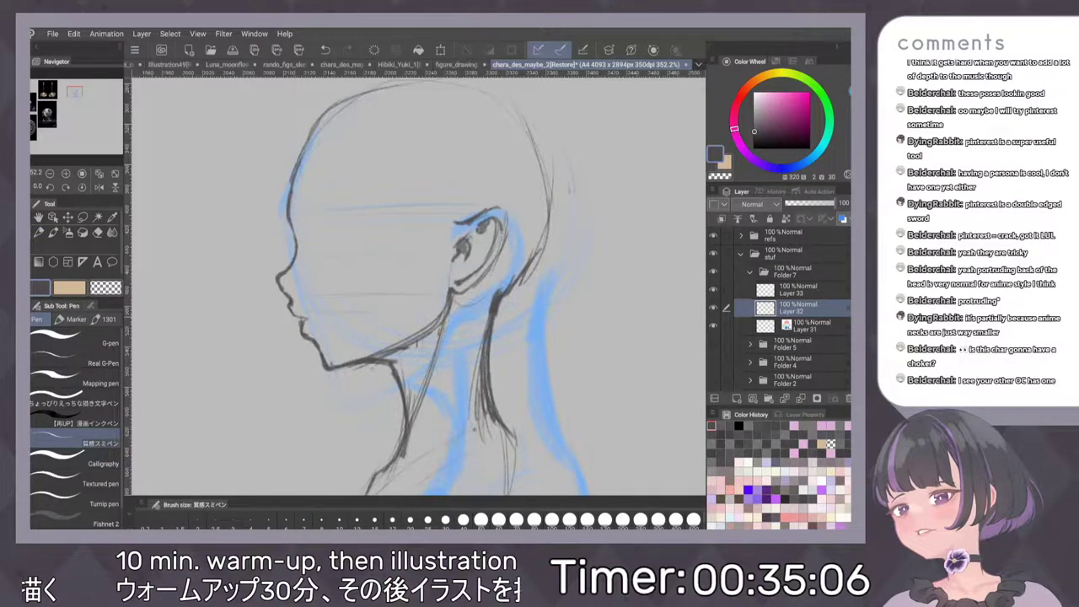
left_click_drag(297, 315, 304, 319)
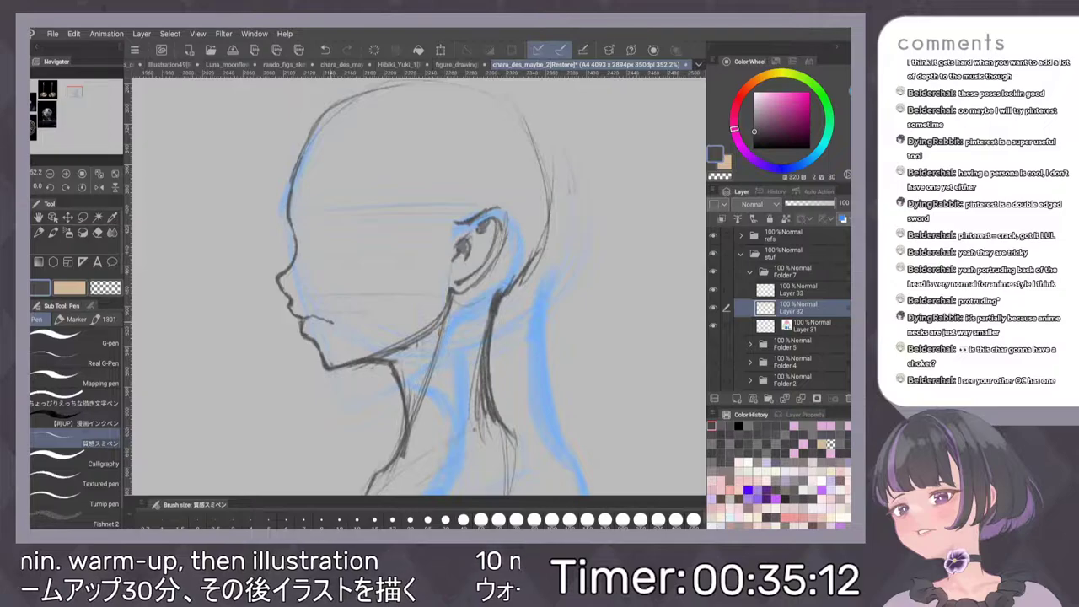
scroll(468, 309, "up", 1)
key("ctrl+z")
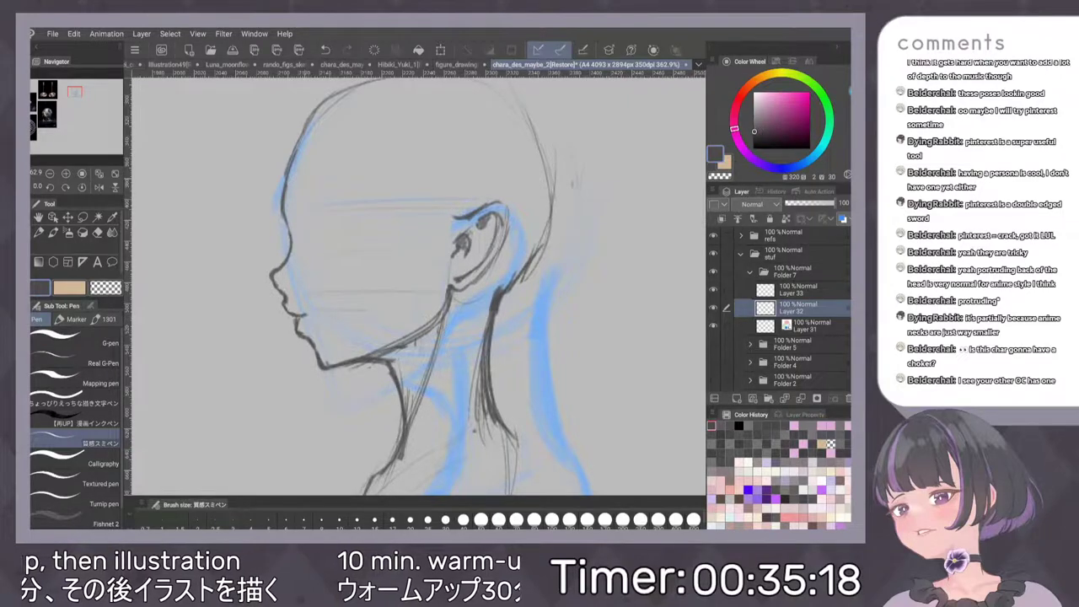
key("ctrl+z")
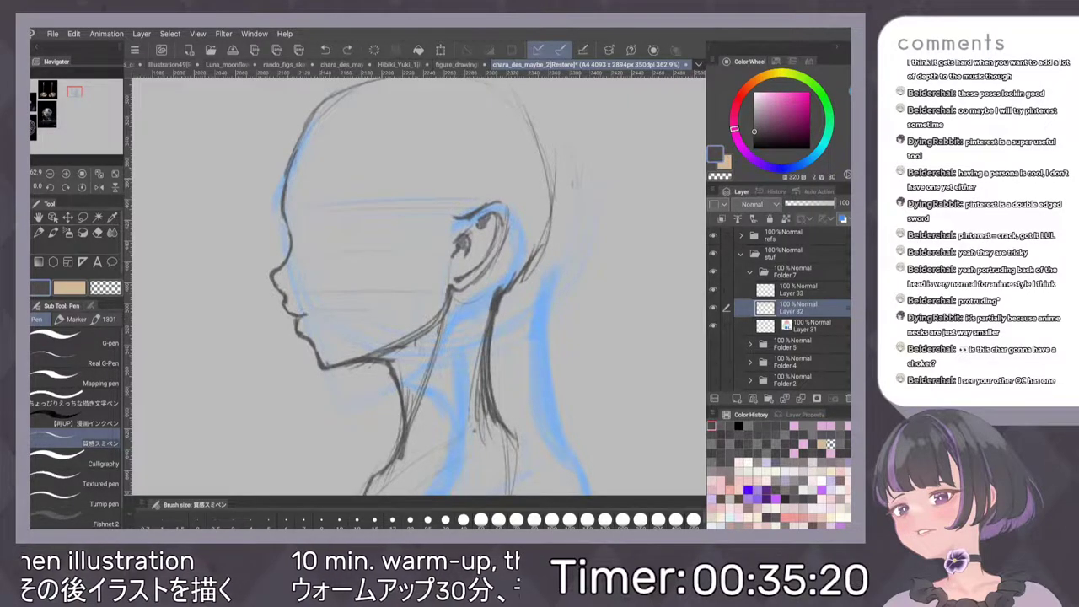
left_click_drag(315, 316, 332, 320)
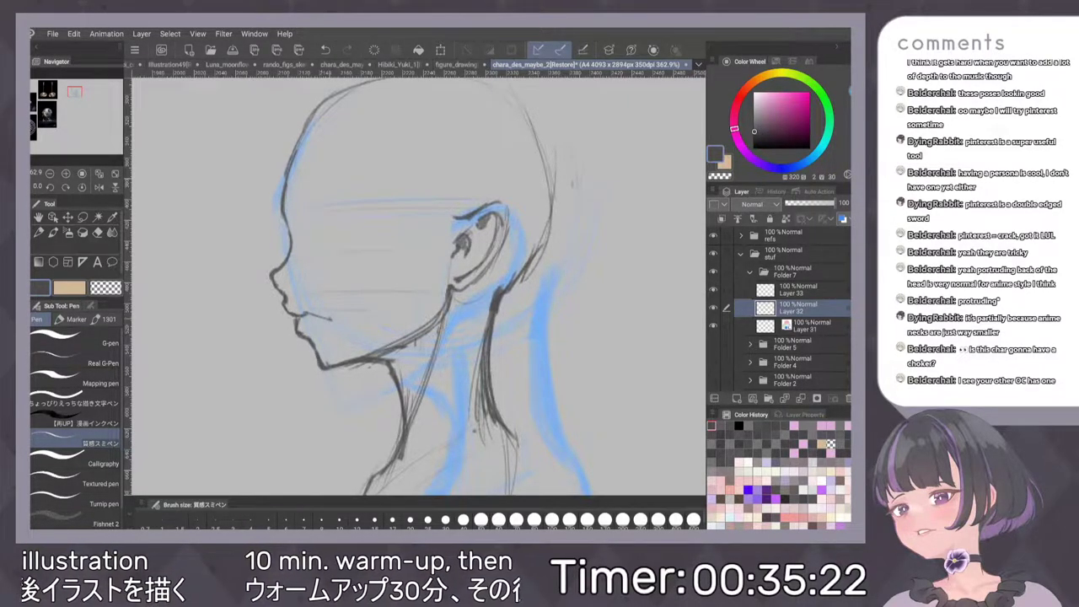
Mirror the canvas to check the profile, restore its orientation, and darken the short mouth line running back from the lips
scroll(494, 292, "down", 5)
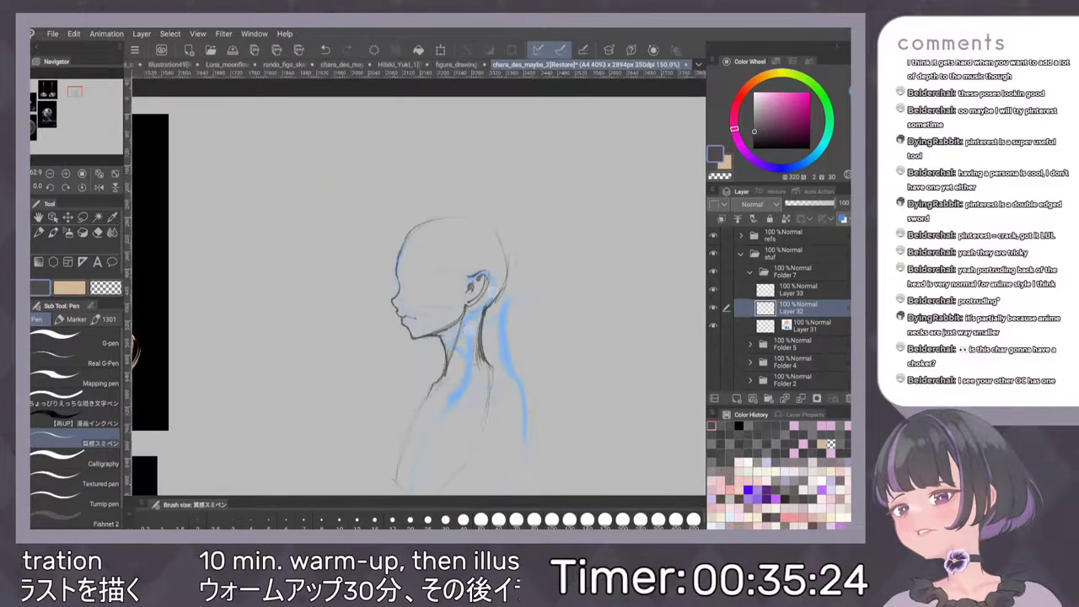
key("h")
left_click(100, 187)
scroll(430, 320, "up", 5)
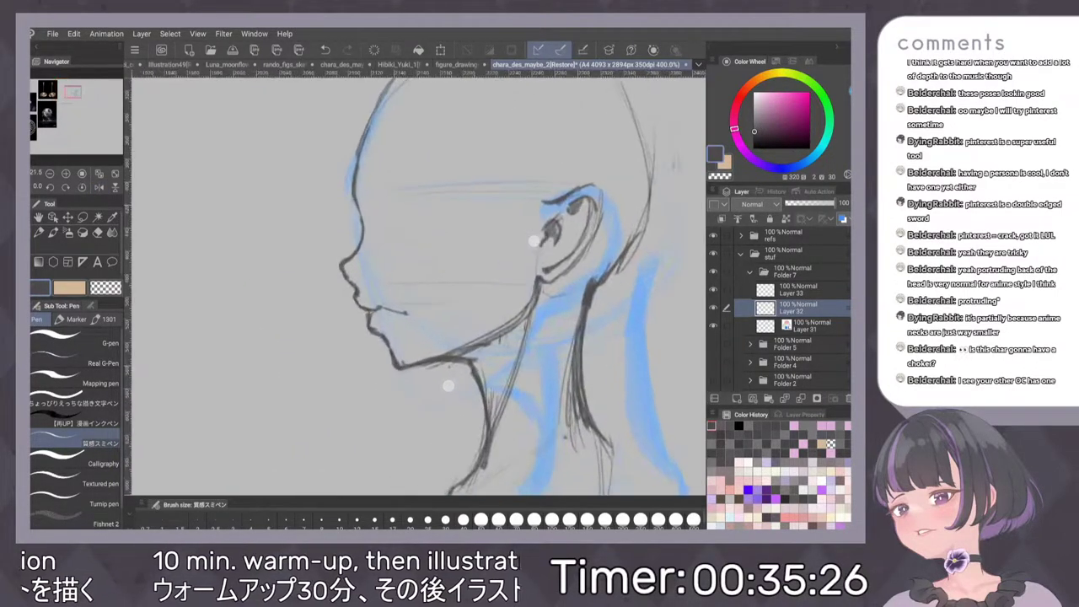
scroll(462, 328, "up", 2)
left_click_drag(345, 320, 382, 321)
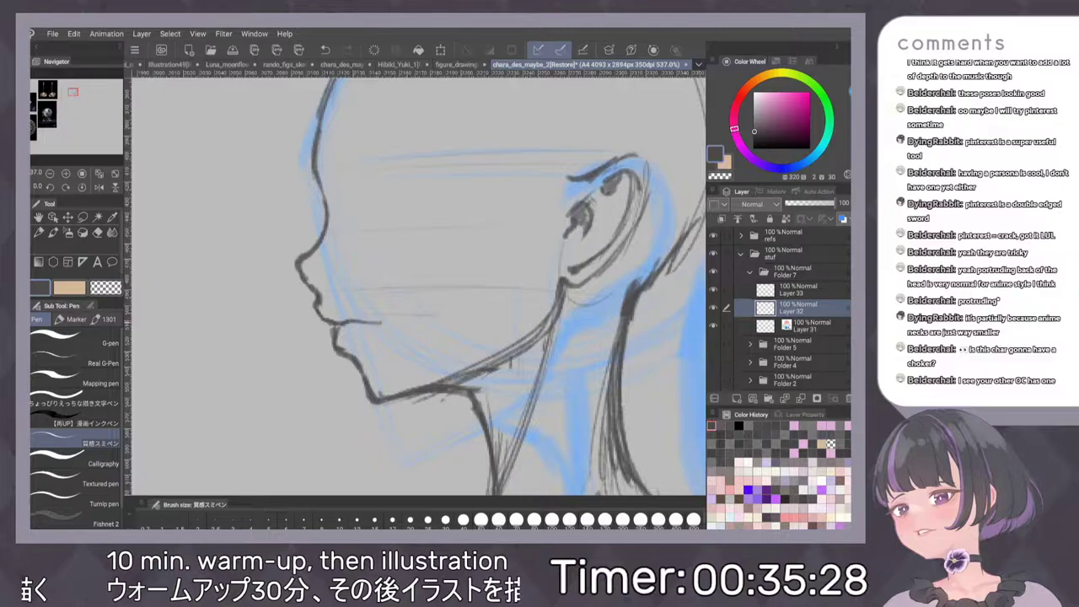
left_click(382, 323)
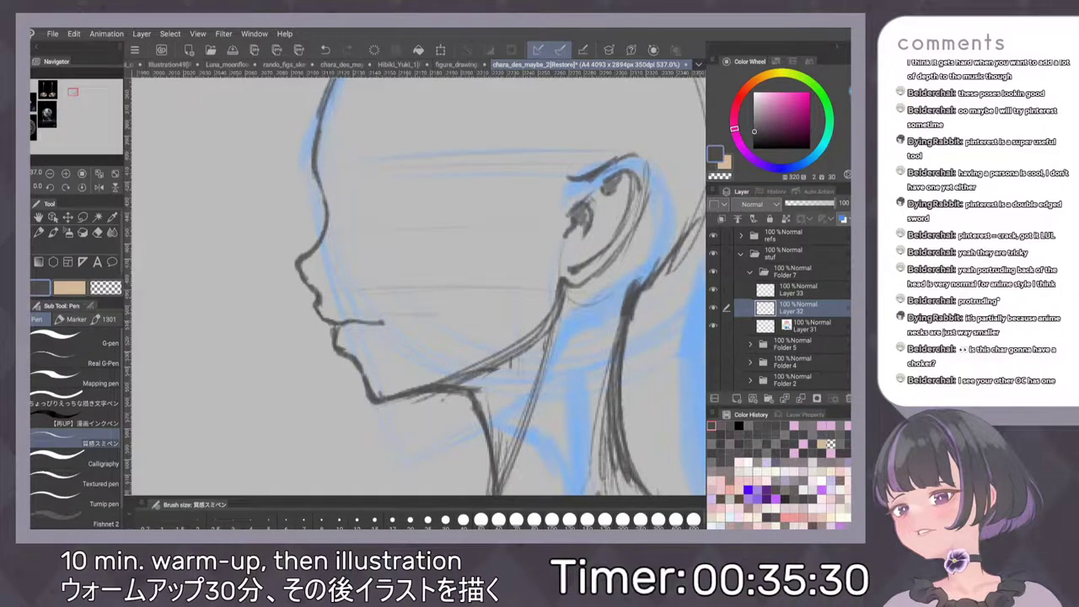
Check the head profile in mirrored view and with the line art layer hidden, restoring the normal view and layer visibility
scroll(549, 261, "down", 10)
scroll(497, 259, "up", 5)
scroll(505, 261, "up", 1)
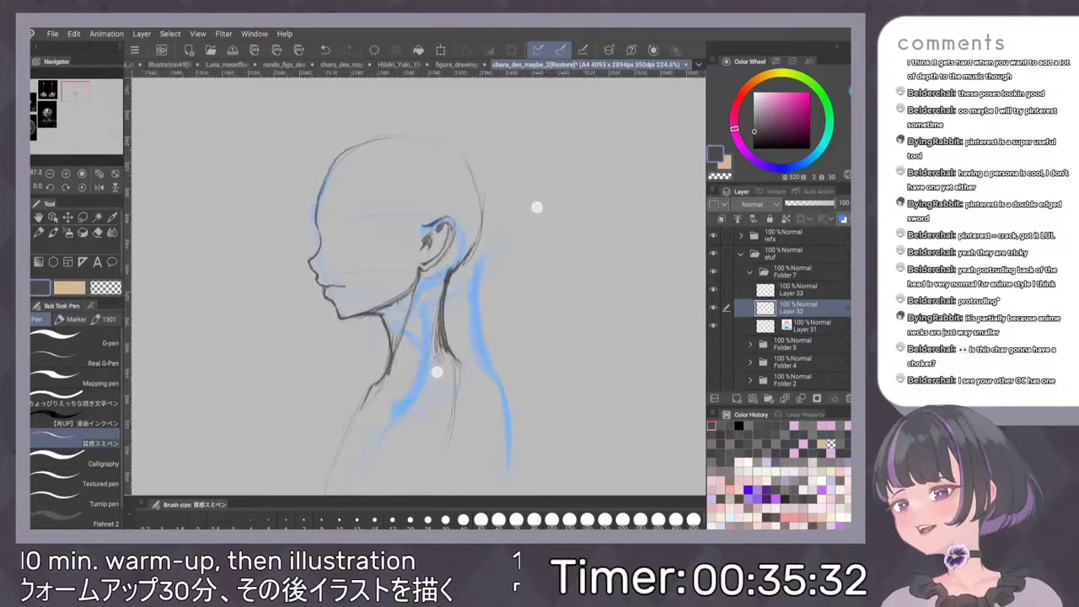
key("h")
key("h")
scroll(439, 288, "up", 4)
left_click(801, 290)
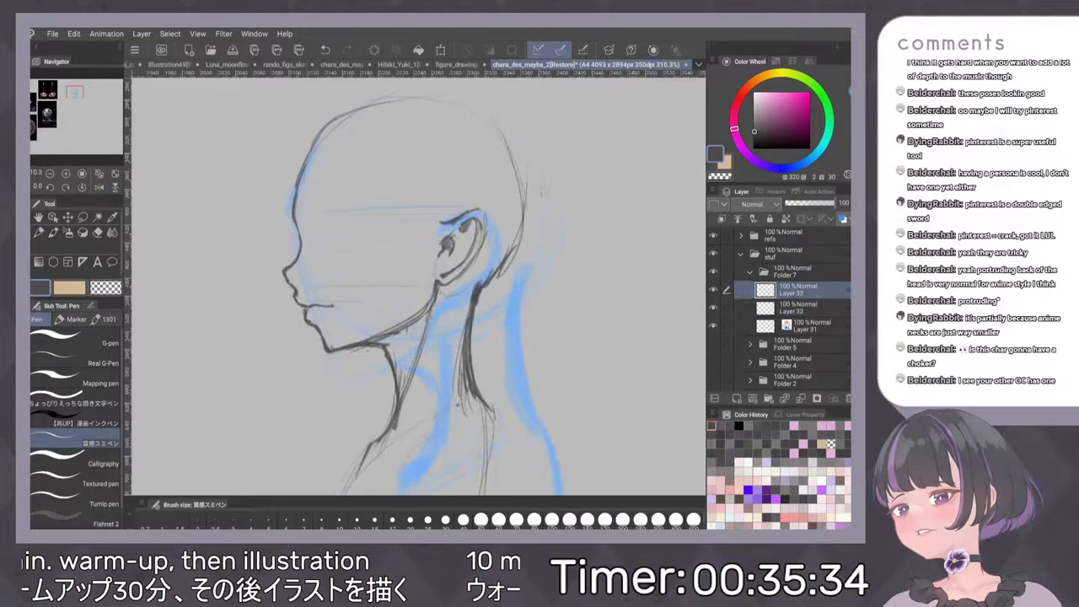
left_click(811, 307, "ctrl")
left_click(713, 290)
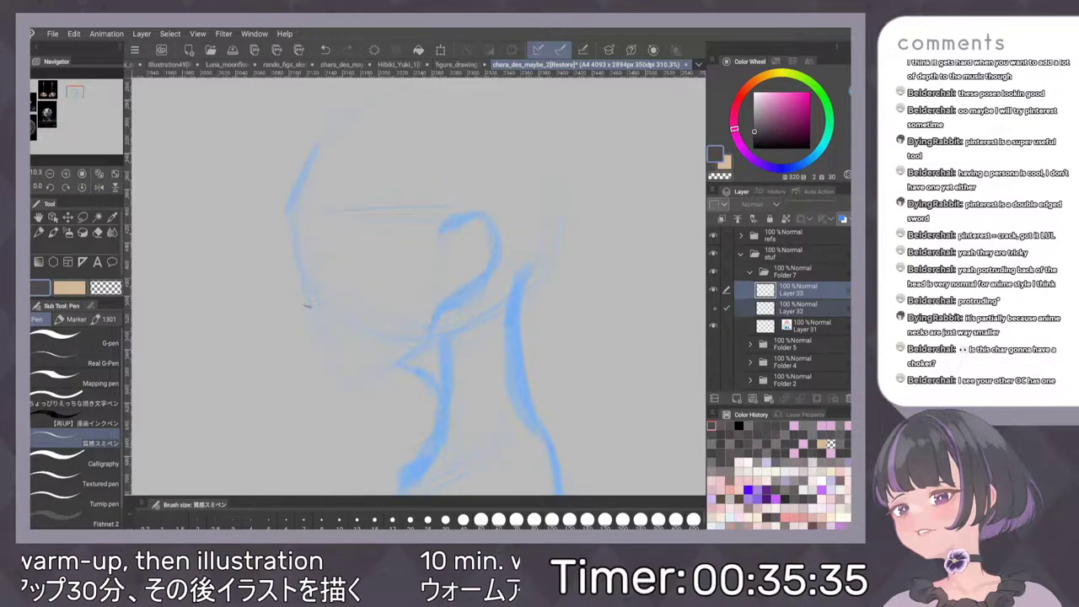
left_click(713, 290)
left_click(800, 295)
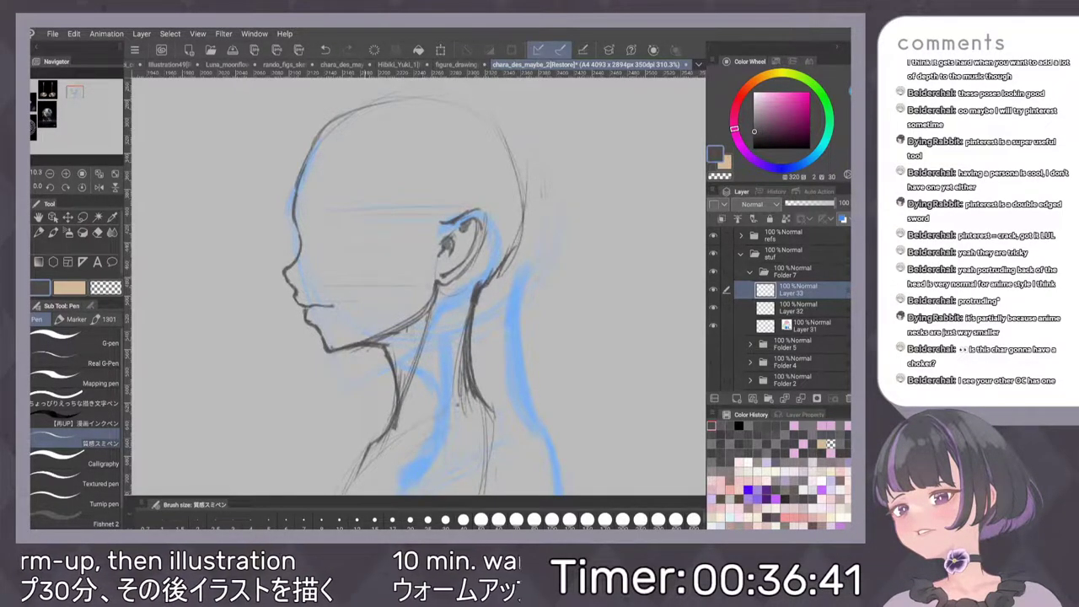
Sketch faint face-plane guide lines on the line art layer and draw a thick curved upper eyelid line on the layer above
left_click(797, 308)
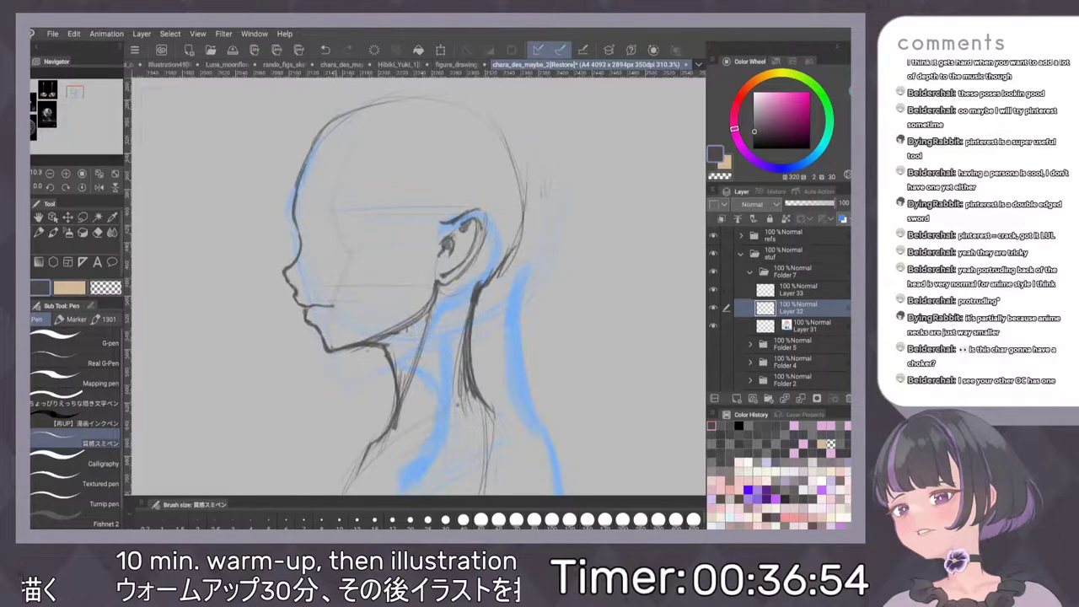
left_click(797, 290)
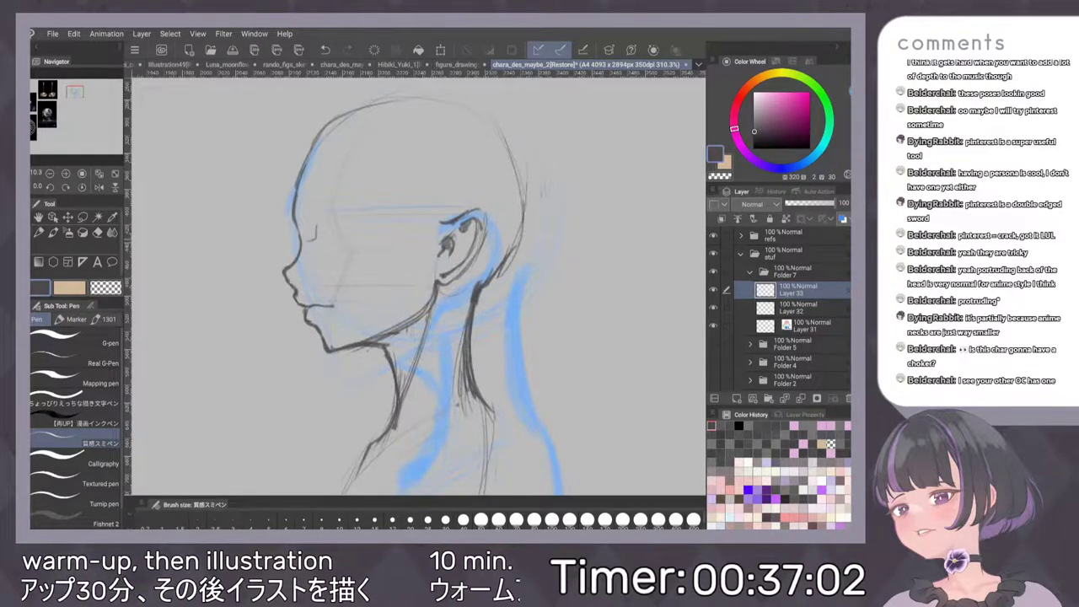
left_click_drag(307, 241, 343, 237)
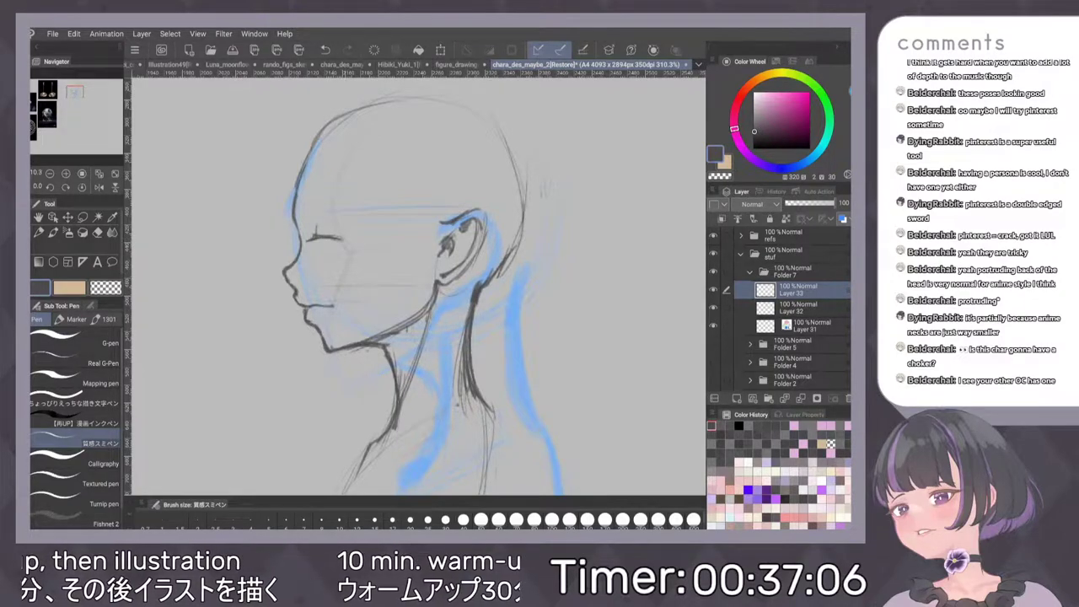
left_click_drag(483, 224, 477, 184)
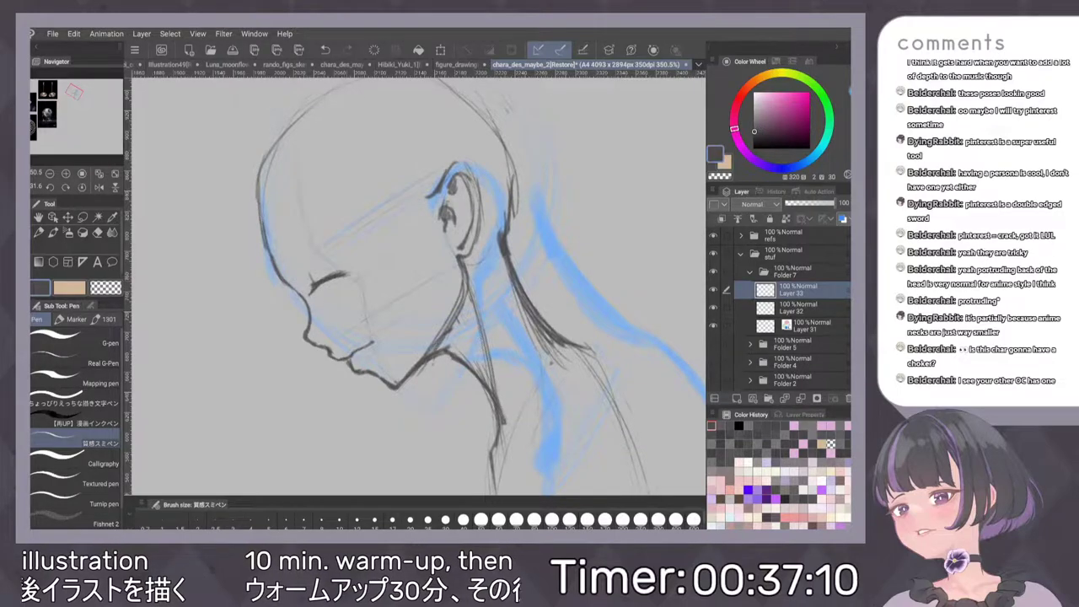
left_click_drag(424, 225, 472, 188)
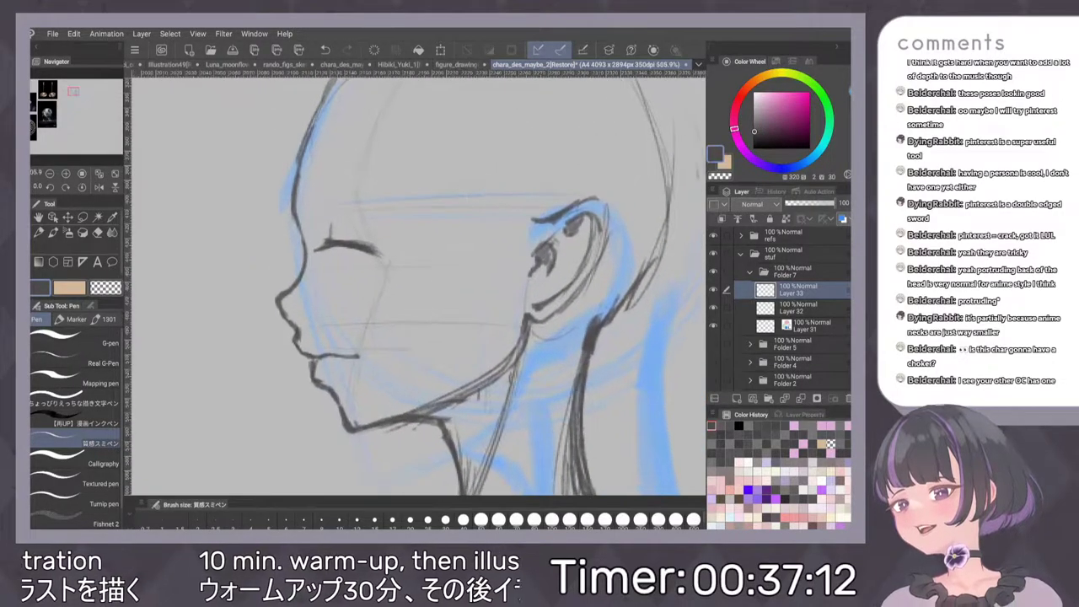
Sketch the front and back edges of a narrow iris beneath the profile head's upper lash line
mouse_move(359, 237)
left_mouse_down()
mouse_move(382, 254)
mouse_move(362, 268)
left_mouse_up()
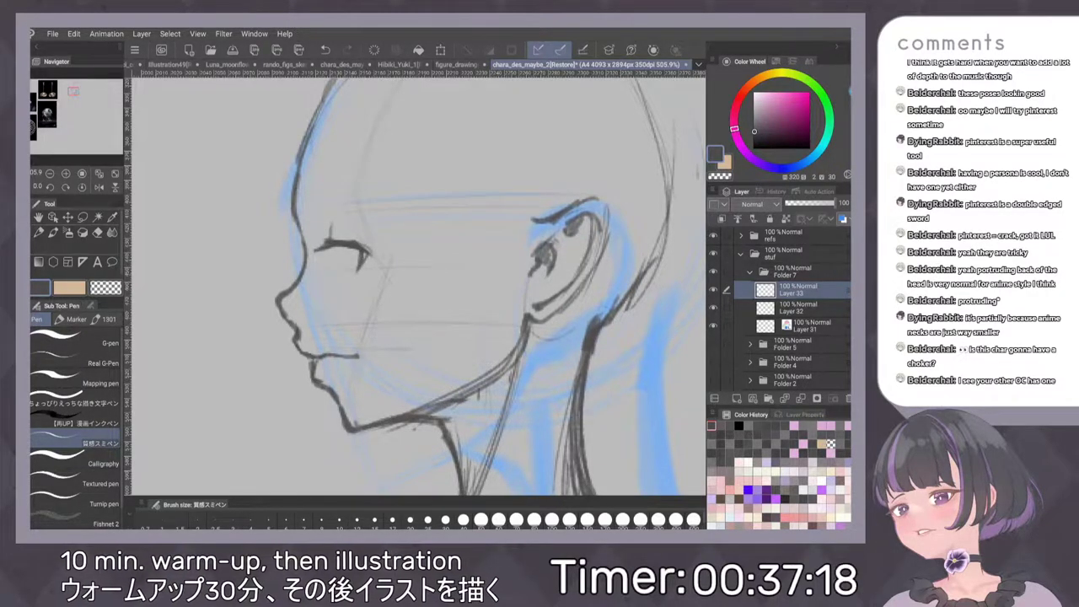
key("ctrl+z")
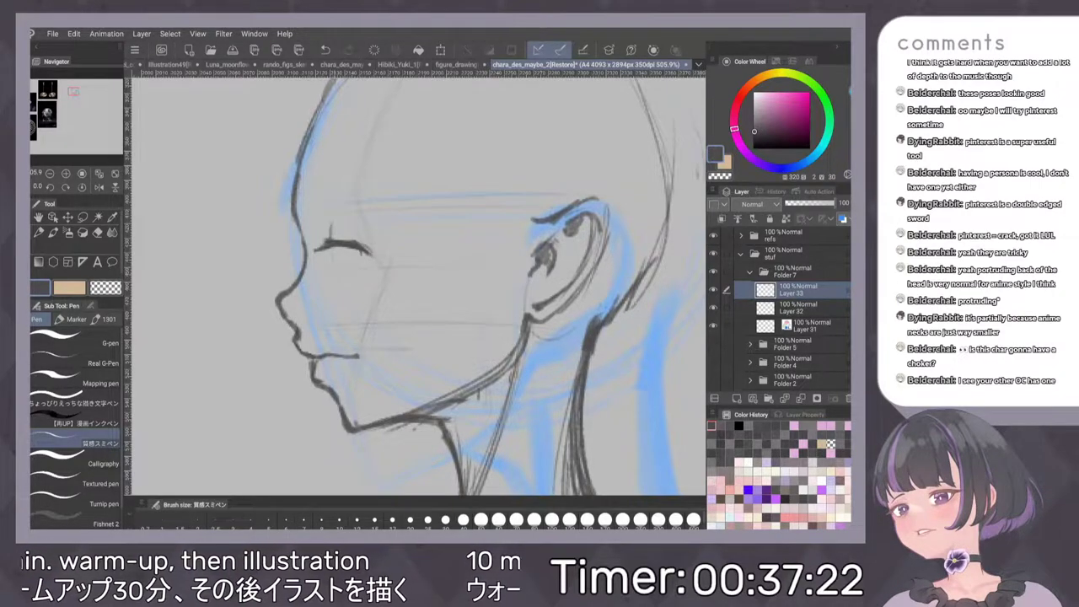
left_click_drag(334, 247, 343, 270)
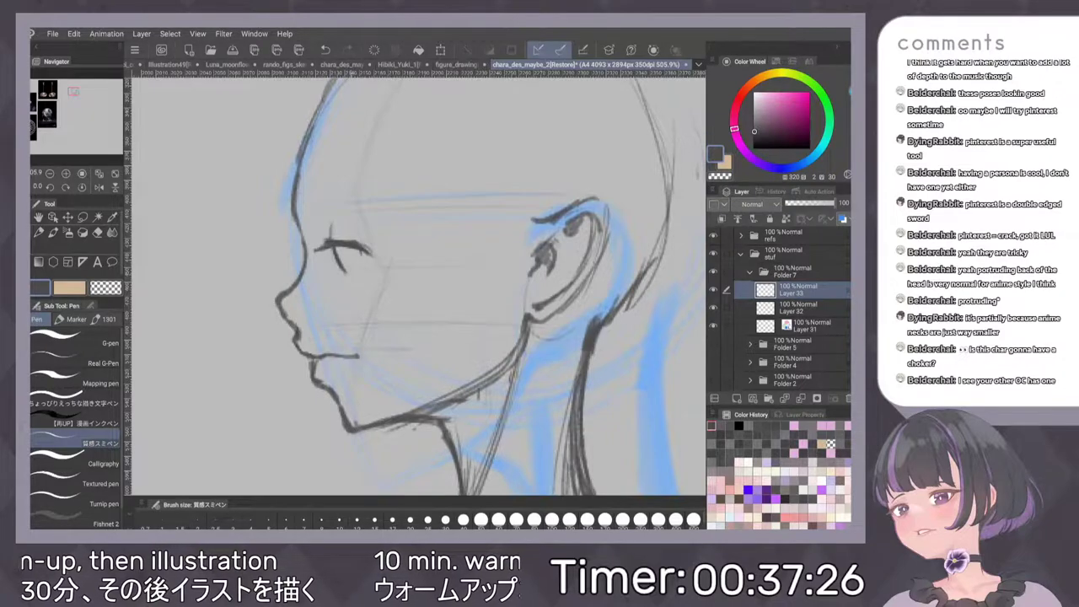
left_click_drag(349, 247, 355, 273)
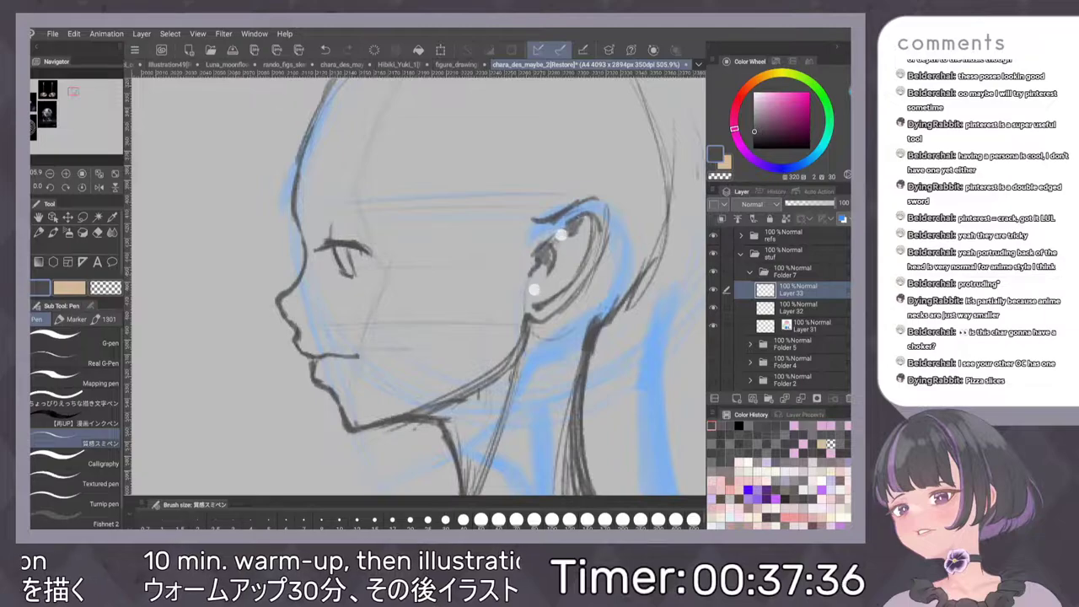
Refine the upper lash line and the lashes at the eye's outer corner
scroll(557, 253, "down", 5)
scroll(554, 260, "up", 4)
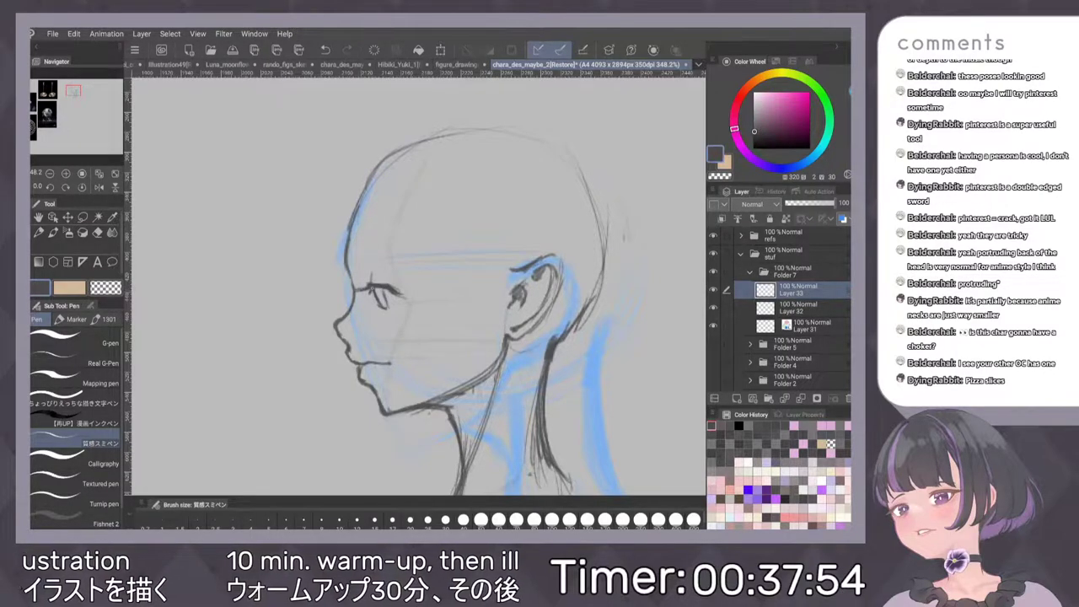
left_click_drag(365, 287, 372, 282)
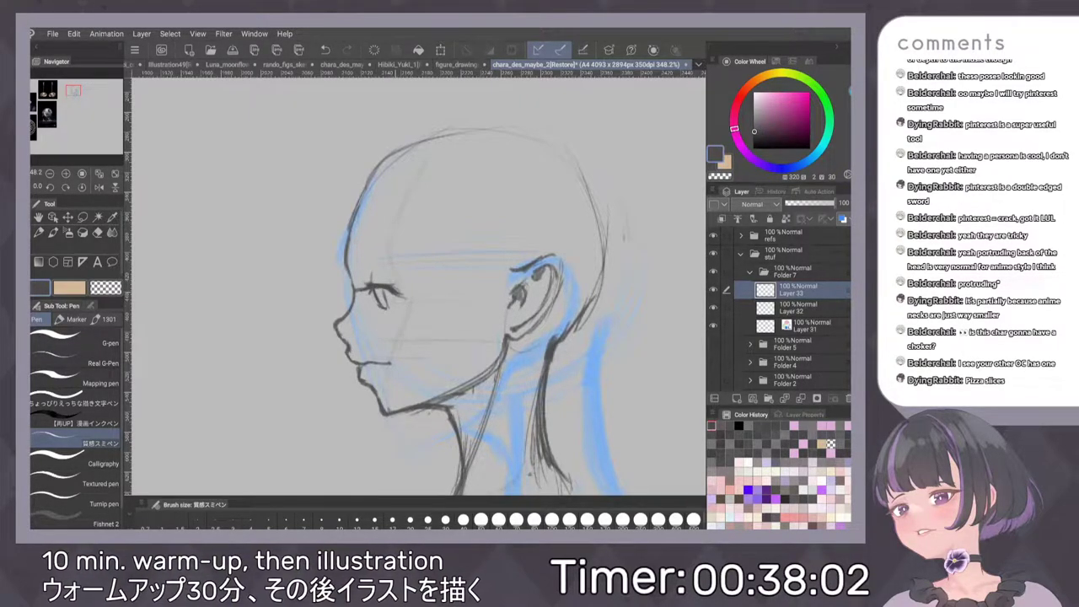
Refine the contour of the chin and the front of the jaw on Layer 32
scroll(509, 279, "down", 5)
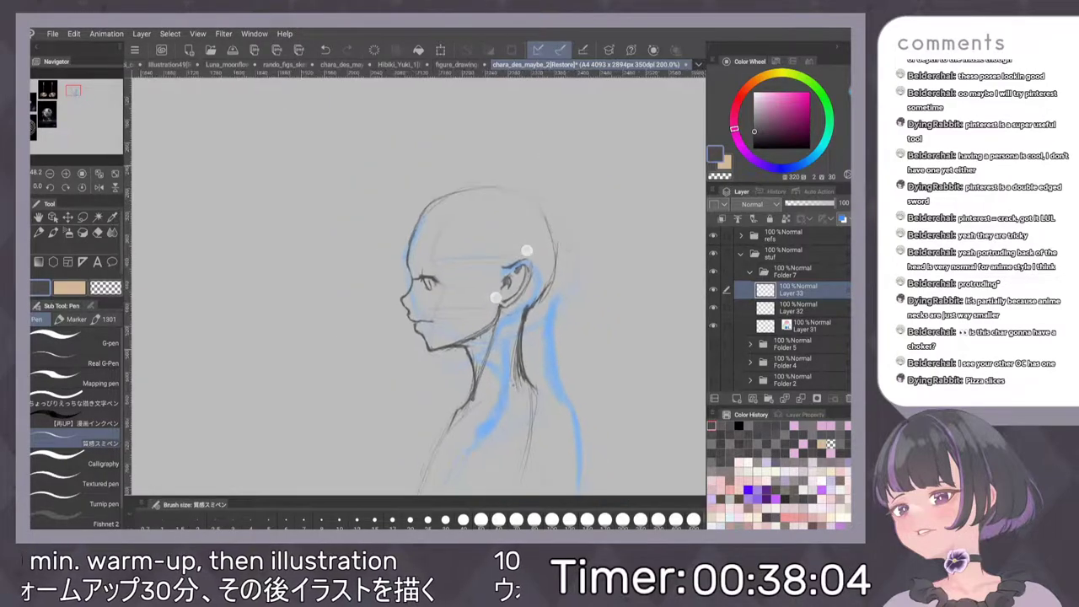
scroll(497, 278, "up", 5)
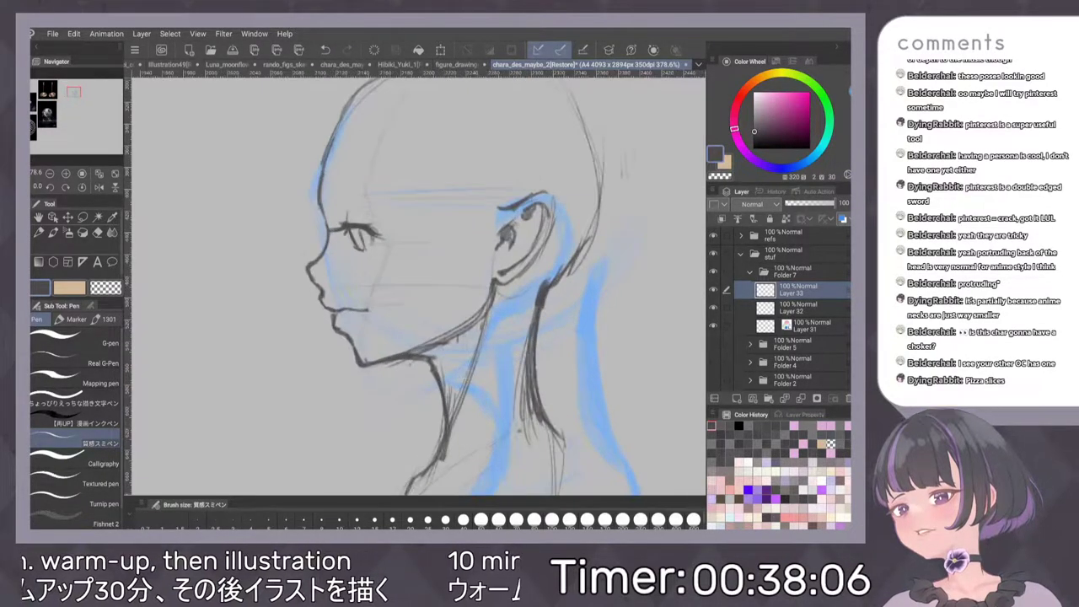
left_click(796, 307)
mouse_move(366, 363)
left_mouse_down()
mouse_move(388, 361)
mouse_move(360, 369)
left_mouse_up()
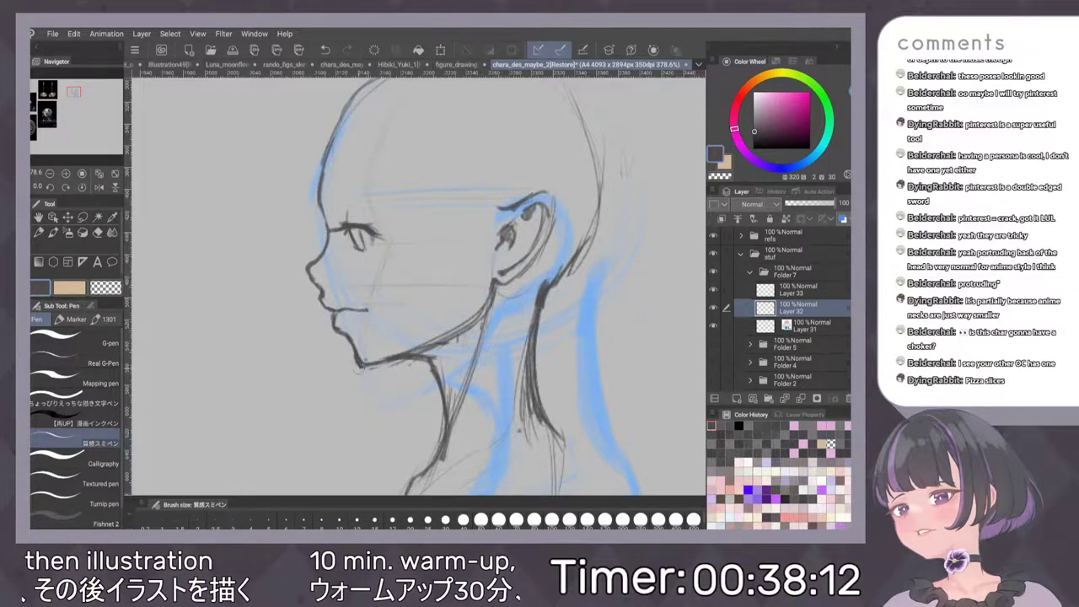
left_click_drag(470, 279, 469, 275)
scroll(449, 313, "down", 3)
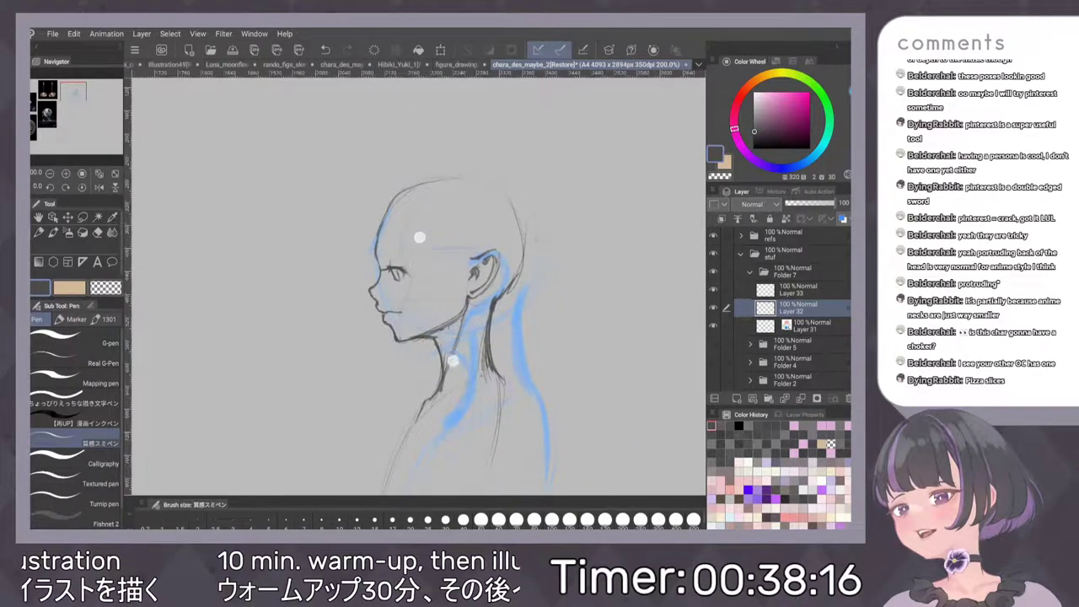
scroll(431, 307, "up", 5)
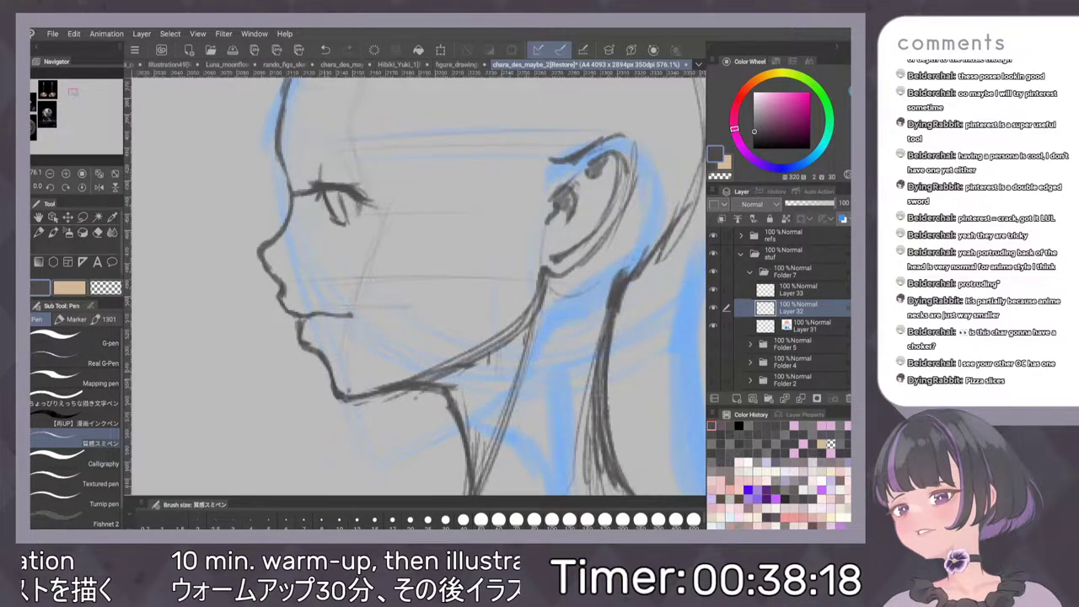
left_click_drag(325, 363, 332, 389)
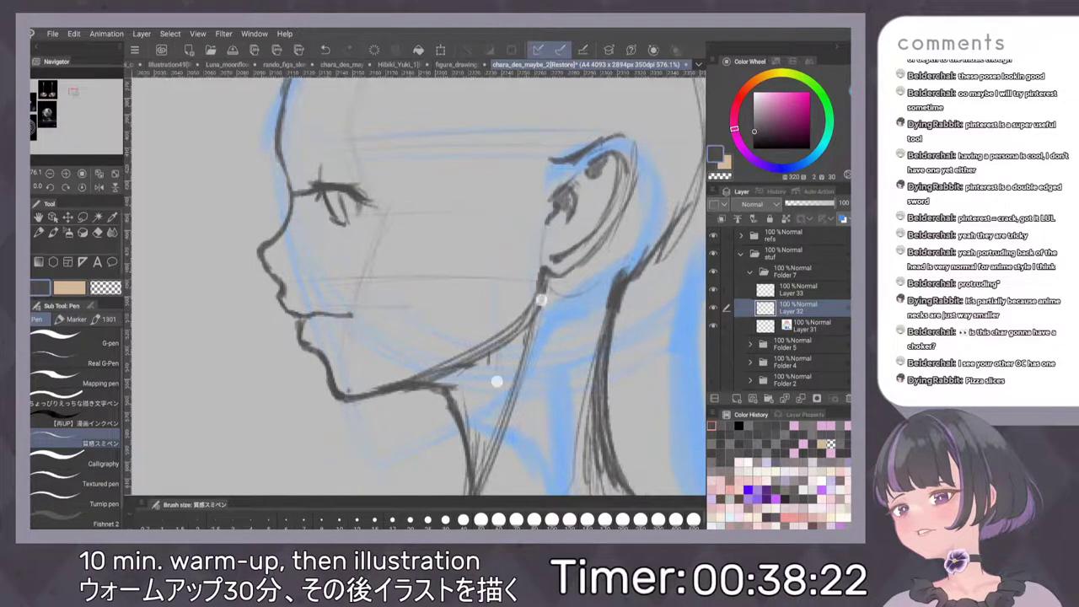
On Layer 33, draw an eyelid crease above the eye and shade the iris dark
scroll(506, 363, "down", 4)
left_click(796, 289)
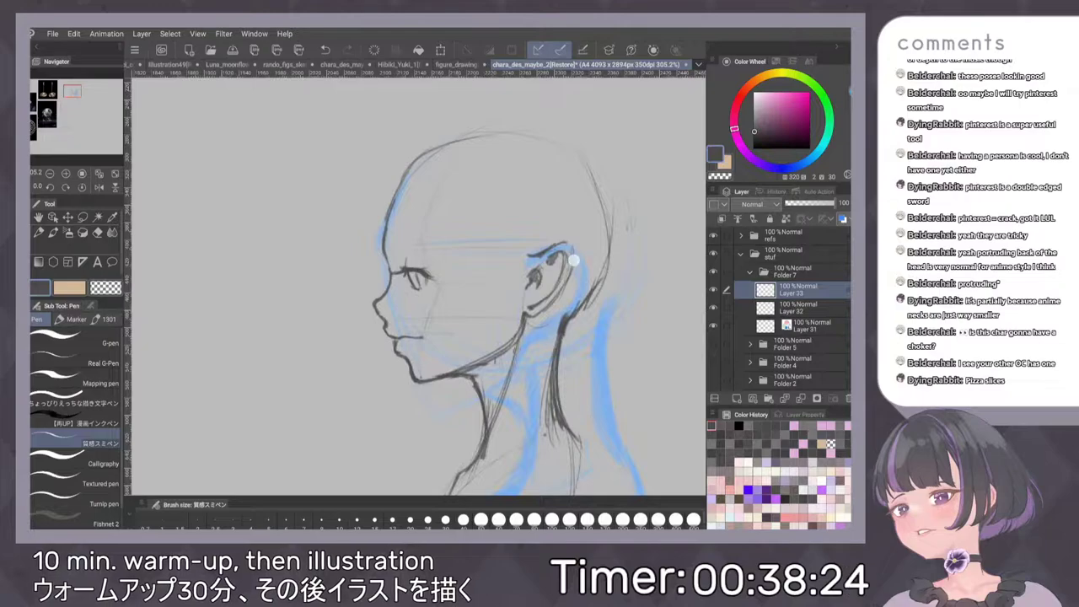
scroll(454, 309, "up", 1)
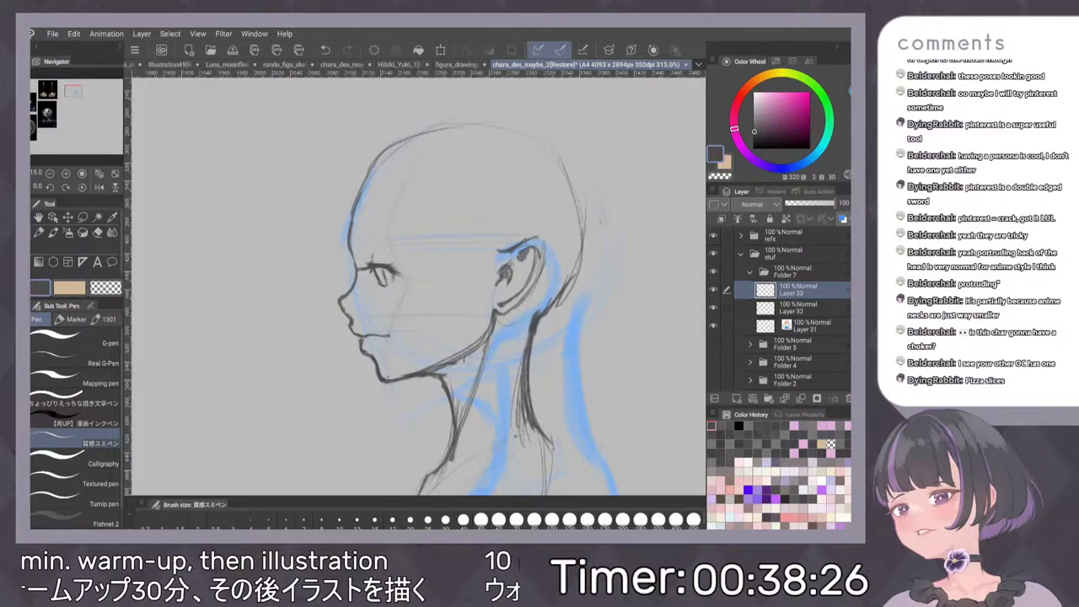
scroll(478, 257, "up", 2)
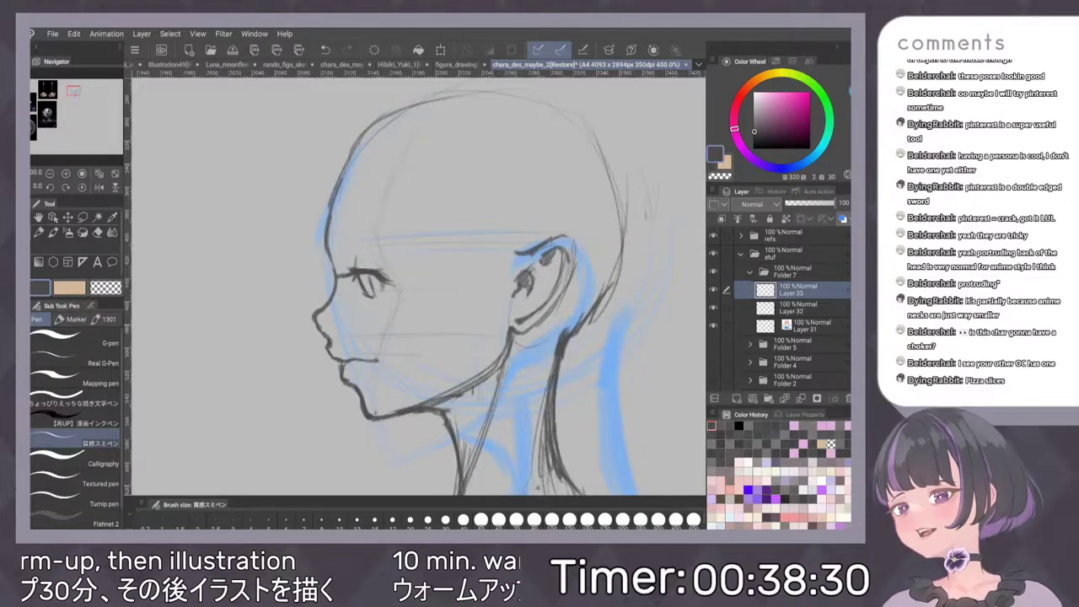
mouse_move(435, 266)
left_mouse_down()
mouse_move(474, 284)
mouse_move(430, 289)
mouse_move(425, 254)
mouse_move(432, 277)
mouse_move(456, 268)
mouse_move(439, 293)
mouse_move(479, 282)
left_mouse_up()
key("ctrl+z")
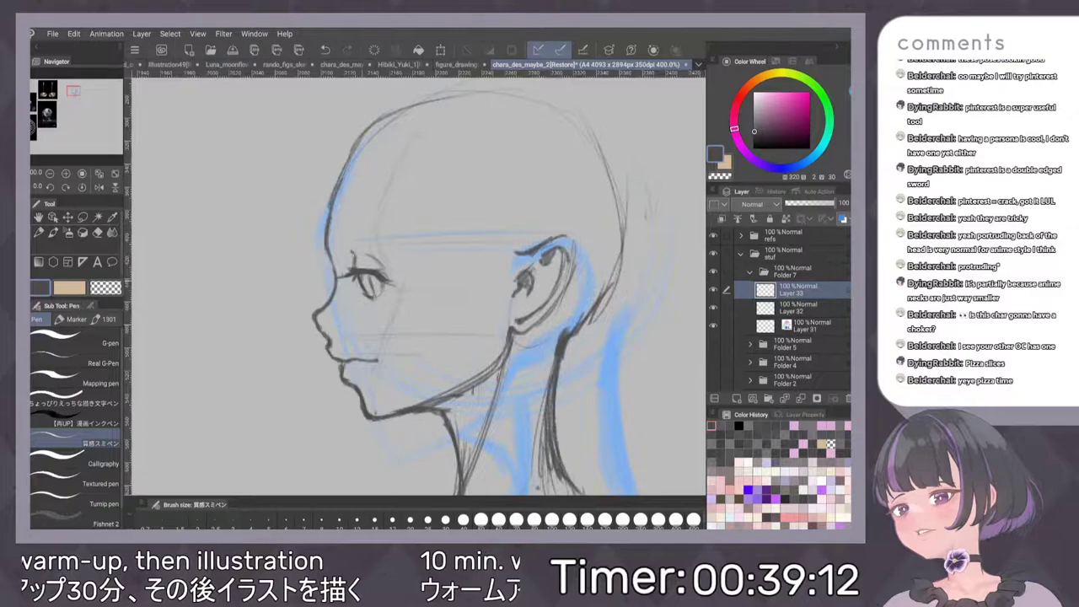
left_click_drag(367, 276, 369, 294)
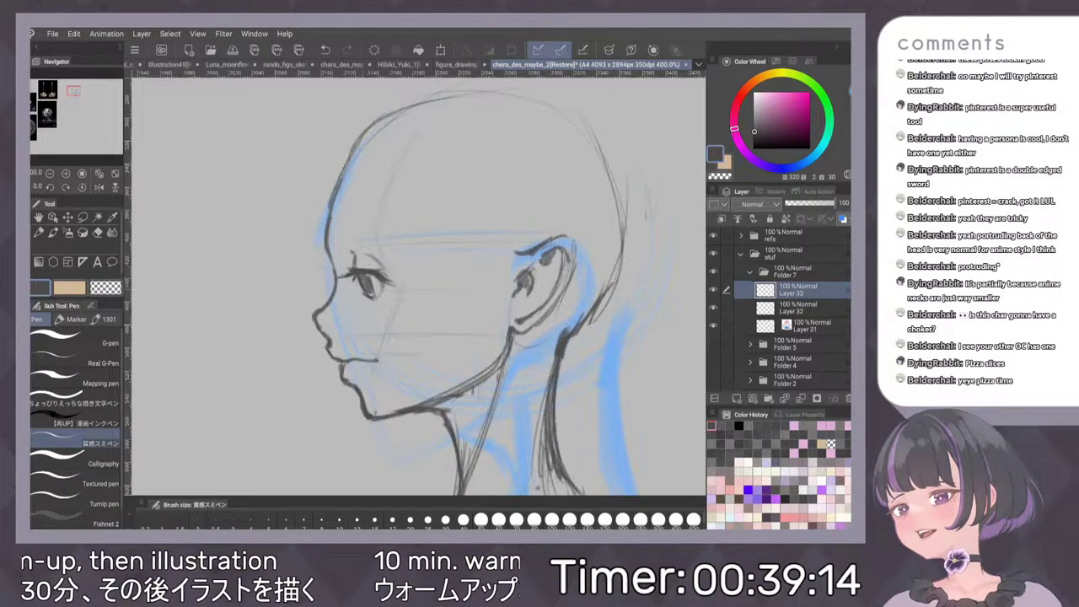
Examine the eye up close and at full-head scale to judge its shape and placement in the profile
scroll(516, 268, "down", 5)
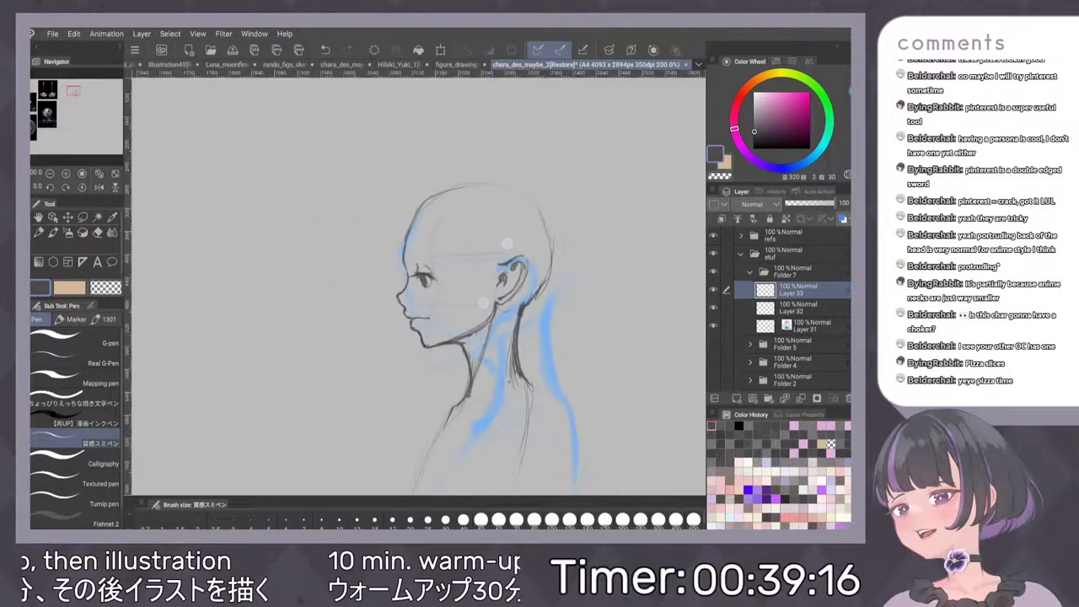
scroll(536, 245, "up", 3)
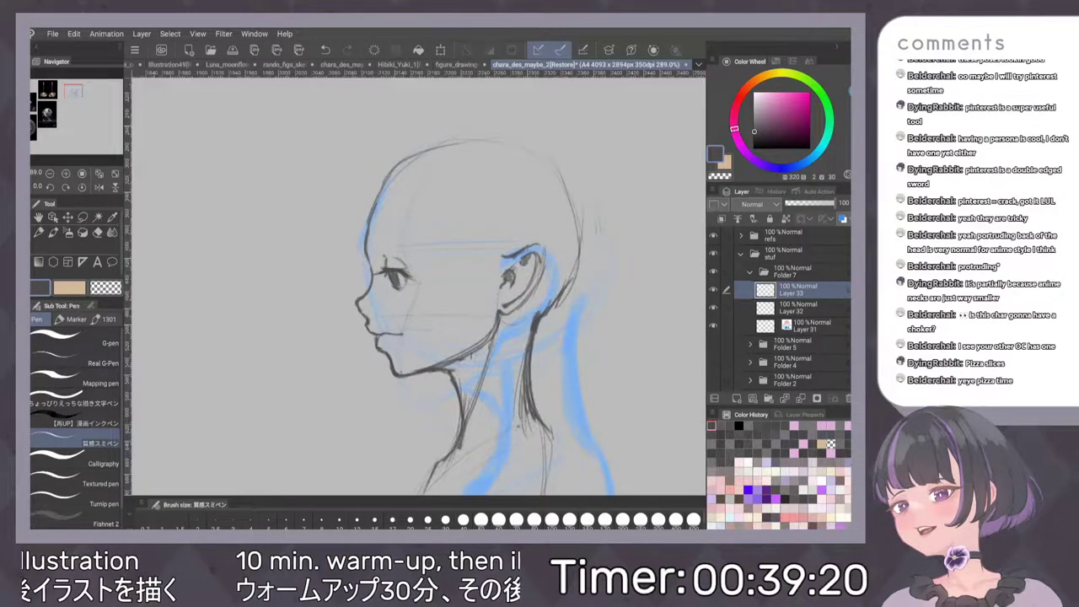
scroll(470, 236, "up", 2)
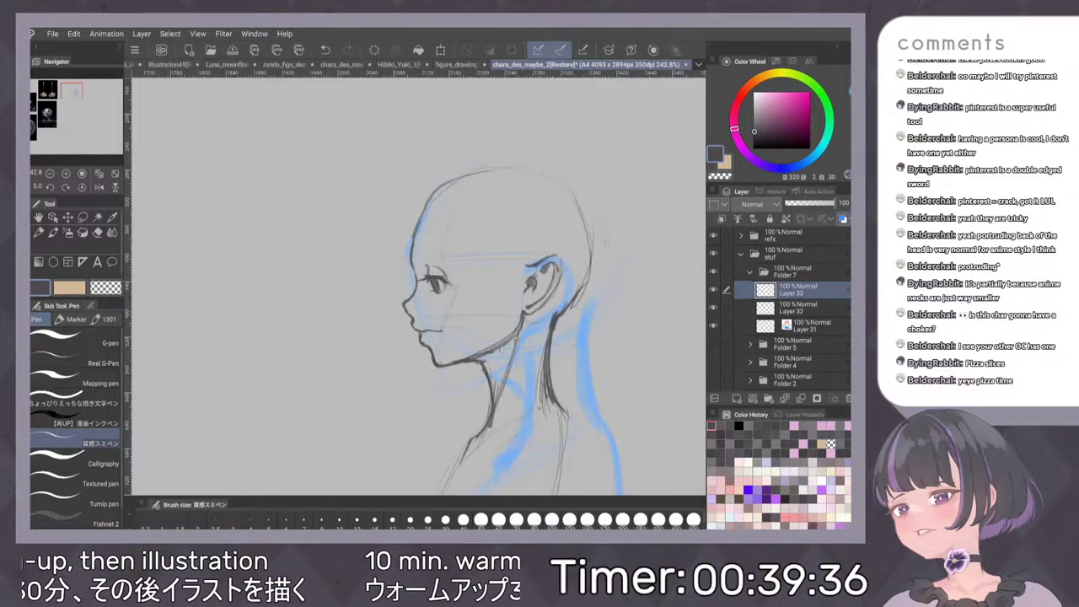
scroll(419, 295, "up", 5)
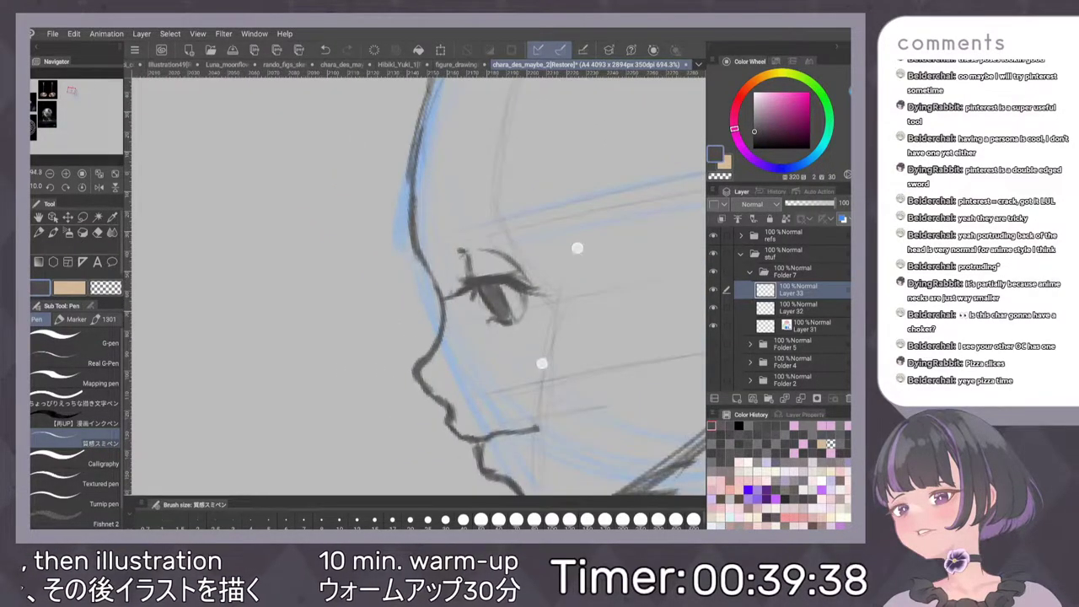
scroll(560, 305, "up", 1)
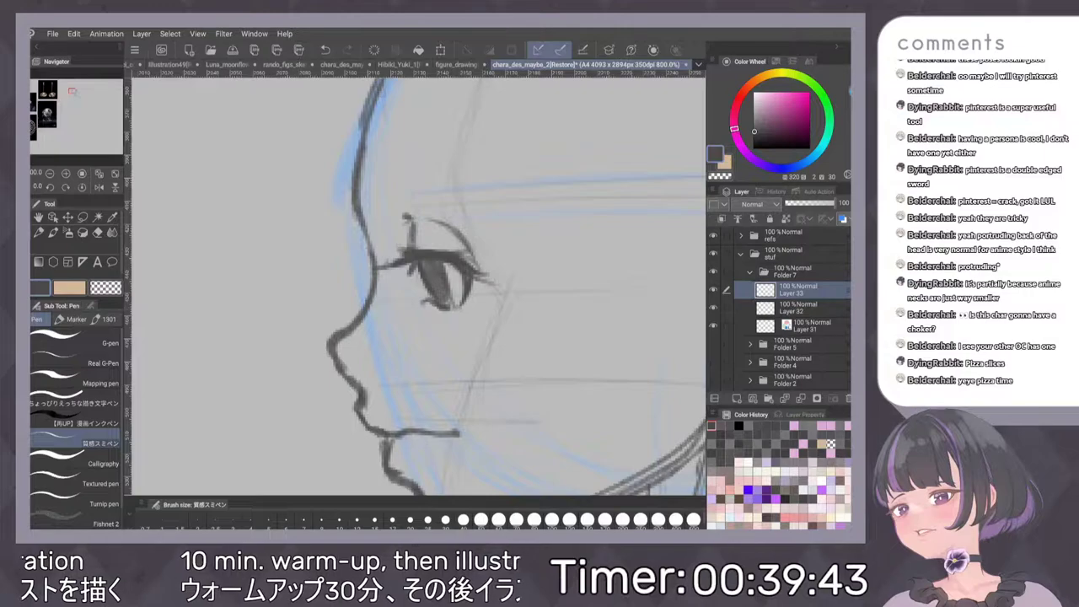
scroll(525, 274, "down", 4)
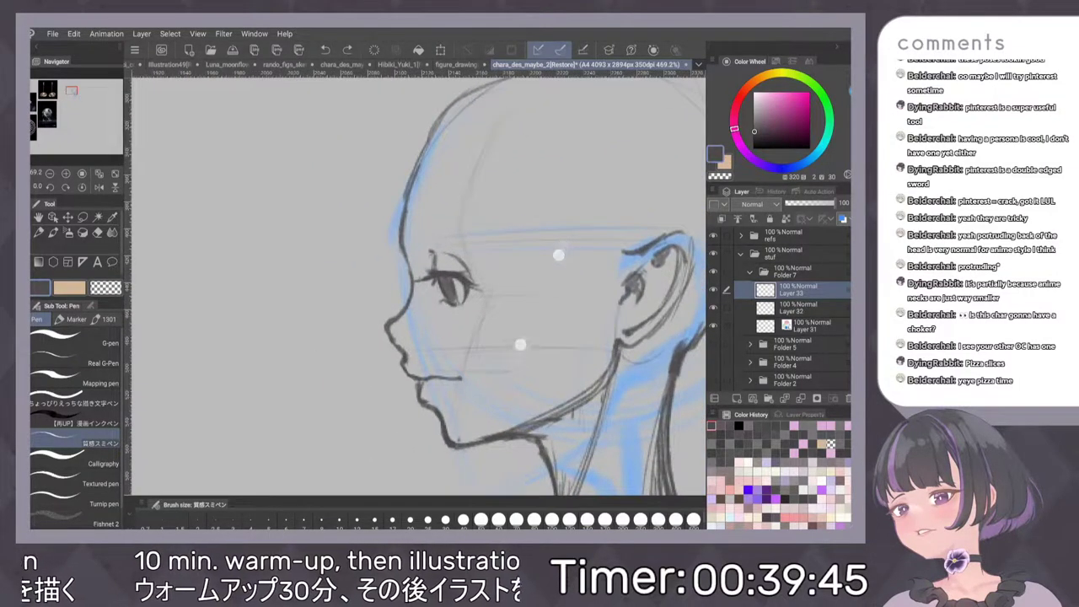
scroll(540, 299, "up", 4)
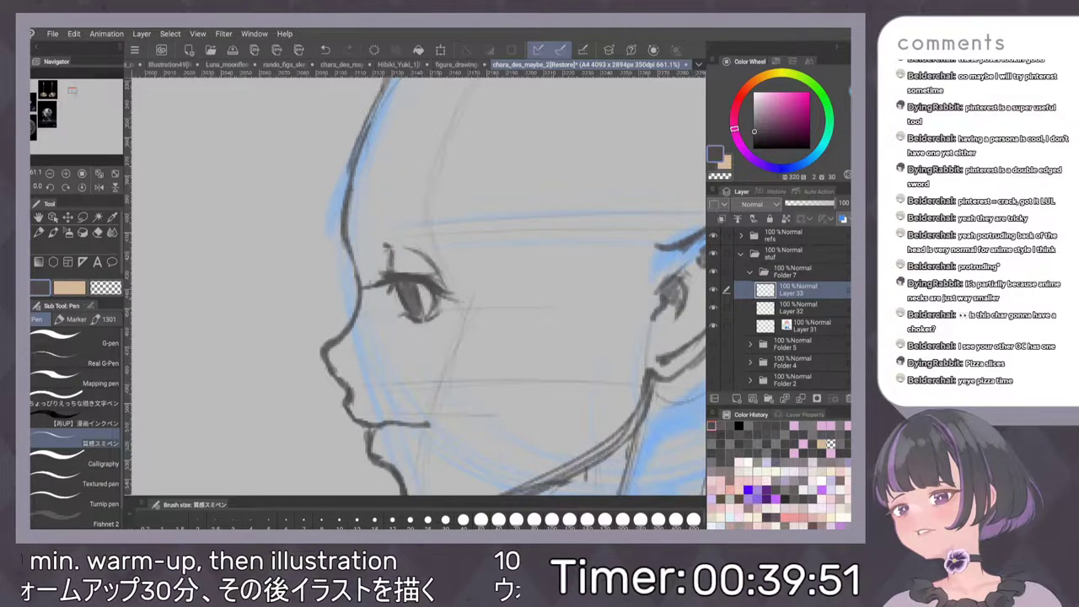
scroll(514, 242, "down", 5)
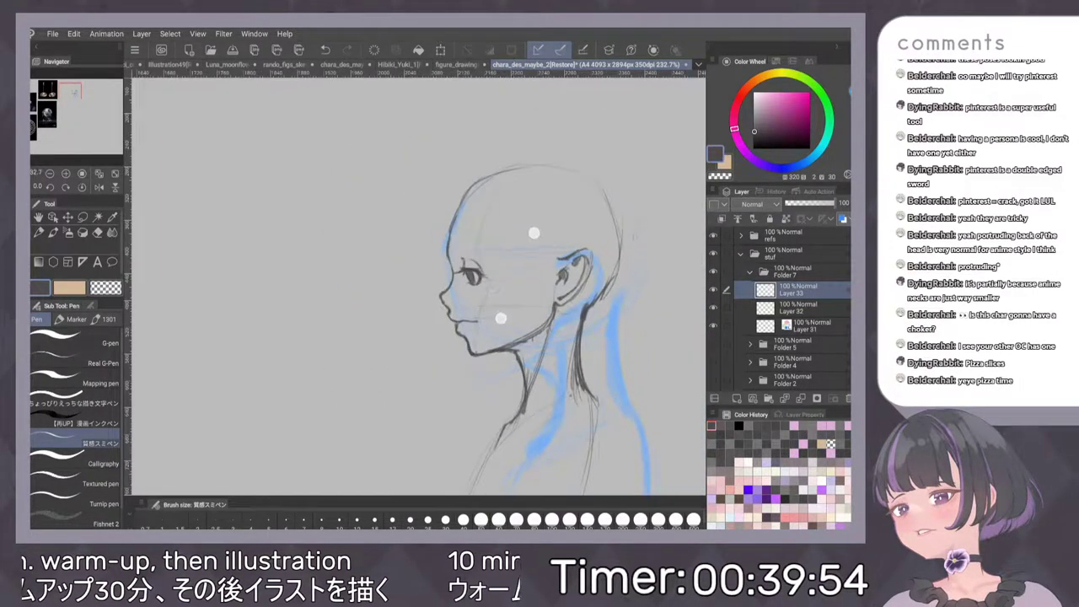
scroll(531, 234, "up", 2)
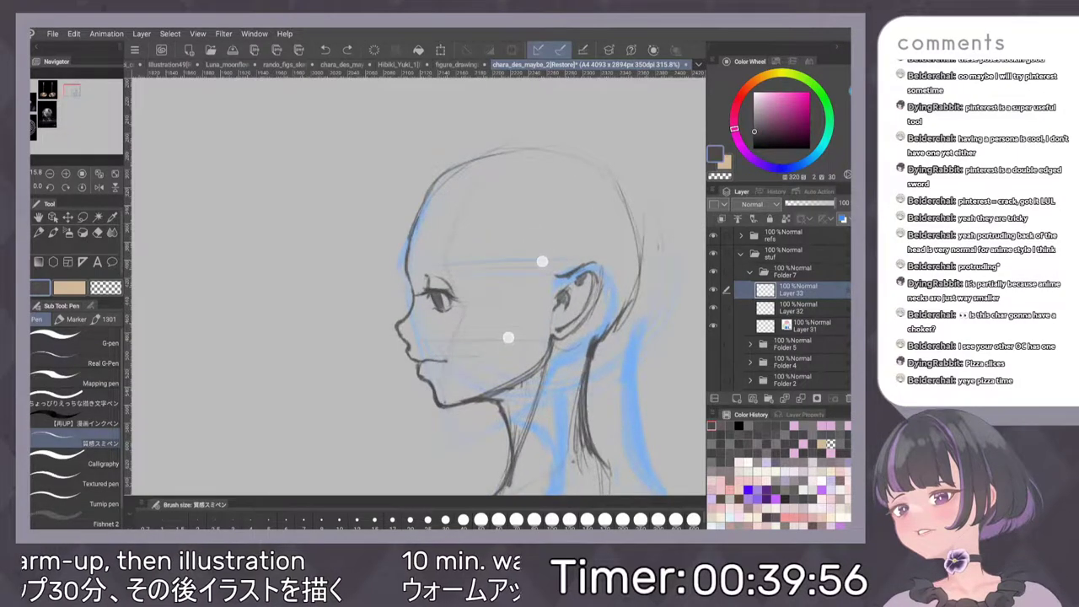
scroll(533, 240, "down", 5)
scroll(585, 275, "up", 4)
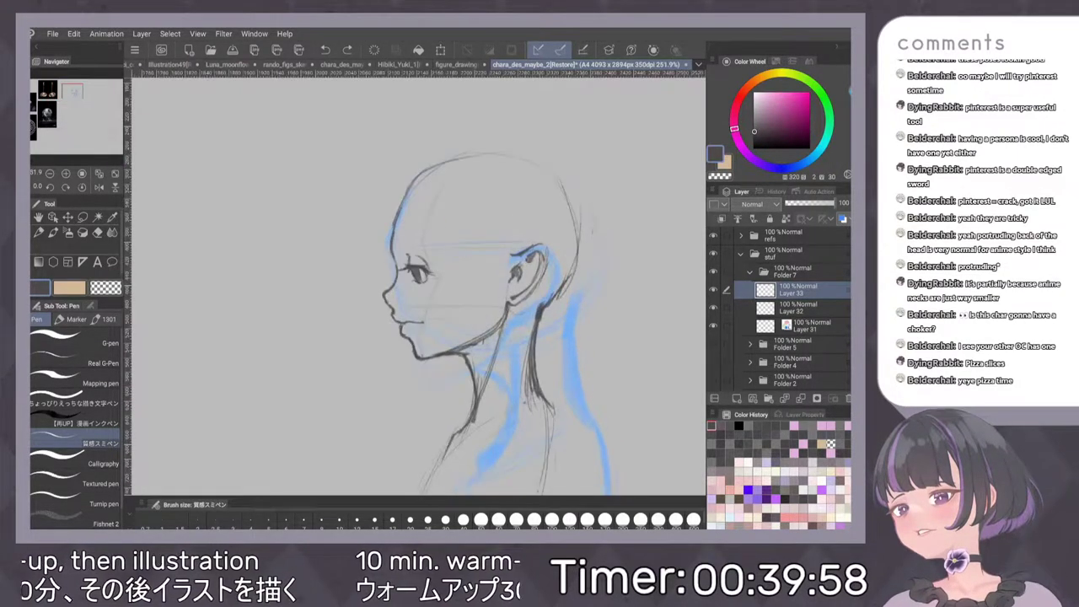
scroll(422, 323, "up", 2)
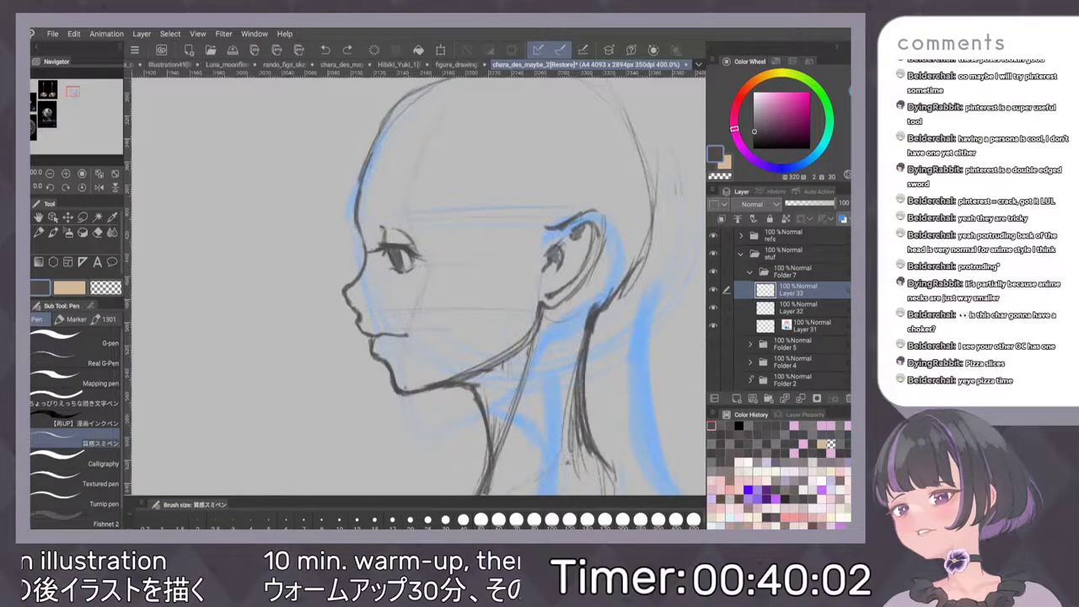
Add a new raster layer directly above Layer 33 inside Folder 7
key("ctrl+shift+n")
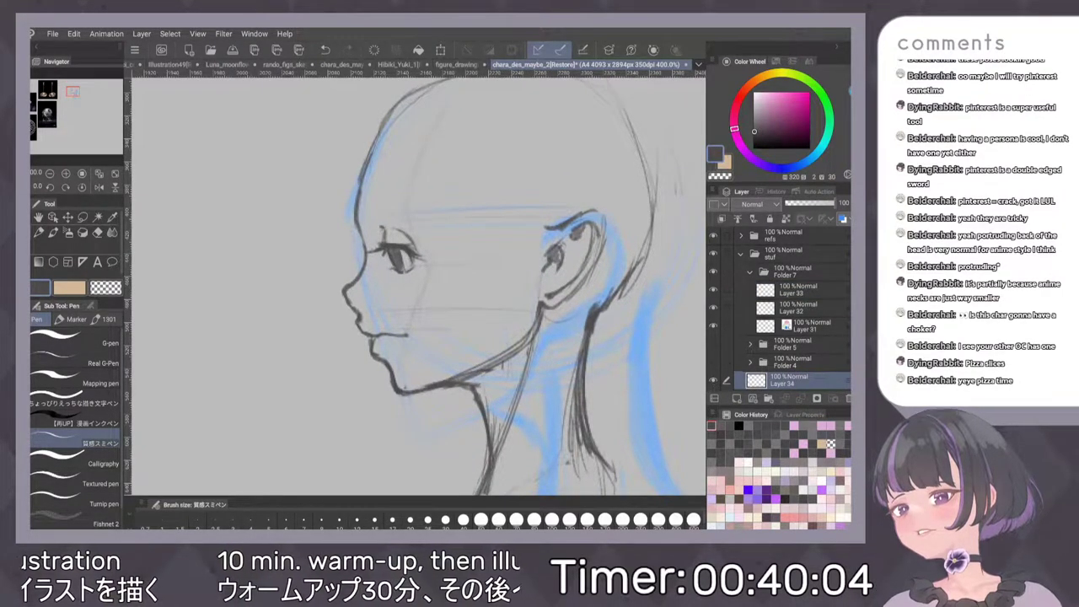
key("ctrl+z")
left_click(736, 398)
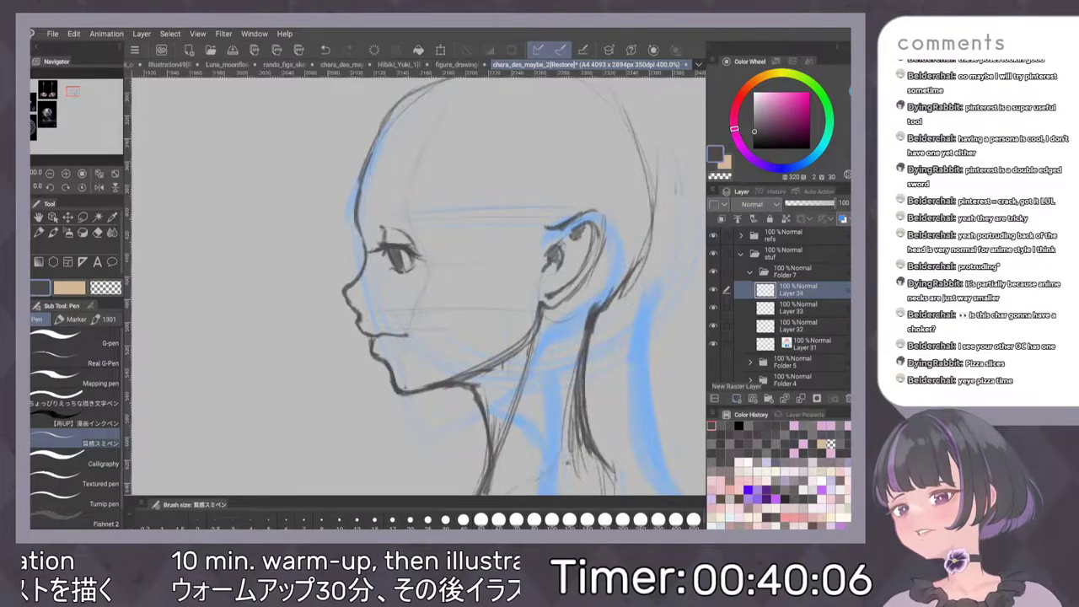
On Layer 33, rework the iris with a dark pupil and a small light highlight
scroll(464, 287, "down", 3)
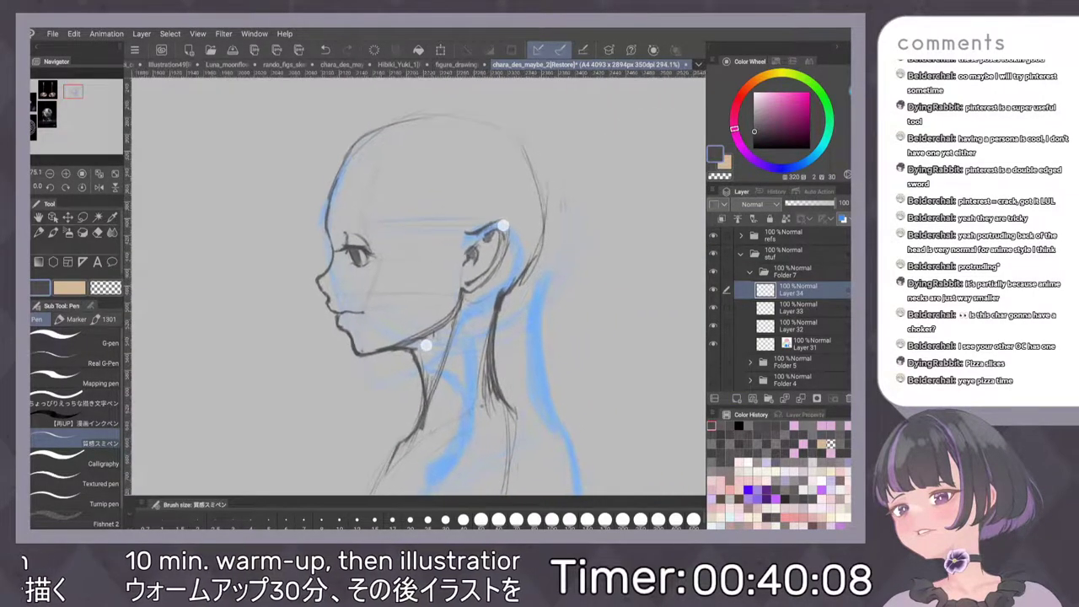
scroll(464, 287, "down", 3)
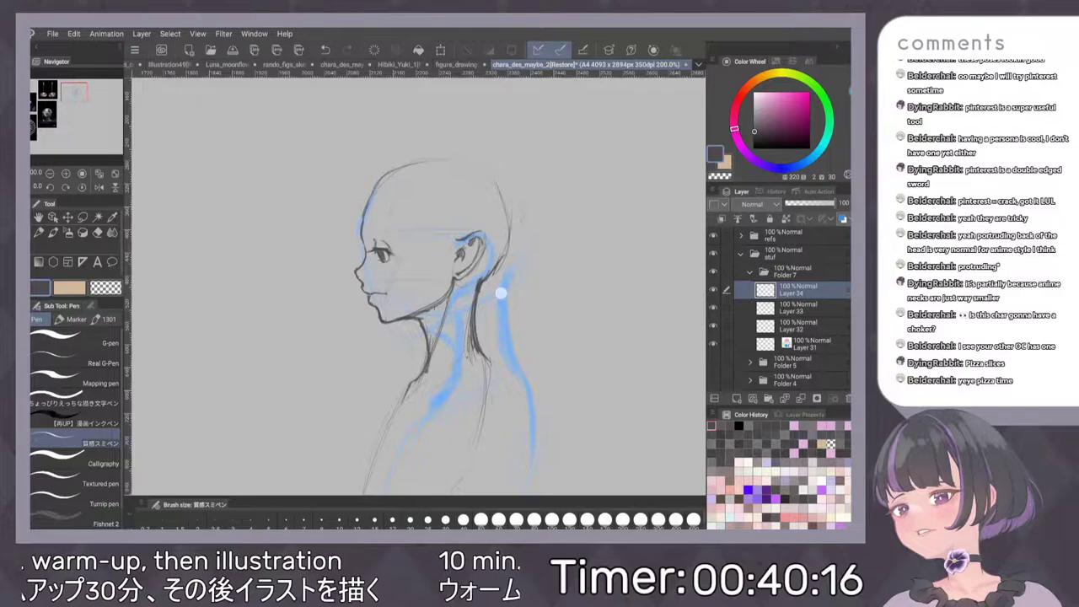
scroll(503, 294, "up", 5)
scroll(476, 327, "up", 1)
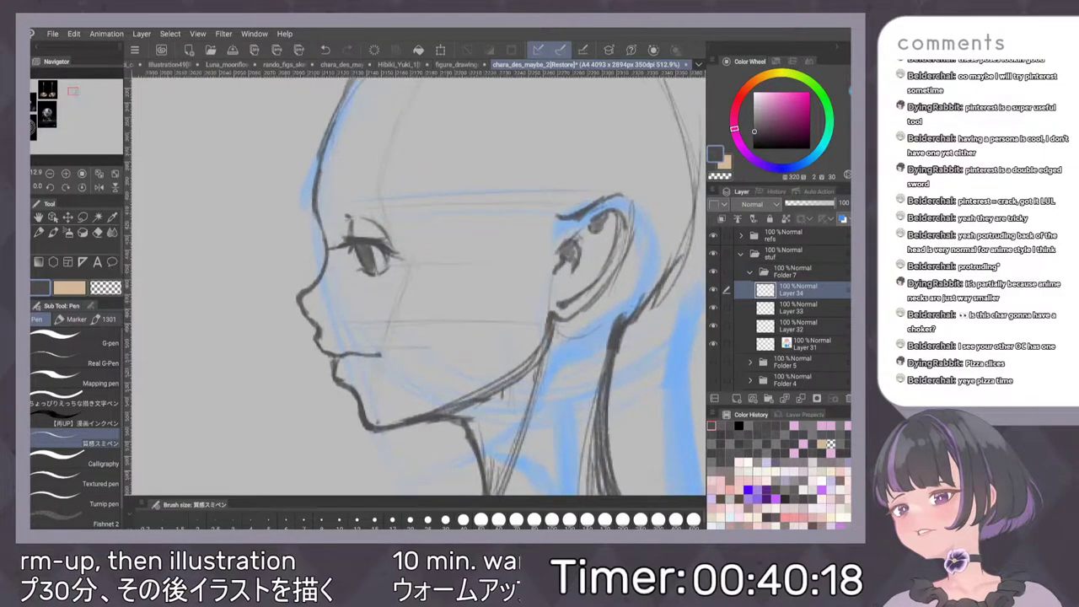
left_click(792, 308)
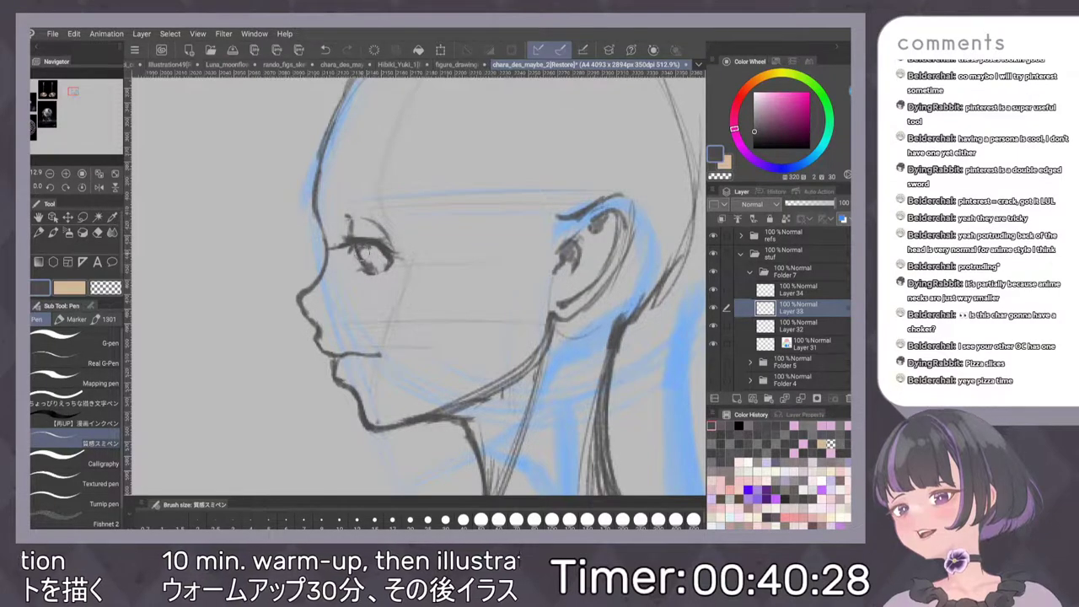
key("ctrl+z")
mouse_move(358, 248)
left_mouse_down()
mouse_move(361, 265)
mouse_move(372, 262)
mouse_move(364, 268)
left_mouse_up()
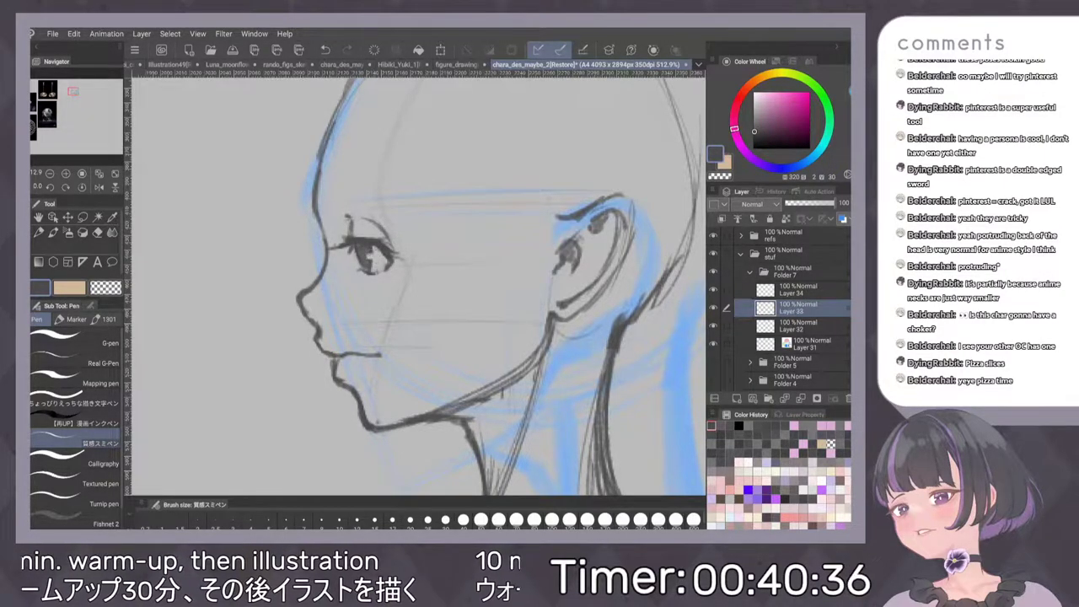
On Layer 32, rework the jawline just below the ear of the profile head
scroll(525, 233, "down", 6)
scroll(529, 223, "up", 3)
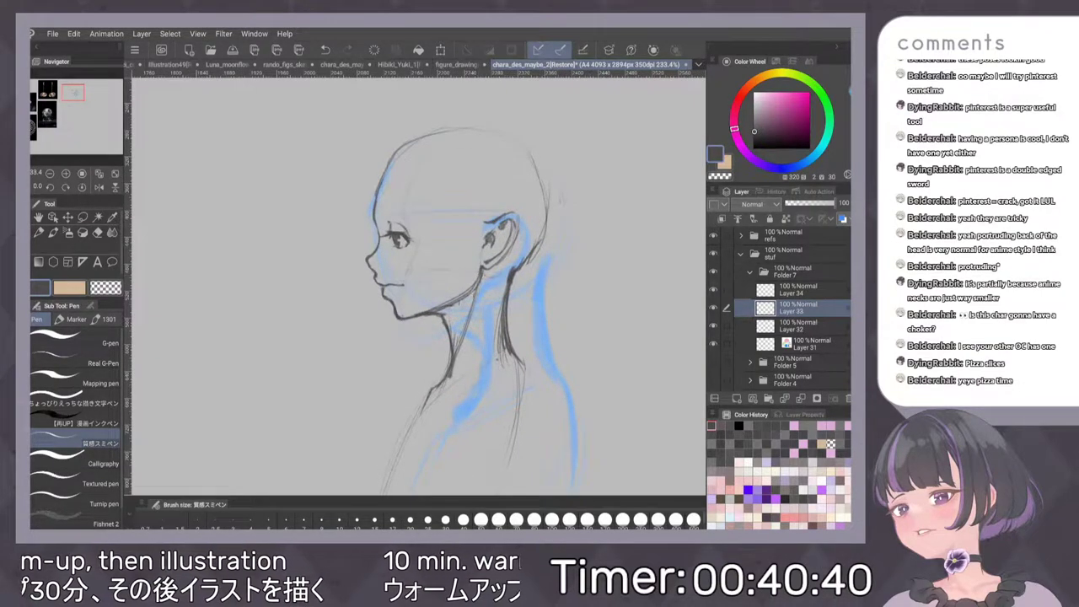
left_click(798, 326)
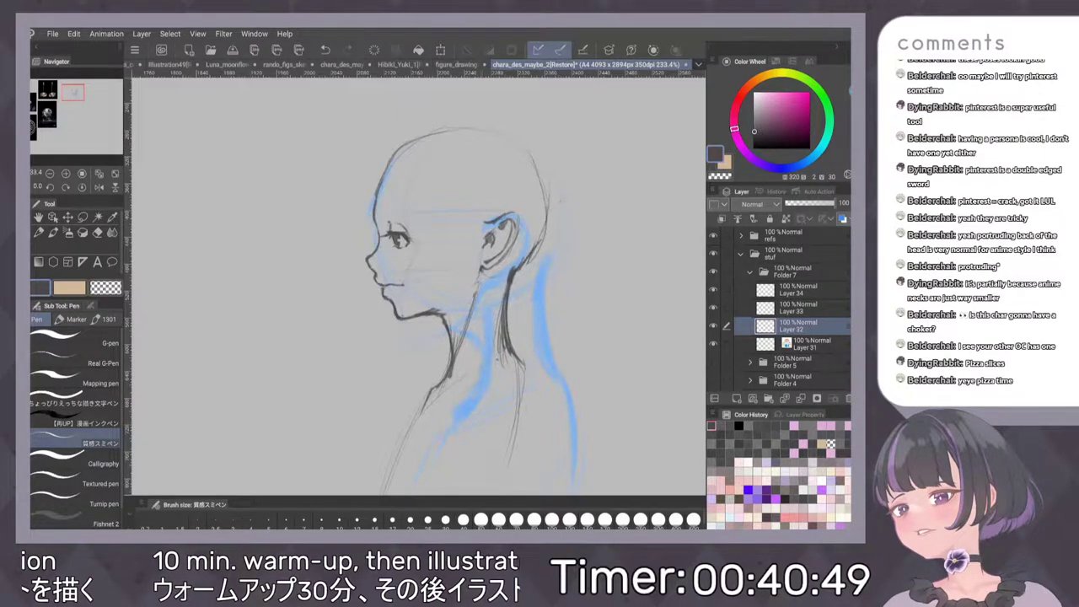
left_click_drag(481, 272, 465, 292)
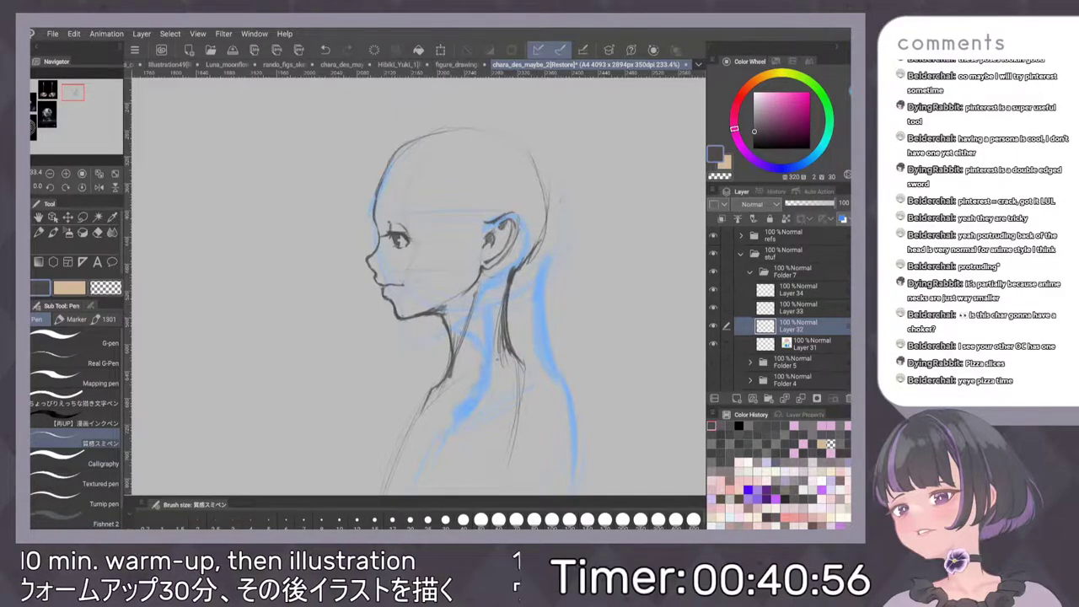
scroll(595, 284, "up", 3)
scroll(549, 270, "down", 5)
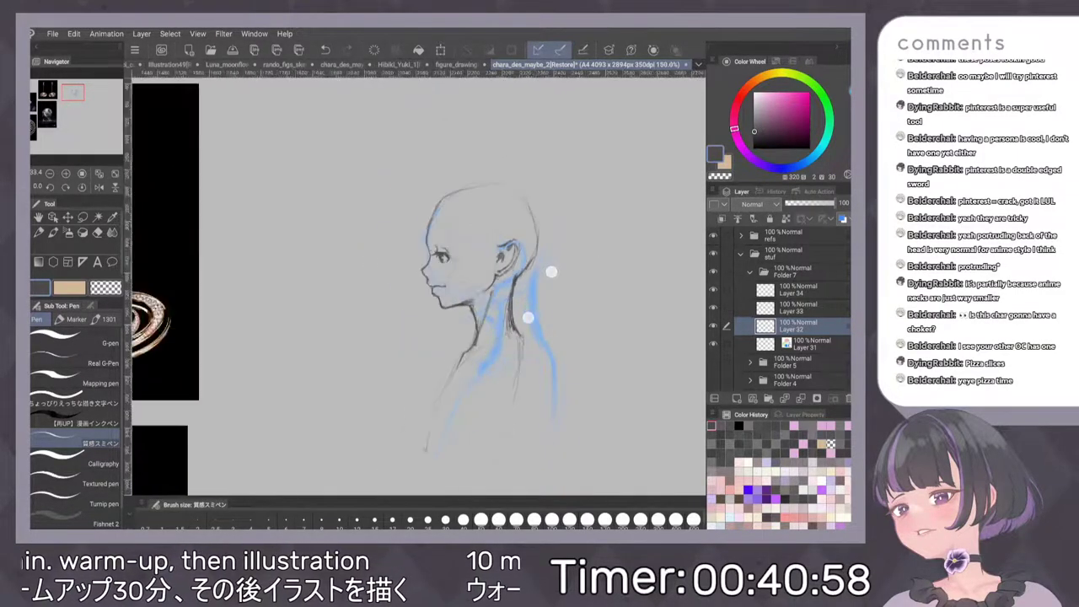
scroll(574, 232, "up", 5)
scroll(574, 232, "up", 1)
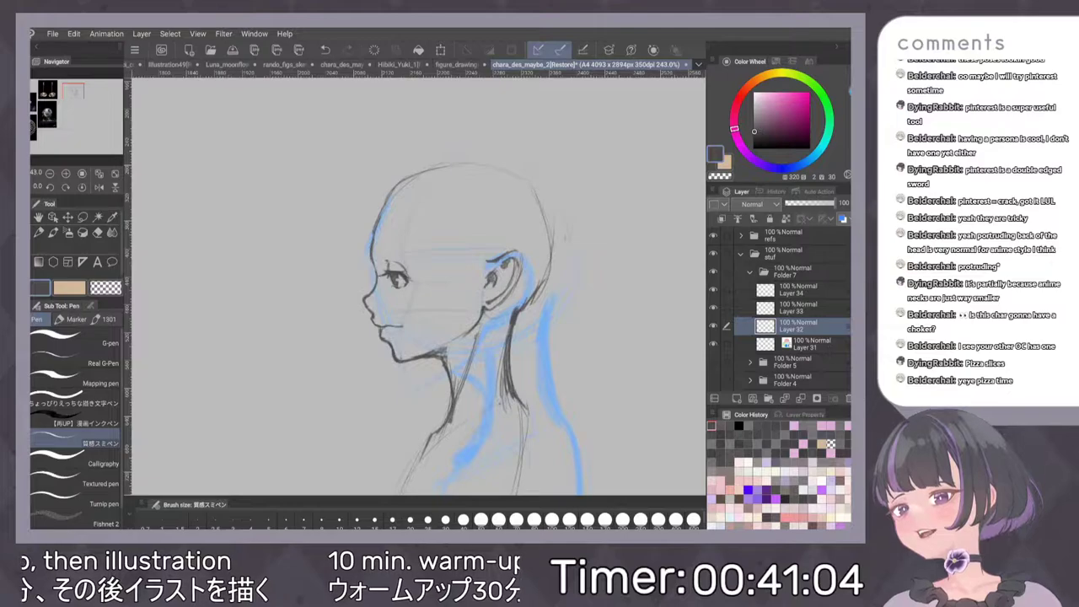
left_click(798, 290)
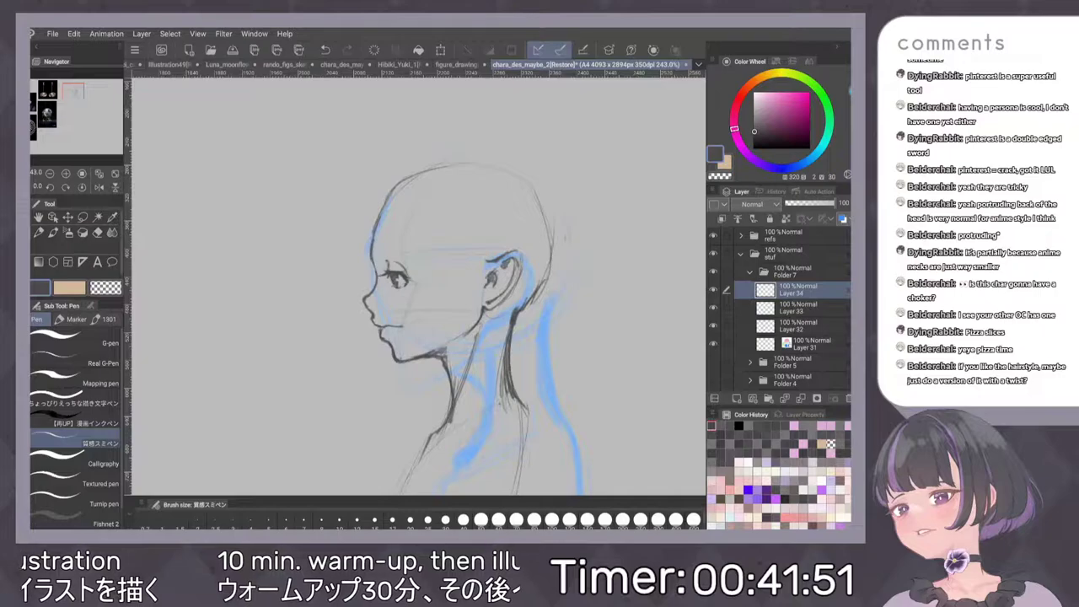
key("ctrl+y")
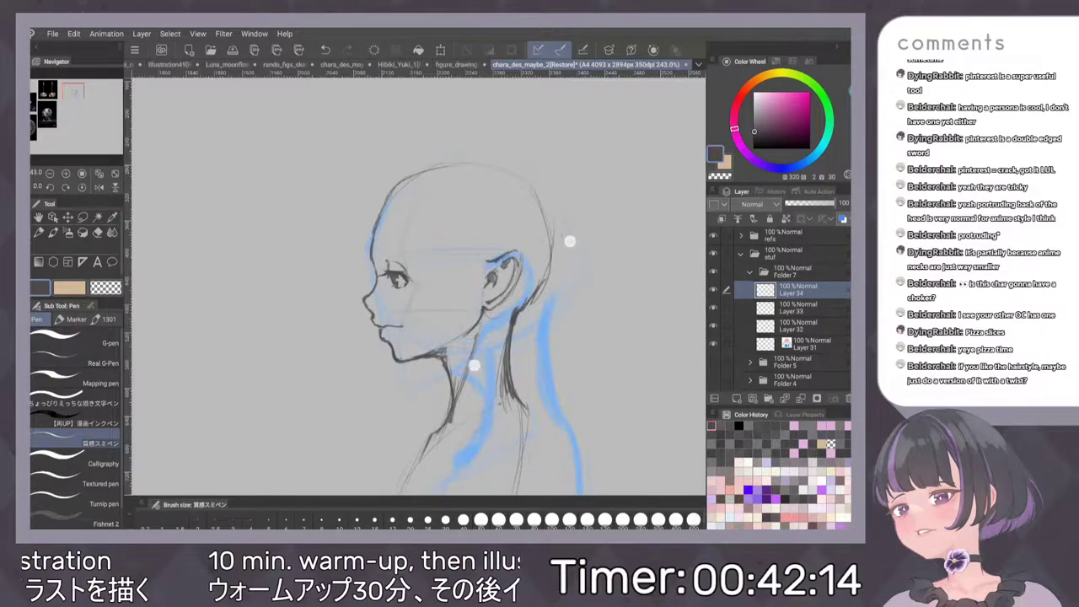
scroll(522, 303, "down", 3)
scroll(444, 282, "down", 1)
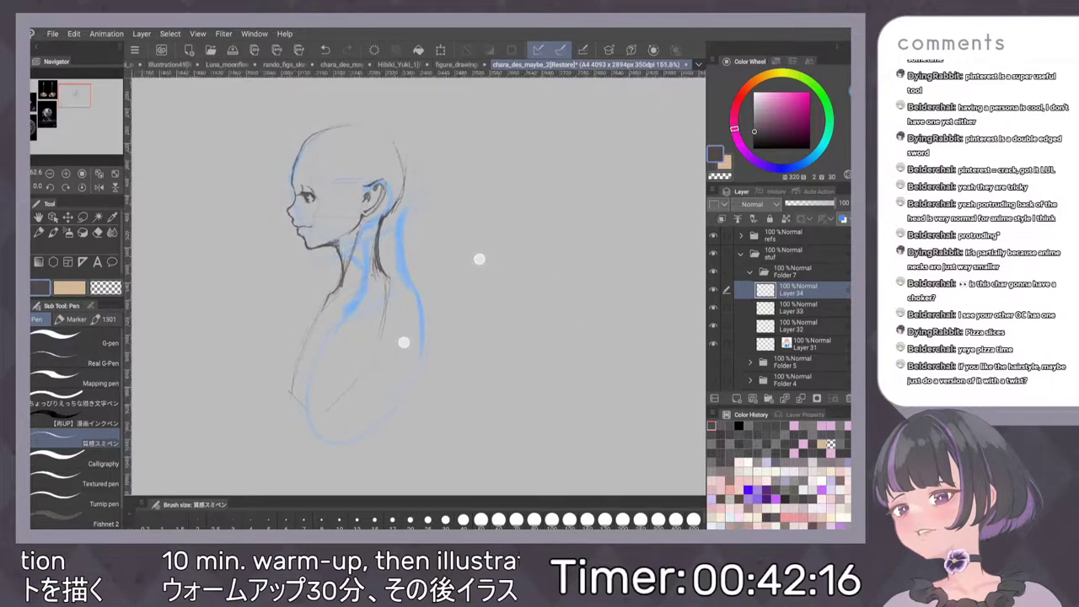
left_click(818, 325)
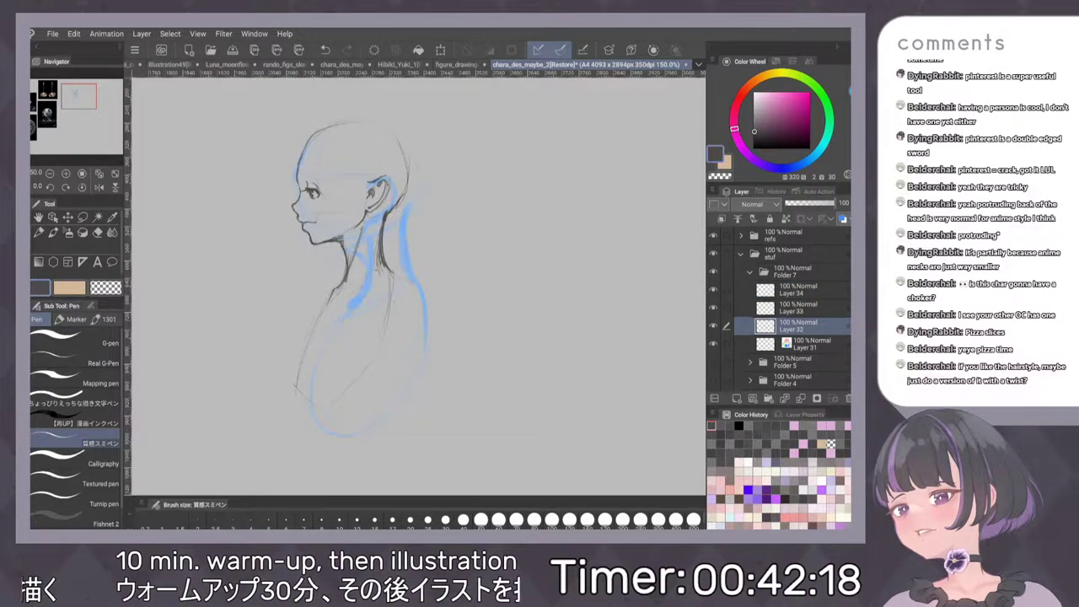
scroll(464, 305, "down", 2)
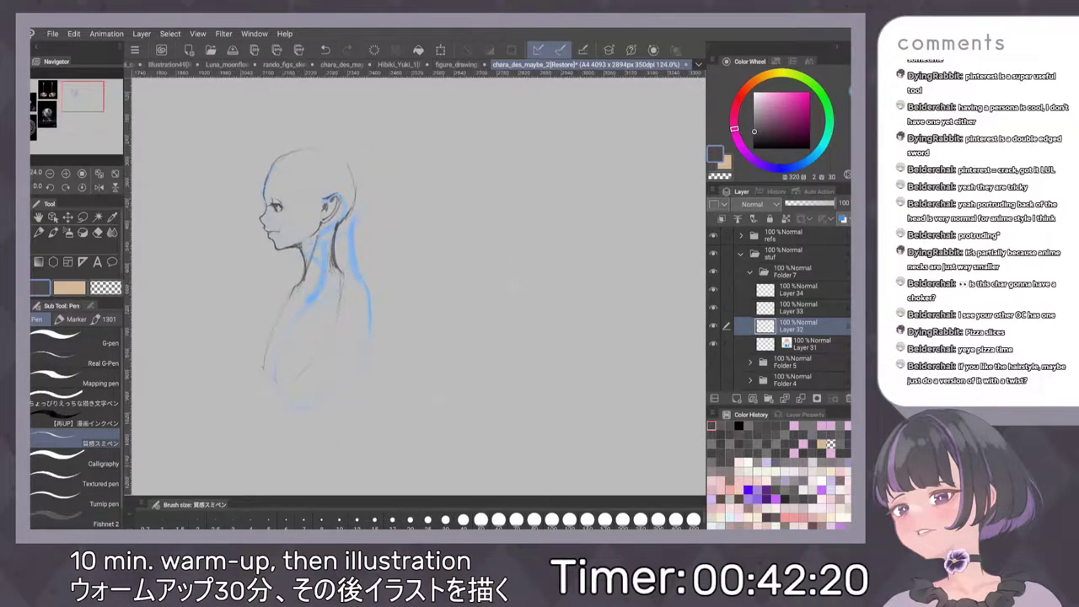
scroll(496, 332, "up", 2)
scroll(347, 368, "up", 1)
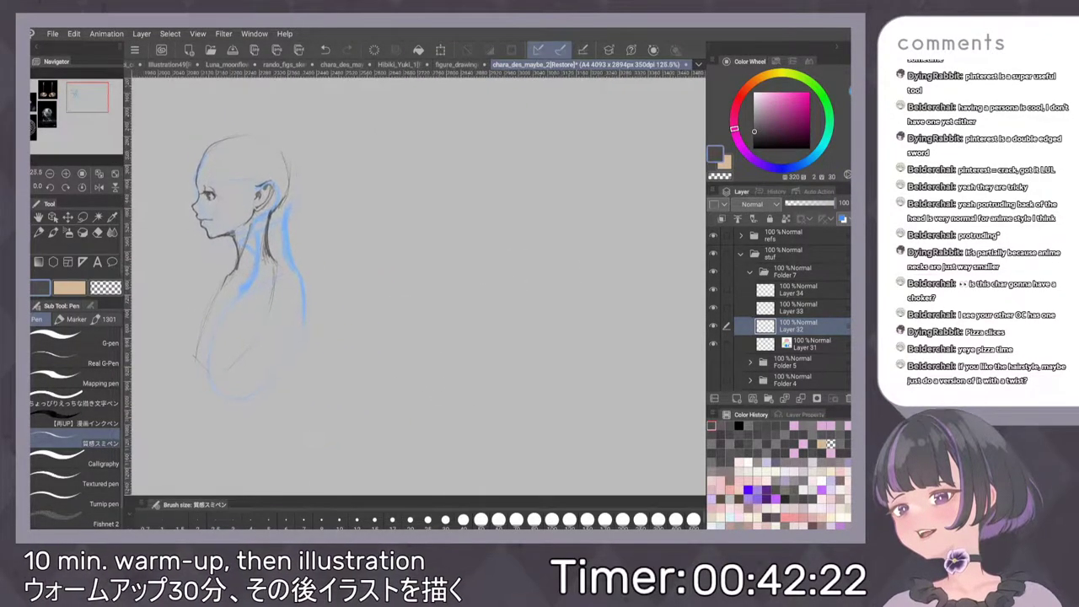
Hide and show Layer 32 to check which parts of the profile sketch it holds
left_click(713, 326)
left_click(713, 326)
left_click(713, 327)
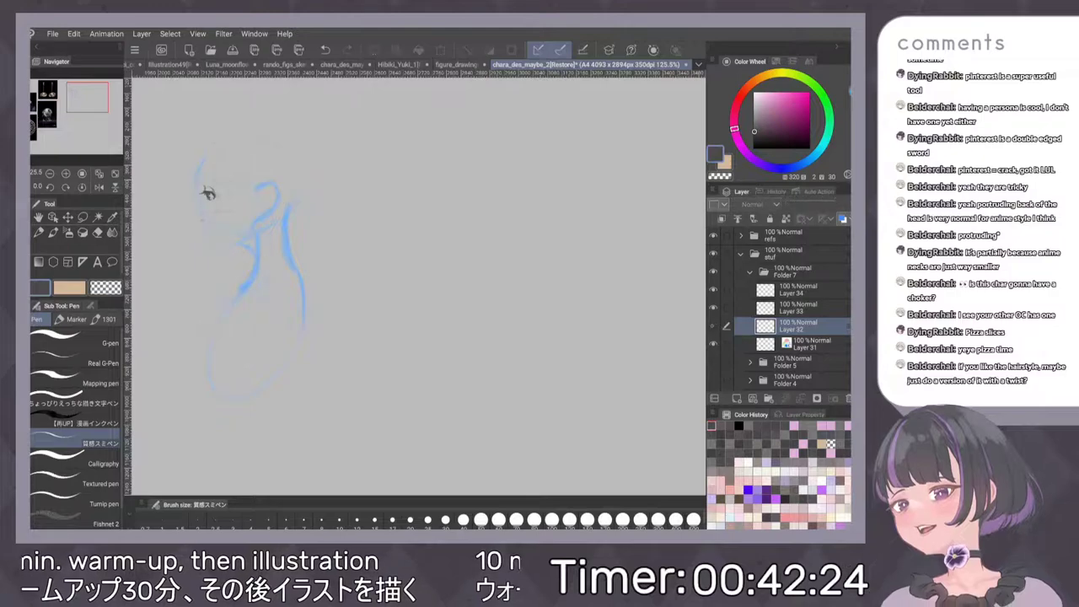
left_click(713, 326)
Turn off the blue layer colour on Layer 31 and hide Layers 32, 33 and 34, keeping Layer 31 active
left_click(809, 344)
left_click(713, 344)
left_click(714, 344)
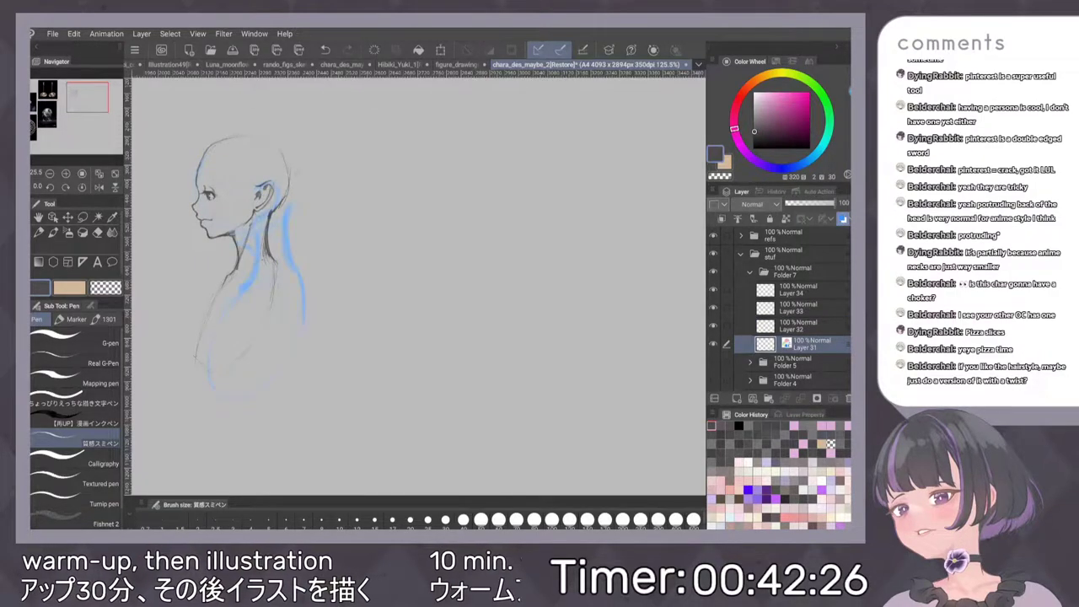
left_click(843, 219)
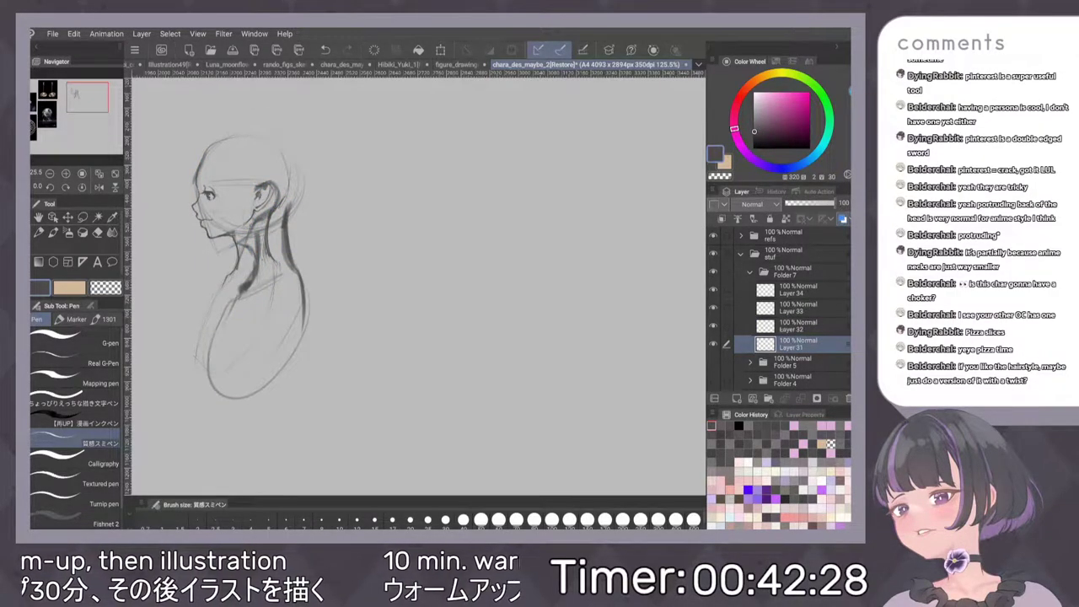
left_click_drag(713, 289, 713, 326)
left_click(801, 361)
left_click(801, 344)
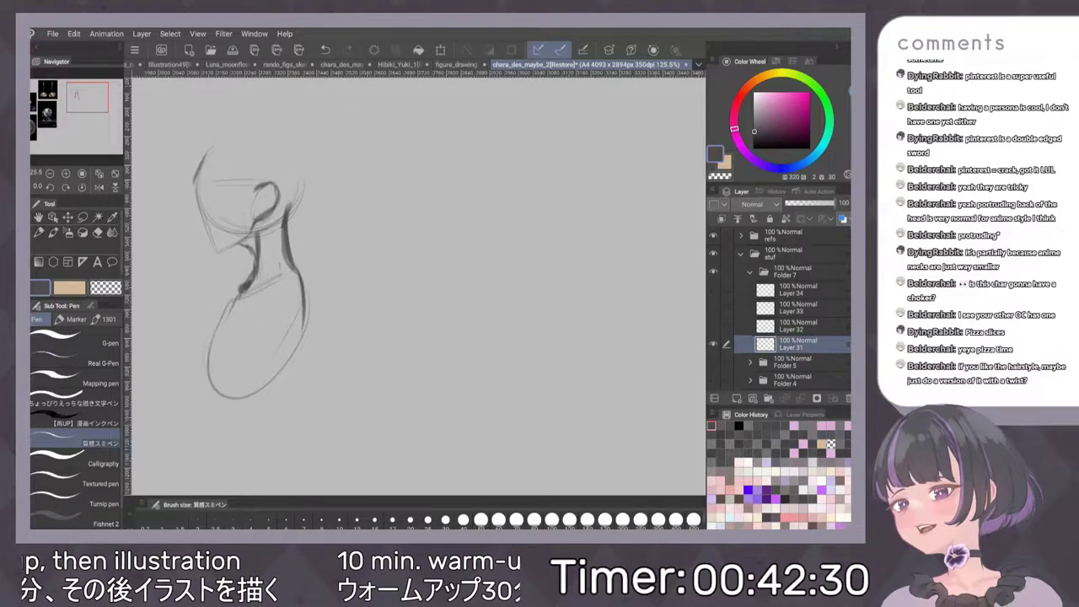
With the 厚塗り鉛筆 pencil, sketch a front-view head circle beside the profile, with a vertical centre line running down through the body
key("p")
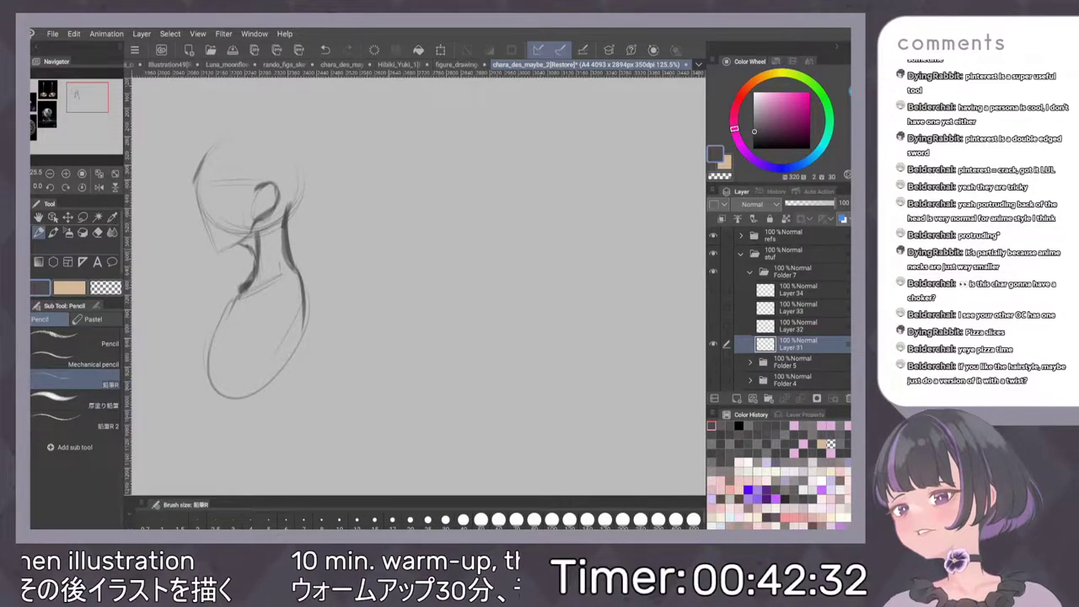
left_click(77, 400)
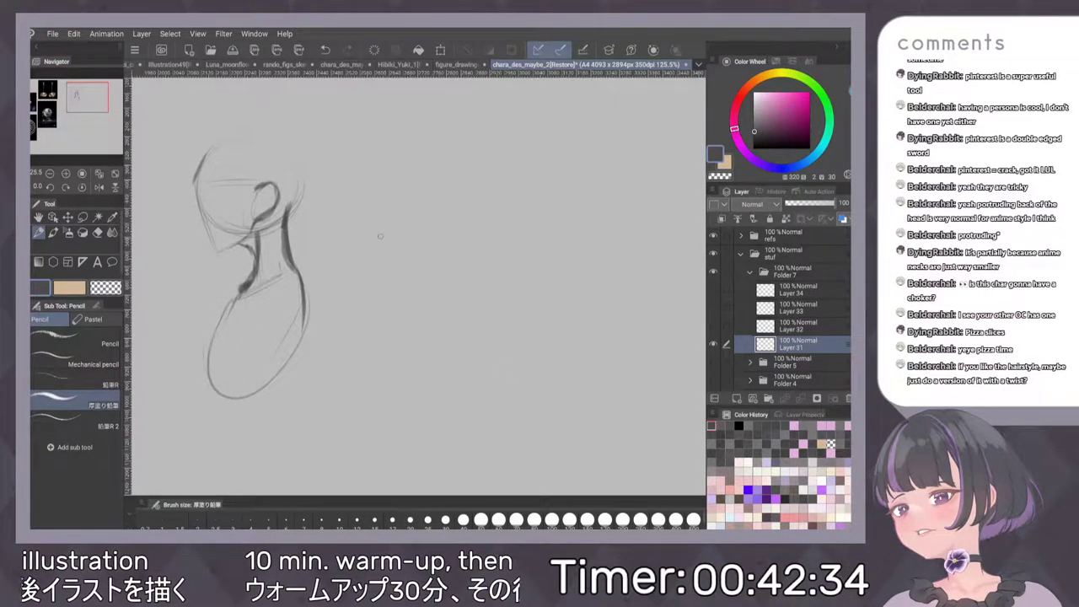
mouse_move(367, 189)
left_mouse_down()
mouse_move(422, 231)
mouse_move(447, 181)
left_mouse_up()
left_click_drag(429, 136, 447, 217)
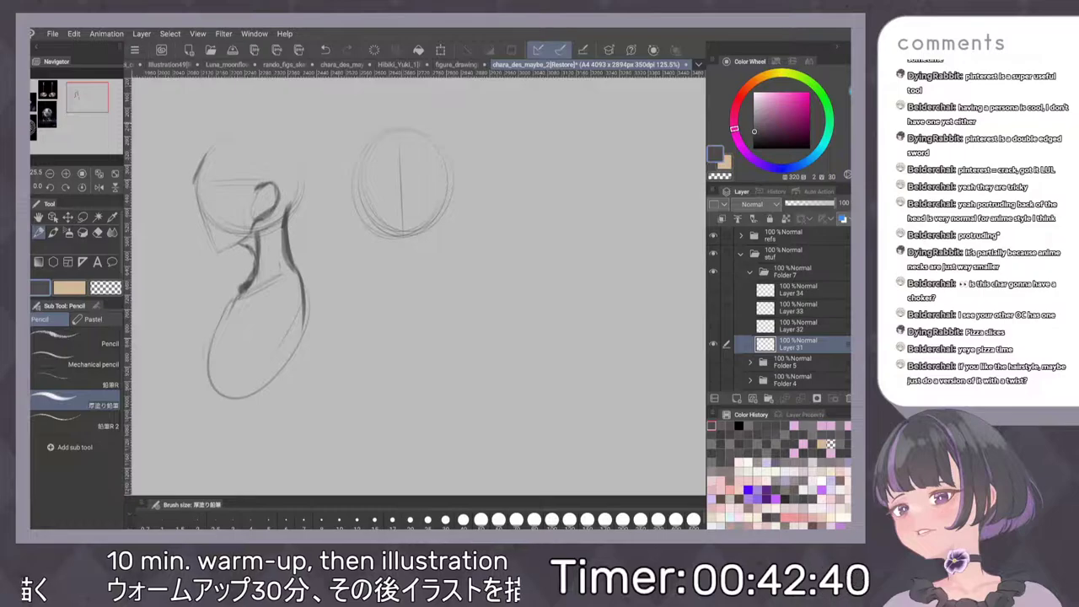
left_click_drag(403, 229, 408, 291)
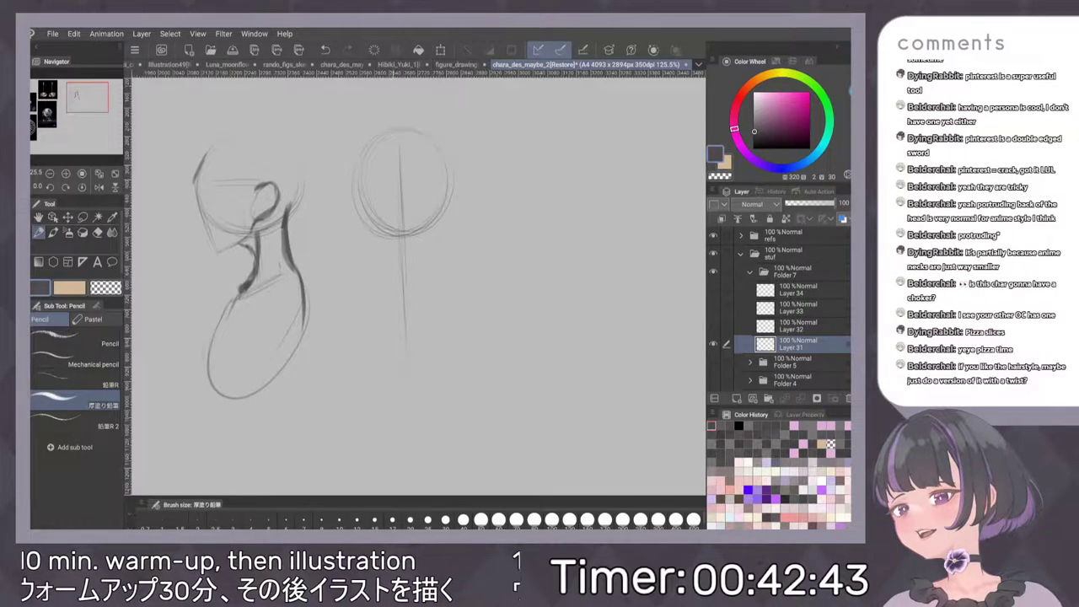
Sketch the front view's neck and shoulder line, with a tapered ribcage shape and its lower arch beneath
left_click_drag(363, 273, 449, 270)
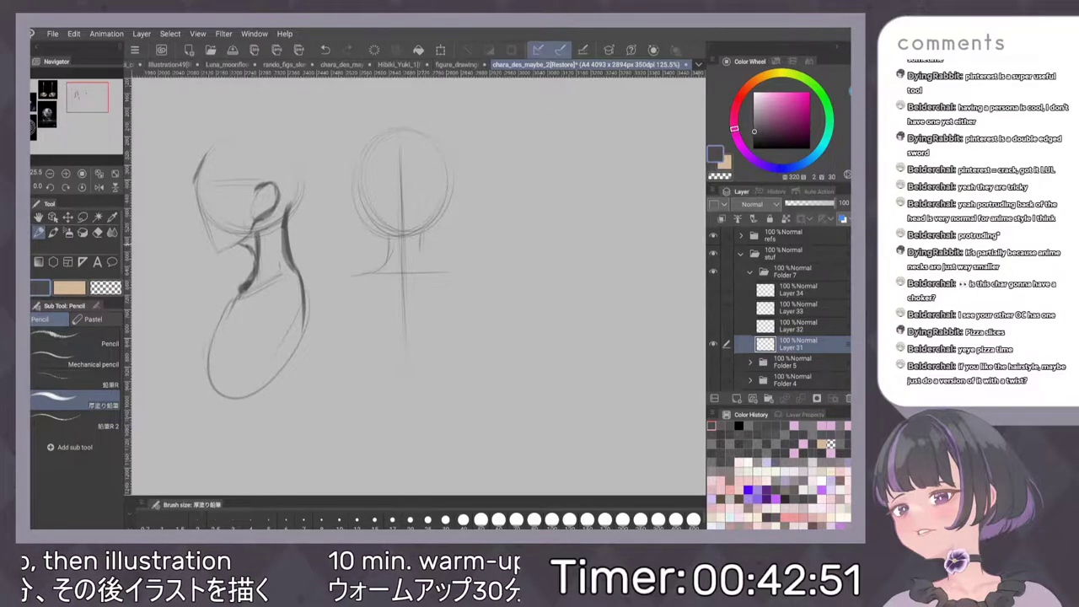
mouse_move(419, 233)
left_mouse_down()
mouse_move(430, 266)
mouse_move(445, 272)
left_mouse_up()
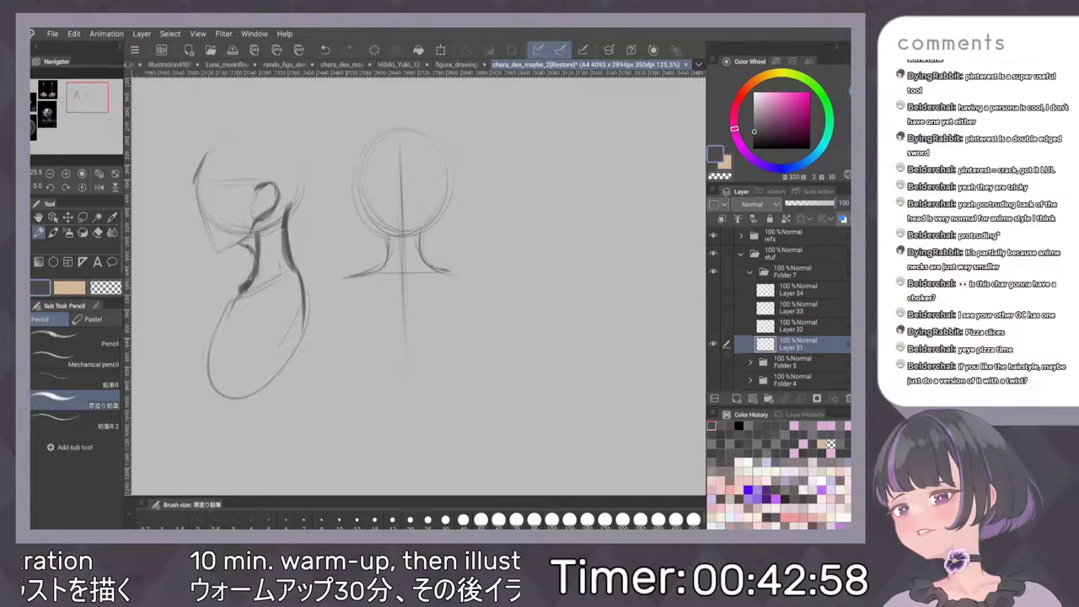
left_click_drag(365, 317, 372, 392)
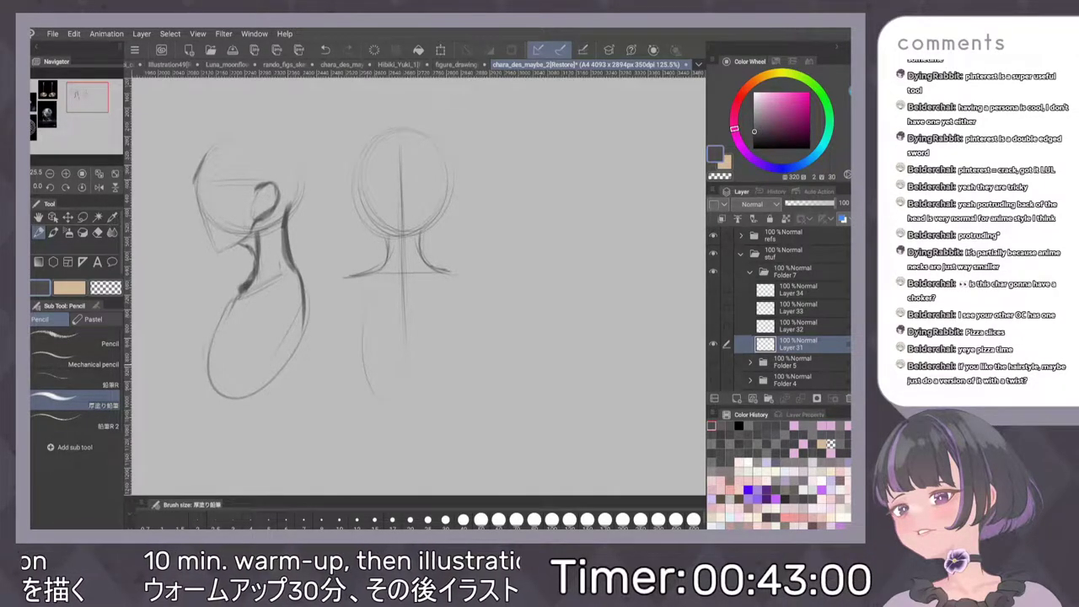
left_click_drag(368, 296, 358, 363)
left_click_drag(441, 291, 452, 322)
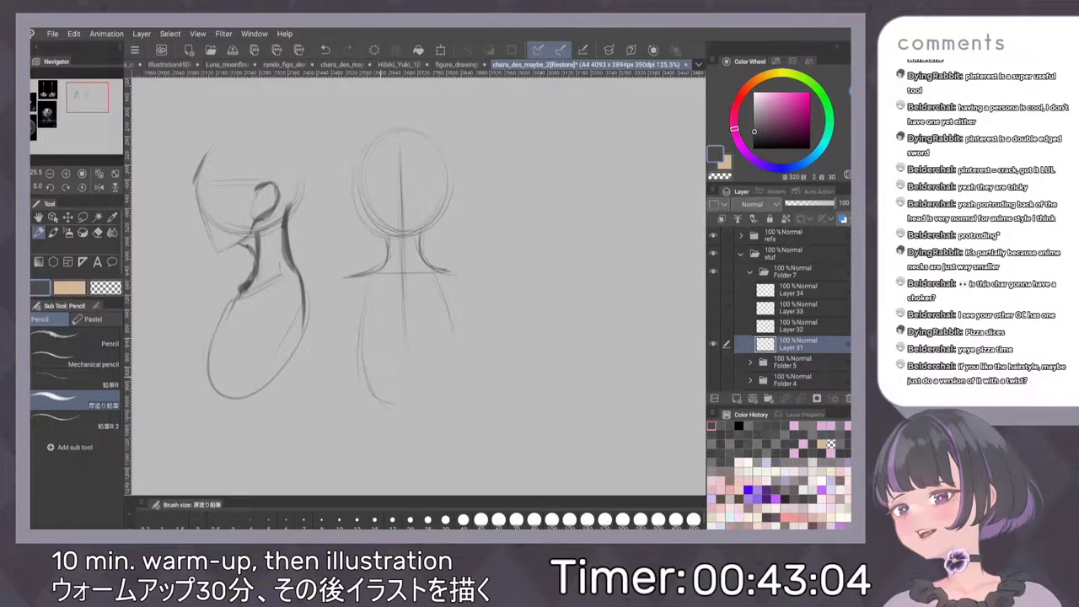
left_click_drag(395, 376, 433, 370)
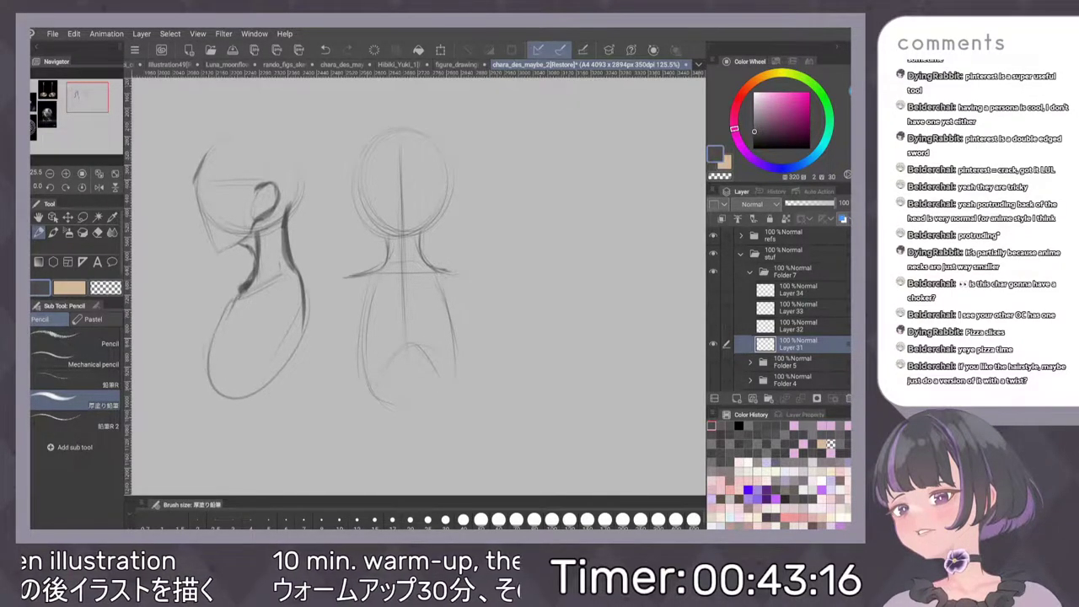
Turn the blue layer colour back on for Layer 31, and show and activate Layer 32
left_click(843, 219)
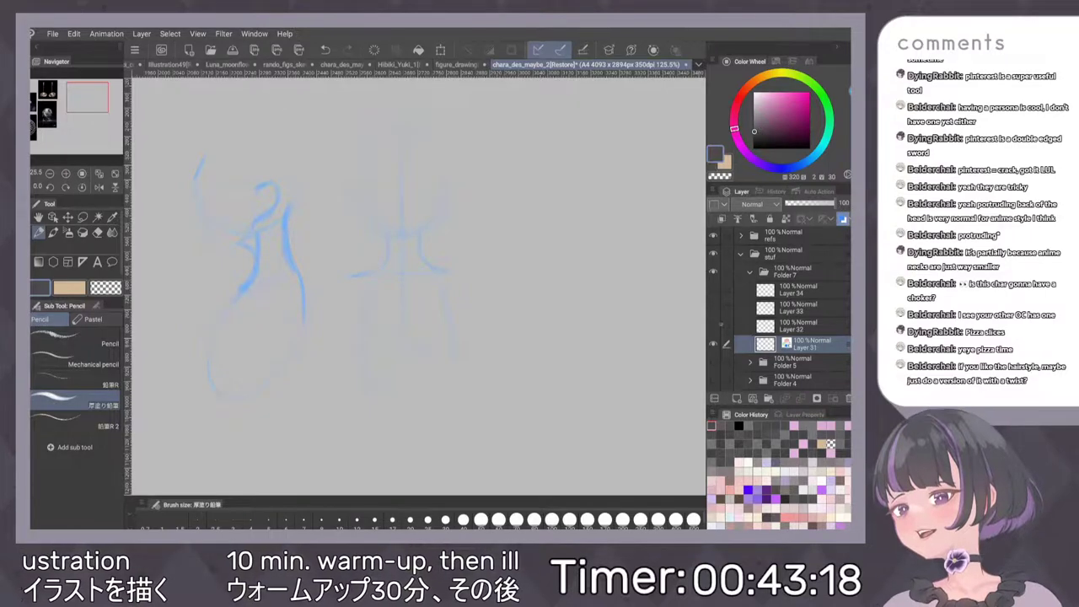
left_click(713, 325)
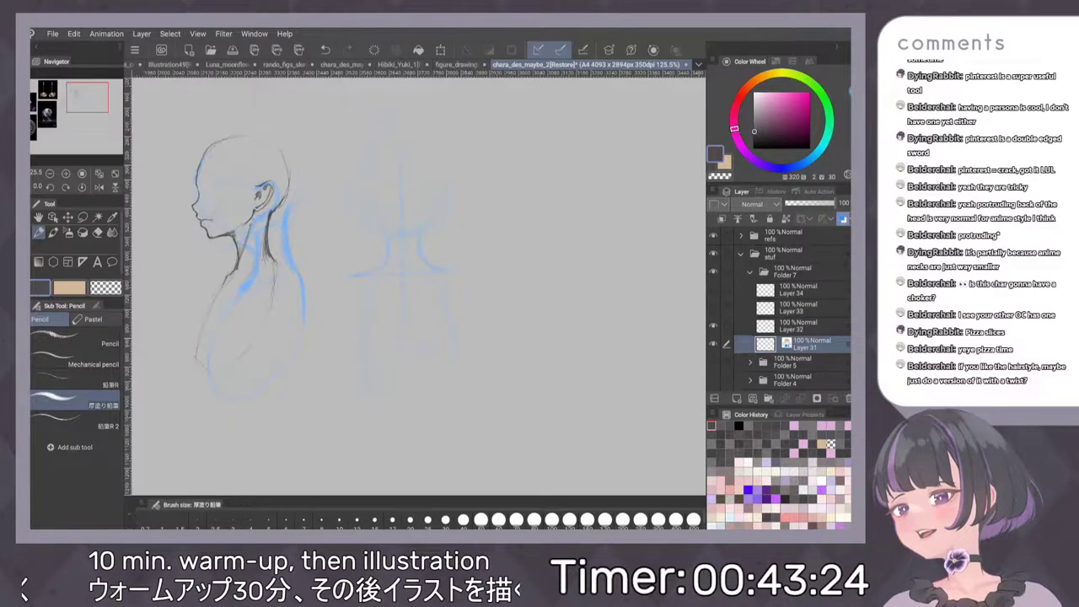
left_click(819, 327)
Place a vertical symmetrical ruler on Layer 32 along the front view's centre line, redoing the first placement
key("p")
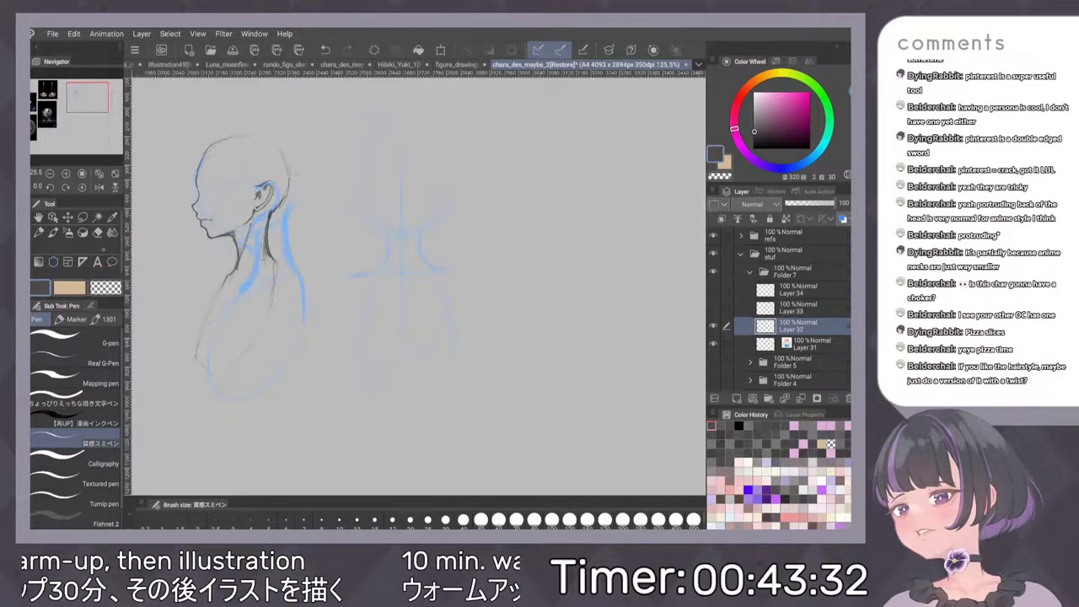
key("u")
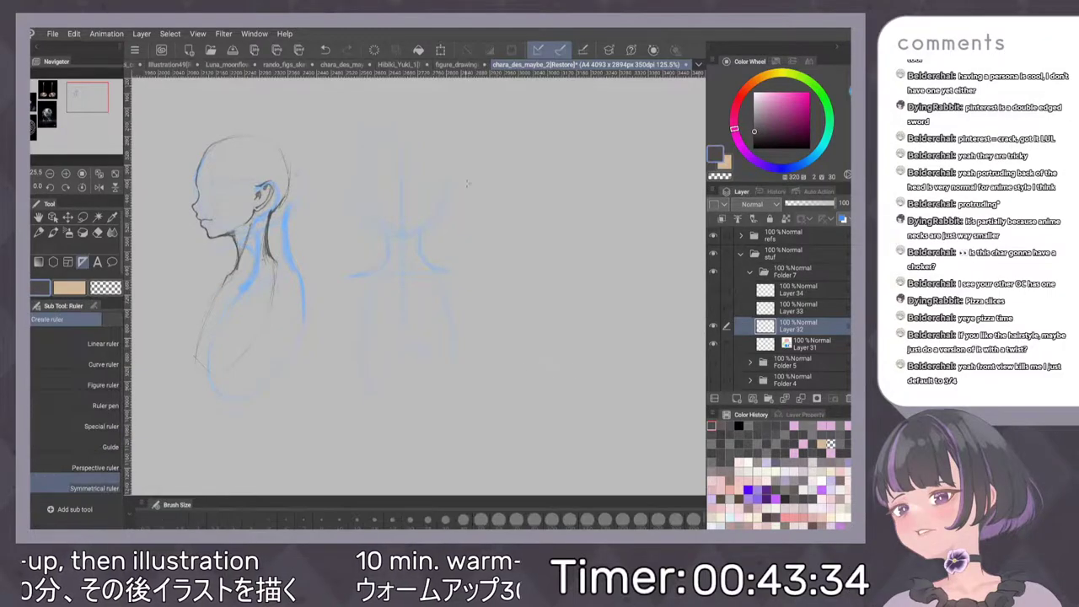
left_click_drag(398, 131, 411, 304)
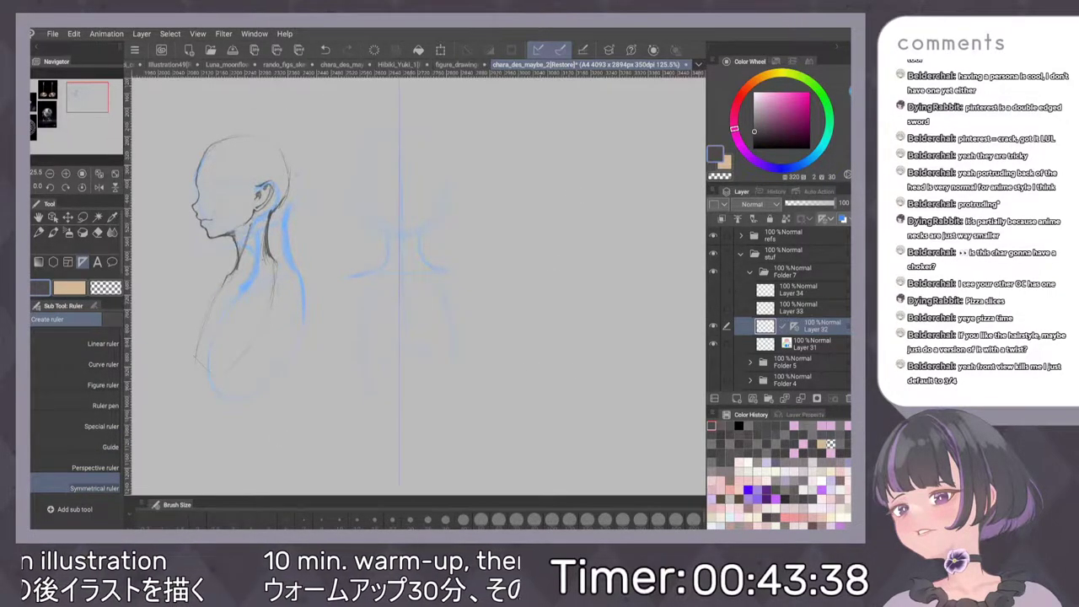
key("ctrl+z")
left_click_drag(402, 130, 406, 386)
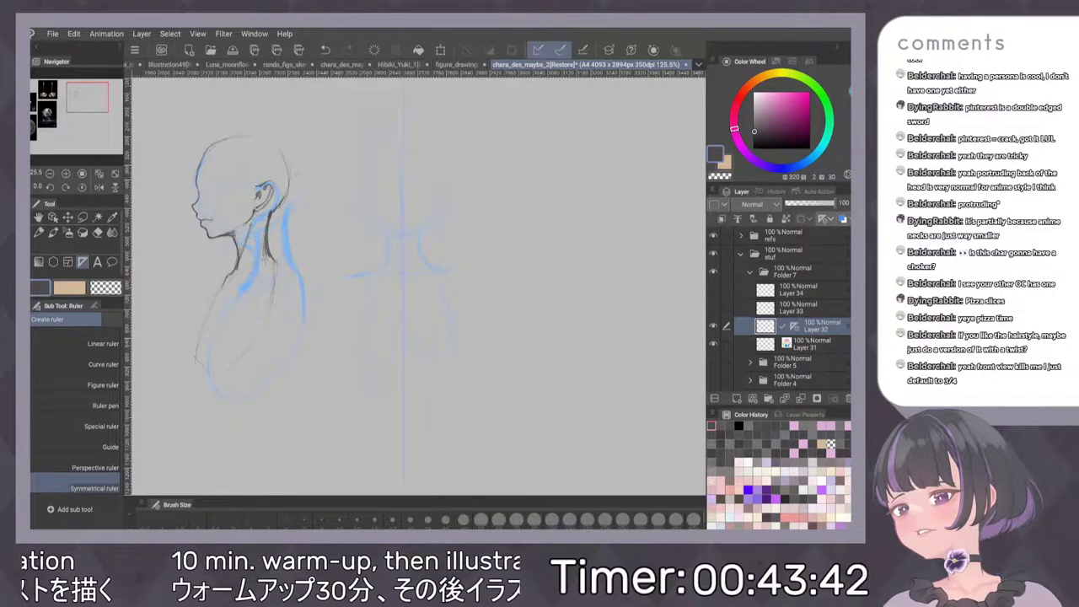
Try mirrored cheek and jaw lines on the front-view head with the 質感スミペン pen, and undo them
key("p")
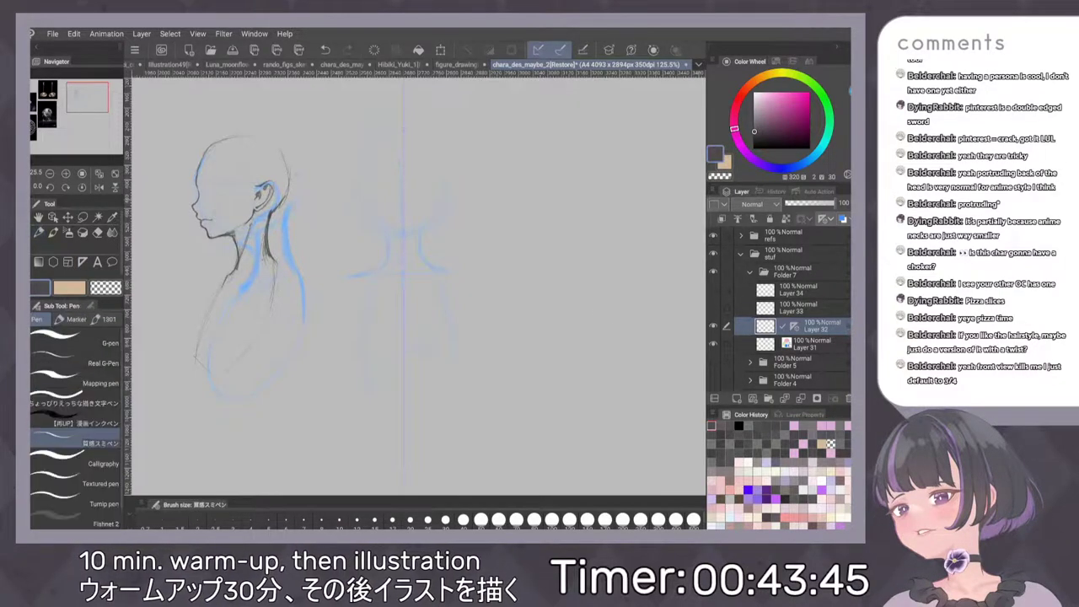
key("p")
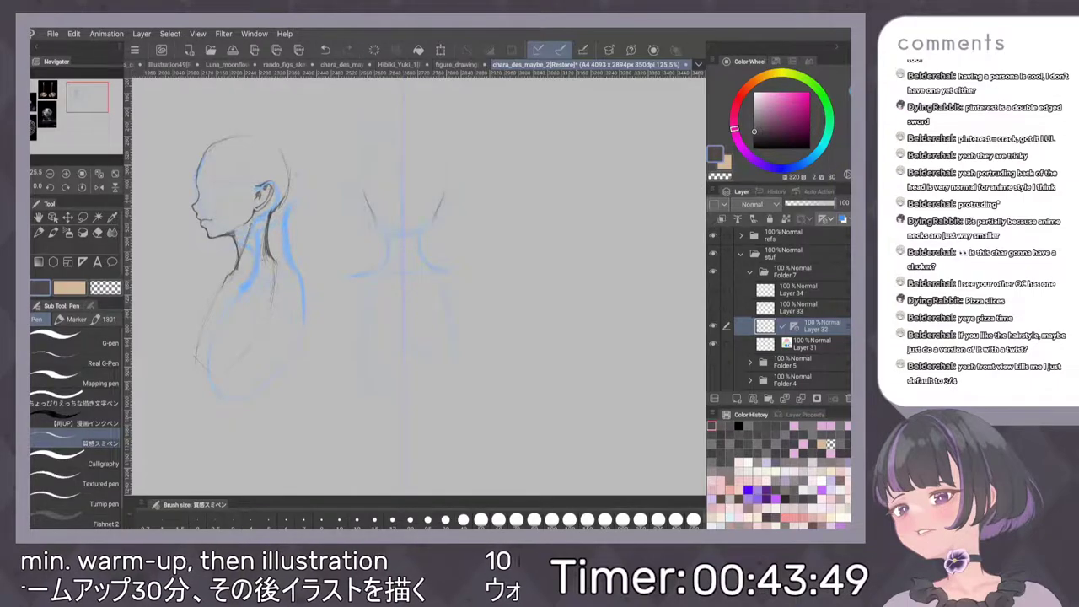
key("ctrl+z")
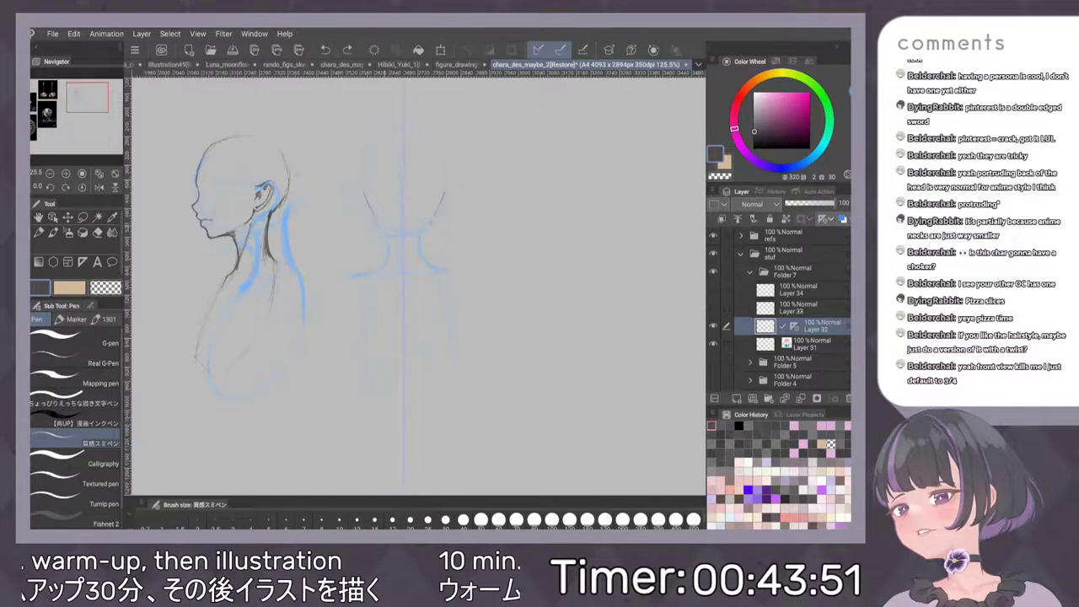
key("ctrl+z")
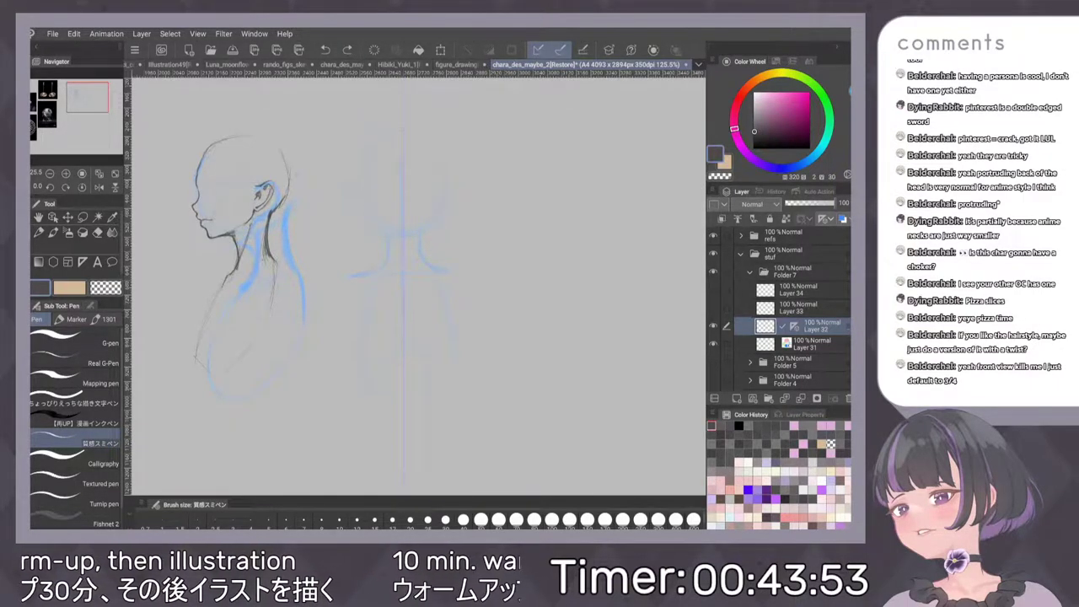
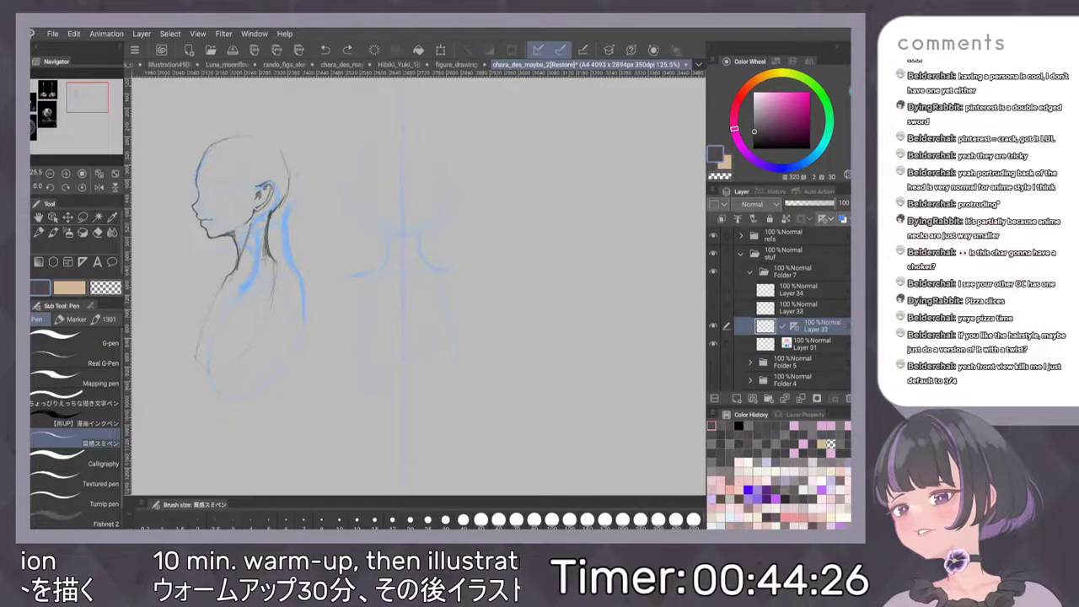
Try a wide mirrored face outline narrowing to a pointed chin on the front-view head, and undo its strokes
left_click_drag(446, 196, 437, 221)
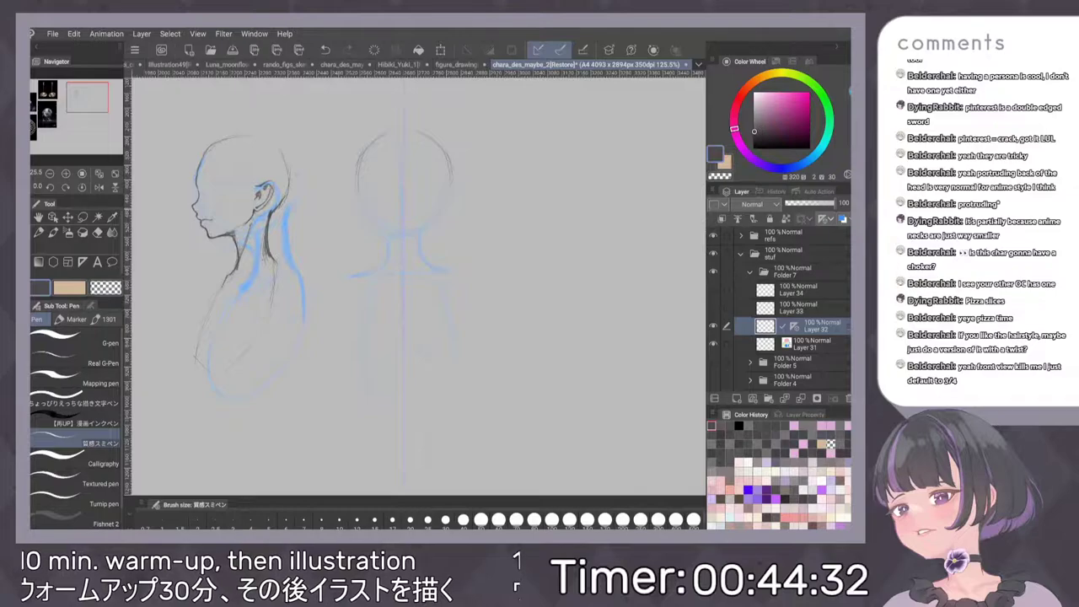
left_click_drag(446, 199, 429, 222)
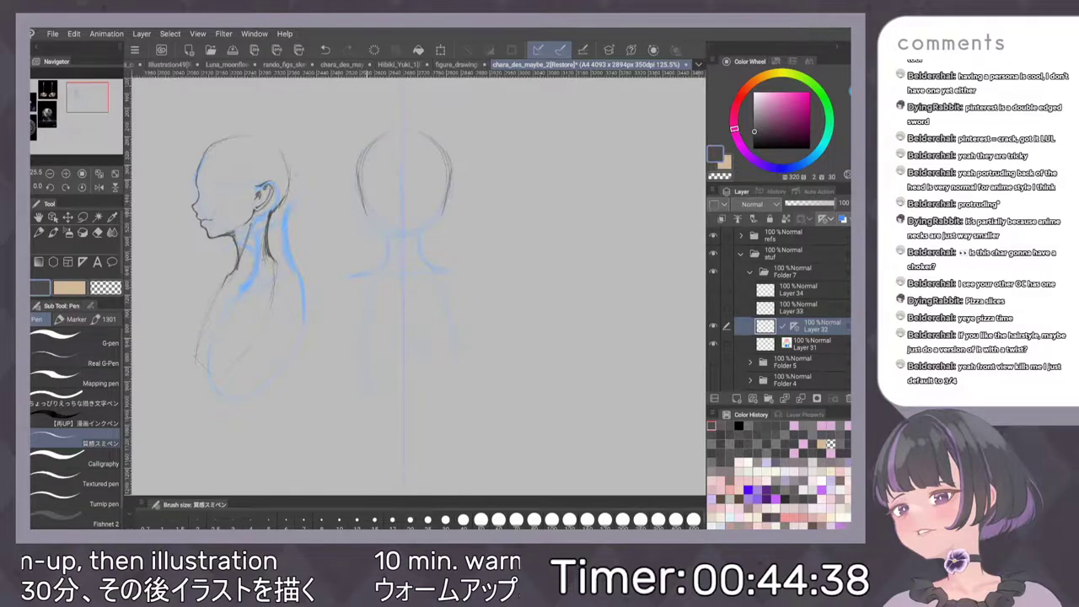
left_click_drag(365, 209, 403, 239)
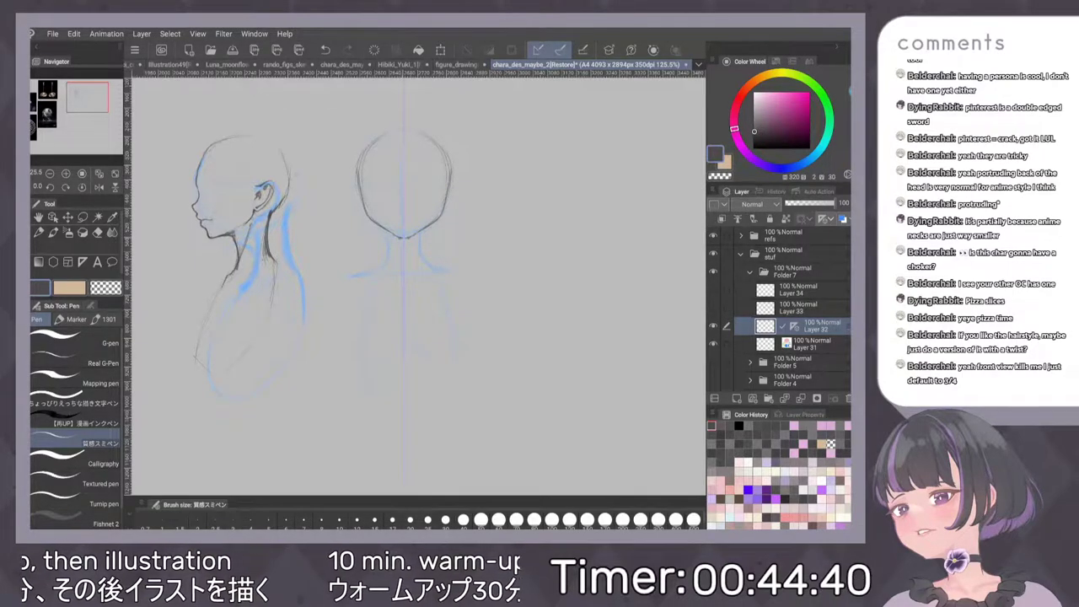
left_click_drag(358, 182, 394, 233)
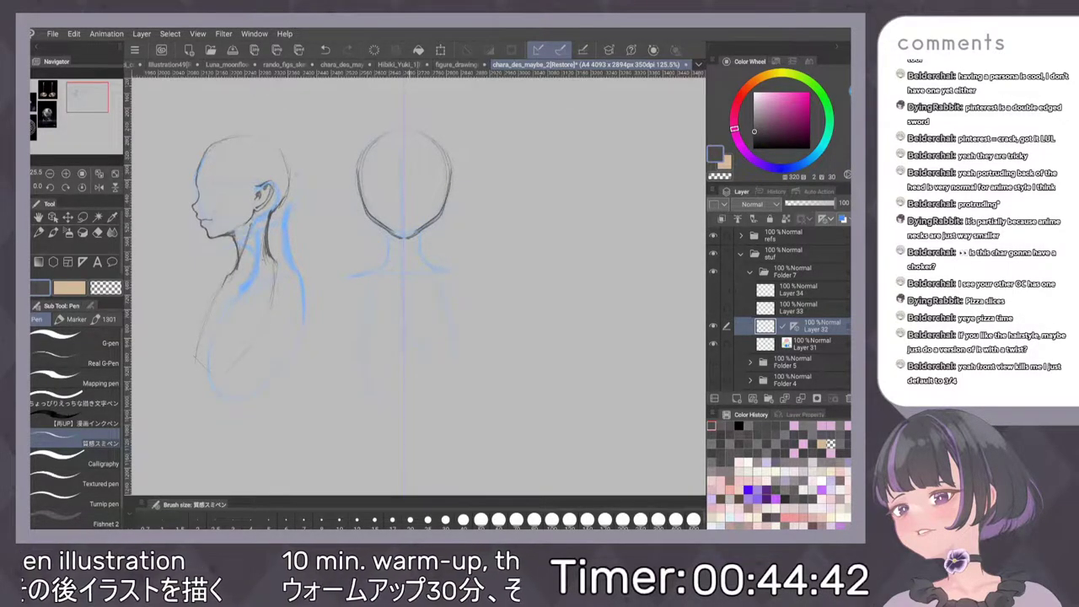
key("ctrl+z")
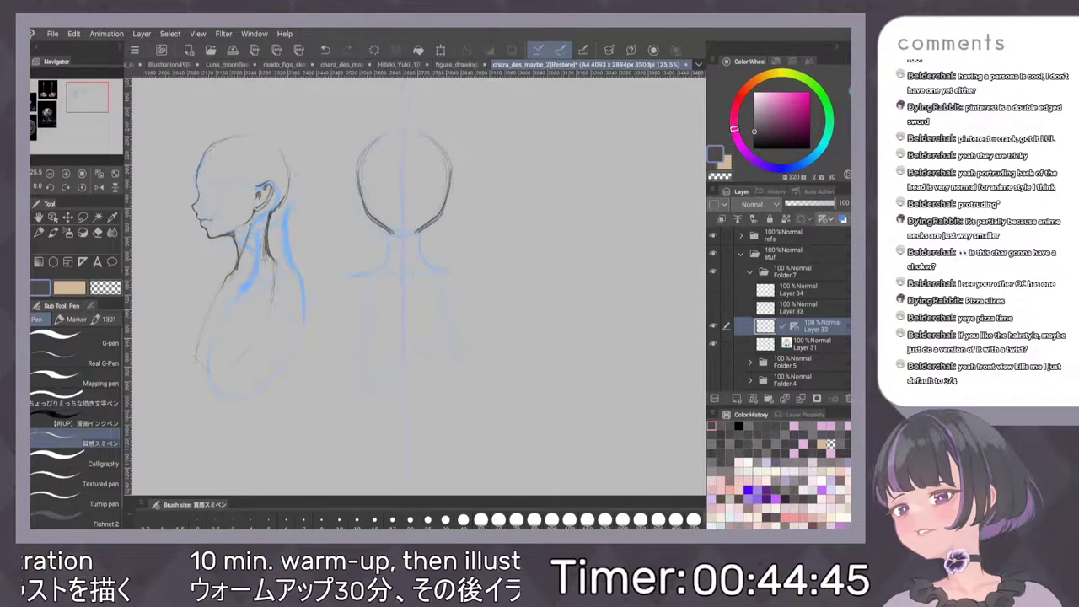
key("ctrl+t")
key("ctrl+z")
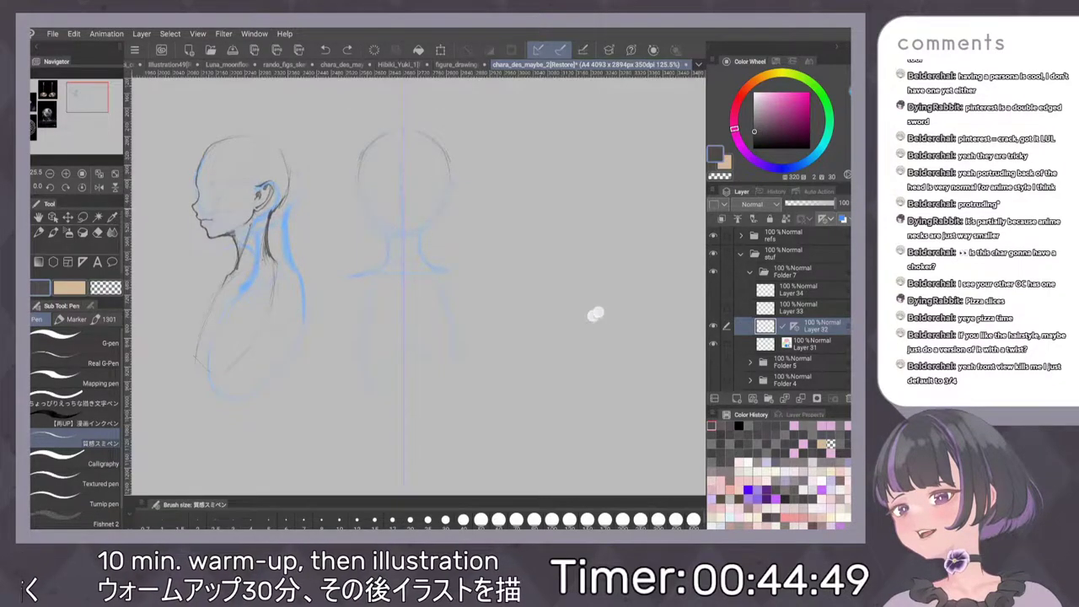
Draw a narrower mirrored outline for the front-view head, with long cheek sides and angled jaw lines meeting at the chin
mouse_move(363, 159)
left_mouse_down()
mouse_move(367, 207)
mouse_move(362, 186)
left_mouse_up()
mouse_move(390, 136)
left_mouse_down()
mouse_move(366, 164)
mouse_move(367, 213)
mouse_move(394, 230)
left_mouse_up()
left_click_drag(439, 212, 415, 230)
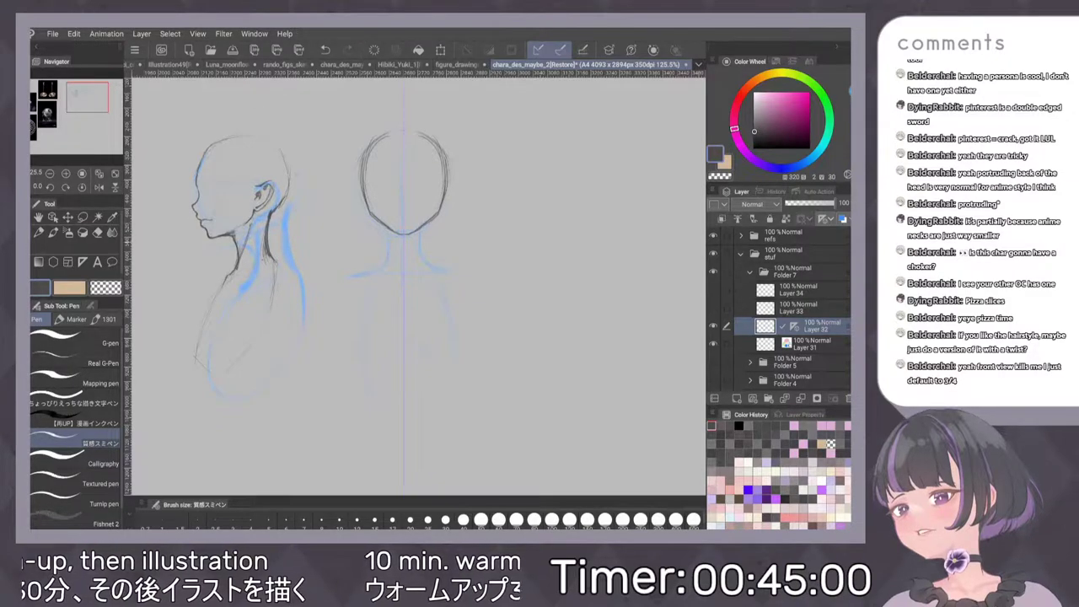
key("ctrl+z")
left_click_drag(368, 208, 390, 229)
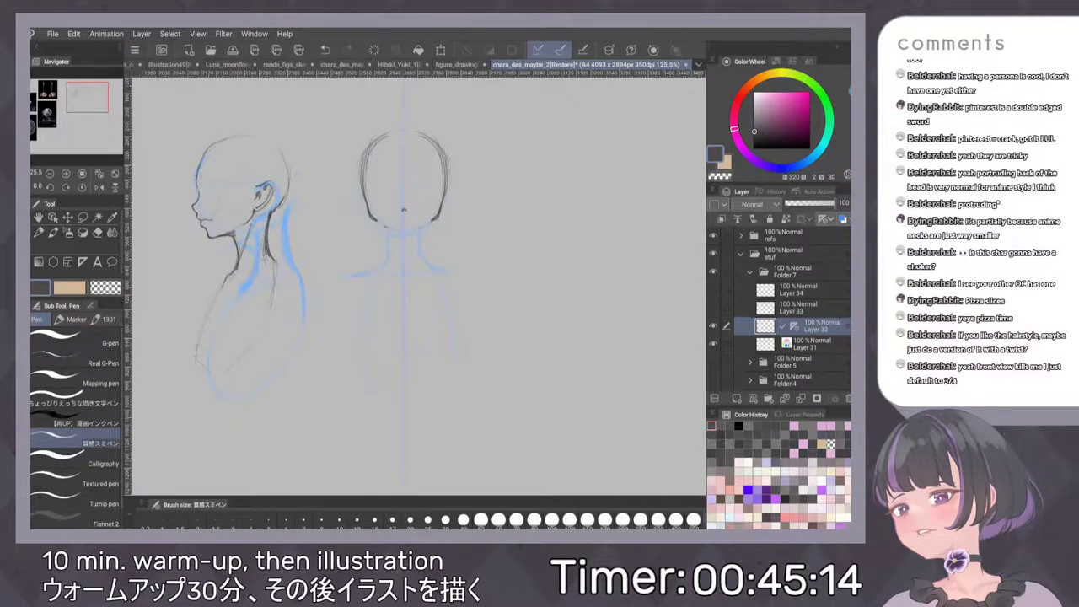
left_click_drag(371, 218, 404, 240)
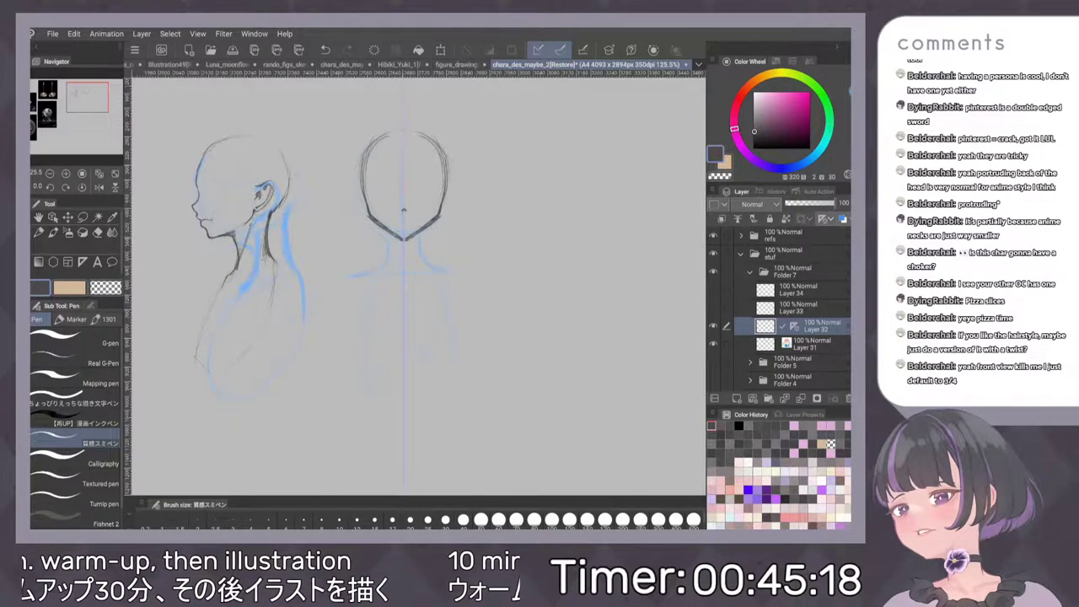
Erase the angular jaw with the Hard eraser and redraw it as a softer, rounded jaw using the 鉛筆R 2 pencil
mouse_move(489, 148)
left_mouse_down()
mouse_move(481, 169)
mouse_move(494, 240)
left_mouse_up()
key("e")
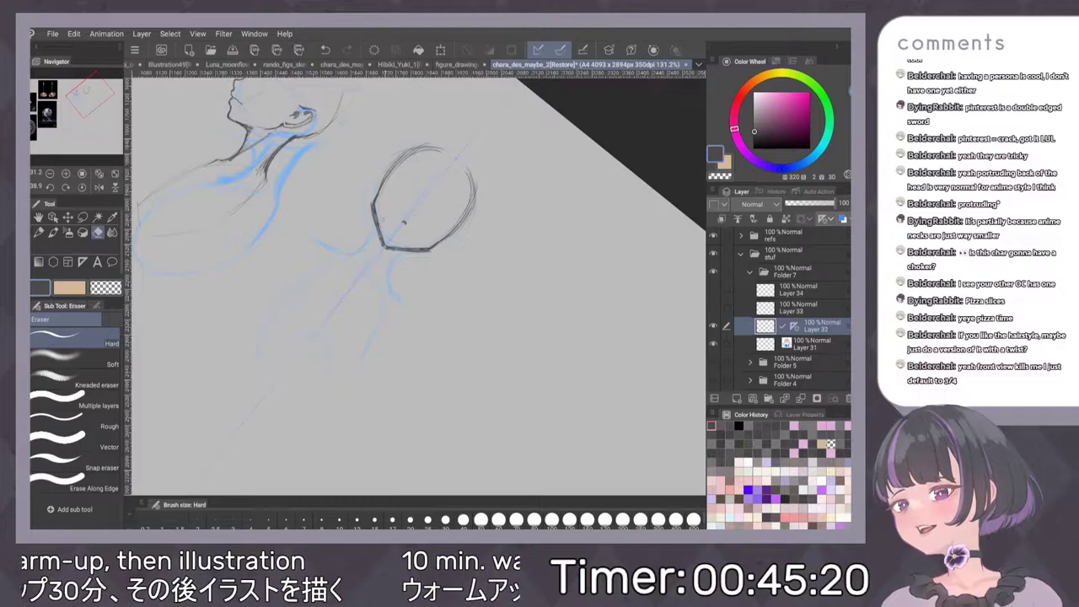
mouse_move(386, 236)
left_mouse_down()
mouse_move(381, 222)
mouse_move(389, 247)
mouse_move(372, 197)
left_mouse_up()
key("p")
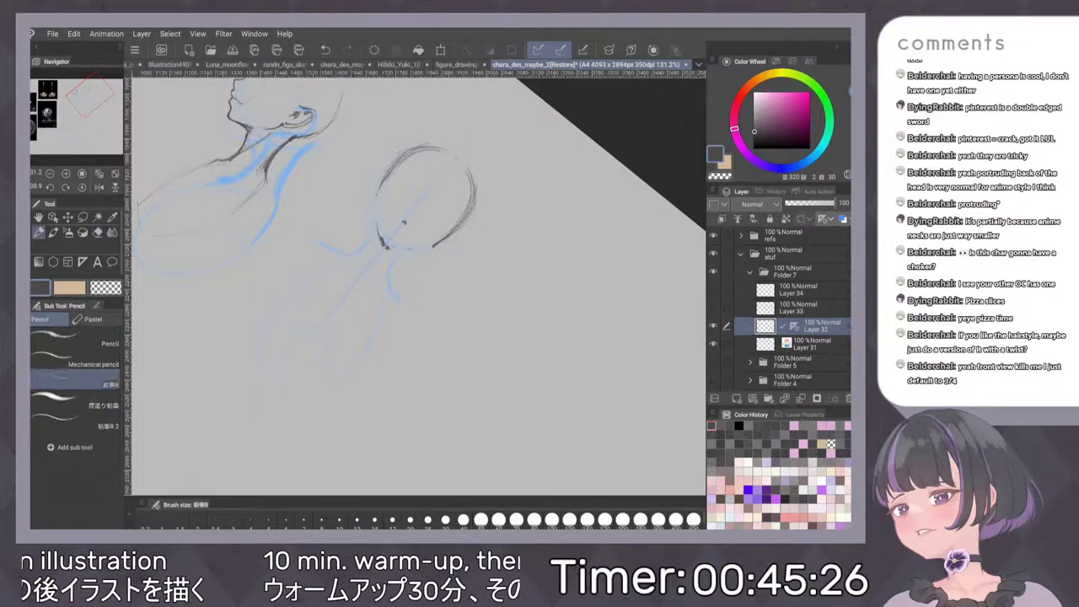
mouse_move(373, 217)
left_mouse_down()
mouse_move(415, 249)
mouse_move(465, 222)
left_mouse_up()
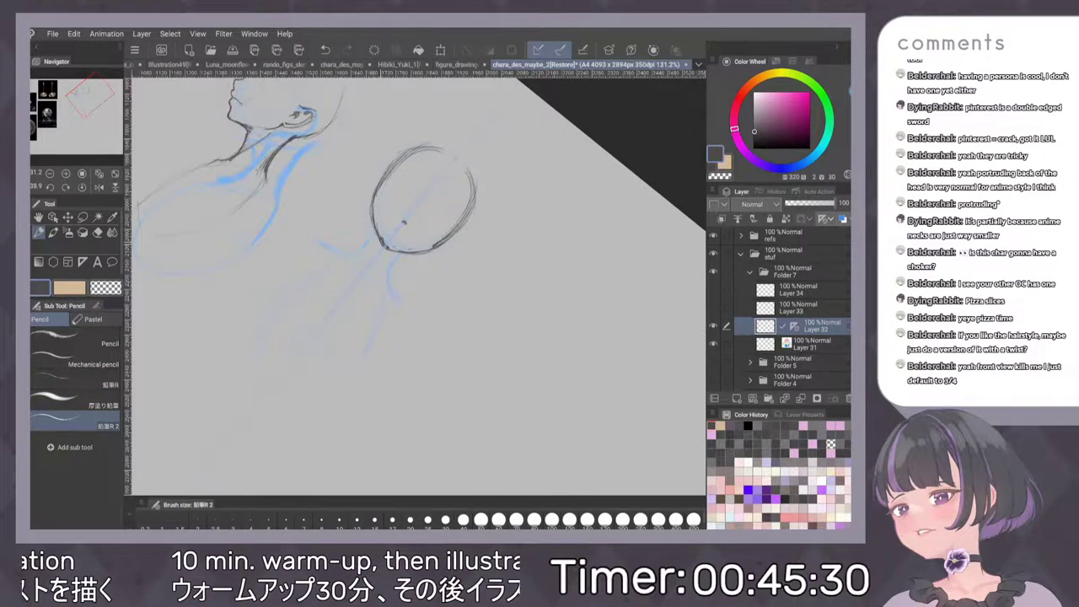
Darken the front-view head outline along the jaw, sides and crown with the 質感スミペン pen
left_click_drag(522, 200, 478, 206)
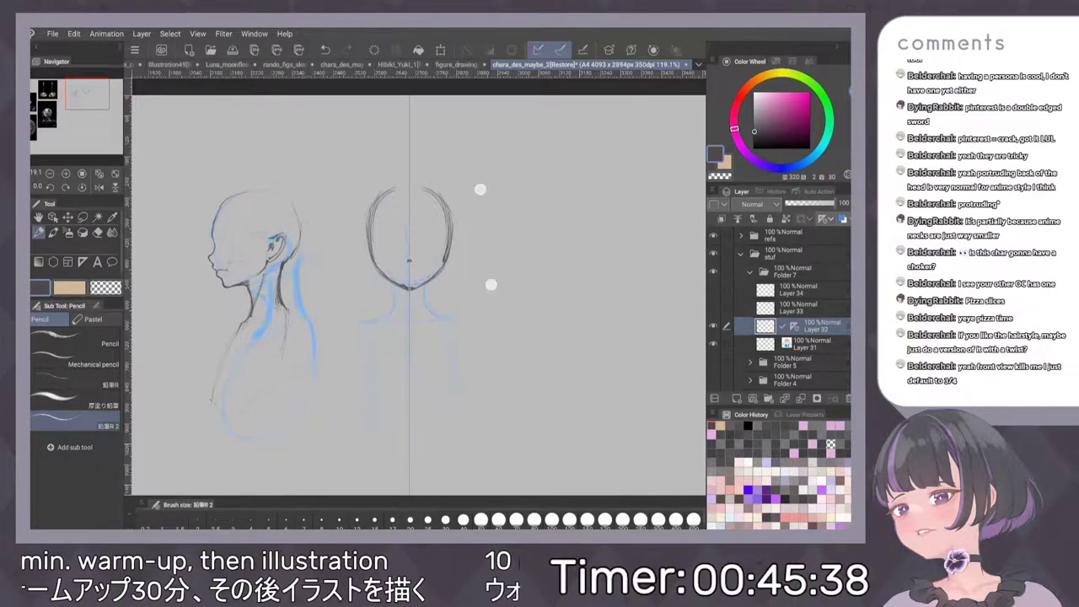
left_click_drag(481, 190, 523, 232)
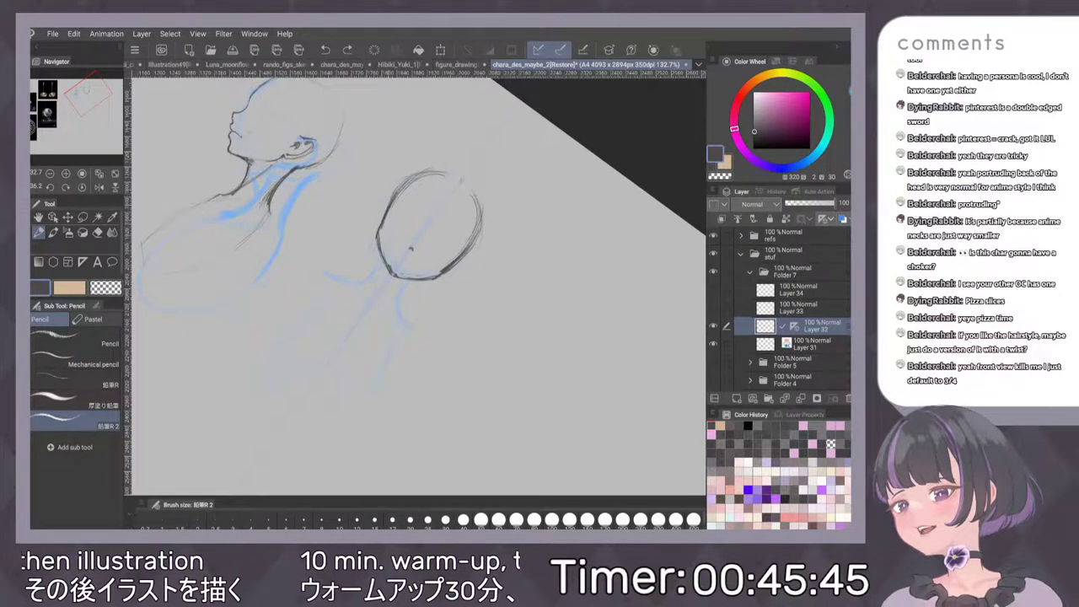
key("p")
key("ctrl+z")
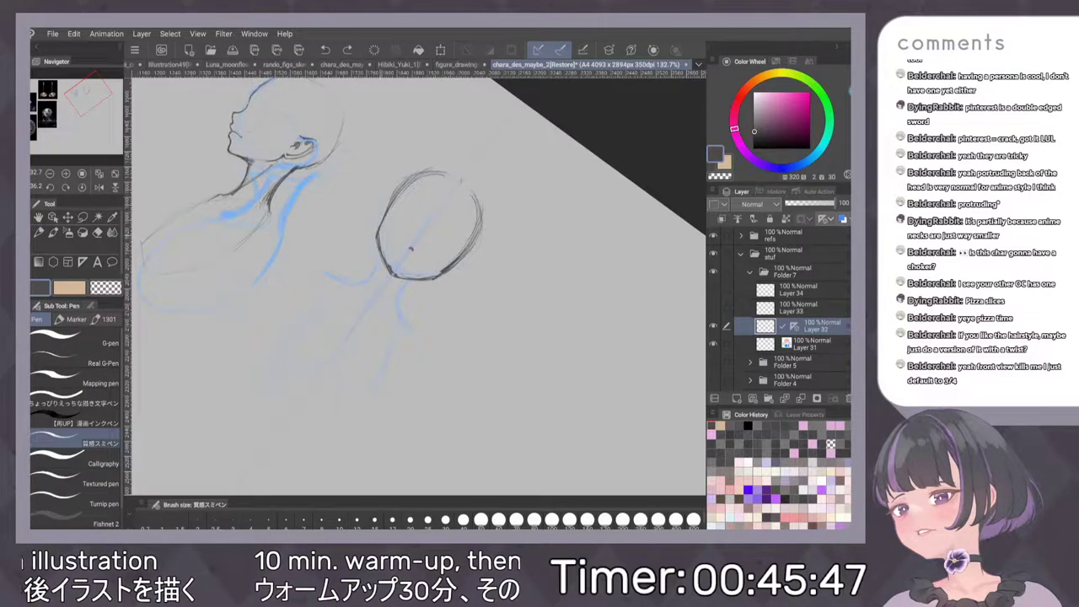
mouse_move(384, 216)
left_mouse_down()
mouse_move(380, 238)
mouse_move(435, 278)
left_mouse_up()
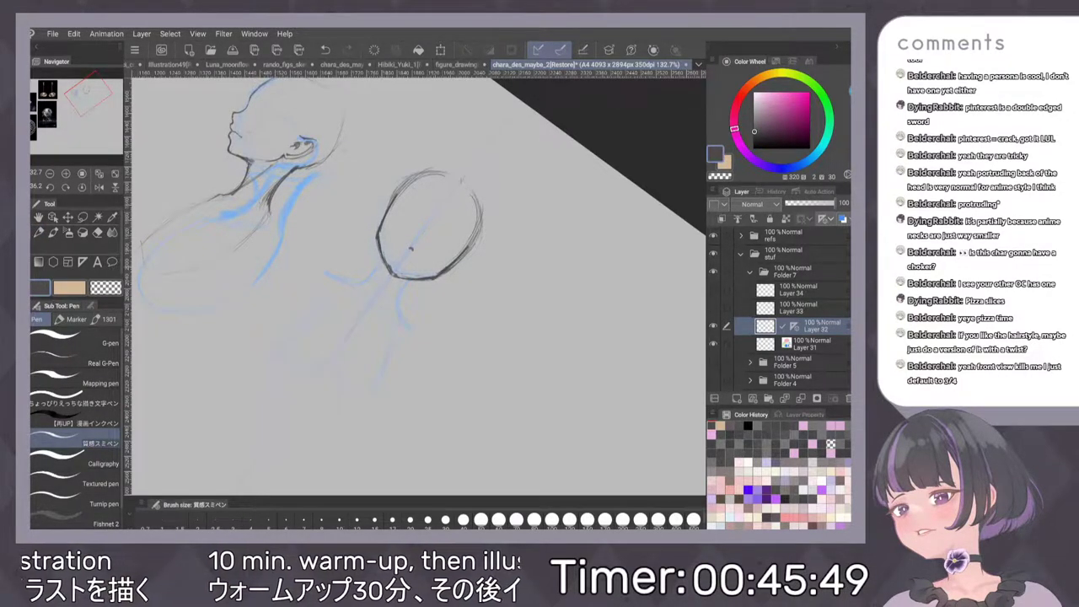
left_click_drag(379, 229, 405, 182)
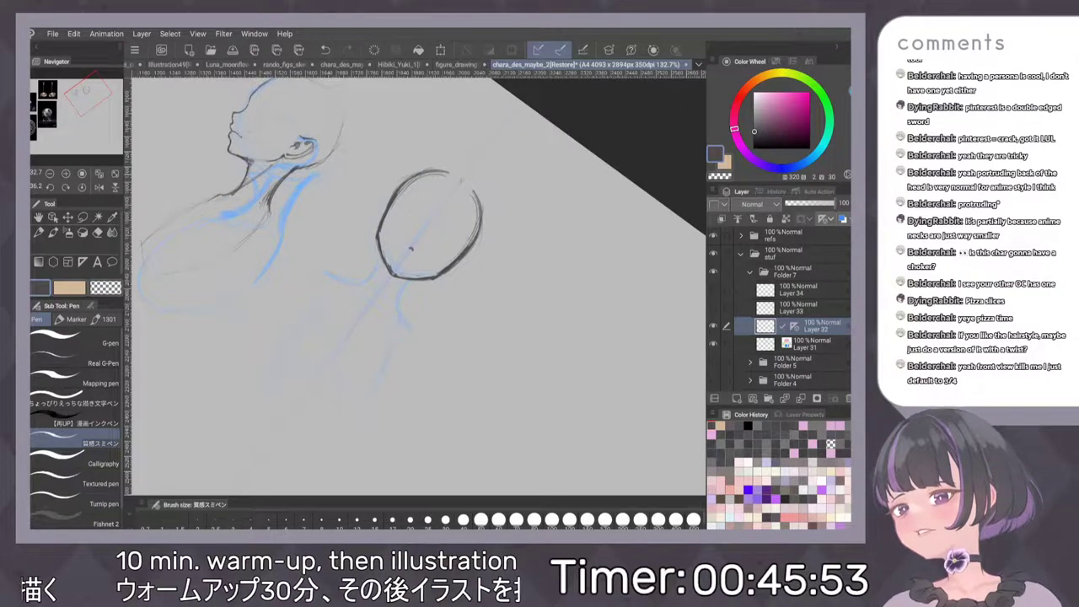
left_click_drag(461, 178, 479, 225)
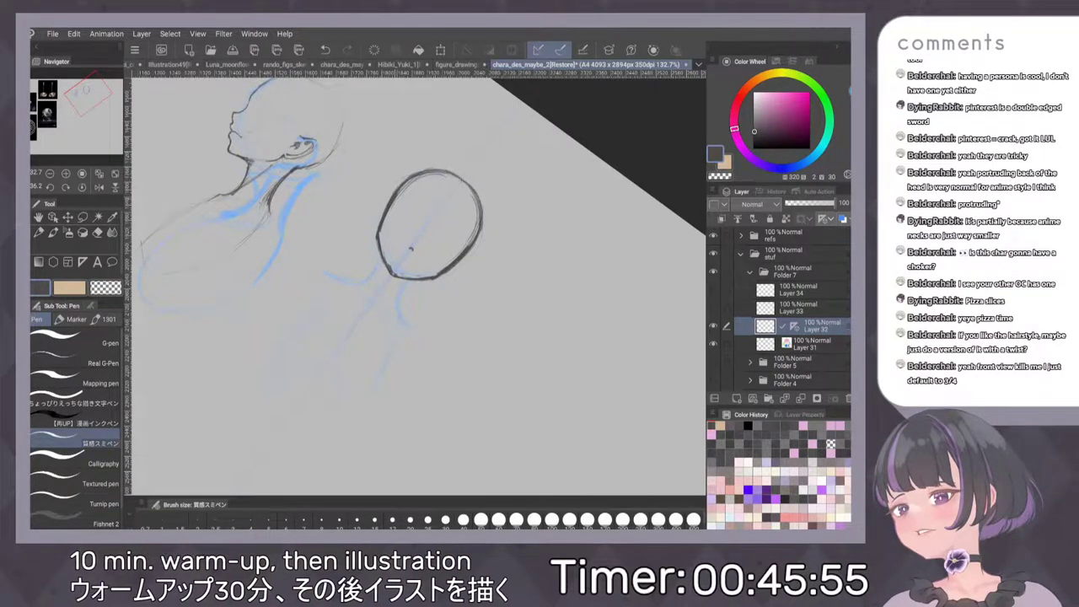
Erase the top of the front-view head and redraw a flatter crown blending into thickened sides with the 質感スミペン pen
key("ctrl+0")
scroll(559, 222, "up", 3)
key("h")
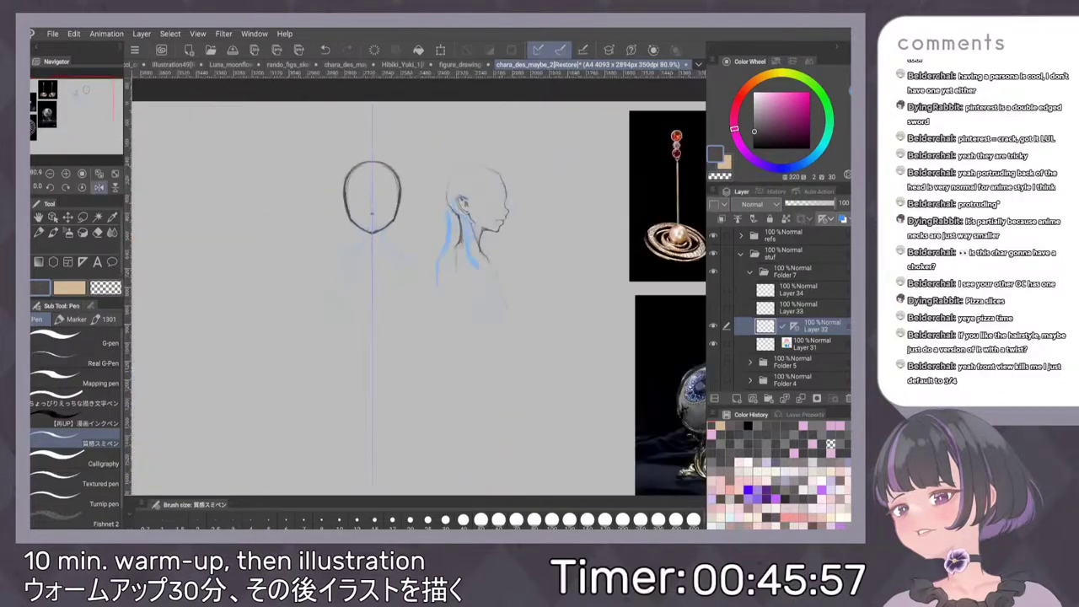
key("h")
scroll(514, 225, "up", 2)
key("e")
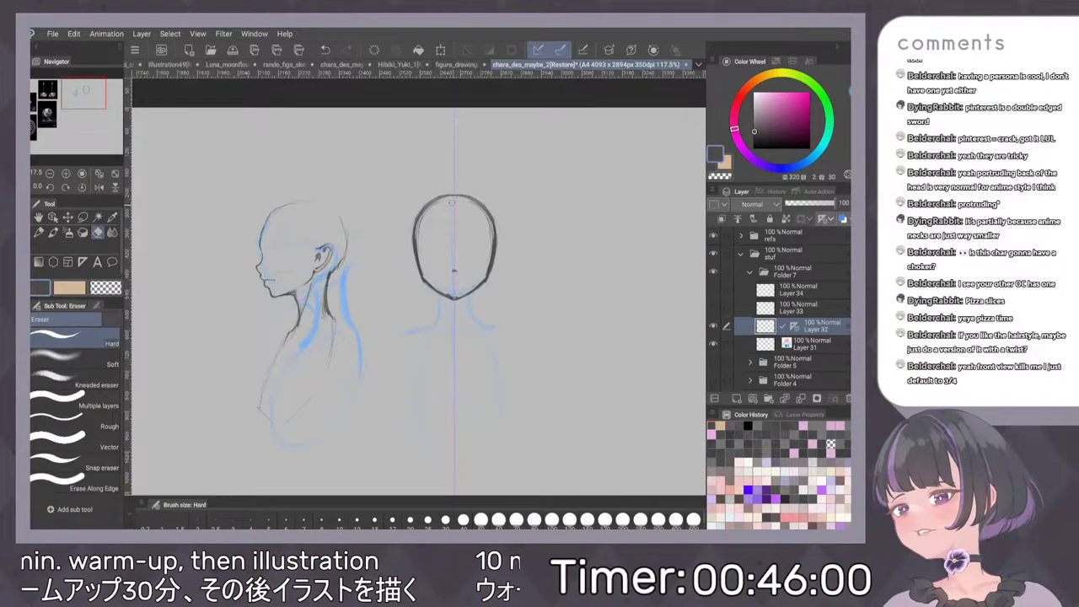
left_click_drag(428, 201, 472, 199)
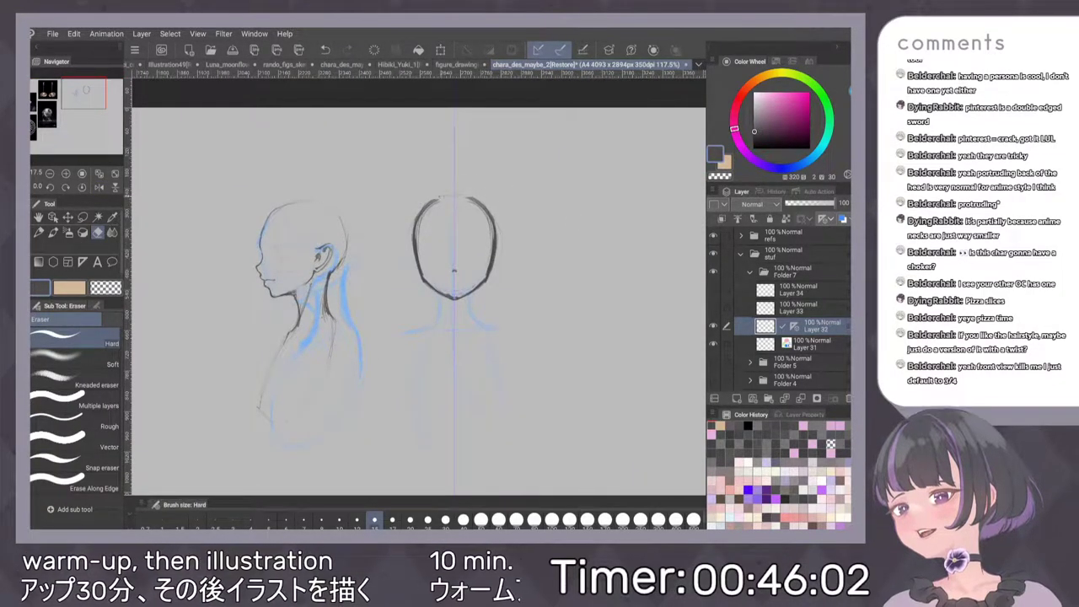
key("p")
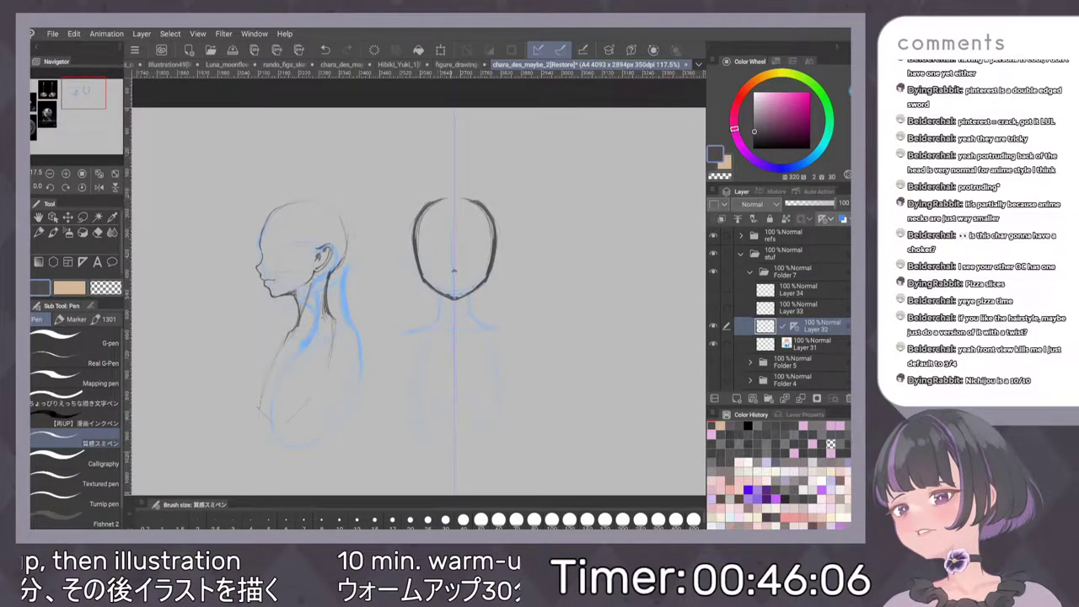
left_click_drag(474, 202, 447, 198)
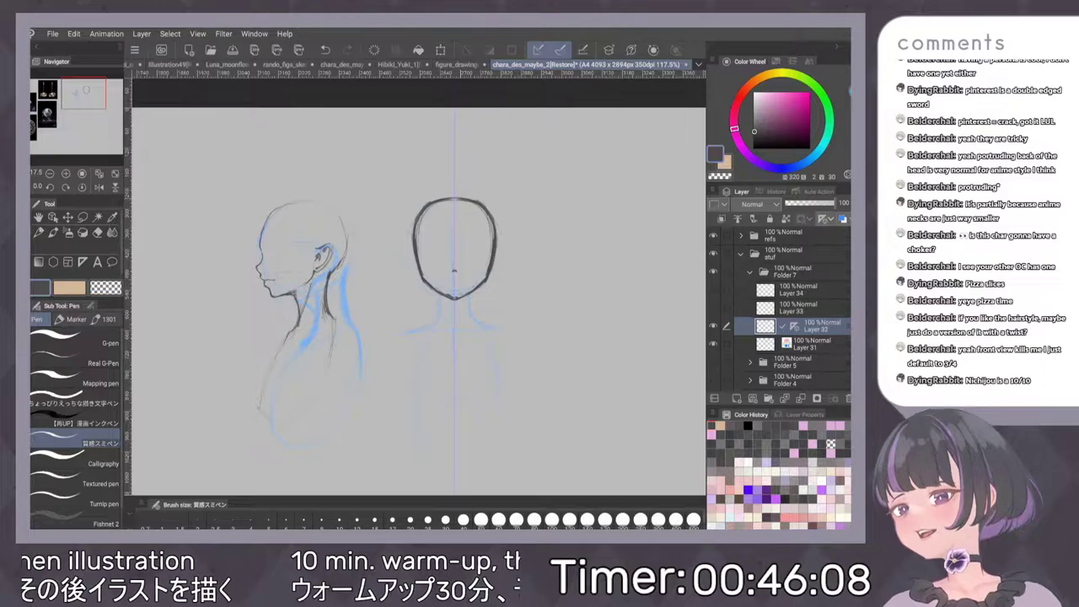
left_click_drag(492, 237, 477, 205)
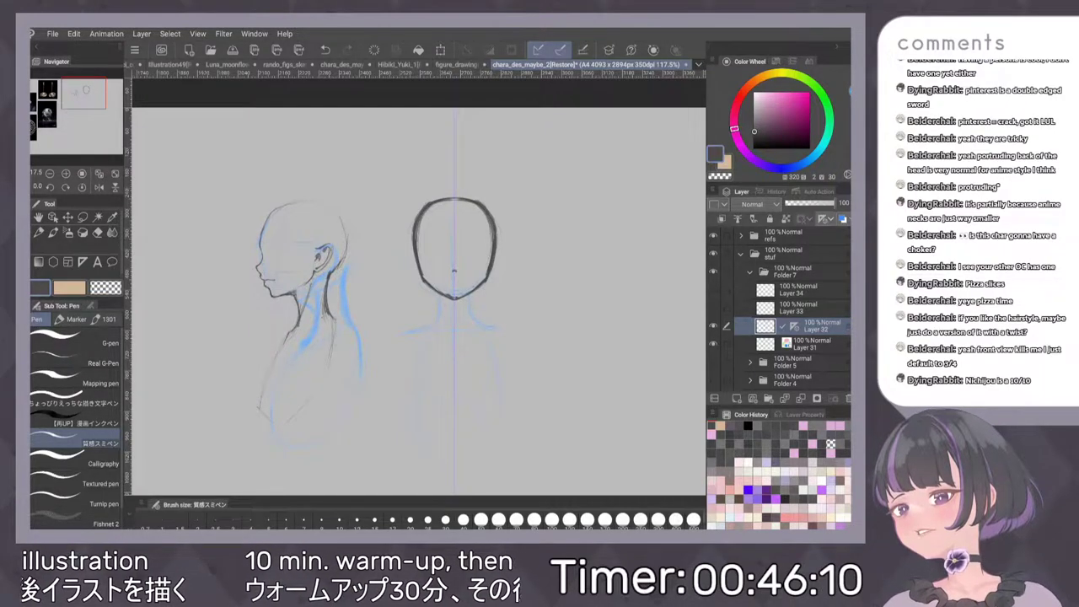
Check the head in a mirrored view and trim the inner edges of its side outlines with the Hard eraser
key("h")
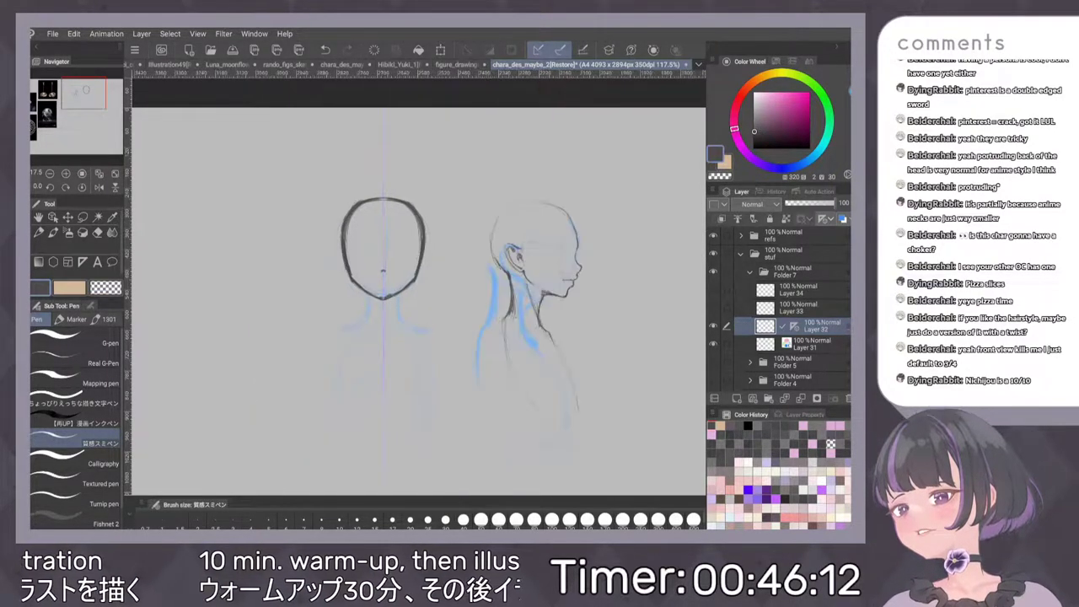
key("h")
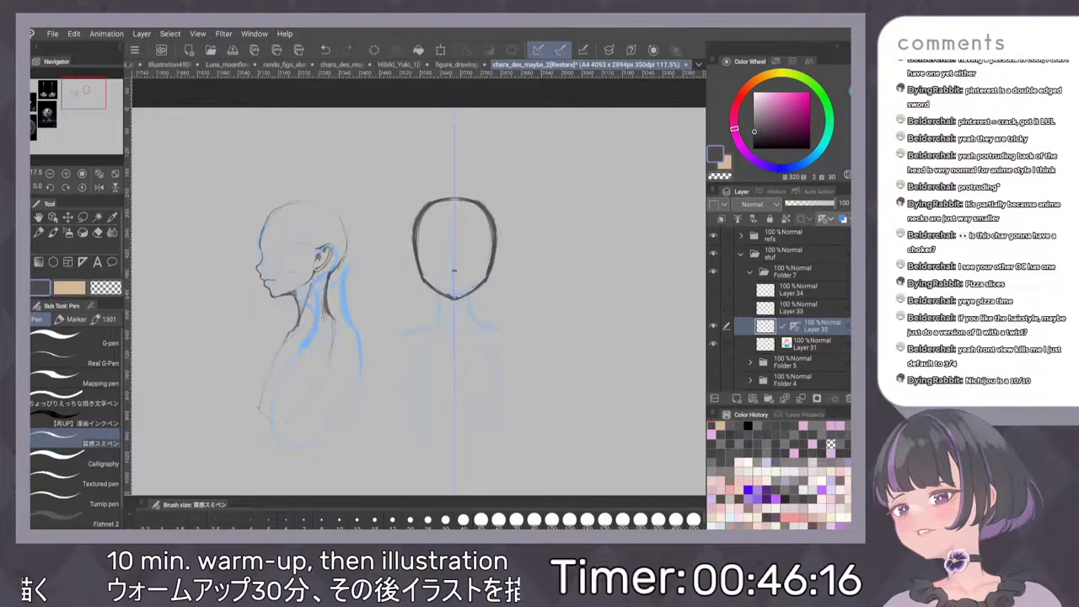
key("e")
scroll(539, 223, "up", 3)
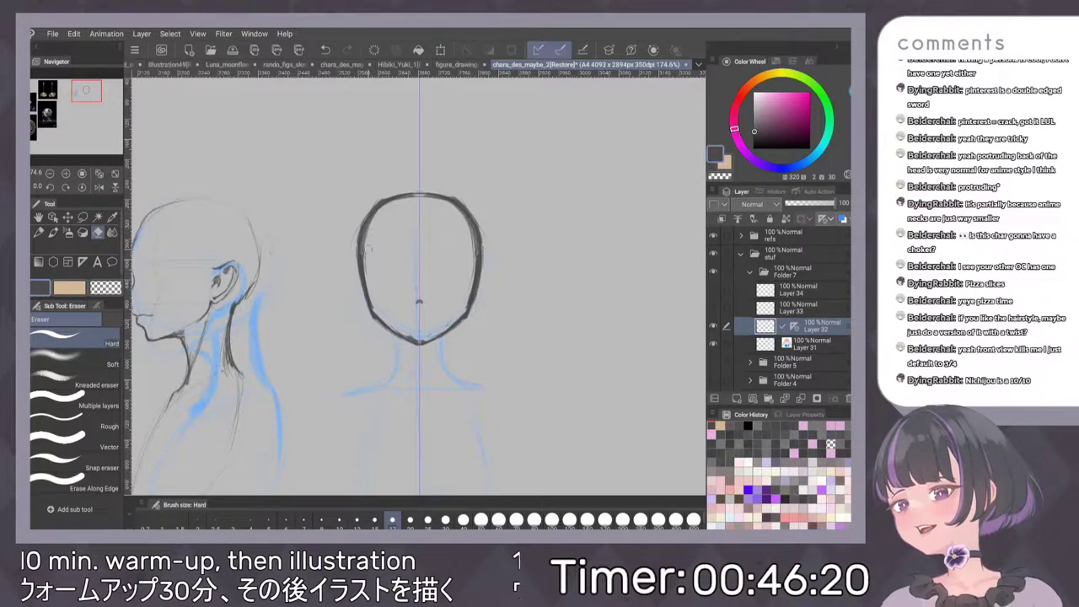
left_click_drag(368, 248, 371, 285)
left_click_drag(381, 208, 368, 278)
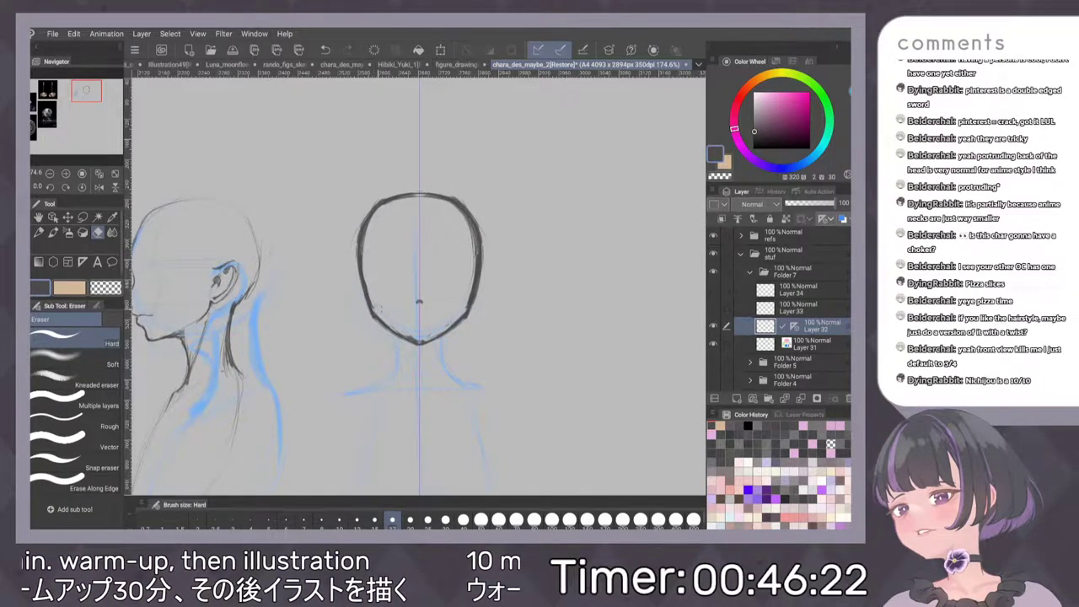
mouse_move(453, 208)
left_mouse_down()
mouse_move(473, 282)
mouse_move(472, 268)
left_mouse_up()
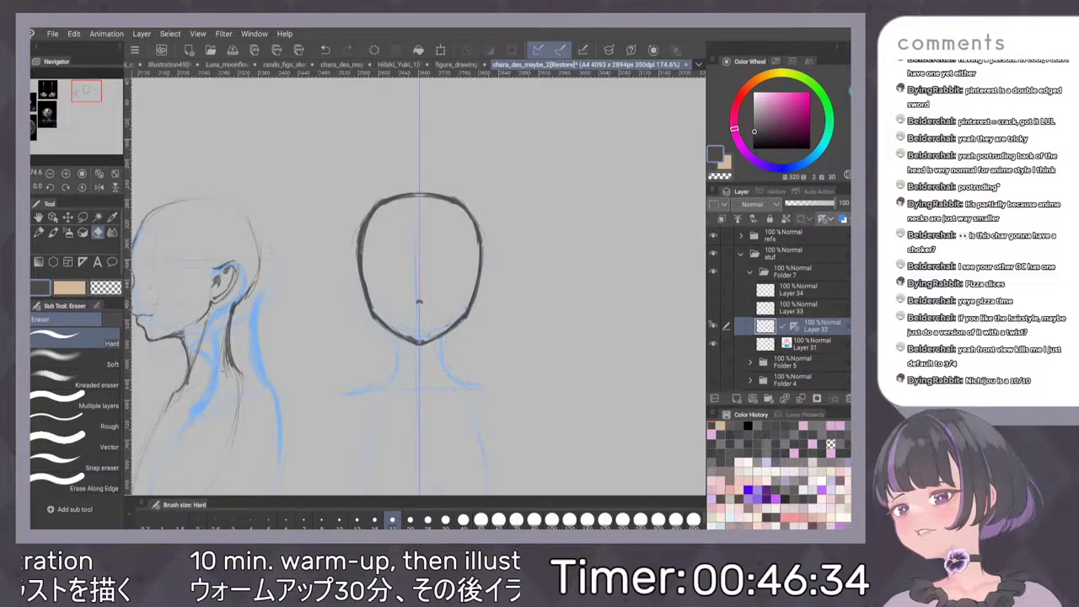
Show Layer 33 with the profile's eye, reactivate Layer 32 and hide its symmetrical ruler
left_click(714, 308)
left_click(798, 308)
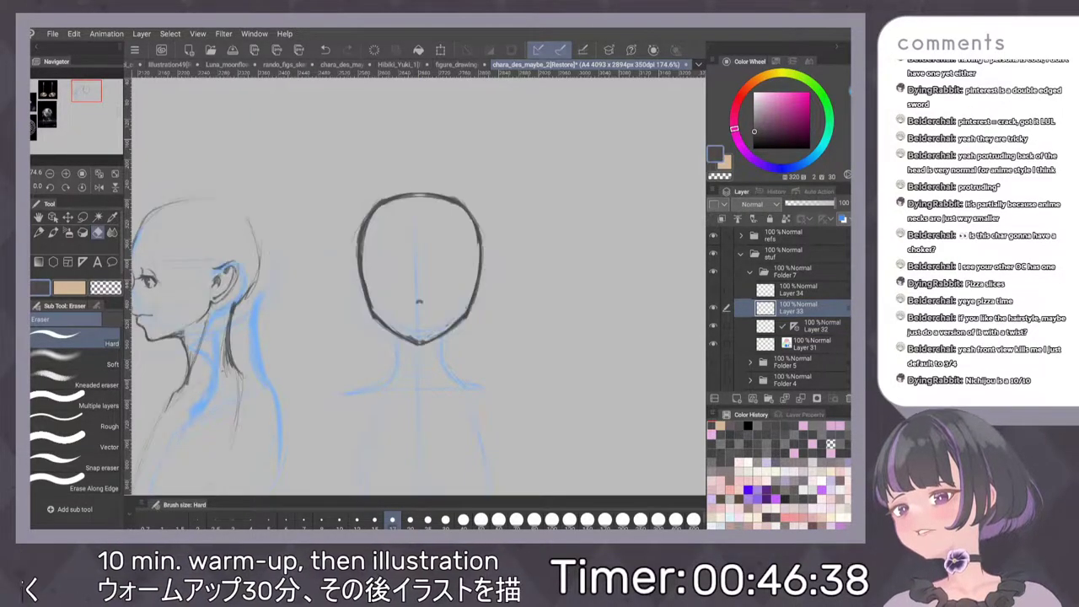
left_click(816, 326)
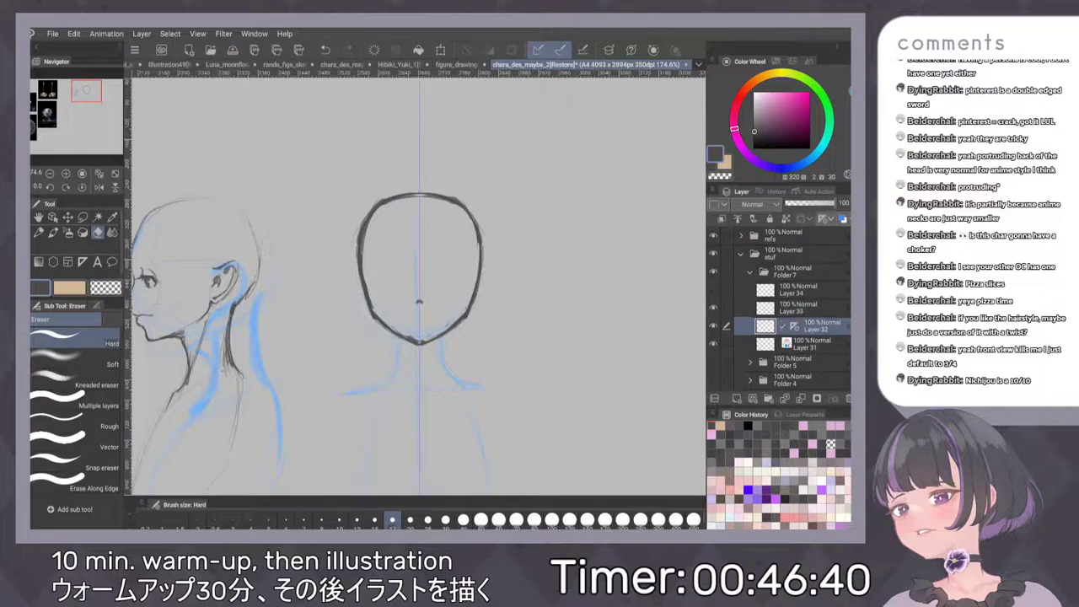
right_click(794, 326)
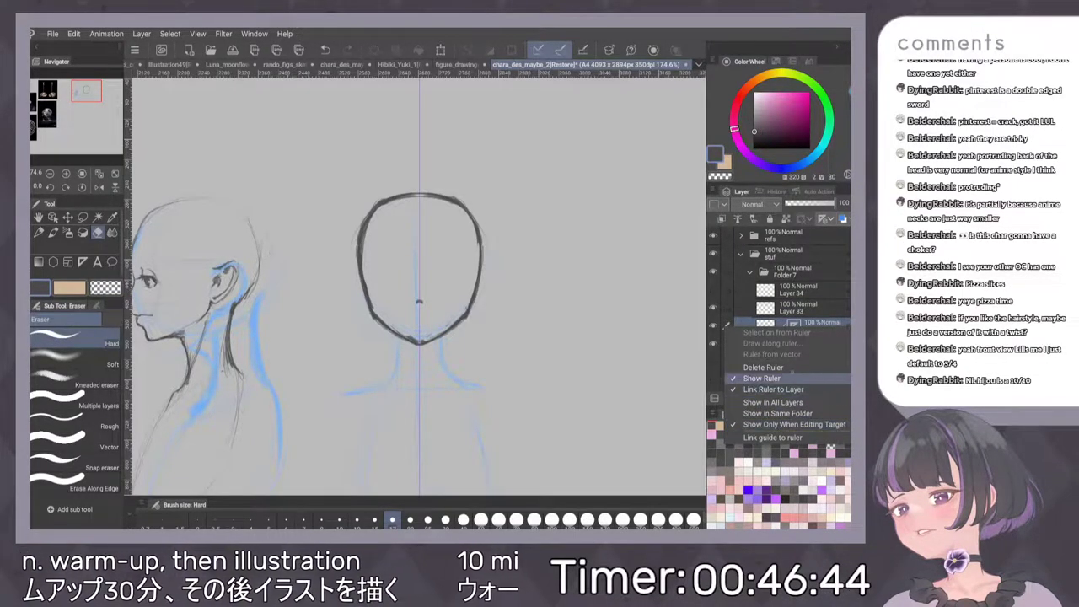
left_click(761, 378)
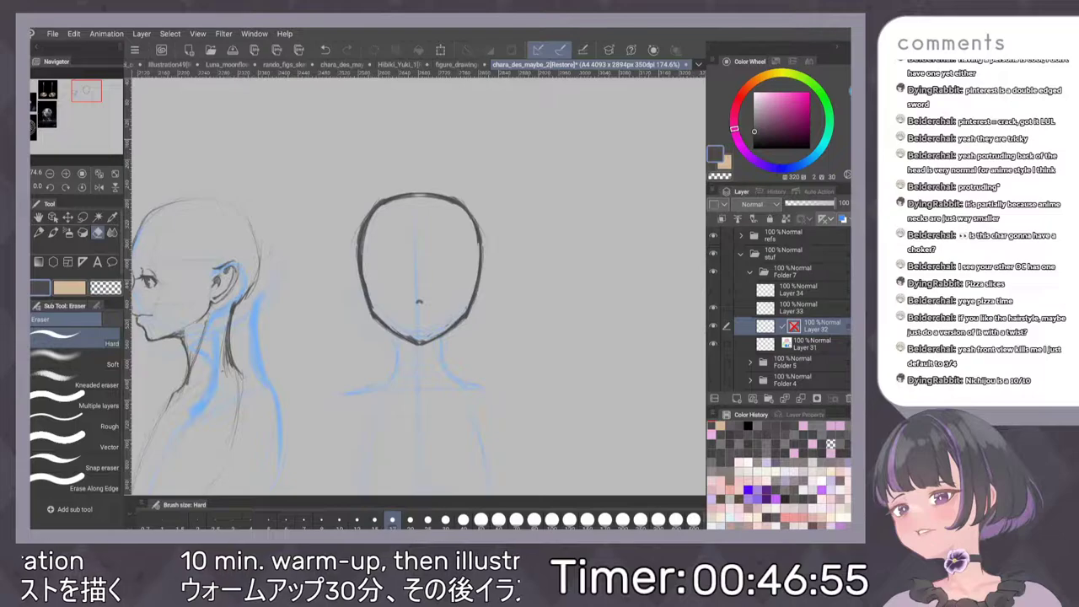
Draw a straight horizontal guide line on Layer 32 from the profile's nose base across the front-view face with the 質感スミペン pen
key("p")
scroll(538, 344, "down", 1)
key("p")
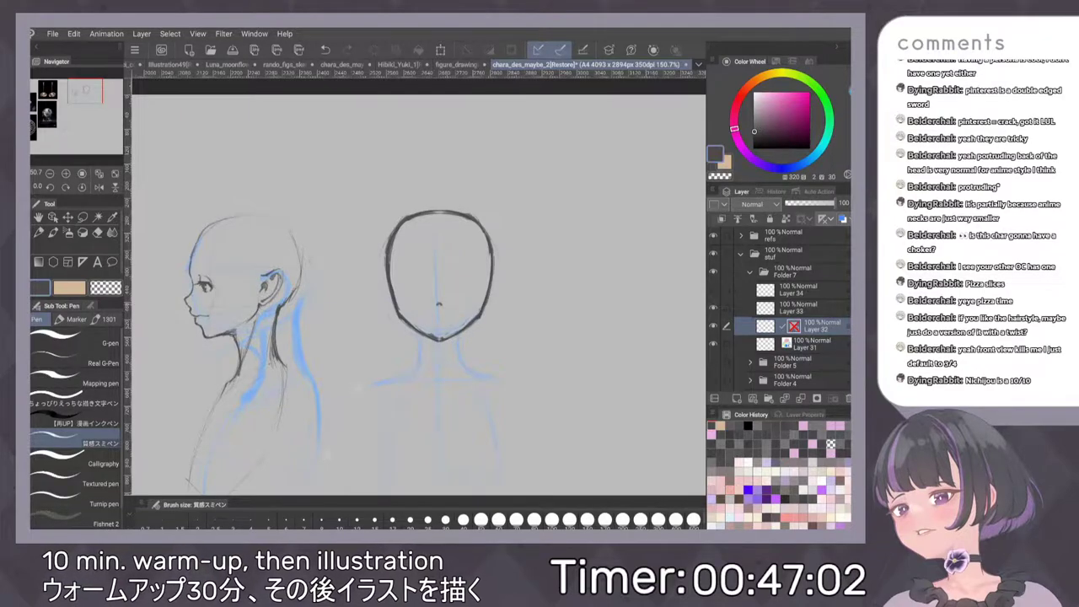
left_click(765, 326)
left_click(485, 306, "shift")
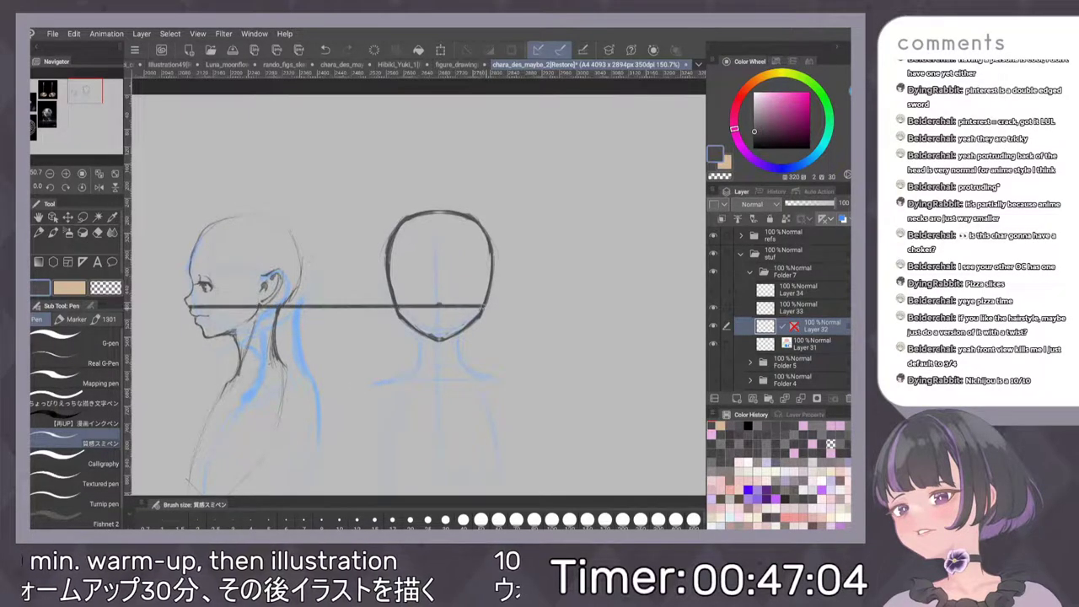
Undo the thick guide line and redraw thin horizontal guides across the front-view face at nose-base and ear-top level
key("ctrl+z")
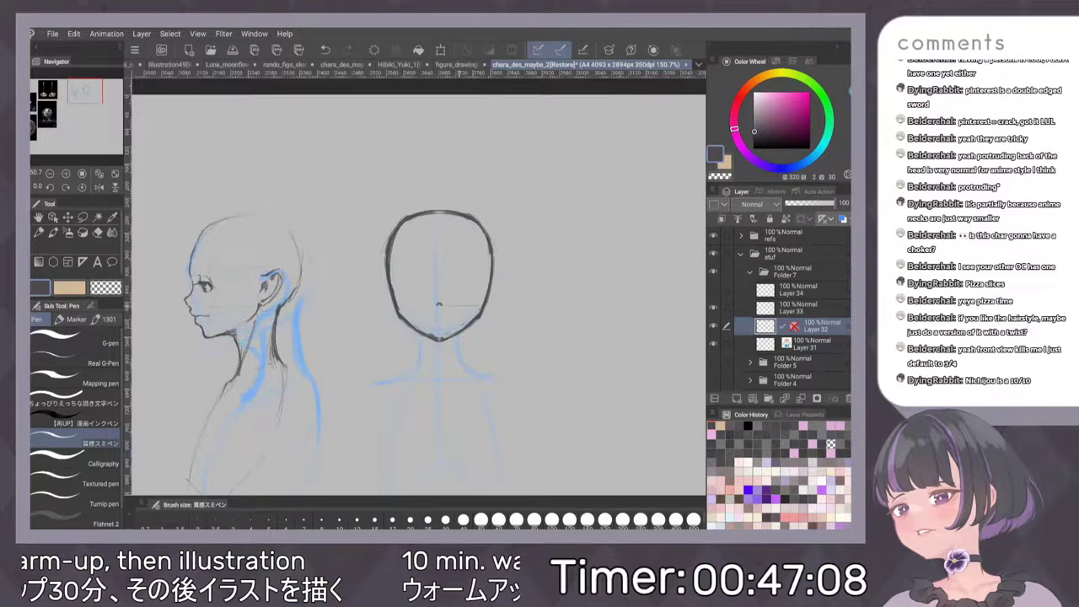
key("ctrl+z")
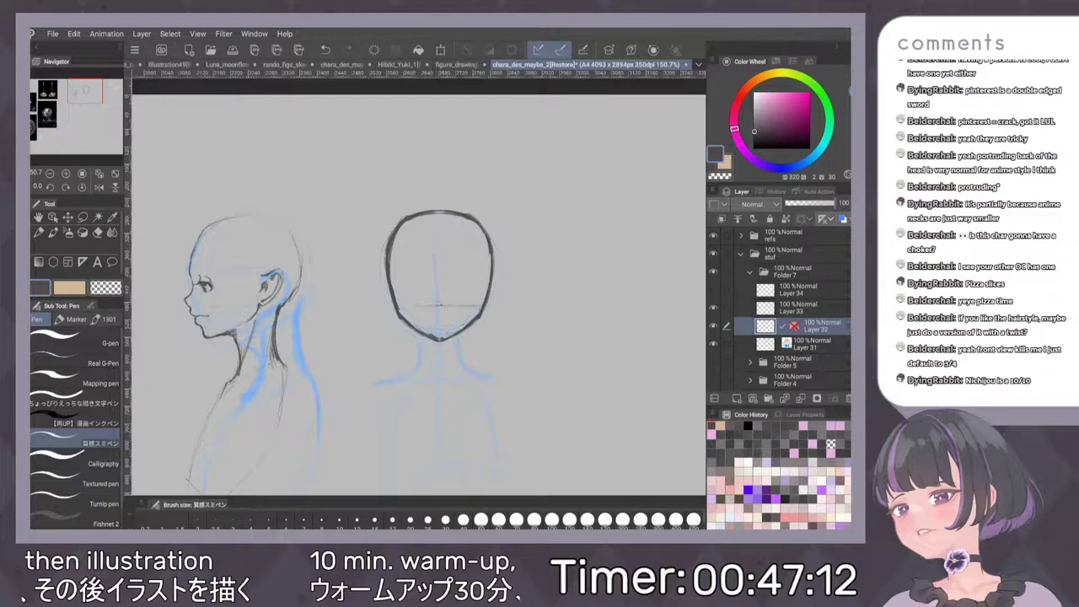
mouse_move(393, 268)
left_mouse_down()
mouse_move(494, 268)
mouse_move(494, 302)
left_mouse_up()
Draw ears between the two guide lines on both sides of the front-view head and outline the neck below the jaw
left_click_drag(385, 270, 376, 281)
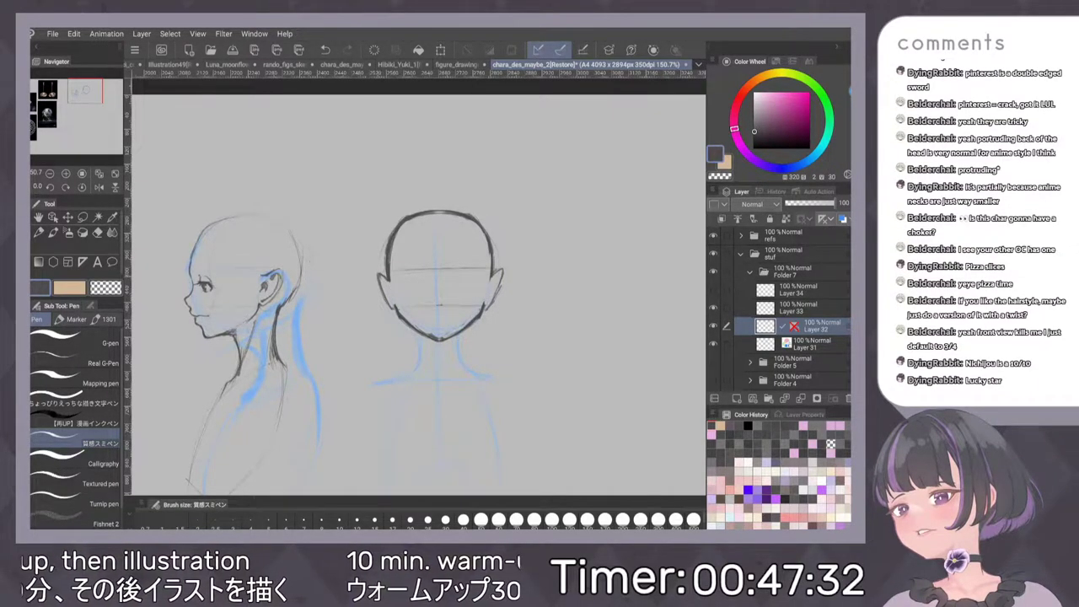
left_click_drag(377, 272, 378, 286)
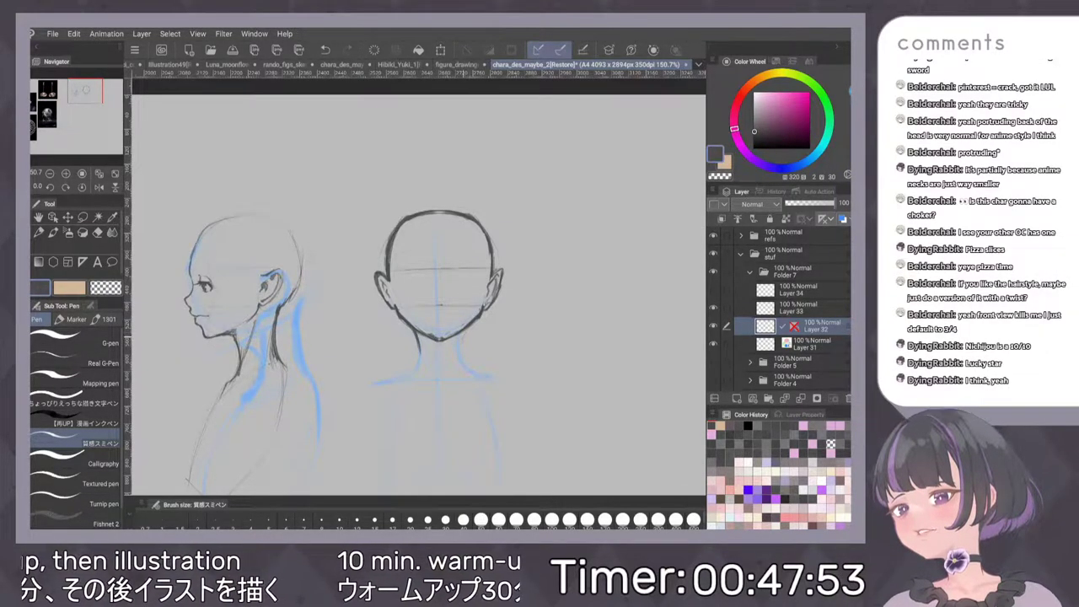
left_click_drag(464, 331, 462, 361)
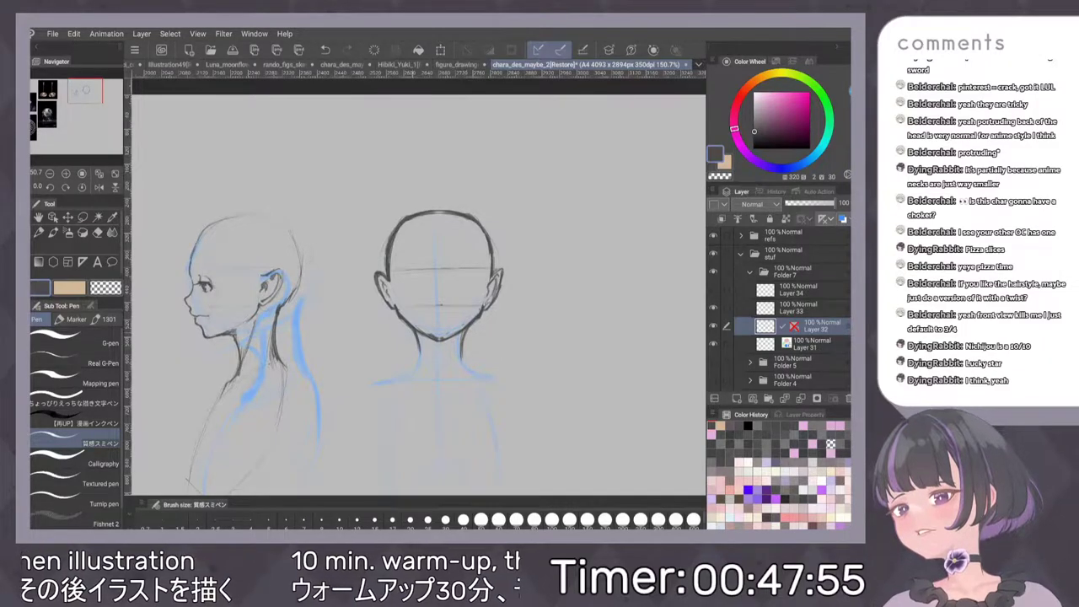
left_click_drag(415, 335, 419, 365)
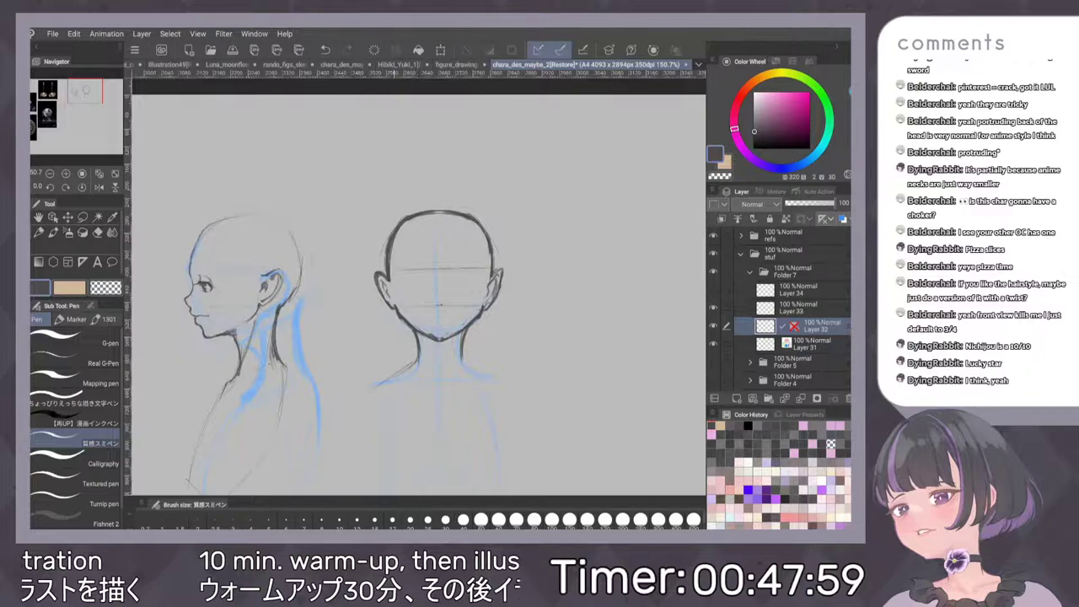
Draw the front view's sloping shoulder lines and collarbones with a small notch at the base of the neck
left_click_drag(469, 359, 504, 379)
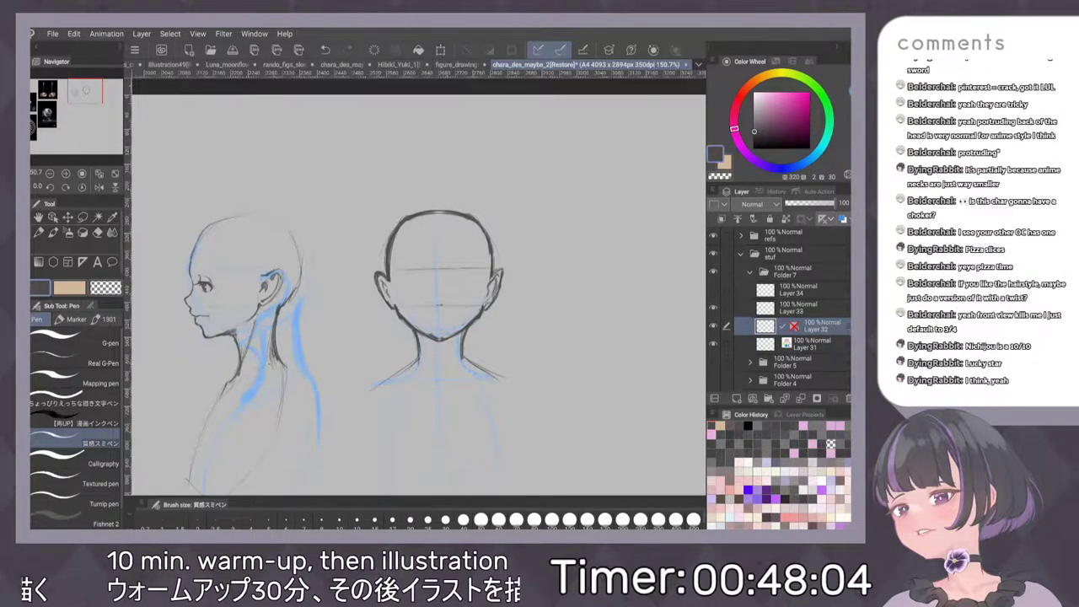
left_click_drag(434, 375, 489, 379)
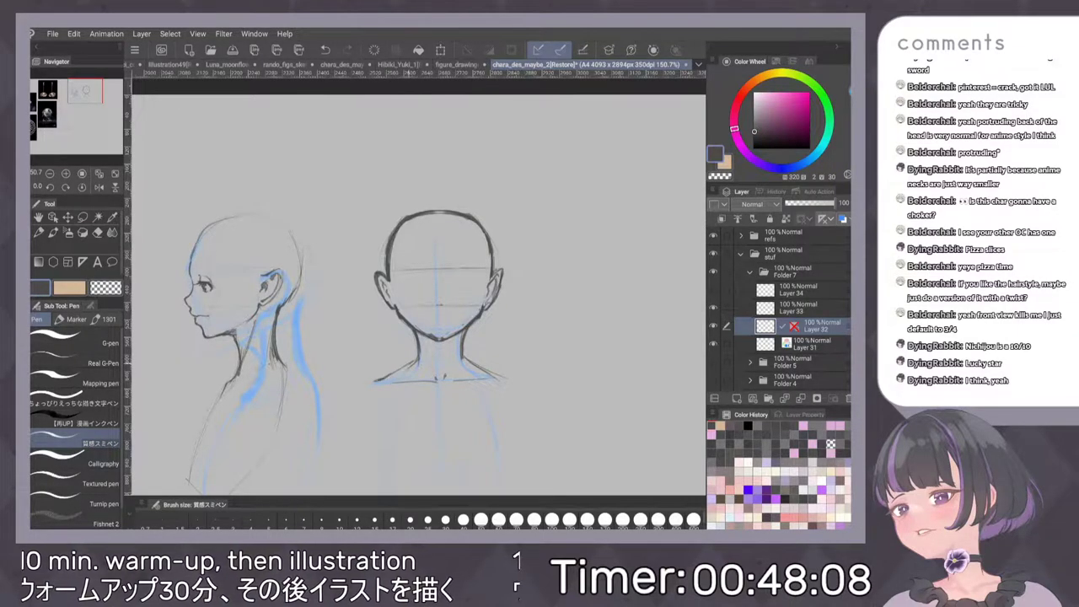
left_click_drag(409, 366, 364, 386)
left_click_drag(469, 361, 499, 376)
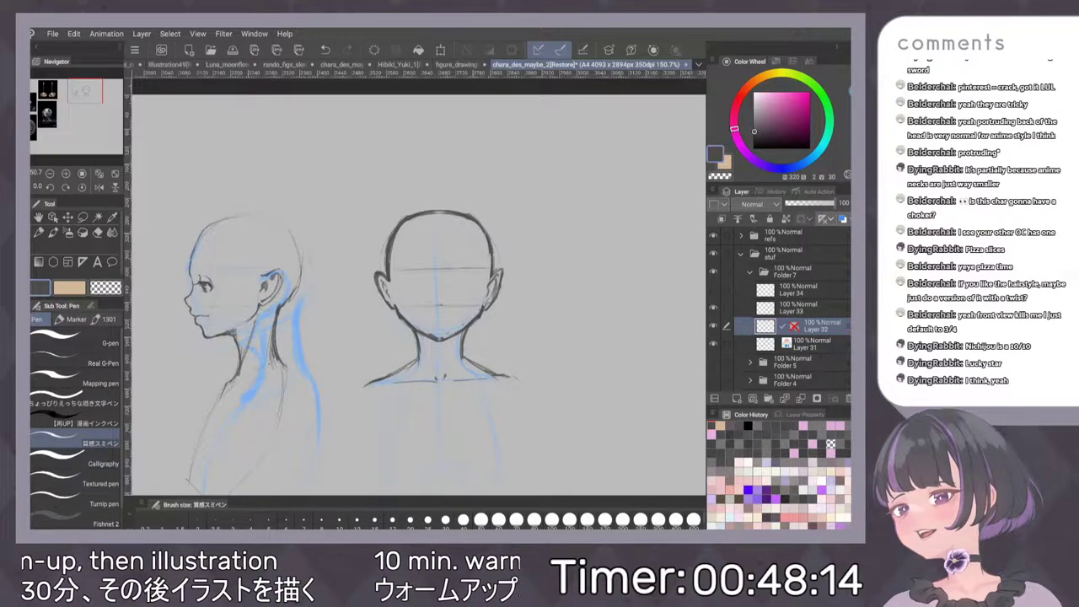
Add a horizontal guide line on Layer 32 across the front-view face, midway between the existing two guides
scroll(476, 347, "up", 1)
scroll(511, 287, "up", 1)
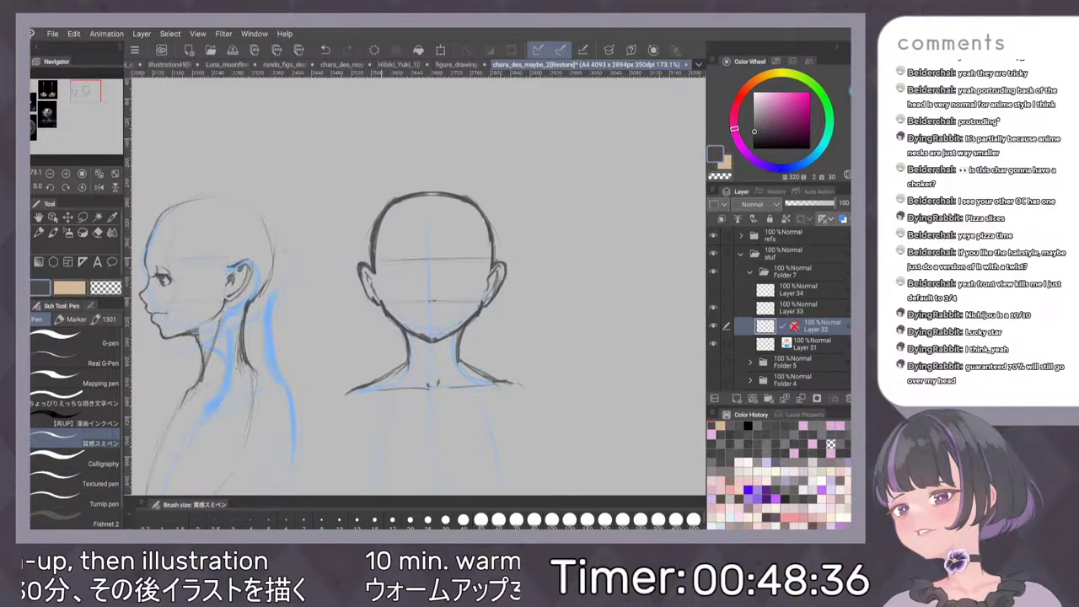
left_click(796, 308)
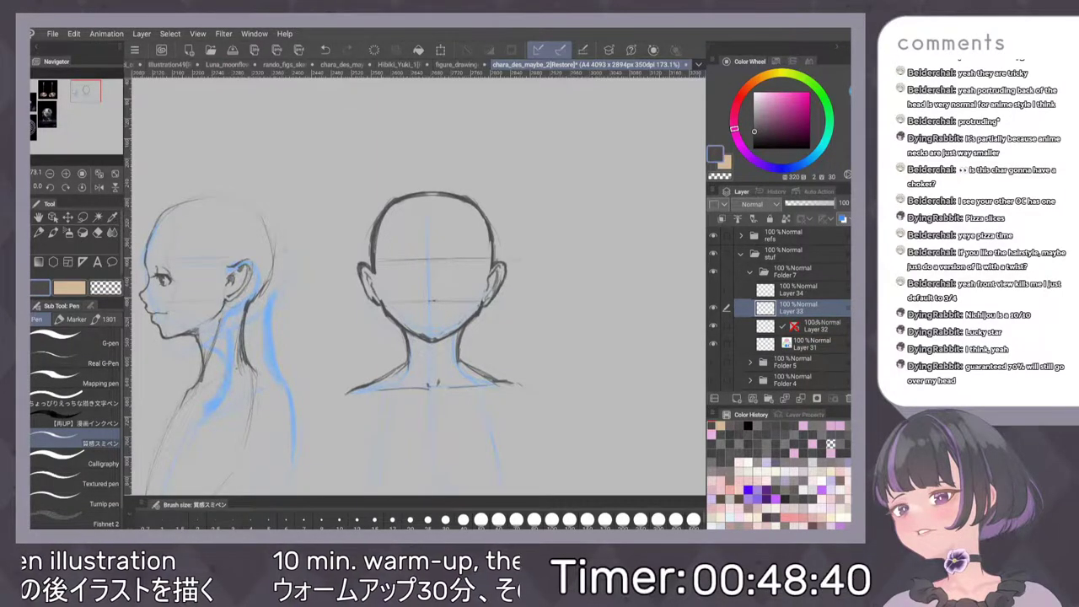
left_click(796, 326)
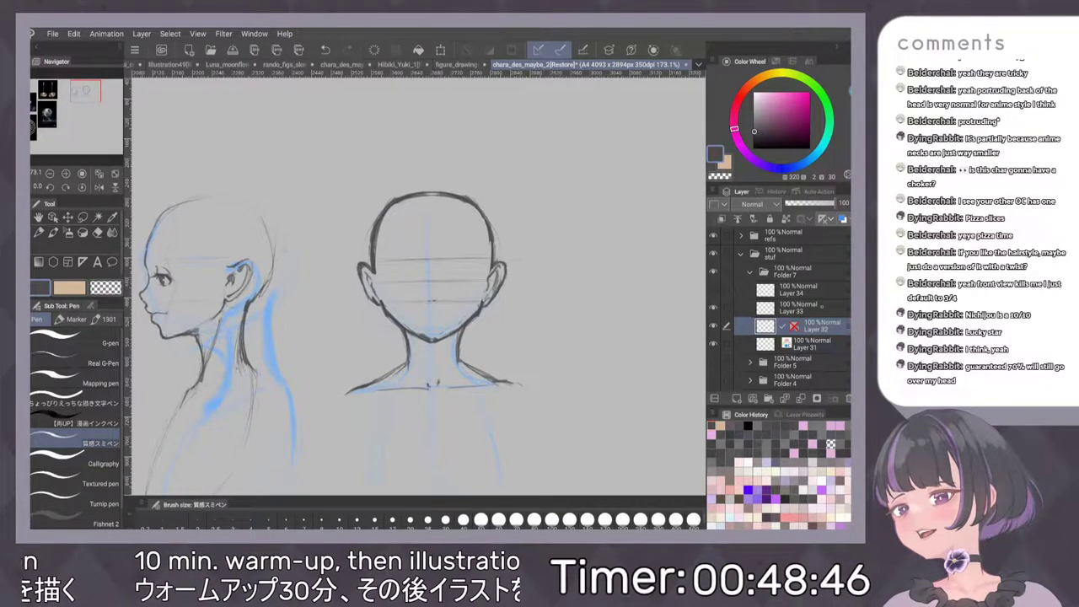
Draw the front-view nose and mouth on Layer 33, aligned with the profile's features
left_click(797, 308)
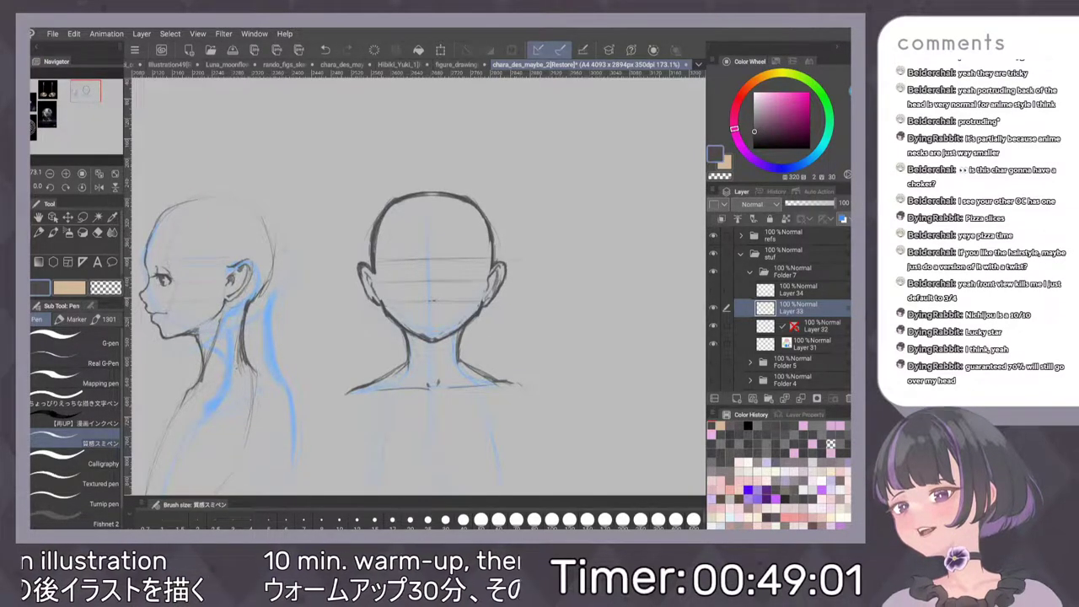
left_click_drag(544, 285, 605, 253)
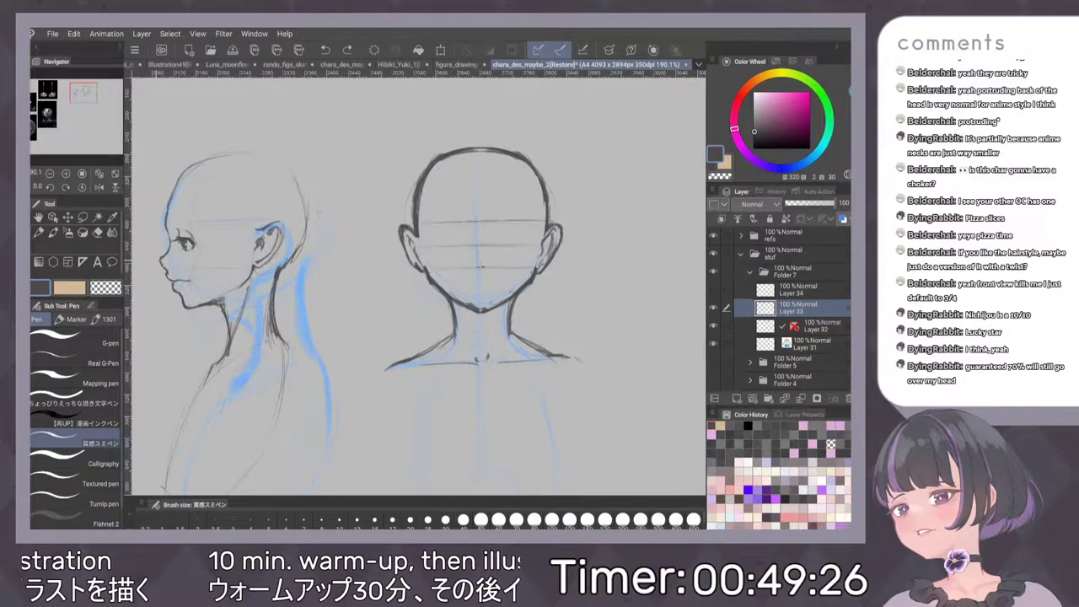
mouse_move(462, 251)
left_mouse_down()
mouse_move(470, 237)
mouse_move(471, 257)
left_mouse_up()
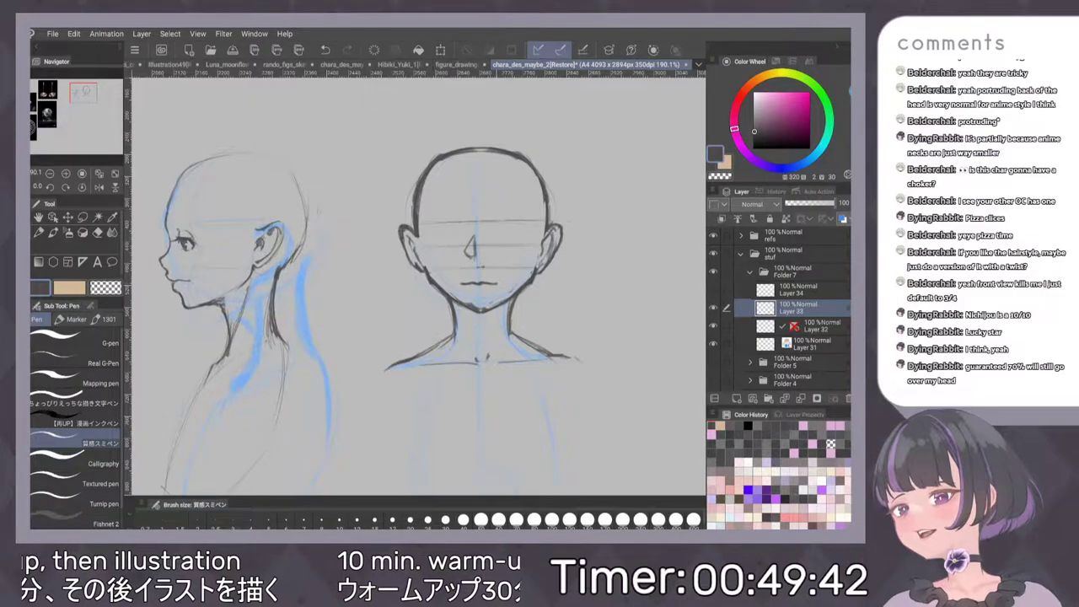
Lasso the front-view mouth and adjust it with a transform, checking the face in a mirrored view
key("m")
mouse_move(471, 274)
left_mouse_down()
mouse_move(509, 285)
mouse_move(459, 280)
mouse_move(500, 291)
left_mouse_up()
key("ctrl+t")
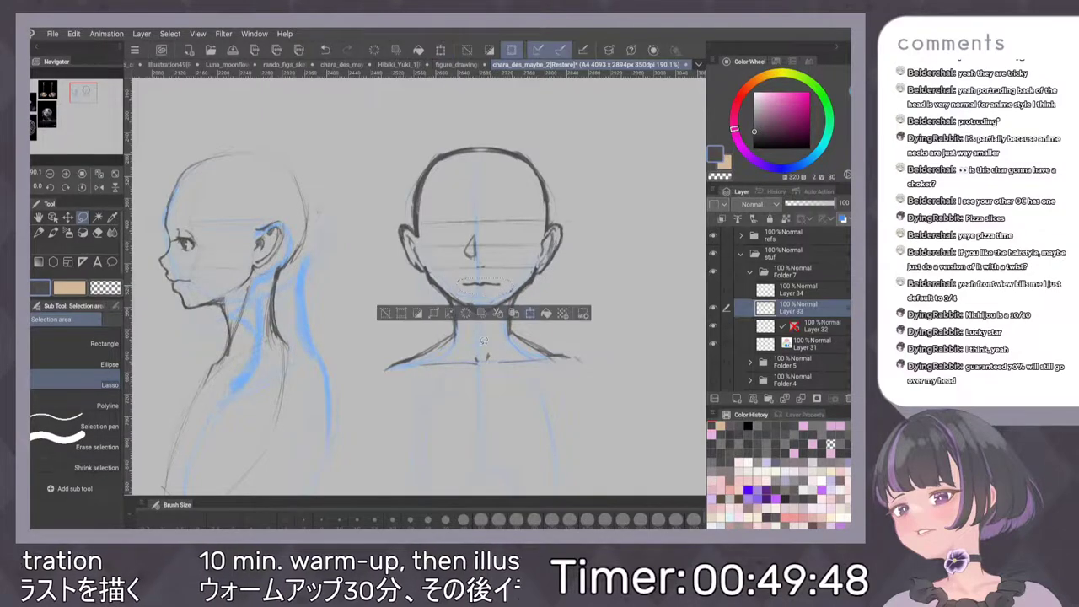
key("Return")
key("h")
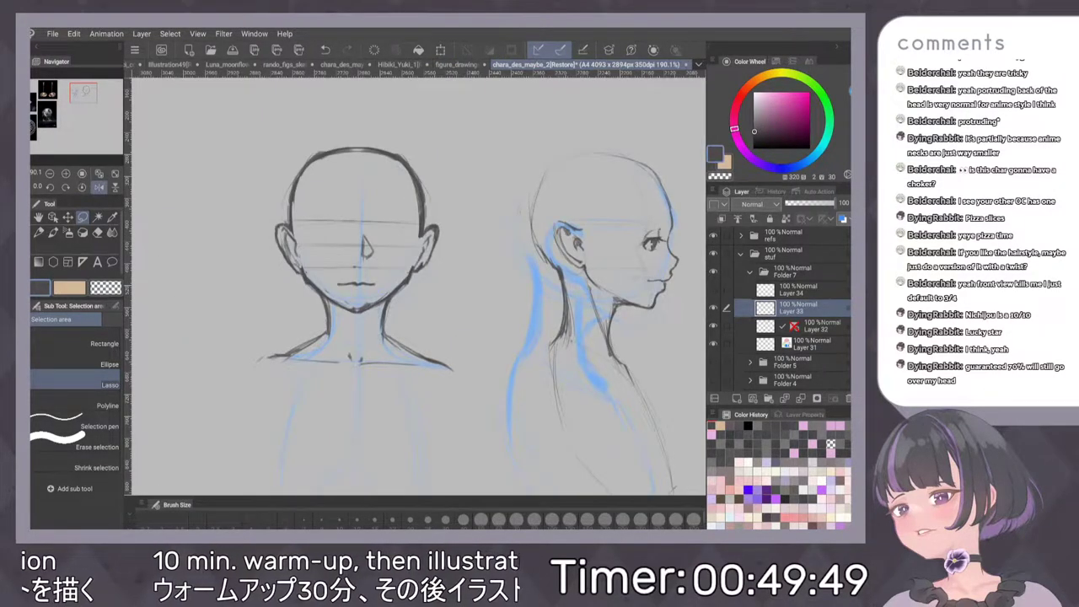
key("h")
Sketch the front view's right-hand eye between the upper guides with the 質感スミペン pen: upper lid, lower lid and iris outline
key("p")
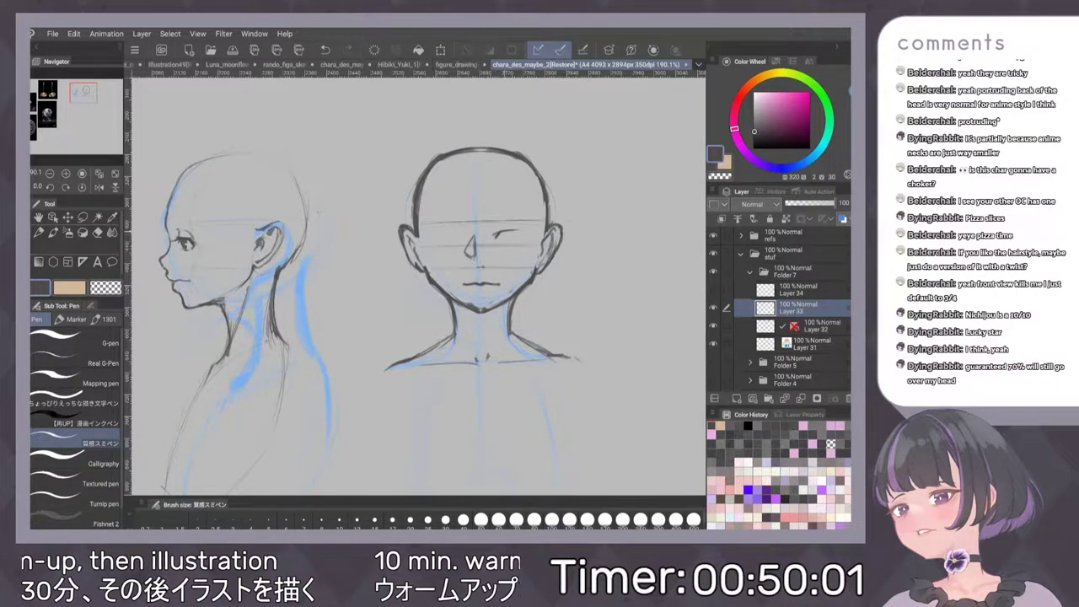
mouse_move(500, 234)
left_mouse_down()
mouse_move(518, 231)
mouse_move(507, 232)
left_mouse_up()
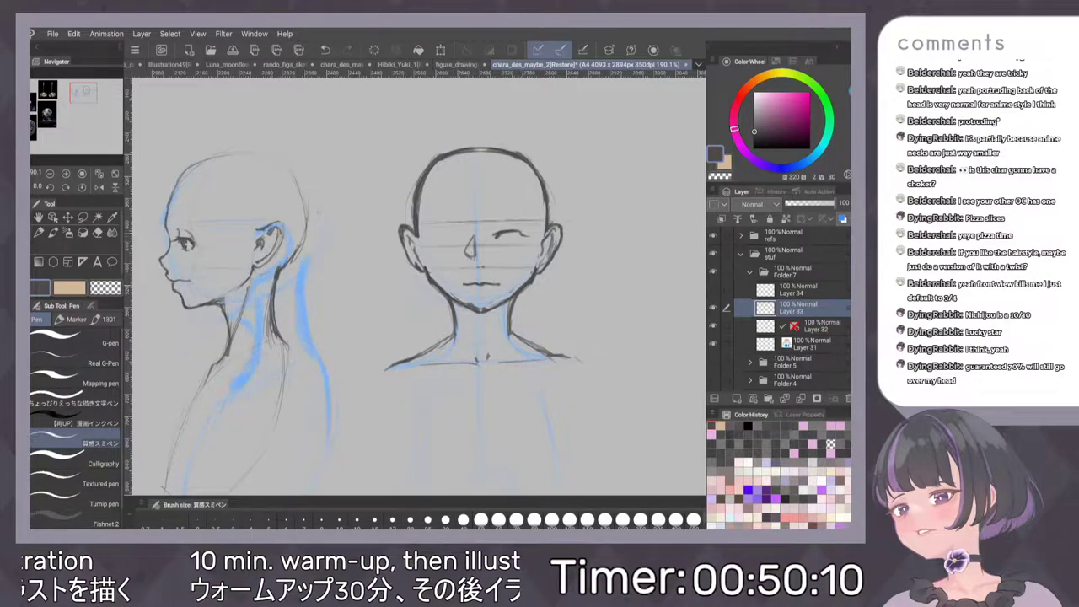
key("ctrl+z")
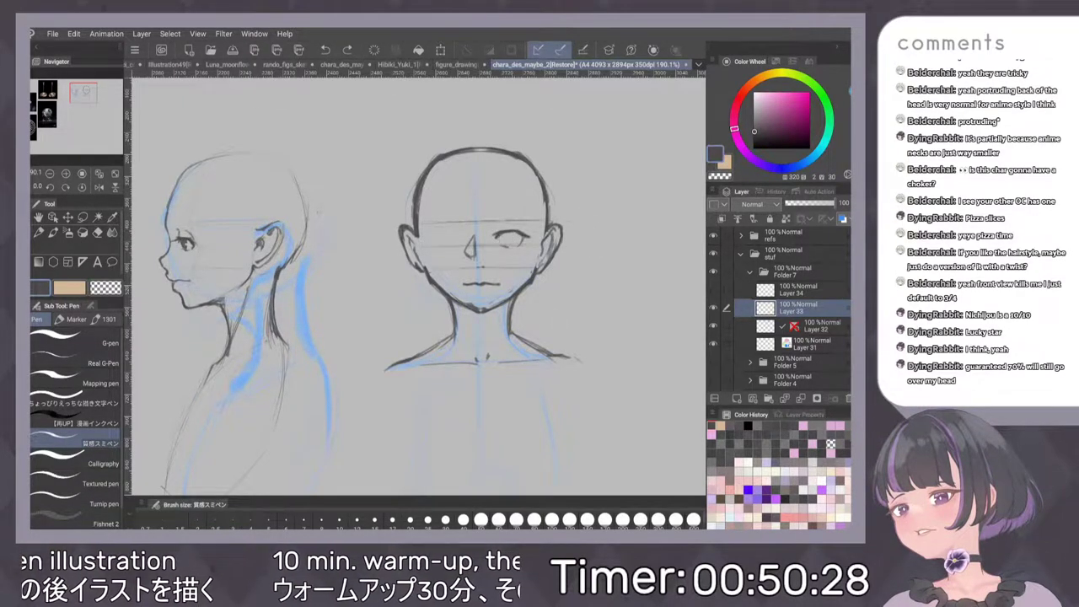
left_click_drag(502, 235, 504, 245)
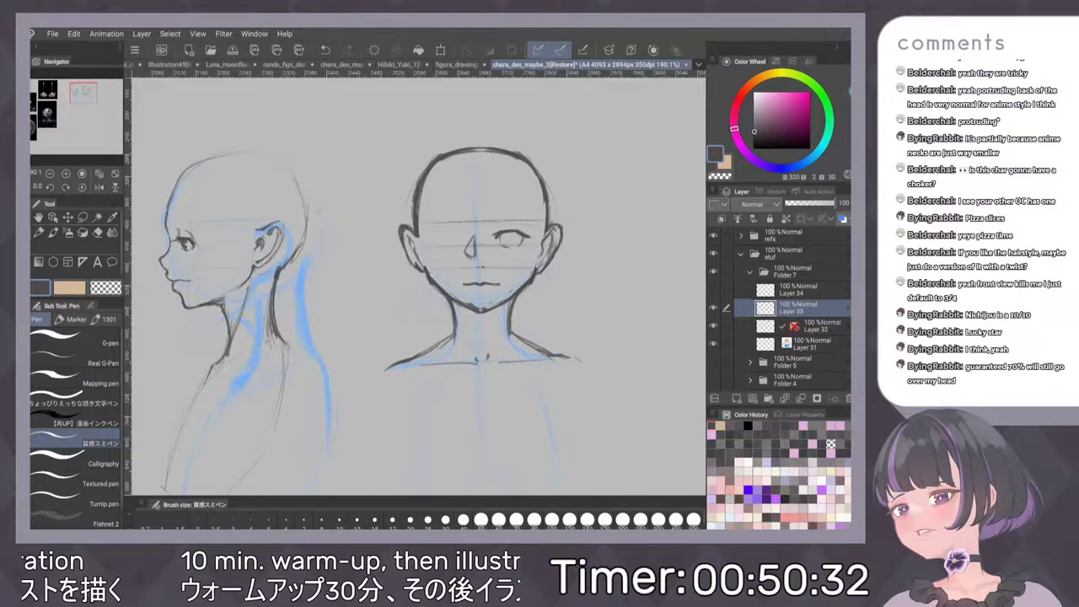
key("m")
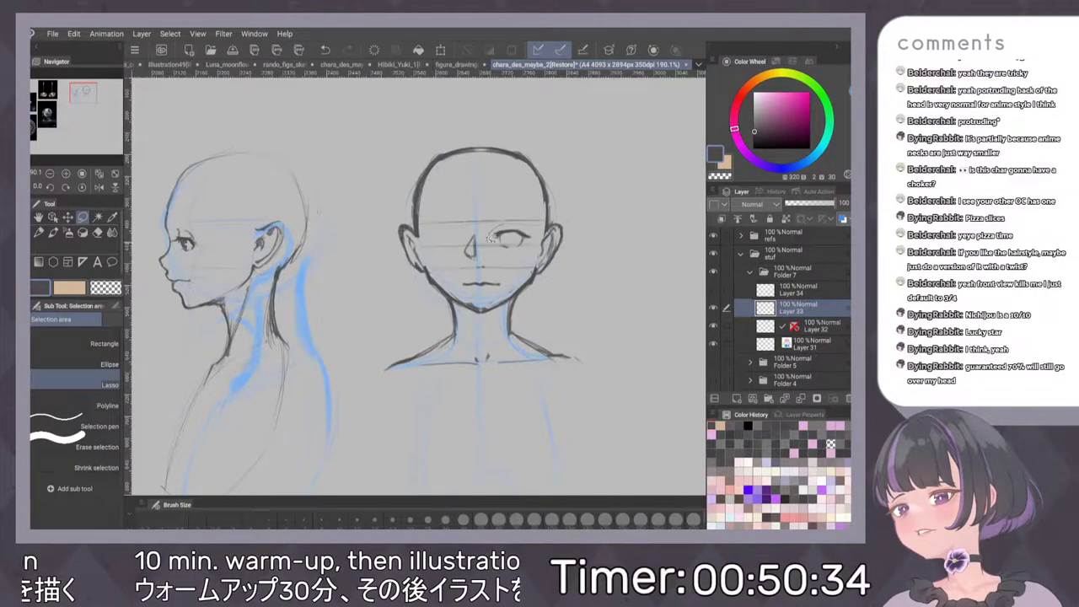
left_click_drag(512, 235, 531, 236)
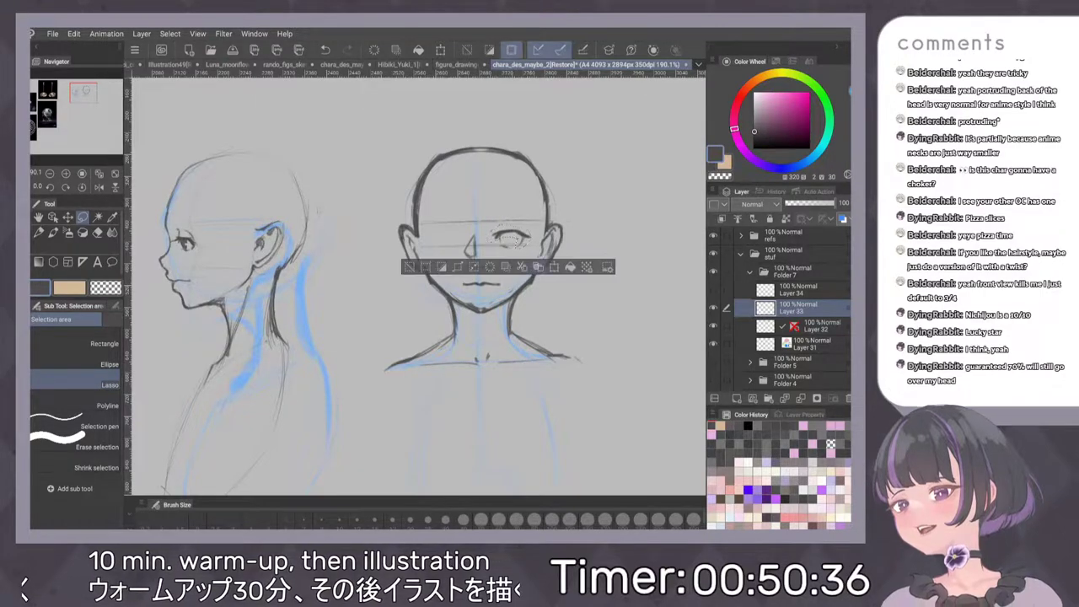
key("ctrl+t")
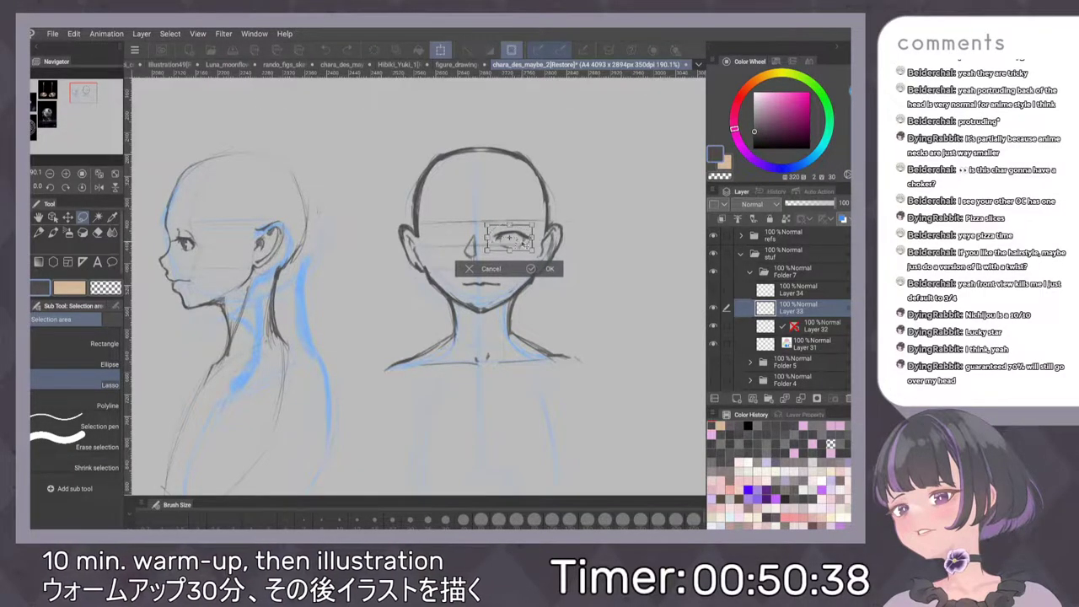
key("ctrl+z")
key("Return")
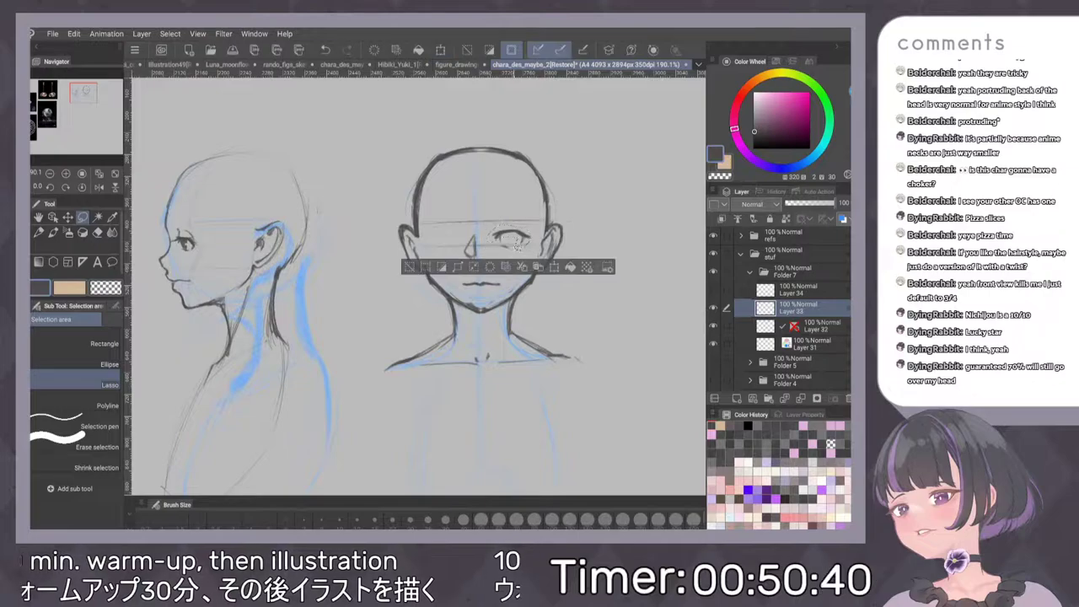
key("ctrl+d")
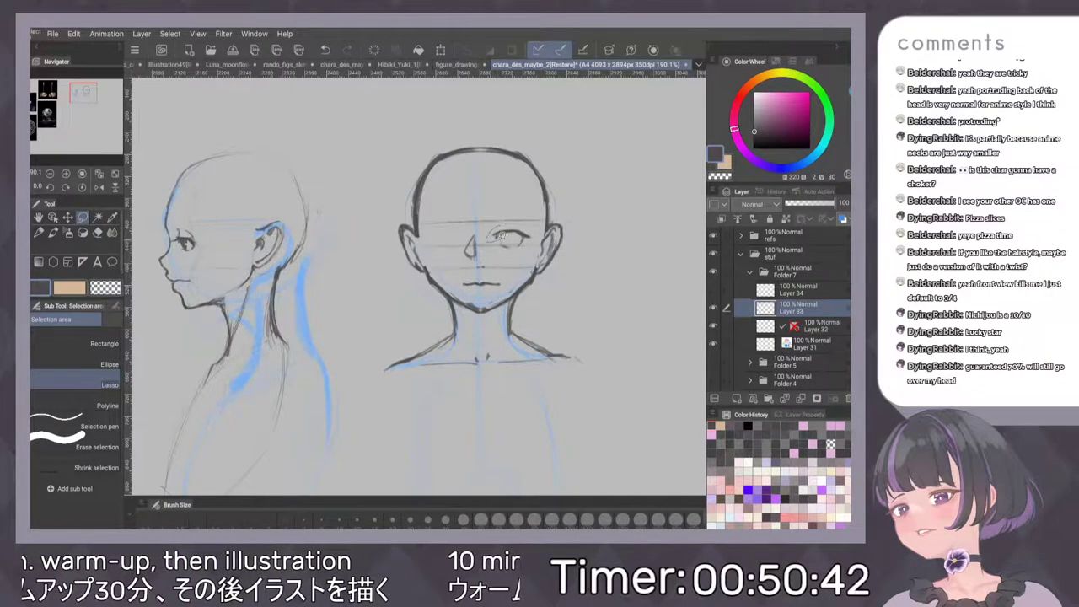
Lasso the front-view eye, shift it slightly lower with a transform and clear the selection
left_click_drag(528, 237, 491, 241)
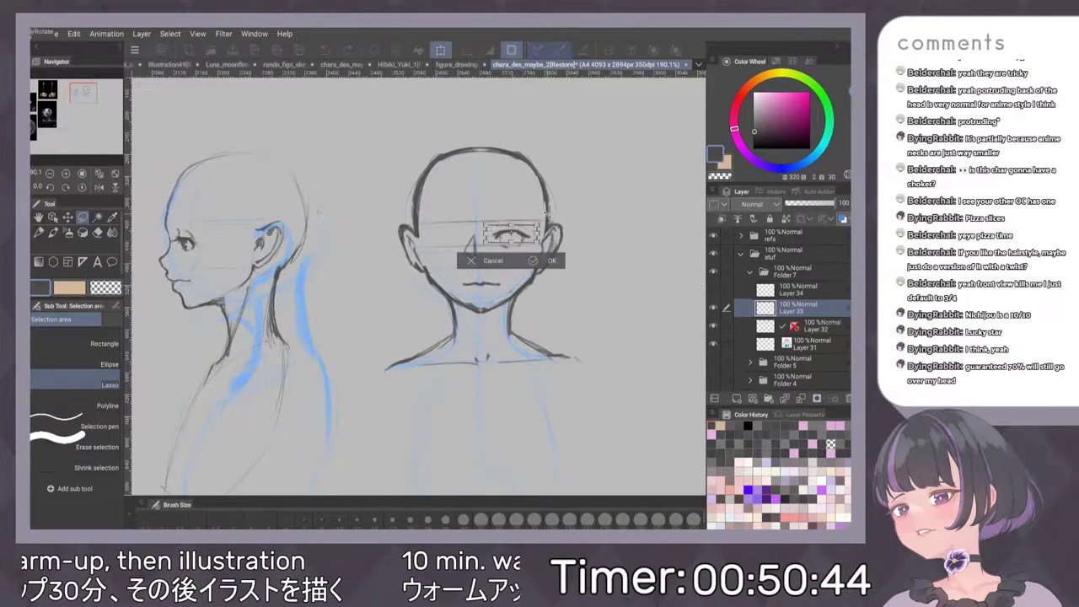
key("ctrl+t")
left_click_drag(526, 234, 525, 236)
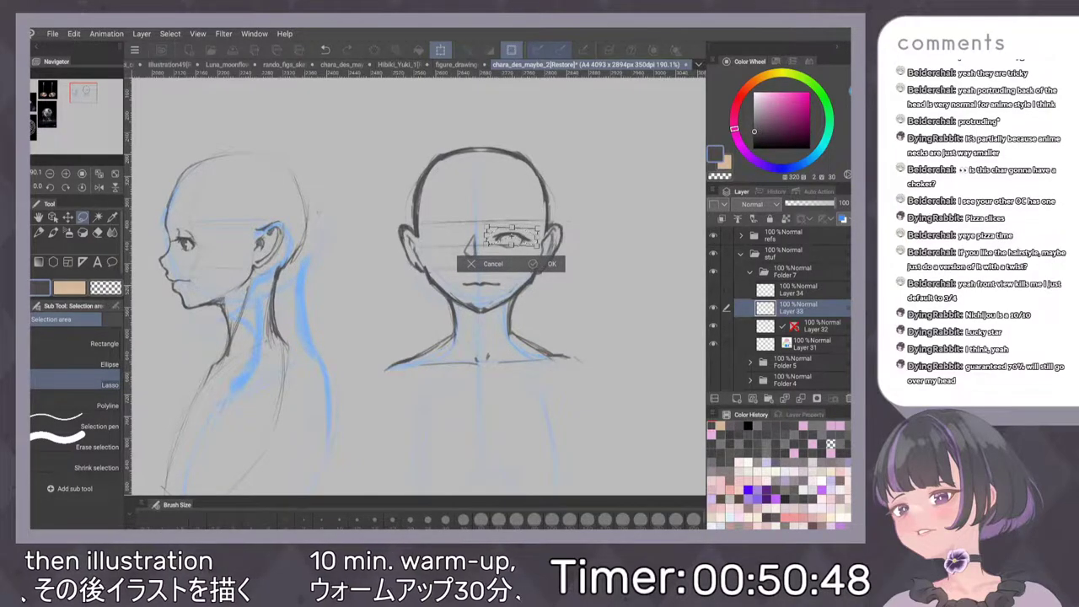
left_click(536, 264)
left_click(411, 263)
Draw the pupil and shade the iris of the front-view eye dark with the 質感スミペン pen
key("p")
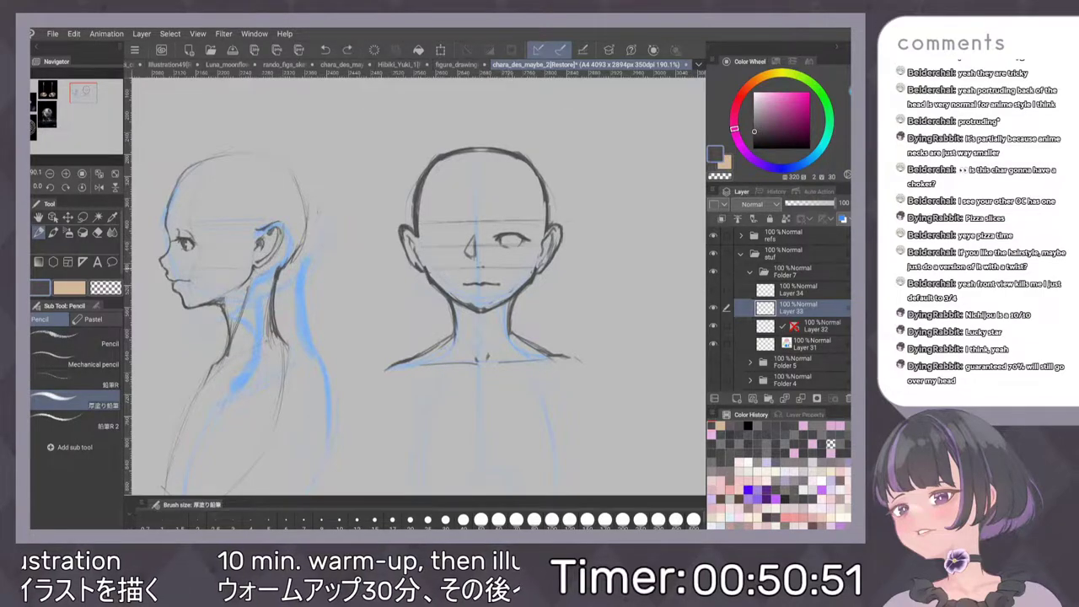
key("p")
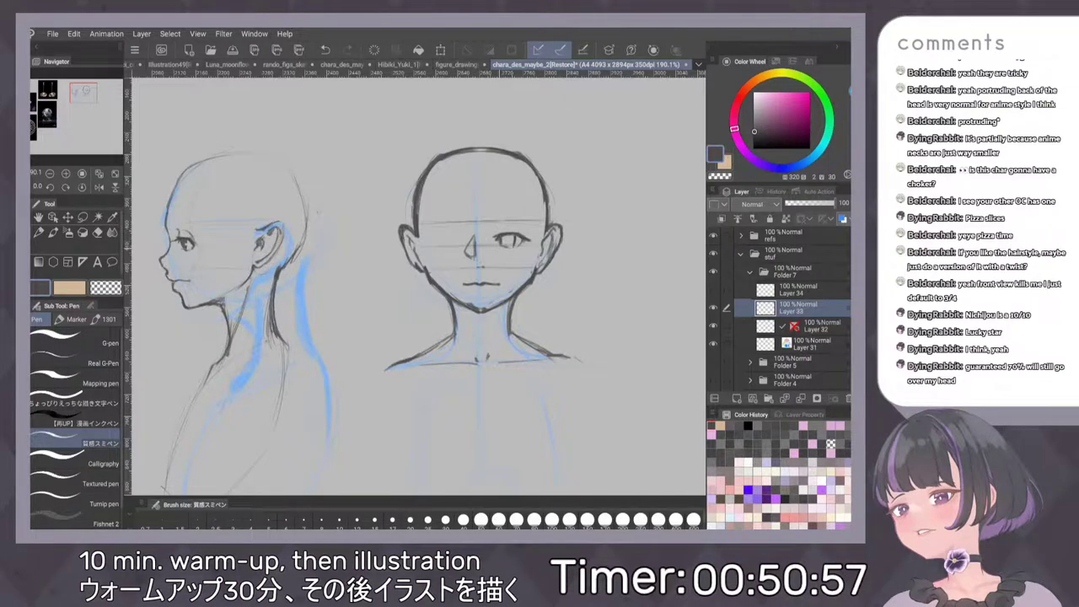
left_click_drag(506, 236, 513, 244)
scroll(593, 292, "down", 1)
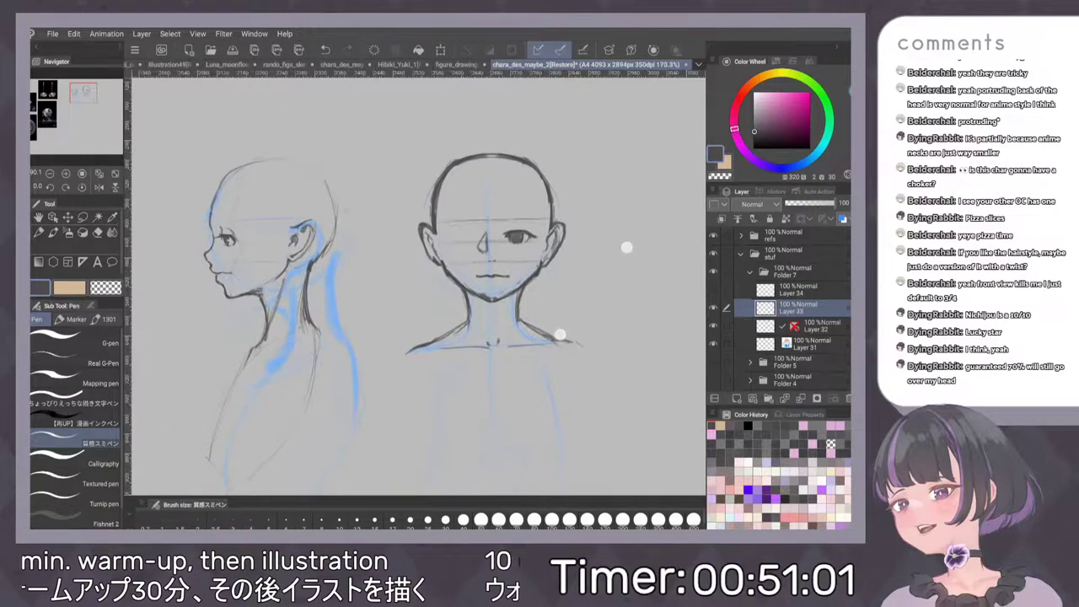
Lasso the front-view eye and duplicate it onto its own layer
scroll(556, 275, "up", 1)
scroll(555, 275, "up", 1)
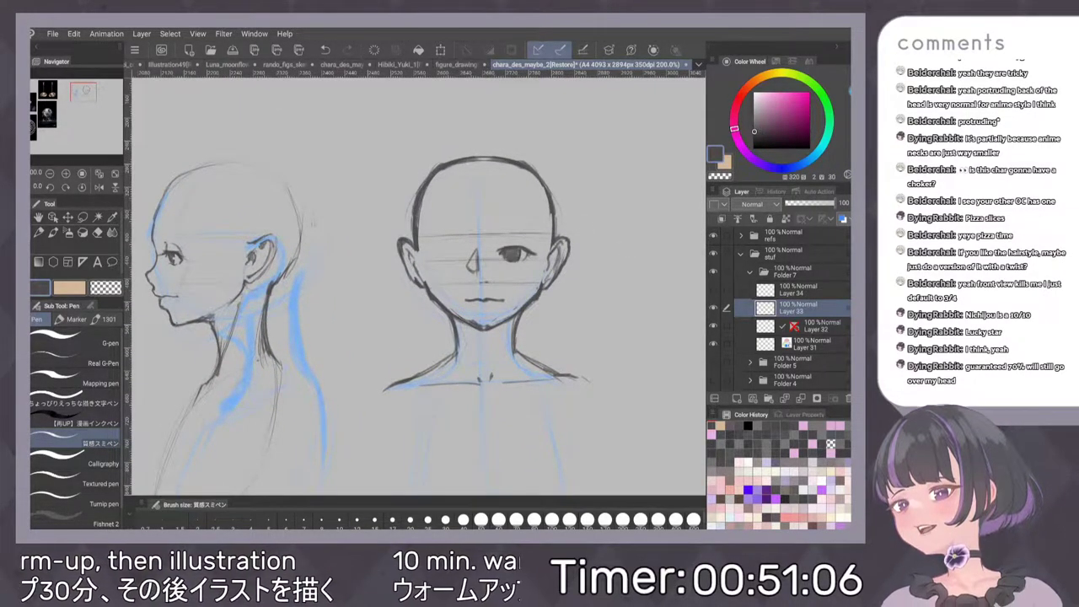
key("m")
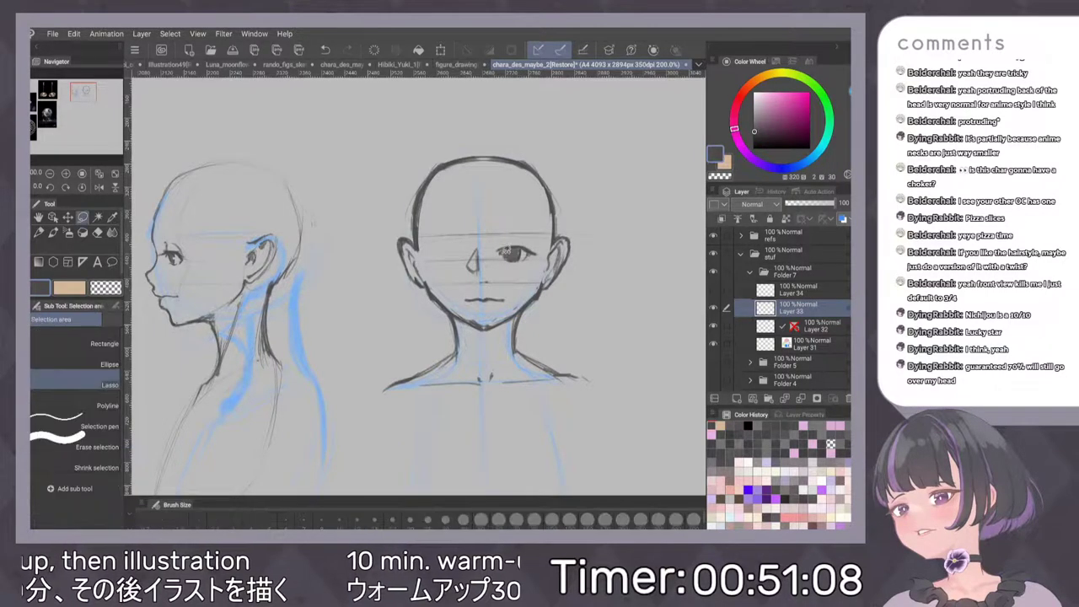
mouse_move(498, 244)
left_mouse_down()
mouse_move(540, 260)
mouse_move(496, 248)
left_mouse_up()
left_click(546, 291)
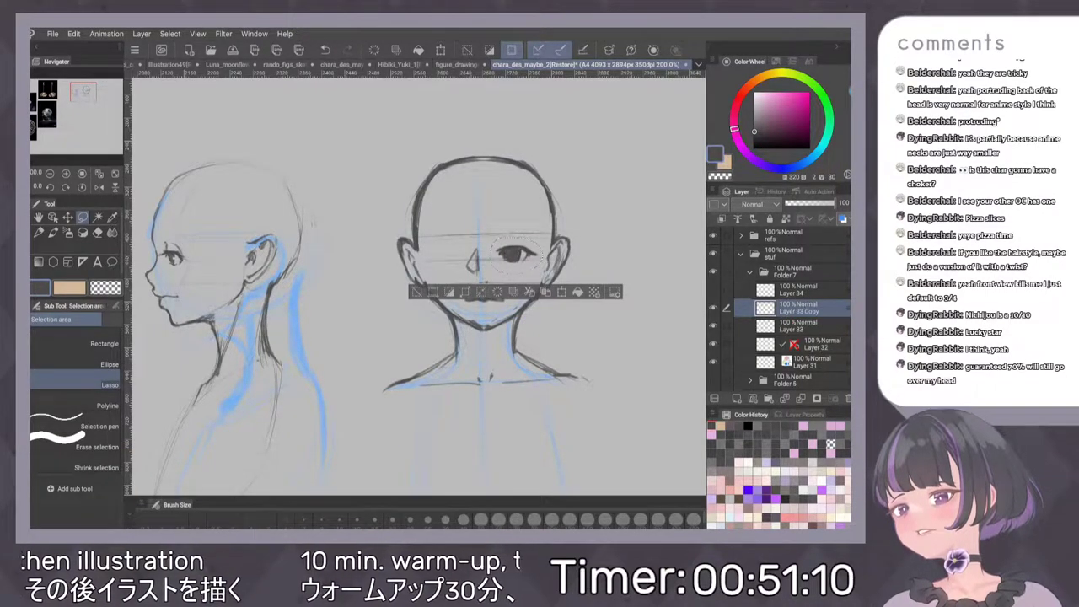
Flip the copied eye horizontally, place it on the other side of the nose and clear the selection
left_click(106, 33)
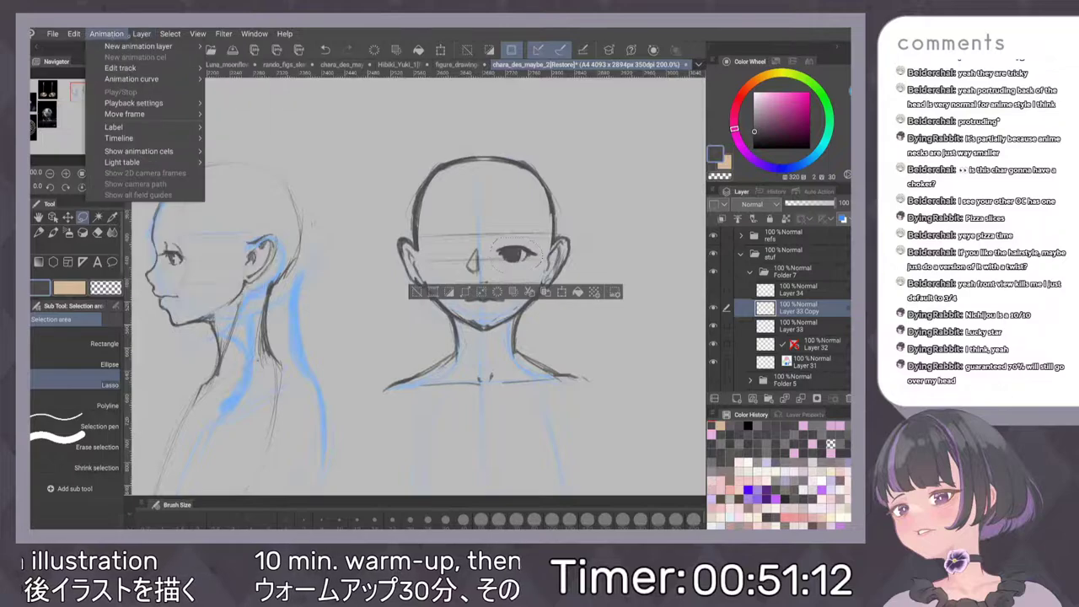
mouse_move(74, 34)
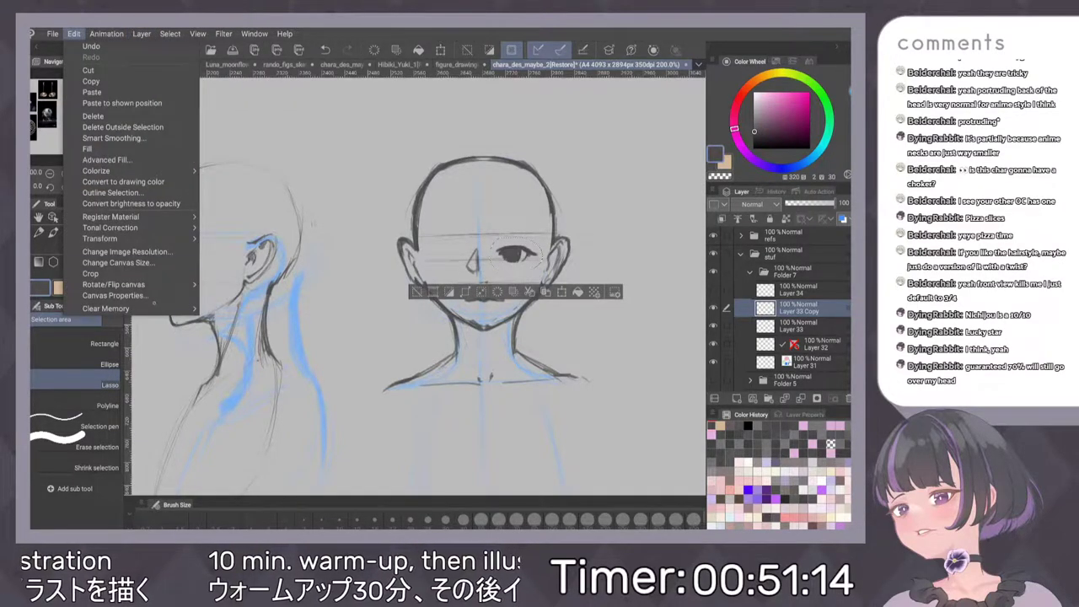
mouse_move(134, 238)
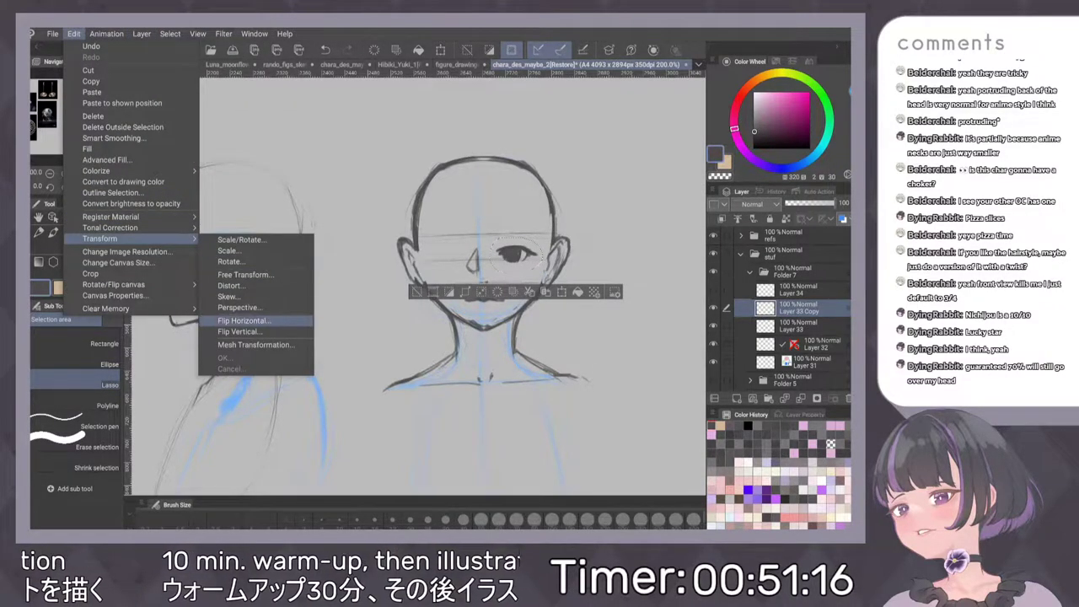
left_click(245, 321)
left_click_drag(533, 266, 464, 268)
left_click(483, 293)
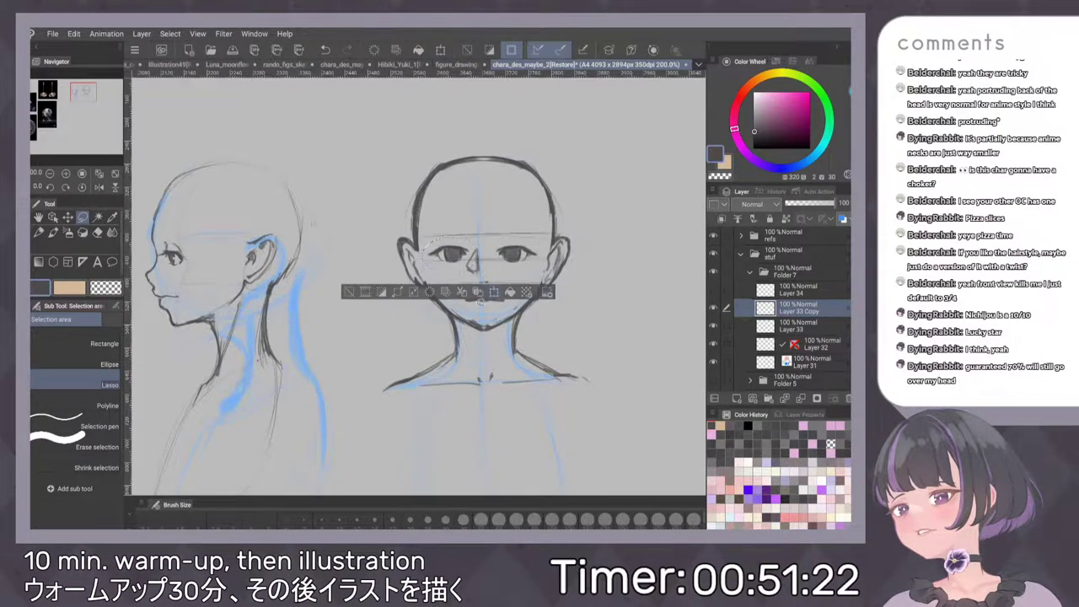
key("ctrl+d")
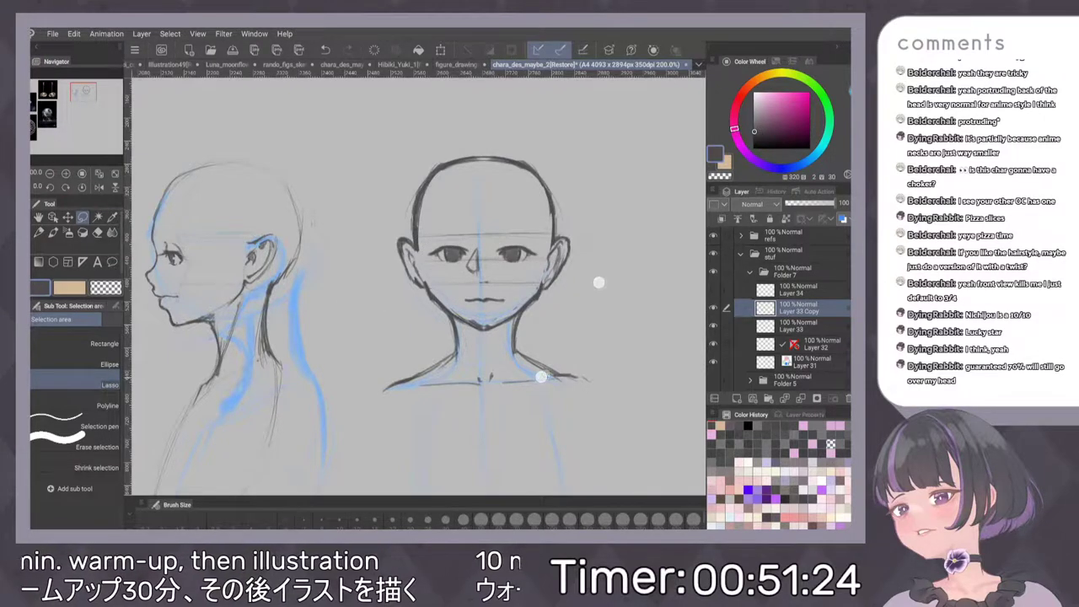
Check the placement of the front view's two eyes in a mirrored view and at different magnifications
left_click(99, 187)
left_click(98, 187)
scroll(549, 299, "down", 3)
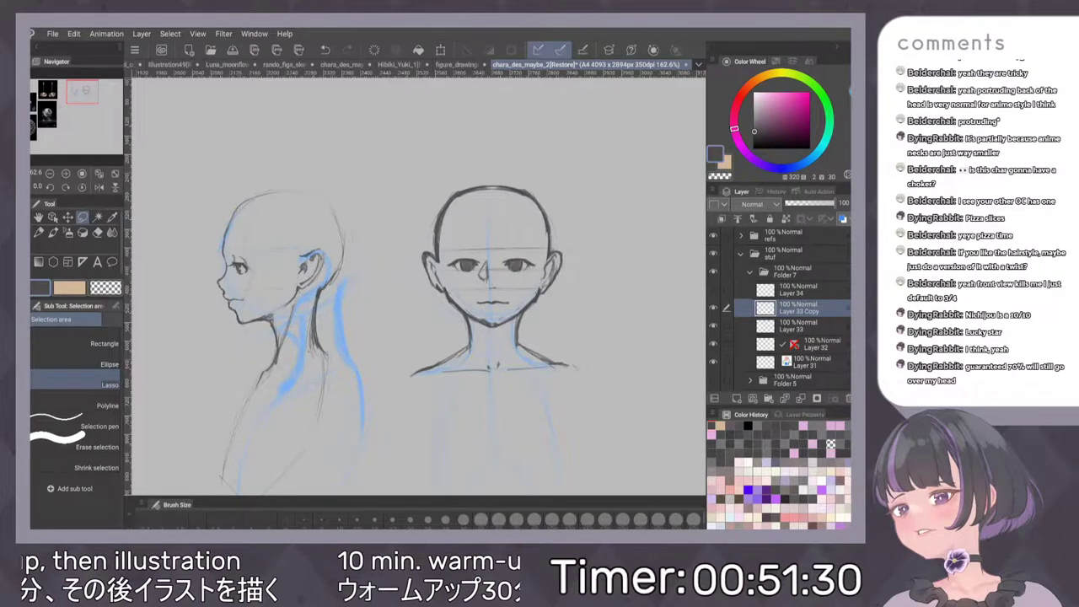
scroll(419, 286, "down", 5)
scroll(542, 286, "up", 6)
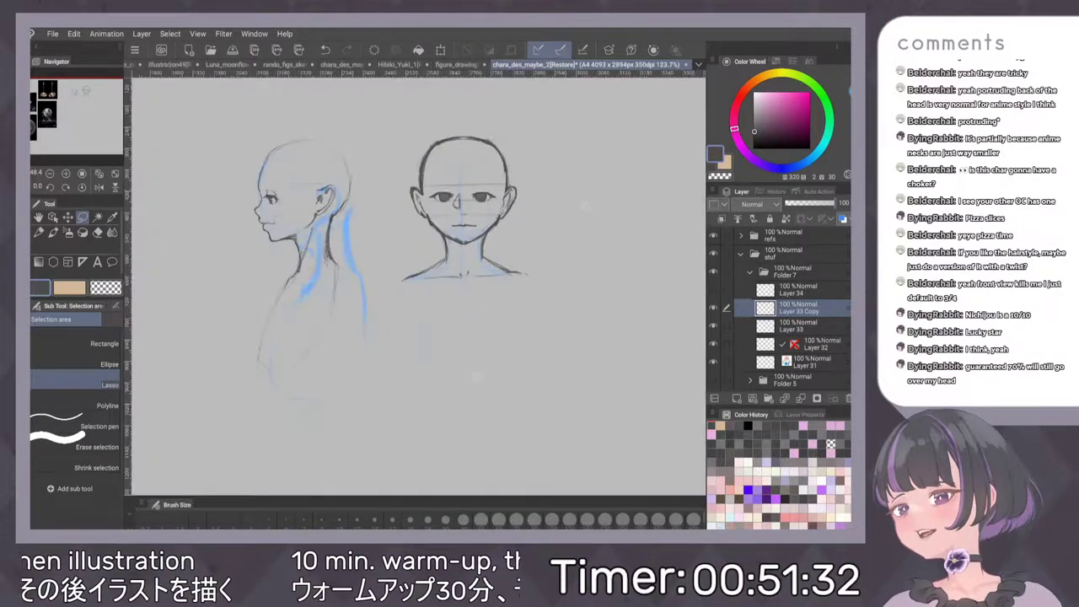
scroll(542, 287, "up", 1)
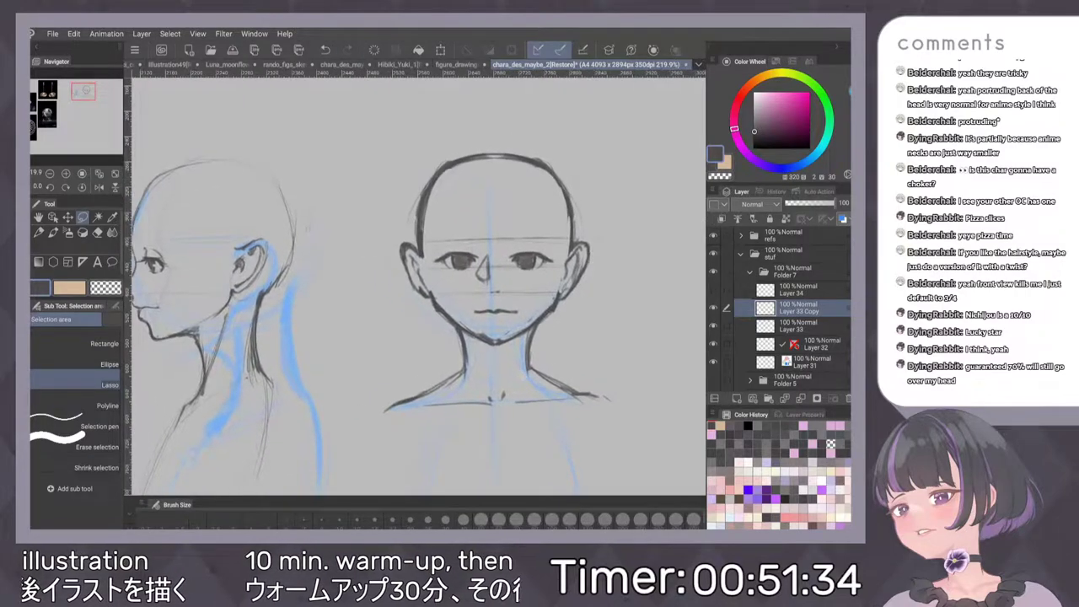
Undo the mirrored eye copy and the recent eye edits, and erase the remaining front-view eye lines with the Hard eraser
key("ctrl+z")
key("ctrl+z")
key("ctrl+z")
key("ctrl+z")
key("ctrl+z")
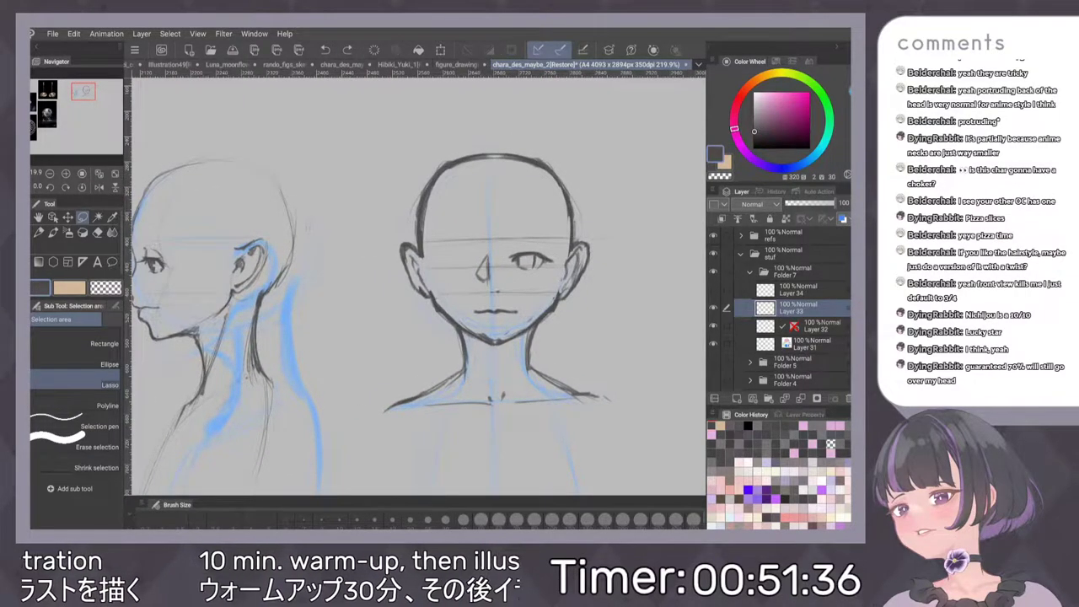
key("ctrl+z")
key("ctrl+z")
key("ctrl+z")
key("ctrl+z")
key("ctrl+z")
key("ctrl+z")
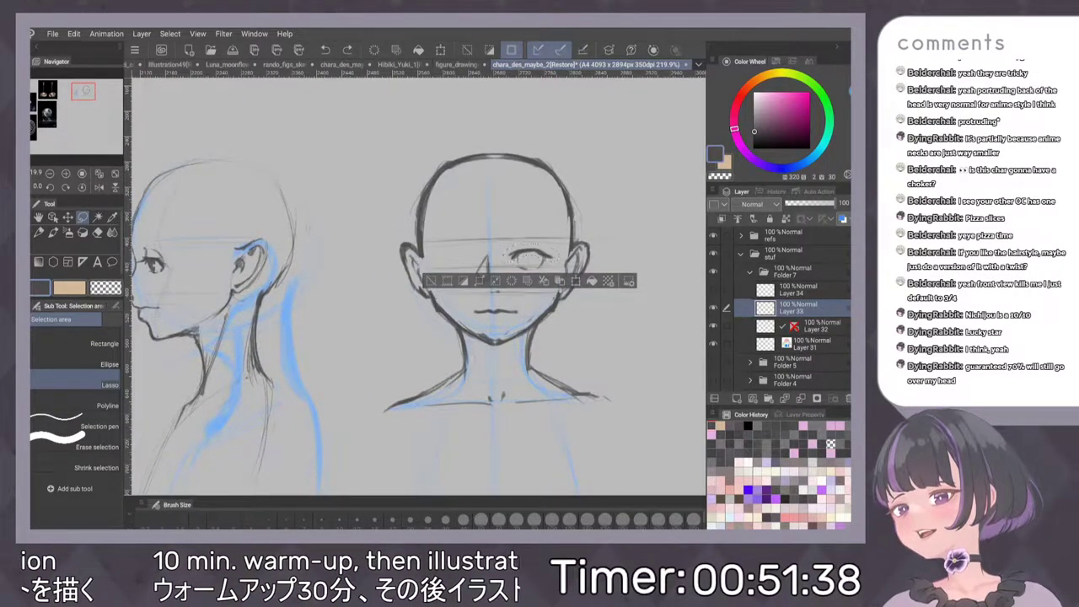
key("ctrl+z")
key("e")
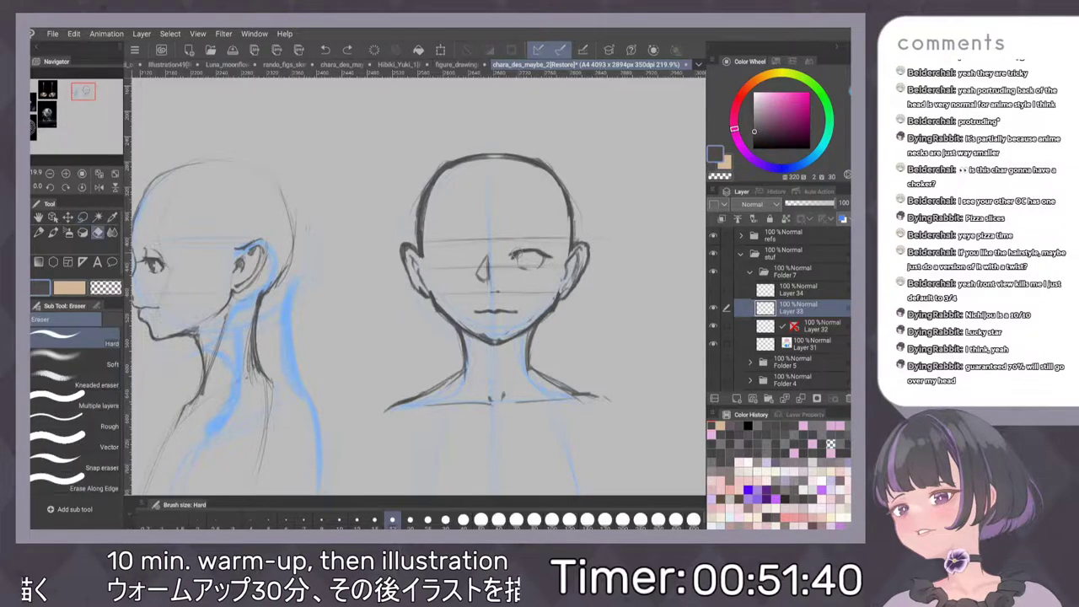
left_click_drag(516, 267, 550, 255)
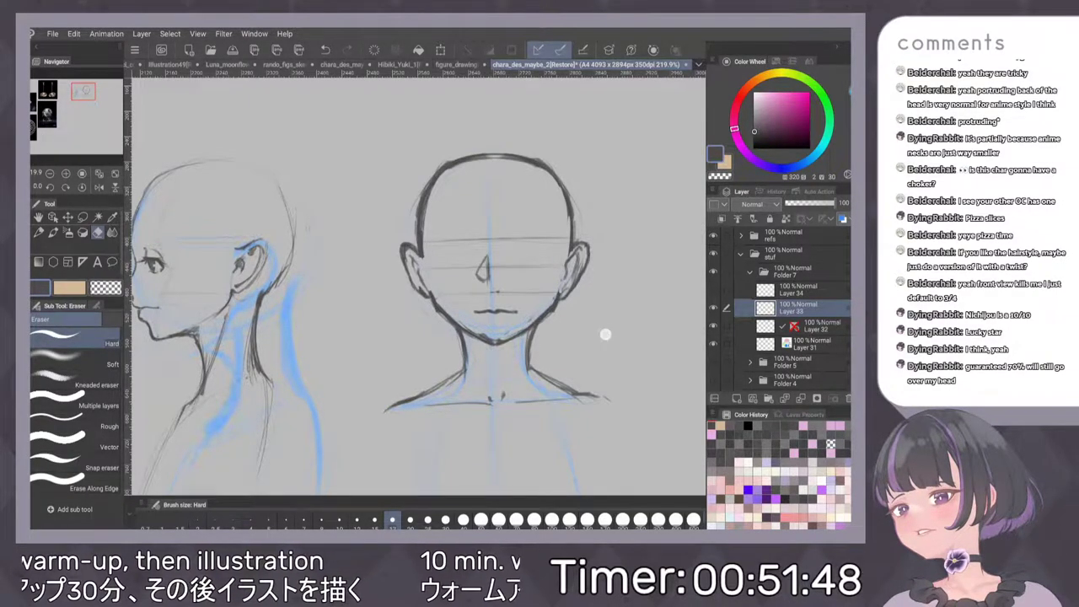
Lasso the whole front-view head including the ears on Layer 32, checking which lines that layer holds
scroll(591, 358, "down", 1)
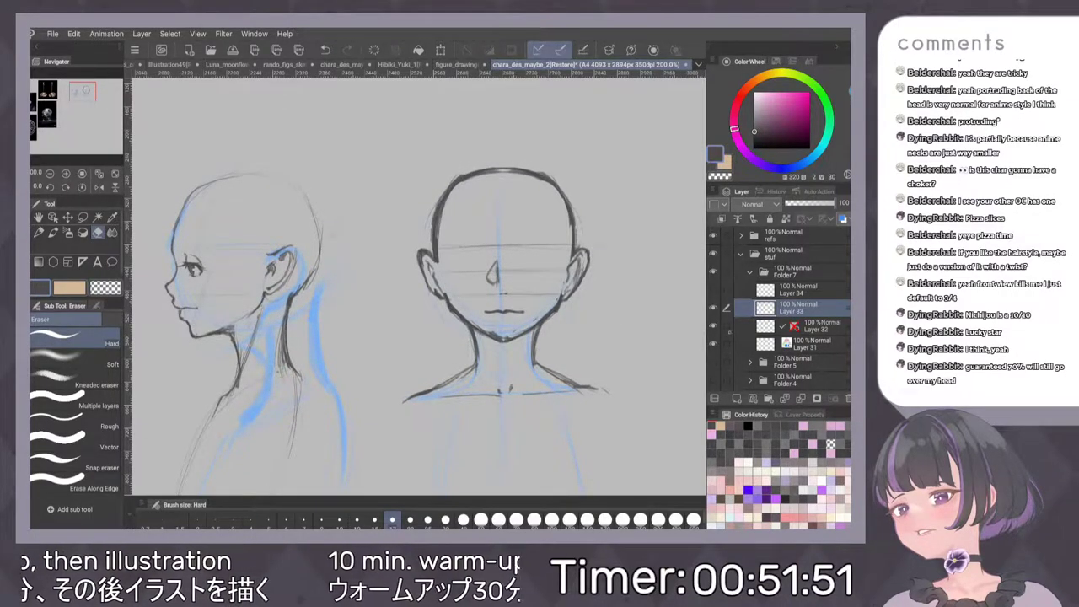
left_click(713, 325)
left_click(713, 326)
left_click(818, 326)
key("m")
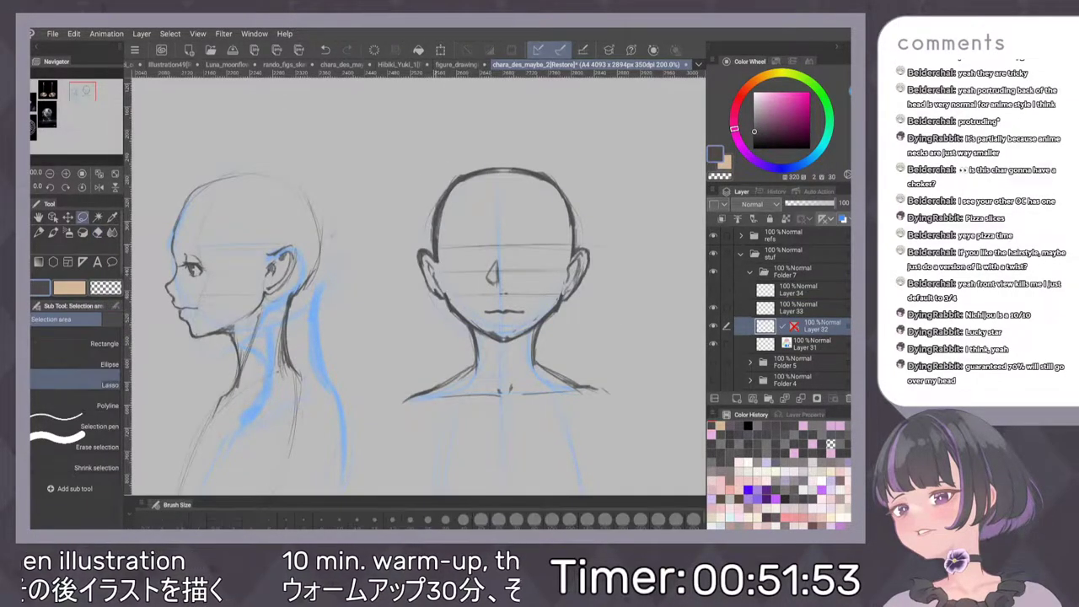
mouse_move(432, 155)
left_mouse_down()
mouse_move(452, 340)
mouse_move(553, 319)
mouse_move(607, 272)
left_mouse_up()
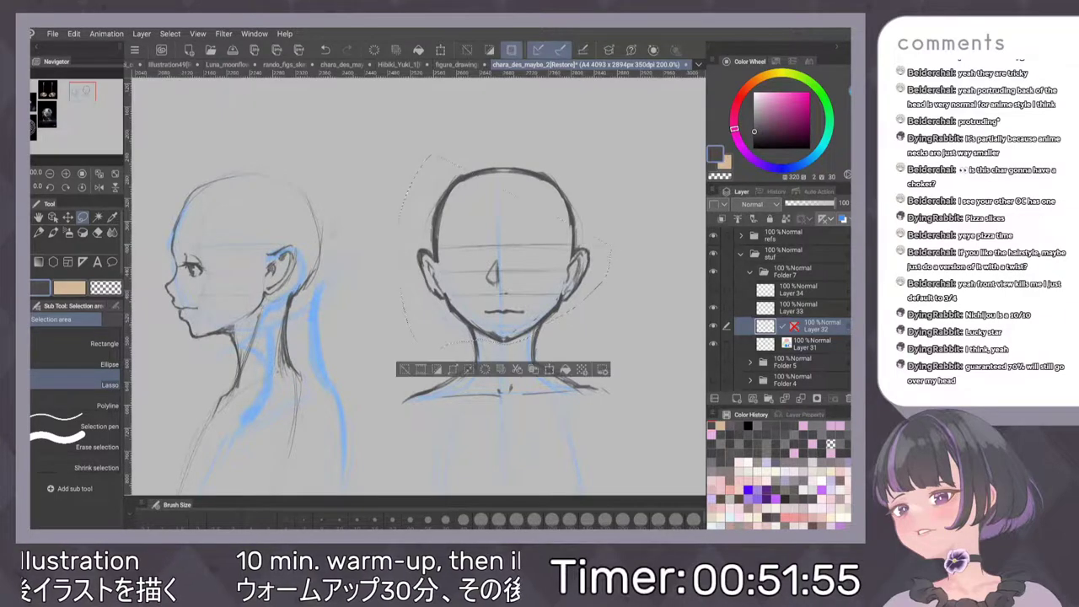
key("ctrl+z")
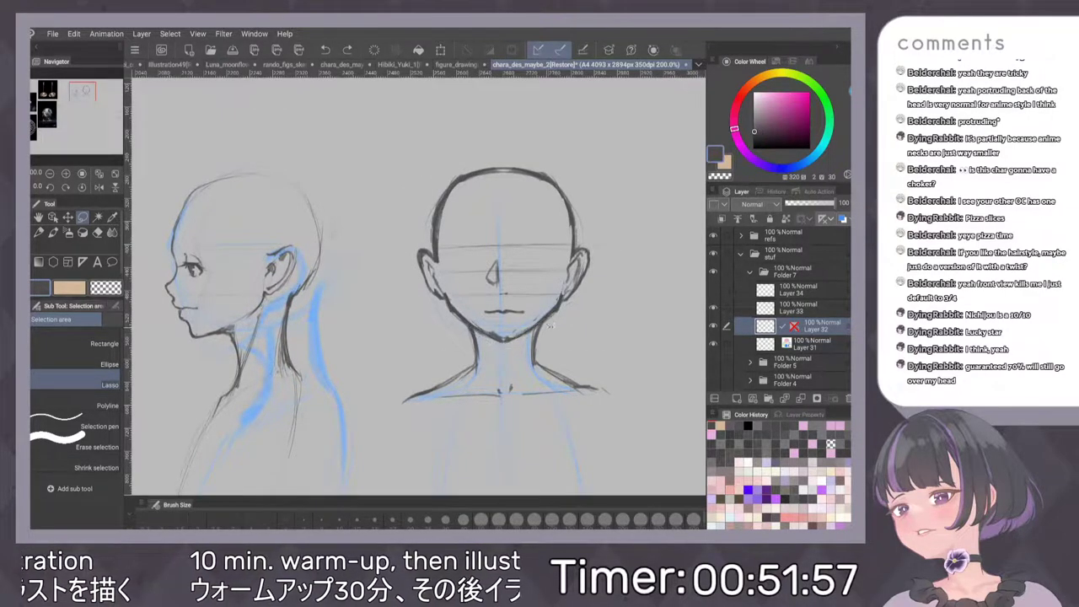
mouse_move(561, 307)
left_mouse_down()
mouse_move(507, 341)
mouse_move(480, 330)
mouse_move(502, 339)
left_mouse_up()
key("ctrl+z")
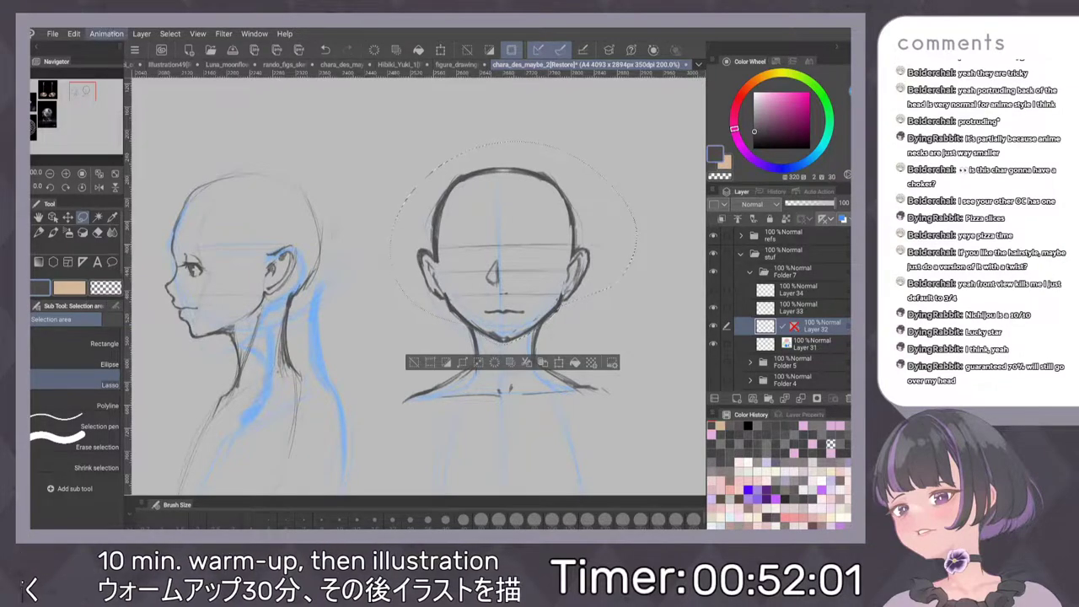
left_click(74, 34)
mouse_move(144, 239)
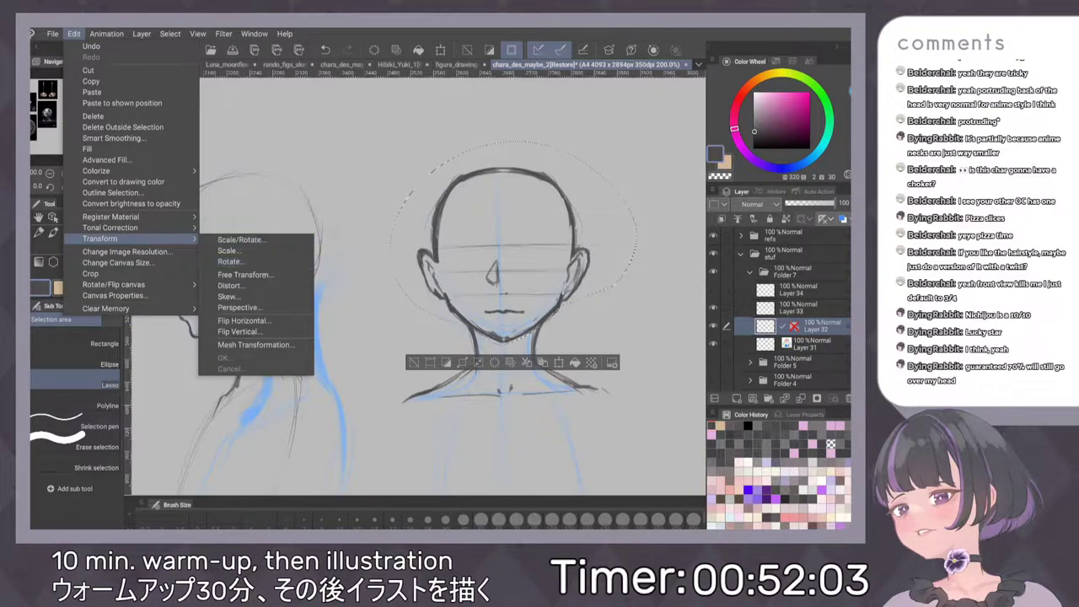
left_click(241, 239)
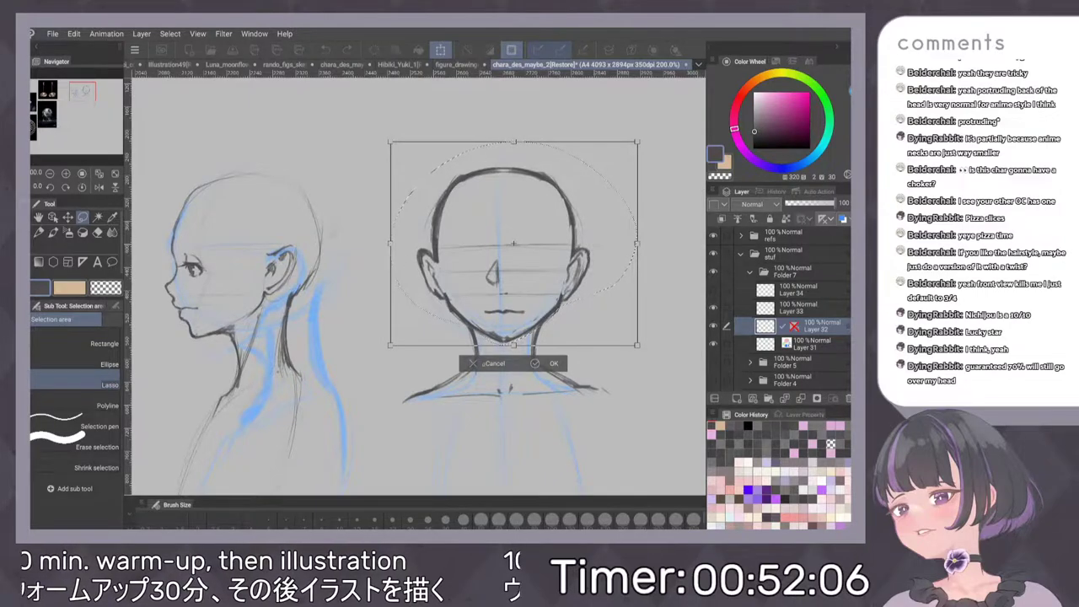
left_click(484, 364)
Narrow the selected front-view head from both sides with Free Transform, shift it slightly lower and clear the selection
left_click(105, 34)
mouse_move(54, 34)
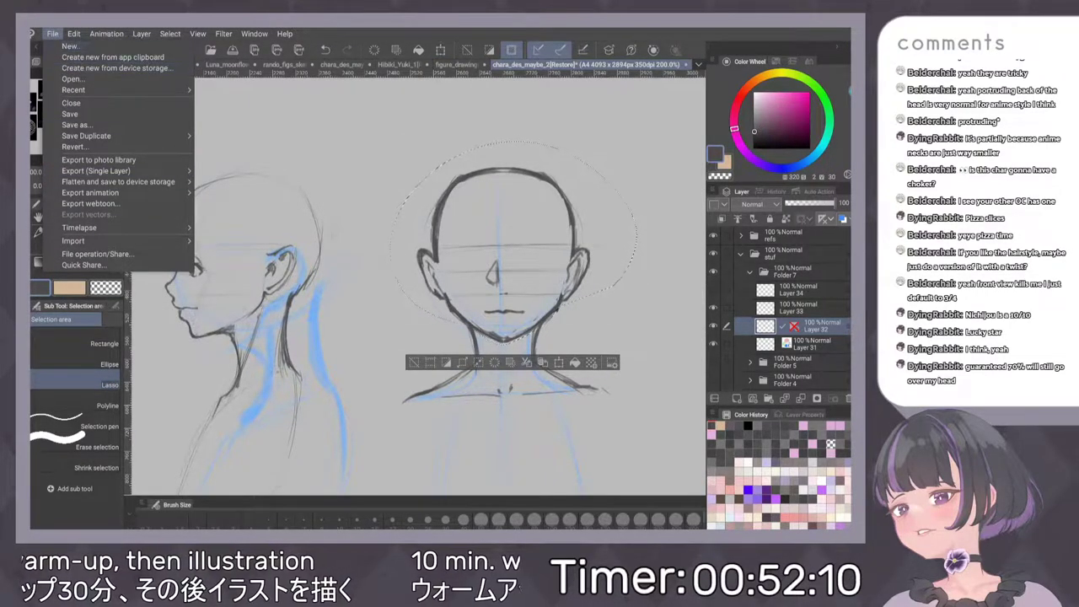
left_click(74, 33)
mouse_move(99, 239)
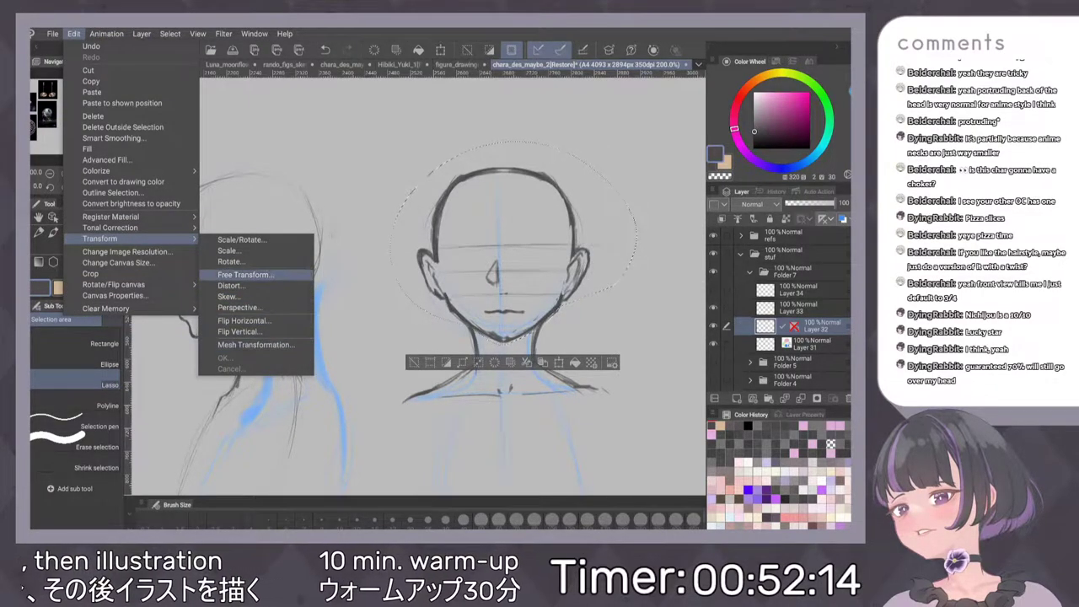
left_click(244, 275)
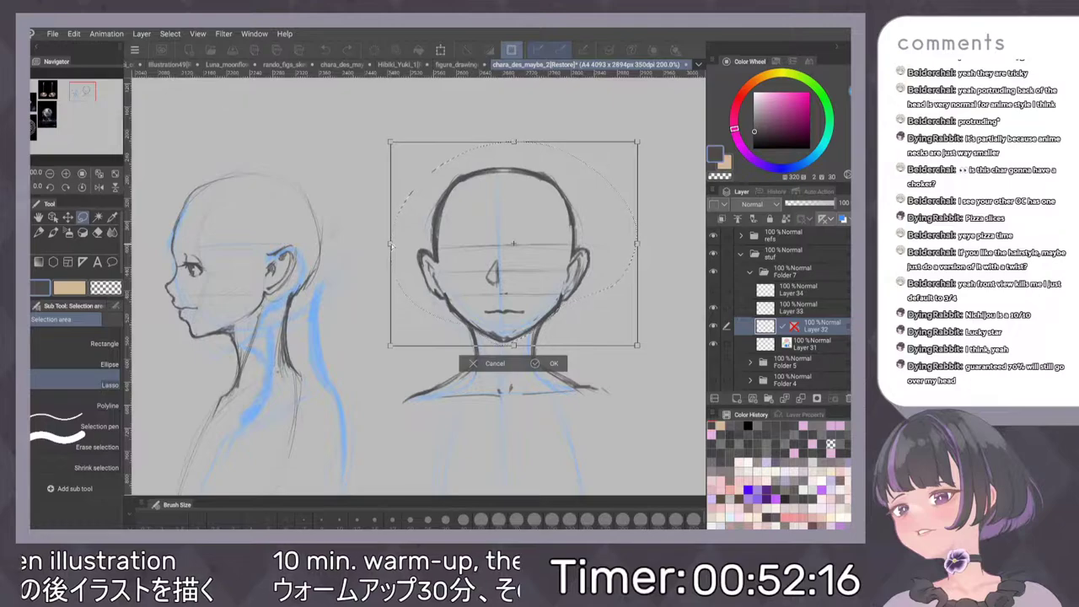
left_click_drag(395, 245, 396, 243)
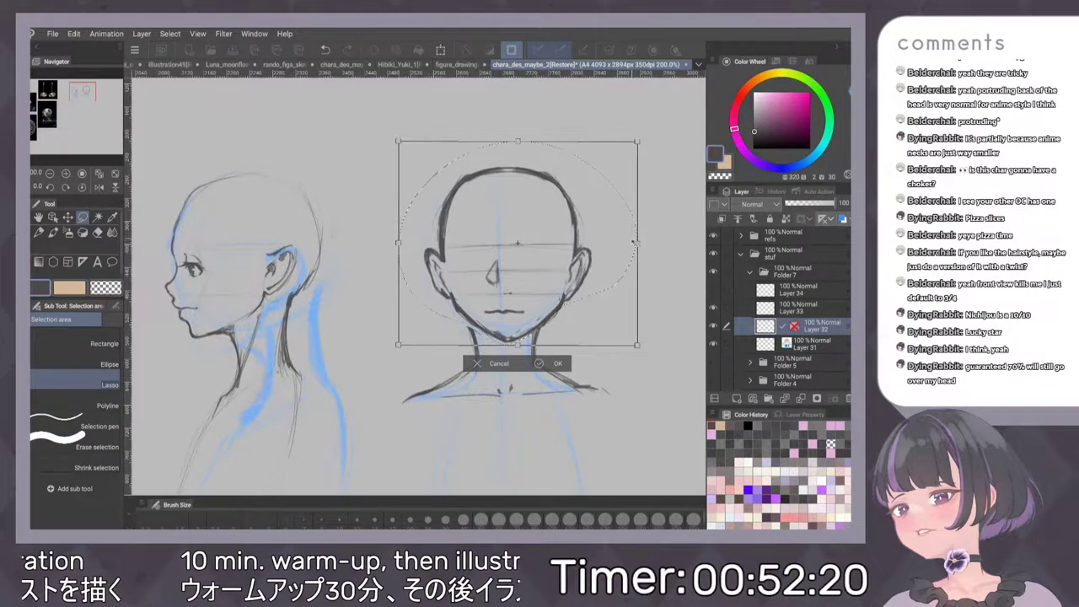
left_click_drag(634, 242, 629, 244)
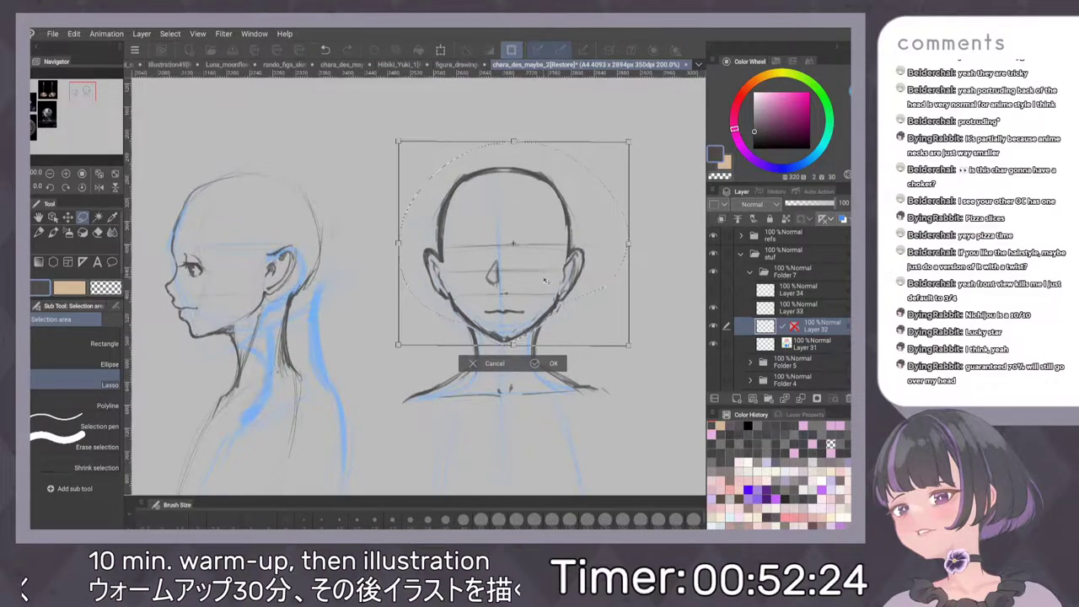
left_click_drag(548, 282, 545, 285)
left_click(543, 368)
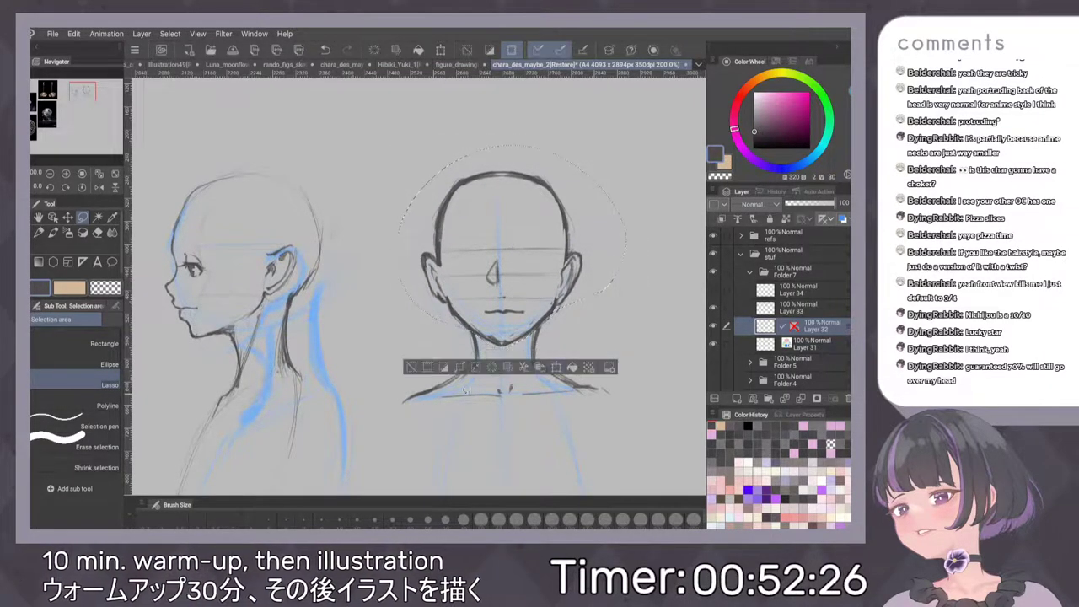
left_click(408, 367)
Make Layer 33 active and choose the 質感スミペン pen for the front view's facial features
left_click(797, 308)
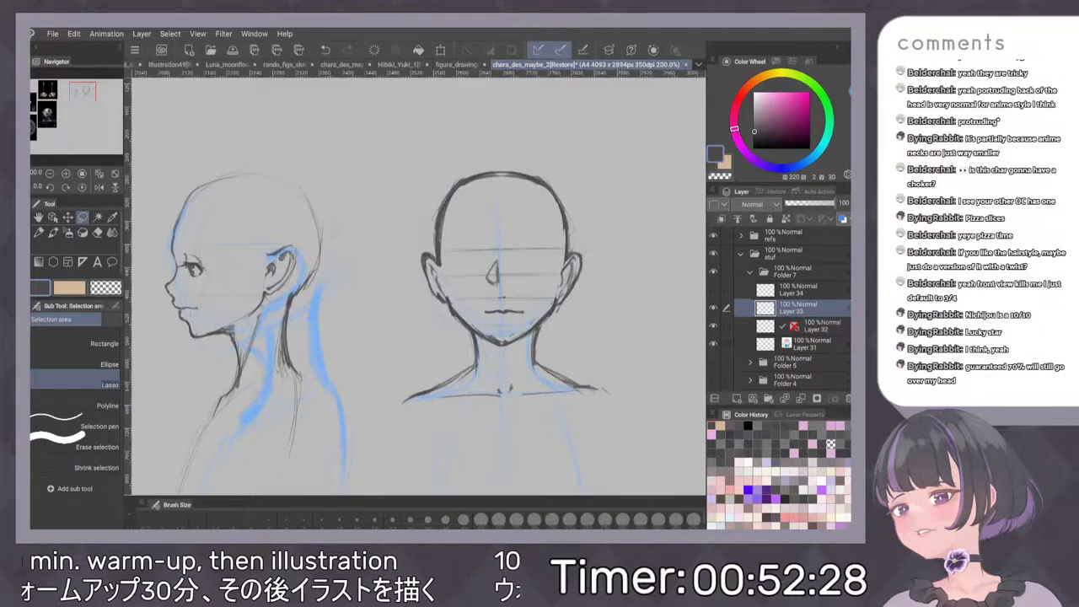
left_click(39, 232)
scroll(564, 281, "up", 3)
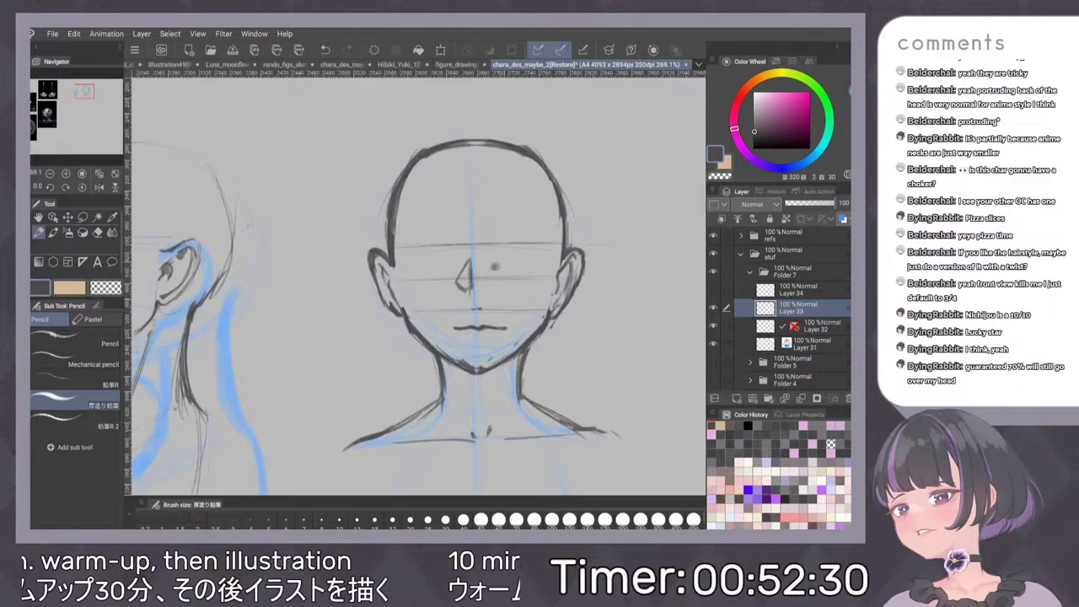
key("p")
key("ctrl+z")
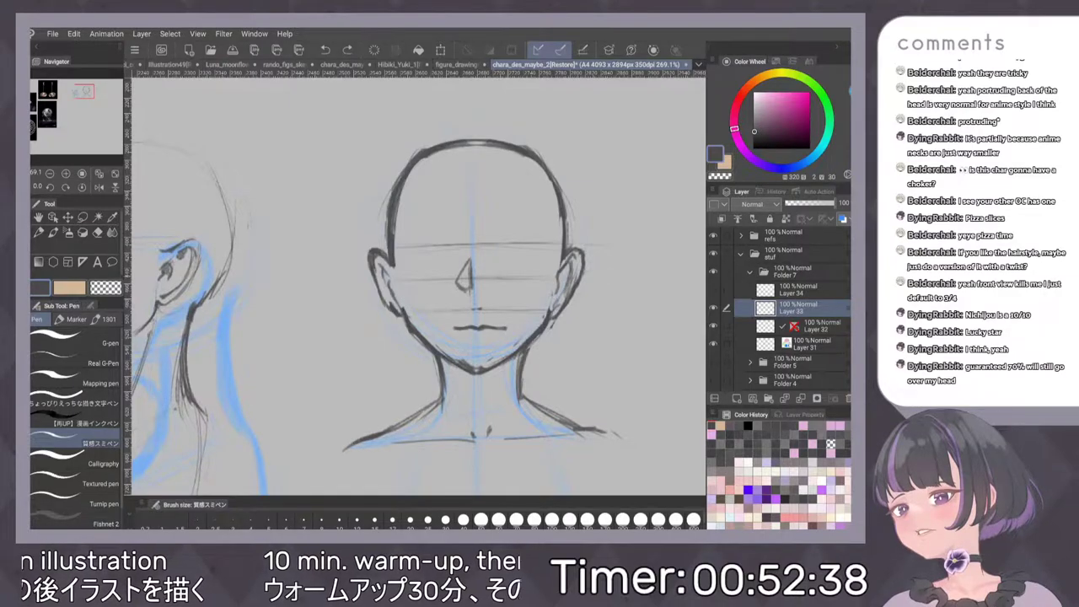
Try sketching the front view's eyes with short upper and lower lid lines on both sides of the nose
left_click_drag(499, 281, 515, 279)
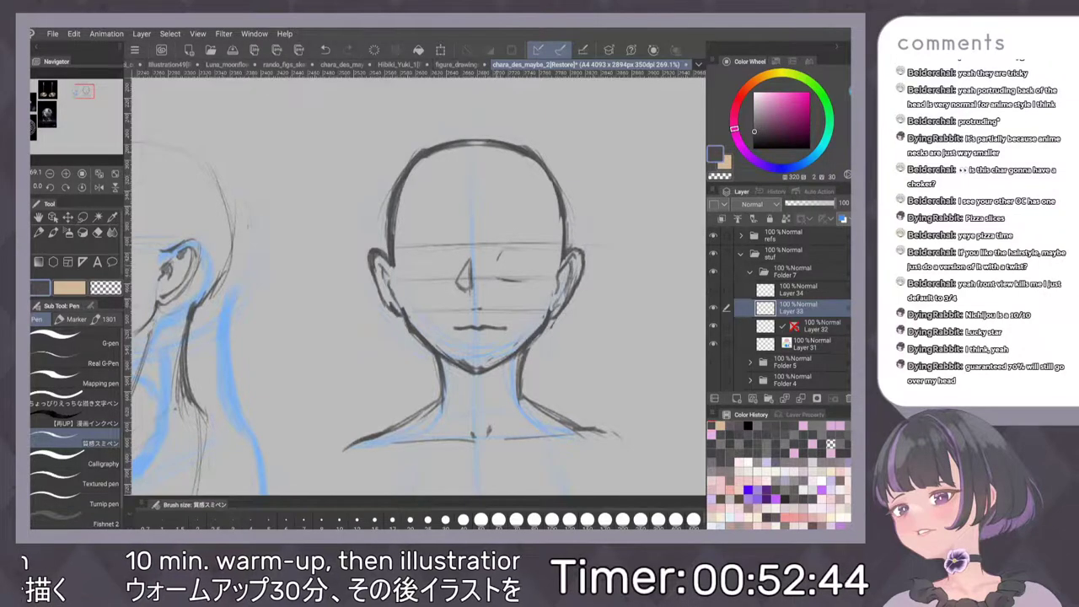
left_click_drag(494, 263, 529, 269)
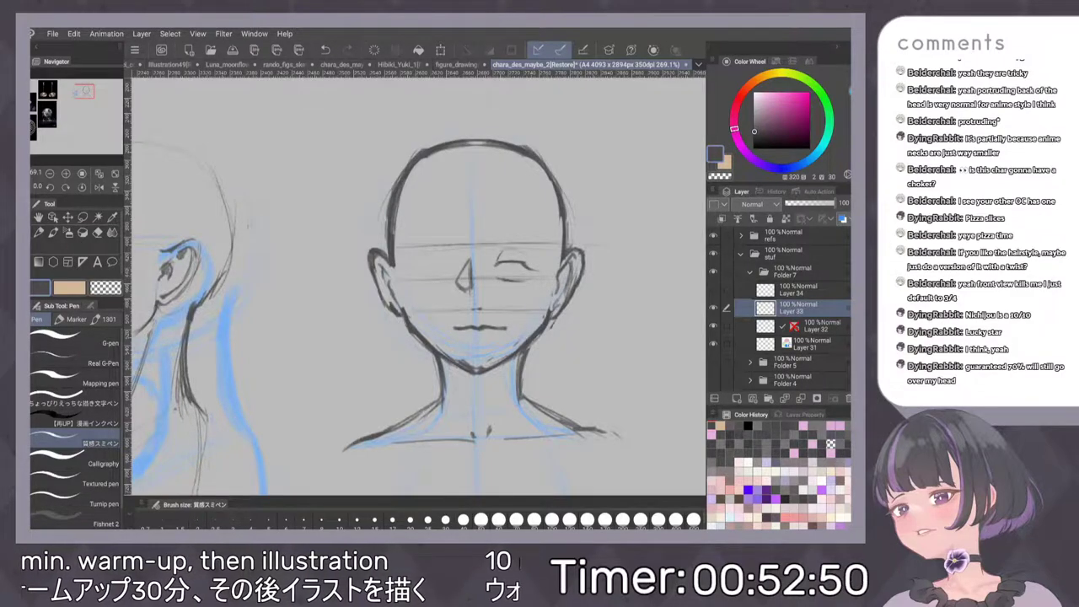
key("ctrl+z")
key("ctrl+z")
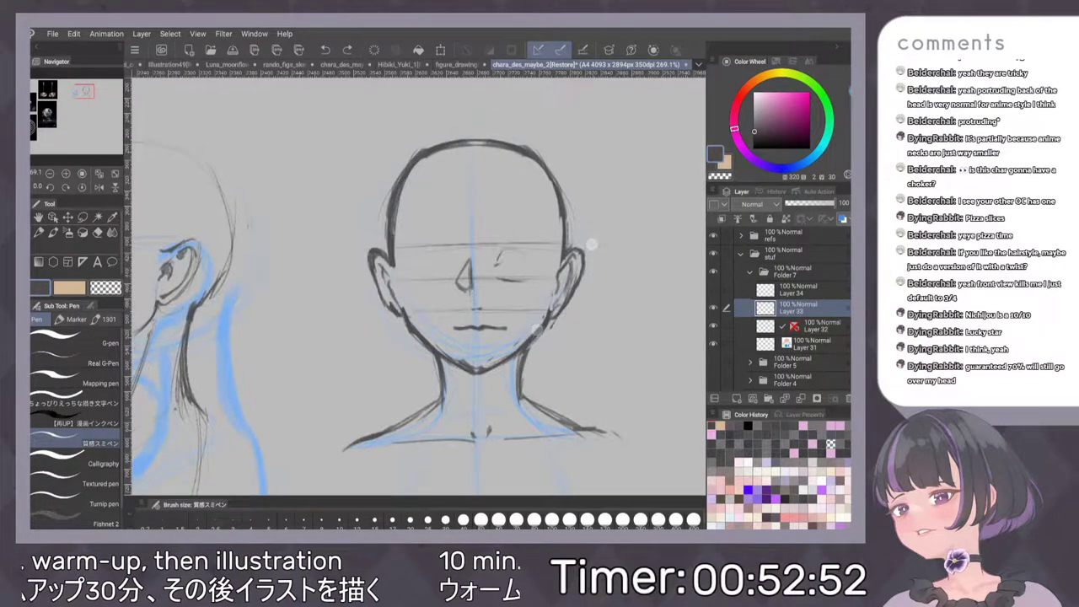
left_click_drag(494, 270, 523, 265)
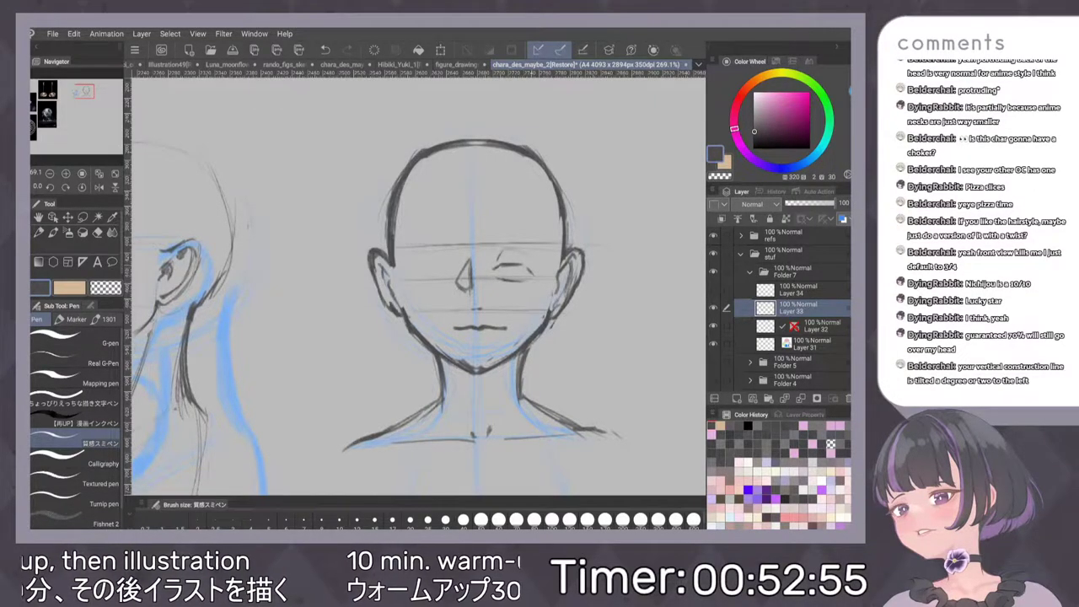
mouse_move(437, 266)
left_mouse_down()
mouse_move(449, 271)
mouse_move(416, 264)
mouse_move(432, 265)
left_mouse_up()
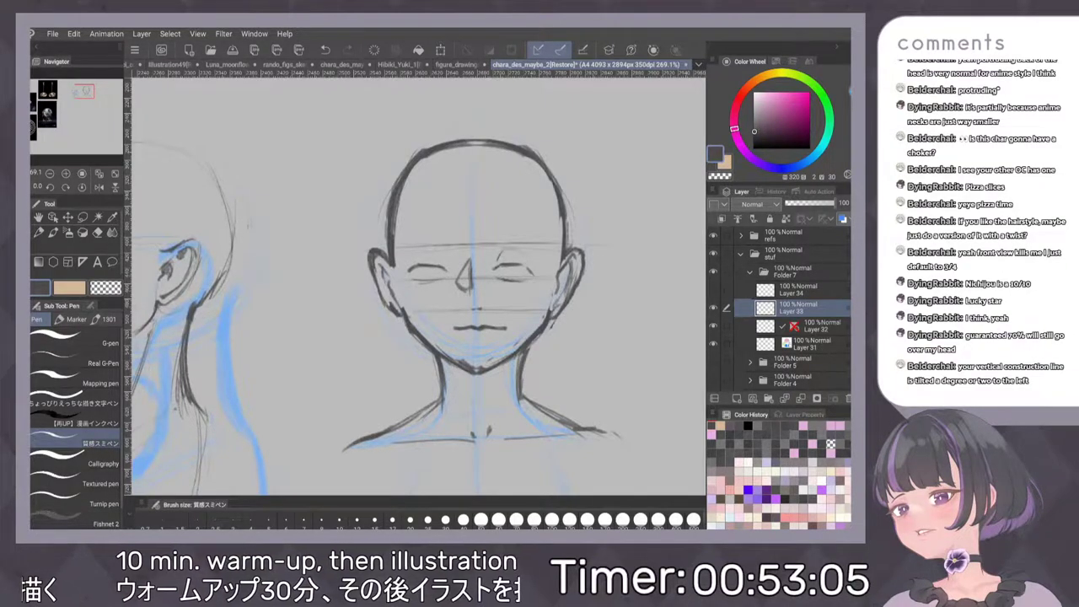
Undo the new front-view eye strokes and also the nose sketch between them
key("ctrl+z")
key("ctrl+z")
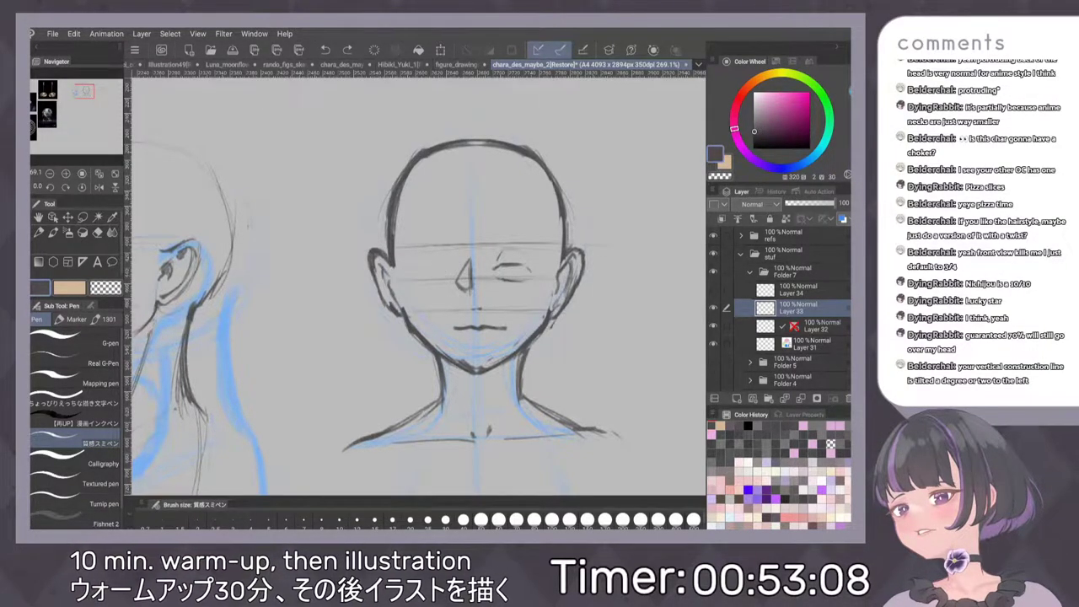
key("ctrl+z")
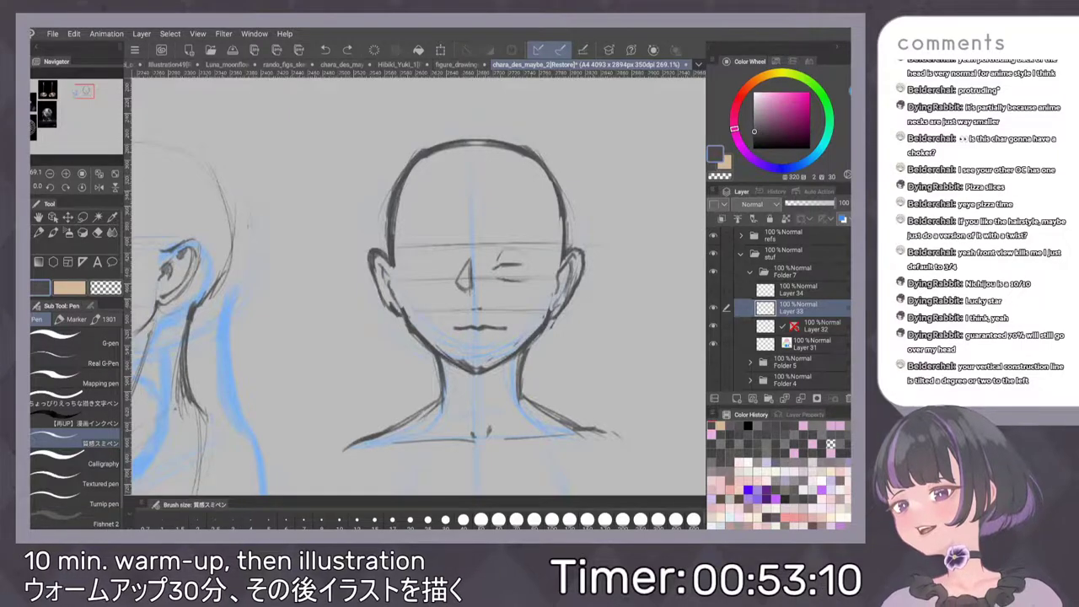
key("ctrl+z")
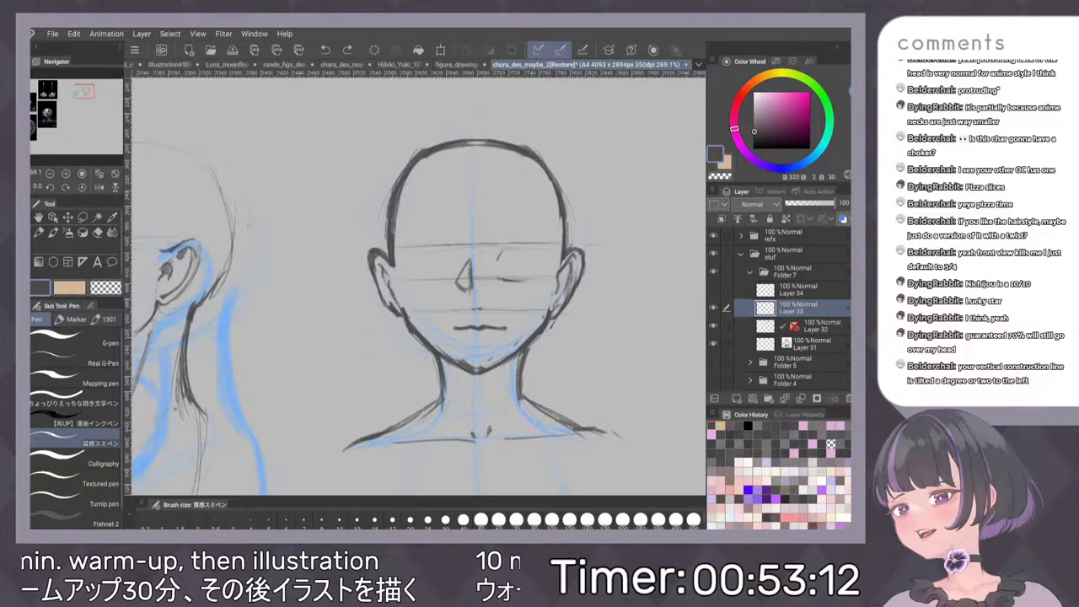
key("ctrl+z")
key("ctrl+z")
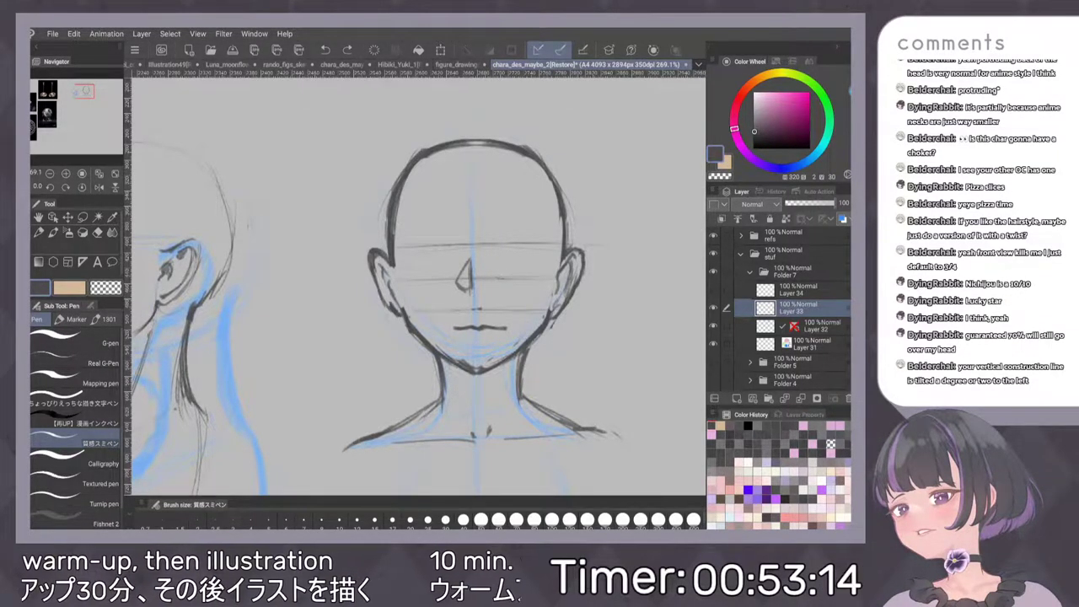
key("ctrl+z")
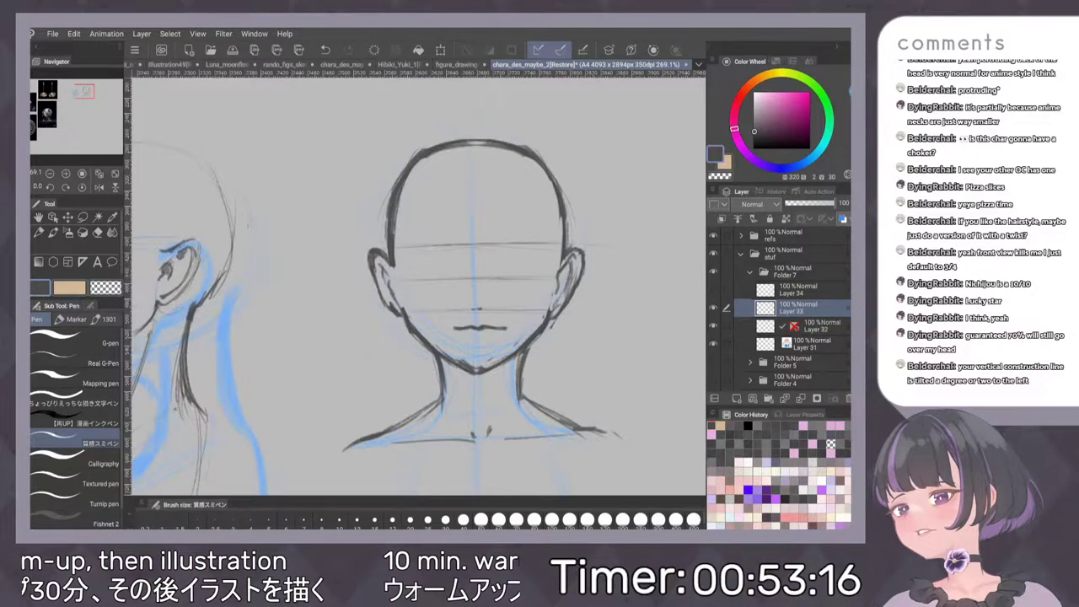
Sketch one front-view eye on the side nearer the right ear, with an arched upper lid, lower lid and outer lashes
key("ctrl+minus")
key("ctrl+minus")
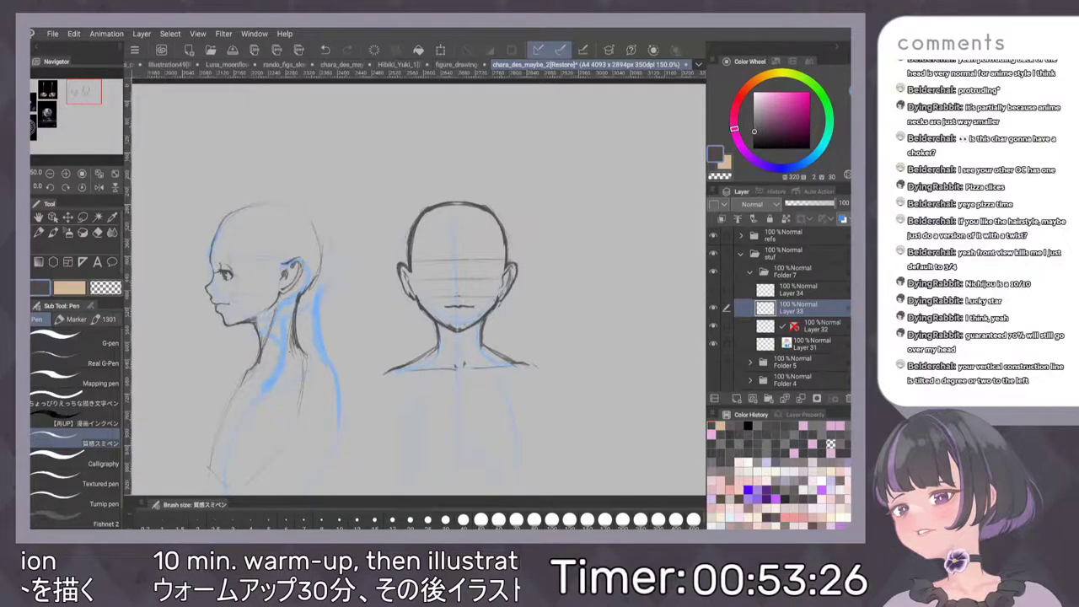
scroll(498, 314, "up", 5)
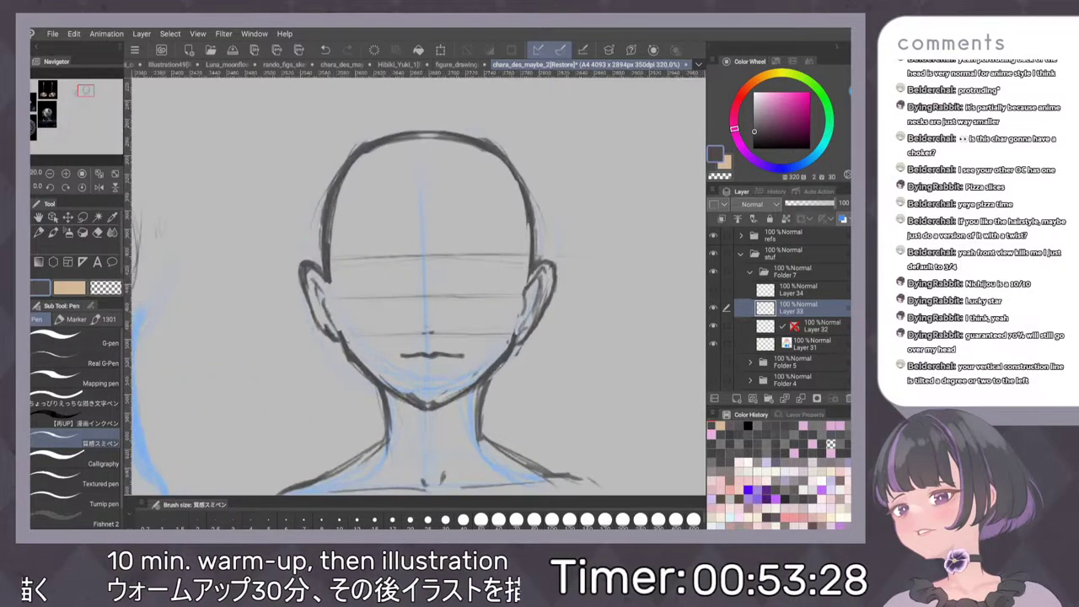
scroll(501, 305, "down", 3)
left_click_drag(470, 288, 496, 283)
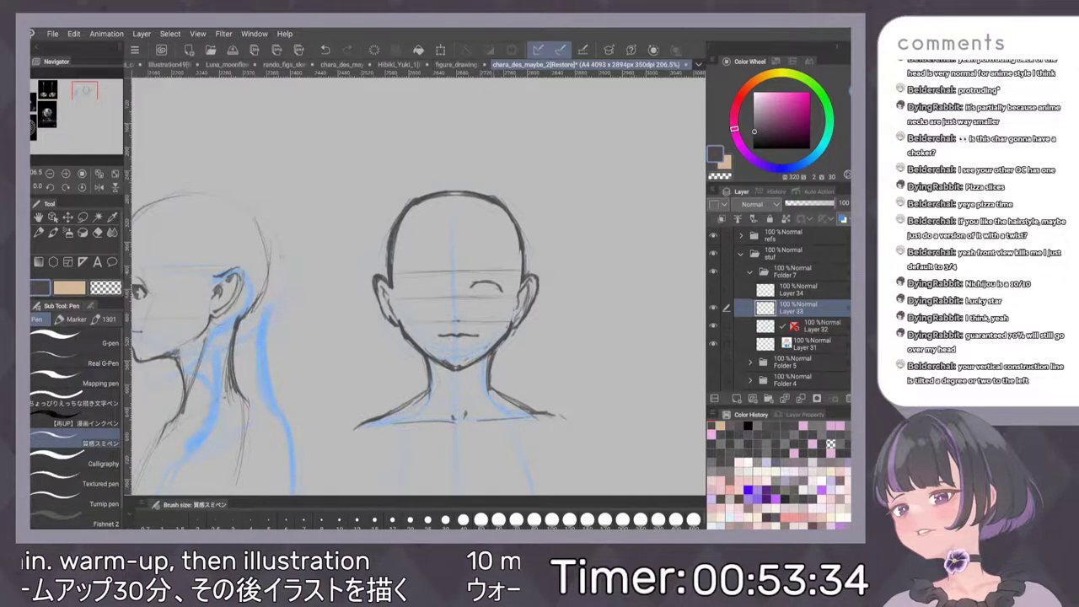
left_click_drag(486, 284, 499, 291)
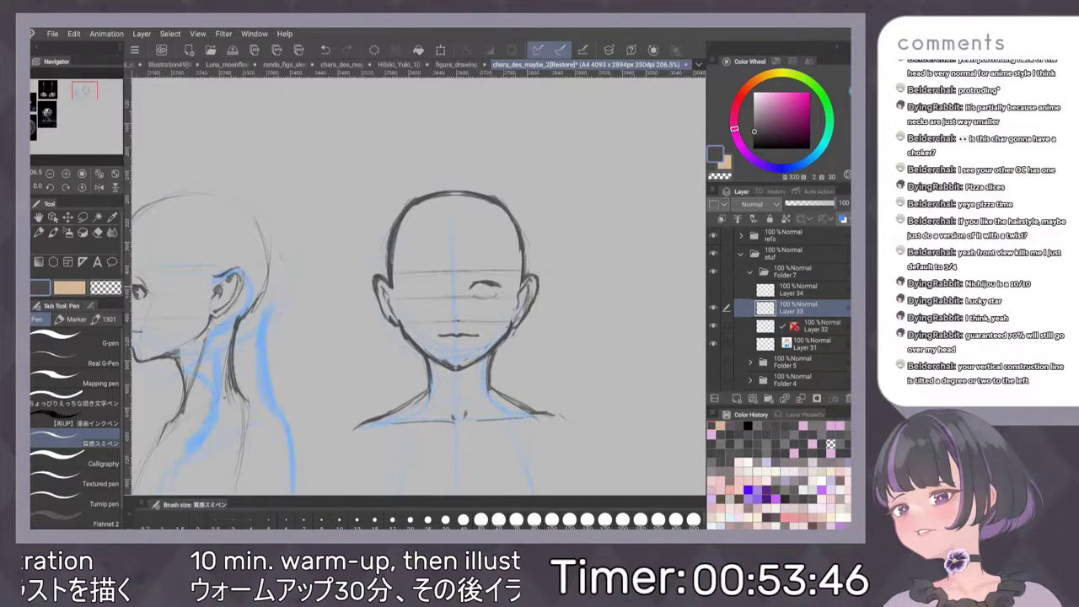
key("ctrl+z")
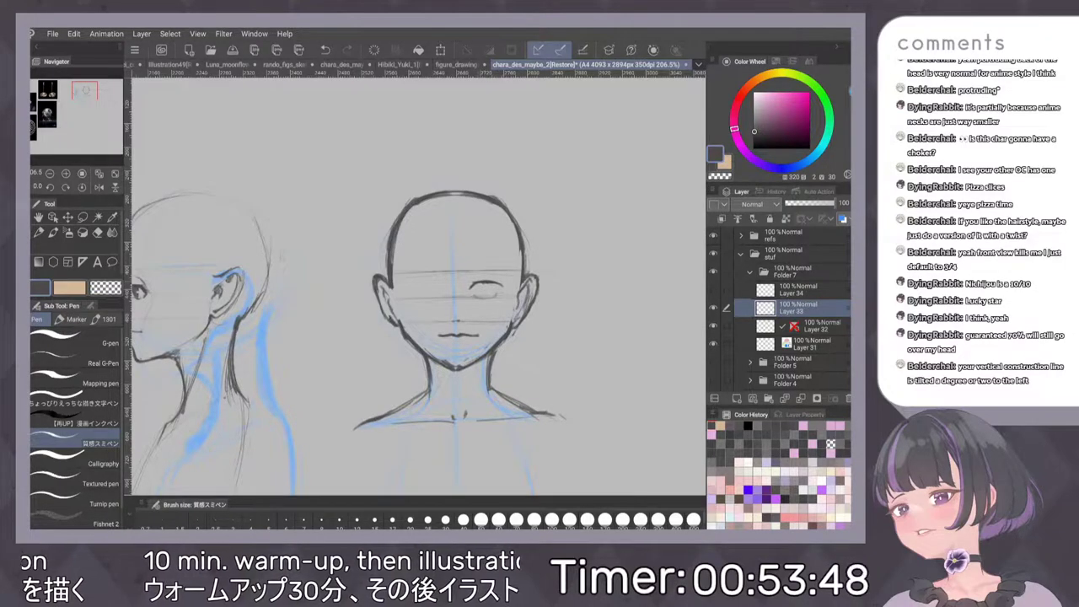
mouse_move(488, 281)
left_mouse_down()
mouse_move(503, 287)
mouse_move(497, 296)
left_mouse_up()
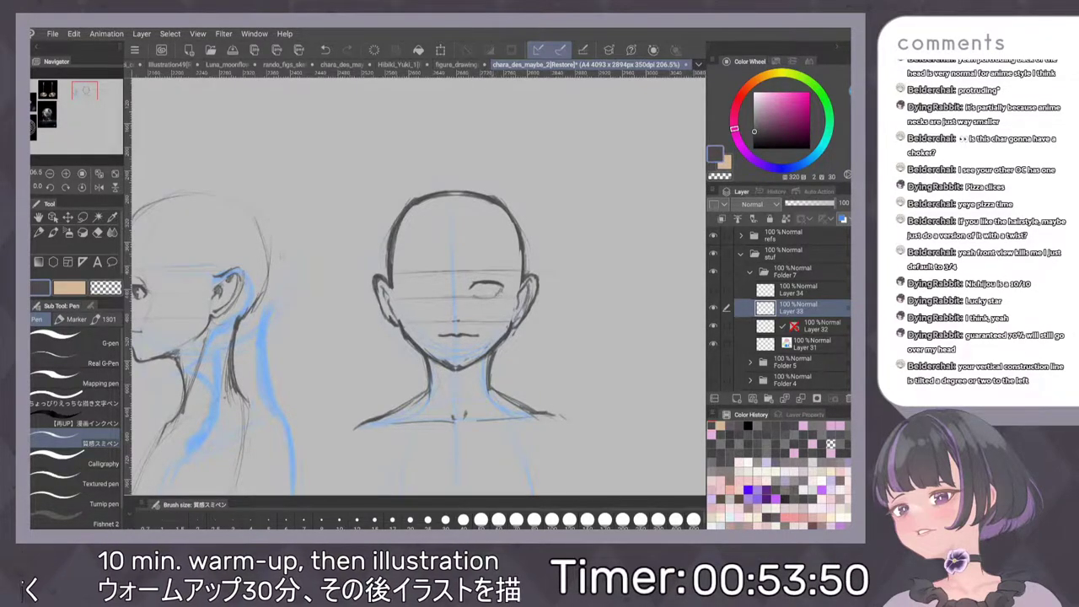
left_click_drag(593, 244, 614, 265)
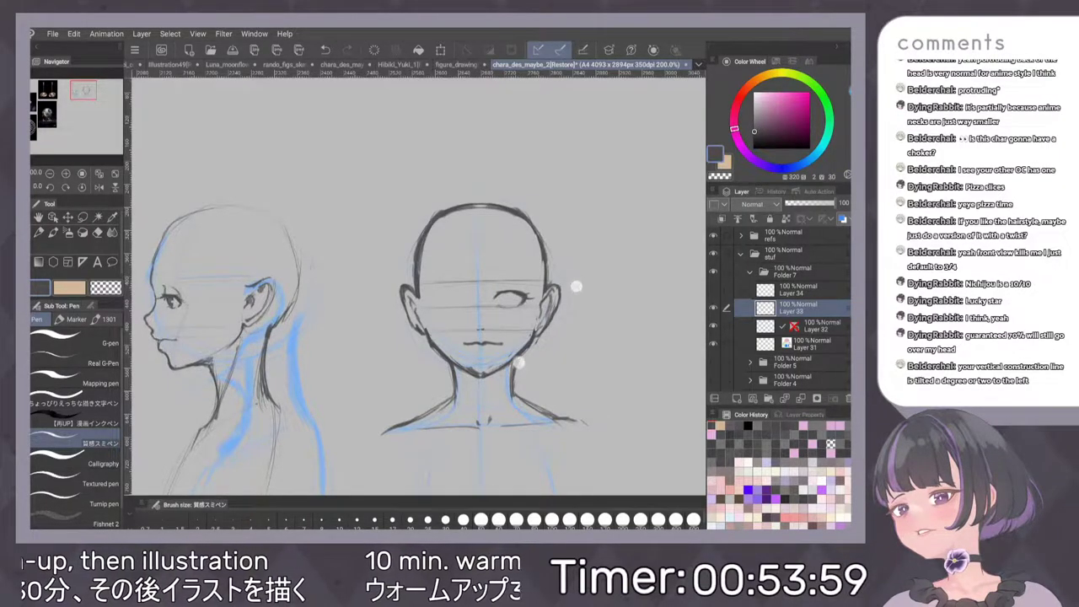
Rework the front view's mouth line and round off the chin outline on Layer 32, then return to Layer 33
scroll(581, 287, "up", 3)
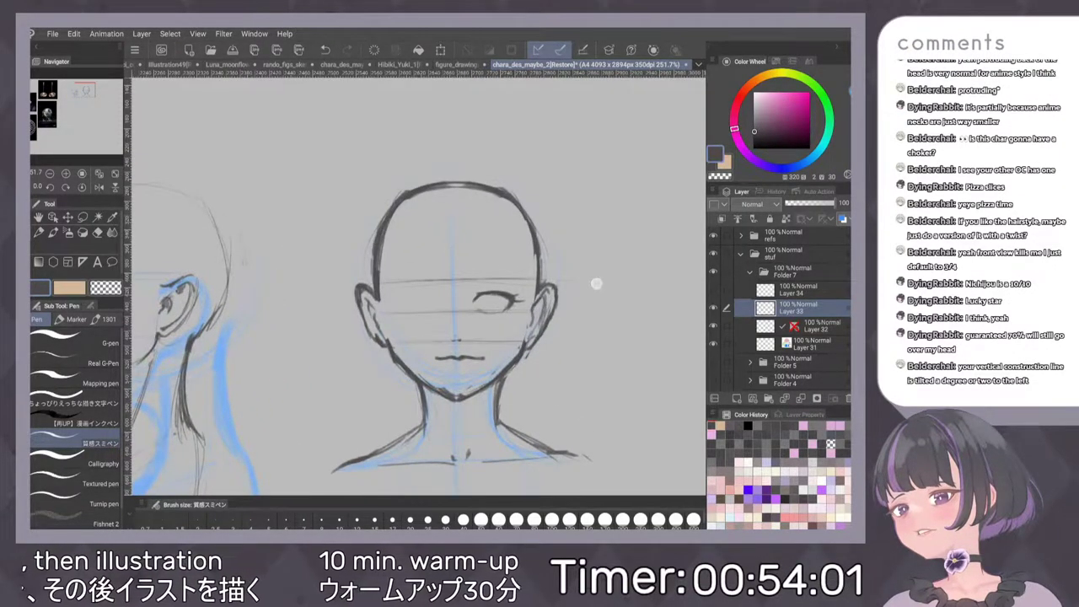
scroll(596, 283, "down", 3)
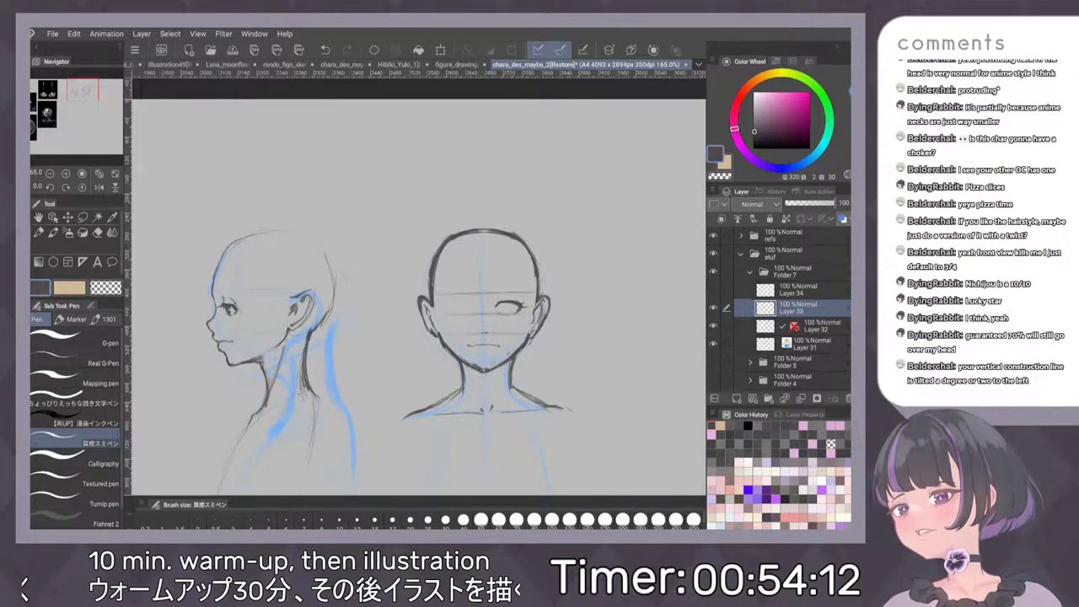
left_click(818, 326)
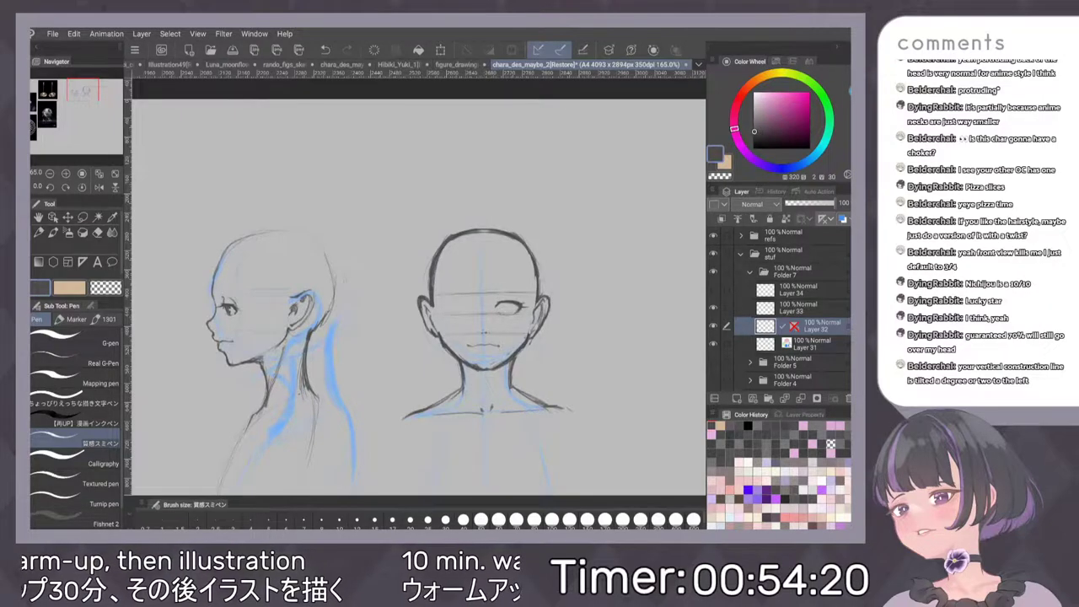
left_click(798, 308)
Lasso the finished front-view eye on Layer 33 and paste a copy of it onto its own layer
scroll(534, 350, "up", 2)
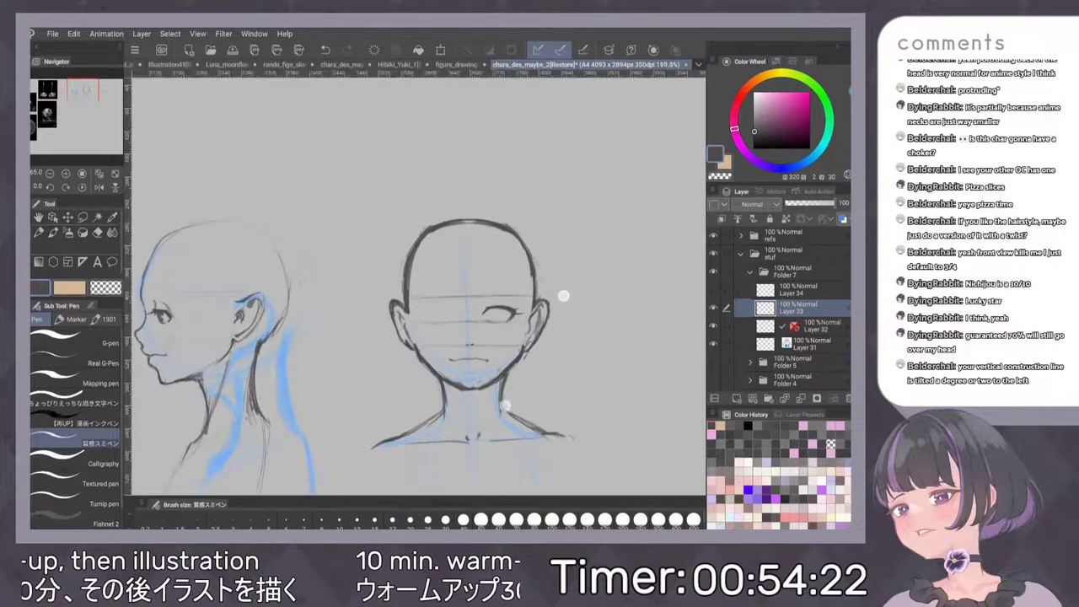
scroll(563, 296, "up", 1)
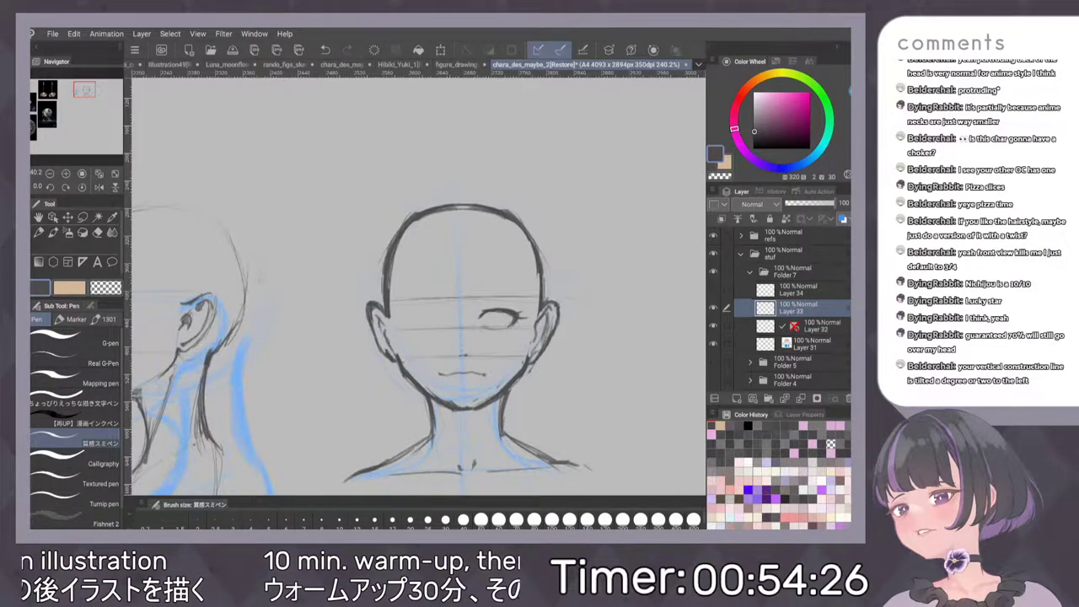
key("m")
mouse_move(494, 296)
left_mouse_down()
mouse_move(475, 305)
mouse_move(524, 300)
mouse_move(514, 297)
left_mouse_up()
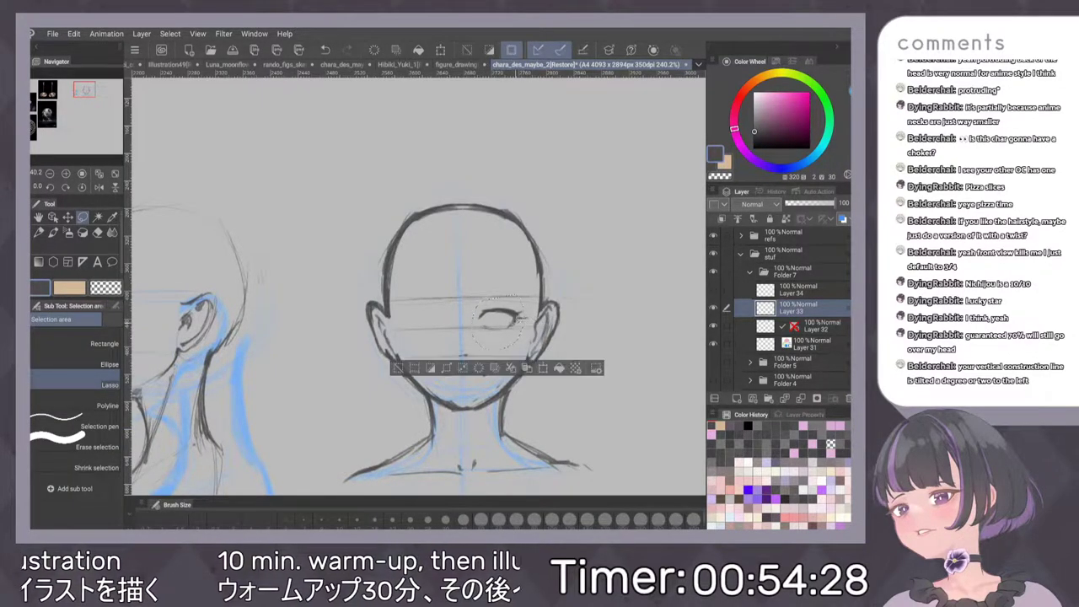
key("ctrl+c")
key("ctrl+v")
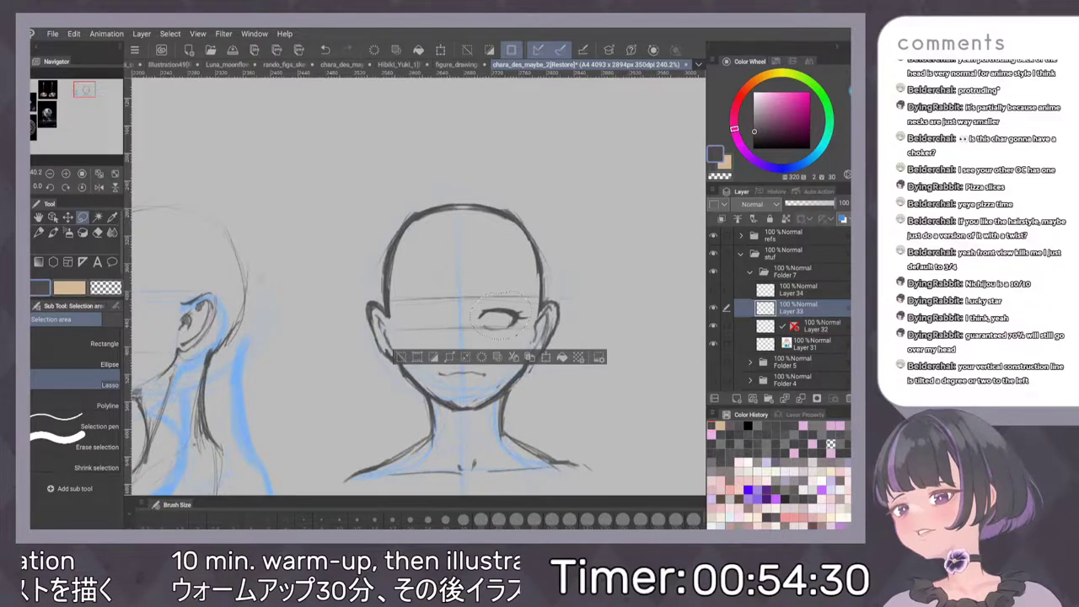
Flip the copied eye horizontally, place it on the opposite side of the face's centre line and clear the selection
left_click(107, 34)
mouse_move(74, 34)
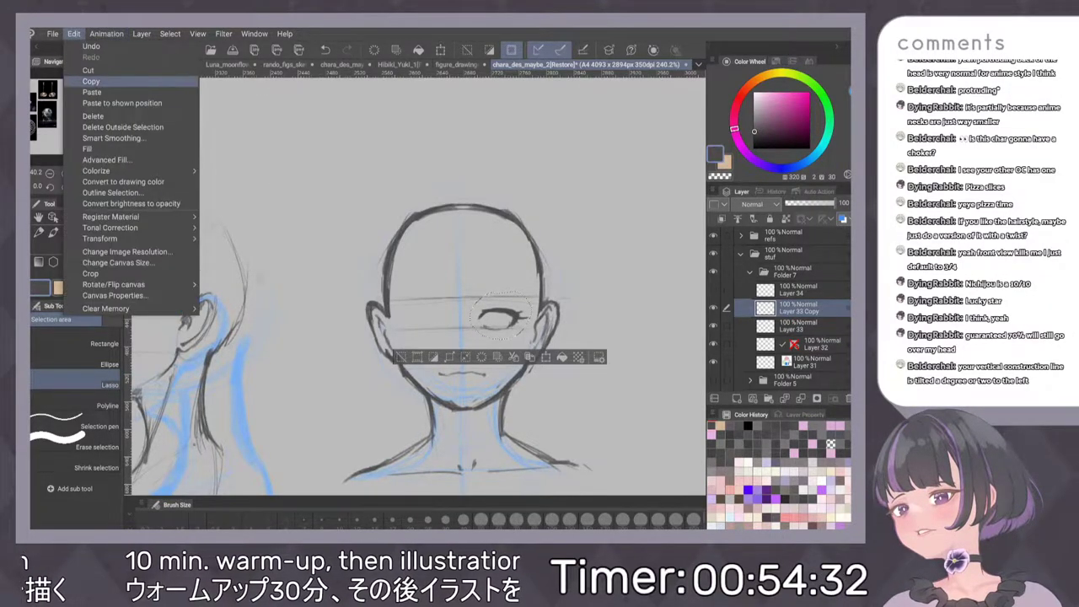
mouse_move(168, 238)
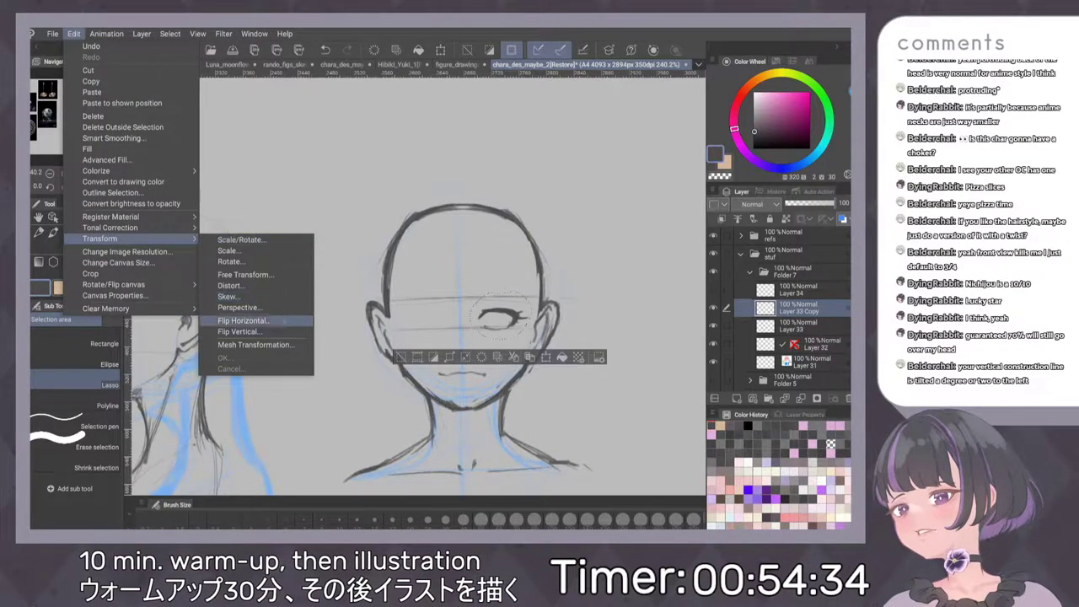
left_click(240, 307)
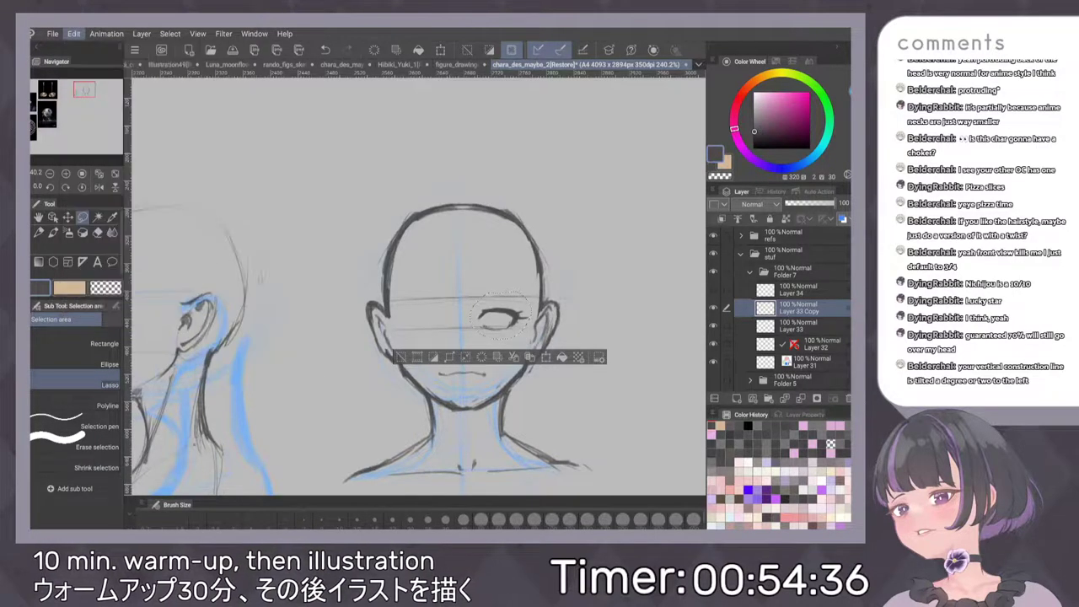
left_click_drag(523, 331, 448, 330)
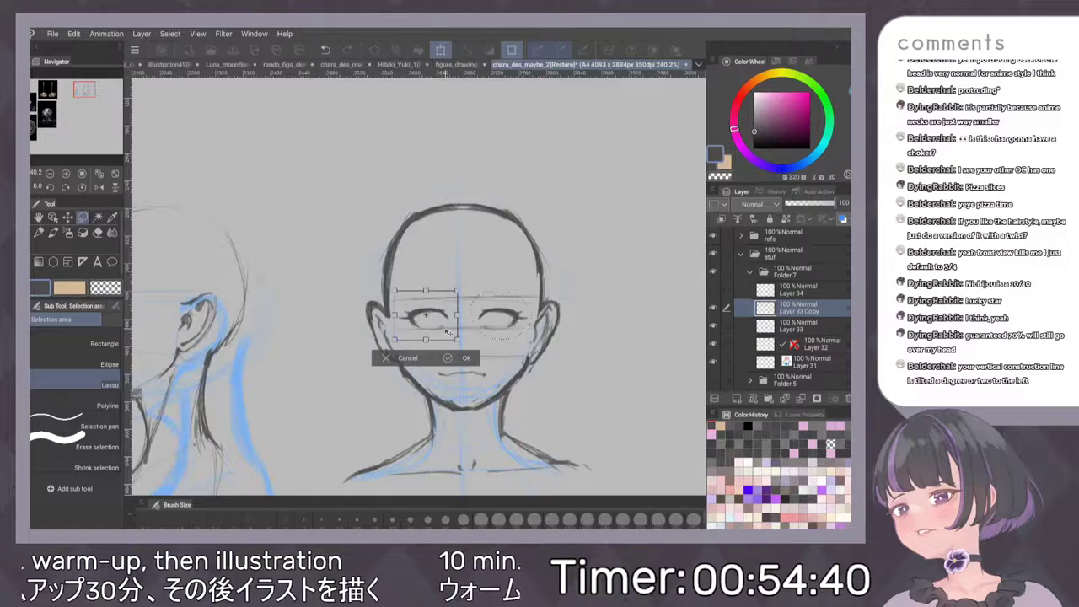
key("Return")
left_click(328, 356)
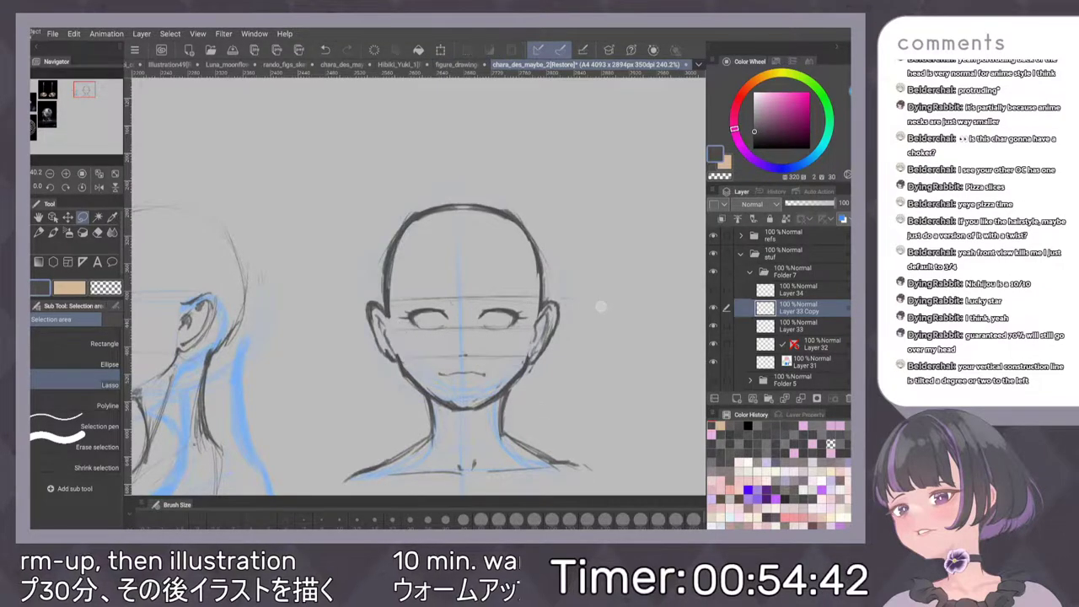
Check the spacing and symmetry of the front view's two eyes in a mirrored view and at different magnifications
scroll(589, 305, "down", 2)
key("h")
key("h")
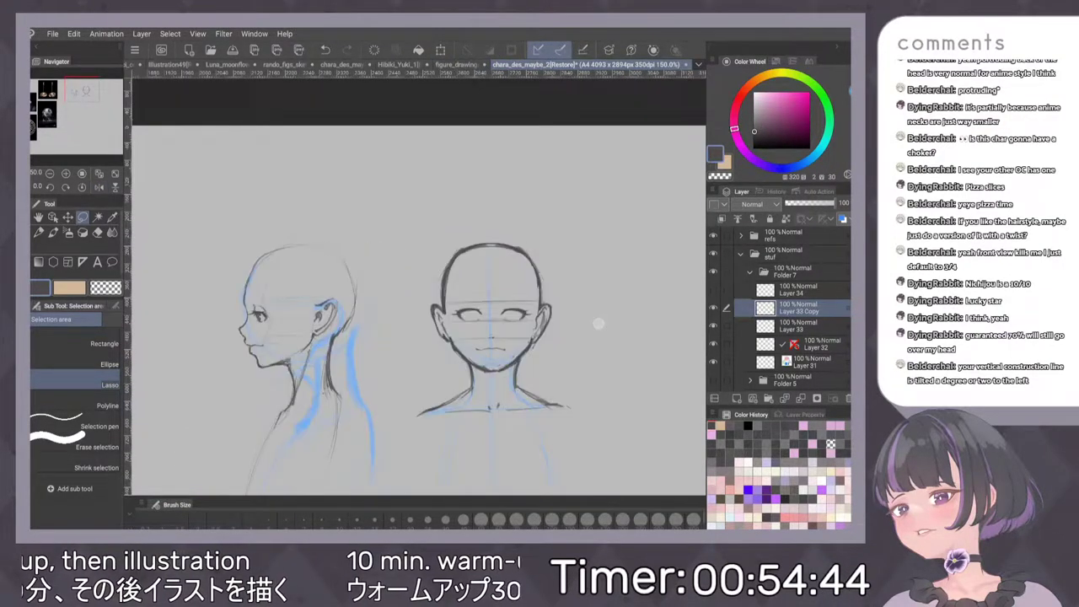
scroll(597, 324, "up", 1)
scroll(531, 331, "up", 1)
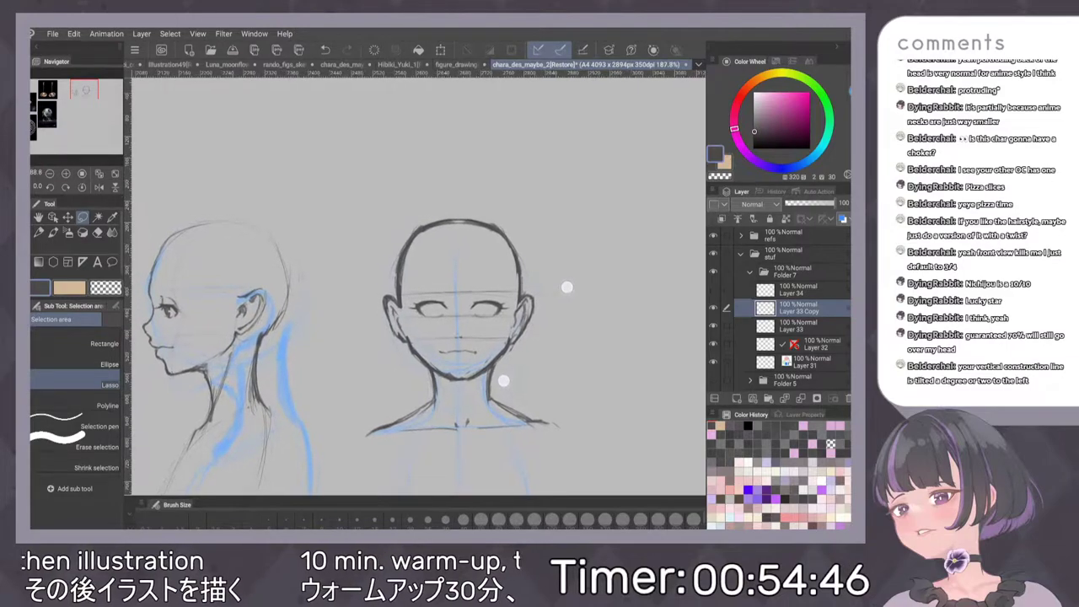
Lasso the copied front-view eye on Layer 33 Copy, nudge it into better alignment with the other eye, and check the face mirrored
left_click_drag(416, 291, 409, 297)
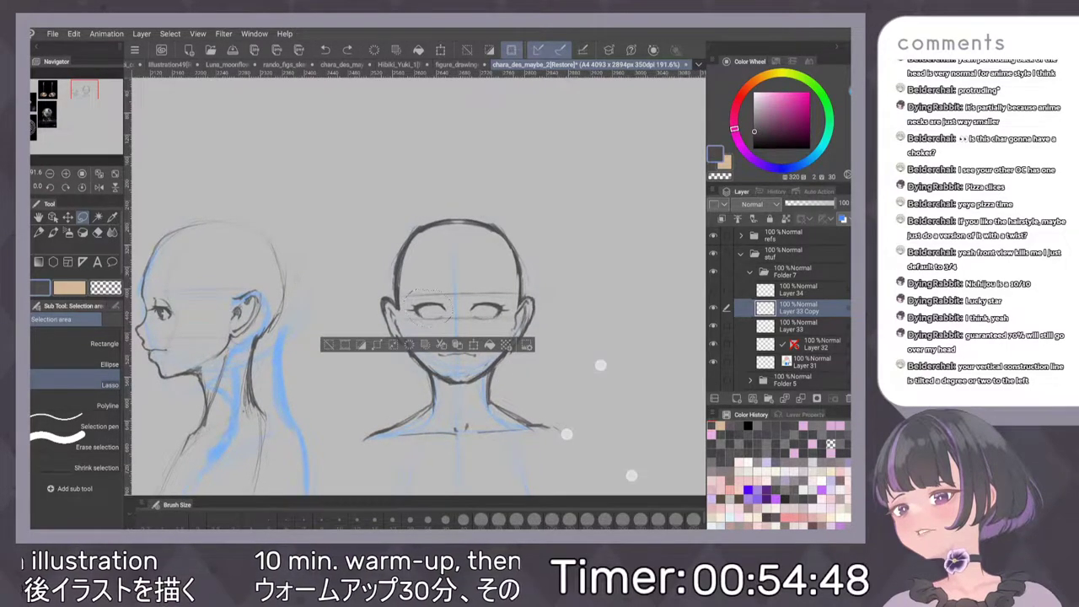
left_click_drag(566, 434, 554, 426)
key("ctrl+t")
left_click_drag(613, 285, 560, 226)
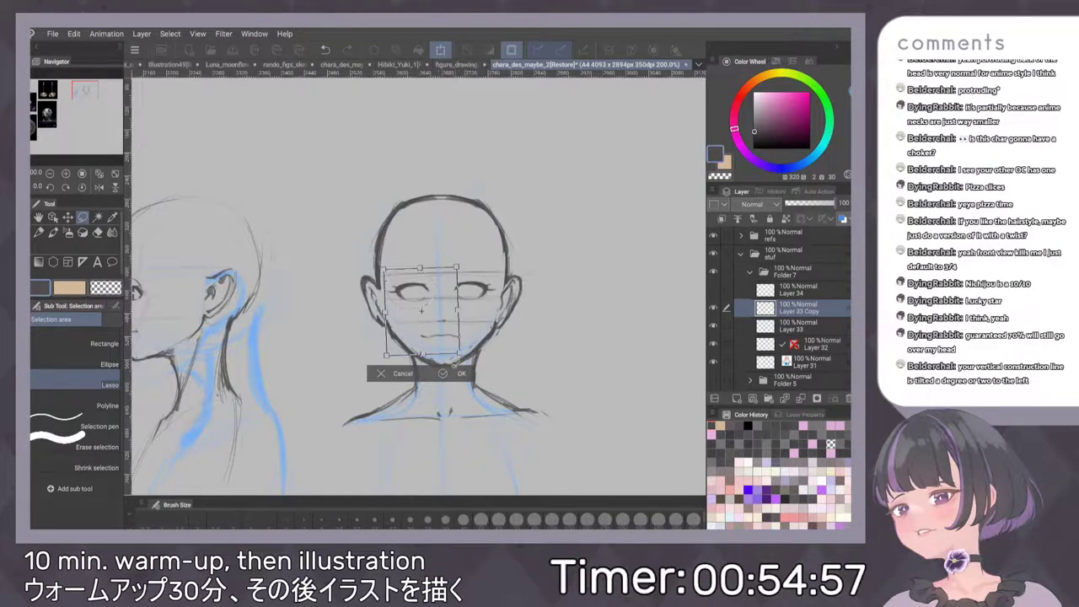
left_click(455, 373)
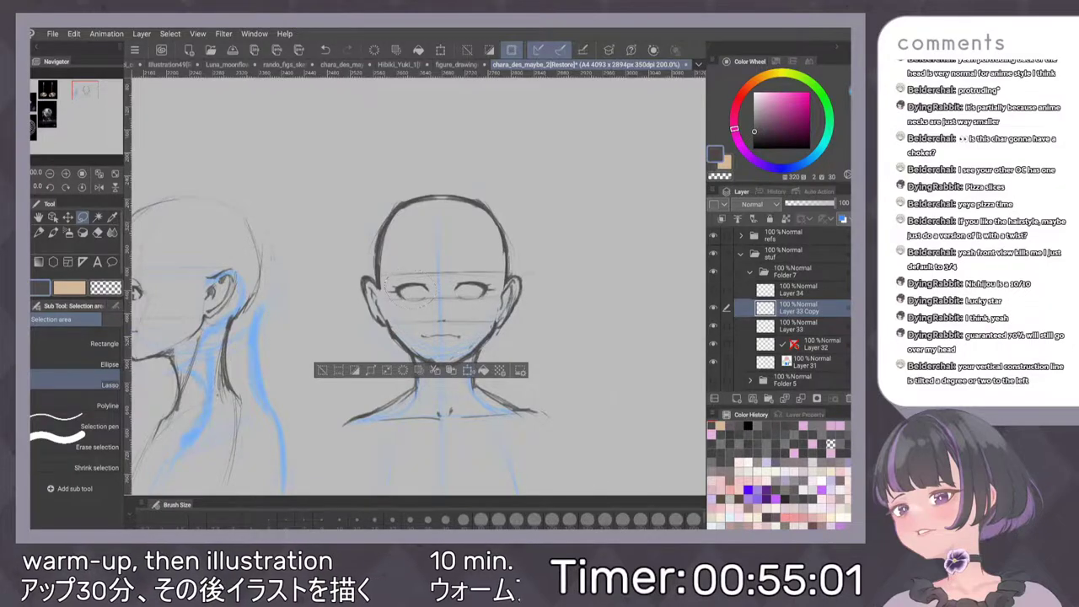
left_click(468, 371)
left_click_drag(437, 302, 436, 301)
left_click(459, 371)
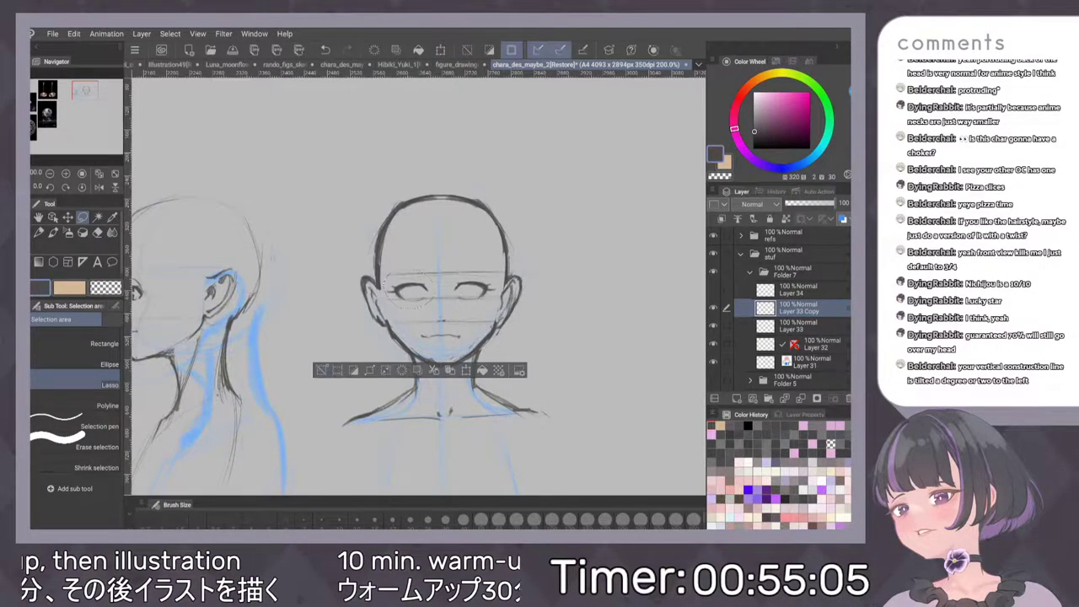
scroll(539, 331, "down", 1)
key("h")
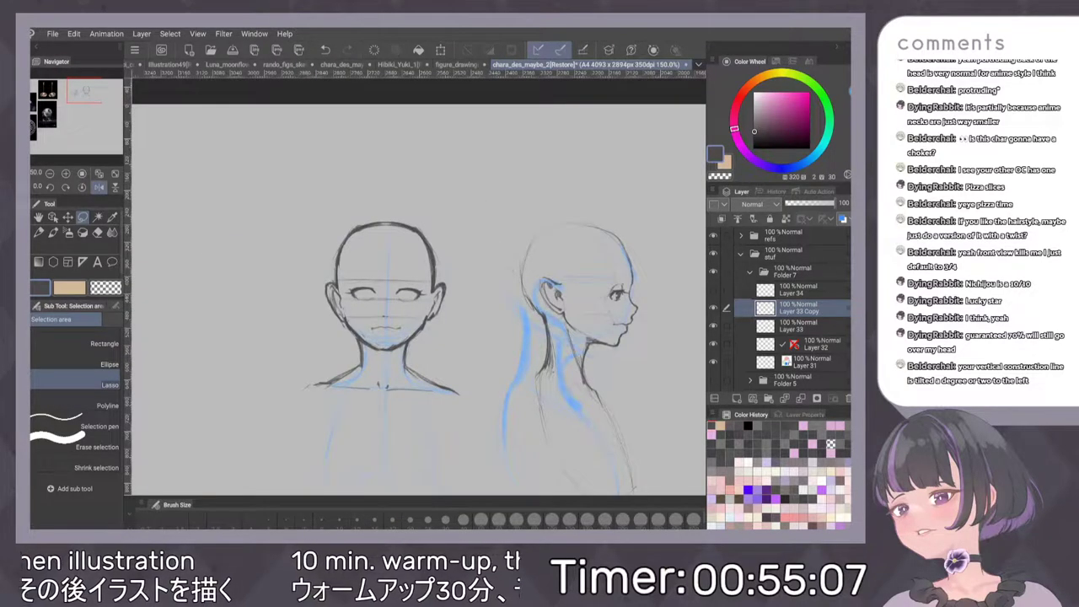
key("h")
scroll(515, 328, "up", 1)
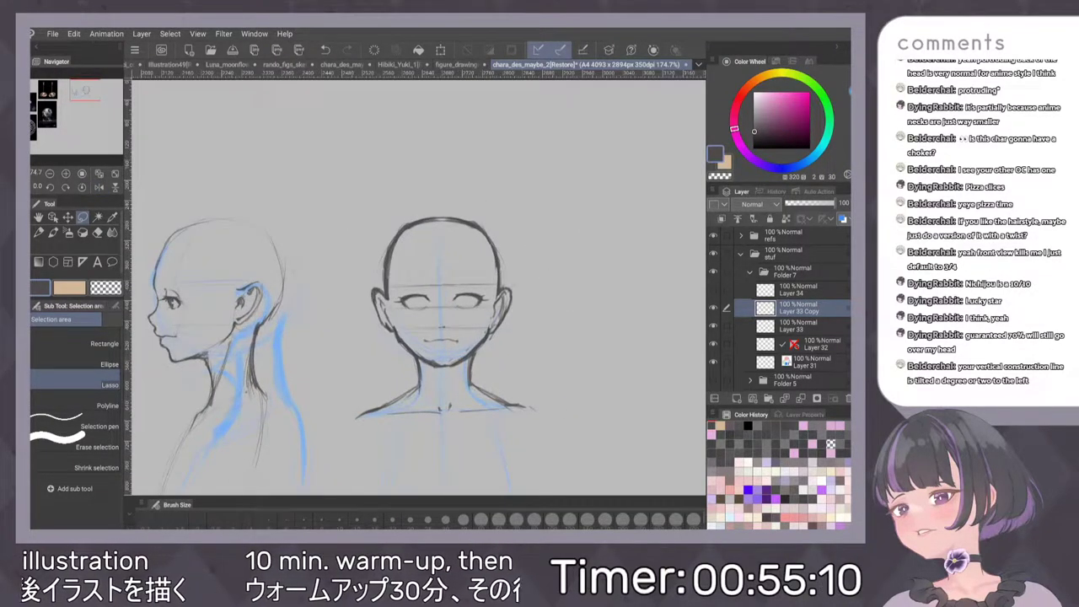
Switch to the 質感スミペン pen for drawing inside the front view's eyes
key("p")
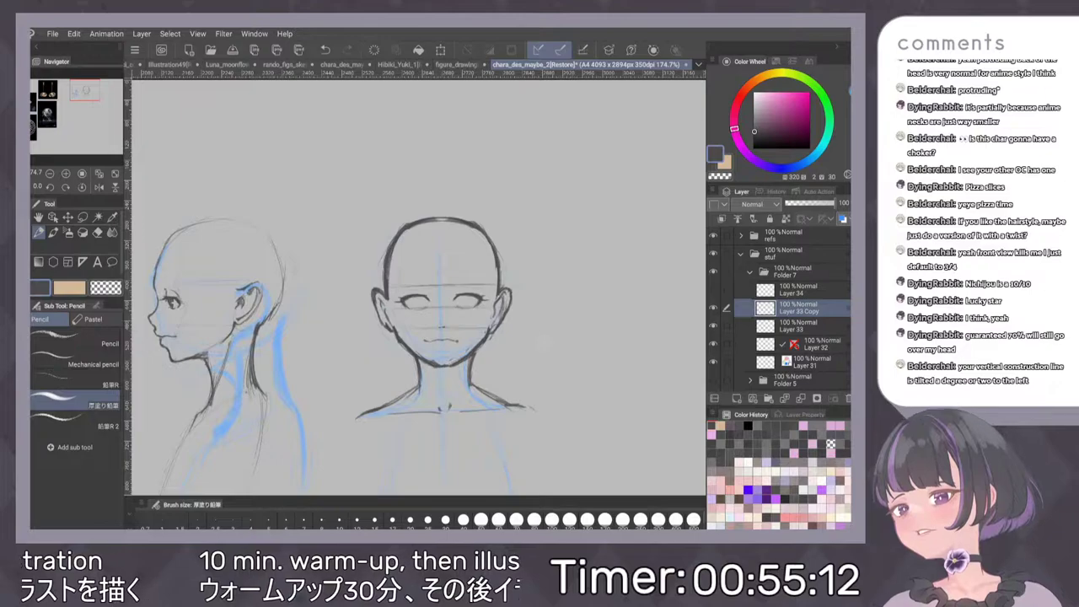
key("p")
scroll(498, 338, "up", 3)
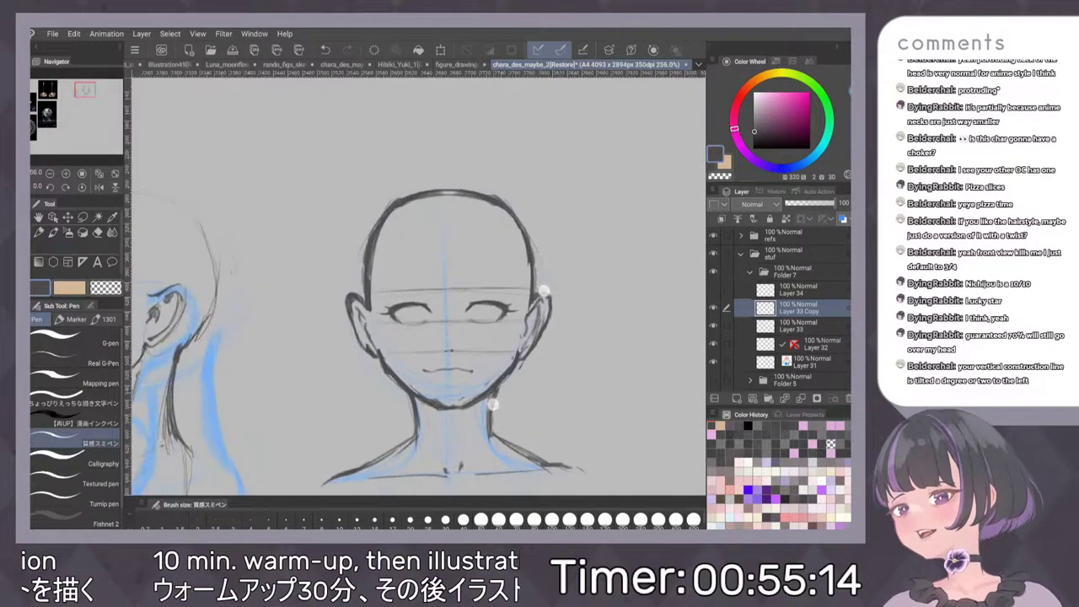
scroll(519, 349, "up", 1)
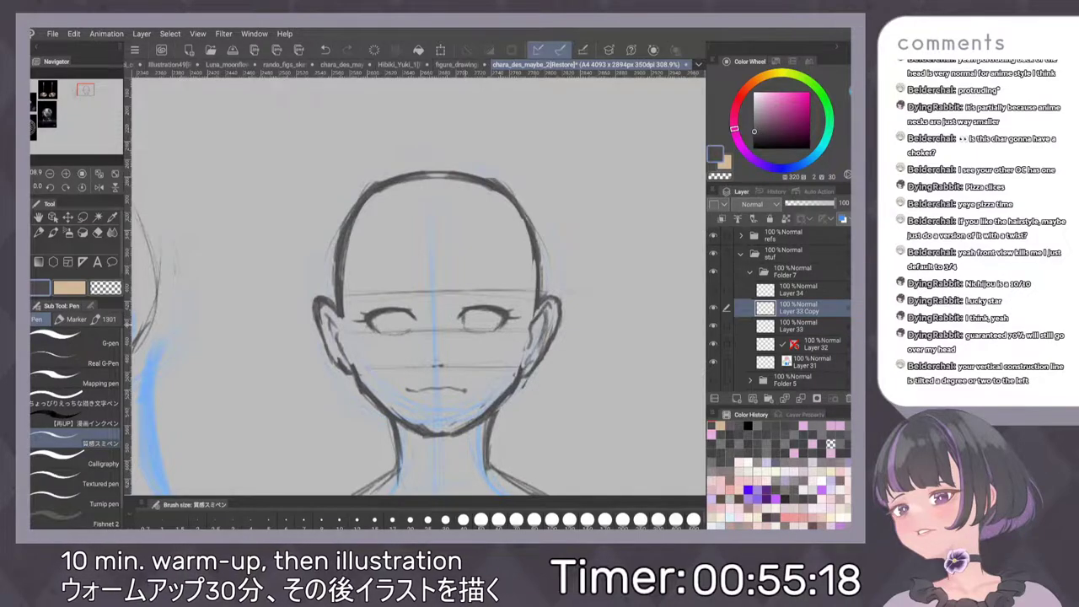
left_click_drag(489, 311, 491, 331)
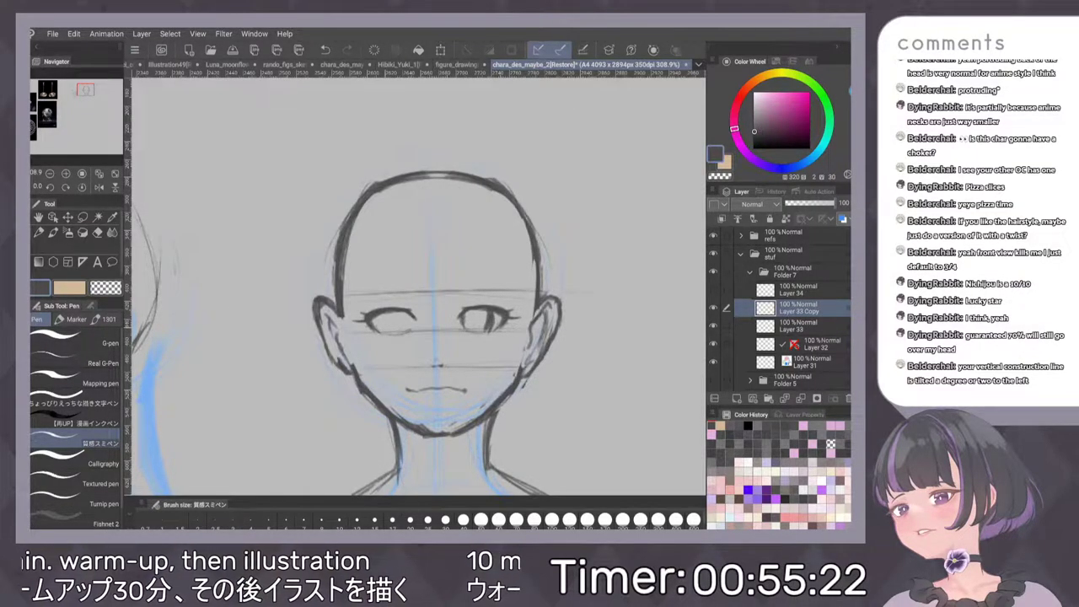
mouse_move(381, 315)
left_mouse_down()
mouse_move(384, 333)
mouse_move(410, 332)
mouse_move(383, 319)
mouse_move(412, 330)
left_mouse_up()
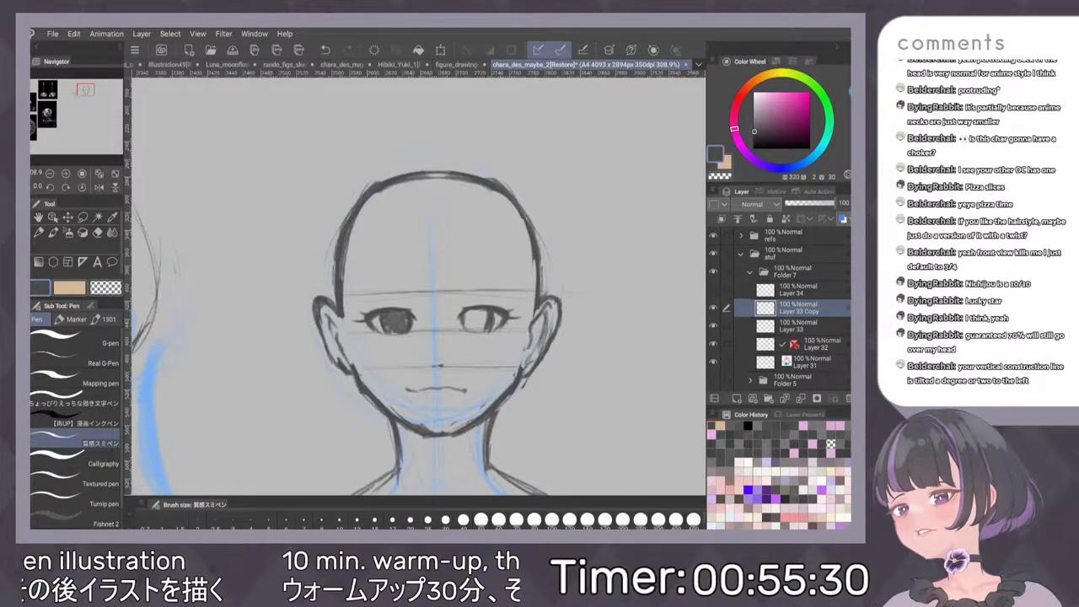
left_click_drag(469, 312, 477, 324)
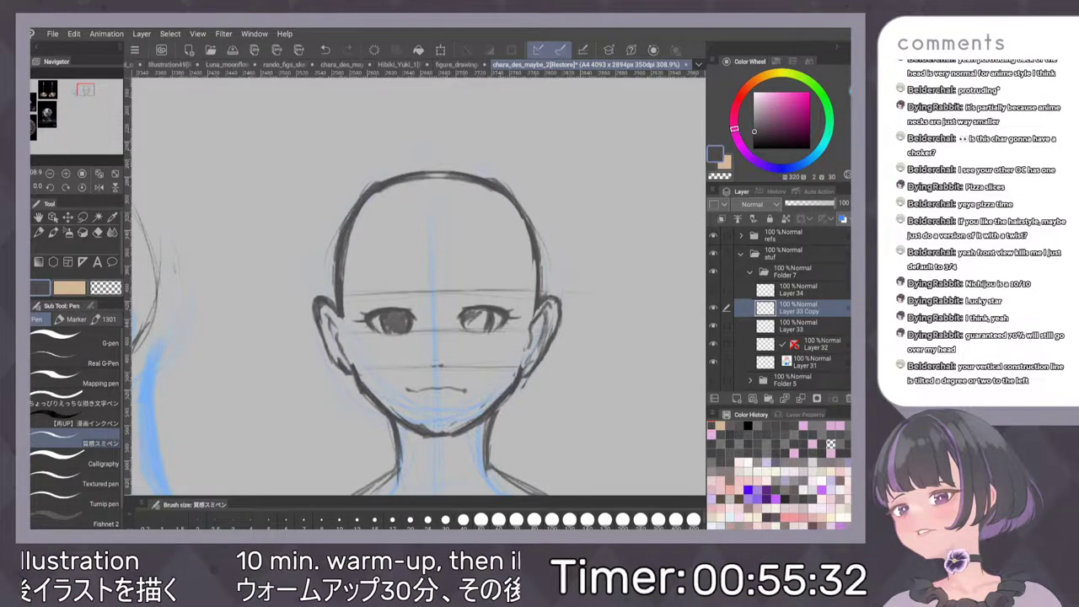
key("ctrl+z")
scroll(506, 312, "down", 4)
key("ctrl+z")
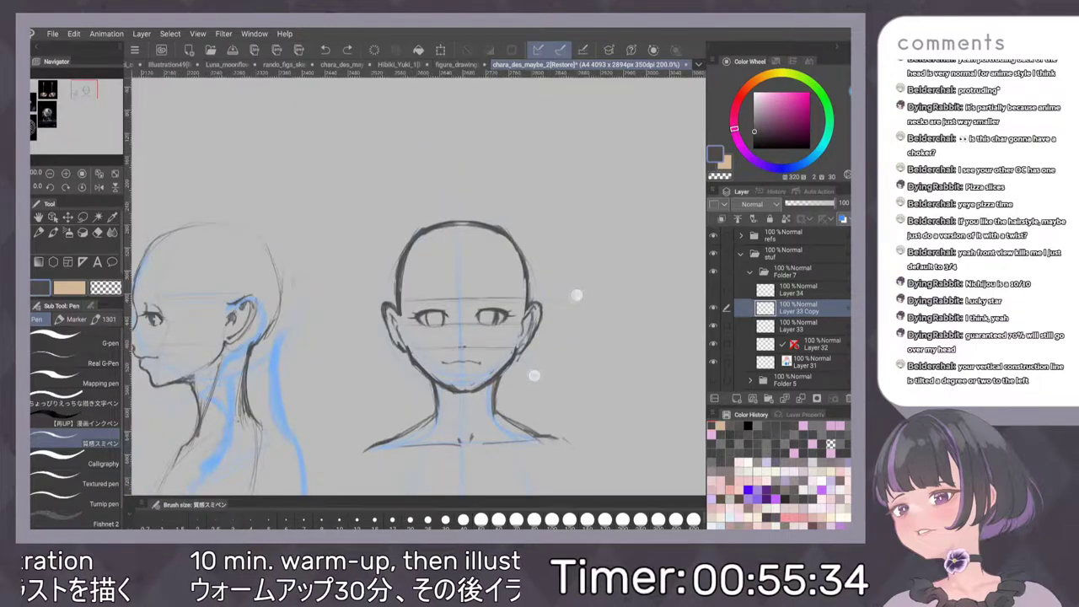
key("ctrl+z")
key("ctrl+z")
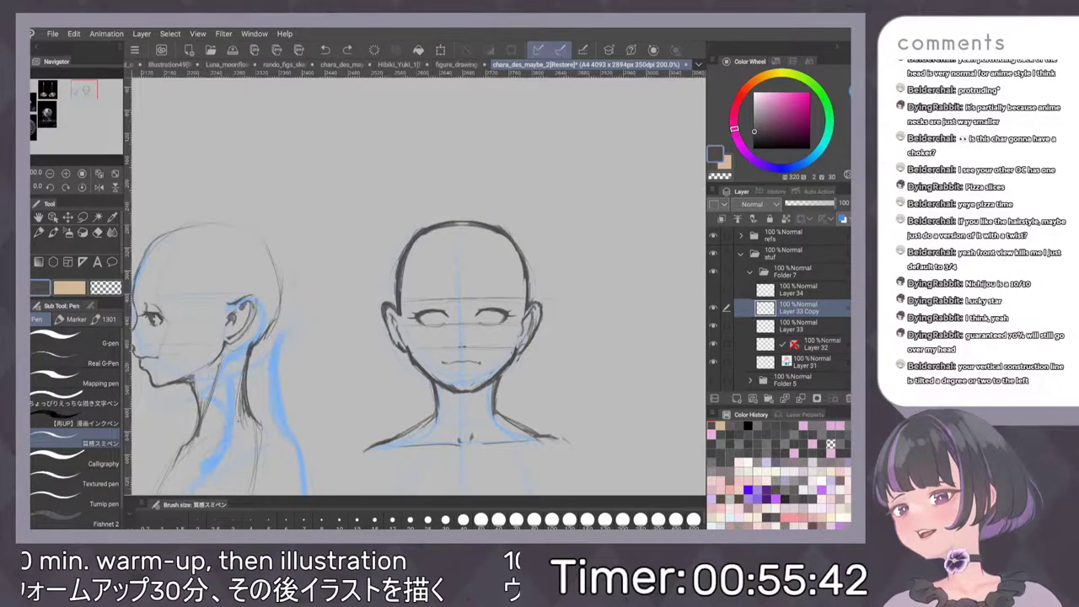
scroll(505, 328, "up", 4)
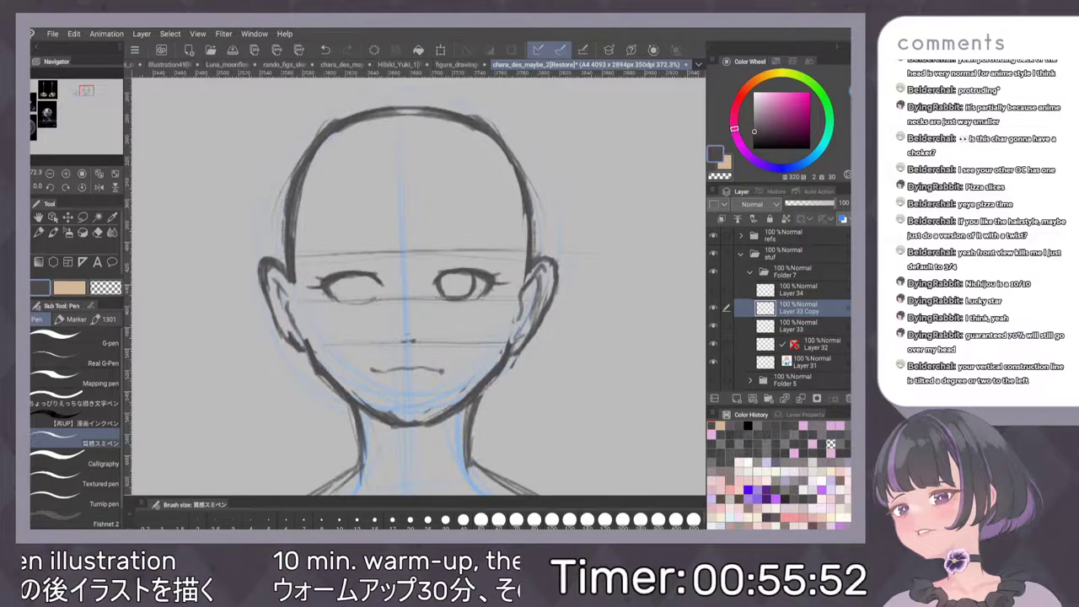
left_click_drag(444, 282, 468, 284)
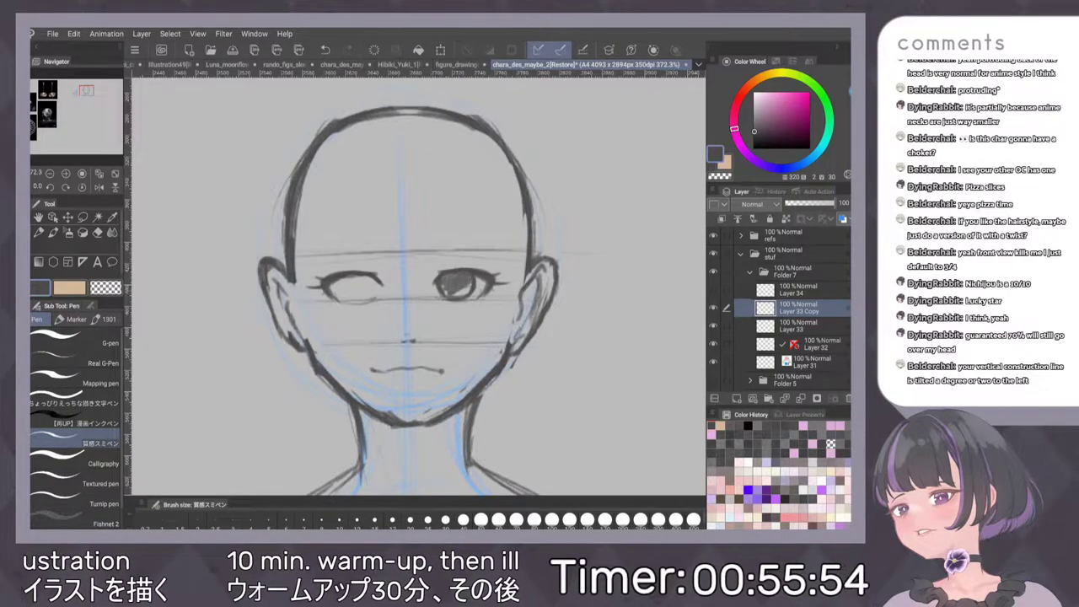
left_click_drag(602, 243, 633, 232)
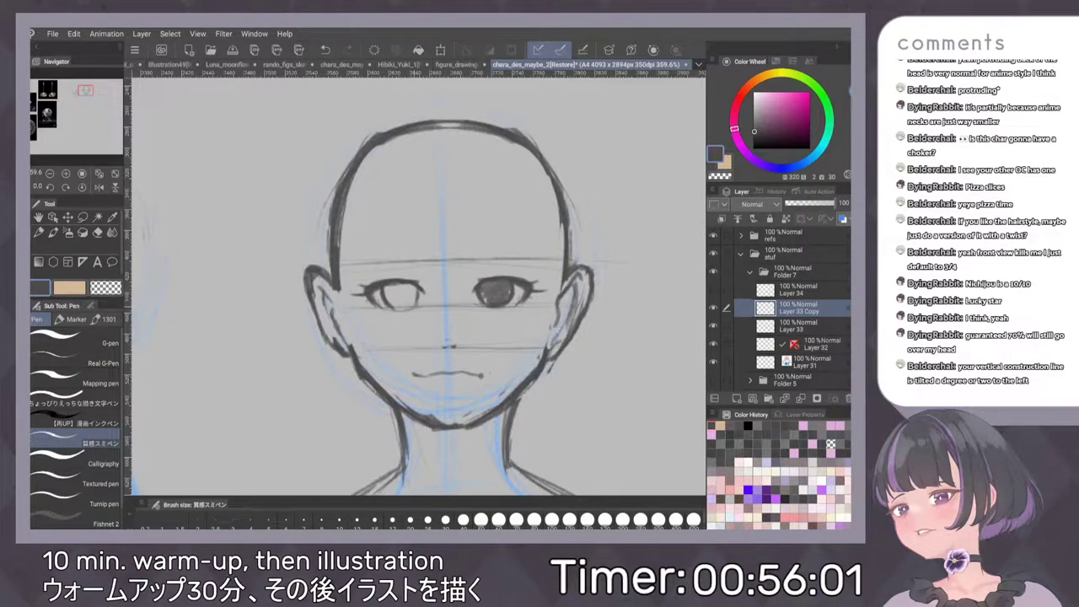
left_click_drag(393, 290, 406, 309)
scroll(567, 304, "down", 8)
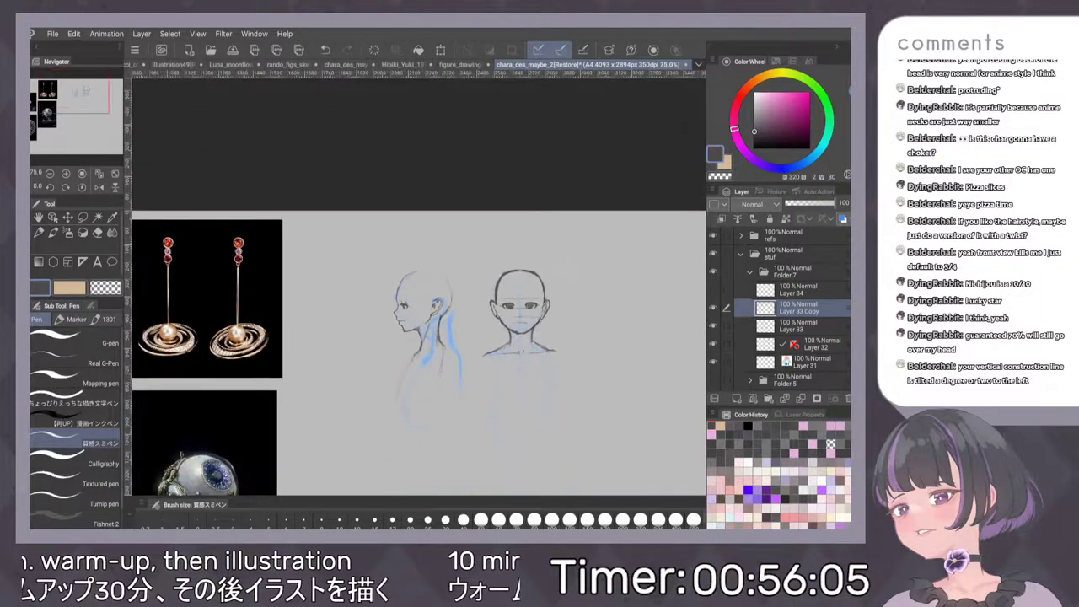
scroll(567, 328, "up", 4)
scroll(524, 304, "up", 5)
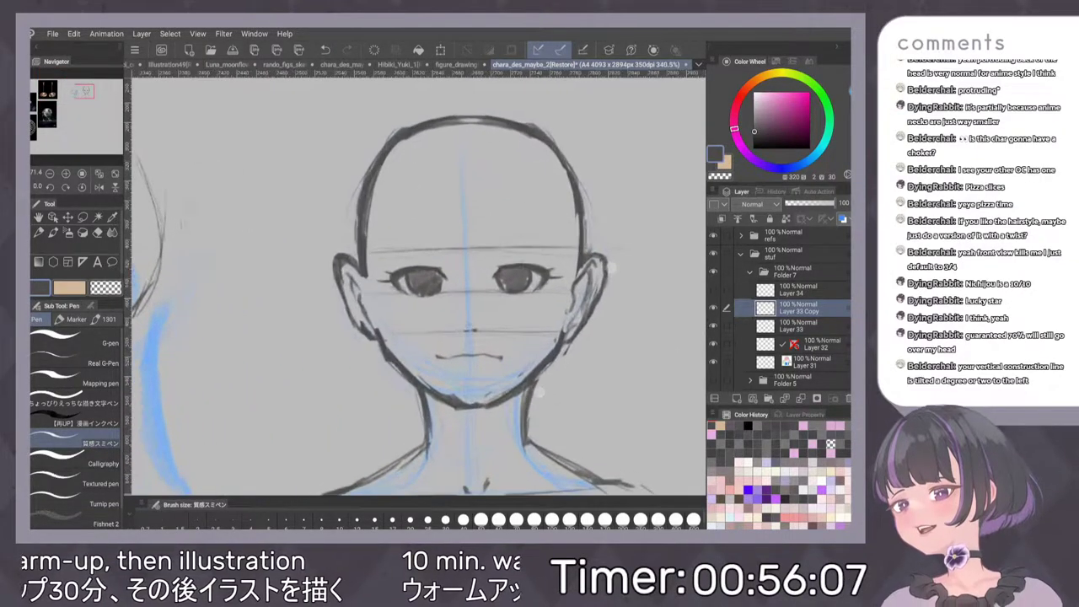
key("ctrl+z")
key("ctrl+z")
key("ctrl+z")
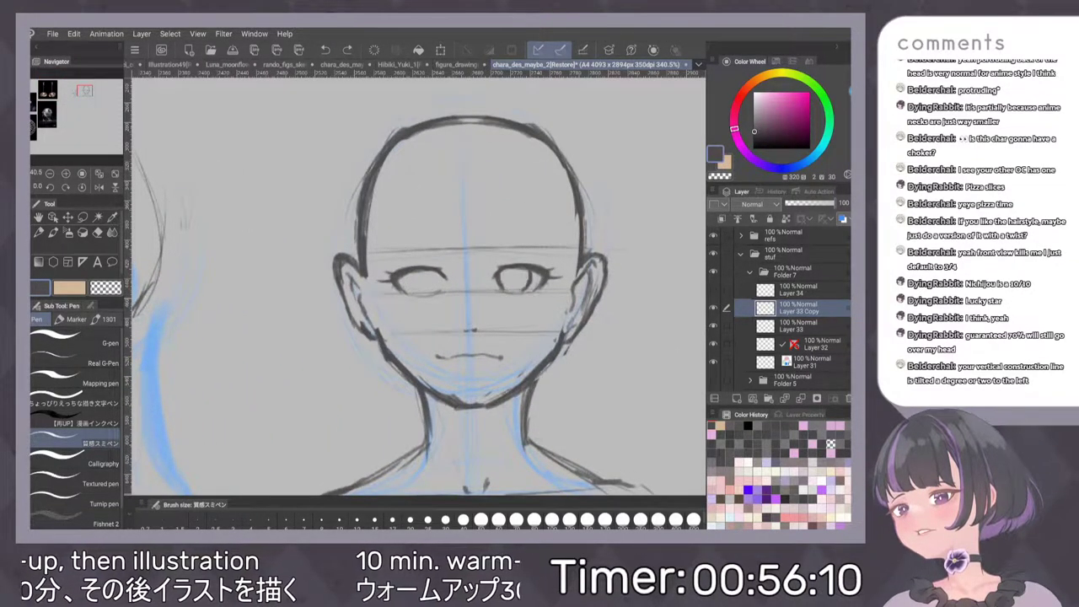
Draw dark shaded irises inside both front-view eyes on Layer 33 Copy
scroll(575, 322, "down", 4)
scroll(589, 292, "down", 1)
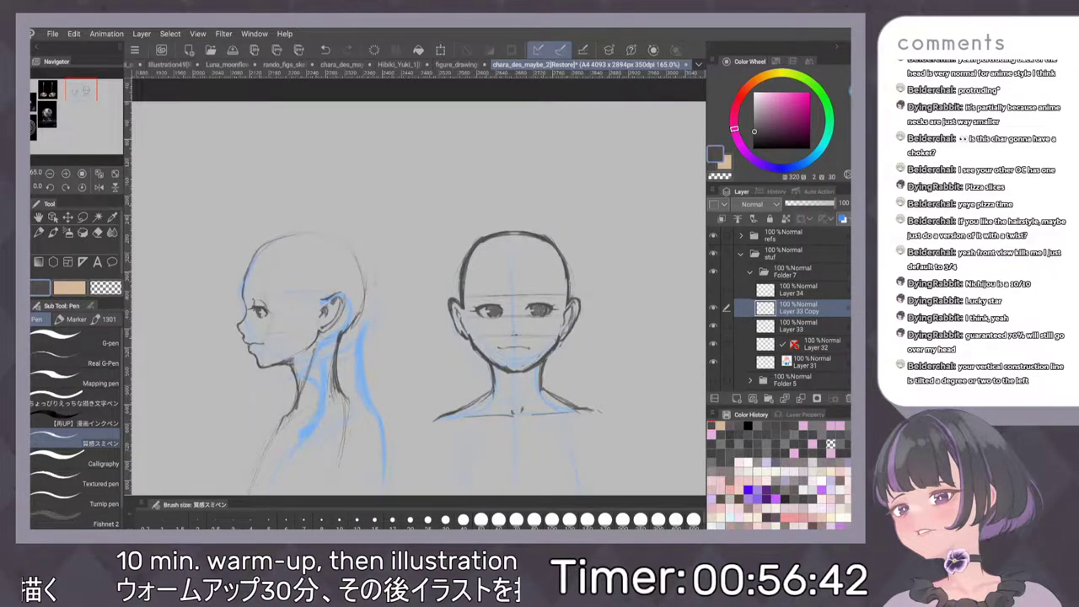
scroll(593, 267, "up", 1)
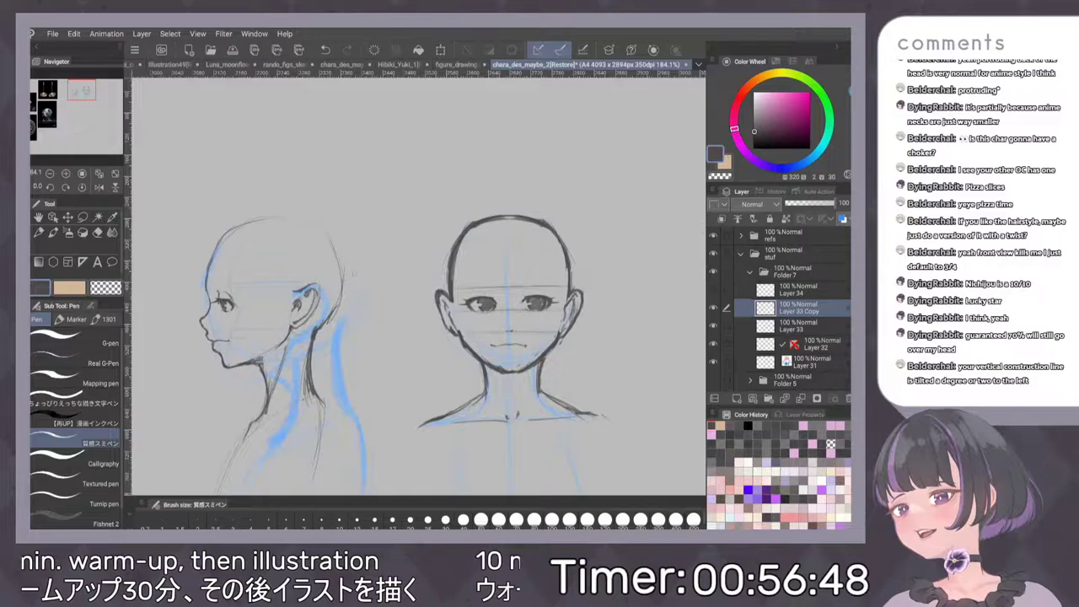
scroll(599, 301, "up", 3)
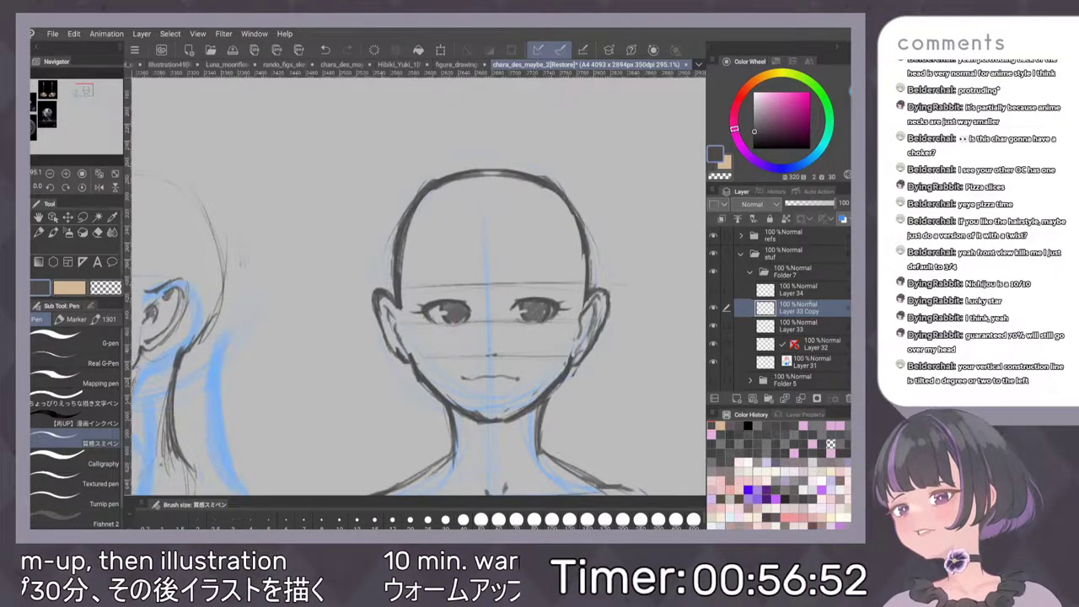
Toggle Layer 33 Copy's visibility to confirm its contents and merge it down into Layer 33
left_click(713, 308)
left_click(713, 308)
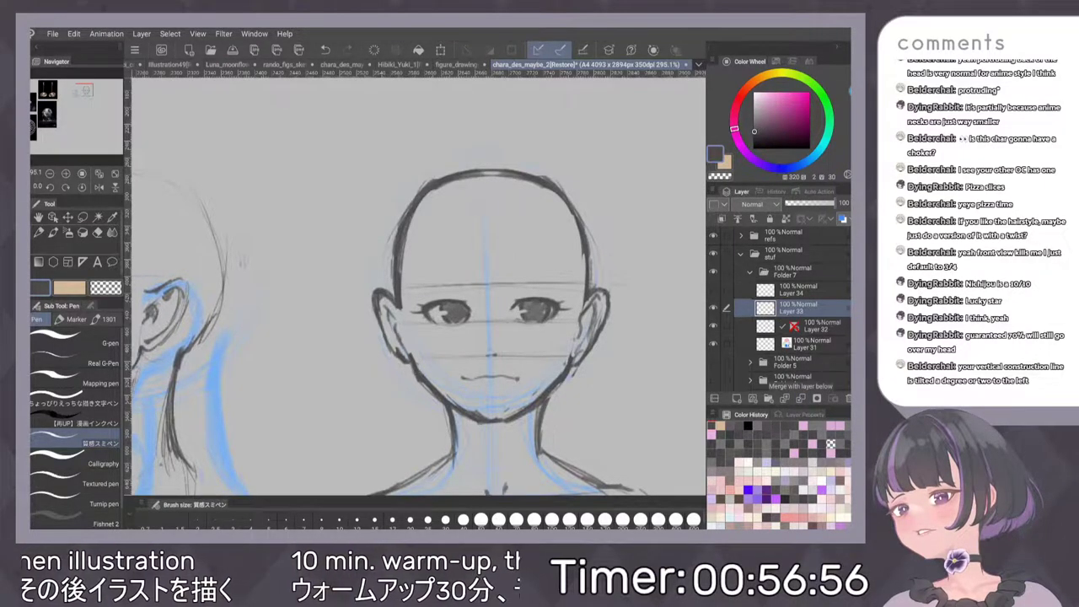
key("ctrl+e")
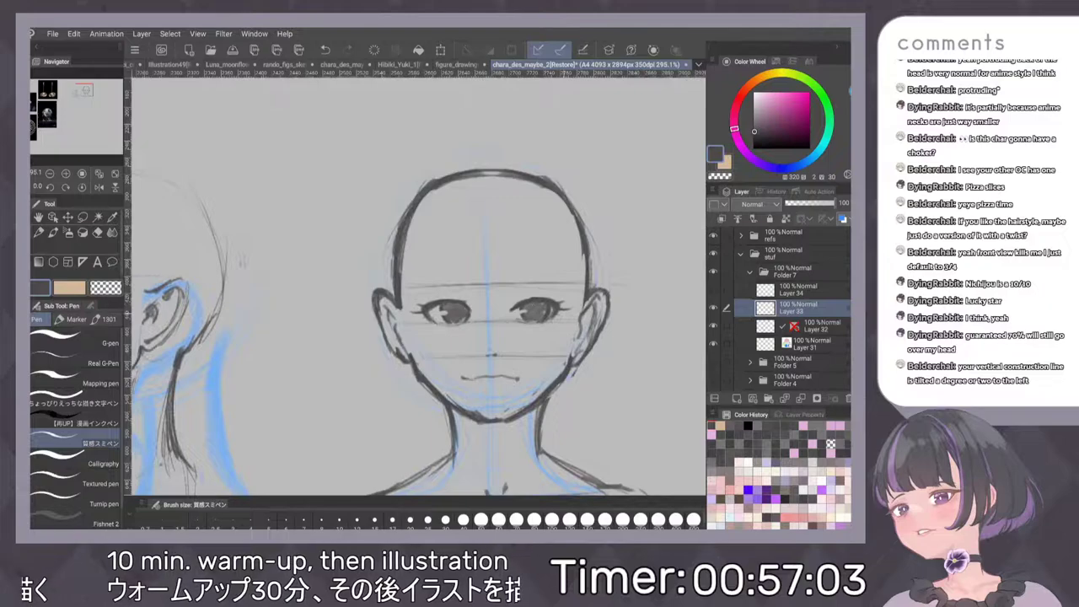
Refine the iris shading and lash lines of both front-view eyes in a rotated view, undoing an unwanted stroke
scroll(589, 335, "down", 3)
scroll(552, 338, "up", 3)
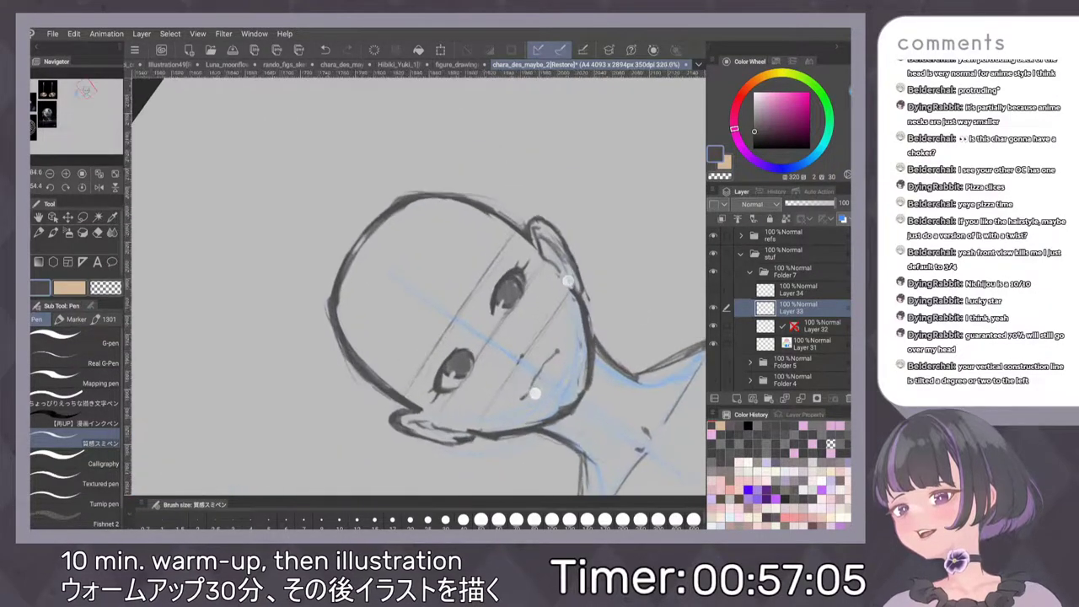
scroll(551, 338, "up", 3)
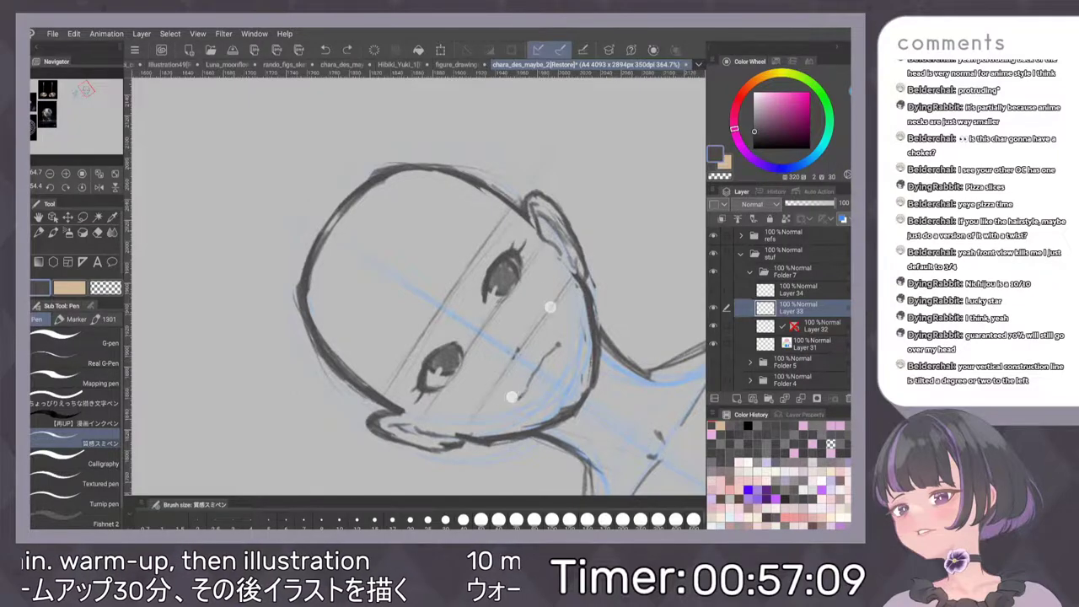
key("ctrl+z")
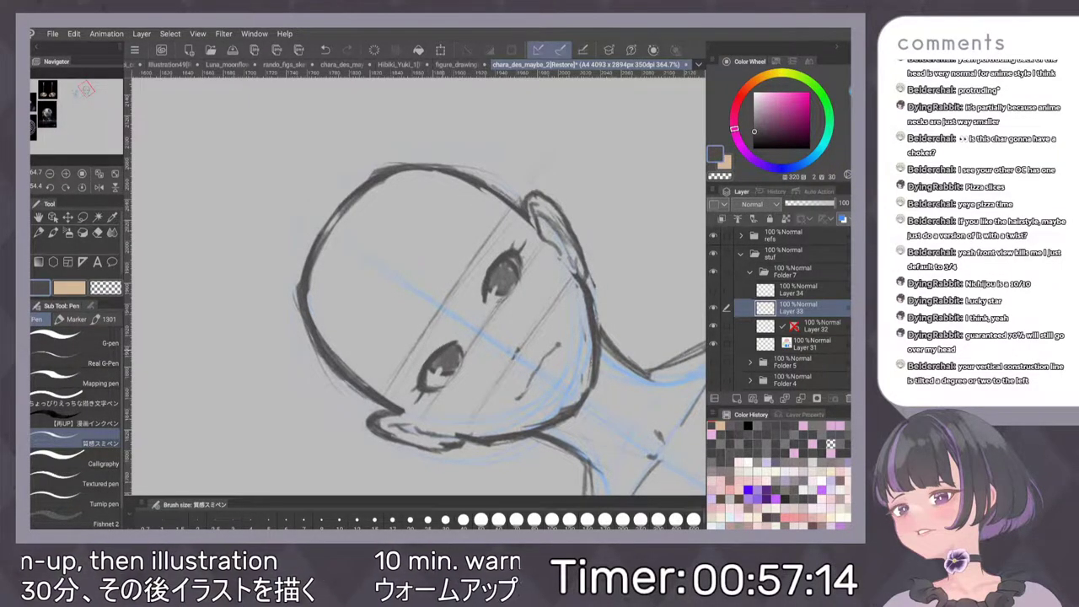
scroll(557, 287, "down", 5)
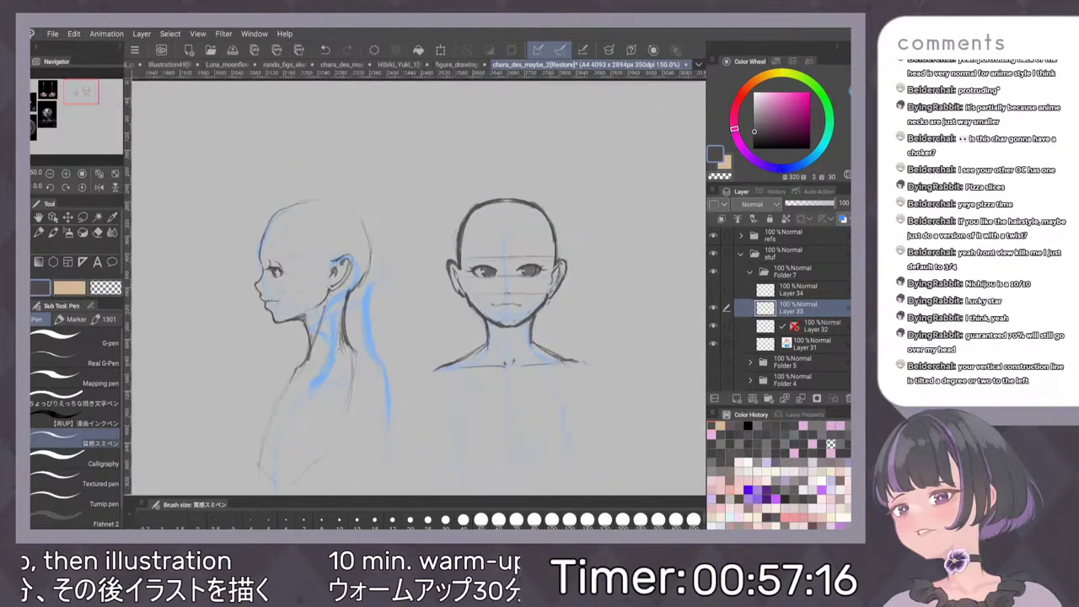
scroll(531, 236, "up", 5)
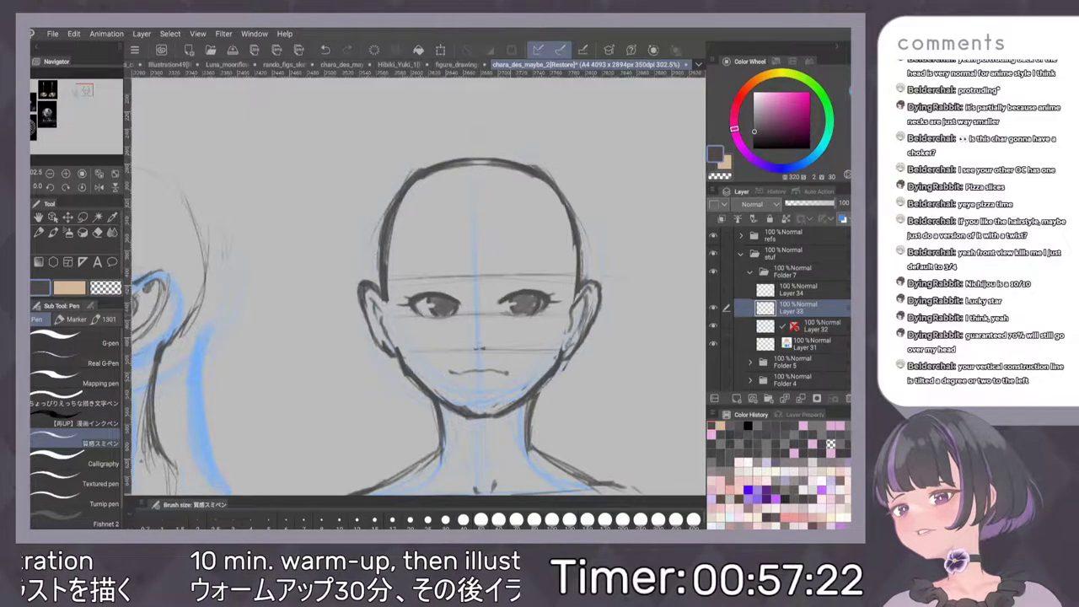
Redraw the front view's mouth on Layer 33 as a flatter line centred on the vertical guide
scroll(590, 266, "down", 3)
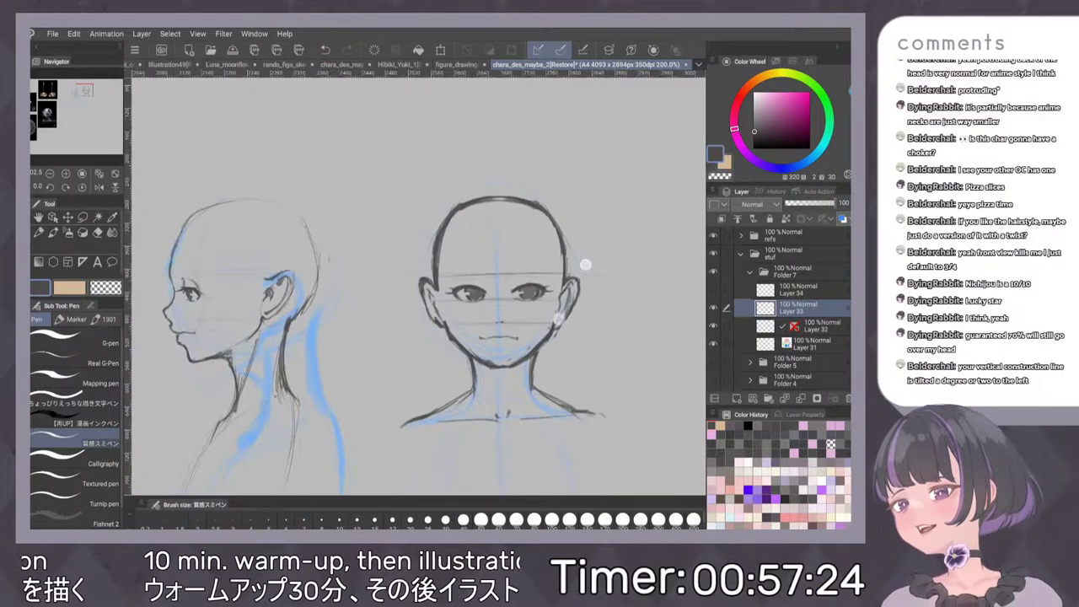
scroll(585, 265, "down", 3)
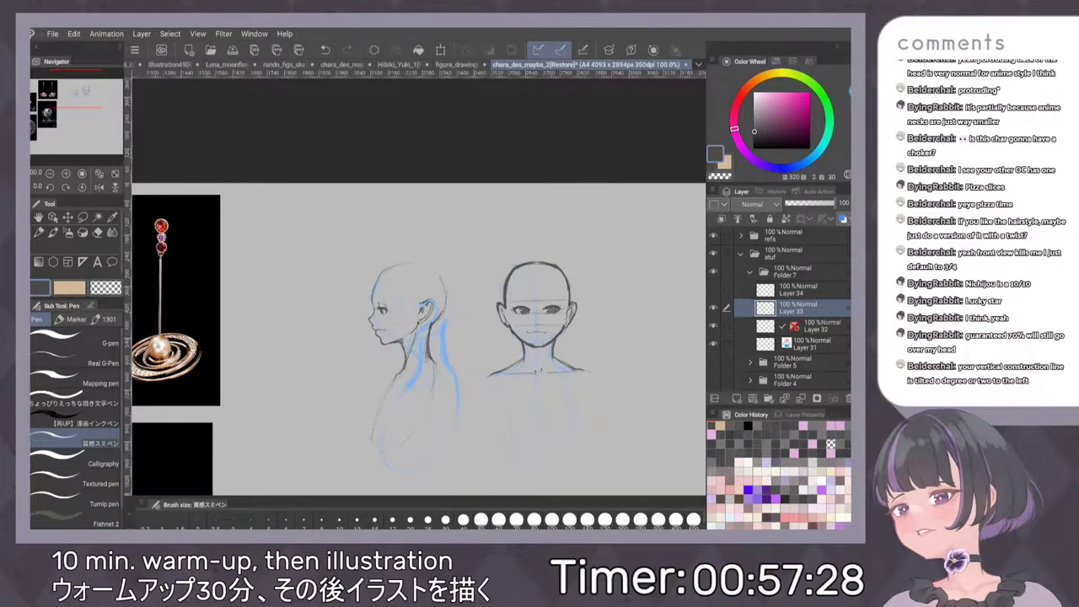
scroll(573, 307, "up", 5)
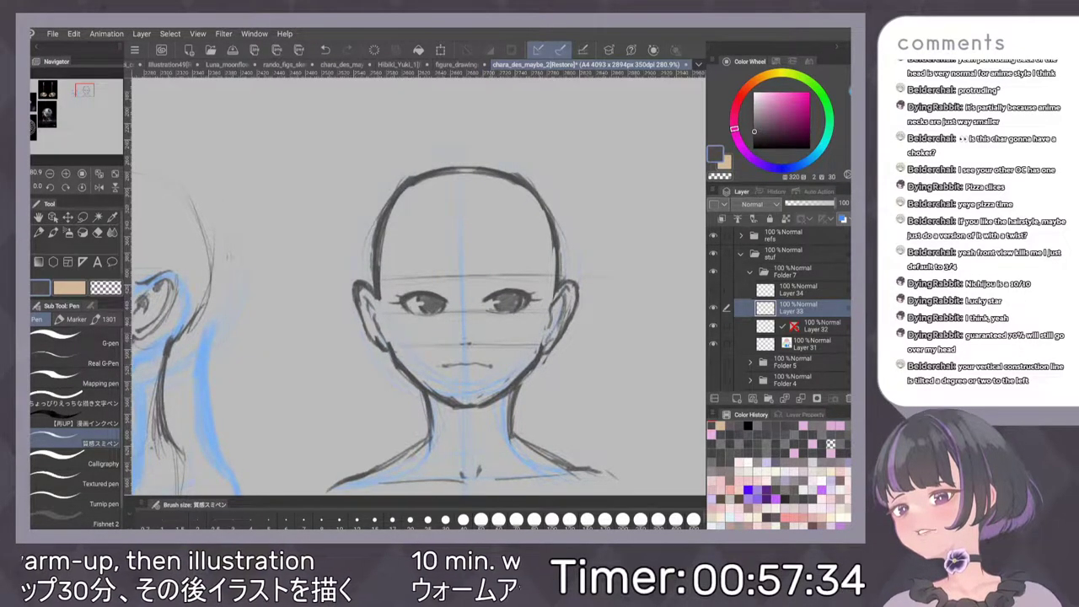
key("ctrl+z")
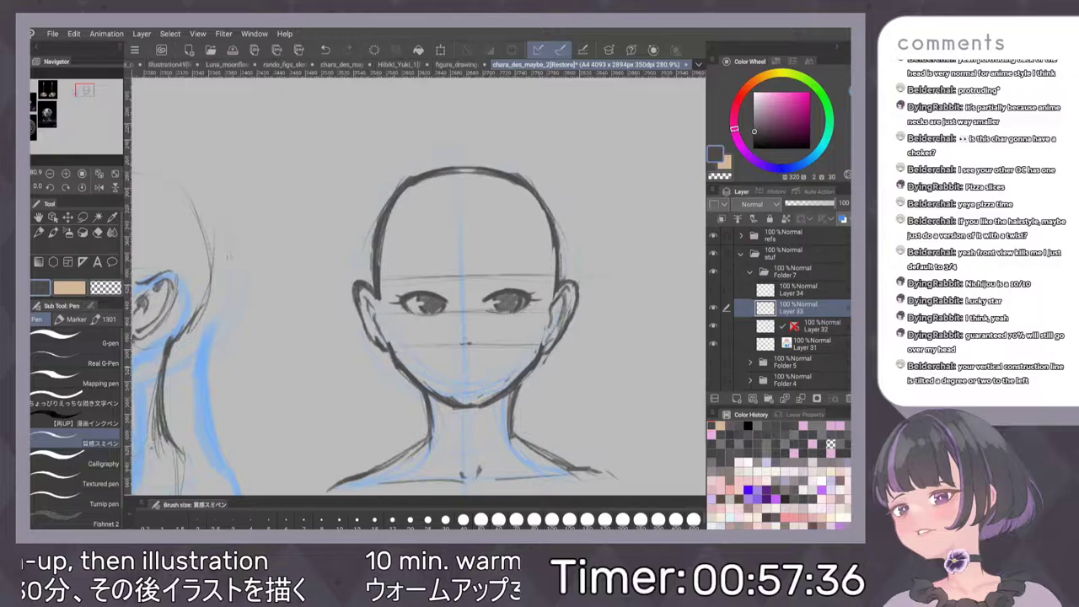
left_click_drag(461, 365, 471, 364)
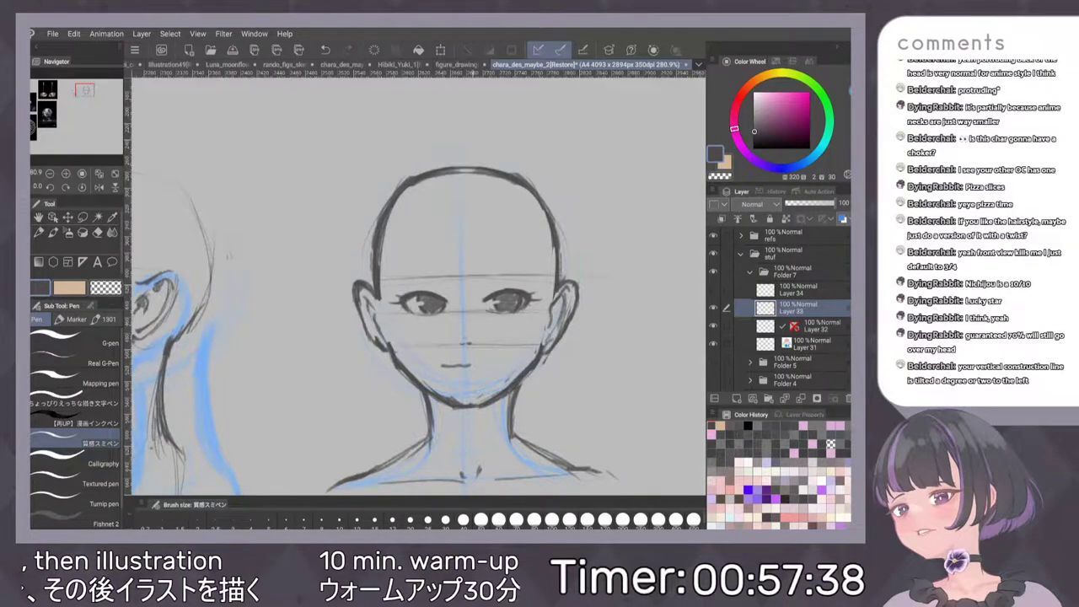
key("ctrl+y")
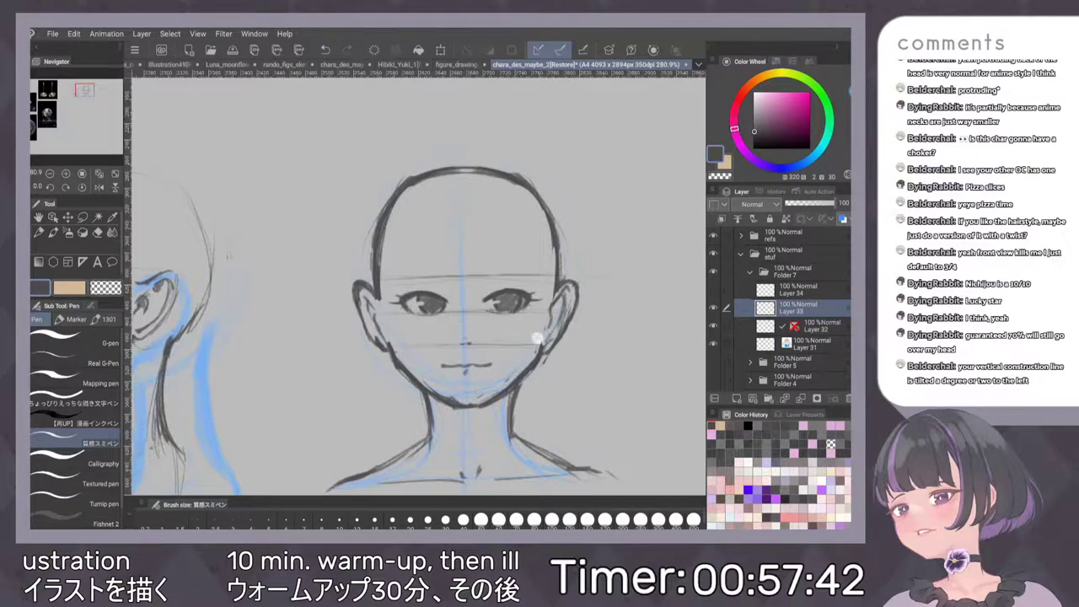
scroll(502, 414, "up", 2)
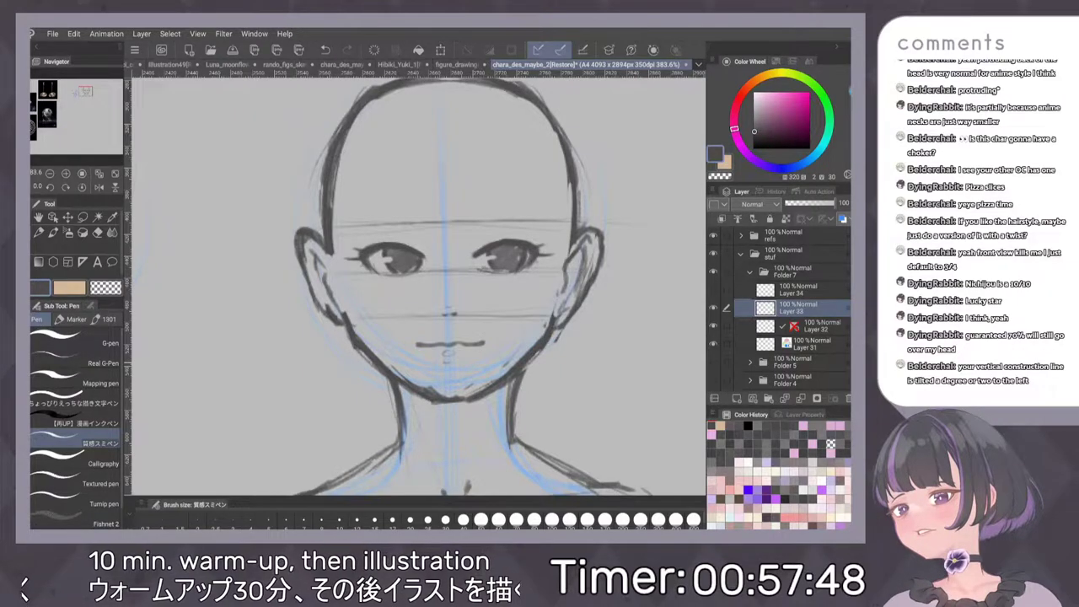
scroll(537, 329, "down", 3)
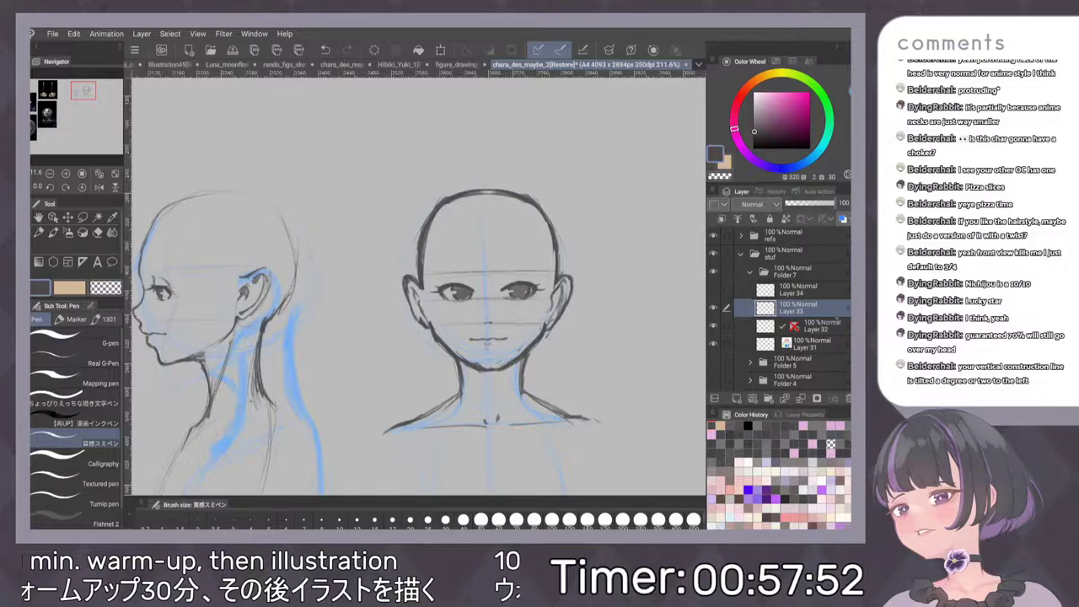
Sketch a small angled nose outline beside the front view's centre line on Layer 33
left_click(811, 326)
key("alt+bracketright")
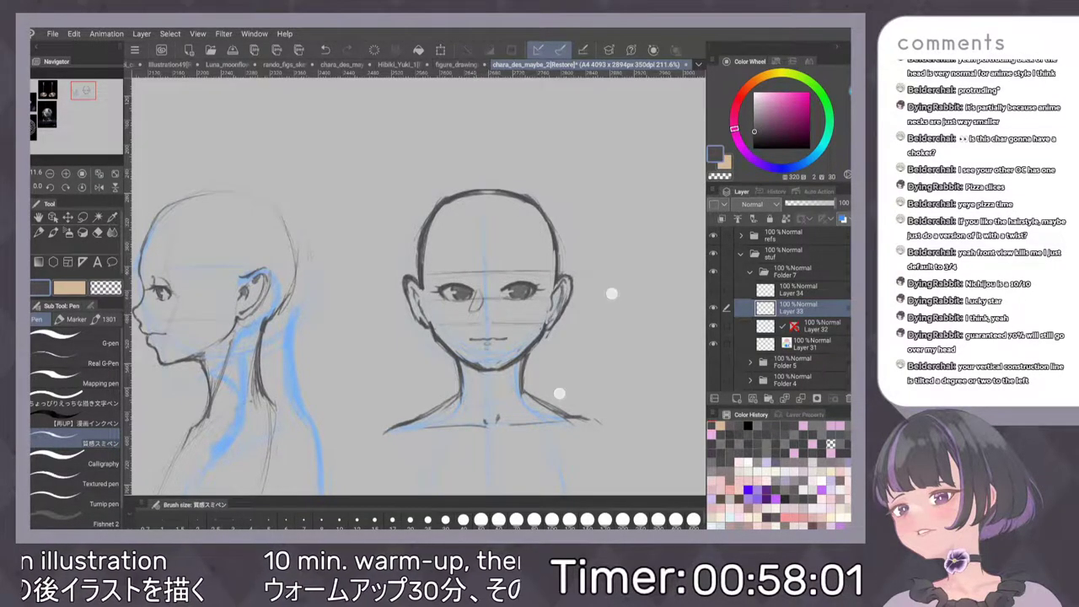
scroll(595, 343, "down", 3)
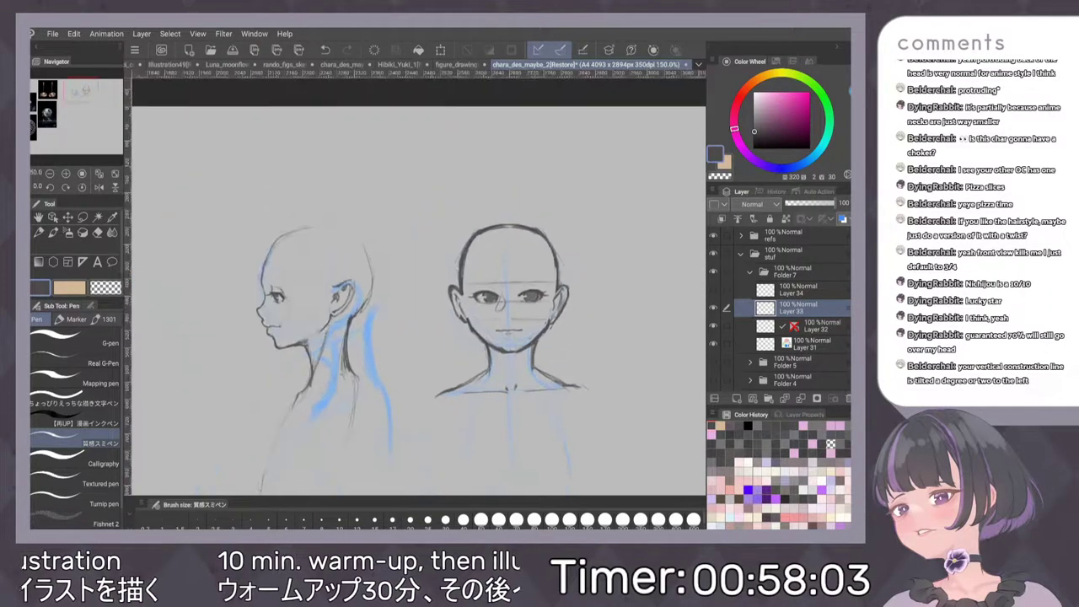
scroll(553, 319, "up", 2)
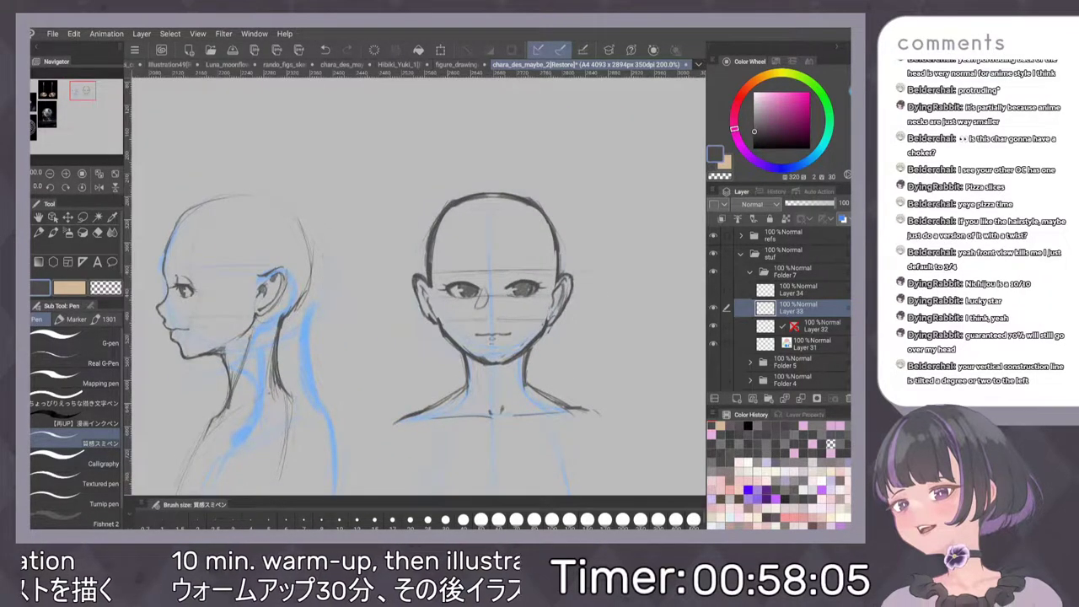
Select the front view's eyes and nose with the Lasso, try moving them lower, and undo the move
key("m")
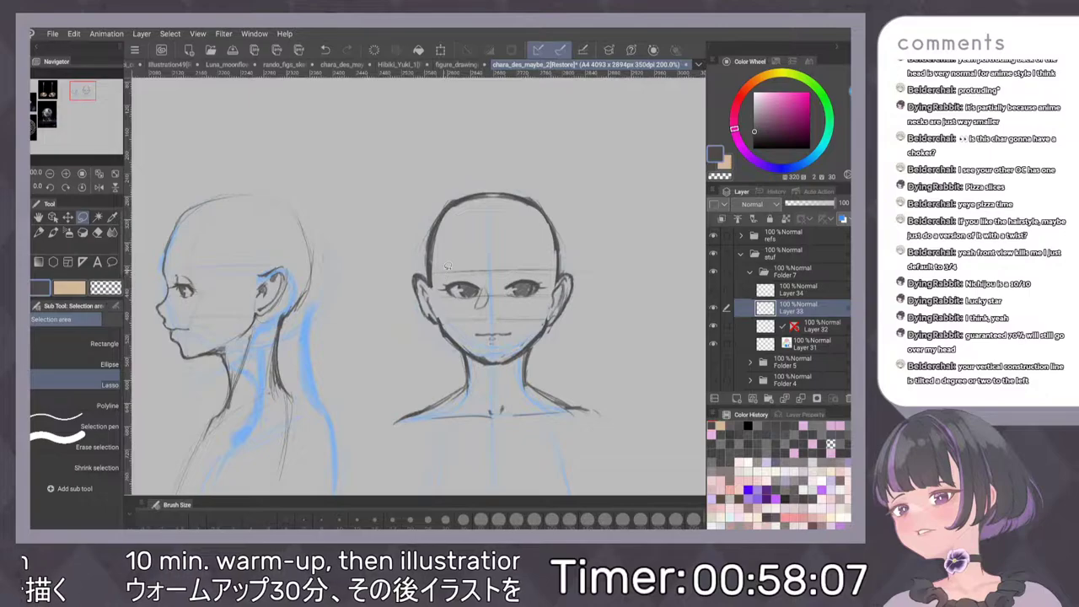
mouse_move(445, 269)
left_mouse_down()
mouse_move(460, 313)
mouse_move(526, 310)
left_mouse_up()
key("ctrl+t")
key("ctrl+z")
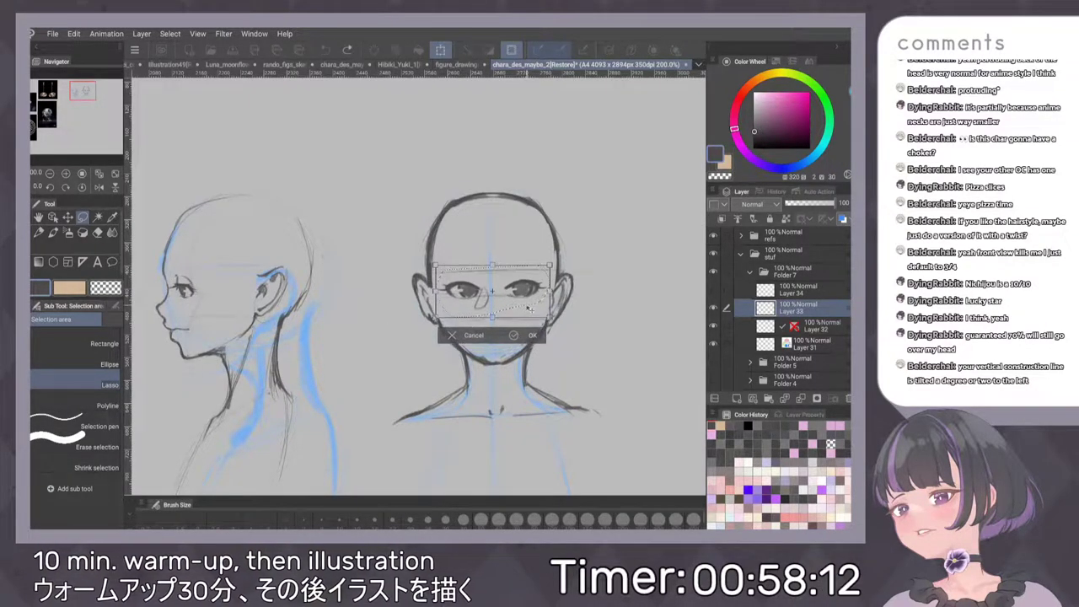
key("ctrl+y")
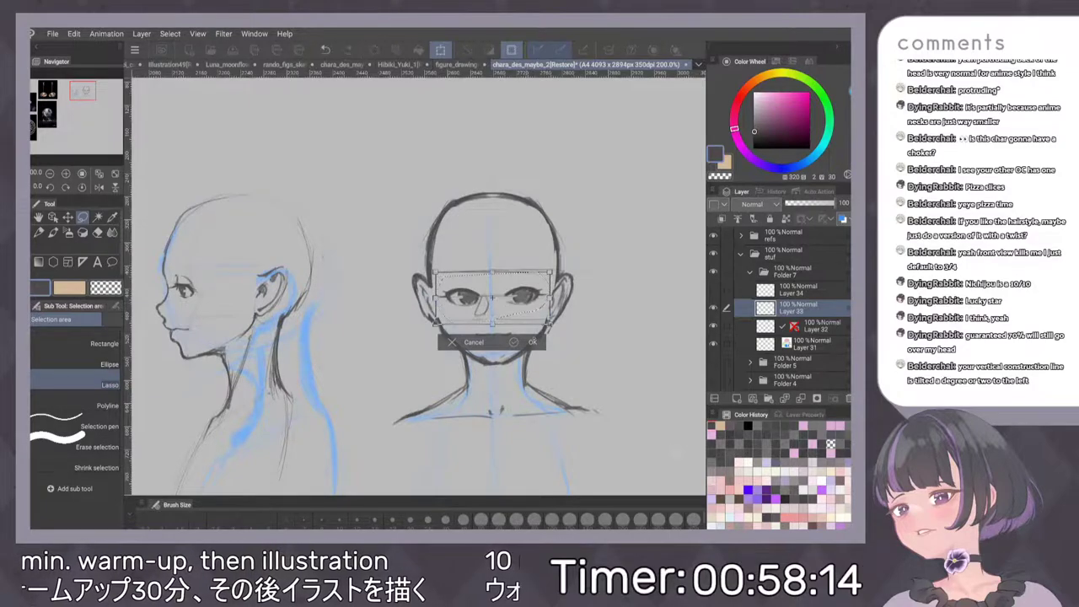
key("Return")
key("ctrl+d")
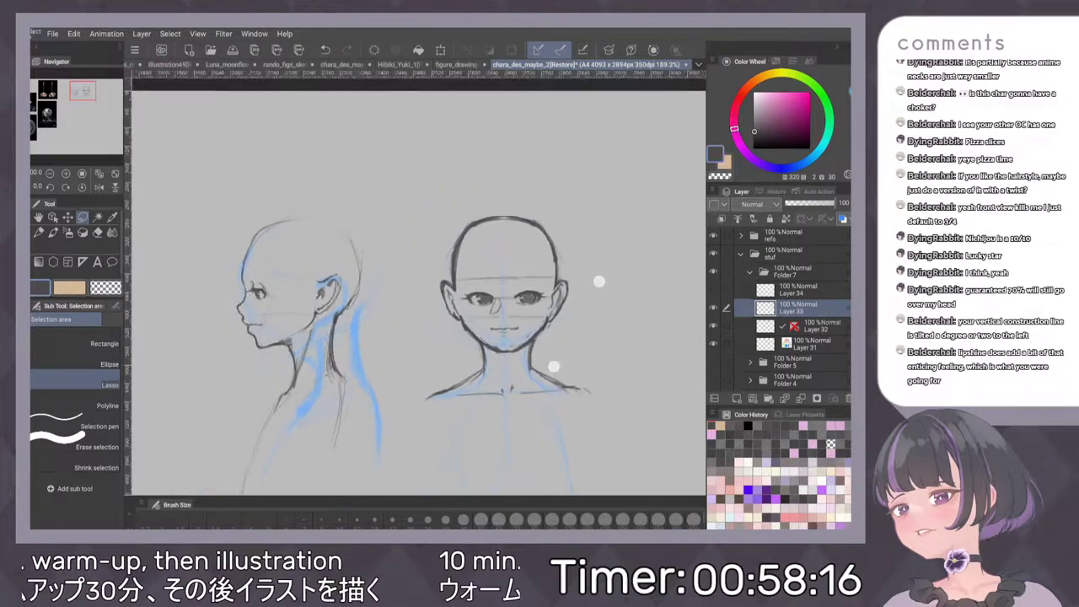
scroll(559, 298, "down", 2)
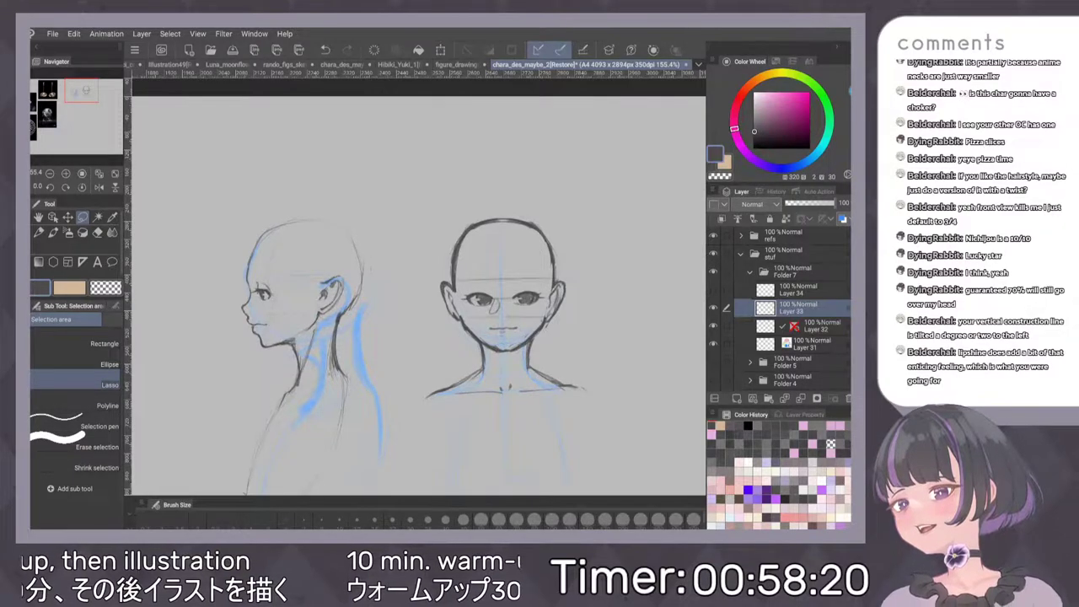
key("ctrl+z")
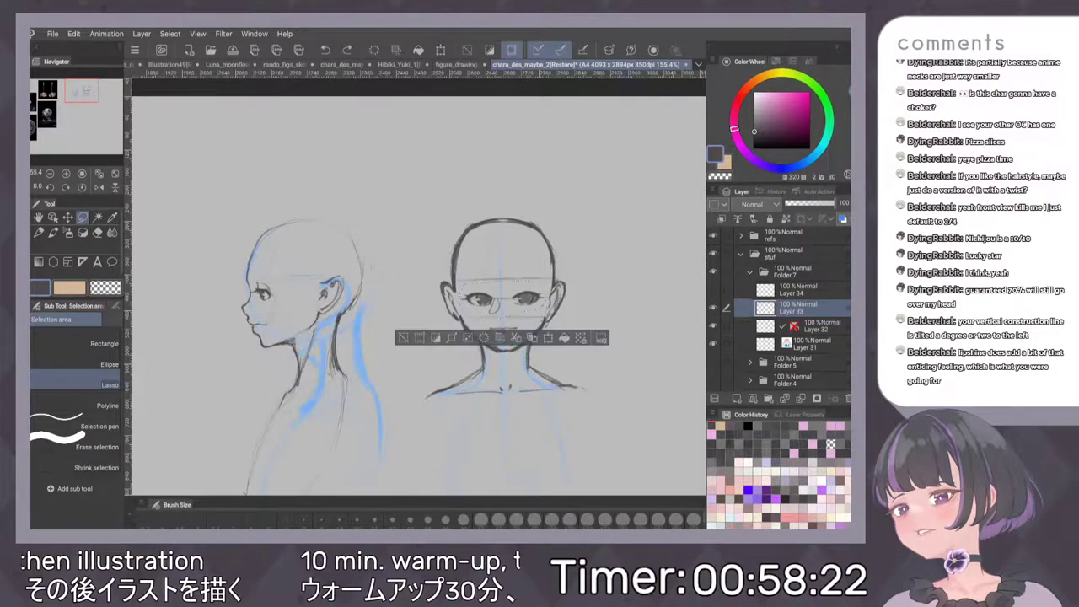
key("ctrl+z")
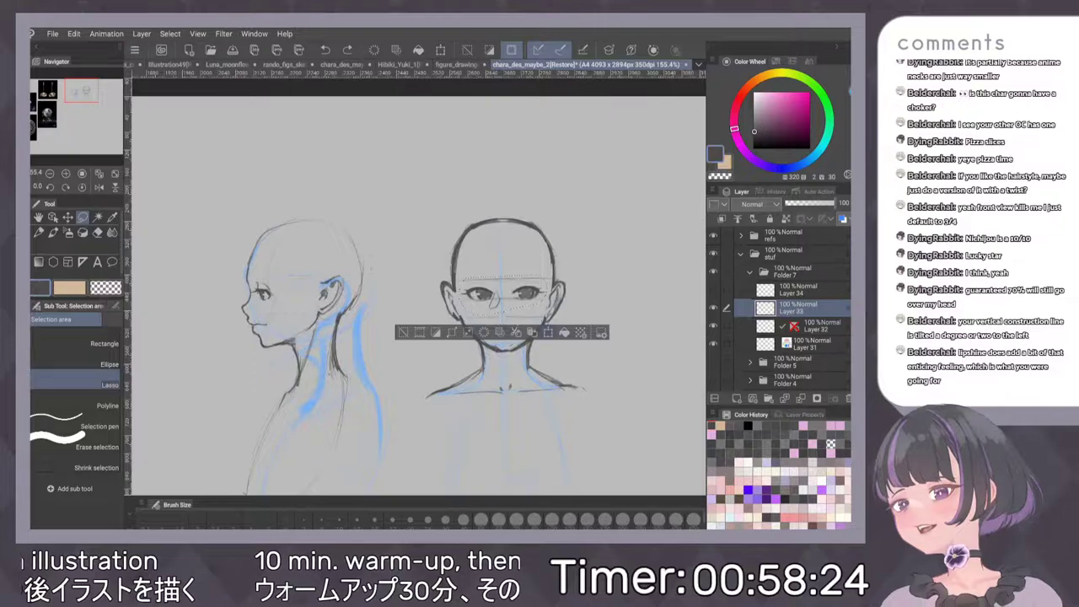
Shift the selected eyes and nose slightly lower with a transform, deselect them, and check the face in a mirrored view
key("ctrl+t")
left_click_drag(514, 306, 522, 308)
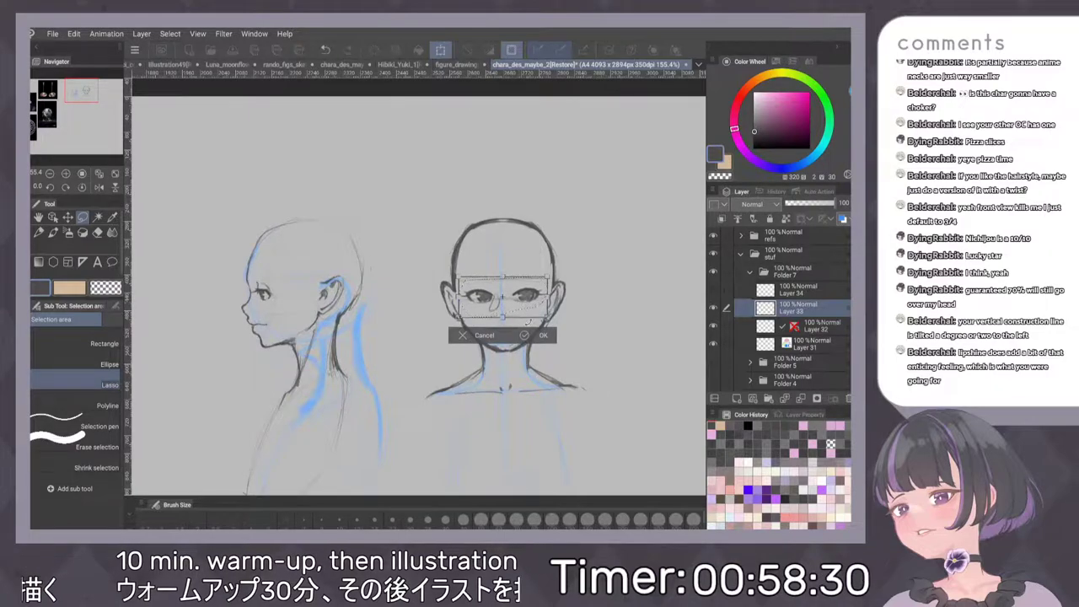
left_click(534, 335)
key("ctrl+d")
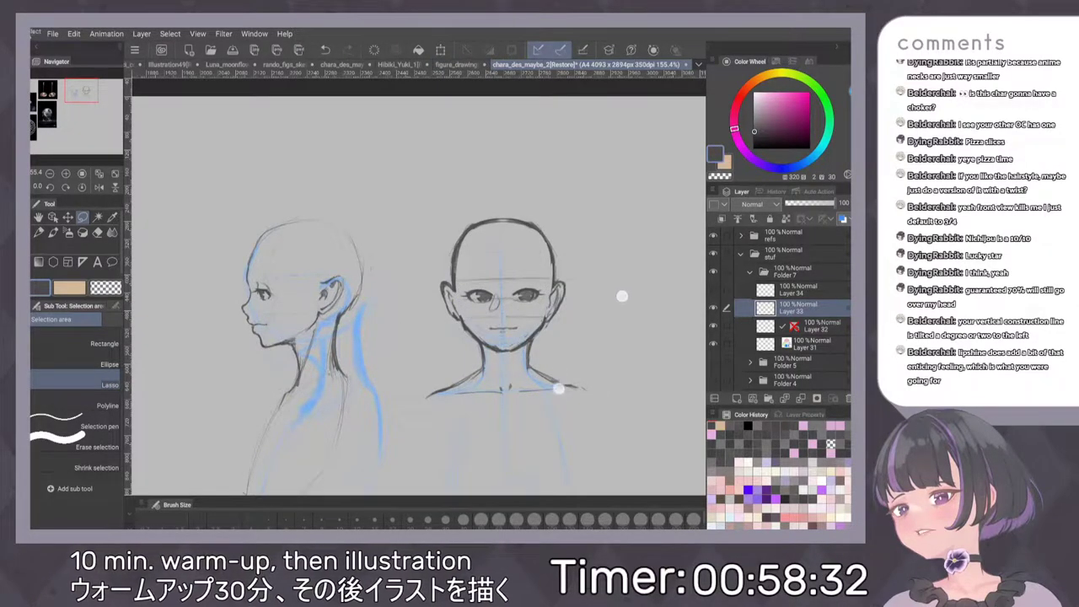
scroll(590, 342, "down", 1)
key("h")
key("h")
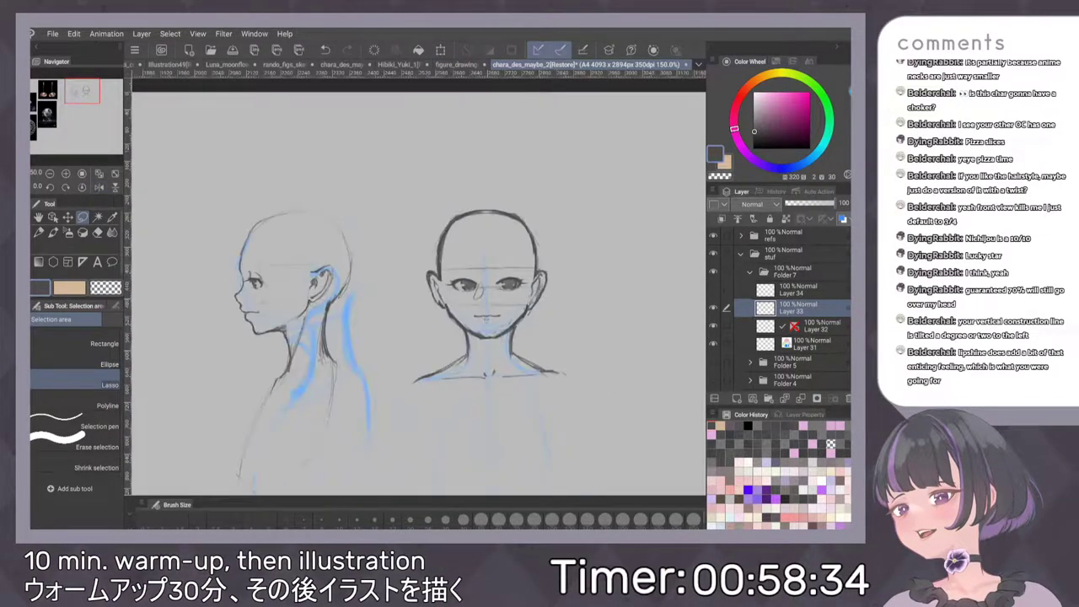
Show Layer 34, make it the active layer, and switch to the 厚塗り鉛筆 pencil
left_click(713, 290)
left_click(792, 290)
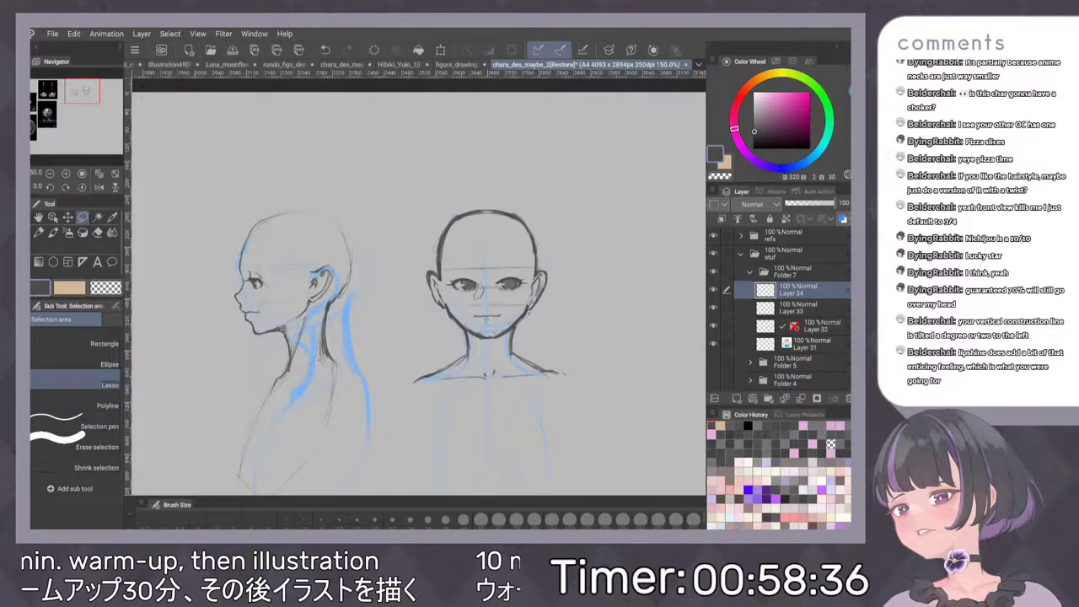
key("p")
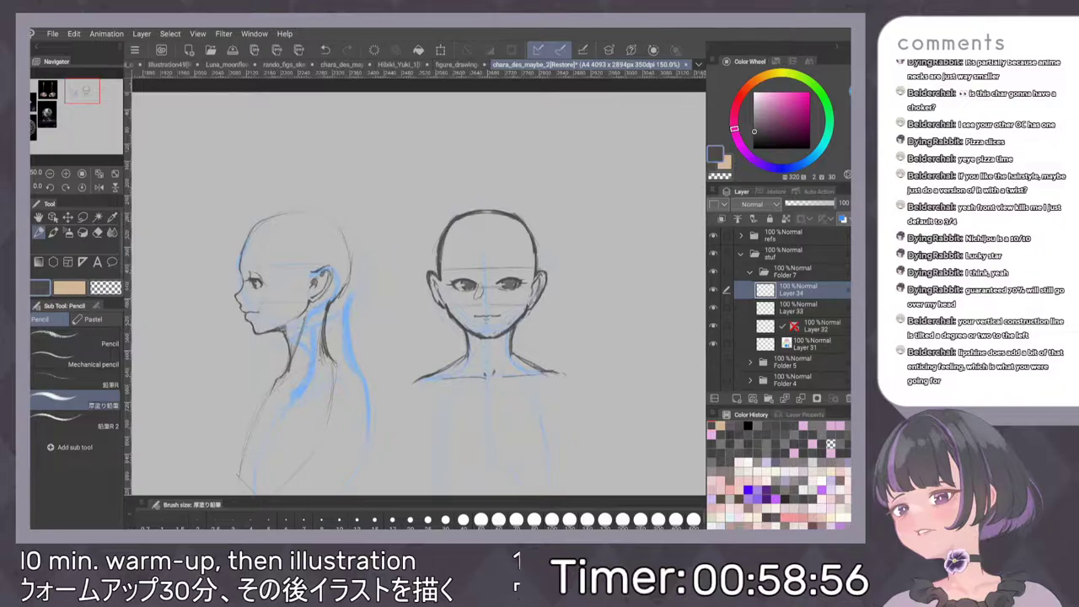
scroll(506, 353, "up", 6)
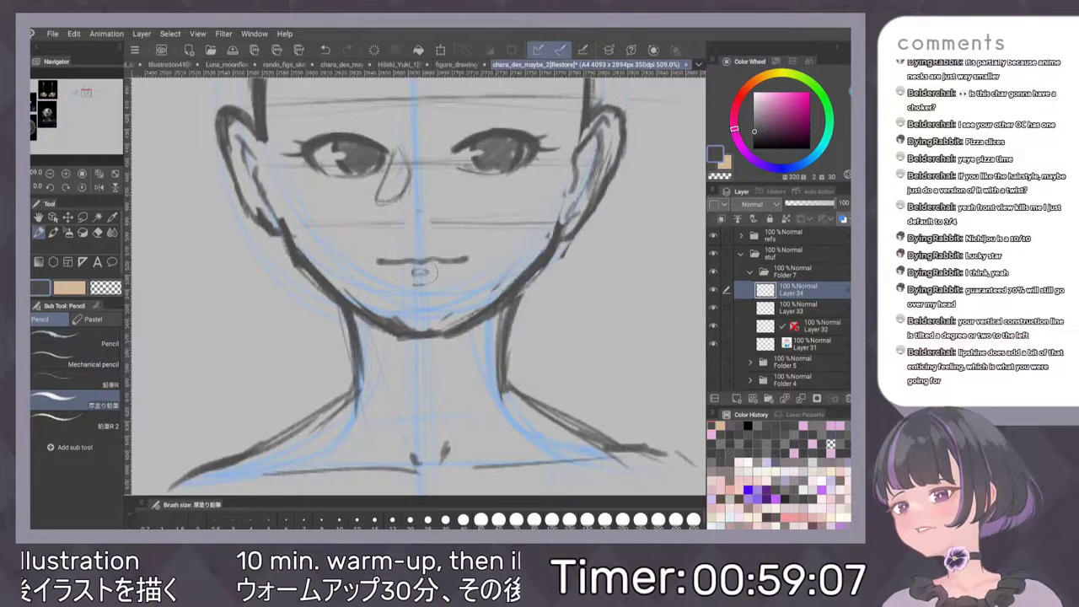
Try replacing the small lower-lip marks on Layer 33 with a dark shadow under the mouth, and undo it
left_click(796, 309)
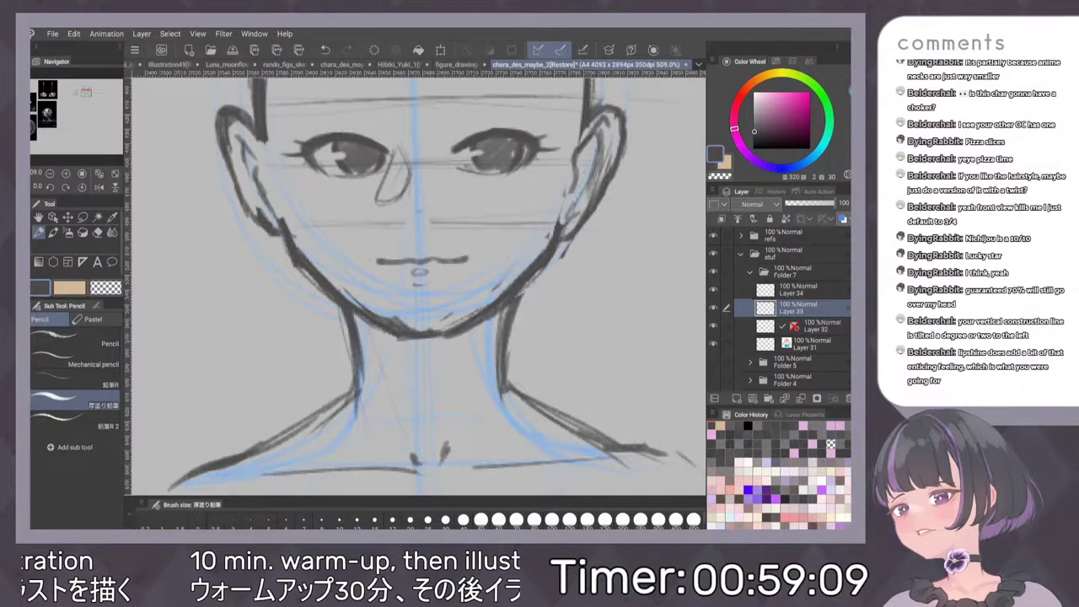
key("ctrl+z")
key("ctrl+z")
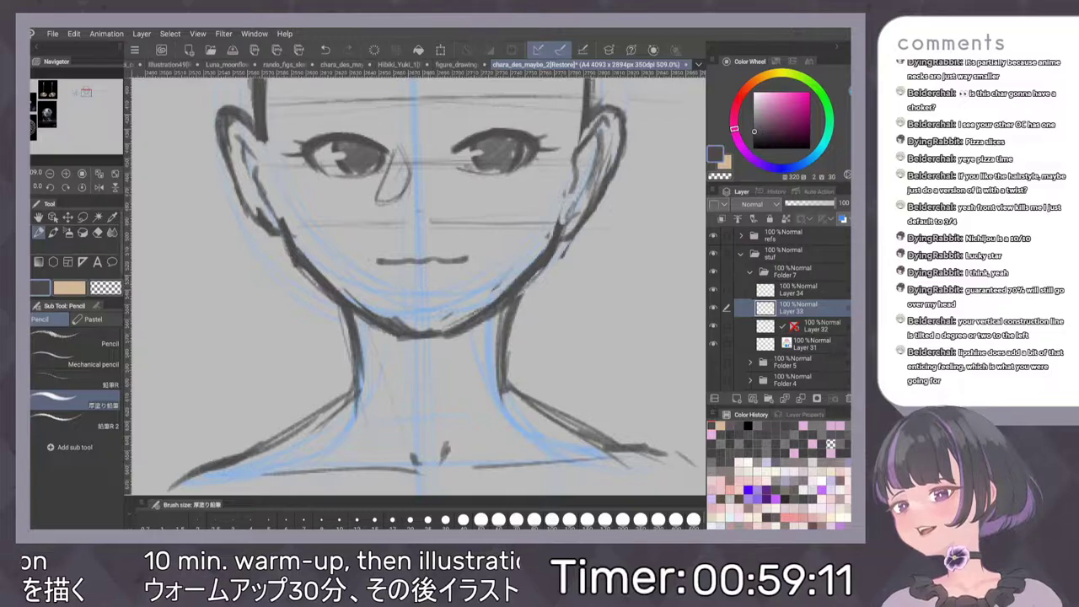
left_click_drag(410, 285, 437, 284)
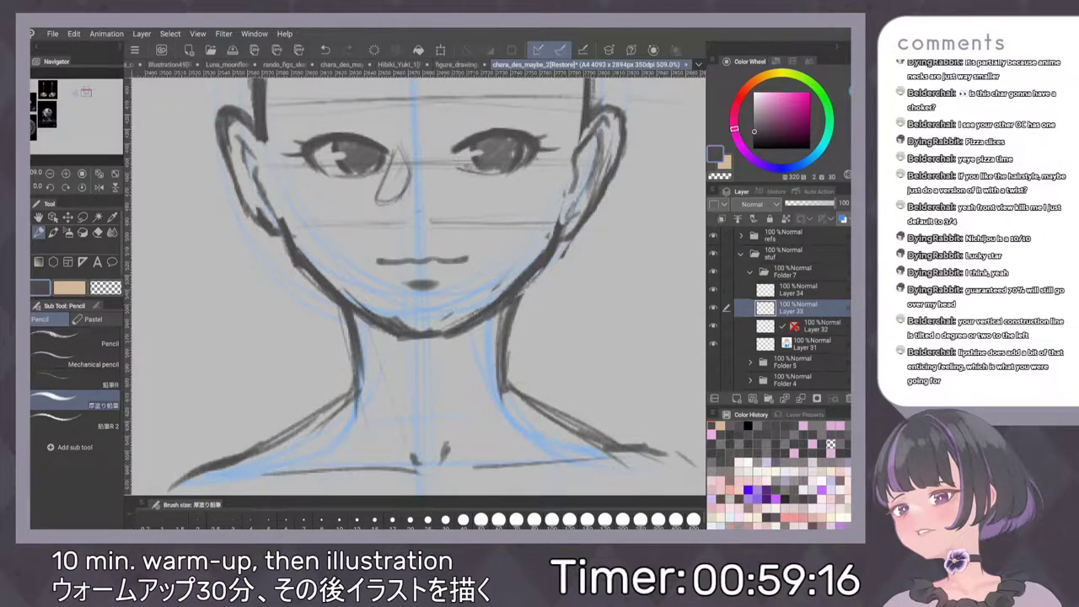
key("ctrl+z")
key("ctrl+z")
key("ctrl+z")
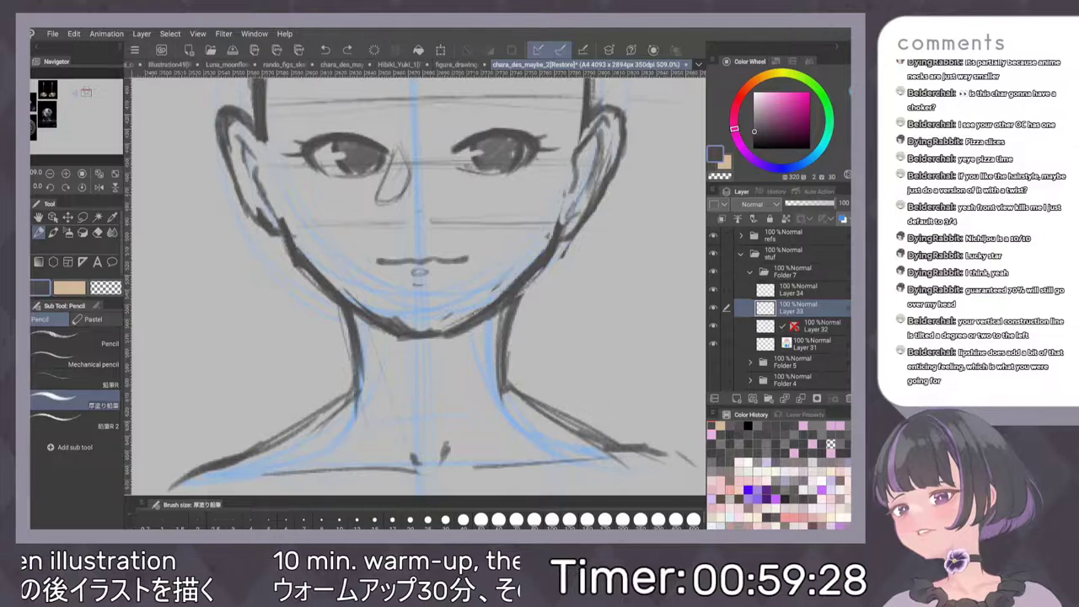
Try a thick hair strand over the front view's forehead on Layer 34, undo it, and switch to the 質感スミペン pen
scroll(477, 295, "down", 5)
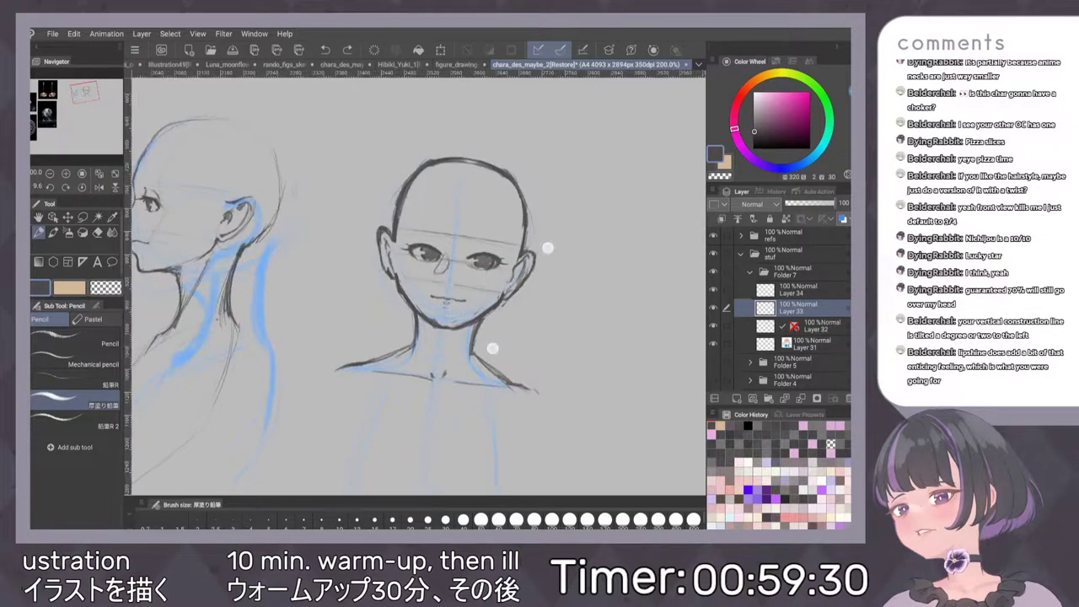
left_click_drag(493, 348, 516, 361)
left_click(810, 290)
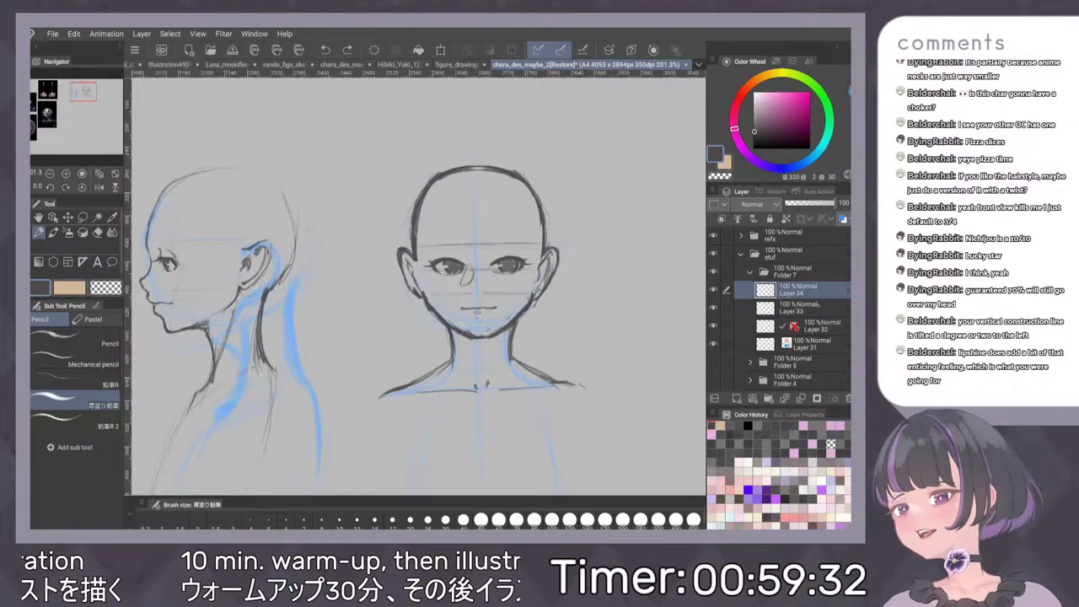
left_click_drag(482, 158, 490, 264)
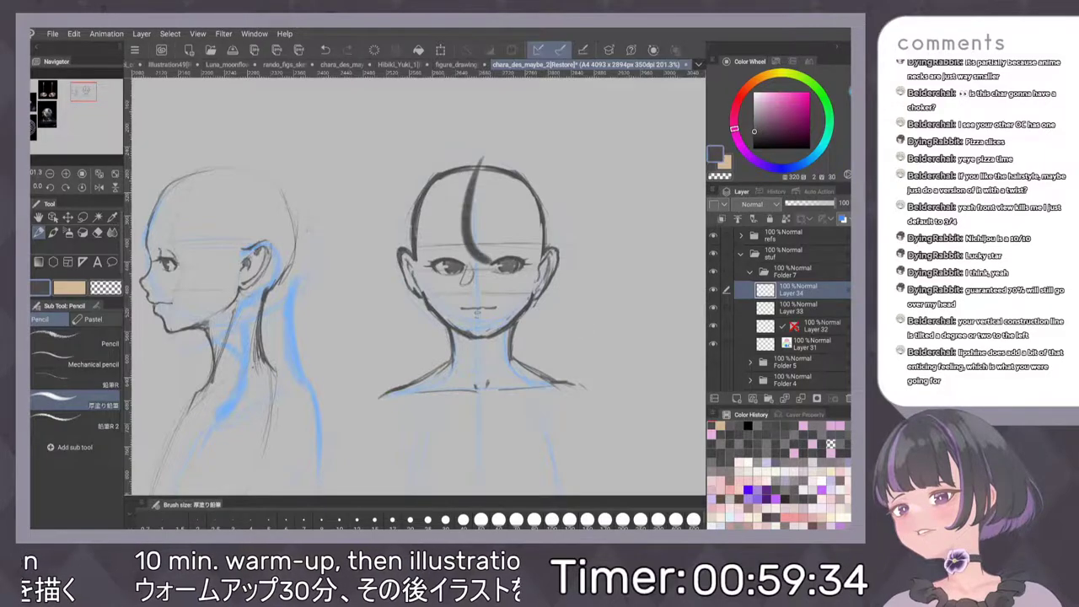
key("ctrl+z")
key("p")
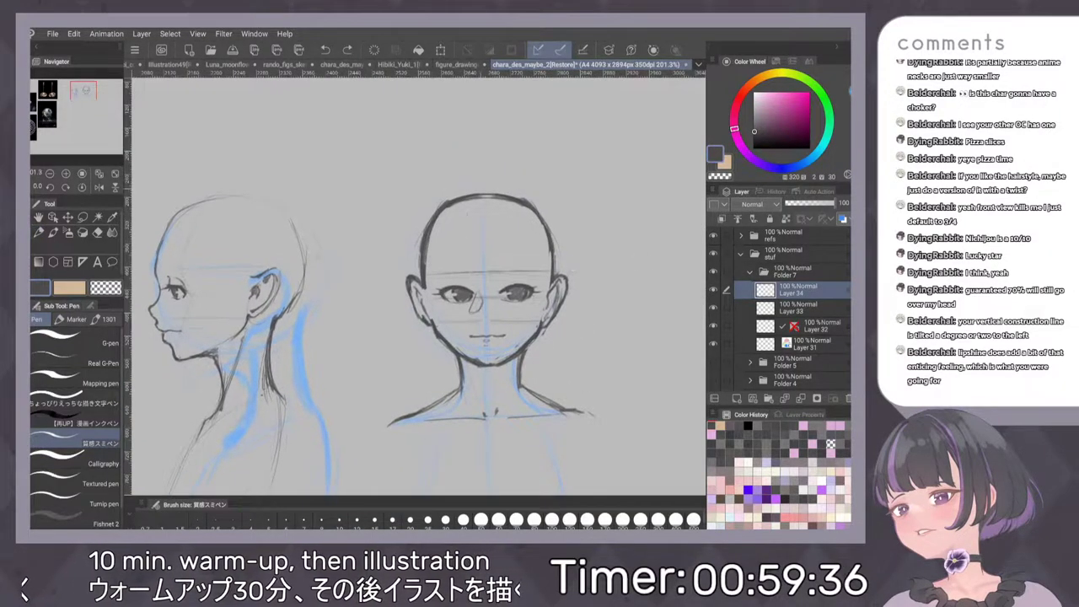
Try thin curved fringe strands from the crown down to the front view's eyes, undoing each one
key("ctrl+z")
mouse_move(477, 197)
left_mouse_down()
mouse_move(463, 296)
mouse_move(458, 285)
left_mouse_up()
key("ctrl+z")
left_click_drag(480, 202, 461, 295)
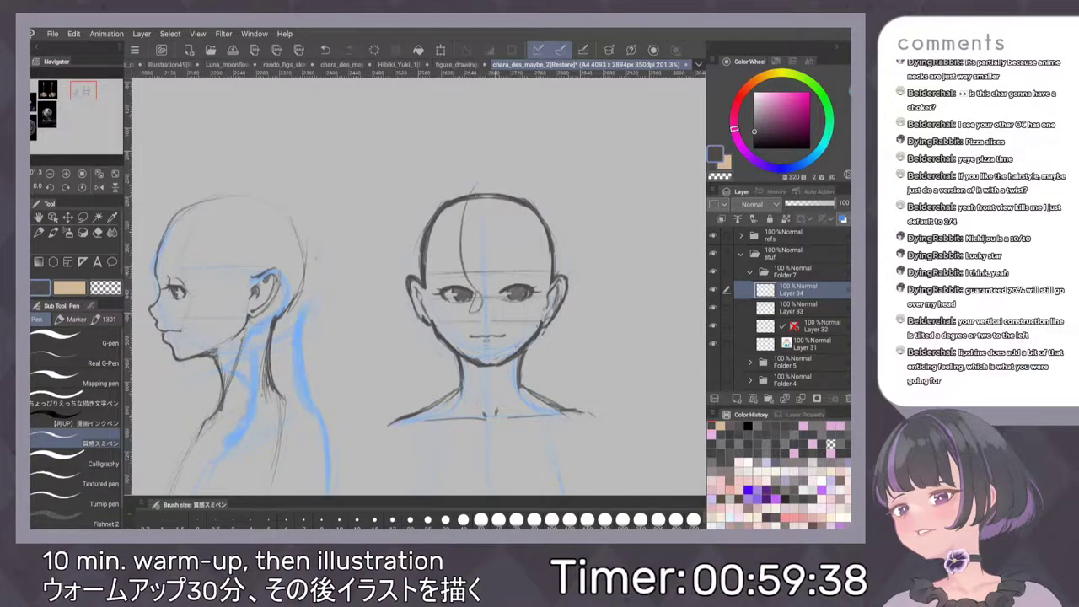
key("ctrl+z")
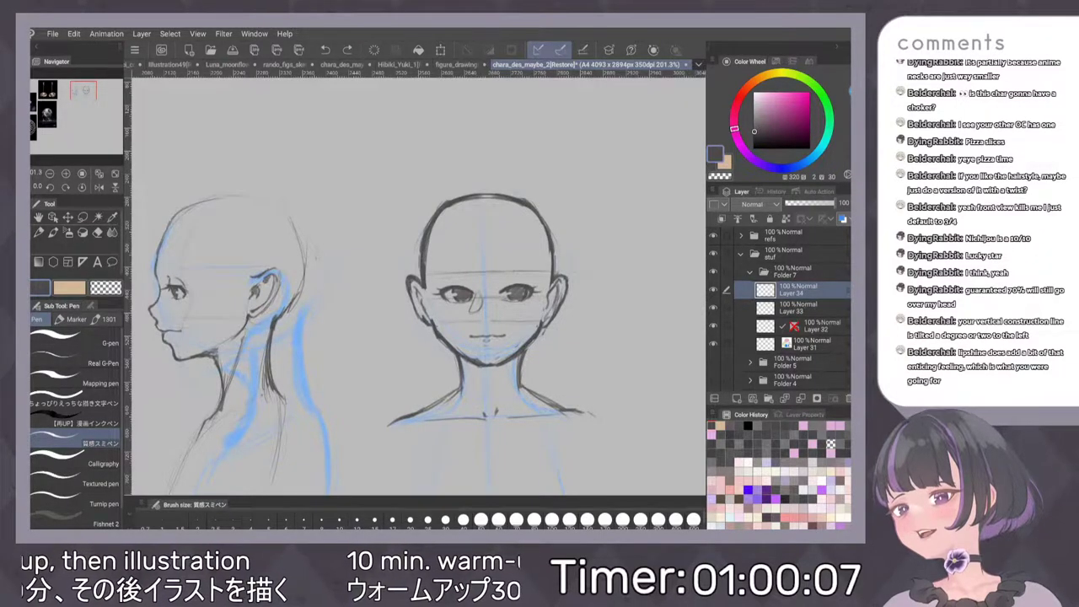
left_click_drag(614, 276, 553, 269)
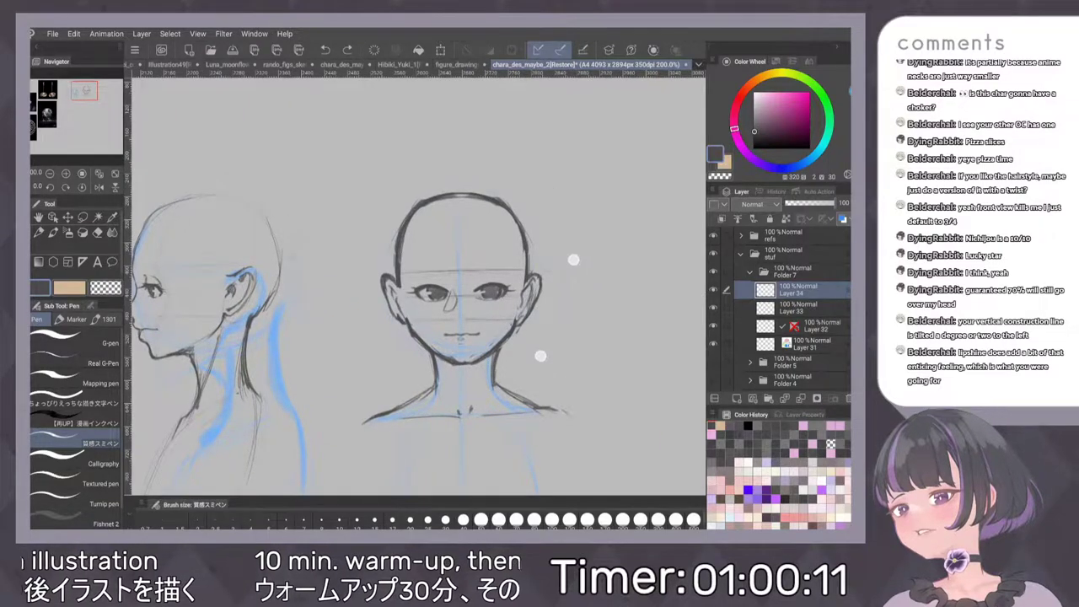
Try a loose hair volume arc above the front view's crown, and undo it
scroll(557, 306, "up", 3)
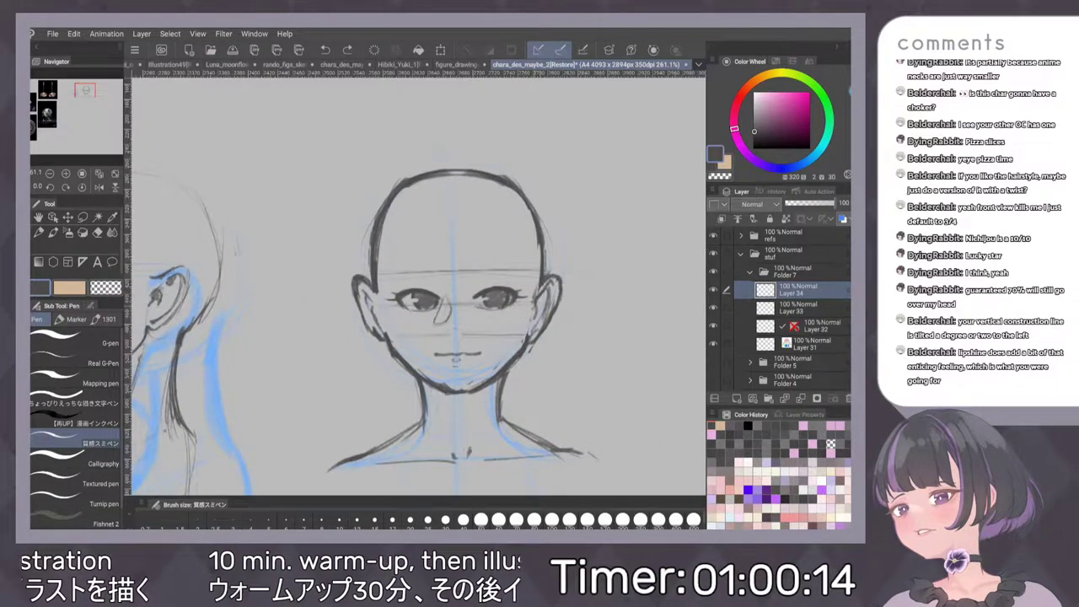
left_click_drag(535, 306, 531, 320)
left_click_drag(377, 297, 380, 312)
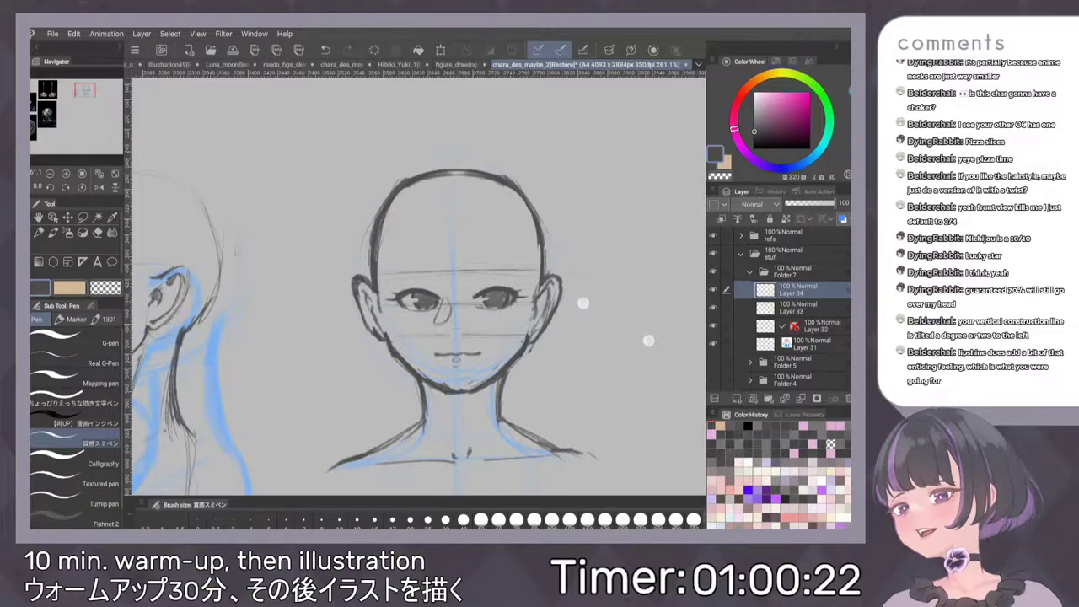
mouse_move(471, 147)
left_mouse_down()
mouse_move(394, 167)
mouse_move(366, 229)
left_mouse_up()
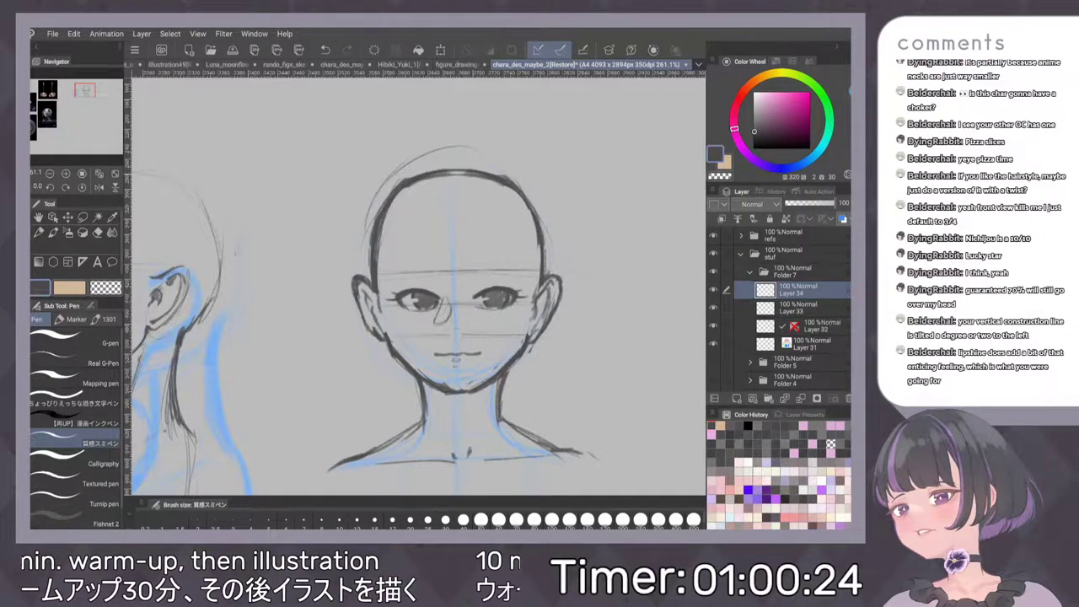
key("ctrl+z")
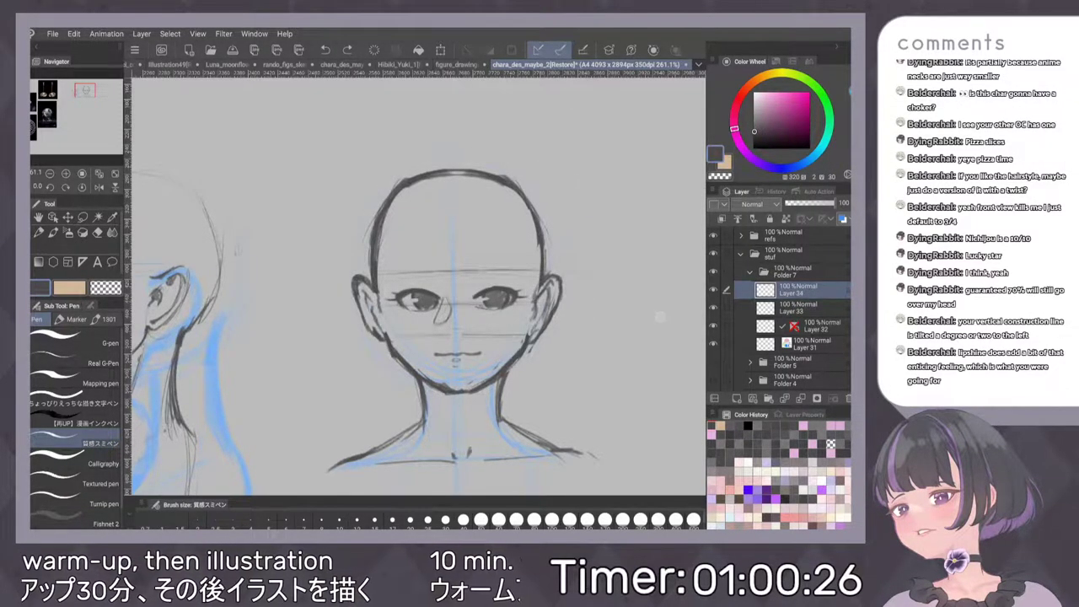
Sketch a fringe strand on Layer 34 sweeping from the off-centre parting at the crown down to the front view's mid-forehead
left_click_drag(487, 177, 456, 258)
left_click_drag(493, 164, 457, 279)
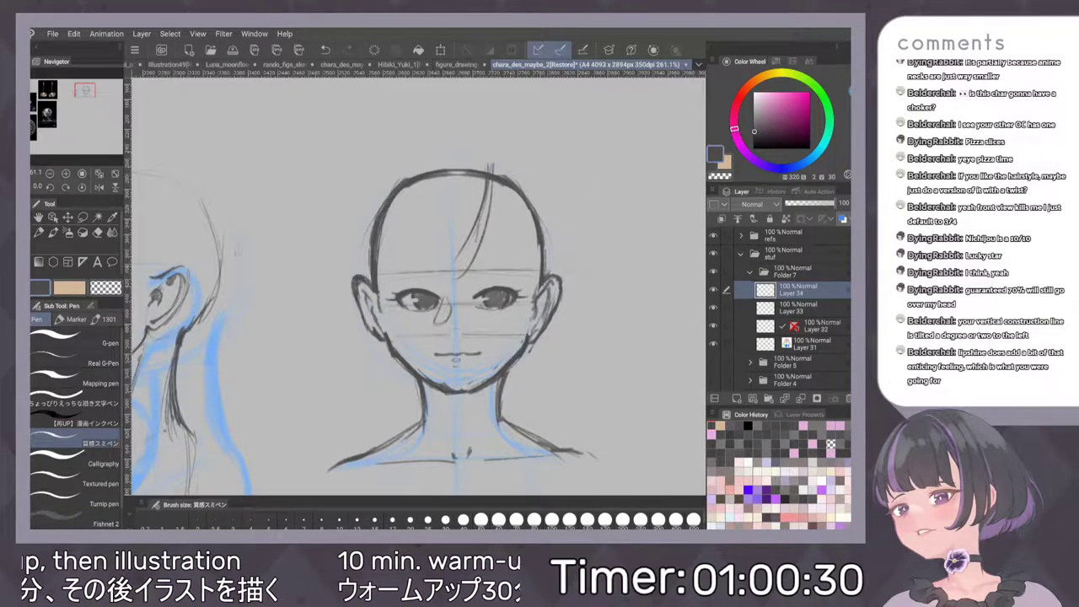
left_click_drag(483, 217, 462, 271)
mouse_move(490, 189)
left_mouse_down()
mouse_move(452, 268)
mouse_move(400, 277)
left_mouse_up()
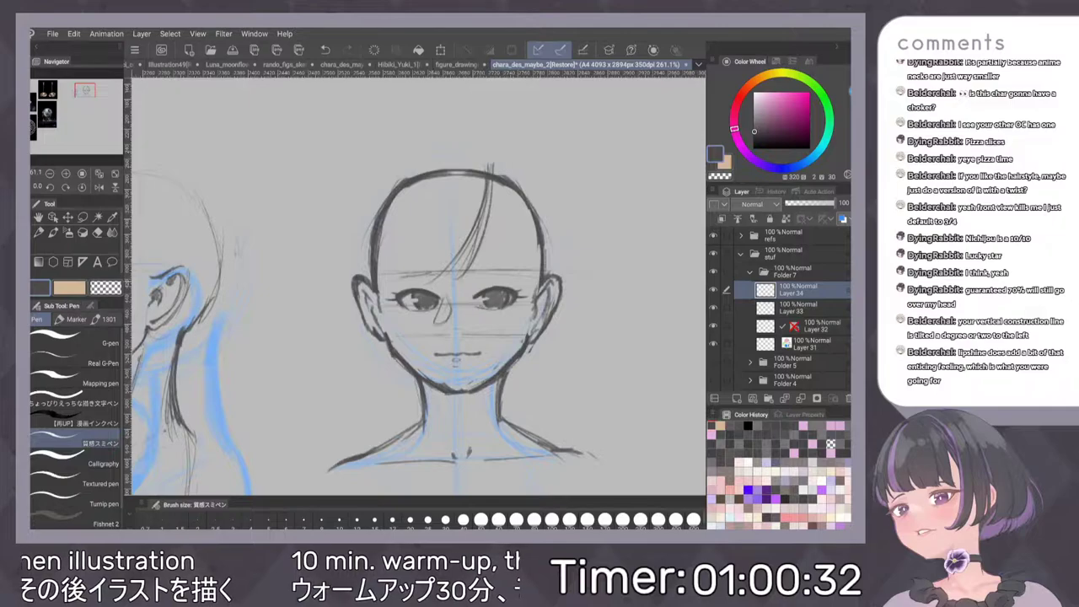
Sketch a face-framing lock from the hairline down past the viewer's-left eye to the cheek, undoing the last stray stroke
left_click_drag(415, 192, 391, 282)
left_click_drag(401, 217, 393, 276)
left_click_drag(416, 186, 389, 285)
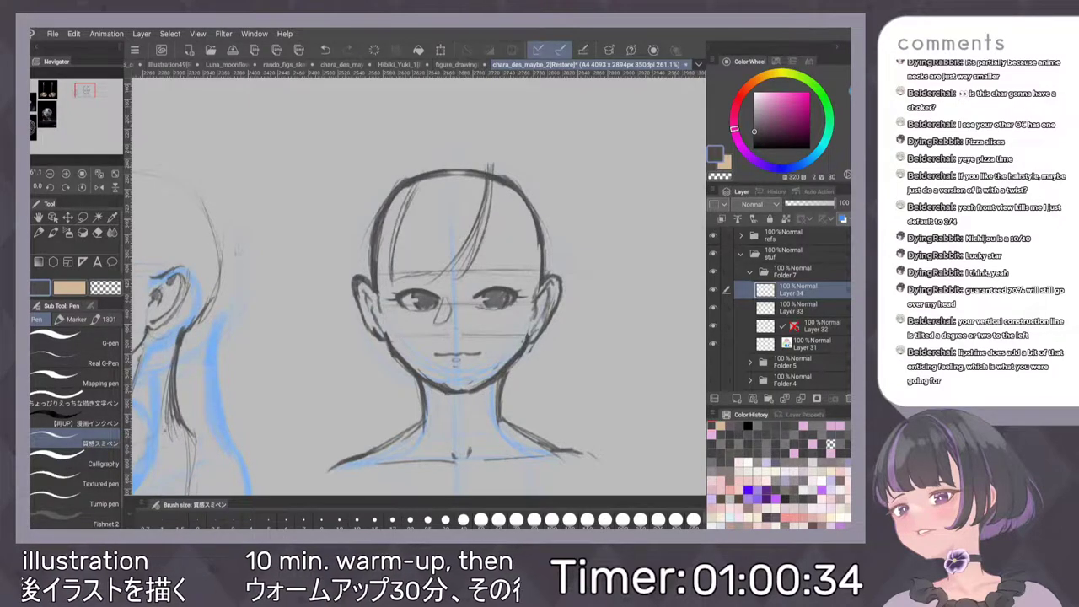
left_click_drag(404, 207, 390, 289)
left_click_drag(393, 231, 390, 308)
left_click_drag(392, 261, 402, 314)
mouse_move(379, 238)
left_mouse_down()
mouse_move(379, 275)
mouse_move(402, 321)
left_mouse_up()
scroll(543, 270, "down", 1)
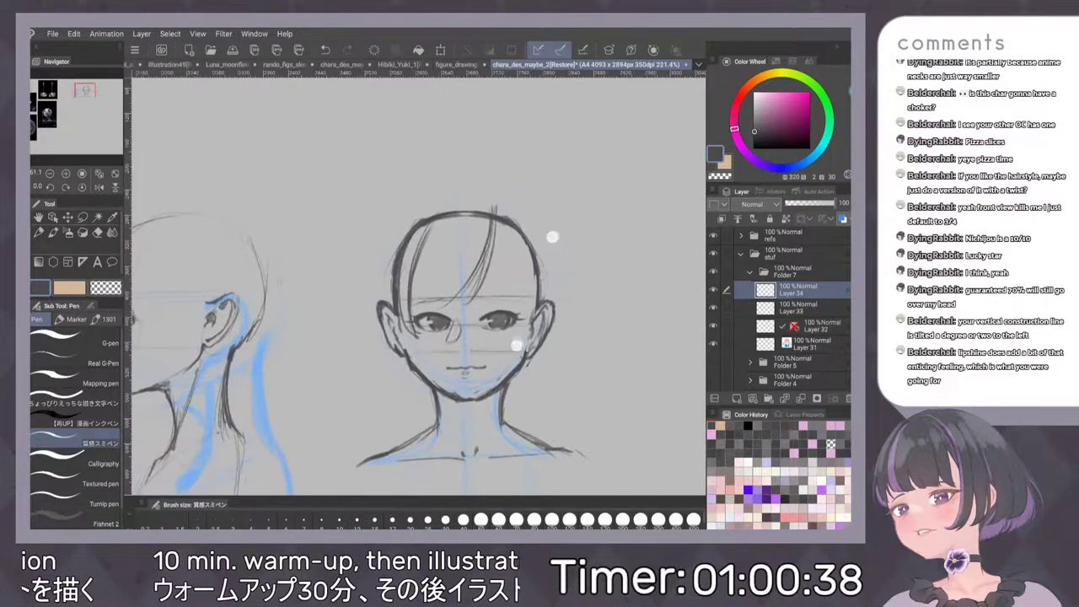
key("ctrl+z")
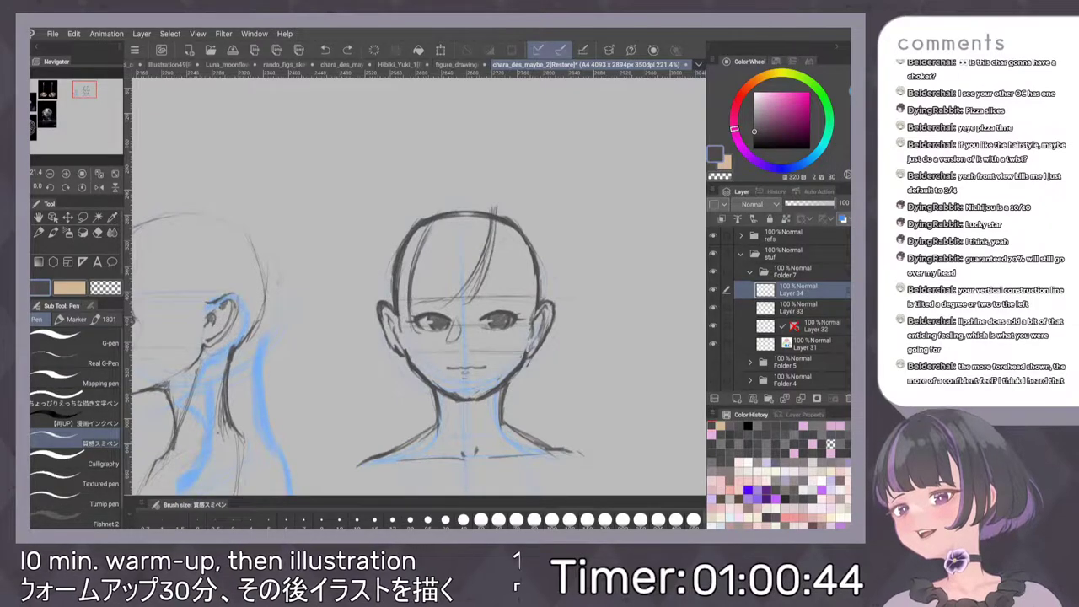
Darken the parting strand and draw a face-framing lock from it down the viewer's-right side to the jaw
left_click_drag(495, 221, 472, 293)
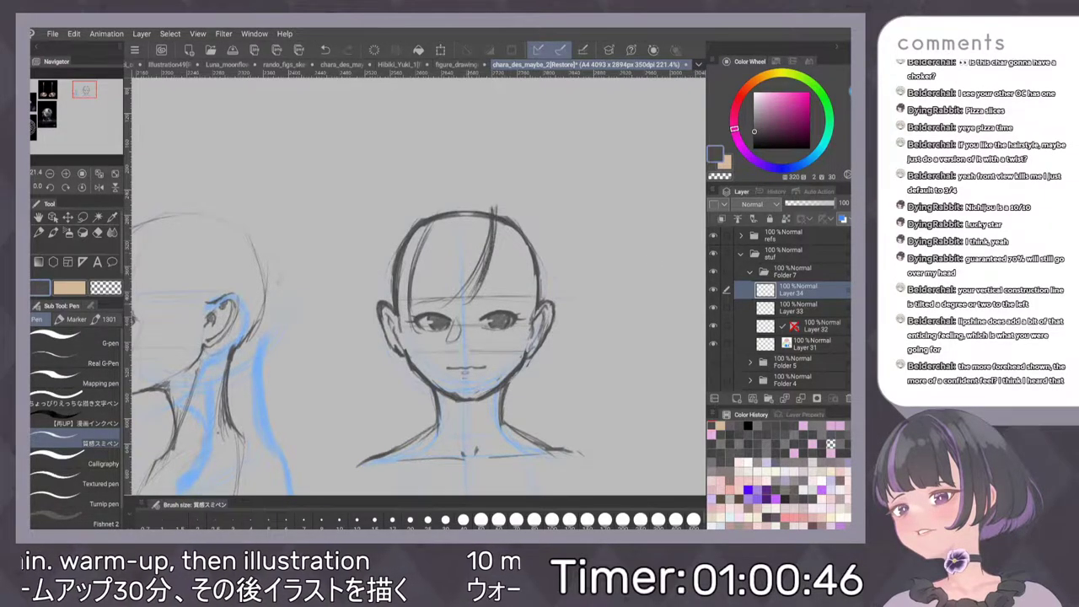
left_click_drag(495, 217, 513, 276)
left_click_drag(501, 241, 520, 351)
key("ctrl+z")
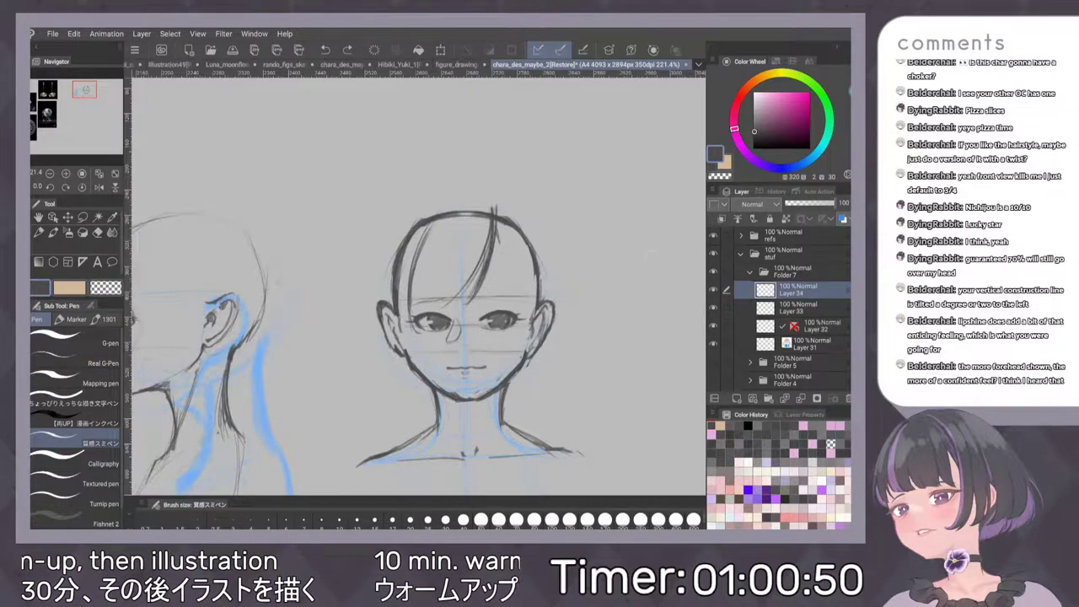
mouse_move(496, 234)
left_mouse_down()
mouse_move(523, 354)
mouse_move(504, 365)
left_mouse_up()
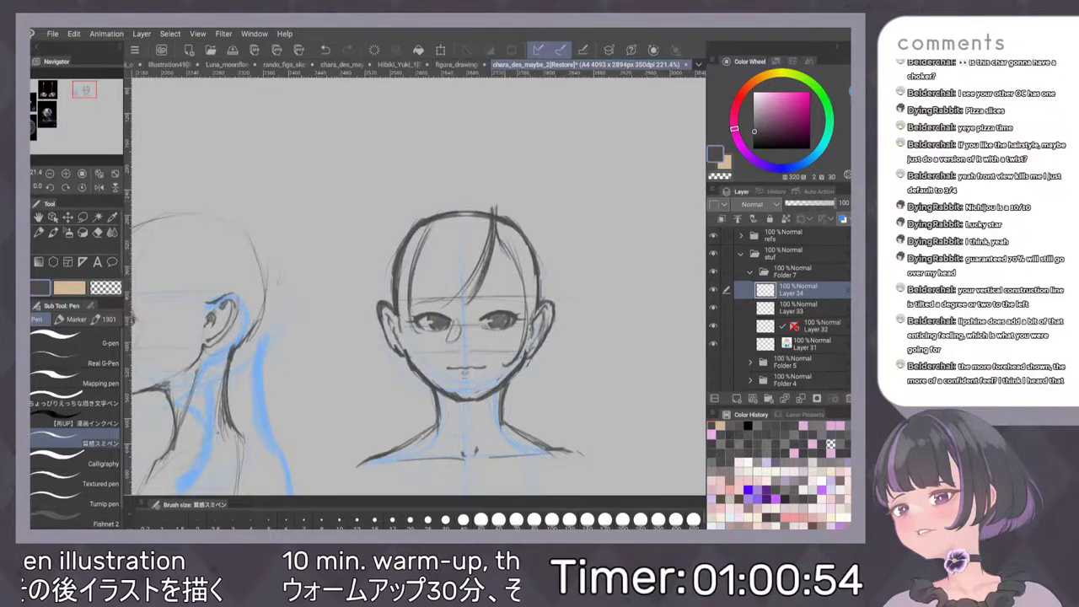
Try a raised hair arc beside the parting, undo it, and add loose strands down past the viewer's-right ear
left_click_drag(495, 209, 521, 210)
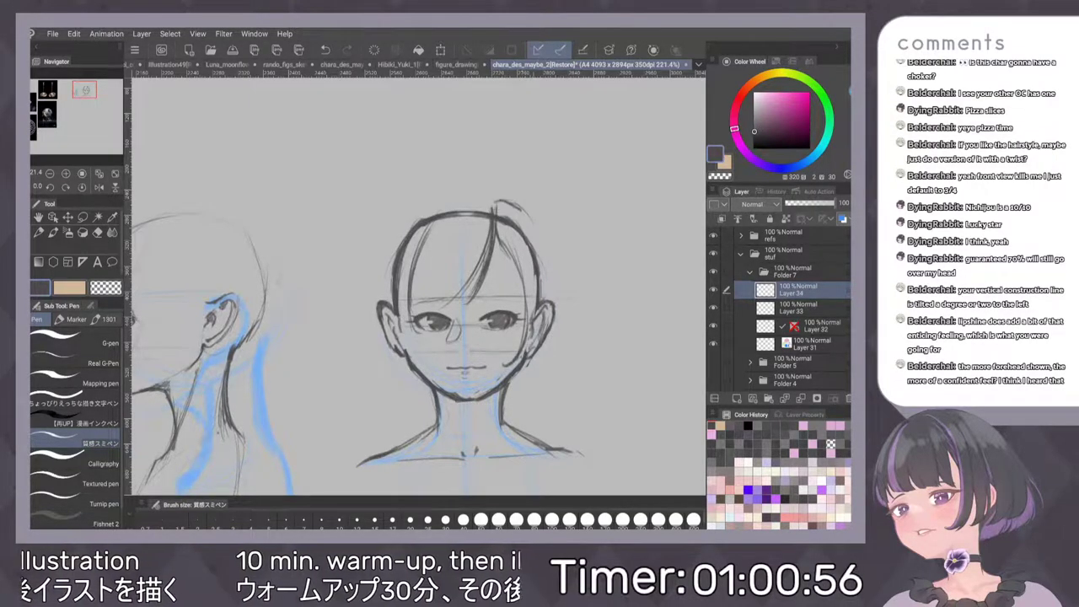
left_click_drag(544, 248, 539, 302)
key("ctrl+z")
key("ctrl+z")
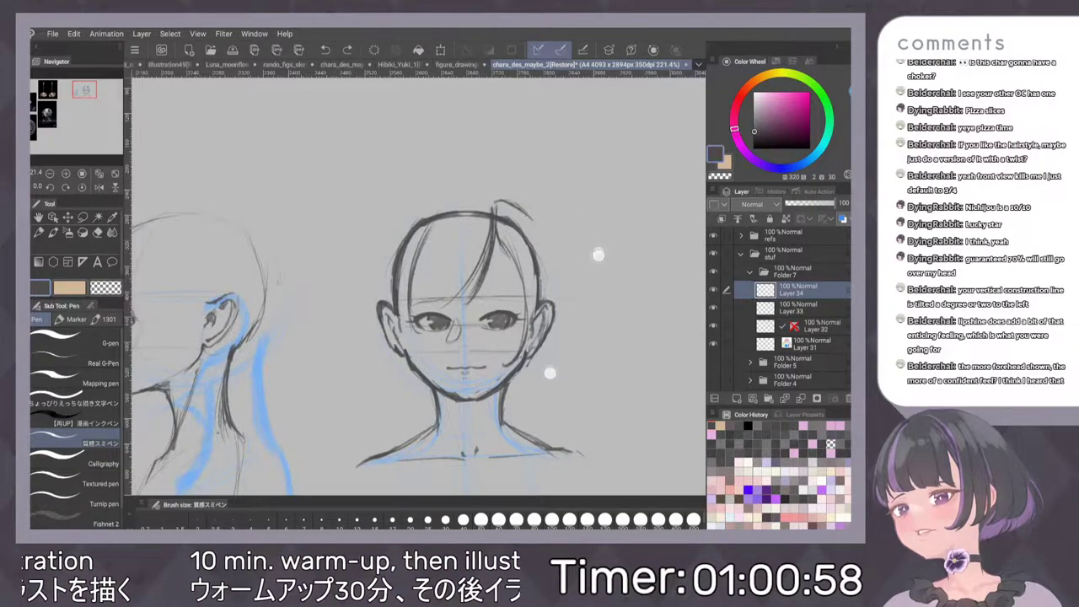
left_click_drag(540, 261, 526, 351)
left_click_drag(540, 288, 519, 358)
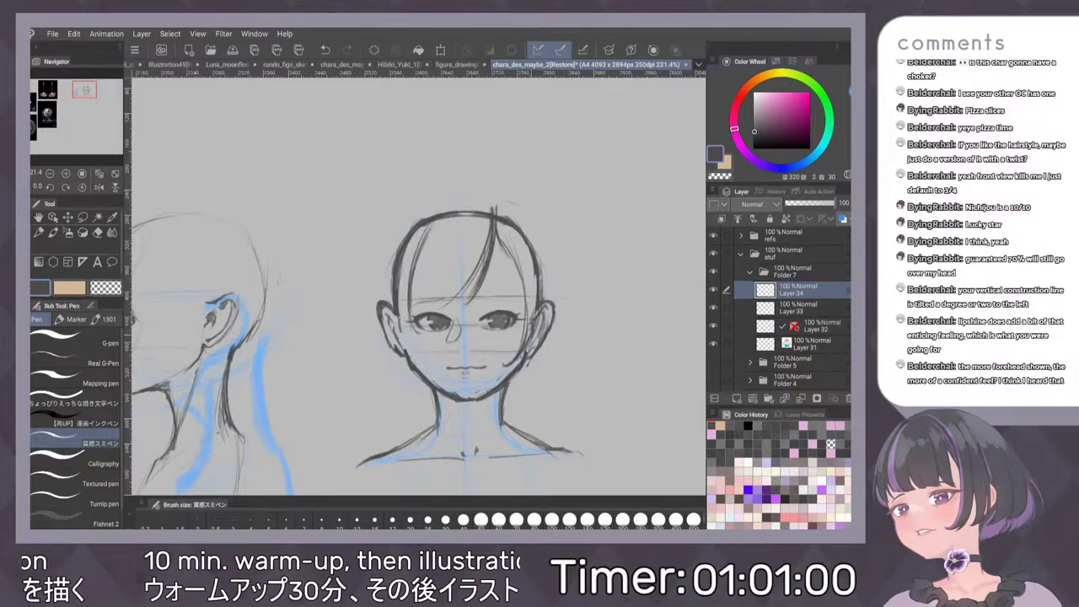
Add a layer mask to Layer 32 and mask out the front view's skull outline above the ears
left_click(797, 308)
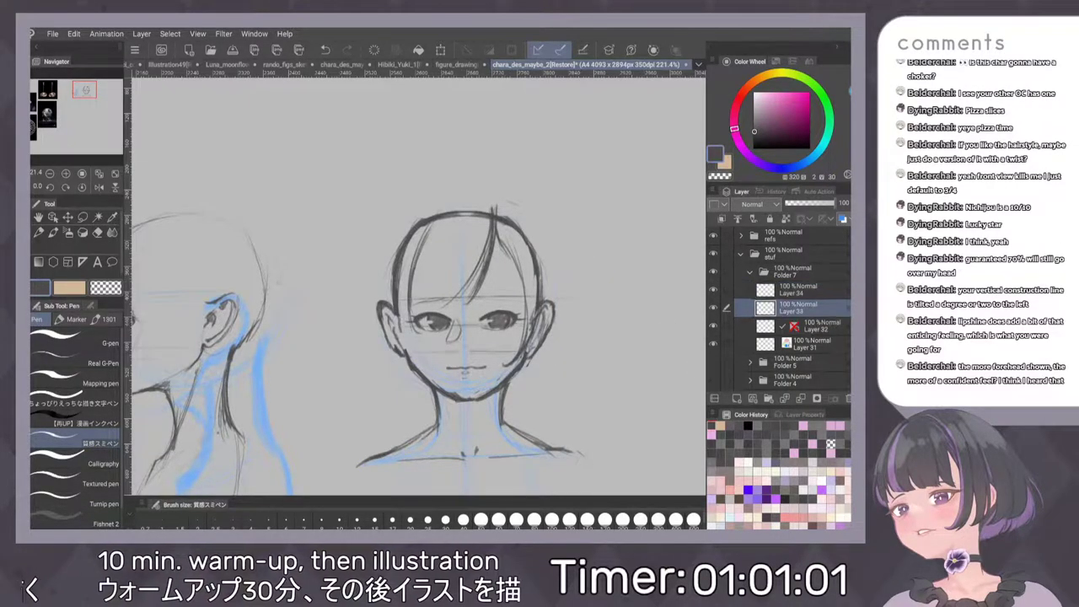
left_click(713, 308)
left_click(713, 307)
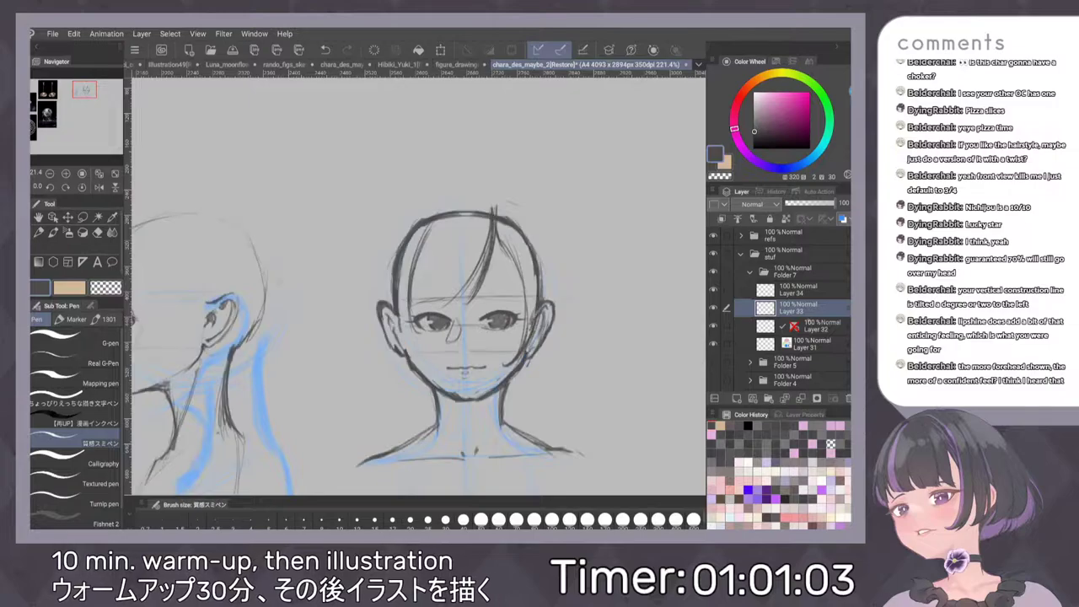
left_click(818, 326)
left_click(142, 33)
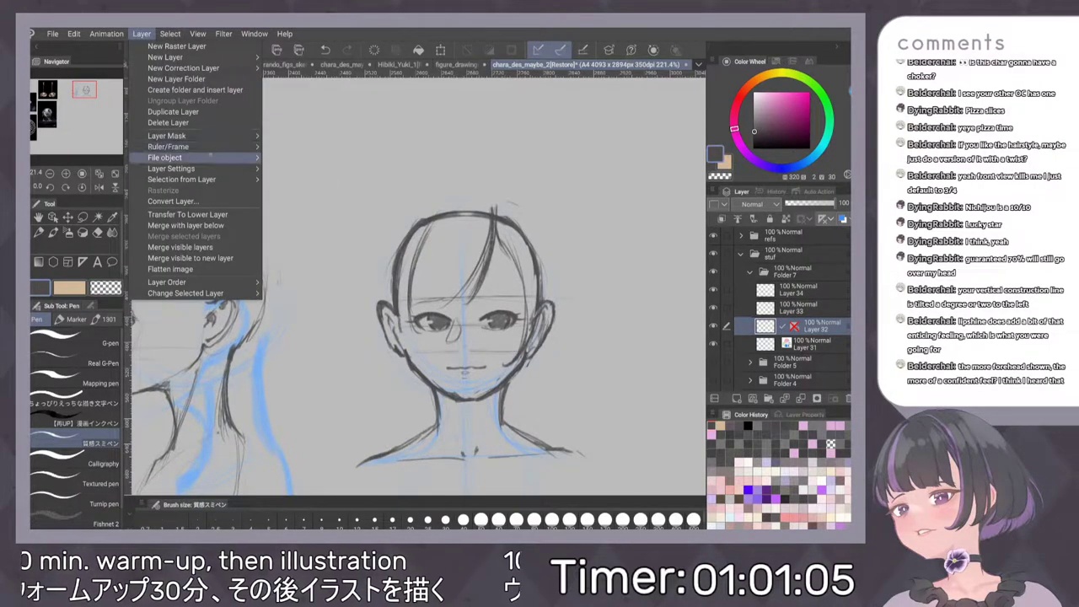
mouse_move(182, 135)
left_click(312, 137)
mouse_move(396, 302)
left_mouse_down()
mouse_move(404, 246)
mouse_move(452, 215)
mouse_move(516, 233)
mouse_move(533, 253)
mouse_move(536, 291)
left_mouse_up()
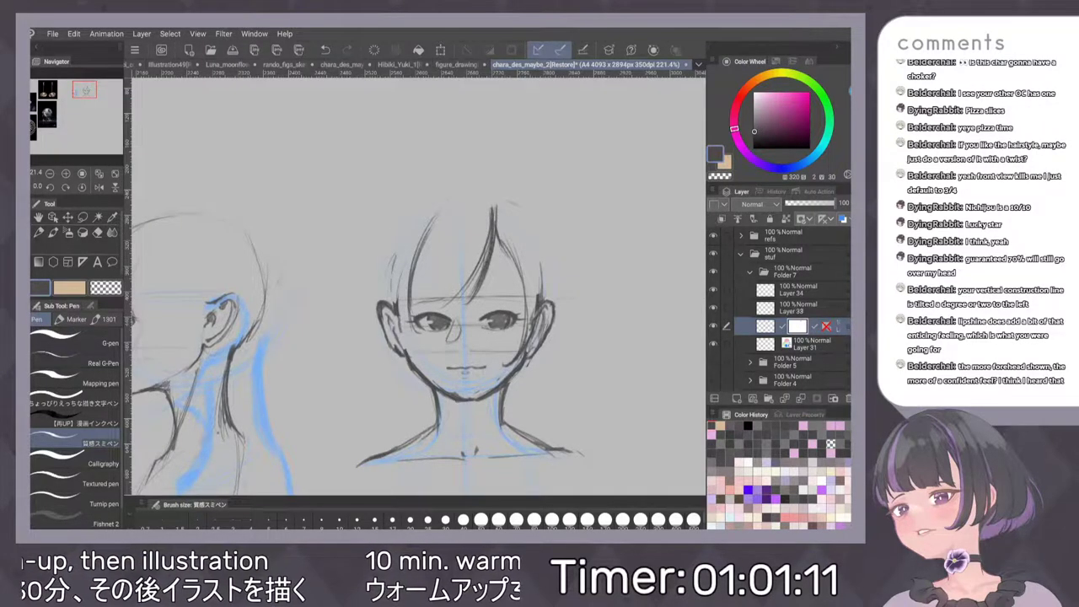
Return to Layer 34 and draw the outer hair line from the temple down to the viewer's-right ear
left_click(801, 291)
left_click_drag(538, 244, 543, 297)
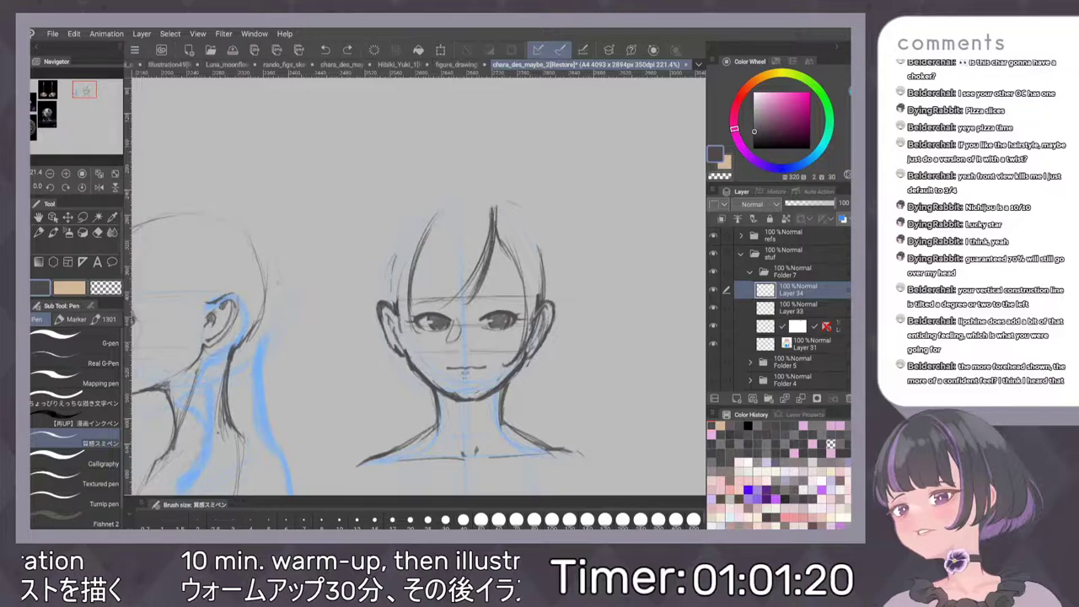
scroll(562, 258, "down", 2)
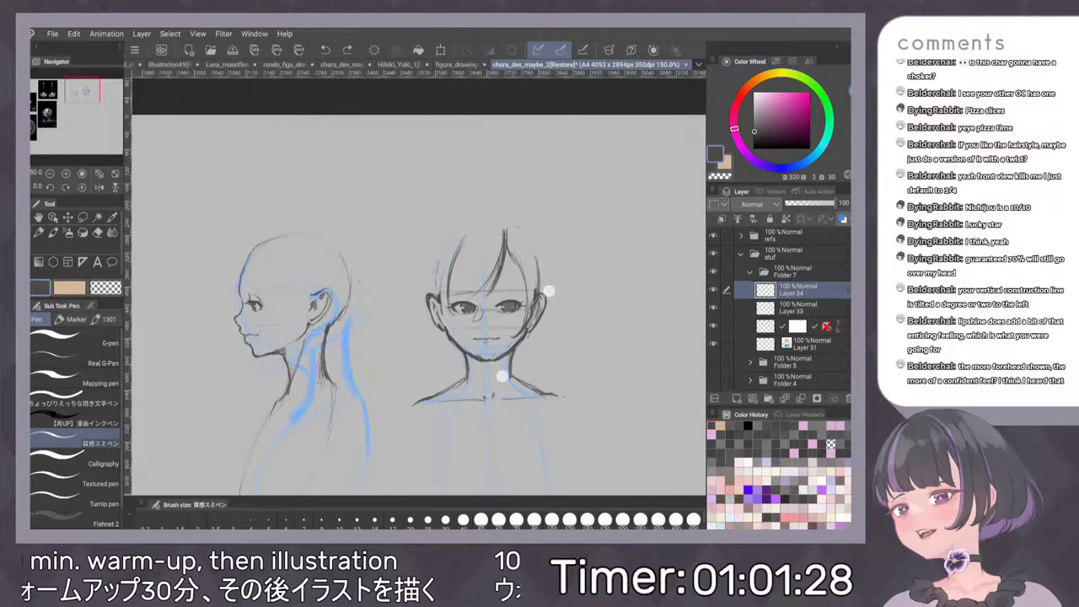
scroll(563, 253, "up", 1)
Build up the viewer's-left side hair with layered strands from the crown down in front of the ear
left_click_drag(400, 292, 403, 303)
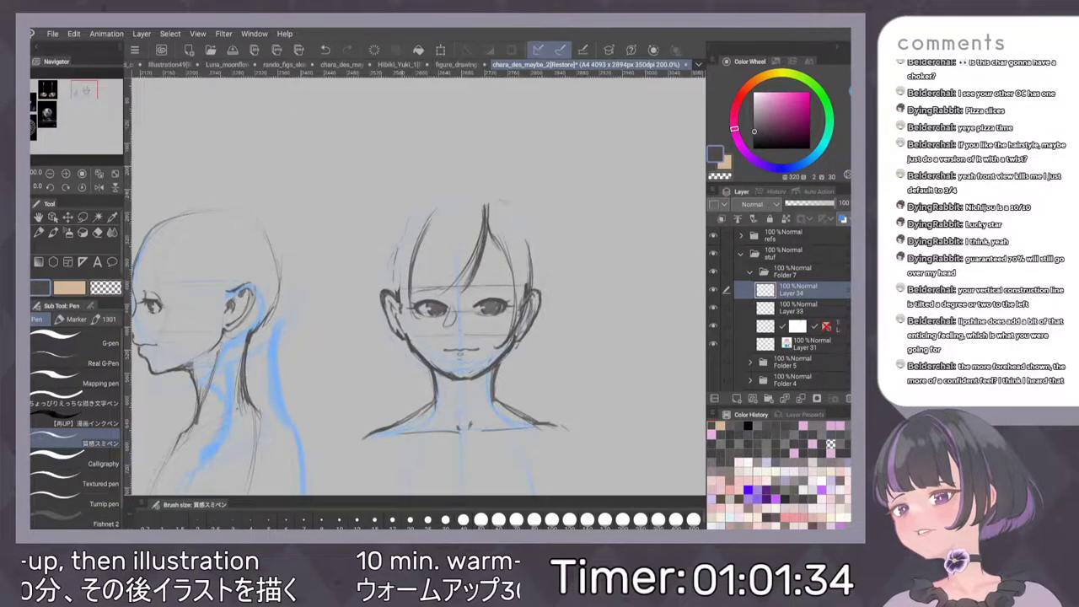
left_click_drag(405, 229, 411, 322)
left_click_drag(421, 206, 402, 312)
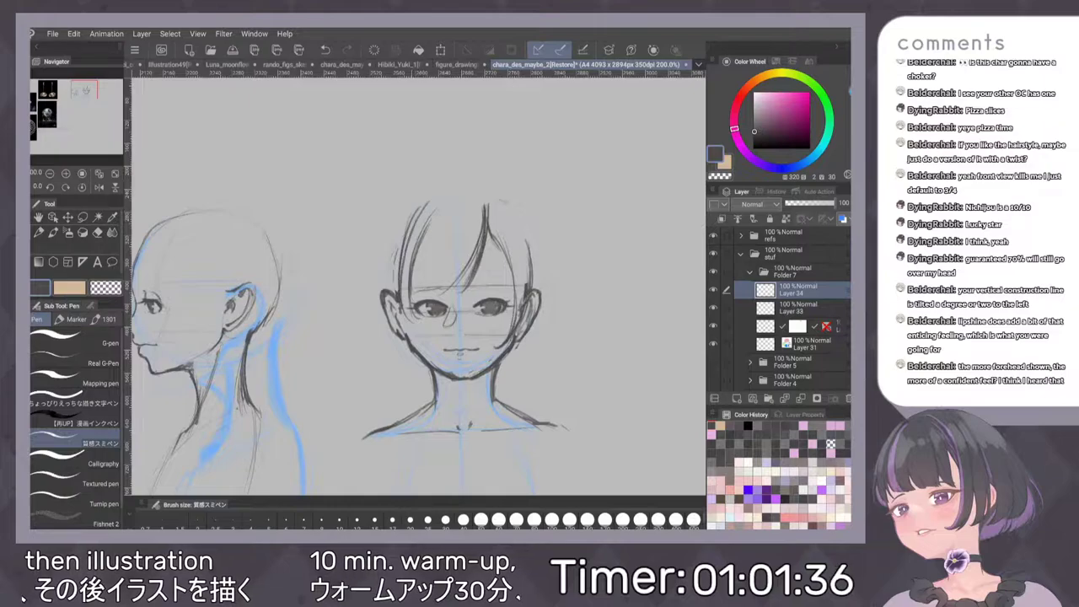
left_click_drag(418, 247, 406, 306)
left_click_drag(411, 276, 405, 323)
mouse_move(433, 197)
left_mouse_down()
mouse_move(407, 232)
mouse_move(395, 292)
mouse_move(404, 326)
left_mouse_up()
left_click_drag(394, 277, 407, 332)
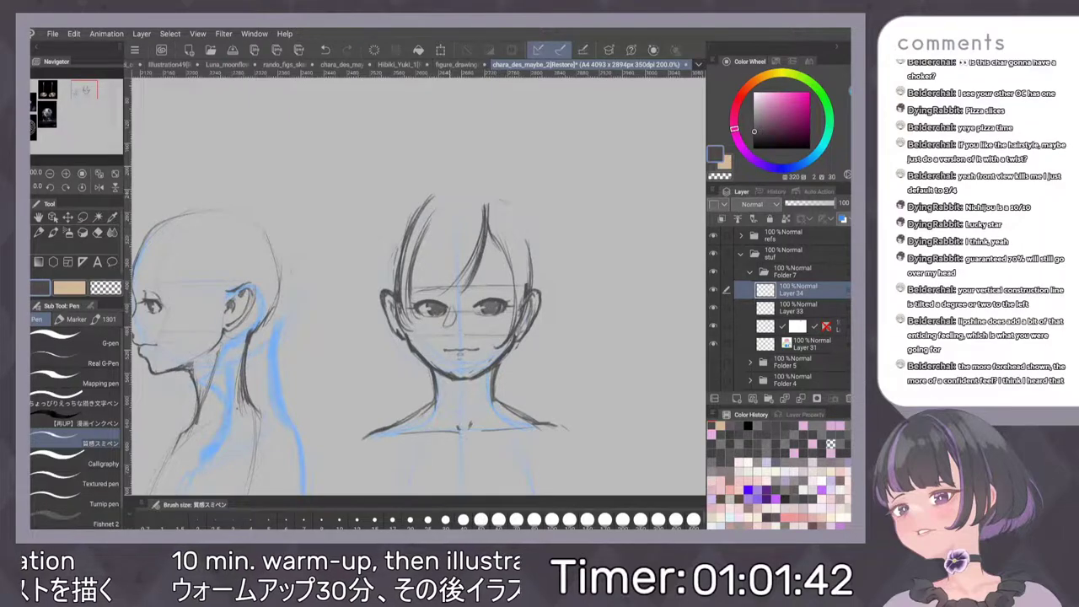
Undo the latest side strands and draw the hair's top contour from the parting over the crown toward the viewer's-left temple
key("ctrl+z")
key("ctrl+z")
key("ctrl+z")
left_click_drag(471, 192, 410, 232)
mouse_move(475, 193)
left_mouse_down()
mouse_move(414, 225)
mouse_move(469, 192)
mouse_move(459, 195)
left_mouse_up()
key("ctrl+z")
key("ctrl+z")
mouse_move(413, 221)
left_mouse_down()
mouse_move(459, 193)
mouse_move(448, 195)
left_mouse_up()
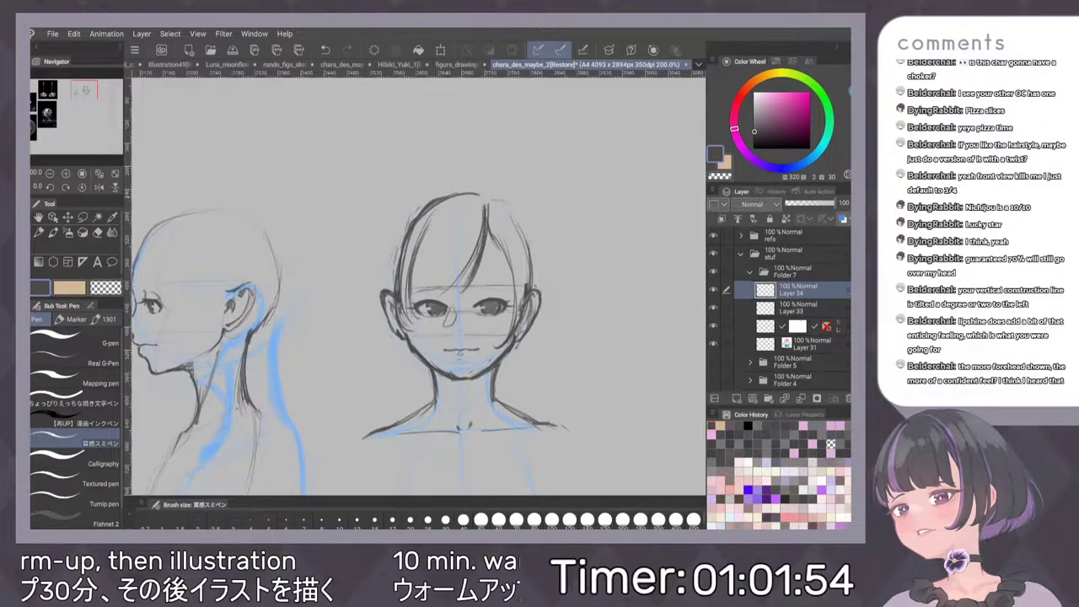
Try a fuller outer hair contour around both sides of the front view's head, and undo it
left_click_drag(516, 202, 542, 250)
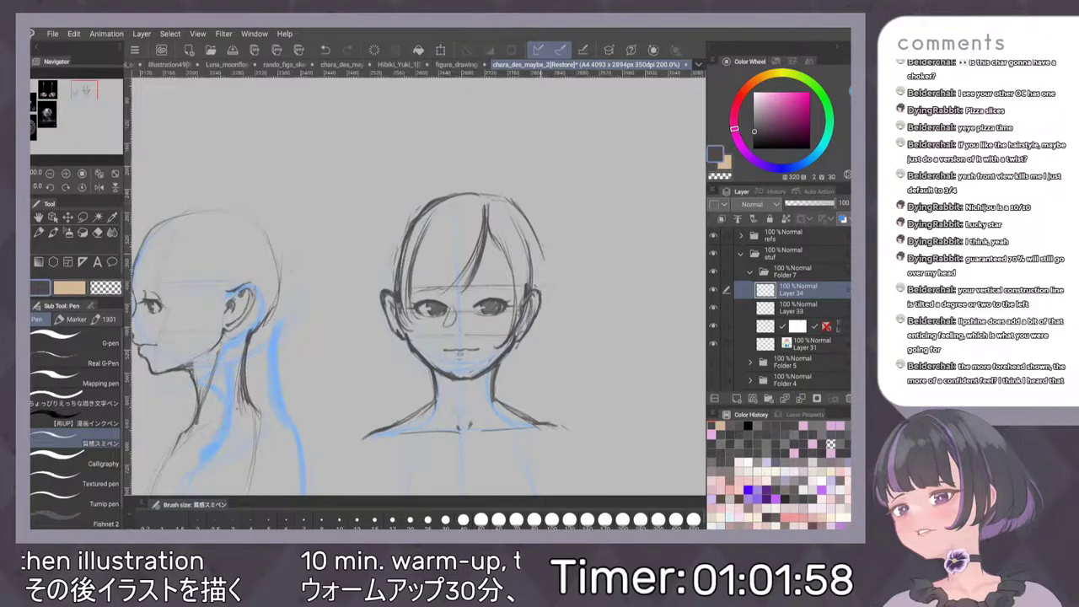
mouse_move(503, 198)
left_mouse_down()
mouse_move(406, 213)
mouse_move(385, 287)
left_mouse_up()
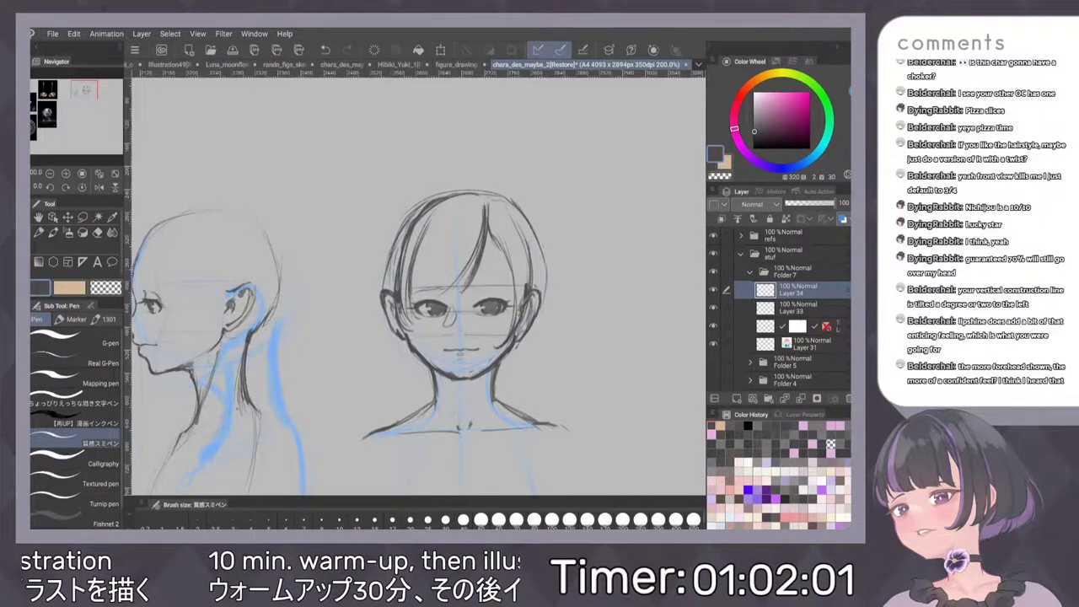
key("ctrl+z")
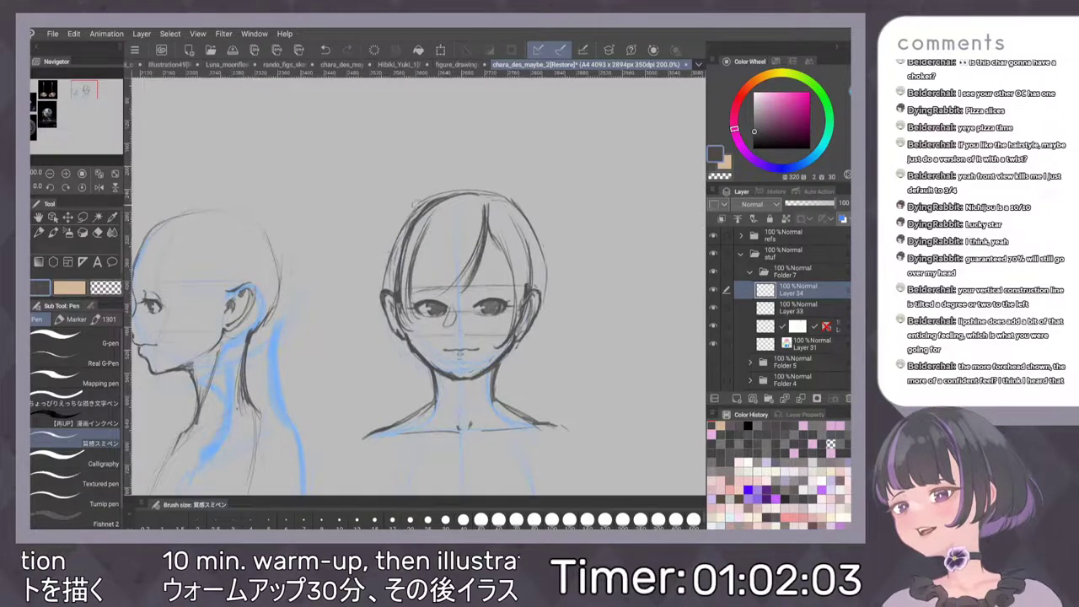
left_click_drag(397, 236, 382, 290)
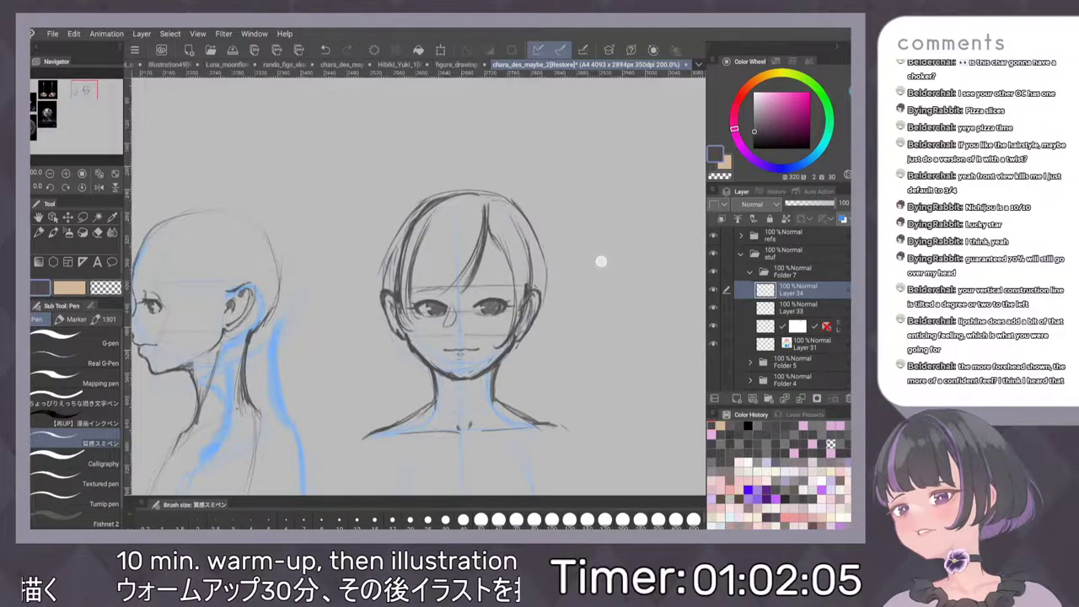
key("ctrl+z")
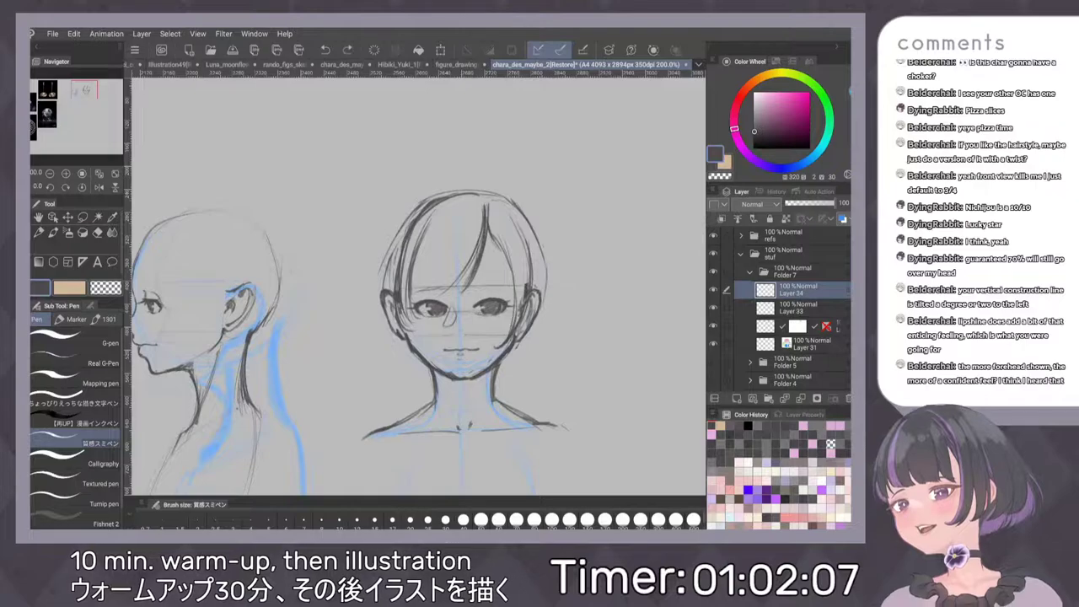
key("ctrl+z")
key("ctrl+z")
key("ctrl+z")
key("ctrl+z")
Draw long, thin hair strands behind both sides of the front view's neck, falling from the ears to the shoulders
left_click_drag(552, 253, 524, 215)
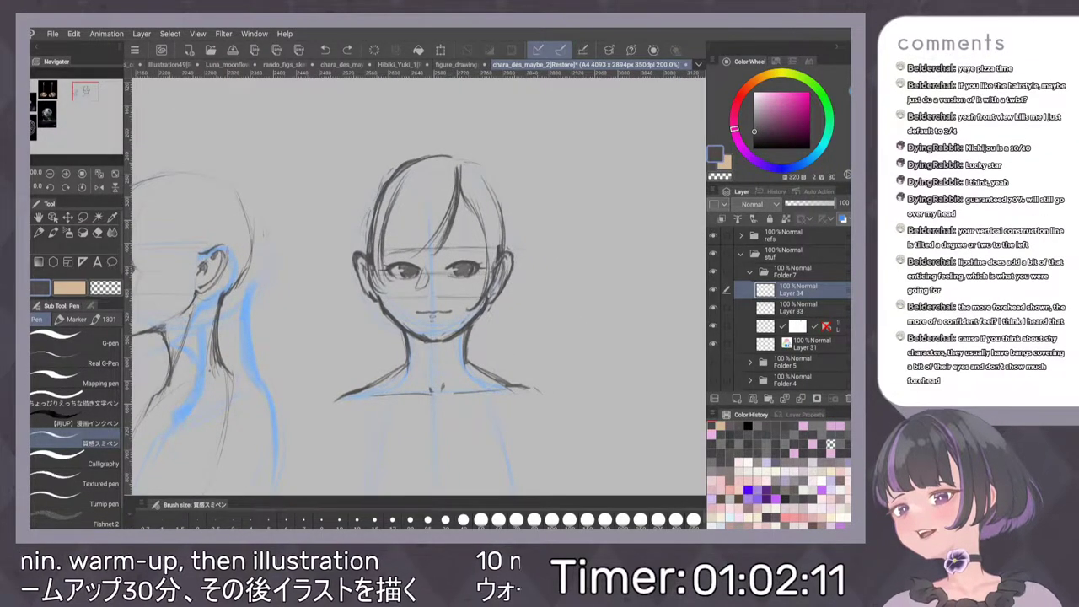
scroll(520, 271, "down", 3)
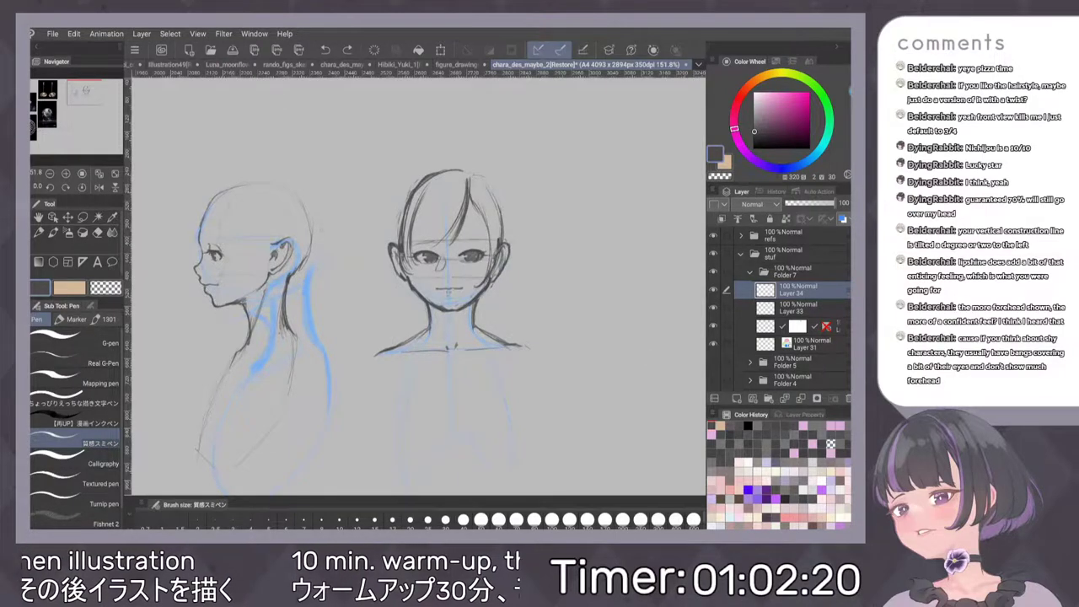
left_click_drag(397, 263, 397, 302)
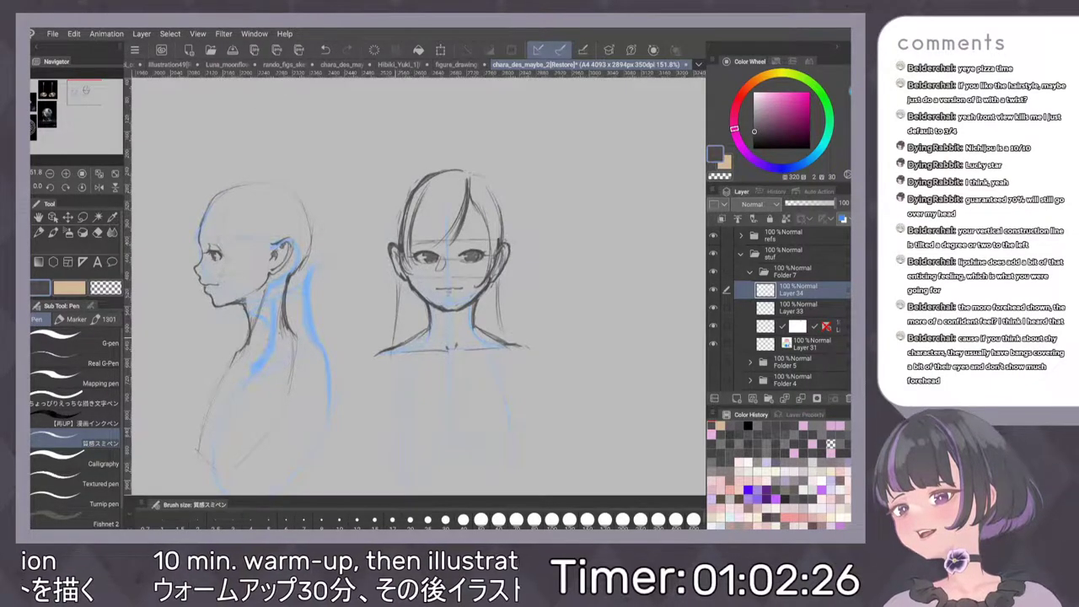
left_click_drag(393, 325, 380, 374)
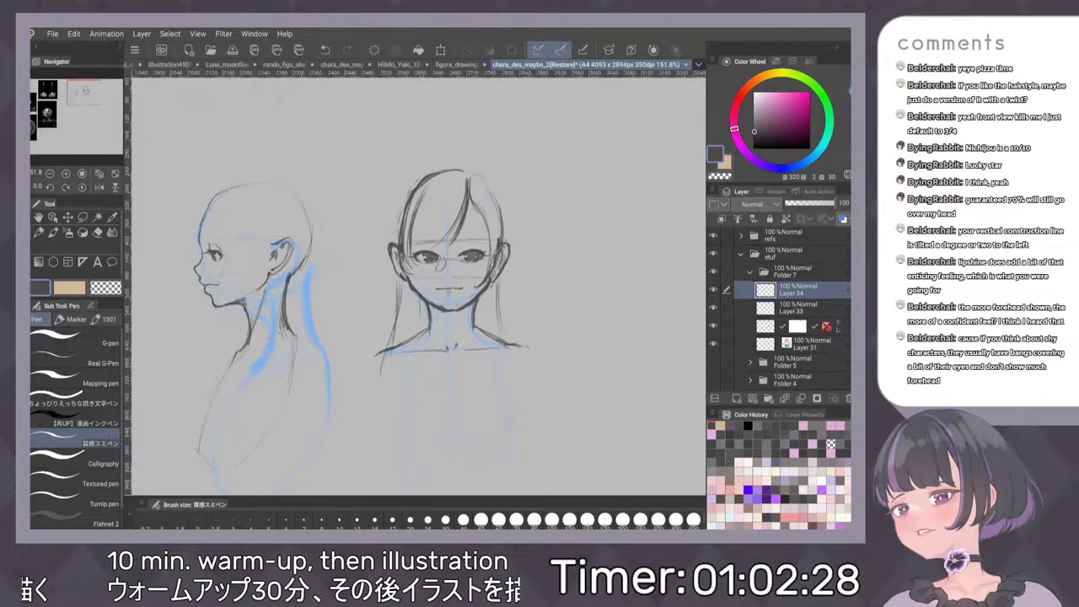
left_click_drag(421, 299, 419, 324)
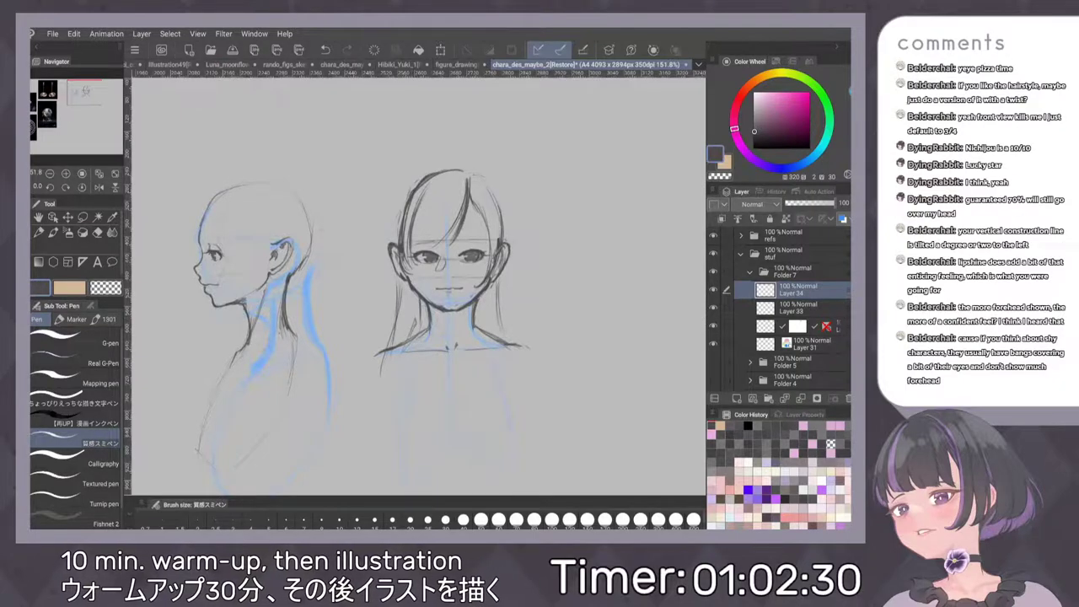
left_click_drag(415, 302, 404, 349)
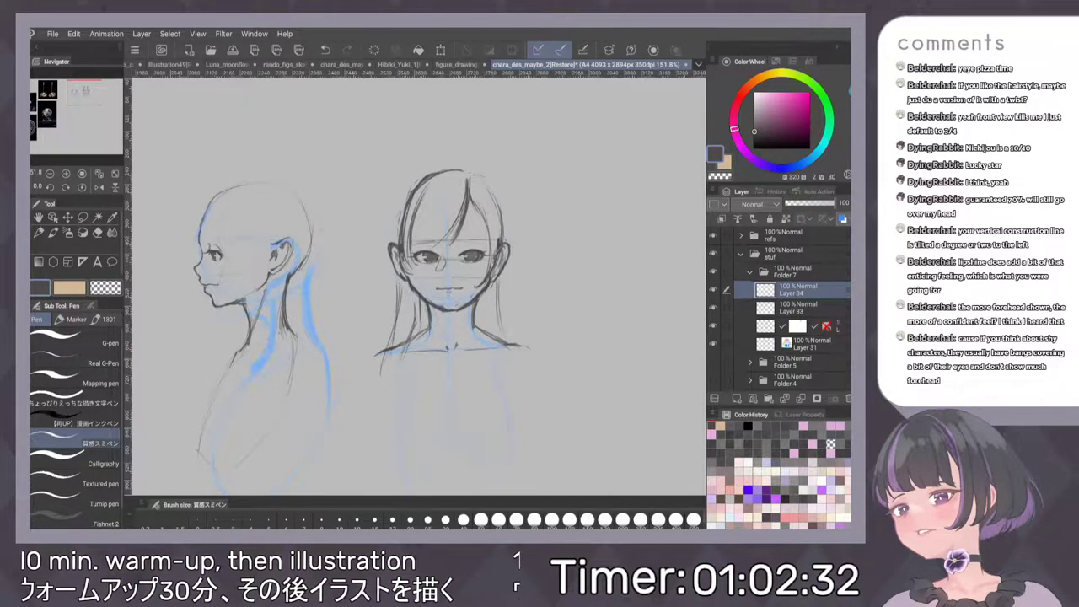
left_click_drag(478, 311, 482, 336)
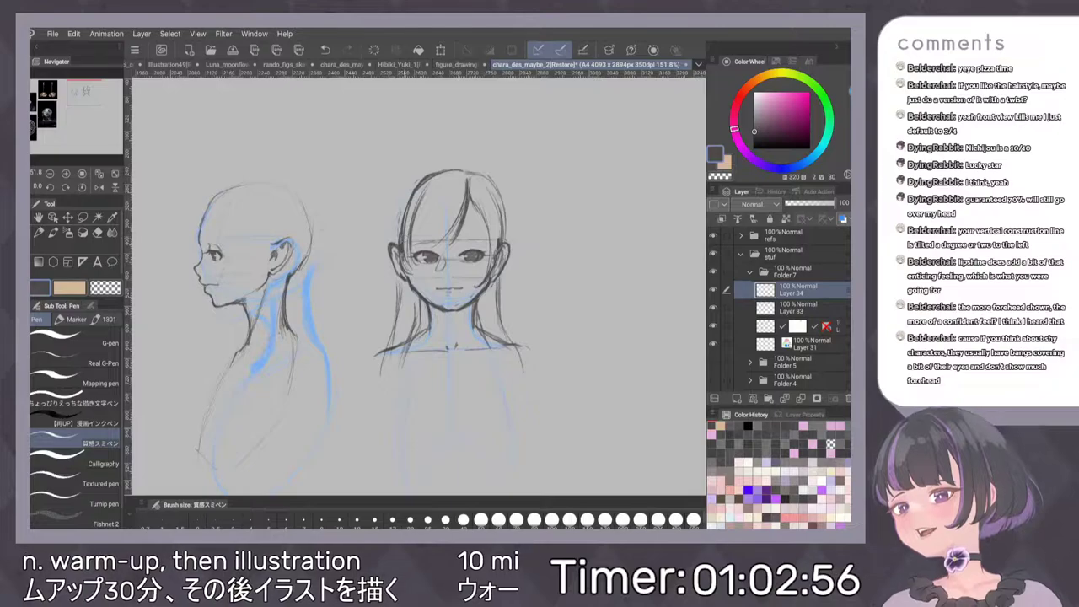
Draw a fuller outer hair contour on the front view, from the viewer's-left temple over the crown to the viewer's-right side
left_click_drag(412, 189, 399, 239)
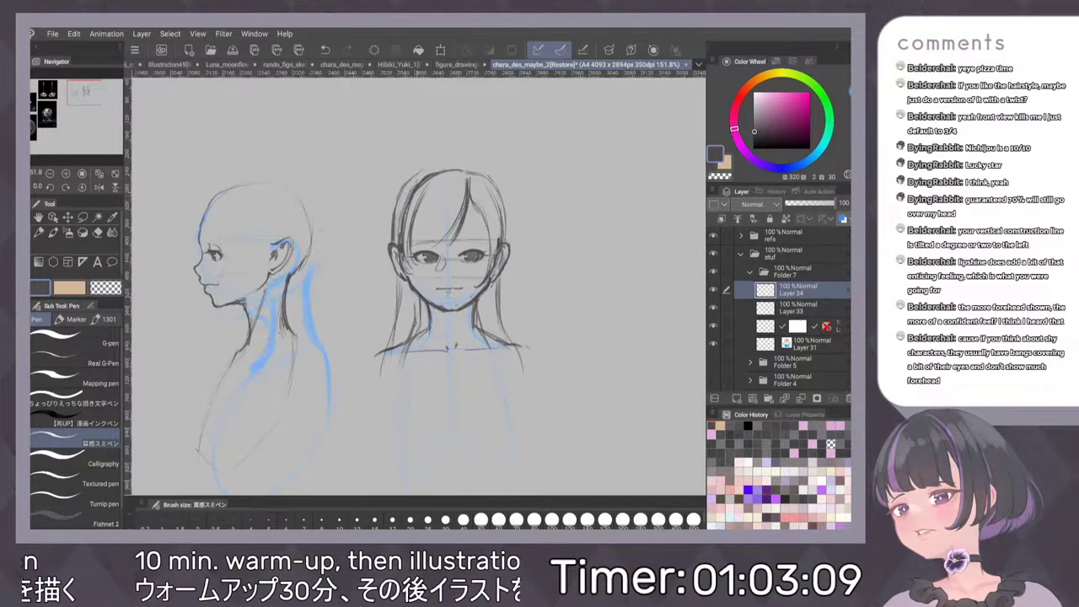
left_click_drag(428, 169, 458, 163)
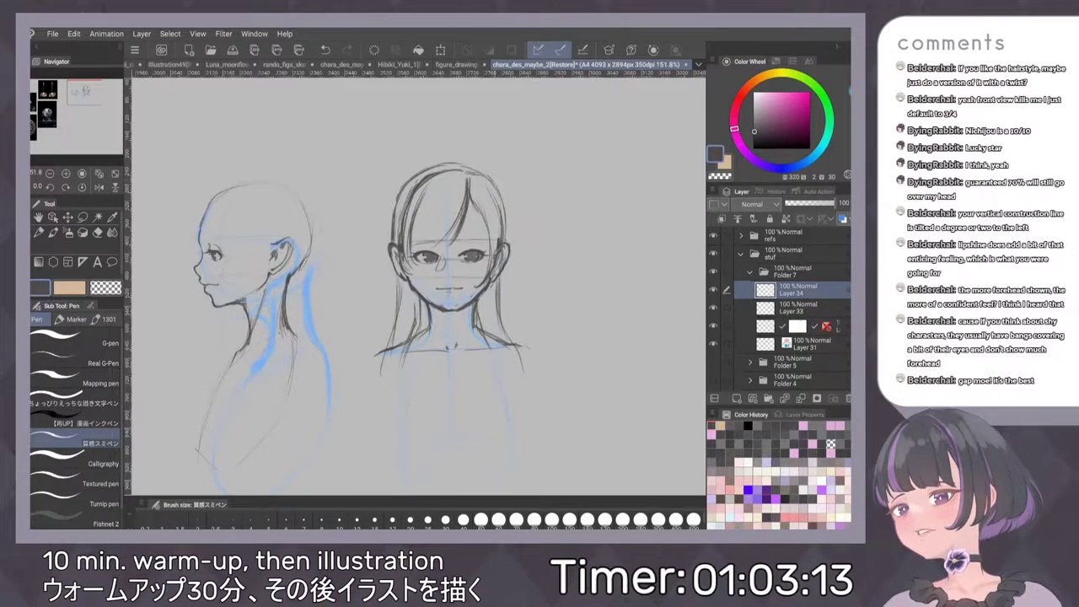
mouse_move(476, 170)
left_mouse_down()
mouse_move(489, 177)
mouse_move(506, 235)
left_mouse_up()
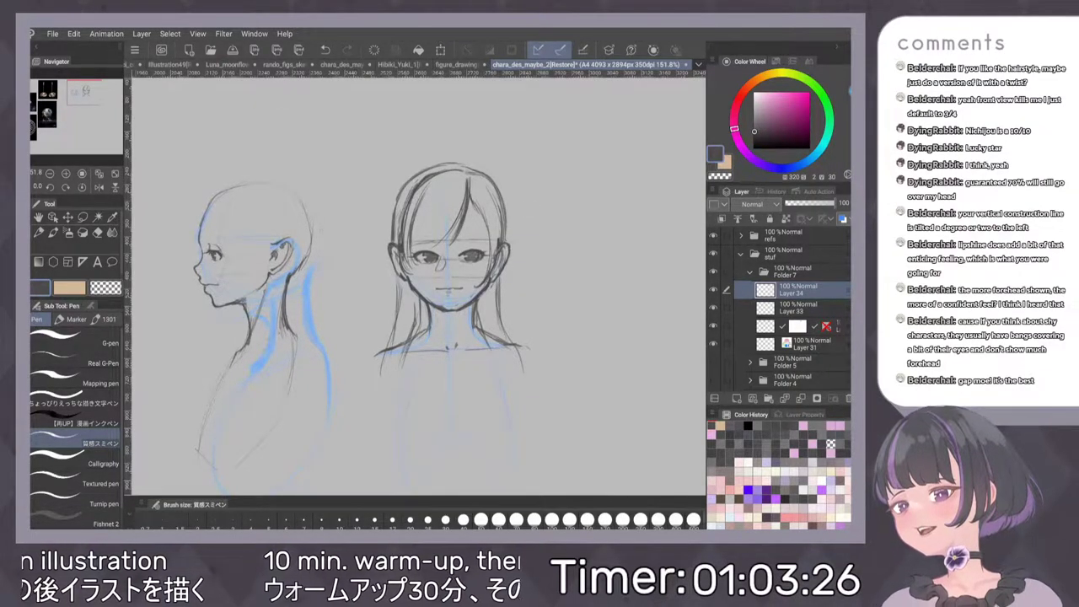
Try an arrow mark above the ear on the profile head, pointing toward the temple, and undo it
left_click_drag(525, 219, 593, 238)
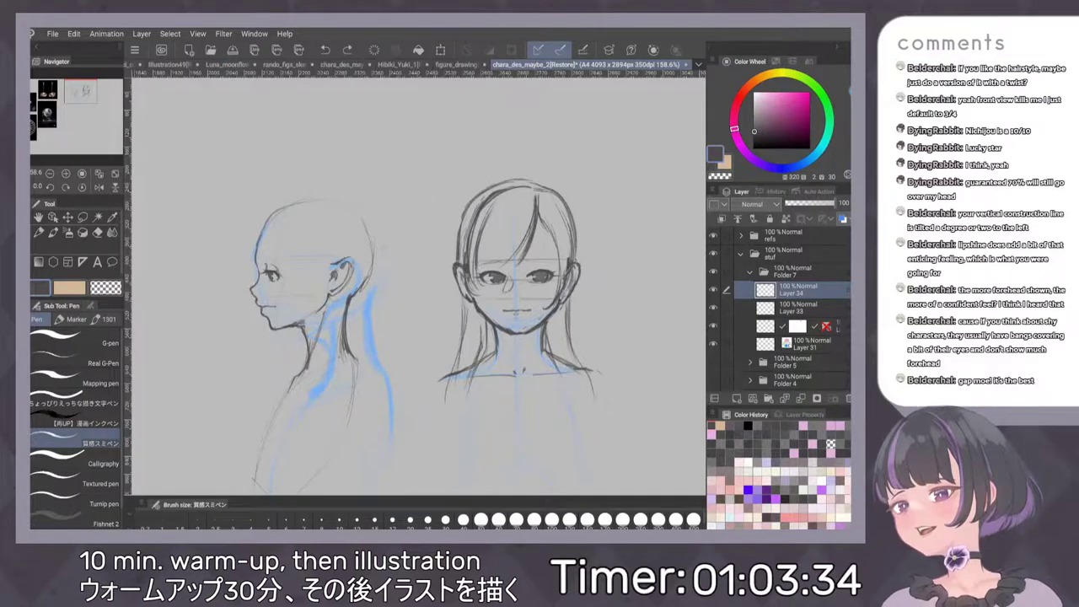
scroll(507, 268, "up", 1)
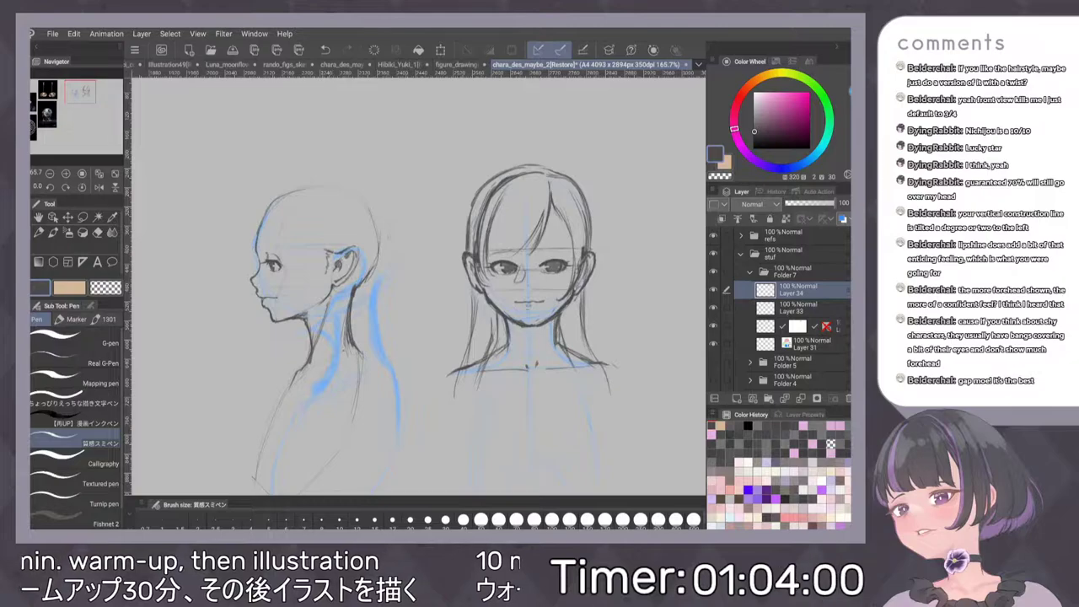
mouse_move(319, 240)
left_mouse_down()
mouse_move(334, 249)
mouse_move(358, 203)
left_mouse_up()
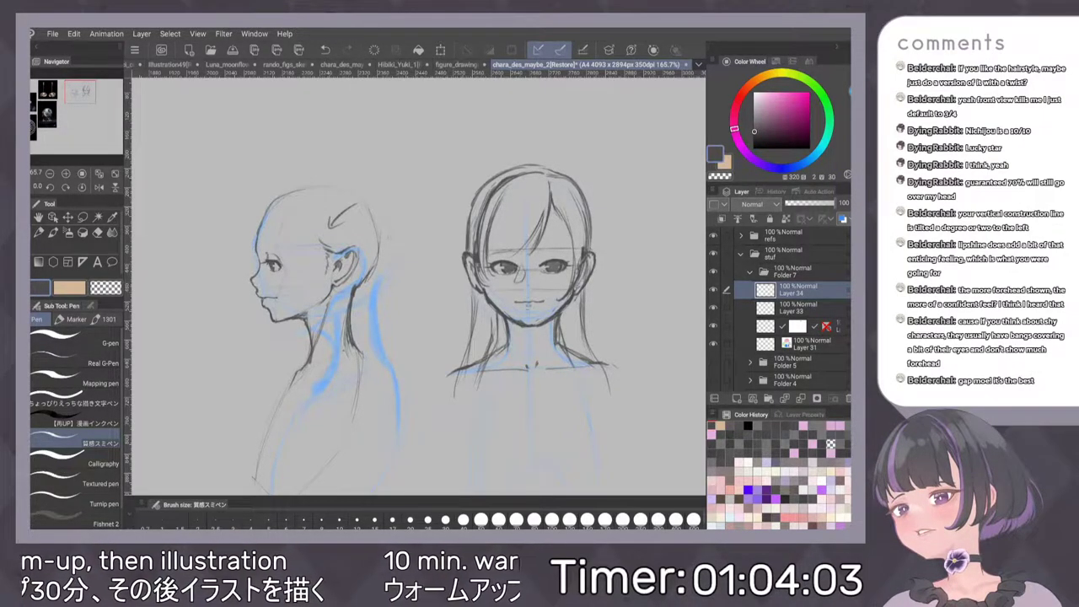
scroll(483, 275, "up", 2)
left_click_drag(483, 276, 468, 267)
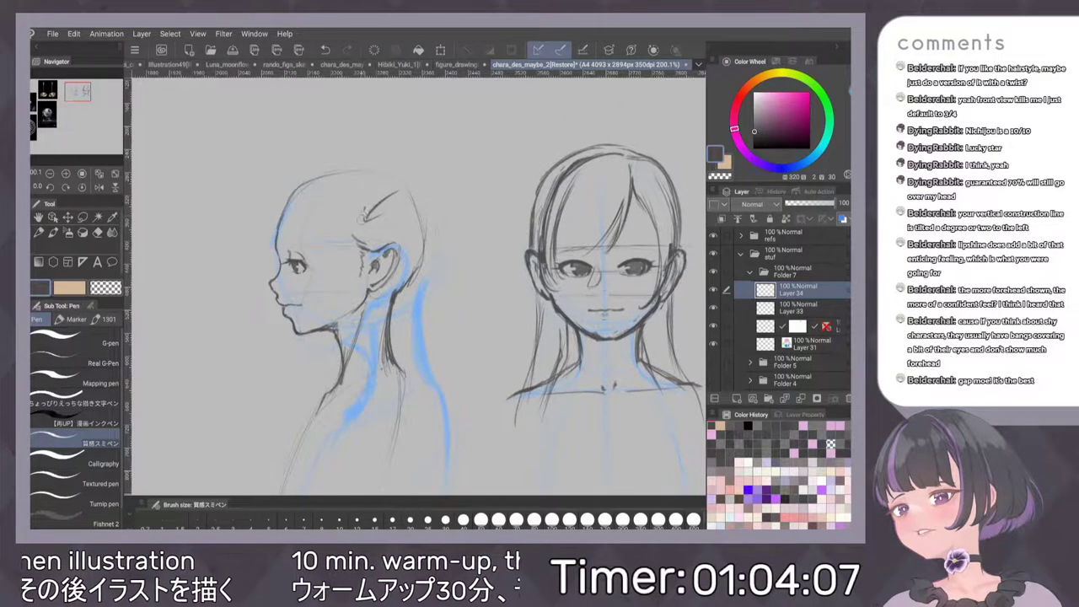
key("ctrl+z")
key("ctrl+z")
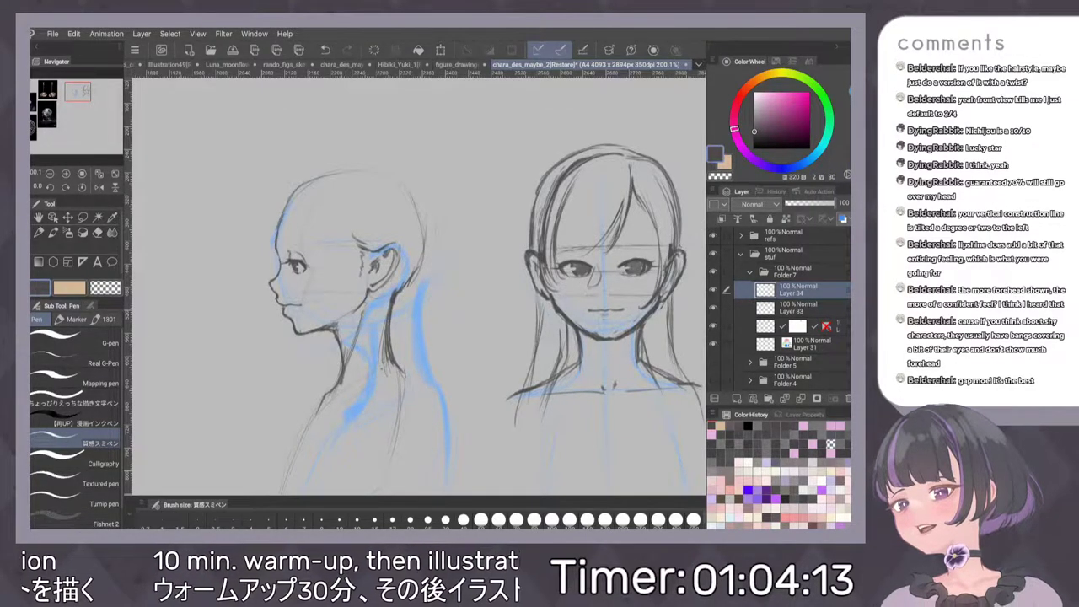
Sketch the profile's hairline at the temple and in front of the ear, and add a strand line above the ear
mouse_move(351, 235)
left_mouse_down()
mouse_move(363, 244)
mouse_move(354, 236)
left_mouse_up()
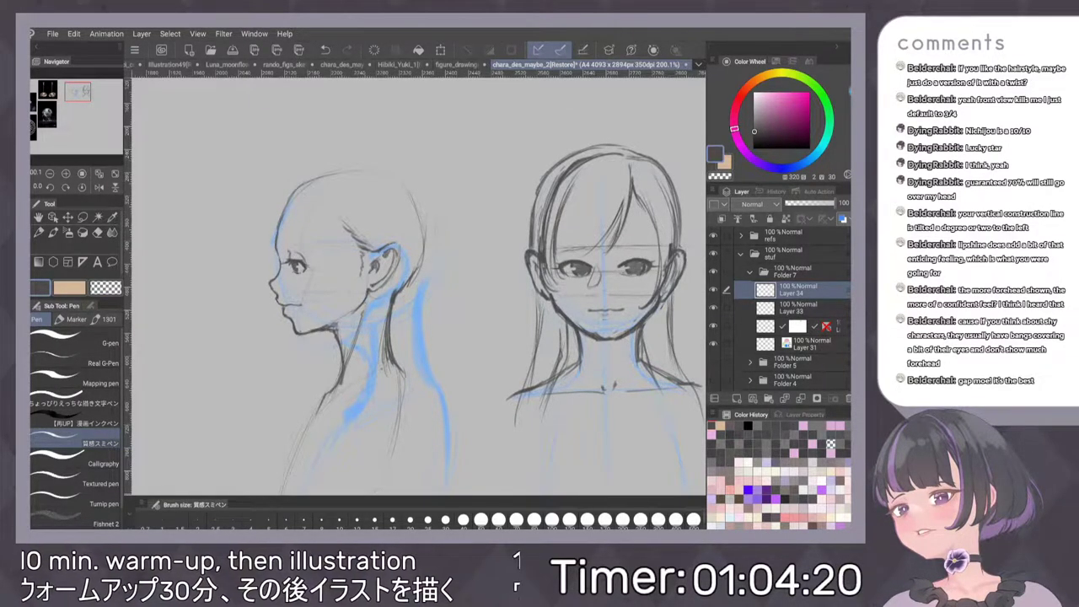
left_click_drag(480, 302, 485, 272)
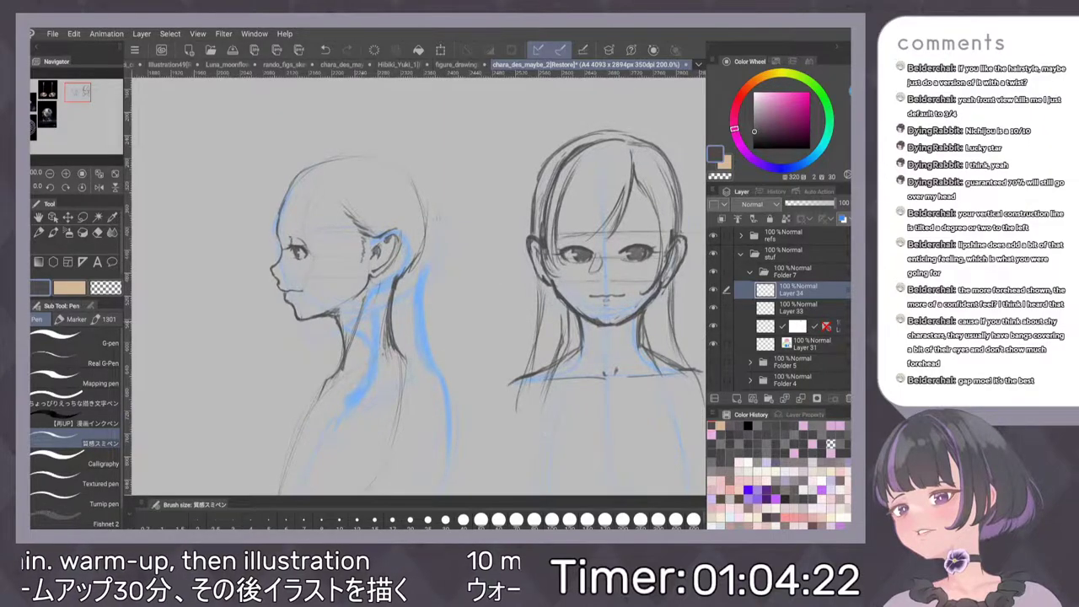
left_click_drag(379, 275, 364, 342)
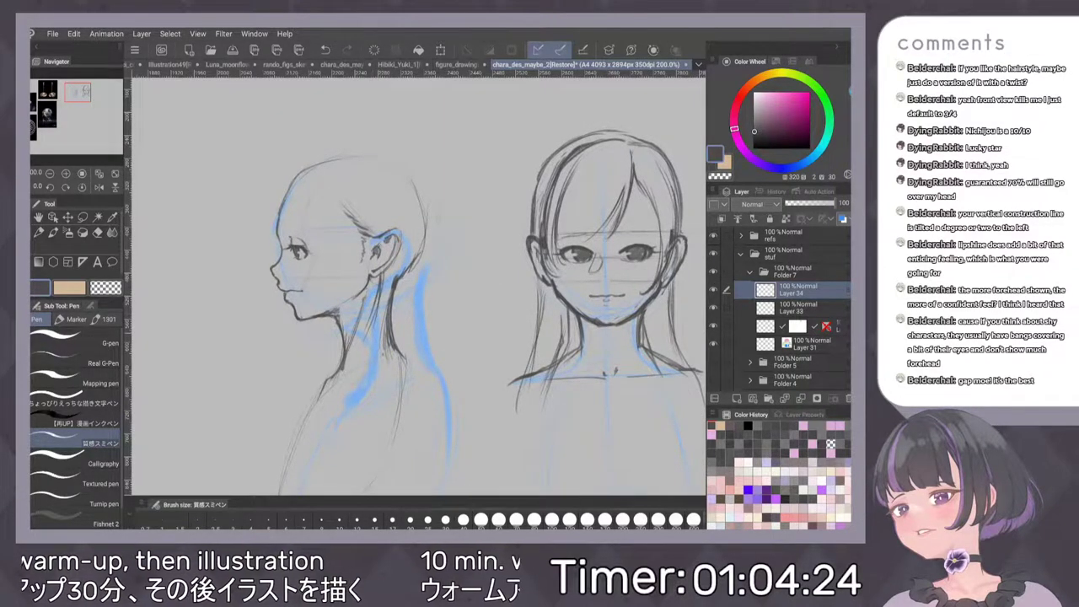
key("ctrl+z")
key("ctrl+z")
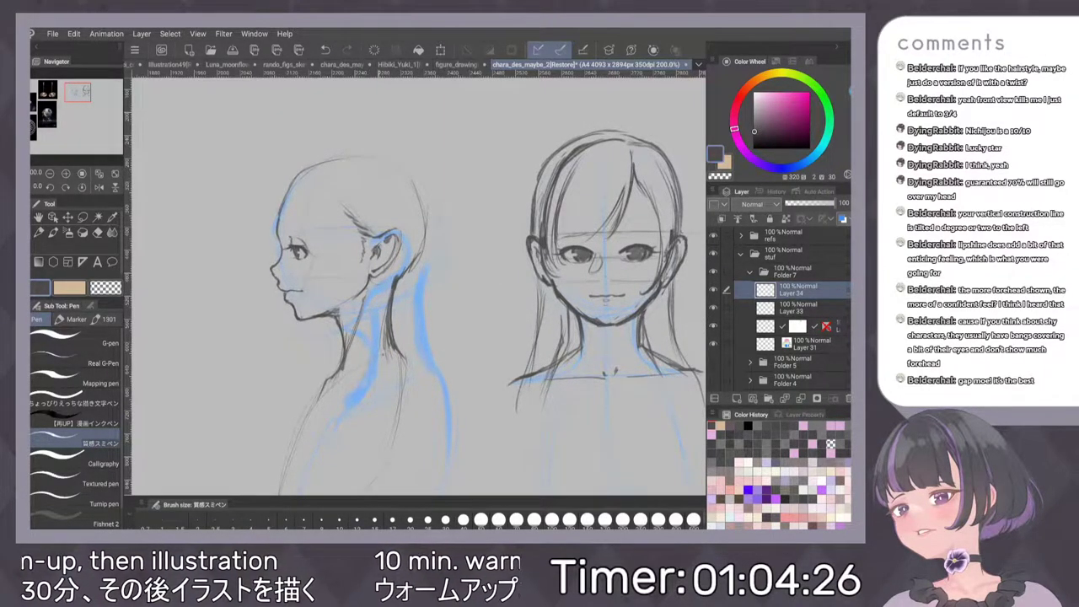
left_click_drag(385, 197, 388, 229)
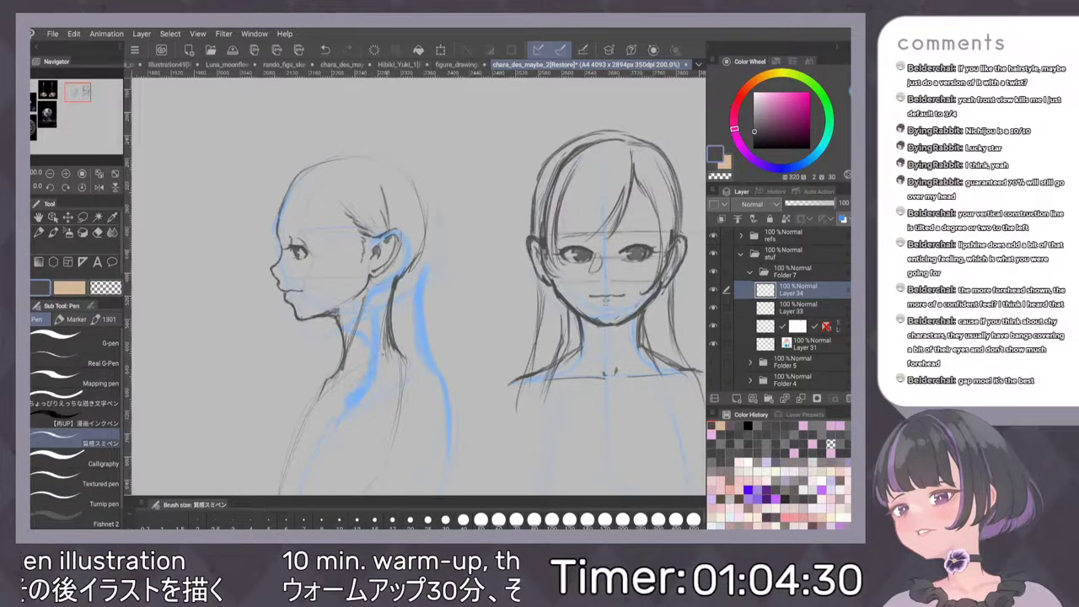
Draw the profile's strands falling from below the ear along the neck and forward over the shoulder
mouse_move(384, 274)
left_mouse_down()
mouse_move(373, 336)
mouse_move(370, 313)
left_mouse_up()
left_click_drag(382, 276, 348, 360)
left_click_drag(384, 277, 373, 318)
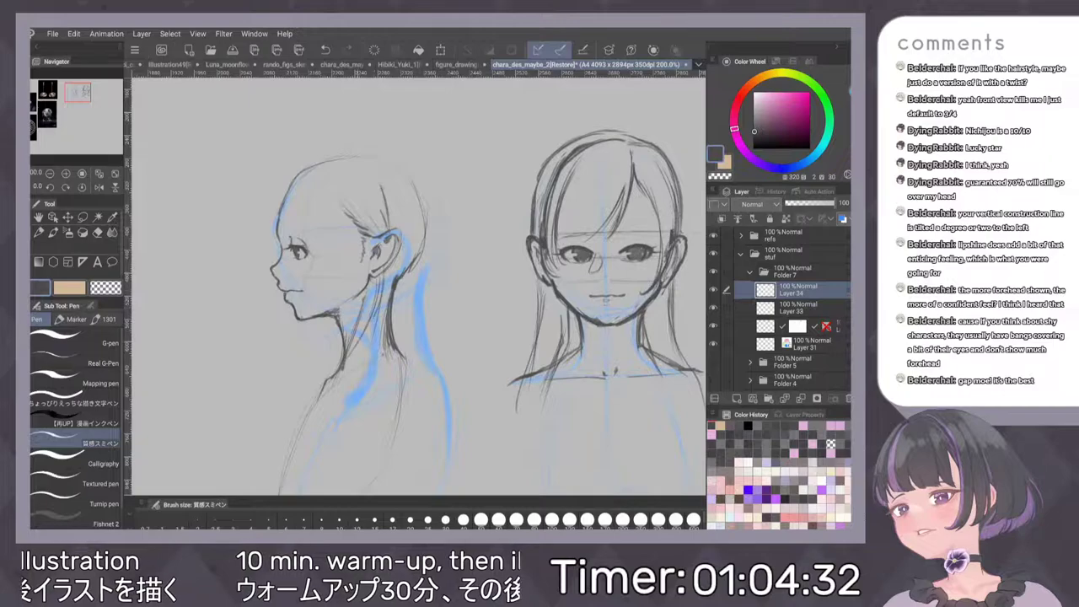
left_click_drag(344, 363, 292, 423)
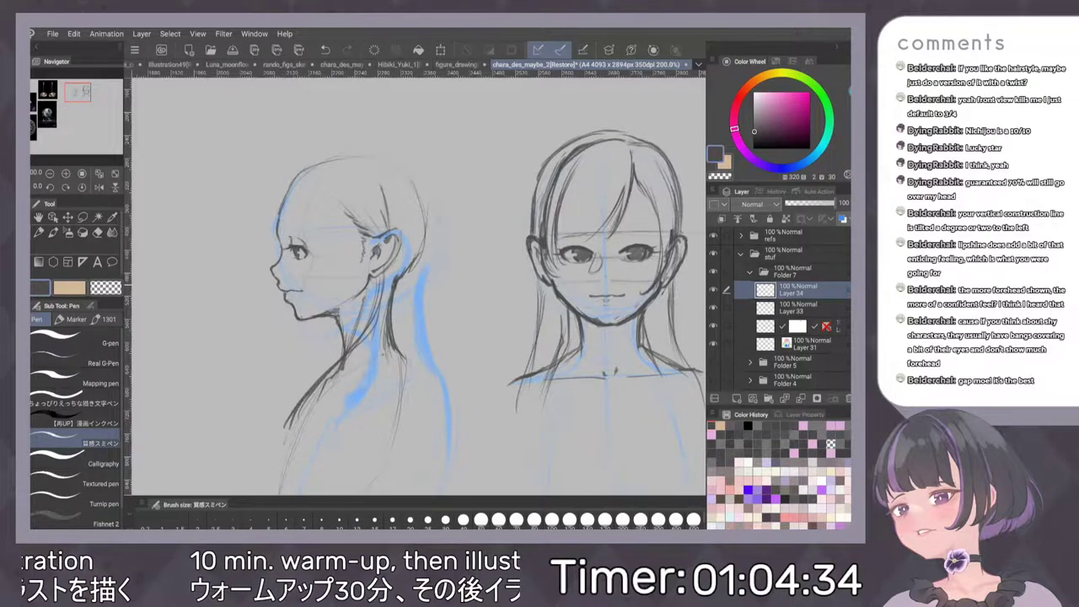
Draw the profile's long back hair contour from the back of the head past the nape and down the back
mouse_move(426, 183)
left_mouse_down()
mouse_move(435, 253)
mouse_move(427, 322)
left_mouse_up()
mouse_move(428, 262)
left_mouse_down()
mouse_move(426, 349)
mouse_move(443, 386)
left_mouse_up()
left_click_drag(432, 239, 421, 343)
mouse_move(428, 307)
left_mouse_down()
mouse_move(425, 383)
mouse_move(450, 407)
left_mouse_up()
left_click_drag(433, 347, 455, 457)
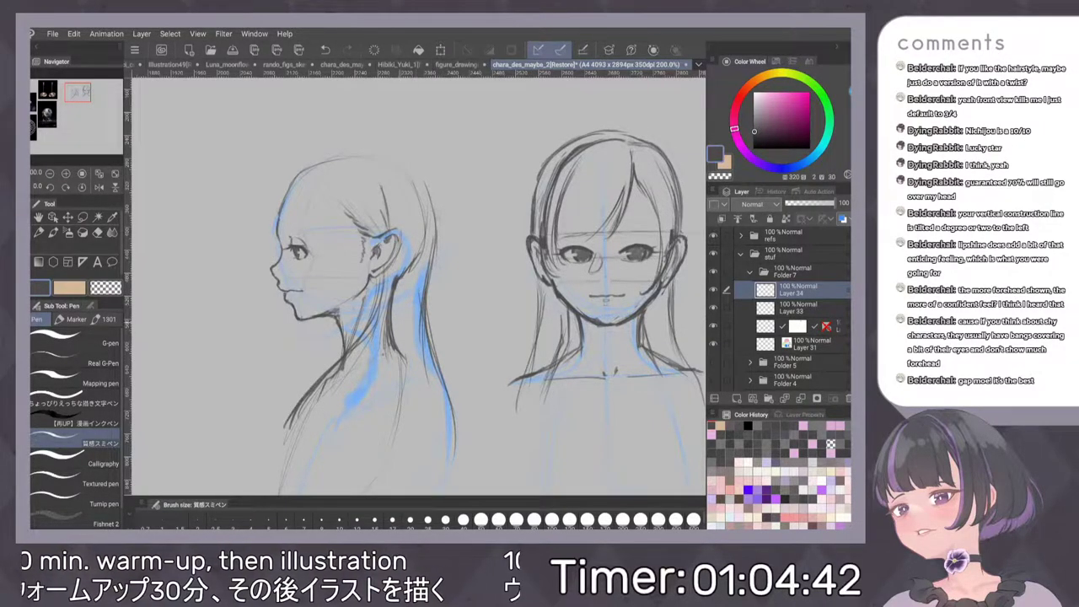
Add inner strands at the profile's nape that curve forward over the shoulder
left_click_drag(419, 305, 426, 373)
mouse_move(419, 293)
left_mouse_down()
mouse_move(421, 324)
mouse_move(405, 350)
left_mouse_up()
key("ctrl+z")
mouse_move(425, 293)
left_mouse_down()
mouse_move(423, 317)
mouse_move(378, 365)
mouse_move(311, 402)
left_mouse_up()
left_click_drag(414, 337, 334, 388)
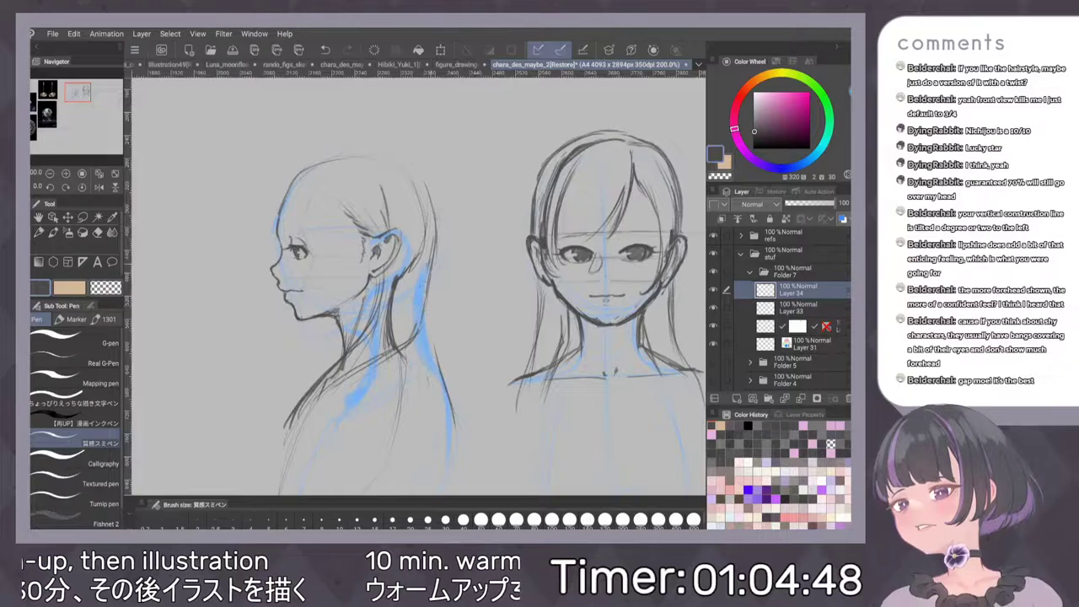
Reinforce the profile's back hair with extra strands from the nape down along the upper back
left_click_drag(437, 257, 432, 383)
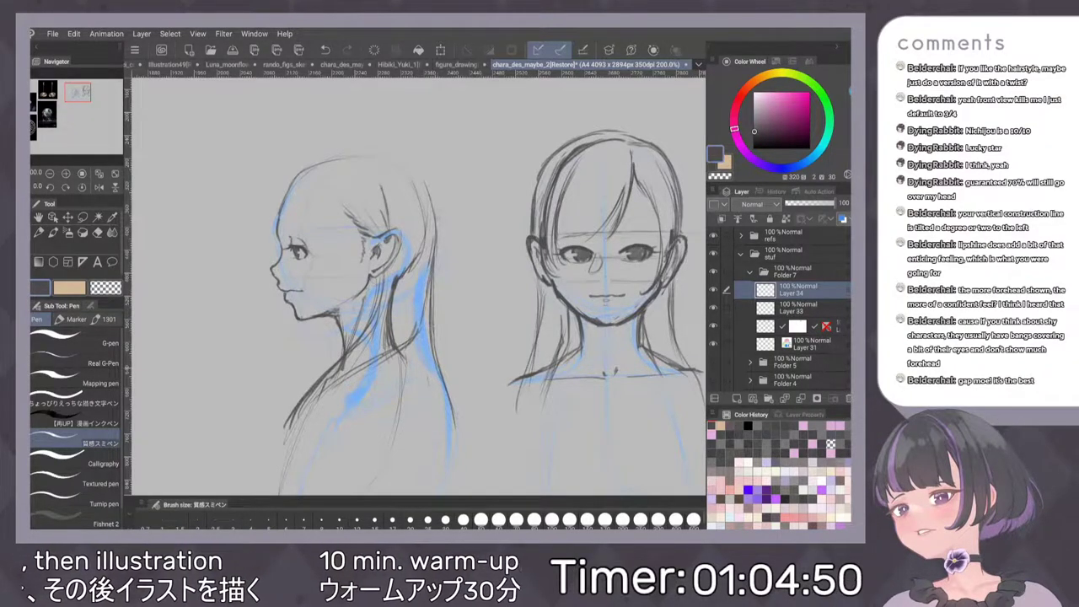
left_click_drag(427, 297, 413, 332)
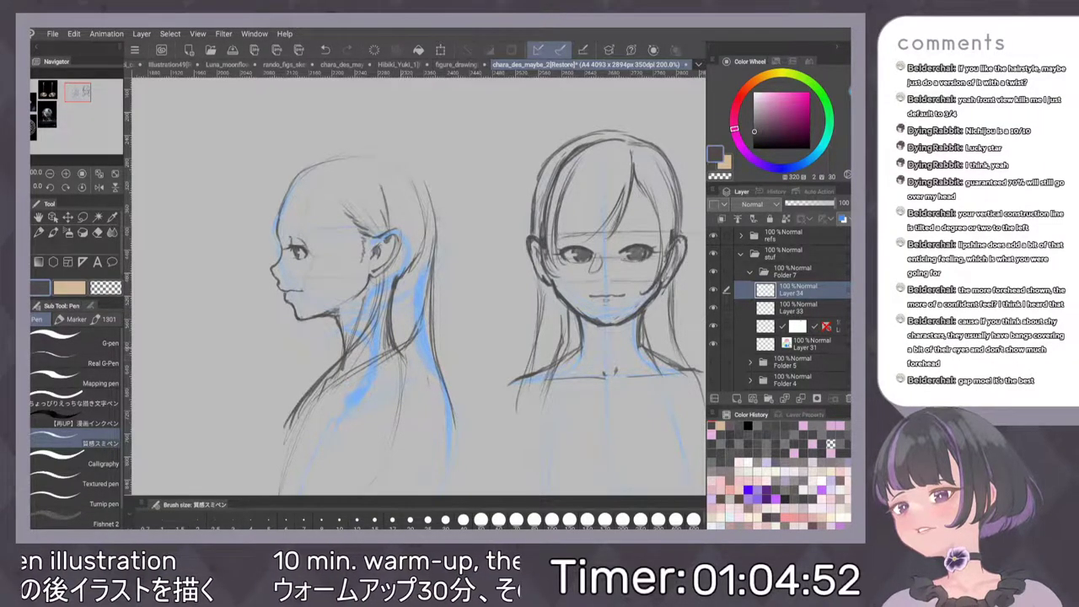
left_click_drag(432, 292, 455, 469)
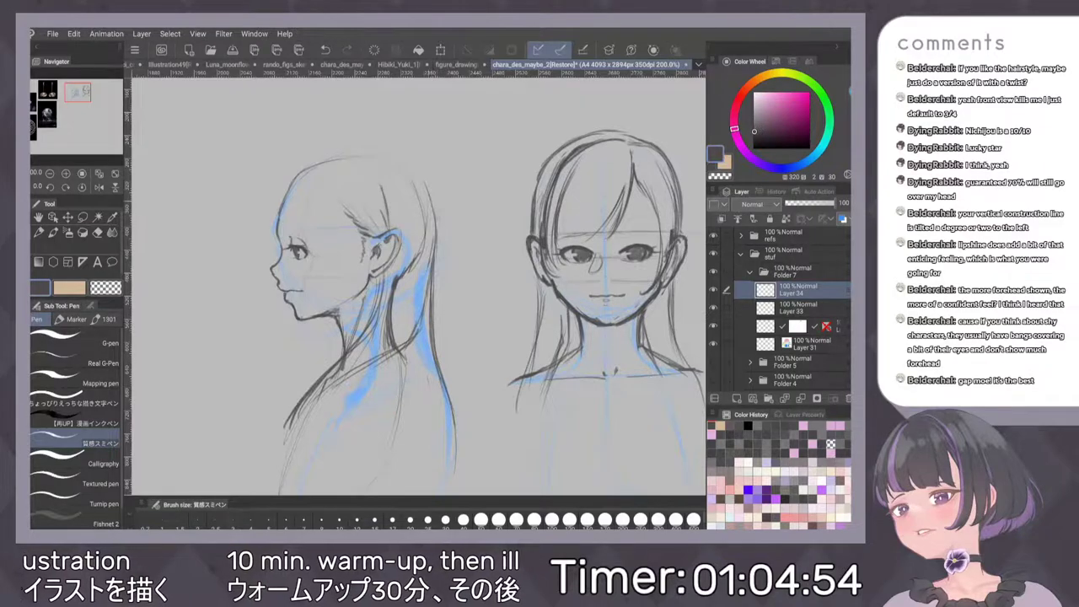
Draw the profile's outer hair contour from above the forehead over the crown to the back of the head
mouse_move(409, 164)
left_mouse_down()
mouse_move(435, 210)
mouse_move(417, 174)
left_mouse_up()
mouse_move(359, 151)
left_mouse_down()
mouse_move(387, 148)
mouse_move(433, 211)
left_mouse_up()
left_click_drag(376, 154, 411, 171)
left_click_drag(307, 160, 344, 152)
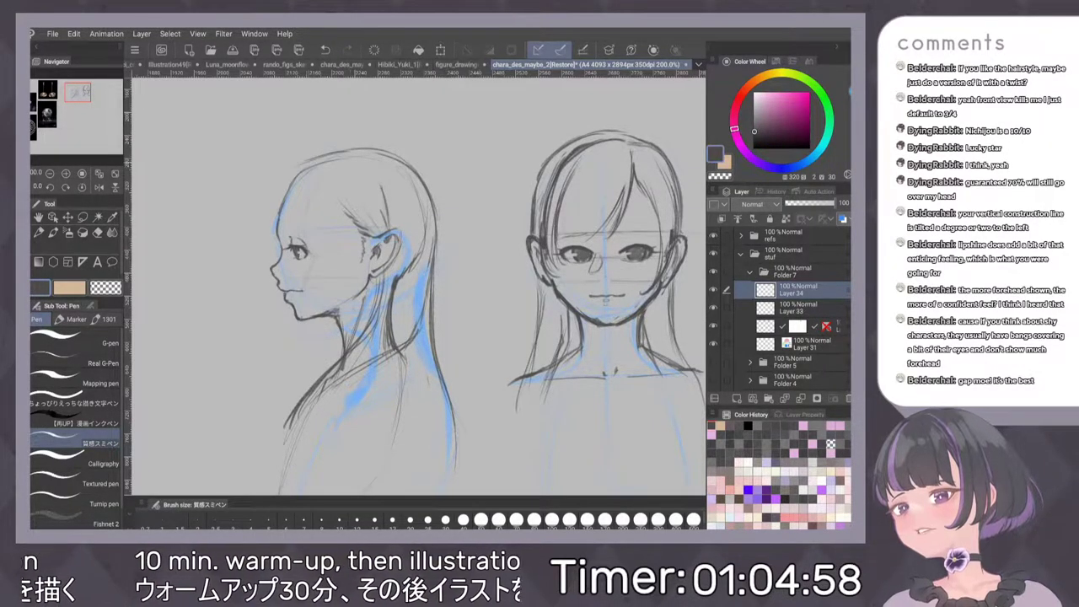
left_click_drag(288, 175, 305, 161)
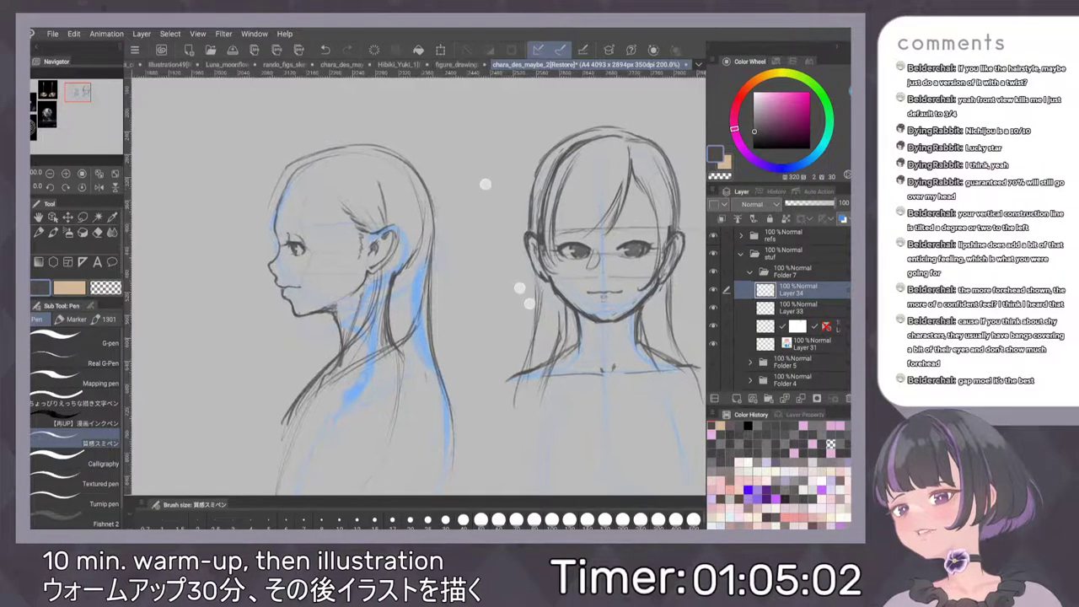
left_click_drag(322, 154, 277, 180)
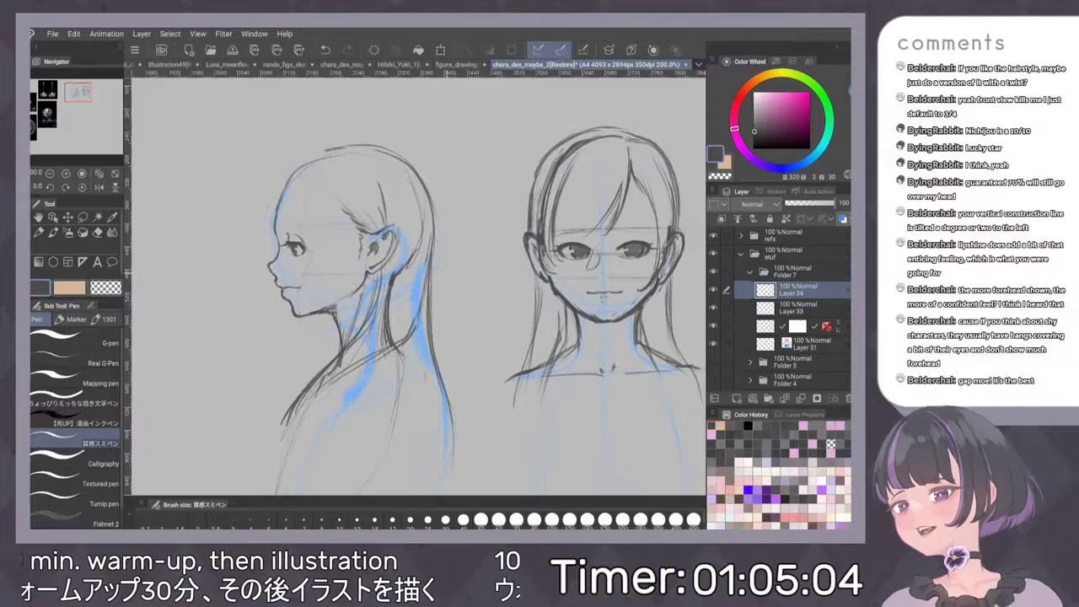
Mark the profile's nape with an arrow, and try removing the long back hair below it before restoring its contour
mouse_move(472, 257)
left_mouse_down()
mouse_move(440, 269)
mouse_move(453, 276)
left_mouse_up()
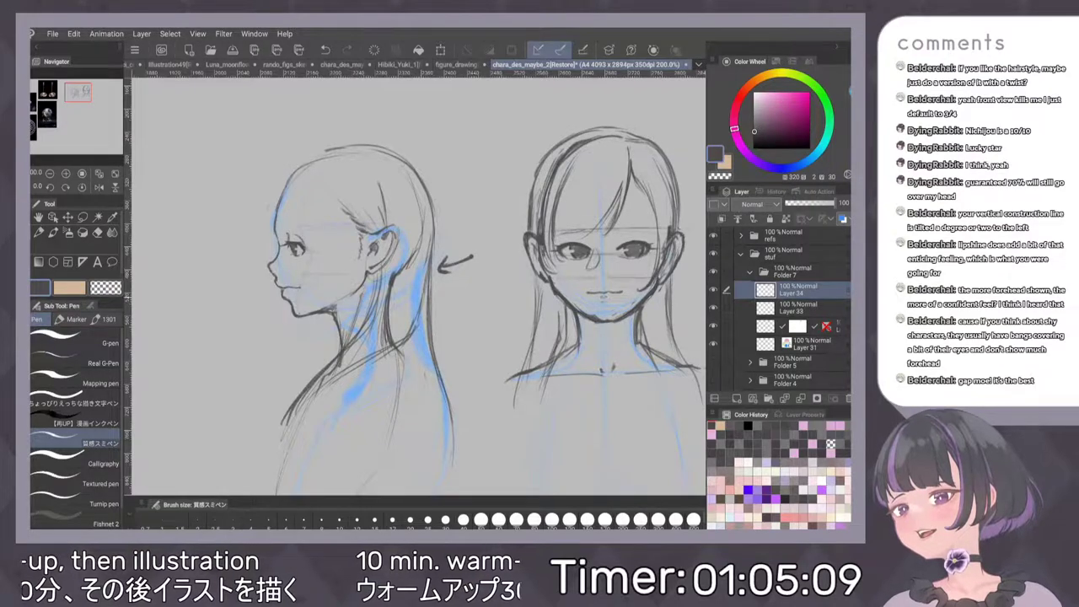
left_click_drag(427, 281, 451, 457)
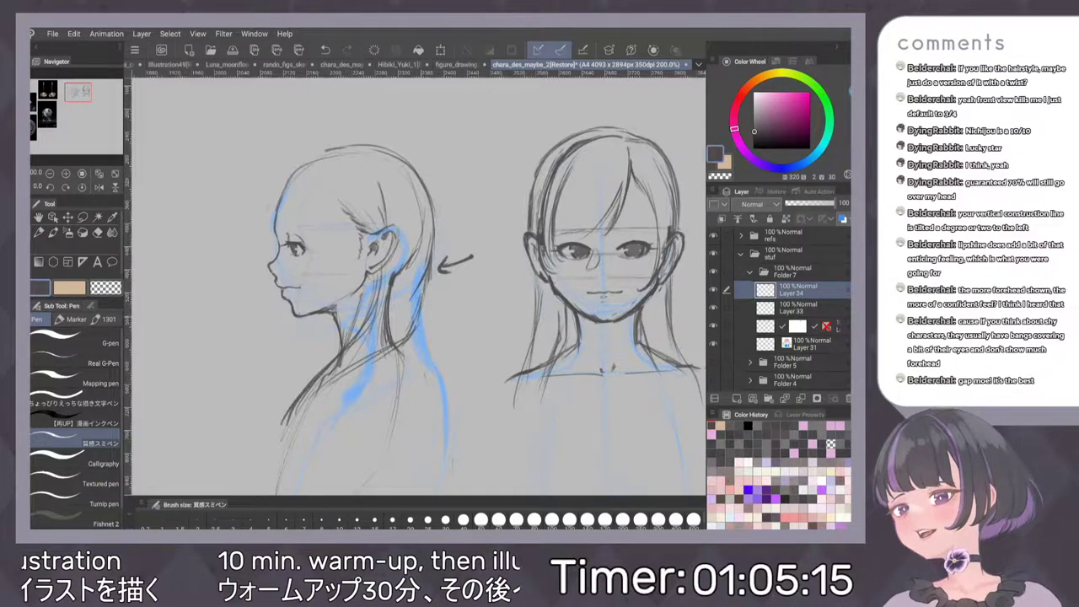
left_click_drag(423, 292, 401, 340)
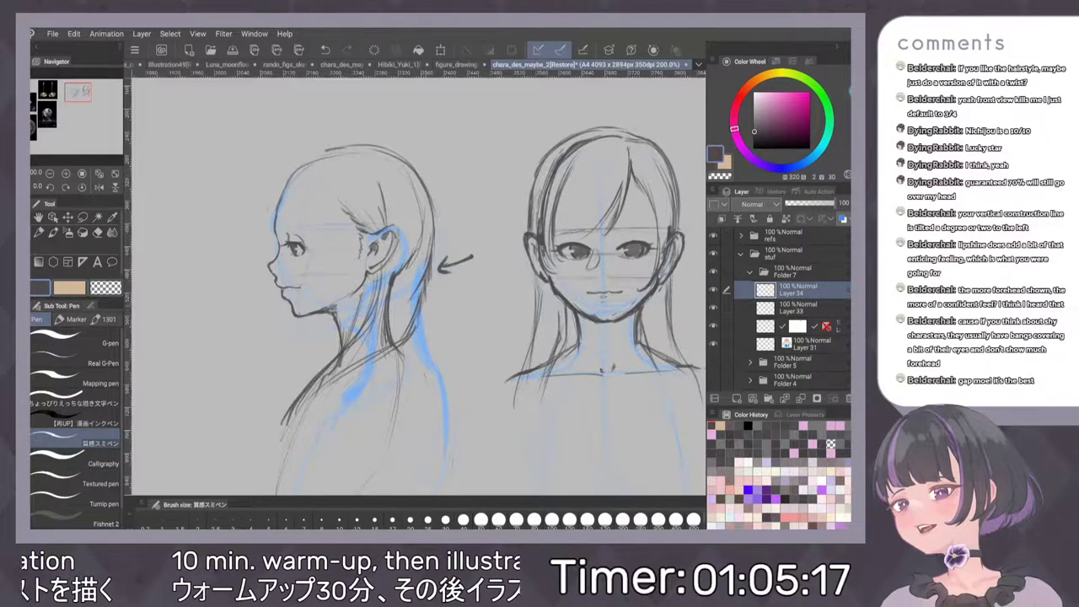
left_click_drag(427, 279, 422, 307)
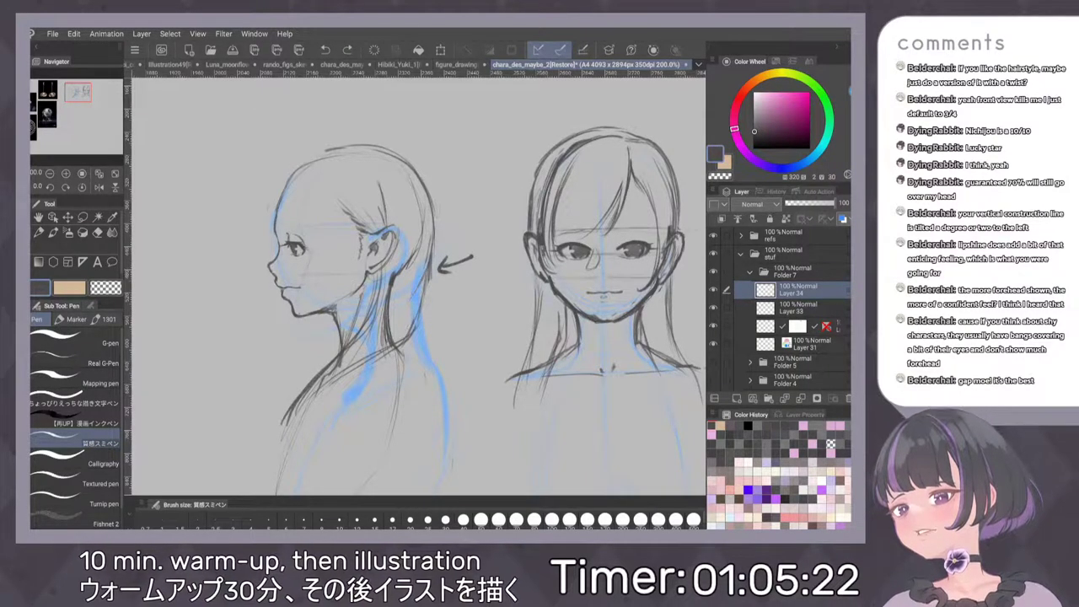
left_click_drag(426, 281, 451, 457)
key("ctrl+z")
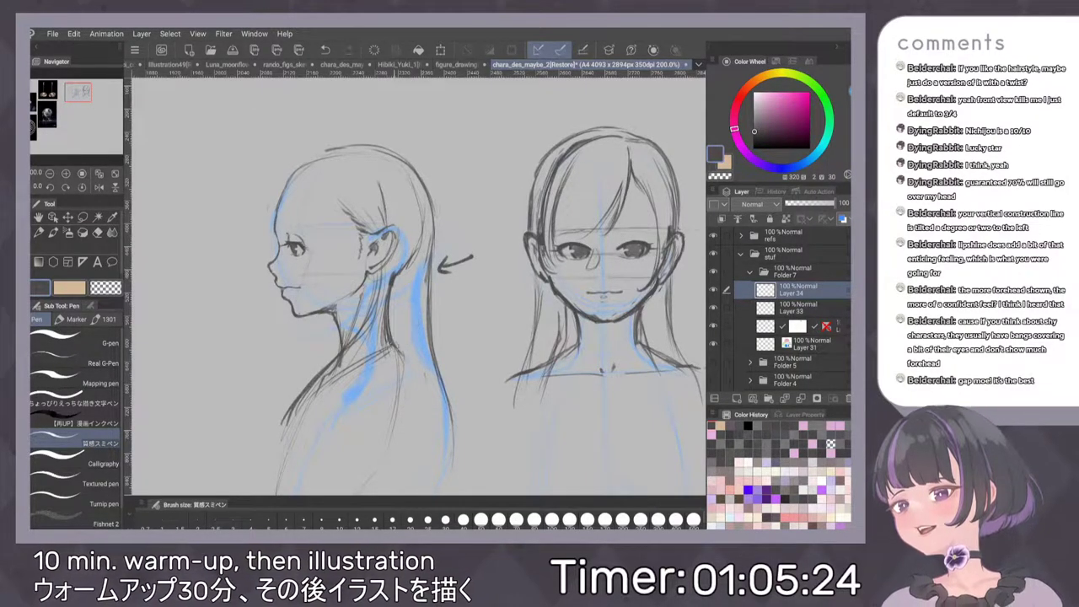
Reinforce the profile's back hair down the upper back, and add strands falling from behind the ear over the neck and shoulder
left_click_drag(428, 282, 443, 404)
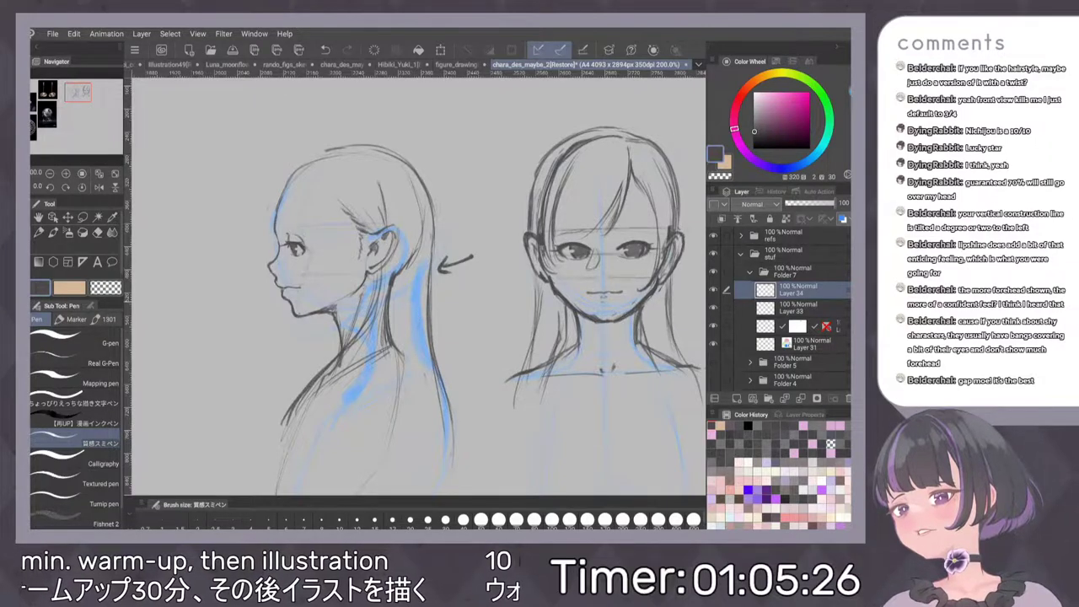
left_click_drag(431, 334, 451, 487)
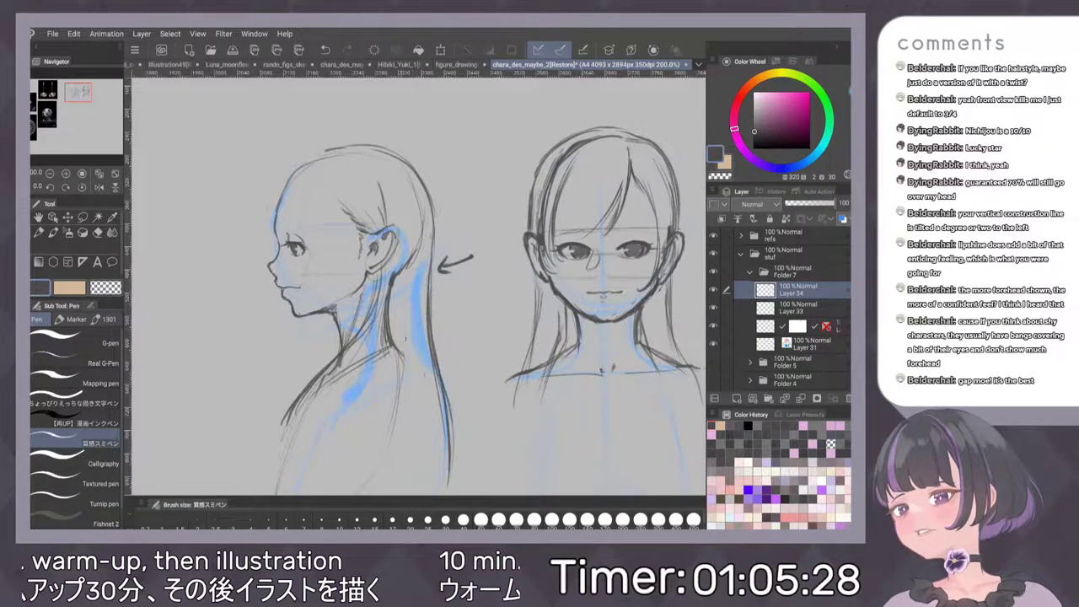
left_click_drag(338, 374, 386, 351)
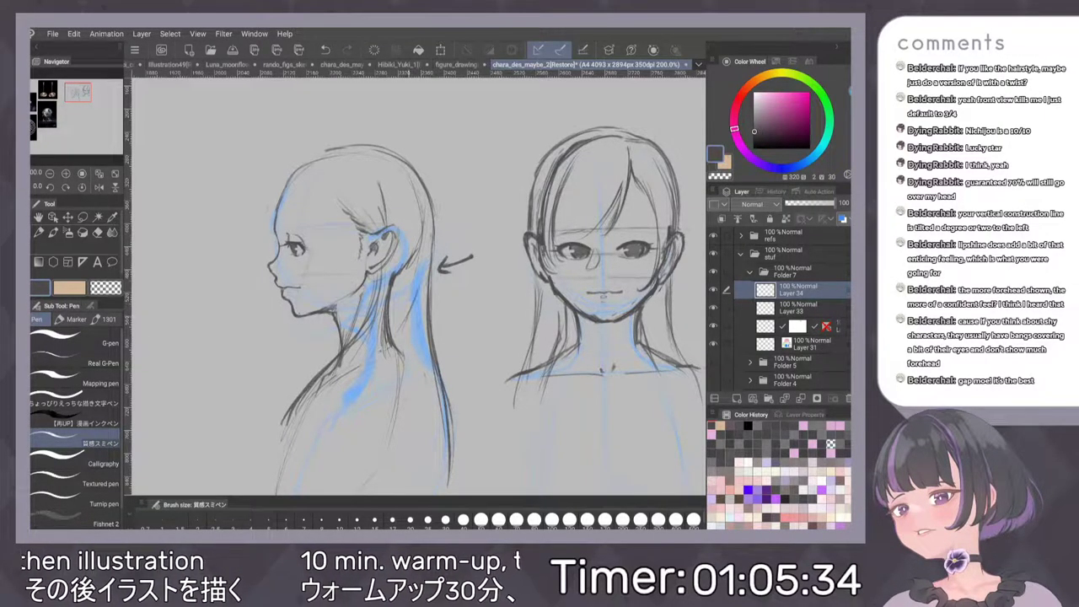
mouse_move(408, 301)
left_mouse_down()
mouse_move(397, 339)
mouse_move(349, 364)
left_mouse_up()
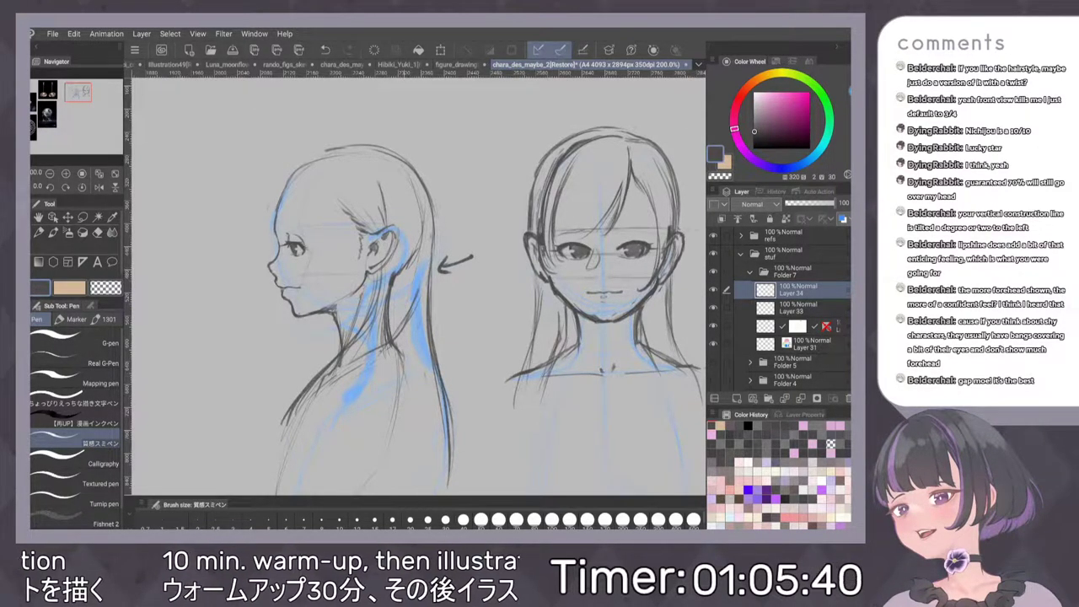
left_click_drag(404, 332, 412, 405)
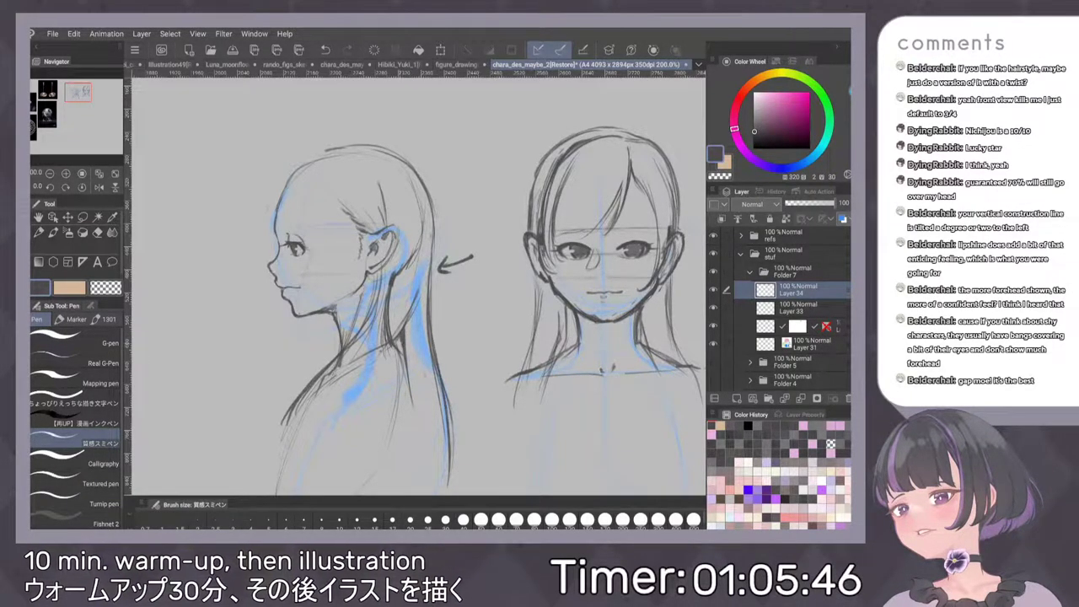
left_click_drag(394, 342, 403, 360)
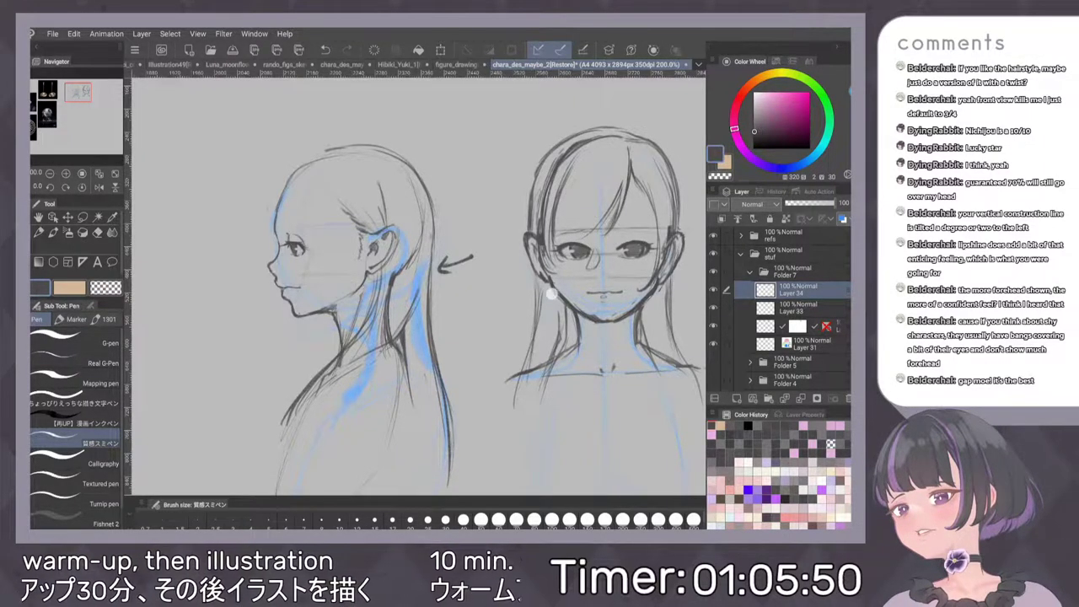
Draw the profile's fringe contour from the parting out over the forehead, and mark the parting line running down from the crown
left_click_drag(560, 257, 612, 278)
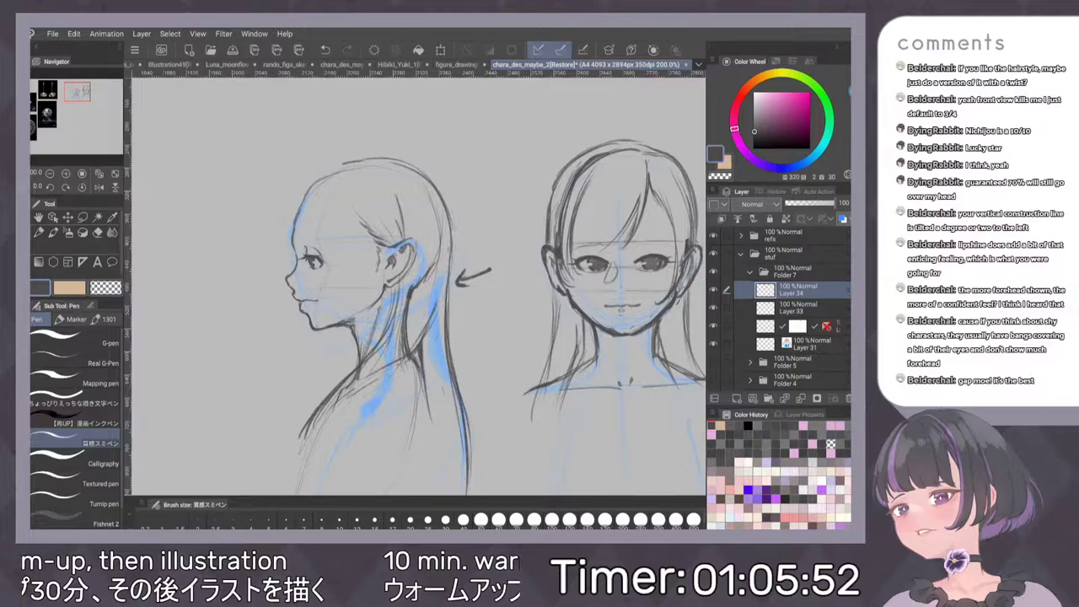
mouse_move(334, 159)
left_mouse_down()
mouse_move(285, 211)
mouse_move(289, 242)
left_mouse_up()
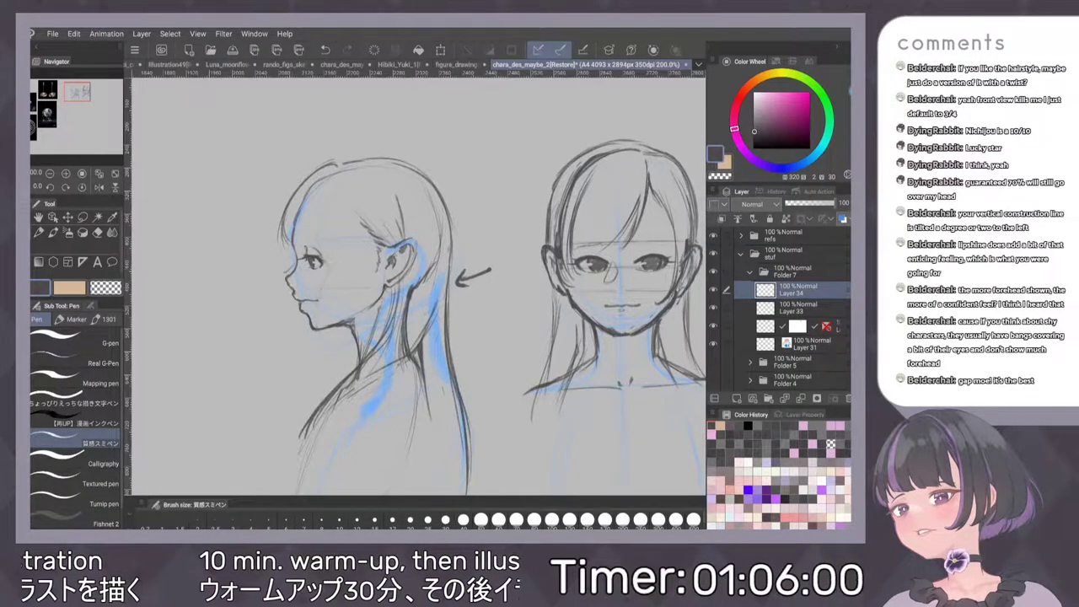
left_click_drag(290, 231, 287, 252)
key("ctrl+z")
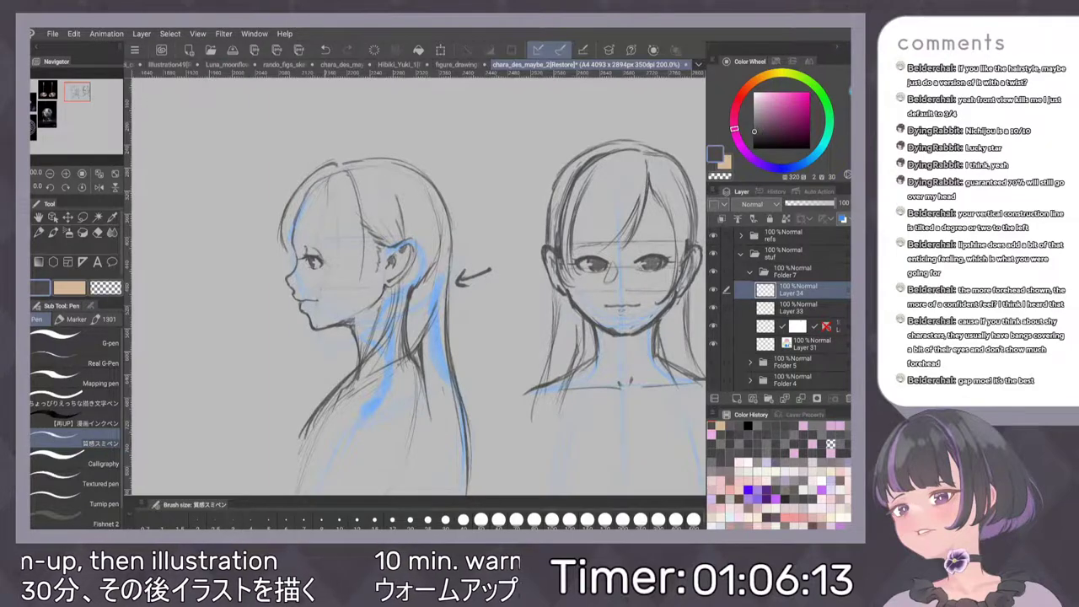
Sketch the profile's long side lock from the parting past the eye, curving to a point beside the cheek and mouth
left_click_drag(330, 176, 325, 215)
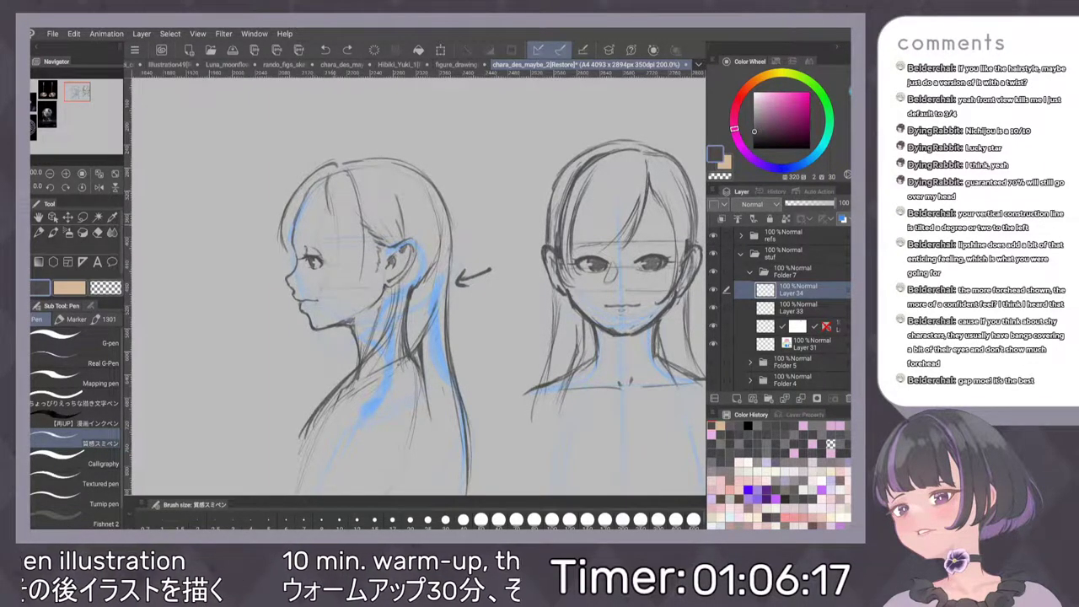
left_click_drag(333, 209, 318, 310)
left_click_drag(331, 228, 359, 310)
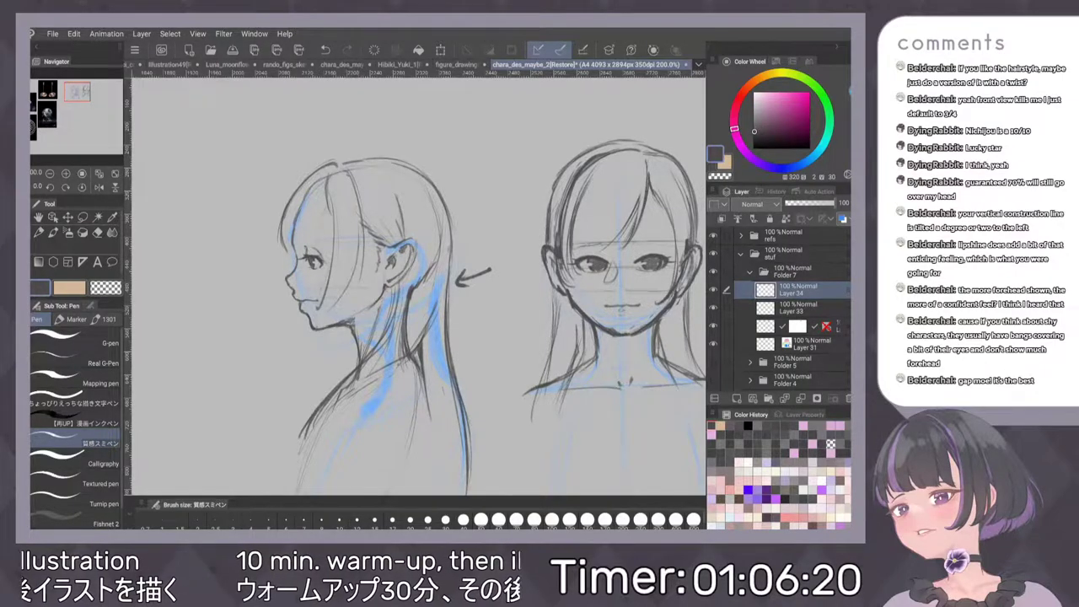
left_click_drag(325, 200, 357, 314)
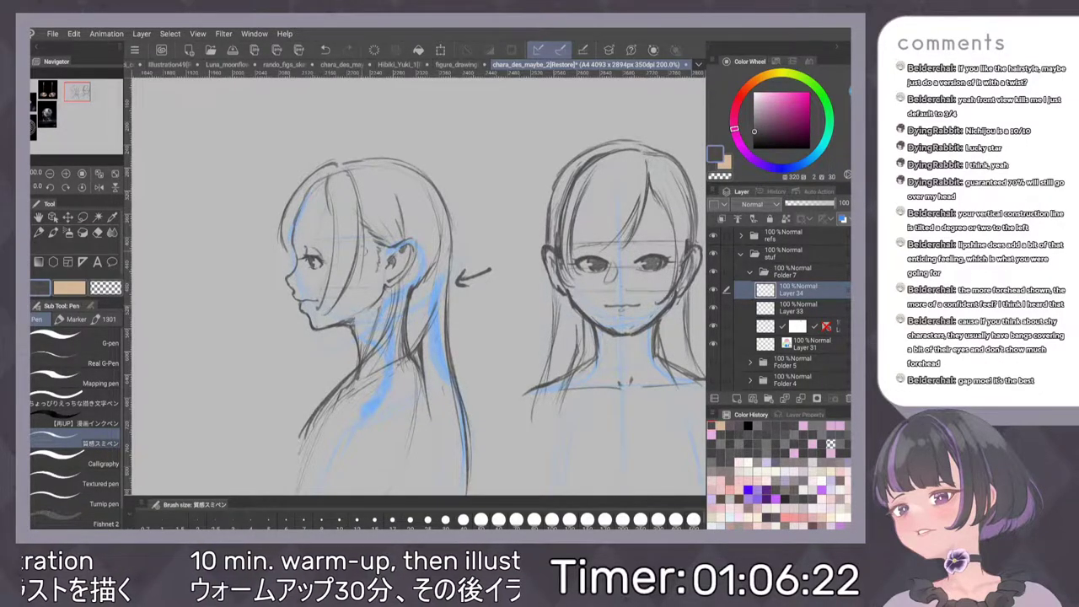
mouse_move(362, 213)
left_mouse_down()
mouse_move(362, 281)
mouse_move(335, 306)
left_mouse_up()
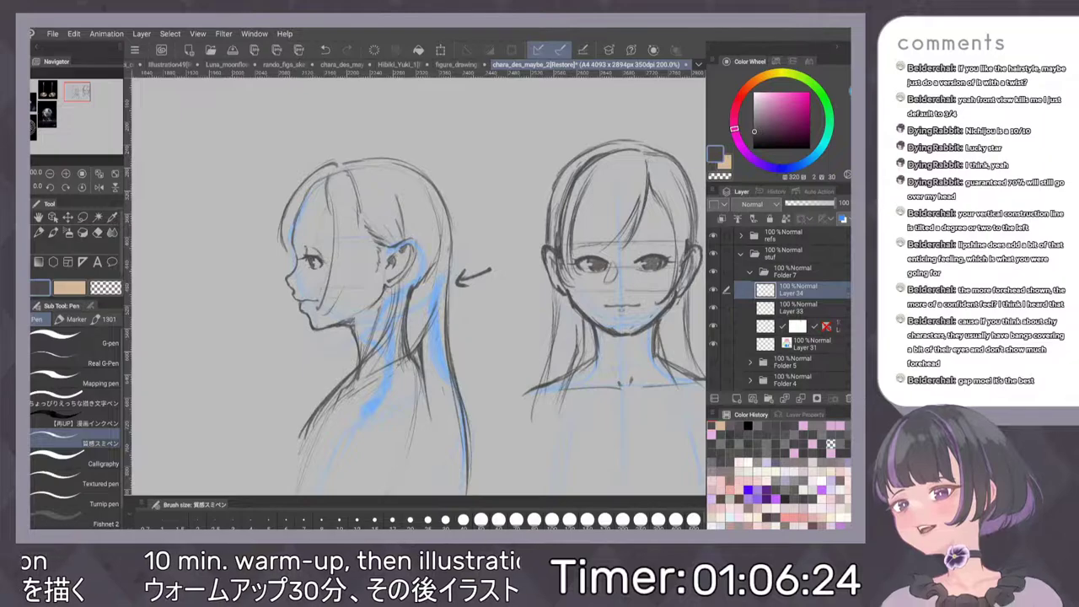
left_click_drag(347, 237, 323, 309)
left_click_drag(359, 210, 349, 283)
Darken the profile's parting and side lock edge, and define the fringe strands and their tip in front of the forehead
scroll(486, 203, "down", 3)
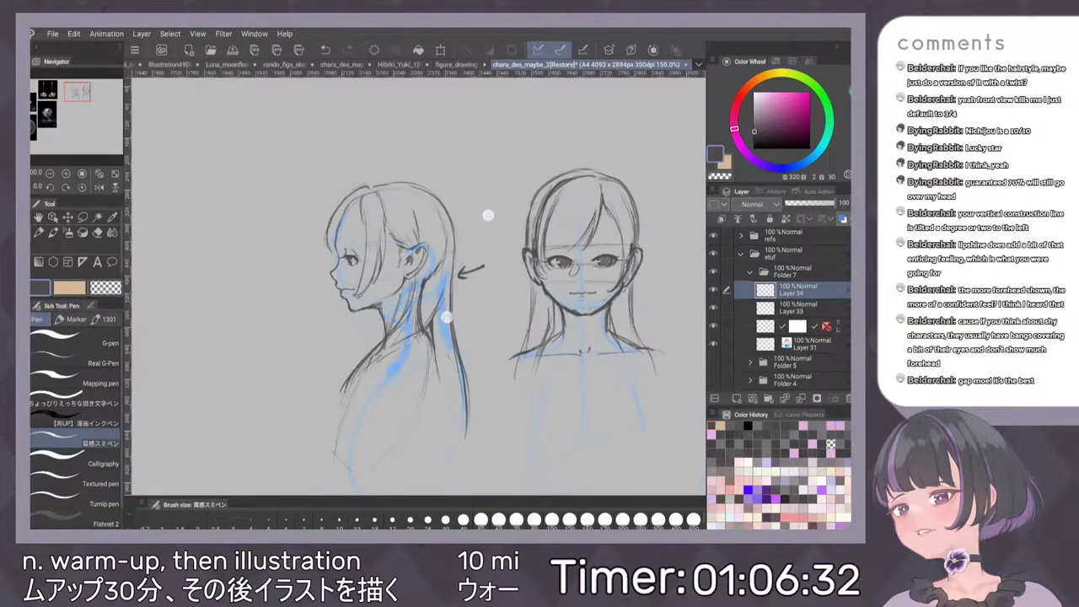
left_click_drag(366, 209, 370, 257)
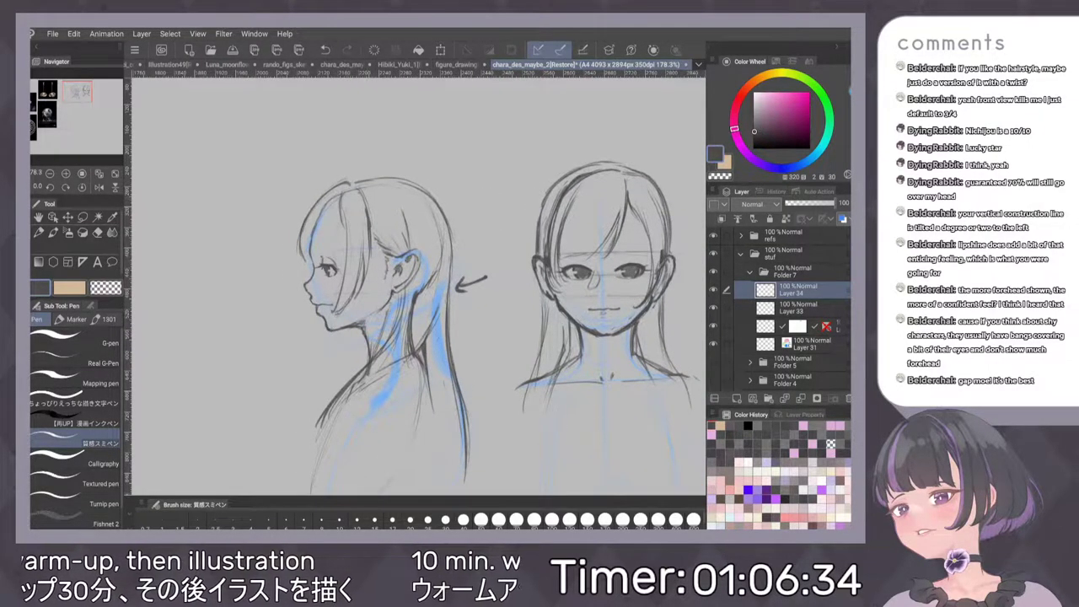
left_click_drag(359, 188, 368, 209)
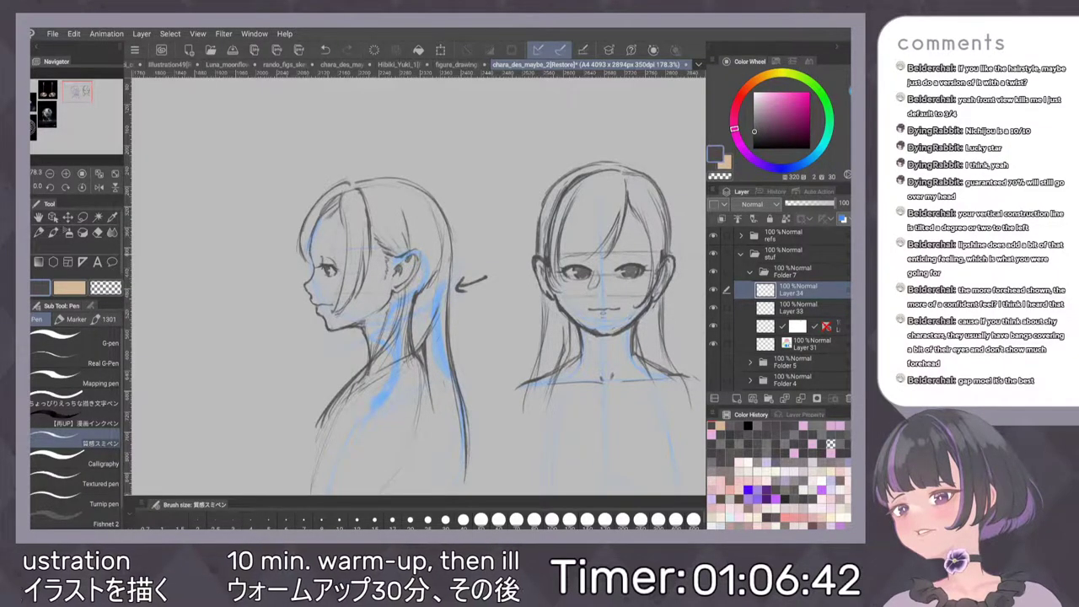
left_click_drag(305, 235, 309, 259)
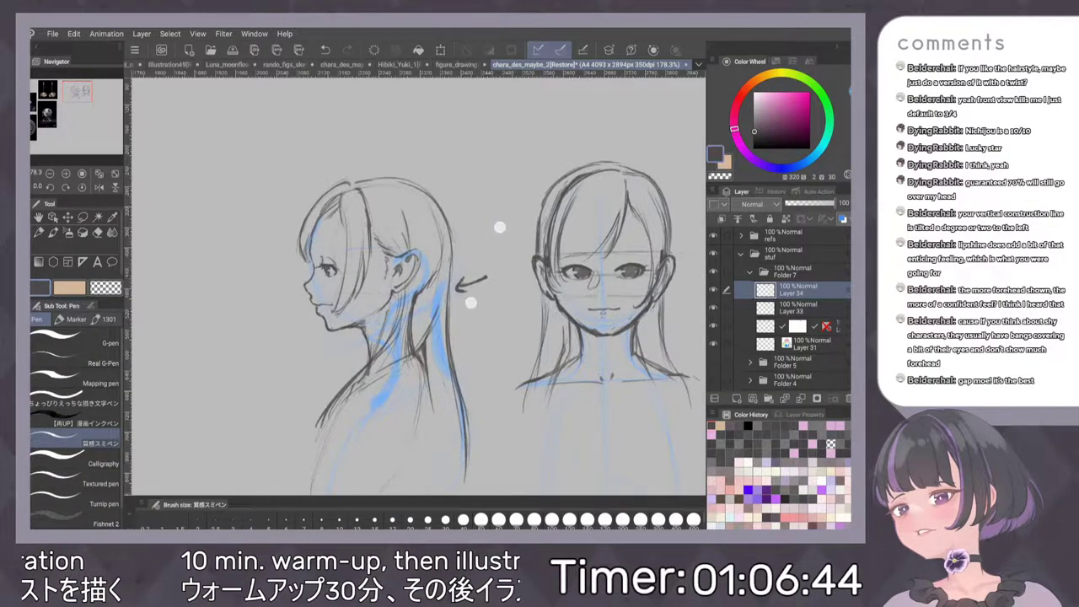
scroll(486, 264, "down", 4)
scroll(480, 286, "up", 2)
scroll(497, 318, "up", 3)
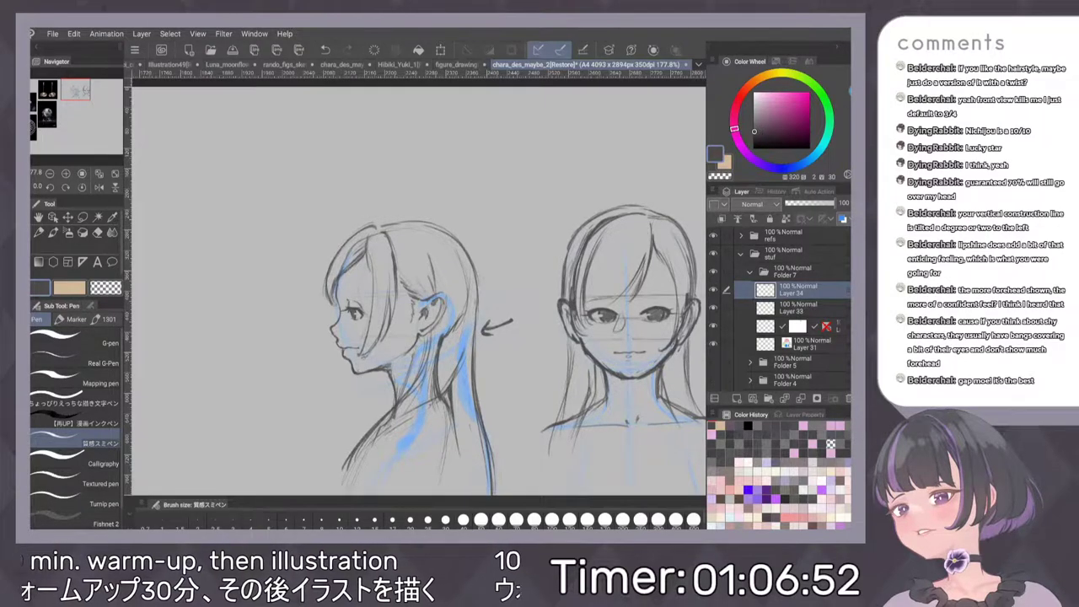
Reinforce the profile's hair strands along the front of the shoulder and add short strands at the crown behind the parting
scroll(522, 234, "down", 3)
scroll(552, 273, "down", 2)
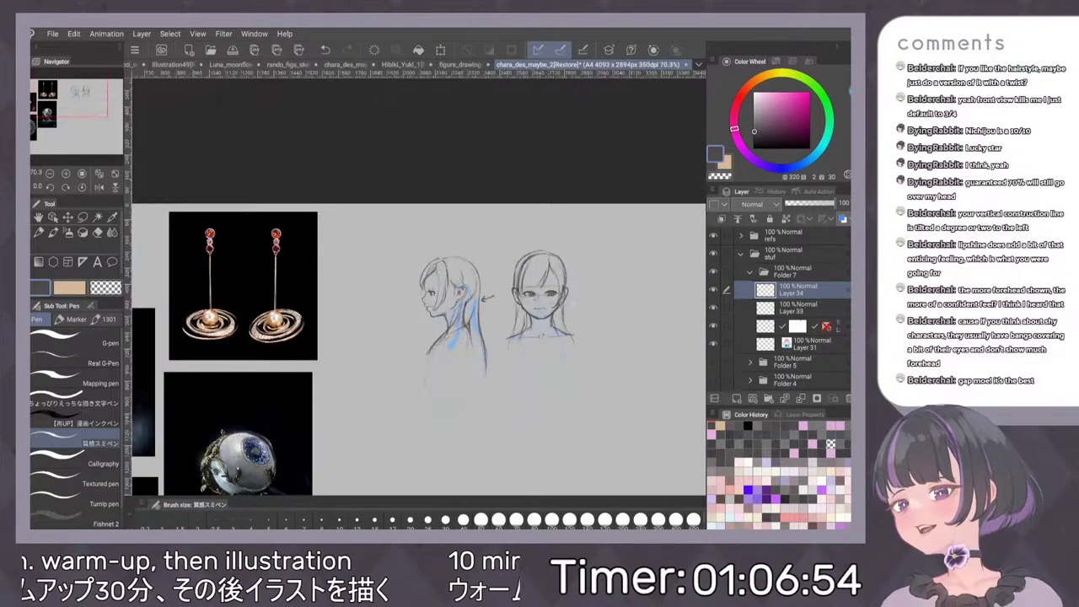
scroll(540, 278, "up", 5)
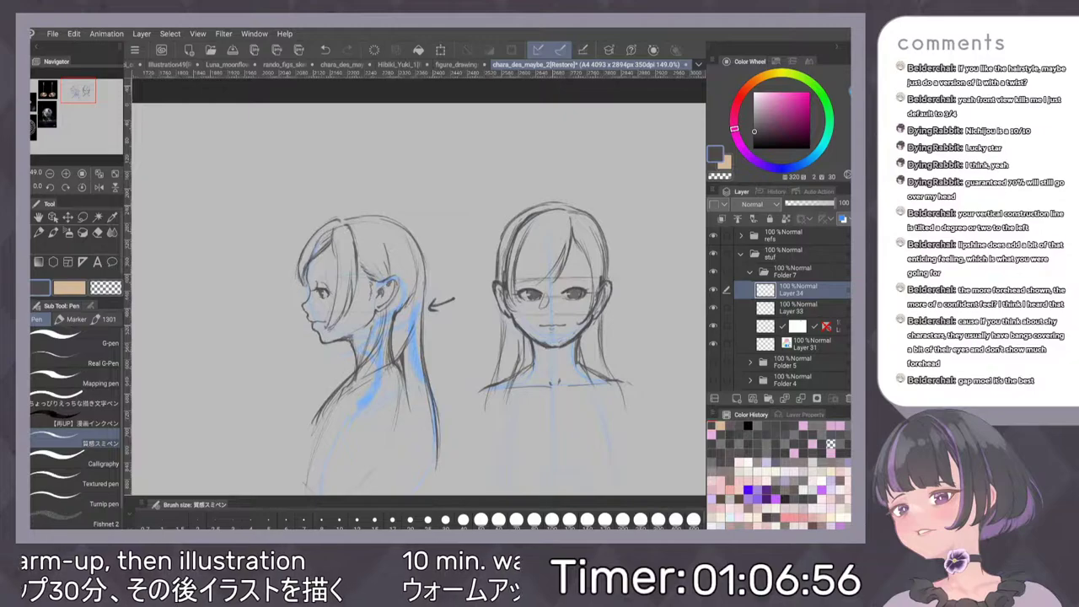
mouse_move(334, 380)
left_mouse_down()
mouse_move(353, 355)
mouse_move(315, 412)
left_mouse_up()
scroll(503, 326, "down", 1)
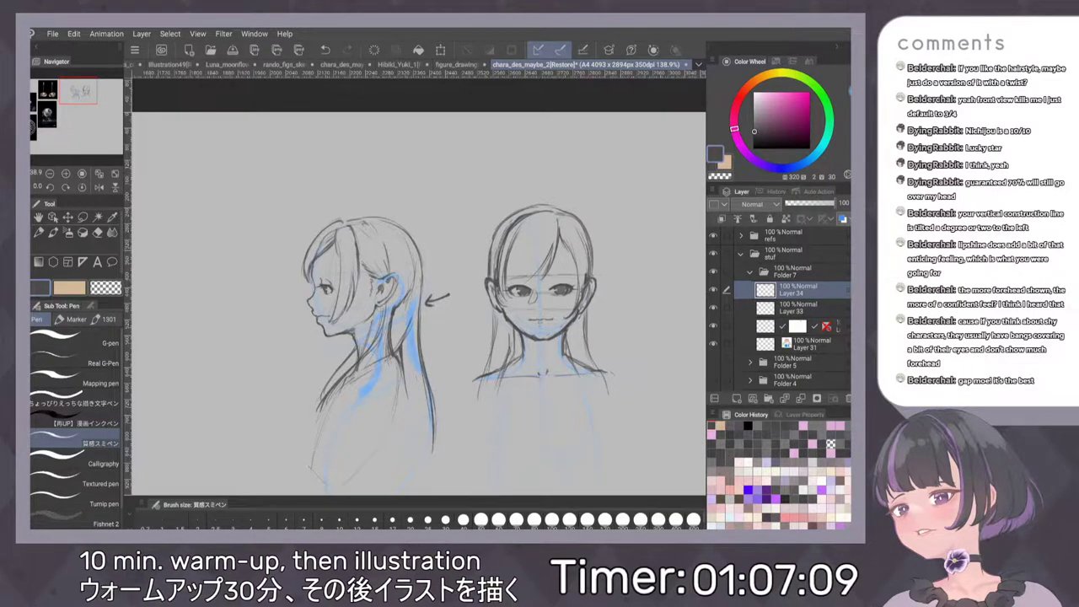
scroll(535, 306, "down", 2)
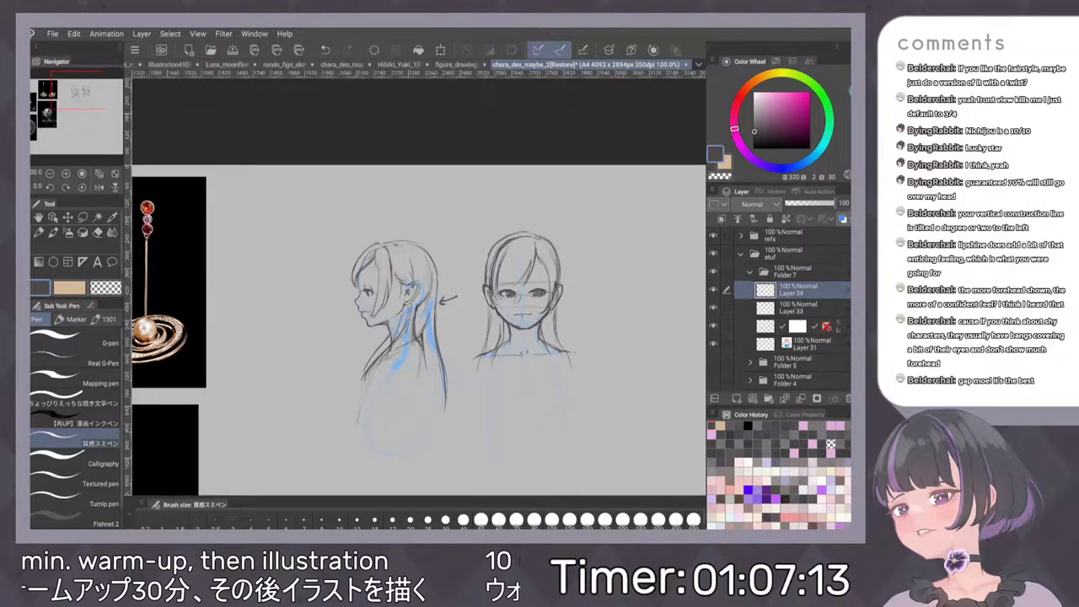
scroll(548, 287, "up", 2)
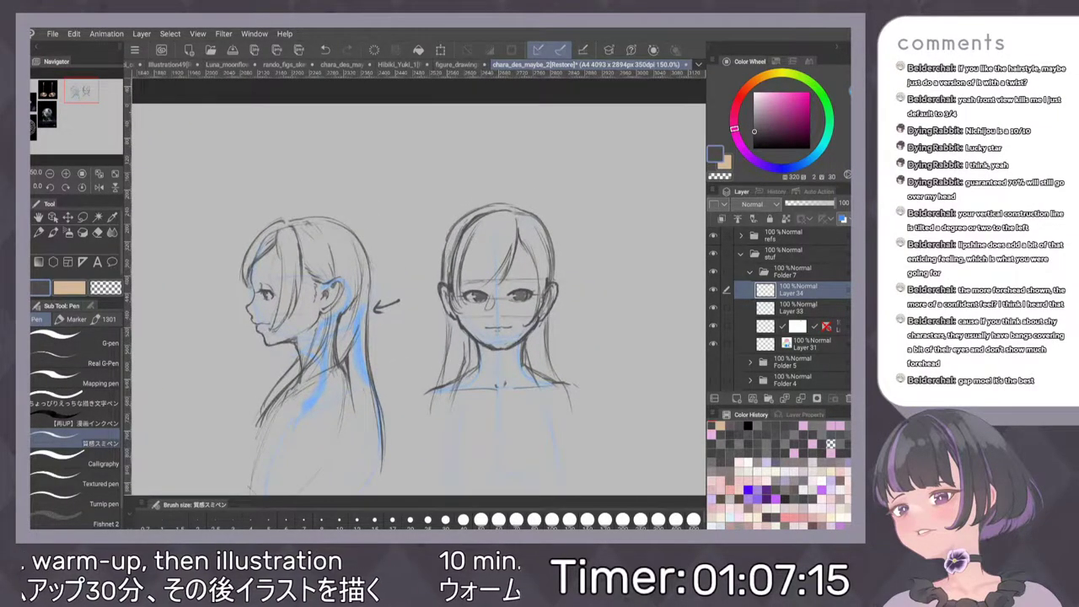
Redraw the front view's mouth on Layer 33 as a smaller curved line with upturned corners
left_click(814, 305)
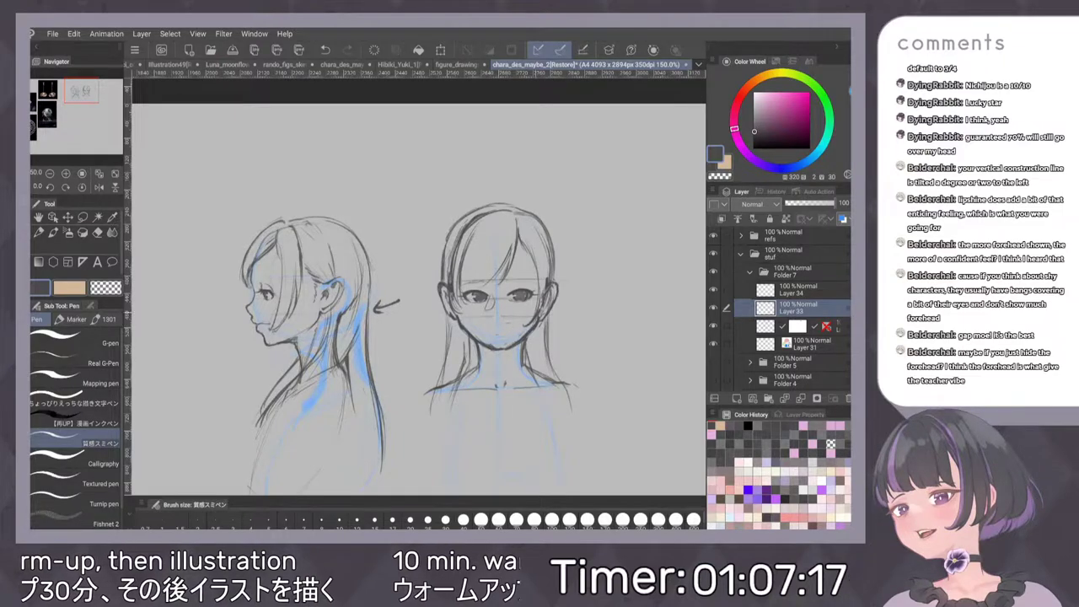
scroll(506, 290, "up", 2)
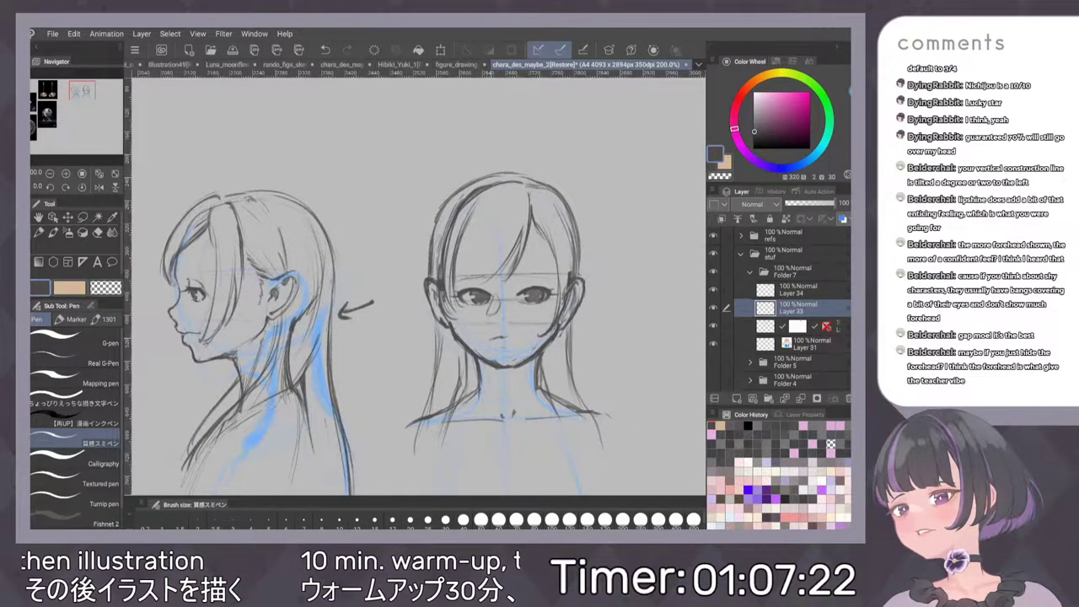
left_click_drag(506, 337, 520, 339)
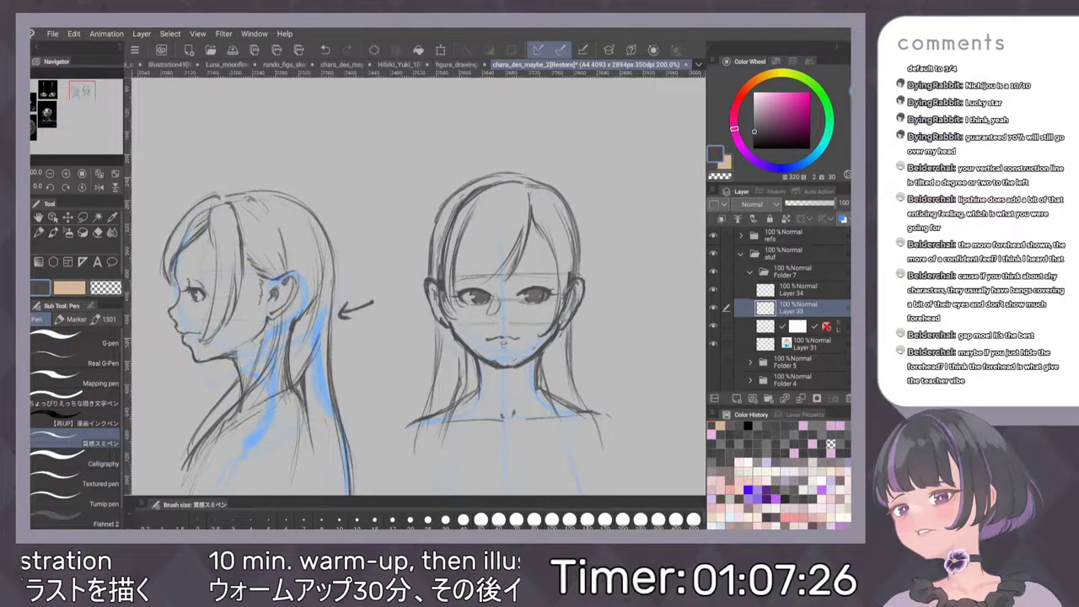
scroll(615, 289, "down", 3)
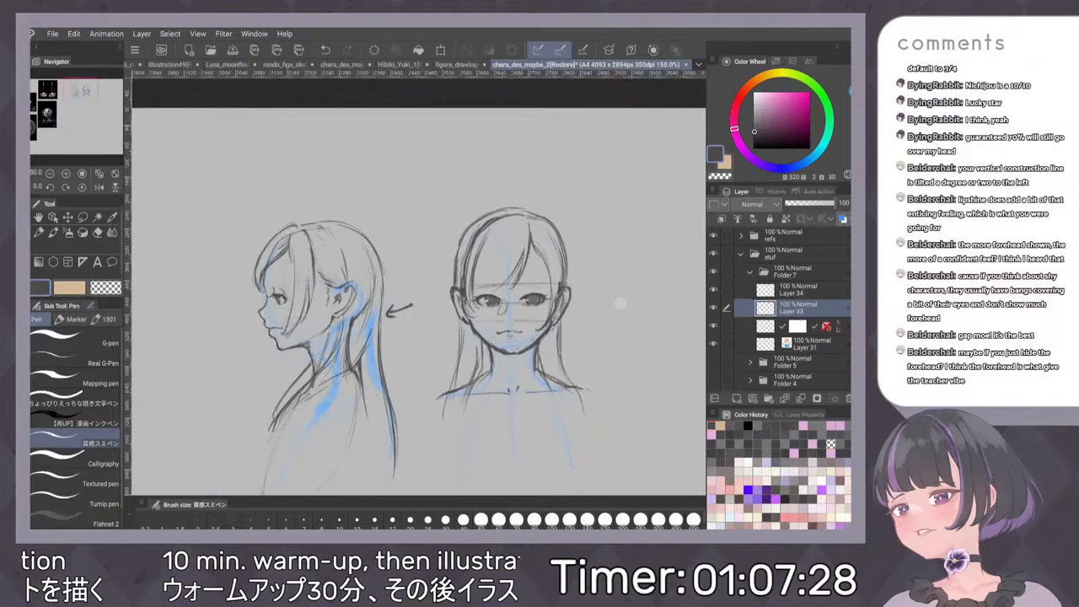
Lasso the front view's mouth and adjust it slightly with a transform, then make Layer 34 active again
scroll(599, 299, "up", 2)
key("m")
mouse_move(487, 332)
left_mouse_down()
mouse_move(482, 348)
mouse_move(517, 338)
left_mouse_up()
key("ctrl+t")
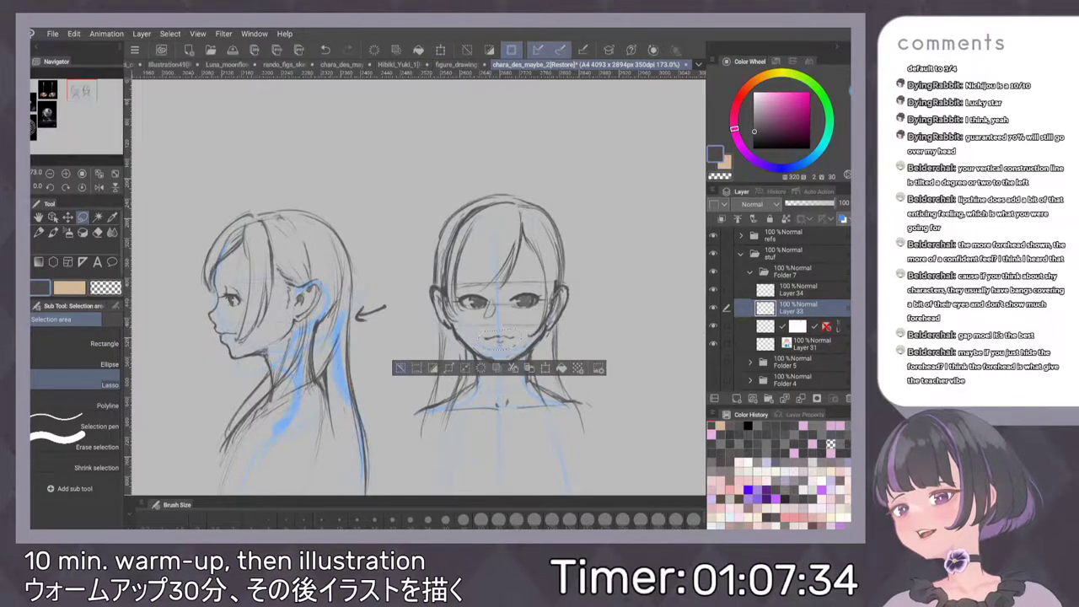
key("Return")
key("alt+bracketright")
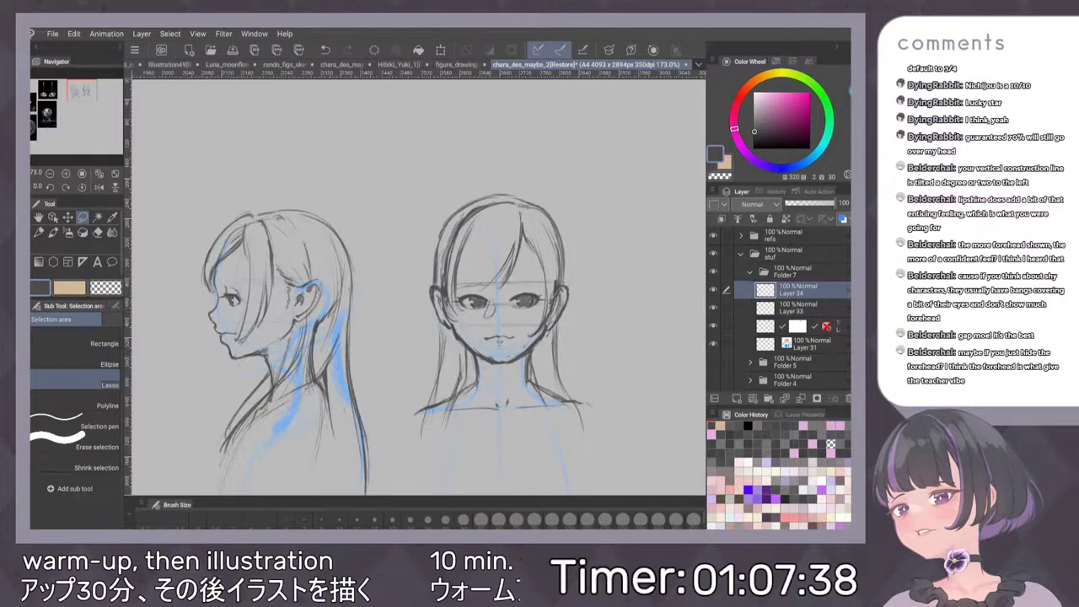
Check the proportions of both heads from a distance by flipping the canvas view horizontally and back
scroll(487, 300, "down", 2)
key("h")
key("h")
key("h")
key("h")
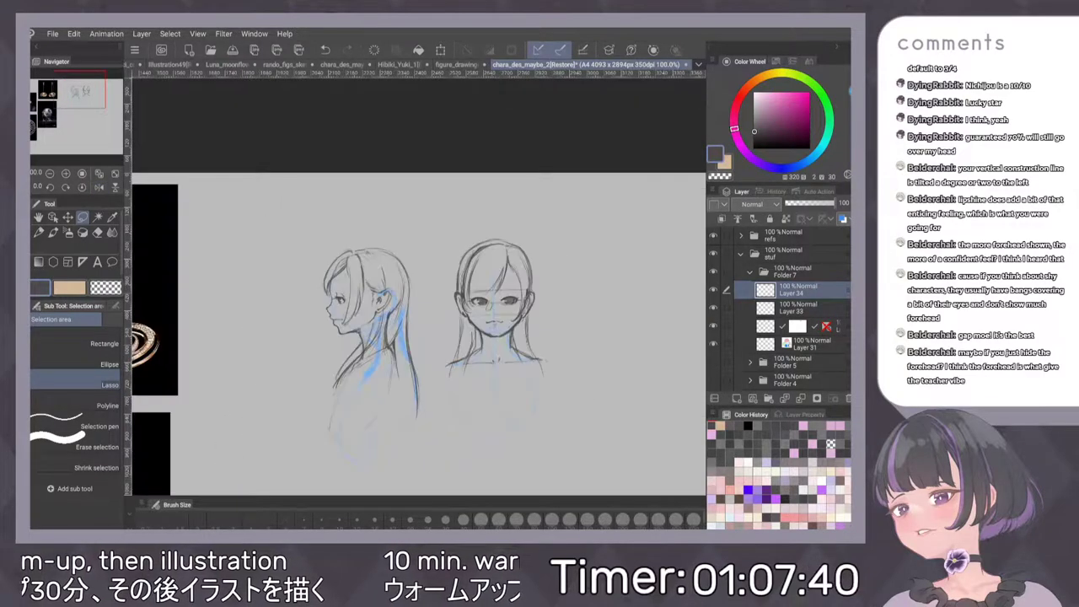
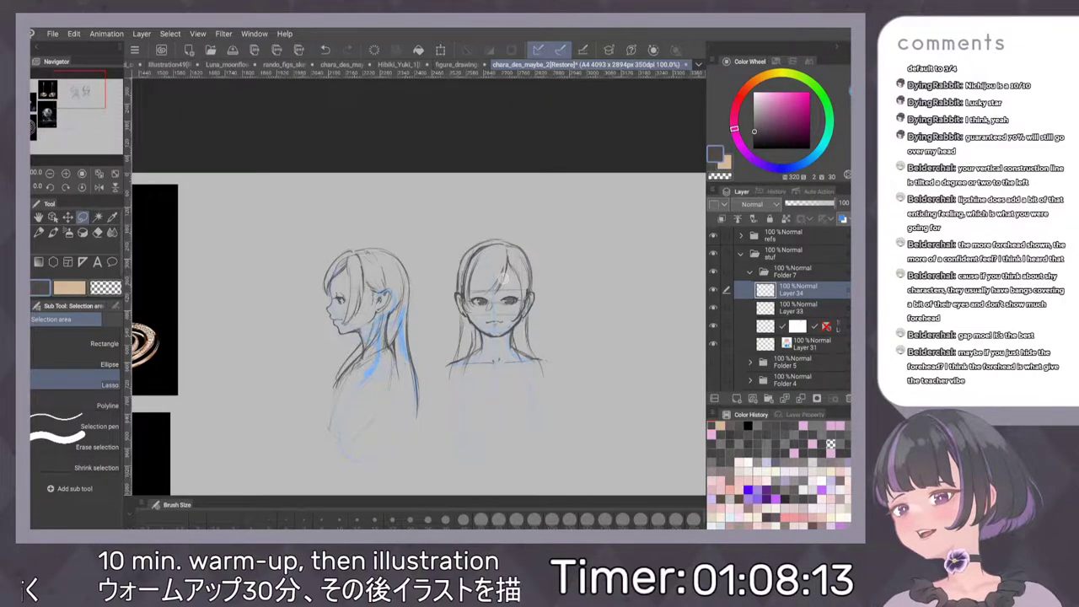
Switch from the lasso back to the 質感スミペン pen with both heads in view
scroll(345, 284, "up", 4)
key("e")
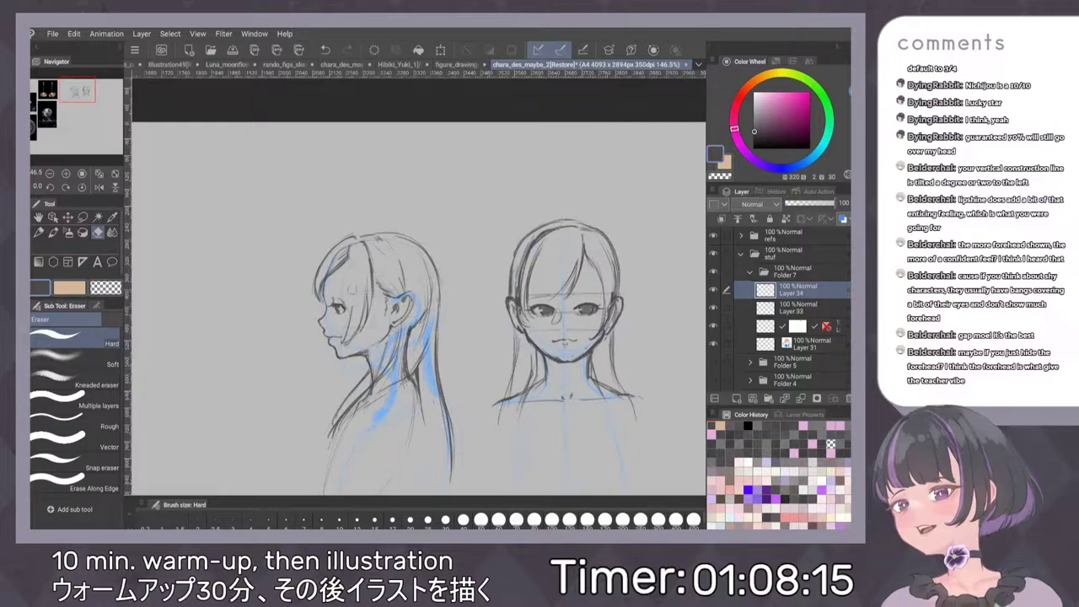
key("p")
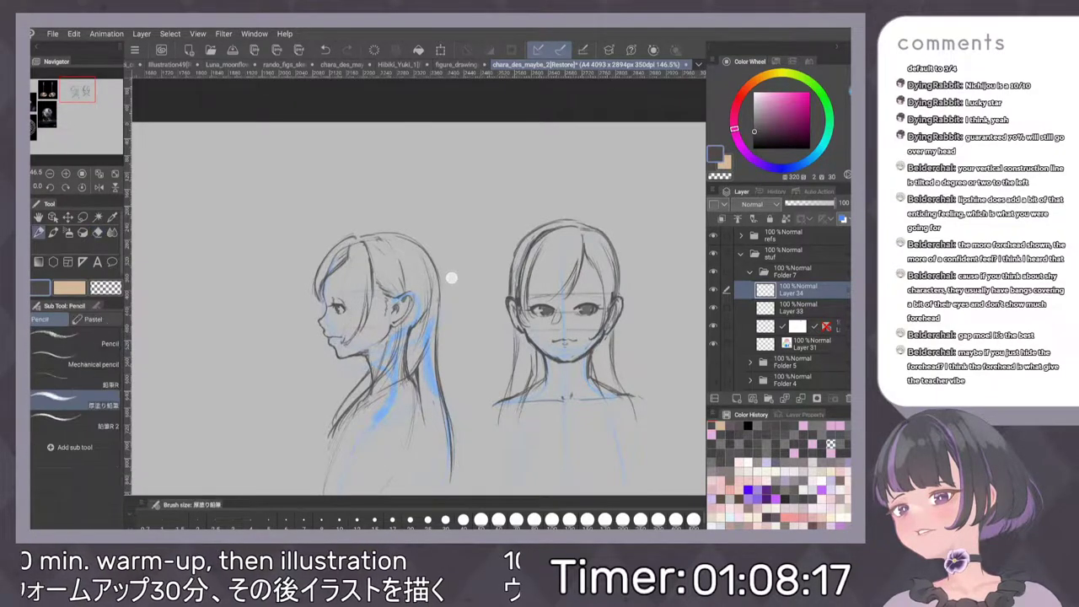
scroll(450, 277, "up", 2)
key("p")
scroll(493, 279, "up", 1)
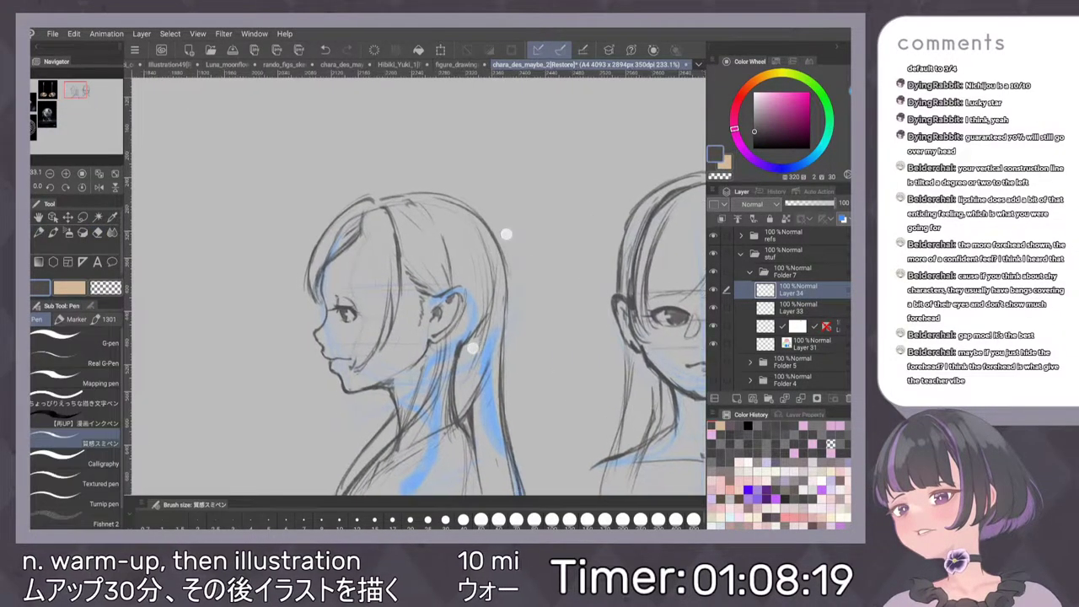
scroll(480, 286, "down", 1)
scroll(439, 267, "down", 1)
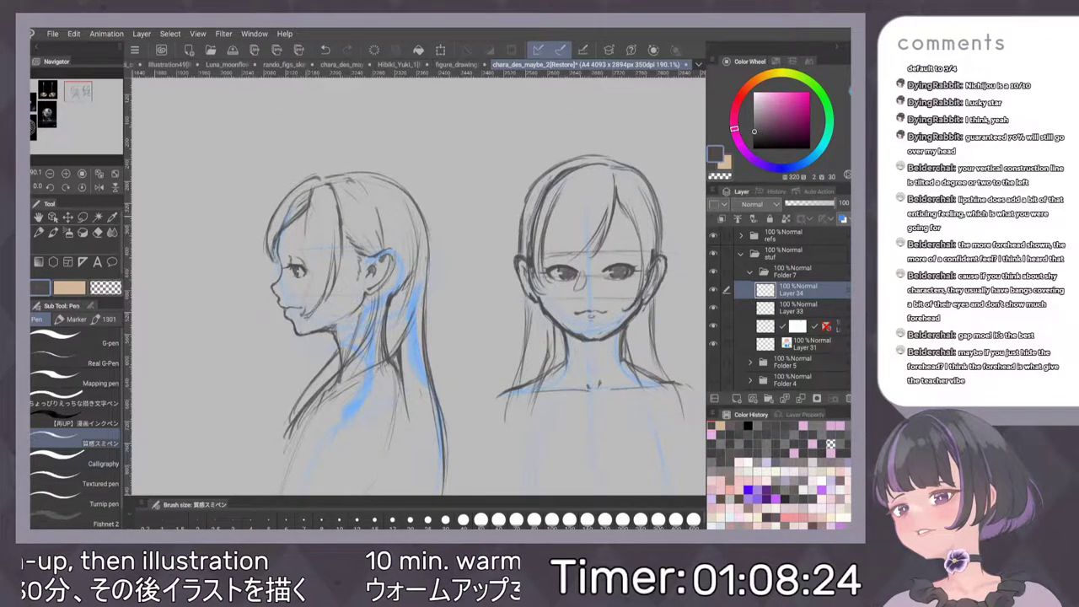
Undo the trial strokes on the profile's side lock together with the lock's old back edge
left_click_drag(308, 210, 301, 316)
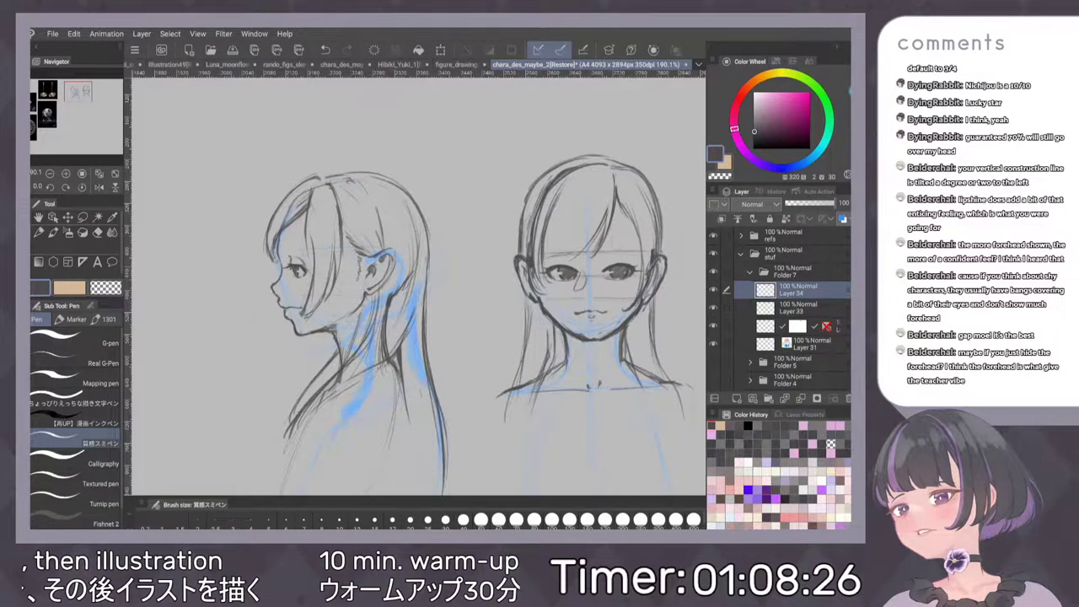
key("ctrl+z")
left_click_drag(313, 246, 303, 312)
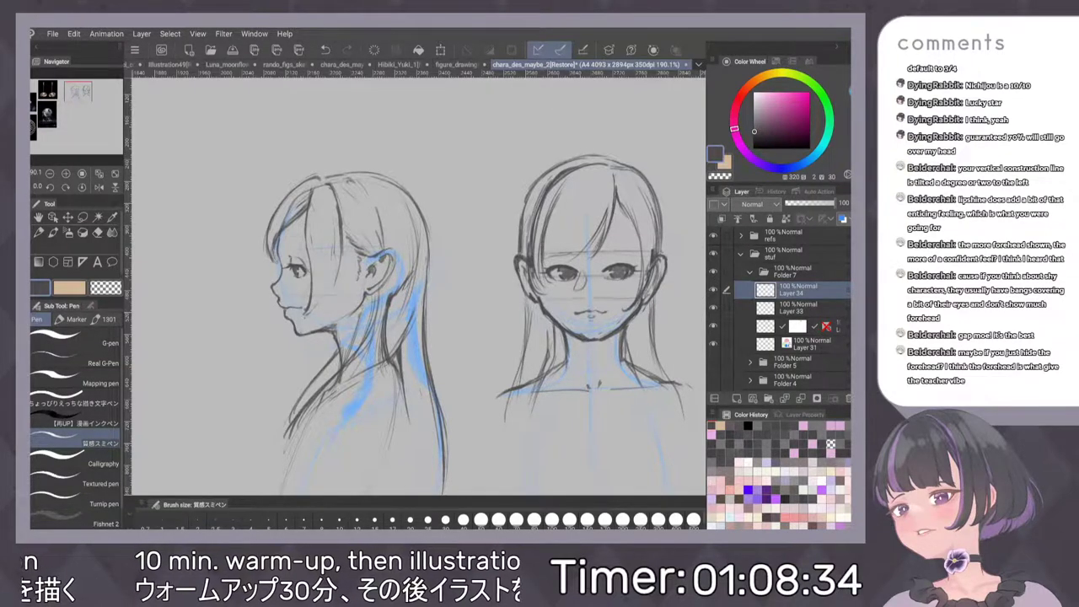
key("ctrl+z")
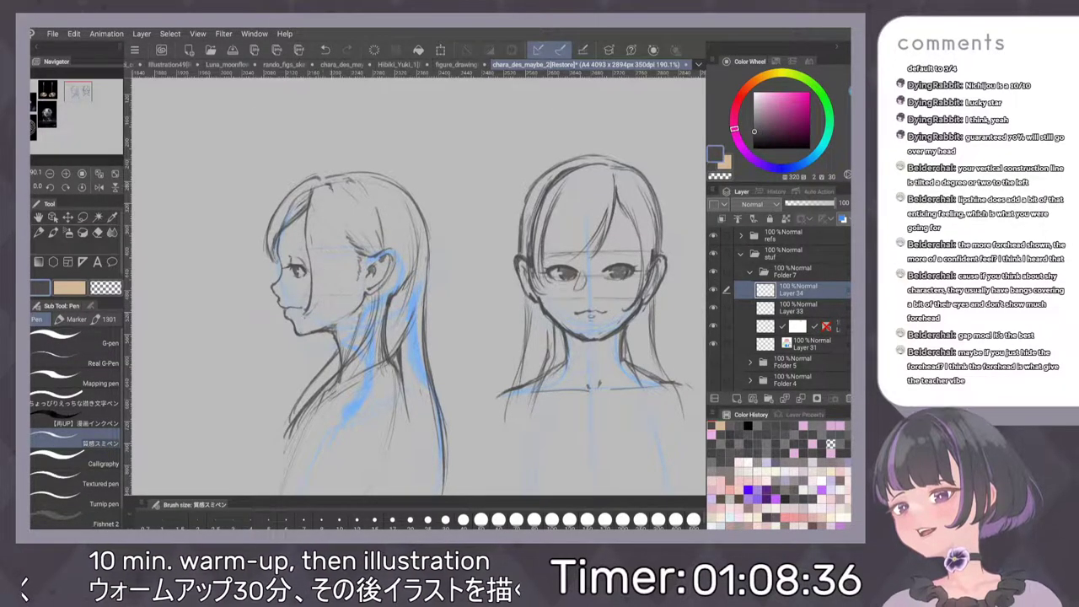
key("ctrl+z")
Redraw the profile's side lock with a long curved back edge from the crown to the cheek and tapered strands at its tip
mouse_move(337, 181)
left_mouse_down()
mouse_move(352, 223)
mouse_move(350, 291)
mouse_move(332, 308)
left_mouse_up()
left_click_drag(348, 265, 331, 305)
left_click_drag(331, 261, 310, 312)
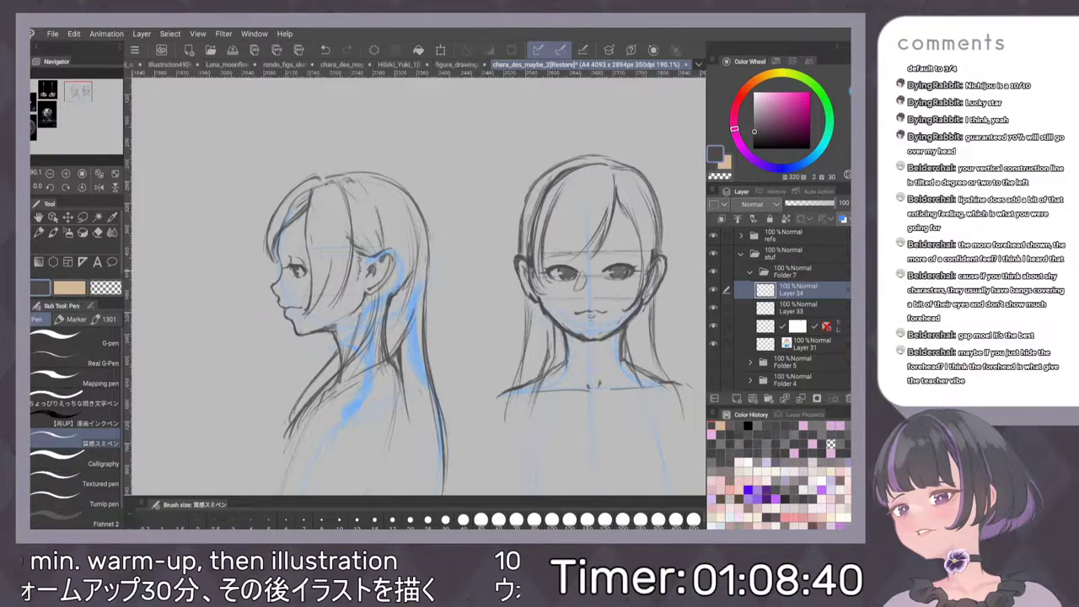
left_click_drag(333, 267, 321, 302)
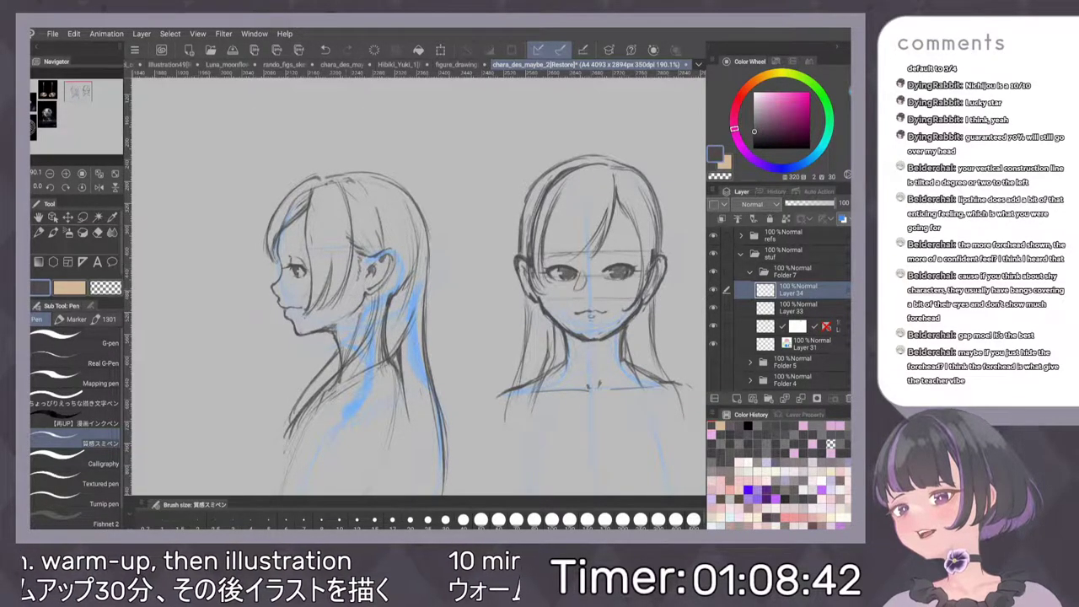
key("ctrl+z")
left_click_drag(350, 263, 345, 286)
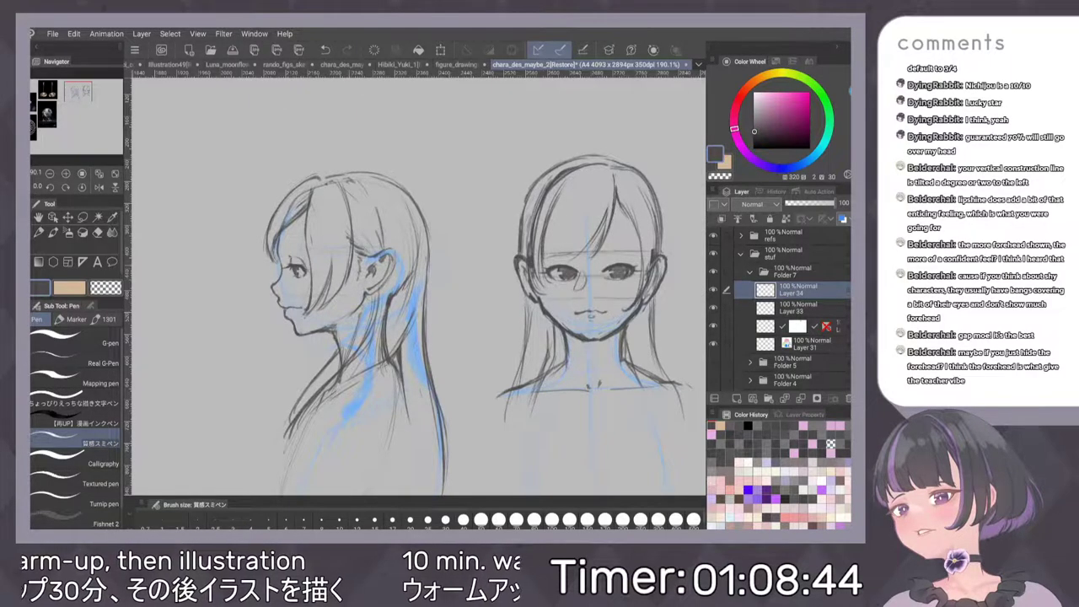
Split the profile's side lock beside the eye into darker, pointed strands falling across the cheek
scroll(487, 279, "down", 5)
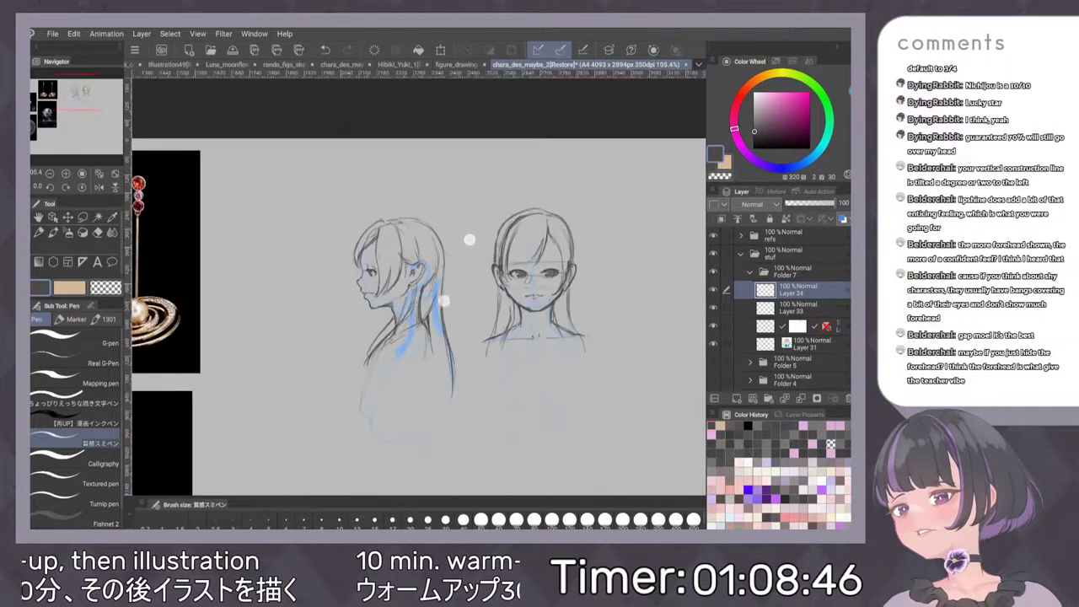
scroll(457, 269, "up", 4)
scroll(386, 244, "up", 1)
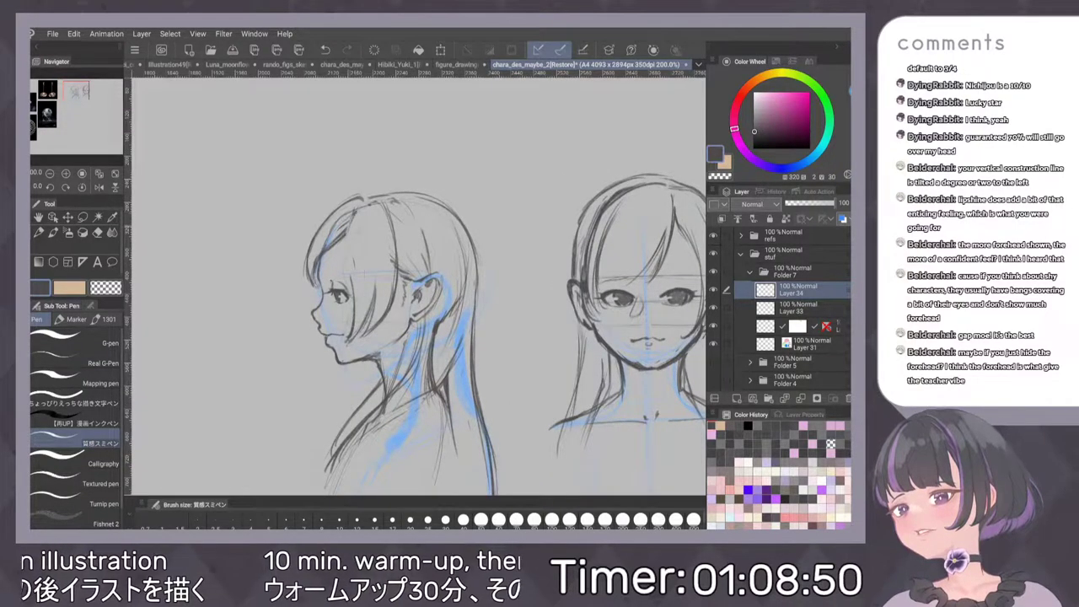
left_click_drag(345, 252, 346, 293)
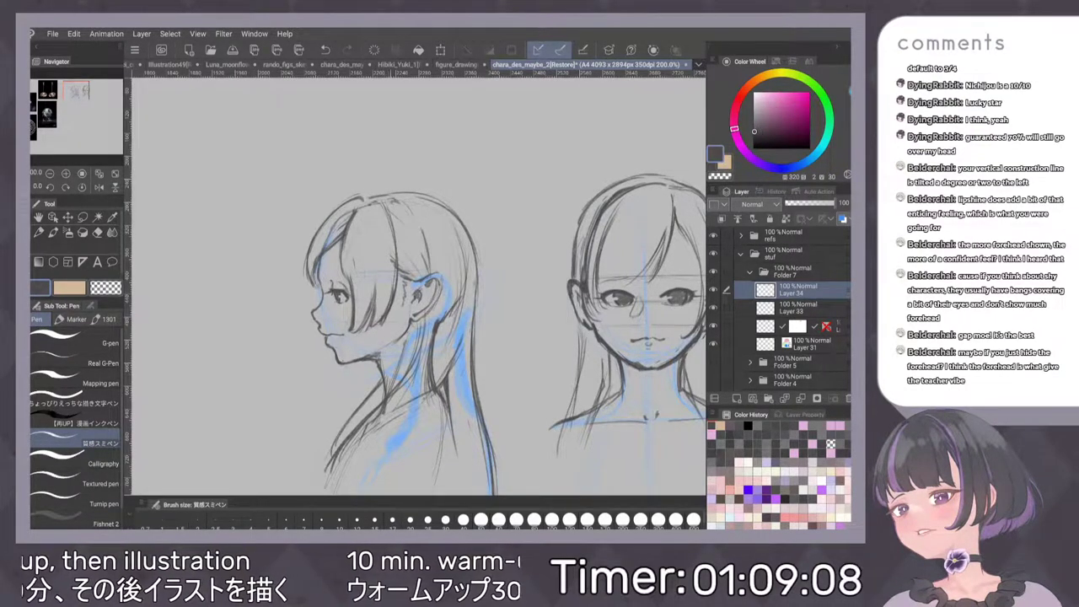
Touch up the profile's parted fringe with a short stroke above the forehead, then compare it with the front view
scroll(517, 292, "down", 5)
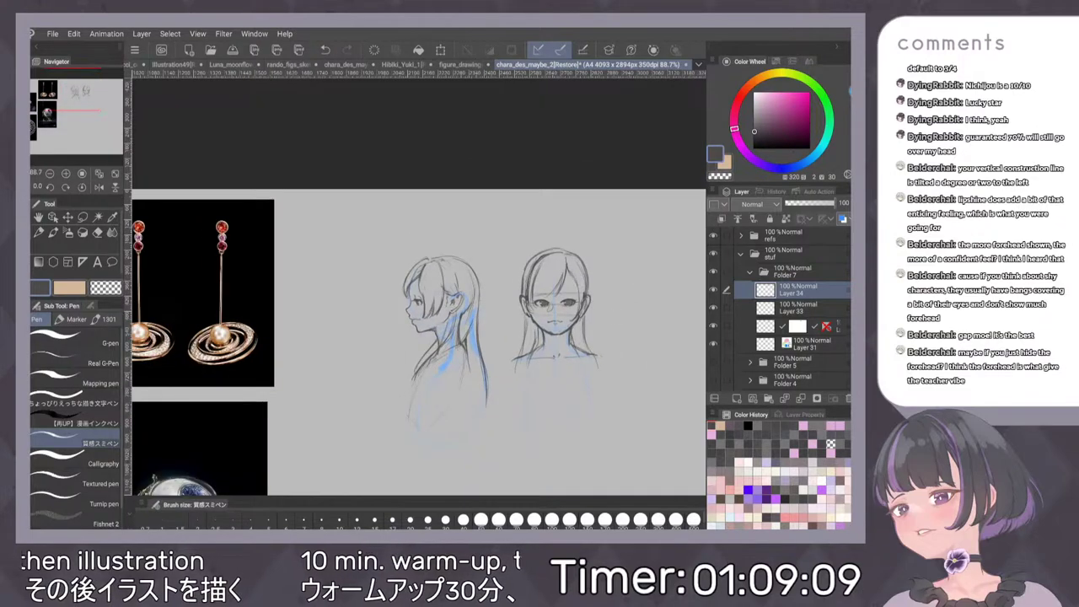
scroll(447, 328, "up", 5)
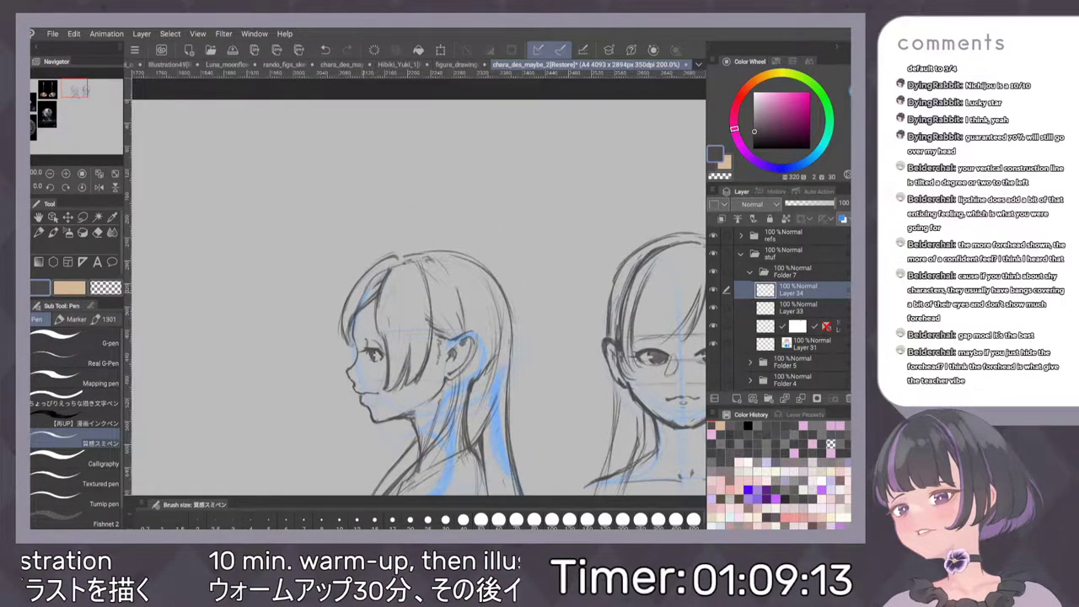
left_click_drag(377, 278, 364, 288)
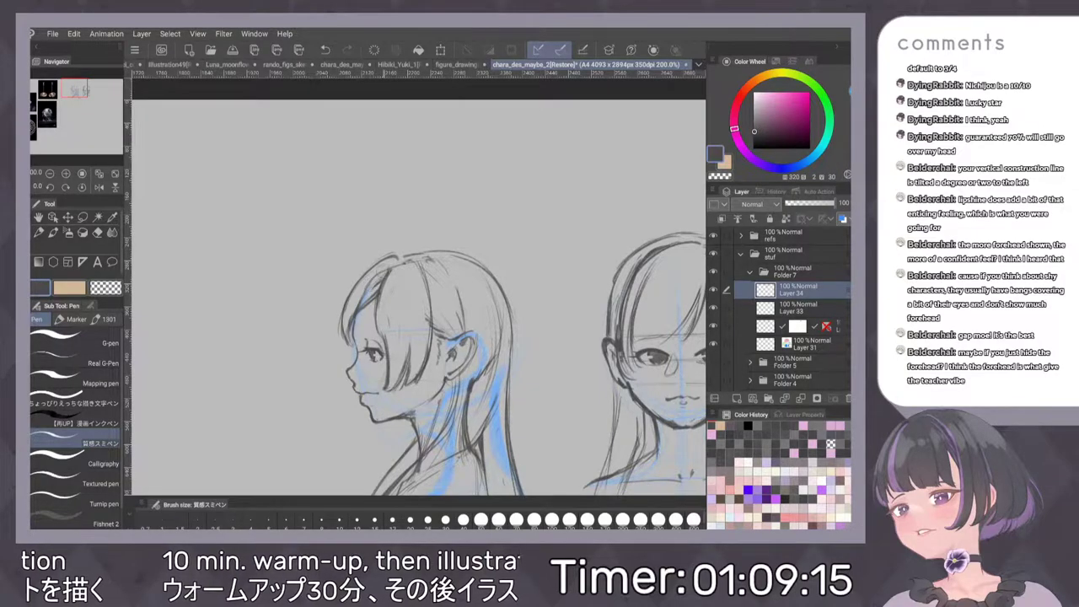
scroll(546, 315, "down", 5)
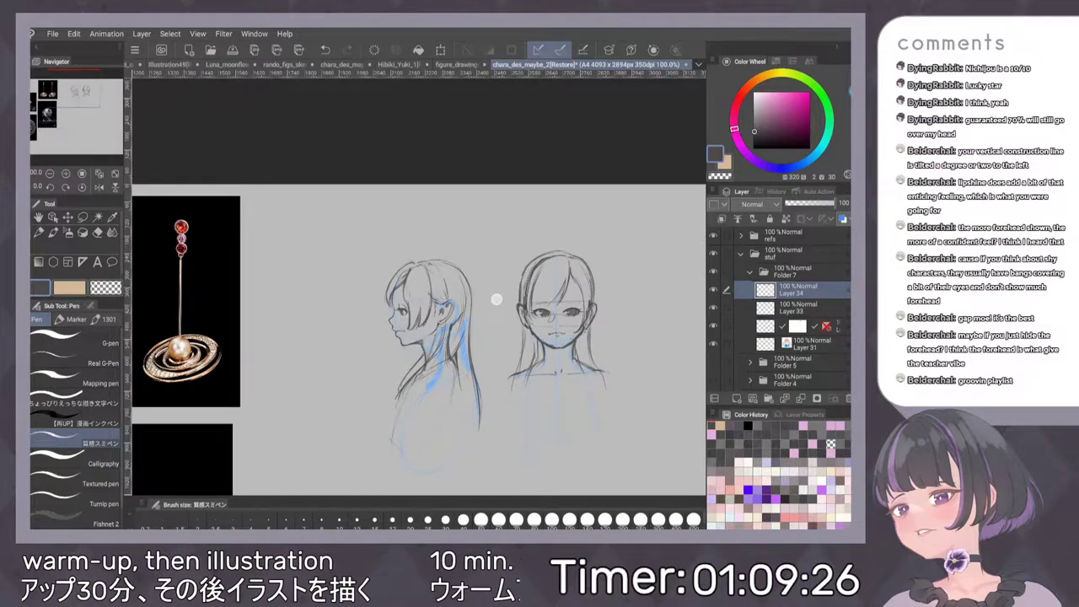
scroll(438, 283, "up", 4)
left_click_drag(569, 343, 471, 322)
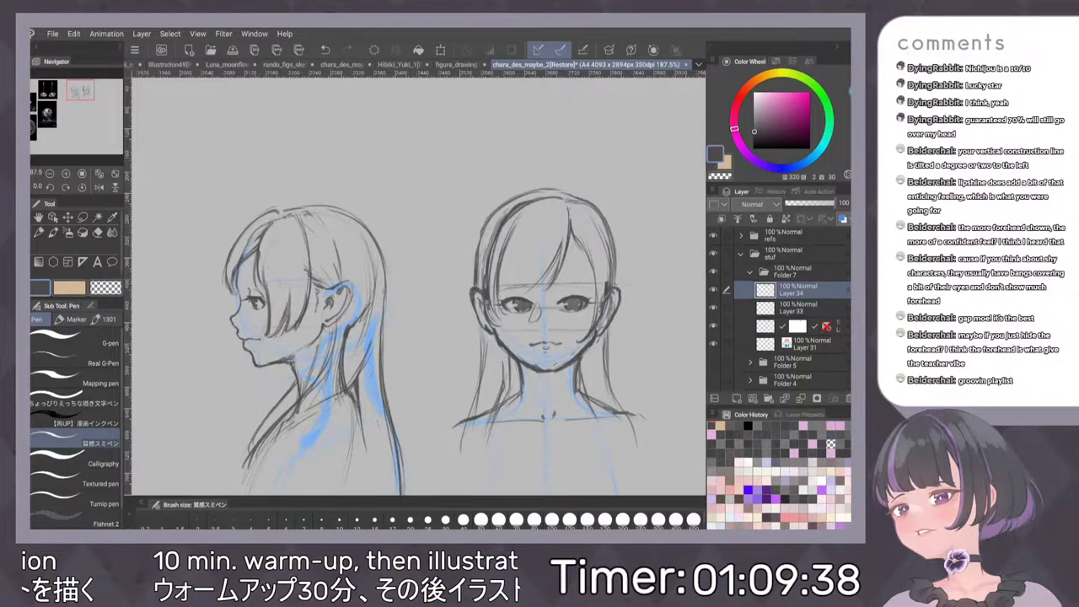
Sketch a small stick-figure doodle in the empty area beside the front-view head, with a round head, chair back, seat and bent leg
key("ctrl+alt+0")
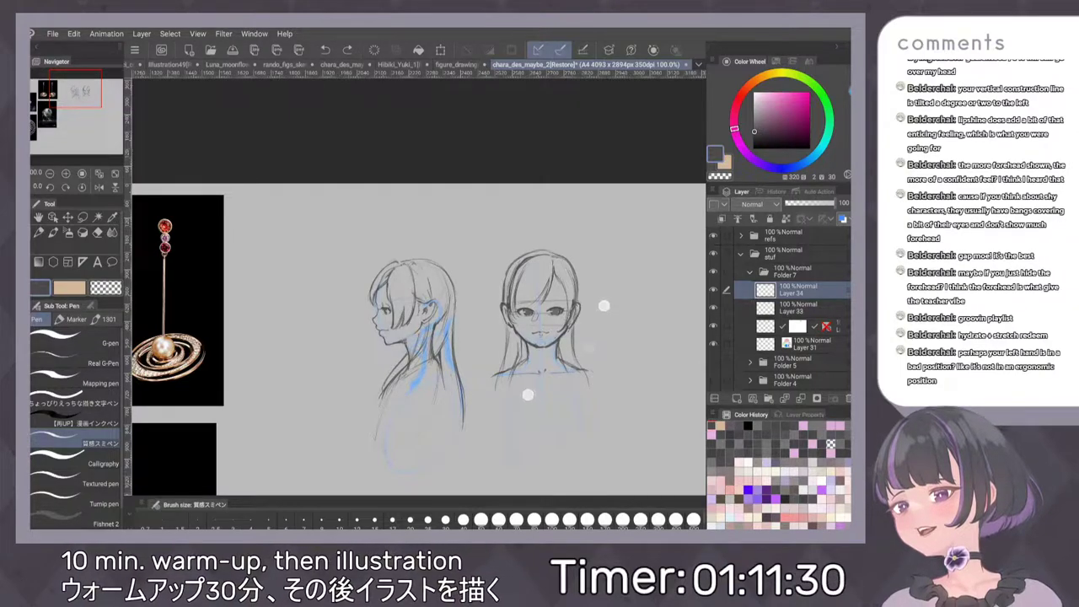
scroll(602, 306, "up", 2)
left_click_drag(497, 241, 437, 288)
mouse_move(469, 180)
left_mouse_down()
mouse_move(485, 191)
mouse_move(471, 198)
mouse_move(471, 189)
left_mouse_up()
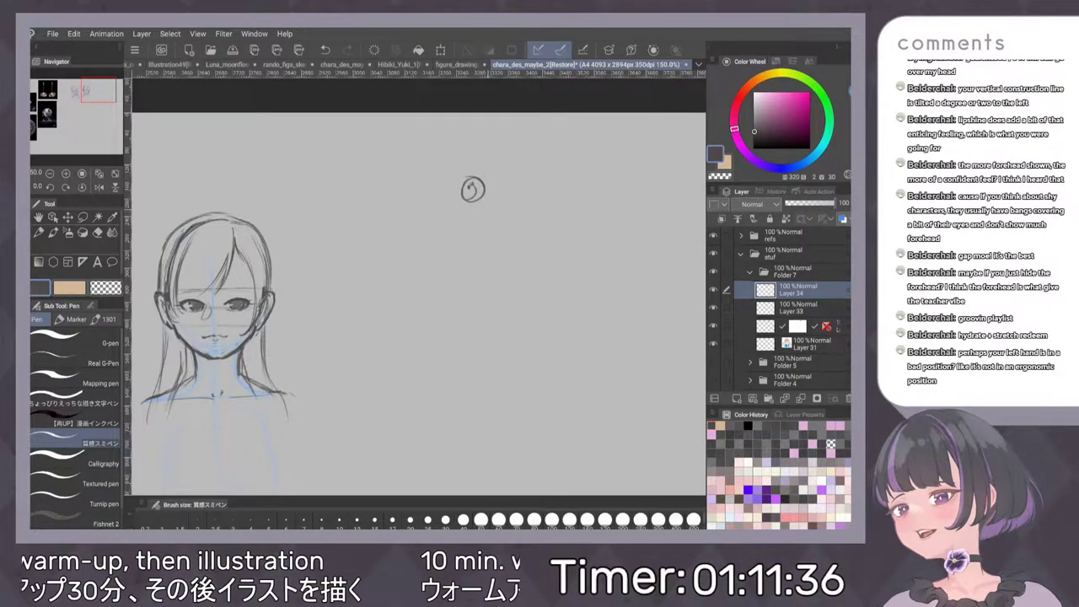
scroll(531, 159, "up", 1)
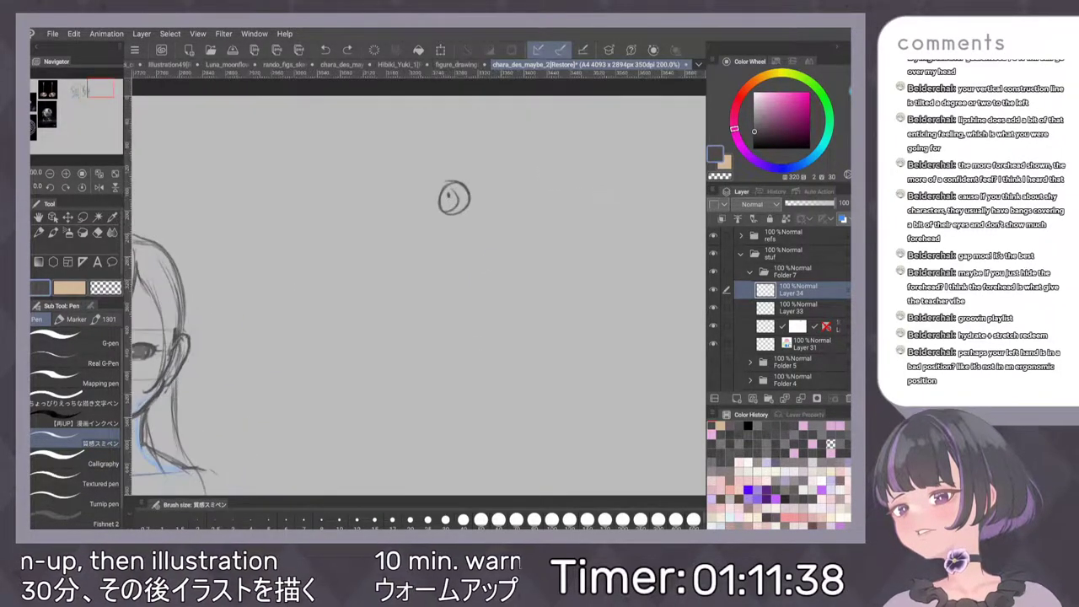
mouse_move(464, 202)
left_mouse_down()
mouse_move(463, 229)
mouse_move(410, 305)
left_mouse_up()
mouse_move(491, 179)
left_mouse_down()
mouse_move(473, 270)
mouse_move(446, 267)
mouse_move(492, 179)
left_mouse_up()
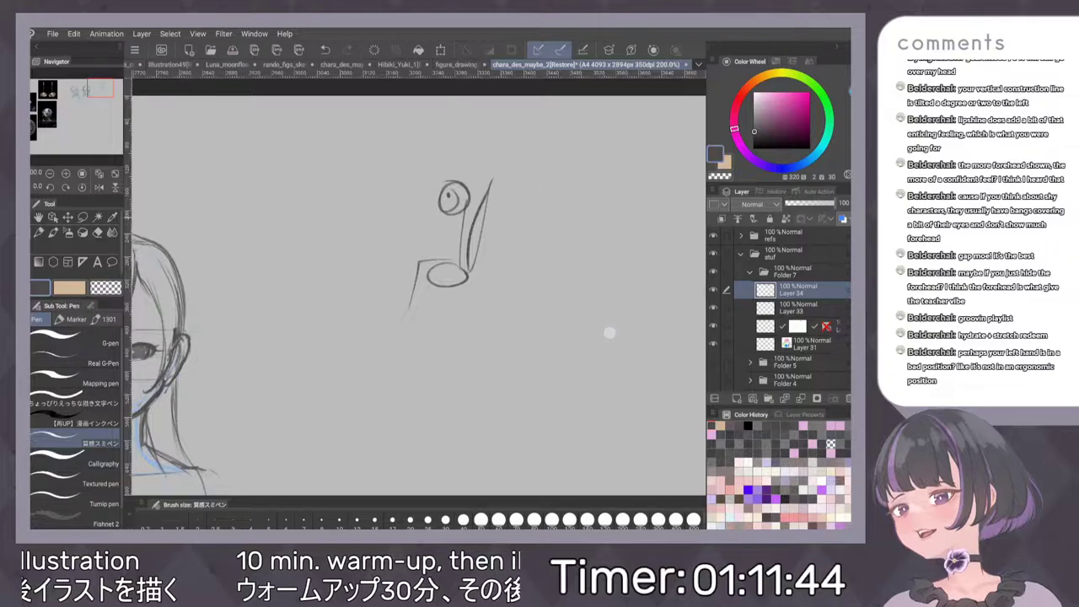
Add the doodle's torso and arm reaching to a desk with a slanted screen, plus an arrow pointing away from the figure
left_click_drag(462, 216, 460, 244)
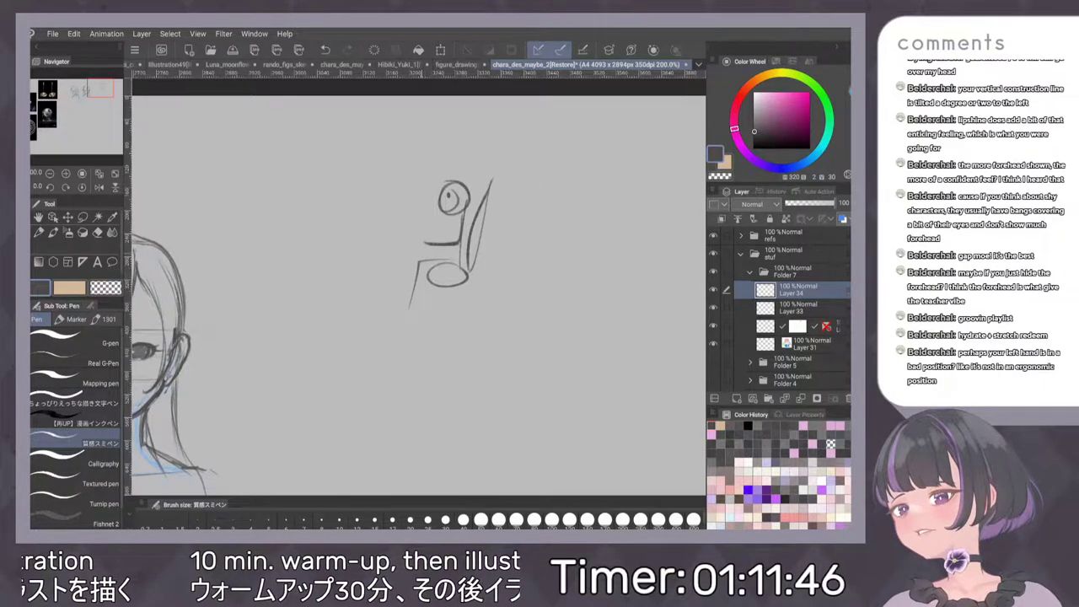
mouse_move(348, 250)
left_mouse_down()
mouse_move(403, 285)
mouse_move(402, 308)
left_mouse_up()
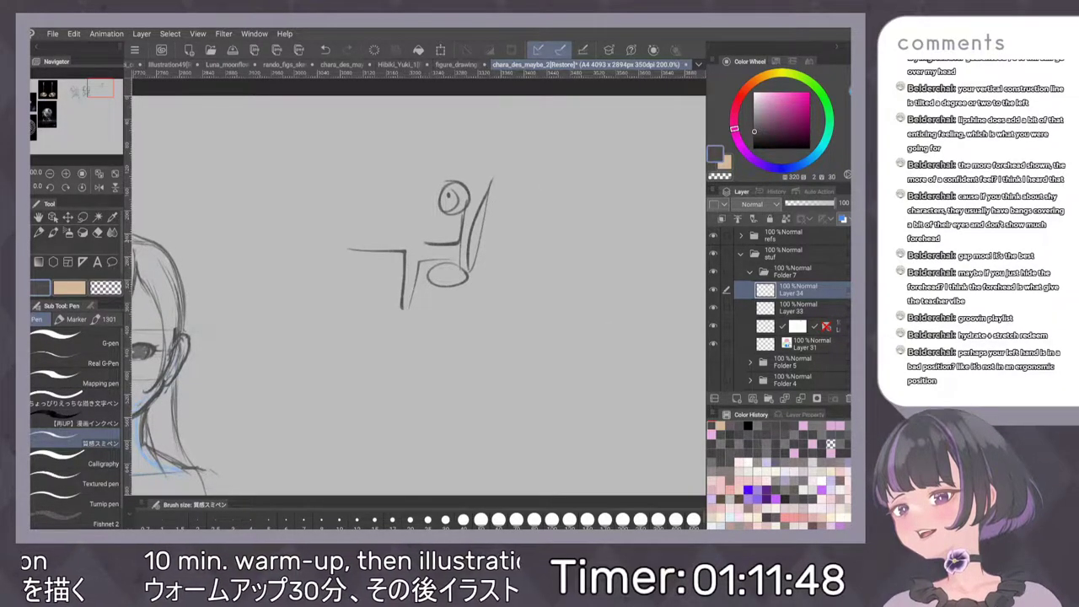
mouse_move(426, 244)
left_mouse_down()
mouse_move(382, 248)
mouse_move(400, 249)
left_mouse_up()
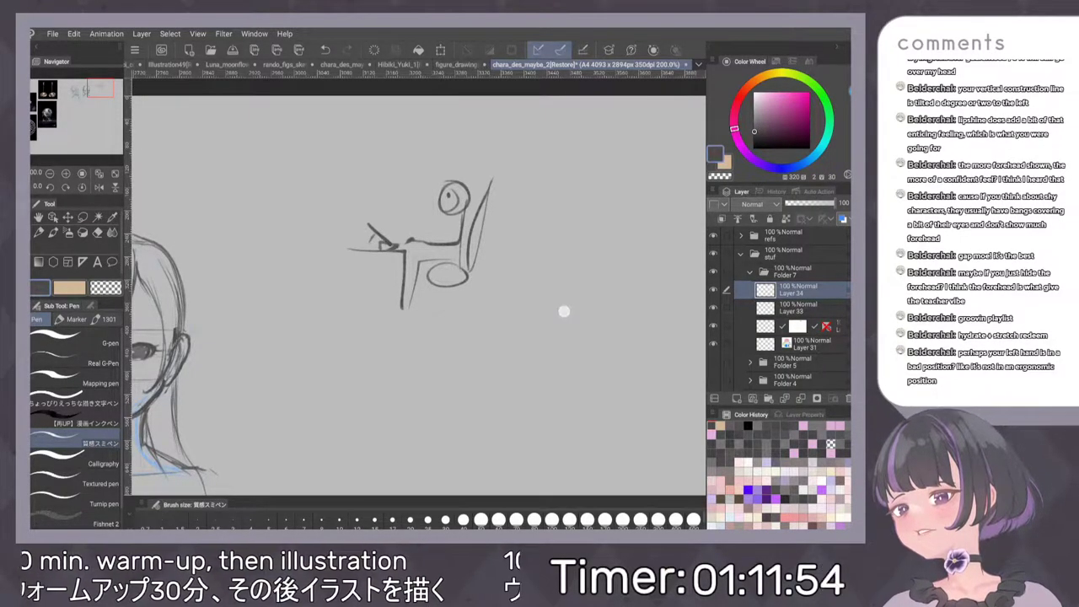
mouse_move(564, 311)
left_mouse_down()
mouse_move(537, 282)
mouse_move(498, 280)
left_mouse_up()
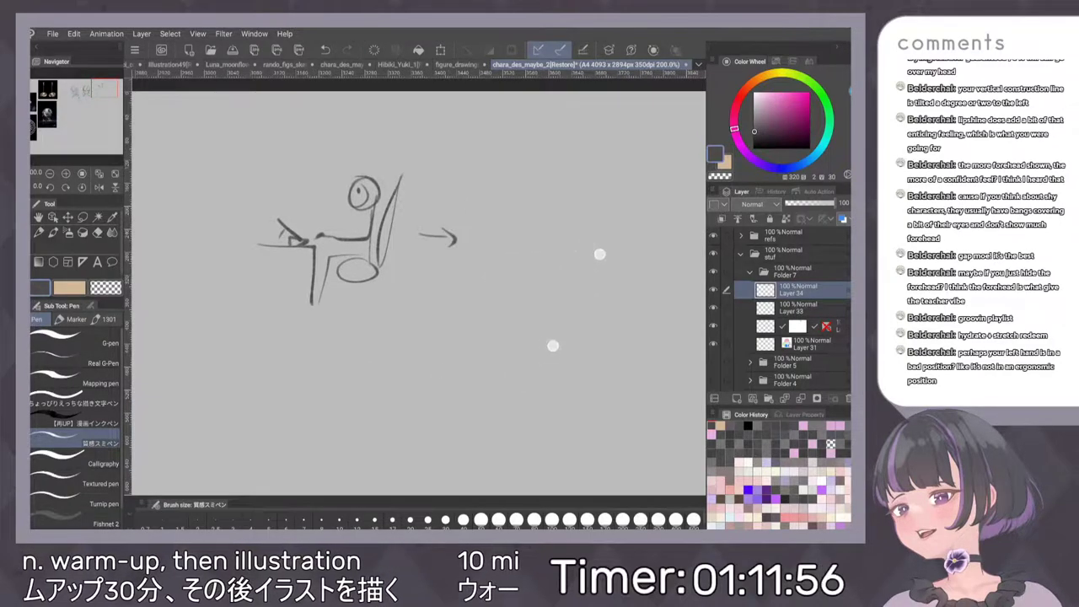
Lasso the seated figure, duplicate it onto a new layer and place the copy just past the arrow's tip
left_click_drag(600, 254, 571, 255)
key("m")
mouse_move(235, 172)
left_mouse_down()
mouse_move(217, 198)
mouse_move(232, 167)
left_mouse_up()
key("ctrl+c")
key("ctrl+v")
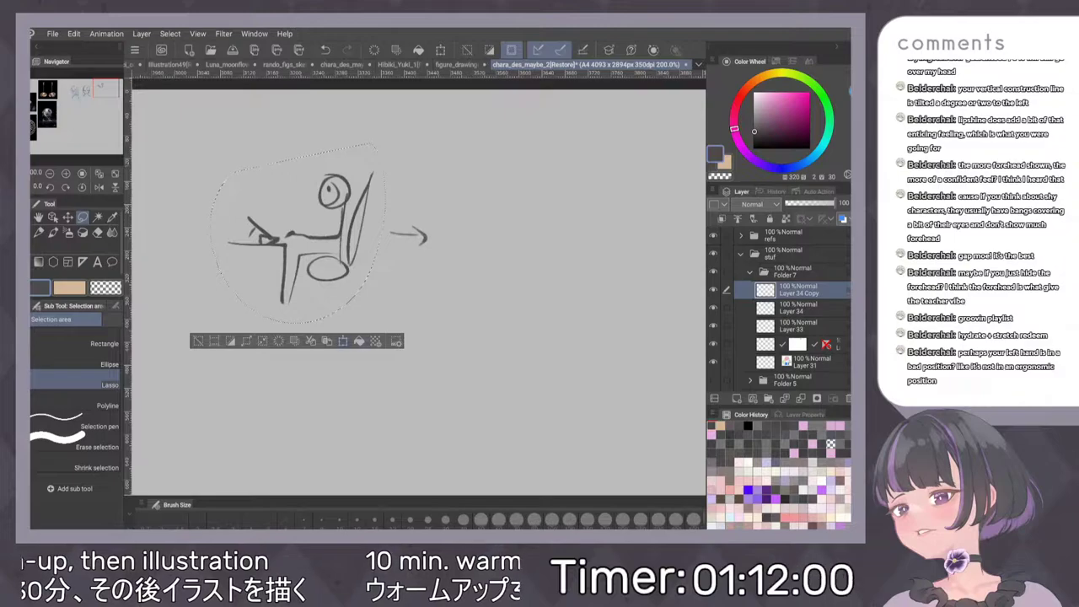
key("ctrl+t")
left_click_drag(343, 247, 564, 247)
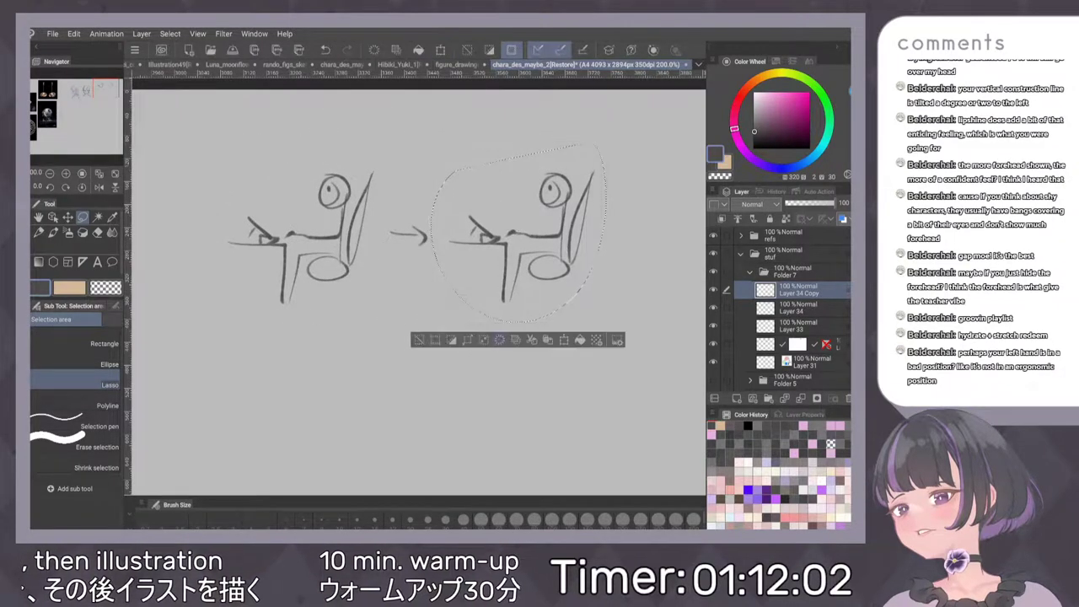
key("Return")
key("ctrl+d")
Remove the copied figure's upright head and torso and redraw it hunched over the desk, with a curved back and bent arm
mouse_move(558, 174)
left_mouse_down()
mouse_move(565, 218)
mouse_move(568, 199)
mouse_move(514, 211)
left_mouse_up()
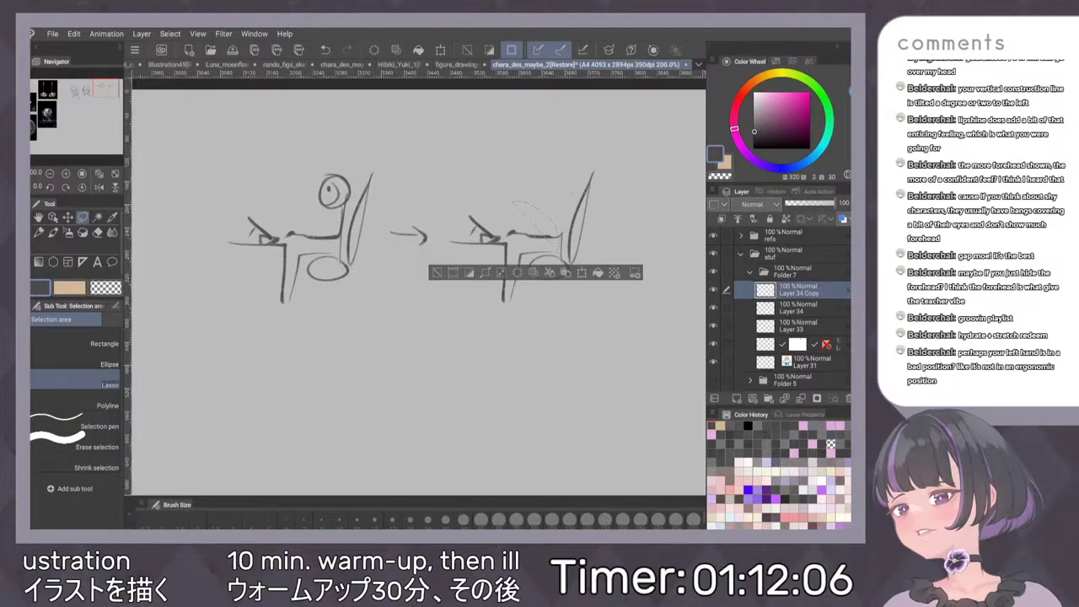
key("ctrl+d")
key("p")
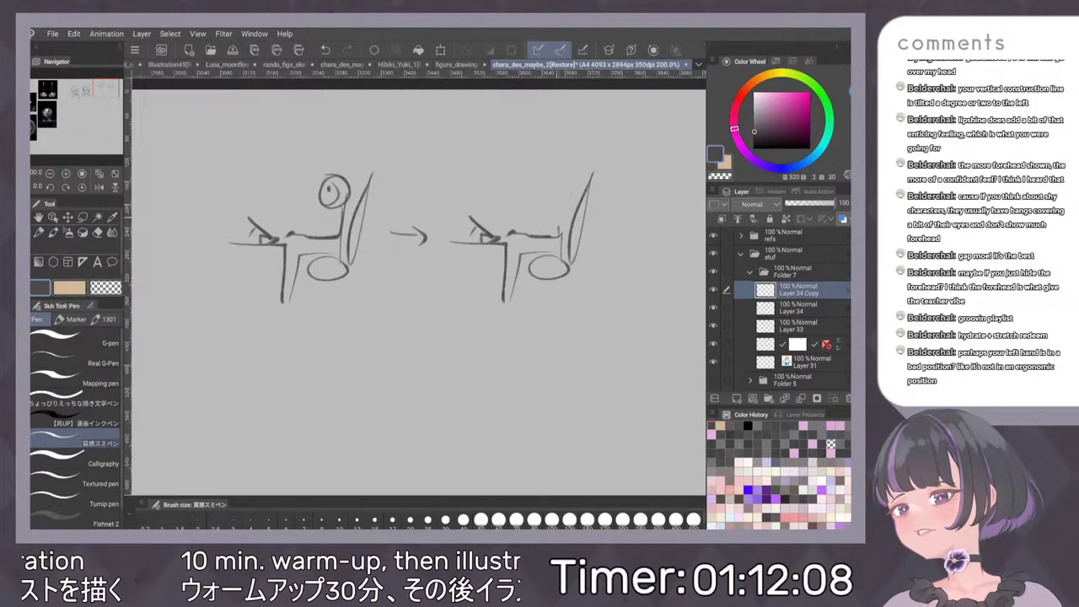
mouse_move(558, 228)
left_mouse_down()
mouse_move(512, 189)
mouse_move(499, 212)
left_mouse_up()
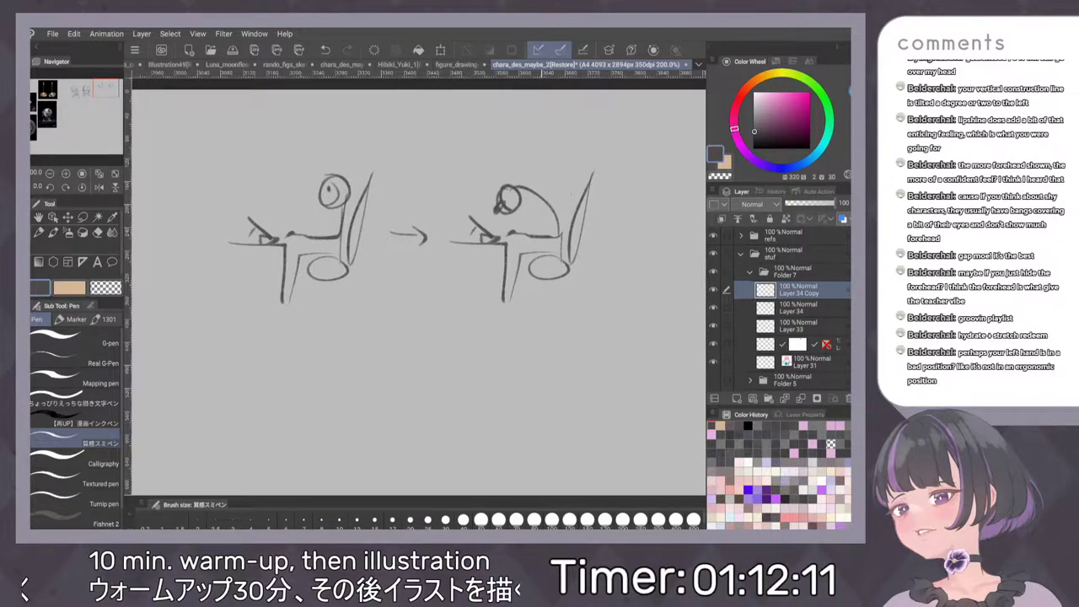
mouse_move(525, 222)
left_mouse_down()
mouse_move(497, 234)
mouse_move(552, 238)
left_mouse_up()
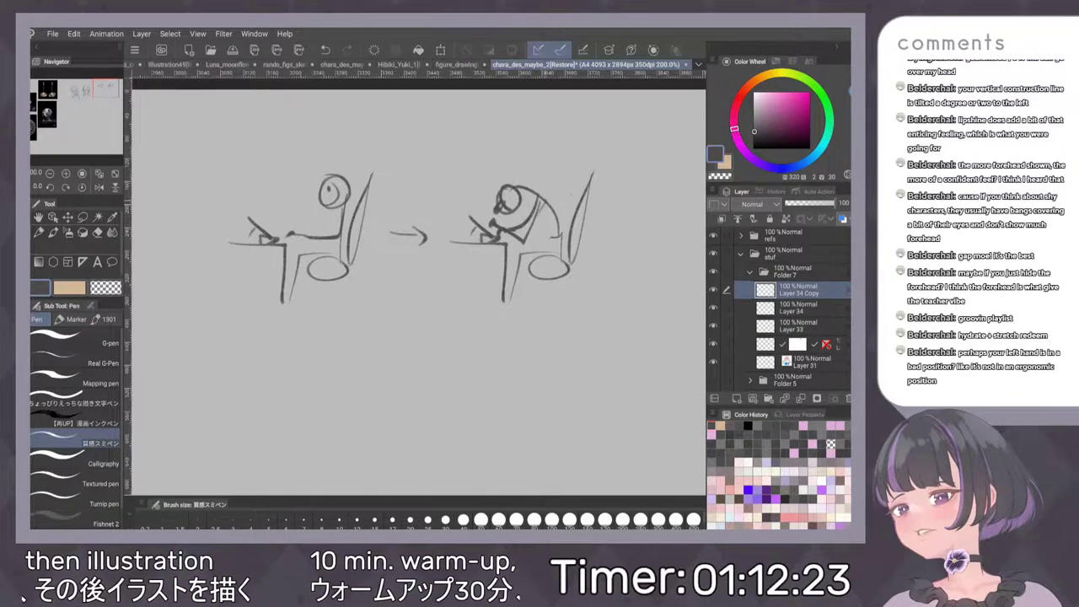
left_click_drag(543, 192, 554, 178)
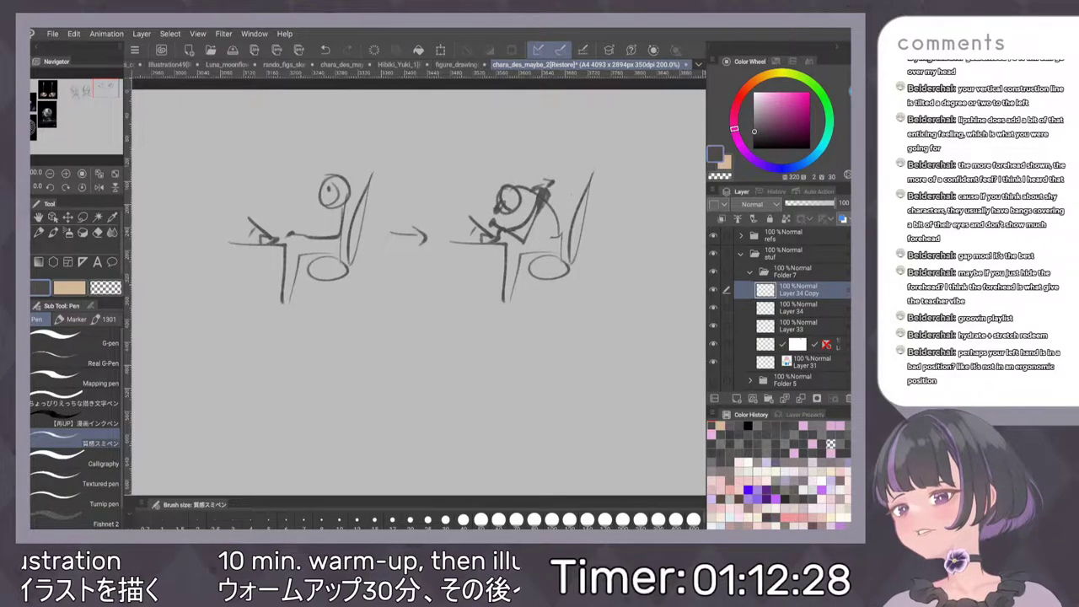
Lasso both seated-figure doodles with the arrow and delete them from Layer 34
scroll(520, 304, "down", 1)
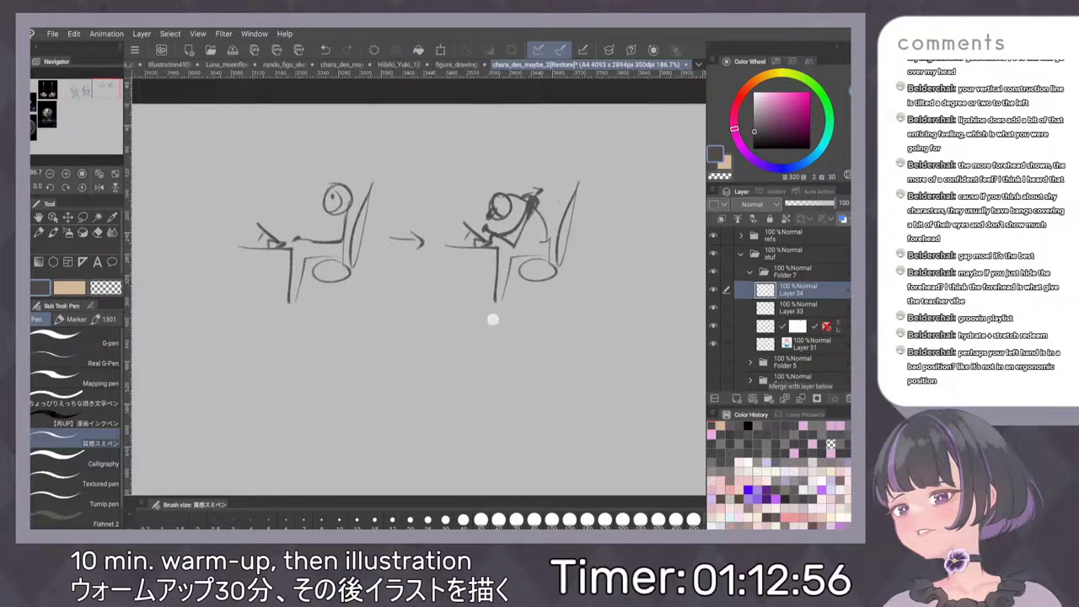
scroll(490, 354, "down", 1)
key("m")
mouse_move(377, 188)
left_mouse_down()
mouse_move(499, 344)
mouse_move(375, 181)
left_mouse_up()
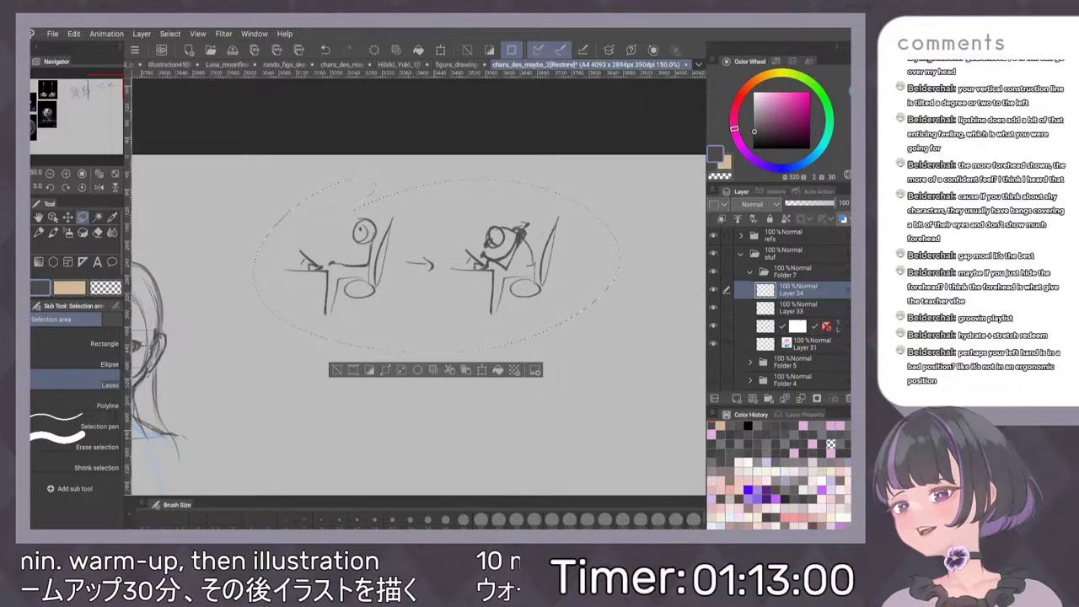
key("Delete")
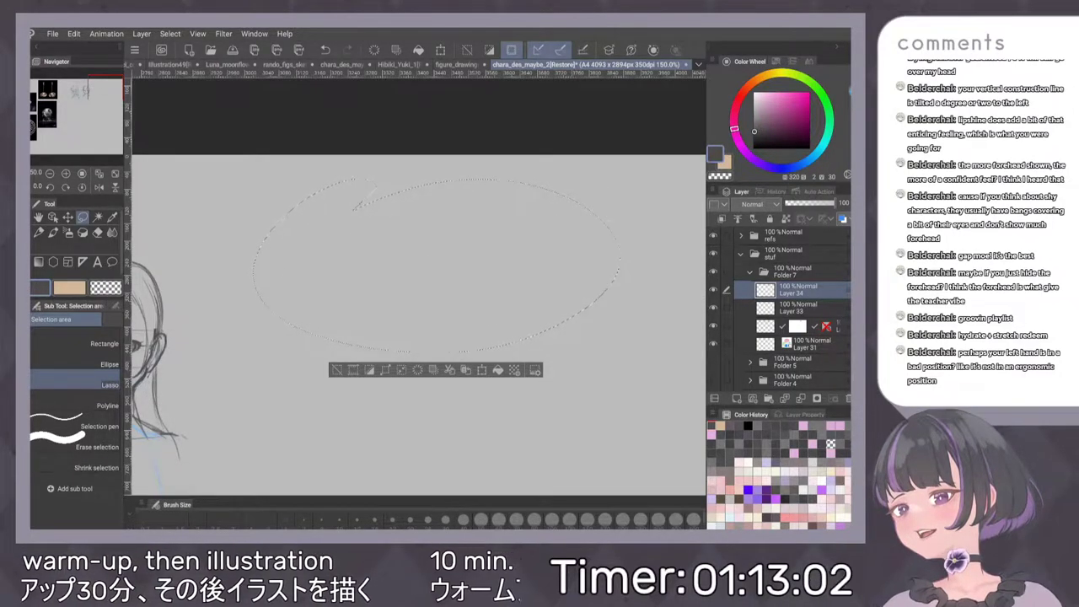
key("ctrl+d")
Check which strokes are on Layer 34 by toggling its visibility, and rename the layer hair1
mouse_move(432, 365)
left_mouse_down()
mouse_move(479, 336)
mouse_move(472, 315)
mouse_move(532, 335)
mouse_move(503, 320)
mouse_move(524, 328)
left_mouse_up()
left_click_drag(529, 222, 568, 222)
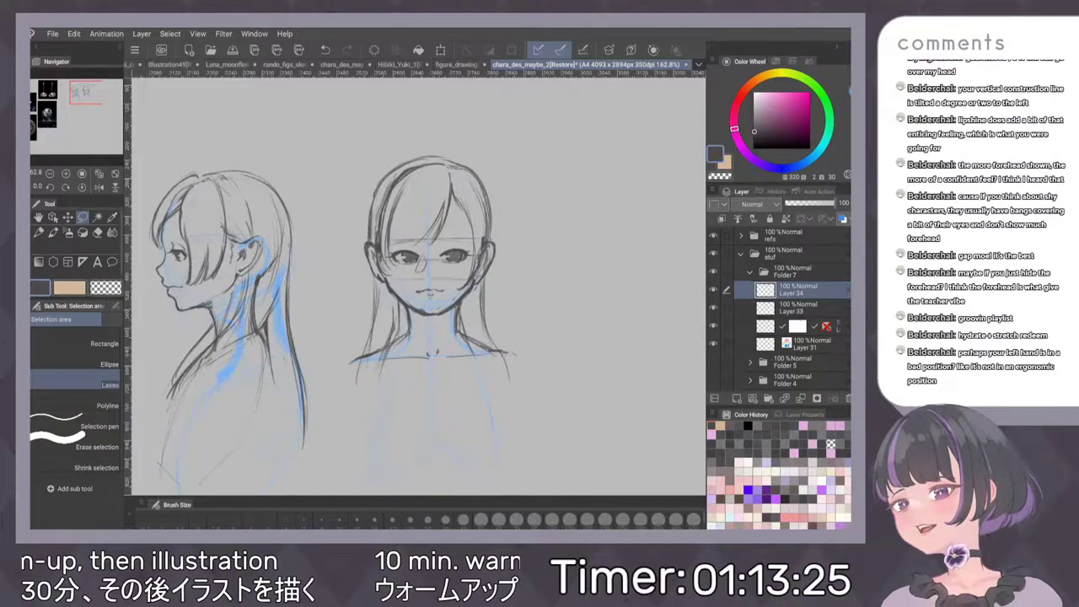
left_click(713, 290)
left_click(713, 290)
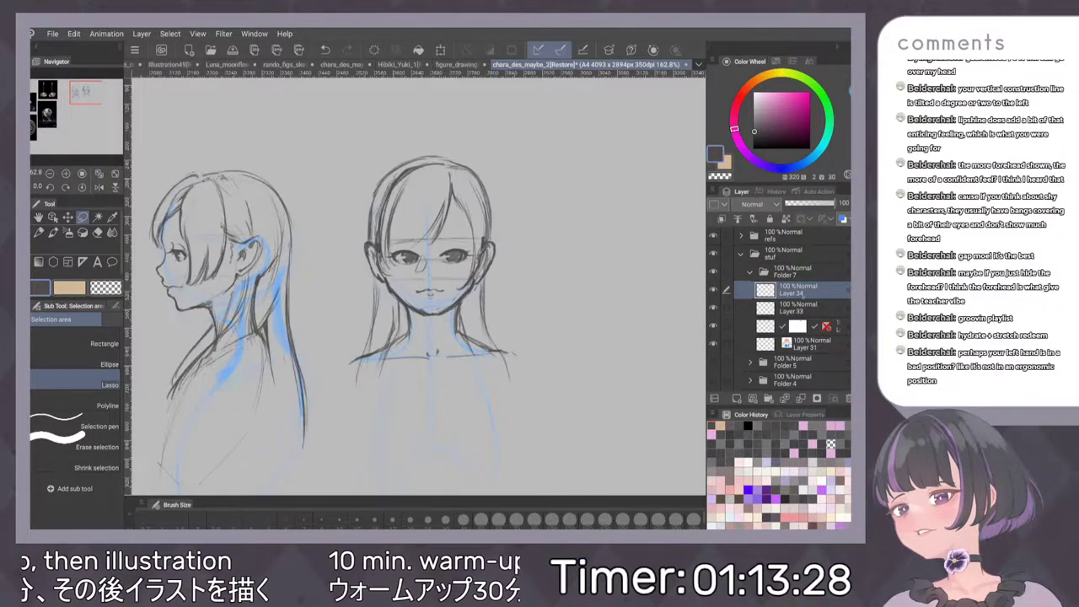
double_click(795, 293)
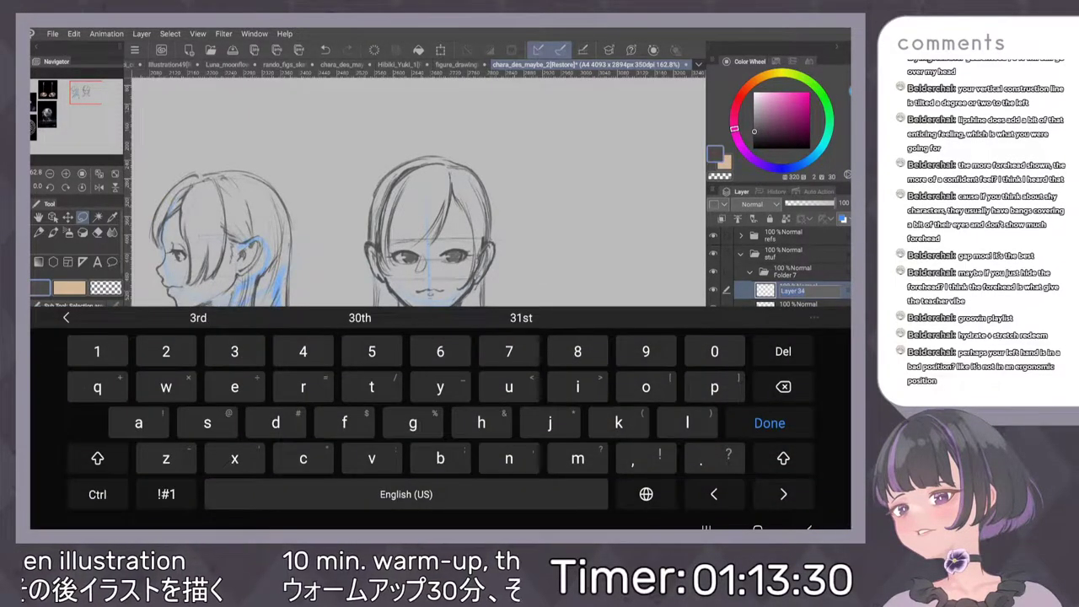
type("hair ==")
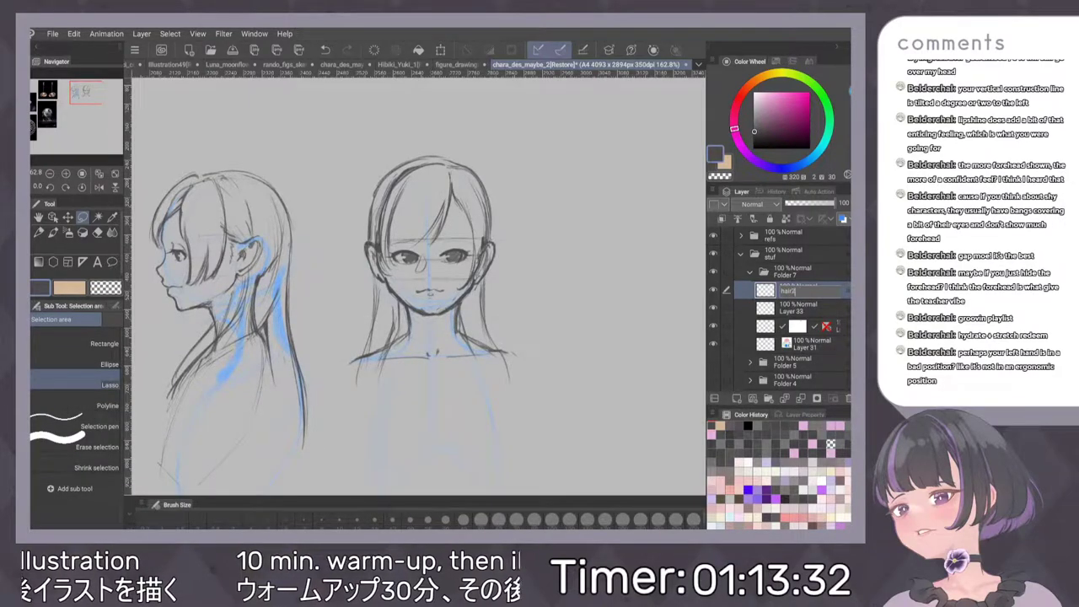
key("BackSpace")
key("Escape")
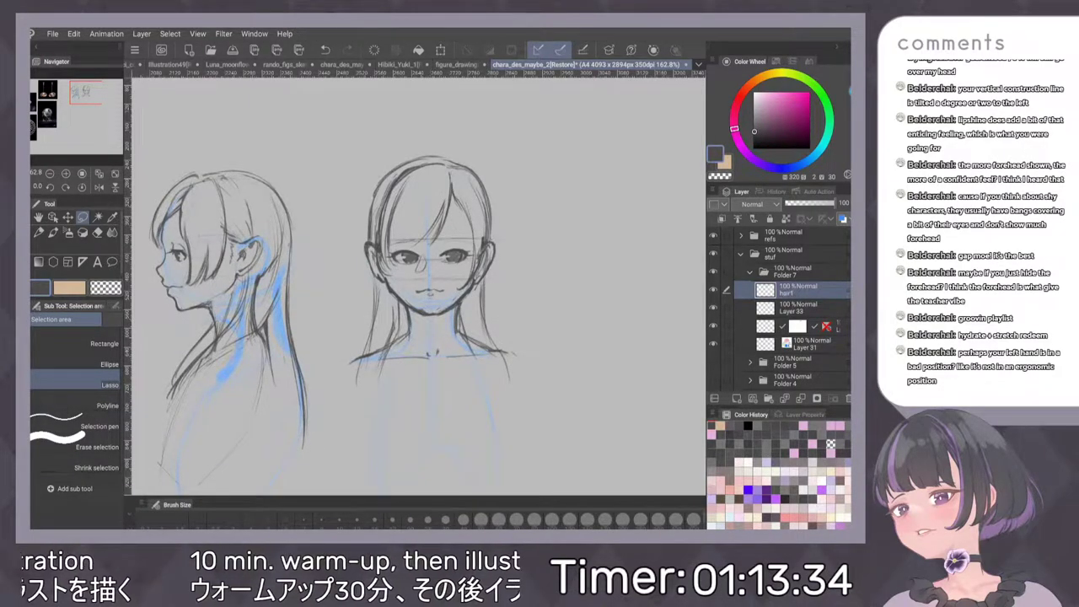
Add a new layer named hair2 above hair1 and hide the hair1 layer
key("ctrl+shift+n")
double_click(794, 291)
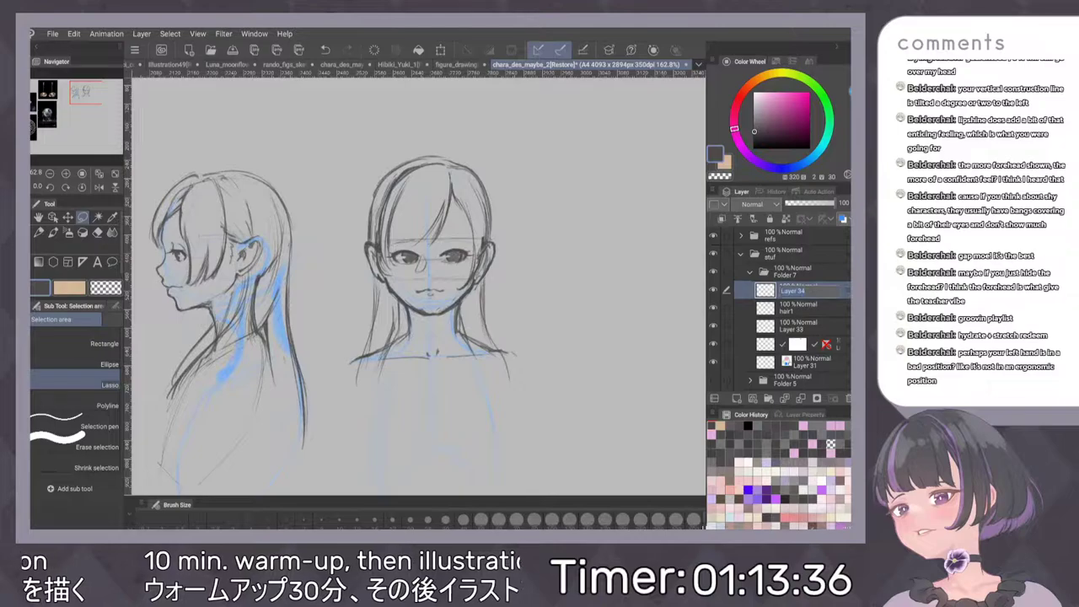
type("hair2")
key("Return")
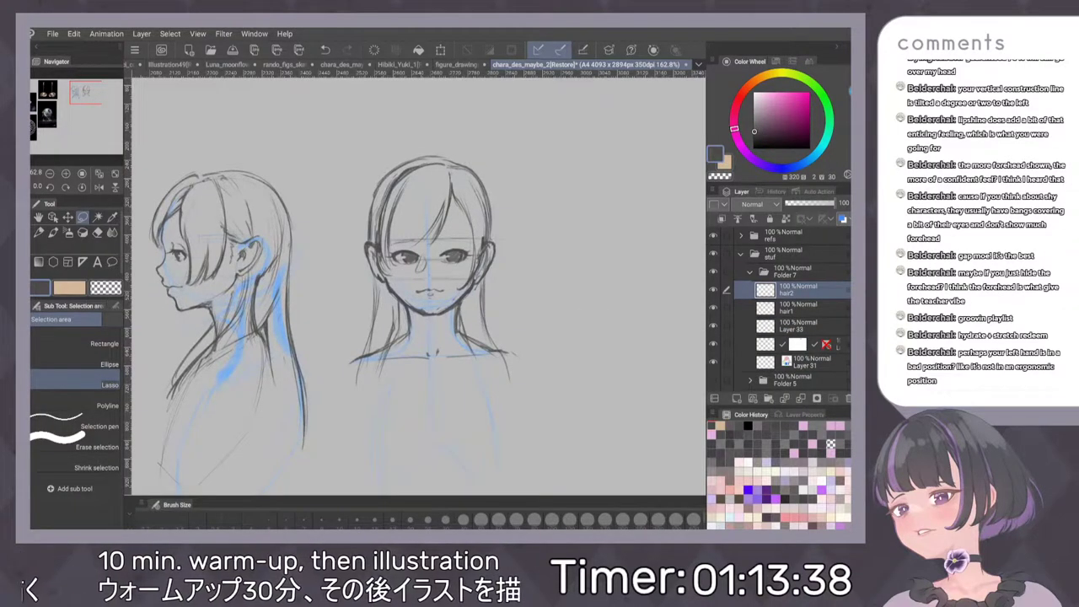
left_click(713, 308)
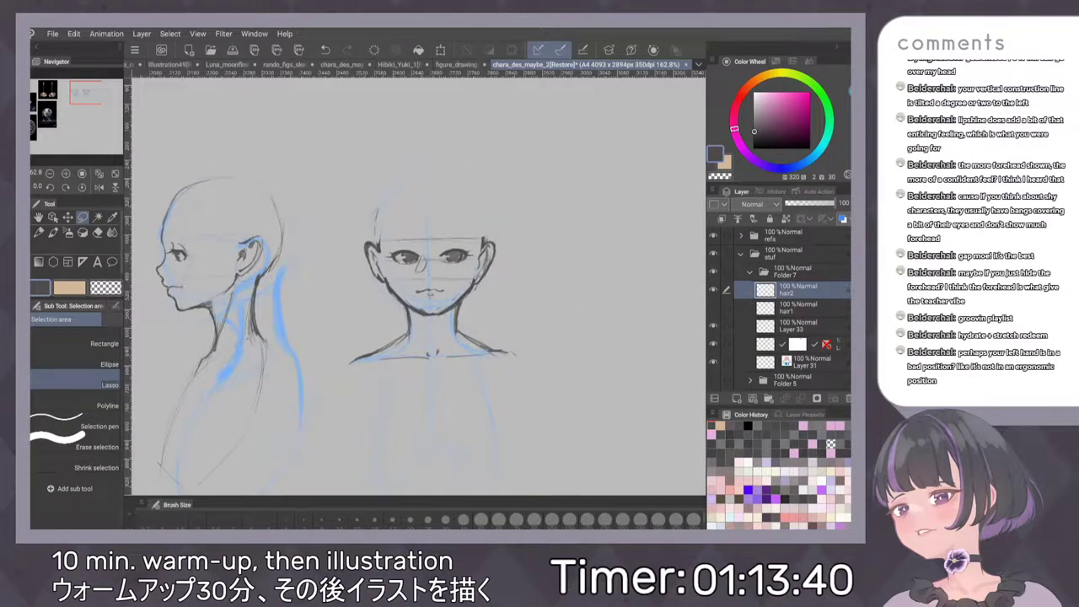
scroll(536, 289, "down", 1)
left_click_drag(446, 283, 453, 287)
key("ctrl+z")
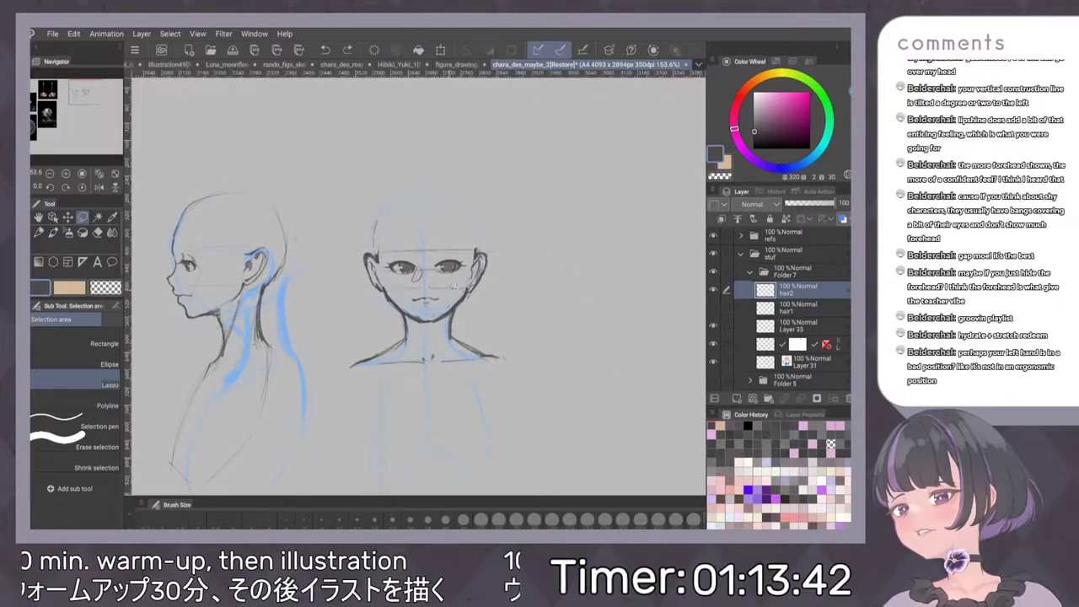
key("o")
key("p")
mouse_move(425, 210)
left_mouse_down()
mouse_move(435, 281)
mouse_move(413, 263)
left_mouse_up()
key("ctrl+z")
key("ctrl+z")
left_click_drag(512, 213, 524, 231)
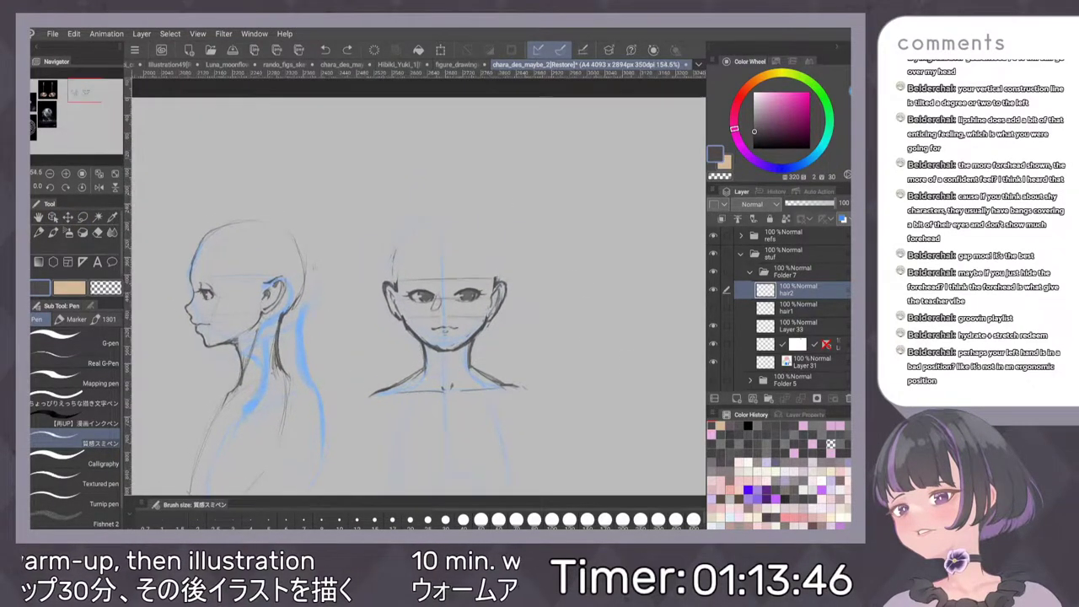
Try curved bangs outlines from the crown to the brow of the side-view head on the hair2 layer
scroll(554, 319, "up", 3)
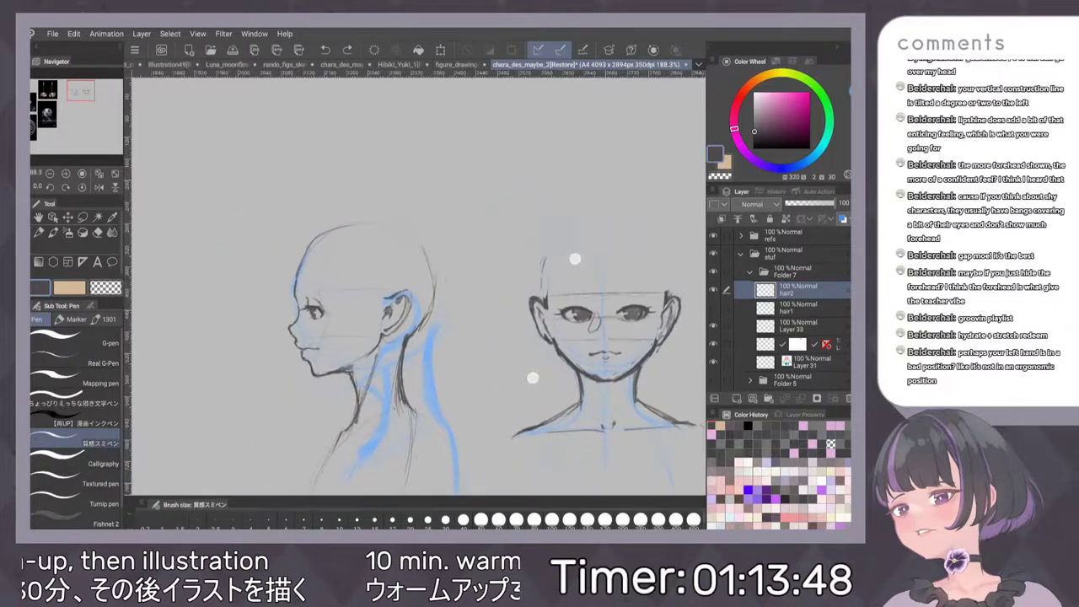
left_click_drag(554, 319, 563, 322)
left_click_drag(344, 221, 300, 293)
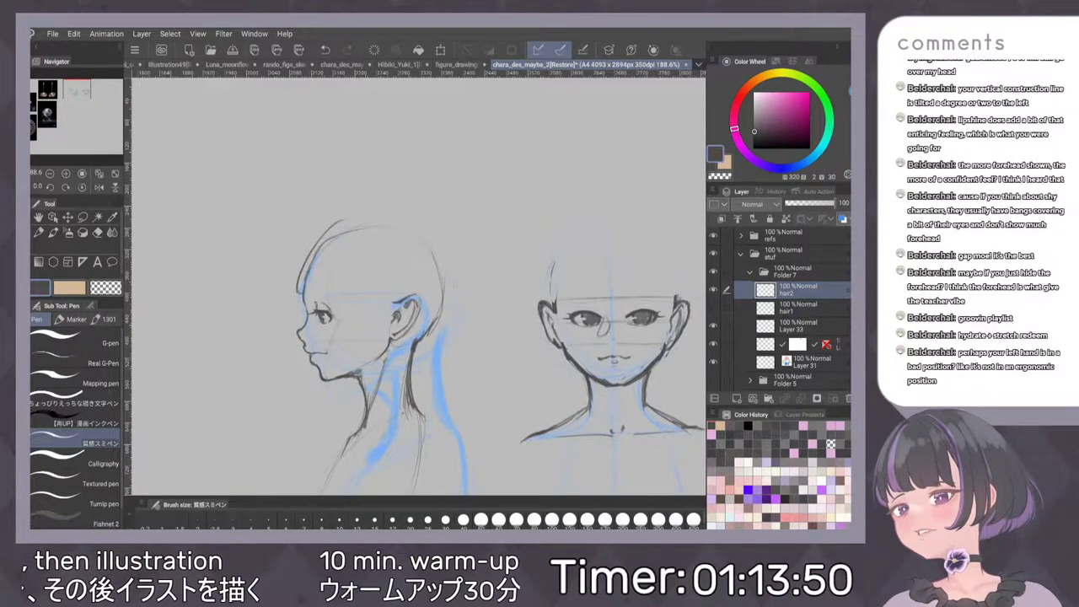
key("ctrl+z")
key("ctrl+z")
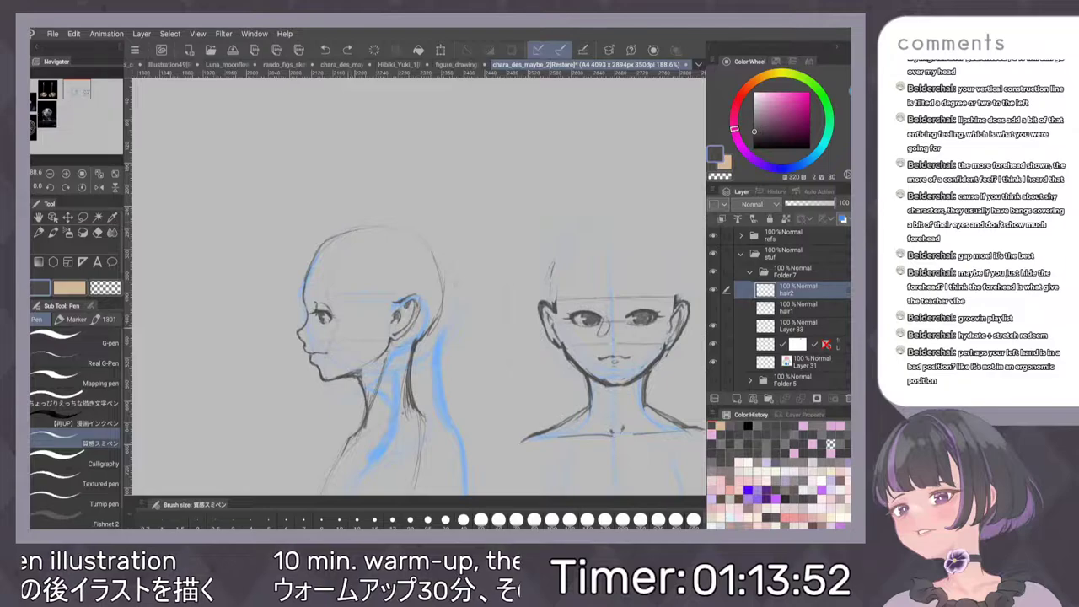
mouse_move(360, 221)
left_mouse_down()
mouse_move(308, 244)
mouse_move(293, 292)
left_mouse_up()
left_click_drag(318, 233, 296, 295)
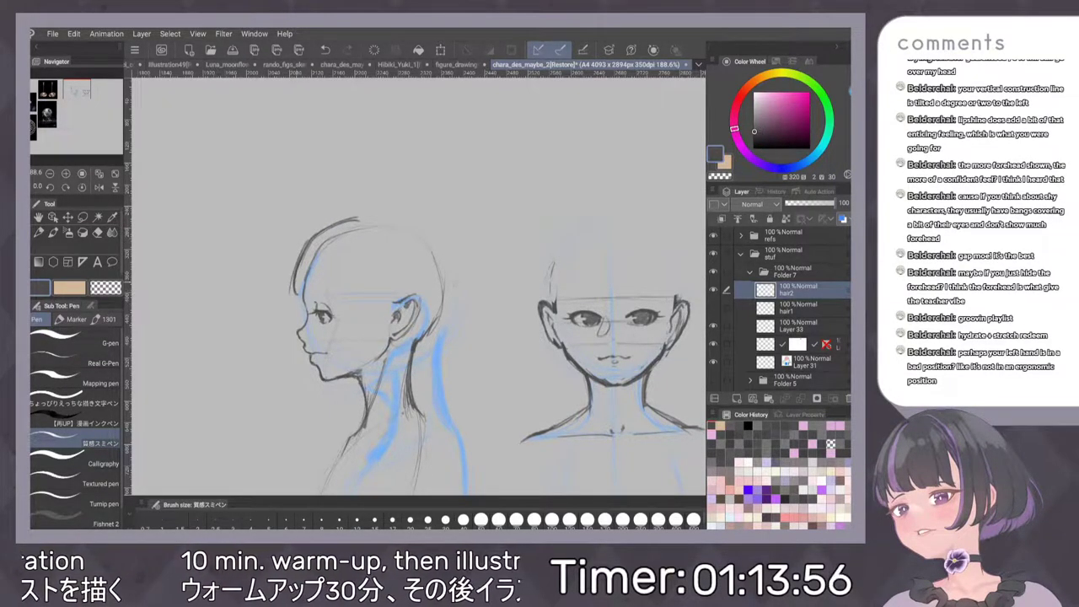
key("ctrl+z")
key("ctrl+z")
key("ctrl+z")
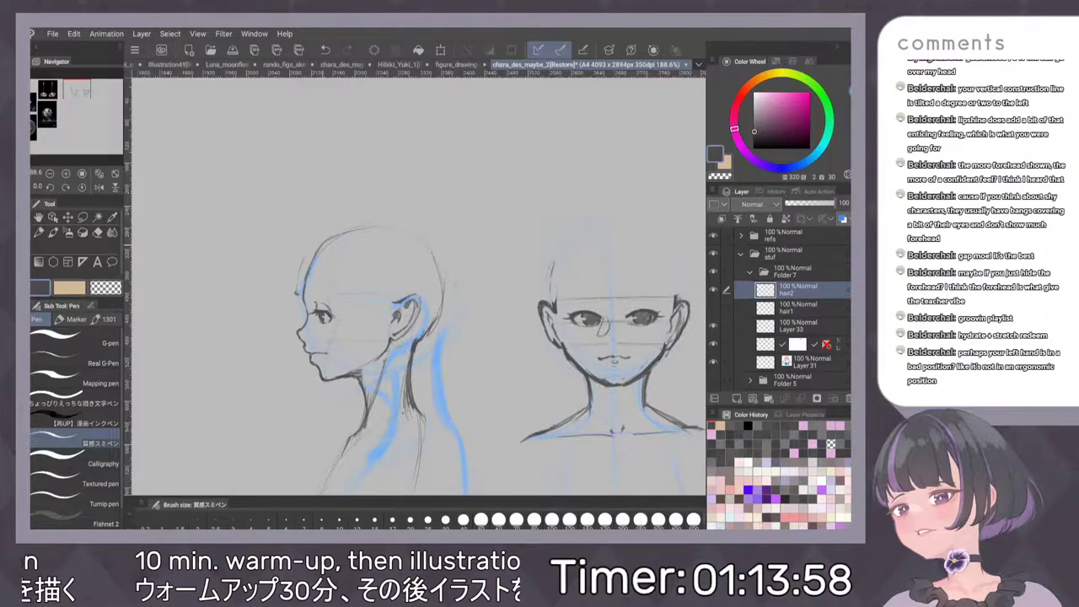
Draw the front outline of the bangs on the side-view head, curving from the crown down to the brow on hair2
left_click_drag(355, 225, 298, 292)
left_click_drag(322, 239, 297, 287)
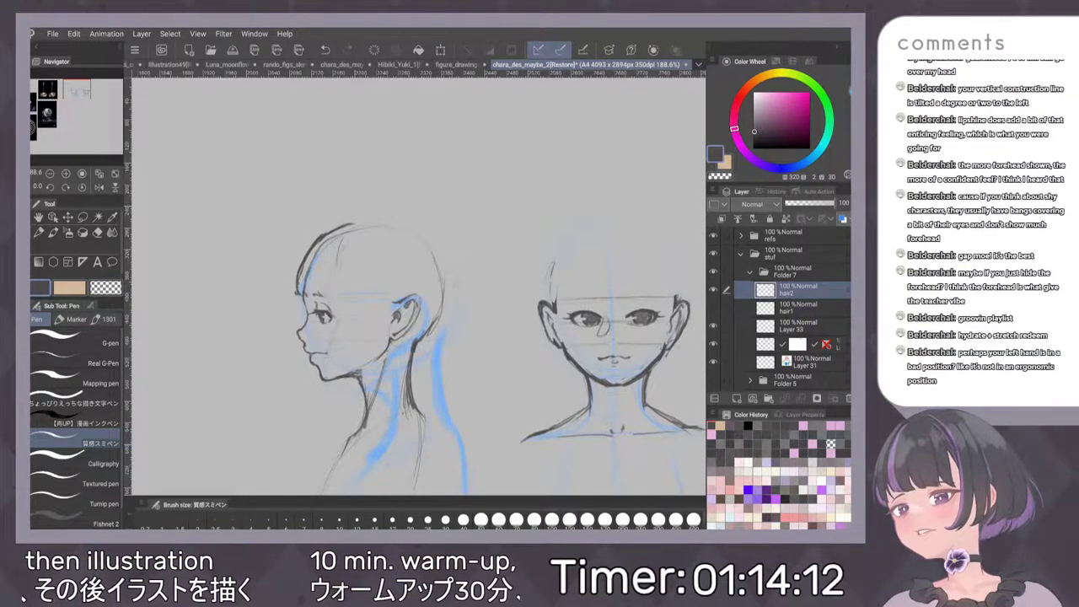
left_click_drag(494, 286, 532, 295)
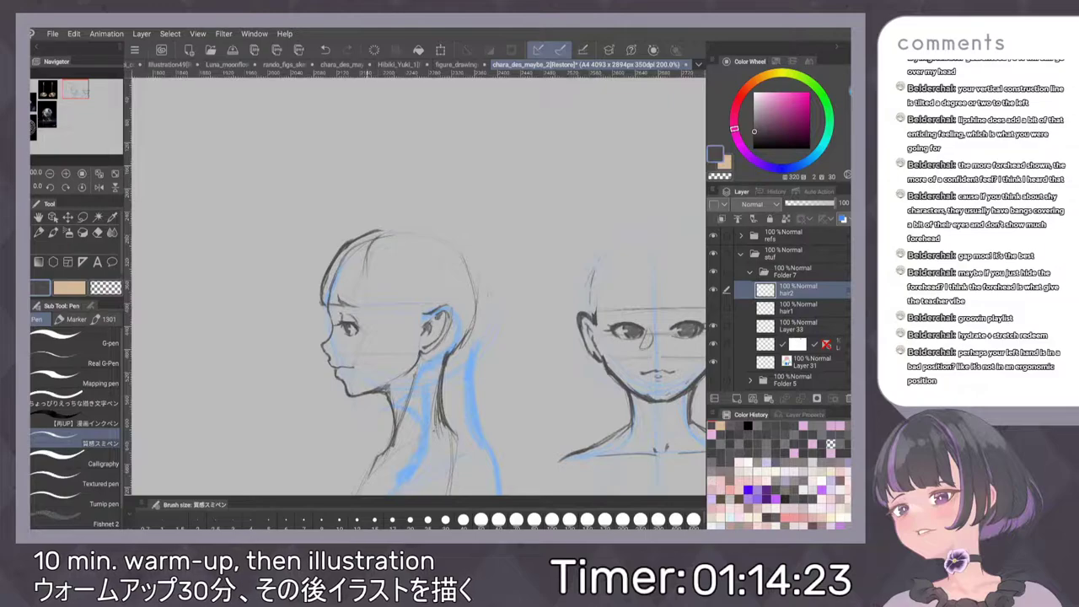
Draw the side edge of the bangs from the parting to the brow, with strands sweeping to the ear, on the side-view head
left_click_drag(366, 251, 368, 281)
key("ctrl+z")
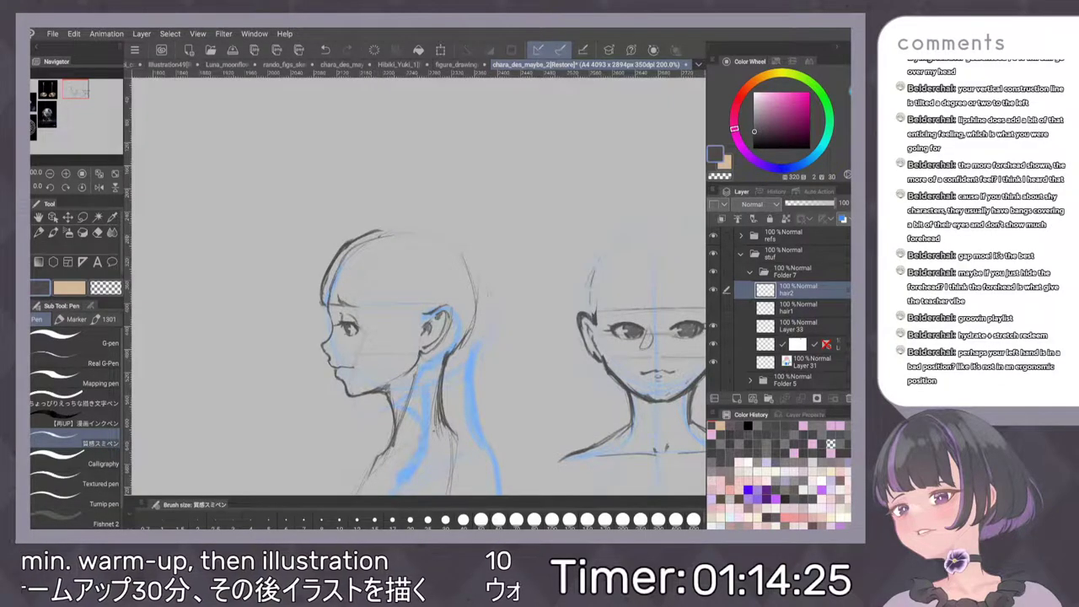
left_click_drag(372, 241, 371, 278)
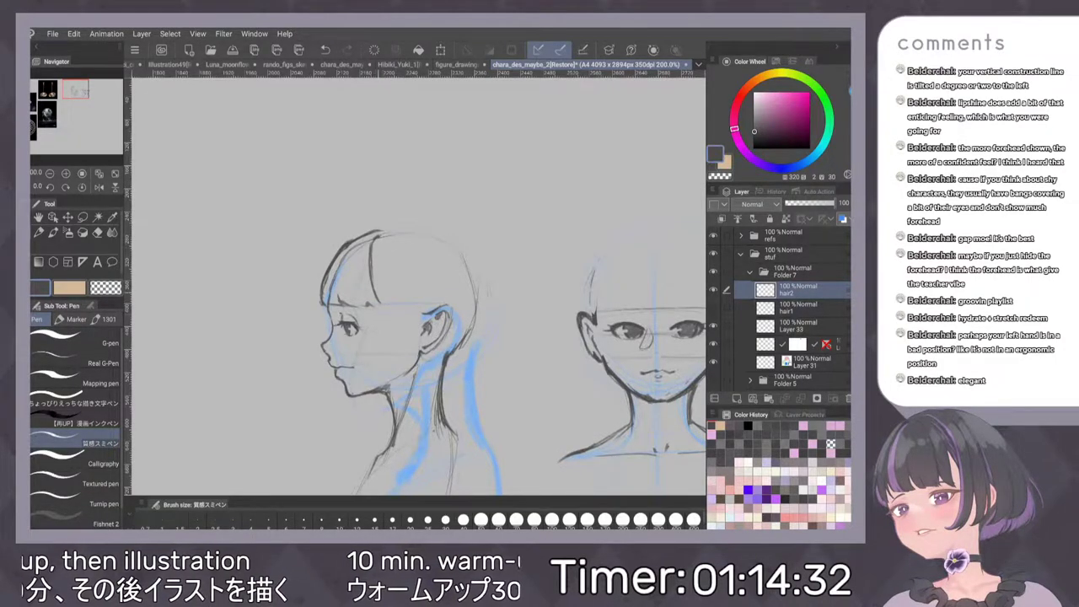
left_click_drag(377, 241, 380, 322)
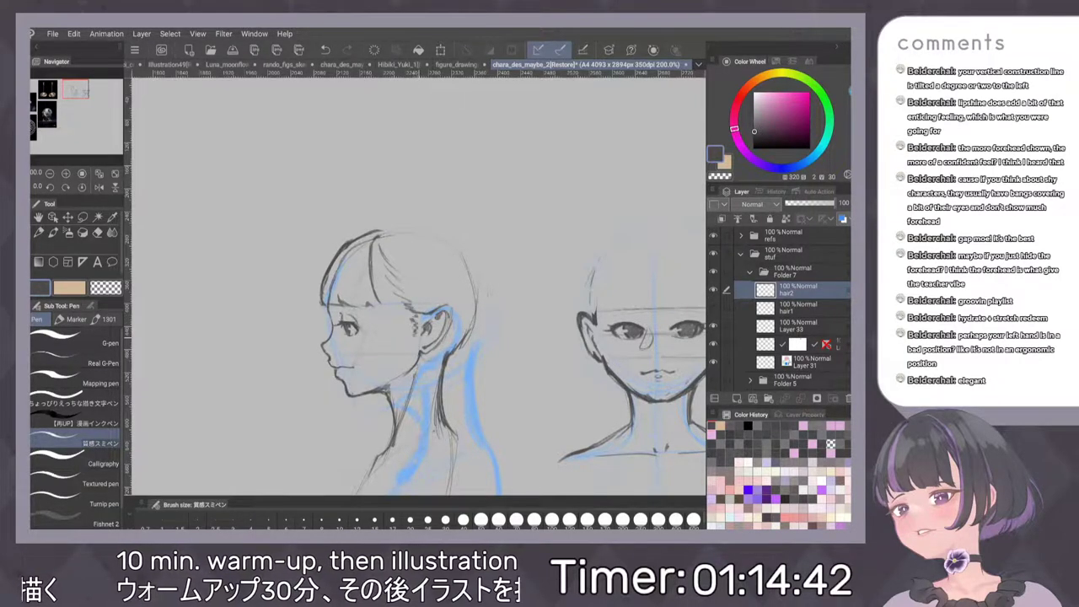
left_click_drag(414, 315, 406, 328)
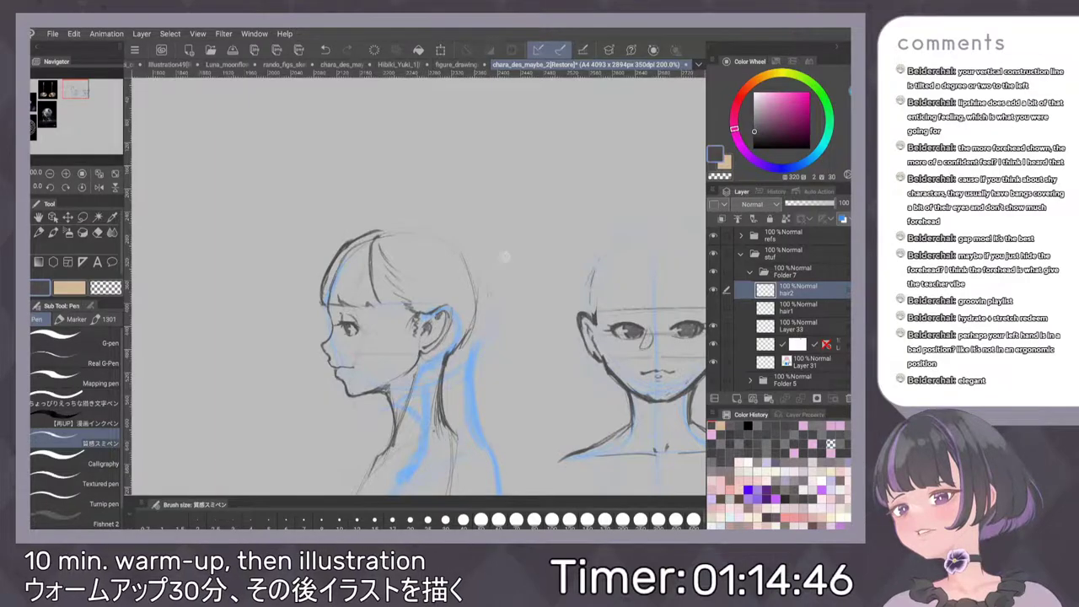
Draw long strands falling from behind the side-view head's ear, across the neck and onto the front of the shoulder
scroll(487, 302, "down", 2)
scroll(506, 295, "up", 1)
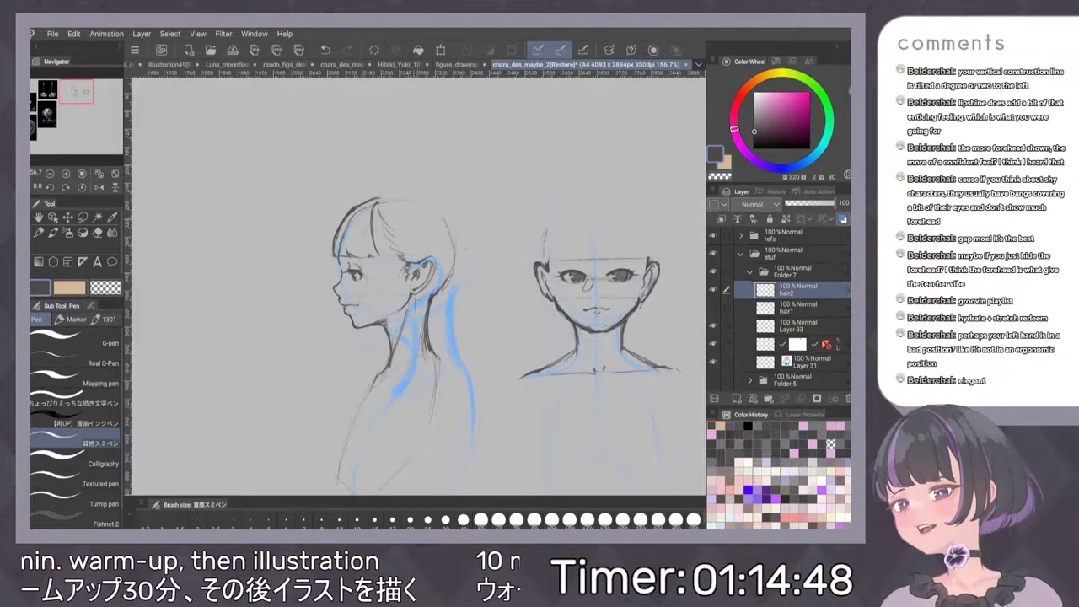
mouse_move(396, 307)
left_mouse_down()
mouse_move(418, 354)
mouse_move(363, 393)
left_mouse_up()
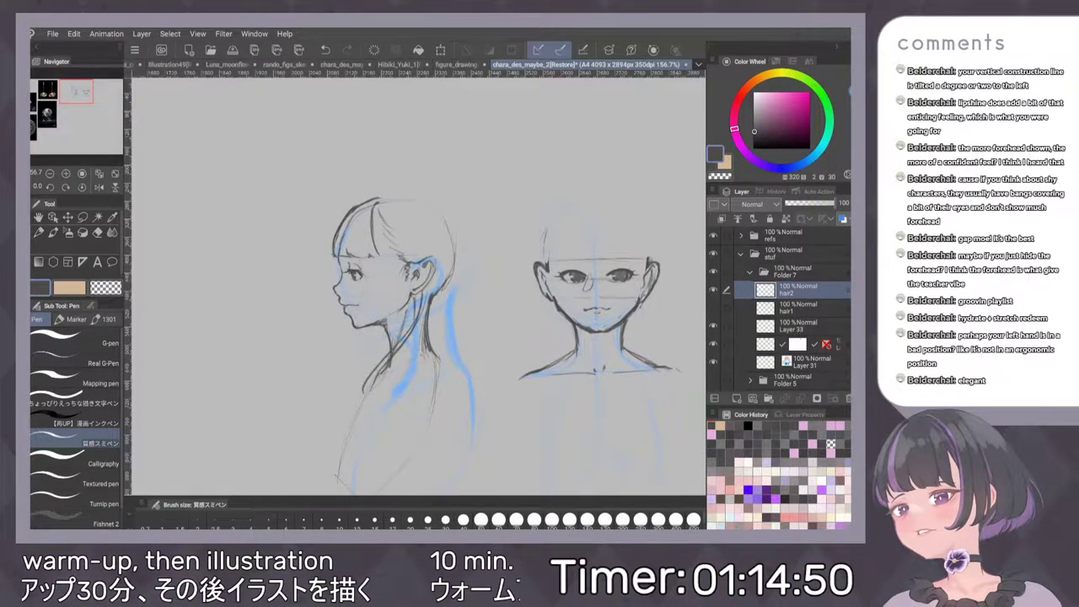
left_click_drag(418, 308, 360, 396)
mouse_move(450, 276)
left_mouse_down()
mouse_move(430, 338)
mouse_move(415, 344)
left_mouse_up()
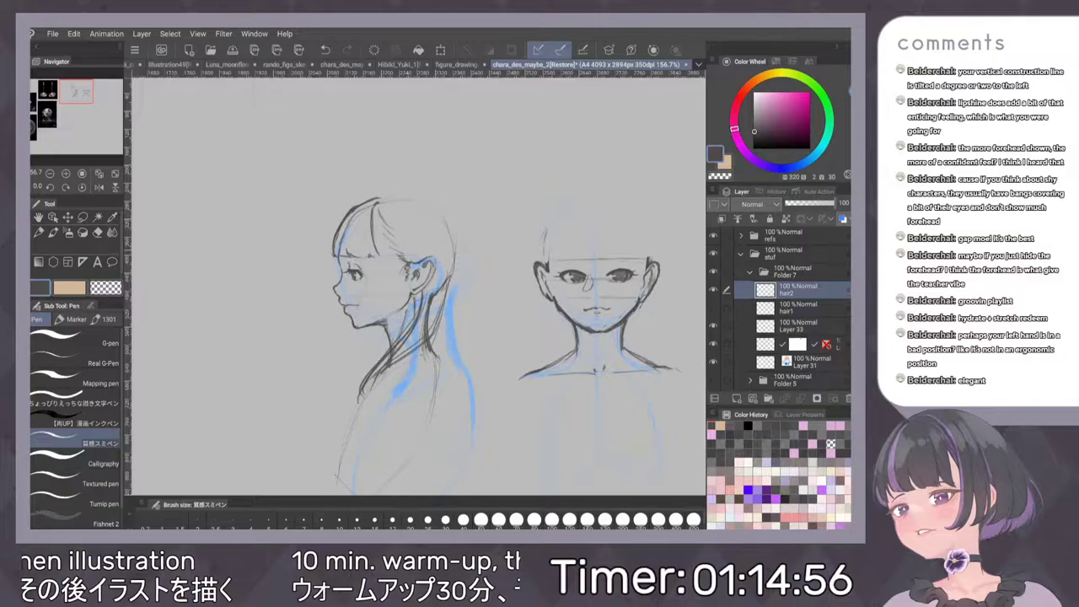
Outline the back of the side-view hair from the head down along the upper back, and complete the crown and neck strands
left_click_drag(462, 253, 450, 319)
left_click_drag(457, 280, 452, 343)
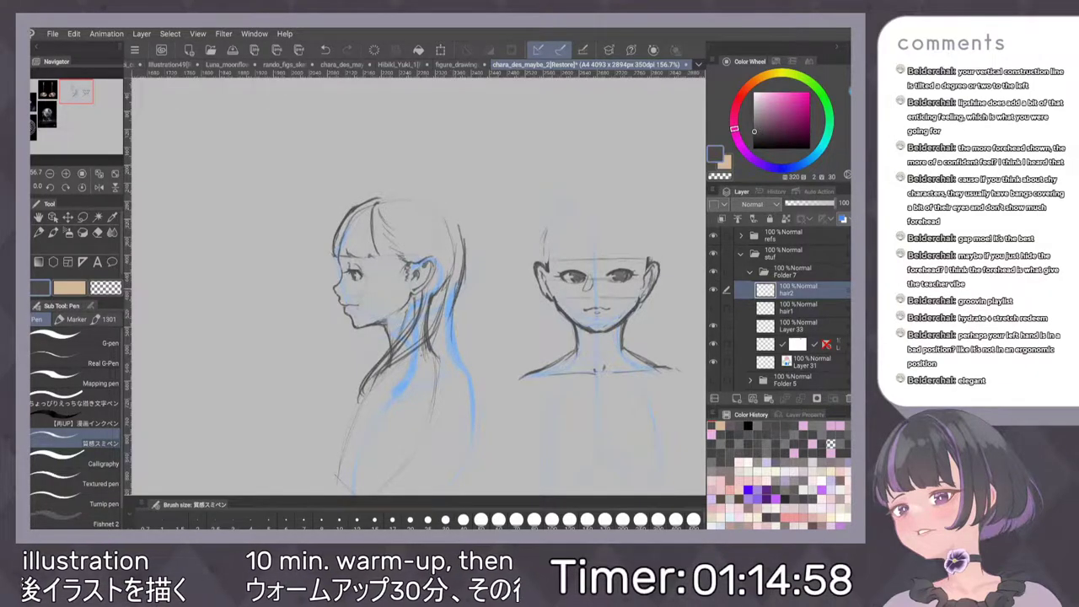
key("ctrl+z")
key("ctrl+z")
mouse_move(462, 303)
left_mouse_down()
mouse_move(457, 368)
mouse_move(475, 437)
left_mouse_up()
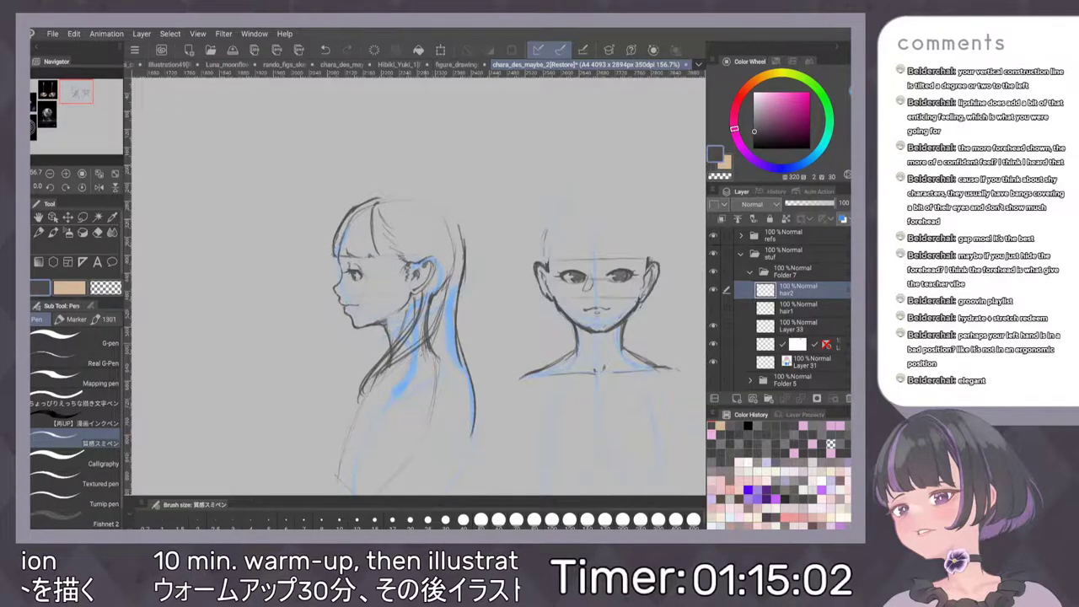
left_click_drag(429, 349, 441, 363)
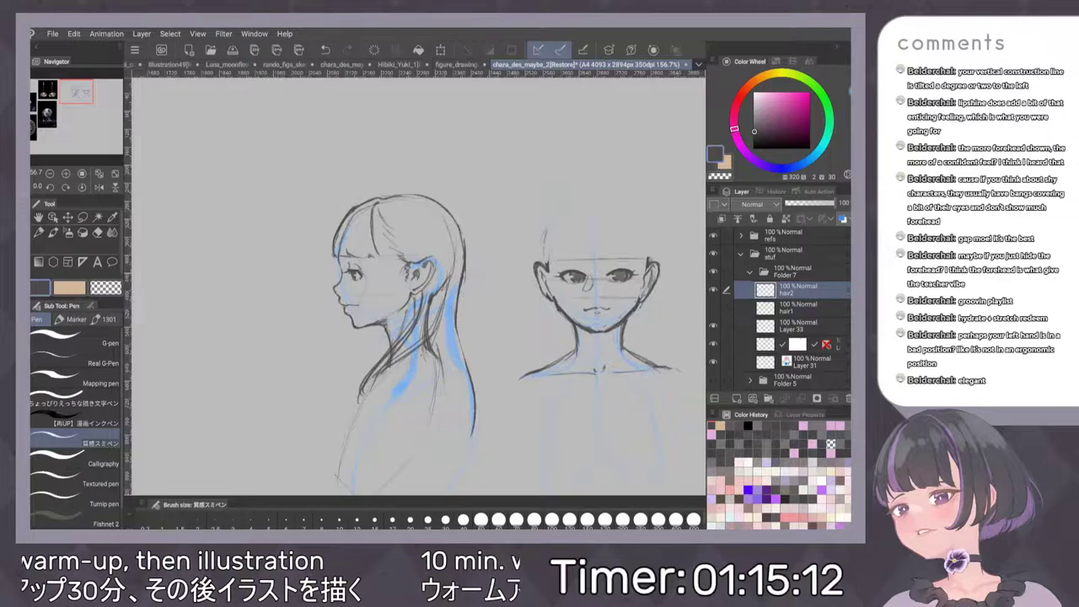
Try a long side-bang strand from the parting down past the cheek on the side-view head
left_click_drag(587, 258, 550, 255)
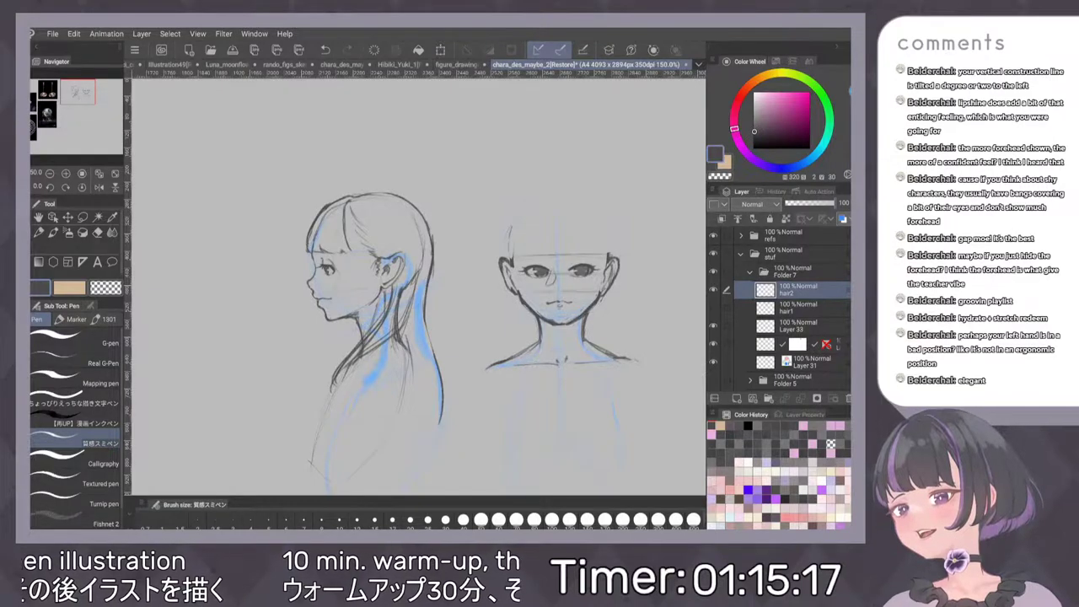
scroll(460, 205, "up", 2)
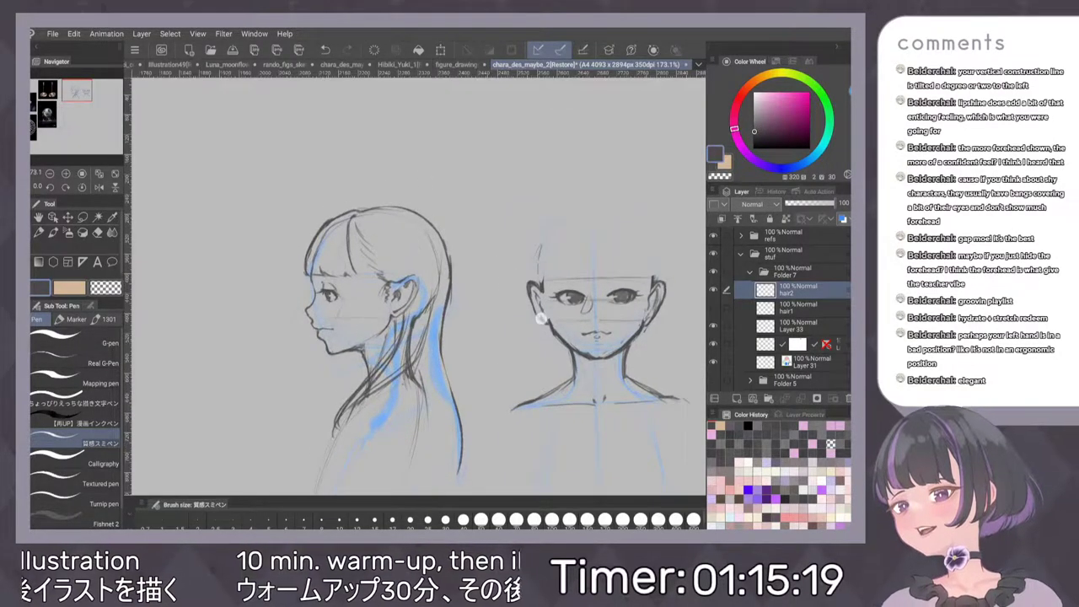
left_click_drag(354, 216, 346, 239)
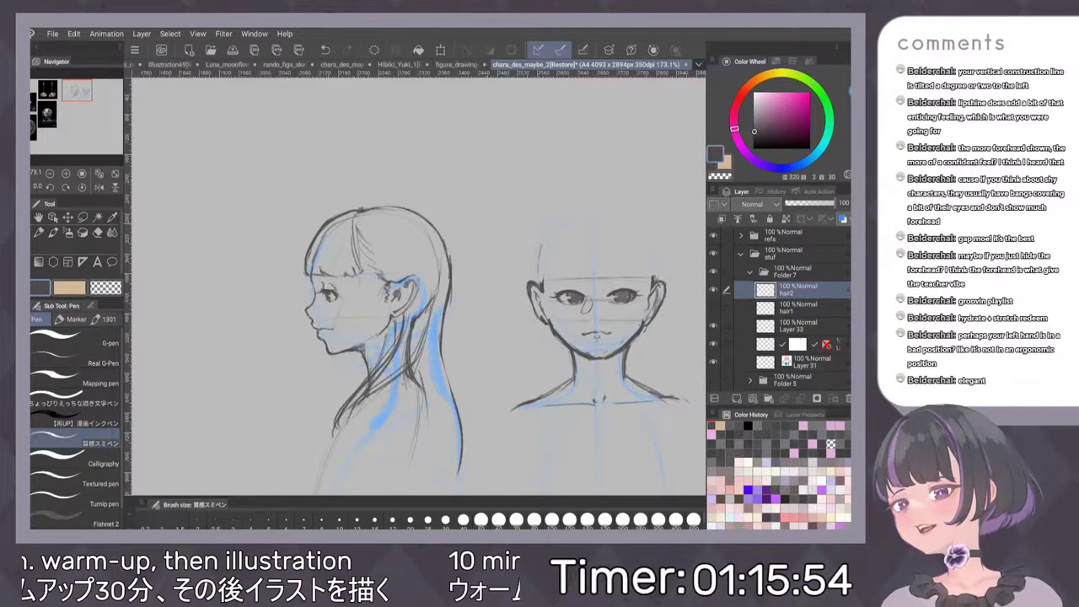
left_click_drag(358, 229, 352, 332)
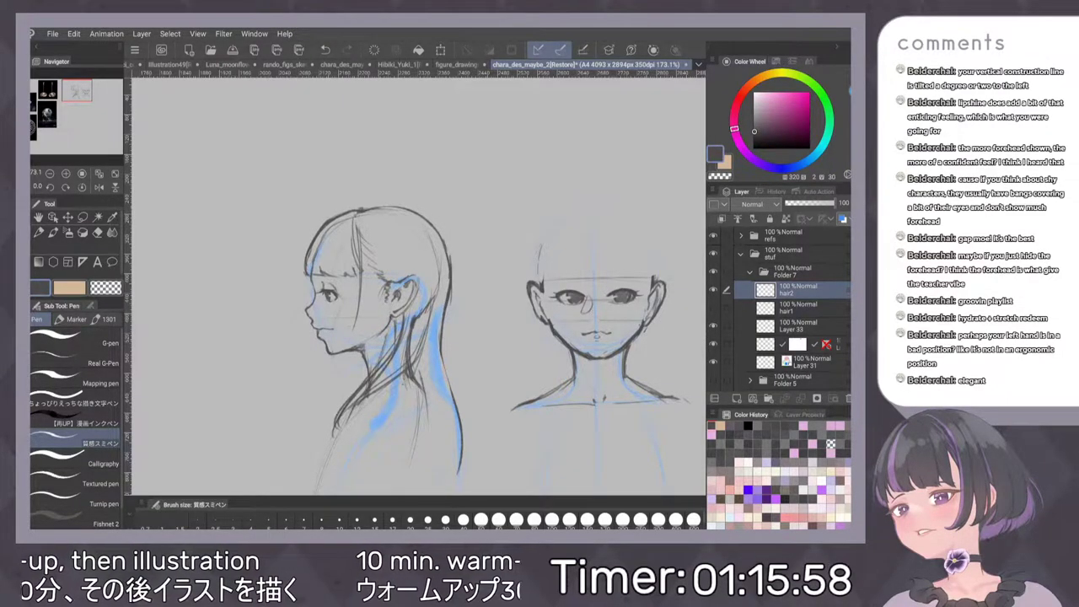
key("ctrl+z")
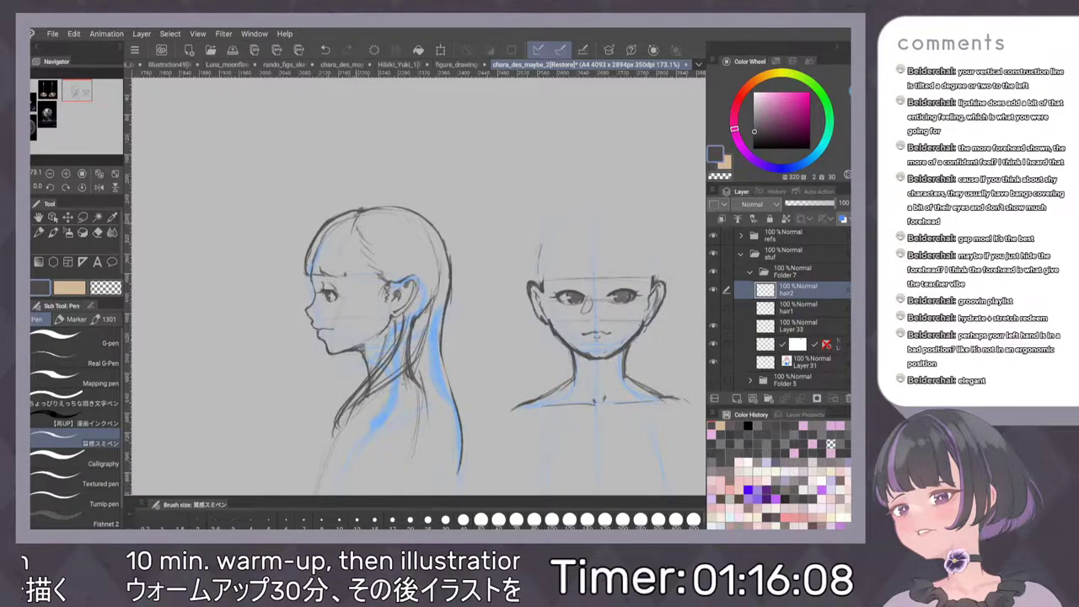
Redraw the side edge of the bangs below the parting and add curved strands above the ear on the side-view head
mouse_move(357, 224)
left_mouse_down()
mouse_move(348, 260)
mouse_move(359, 277)
left_mouse_up()
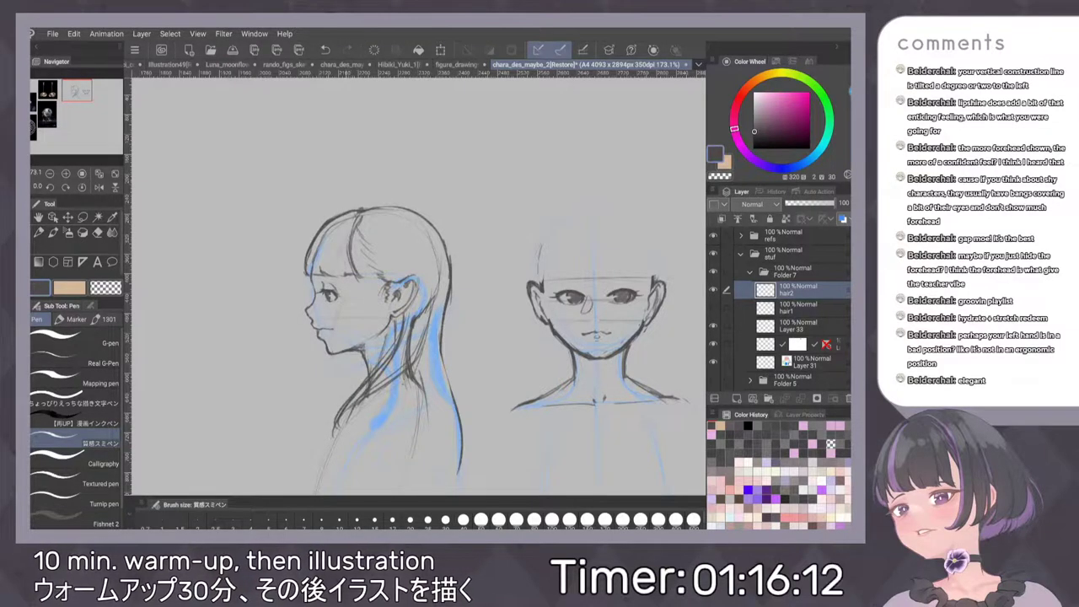
left_click_drag(351, 251, 360, 274)
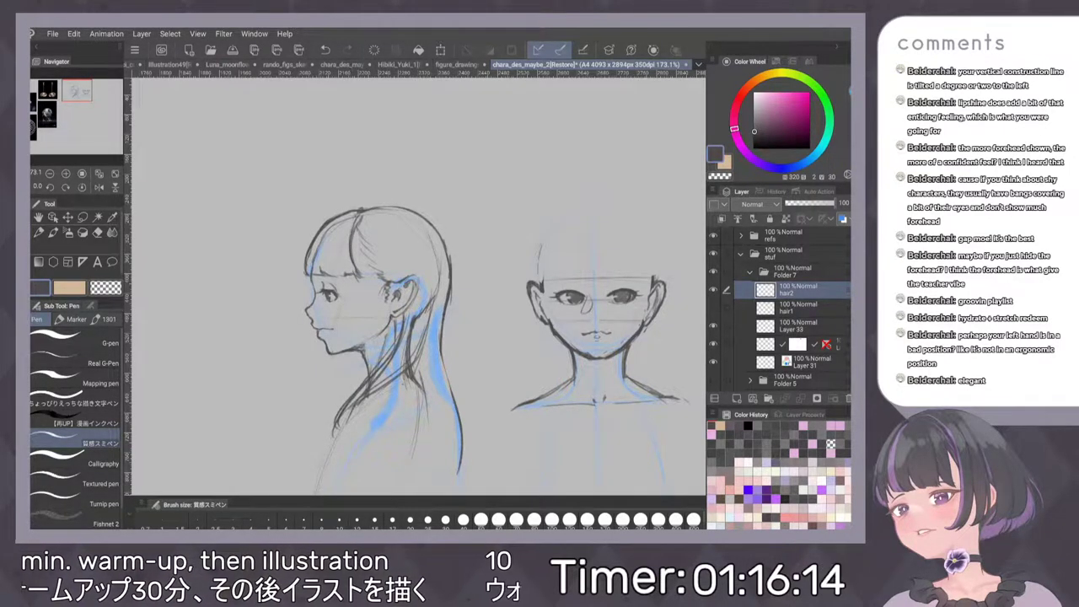
key("ctrl+z")
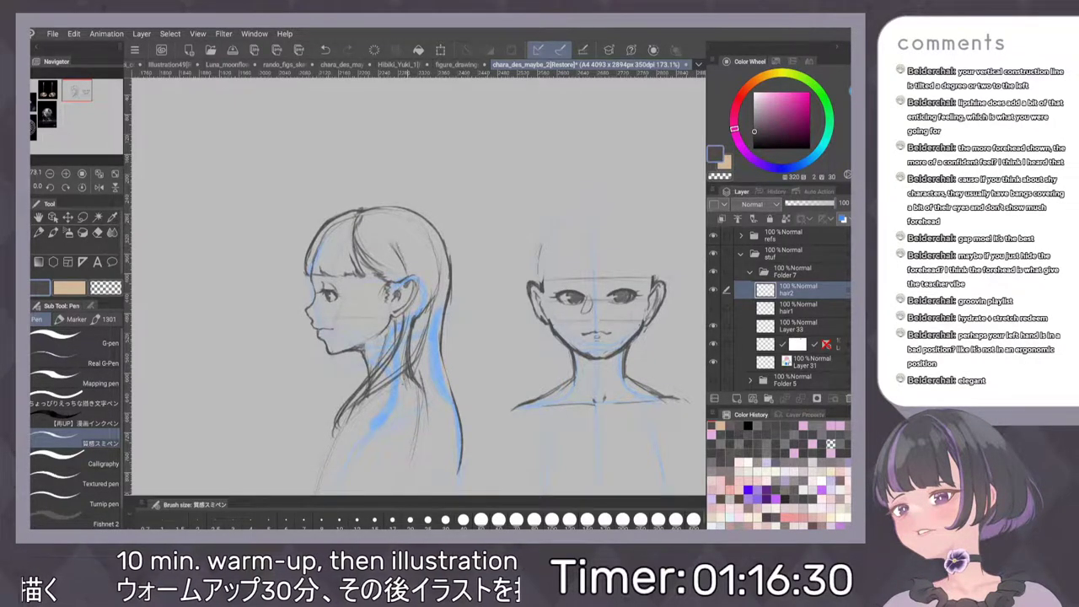
left_click_drag(392, 240, 407, 269)
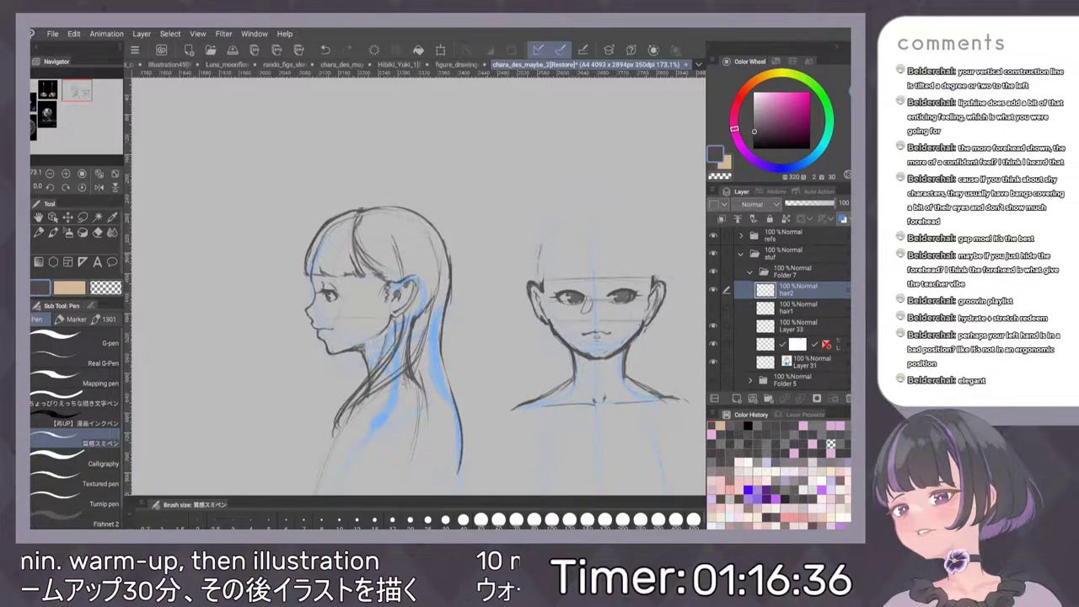
left_click_drag(394, 242, 402, 279)
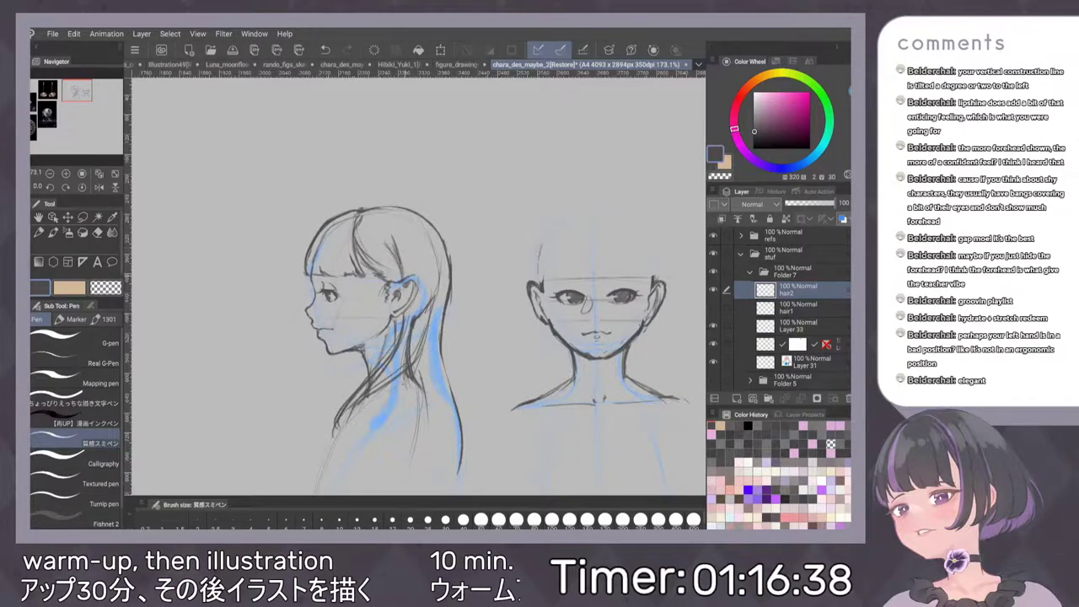
Try a long lock framing the cheek in front of the side-view head's ear, judging it at overview size
scroll(496, 282, "down", 4)
scroll(502, 295, "up", 2)
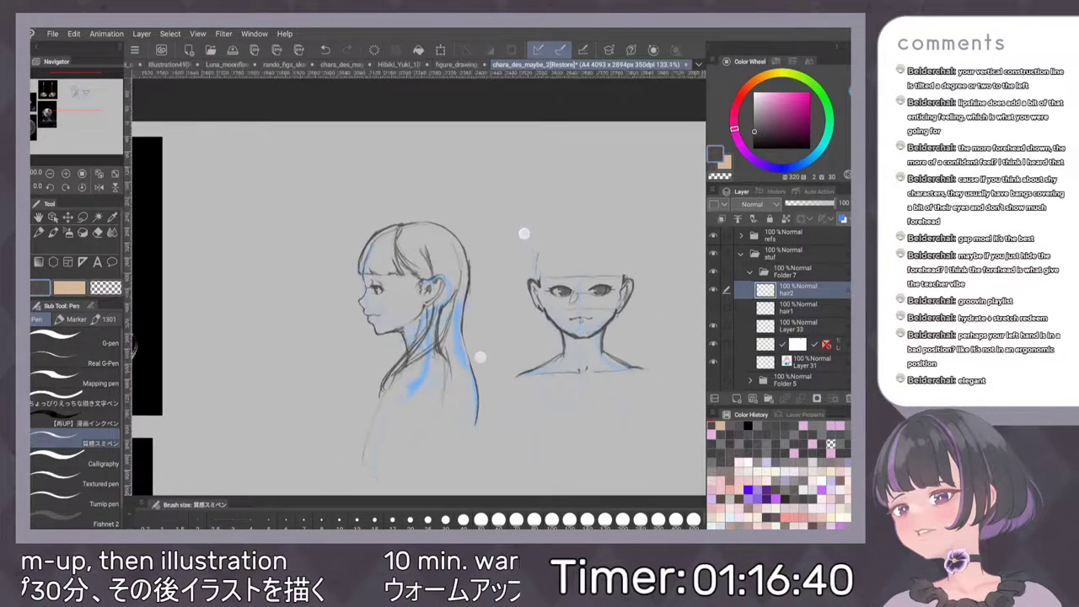
scroll(501, 295, "up", 1)
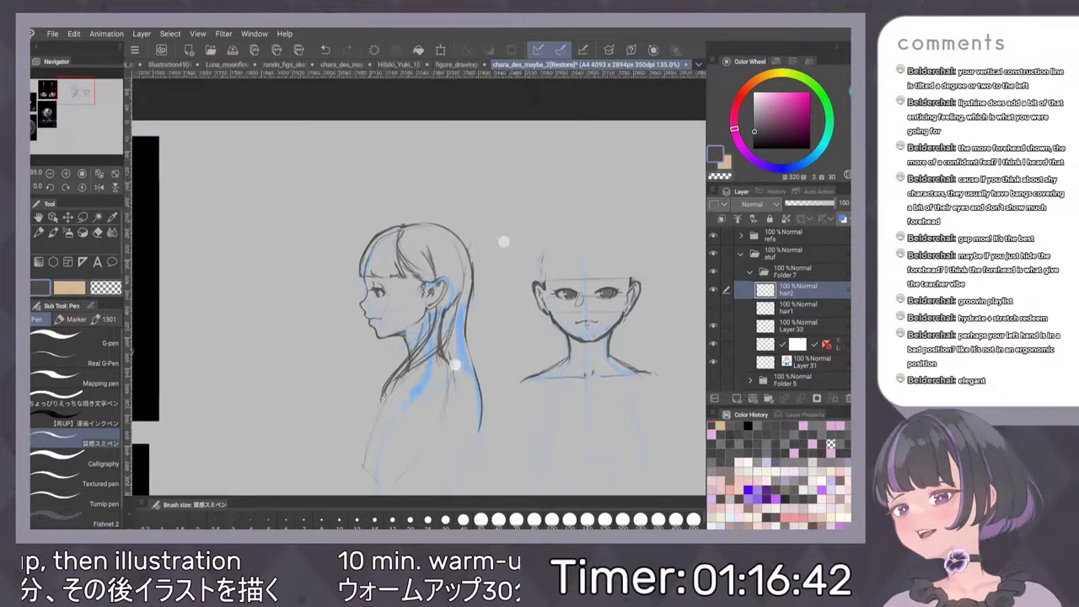
scroll(501, 241, "up", 2)
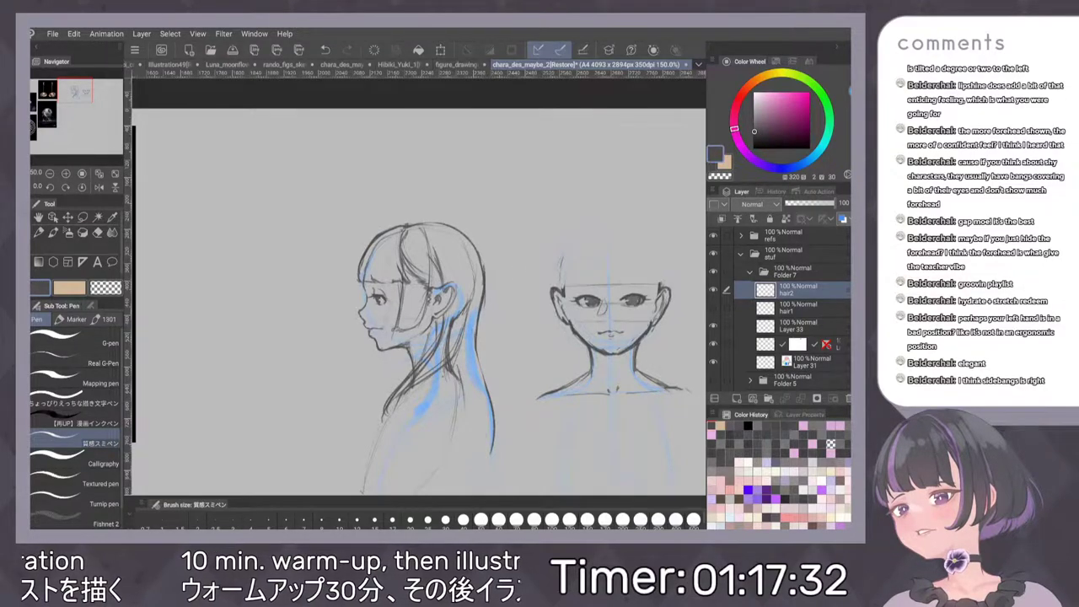
key("ctrl+minus")
scroll(526, 283, "down", 3)
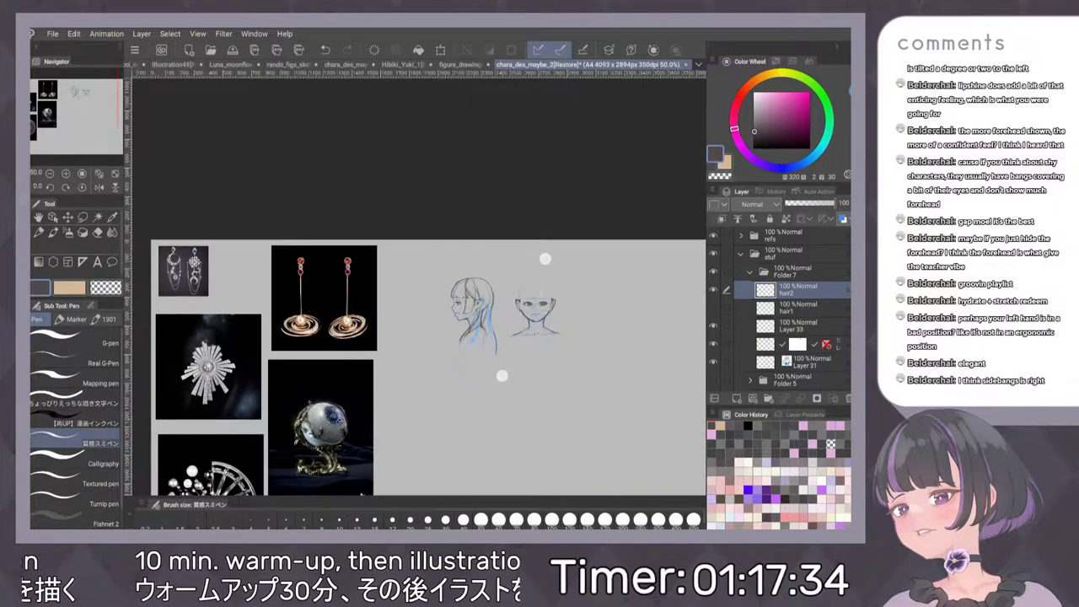
scroll(522, 317, "up", 3)
key("ctrl+z")
scroll(540, 311, "up", 4)
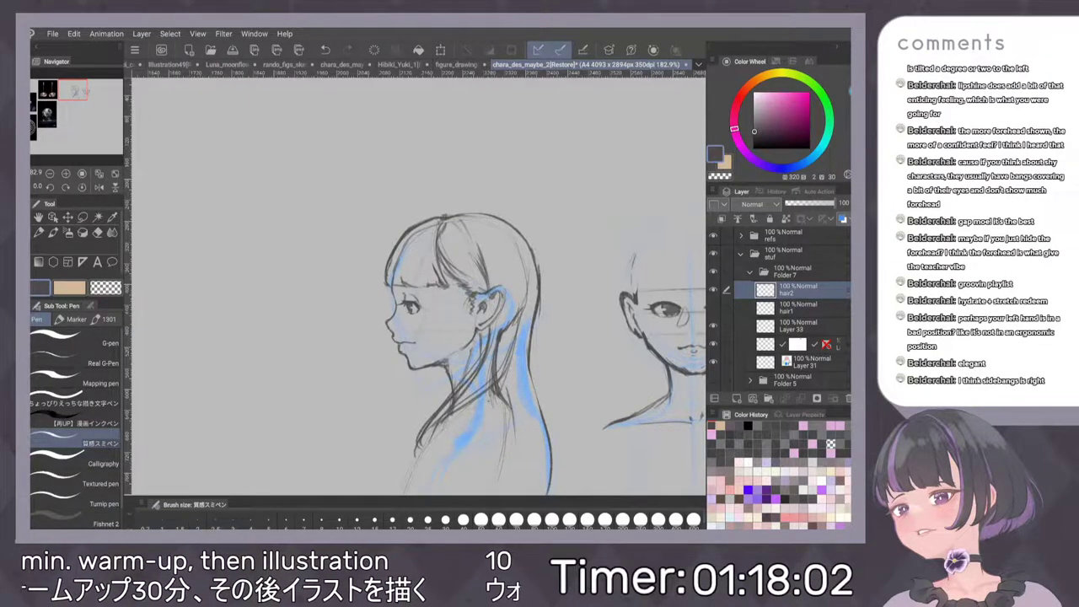
Make Layer 33 the active layer and draw an eyebrow above the eye of the side-view head
left_click_drag(566, 264, 451, 253)
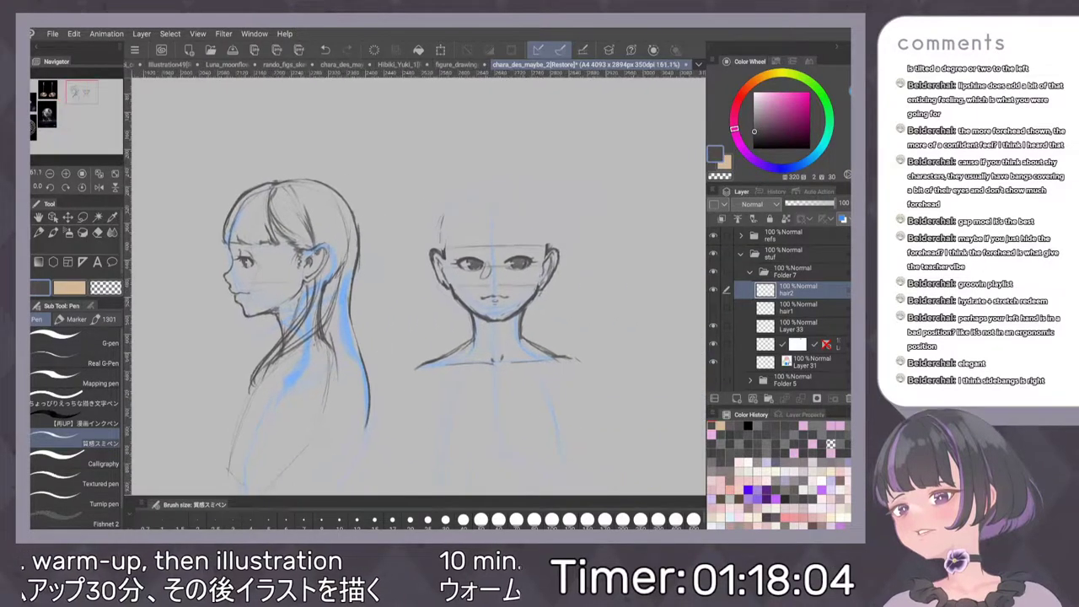
left_click_drag(557, 268, 517, 264)
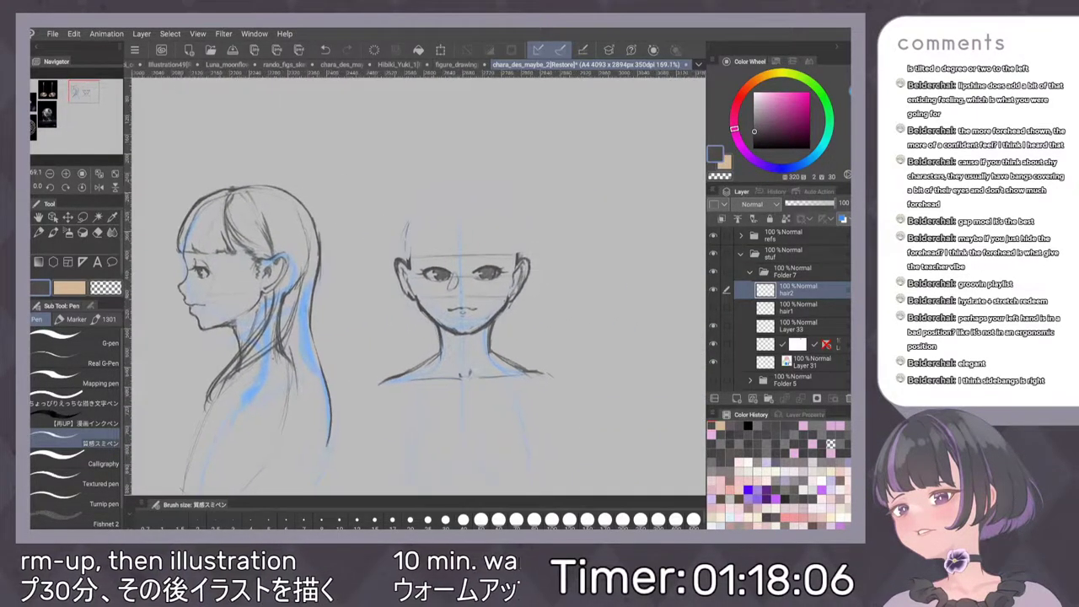
left_click(797, 308)
left_click(798, 326)
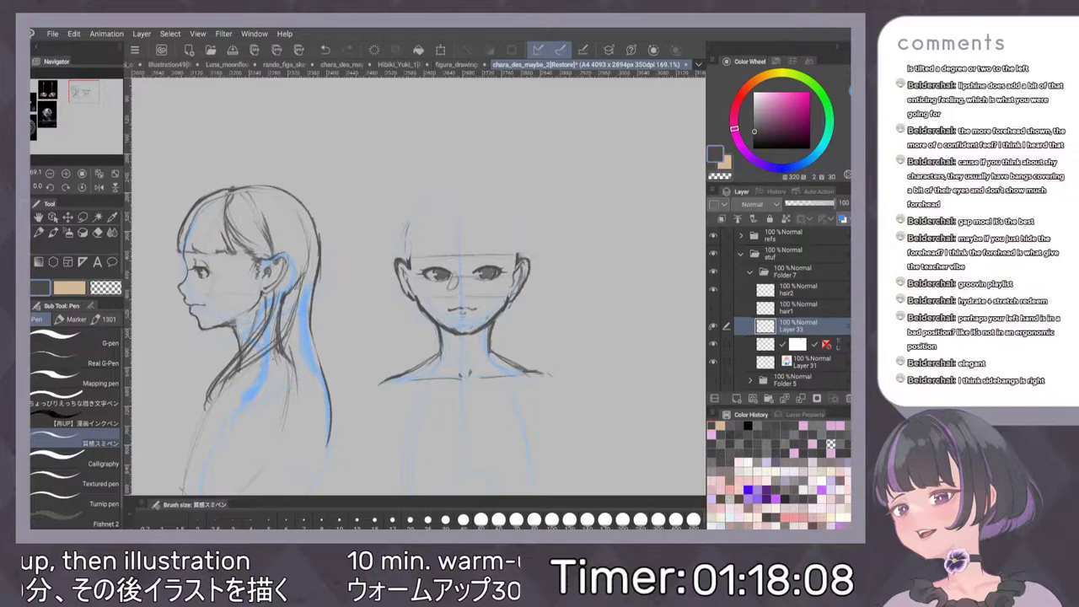
scroll(312, 268, "up", 5)
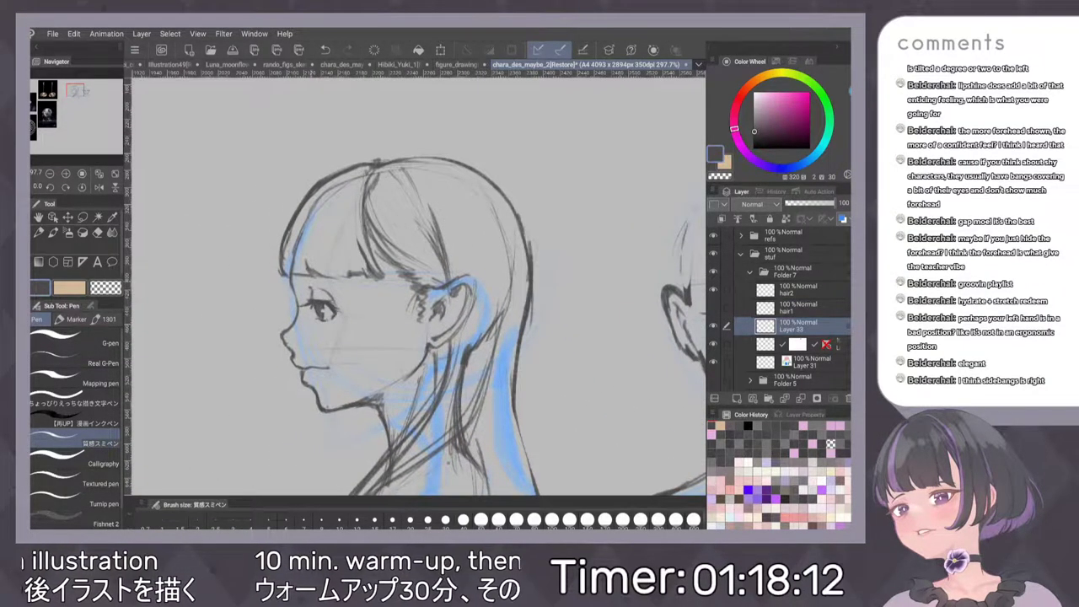
left_click_drag(305, 279, 330, 277)
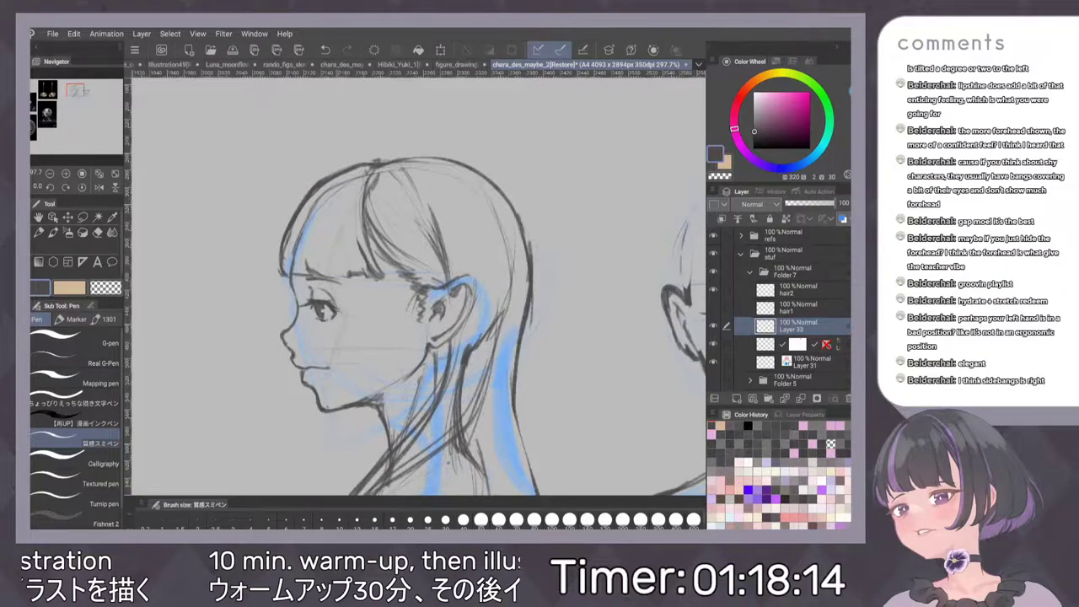
Draw a thin curved eyebrow above each eye of the front-view head on Layer 33
scroll(563, 261, "down", 4)
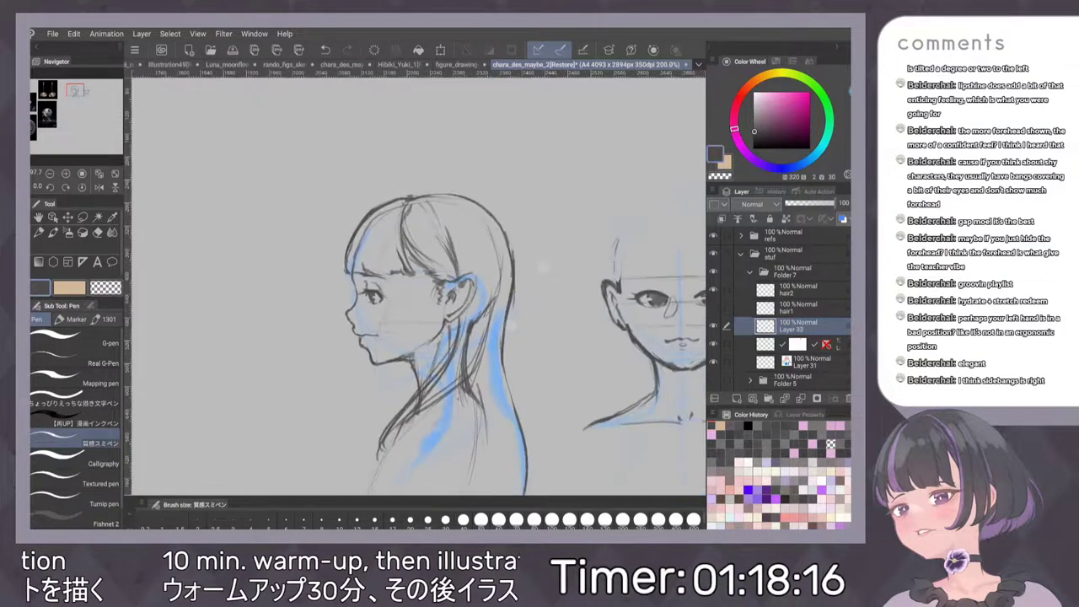
scroll(620, 312, "up", 4)
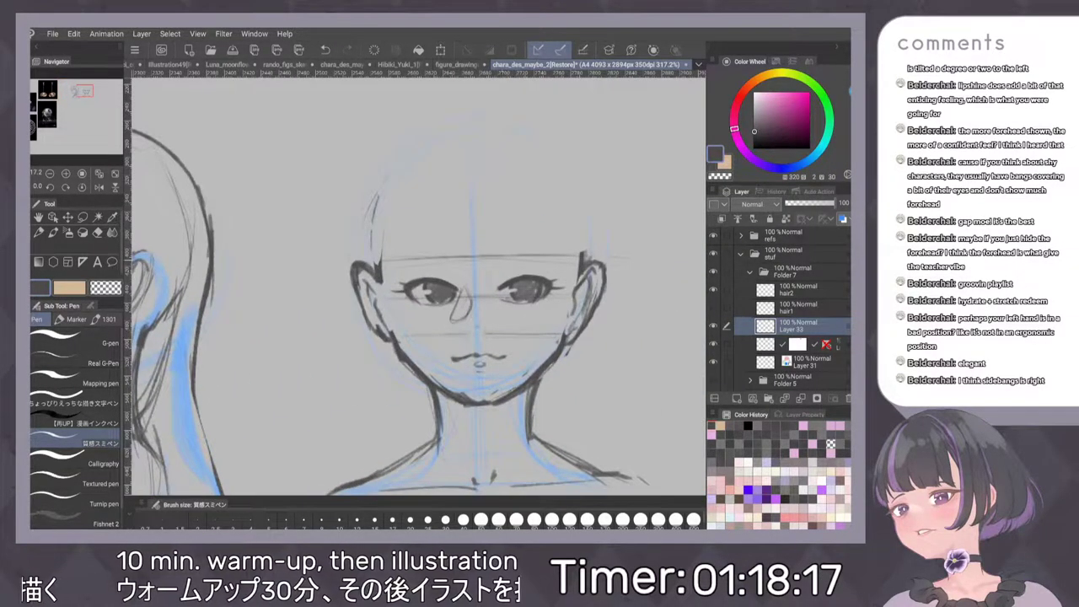
left_click_drag(502, 259, 549, 265)
mouse_move(451, 258)
left_mouse_down()
mouse_move(423, 259)
mouse_move(442, 259)
left_mouse_up()
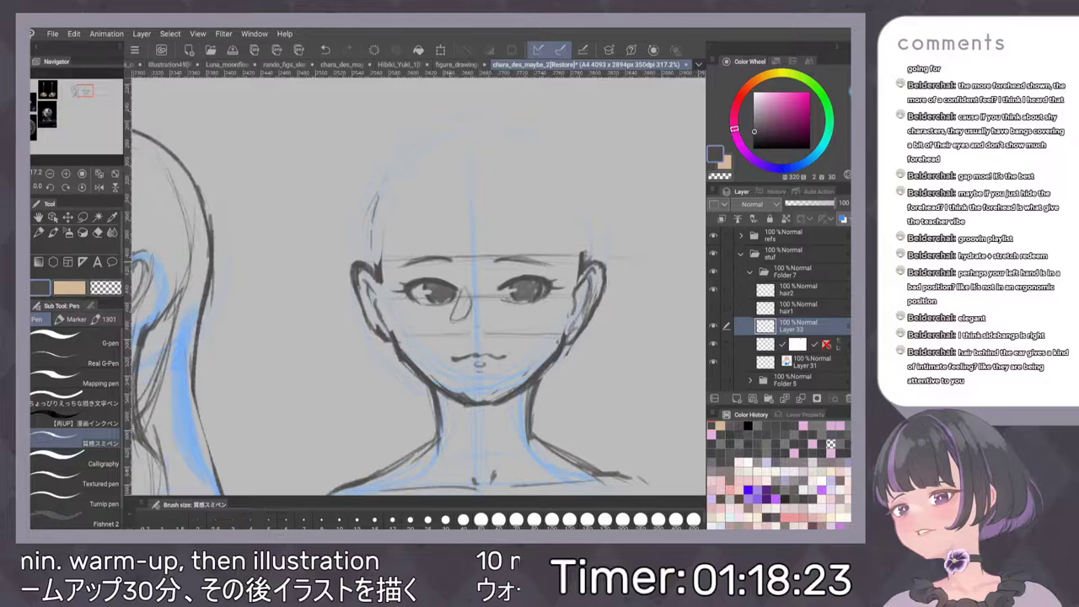
scroll(560, 316, "down", 5)
scroll(579, 322, "up", 3)
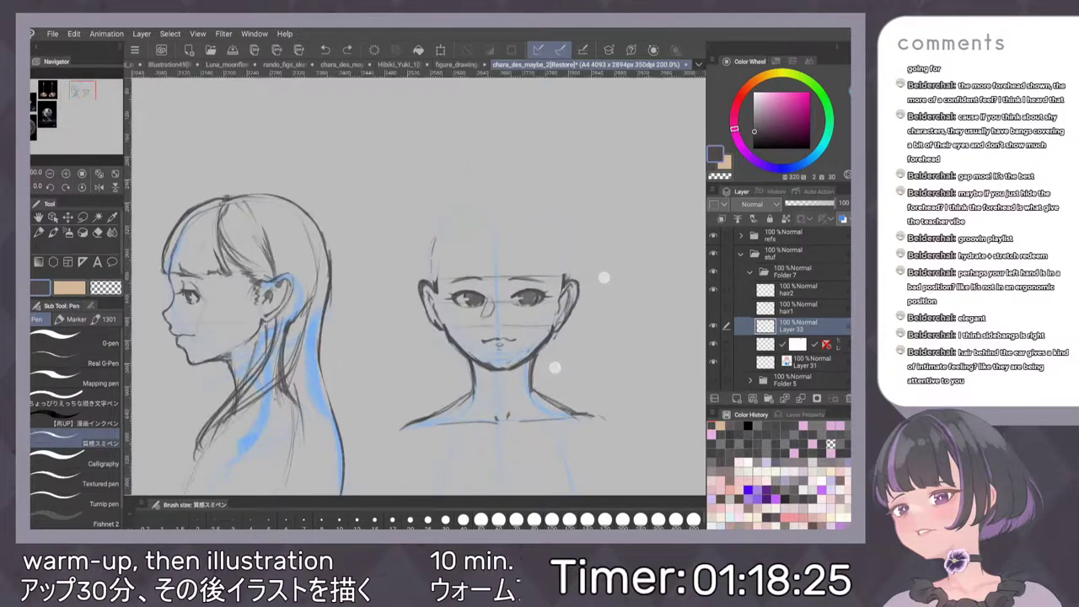
key("ctrl+y")
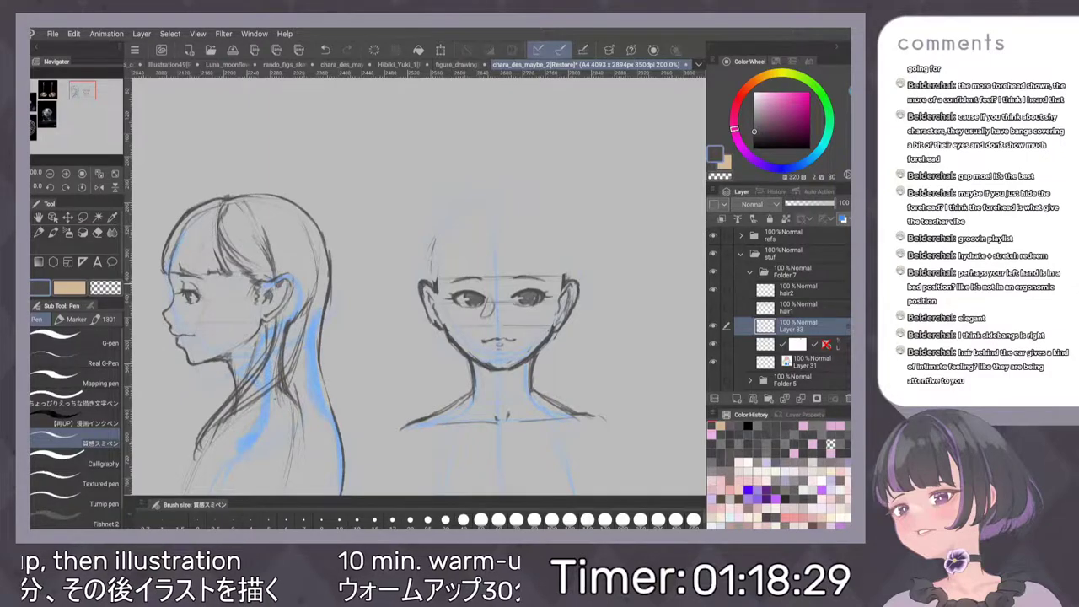
Try a small arrow pointing at the back of the side-view head's crown and undo it
scroll(581, 295, "down", 2)
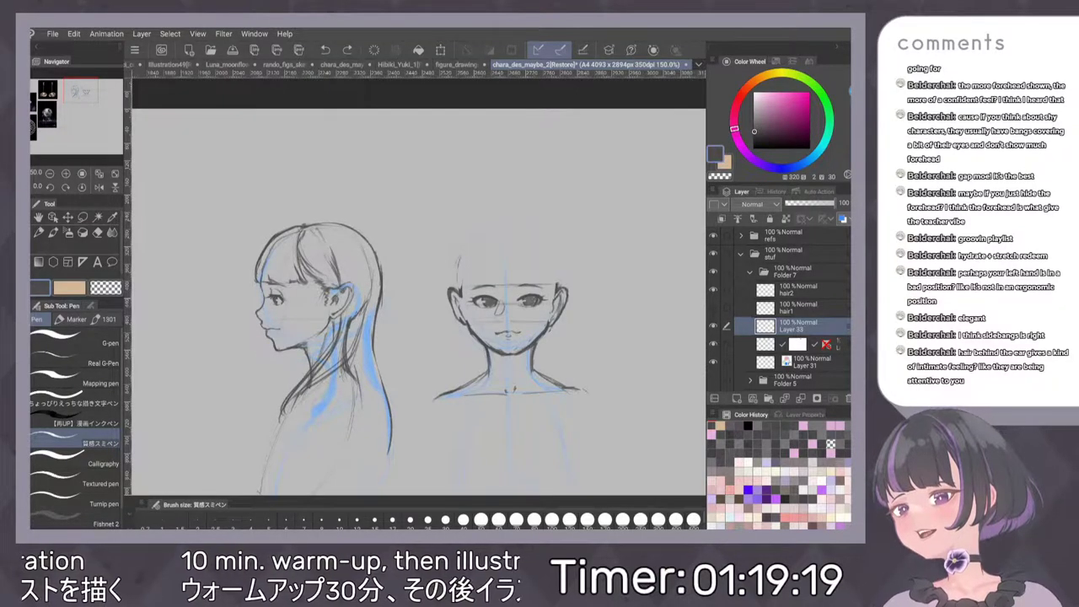
scroll(518, 341, "up", 2)
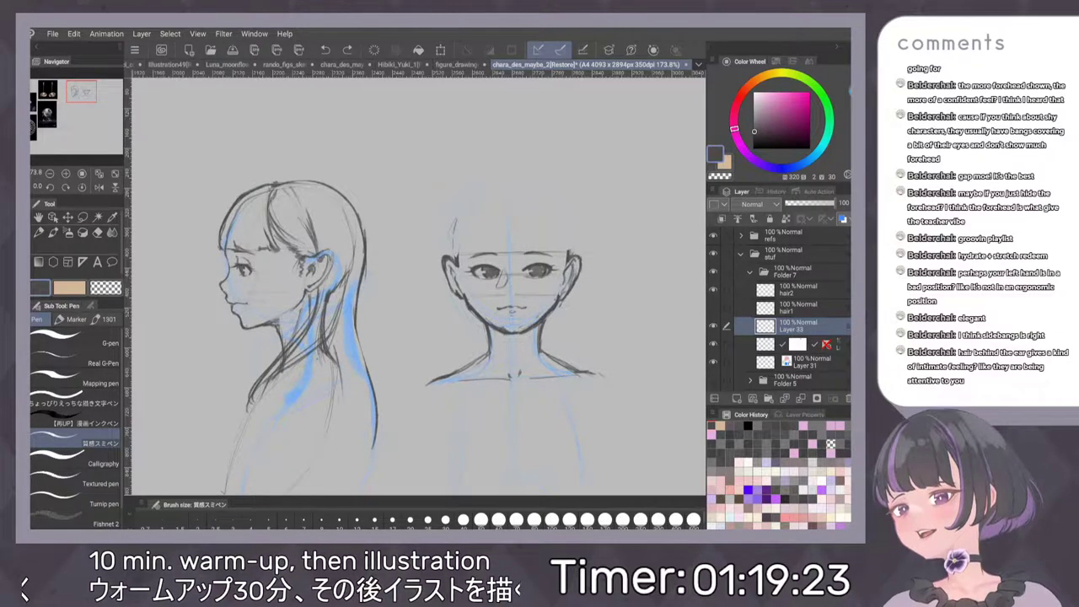
mouse_move(364, 144)
left_mouse_down()
mouse_move(333, 165)
mouse_move(359, 161)
left_mouse_up()
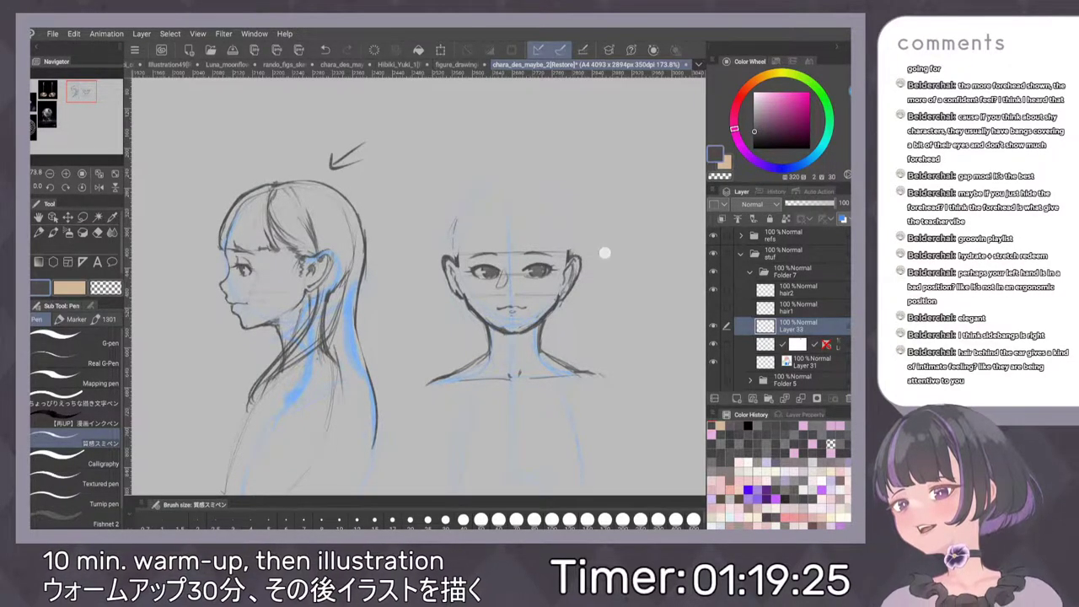
key("ctrl+z")
key("ctrl+z")
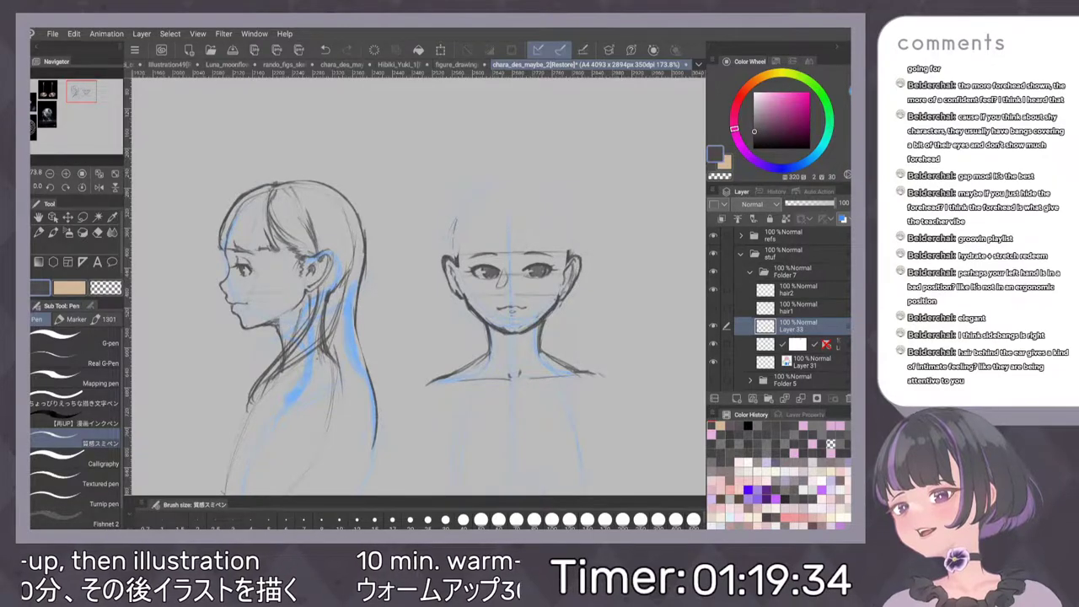
scroll(573, 282, "down", 1)
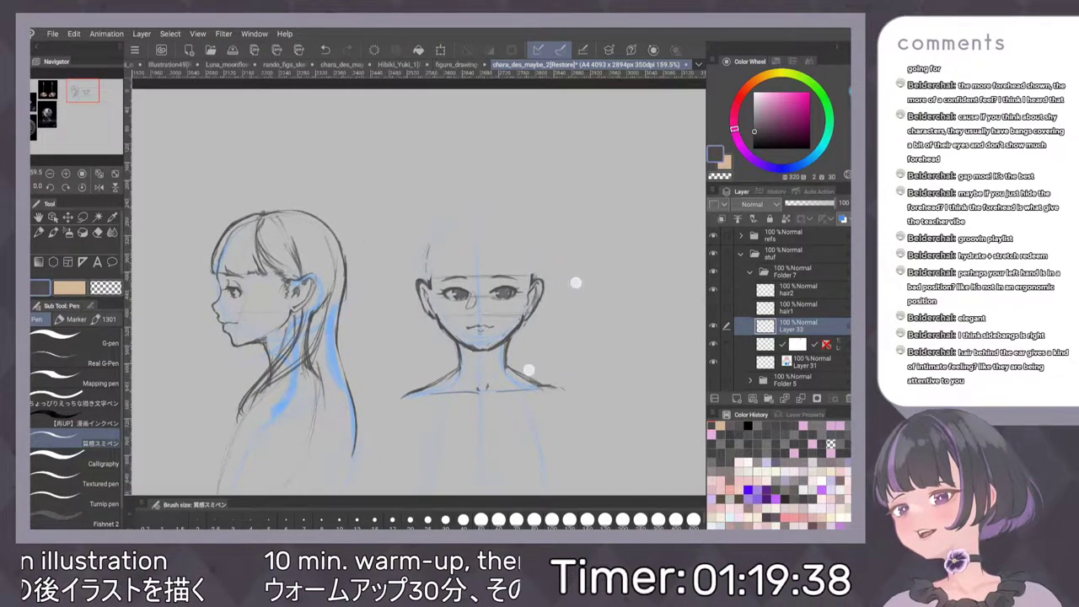
scroll(531, 371, "up", 1)
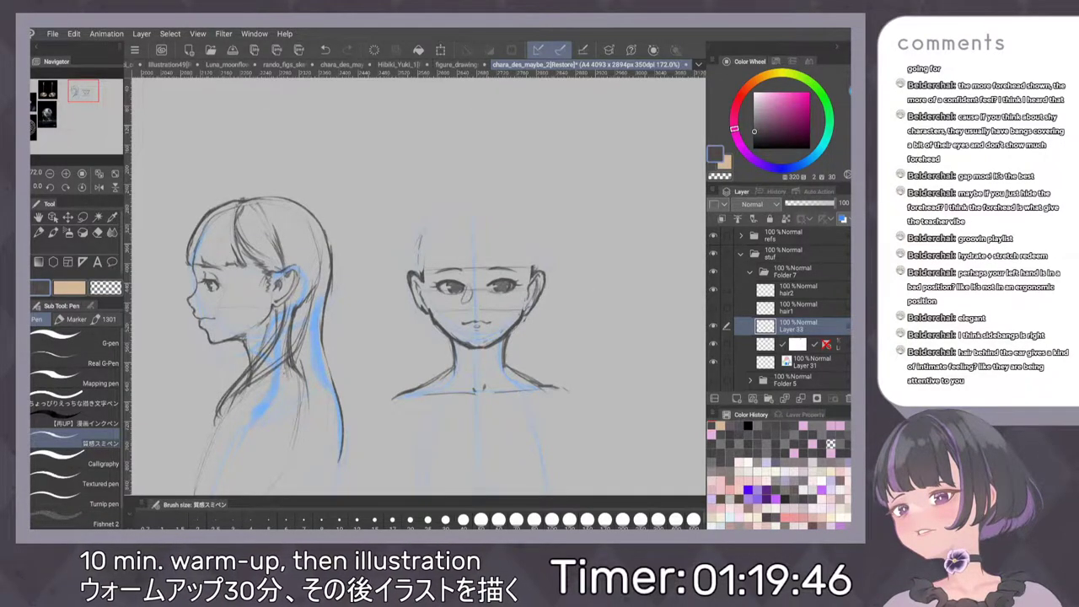
Toggle the visibility of Layer 33 and hair2 to compare their contents, and make hair2 the active layer
left_click(713, 326)
left_click(715, 326)
left_click(796, 290)
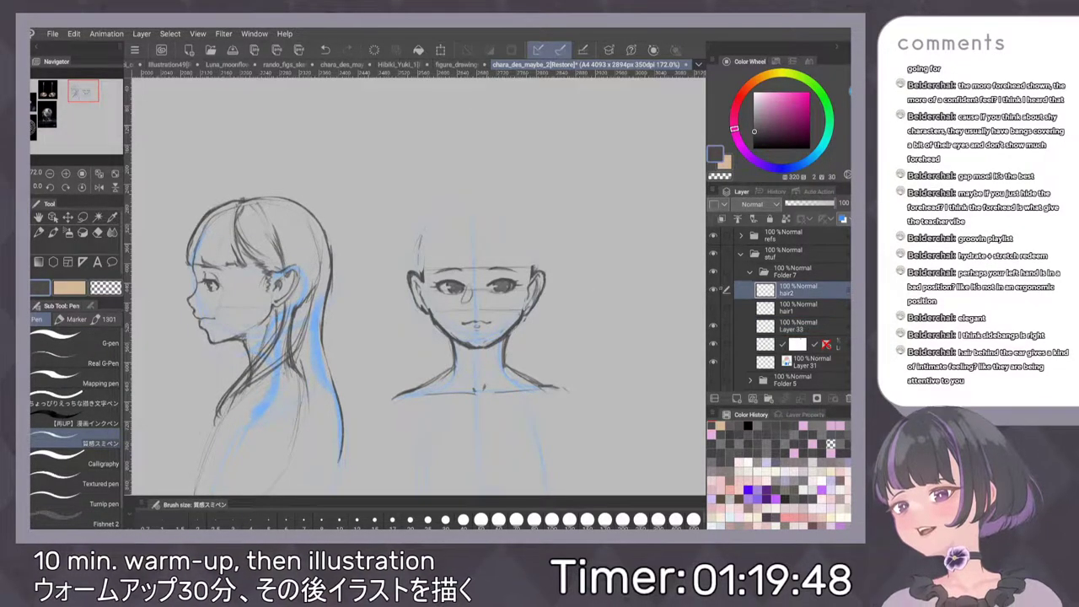
left_click(714, 290)
left_click(714, 290)
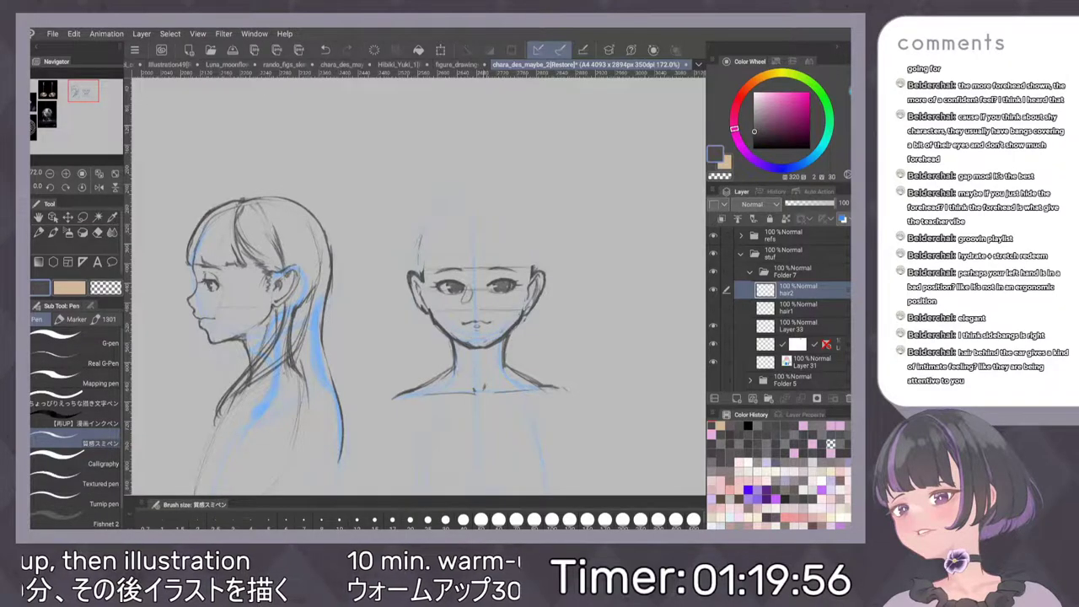
Sketch straight-cut bangs on the front-view head, with curved side edges running from the crown down to the brow line
mouse_move(459, 198)
left_mouse_down()
mouse_move(423, 246)
mouse_move(430, 267)
left_mouse_up()
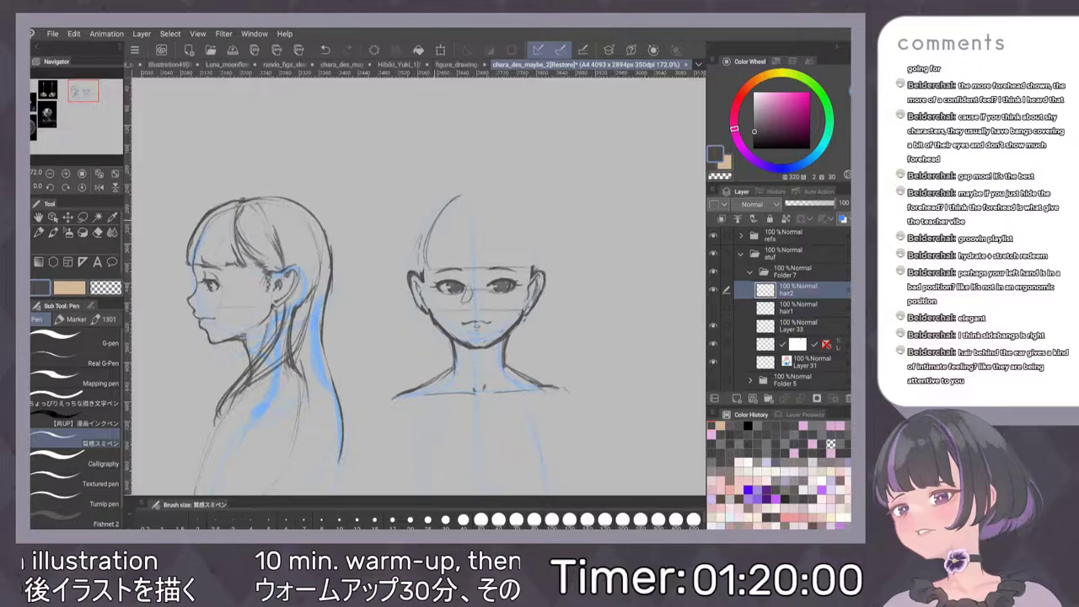
left_click_drag(461, 197, 428, 255)
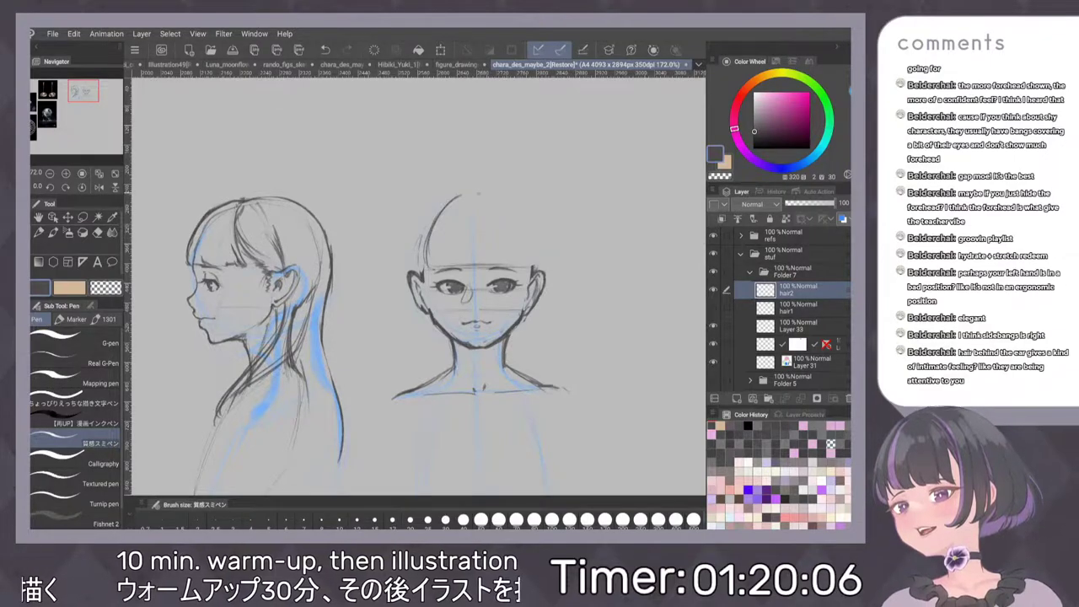
mouse_move(477, 193)
left_mouse_down()
mouse_move(502, 207)
mouse_move(523, 252)
left_mouse_up()
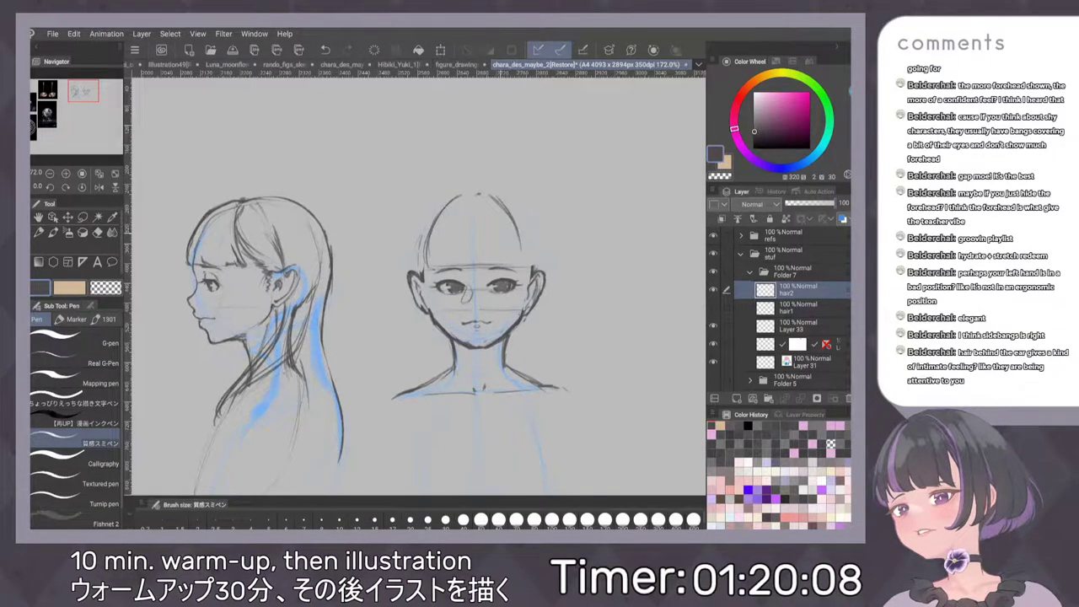
key("ctrl+z")
mouse_move(484, 193)
left_mouse_down()
mouse_move(503, 203)
mouse_move(527, 272)
mouse_move(425, 265)
left_mouse_up()
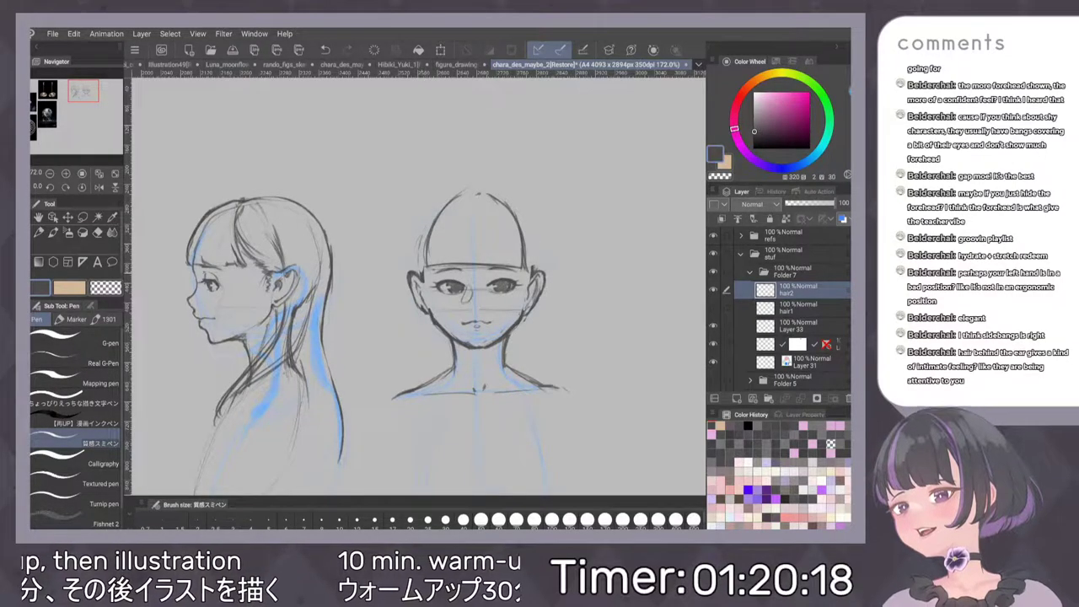
key("ctrl+z")
key("ctrl+z")
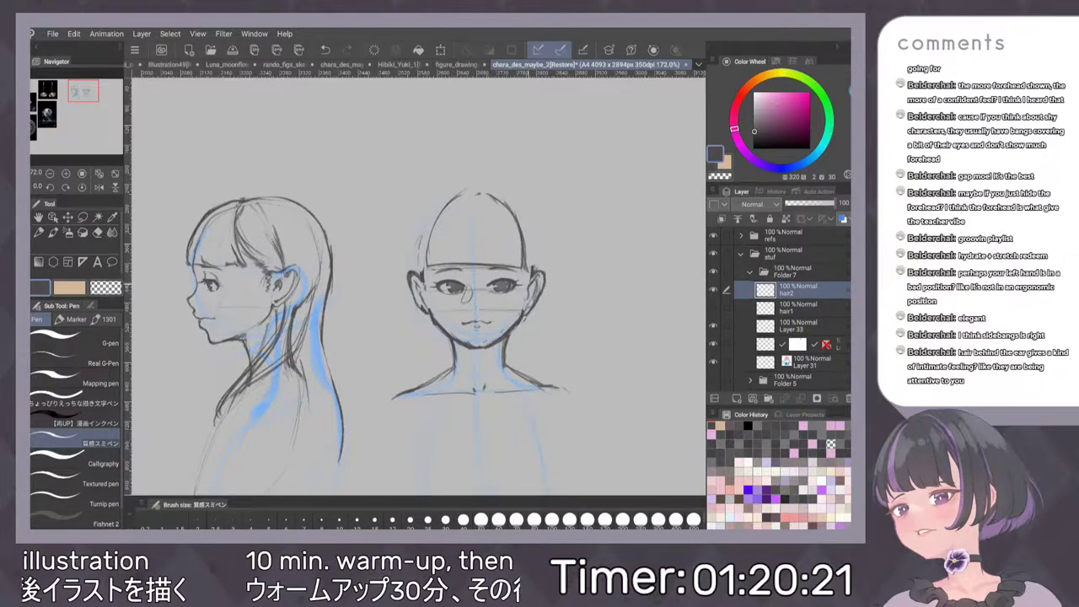
left_click_drag(528, 287, 526, 304)
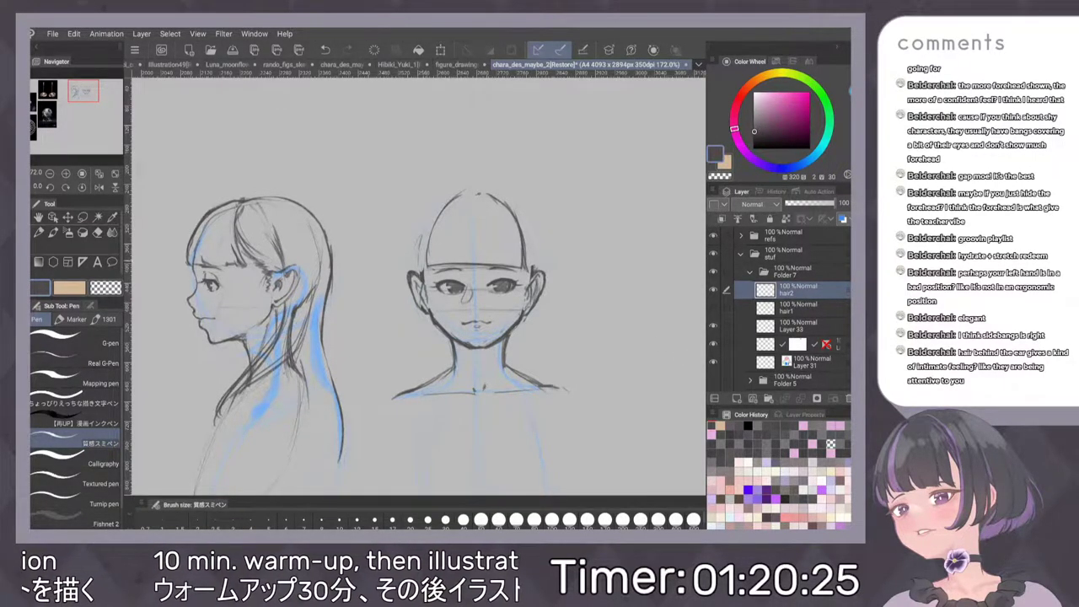
Draw the outer hair contour on the left side of the front-view head, from the crown past the ear to the shoulder
mouse_move(423, 249)
left_mouse_down()
mouse_move(425, 275)
mouse_move(413, 270)
mouse_move(414, 250)
mouse_move(419, 272)
left_mouse_up()
left_click_drag(427, 247, 423, 259)
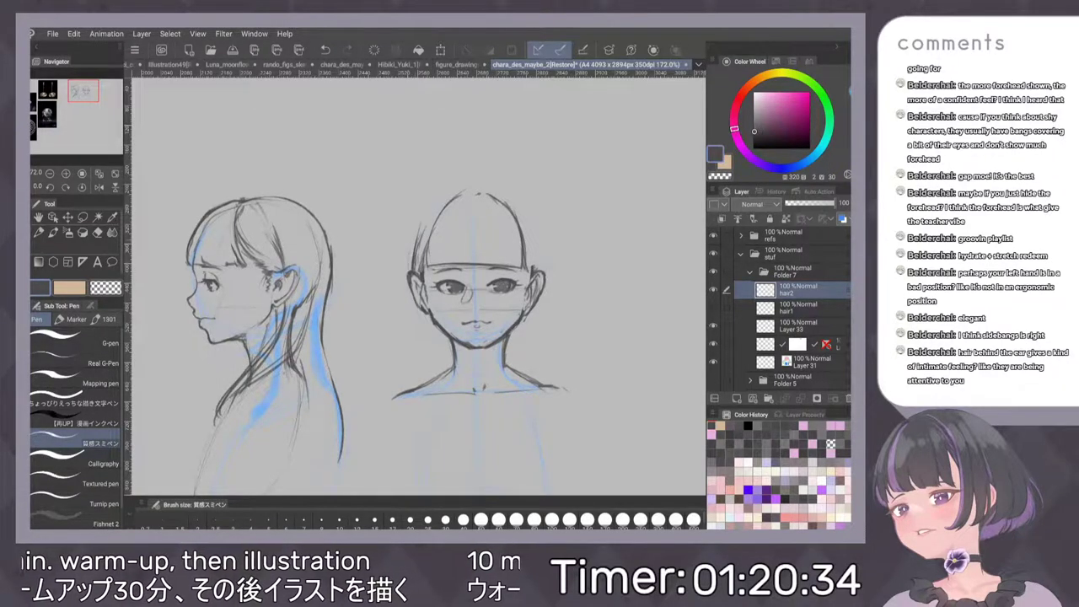
left_click_drag(418, 223, 410, 262)
mouse_move(466, 191)
left_mouse_down()
mouse_move(423, 215)
mouse_move(409, 269)
left_mouse_up()
left_click_drag(424, 219, 408, 261)
left_click_drag(453, 195, 412, 245)
mouse_move(413, 290)
left_mouse_down()
mouse_move(414, 354)
mouse_move(404, 373)
left_mouse_up()
left_click_drag(414, 326, 397, 387)
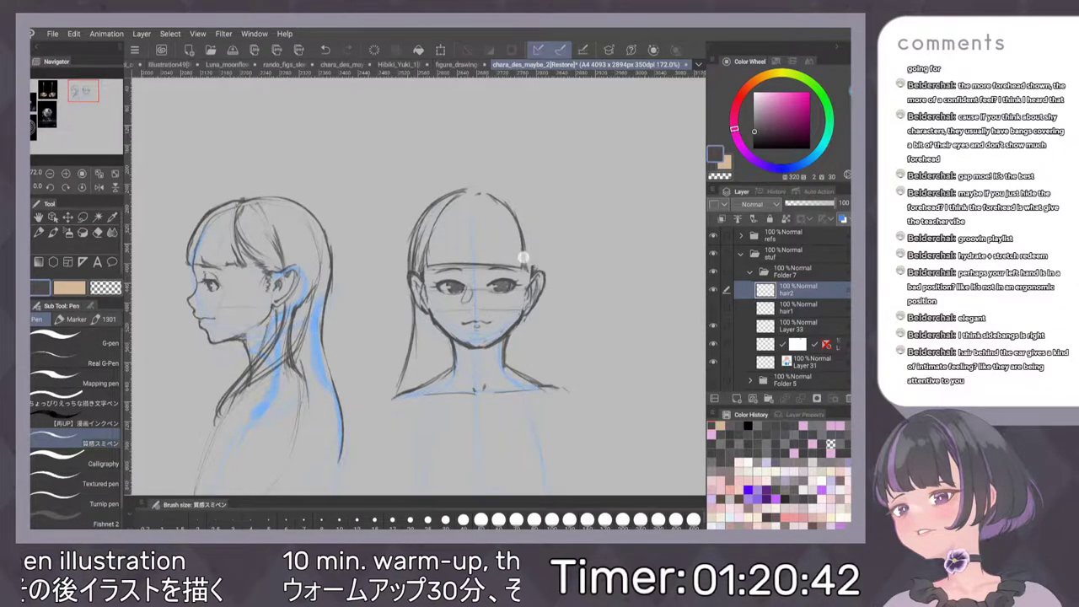
Refine the left edge of the front-view bangs and the crown line, and clear the strokes along the bangs' right edge
scroll(523, 257, "down", 1)
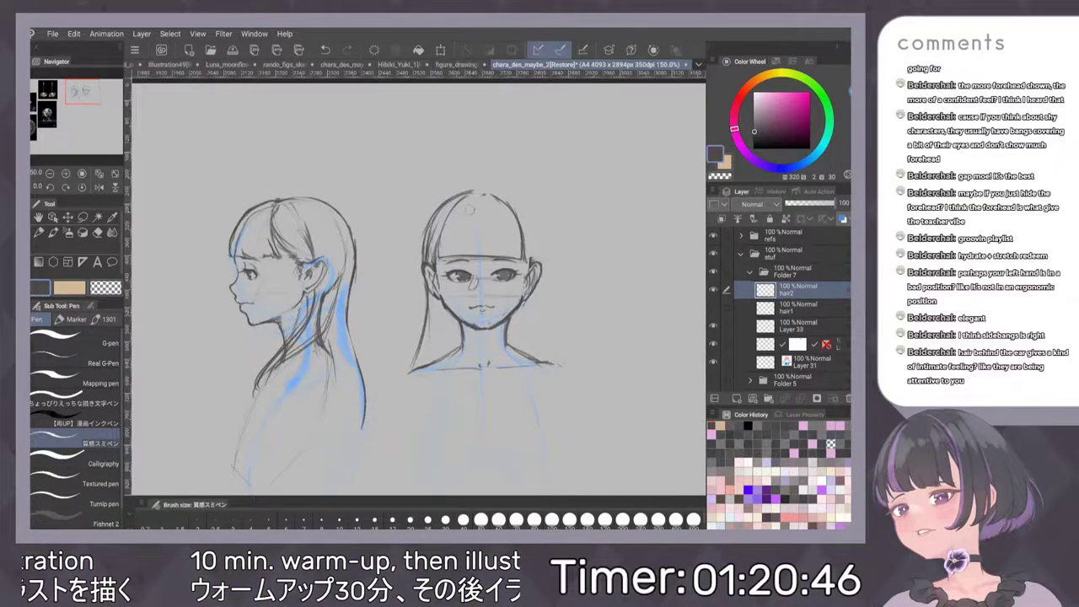
left_click_drag(462, 195, 439, 257)
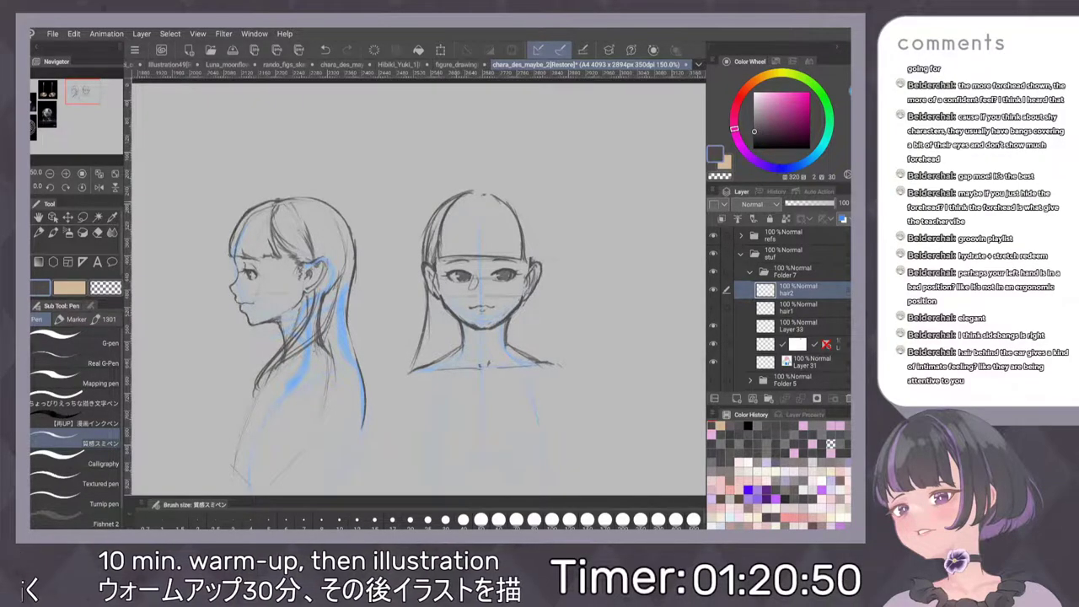
mouse_move(473, 193)
left_mouse_down()
mouse_move(449, 212)
mouse_move(457, 197)
left_mouse_up()
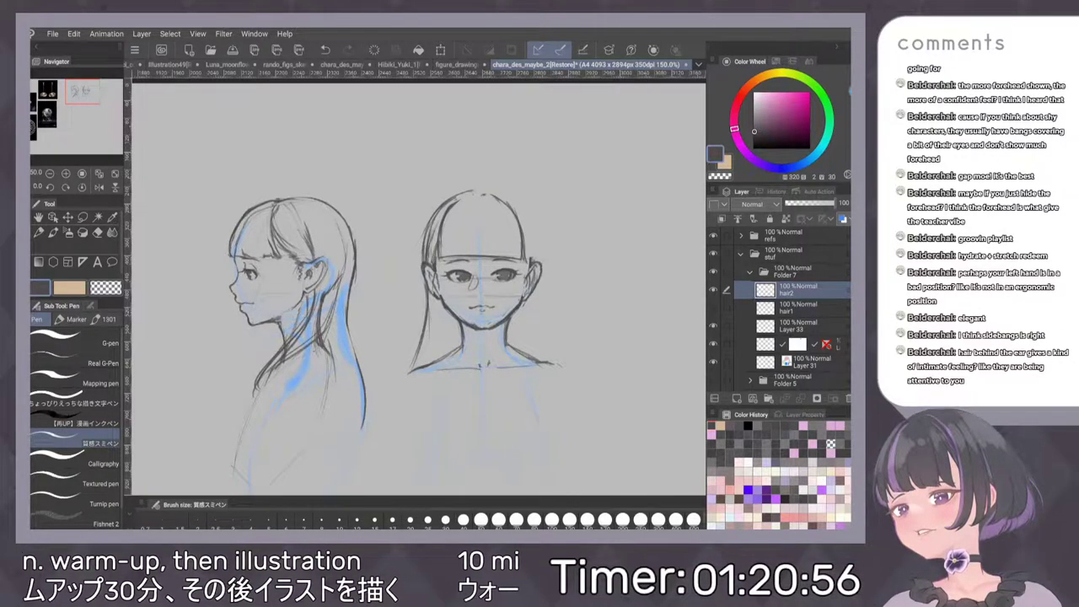
mouse_move(485, 194)
left_mouse_down()
mouse_move(512, 211)
mouse_move(526, 243)
mouse_move(519, 221)
left_mouse_up()
key("ctrl+z")
key("ctrl+z")
key("ctrl+z")
key("ctrl+z")
key("ctrl+z")
key("ctrl+z")
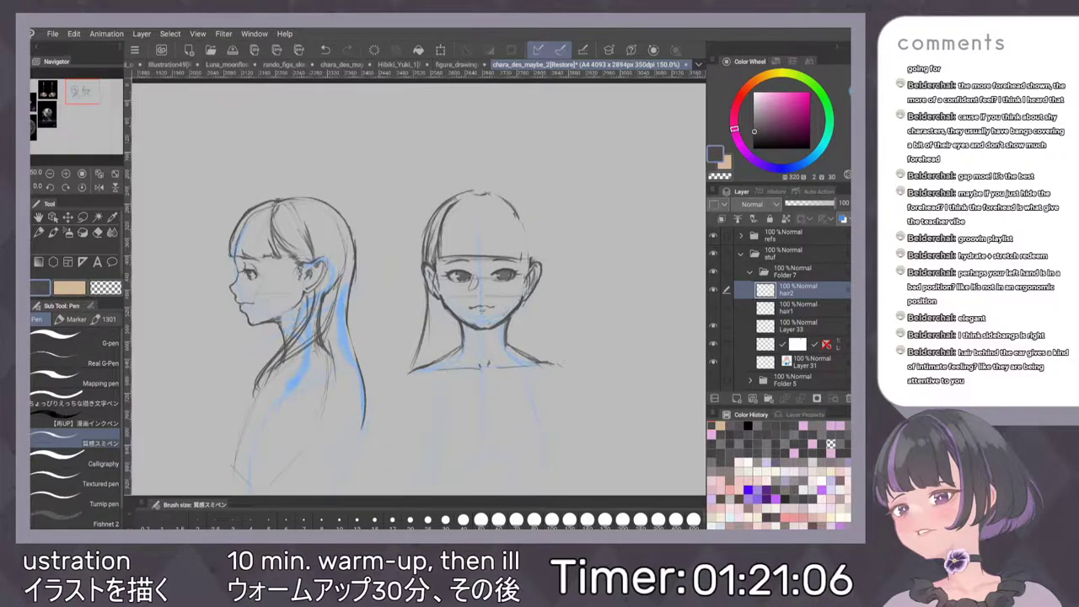
Draw the outer hair contour on the right side of the front-view head, curving from the crown down to the ear
scroll(526, 238, "up", 2)
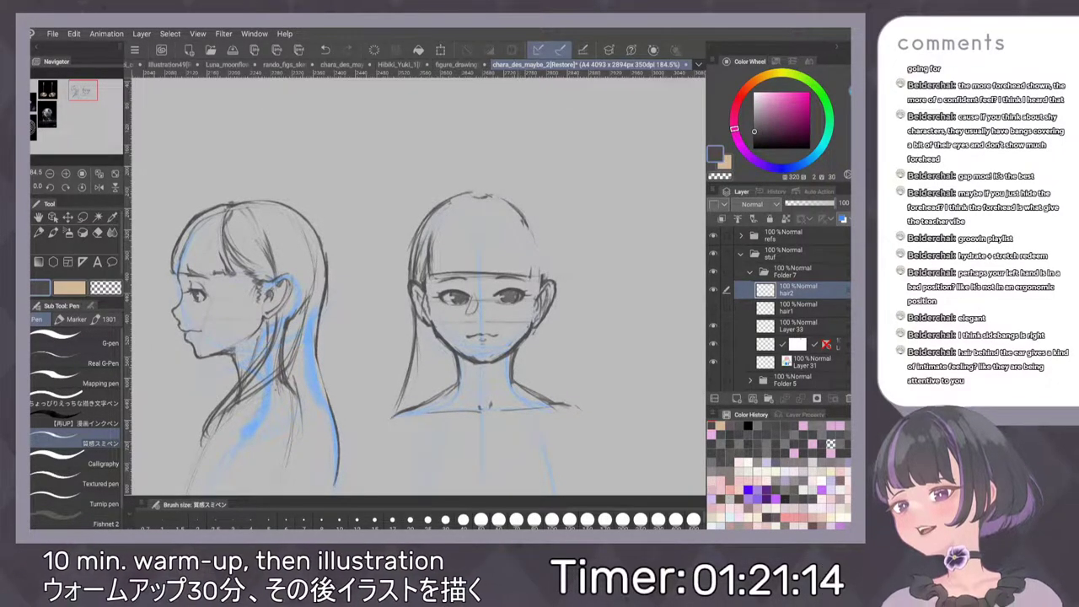
key("ctrl+z")
mouse_move(475, 194)
left_mouse_down()
mouse_move(515, 200)
mouse_move(539, 228)
mouse_move(553, 270)
left_mouse_up()
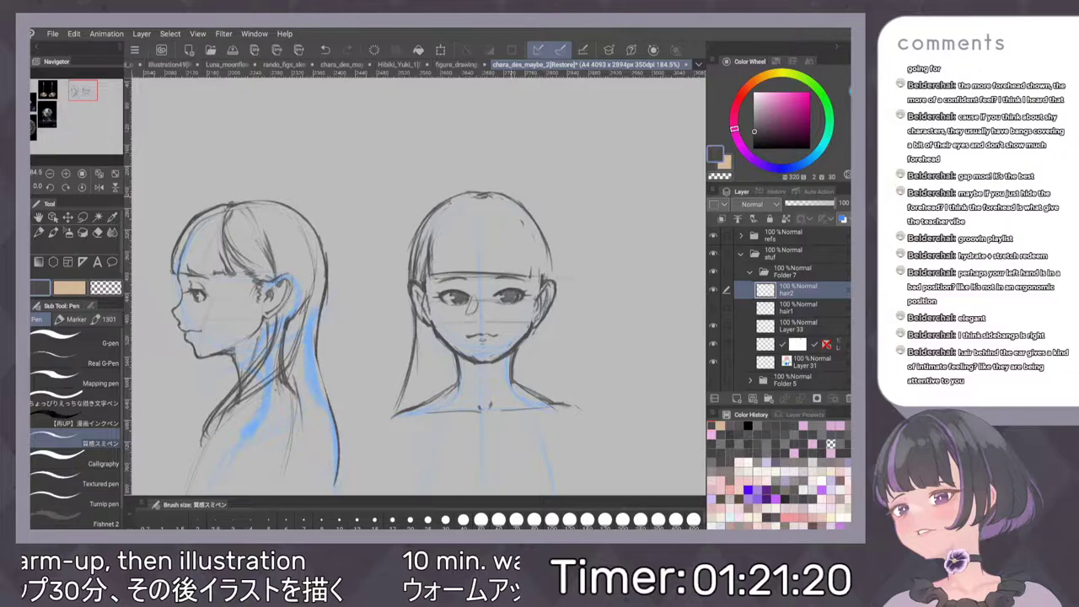
mouse_move(490, 192)
left_mouse_down()
mouse_move(521, 198)
mouse_move(550, 247)
left_mouse_up()
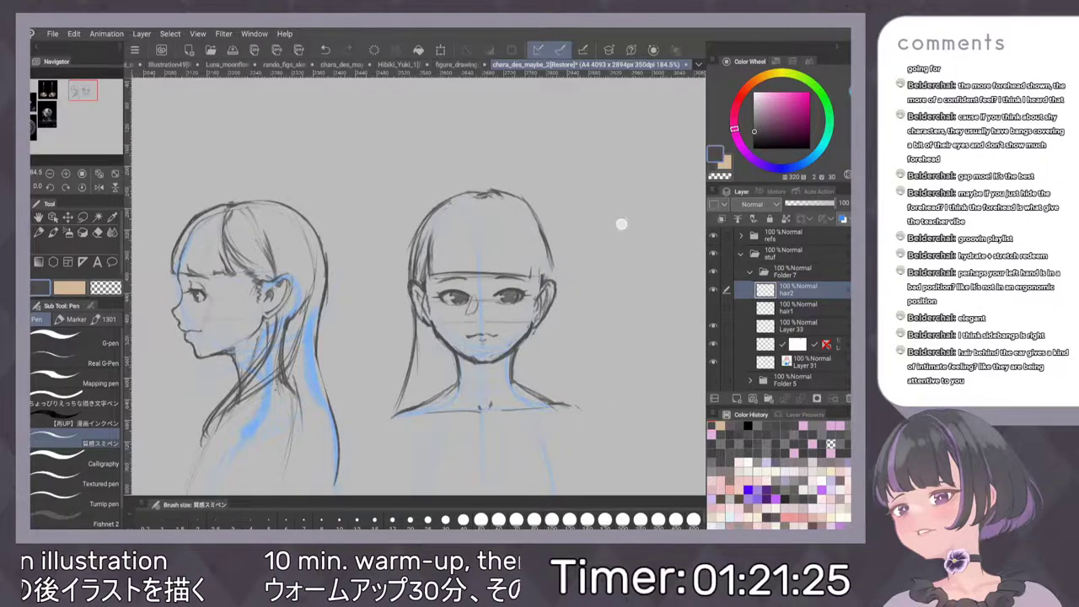
key("ctrl+minus")
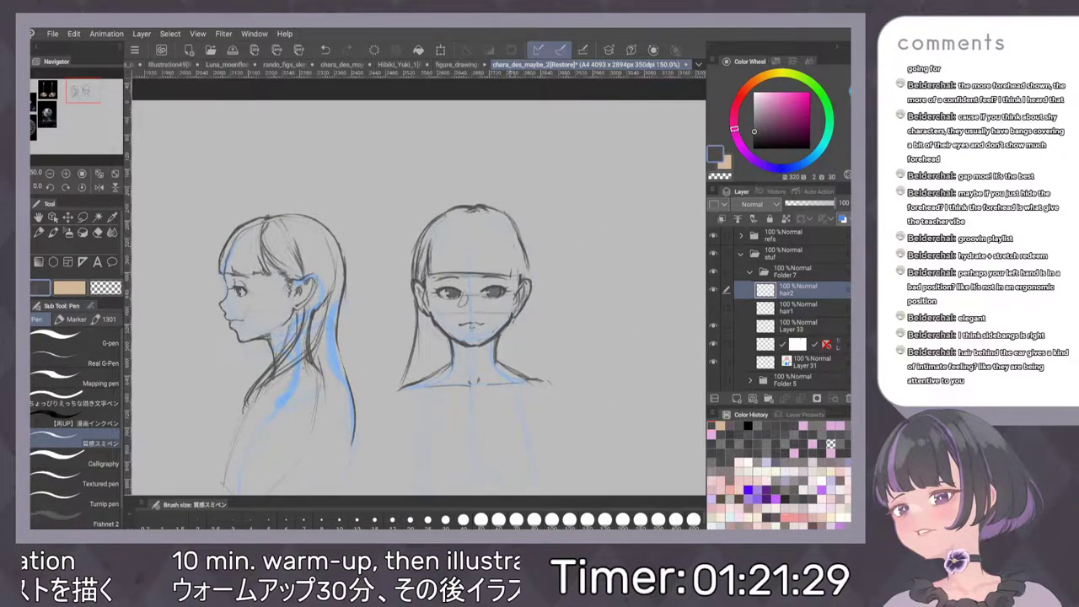
left_click_drag(508, 212, 531, 278)
key("ctrl+z")
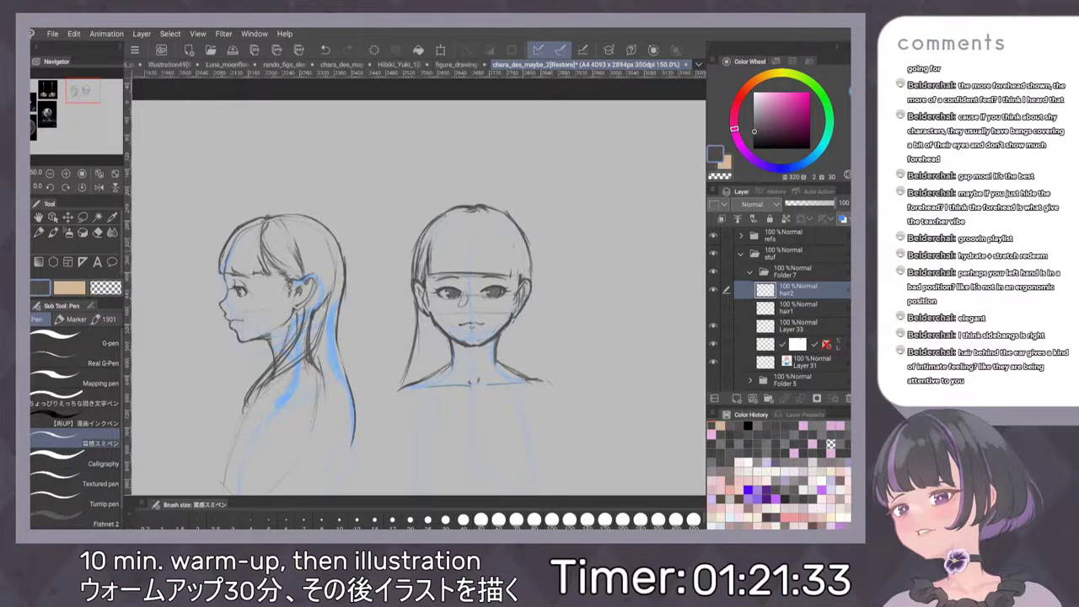
Extend the front-view hair from behind the right ear down to the shoulder with long, slightly flaring strokes
left_click_drag(533, 311, 534, 351)
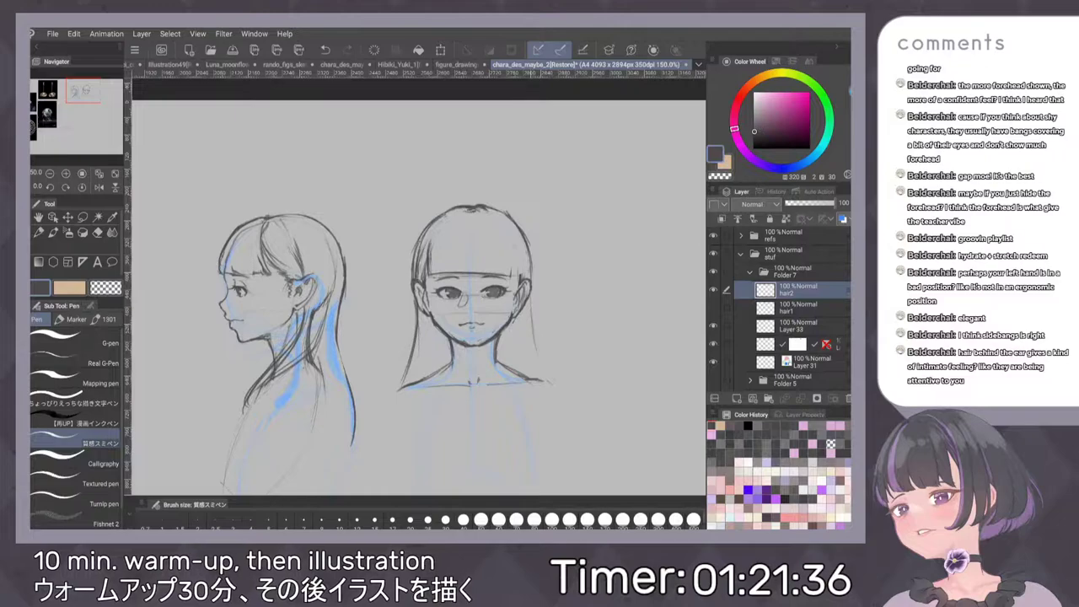
left_click_drag(530, 288, 532, 377)
mouse_move(529, 300)
left_mouse_down()
mouse_move(531, 366)
mouse_move(536, 351)
left_mouse_up()
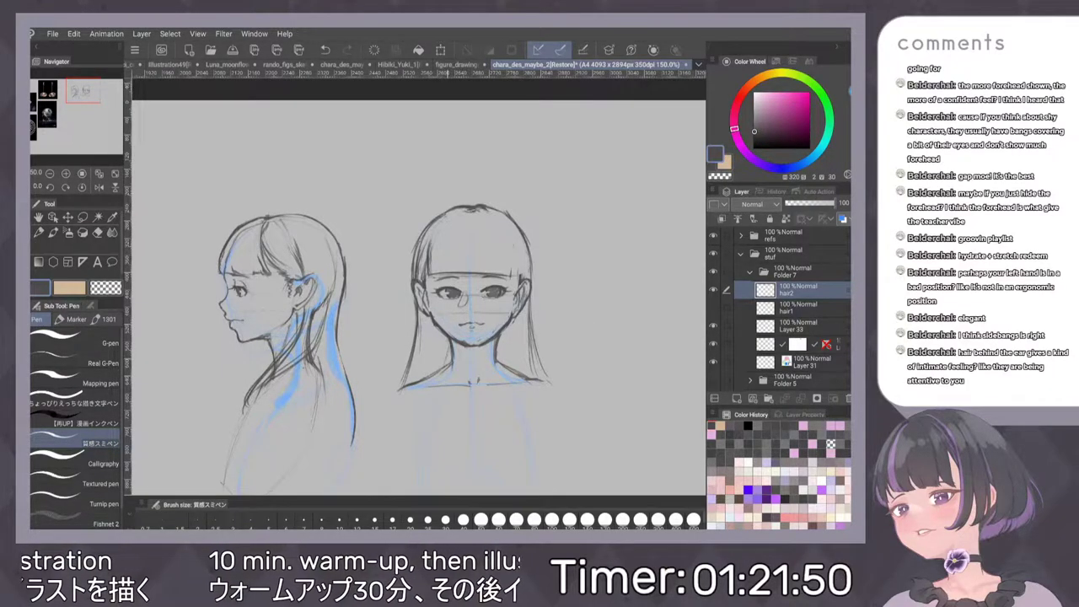
Add inner strands of long hair beside the neck and over the shoulder on the left side of the front view
left_click_drag(450, 346, 441, 377)
mouse_move(424, 333)
left_mouse_down()
mouse_move(412, 381)
mouse_move(451, 390)
mouse_move(424, 411)
left_mouse_up()
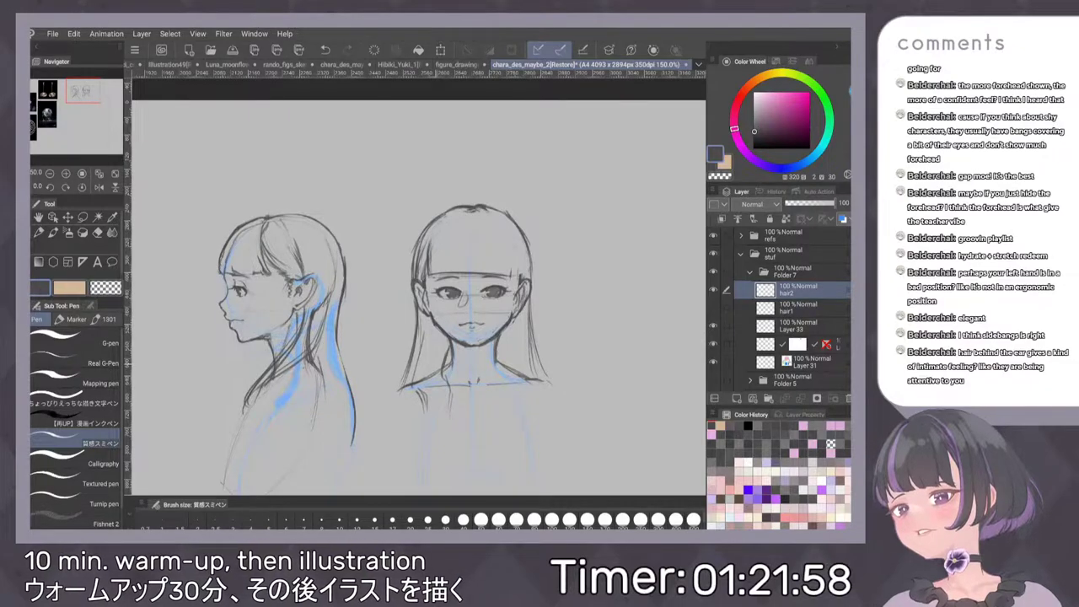
left_click_drag(435, 327, 433, 357)
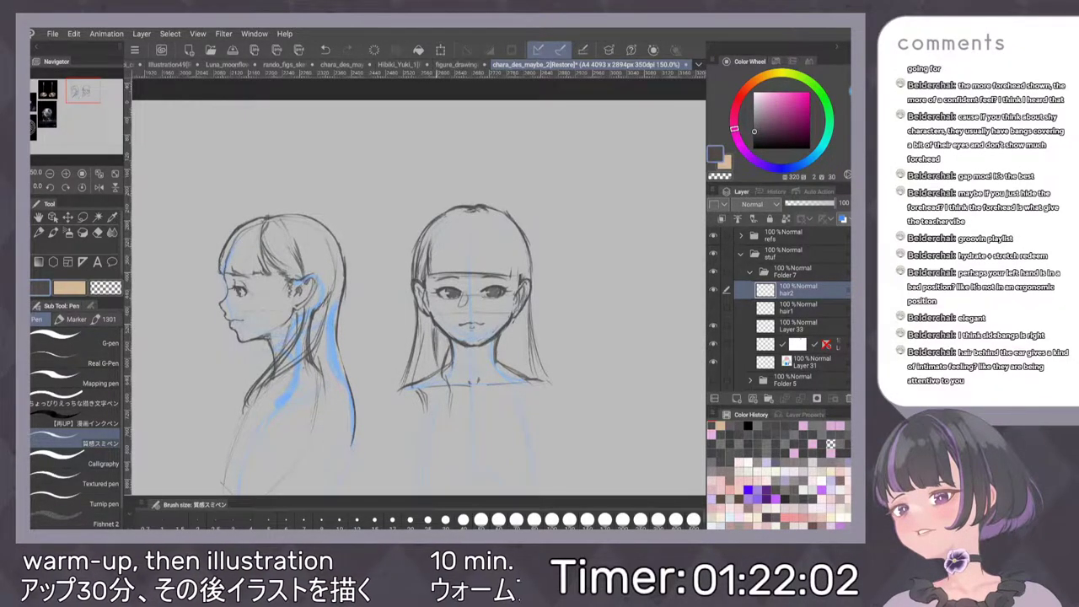
left_click_drag(420, 324, 419, 376)
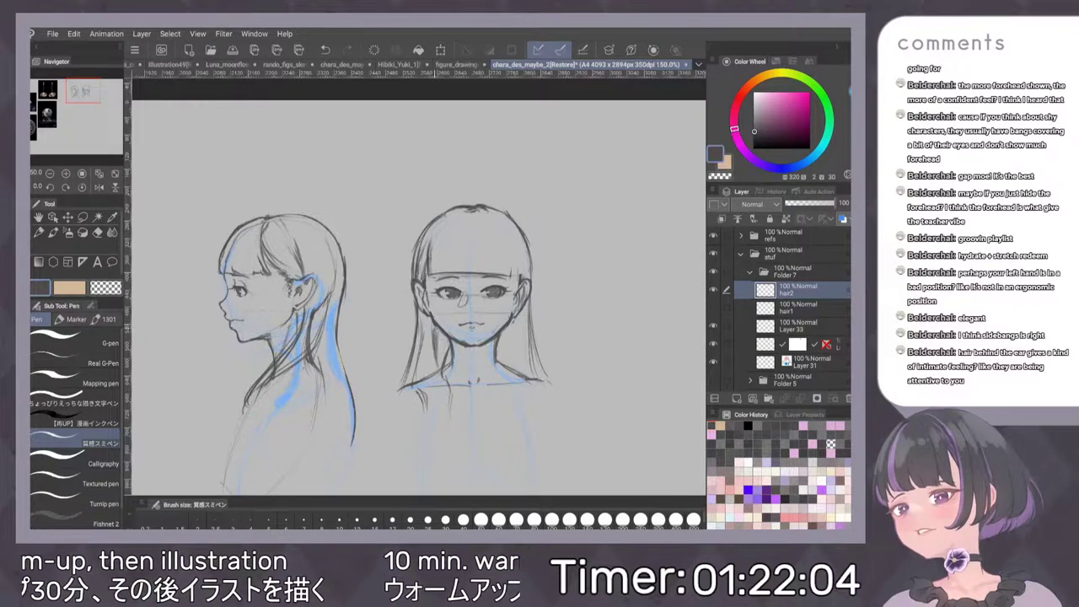
key("ctrl+z")
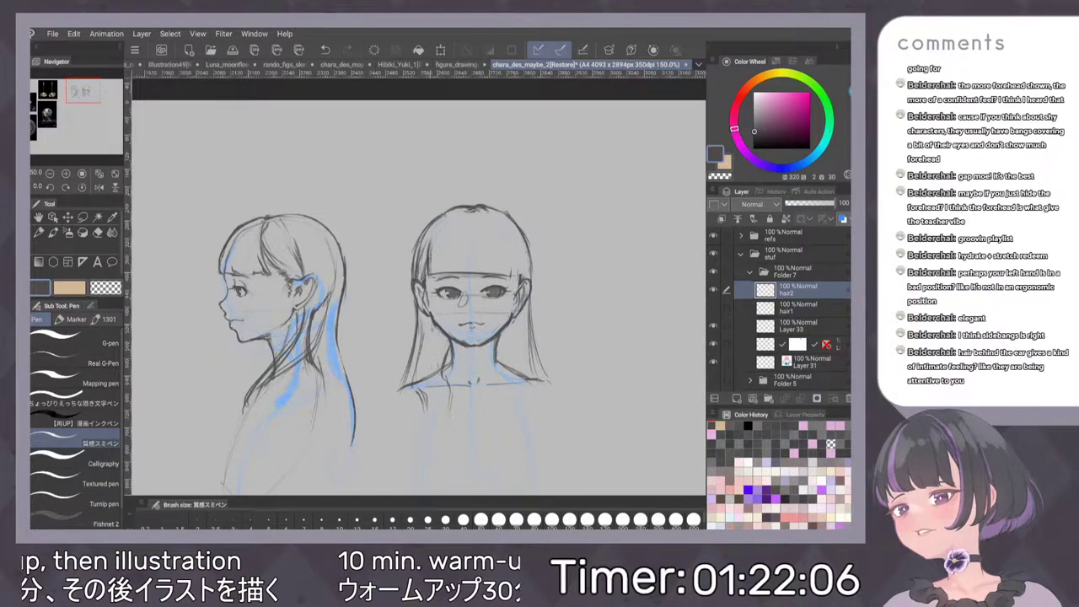
left_click_drag(426, 322, 427, 358)
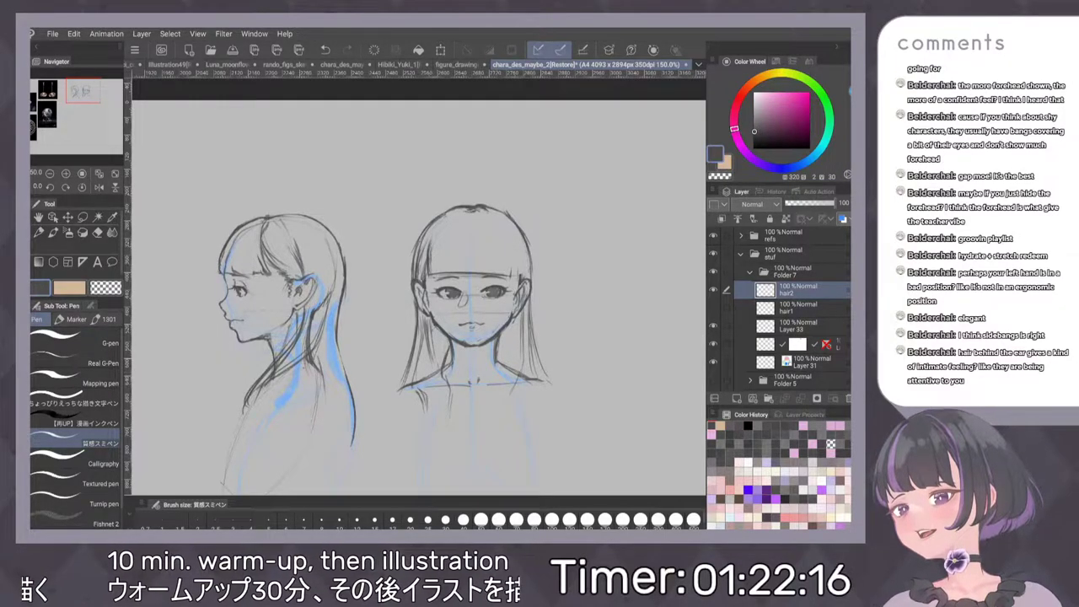
Add matching inner strands beside the neck and over the right shoulder of the front view, judging the hair at overview size
left_click_drag(525, 315, 515, 404)
left_click_drag(500, 347, 502, 362)
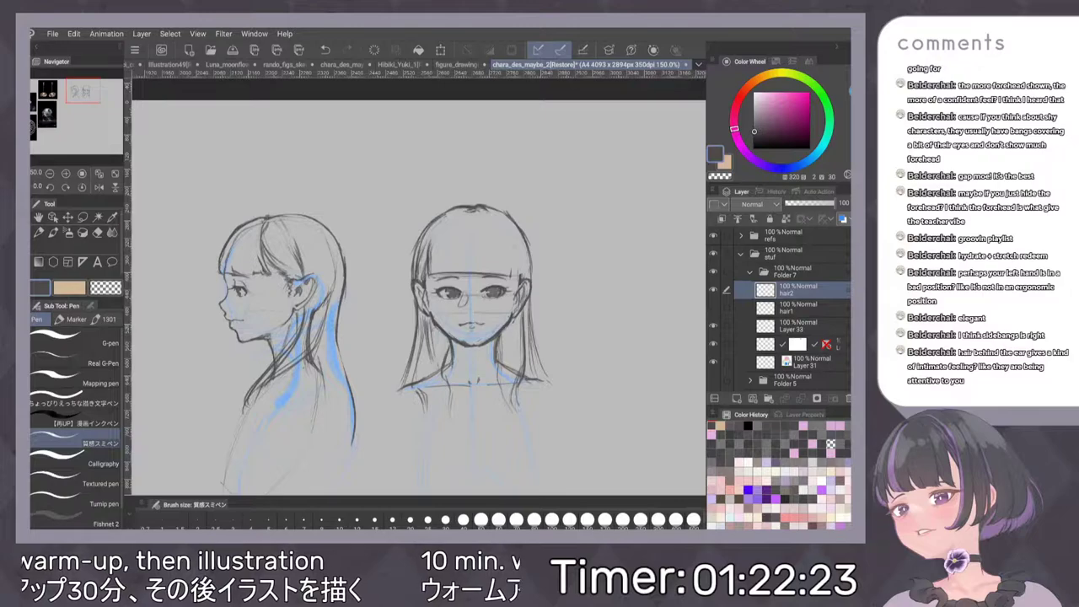
left_click_drag(531, 324, 537, 374)
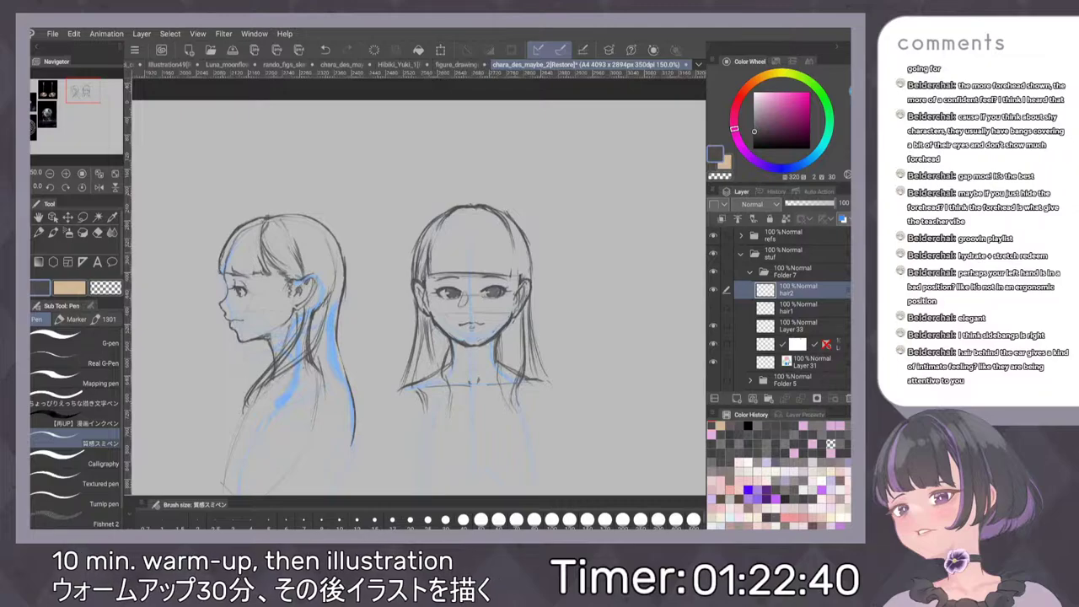
scroll(550, 302, "down", 5)
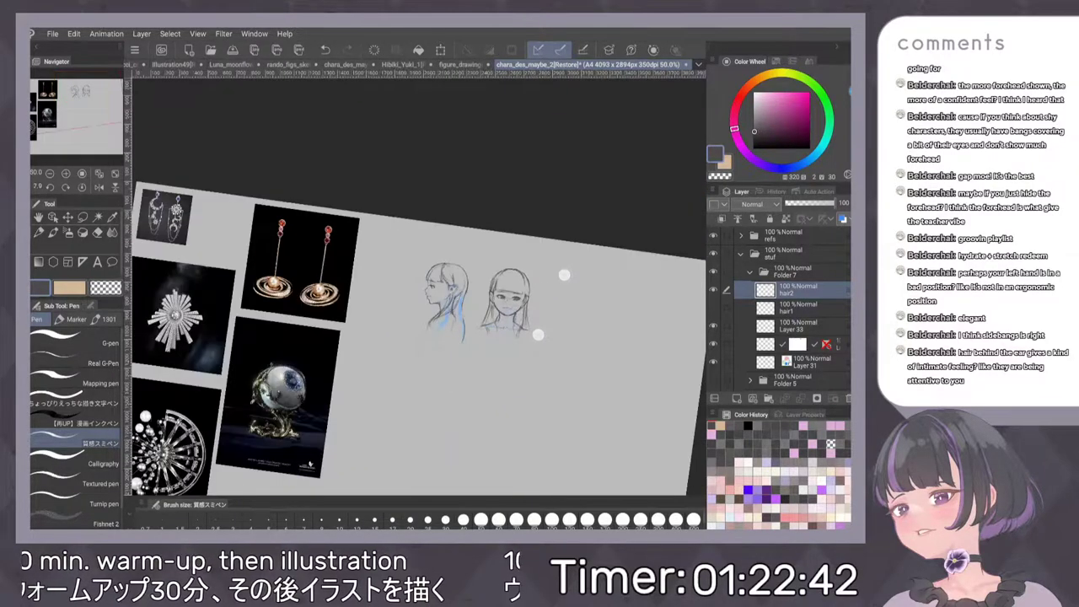
Reinforce the side edges of the front-view bangs with short vertical strokes at both temples
scroll(552, 305, "up", 1)
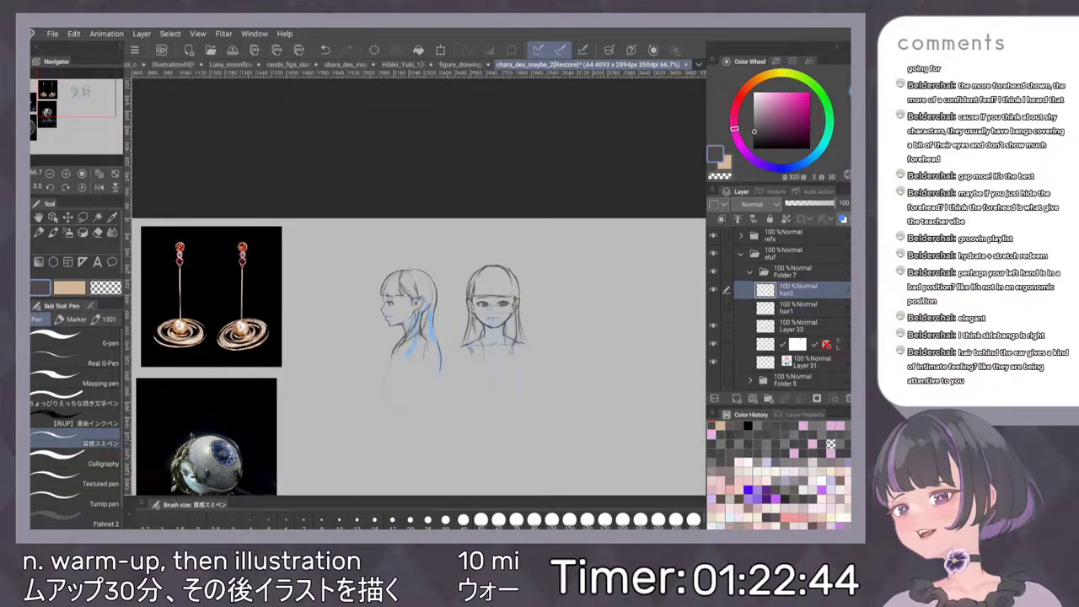
scroll(553, 320, "up", 4)
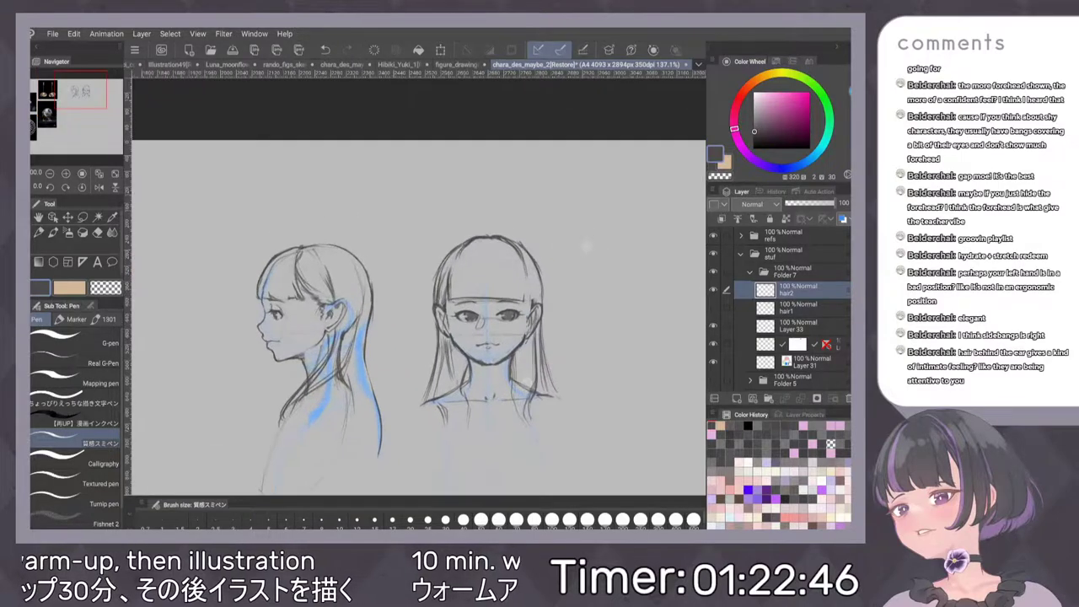
scroll(545, 318, "up", 4)
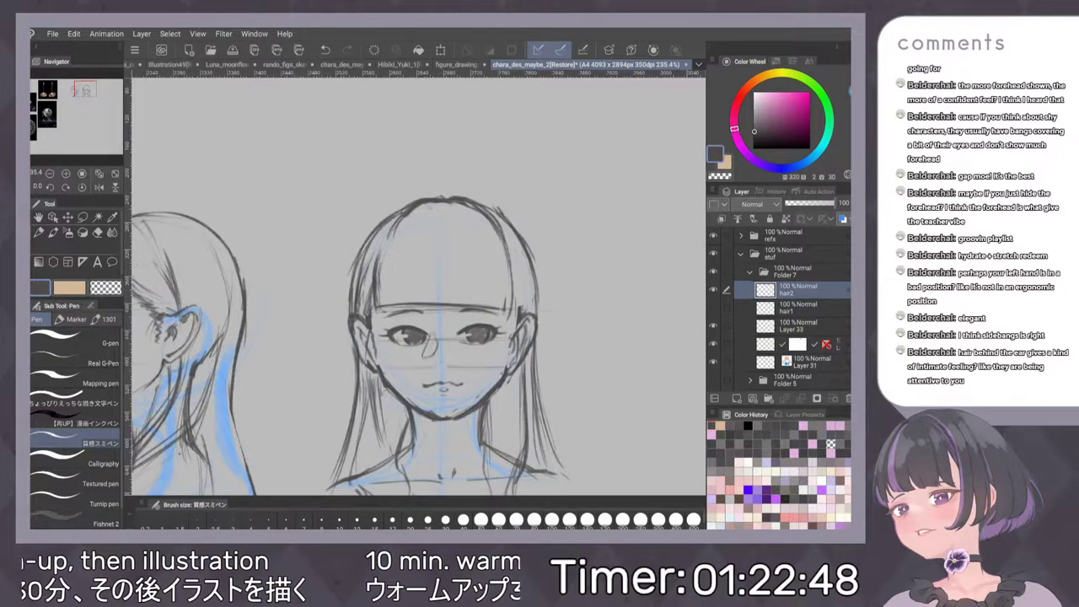
left_click_drag(509, 269, 504, 311)
left_click_drag(507, 270, 504, 303)
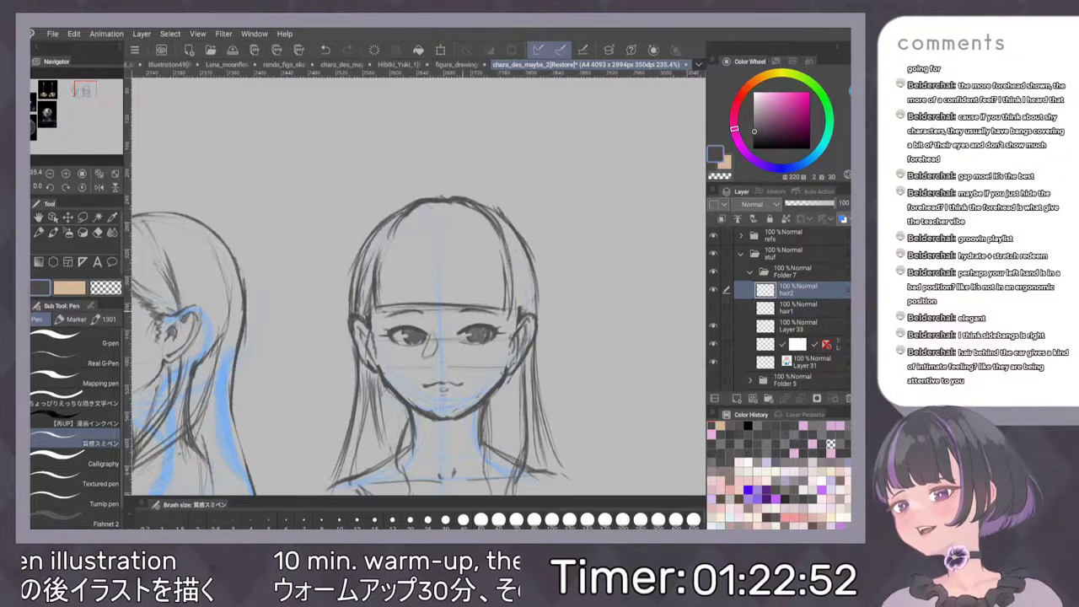
left_click_drag(372, 287, 371, 314)
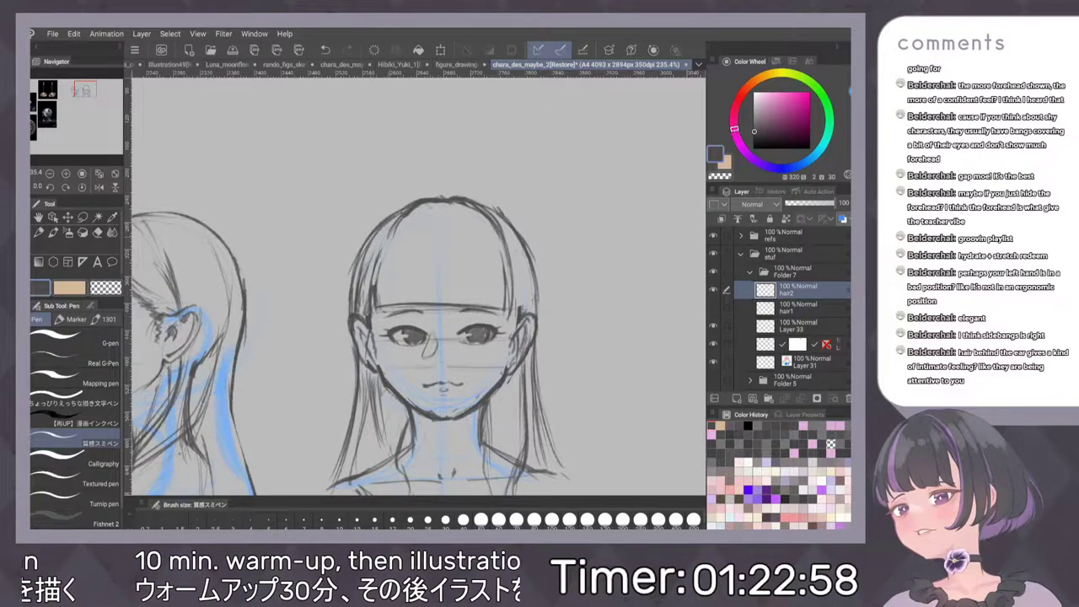
left_click_drag(397, 223, 373, 286)
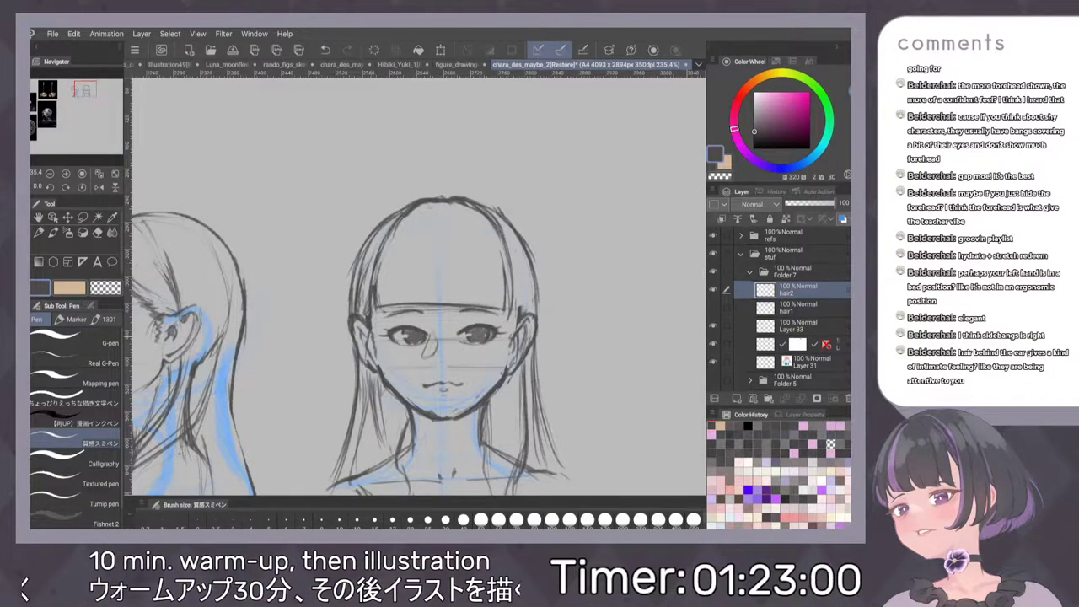
key("ctrl+z")
scroll(558, 305, "down", 2)
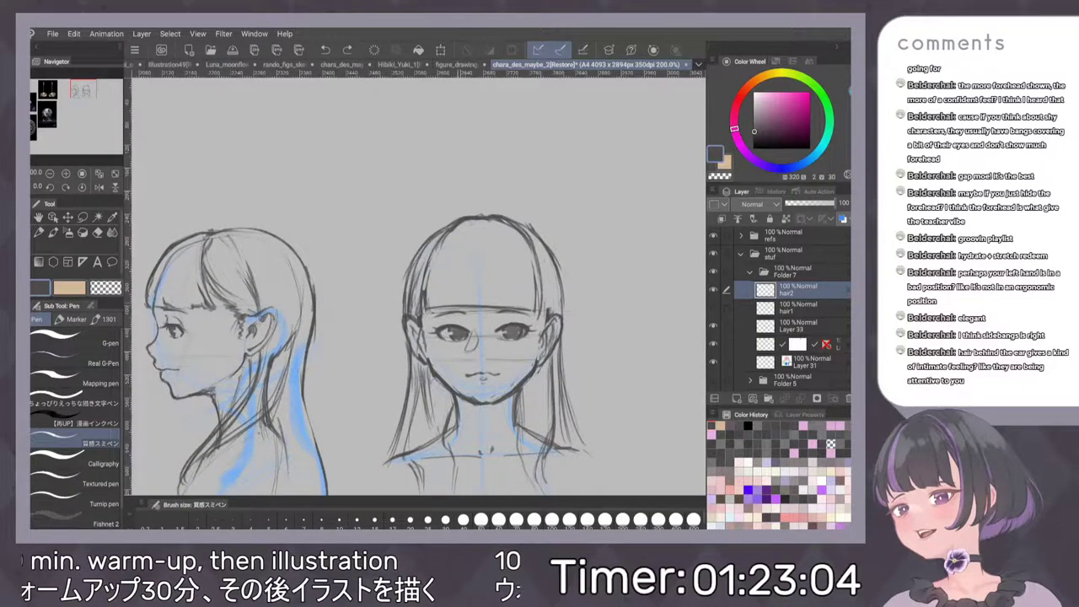
Split the front-view bangs with short vertical strands above both eyes, judging the hair at overview size
left_click_drag(456, 294, 453, 305)
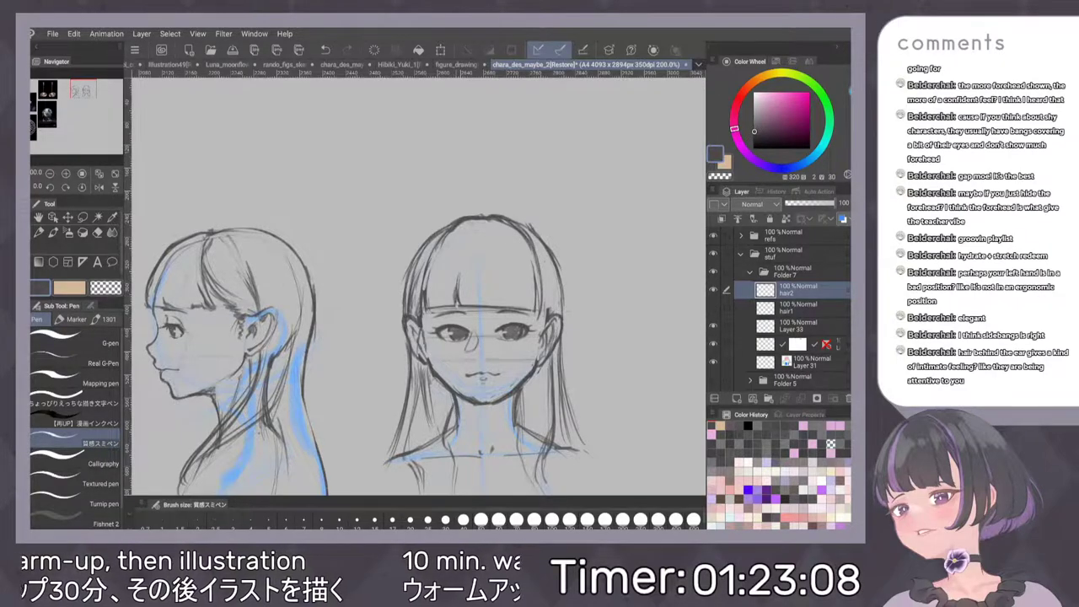
scroll(571, 277, "down", 1)
scroll(582, 271, "up", 1)
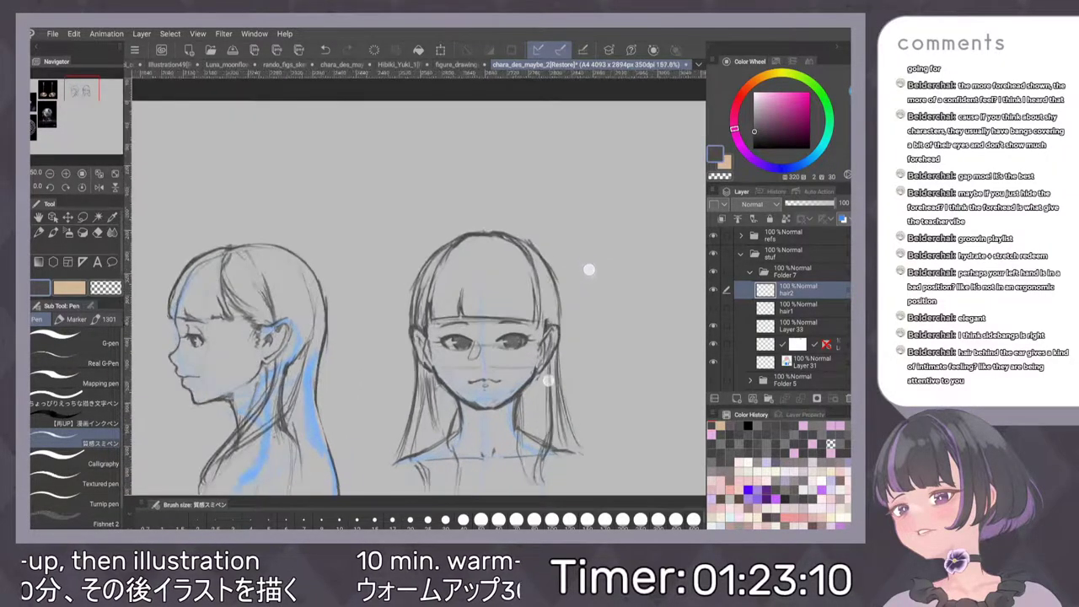
mouse_move(460, 289)
left_mouse_down()
mouse_move(457, 310)
mouse_move(503, 321)
left_mouse_up()
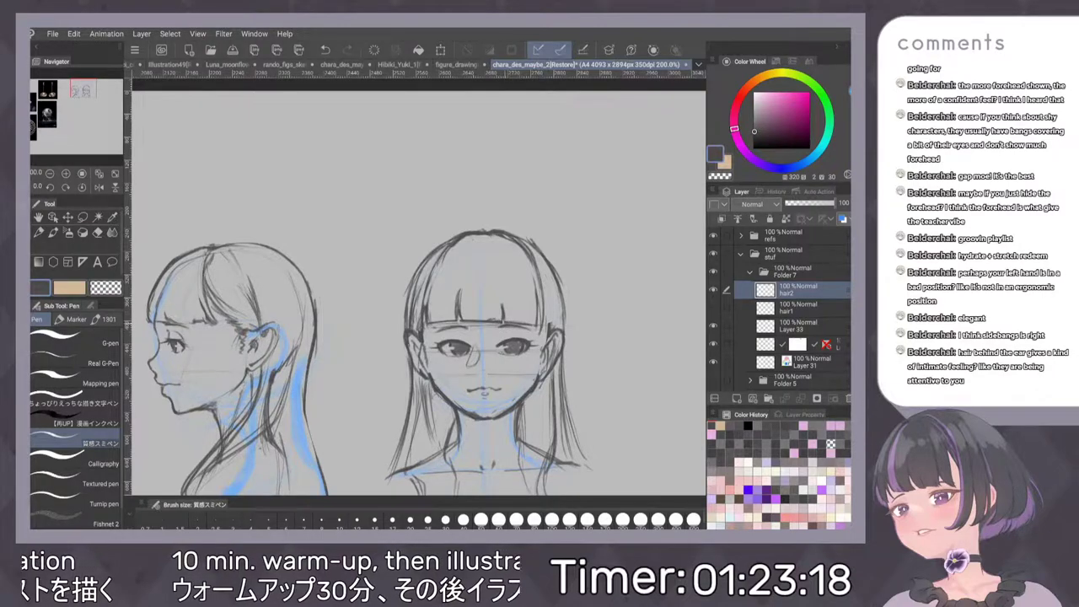
left_click_drag(524, 309, 528, 323)
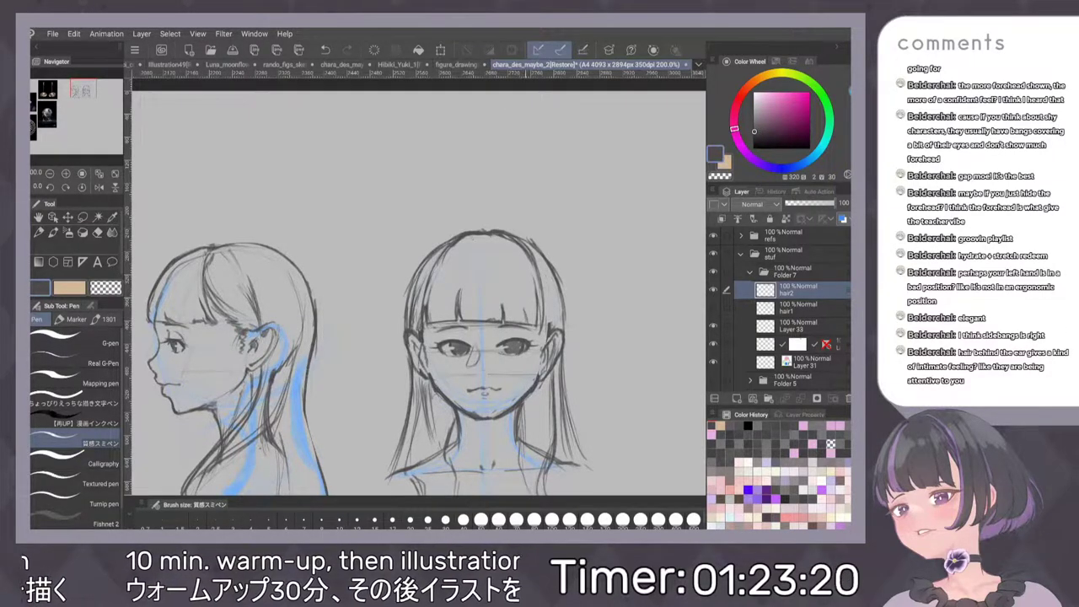
scroll(595, 268, "down", 5)
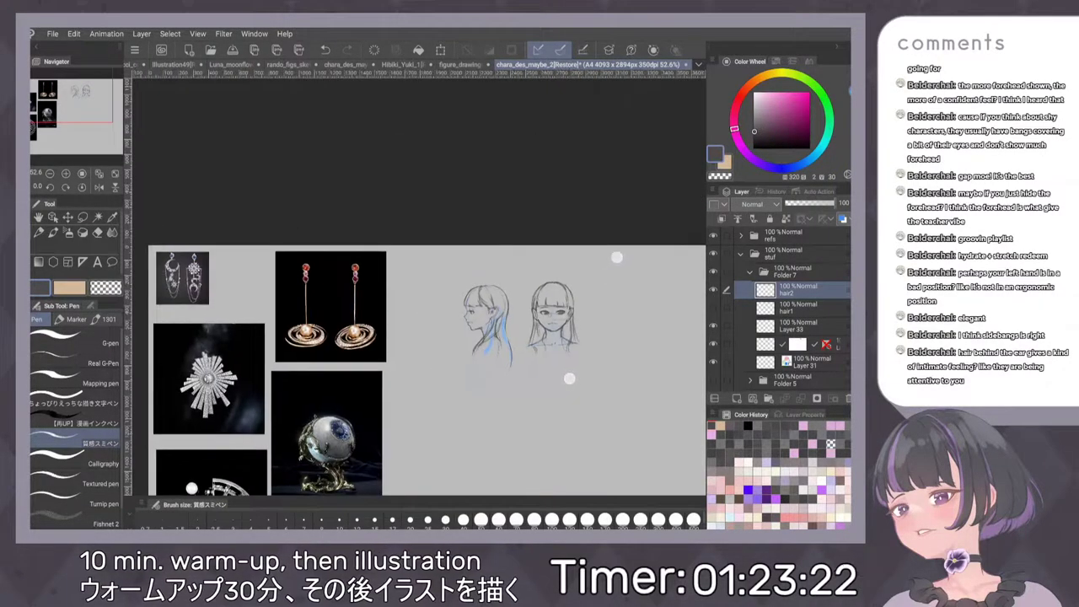
scroll(506, 286, "down", 2)
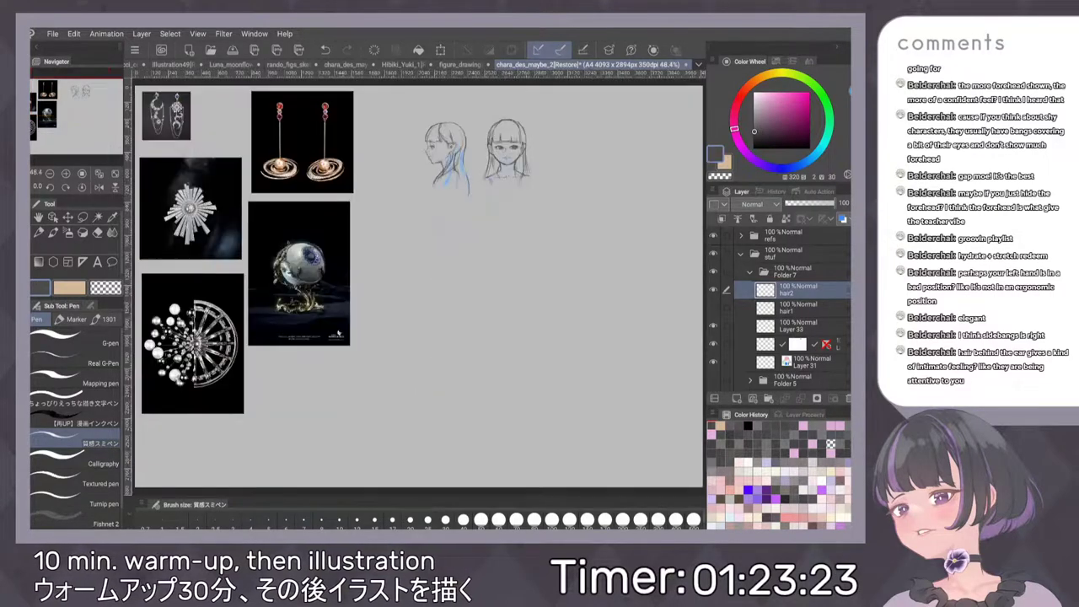
Refine the short split strand in the right half of the front-view bangs and compare it with the side view
scroll(538, 211, "up", 4)
scroll(602, 183, "up", 2)
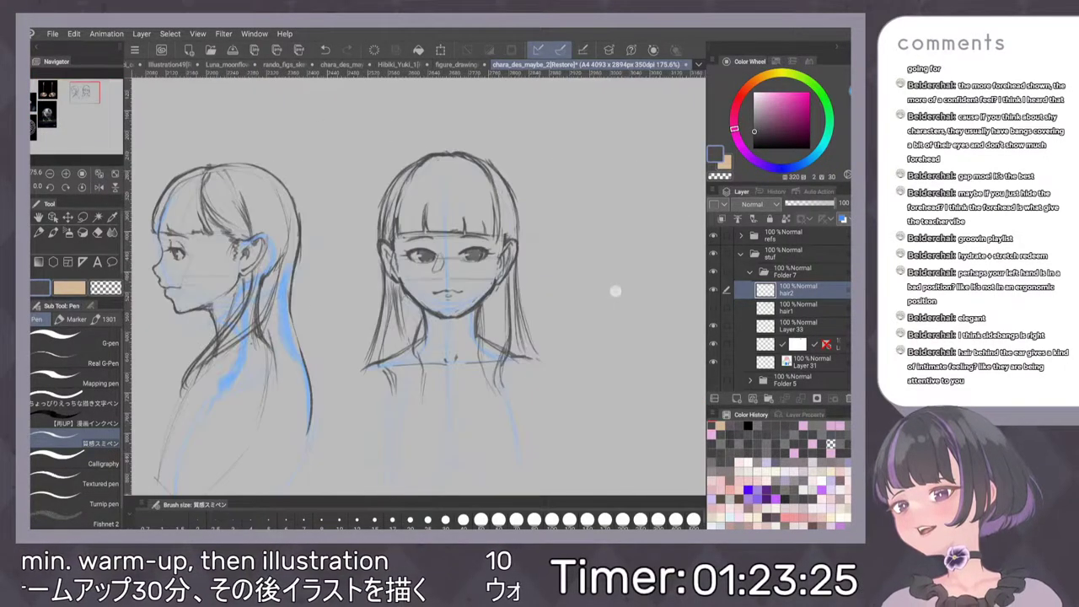
scroll(614, 292, "up", 2)
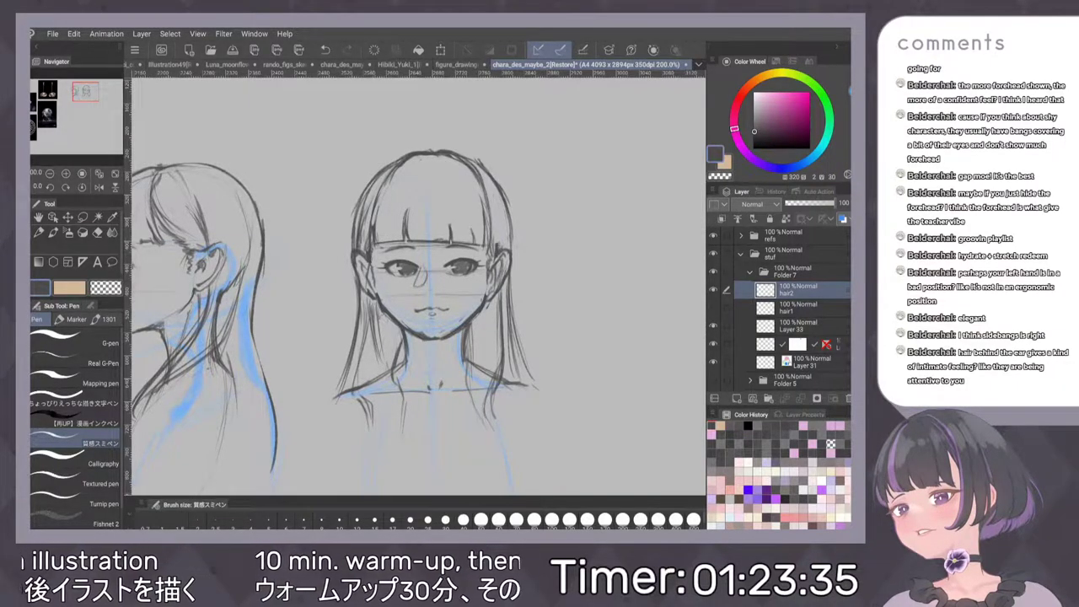
scroll(535, 259, "down", 2)
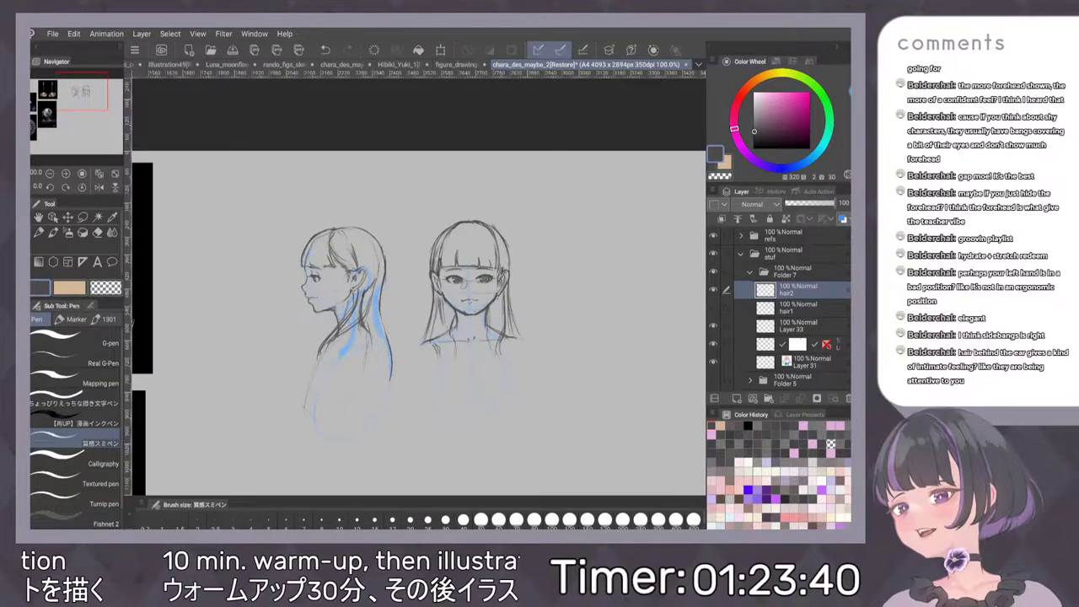
scroll(530, 251, "up", 3)
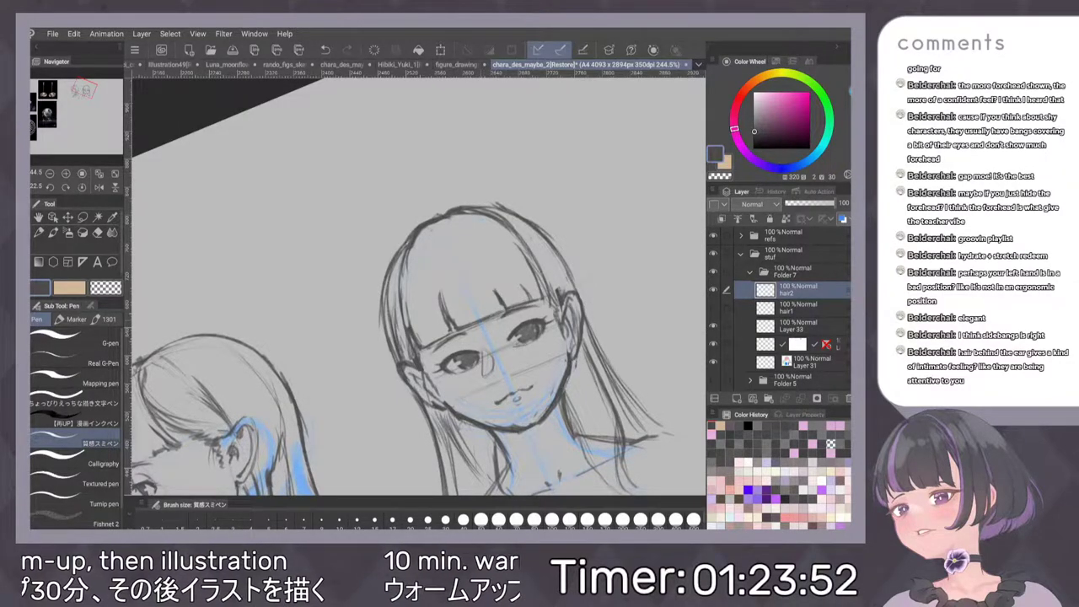
left_click_drag(497, 300, 502, 308)
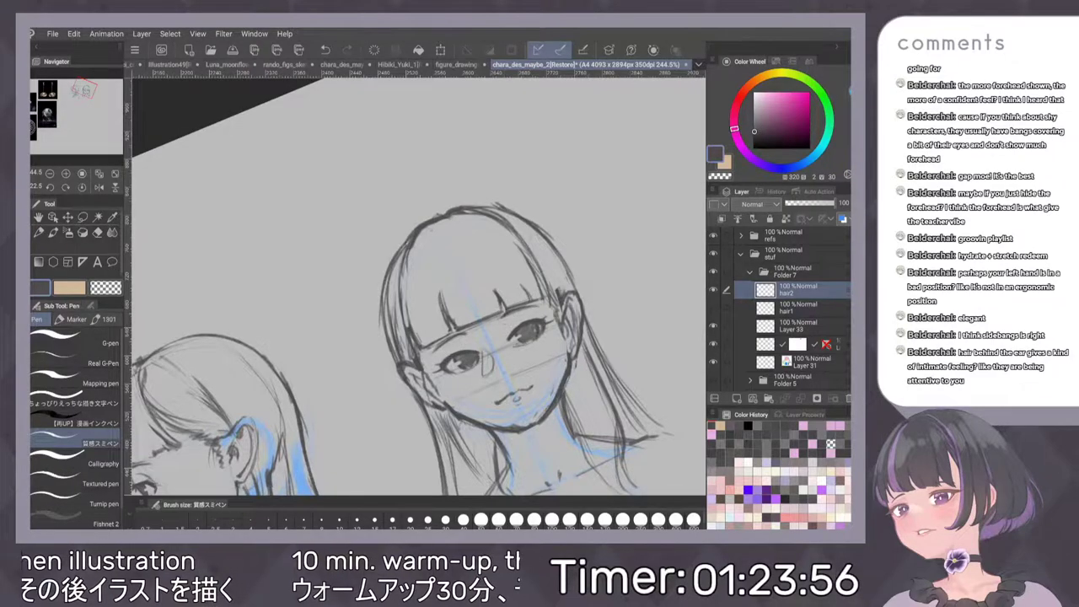
mouse_move(595, 276)
left_mouse_down()
mouse_move(590, 254)
mouse_move(576, 279)
left_mouse_up()
scroll(576, 279, "down", 3)
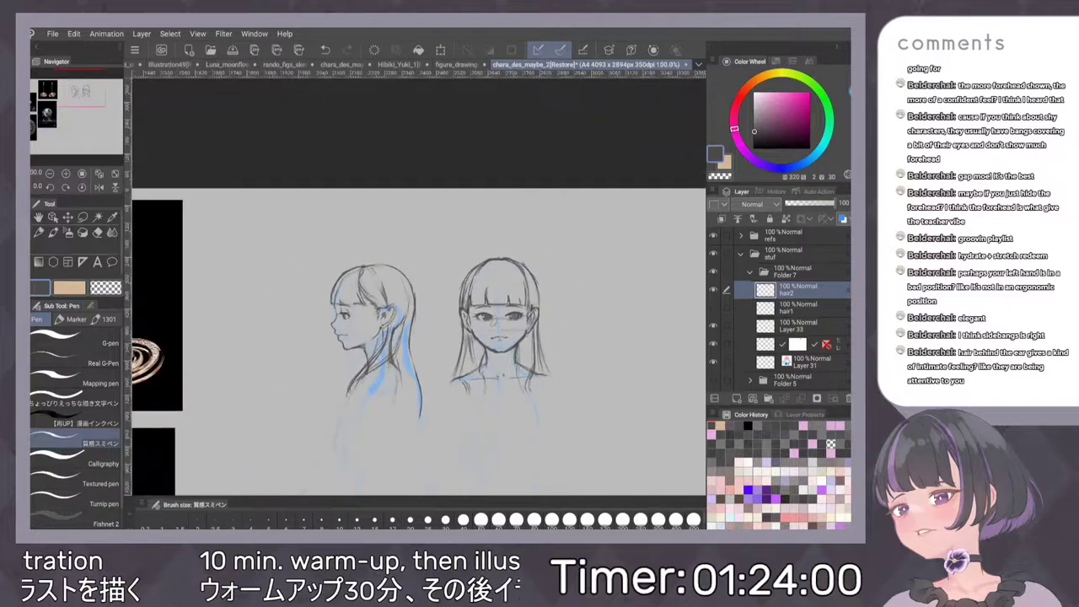
Add hair strokes above the right ear of the front view and judge both heads at overview size
scroll(582, 332, "up", 5)
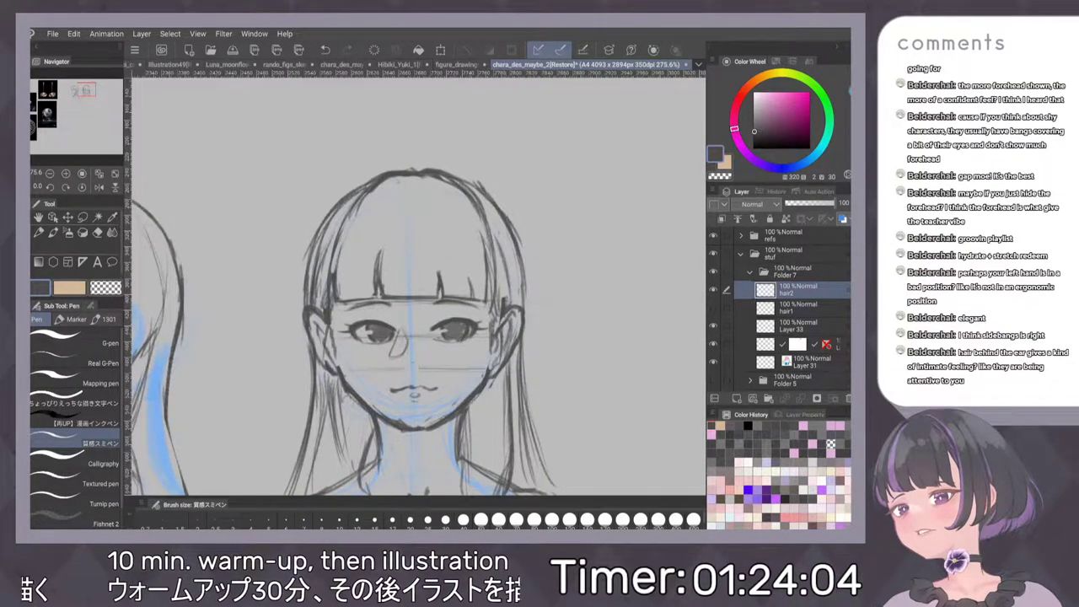
left_click_drag(507, 299, 506, 254)
scroll(576, 312, "down", 5)
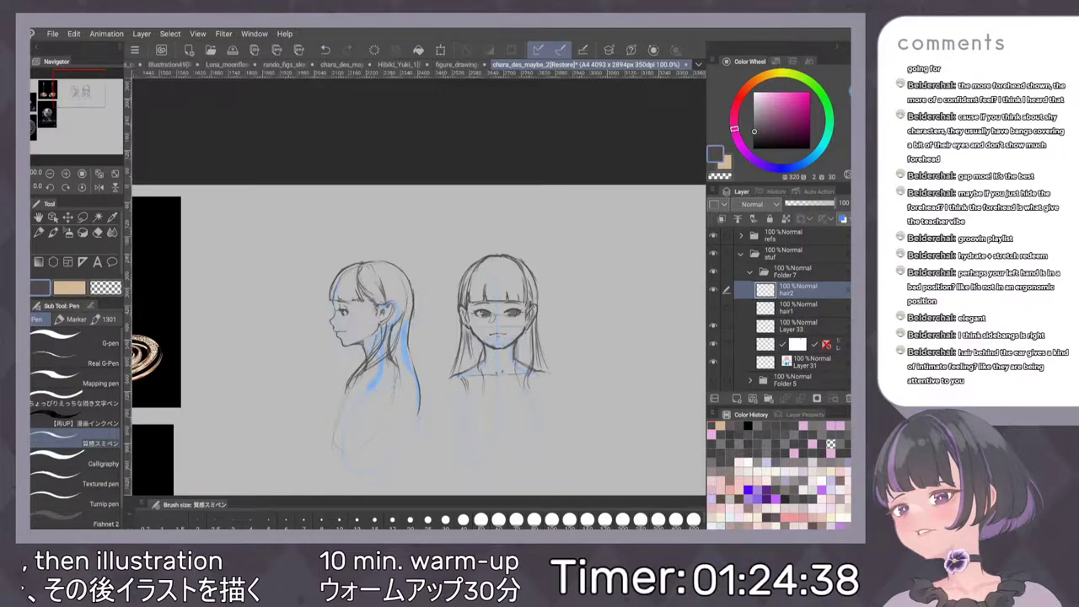
scroll(516, 337, "down", 3)
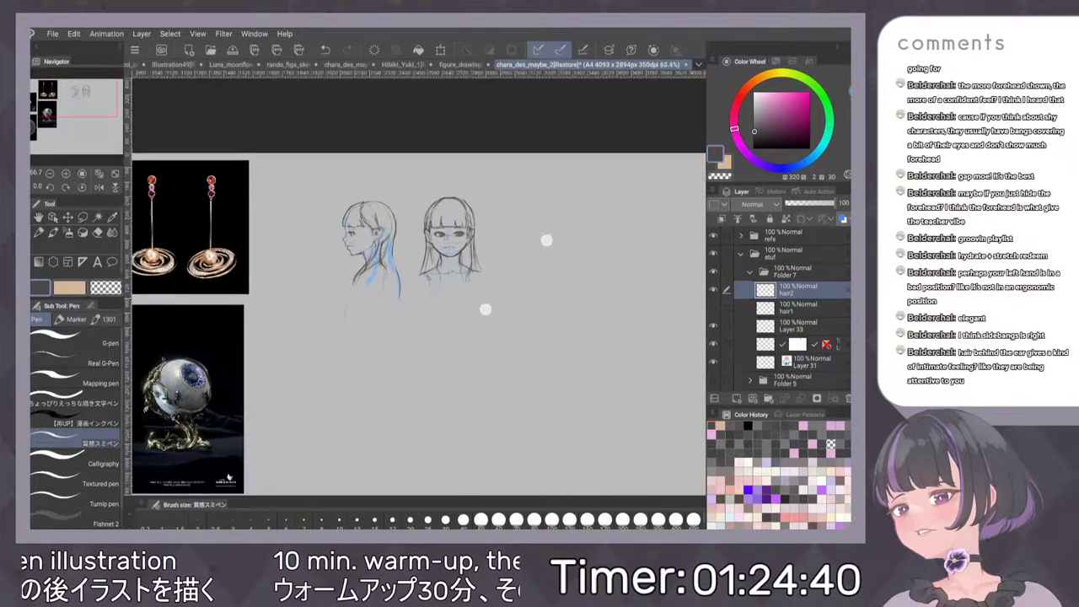
key("ctrl+minus")
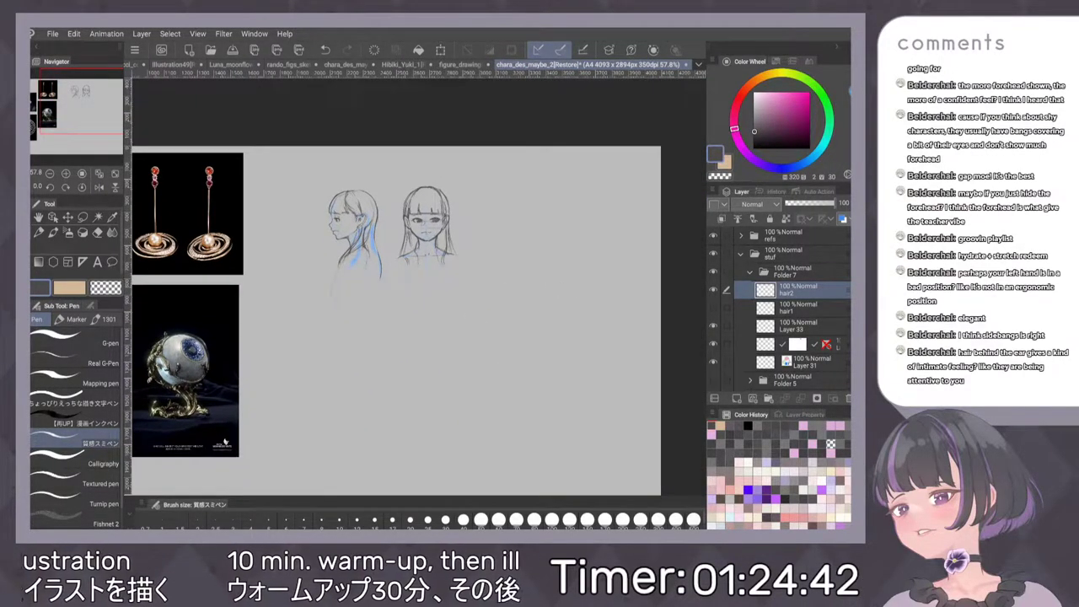
Select the rough sketch layer, Layer 31, and switch to the 厚塗り鉛筆 pencil, with the empty canvas beside the heads in view
left_click(811, 362)
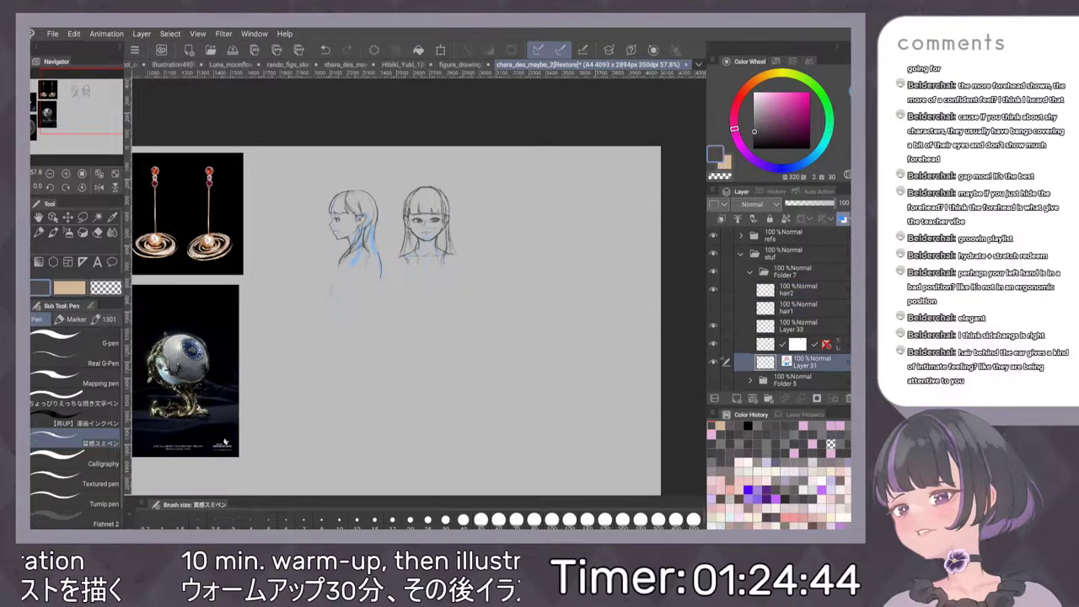
key("p")
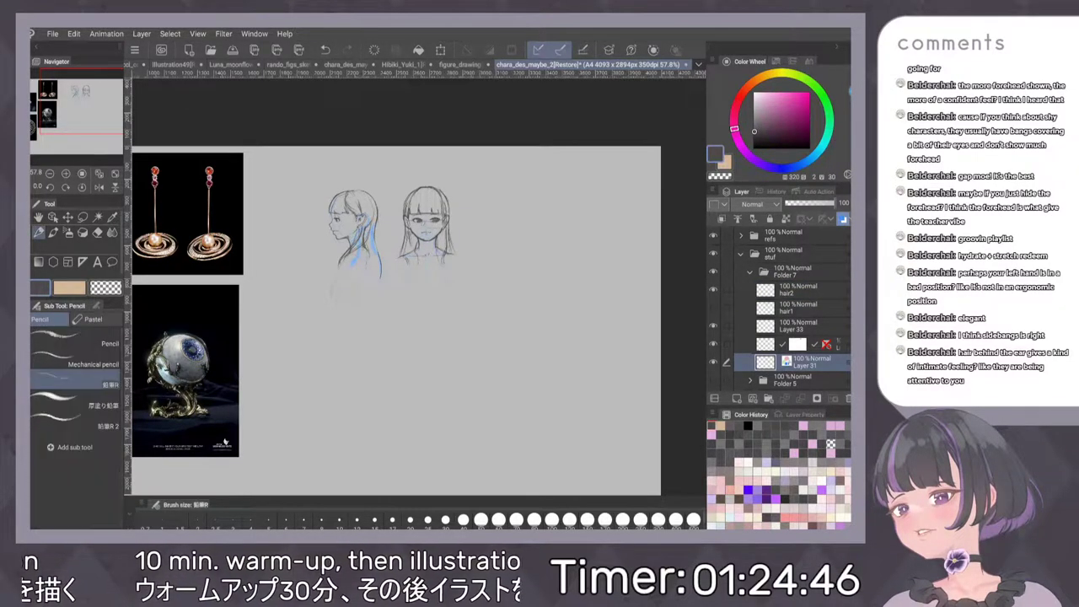
left_click_drag(225, 442, 179, 445)
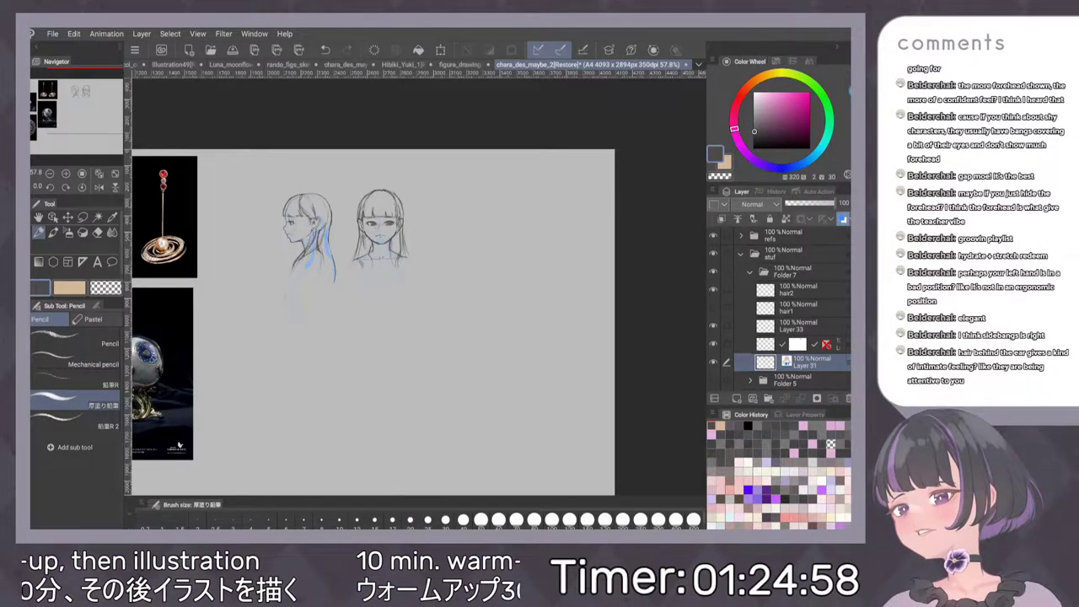
Try a tilted oval as the base of a new rough sketch in the empty space beside the front view
left_click_drag(474, 203, 487, 197)
key("ctrl+z")
scroll(521, 268, "up", 3)
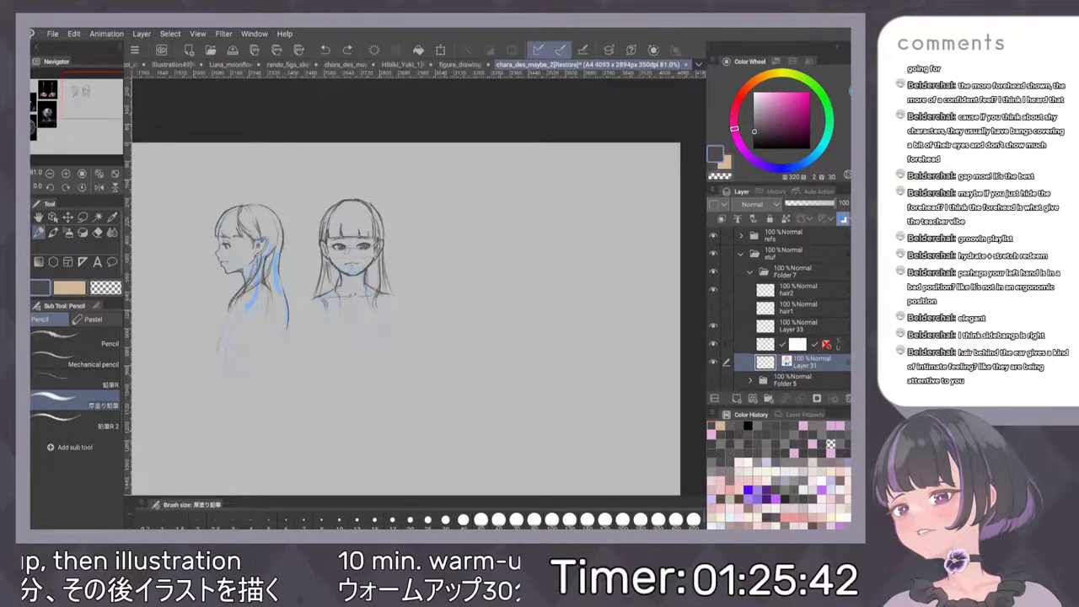
scroll(521, 288, "up", 2)
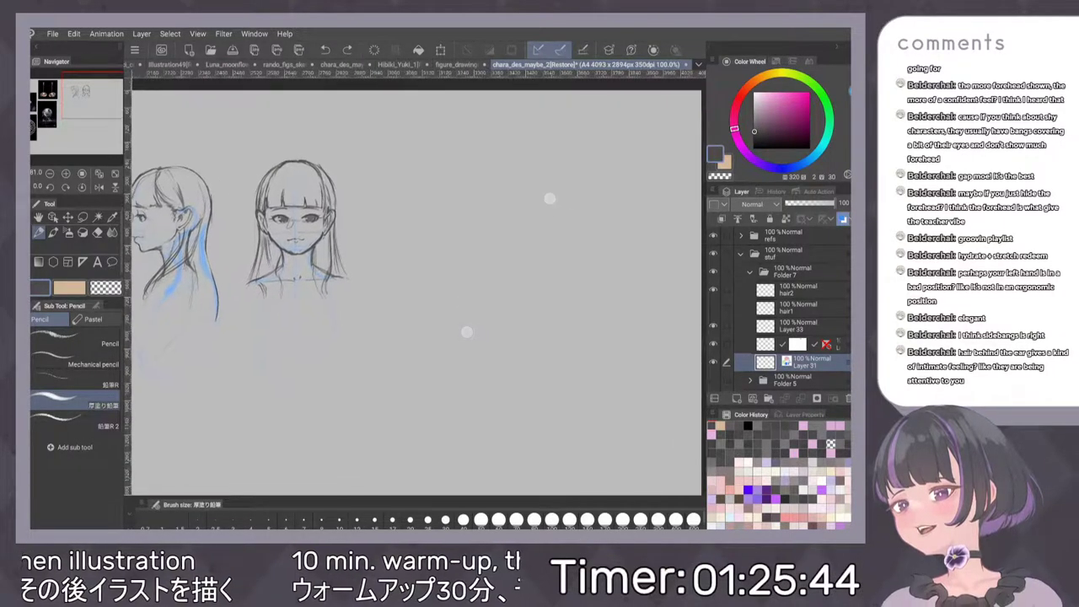
mouse_move(445, 252)
left_mouse_down()
mouse_move(446, 230)
mouse_move(506, 240)
left_mouse_up()
scroll(512, 291, "down", 2)
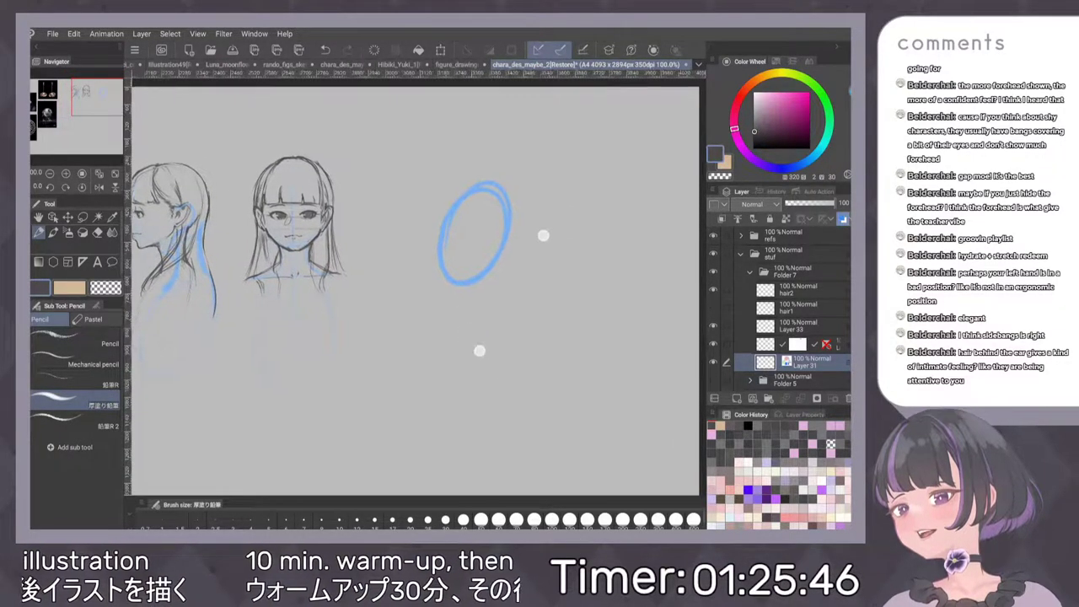
key("ctrl+z")
left_click_drag(568, 258, 529, 295)
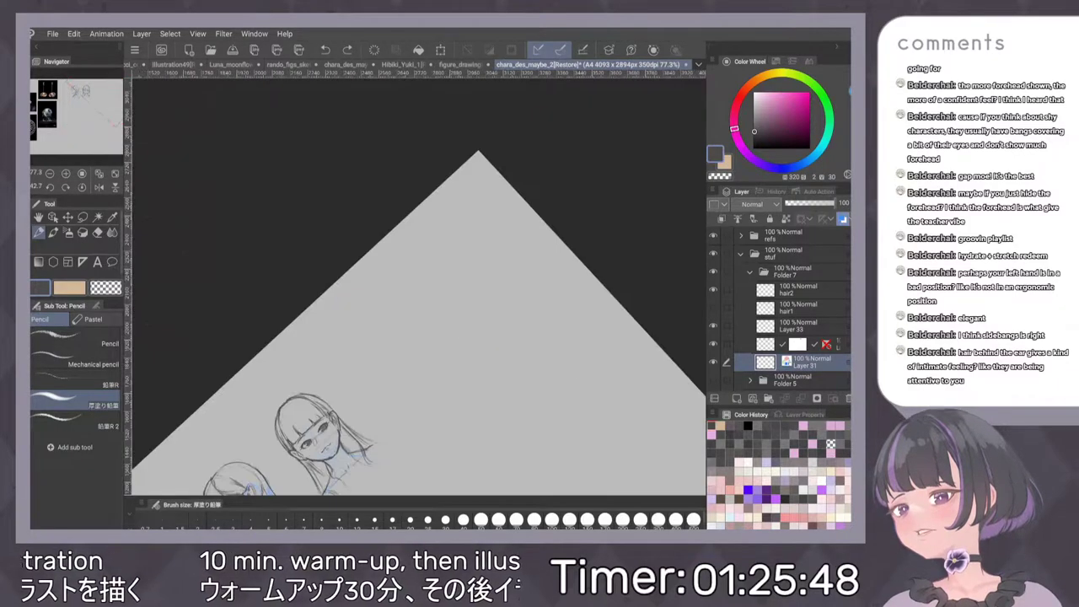
left_click_drag(568, 251, 595, 243)
scroll(546, 287, "up", 2)
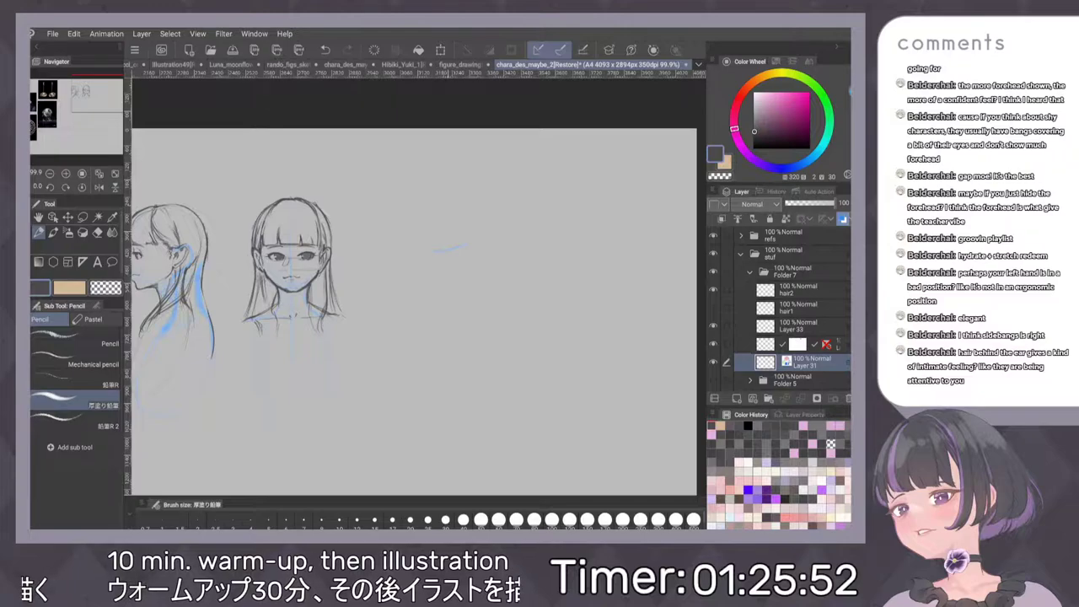
left_click_drag(553, 248, 583, 240)
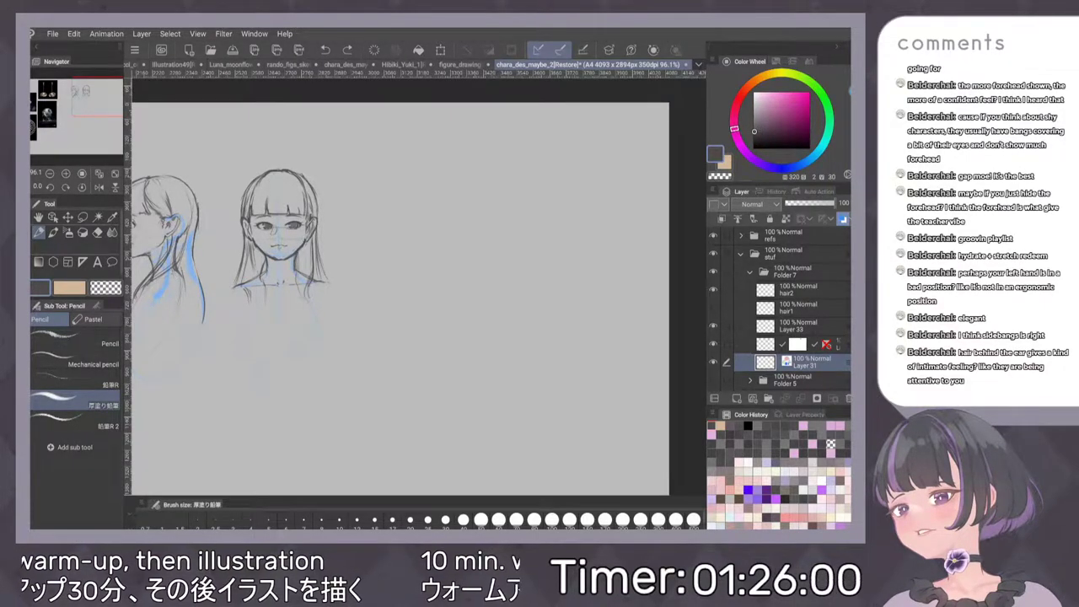
left_click_drag(542, 222, 600, 206)
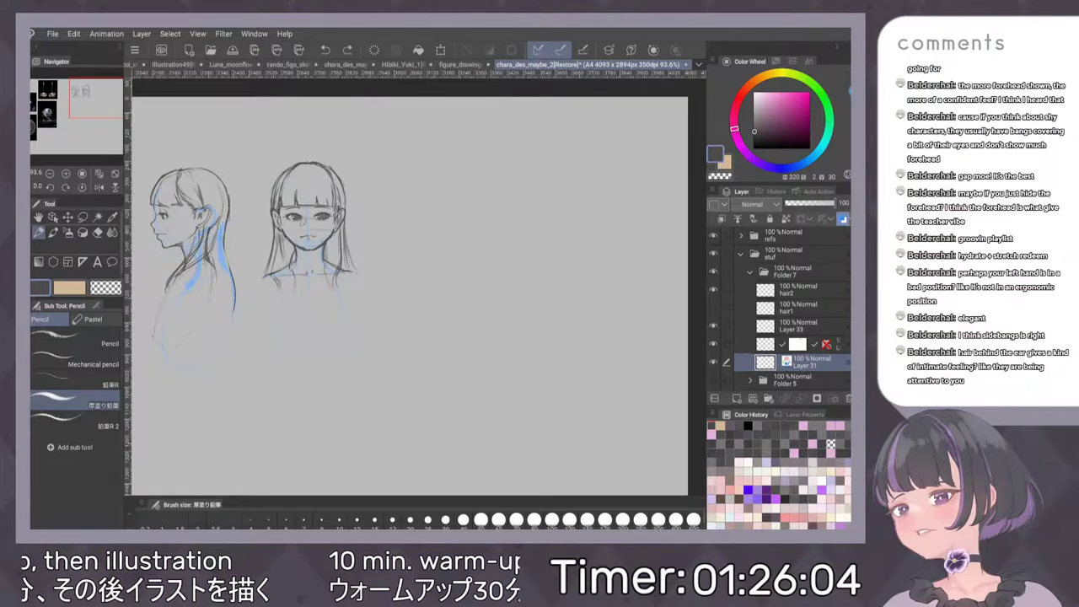
mouse_move(562, 270)
left_mouse_down()
mouse_move(551, 236)
mouse_move(472, 250)
left_mouse_up()
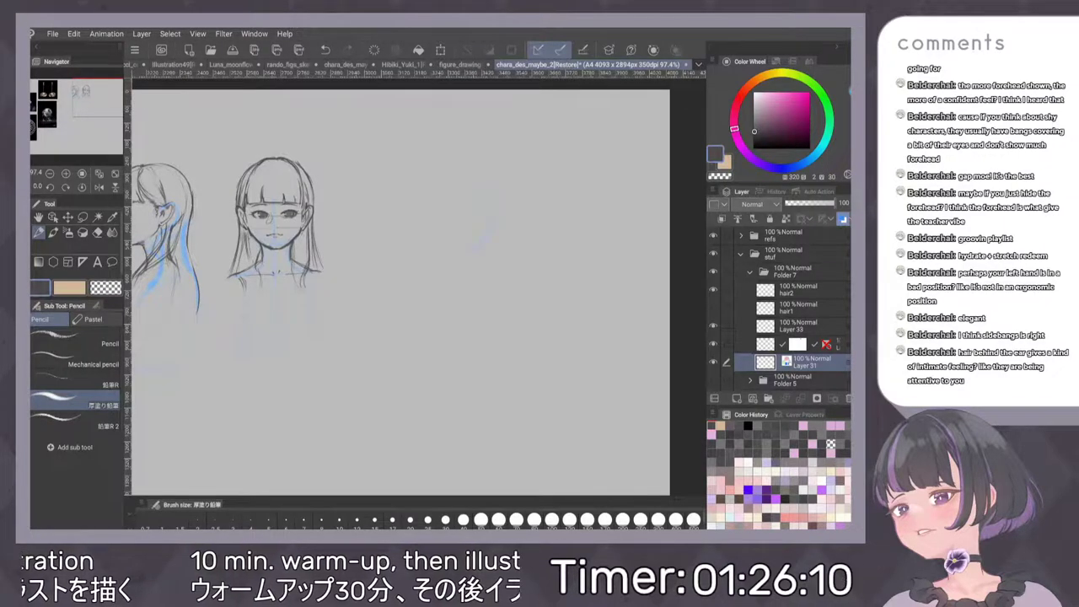
left_click_drag(536, 368, 617, 342)
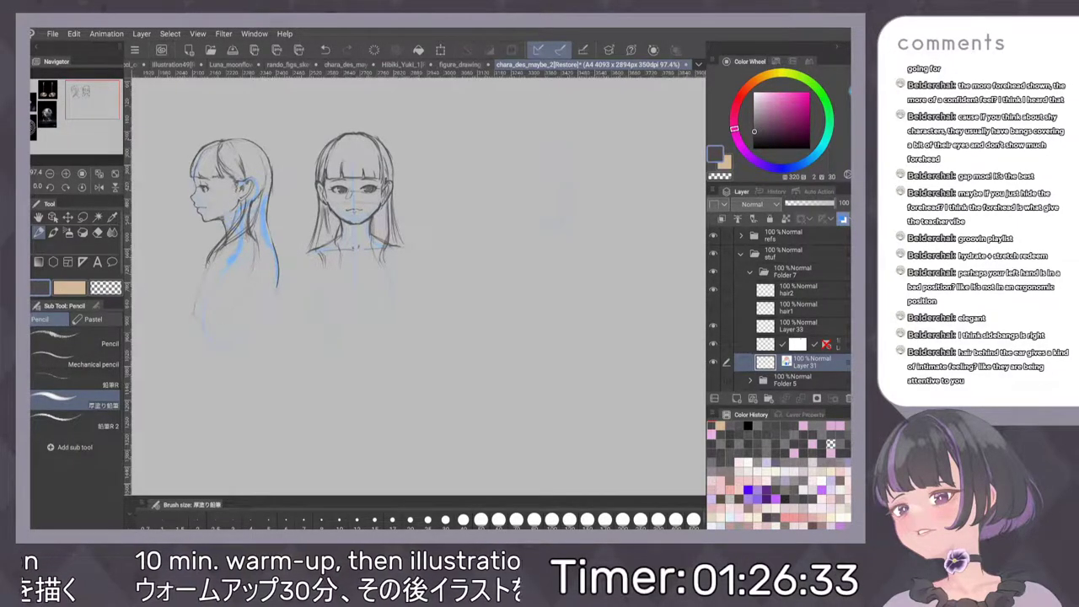
key("ctrl+z")
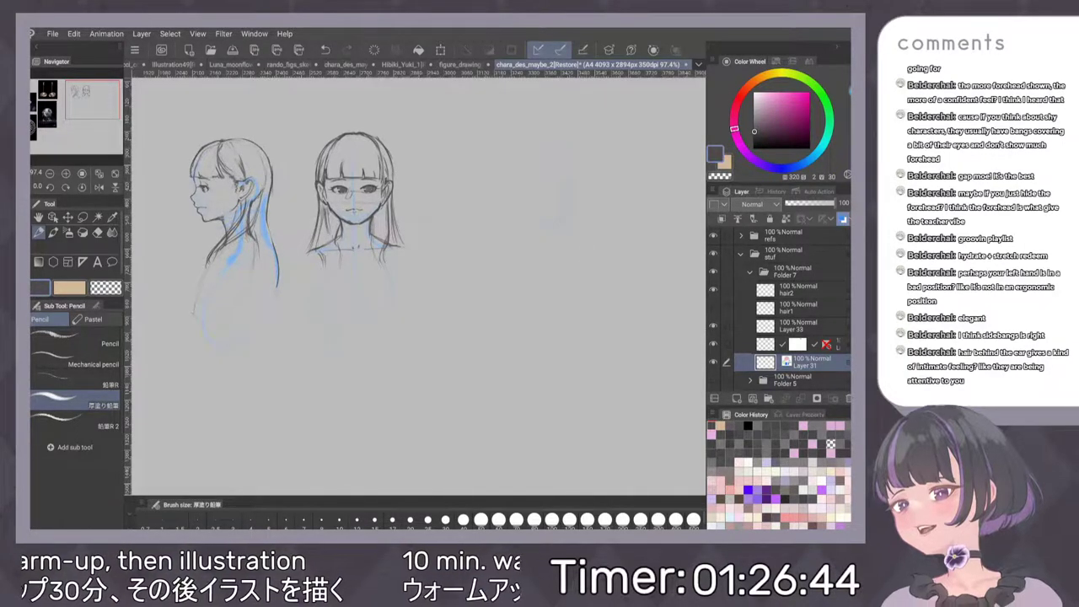
mouse_move(537, 294)
left_mouse_down()
mouse_move(480, 281)
mouse_move(520, 308)
mouse_move(497, 308)
left_mouse_up()
scroll(539, 288, "up", 2)
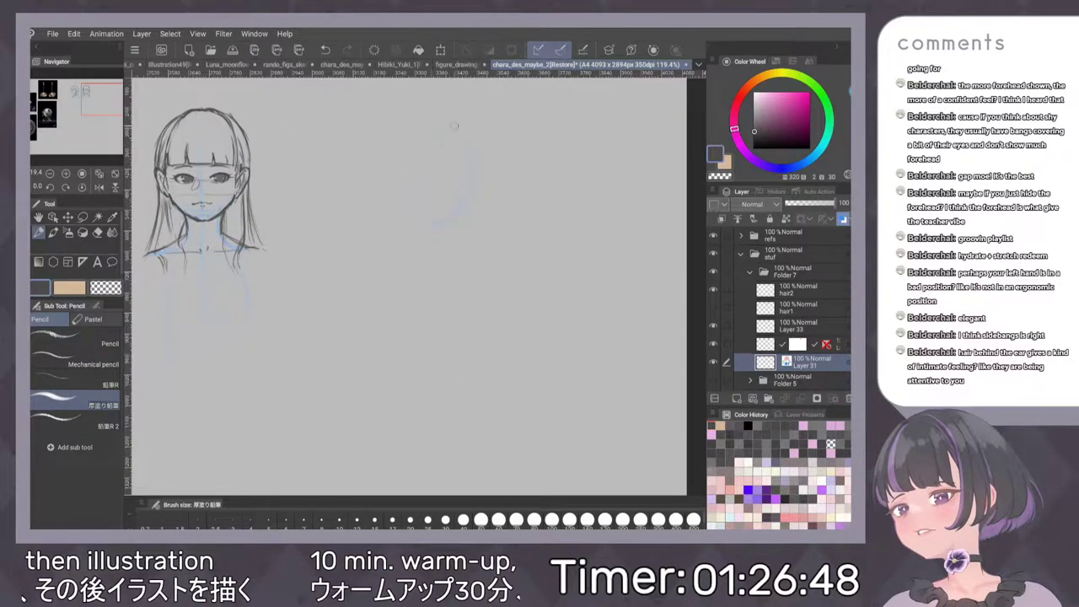
Turn off the layer colour on Layer 31 and return to the 厚塗り鉛筆 pencil
key("e")
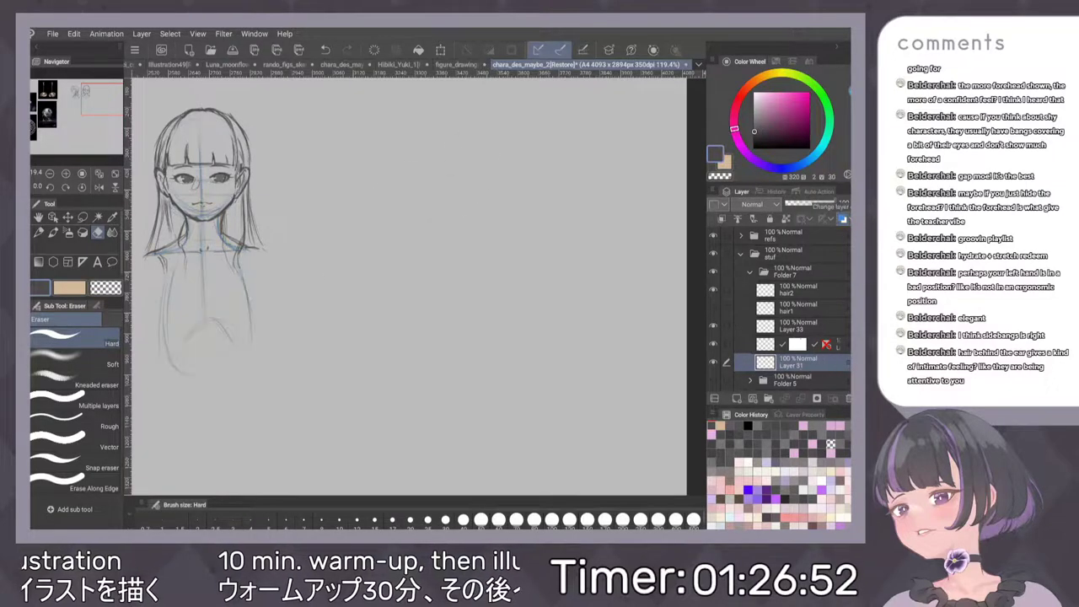
key("p")
key("p")
left_click_drag(460, 159, 471, 151)
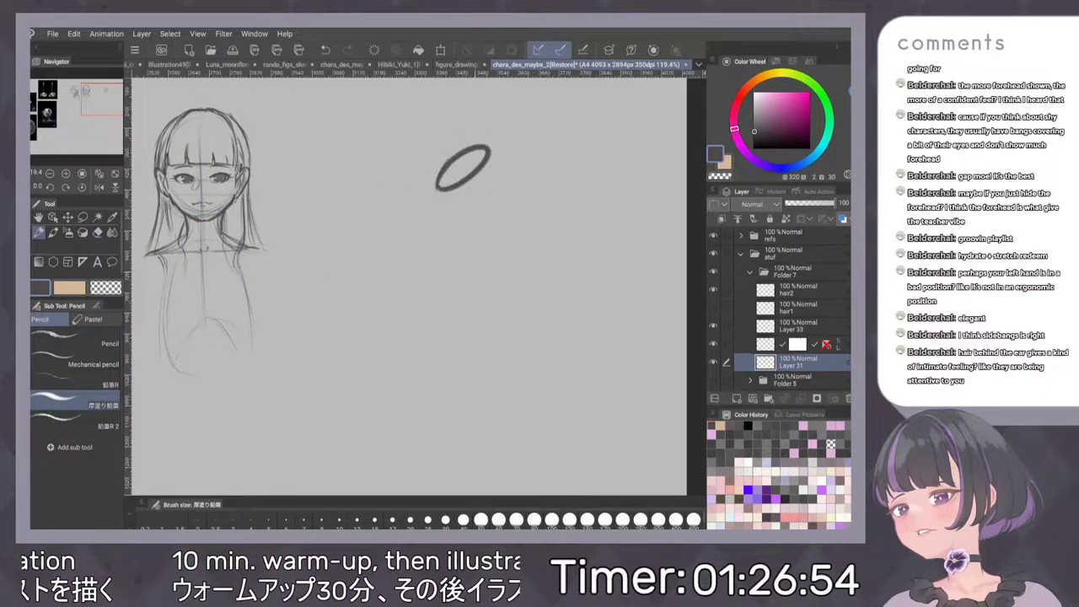
key("ctrl+z")
left_click_drag(546, 183, 572, 233)
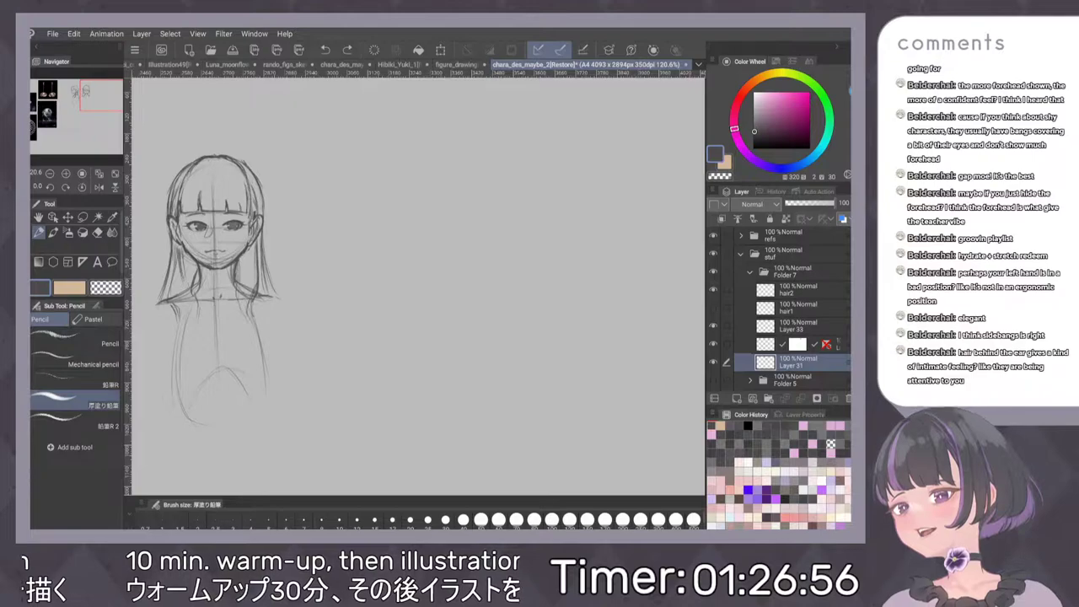
scroll(527, 291, "down", 1)
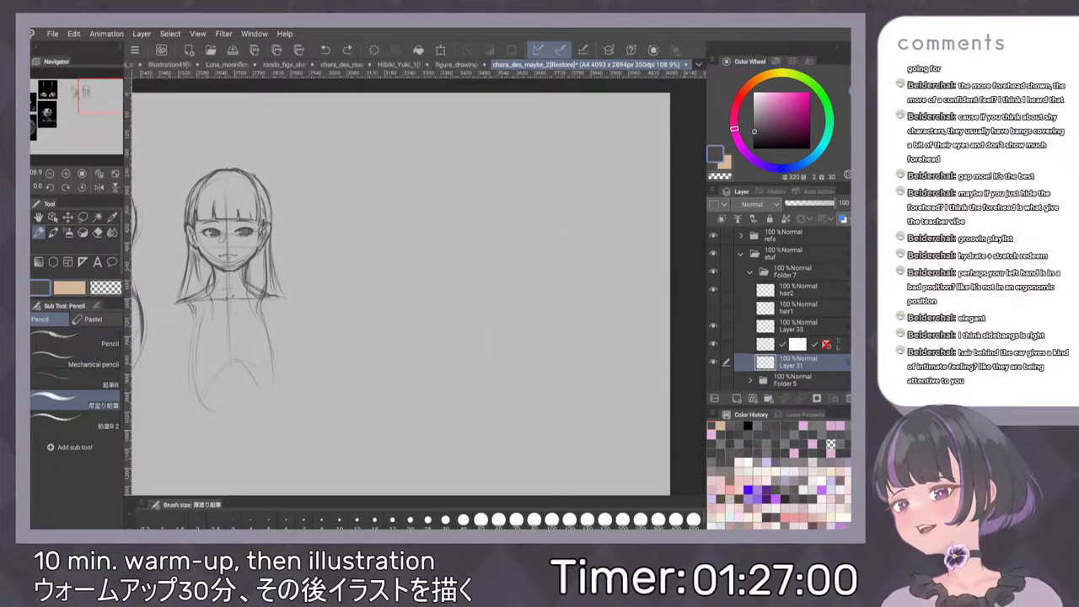
left_click_drag(411, 192, 429, 230)
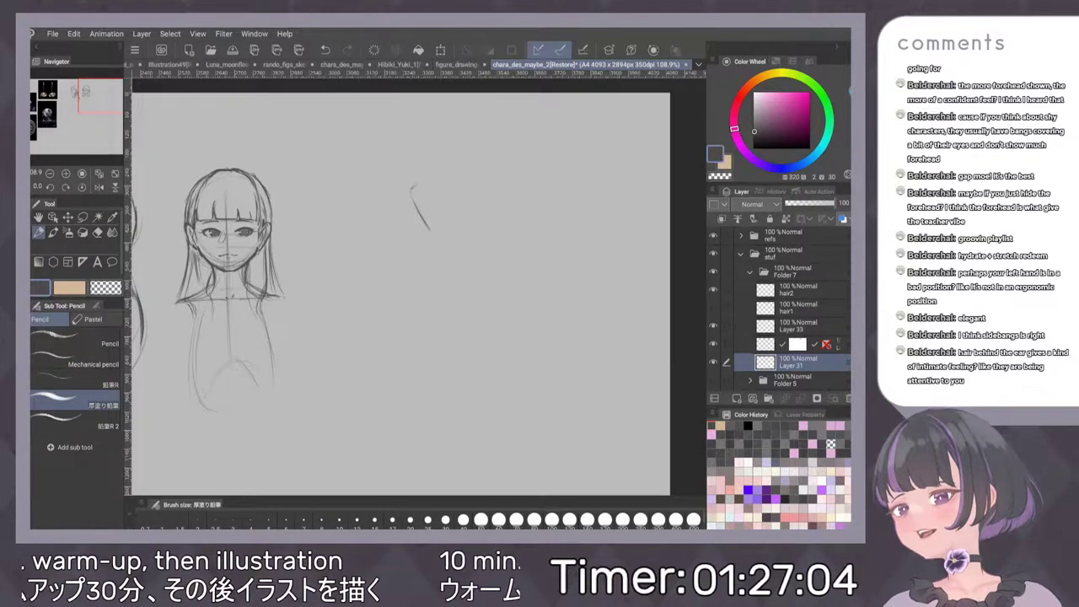
key("ctrl+z")
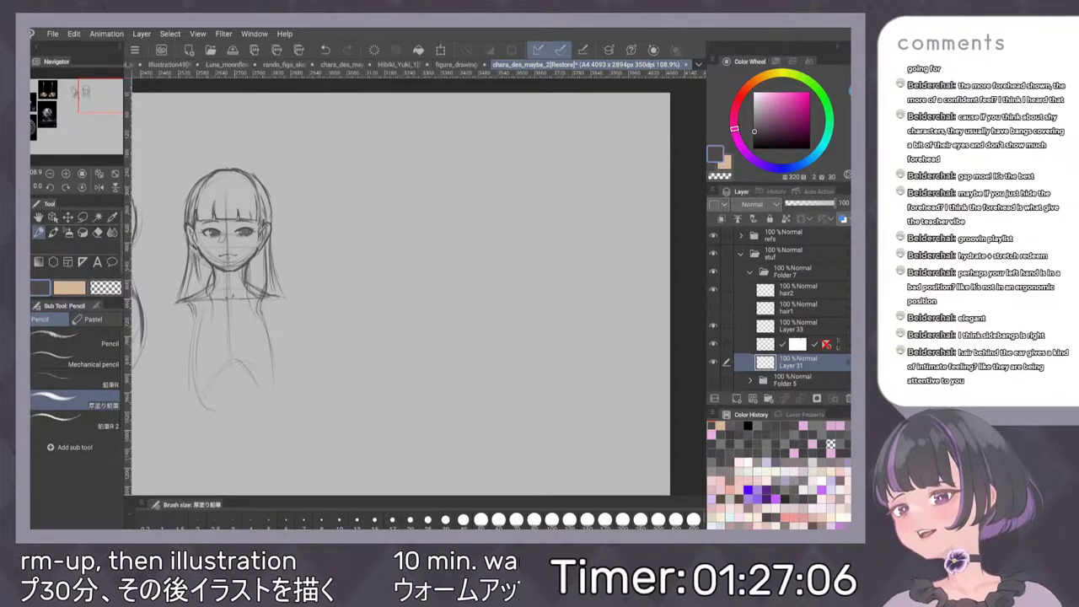
Rough in a new figure's head outline with neck and shoulder lines and small placement dots, in the empty space beside the front view
mouse_move(470, 186)
left_mouse_down()
mouse_move(473, 232)
mouse_move(435, 255)
left_mouse_up()
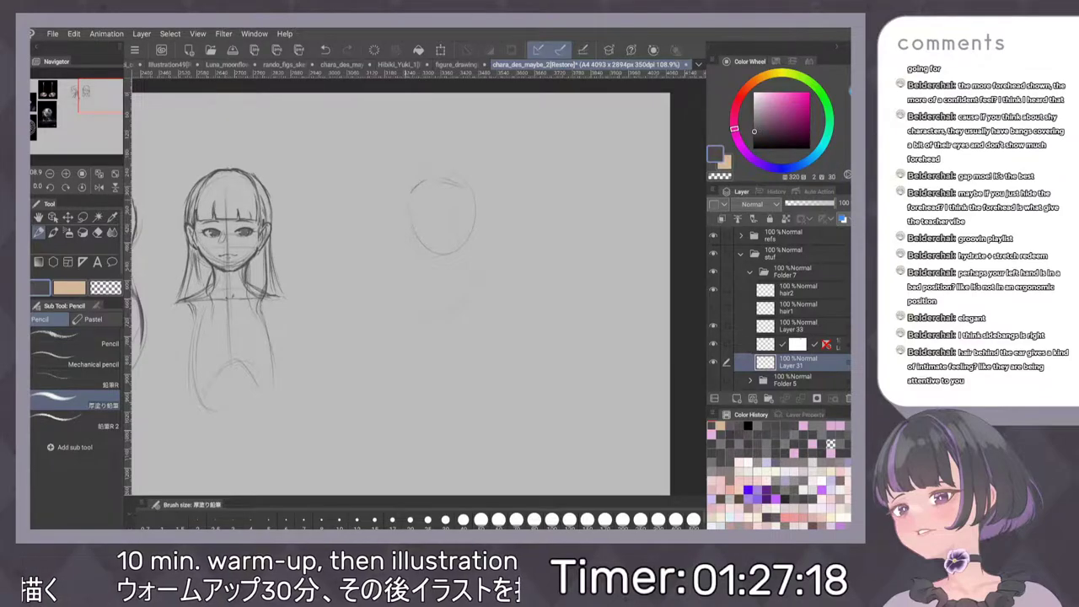
mouse_move(407, 212)
left_mouse_down()
mouse_move(423, 246)
mouse_move(391, 310)
left_mouse_up()
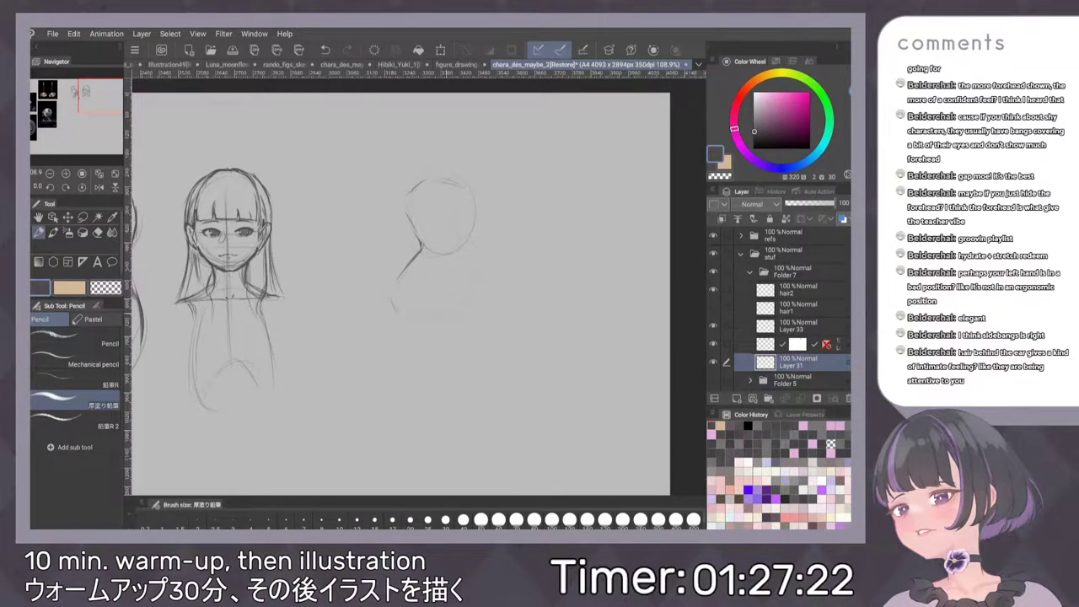
left_click_drag(473, 208, 476, 238)
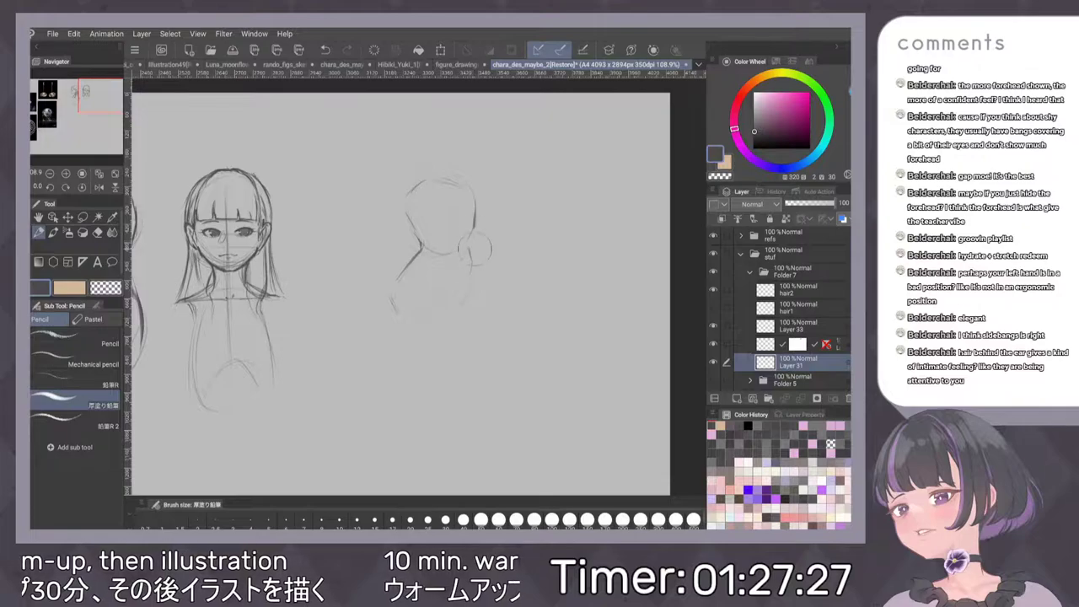
left_click_drag(471, 261, 454, 305)
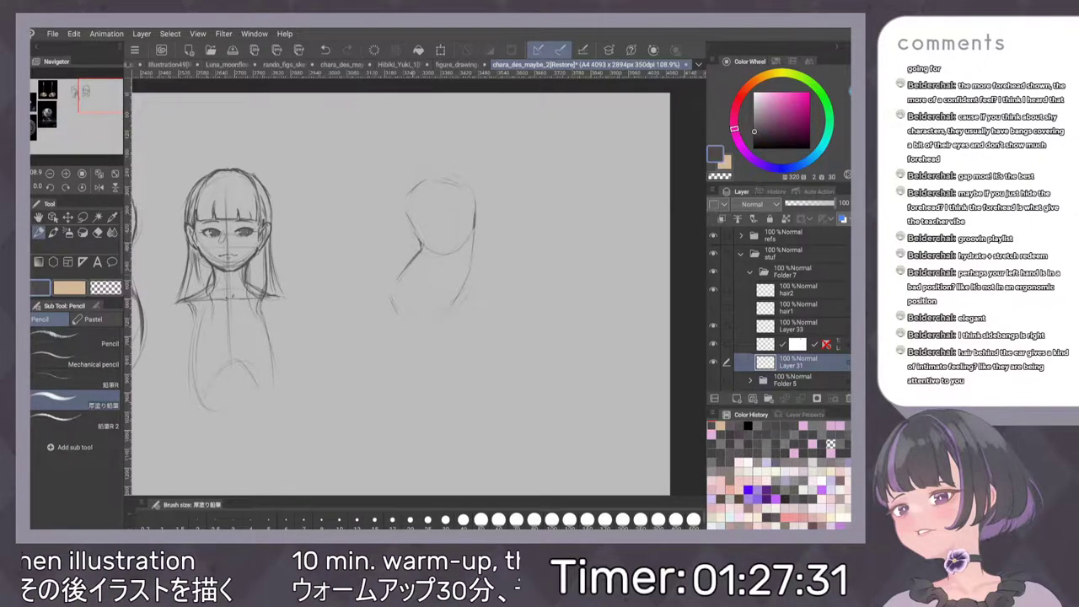
left_click_drag(475, 247, 470, 278)
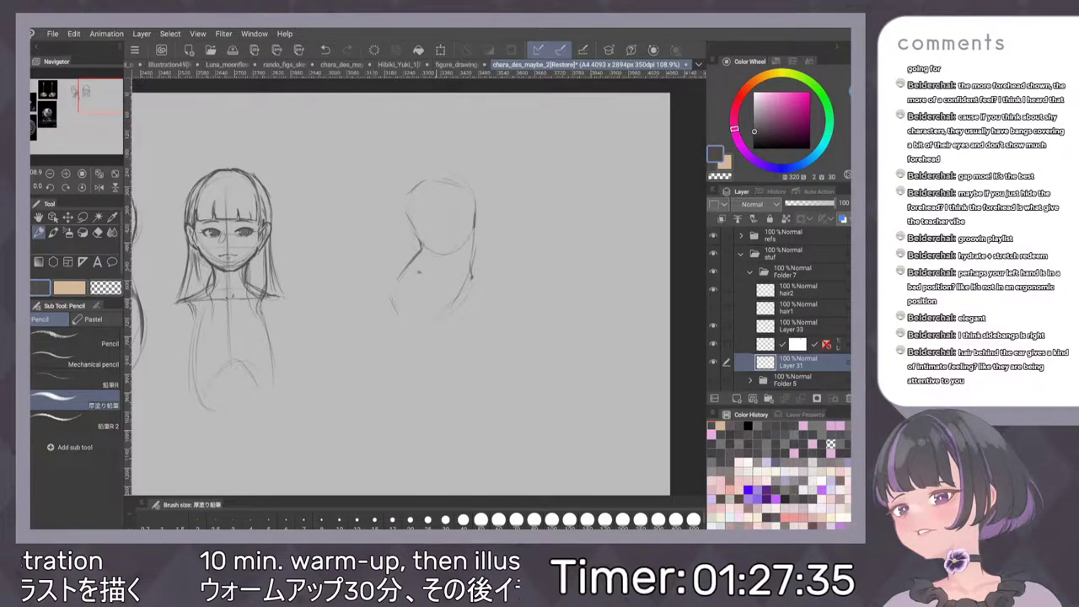
left_click(434, 301)
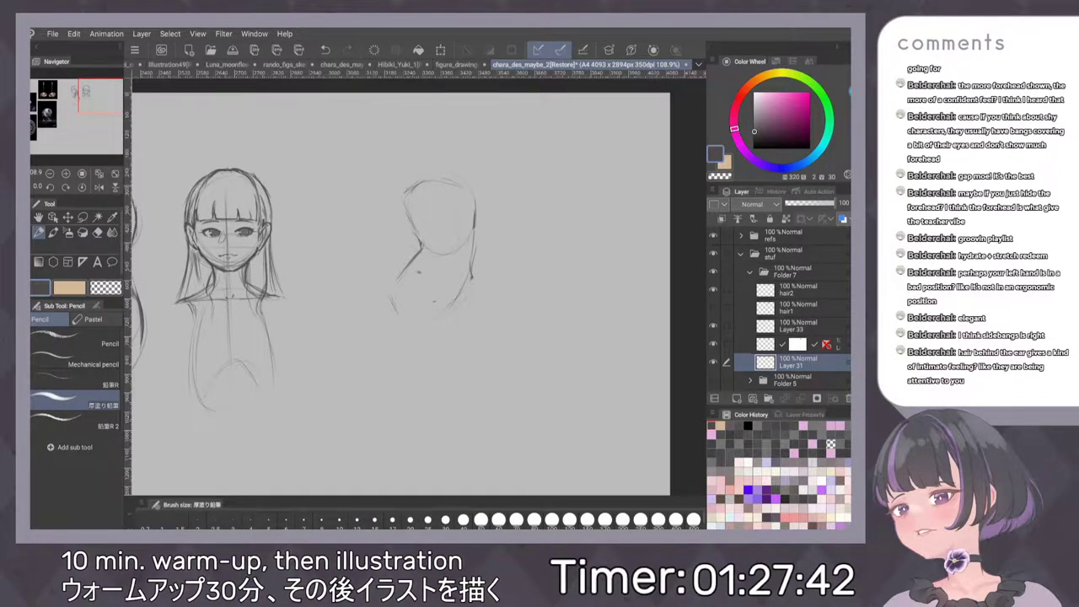
Round out the new figure's near shoulder and add the inner line of the upper arm down from the armpit
scroll(491, 259, "down", 1)
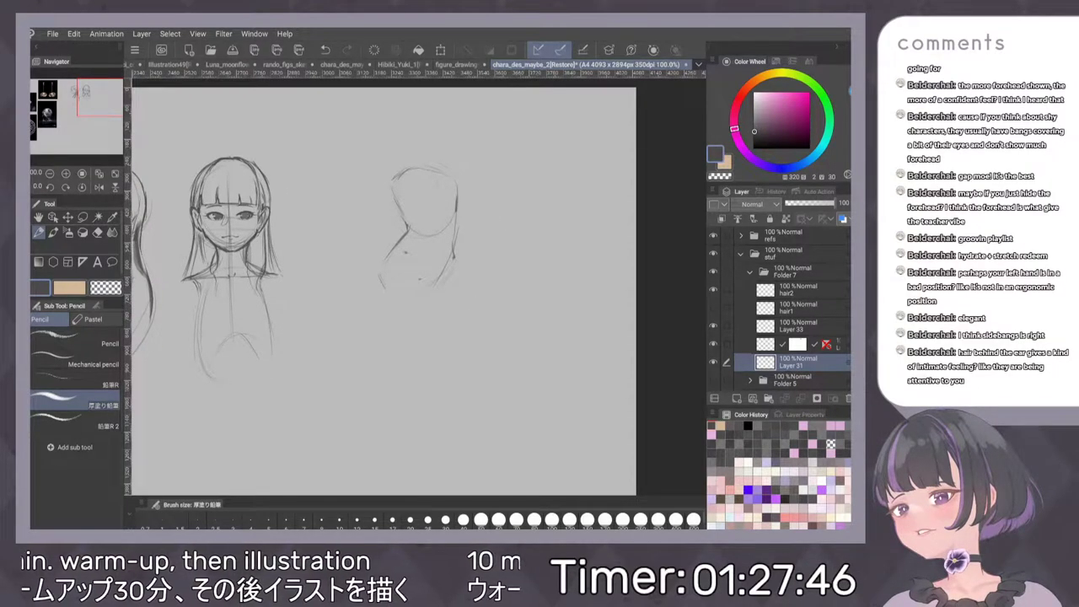
scroll(381, 282, "down", 2)
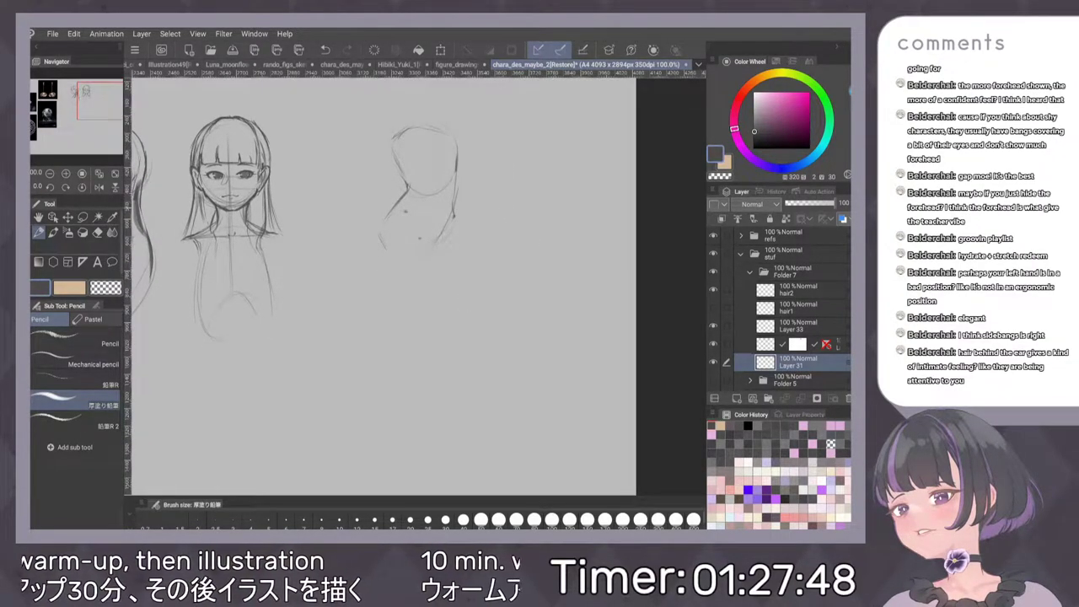
left_click_drag(390, 210, 380, 236)
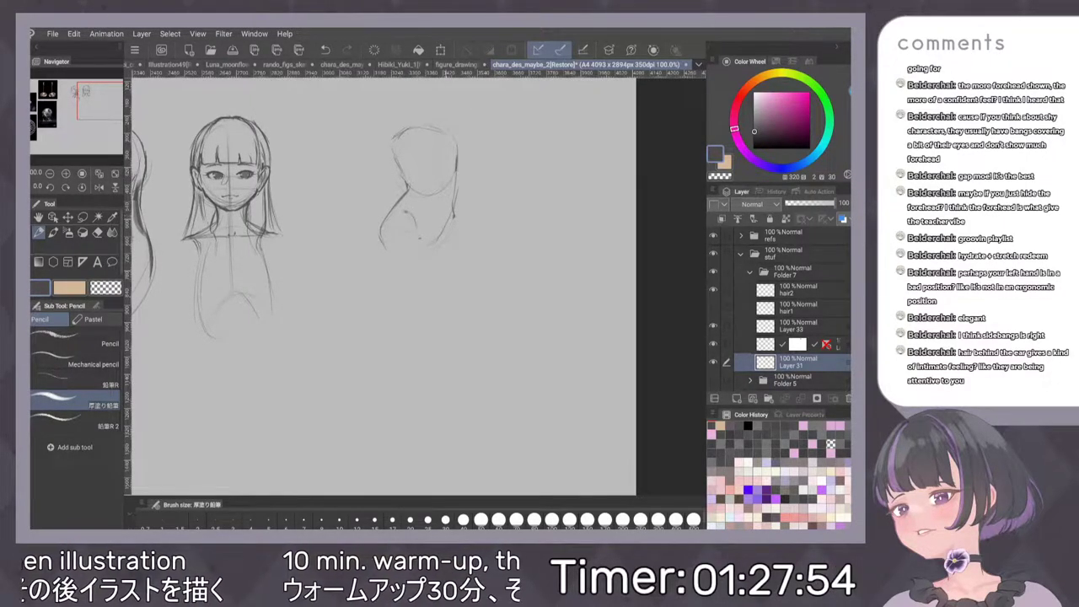
left_click_drag(453, 216, 436, 232)
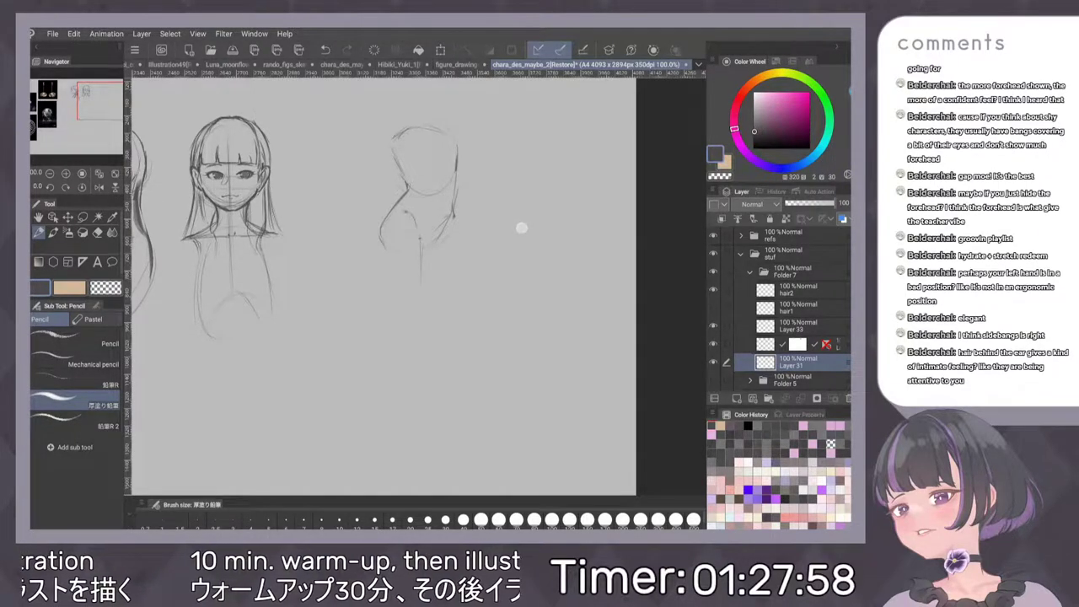
scroll(525, 253, "down", 1)
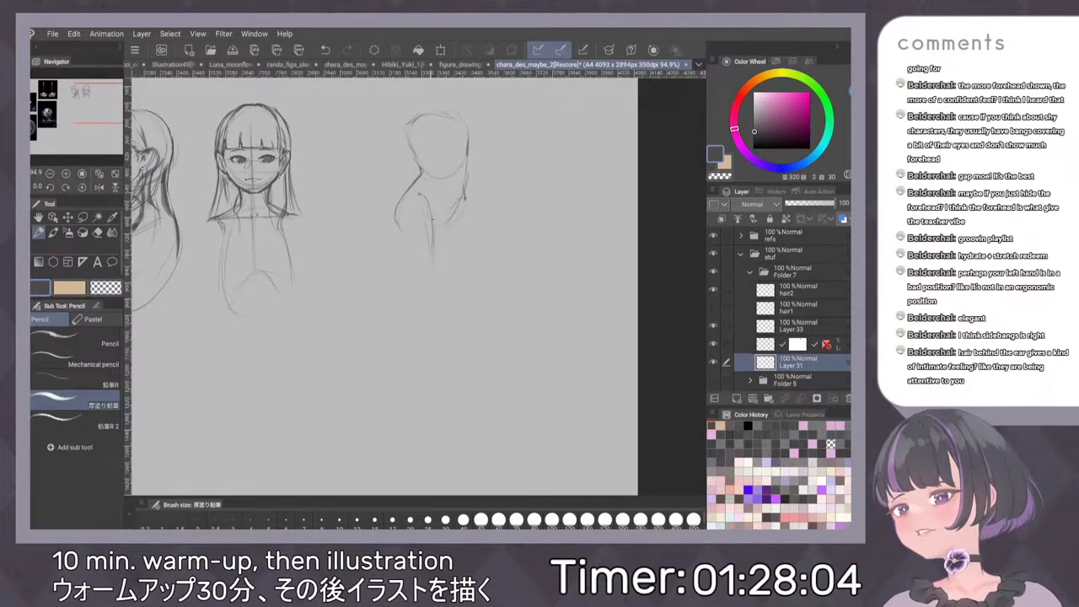
left_click_drag(430, 212, 433, 257)
Try a first version of the new figure's hanging arm with a short upper arm and forearm, and judge it against the two heads
left_click_drag(396, 216, 410, 263)
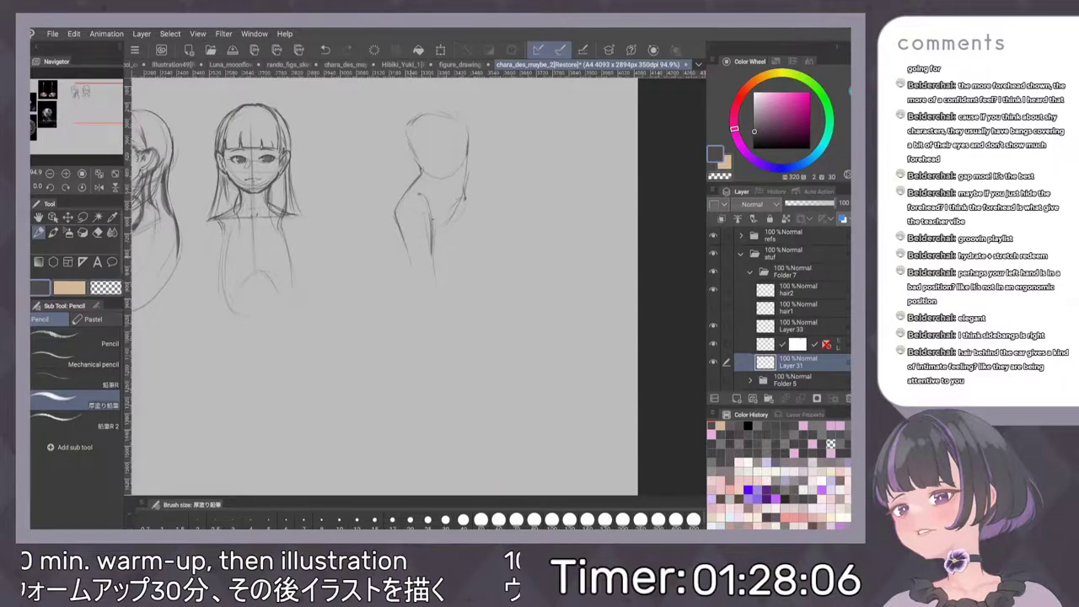
left_click_drag(426, 207, 430, 268)
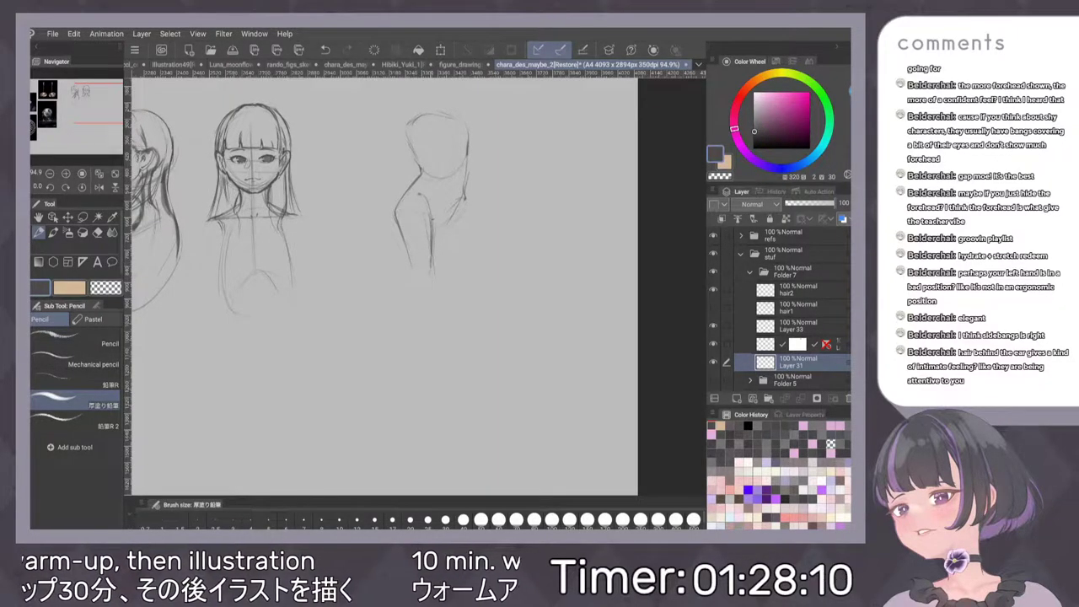
left_click_drag(429, 276, 436, 323)
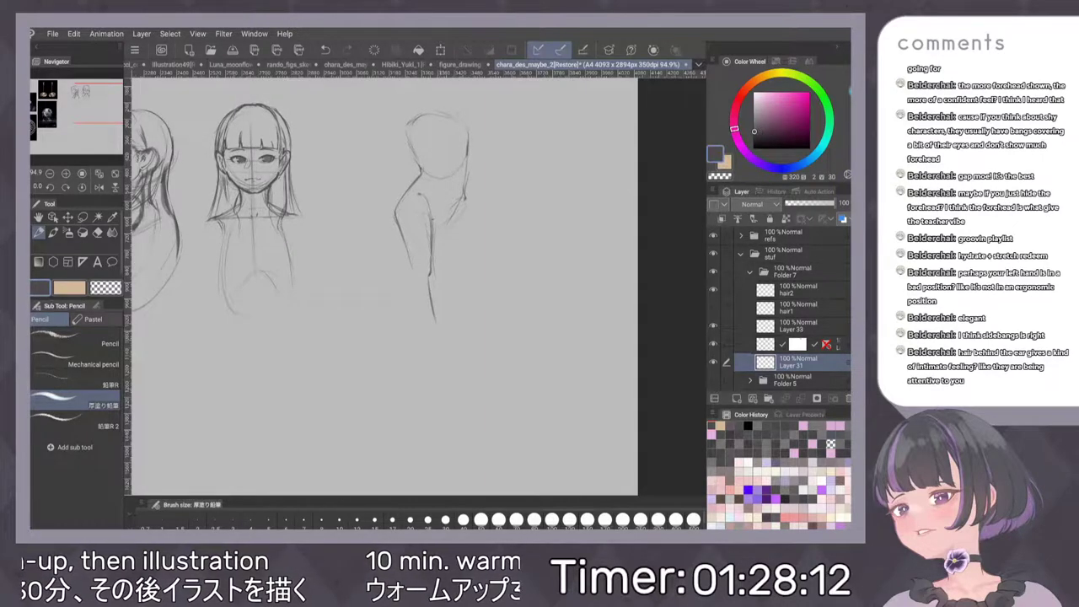
left_click_drag(428, 275, 442, 339)
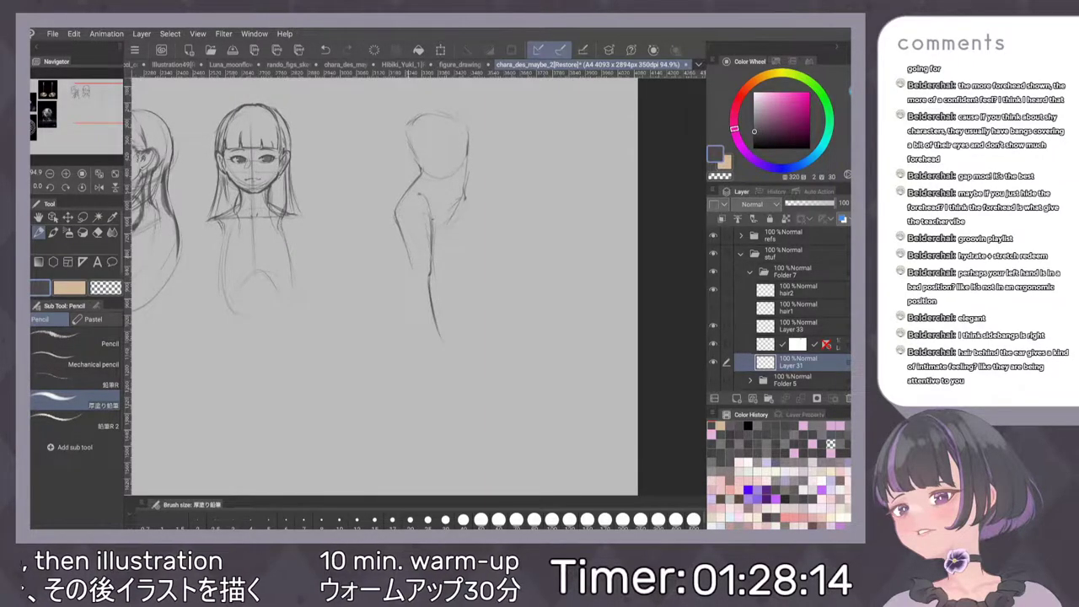
left_click_drag(408, 254, 428, 327)
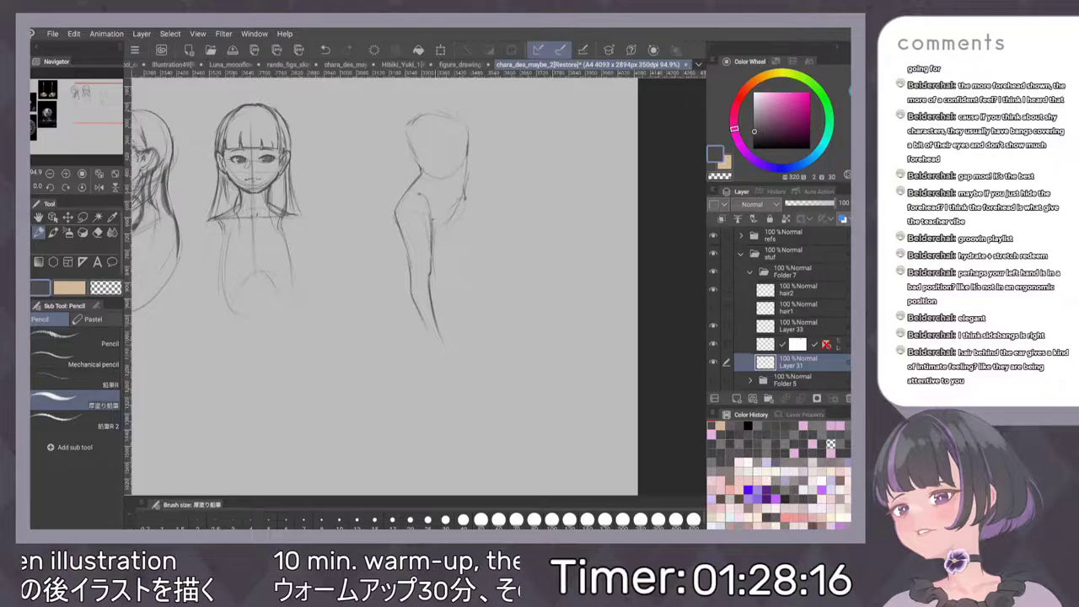
scroll(573, 229, "down", 2)
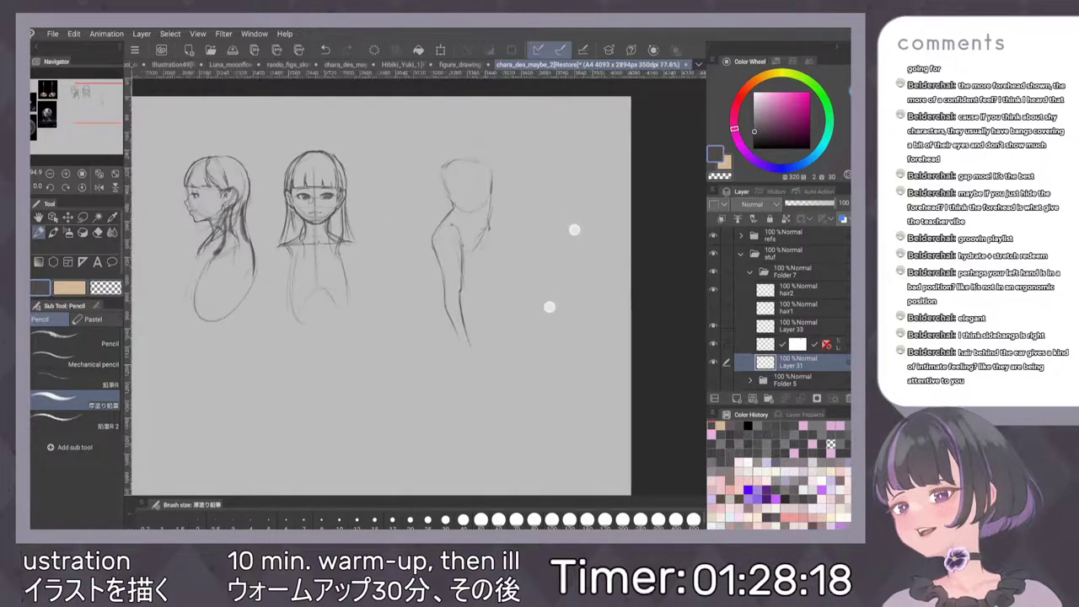
scroll(568, 207, "up", 2)
scroll(556, 203, "up", 1)
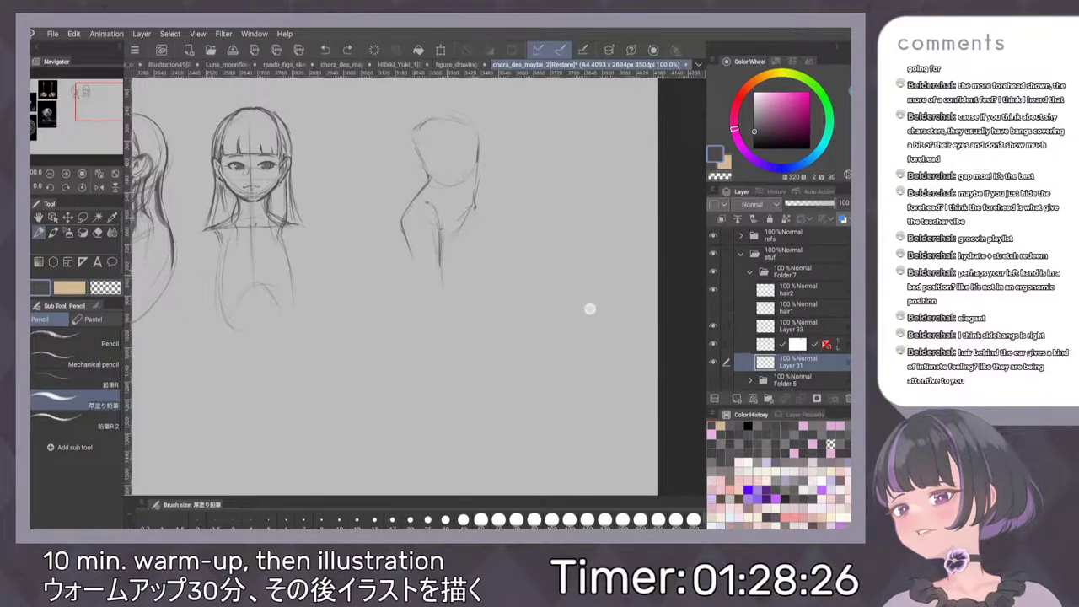
Redraw the new figure's hanging arm with a longer upper arm and a forearm angled slightly forward from the elbow
left_click_drag(408, 244, 424, 294)
left_click_drag(439, 244, 443, 291)
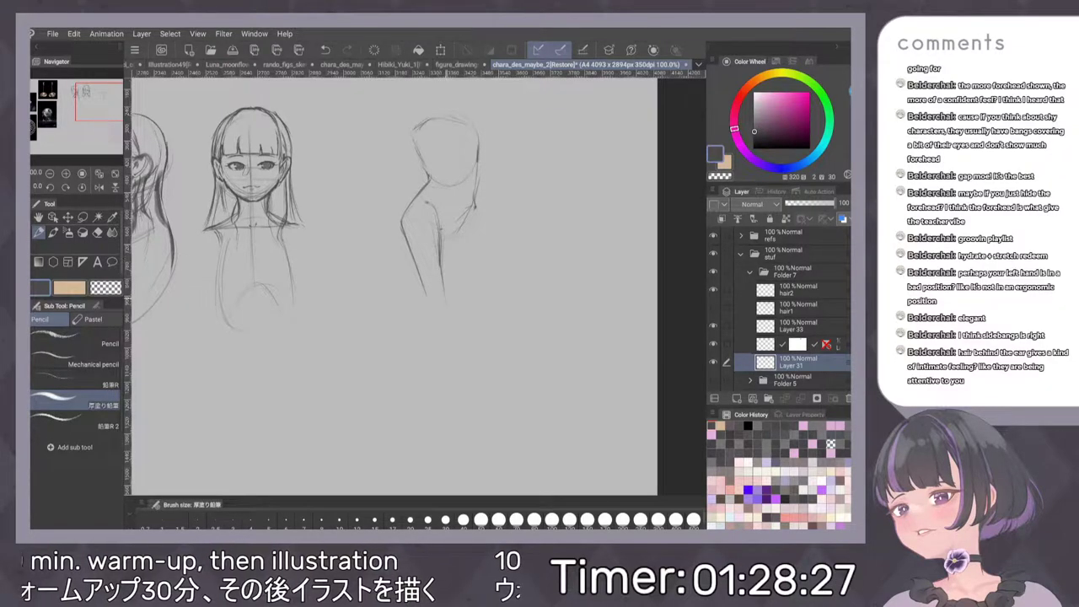
mouse_move(412, 258)
left_mouse_down()
mouse_move(428, 304)
mouse_move(446, 309)
mouse_move(447, 359)
left_mouse_up()
left_click_drag(421, 288, 424, 327)
left_click_drag(426, 327, 444, 376)
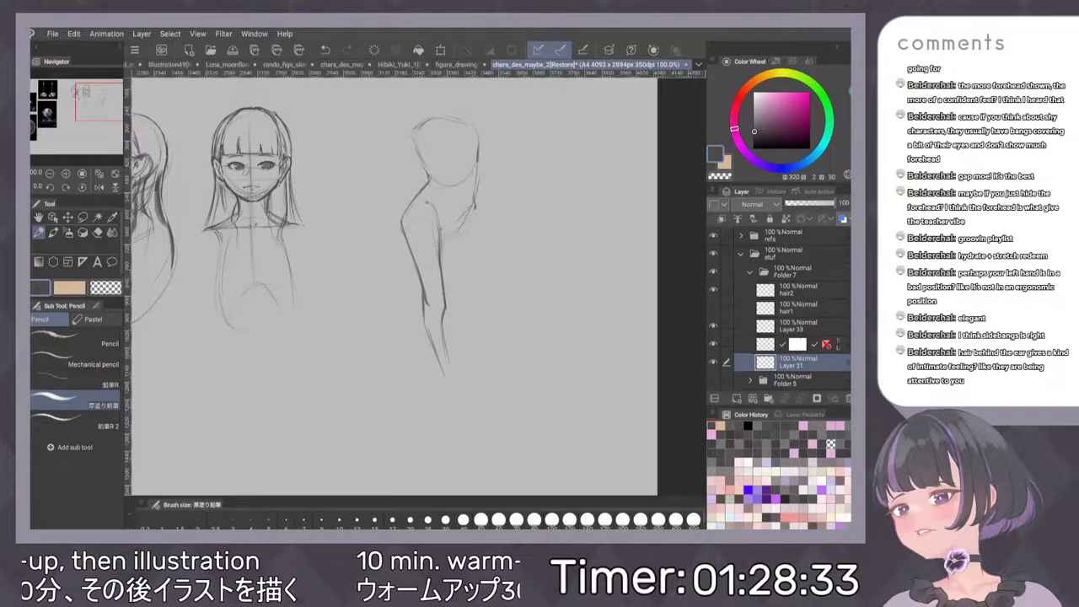
left_click_drag(443, 308, 452, 372)
left_click_drag(444, 334, 458, 386)
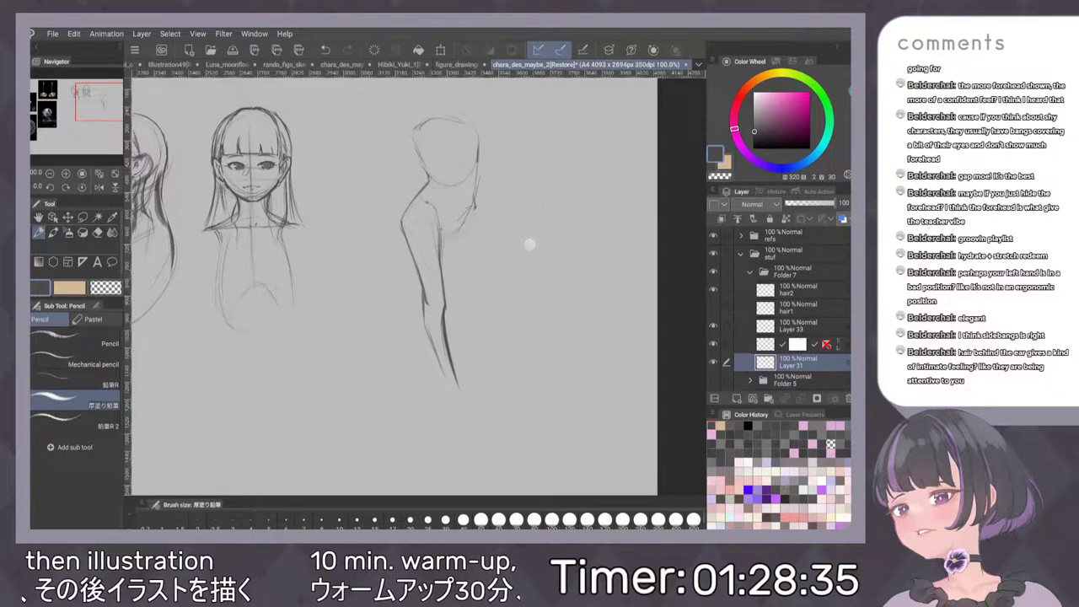
Sketch the new figure's pelvis line from the near hip down to the crotch and the far waist-to-hip contour
scroll(529, 244, "up", 1)
mouse_move(422, 187)
left_mouse_down()
mouse_move(414, 174)
mouse_move(425, 194)
mouse_move(483, 173)
mouse_move(481, 160)
mouse_move(477, 211)
mouse_move(467, 211)
left_mouse_up()
left_click_drag(486, 204, 473, 224)
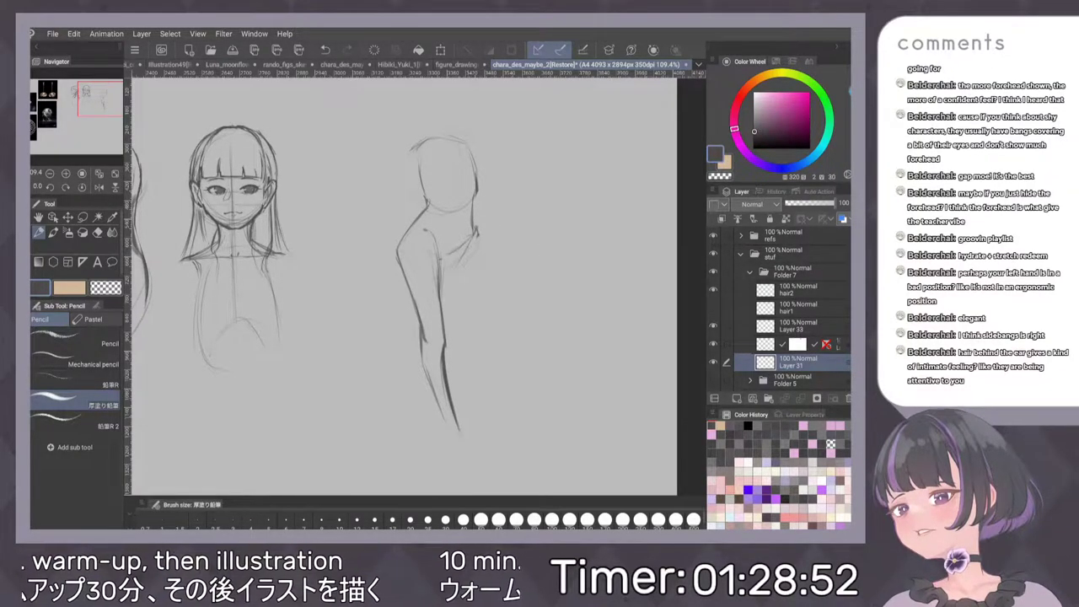
left_click_drag(551, 250, 544, 186)
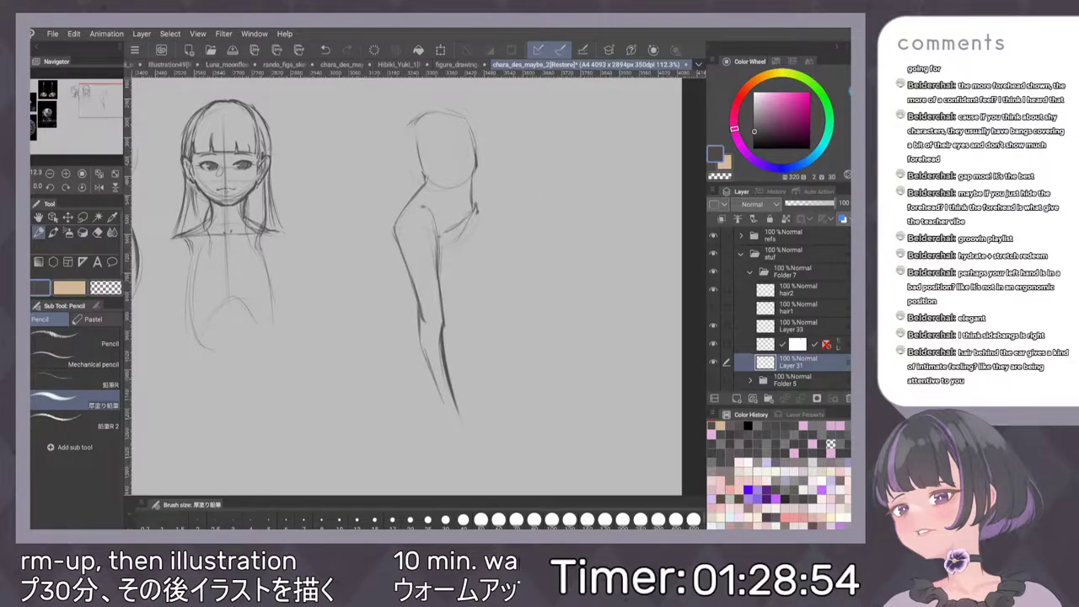
left_click_drag(472, 182, 479, 253)
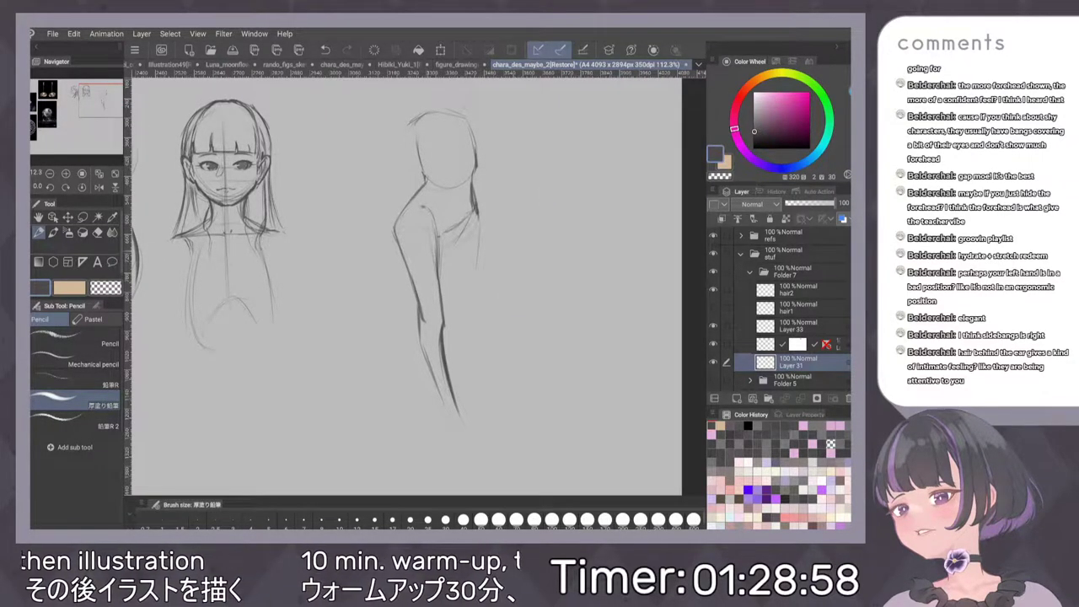
Mark the far knee's height and draw the far thigh's outer and inner contours from hip and crotch to the knee
left_click_drag(451, 303, 465, 303)
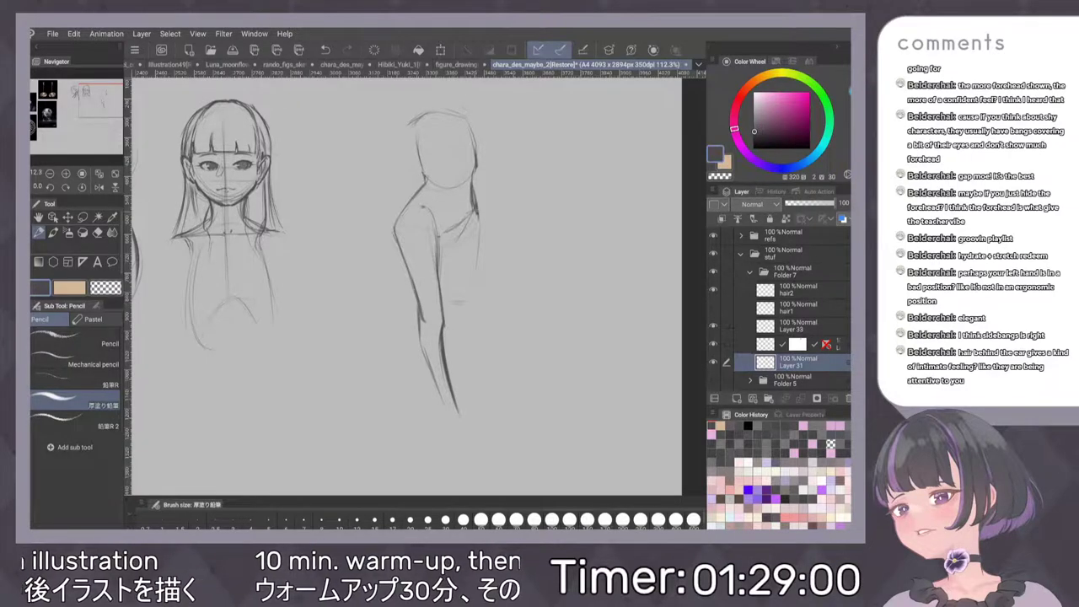
left_click_drag(478, 212, 470, 302)
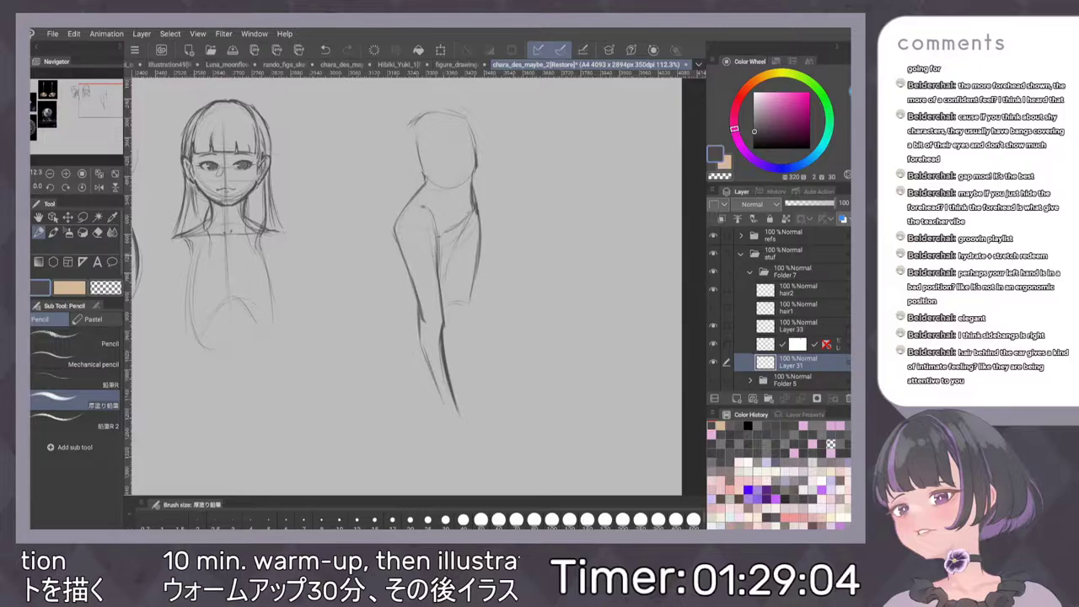
left_click_drag(442, 240, 447, 298)
left_click_drag(444, 253, 447, 302)
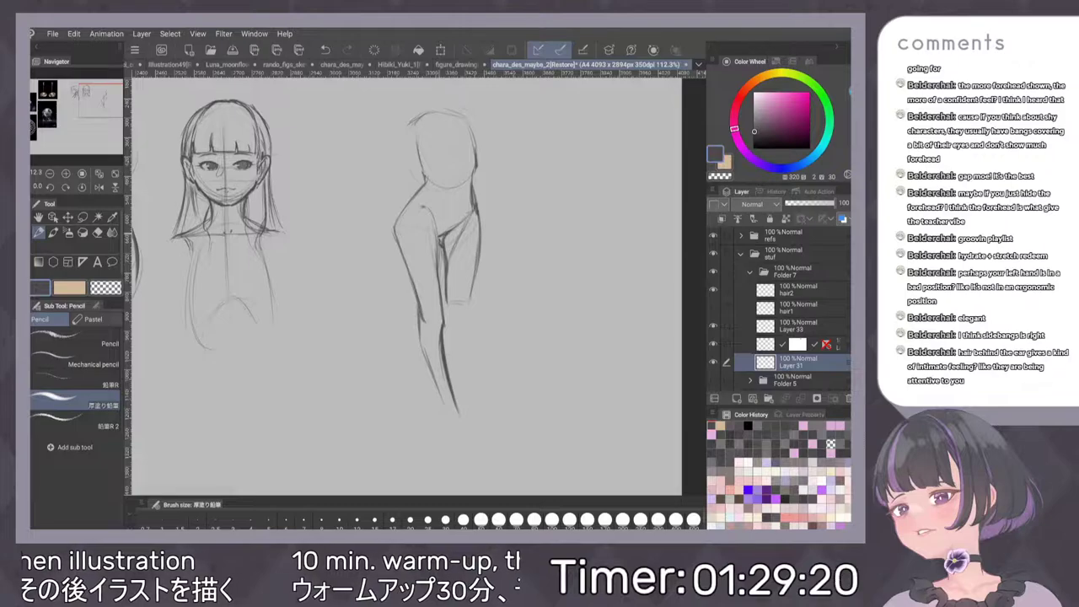
Extend the far leg past the knee with an inner calf line to the ankle and outline its forward-pointing foot
left_click_drag(546, 232, 529, 192)
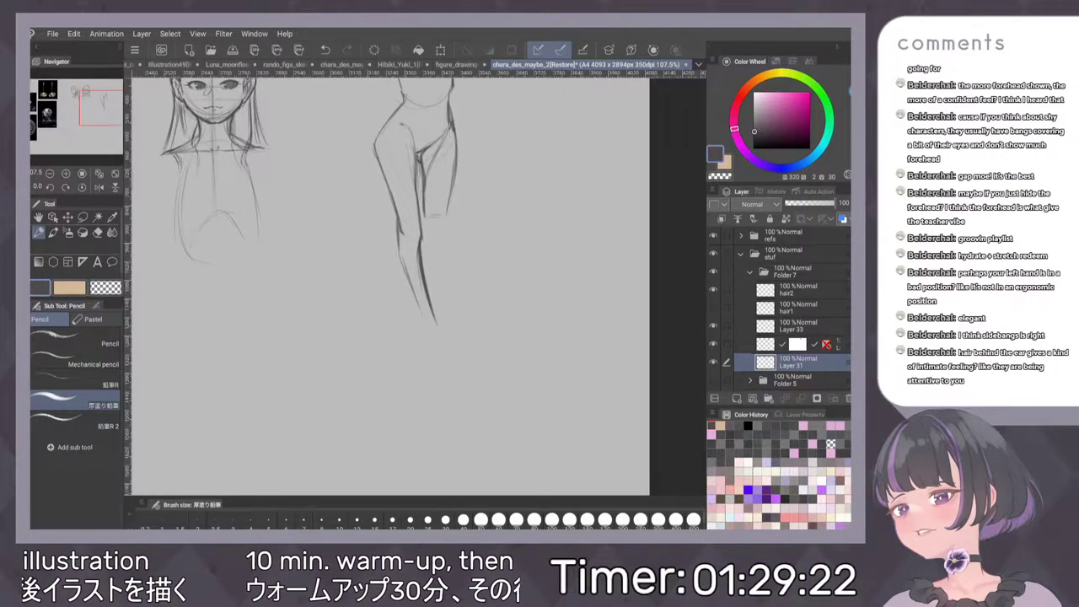
left_click_drag(454, 179, 449, 214)
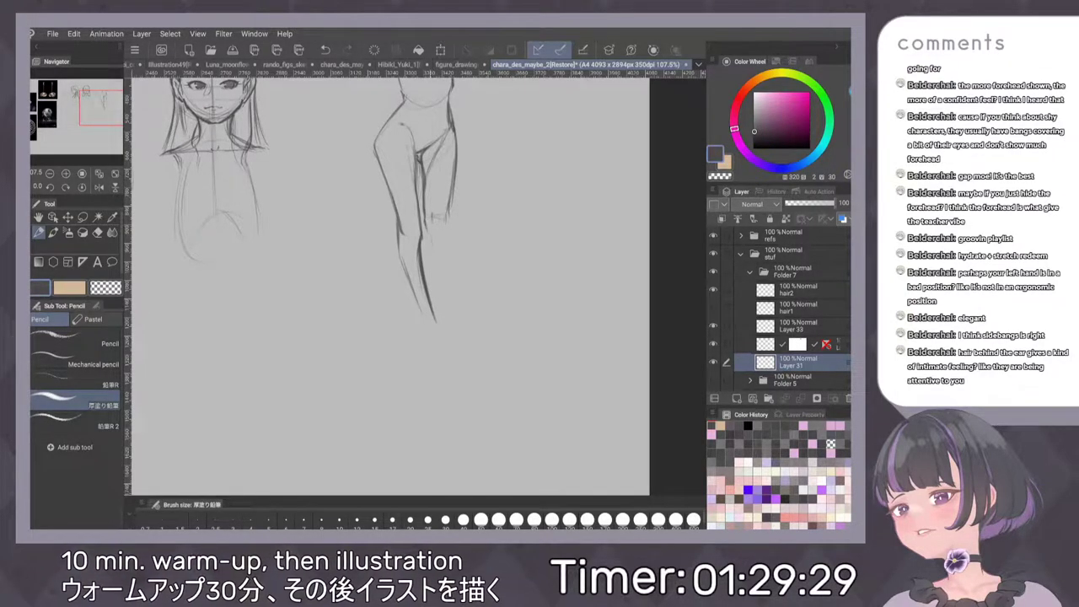
left_click_drag(430, 233, 430, 340)
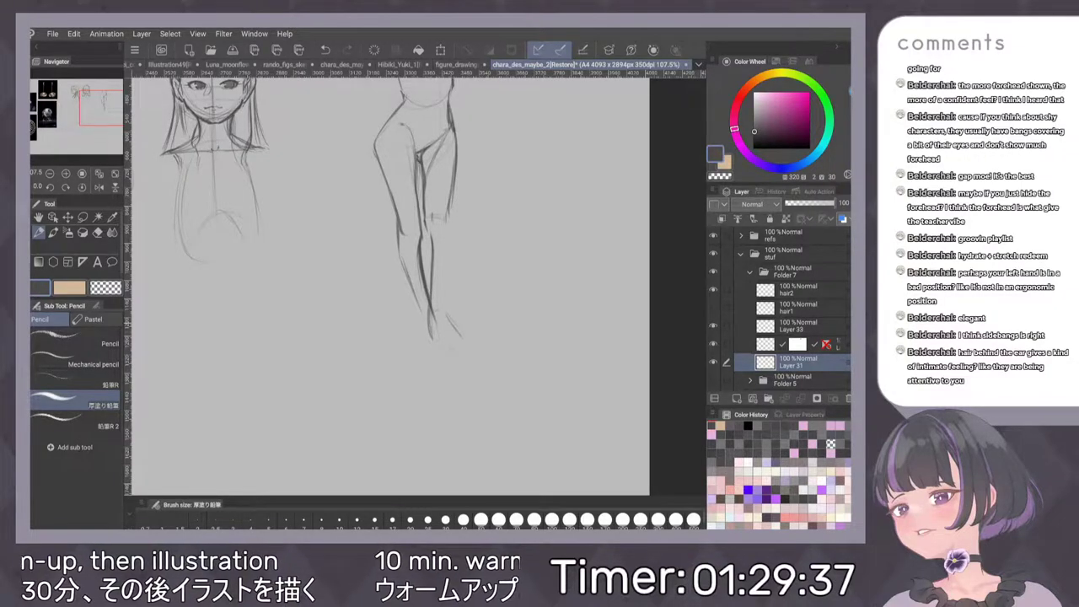
left_click_drag(431, 325, 458, 352)
left_click_drag(444, 313, 463, 340)
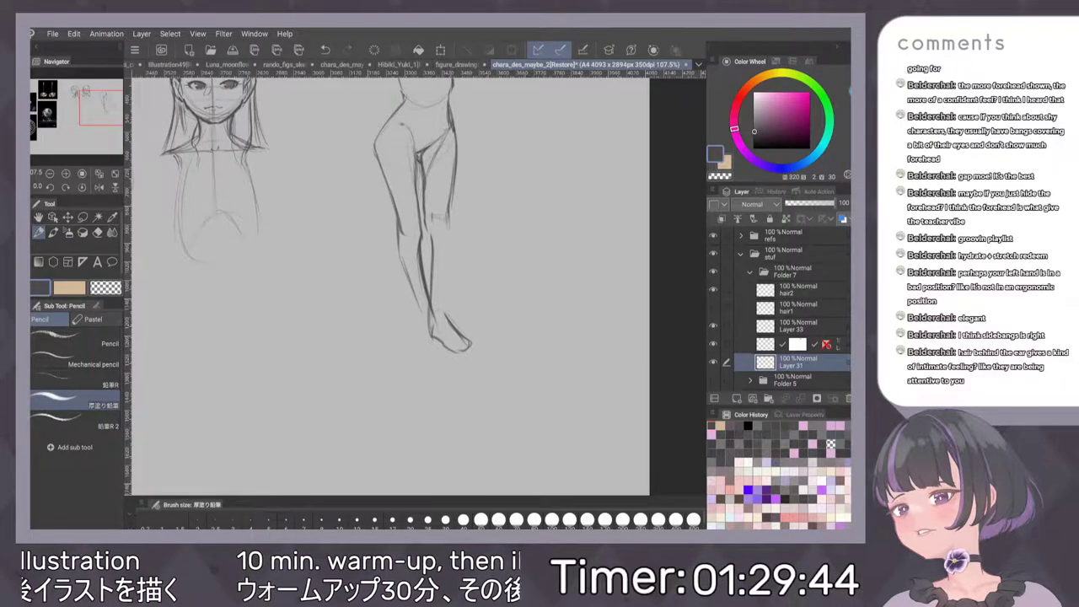
Rework the far leg's outer calf contour until it curves from the knee down to the foot
key("ctrl+z")
left_click_drag(449, 214, 447, 309)
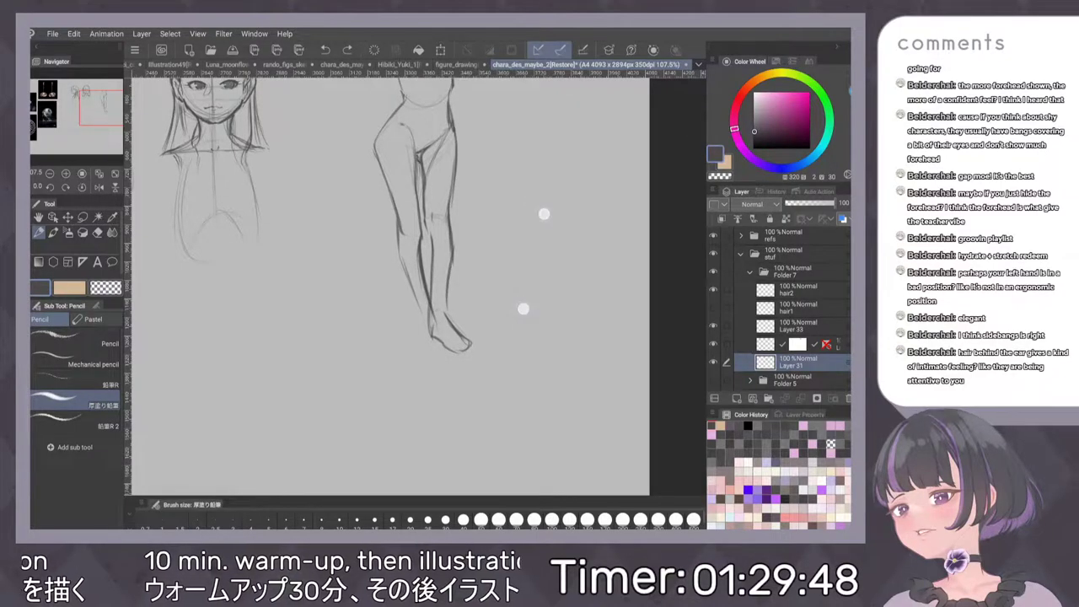
key("ctrl+z")
key("ctrl+z")
left_click_drag(449, 210, 450, 308)
Redraw the back of the far calf as a slimmer darker line and connect it to the inner knee
left_click_drag(428, 229, 431, 291)
key("ctrl+z")
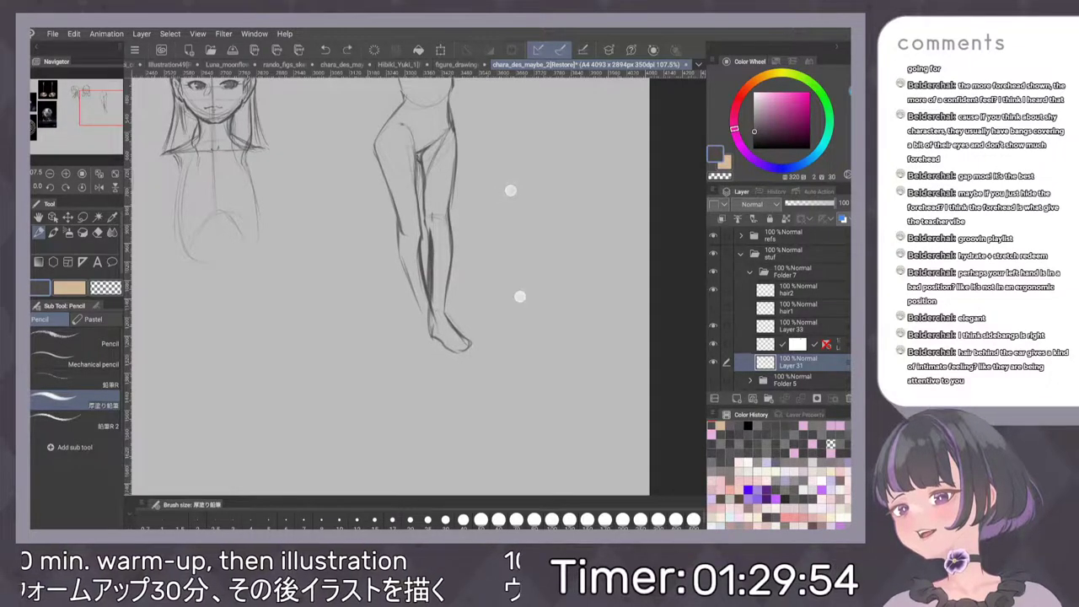
key("ctrl+z")
left_click_drag(428, 243, 431, 282)
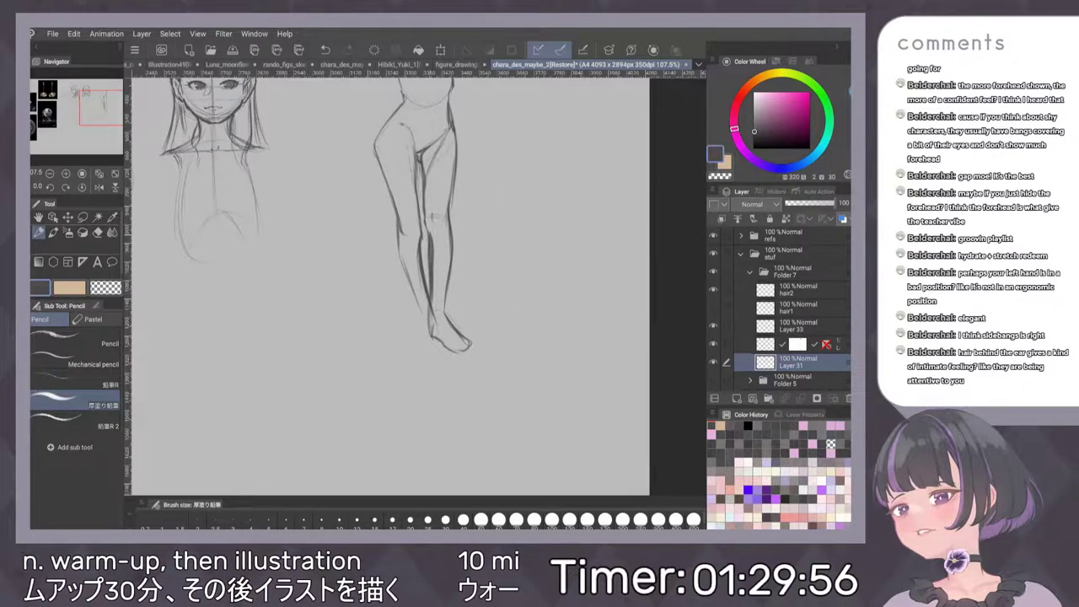
left_click_drag(426, 213, 429, 234)
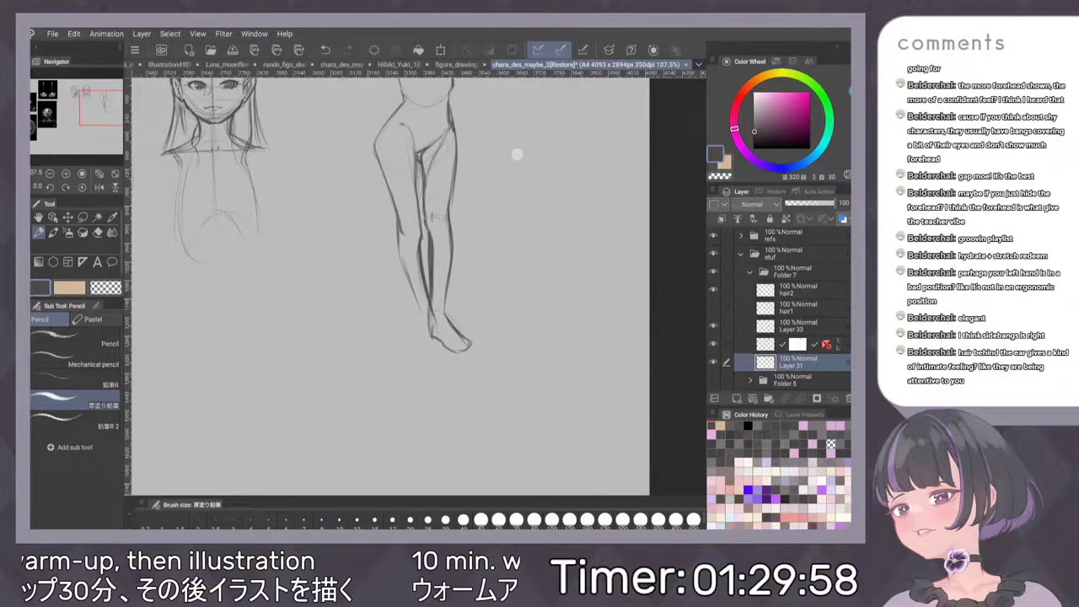
Tidy the new figure's torso outline, erasing stray strokes at the waist, and add a short guideline across the chest
left_click_drag(517, 155, 526, 234)
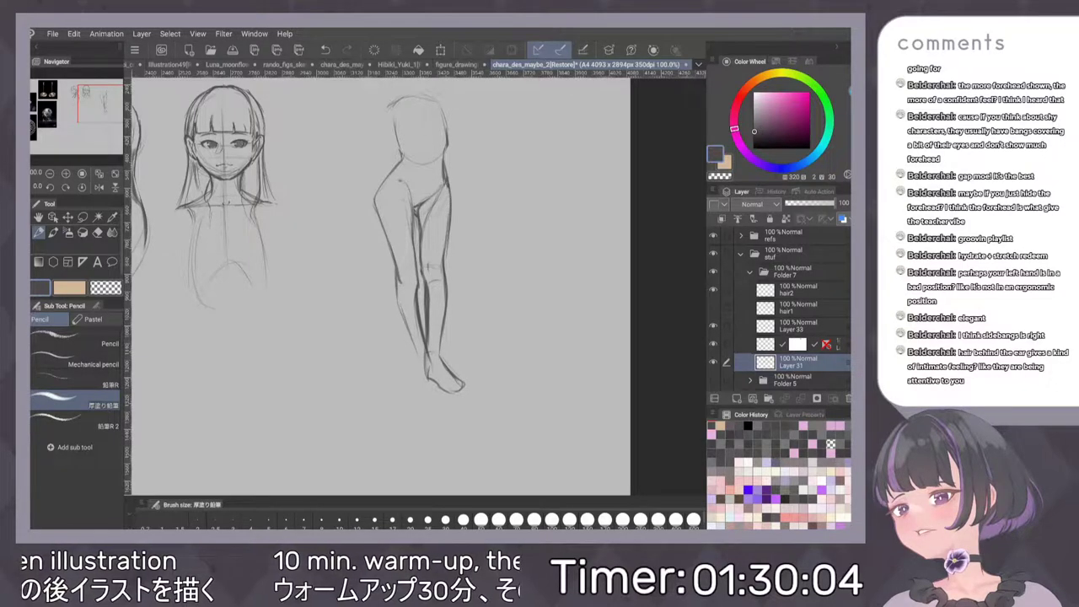
left_click_drag(495, 212, 518, 252)
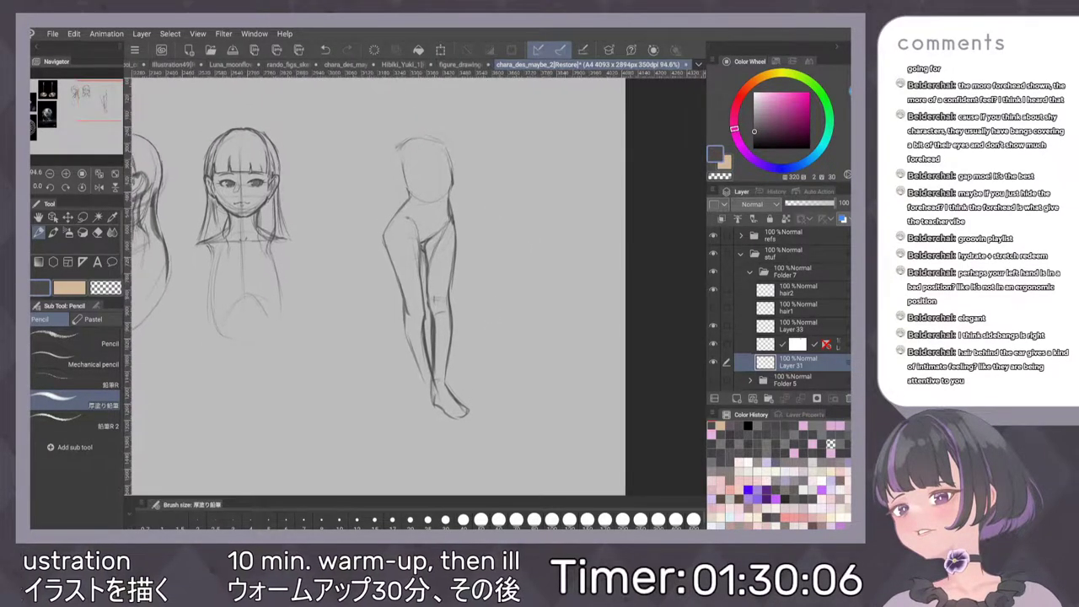
left_click_drag(498, 193, 507, 211)
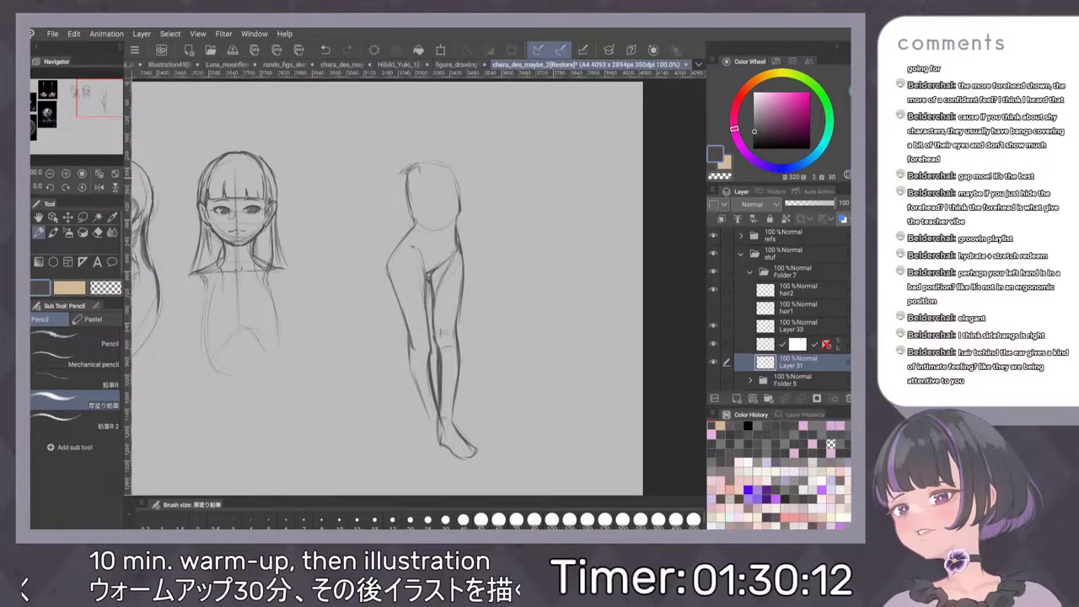
left_click_drag(444, 206, 459, 225)
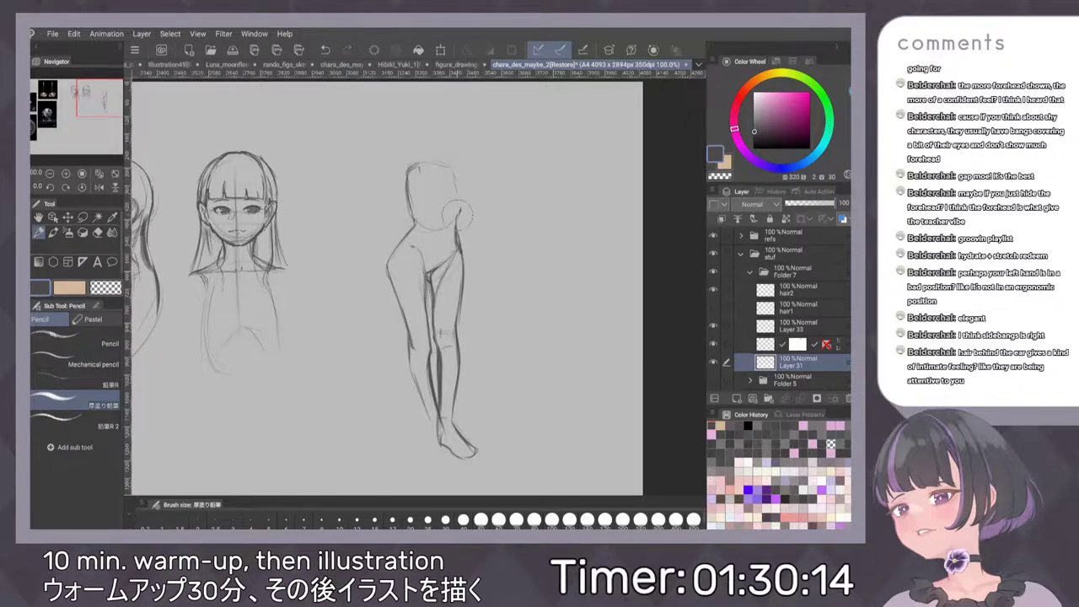
left_click_drag(455, 174, 459, 196)
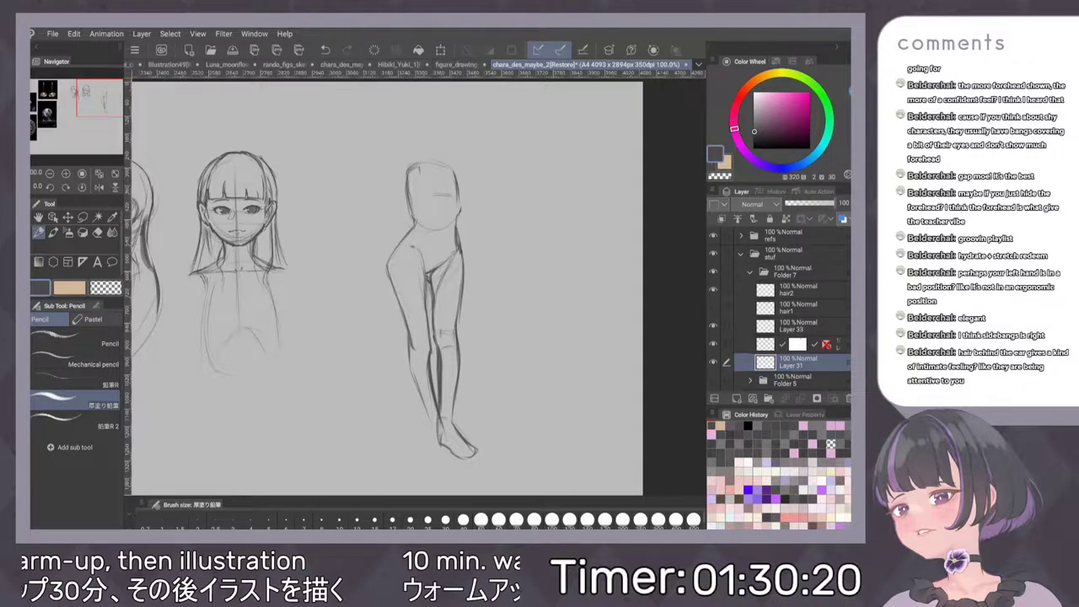
Draw the near arm hanging from the shoulder to beside the hip with outer and inner contours and a simple hand
mouse_move(411, 166)
left_mouse_down()
mouse_move(396, 179)
mouse_move(381, 246)
left_mouse_up()
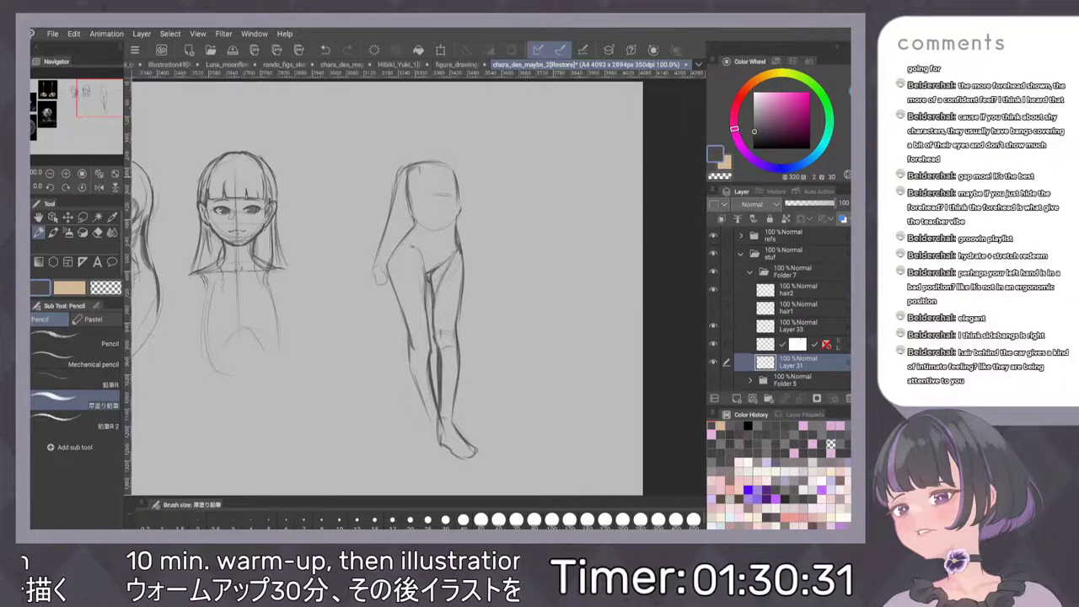
left_click_drag(409, 179, 392, 251)
left_click_drag(402, 213, 381, 275)
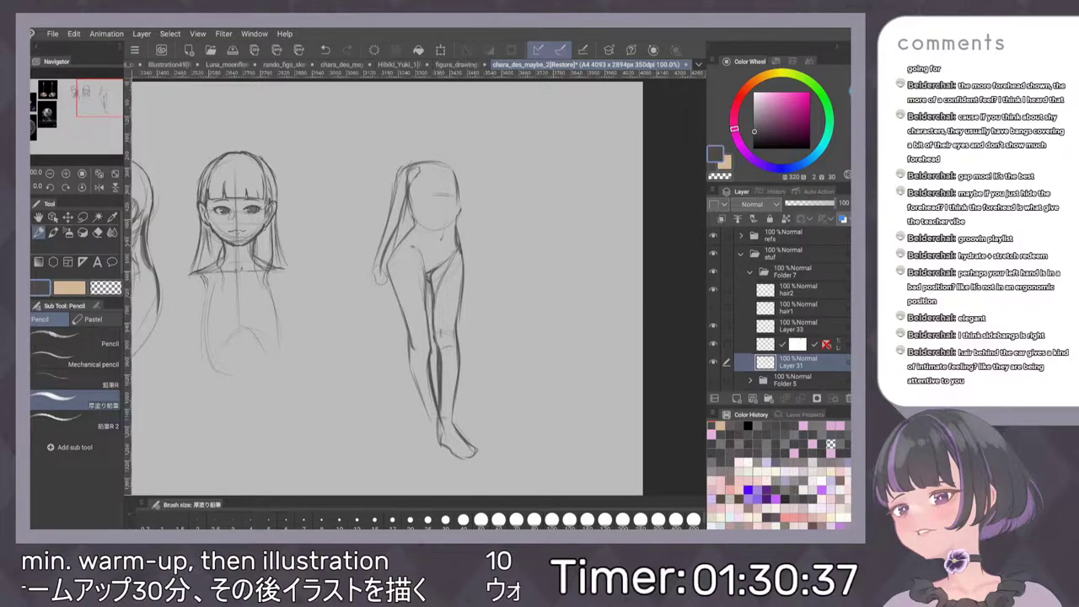
key("ctrl+z")
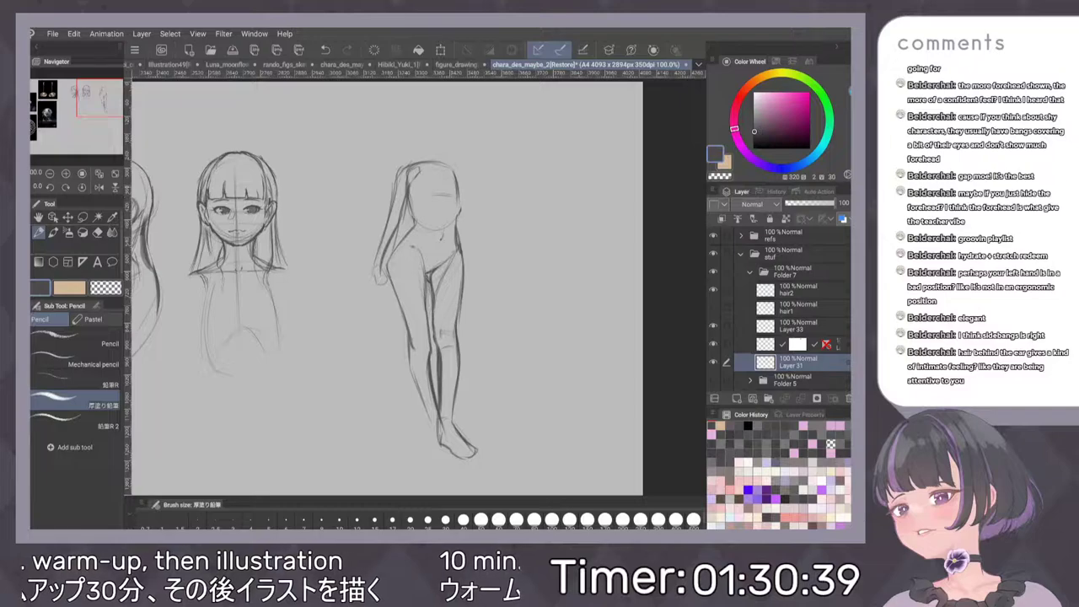
Draw a small oval head with face guidelines above the torso, replacing a first attempt, and join it with neck and shoulder lines
left_click_drag(433, 185, 459, 206)
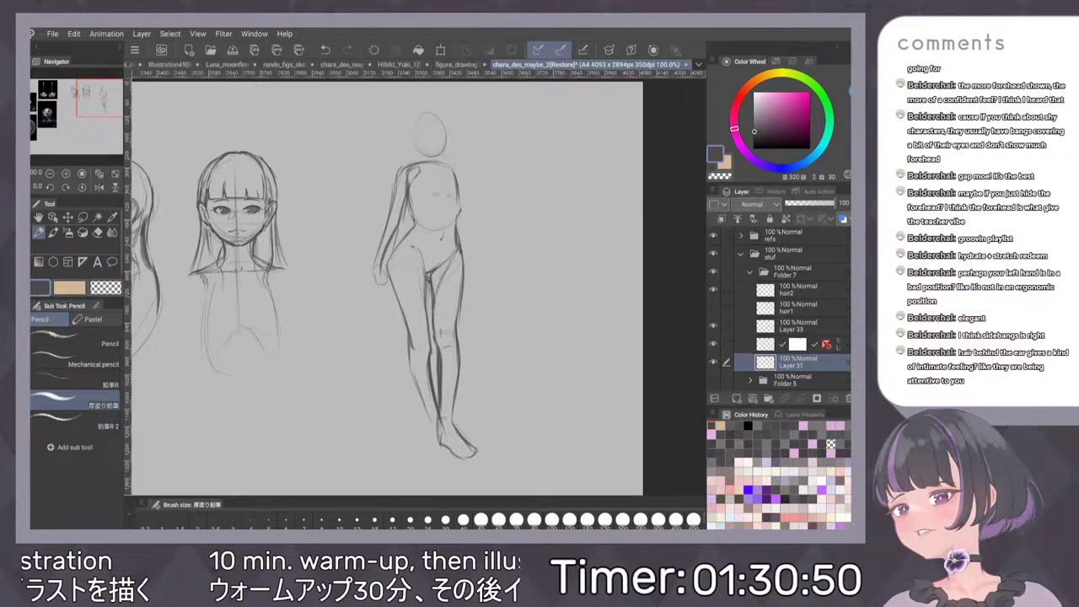
key("ctrl+z")
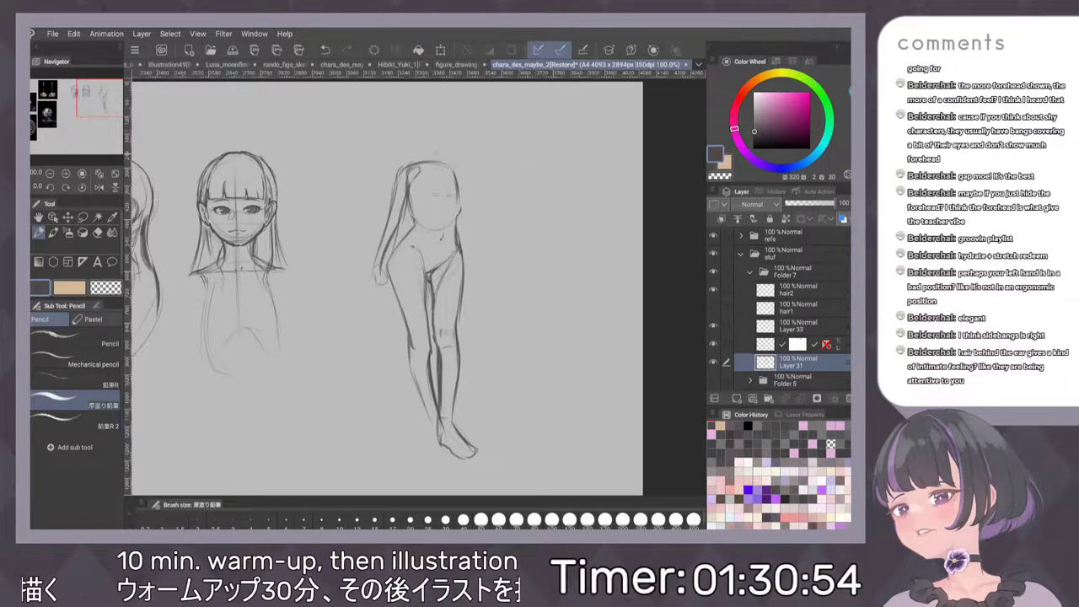
mouse_move(422, 149)
left_mouse_down()
mouse_move(445, 139)
mouse_move(396, 182)
left_mouse_up()
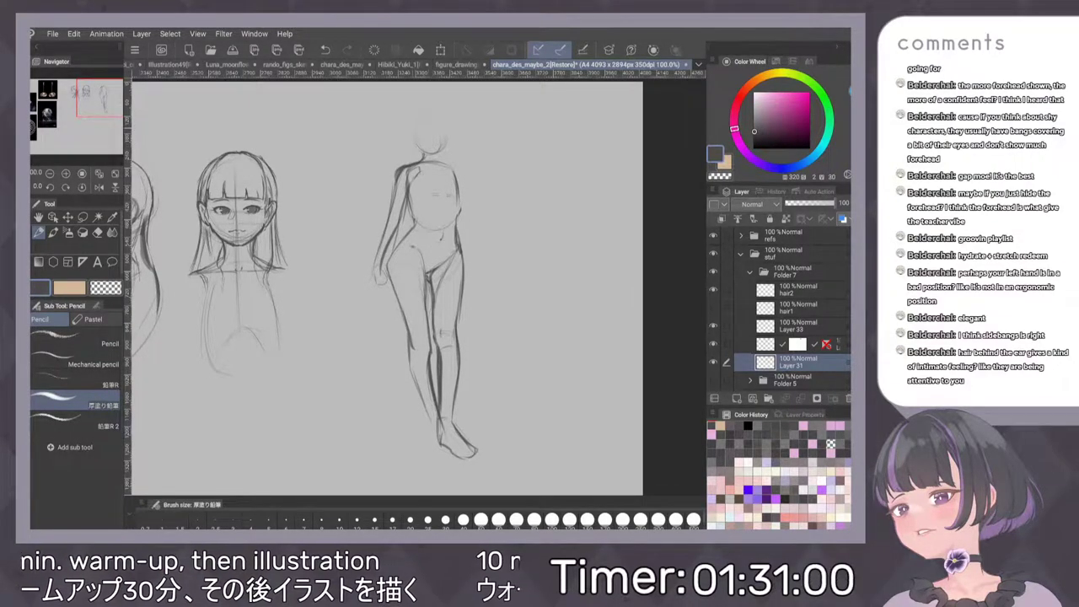
mouse_move(427, 115)
left_mouse_down()
mouse_move(441, 148)
mouse_move(420, 152)
mouse_move(440, 120)
left_mouse_up()
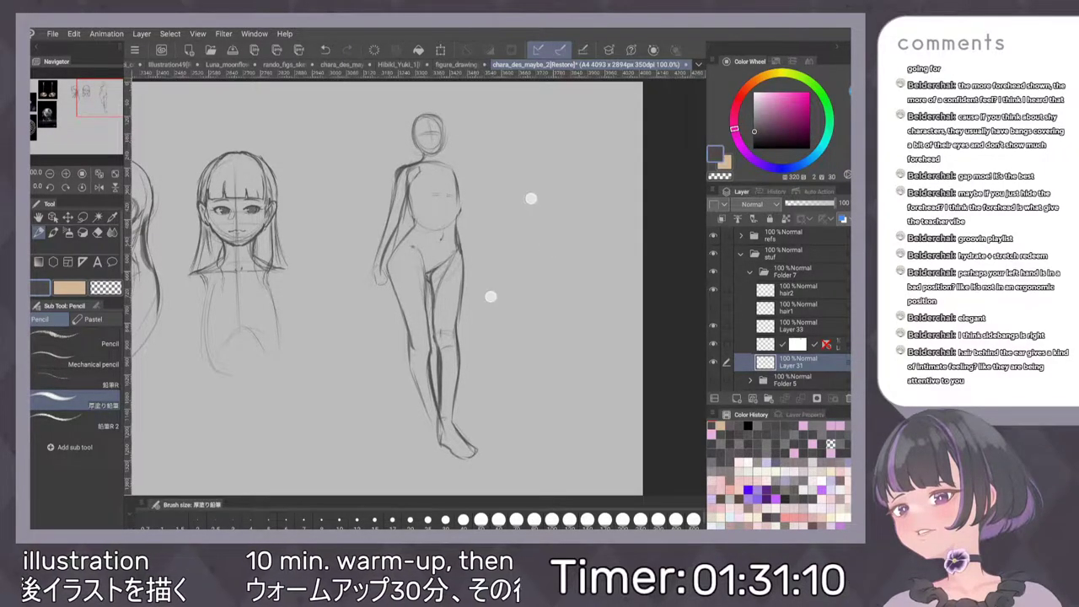
Lasso the figure's head, torso and arm and slightly shorten them vertically with a Scale/Rotate transform
scroll(511, 249, "down", 1)
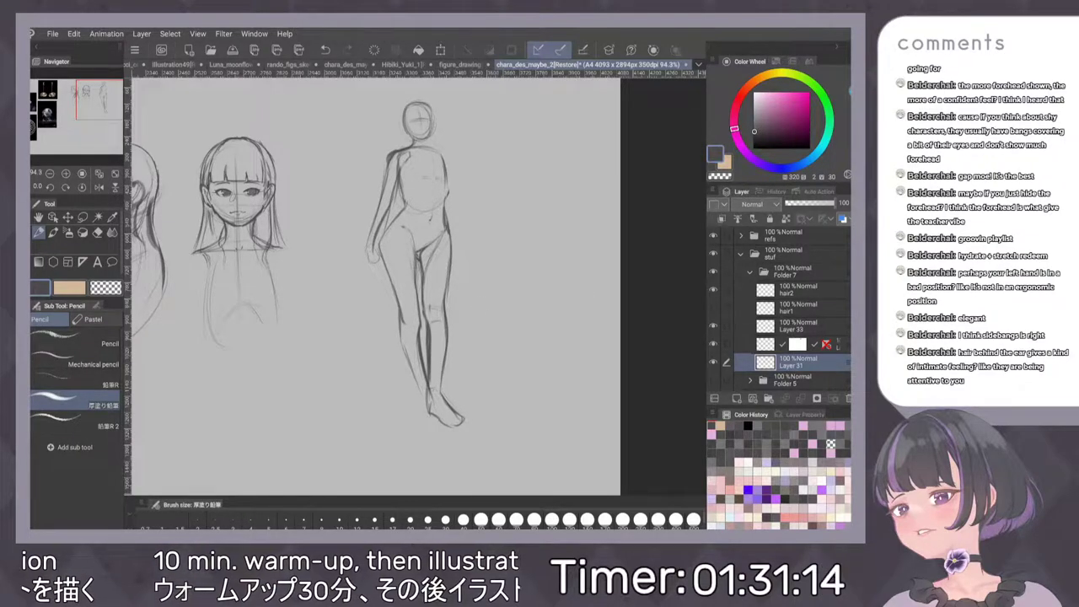
left_click_drag(526, 269, 537, 290)
key("m")
mouse_move(419, 110)
left_mouse_down()
mouse_move(376, 195)
mouse_move(370, 292)
mouse_move(384, 295)
mouse_move(407, 229)
left_mouse_up()
left_click_drag(472, 211, 447, 114)
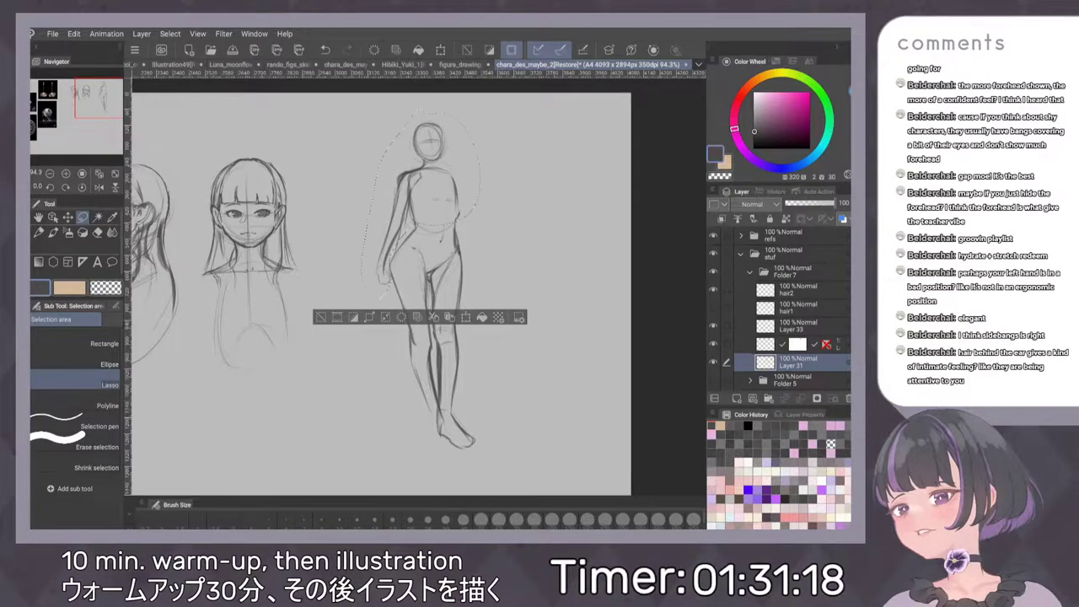
left_click(74, 34)
mouse_move(135, 239)
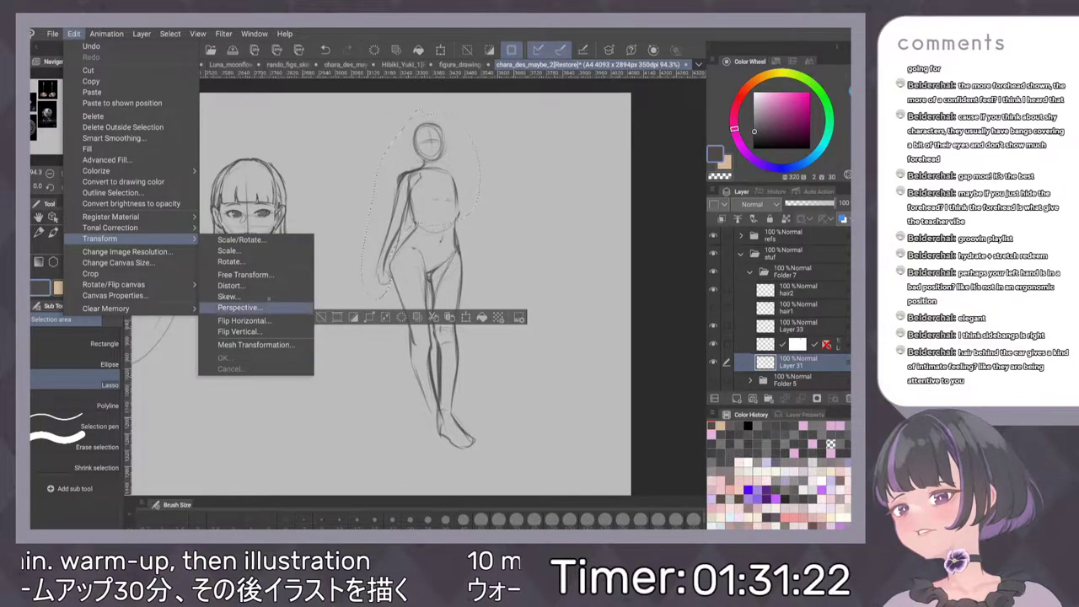
left_click(241, 239)
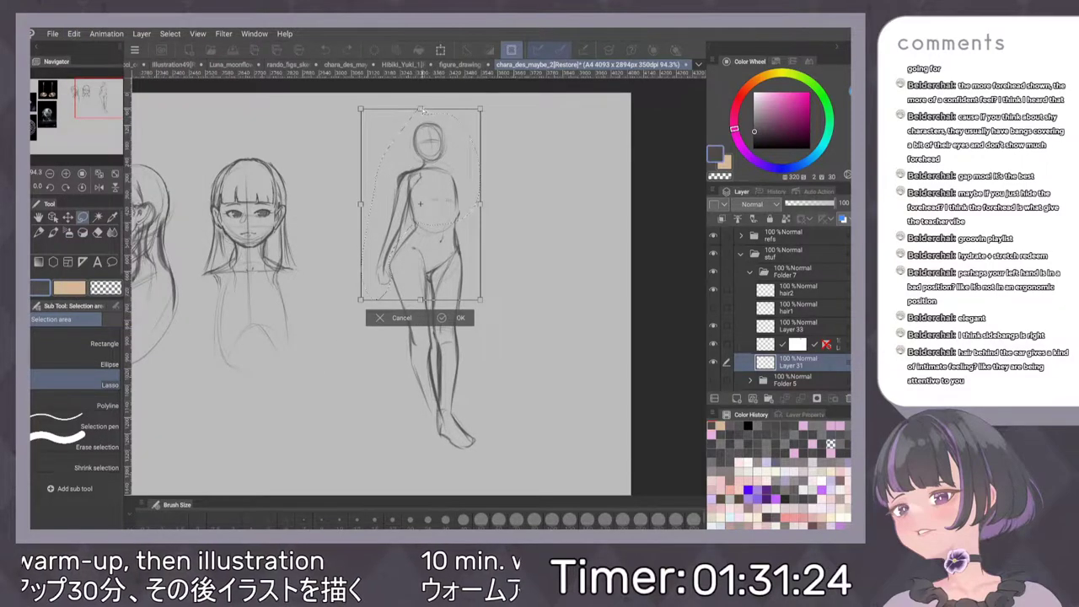
left_click_drag(423, 119, 420, 127)
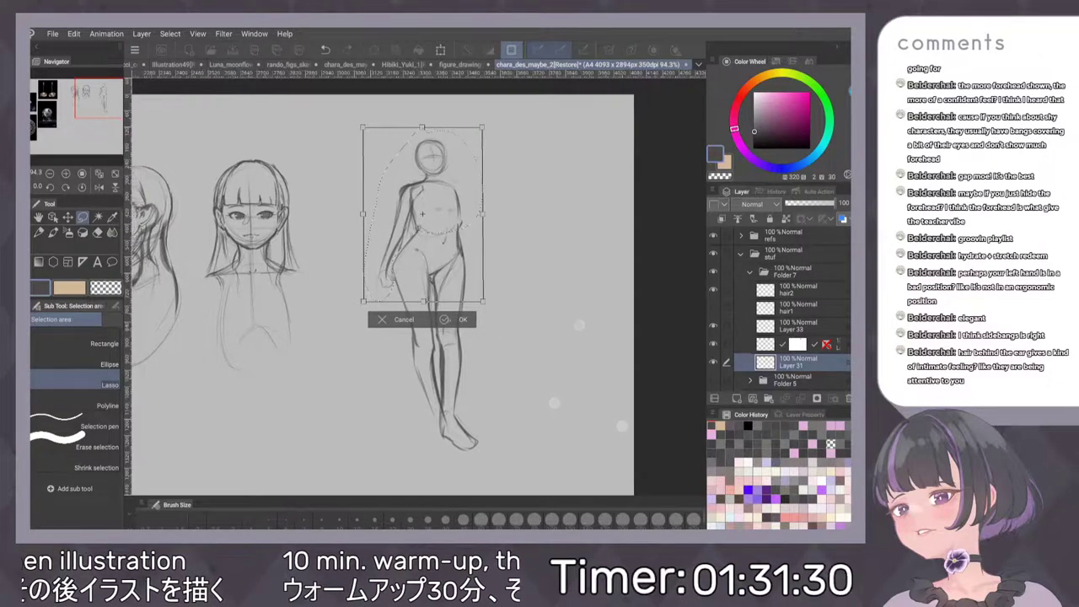
left_click(457, 318)
Undo the accidental canvas crop and return to the figure's upper body with the selection cleared and the 厚塗り鉛筆 pencil active
left_click(341, 321)
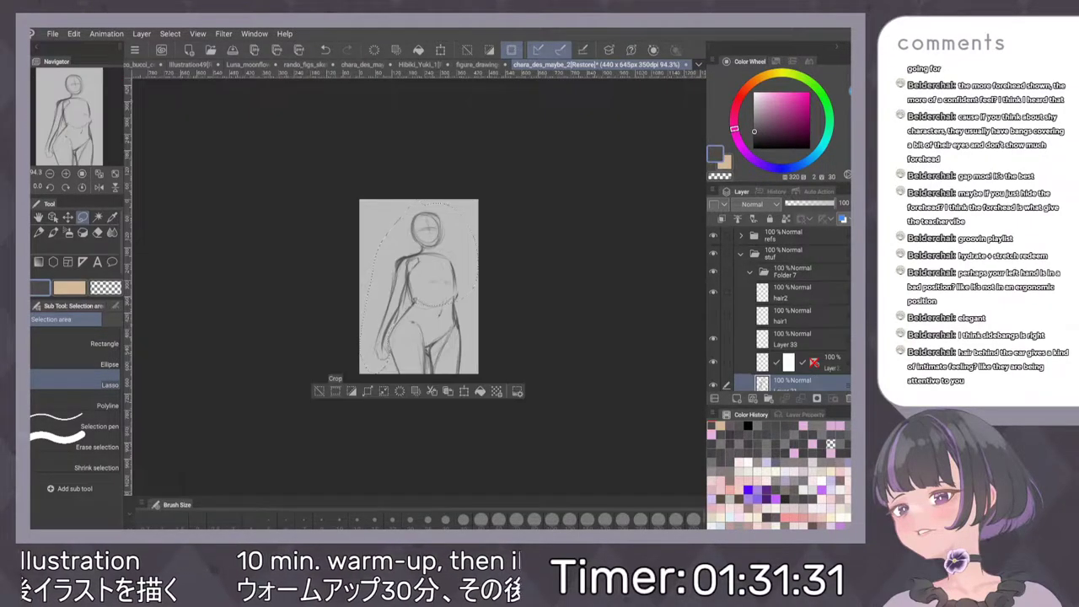
key("ctrl+z")
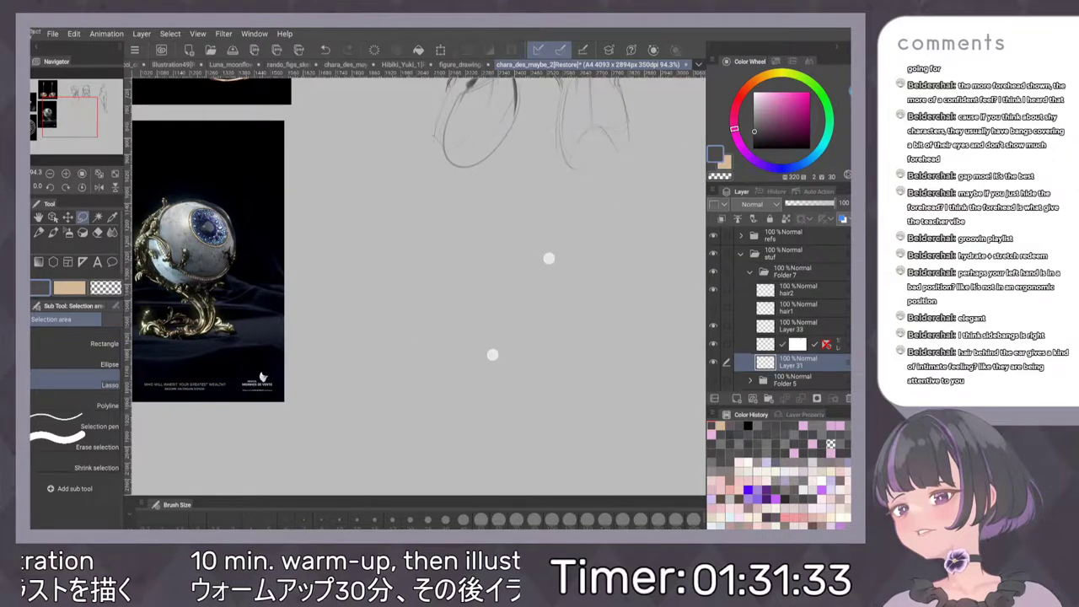
left_click_drag(548, 259, 417, 436)
mouse_move(514, 284)
left_mouse_down()
mouse_move(359, 359)
mouse_move(227, 399)
left_mouse_up()
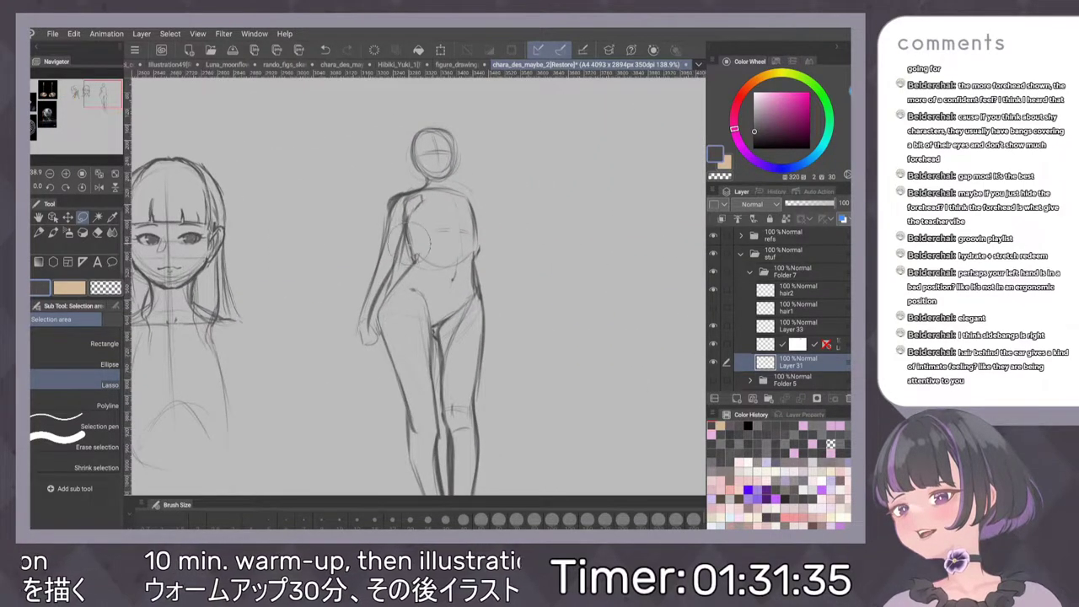
key("p")
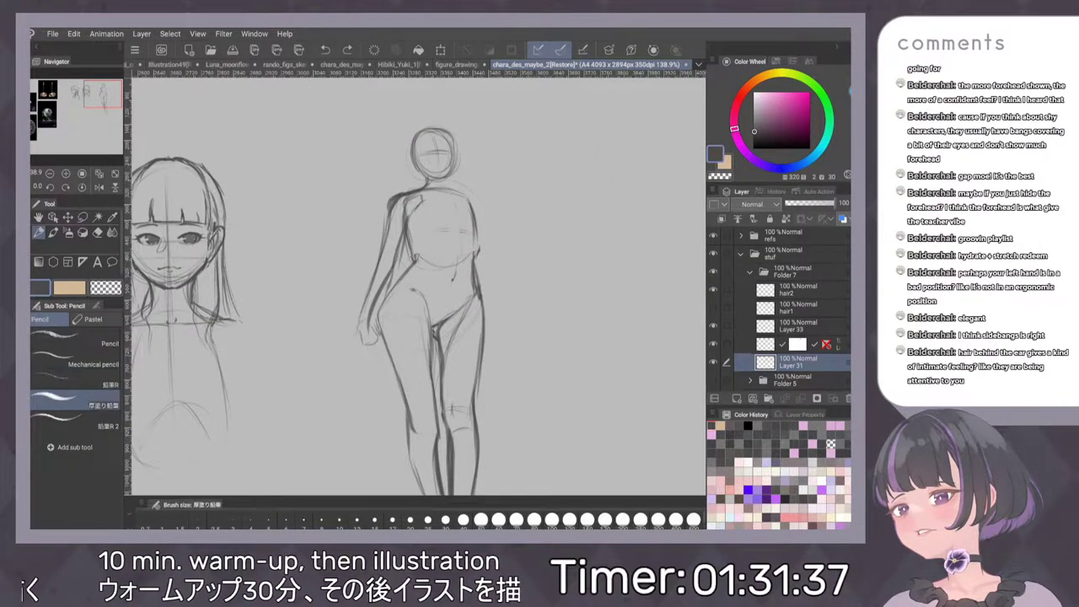
Try to redraw the far side contour of the standing figure's torso with a slimmer line
left_click_drag(424, 237, 422, 245)
left_click_drag(467, 207, 477, 247)
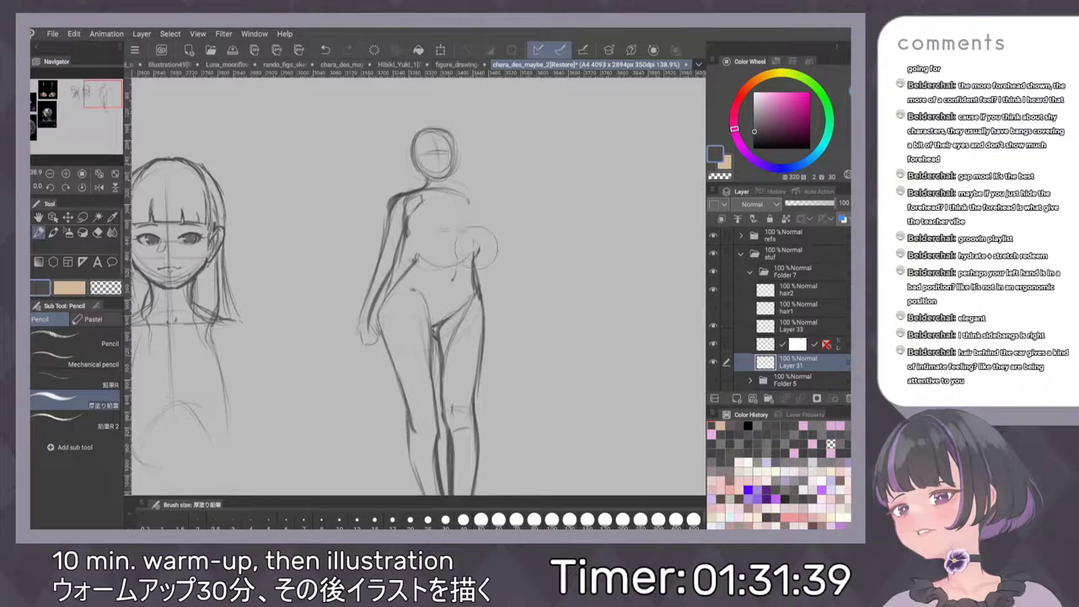
key("ctrl+z")
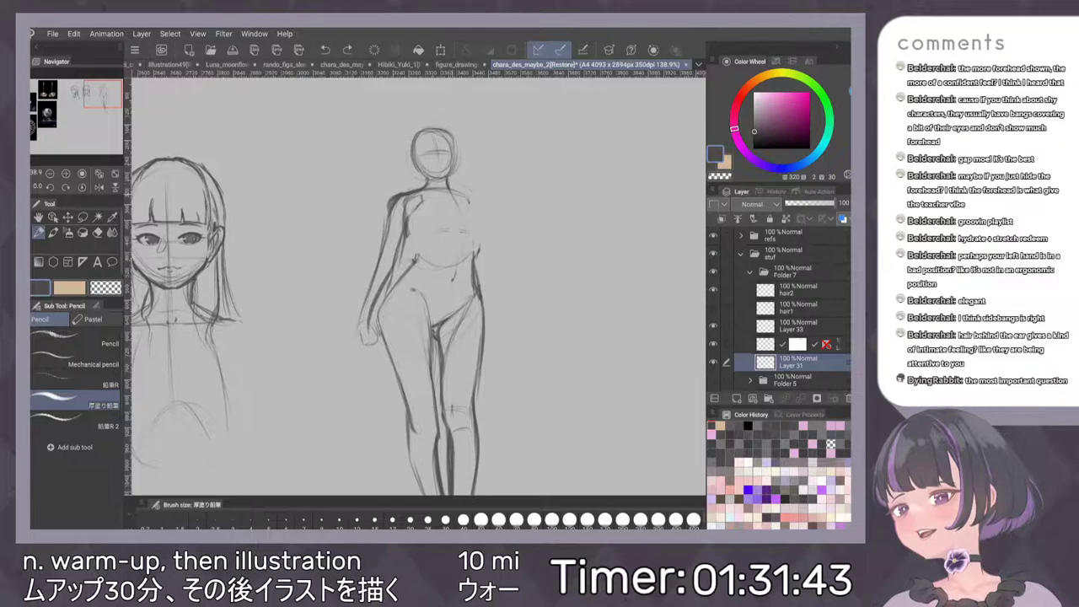
left_click_drag(453, 193, 473, 244)
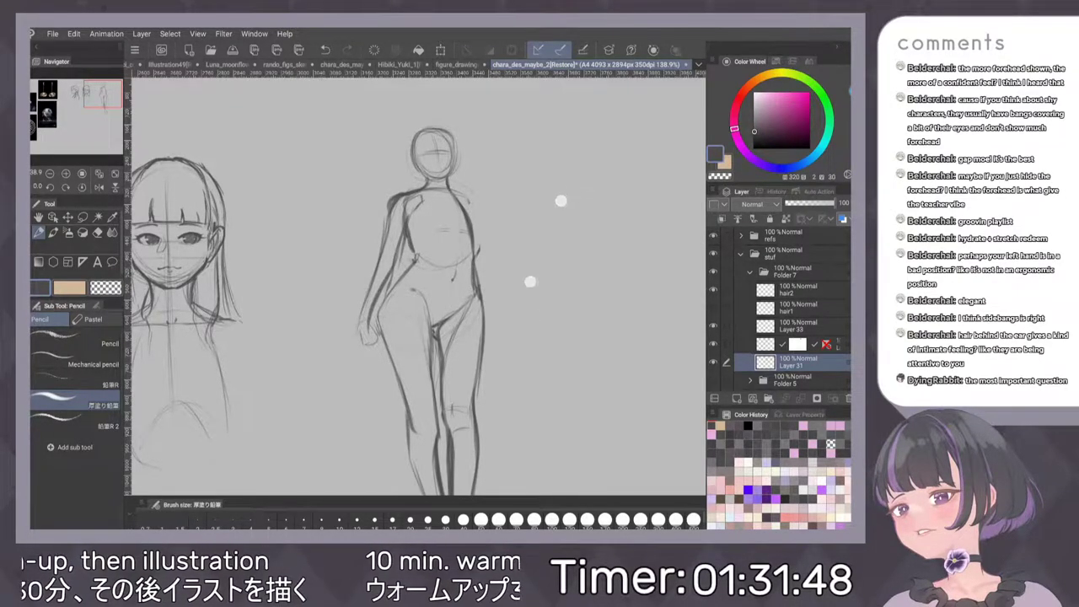
scroll(515, 209, "down", 3)
scroll(560, 189, "up", 2)
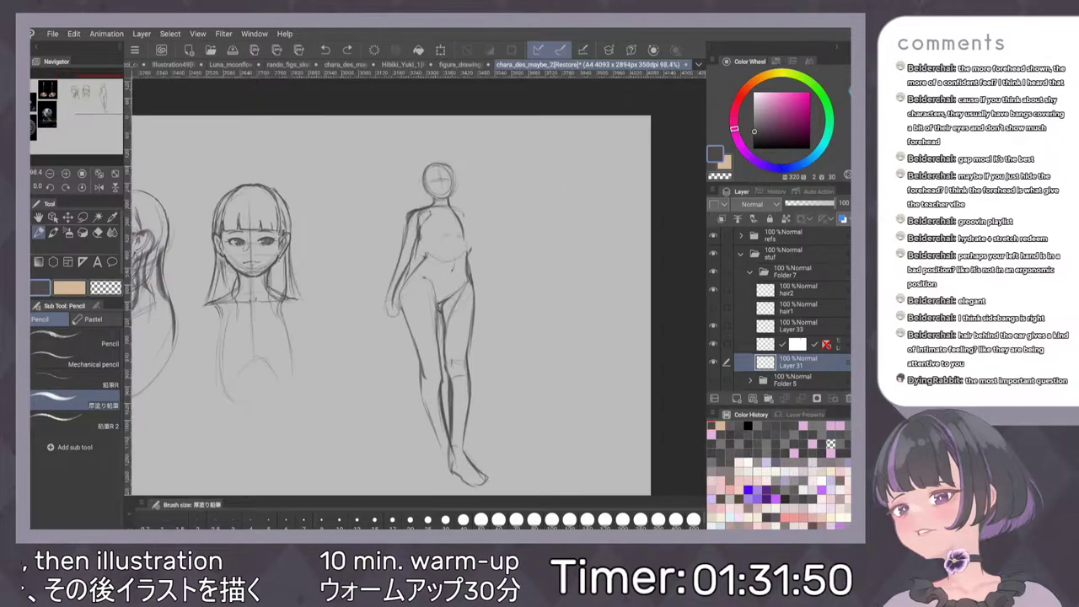
Undo the torso redraw and the upper body's scaling, back to the active lasso selection around head, torso and arm
key("ctrl+z")
key("ctrl+z")
key("ctrl+z")
key("ctrl+z")
key("ctrl+z")
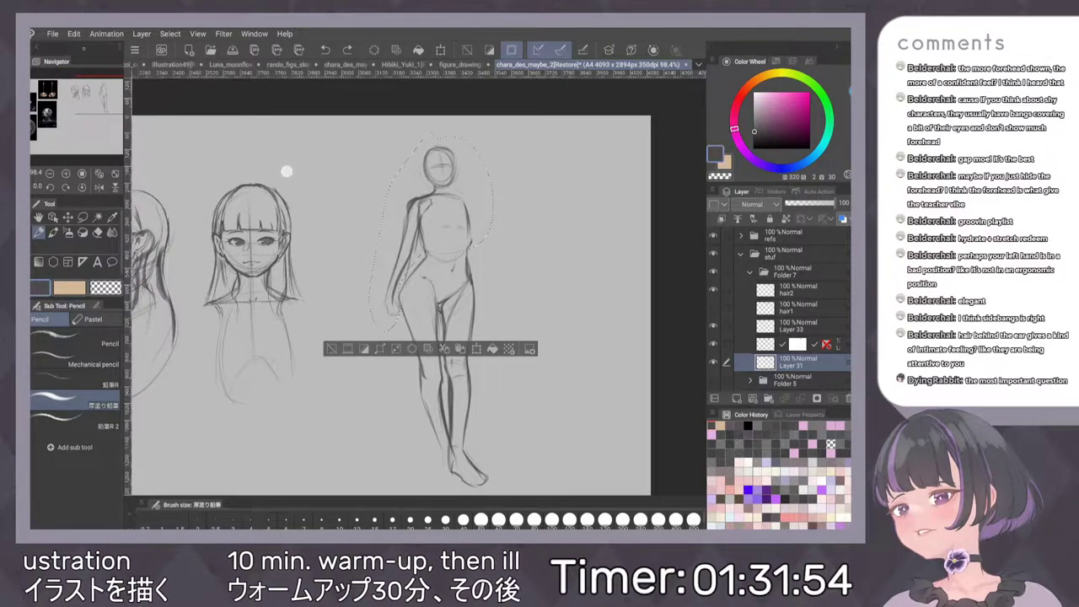
Lower the top of the selected head, torso and arm slightly with a Skew transform and clear the selection
left_click(74, 34)
mouse_move(134, 238)
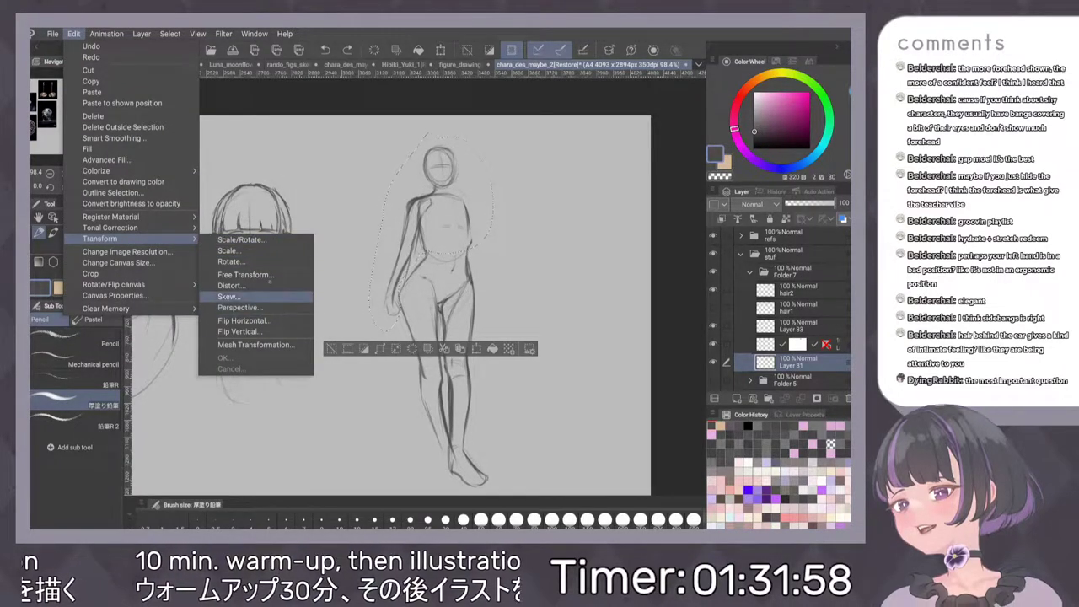
left_click(229, 296)
left_click_drag(430, 133, 431, 147)
left_click(461, 349)
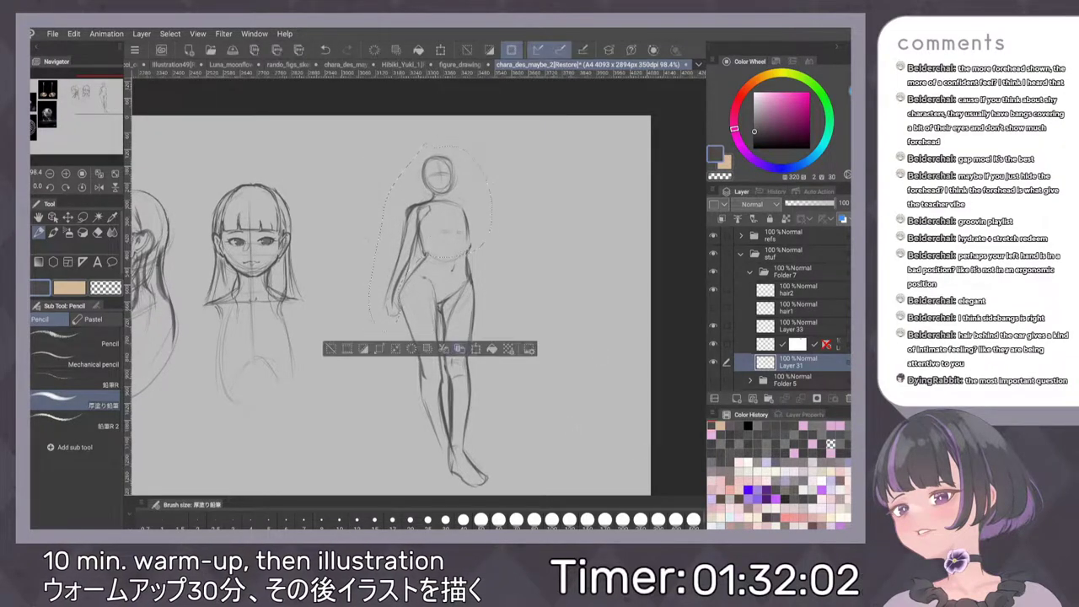
key("ctrl+d")
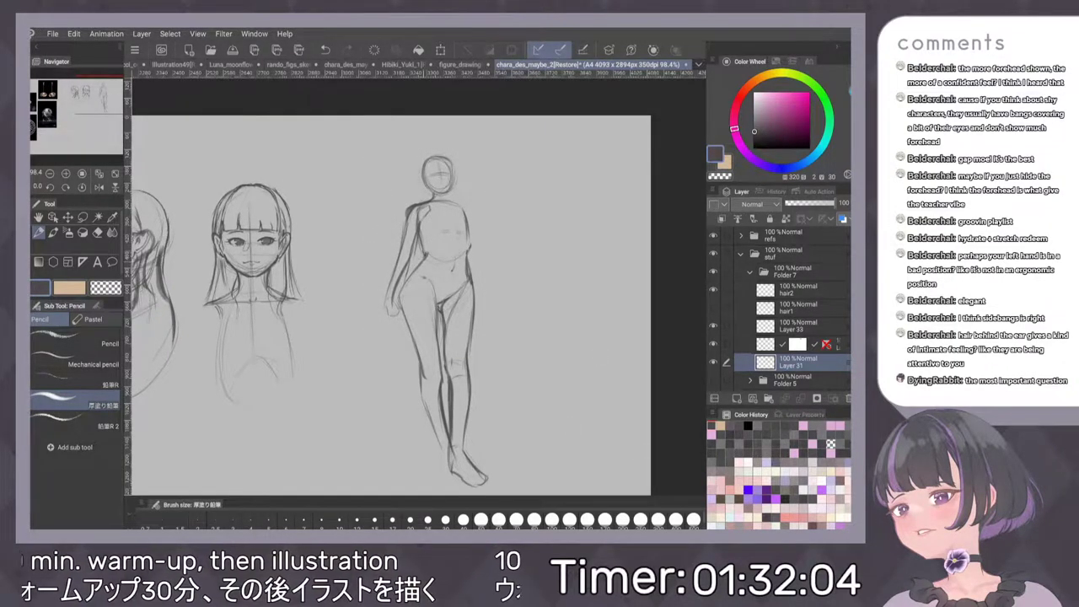
Draw a curved line under the ribcage and redraw the torso's far side contour down to the waist
mouse_move(430, 247)
left_mouse_down()
mouse_move(462, 250)
mouse_move(426, 247)
left_mouse_up()
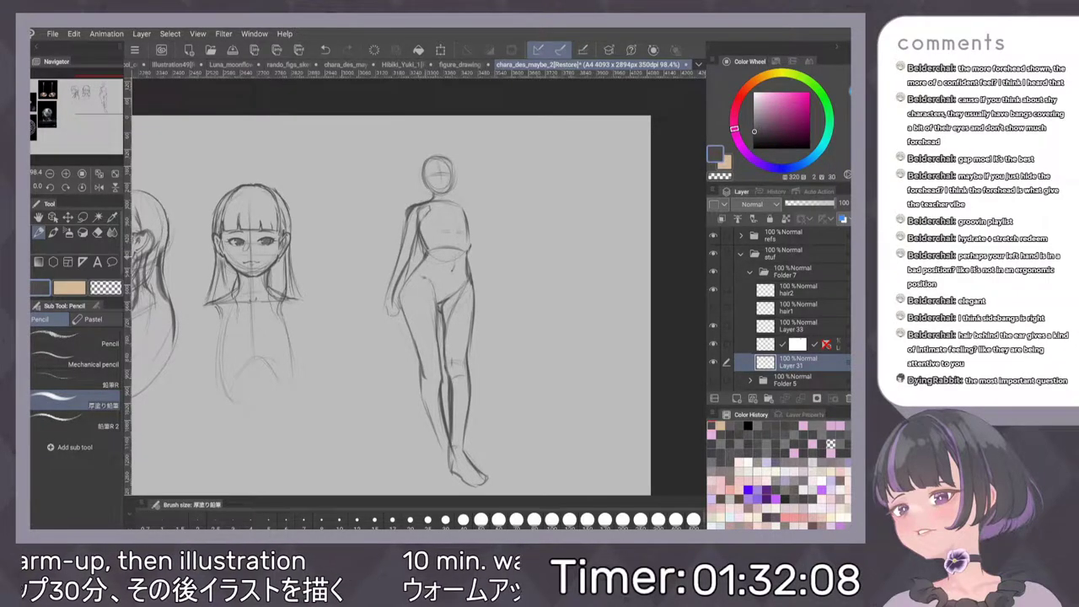
left_click_drag(462, 225, 472, 253)
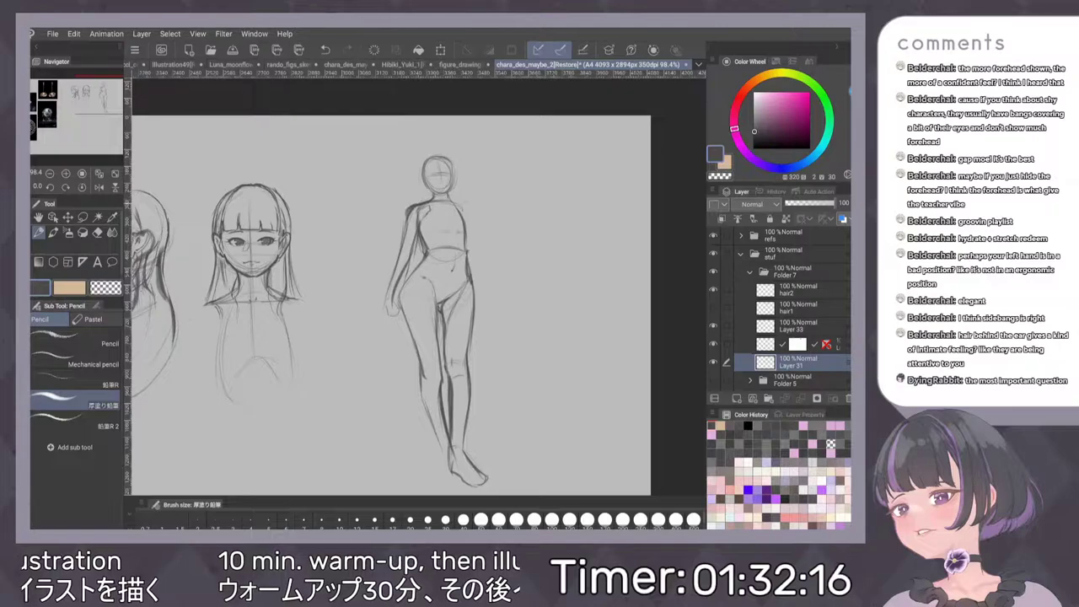
Lasso the figure's head and neck, shift them slightly toward the near shoulder with a transform, and return to the pencil without a selection
scroll(506, 212, "up", 2)
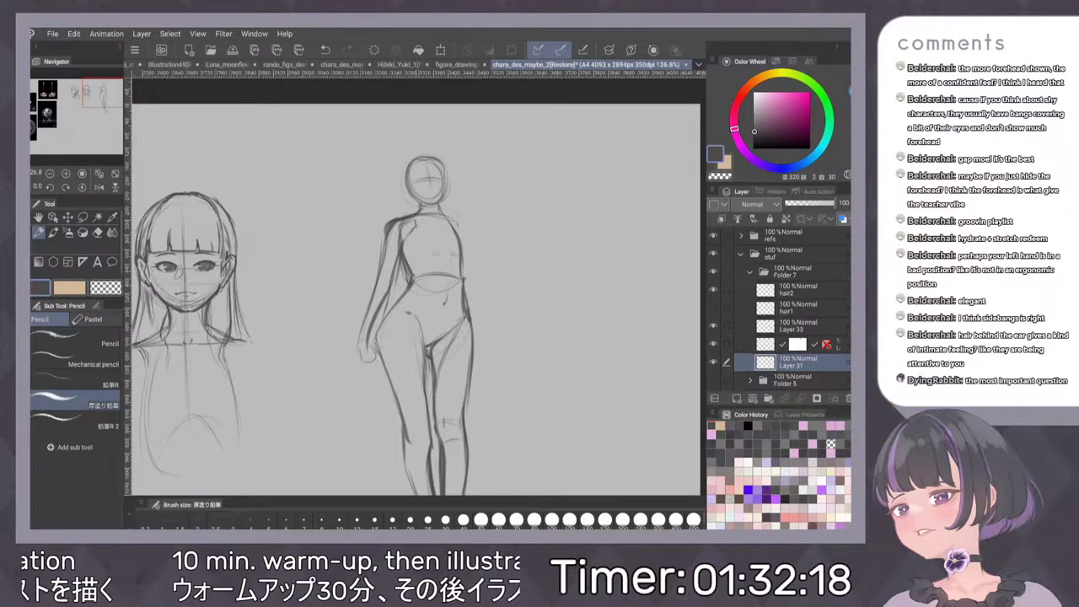
key("m")
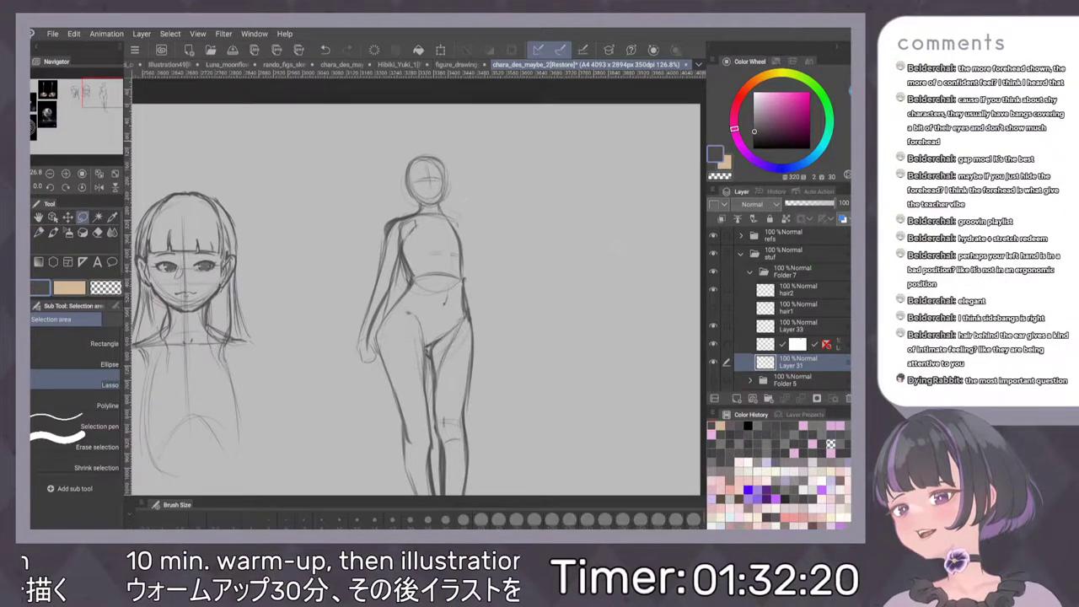
mouse_move(393, 211)
left_mouse_down()
mouse_move(432, 137)
mouse_move(396, 211)
mouse_move(443, 191)
left_mouse_up()
key("ctrl+t")
left_click(461, 234)
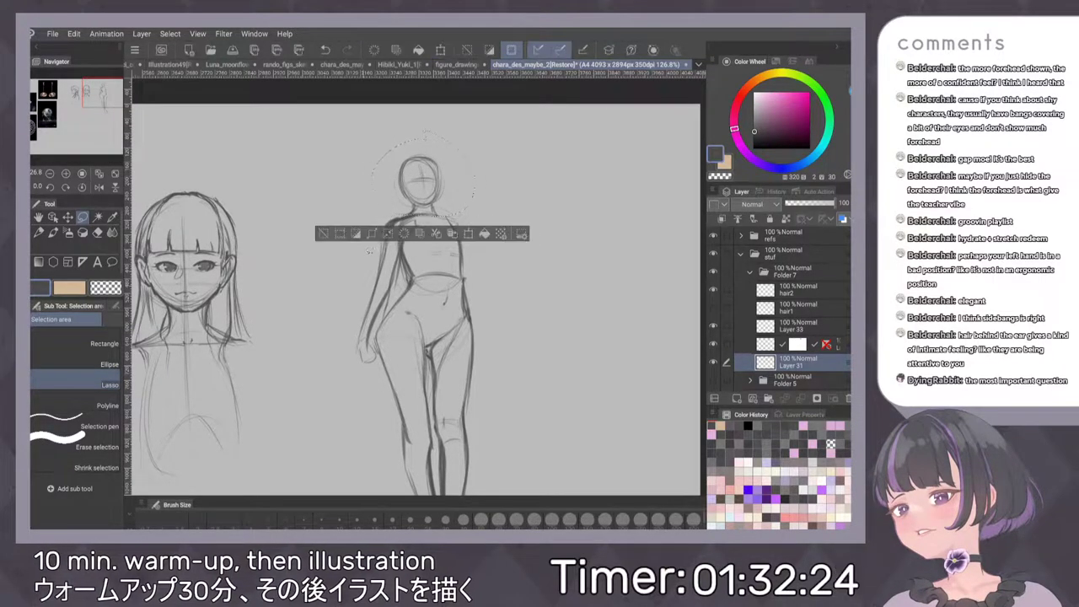
left_click(333, 232)
key("p")
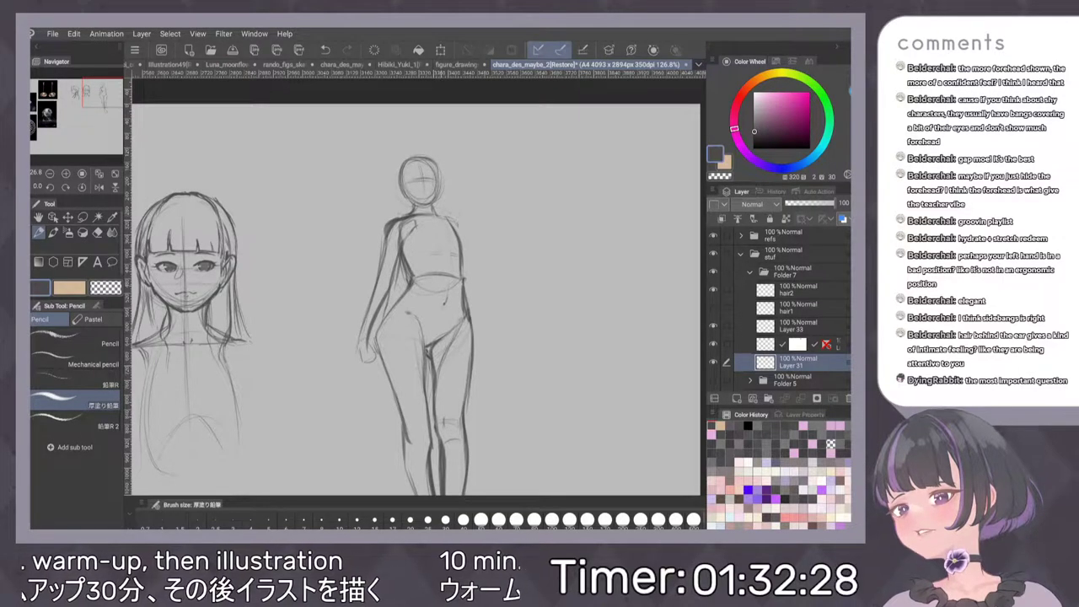
Strengthen the torso's far side, the ribcage line and the near hip contour, undoing the last stray strokes
left_click_drag(445, 222, 461, 266)
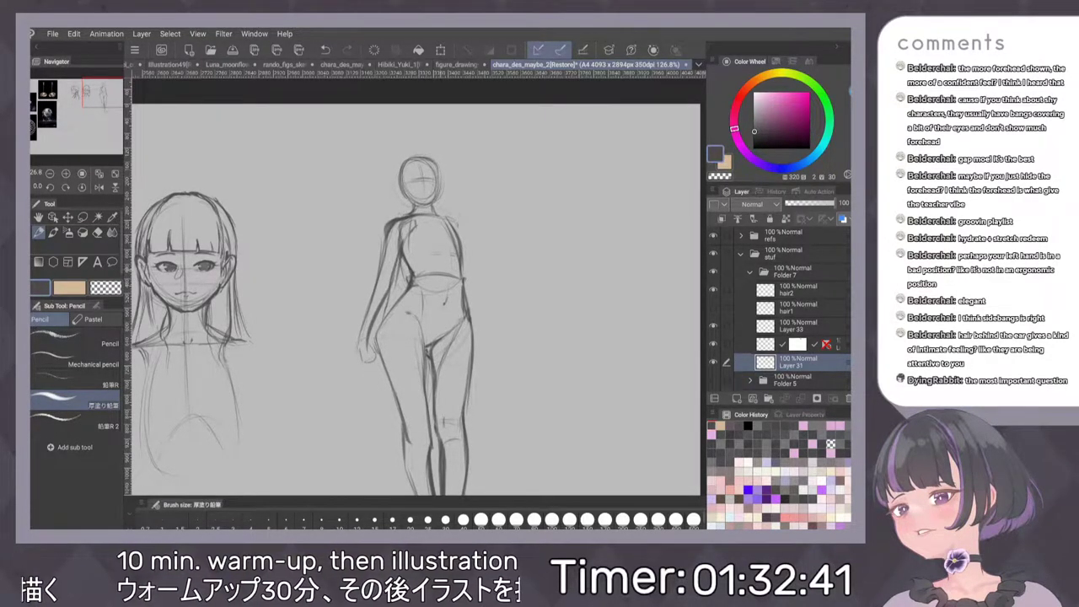
left_click_drag(400, 301, 376, 351)
scroll(522, 306, "down", 1)
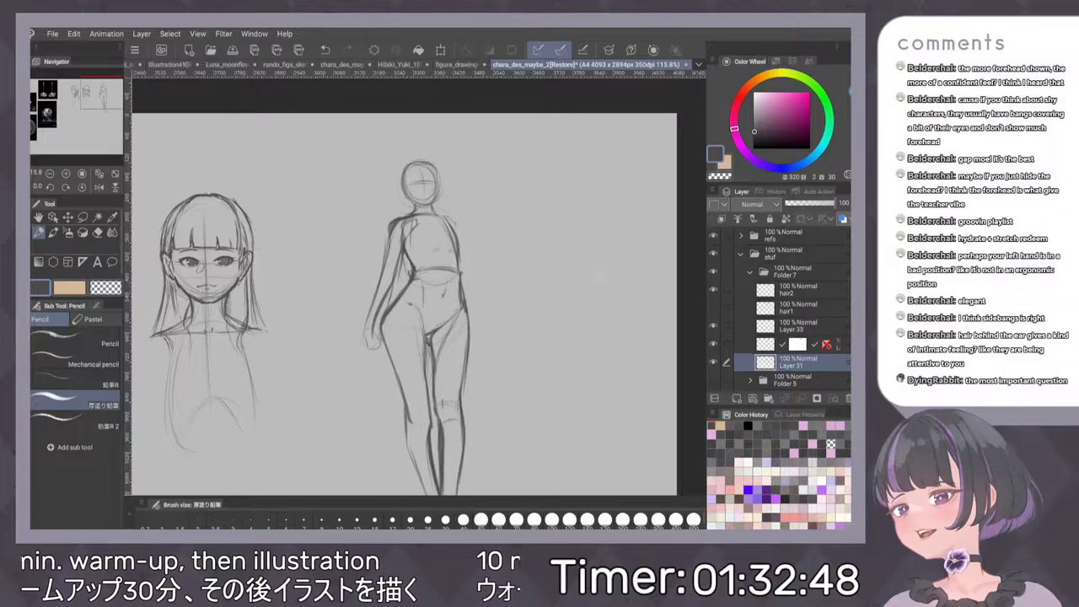
key("ctrl+minus")
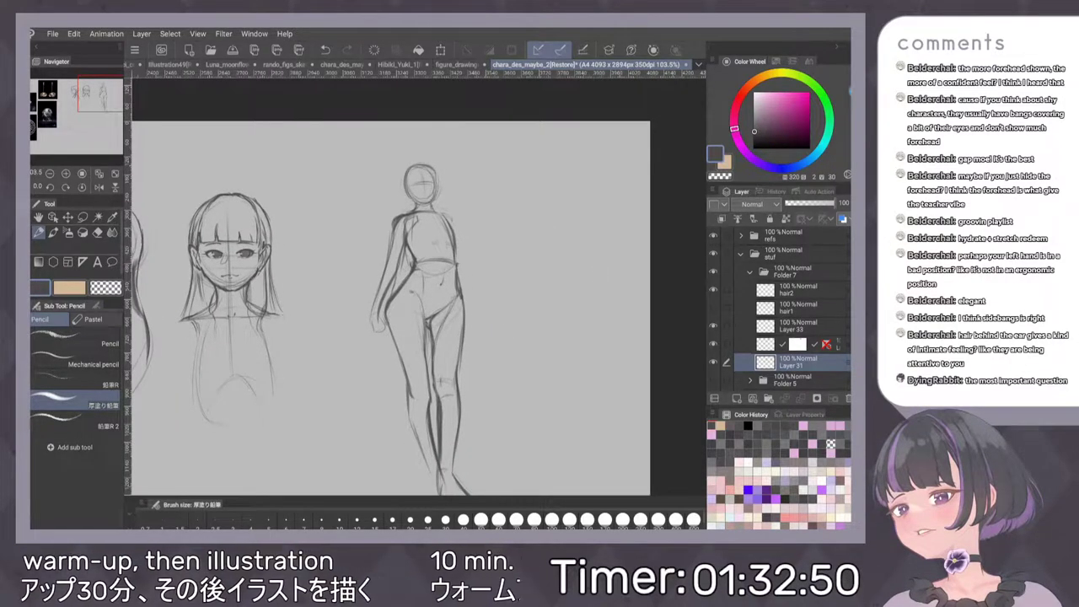
scroll(500, 283, "up", 3)
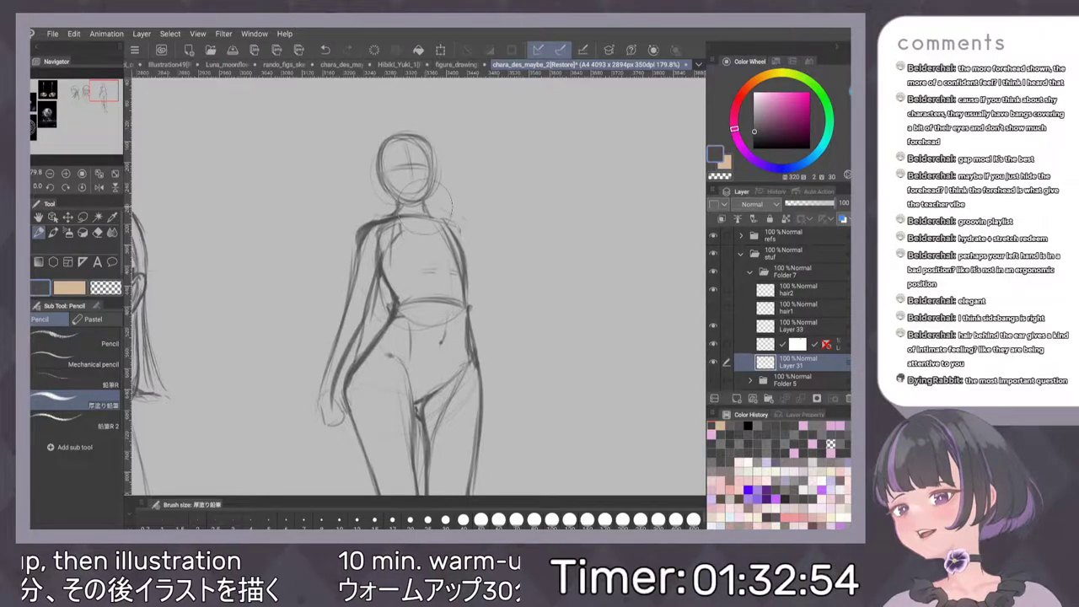
key("ctrl+z")
key("ctrl+z")
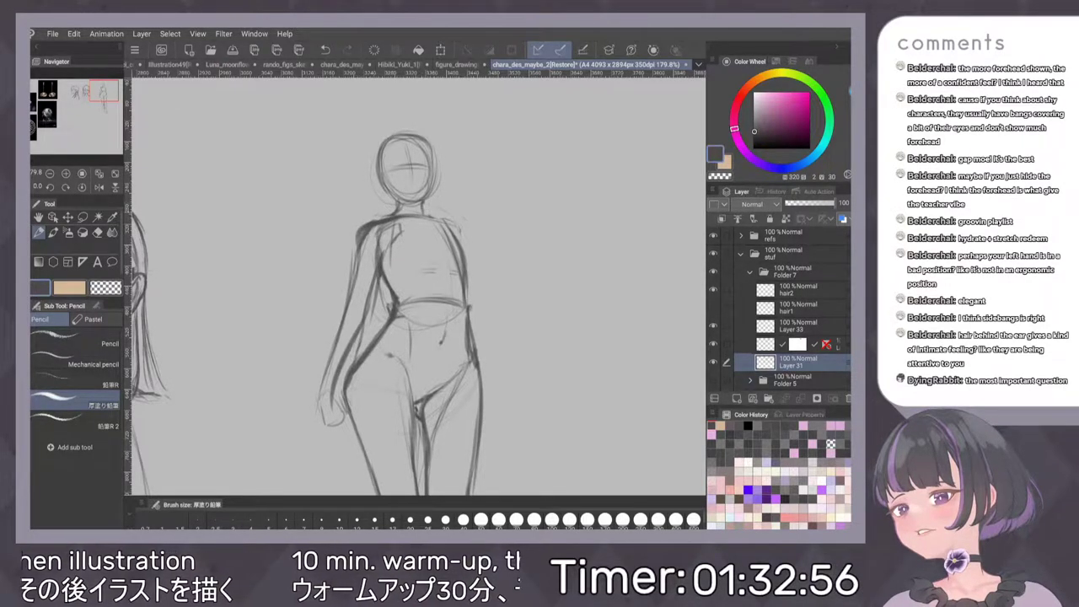
Draw the far shoulder and the outer line of the far arm running down beside the hip
left_click_drag(593, 258, 577, 229)
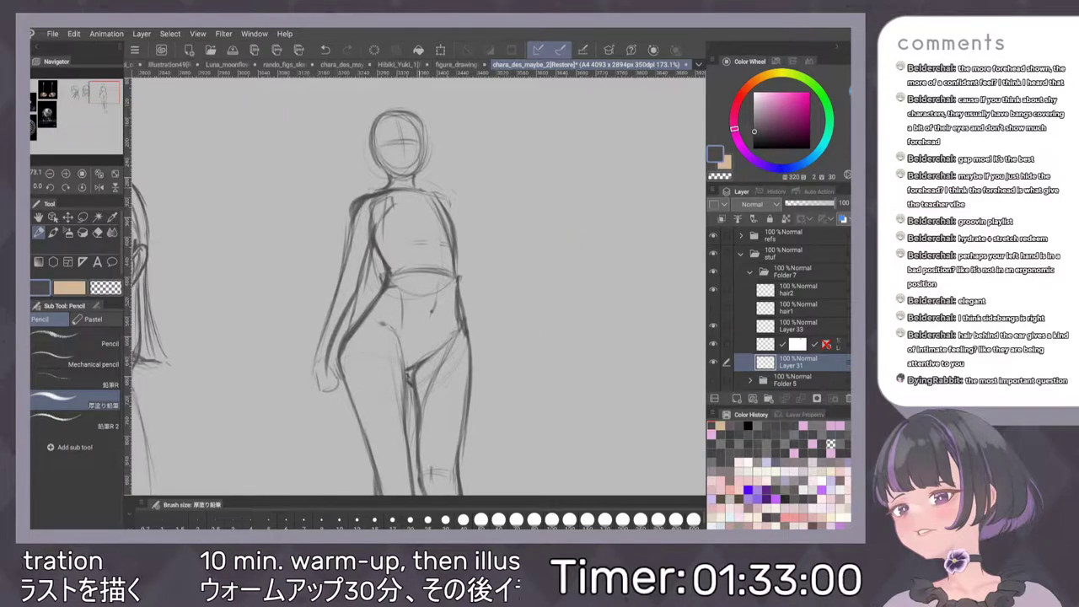
left_click_drag(428, 192, 448, 205)
left_click_drag(457, 247, 476, 363)
scroll(517, 301, "down", 3)
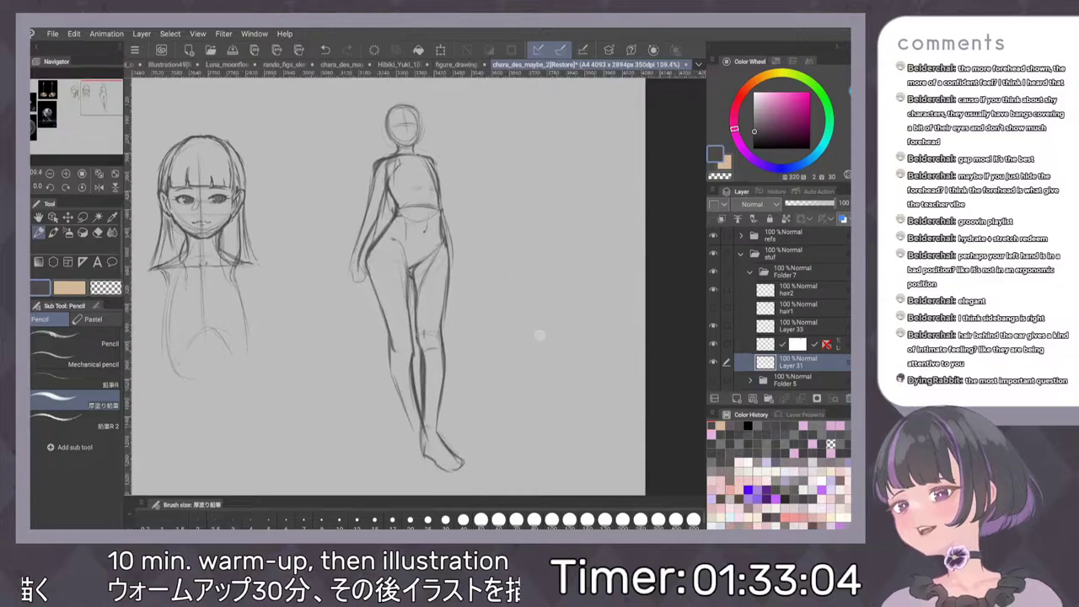
Draw the missing ankle and foot beside the finished foot, and firm up that leg's calf and hip contours
scroll(539, 336, "down", 2)
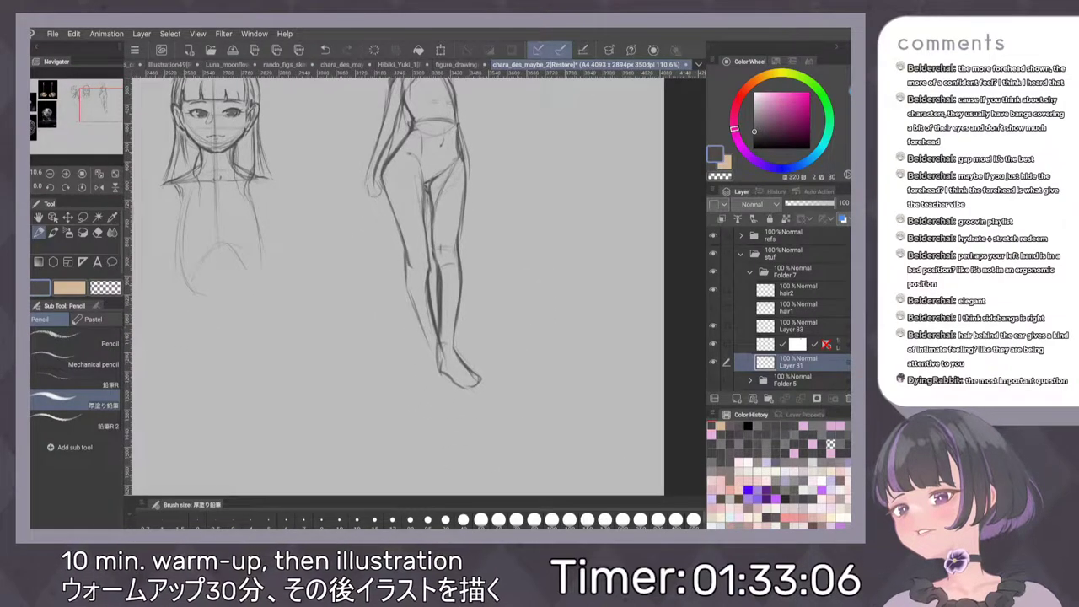
mouse_move(429, 351)
left_mouse_down()
mouse_move(426, 371)
mouse_move(439, 372)
left_mouse_up()
left_click_drag(426, 333, 434, 338)
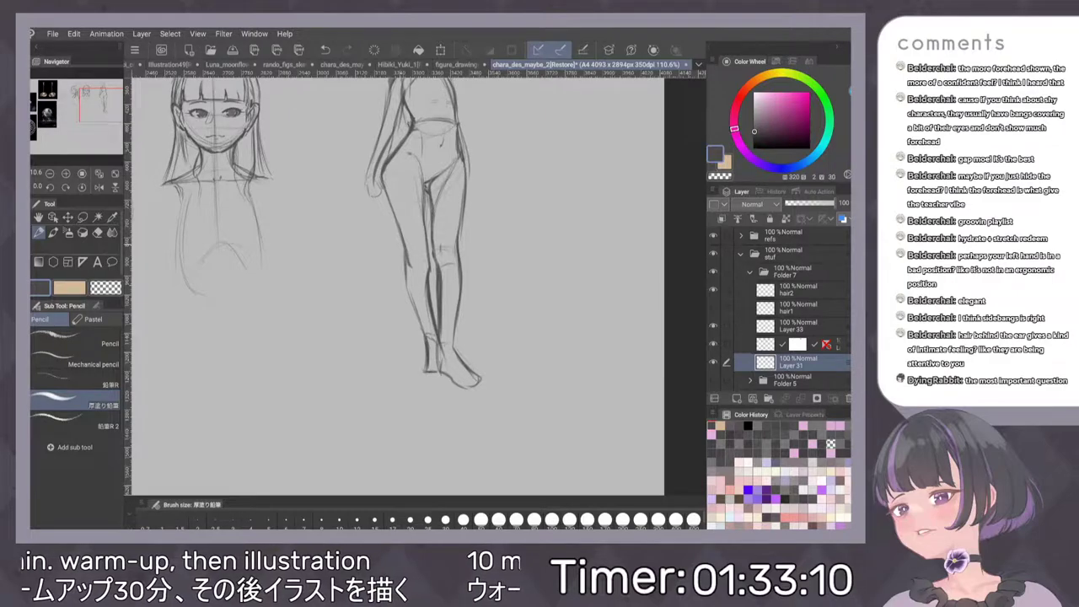
left_click_drag(419, 289, 409, 322)
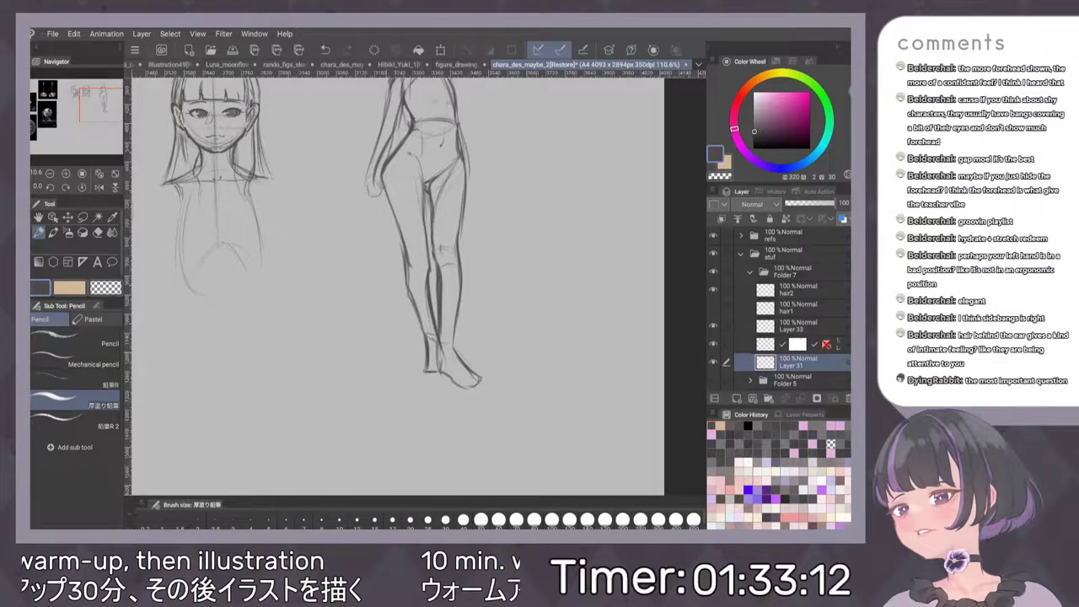
mouse_move(389, 157)
left_mouse_down()
mouse_move(404, 139)
mouse_move(387, 160)
mouse_move(409, 165)
left_mouse_up()
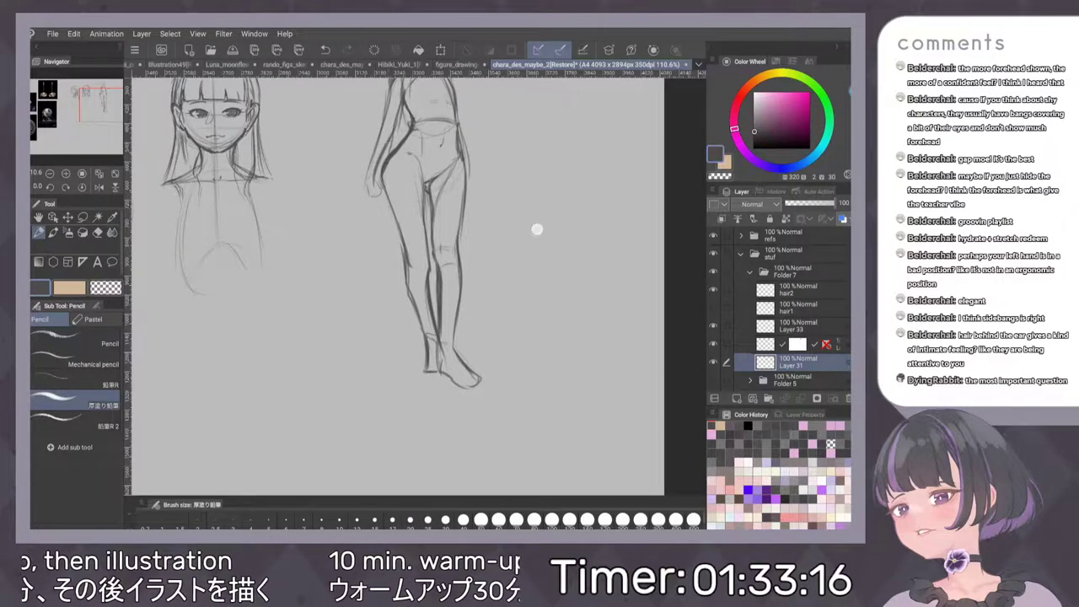
left_click_drag(535, 226, 505, 274)
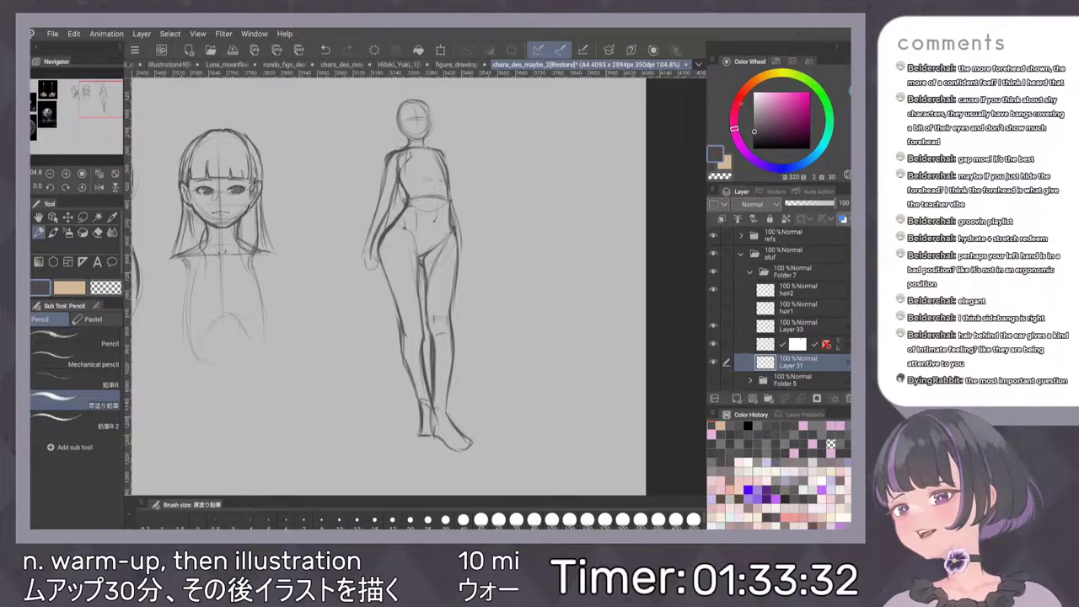
Try circling the figure's hips with a dark ellipse and with a red one
mouse_move(460, 202)
left_mouse_down()
mouse_move(397, 276)
mouse_move(464, 207)
left_mouse_up()
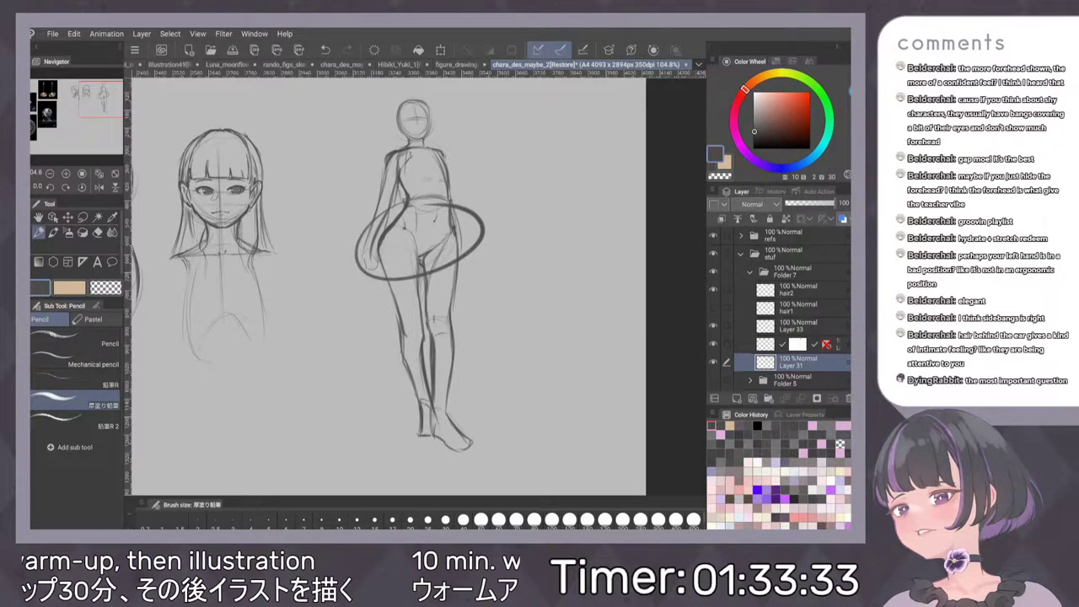
key("ctrl+z")
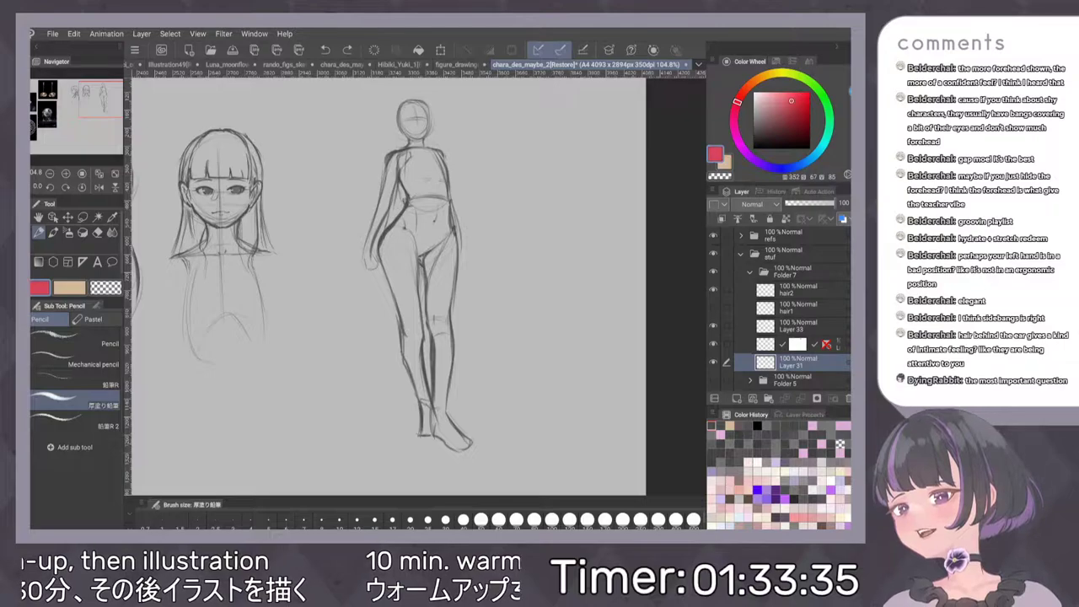
mouse_move(459, 205)
left_mouse_down()
mouse_move(371, 253)
mouse_move(484, 218)
left_mouse_up()
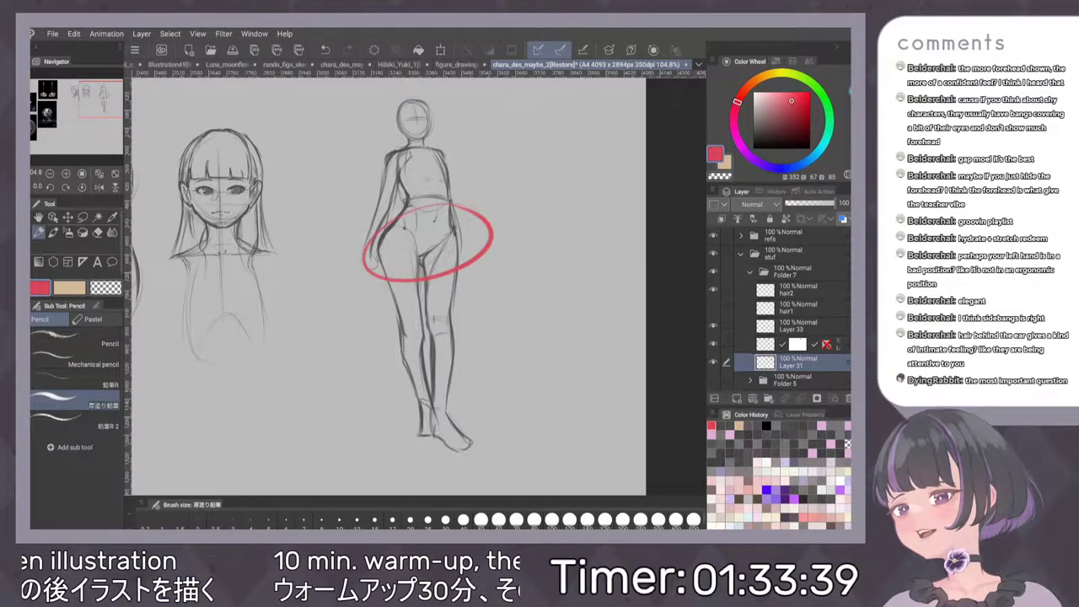
key("ctrl+z")
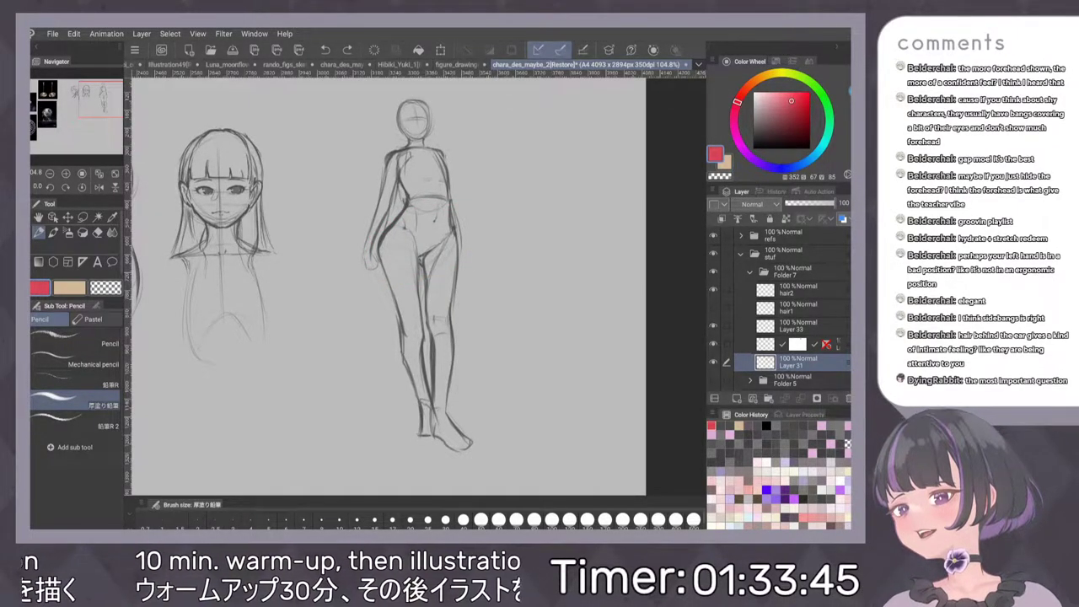
Sample the dark line colour from the body sketch and return to the 厚塗り鉛筆 pencil
left_click(754, 148)
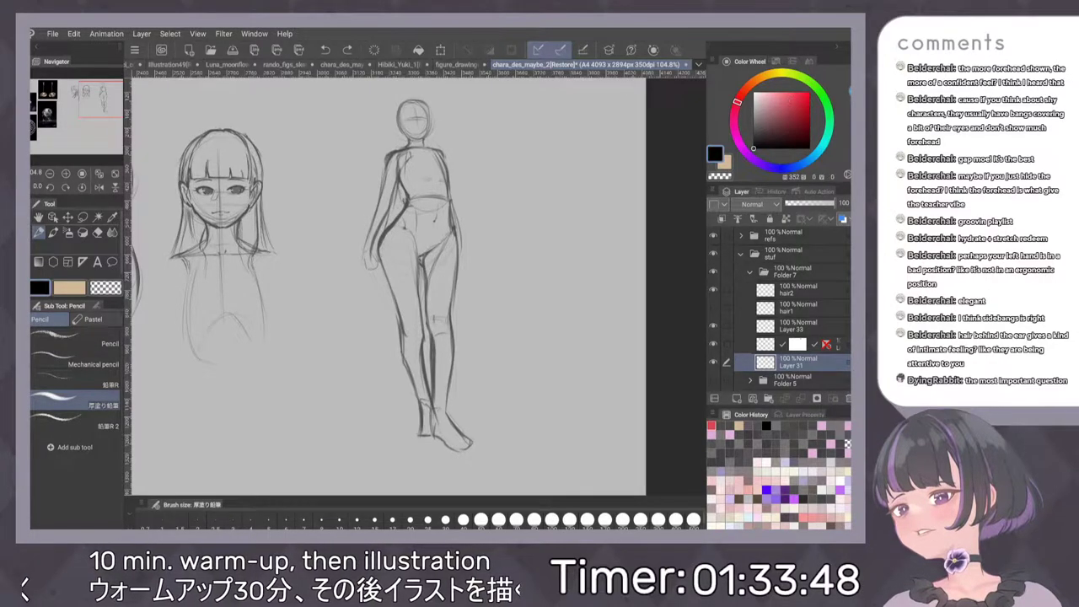
key("i")
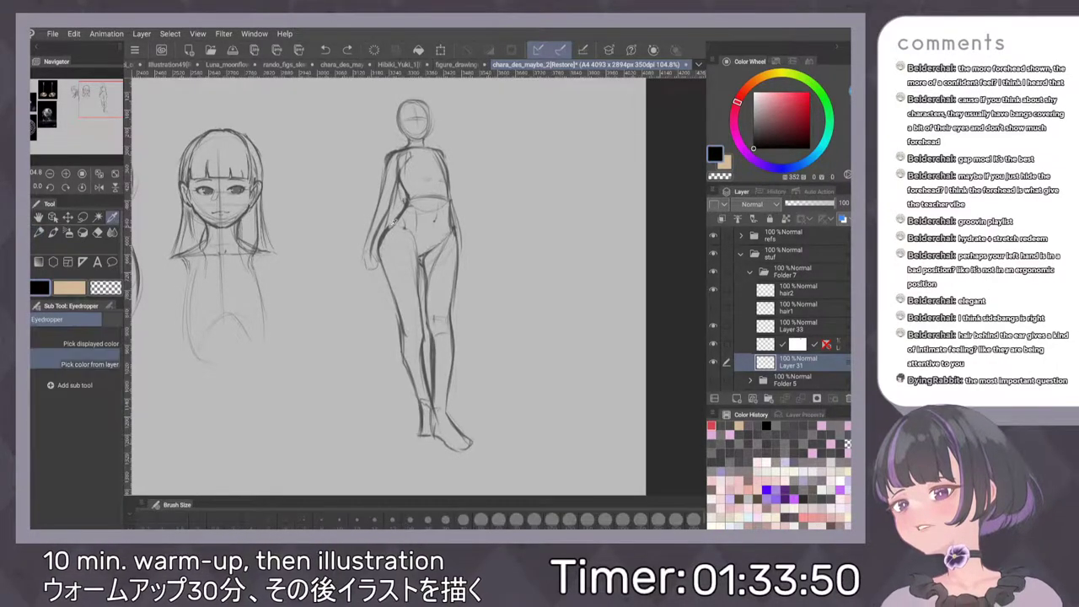
left_click(392, 223)
key("p")
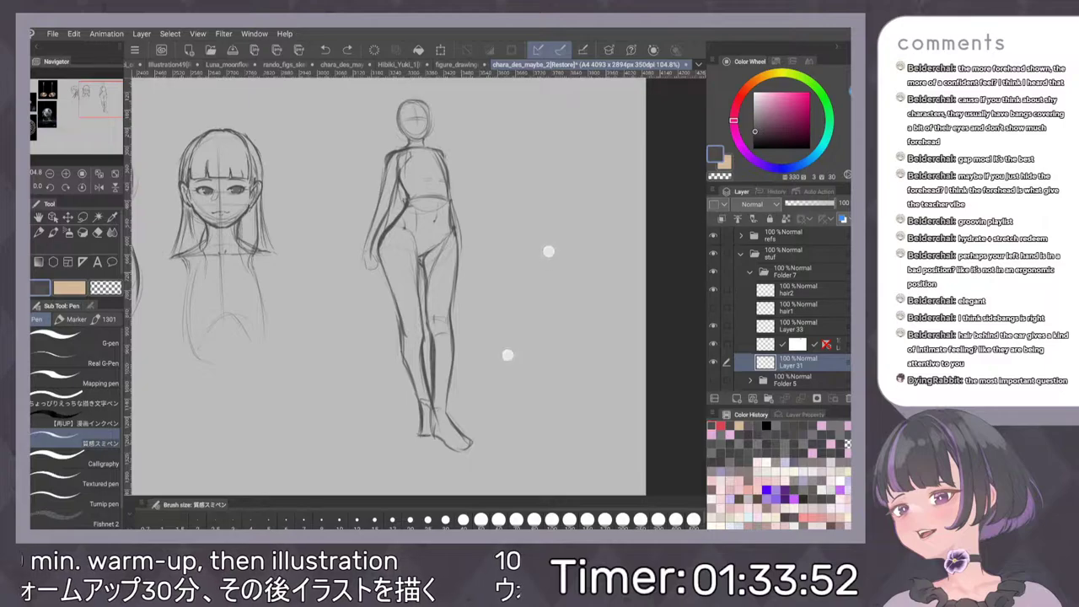
key("p")
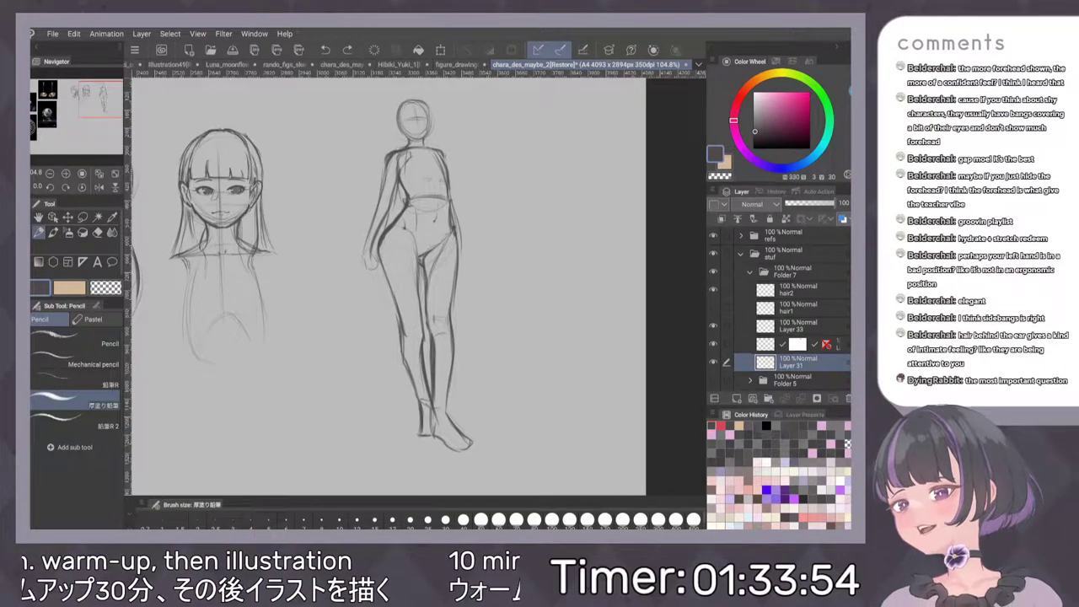
left_click(713, 362)
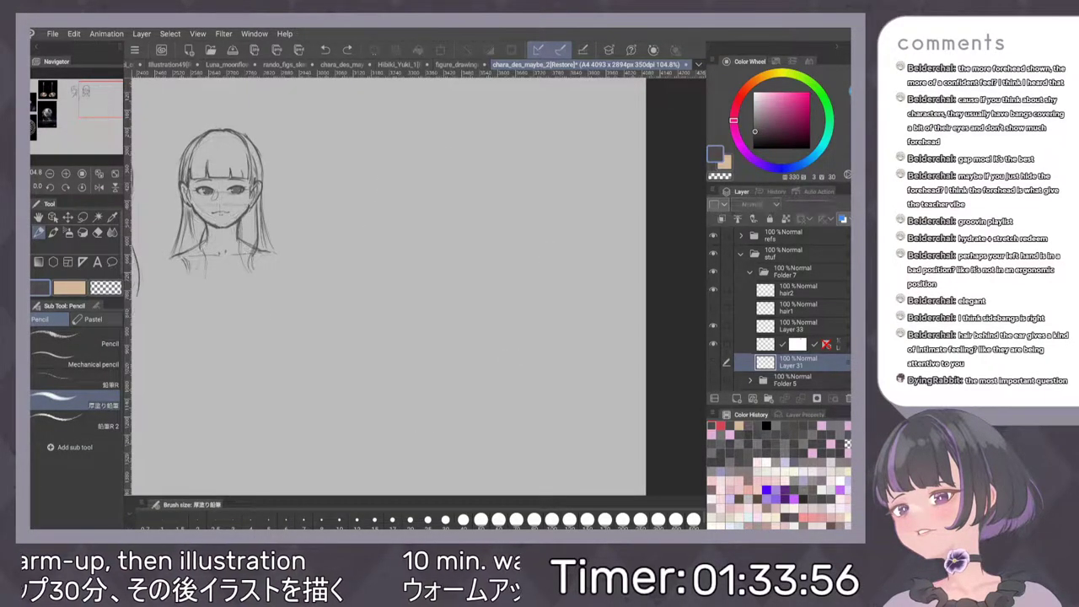
left_click(713, 363)
left_click(736, 398)
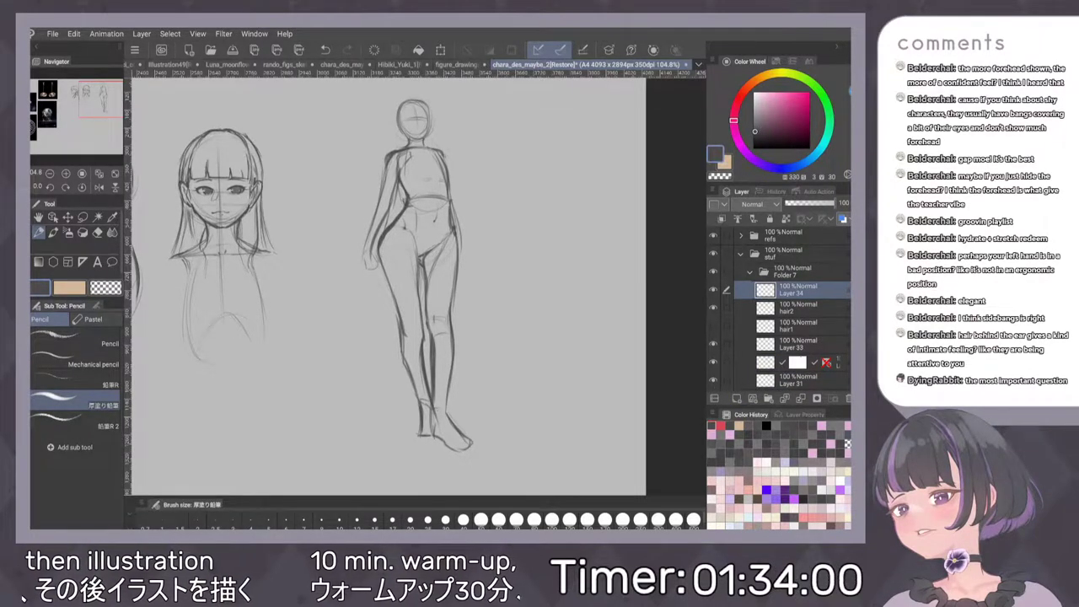
key("ctrl+z")
Show the vertical ruler of the masked layer above Layer 31, and try a zigzag pen stroke beside the figure before undoing it
left_click(827, 344)
left_click(827, 343, "shift")
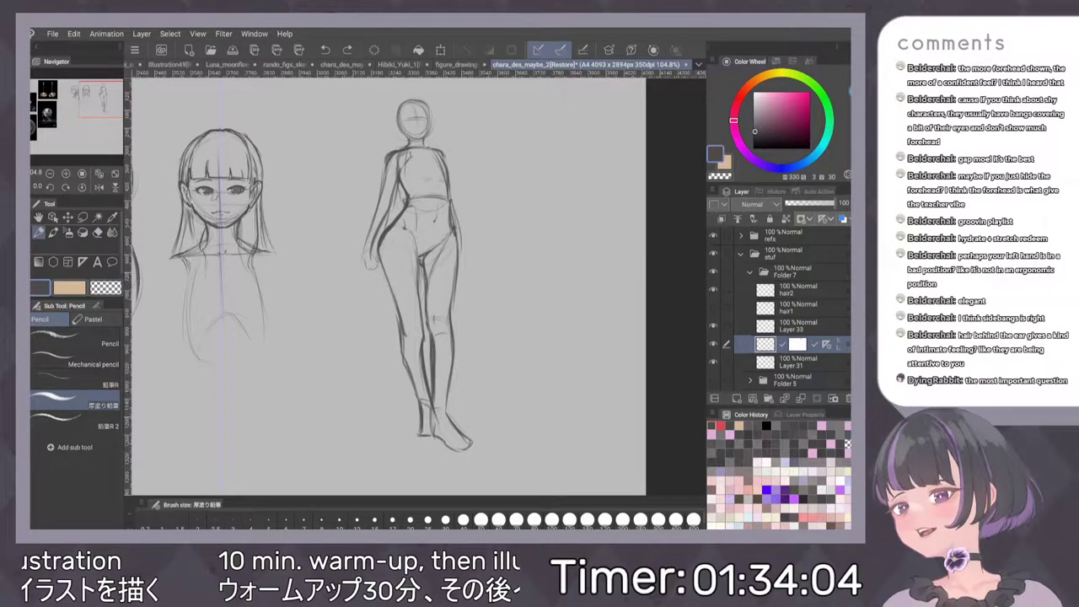
key("p")
left_click_drag(491, 222, 504, 263)
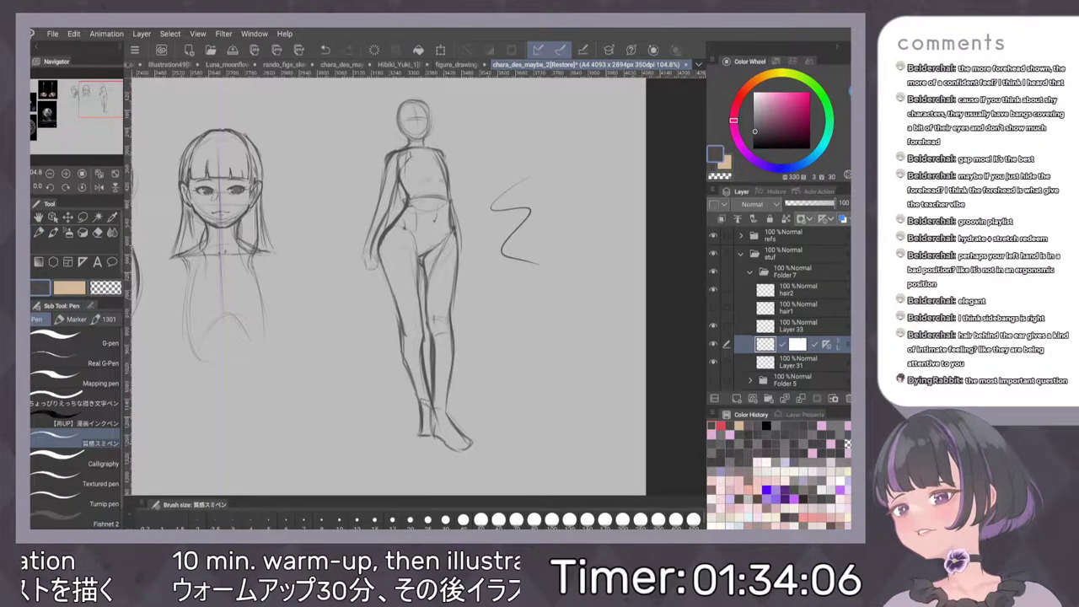
key("ctrl+z")
Try displaying Layer 31 in the blue layer colour and return it to its normal line colour
left_click(798, 362)
left_click(843, 220)
left_click(826, 344)
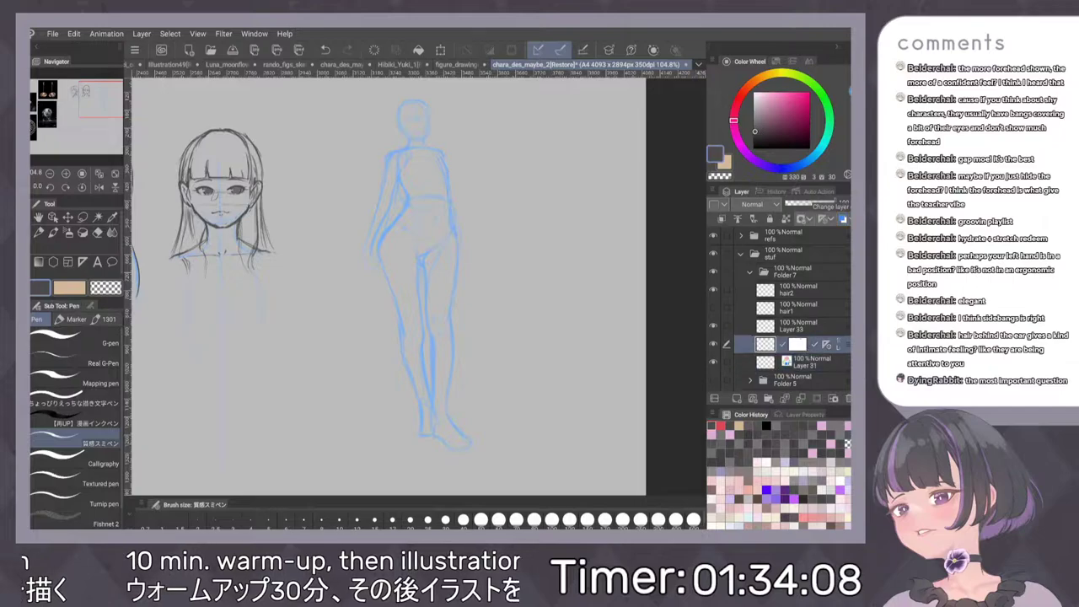
left_click_drag(510, 155, 504, 207)
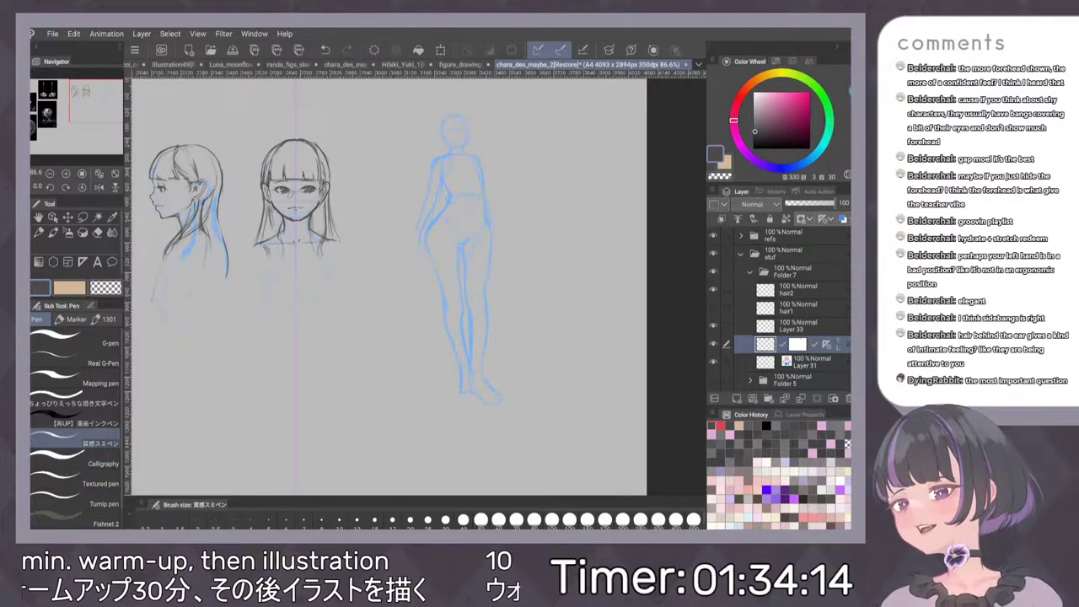
left_click(810, 363)
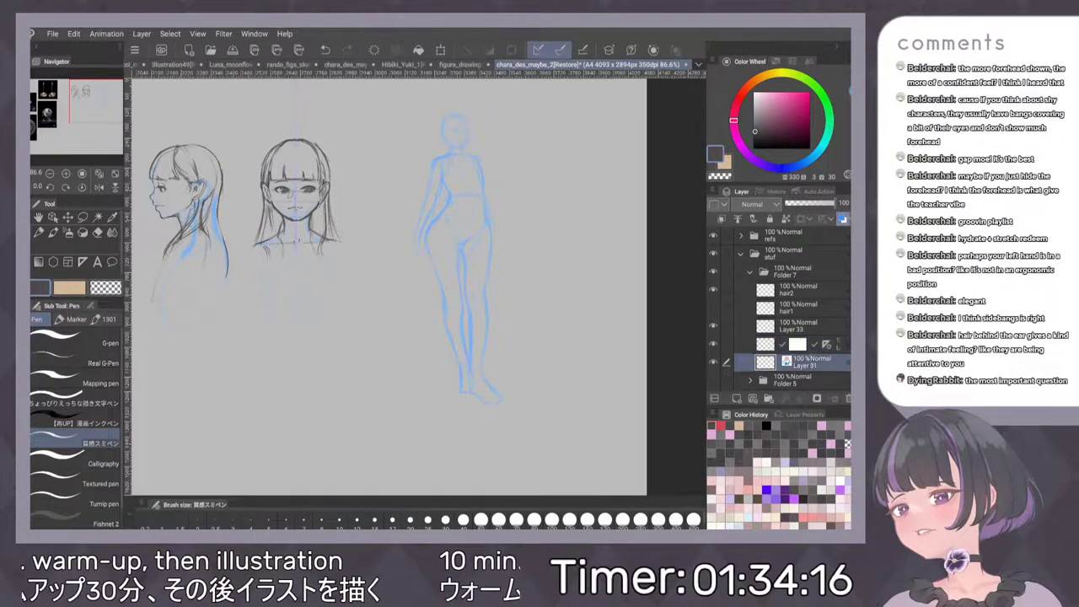
left_click(842, 219)
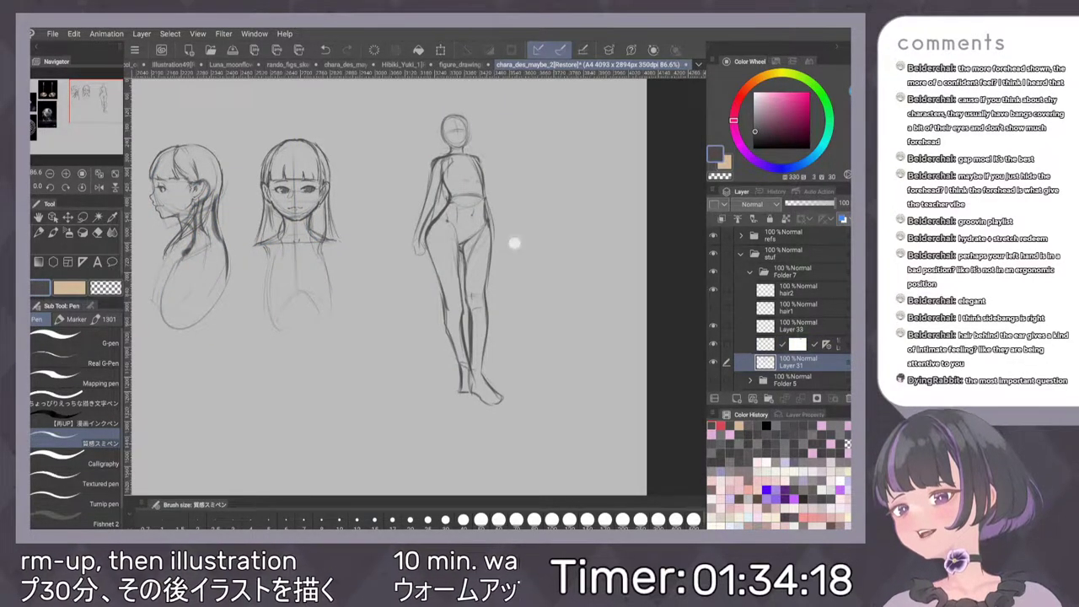
Erase the outer hip and upper-thigh contour beside the figure's near hand with the Hard eraser
mouse_move(527, 228)
left_mouse_down()
mouse_move(591, 283)
mouse_move(625, 267)
mouse_move(633, 275)
left_mouse_up()
key("e")
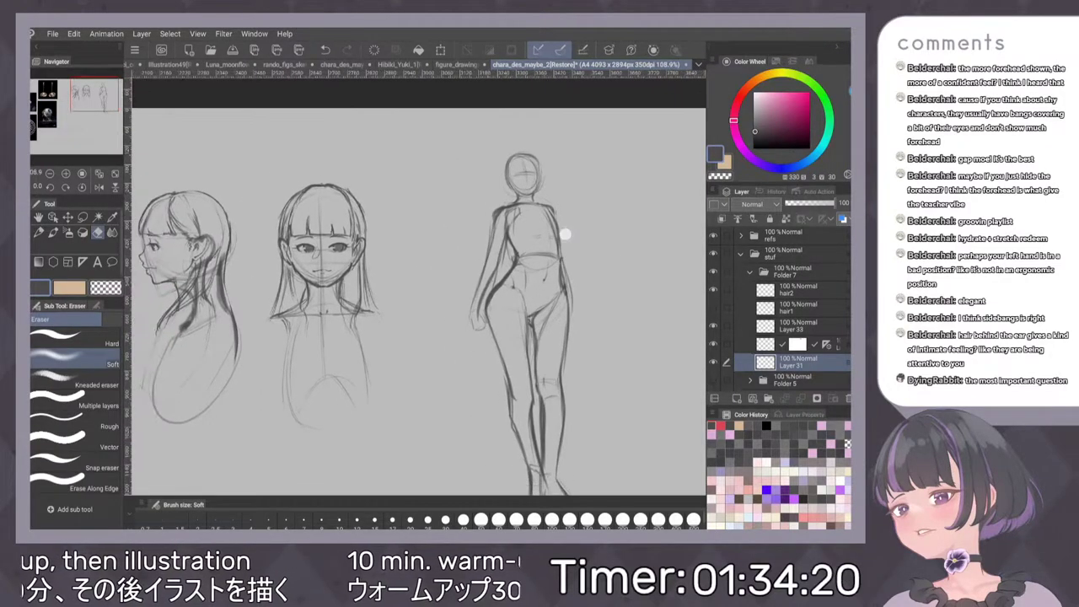
mouse_move(565, 236)
left_mouse_down()
mouse_move(511, 262)
mouse_move(443, 252)
left_mouse_up()
key("e")
key("e")
left_click_drag(515, 281, 520, 284)
left_click_drag(385, 312, 379, 336)
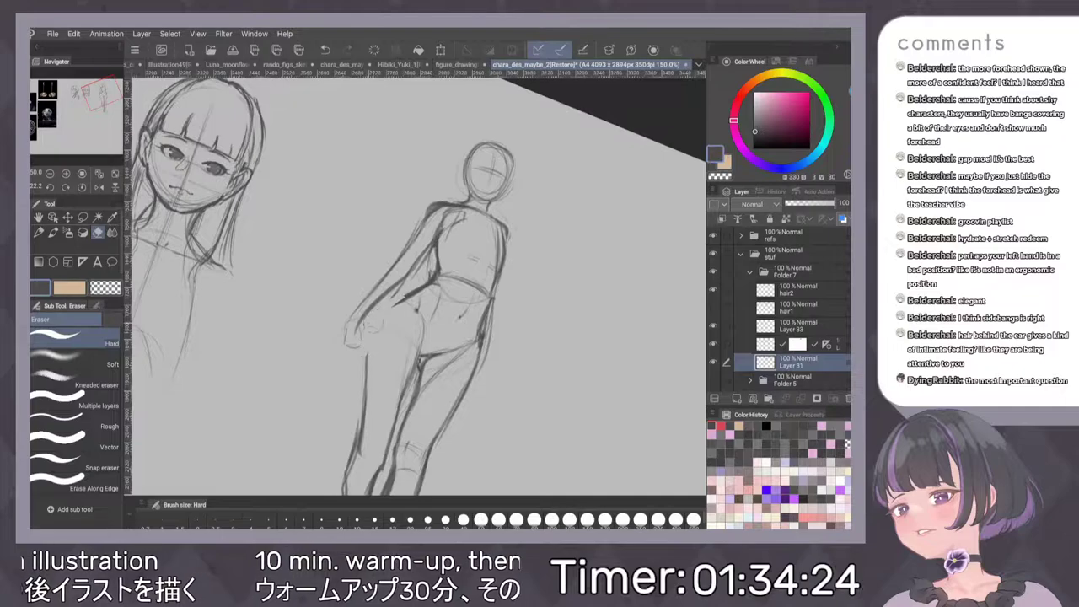
Redraw the near hip and upper-thigh contour as one smooth curve with the 厚塗り鉛筆 pencil
mouse_move(484, 256)
left_mouse_down()
mouse_move(491, 241)
mouse_move(463, 217)
mouse_move(483, 226)
left_mouse_up()
key("p")
left_click_drag(372, 388, 366, 296)
key("ctrl+z")
mouse_move(373, 393)
left_mouse_down()
mouse_move(367, 305)
mouse_move(377, 288)
mouse_move(369, 327)
left_mouse_up()
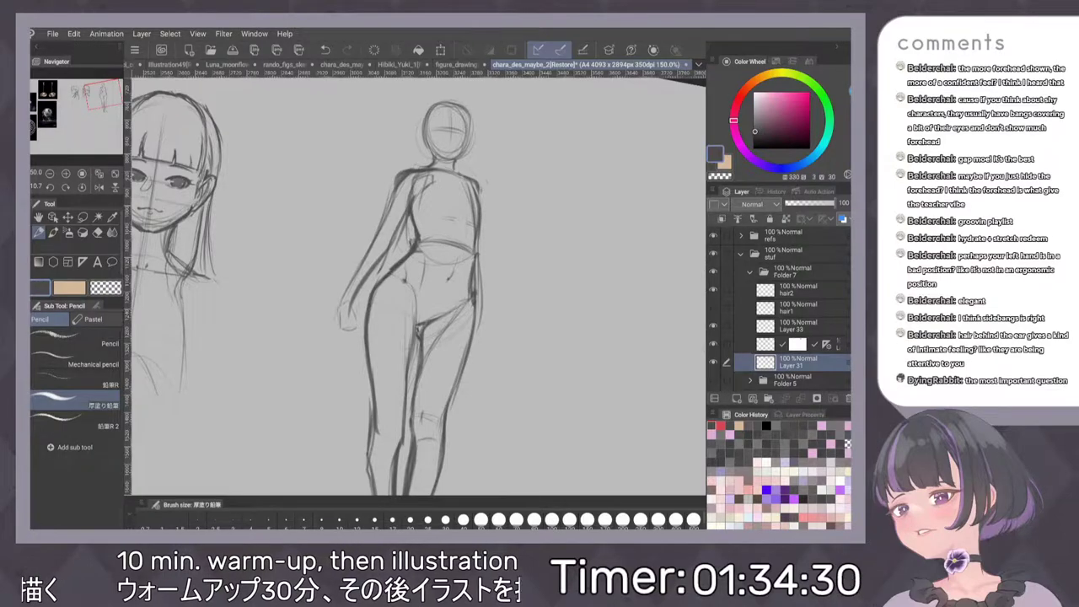
Check the figure mirrored, and rework the far side's waist, hip and outer thigh contour down to the knee
scroll(496, 310, "down", 5)
scroll(566, 297, "up", 3)
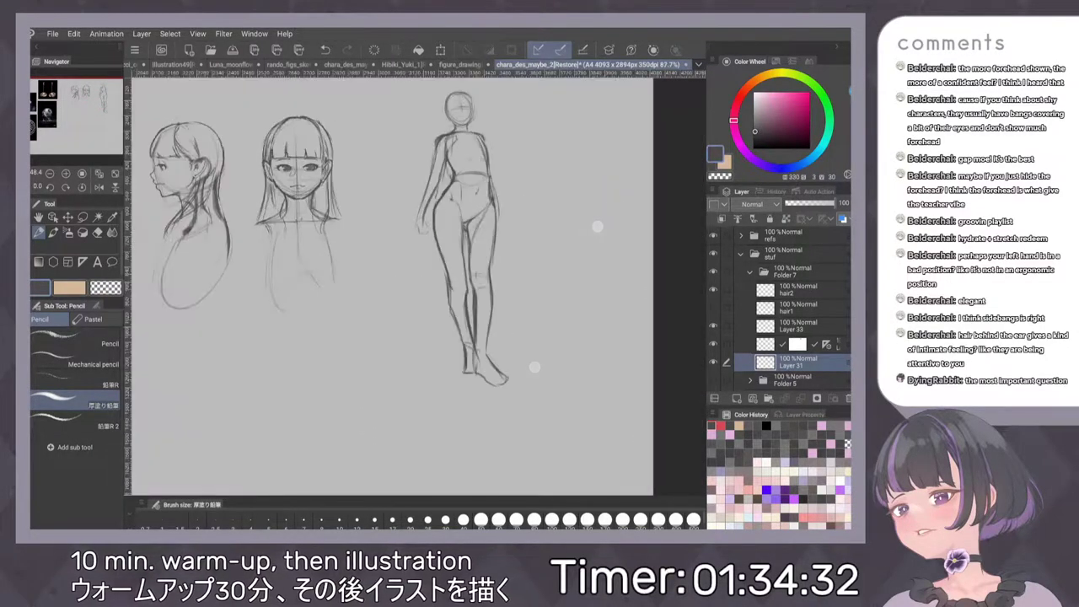
key("h")
key("h")
scroll(550, 238, "up", 3)
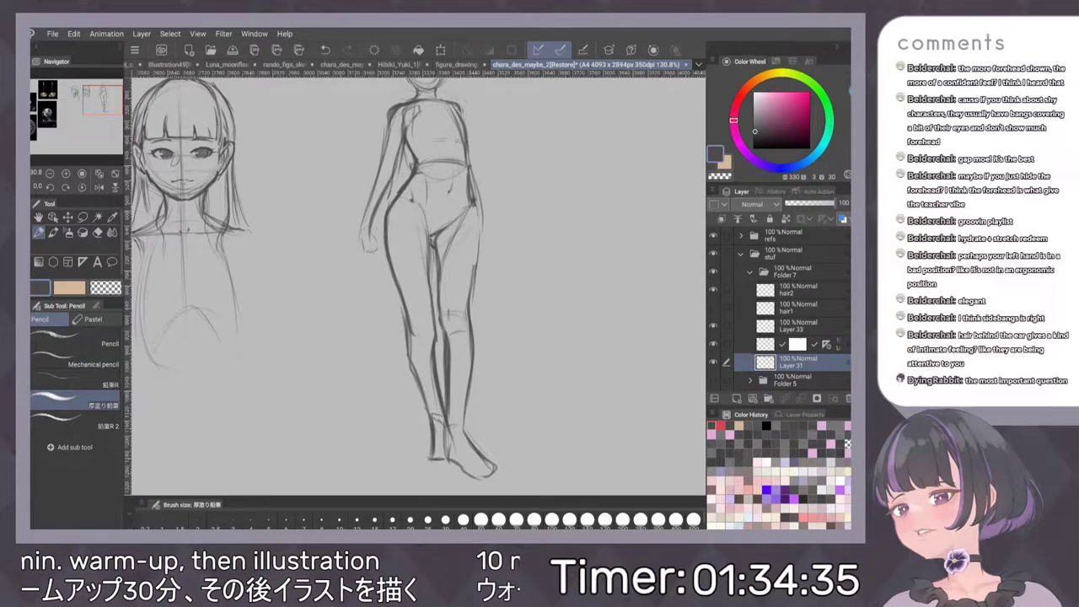
left_click_drag(472, 206, 475, 282)
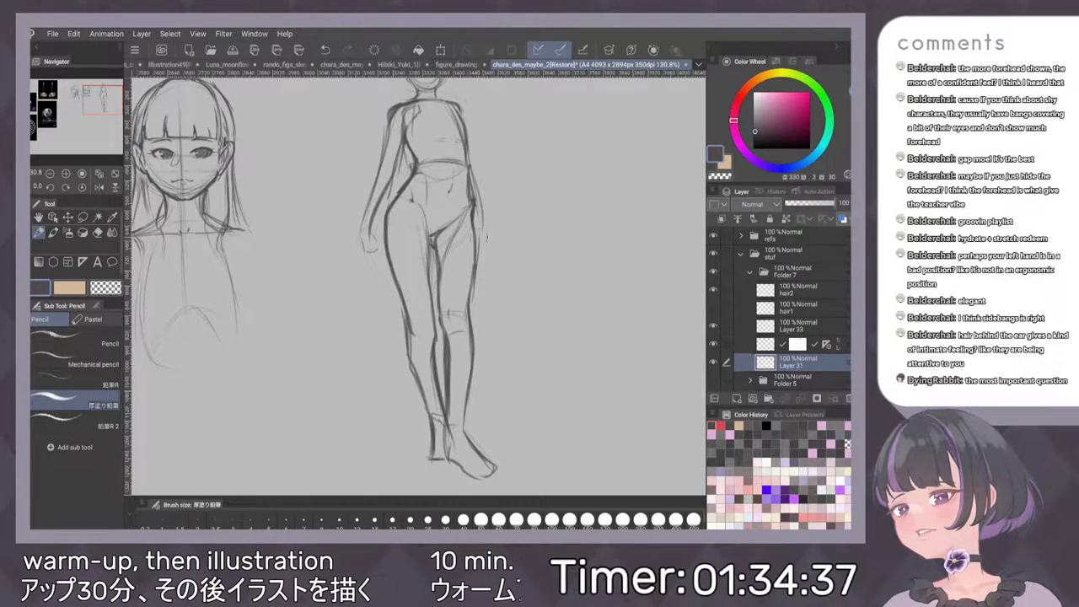
left_click_drag(468, 170, 471, 195)
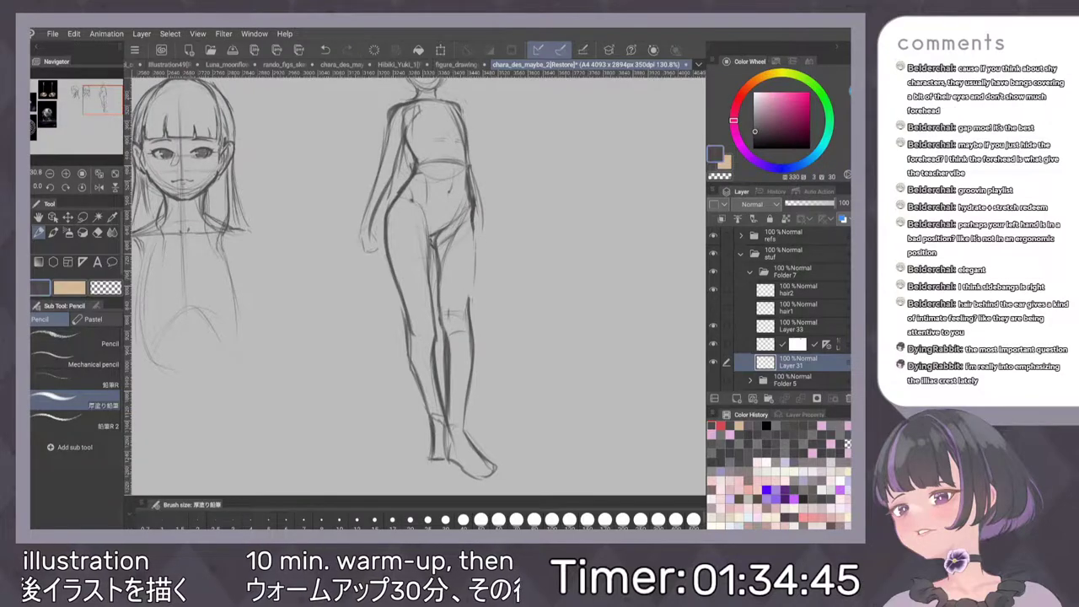
left_click_drag(472, 225, 472, 305)
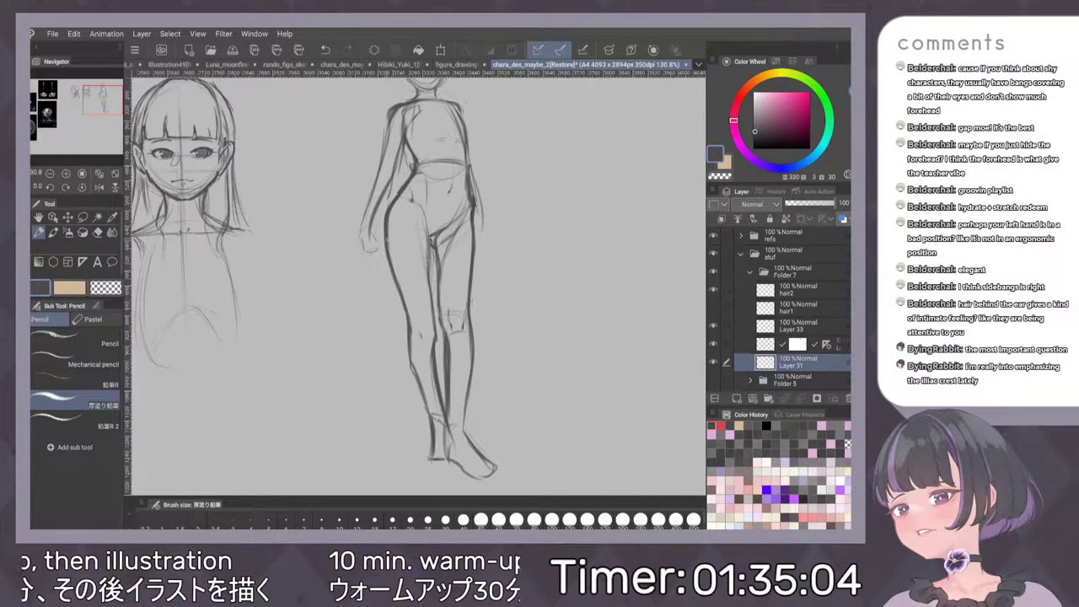
Undo the last stroke, redraw the near thigh's outer contour toward the knee, and sketch the hip crease on that side
key("ctrl+z")
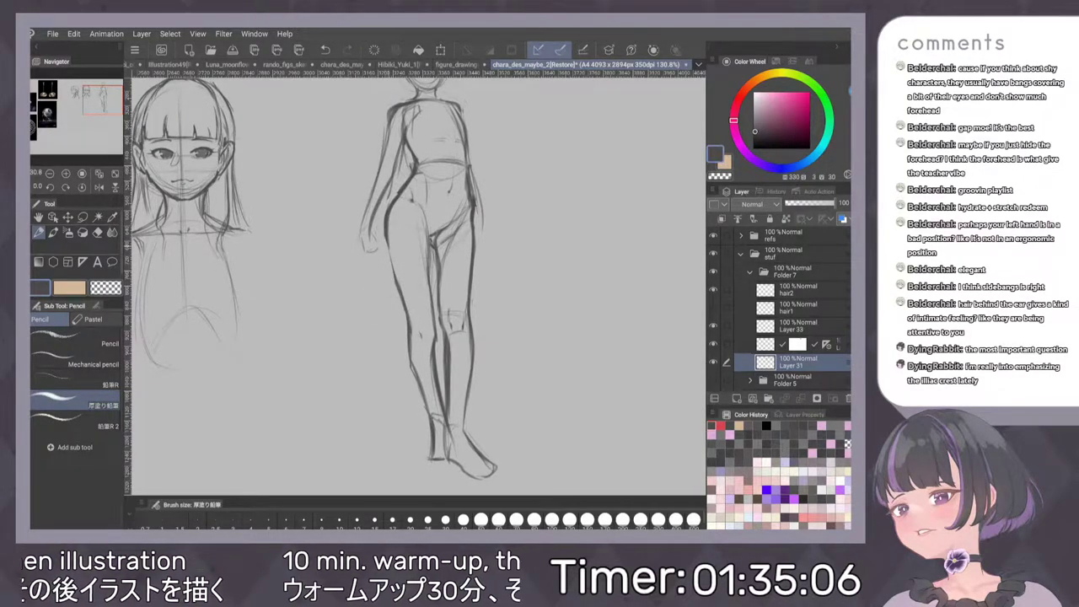
left_click_drag(390, 249, 399, 285)
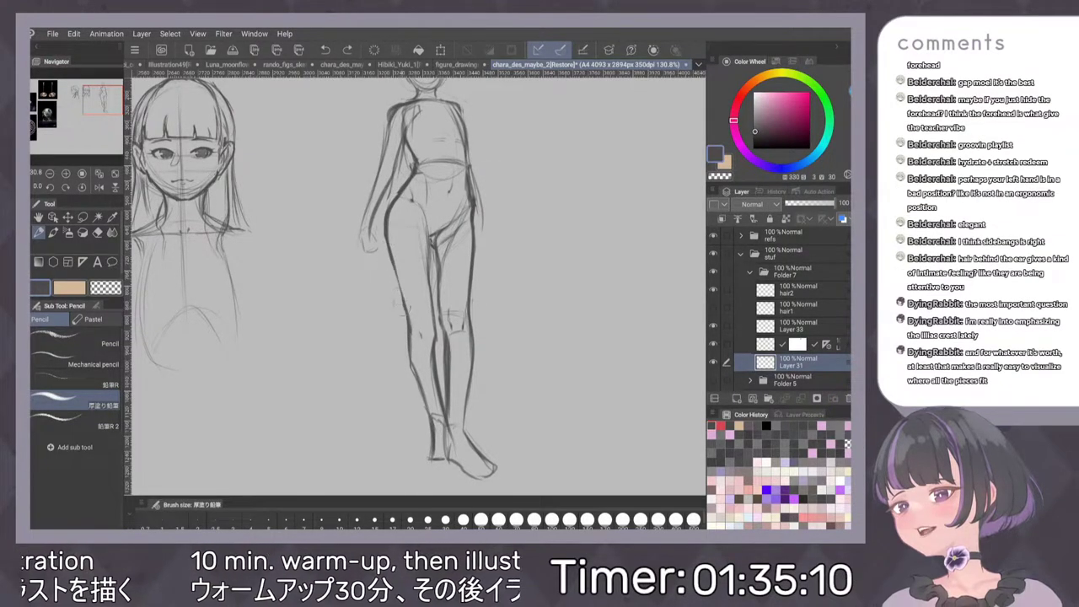
left_click_drag(394, 267, 403, 302)
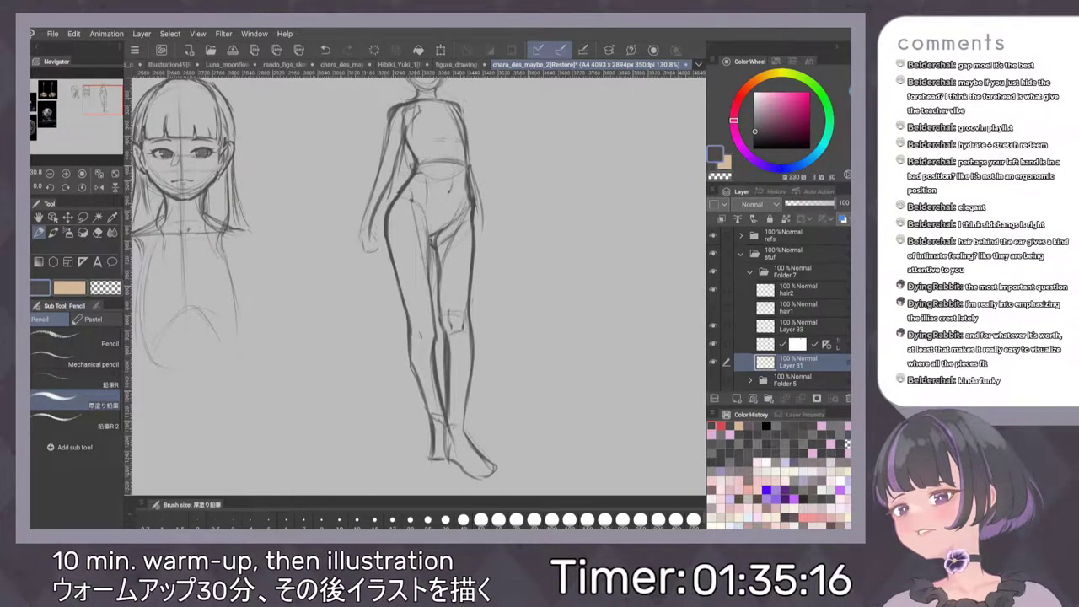
left_click_drag(415, 204, 425, 232)
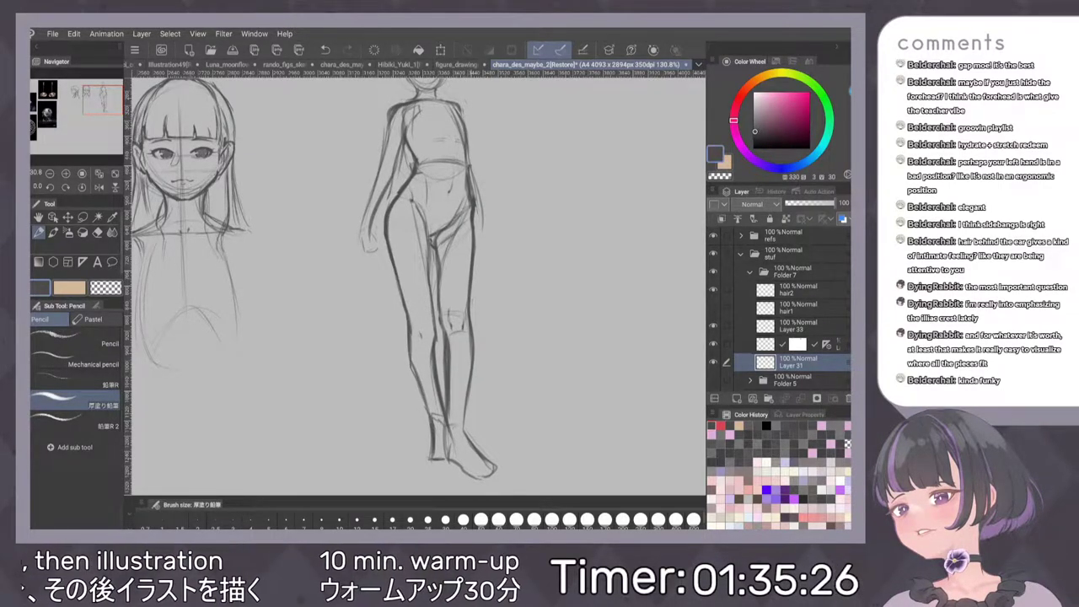
Firm up the near leg's hip crease and inner-thigh line, and refine the lines where the two thighs meet
scroll(531, 273, "down", 3)
scroll(531, 271, "down", 2)
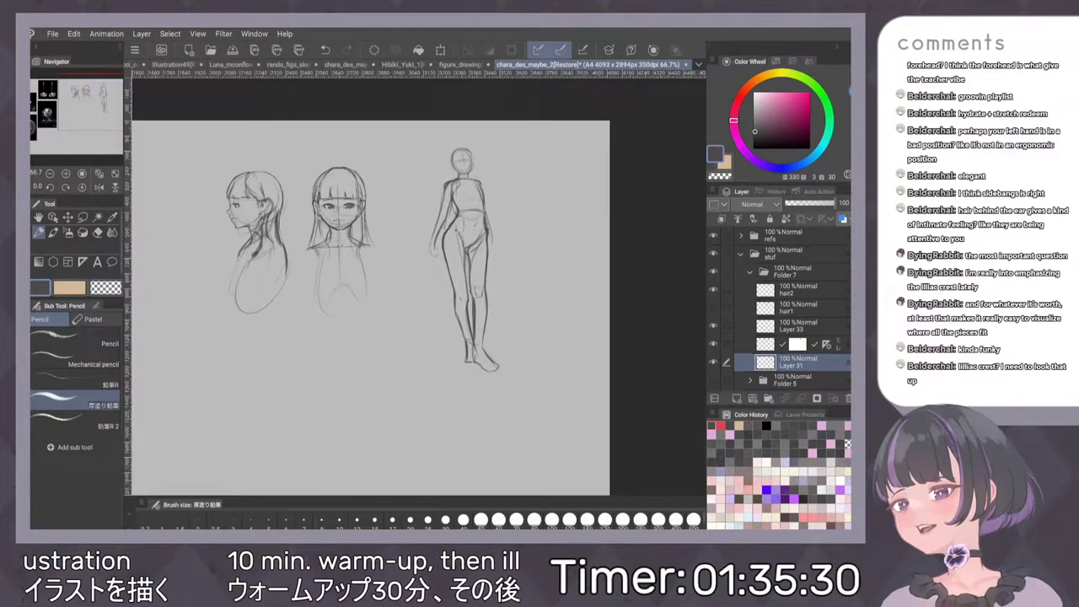
scroll(531, 258, "up", 1)
scroll(531, 257, "up", 5)
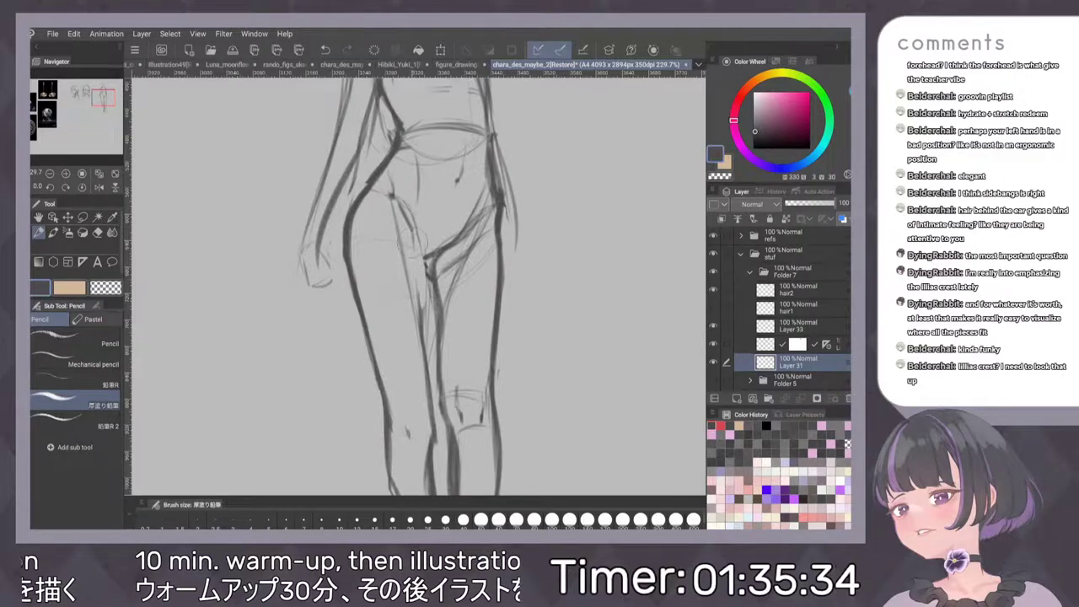
left_click_drag(406, 218, 421, 307)
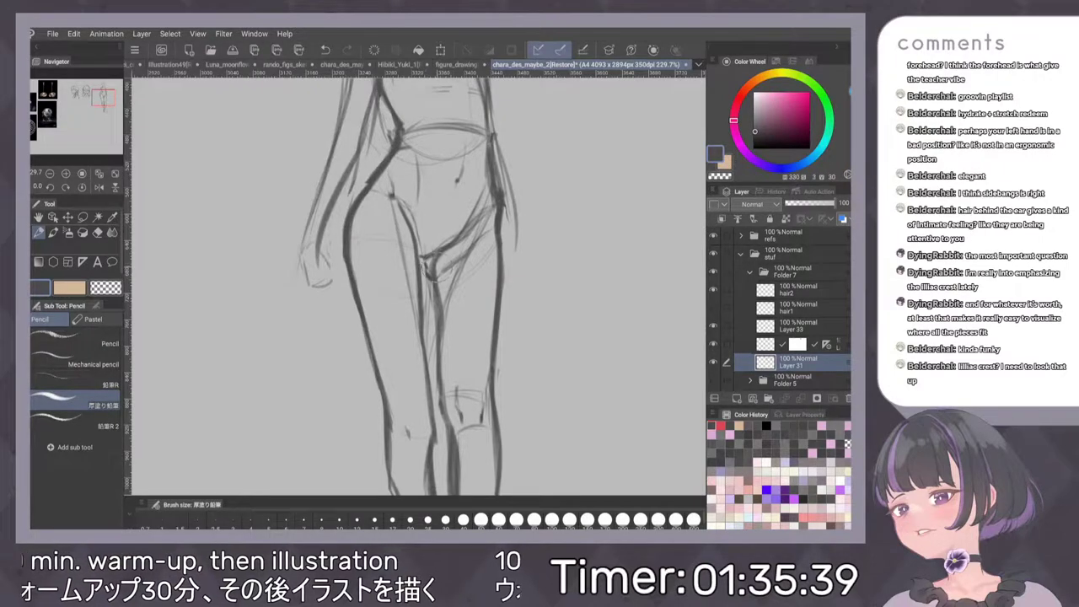
left_click_drag(428, 265, 434, 300)
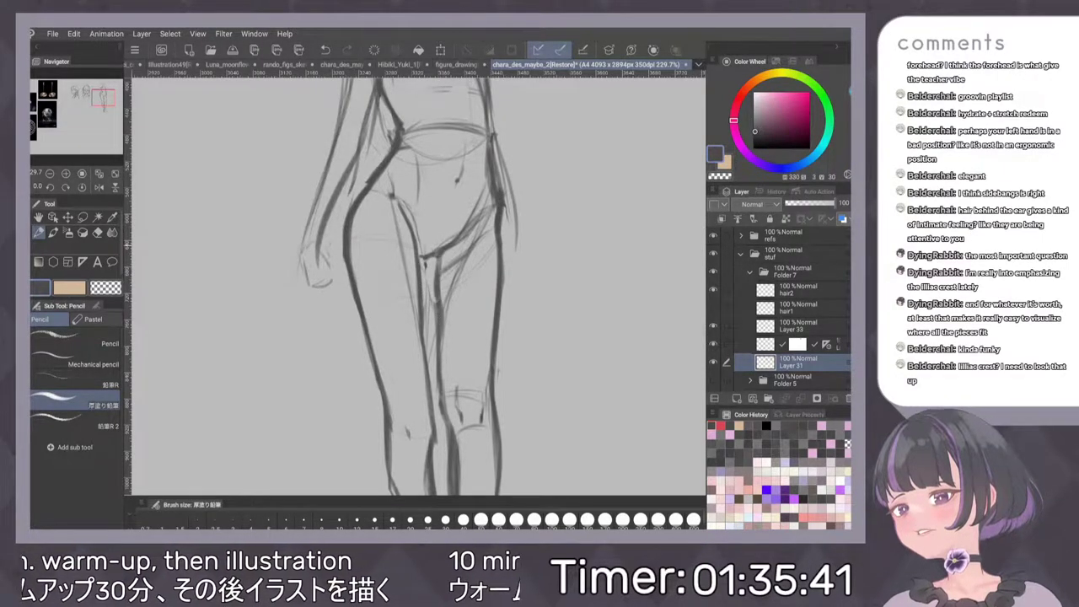
left_click_drag(439, 258, 436, 297)
key("ctrl+y")
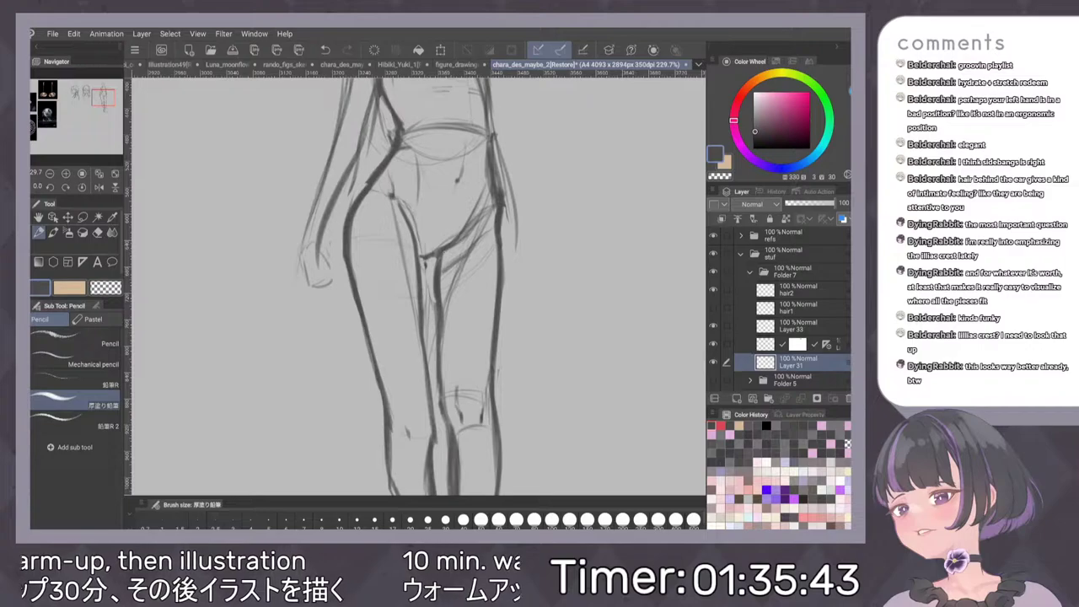
left_click_drag(425, 261, 424, 265)
Undo the last strokes between the thighs and redraw the far leg's inner-thigh line from the knee up to the pelvis
scroll(554, 241, "down", 5)
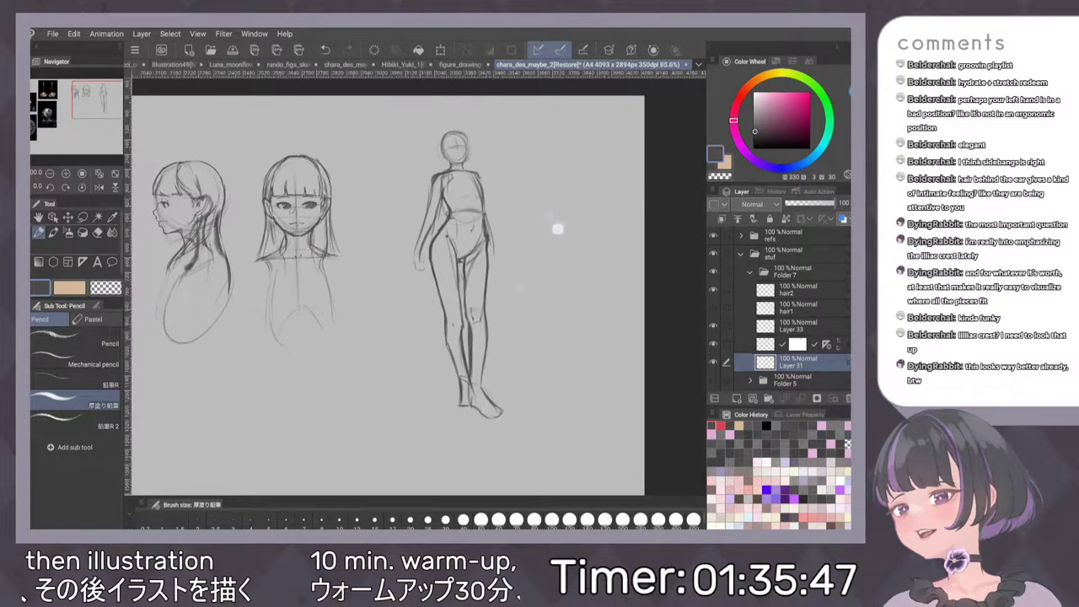
scroll(534, 270, "up", 3)
scroll(530, 176, "up", 1)
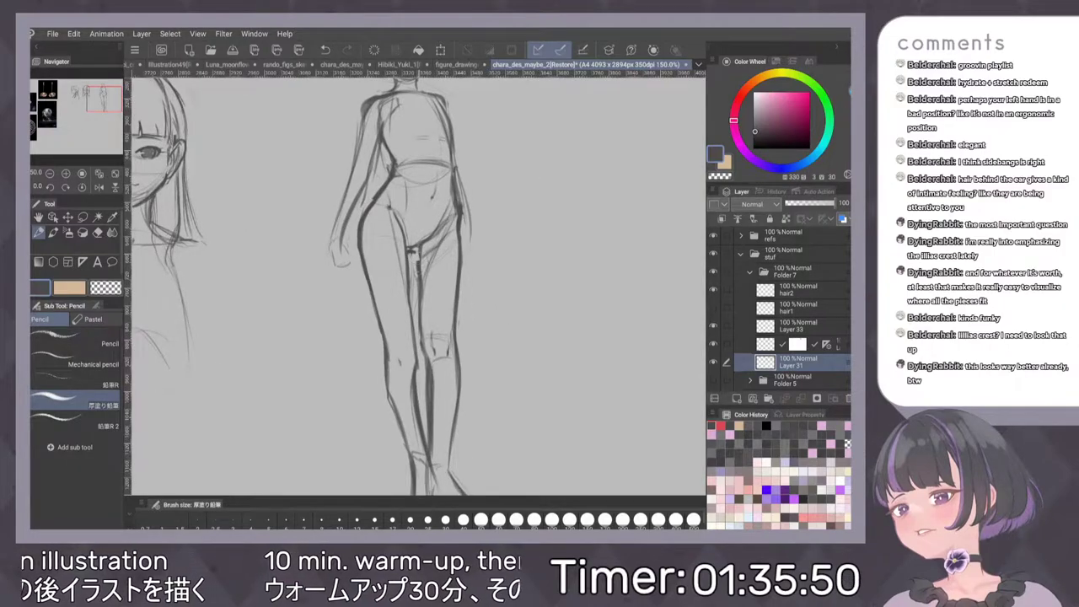
key("ctrl+z")
key("ctrl+z")
left_click_drag(420, 335, 427, 263)
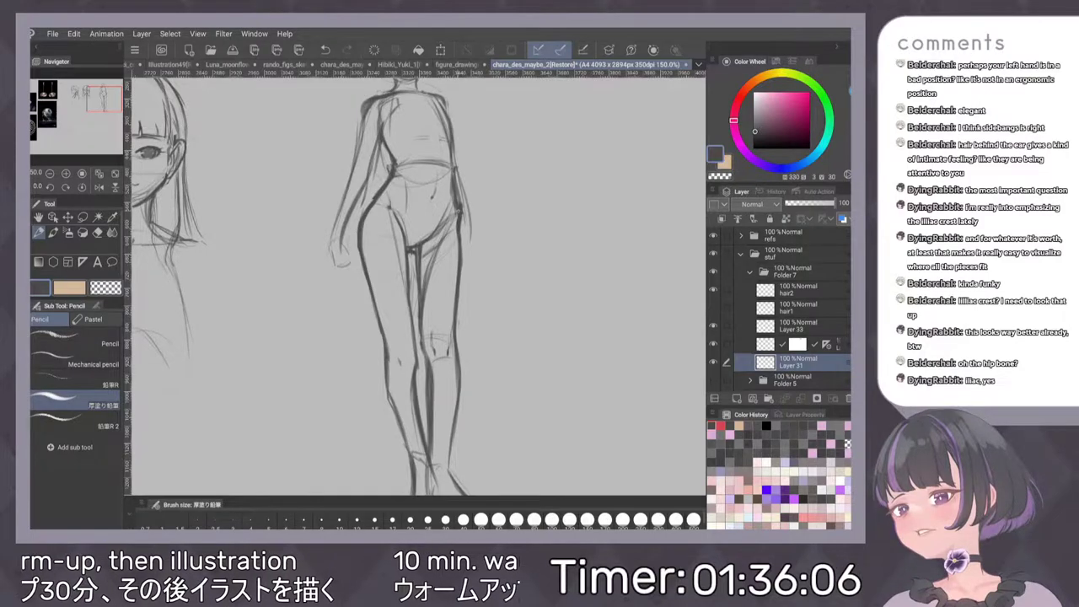
Draw a tilted box in perspective in the empty area beside the figure's hips, with dots on its two front upper corners
scroll(580, 196, "down", 4)
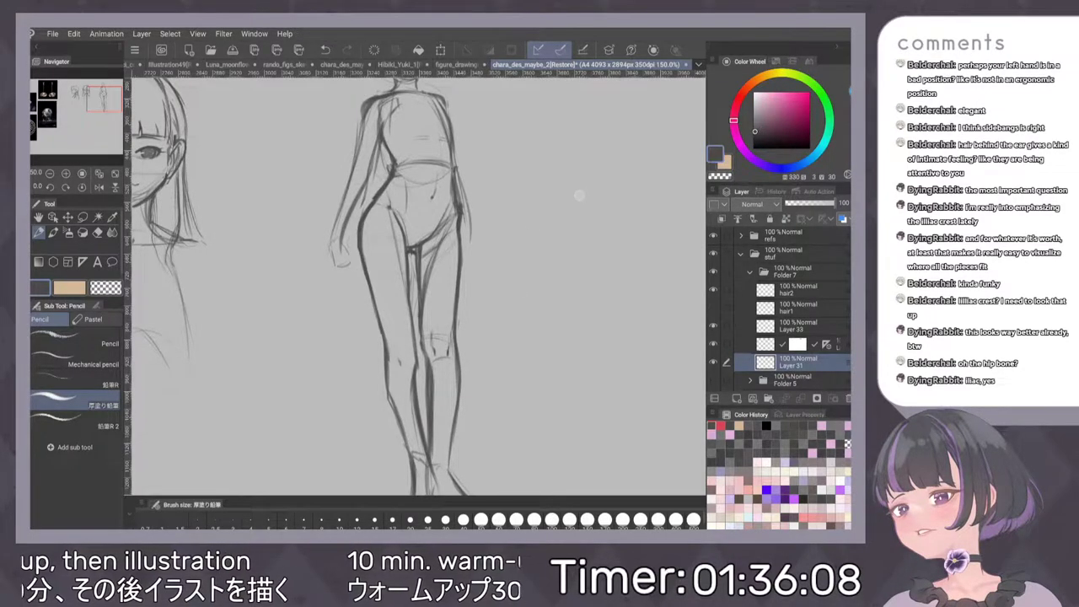
scroll(551, 226, "up", 2)
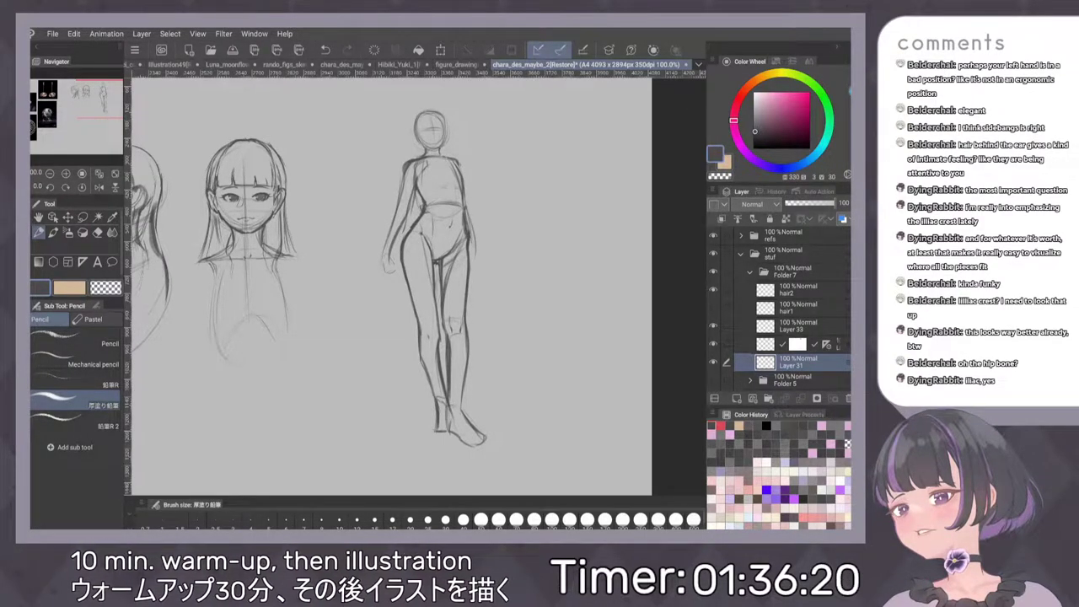
scroll(537, 286, "up", 3)
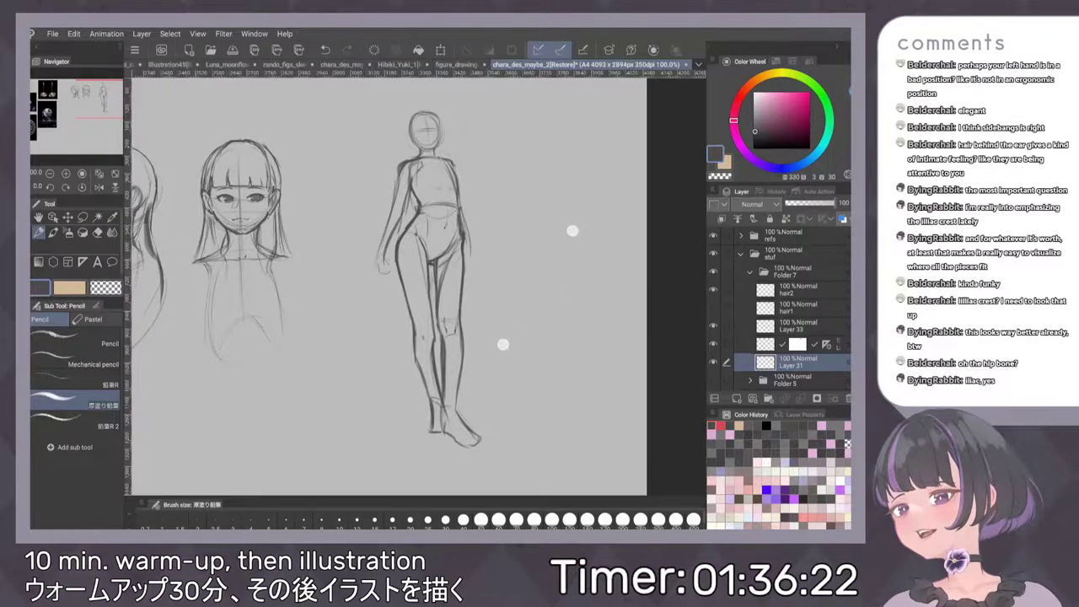
mouse_move(469, 209)
left_mouse_down()
mouse_move(478, 222)
mouse_move(558, 209)
left_mouse_up()
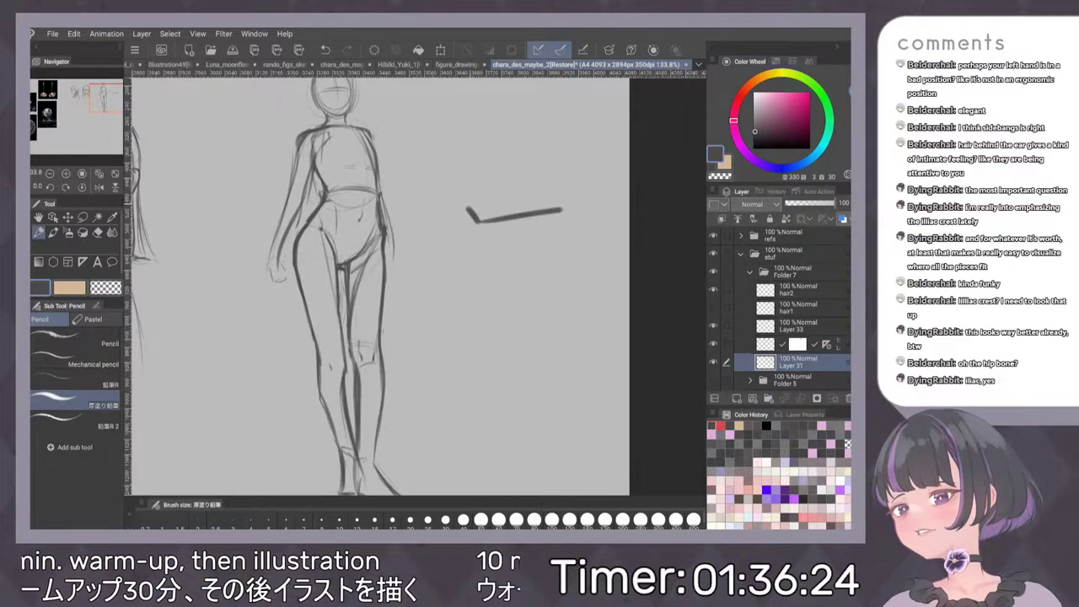
left_click_drag(467, 206, 557, 194)
left_click_drag(477, 223, 463, 255)
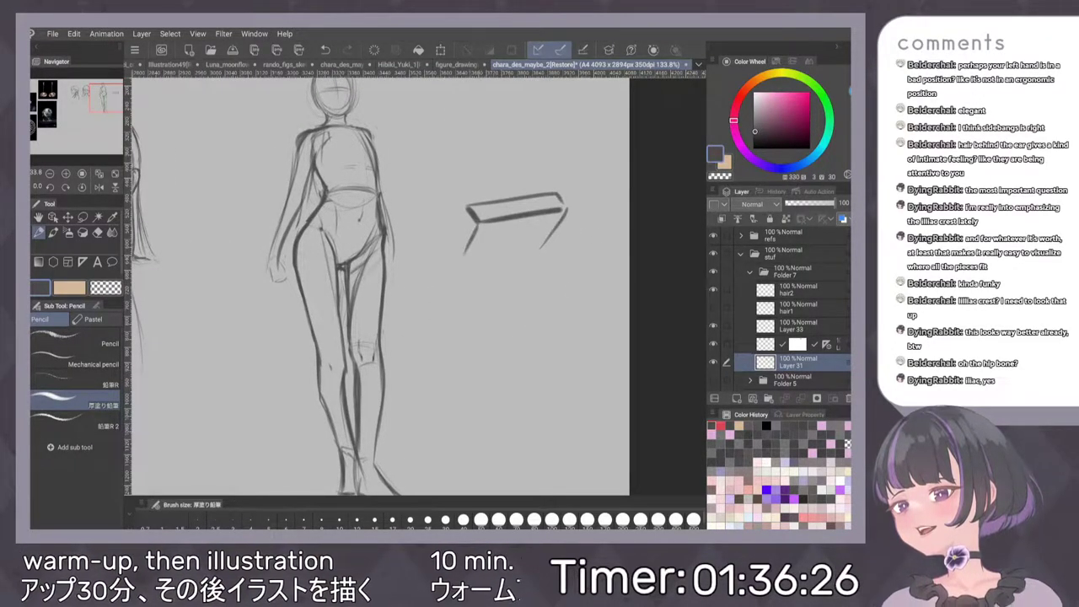
mouse_move(466, 205)
left_mouse_down()
mouse_move(450, 243)
mouse_move(552, 244)
left_mouse_up()
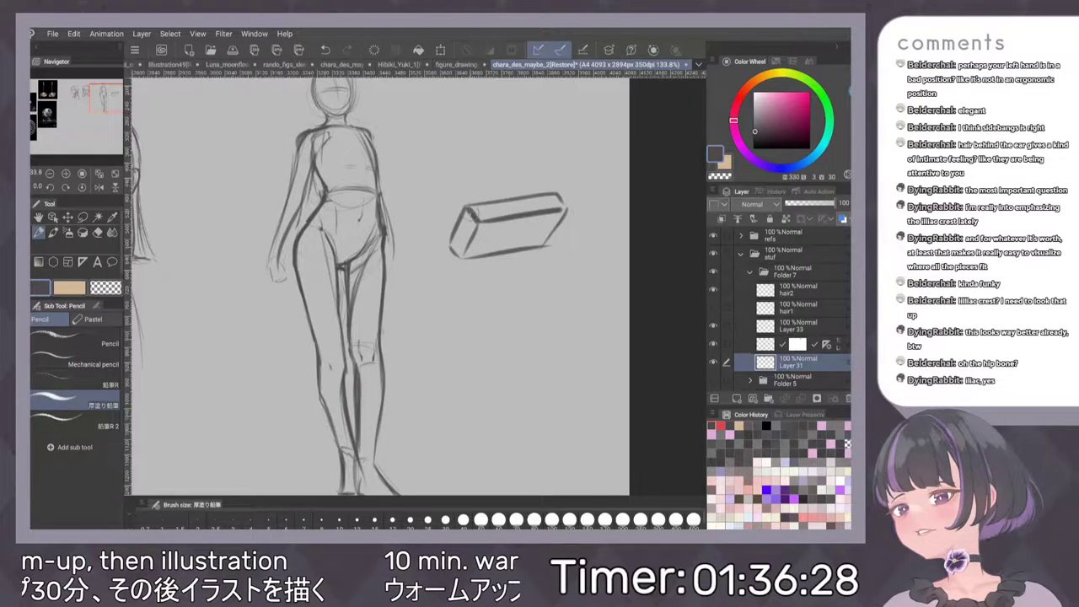
mouse_move(467, 209)
left_mouse_down()
mouse_move(552, 196)
mouse_move(453, 229)
mouse_move(443, 242)
mouse_move(461, 257)
mouse_move(439, 237)
mouse_move(562, 190)
left_mouse_up()
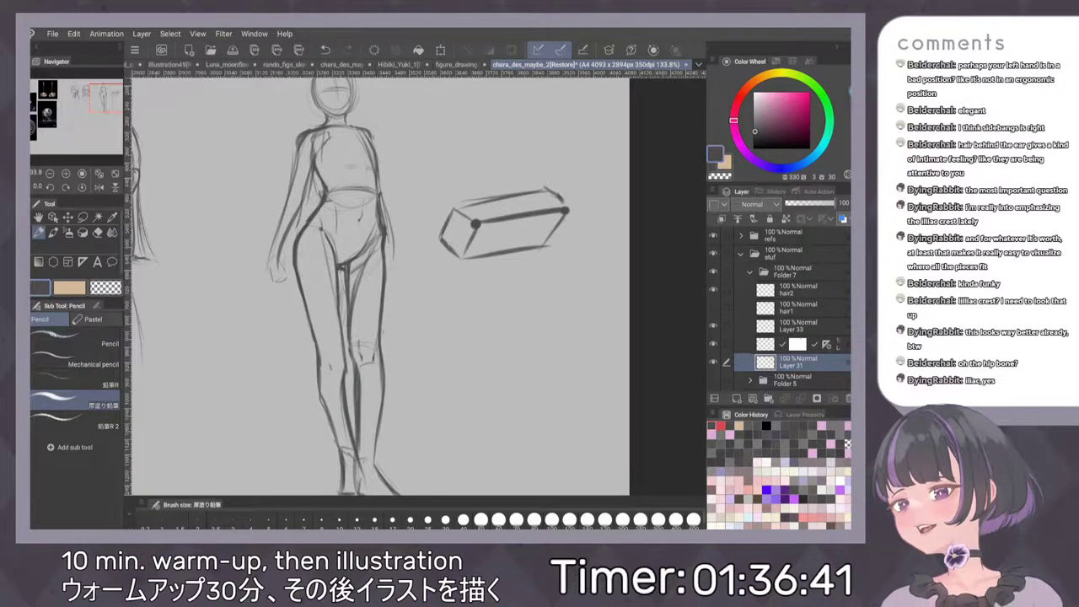
Redraw the box's upper back and side edges, curving them into the two dotted front corners
left_click_drag(459, 212, 514, 195)
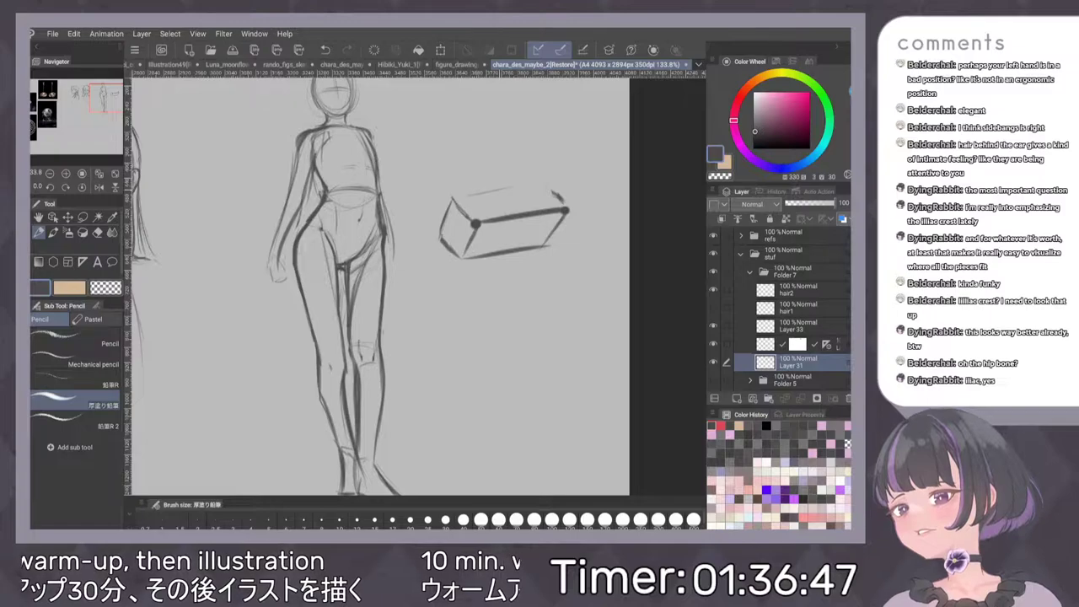
left_click_drag(460, 197, 558, 201)
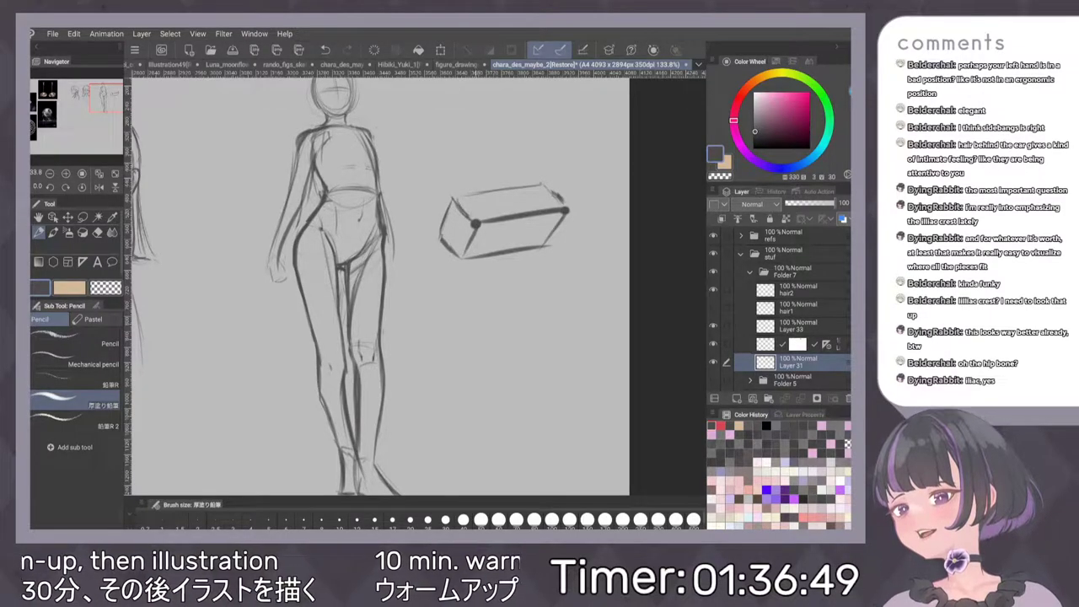
left_click_drag(456, 198, 475, 222)
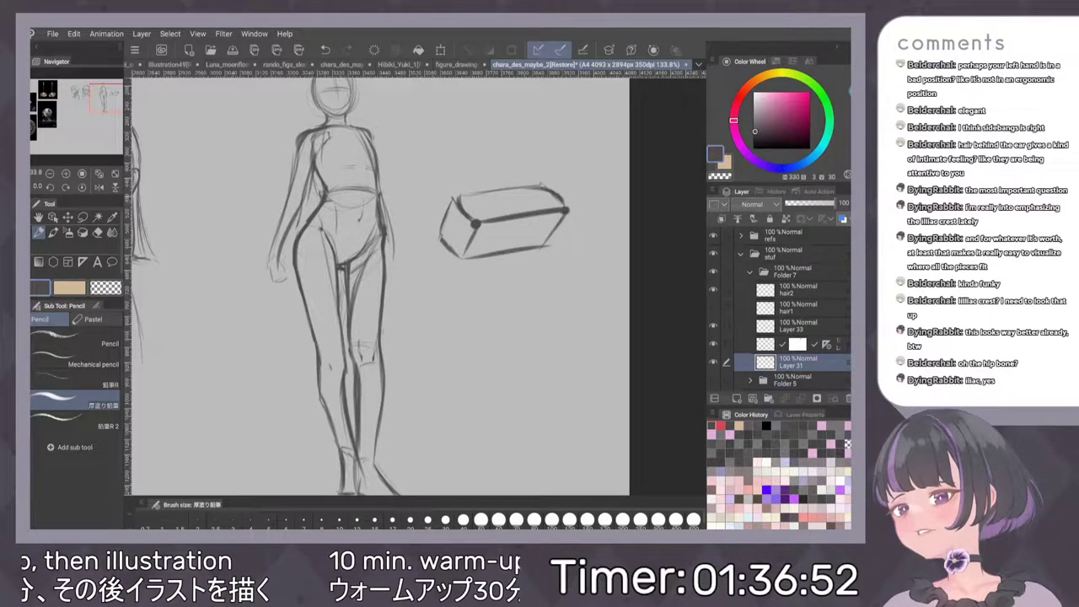
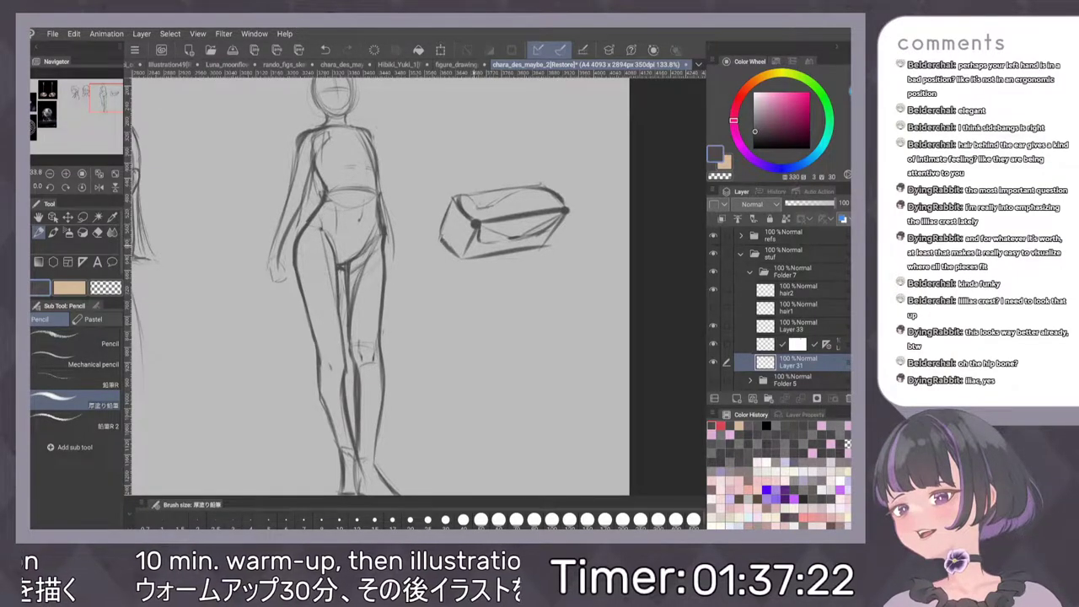
Draw a tapering thigh below the box's near end, with an outer contour from its lower corner and an inner contour
left_click_drag(433, 263, 453, 346)
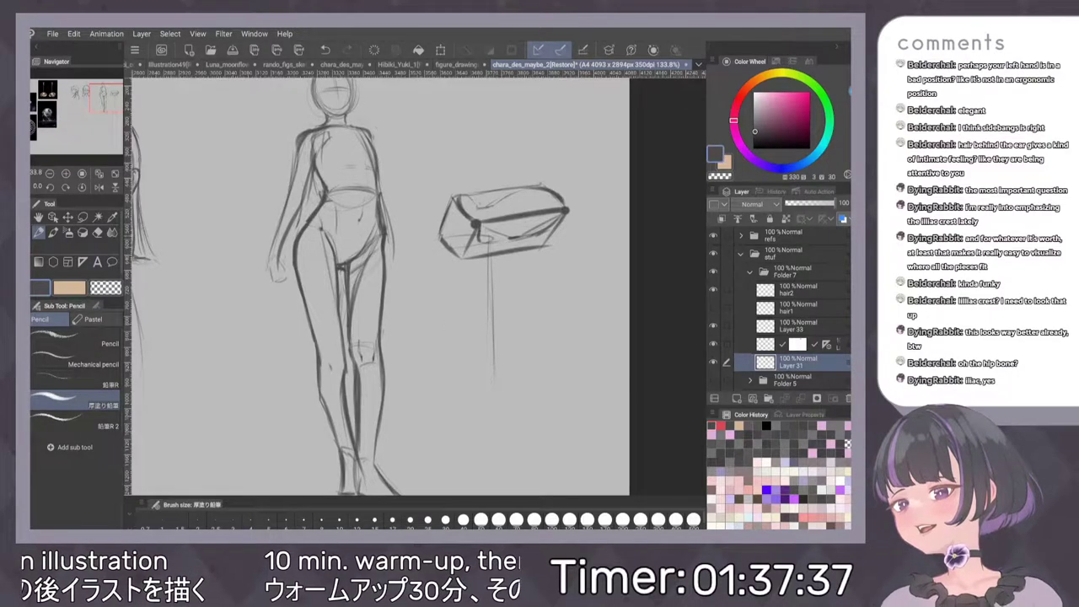
left_click_drag(440, 238, 465, 347)
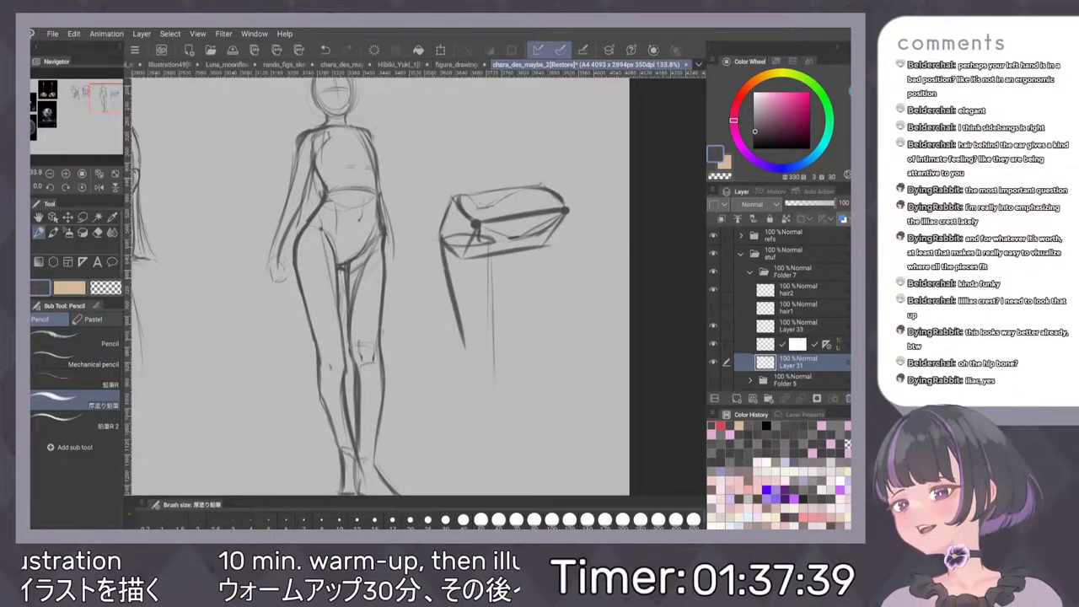
left_click_drag(449, 281, 469, 366)
left_click_drag(446, 253, 455, 288)
left_click_drag(454, 288, 469, 376)
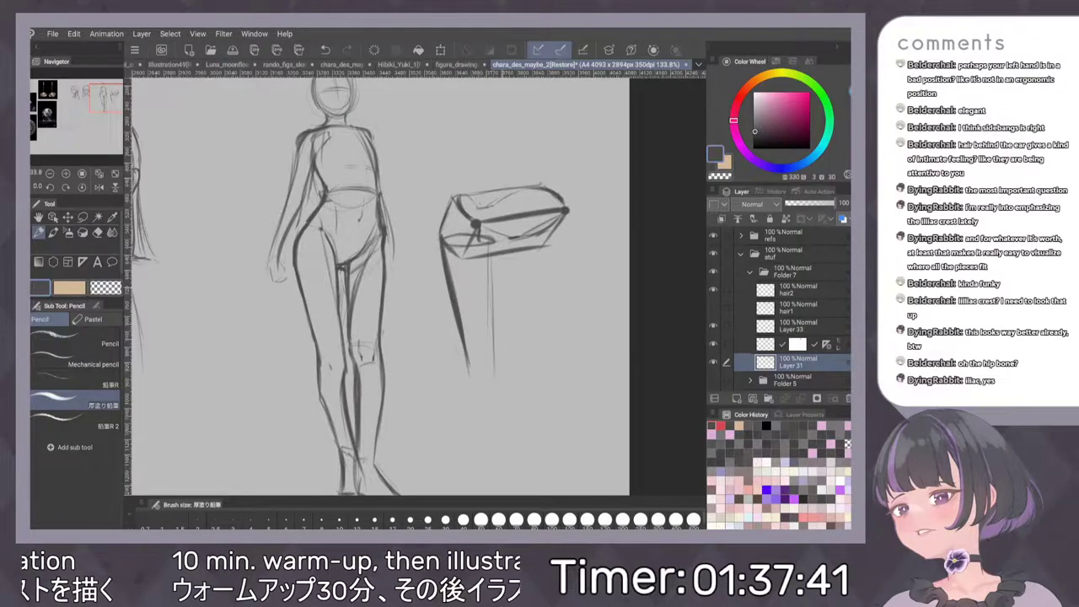
left_click_drag(509, 239, 499, 373)
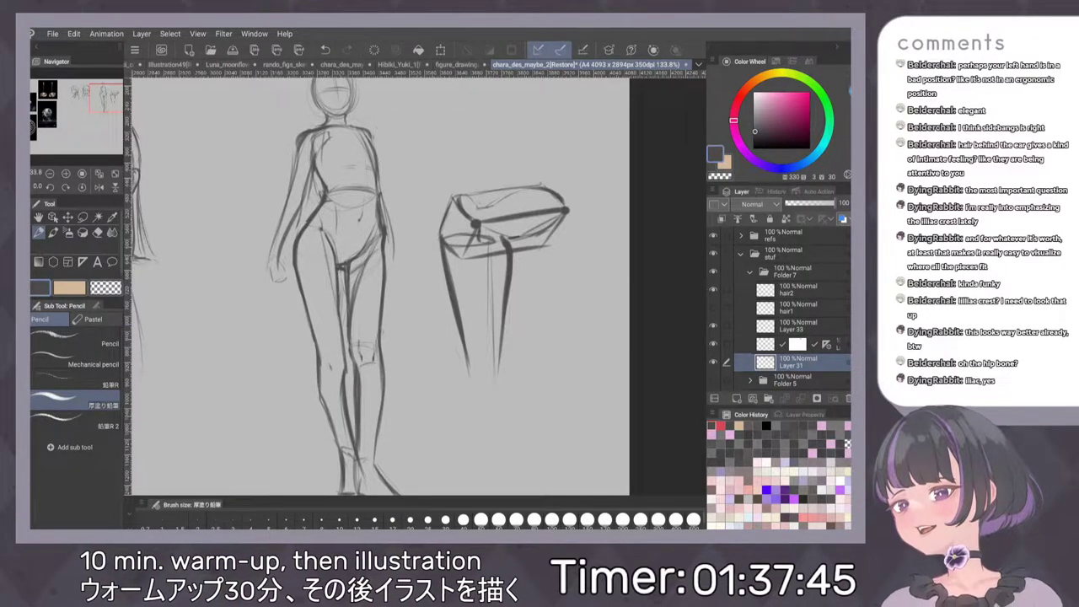
left_click_drag(506, 297, 529, 349)
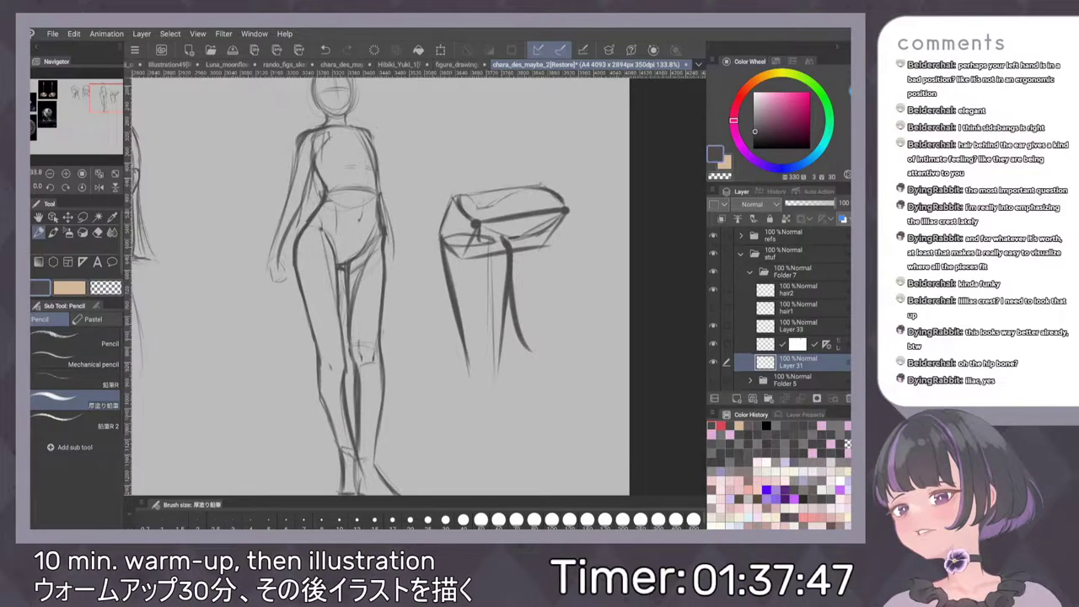
Undo the thigh contour strokes and lightly sketch a new outer-thigh line below the box's near end
key("ctrl+z")
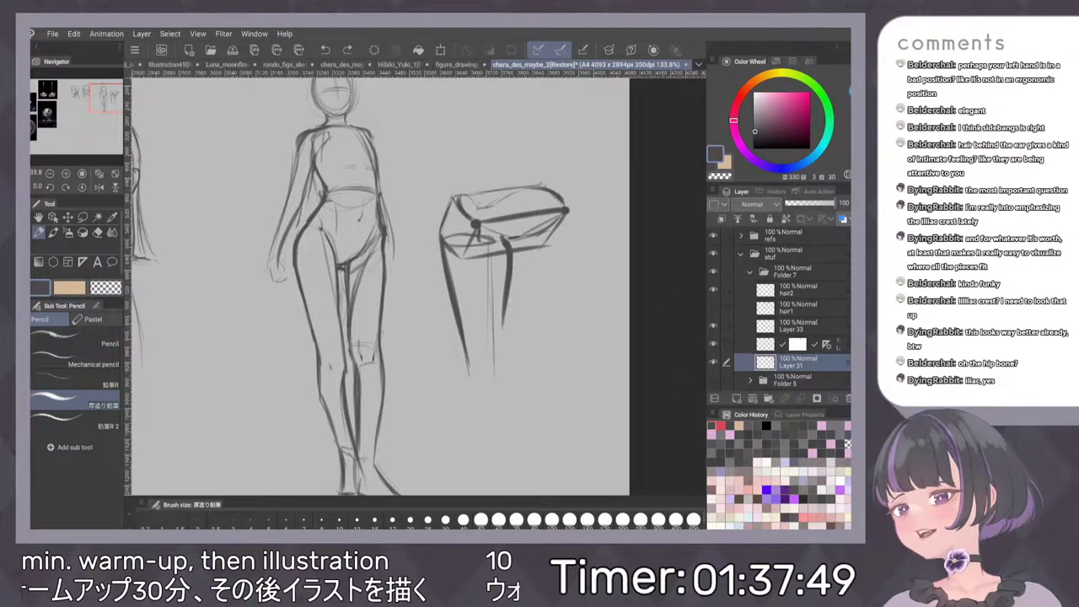
key("ctrl+z")
key("ctrl+z")
key("ctrl+z")
key("ctrl+z")
key("ctrl+z")
left_click_drag(437, 263, 453, 344)
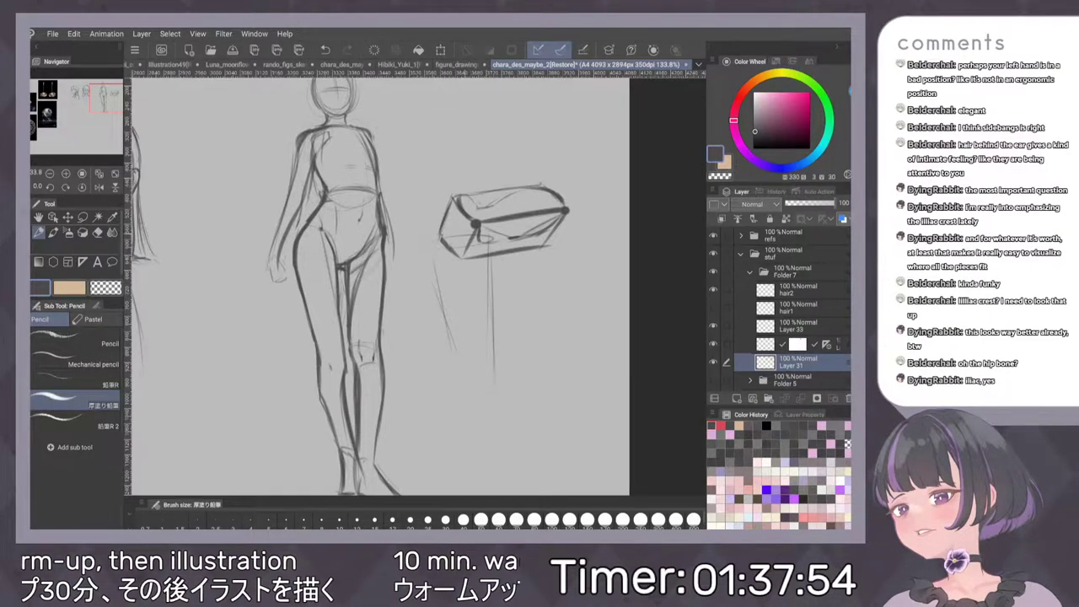
Try marking the hip joint with a dot on the box's side face, and undo the attempts
left_click(459, 231)
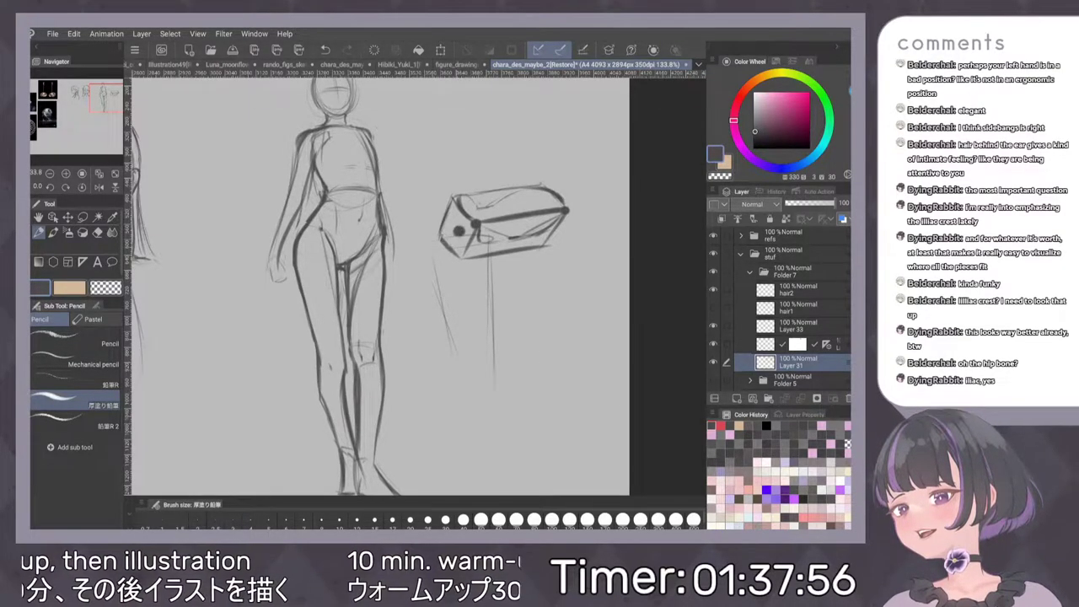
key("ctrl+z")
left_click(466, 233)
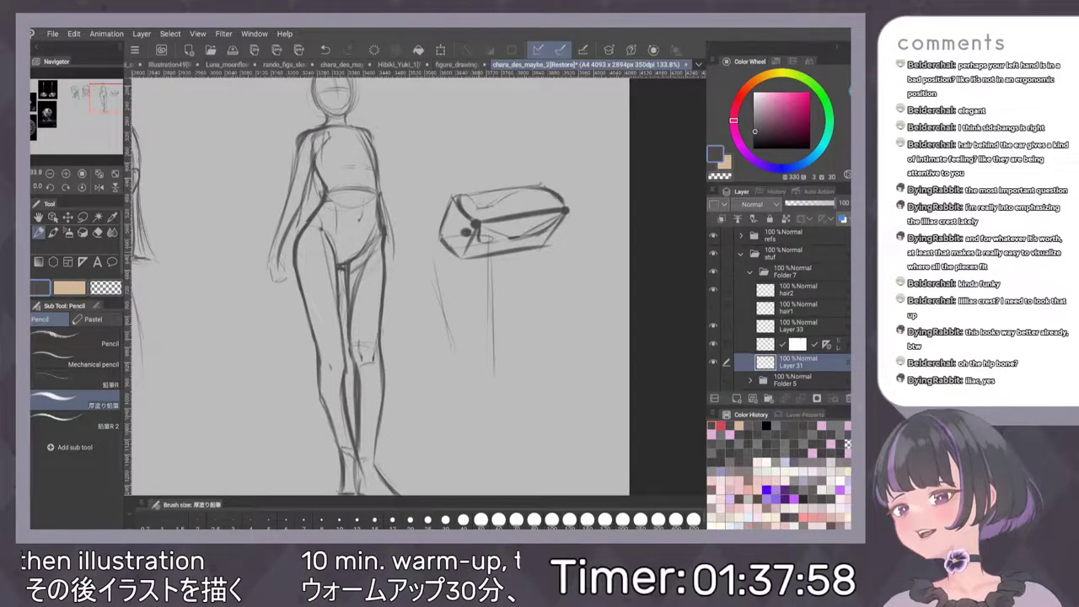
mouse_move(466, 233)
left_mouse_down()
mouse_move(435, 233)
mouse_move(499, 405)
left_mouse_up()
key("ctrl+z")
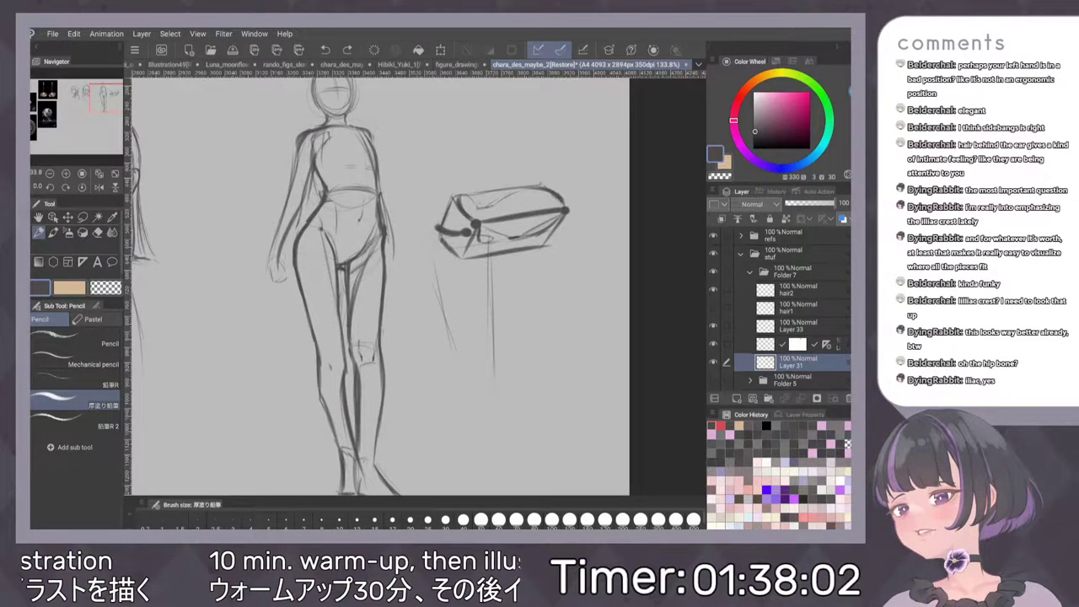
key("ctrl+z")
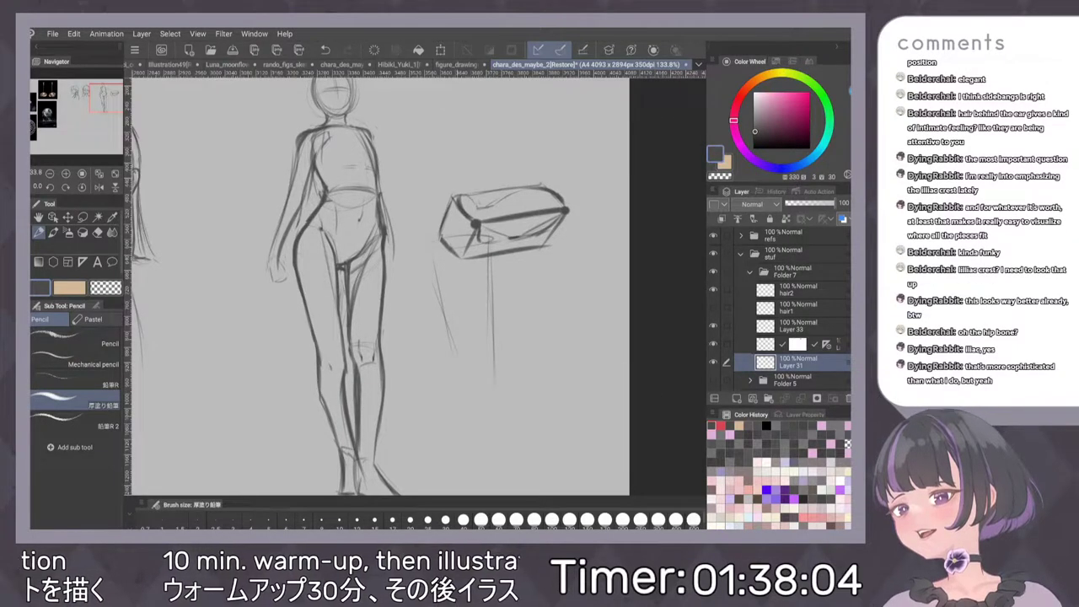
Draw the outer hip and thigh contour past the box's near end, and add inner-thigh lines underneath the box
mouse_move(453, 190)
left_mouse_down()
mouse_move(428, 237)
mouse_move(439, 315)
mouse_move(471, 391)
left_mouse_up()
left_click_drag(479, 243, 495, 388)
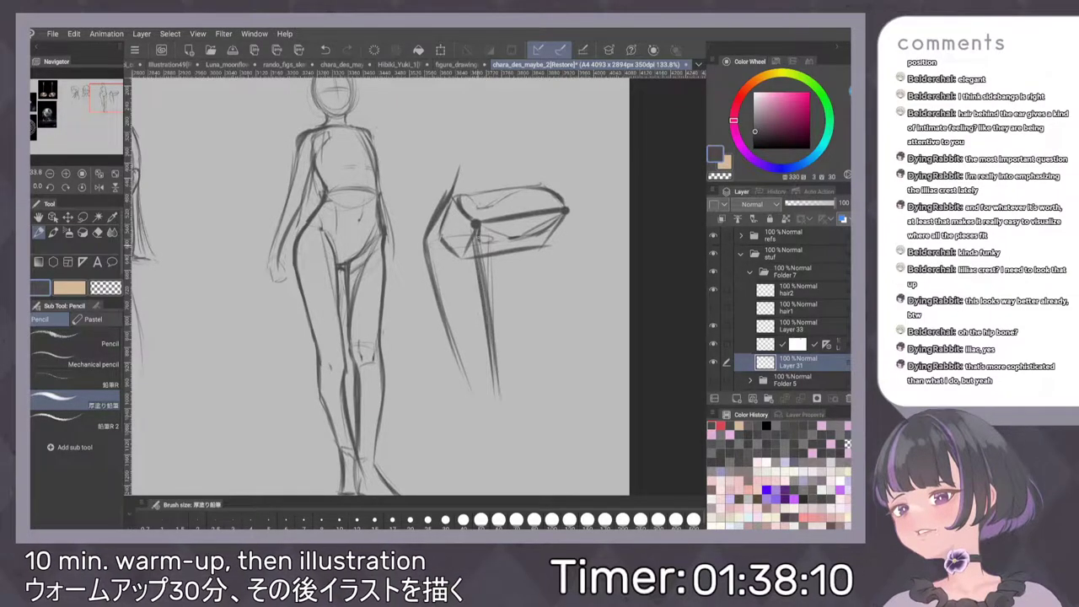
left_click_drag(491, 235, 494, 253)
left_click_drag(496, 294, 492, 323)
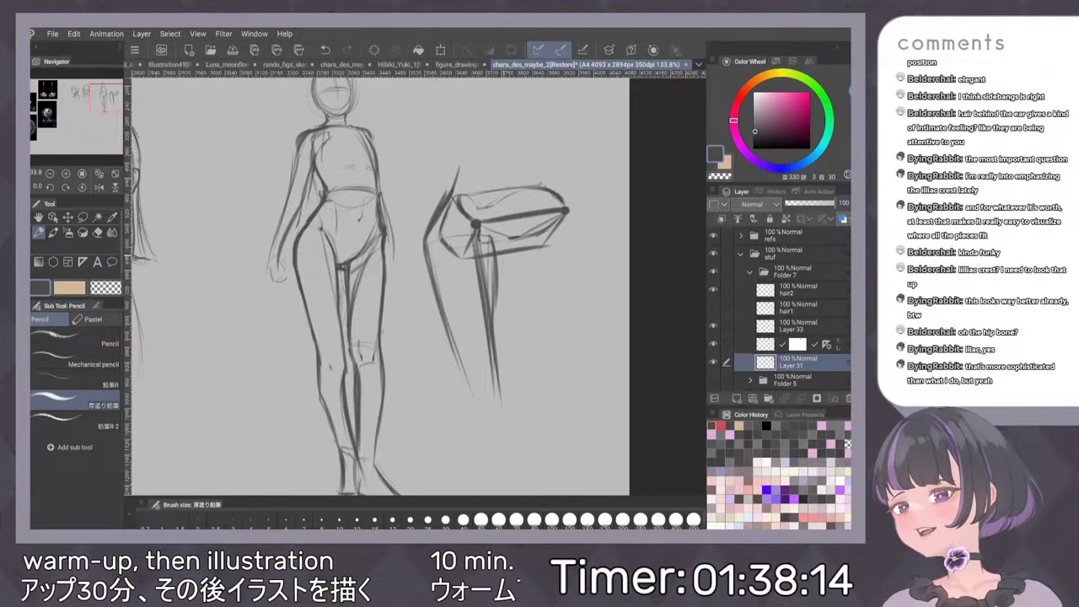
mouse_move(496, 260)
left_mouse_down()
mouse_move(523, 249)
mouse_move(531, 313)
left_mouse_up()
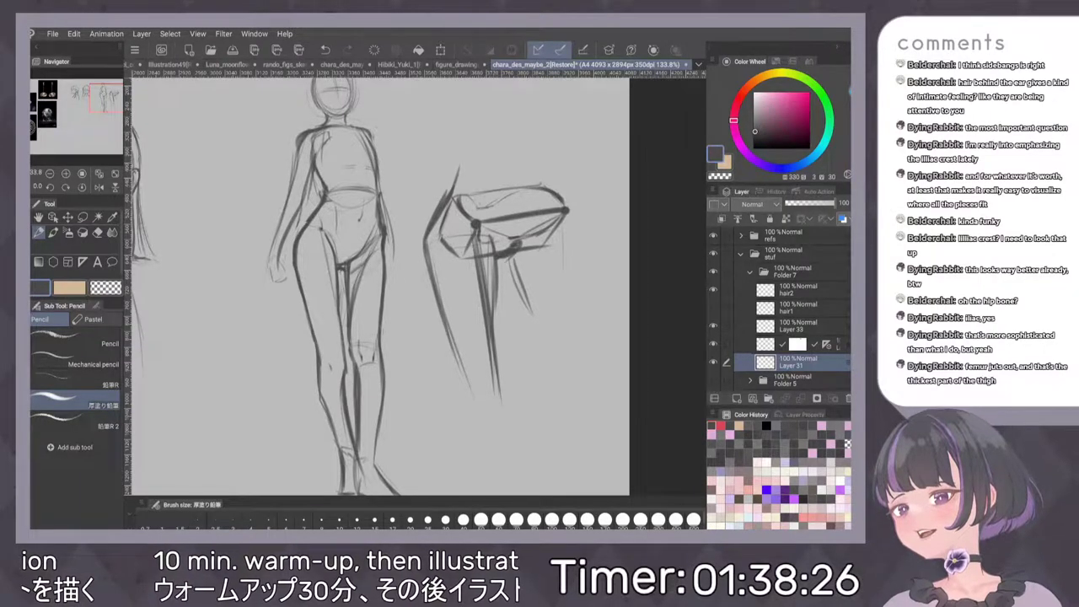
Undo the last strokes and erase the whole box-and-thigh study beside the figure
key("ctrl+z")
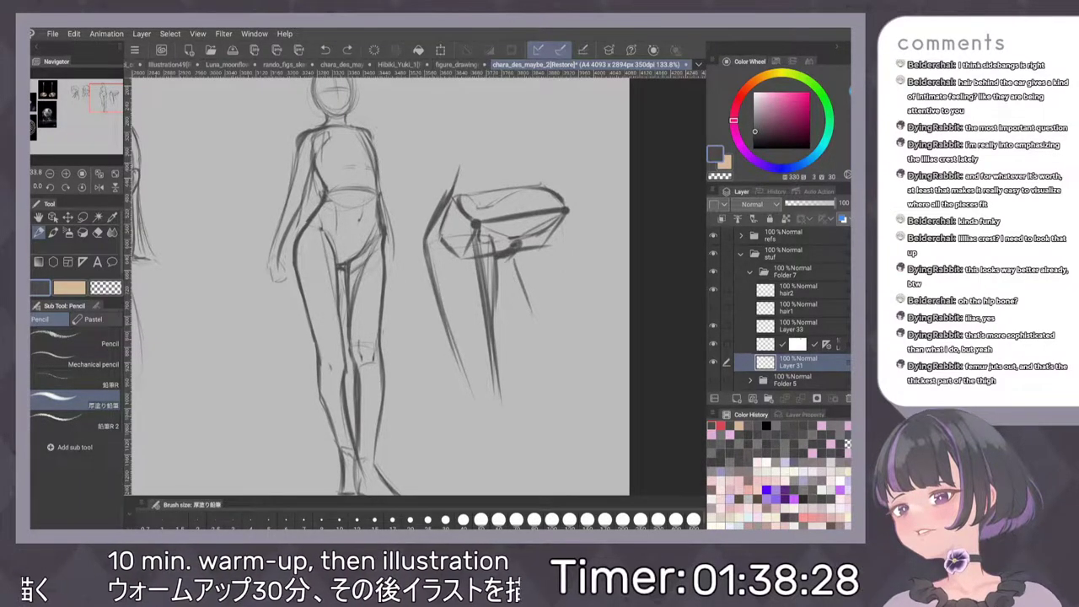
key("ctrl+z")
key("ctrl+z")
key("e")
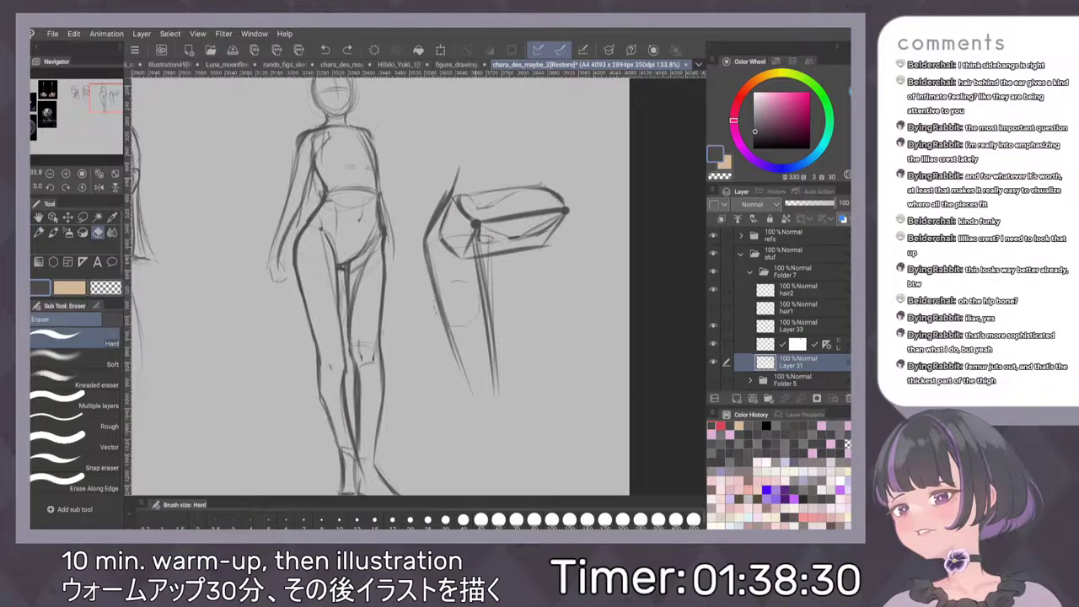
mouse_move(447, 181)
left_mouse_down()
mouse_move(446, 368)
mouse_move(494, 383)
mouse_move(530, 202)
left_mouse_up()
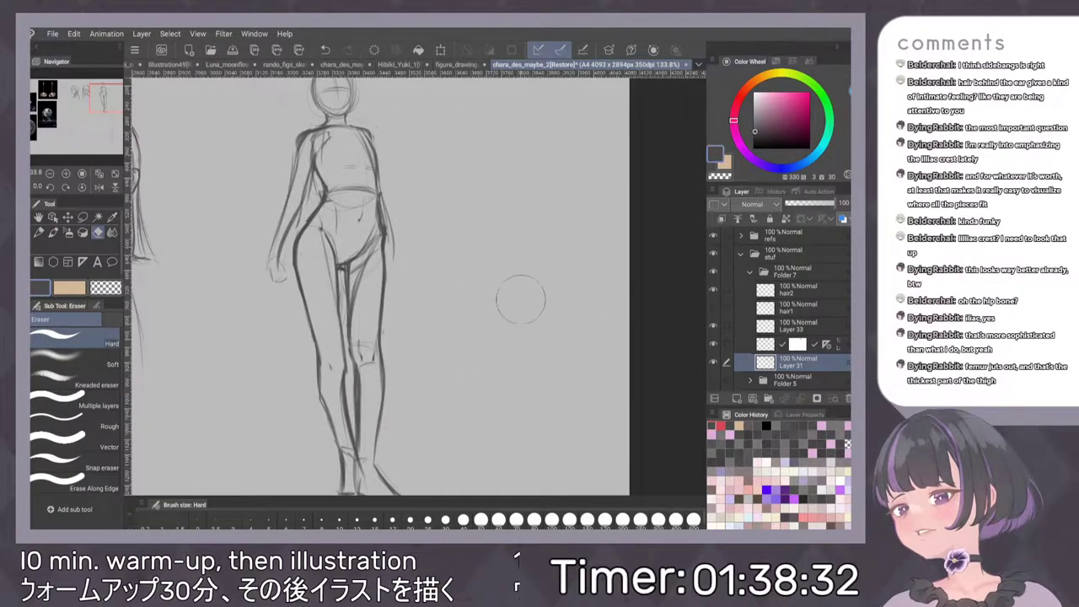
Using the 厚塗り鉛筆 pencil, draw a simplified femur beside the figure with a dotted joint, short neck, rounded outer end and long tapering shaft
key("p")
left_click(76, 401)
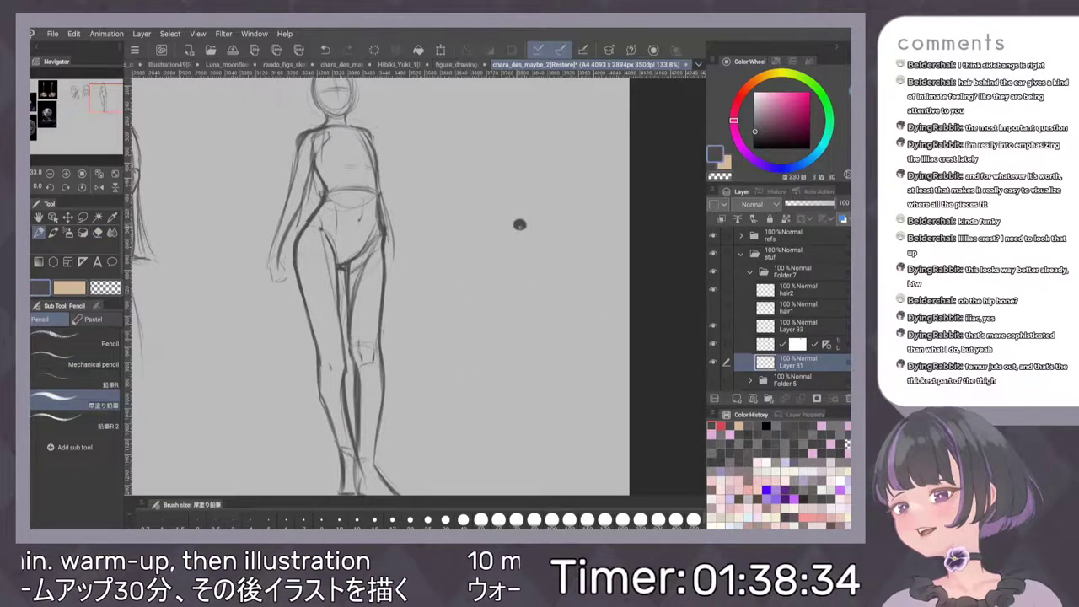
mouse_move(483, 210)
left_mouse_down()
mouse_move(519, 224)
mouse_move(481, 221)
mouse_move(540, 380)
left_mouse_up()
left_click_drag(490, 218, 508, 276)
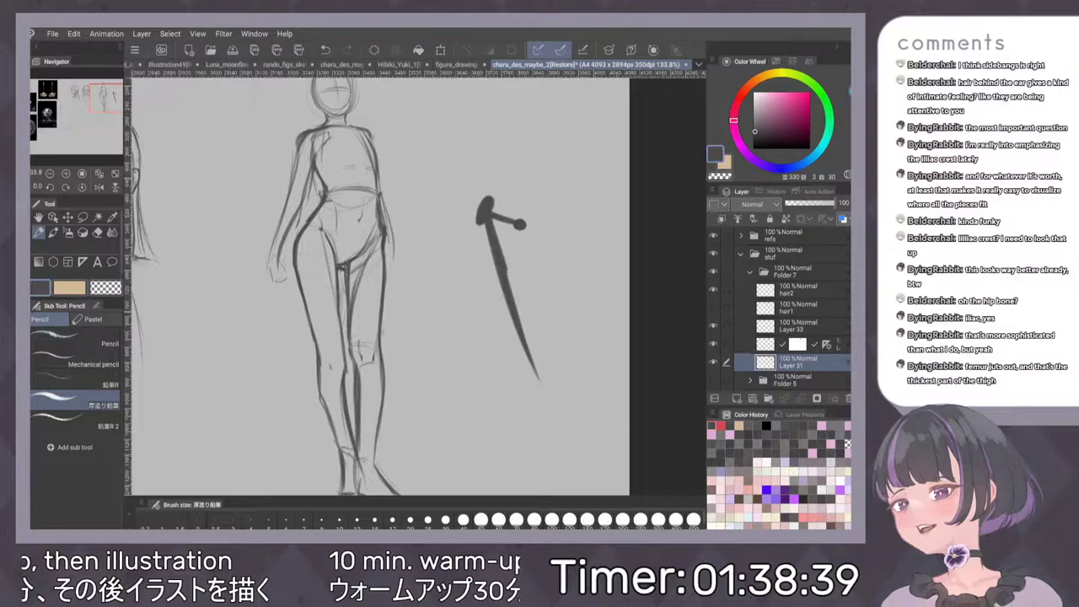
left_click_drag(495, 218, 552, 395)
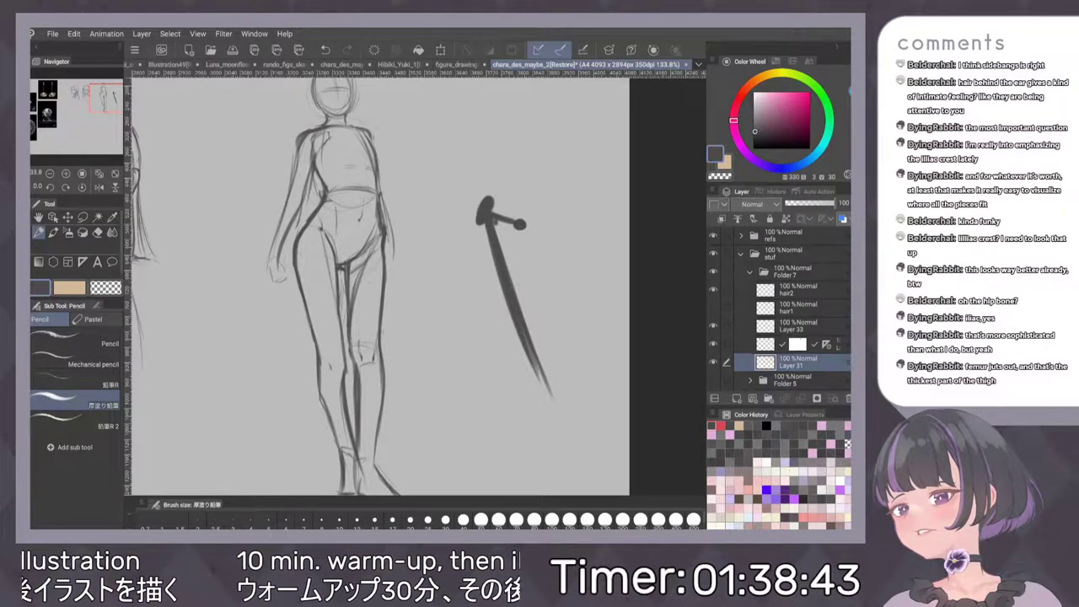
Add the hip-bone dot and curve above the femur, and draw the outer contour from the waist around the hip down the thigh
left_click_drag(520, 204, 523, 235)
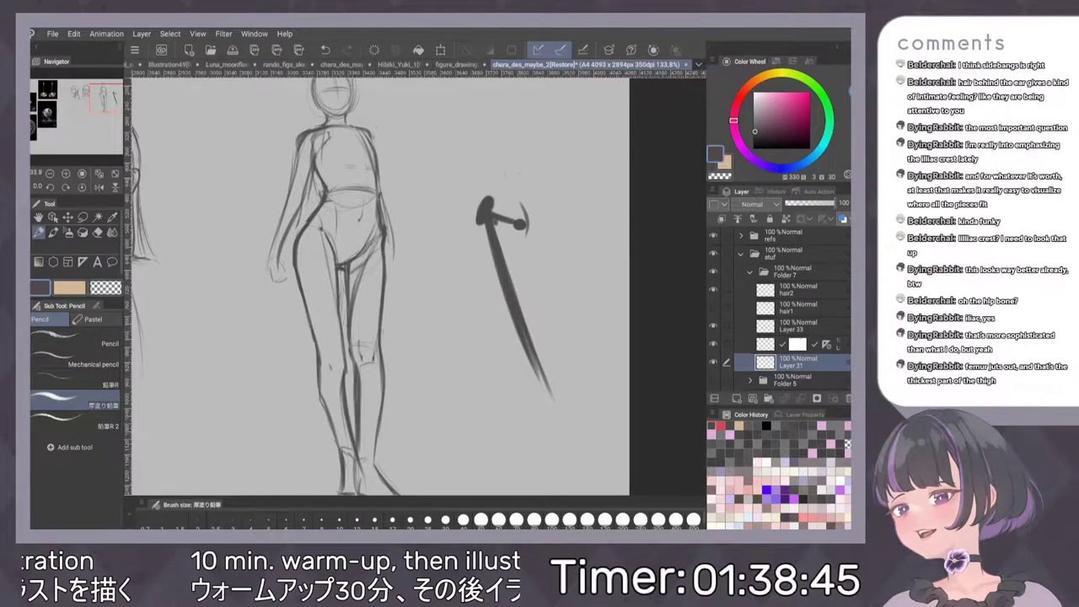
left_click(518, 171)
mouse_move(504, 175)
left_mouse_down()
mouse_move(517, 168)
mouse_move(523, 209)
mouse_move(512, 203)
left_mouse_up()
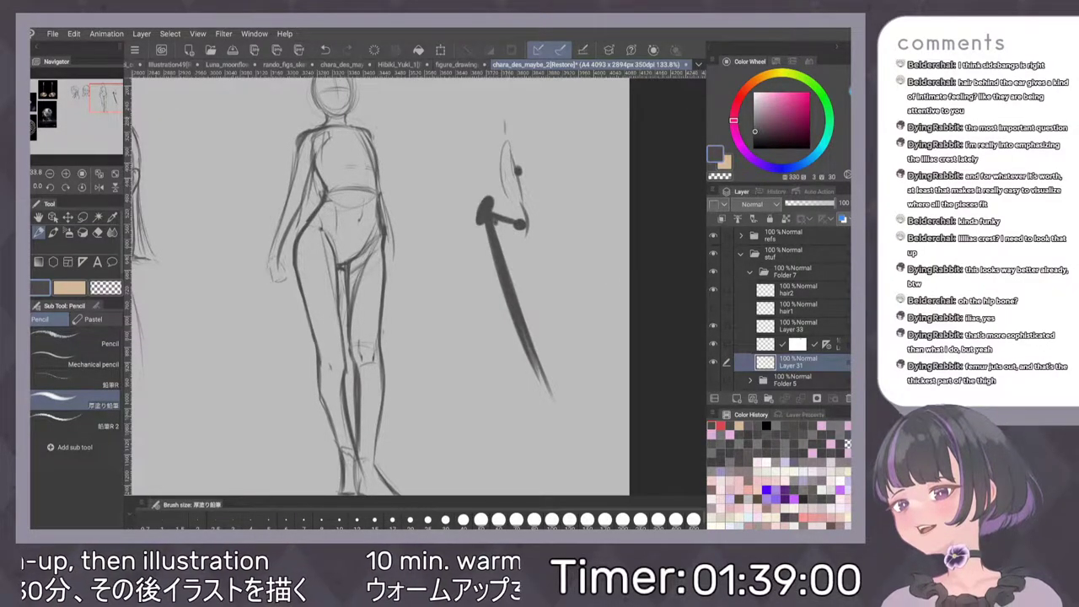
left_click_drag(505, 128, 473, 205)
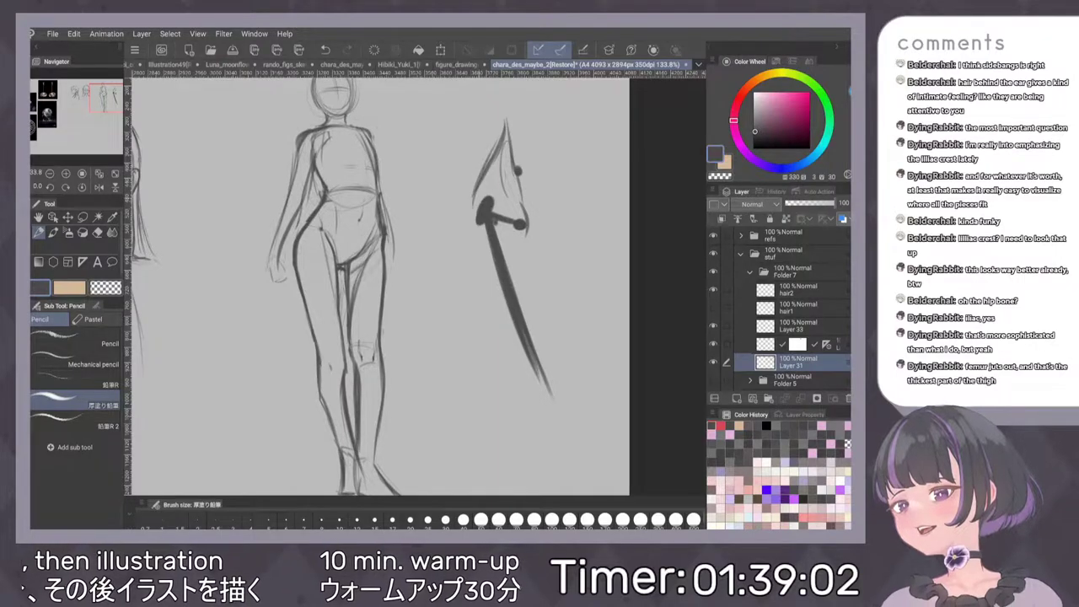
mouse_move(500, 160)
left_mouse_down()
mouse_move(472, 244)
mouse_move(483, 273)
left_mouse_up()
left_click_drag(472, 218, 529, 389)
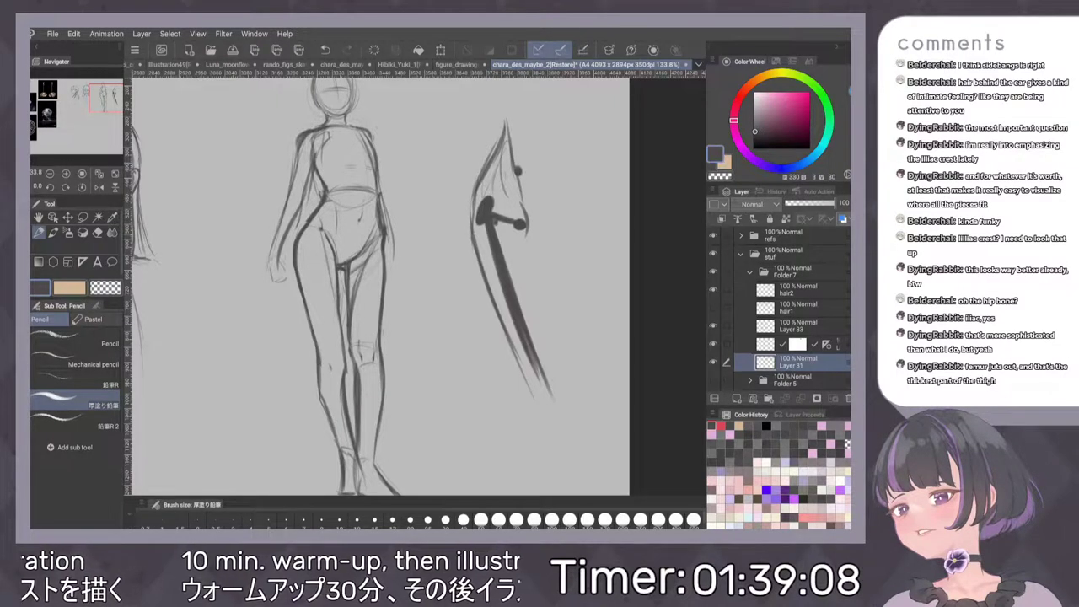
Draw the inner-thigh contour of the femur study and close the thigh off with short strokes at the knee
left_click_drag(527, 226, 550, 327)
left_click_drag(526, 384, 558, 365)
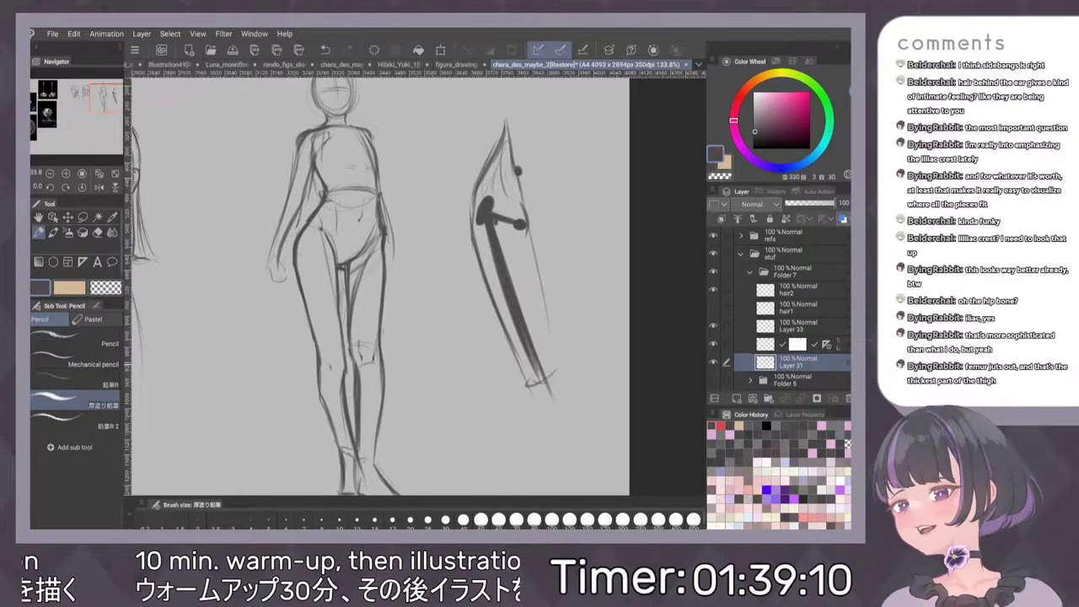
left_click_drag(546, 237, 550, 341)
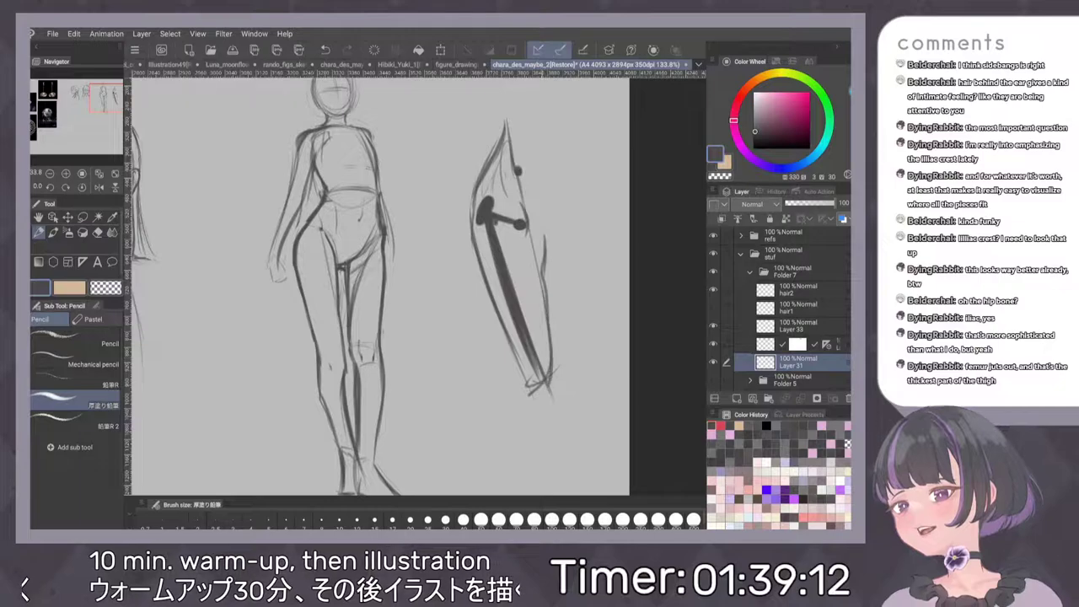
left_click_drag(523, 383, 553, 386)
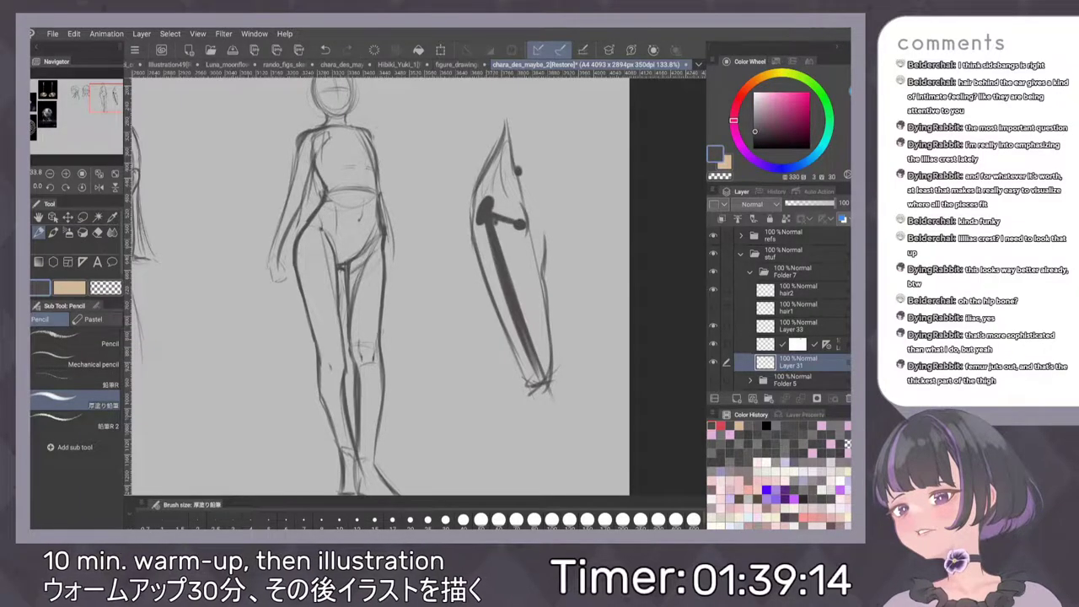
Erase the femur and thigh study beside the figure
scroll(532, 315, "down", 2)
key("e")
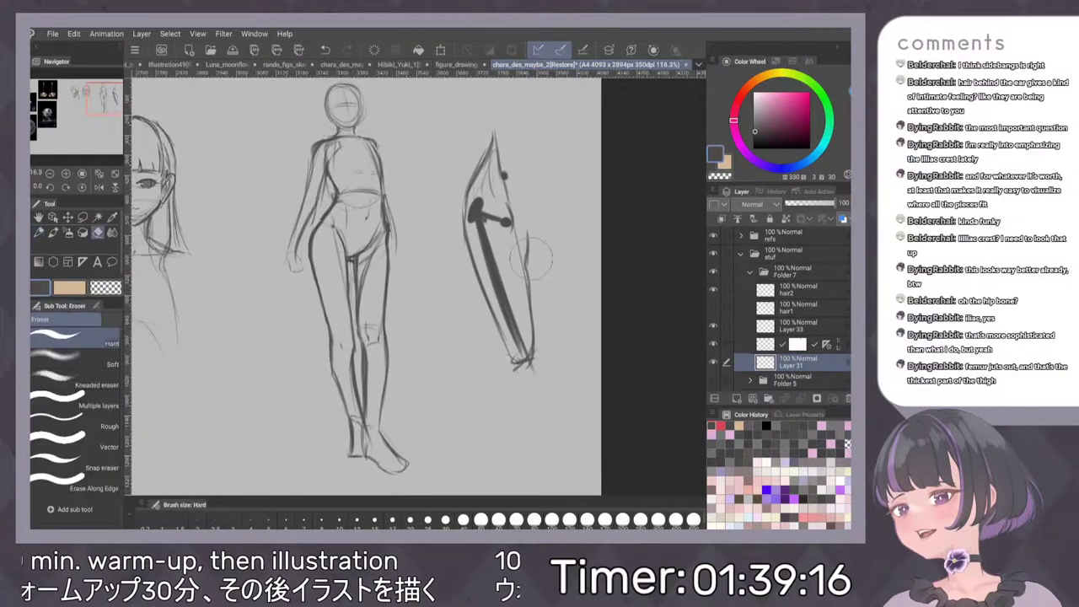
mouse_move(494, 141)
left_mouse_down()
mouse_move(505, 373)
mouse_move(501, 209)
mouse_move(549, 197)
left_mouse_up()
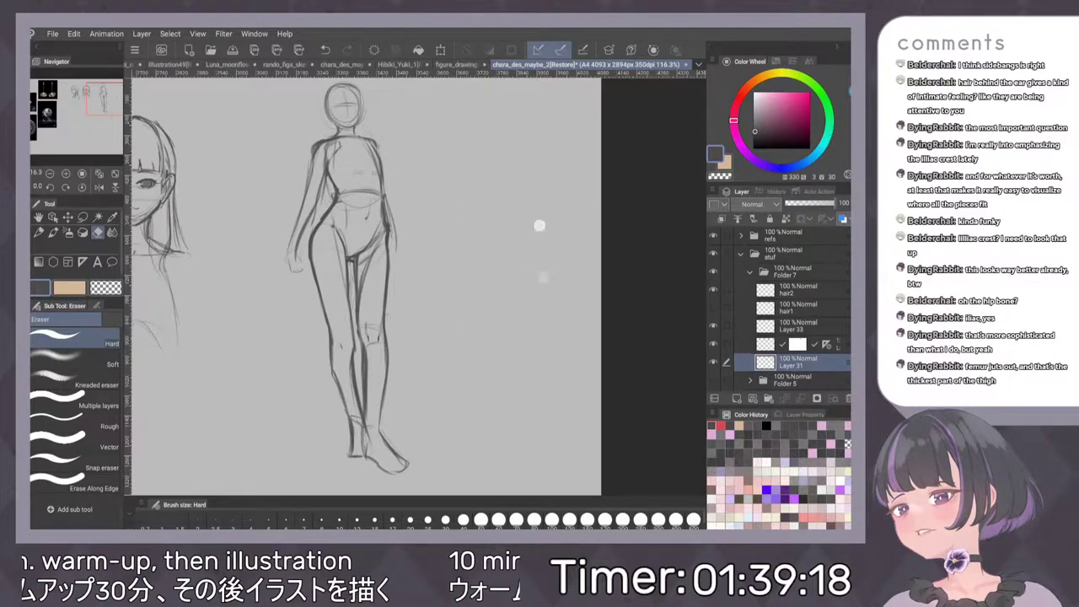
Flip the canvas view horizontally to check the figure's proportions, and restore the original orientation
scroll(541, 250, "up", 1)
scroll(542, 284, "down", 1)
left_click(99, 187)
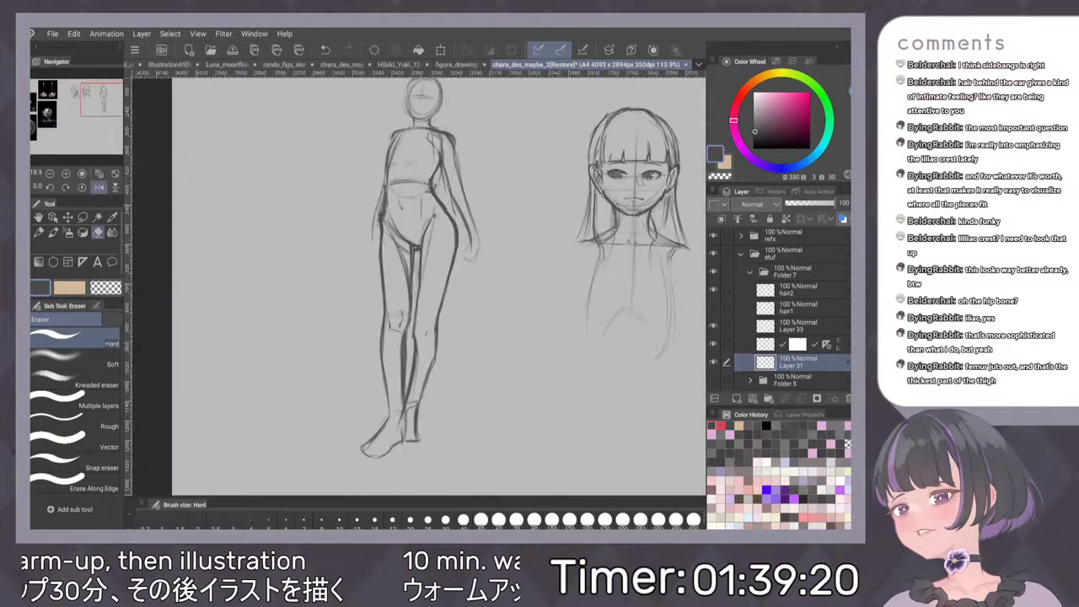
left_click(99, 187)
scroll(533, 302, "up", 1)
key("p")
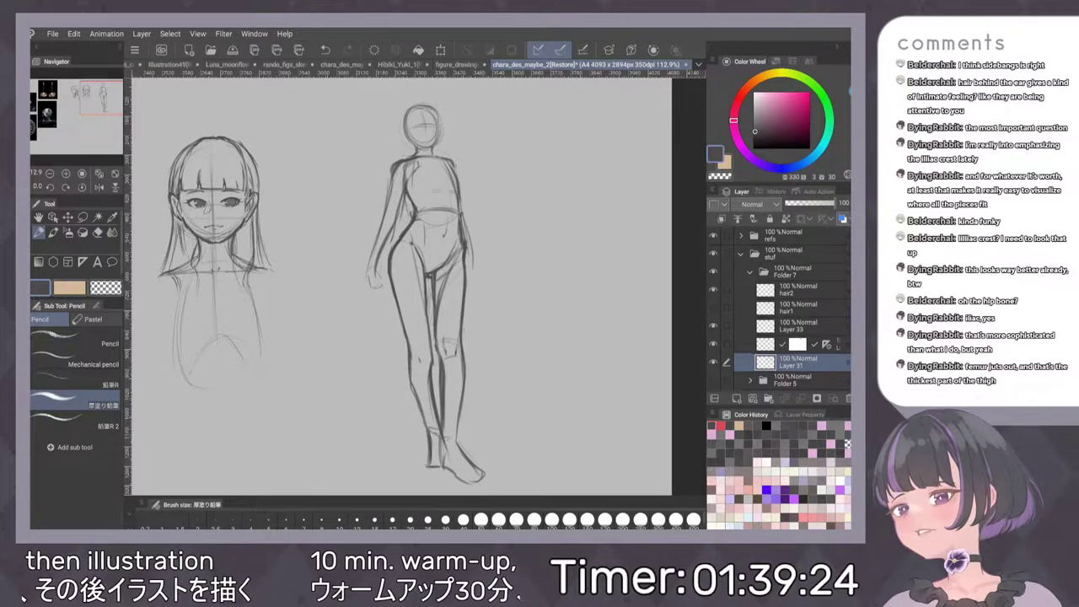
Show the Layer 31 body sketch in blue, and select the masked layer above it with the 質感スミペン pen
left_click(841, 218)
left_click(769, 344)
key("p")
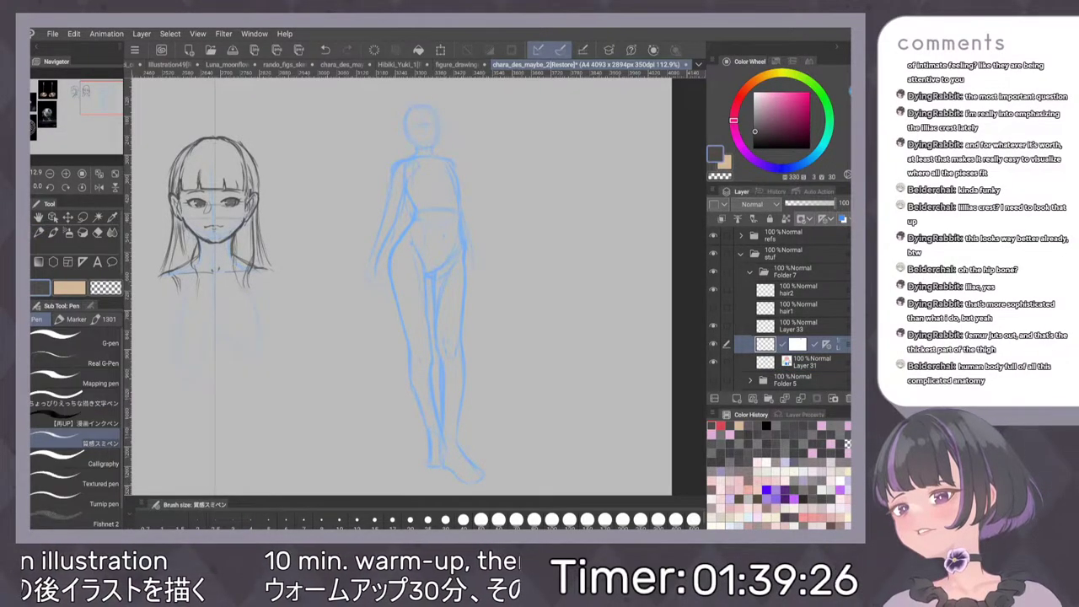
left_click_drag(459, 174, 515, 263)
scroll(501, 247, "up", 4)
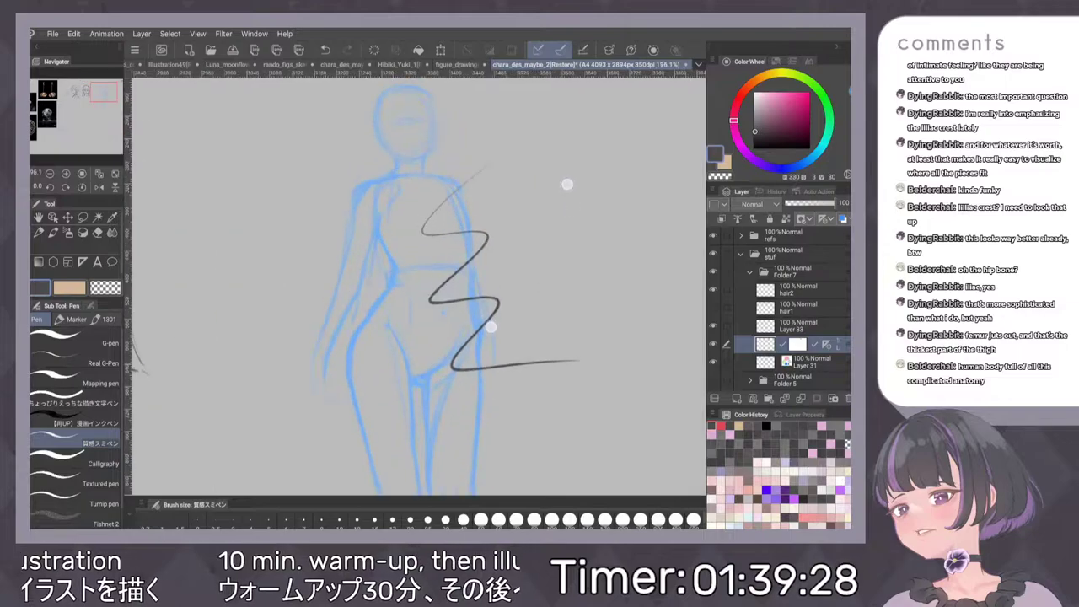
key("ctrl+z")
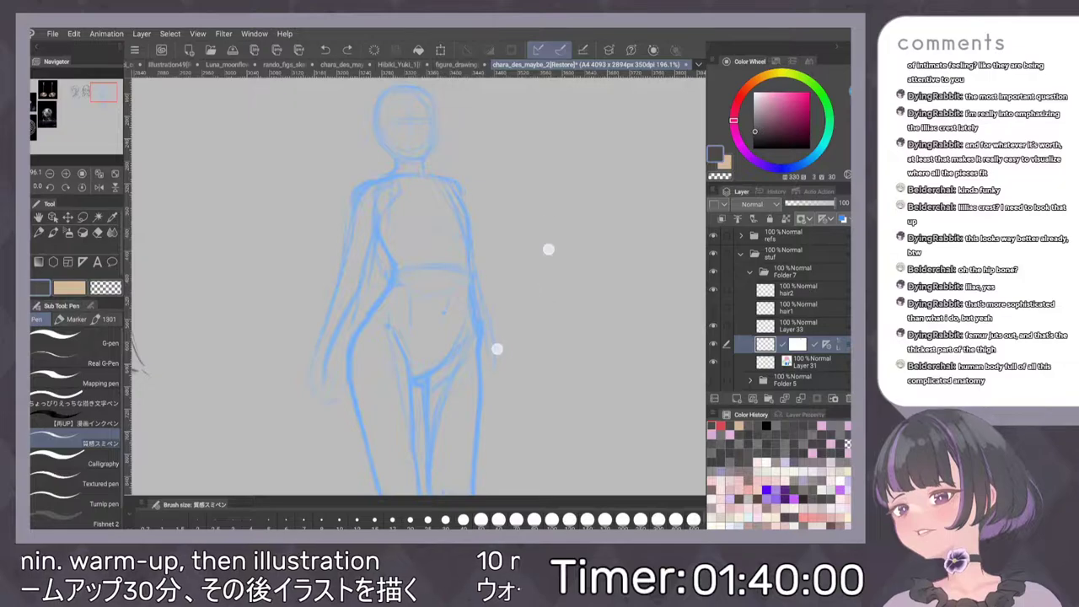
scroll(547, 249, "up", 4)
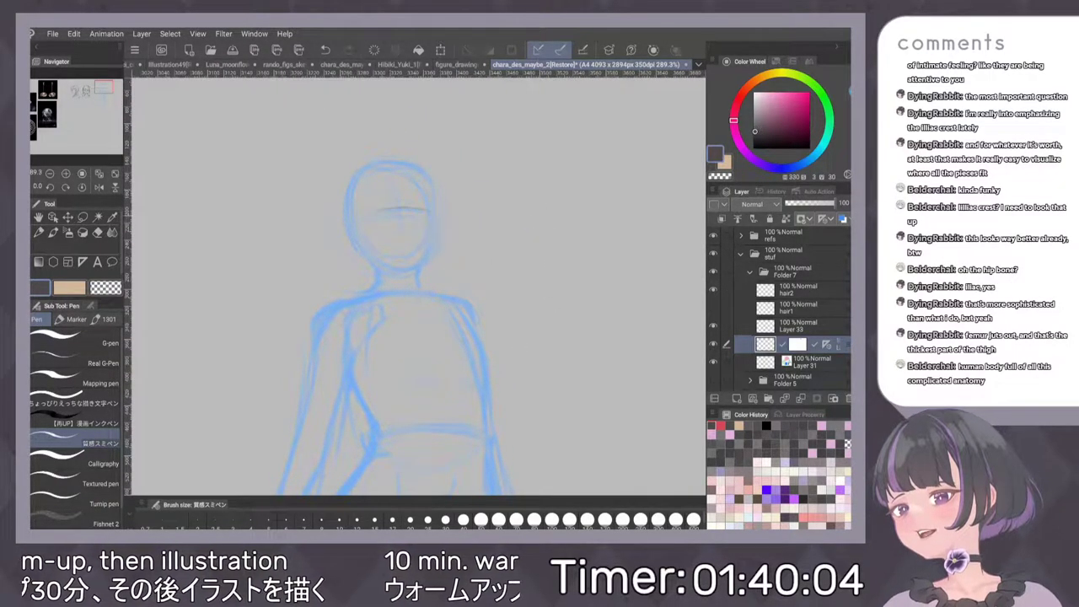
left_click_drag(433, 197, 434, 240)
key("ctrl+z")
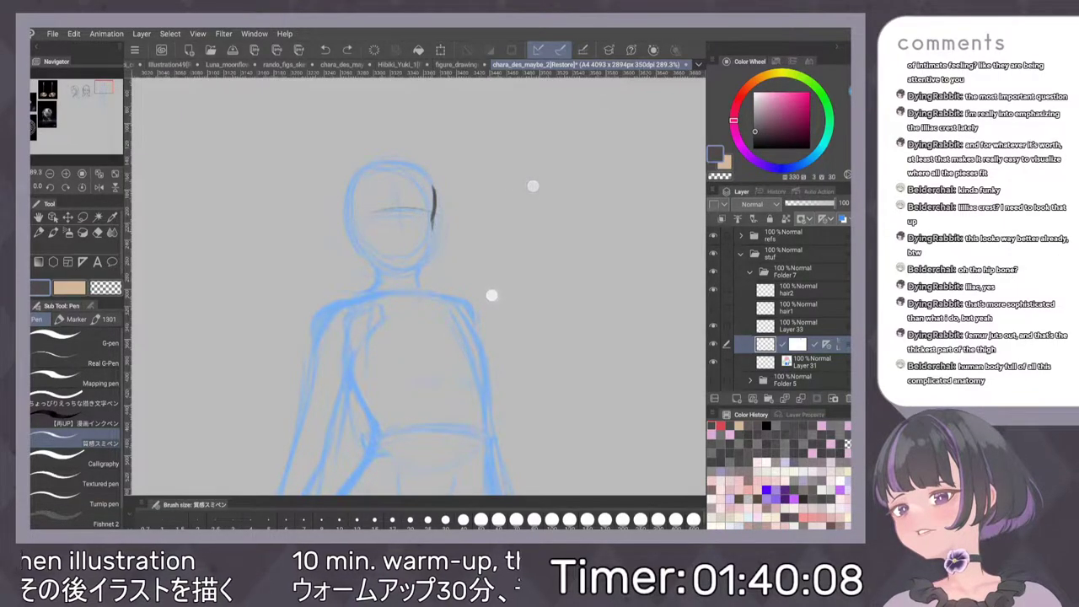
key("ctrl+z")
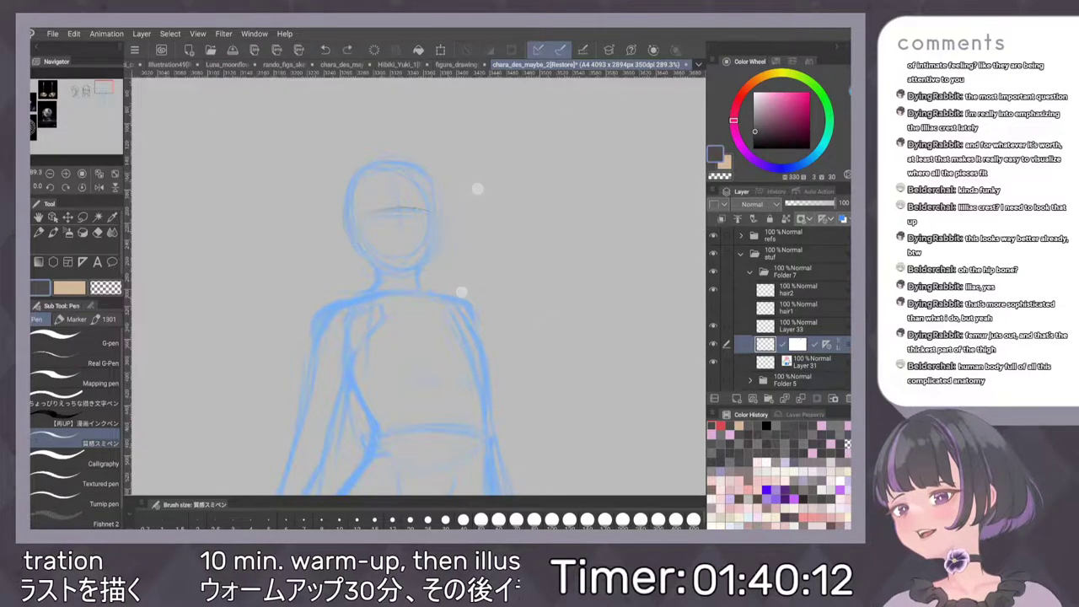
Draw the standing figure's ear, and the line from the jaw below it down the neck to the shoulder
mouse_move(344, 227)
left_mouse_down()
mouse_move(348, 249)
mouse_move(376, 274)
mouse_move(374, 291)
mouse_move(363, 257)
left_mouse_up()
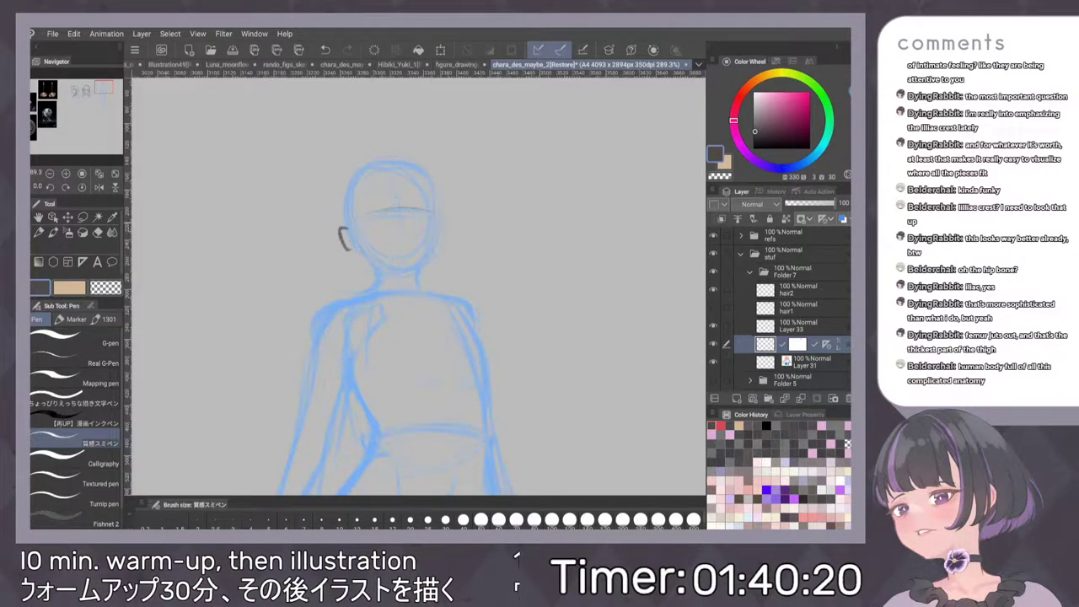
key("ctrl+z")
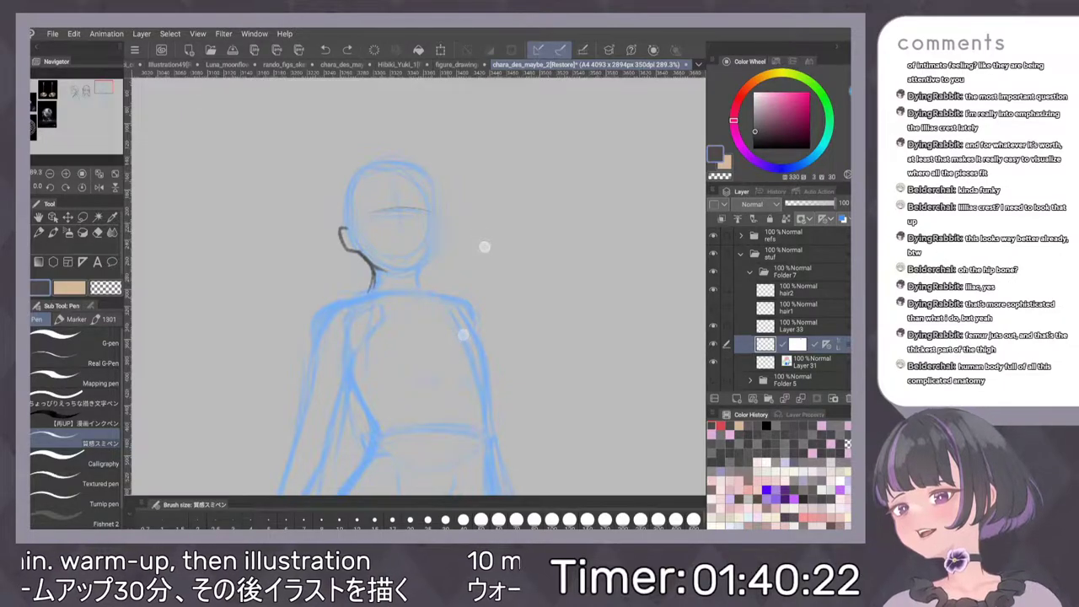
left_click_drag(371, 268, 376, 290)
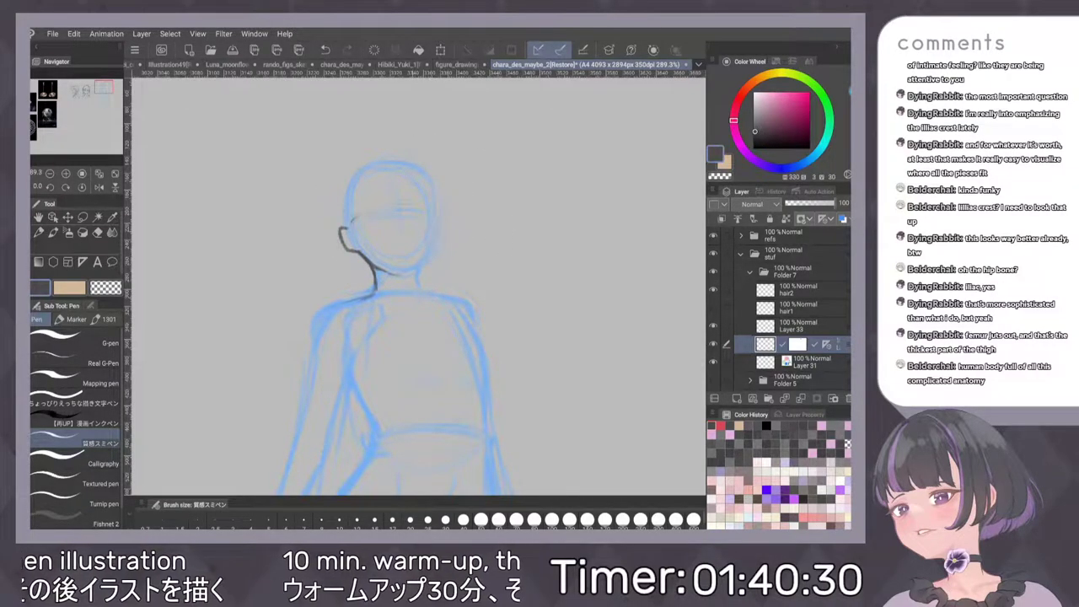
Draw the contour of the face opposite the ear, from the forehead over the cheek to the chin, and that side of the neck
mouse_move(434, 203)
left_mouse_down()
mouse_move(439, 245)
mouse_move(419, 267)
left_mouse_up()
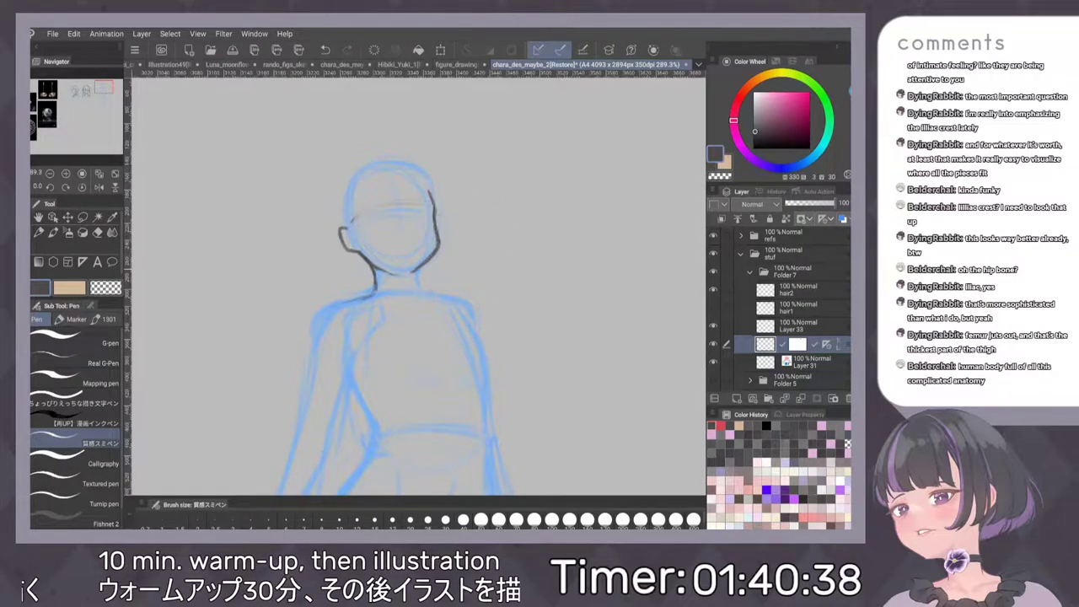
mouse_move(418, 268)
left_mouse_down()
mouse_move(419, 288)
mouse_move(375, 281)
left_mouse_up()
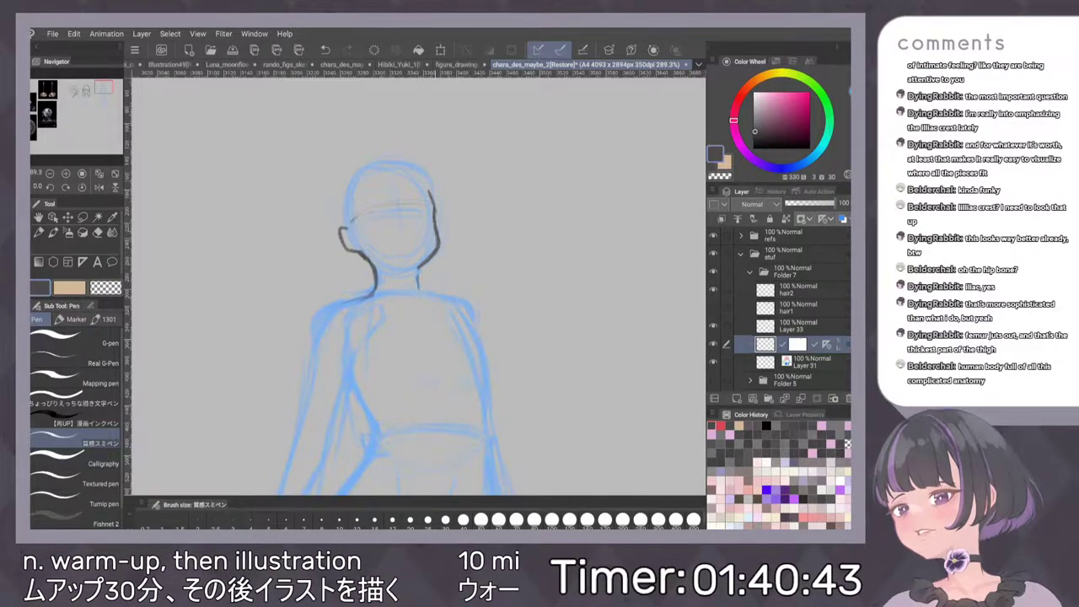
left_click_drag(435, 256, 419, 270)
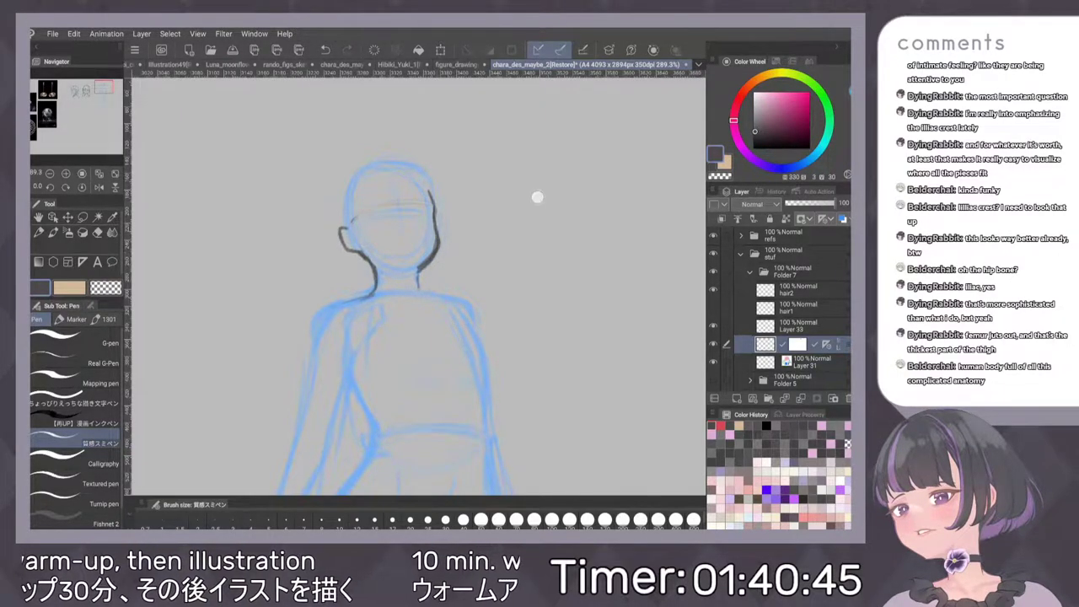
Thicken the cheek and jaw line opposite the ear, and outline the skull over the top of the head
scroll(498, 241, "down", 2)
scroll(494, 239, "up", 1)
mouse_move(445, 226)
left_mouse_down()
mouse_move(448, 270)
mouse_move(443, 279)
left_mouse_up()
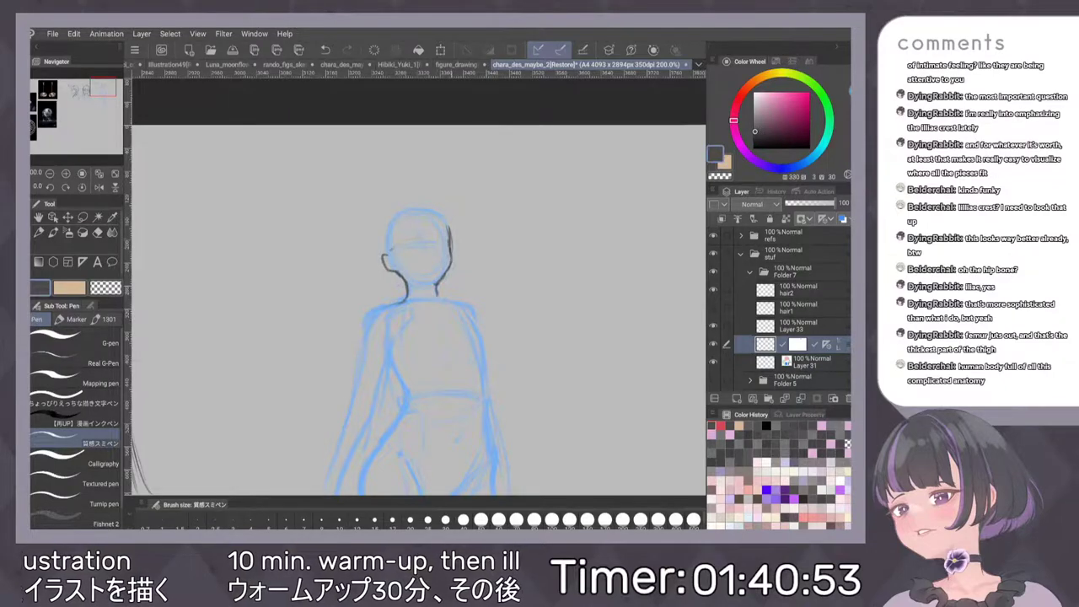
left_click_drag(450, 269, 440, 282)
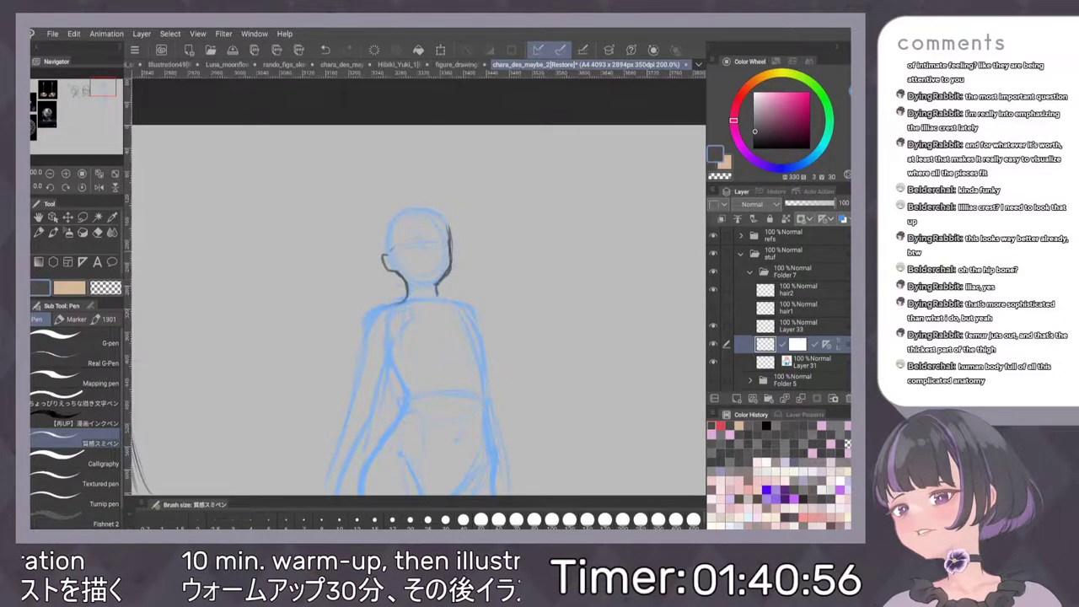
left_click_drag(448, 230, 450, 251)
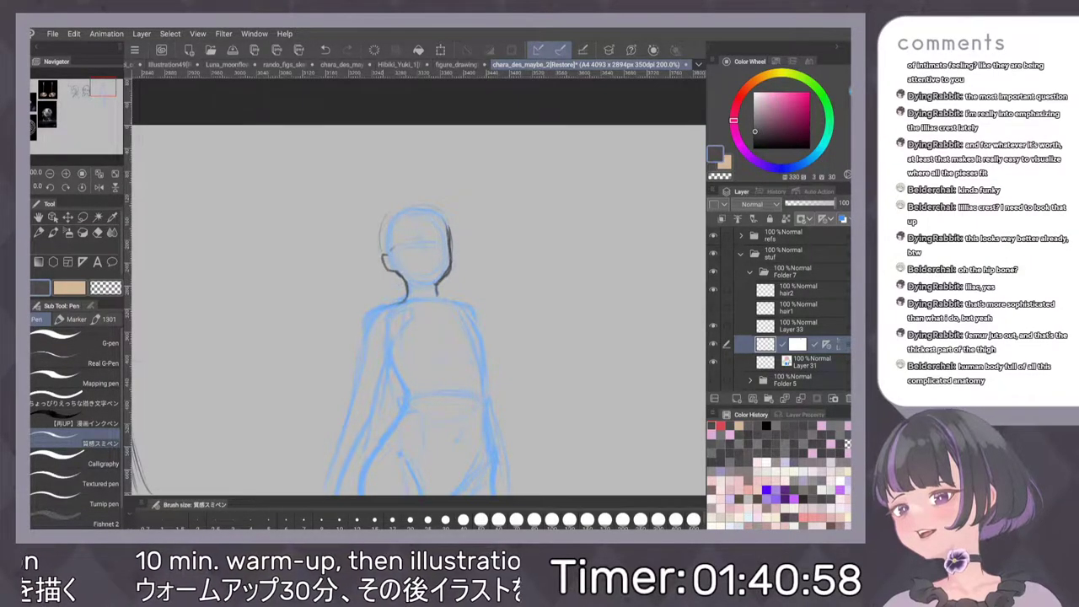
left_click_drag(400, 212, 440, 210)
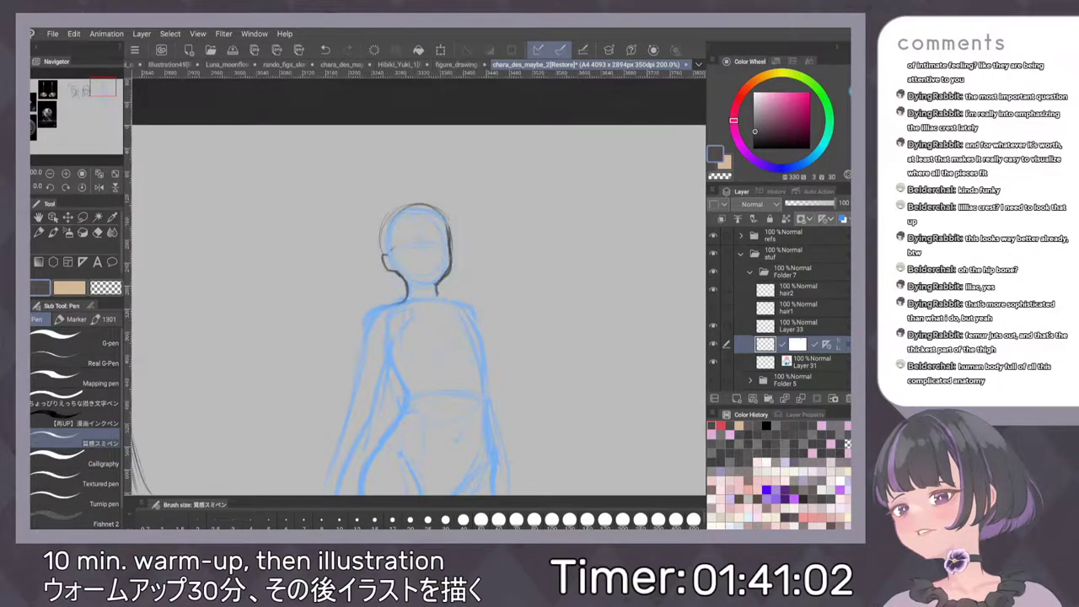
Draw the hand of the figure's hanging arm, with the wrist, thumb and relaxed, downward-pointing fingers
scroll(511, 264, "down", 5)
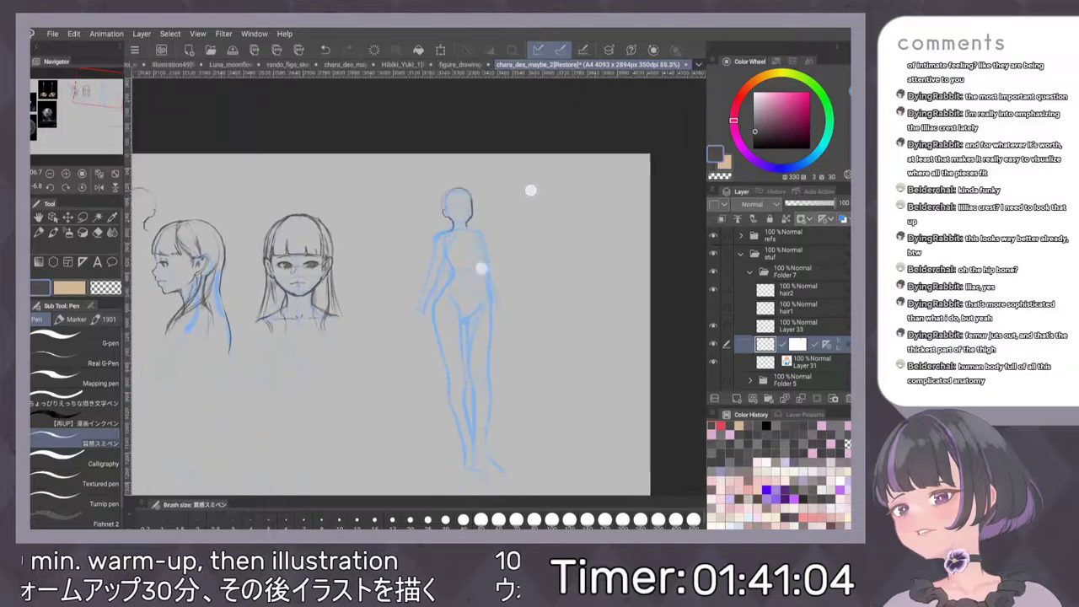
scroll(464, 270, "up", 5)
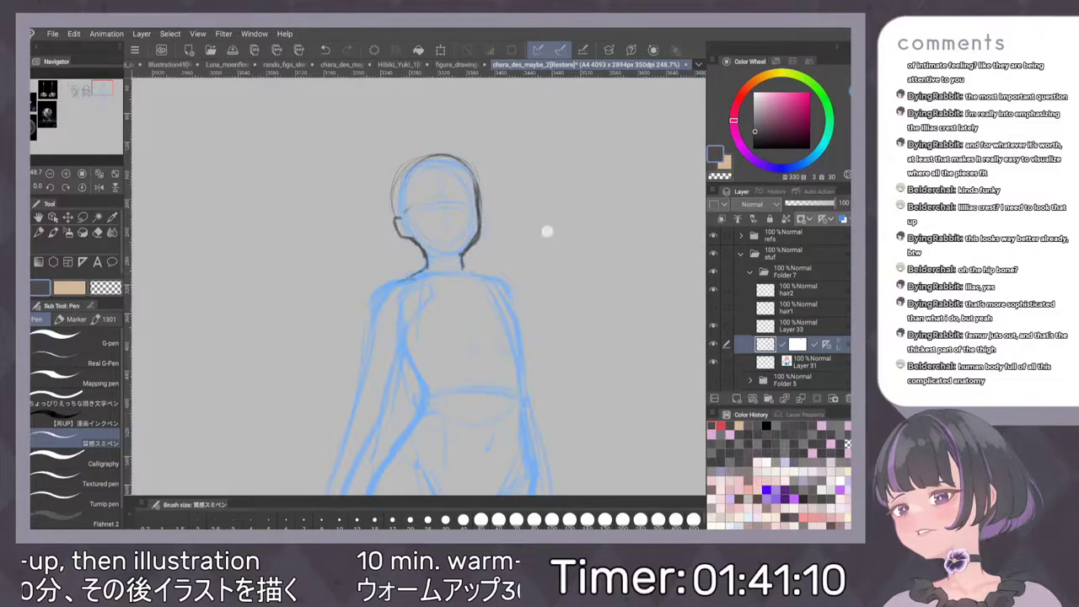
scroll(478, 271, "down", 5)
scroll(518, 296, "up", 3)
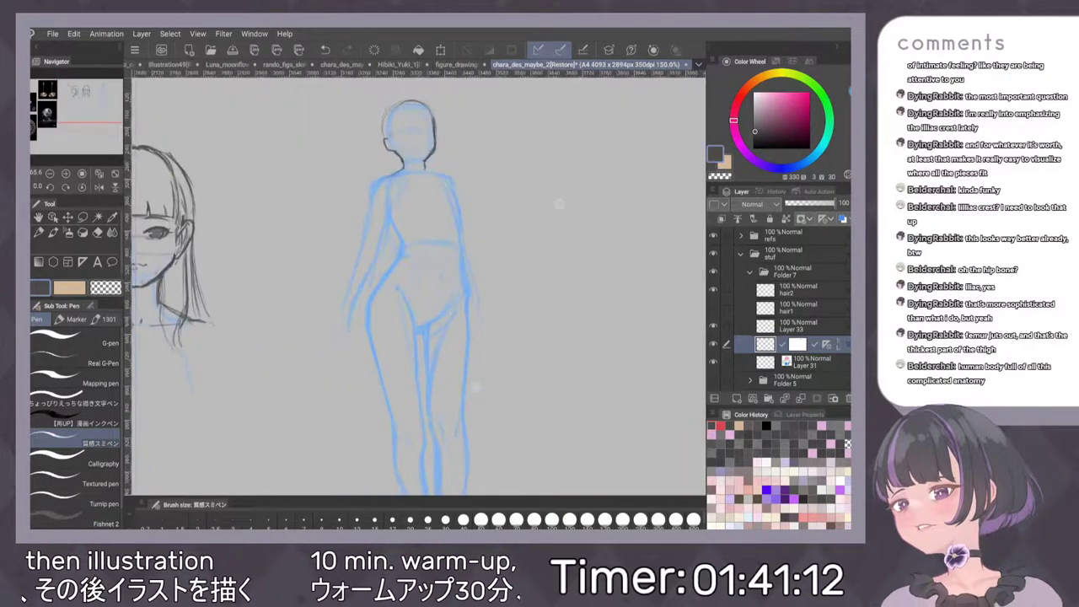
scroll(559, 204, "up", 1)
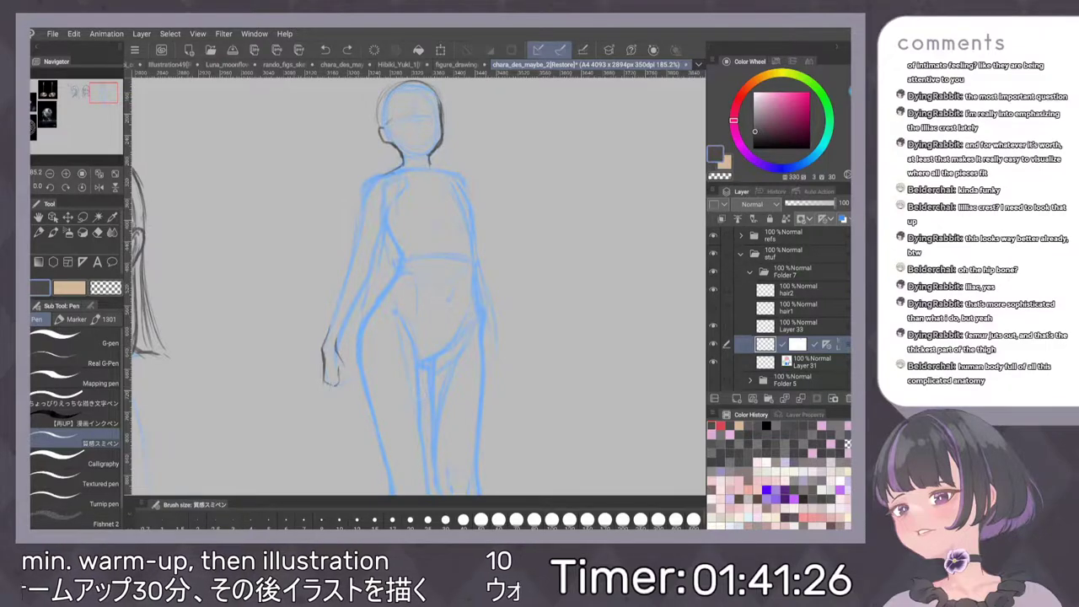
left_click_drag(331, 384, 327, 410)
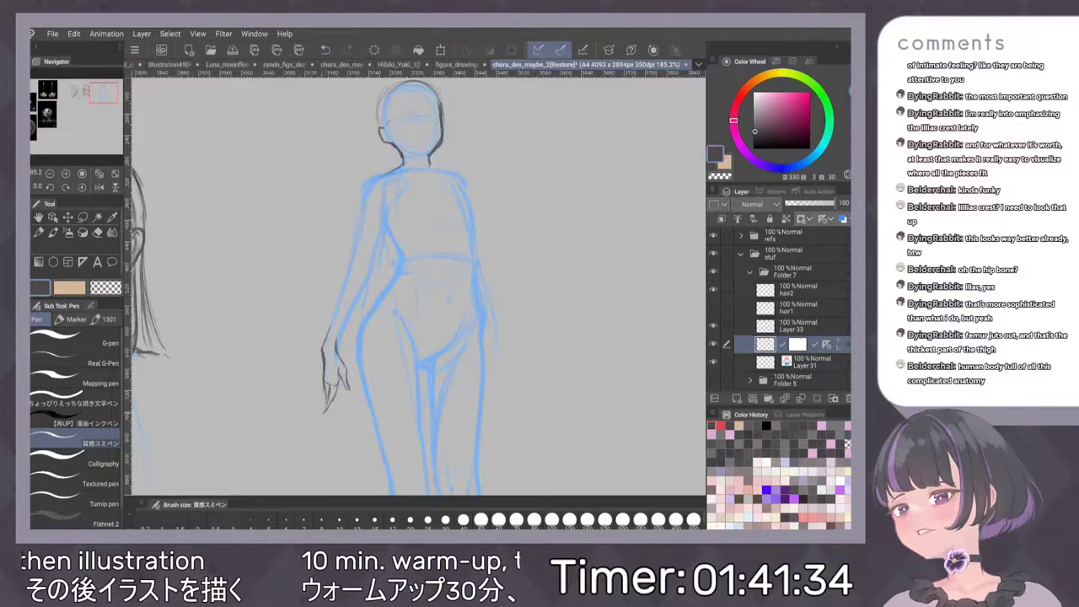
Line the outer contour of the leg beside the drawn hand, from the hip past the knee and calf to the heel, with a short knee mark
left_click_drag(533, 281, 531, 253)
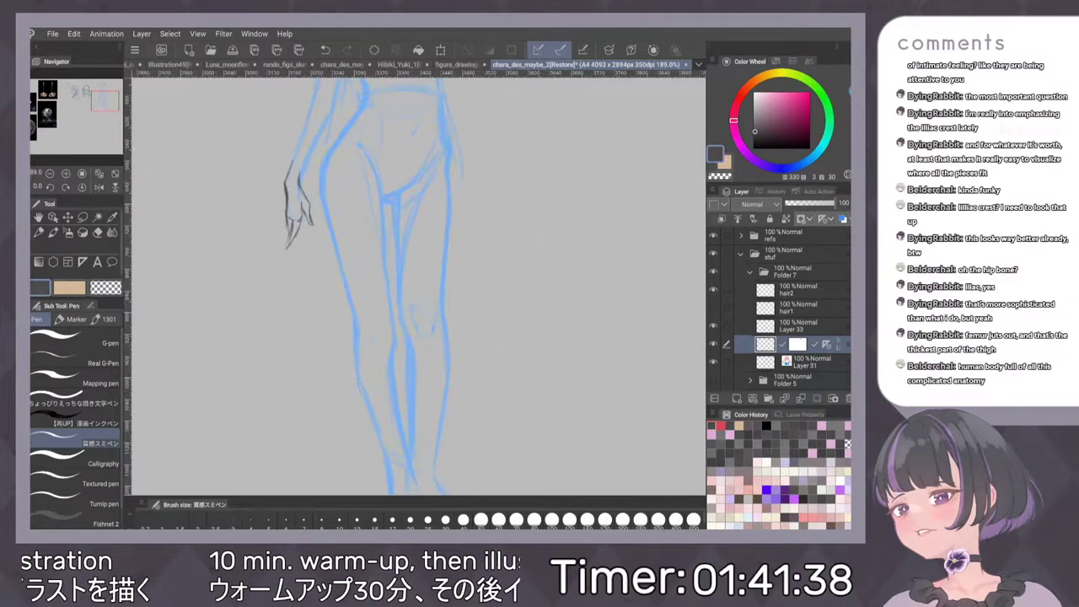
mouse_move(327, 157)
left_mouse_down()
mouse_move(321, 199)
mouse_move(373, 347)
left_mouse_up()
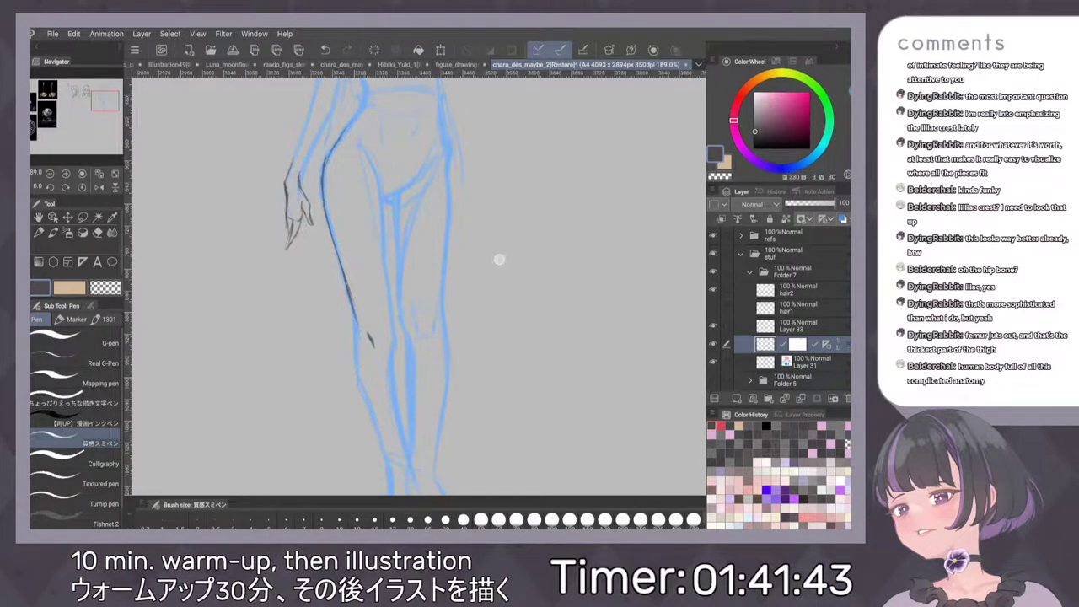
left_click_drag(499, 259, 492, 166)
left_click_drag(342, 217, 376, 373)
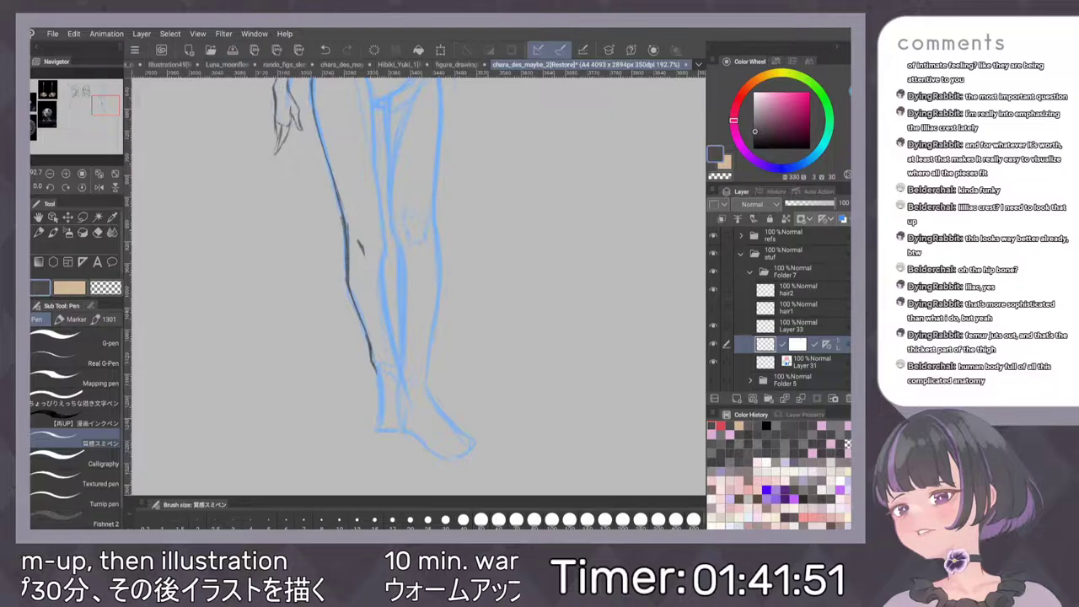
left_click_drag(379, 380, 373, 430)
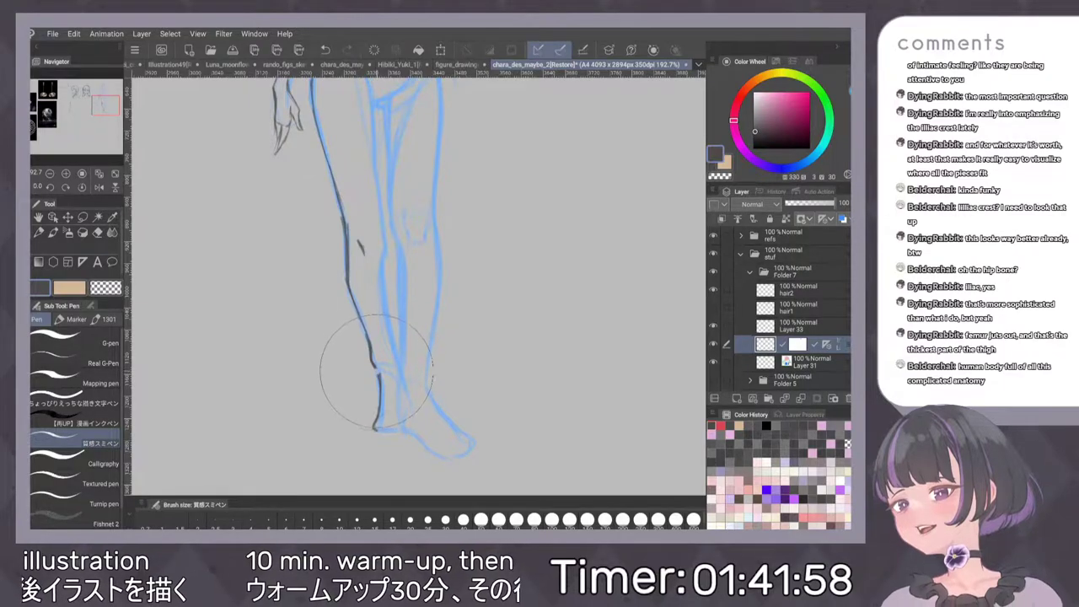
left_click_drag(376, 366, 380, 376)
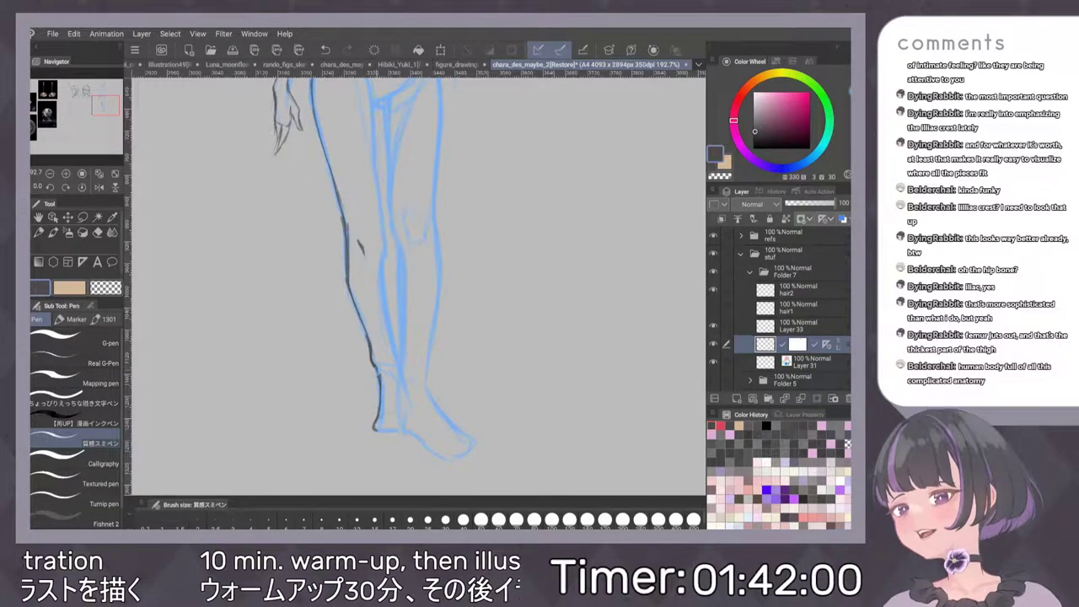
Line the inner contour of the same leg along the calf, knee and thigh up to the crotch
left_click_drag(384, 248, 381, 337)
left_click_drag(383, 260, 381, 286)
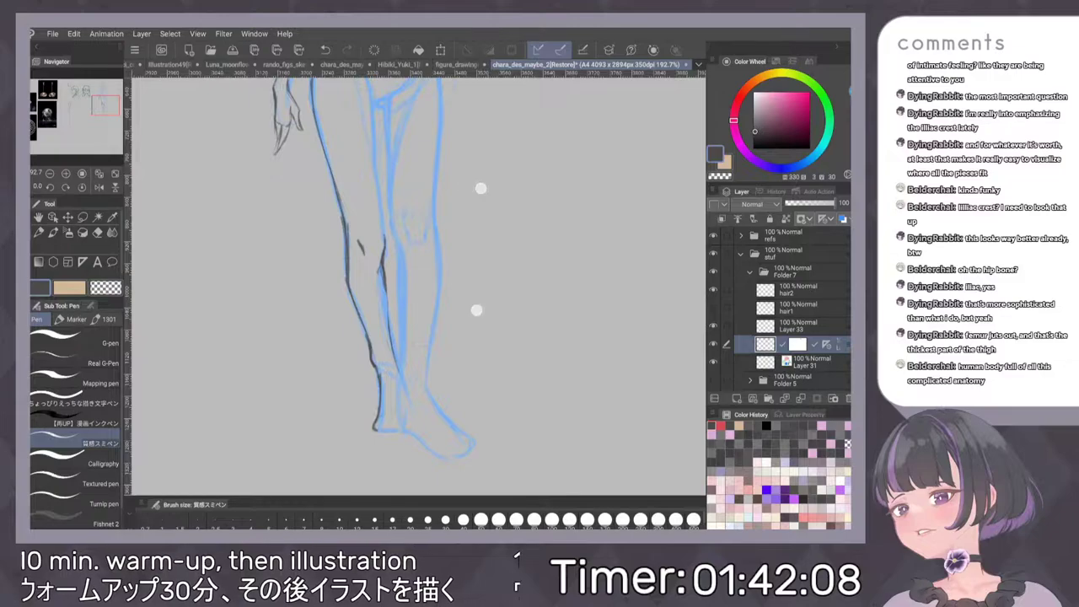
scroll(478, 249, "up", 1)
left_click_drag(382, 298, 385, 334)
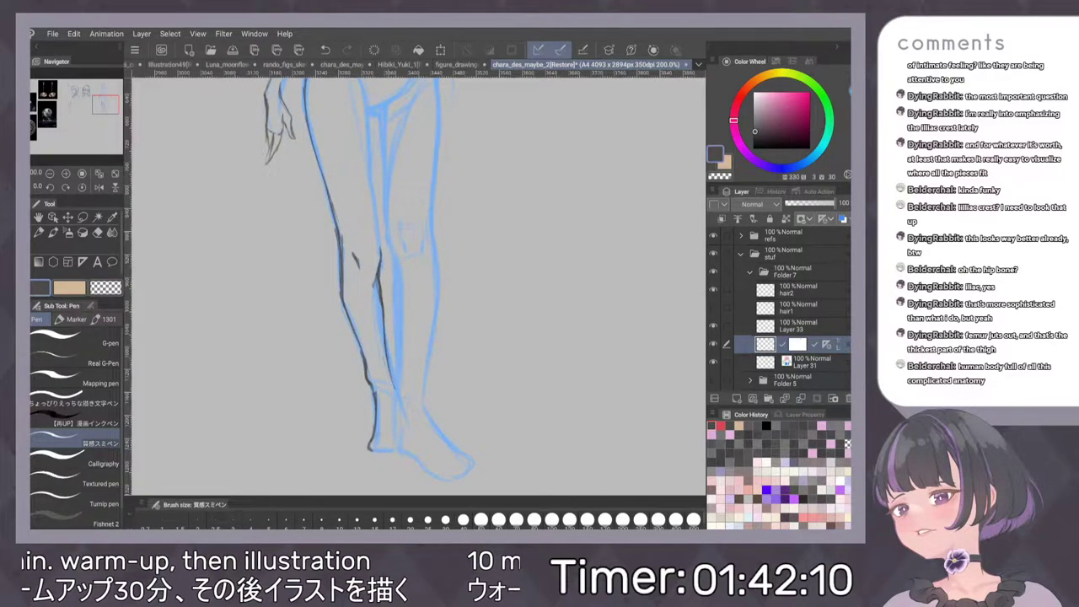
mouse_move(509, 246)
left_mouse_down()
mouse_move(524, 305)
mouse_move(480, 170)
mouse_move(493, 183)
left_mouse_up()
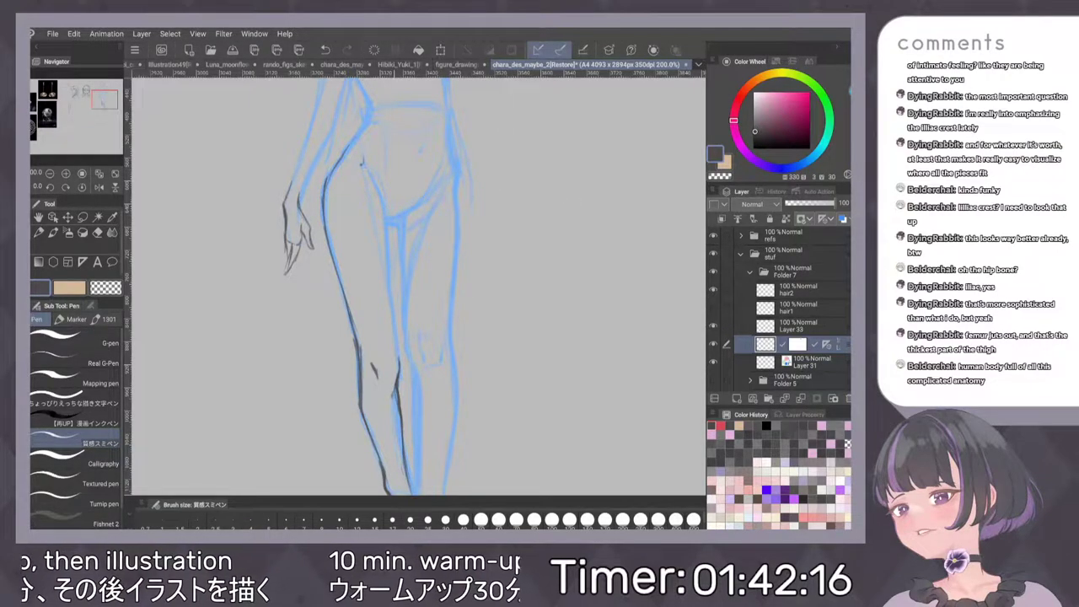
left_click_drag(382, 205, 398, 342)
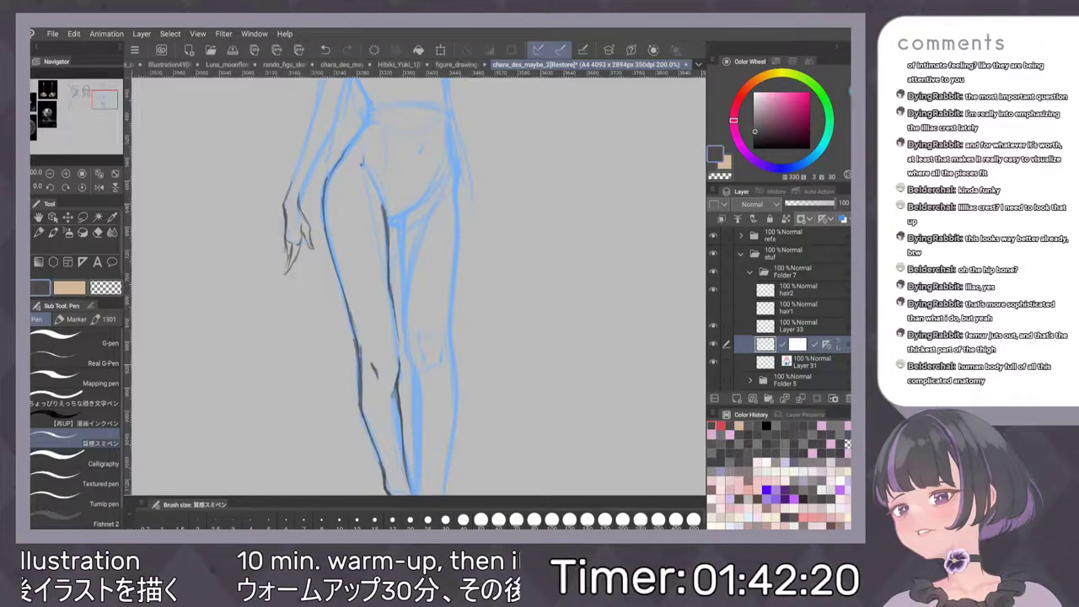
Line the inner contour of the other leg from the crotch to the ankle, and add two short marks at its knee
mouse_move(400, 218)
left_mouse_down()
mouse_move(407, 319)
mouse_move(424, 364)
mouse_move(440, 367)
left_mouse_up()
mouse_move(526, 291)
left_mouse_down()
mouse_move(515, 289)
mouse_move(515, 225)
left_mouse_up()
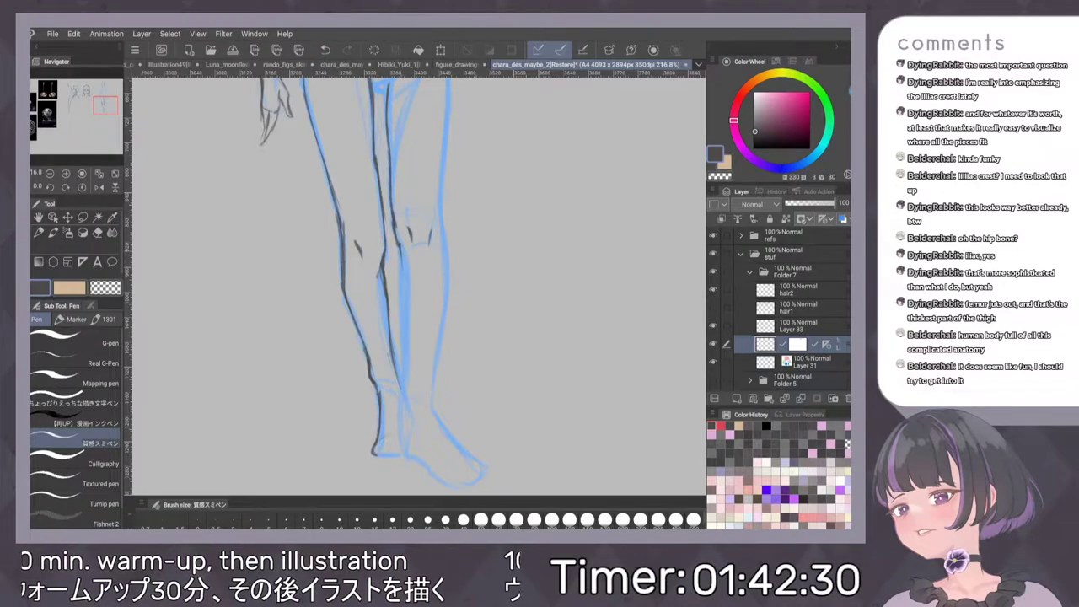
left_click_drag(400, 253, 403, 411)
key("ctrl+z")
left_click_drag(511, 333, 534, 258)
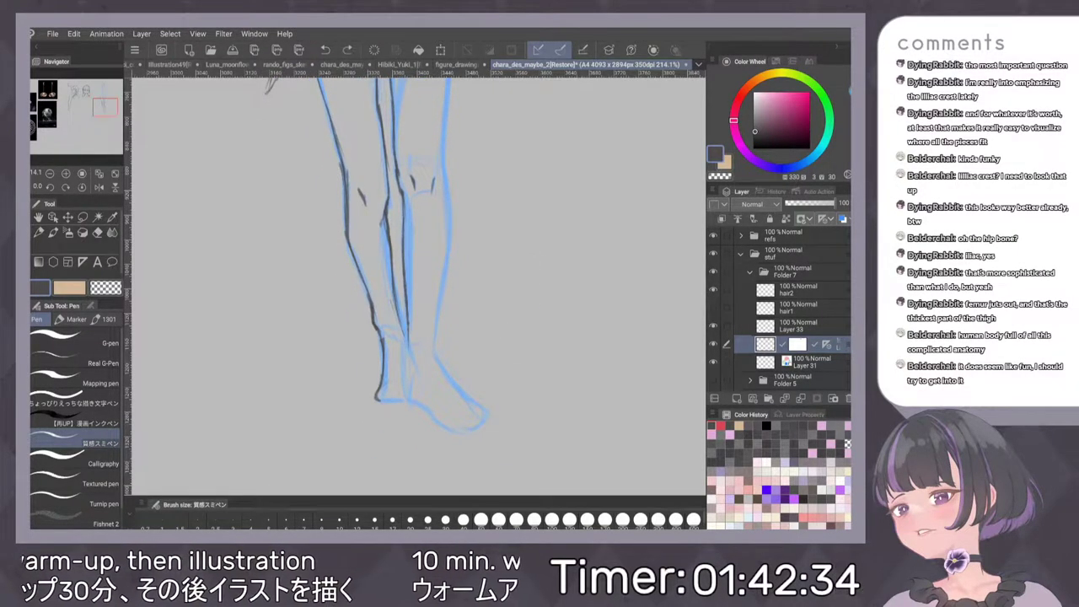
Draw the ankle and outline of the forward-pointing foot, including its sole, instep and toes
left_click_drag(408, 332, 414, 364)
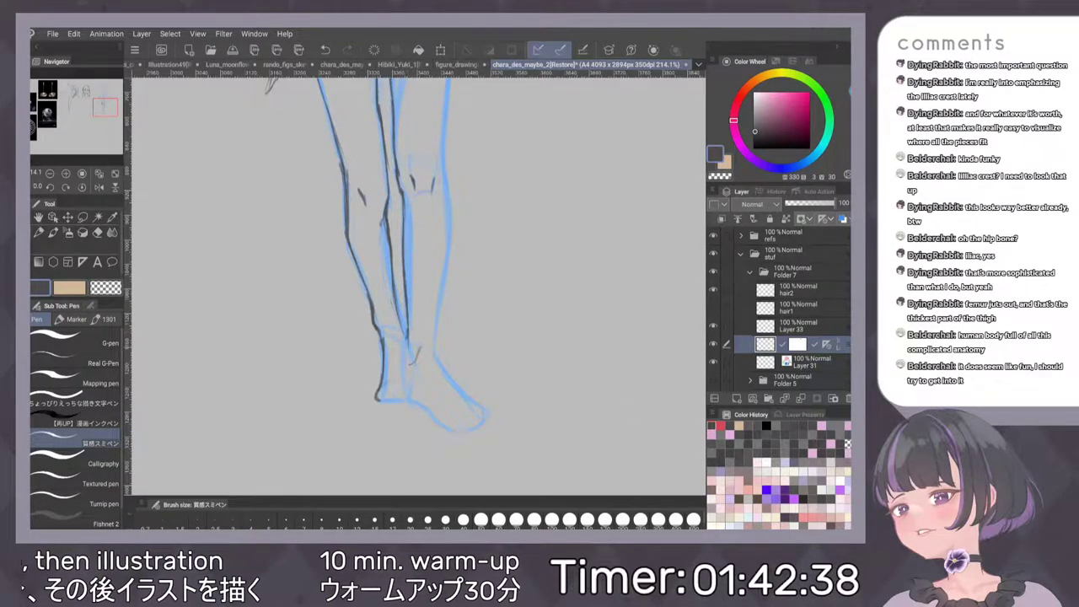
mouse_move(401, 352)
left_mouse_down()
mouse_move(405, 397)
mouse_move(455, 428)
mouse_move(484, 413)
left_mouse_up()
left_click_drag(435, 354, 484, 412)
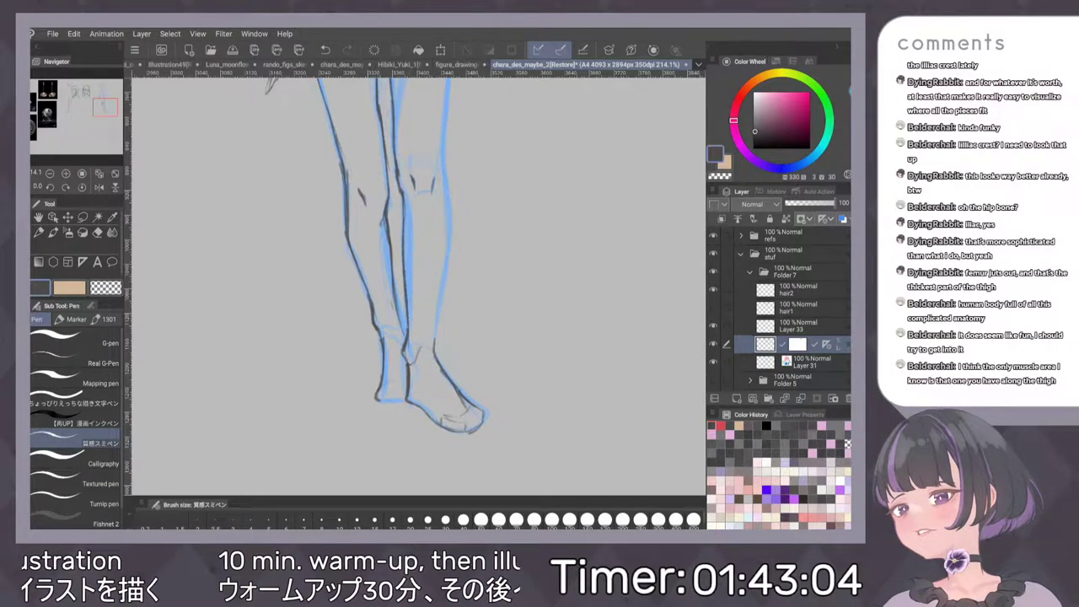
left_click_drag(544, 270, 541, 300)
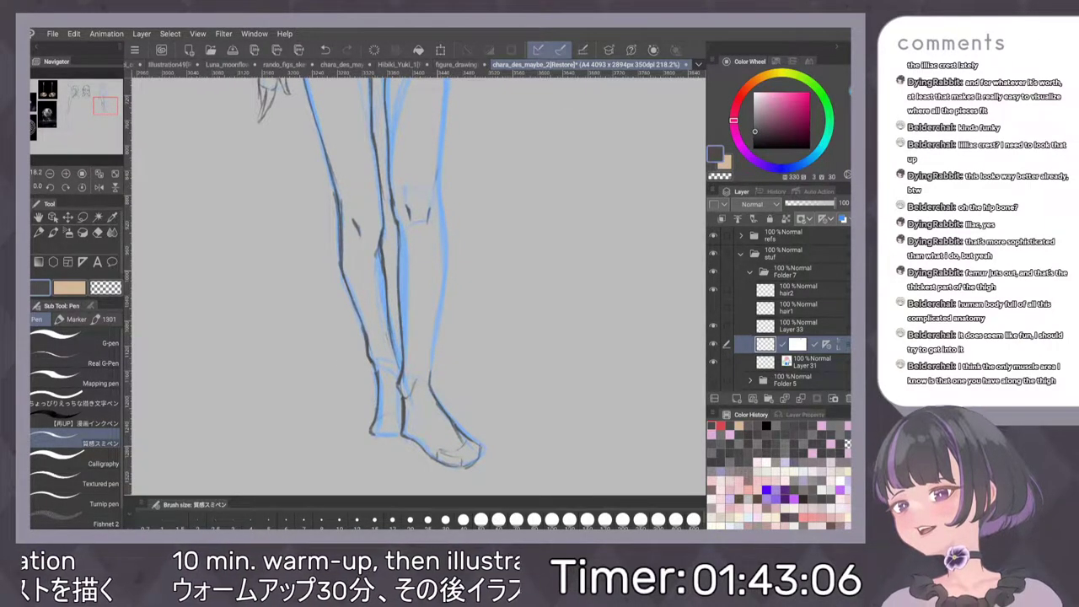
Line the outer contour of the leg with the forward-pointing foot, from the knee past the calf to the ankle
mouse_move(438, 187)
left_mouse_down()
mouse_move(446, 241)
mouse_move(432, 348)
left_mouse_up()
left_click_drag(447, 257, 427, 377)
left_click_drag(434, 338, 429, 382)
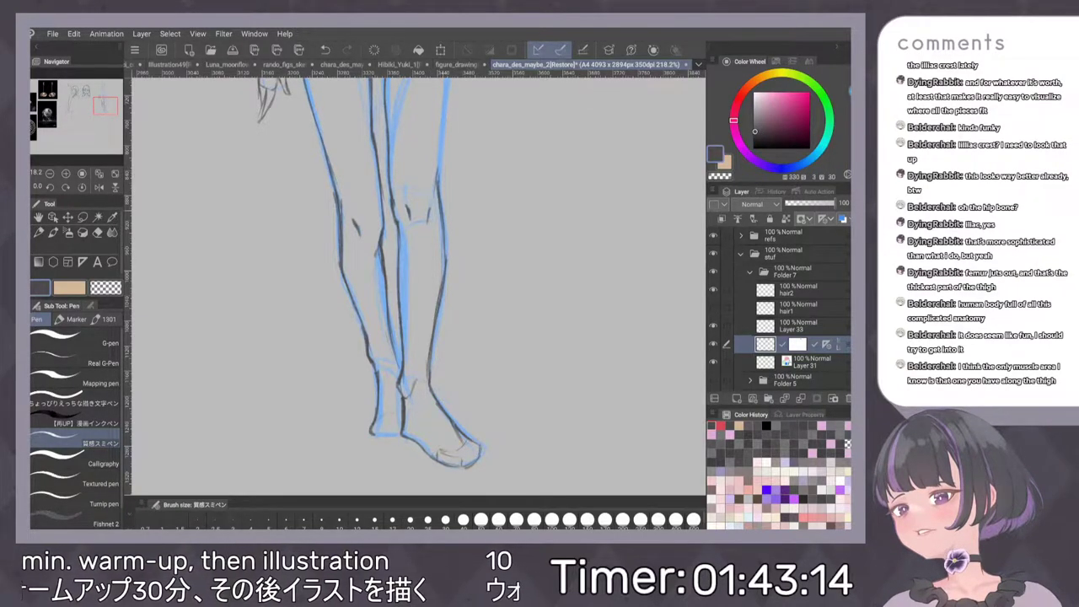
Continue the same leg's outer contour along the thigh up to the hip, and line the side from hip to waist
left_click_drag(544, 183, 576, 310)
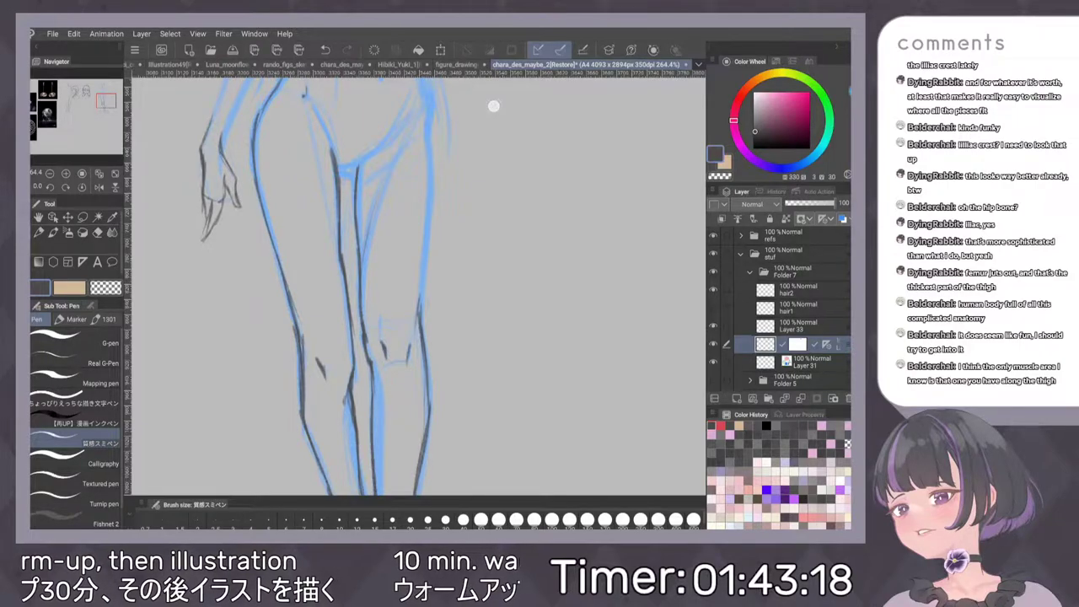
scroll(511, 160, "up", 1)
left_click_drag(433, 151, 428, 339)
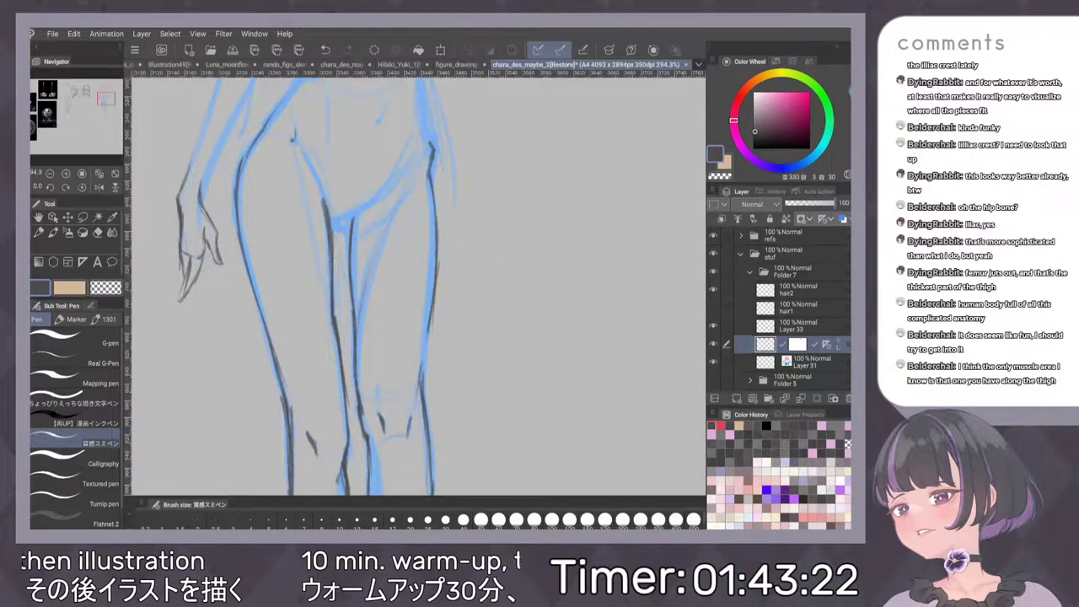
scroll(523, 312, "down", 2)
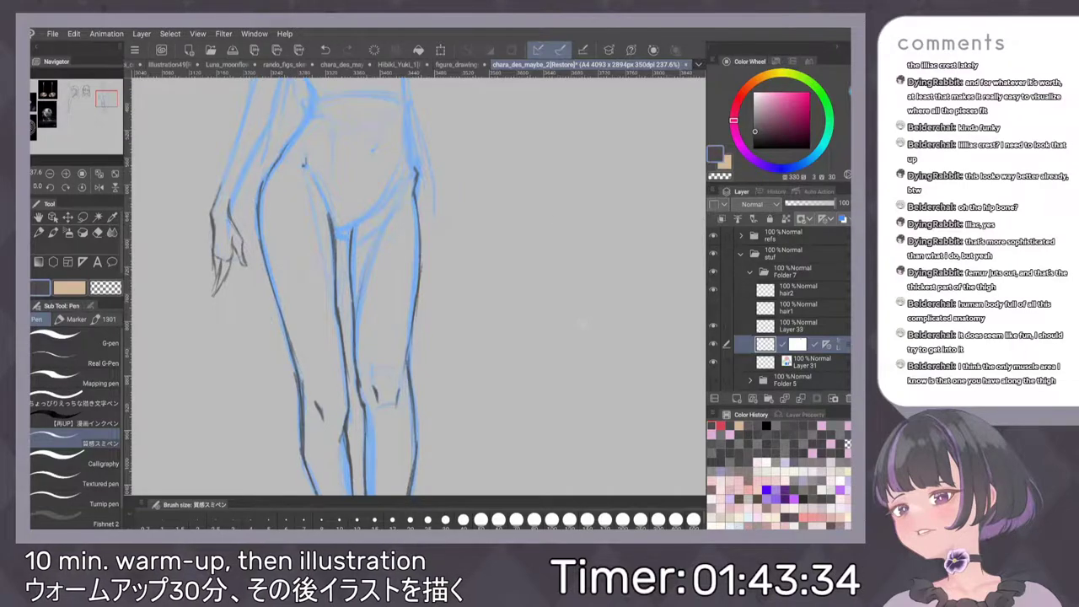
left_click_drag(567, 253, 571, 278)
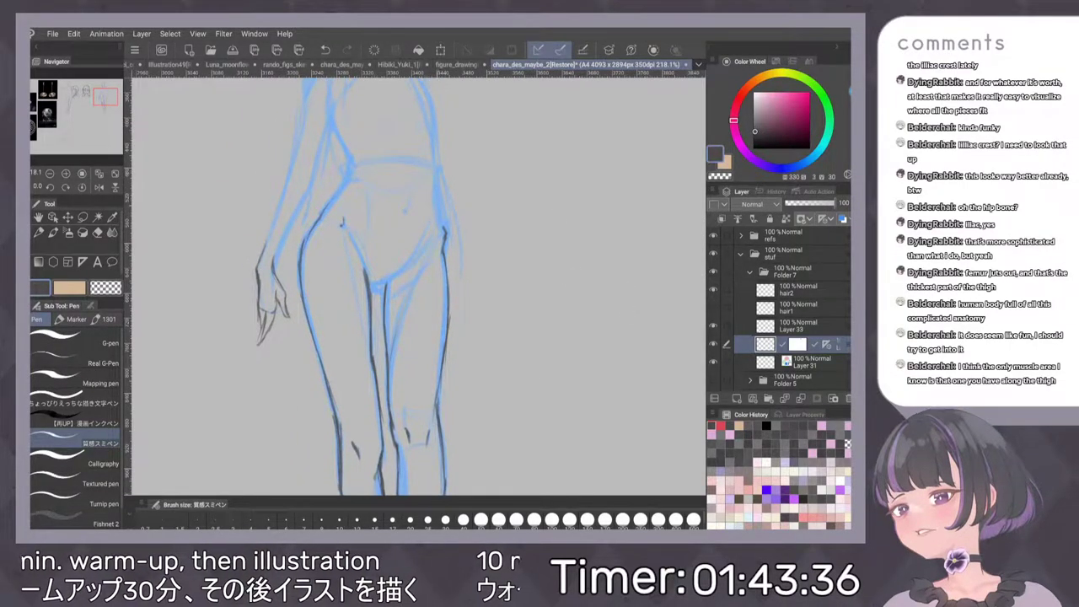
left_click_drag(439, 171, 432, 215)
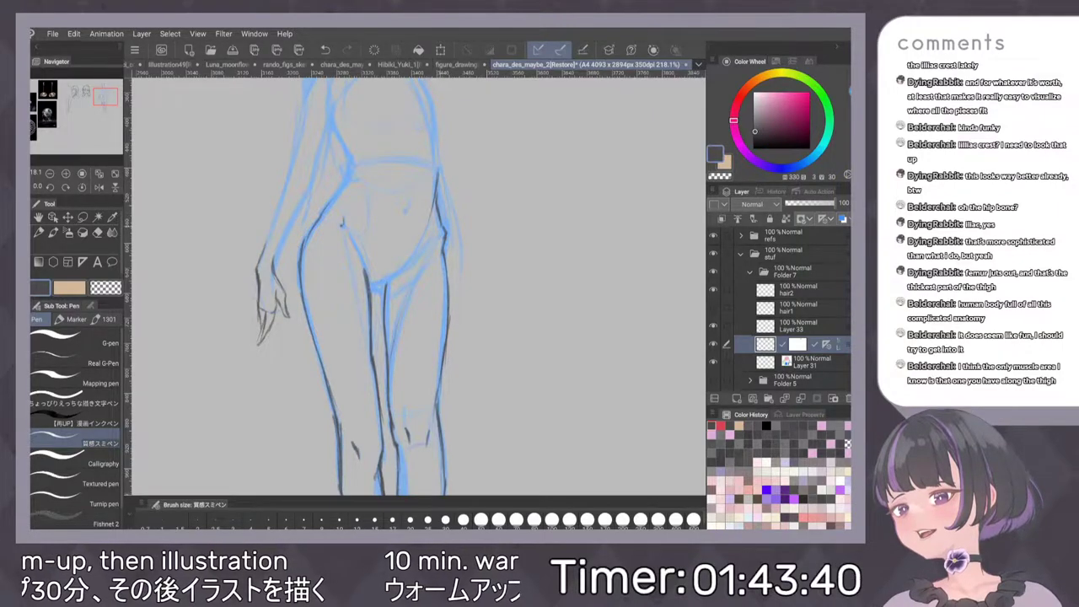
Add a short toe mark near the sole of the foot on the side of the drawn hand
scroll(551, 183, "down", 2)
scroll(552, 183, "down", 3)
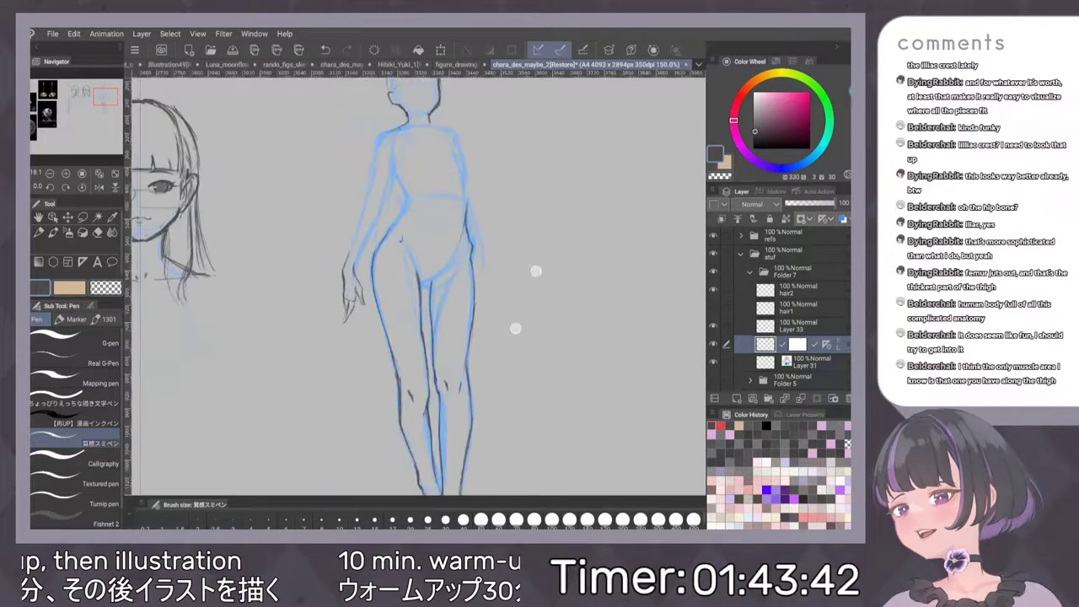
scroll(554, 229, "up", 2)
scroll(554, 229, "up", 2)
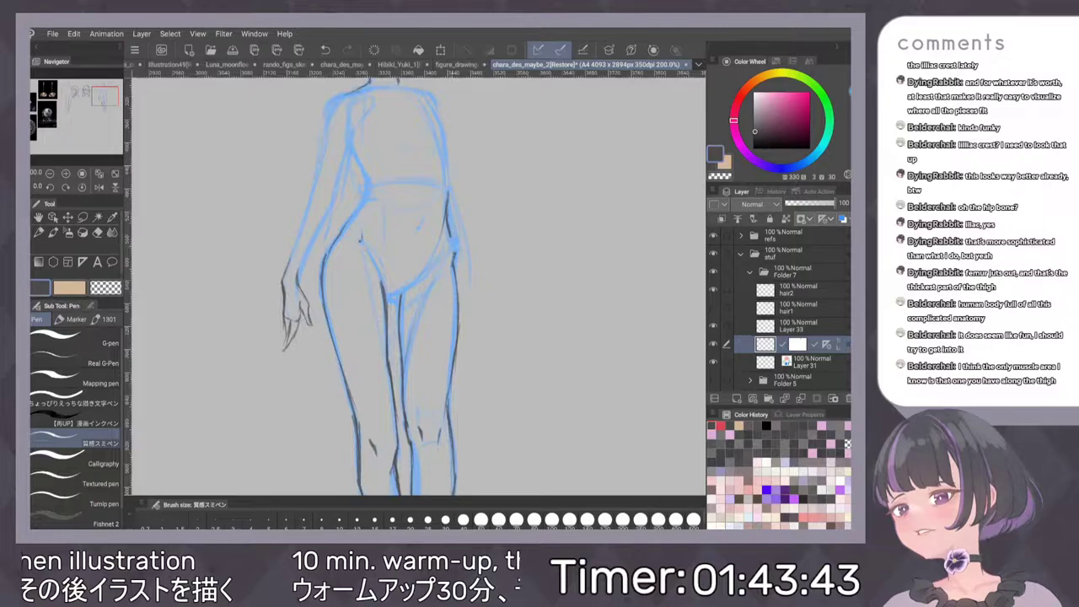
scroll(537, 262, "down", 4)
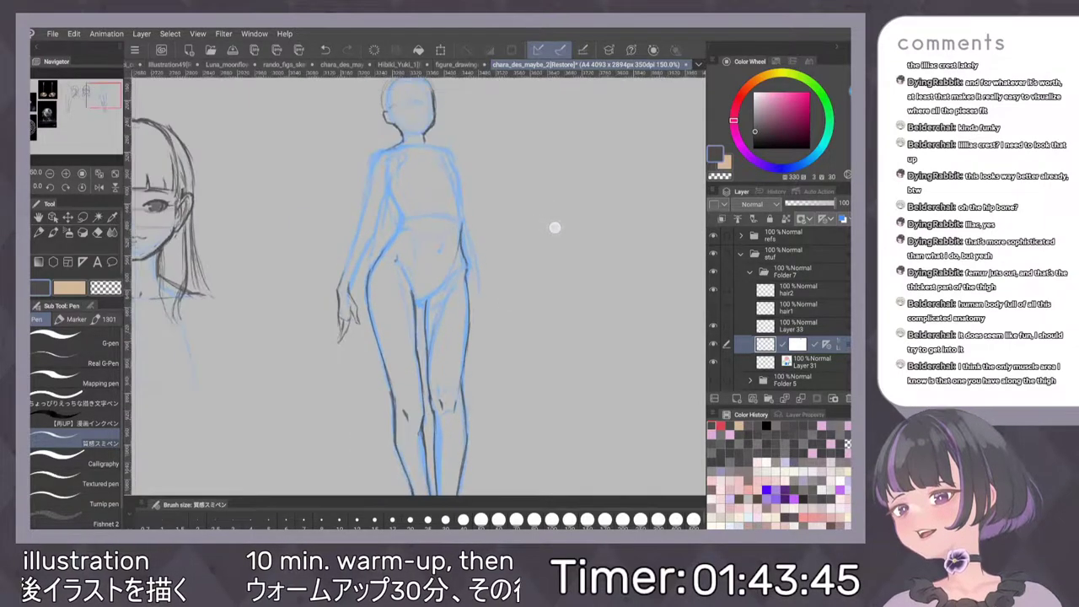
scroll(537, 262, "down", 1)
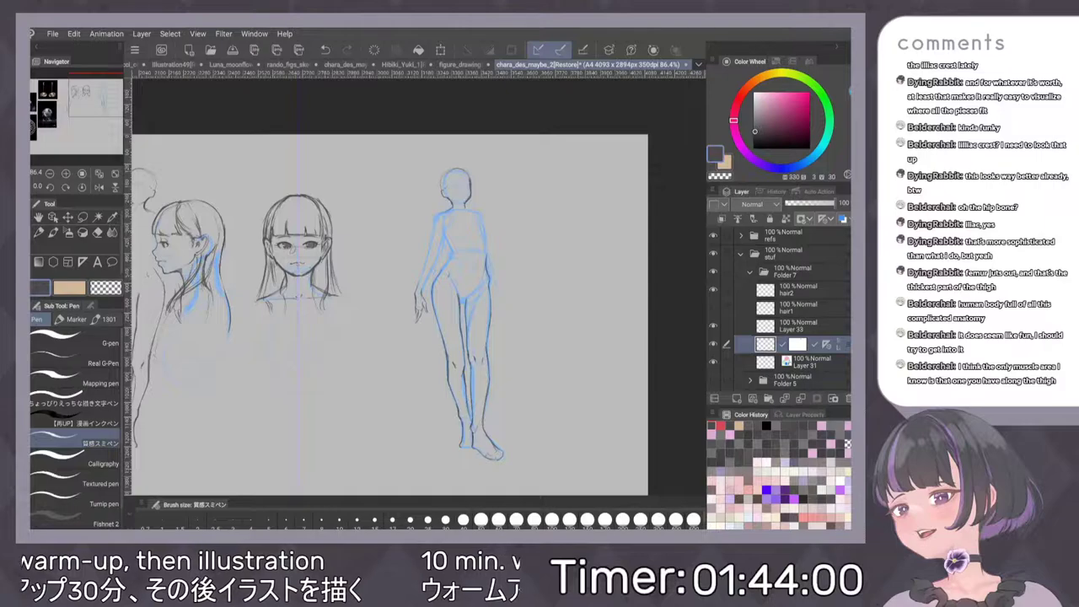
scroll(521, 353, "up", 1)
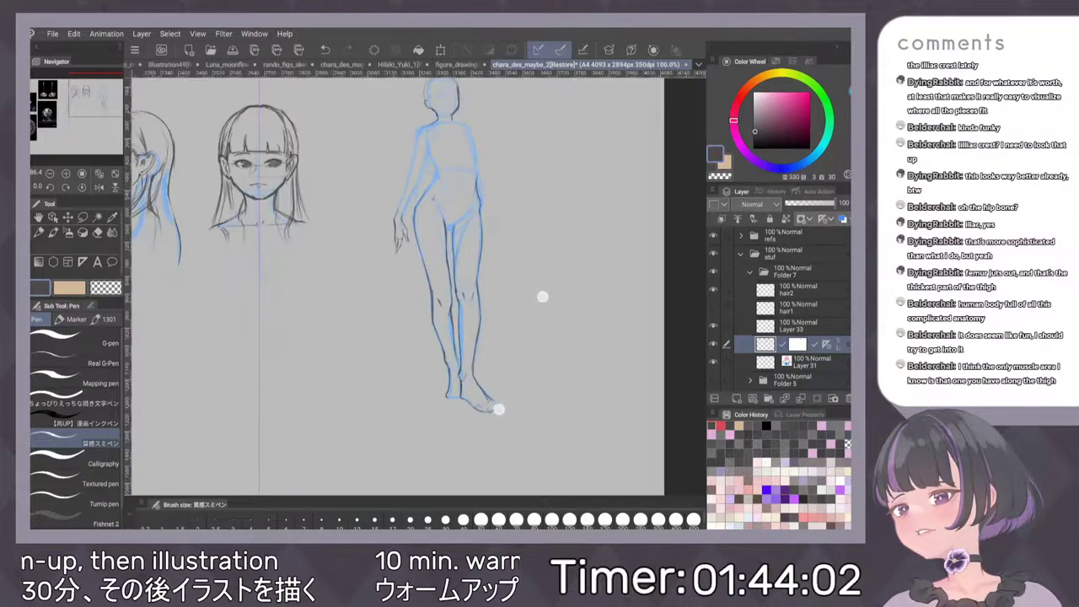
scroll(521, 353, "up", 5)
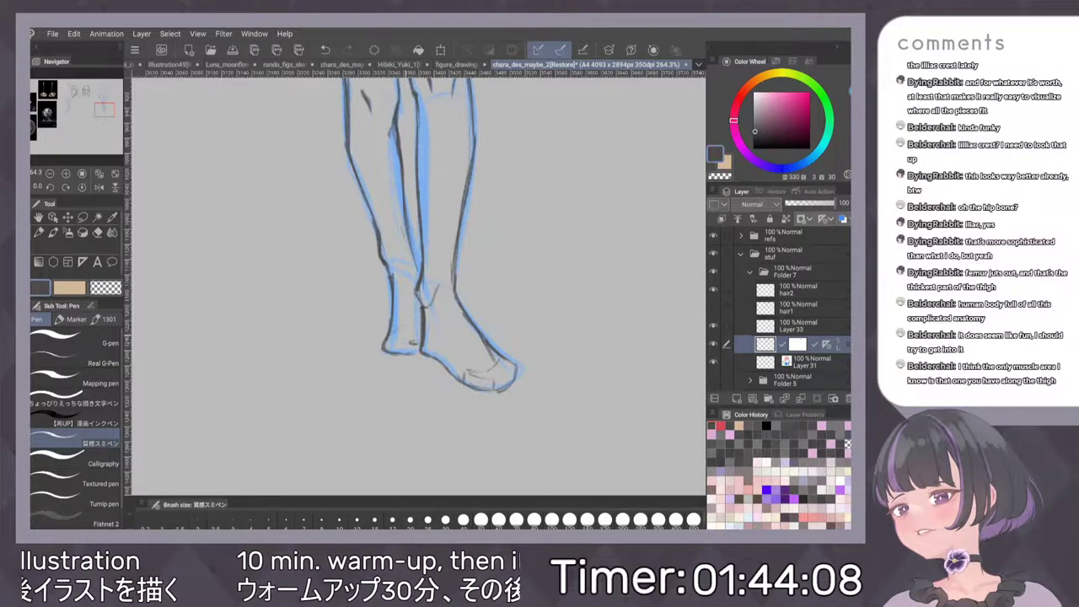
left_click_drag(406, 341, 408, 352)
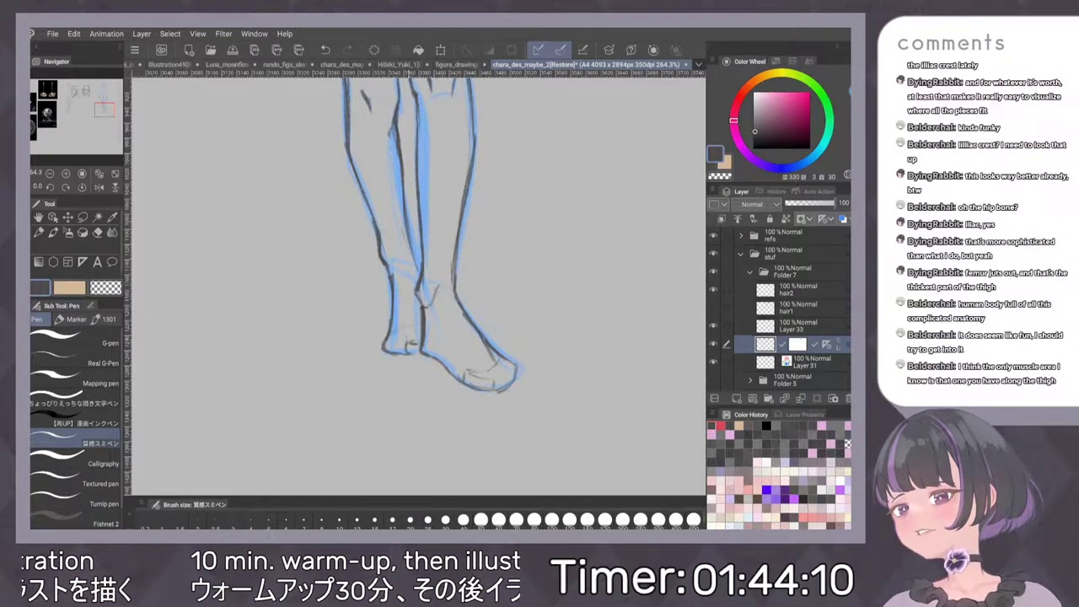
Start a separate back-muscle sketch beside the figure with the neck, sloping trapezius lines, and a small diamond below the neck
scroll(539, 371, "down", 4)
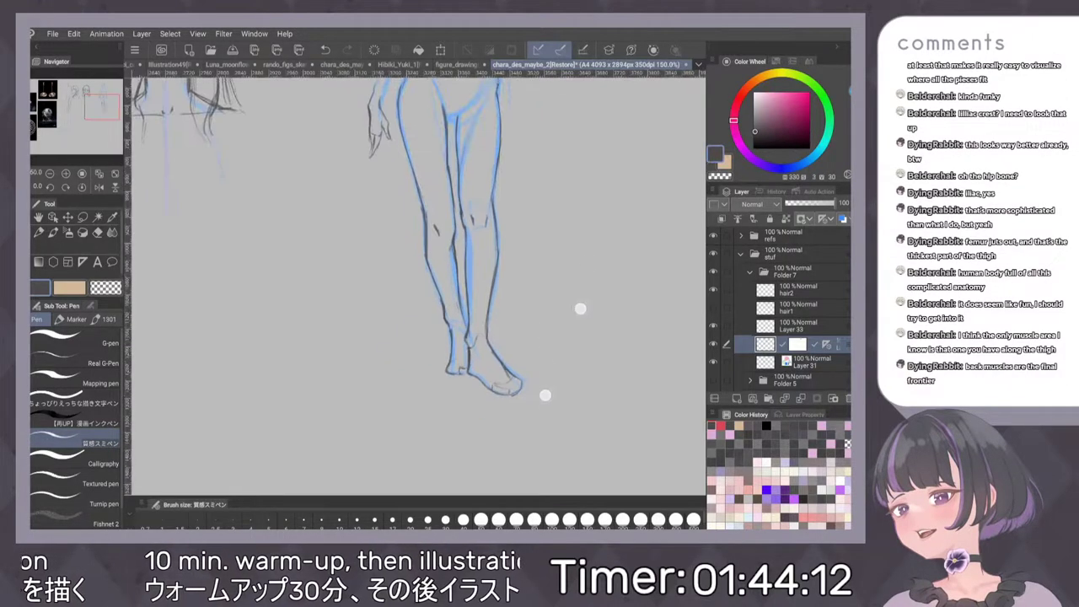
scroll(563, 353, "down", 1)
scroll(498, 244, "up", 3)
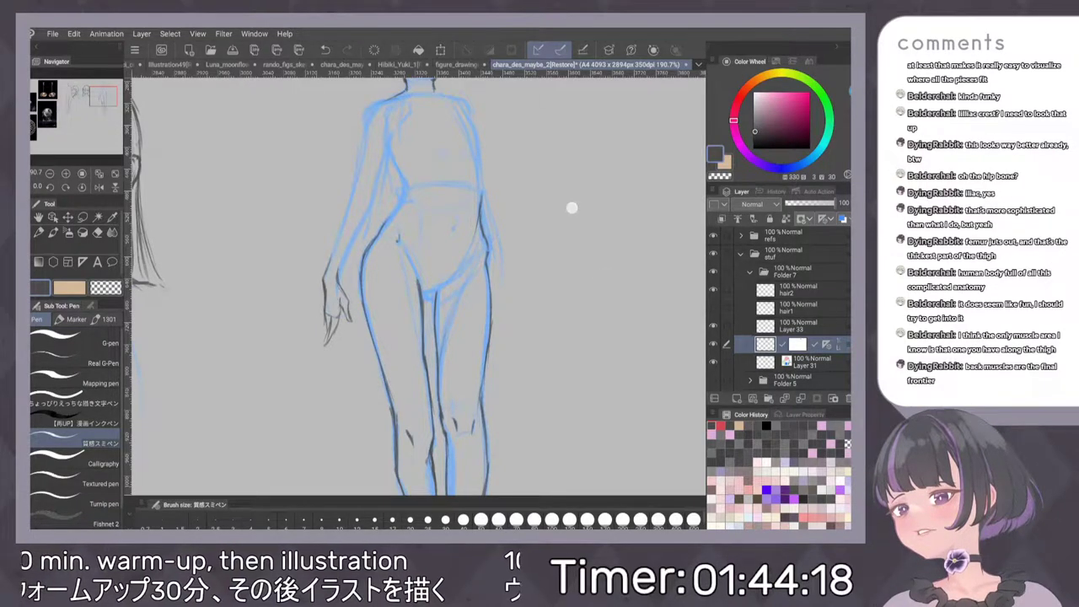
scroll(554, 321, "up", 1)
left_click_drag(579, 257, 590, 295)
scroll(553, 321, "down", 1)
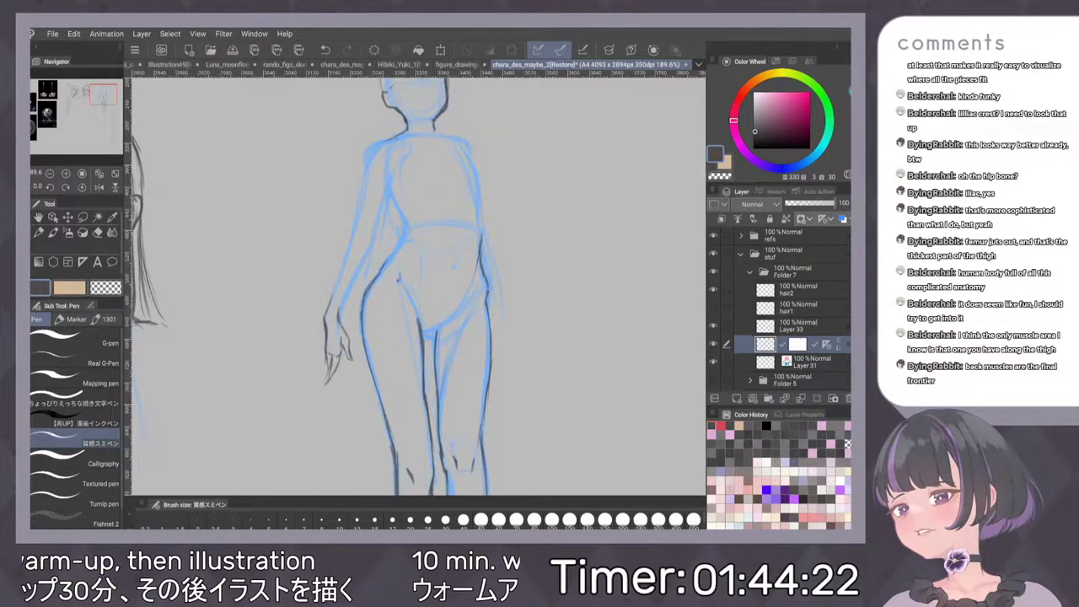
scroll(557, 326, "down", 1)
left_click_drag(583, 272, 558, 332)
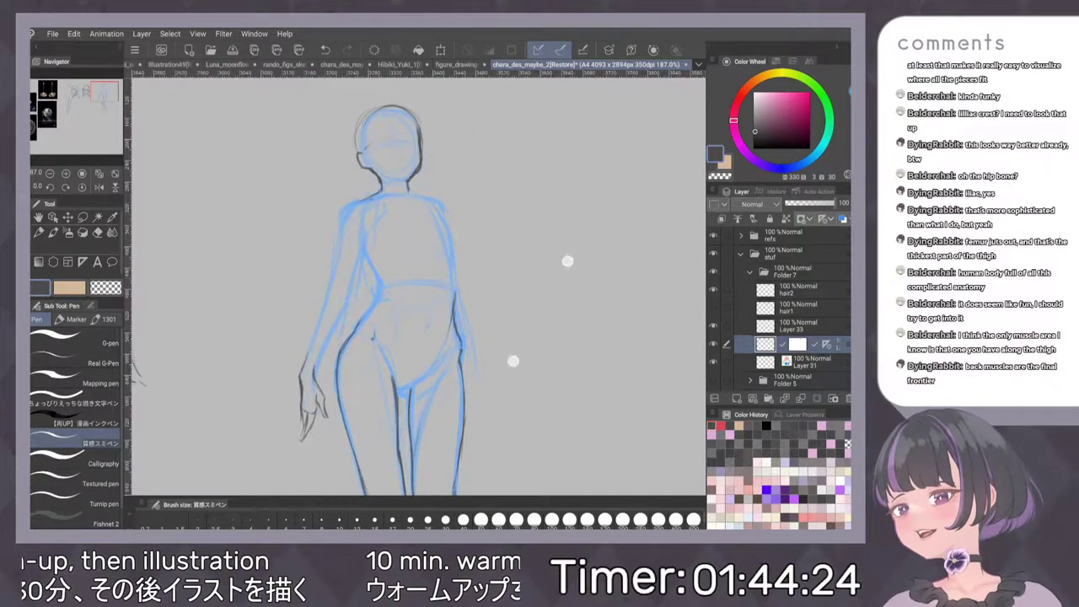
scroll(506, 313, "up", 1)
left_click_drag(565, 260, 525, 278)
mouse_move(460, 175)
left_mouse_down()
mouse_move(461, 199)
mouse_move(477, 197)
mouse_move(426, 217)
left_mouse_up()
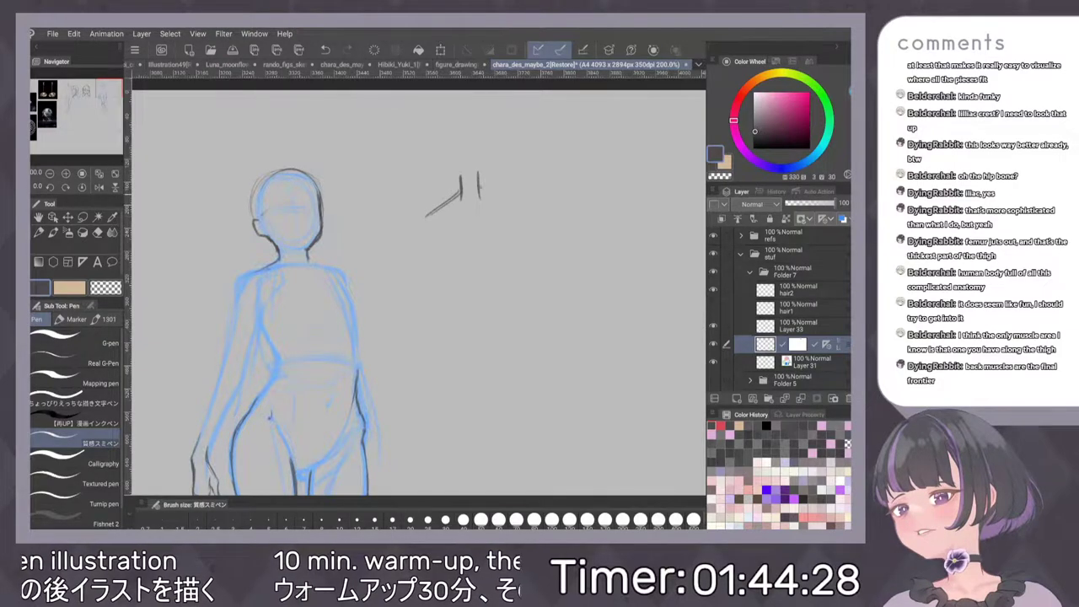
left_click_drag(479, 195, 519, 209)
left_click_drag(461, 176, 477, 173)
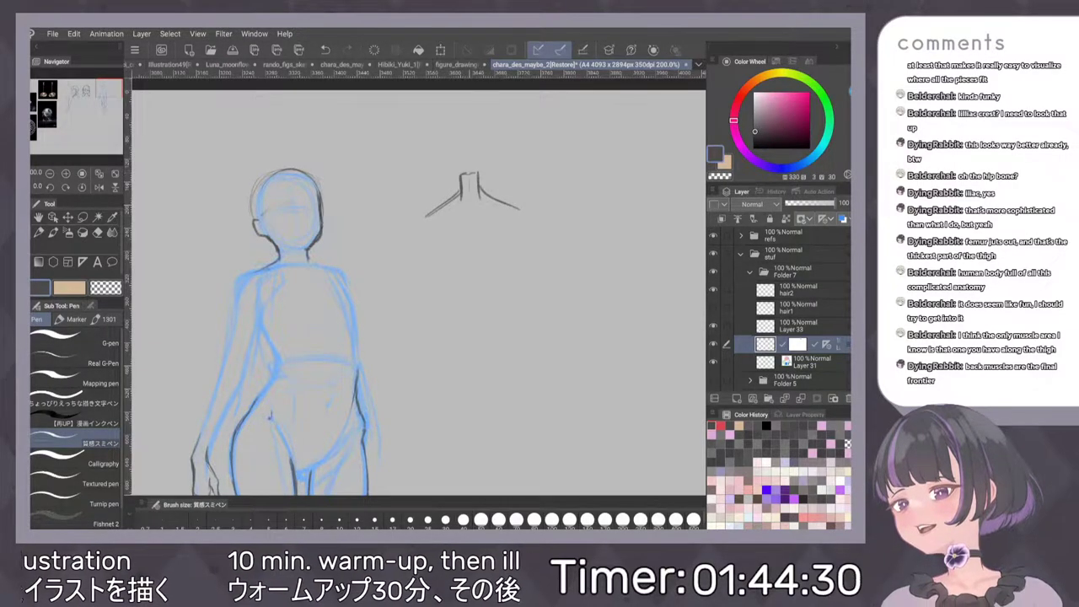
left_click_drag(463, 207, 466, 218)
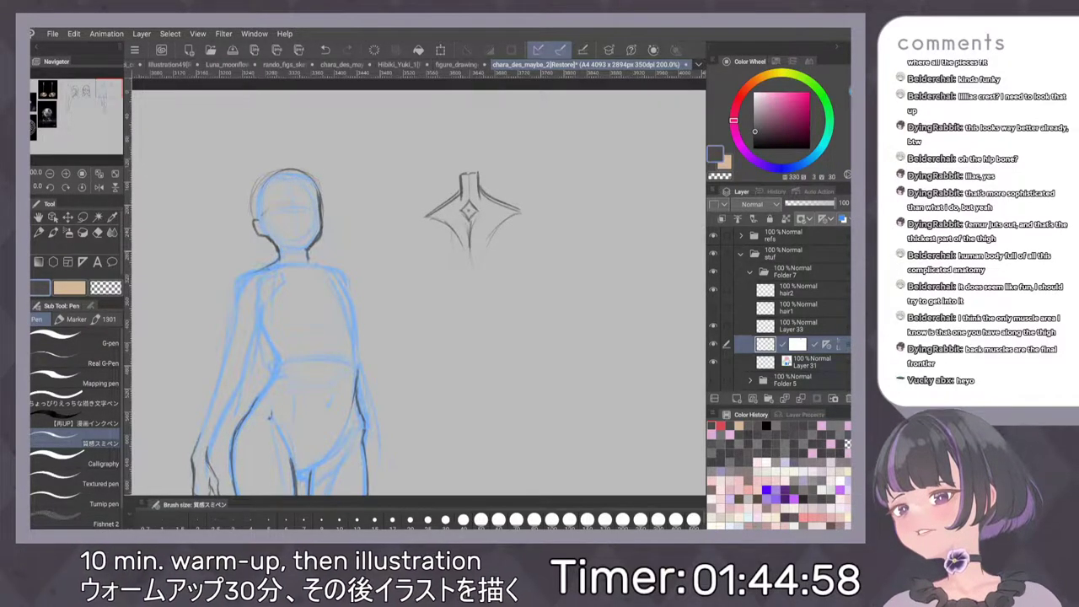
Curve the trapezius sides down to a closed lower point and extend the shoulder lines outward on the back-muscle sketch
left_click_drag(443, 220, 491, 234)
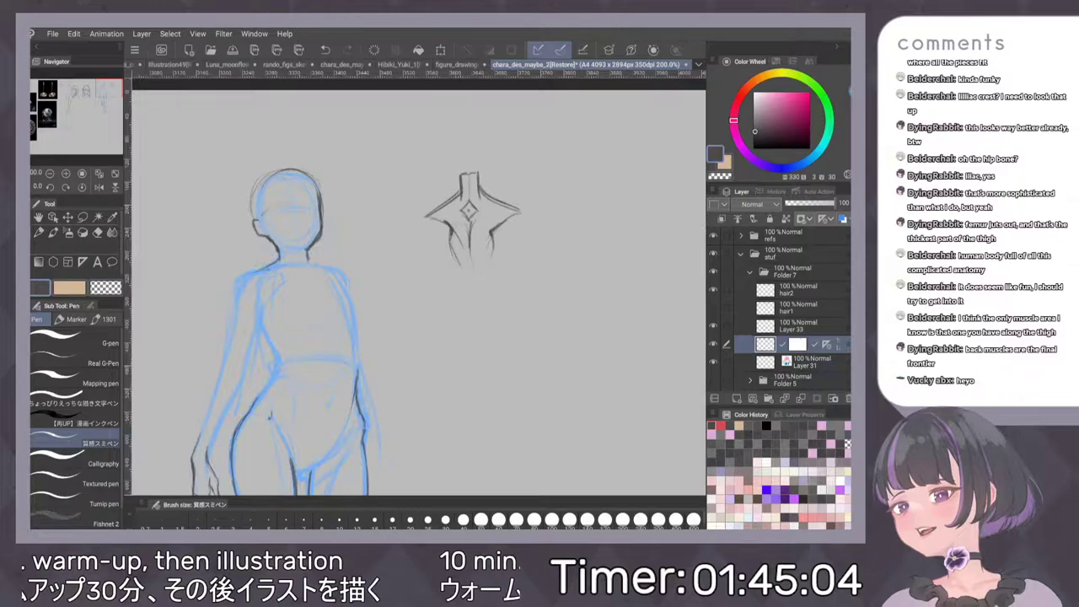
mouse_move(487, 241)
left_mouse_down()
mouse_move(494, 264)
mouse_move(461, 269)
mouse_move(475, 278)
left_mouse_up()
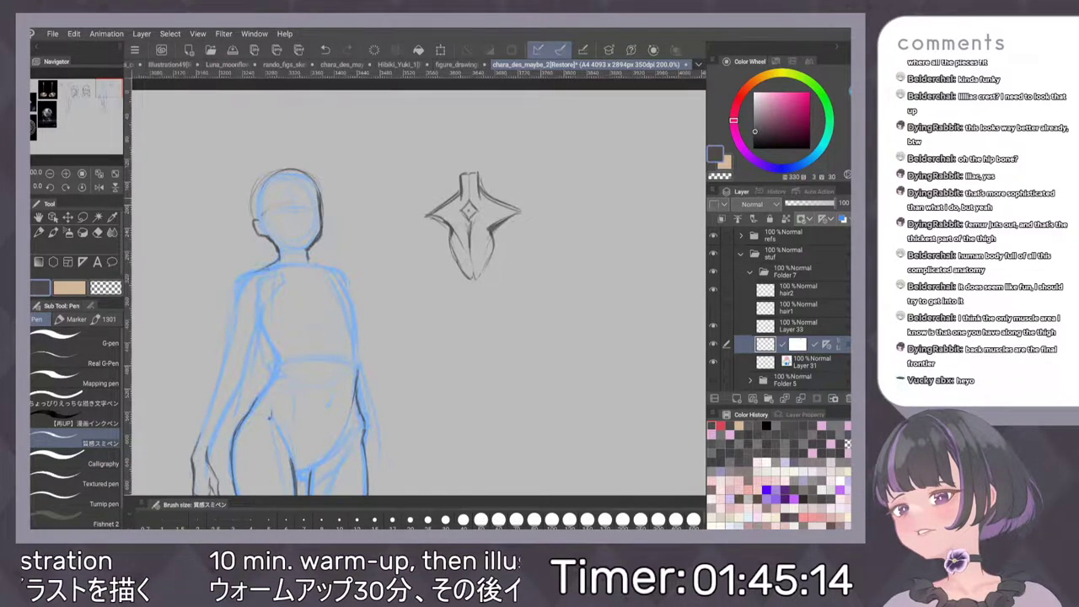
left_click_drag(426, 216, 413, 218)
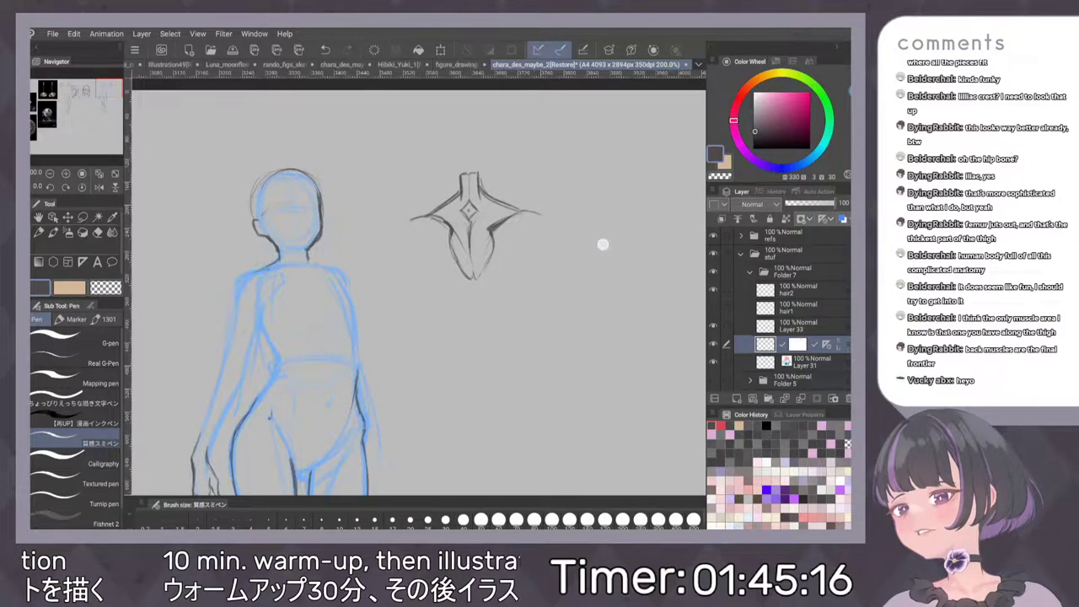
Sketch the latissimus outline below the trapezius, with curved marks at both sides and lines converging into a V
scroll(600, 244, "down", 1)
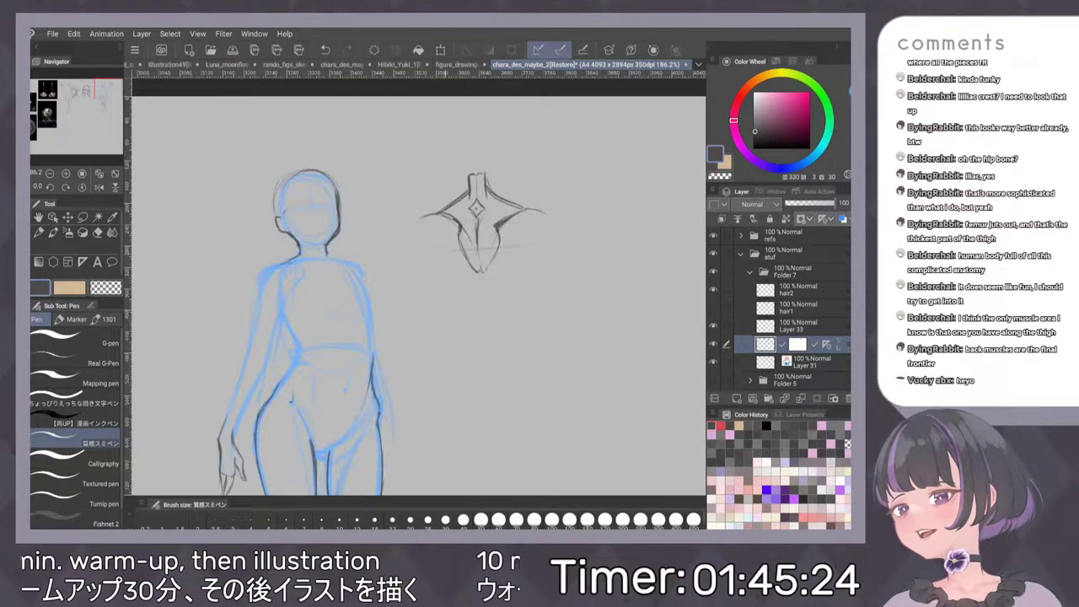
left_click_drag(427, 239, 433, 249)
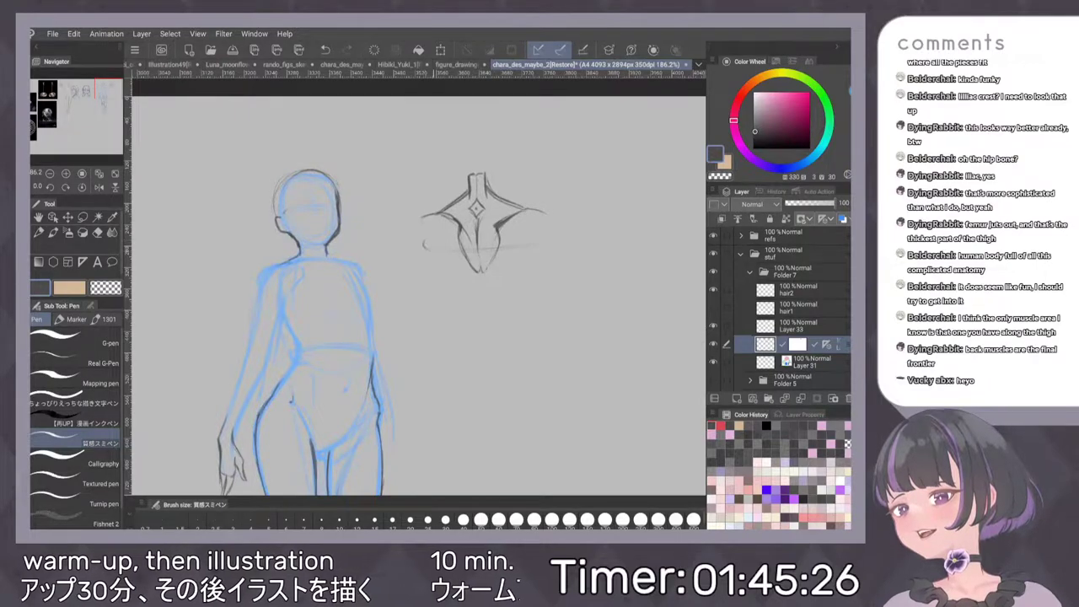
left_click_drag(539, 236, 528, 246)
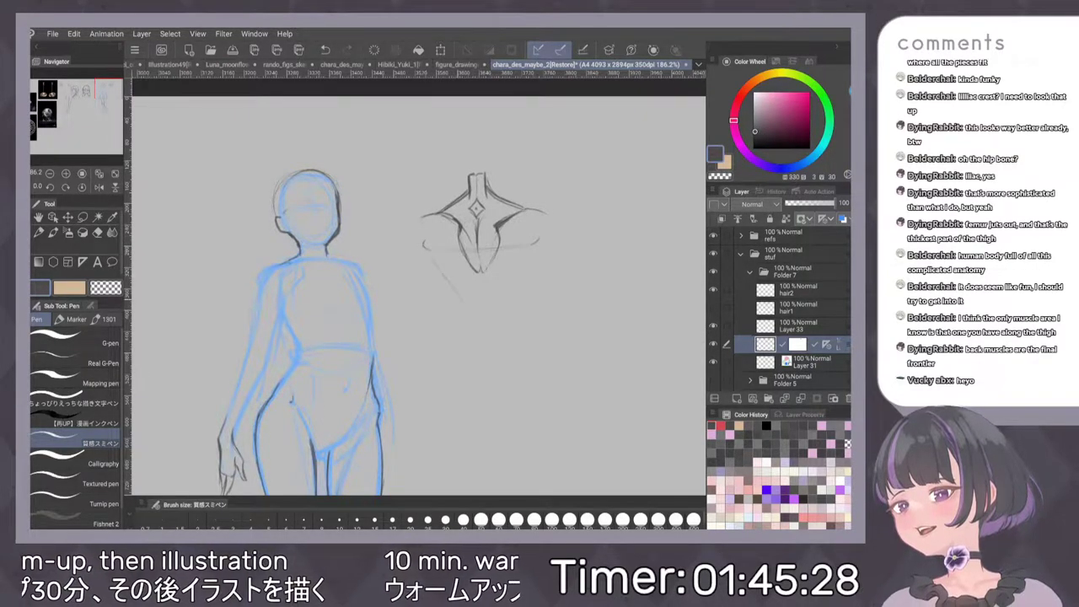
left_click_drag(433, 259, 469, 305)
left_click_drag(538, 244, 496, 300)
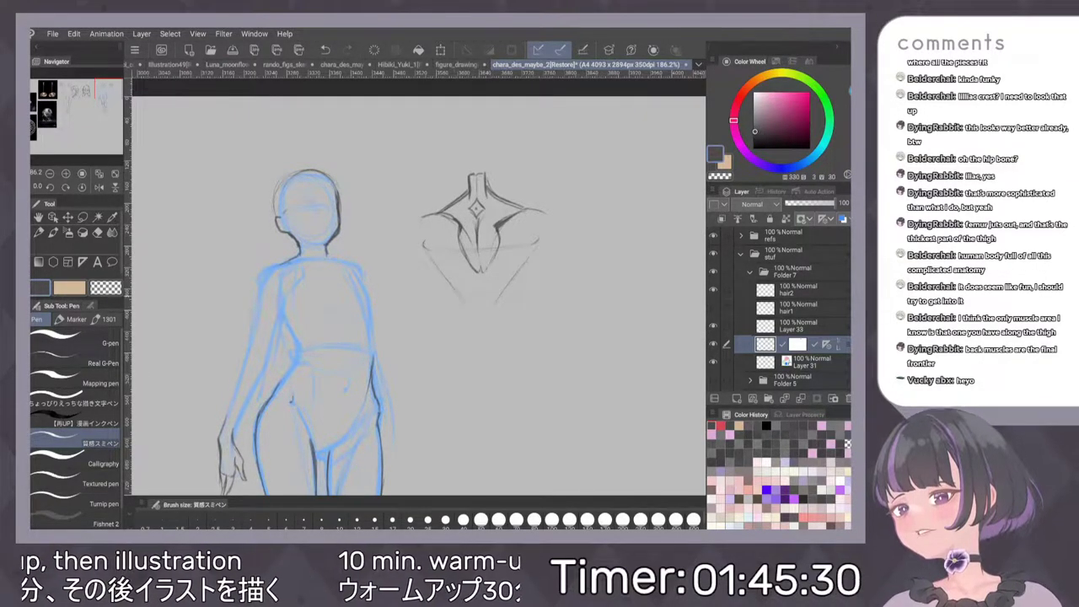
left_click_drag(521, 267, 486, 319)
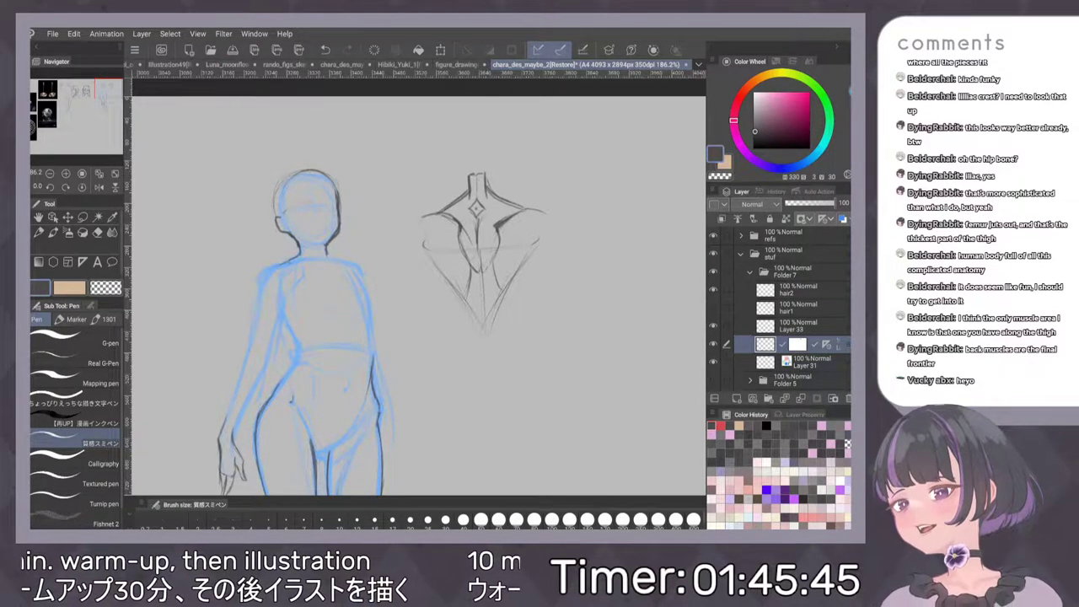
Sketch a small oval muscle below one shoulder of the back-muscle sketch
scroll(532, 293, "down", 2)
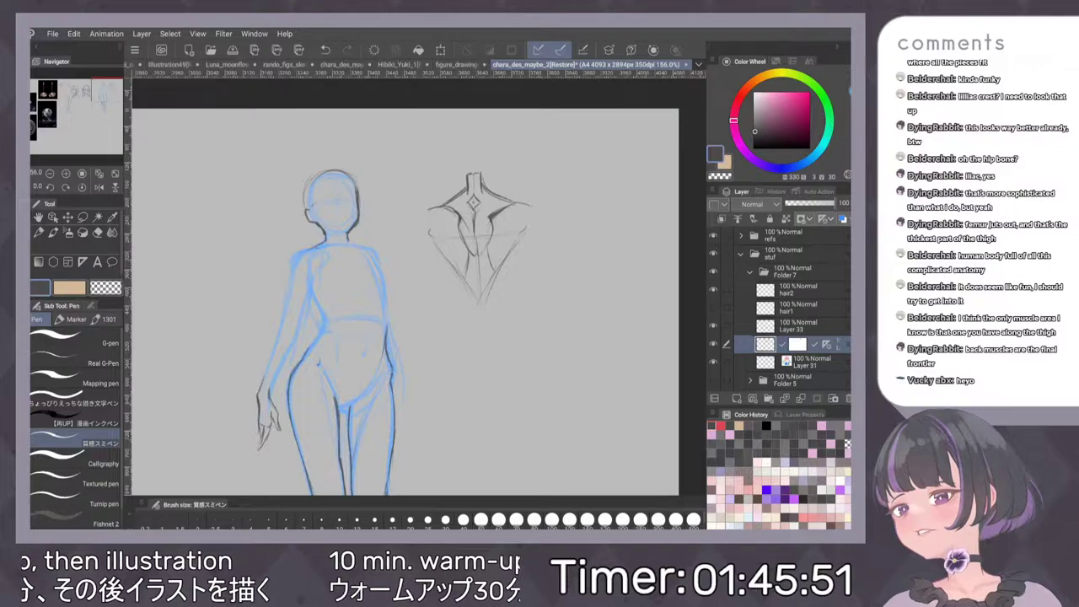
scroll(556, 303, "up", 2)
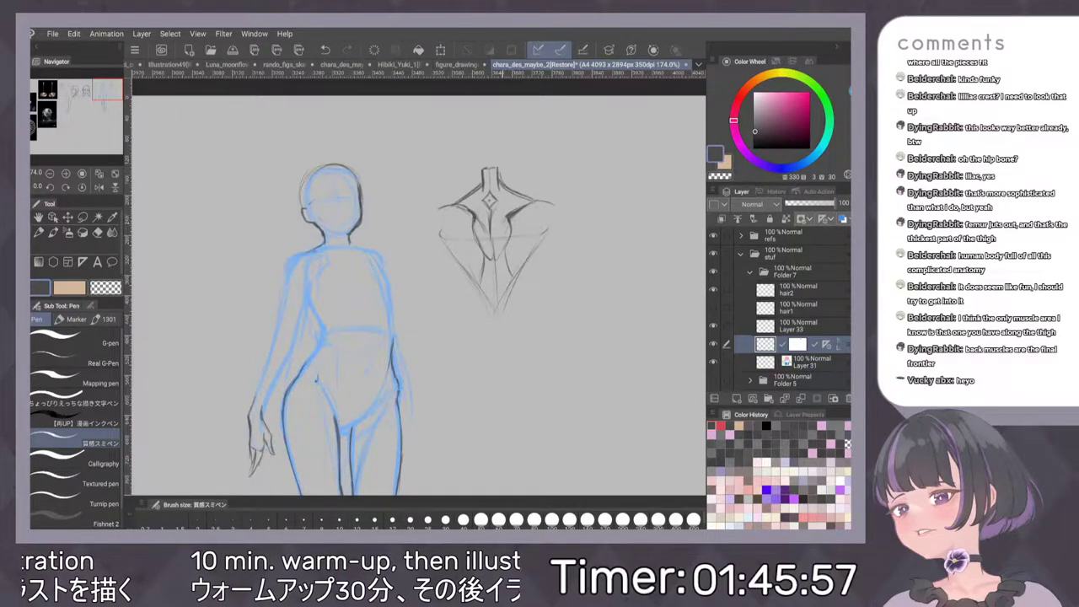
mouse_move(505, 218)
left_mouse_down()
mouse_move(494, 236)
mouse_move(445, 236)
left_mouse_up()
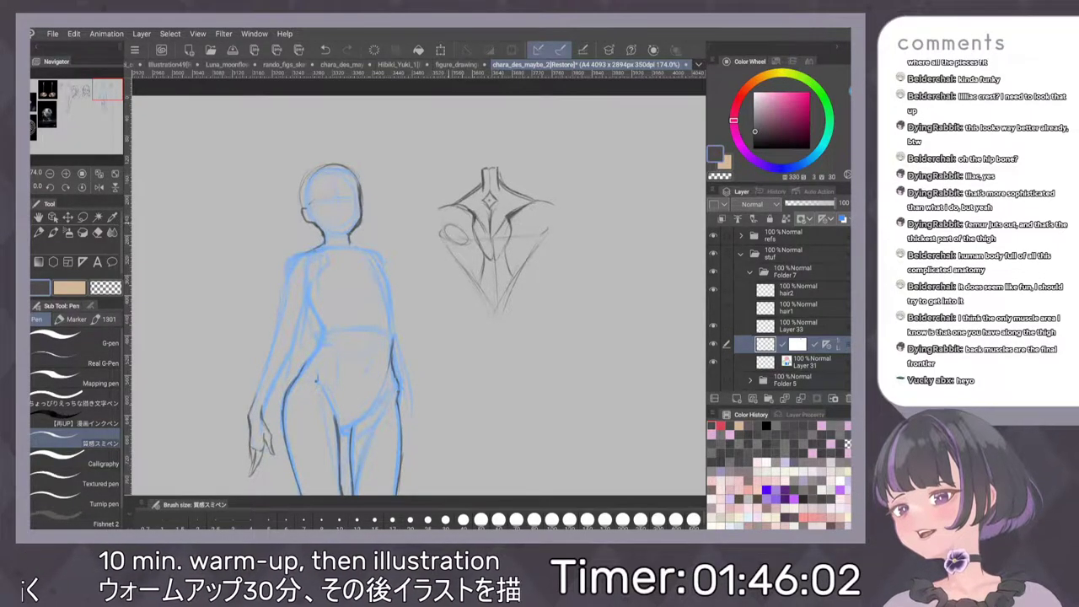
scroll(587, 261, "down", 2)
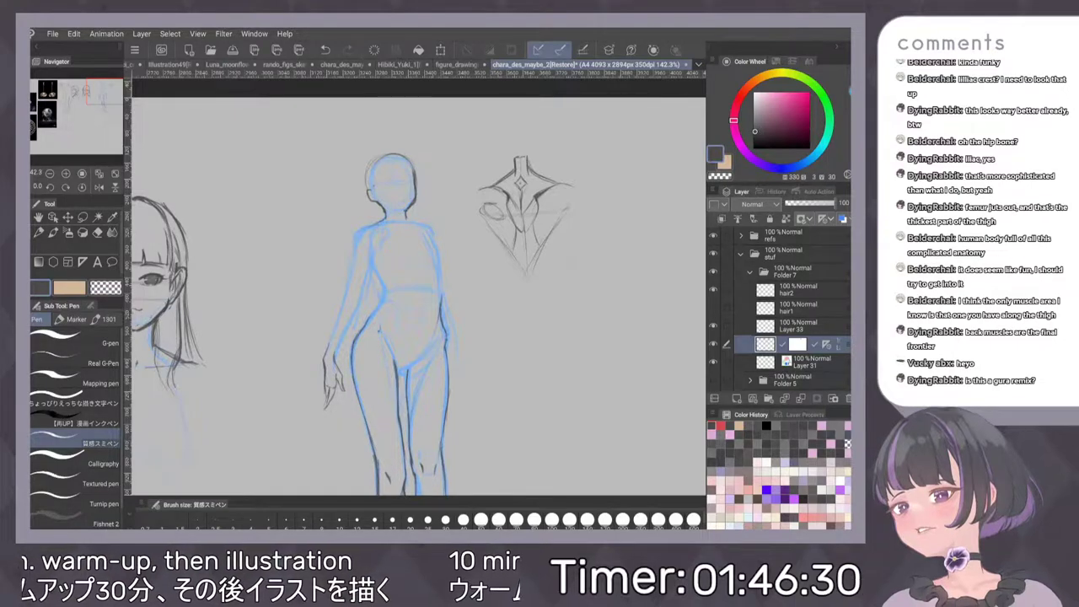
scroll(510, 300, "up", 1)
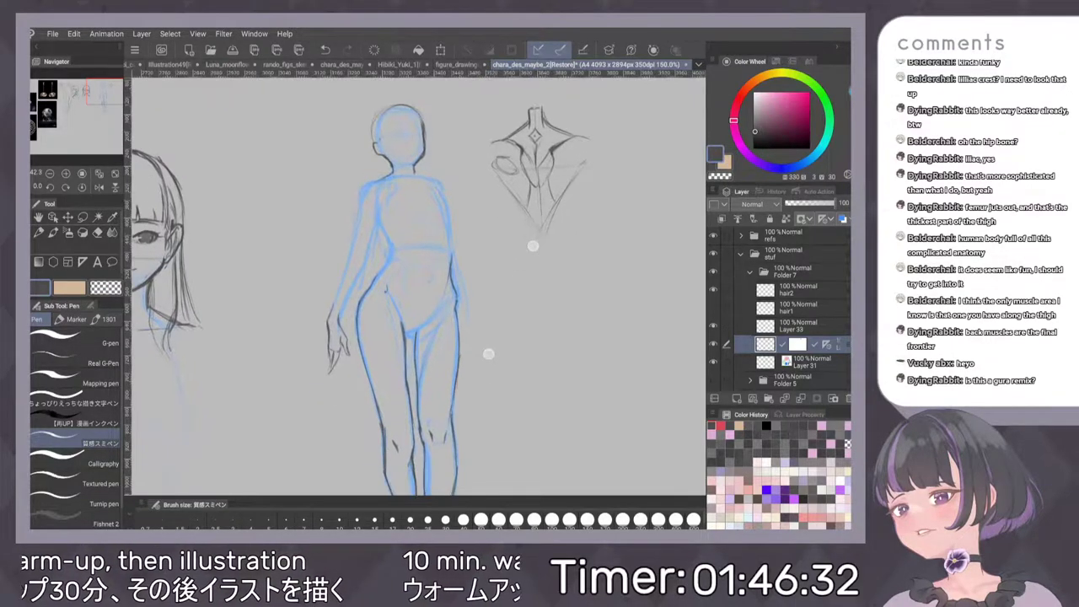
scroll(522, 260, "up", 2)
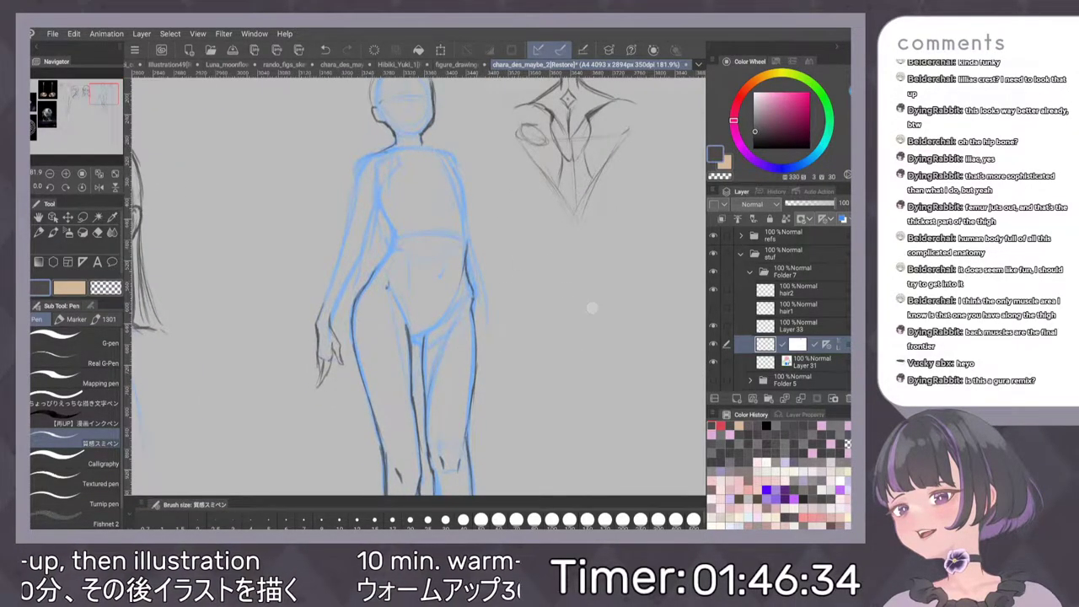
scroll(511, 290, "up", 2)
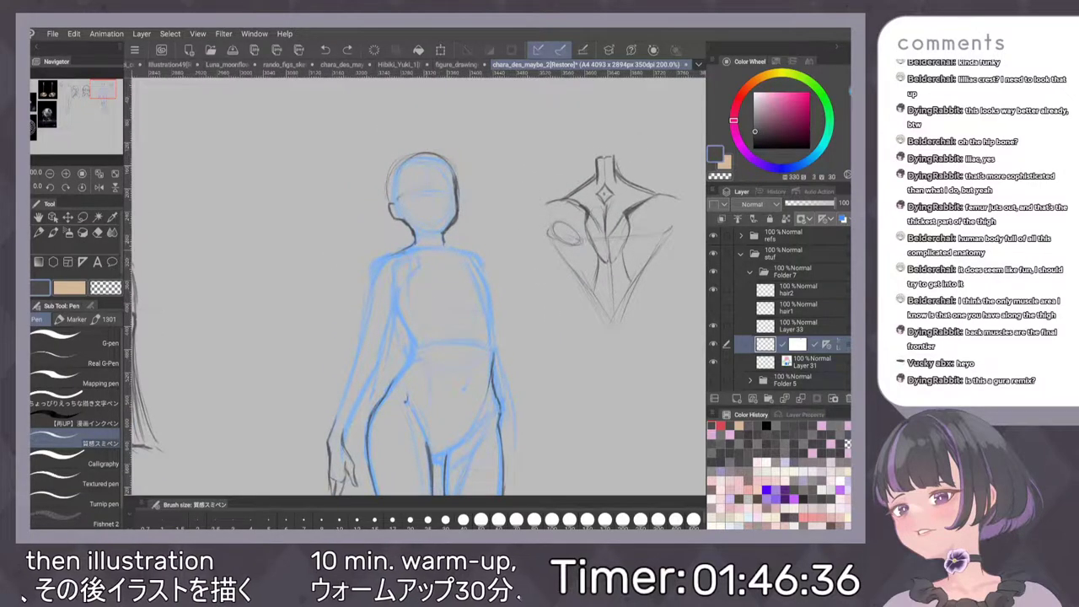
Ink the collar line across the base of the neck and the left shoulder slope on the layer above Layer 31
mouse_move(420, 232)
left_mouse_down()
mouse_move(414, 246)
mouse_move(426, 255)
left_mouse_up()
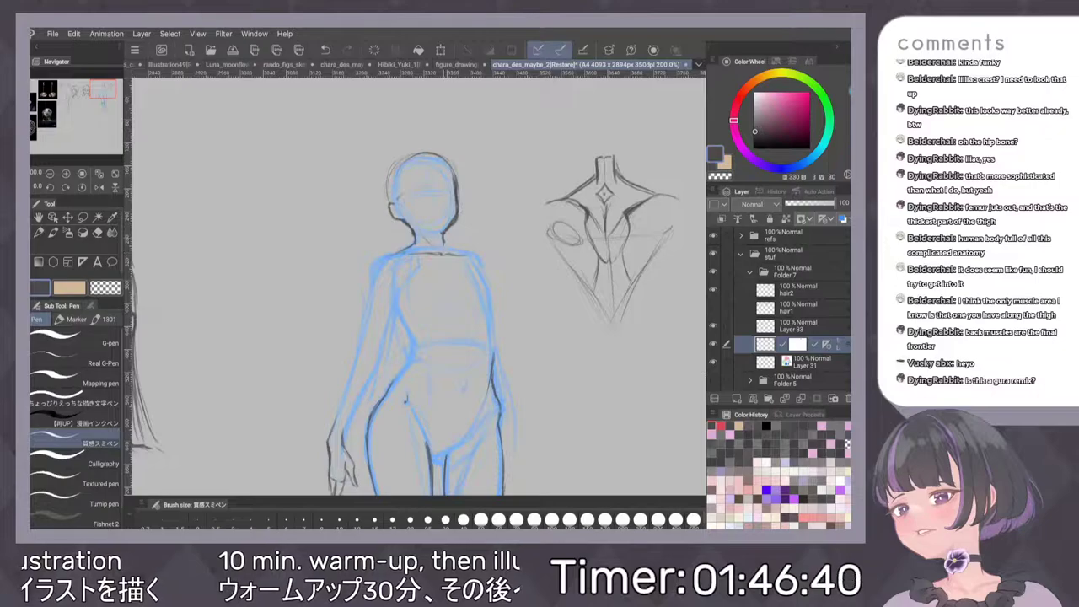
left_click_drag(452, 252, 466, 255)
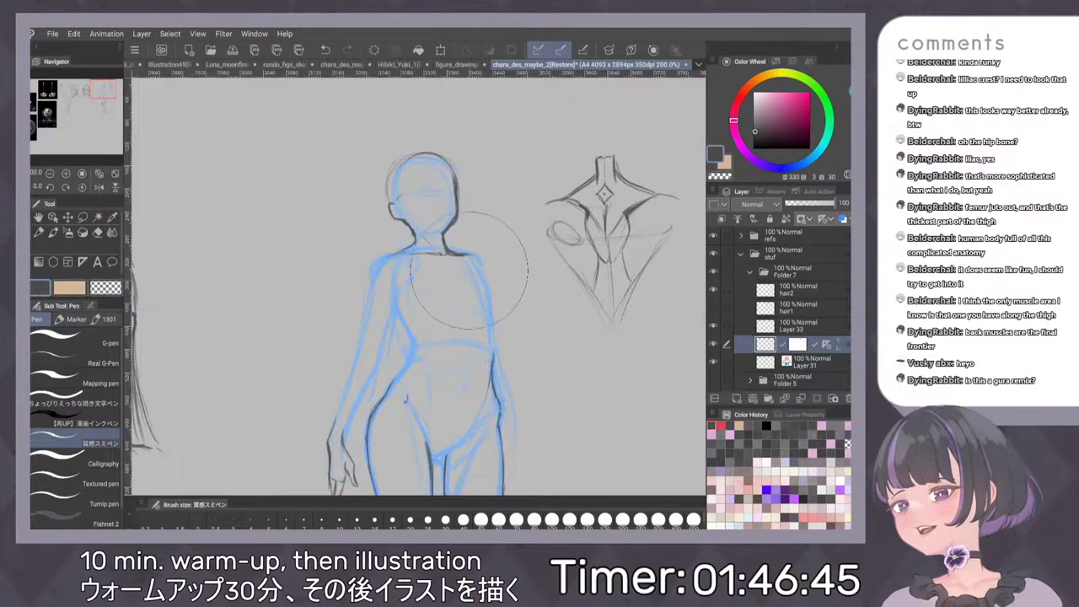
left_click_drag(557, 243, 548, 217)
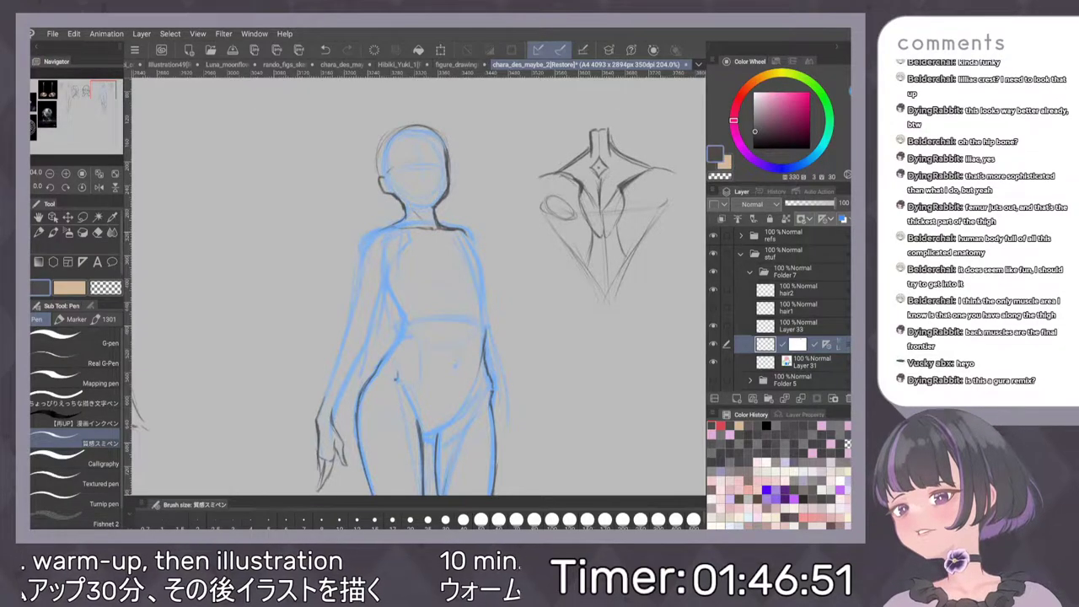
left_click(809, 363)
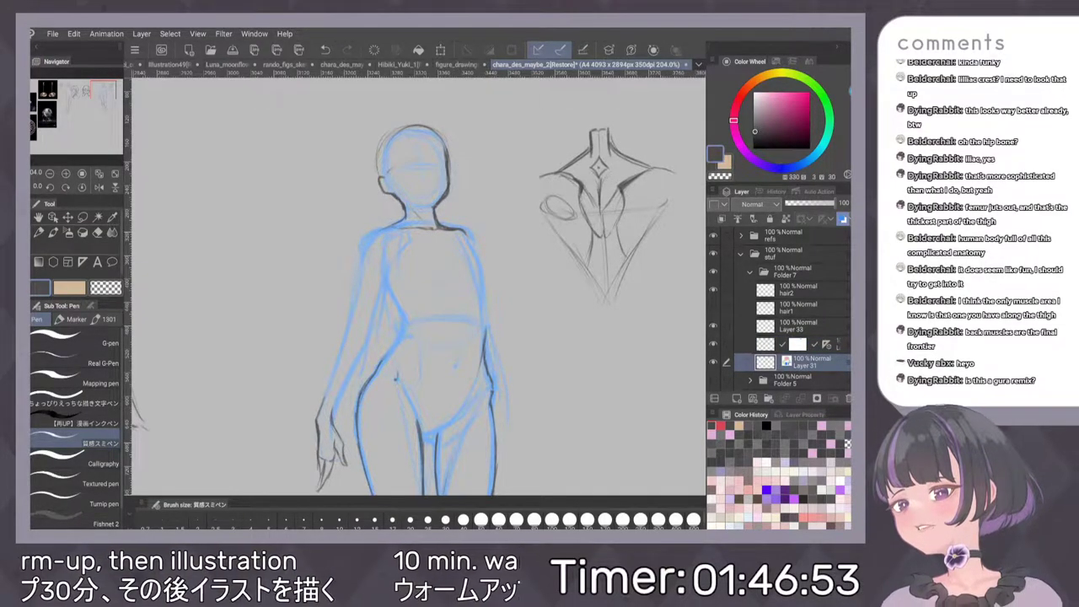
left_click(766, 344)
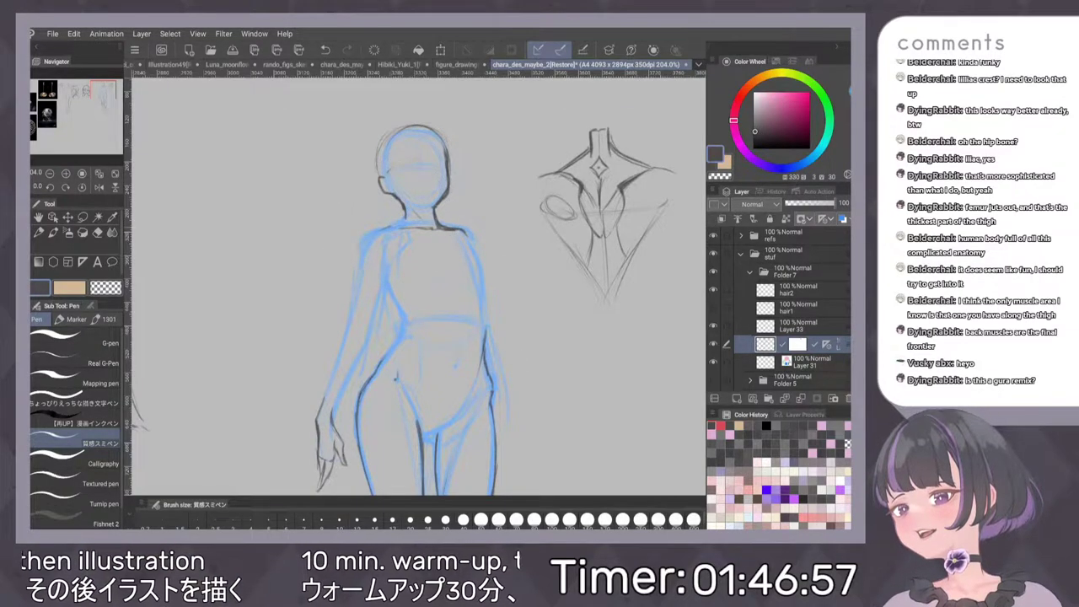
left_click_drag(404, 221, 368, 234)
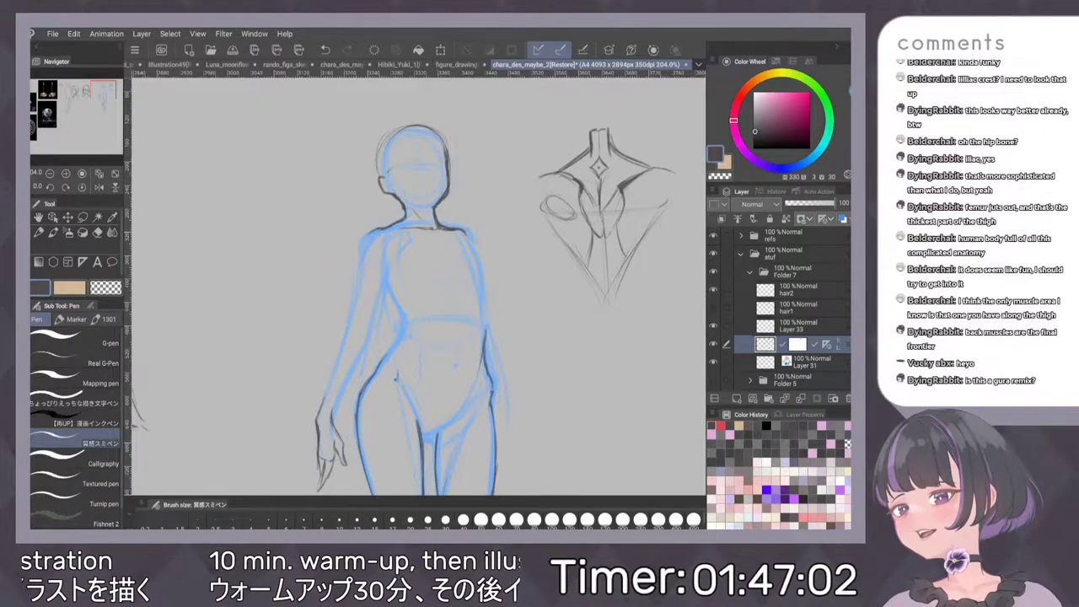
Add a curved horizontal guide line across the head and refine the neck contour
left_click_drag(577, 244, 568, 219)
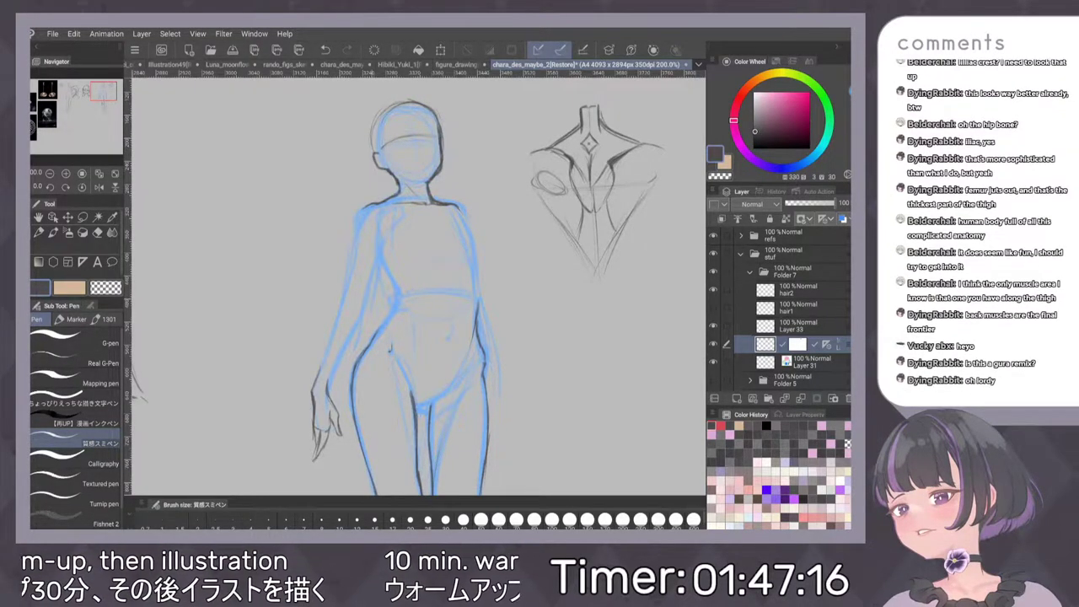
scroll(500, 260, "down", 1)
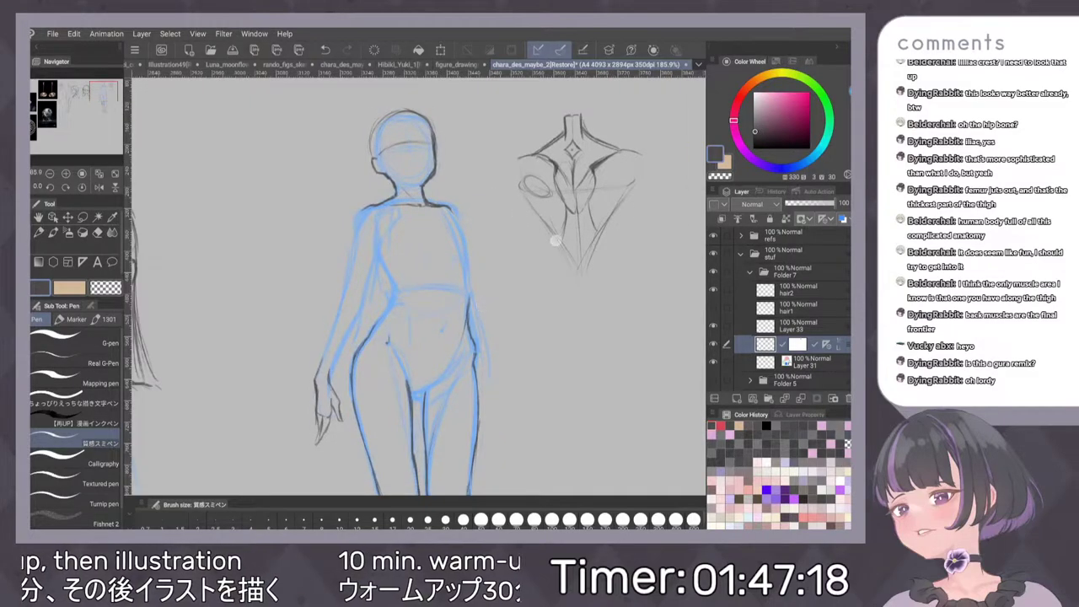
scroll(495, 240, "up", 1)
scroll(495, 241, "up", 2)
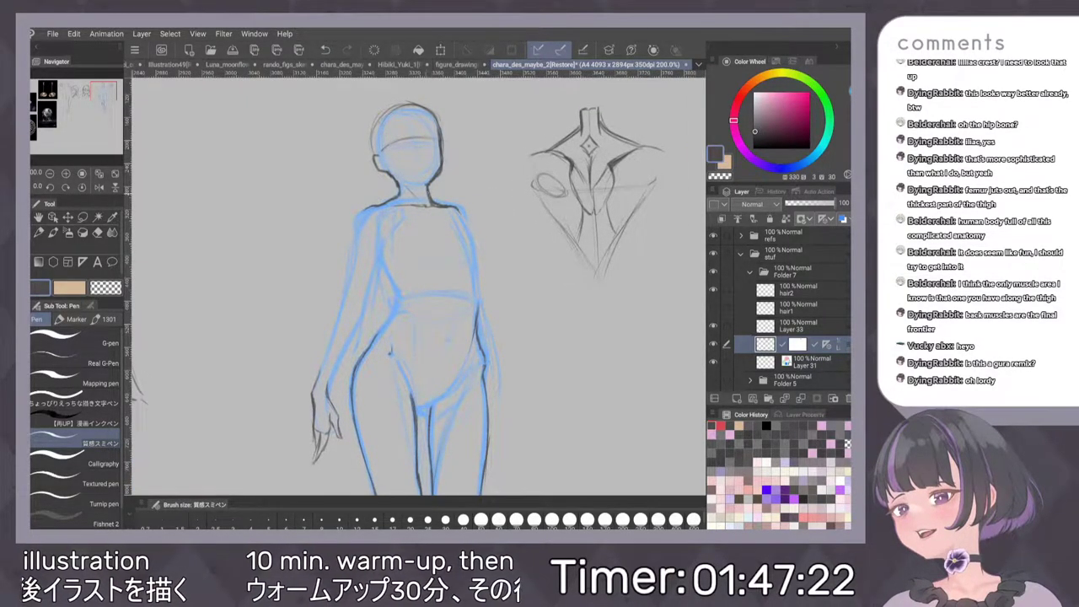
left_click_drag(428, 185, 427, 203)
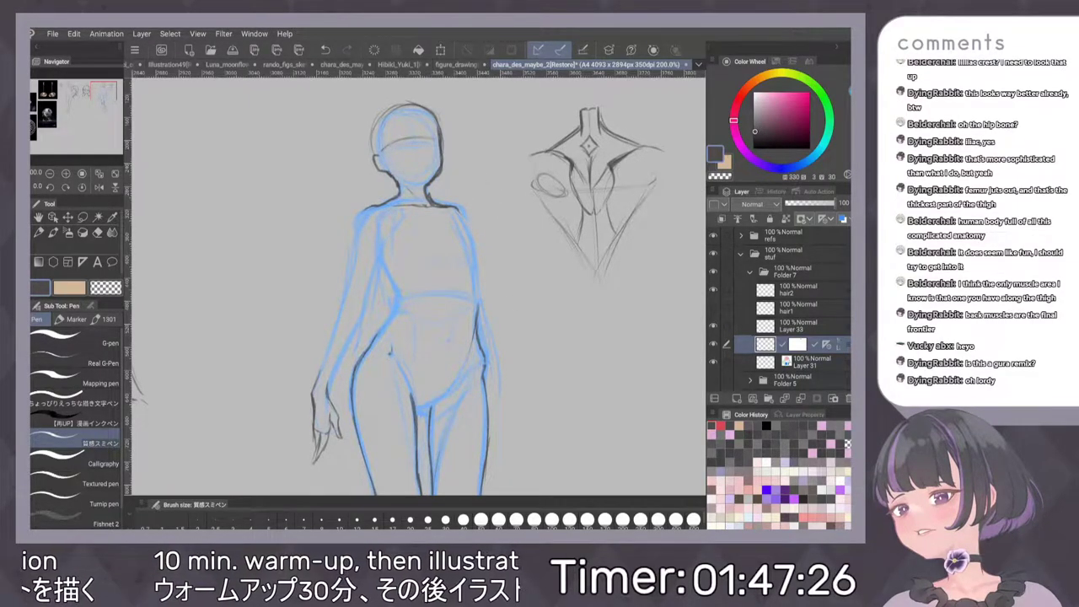
scroll(506, 284, "down", 2)
scroll(512, 243, "up", 2)
left_click_drag(448, 164, 448, 179)
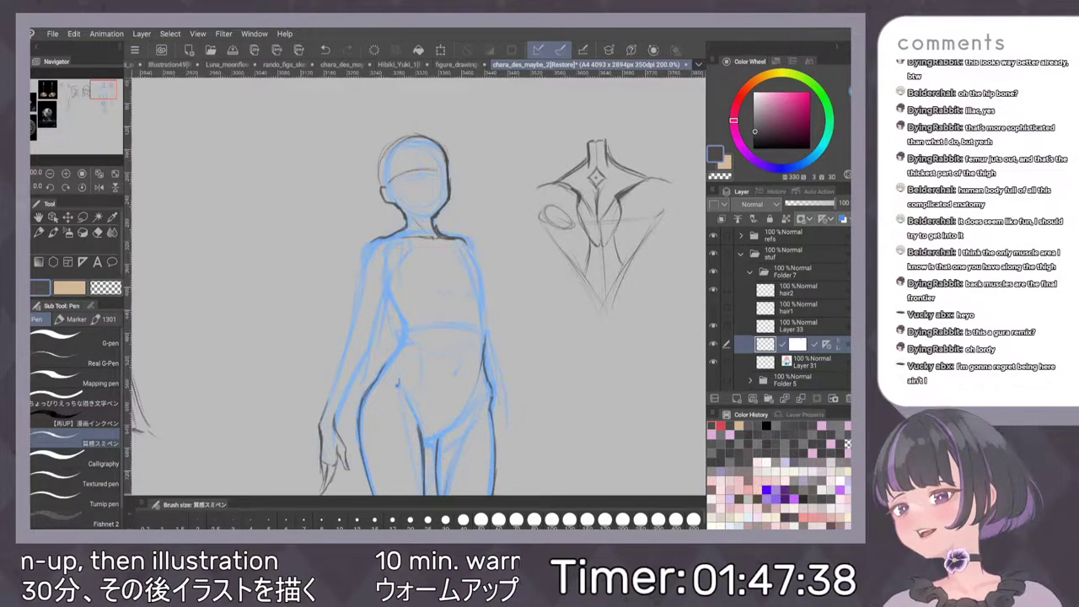
Extend the left shoulder outline down along the upper arm, following the blue underdrawing
scroll(563, 269, "down", 2)
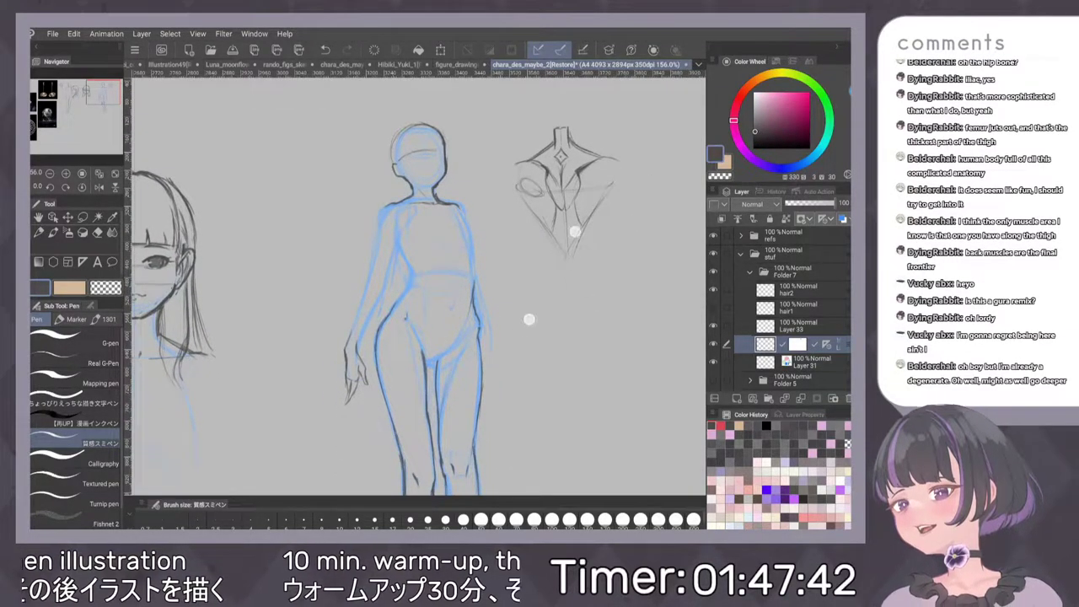
scroll(528, 316, "up", 1)
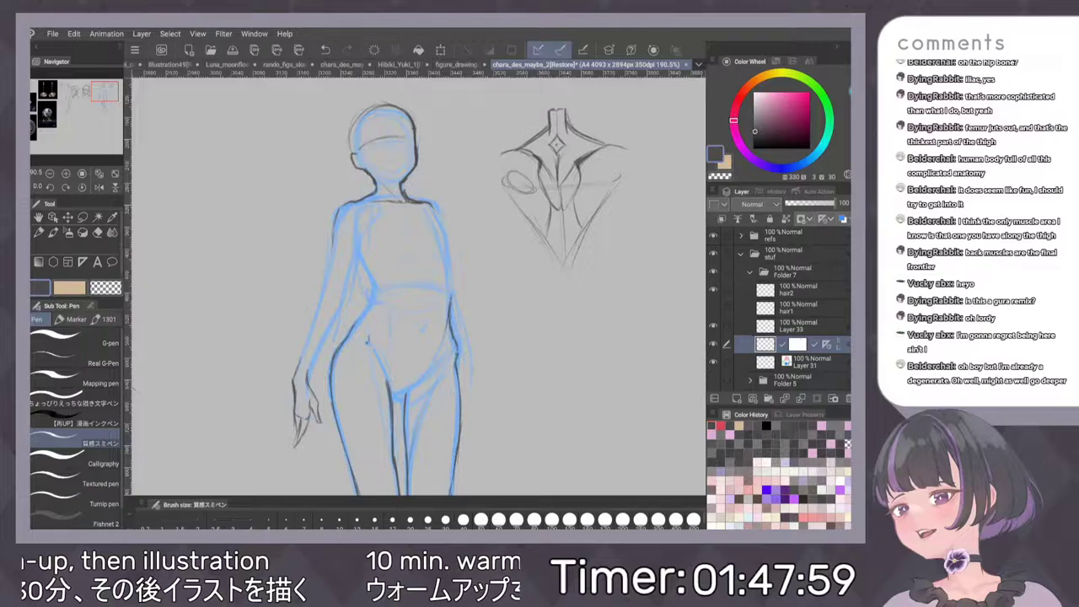
left_click_drag(594, 221, 583, 237)
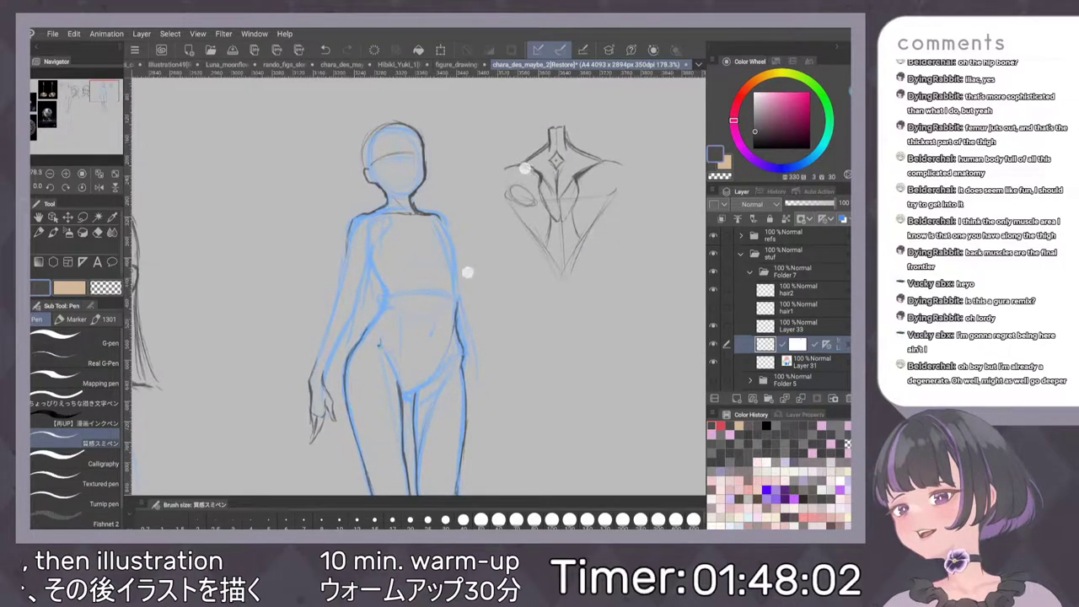
mouse_move(525, 168)
left_mouse_down()
mouse_move(556, 216)
mouse_move(549, 183)
left_mouse_up()
left_click_drag(588, 267, 571, 241)
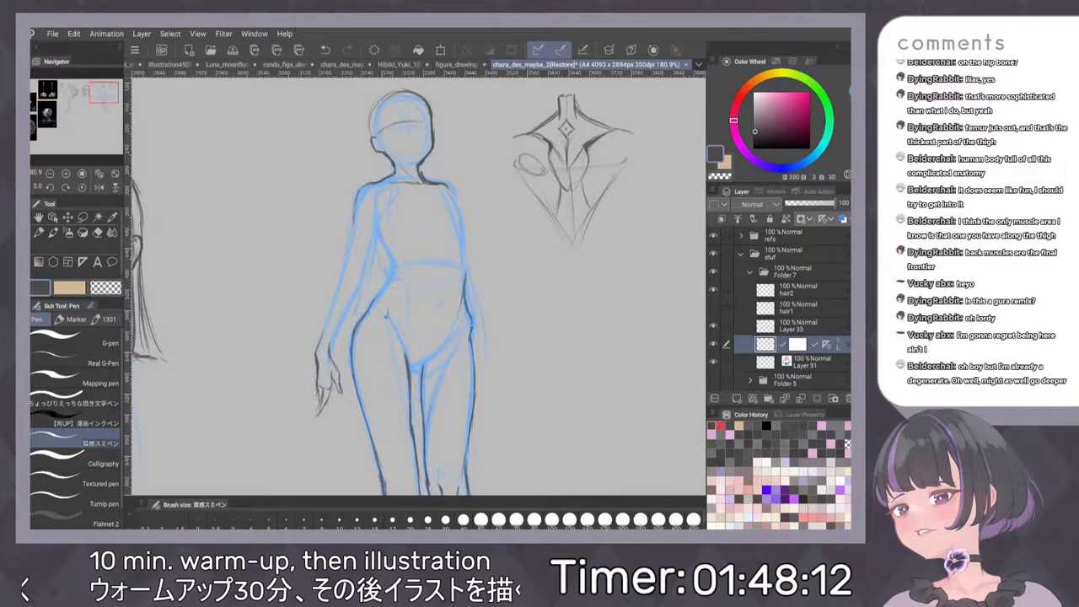
scroll(514, 282, "up", 1)
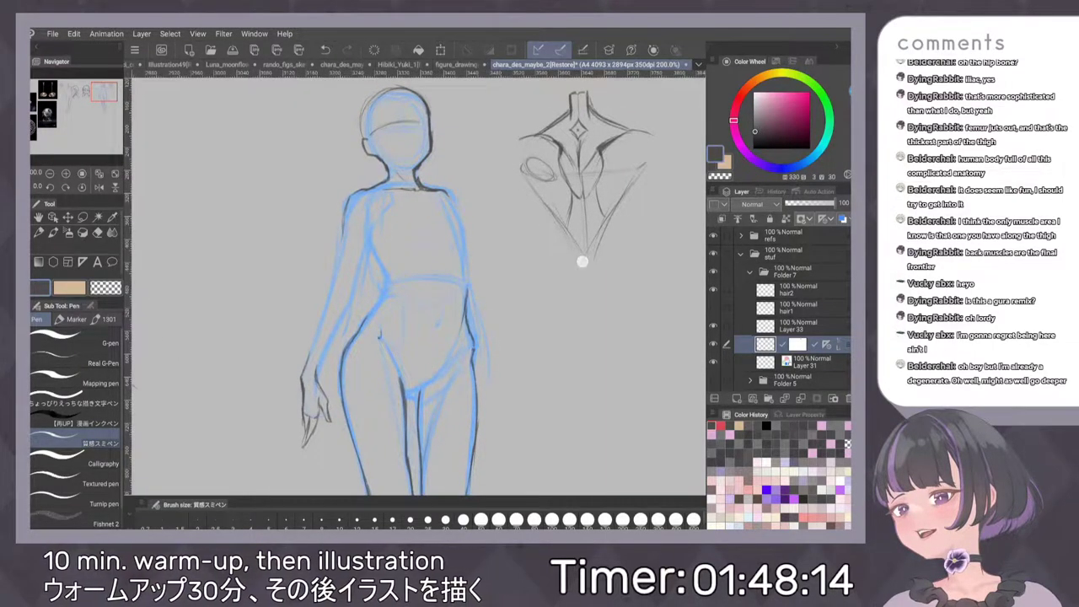
scroll(581, 261, "down", 2)
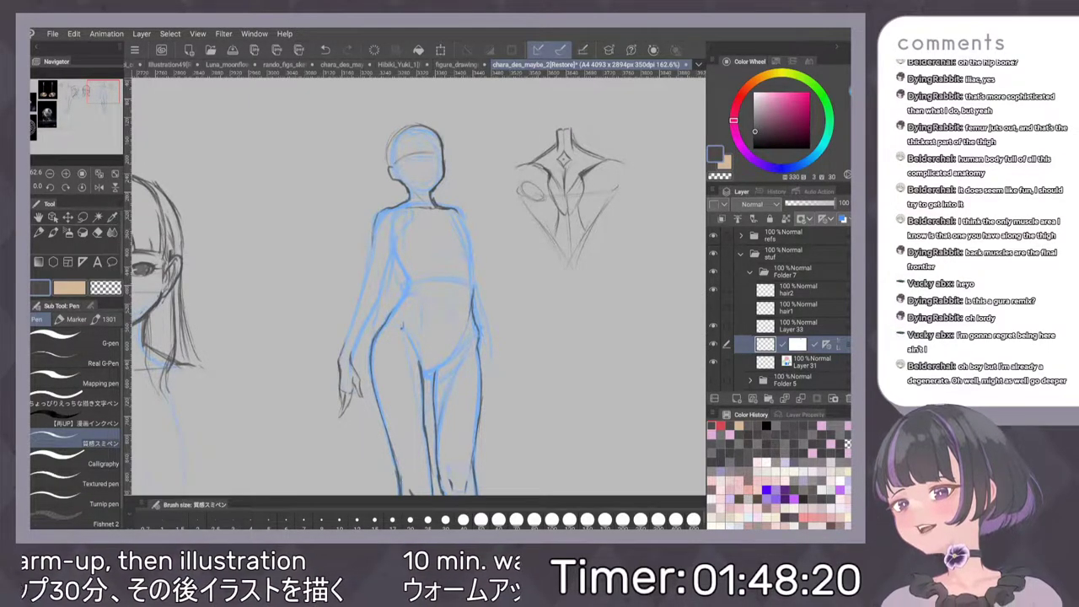
Draw a curved vertical centre guide on the head with two overlapping strokes
scroll(506, 252, "up", 5)
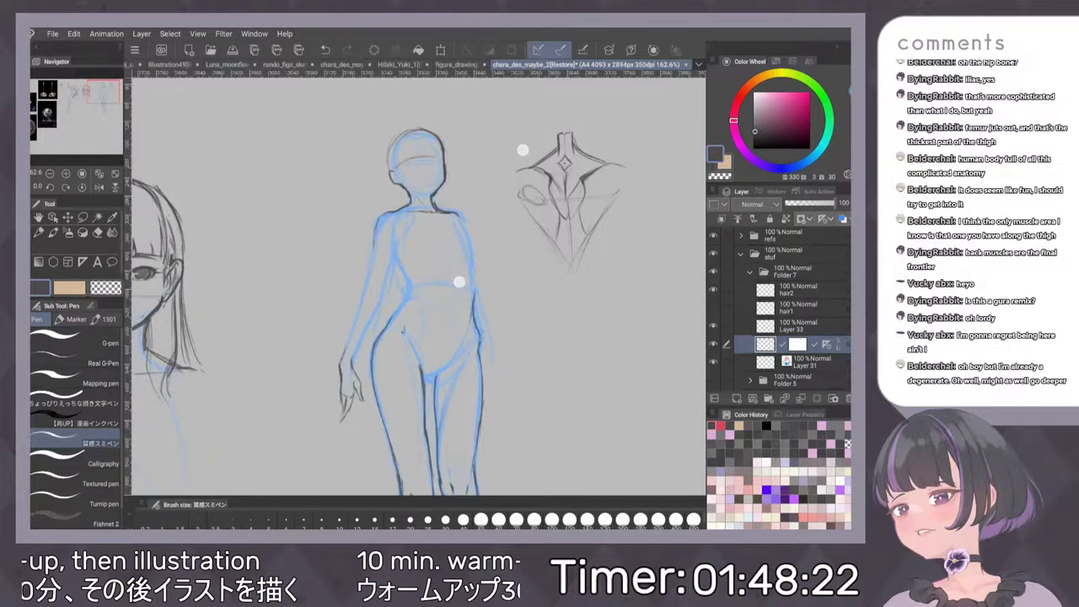
scroll(574, 228, "up", 1)
left_click_drag(434, 148, 428, 215)
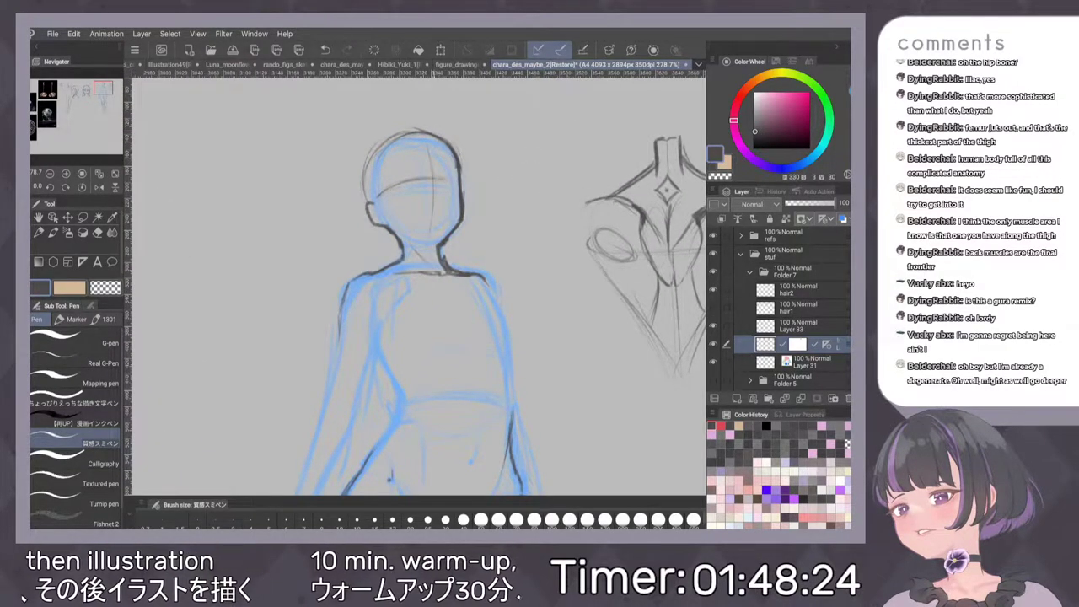
left_click_drag(439, 143, 430, 202)
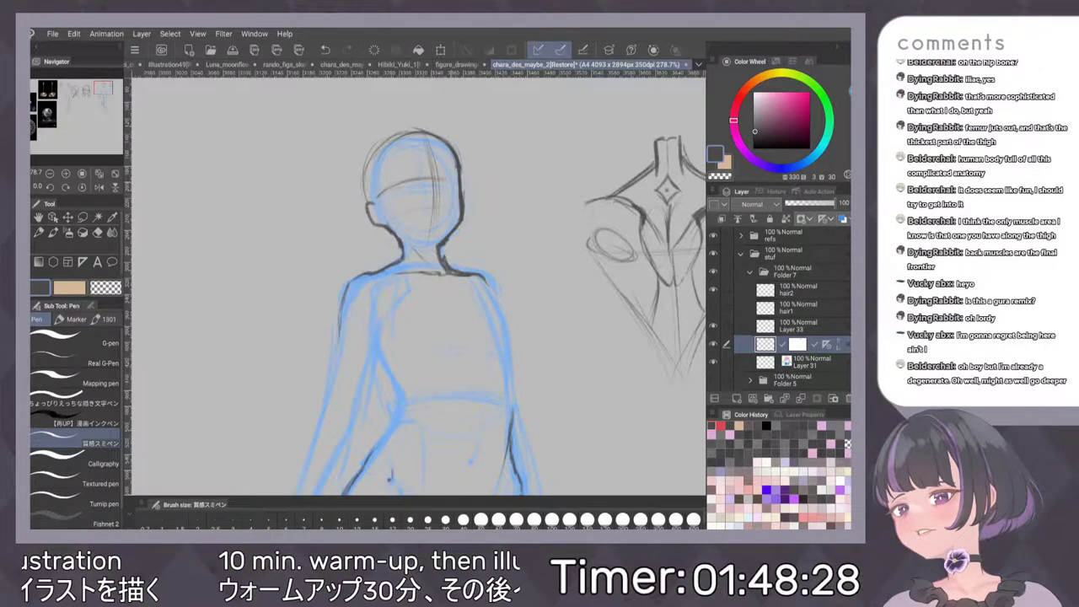
Sketch the chest shape and its lower contour over the torso in blue on Layer 31
scroll(519, 229, "down", 6)
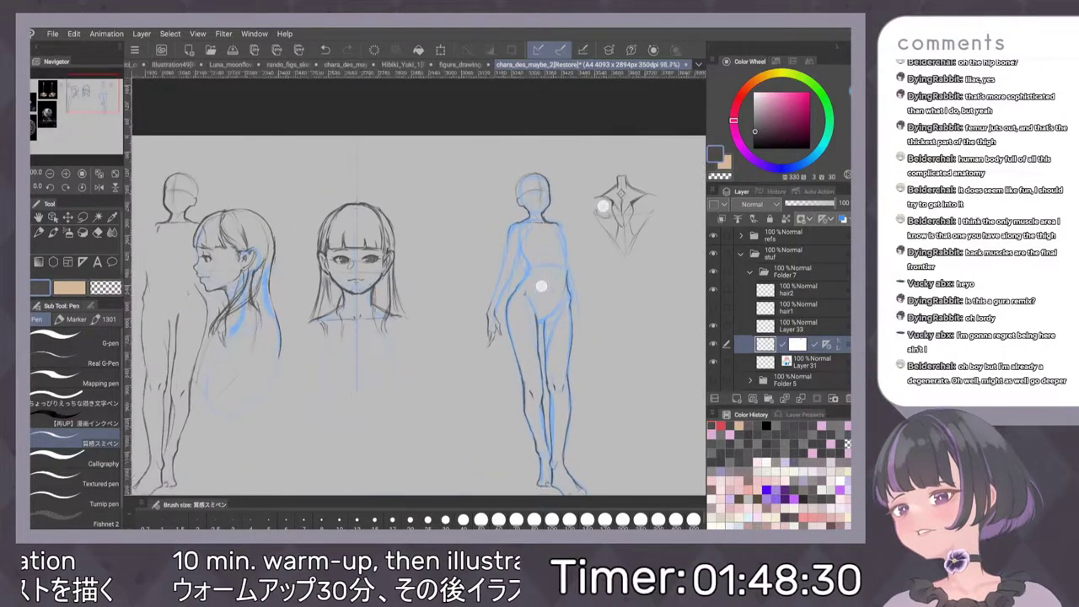
scroll(587, 249, "down", 1)
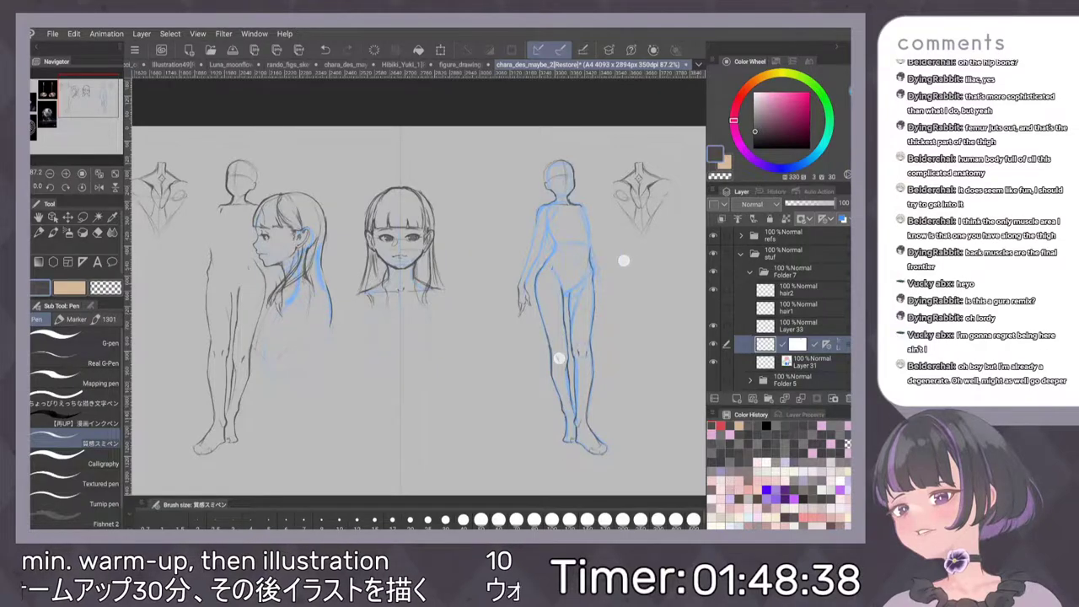
scroll(591, 308, "down", 3)
scroll(583, 289, "up", 5)
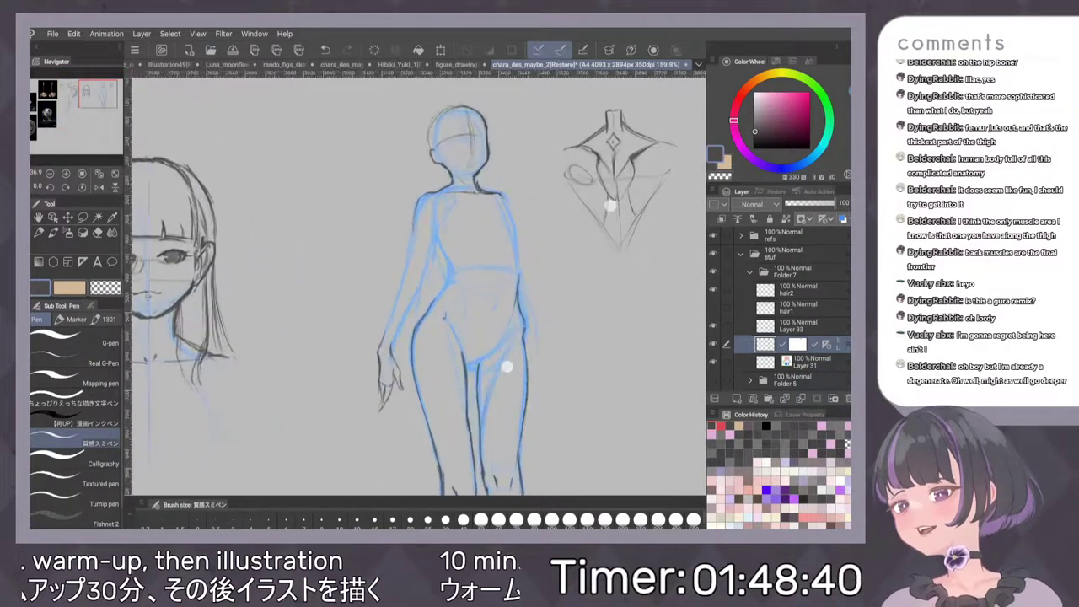
scroll(573, 212, "up", 1)
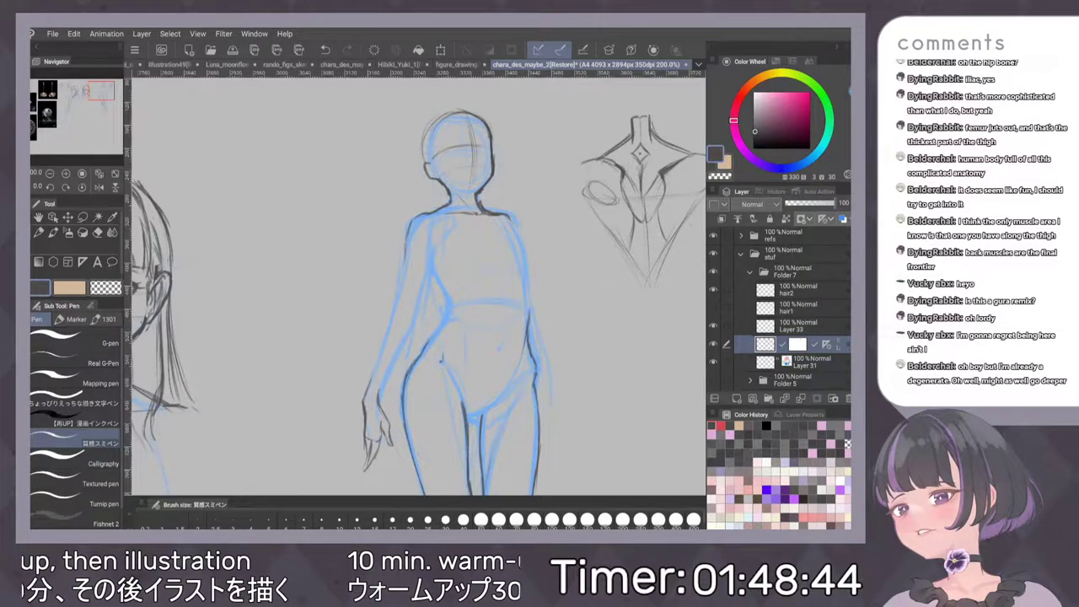
left_click(811, 362)
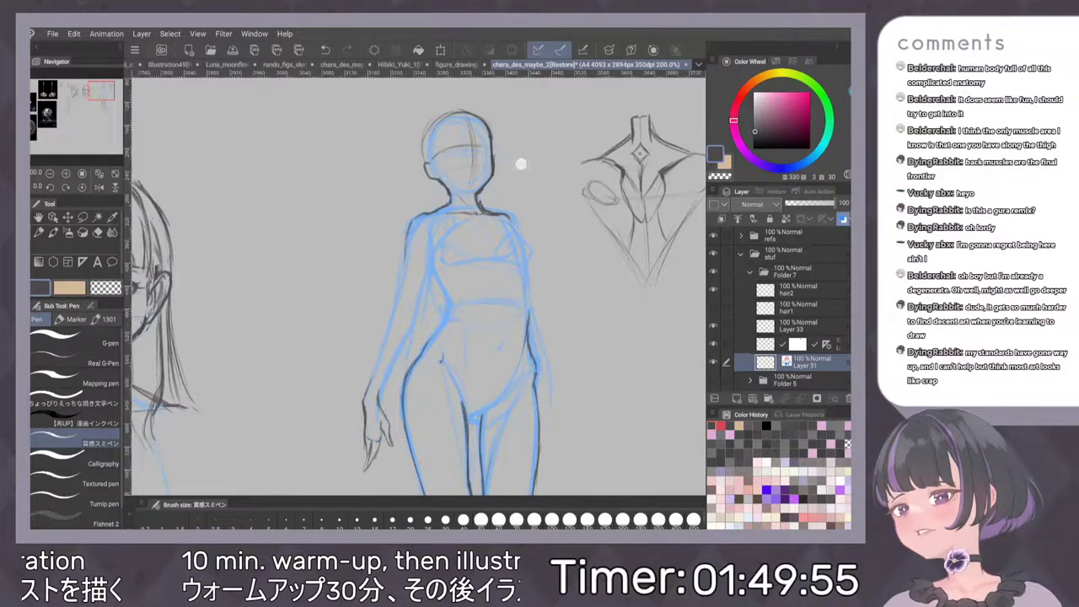
Ink the right chest contour and torso side down to the waist on the layer above Layer 31
scroll(521, 163, "up", 2)
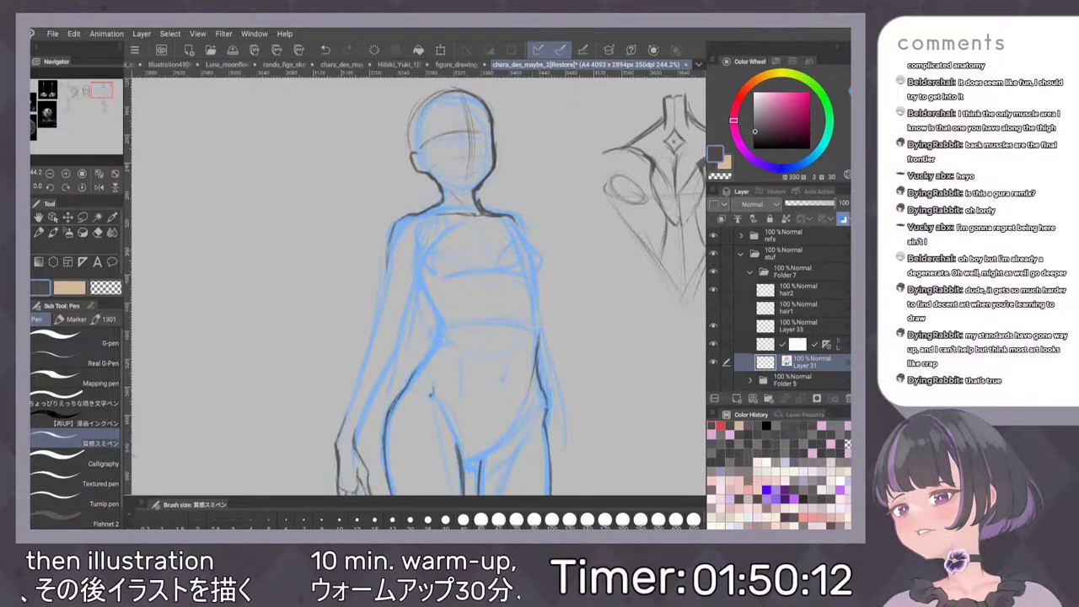
scroll(590, 228, "down", 2)
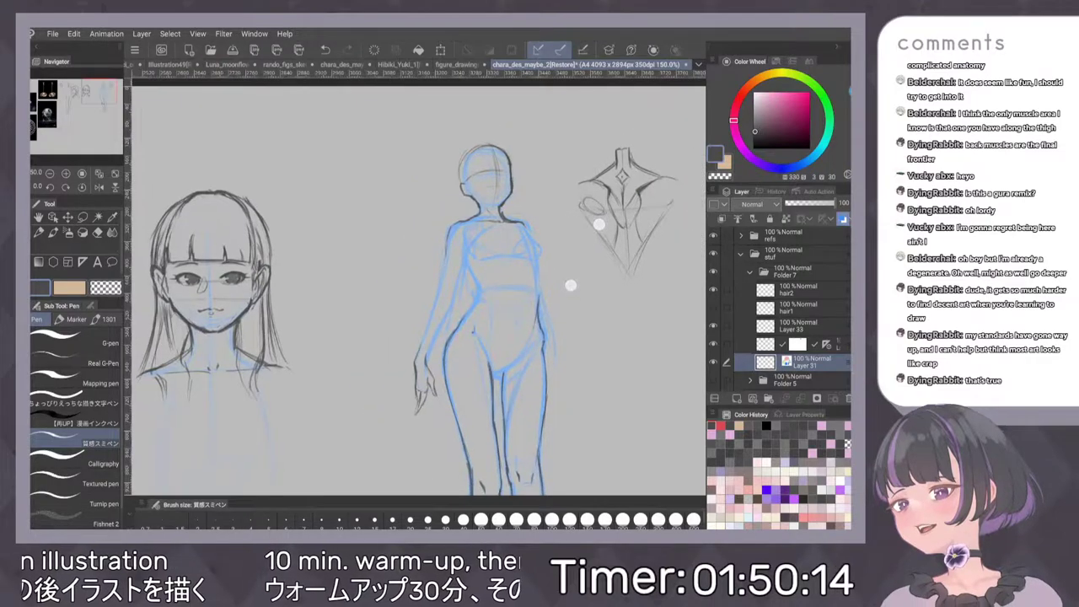
scroll(570, 285, "up", 2)
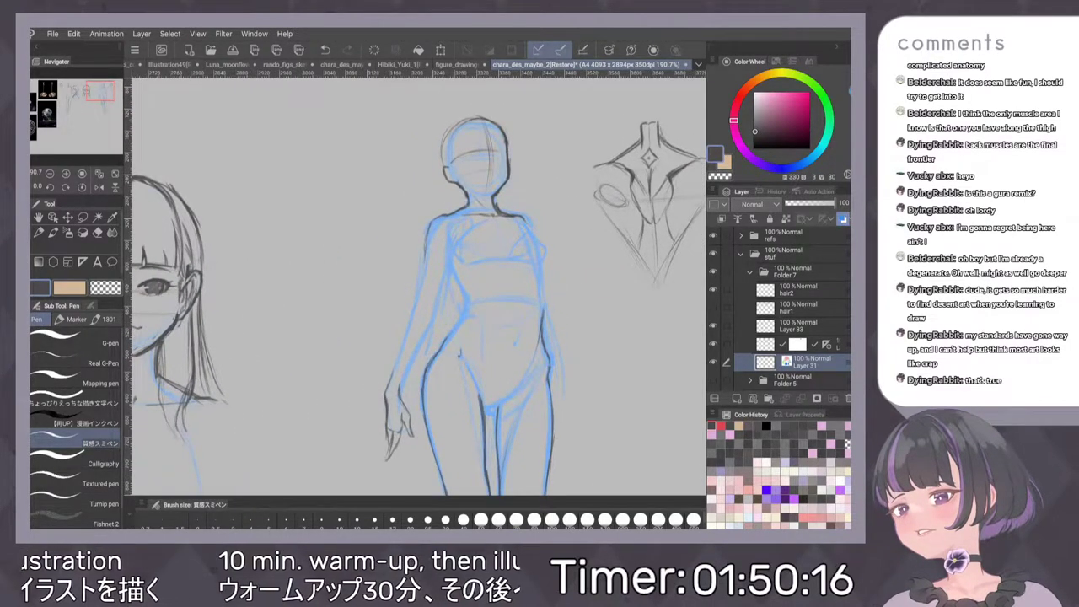
left_click(765, 344)
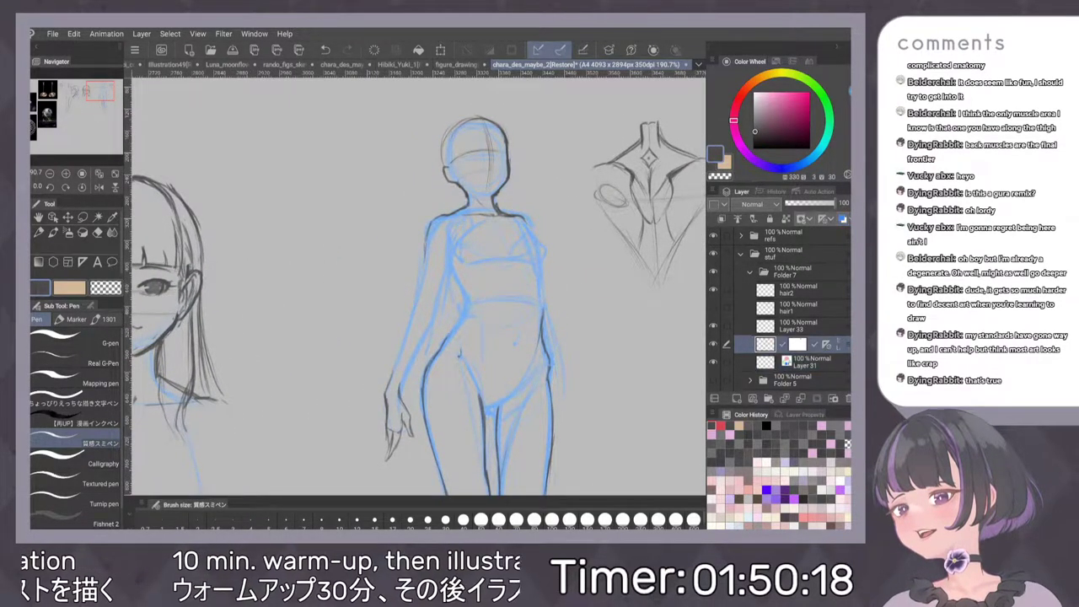
scroll(603, 239, "up", 3)
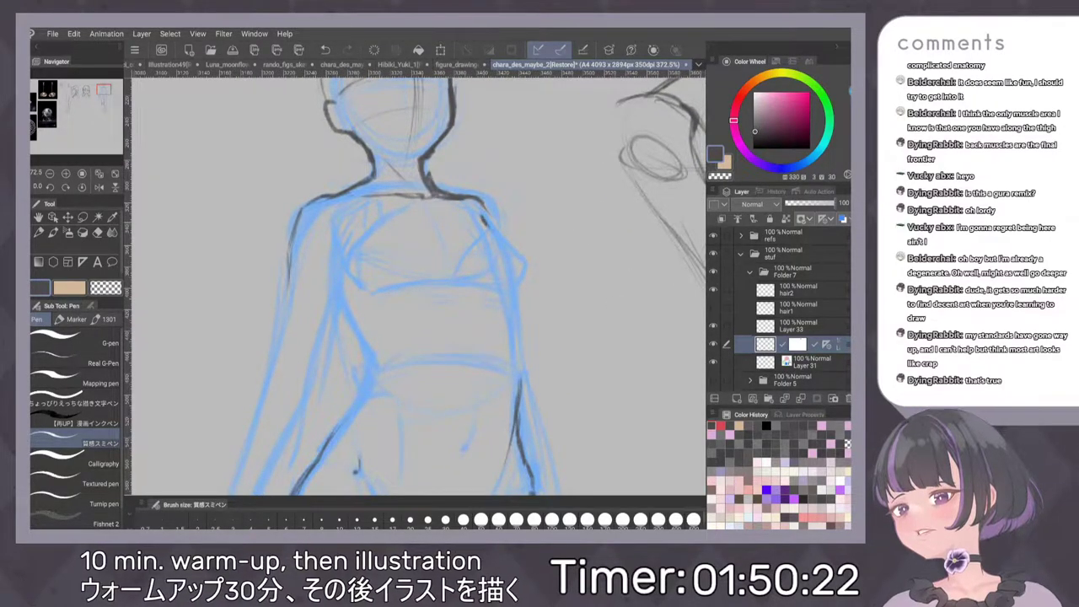
mouse_move(486, 219)
left_mouse_down()
mouse_move(529, 273)
mouse_move(494, 289)
mouse_move(520, 393)
left_mouse_up()
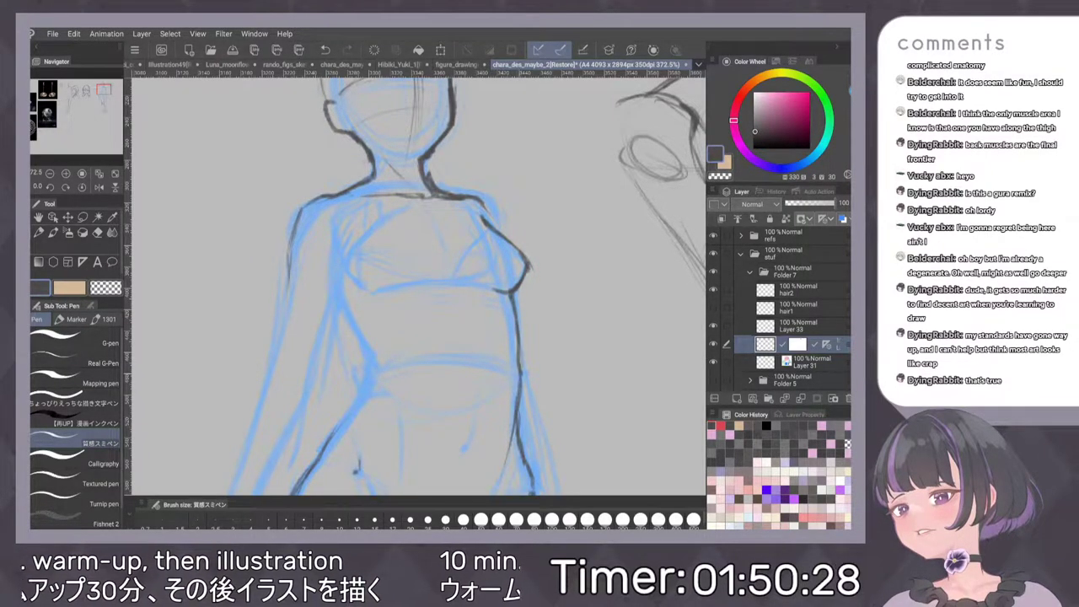
left_click_drag(517, 343, 521, 365)
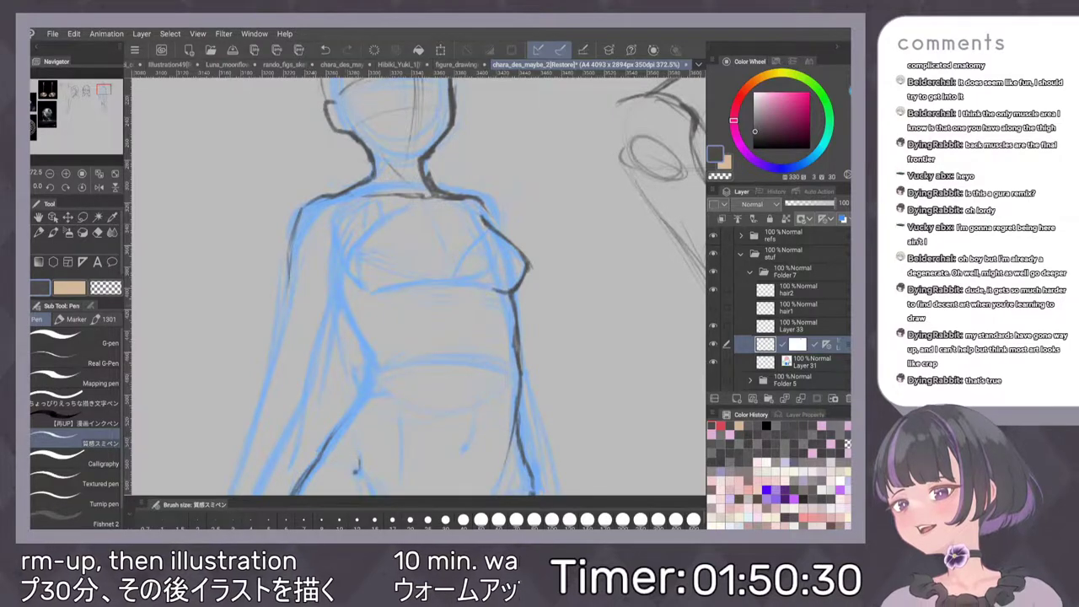
Ink the left side of the torso and join the waist curve to the hip outline
left_click_drag(341, 304, 364, 347)
left_click_drag(515, 323, 540, 271)
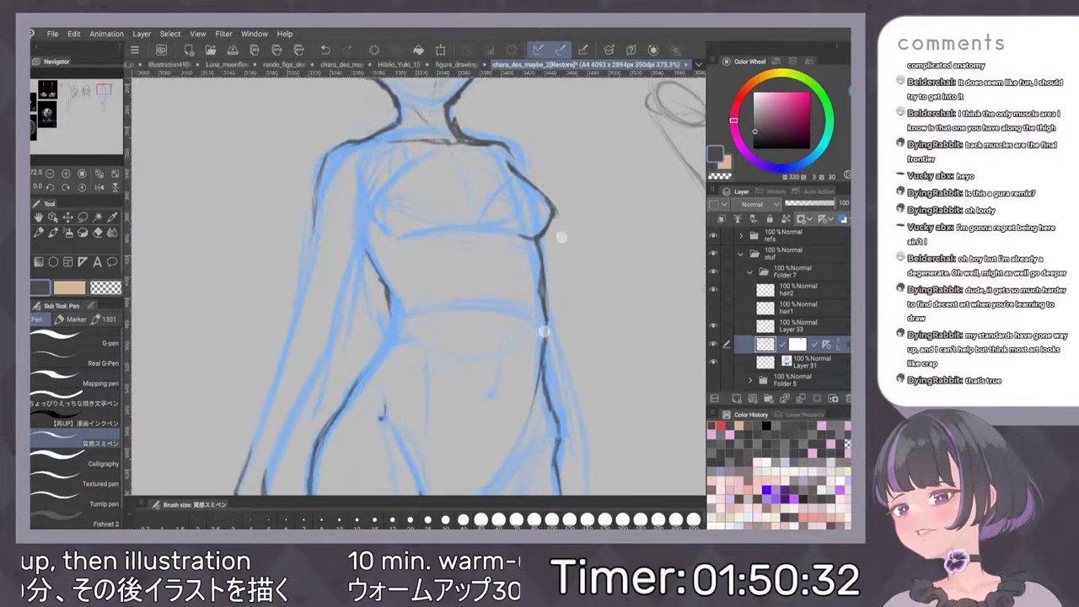
mouse_move(373, 357)
left_mouse_down()
mouse_move(409, 342)
mouse_move(376, 354)
left_mouse_up()
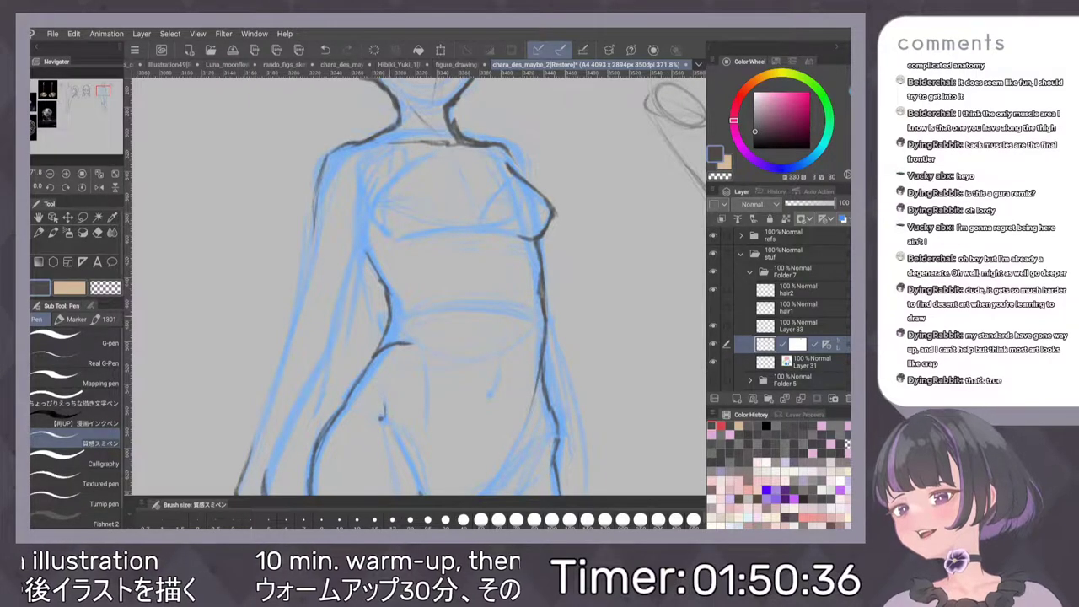
left_click_drag(389, 312, 347, 410)
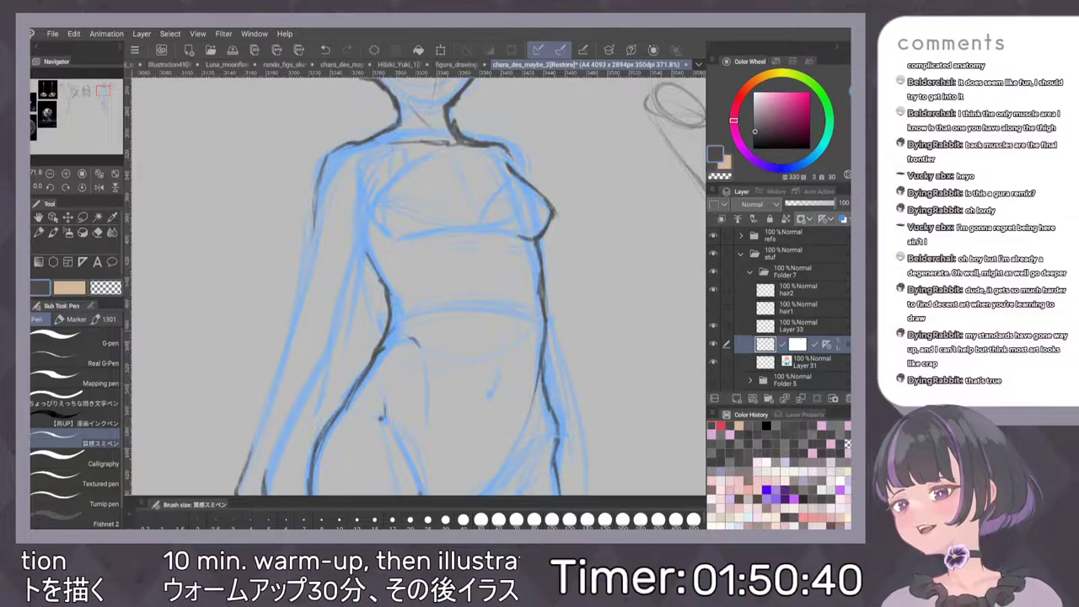
Ink the left torso side up to the armpit and start the inner upper-arm line beside it
left_click_drag(364, 247, 381, 280)
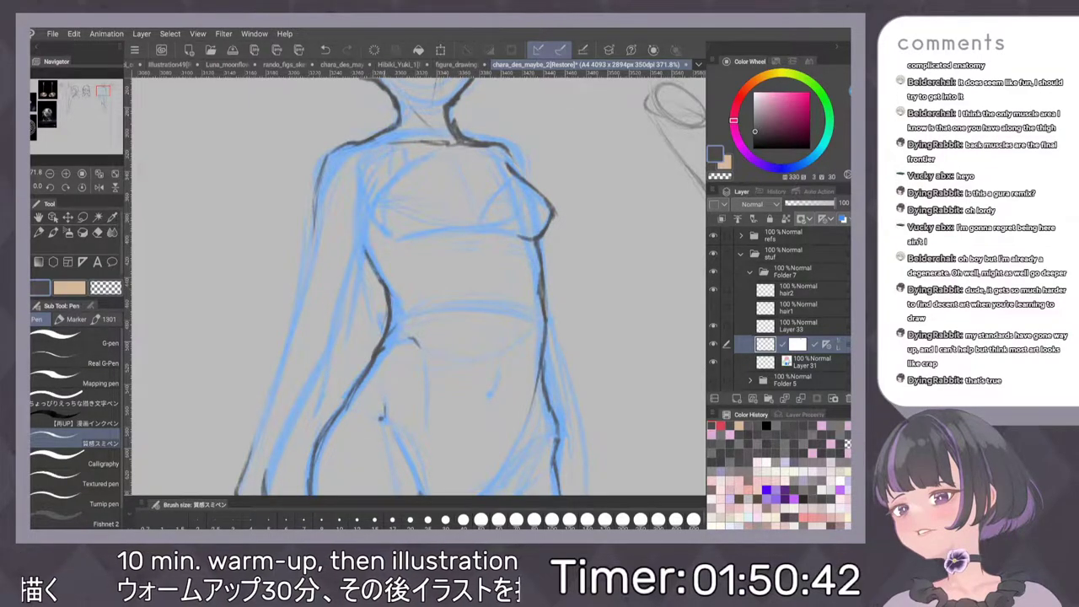
left_click_drag(366, 219, 364, 249)
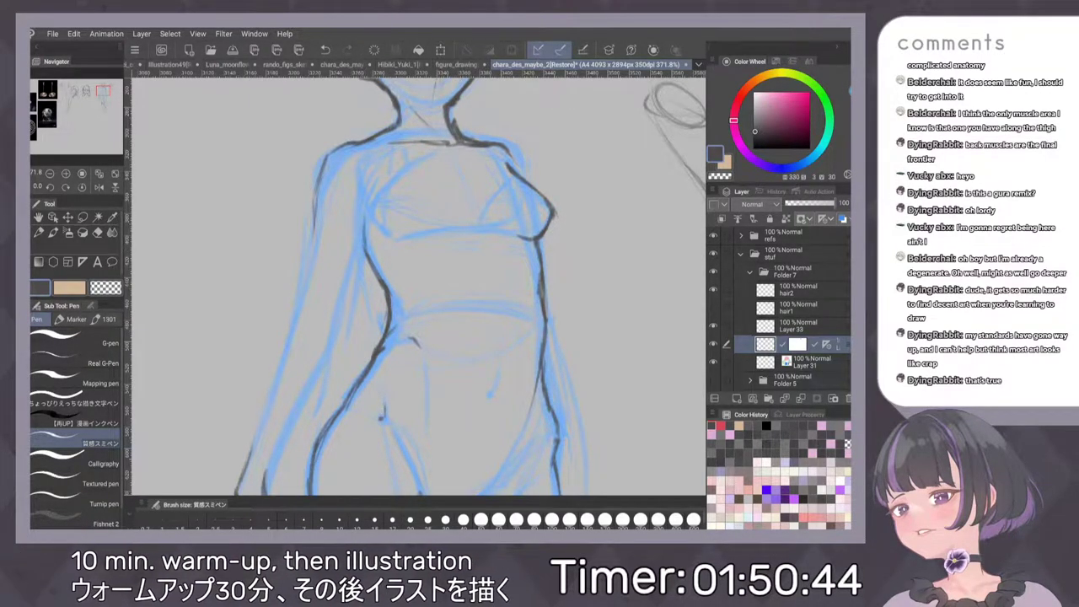
left_click_drag(369, 206, 350, 282)
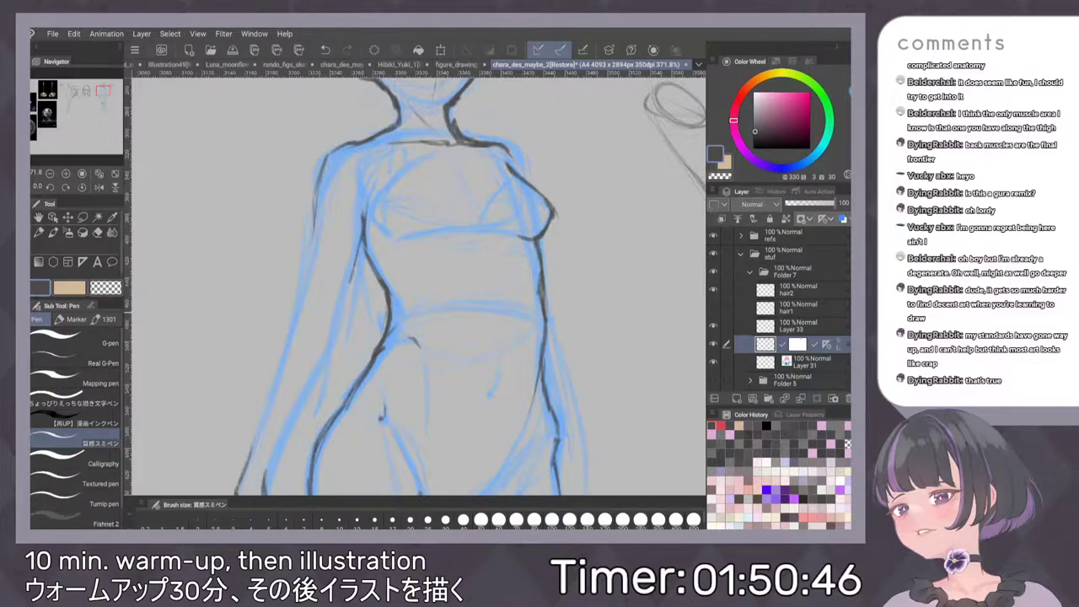
Ink the lower contour of the left breast and add short crease strokes at the armpit
mouse_move(371, 219)
left_mouse_down()
mouse_move(391, 236)
mouse_move(454, 229)
left_mouse_up()
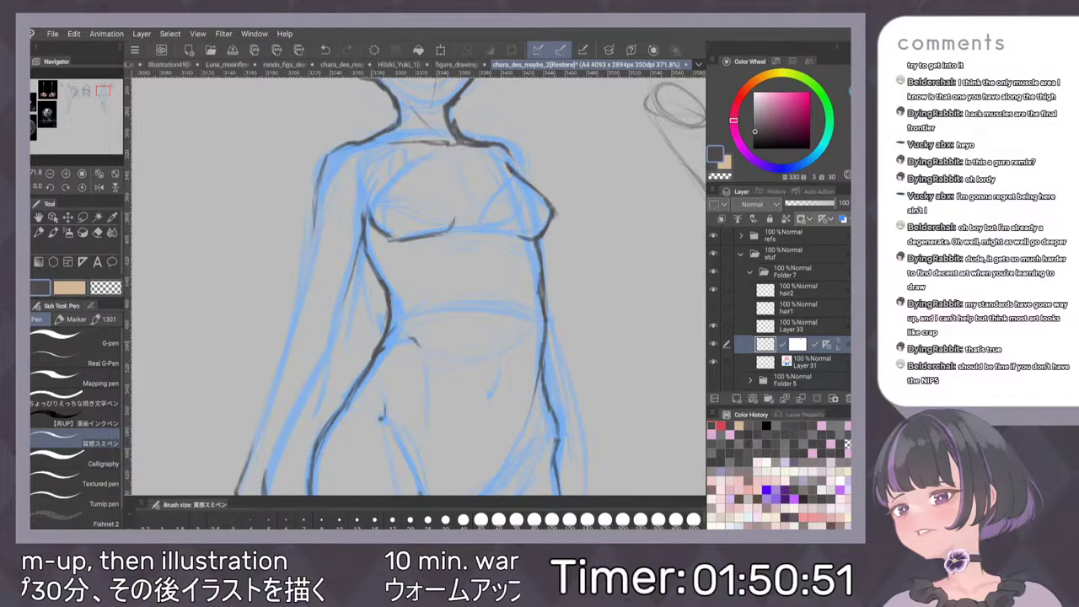
mouse_move(373, 185)
left_mouse_down()
mouse_move(366, 224)
mouse_move(364, 202)
left_mouse_up()
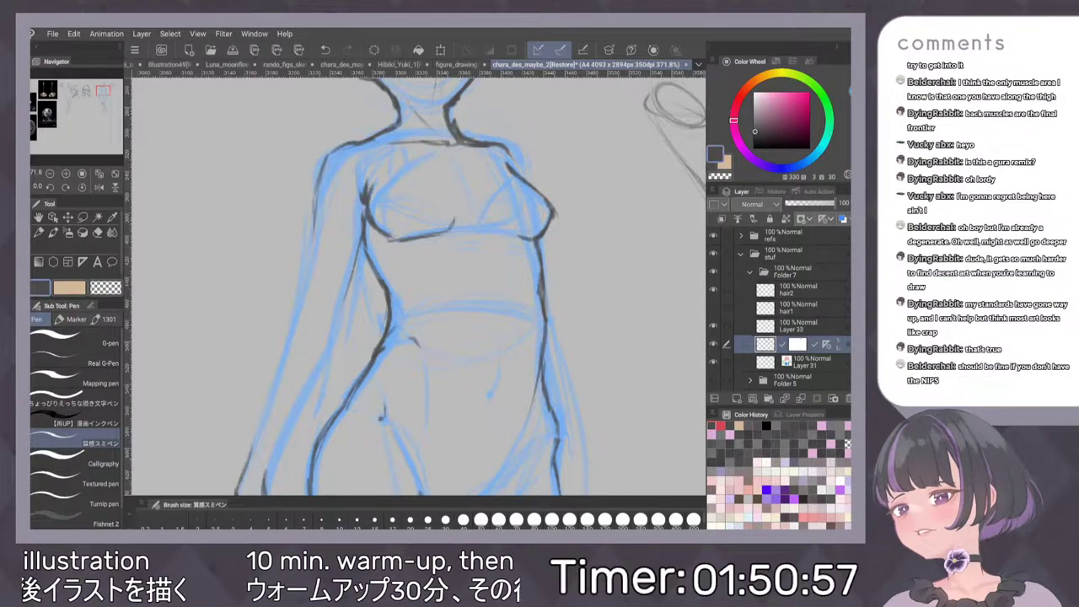
scroll(553, 251, "down", 5)
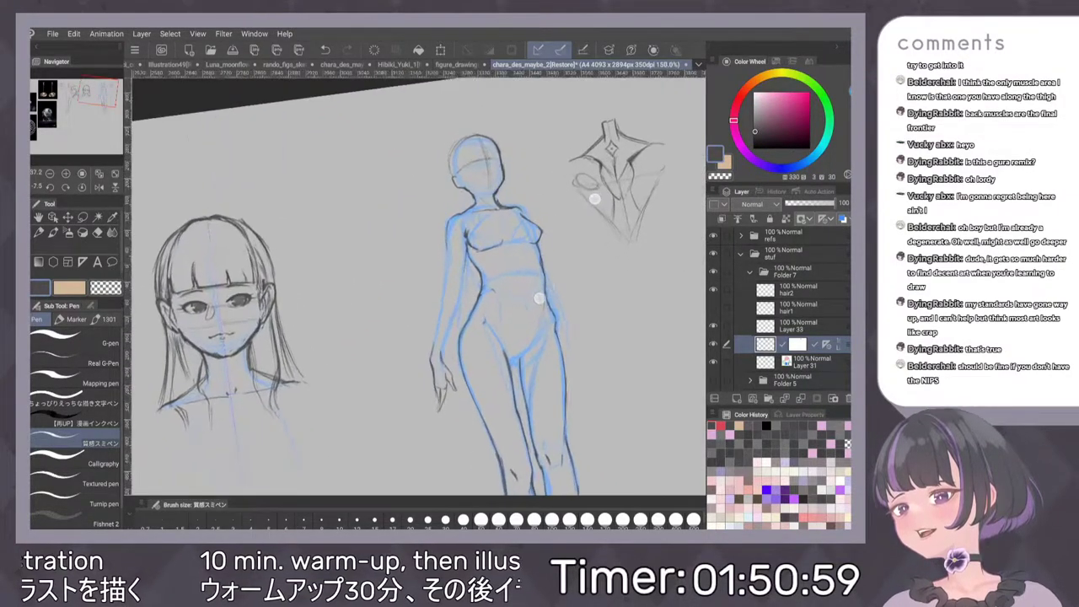
scroll(539, 298, "up", 6)
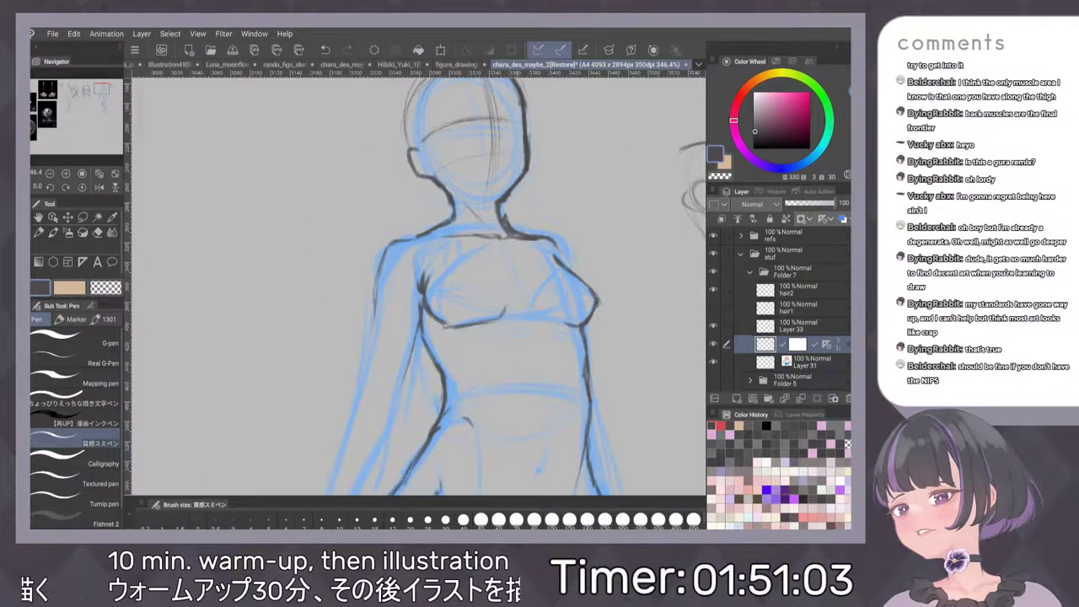
Ink the outer and inner edges of the left arm down to the wrist and mark the elbow crease
scroll(615, 289, "down", 3)
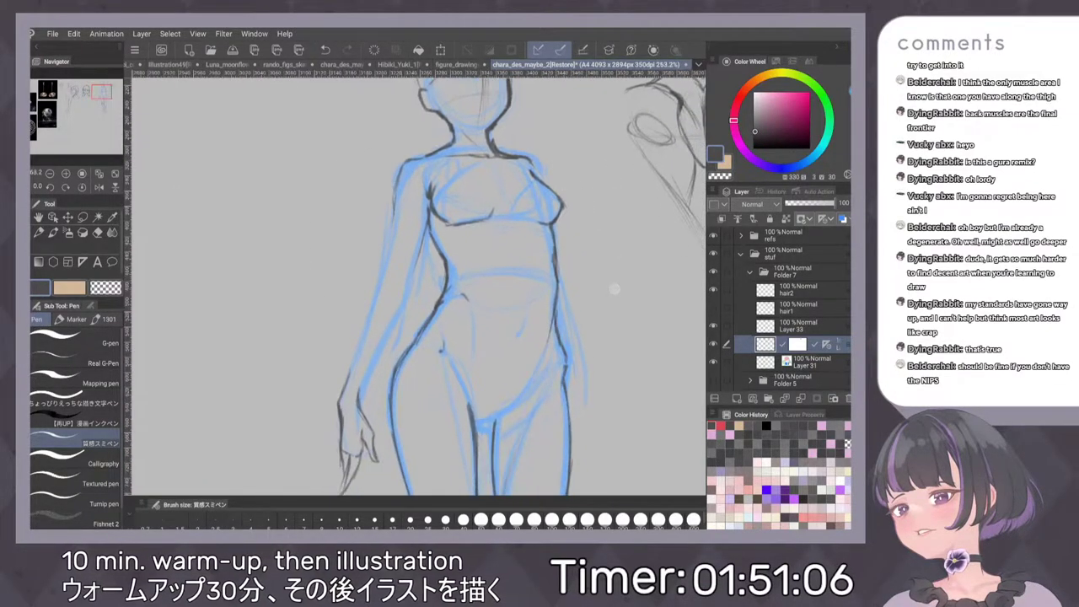
mouse_move(394, 189)
left_mouse_down()
mouse_move(386, 265)
mouse_move(352, 367)
left_mouse_up()
left_click_drag(412, 261, 361, 403)
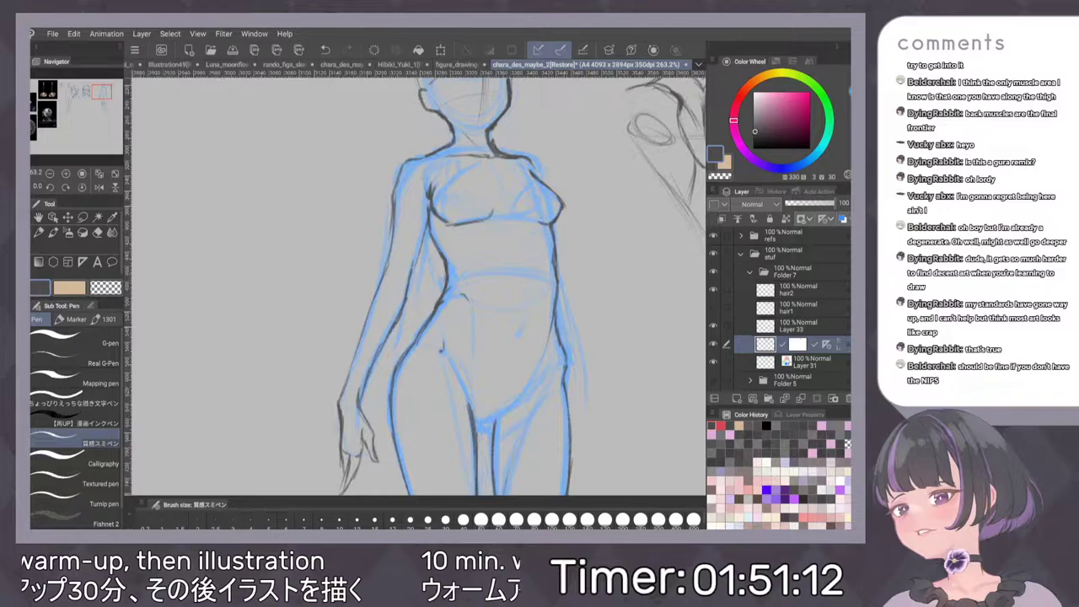
scroll(582, 235, "down", 3)
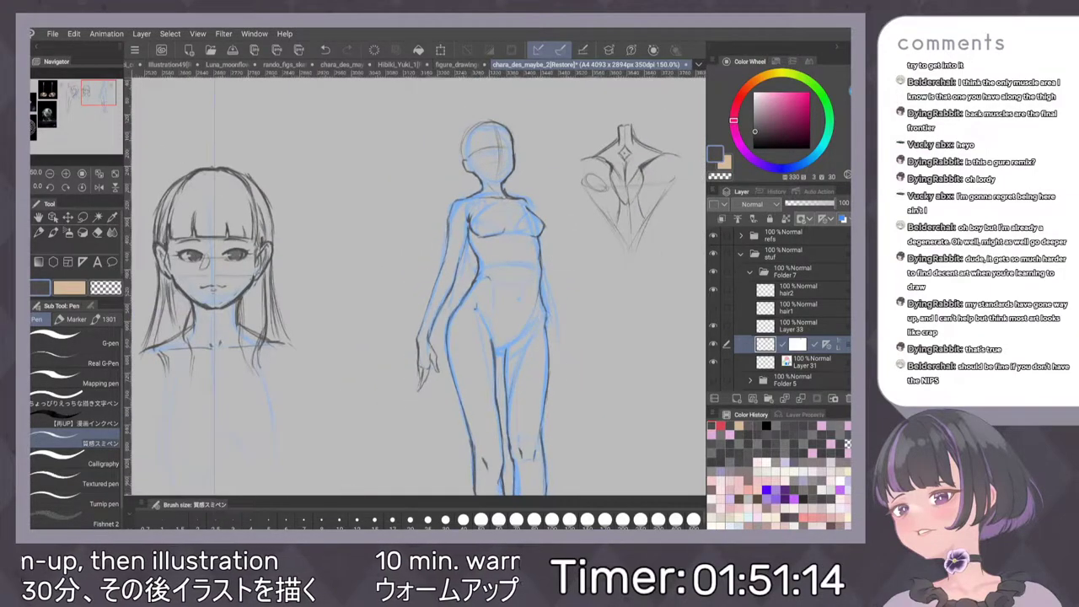
scroll(455, 249, "down", 1)
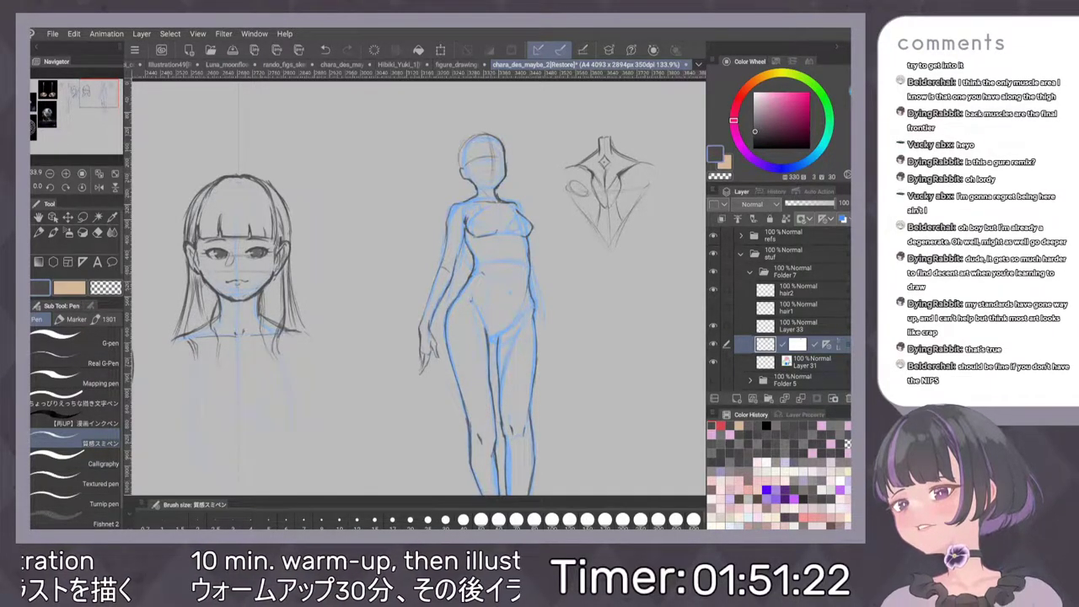
Ink the crease from the crotch to the right hip and a curved line down the left side of the abdomen
scroll(591, 335, "up", 3)
left_click_drag(594, 341, 590, 278)
scroll(588, 266, "down", 3)
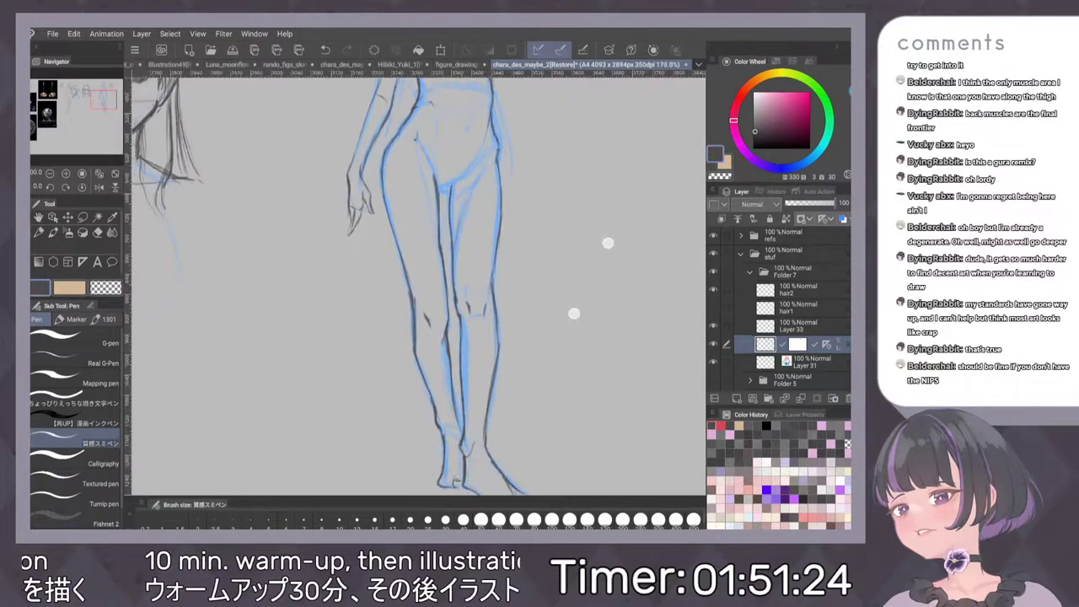
scroll(590, 278, "up", 3)
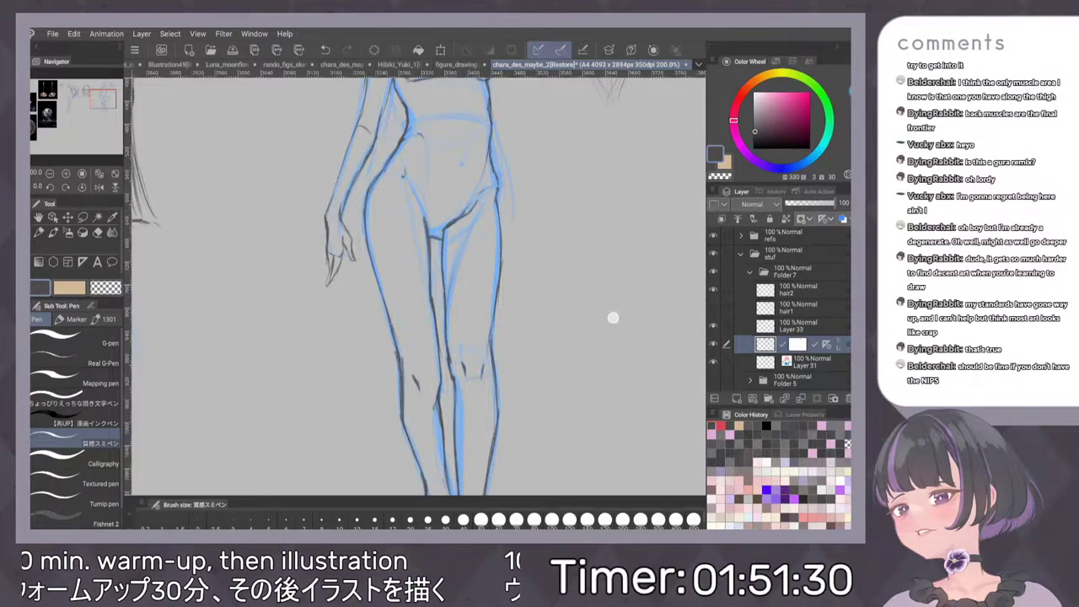
left_click_drag(577, 187, 577, 243)
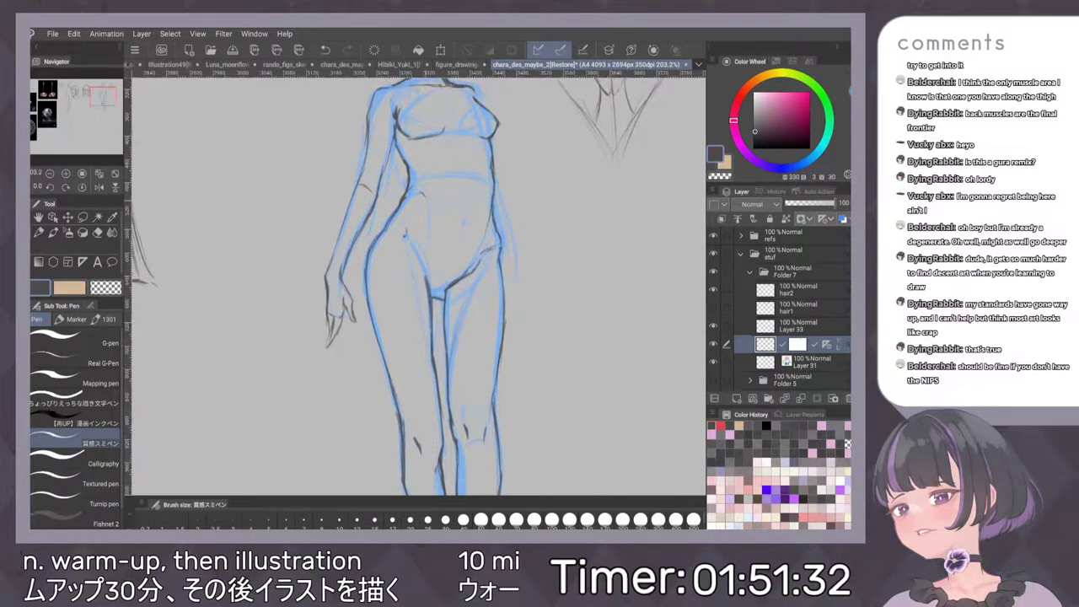
left_click_drag(428, 213, 426, 236)
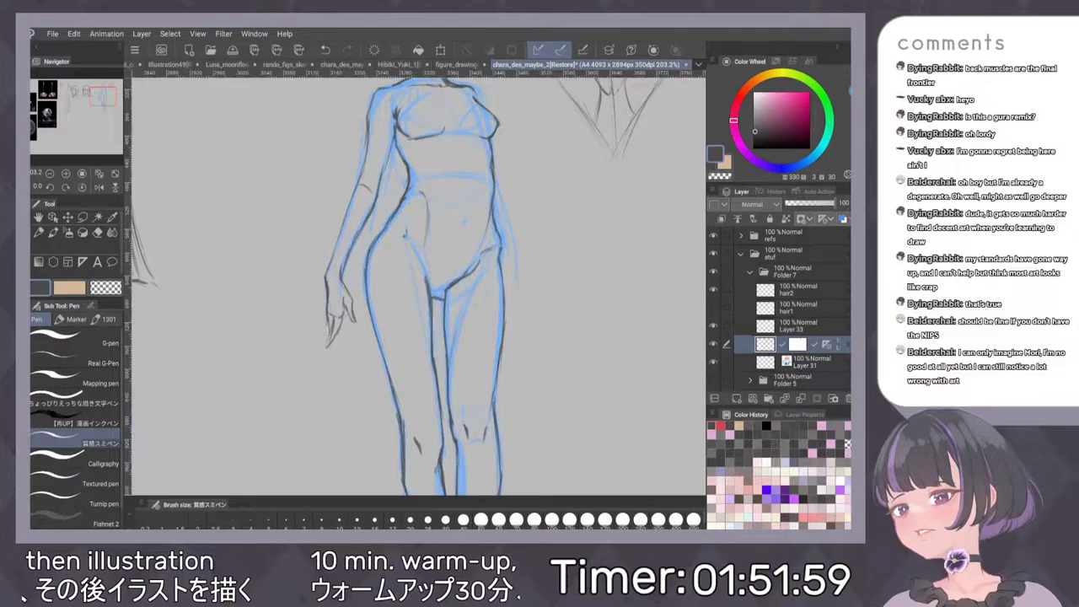
scroll(556, 290, "down", 3)
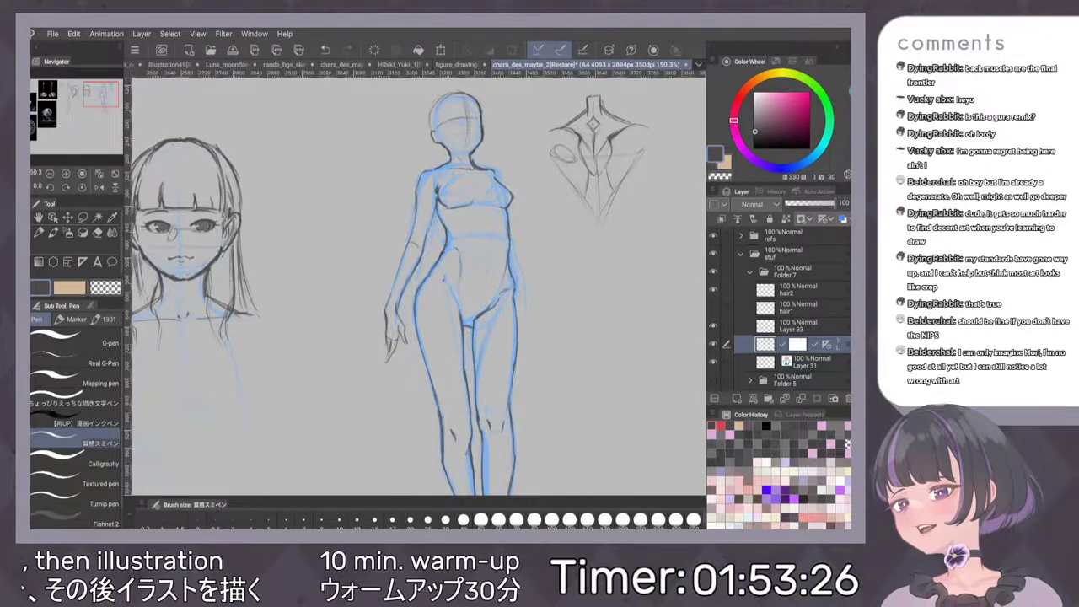
scroll(561, 152, "up", 1)
left_click_drag(517, 331, 550, 401)
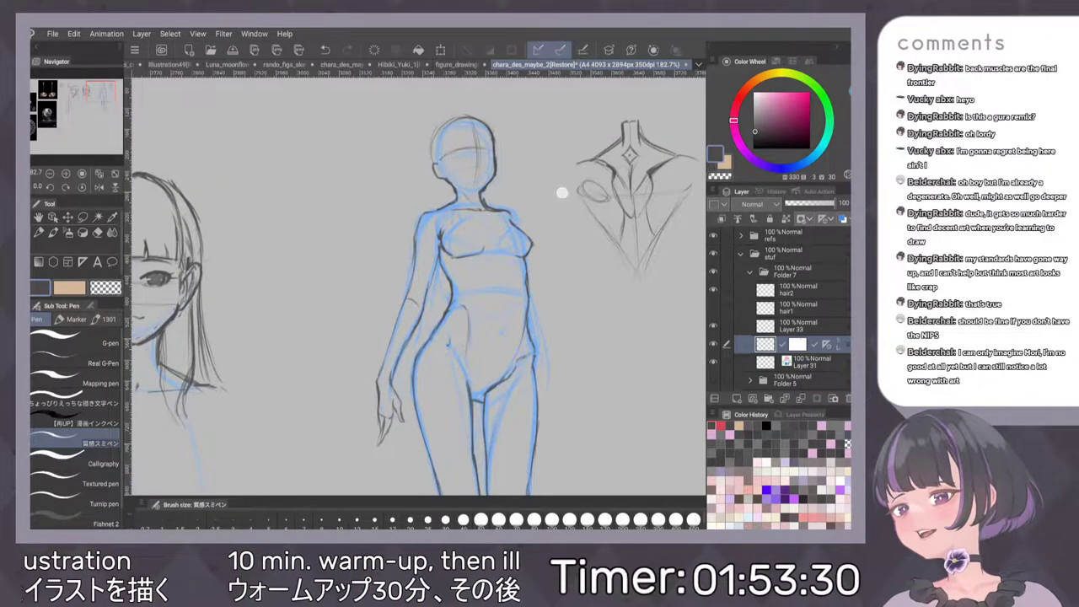
scroll(535, 224, "down", 4)
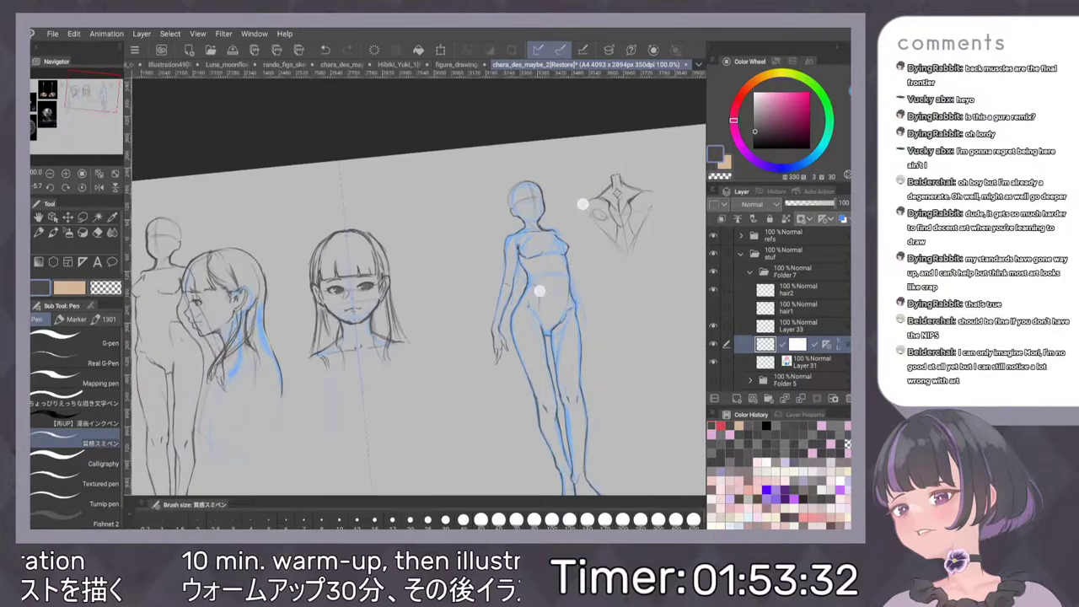
scroll(542, 289, "up", 6)
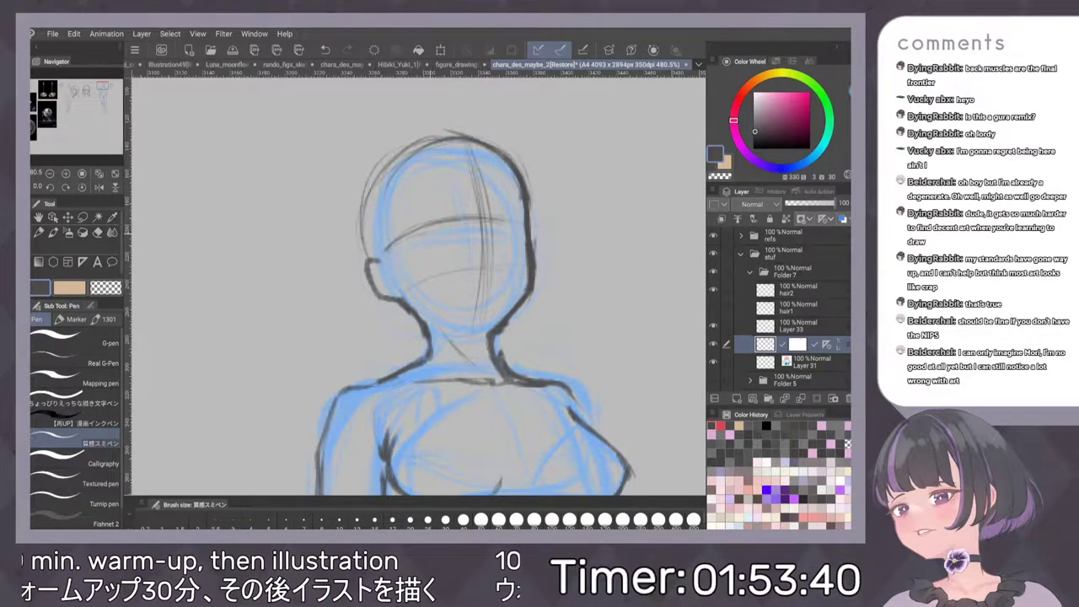
mouse_move(414, 242)
left_mouse_down()
mouse_move(444, 229)
mouse_move(413, 243)
mouse_move(425, 252)
left_mouse_up()
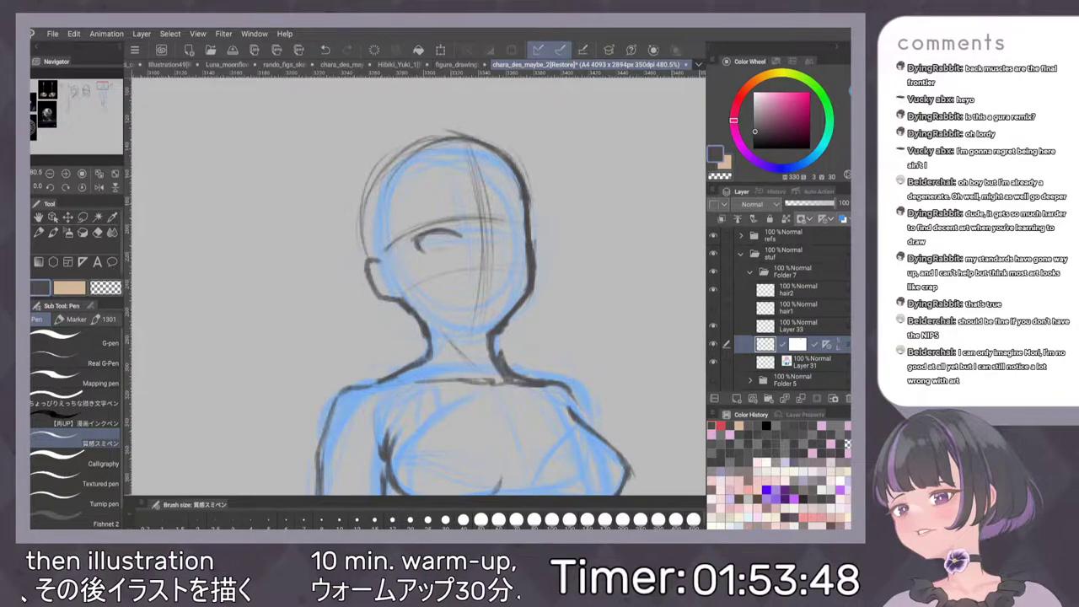
scroll(555, 259, "down", 5)
scroll(582, 279, "up", 1)
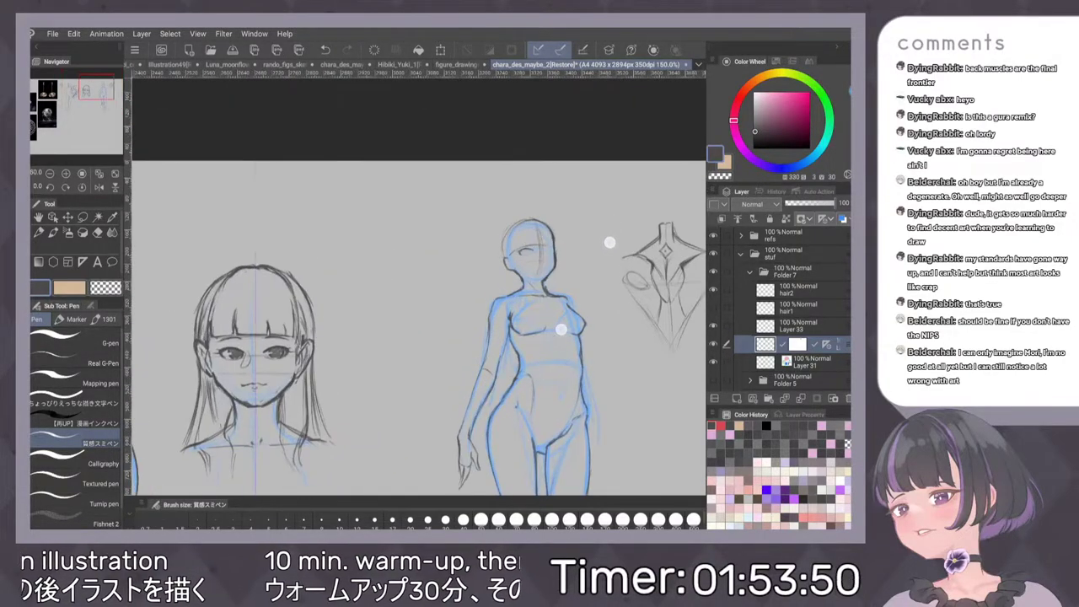
scroll(585, 287, "up", 10)
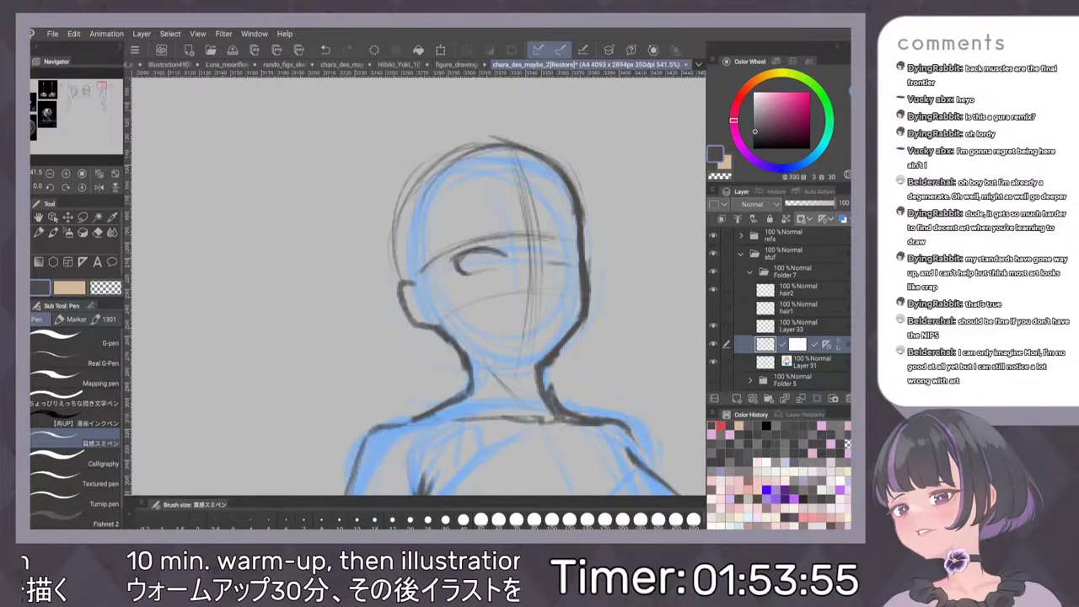
mouse_move(546, 250)
left_mouse_down()
mouse_move(575, 240)
mouse_move(573, 260)
left_mouse_up()
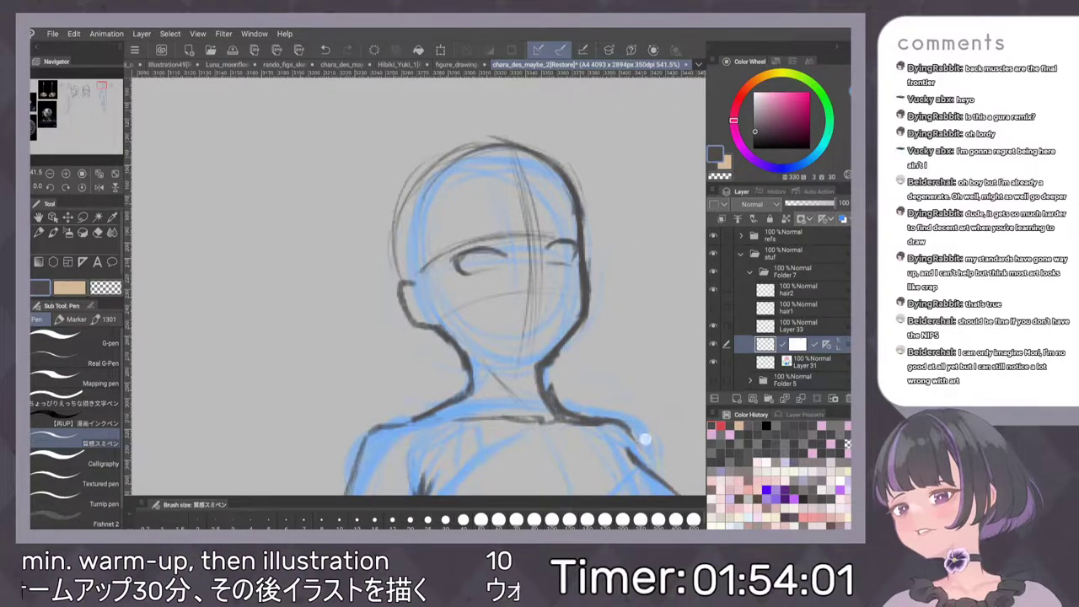
key("ctrl+z")
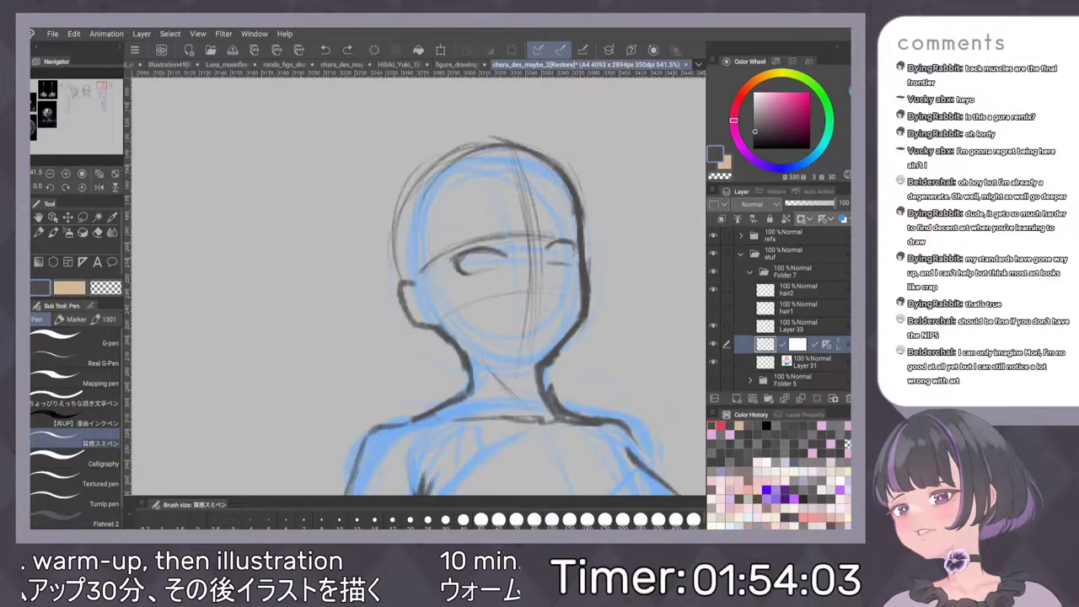
key("ctrl+z")
key("ctrl+z")
key("ctrl+z")
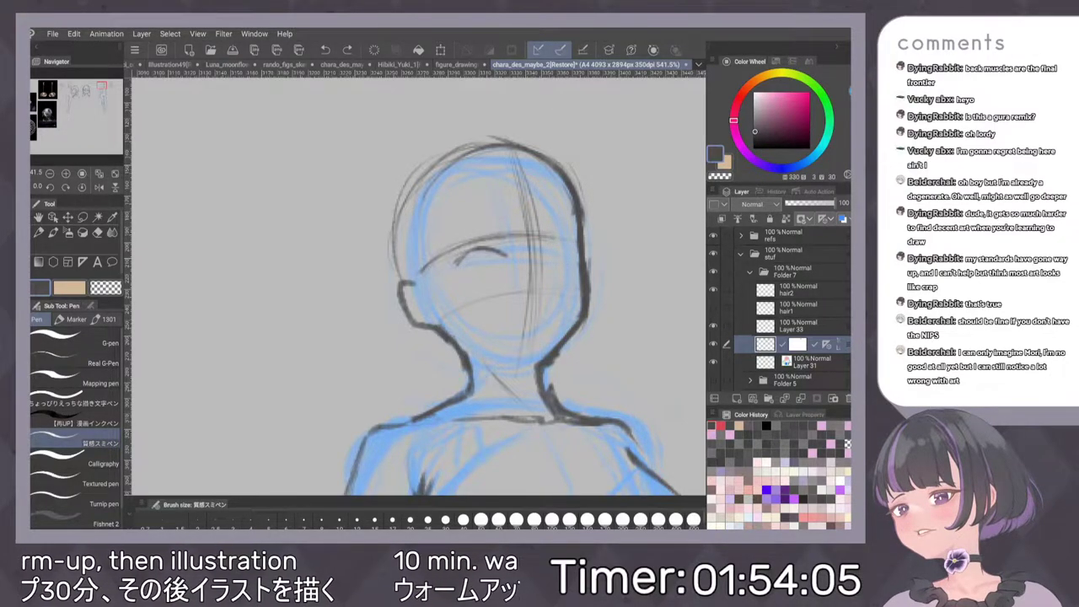
key("ctrl+z")
key("ctrl+z")
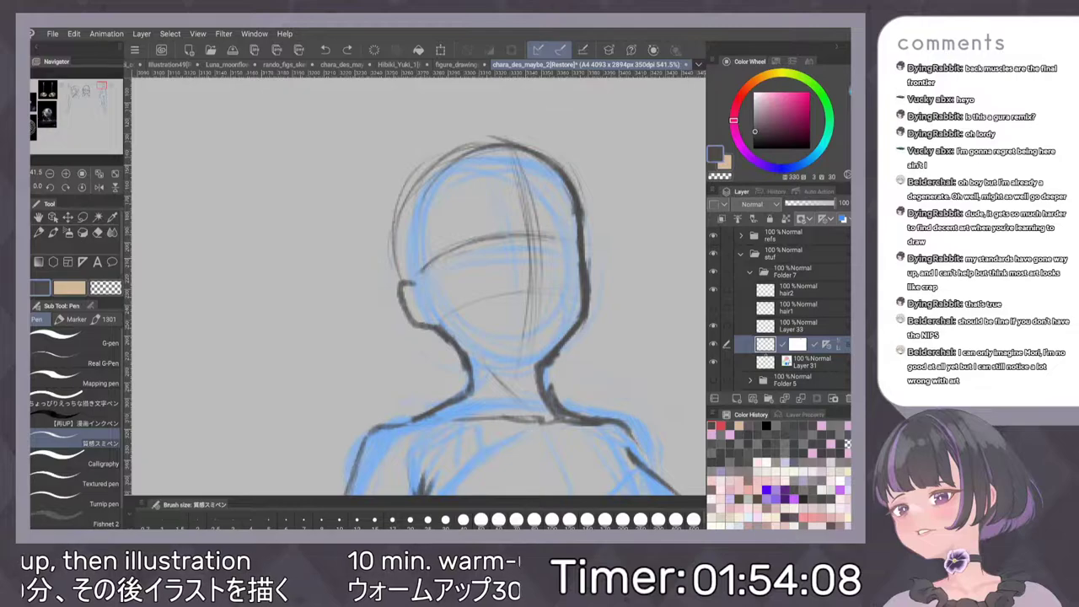
On Layer 33, draw the upper lid and iris of the eye near the right edge of the face
left_click(793, 326)
left_click_drag(596, 311, 545, 262)
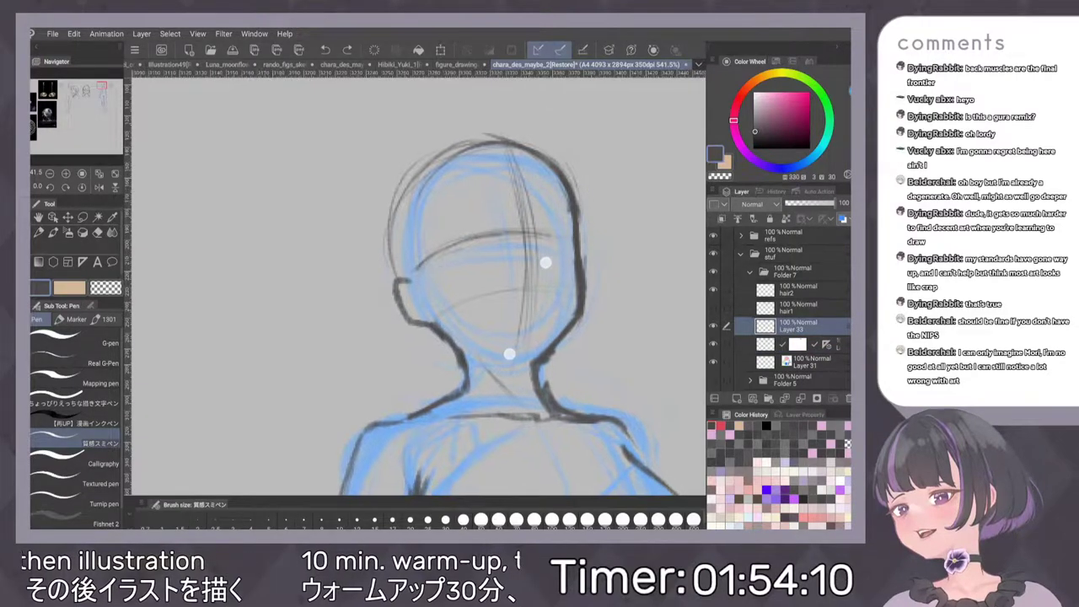
scroll(528, 309, "down", 6)
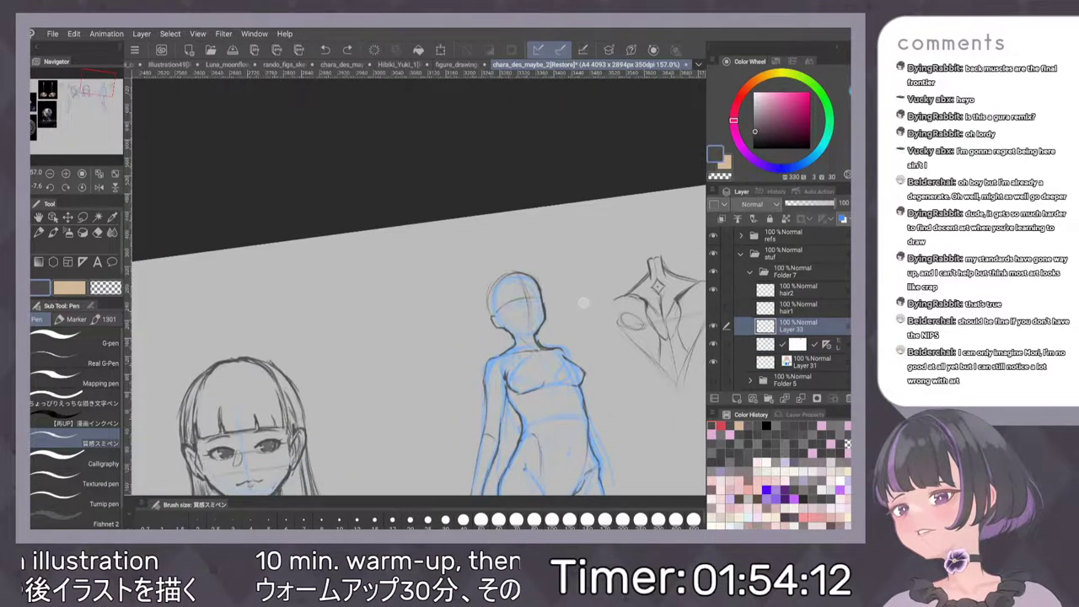
scroll(583, 302, "up", 8)
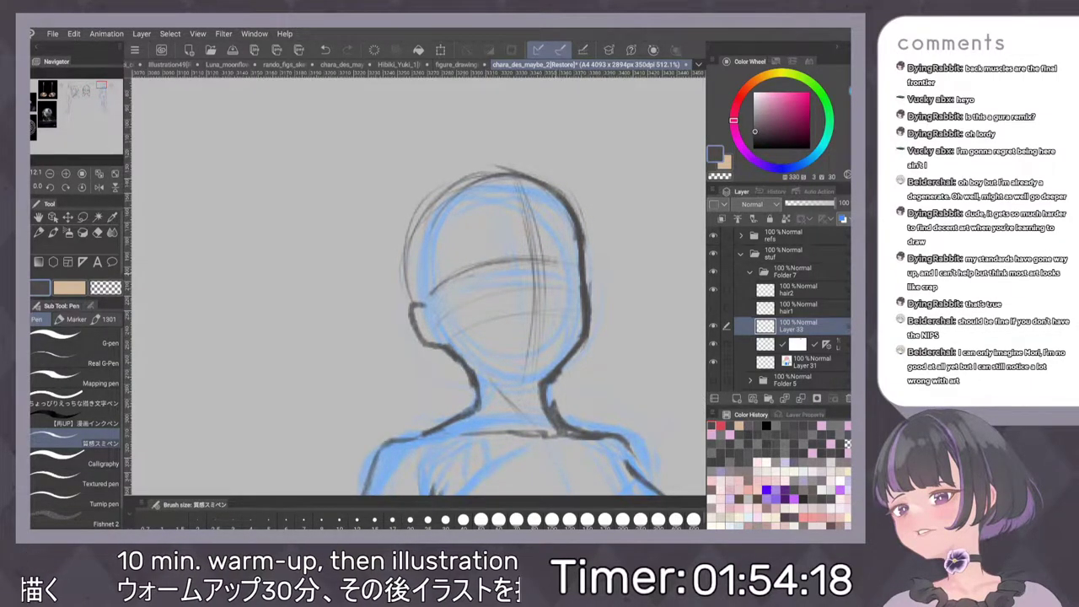
mouse_move(554, 276)
left_mouse_down()
mouse_move(580, 268)
mouse_move(577, 289)
left_mouse_up()
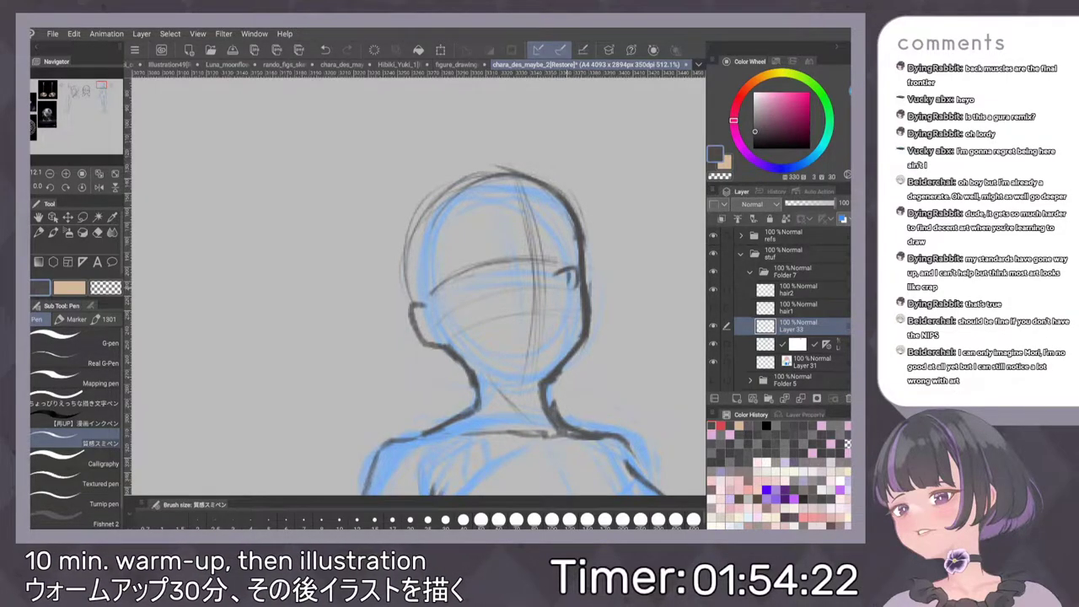
left_click_drag(557, 275, 566, 281)
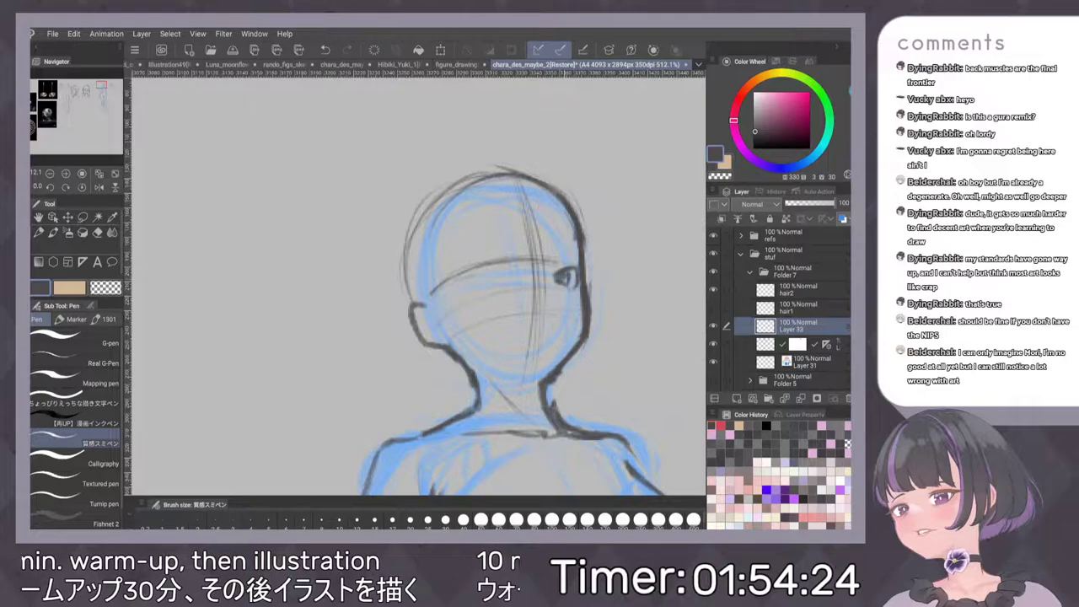
Darken the iris of the right eye and extend its upper lashes past the face outline
scroll(586, 285, "down", 5)
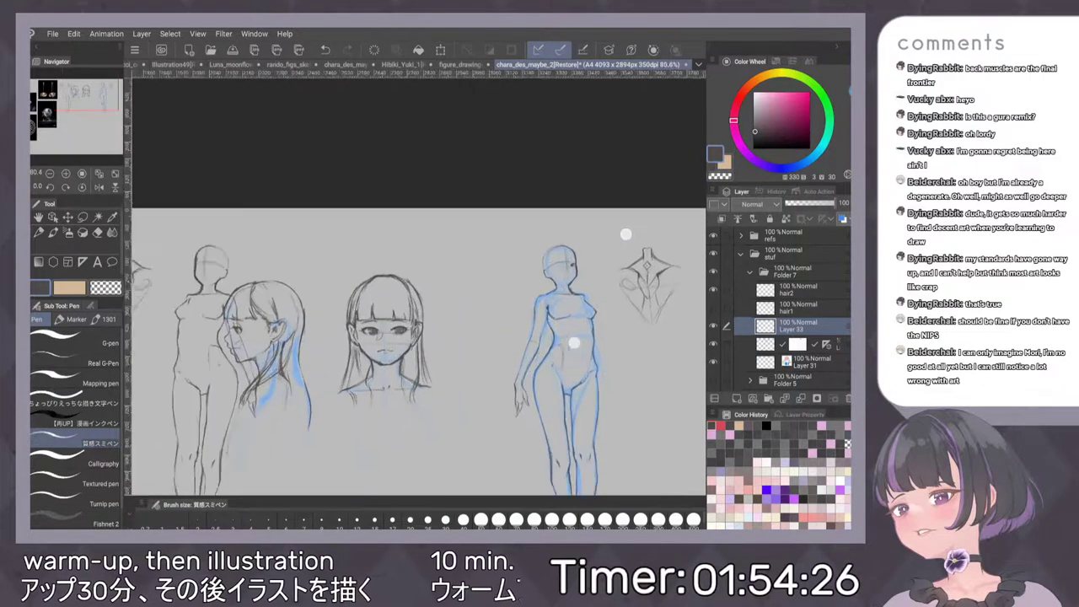
scroll(596, 308, "up", 8)
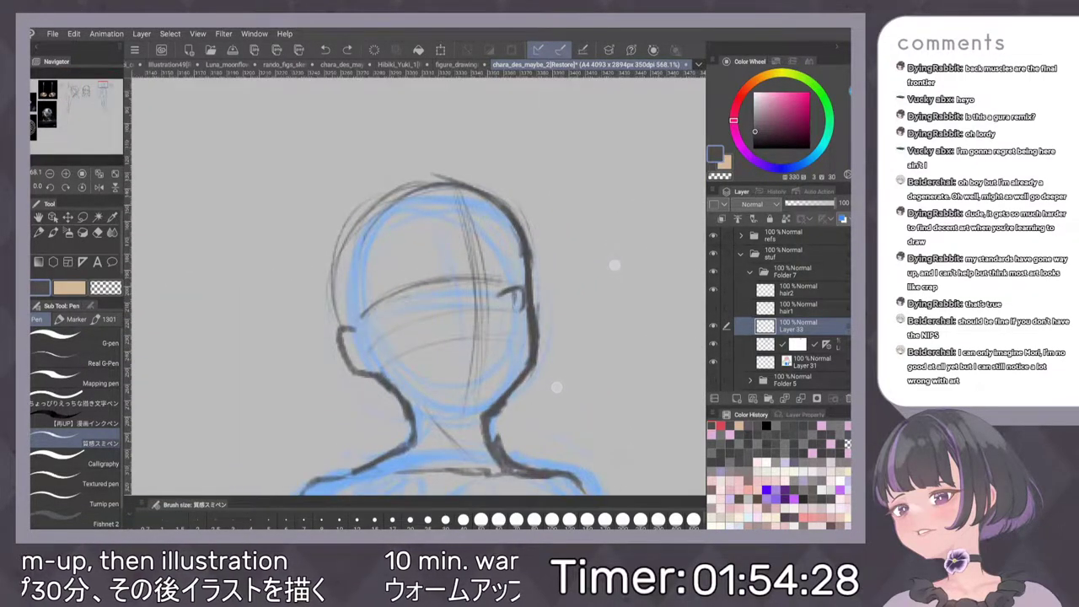
mouse_move(499, 305)
left_mouse_down()
mouse_move(513, 312)
mouse_move(538, 290)
mouse_move(541, 304)
mouse_move(494, 300)
left_mouse_up()
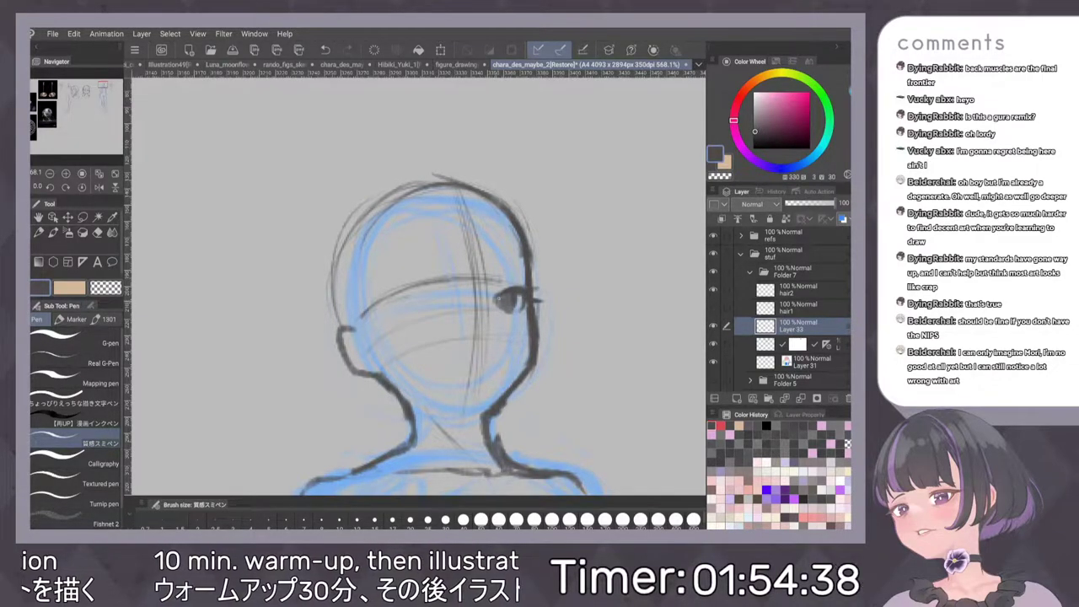
scroll(561, 295, "down", 5)
scroll(572, 320, "up", 3)
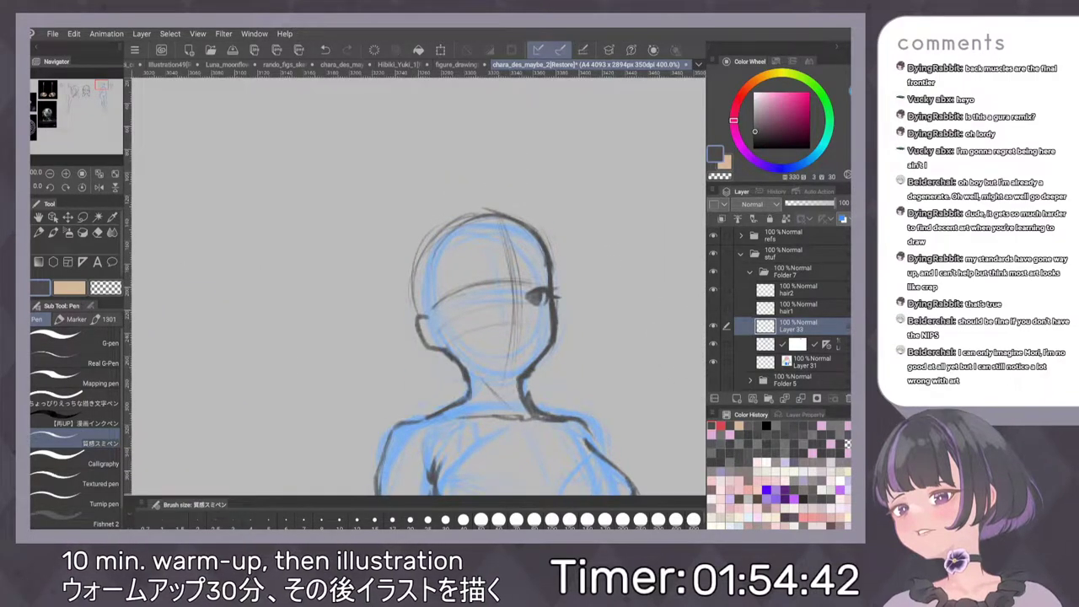
Draw the upper lid, outer corner and lower lid line of the left eye on the face's horizontal guide
left_click_drag(424, 314, 428, 335)
mouse_move(450, 298)
left_mouse_down()
mouse_move(489, 292)
mouse_move(478, 291)
left_mouse_up()
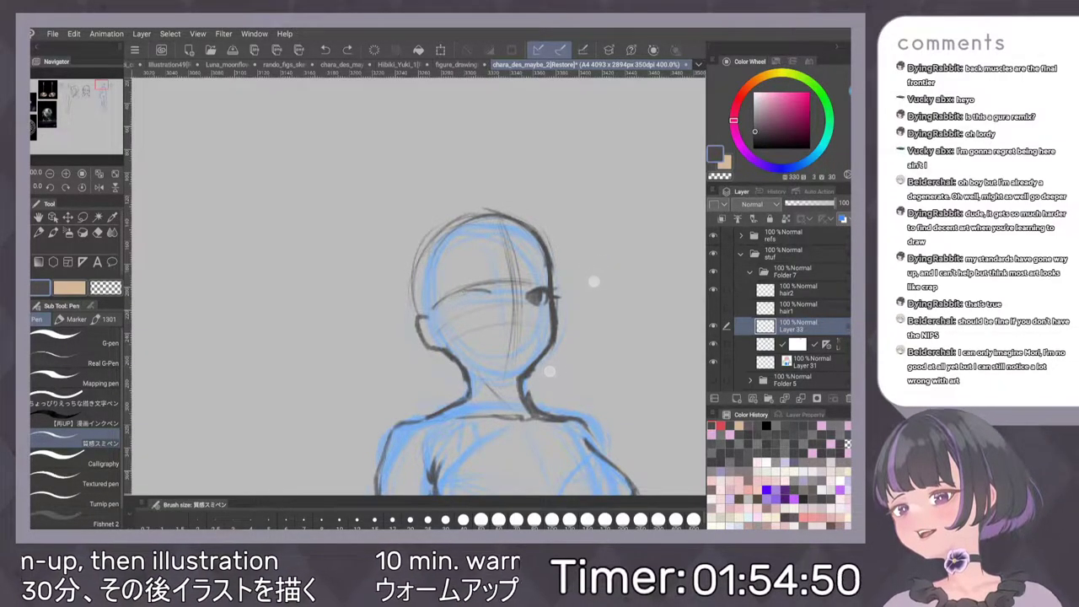
key("ctrl+z")
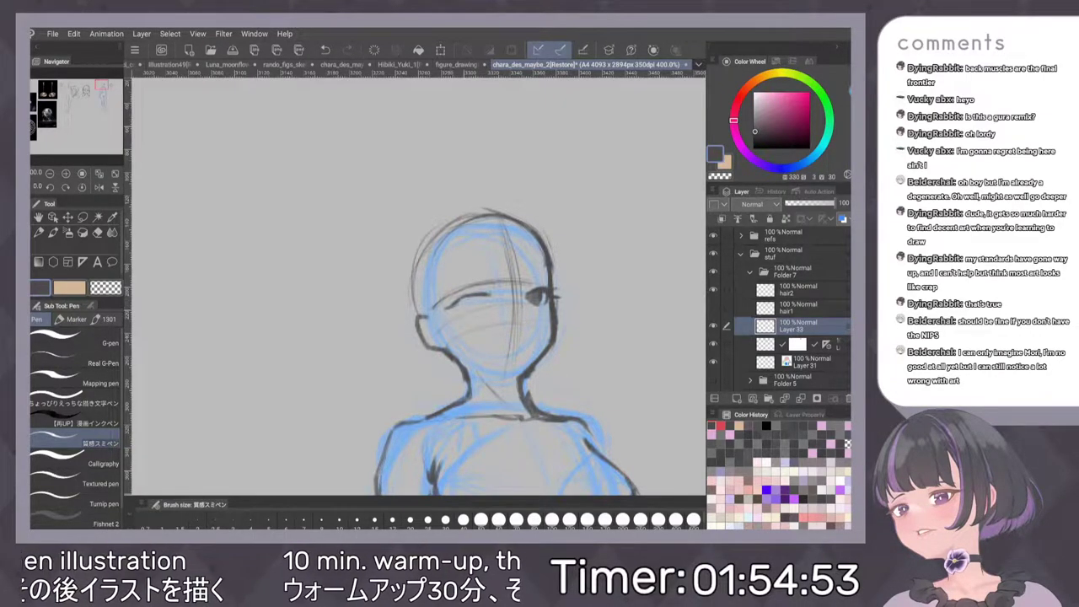
left_click_drag(469, 298, 455, 306)
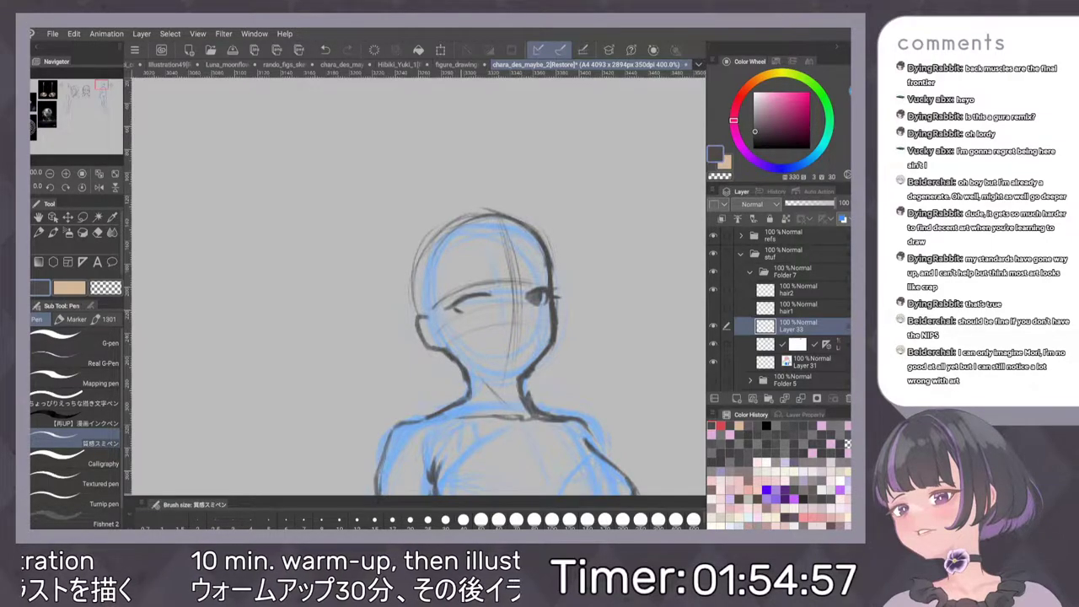
mouse_move(459, 309)
left_mouse_down()
mouse_move(471, 313)
mouse_move(479, 292)
mouse_move(504, 286)
left_mouse_up()
Lasso the left eye, adjust it with a Scale/Rotate transform, and check the face on the mirrored canvas
key("m")
key("ctrl+t")
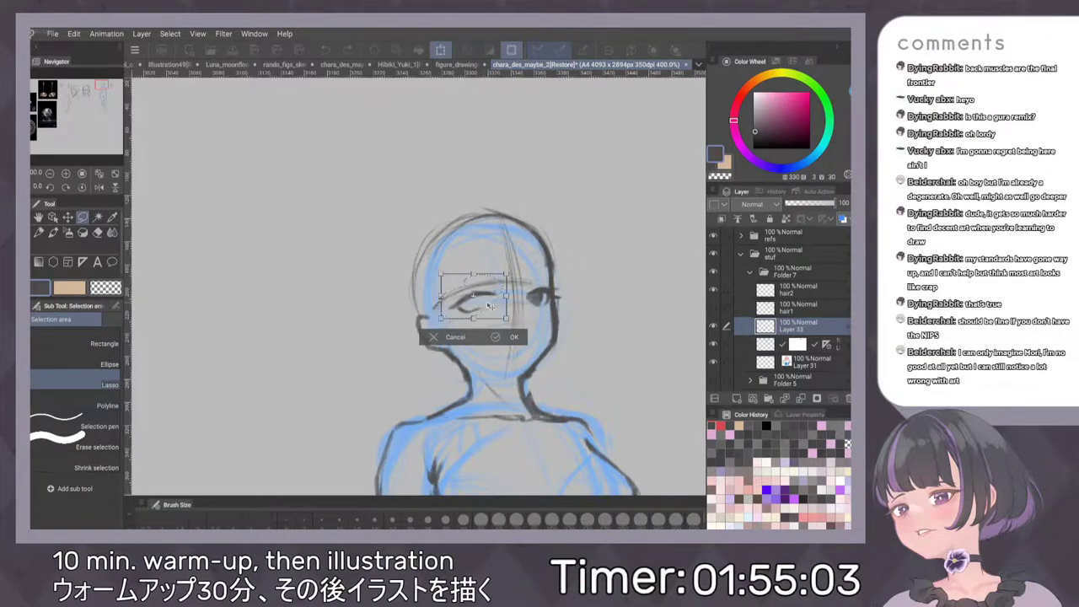
key("Return")
key("ctrl+d")
key("h")
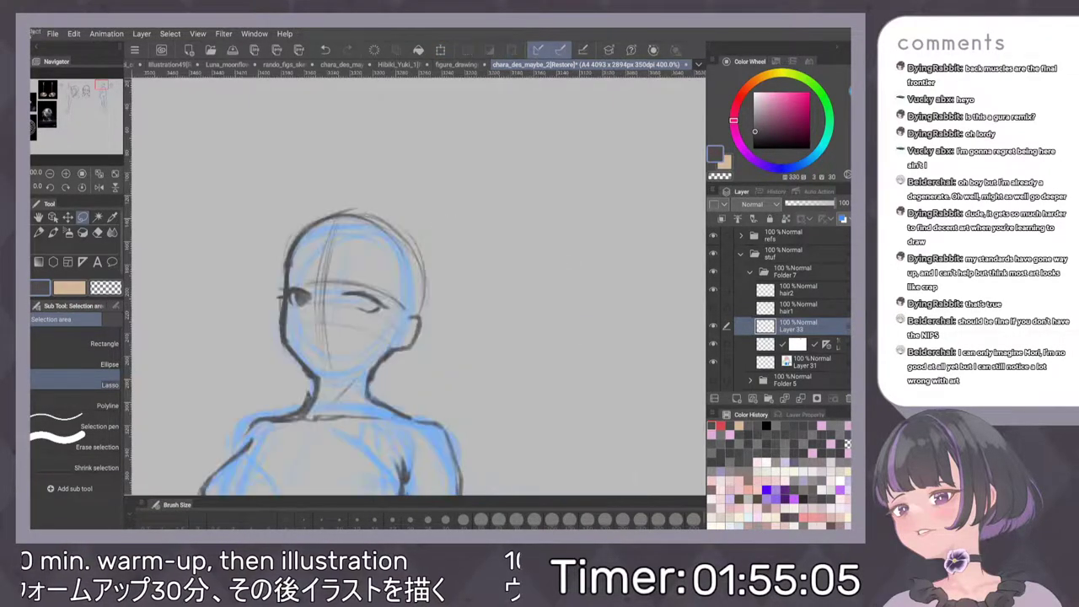
scroll(571, 315, "down", 2)
scroll(531, 317, "down", 2)
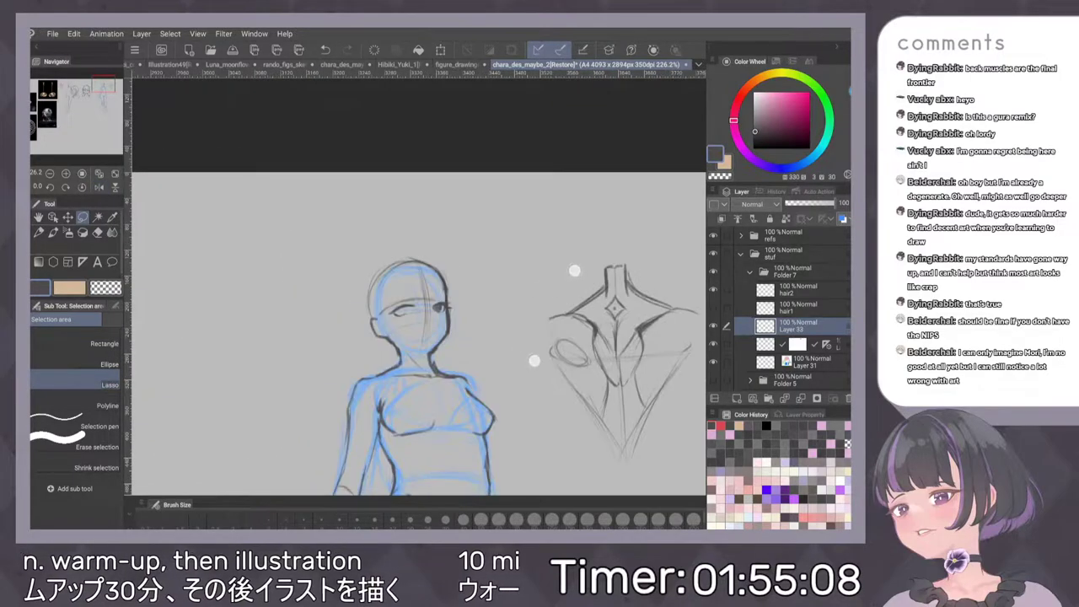
Lasso the left eye again, narrow it slightly from its outer side with a transform, and deselect
scroll(555, 315, "up", 4)
mouse_move(394, 310)
left_mouse_down()
mouse_move(409, 335)
mouse_move(394, 289)
left_mouse_up()
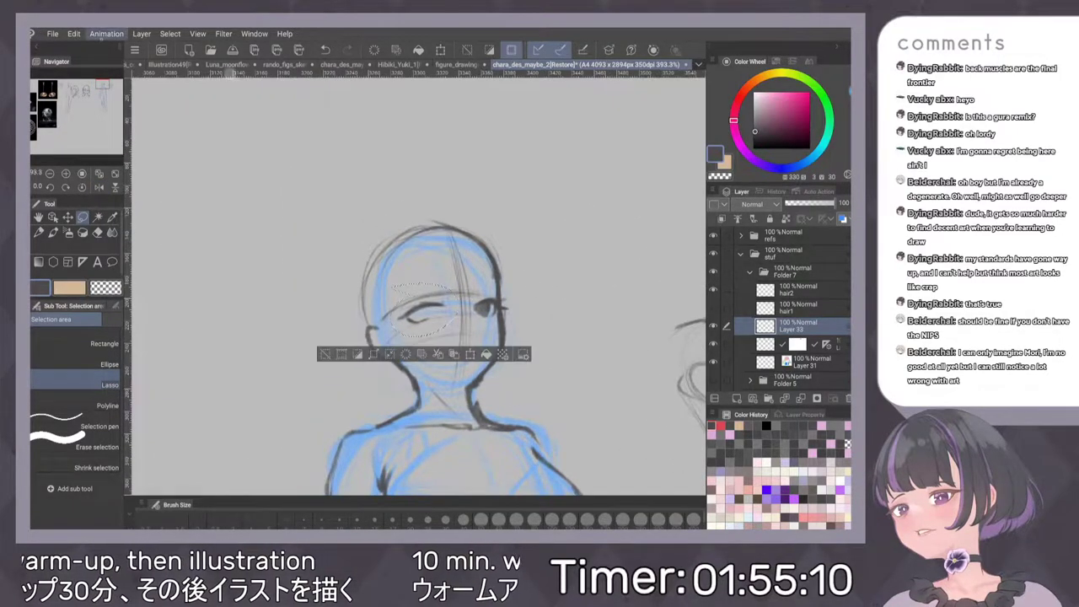
left_click(101, 37)
mouse_move(74, 35)
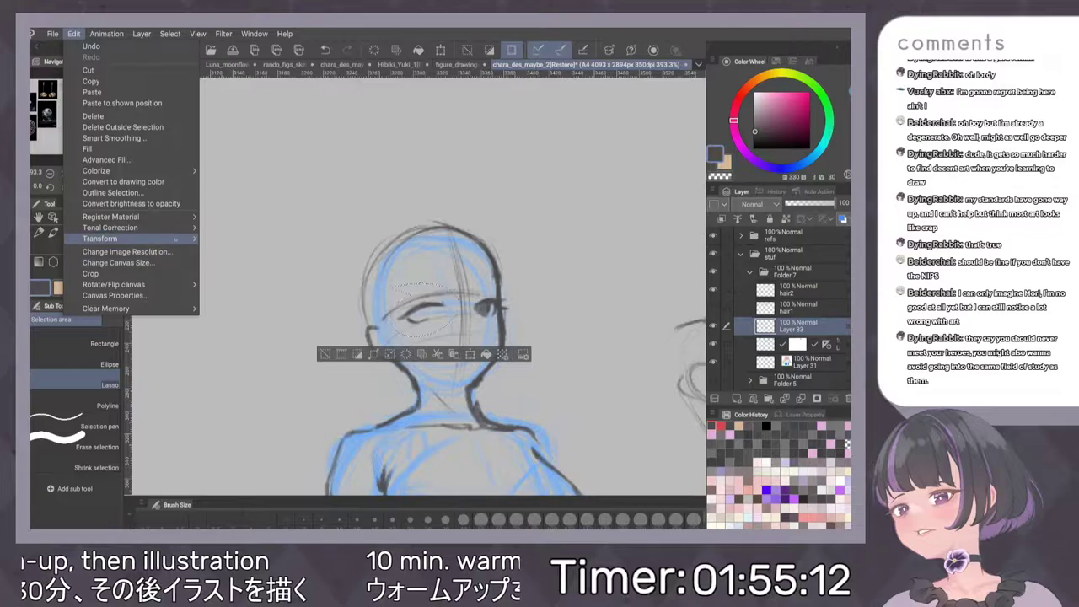
mouse_move(175, 238)
left_click(231, 252)
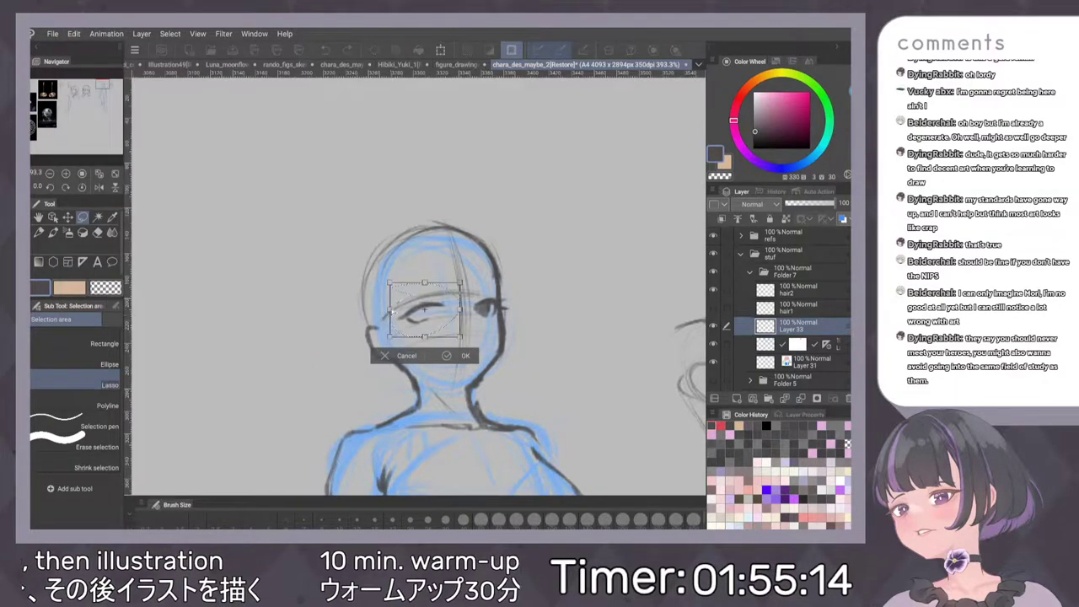
left_click_drag(391, 310, 394, 311)
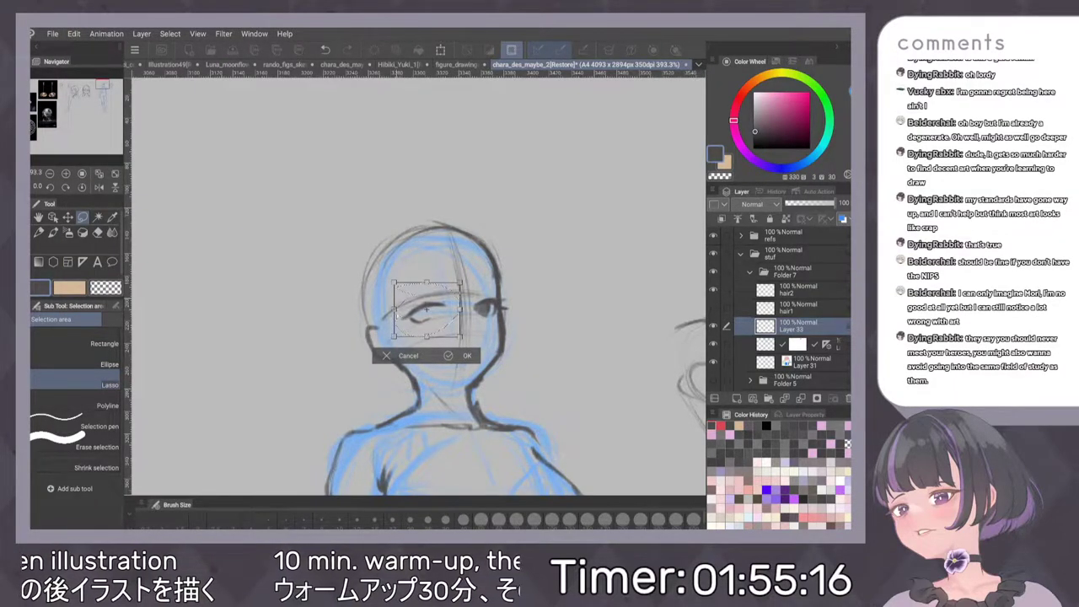
left_click_drag(394, 336, 396, 334)
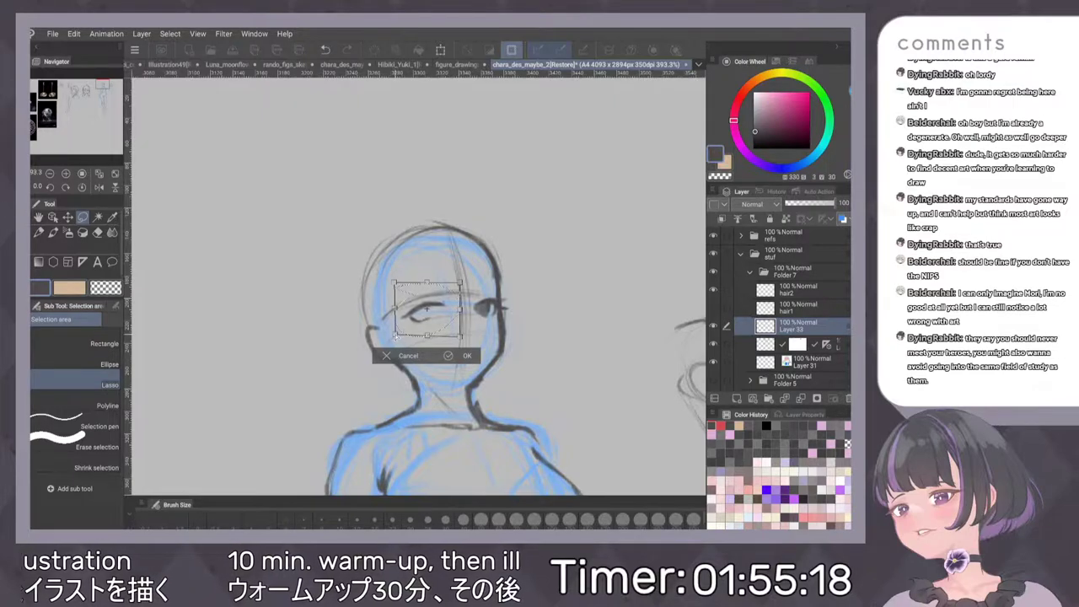
left_click(459, 356)
left_click(329, 352)
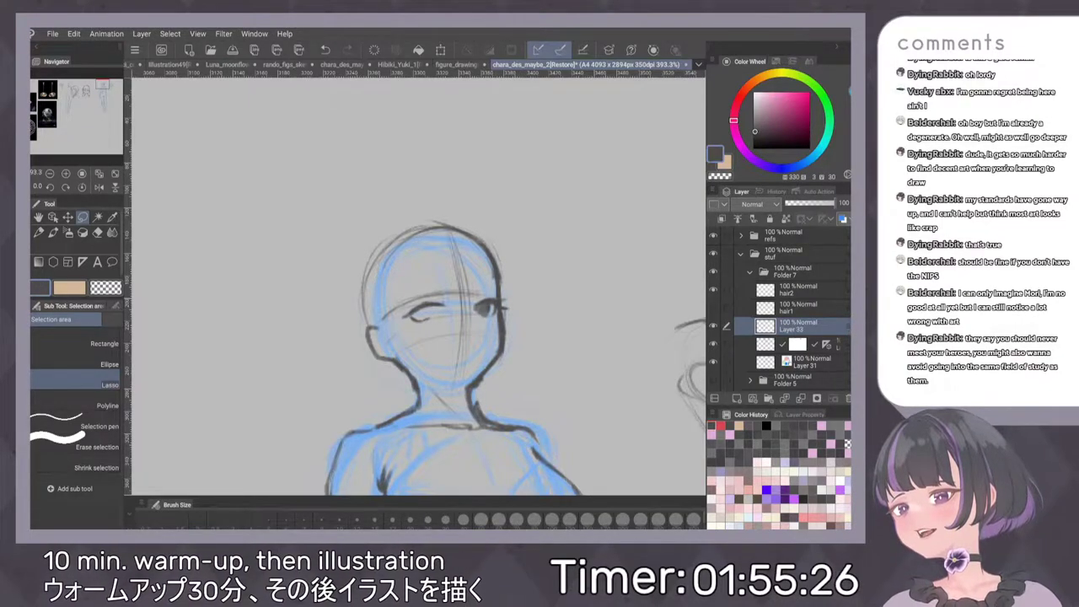
Fill in the dark iris of the left eye beneath the upper lid with the ink pen
scroll(513, 296, "down", 4)
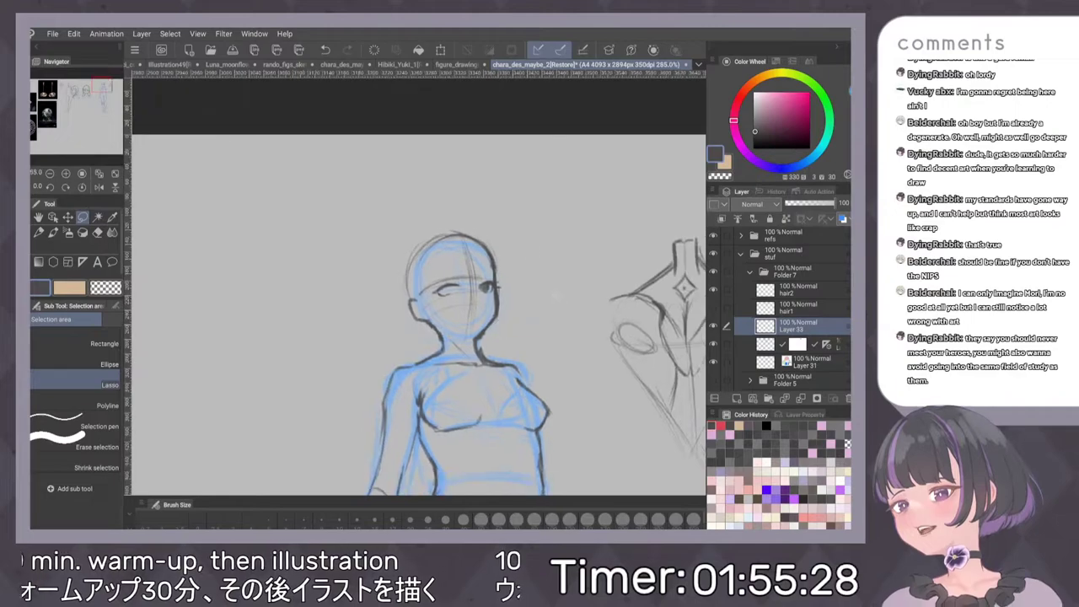
scroll(532, 324, "up", 3)
scroll(559, 265, "up", 1)
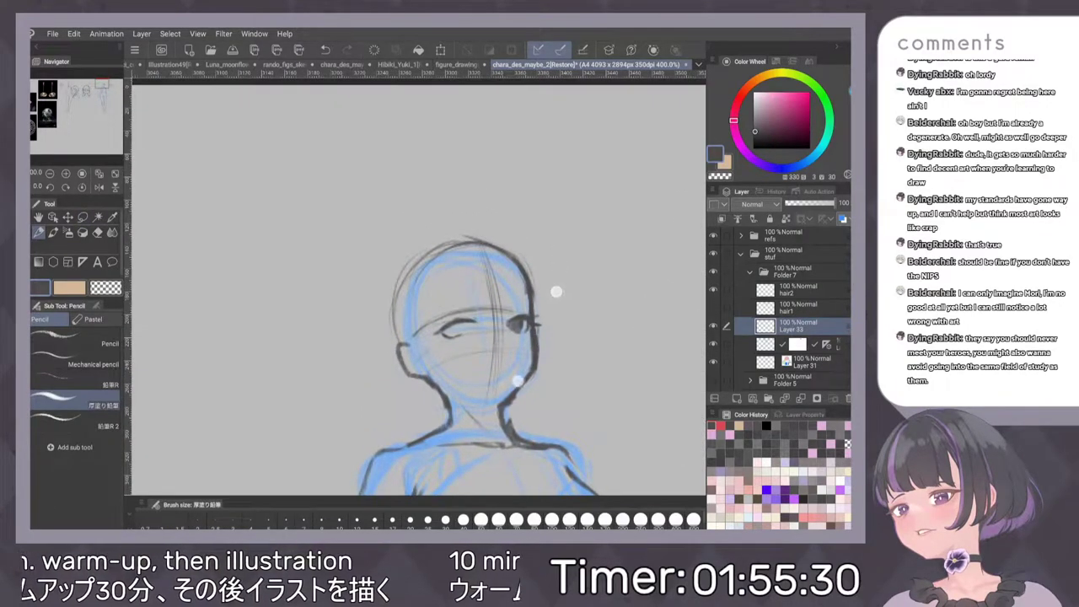
scroll(561, 294, "up", 2)
key("p")
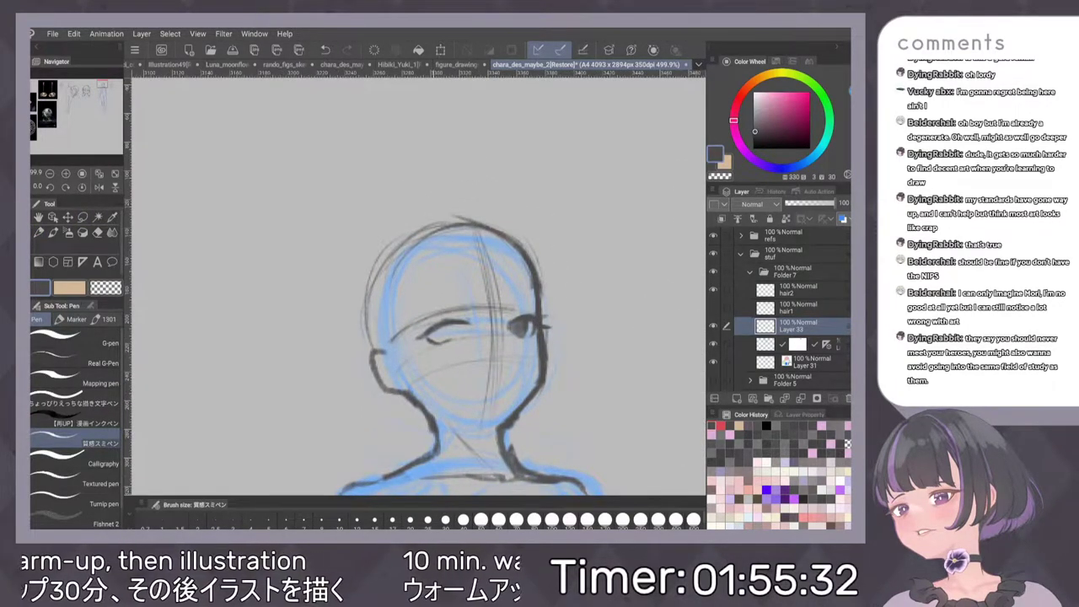
mouse_move(432, 332)
left_mouse_down()
mouse_move(435, 343)
mouse_move(448, 331)
left_mouse_up()
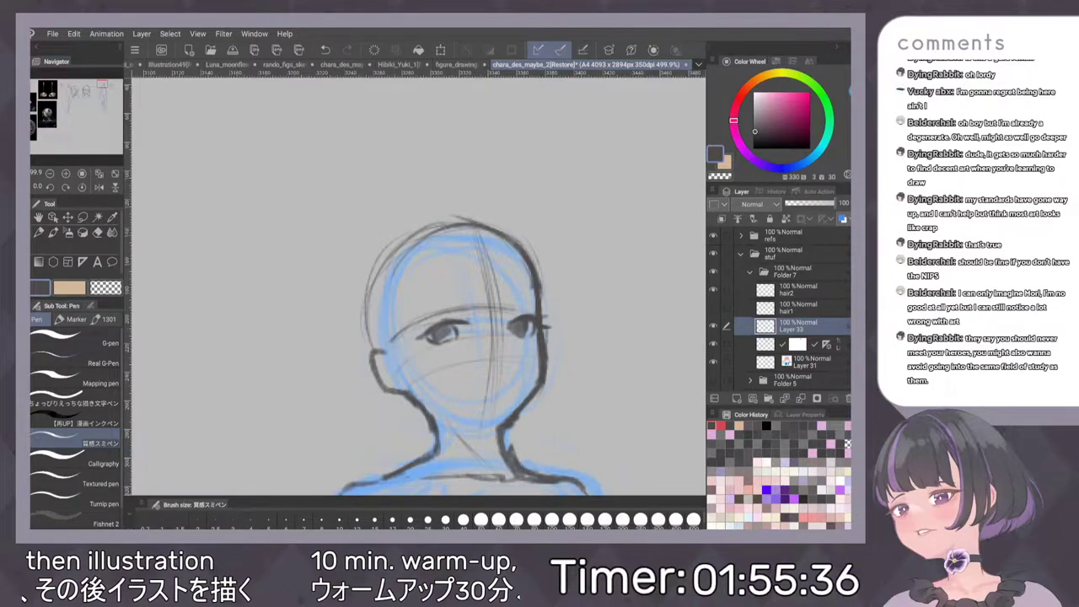
Lasso the left eye with its iris, rotate it slightly to match the right eye's angle, and deselect
scroll(578, 310, "down", 6)
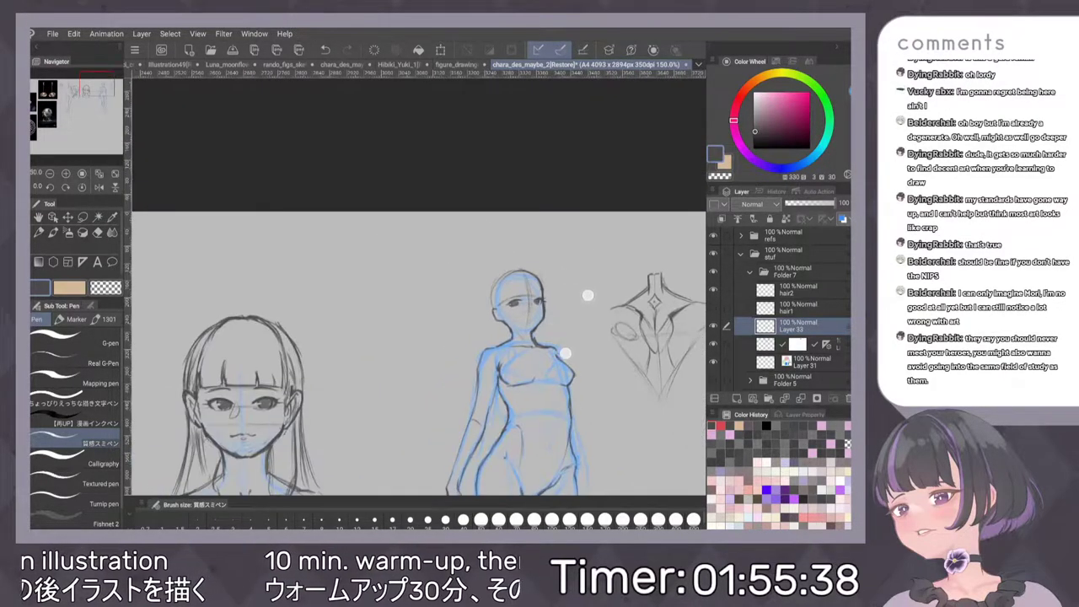
key("ctrl+minus")
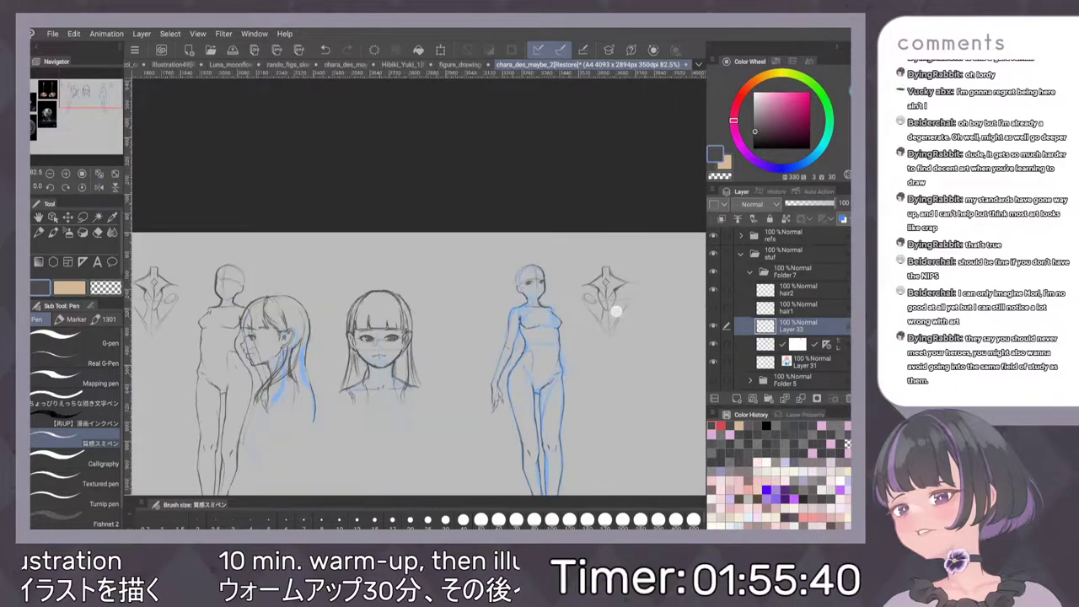
scroll(581, 312, "up", 6)
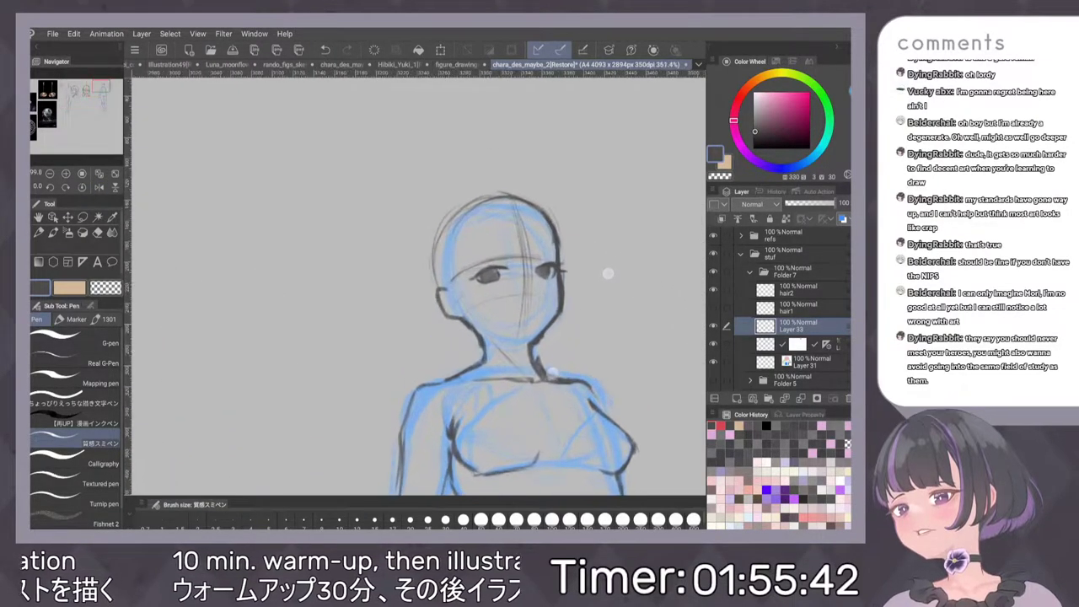
key("m")
mouse_move(478, 261)
left_mouse_down()
mouse_move(473, 297)
mouse_move(482, 258)
left_mouse_up()
key("ctrl+t")
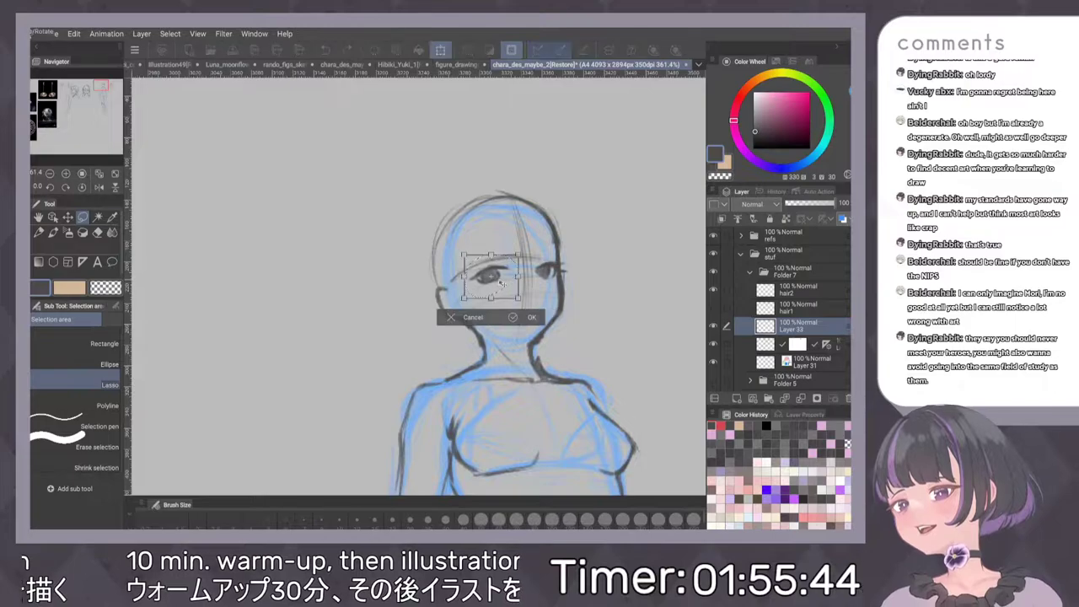
left_click_drag(521, 300, 503, 265)
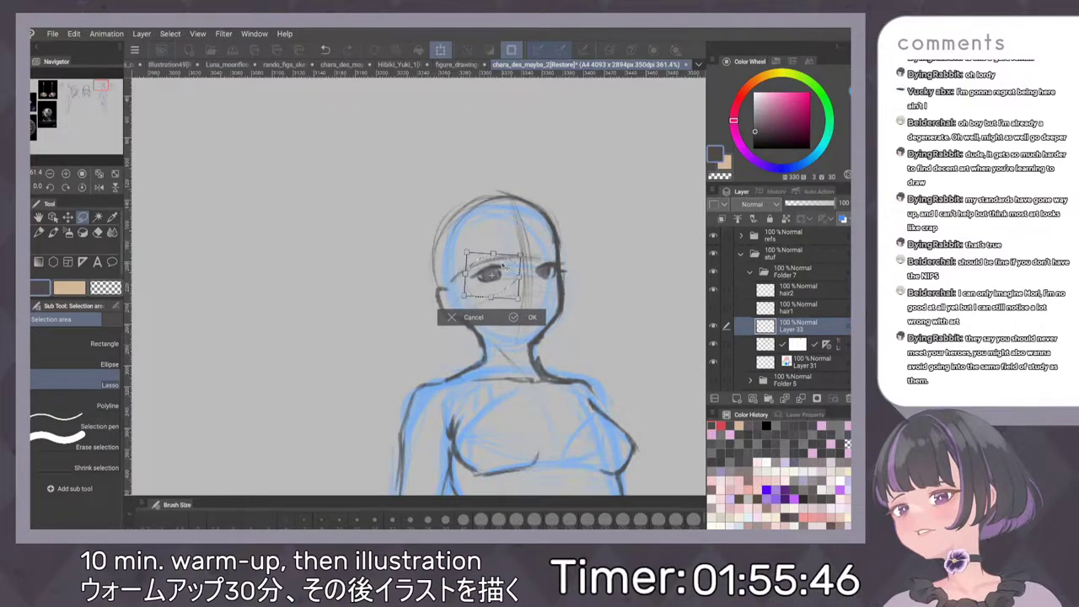
left_click(514, 317)
key("ctrl+d")
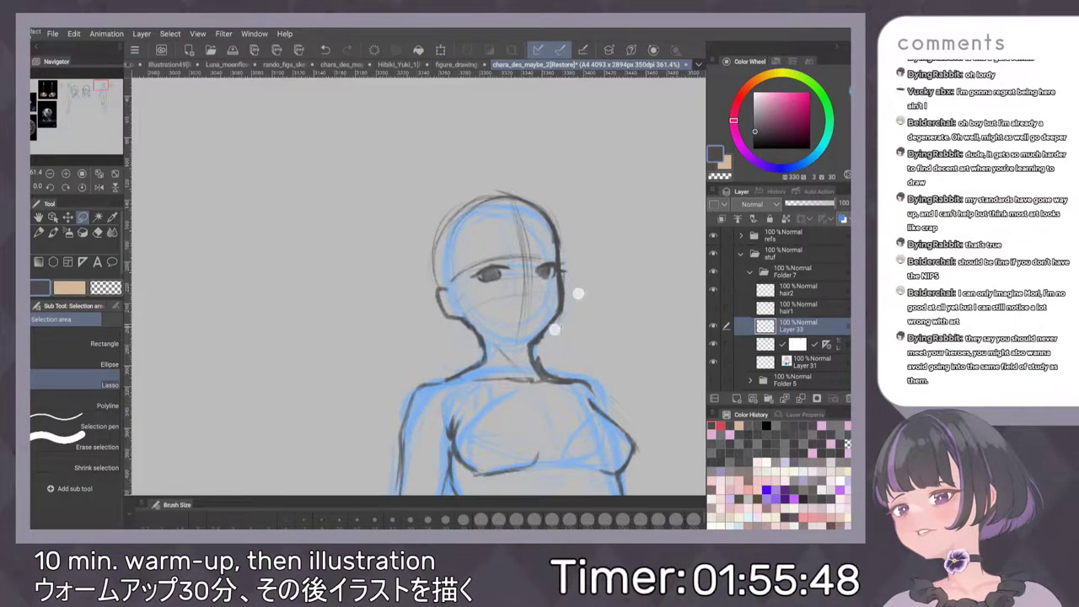
Reshape the left eye with Free Transform, pulling its lower outer corner inward and stretching it taller
scroll(569, 315, "down", 2)
key("h")
key("h")
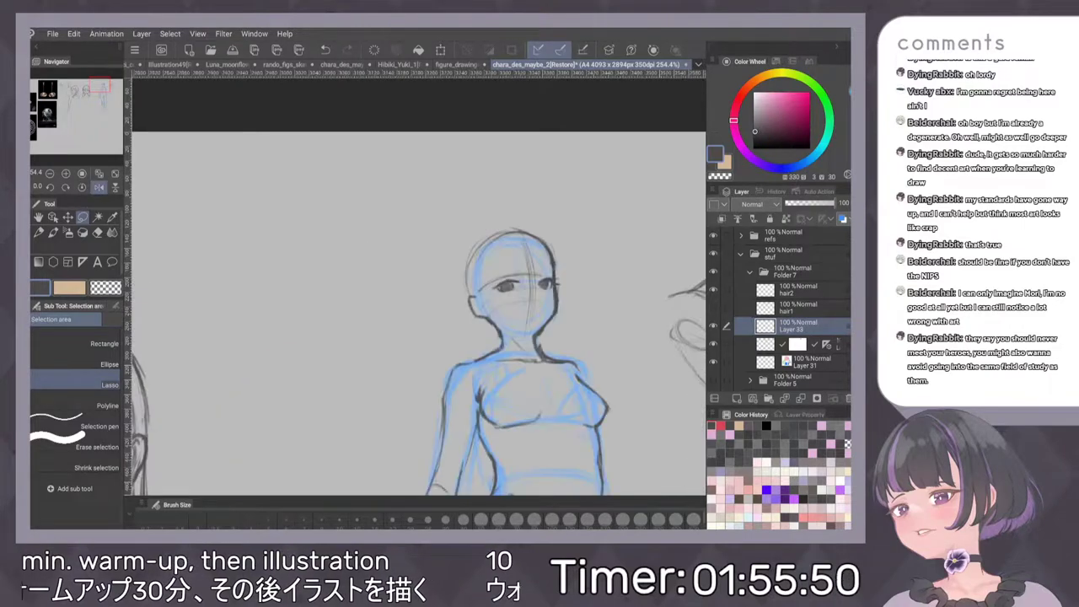
scroll(513, 328, "up", 2)
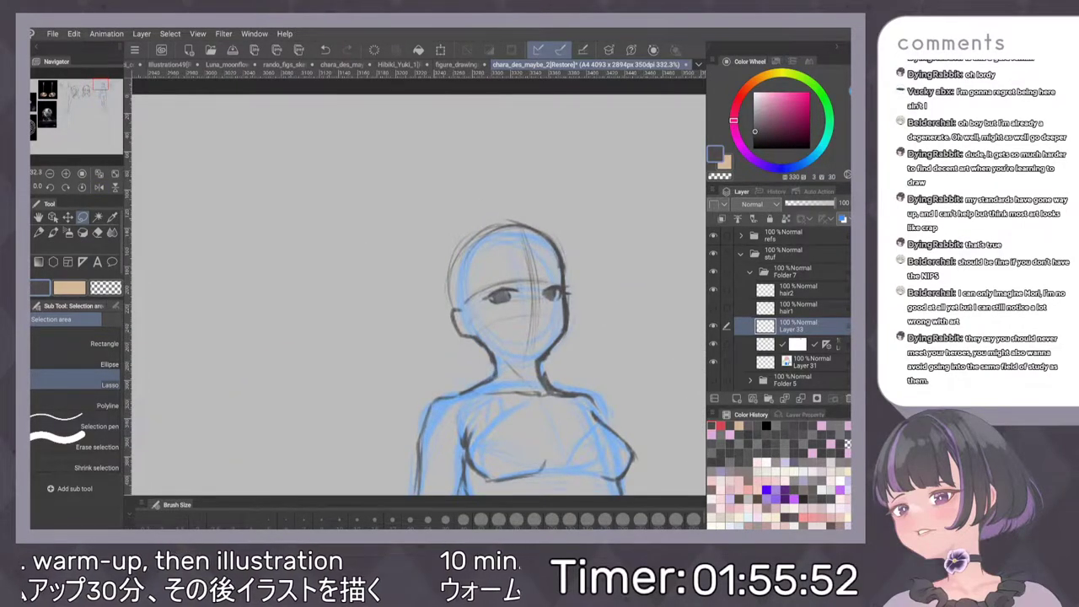
left_click_drag(485, 276, 480, 282)
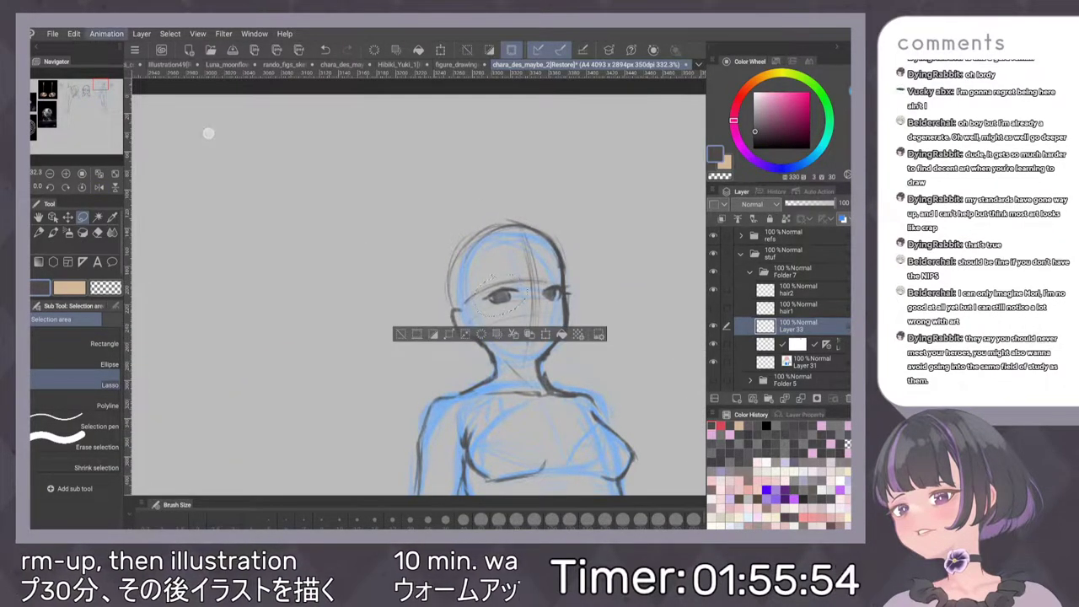
left_click(74, 34)
mouse_move(169, 239)
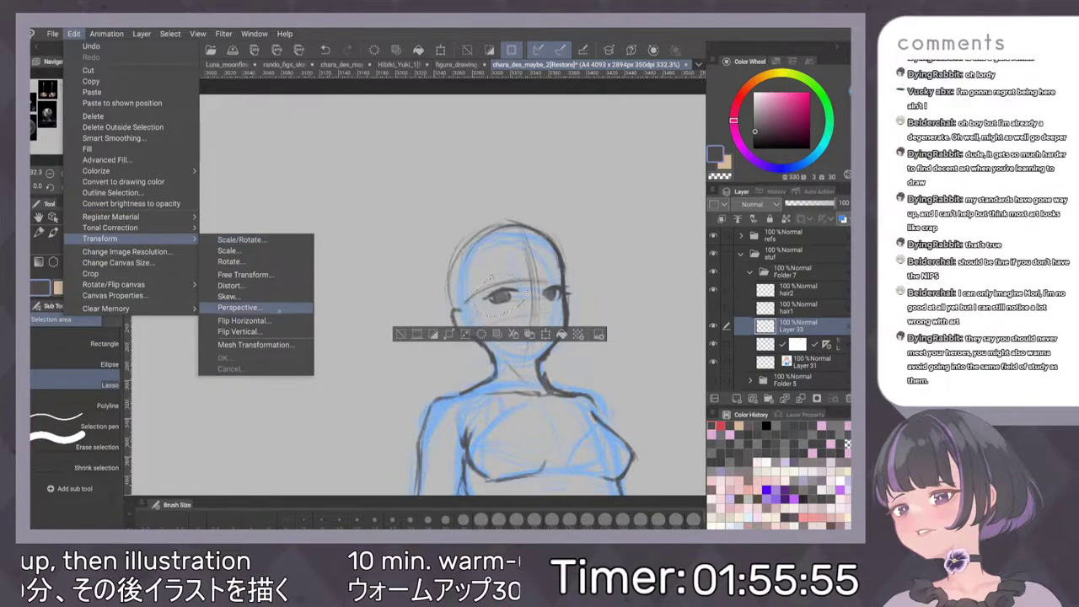
left_click(246, 275)
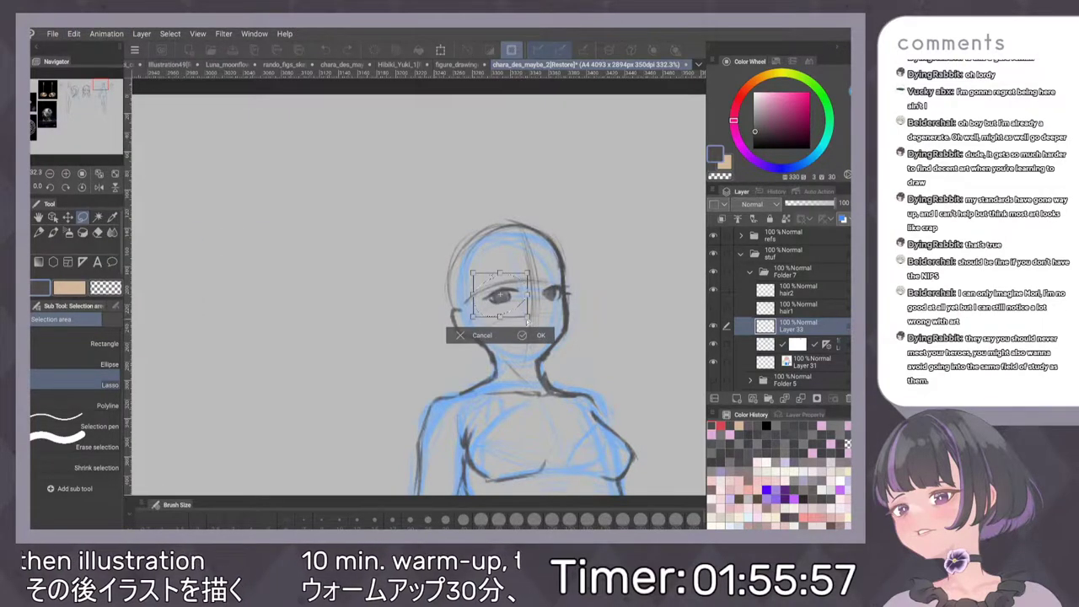
mouse_move(528, 319)
left_mouse_down()
mouse_move(481, 319)
mouse_move(528, 321)
left_mouse_up()
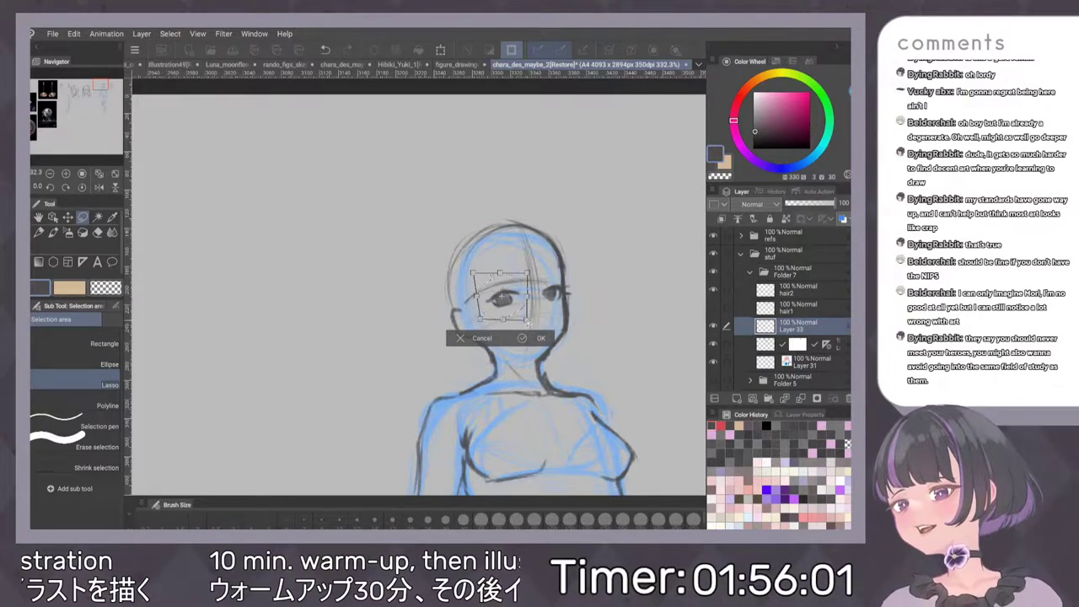
mouse_move(500, 273)
left_mouse_down()
mouse_move(528, 270)
mouse_move(501, 268)
left_mouse_up()
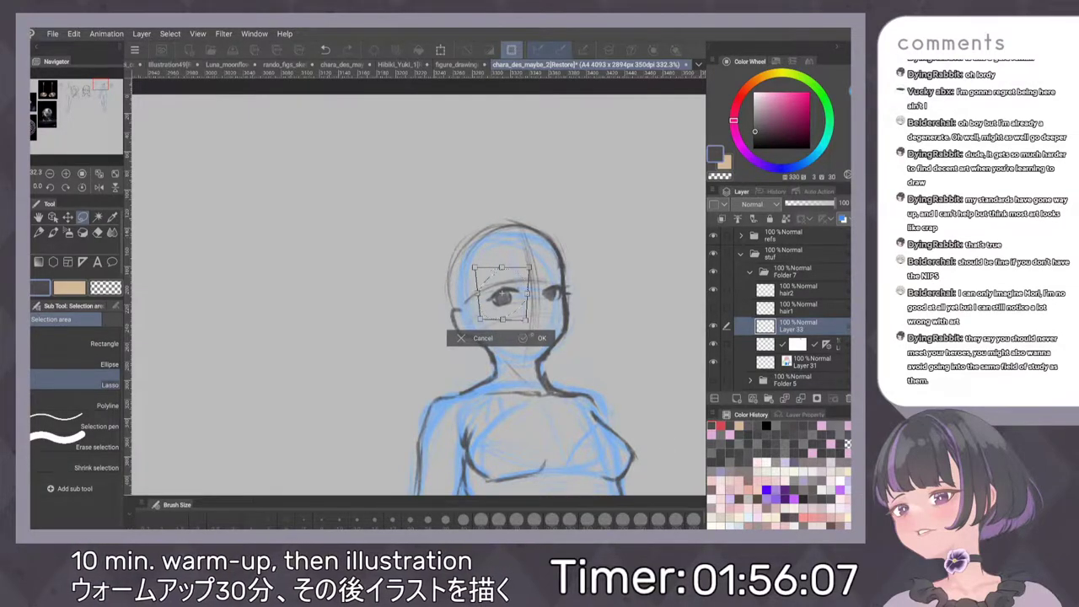
left_click(534, 337)
left_click(624, 258)
Check the eyes against the mirrored full figure and trim the left eye's upper lid with the Hard eraser
scroll(521, 281, "down", 3)
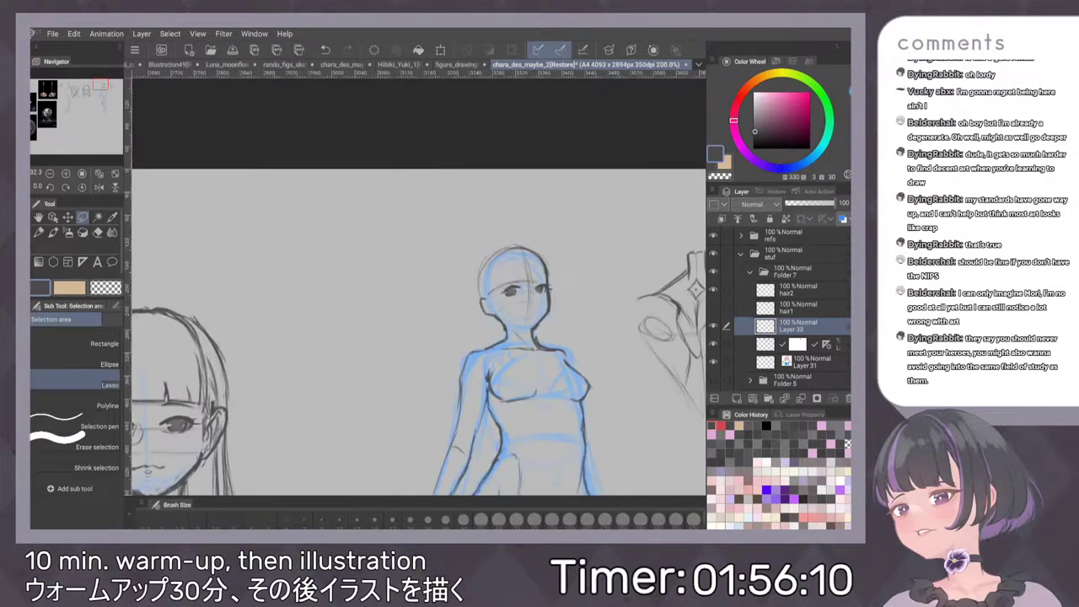
scroll(554, 281, "down", 3)
key("h")
key("h")
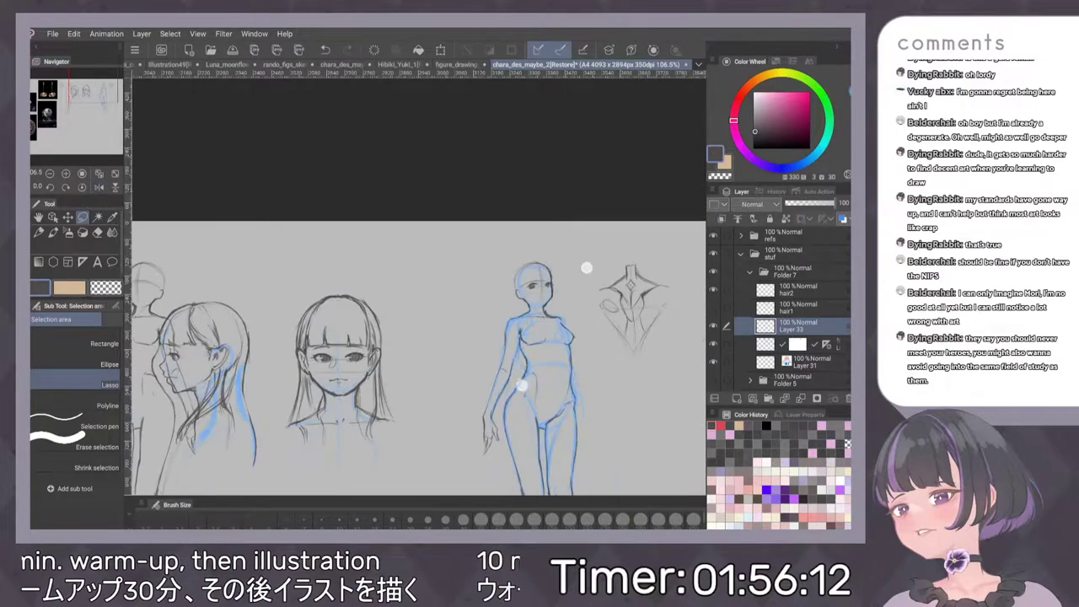
scroll(586, 268, "up", 5)
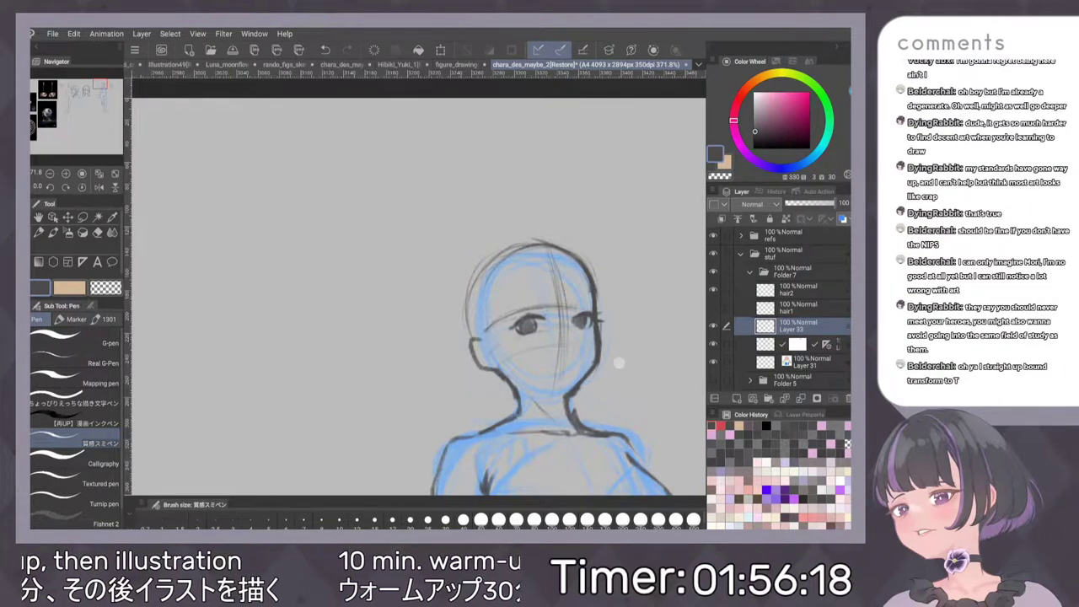
scroll(516, 328, "up", 3)
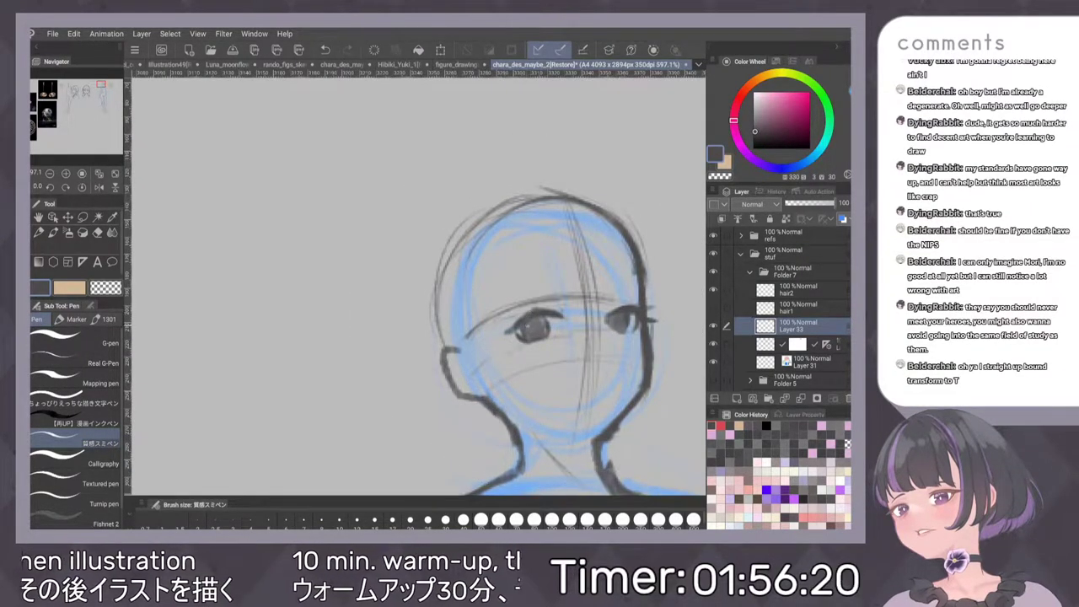
key("e")
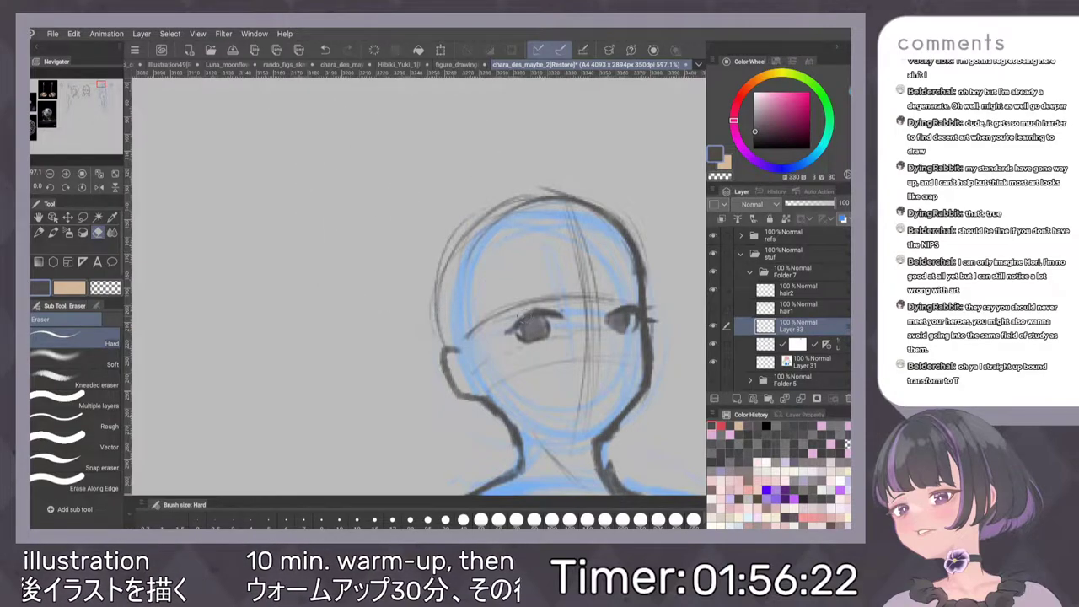
left_click_drag(521, 316, 537, 310)
left_click_drag(604, 276, 612, 303)
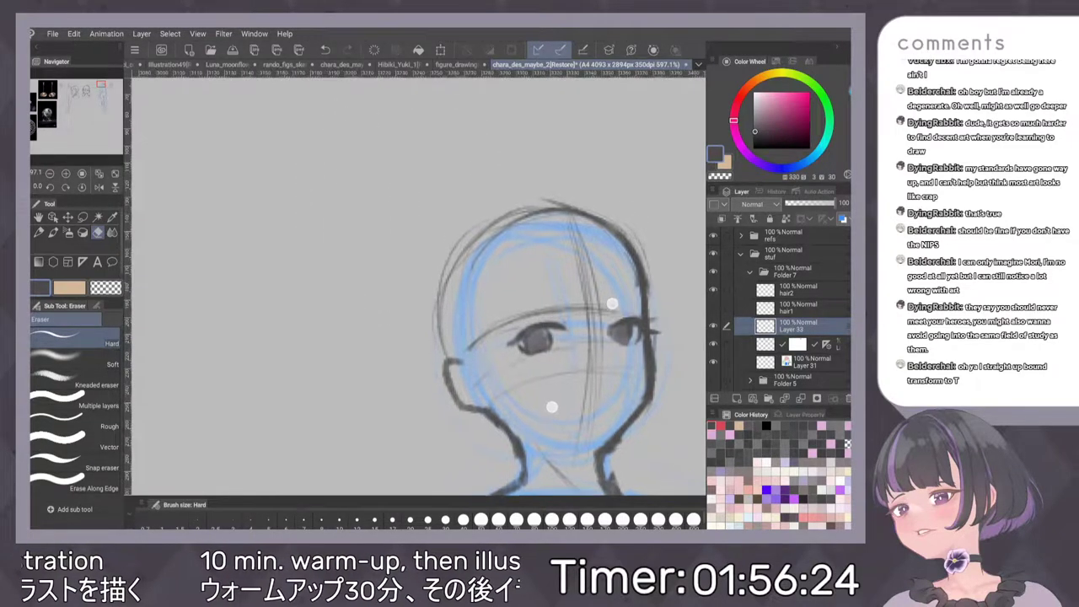
Switch from the eraser to the ink pen and compare the eyes in the mirrored and normal views of the figure
key("p")
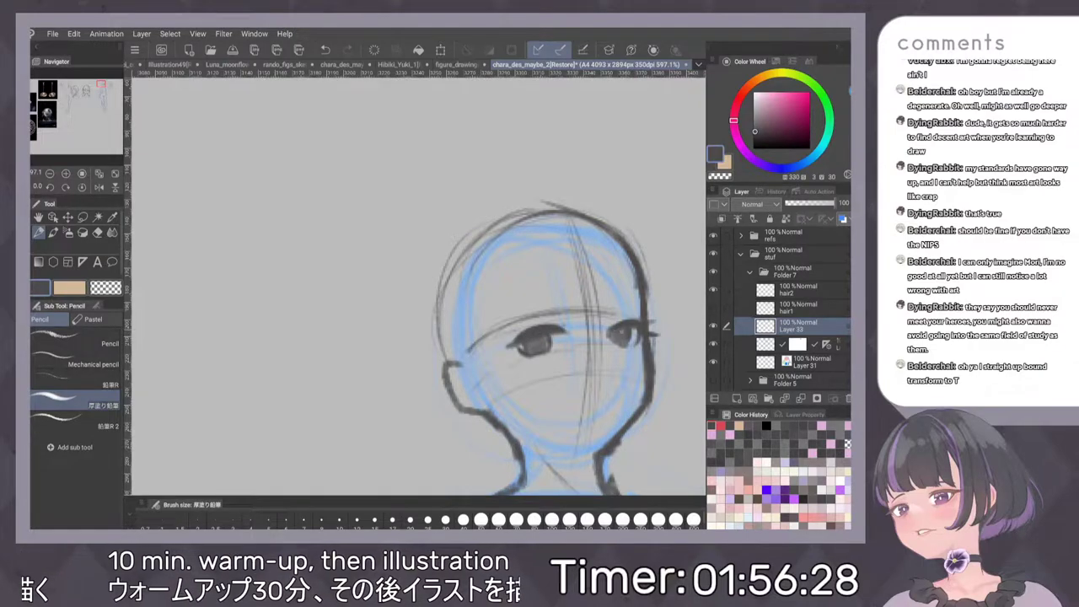
scroll(611, 332, "down", 1)
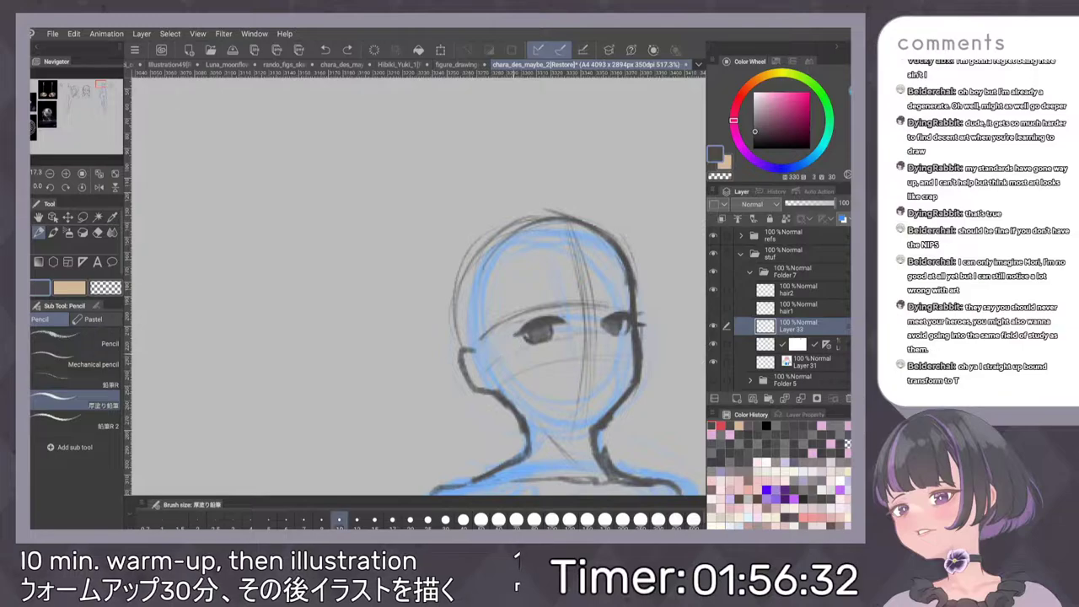
key("p")
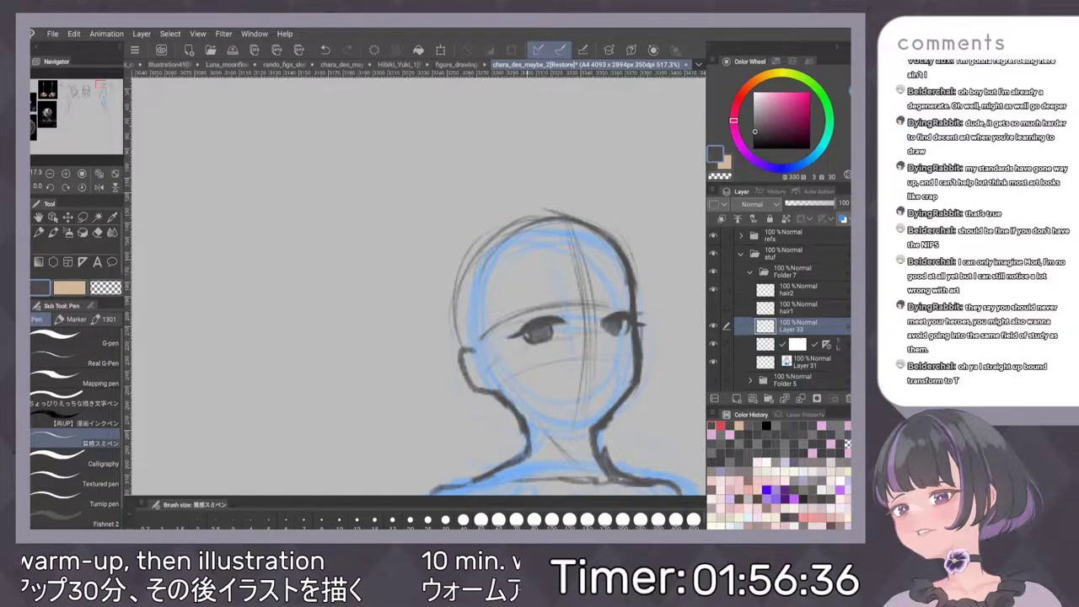
scroll(595, 265, "down", 3)
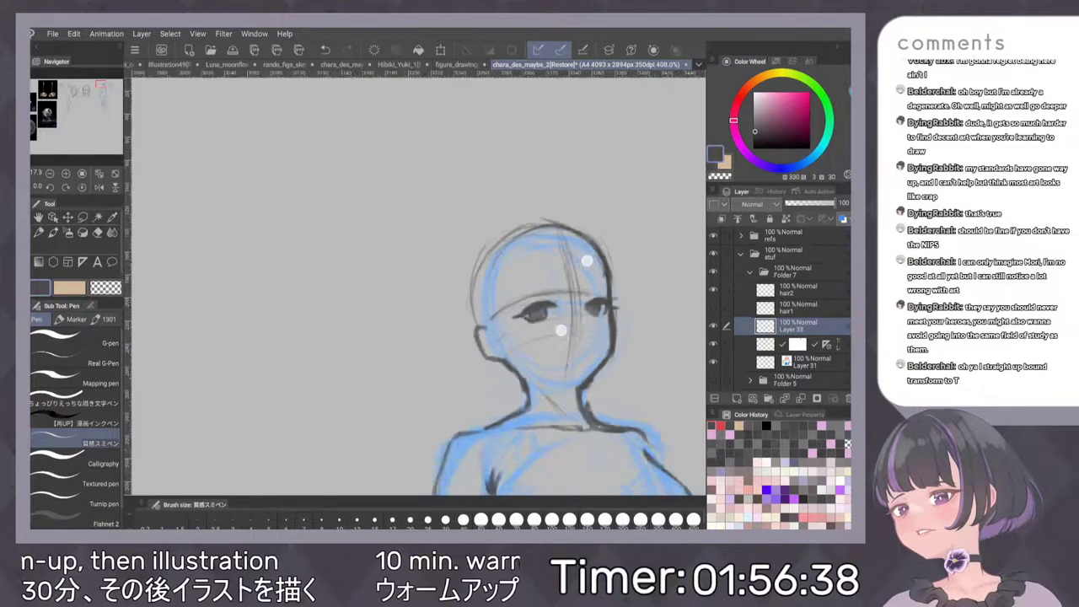
scroll(596, 266, "down", 1)
key("h")
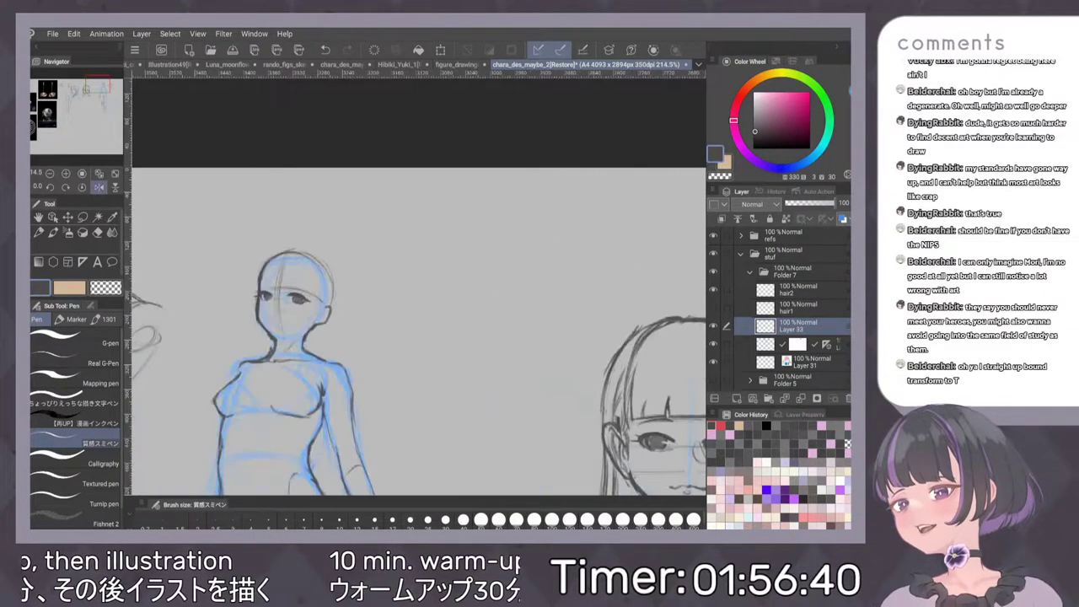
key("h")
scroll(611, 278, "up", 5)
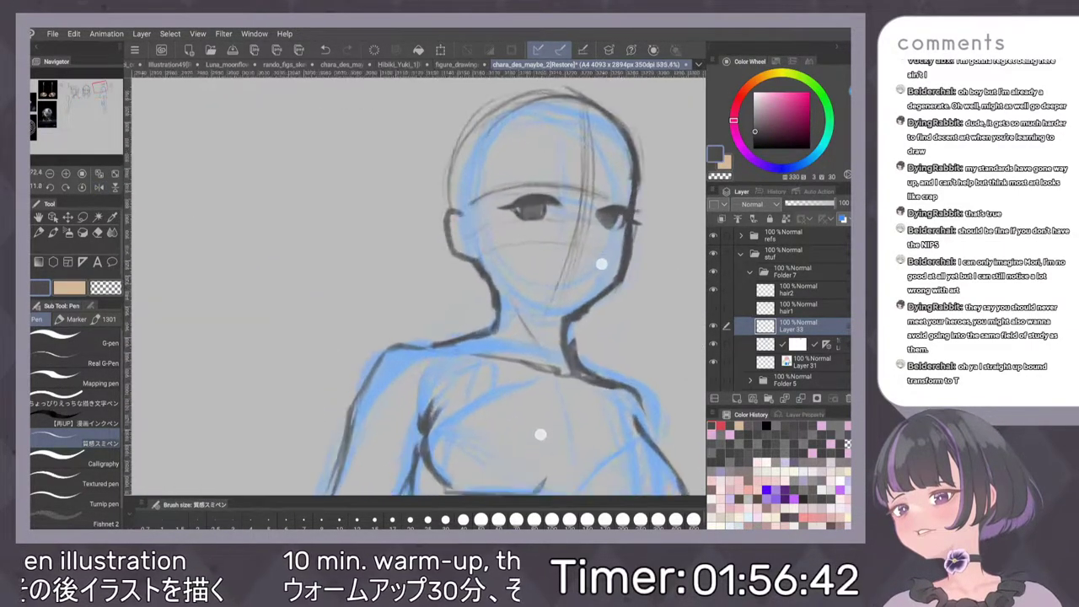
Sketch a small nose and mouth on the face with the ink pen and add short diagonal blush lines beneath the left eye
scroll(604, 266, "up", 1)
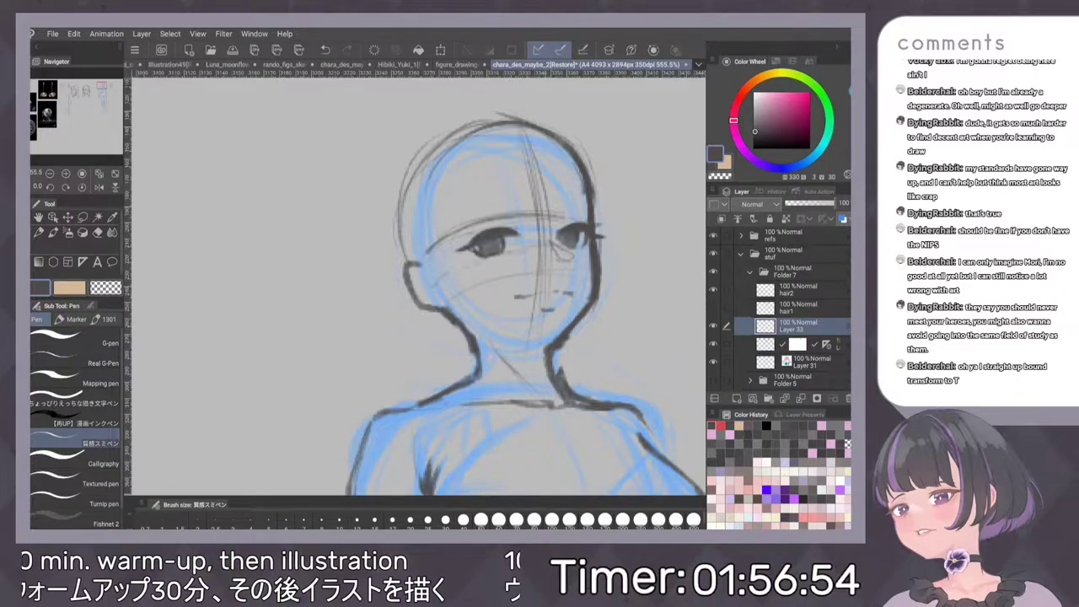
scroll(575, 312, "down", 1)
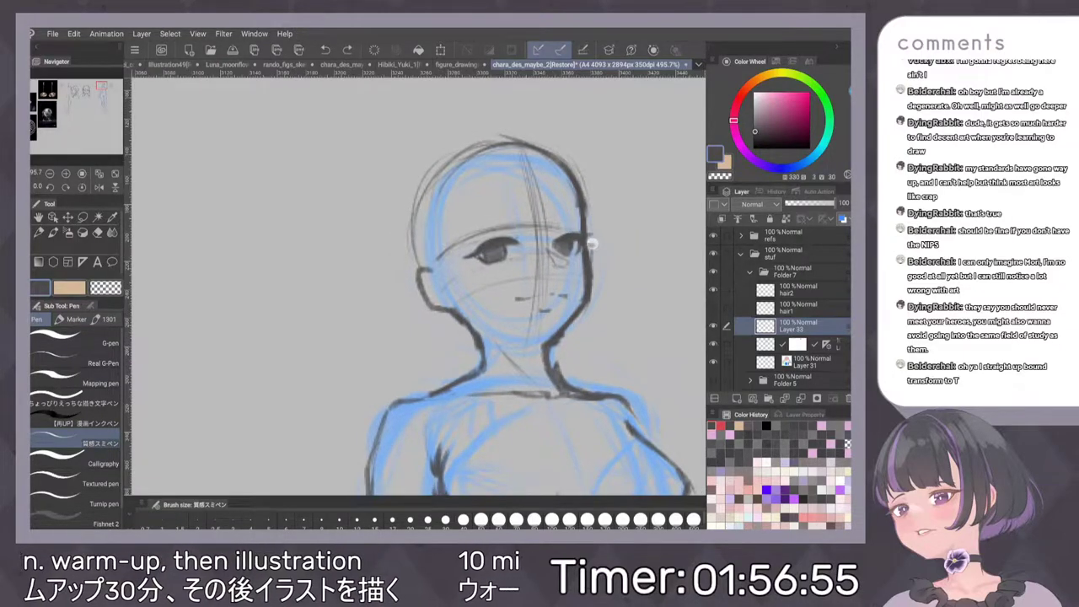
scroll(582, 283, "down", 7)
scroll(611, 252, "up", 5)
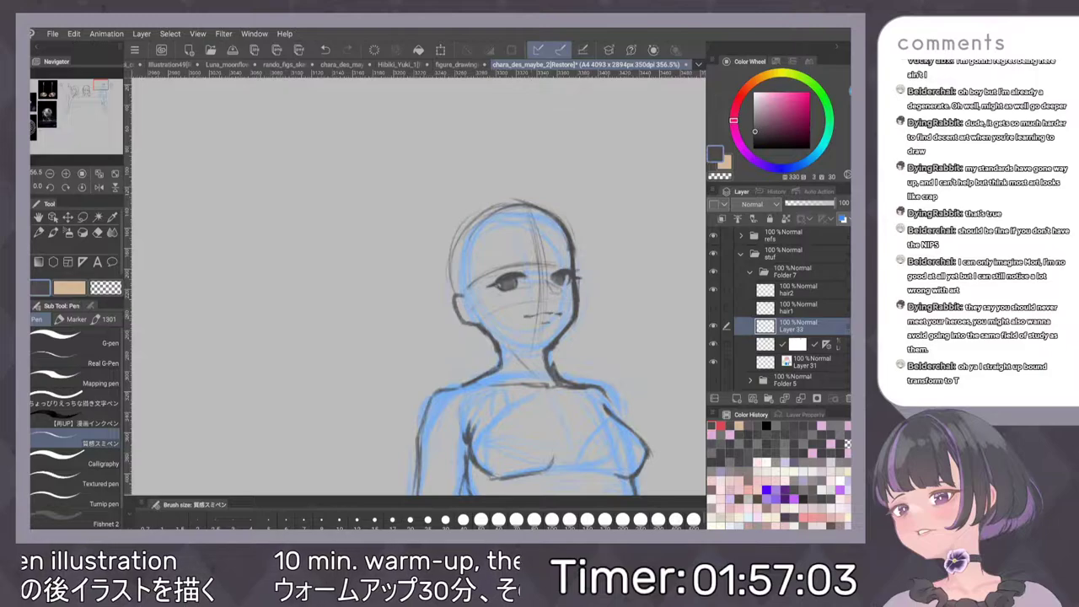
left_click_drag(502, 294, 494, 304)
left_click_drag(508, 295, 500, 308)
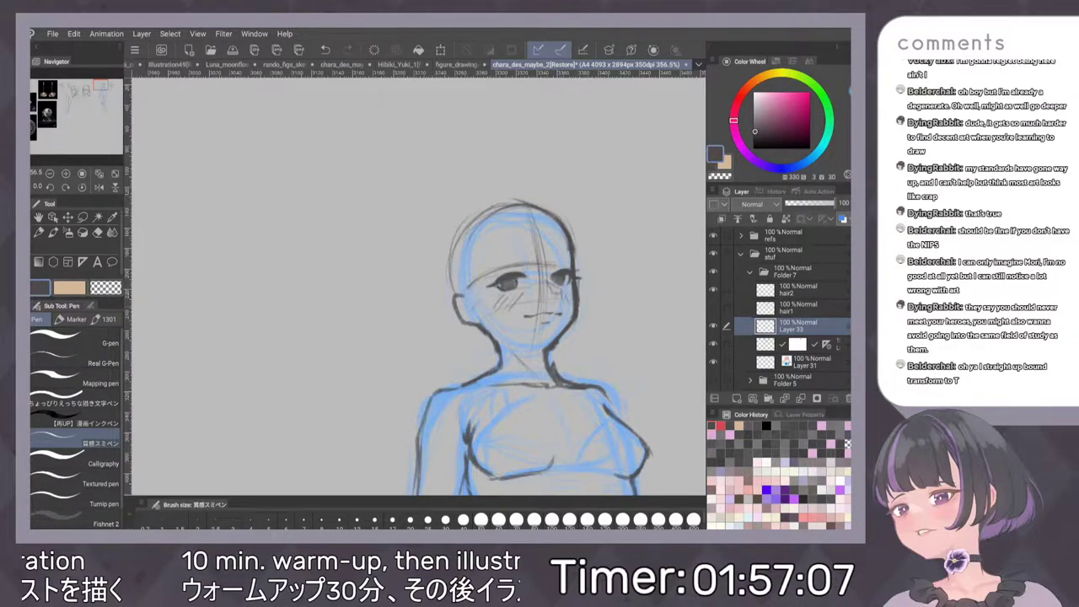
Check the facial features against the mirrored full figure, then restore the normal orientation
scroll(573, 231, "down", 8)
scroll(582, 284, "up", 2)
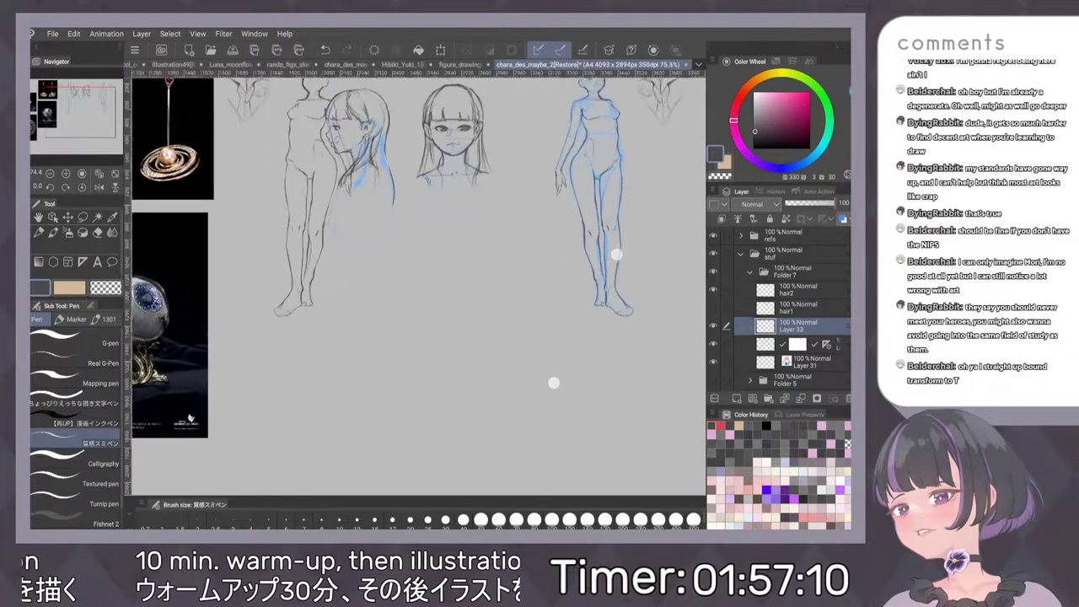
scroll(585, 319, "up", 3)
key("h")
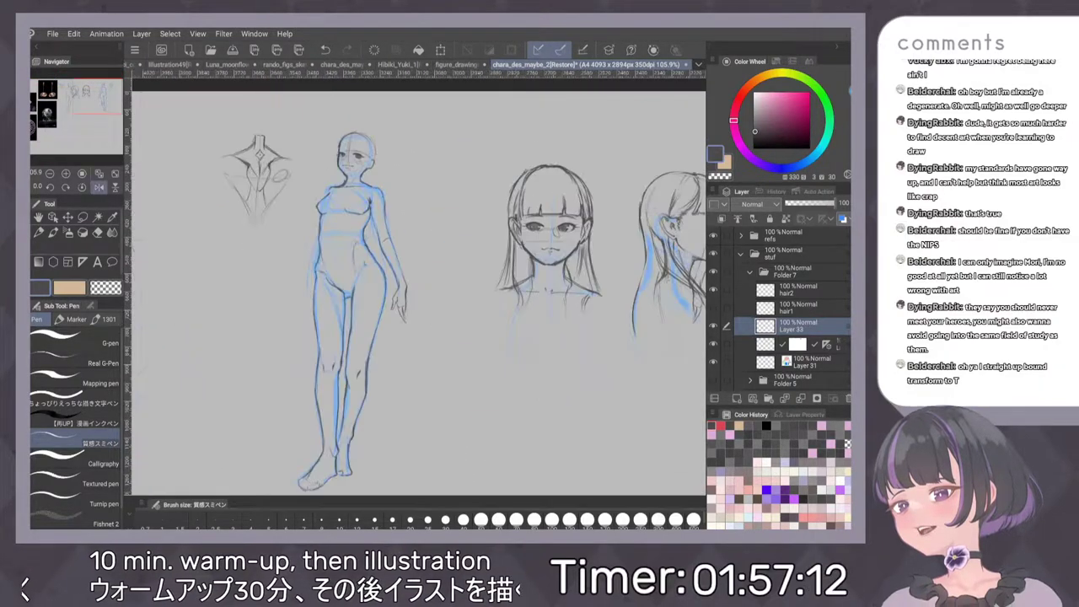
key("h")
scroll(538, 241, "up", 2)
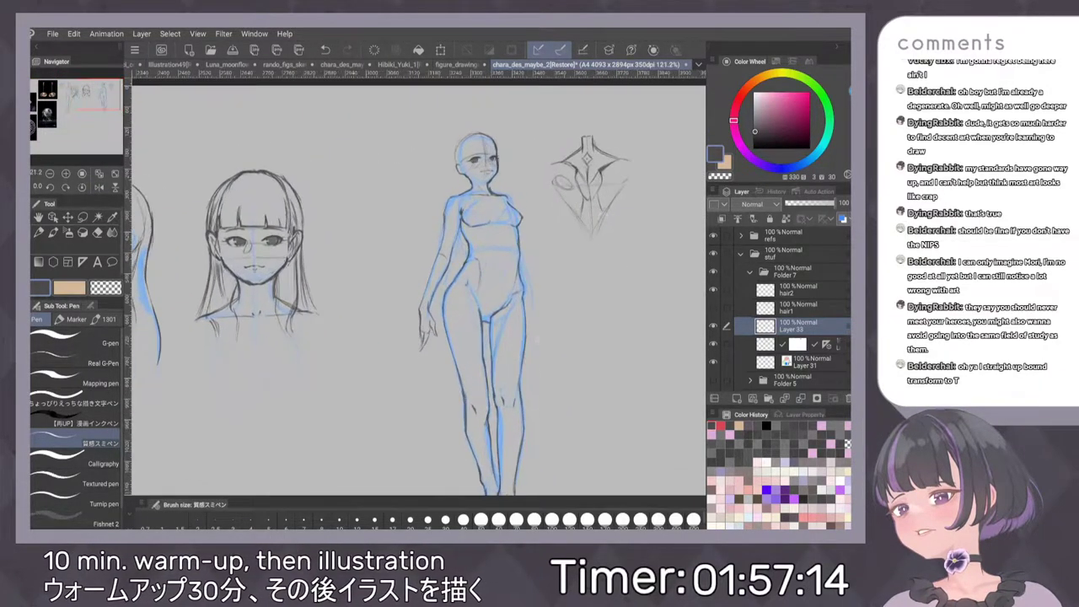
scroll(493, 275, "up", 3)
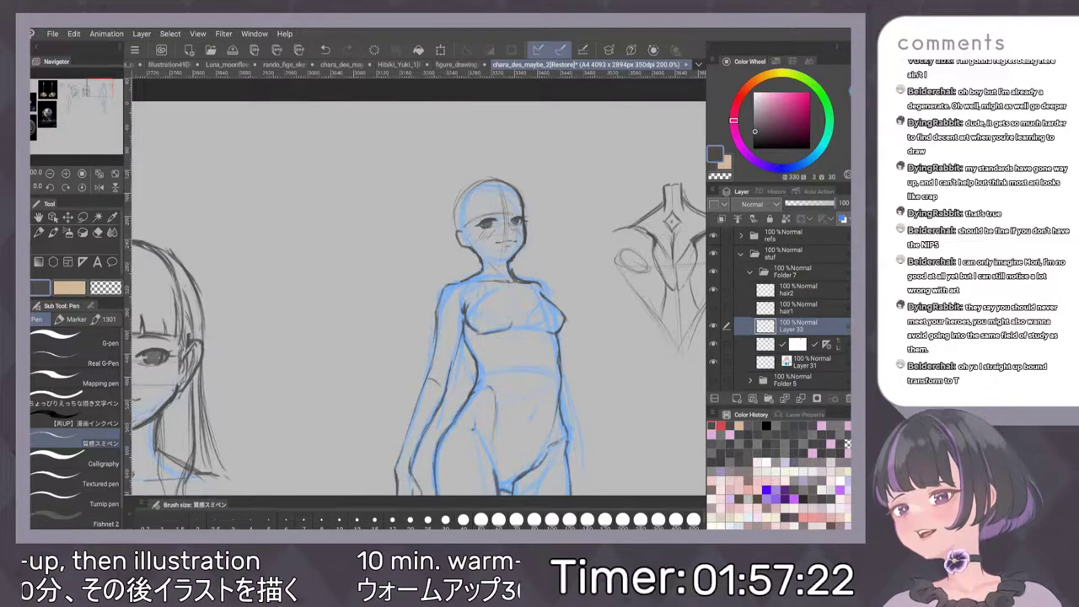
Open the Shortcut Settings to review which key is assigned to each tool and command
key("t")
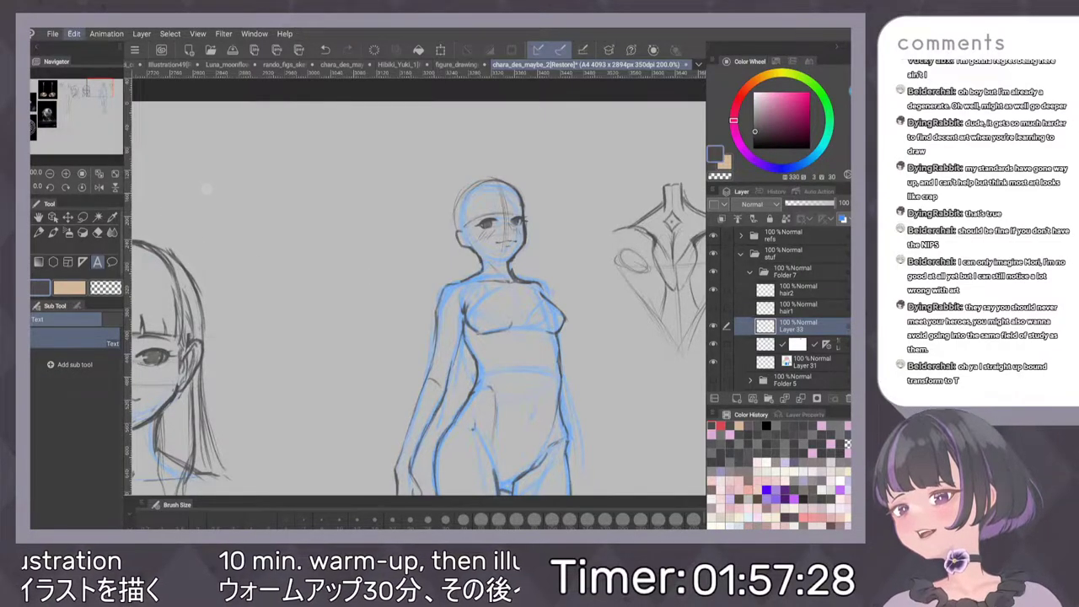
left_click(134, 49)
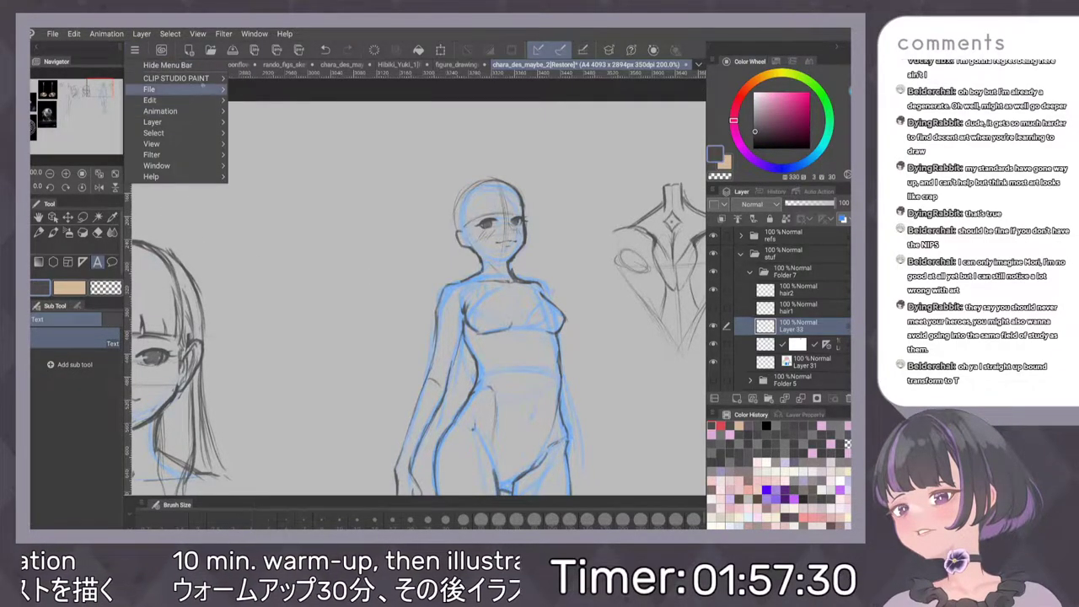
mouse_move(149, 89)
left_click(493, 195)
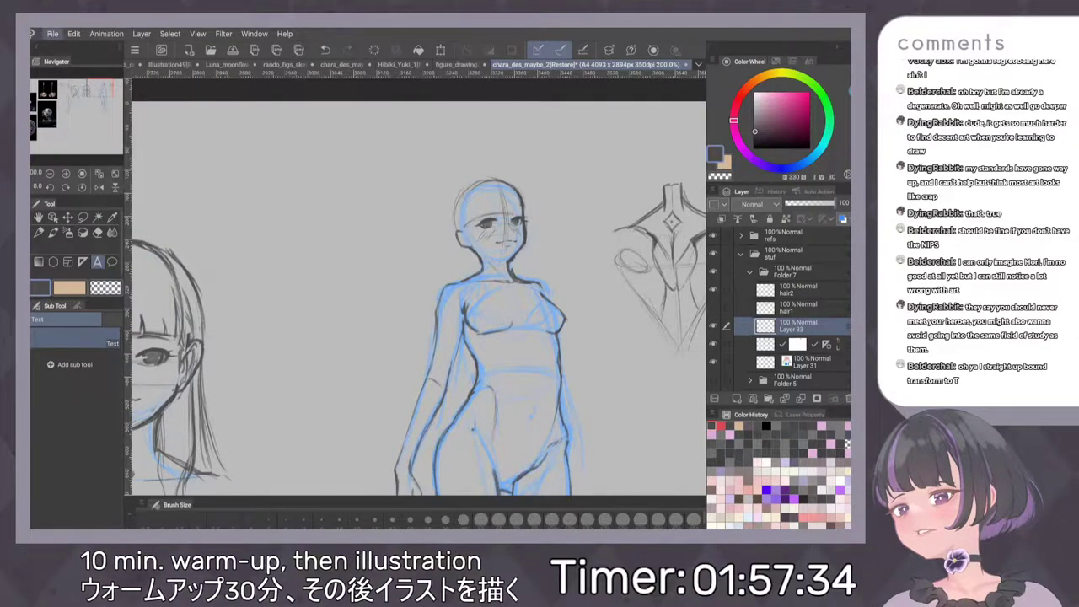
left_click(52, 34)
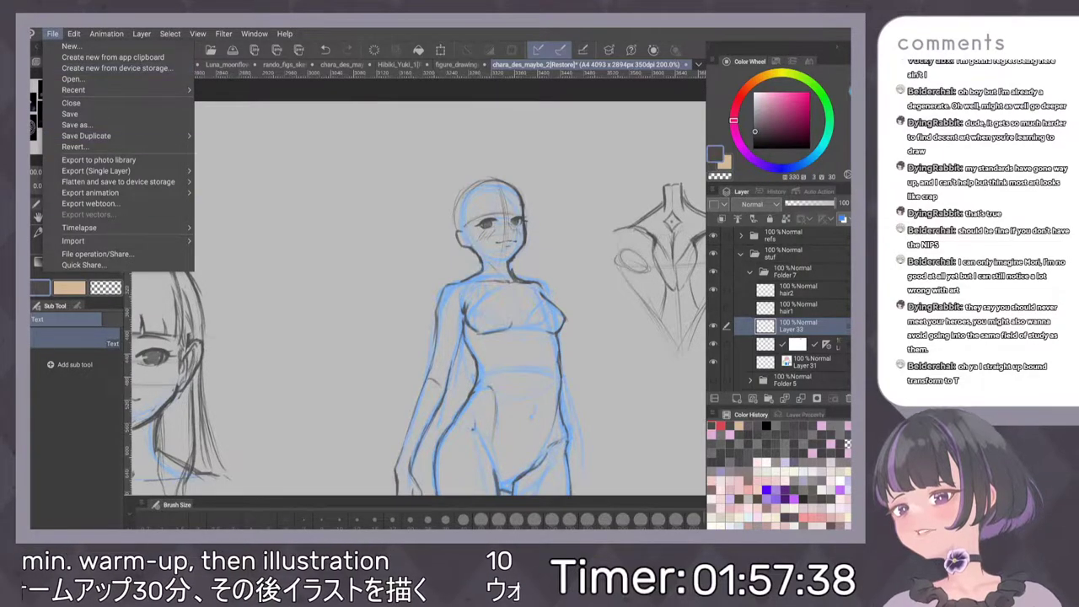
left_click(289, 94)
left_click(135, 49)
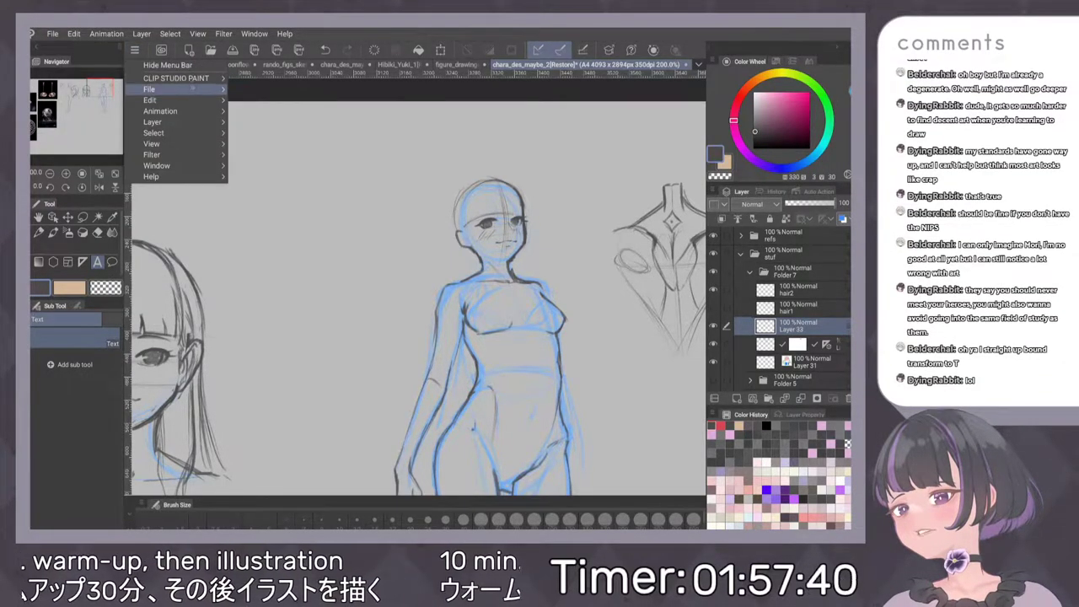
mouse_move(198, 77)
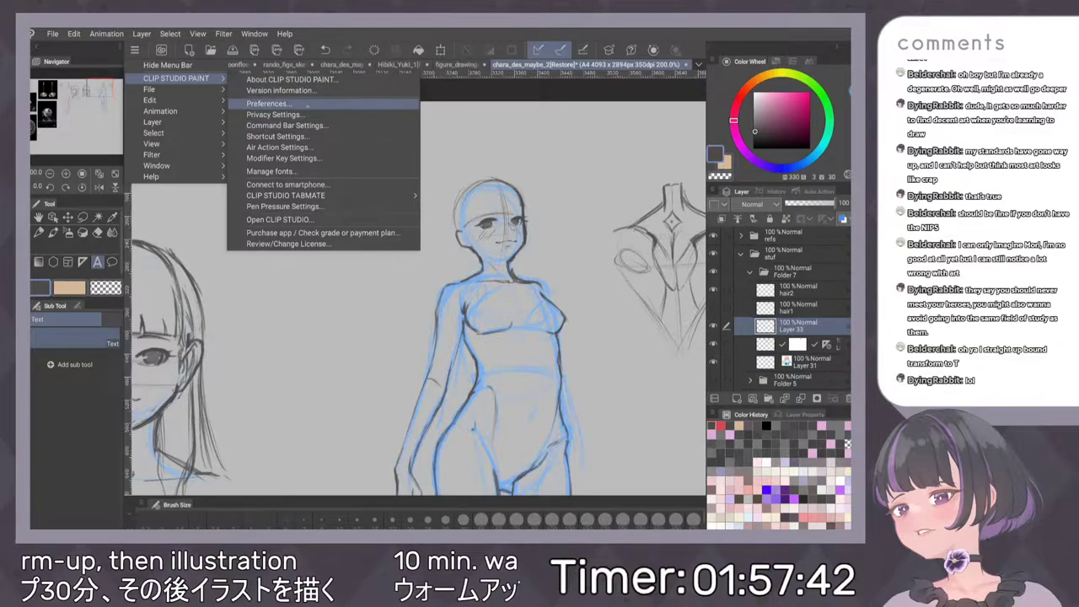
left_click(278, 136)
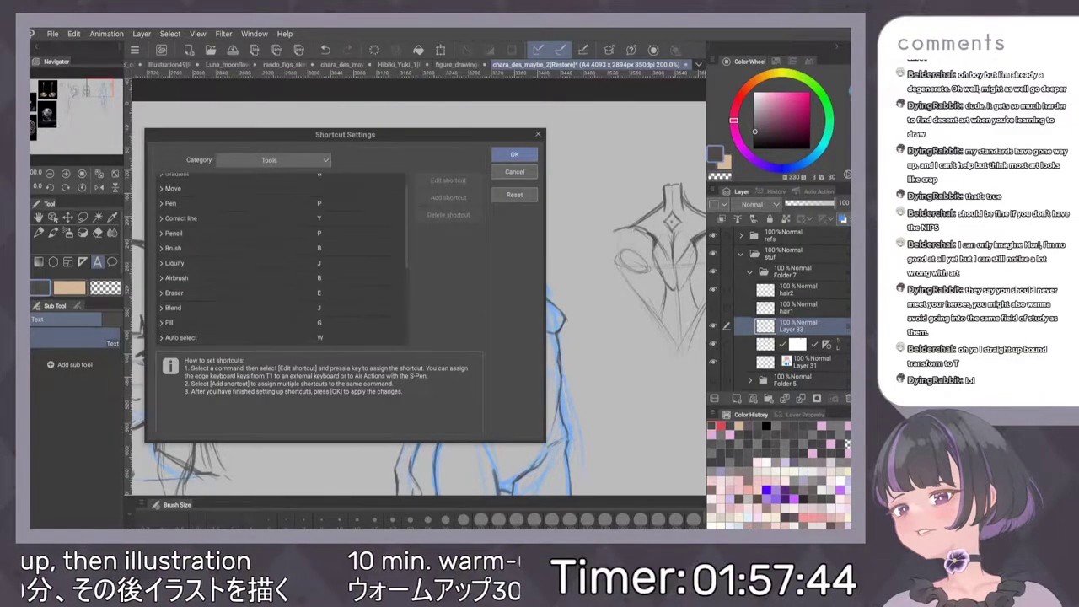
Look through the Tools category for the shortcuts assigned to Text and the other drawing tools
scroll(278, 258, "down", 4)
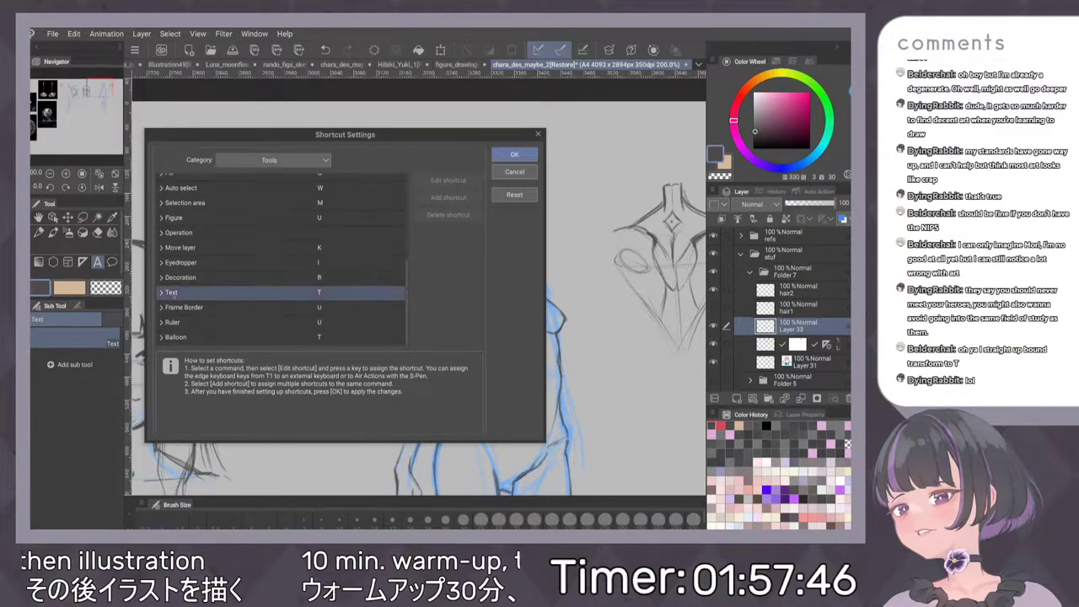
scroll(279, 257, "up", 4)
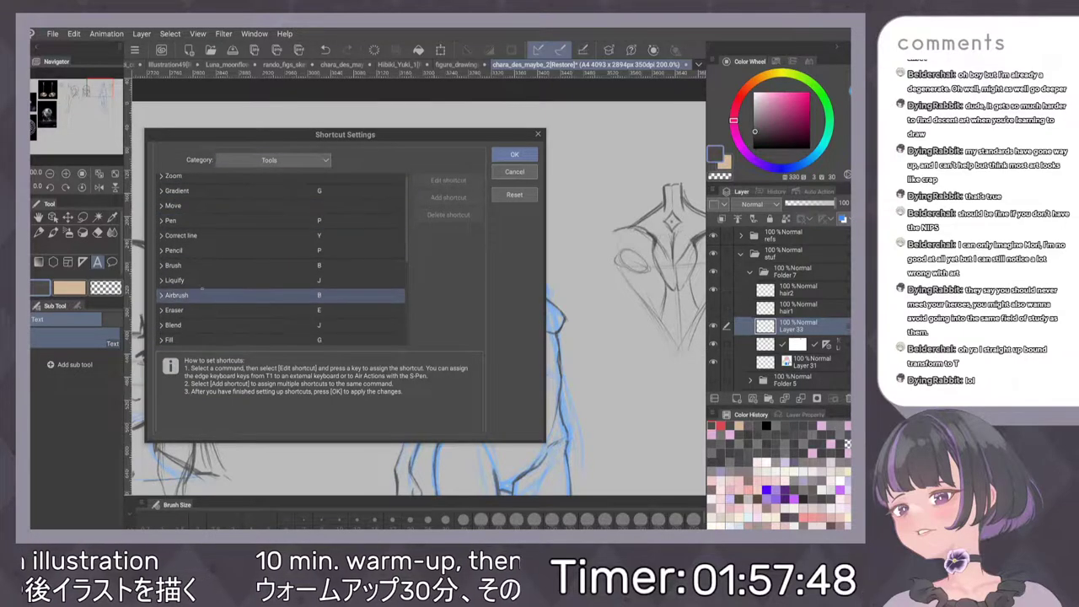
scroll(299, 287, "down", 2)
scroll(279, 257, "down", 1)
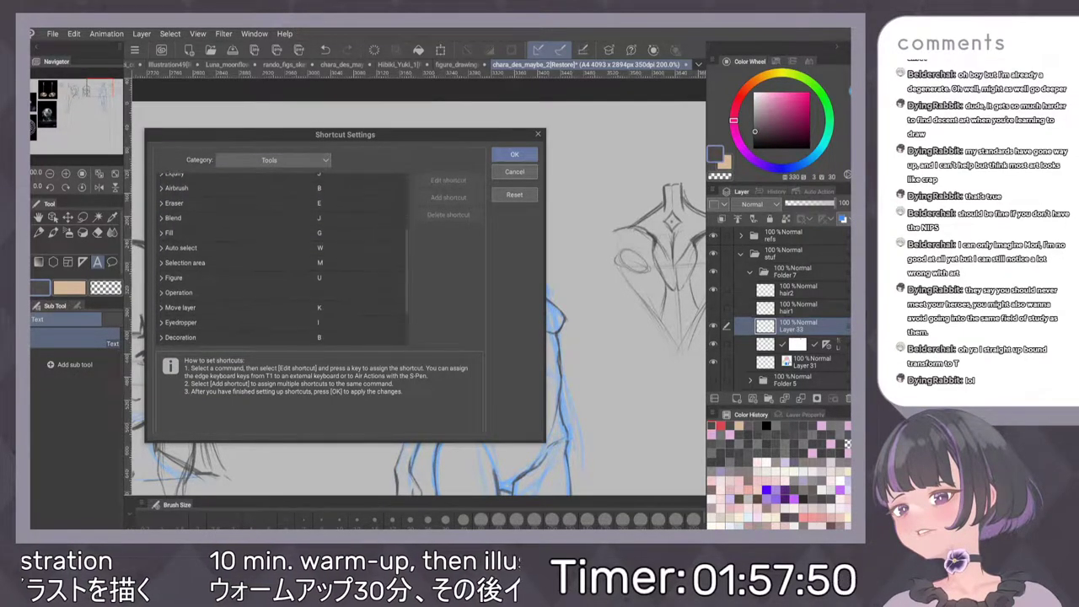
scroll(270, 253, "up", 2)
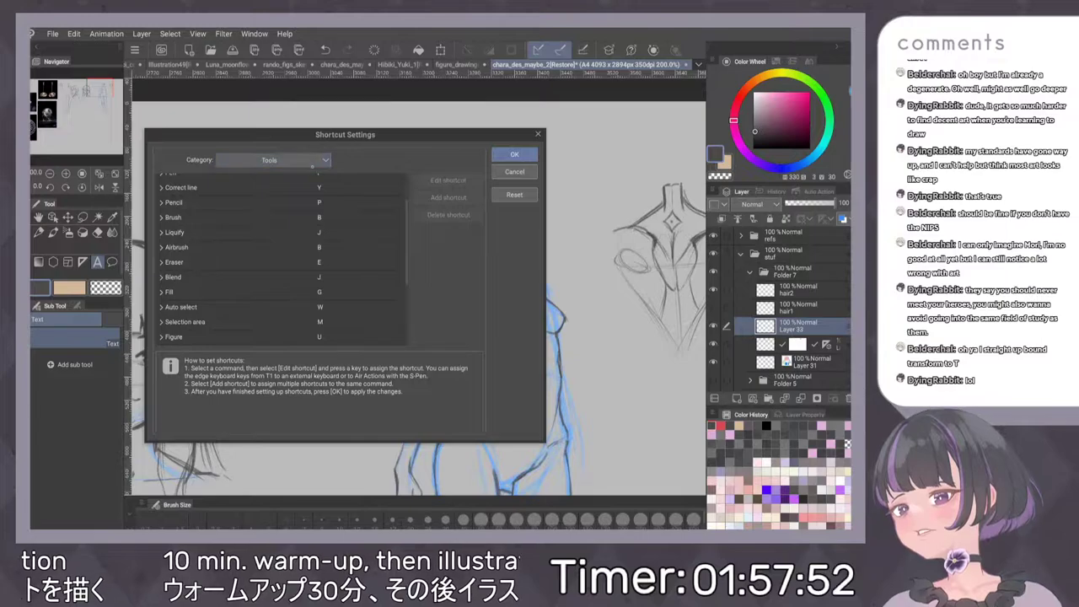
Look through the shortcuts assigned to the Edit commands in the Menu commands category
left_click(270, 159)
left_click(243, 173)
scroll(253, 252, "down", 5)
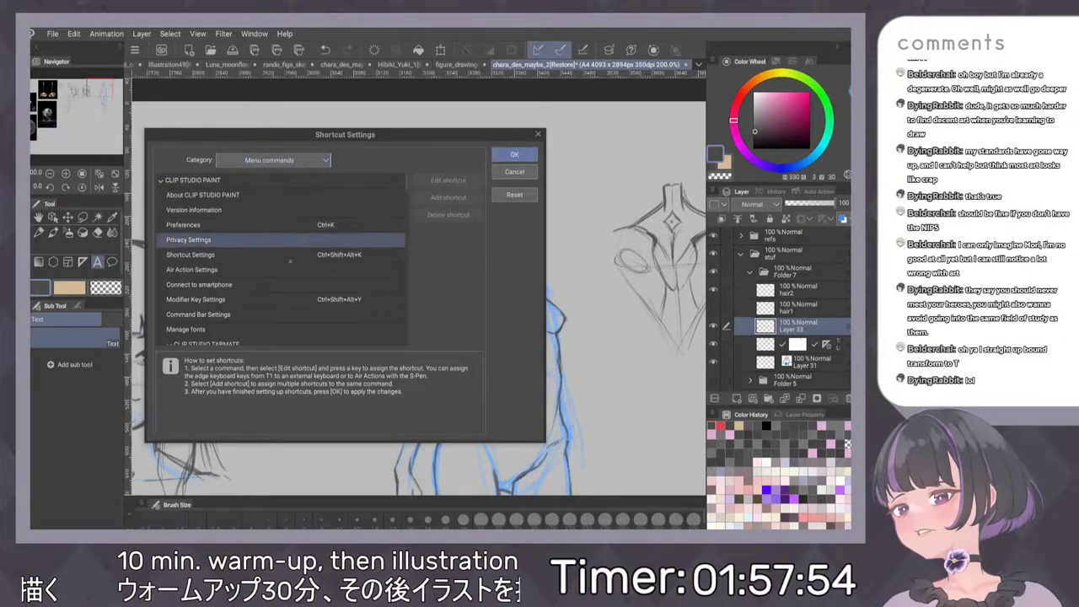
scroll(253, 270, "down", 2)
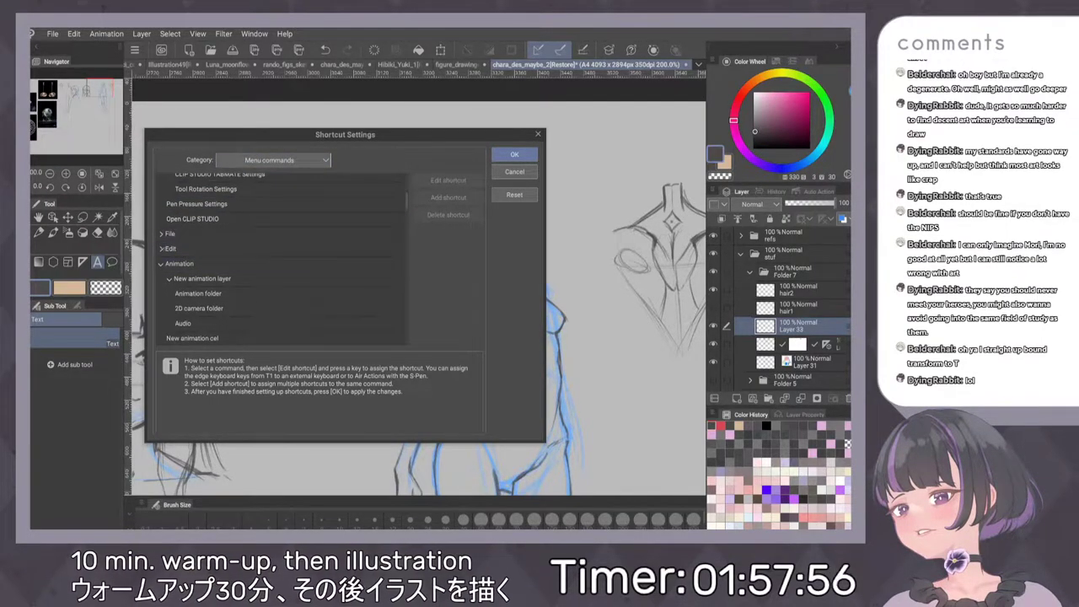
left_click(181, 249)
scroll(182, 251, "down", 8)
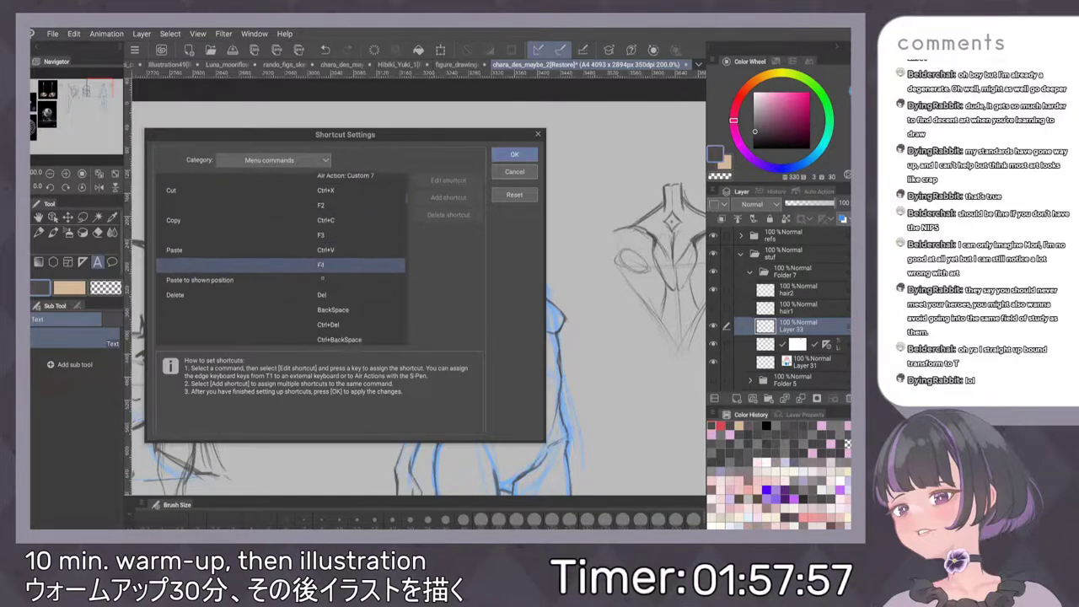
scroll(279, 261, "down", 1)
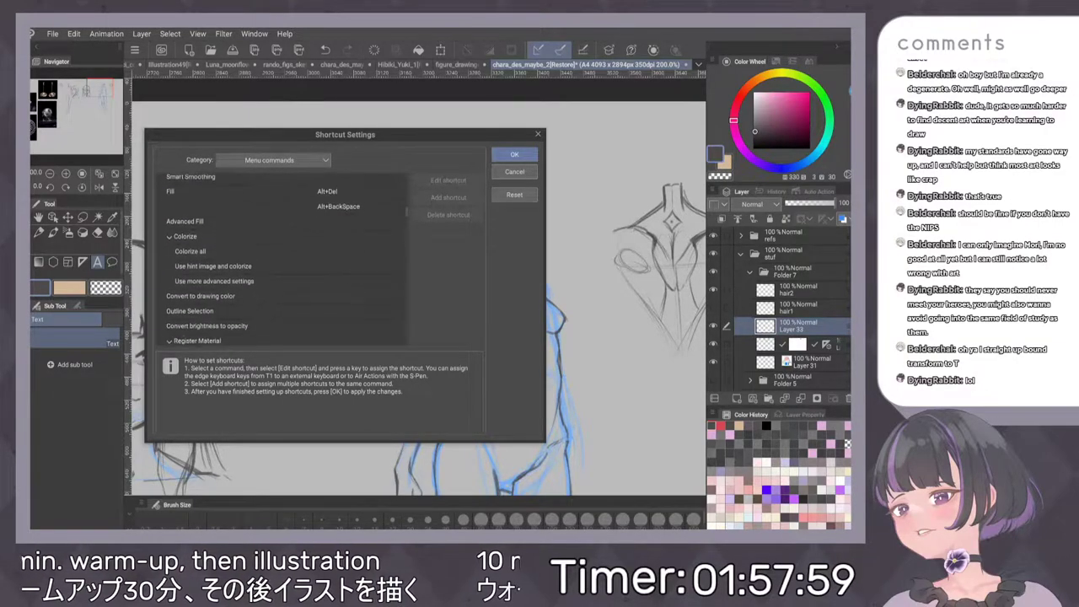
Find the shortcuts for Scale/Rotate and Free Transform among the Edit commands and close the Shortcut Settings
scroll(248, 342, "up", 2)
left_click(350, 254)
scroll(337, 289, "up", 5)
left_click(211, 209)
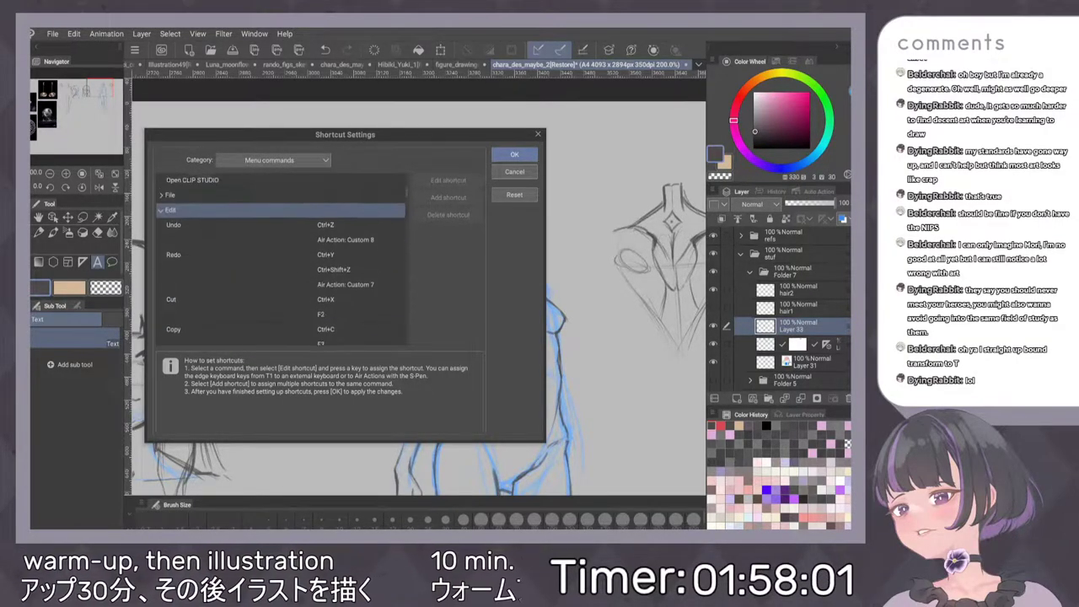
scroll(210, 208, "up", 1)
scroll(370, 223, "down", 5)
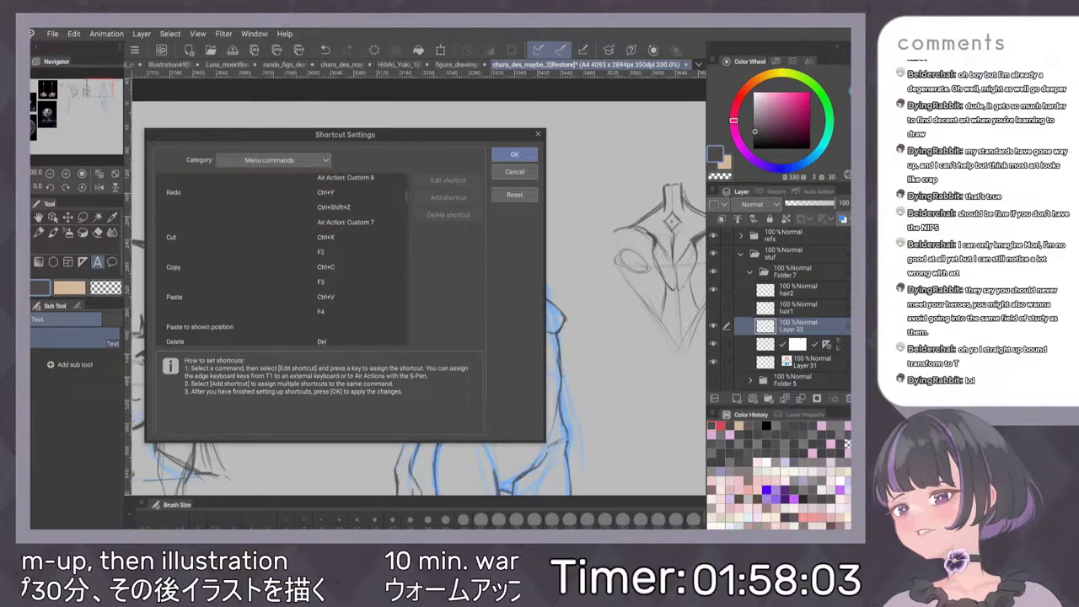
left_click(369, 208)
scroll(369, 224, "down", 3)
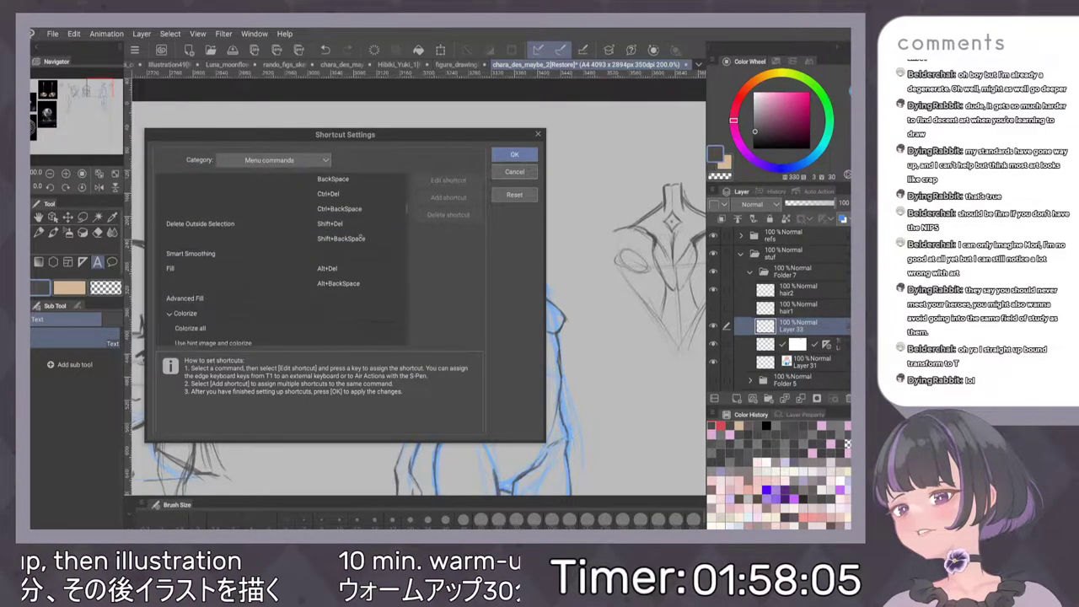
left_click(359, 291)
scroll(257, 287, "down", 2)
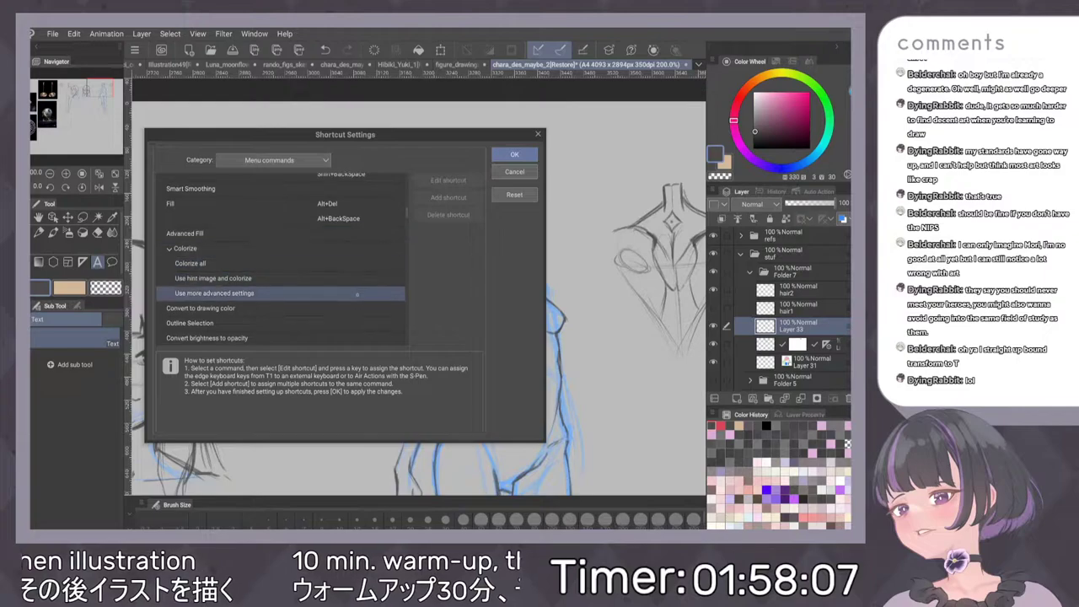
scroll(362, 242, "down", 2)
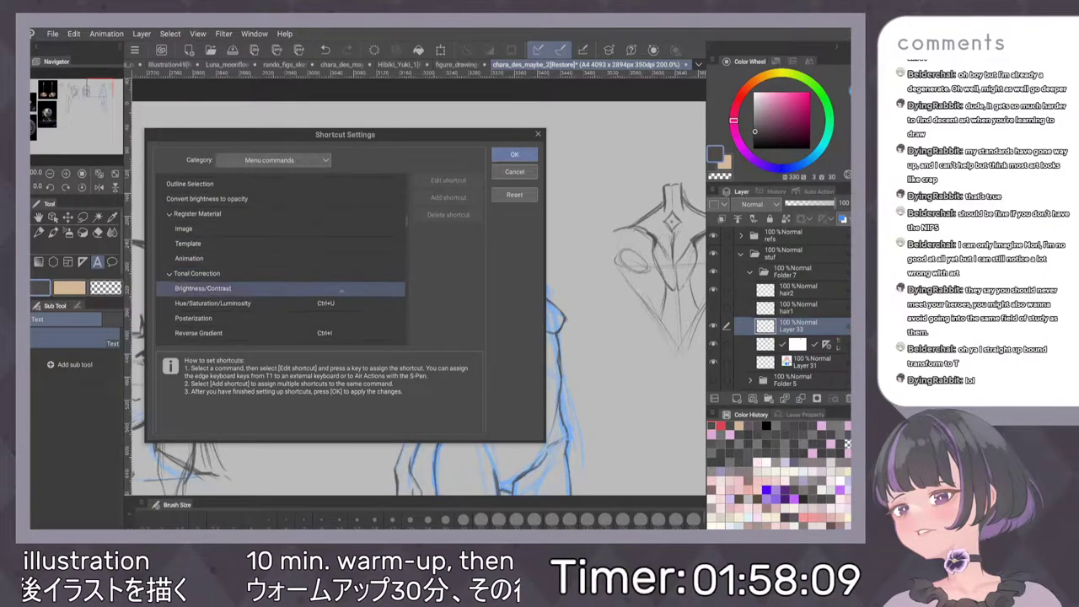
scroll(337, 244, "down", 4)
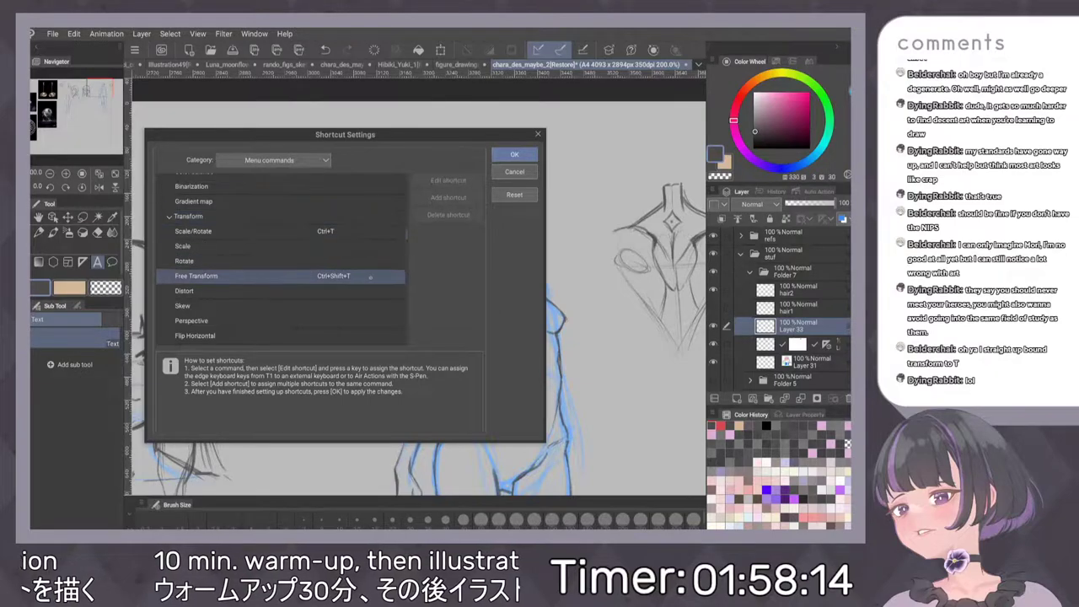
scroll(363, 290, "down", 1)
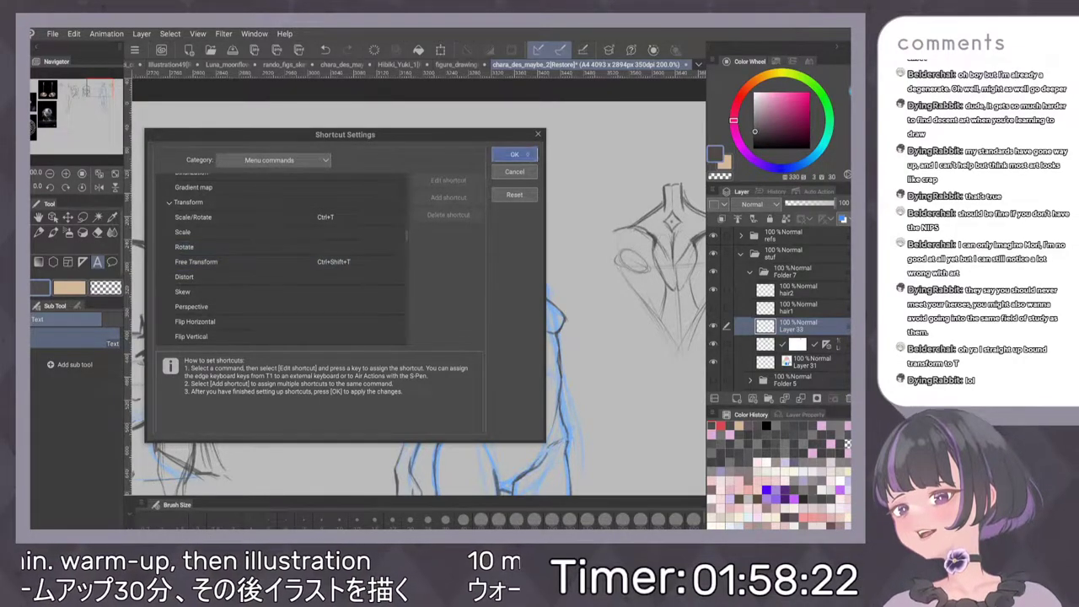
left_click(514, 154)
Try to transform the lassoed head of the full-body figure in Folder 7, and clear the selection
left_click_drag(513, 304, 460, 313)
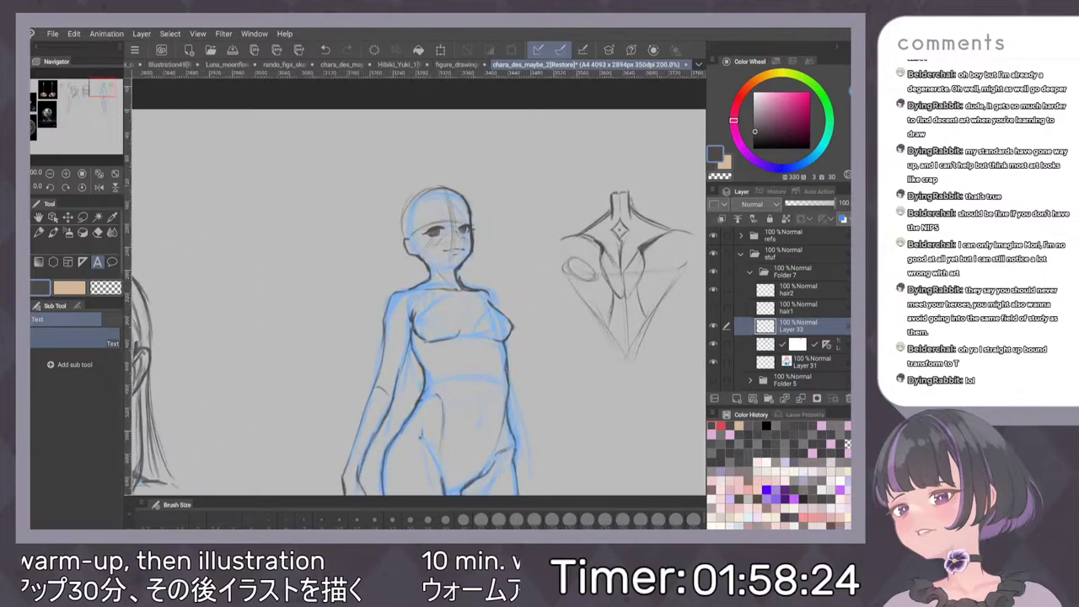
left_click(794, 273)
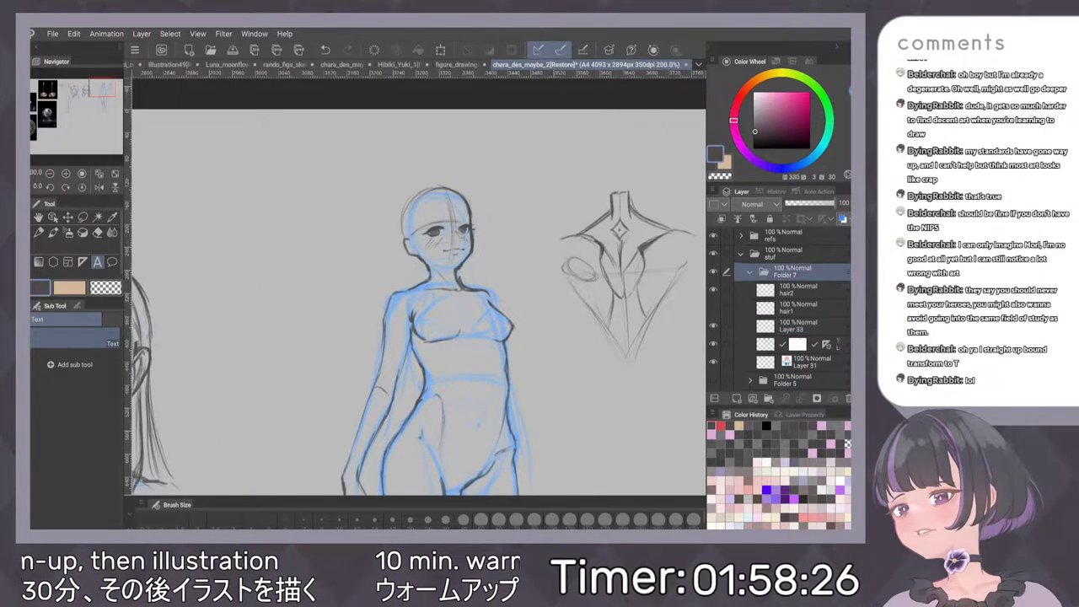
key("m")
left_click_drag(436, 276, 442, 167)
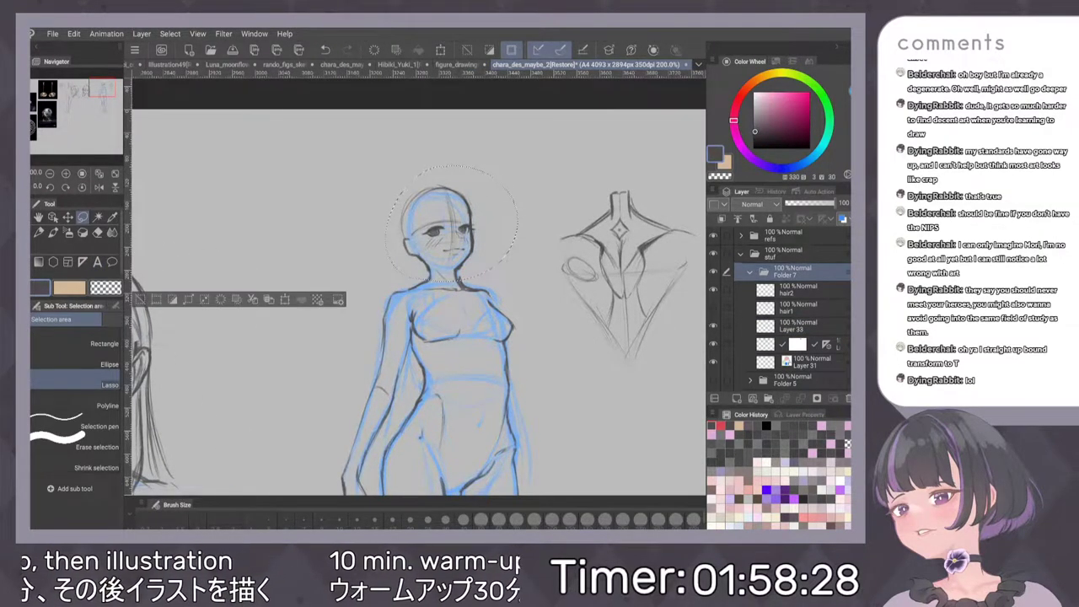
key("t")
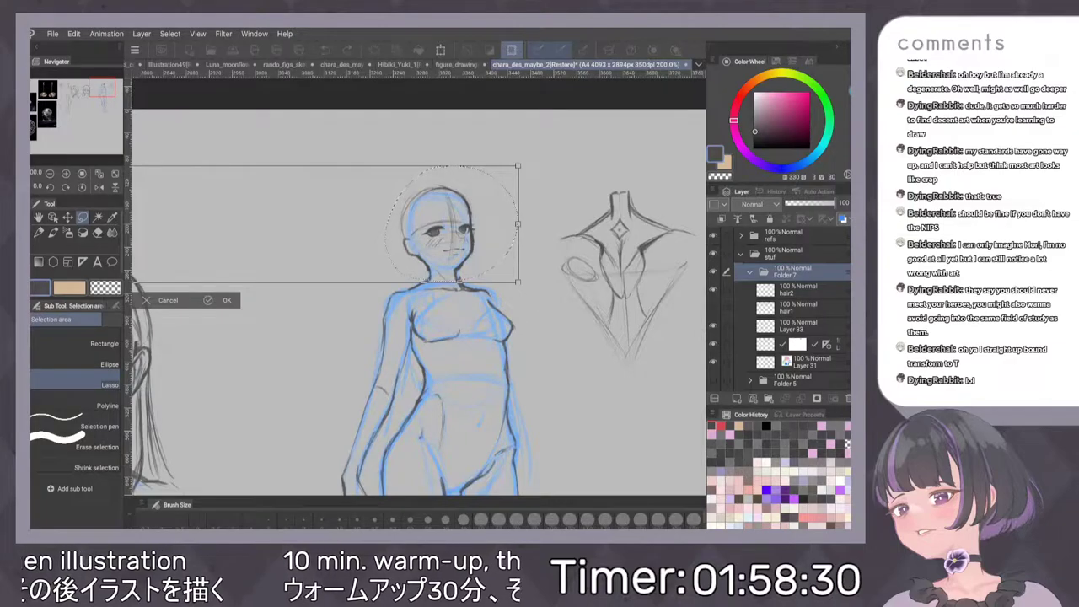
scroll(540, 327, "down", 3)
key("Return")
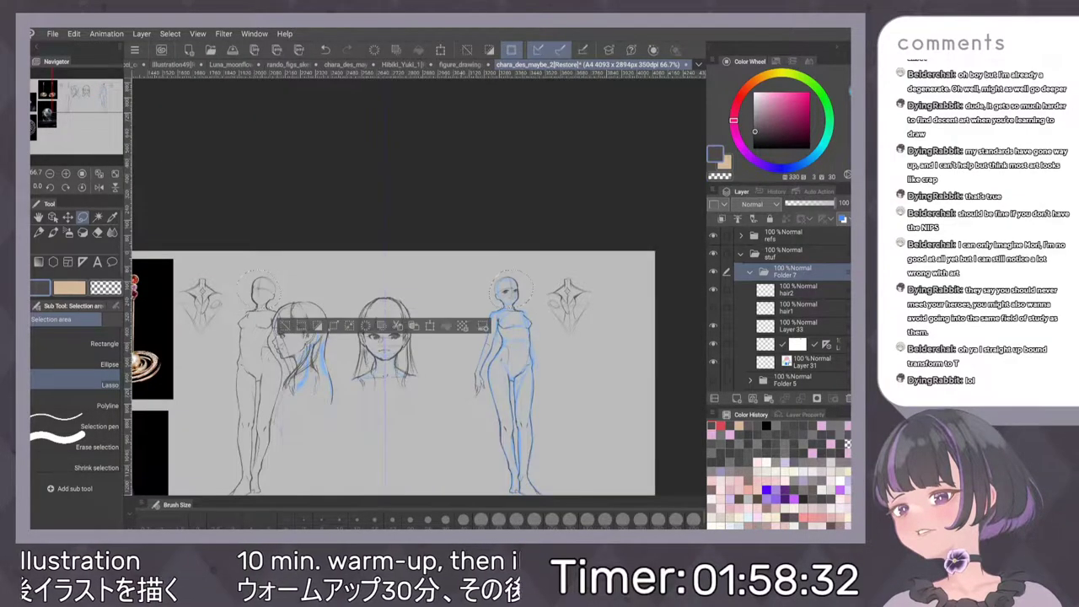
key("ctrl+d")
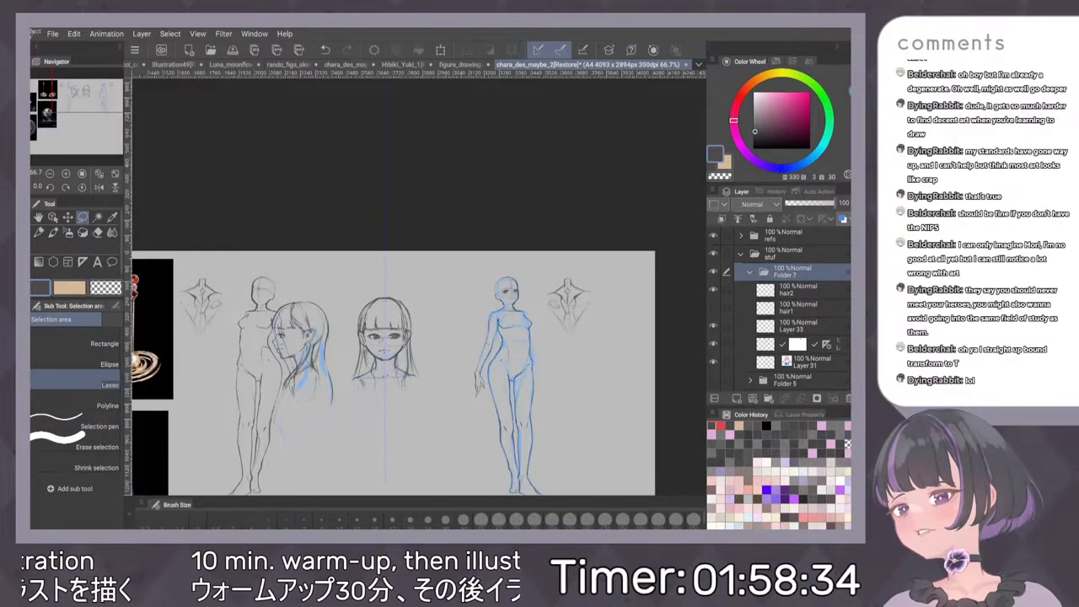
Hide the ruler on the layer directly beneath Layer 33 and lasso-select the full-body figure's head
left_click(826, 344)
right_click(826, 344)
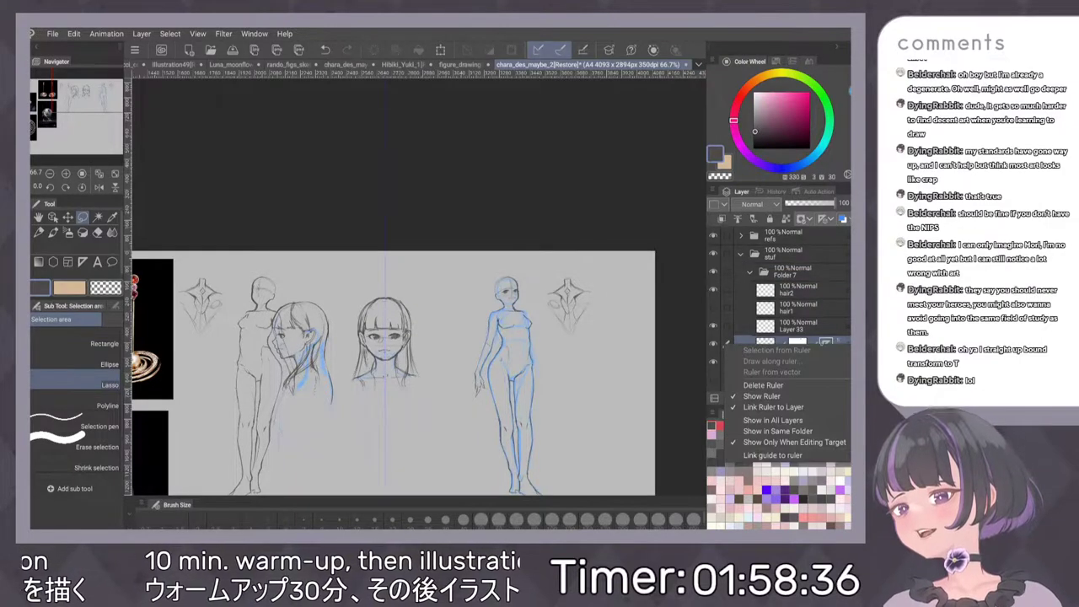
left_click(773, 420)
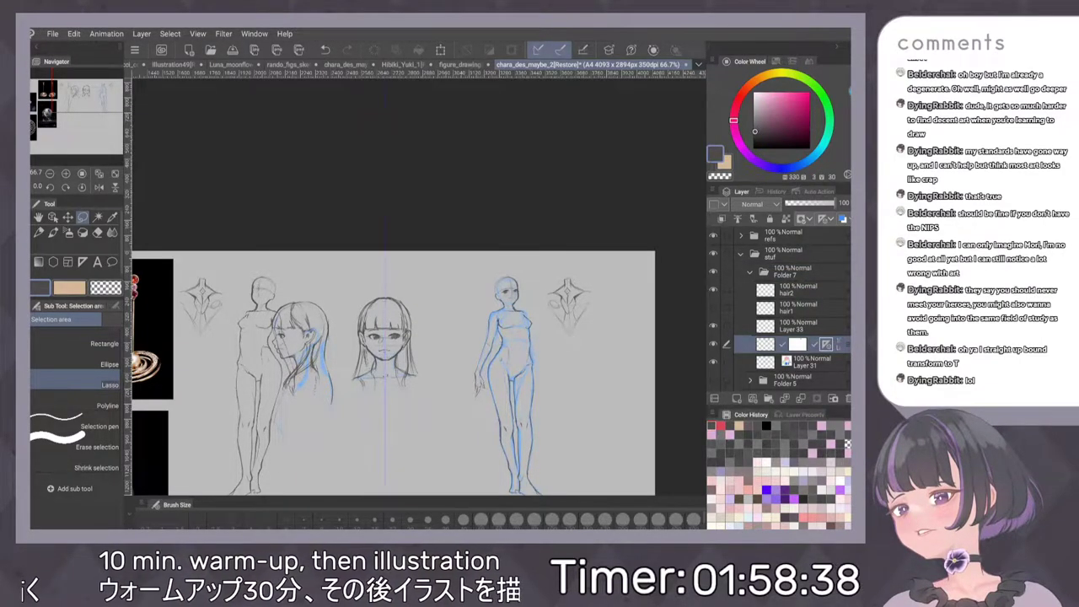
scroll(523, 337, "up", 4)
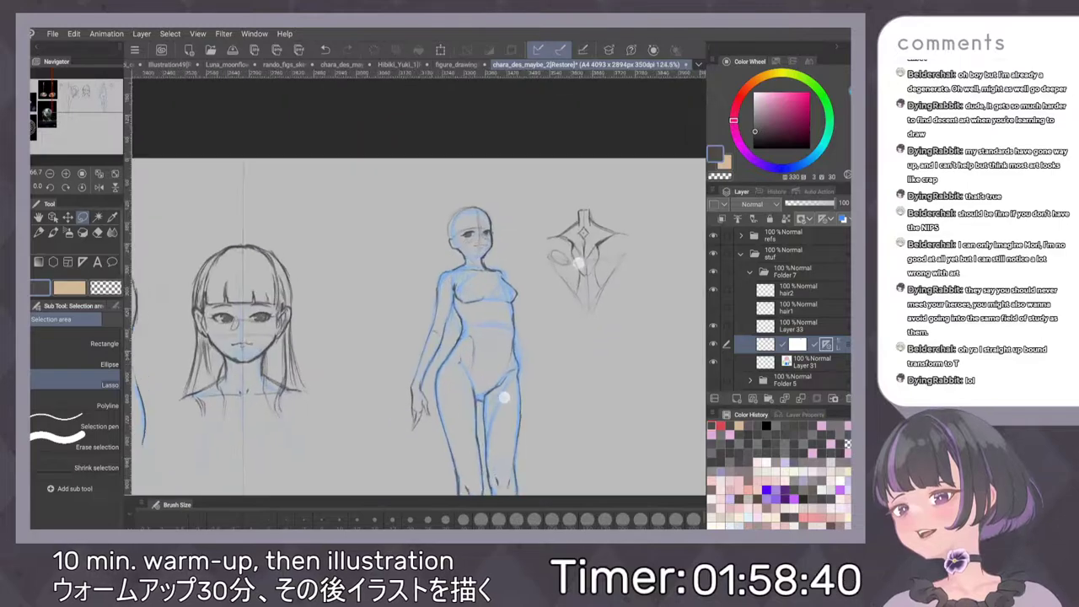
scroll(517, 320, "down", 4)
scroll(504, 369, "up", 6)
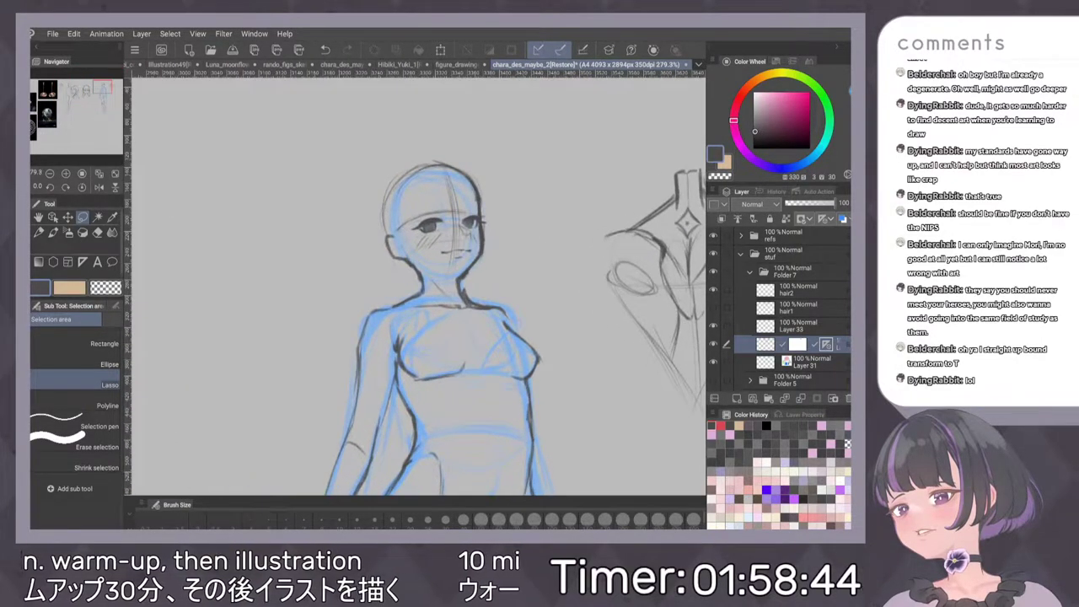
right_click(825, 344)
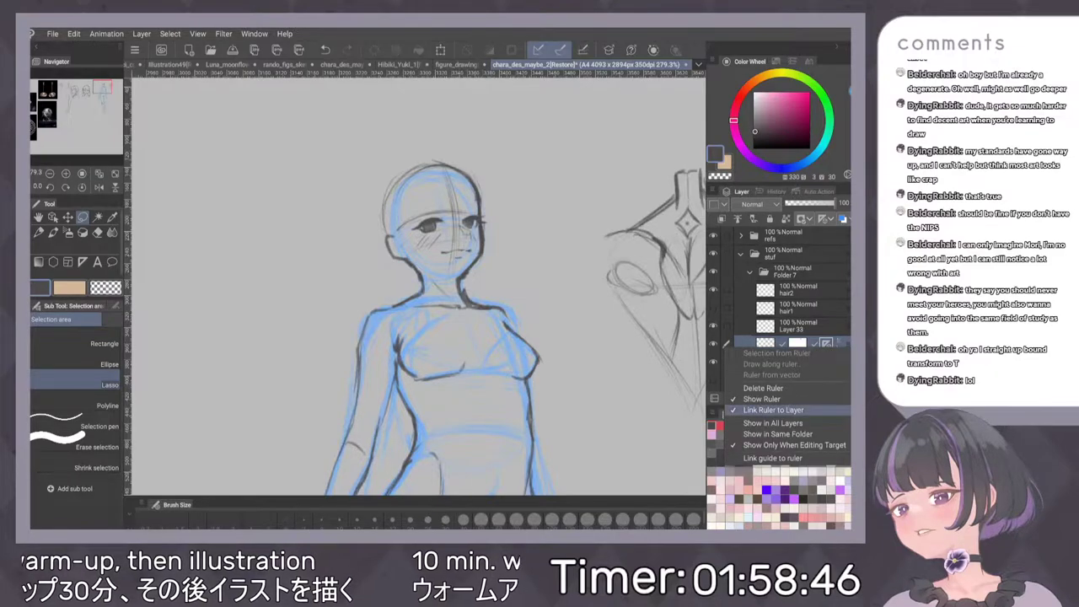
left_click(795, 399)
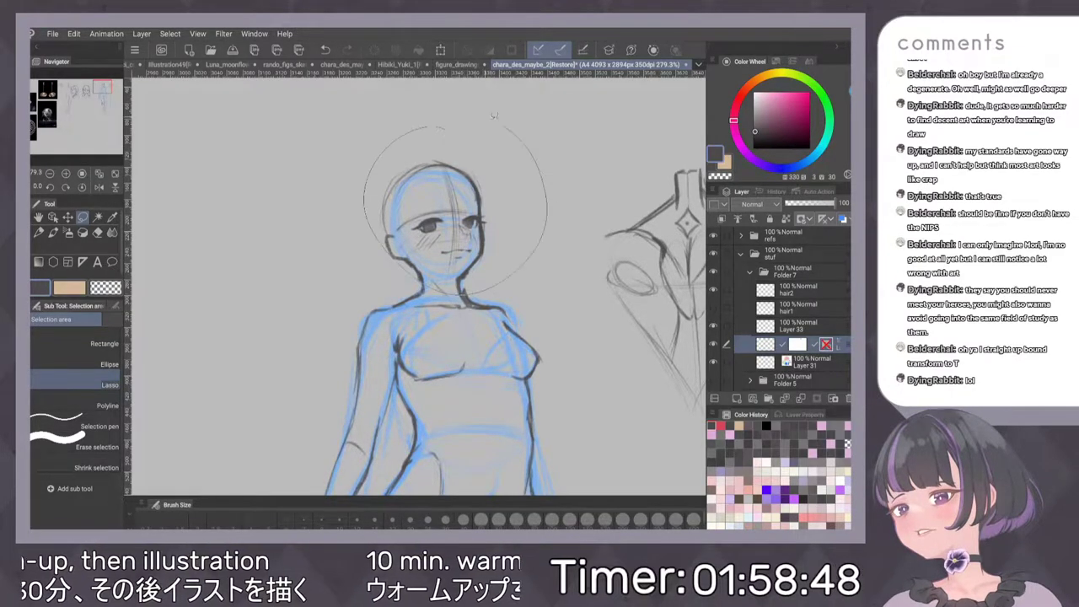
mouse_move(389, 165)
left_mouse_down()
mouse_move(389, 268)
mouse_move(455, 279)
mouse_move(426, 124)
left_mouse_up()
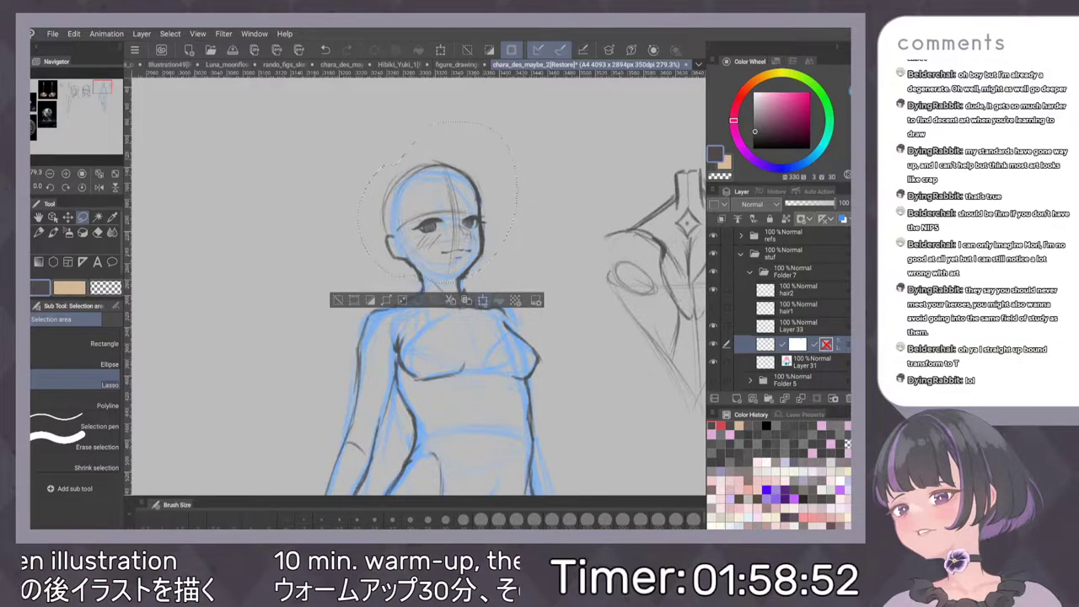
key("t")
left_click_drag(357, 285, 297, 321)
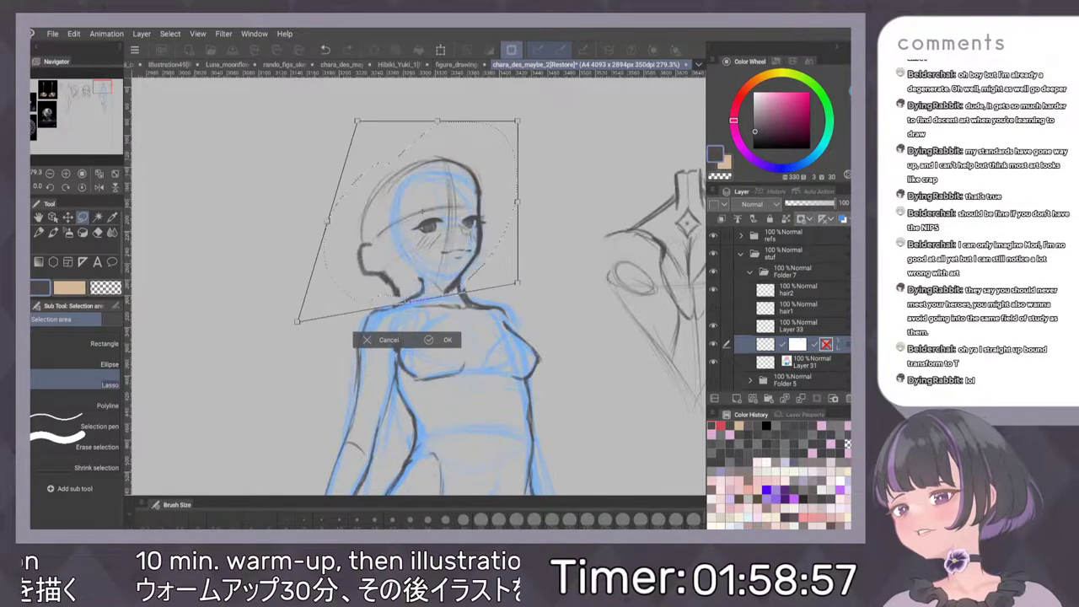
key("ctrl+z")
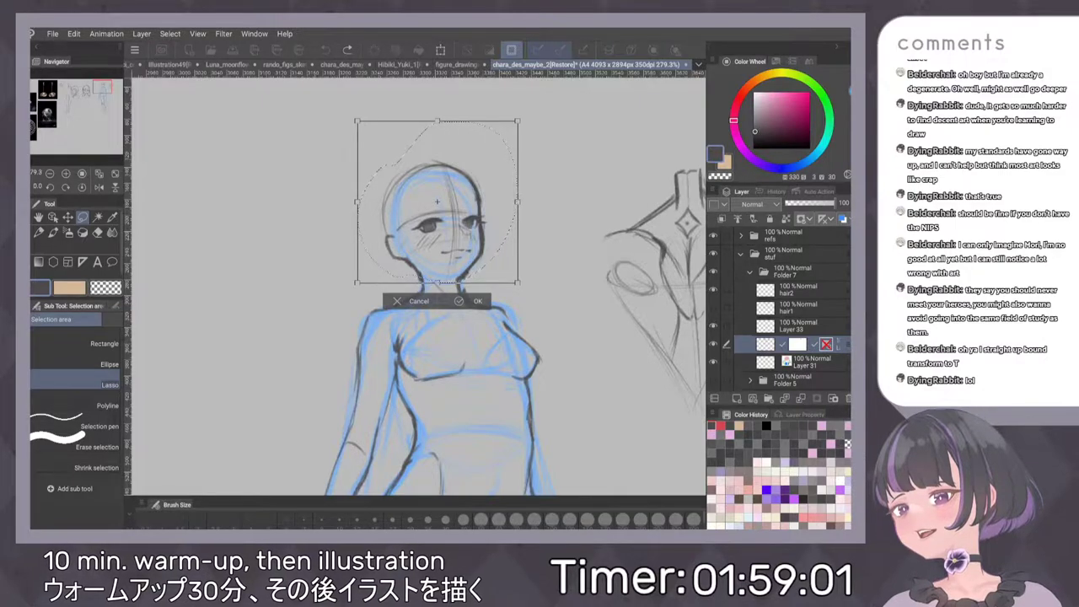
key("Escape")
Transform the selected head across Folder 7, moving its two right-hand corners slightly outward, and apply it after checking the whole figure
left_click(793, 270)
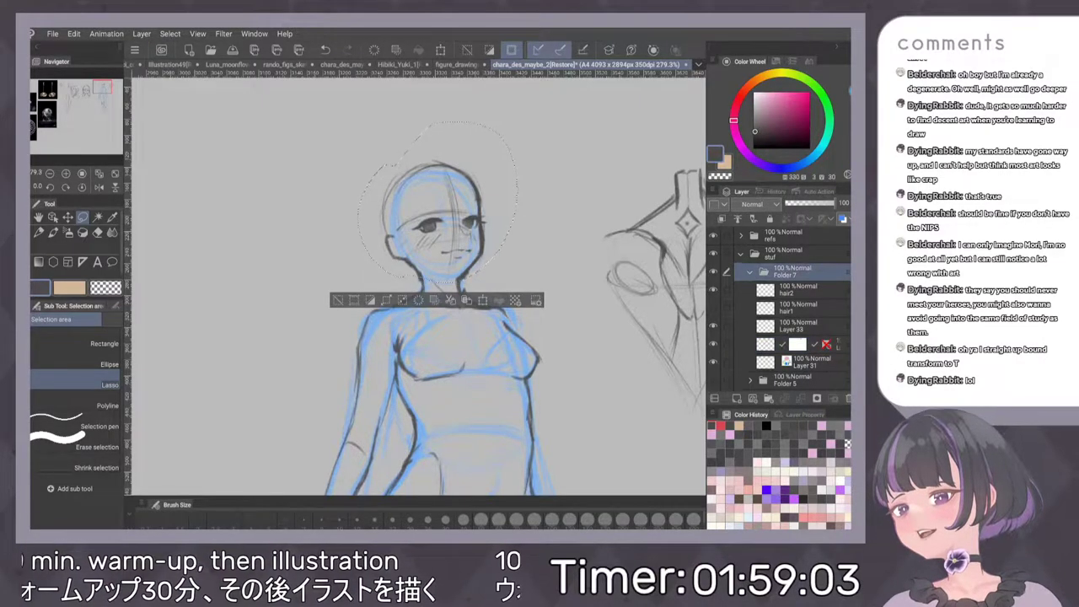
key("ctrl+t")
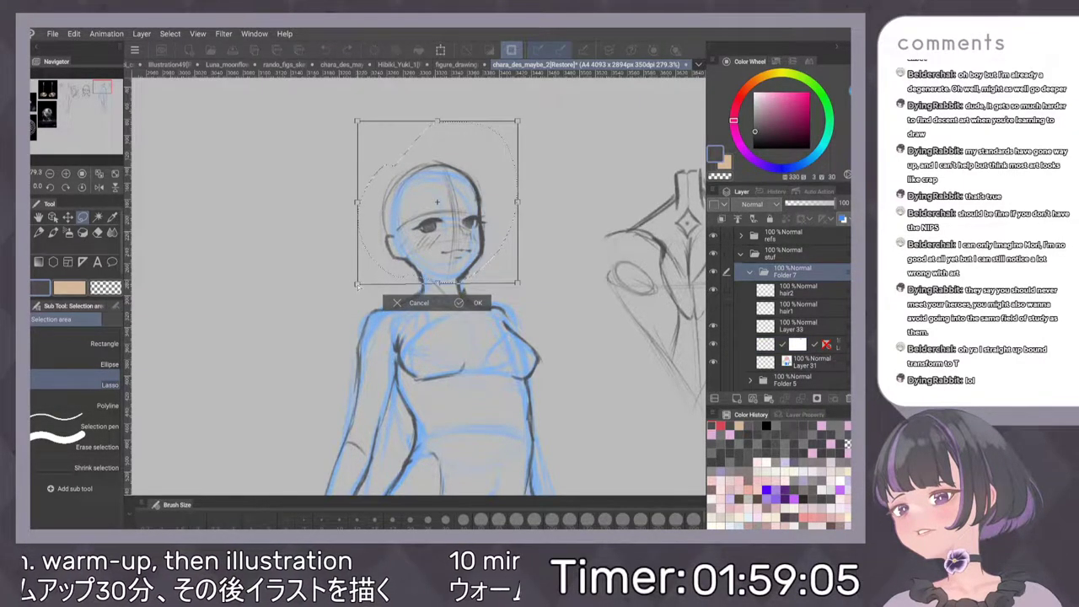
left_click_drag(518, 287, 522, 291)
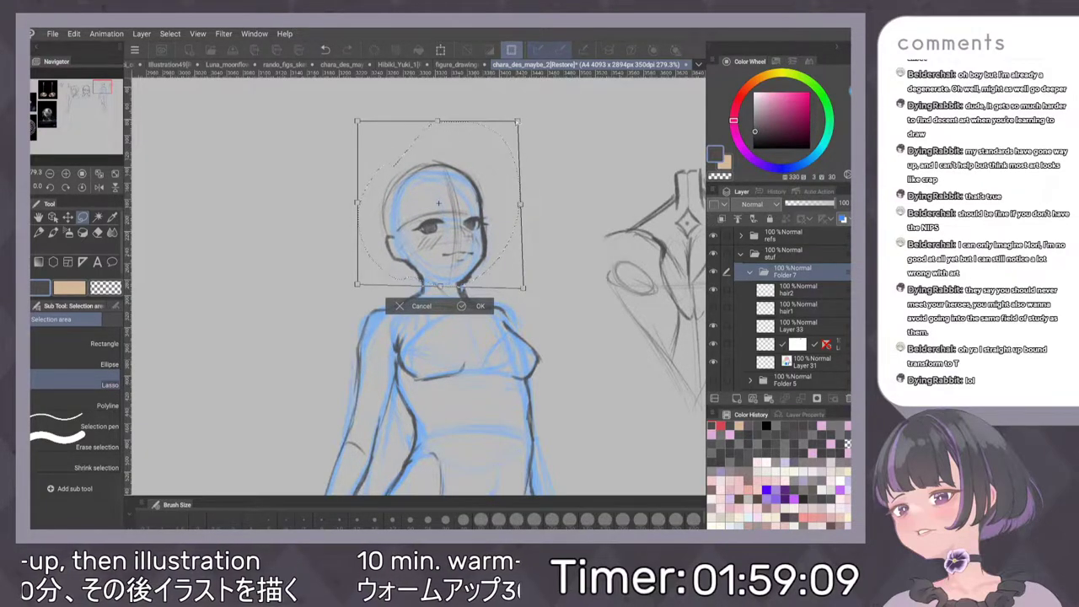
left_click_drag(518, 122, 522, 121)
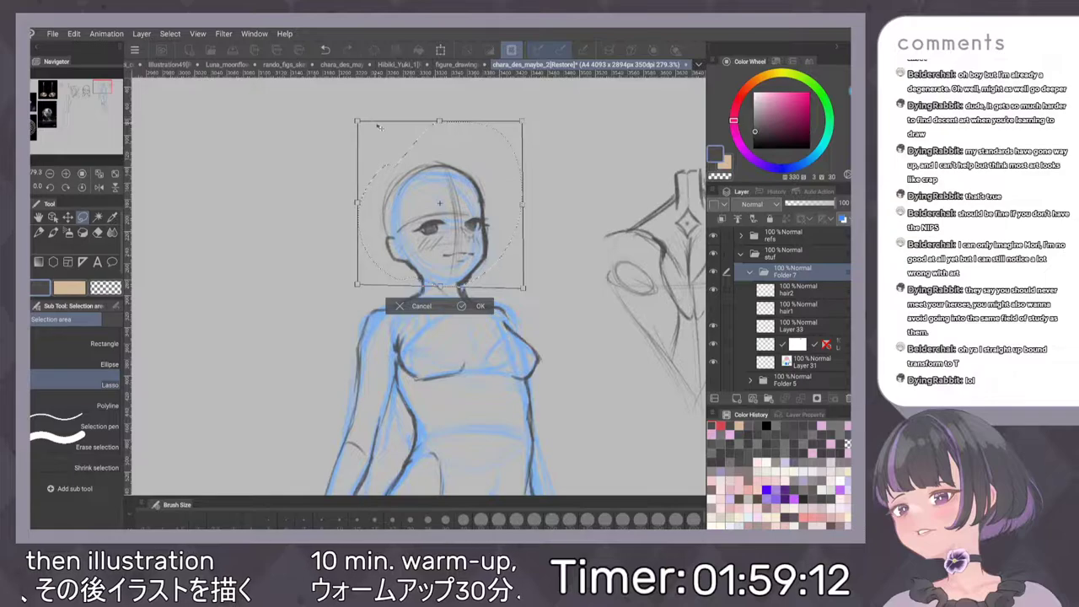
left_click_drag(483, 178, 481, 175)
scroll(568, 303, "down", 10)
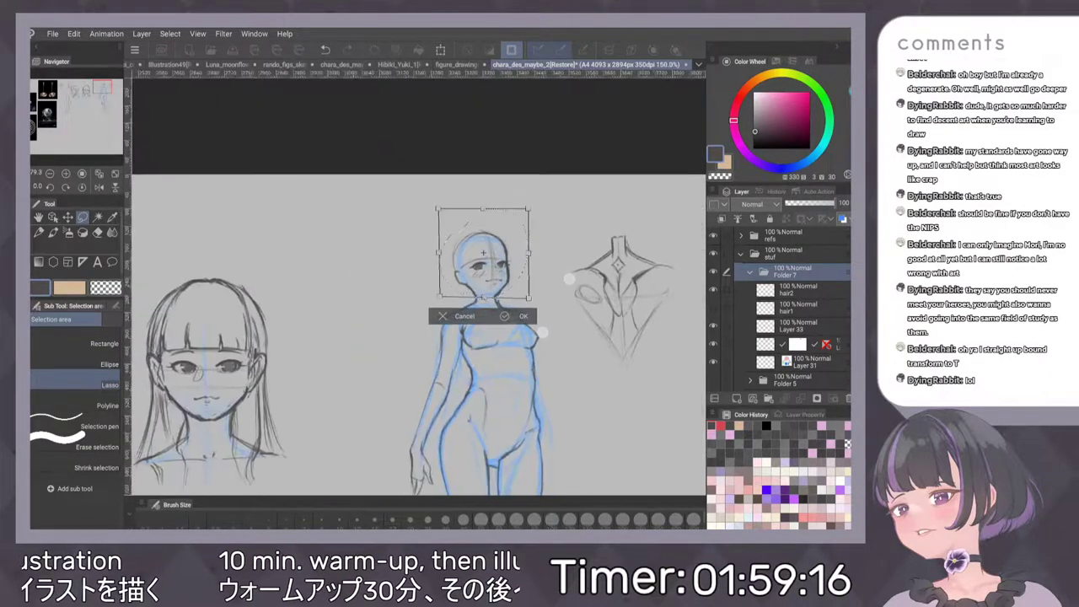
scroll(541, 268, "up", 5)
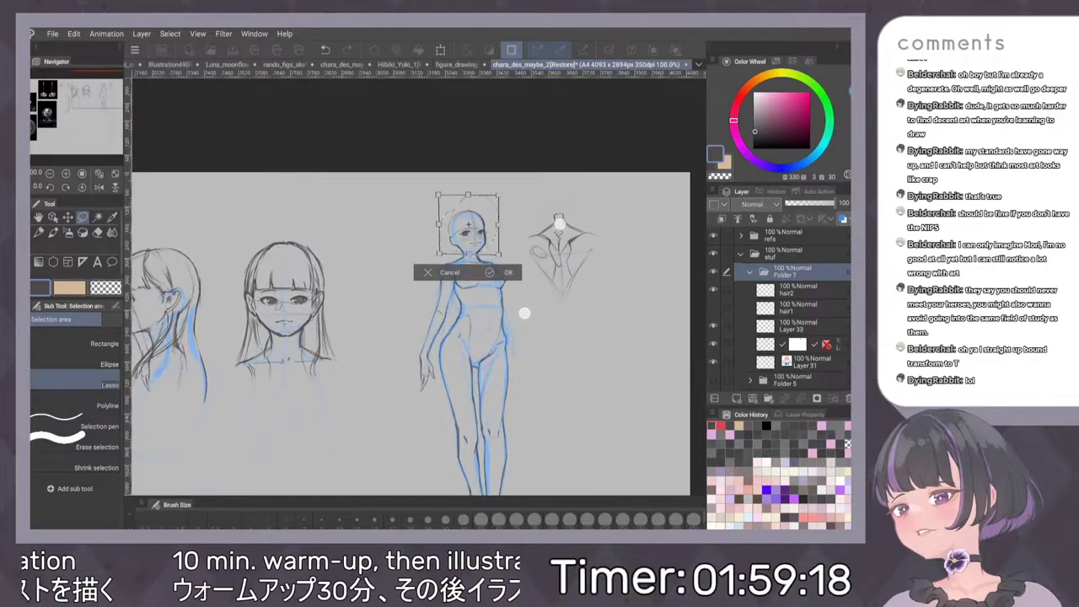
scroll(525, 312, "down", 3)
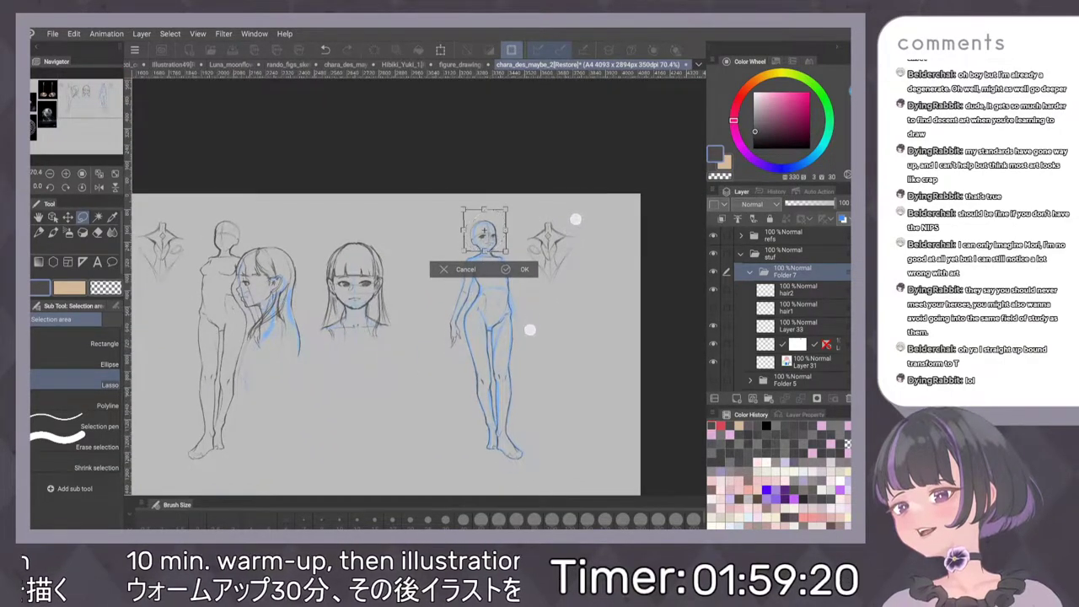
scroll(529, 330, "up", 4)
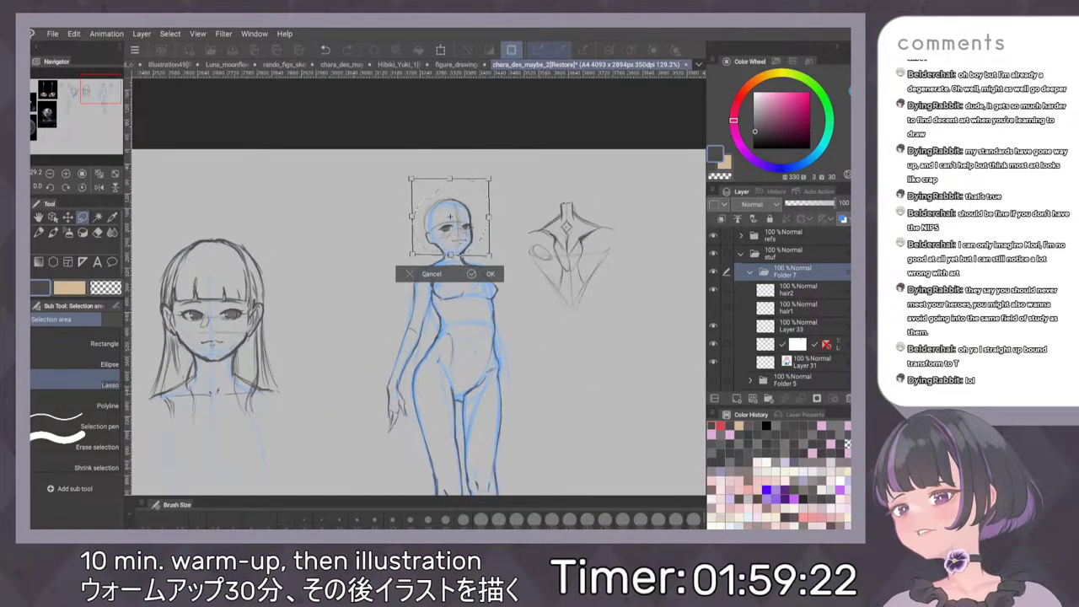
key("Return")
Enlarge the selected head slightly upward and outward with a transform, apply it, clear the selection, and check the proportions in a mirrored view
key("ctrl+t")
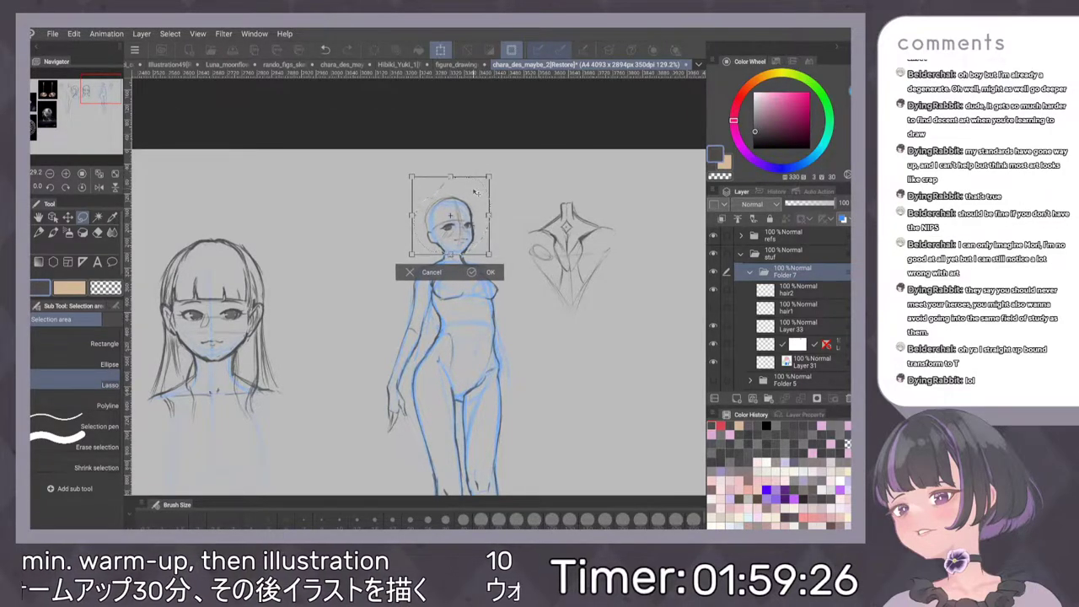
left_click_drag(492, 173, 491, 175)
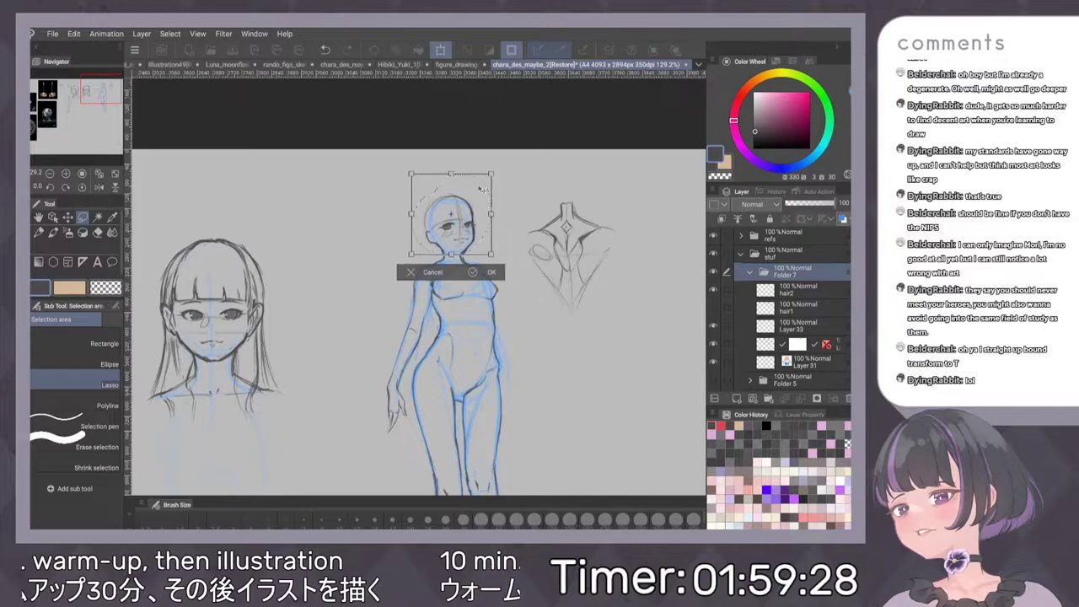
key("Return")
key("ctrl+d")
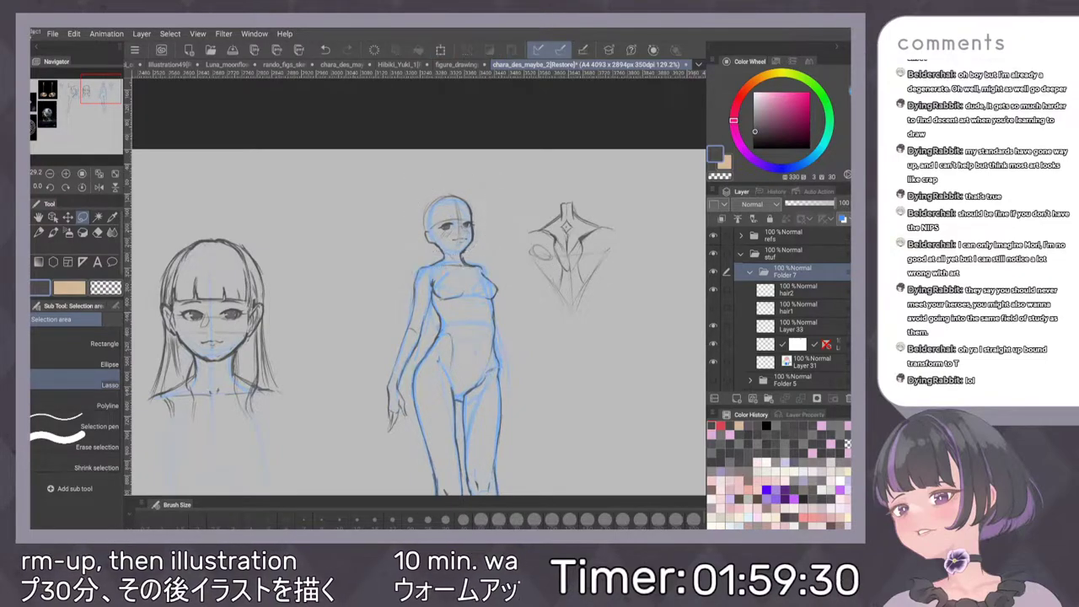
scroll(546, 309, "down", 2)
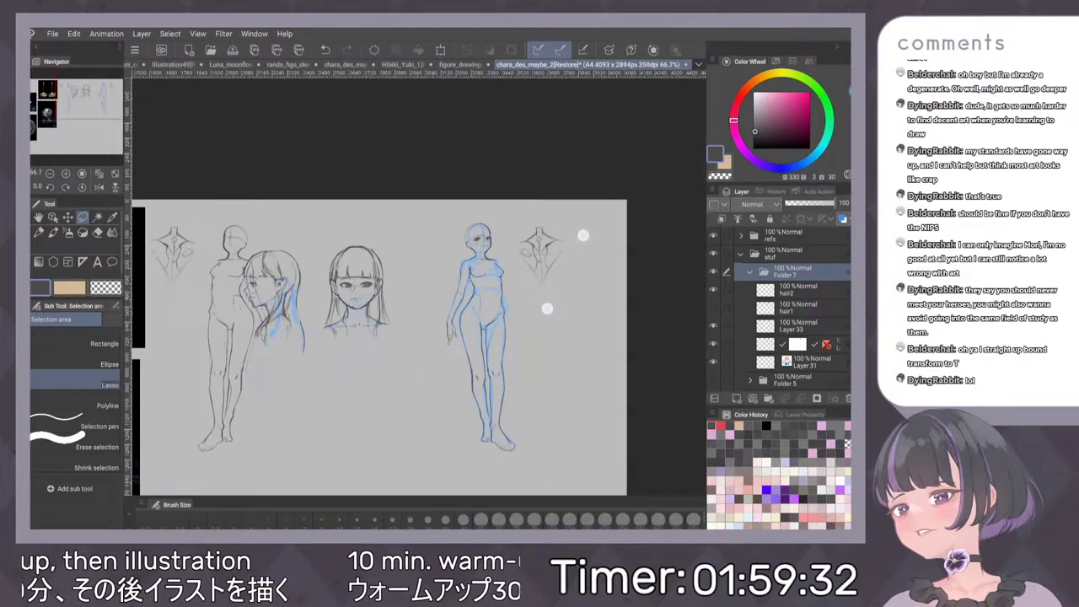
key("h")
key("h")
On Layer 33, clean up the area around the far eye with the Hard eraser and pencil in the nose line between the eyes
scroll(473, 366, "up", 6)
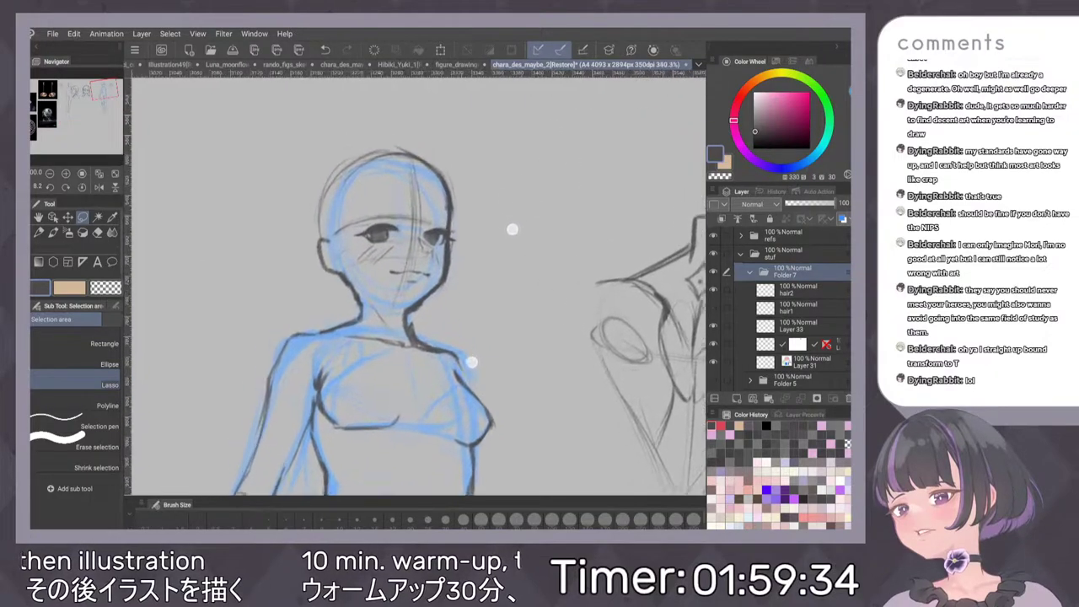
left_click(809, 325)
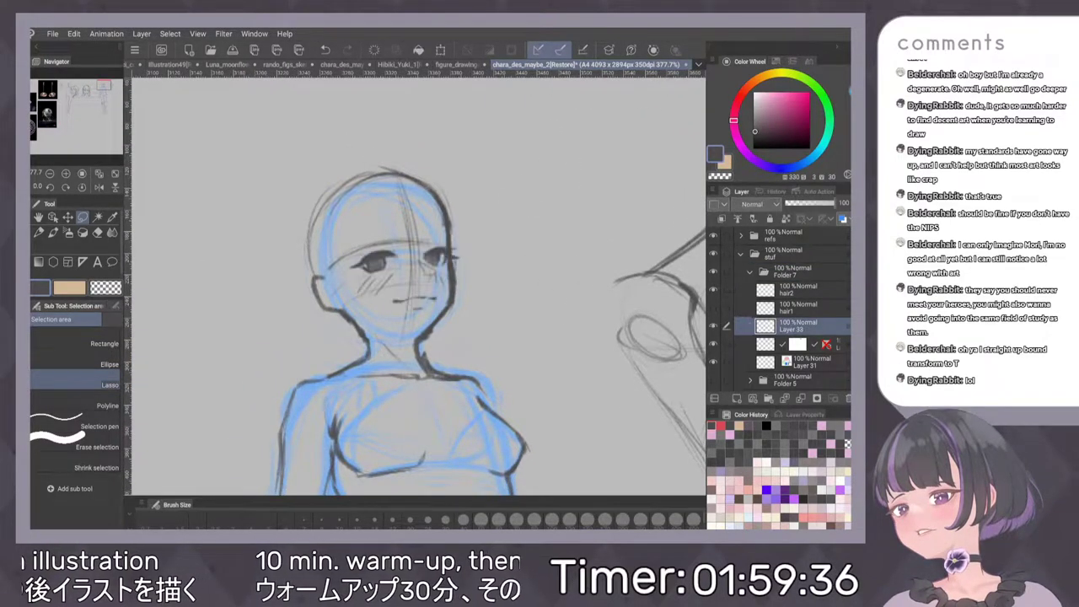
key("e")
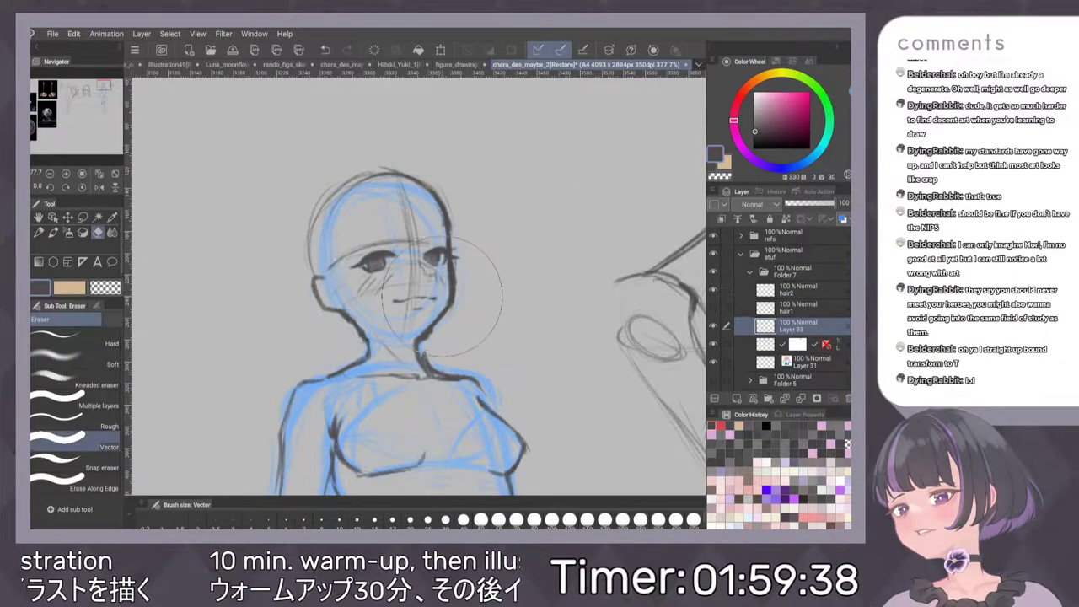
left_click(76, 341)
key("ctrl+x")
left_click(427, 227)
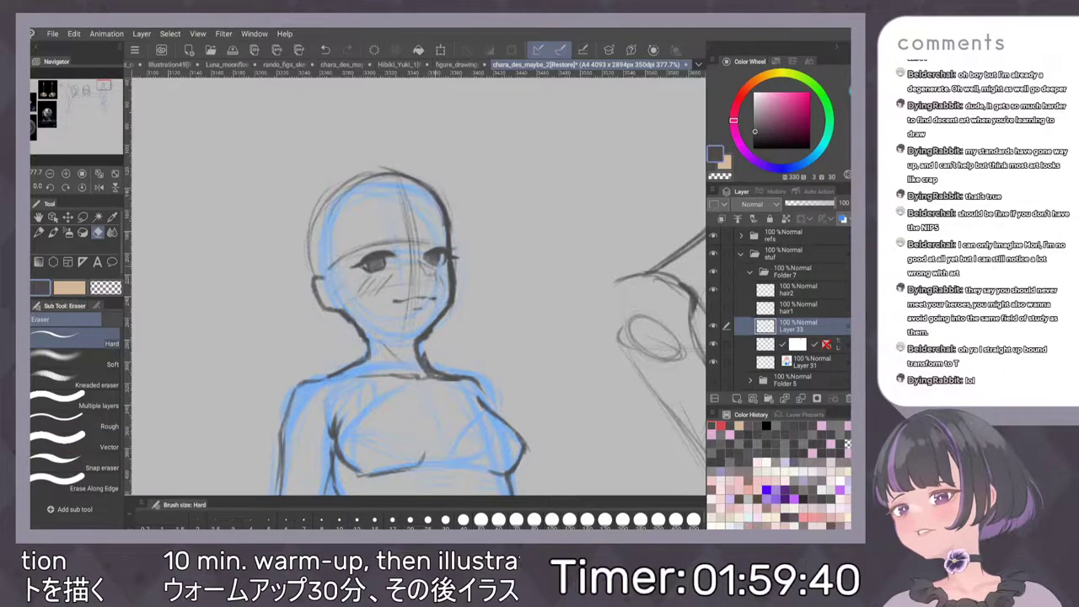
left_click_drag(425, 264, 430, 273)
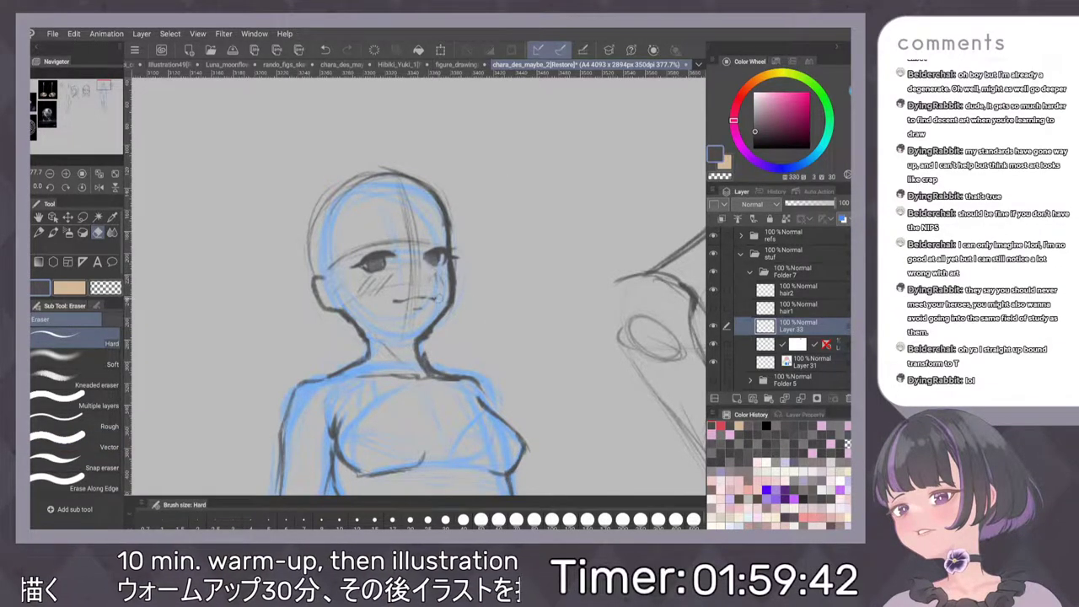
key("p")
left_click_drag(421, 270, 423, 257)
key("ctrl+z")
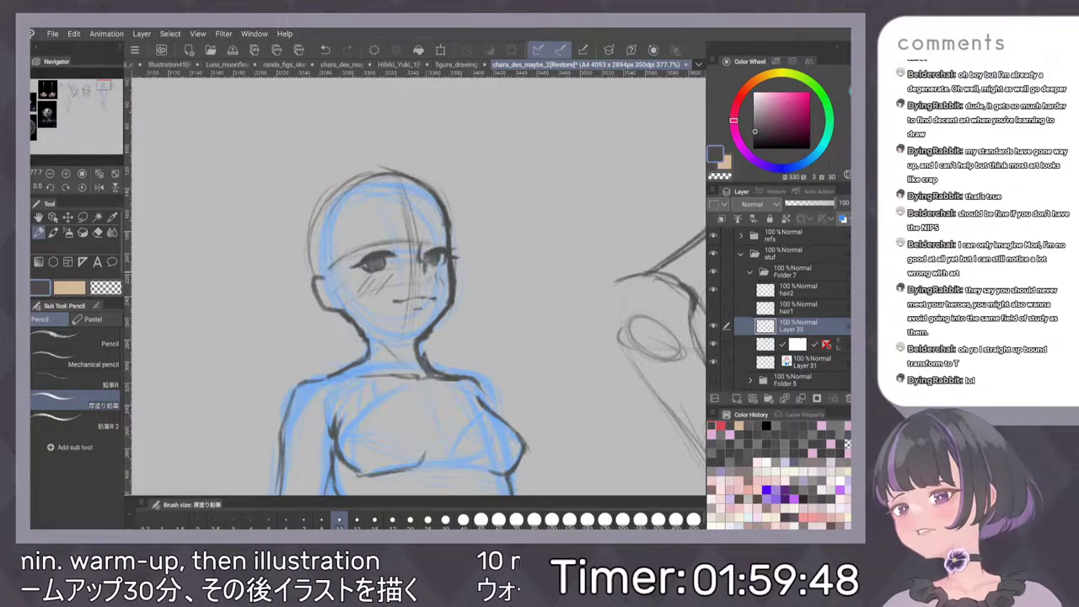
Rework the figure's mouth with short 厚塗り鉛筆 pencil strokes along the lip line and lower lip, checking it against the whole figure
mouse_move(412, 298)
left_mouse_down()
mouse_move(433, 295)
mouse_move(393, 298)
left_mouse_up()
key("ctrl+z")
left_click(392, 299)
key("ctrl+z")
key("ctrl+z")
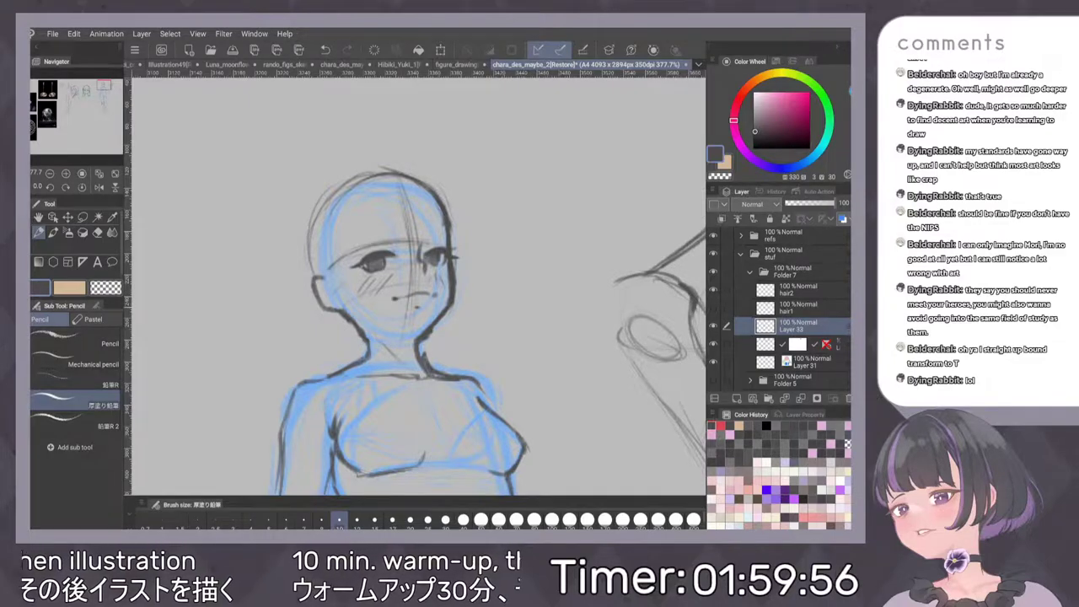
left_click_drag(419, 295, 426, 302)
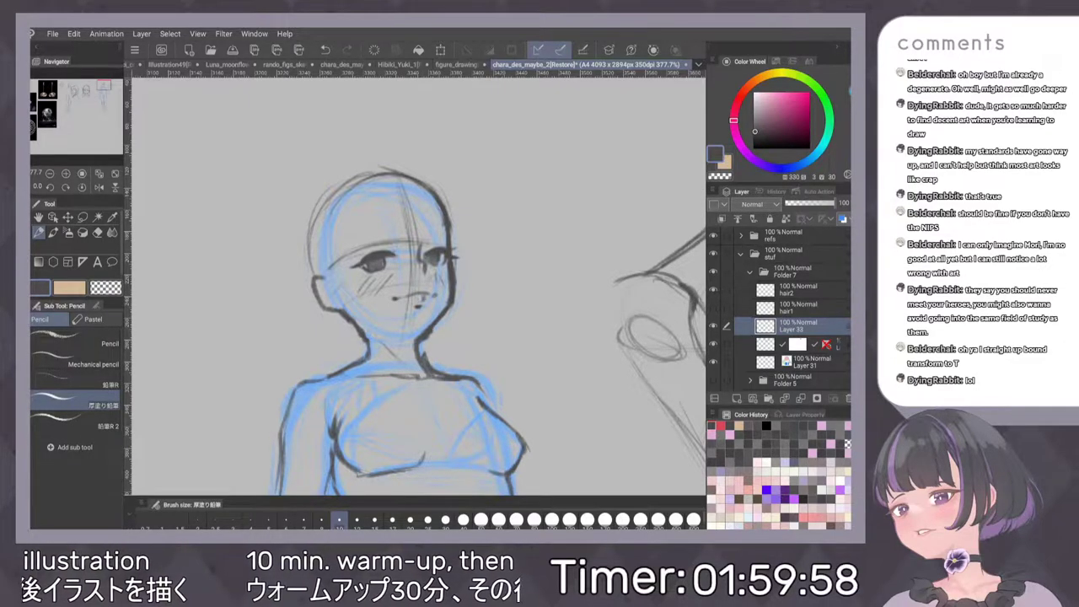
scroll(504, 290, "down", 5)
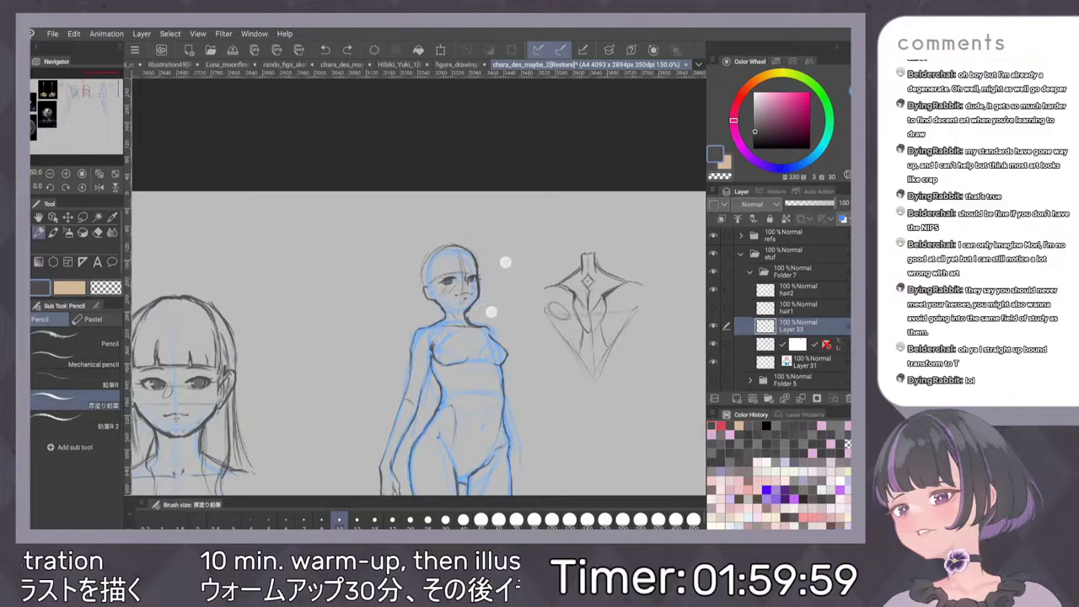
scroll(502, 308, "up", 3)
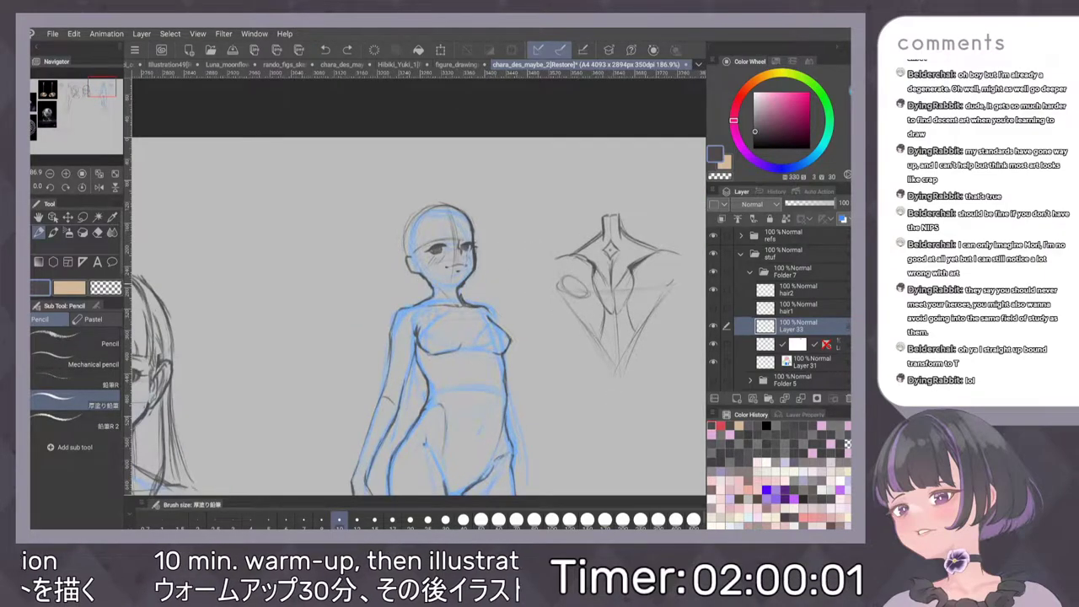
scroll(531, 240, "down", 2)
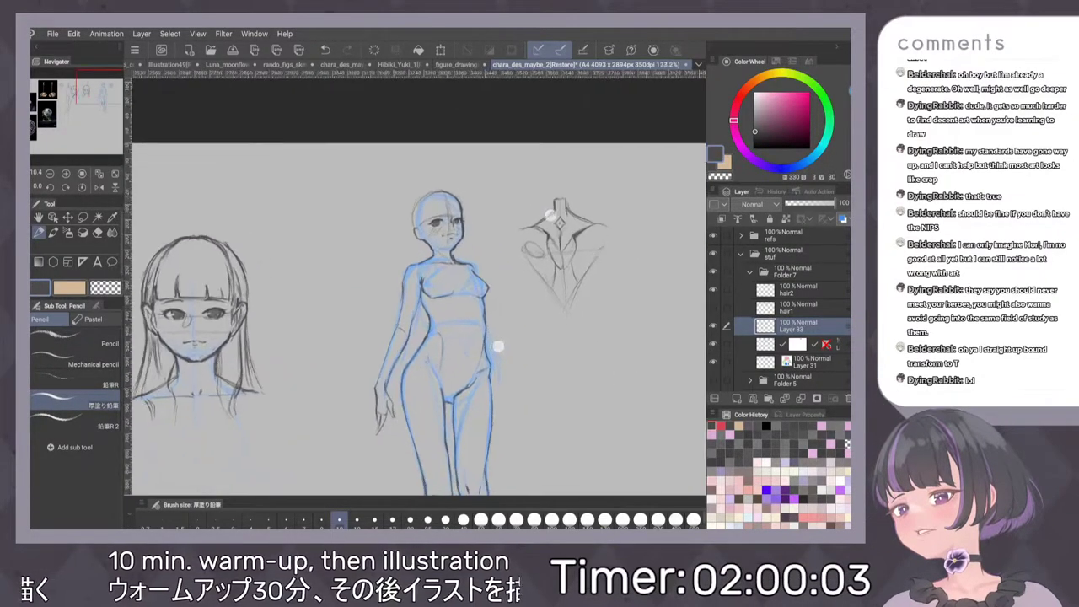
scroll(499, 345, "up", 1)
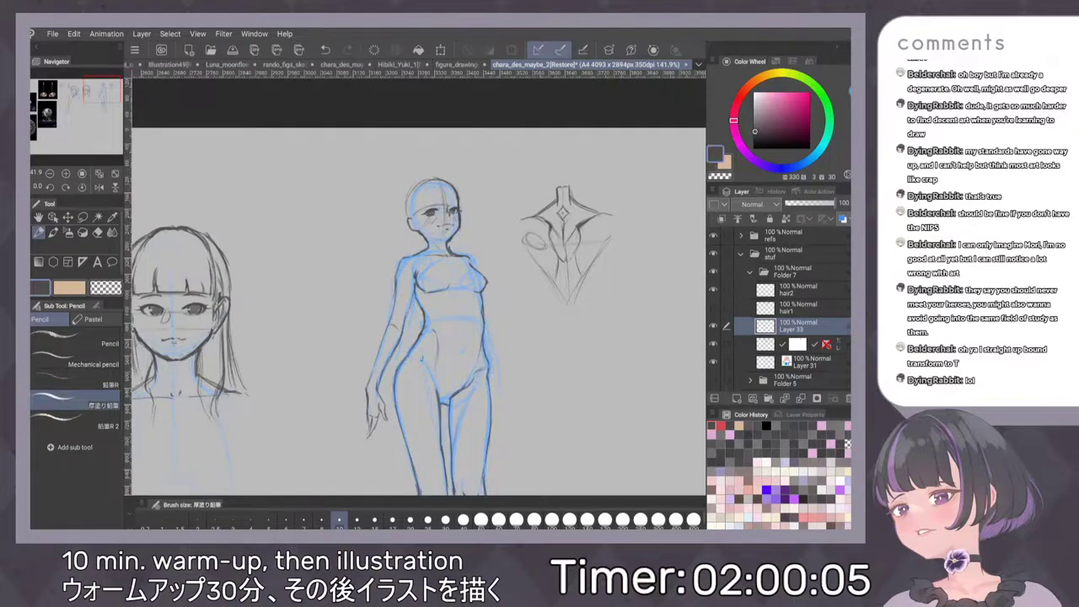
scroll(501, 202, "down", 4)
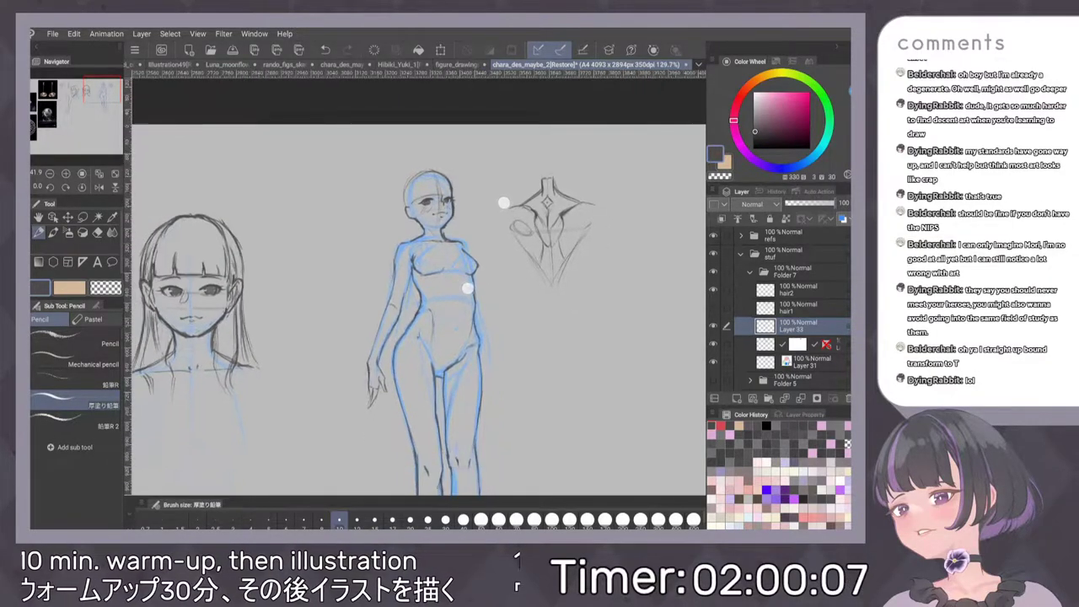
On the hair2 layer, sketch the first side strand from the crown down to the near ear with the 質感スミペン pen
left_click(714, 309)
left_click(714, 309)
left_click(797, 290)
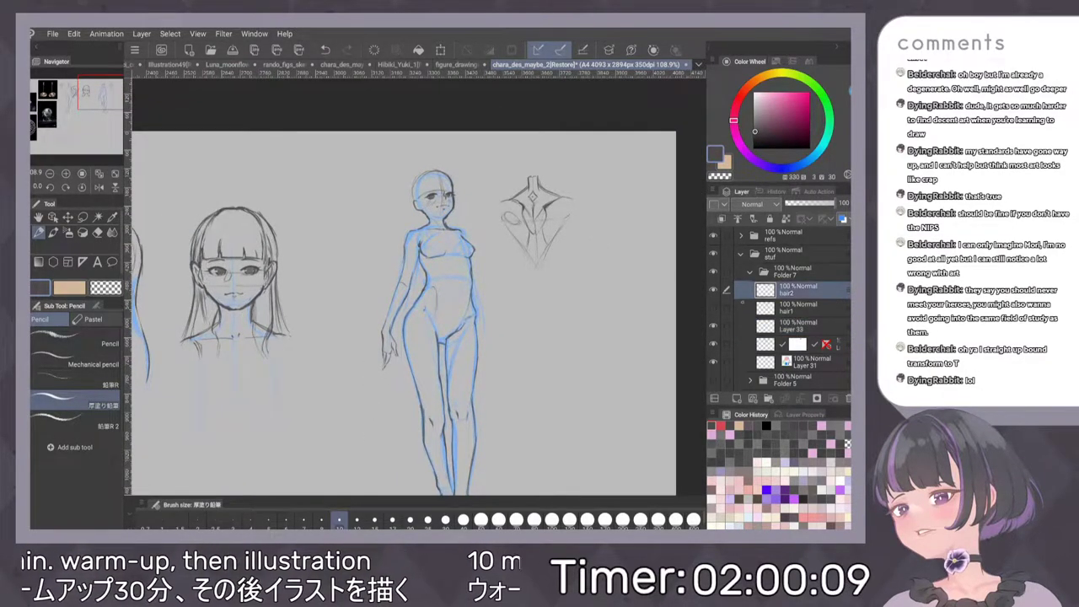
scroll(508, 292, "up", 4)
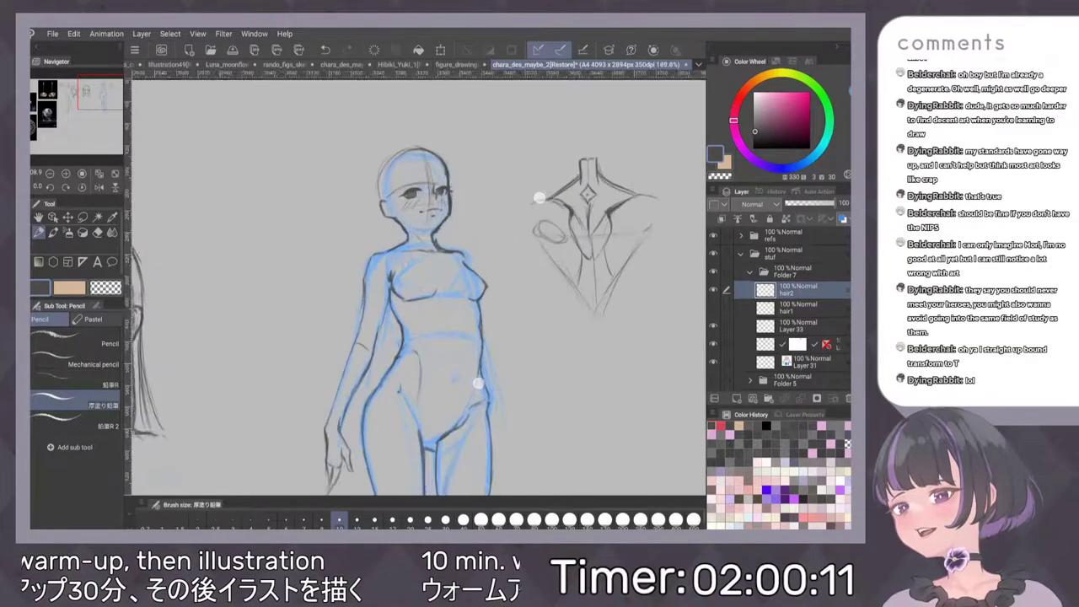
scroll(540, 270, "down", 5)
scroll(537, 270, "up", 4)
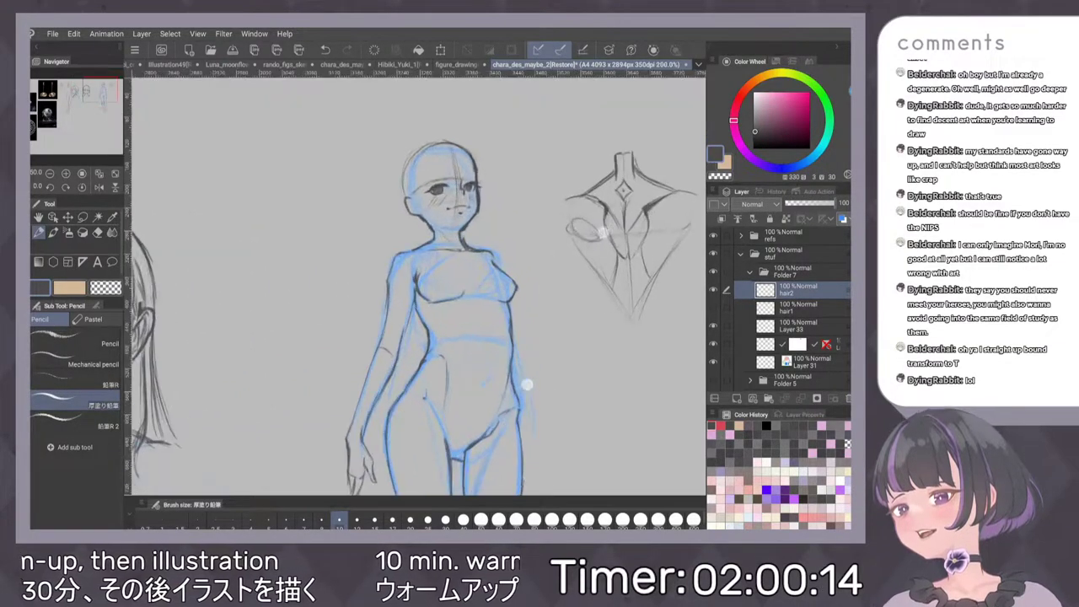
scroll(540, 268, "down", 3)
scroll(534, 291, "up", 5)
left_click_drag(566, 218, 498, 205)
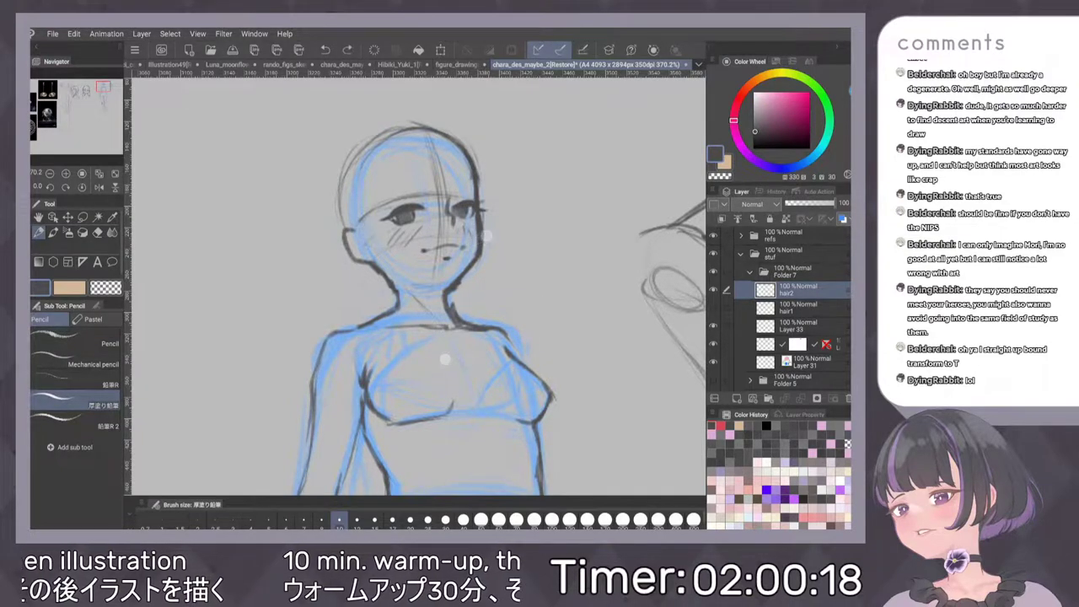
key("p")
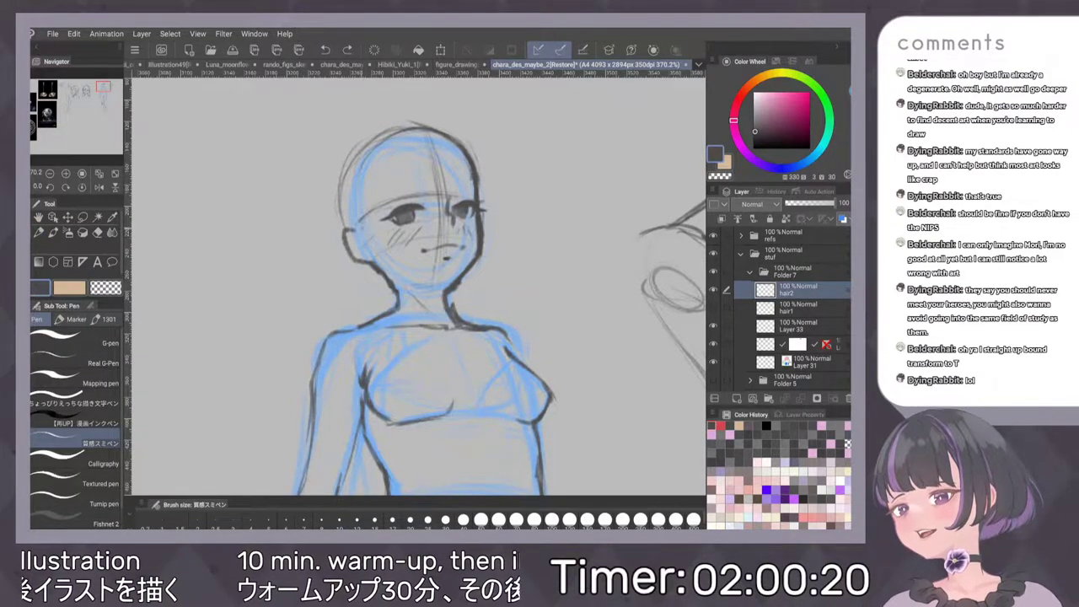
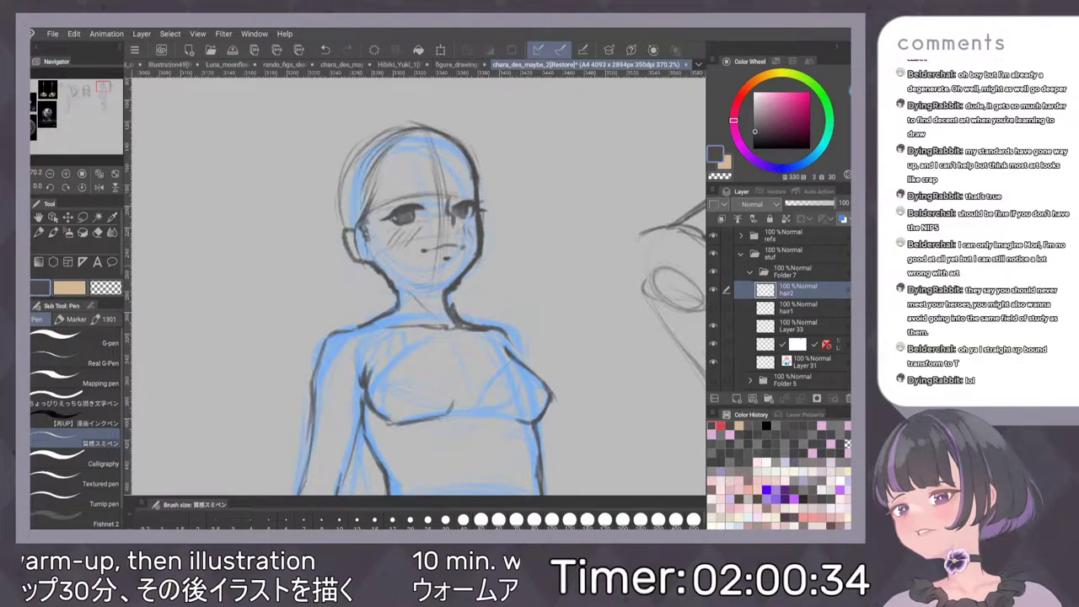
Sketch a fringe strand falling from the top of the head and rough in the hair outline over the crown
scroll(539, 219, "down", 3)
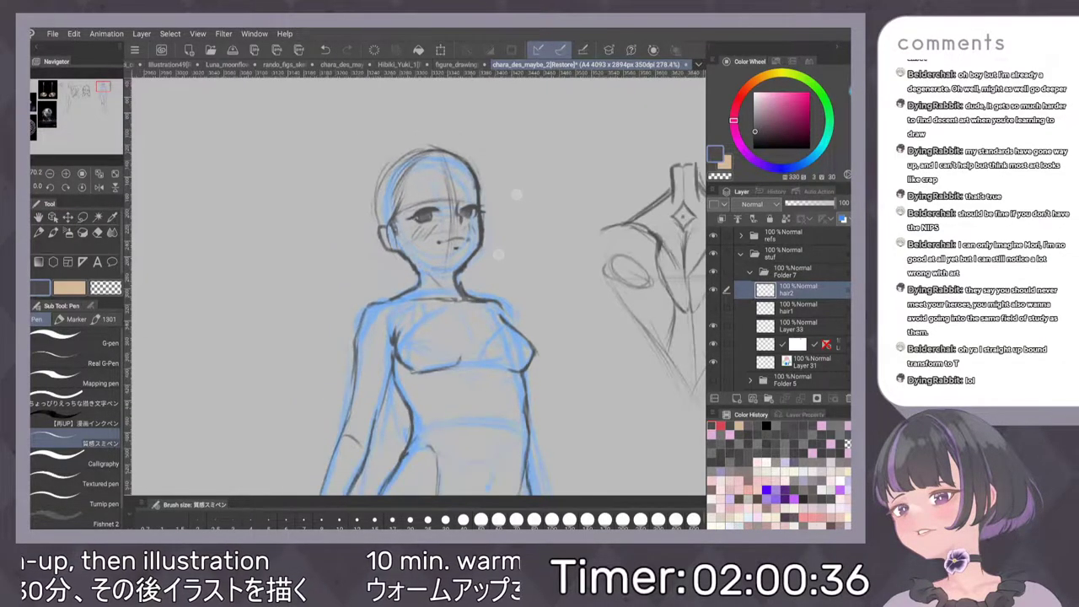
scroll(539, 245, "up", 2)
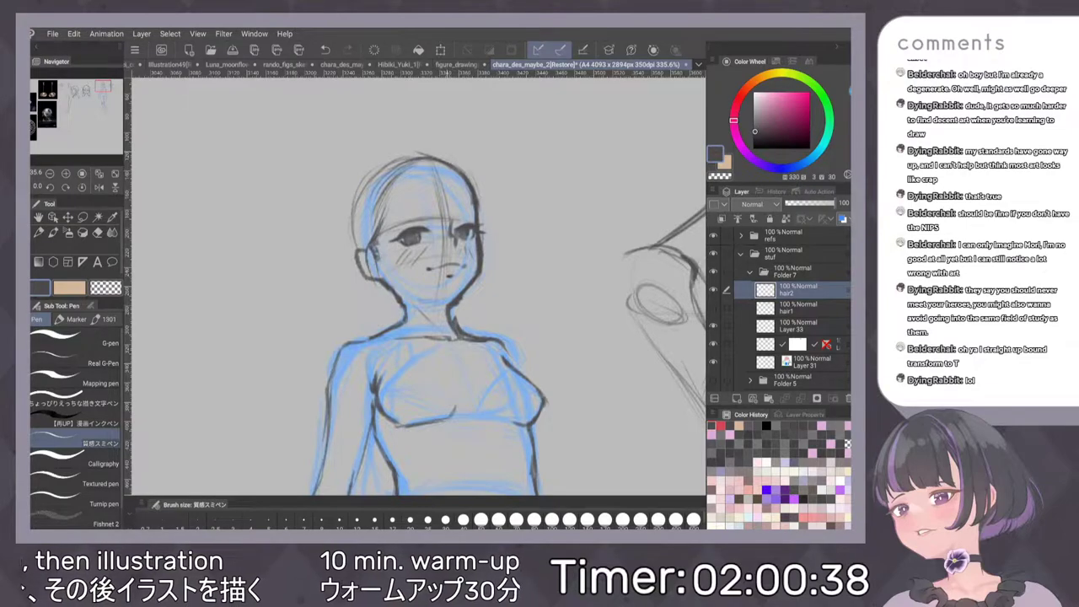
mouse_move(402, 153)
left_mouse_down()
mouse_move(399, 221)
mouse_move(404, 161)
left_mouse_up()
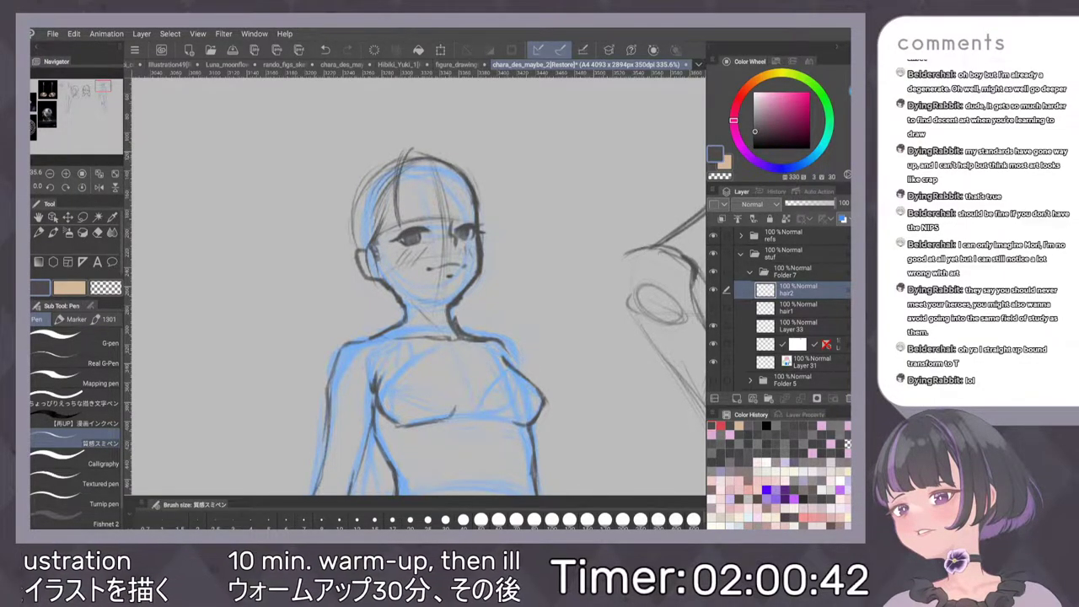
mouse_move(409, 152)
left_mouse_down()
mouse_move(400, 173)
mouse_move(454, 149)
mouse_move(477, 178)
left_mouse_up()
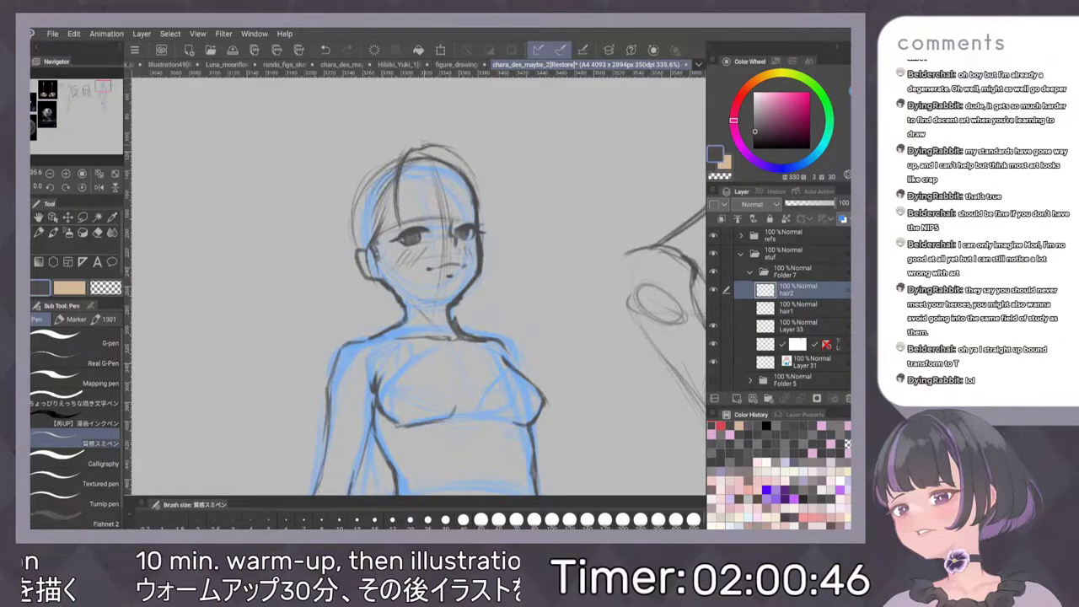
key("ctrl+z")
mouse_move(426, 148)
left_mouse_down()
mouse_move(447, 152)
mouse_move(487, 215)
left_mouse_up()
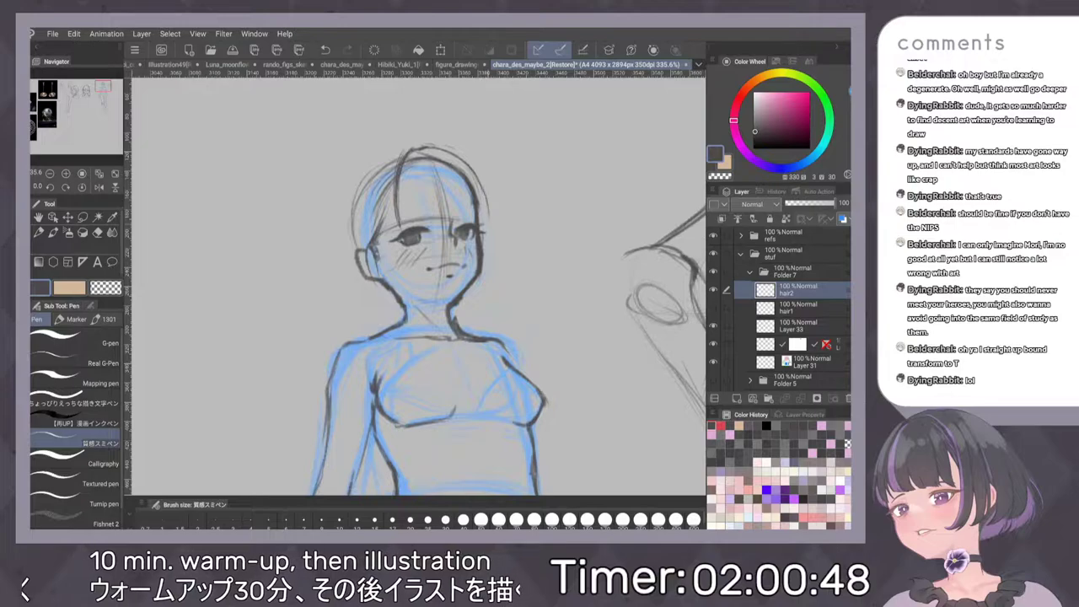
Undo the last hair outline strokes and redraw the outline closer to the skull, over the crown and down the far side
scroll(530, 231, "down", 5)
scroll(546, 261, "up", 2)
key("ctrl+z")
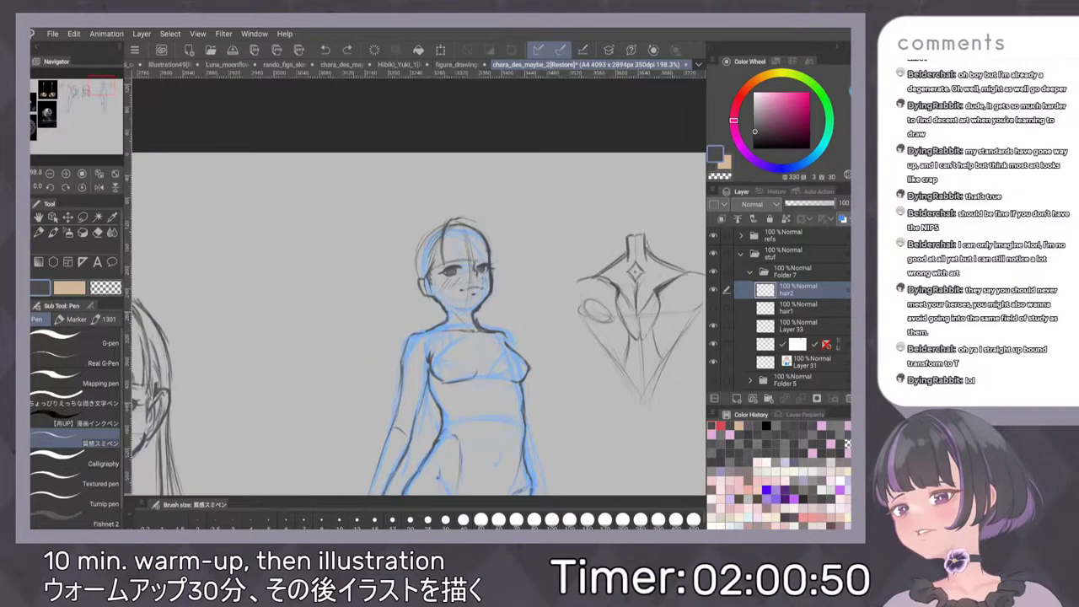
key("ctrl+z")
key("ctrl+z")
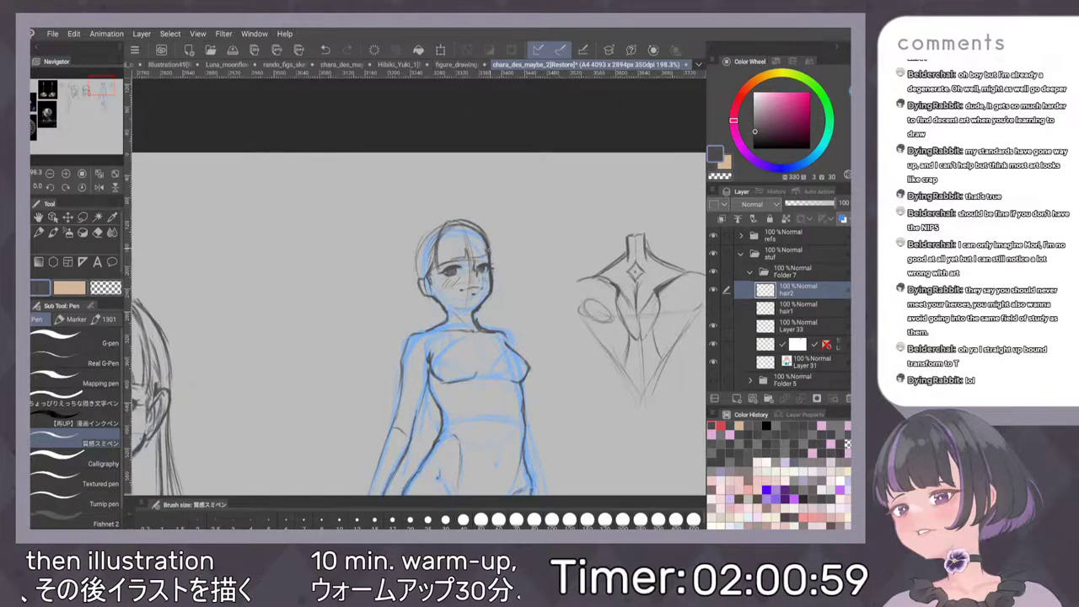
left_click_drag(488, 238, 492, 258)
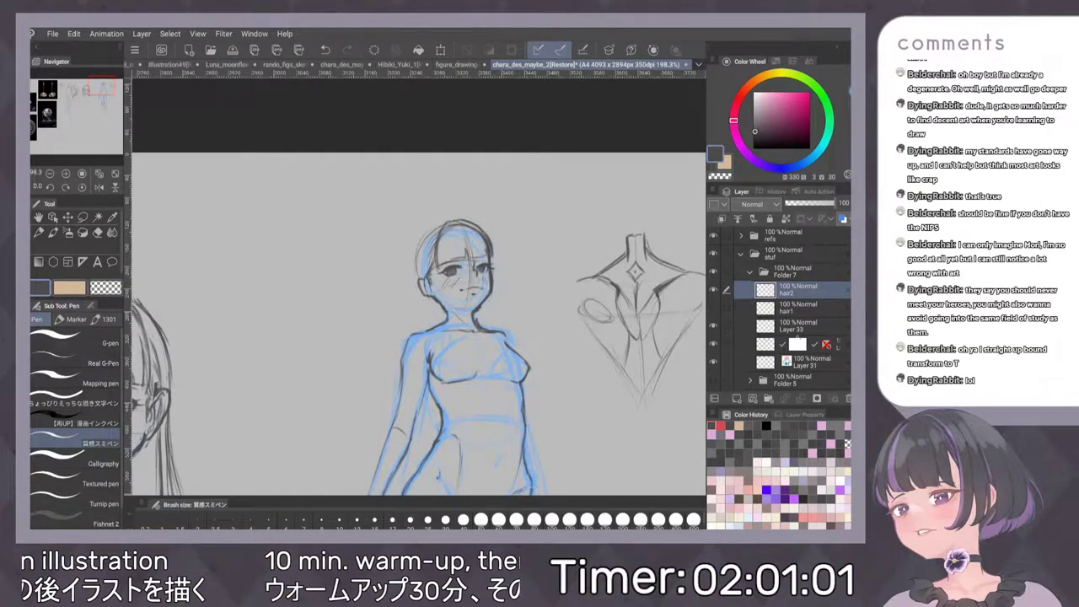
Add the fringe strands across the forehead on the hair2 layer and darken the hair edge beside the far eye
left_click(798, 343)
left_click(798, 344)
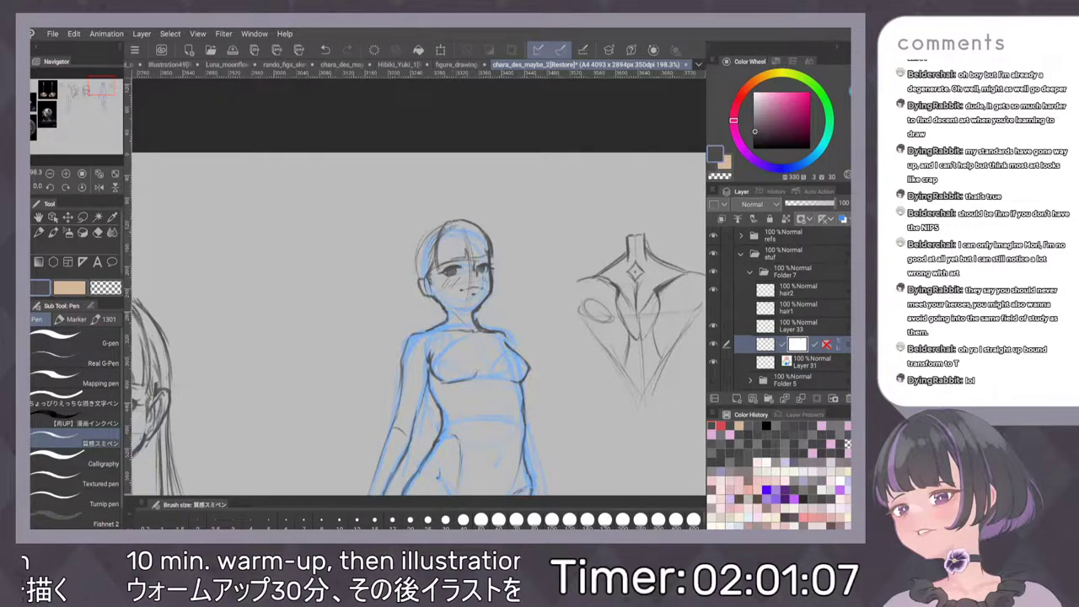
left_click(798, 290)
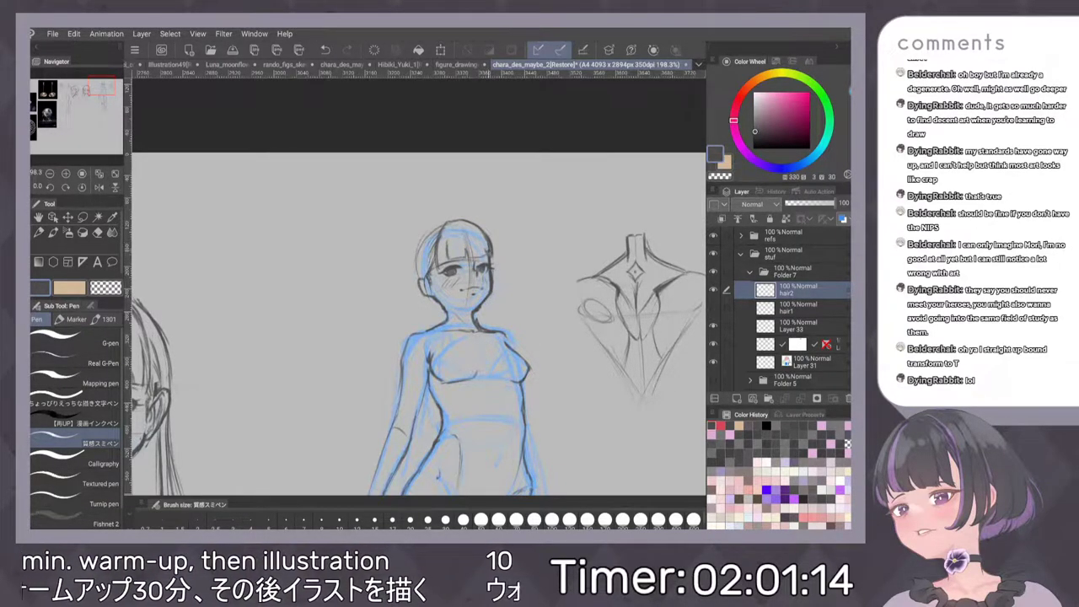
left_click_drag(486, 244, 489, 256)
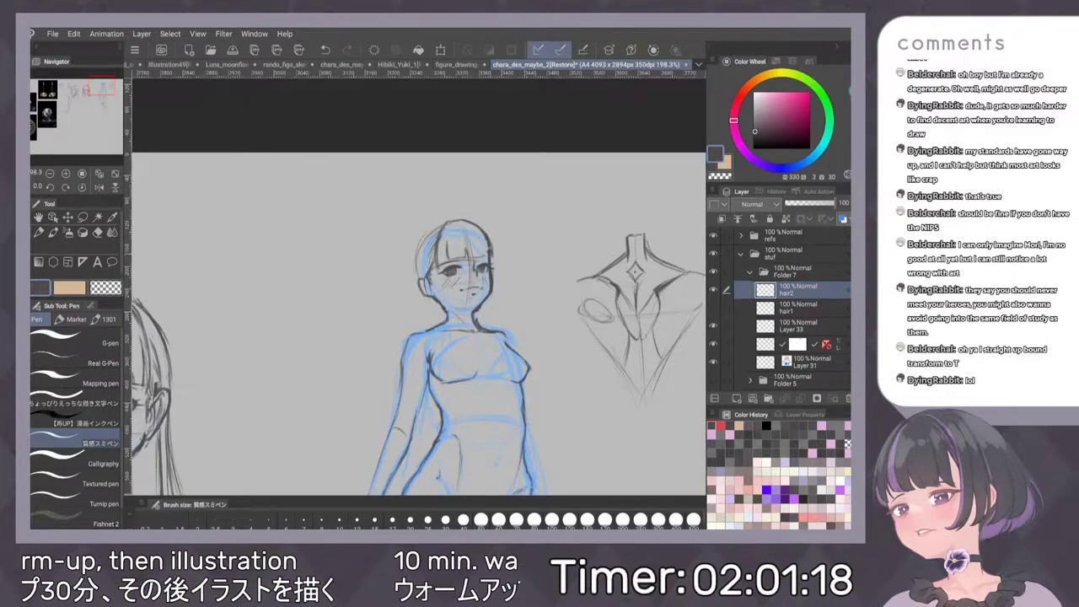
left_click_drag(487, 242, 493, 264)
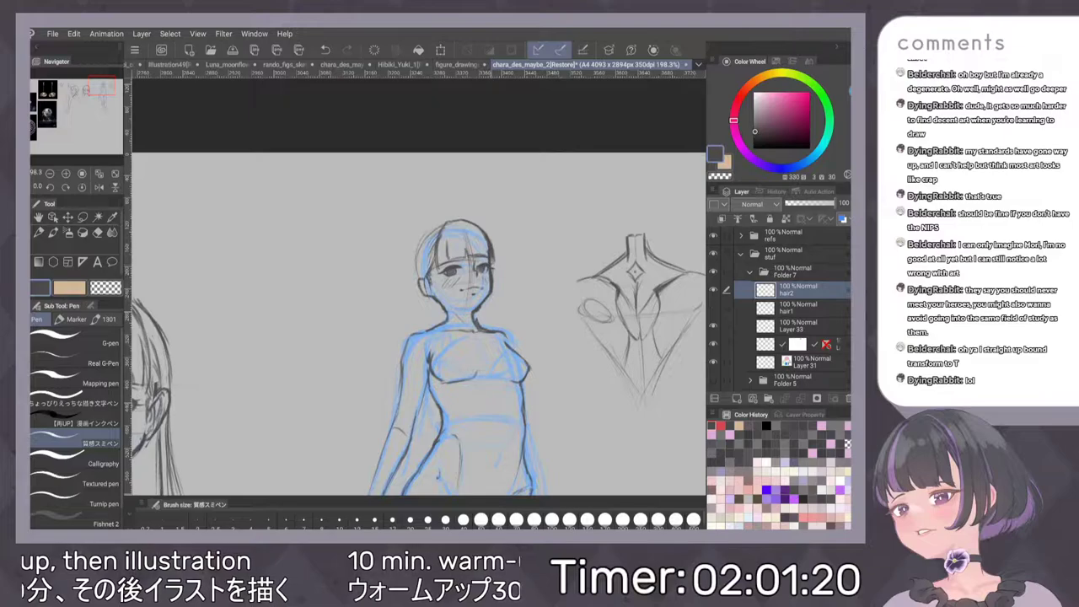
Sketch the near-side hair edge on the hair2 layer, falling from the crown past the ear to the shoulder
scroll(559, 222, "down", 3)
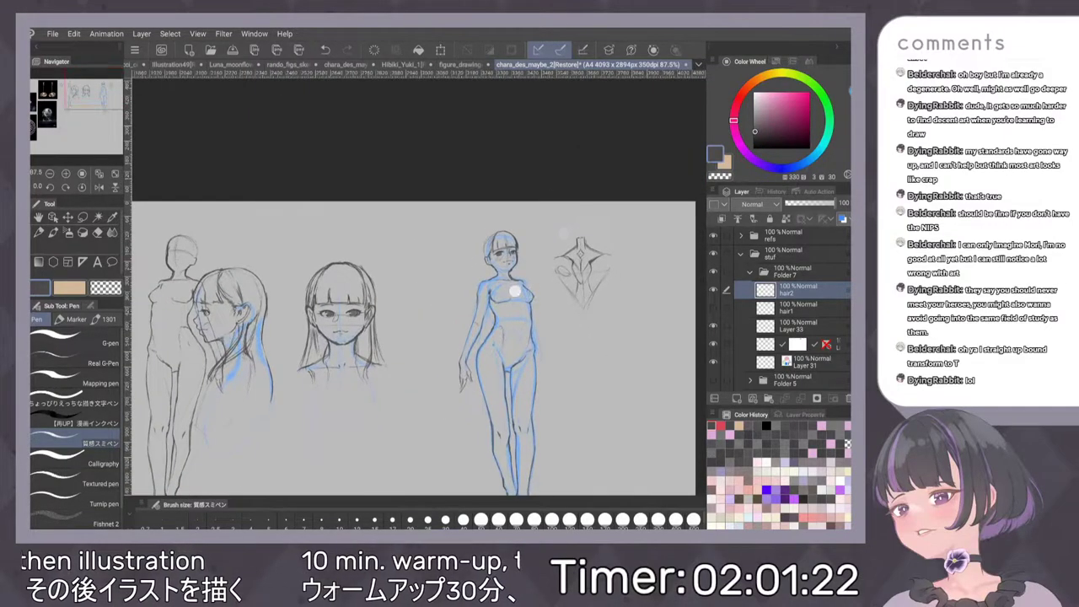
scroll(539, 262, "up", 3)
key("h")
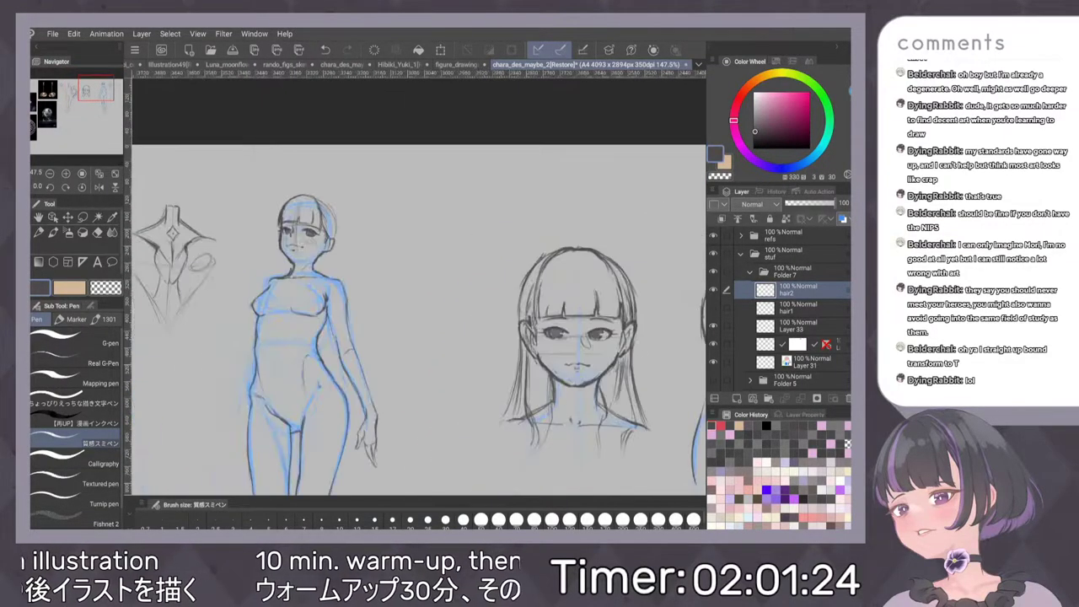
key("h")
scroll(549, 241, "down", 2)
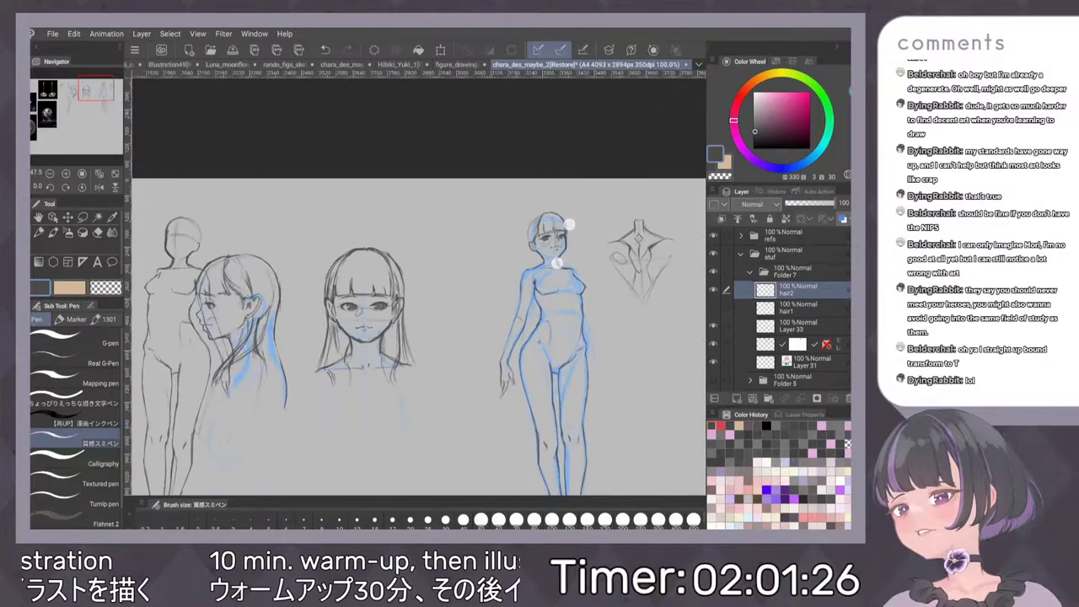
scroll(563, 243, "up", 2)
scroll(533, 307, "up", 1)
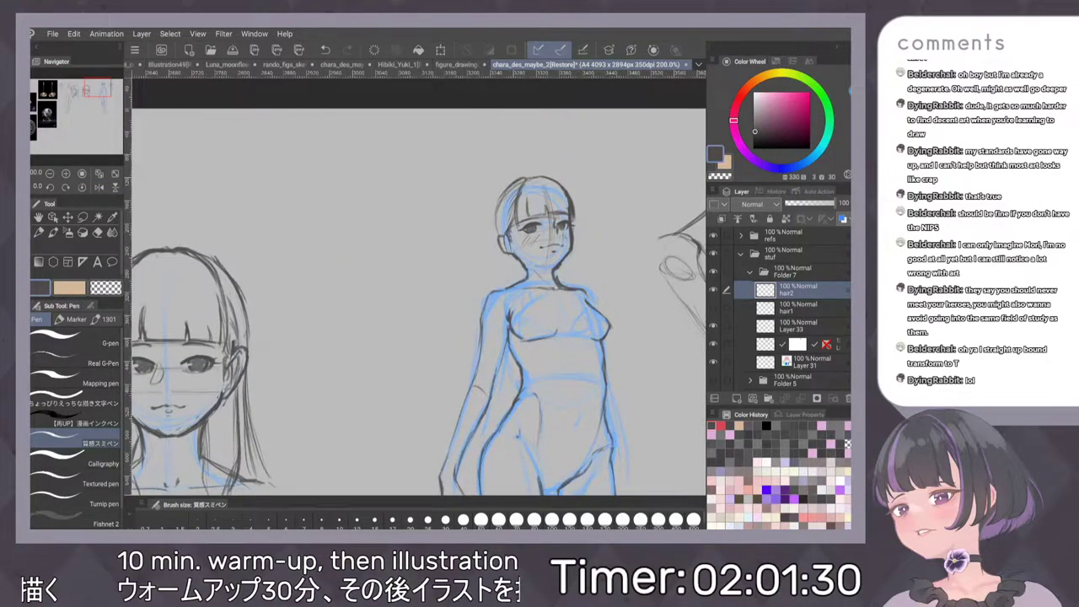
left_click_drag(499, 214, 498, 234)
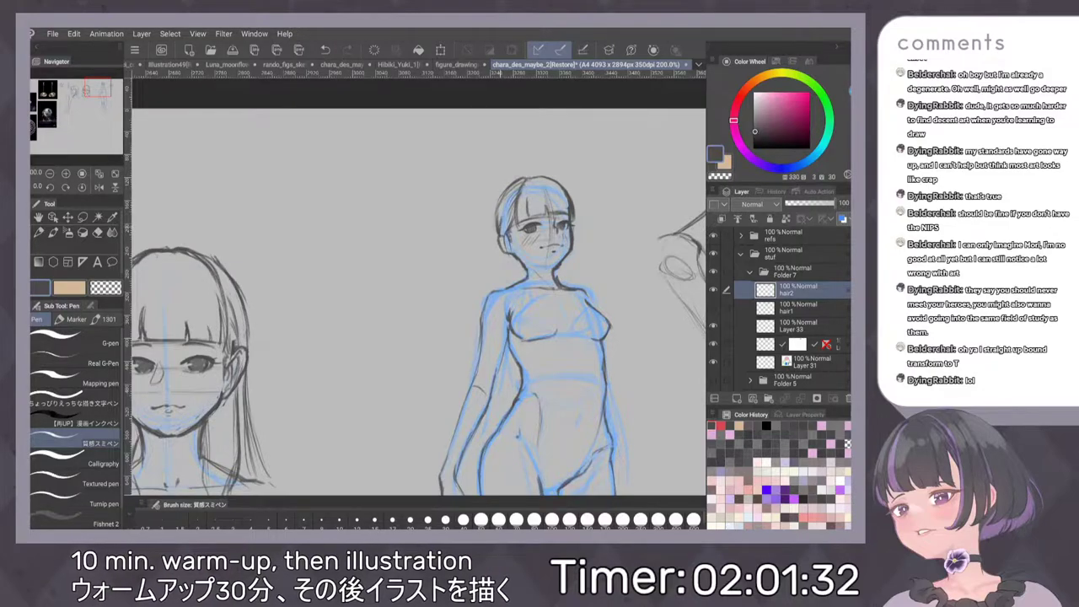
left_click_drag(503, 194, 495, 290)
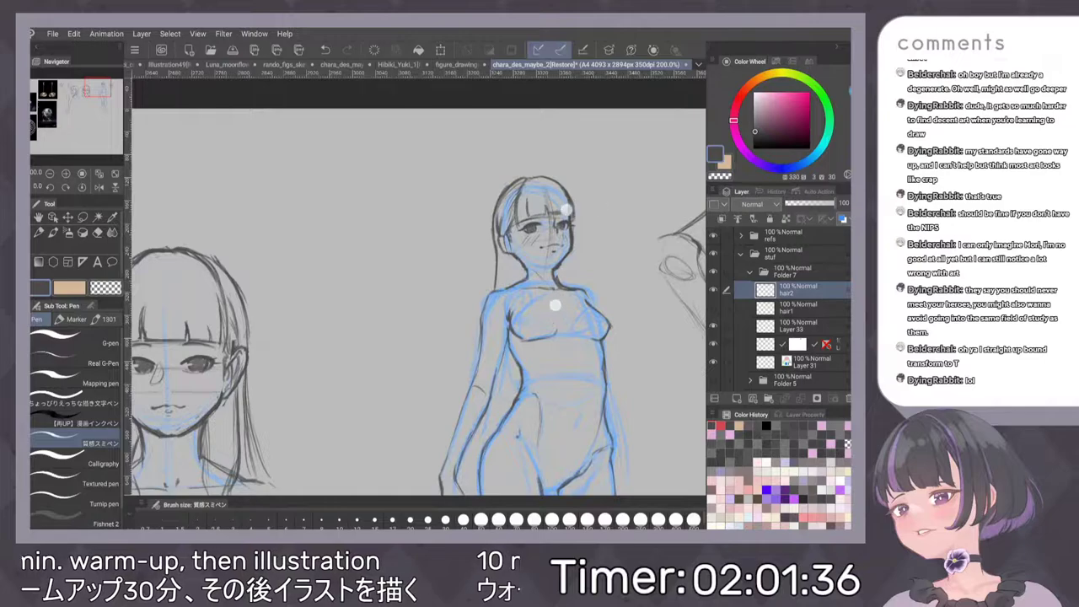
Undo the last hair stroke and redraw the hair outline slightly higher over the top of the head
scroll(571, 217, "down", 2)
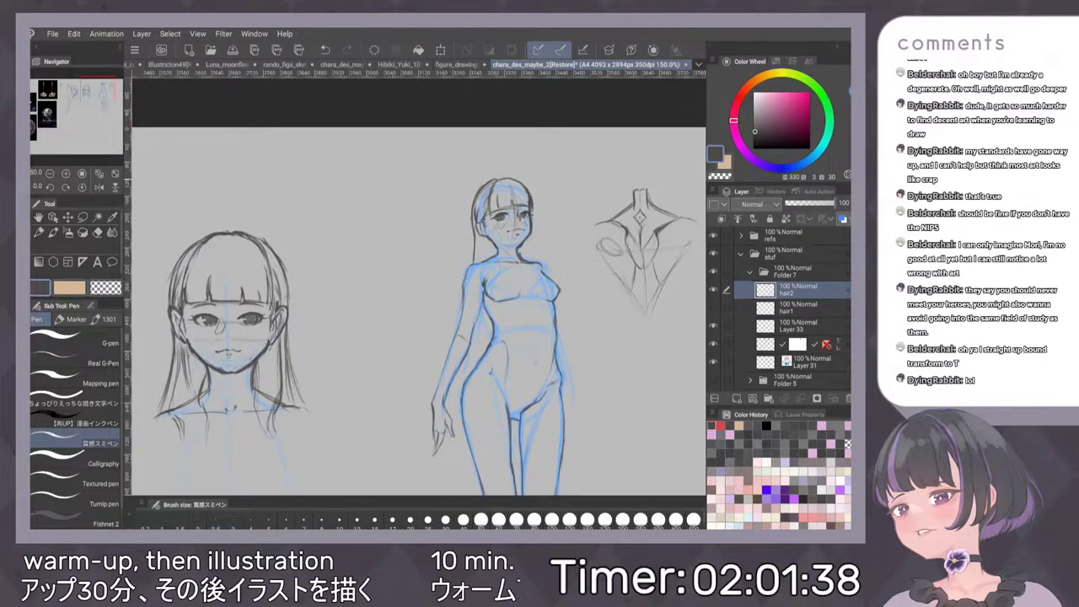
key("ctrl+z")
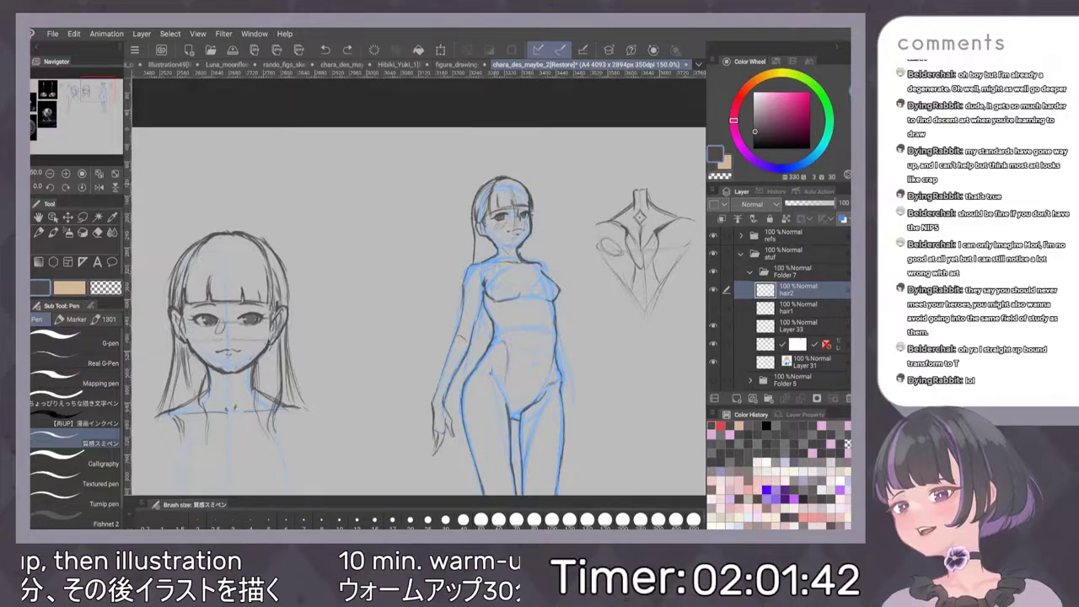
left_click_drag(501, 179, 512, 181)
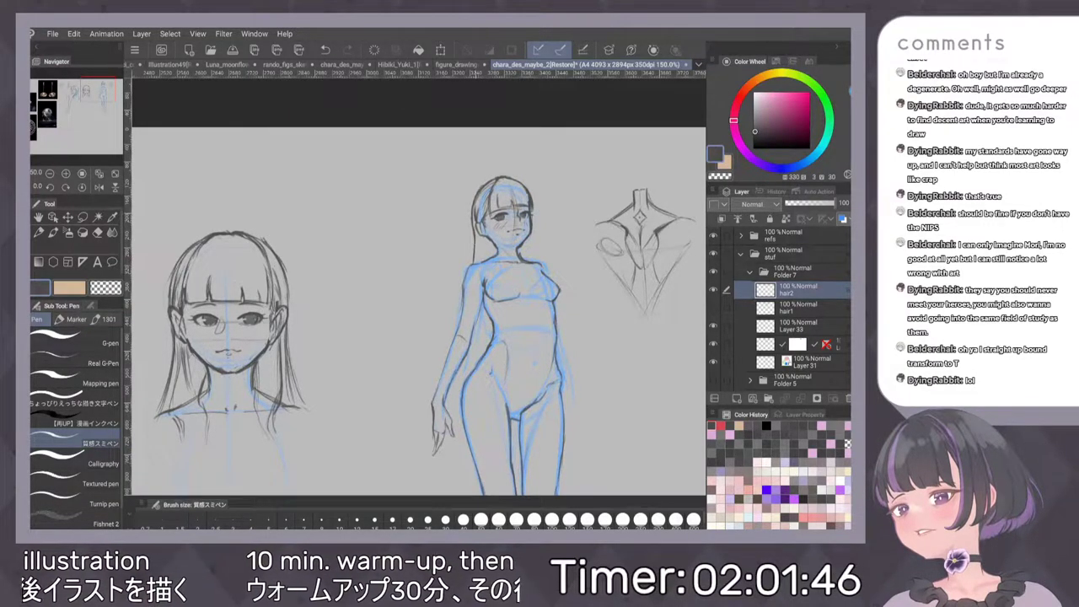
Extend the near-side hair edge from the shoulder down over the upper arm to about elbow height, redrawing the first attempt
left_click_drag(475, 242, 463, 345)
key("ctrl+z")
left_click_drag(475, 241, 468, 329)
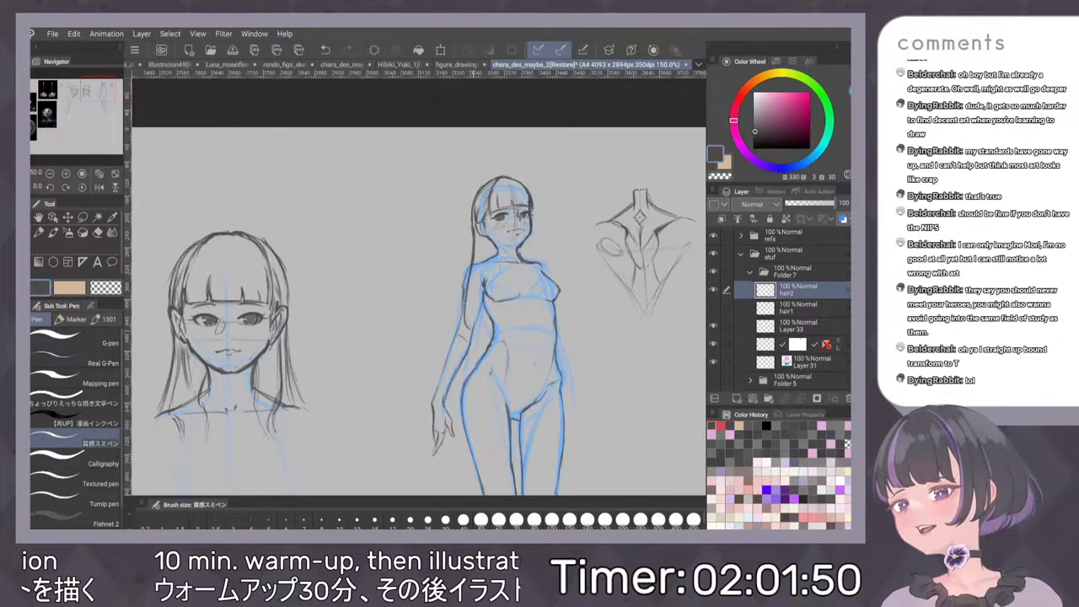
Add a layer mask to the hair2 layer and erase the hair line where it crosses the near arm, using the Hard eraser
scroll(524, 270, "down", 3)
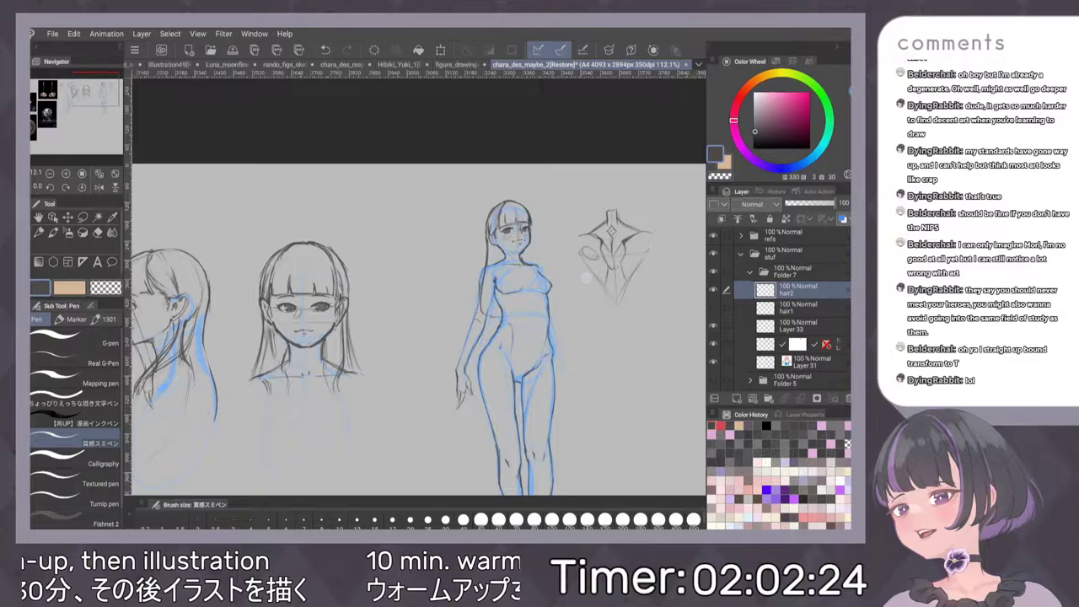
scroll(586, 277, "up", 3)
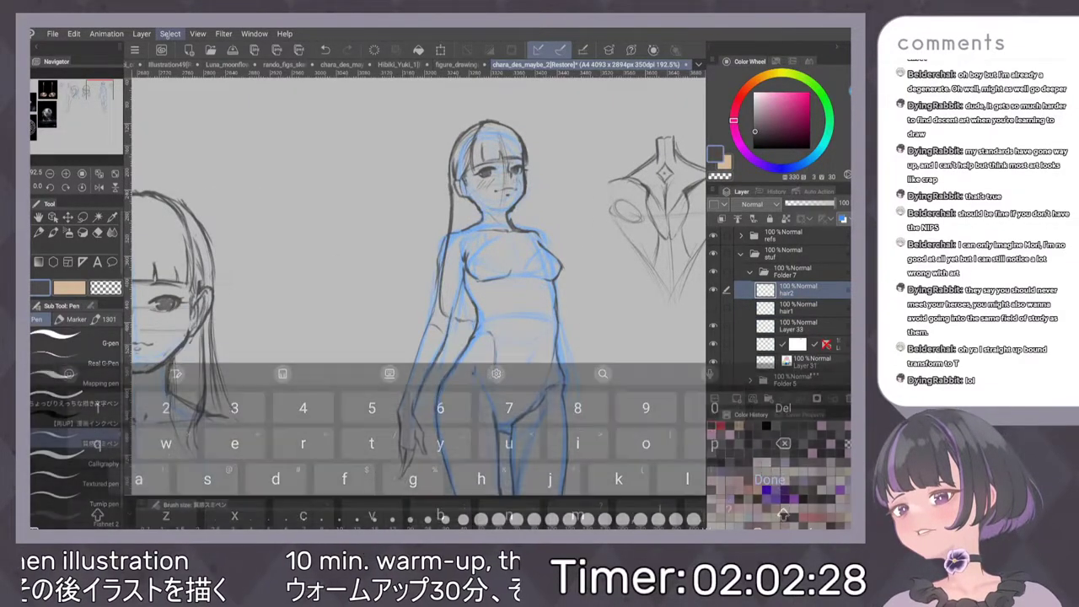
left_click(140, 34)
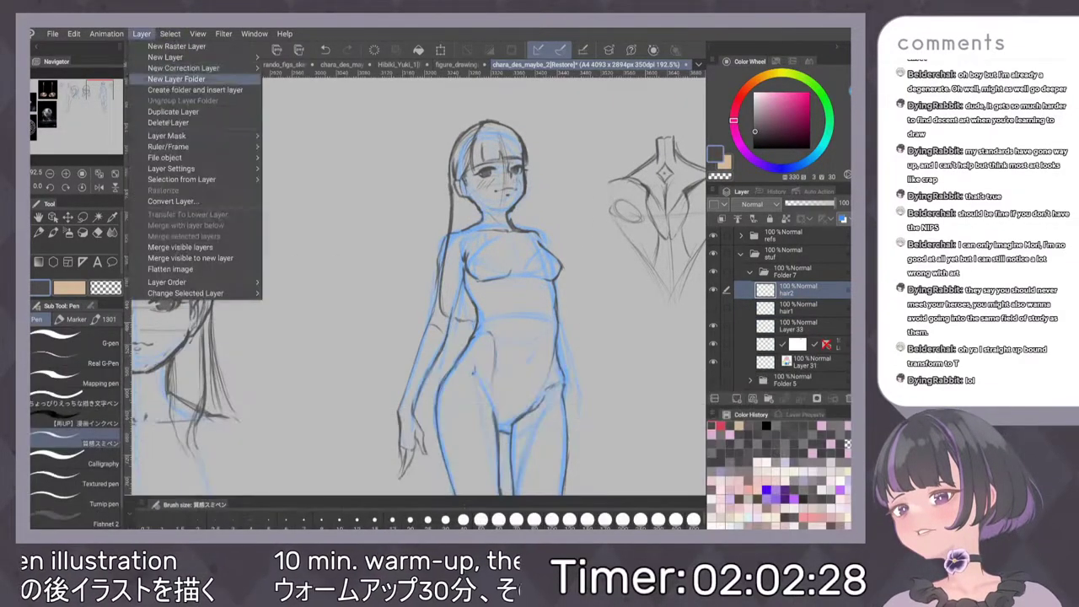
mouse_move(169, 136)
left_click(313, 146)
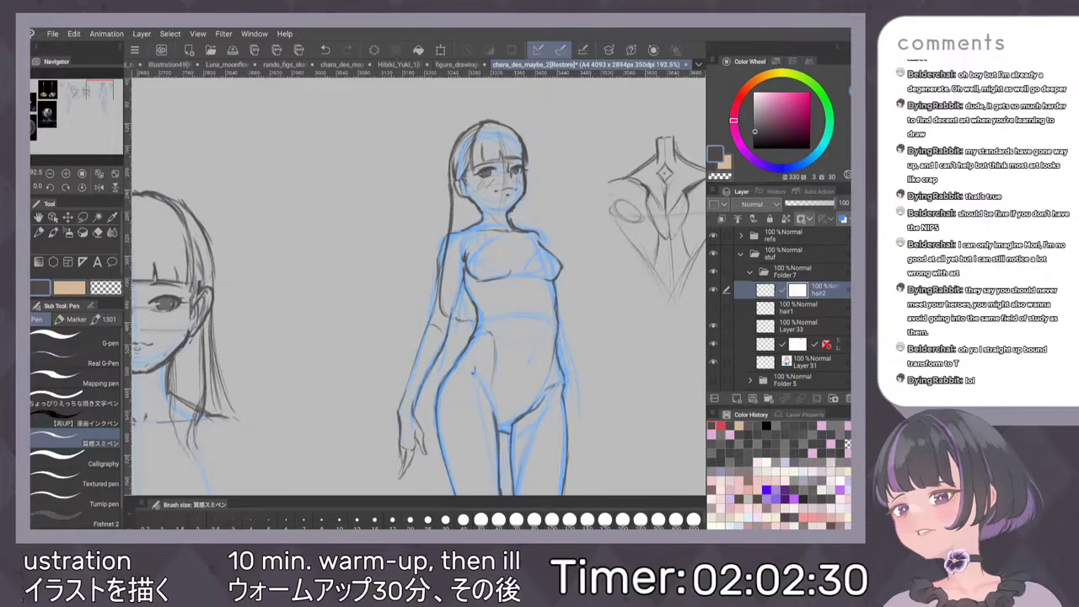
key("e")
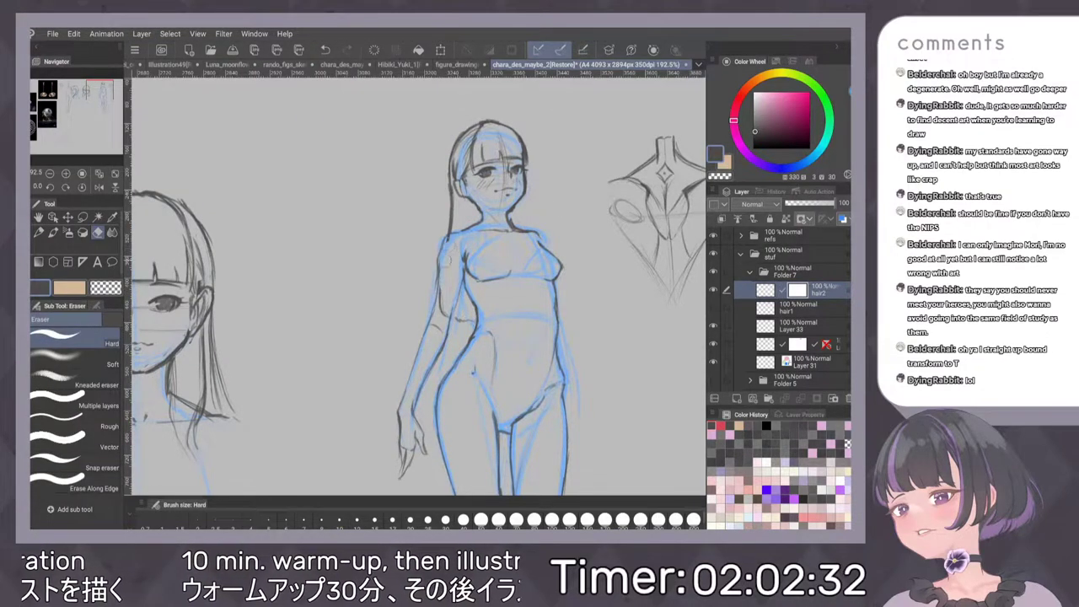
left_click_drag(448, 261, 443, 317)
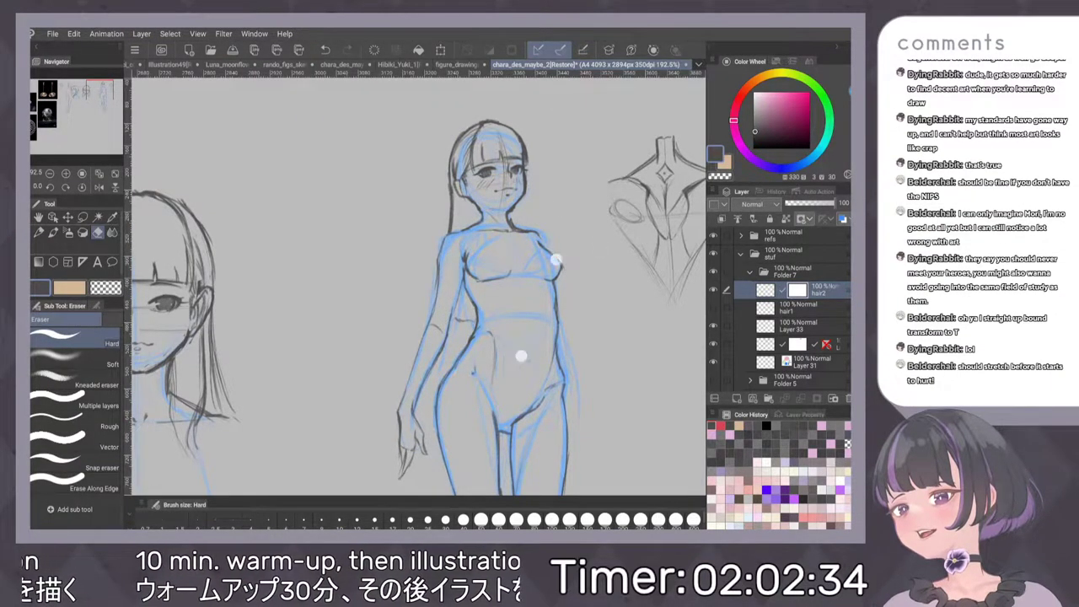
Undo the accidental shift of the Layer 31 sketch and return to the masked hair2 layer
key("ctrl+minus")
key("p")
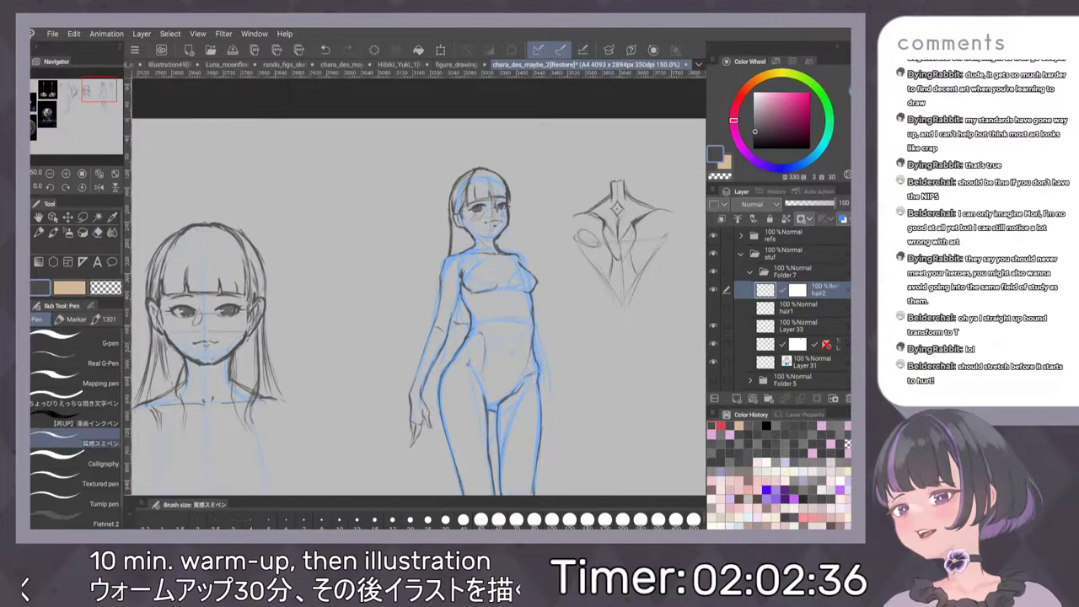
key("ctrl+plus")
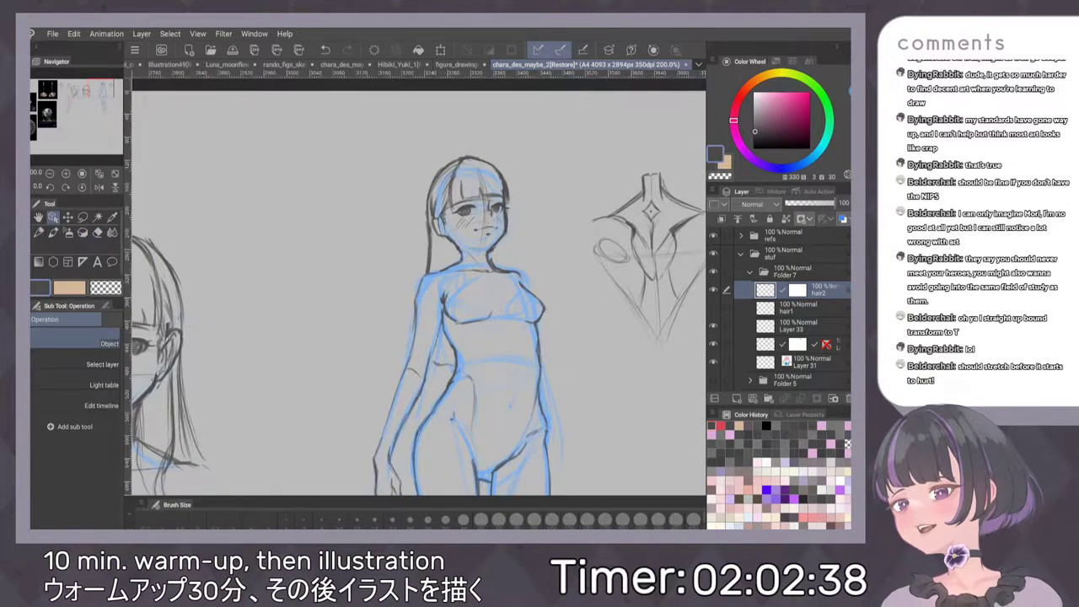
key("ctrl+z")
key("ctrl+z")
key("ctrl+z")
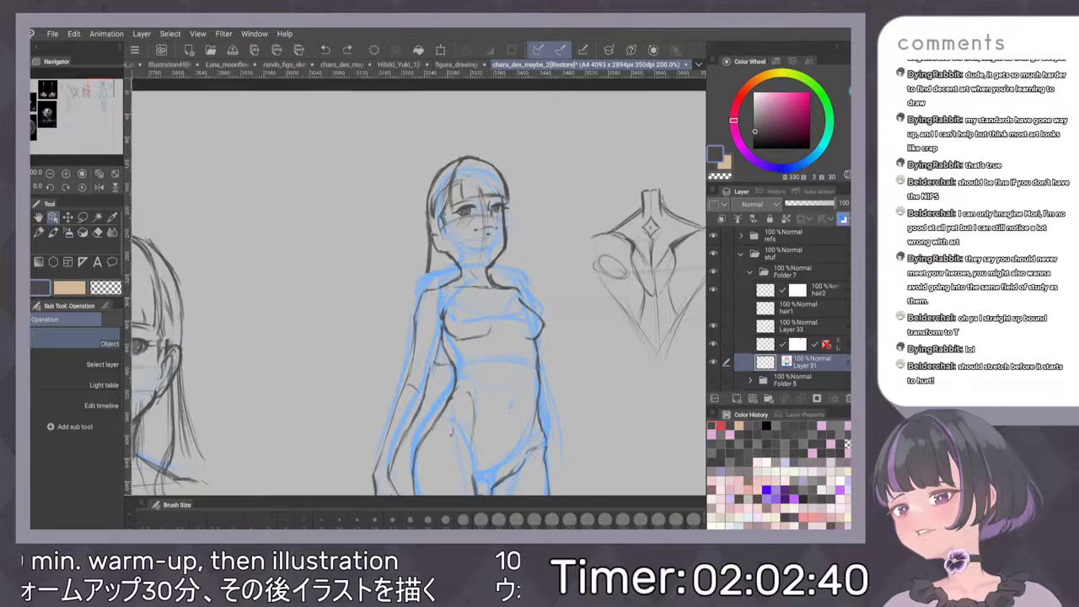
key("ctrl+z")
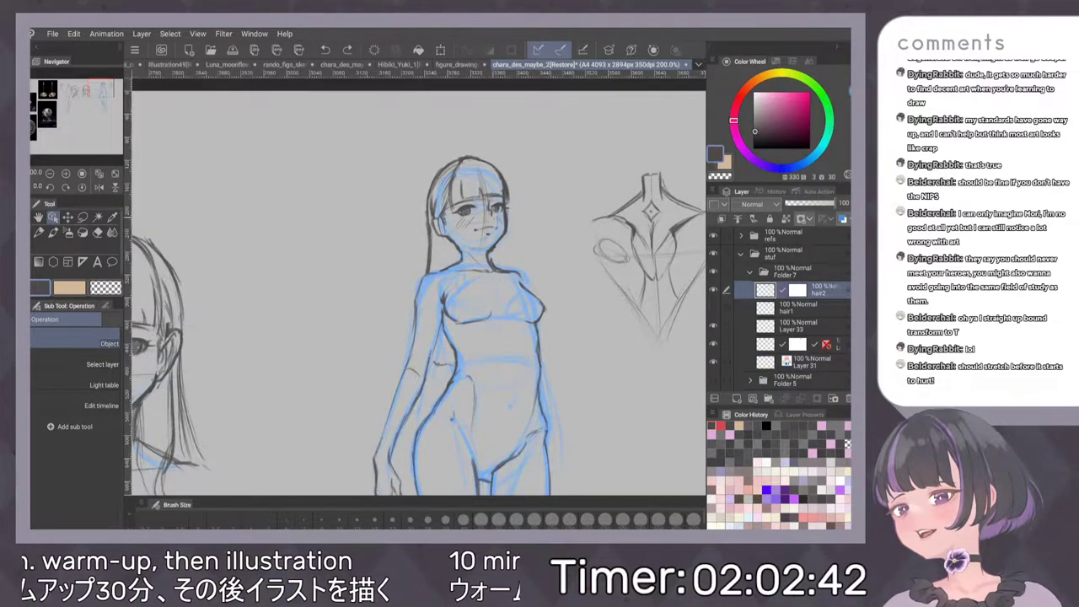
key("ctrl+z")
key("ctrl+z")
key("ctrl+y")
key("ctrl+y")
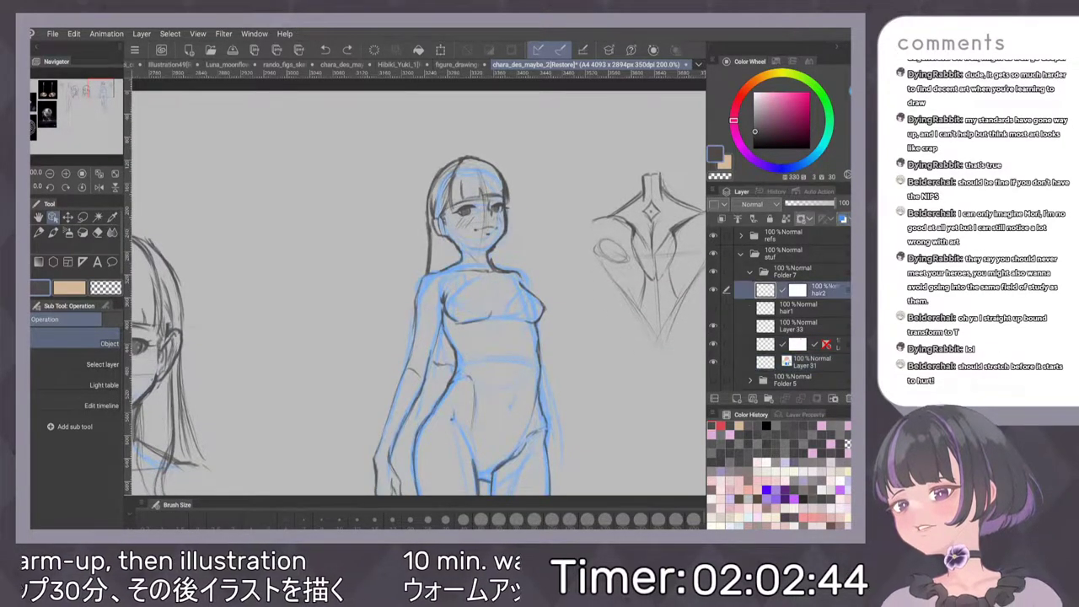
Sketch the far-side hair strand beside the neck down to the shoulder with the 質感スミペン pen and check the figure mirrored
key("p")
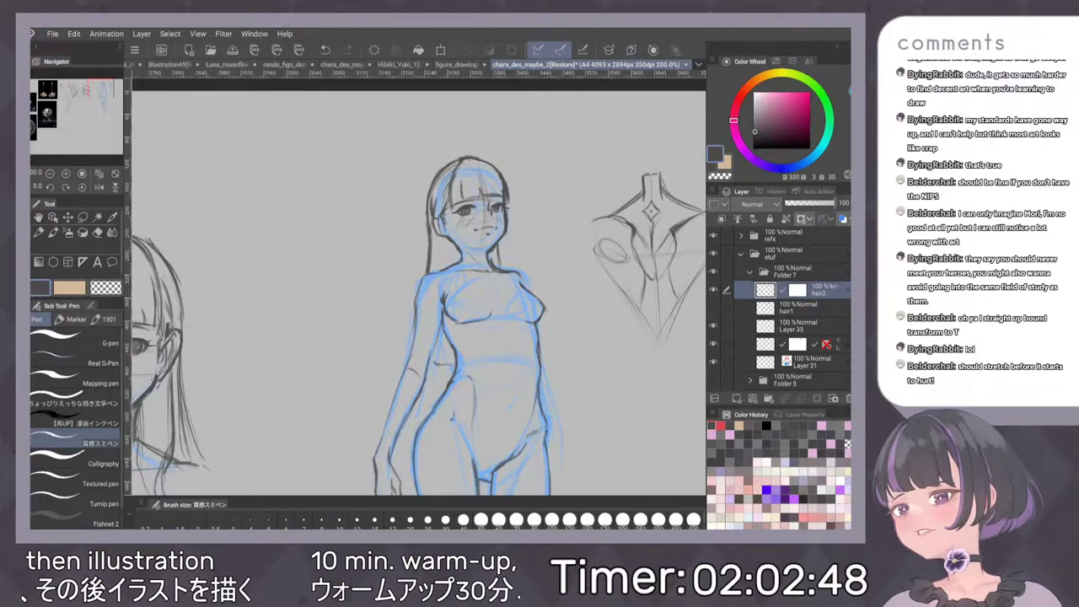
scroll(473, 192, "down", 3)
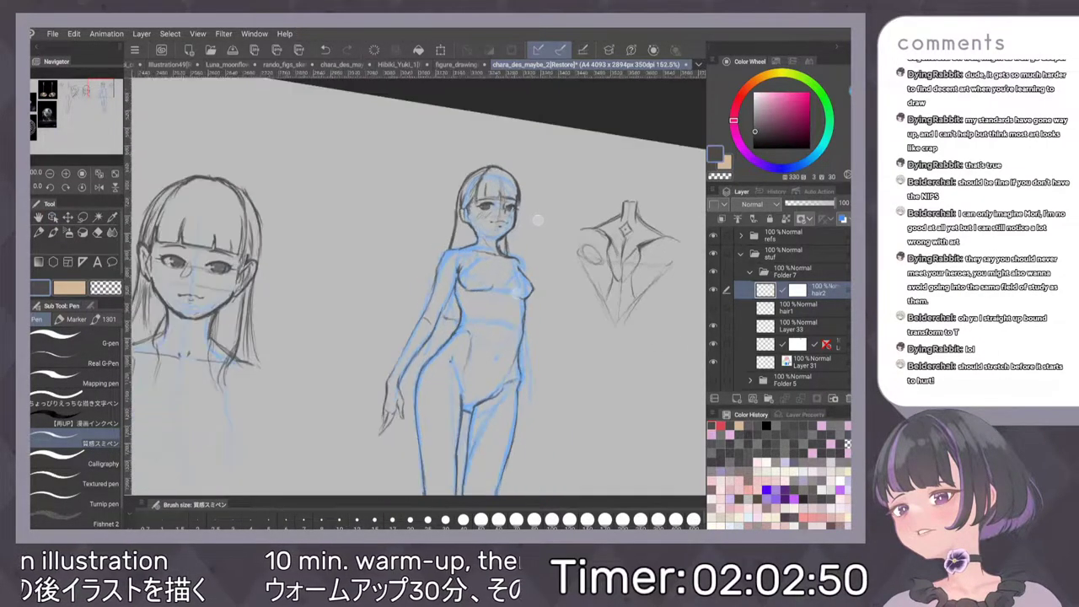
key("h")
key("h")
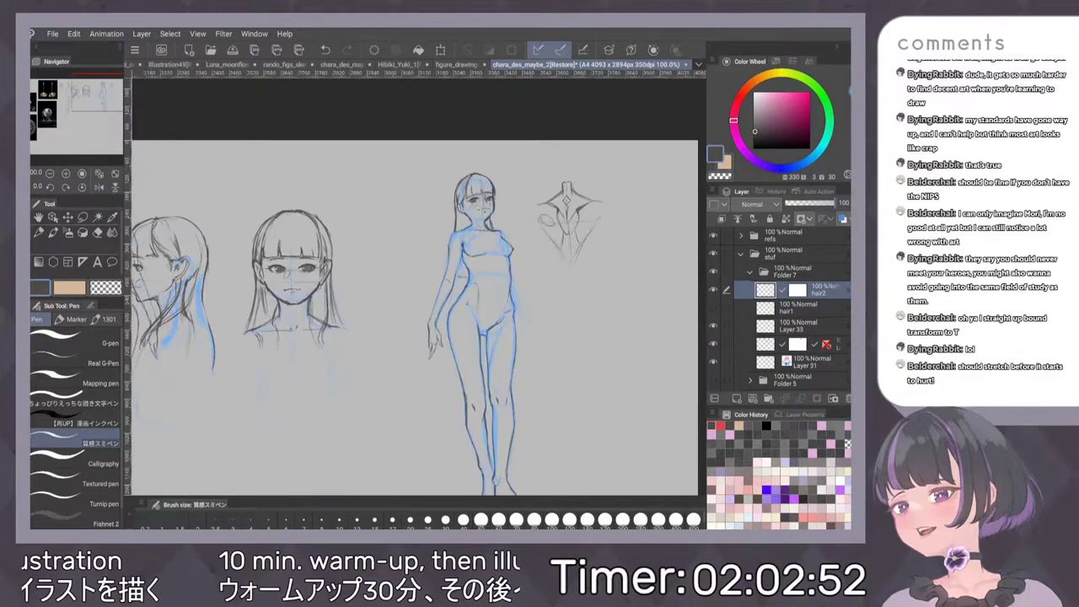
scroll(534, 282, "up", 2)
scroll(523, 212, "down", 3)
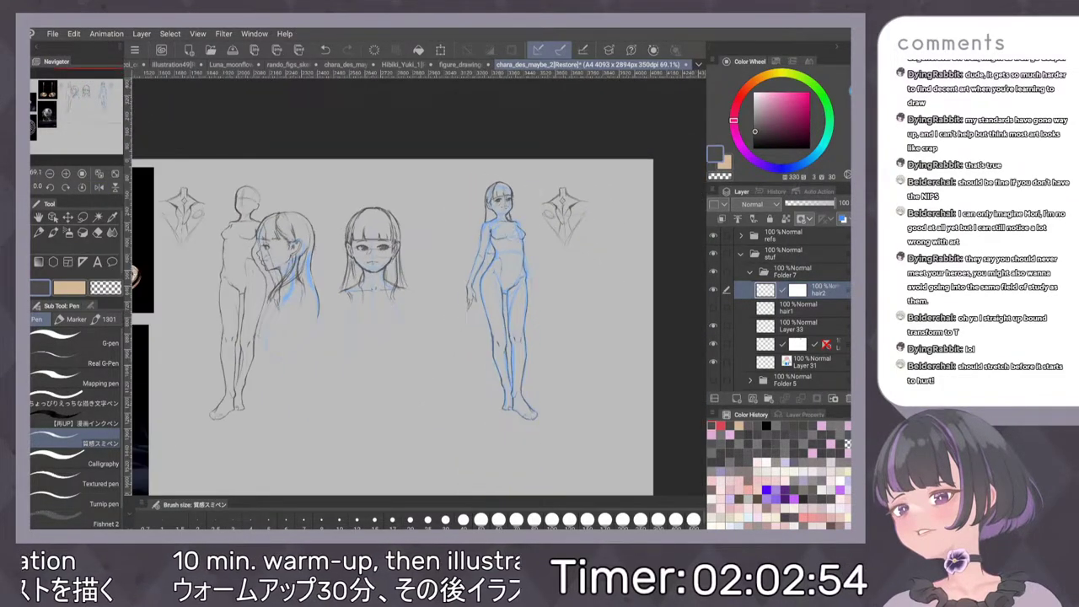
key("h")
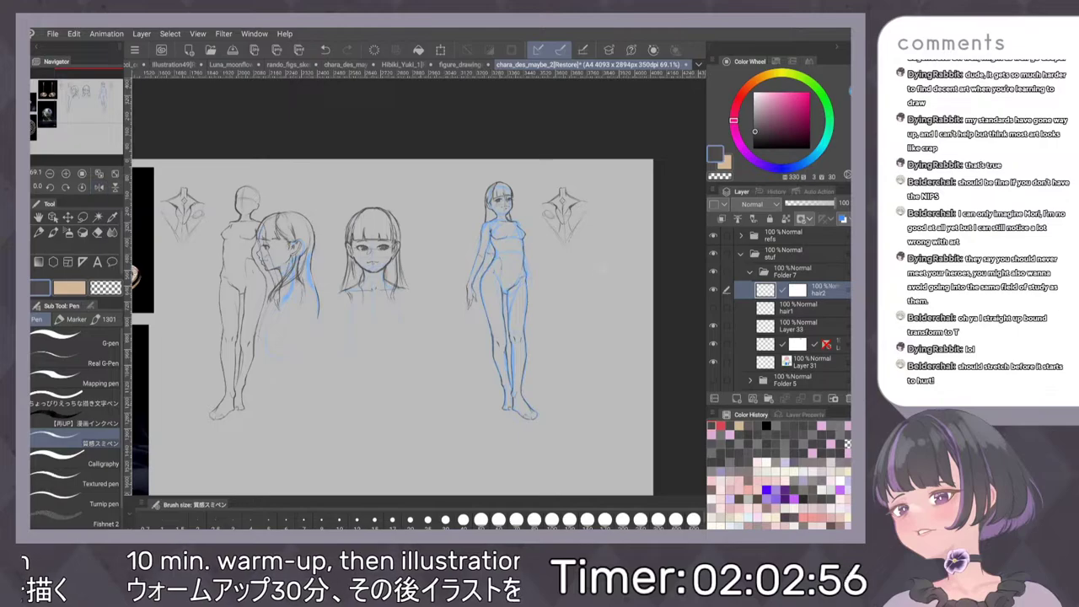
Lasso the full-body figure with Folder 7 selected, move it slightly left away from the chest ornament sketch, and deselect it
scroll(534, 266, "up", 2)
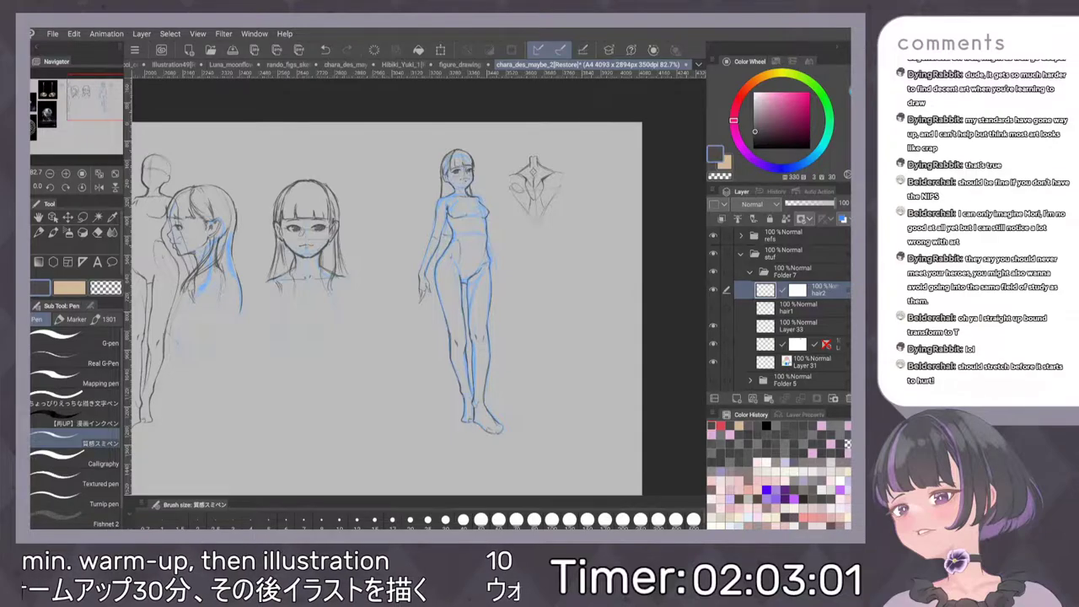
left_click_drag(544, 351, 507, 312)
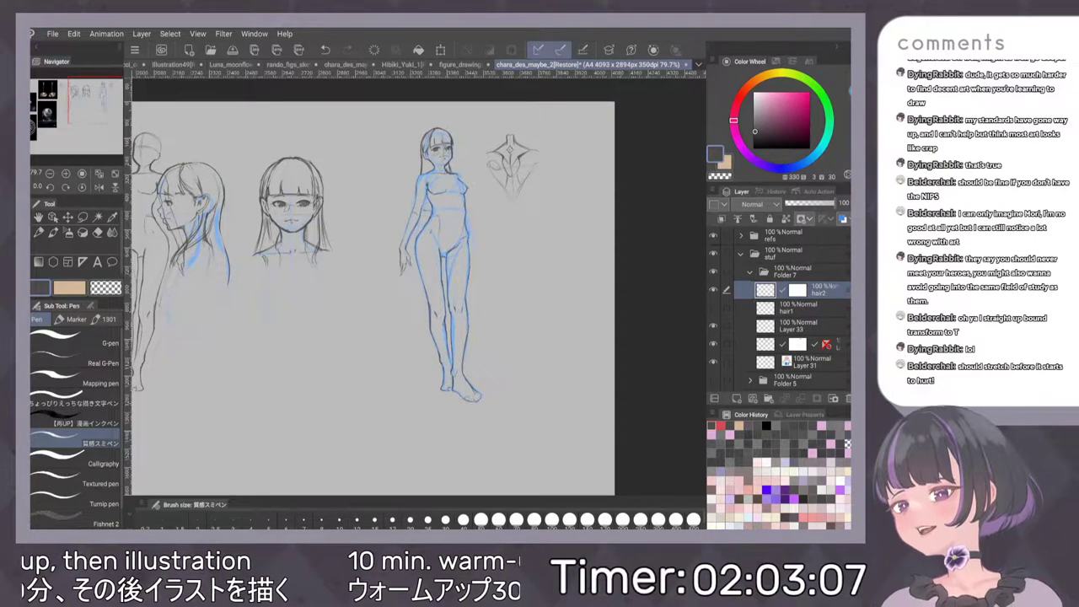
left_click(793, 272)
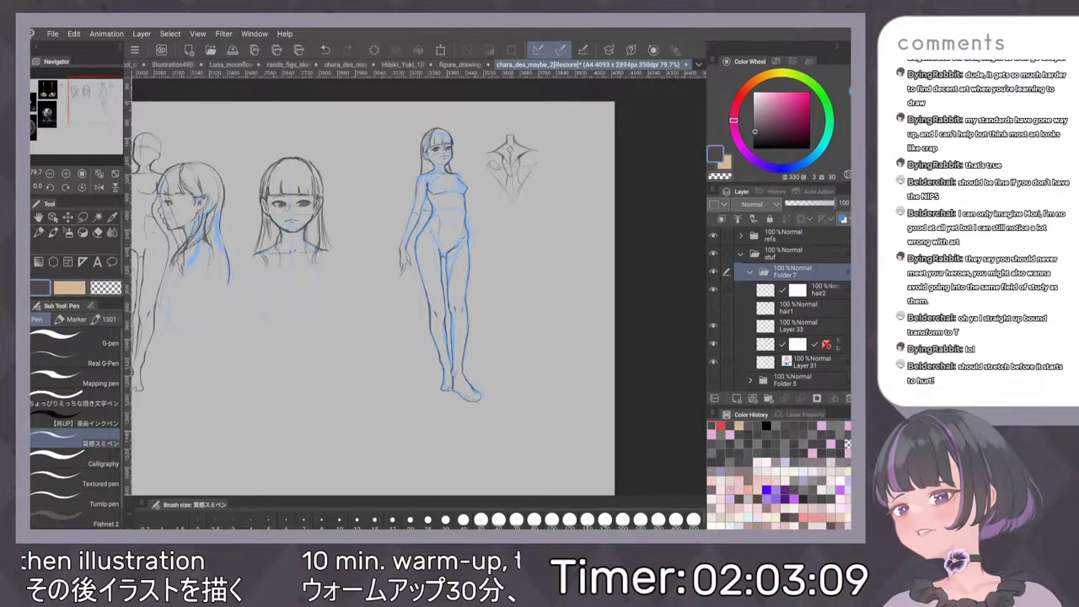
key("m")
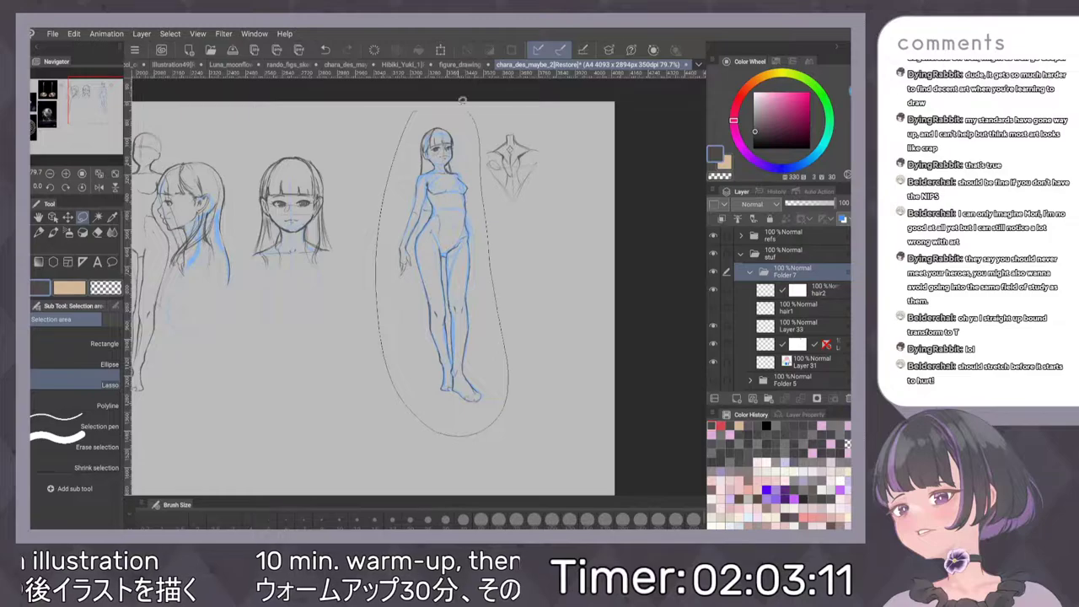
left_click_drag(462, 101, 529, 103)
key("ctrl+t")
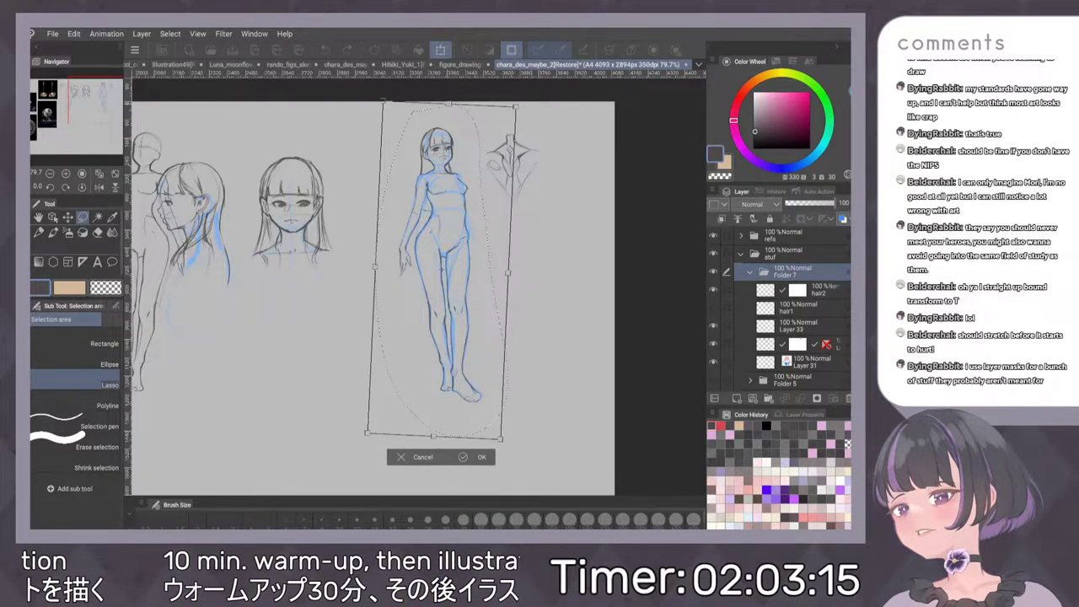
left_click_drag(468, 299, 463, 300)
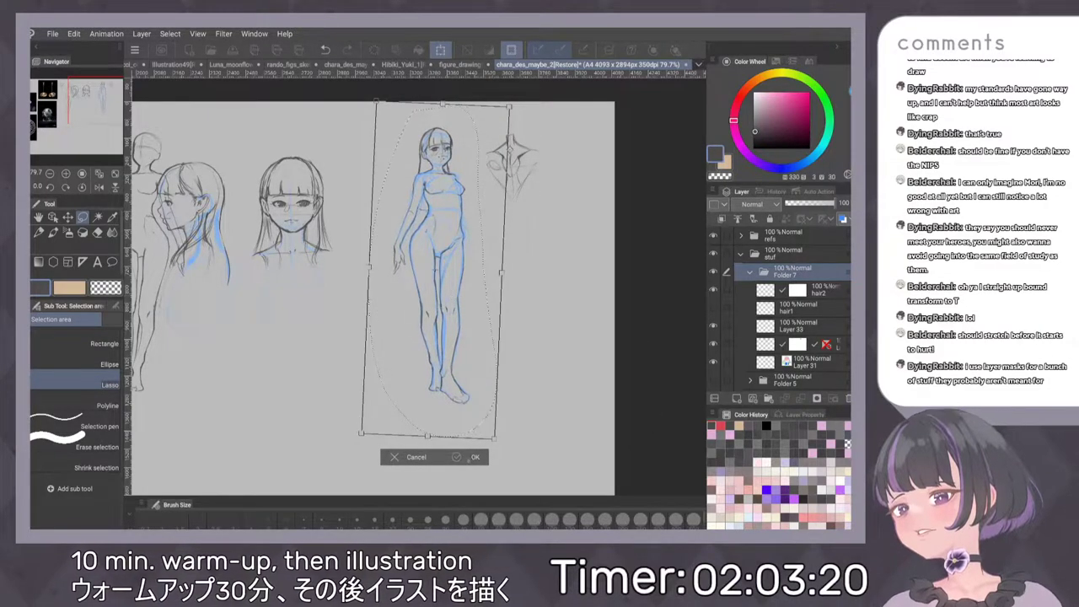
left_click(470, 457)
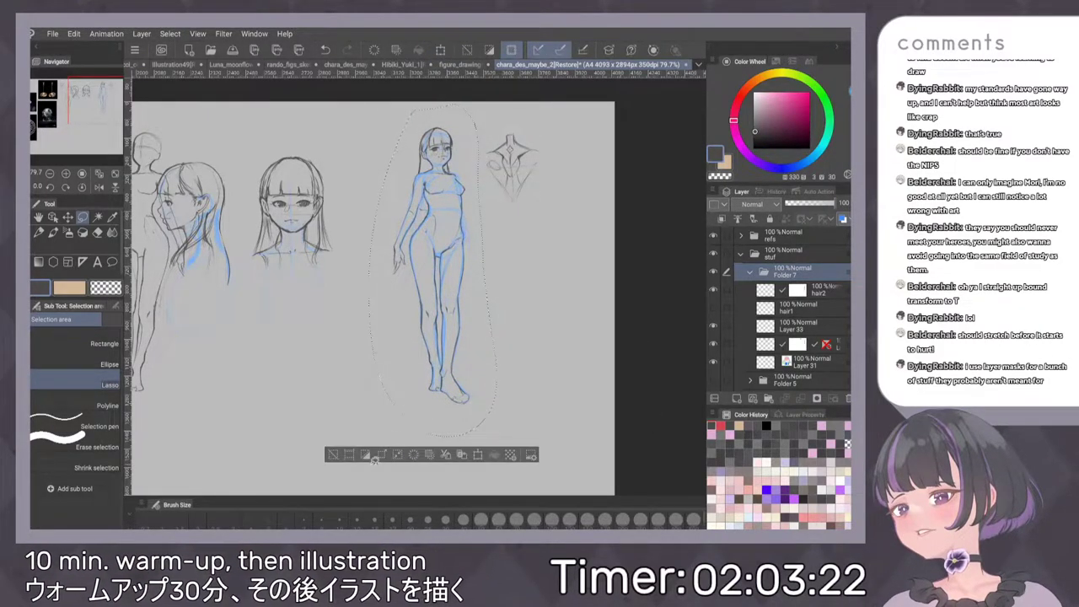
left_click(335, 454)
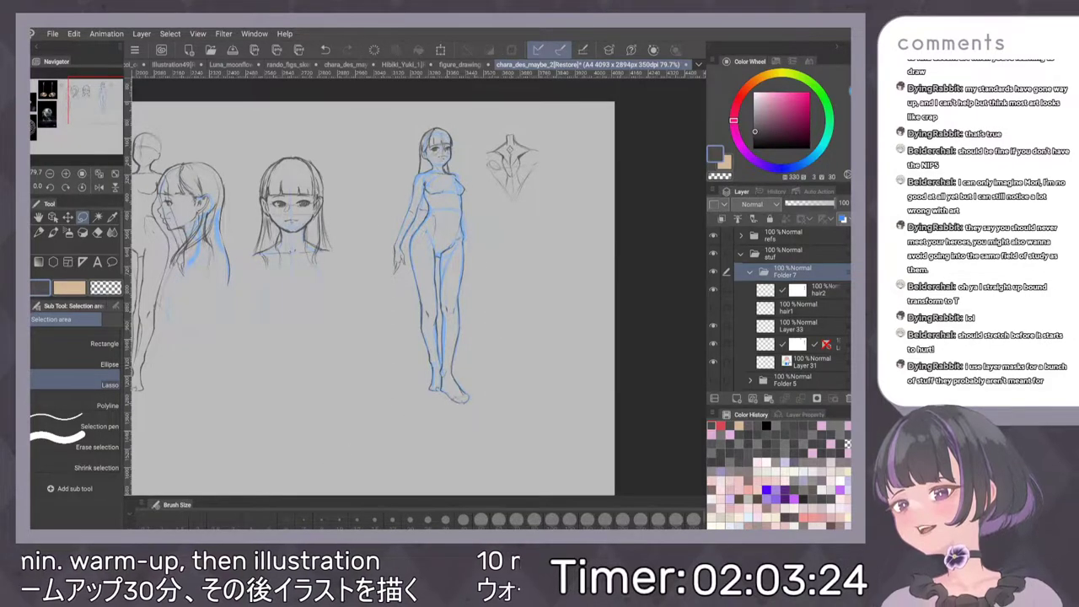
scroll(495, 284, "up", 1)
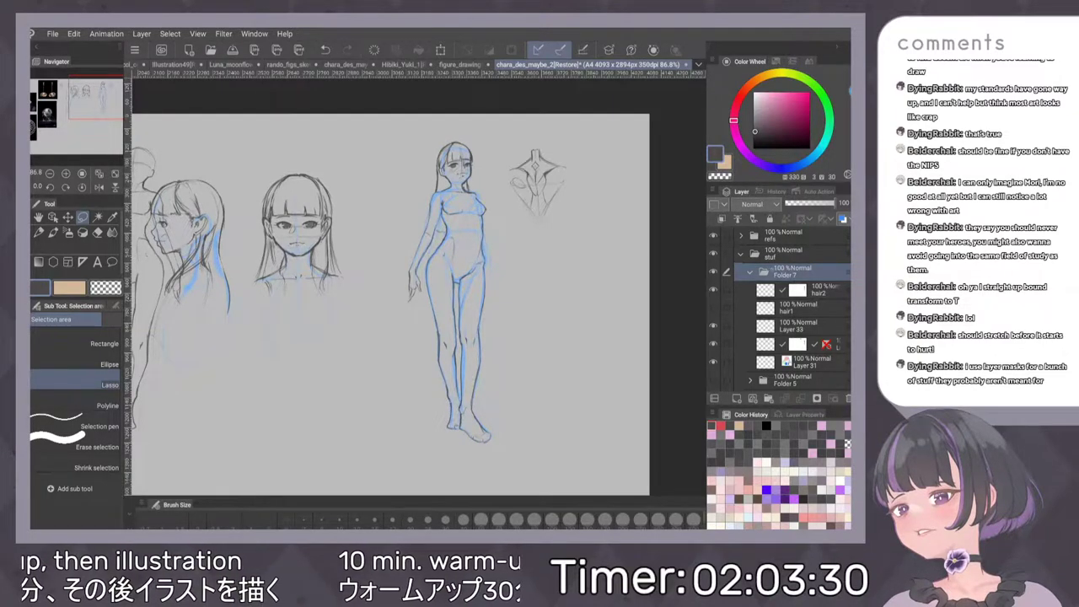
Lower Layer 31's opacity to 32% and turn on the blue layer colour for the masked body sketch layer above it
left_click(819, 291)
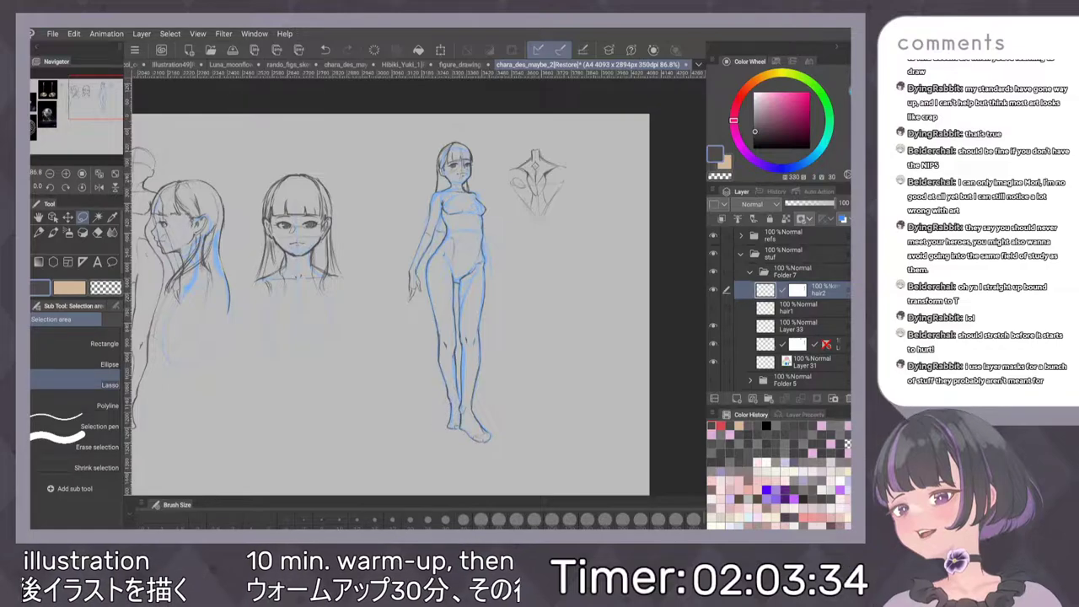
left_click(759, 345)
left_click(714, 345)
left_click(713, 345)
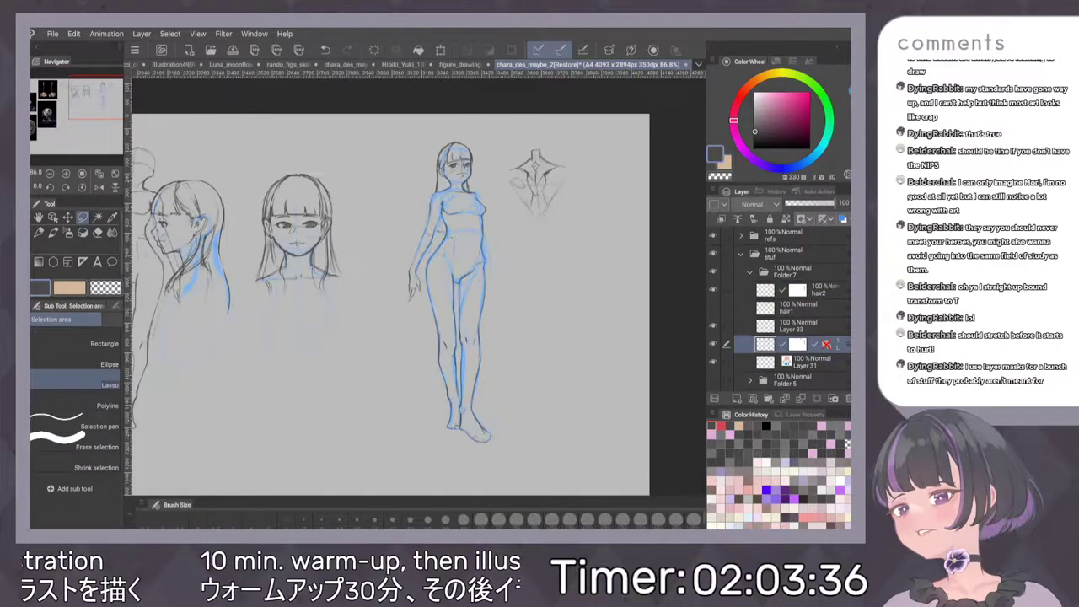
left_click(809, 362)
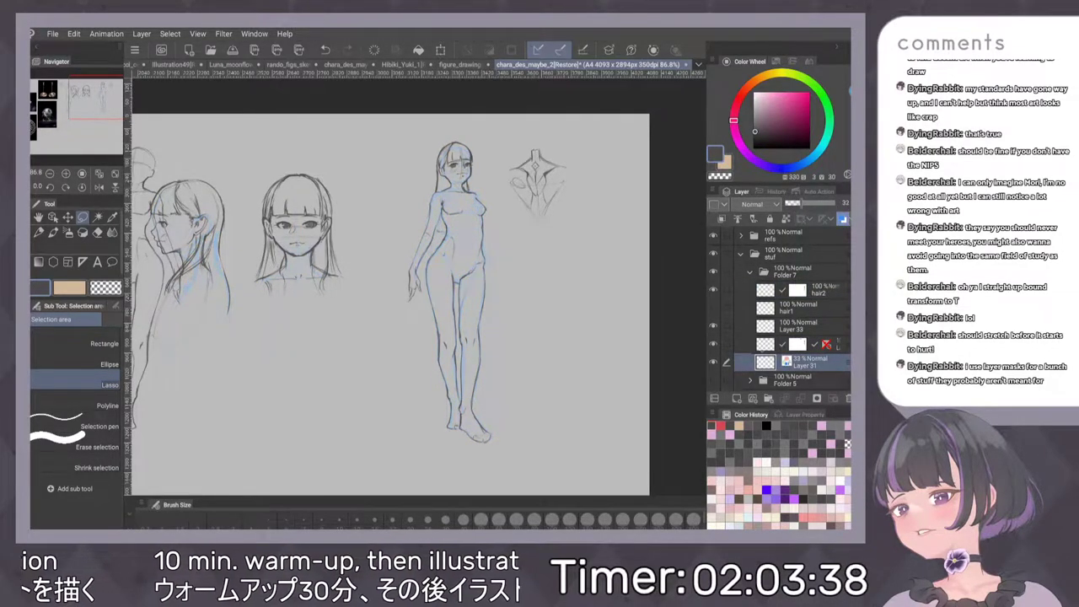
left_click(766, 344)
left_click(843, 219)
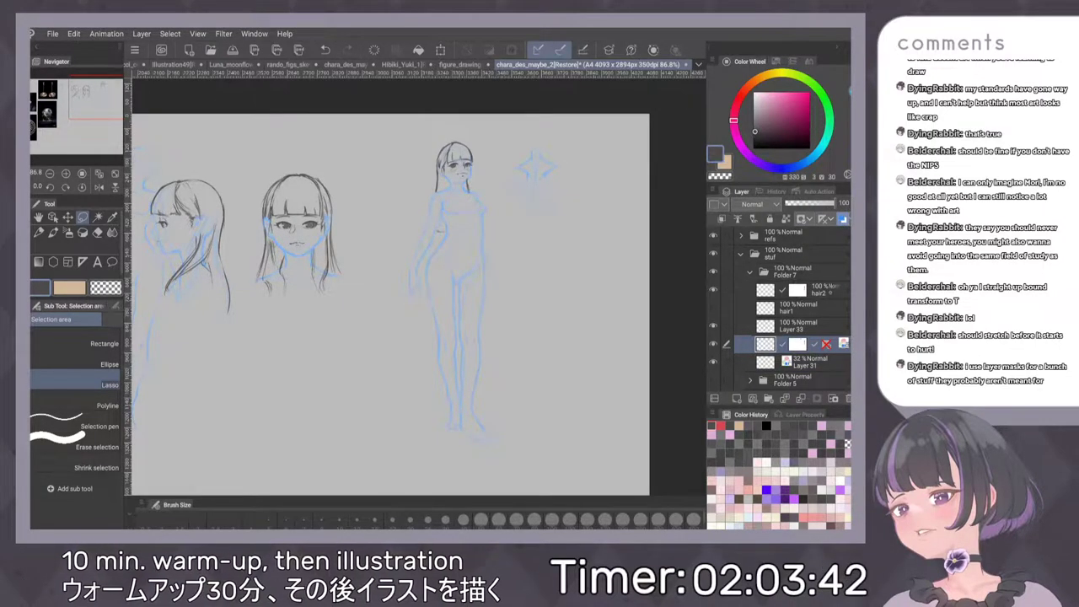
Add a new raster layer above hair2 in Folder 7 and choose the 厚塗り鉛筆 pencil
left_click(830, 292)
key("ctrl+shift+n")
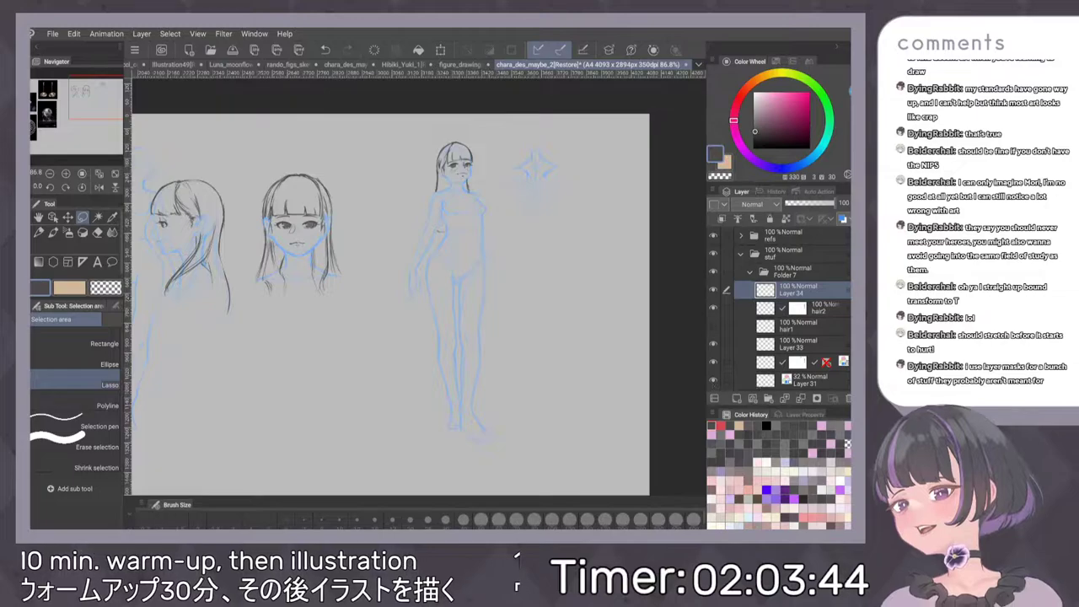
key("p")
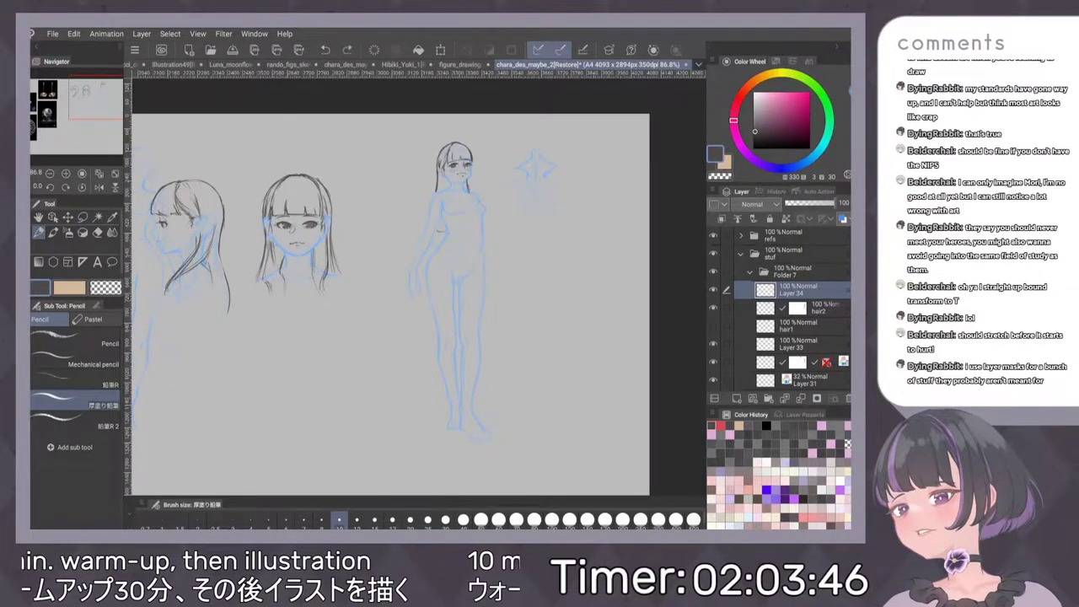
scroll(488, 308, "up", 1)
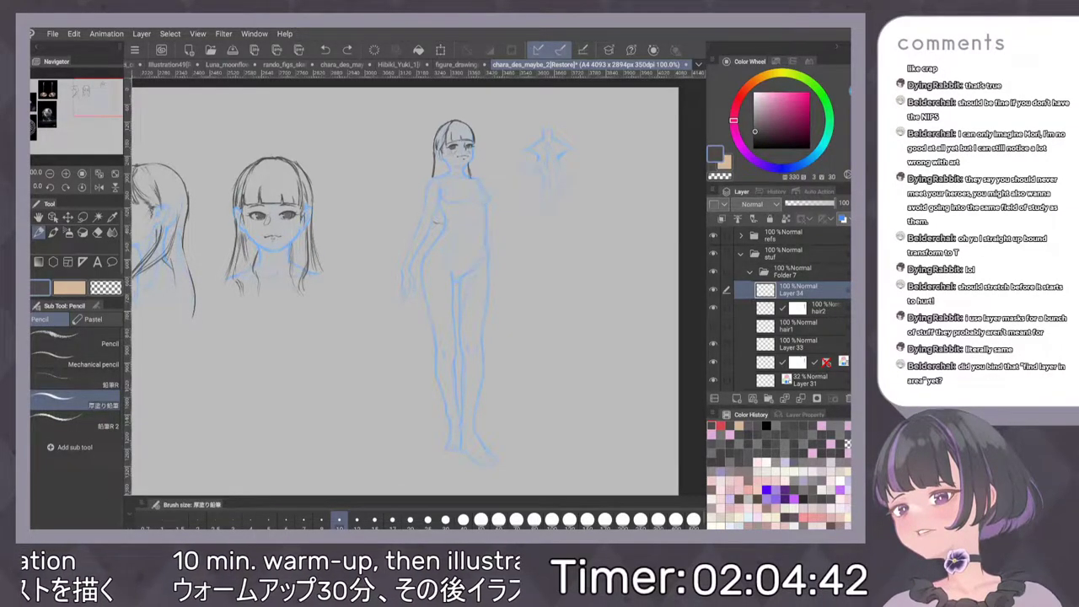
Examine the shortcut settings and the available layer, view, animation and editing commands
left_click(134, 49)
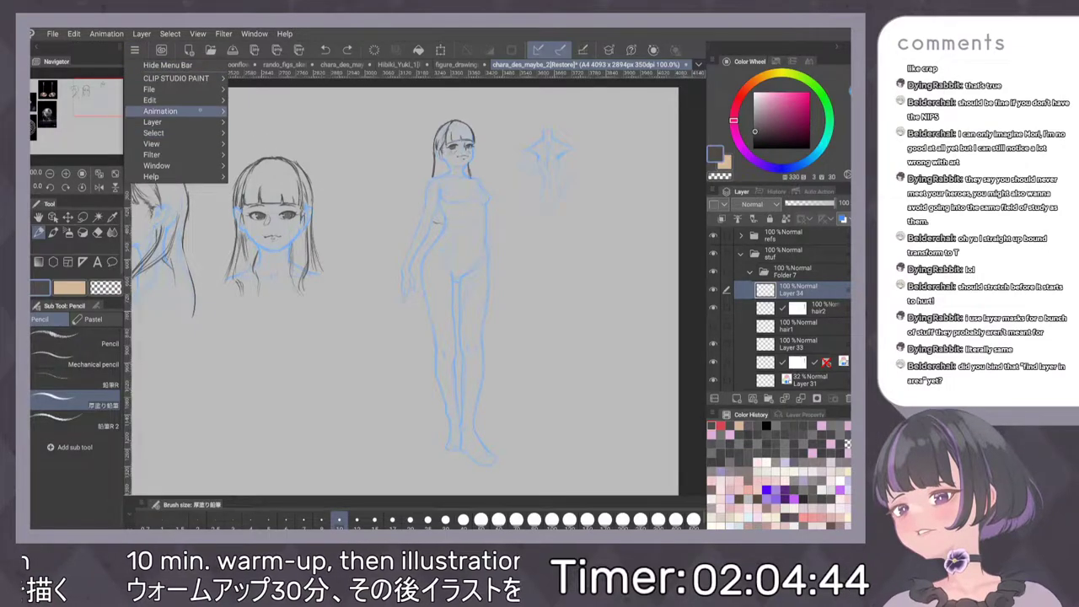
mouse_move(194, 88)
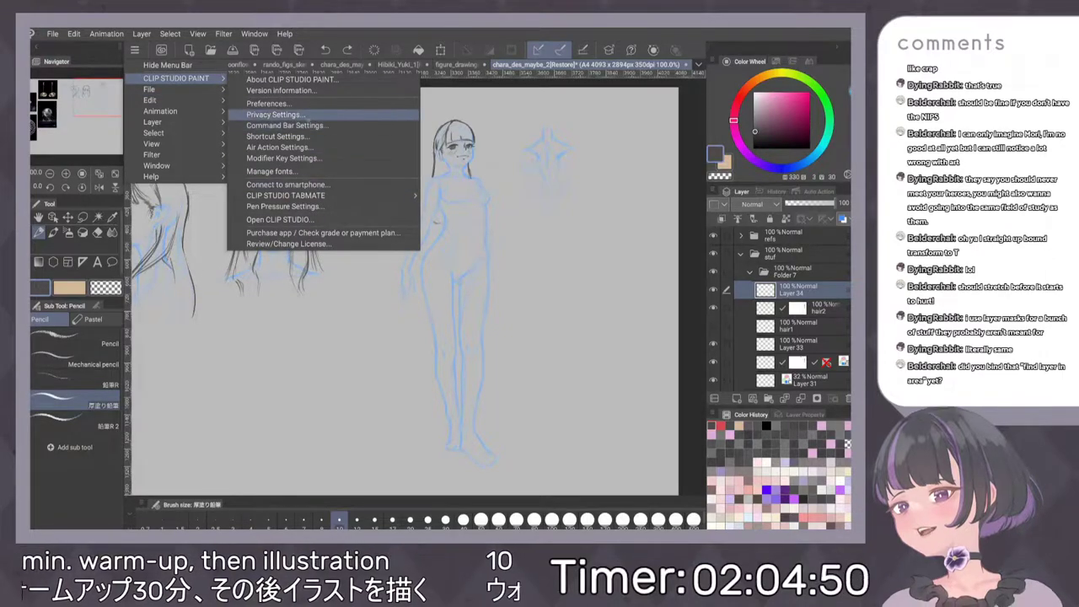
left_click(307, 137)
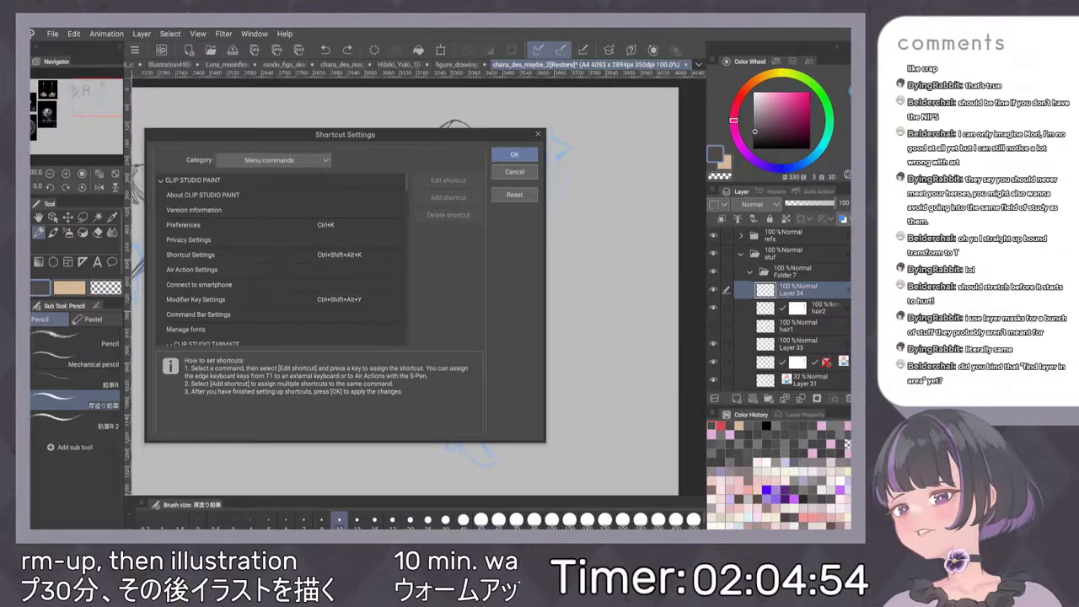
left_click(517, 171)
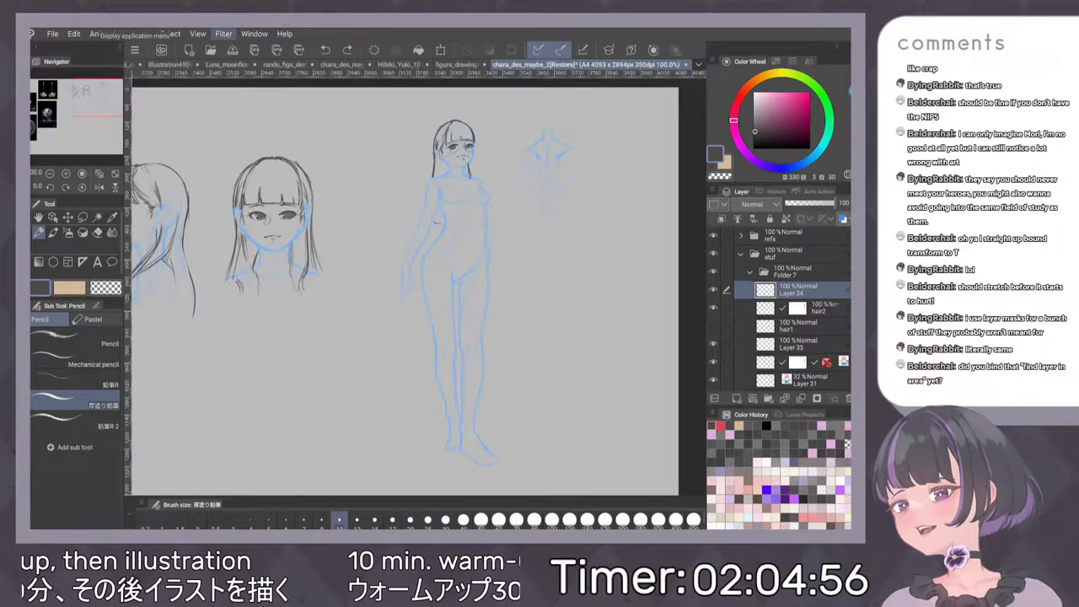
left_click(224, 34)
mouse_move(150, 35)
mouse_move(197, 34)
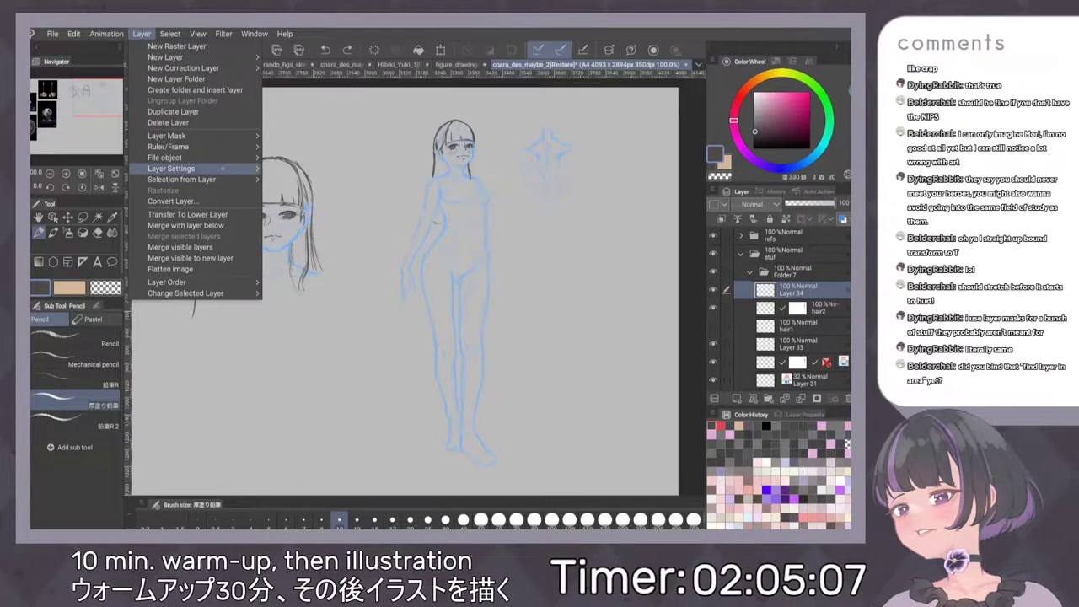
mouse_move(249, 168)
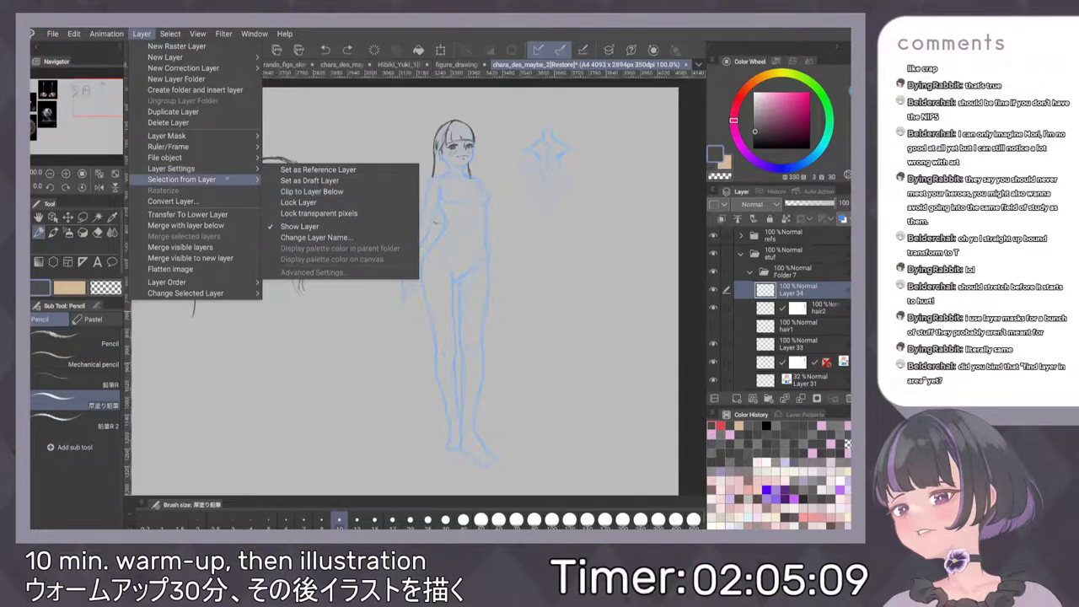
mouse_move(264, 187)
mouse_move(222, 158)
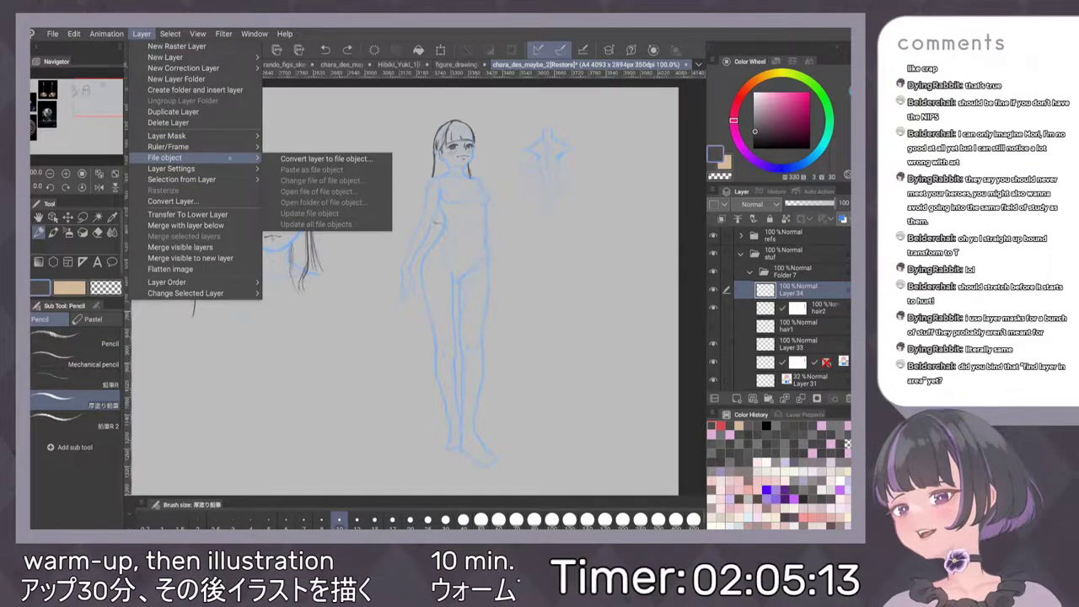
mouse_move(240, 136)
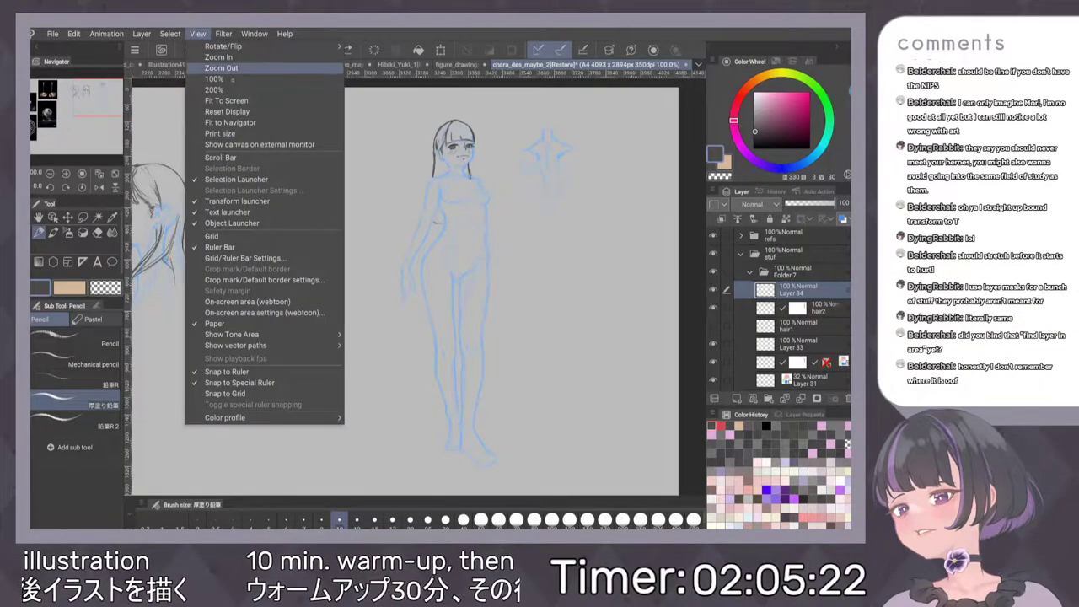
mouse_move(322, 347)
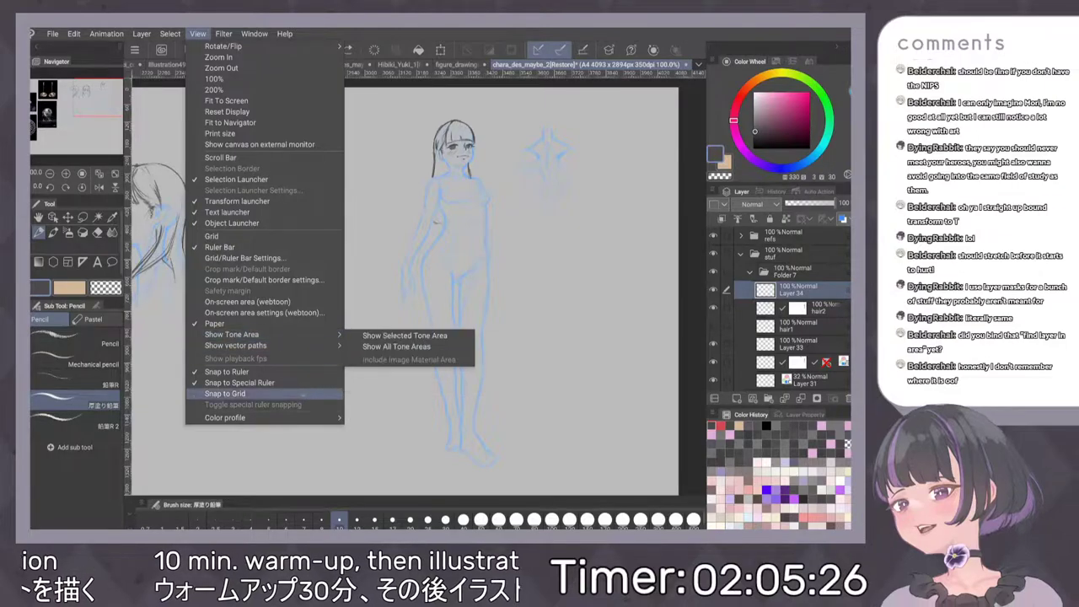
mouse_move(107, 34)
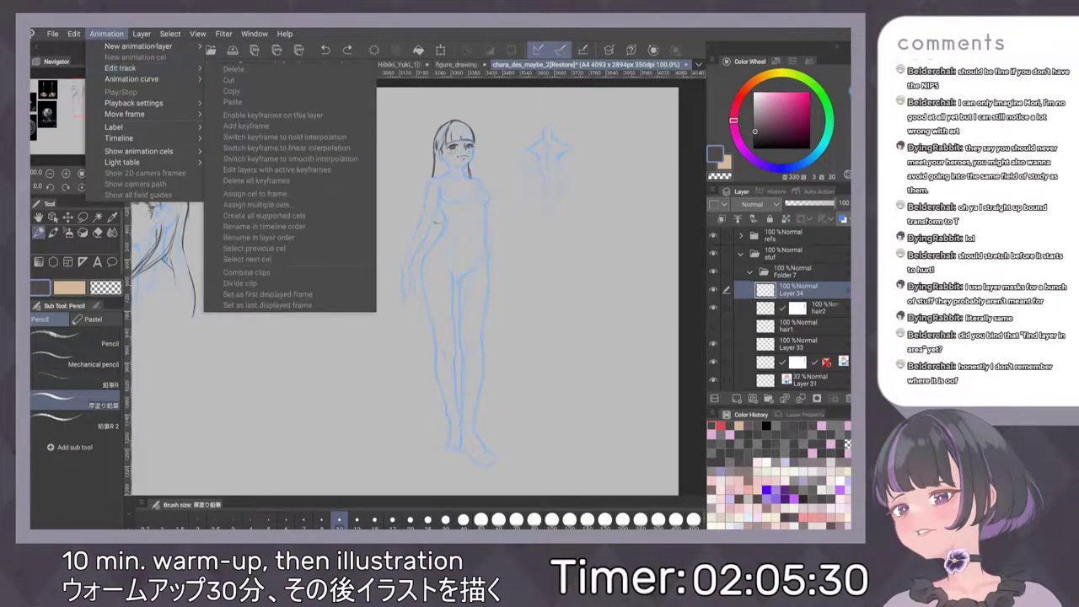
mouse_move(184, 68)
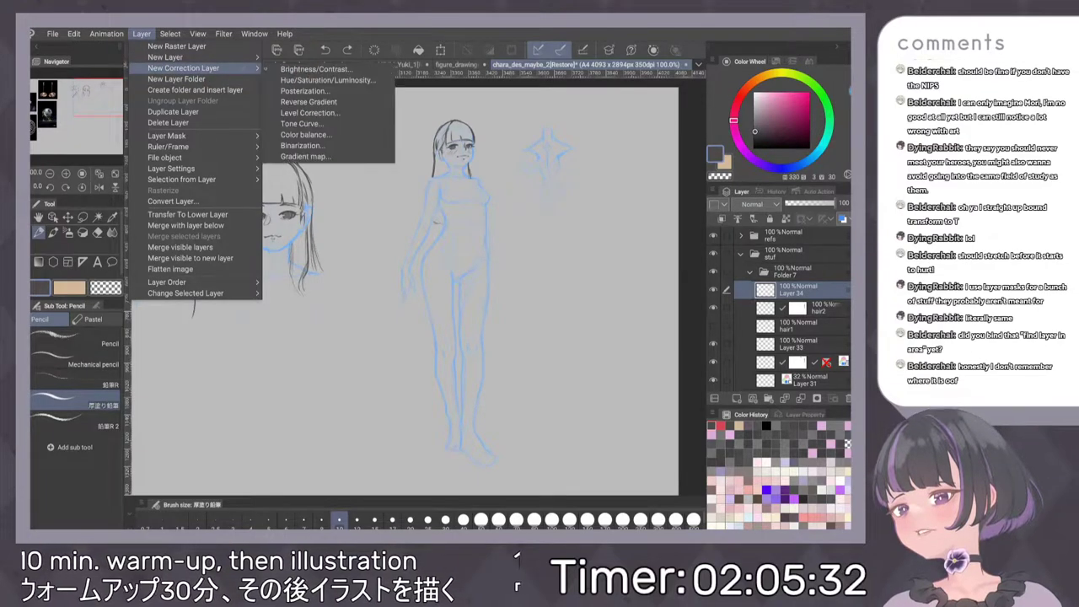
mouse_move(245, 56)
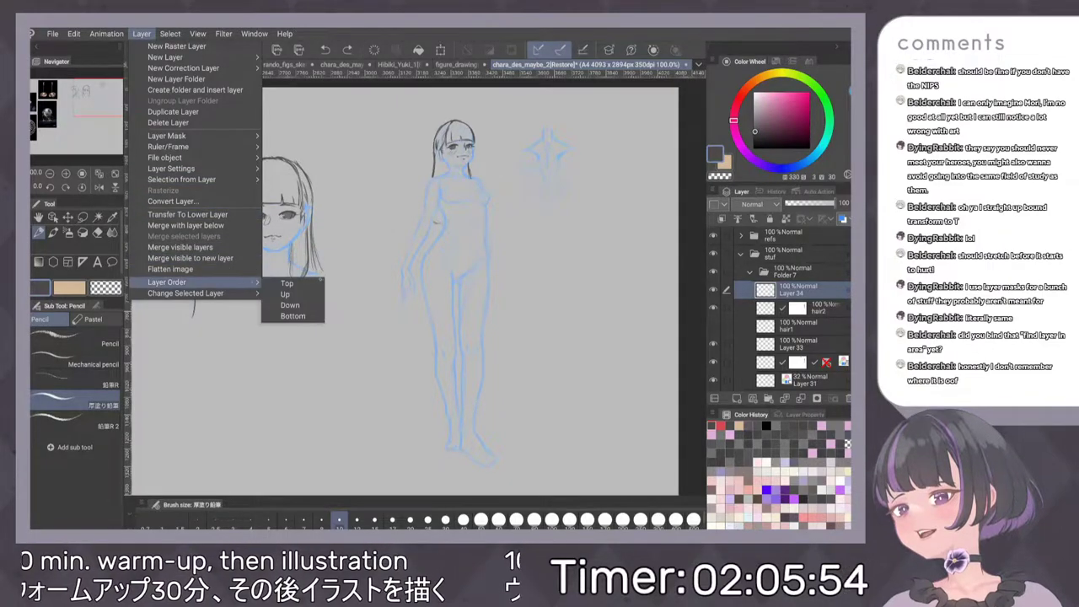
mouse_move(244, 292)
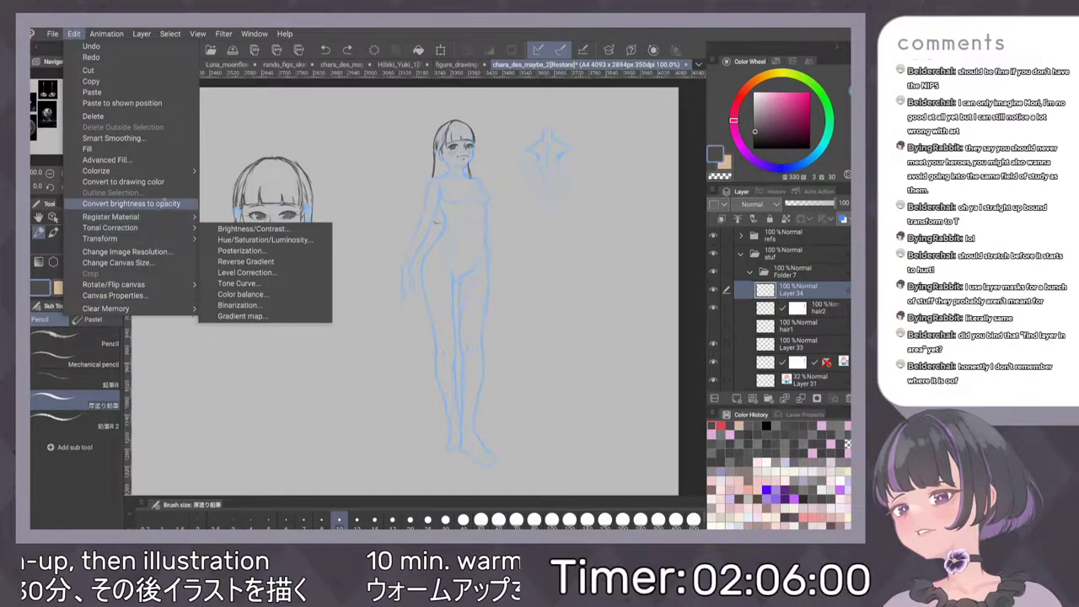
left_click(481, 193)
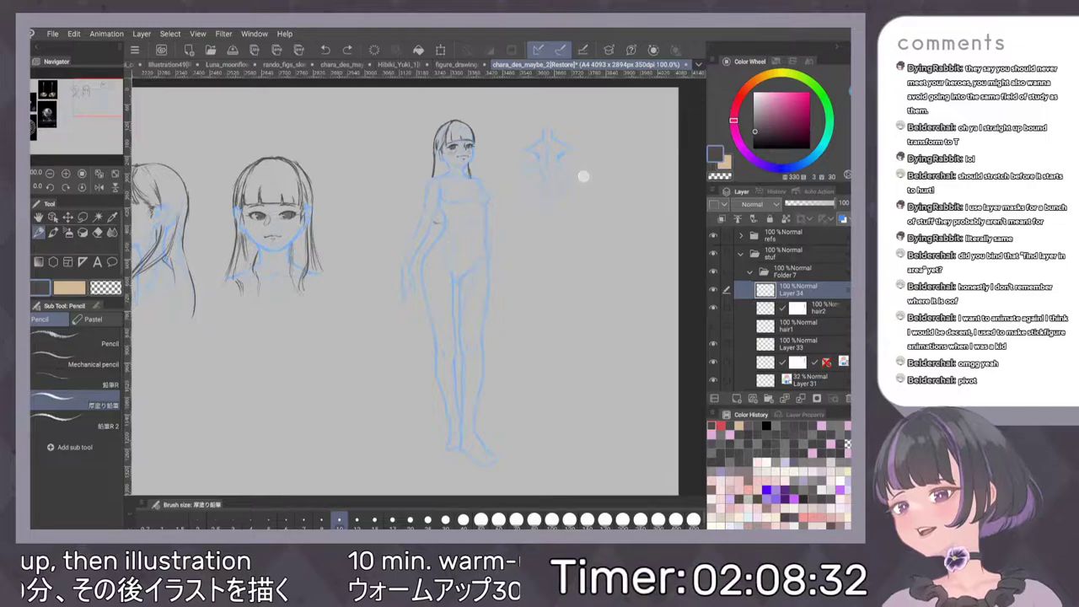
scroll(583, 176, "up", 2)
left_click(784, 362)
mouse_move(455, 278)
left_mouse_down()
mouse_move(423, 335)
mouse_move(478, 261)
mouse_move(482, 273)
mouse_move(413, 305)
left_mouse_up()
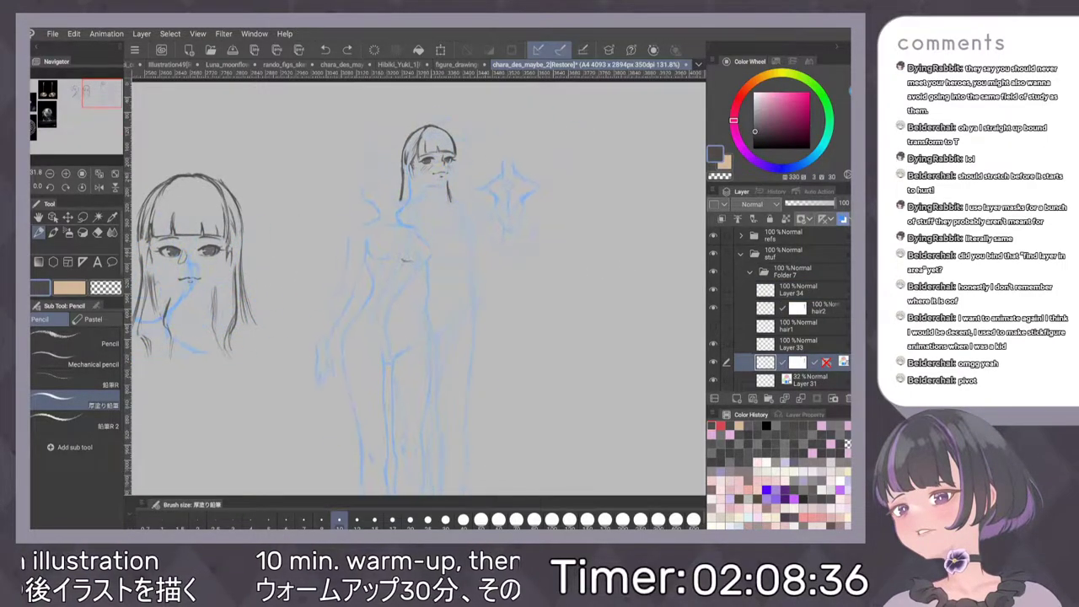
key("ctrl+z")
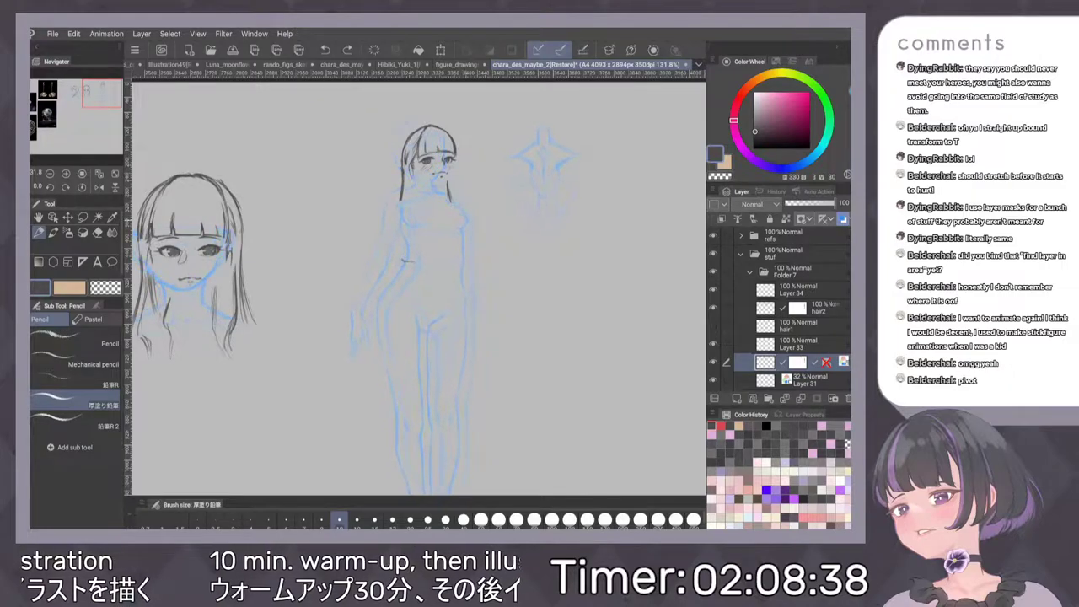
left_click(794, 290)
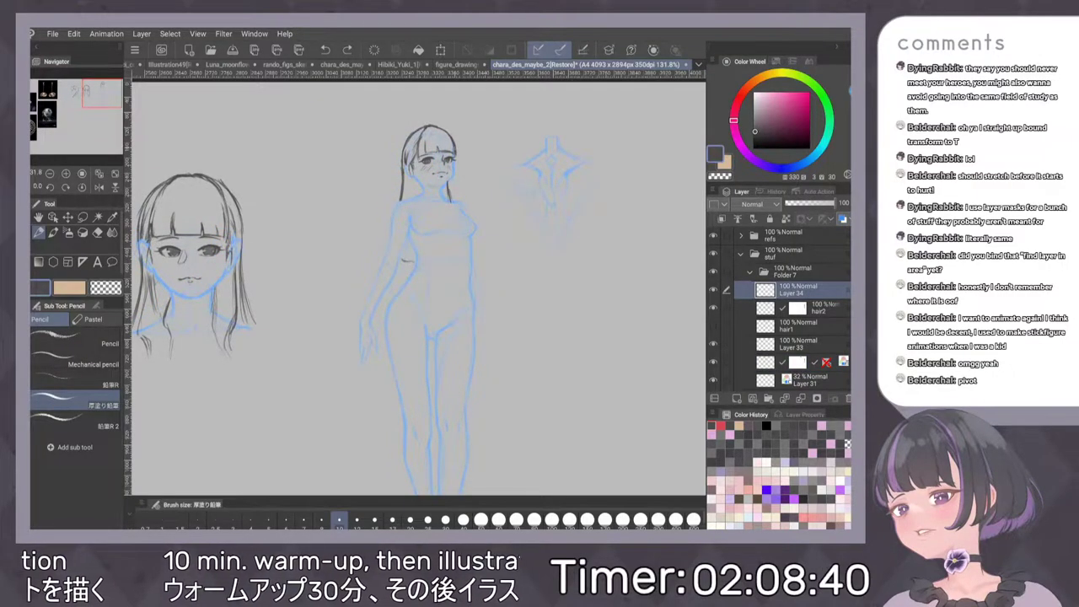
left_click(818, 309)
mouse_move(422, 304)
left_mouse_down()
mouse_move(398, 322)
mouse_move(435, 304)
mouse_move(413, 299)
left_mouse_up()
key("ctrl+z")
key("ctrl+z")
key("ctrl+z")
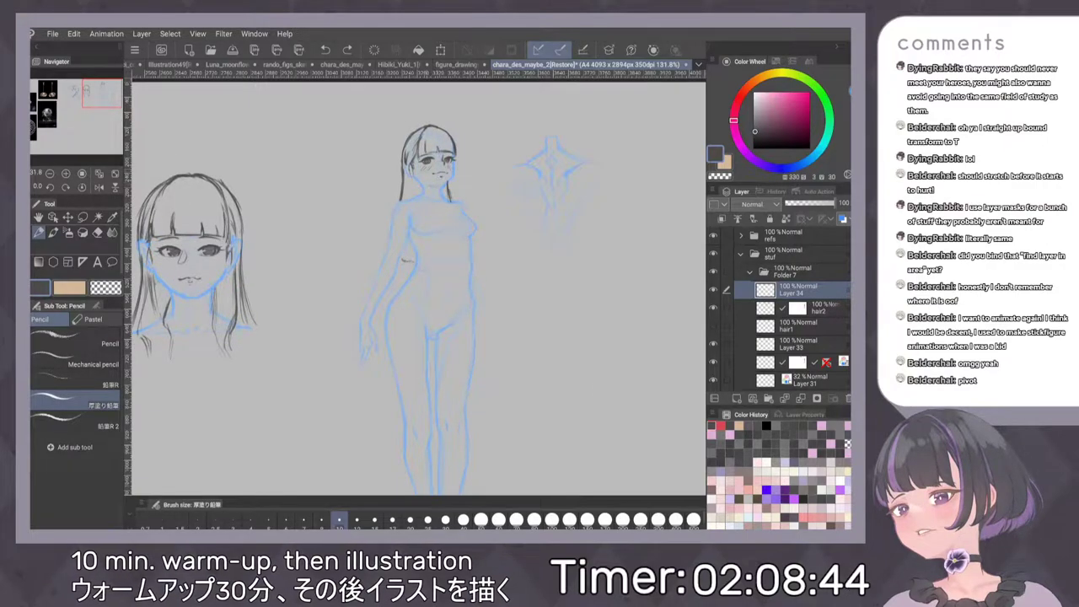
key("ctrl+z")
key("ctrl+z")
key("ctrl+z")
key("ctrl+z")
key("ctrl+z")
key("ctrl+z")
key("ctrl+z")
key("ctrl+z")
key("ctrl+z")
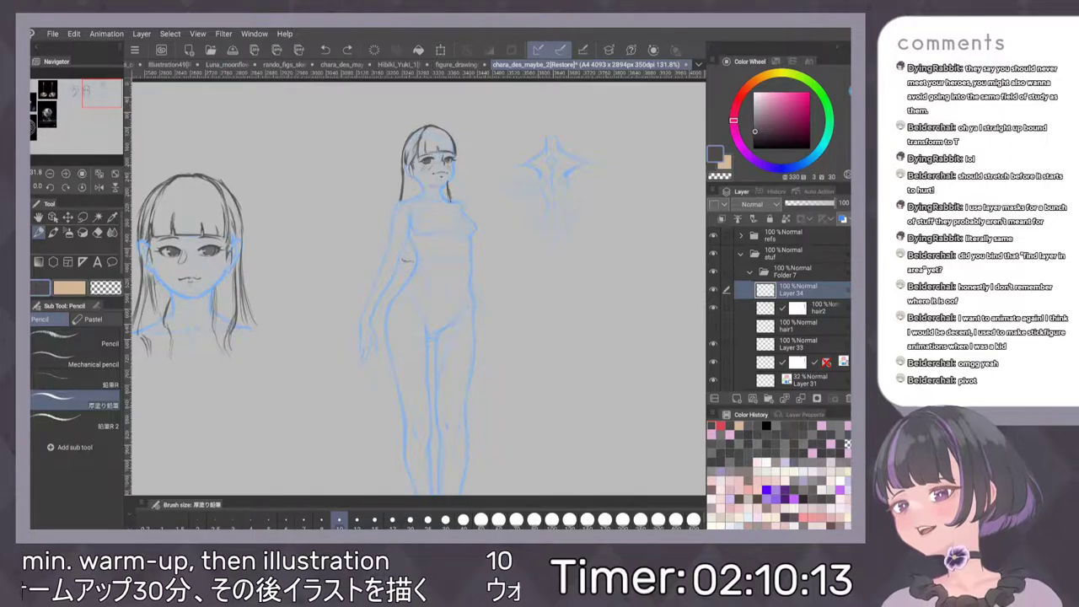
Line the near-side leg on Layer 34 with the 質感スミペン pen, tracing its outer contour from hip to heel and its inner contour
left_click_drag(563, 224, 522, 195)
scroll(506, 247, "up", 2)
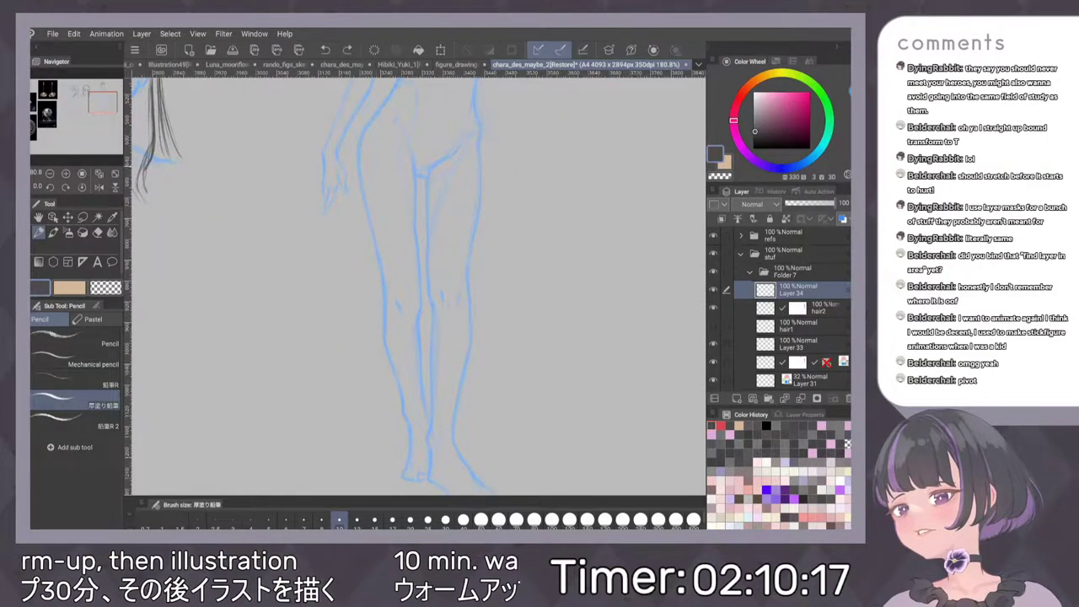
key("p")
mouse_move(392, 88)
left_mouse_down()
mouse_move(361, 135)
mouse_move(359, 178)
mouse_move(406, 417)
mouse_move(401, 475)
left_mouse_up()
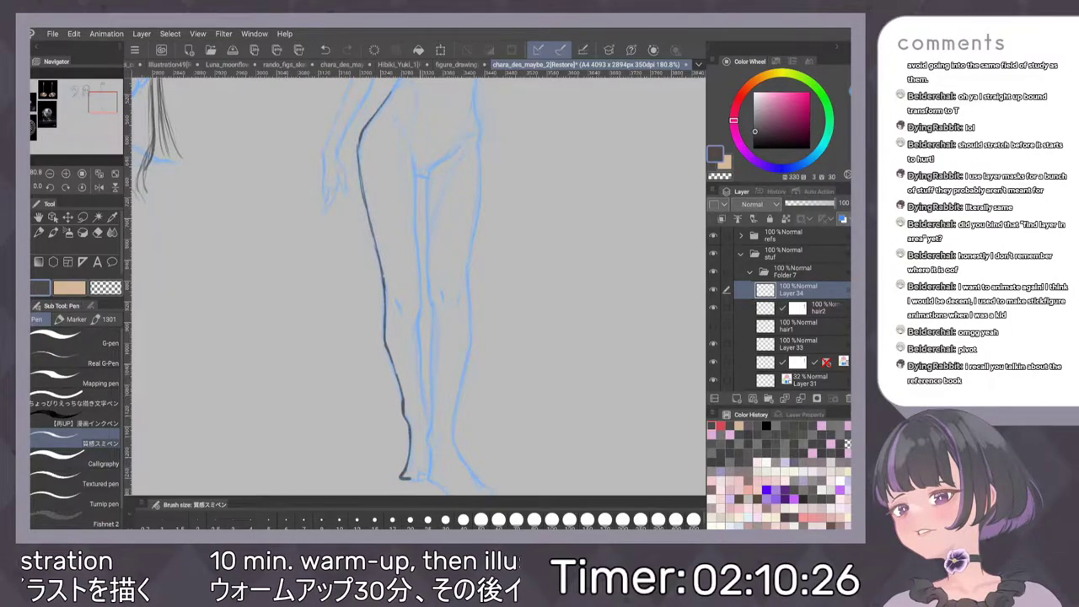
mouse_move(409, 151)
left_mouse_down()
mouse_move(418, 200)
mouse_move(427, 176)
mouse_move(415, 231)
mouse_move(430, 425)
left_mouse_up()
key("ctrl+z")
left_click_drag(421, 382, 430, 427)
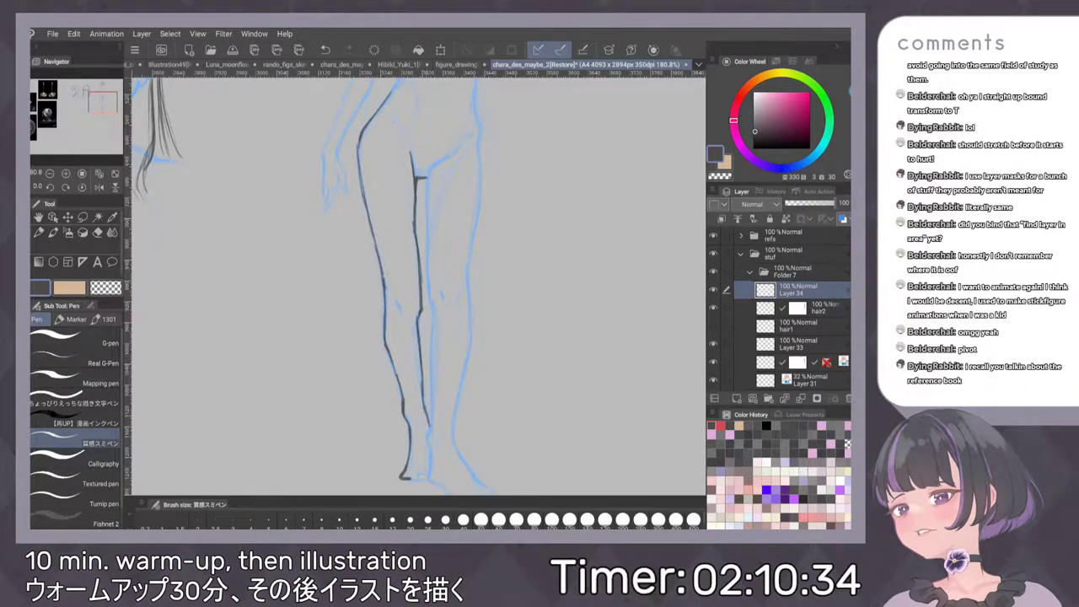
Trace the far-side leg's inner contour, the foot and the outer calf up to the knee over the blue sketch
mouse_move(428, 283)
left_mouse_down()
mouse_move(426, 236)
mouse_move(434, 311)
left_mouse_up()
left_click_drag(506, 185, 545, 181)
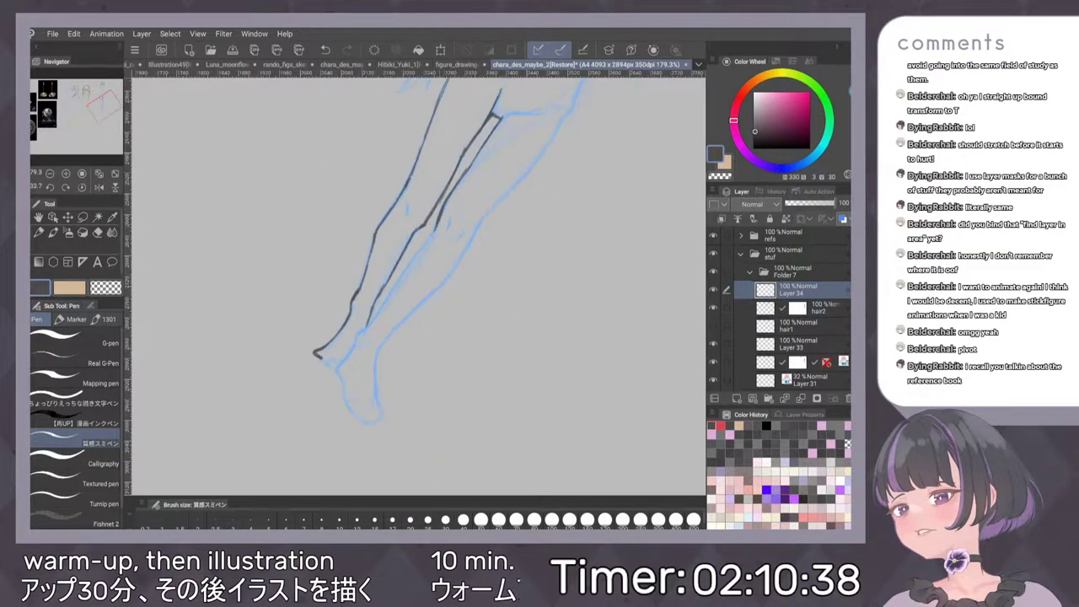
mouse_move(433, 226)
left_mouse_down()
mouse_move(336, 371)
mouse_move(319, 353)
mouse_move(341, 376)
mouse_move(357, 415)
left_mouse_up()
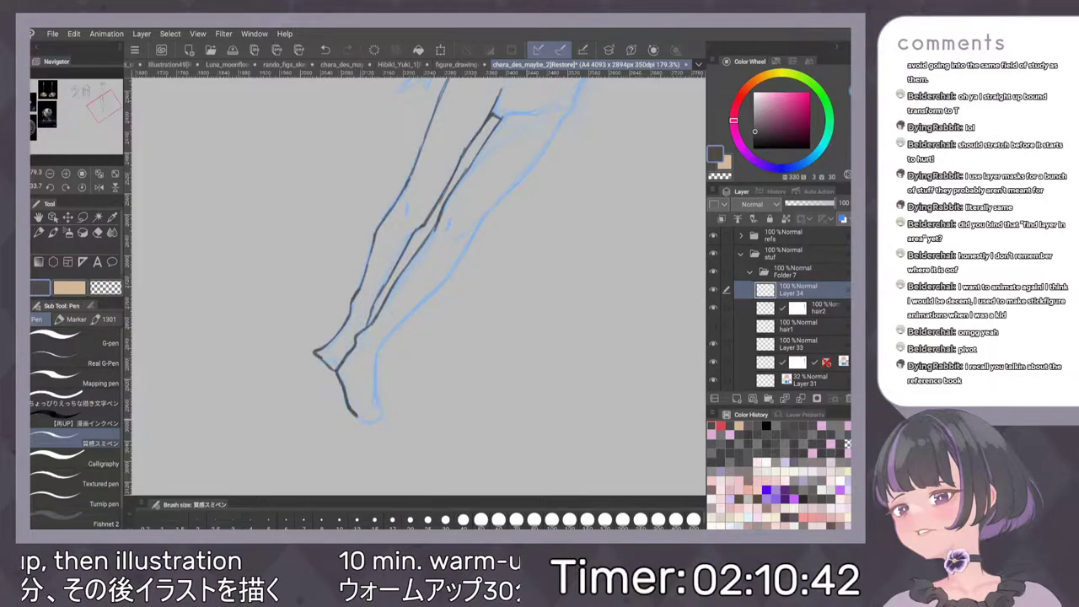
mouse_move(383, 344)
left_mouse_down()
mouse_move(374, 398)
mouse_move(384, 411)
left_mouse_up()
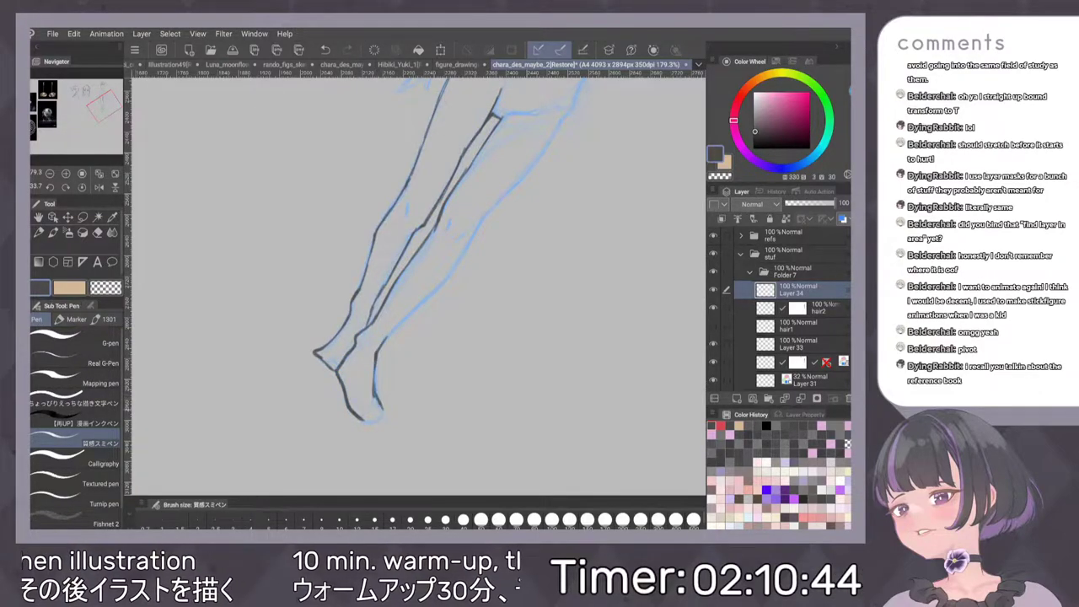
mouse_move(486, 211)
left_mouse_down()
mouse_move(447, 276)
mouse_move(385, 339)
left_mouse_up()
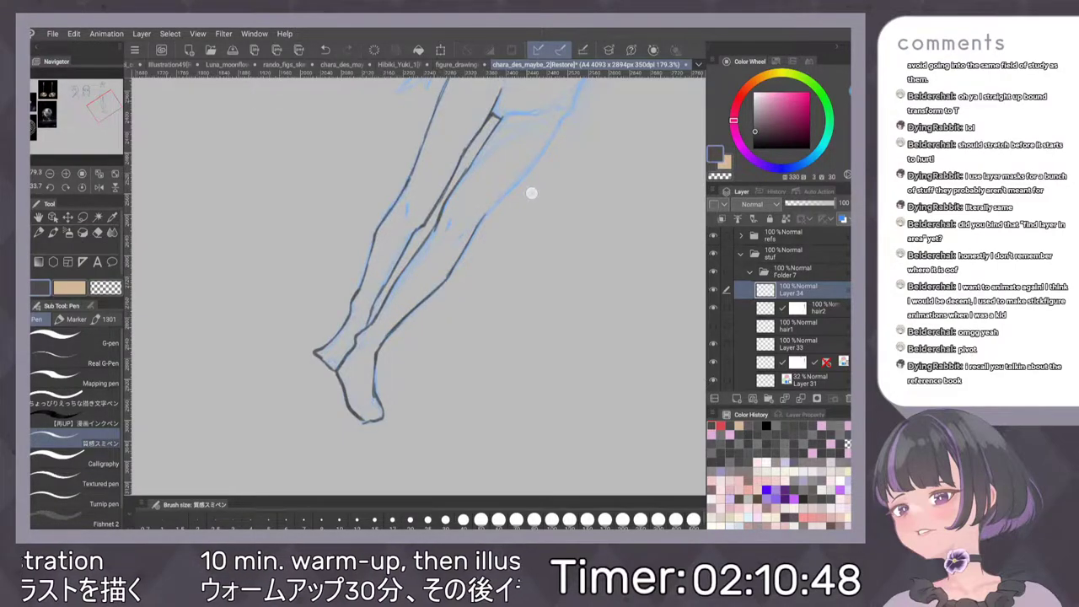
Trace the far-side leg's outer thigh line between knee and hip and check the figure mirrored
left_click_drag(532, 193, 523, 193)
left_click_drag(490, 153, 469, 251)
key("ctrl+z")
left_click_drag(485, 177, 447, 302)
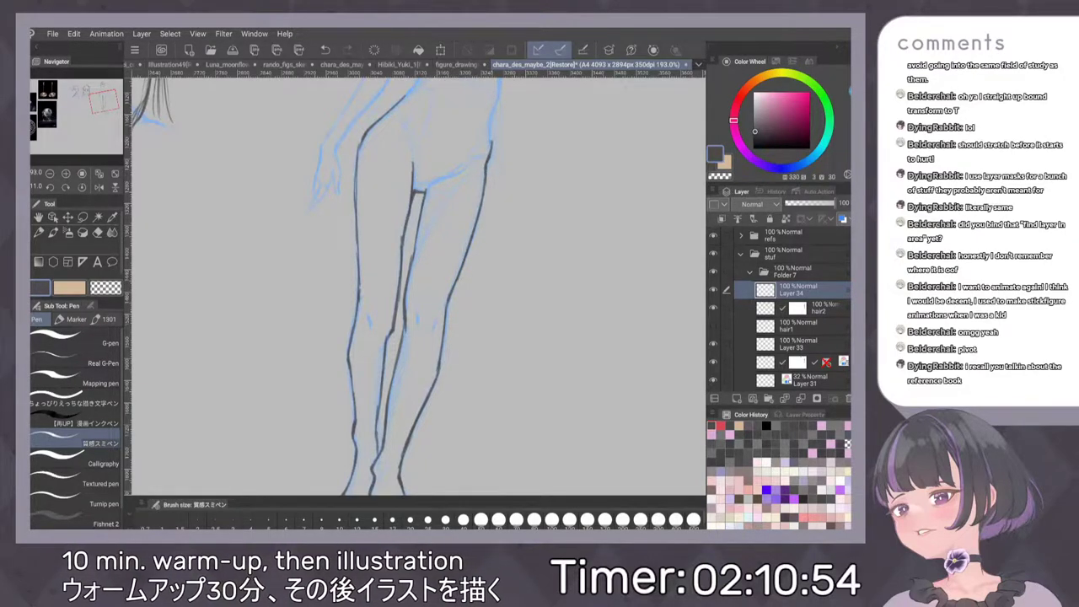
left_click_drag(545, 167, 543, 217)
key("h")
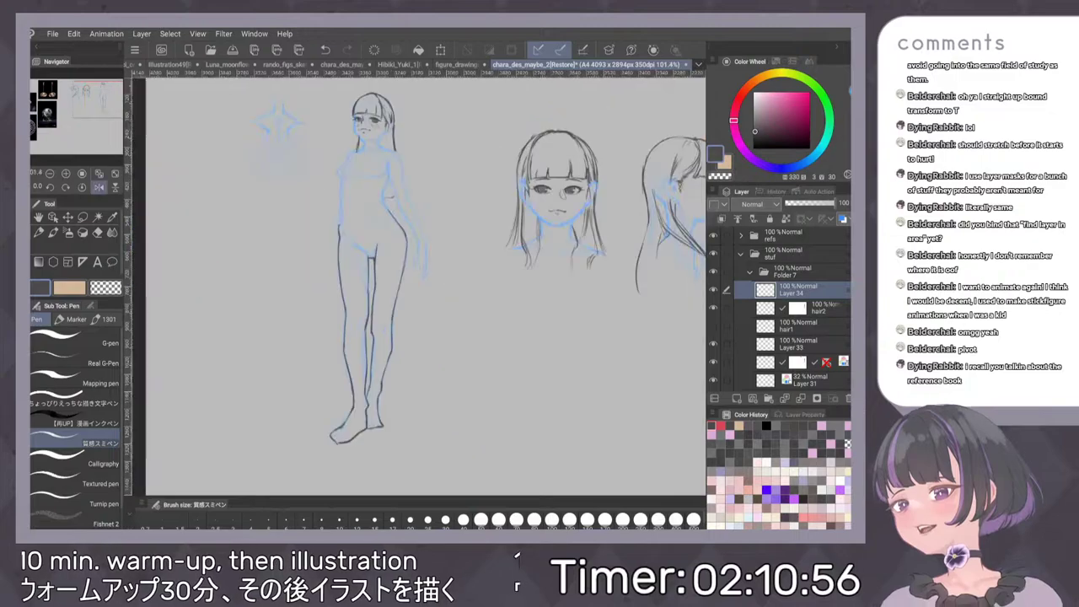
Restore the unmirrored view and refine the knee and calf contours of both legs on Layer 34, undoing the first calf correction
key("h")
left_click_drag(549, 280, 563, 176)
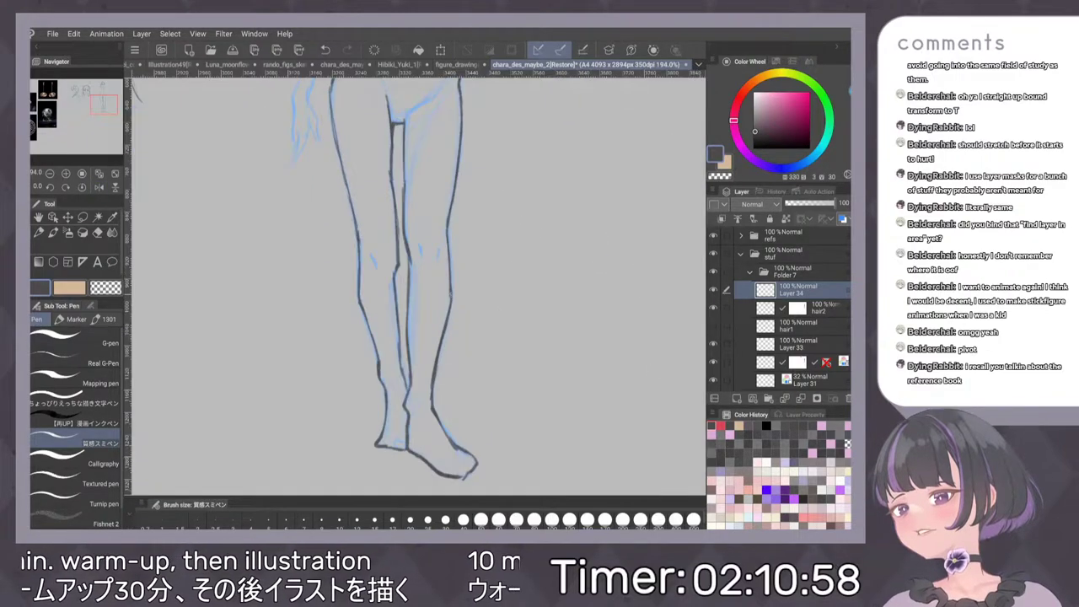
left_click_drag(451, 287, 446, 320)
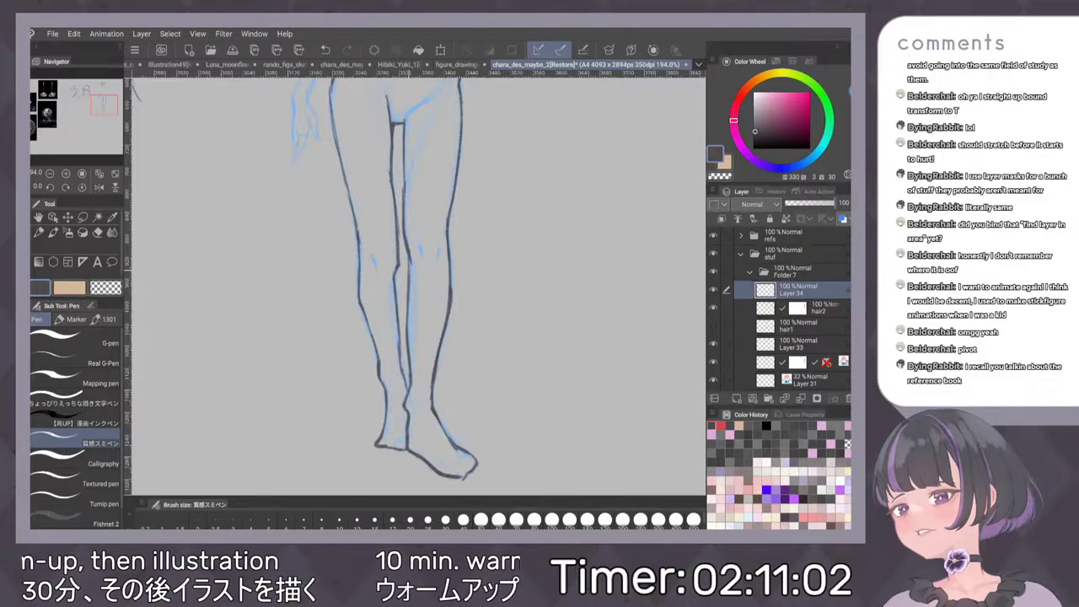
key("ctrl+z")
left_click_drag(410, 271, 409, 315)
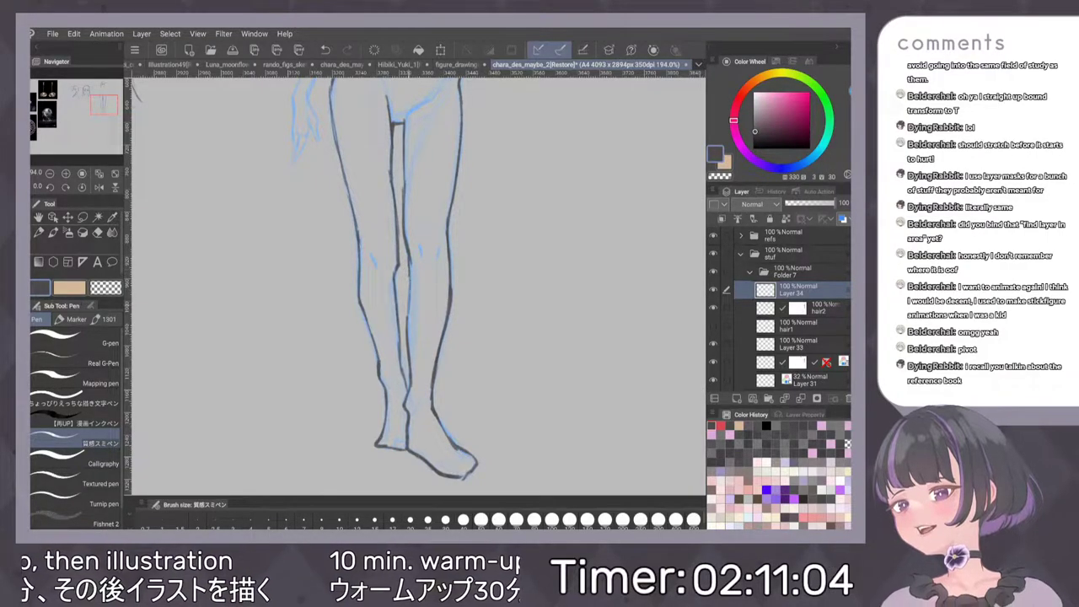
left_click_drag(394, 270, 399, 356)
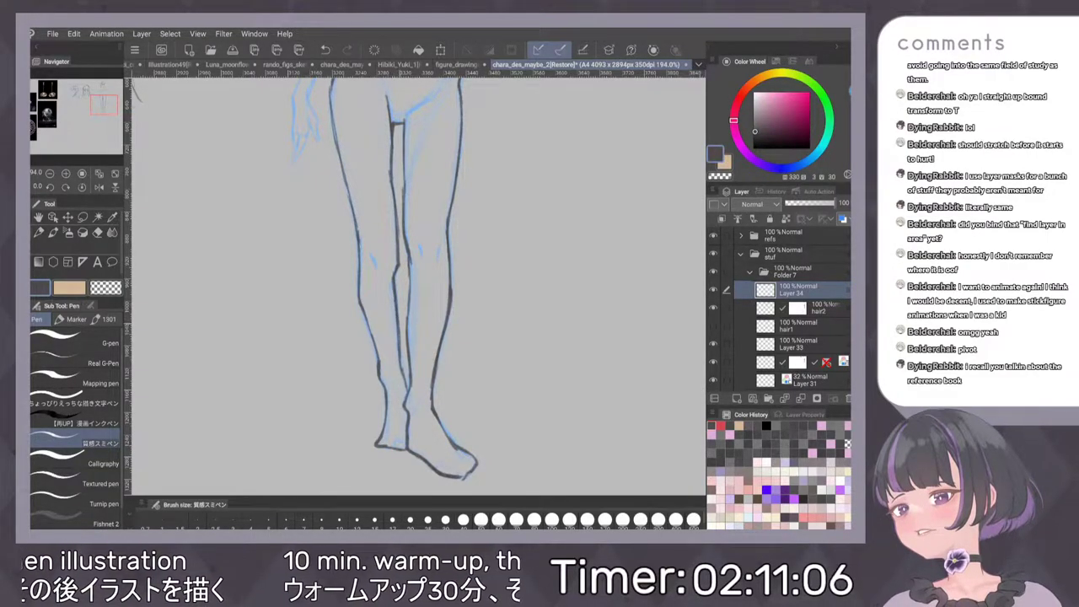
left_click_drag(361, 308, 376, 356)
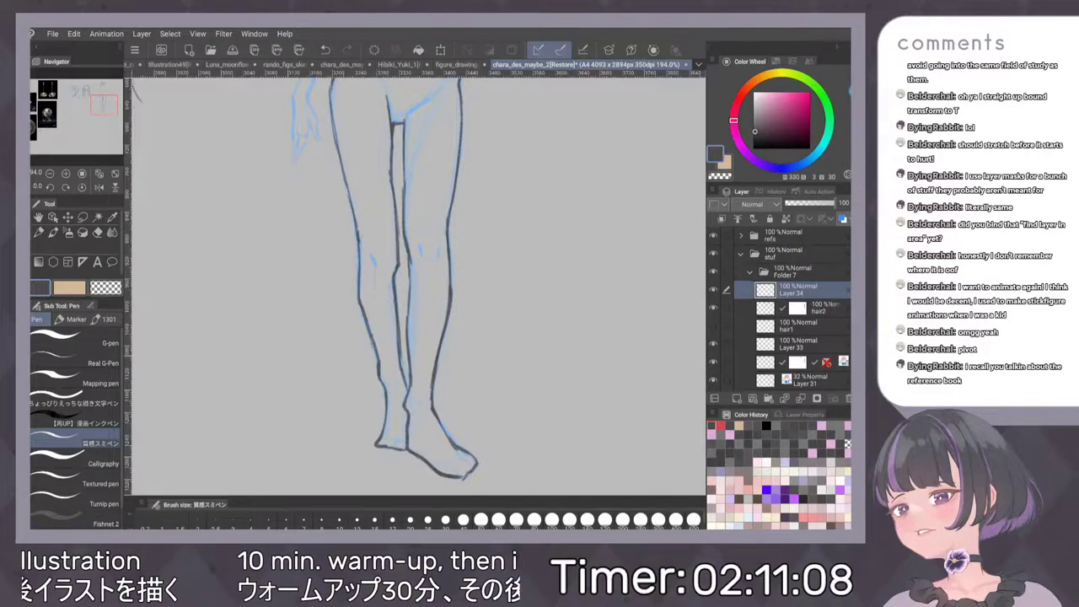
left_click_drag(357, 255, 358, 284)
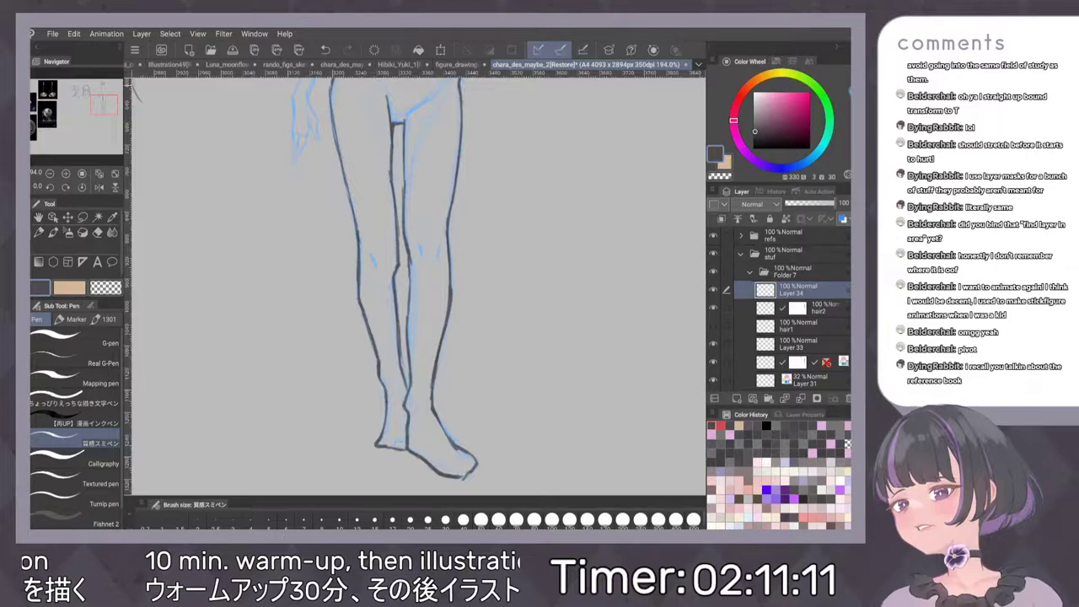
Trace the groin line from the top of the inner thighs towards the hip and compare the figure with Layer 34 hidden and shown
left_click_drag(505, 157, 506, 217)
scroll(489, 236, "up", 2)
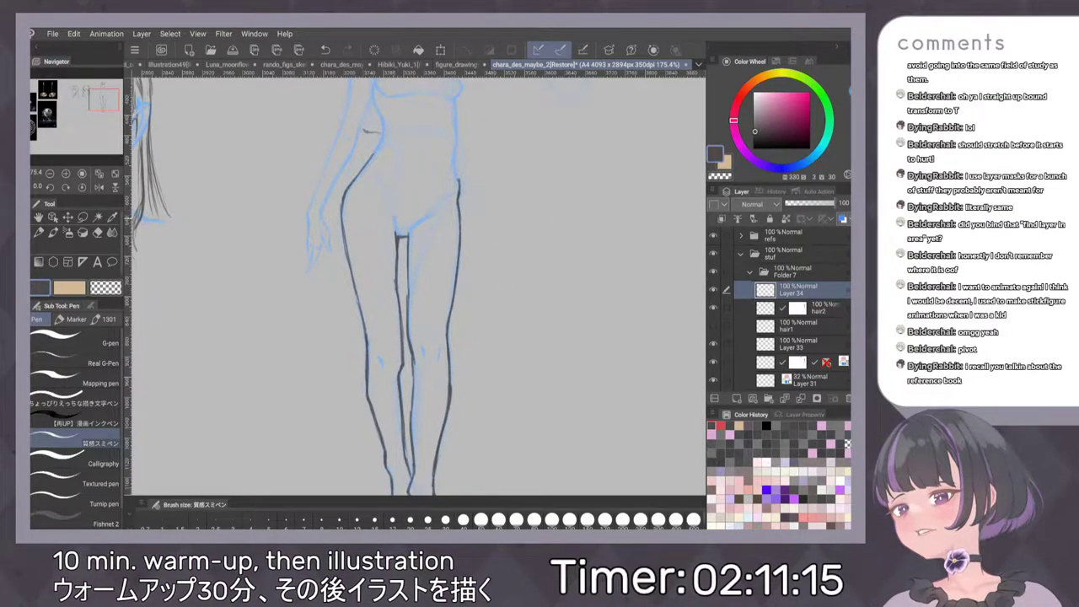
mouse_move(394, 218)
left_mouse_down()
mouse_move(396, 233)
mouse_move(422, 222)
left_mouse_up()
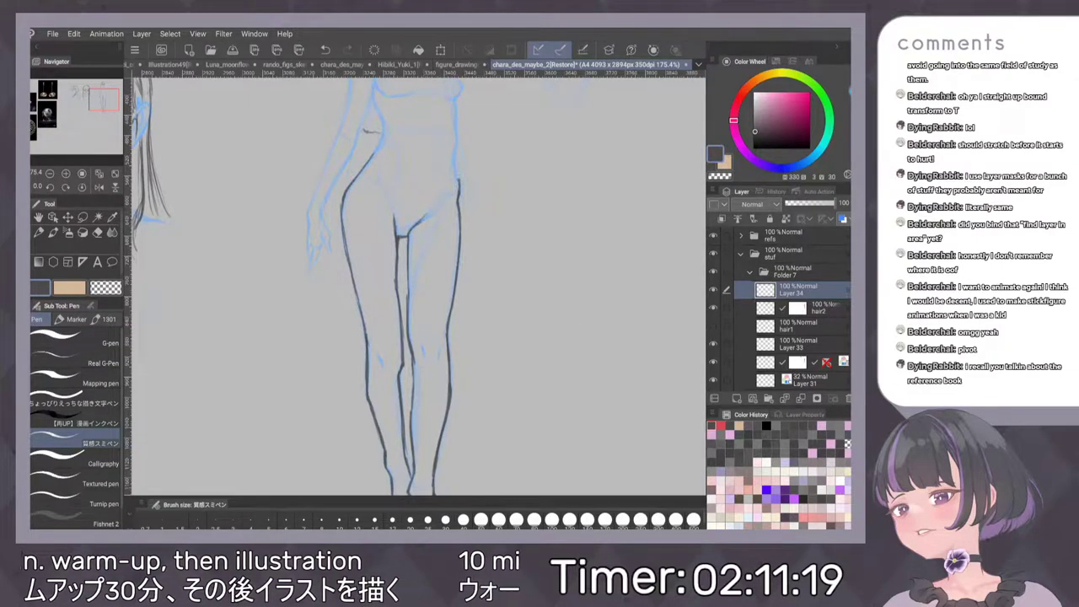
scroll(501, 256, "down", 2)
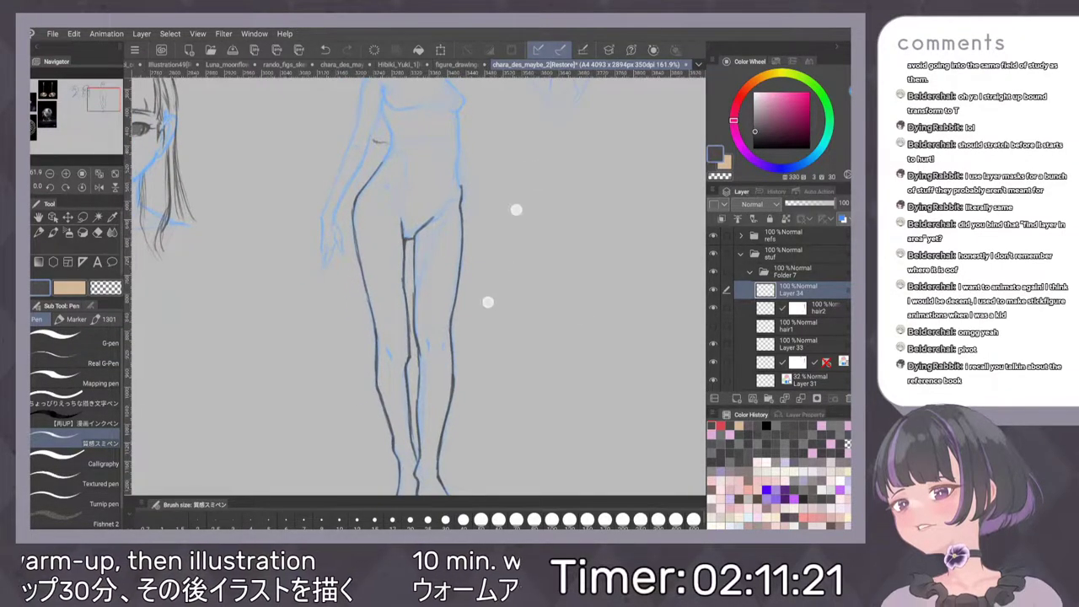
scroll(502, 256, "down", 1)
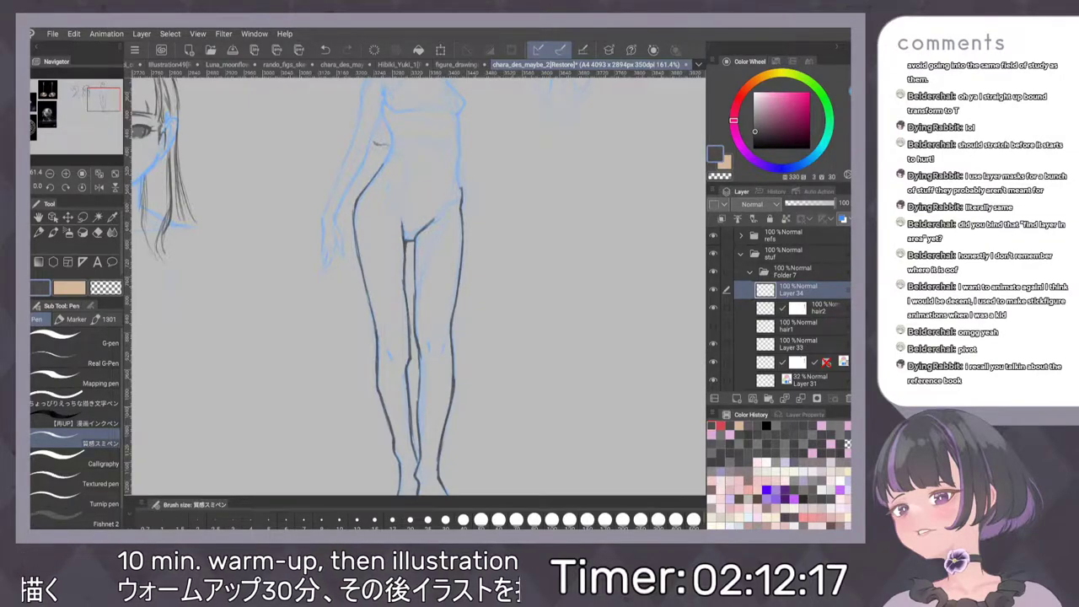
scroll(465, 290, "down", 3)
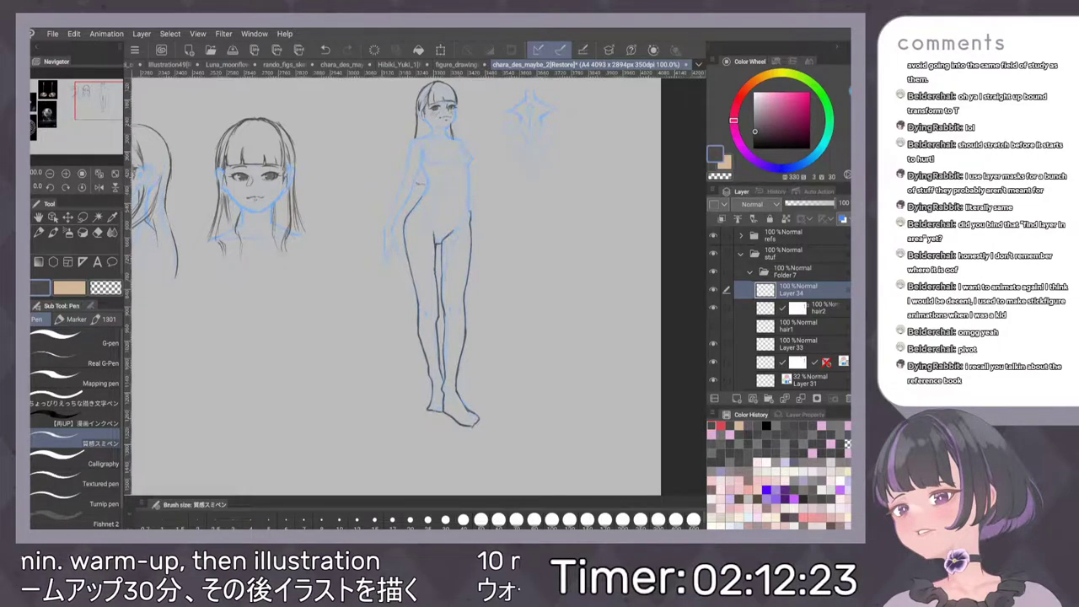
left_click(713, 290)
left_click(713, 290)
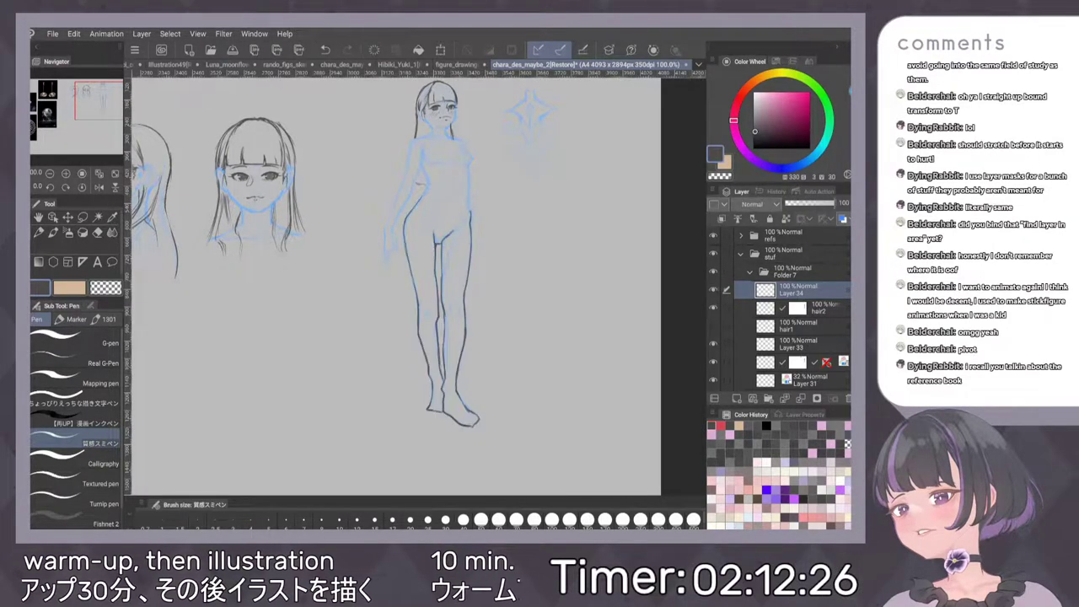
Add a new layer above Layer 34, group both layers in a folder named "clothes rough" and make the new layer active
left_click(737, 398)
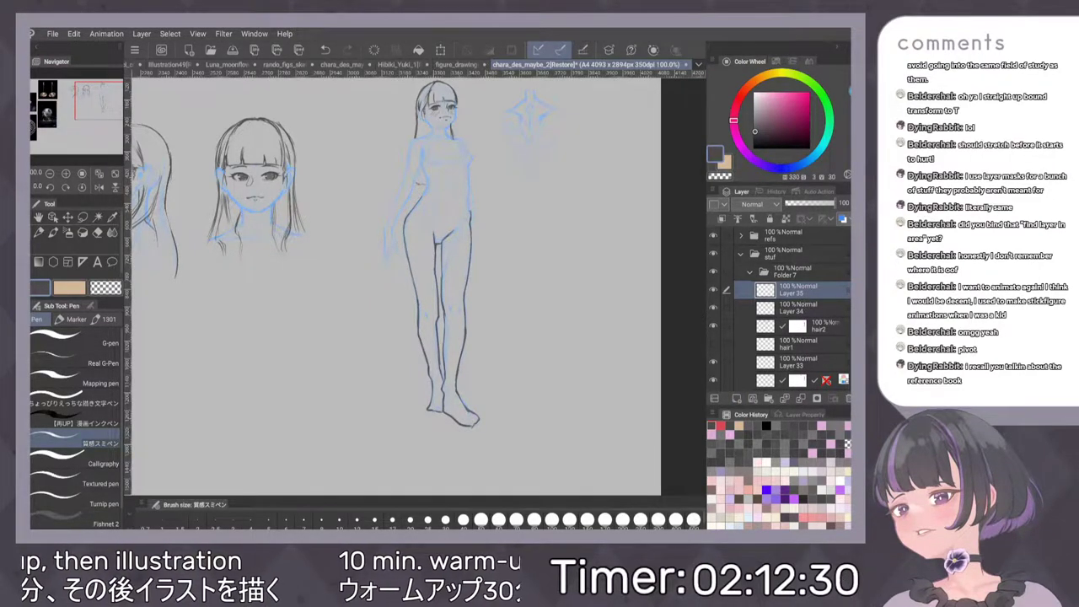
left_click(726, 308)
key("ctrl+g")
double_click(796, 292)
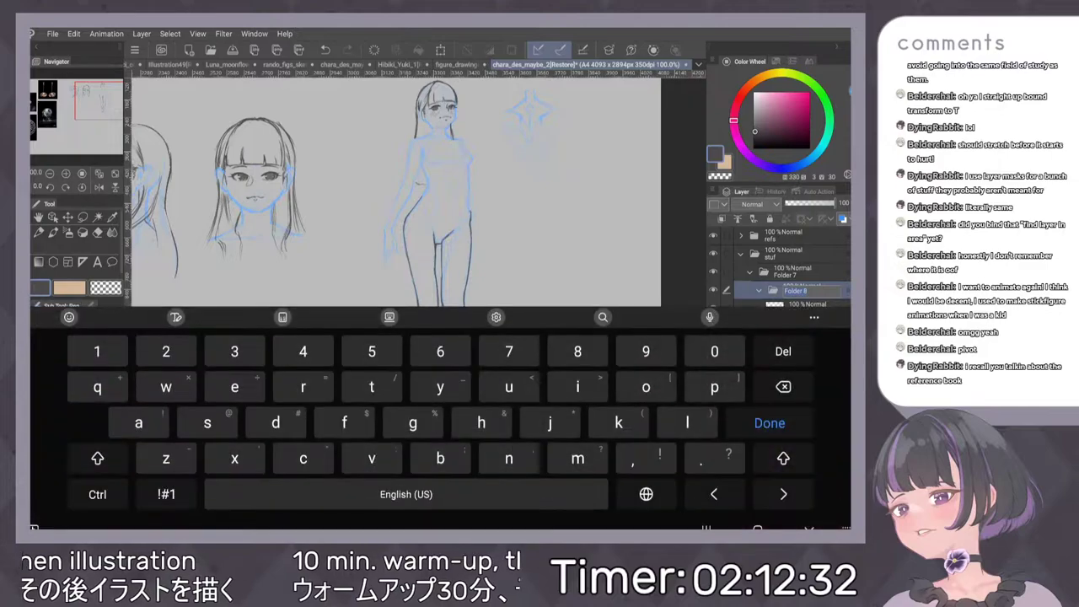
type("cl")
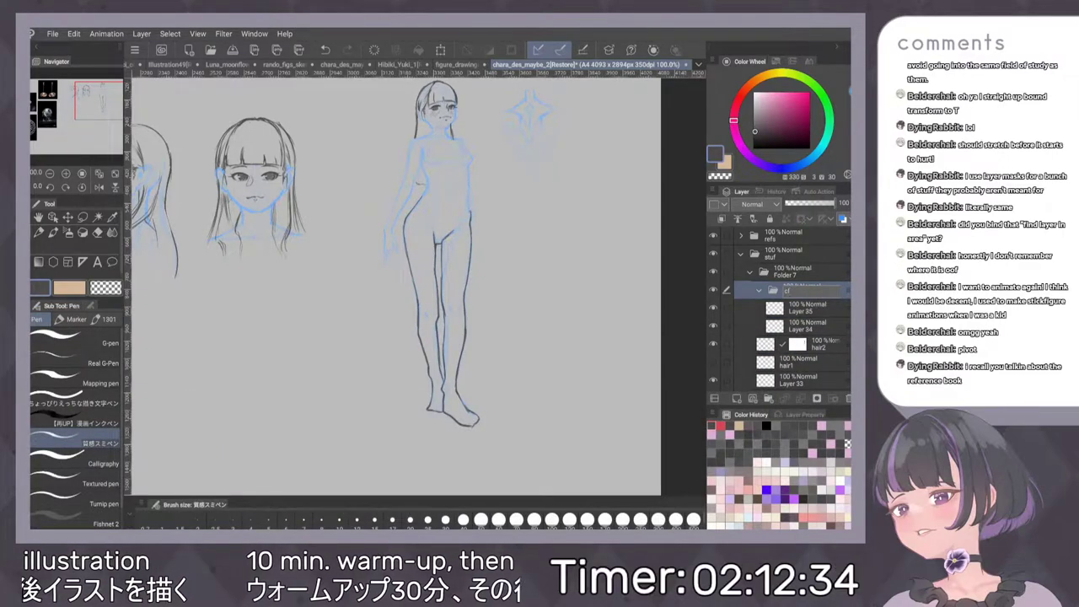
type("othes ro")
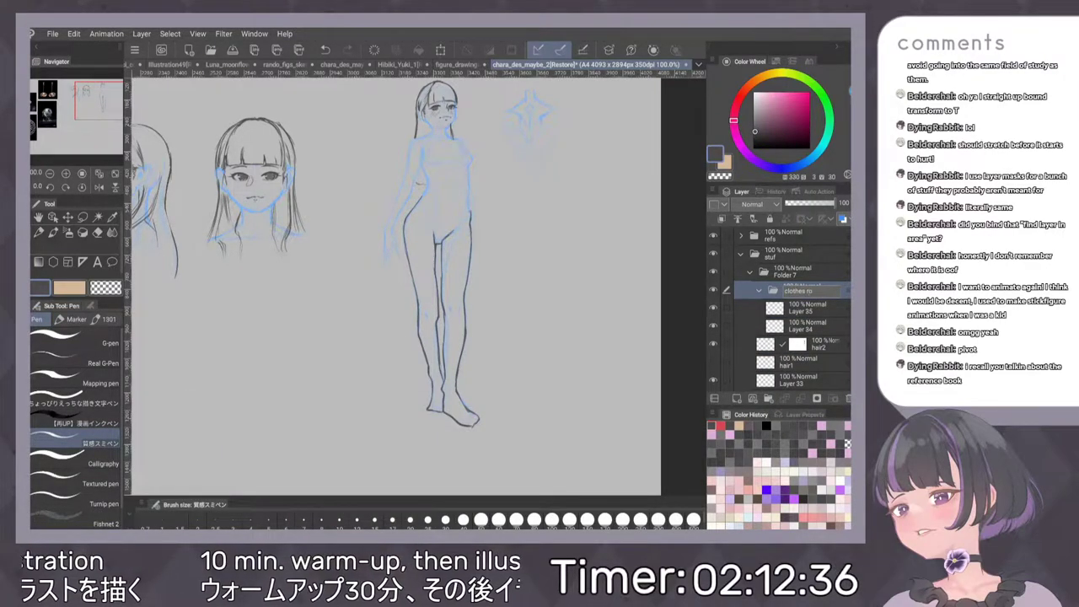
type("ugh")
key("BackSpace")
type("h")
key("Return")
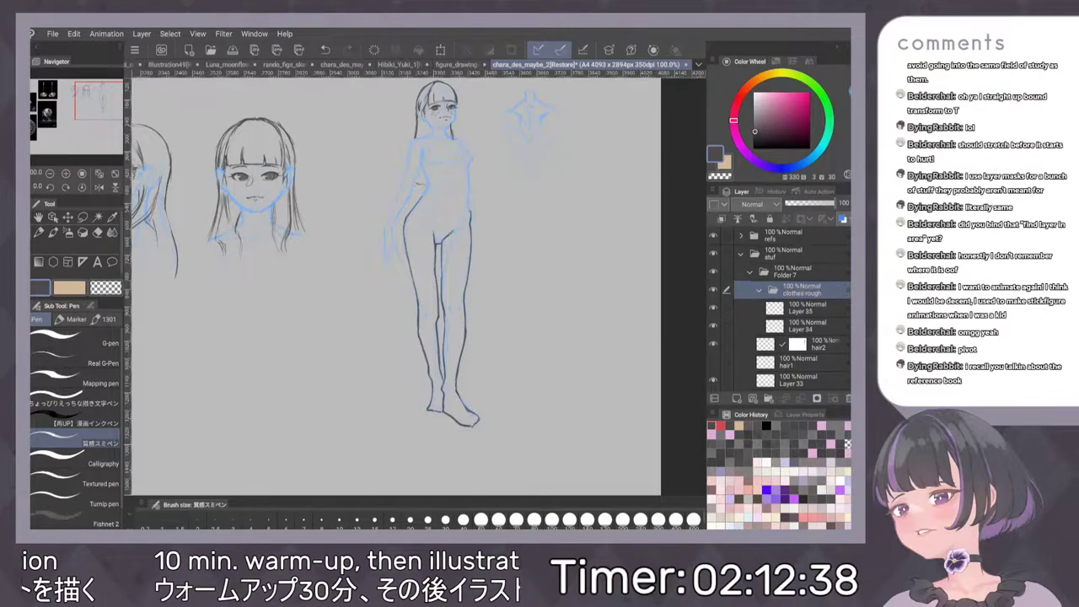
left_click(807, 309)
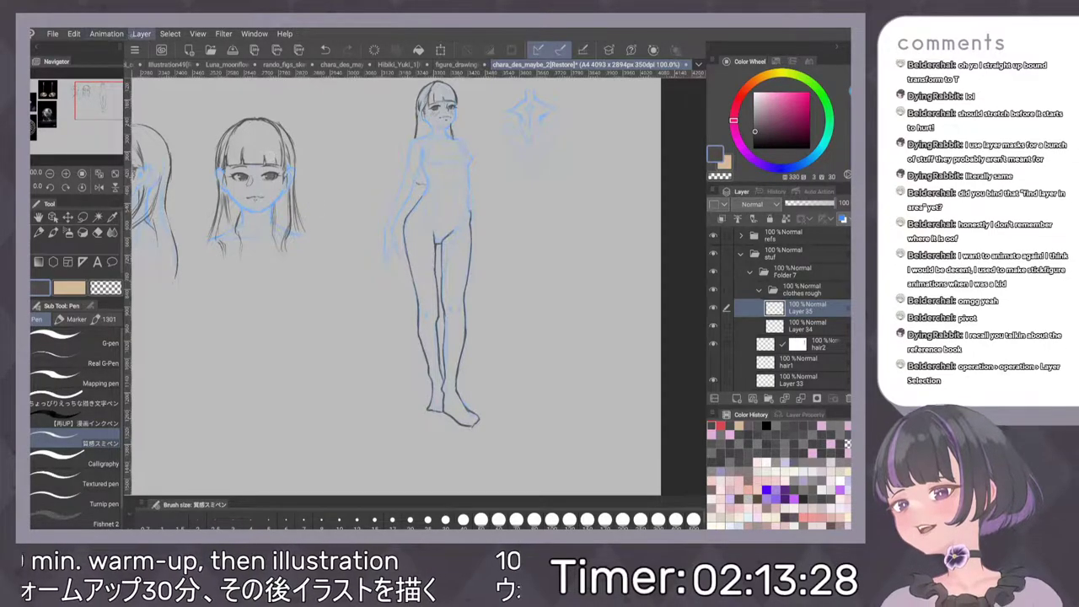
Examine the editing, filter and window commands and the shortcut settings of the menu commands for a layer selection function
left_click(107, 34)
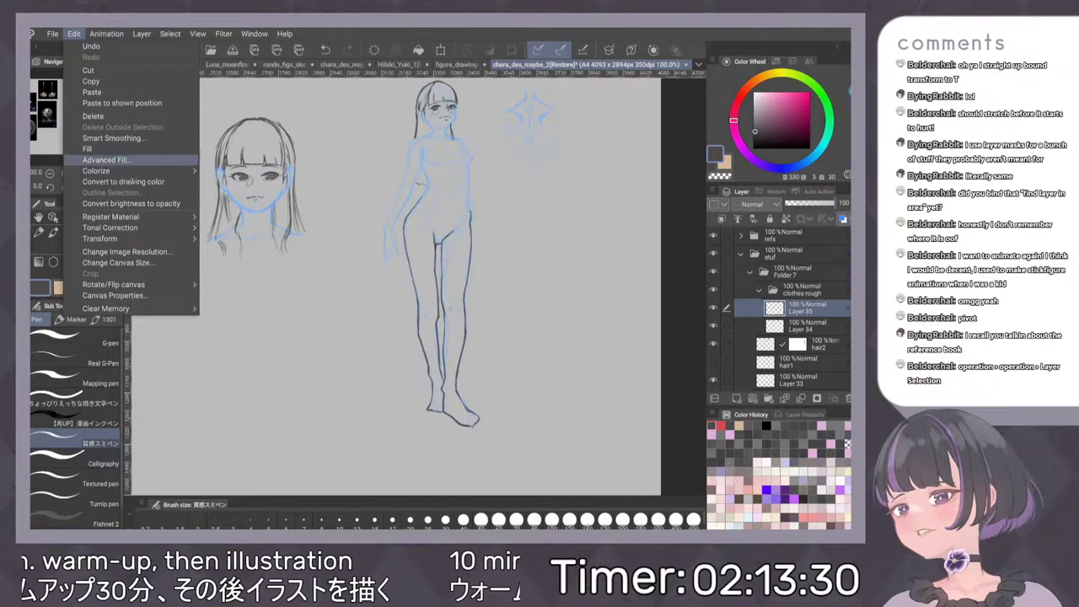
mouse_move(141, 34)
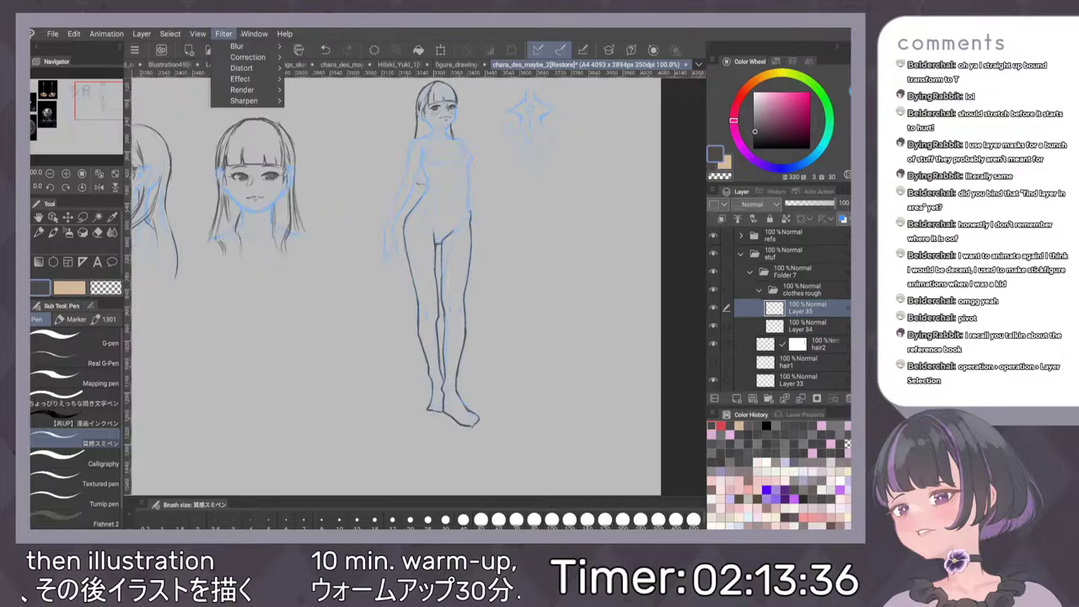
mouse_move(263, 36)
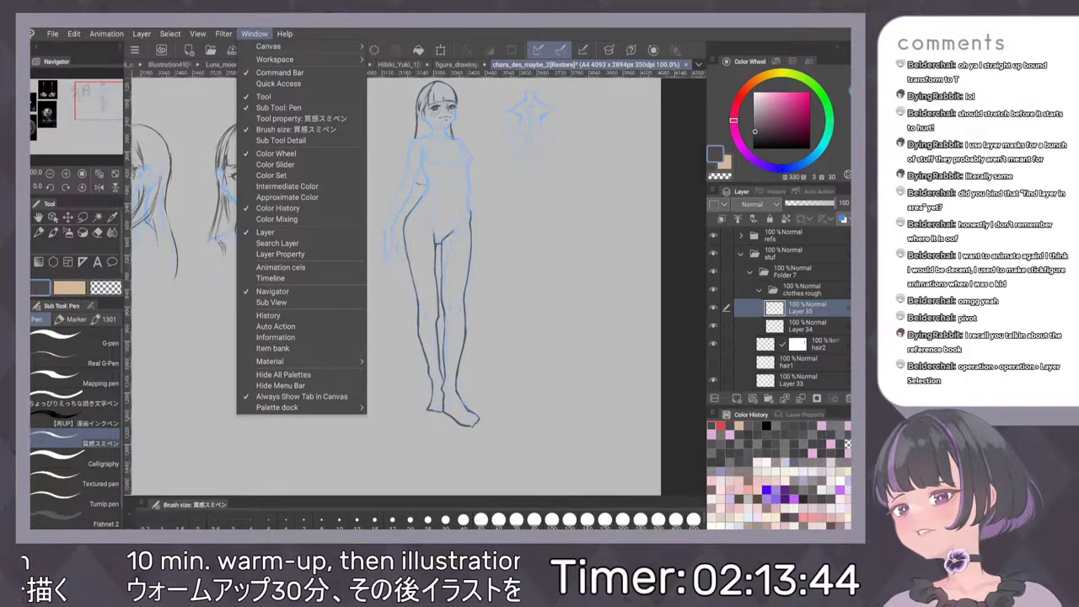
left_click(547, 184)
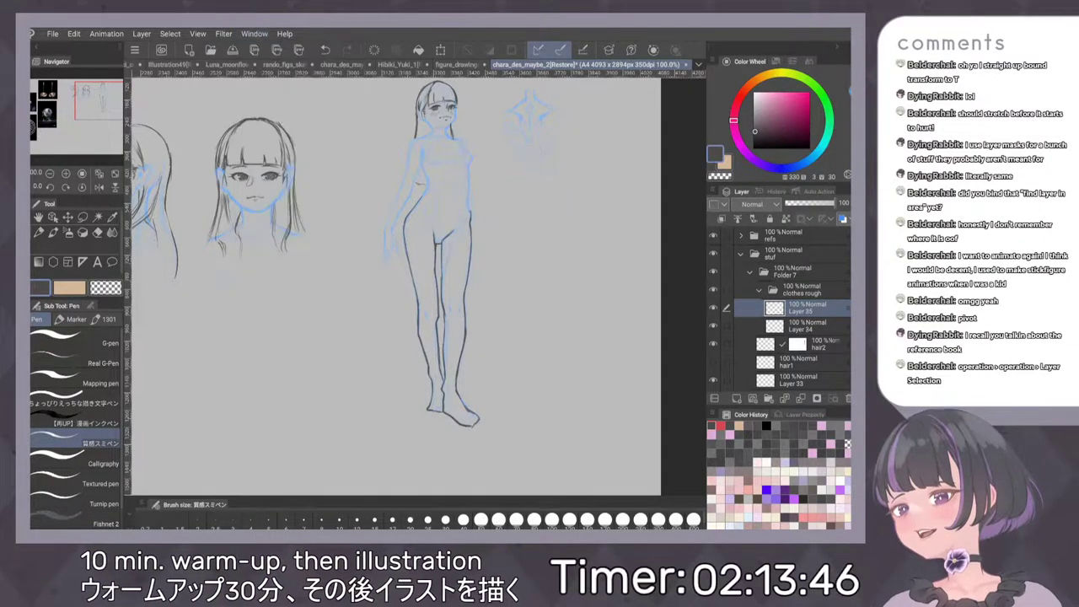
left_click(135, 50)
mouse_move(177, 78)
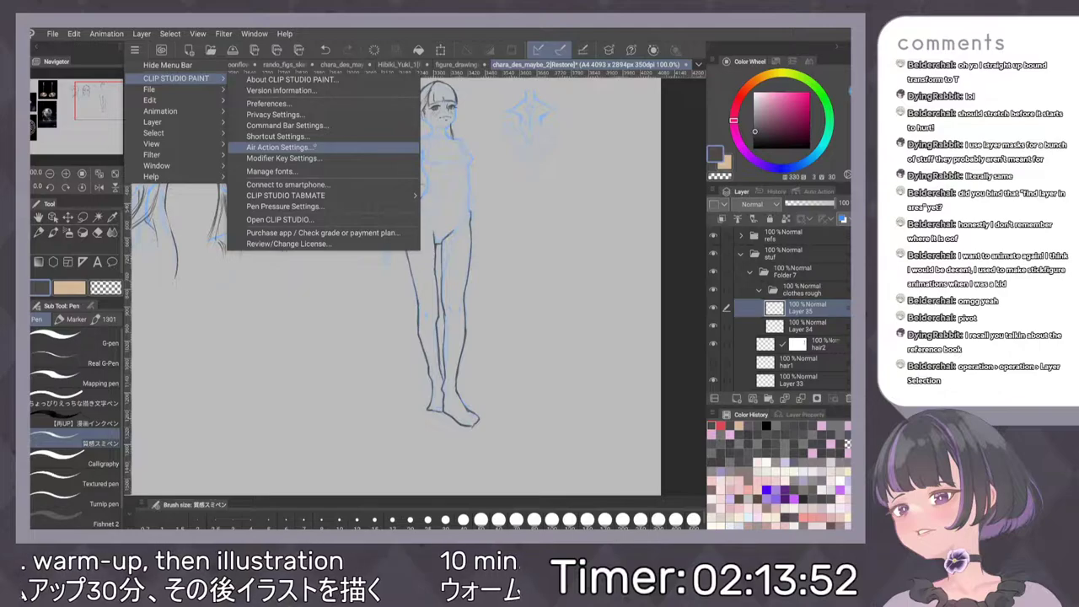
left_click(278, 135)
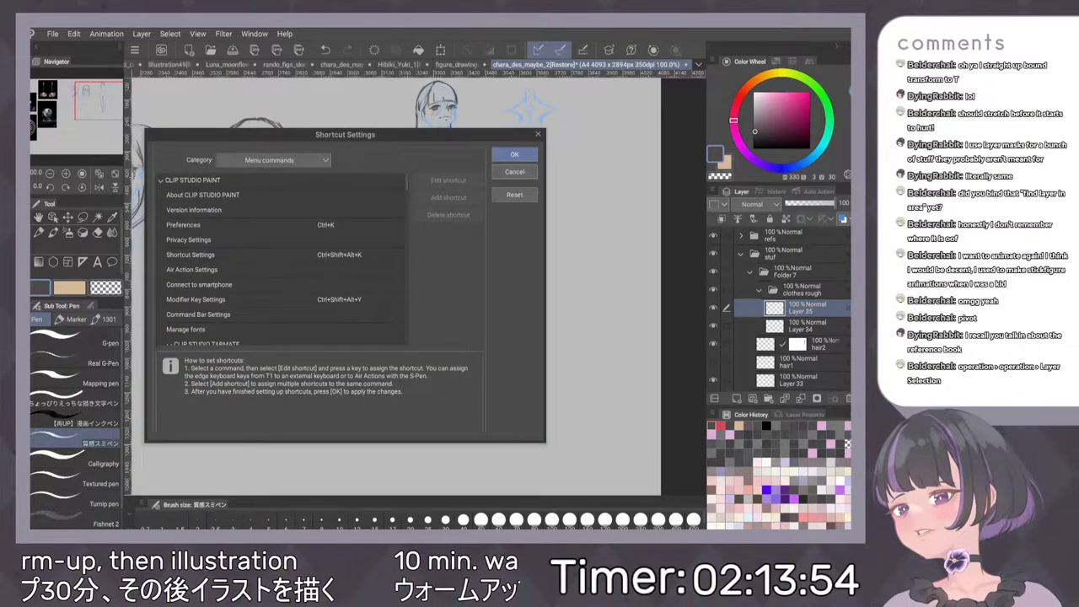
left_click(325, 160)
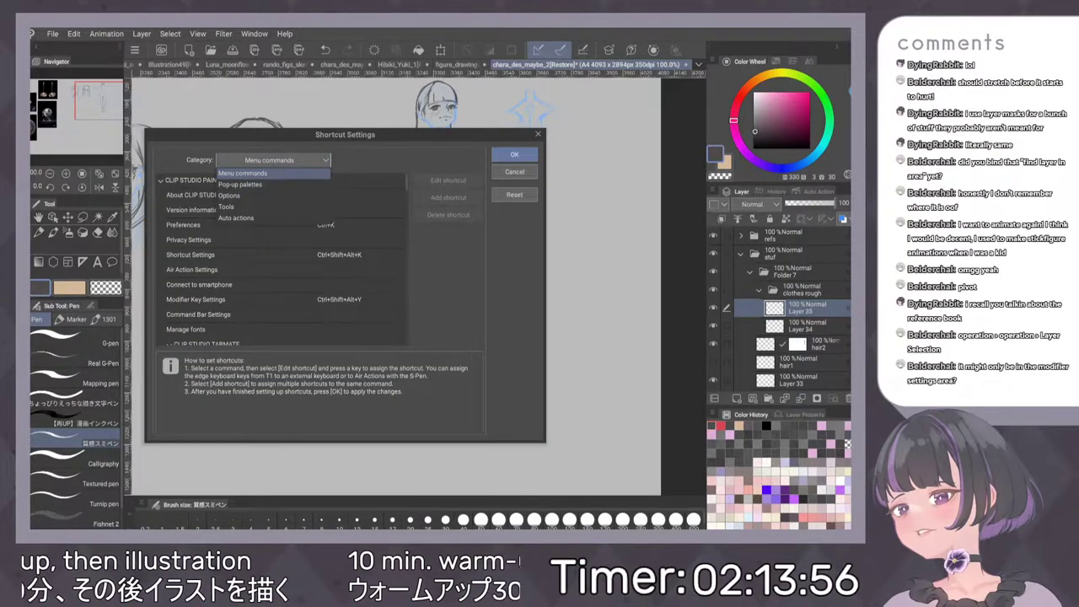
left_click(283, 174)
scroll(278, 261, "down", 4)
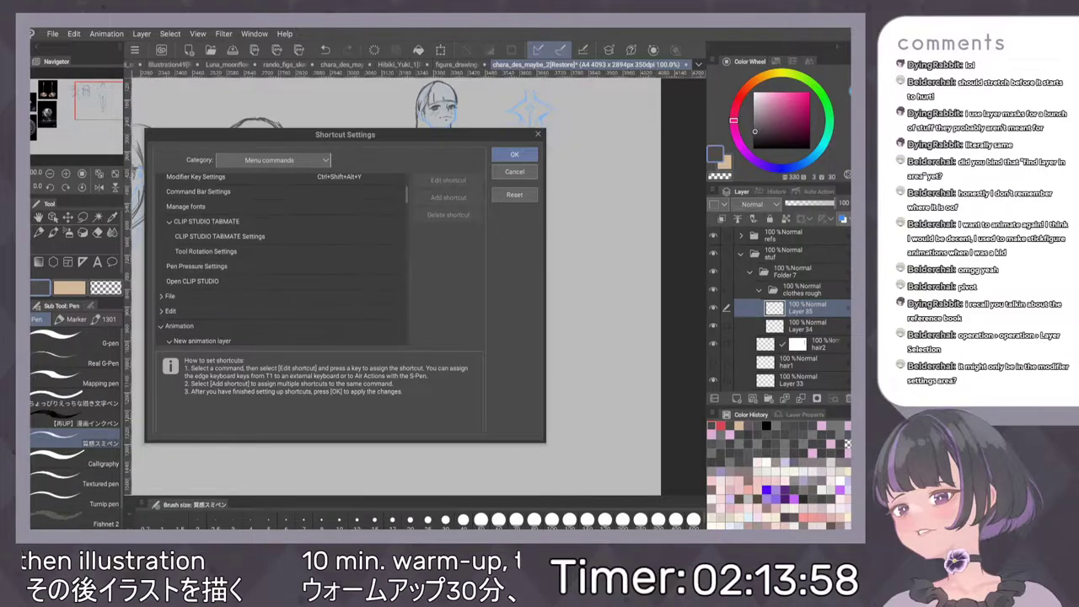
scroll(279, 262, "down", 10)
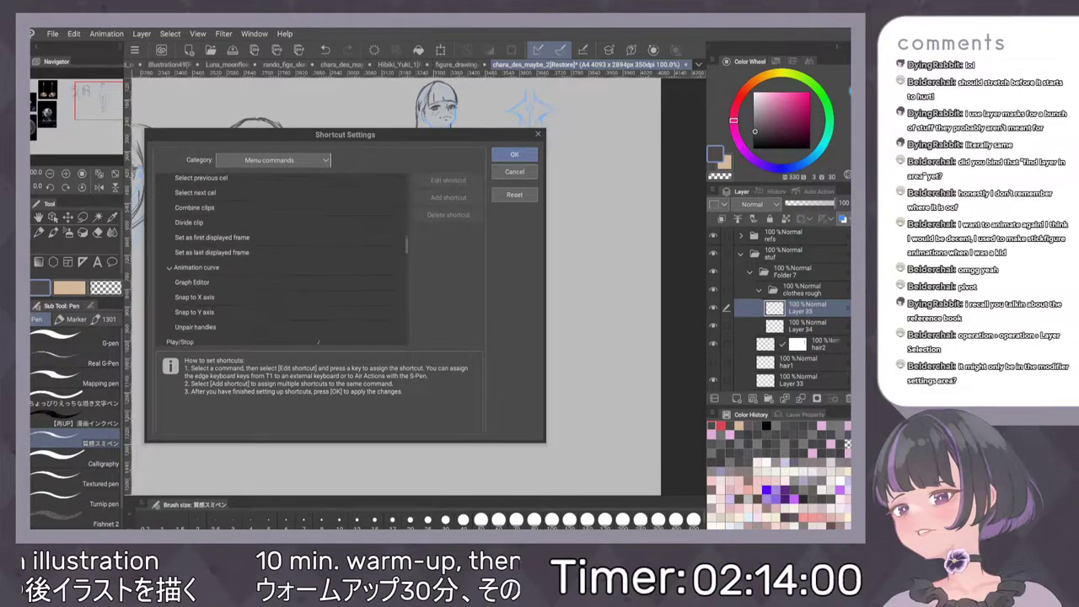
scroll(279, 261, "down", 8)
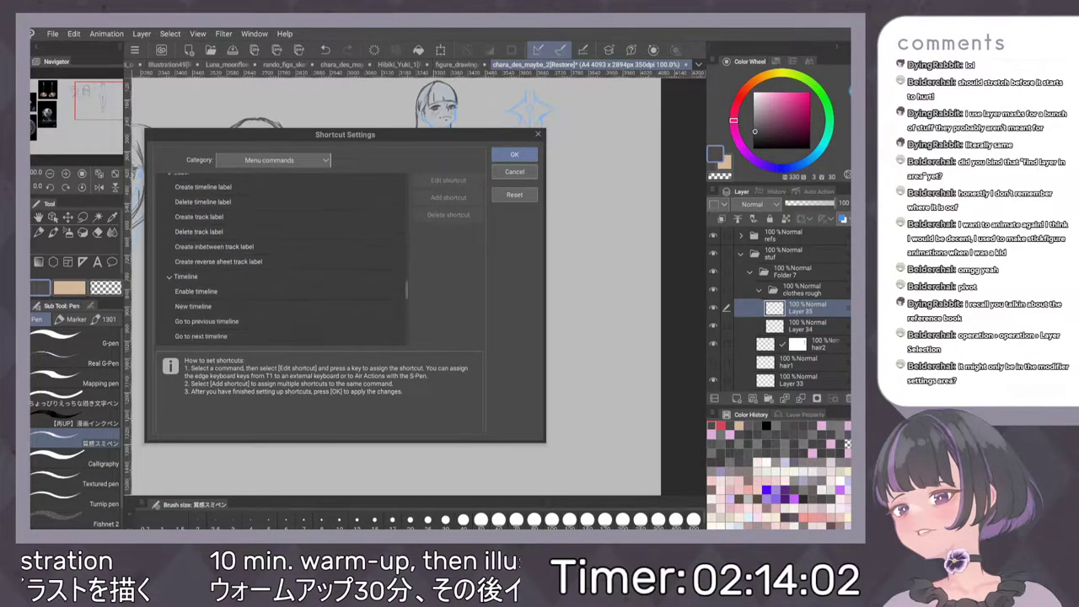
scroll(278, 262, "down", 8)
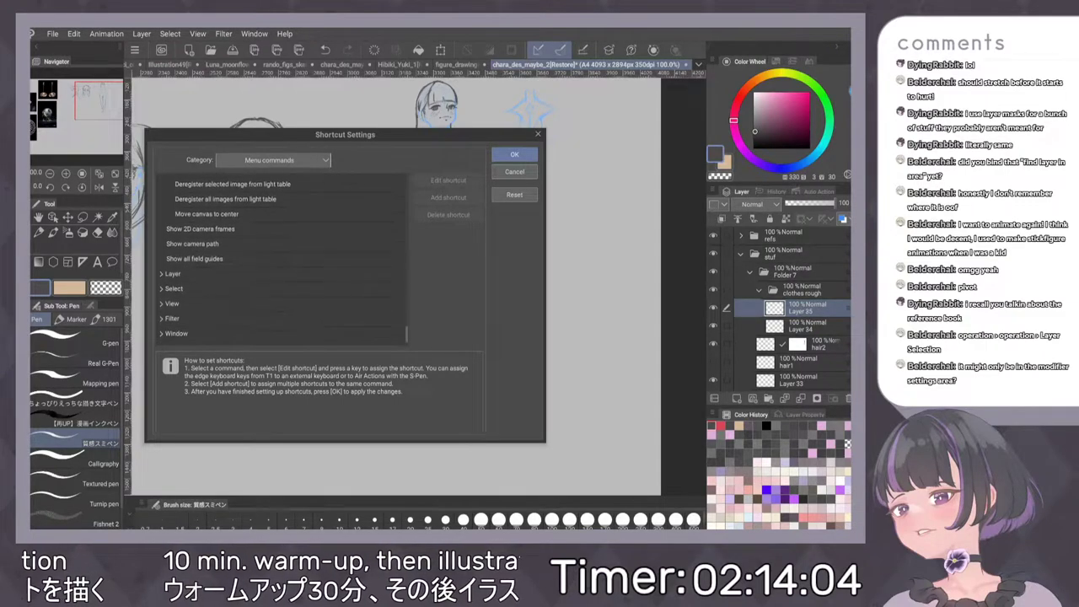
Look through the Options and Tools shortcut categories and check the key assigned to Select layer under Operation
left_click(286, 161)
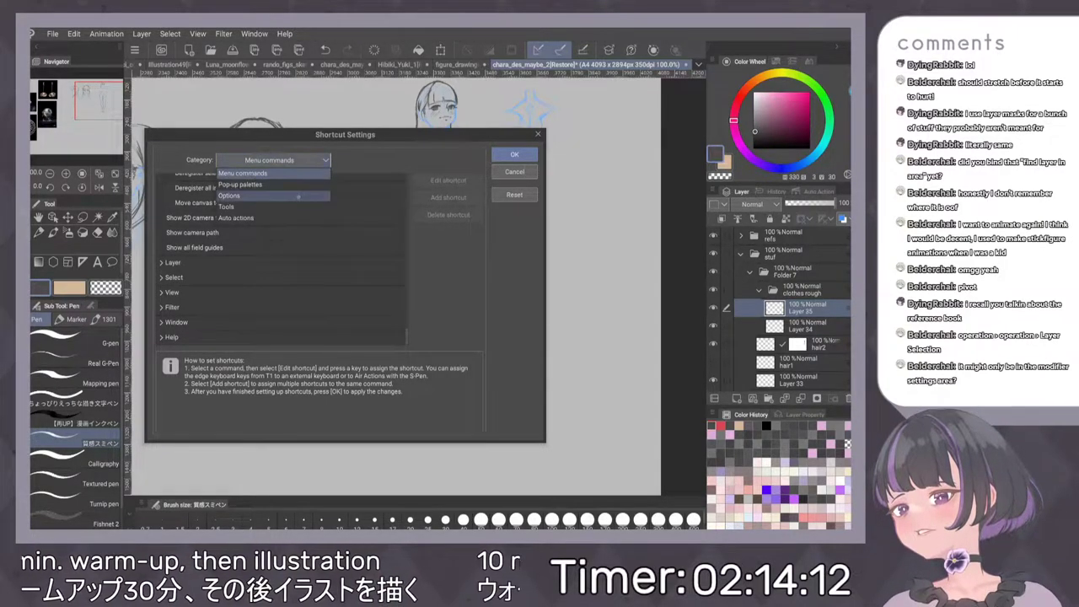
left_click(300, 197)
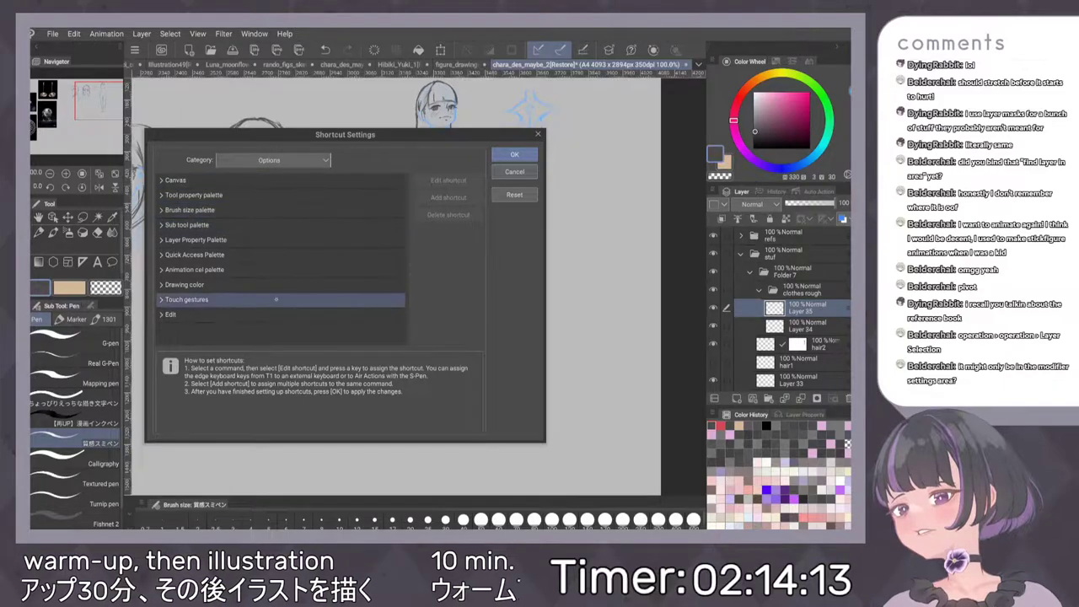
left_click(278, 160)
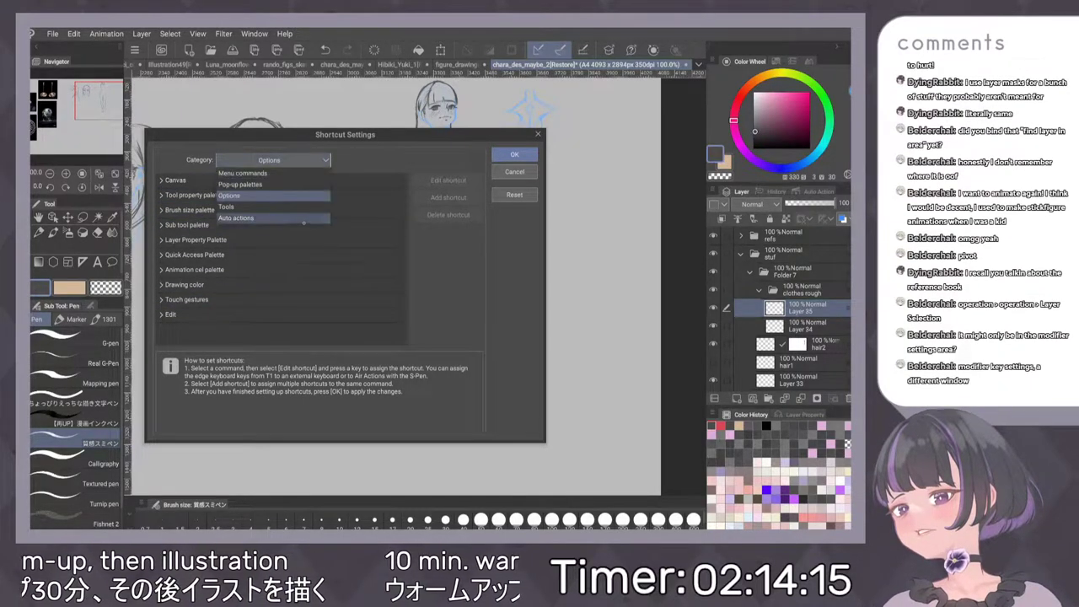
left_click(299, 207)
scroll(300, 207, "down", 3)
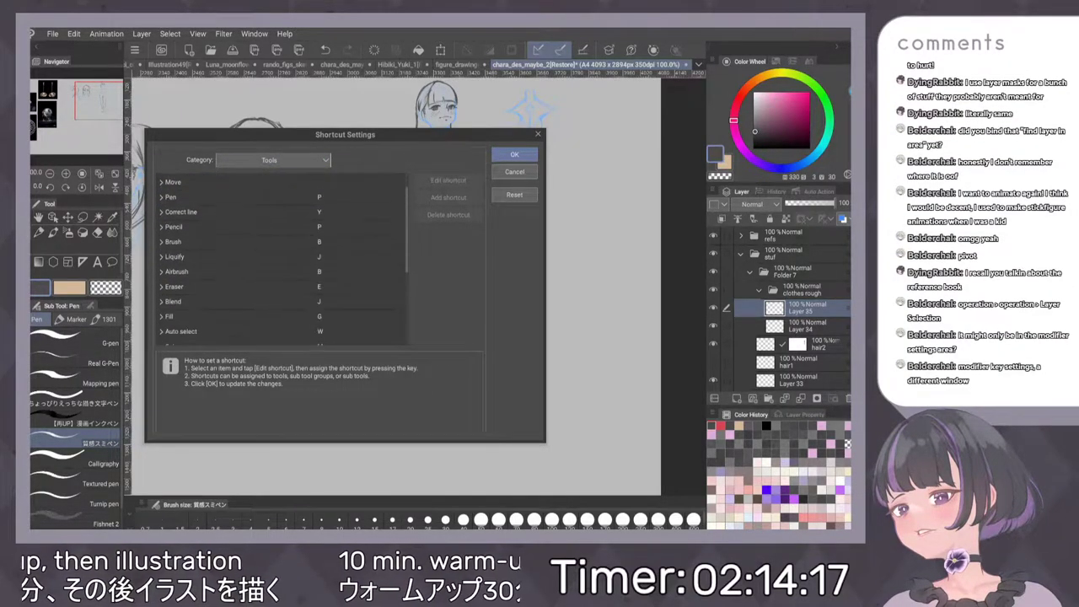
scroll(282, 261, "down", 1)
left_click(162, 245)
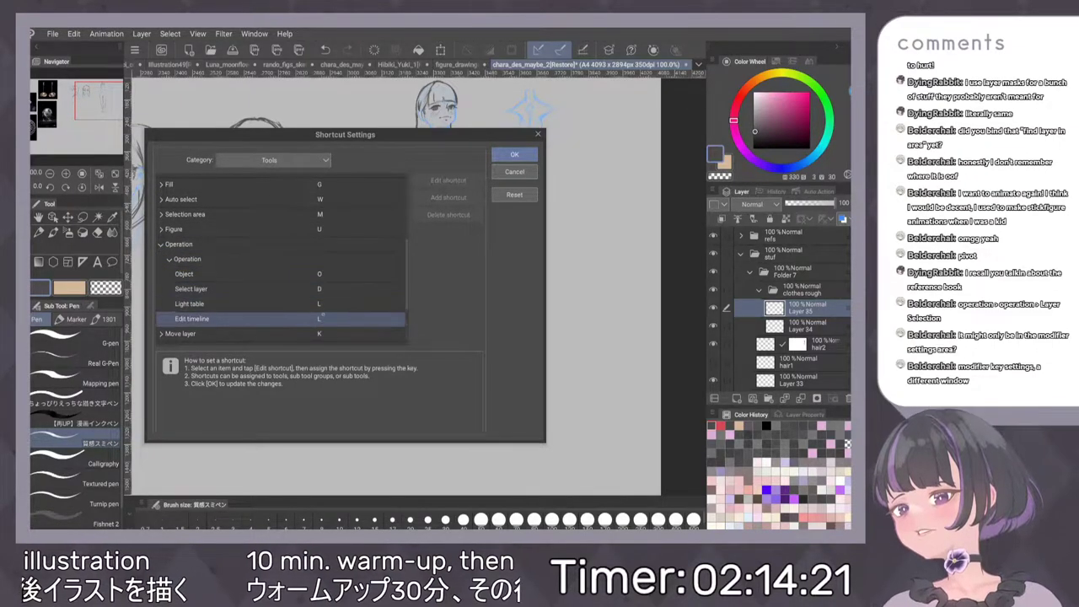
left_click(330, 291)
left_click(330, 291)
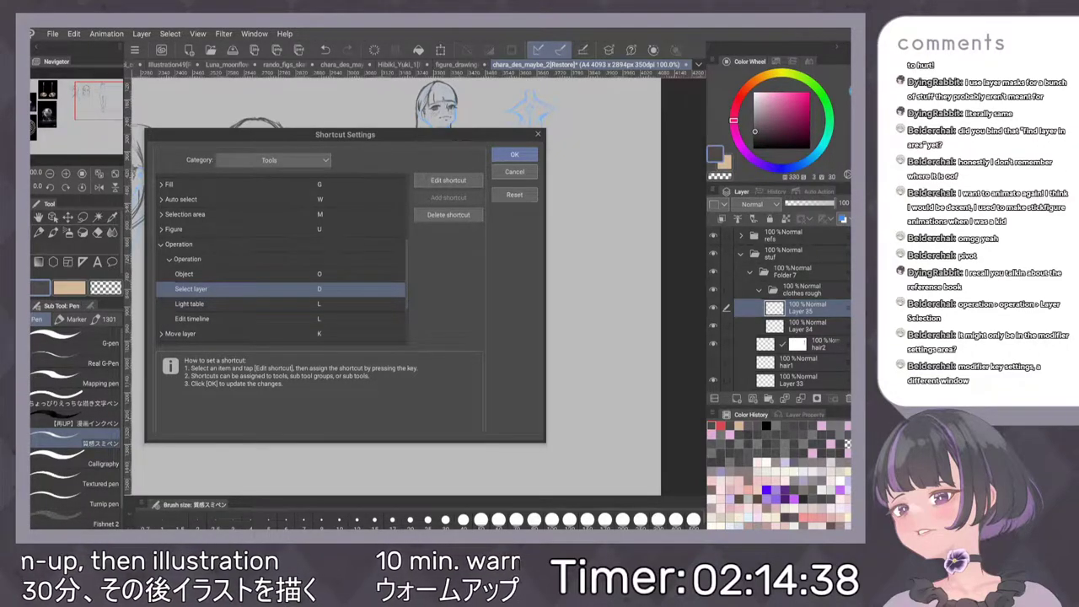
Accept the shortcut settings and test the Select layer tool on the full-body figure's hip, torso and hair lines
left_click(514, 155)
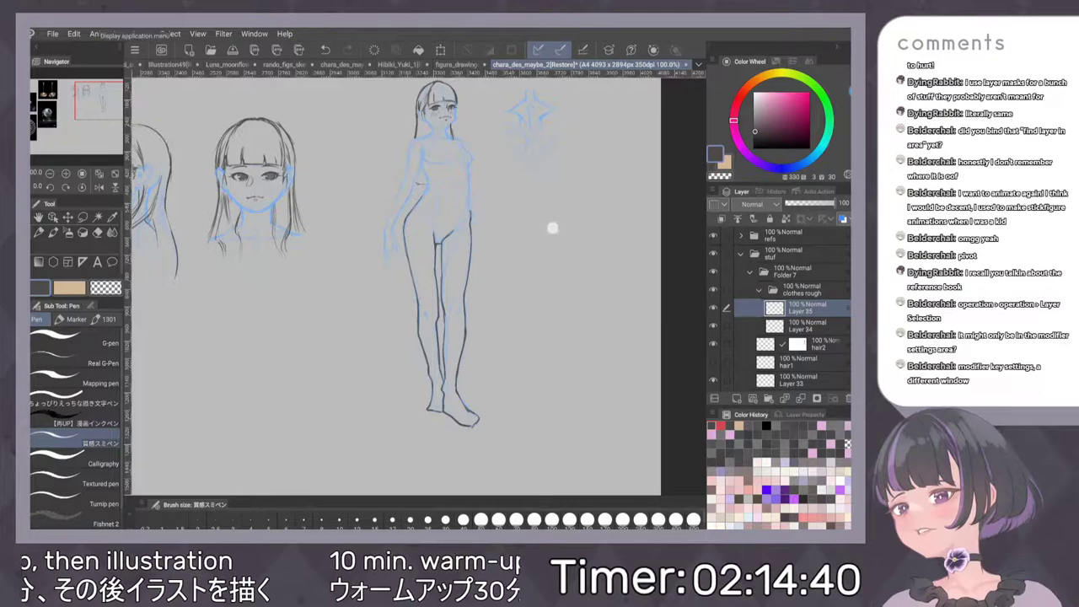
scroll(548, 337, "up", 2)
key("o")
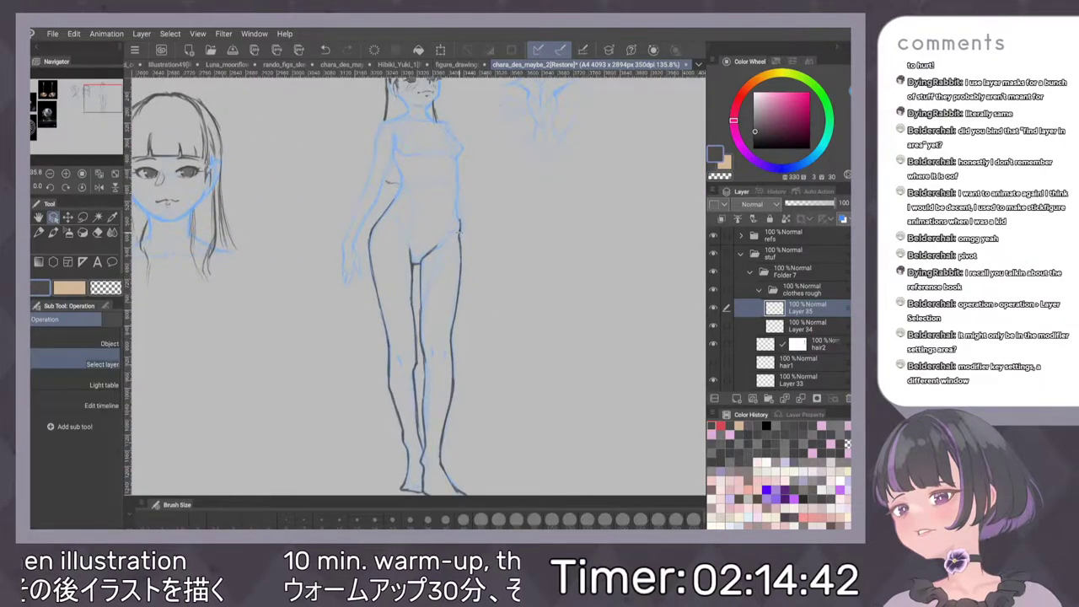
left_click(459, 228)
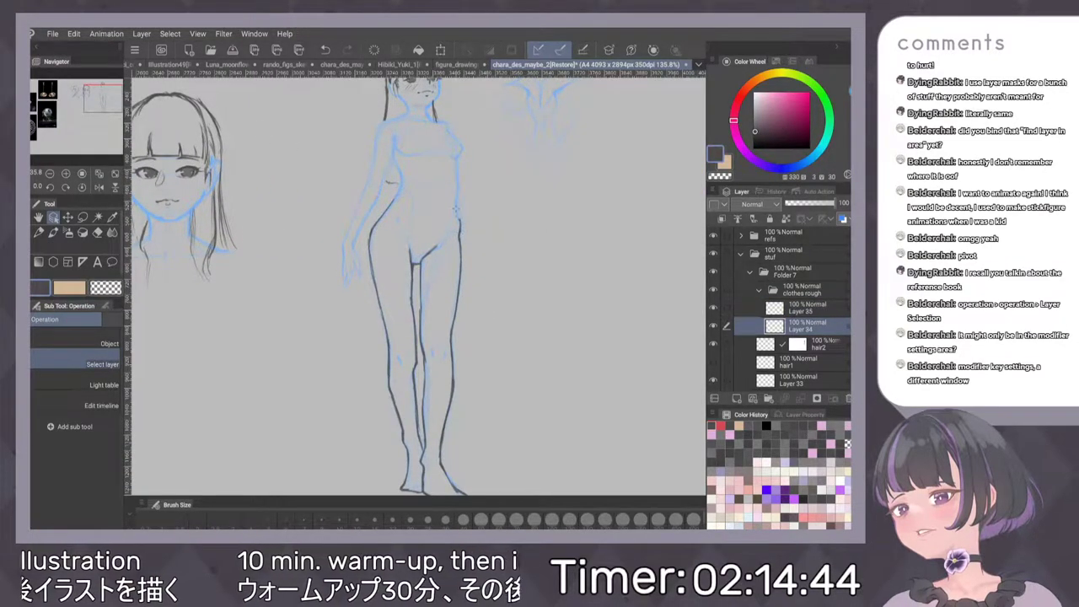
left_click(442, 157)
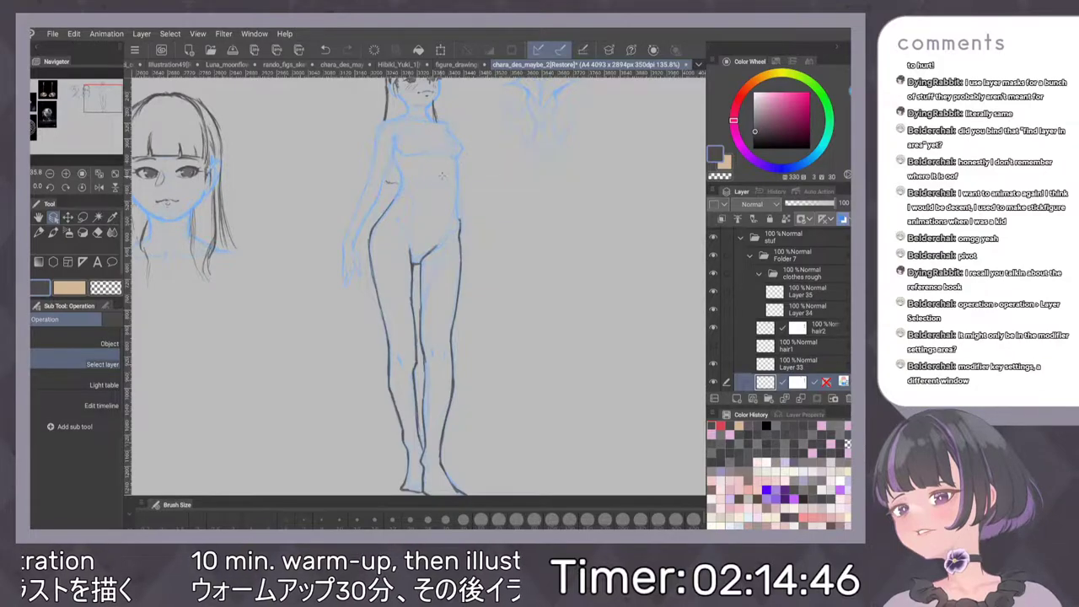
left_click(387, 110)
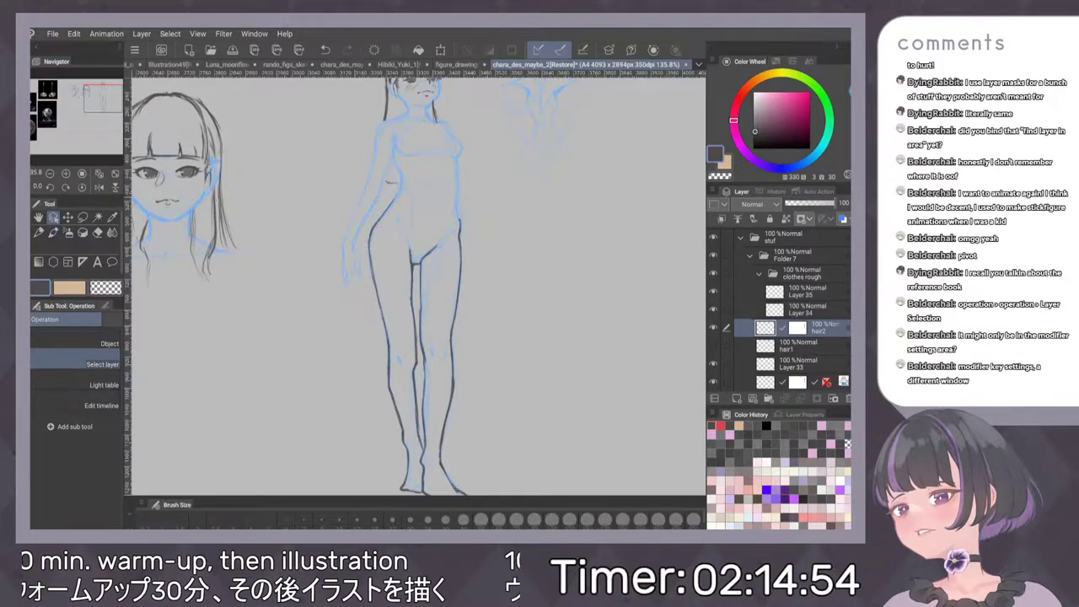
left_click(797, 365)
Test the Select layer tool on a reference image, the face sketch, the small figure's hair and its body lines
scroll(451, 266, "down", 5)
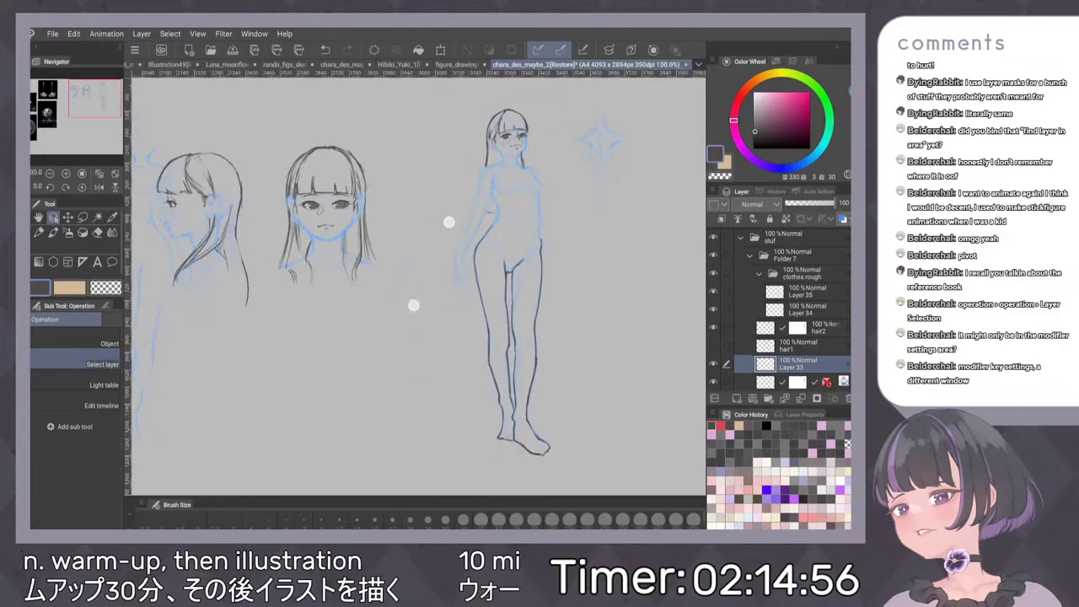
left_click(198, 236)
left_click(222, 358)
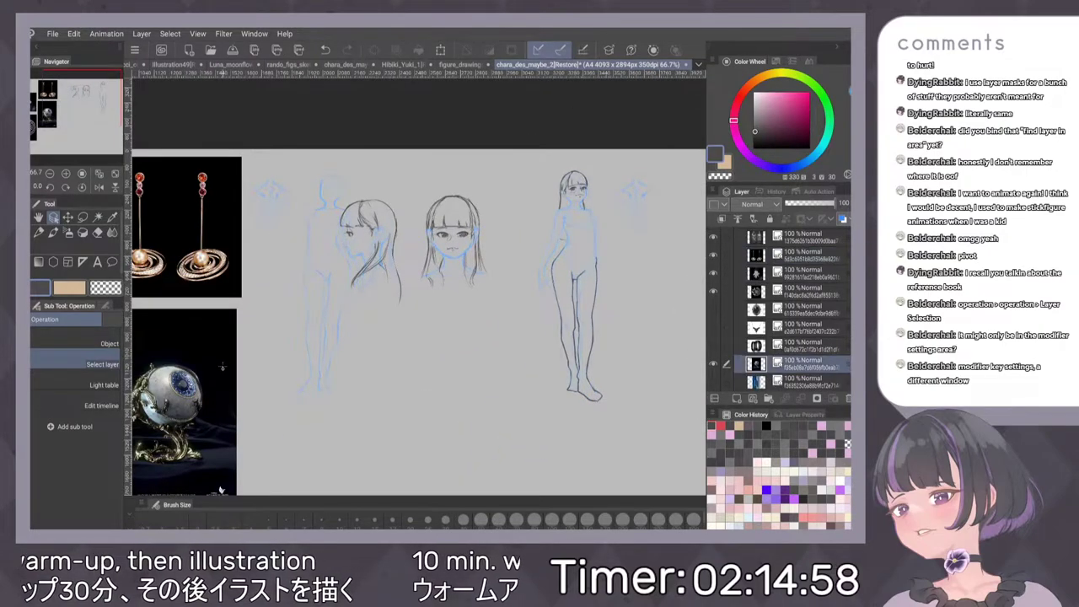
left_click(455, 203)
left_click(553, 274)
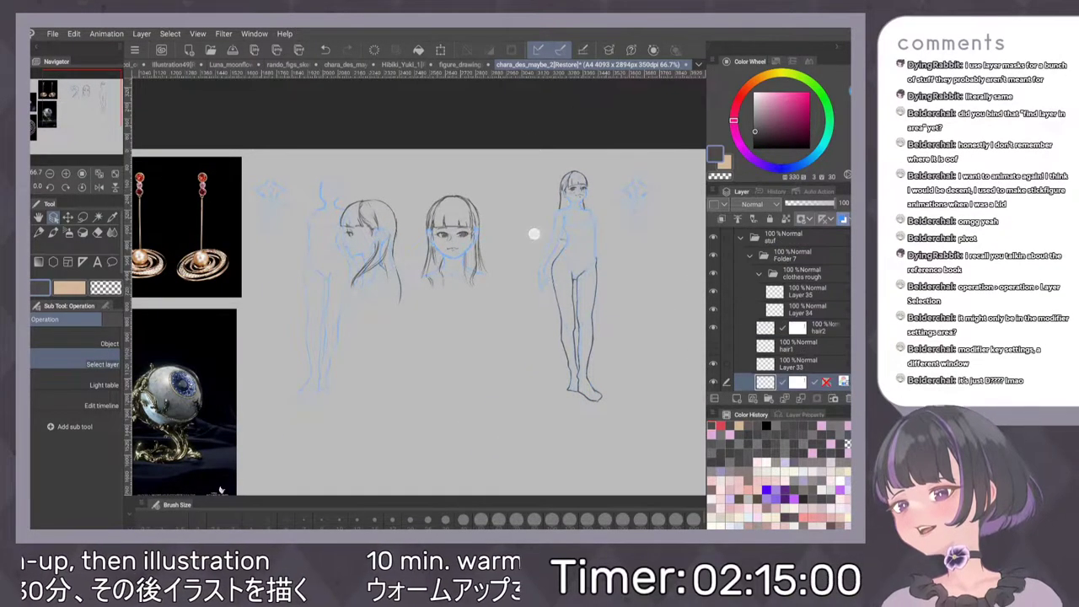
scroll(540, 276, "up", 5)
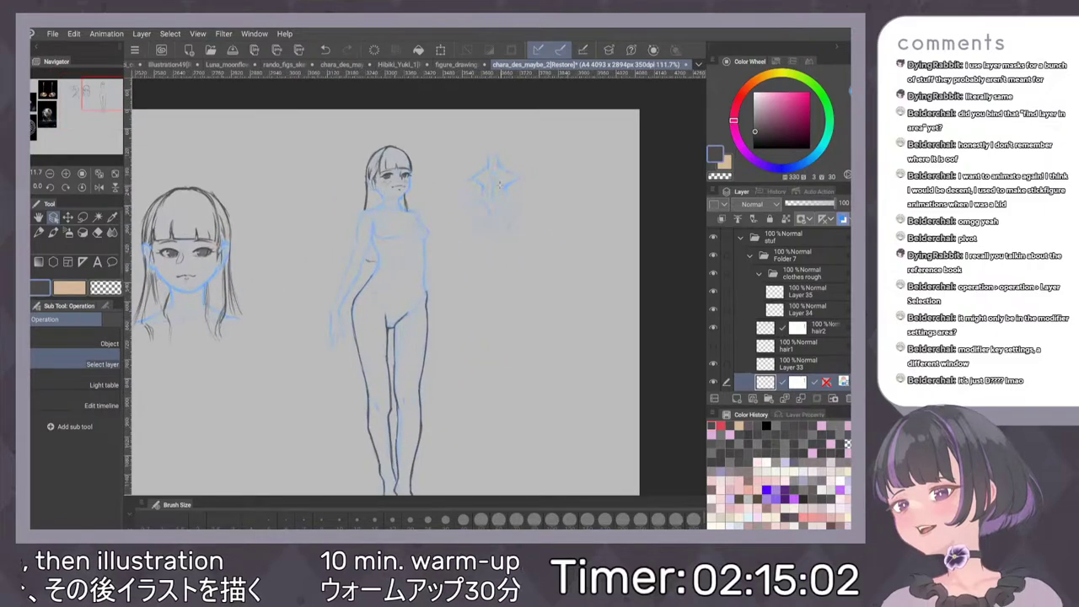
left_click(366, 173)
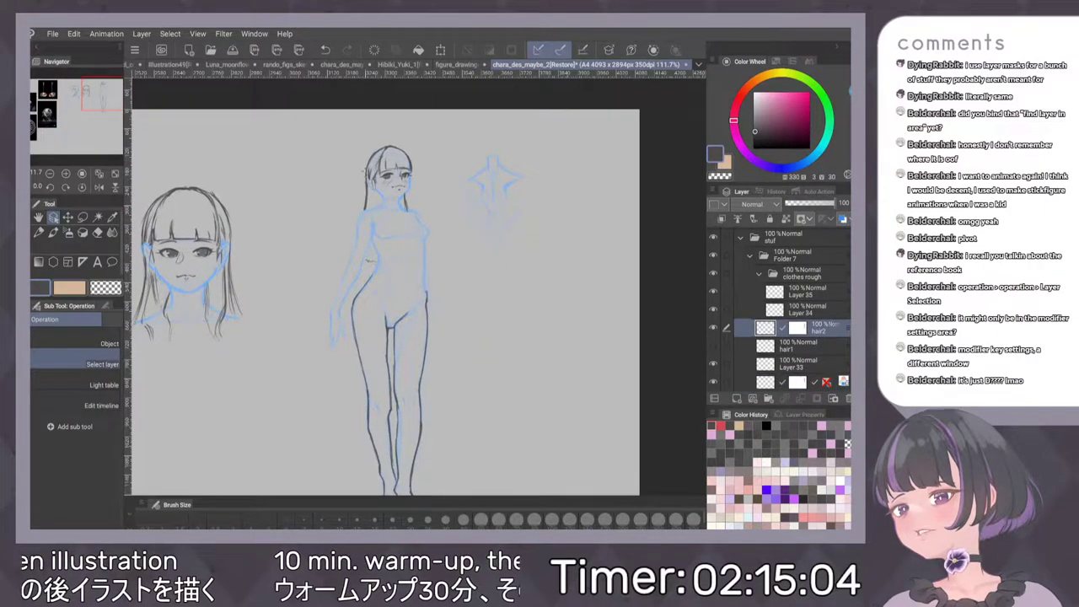
left_click(372, 219)
left_click(424, 294)
left_click(426, 251)
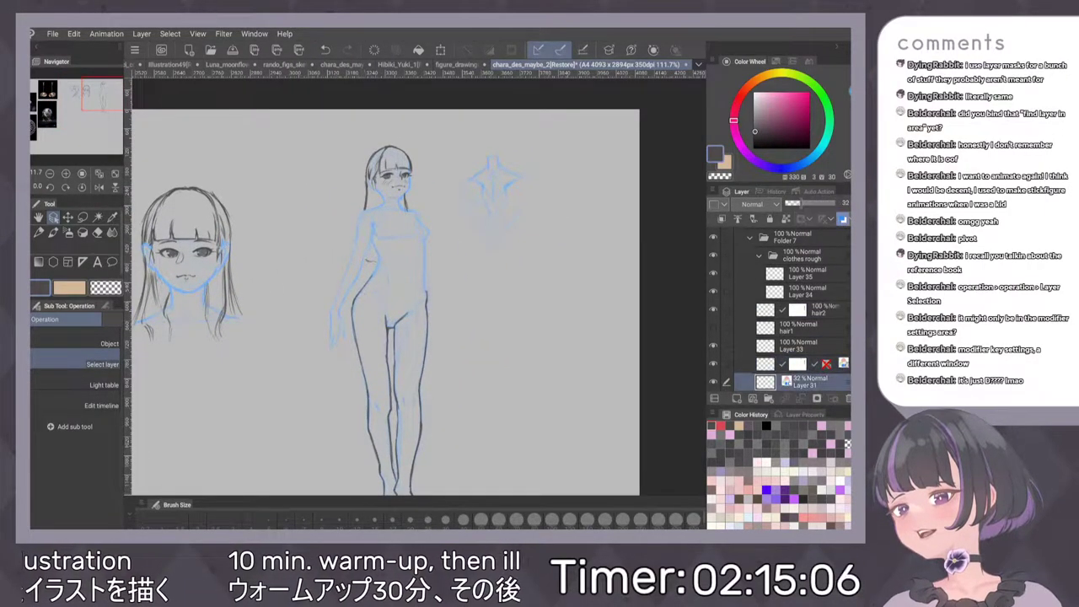
scroll(450, 257, "up", 4)
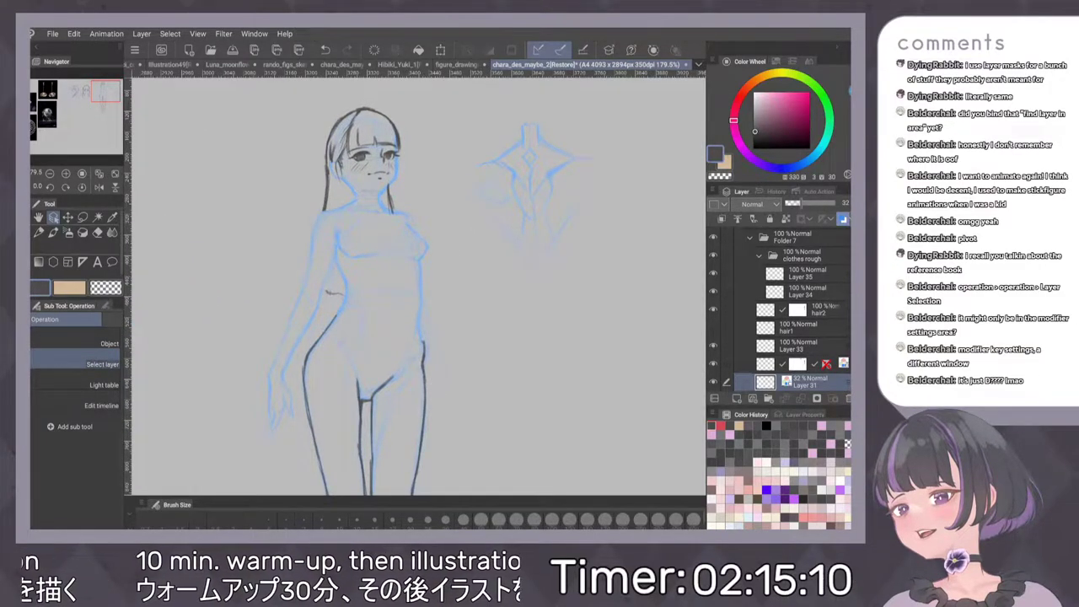
Make Layer 35 active, return to the 質感スミペン pen and try a line down the side of the figure's chest
left_click(824, 270)
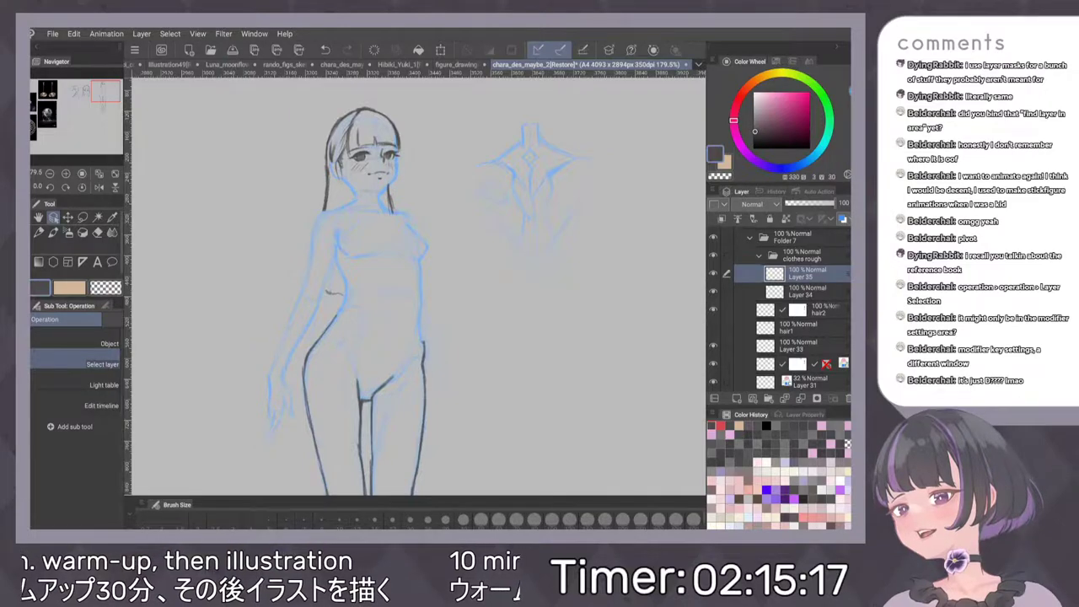
key("p")
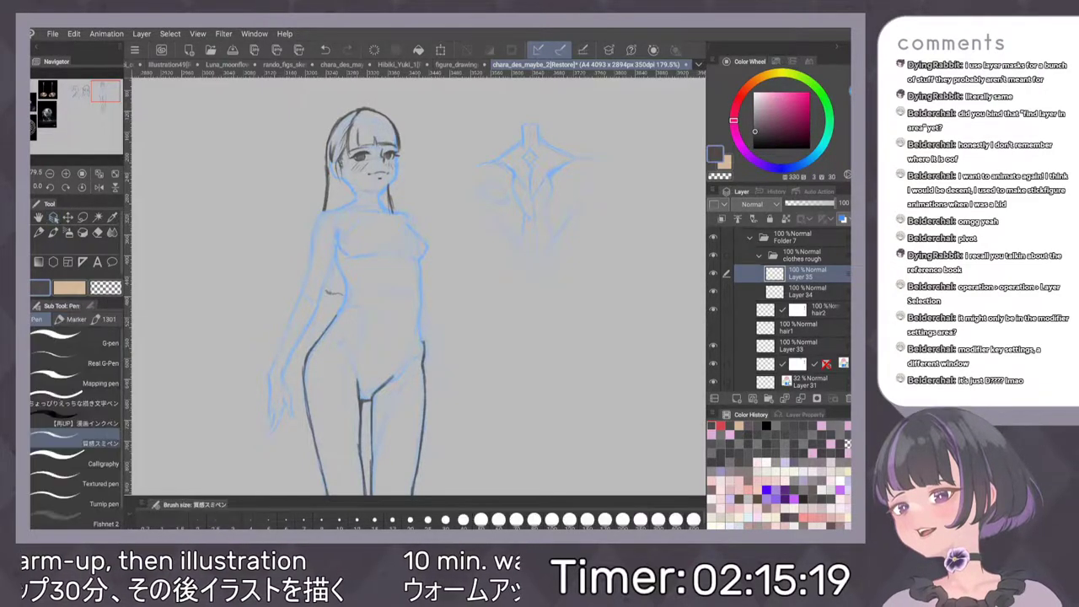
left_click_drag(425, 234, 422, 282)
key("ctrl+z")
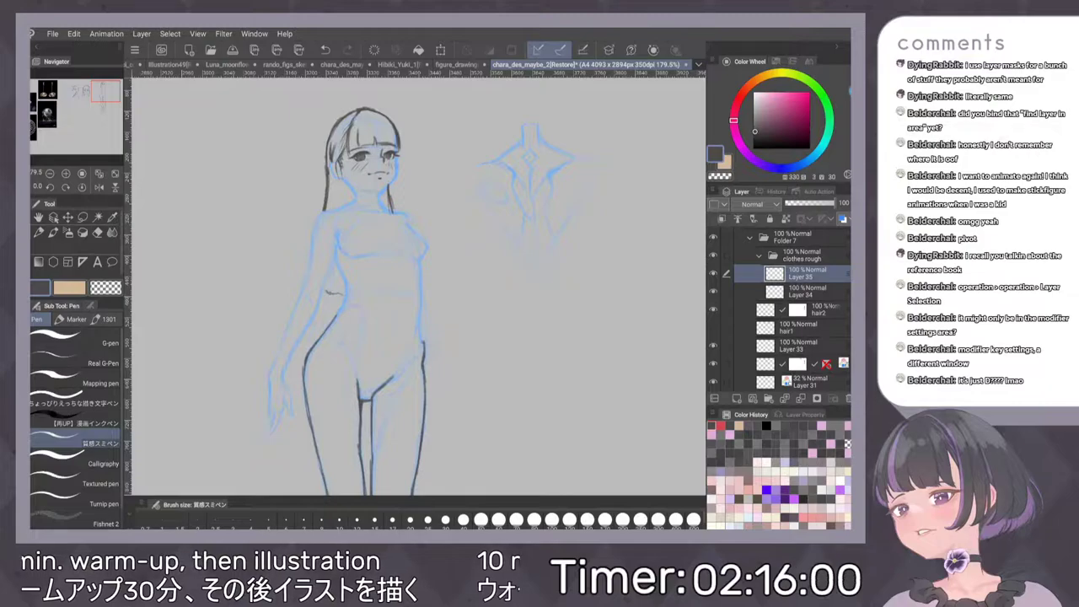
Try several skirt side lines falling from the full-body figure's hip towards the knee
scroll(494, 215, "down", 5)
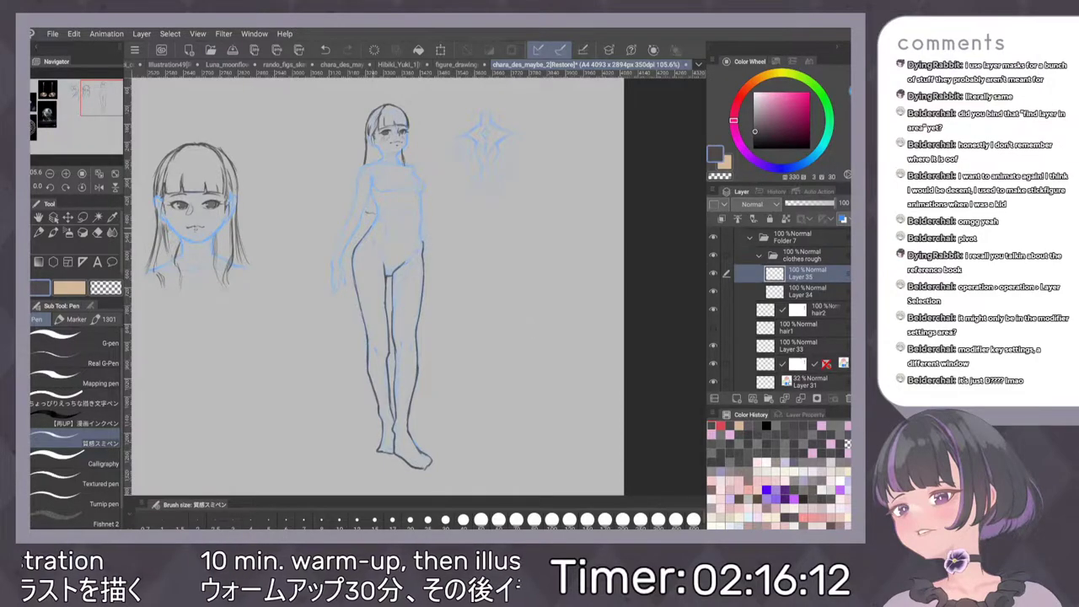
left_click_drag(353, 253, 344, 295)
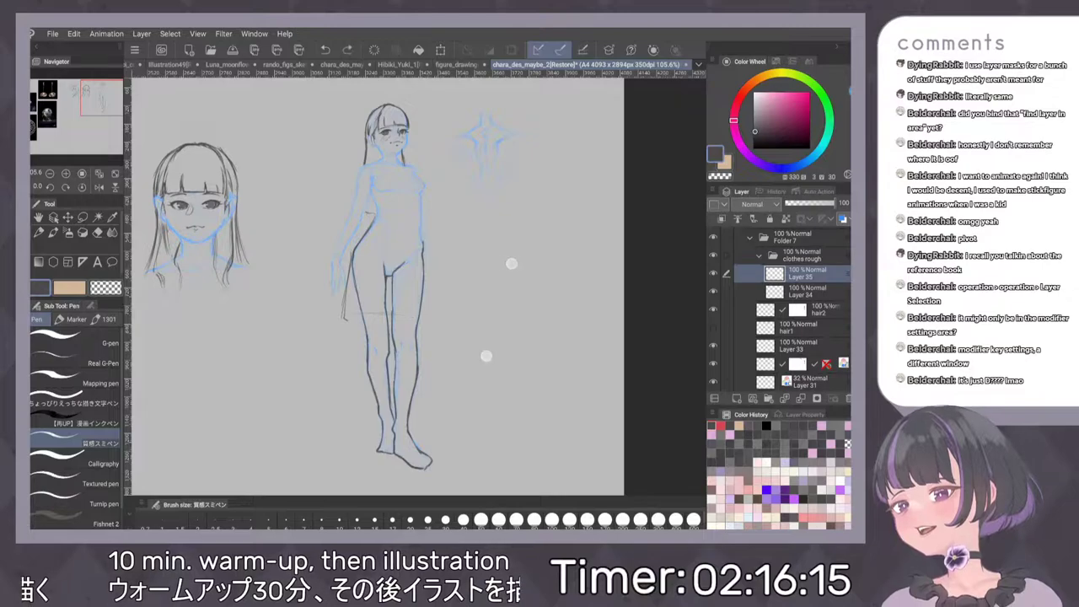
key("ctrl+z")
key("ctrl+z")
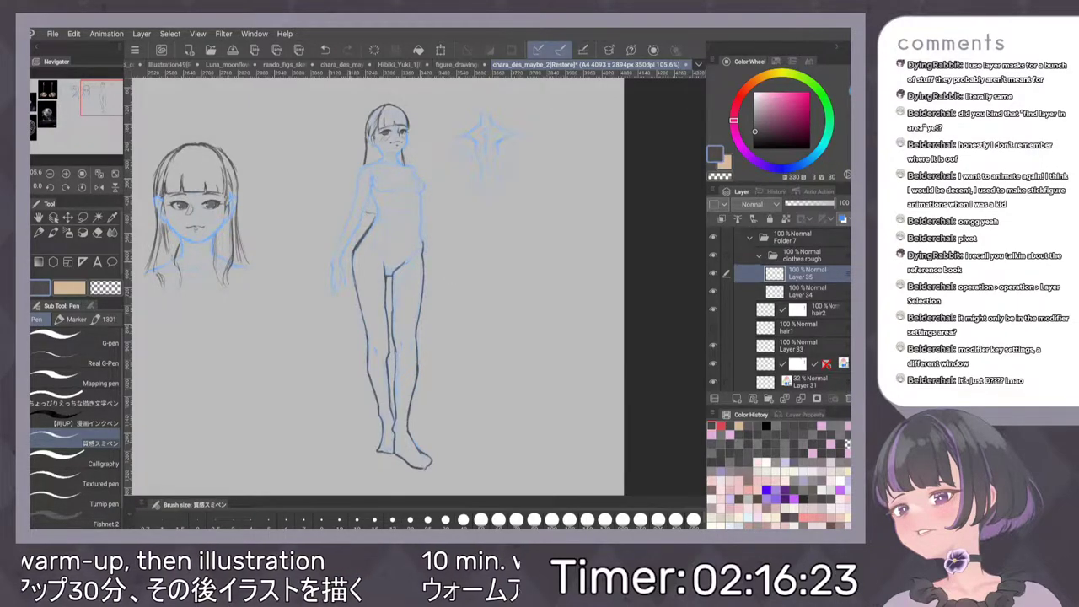
left_click_drag(351, 252, 355, 335)
left_click_drag(352, 273, 350, 329)
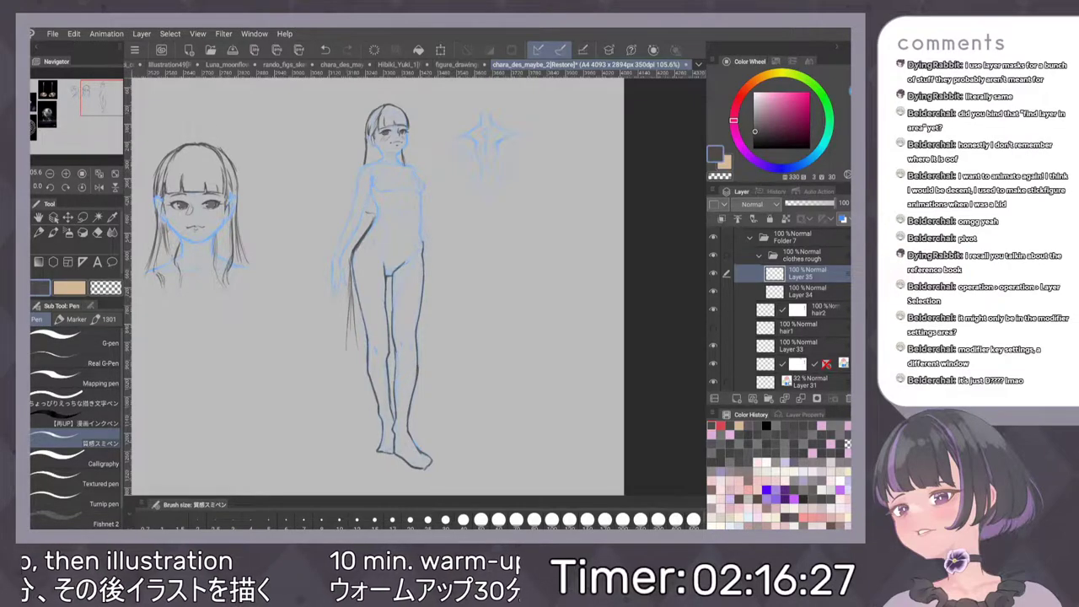
left_click_drag(351, 276, 346, 295)
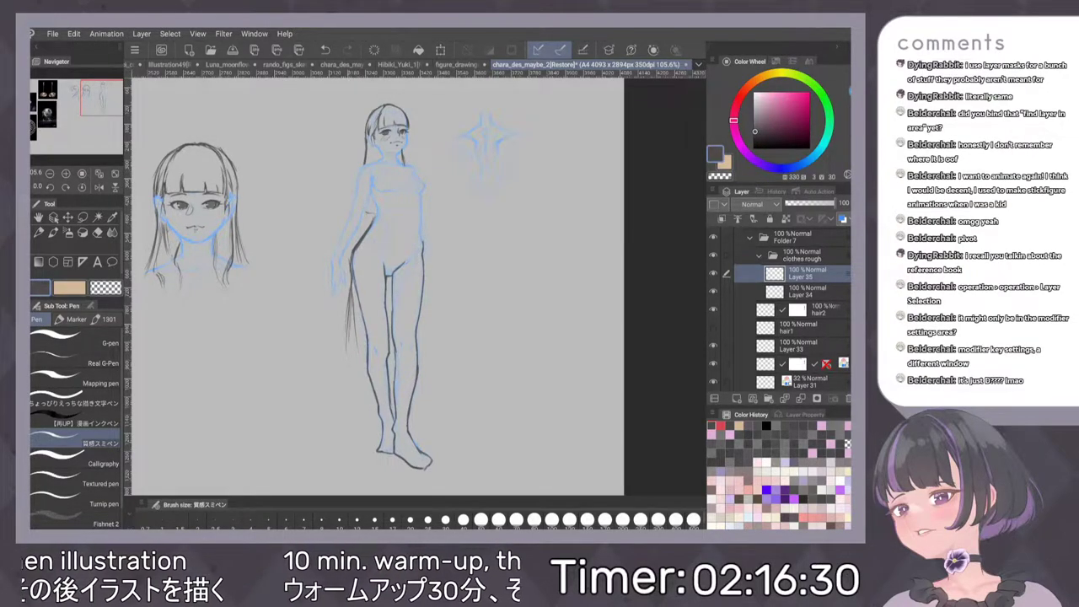
left_click_drag(348, 342, 348, 366)
key("ctrl+z")
key("ctrl+z")
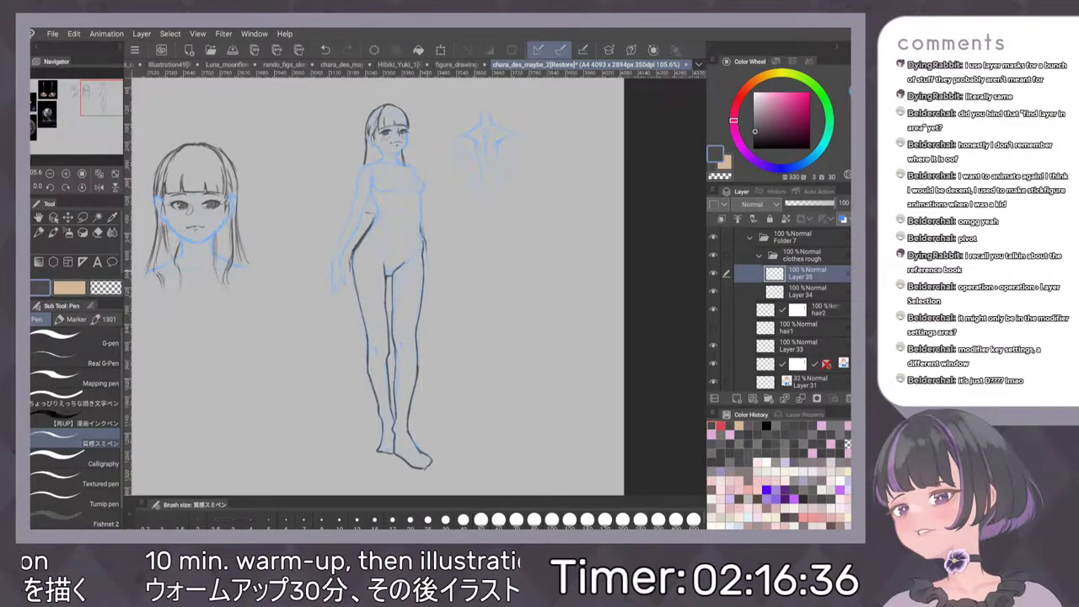
Sketch a skirt outline on Layer 35 with two side lines from the hips and a curved hem just above the knees
left_click_drag(425, 248, 430, 273)
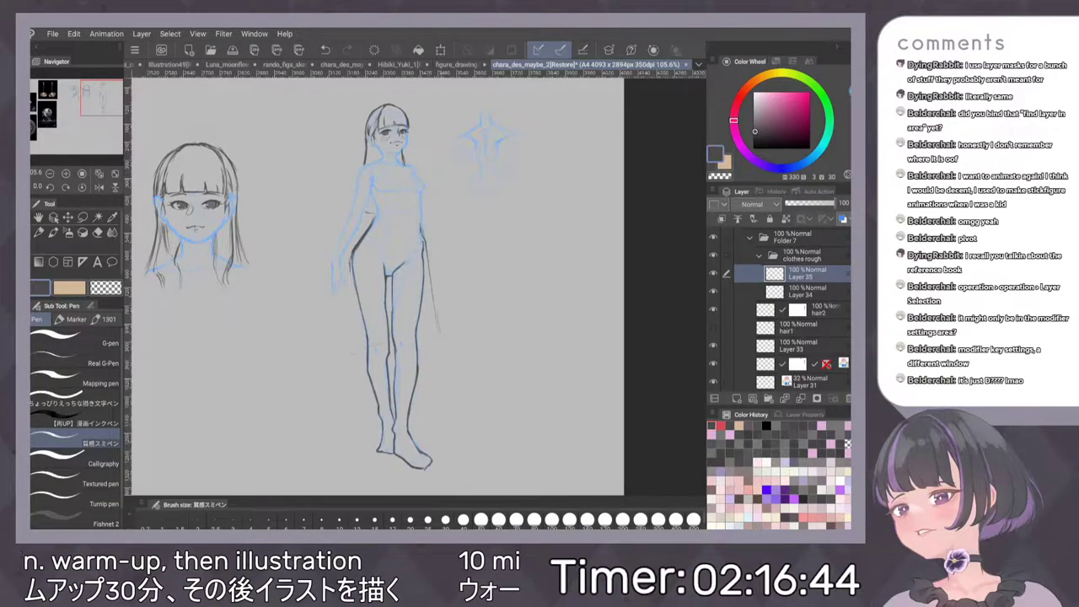
left_click_drag(337, 345, 440, 336)
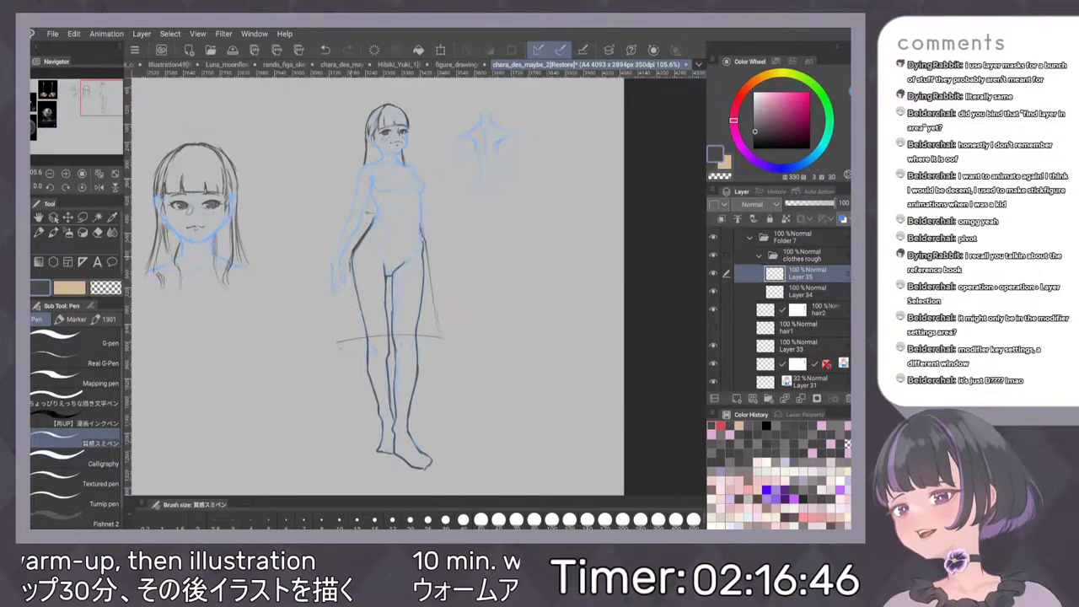
left_click_drag(351, 261, 348, 334)
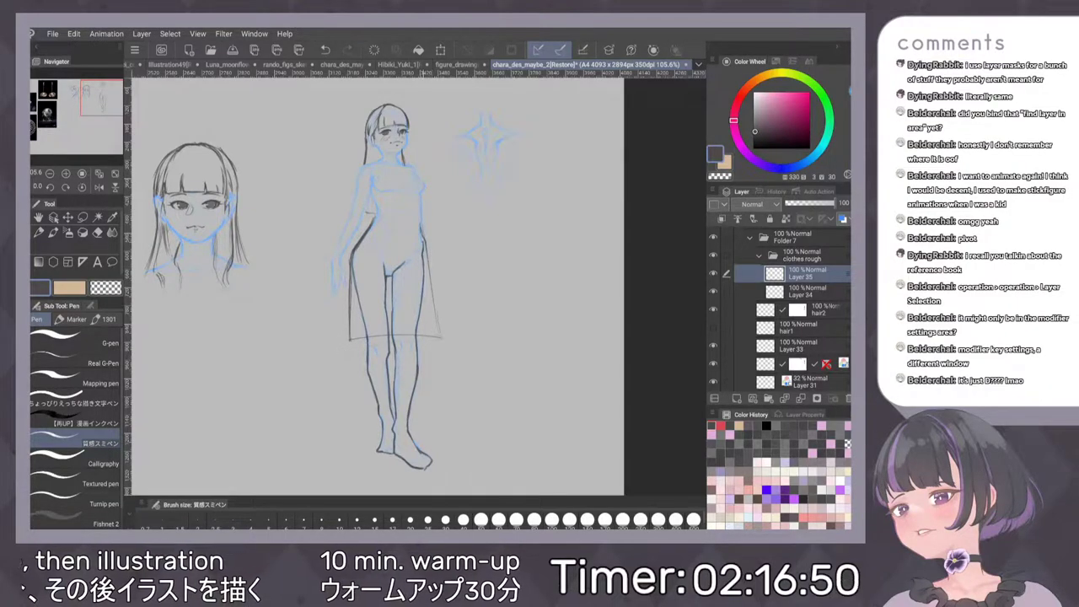
key("ctrl+z")
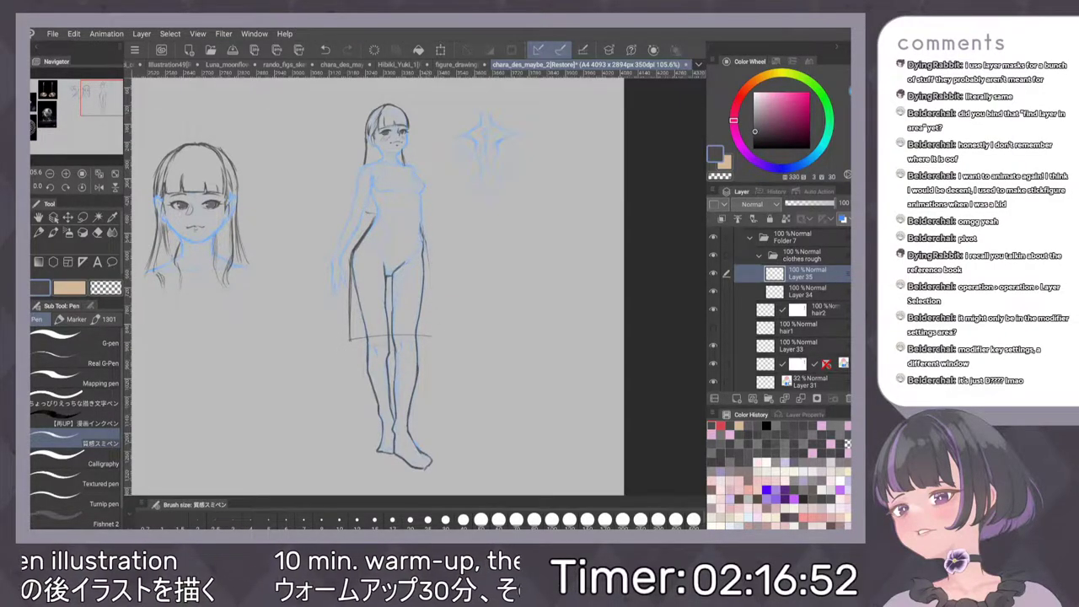
left_click_drag(429, 245, 434, 327)
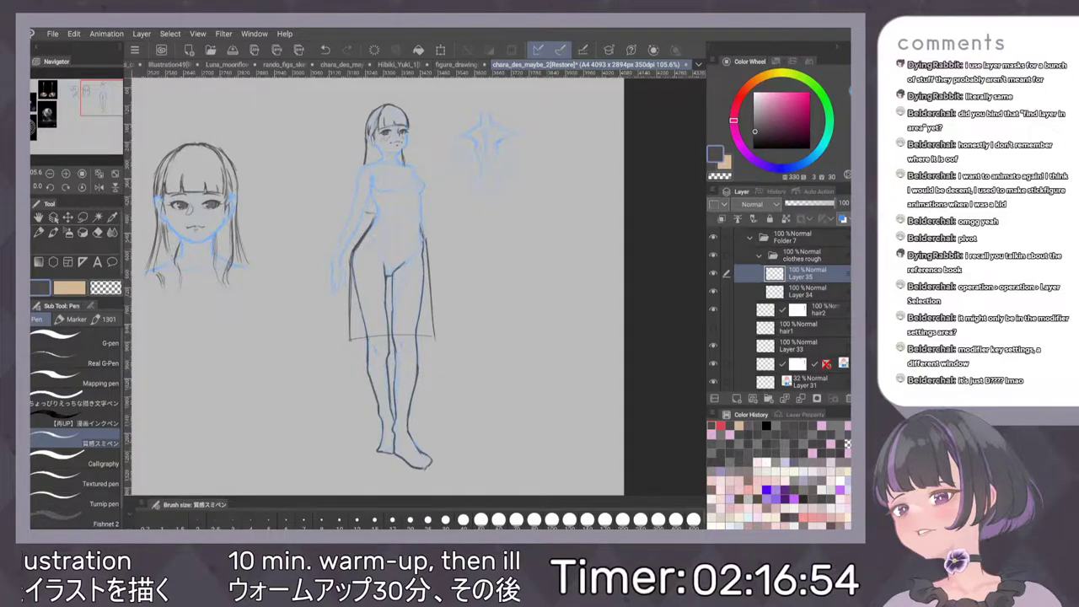
Rotate the canvas and retrace the skirt's hem between its two lower corners
left_click_drag(478, 271, 470, 231)
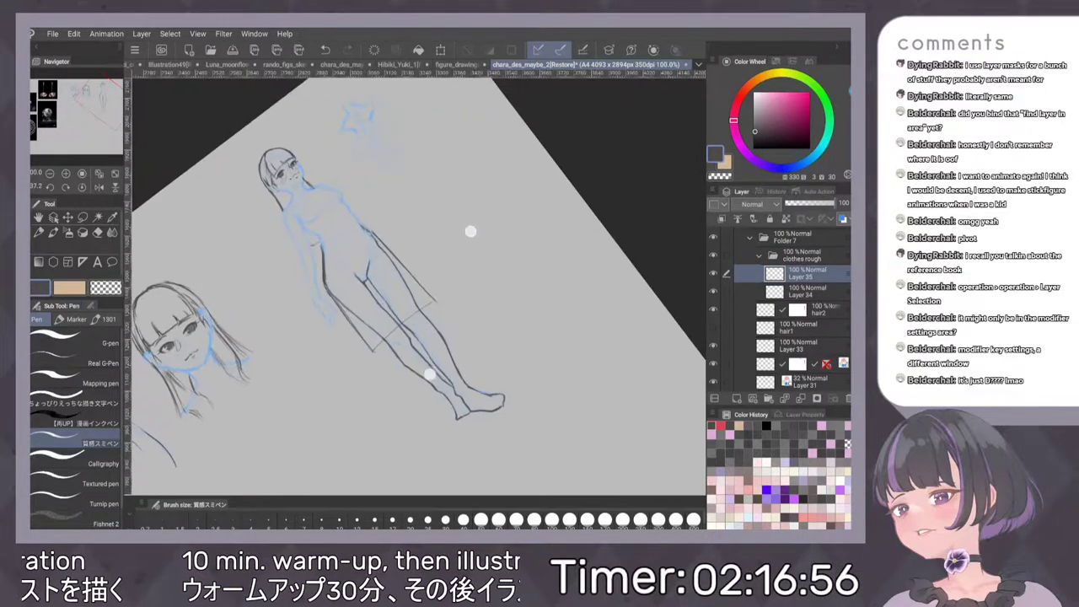
scroll(449, 302, "up", 4)
left_click_drag(301, 363, 390, 295)
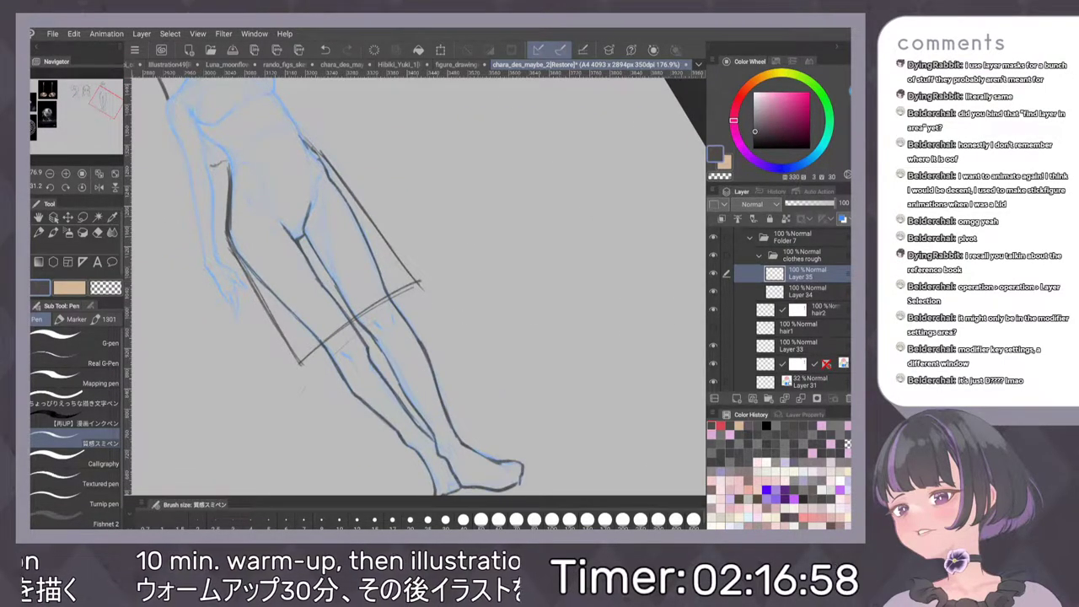
left_click_drag(489, 234, 483, 267)
scroll(467, 286, "down", 4)
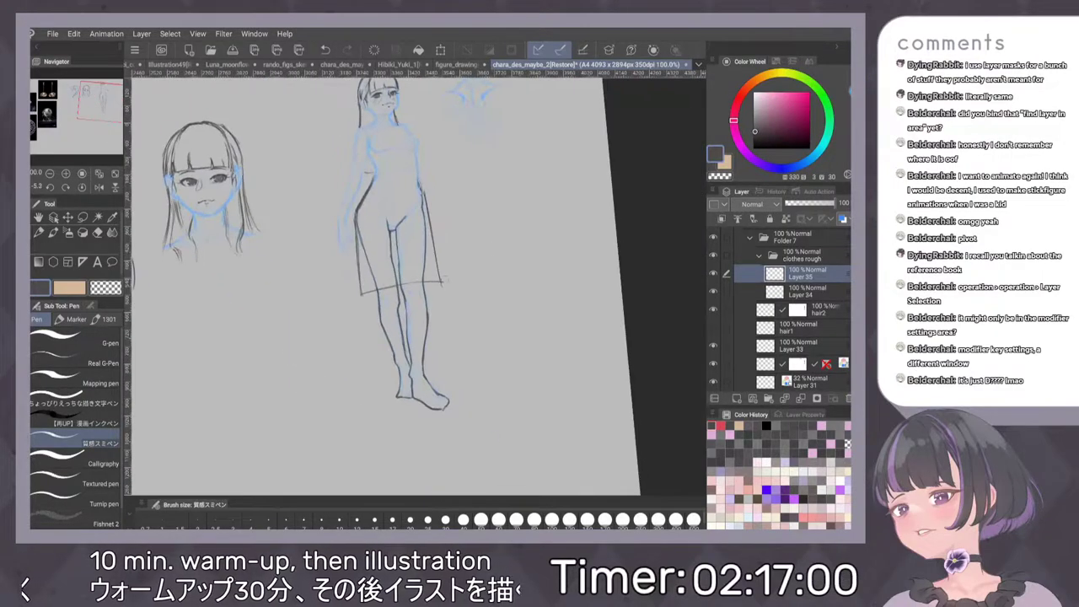
Draw a waistband at the top of the skirt with two curved parallel lines around the waist
key("ctrl+0")
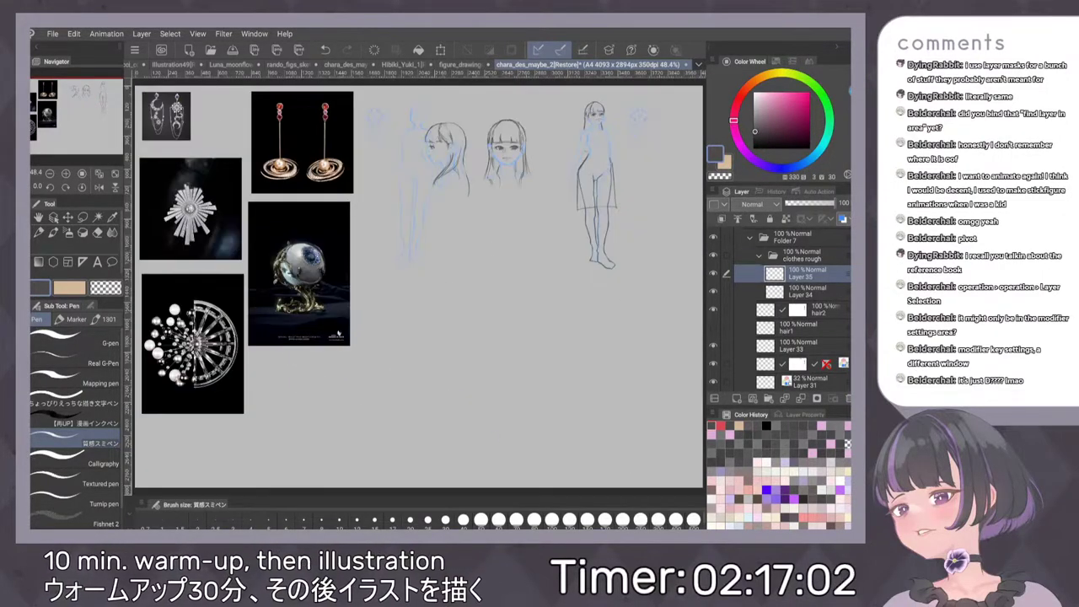
scroll(592, 258, "up", 8)
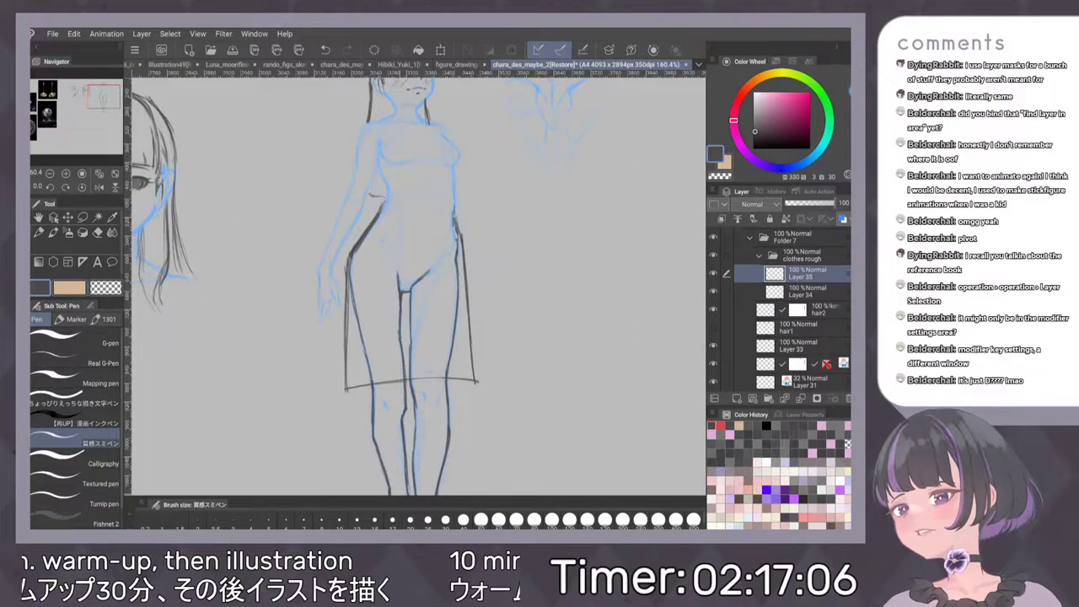
left_click_drag(404, 201, 455, 206)
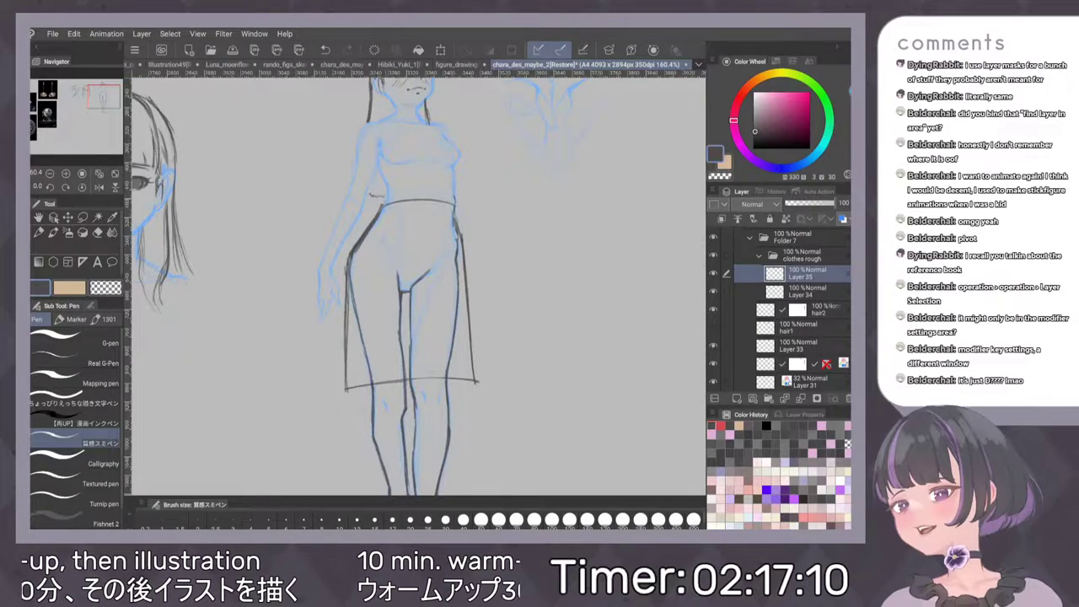
left_click_drag(385, 192, 455, 190)
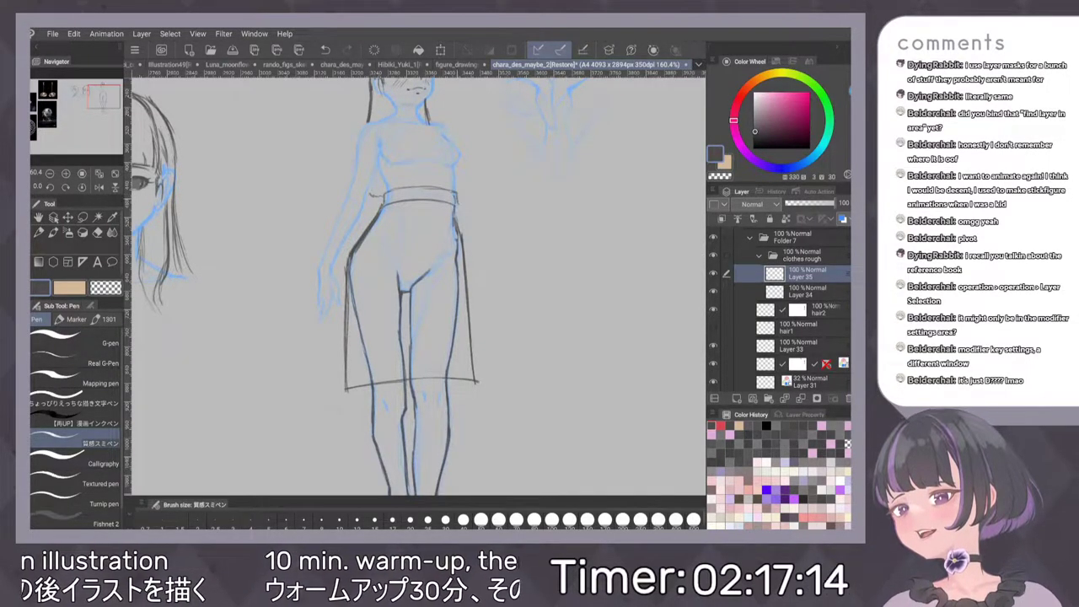
left_click_drag(456, 206, 432, 264)
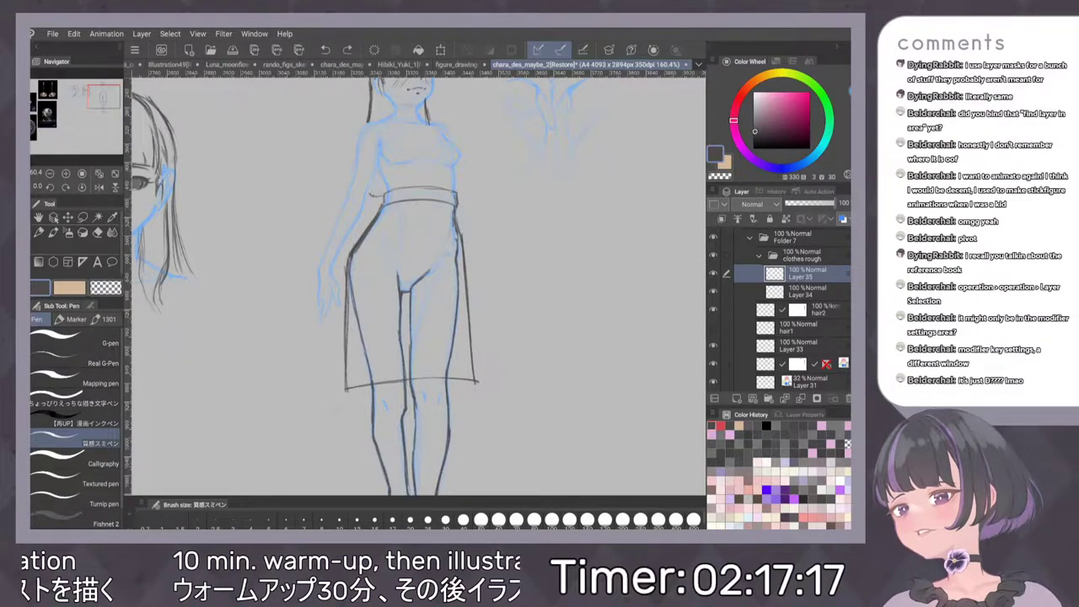
Add a layer mask to Layer 34 and mask out the leg lines covered by the skirt
left_click(807, 292)
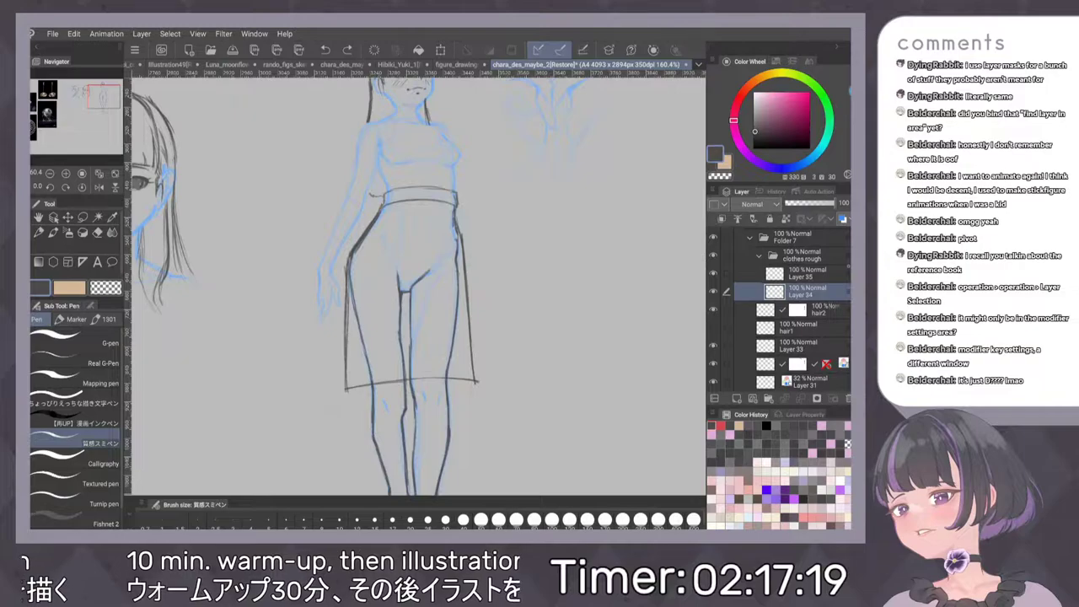
left_click(170, 33)
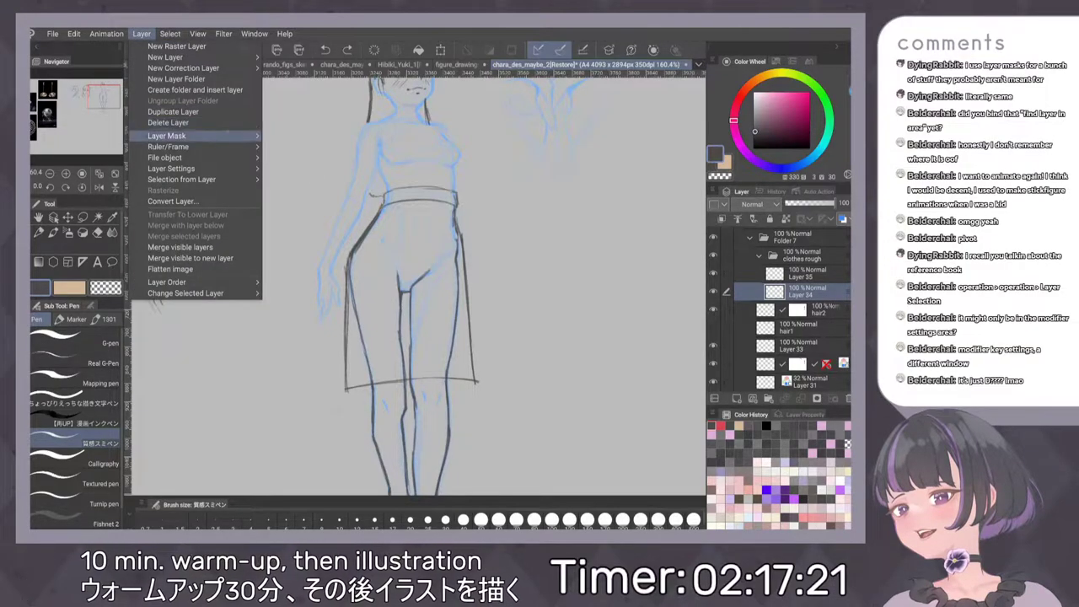
mouse_move(211, 136)
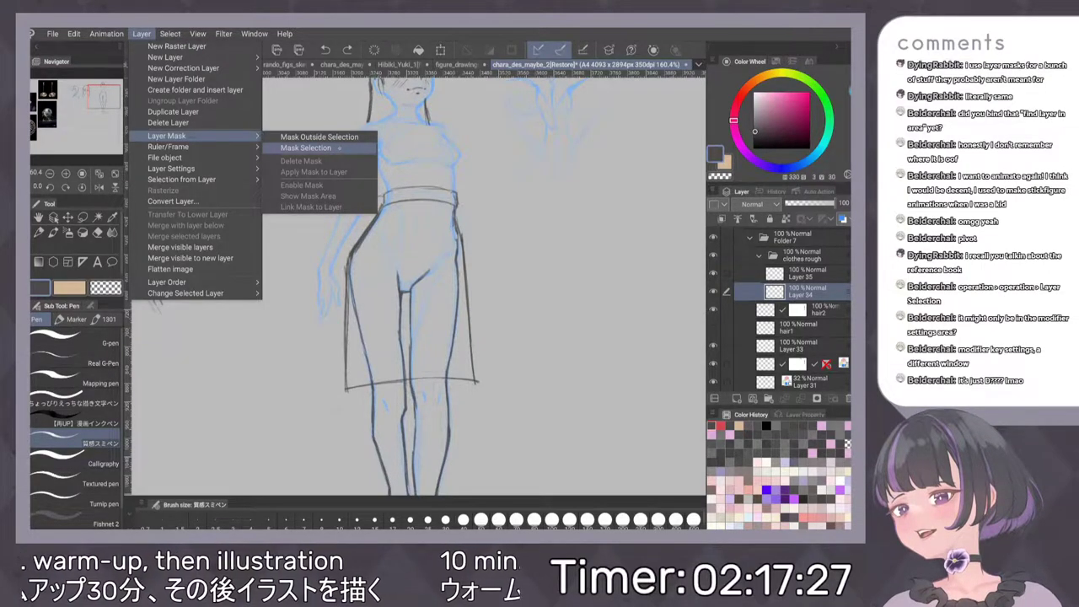
left_click(338, 147)
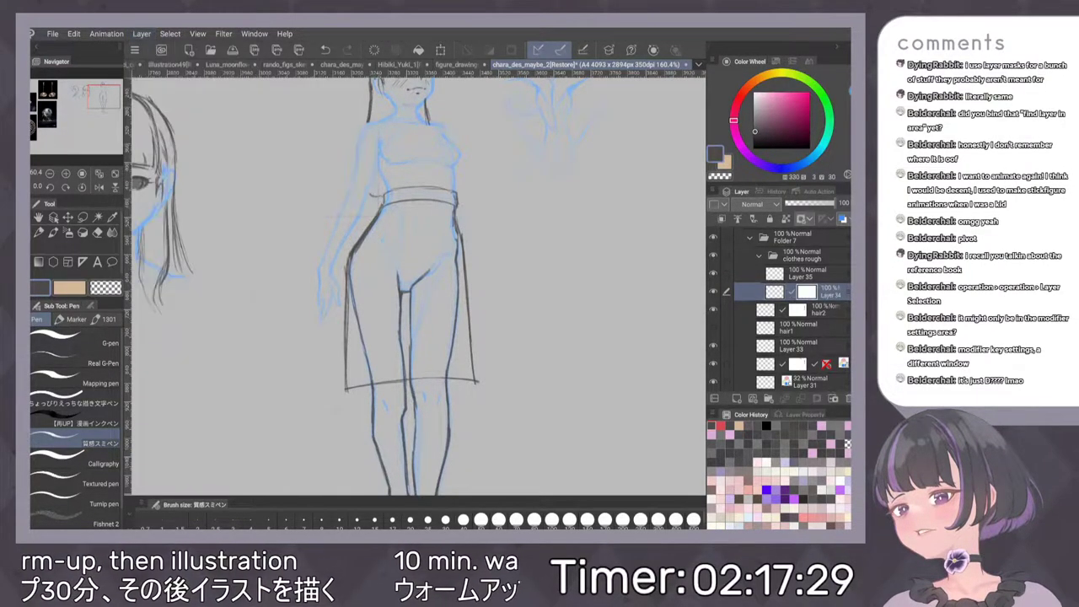
left_click_drag(537, 231, 532, 222)
key("e")
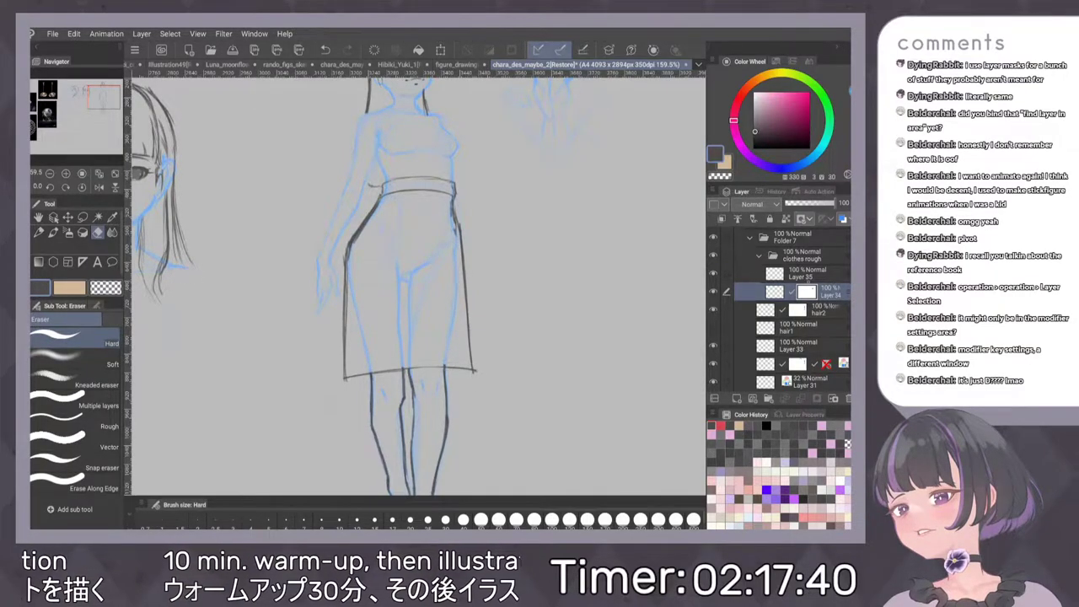
left_click(808, 276)
left_click(789, 107)
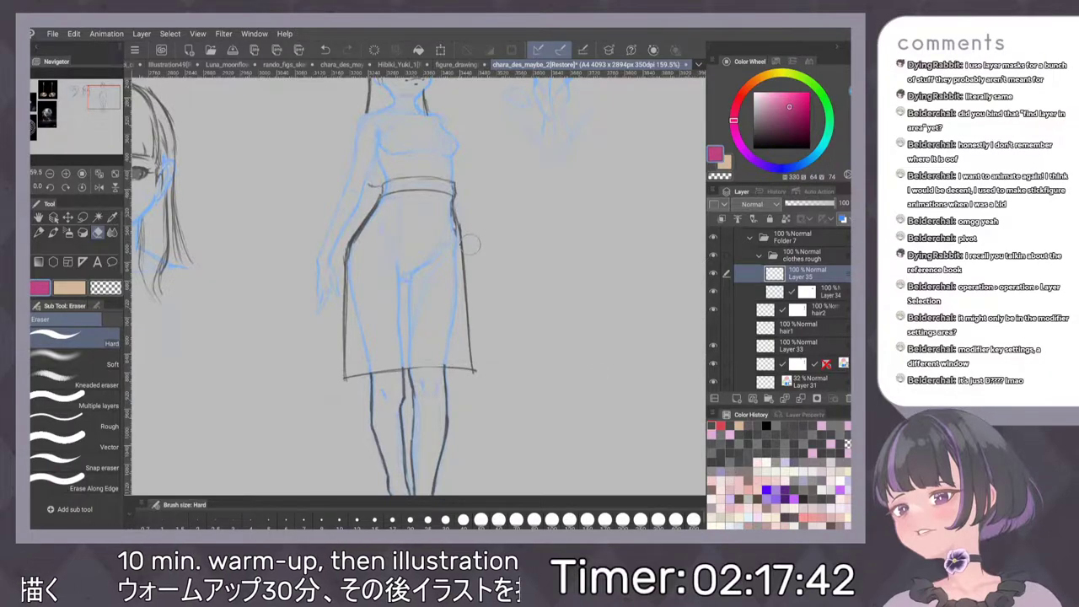
key("space")
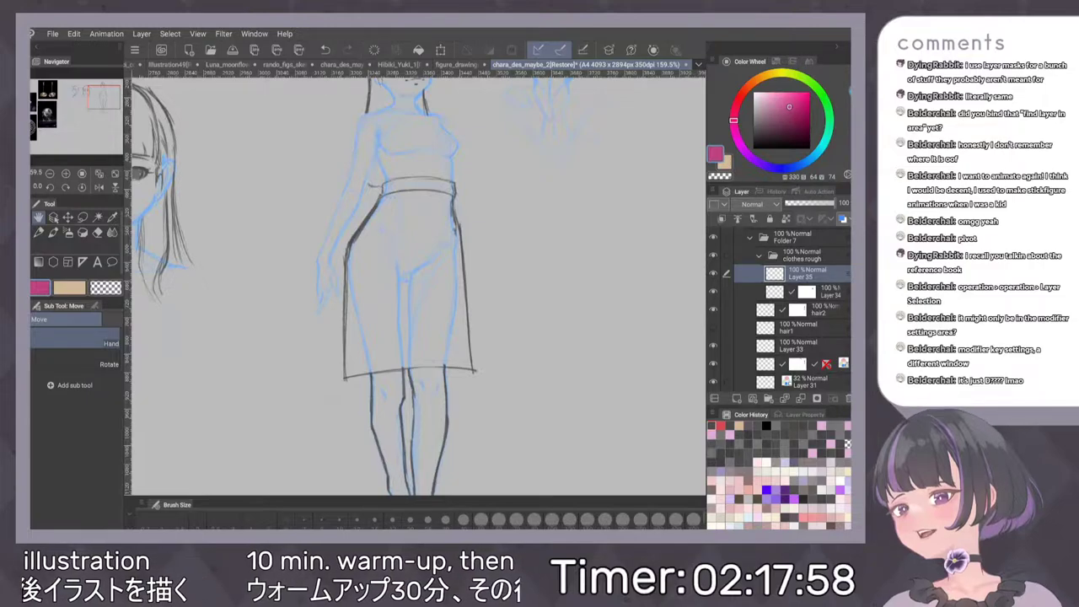
left_click(807, 292)
left_click_drag(450, 214, 449, 249)
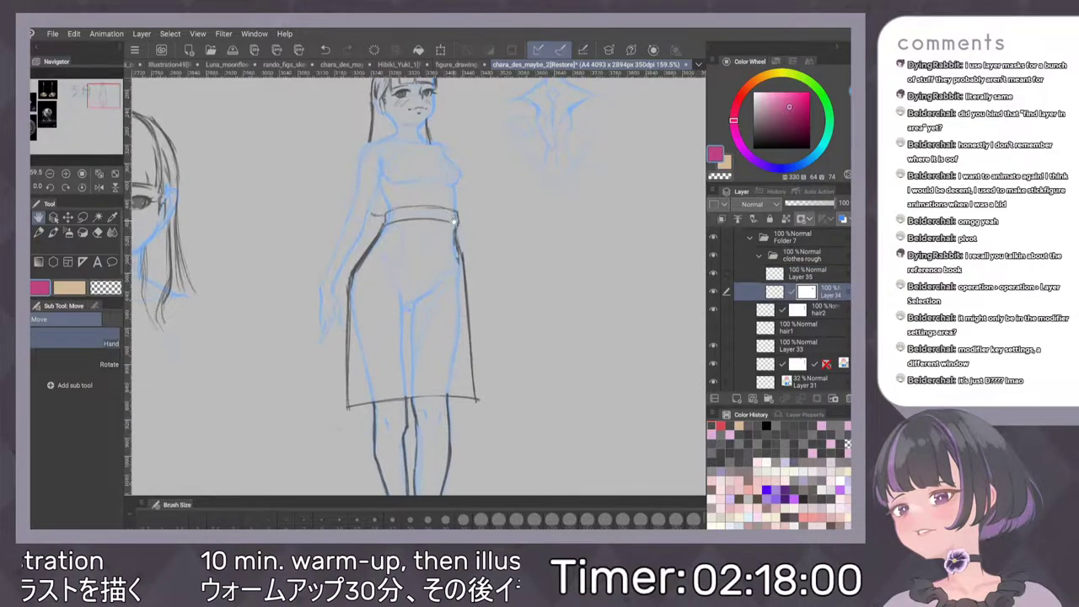
key("e")
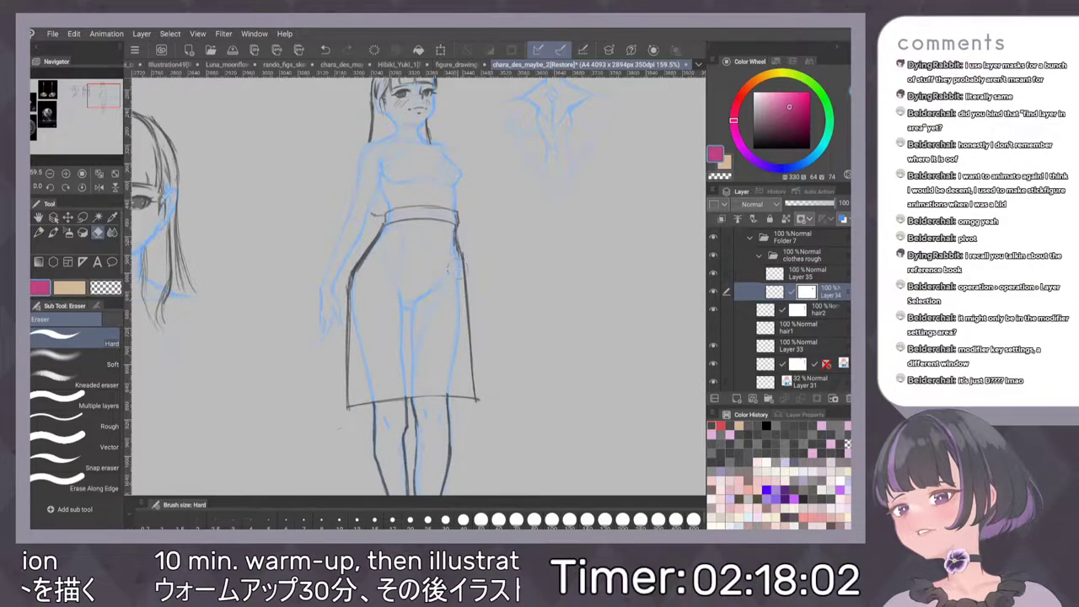
key("p")
key("ctrl+z")
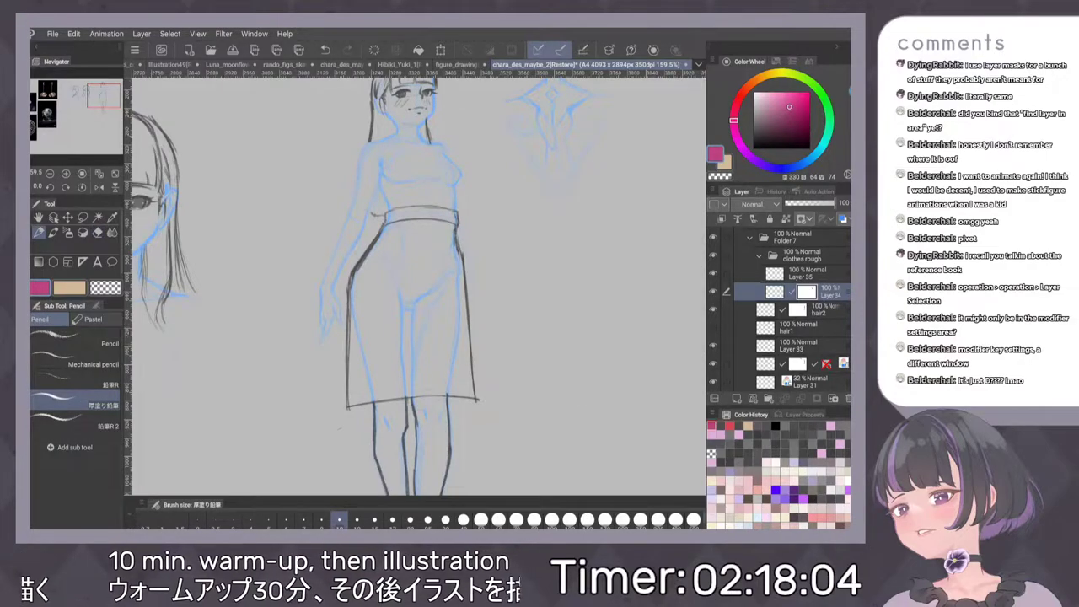
Set the drawing colour to black and add a curved lower front edge to the skirt's hem on Layer 35
left_click_drag(804, 116, 752, 148)
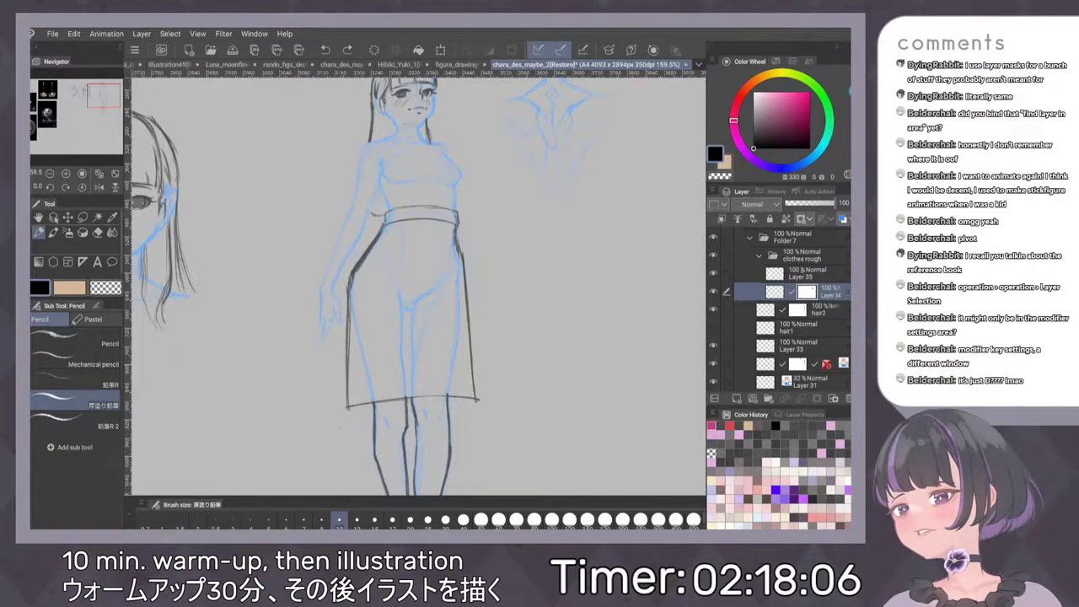
left_click(802, 272)
key("p")
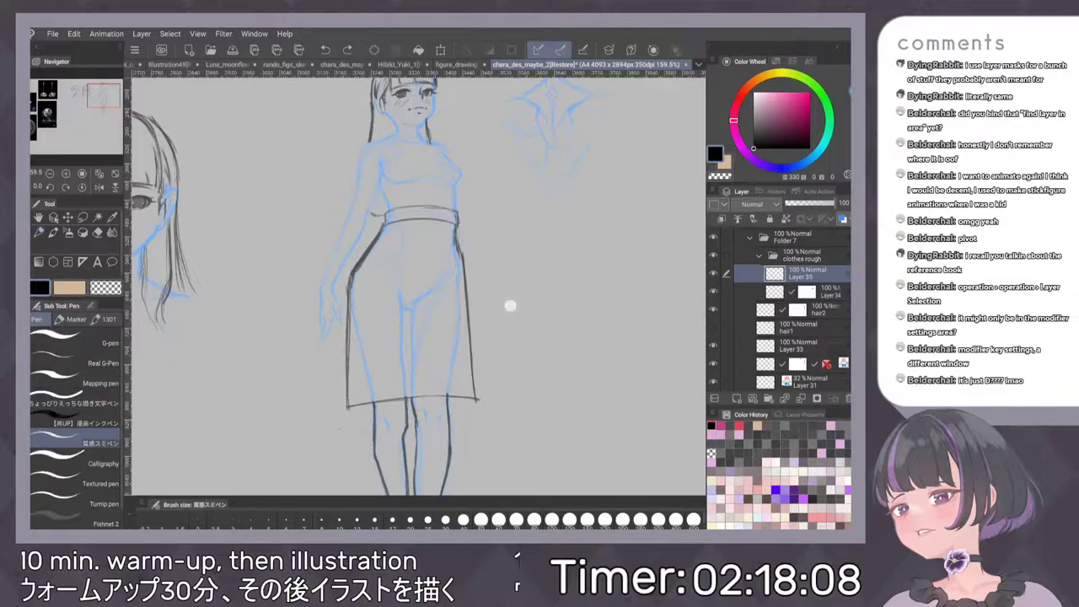
scroll(498, 331, "down", 5)
scroll(497, 312, "up", 2)
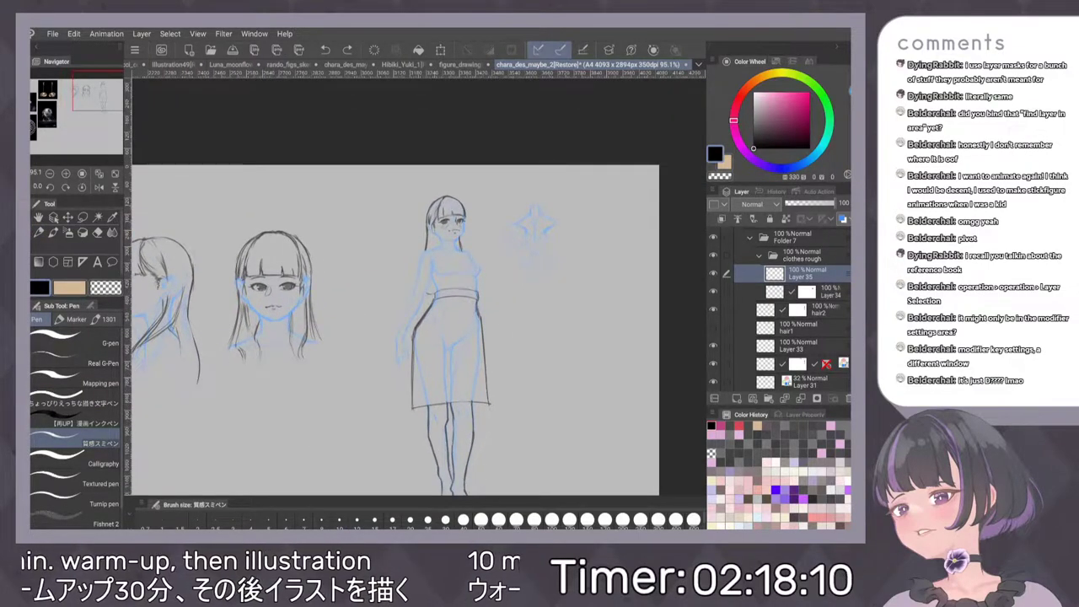
scroll(552, 349, "up", 5)
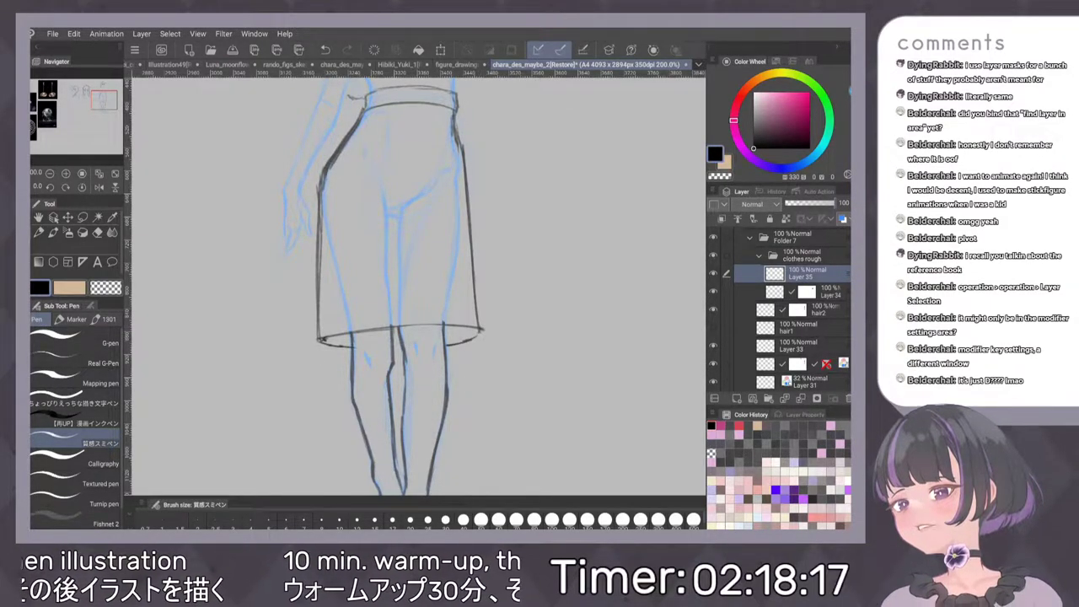
Replace the skirt's right side line with a straighter one running from the waistband to the hem, closer to the leg
scroll(527, 321, "down", 5)
scroll(537, 289, "down", 3)
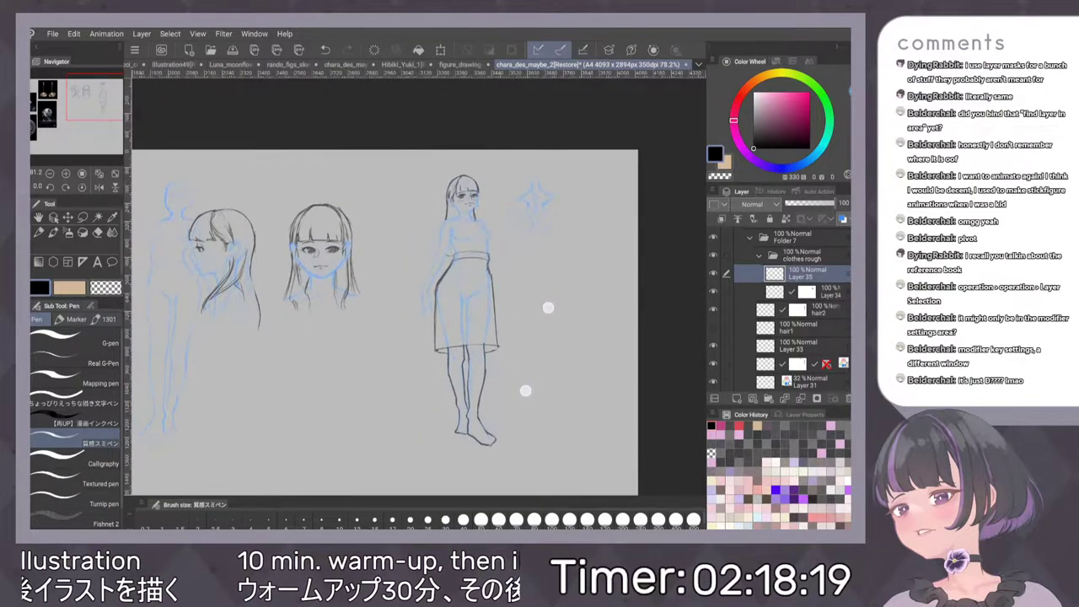
scroll(531, 291, "up", 2)
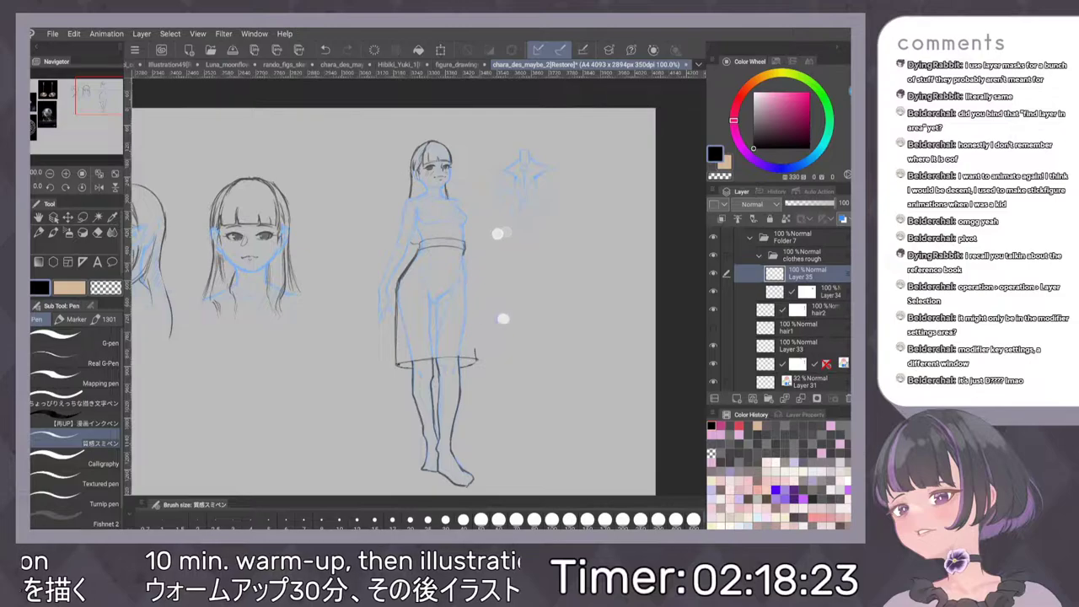
scroll(501, 277, "up", 2)
left_click_drag(400, 337, 393, 342)
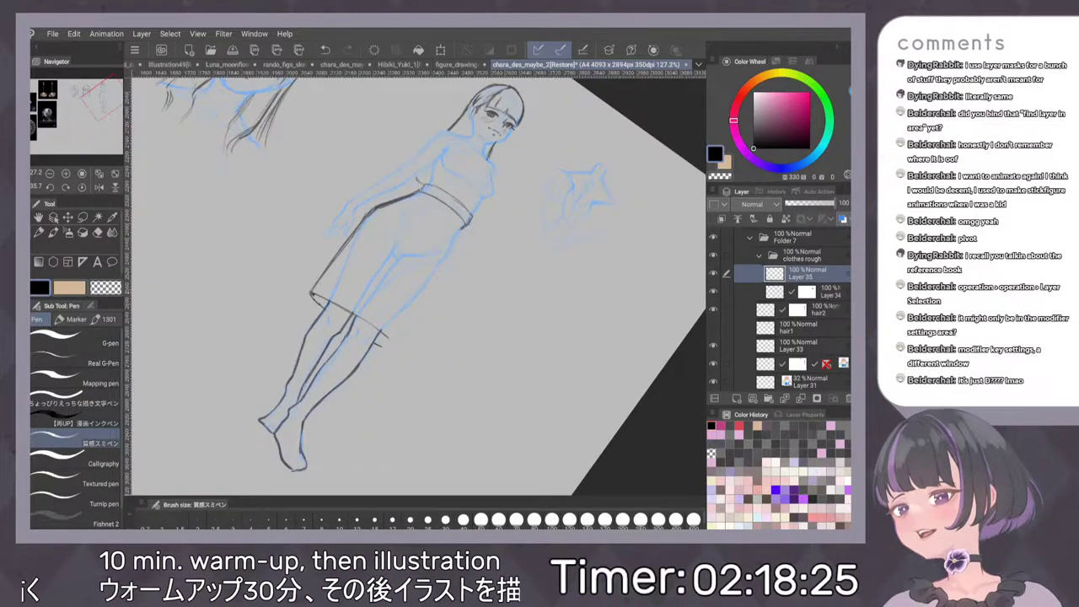
left_click_drag(469, 221, 415, 311)
left_click_drag(444, 261, 419, 303)
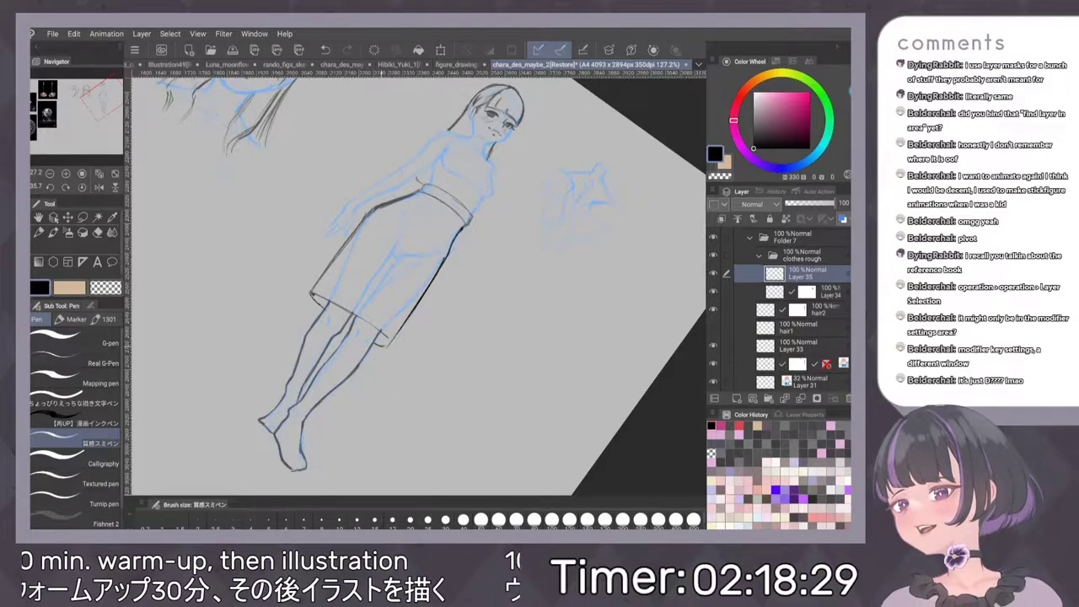
mouse_move(499, 283)
left_mouse_down()
mouse_move(427, 276)
mouse_move(439, 287)
mouse_move(449, 251)
mouse_move(481, 252)
mouse_move(483, 240)
mouse_move(504, 284)
left_mouse_up()
Erase the skirt's hem and try extending its left side line down past the knee
key("e")
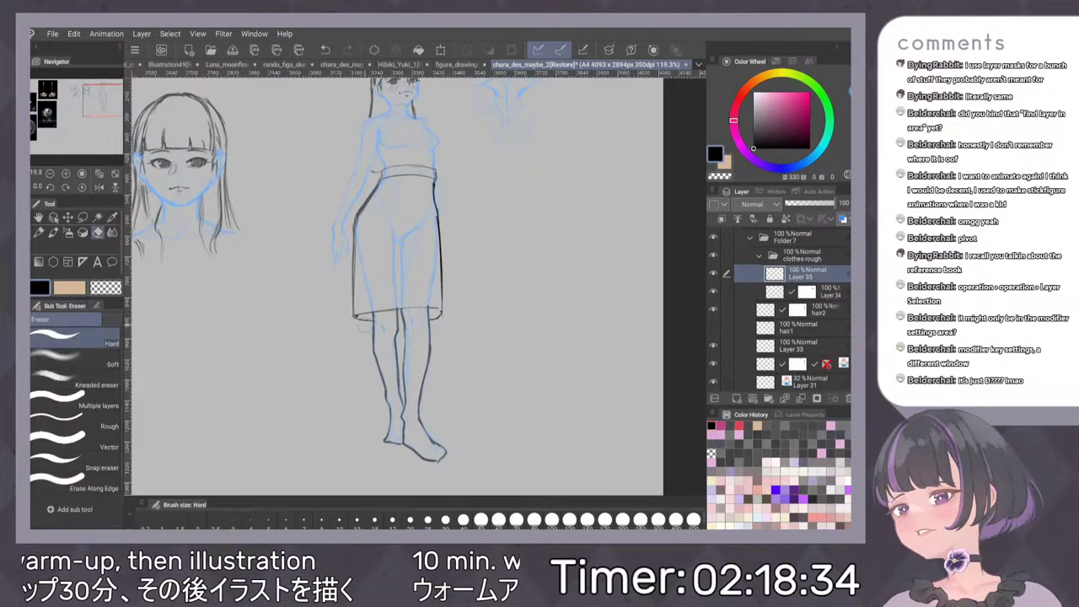
mouse_move(361, 319)
left_mouse_down()
mouse_move(436, 317)
mouse_move(434, 306)
mouse_move(360, 332)
left_mouse_up()
key("p")
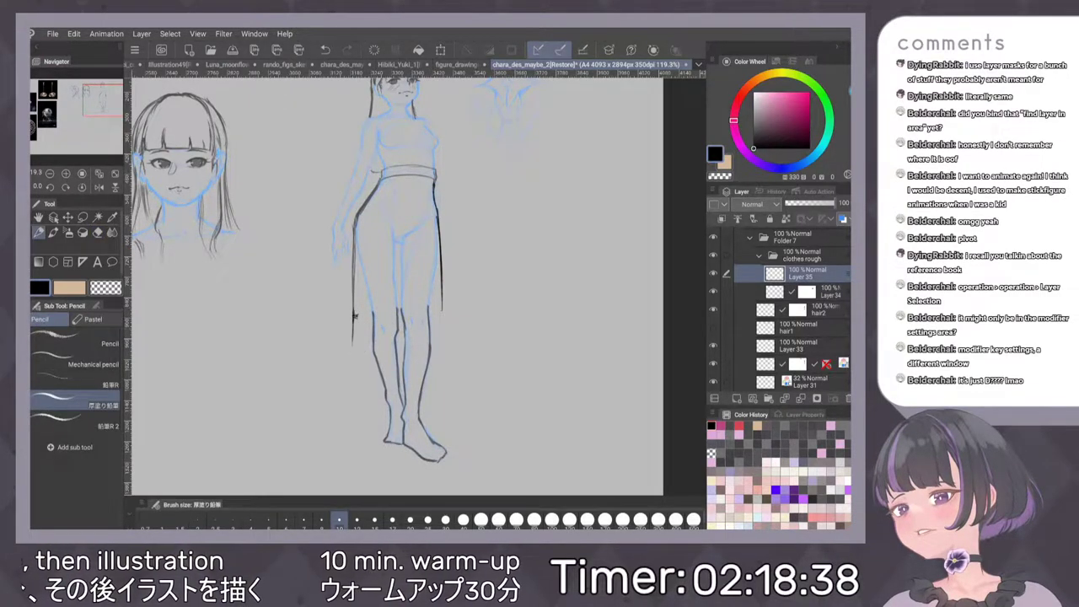
key("ctrl+z")
key("p")
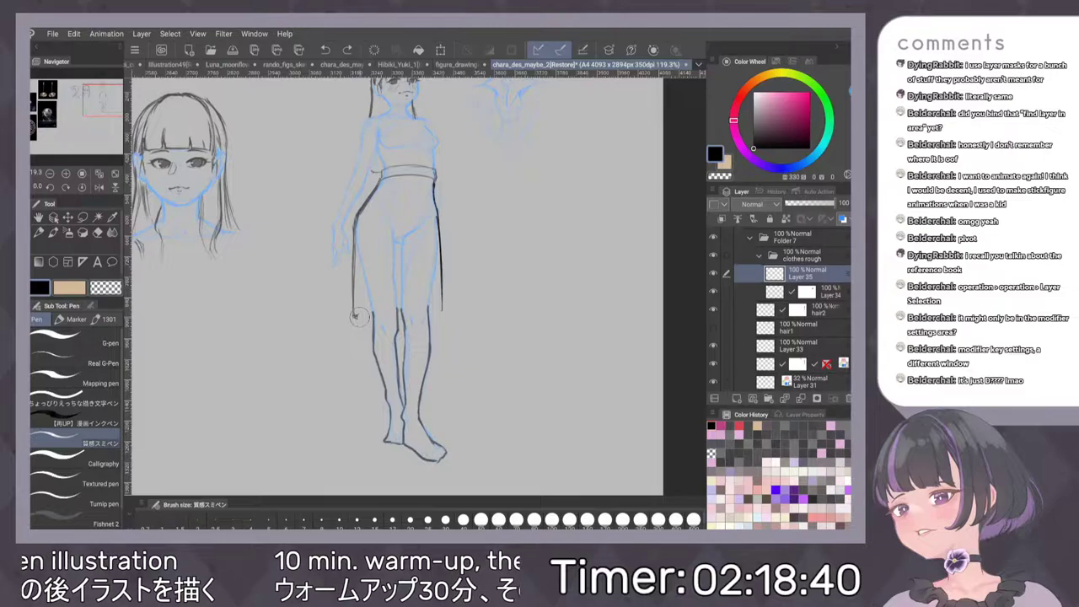
left_click_drag(358, 312, 352, 357)
key("ctrl+z")
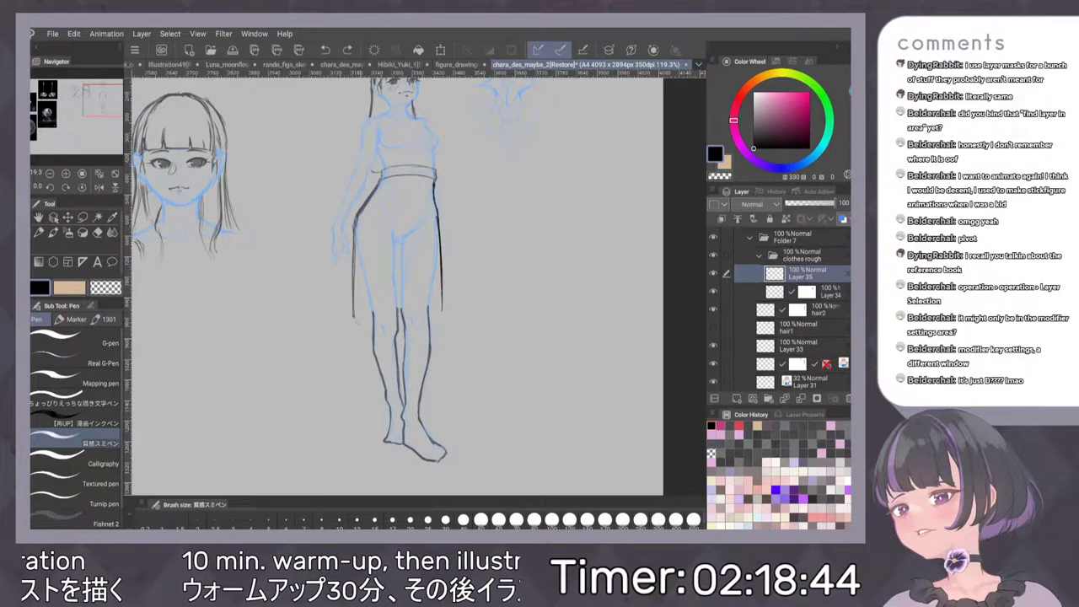
left_click_drag(354, 303, 353, 361)
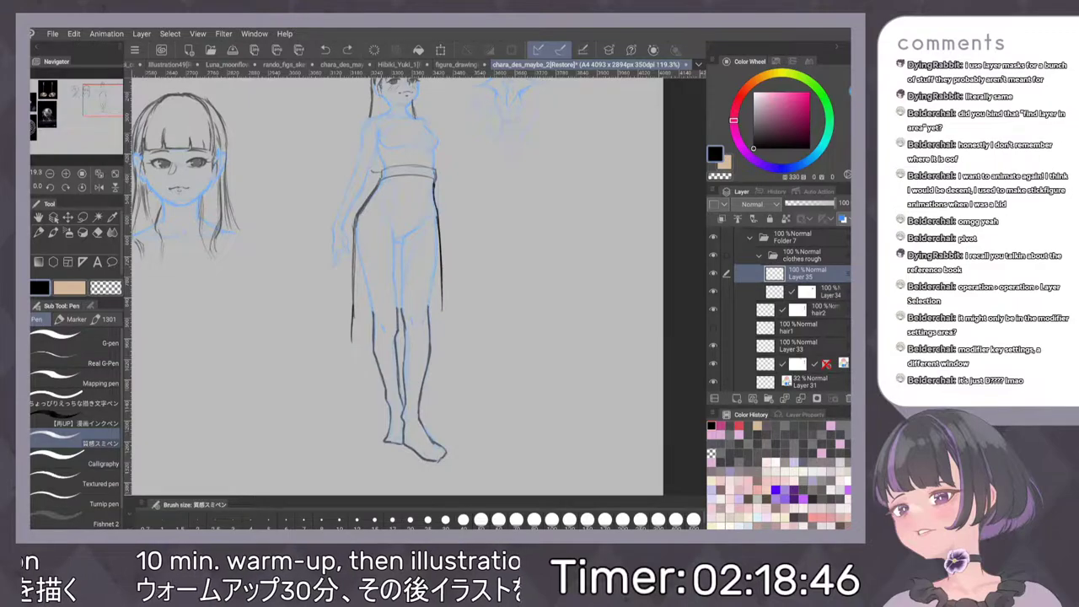
key("ctrl+z")
Pick the dark sketch colour from the skirt outline and lengthen the skirt below the knees with extended side lines and a hem
left_click_drag(354, 315, 357, 316)
left_click(356, 264, "alt")
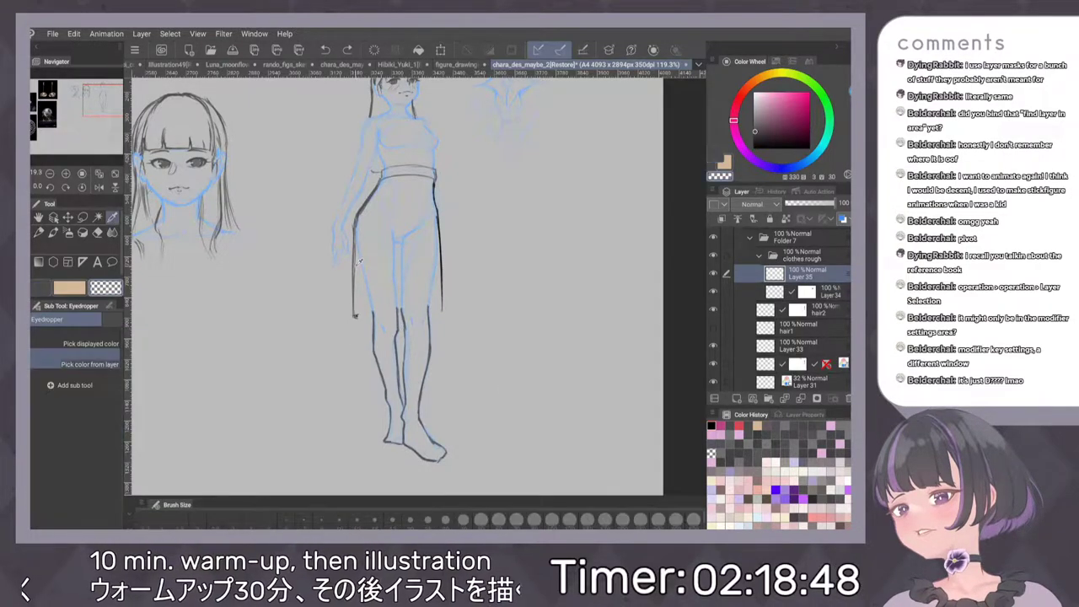
left_click(355, 265, "alt")
key("p")
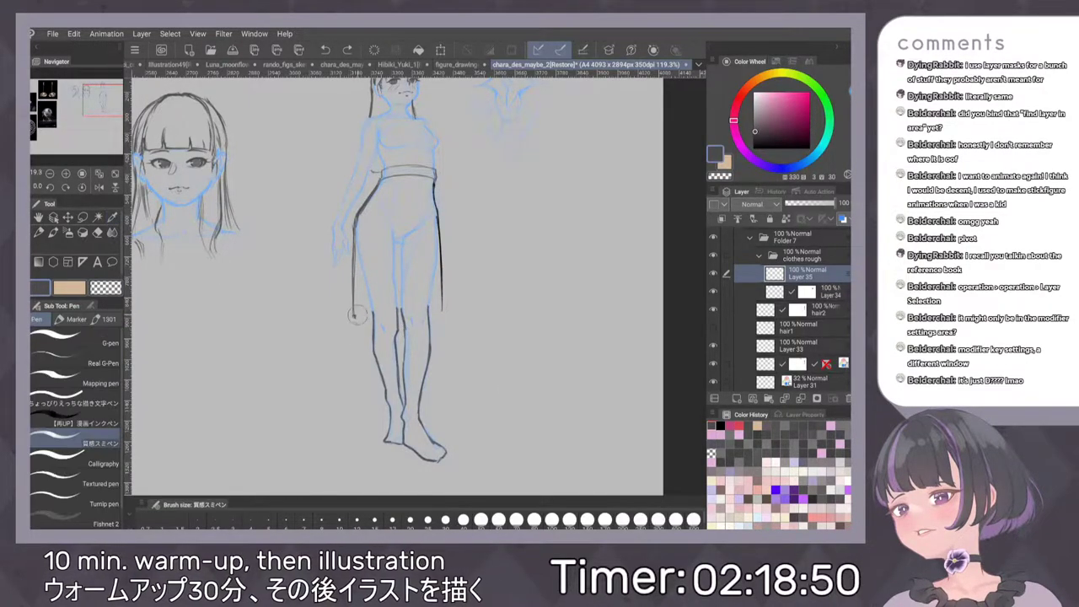
left_click_drag(354, 314, 353, 340)
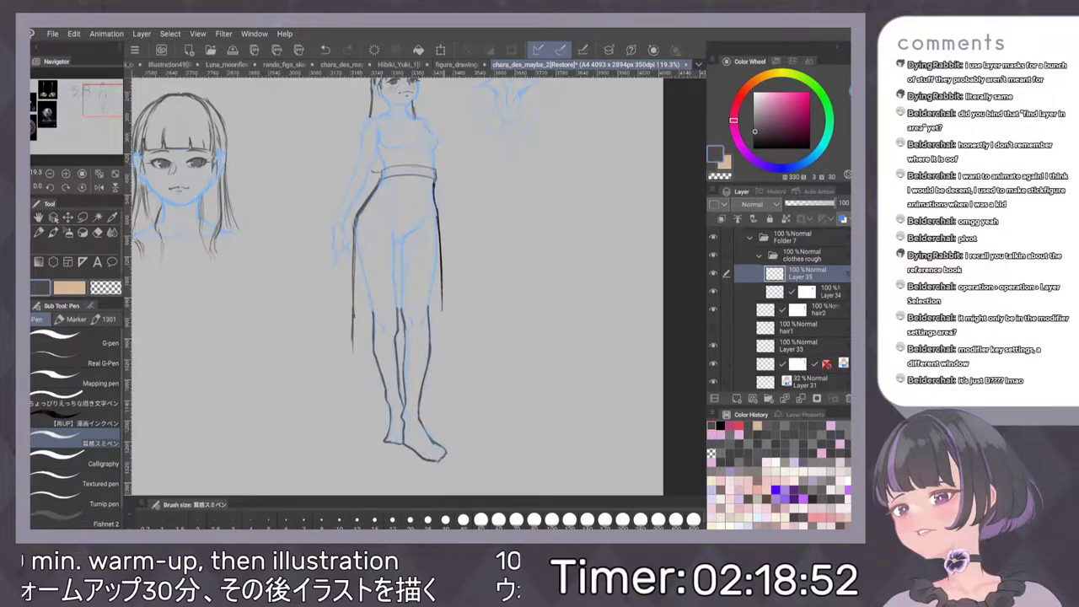
mouse_move(354, 300)
left_mouse_down()
mouse_move(353, 364)
mouse_move(428, 355)
left_mouse_up()
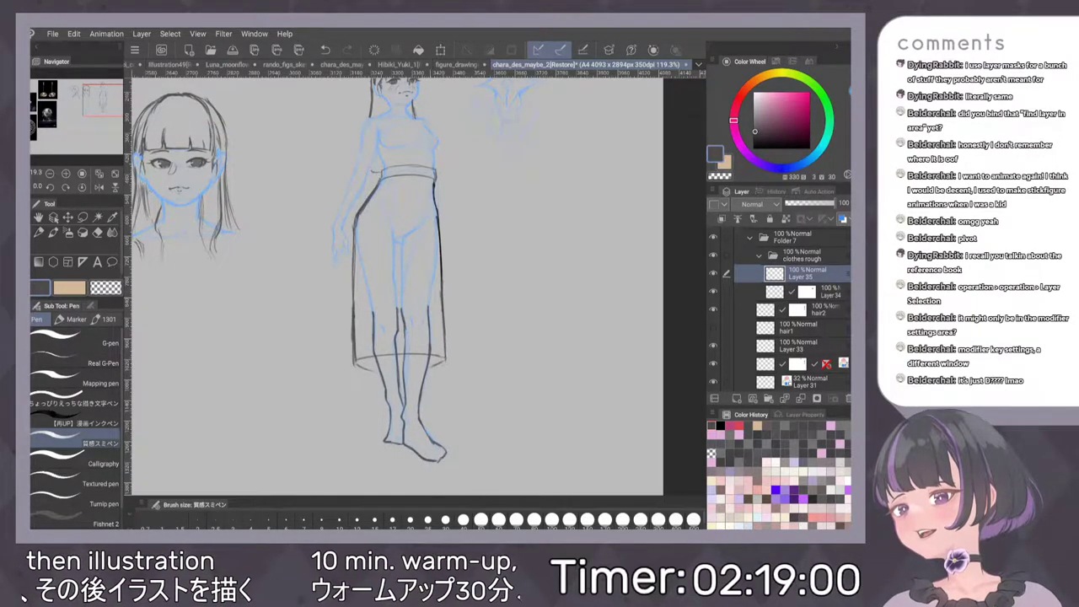
key("ctrl+z")
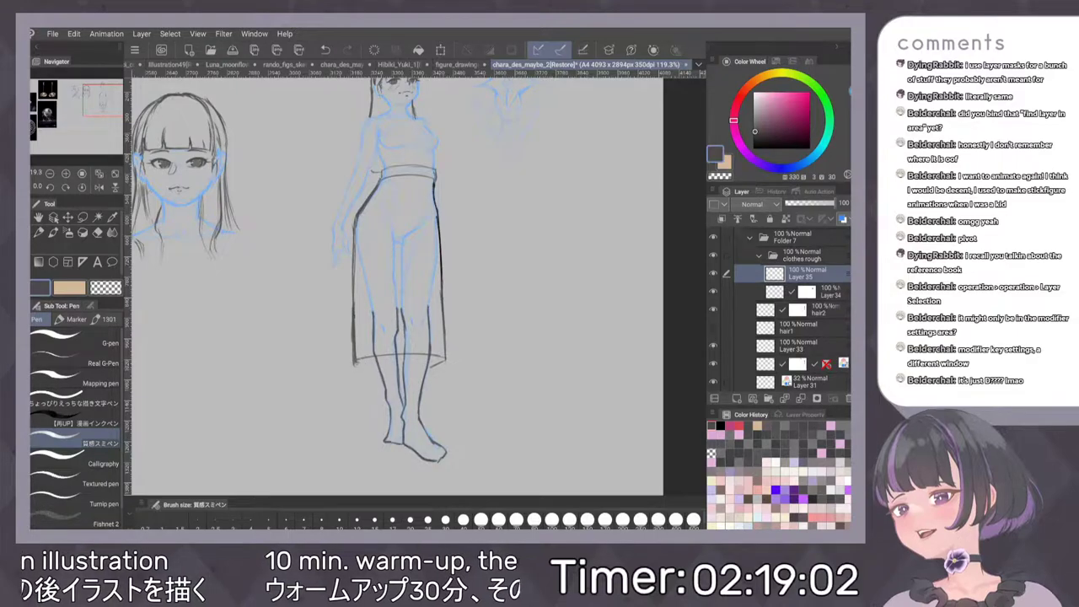
key("ctrl+z")
Hide the leg lines inside the lengthened skirt on Layer 34's mask
scroll(540, 276, "down", 3)
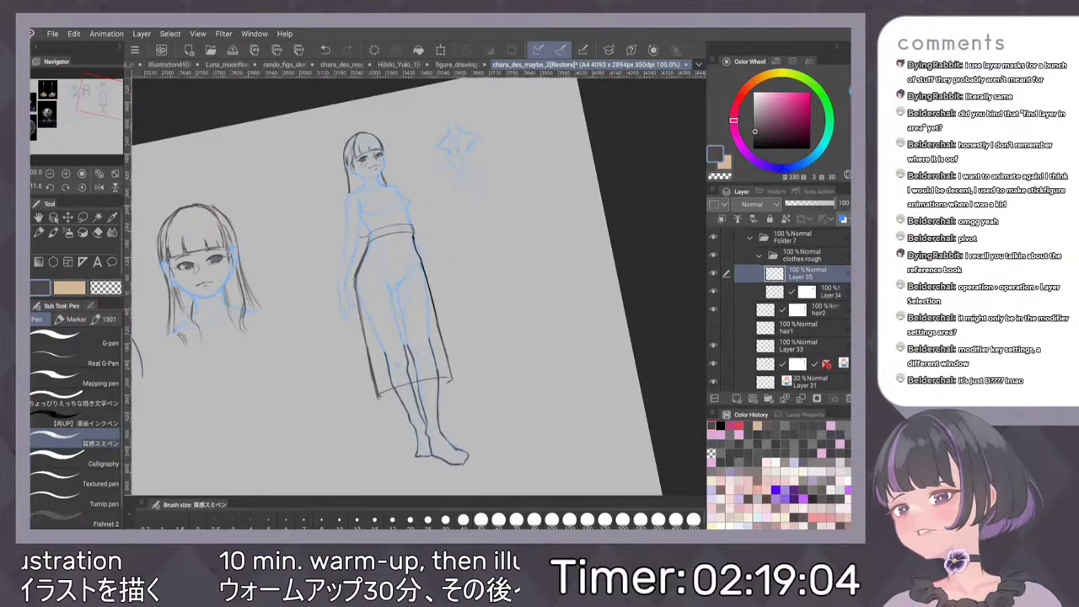
left_click(807, 292)
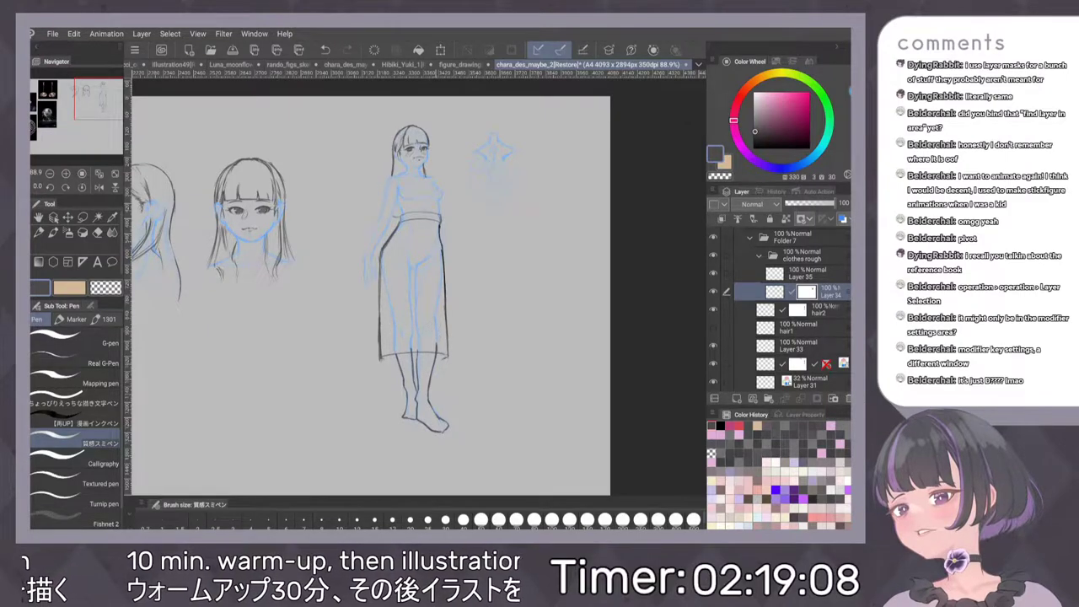
scroll(514, 314, "down", 2)
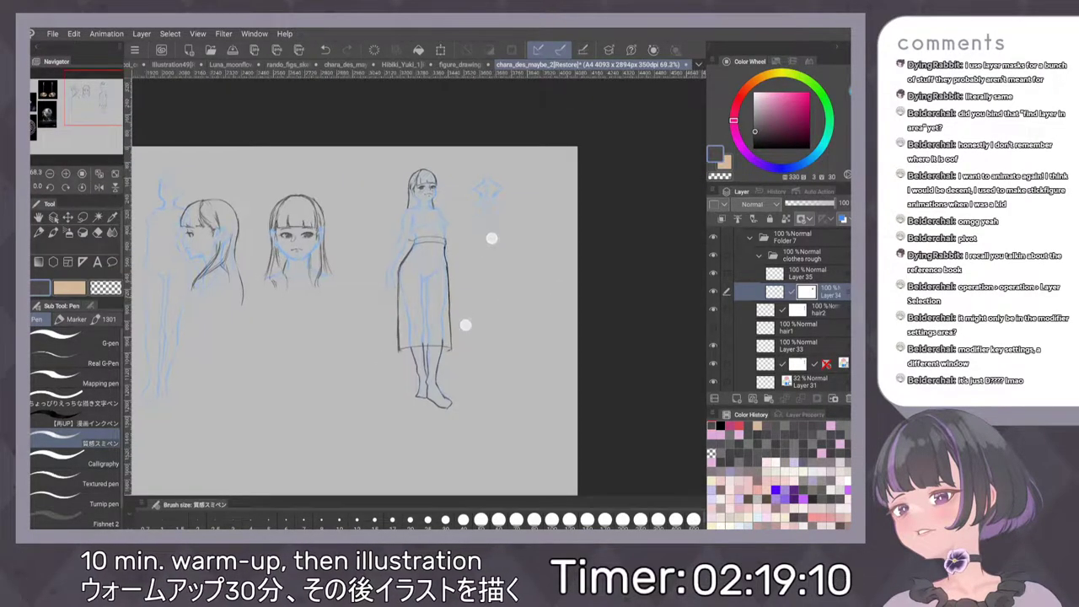
scroll(478, 281, "up", 2)
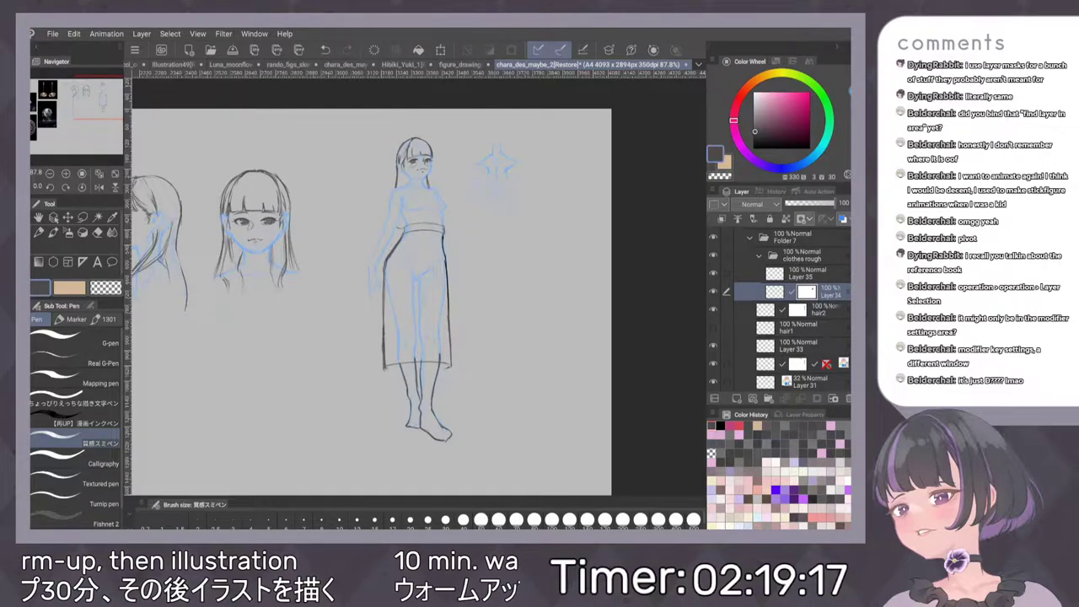
Erase the long hem and lower side lines on Layer 35, and draw a shorter curved hem just above the knees
key("e")
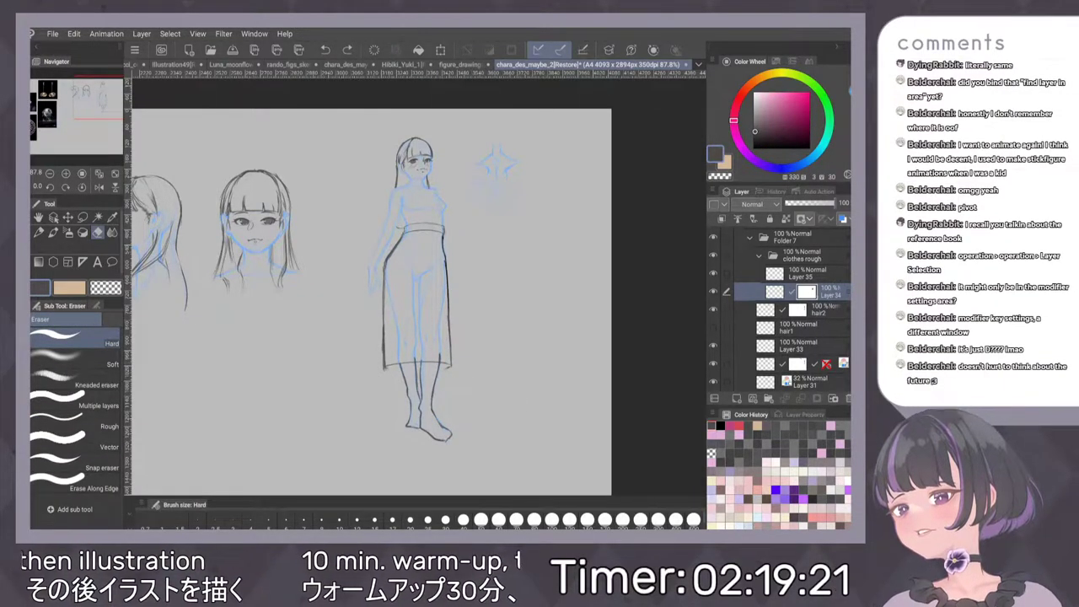
left_click(801, 273)
left_click_drag(385, 366, 450, 353)
left_click_drag(386, 351, 382, 342)
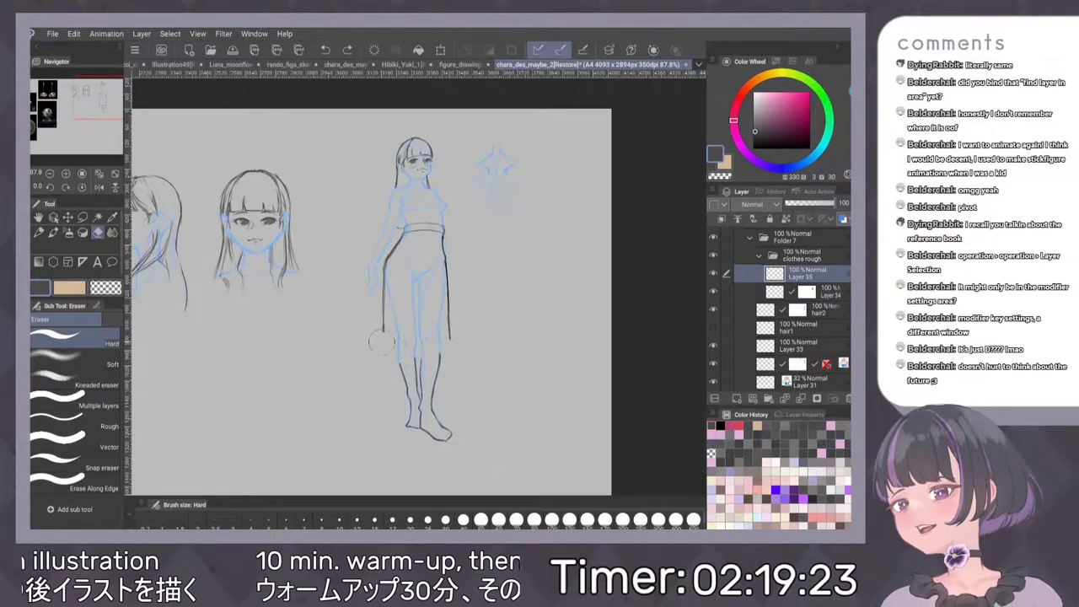
key("p")
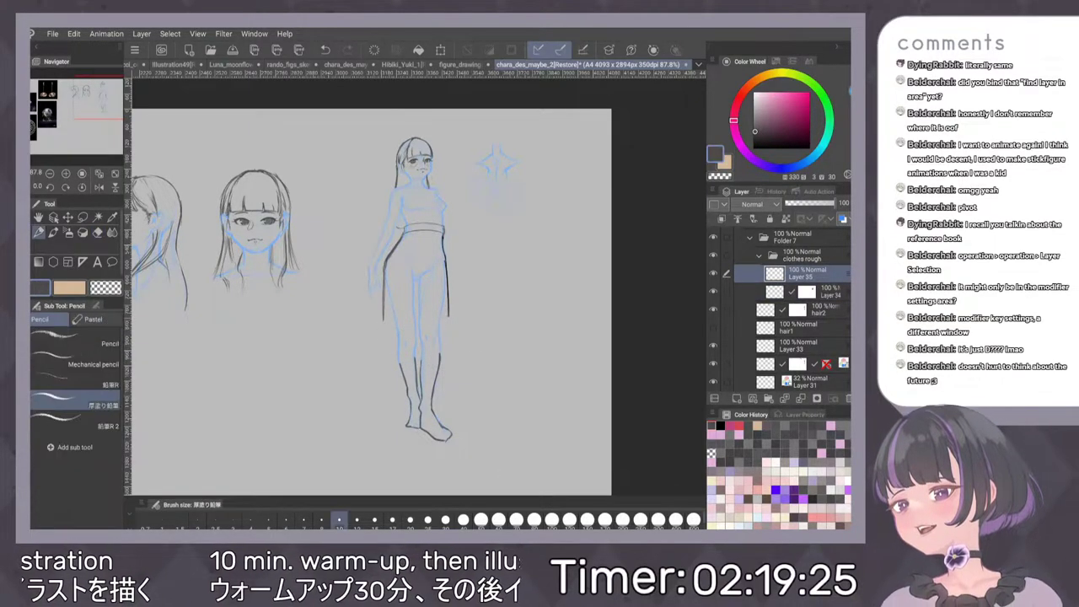
left_click_drag(383, 320, 448, 319)
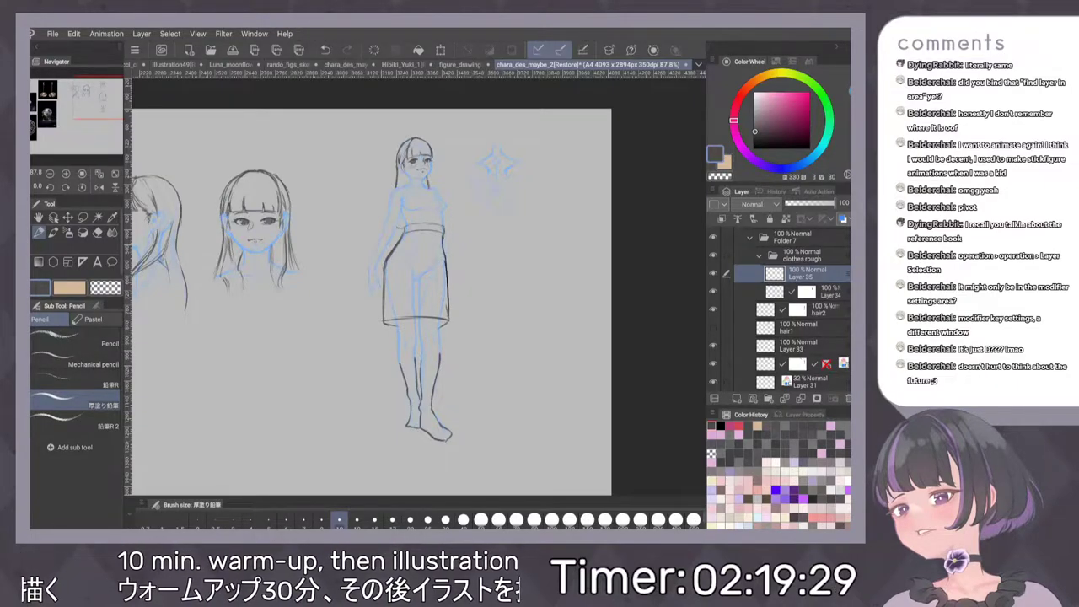
Restore the leg lines between the shortened hem and the calves on Layer 34's mask
left_click(807, 292)
key("p")
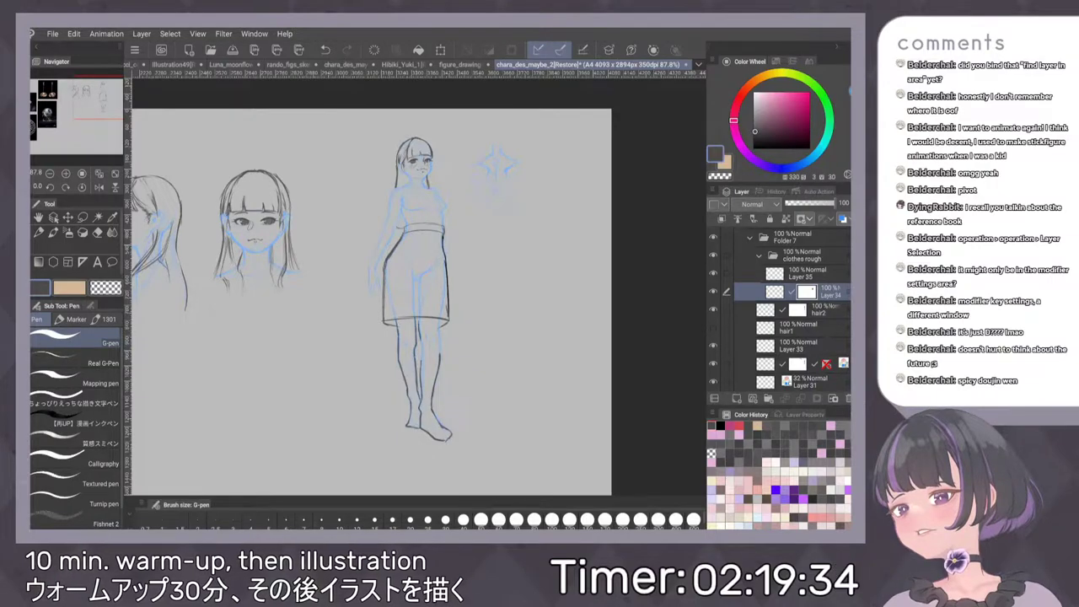
left_click_drag(421, 337, 421, 356)
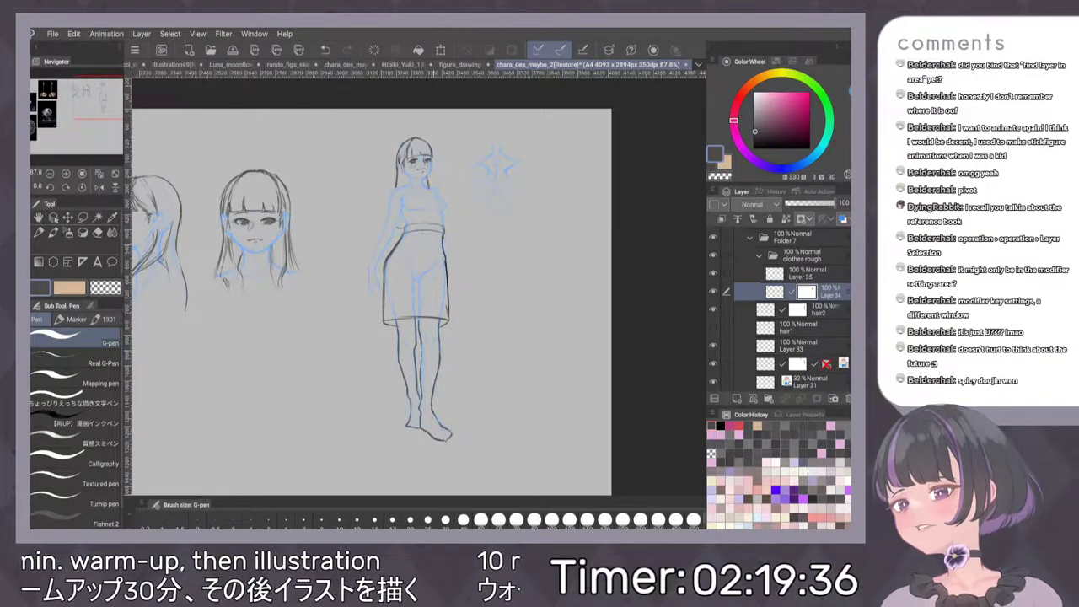
scroll(499, 298, "down", 2)
scroll(499, 303, "up", 2)
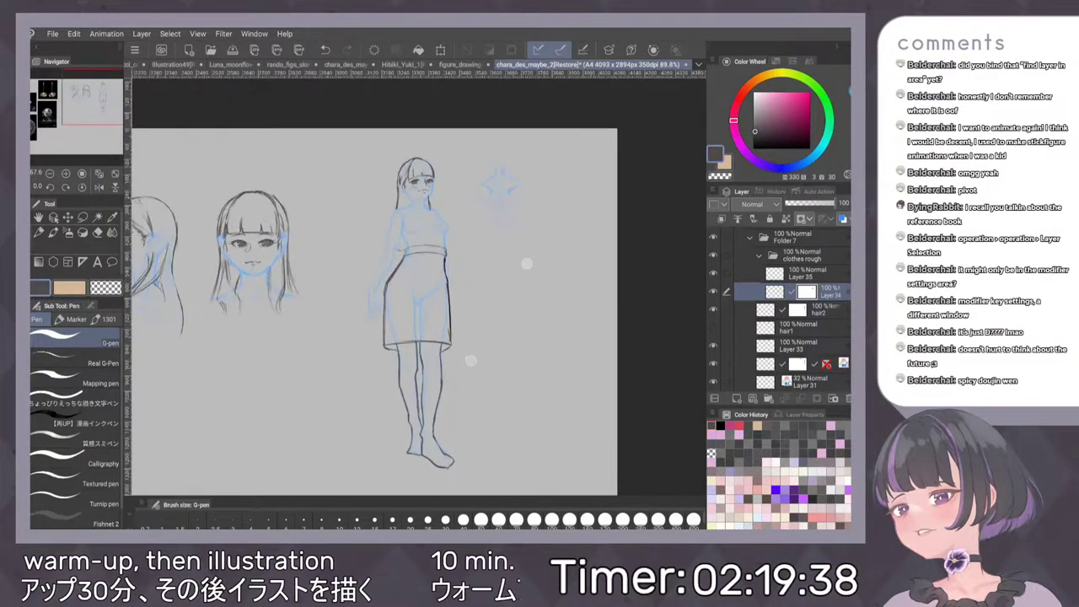
Sketch vertical pleats and a rough hem on the full-body figure's skirt on Layer 35 with the 質感スミペン pen
left_click(805, 274)
key("p")
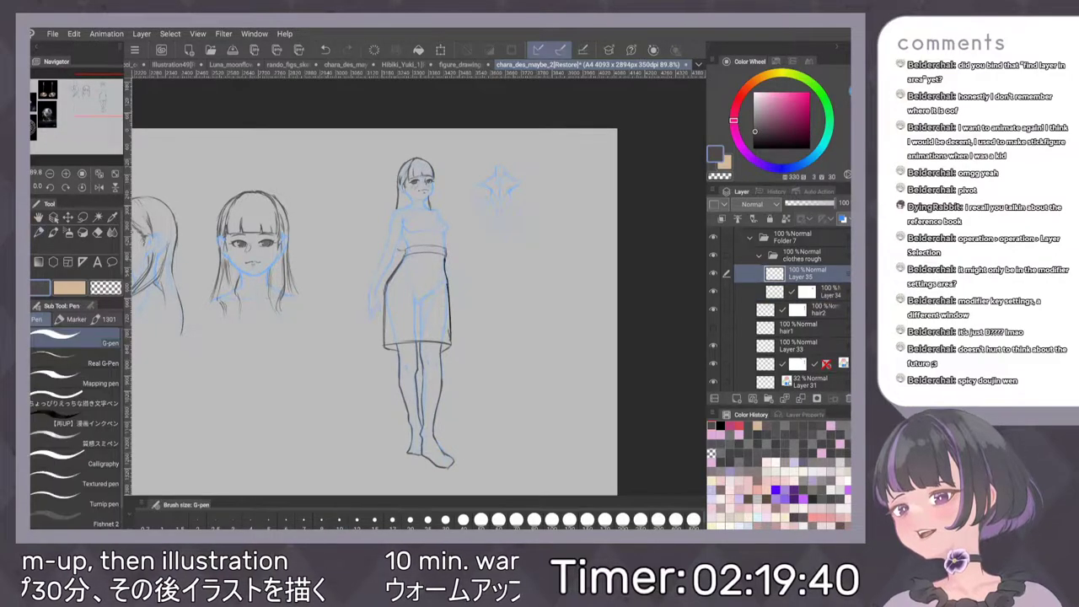
key("p")
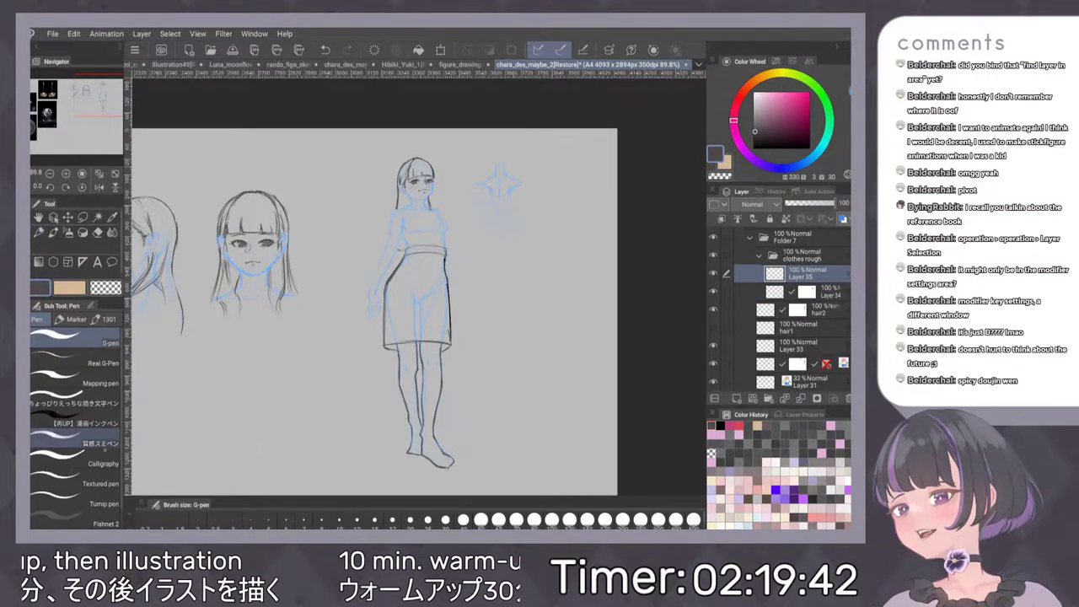
left_click_drag(407, 265, 392, 313)
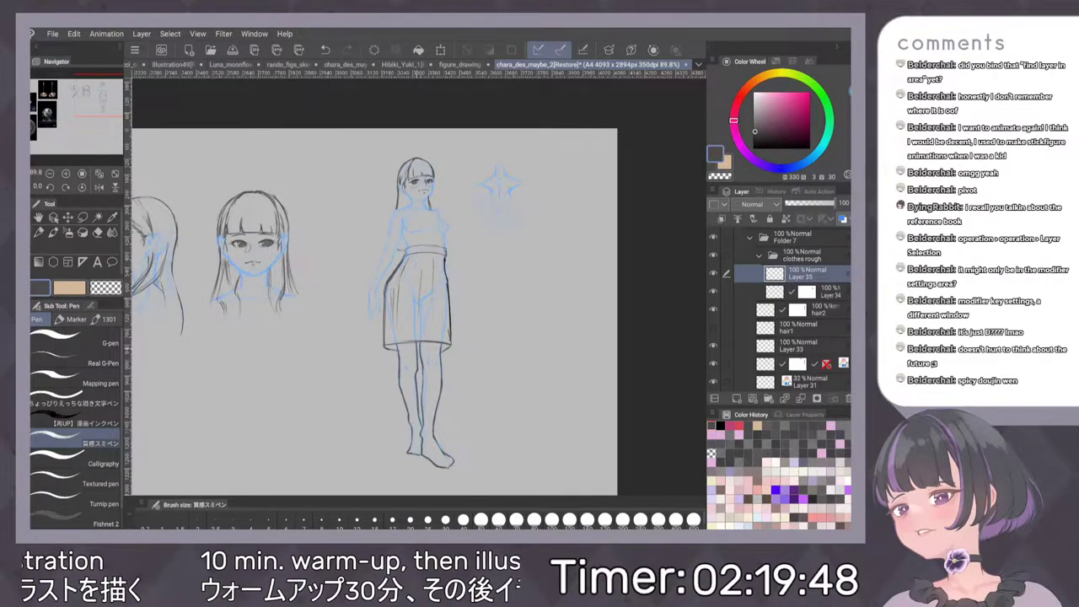
left_click_drag(438, 265, 441, 307)
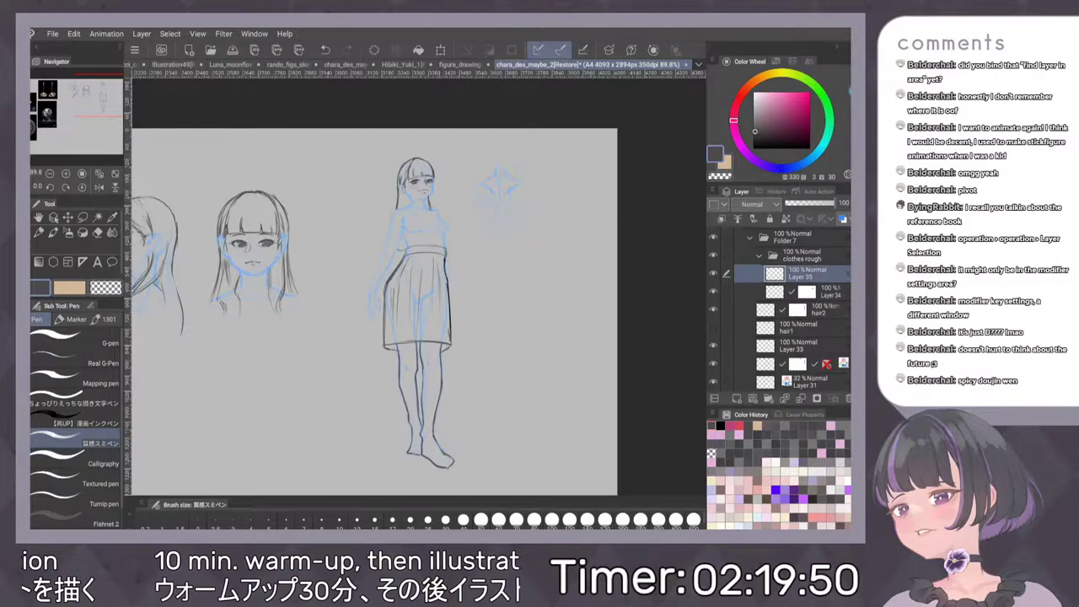
mouse_move(431, 265)
left_mouse_down()
mouse_move(433, 317)
mouse_move(393, 322)
mouse_move(401, 343)
mouse_move(453, 340)
left_mouse_up()
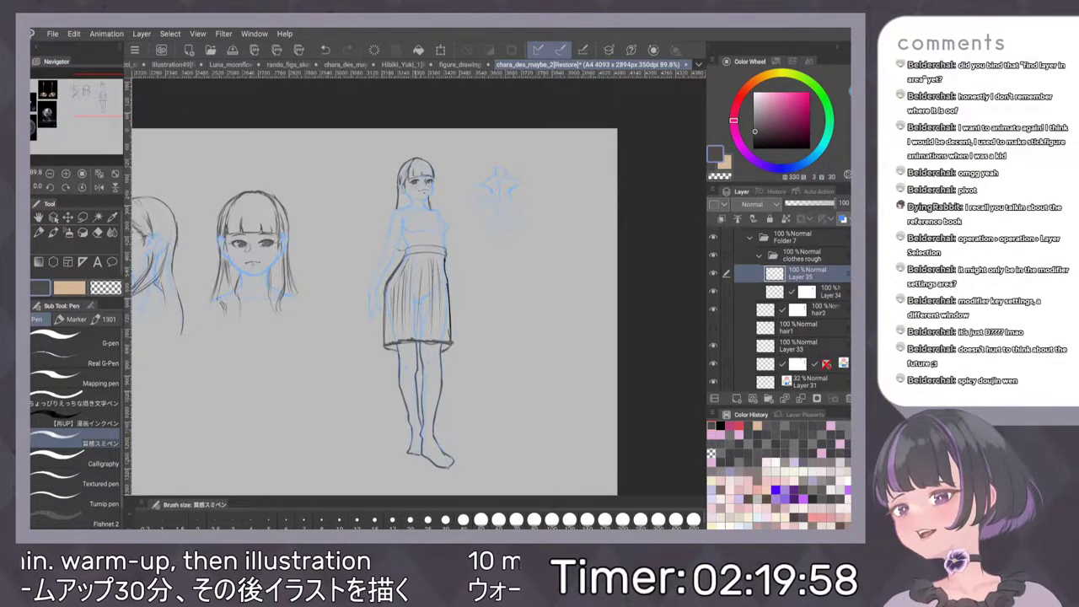
Try Layer 31 without its layer colour and restore the colour
scroll(493, 377, "down", 2)
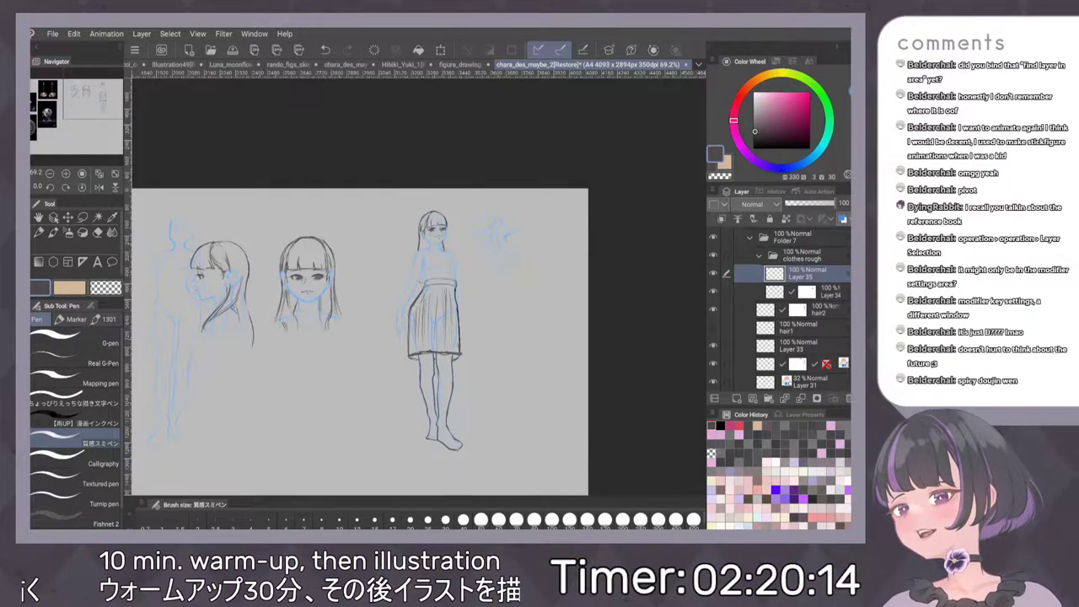
scroll(506, 301, "down", 1)
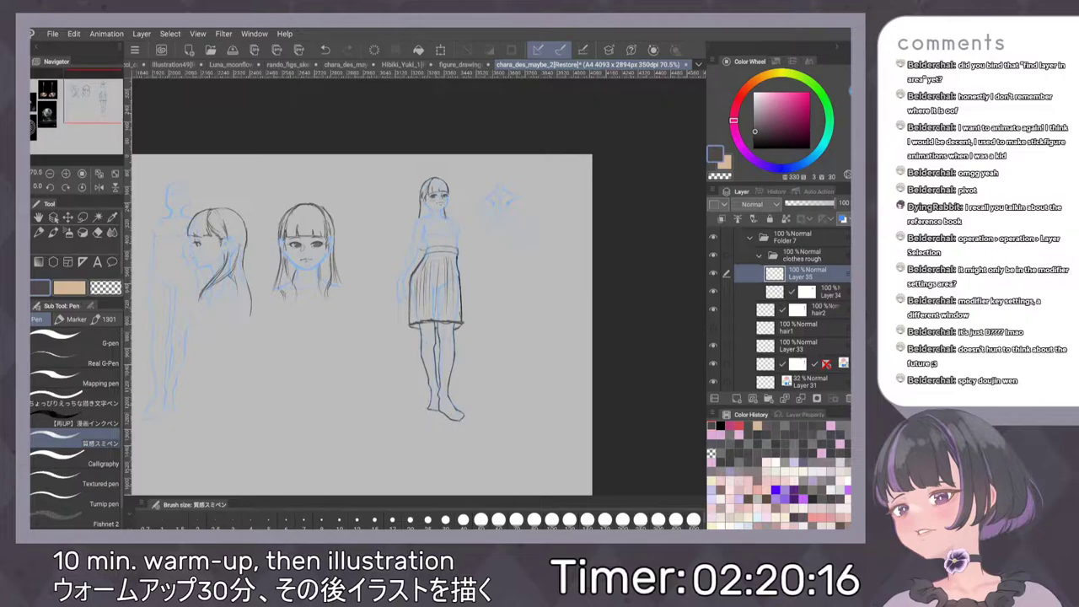
scroll(801, 320, "down", 1)
left_click(803, 343)
left_click(843, 219)
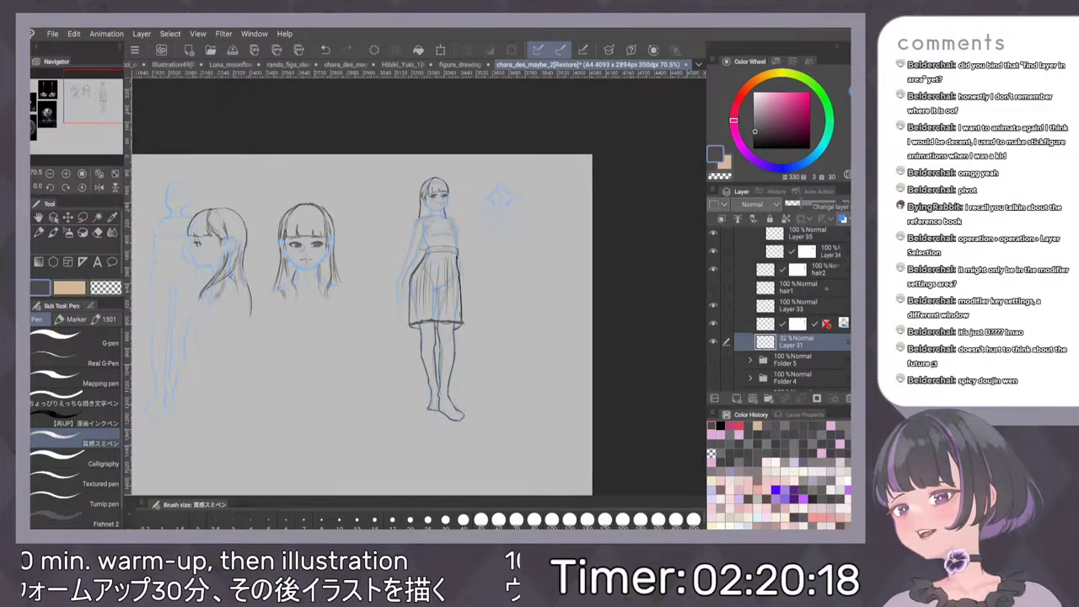
left_click(842, 219)
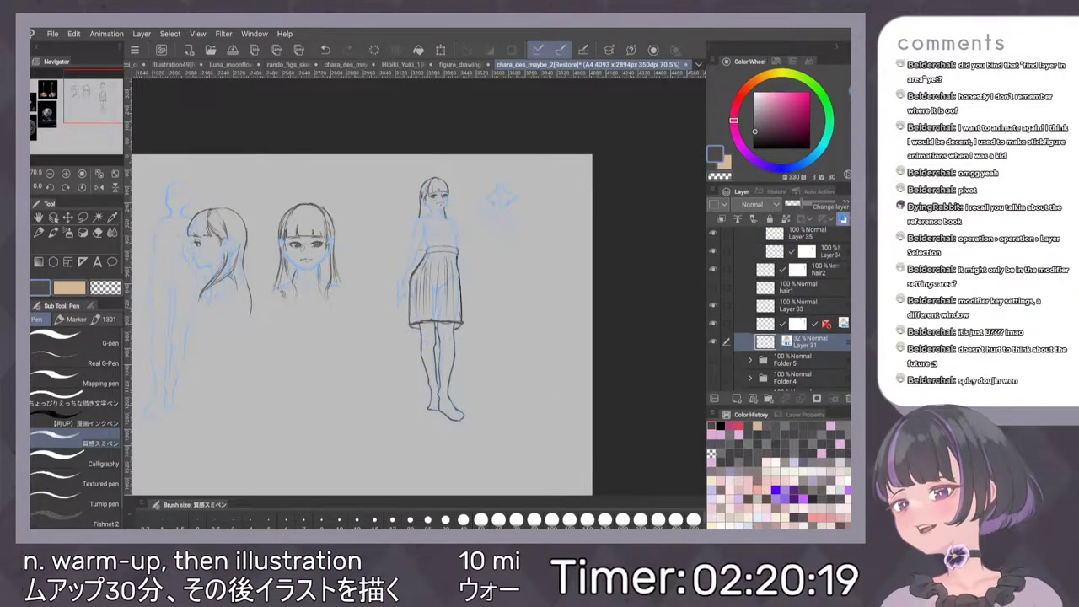
Select Layer 35 and compare the full-body figure with that layer hidden and shown
scroll(531, 280, "up", 3)
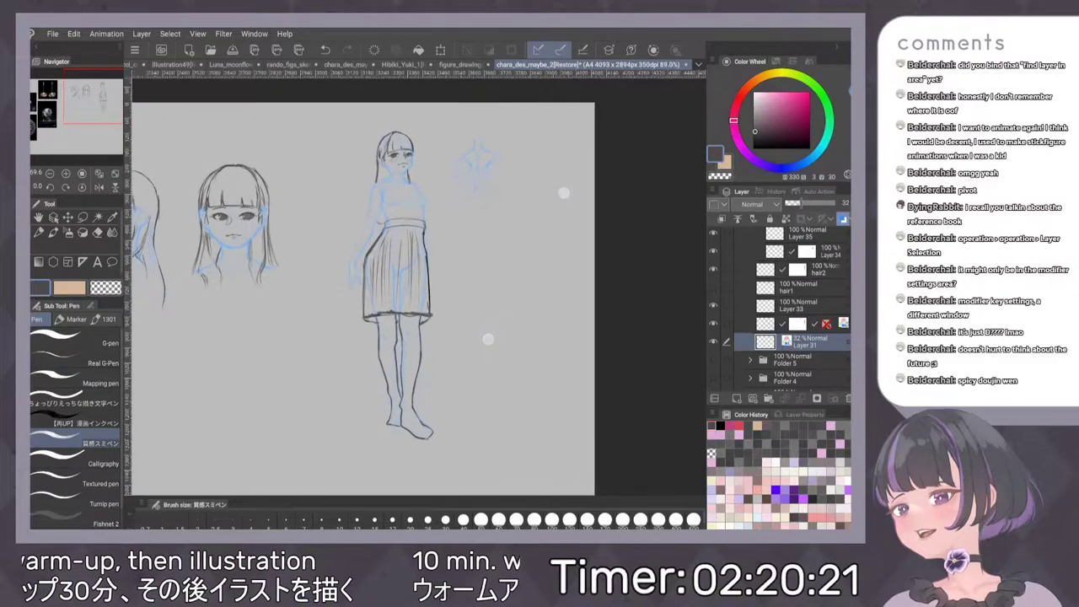
scroll(525, 265, "up", 1)
scroll(502, 261, "up", 2)
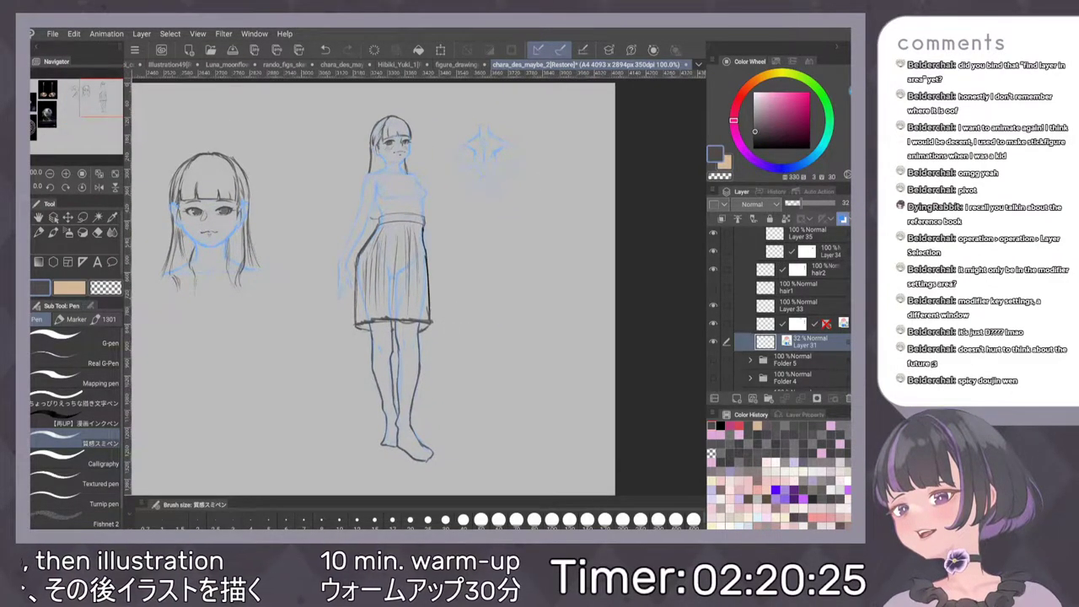
scroll(792, 303, "up", 1)
left_click(807, 256)
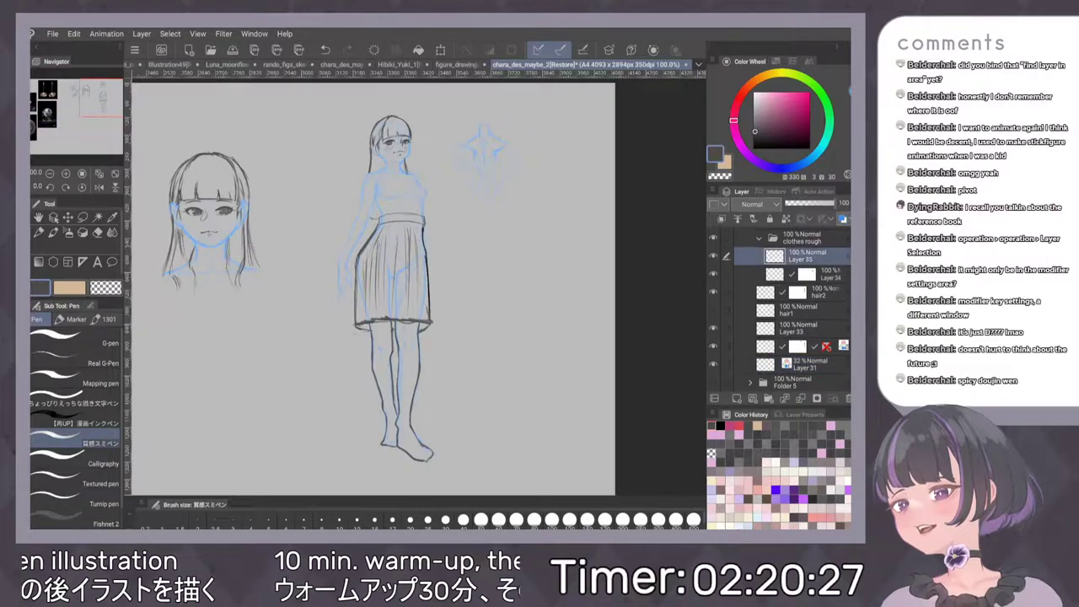
left_click(713, 256)
left_click(713, 255)
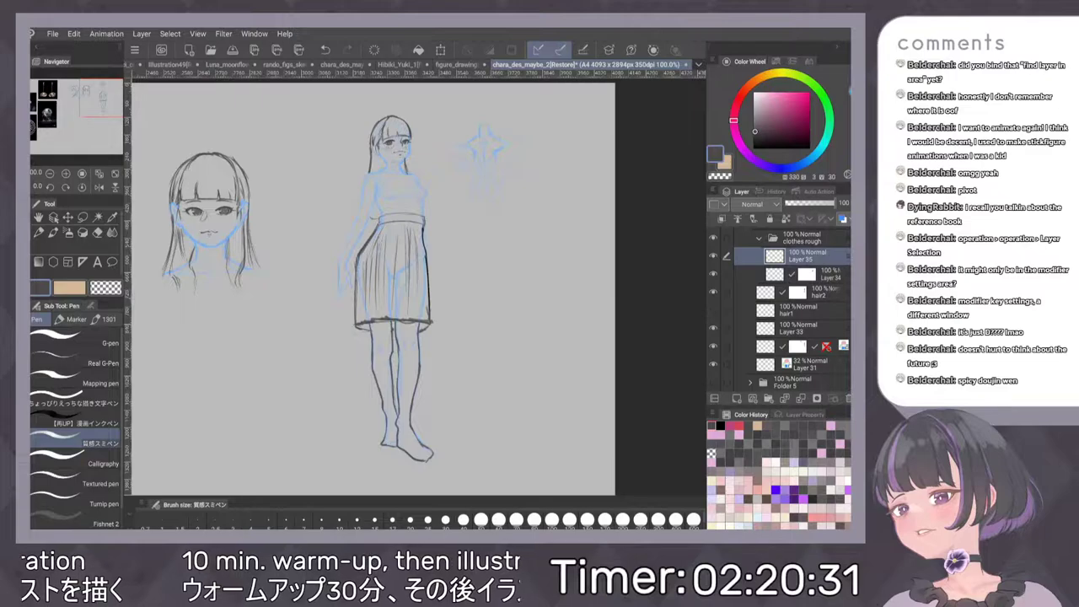
Choose a small pen size using test scribbles beside the full-body figure, undoing each scribble
mouse_move(455, 197)
left_mouse_down()
mouse_move(482, 245)
mouse_move(604, 205)
mouse_move(587, 178)
mouse_move(515, 304)
left_mouse_up()
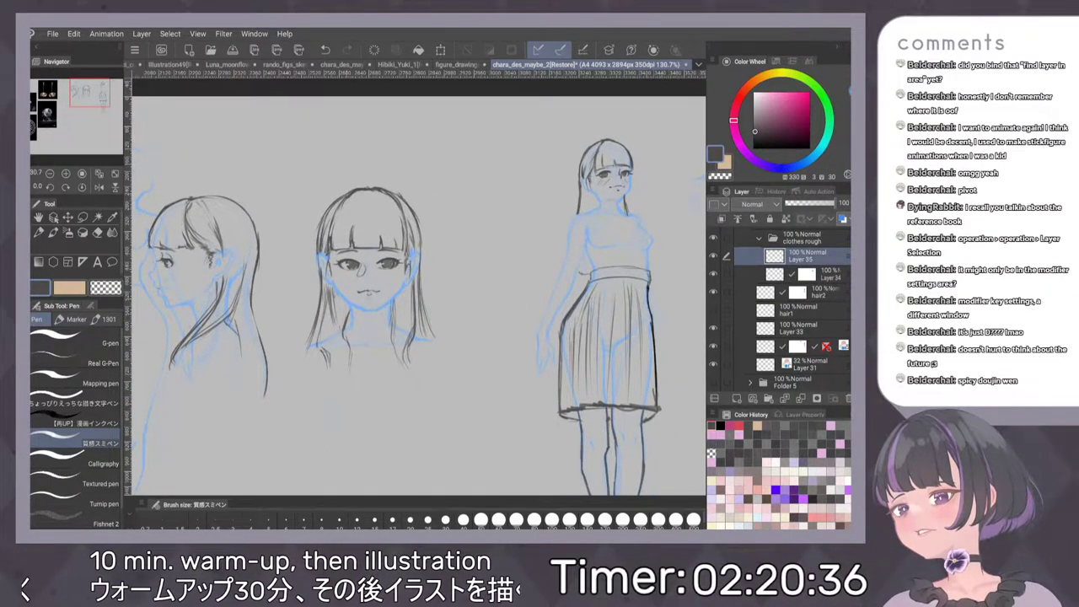
left_click_drag(513, 236, 409, 217)
left_click_drag(502, 258, 515, 289)
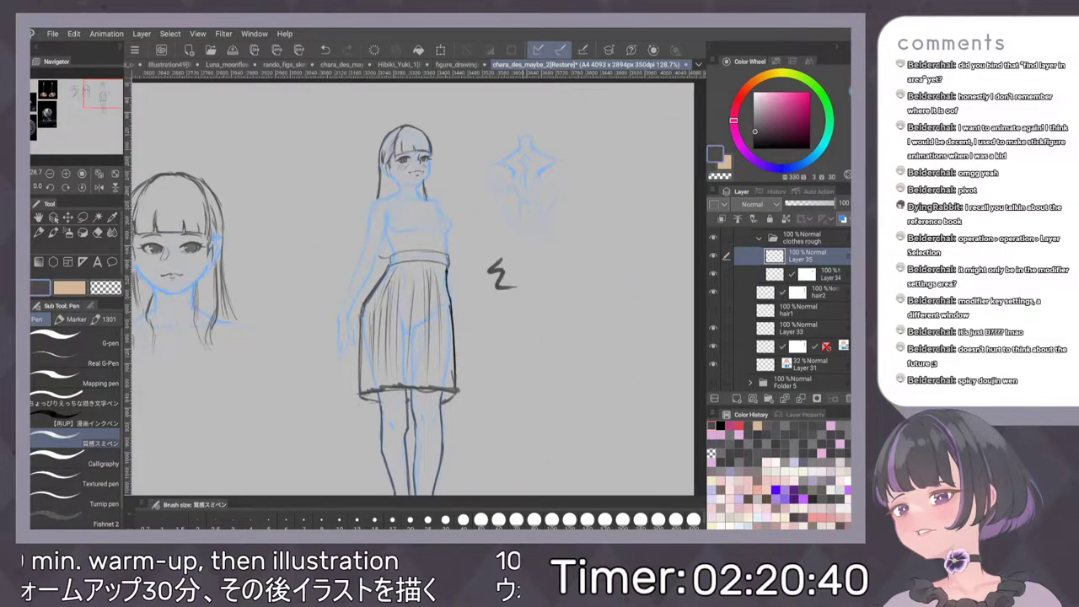
key("ctrl+z")
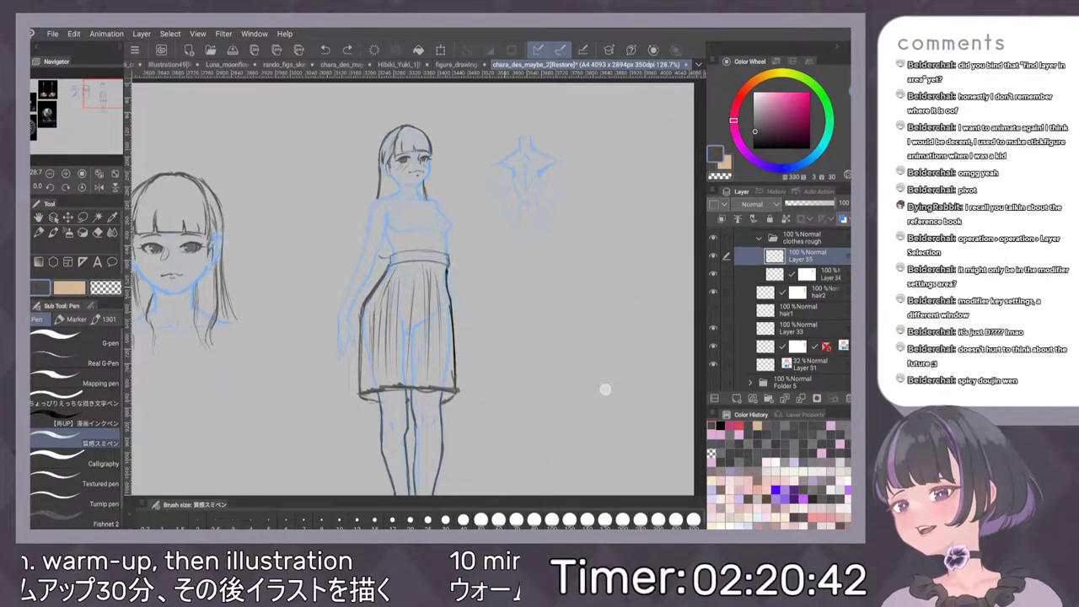
left_click(357, 520)
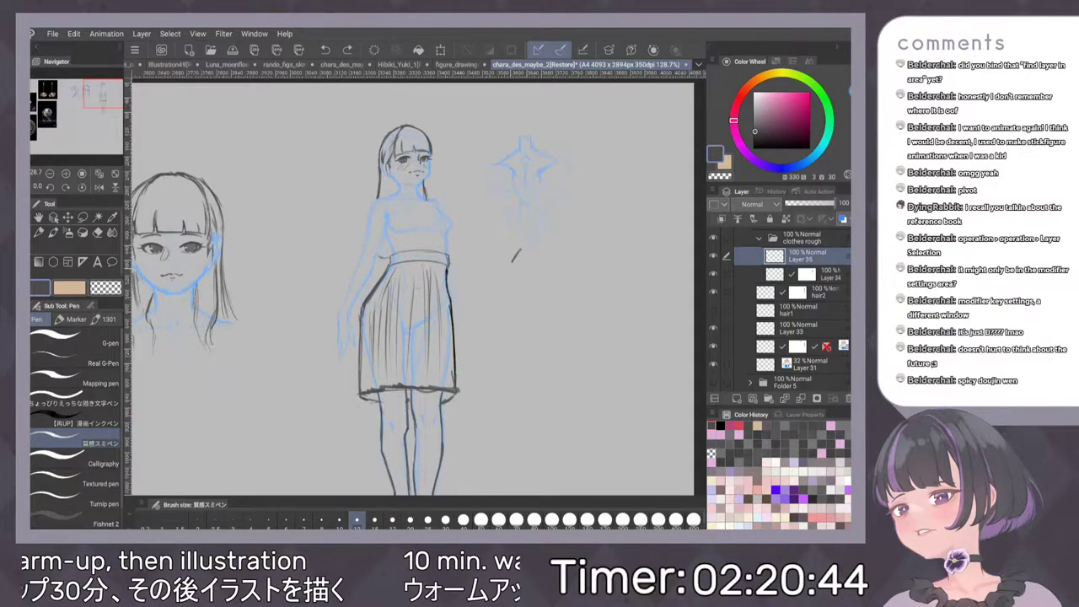
left_click_drag(512, 261, 514, 289)
key("ctrl+z")
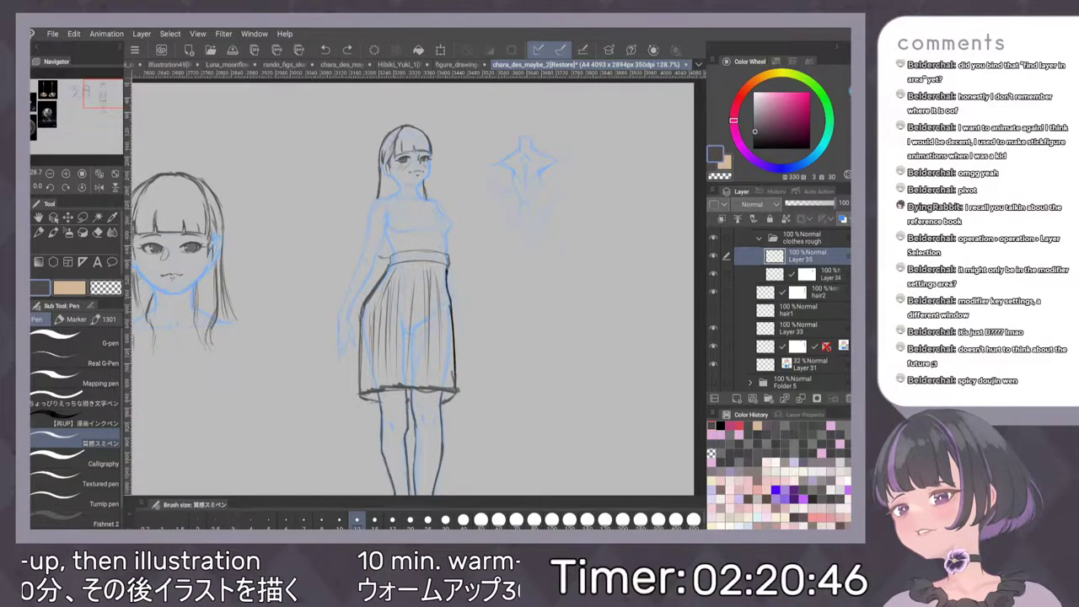
key("bracketleft")
left_click_drag(504, 224, 498, 249)
key("ctrl+z")
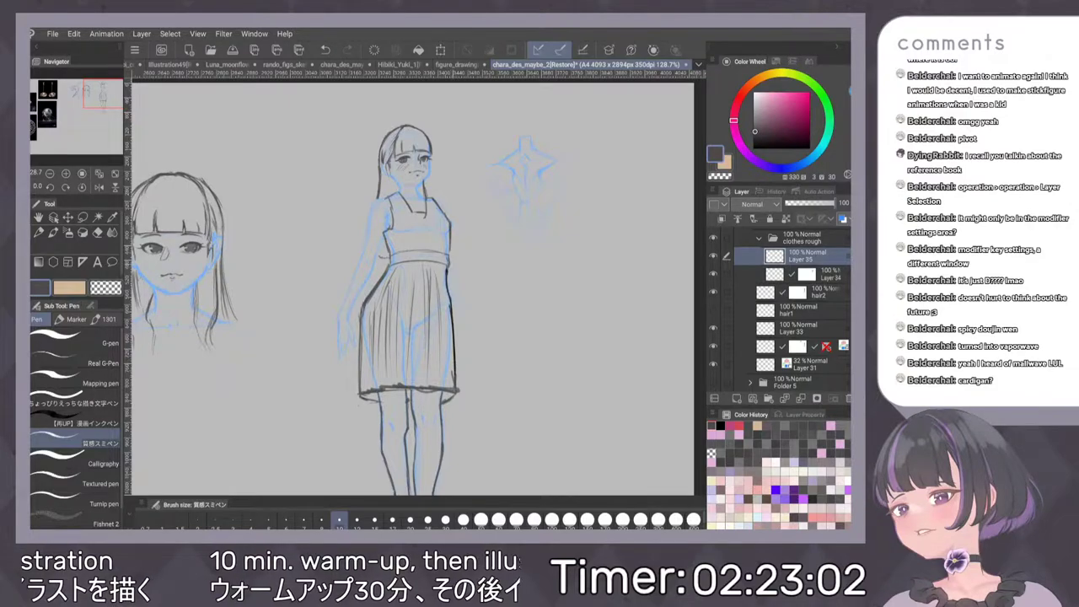
Undo the strap neckline strokes on the figure's bodice
scroll(509, 279, "down", 4)
scroll(518, 276, "up", 5)
key("ctrl+z")
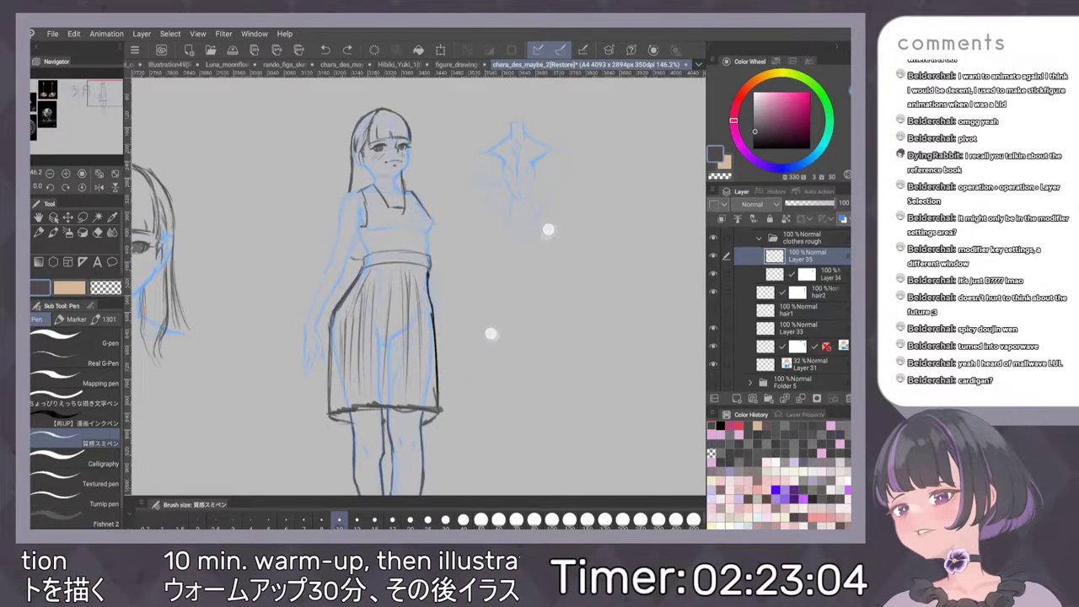
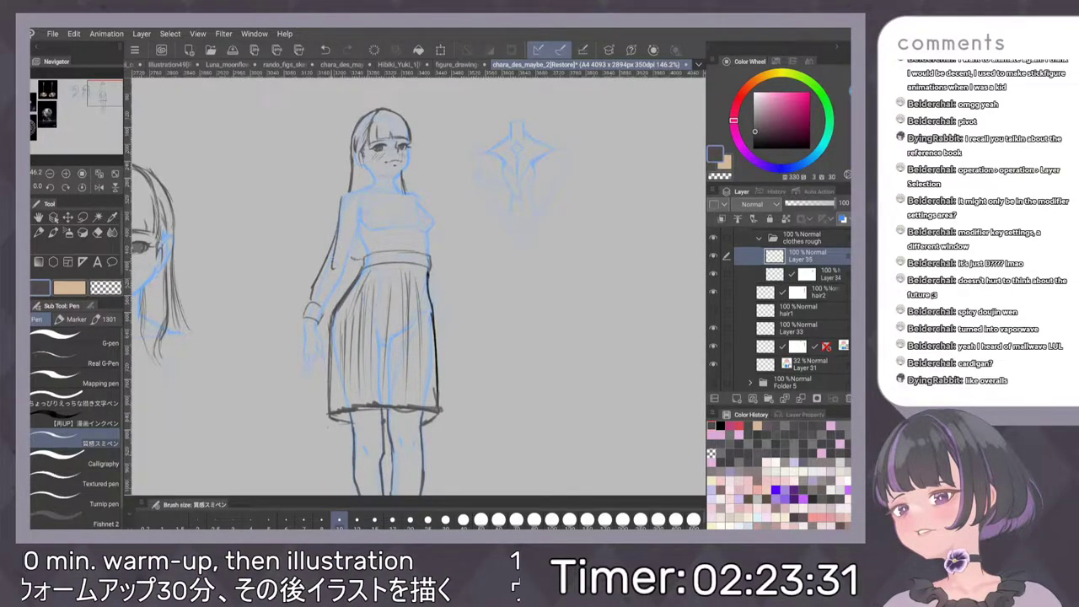
Sketch the inner and outer edges of a long blouse sleeve down to the cuff, undoing unwanted strokes
left_click_drag(328, 244, 317, 261)
key("ctrl+z")
key("ctrl+z")
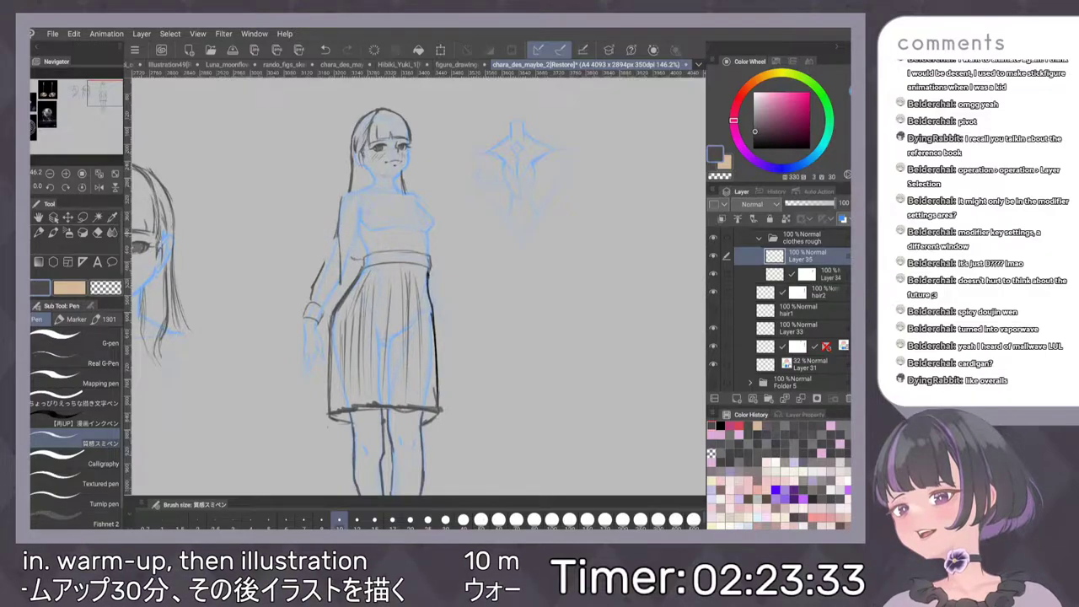
mouse_move(346, 274)
left_mouse_down()
mouse_move(326, 308)
mouse_move(344, 289)
left_mouse_up()
mouse_move(372, 230)
left_mouse_down()
mouse_move(369, 255)
mouse_move(354, 250)
mouse_move(347, 276)
left_mouse_up()
key("ctrl+z")
key("ctrl+z")
left_click_drag(358, 201, 357, 232)
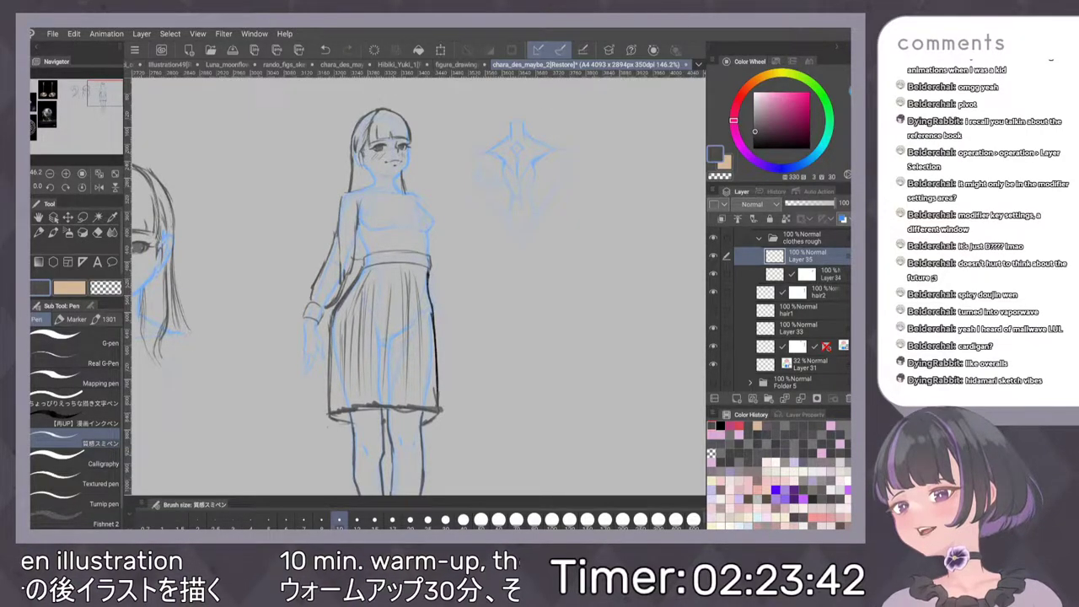
Sketch the blouse's pointed collar and front opening line, undoing and redrawing the centre strokes
mouse_move(376, 190)
left_mouse_down()
mouse_move(400, 207)
mouse_move(386, 198)
left_mouse_up()
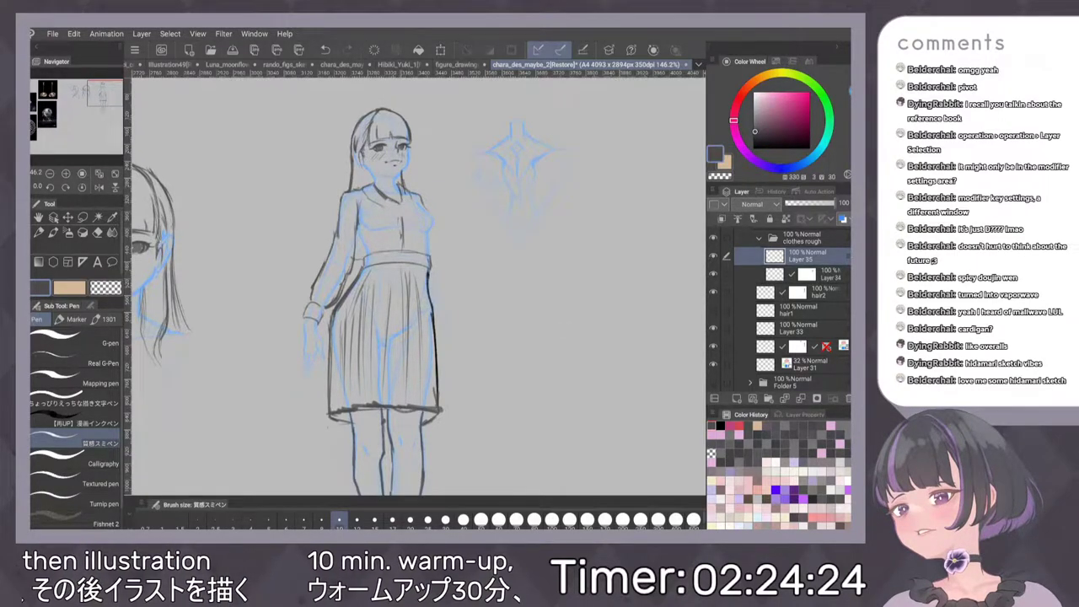
key("ctrl+z")
key("ctrl+z")
key("ctrl+z")
key("ctrl+z")
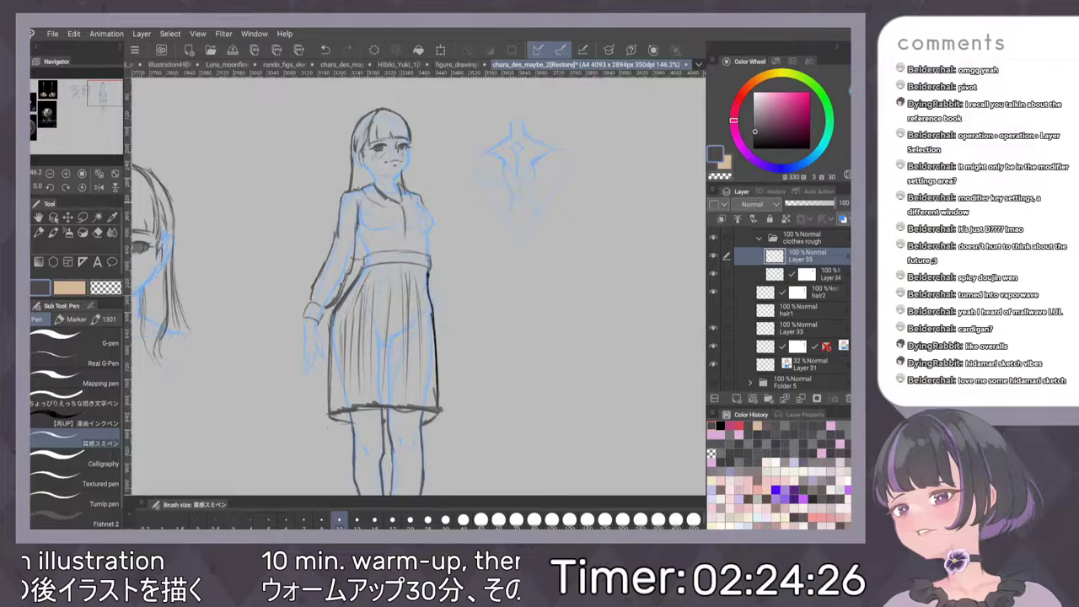
left_click_drag(409, 210, 404, 248)
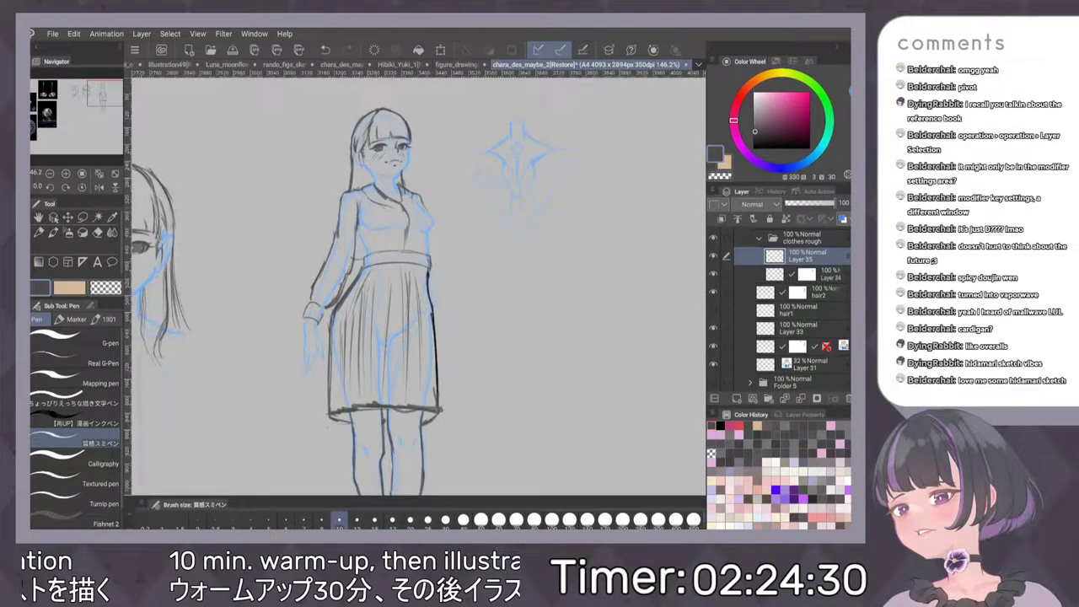
left_click_drag(366, 191, 384, 205)
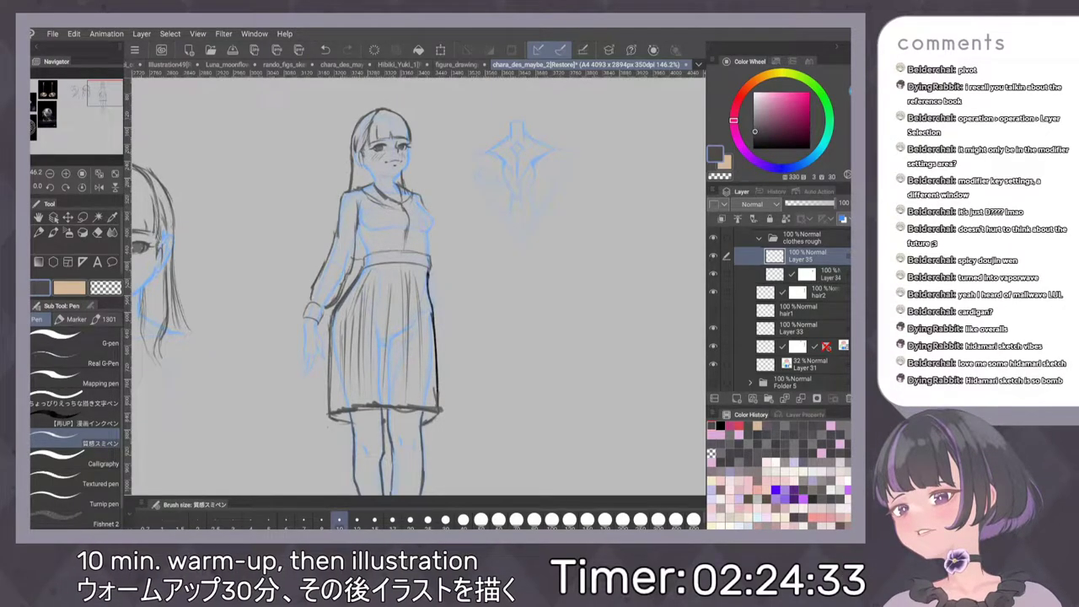
Try a loose blouse outline from the far shoulder to the waist, and redraw the front opening line
mouse_move(416, 200)
left_mouse_down()
mouse_move(434, 216)
mouse_move(434, 256)
left_mouse_up()
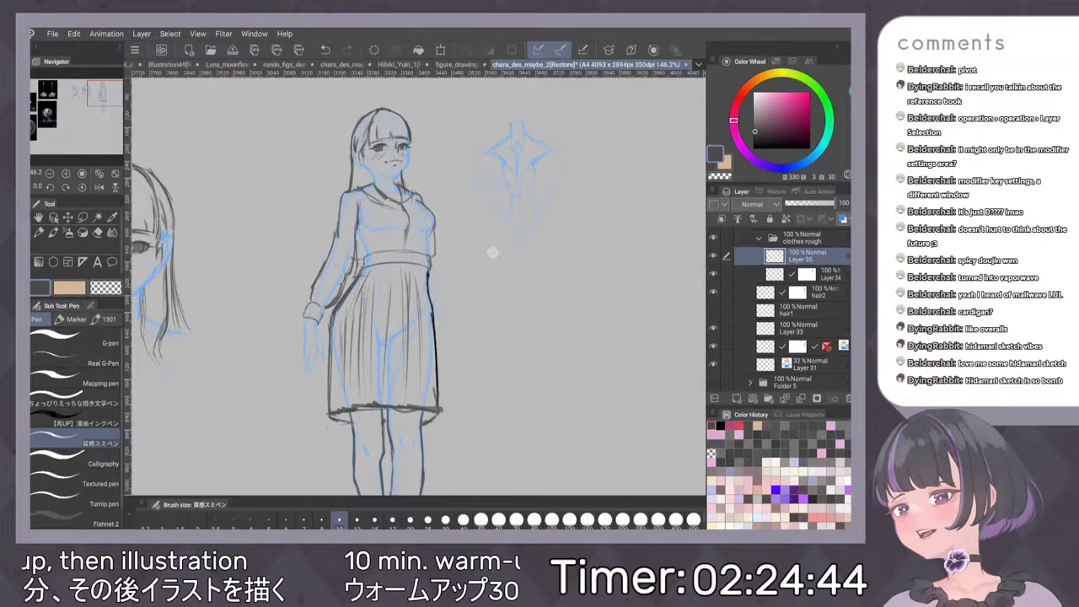
key("ctrl+z")
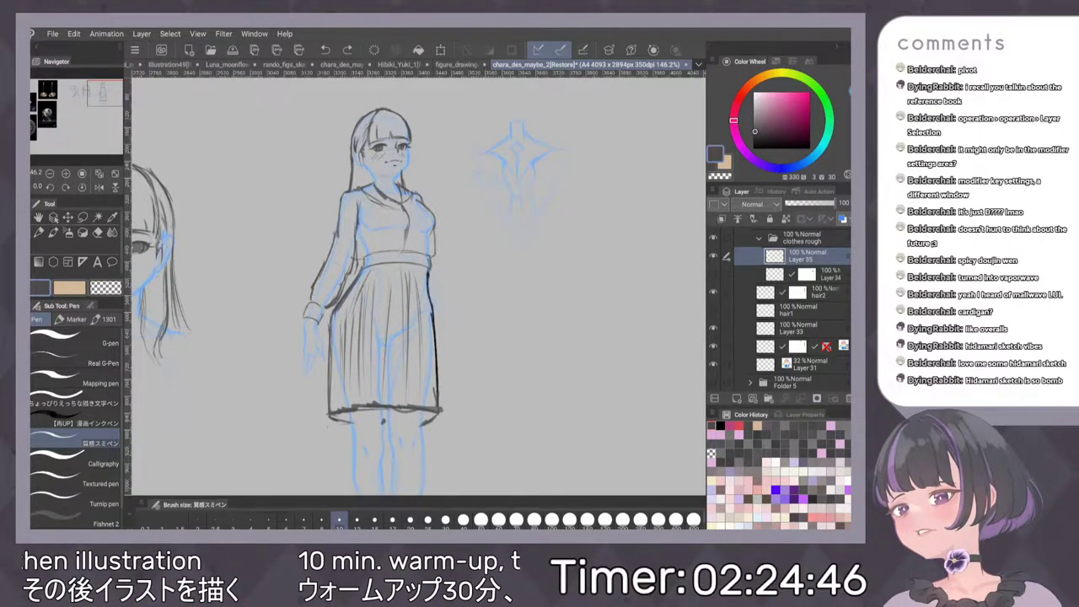
key("ctrl+y")
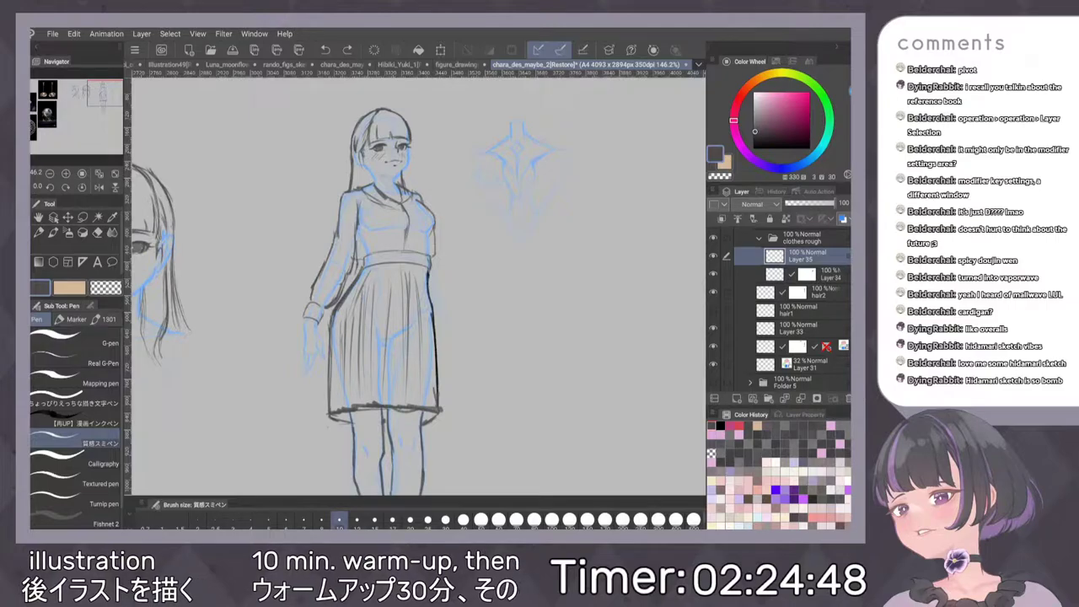
key("ctrl+z")
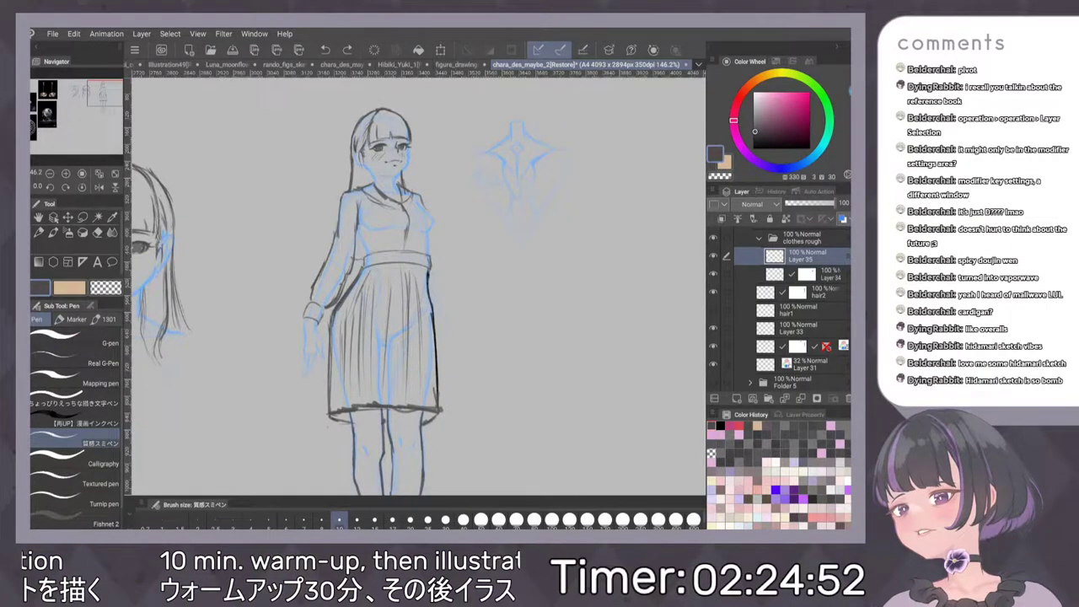
left_click_drag(410, 205, 406, 239)
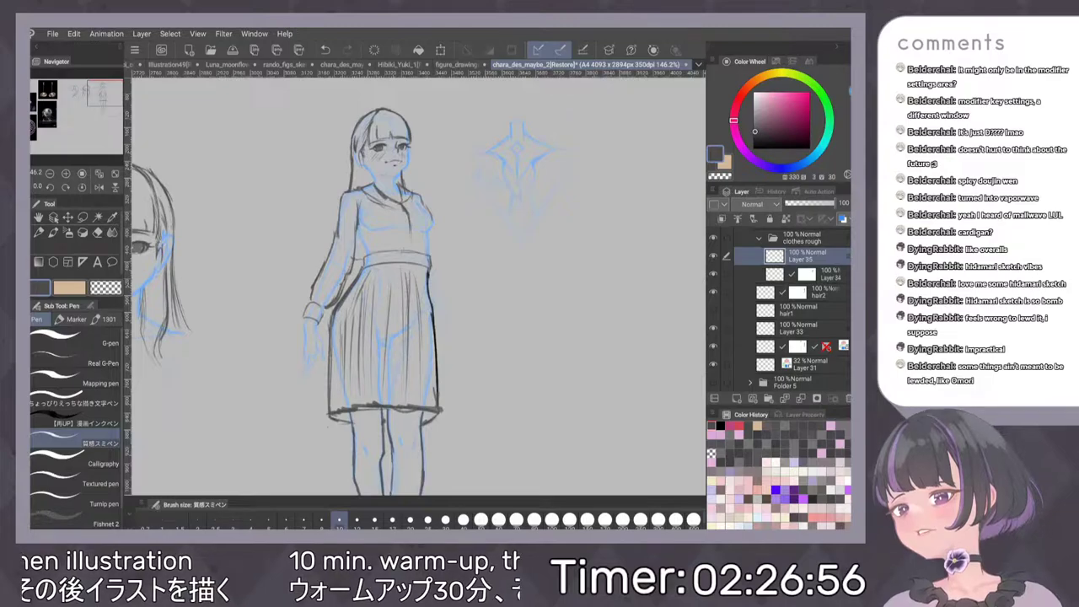
Clear the dress and blouse sketch from the figure, and draw the upper curve of a garment hem across the hips
mouse_move(354, 224)
left_mouse_down()
mouse_move(345, 289)
mouse_move(336, 287)
mouse_move(340, 233)
mouse_move(364, 296)
mouse_move(394, 274)
mouse_move(371, 394)
left_mouse_up()
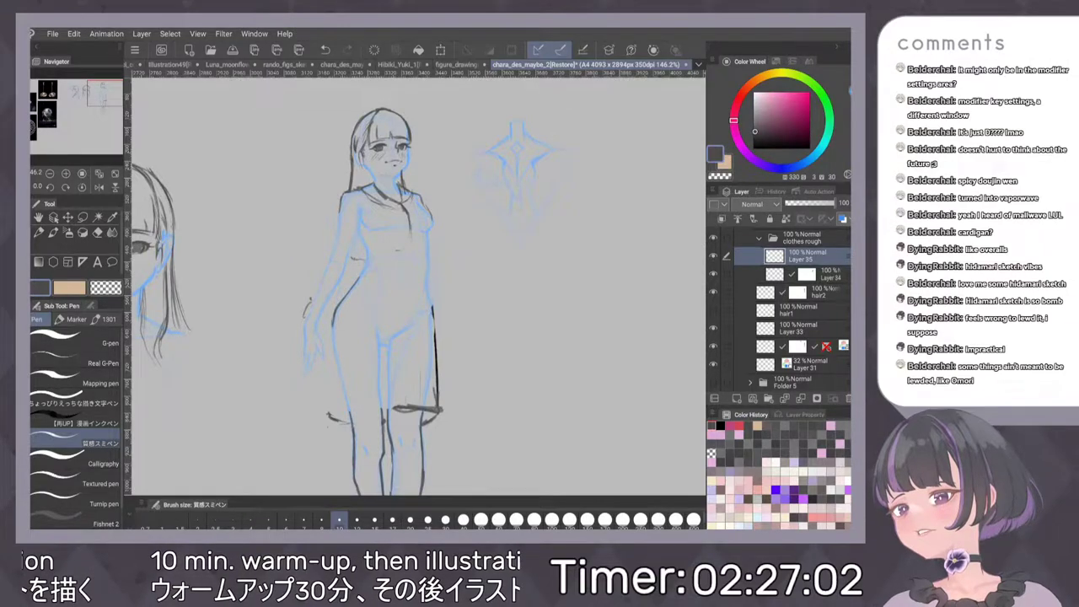
key("Delete")
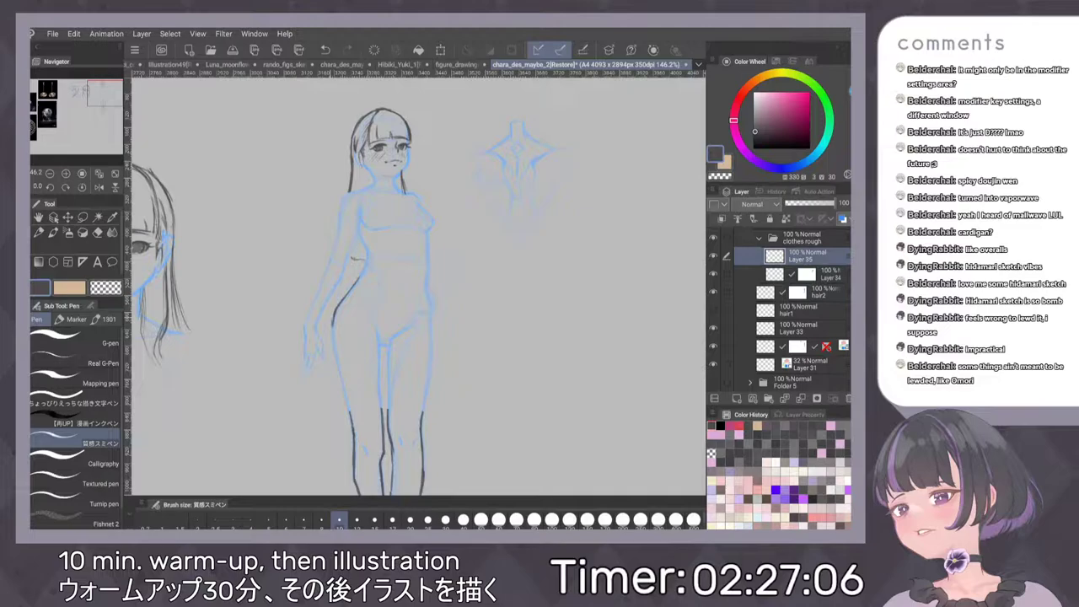
left_click_drag(330, 316, 329, 334)
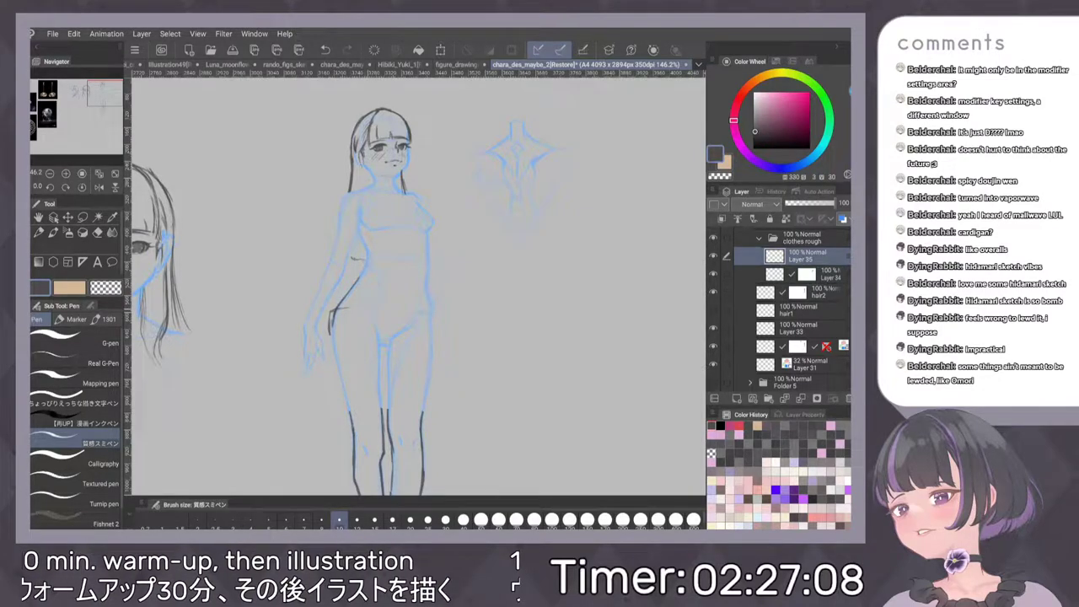
mouse_move(355, 309)
left_mouse_down()
mouse_move(413, 319)
mouse_move(432, 304)
left_mouse_up()
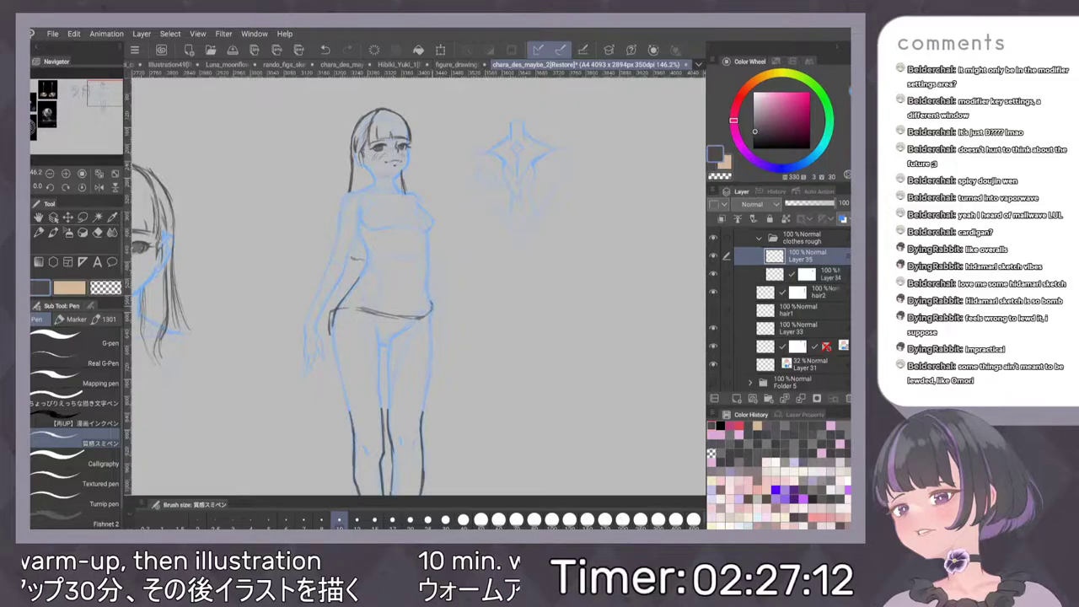
Close the hem into a wide band around the hips by drawing its side and lower edges, undoing stray strokes
left_click_drag(339, 297, 329, 329)
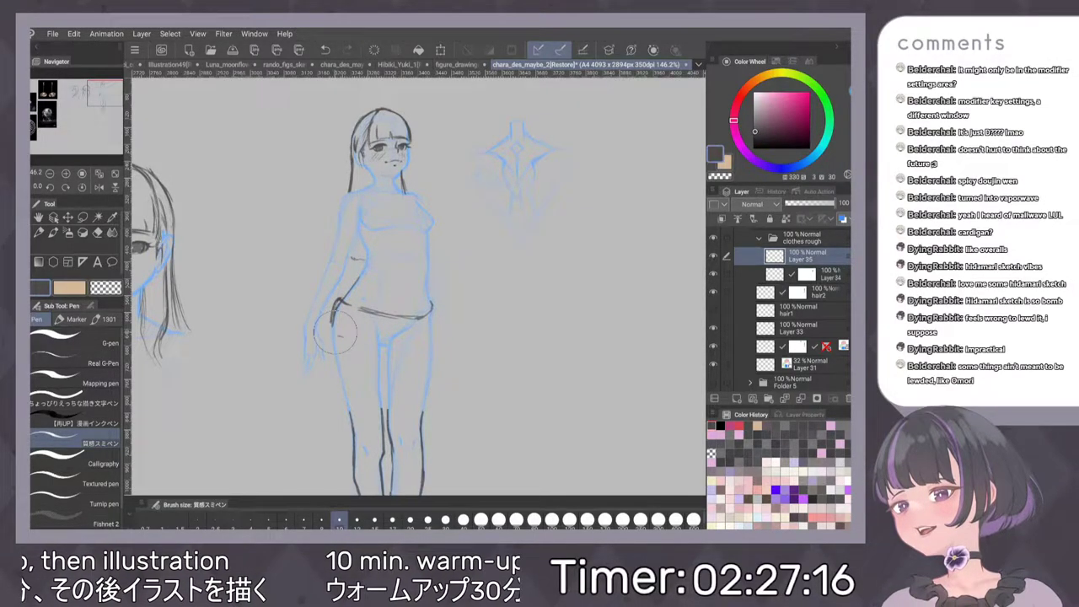
left_click_drag(368, 334, 416, 336)
left_click_drag(335, 283, 327, 321)
key("ctrl+z")
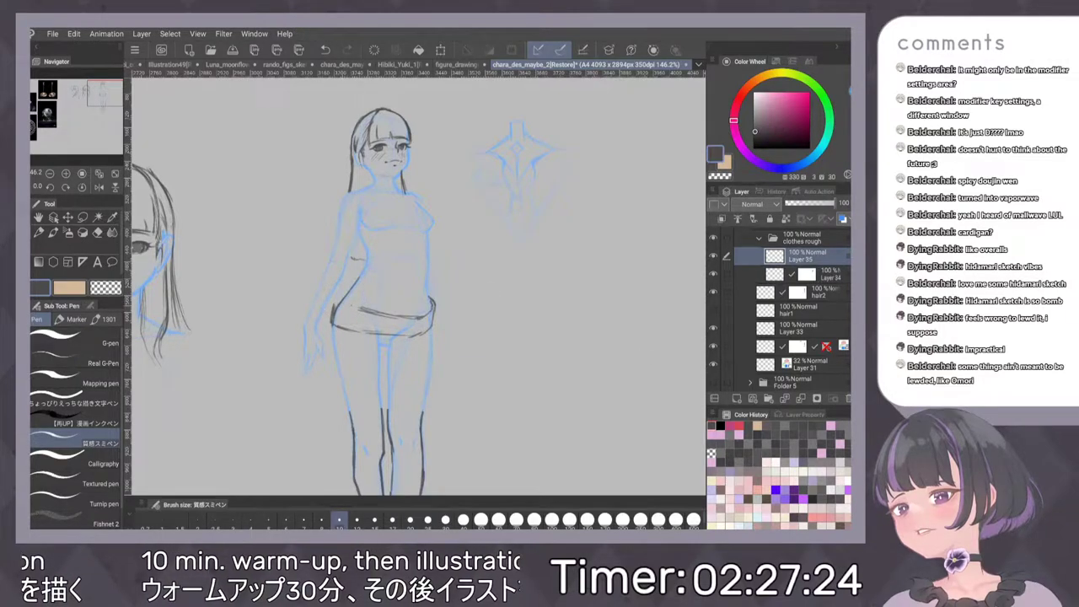
left_click_drag(355, 307, 355, 331)
key("ctrl+z")
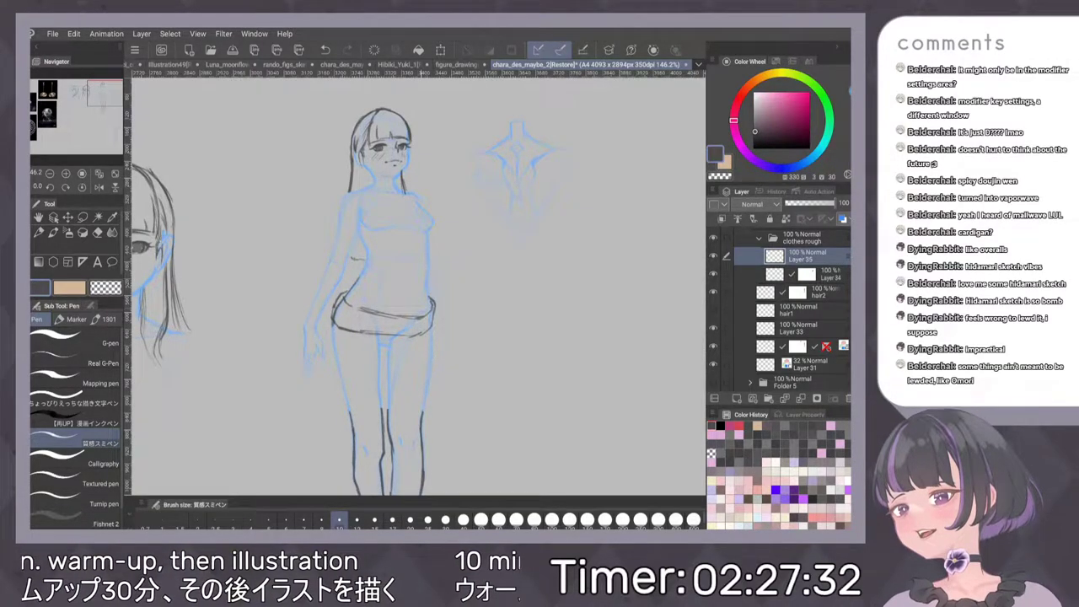
Sketch the top's bunched side contour from waist to hip, and refine the hem band with diagonal folds above it
scroll(519, 253, "down", 2)
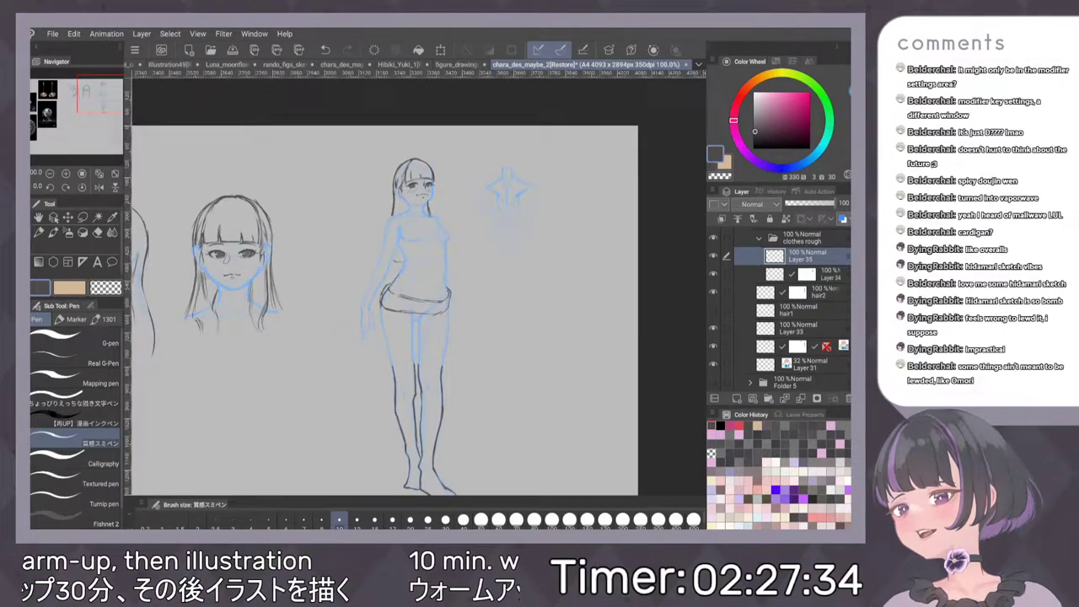
scroll(506, 244, "up", 3)
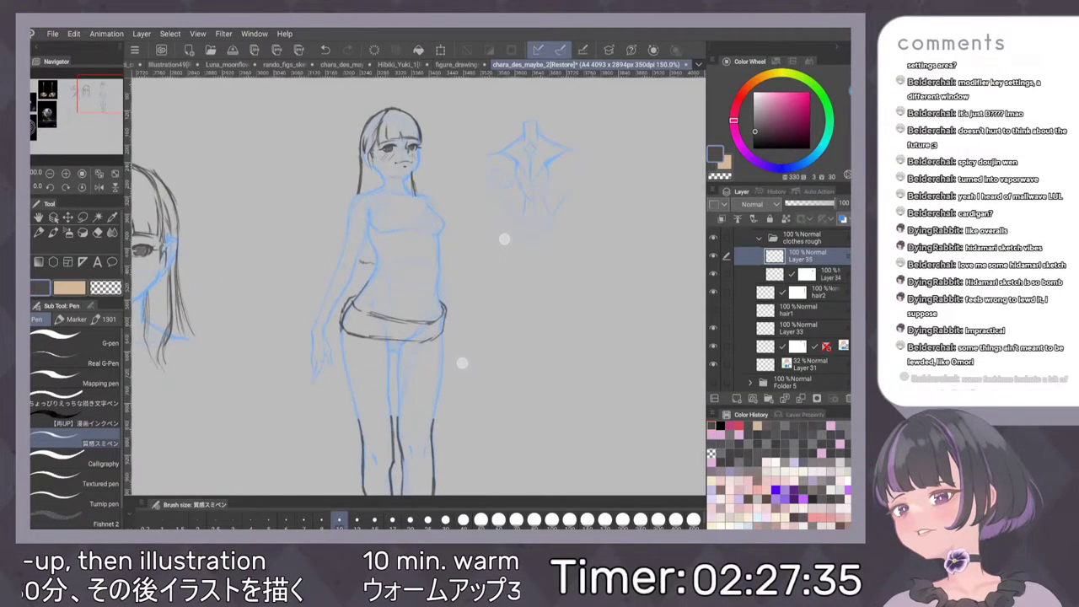
mouse_move(359, 276)
left_mouse_down()
mouse_move(390, 292)
mouse_move(358, 302)
left_mouse_up()
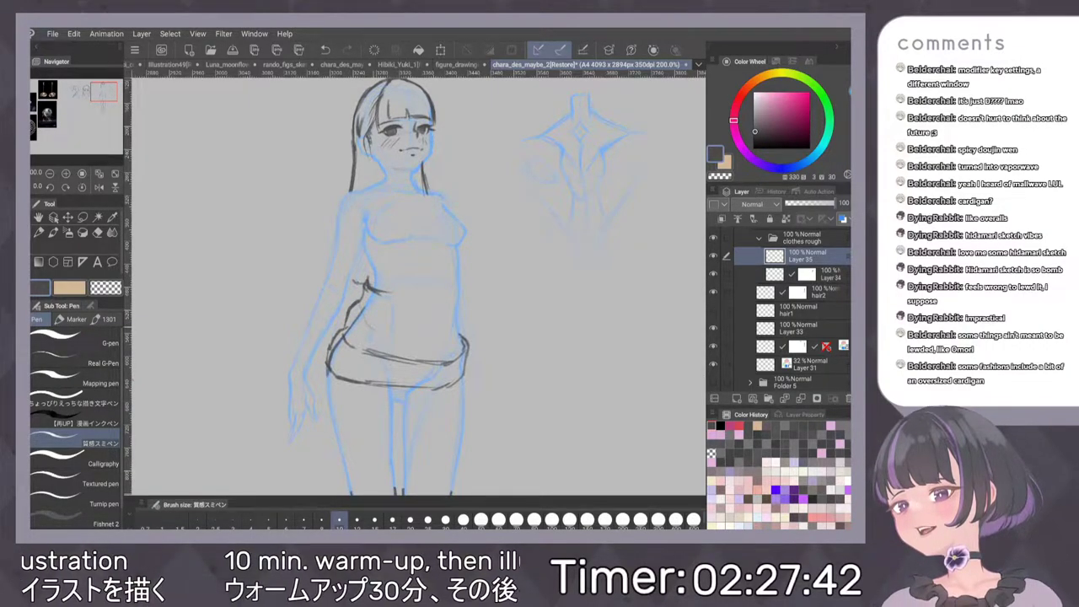
mouse_move(372, 347)
left_mouse_down()
mouse_move(384, 385)
mouse_move(406, 388)
mouse_move(410, 362)
mouse_move(437, 366)
left_mouse_up()
left_click_drag(359, 384, 426, 364)
left_click_drag(379, 339, 408, 356)
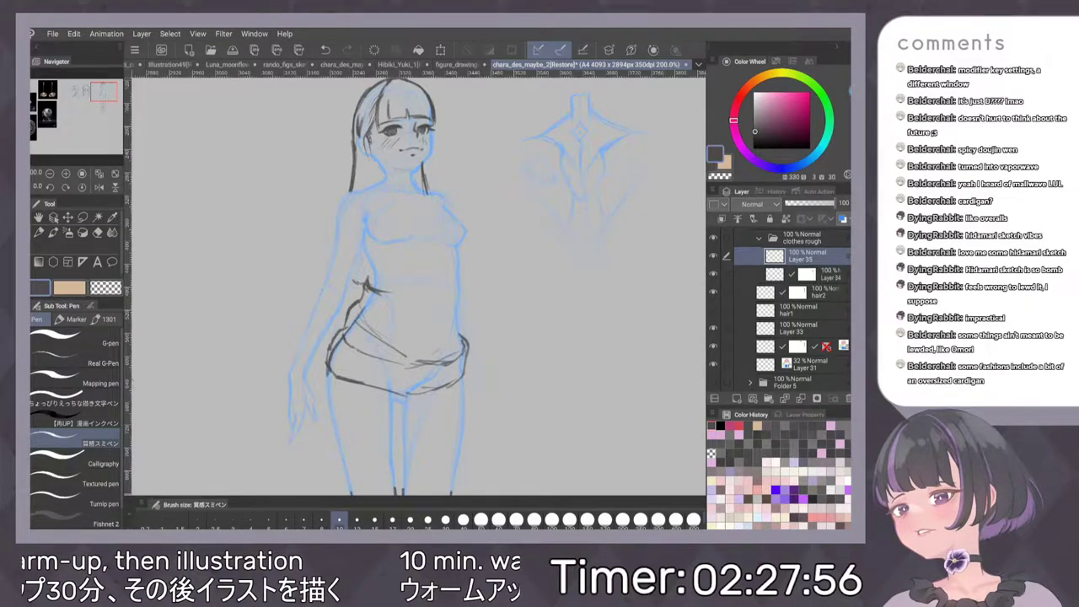
Try a sailor collar over the shoulders with a knotted, pointed neckerchief hanging down the chest
left_click_drag(376, 180, 346, 194)
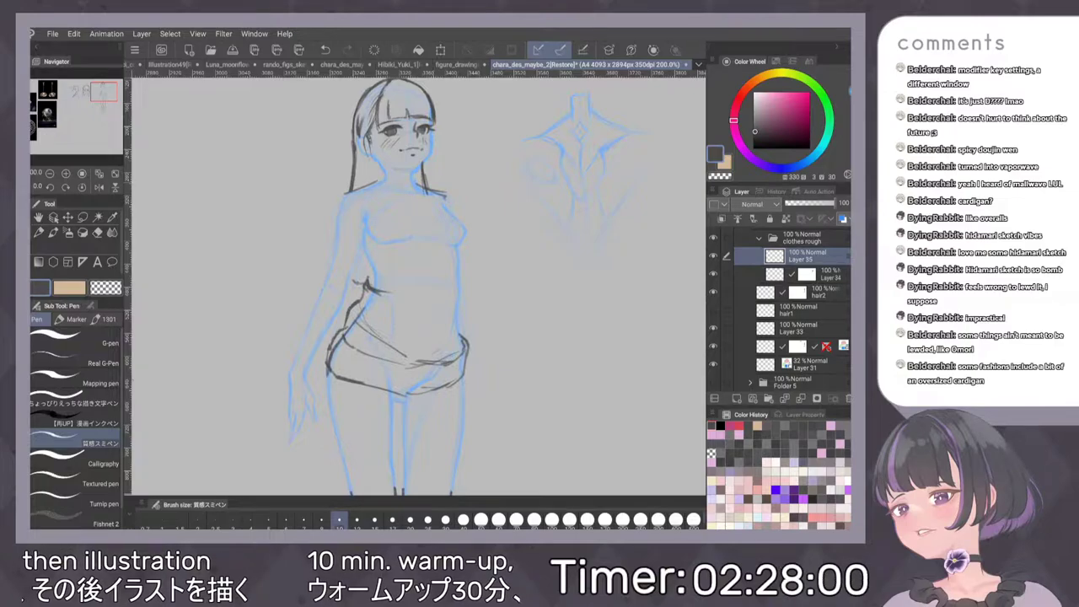
mouse_move(385, 191)
left_mouse_down()
mouse_move(416, 215)
mouse_move(421, 205)
left_mouse_up()
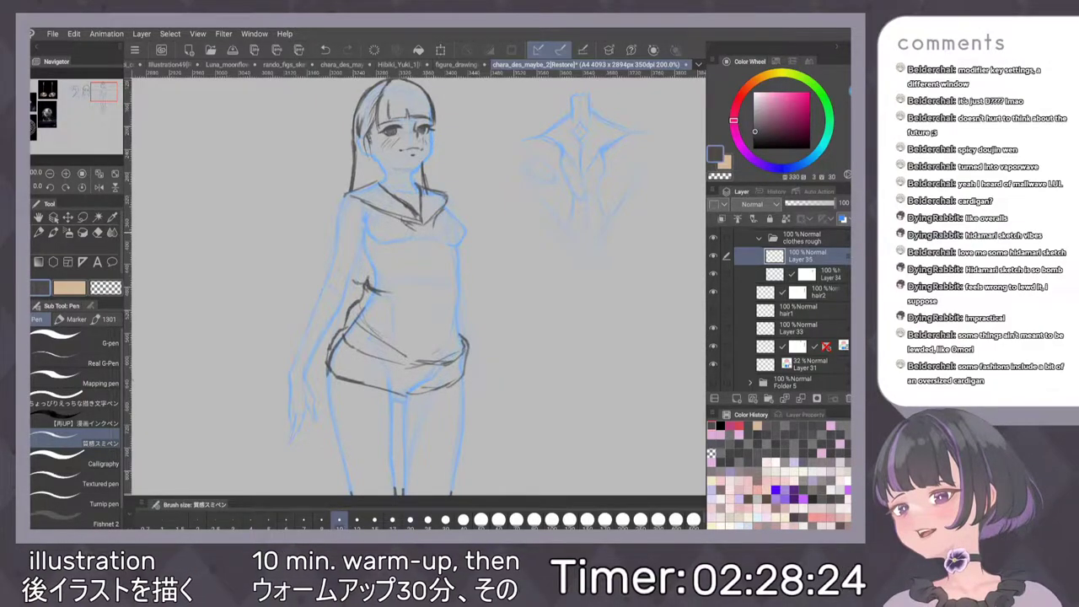
left_click_drag(430, 228, 425, 238)
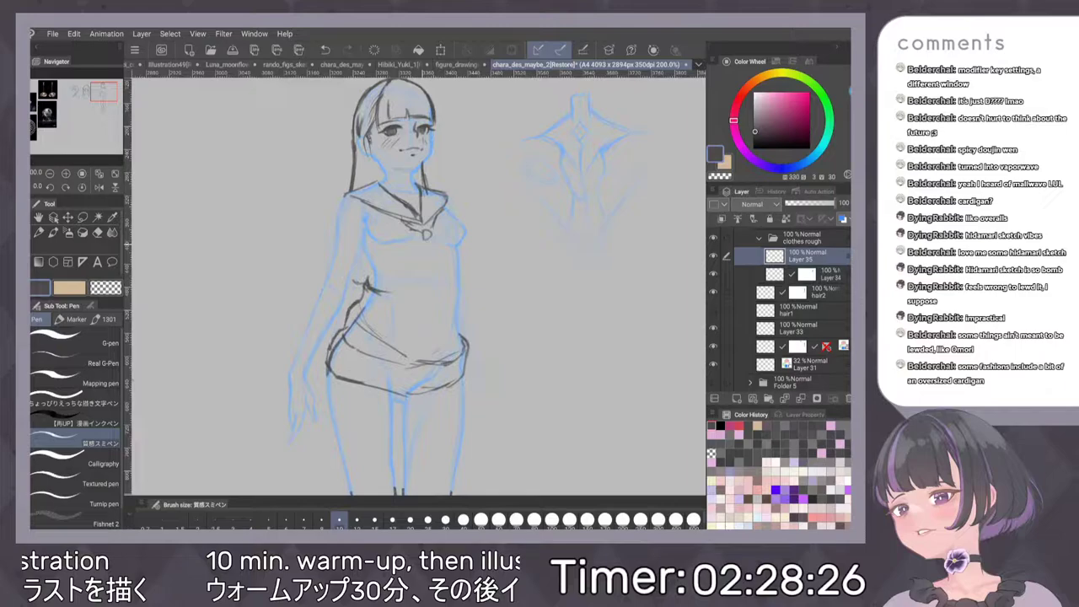
mouse_move(431, 239)
left_mouse_down()
mouse_move(434, 288)
mouse_move(431, 260)
left_mouse_up()
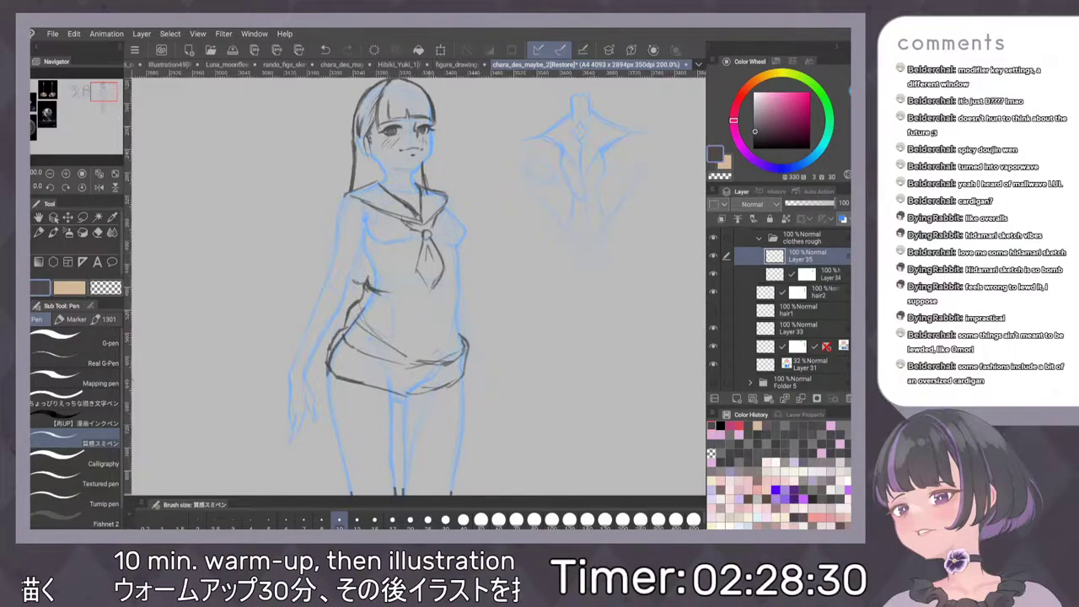
Sketch a long loose sleeve along the near arm from the shoulder to a cuff at the wrist, redoing unwanted strokes
scroll(524, 232, "down", 5)
scroll(533, 249, "up", 4)
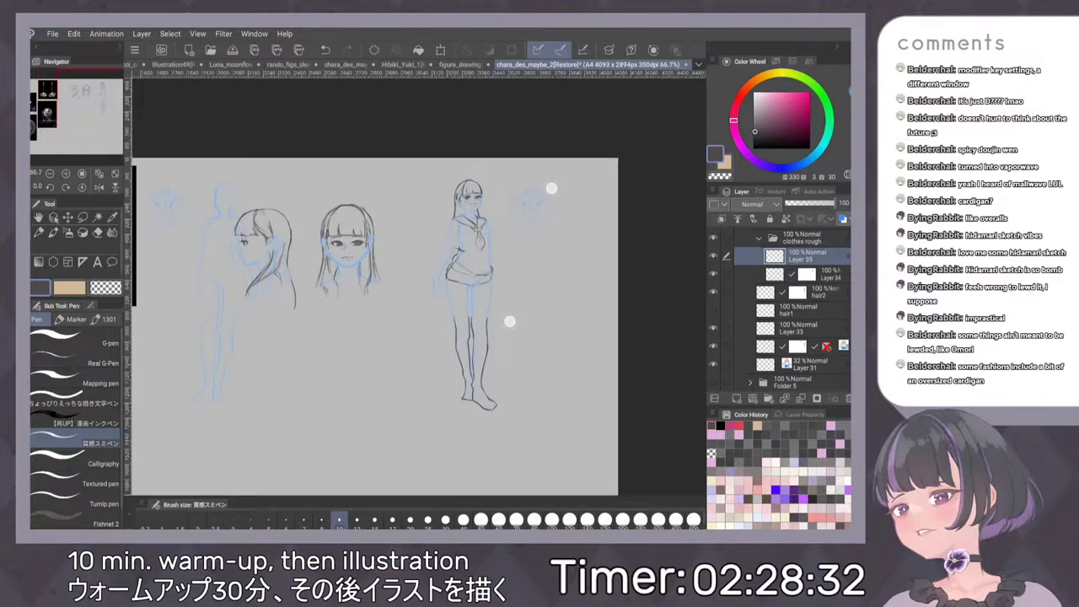
scroll(554, 214, "up", 1)
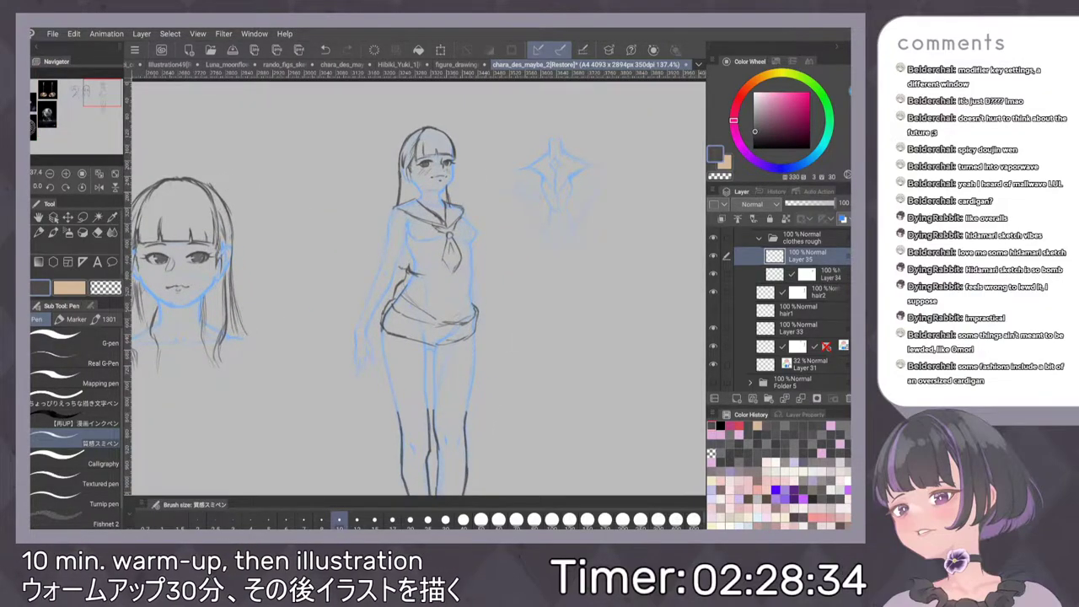
left_click_drag(390, 222, 385, 288)
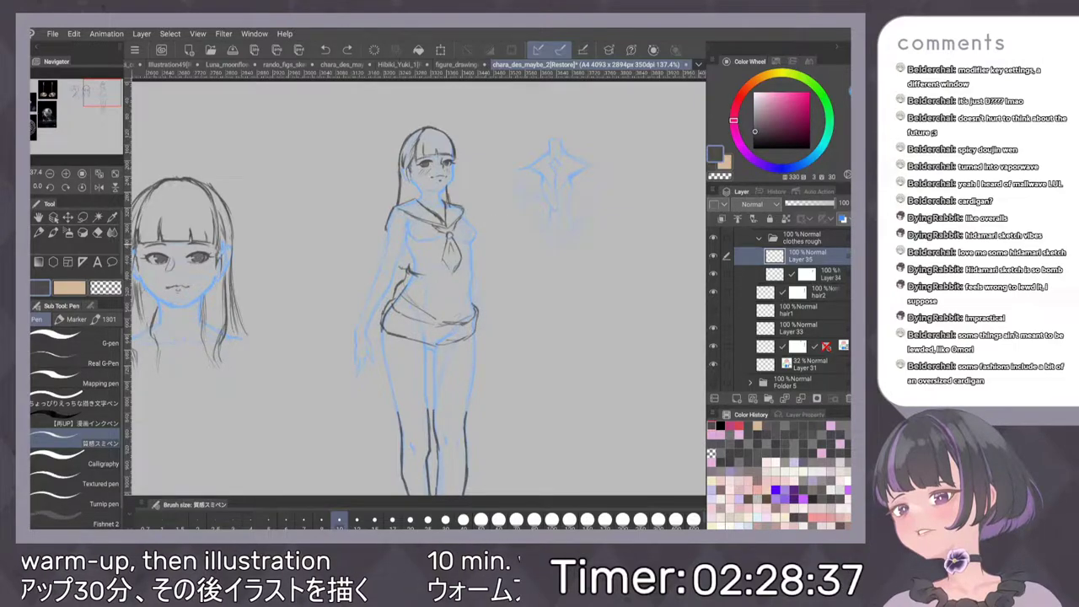
left_click_drag(381, 251, 355, 319)
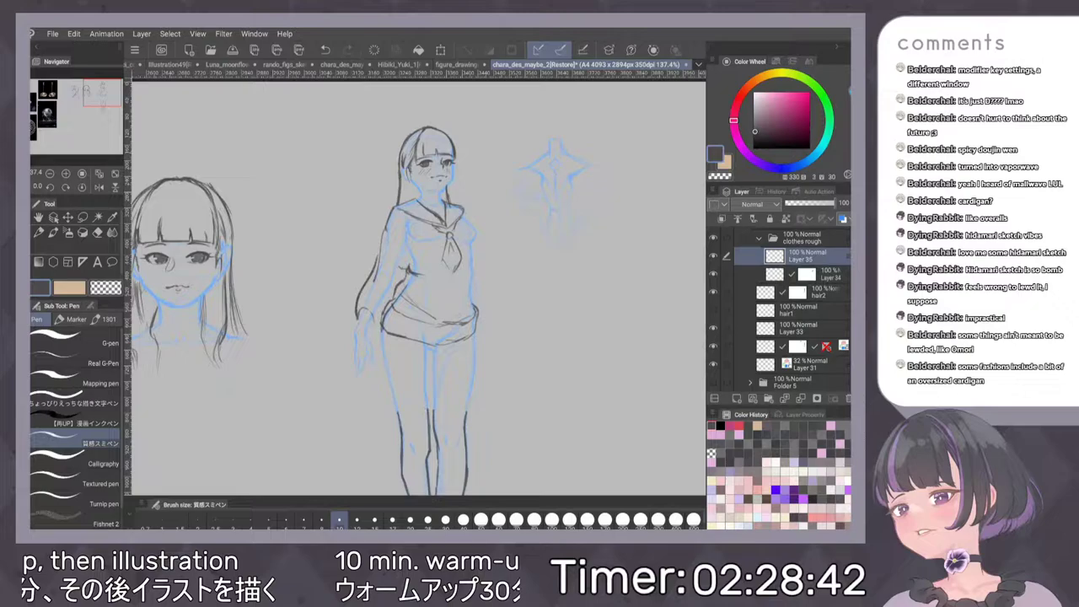
key("ctrl+z")
mouse_move(364, 291)
left_mouse_down()
mouse_move(356, 318)
mouse_move(376, 307)
left_mouse_up()
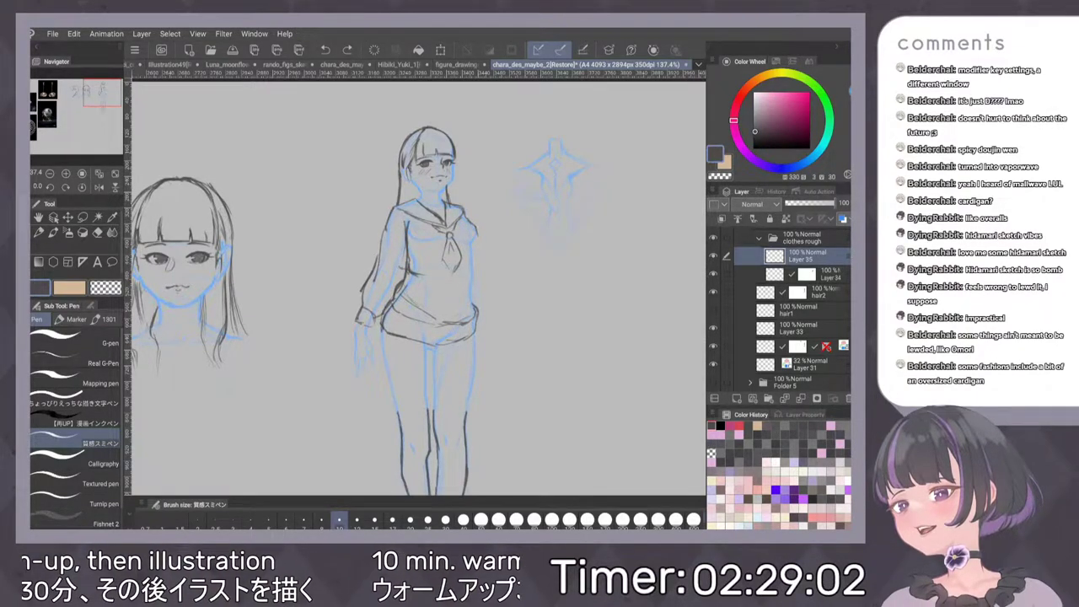
Draw diagonal folds converging at the top's lower front, and outline the far side of the torso from chest to waist
left_click_drag(478, 231, 447, 307)
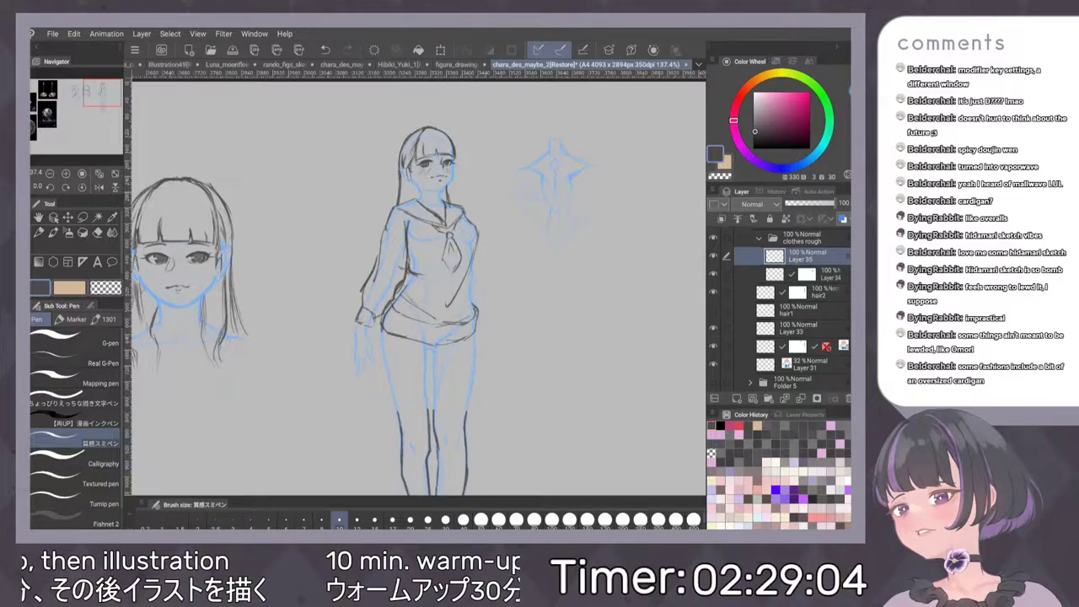
key("ctrl+z")
key("ctrl+z")
left_click_drag(411, 266, 437, 293)
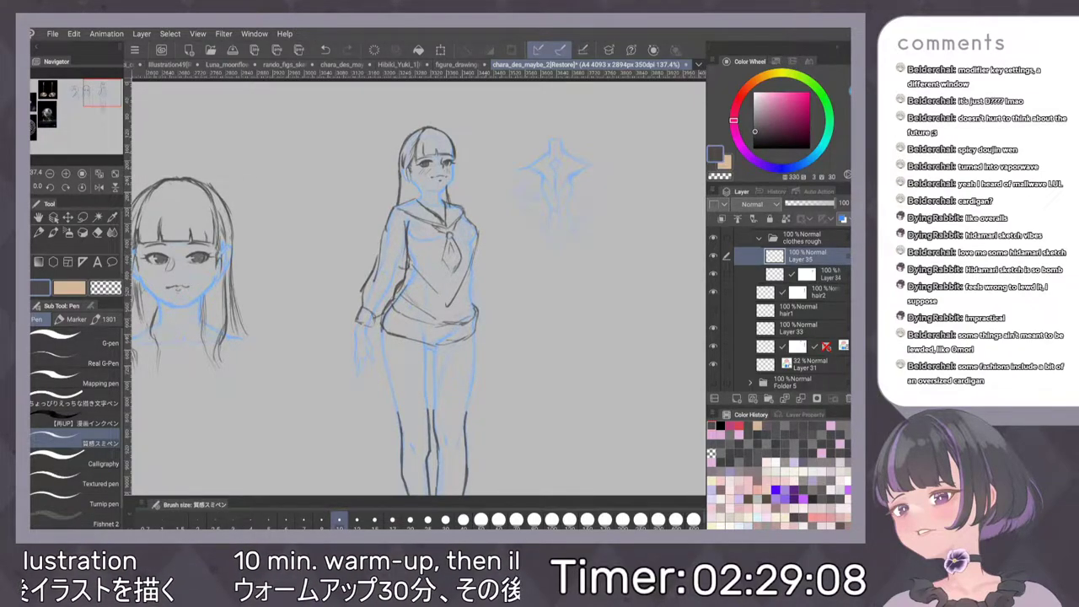
mouse_move(476, 243)
left_mouse_down()
mouse_move(476, 306)
mouse_move(472, 288)
left_mouse_up()
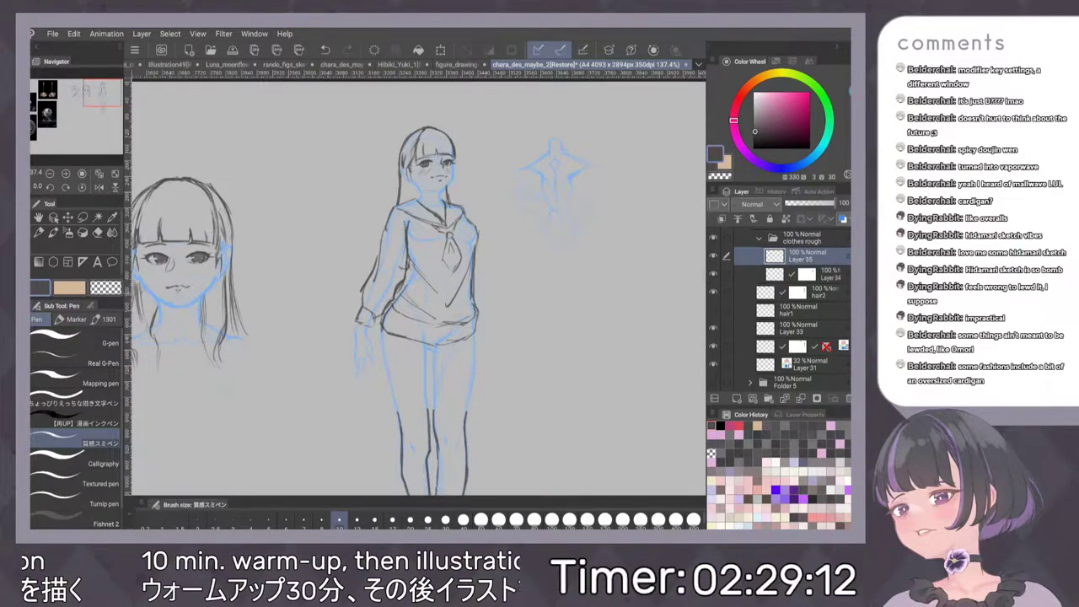
Shape the bunched fabric at the far side of the waist and redraw the hem band's far corner
scroll(522, 285, "down", 3)
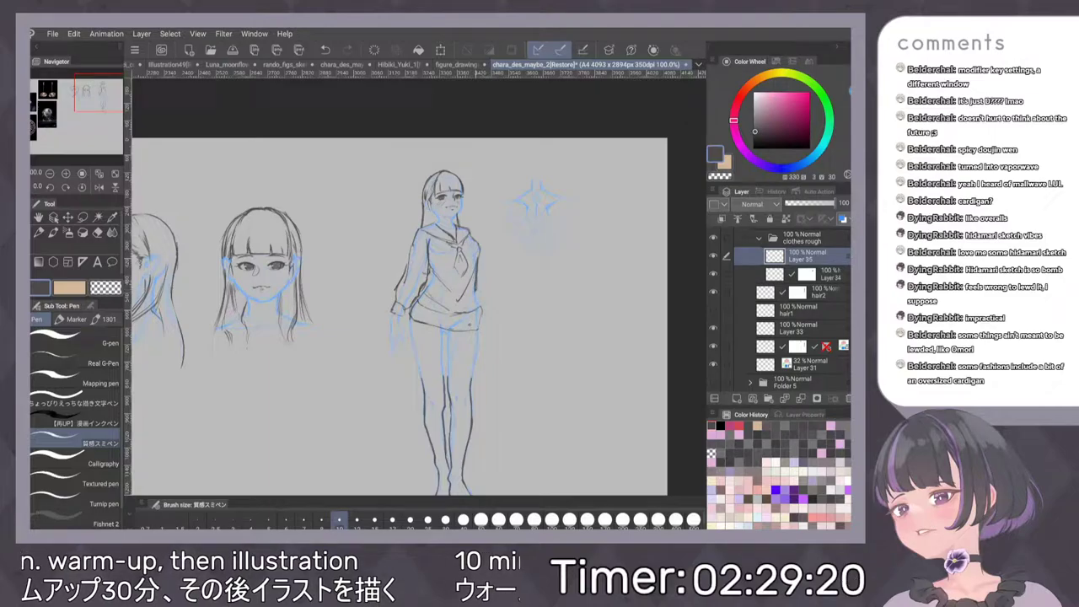
left_click_drag(479, 282, 484, 300)
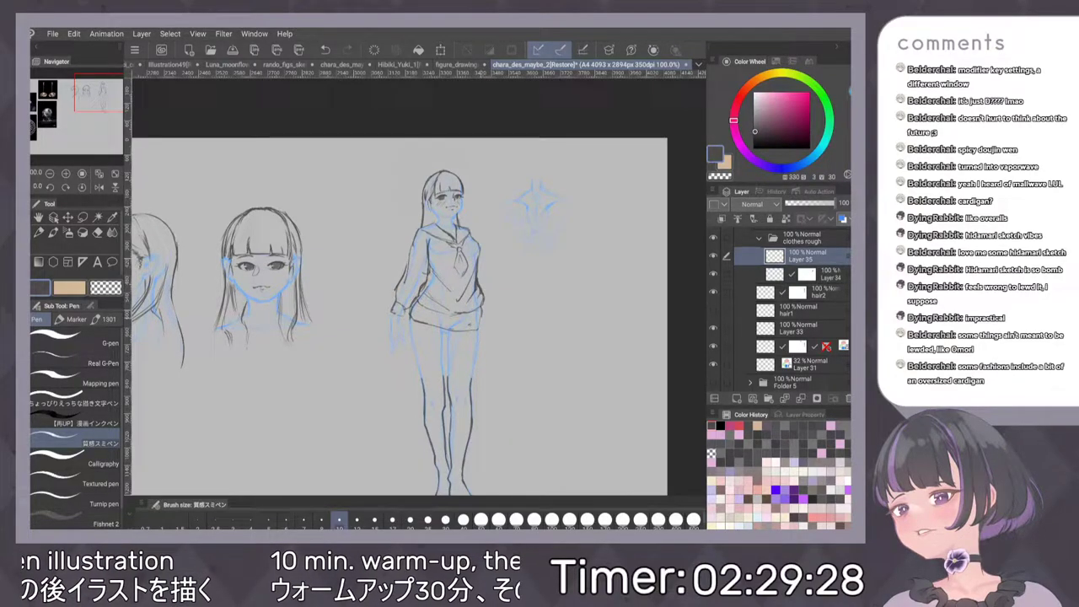
left_click_drag(482, 312, 464, 332)
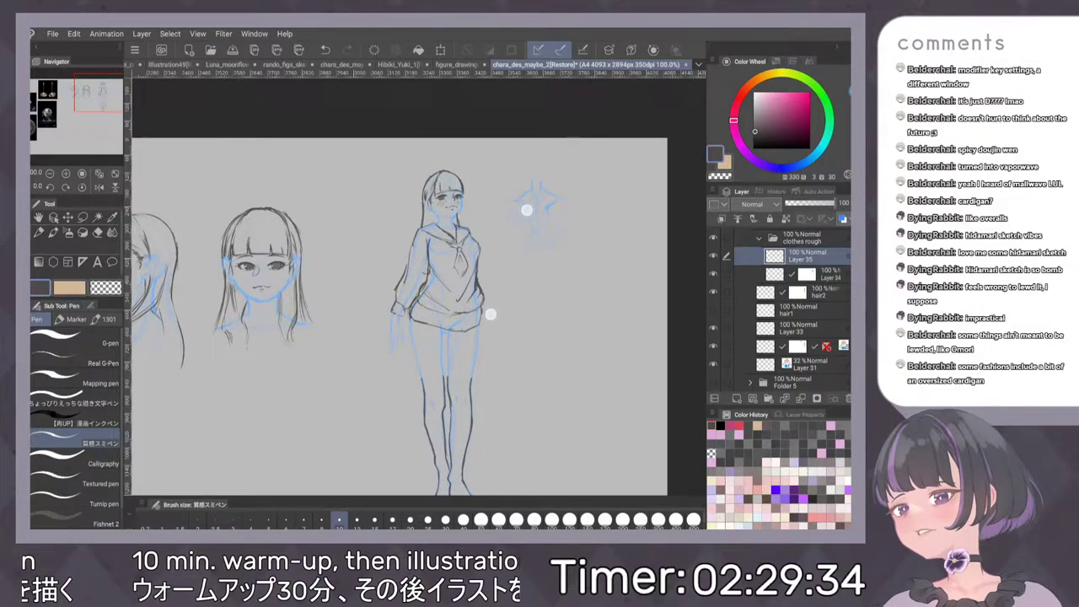
Erase the sailor collar and neckerchief from the top while keeping the sleeve and torso outlines
scroll(509, 264, "down", 1)
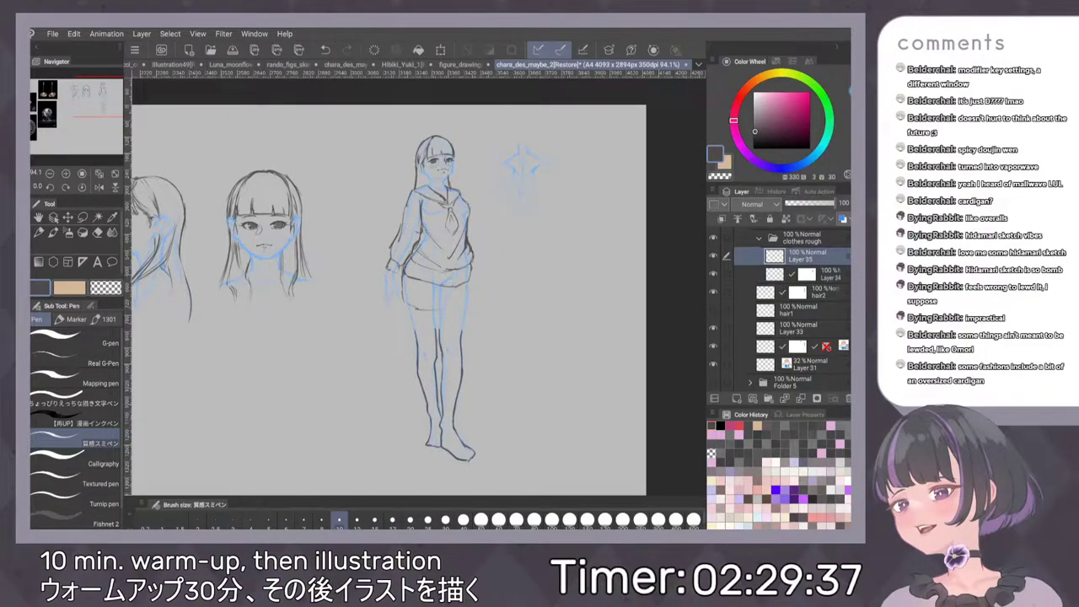
scroll(533, 316, "up", 3)
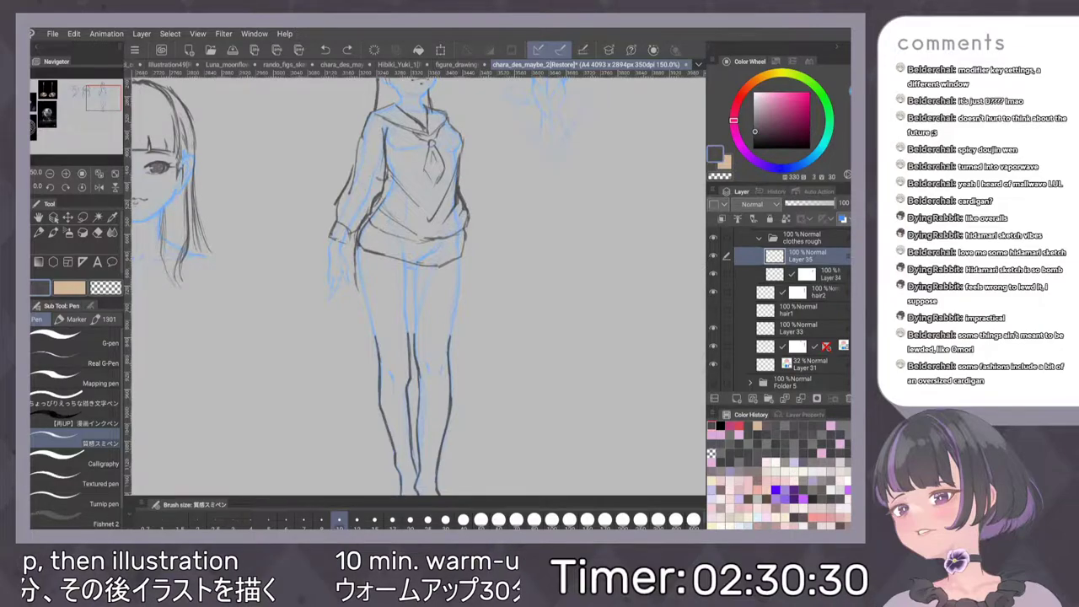
scroll(620, 279, "down", 3)
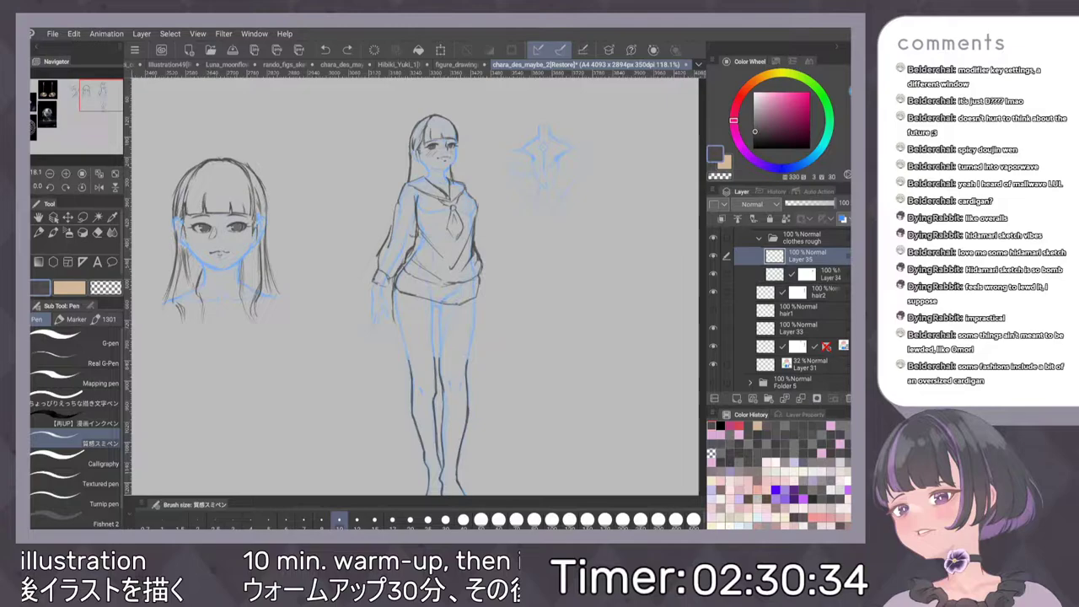
key("e")
mouse_move(413, 185)
left_mouse_down()
mouse_move(451, 211)
mouse_move(440, 220)
mouse_move(449, 236)
left_mouse_up()
key("p")
Sketch the near shoulder line and a rounded neckline around the base of the neck with the ink pen
scroll(518, 176, "up", 2)
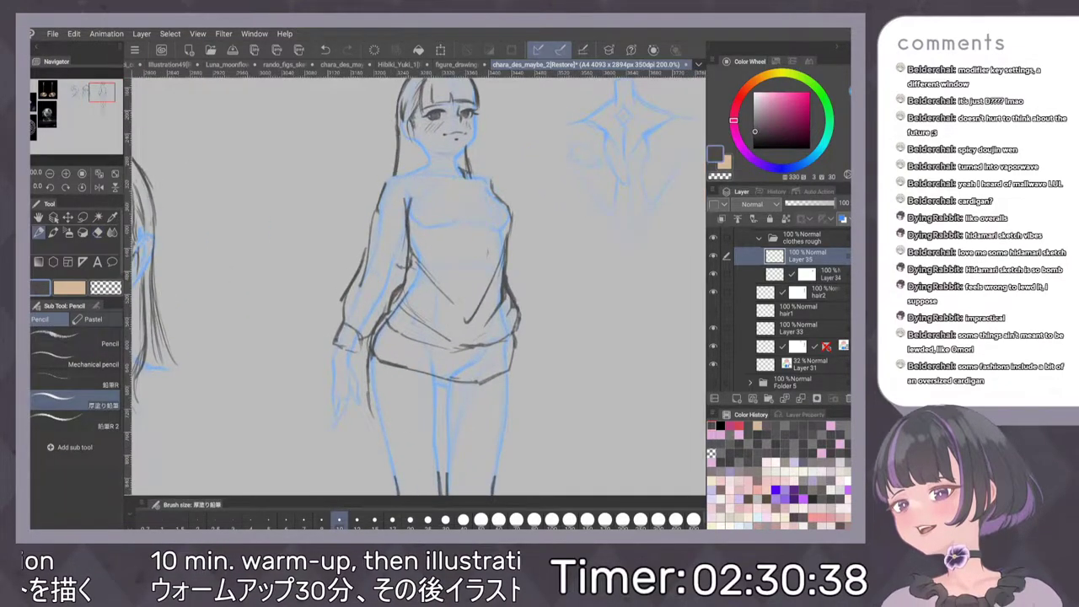
scroll(533, 208, "up", 1)
key("p")
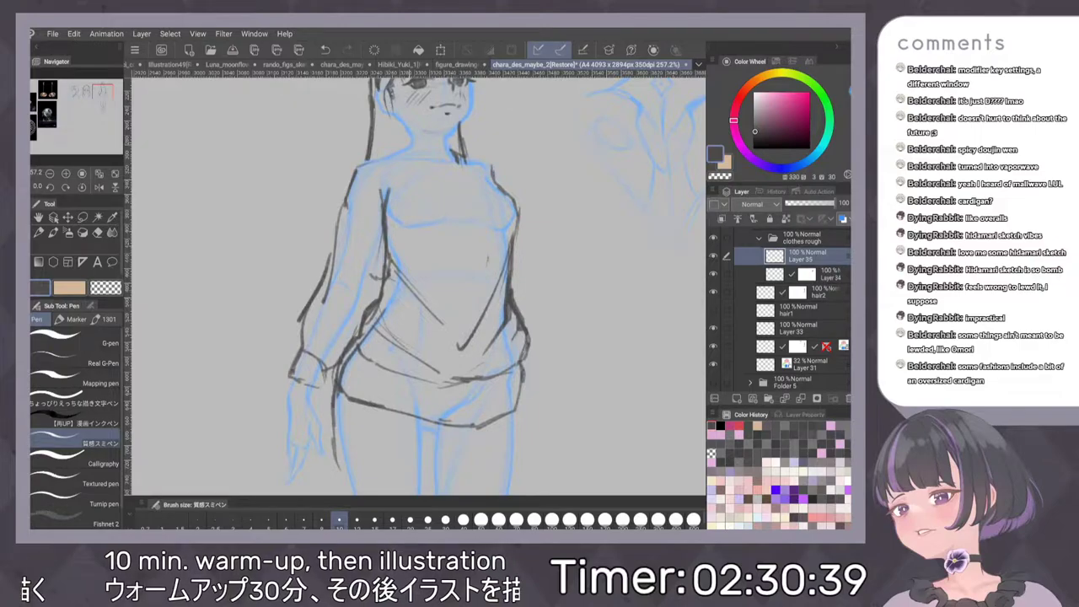
left_click_drag(410, 145, 348, 167)
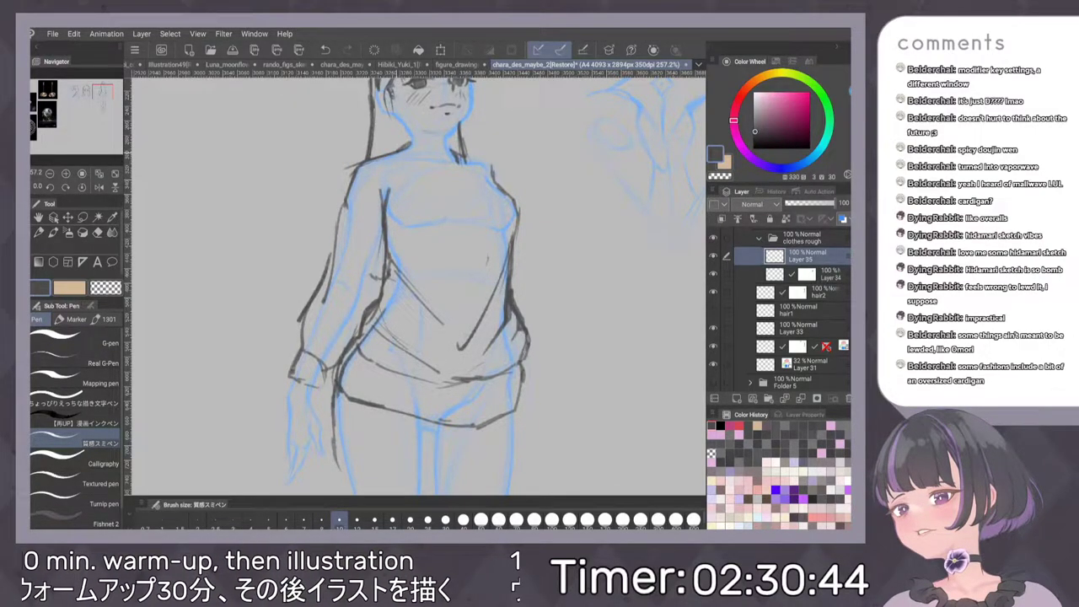
left_click_drag(396, 152, 462, 160)
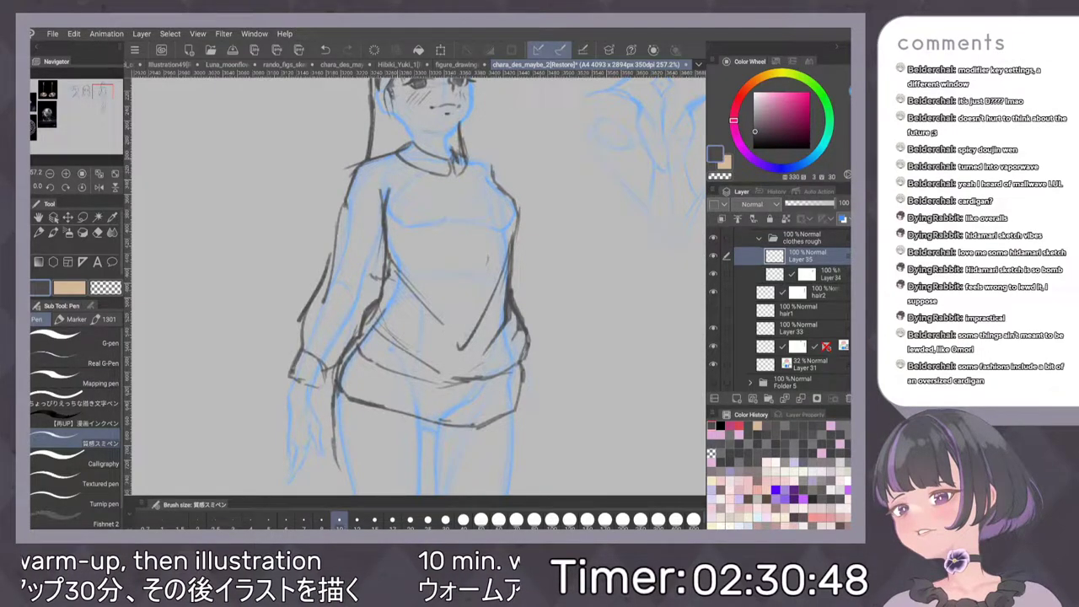
Draw a V-shaped line from the neckline down the chest, and sketch a small ribbon bow at the collar
left_click_drag(401, 161, 453, 222)
key("ctrl+z")
key("ctrl+y")
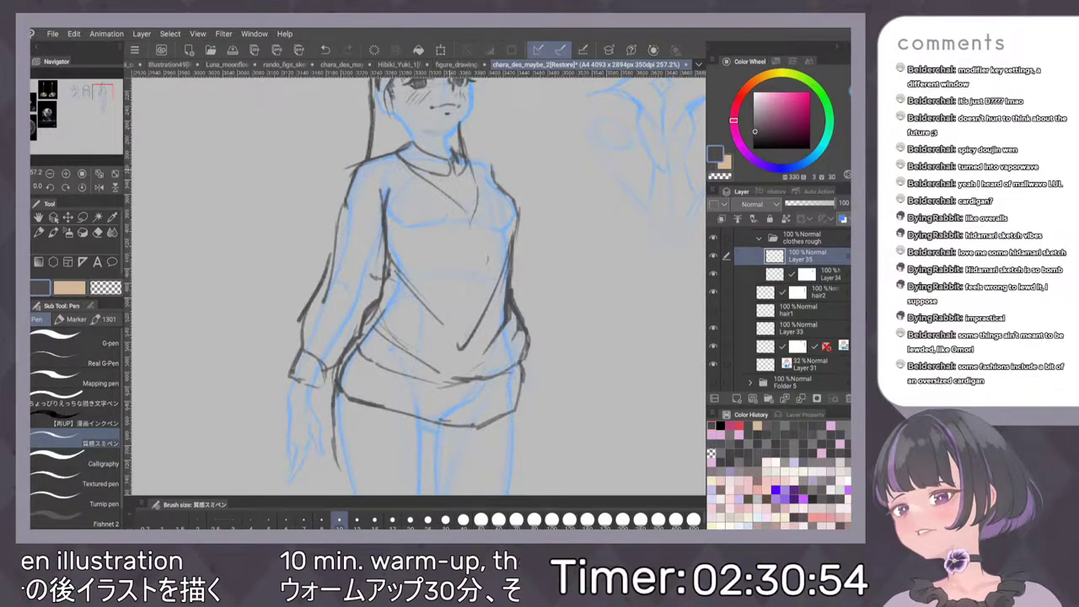
left_click_drag(431, 186, 445, 190)
mouse_move(453, 168)
left_mouse_down()
mouse_move(436, 207)
mouse_move(447, 210)
mouse_move(476, 182)
mouse_move(459, 182)
left_mouse_up()
scroll(582, 202, "down", 5)
scroll(580, 207, "up", 3)
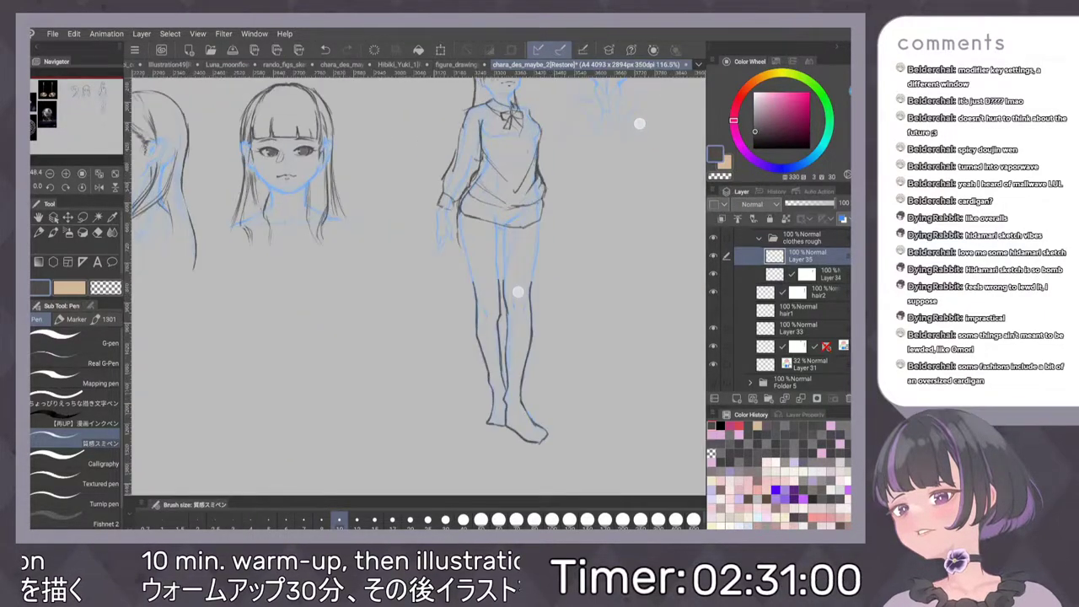
Draw the front closure line from the ribbon bow down to the hem band and add small buttons along it
scroll(579, 207, "up", 3)
left_click_drag(467, 185, 478, 198)
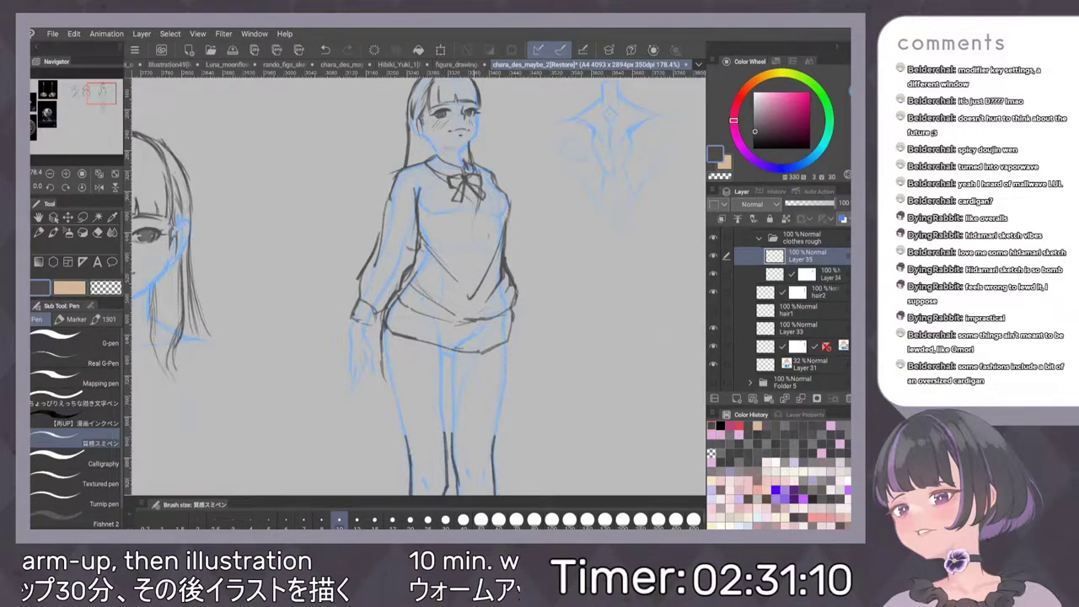
left_click_drag(477, 229, 472, 306)
left_click_drag(479, 266, 468, 324)
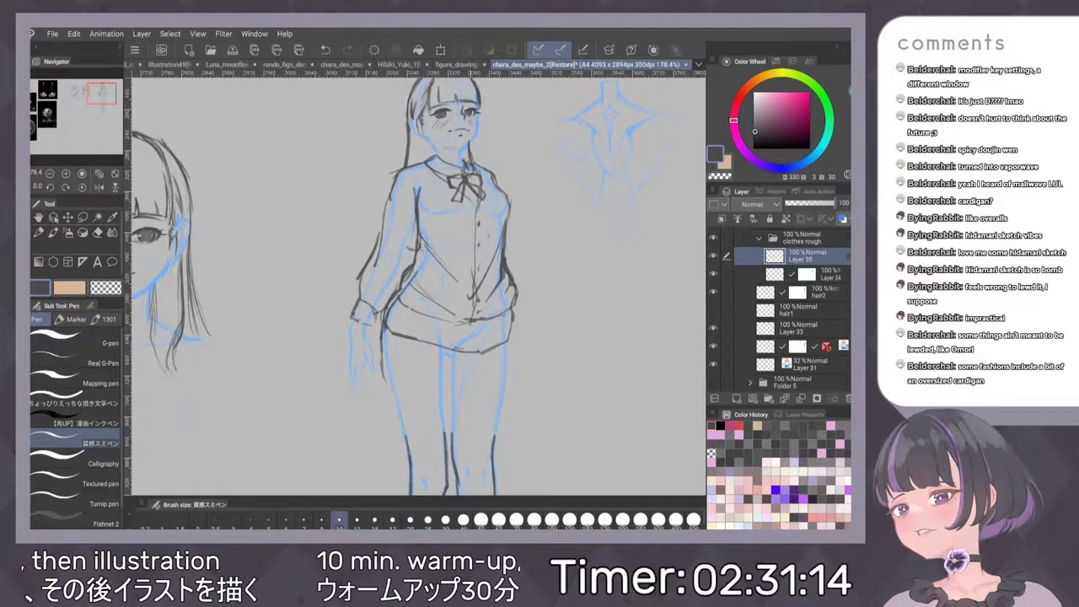
scroll(543, 291, "down", 5)
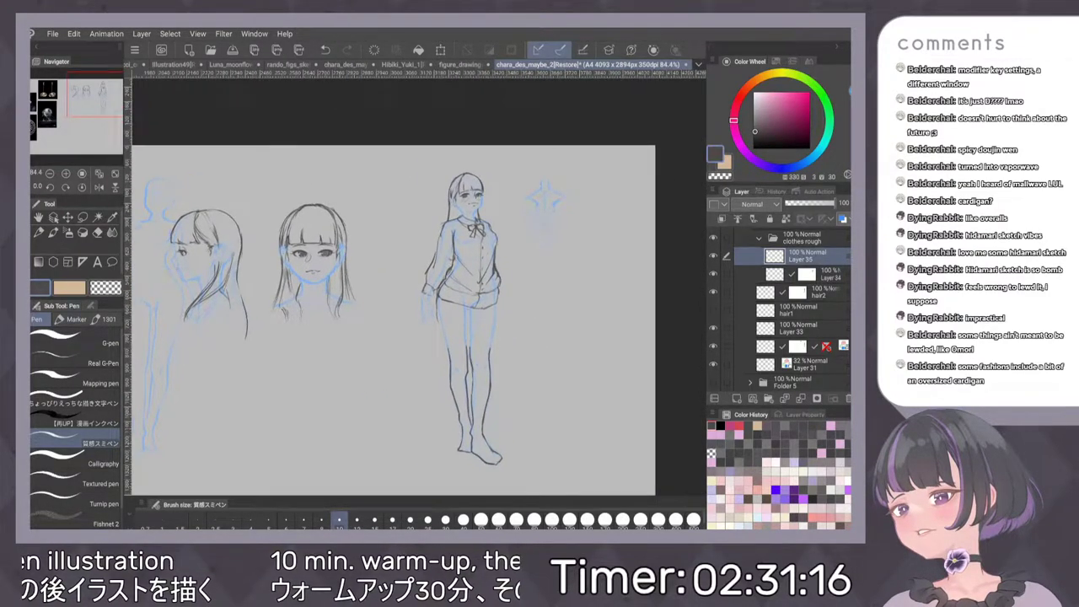
Sketch a short pleated skirt below the hem band, with both side edges, the lower hem and vertical pleat lines
scroll(528, 303, "up", 2)
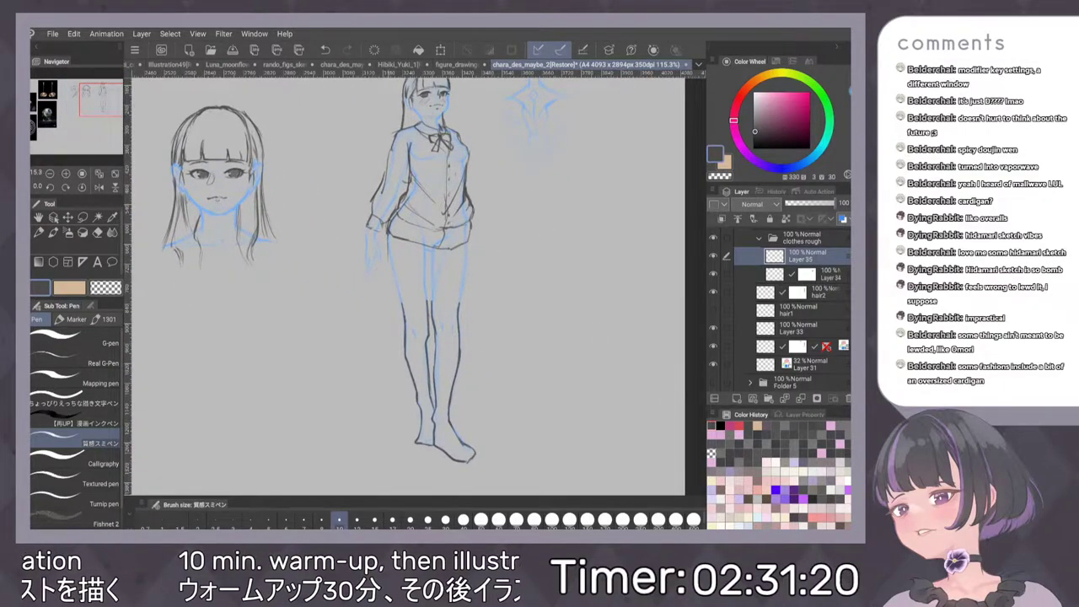
left_click_drag(388, 243, 385, 281)
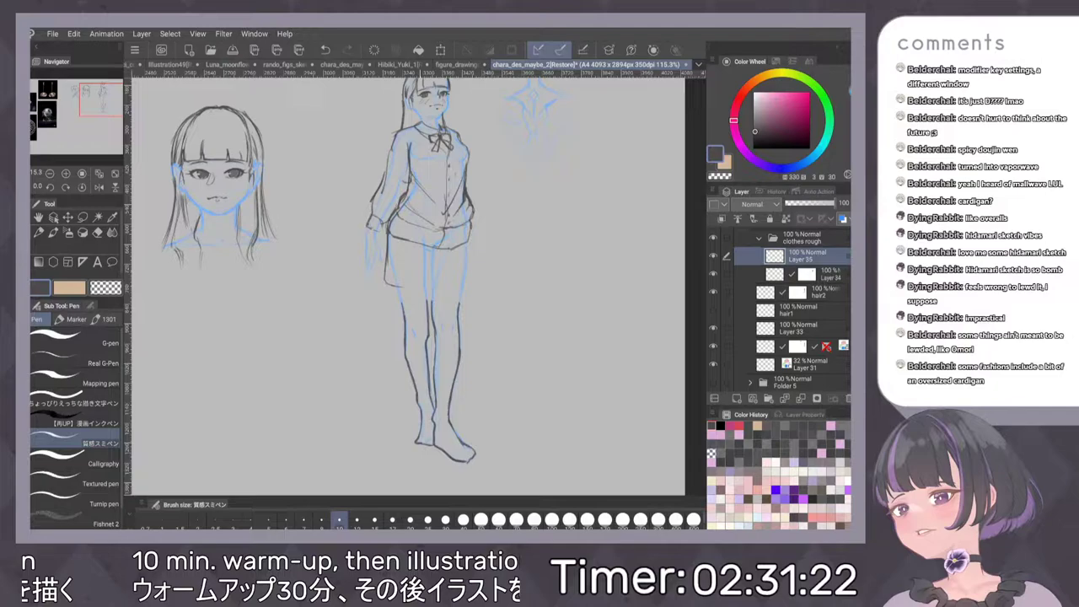
mouse_move(468, 248)
left_mouse_down()
mouse_move(452, 285)
mouse_move(471, 283)
left_mouse_up()
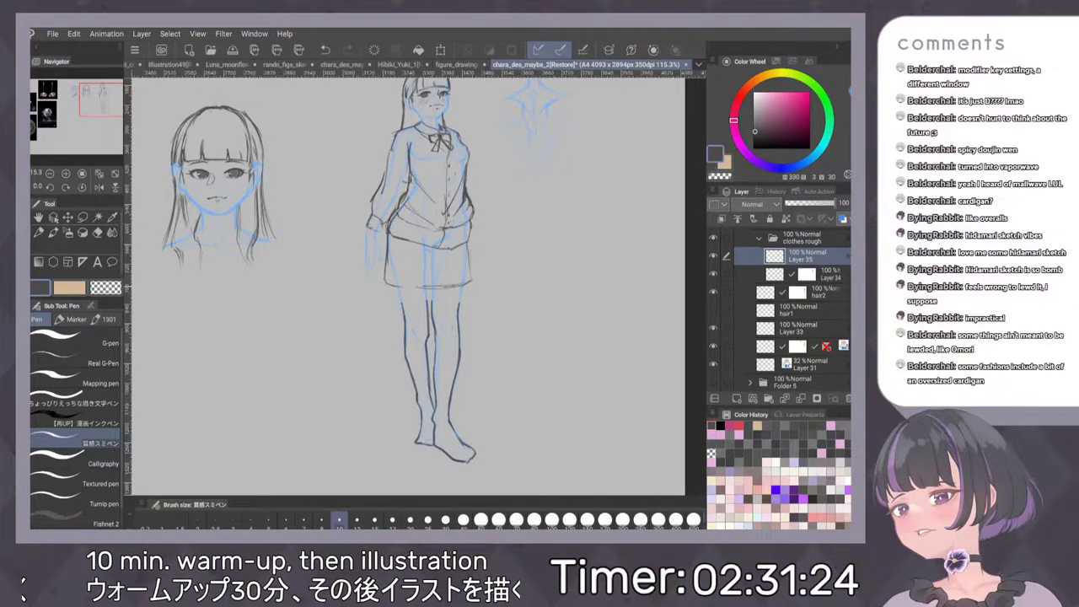
left_click_drag(401, 252, 404, 280)
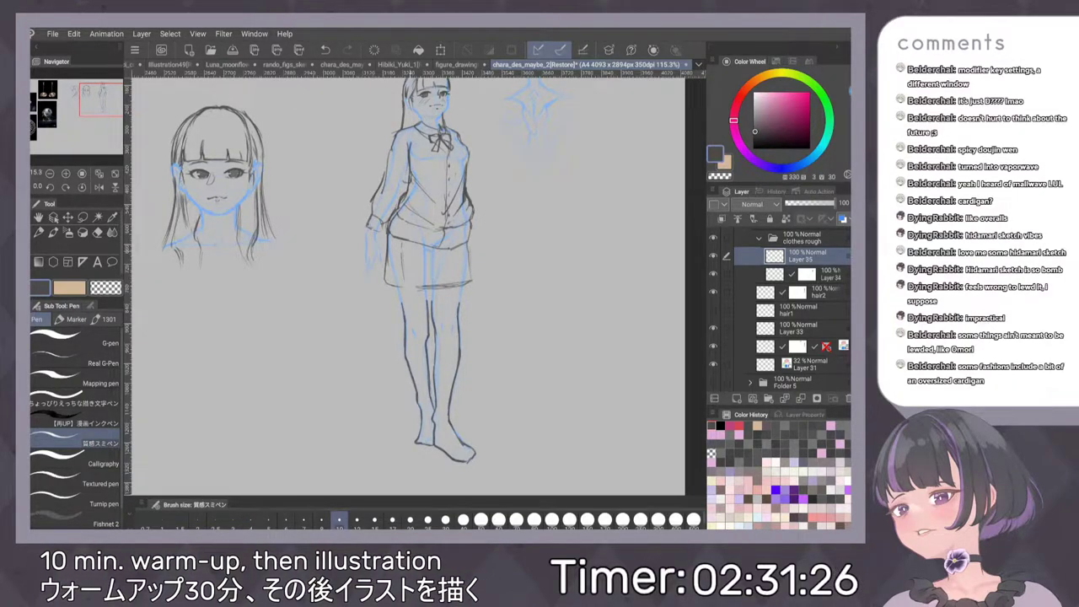
mouse_move(402, 240)
left_mouse_down()
mouse_move(407, 279)
mouse_move(425, 286)
left_mouse_up()
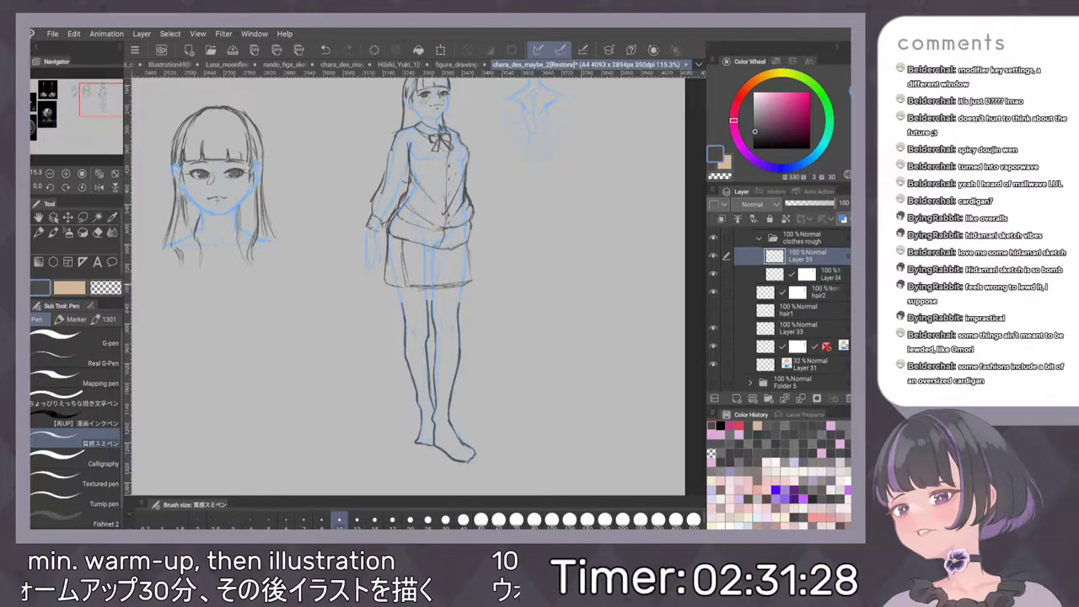
left_click_drag(438, 249, 439, 282)
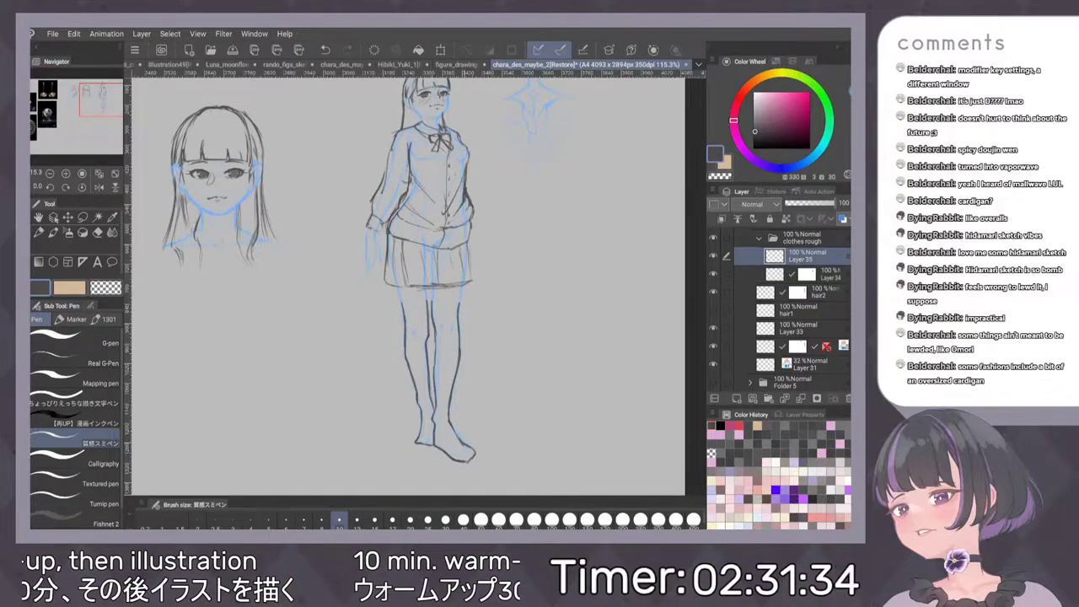
scroll(508, 253, "down", 2)
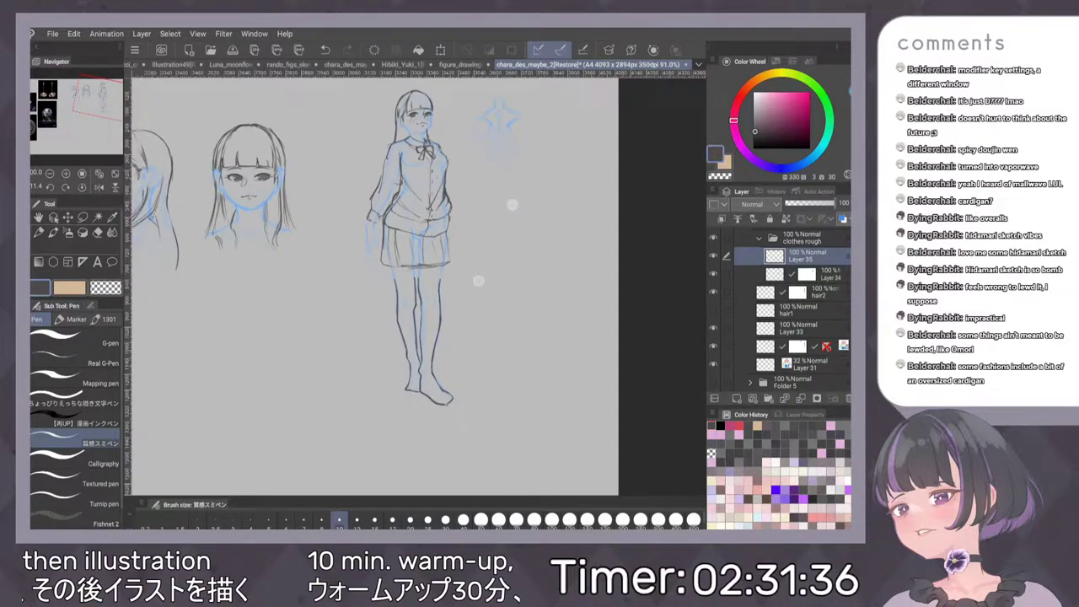
Examine the outfit sketch in mirrored view and with the Layer 34 and hair2 layers toggled on and off
left_click(829, 274)
key("p")
key("p")
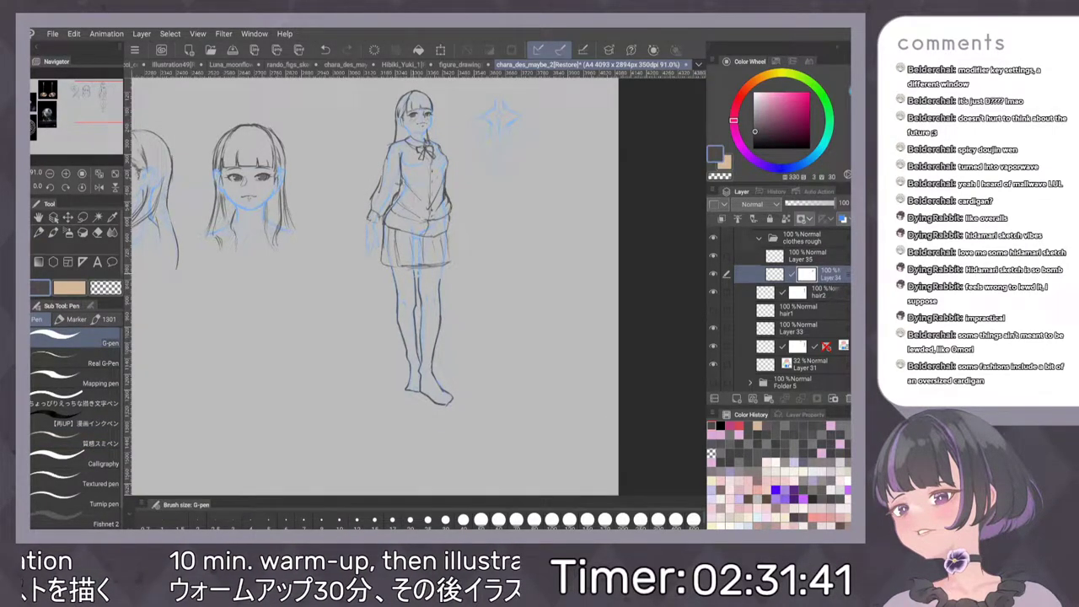
scroll(508, 262, "down", 2)
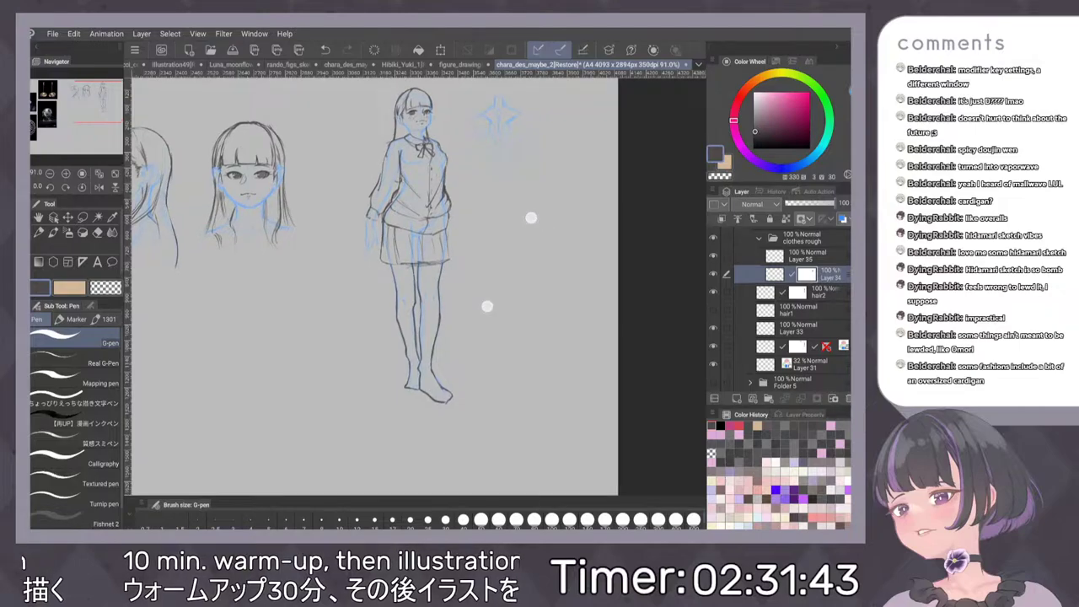
key("h")
key("h")
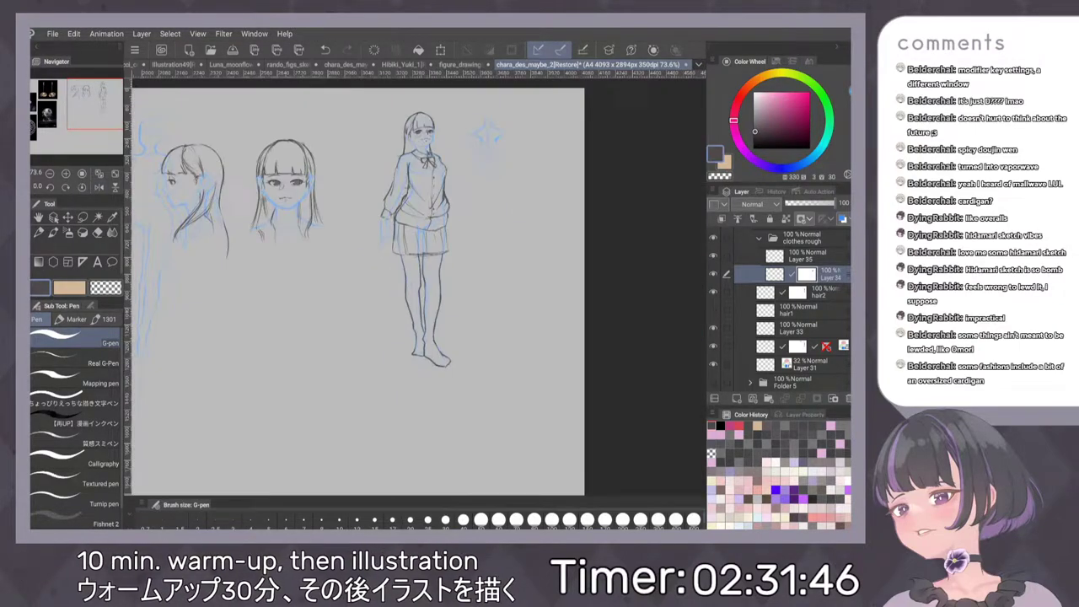
left_click(713, 274)
left_click(714, 274)
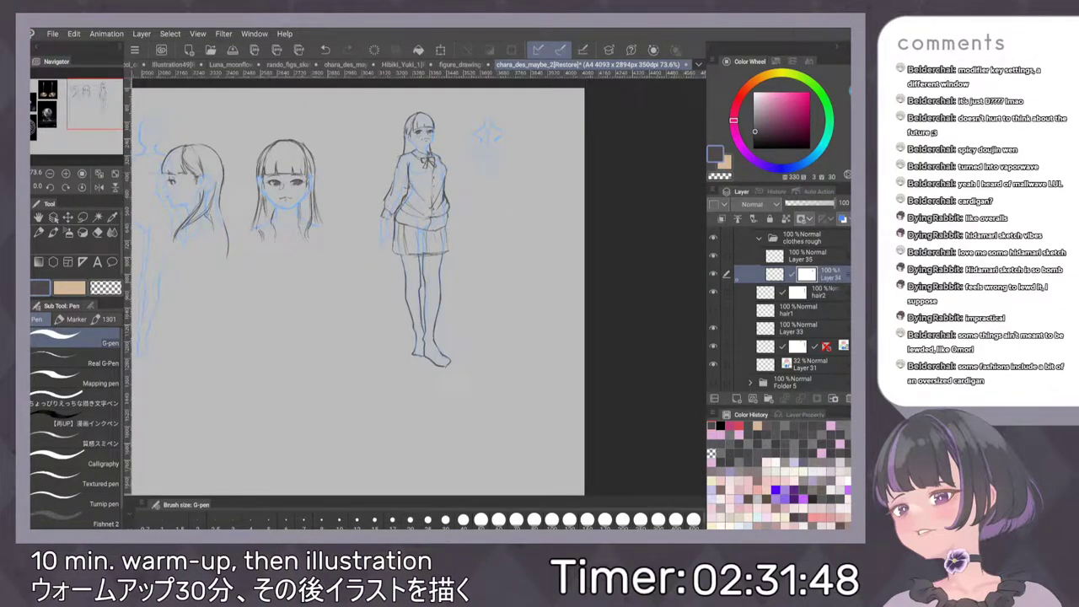
left_click(713, 292)
left_click(713, 292)
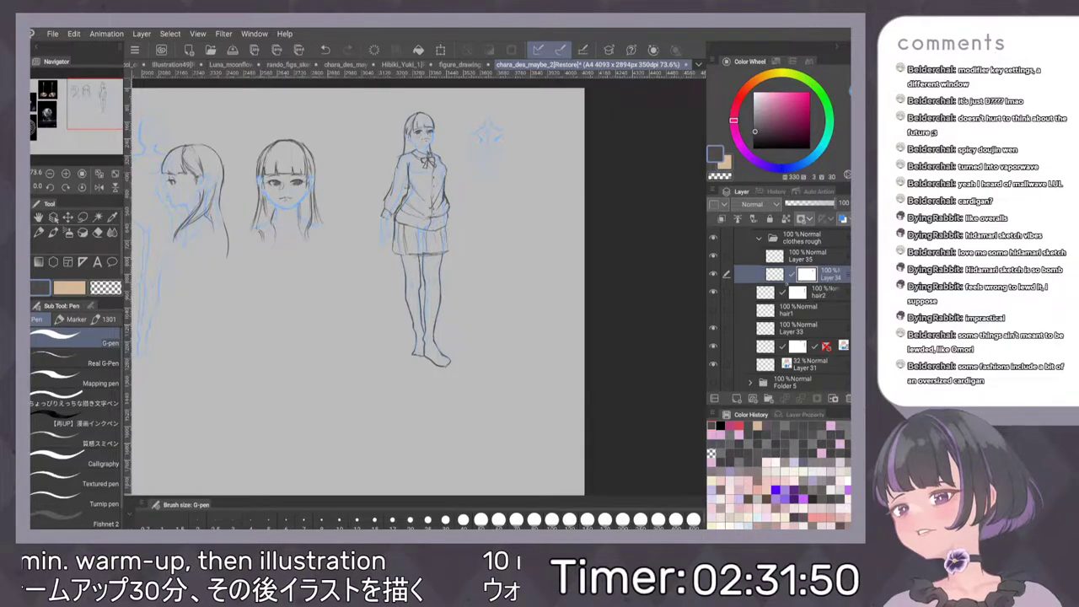
scroll(474, 278, "up", 3)
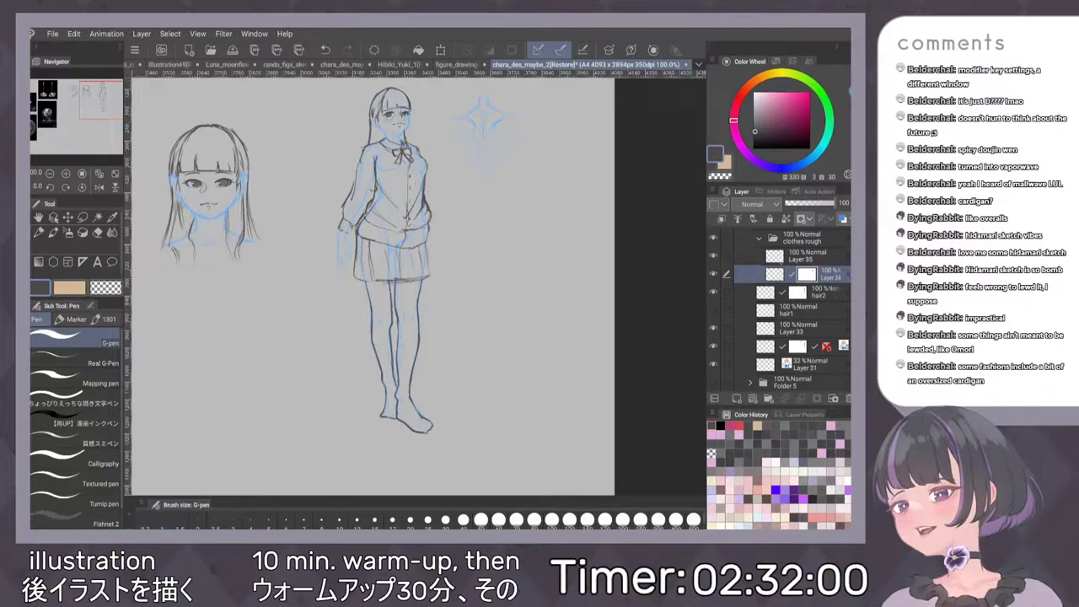
Rework the bunched fabric at the far side of the waist on Layer 35 into a slimmer outline using the 質感スミペン pen
left_click(808, 256)
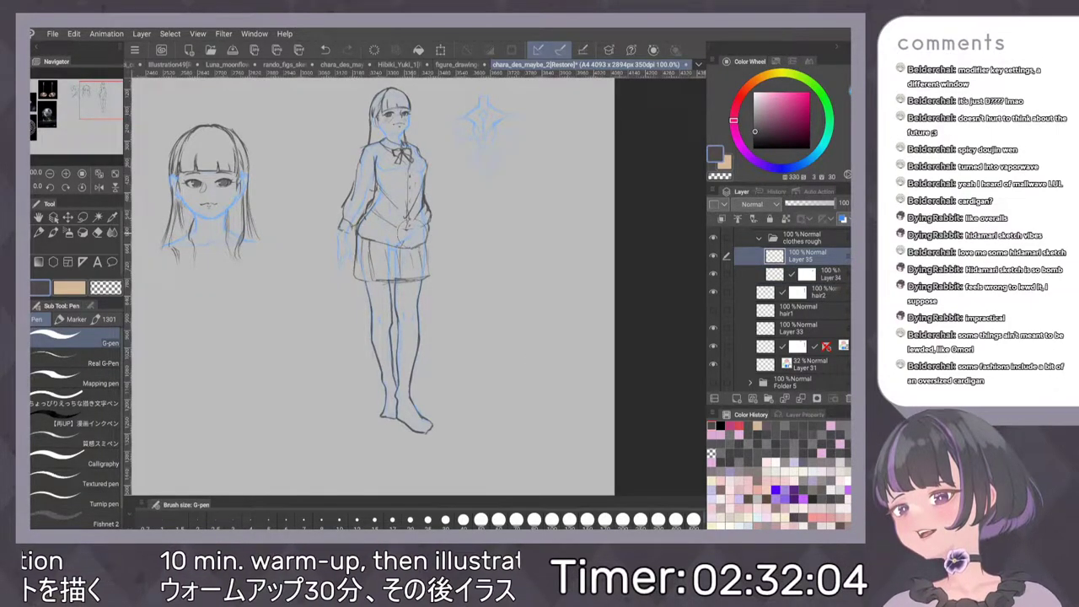
key("ctrl+z")
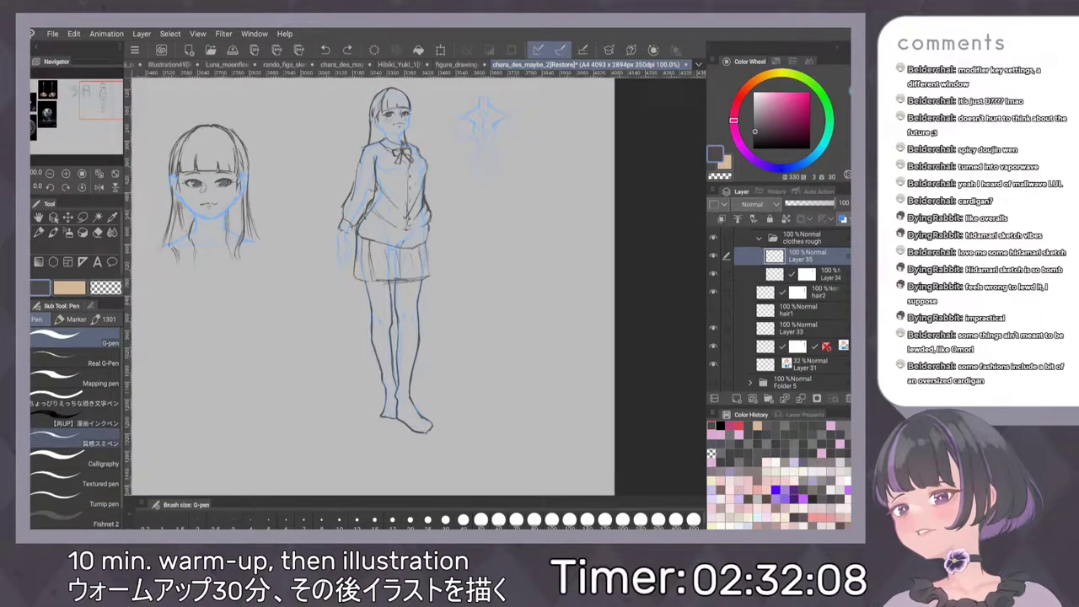
left_click(76, 438)
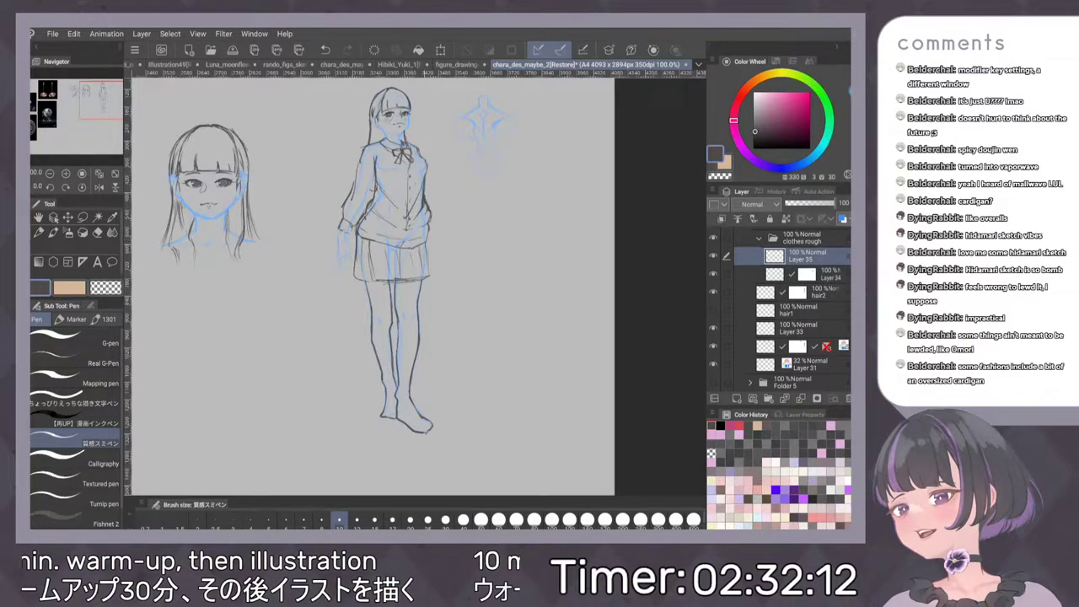
left_click_drag(435, 209, 423, 241)
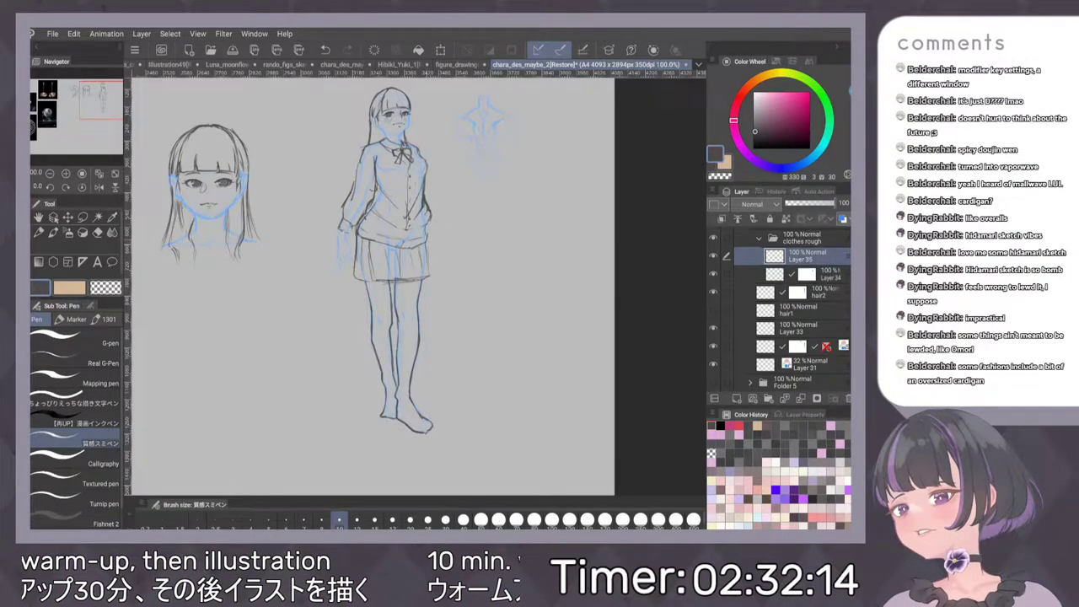
key("ctrl+z")
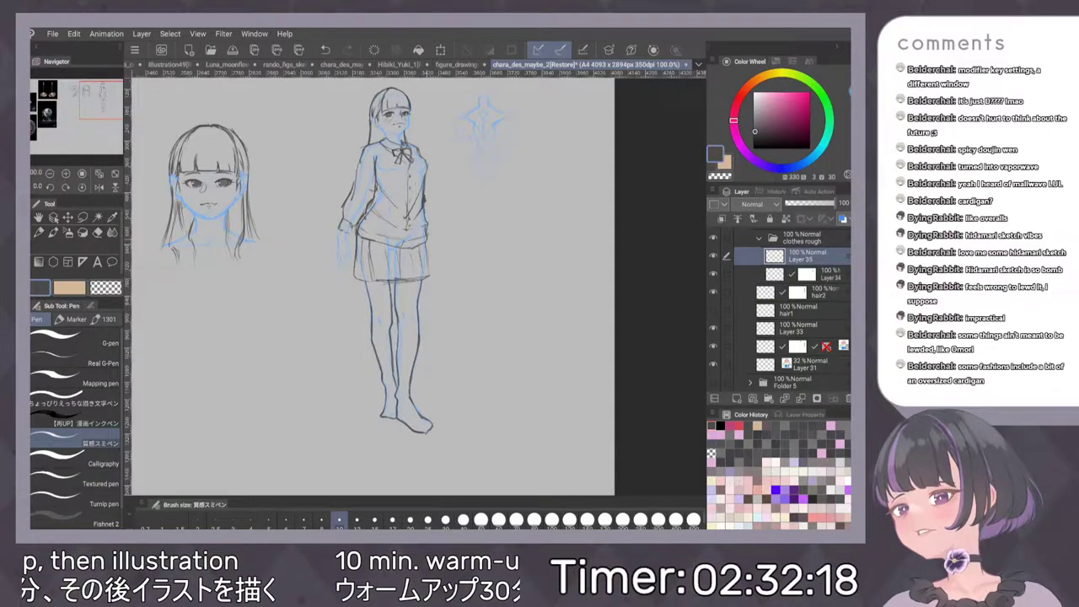
key("ctrl+z")
scroll(511, 256, "down", 1)
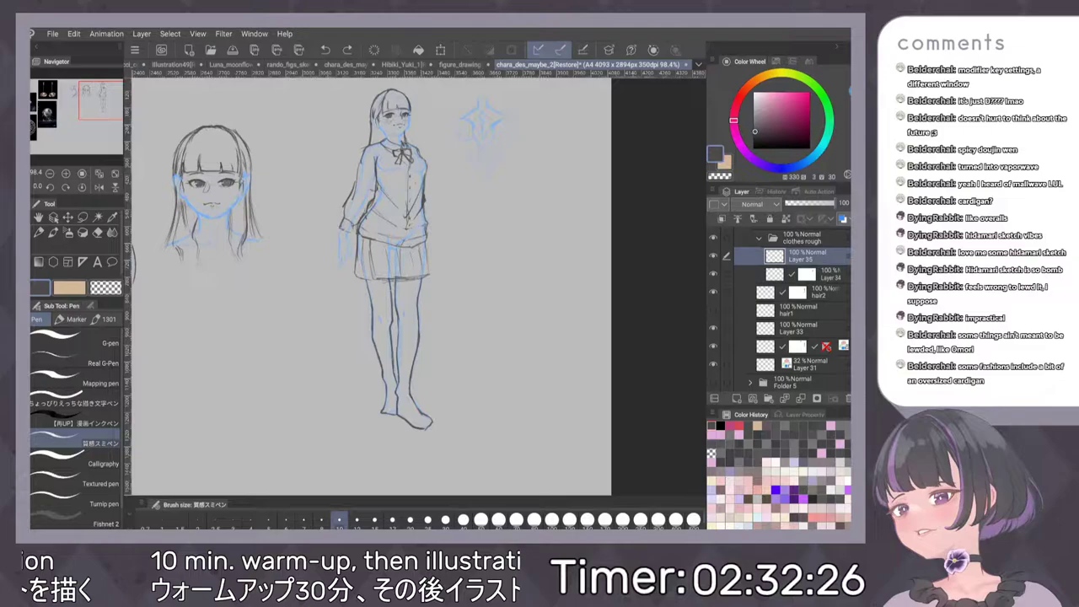
scroll(490, 261, "down", 1)
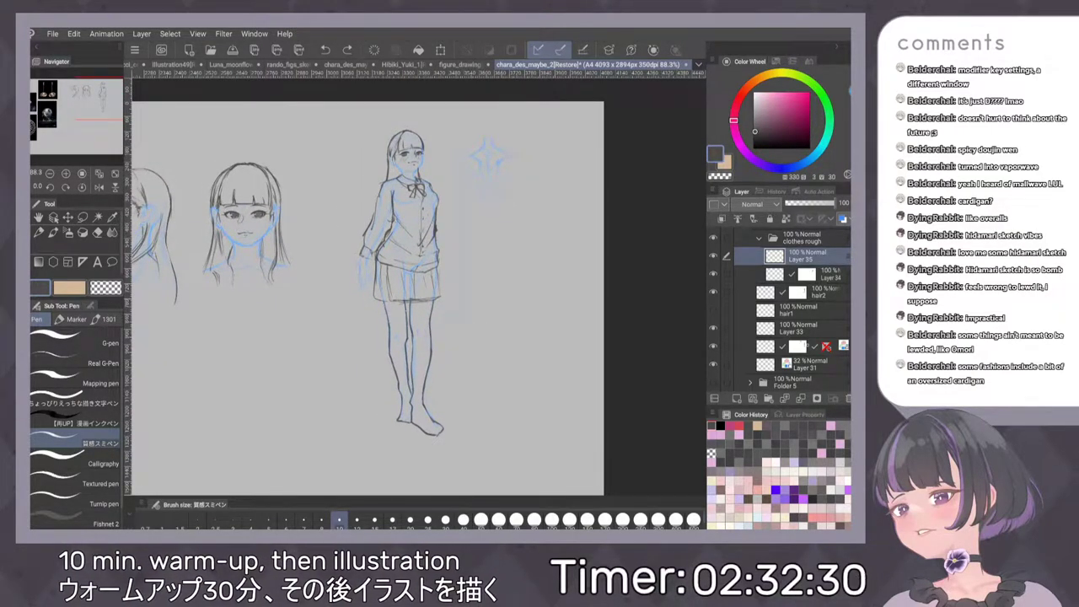
Try a pink layer colour, hex EC3E79, on the clothes rough folder
left_click(801, 237)
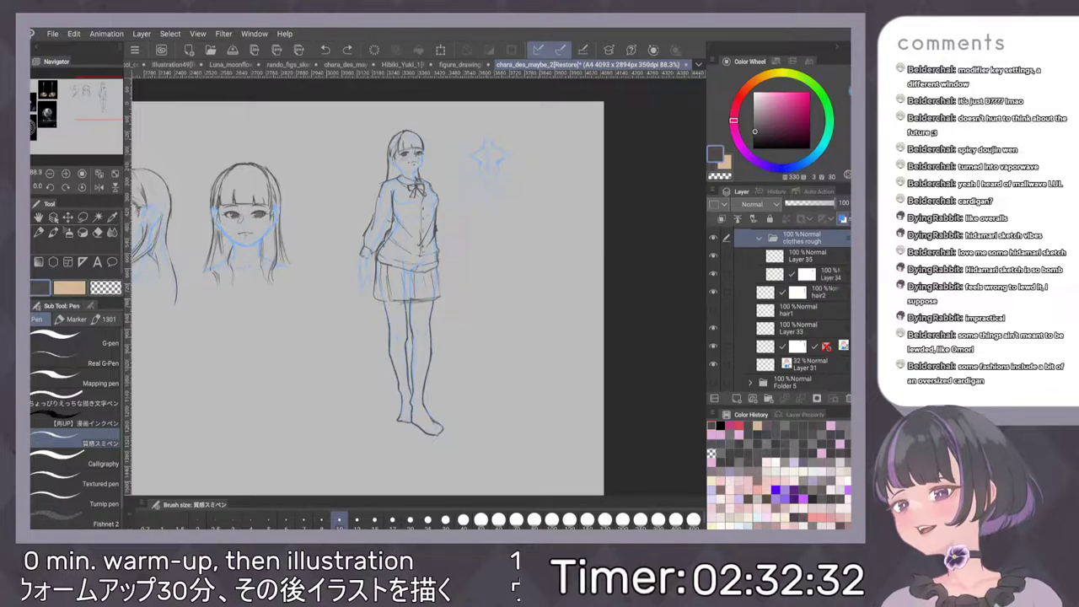
left_click(841, 218)
left_click(829, 236)
left_click(402, 251)
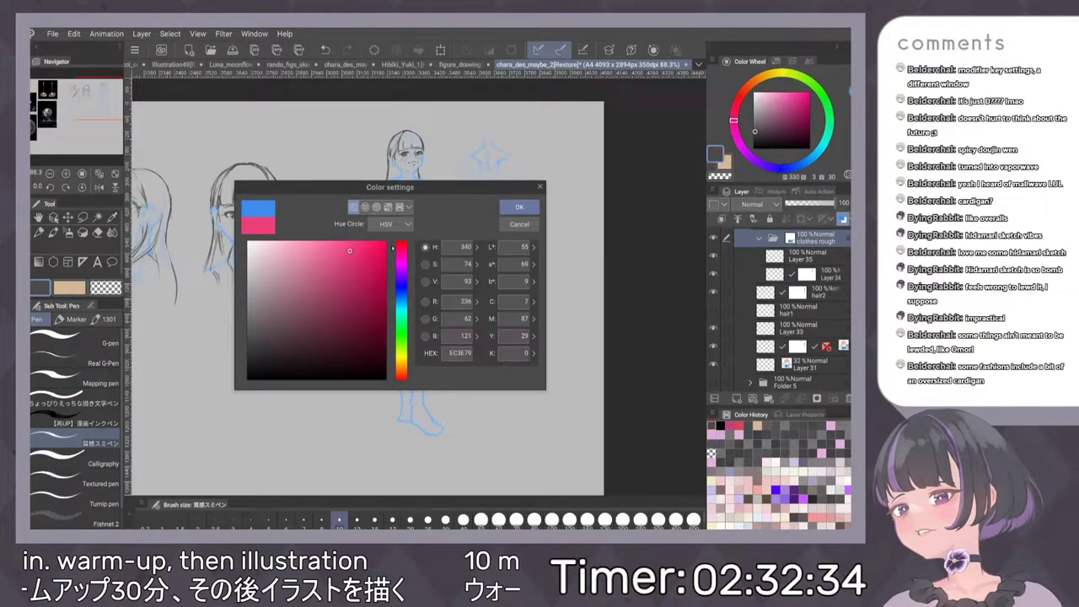
left_click(519, 205)
Try switching off the blue layer colour on Layer 31 and on the body sketch layer above it
left_click(801, 364)
left_click(842, 218)
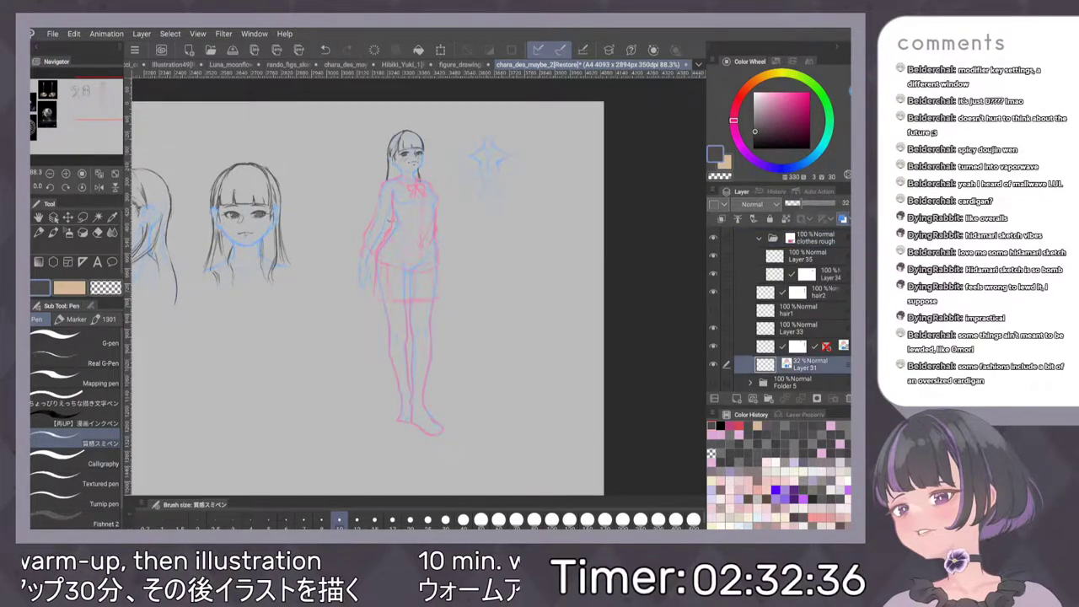
scroll(506, 281, "up", 2)
key("ctrl+z")
left_click(801, 346)
left_click(842, 218)
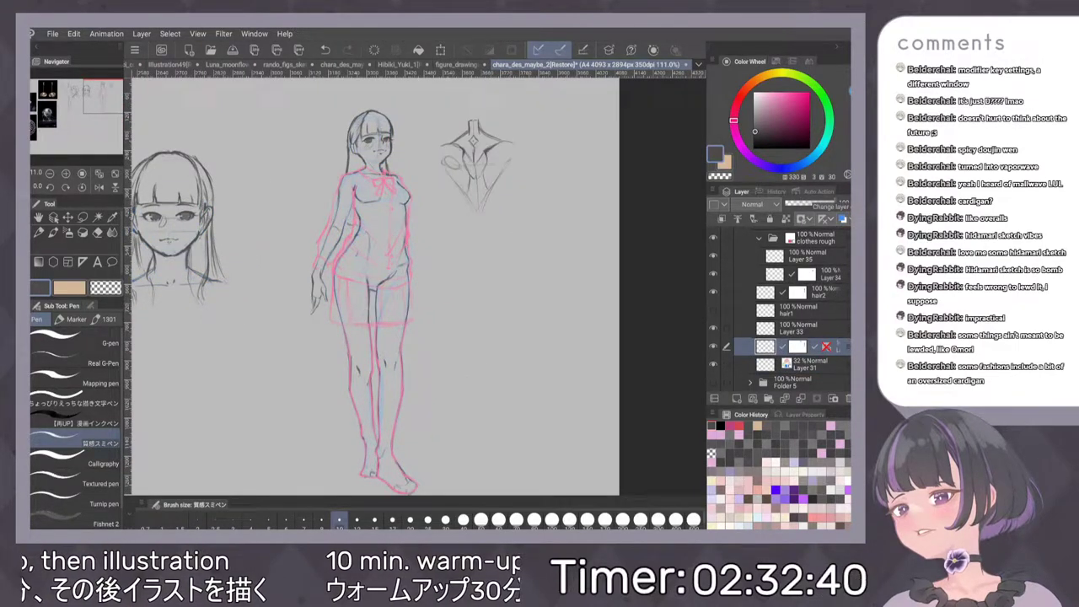
scroll(506, 243, "down", 1)
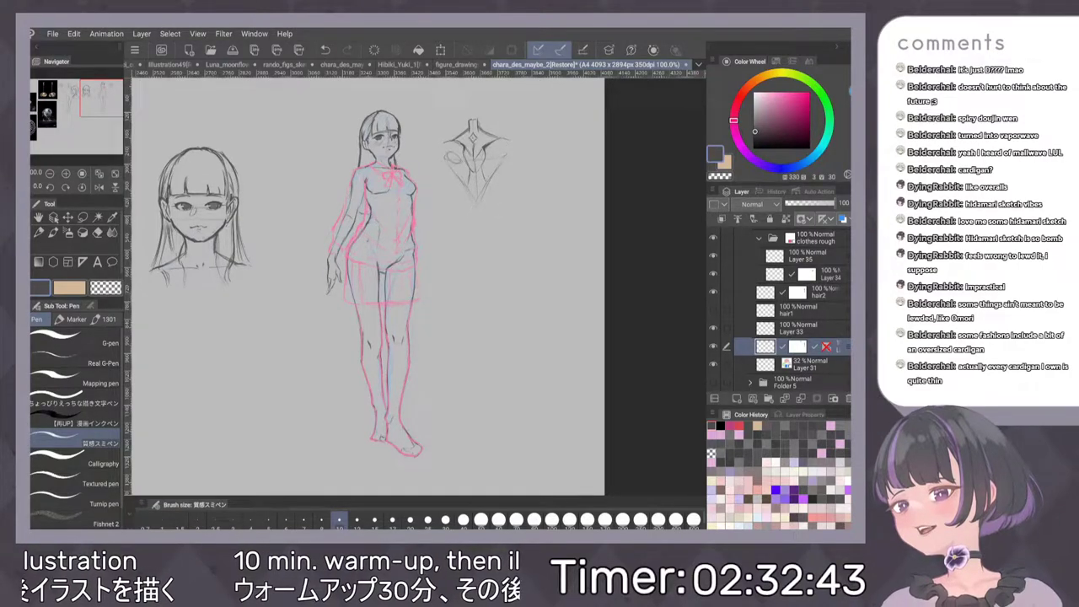
Check the figure in mirrored view, and undo the layer colour changes on the body sketch and clothes folder
key("h")
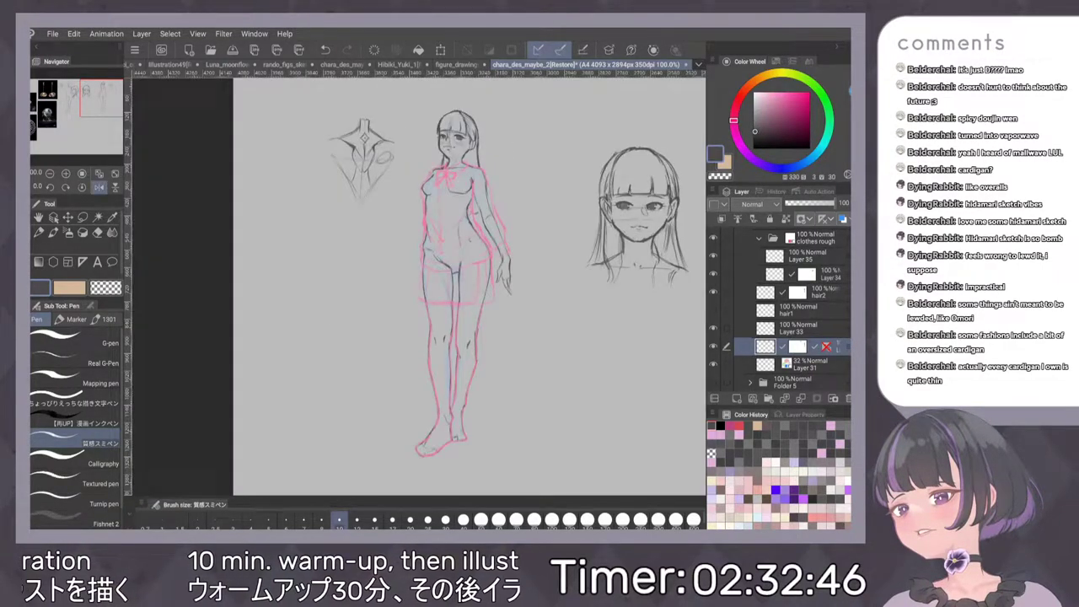
key("h")
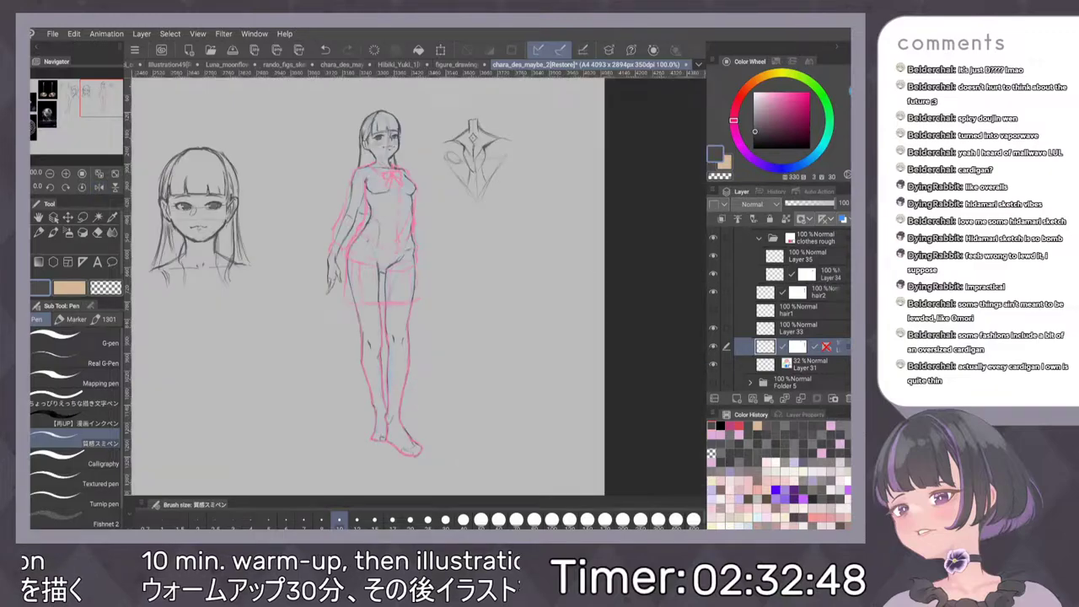
key("ctrl+z")
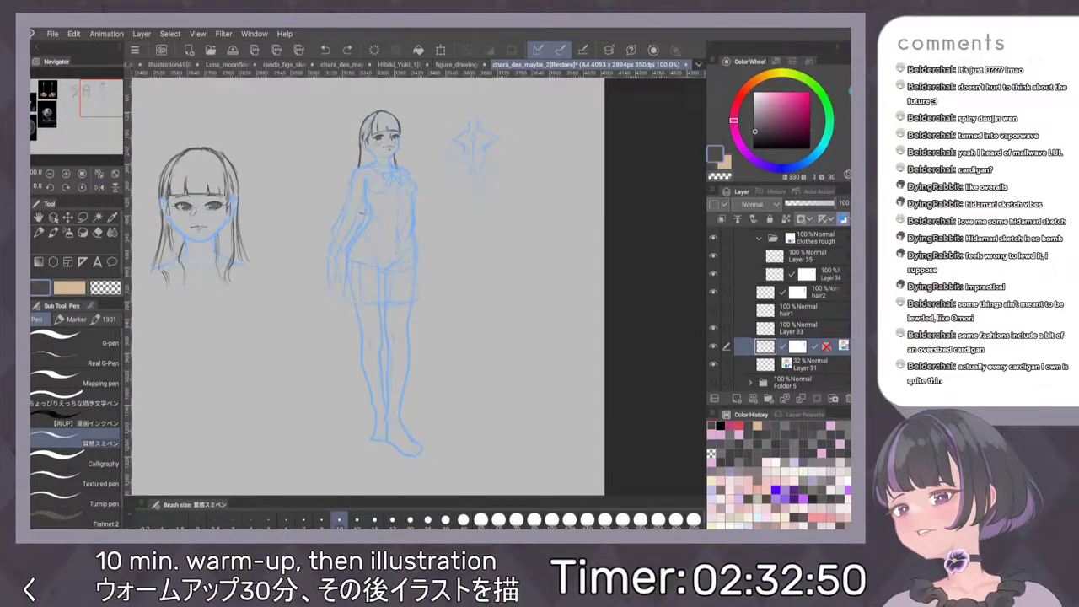
key("ctrl+z")
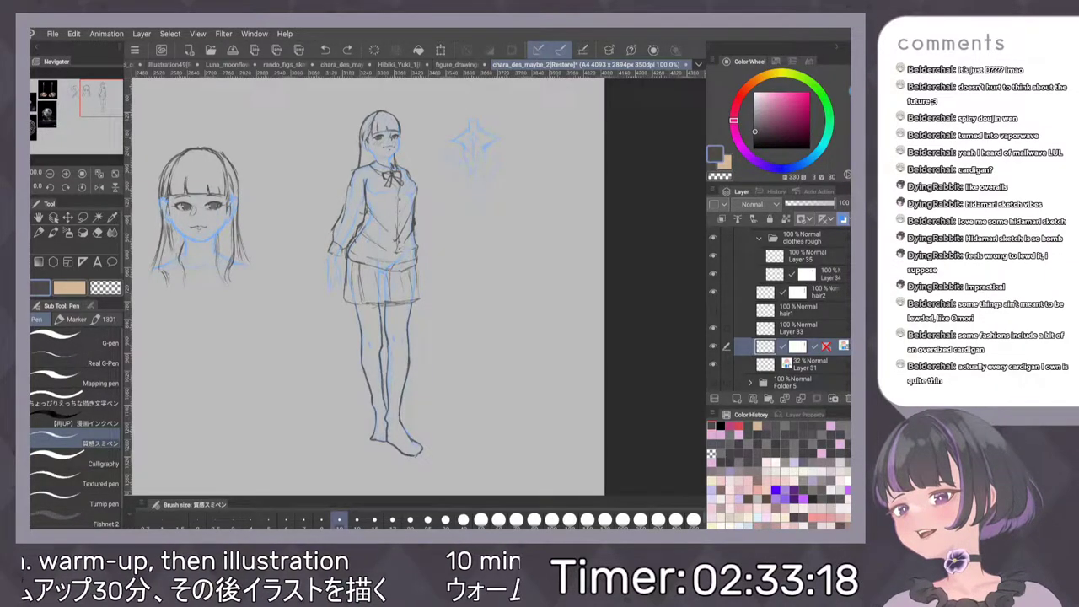
Remove the ribbon bow from Layer 35, and redraw the collar with a new ribbon bow at the neckline
left_click(807, 257)
key("Delete")
left_click_drag(420, 254, 436, 291)
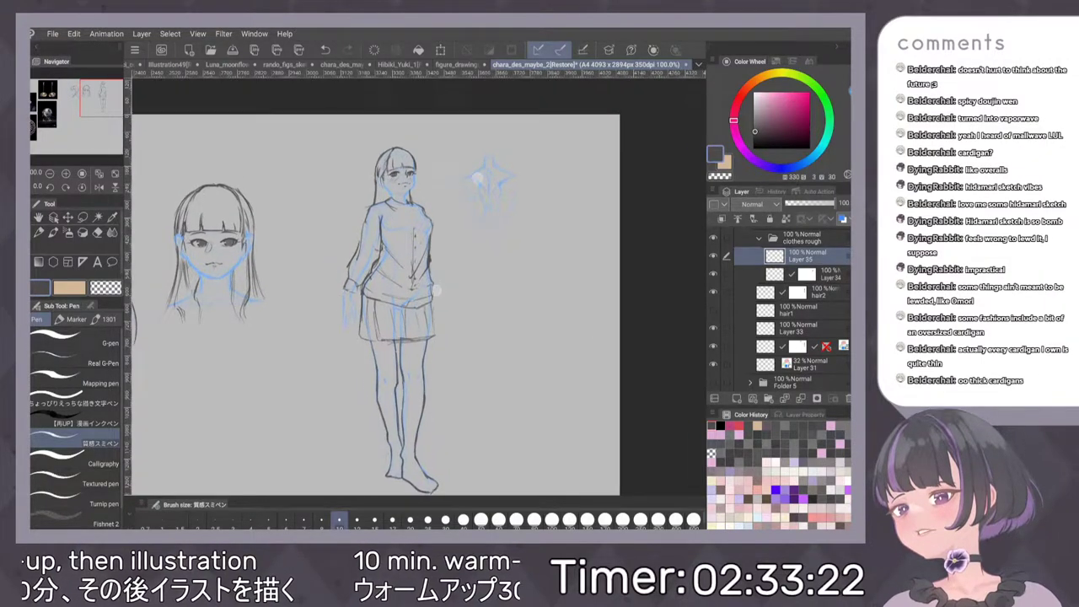
scroll(463, 304, "up", 2)
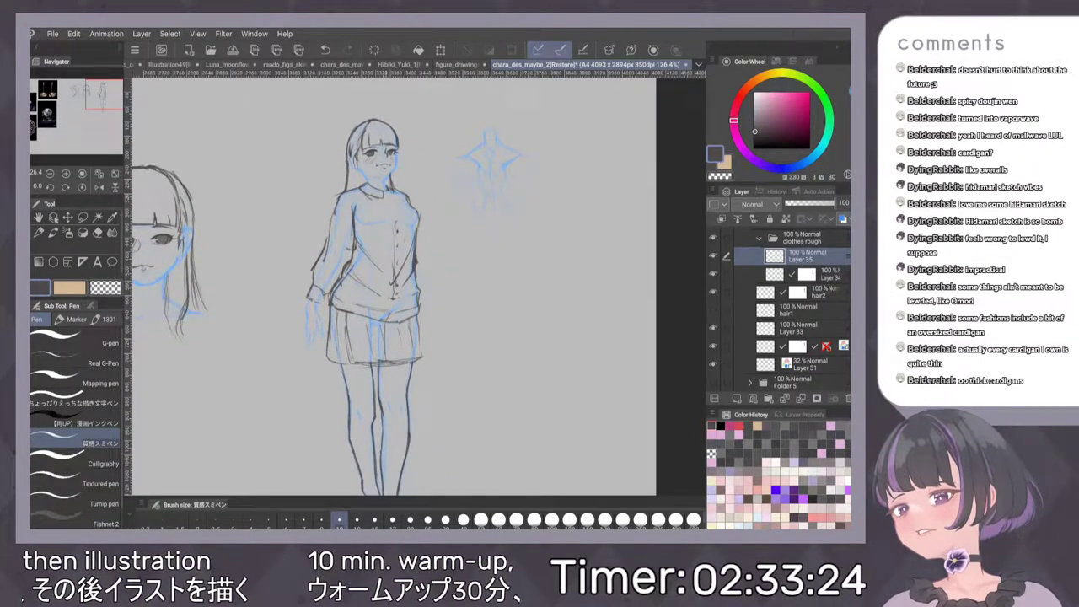
left_click_drag(384, 195, 389, 203)
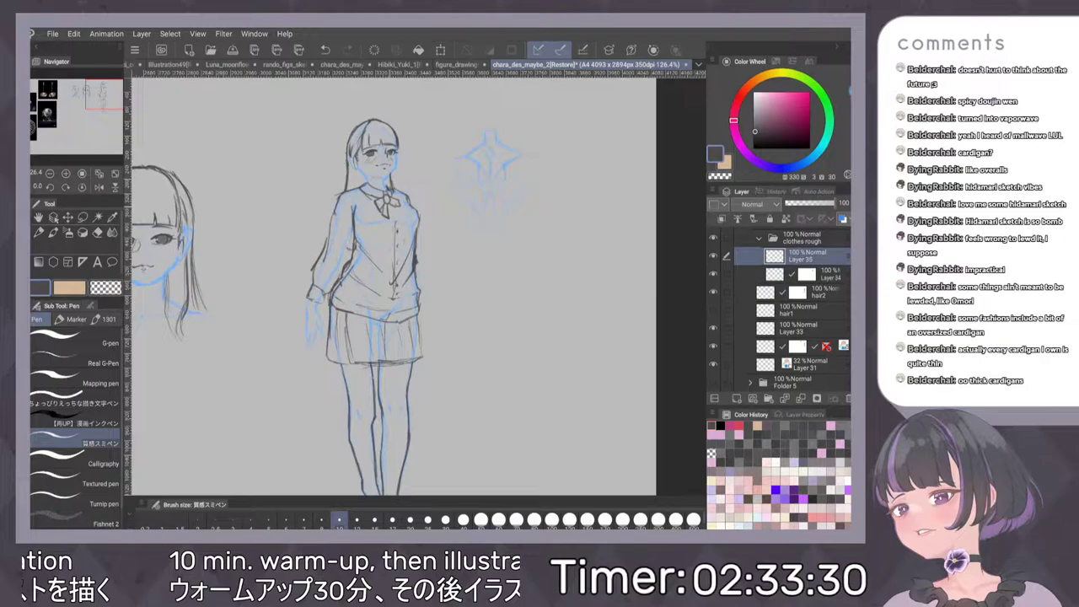
Undo the cardigan's last front strokes, and redraw its V-neck opening with a centre line and small buttons down the front
key("ctrl+z")
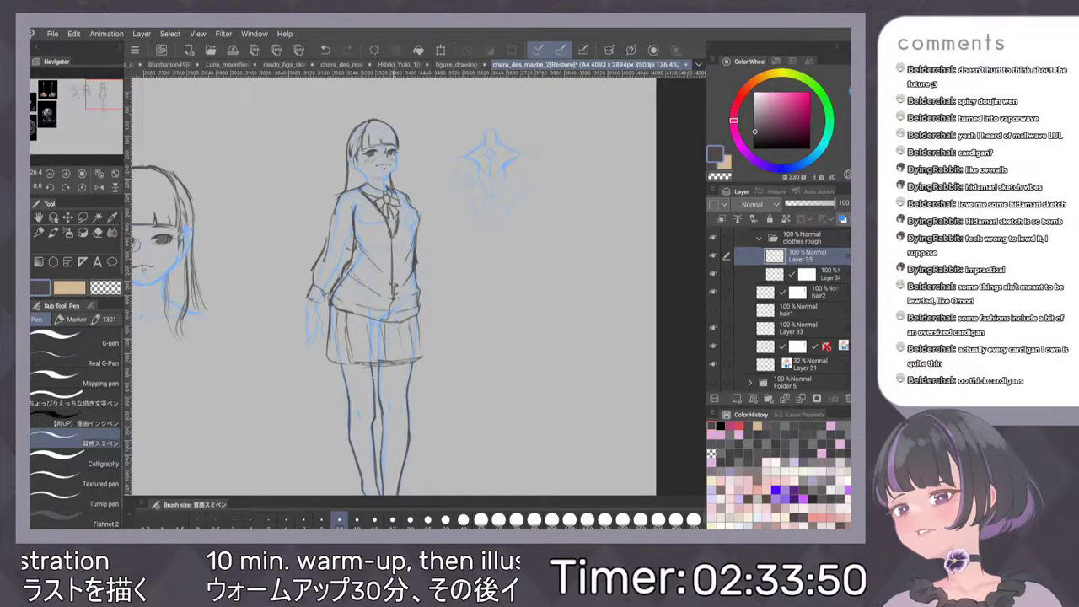
left_click_drag(388, 259, 389, 284)
left_click_drag(380, 224, 380, 248)
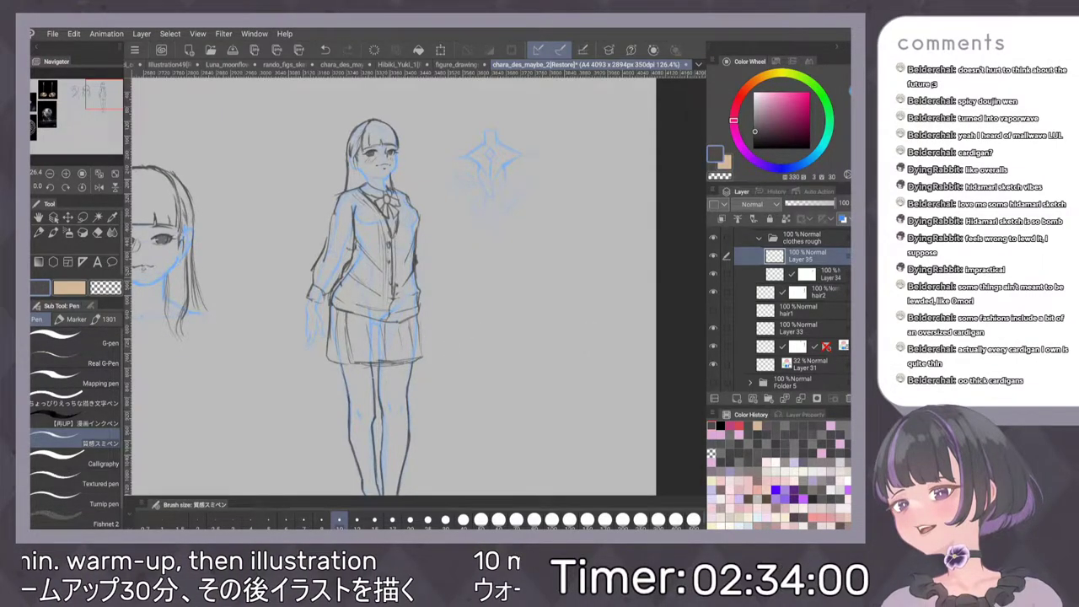
left_click_drag(394, 225, 389, 242)
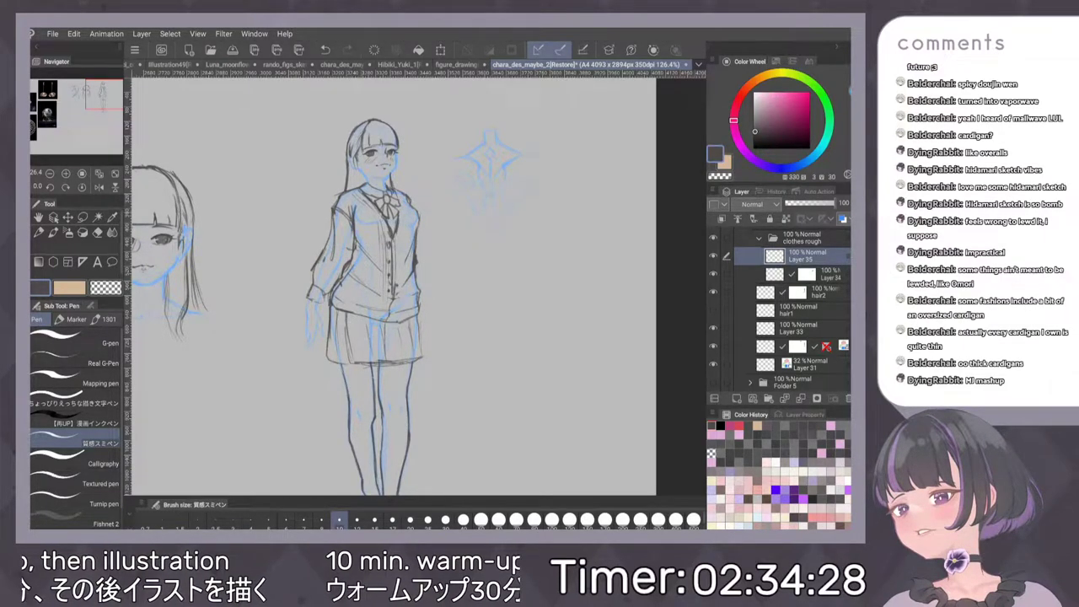
Collapse the clothes rough folder and its parent Folder 7, and rename the parent folder as NNN girl
scroll(554, 212, "down", 3)
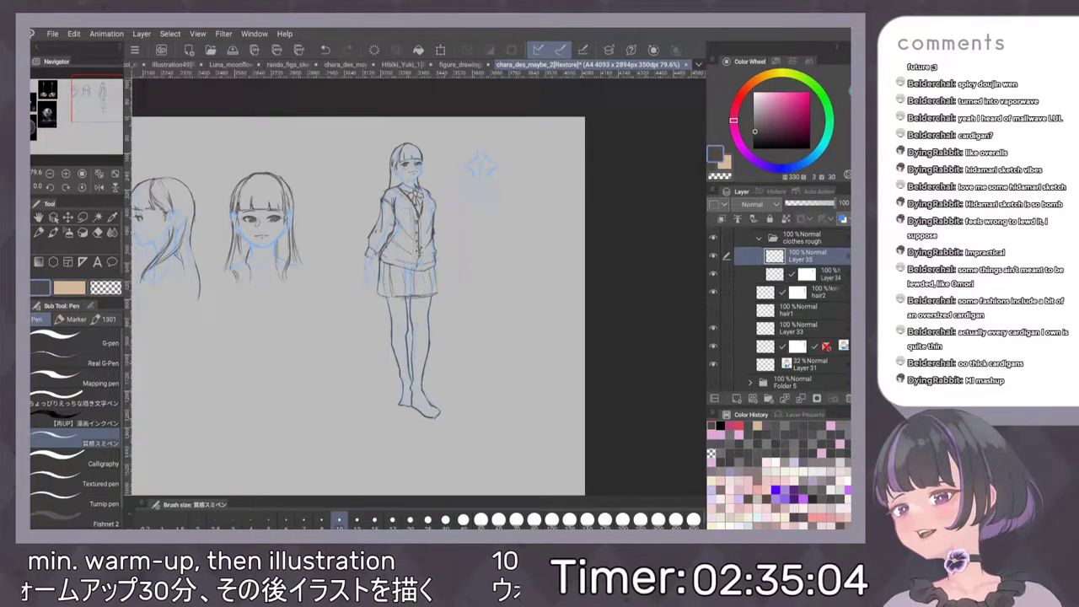
left_click(759, 238)
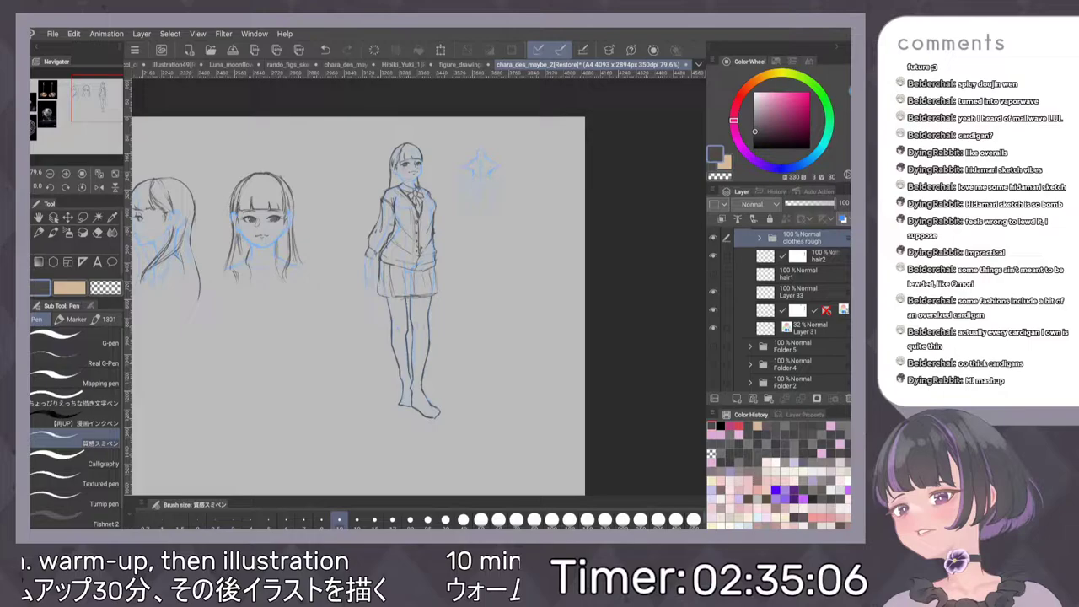
scroll(792, 304, "up", 3)
left_click(751, 300)
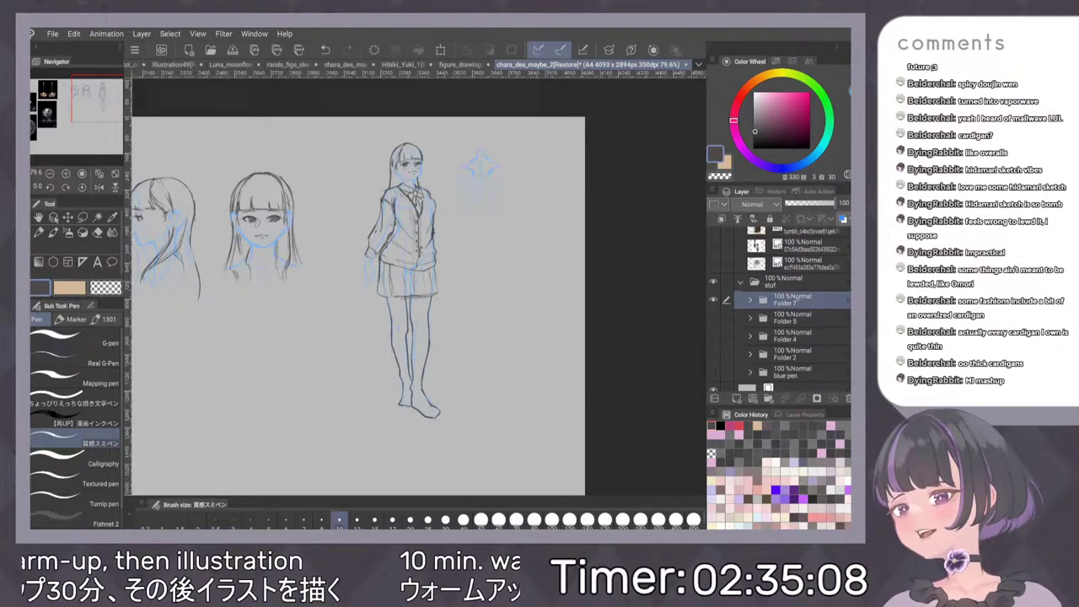
double_click(795, 303)
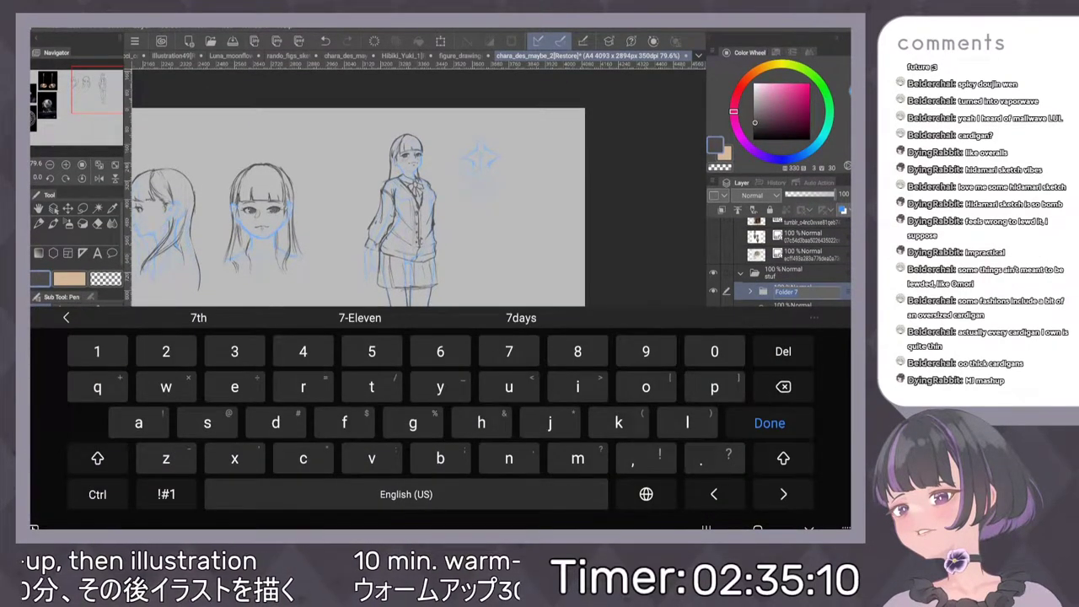
type("NNN")
key("Return")
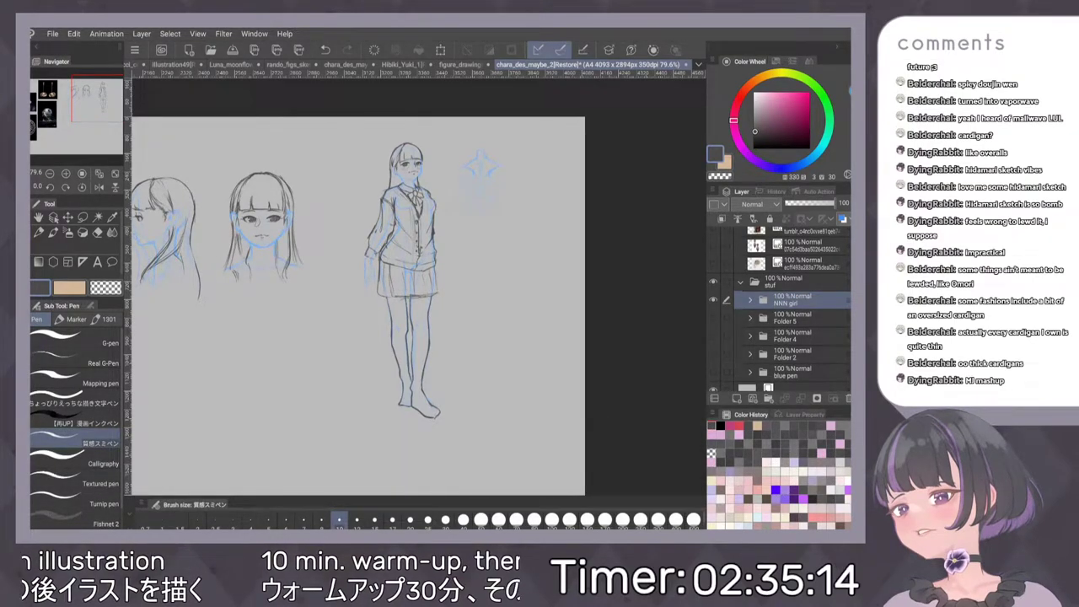
Look through the layers in the NNN girl folder, toggling the layer above Layer 31, and collapse the folder
scroll(508, 302, "down", 3)
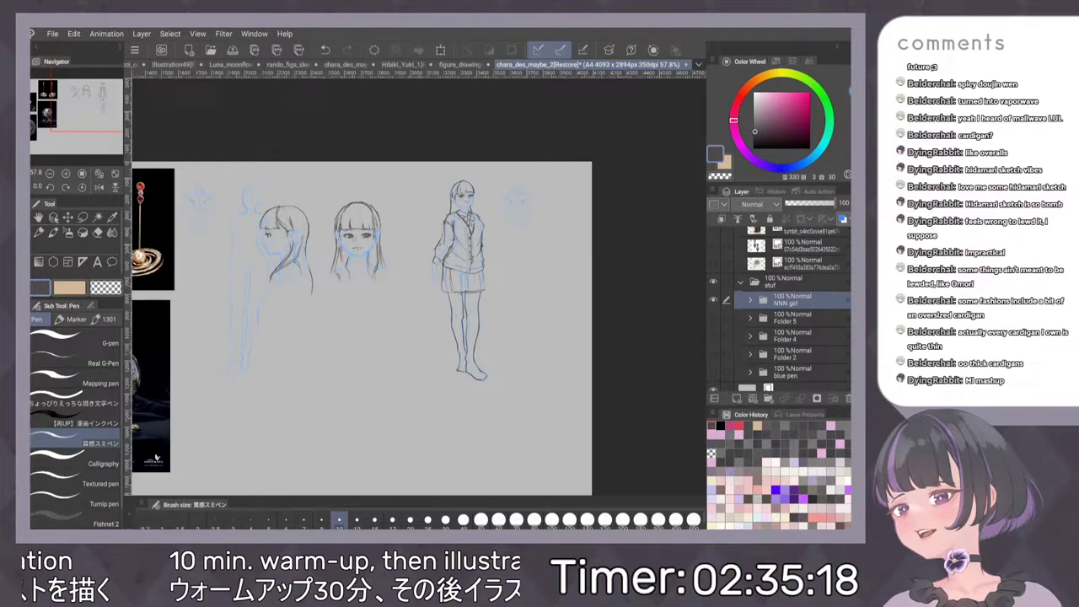
left_click(750, 300)
scroll(792, 337, "down", 1)
scroll(780, 308, "down", 3)
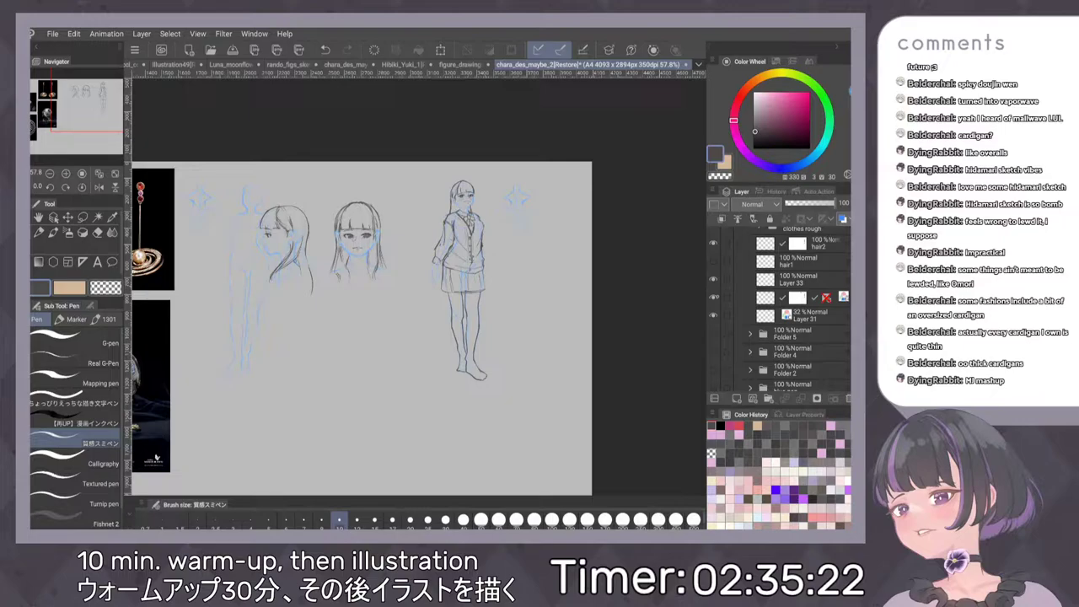
left_click(714, 298)
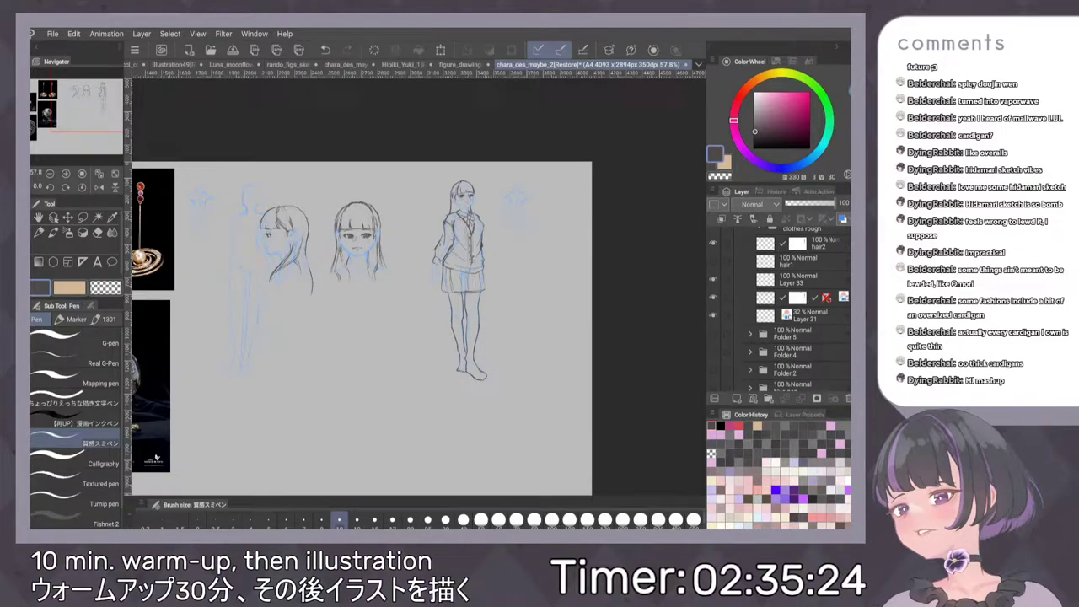
left_click(713, 297)
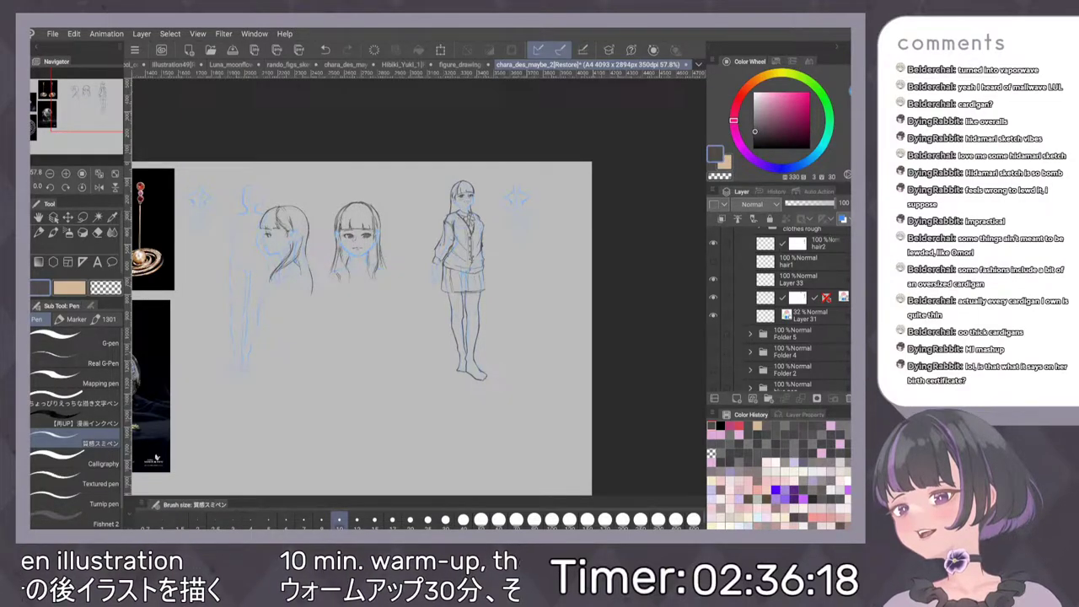
scroll(779, 312, "up", 5)
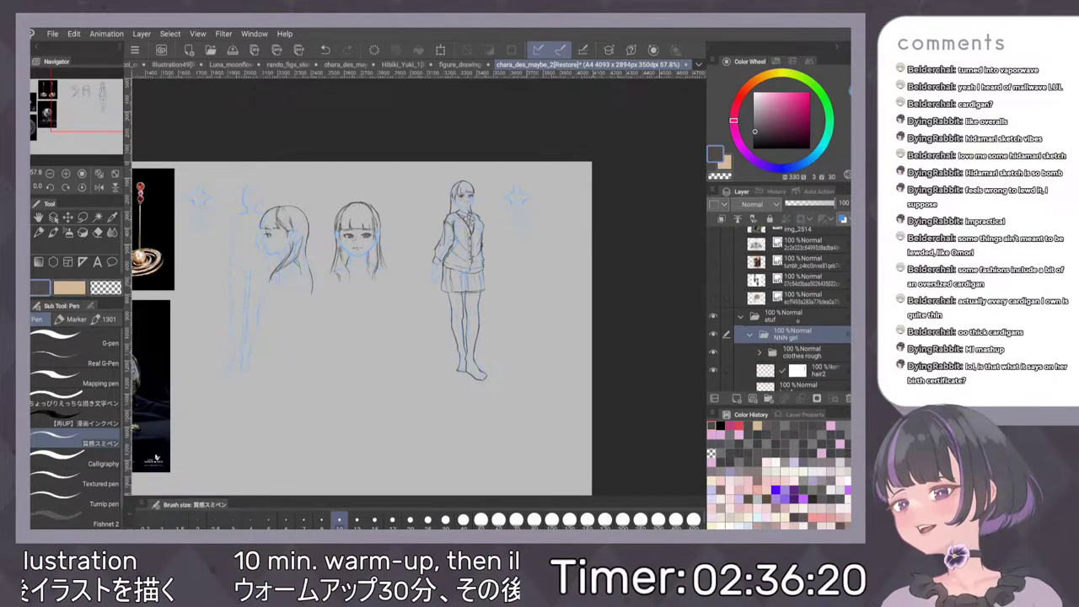
left_click(749, 335)
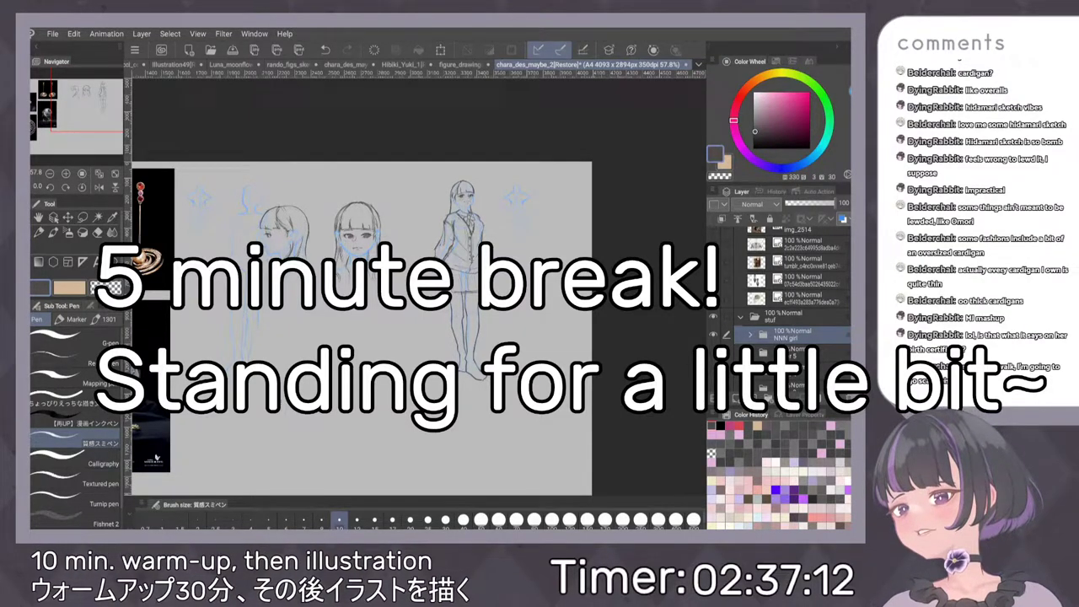
Create a new layer folder above NNN girl, and hide the NNN girl folder
left_click_drag(320, 165, 614, 177)
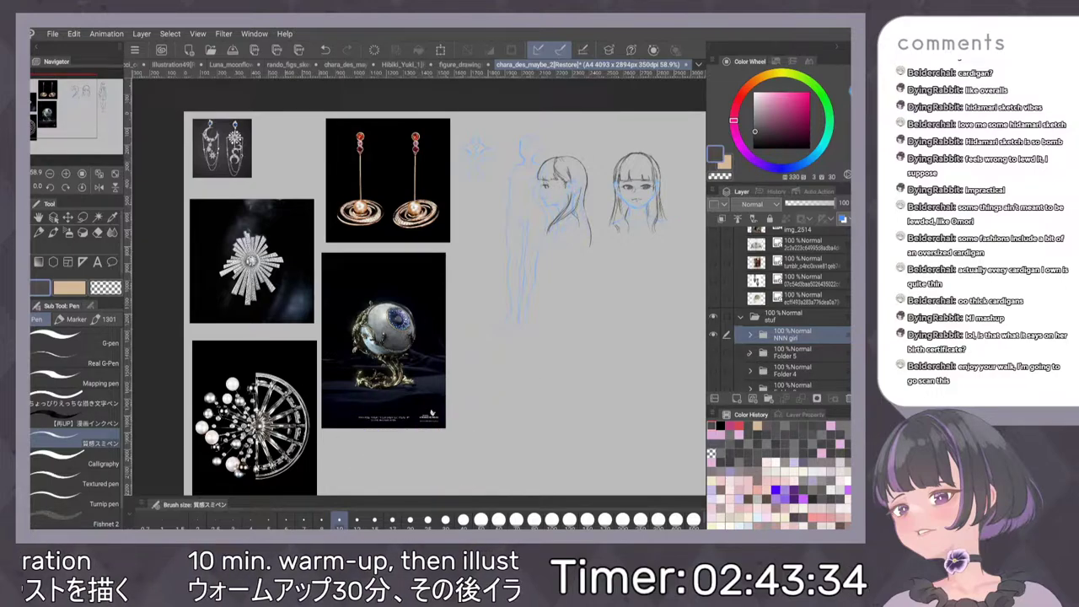
left_click(768, 398)
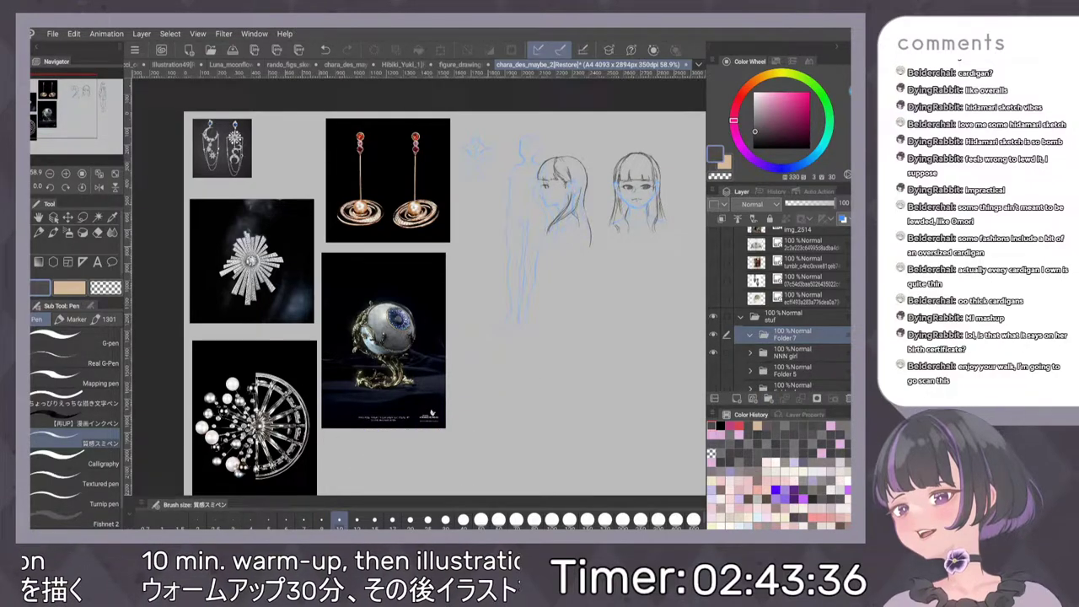
left_click(713, 353)
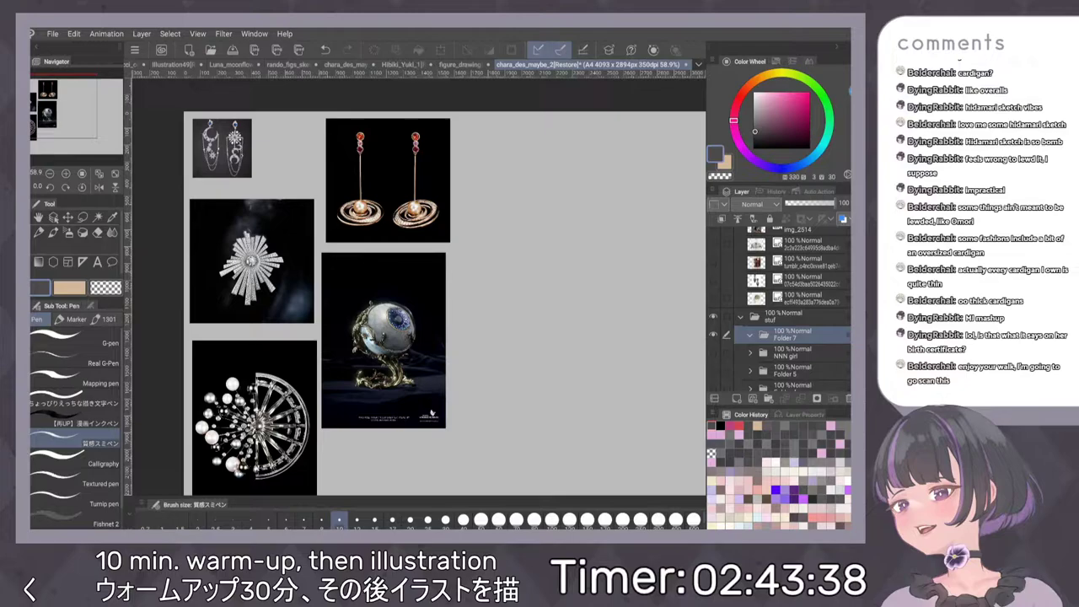
Move the red-gem pearl earrings reference image away from the other references into the empty middle of the canvas
scroll(515, 301, "down", 4)
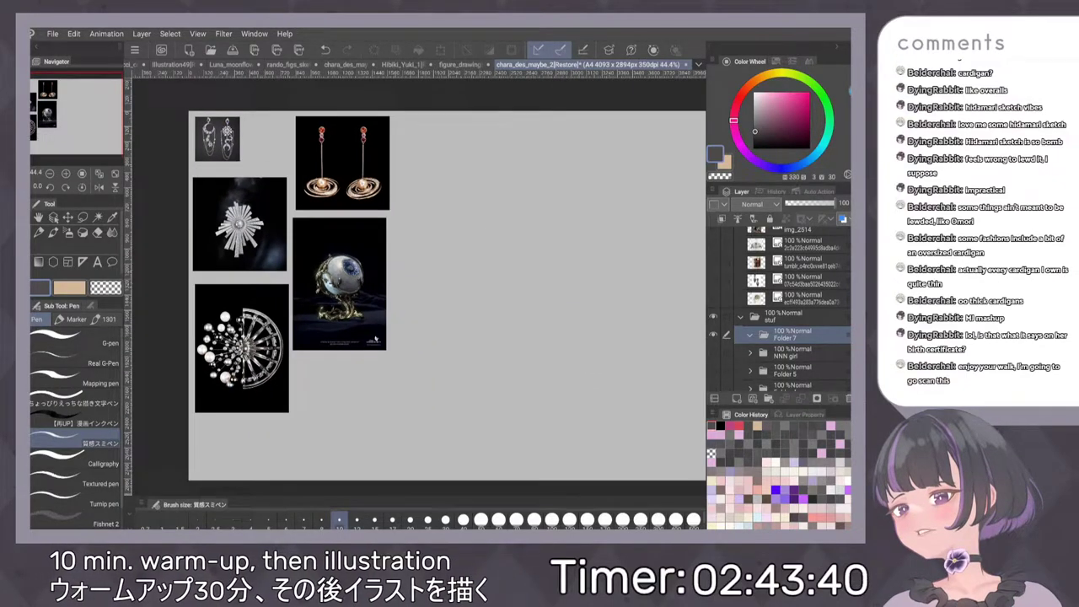
scroll(784, 308, "up", 5)
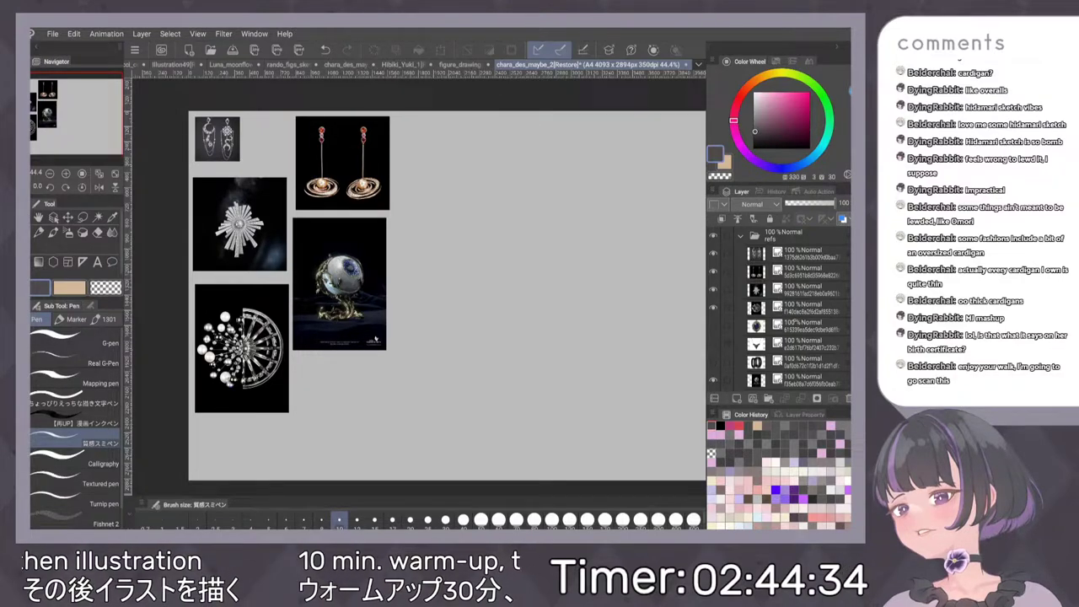
left_click(811, 271)
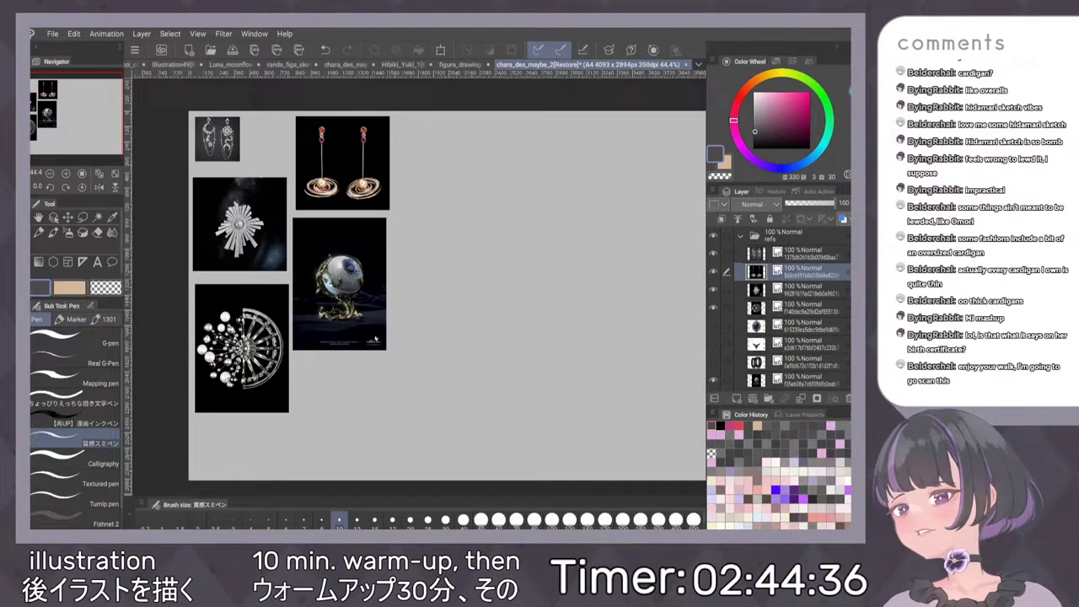
left_click_drag(533, 276, 616, 273)
scroll(492, 319, "up", 3)
left_click(67, 216)
left_click_drag(368, 210, 496, 263)
left_click_drag(554, 284, 531, 263)
left_click_drag(403, 195, 416, 207)
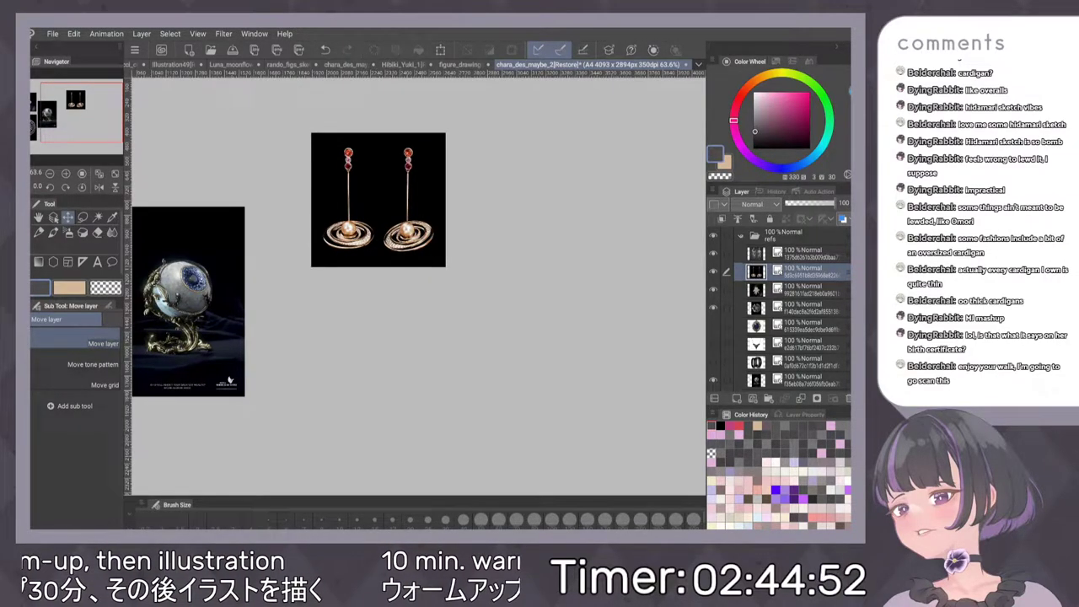
Collapse the refs folder, add a new raster layer inside Folder 7, and choose the 厚塗り鉛筆 pencil
left_click(741, 236)
left_click(792, 271)
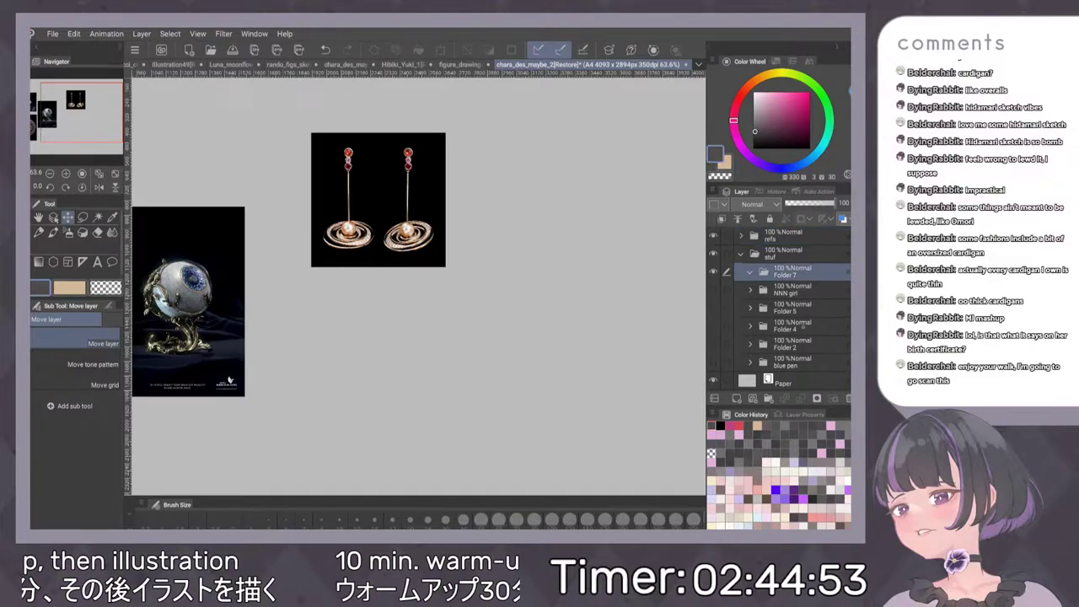
left_click(715, 398)
key("p")
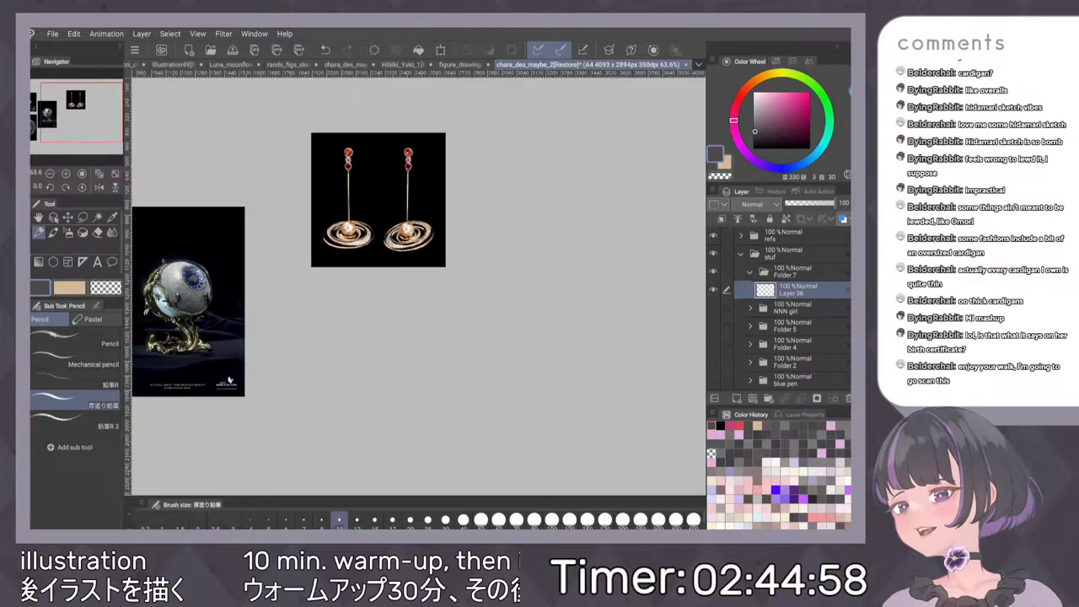
Try a loose pencil scribble of overlapping oval rings beside the earring reference, and undo it
left_click_drag(461, 387, 464, 417)
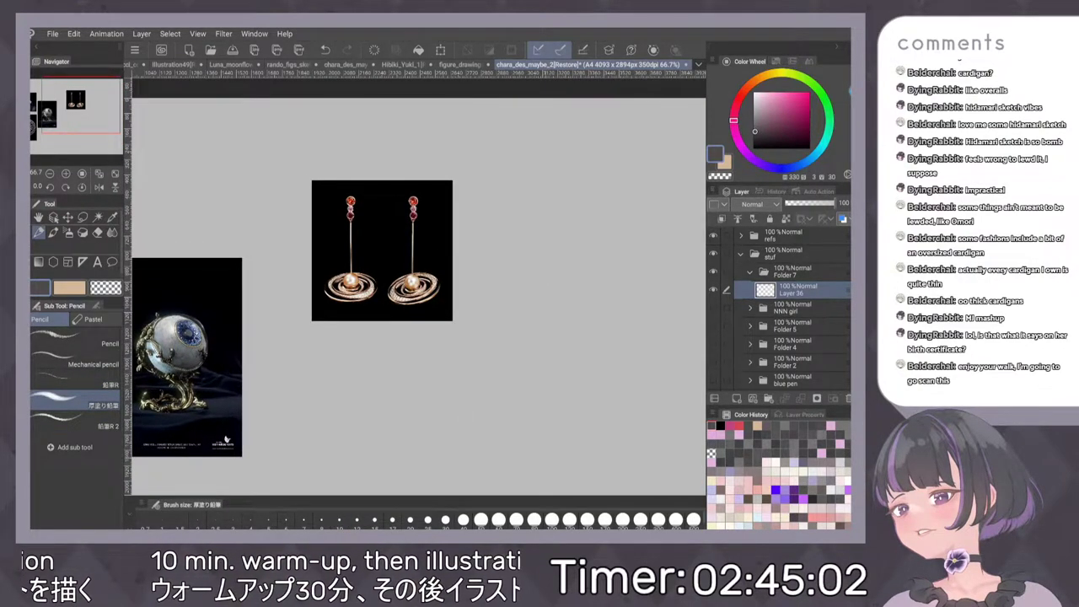
scroll(512, 318, "down", 1)
left_click_drag(488, 369, 481, 374)
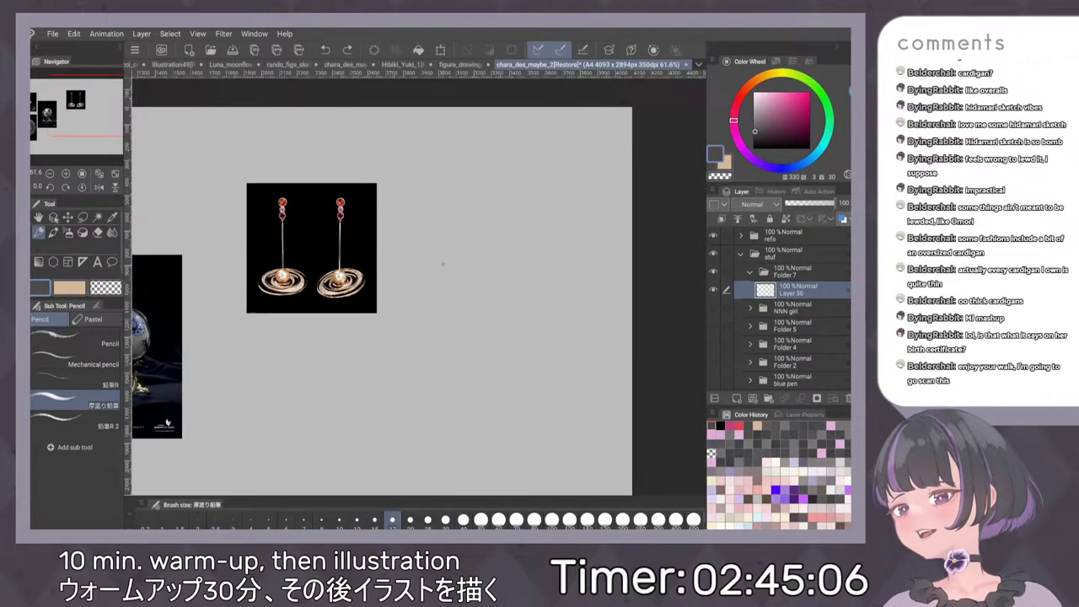
scroll(498, 287, "up", 2)
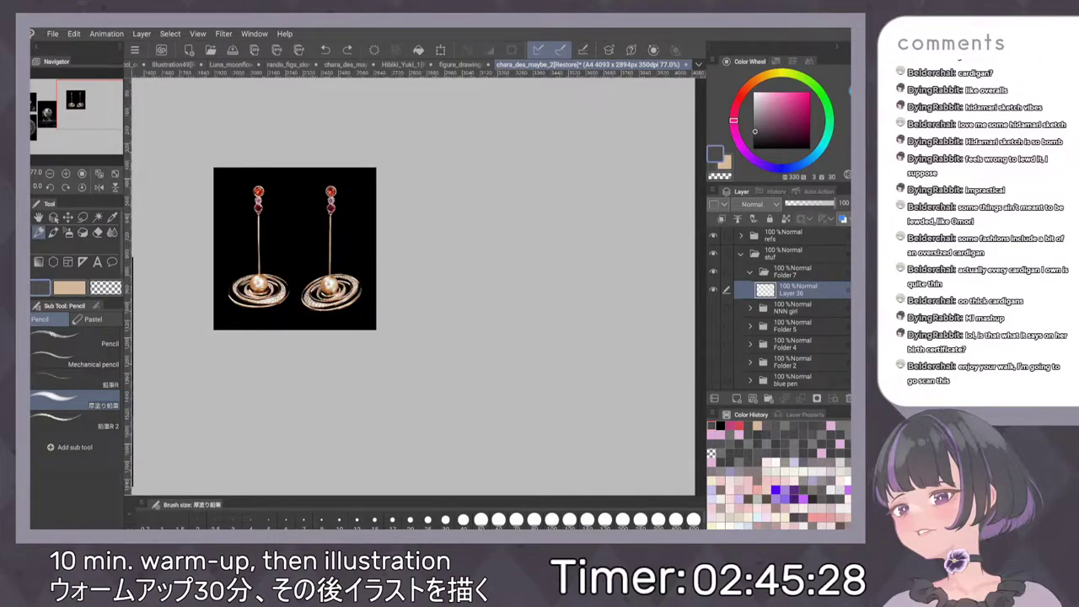
mouse_move(465, 199)
left_mouse_down()
mouse_move(447, 230)
mouse_move(493, 181)
left_mouse_up()
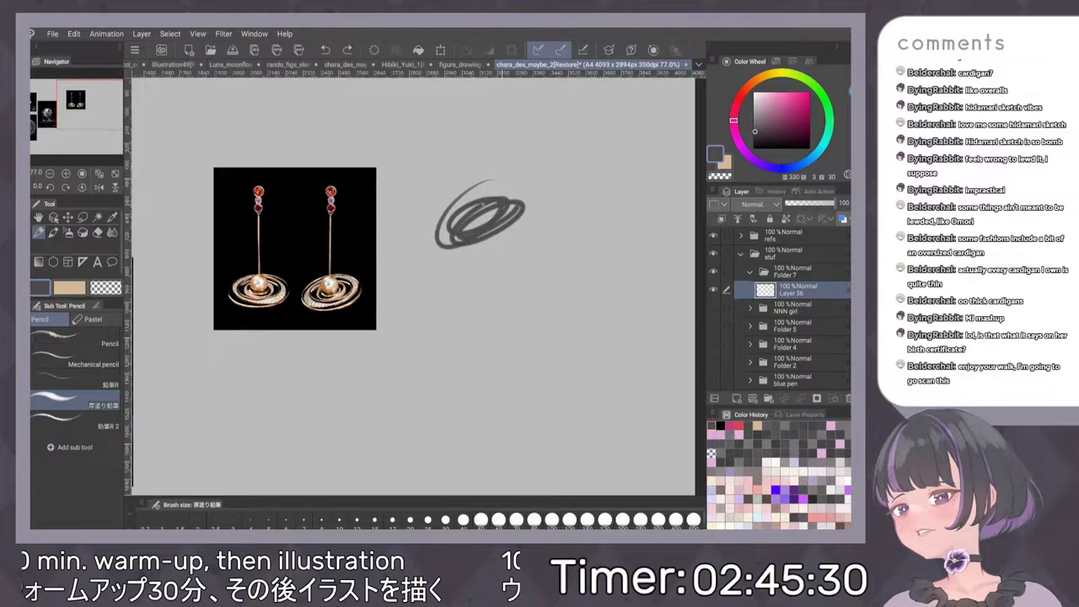
key("ctrl+z")
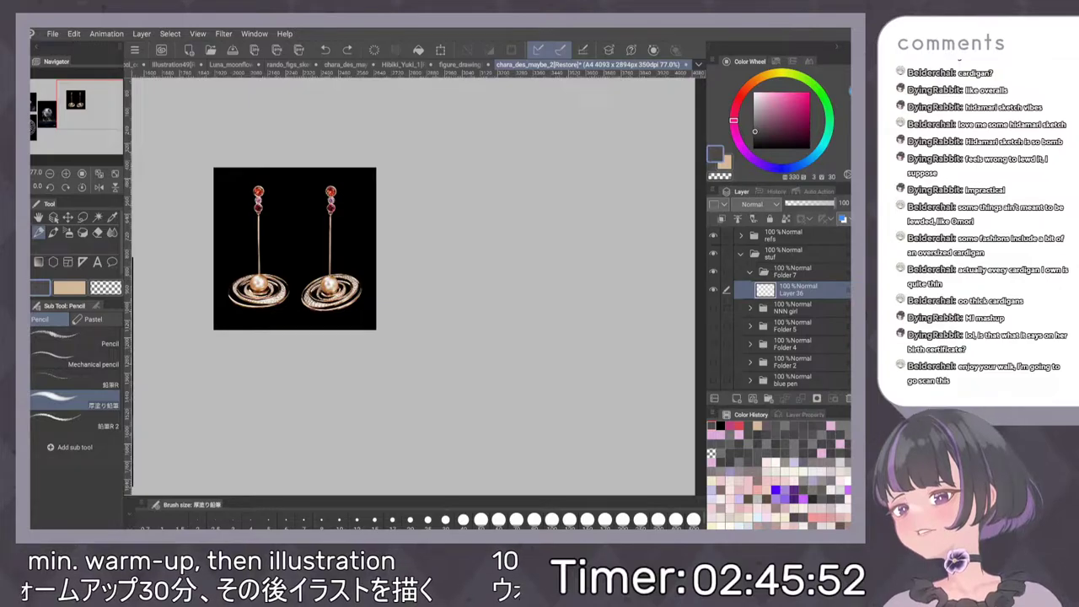
Sample the top gem's dark red, bright red and orange, and dab them as a row of swatches beside the reference with the photoshop round brush
key("i")
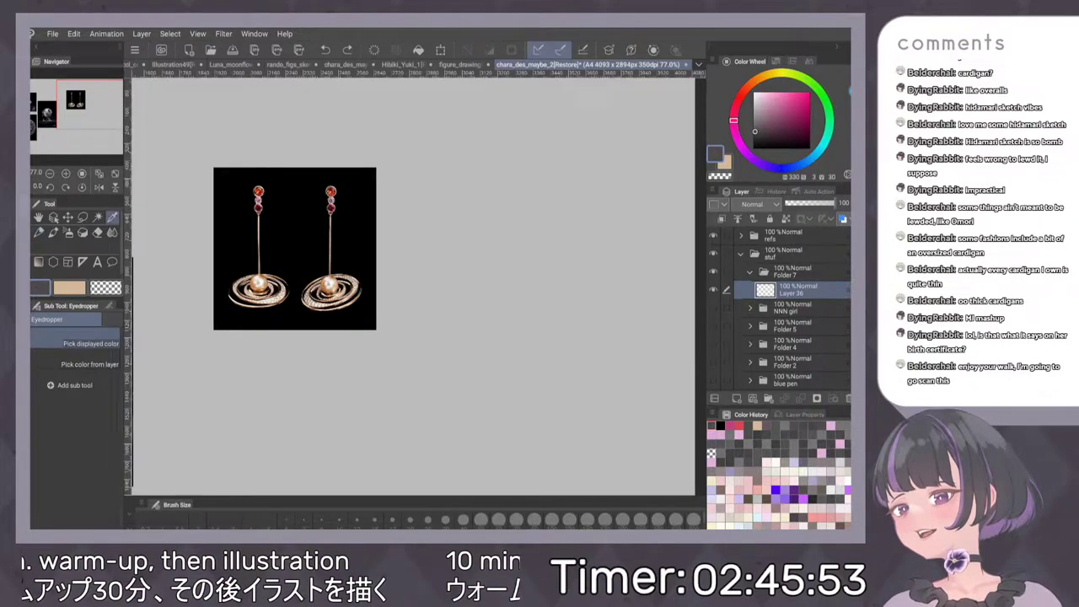
left_click_drag(330, 193, 333, 187)
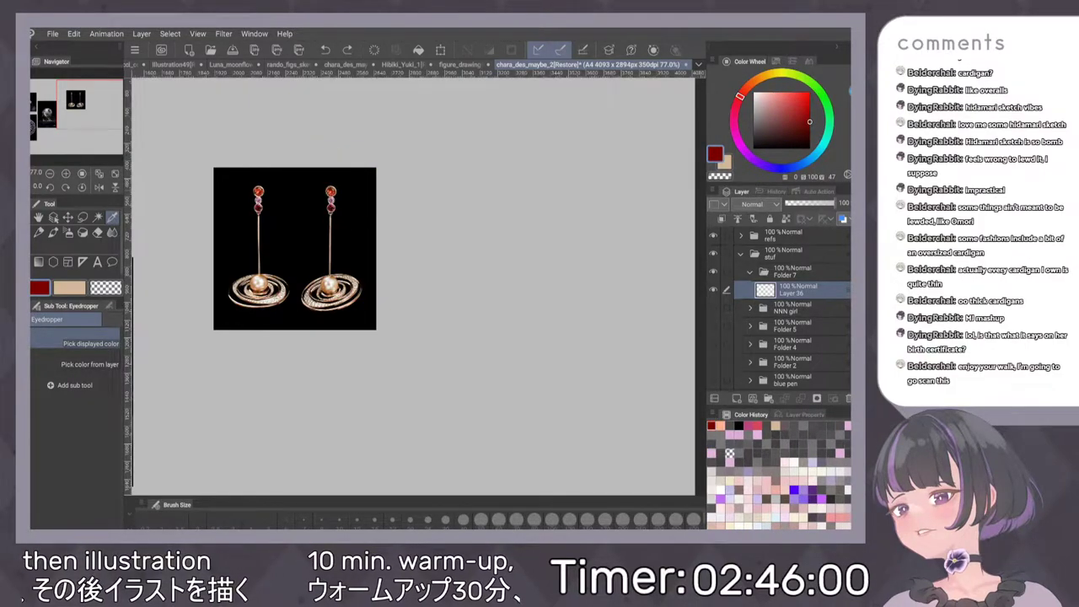
key("p")
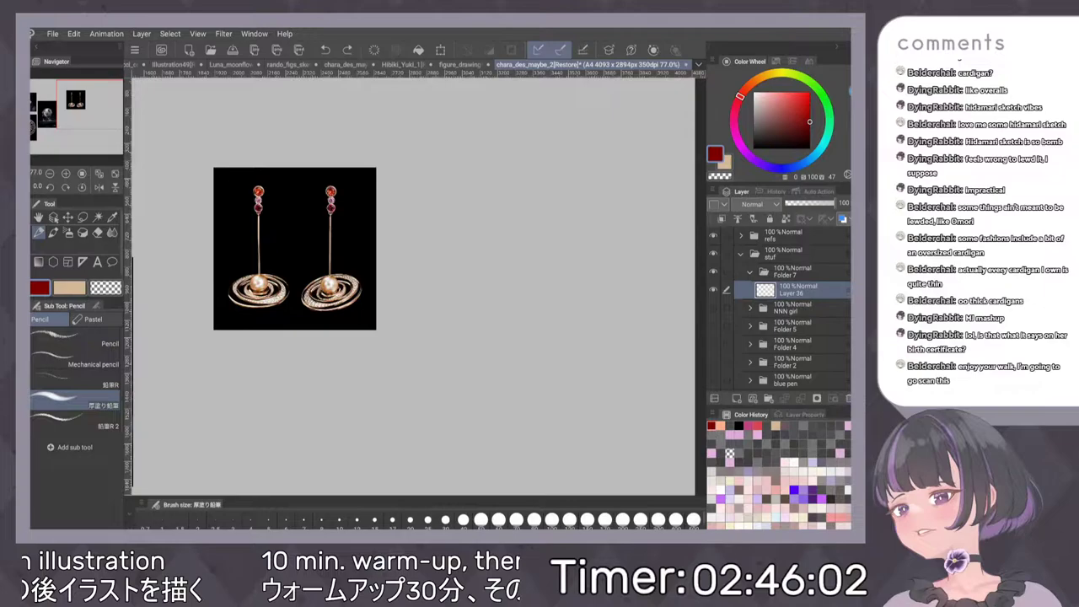
key("b")
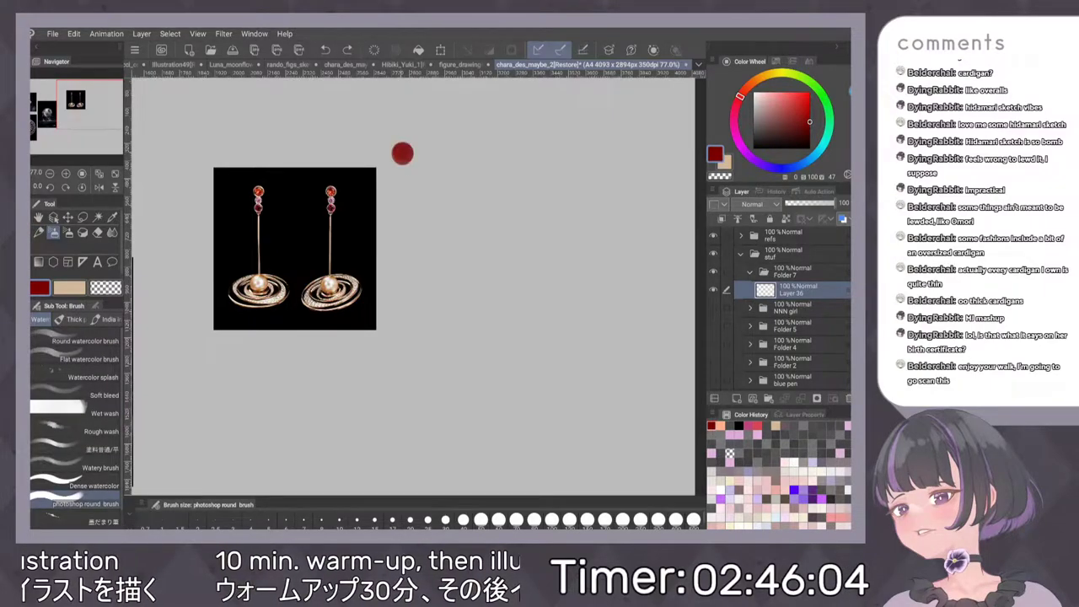
left_click(331, 193, "alt")
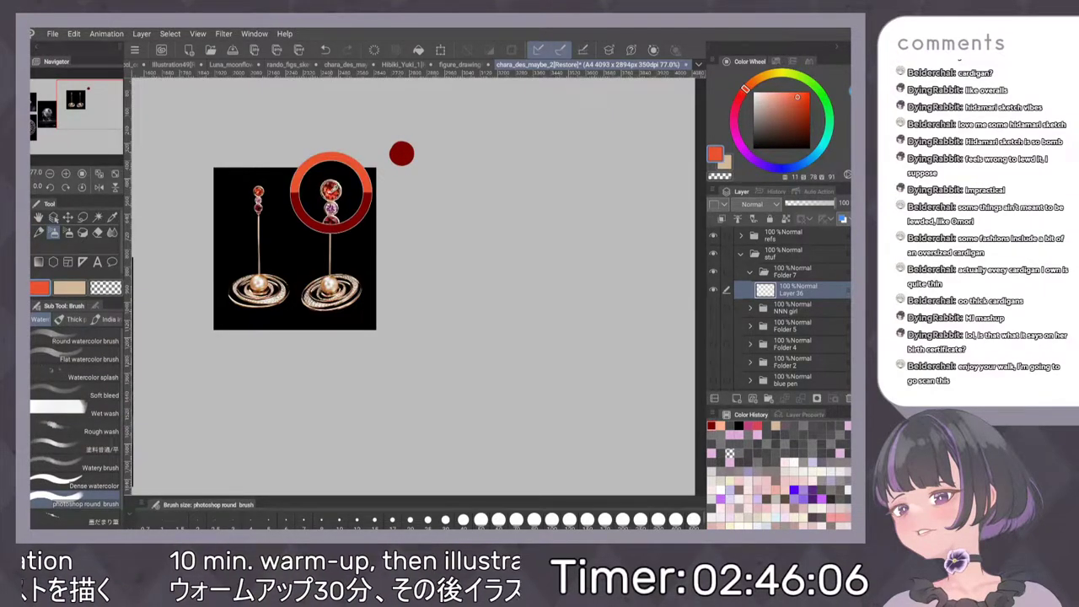
left_click(421, 155)
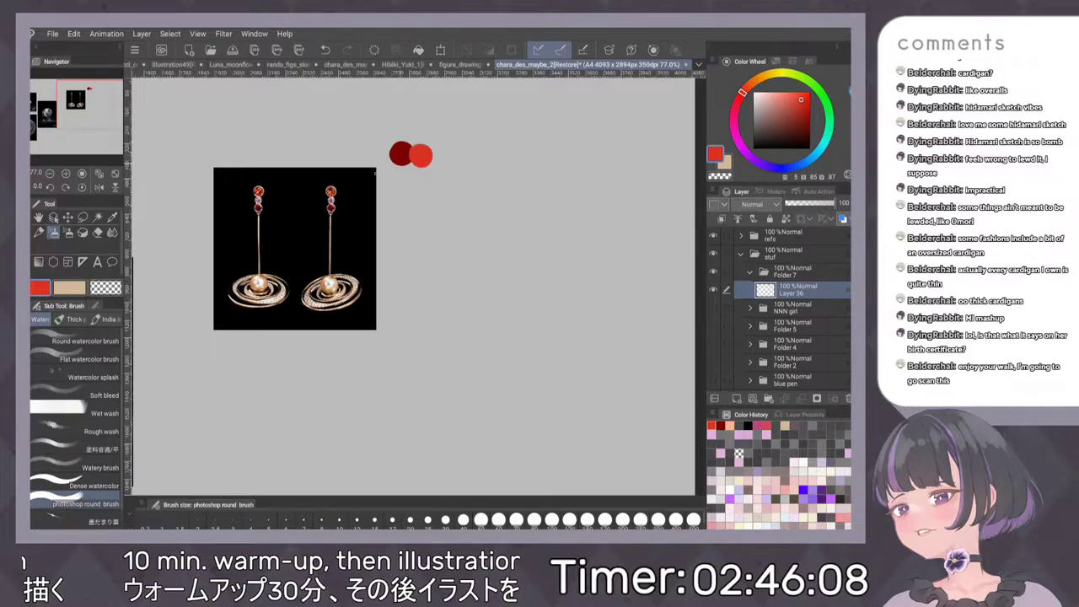
left_click(331, 188, "alt")
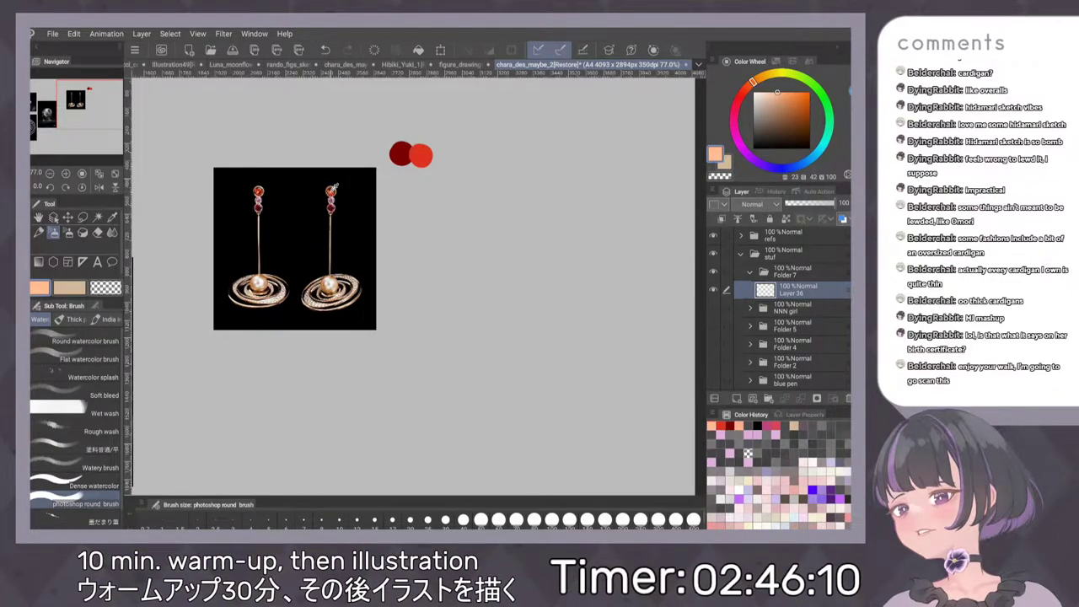
left_click(333, 189, "alt")
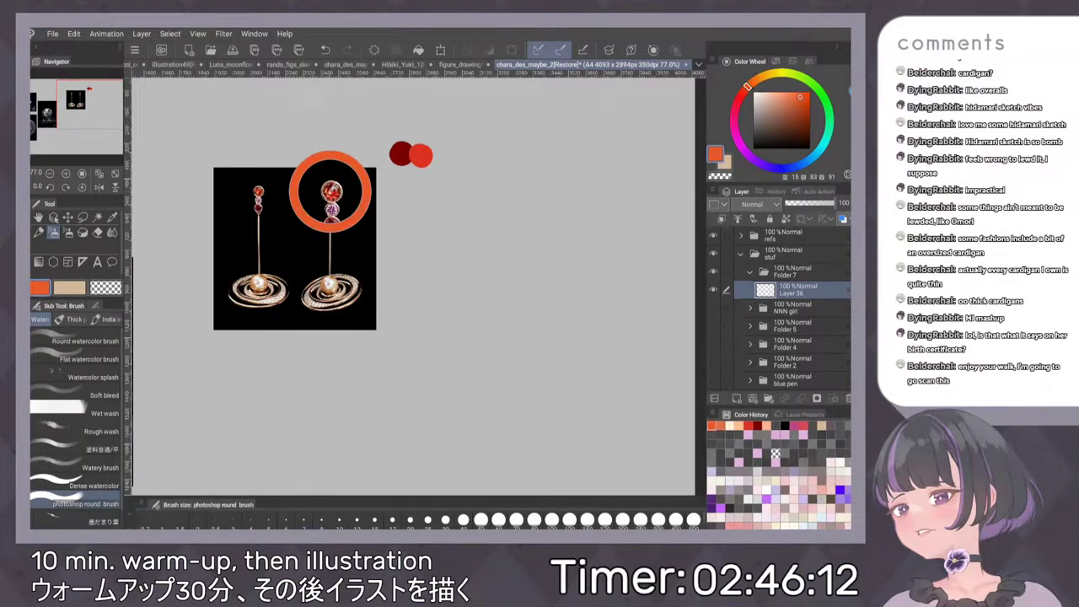
left_click(439, 155)
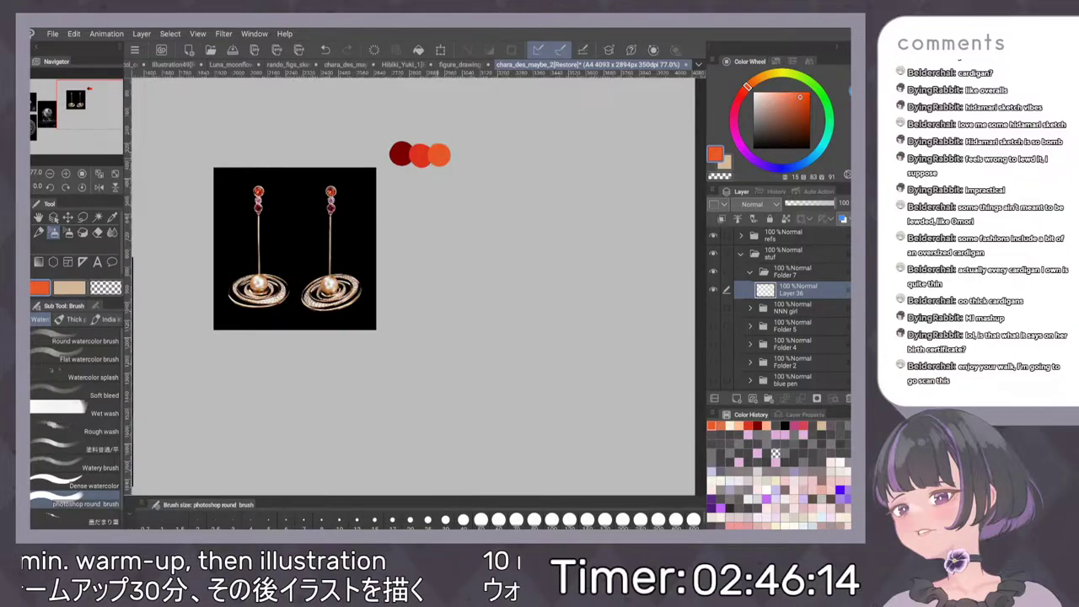
Sample the earring's purple and pale pink gem tones and dab them as a second swatch row beneath the reds
left_click(334, 193, "alt")
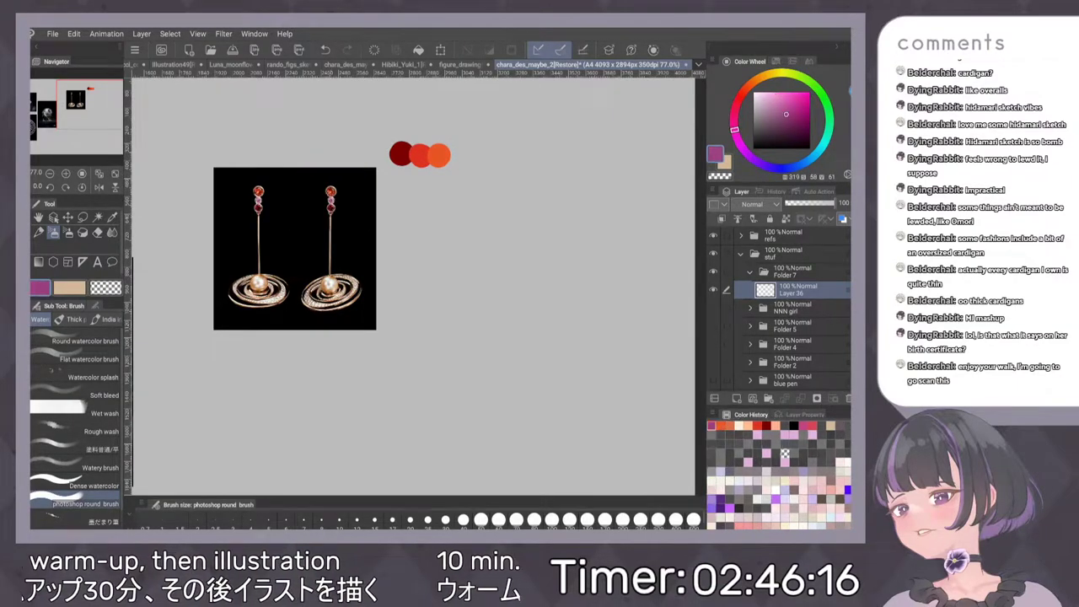
left_click(335, 194, "alt")
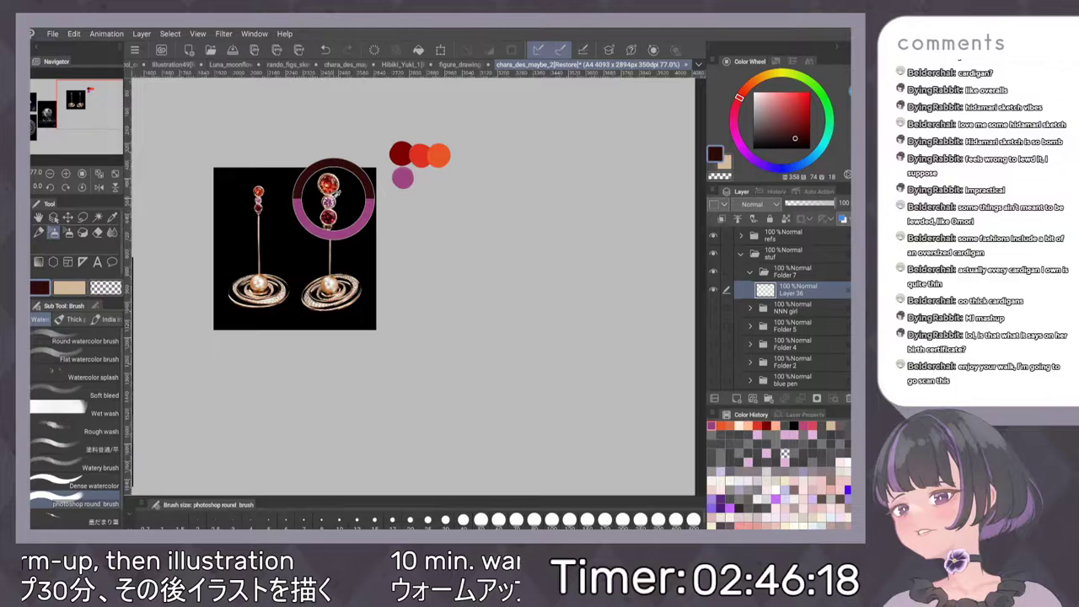
left_click(423, 177)
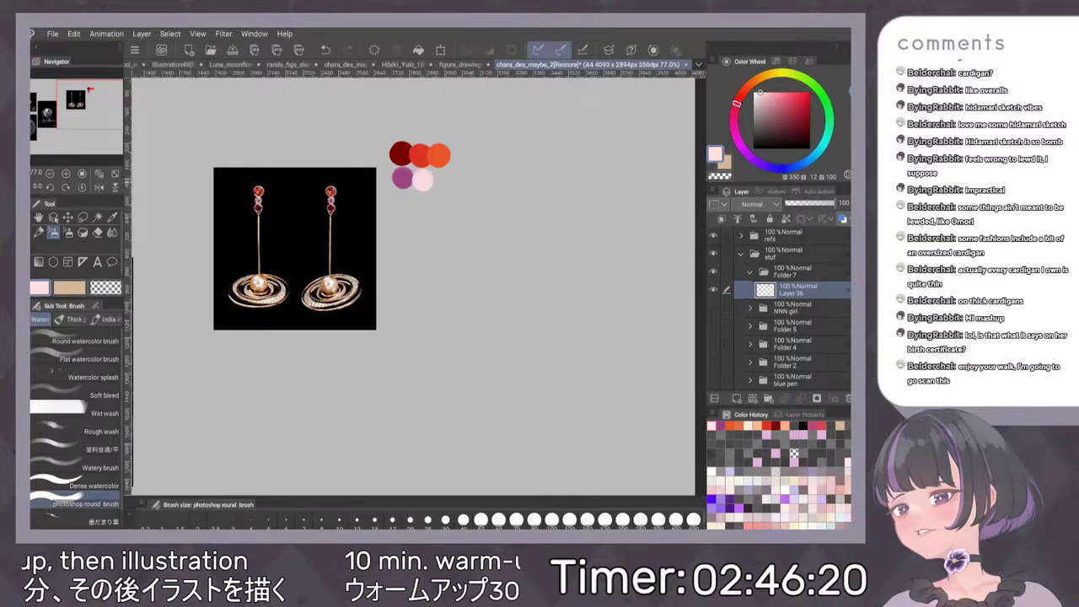
left_click(332, 202, "alt")
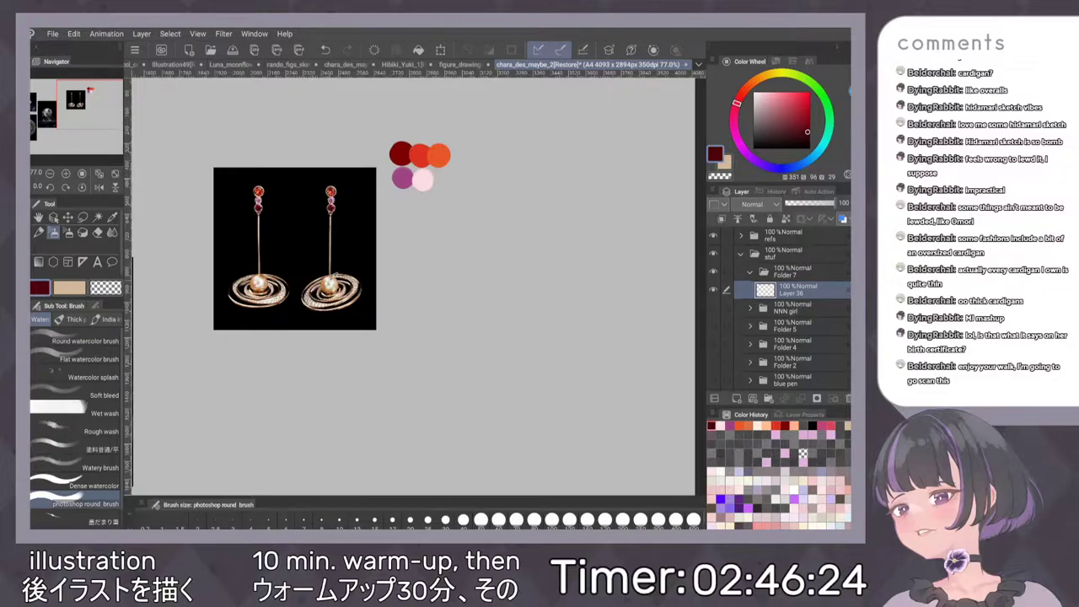
Sample the tan and pale beige tones of the pearl and its rings, and dab a swatch below the gem colours
left_click(330, 279, "alt")
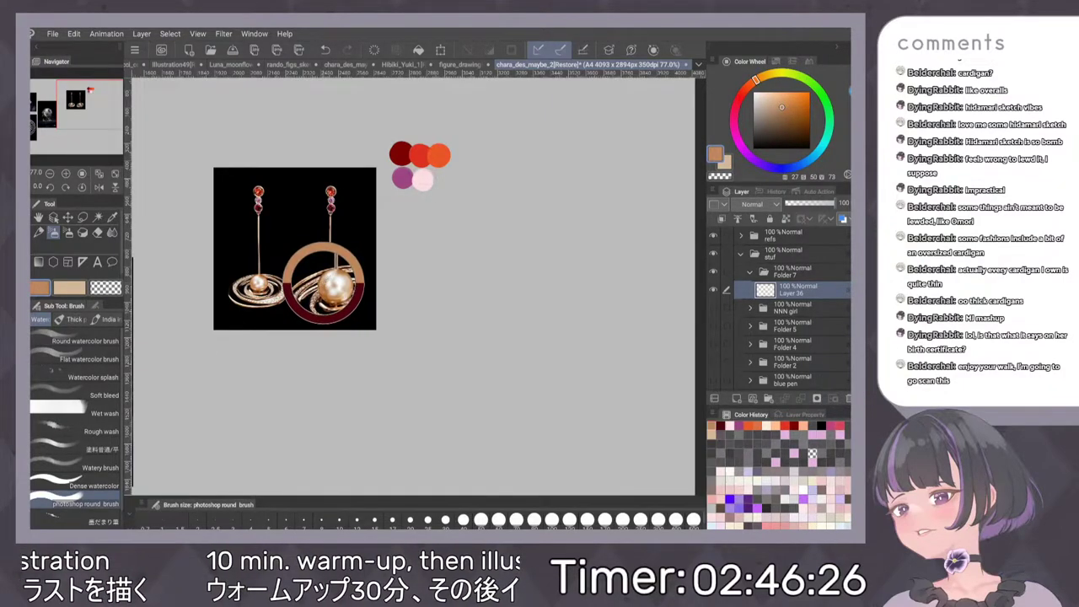
left_click(407, 215)
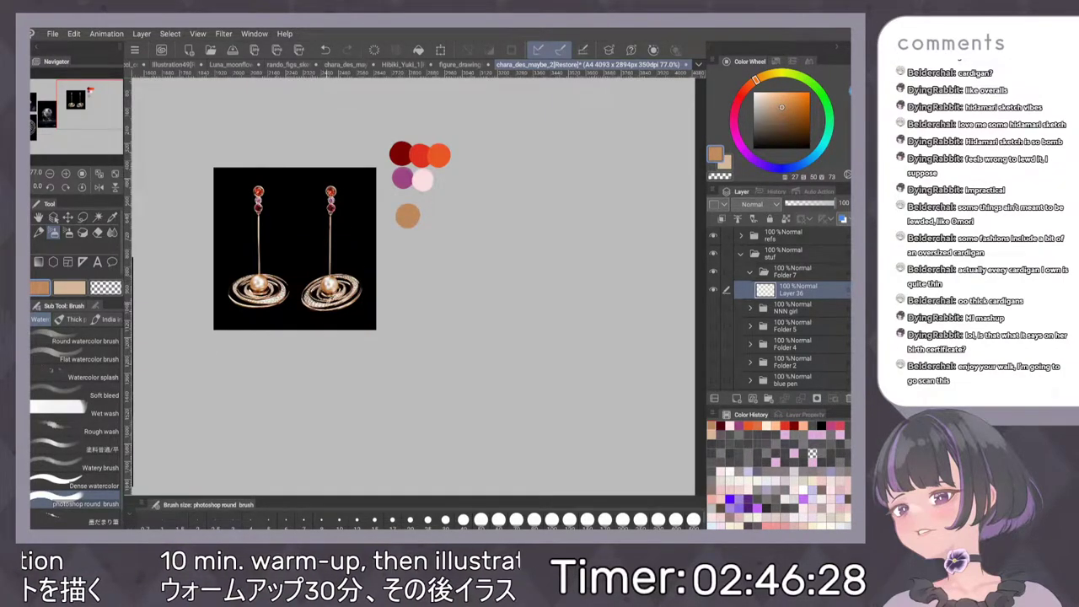
left_click(321, 299, "alt")
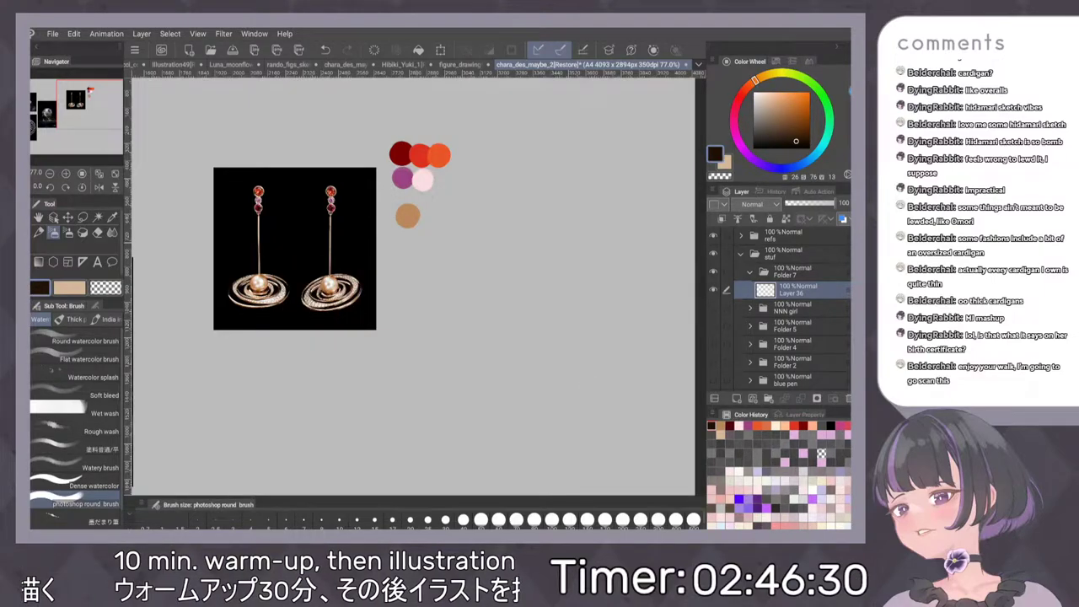
left_click(331, 280, "alt")
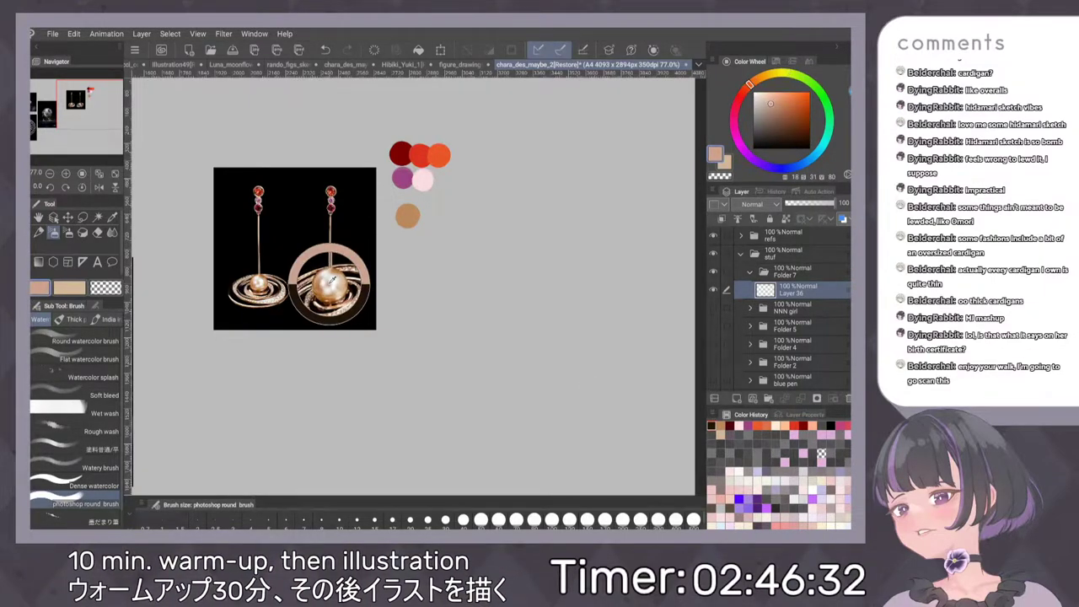
left_click_drag(327, 284, 324, 280)
left_click(330, 282, "alt")
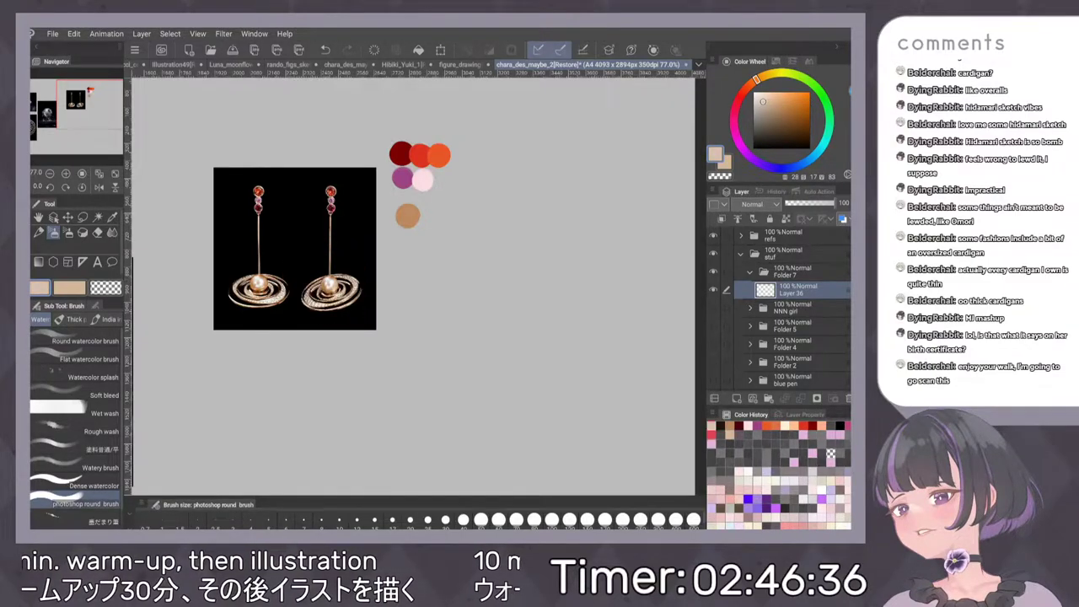
left_click(409, 216)
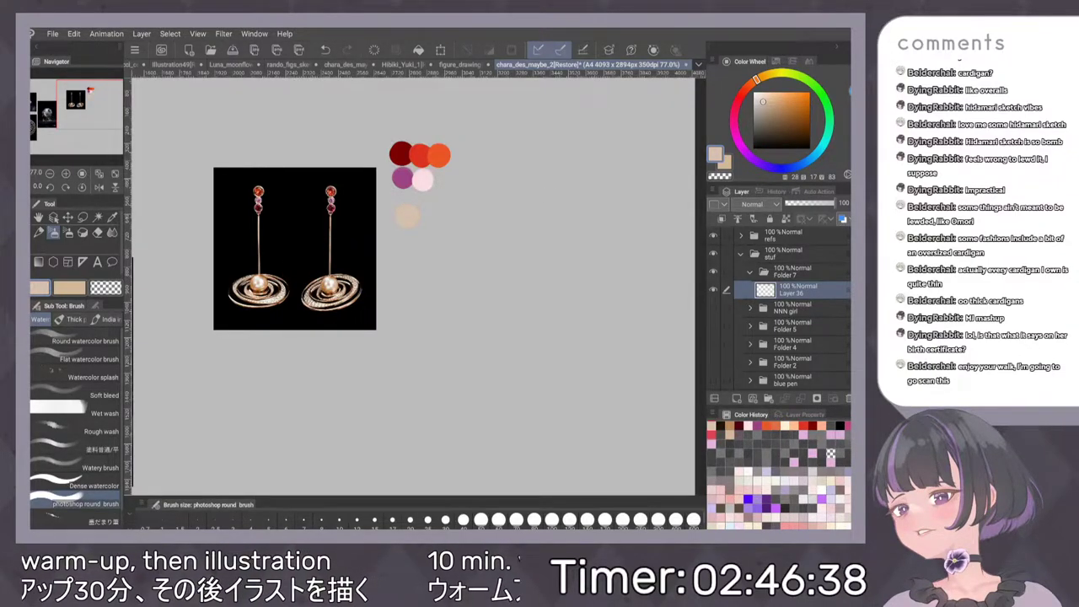
Switch back to the 厚塗り鉛筆 pencil and set the drawing colour to a dark grey with hue 300, saturation 3 and value 28
scroll(495, 236, "down", 5)
scroll(487, 260, "up", 3)
scroll(486, 263, "down", 1)
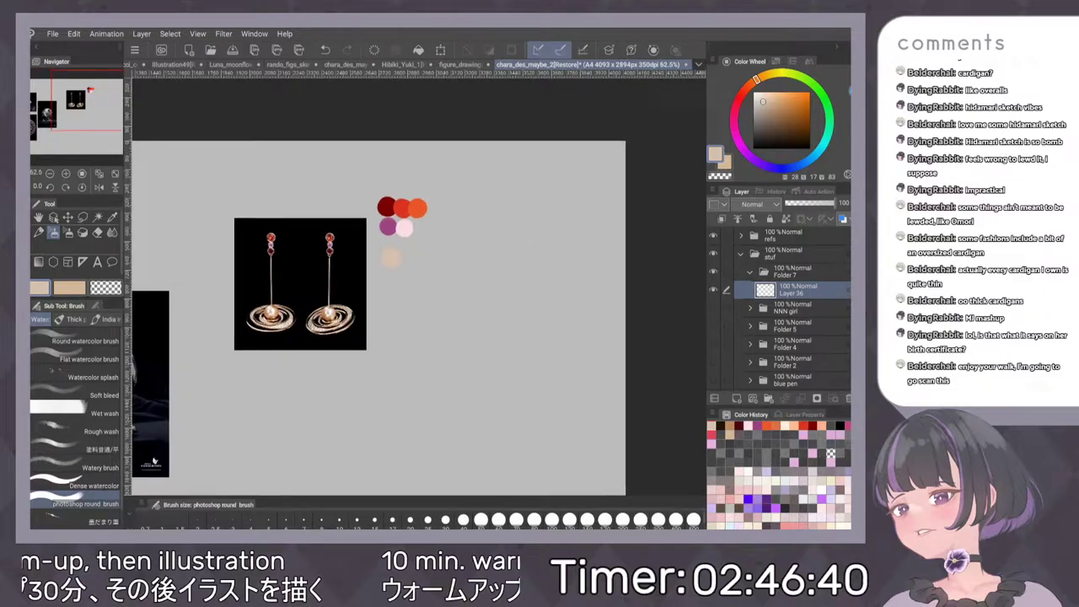
scroll(494, 277, "up", 3)
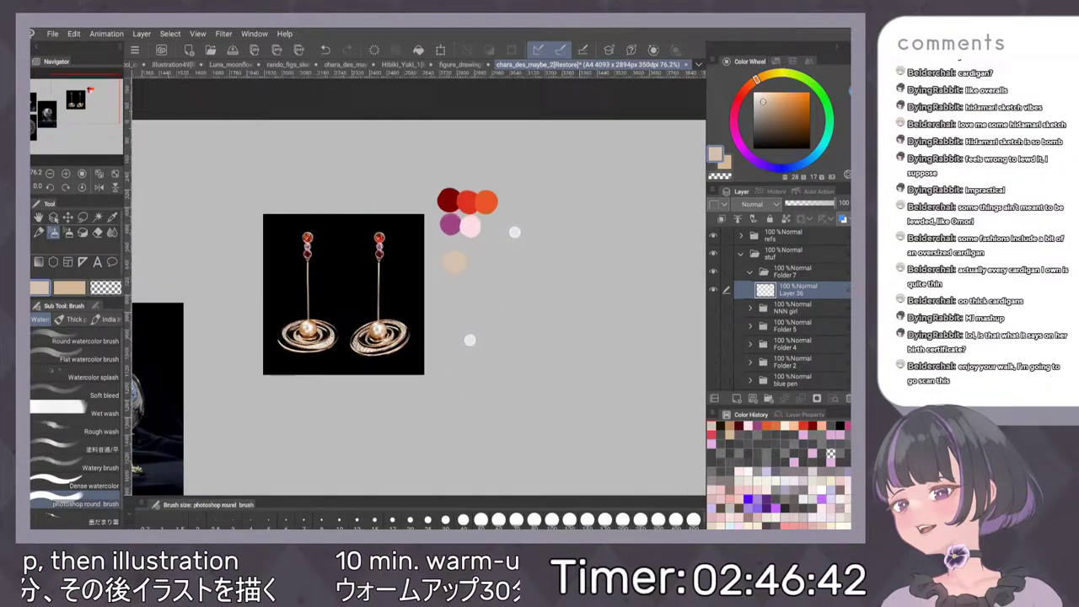
scroll(493, 277, "down", 1)
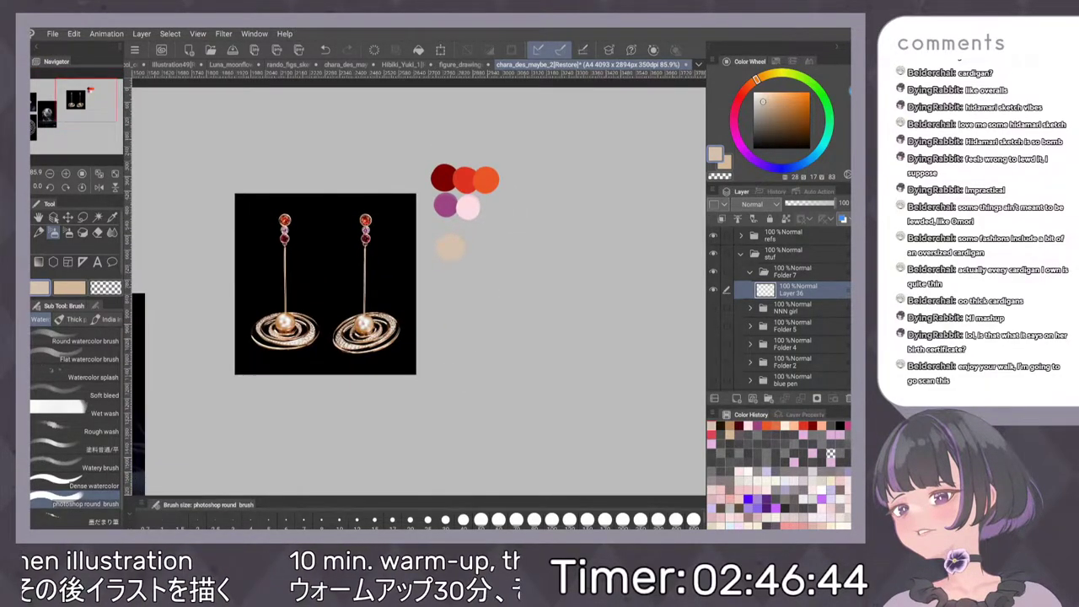
scroll(472, 337, "down", 3)
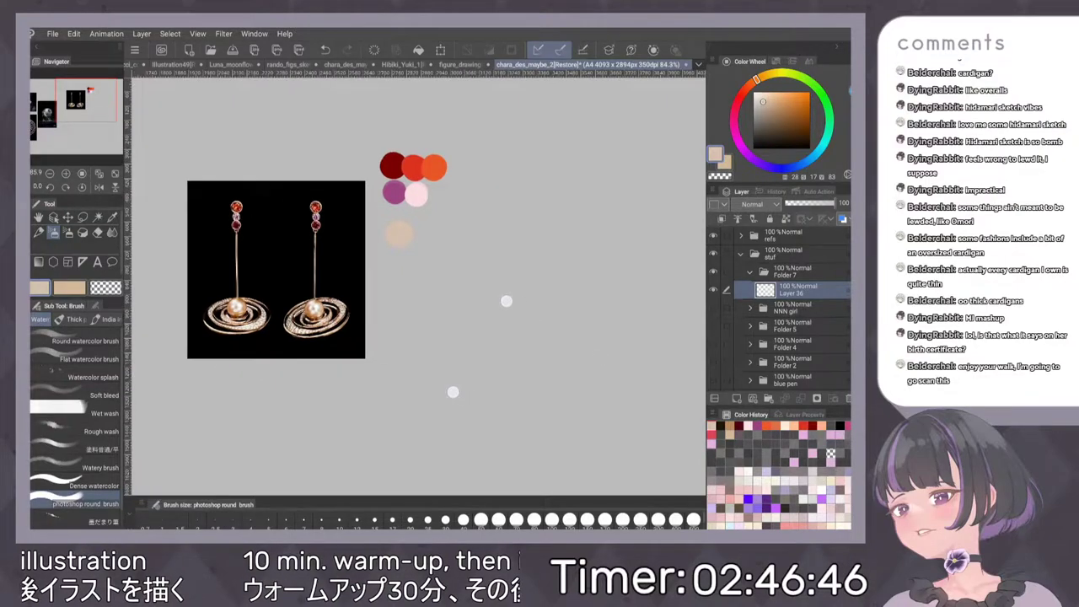
key("p")
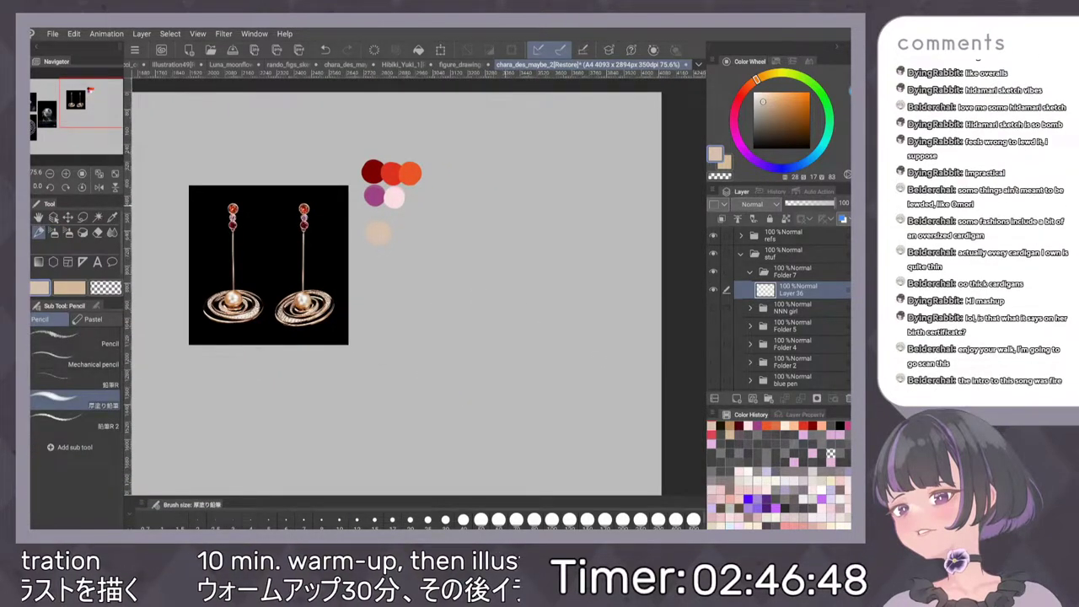
mouse_move(756, 134)
left_mouse_down()
mouse_move(746, 133)
mouse_move(755, 132)
left_mouse_up()
left_click(741, 145)
left_click_drag(529, 203, 542, 212)
key("ctrl+z")
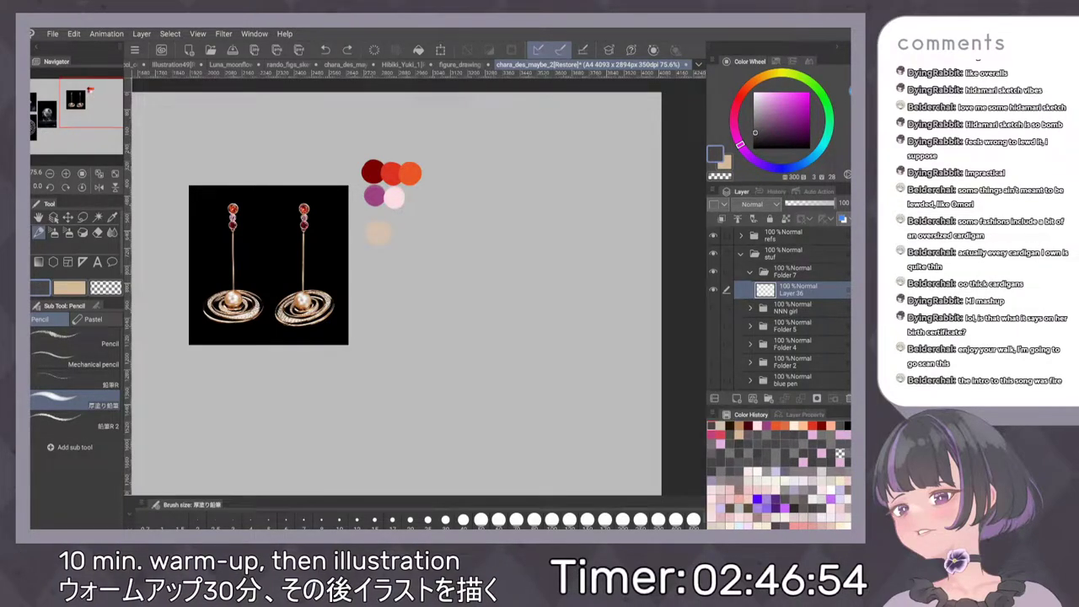
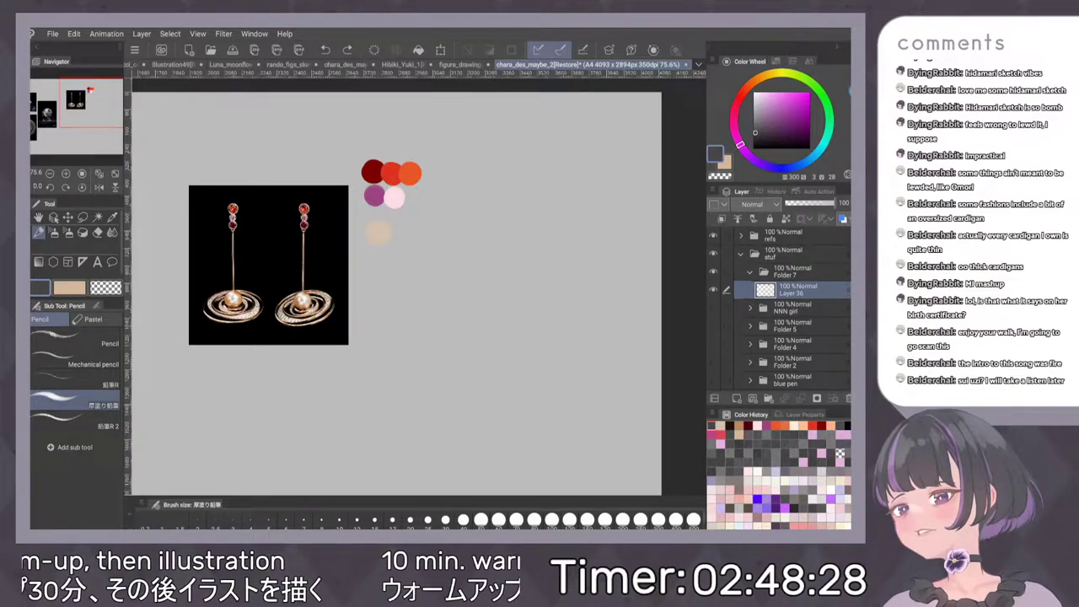
mouse_move(465, 202)
left_mouse_down()
mouse_move(539, 243)
mouse_move(499, 245)
left_mouse_up()
key("ctrl+z")
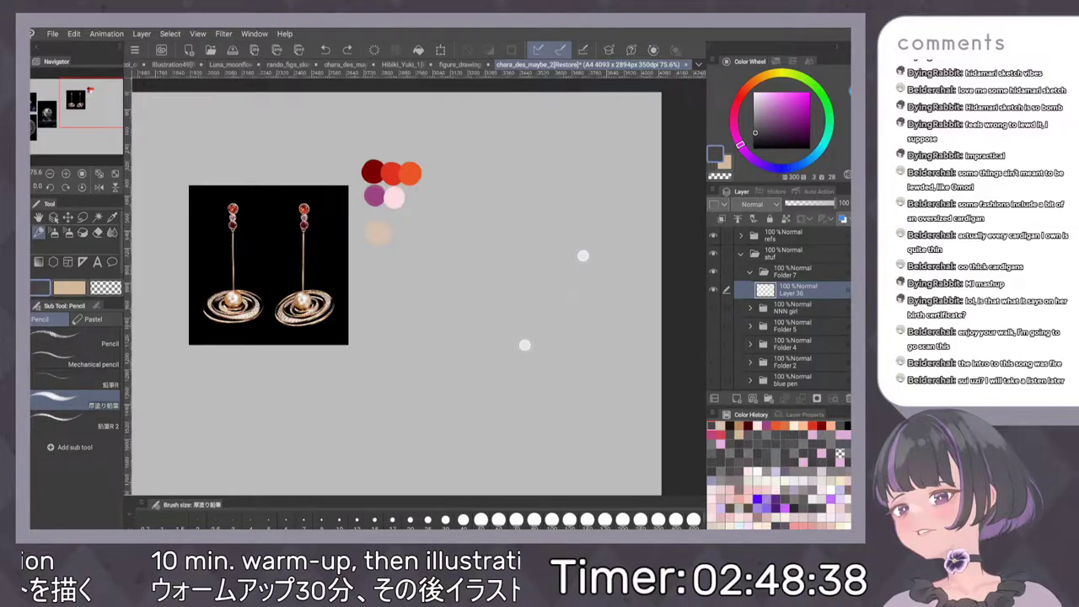
left_click_drag(554, 300, 529, 302)
left_click_drag(478, 179, 511, 229)
key("ctrl+z")
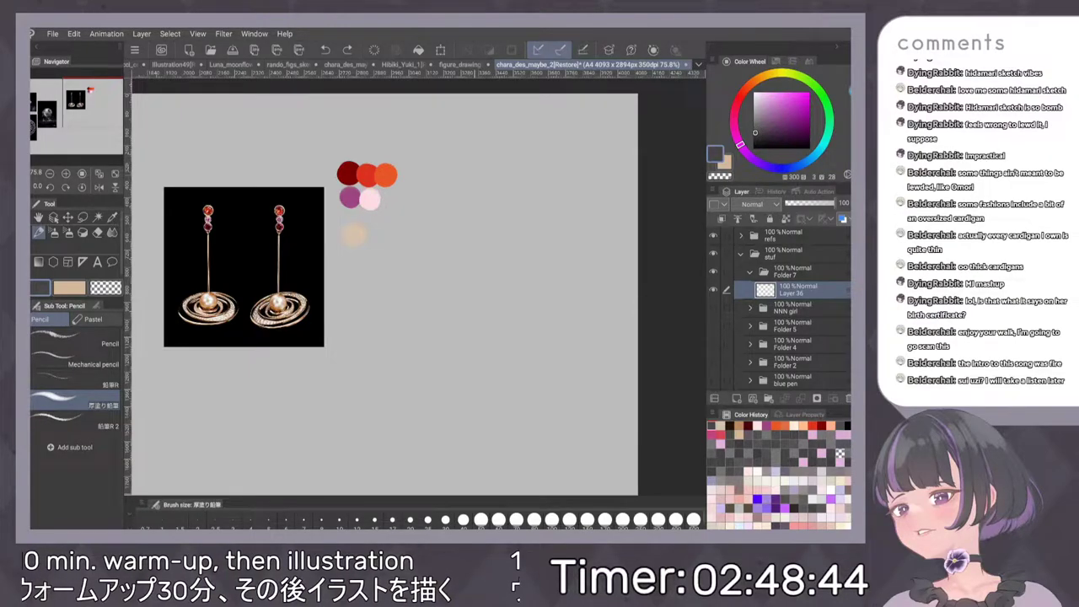
Sketch a small oval head with face guidelines and the curved, leaning torso beneath it in the empty space beside the swatches
mouse_move(487, 175)
left_mouse_down()
mouse_move(501, 218)
mouse_move(501, 179)
left_mouse_up()
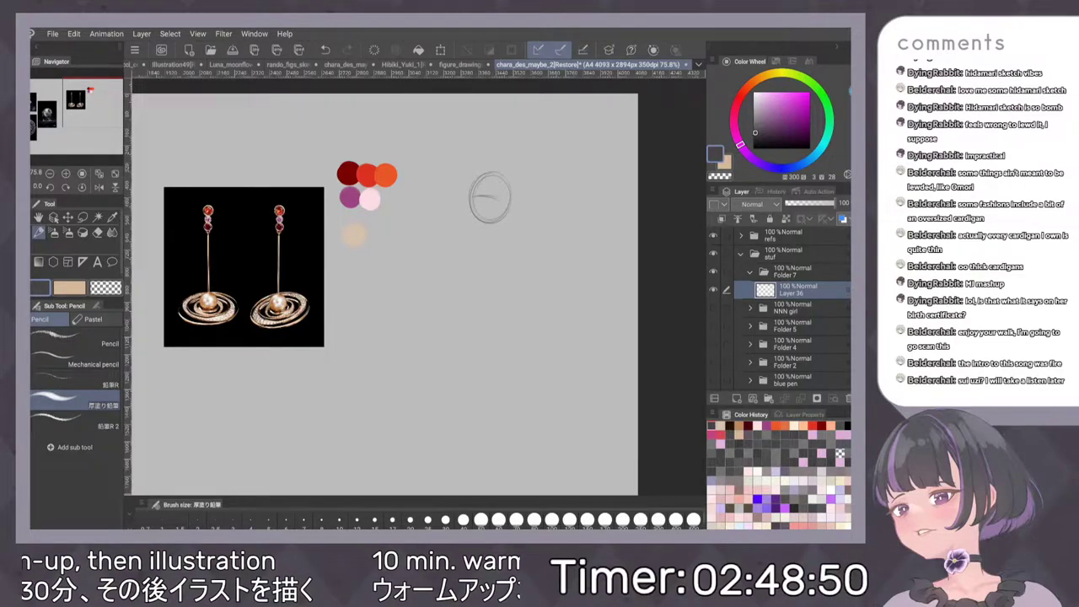
mouse_move(485, 179)
left_mouse_down()
mouse_move(486, 199)
mouse_move(505, 214)
left_mouse_up()
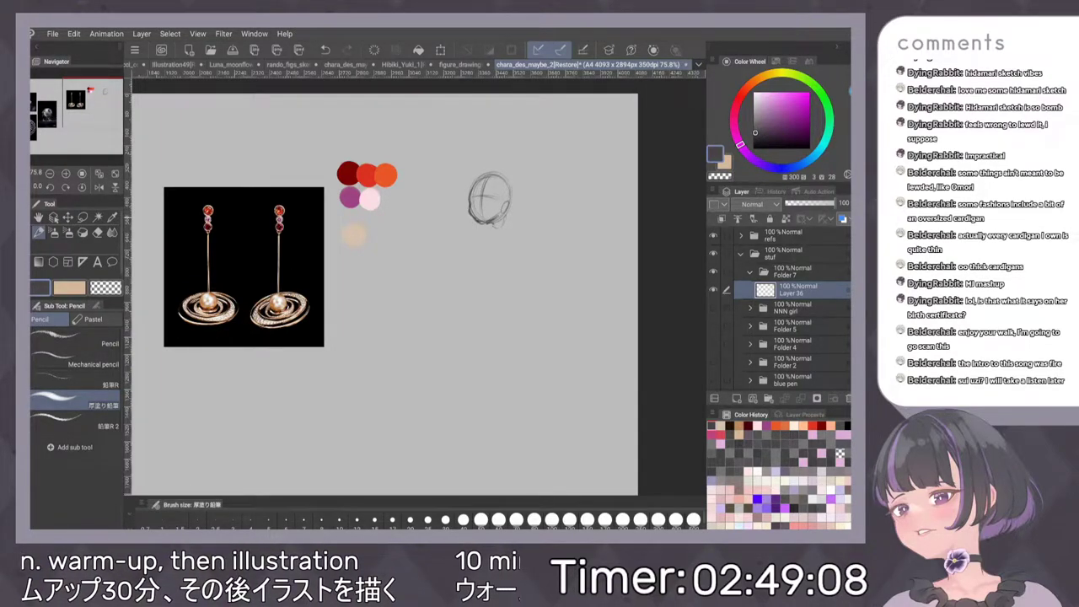
left_click_drag(474, 226, 516, 262)
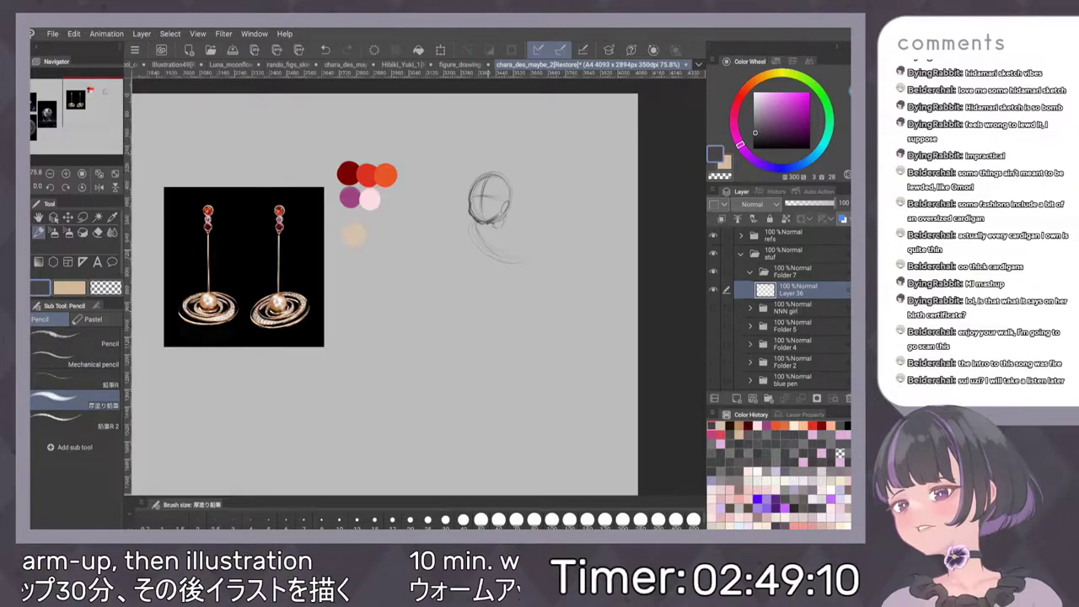
left_click_drag(477, 226, 527, 282)
left_click_drag(506, 214, 531, 253)
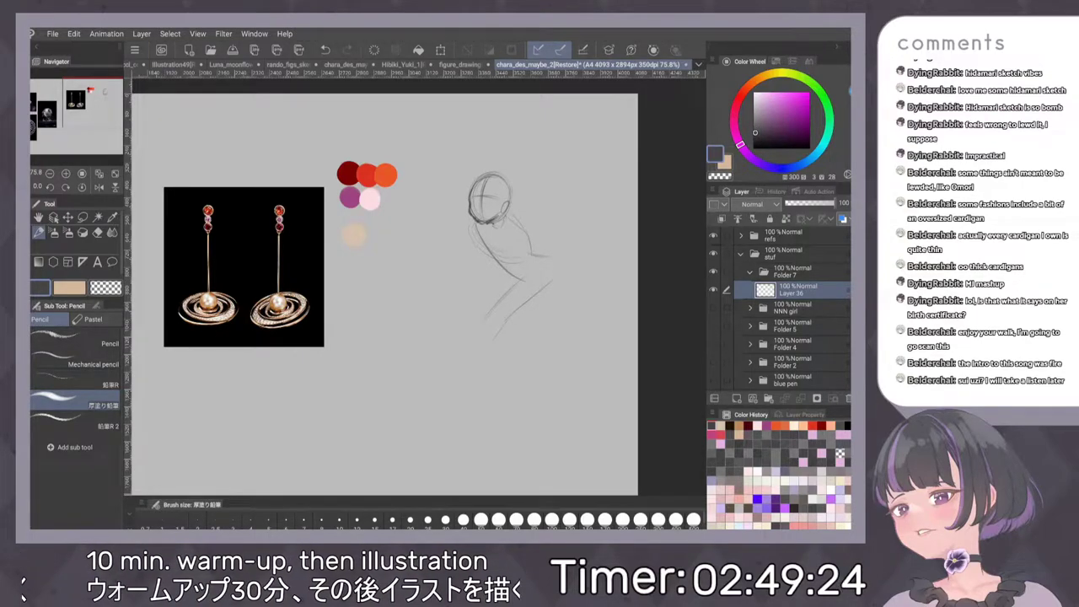
Sketch the figure's bent leg extending forward from the hip, ending in a raised foot
left_click_drag(507, 294, 473, 339)
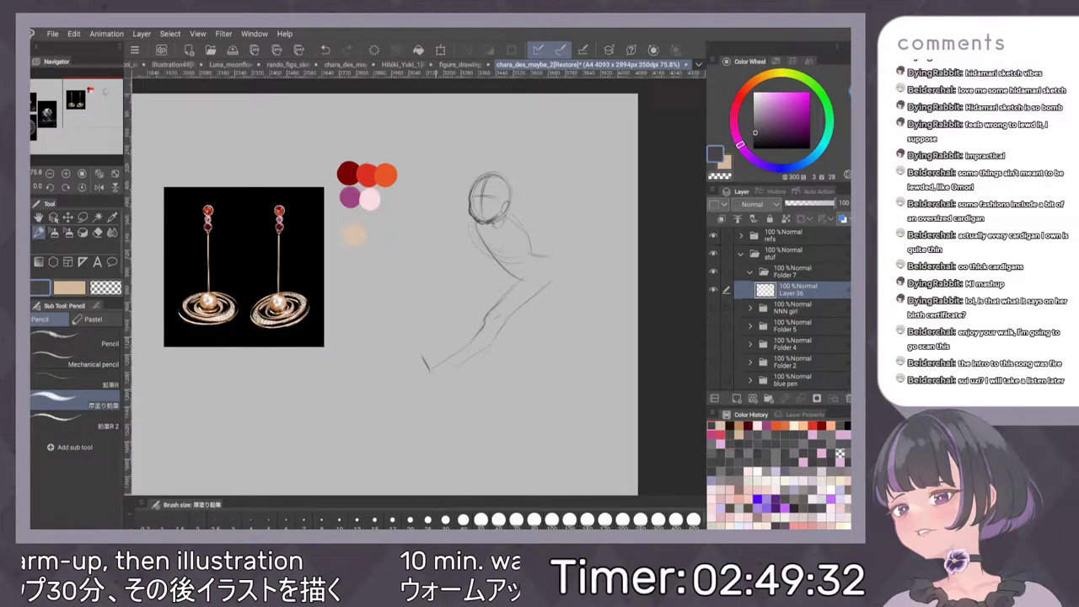
left_click_drag(420, 351, 432, 373)
left_click_drag(489, 343, 433, 375)
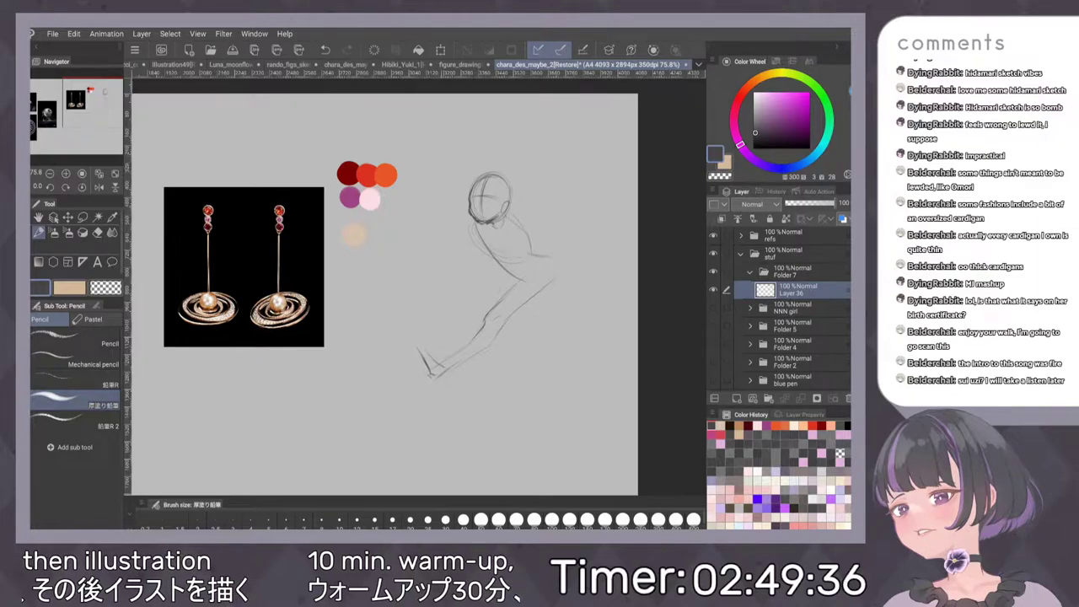
left_click_drag(415, 344, 430, 369)
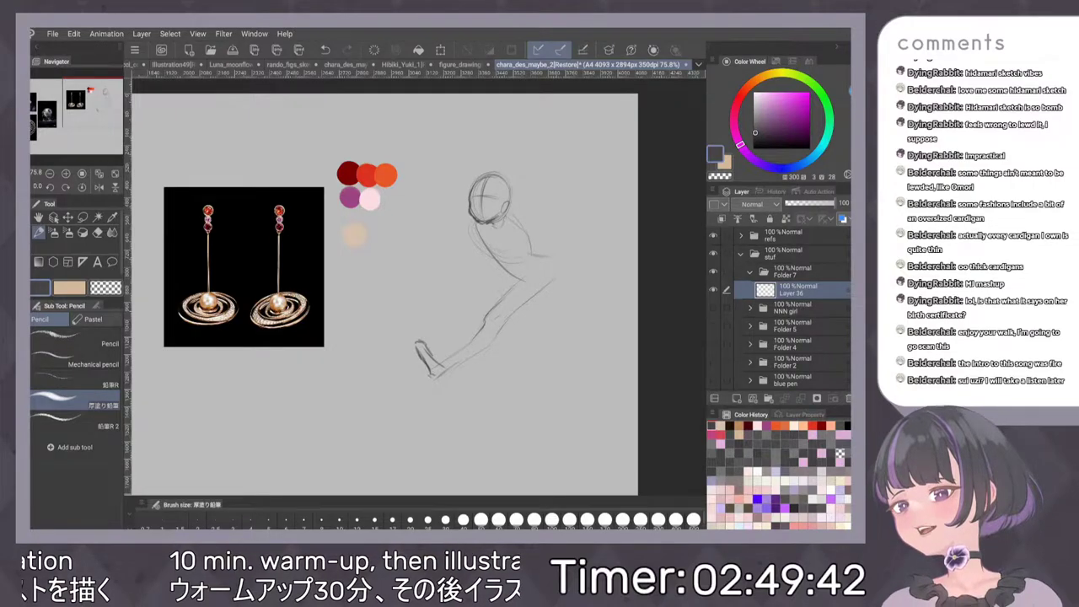
Undo the foot strokes and erase the bent leg extending forward from the figure's hip
key("ctrl+z")
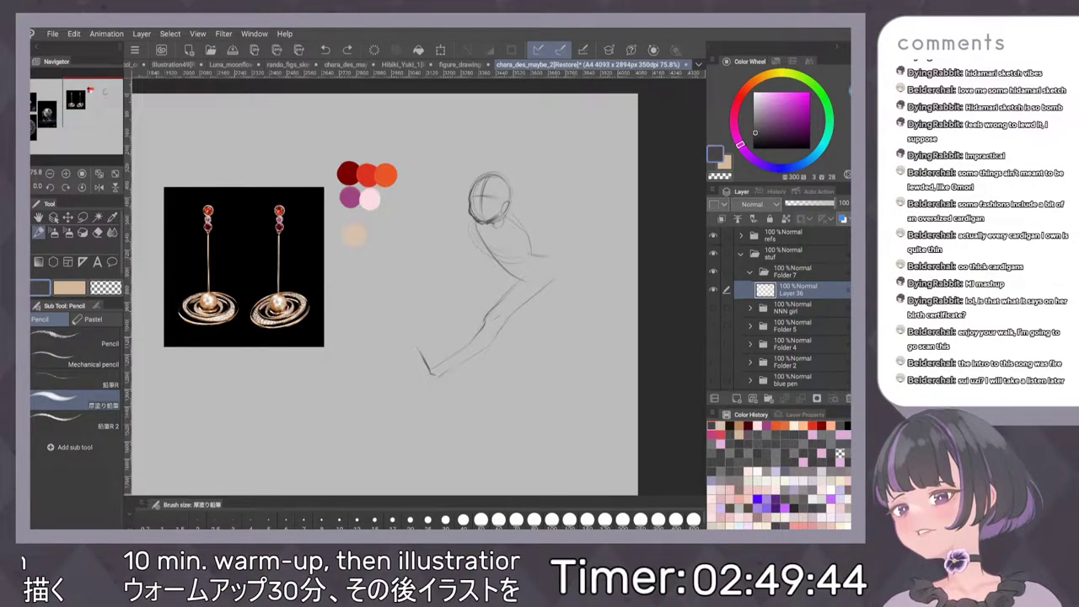
key("ctrl+z")
key("ctrl+z")
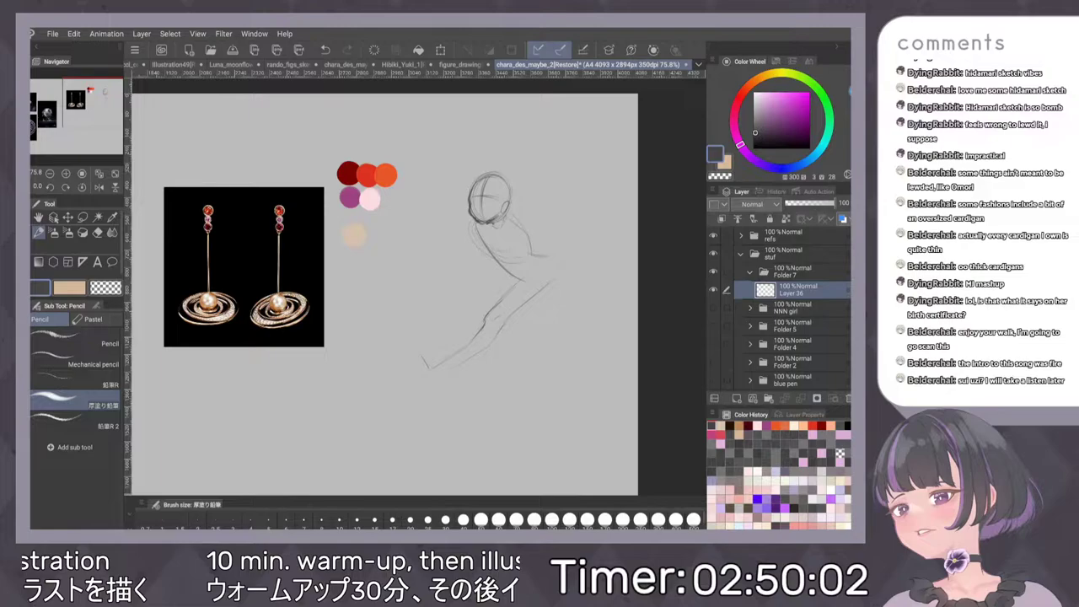
mouse_move(492, 317)
left_mouse_down()
mouse_move(468, 347)
mouse_move(416, 375)
left_mouse_up()
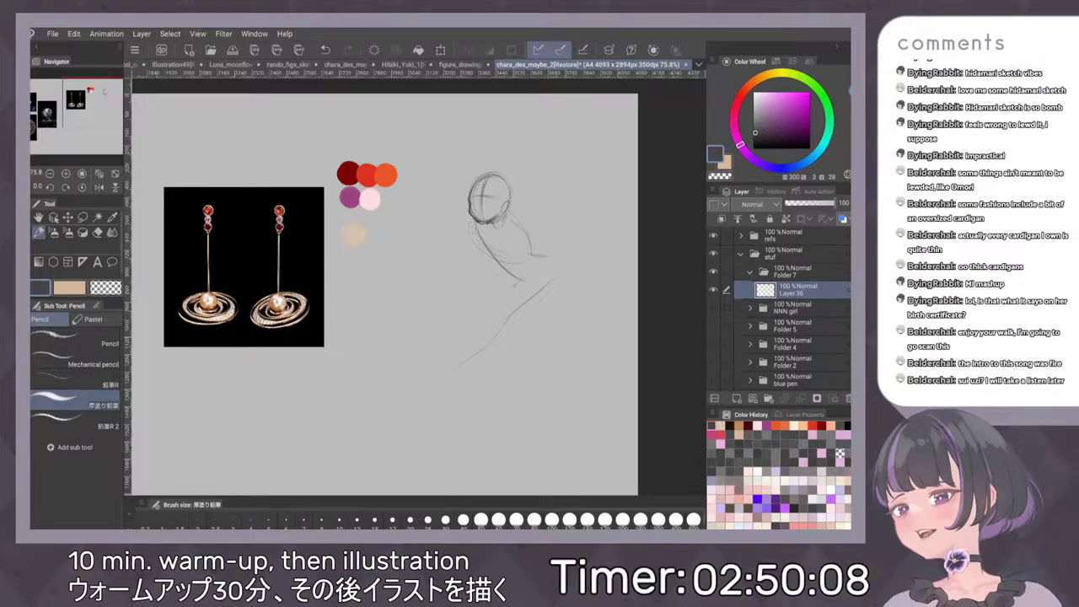
left_click_drag(516, 308, 444, 379)
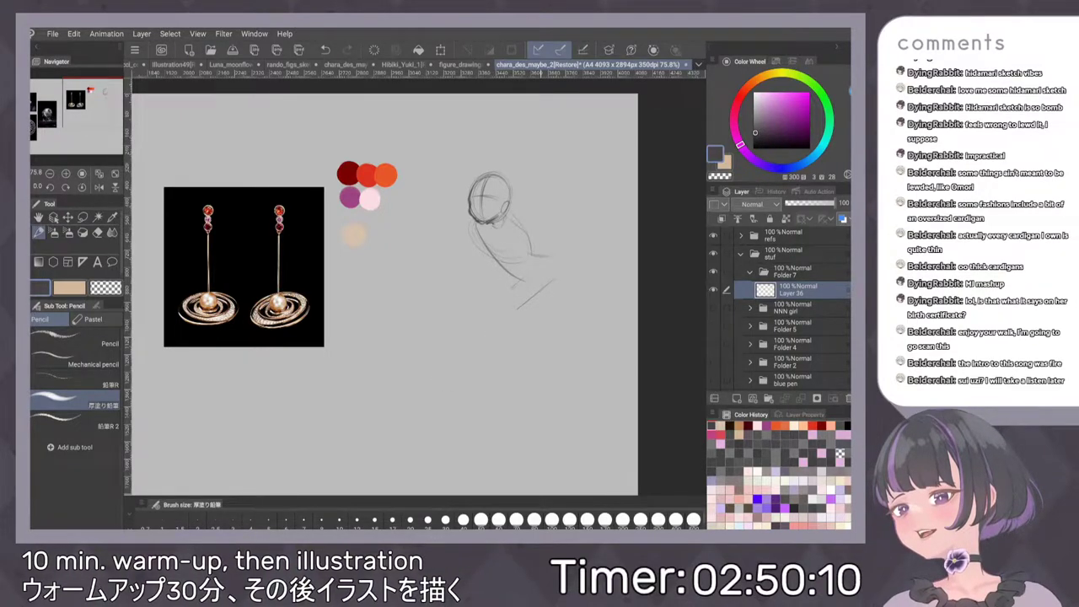
Darken the torso's inner waist curve and undo the stray stroke near the beige swatch
left_click_drag(528, 233, 546, 255)
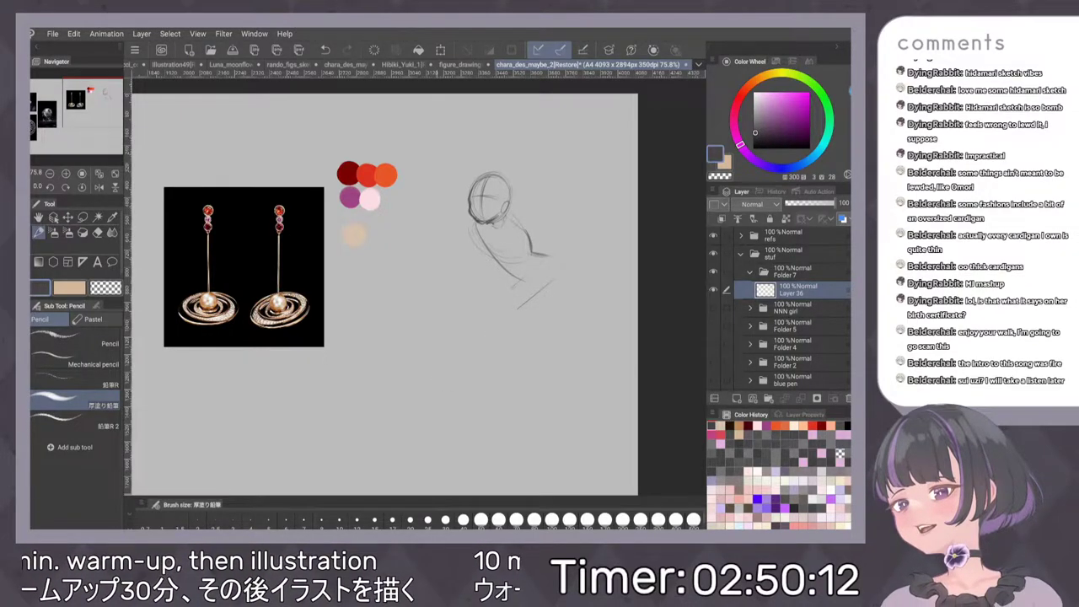
left_click_drag(361, 268, 388, 251)
key("ctrl+z")
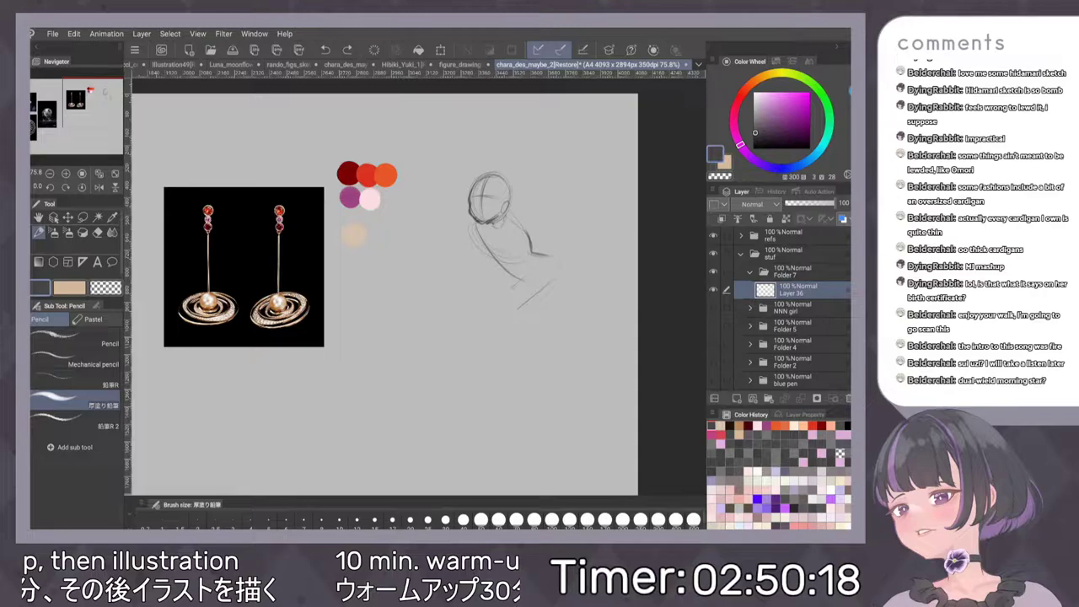
Try sketching a large ringed circle below the swatches, linked by a long curved line to the figure, and undo it
scroll(566, 222, "up", 1)
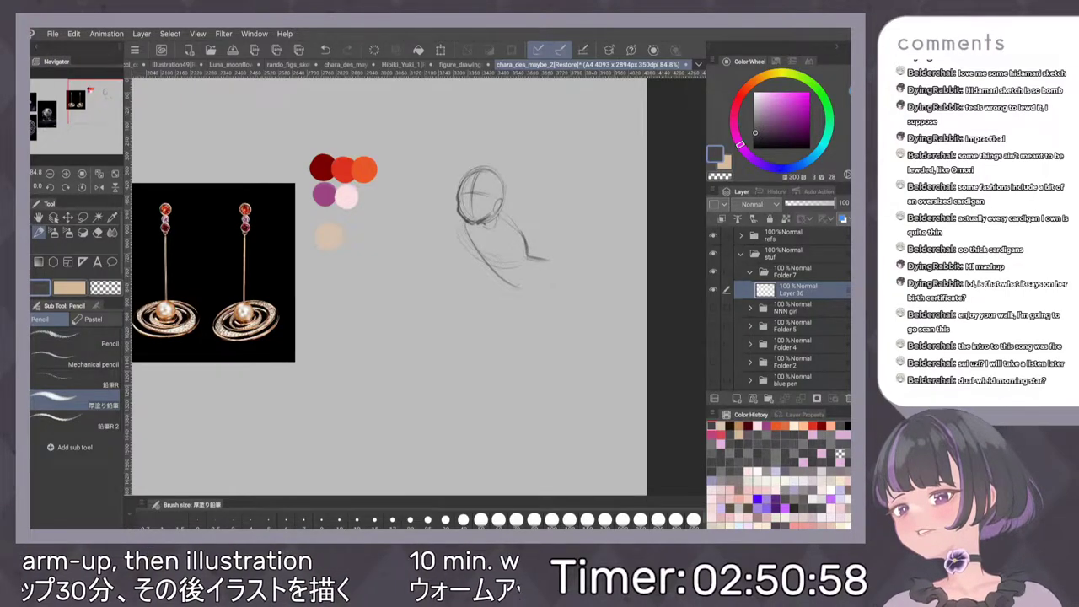
left_click_drag(354, 312, 367, 313)
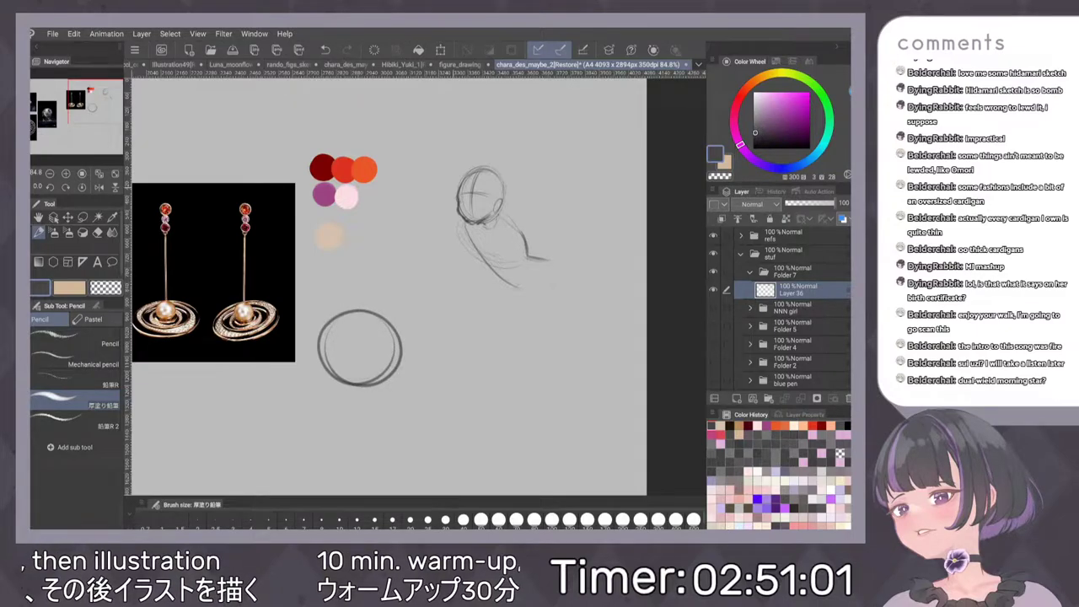
left_click_drag(456, 199, 341, 303)
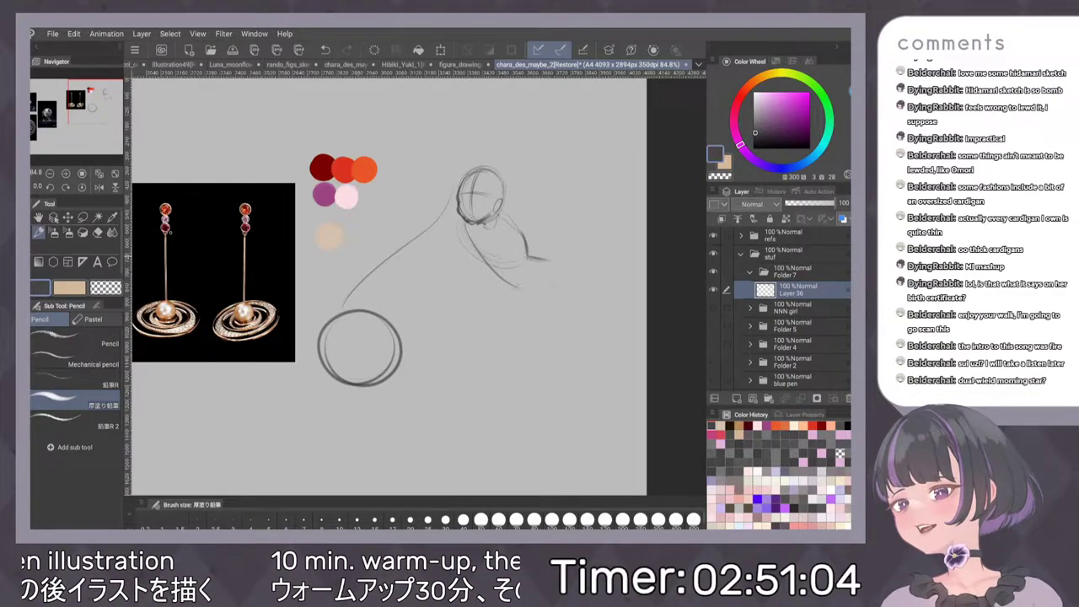
mouse_move(400, 250)
left_mouse_down()
mouse_move(352, 299)
mouse_move(403, 376)
left_mouse_up()
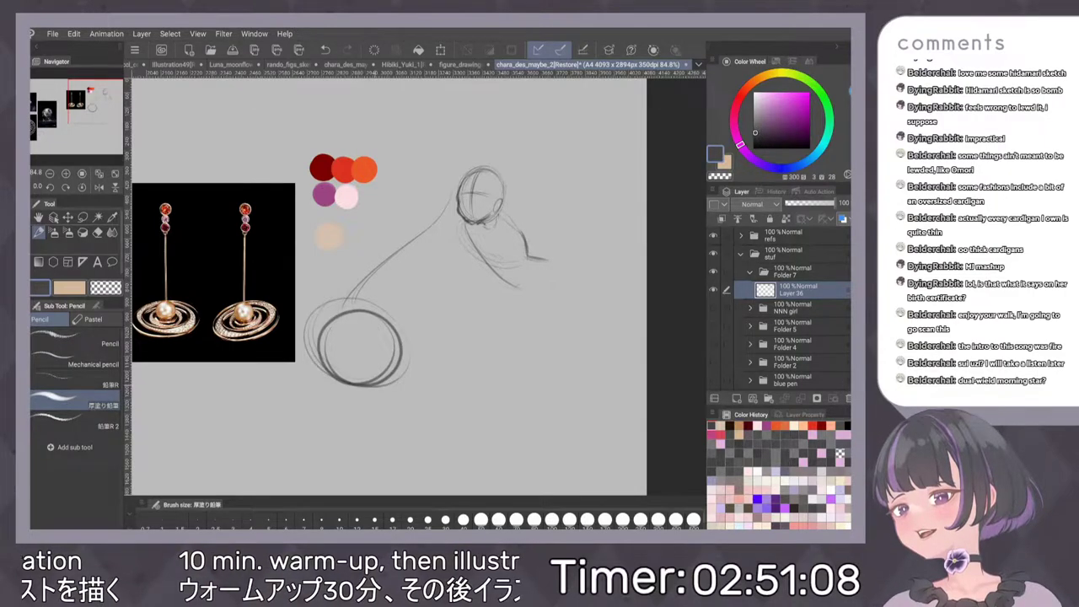
left_click_drag(359, 314, 339, 376)
left_click_drag(301, 333, 359, 301)
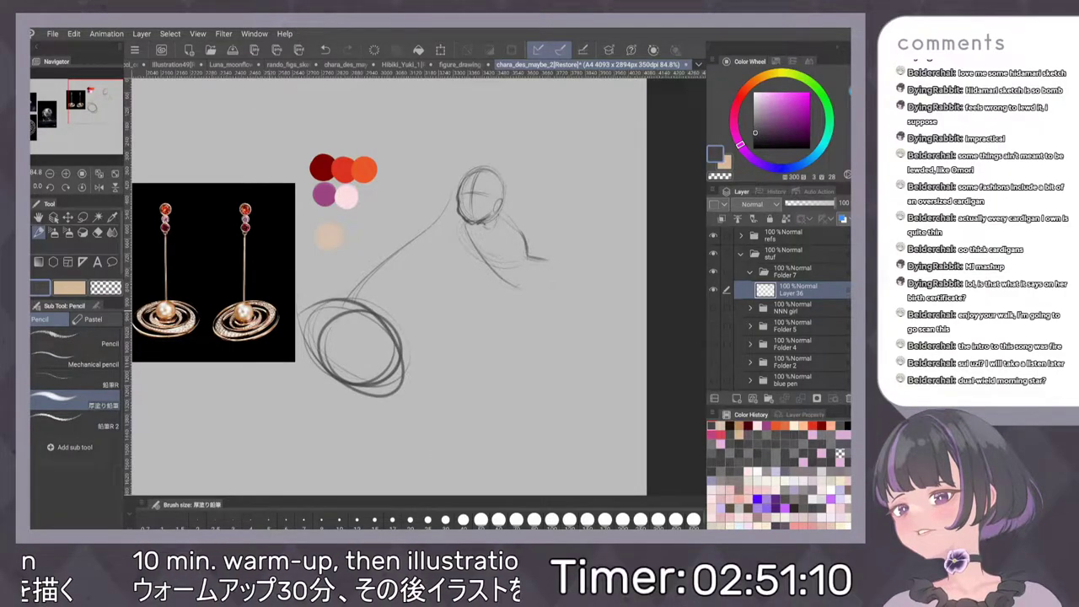
key("ctrl+z")
key("ctrl+z")
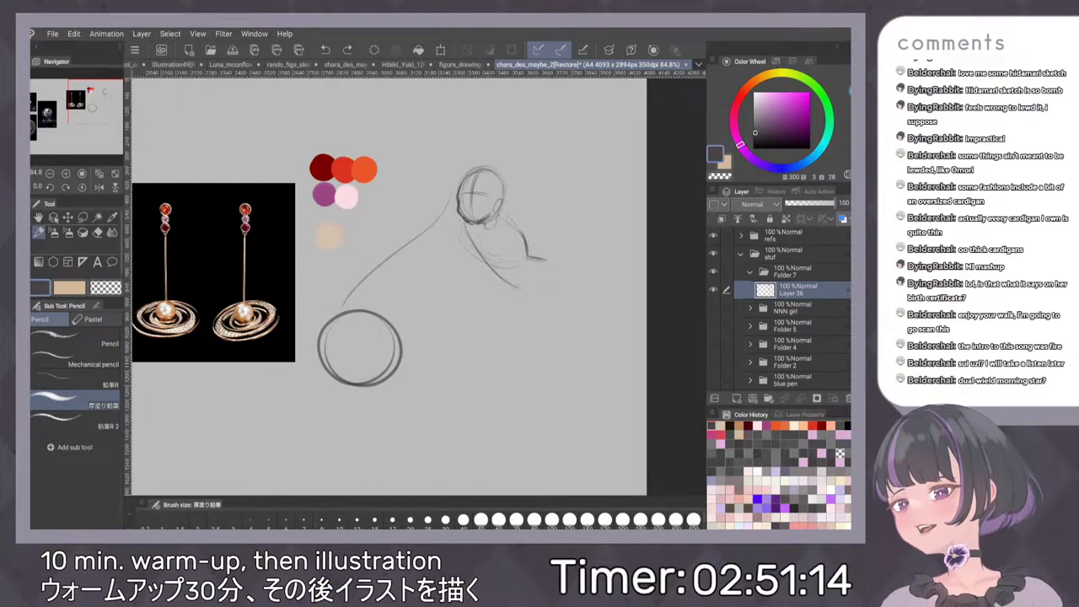
key("ctrl+z")
key("ctrl+z")
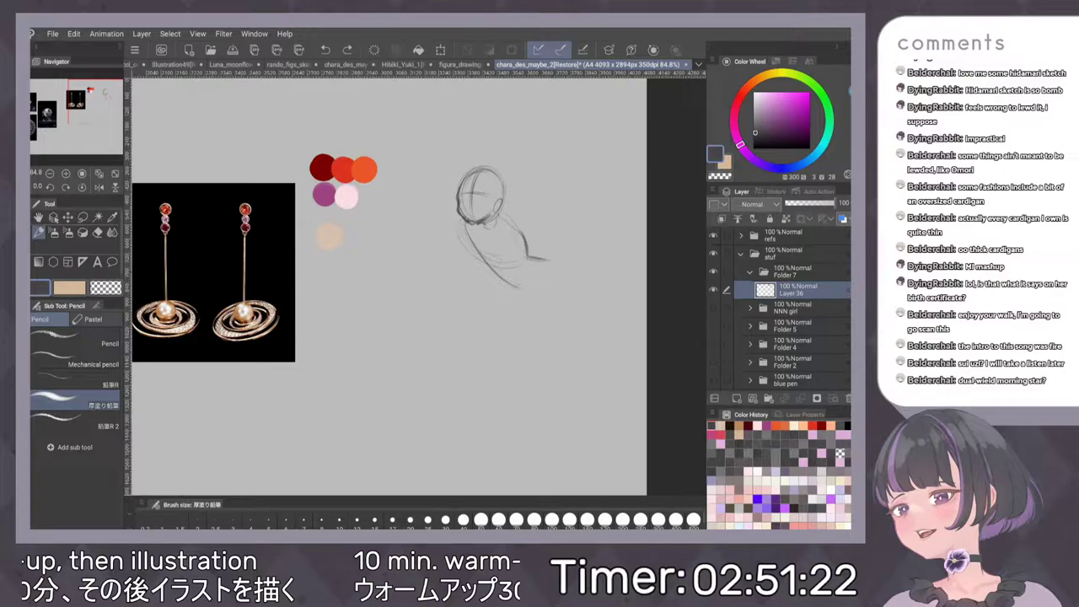
Try reinforcing the back line and adding a curve above the head, small marks at both sides and two large circles below
scroll(575, 338, "down", 1)
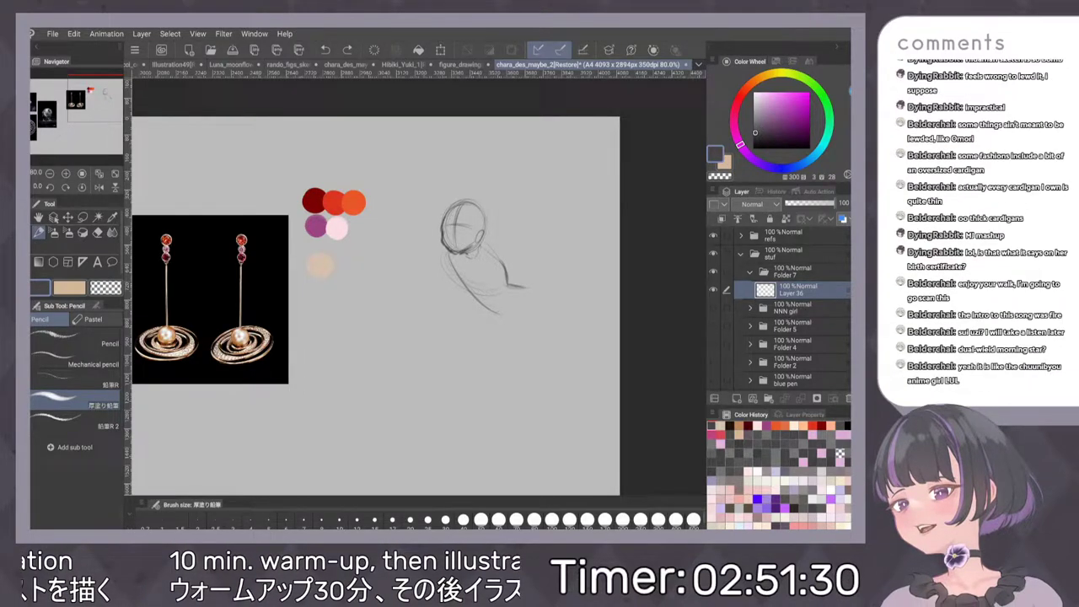
left_click_drag(482, 246, 503, 265)
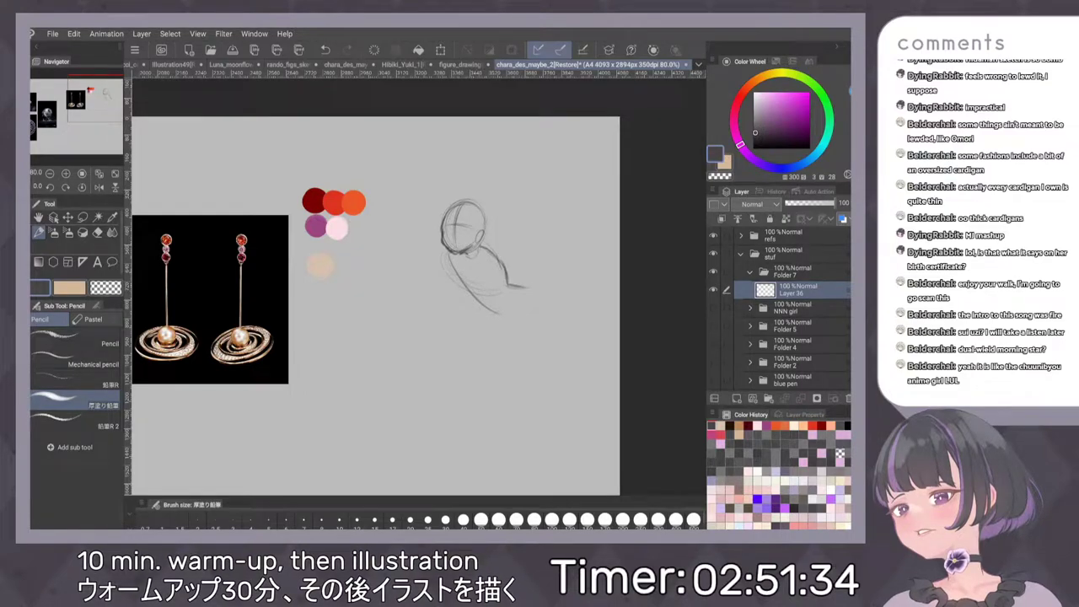
left_click_drag(454, 137, 469, 231)
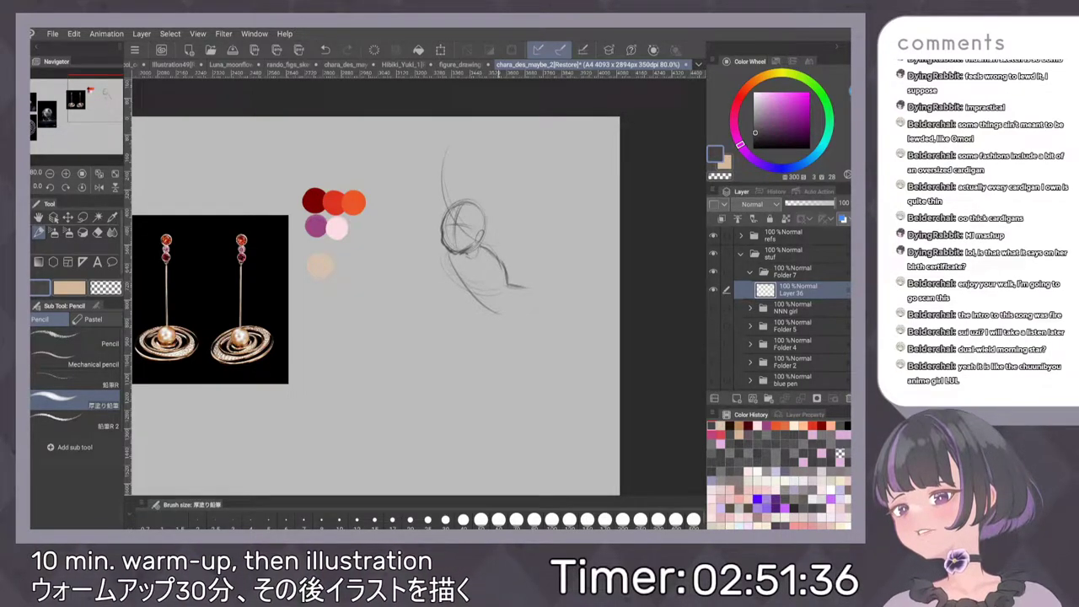
left_click_drag(454, 138, 462, 128)
left_click(520, 236)
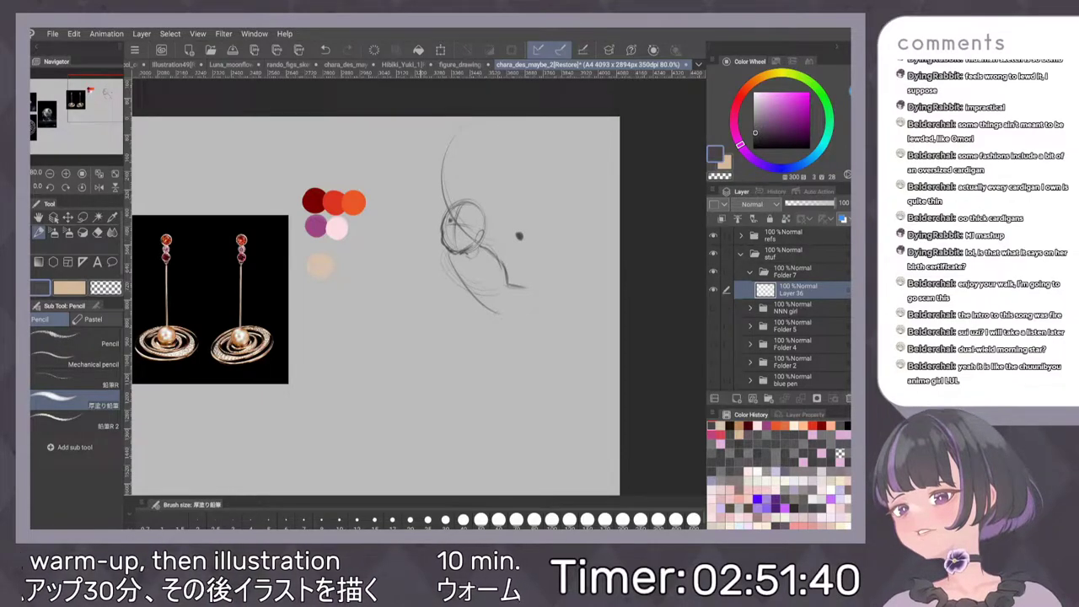
left_click_drag(430, 235, 393, 279)
left_click_drag(532, 245, 531, 250)
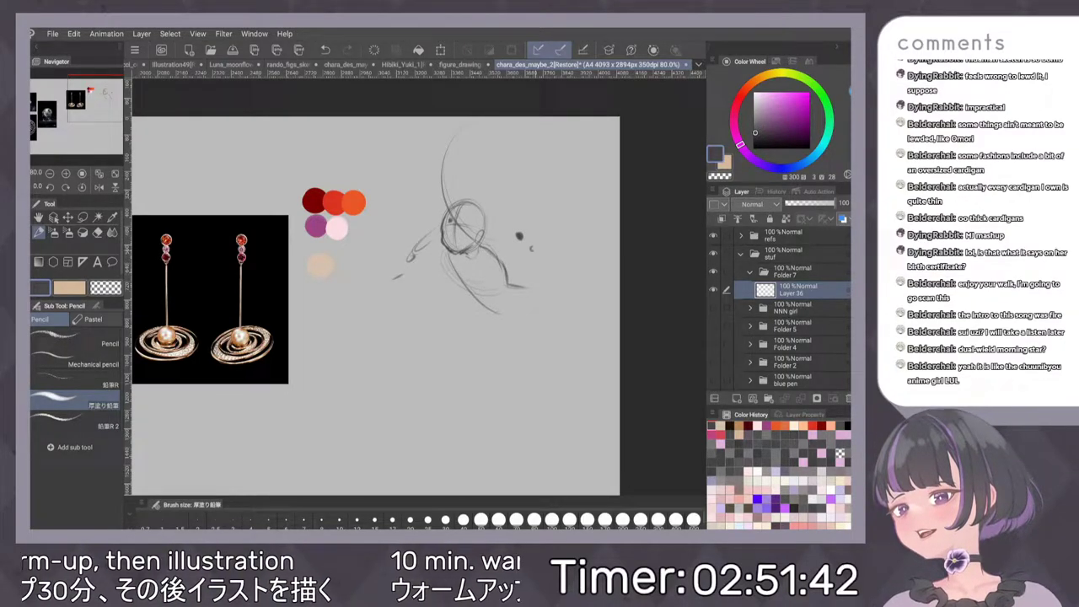
left_click_drag(556, 305, 558, 311)
left_click_drag(331, 316, 370, 283)
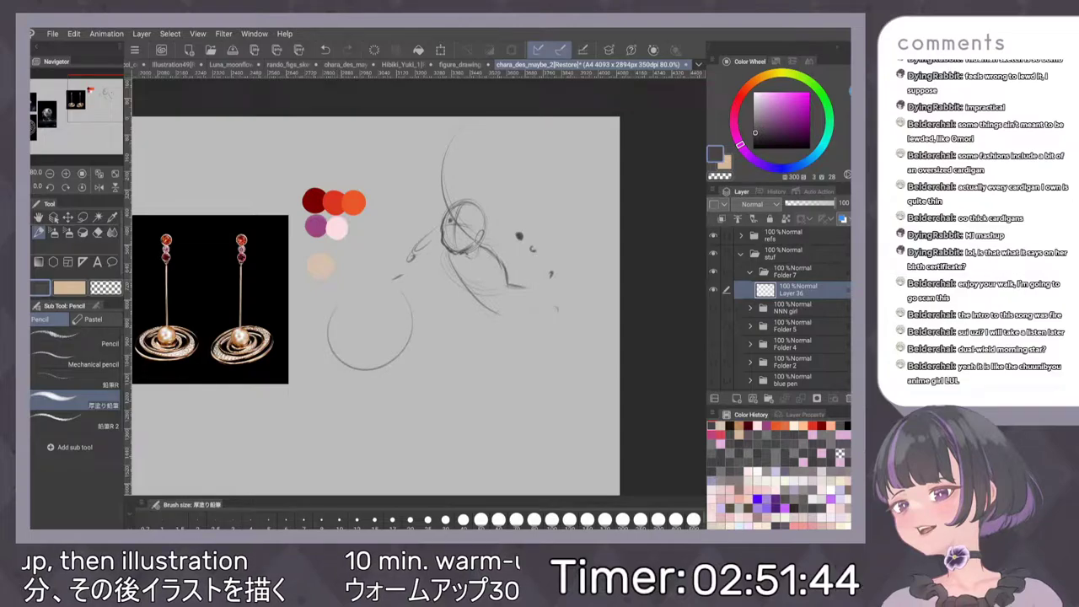
left_click_drag(493, 331, 539, 321)
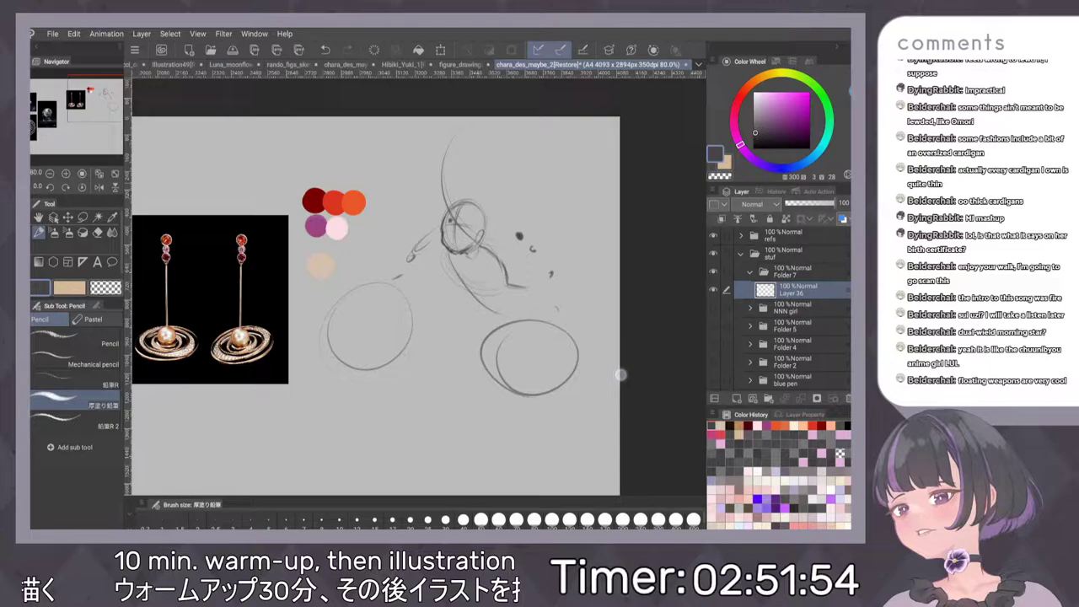
Undo the large circles, side marks and overhead curve around the figure
key("ctrl+z")
key("ctrl+z")
key("ctrl+z")
key("ctrl+z")
key("ctrl+z")
key("ctrl+z")
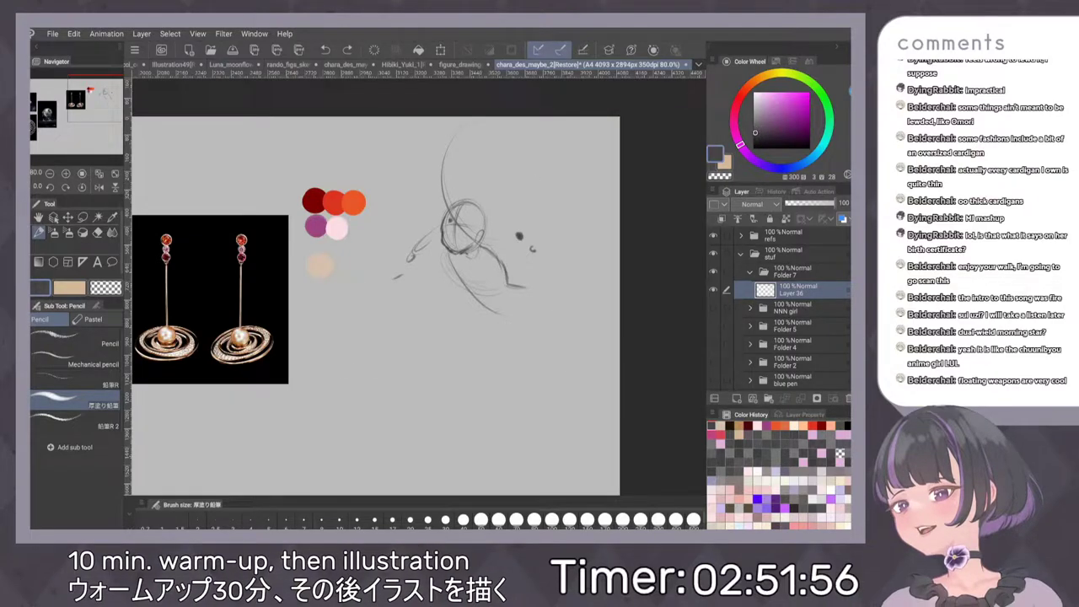
key("ctrl+z")
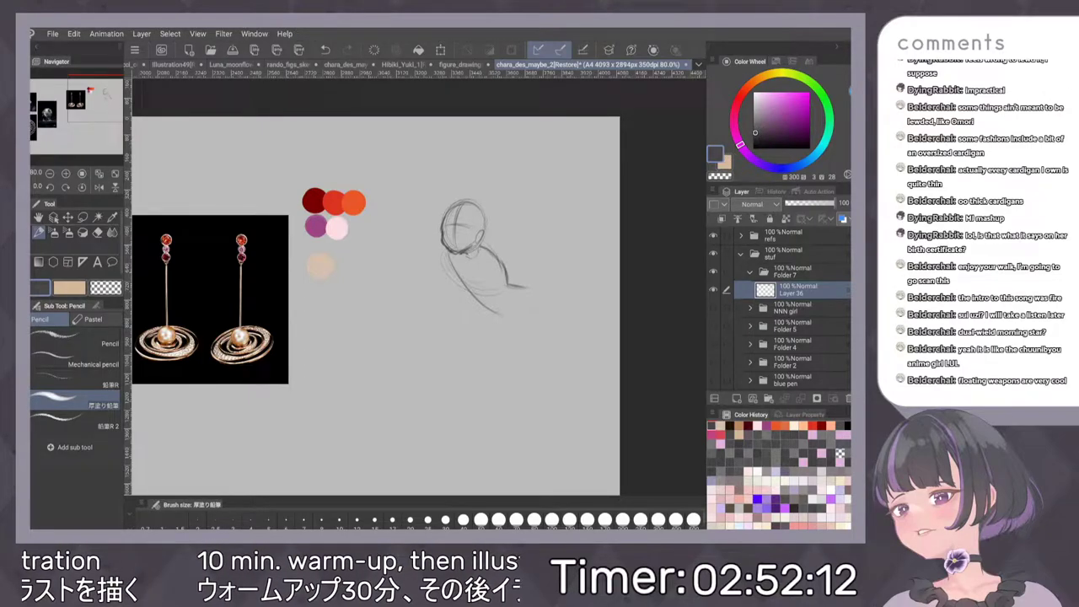
Clear the old leaning torso beneath the head and sketch short neck lines in its place
key("ctrl+z")
key("ctrl+z")
key("ctrl+z")
key("ctrl+z")
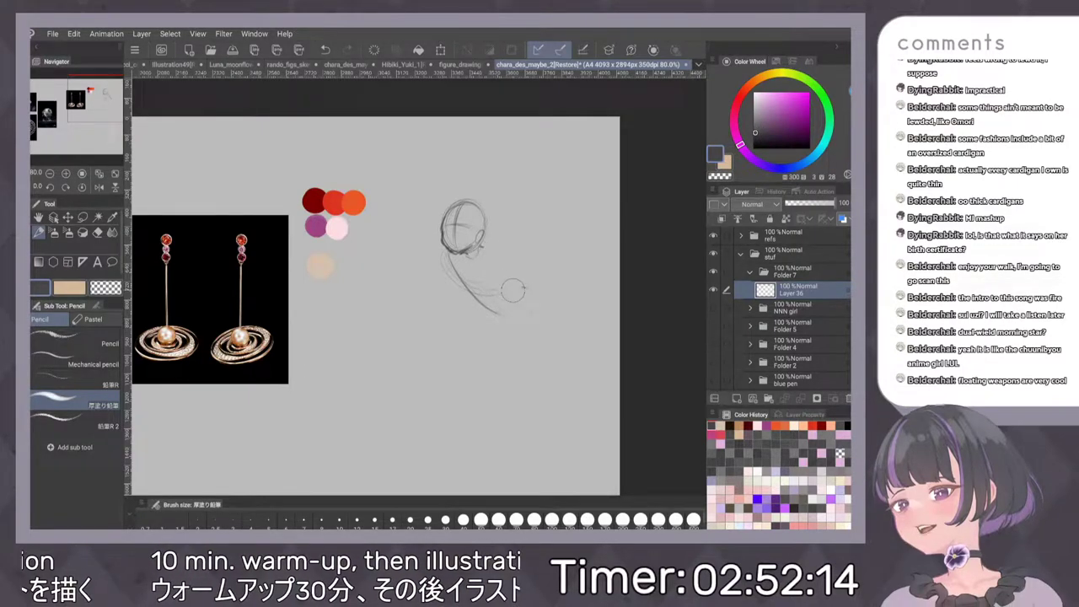
left_click_drag(478, 246, 490, 263)
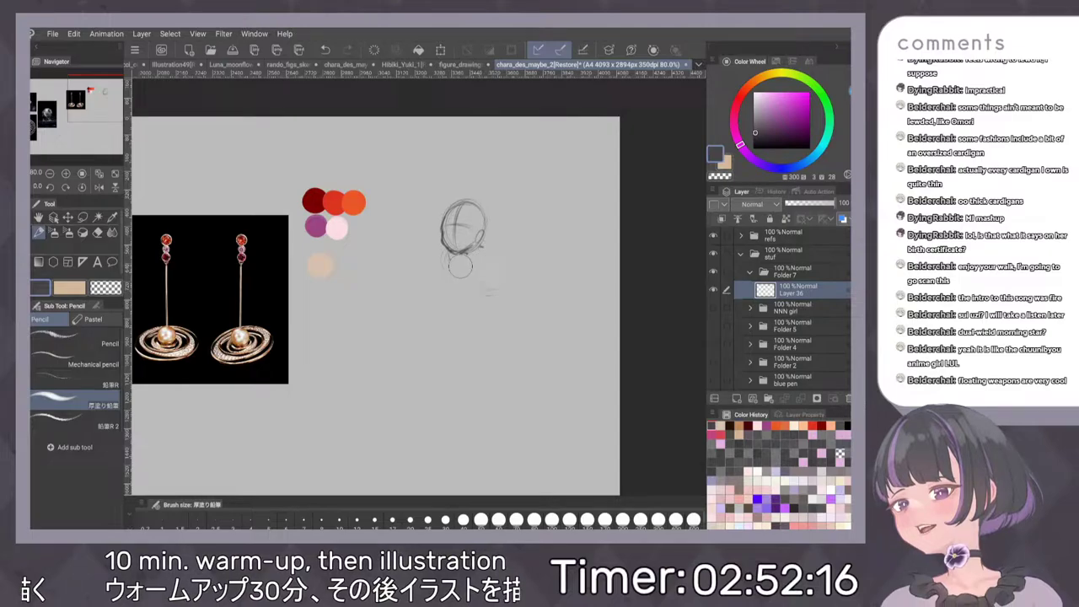
key("ctrl+z")
key("ctrl+z")
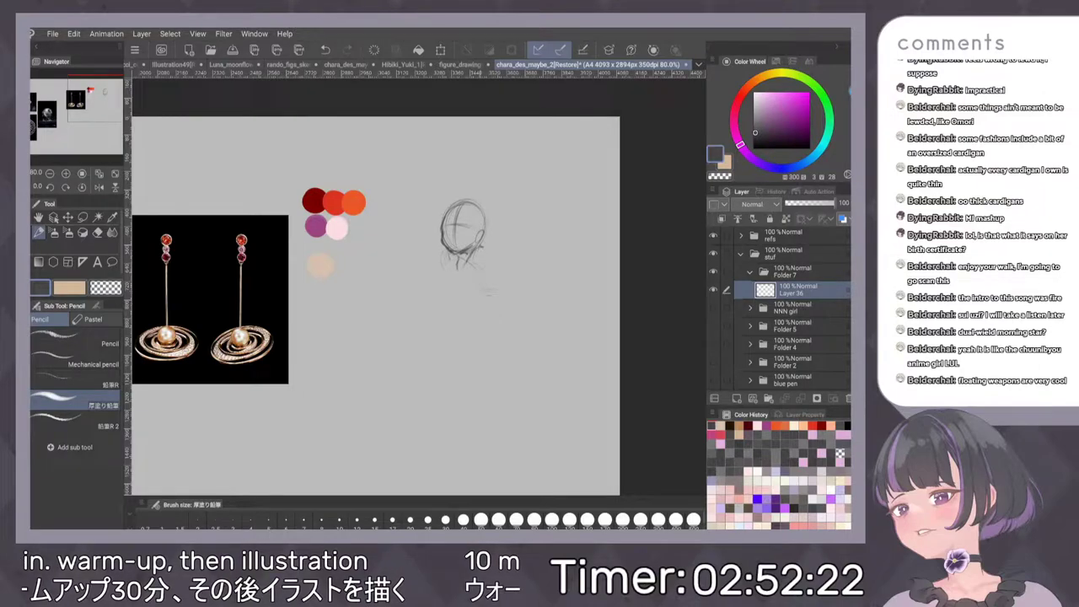
Sketch a new, more upright torso with a curved back, an oval chest and a small collar at the neck
left_click_drag(445, 253, 431, 309)
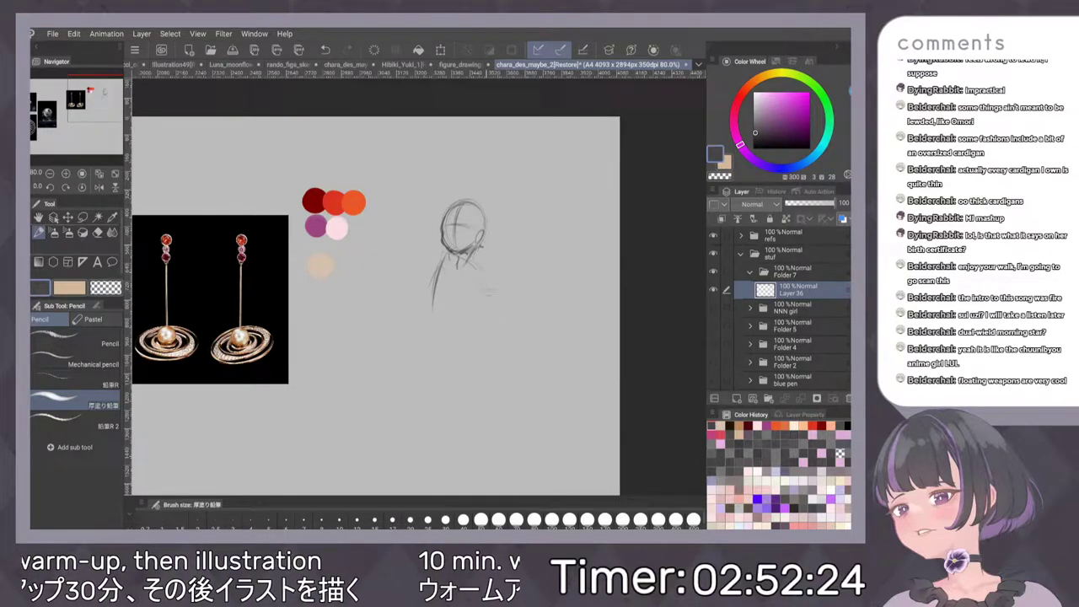
mouse_move(441, 265)
left_mouse_down()
mouse_move(434, 318)
mouse_move(472, 289)
left_mouse_up()
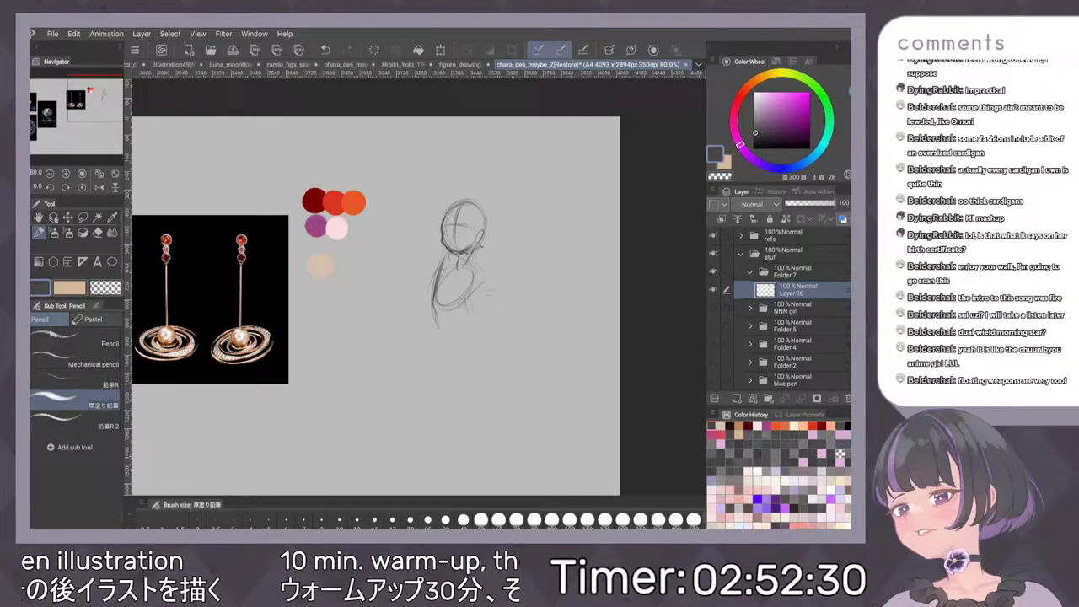
left_click_drag(434, 299, 462, 347)
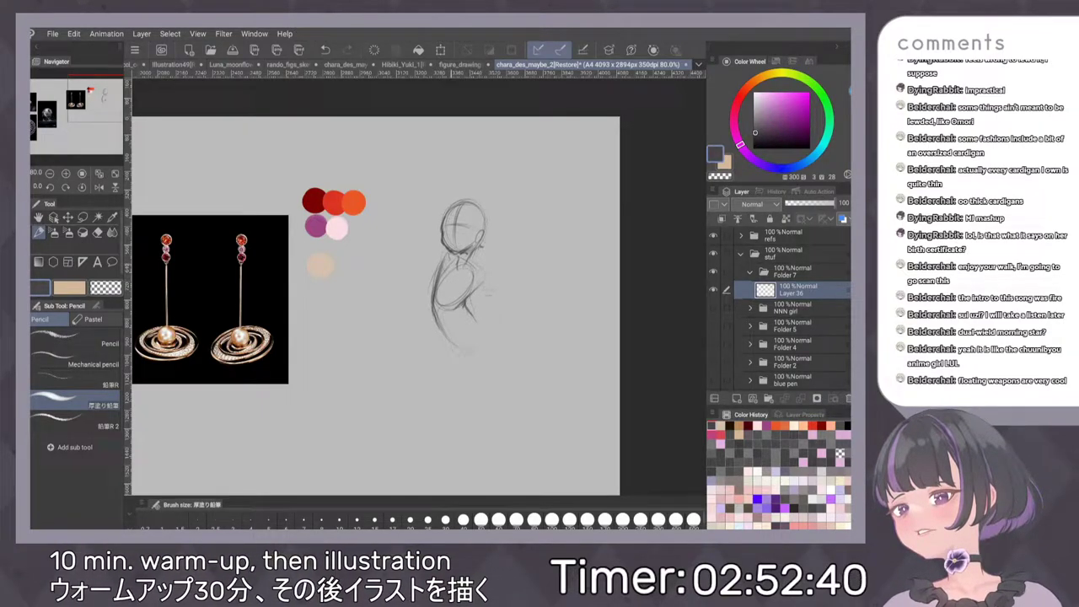
key("ctrl+z")
left_click_drag(441, 253, 432, 273)
key("ctrl+z")
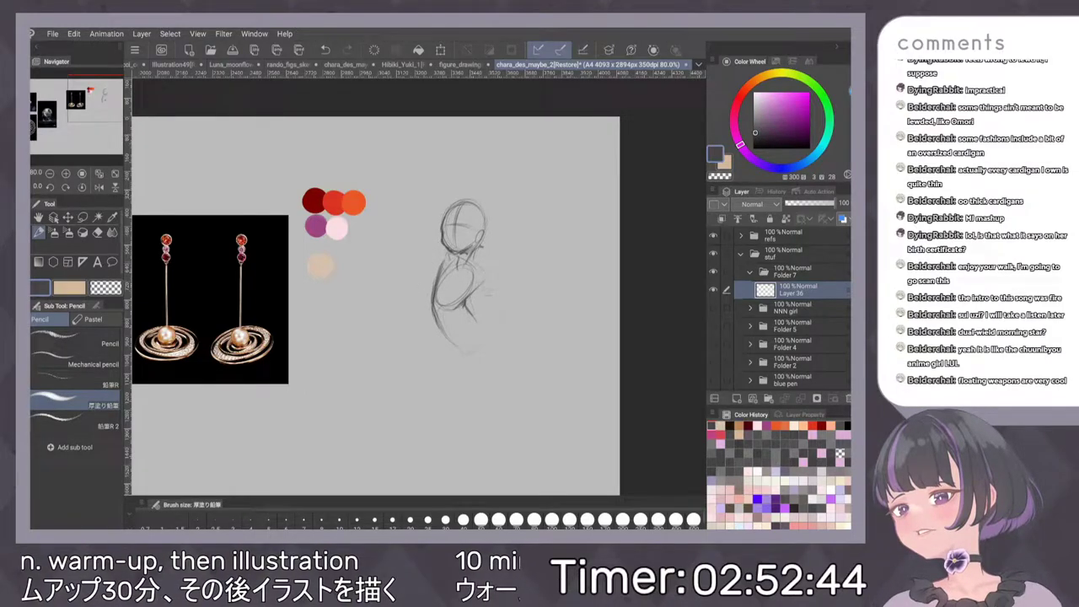
left_click_drag(473, 251, 474, 265)
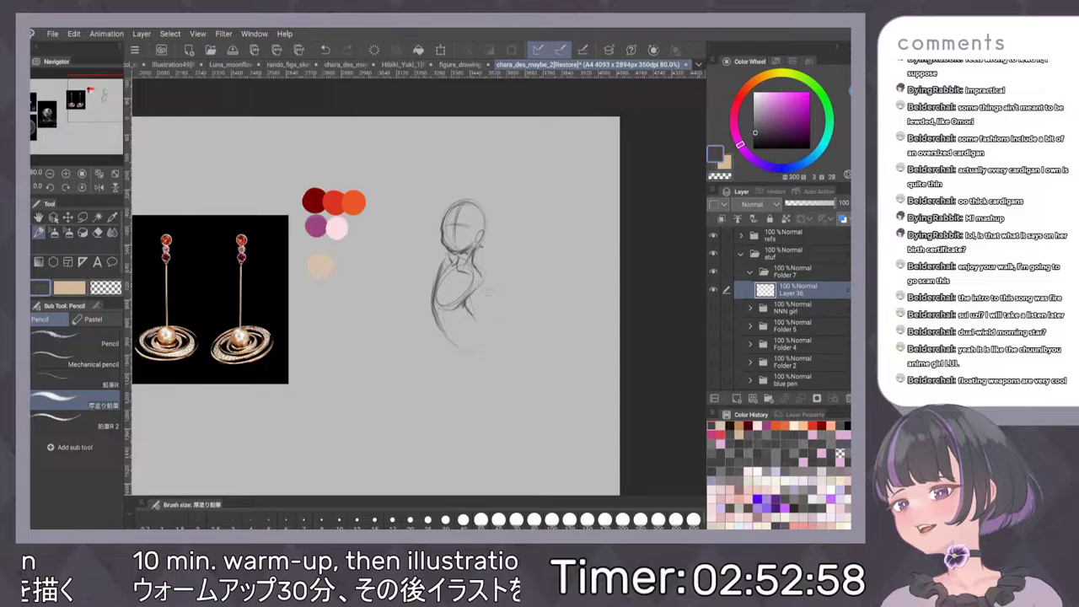
Try sketching a long-handled object with a blocky head slanting across the figure's waist, and undo it
mouse_move(512, 293)
left_mouse_down()
mouse_move(491, 308)
mouse_move(505, 314)
mouse_move(525, 291)
mouse_move(528, 310)
mouse_move(488, 331)
mouse_move(499, 359)
left_mouse_up()
left_click_drag(408, 294, 491, 321)
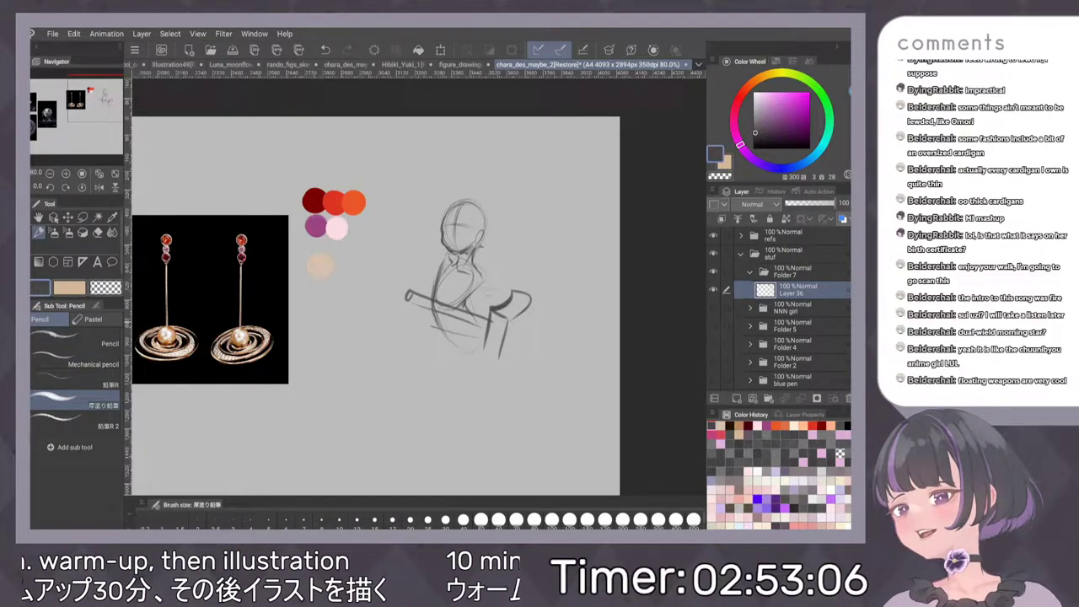
left_click_drag(406, 323, 447, 317)
key("ctrl+z")
key("ctrl+z")
key("ctrl+z")
key("ctrl+z")
key("ctrl+z")
key("ctrl+z")
key("ctrl+z")
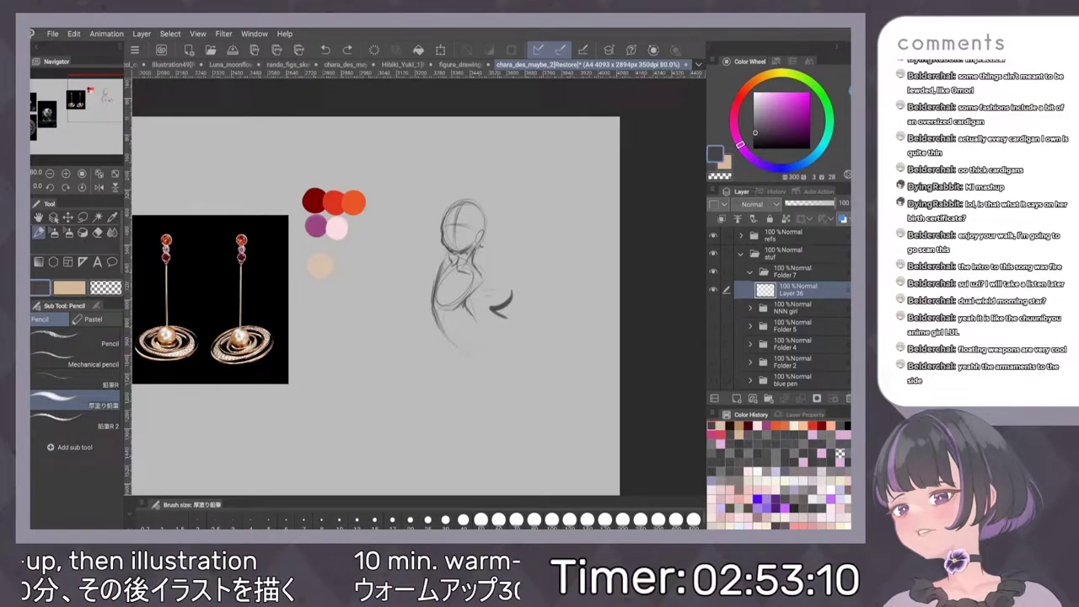
key("ctrl+z")
key("ctrl+z")
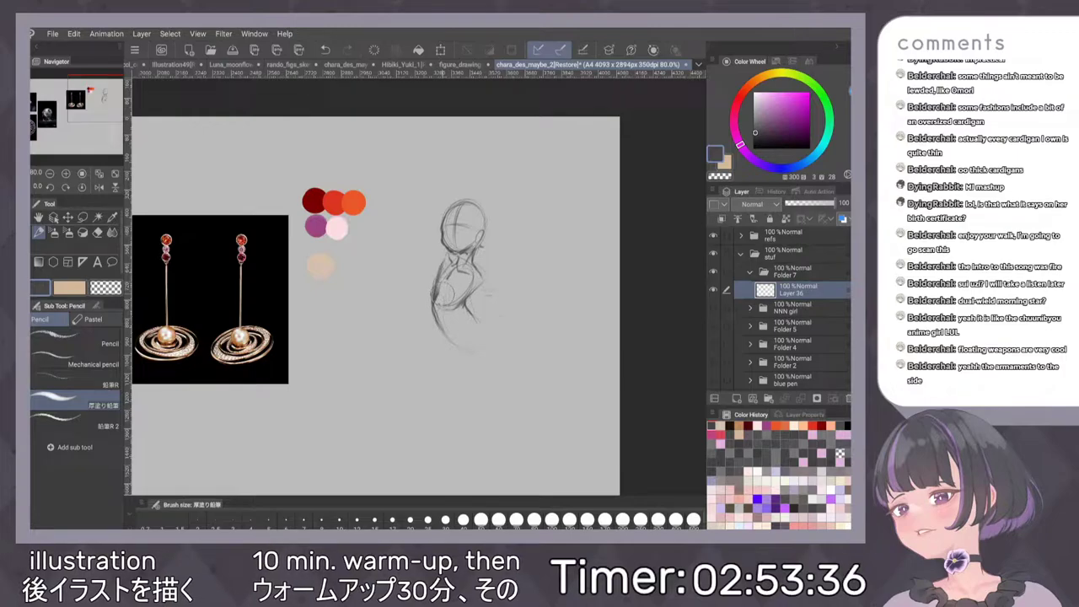
Rework the figure's torso below the collar, redrawing the chest, curved back, narrow waist and rounded hips
left_click_drag(454, 271, 437, 304)
left_click_drag(451, 276, 439, 303)
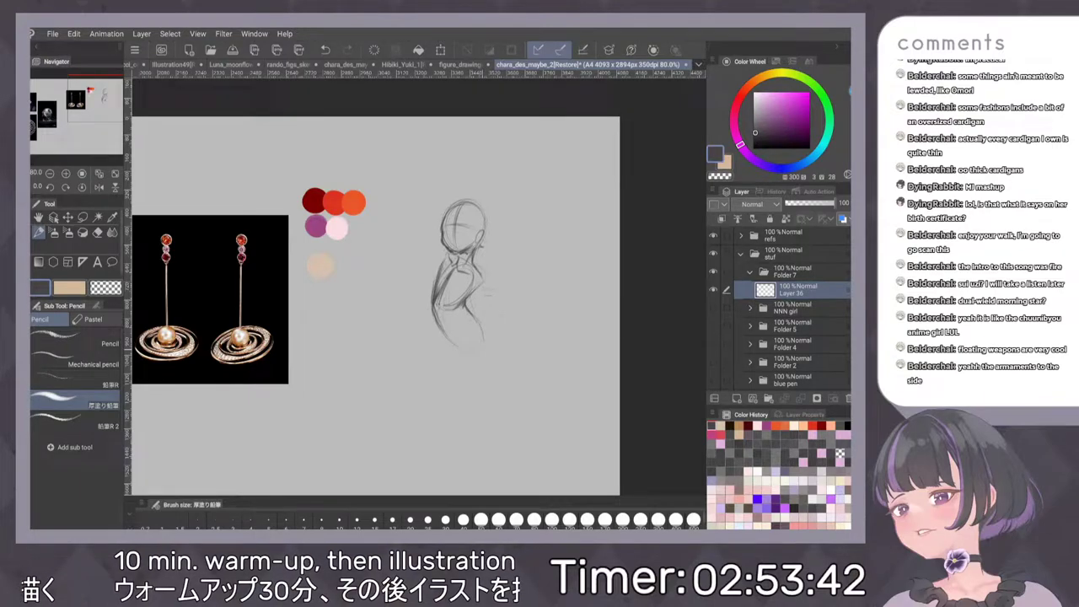
key("ctrl+z")
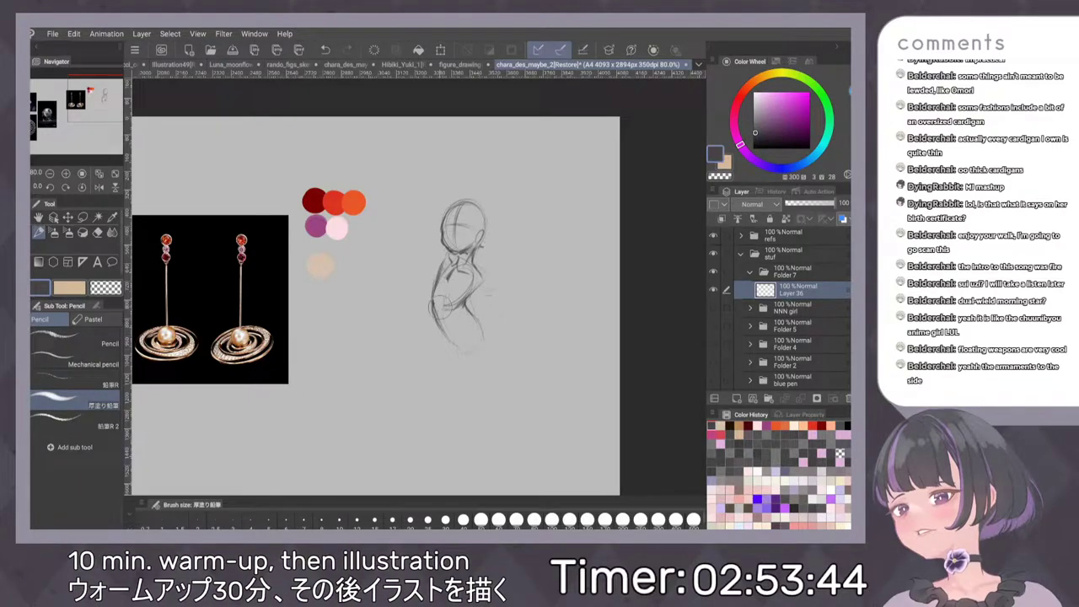
left_click_drag(459, 279, 441, 292)
left_click_drag(434, 343, 460, 354)
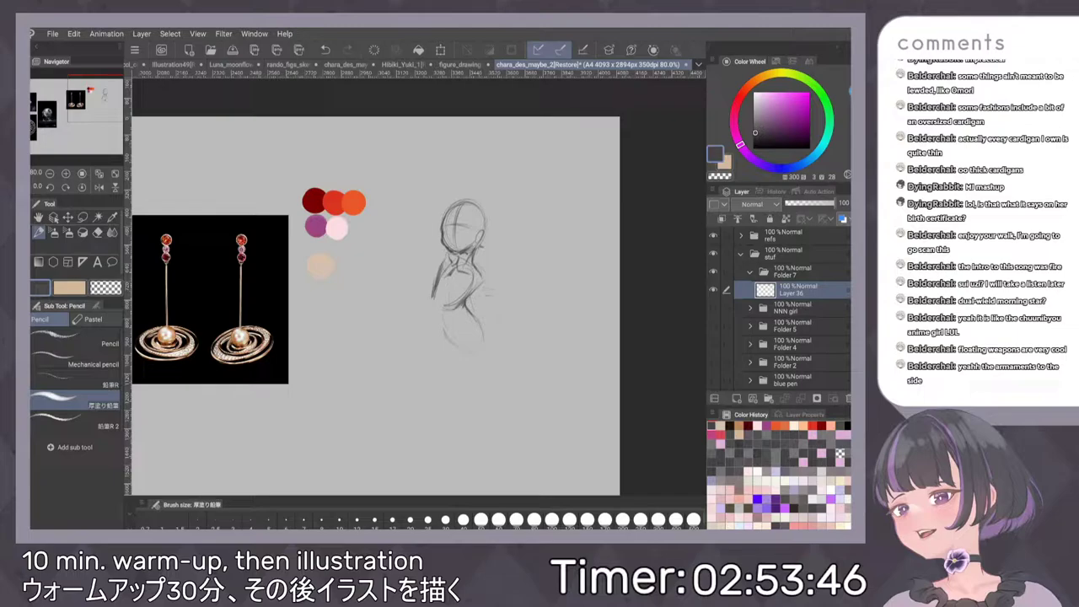
mouse_move(437, 286)
left_mouse_down()
mouse_move(439, 322)
mouse_move(459, 348)
left_mouse_up()
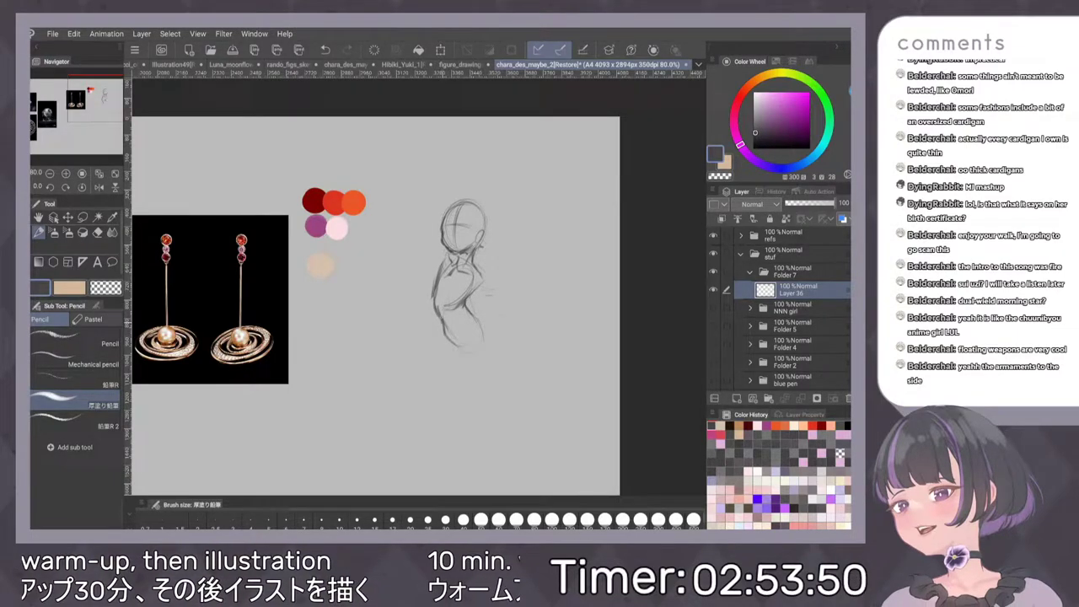
mouse_move(466, 310)
left_mouse_down()
mouse_move(480, 323)
mouse_move(458, 346)
mouse_move(461, 337)
left_mouse_up()
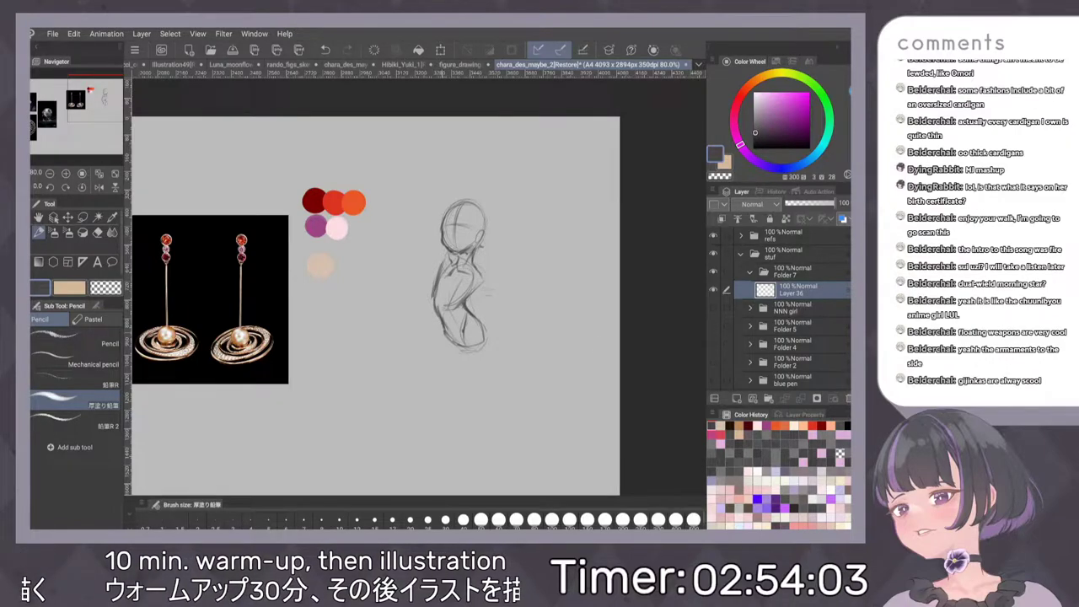
Sketch two tapering thighs down from the hips to the knees, with a curved outer hip line
left_click_drag(445, 330, 439, 396)
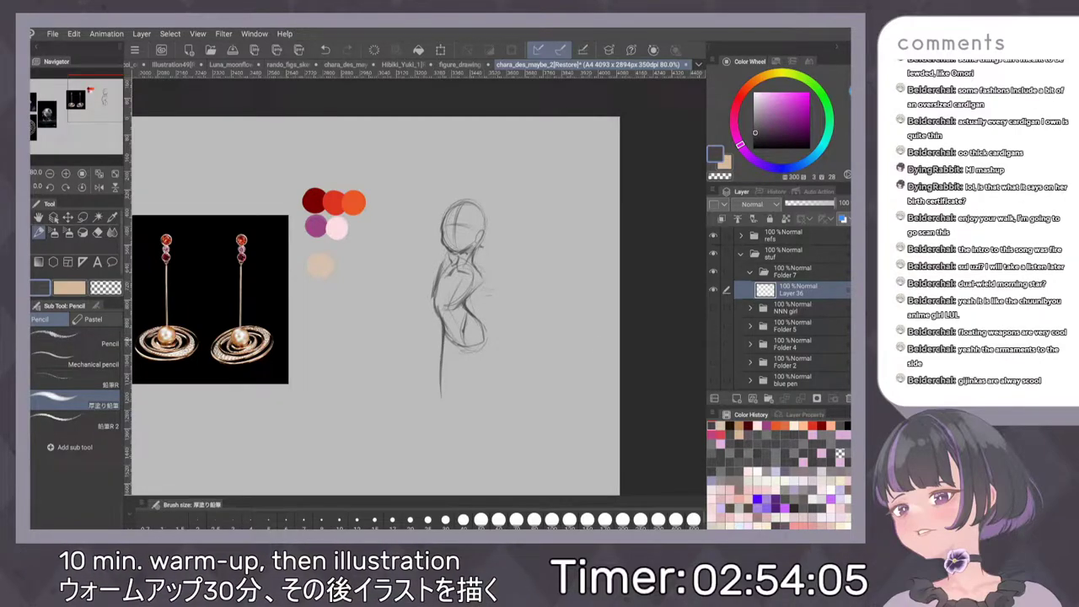
left_click_drag(484, 352, 469, 384)
left_click_drag(435, 301, 441, 373)
key("ctrl+z")
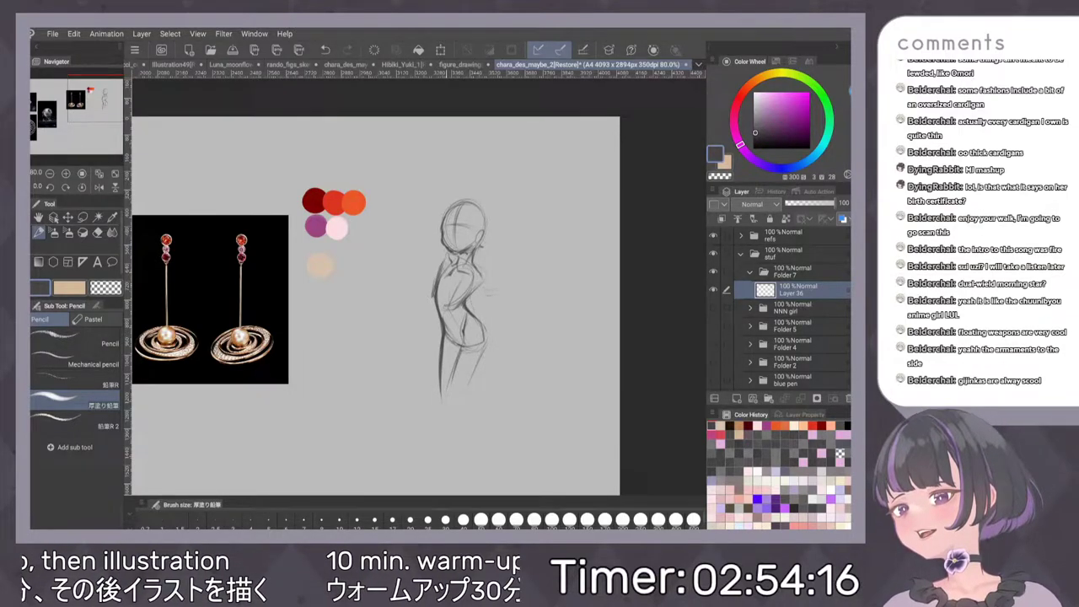
left_click_drag(460, 351, 448, 398)
mouse_move(475, 316)
left_mouse_down()
mouse_move(488, 337)
mouse_move(466, 408)
left_mouse_up()
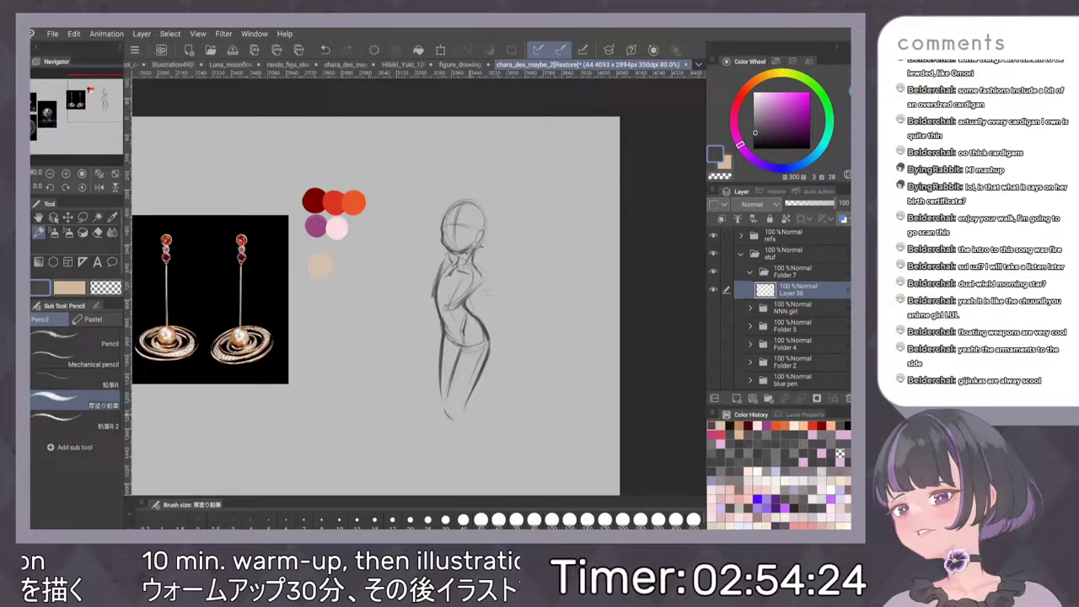
Sketch the lower leg bent back and up from the knees, ending in a small pointed foot
left_click_drag(510, 369, 477, 395)
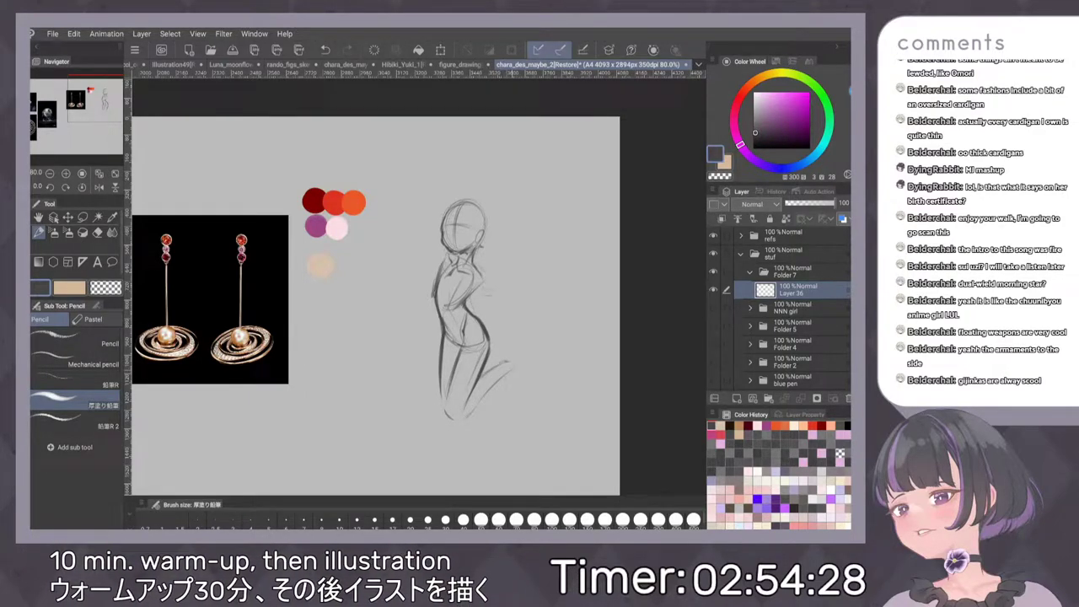
mouse_move(506, 360)
left_mouse_down()
mouse_move(486, 375)
mouse_move(521, 373)
mouse_move(473, 410)
left_mouse_up()
mouse_move(524, 371)
left_mouse_down()
mouse_move(514, 379)
mouse_move(519, 371)
mouse_move(497, 361)
mouse_move(485, 374)
mouse_move(508, 357)
mouse_move(520, 369)
mouse_move(510, 359)
left_mouse_up()
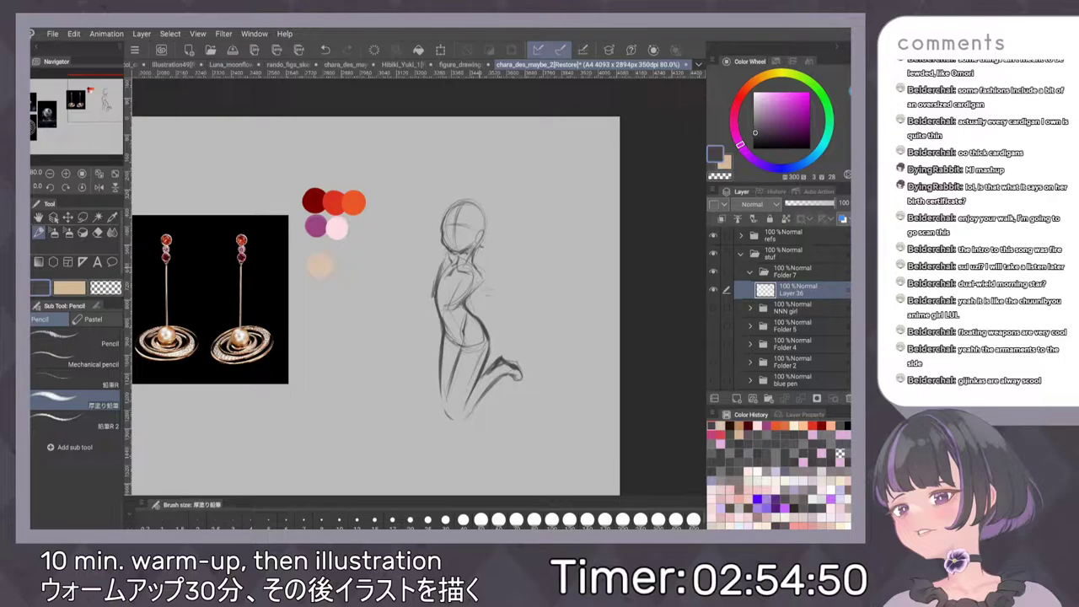
Sketch light guide lines for an arm reaching out sideways from the shoulder
left_click_drag(482, 280, 526, 265)
left_click_drag(529, 225, 526, 253)
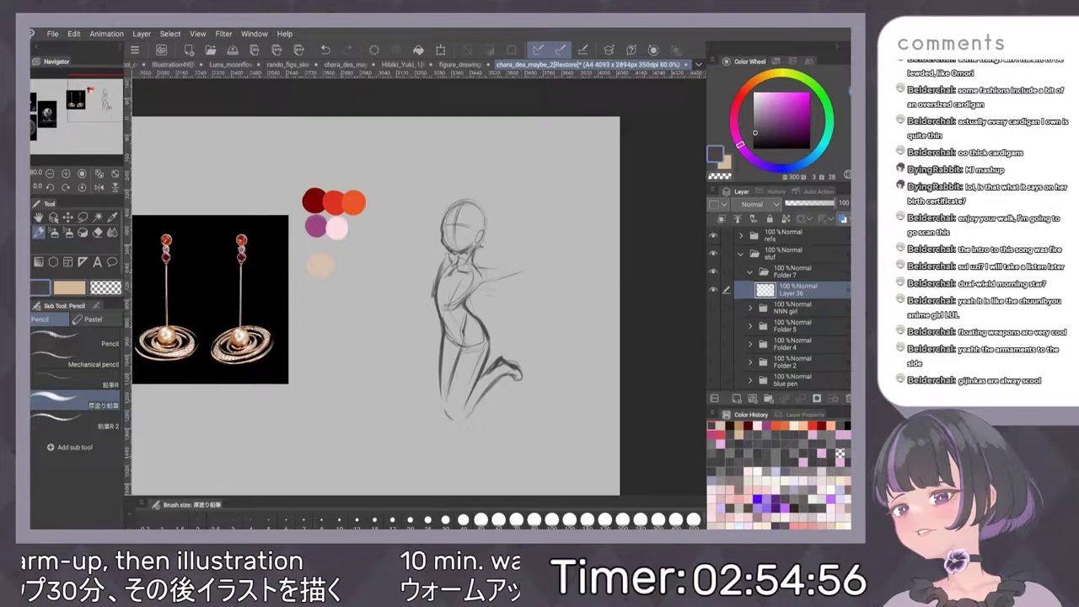
On a new layer, sketch an arm raised beside the head, with the elbow up and the forearm folded behind the head
key("ctrl+shift+n")
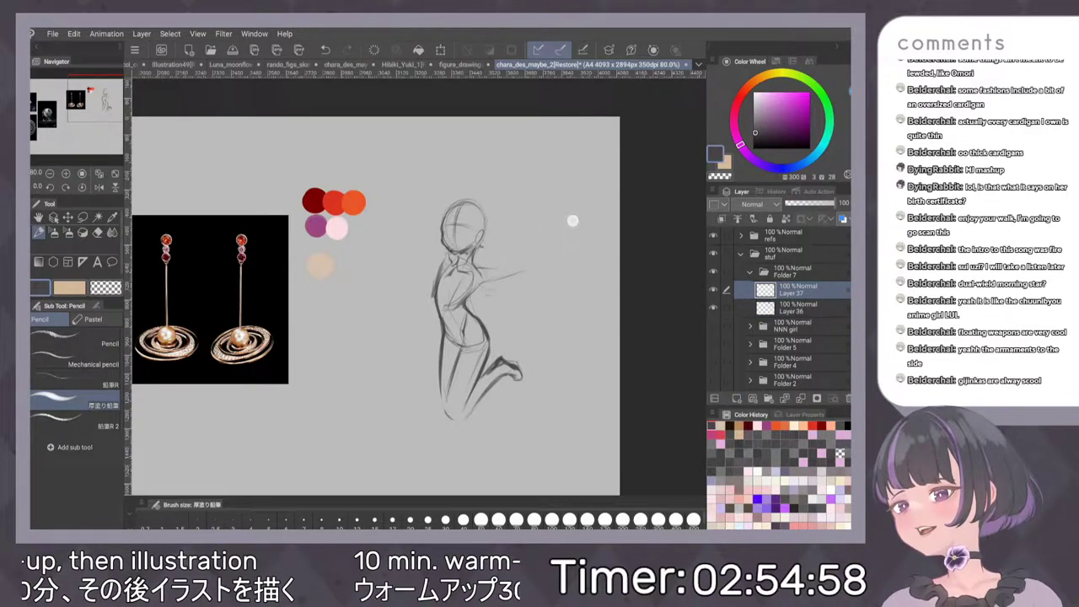
scroll(545, 352, "down", 2)
scroll(545, 352, "up", 1)
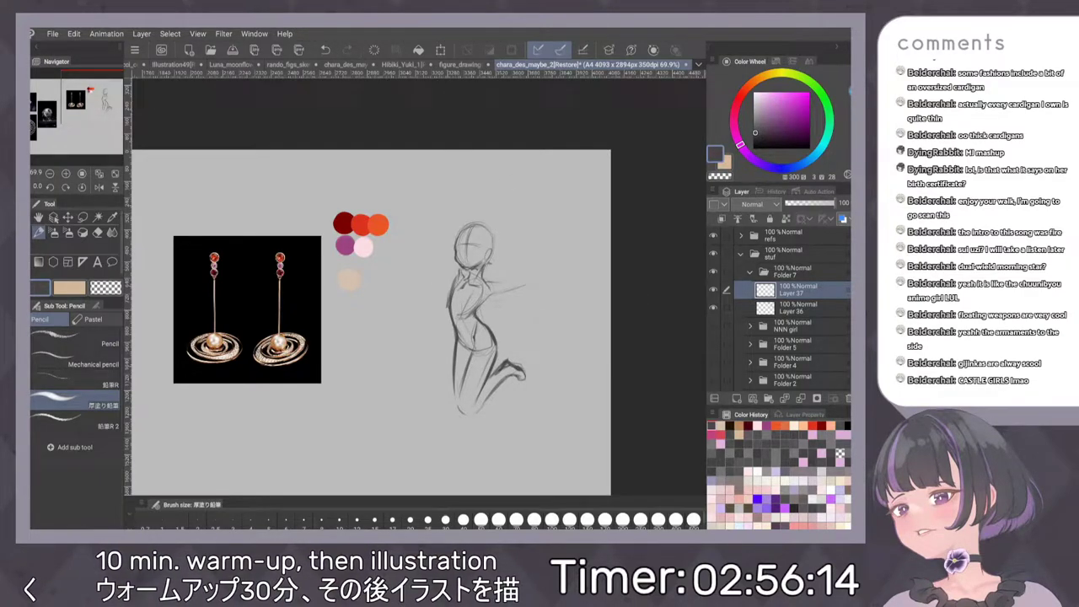
mouse_move(454, 279)
left_mouse_down()
mouse_move(446, 239)
mouse_move(451, 278)
left_mouse_up()
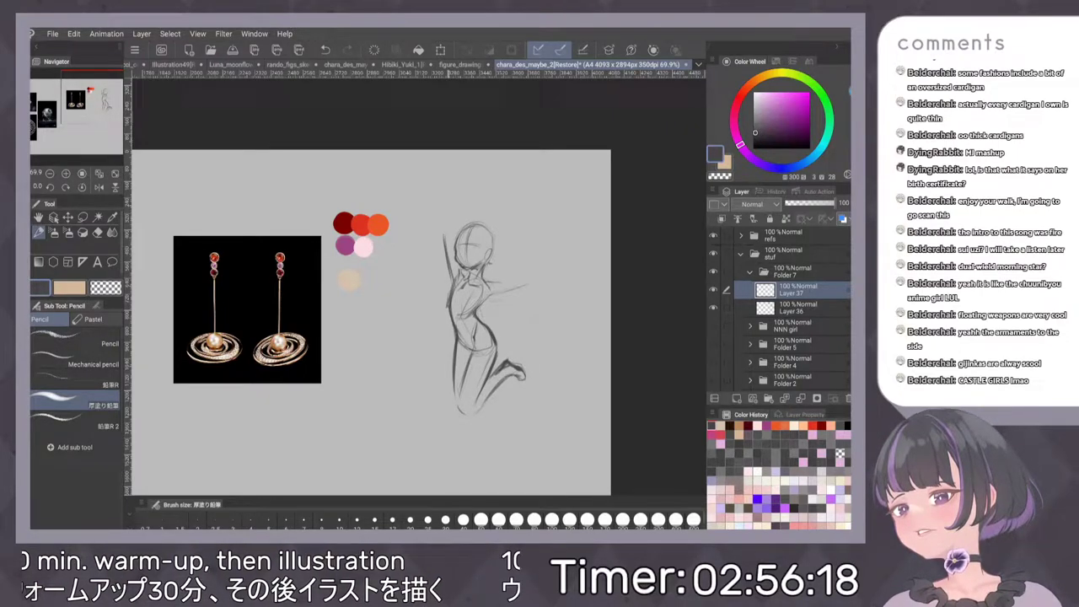
left_click_drag(445, 235, 454, 196)
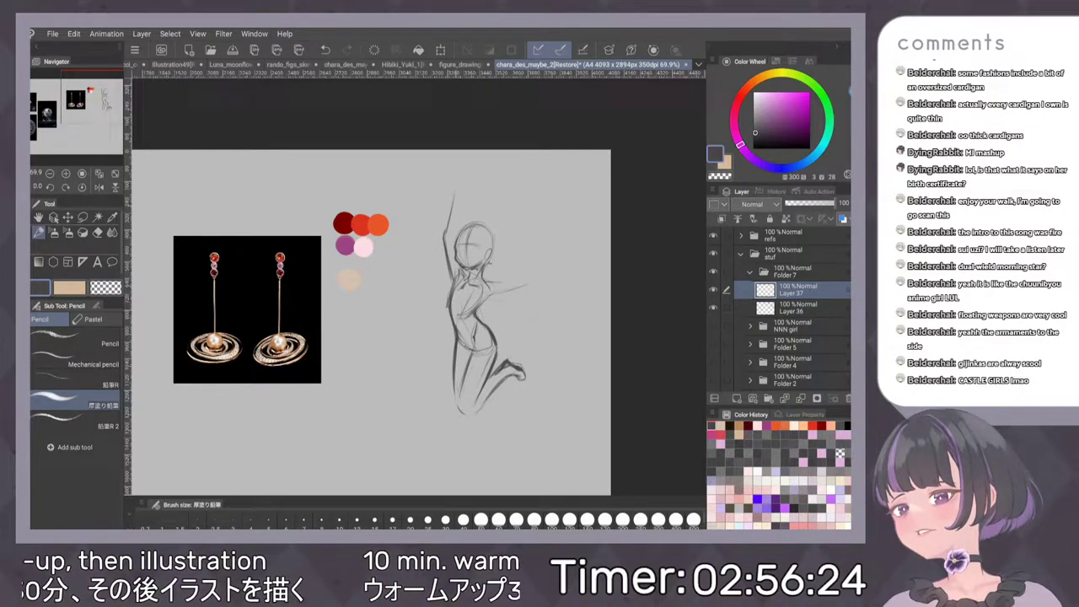
left_click_drag(455, 191, 460, 175)
mouse_move(446, 236)
left_mouse_down()
mouse_move(461, 168)
mouse_move(455, 220)
mouse_move(459, 197)
left_mouse_up()
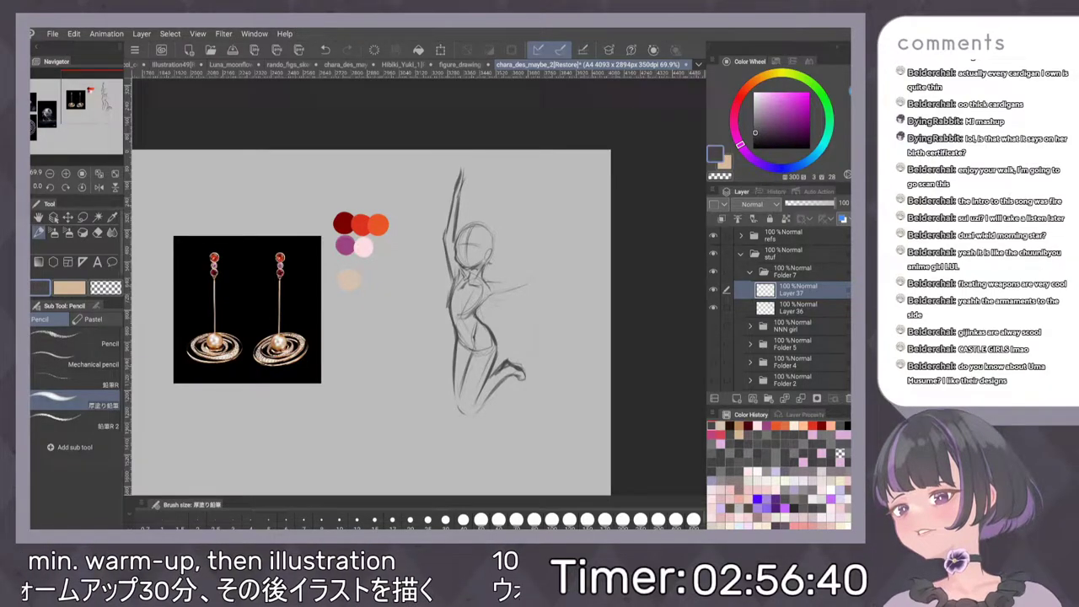
mouse_move(460, 173)
left_mouse_down()
mouse_move(443, 230)
mouse_move(458, 222)
left_mouse_up()
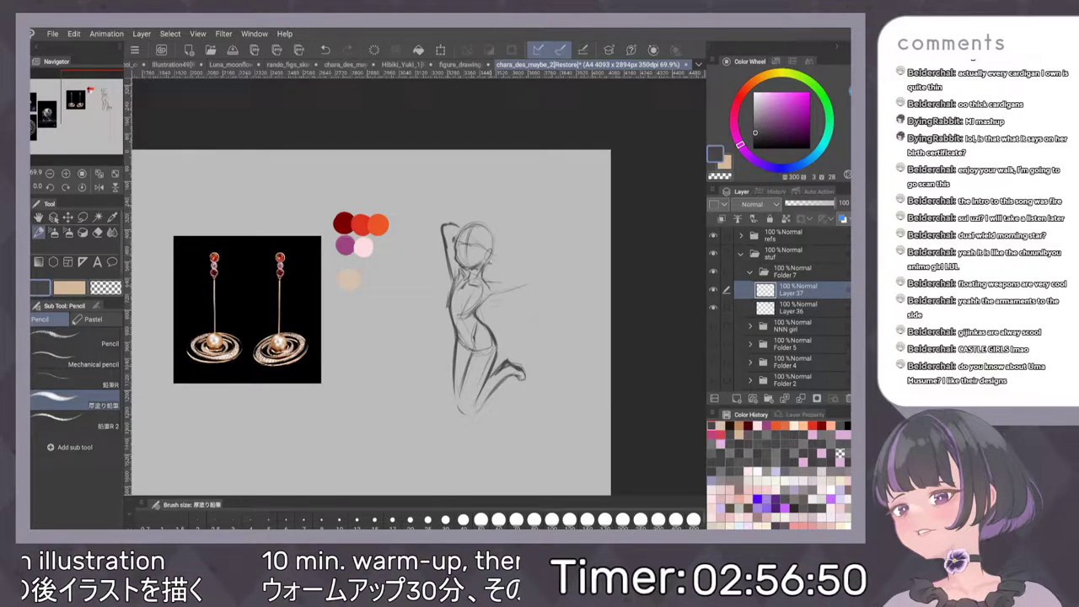
key("ctrl+z")
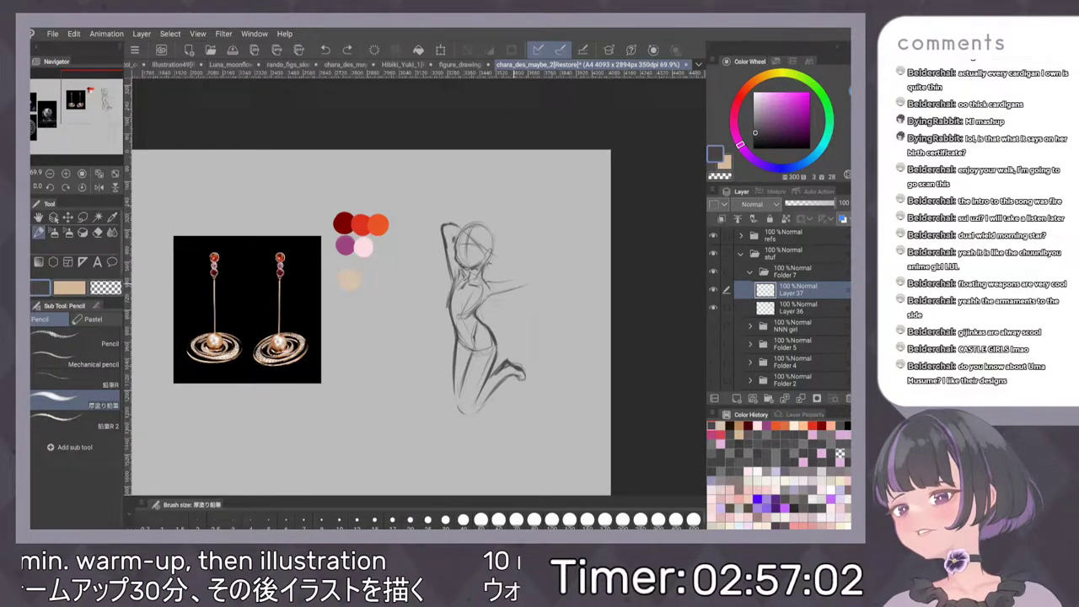
mouse_move(496, 275)
left_mouse_down()
mouse_move(515, 288)
mouse_move(499, 287)
left_mouse_up()
key("ctrl+z")
key("ctrl+z")
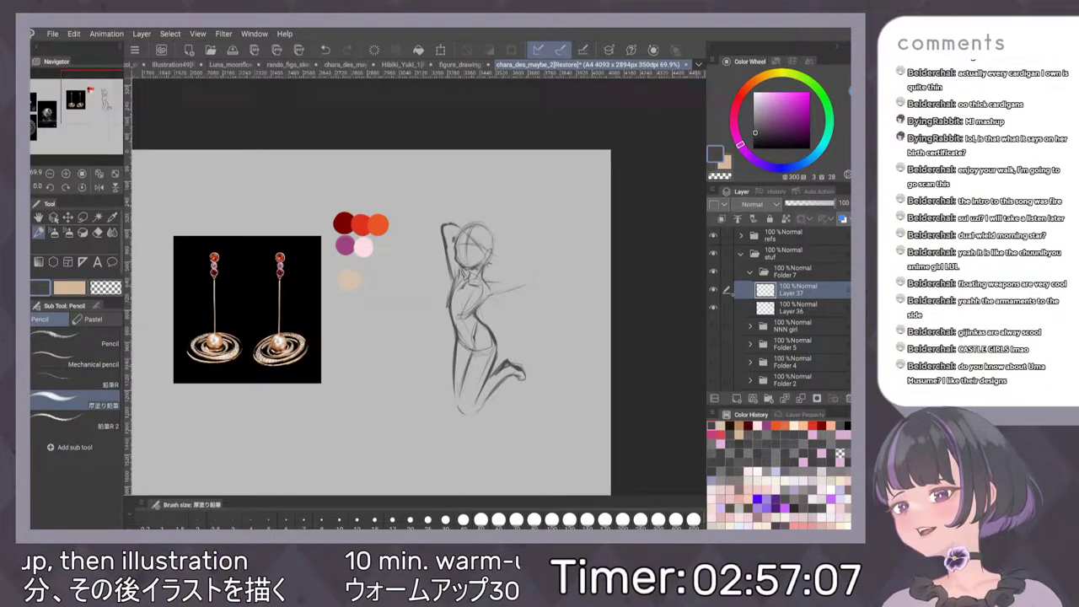
Merge the arm sketch into Layer 36 and replace the sideways arm line with an arm stretched upward, ending in a hand
key("ctrl+e")
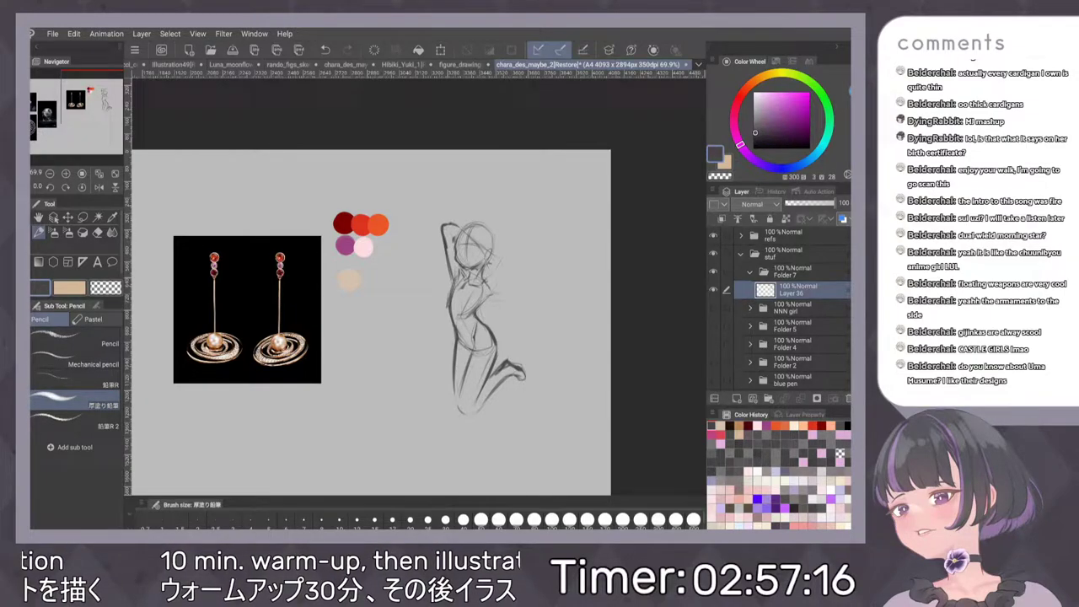
left_click_drag(504, 248, 489, 298)
key("ctrl+z")
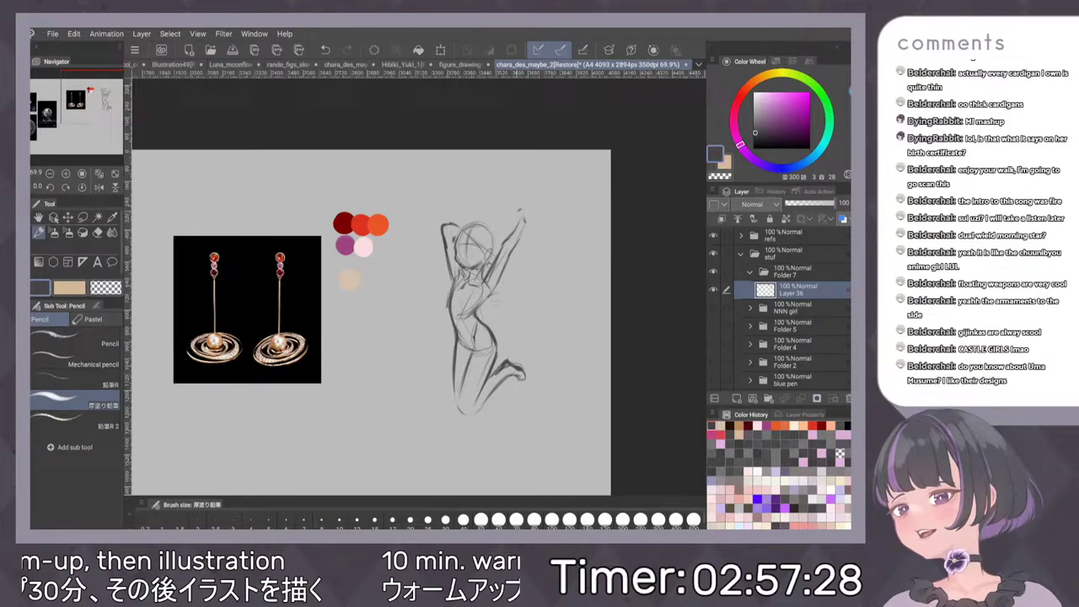
left_click_drag(519, 210, 515, 221)
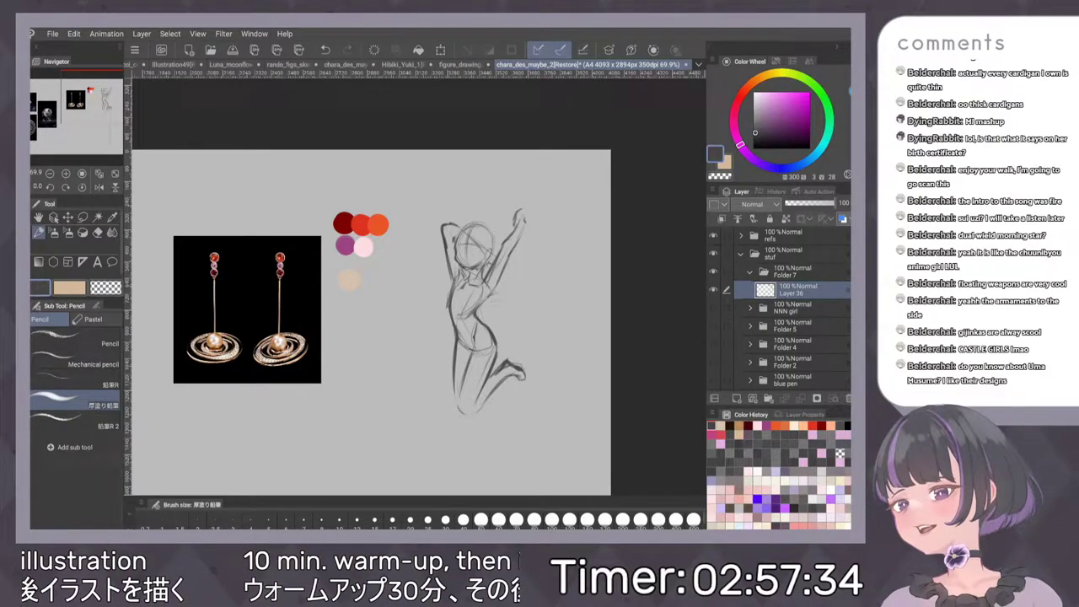
Add a new layer above the figure, try sketching a large circle around the head, and undo it
left_click(715, 398)
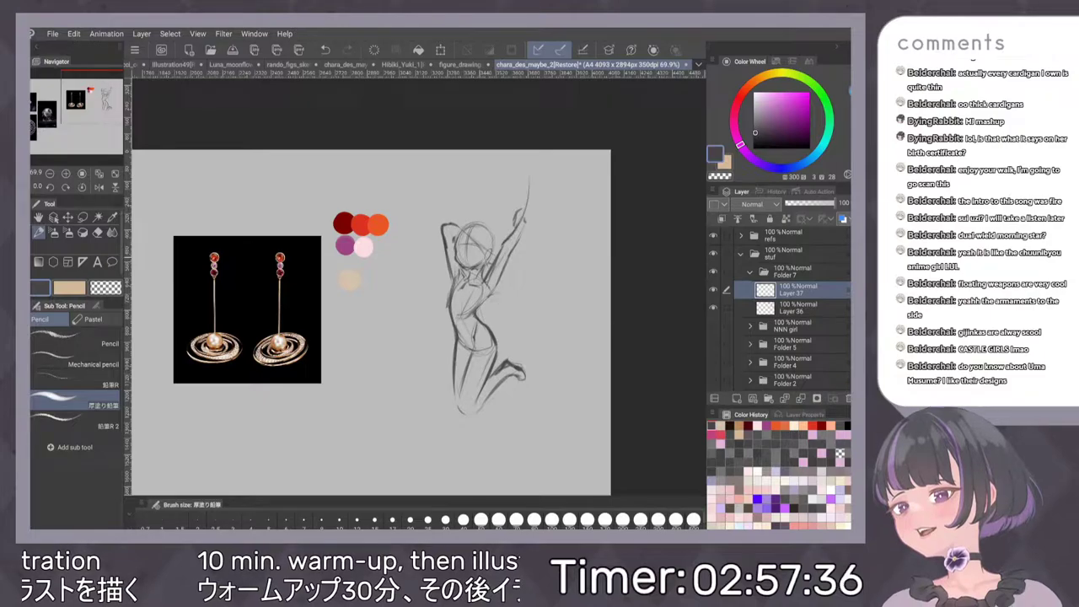
left_click_drag(403, 202, 532, 180)
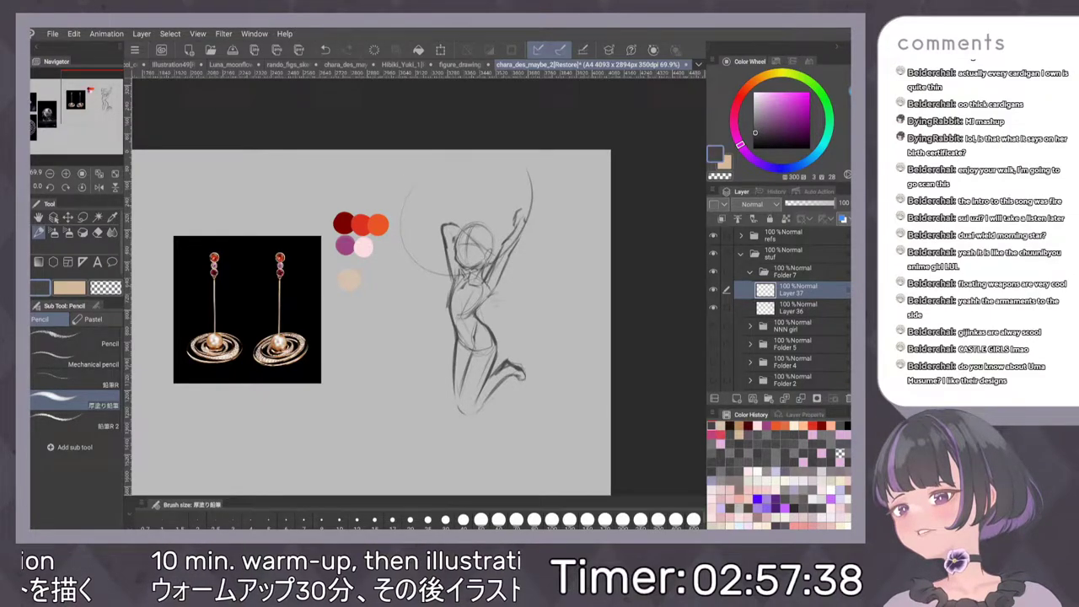
scroll(619, 298, "down", 3)
scroll(548, 344, "up", 2)
scroll(541, 352, "up", 1)
key("ctrl+z")
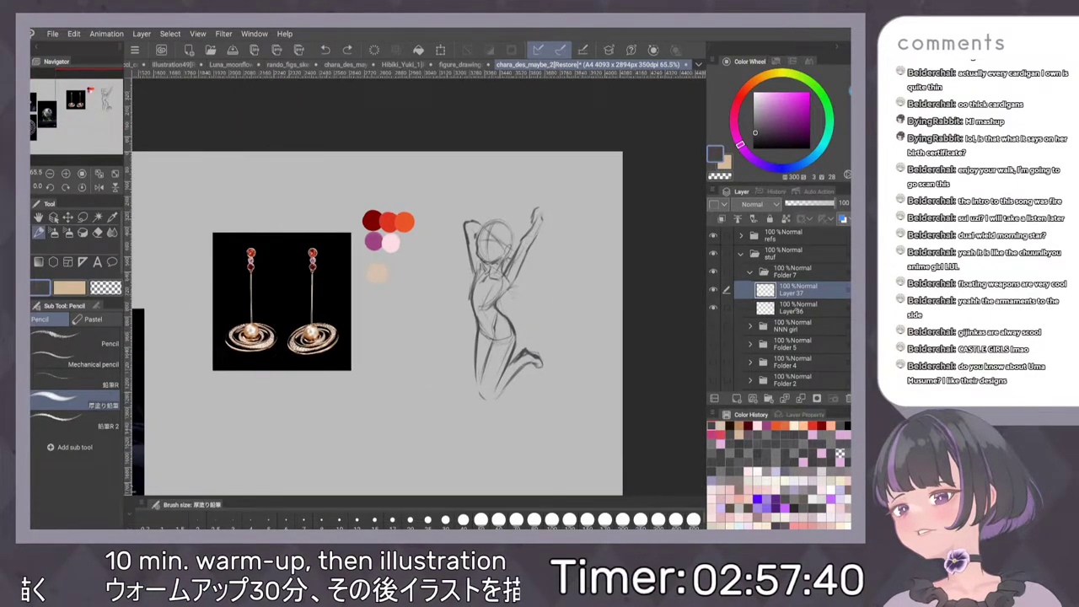
left_click(793, 308)
left_click(793, 272)
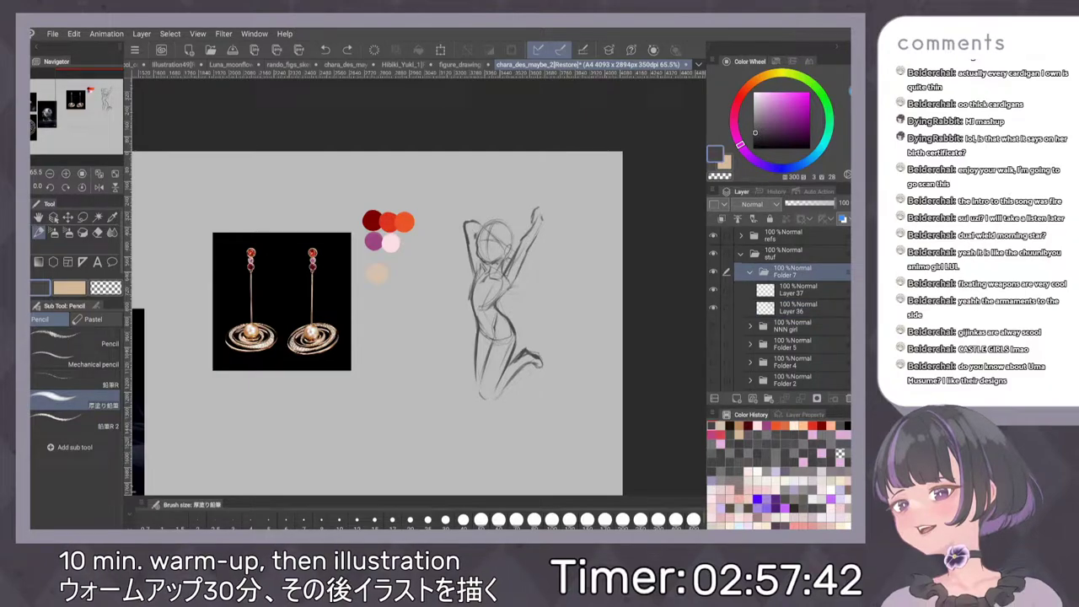
key("k")
mouse_move(617, 438)
left_mouse_down()
mouse_move(617, 468)
mouse_move(616, 439)
left_mouse_up()
left_click(713, 271)
left_click(713, 272)
Lasso the whole figure on Layer 36, cut and paste it onto its own layer, and clear the selection
left_click(792, 308)
key("m")
mouse_move(462, 194)
left_mouse_down()
mouse_move(462, 401)
mouse_move(552, 187)
left_mouse_up()
key("ctrl+t")
key("ctrl+v")
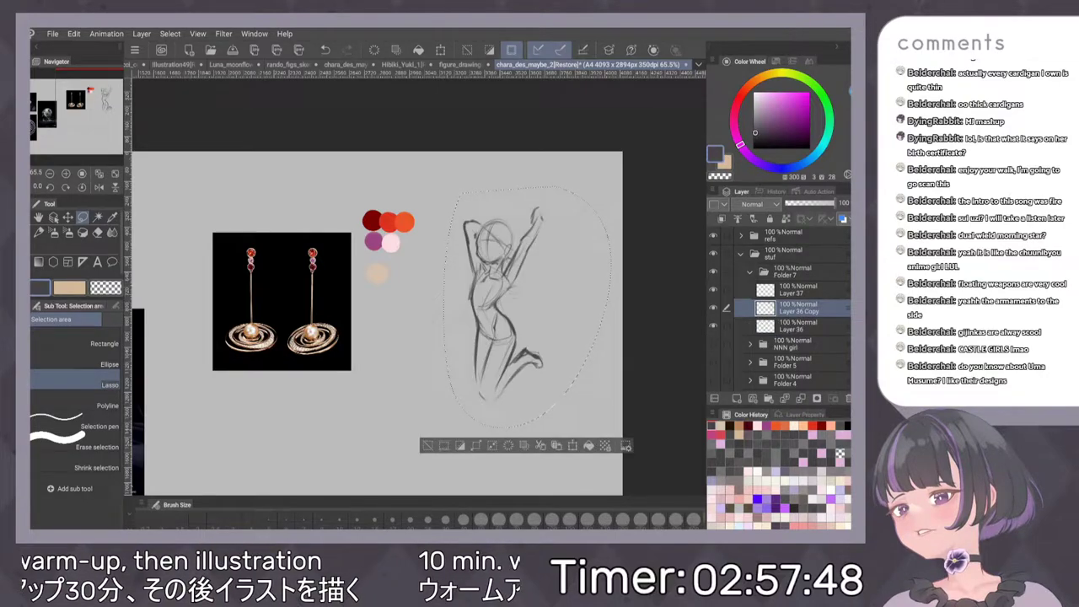
key("ctrl+d")
Move the pasted figure down the canvas and turn on the blue layer colour for its layer
left_click(812, 289)
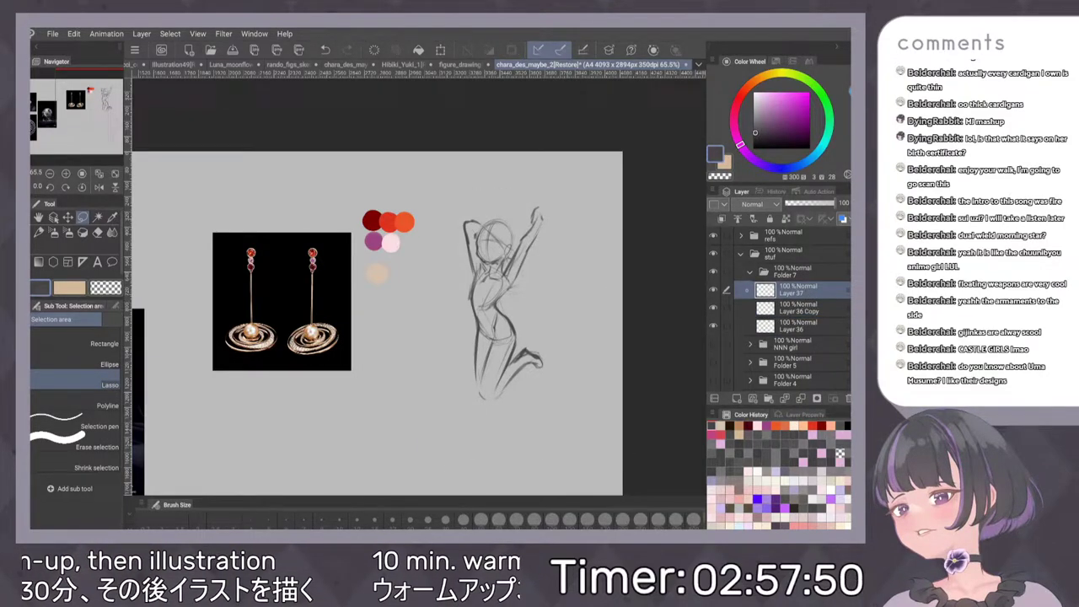
left_click(797, 307)
key("k")
left_click_drag(509, 314, 506, 371)
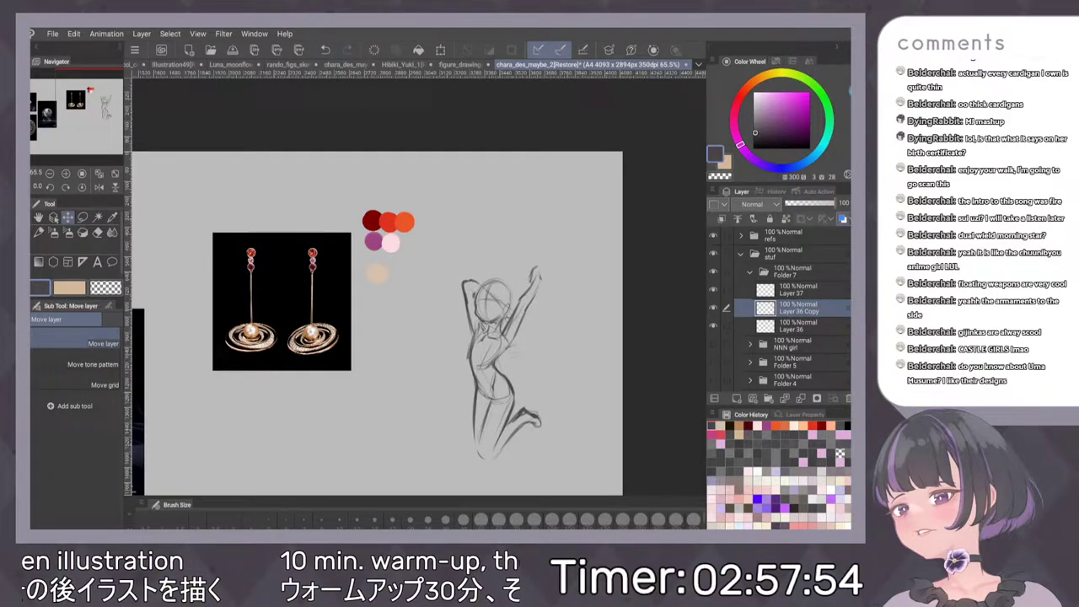
left_click(842, 219)
left_click(803, 291)
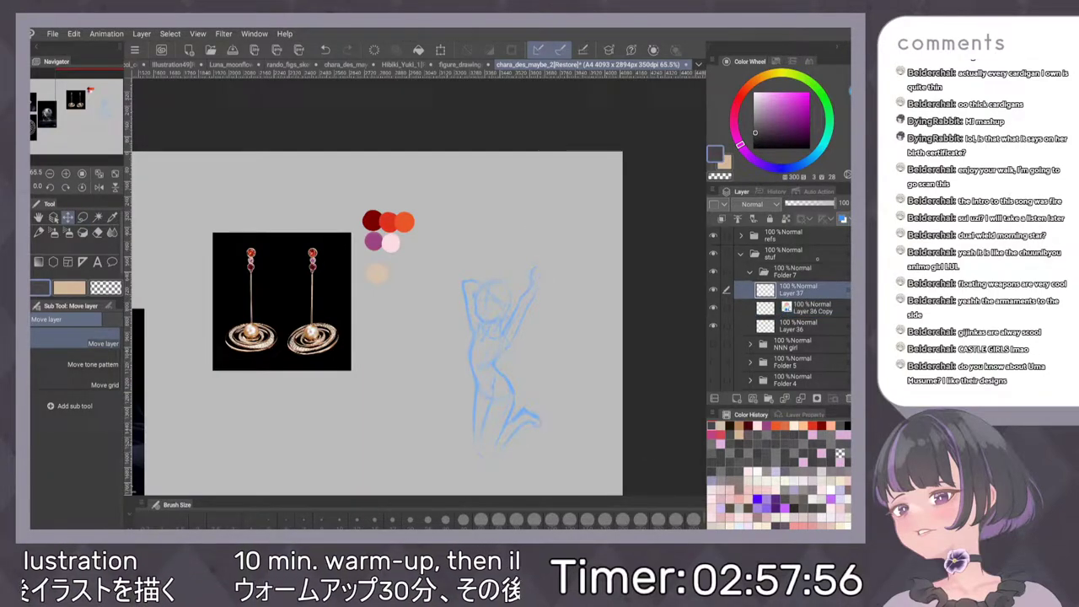
left_click(809, 307)
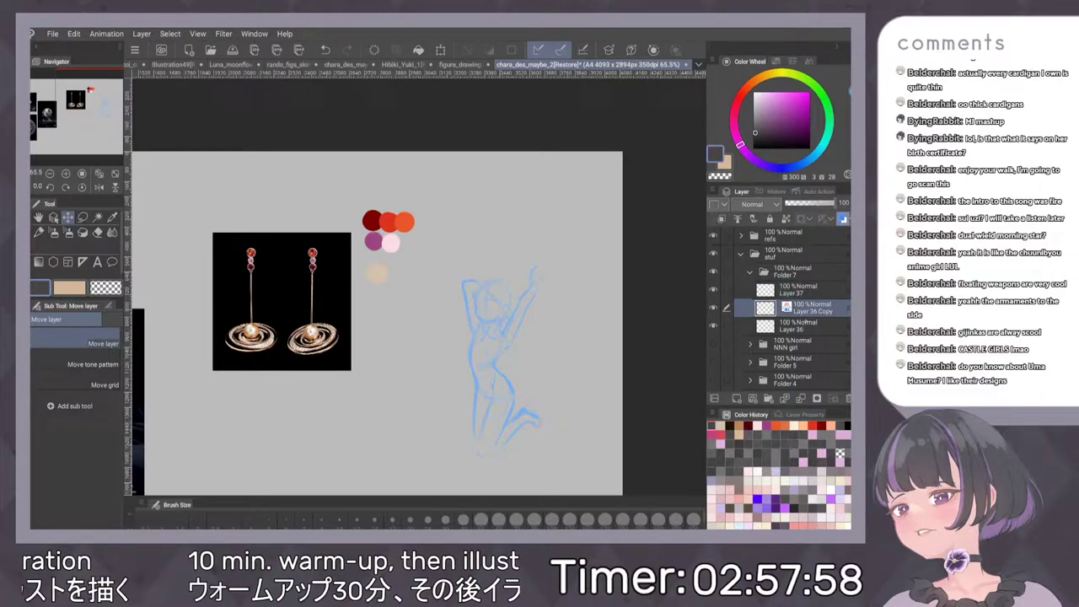
On Layer 37, ink the face contour, chin, short neck line and ear over the blue sketch with the textured pen
left_click(797, 289)
key("p")
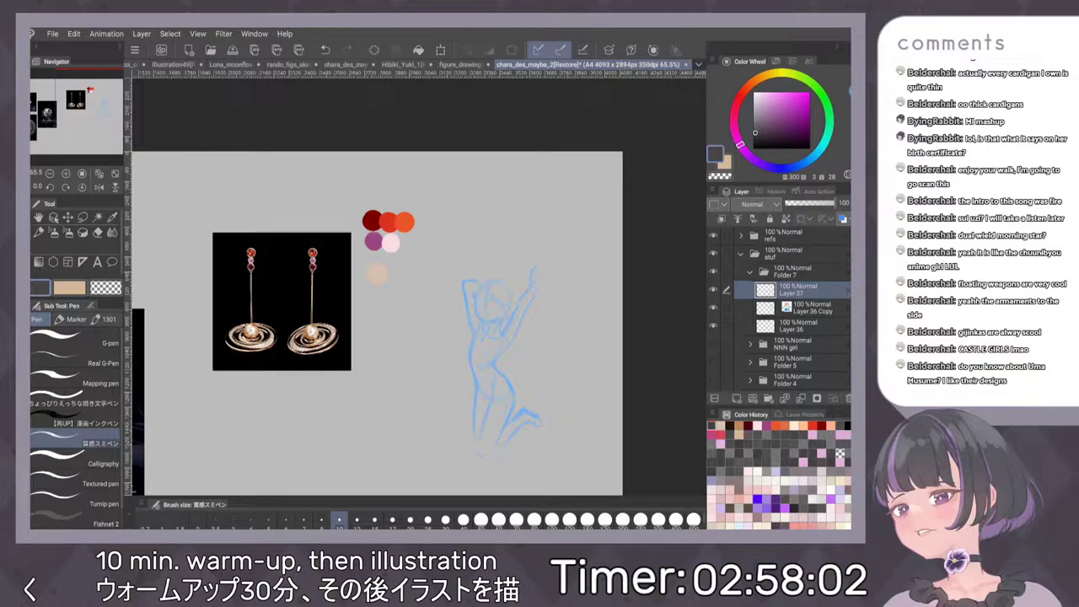
scroll(508, 376, "up", 3)
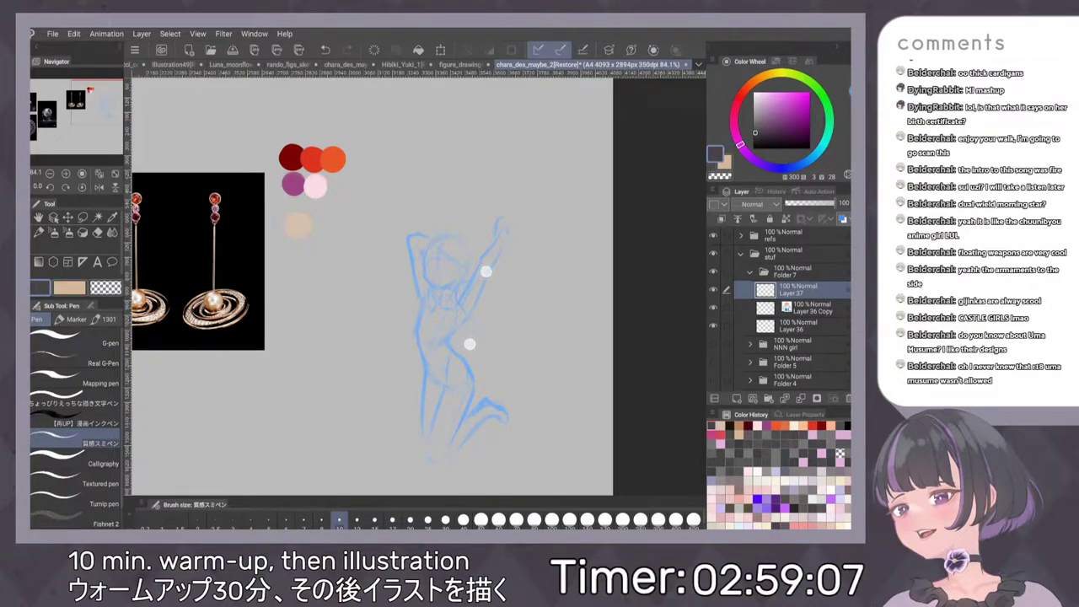
scroll(478, 307, "up", 3)
left_click_drag(400, 220, 411, 280)
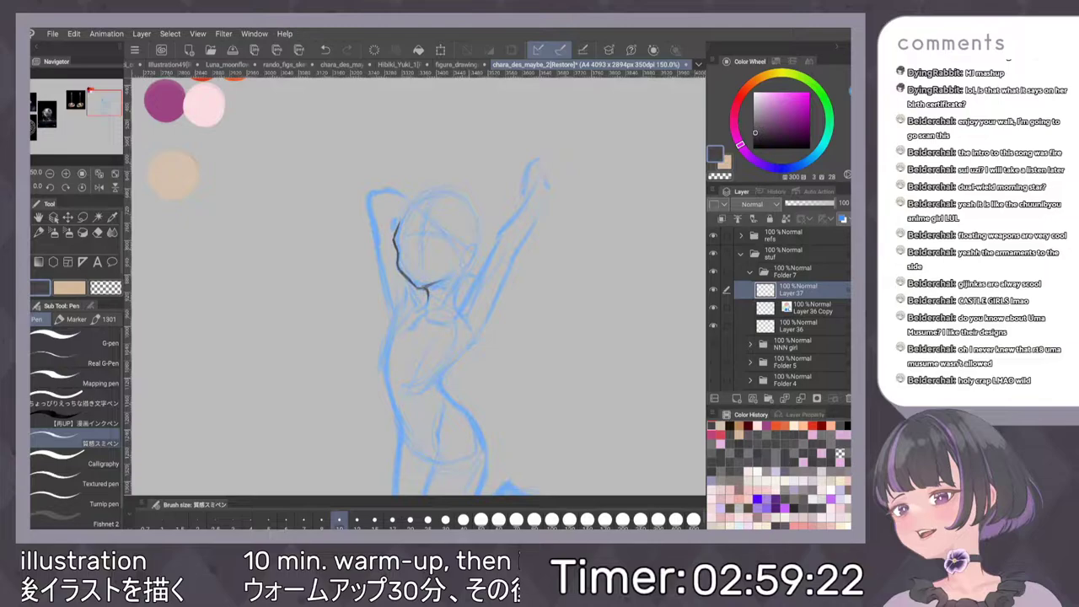
left_click_drag(476, 253, 465, 261)
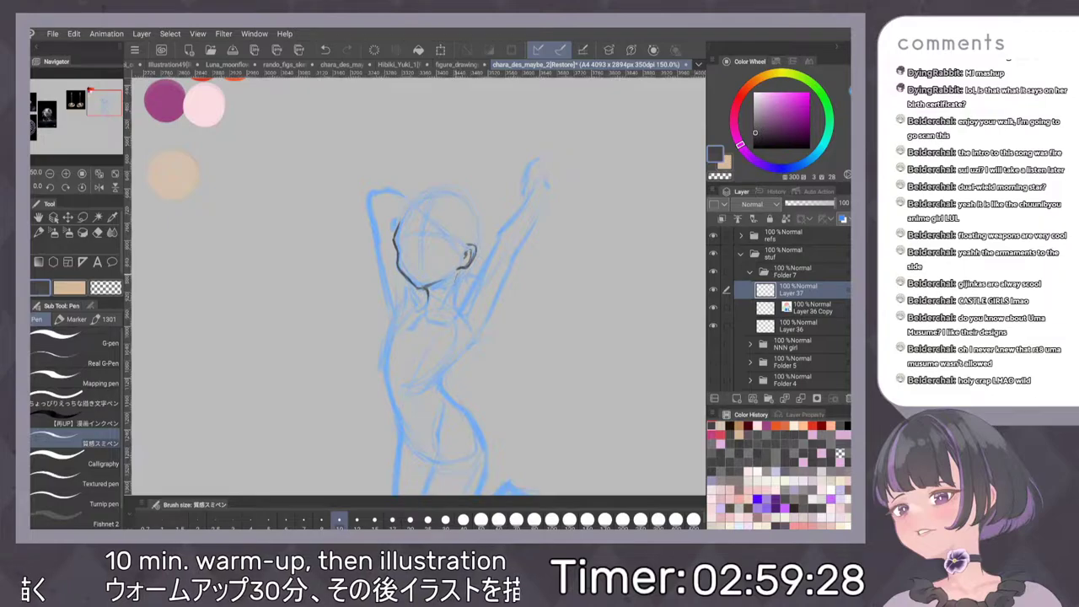
Ink the back line of the neck below the ear and clean up the upper end of the face contour
left_click_drag(456, 273, 452, 300)
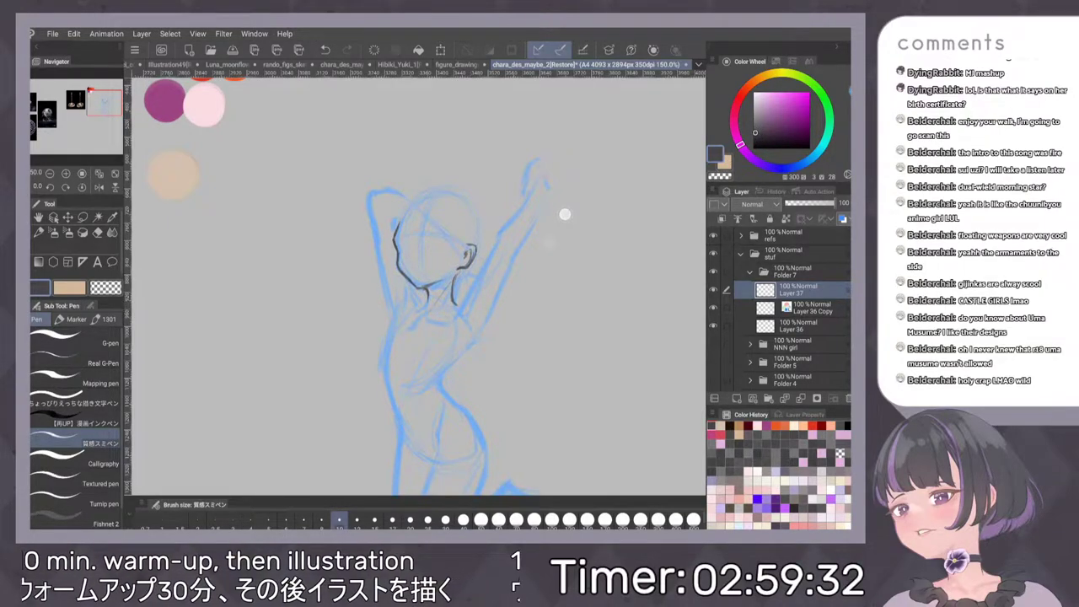
scroll(544, 295, "down", 3)
scroll(540, 303, "up", 4)
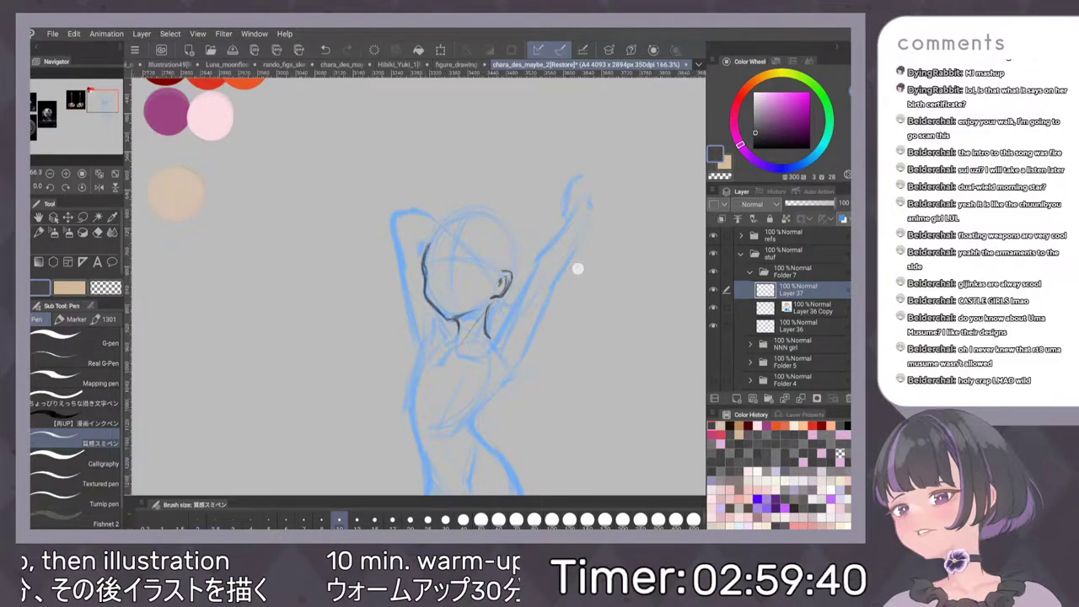
scroll(573, 267, "down", 4)
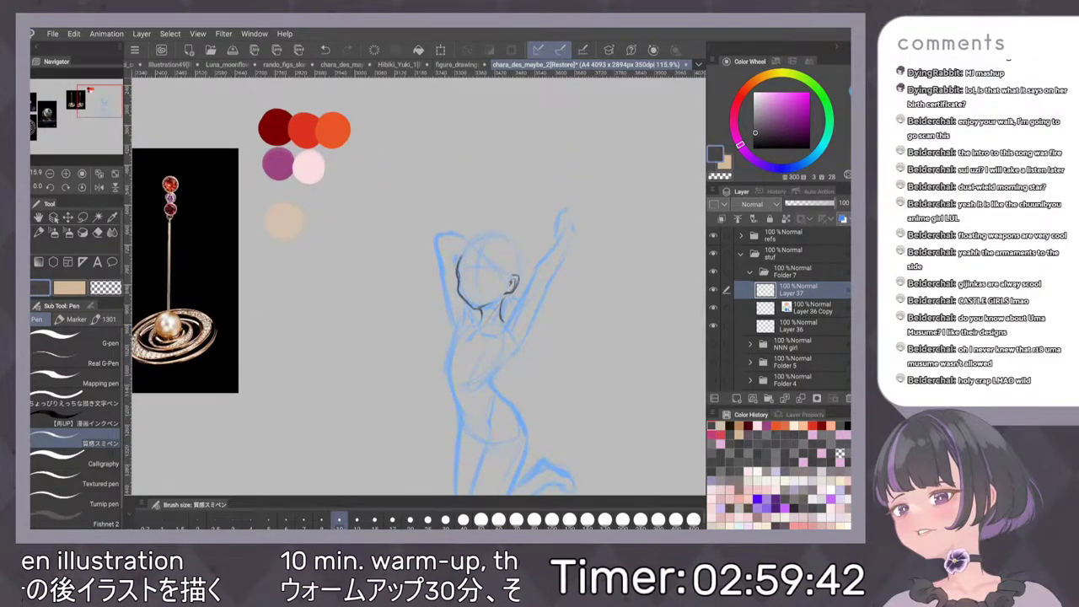
scroll(510, 285, "down", 2)
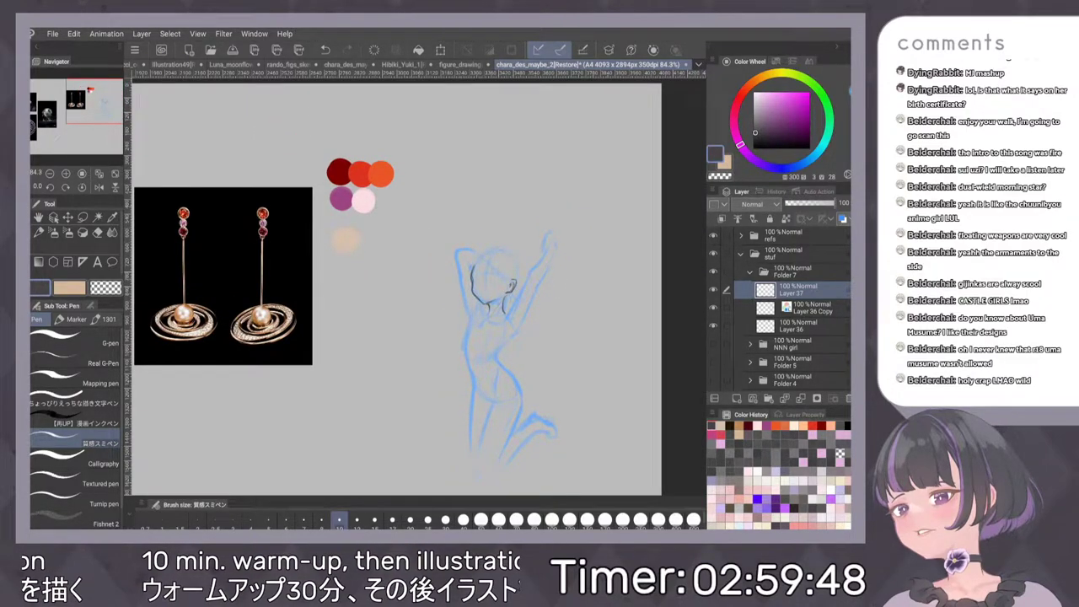
scroll(509, 291, "up", 5)
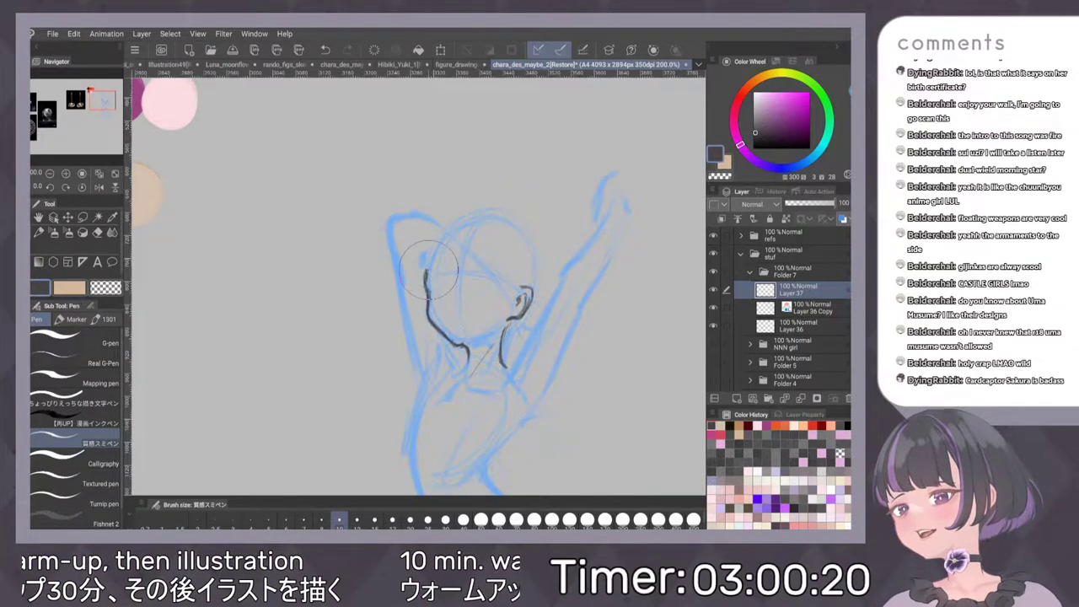
left_click_drag(429, 269, 422, 263)
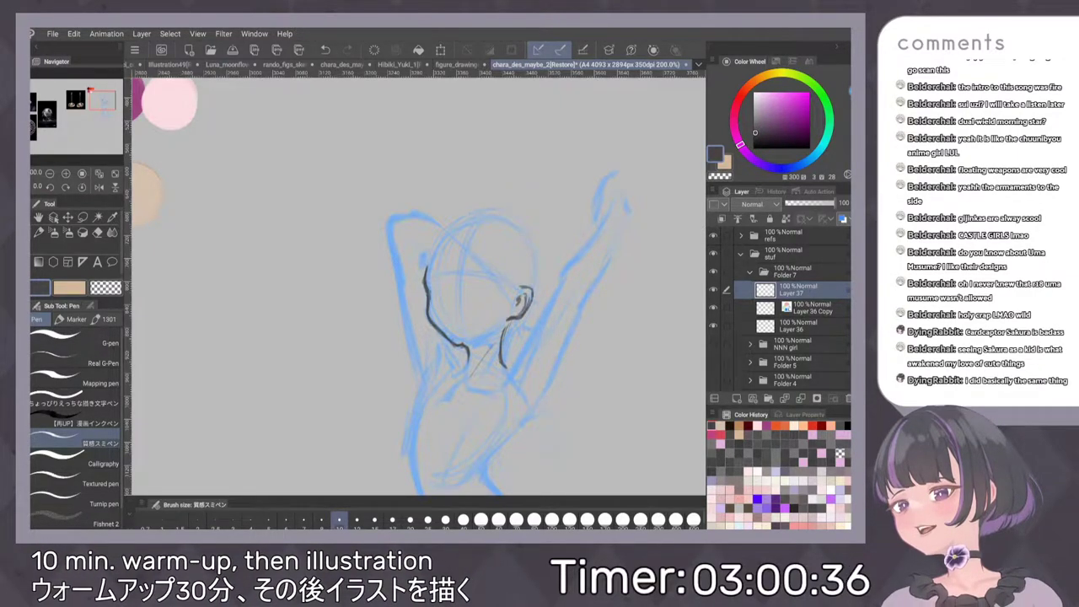
Draw a thin guideline across the face at brow level, rising from the contour and sloping down to the ear
scroll(565, 278, "up", 1)
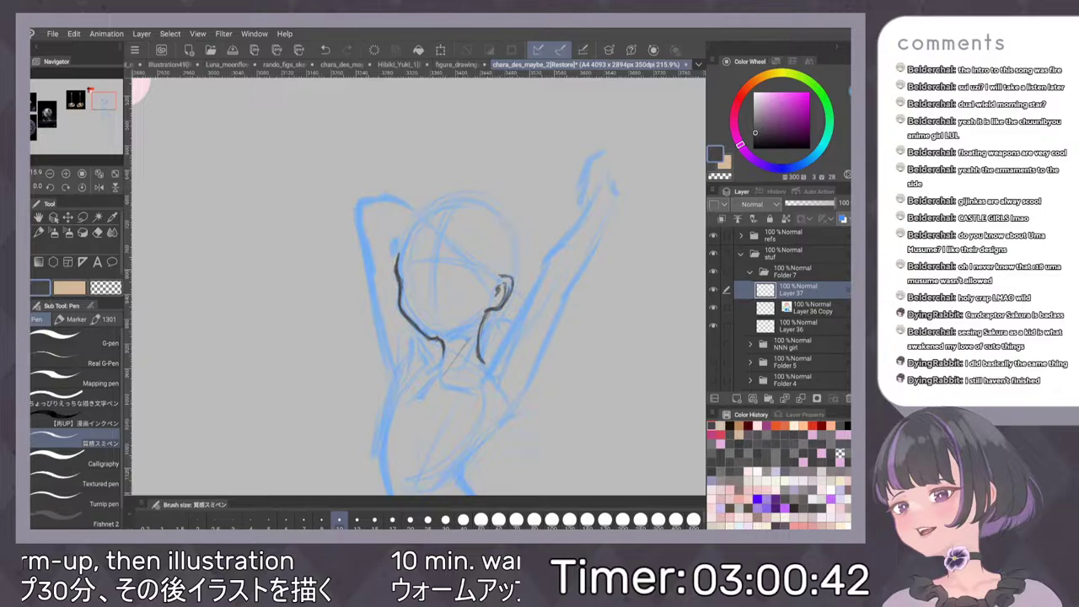
left_click_drag(585, 241, 541, 242)
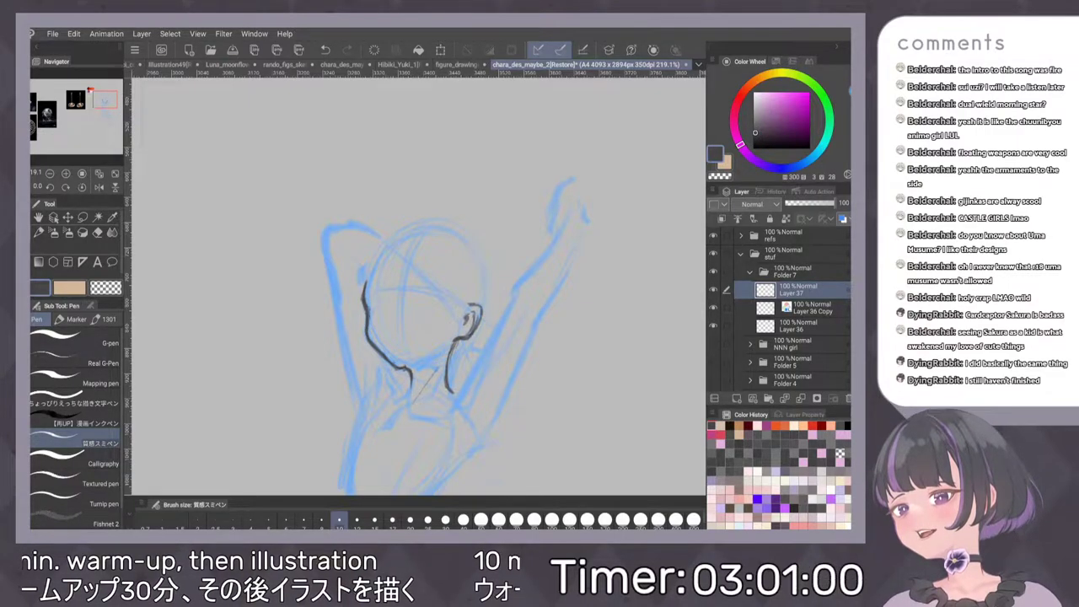
scroll(569, 286, "down", 1)
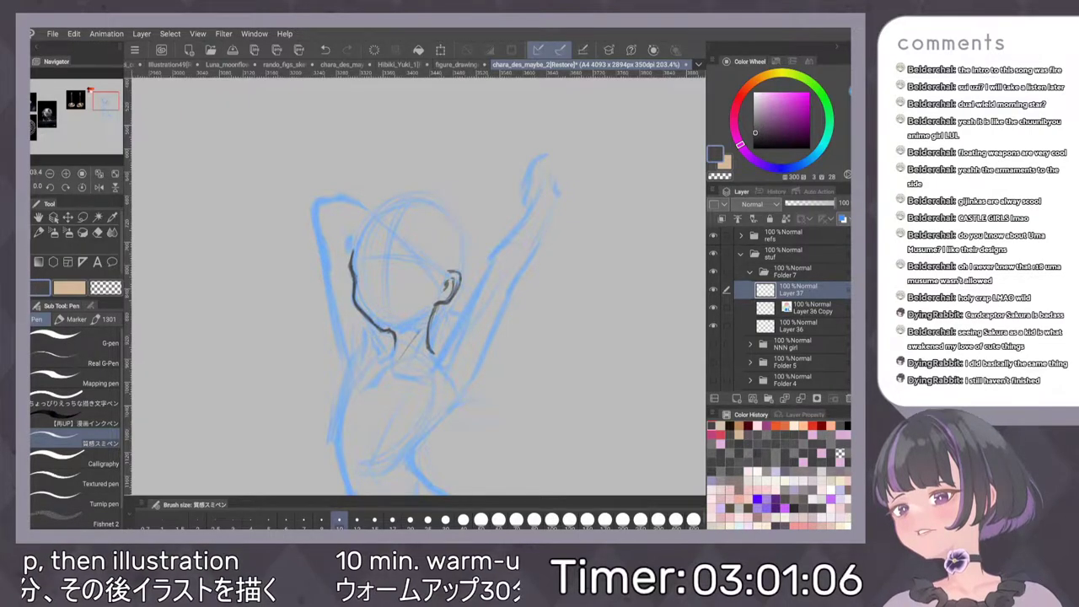
left_click_drag(508, 199, 499, 184)
scroll(474, 248, "up", 4)
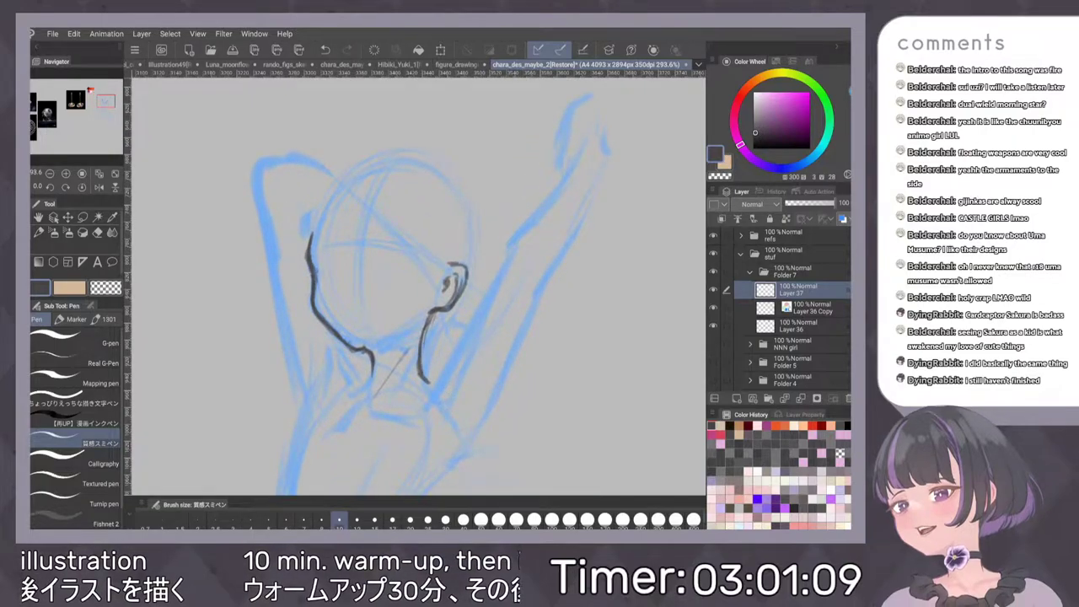
scroll(501, 328, "down", 2)
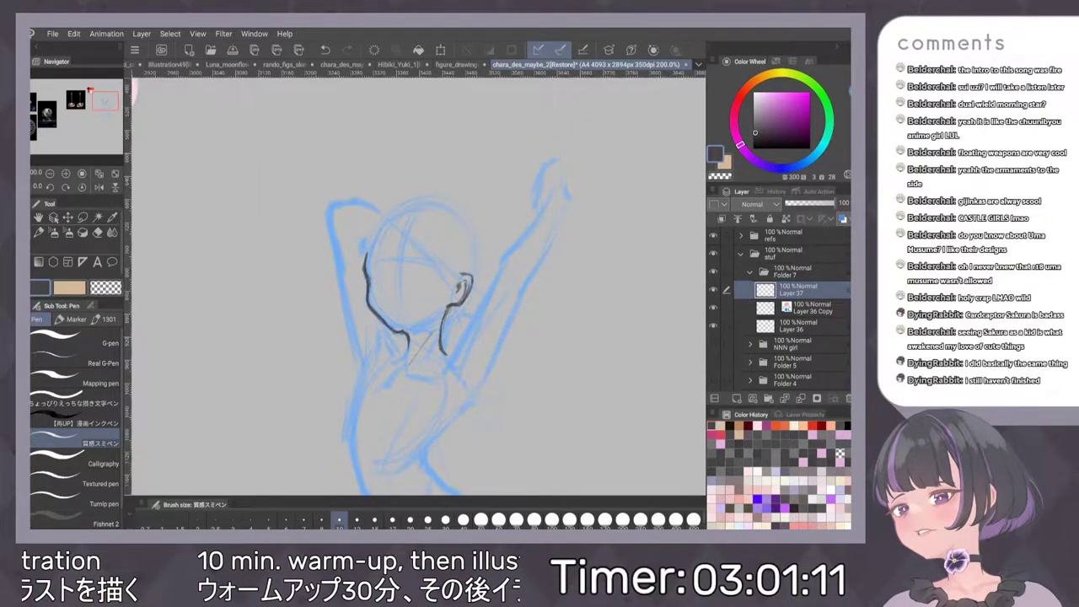
left_click_drag(385, 257, 462, 273)
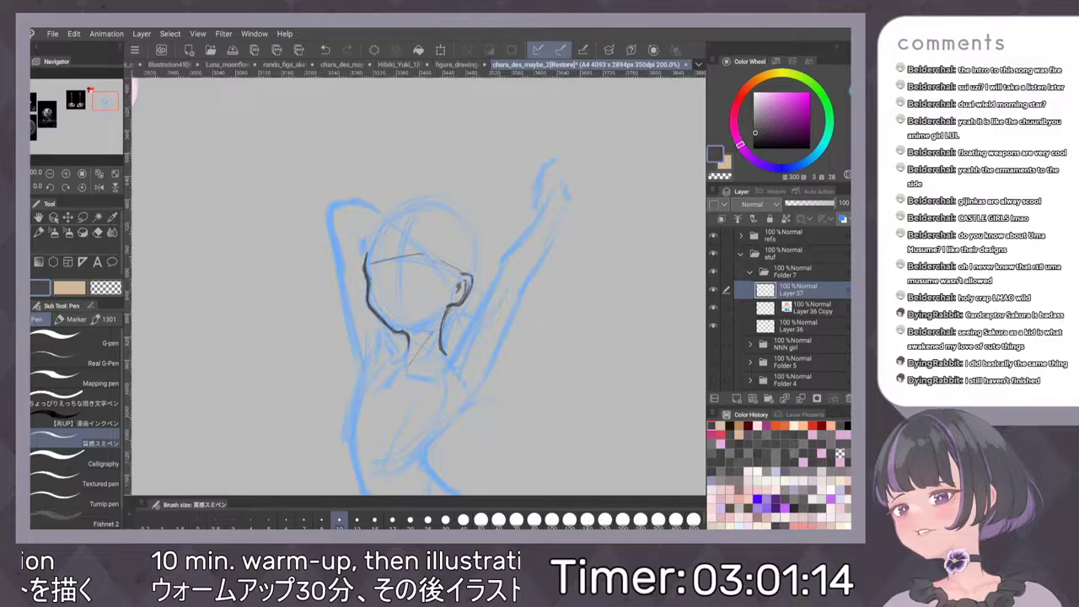
Ink the upper lash lines and oval irises of both eyes under the brow guideline, undoing a stray stroke
scroll(518, 313, "down", 3)
scroll(514, 310, "up", 3)
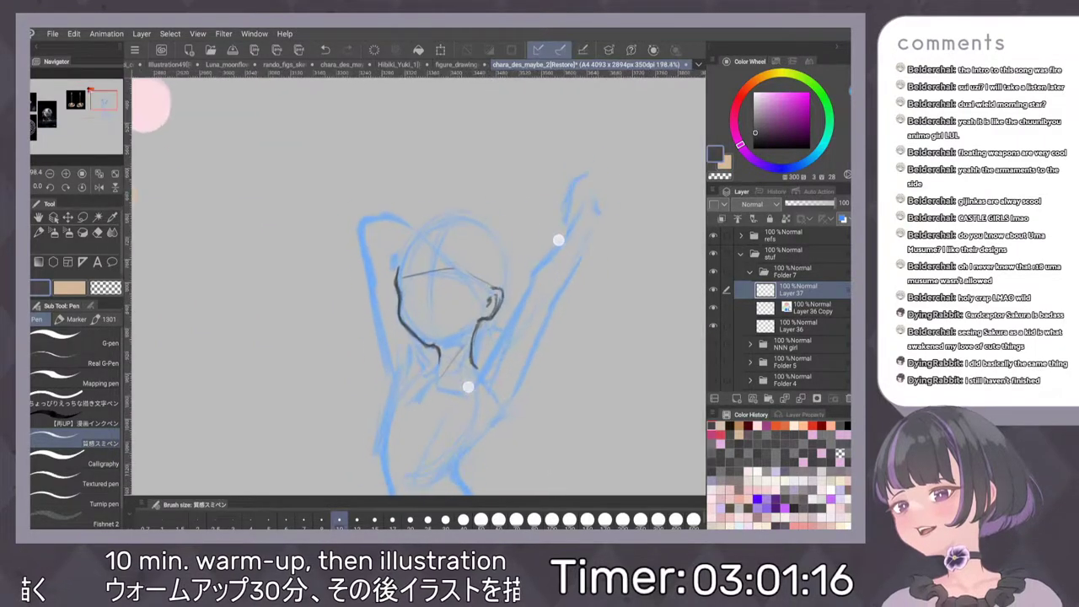
scroll(511, 312, "up", 3)
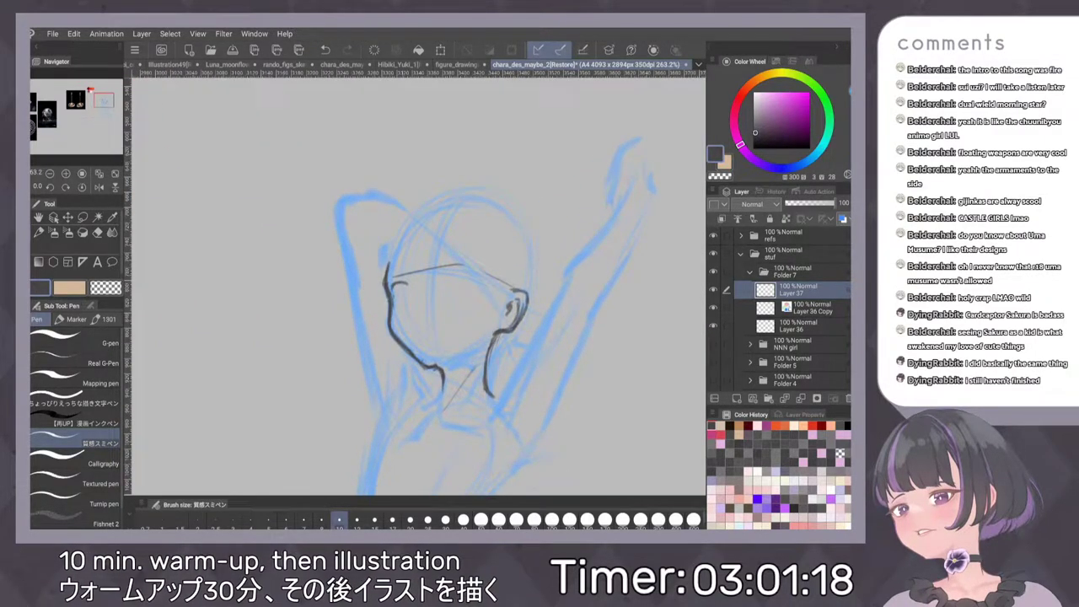
left_click_drag(394, 285, 407, 283)
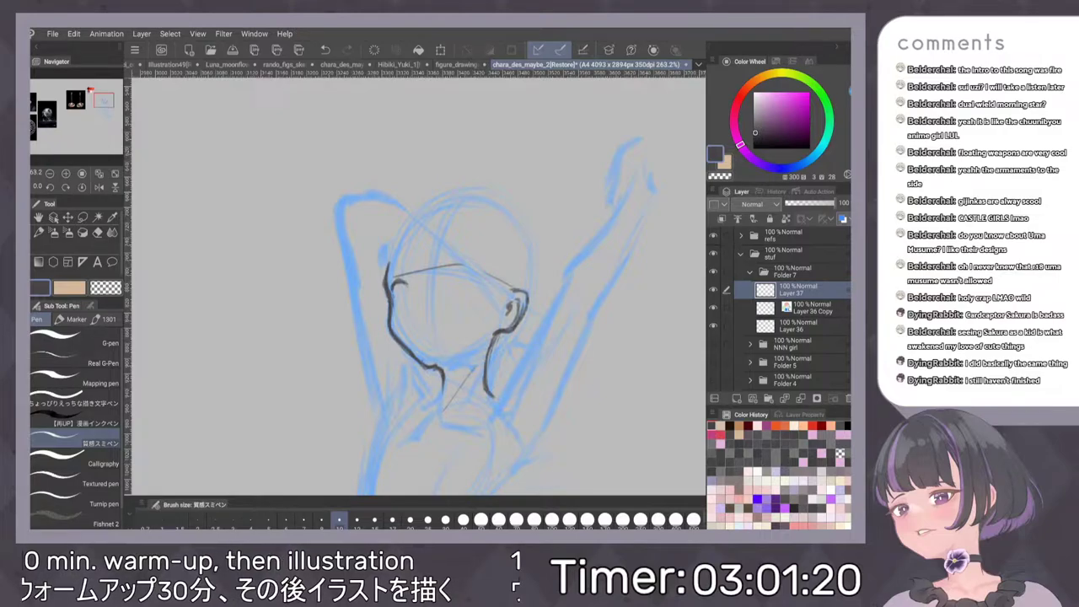
left_click_drag(399, 285, 410, 308)
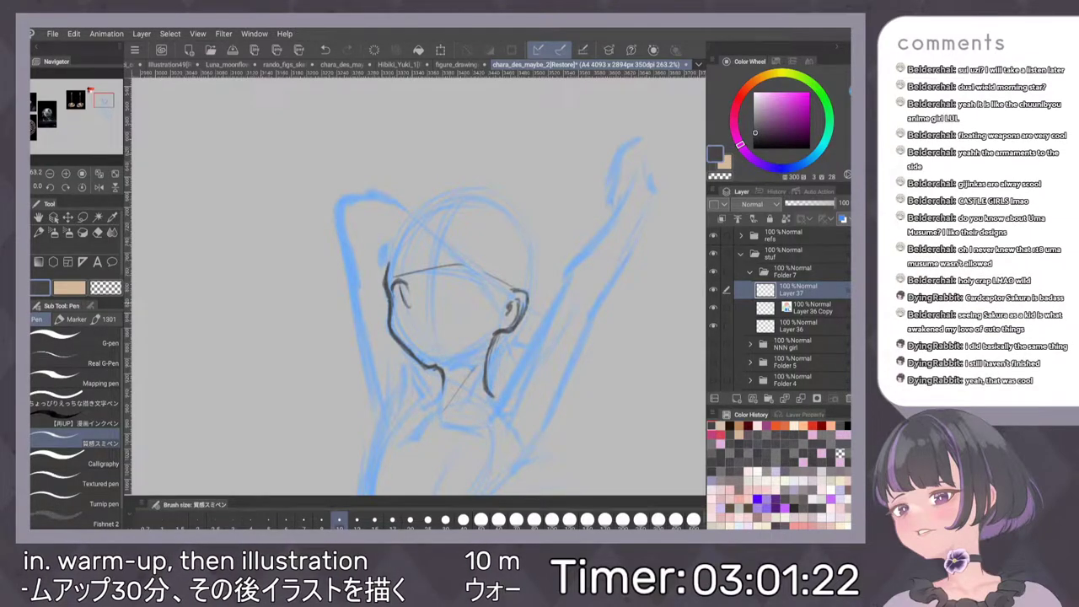
key("ctrl+z")
scroll(518, 310, "down", 3)
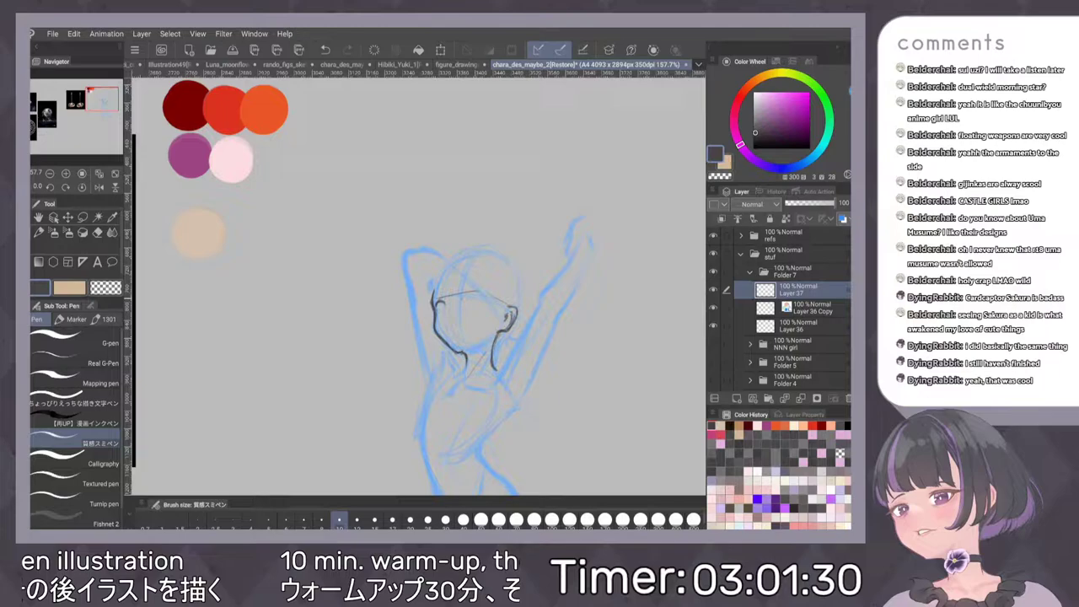
left_click_drag(468, 296, 473, 314)
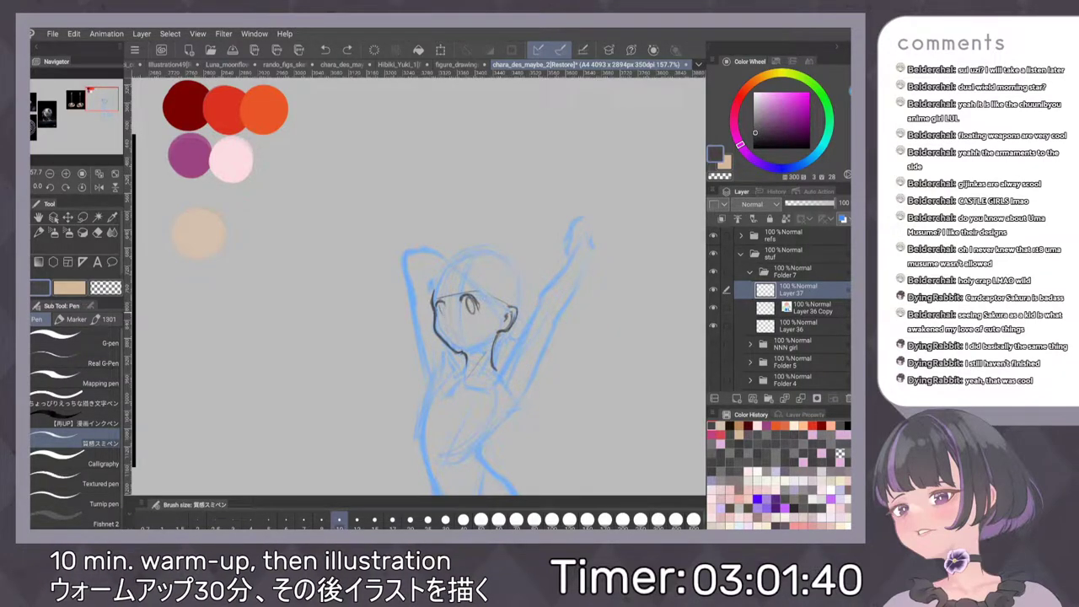
Darken the nearer eye's lash line and fill the irises of both eyes with dark strokes
scroll(531, 309, "down", 5)
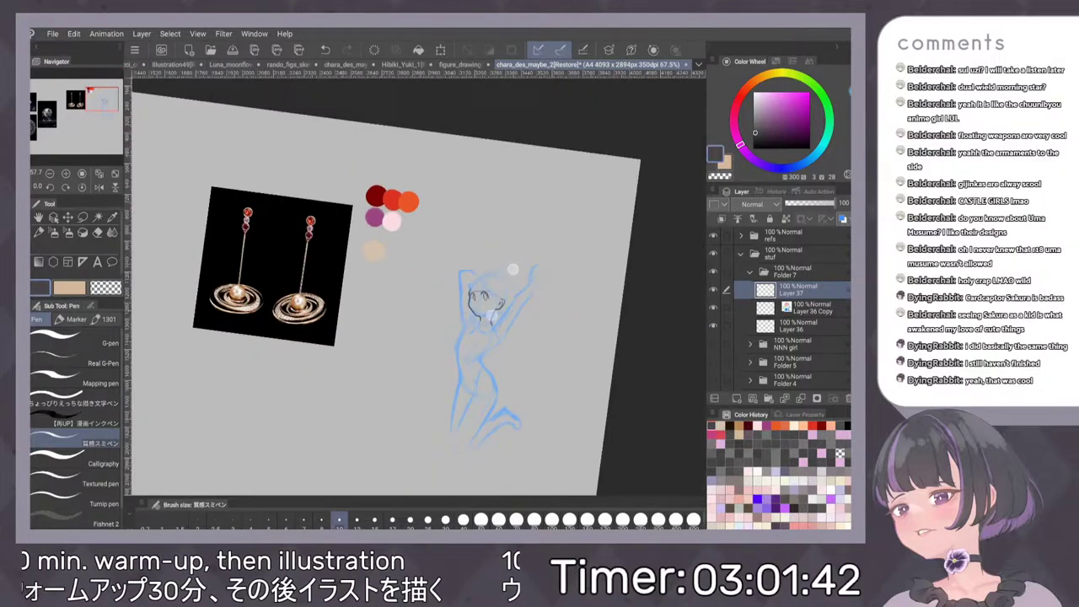
scroll(499, 334, "up", 6)
scroll(413, 302, "up", 1)
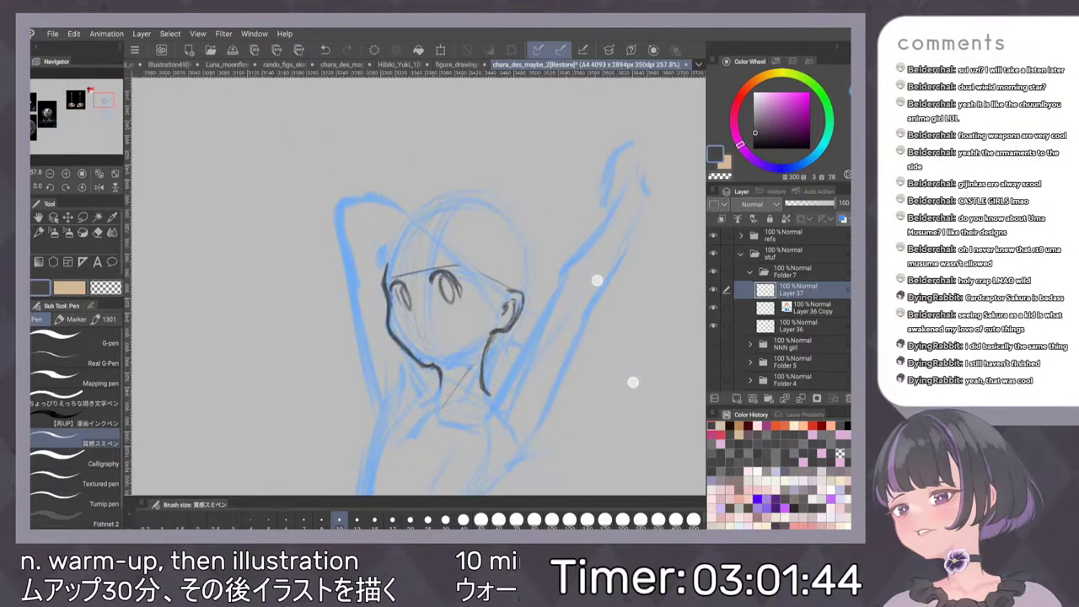
left_click_drag(442, 280, 455, 298)
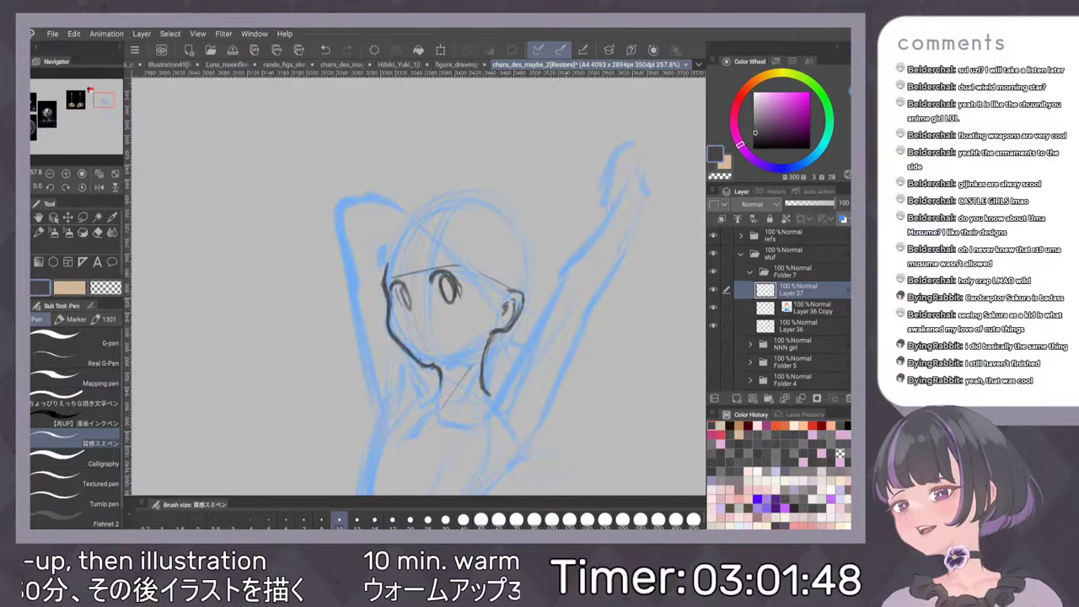
left_click_drag(445, 279, 447, 290)
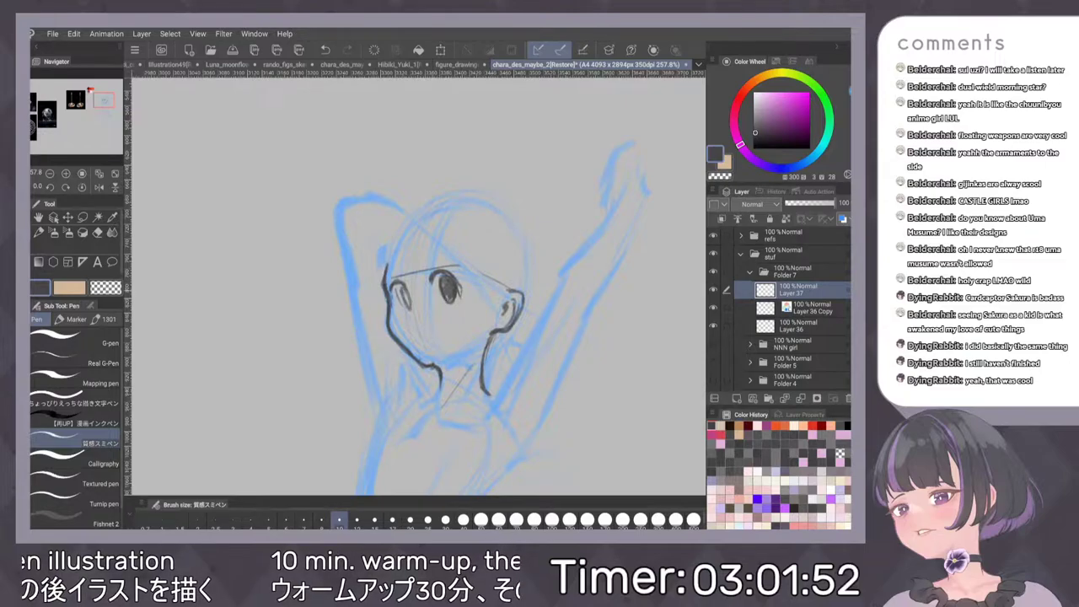
left_click_drag(408, 297, 410, 306)
Try a short straight mouth line on the lower face and undo it
scroll(518, 287, "down", 5)
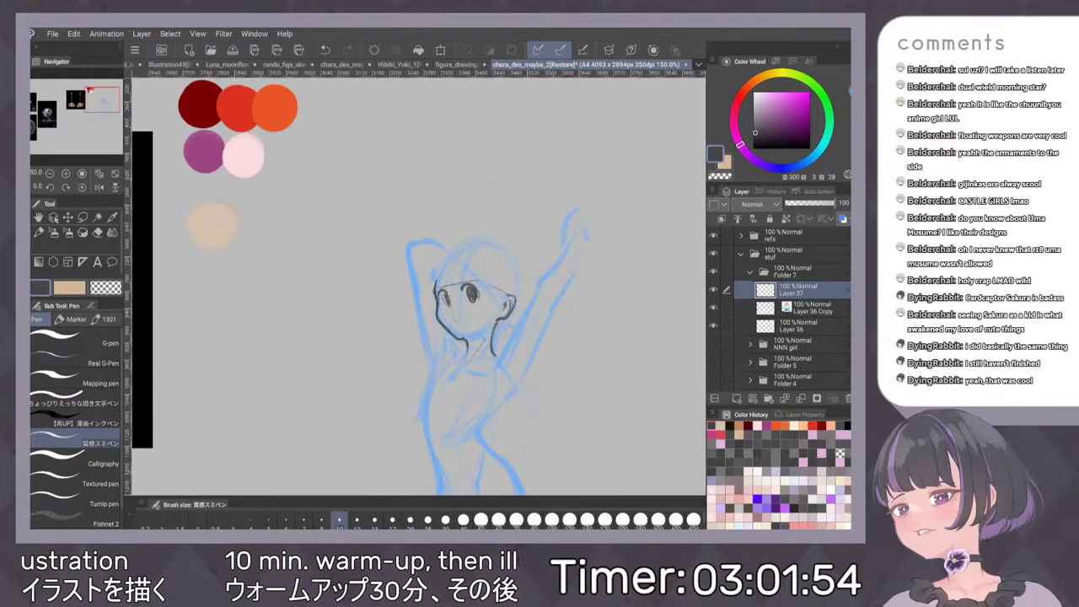
scroll(519, 320, "up", 2)
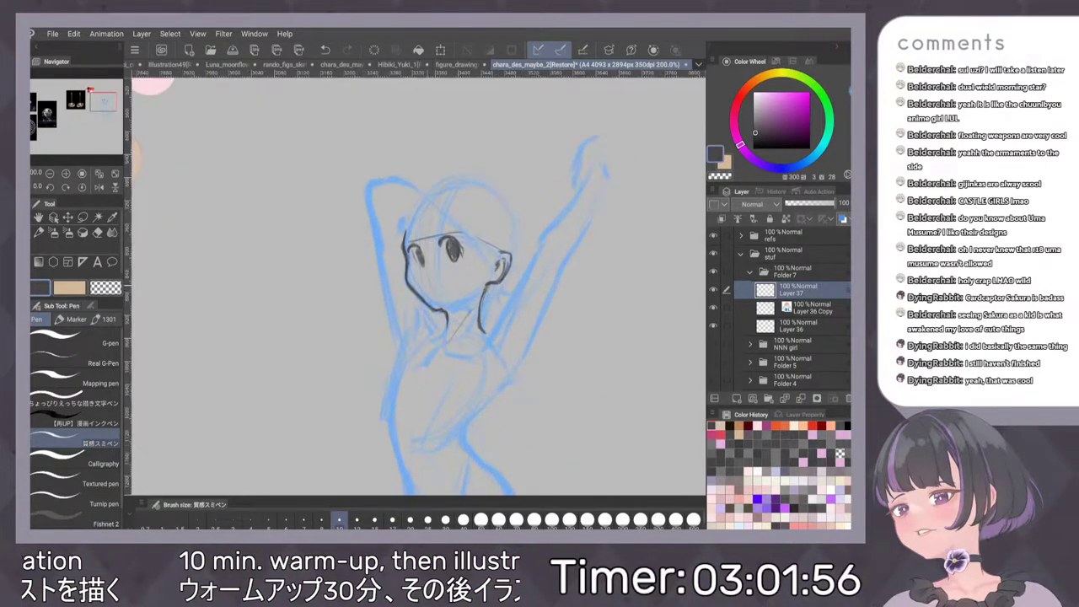
left_click_drag(427, 284, 428, 289)
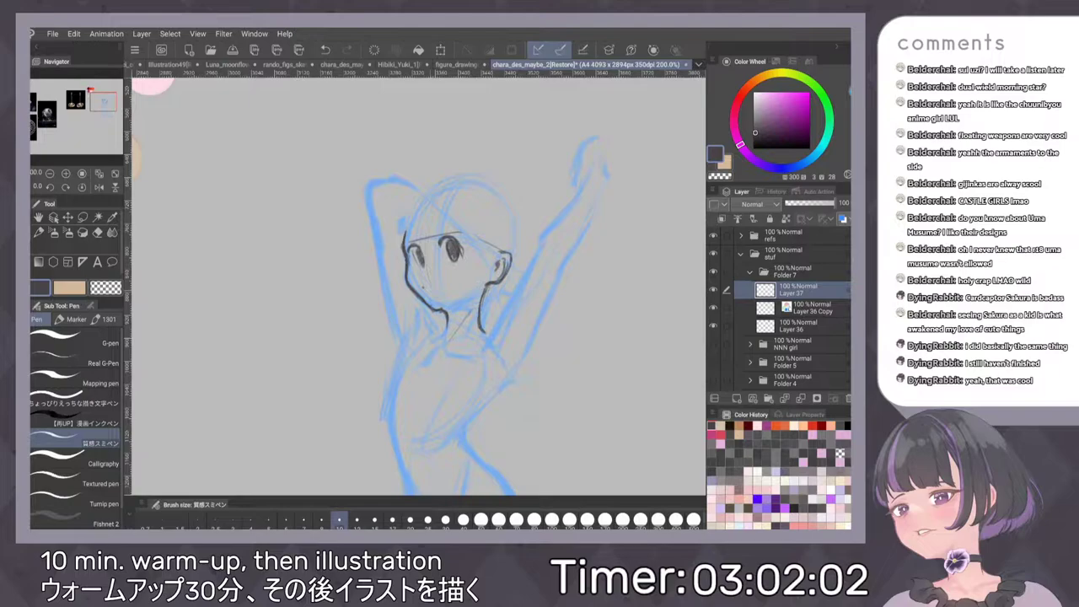
key("ctrl+z")
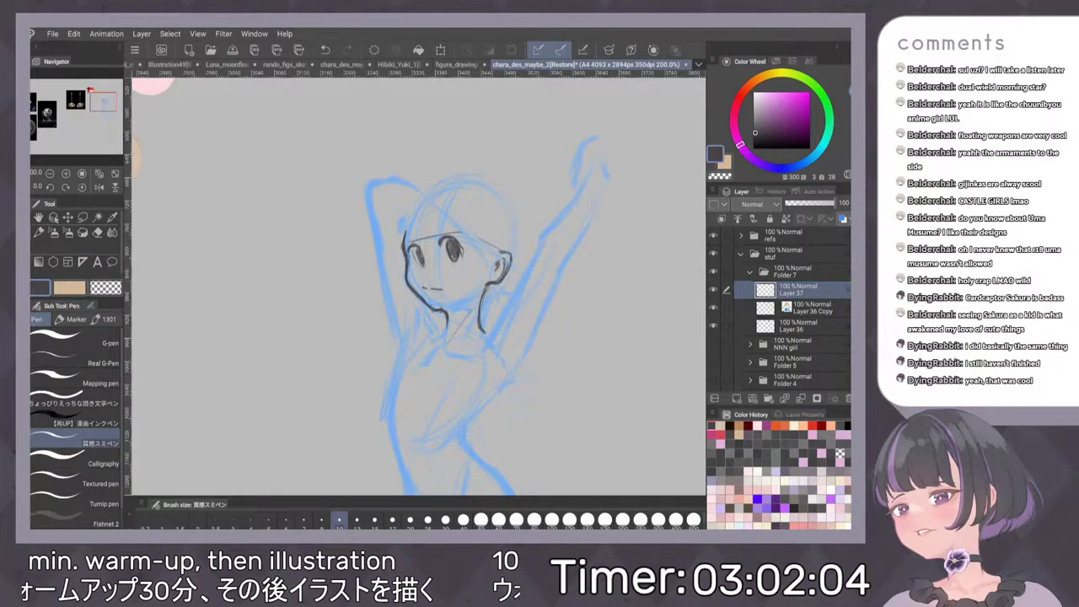
scroll(508, 274, "down", 4)
scroll(509, 289, "up", 4)
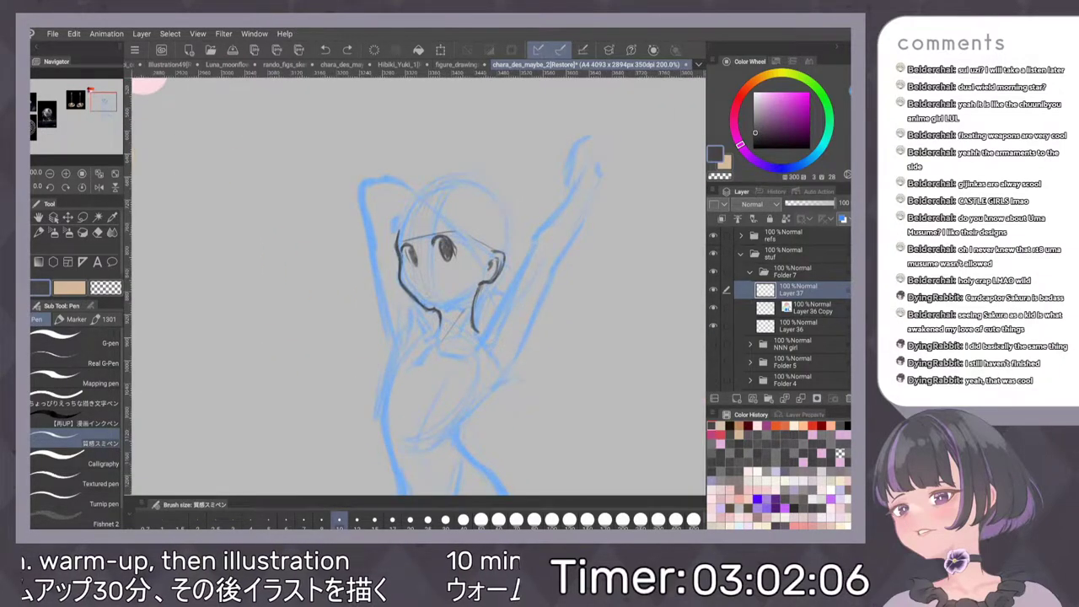
Ink a small open mouth and short eyebrows above both eyes, and refine the dark shapes of the irises
left_click_drag(419, 285, 425, 291)
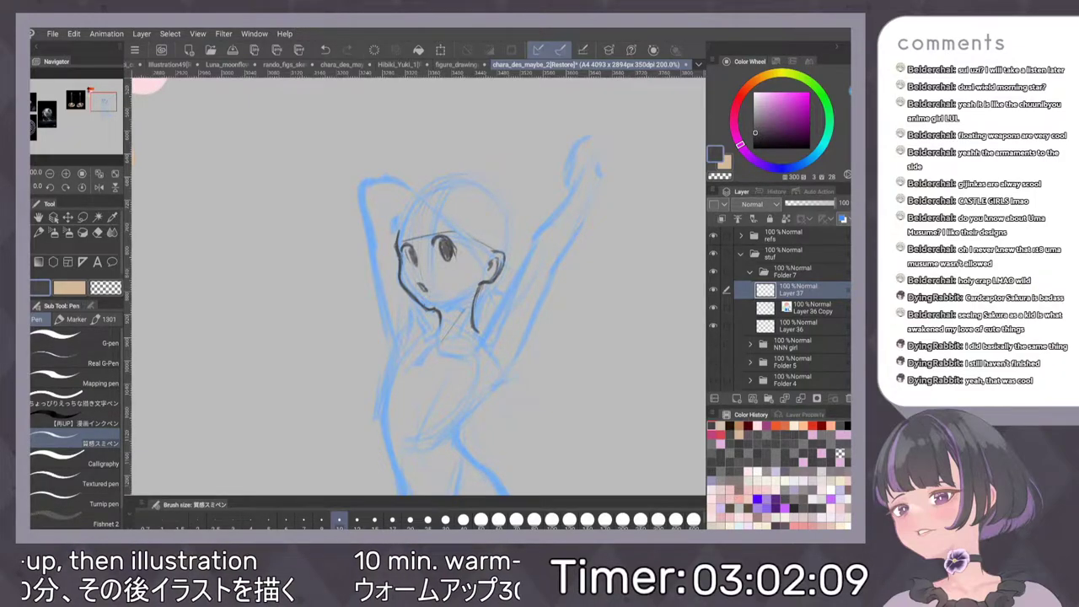
scroll(516, 289, "down", 1)
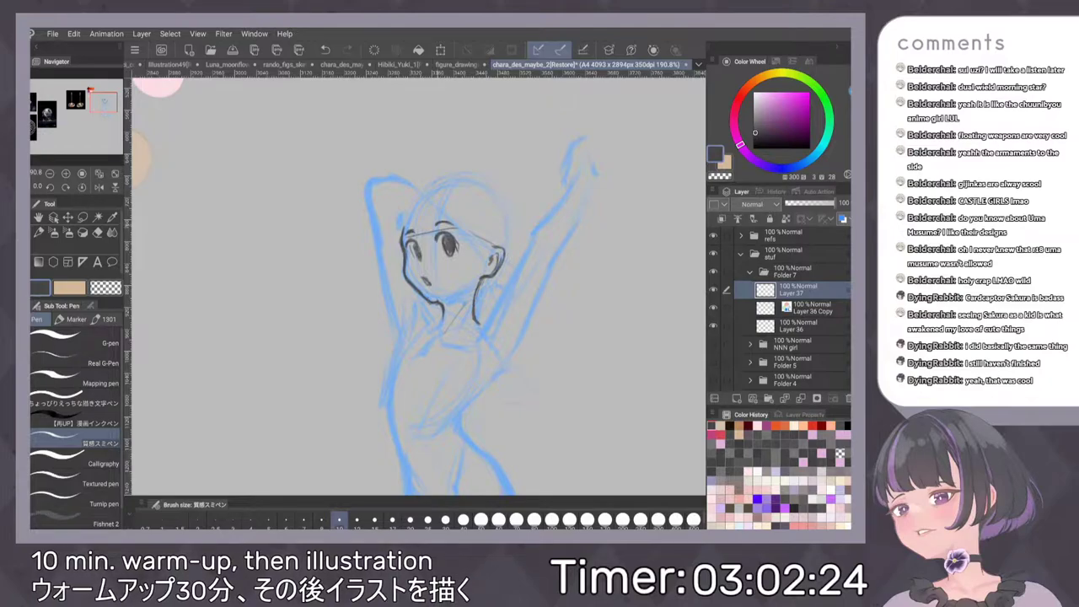
scroll(521, 268, "down", 2)
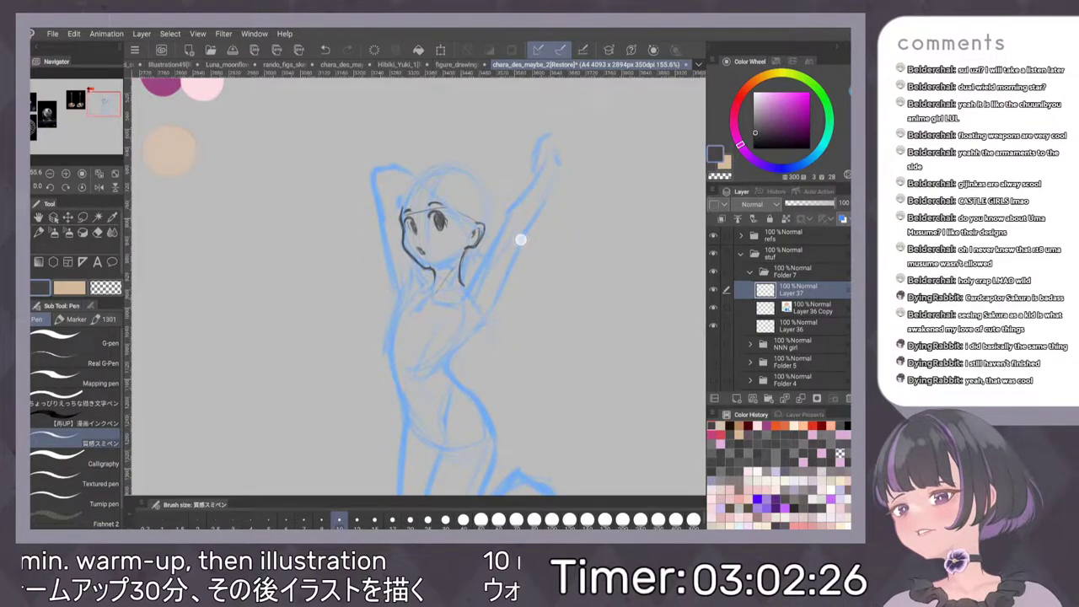
scroll(520, 239, "down", 1)
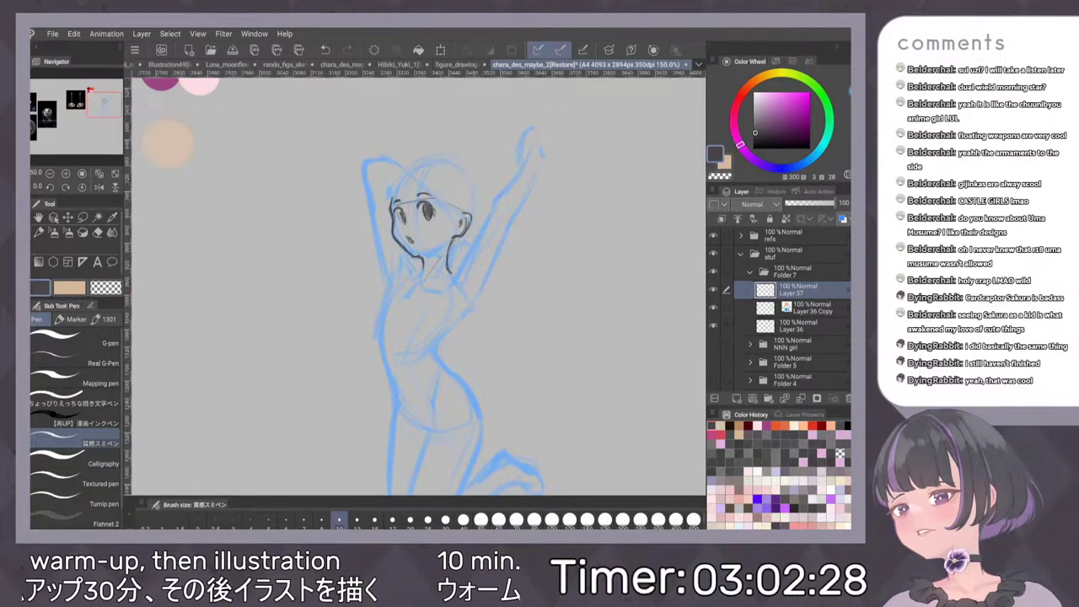
scroll(460, 257, "up", 3)
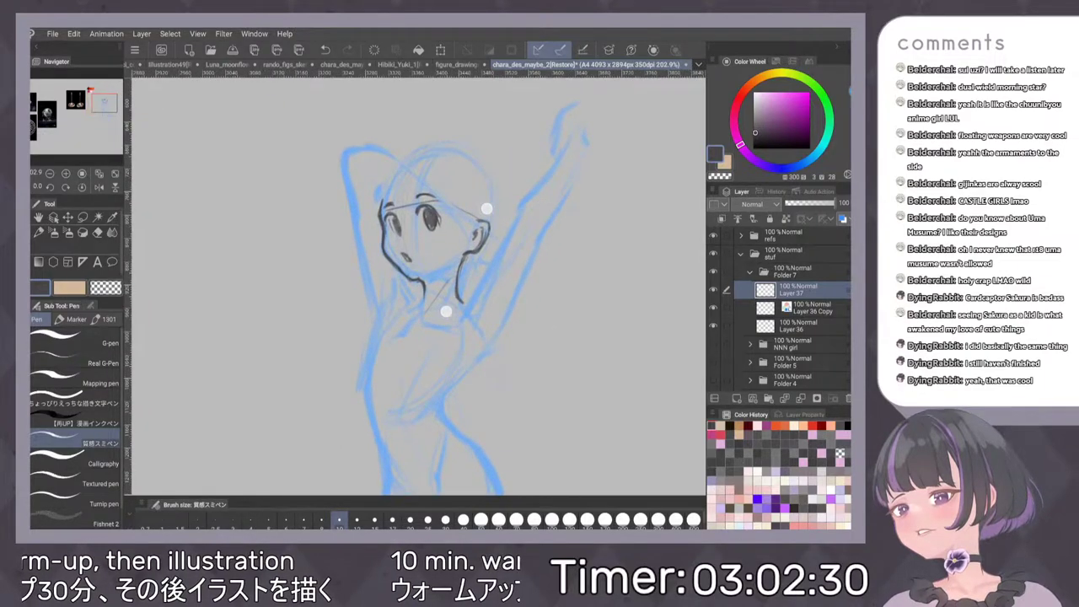
scroll(460, 256, "up", 2)
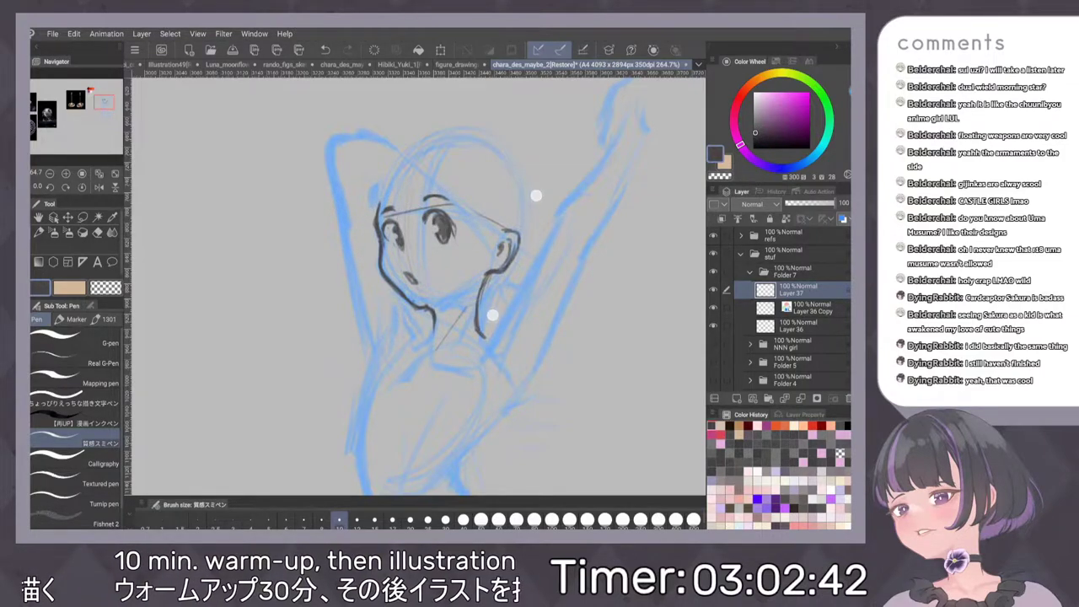
scroll(498, 247, "down", 5)
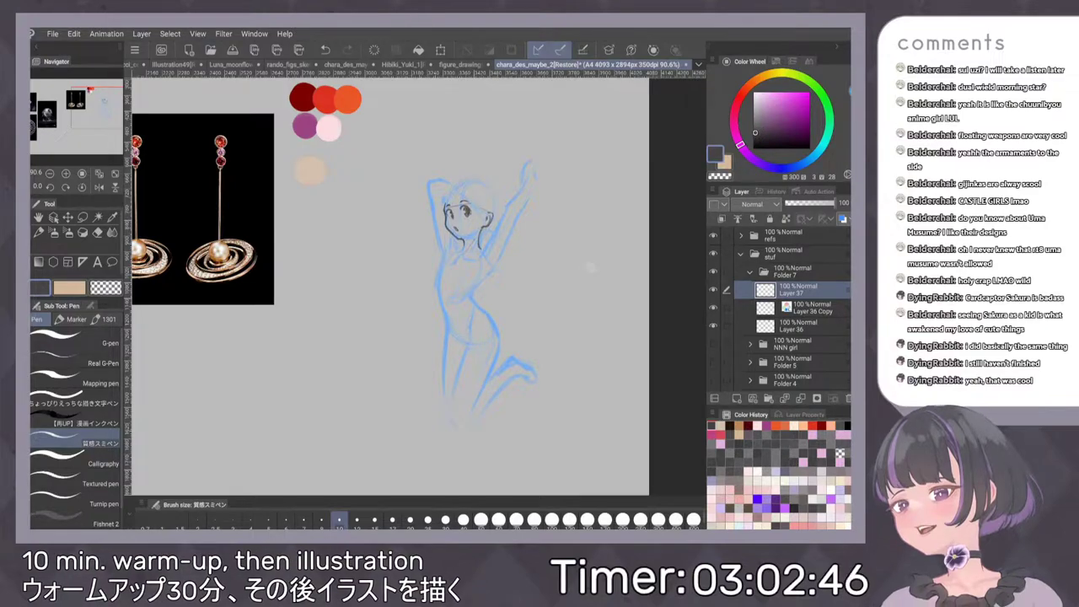
scroll(552, 234, "up", 2)
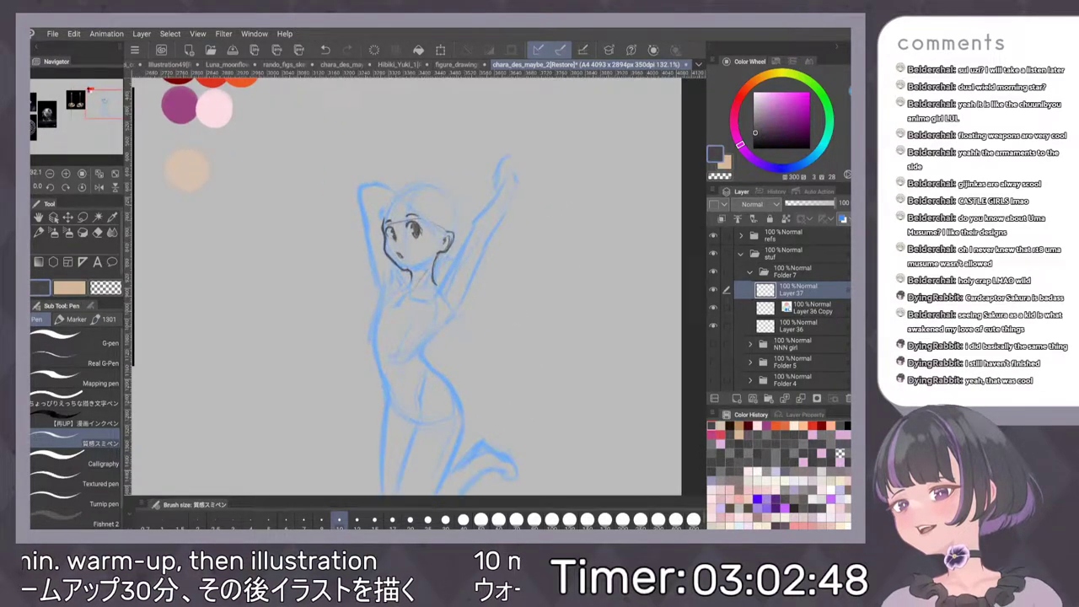
Add a new raster layer and ink the hairline and parting strokes over the top of the head
scroll(545, 282, "down", 1)
scroll(560, 280, "down", 1)
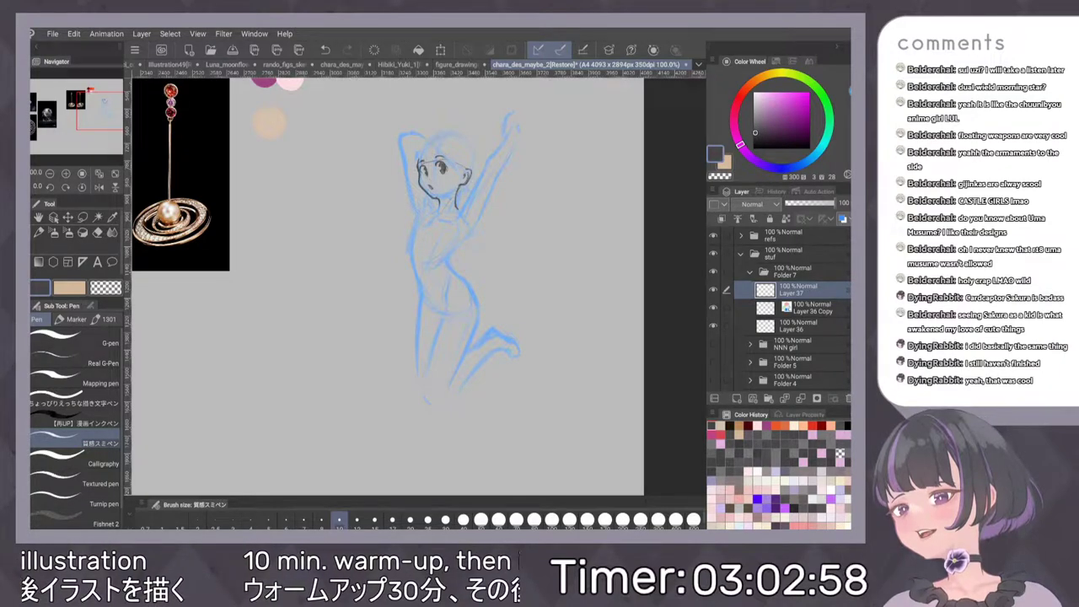
left_click(715, 398)
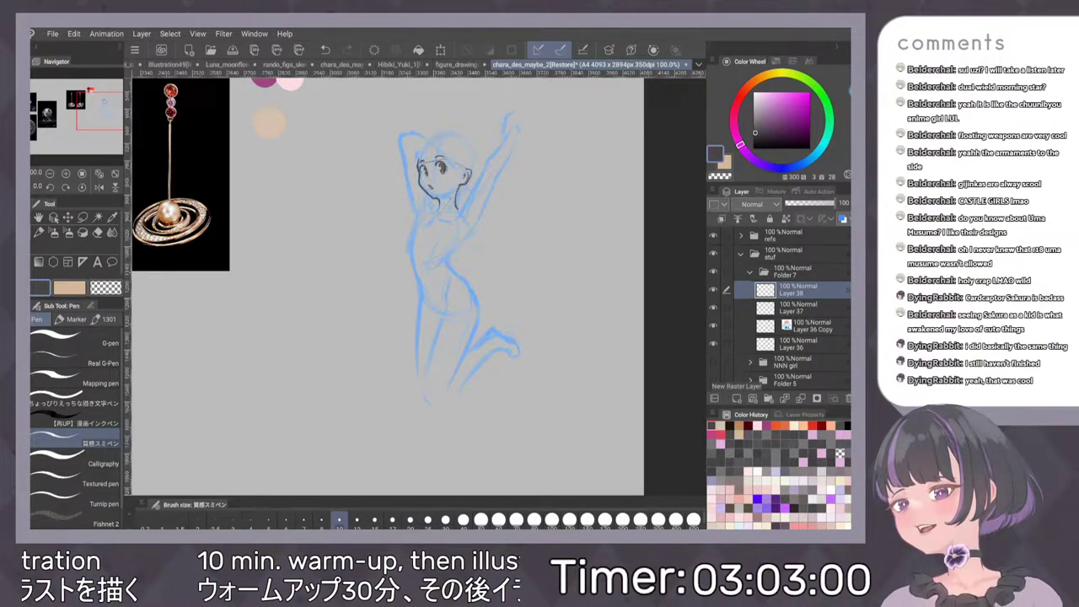
left_click_drag(559, 217, 553, 293)
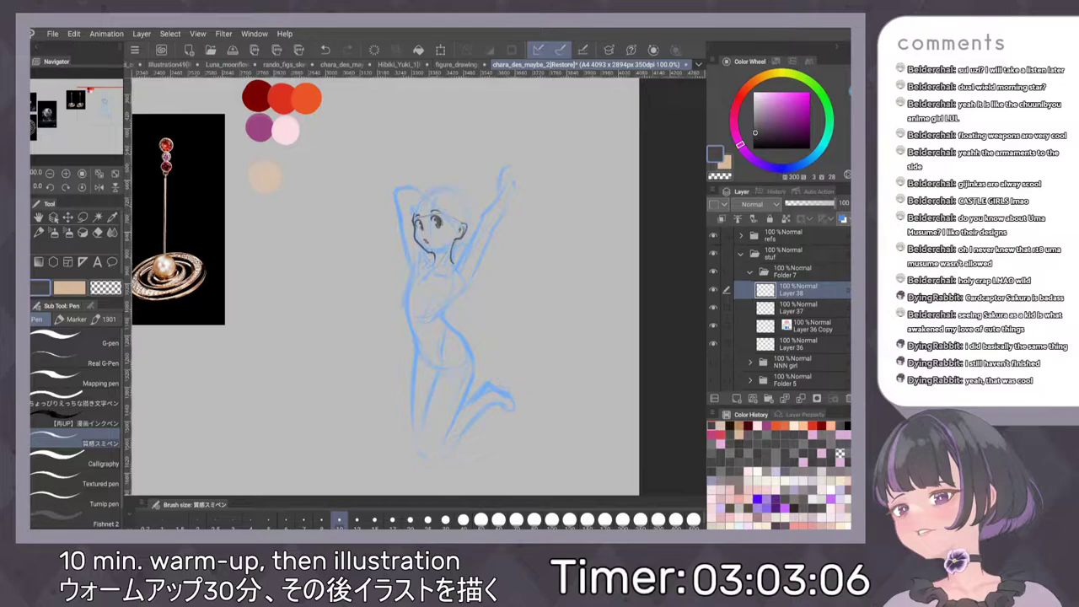
scroll(496, 255, "up", 3)
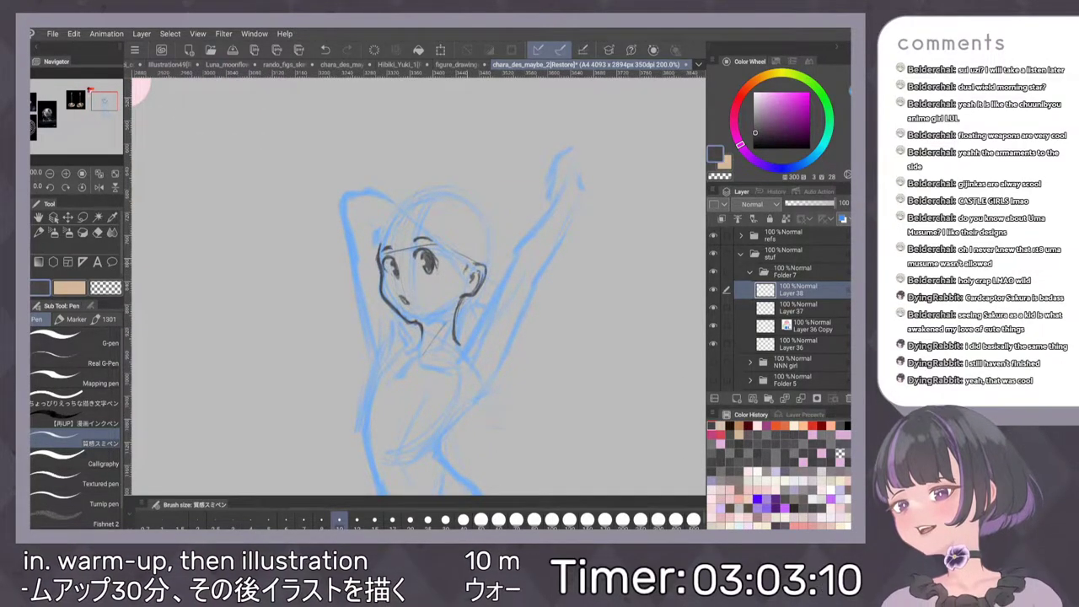
left_click_drag(439, 197, 461, 236)
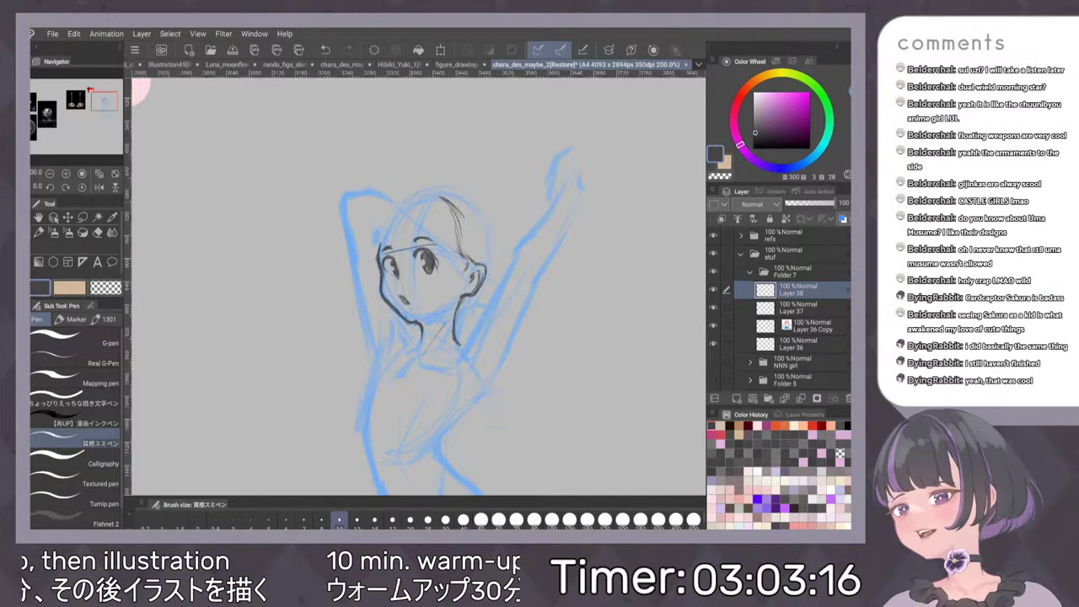
mouse_move(415, 202)
left_mouse_down()
mouse_move(441, 196)
mouse_move(455, 222)
mouse_move(414, 198)
left_mouse_up()
Try loose hair strokes sweeping from the crown across the bent arm and undo them
scroll(532, 194, "down", 4)
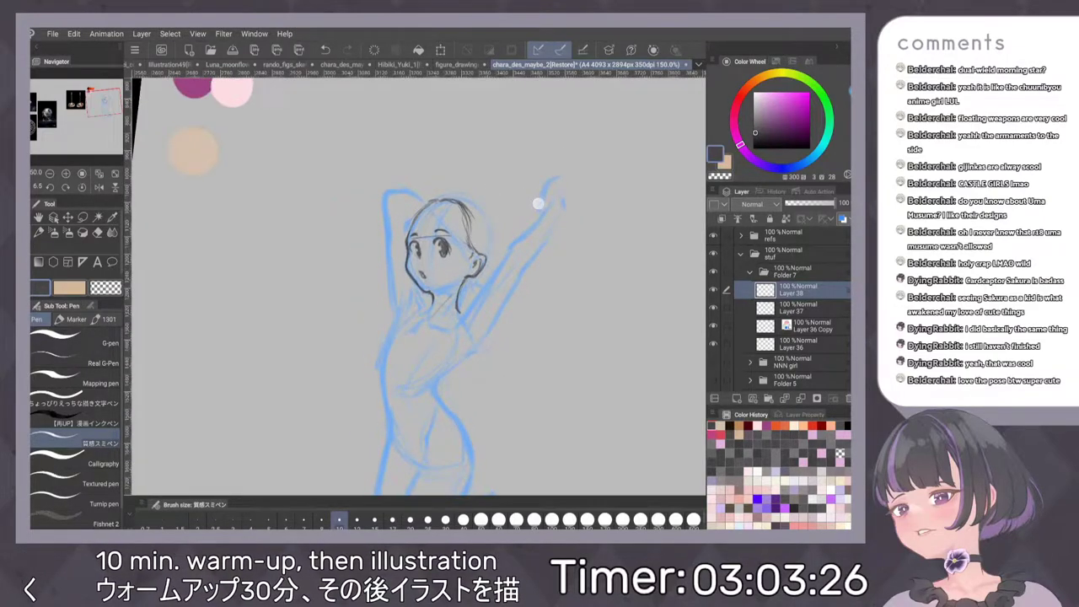
scroll(506, 263, "up", 4)
left_click_drag(369, 192, 420, 171)
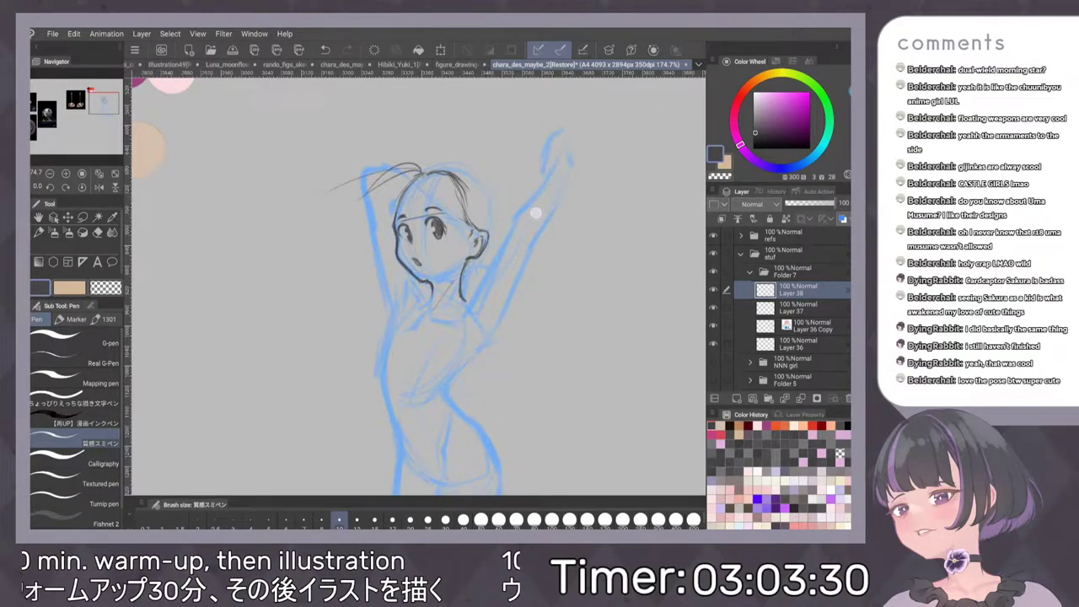
scroll(455, 292, "down", 3)
key("ctrl+z")
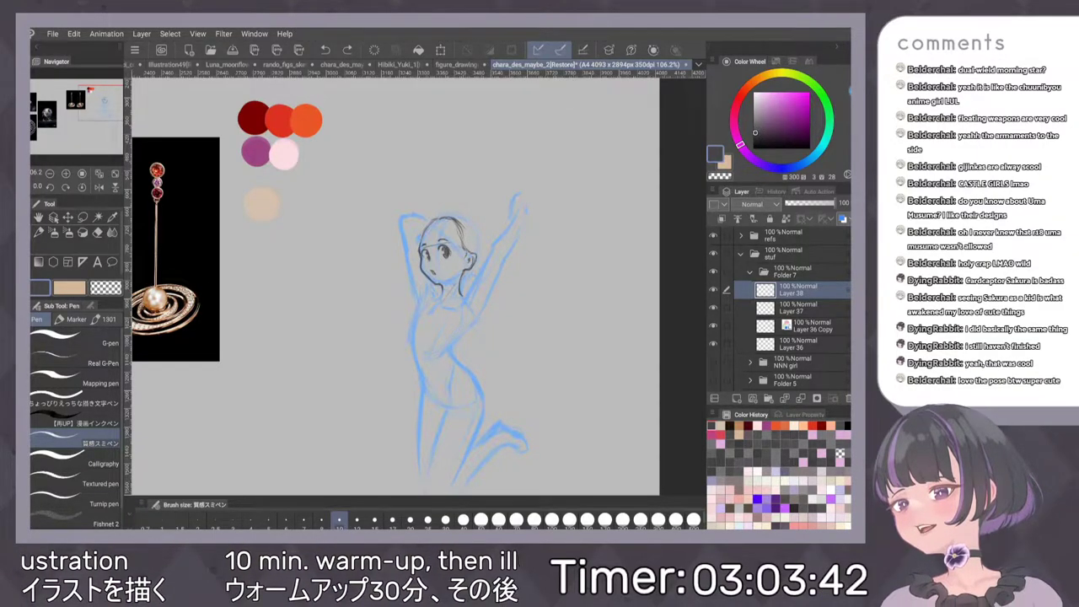
Ink the back contour of the head and short hair strands gathering behind the ear
left_click_drag(496, 376, 483, 321)
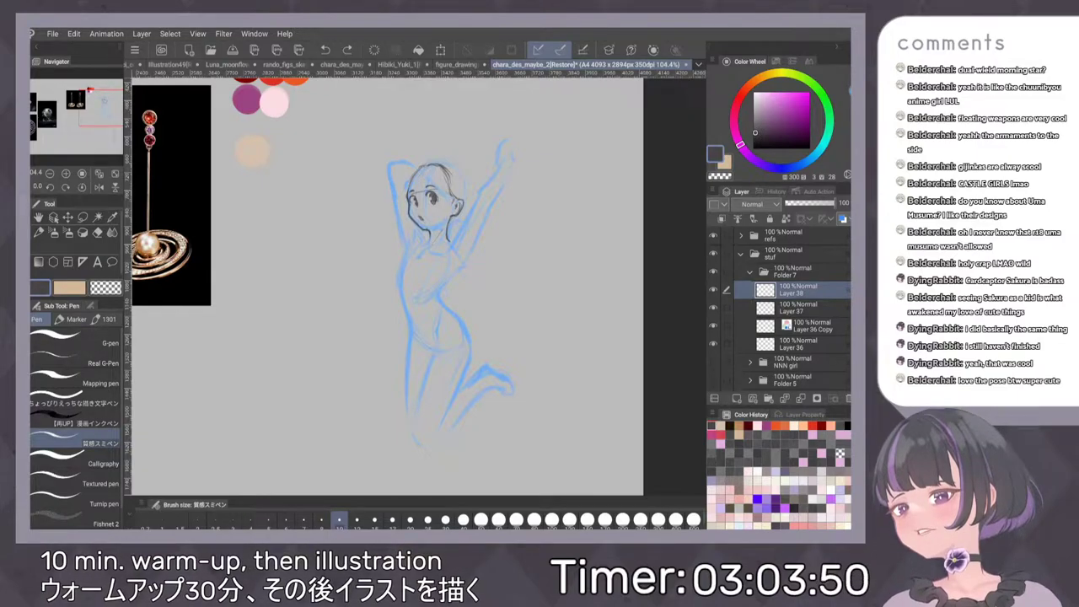
scroll(492, 295, "up", 1)
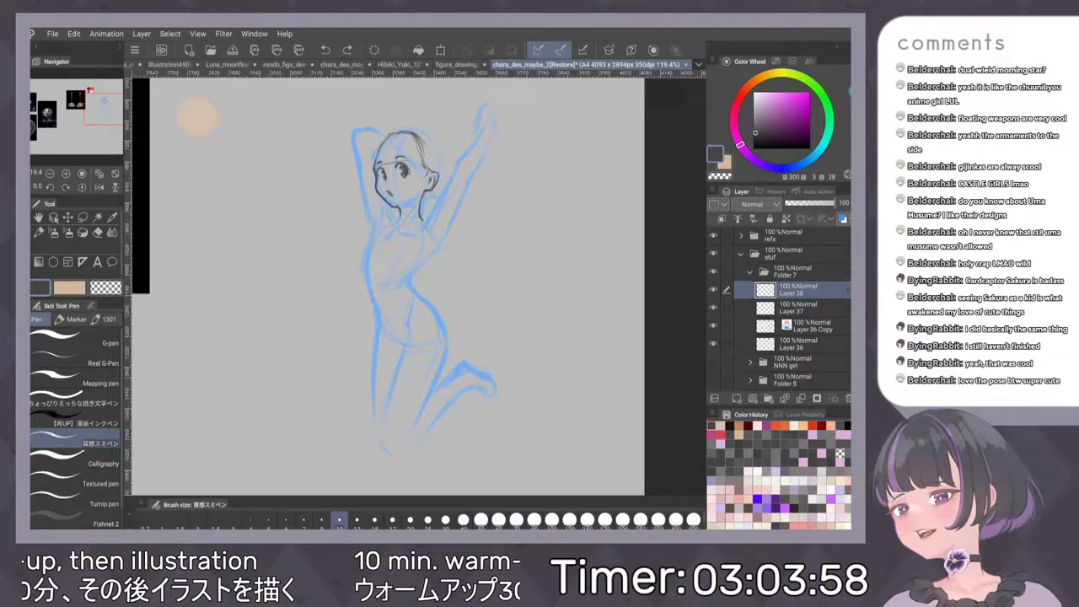
scroll(422, 287, "up", 1)
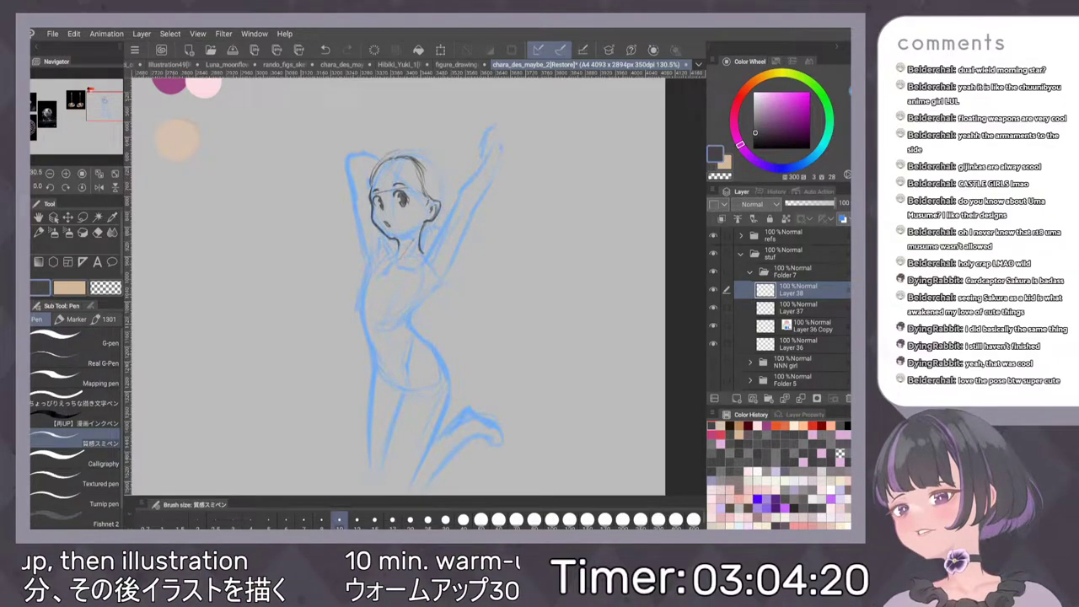
left_click_drag(440, 196, 444, 214)
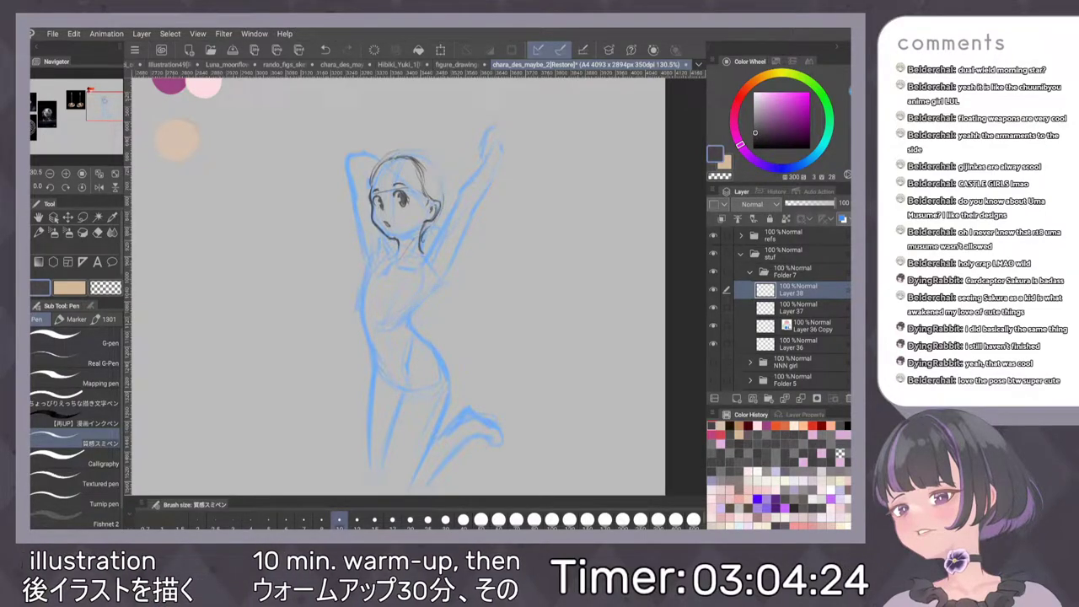
left_click_drag(443, 205, 436, 222)
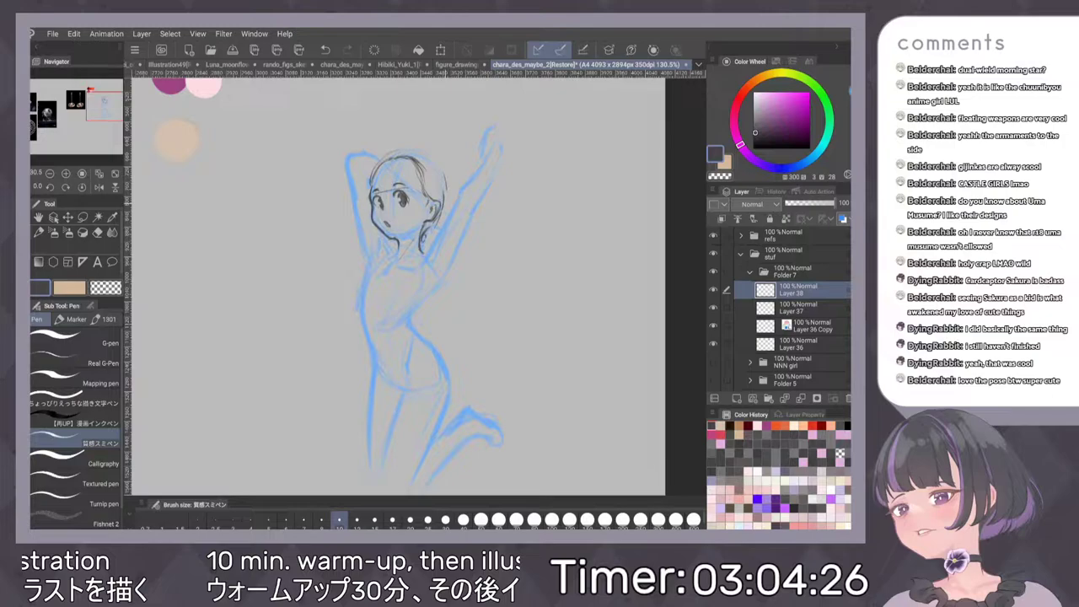
left_click_drag(446, 181, 448, 201)
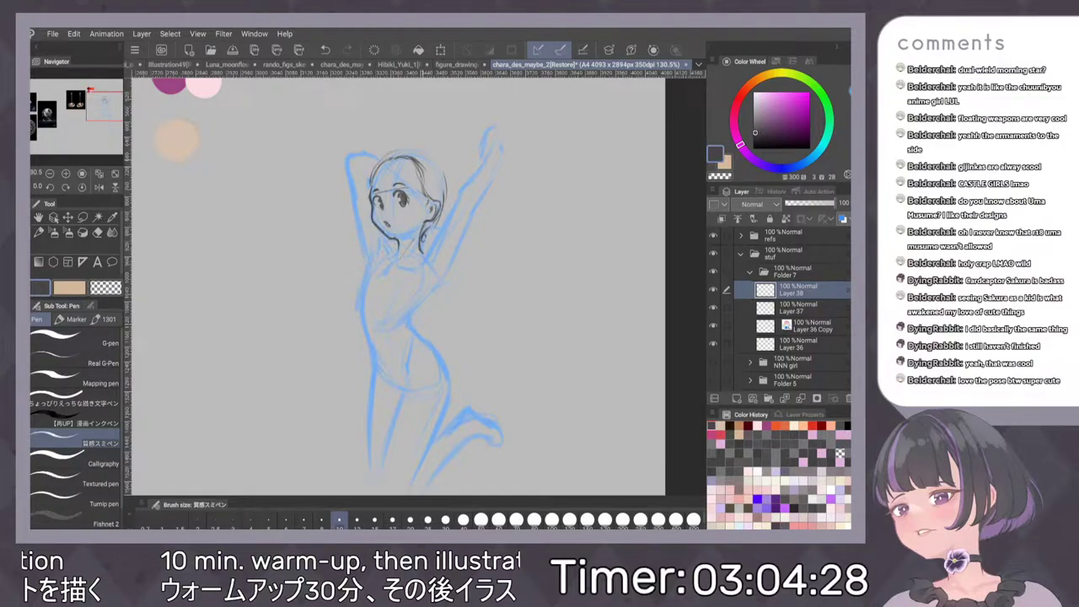
left_click_drag(421, 159, 436, 169)
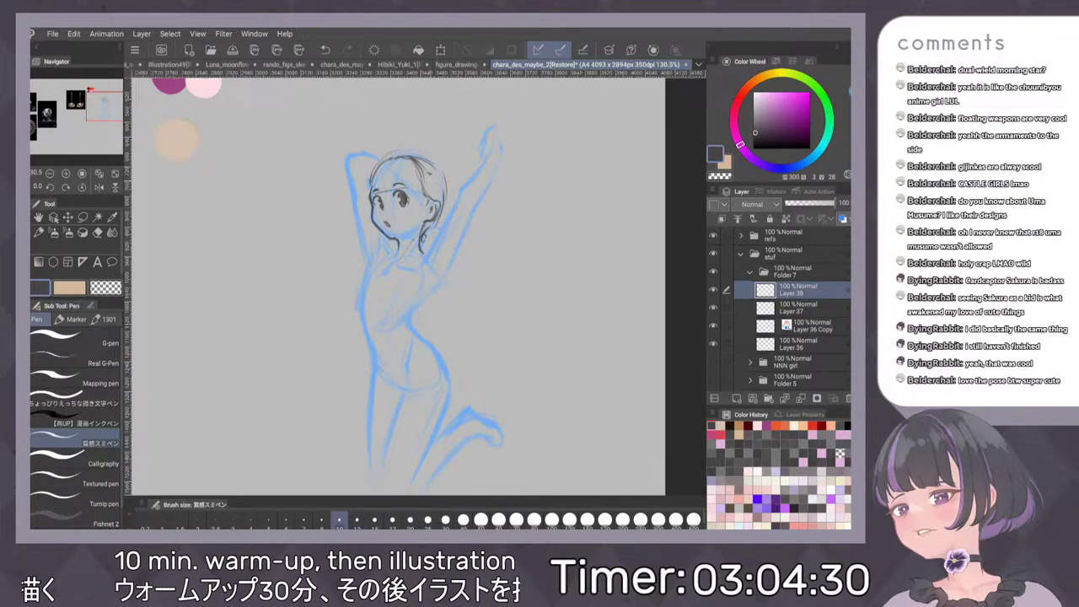
left_click_drag(442, 187, 438, 202)
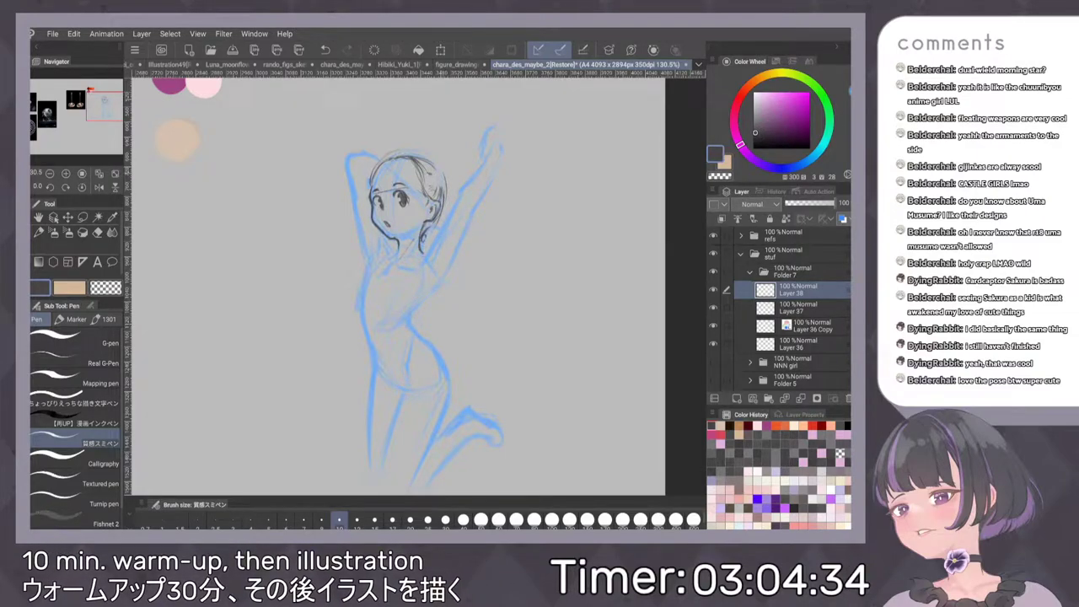
Ink two small round hair ornaments at the back of the head and reinforce the crown outline
scroll(536, 226, "down", 3)
scroll(526, 232, "up", 3)
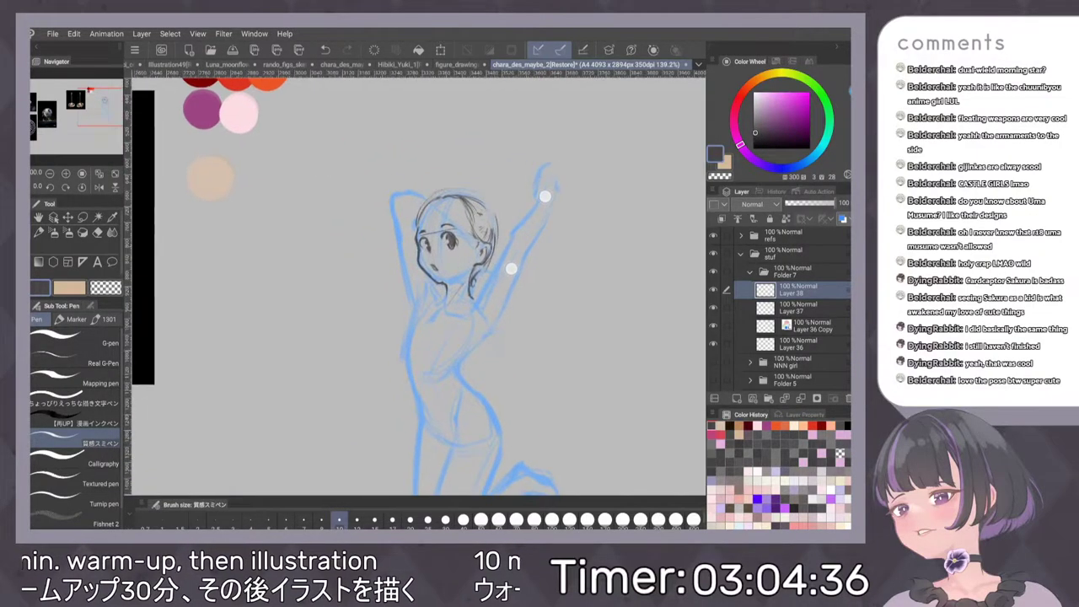
scroll(528, 226, "down", 2)
scroll(528, 236, "up", 5)
mouse_move(439, 193)
left_mouse_down()
mouse_move(451, 192)
mouse_move(456, 221)
mouse_move(453, 204)
left_mouse_up()
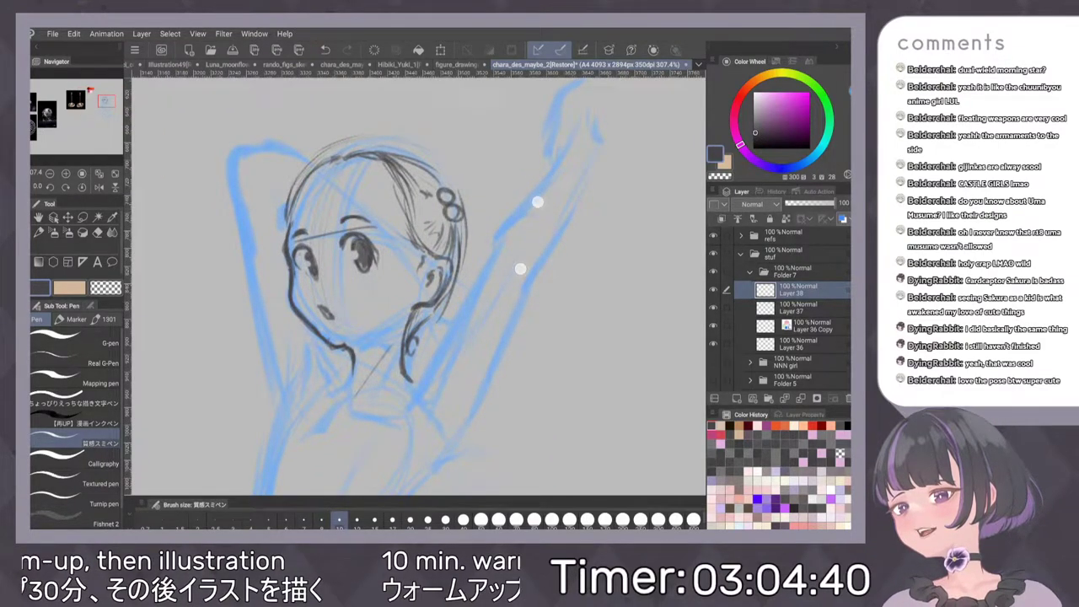
scroll(531, 234, "down", 6)
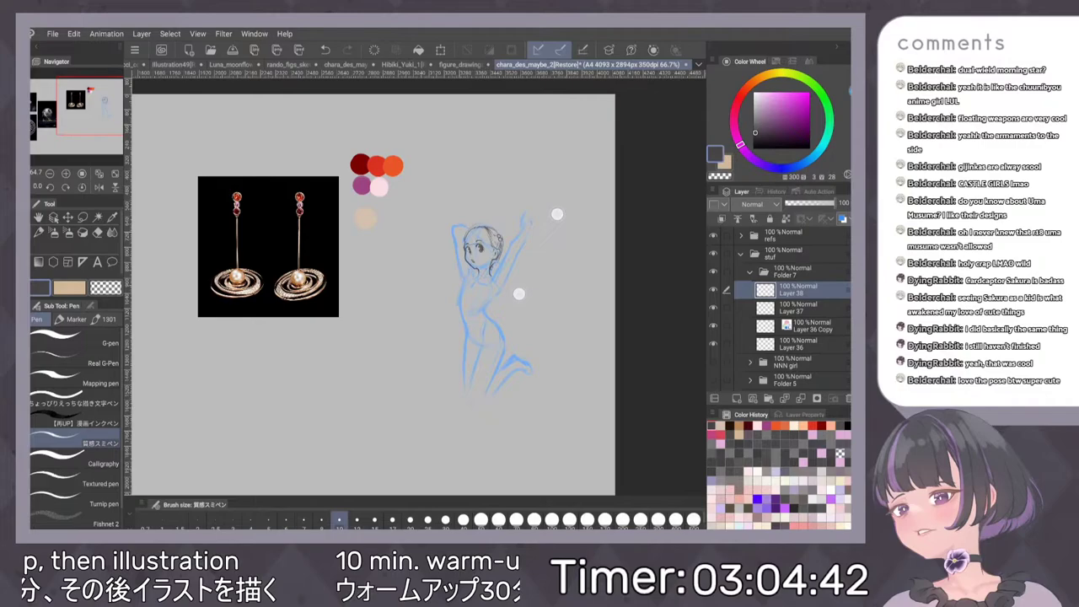
scroll(537, 253, "up", 2)
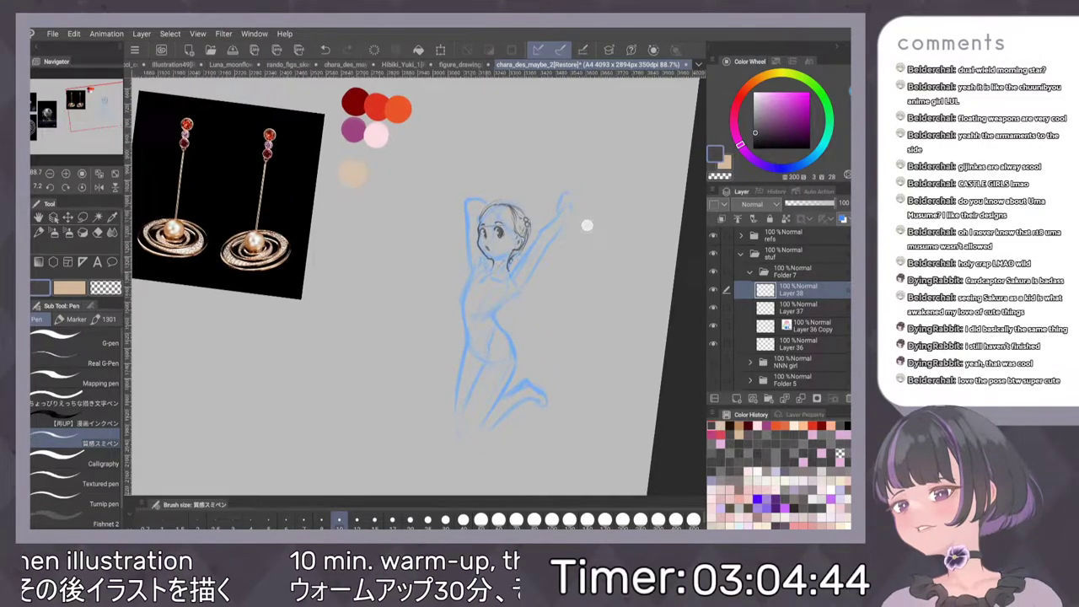
scroll(505, 253, "up", 4)
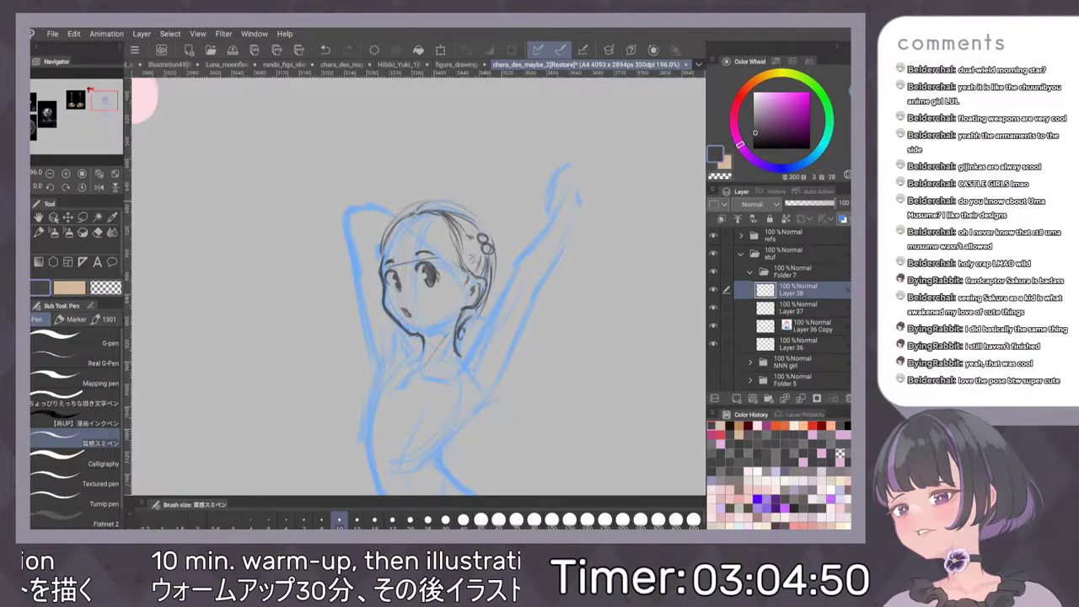
left_click_drag(432, 202, 479, 222)
Ink two long ponytail strands falling from the hair ornaments diagonally outward behind the torso
key("ctrl+minus")
left_click_drag(597, 258, 569, 214)
scroll(569, 214, "down", 1)
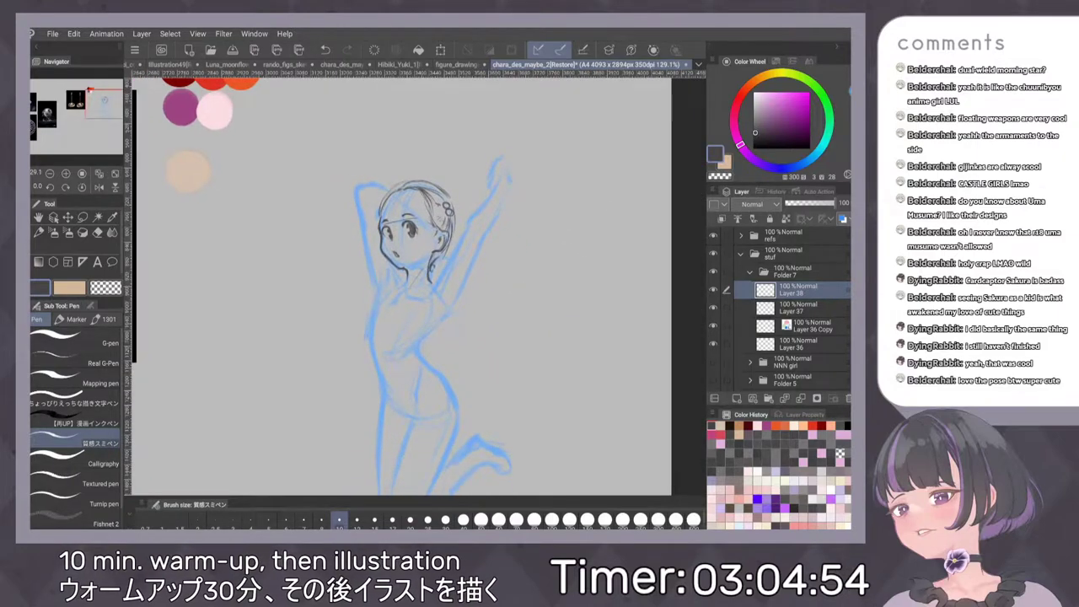
left_click_drag(459, 206, 531, 354)
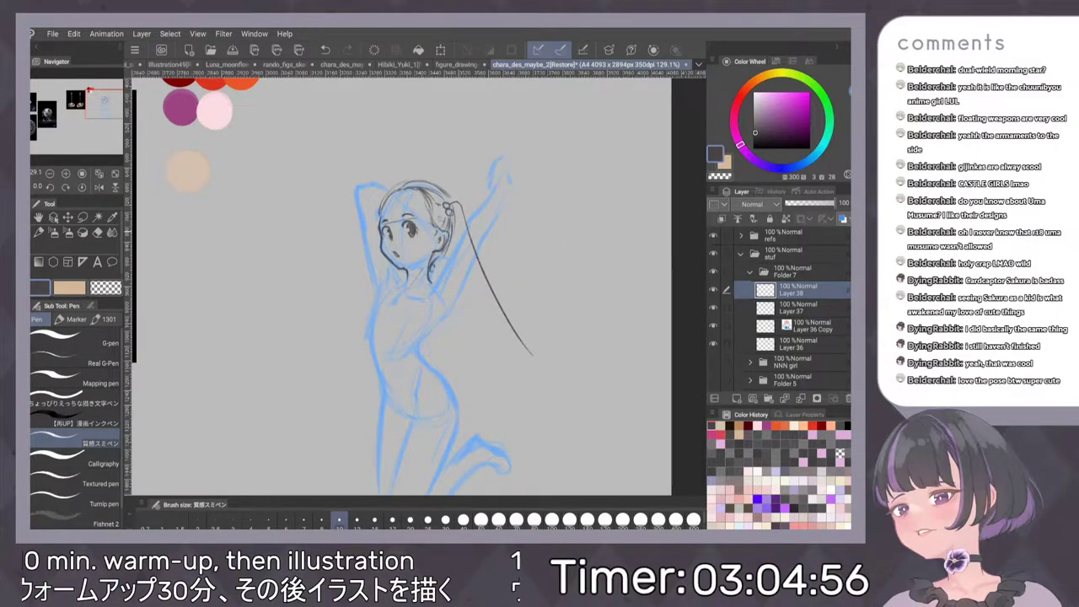
left_click_drag(474, 257, 536, 331)
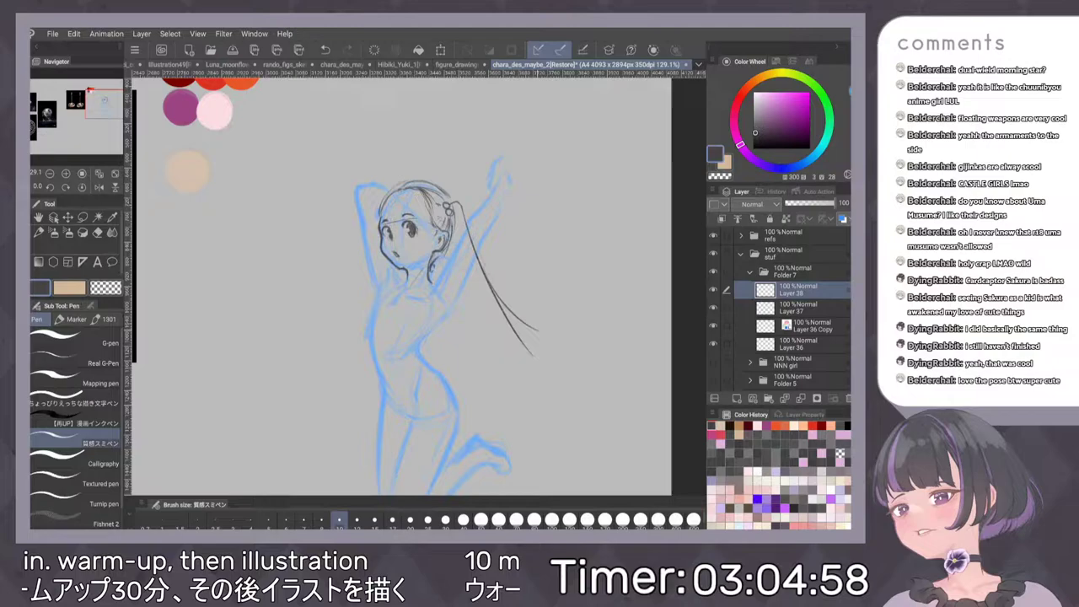
Sketch the ponytail's upswept end with a wide outer contour and a parallel inner contour
scroll(607, 301, "down", 2)
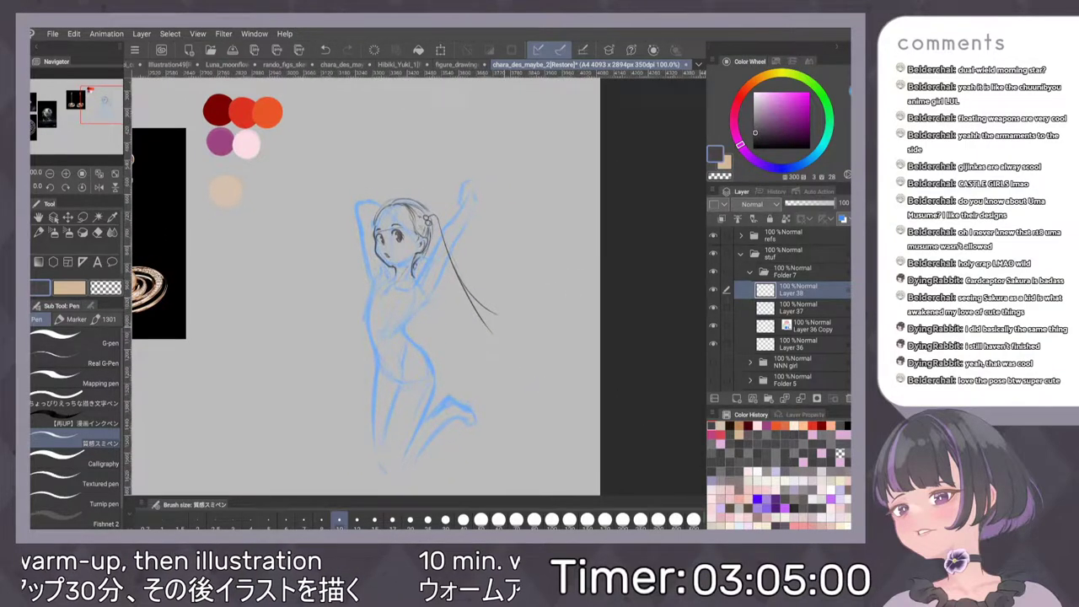
mouse_move(494, 333)
left_mouse_down()
mouse_move(549, 301)
mouse_move(537, 224)
left_mouse_up()
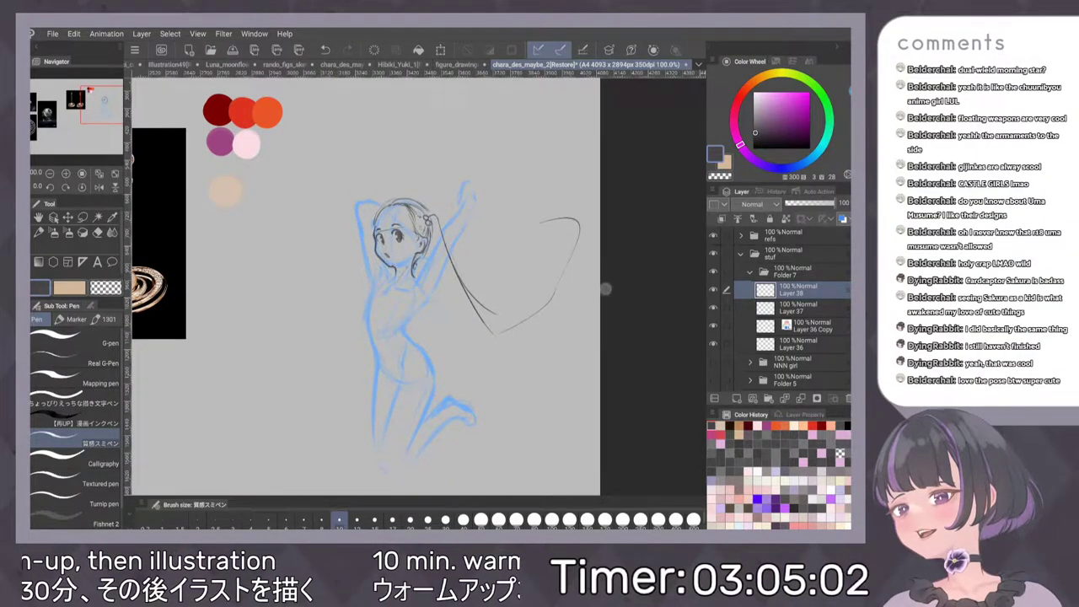
left_click_drag(606, 290, 608, 278)
key("ctrl+z")
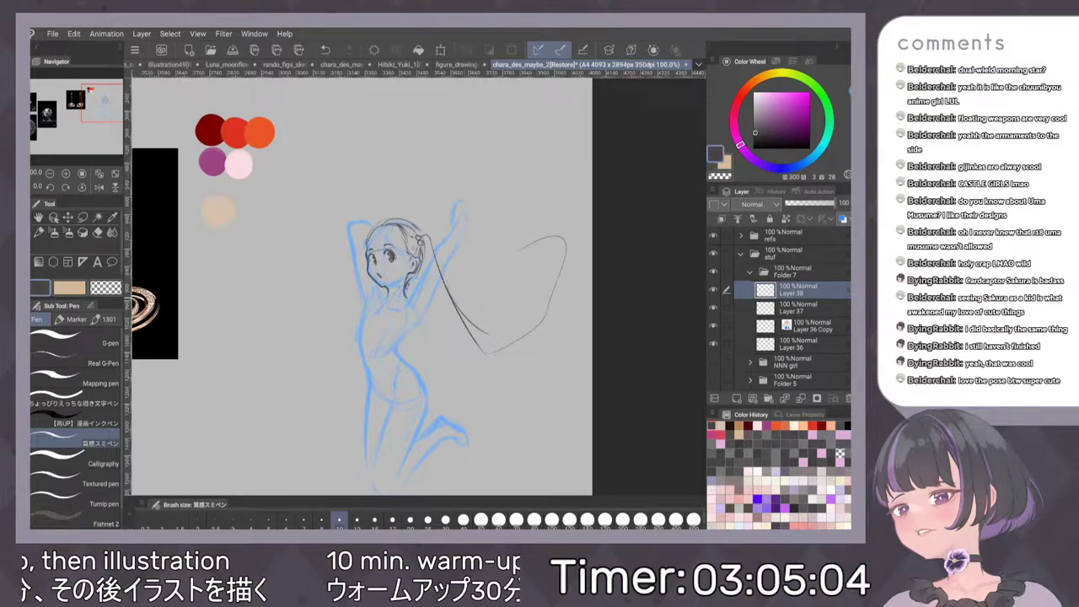
left_click_drag(474, 324, 491, 336)
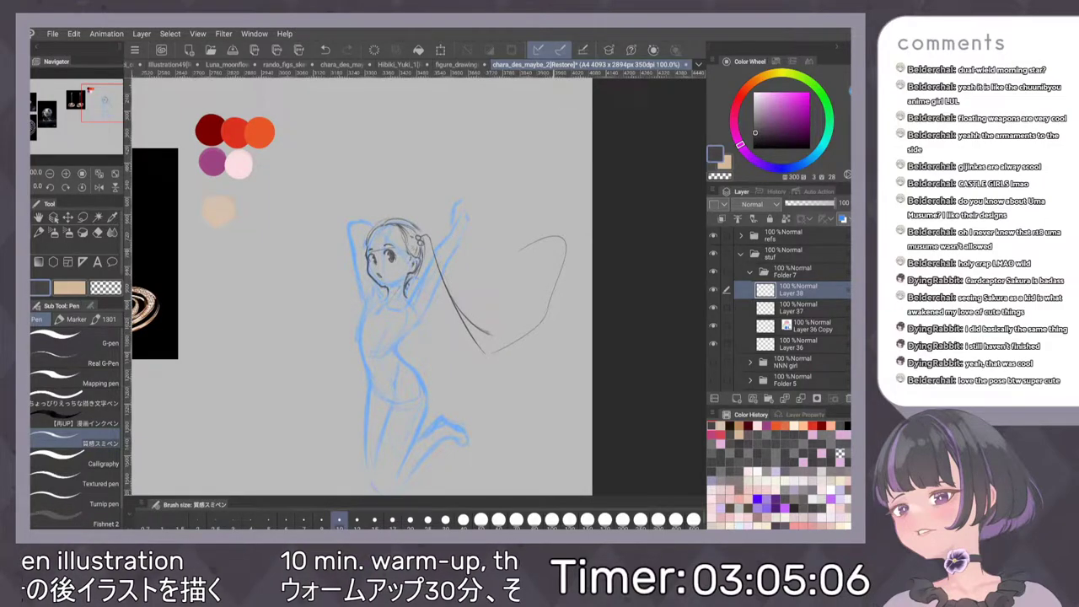
left_click_drag(559, 246, 514, 327)
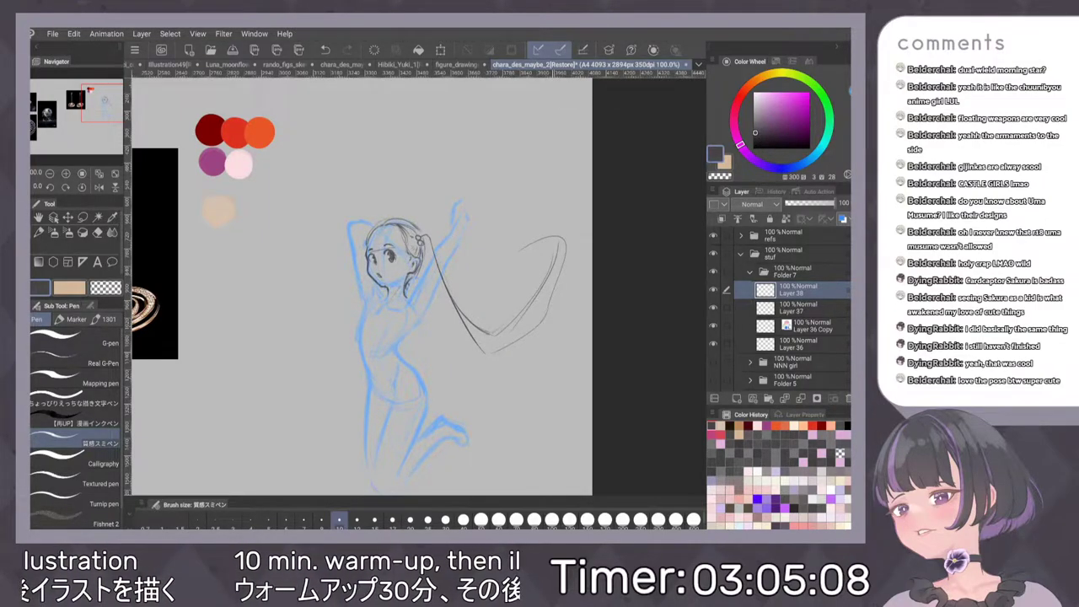
left_click_drag(549, 289, 521, 310)
left_click_drag(560, 246, 494, 330)
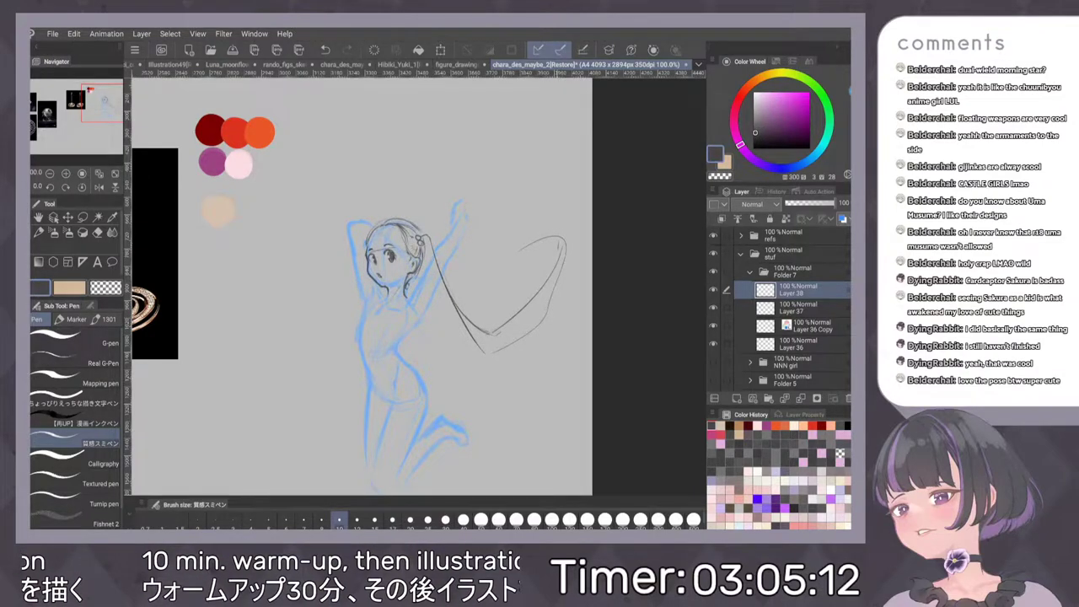
Ink the ponytail end curling back inward with nested curved strands, undoing stray strokes
mouse_move(560, 246)
left_mouse_down()
mouse_move(505, 280)
mouse_move(522, 259)
left_mouse_up()
key("ctrl+z")
key("ctrl+z")
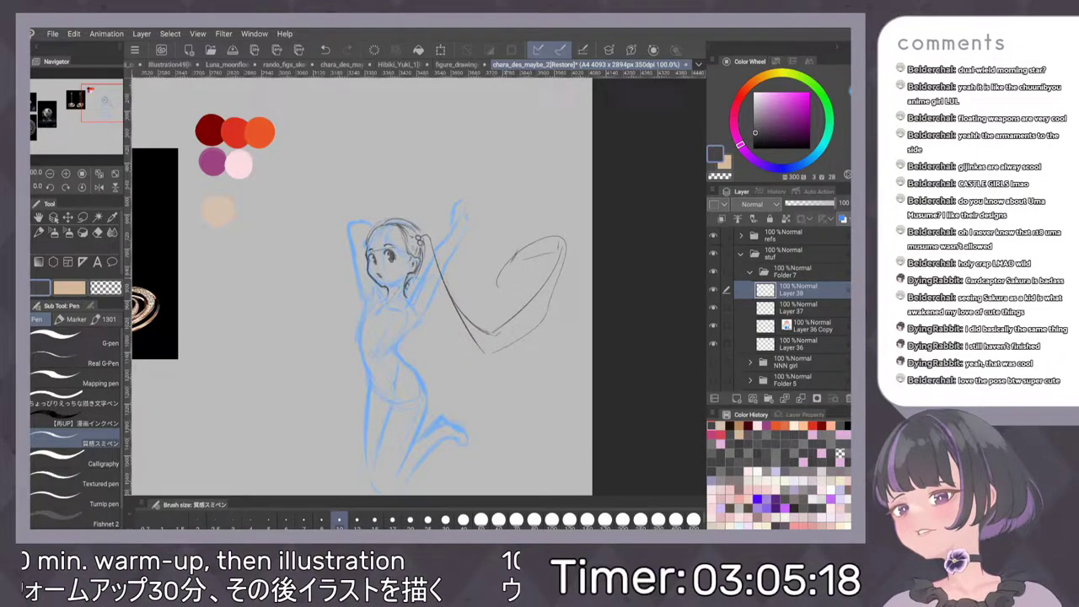
left_click_drag(511, 274, 528, 261)
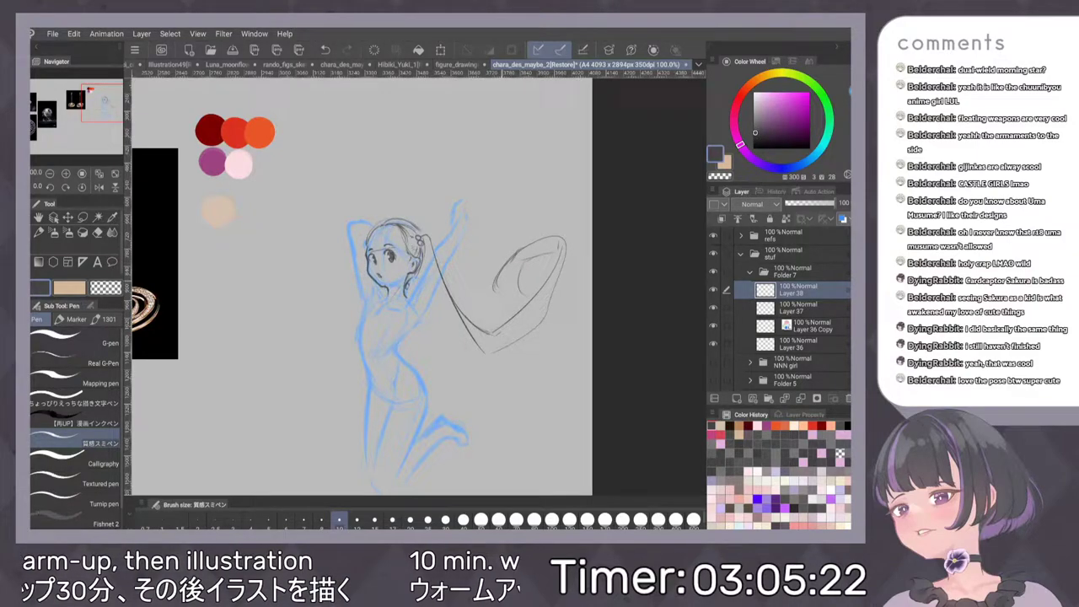
mouse_move(504, 287)
left_mouse_down()
mouse_move(517, 262)
mouse_move(523, 295)
mouse_move(518, 260)
mouse_move(516, 276)
left_mouse_up()
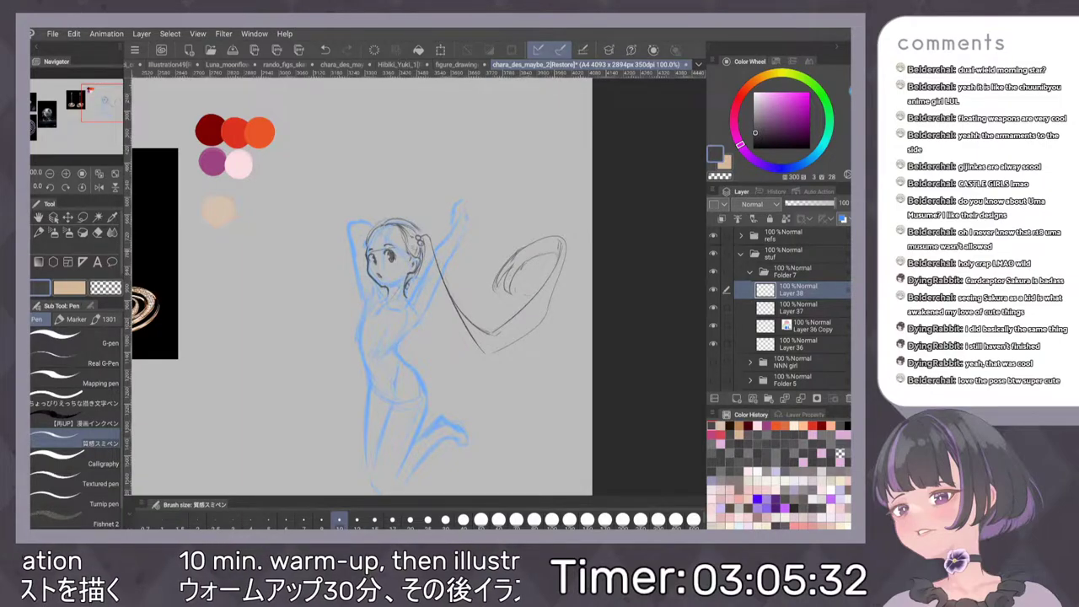
Redraw the upper outline of the ponytail curl as a sharper pointed tip
scroll(614, 201, "up", 2)
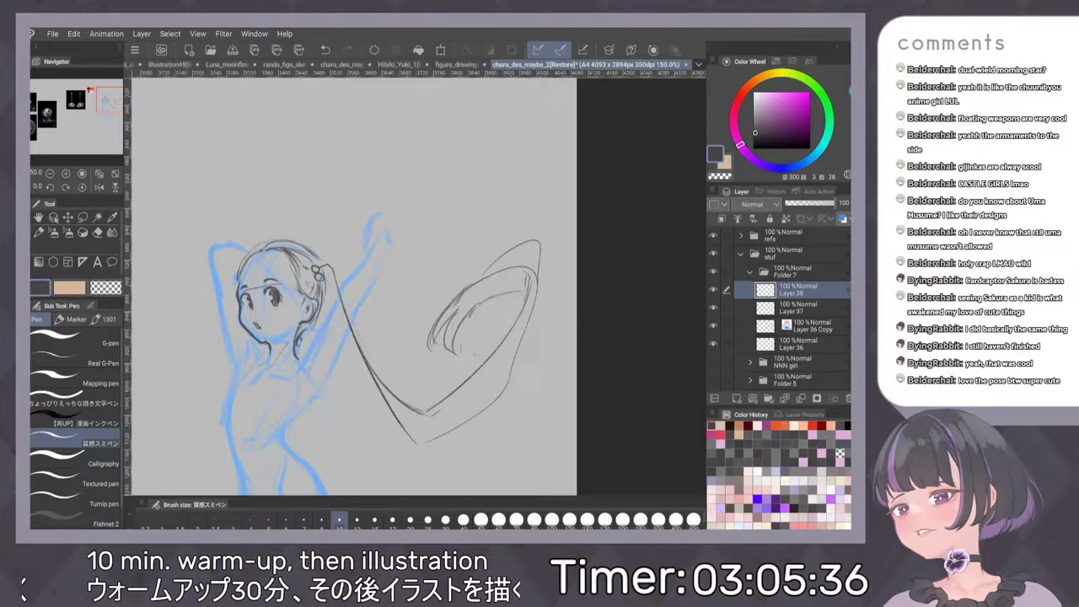
key("ctrl+z")
mouse_move(472, 284)
left_mouse_down()
mouse_move(528, 252)
mouse_move(499, 273)
mouse_move(536, 253)
mouse_move(536, 275)
left_mouse_up()
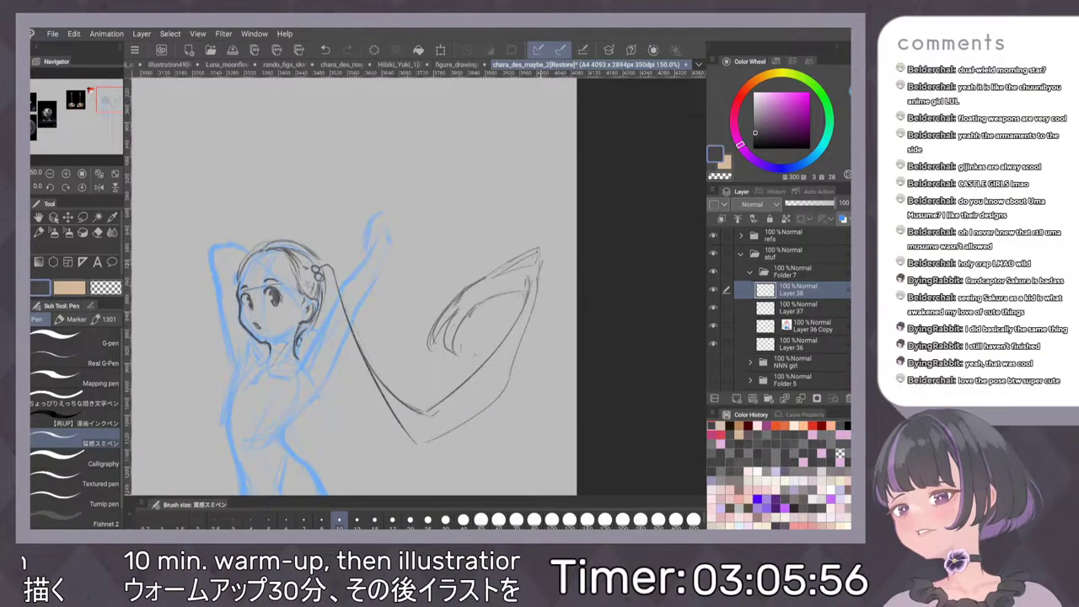
Ink another long strand beside the existing lines along the ponytail's falling section behind the torso
left_click_drag(581, 256, 575, 245)
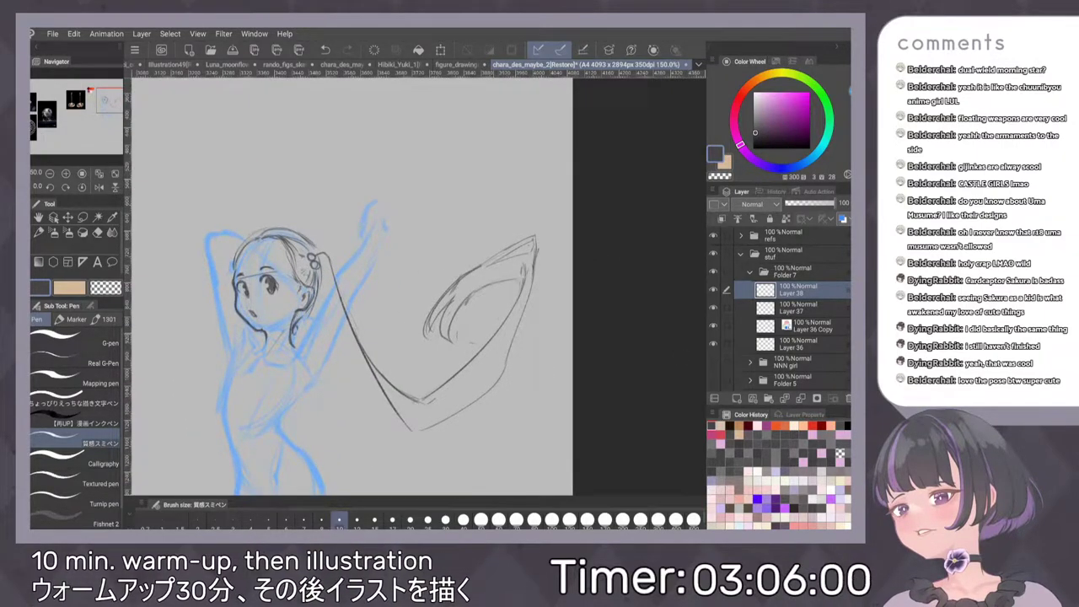
scroll(545, 338, "down", 4)
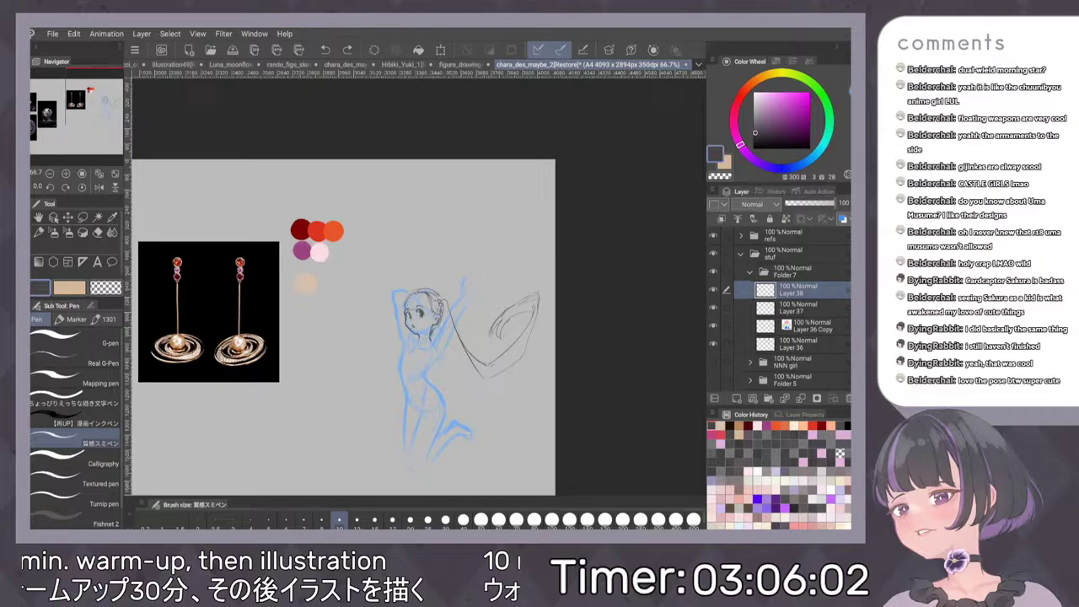
scroll(480, 422, "up", 2)
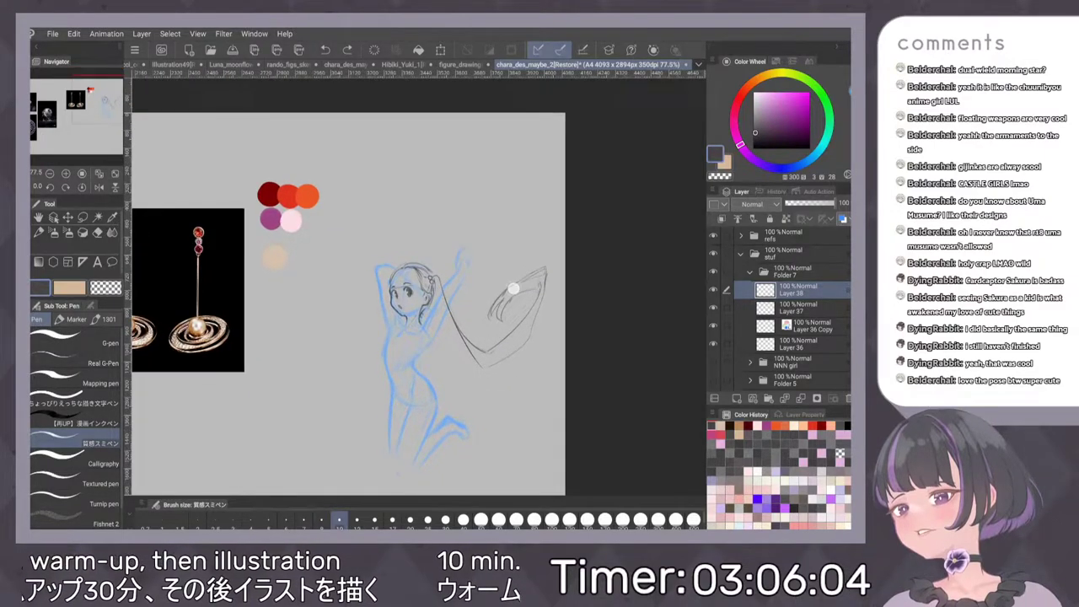
scroll(442, 333, "up", 3)
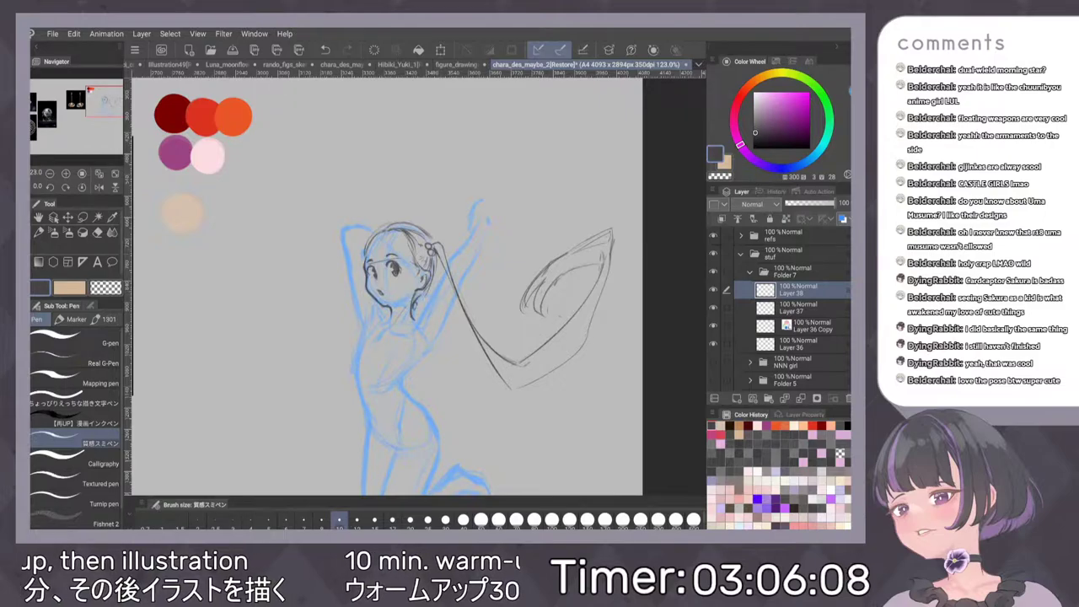
left_click_drag(454, 293, 472, 335)
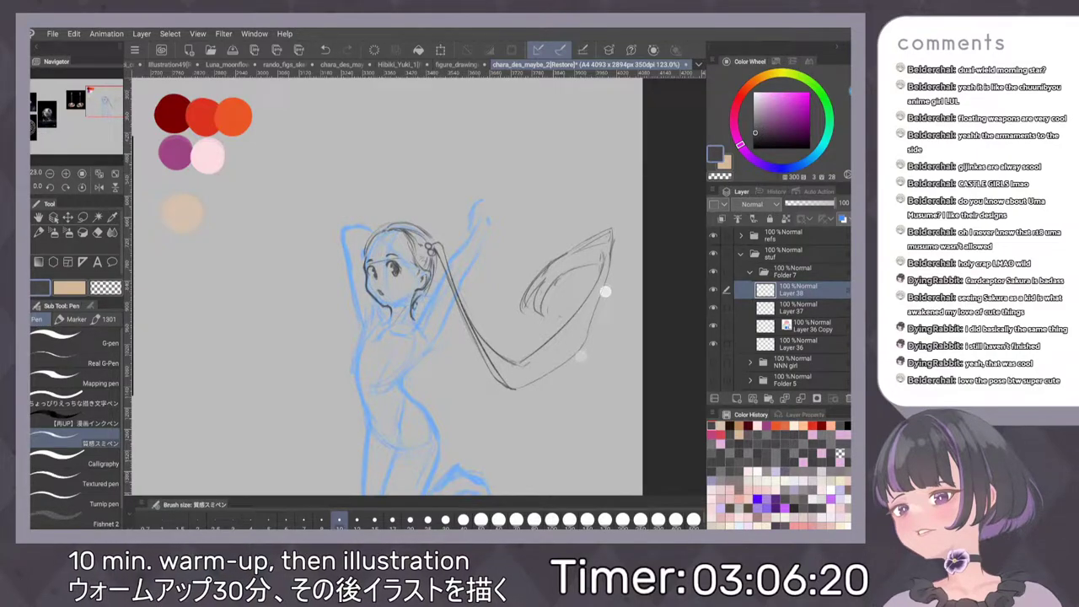
scroll(593, 323, "down", 4)
scroll(574, 344, "down", 1)
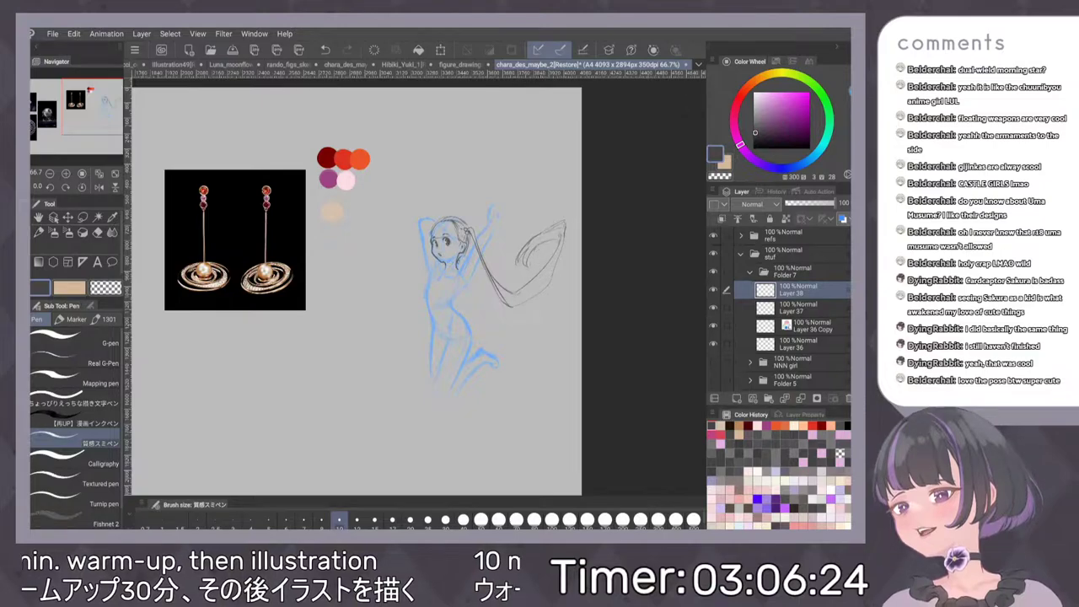
Try two curved front-hair strands sweeping from the crown out over the raised arm
scroll(563, 313, "up", 3)
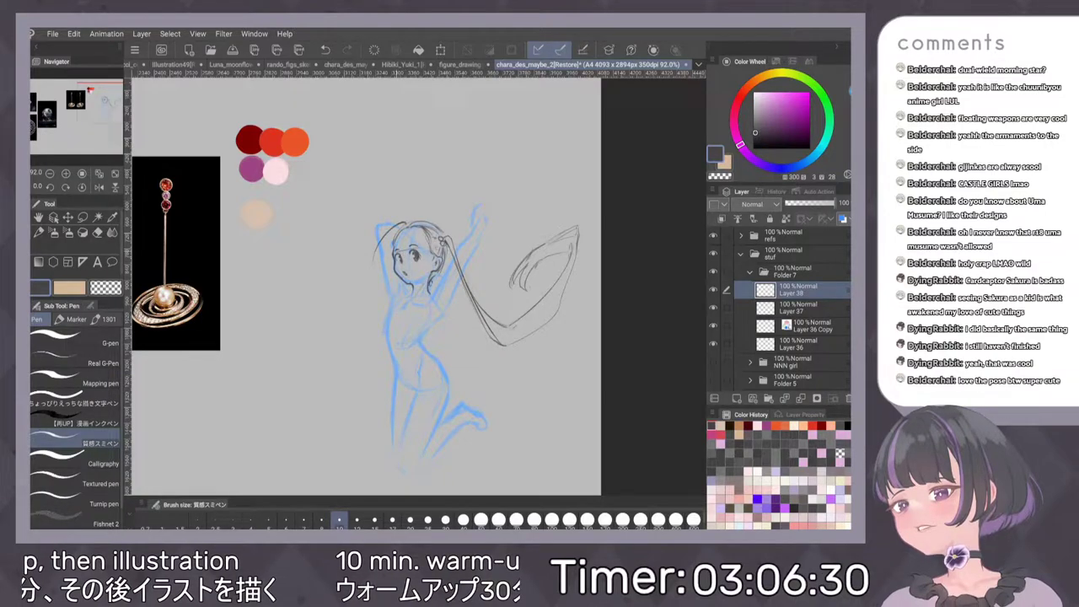
left_click_drag(400, 224, 372, 268)
left_click_drag(408, 221, 362, 246)
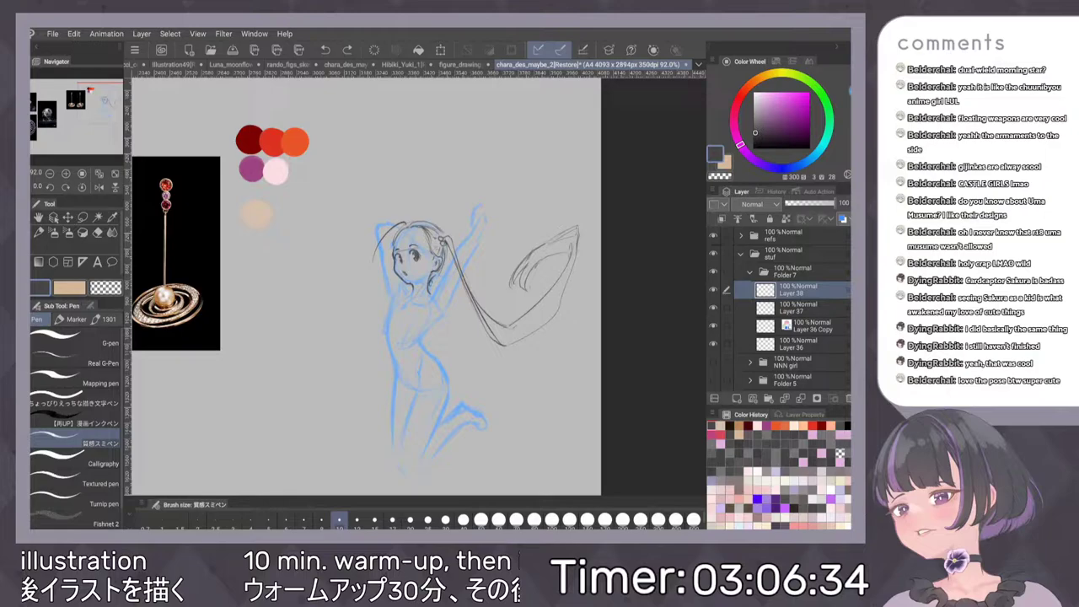
key("ctrl+z")
key("ctrl+z")
scroll(464, 270, "up", 1)
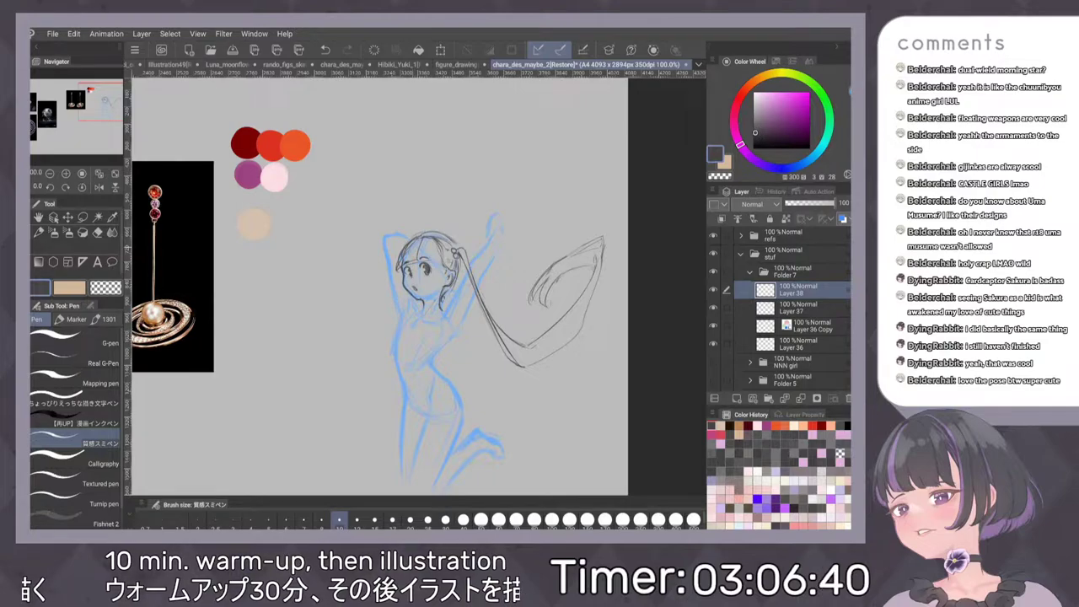
scroll(561, 303, "down", 2)
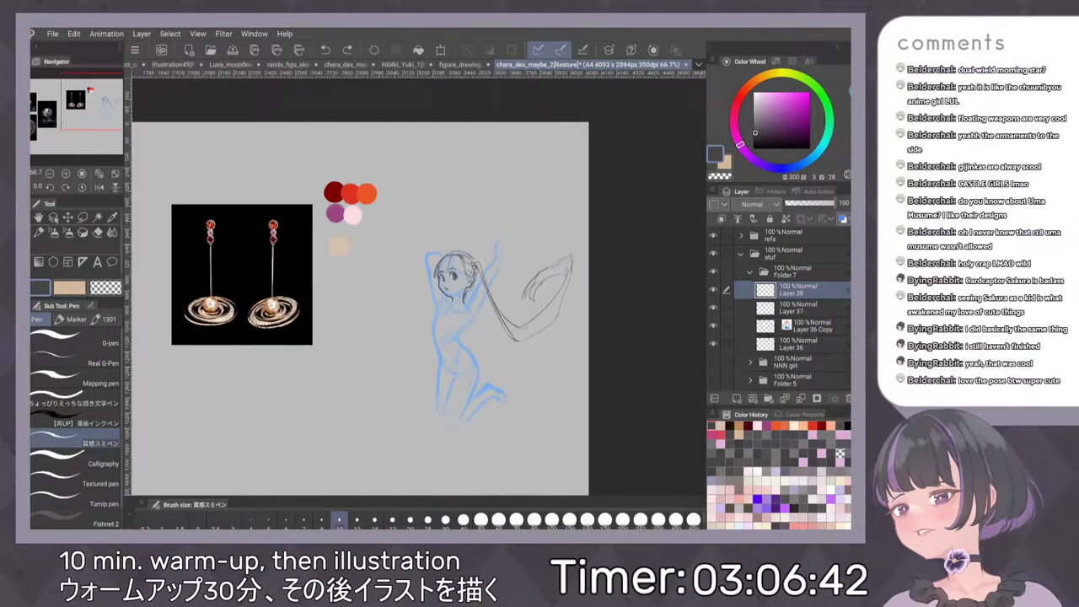
scroll(494, 285, "up", 3)
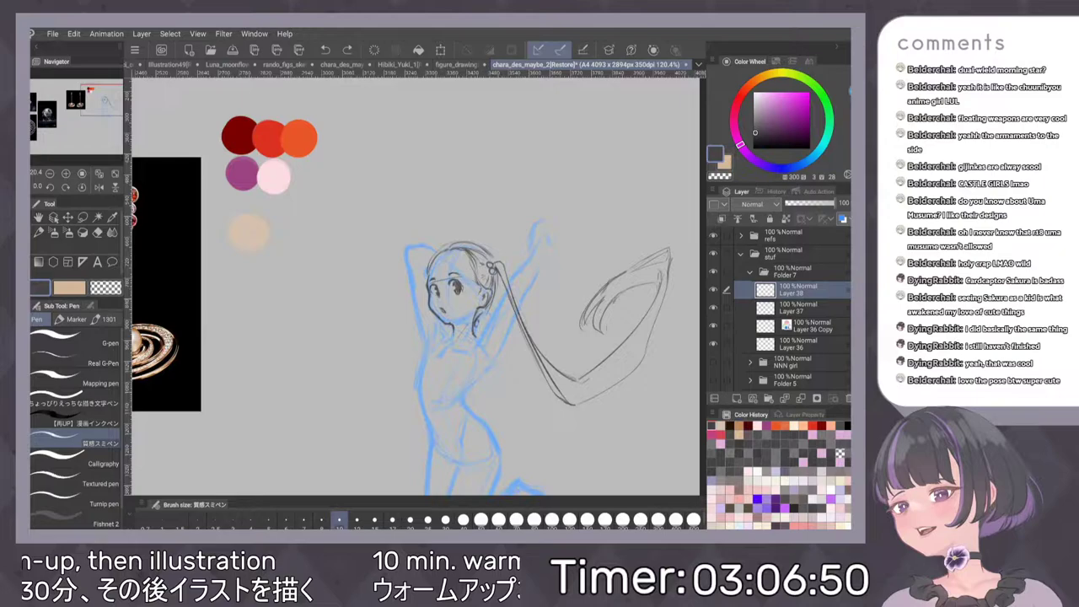
scroll(558, 333, "down", 2)
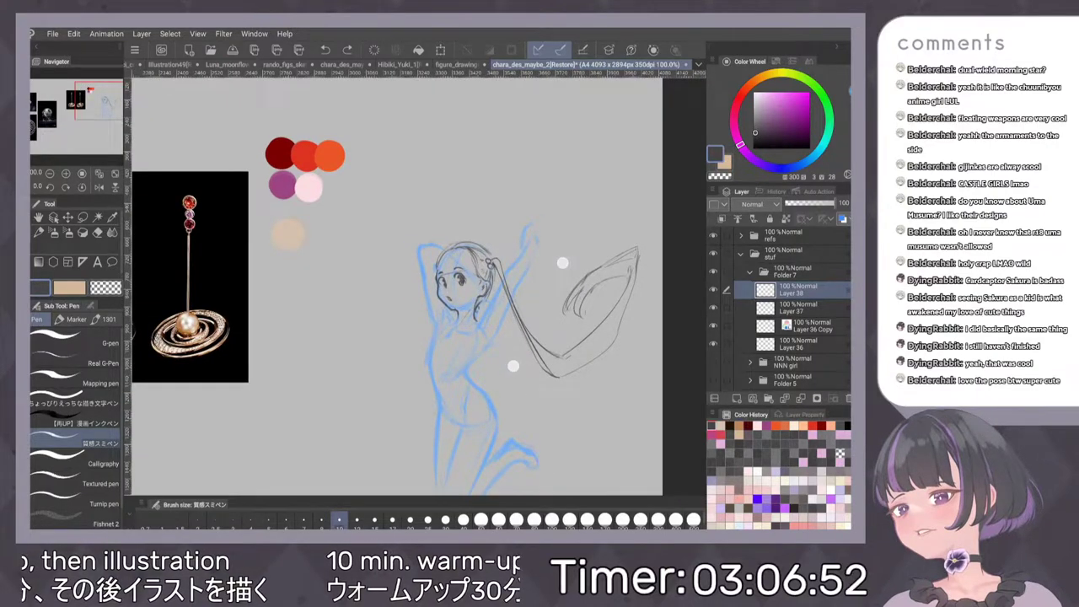
scroll(484, 264, "up", 3)
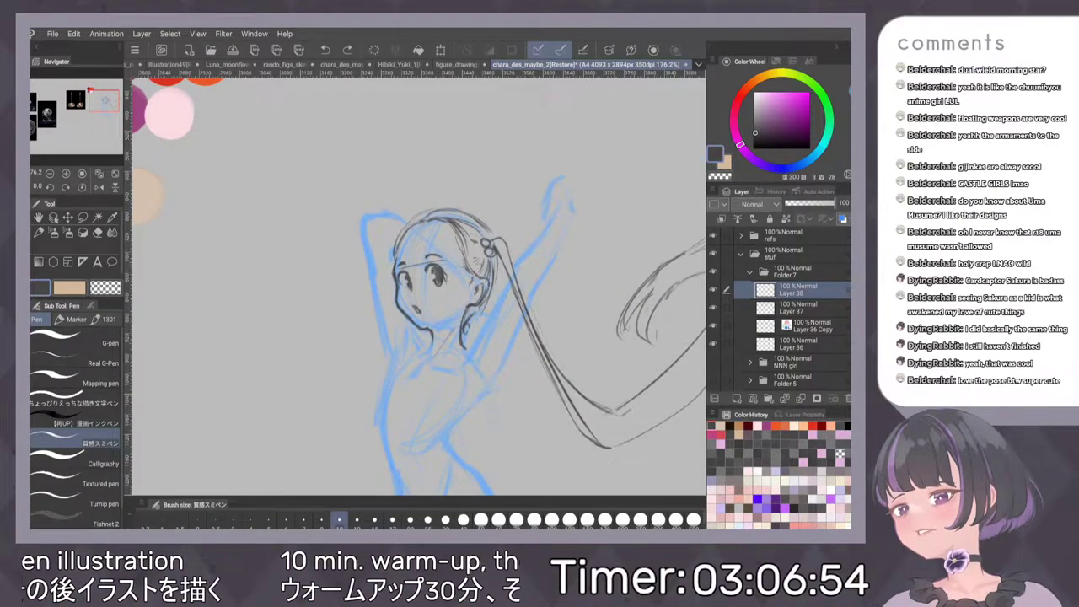
scroll(487, 246, "down", 2)
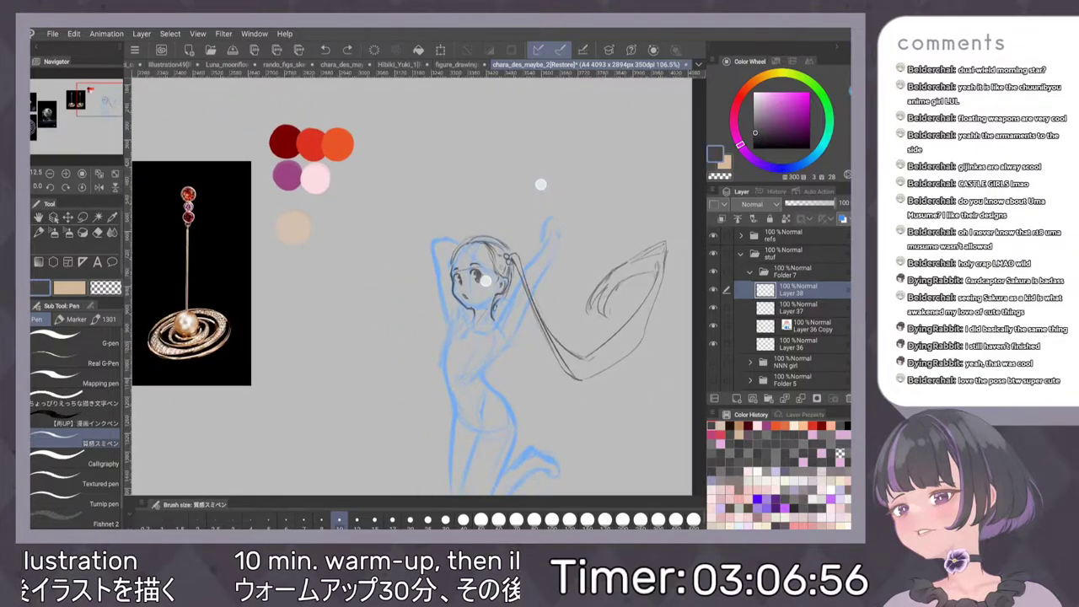
scroll(485, 281, "down", 2)
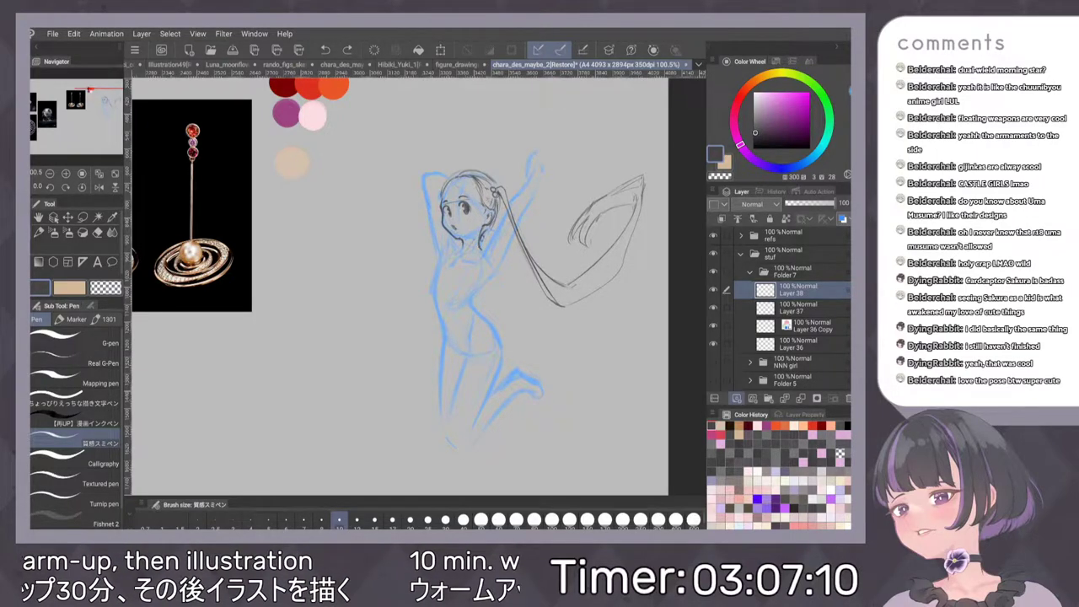
Add a new layer above the ponytail line art and switch to the 1301 brush group
left_click(736, 398)
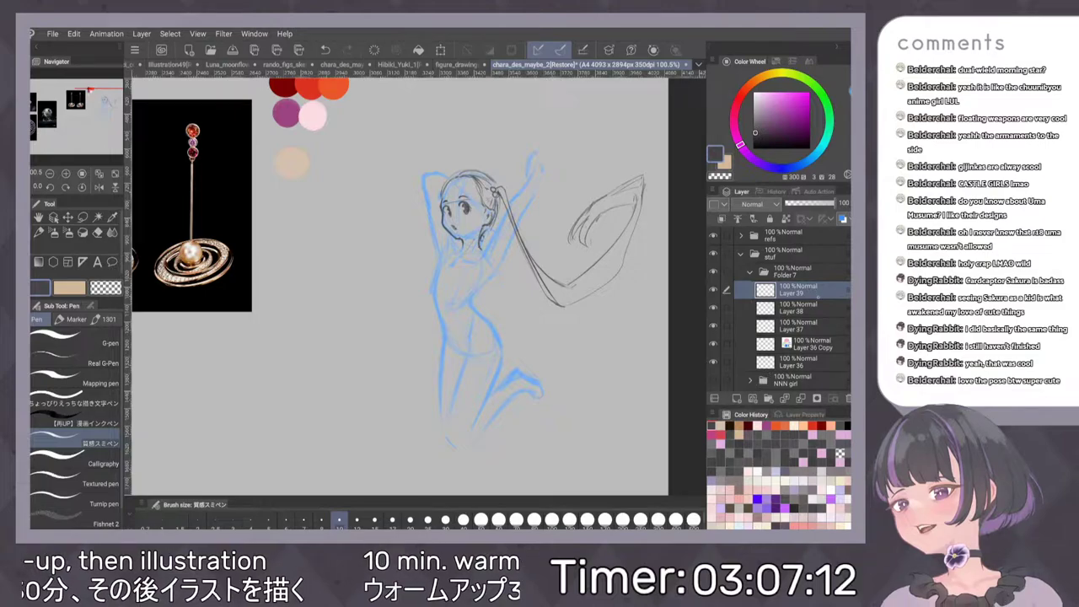
scroll(582, 363, "down", 1)
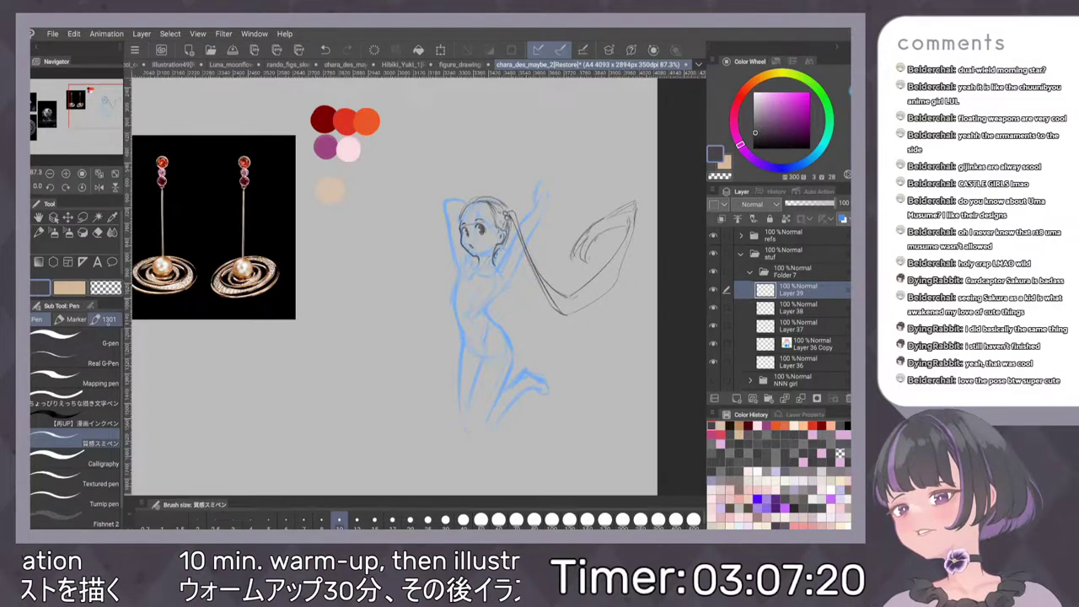
left_click(107, 320)
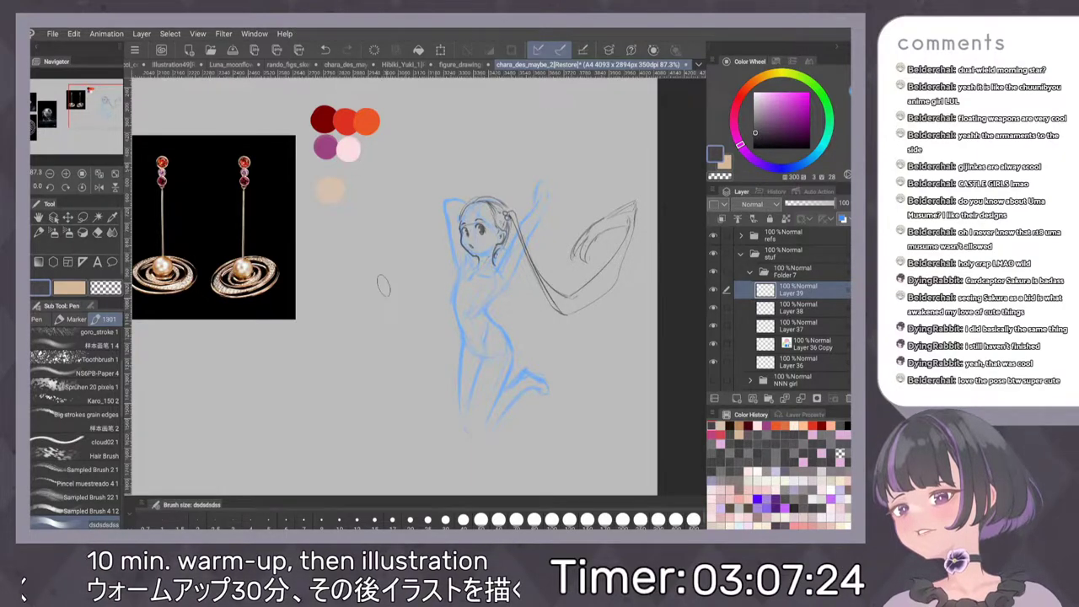
Test the custom brush with short strokes on the empty canvas beside the figure and undo them
mouse_move(422, 272)
left_mouse_down()
mouse_move(371, 307)
mouse_move(421, 278)
left_mouse_up()
key("ctrl+z")
key("ctrl+z")
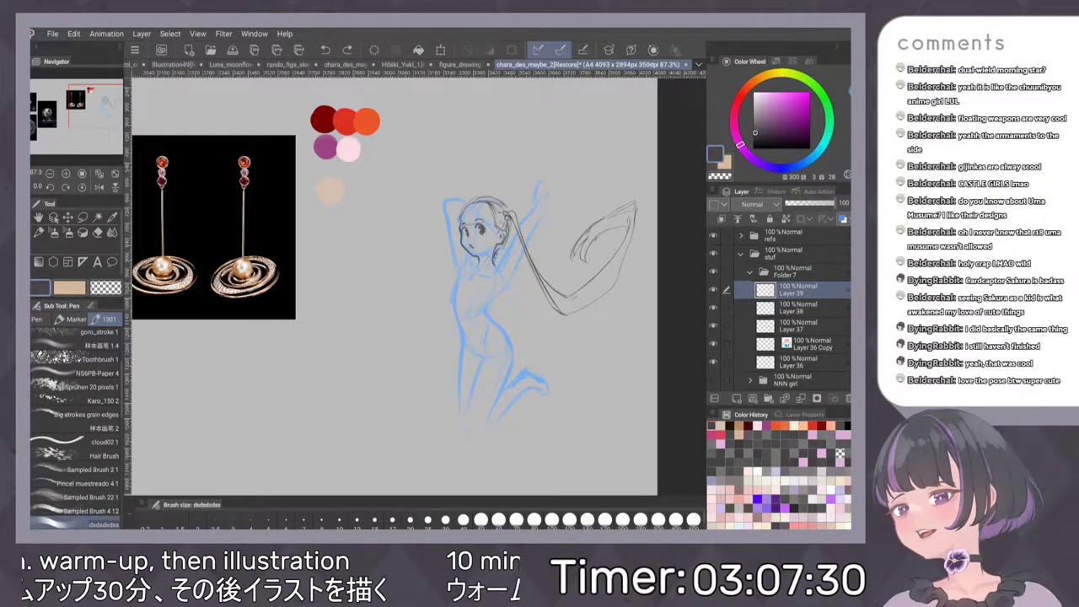
mouse_move(363, 290)
left_mouse_down()
mouse_move(393, 253)
mouse_move(371, 283)
left_mouse_up()
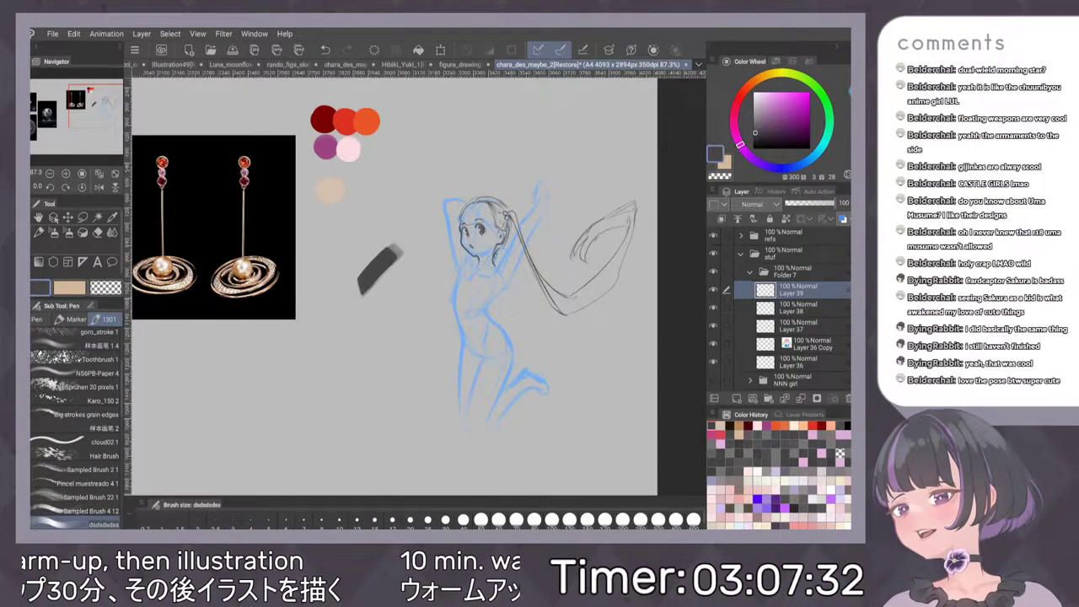
key("ctrl+z")
key("ctrl+z")
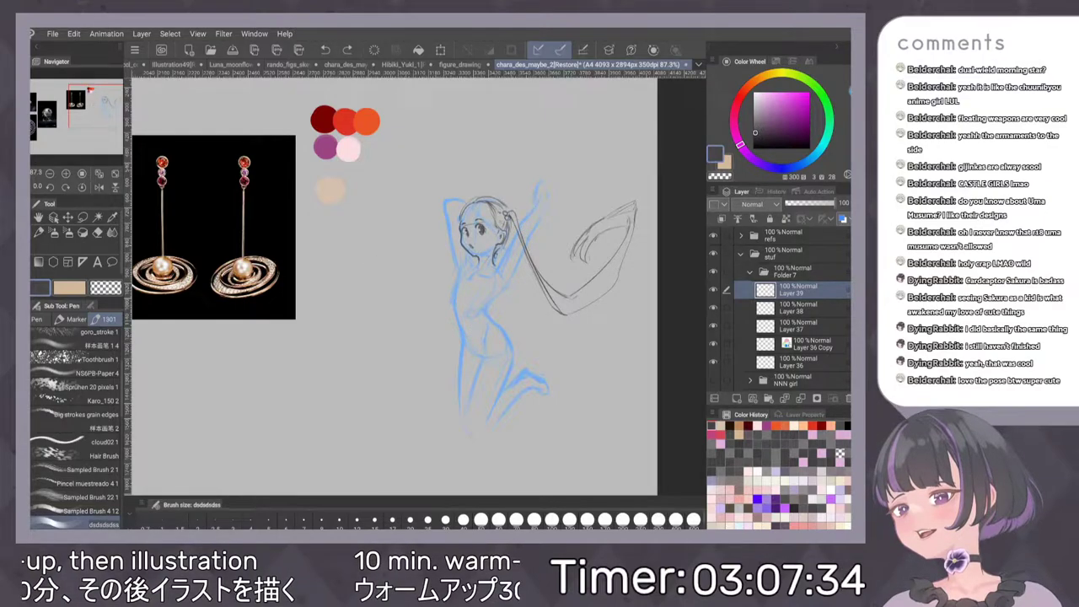
Try broad dark brush strokes along the figure's torso and thigh, toggling them with undo and redo
left_click_drag(463, 315, 470, 365)
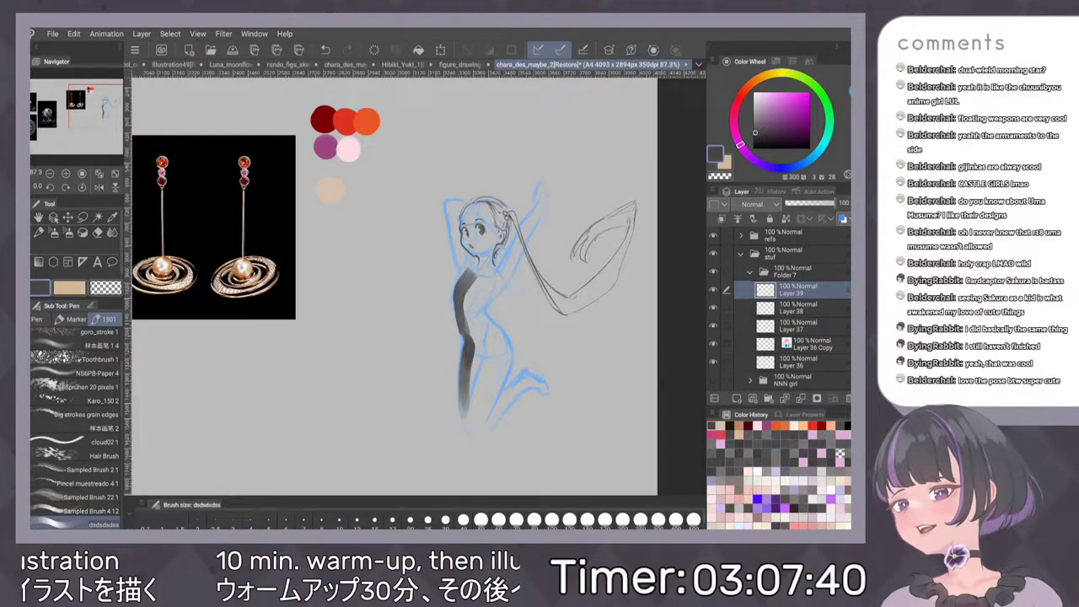
key("ctrl+z")
key("ctrl+z")
key("ctrl+z")
key("ctrl+y")
key("ctrl+y")
key("ctrl+z")
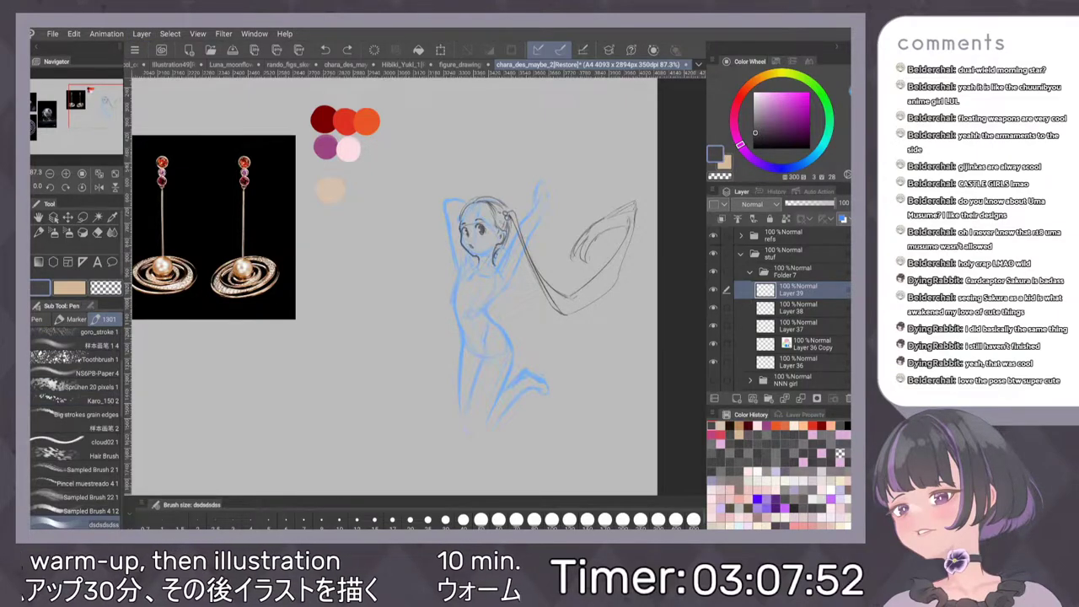
Browse the downloaded texture and illustration materials
left_click(850, 90)
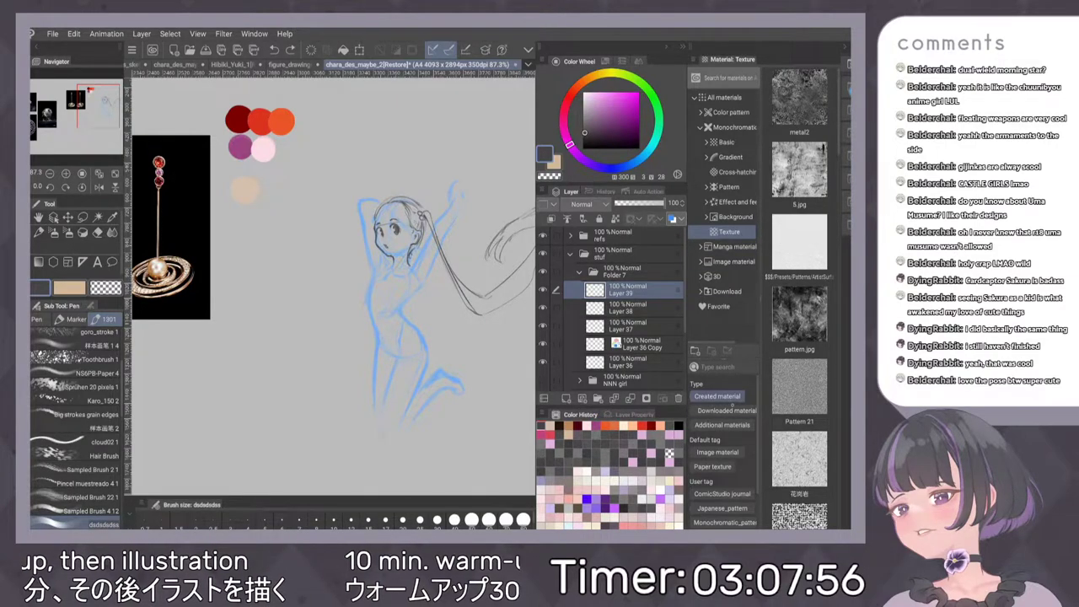
left_click(726, 411)
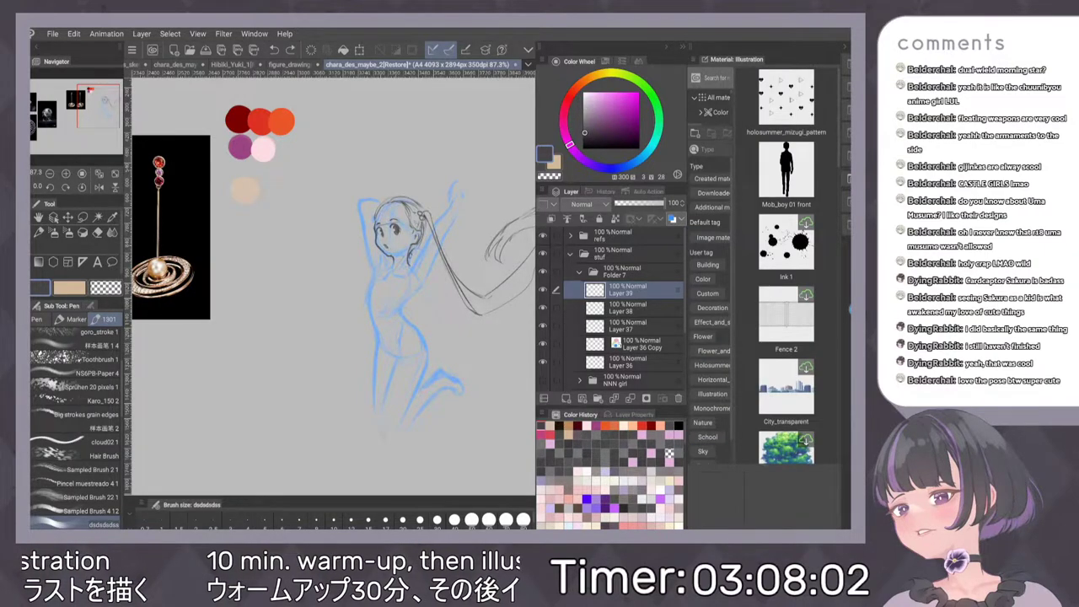
left_click(848, 224)
left_click(695, 60)
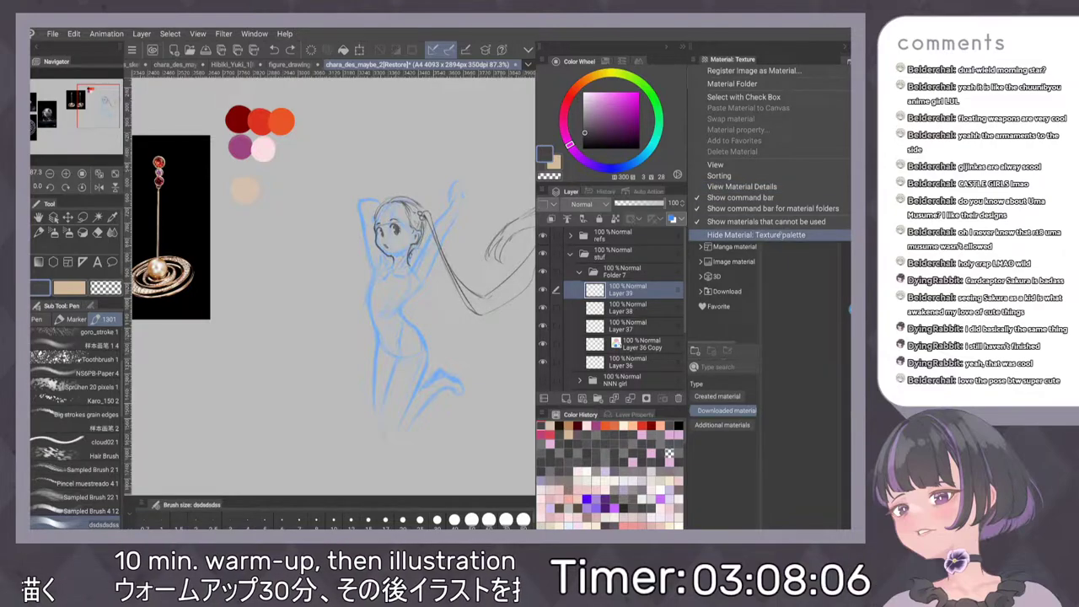
left_click(797, 256)
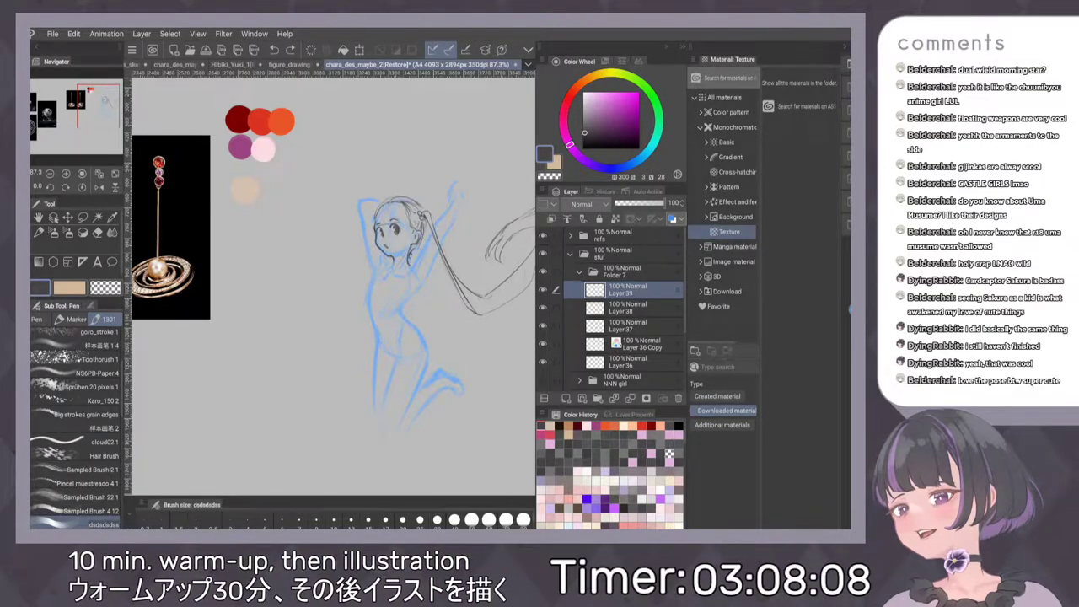
Look through the sub tools available to add, filtering by the Airbrush and Marker tags and by downloaded material
scroll(539, 267, "down", 2)
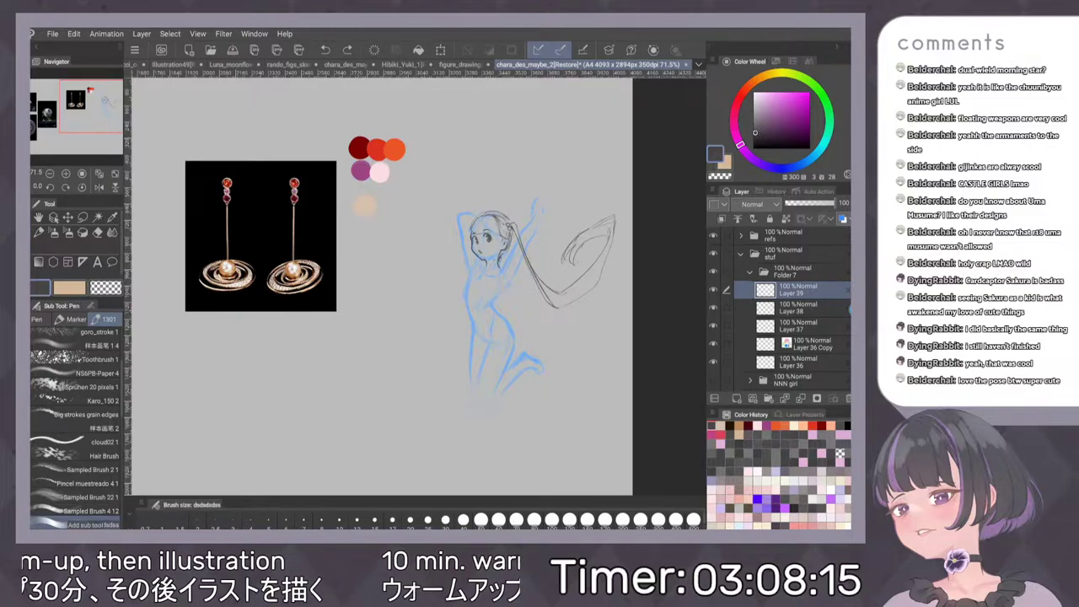
left_click(83, 537)
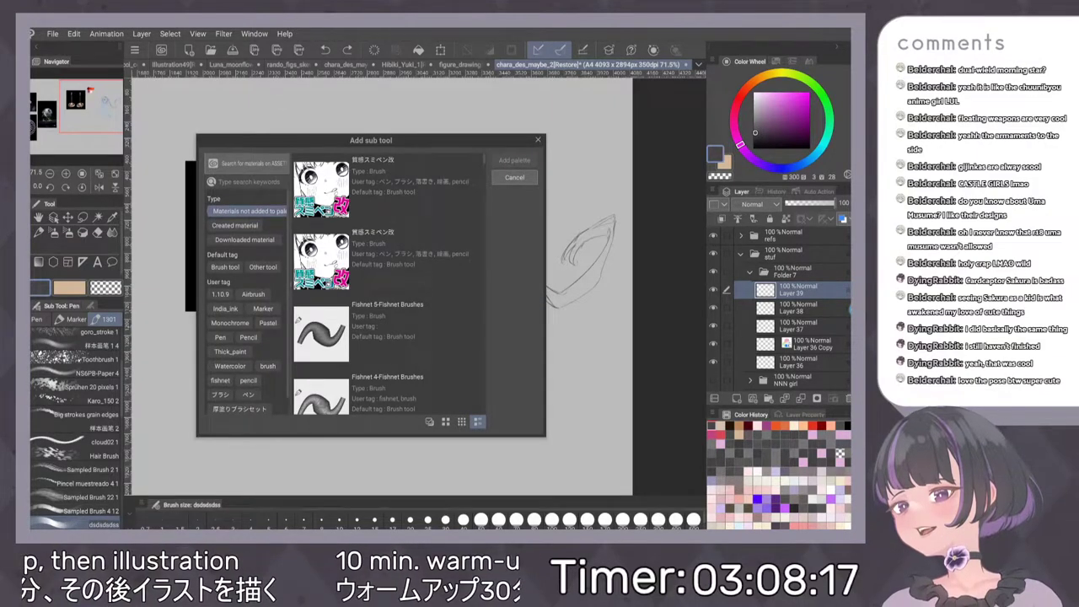
scroll(244, 303, "down", 1)
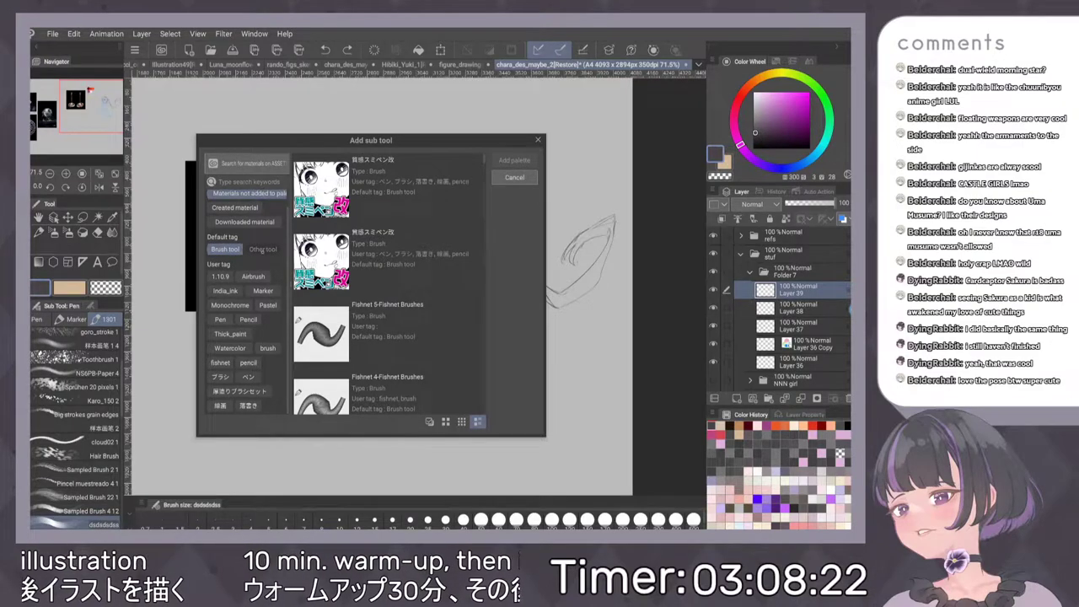
left_click(262, 250)
left_click(254, 277)
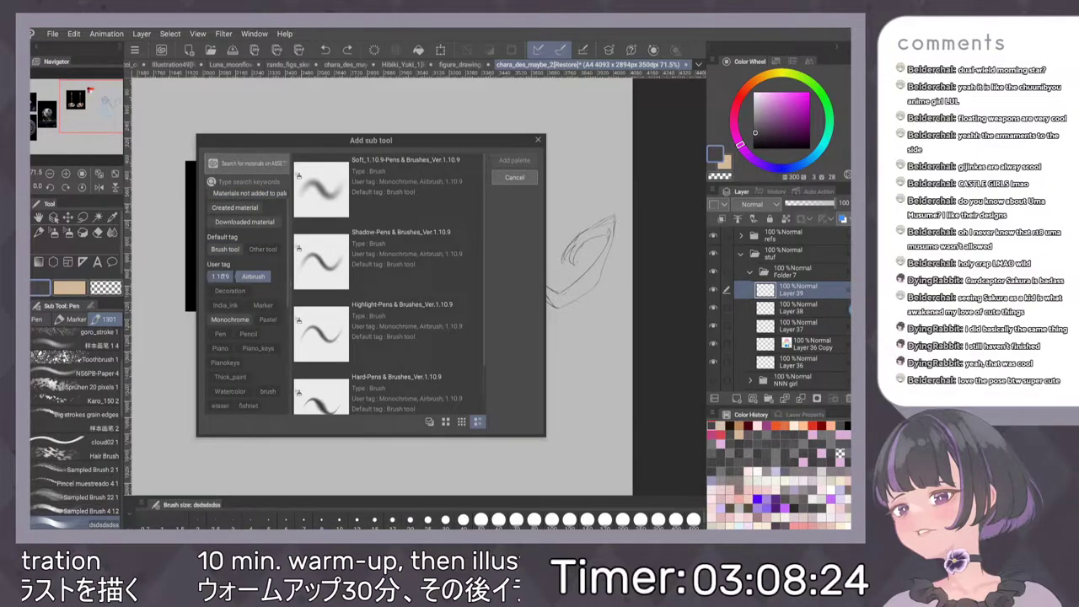
left_click(258, 304)
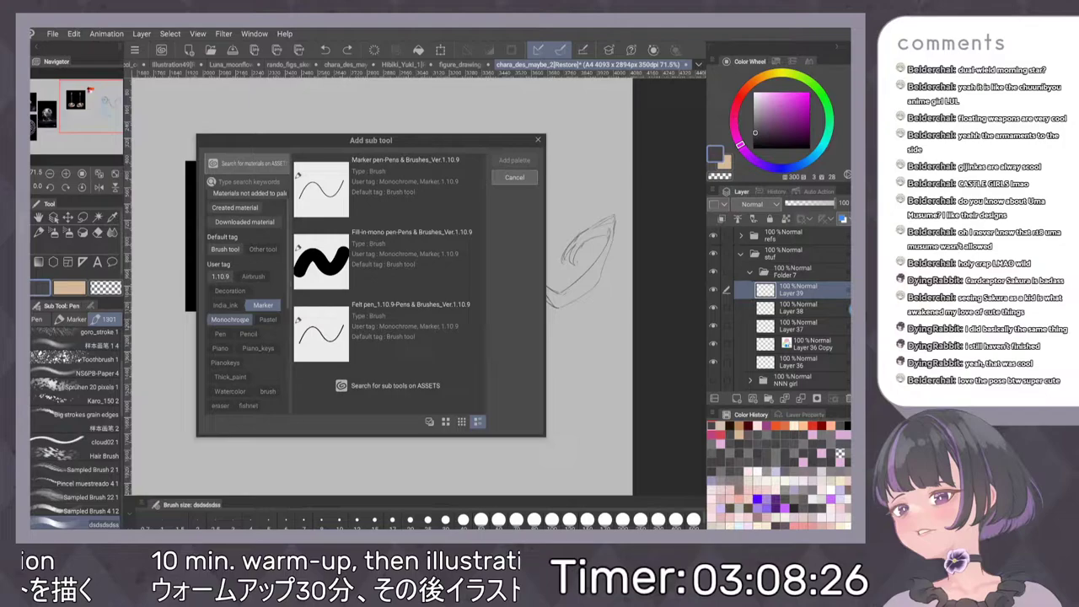
left_click(253, 222)
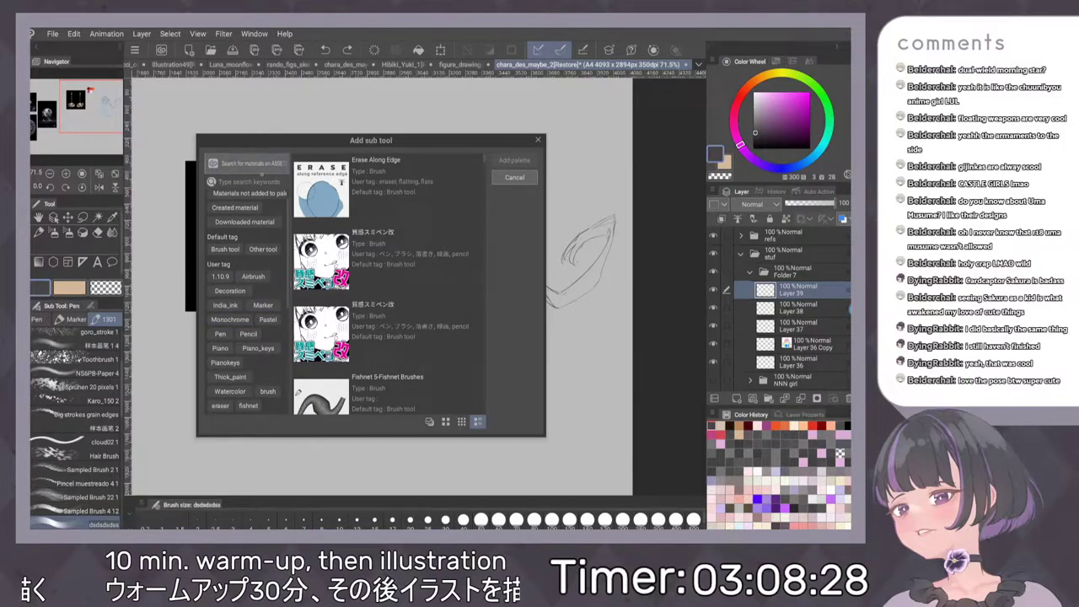
Open the online search for brush materials and switch back to Clip Studio Paint
left_click(247, 163)
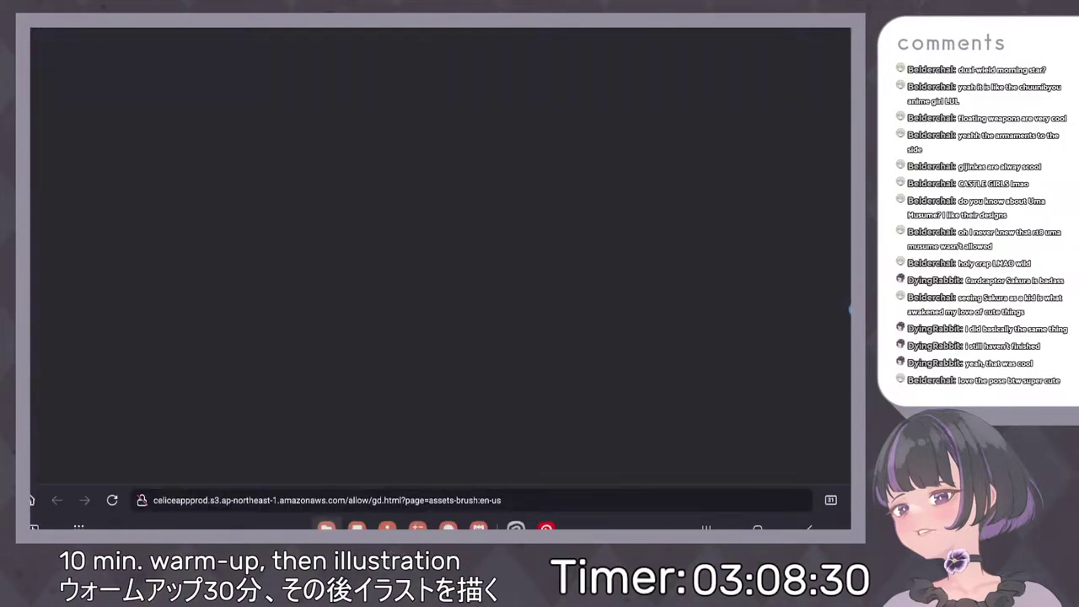
left_click(707, 528)
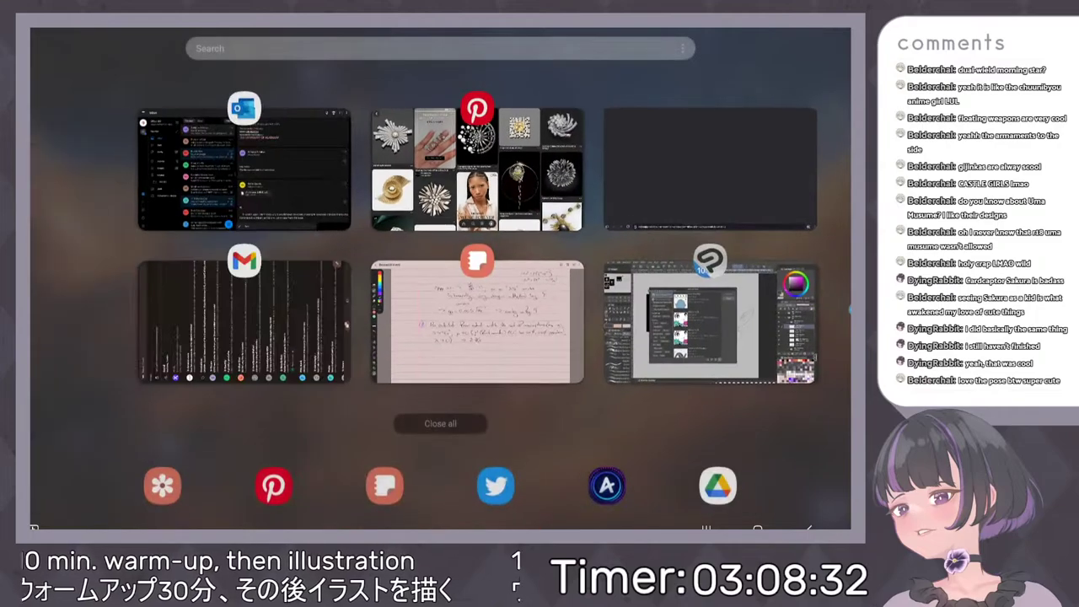
left_click(760, 312)
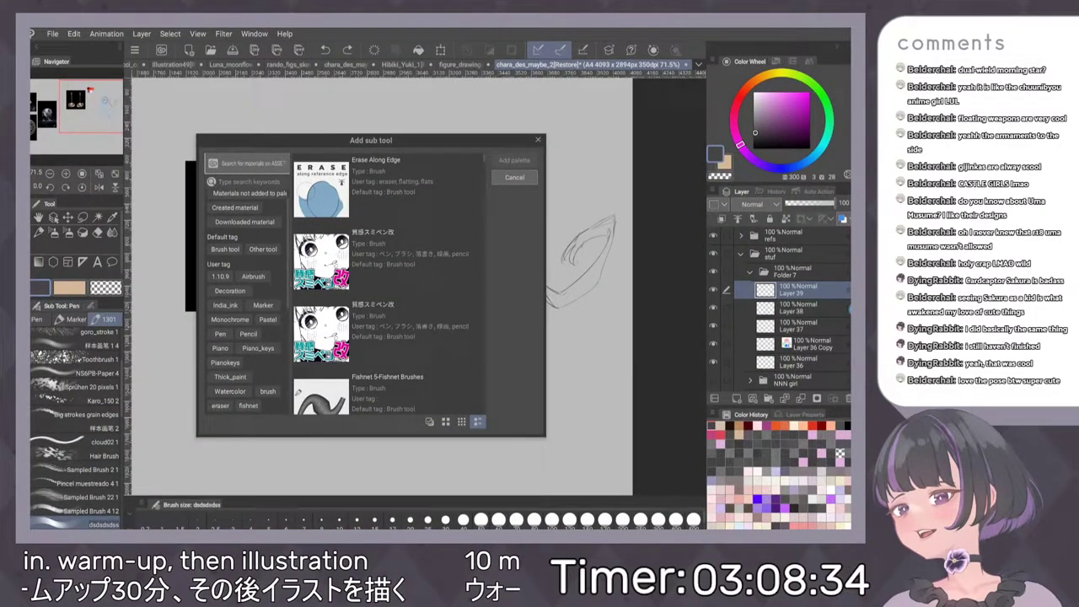
Look through the downloaded sub tools available to add and close the list without adding any
scroll(388, 286, "down", 5)
scroll(388, 287, "up", 5)
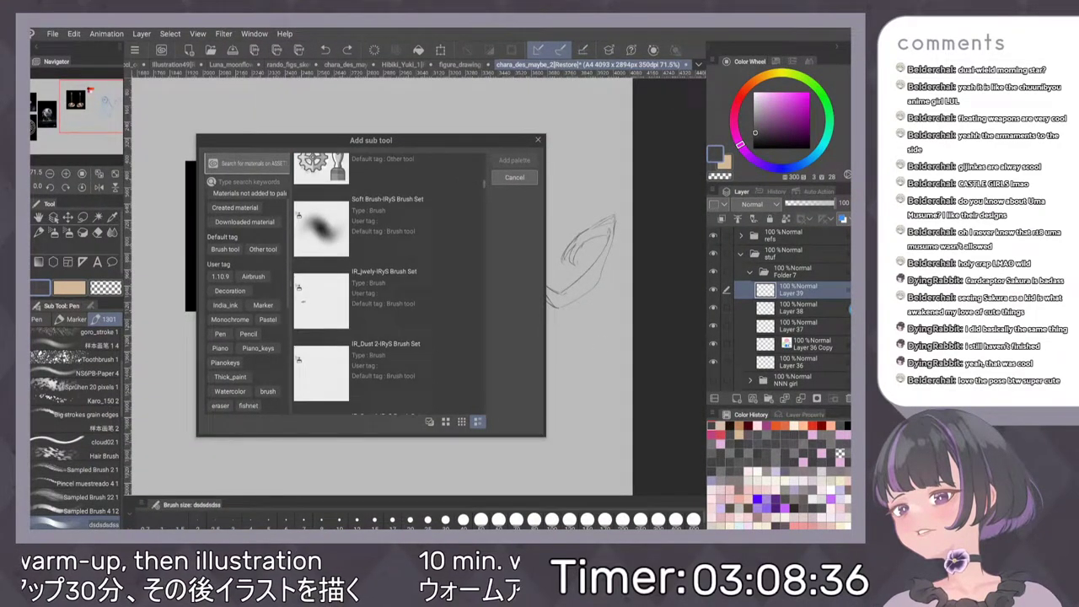
left_click(260, 223)
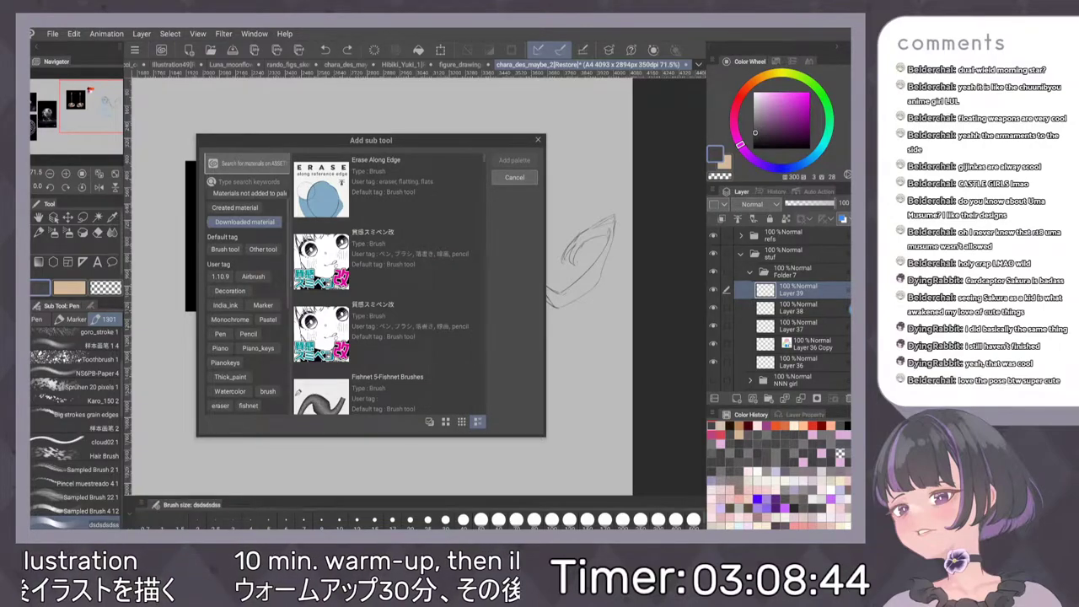
scroll(270, 226, "up", 1)
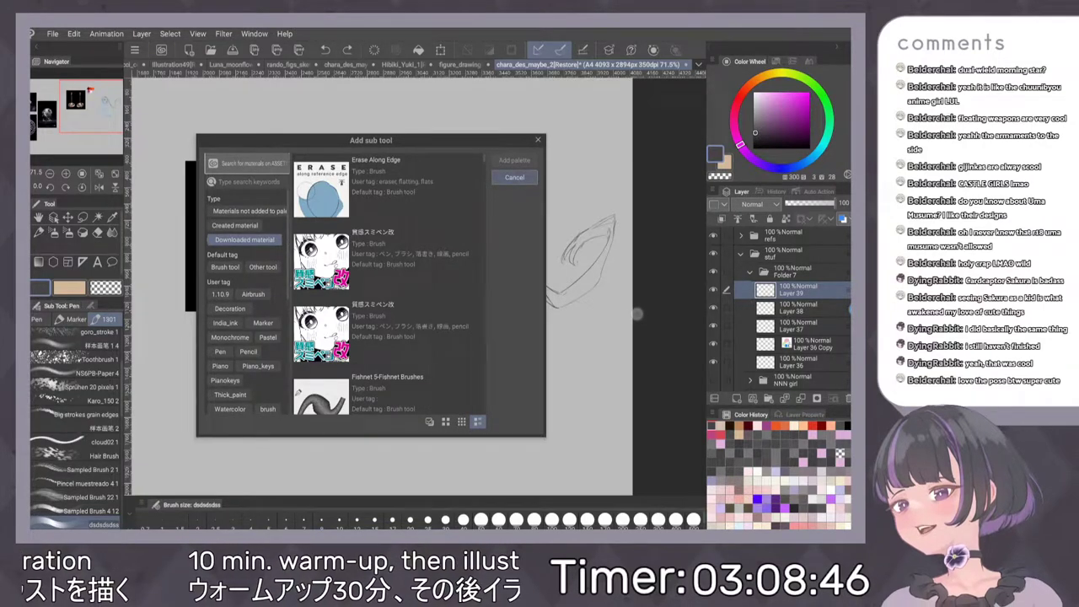
left_click(514, 177)
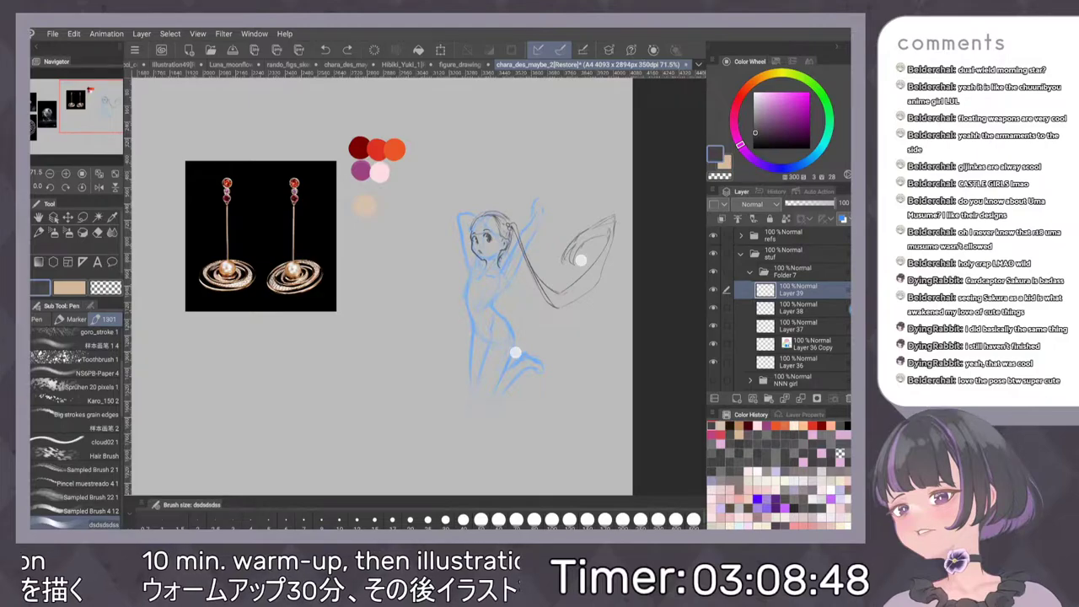
Try dark strokes with the custom brush on the empty canvas beside the figure and undo them
scroll(548, 314, "down", 1)
left_click_drag(425, 272, 387, 347)
left_click_drag(482, 285, 492, 275)
scroll(473, 337, "up", 3)
key("ctrl+z")
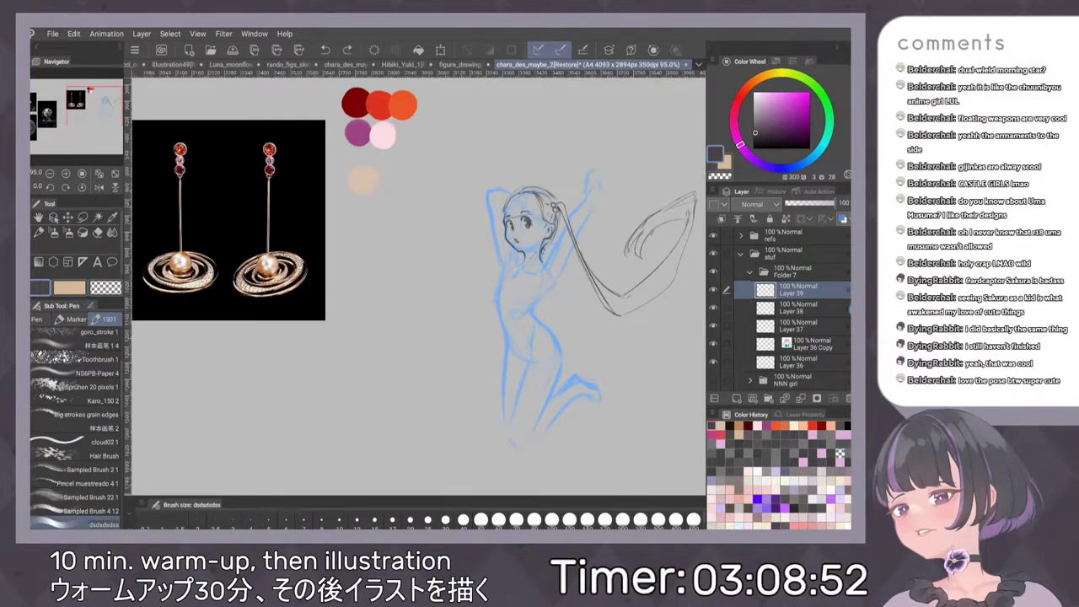
mouse_move(429, 247)
left_mouse_down()
mouse_move(438, 257)
mouse_move(398, 306)
mouse_move(428, 295)
mouse_move(430, 321)
left_mouse_up()
key("ctrl+z")
Test the Dense watercolor brush with a dark blob beside the figure, inspect its edge up close and undo it
key("b")
key("ctrl+z")
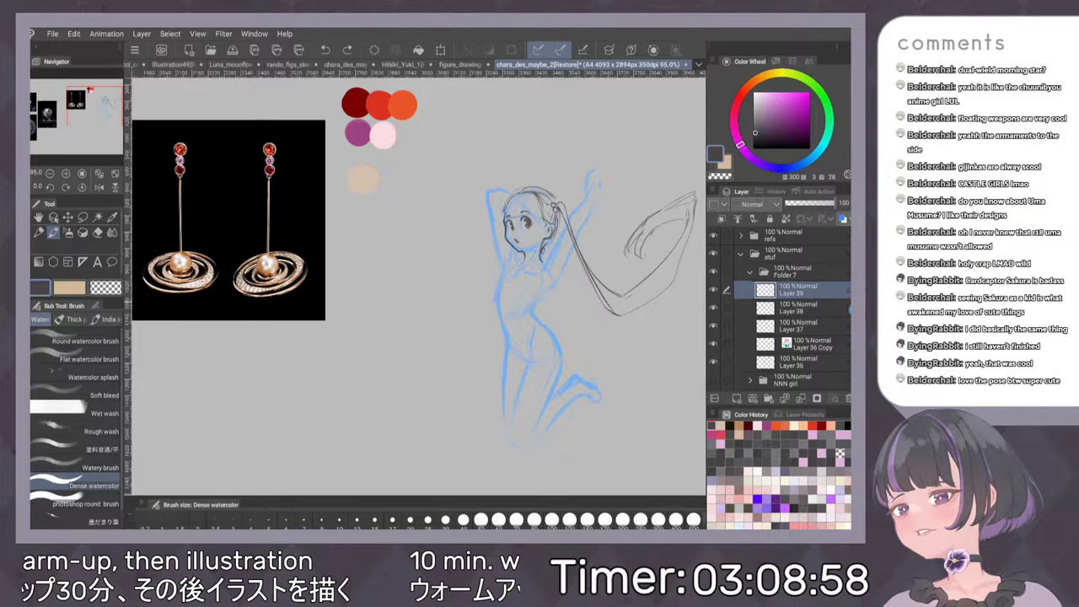
mouse_move(421, 275)
left_mouse_down()
mouse_move(403, 293)
mouse_move(426, 303)
mouse_move(438, 295)
mouse_move(375, 304)
left_mouse_up()
key("ctrl+z")
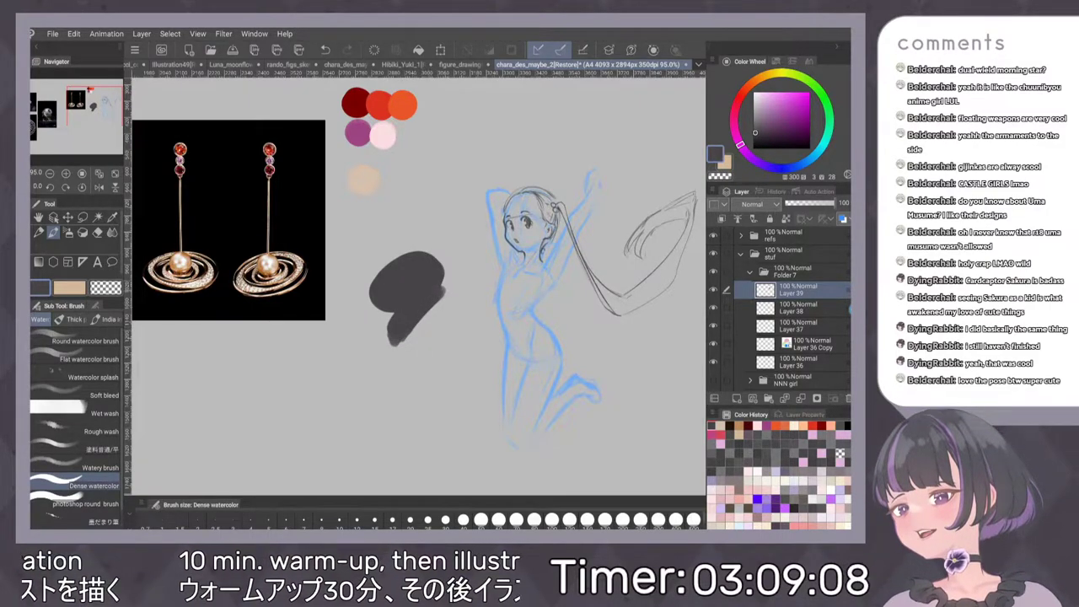
scroll(468, 300, "up", 4)
scroll(469, 406, "up", 5)
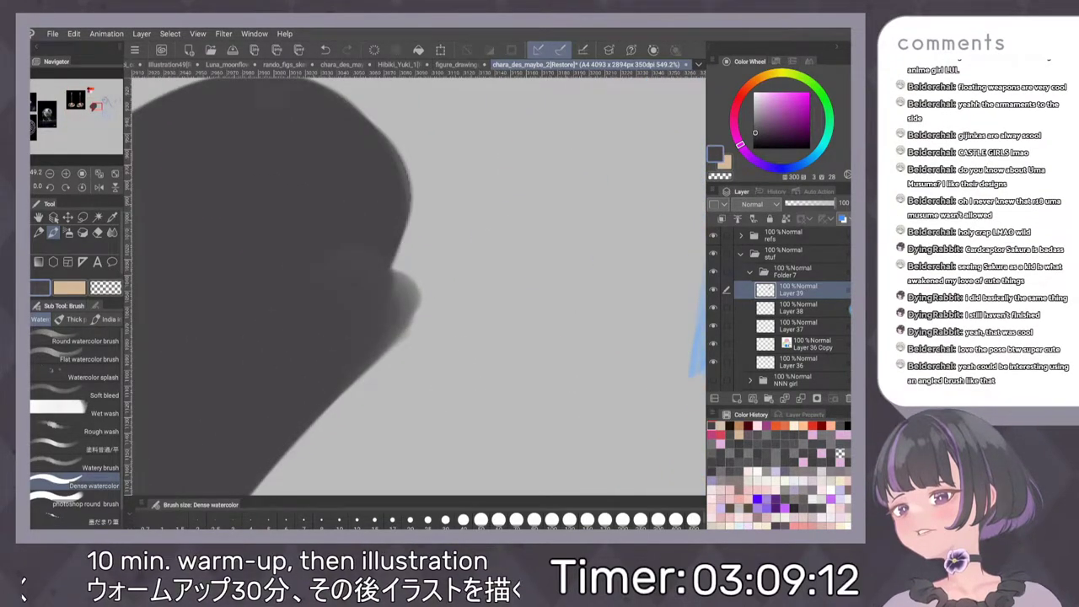
scroll(445, 330, "down", 5)
scroll(478, 333, "down", 4)
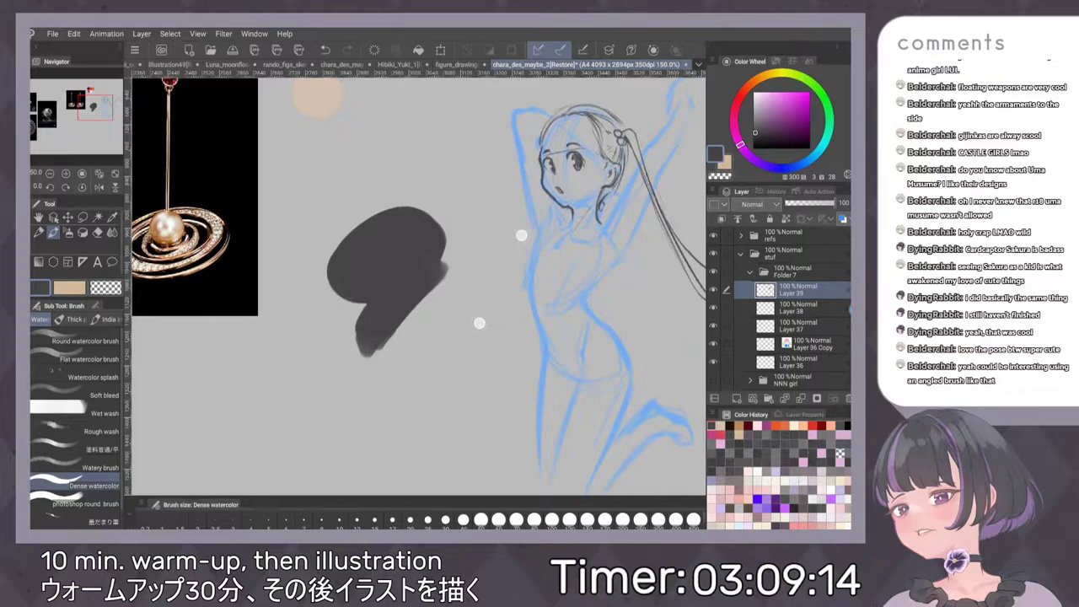
key("ctrl+z")
key("ctrl+z")
key("ctrl+z")
key("ctrl+z")
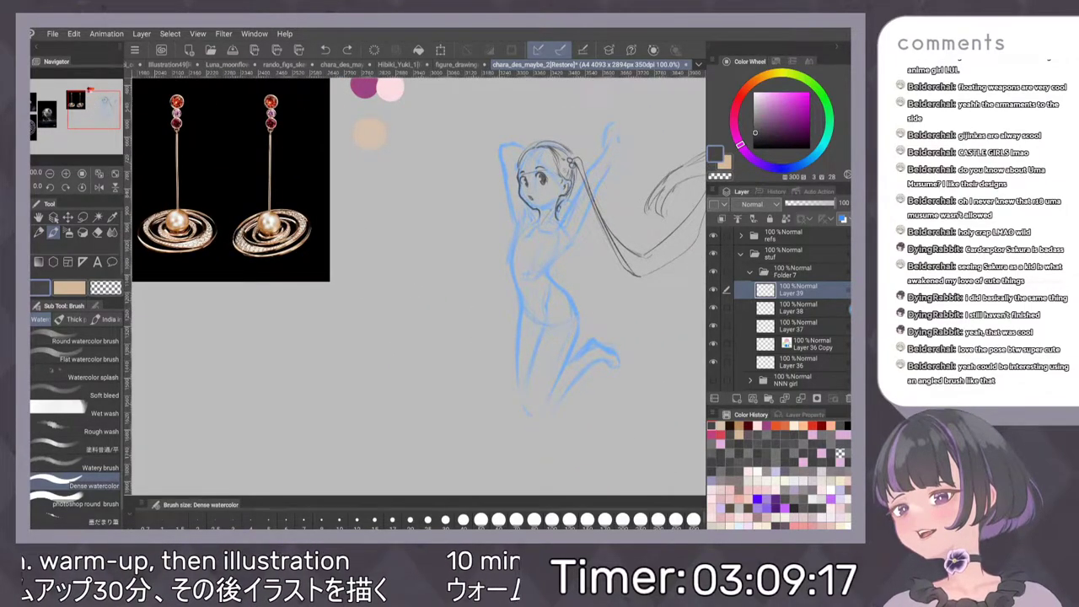
Return to the custom dsdsdsds brush, try short slanted dark strokes beside the figure and remove them
left_click_drag(537, 271, 542, 265)
left_click(39, 233)
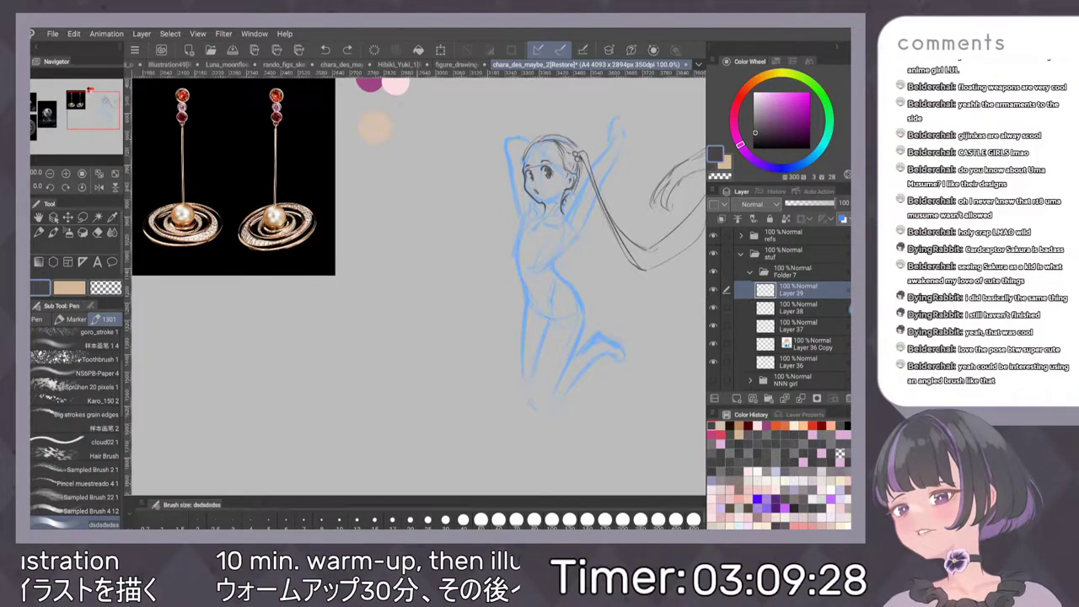
left_click_drag(431, 251, 396, 308)
key("ctrl+z")
mouse_move(447, 206)
left_mouse_down()
mouse_move(401, 273)
mouse_move(442, 208)
left_mouse_up()
left_click_drag(402, 271, 442, 209)
key("ctrl+z")
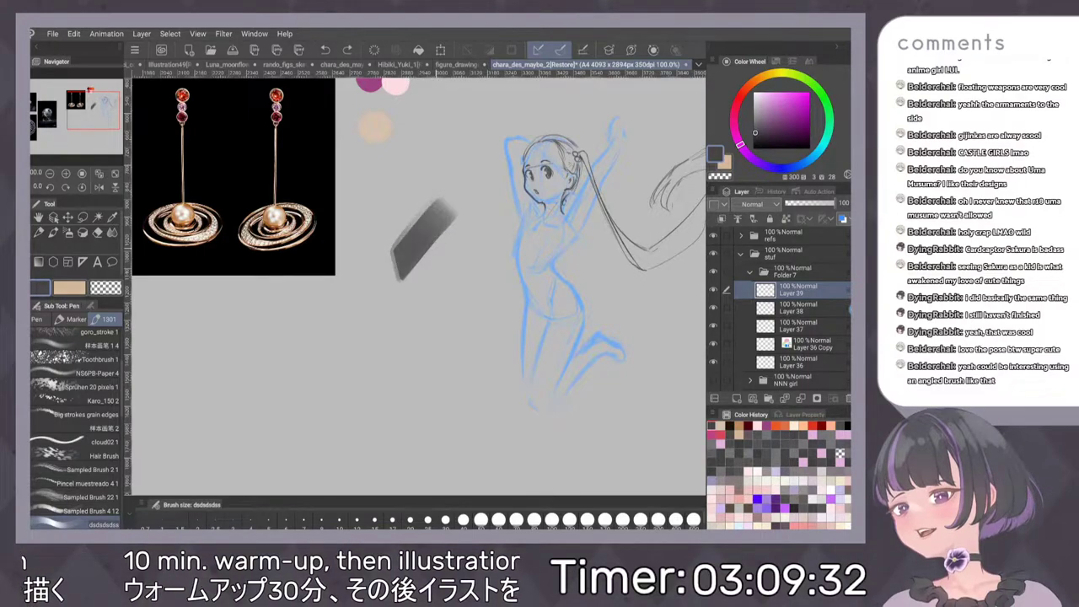
key("ctrl+z")
key("ctrl+z")
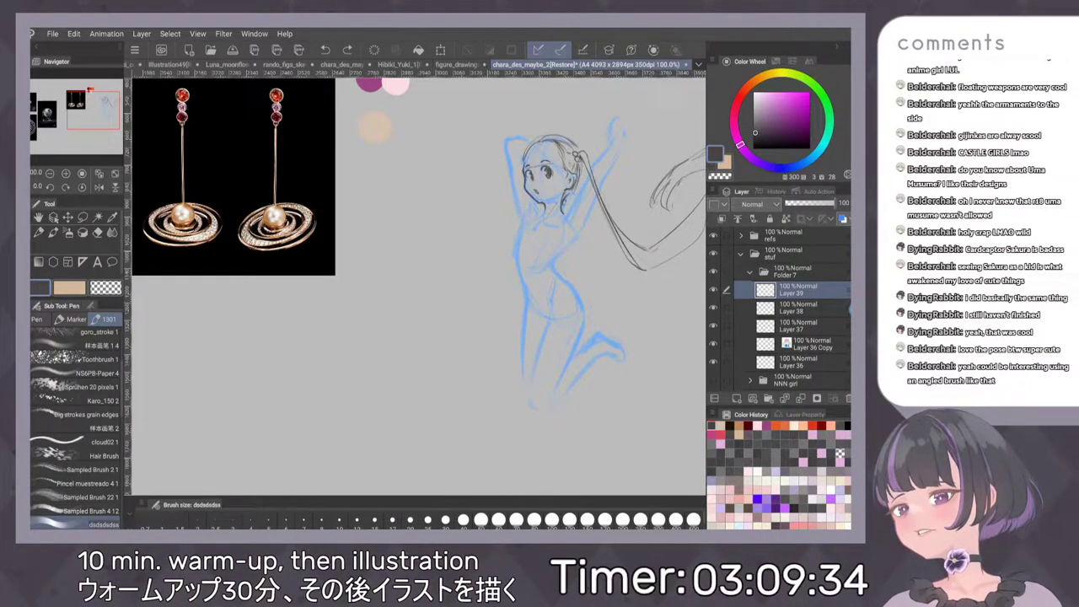
left_click_drag(388, 272, 433, 208)
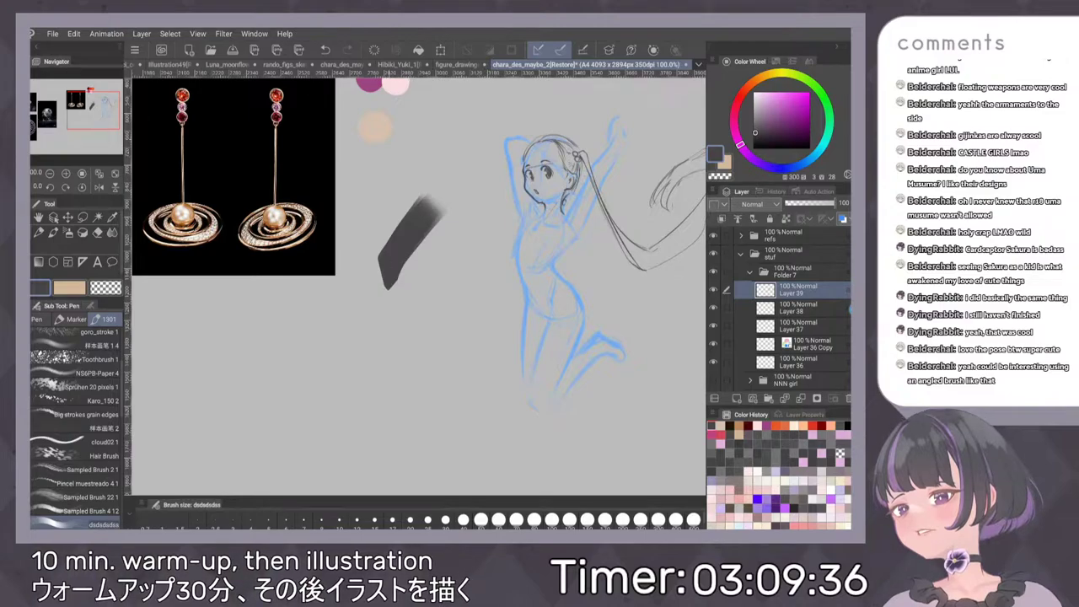
key("Delete")
key("ctrl+z")
key("ctrl+z")
key("ctrl+z")
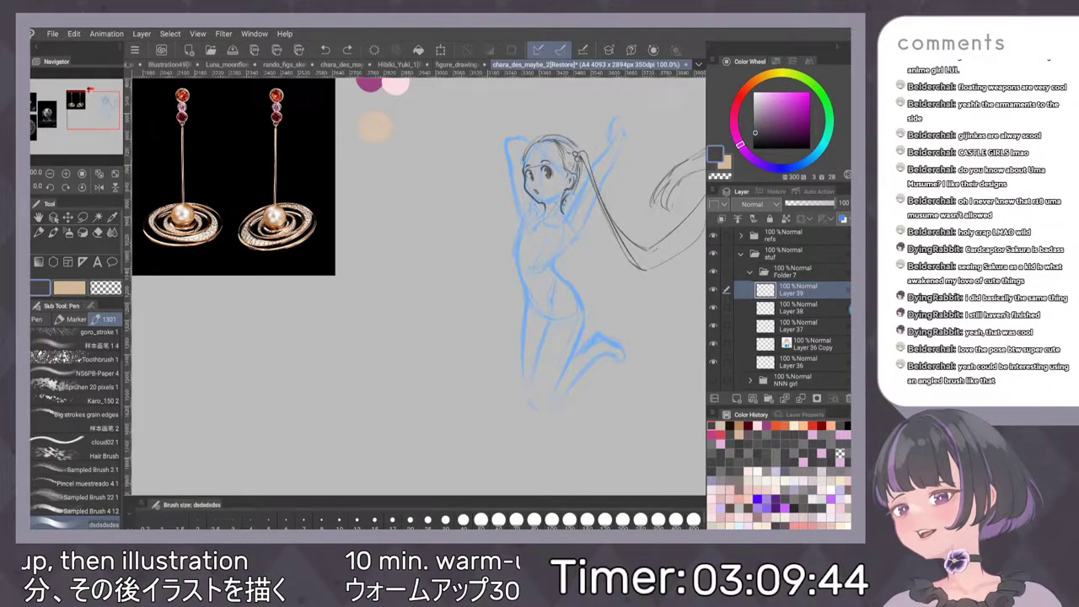
Look through the brushes in the 1301 sub tool group for one suited to colouring
scroll(80, 422, "down", 10)
scroll(80, 422, "up", 10)
scroll(80, 422, "down", 5)
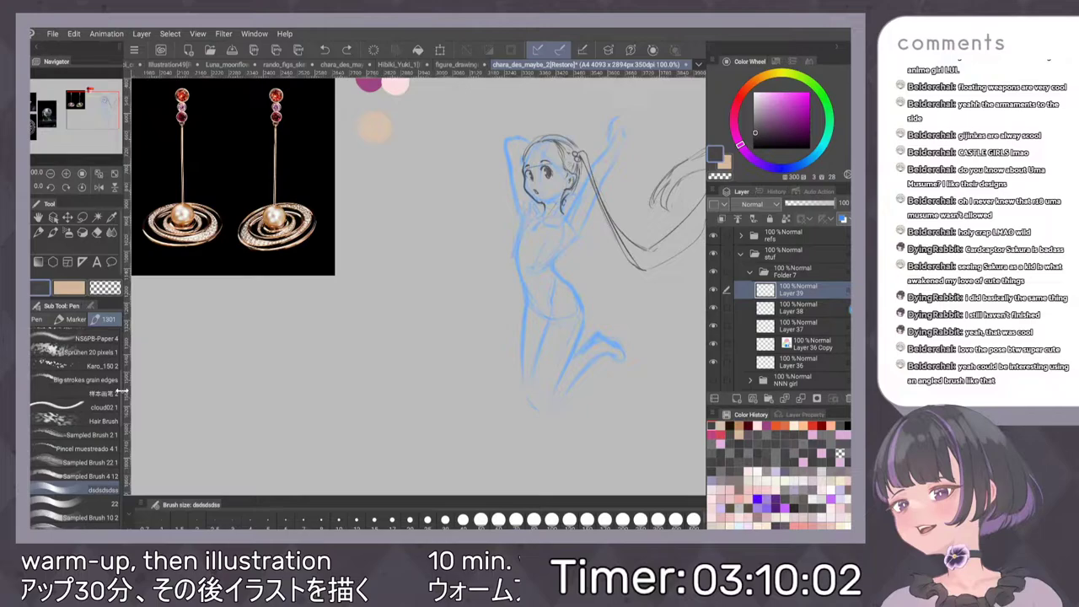
scroll(121, 386, "up", 5)
scroll(81, 421, "up", 3)
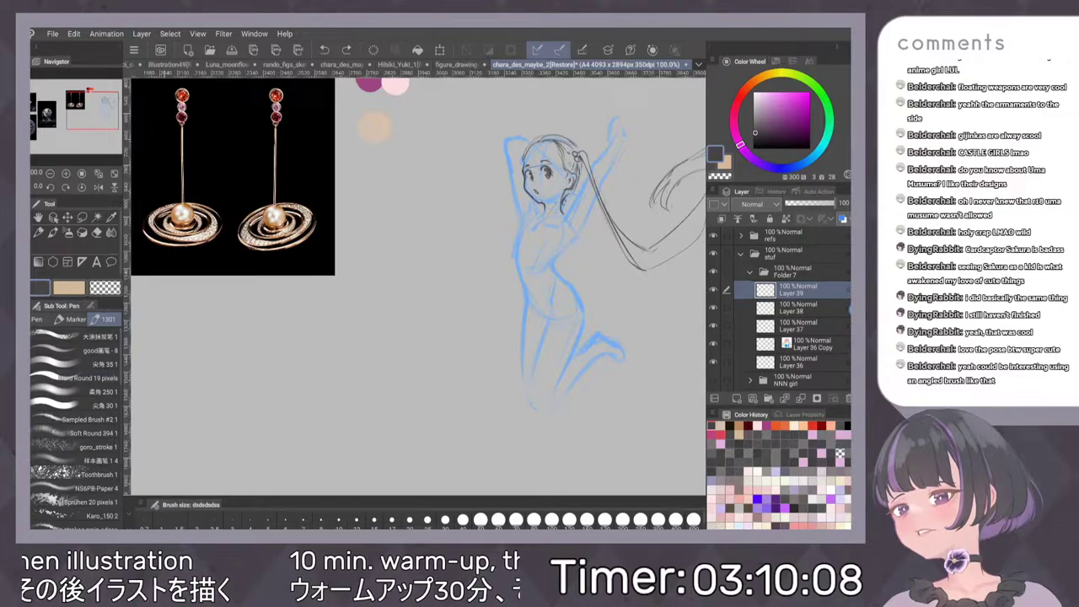
scroll(76, 413, "down", 5)
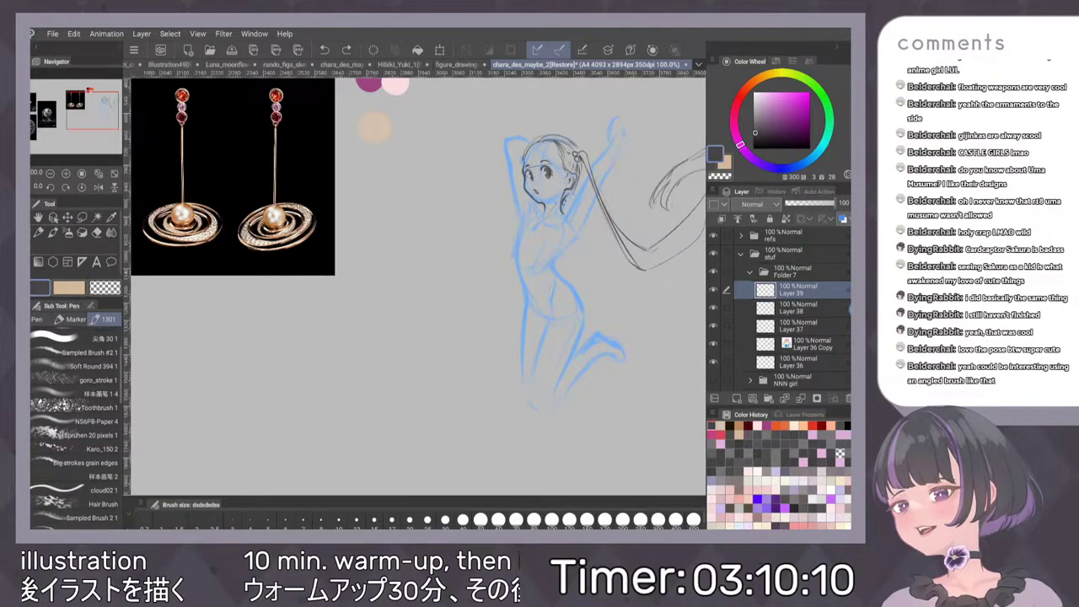
Choose a very pale peach drawing colour with hue 21, saturation 10 and value 98
left_click_drag(548, 279, 521, 312)
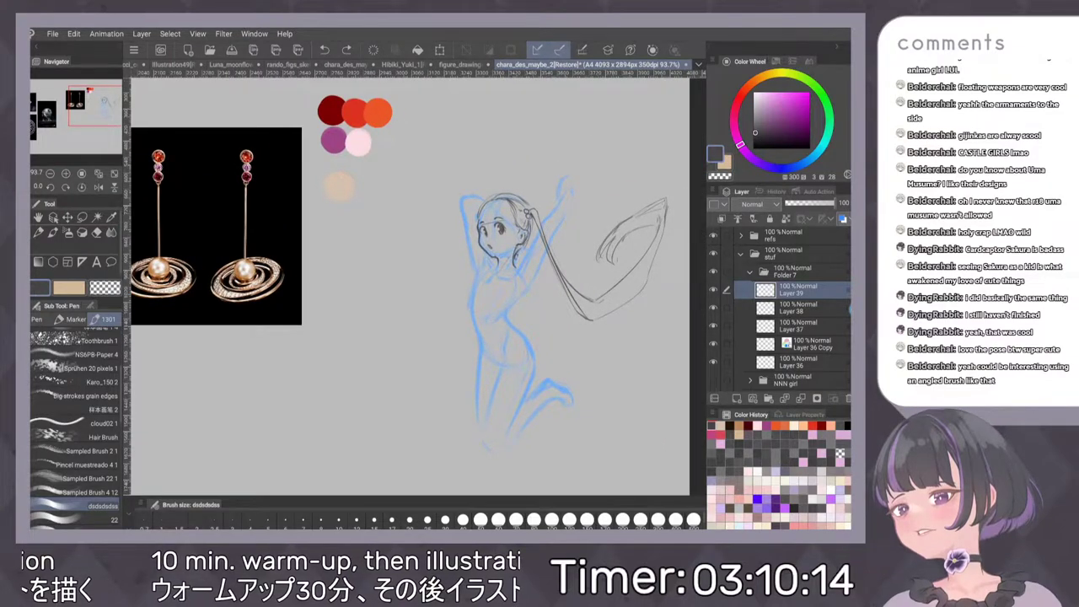
left_click(756, 81)
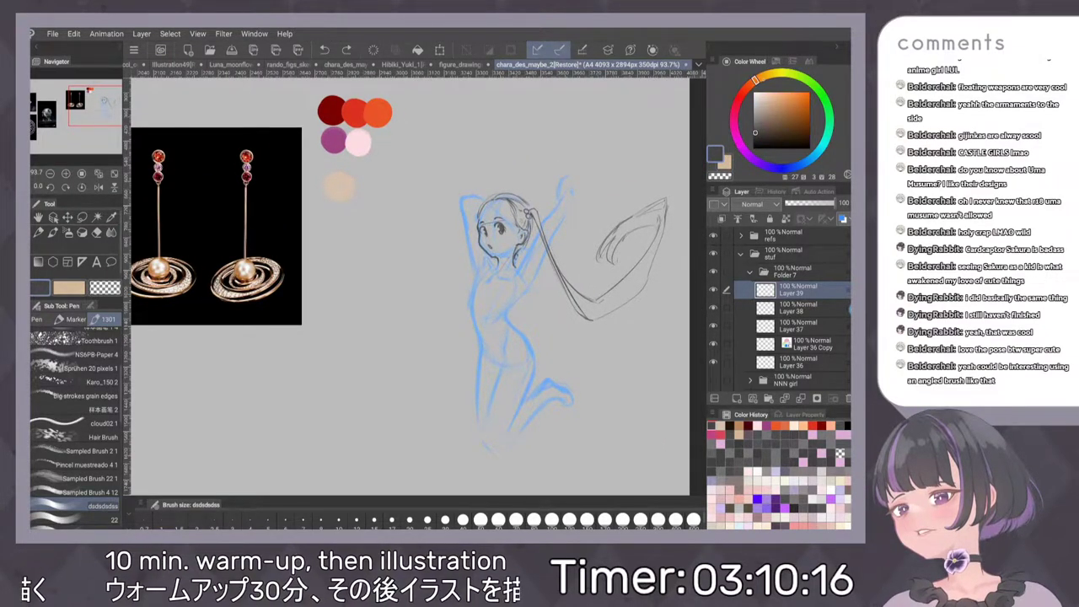
left_click(756, 93)
left_click_drag(757, 95, 758, 95)
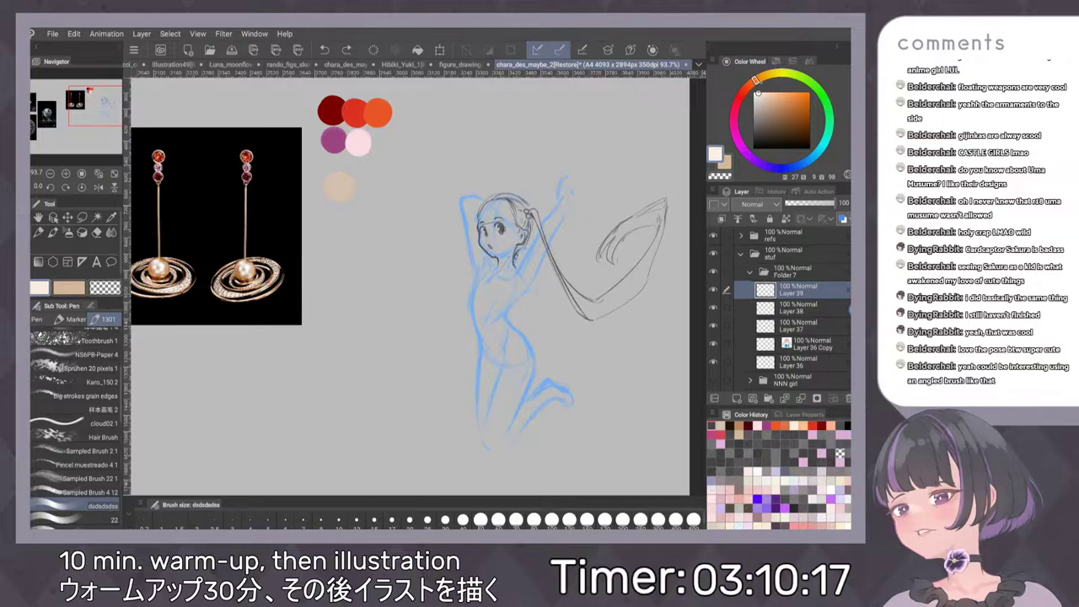
left_click(752, 83)
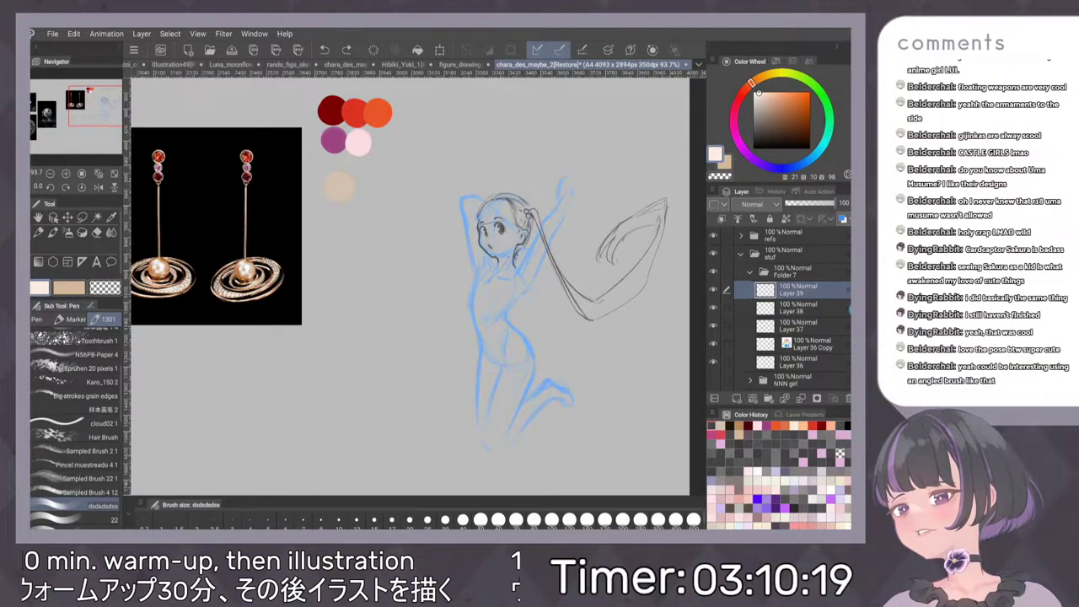
Paint the pale skin colour over the figure's torso and down the front thigh on Layer 39
left_click_drag(494, 290, 497, 317)
left_click_drag(511, 275, 490, 338)
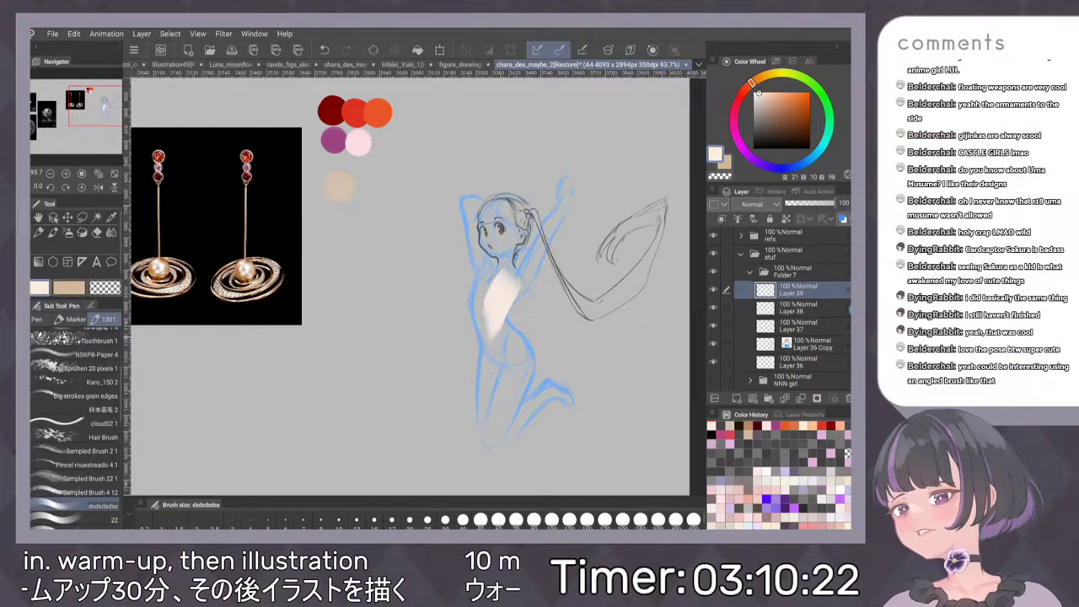
left_click_drag(479, 287, 486, 345)
left_click_drag(483, 307, 488, 392)
key("ctrl+z")
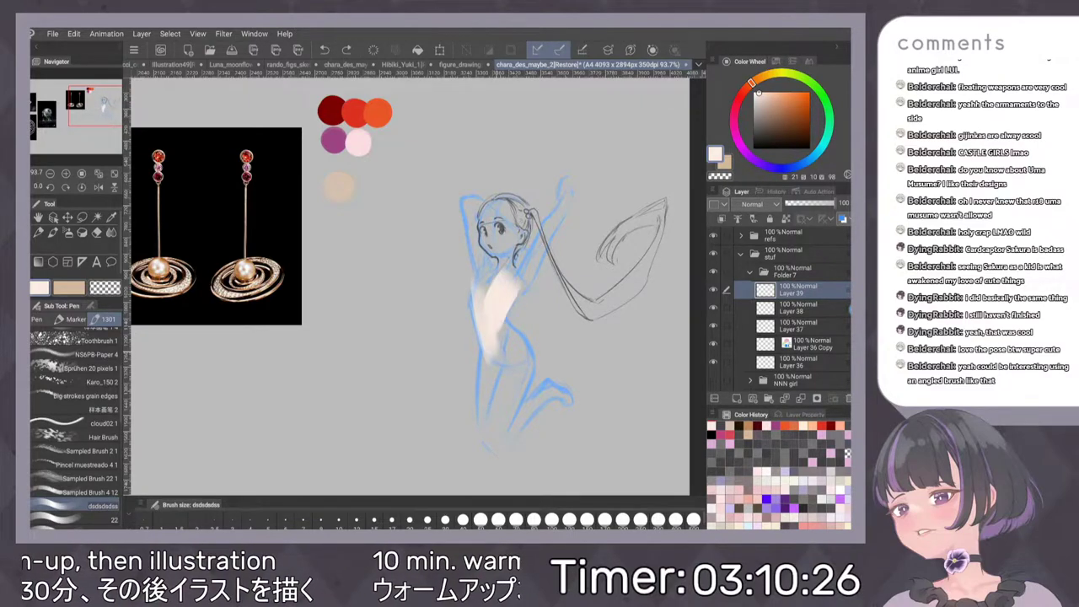
mouse_move(480, 284)
left_mouse_down()
mouse_move(487, 314)
mouse_move(478, 301)
left_mouse_up()
mouse_move(490, 353)
left_mouse_down()
mouse_move(482, 430)
mouse_move(489, 411)
left_mouse_up()
left_click_drag(498, 356, 487, 417)
left_click_drag(506, 335, 487, 447)
Set Layer 36 Copy to Multiply blending and move the skin-colour Layer 39 directly below it
left_click(811, 344)
left_click(759, 204)
left_click(756, 240)
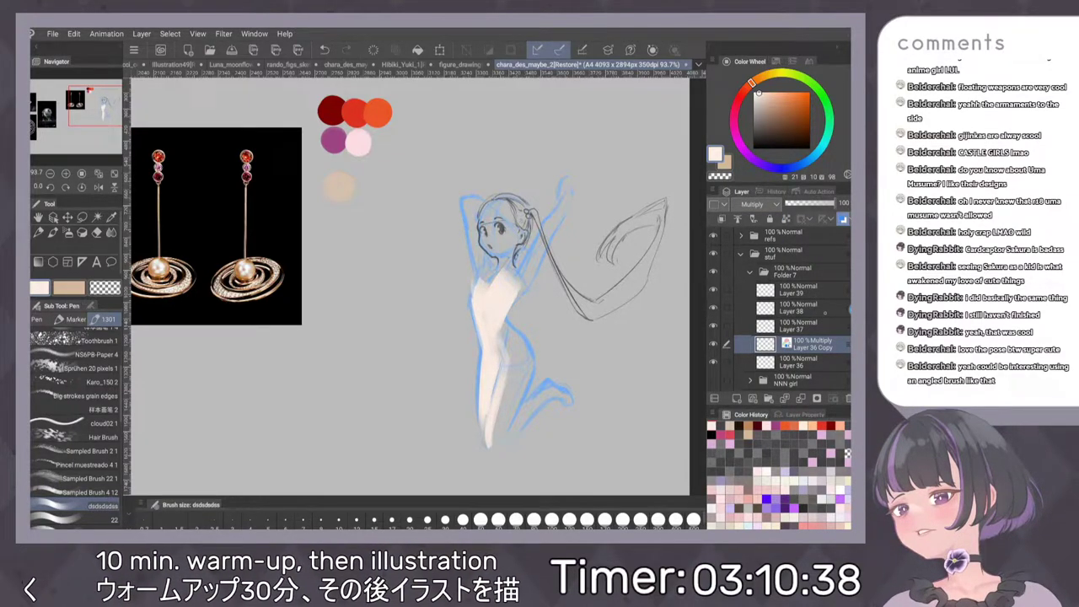
left_click(714, 289)
left_click(714, 289)
left_click(796, 290)
left_click_drag(797, 290, 805, 350)
Paint the pale skin colour over the hips, both thighs, the knees and the raised foot
mouse_move(509, 336)
left_mouse_down()
mouse_move(525, 360)
mouse_move(504, 440)
left_mouse_up()
left_click_drag(529, 366, 493, 450)
left_click_drag(531, 402, 498, 450)
left_click_drag(531, 412, 502, 450)
left_click_drag(545, 388, 526, 418)
key("ctrl+z")
key("ctrl+z")
left_click_drag(529, 410, 547, 392)
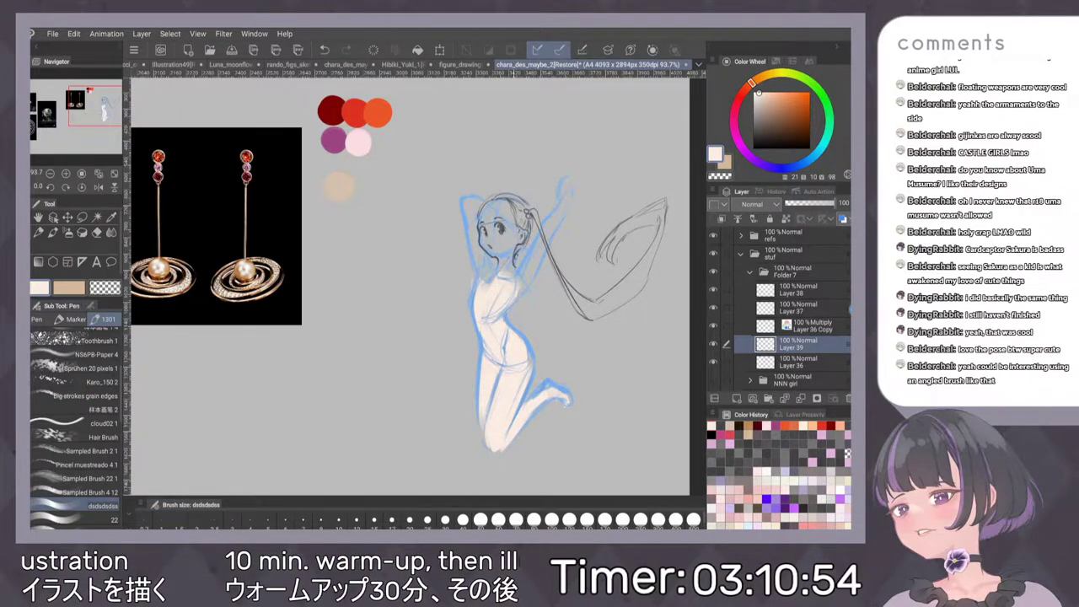
Touch up the knee and fill both raised arms, the face and the neck with the pale skin colour
left_click_drag(486, 429, 488, 447)
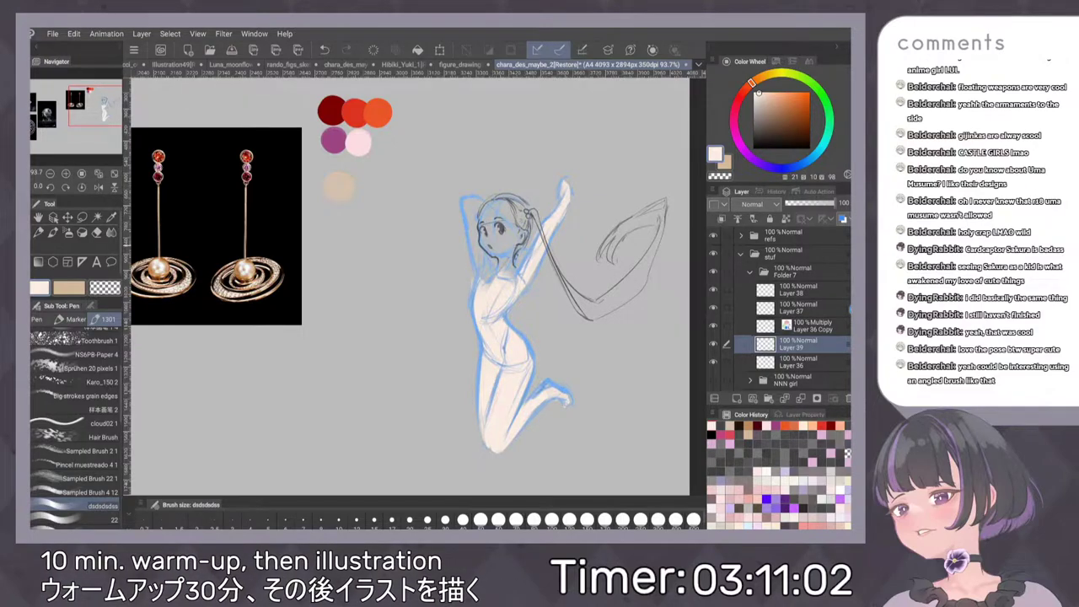
mouse_move(469, 208)
left_mouse_down()
mouse_move(480, 276)
mouse_move(494, 275)
mouse_move(505, 211)
mouse_move(513, 244)
mouse_move(512, 206)
left_mouse_up()
left_click_drag(514, 244, 510, 278)
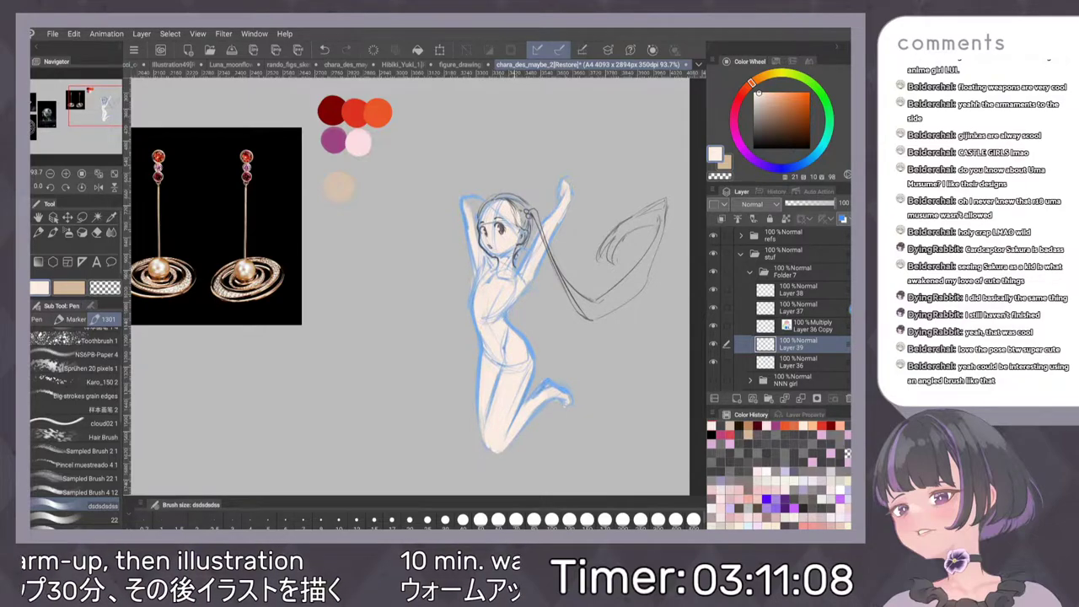
left_click_drag(522, 231, 520, 245)
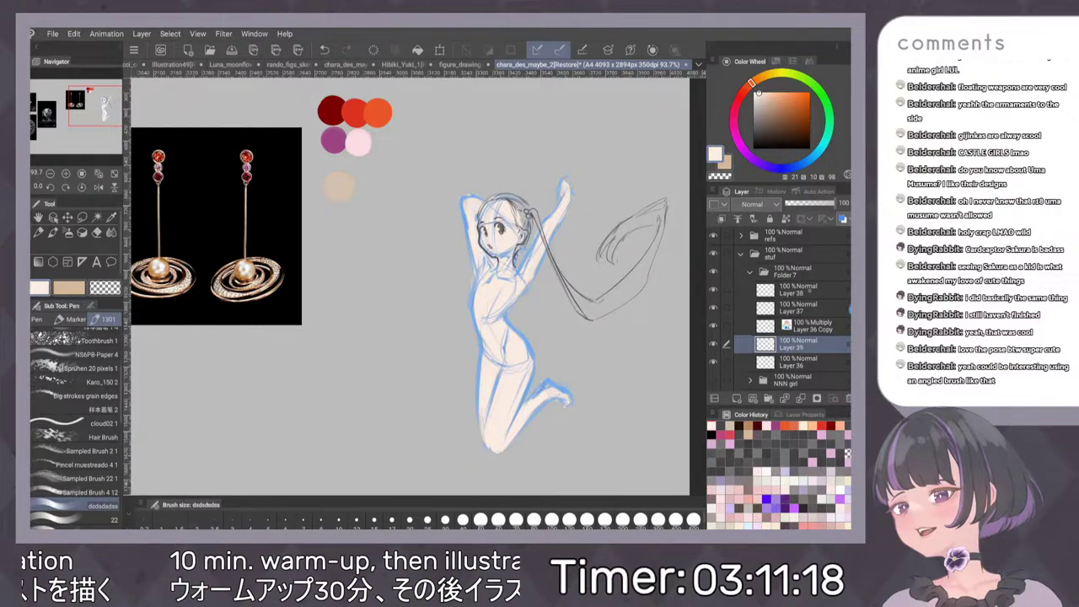
Check what Layer 38 holds by toggling its visibility and rename the layer to hair
left_click(808, 293)
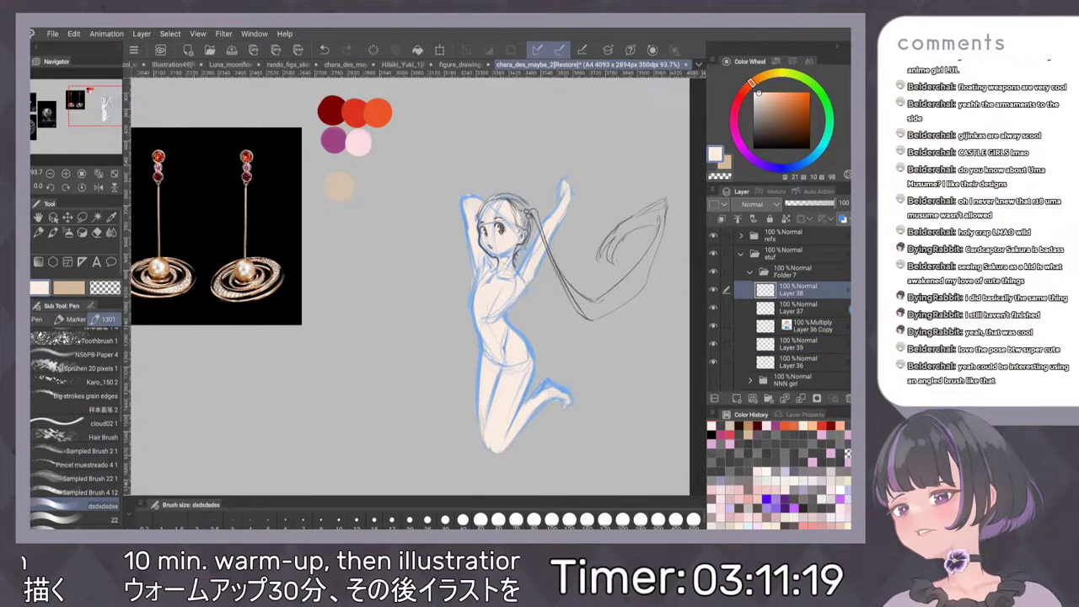
left_click(713, 290)
left_click(713, 290)
key("ctrl+z")
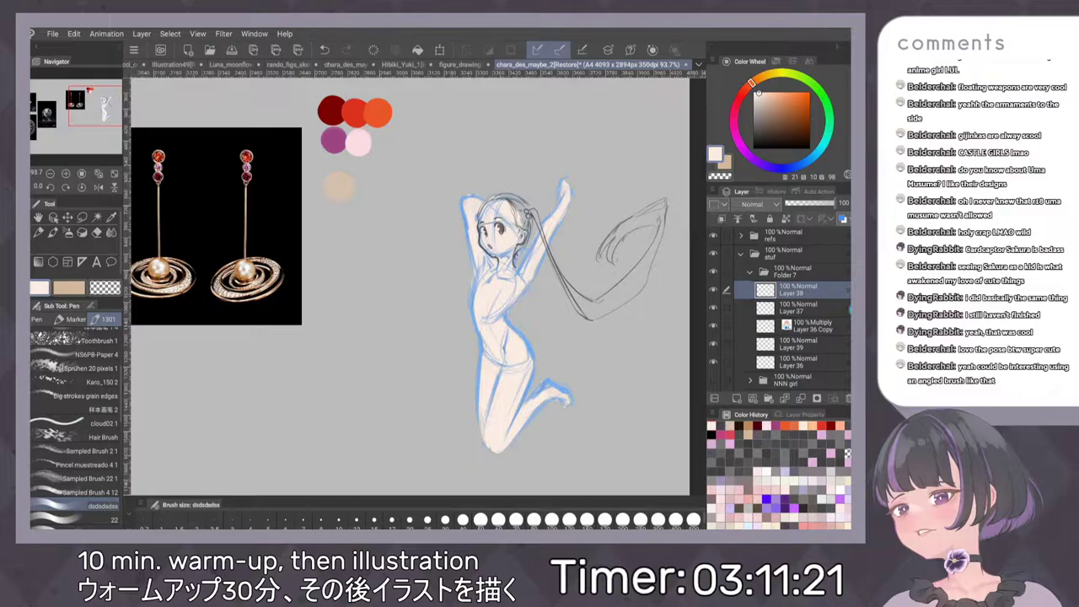
double_click(797, 293)
type("hair")
key("Return")
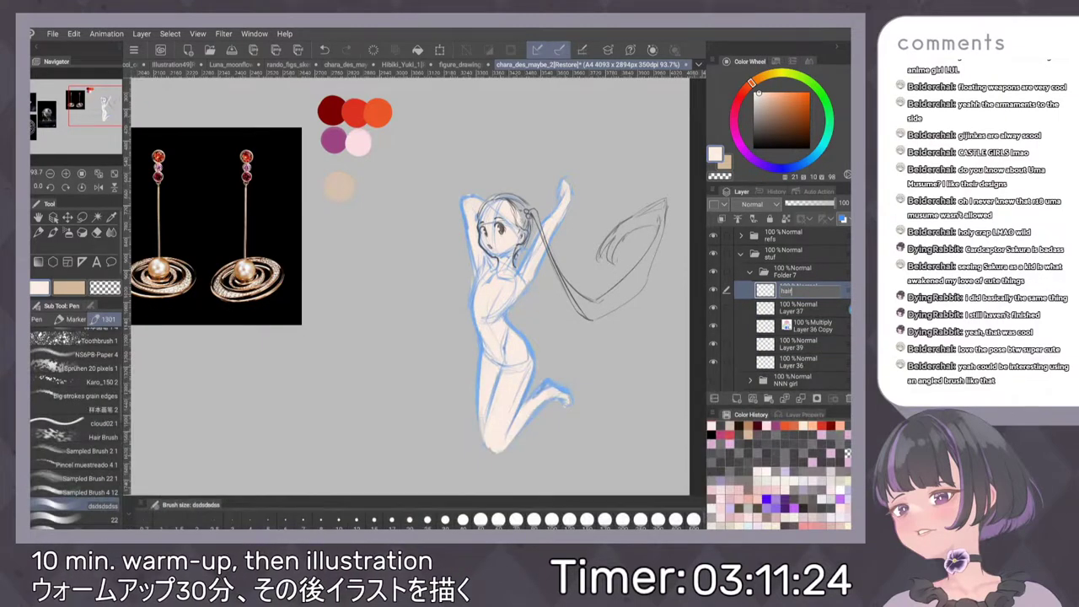
Accept the hair layer's new name and add a new raster layer directly above it
key("Return")
key("ctrl+shift+n")
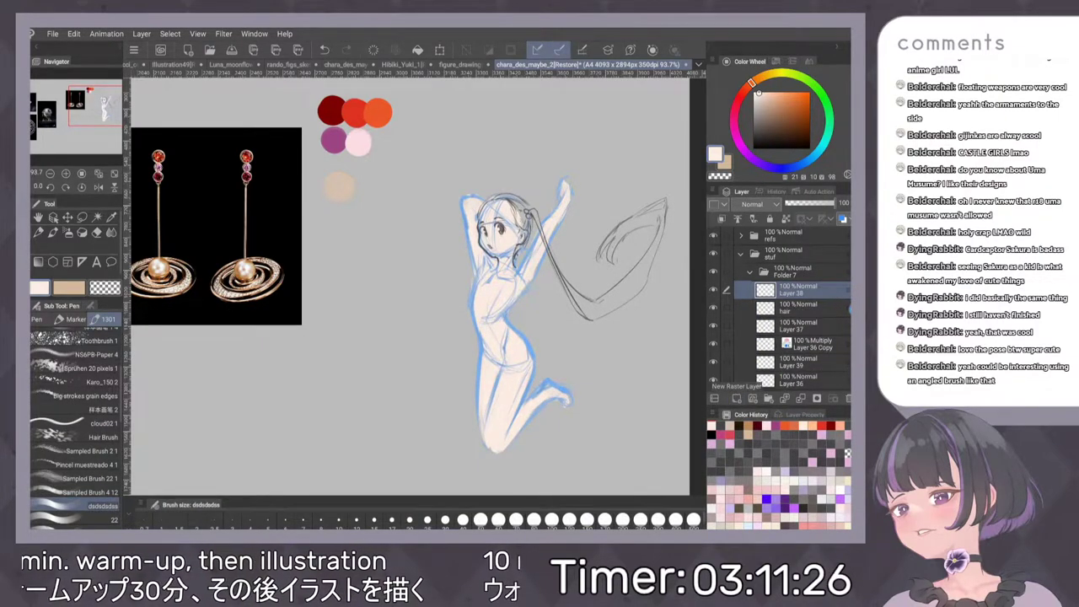
scroll(556, 236, "up", 2)
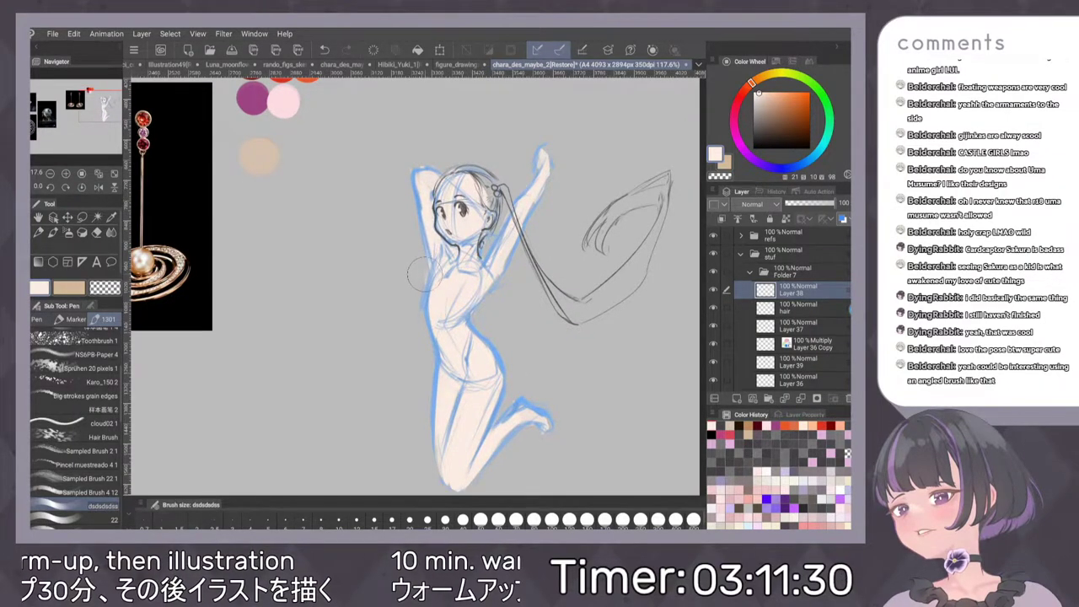
scroll(561, 329, "down", 2)
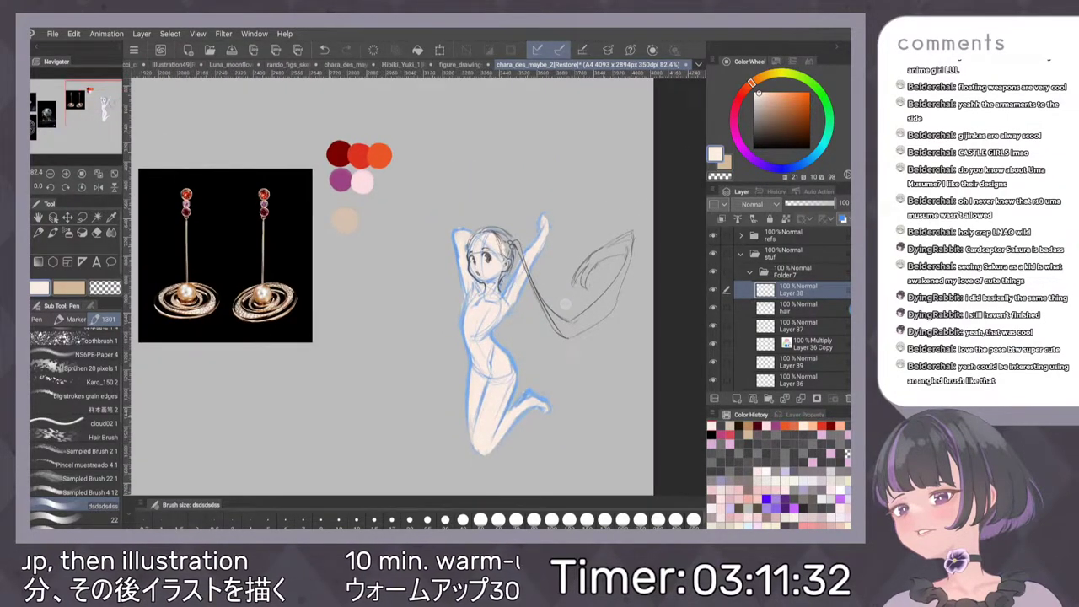
Switch to Layer 39, undo the pale dab above the head and reselect the empty layer above hair
left_click(808, 362)
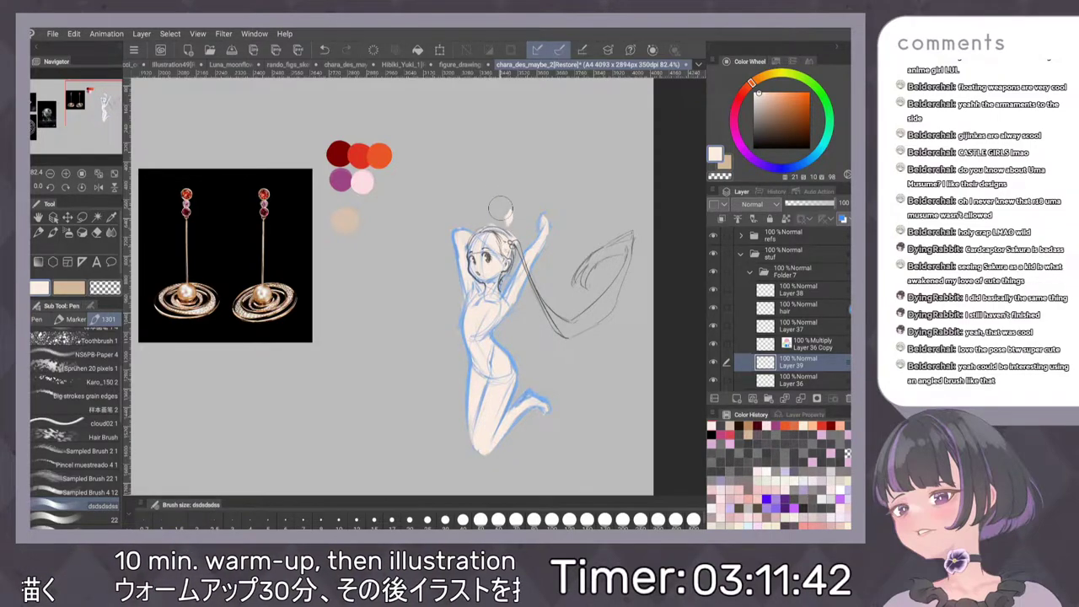
key("ctrl+z")
left_click(794, 292)
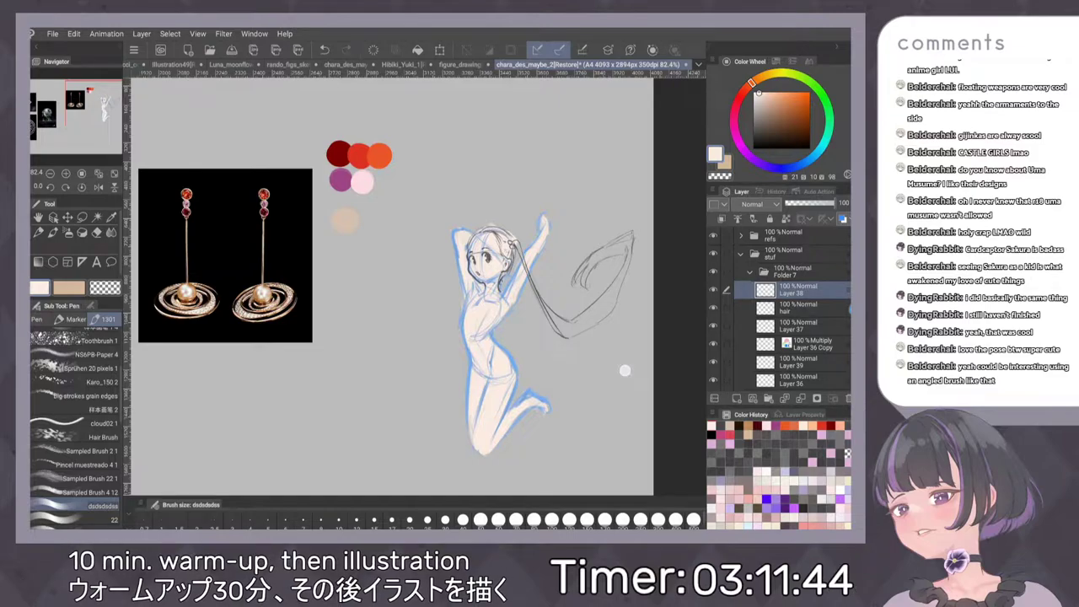
scroll(536, 421, "down", 2)
scroll(549, 281, "up", 3)
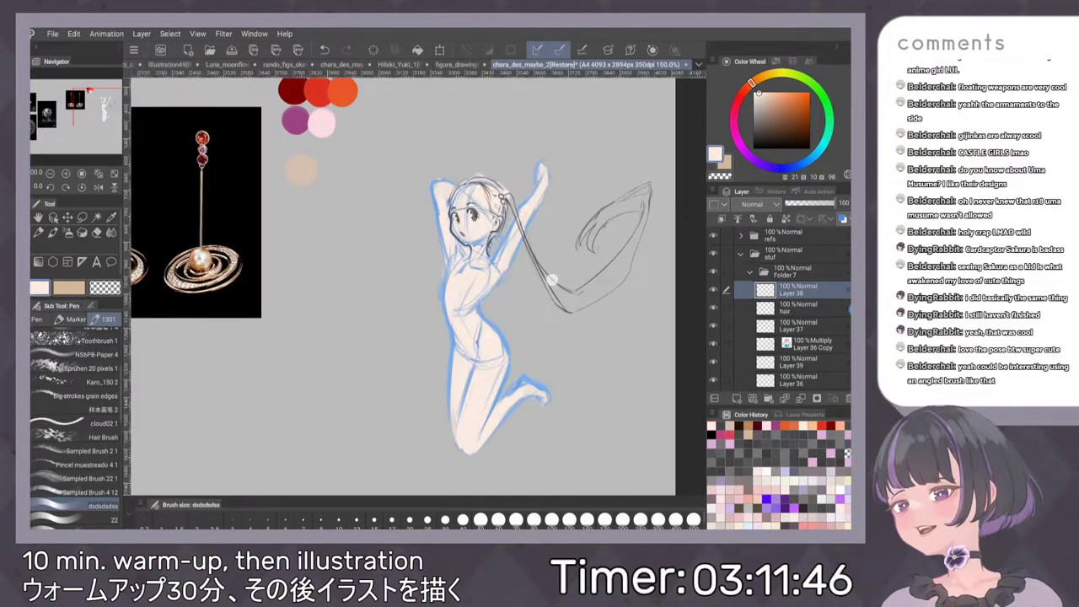
scroll(552, 280, "down", 2)
left_click_drag(604, 330, 582, 296)
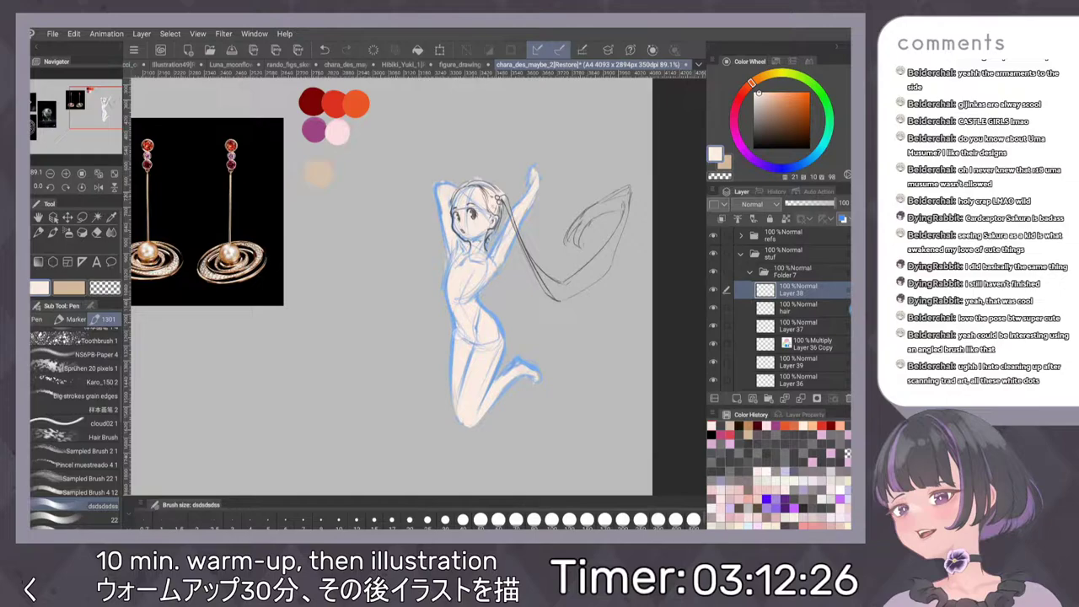
Try blocking in clothing on the figure's torso with a tan sampled from the beige swatch and darkened (H 29, S 30, V 71)
left_click(319, 177, "alt")
left_click_drag(763, 99, 770, 108)
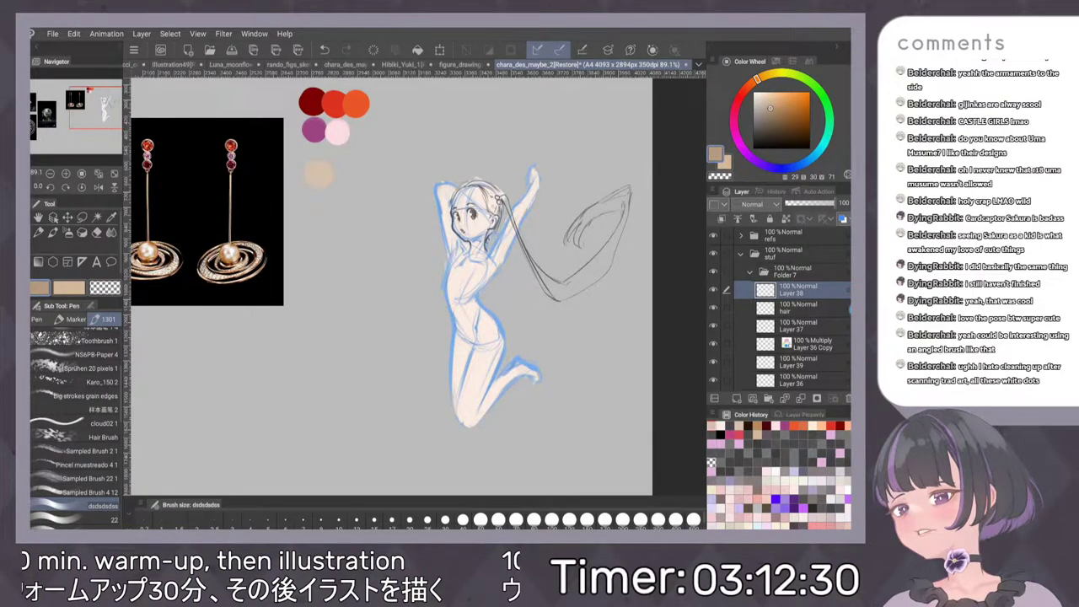
left_click_drag(452, 259, 474, 305)
key("ctrl+z")
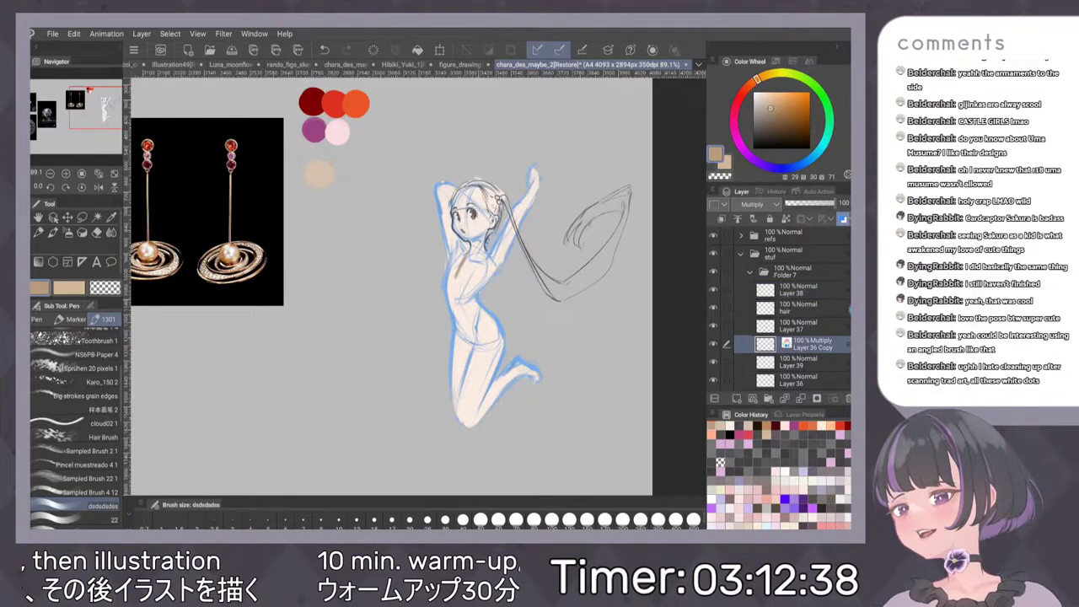
key("ctrl+z")
key("ctrl+y")
mouse_move(458, 275)
left_mouse_down()
mouse_move(481, 254)
mouse_move(453, 305)
mouse_move(463, 331)
left_mouse_up()
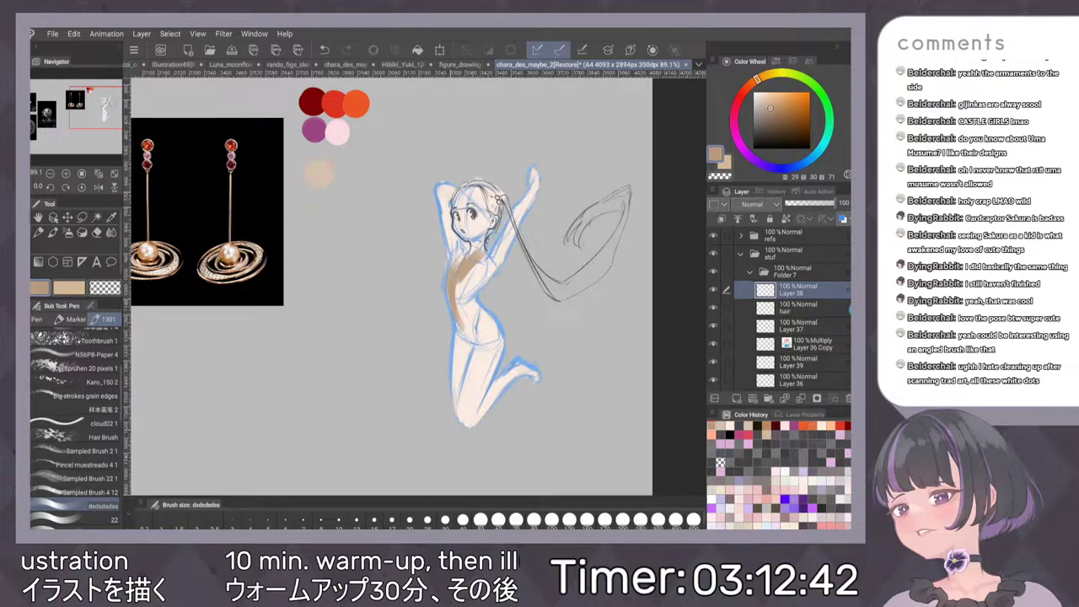
mouse_move(481, 260)
left_mouse_down()
mouse_move(461, 303)
mouse_move(479, 346)
left_mouse_up()
left_click_drag(480, 299, 477, 337)
mouse_move(476, 265)
left_mouse_down()
mouse_move(474, 311)
mouse_move(494, 327)
left_mouse_up()
Undo all the tan brush strokes on the figure's torso
scroll(491, 289, "down", 1)
key("ctrl+z")
key("ctrl+z")
key("ctrl+z")
key("ctrl+z")
key("ctrl+z")
key("ctrl+z")
key("ctrl+z")
key("ctrl+z")
key("ctrl+z")
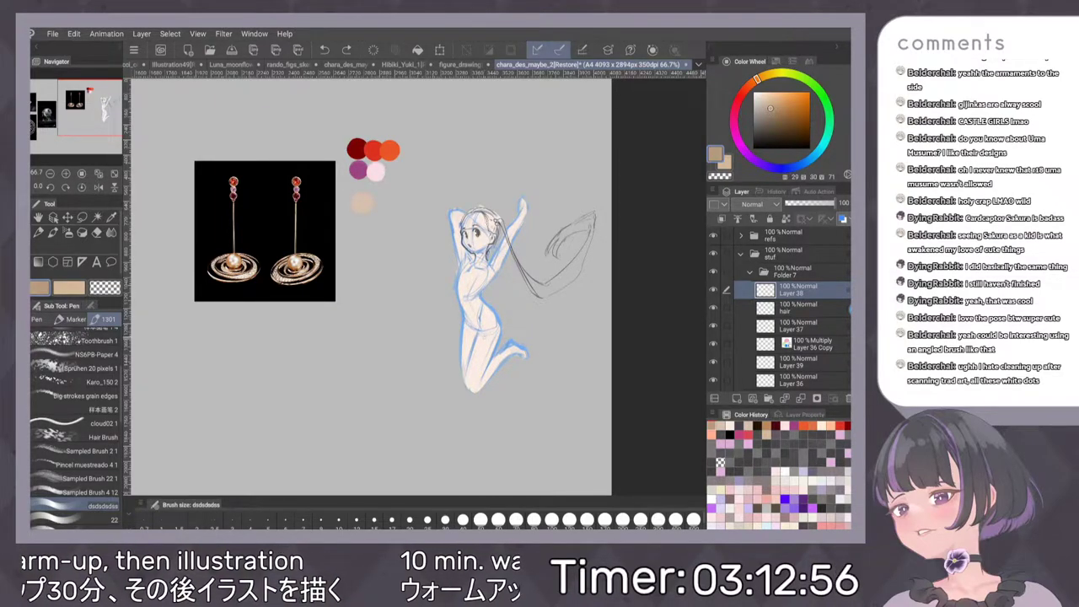
Try blocking in a large rounded tan skirt from the figure's waist down around the hips and legs
left_click_drag(456, 307, 435, 353)
key("ctrl+z")
mouse_move(456, 299)
left_mouse_down()
mouse_move(444, 352)
mouse_move(457, 327)
mouse_move(450, 394)
left_mouse_up()
key("ctrl+z")
key("ctrl+z")
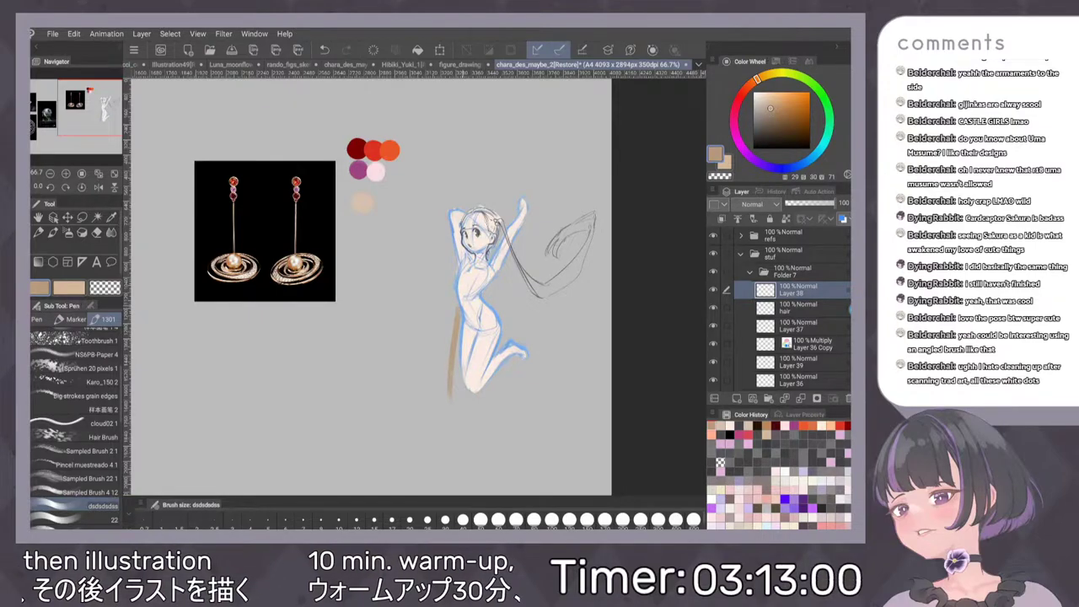
mouse_move(463, 302)
left_mouse_down()
mouse_move(483, 310)
mouse_move(503, 289)
mouse_move(535, 320)
left_mouse_up()
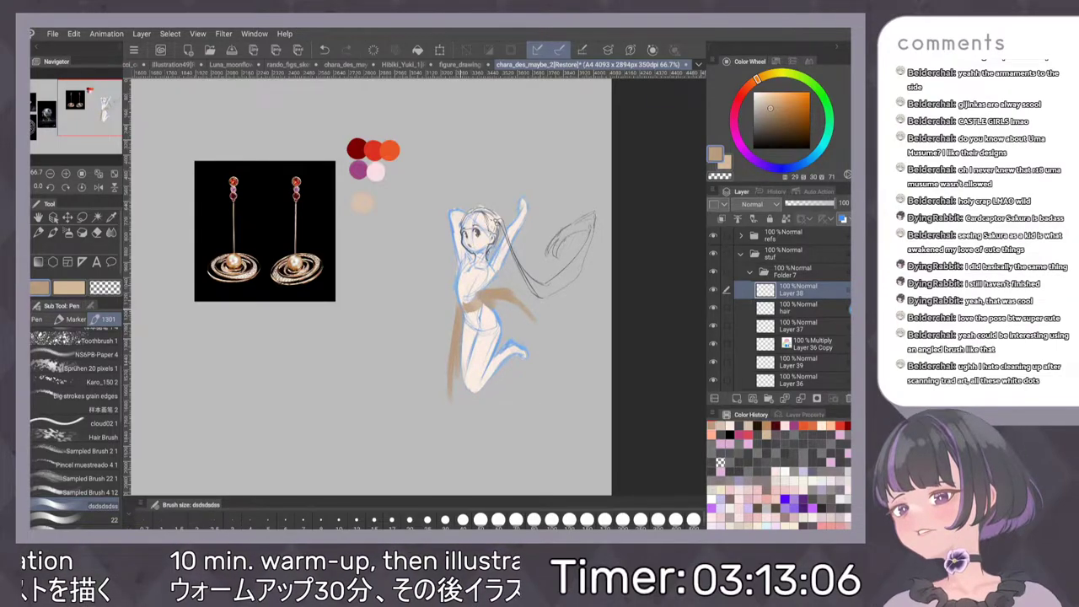
left_click_drag(462, 386, 489, 404)
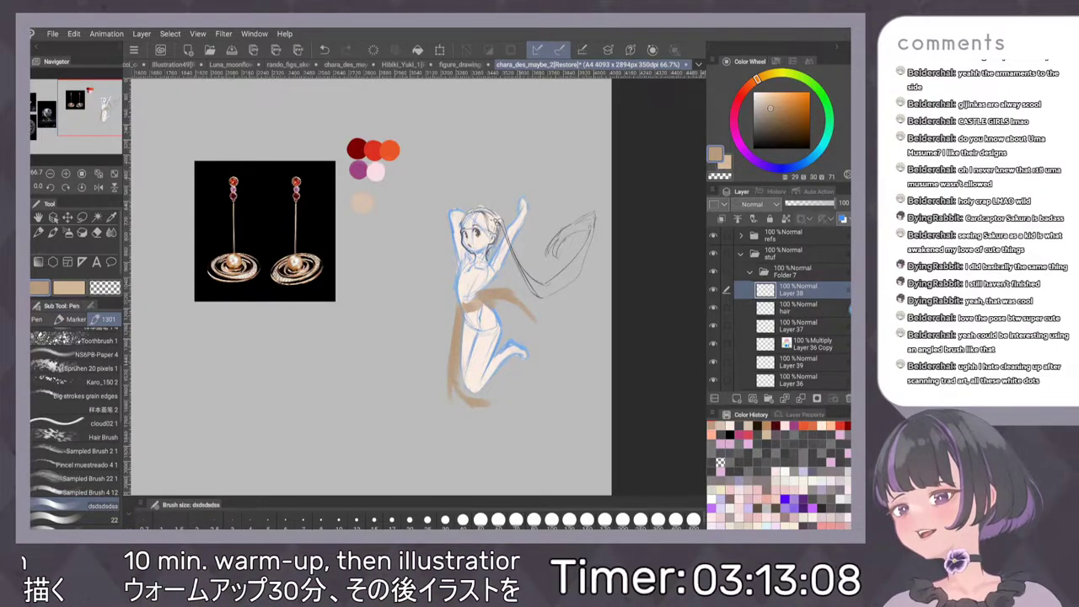
mouse_move(533, 323)
left_mouse_down()
mouse_move(536, 359)
mouse_move(485, 403)
left_mouse_up()
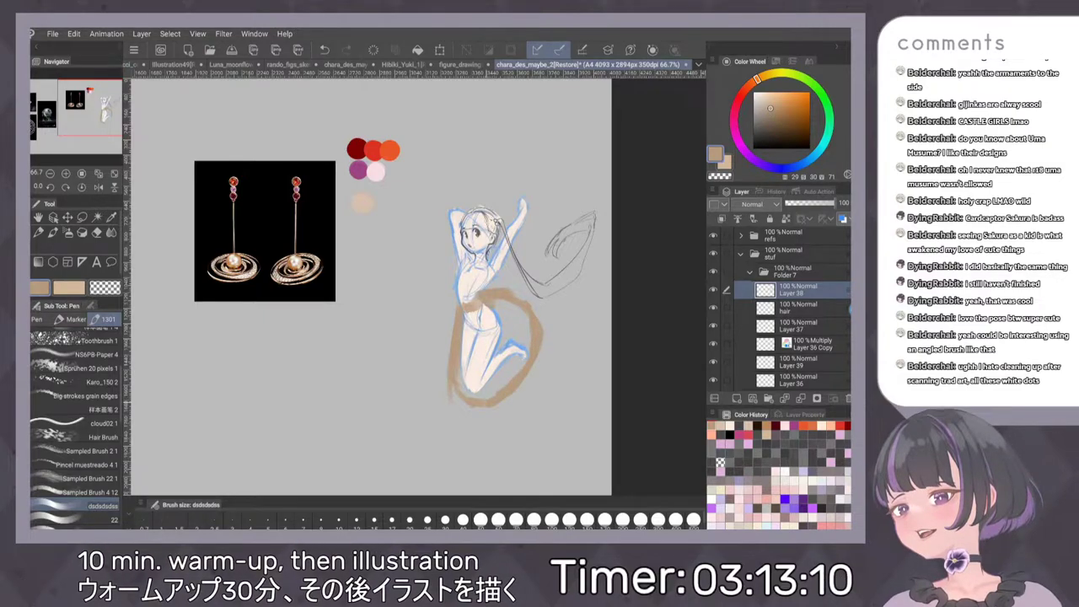
left_click_drag(465, 325, 469, 396)
mouse_move(468, 316)
left_mouse_down()
mouse_move(475, 390)
mouse_move(483, 329)
mouse_move(486, 378)
mouse_move(516, 358)
mouse_move(515, 314)
left_mouse_up()
Undo the rounded tan skirt shape and its waistband strokes until the figure's body is clear
scroll(567, 314, "down", 2)
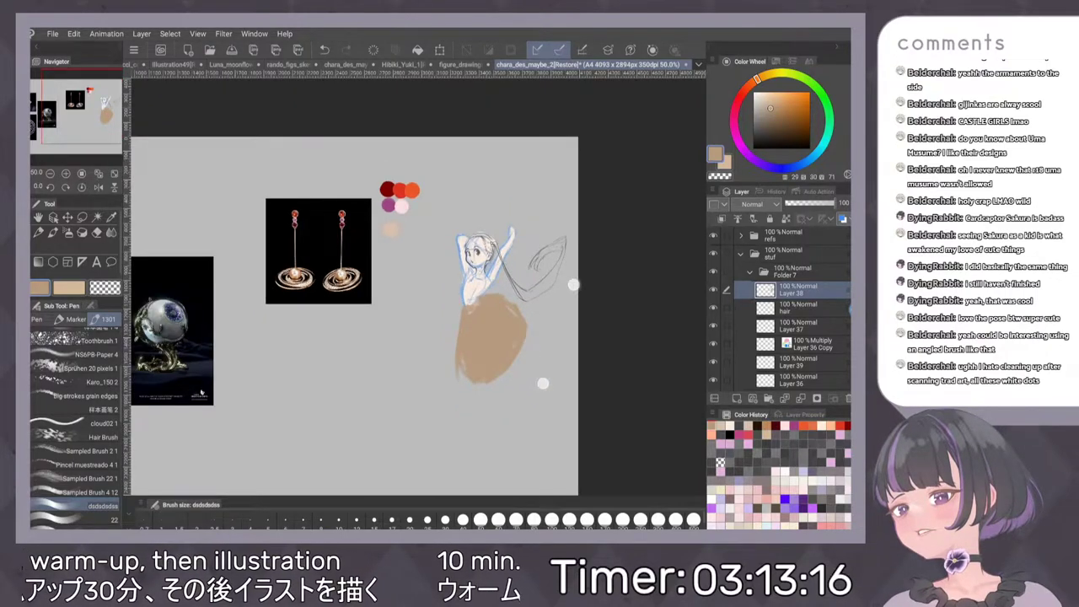
key("ctrl+z")
key("ctrl+z")
scroll(556, 324, "up", 3)
key("ctrl+z")
key("ctrl+z")
key("ctrl+z")
key("ctrl+z")
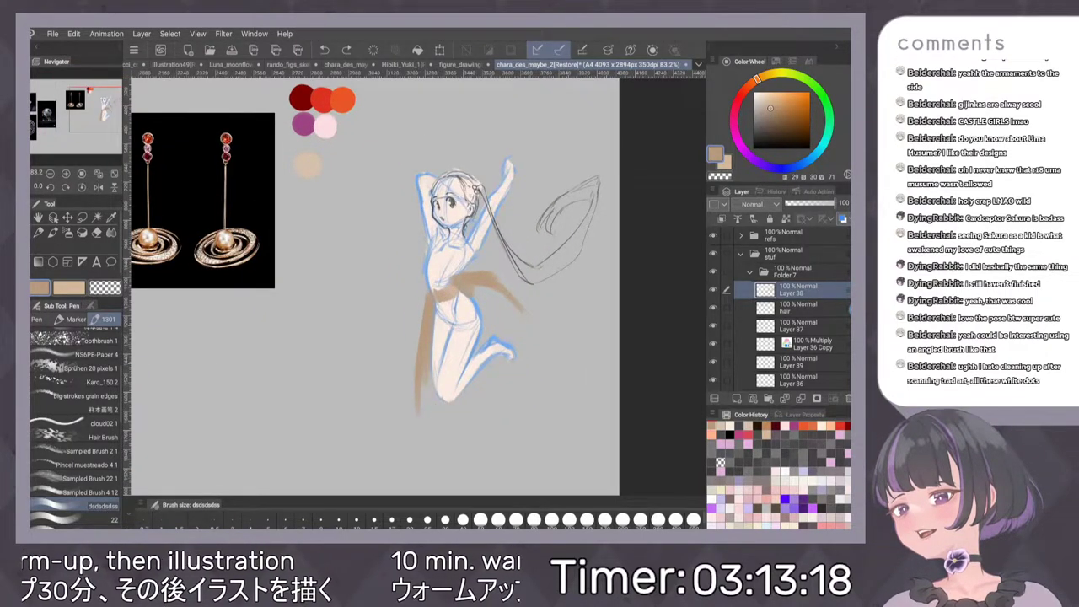
key("ctrl+z")
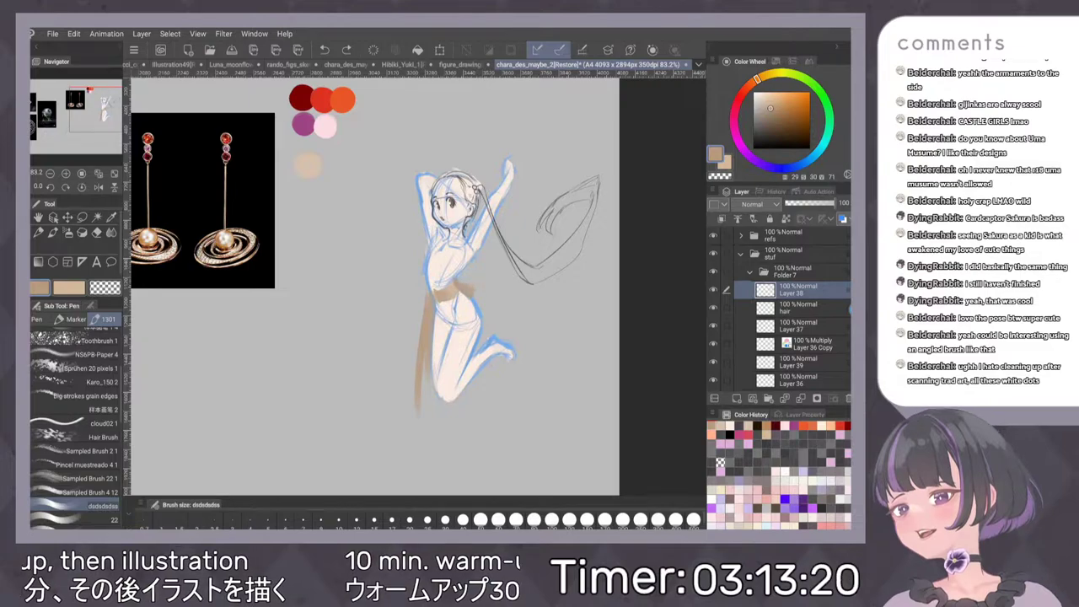
key("ctrl+z")
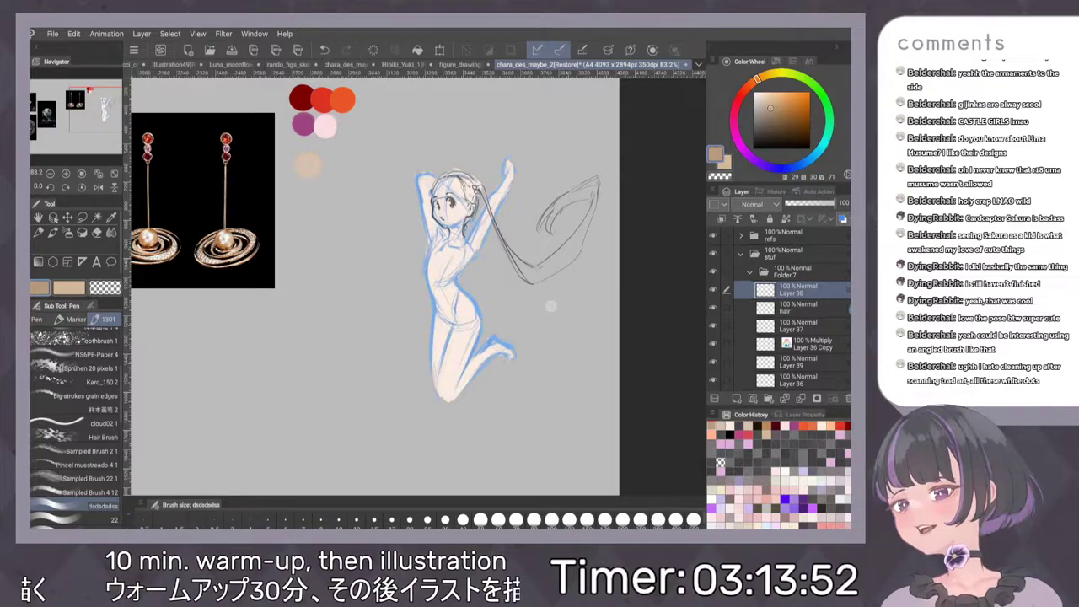
Try a short tan stroke along the side of the figure's waist and undo it
scroll(519, 371, "up", 1)
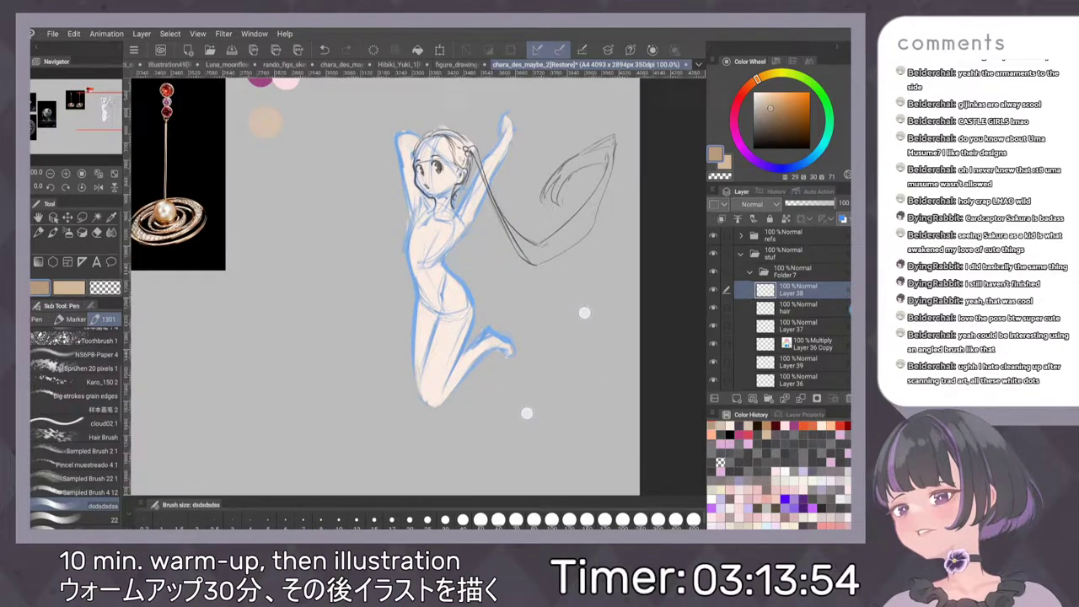
left_click_drag(585, 316, 576, 298)
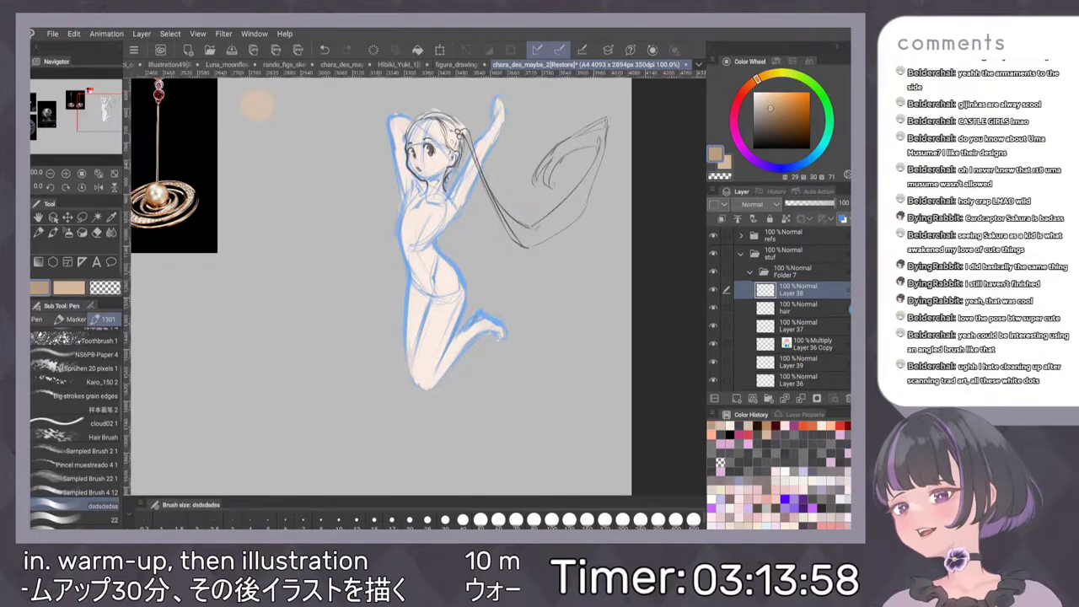
left_click_drag(407, 248, 414, 270)
key("ctrl+z")
key("ctrl+z")
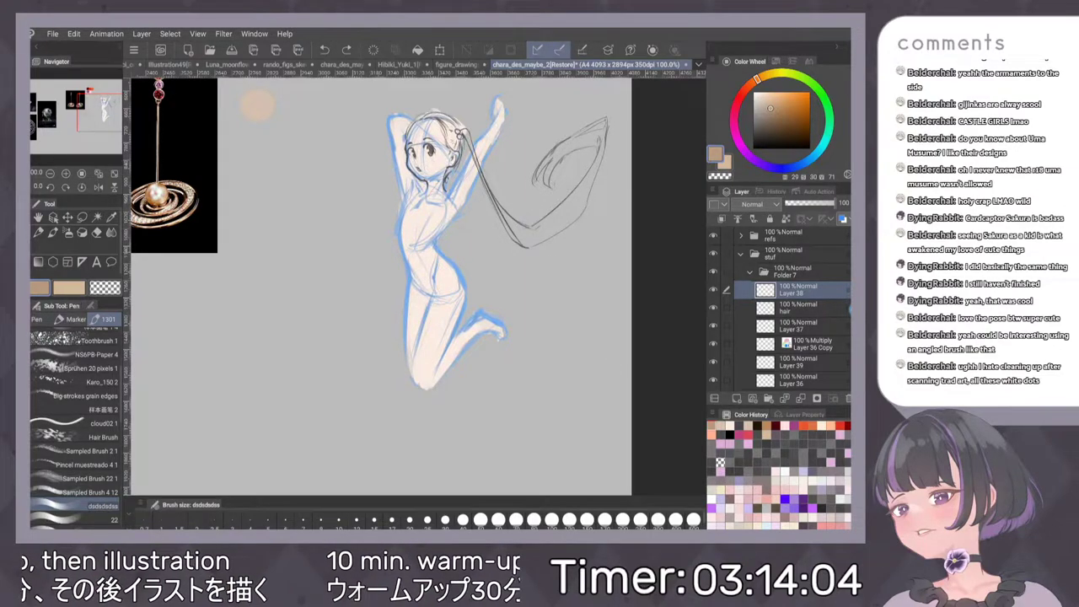
scroll(556, 227, "down", 1)
left_click(714, 290)
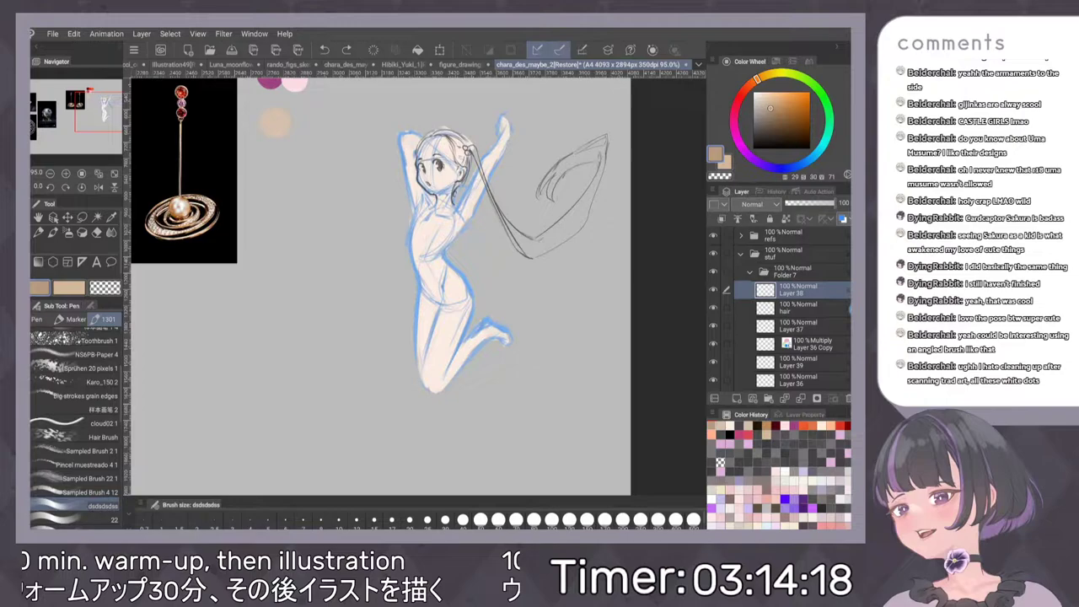
left_click_drag(576, 249, 547, 231)
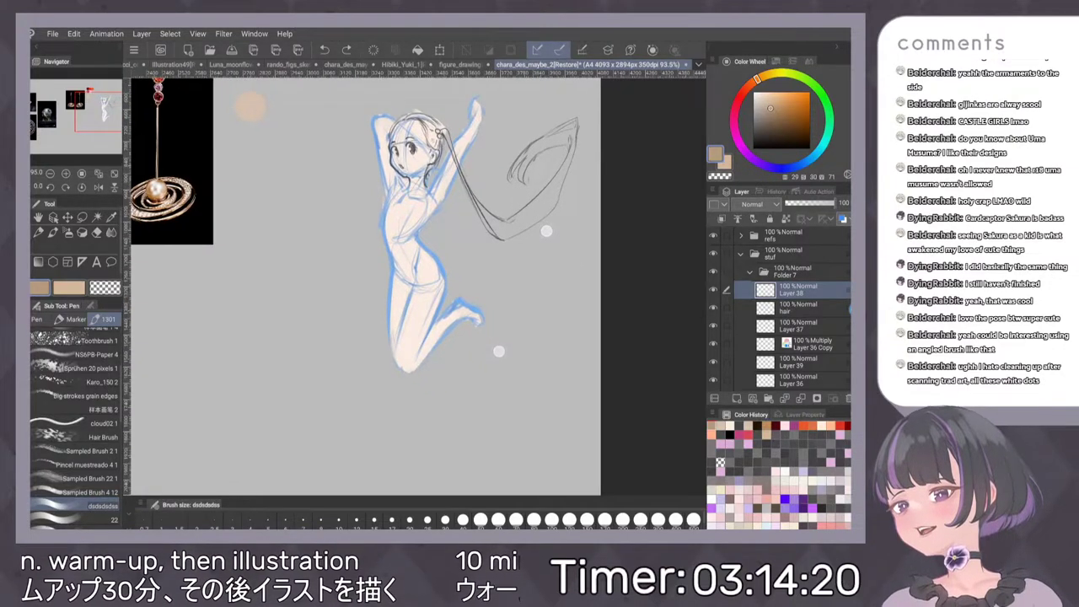
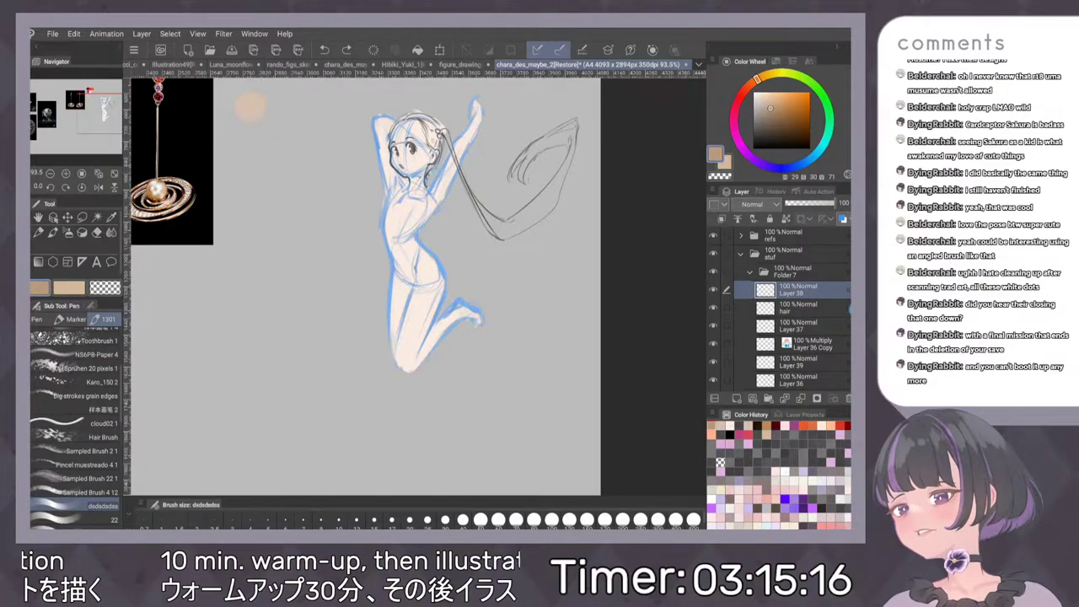
left_click_drag(557, 179, 579, 263)
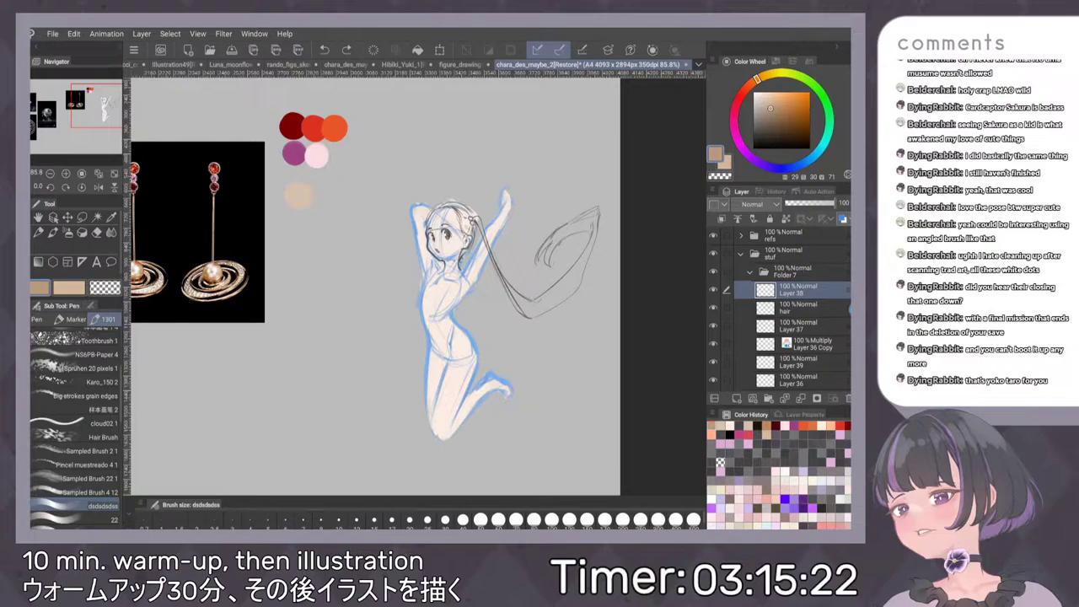
Set the brush colour to dark grey (H 29, S 2, V 32) and test it down the side of the torso, undoing the strokes
left_click_drag(755, 127, 754, 130)
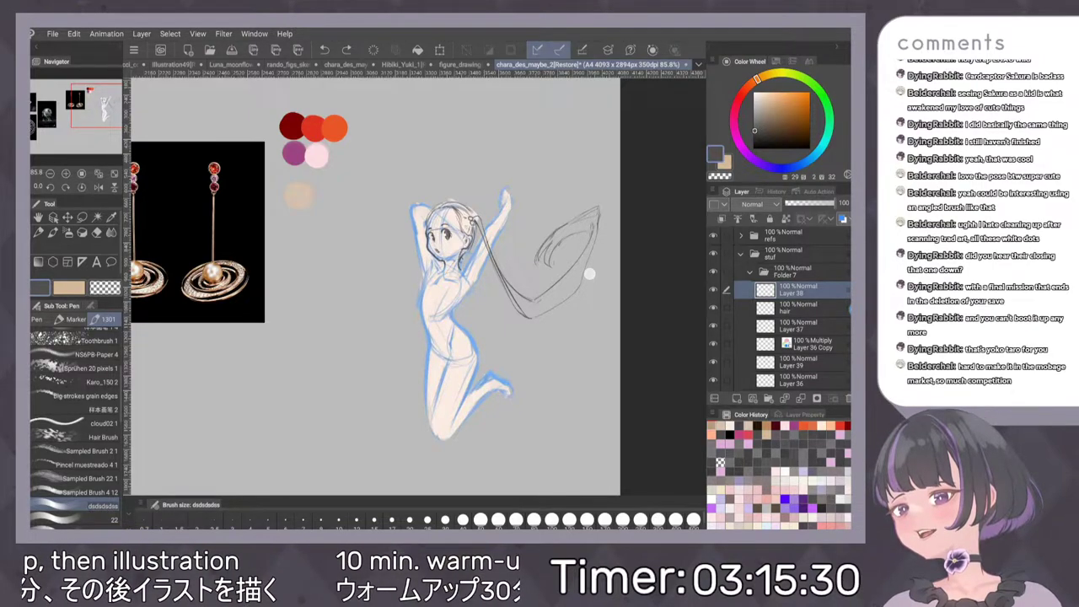
scroll(593, 327, "up", 1)
left_click_drag(410, 238, 406, 305)
left_click_drag(413, 261, 423, 333)
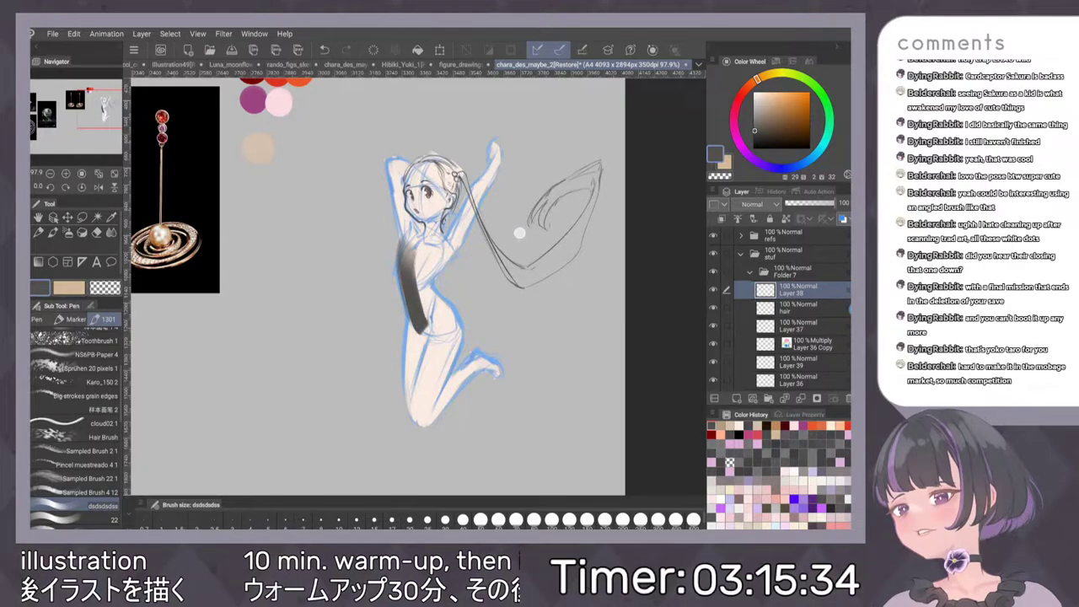
key("ctrl+z")
key("ctrl+z")
key("ctrl+z")
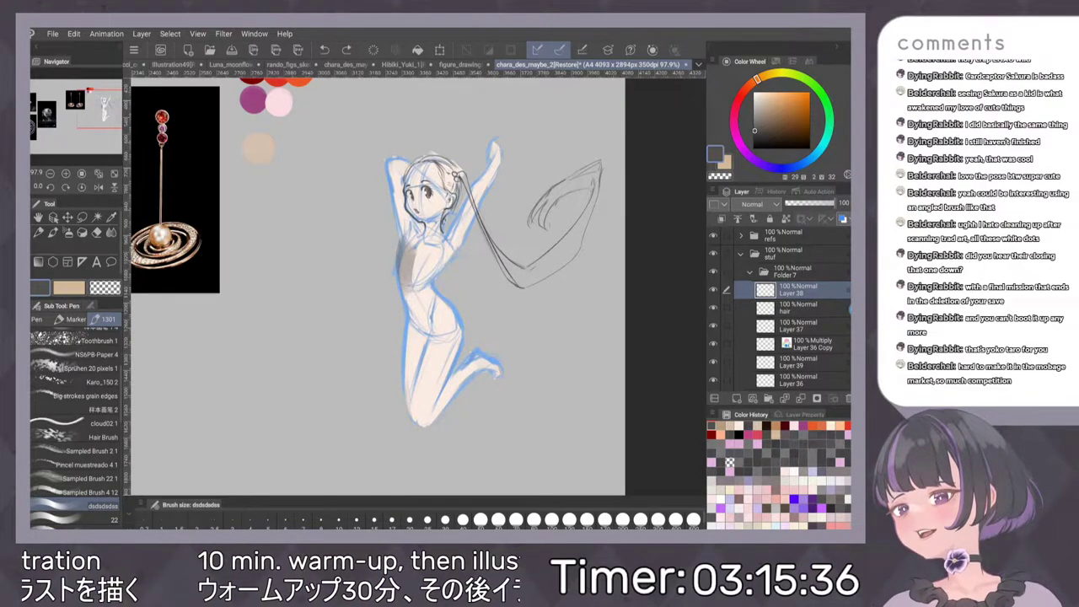
key("ctrl+z")
Try dark grey strokes beside the head and under the raised arms, then undo them
left_click_drag(466, 200, 460, 245)
left_click_drag(474, 203, 454, 254)
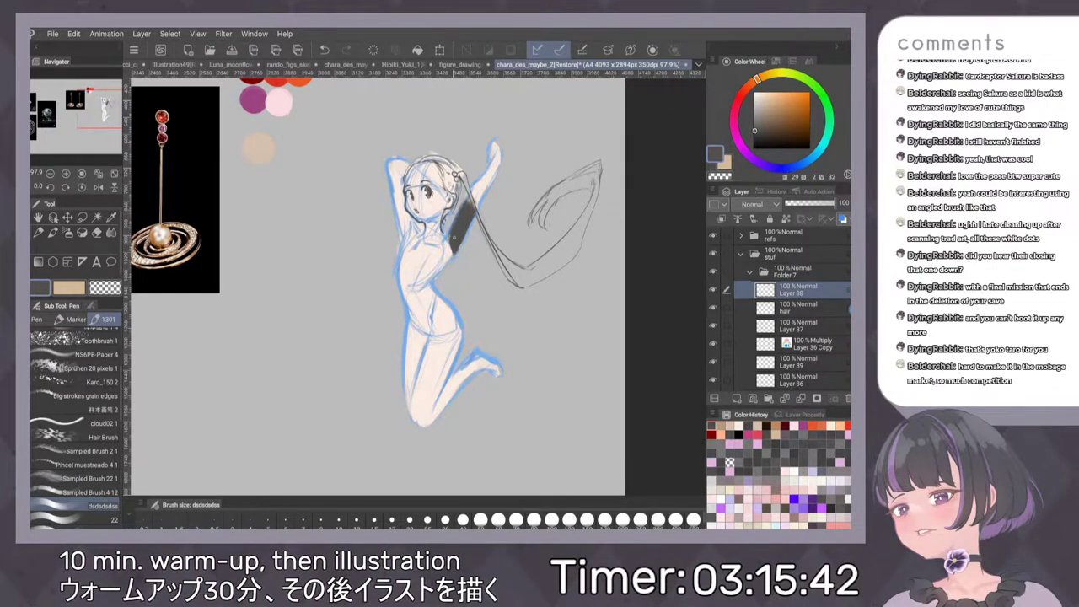
left_click_drag(404, 174, 394, 219)
left_click_drag(407, 171, 394, 219)
key("ctrl+z")
key("ctrl+z")
key("ctrl+z")
key("ctrl+z")
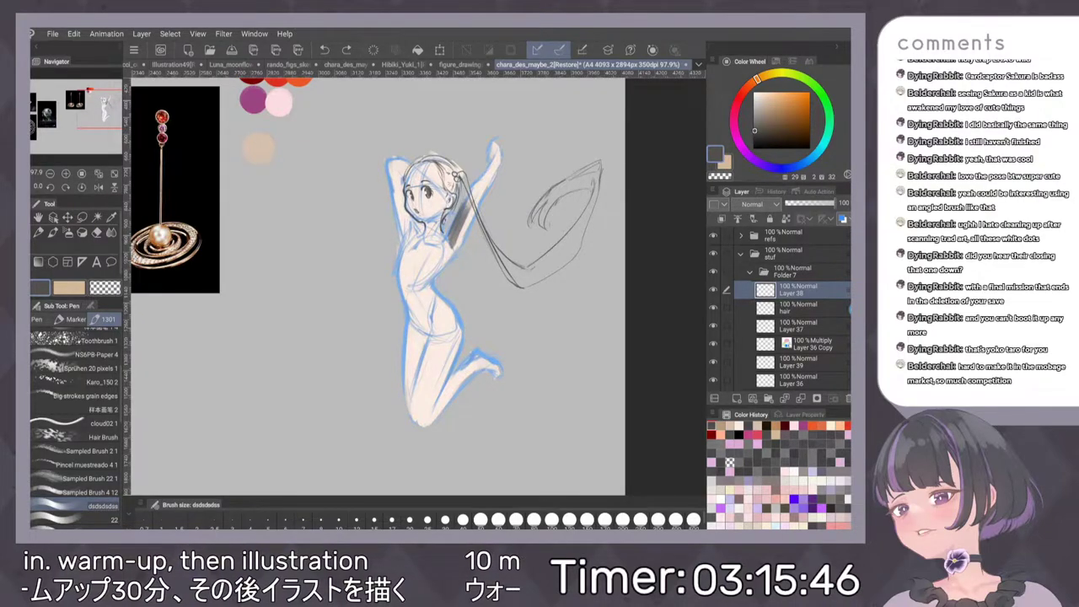
key("ctrl+z")
key("ctrl+z")
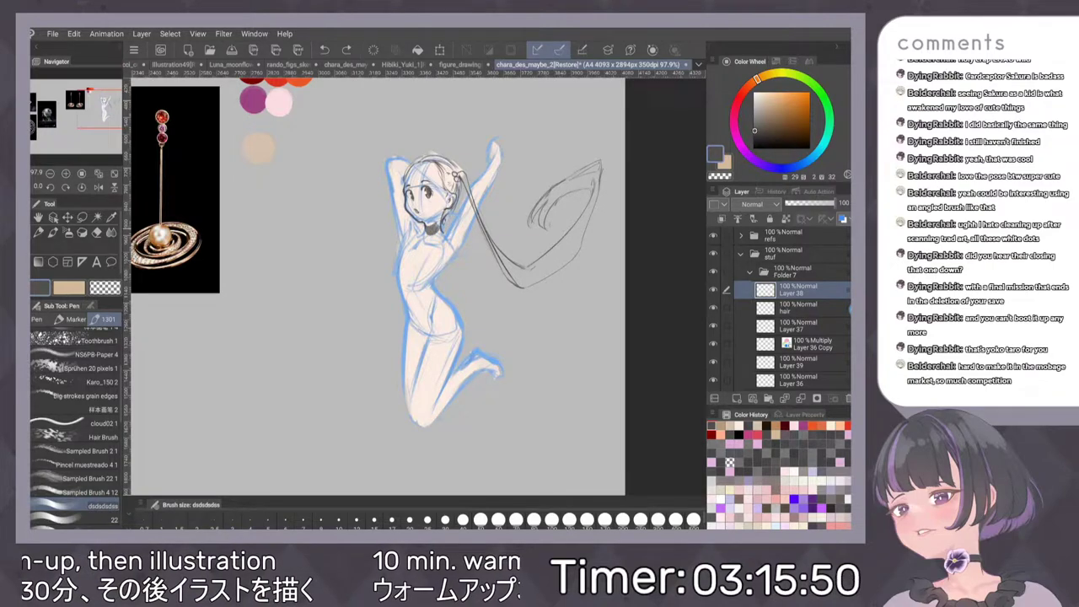
Paint a solid dark grey high-necked leotard over the torso on Layer 38, filling gaps and smoothing its edges from neck to hip
mouse_move(436, 231)
left_mouse_down()
mouse_move(401, 271)
mouse_move(436, 247)
mouse_move(435, 272)
mouse_move(440, 252)
mouse_move(408, 271)
mouse_move(410, 259)
mouse_move(404, 292)
mouse_move(421, 339)
mouse_move(433, 238)
mouse_move(415, 281)
left_mouse_up()
left_click_drag(418, 268, 410, 305)
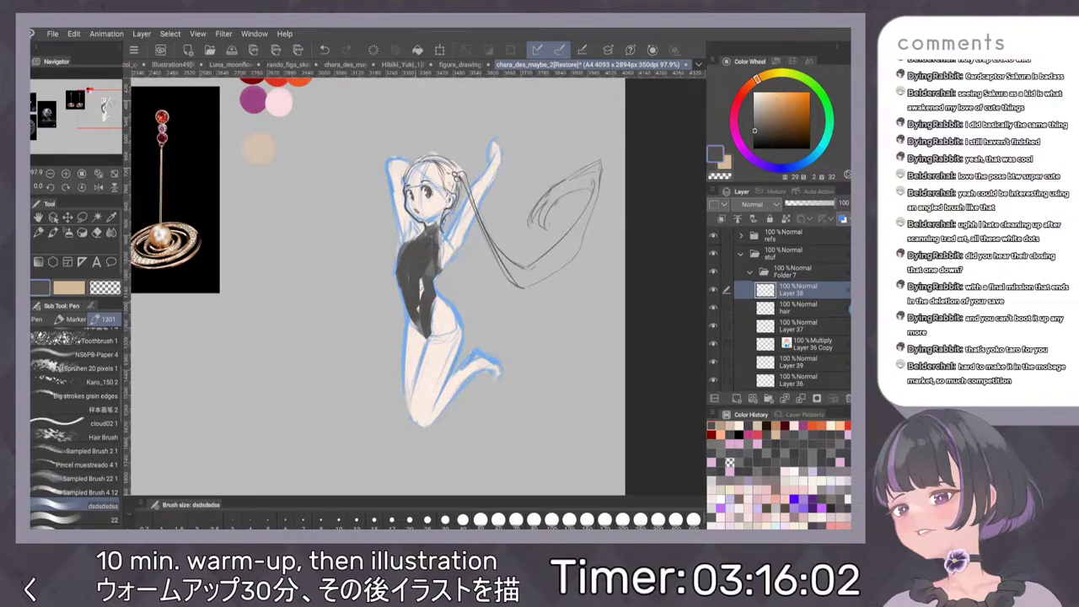
left_click_drag(428, 229, 412, 242)
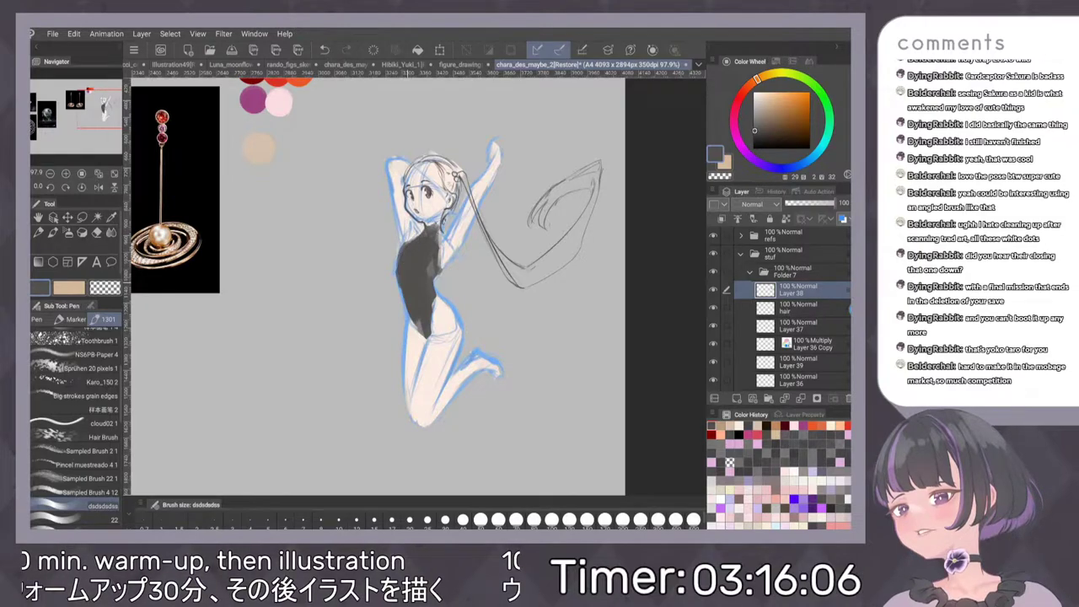
left_click_drag(414, 323, 422, 333)
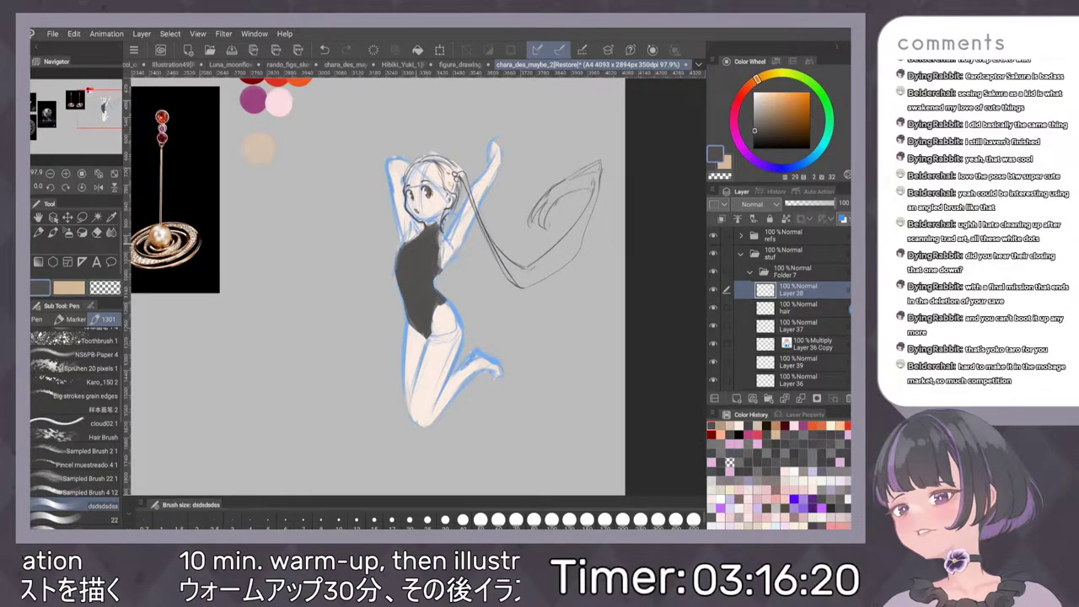
mouse_move(417, 236)
left_mouse_down()
mouse_move(403, 243)
mouse_move(435, 288)
left_mouse_up()
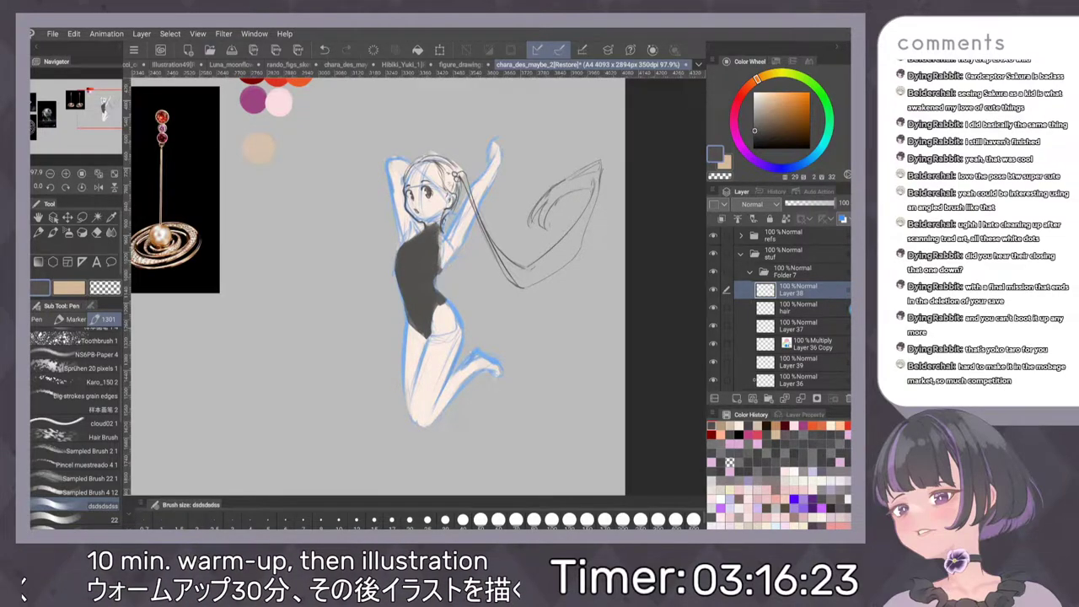
Add a new layer above the leotard, set the colour to pale yellow (H 39, S 30, V 91) and test strokes around the hips, undoing them
left_click(737, 398)
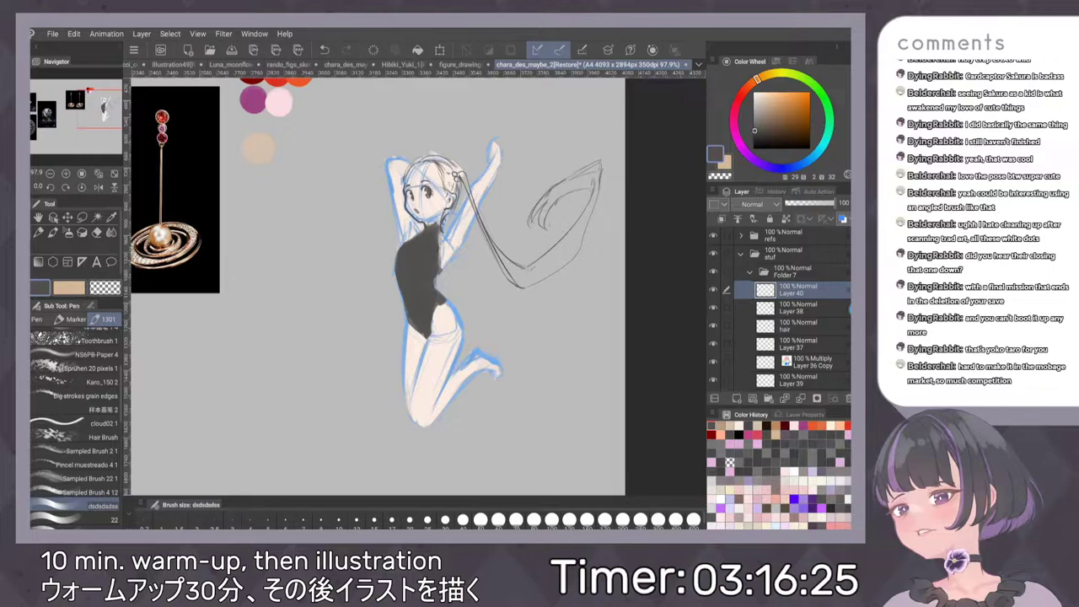
left_click(259, 148, "alt")
left_click_drag(440, 315, 448, 335)
key("ctrl+z")
left_click(772, 97)
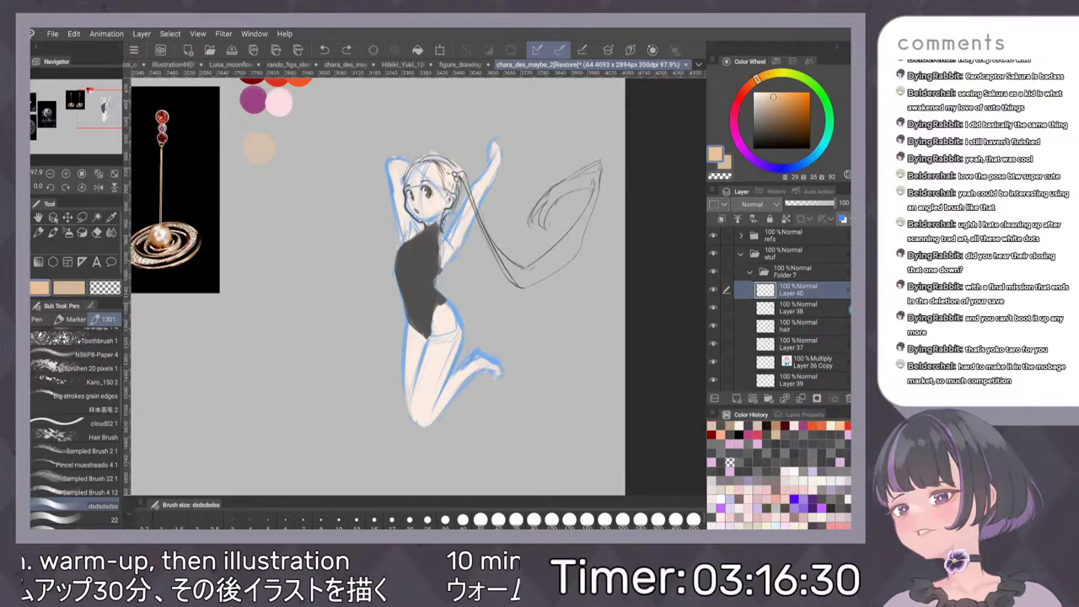
left_click(764, 76)
left_click_drag(775, 91, 769, 96)
left_click_drag(439, 325, 410, 366)
key("ctrl+z")
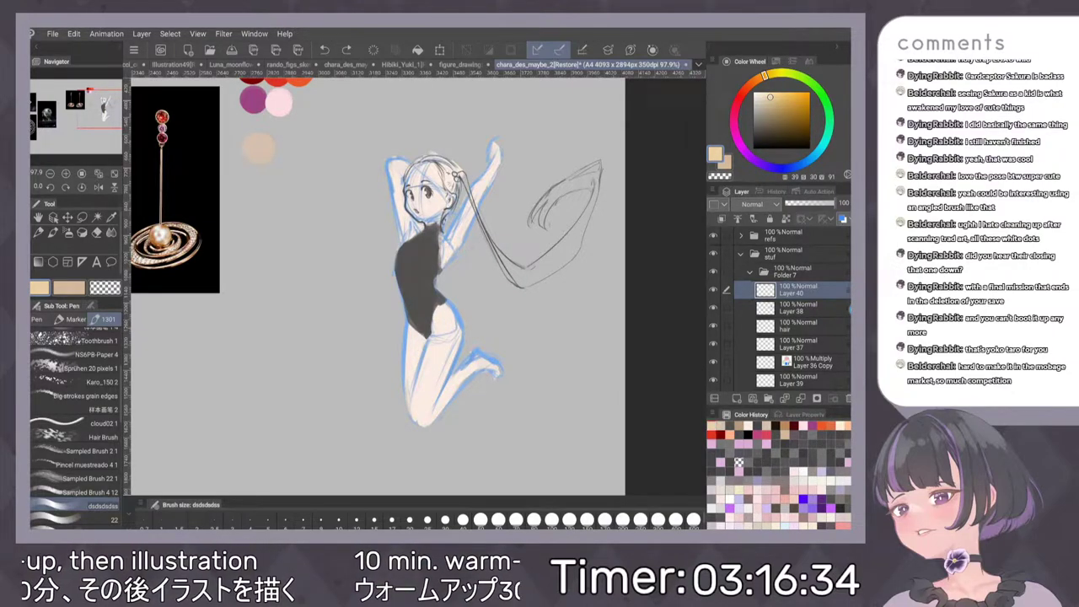
Switch to Layer 38, set the brush to dark grey (H 29, S 2, V 32) and retouch the leotard's shoulder edge, undoing the excess stroke
scroll(496, 233, "up", 2)
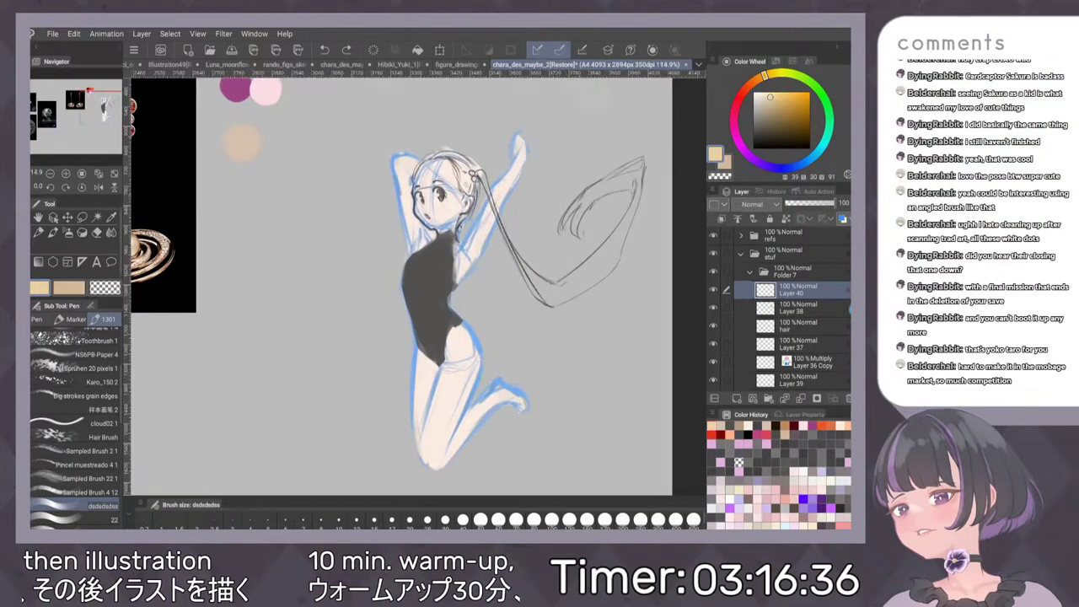
left_click(797, 309)
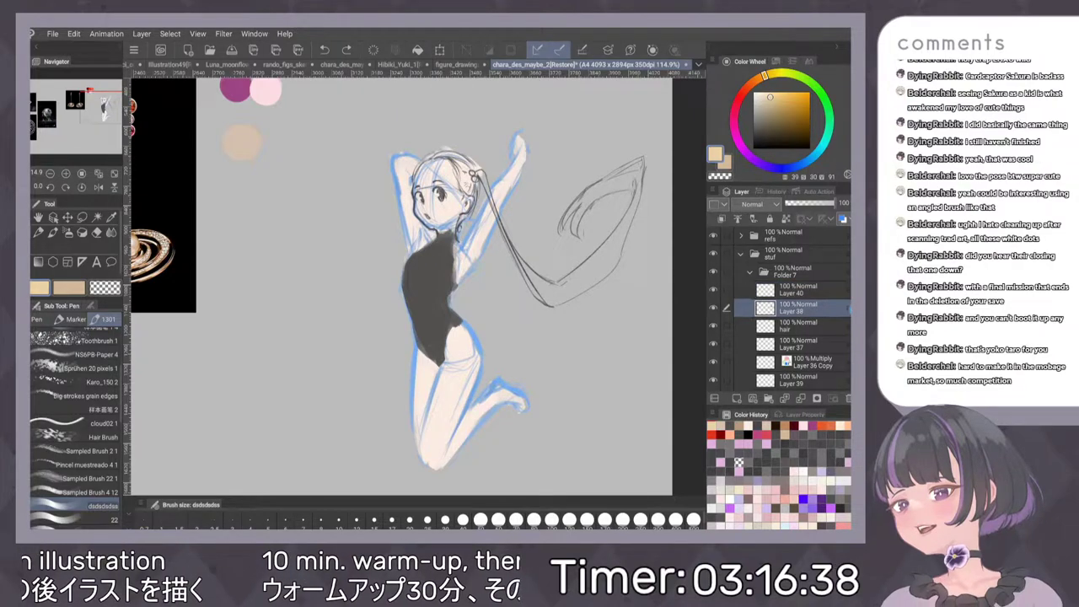
left_click(736, 429)
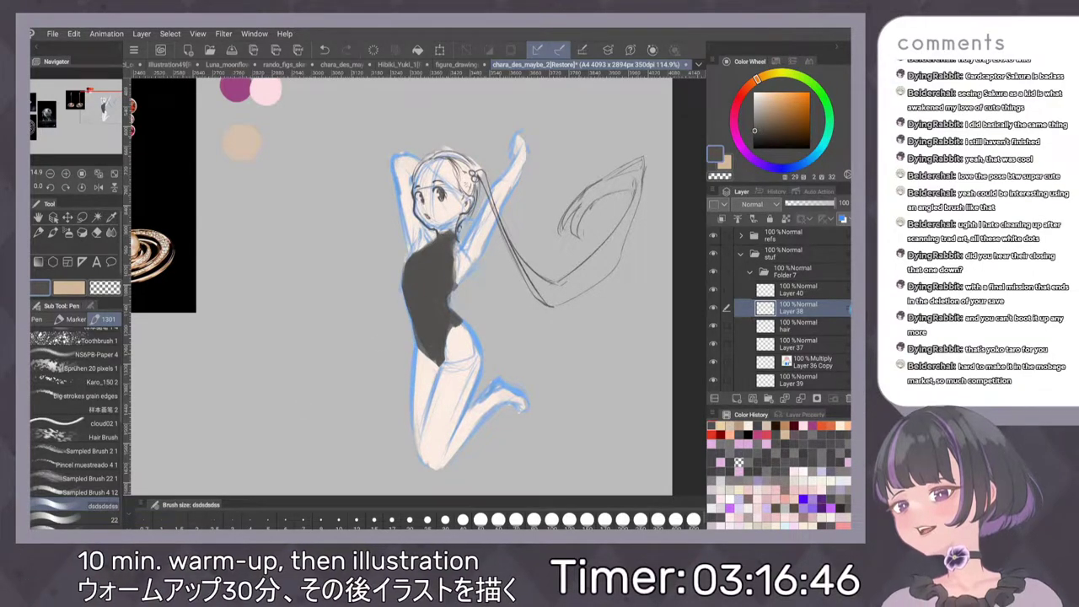
left_click_drag(456, 231, 537, 255)
key("ctrl+z")
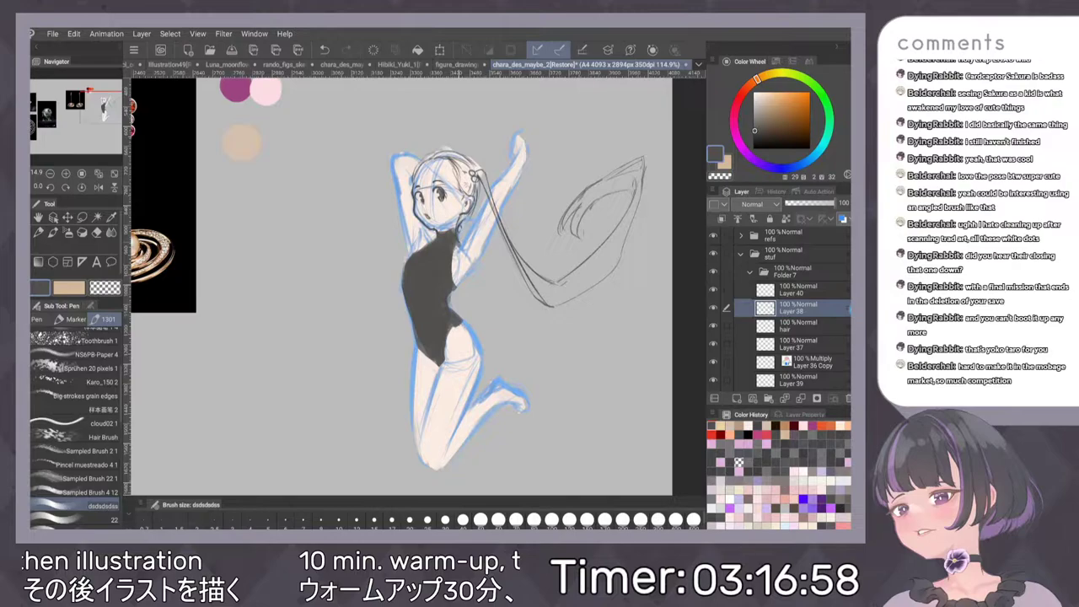
Sample the beige swatch (H 29, S 17, V 83) and paint a solid chest plate with collar pieces over the leotard on Layer 40
scroll(544, 274, "down", 3)
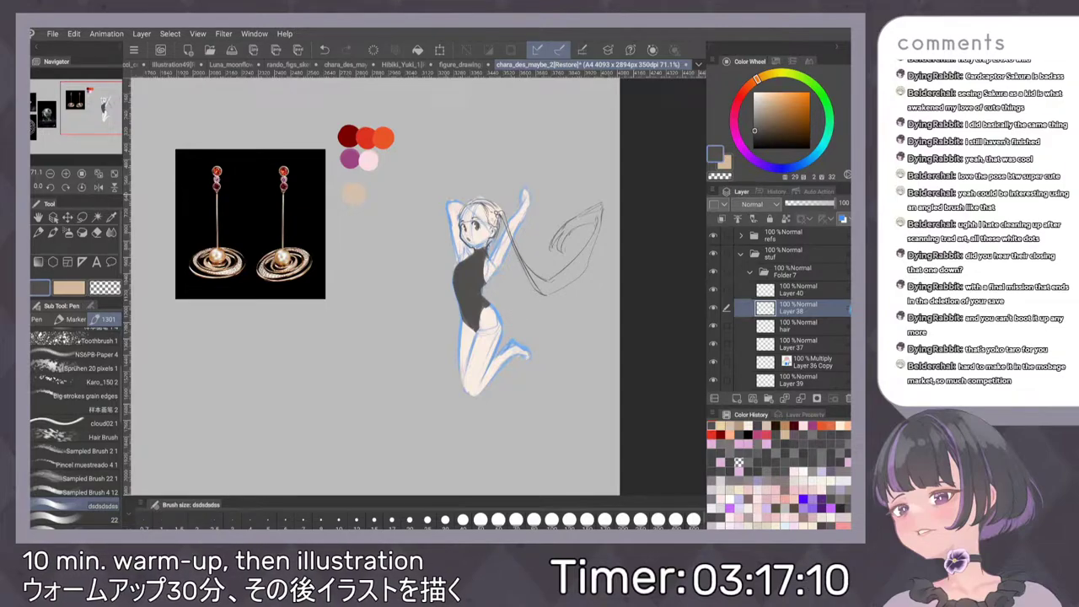
left_click(353, 193, "alt")
left_click(811, 292)
double_click(811, 291)
left_click(559, 267)
scroll(533, 262, "up", 4)
scroll(518, 314, "up", 5)
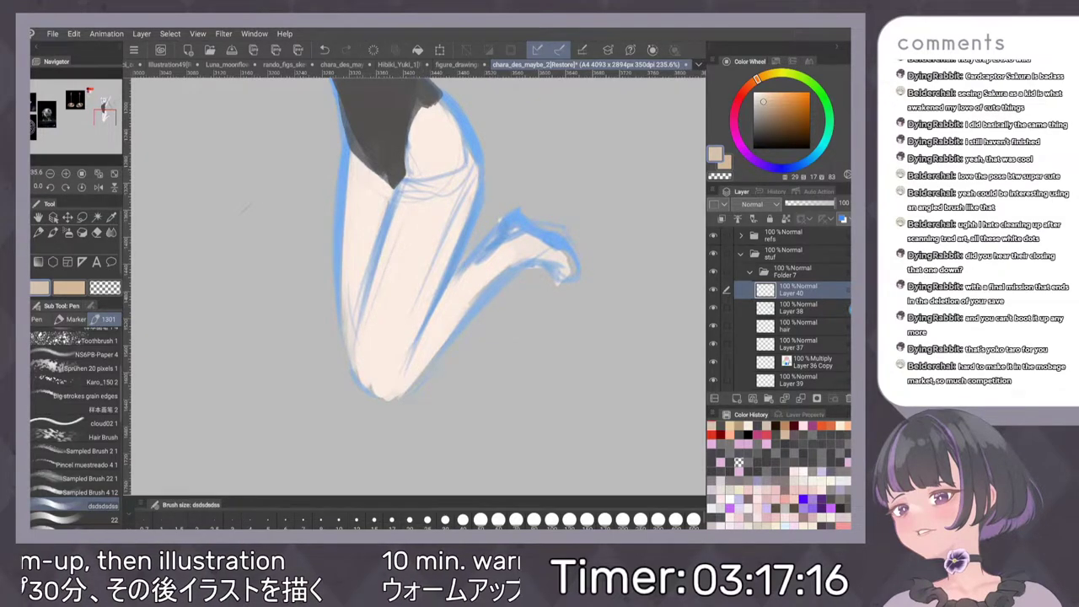
scroll(498, 286, "down", 4)
scroll(493, 285, "up", 4)
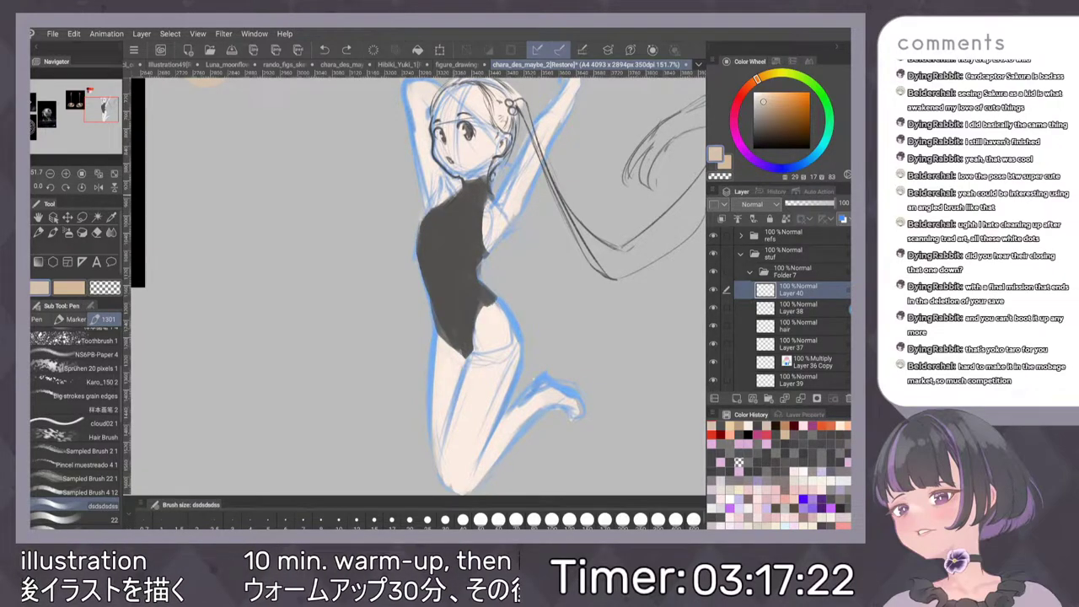
left_click_drag(446, 203, 420, 219)
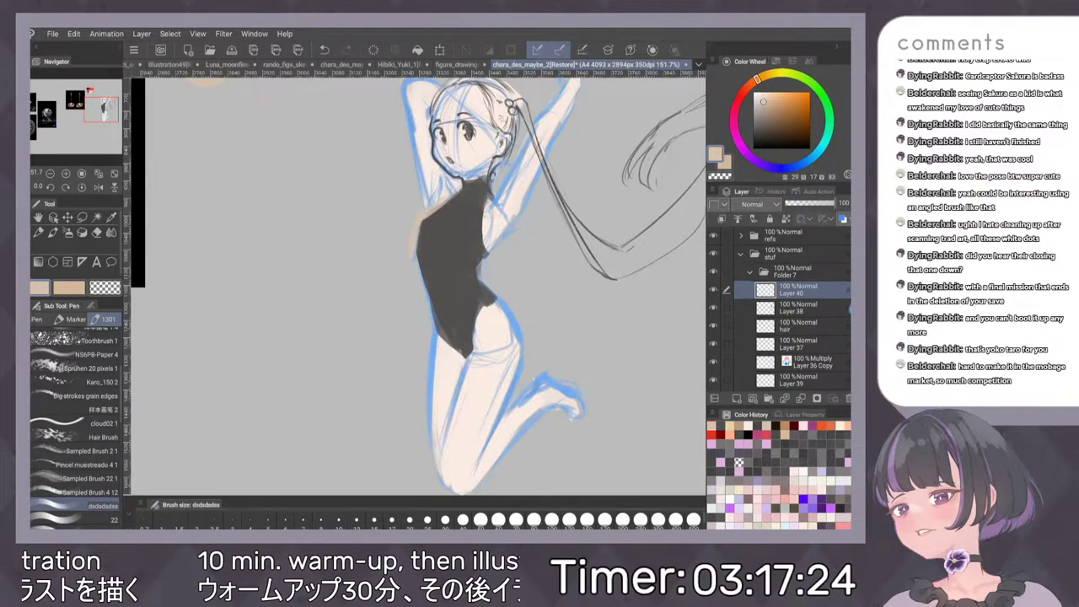
mouse_move(421, 268)
left_mouse_down()
mouse_move(440, 289)
mouse_move(475, 264)
left_mouse_up()
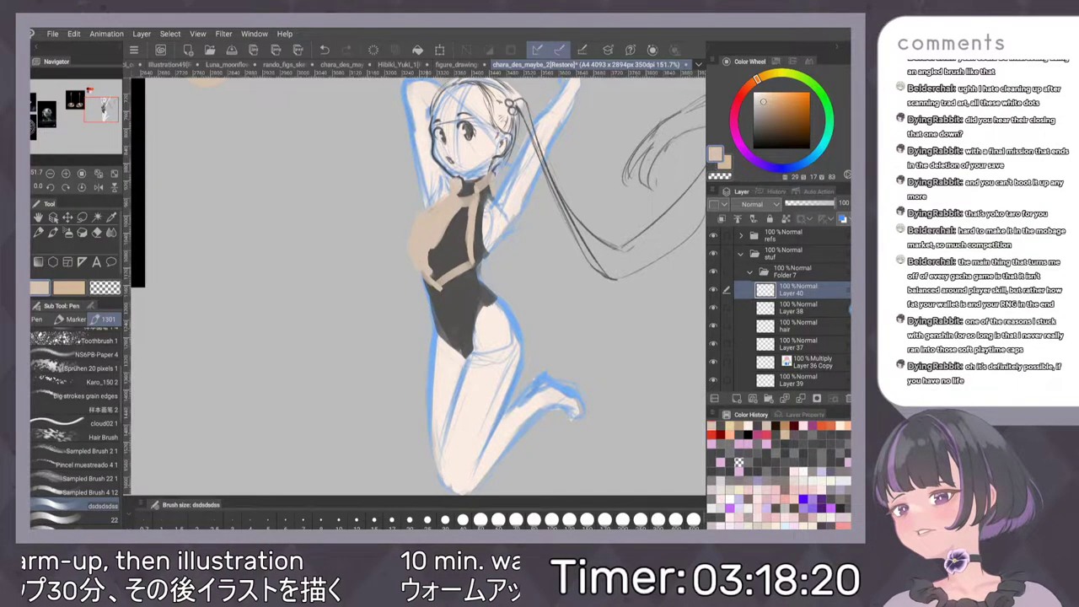
mouse_move(456, 210)
left_mouse_down()
mouse_move(434, 248)
mouse_move(469, 199)
mouse_move(456, 217)
left_mouse_up()
mouse_move(447, 270)
left_mouse_down()
mouse_move(452, 216)
mouse_move(455, 231)
left_mouse_up()
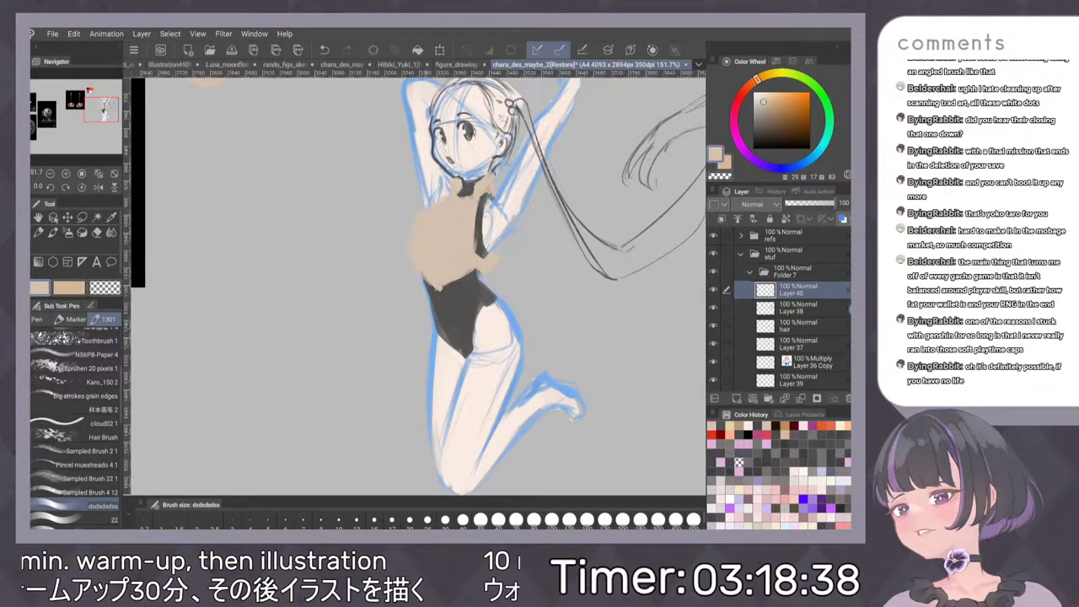
Set the colour to grey (H 29, S 5, V 45) and outline the chest plate's angular front edge, centre seam and lower facet
scroll(540, 254, "down", 5)
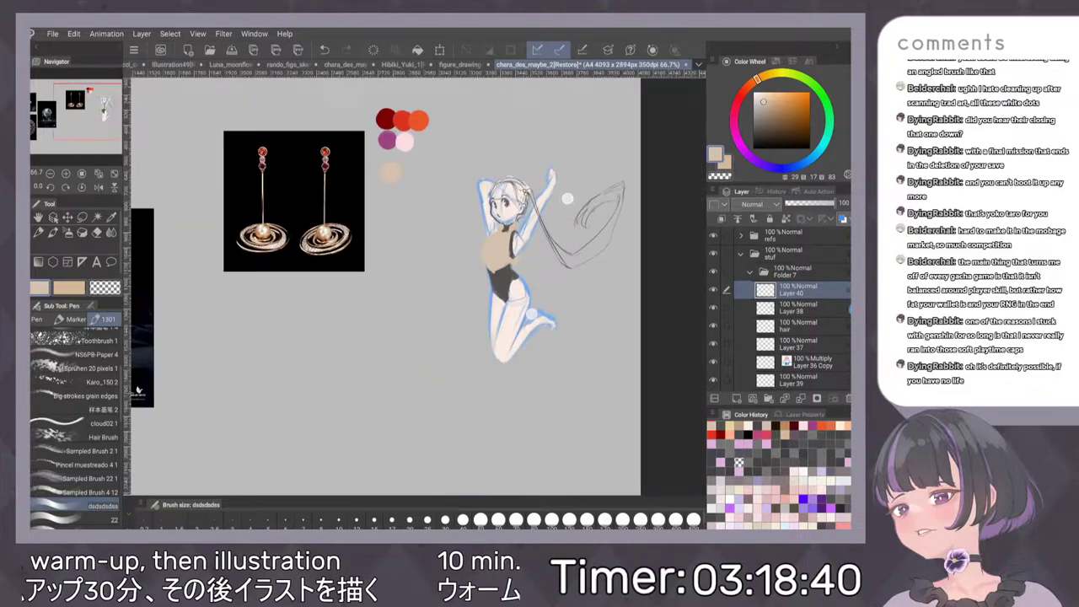
scroll(540, 245, "up", 5)
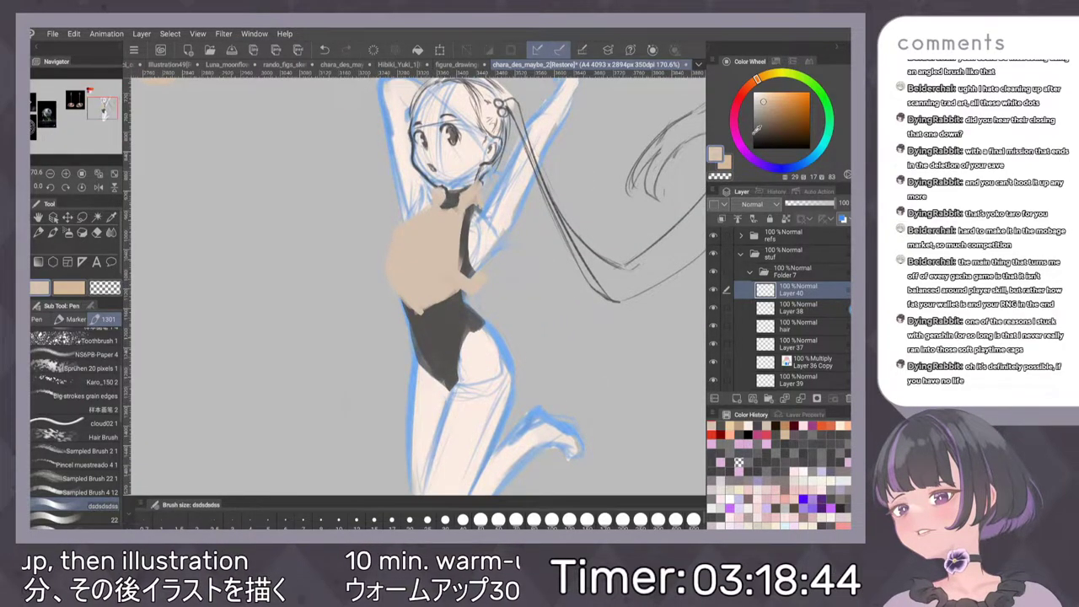
left_click(756, 123)
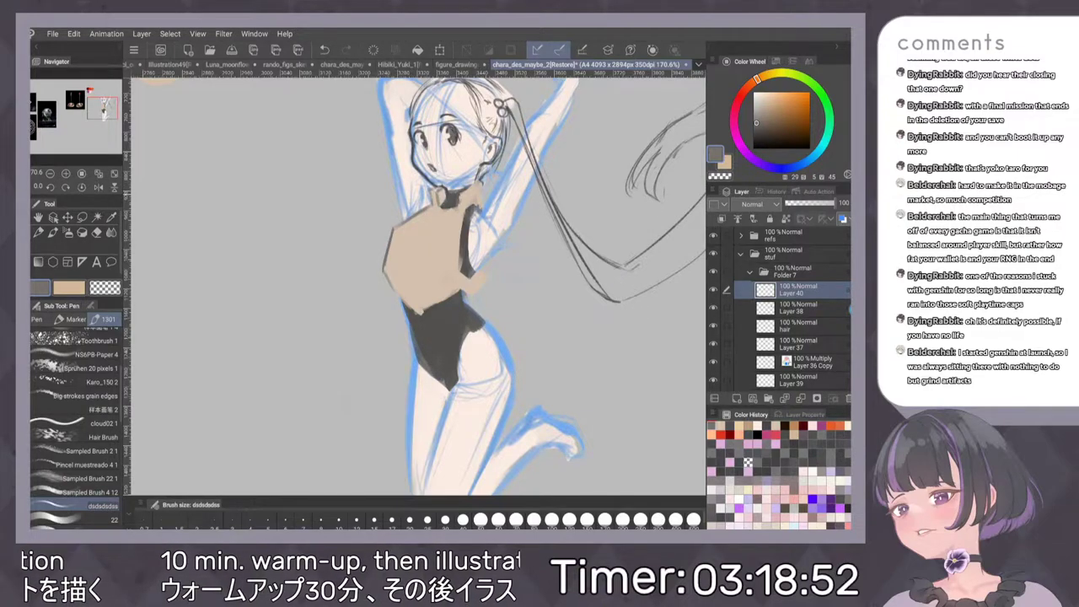
scroll(537, 239, "down", 1)
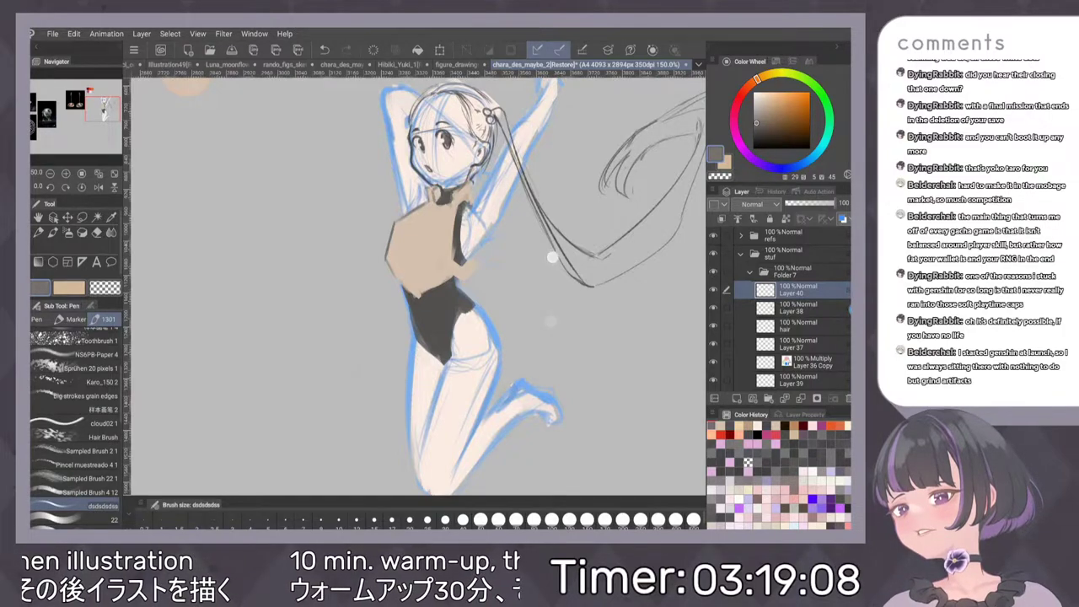
scroll(551, 286, "up", 2)
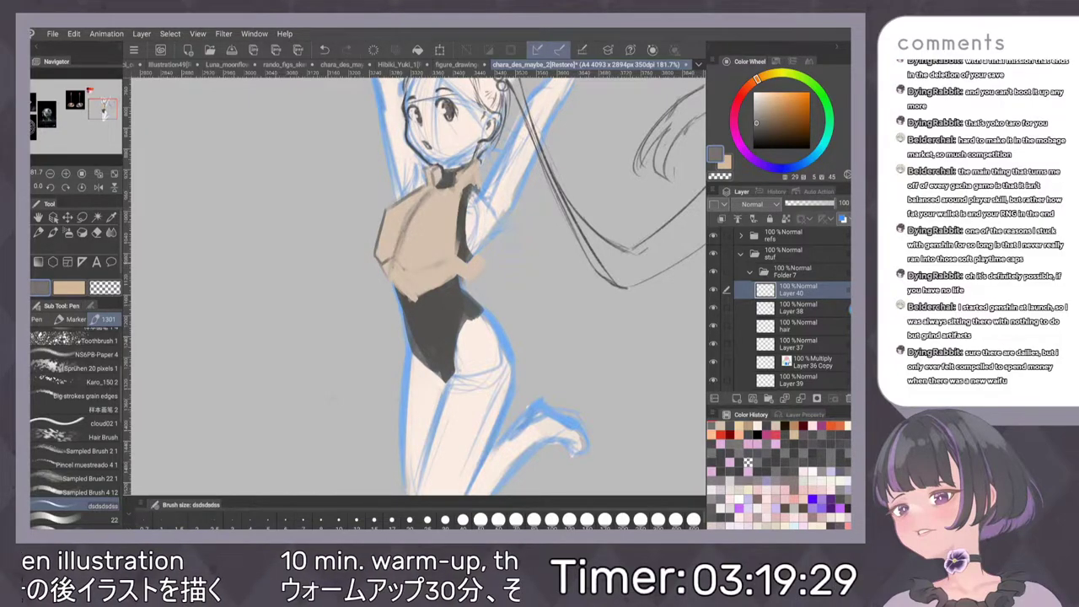
Set the colour to muted reddish brown (H 13, S 27, V 64) and shade the pointed underside of the chest plate as a smooth band
scroll(526, 284, "down", 2)
left_click(448, 229, "alt")
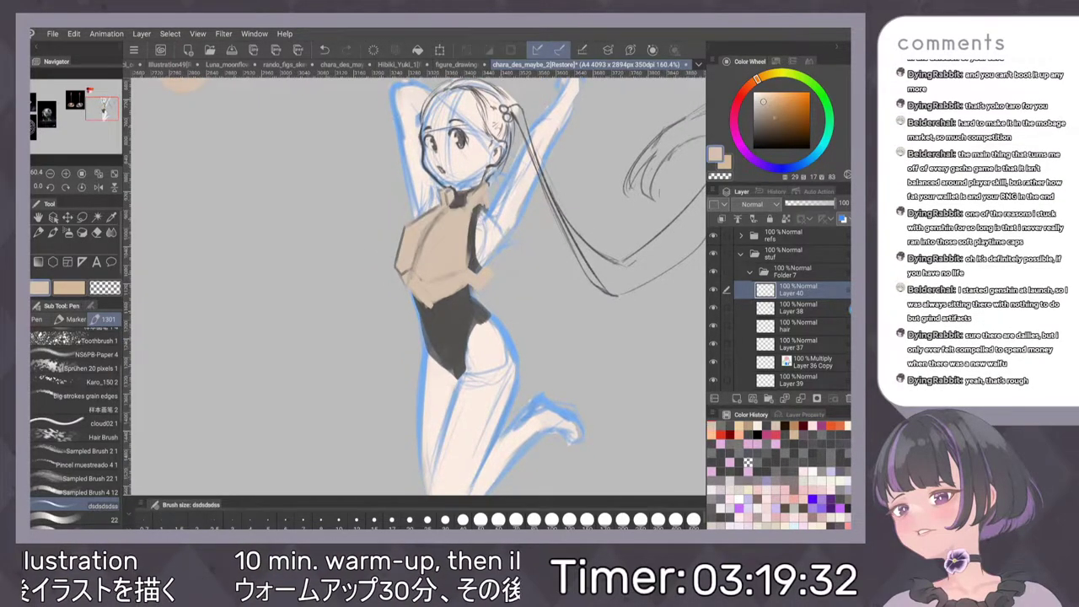
left_click(769, 109)
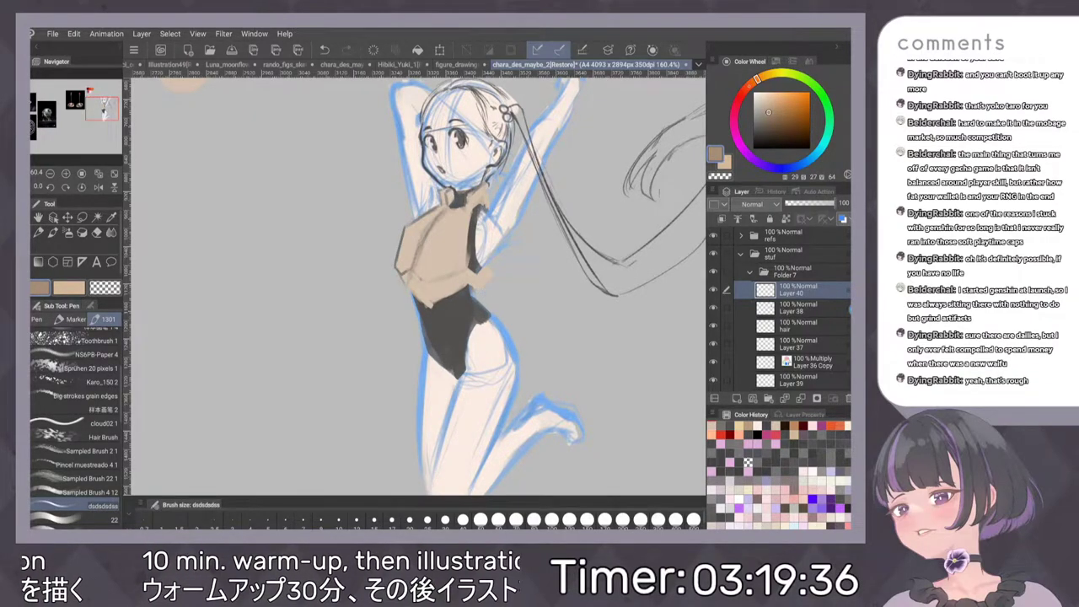
left_click(747, 87)
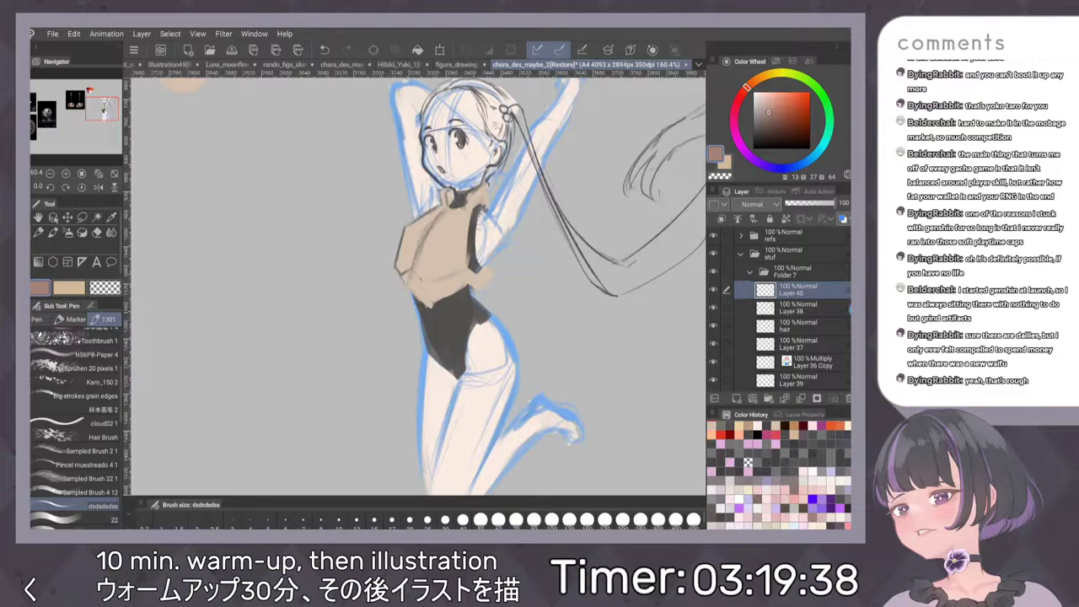
left_click_drag(405, 278, 422, 302)
mouse_move(440, 288)
left_mouse_down()
mouse_move(429, 301)
mouse_move(437, 293)
left_mouse_up()
mouse_move(457, 280)
left_mouse_down()
mouse_move(441, 291)
mouse_move(458, 288)
left_mouse_up()
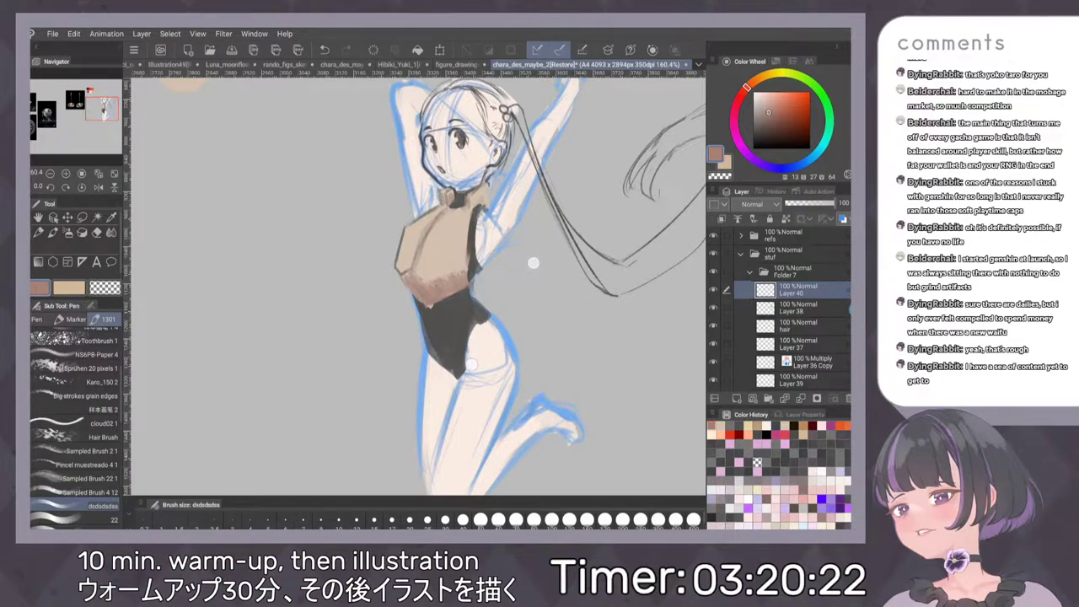
scroll(537, 256, "up", 1)
key("p")
key("p")
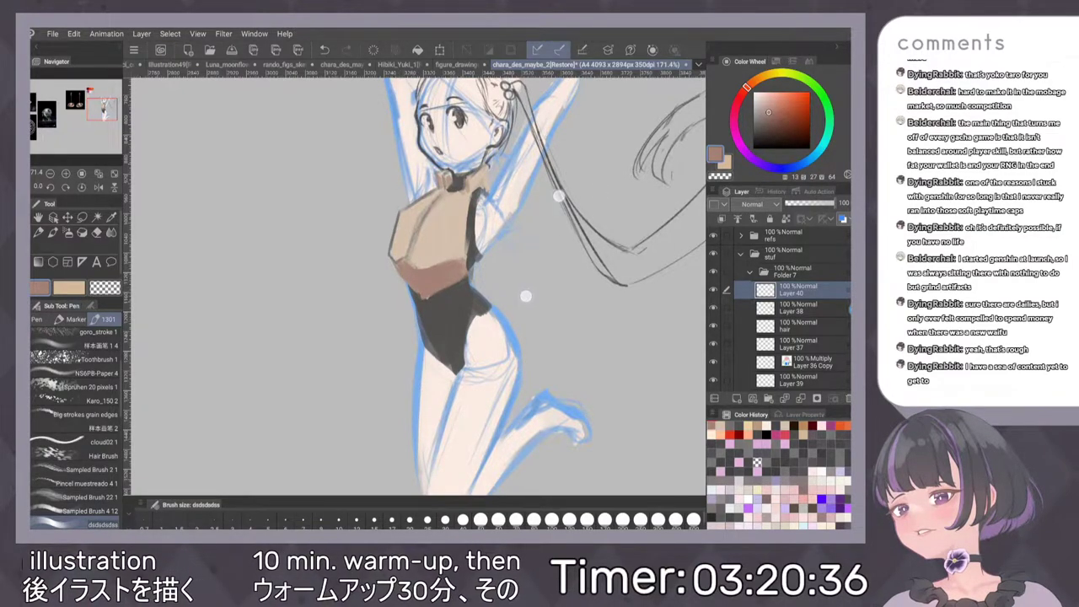
Sample the chest plate's beige (H 29, S 17, V 83) and paint a V-shaped band across the waist, leaving a dark gap above it
scroll(542, 246, "down", 3)
scroll(531, 215, "up", 3)
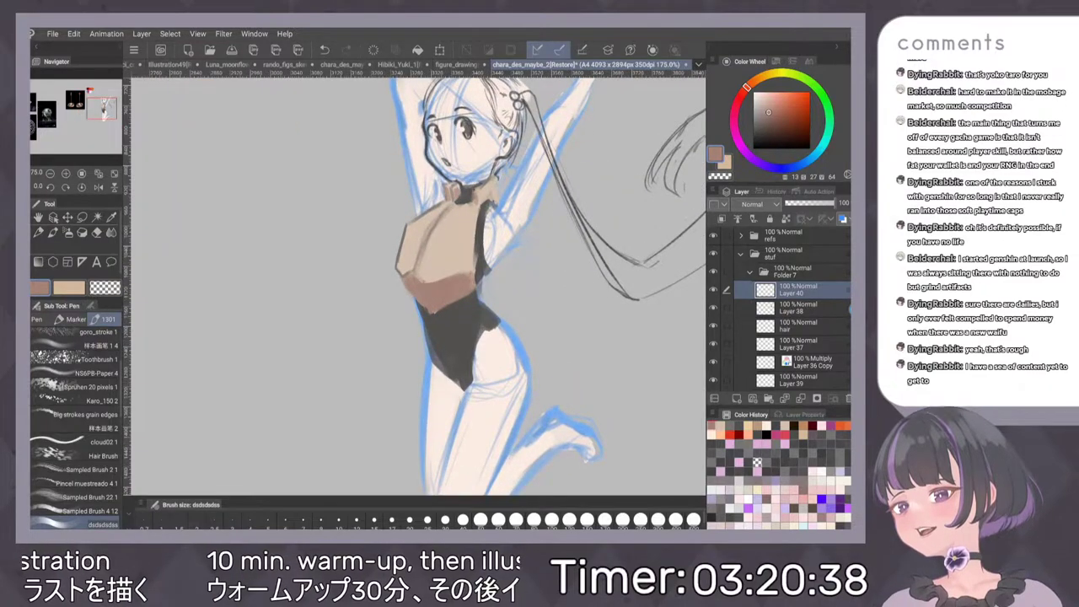
scroll(494, 253, "down", 3)
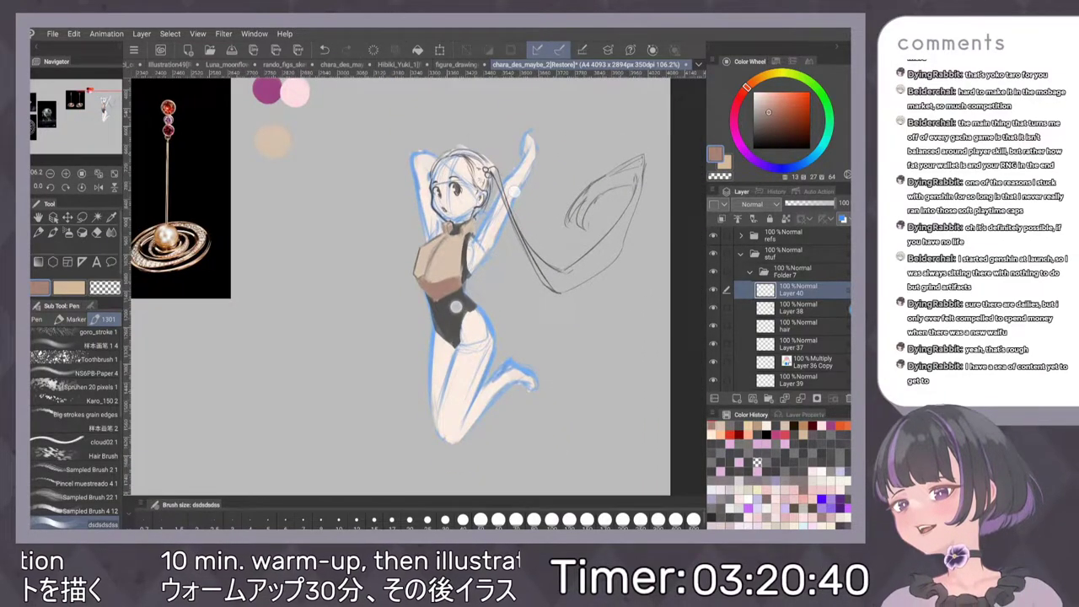
scroll(460, 315, "up", 3)
scroll(533, 295, "down", 1)
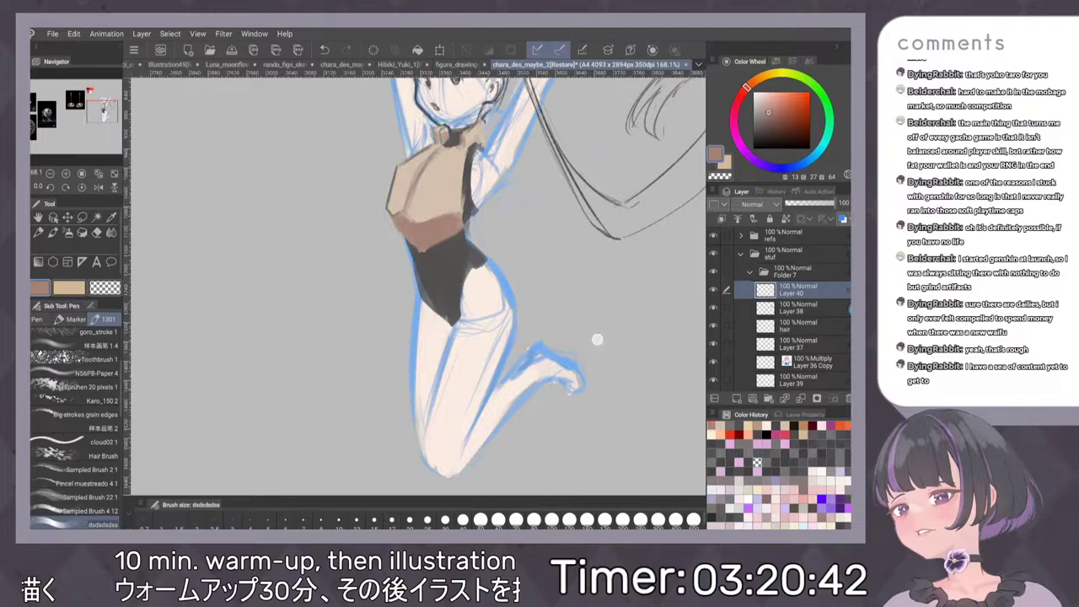
left_click(443, 182, "alt")
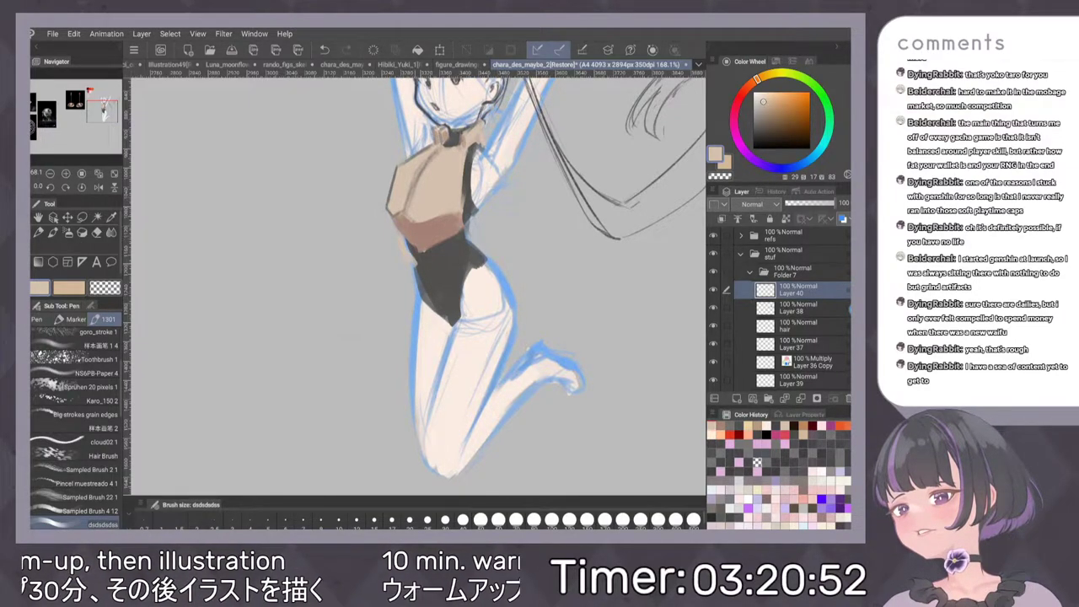
mouse_move(430, 262)
left_mouse_down()
mouse_move(463, 238)
mouse_move(427, 262)
left_mouse_up()
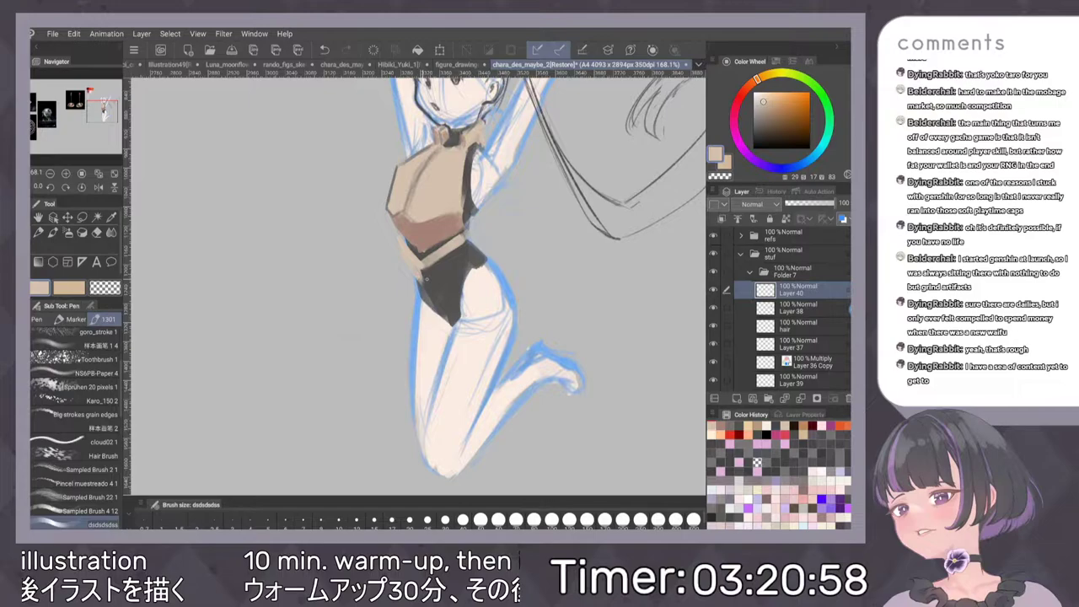
left_click_drag(462, 242, 433, 271)
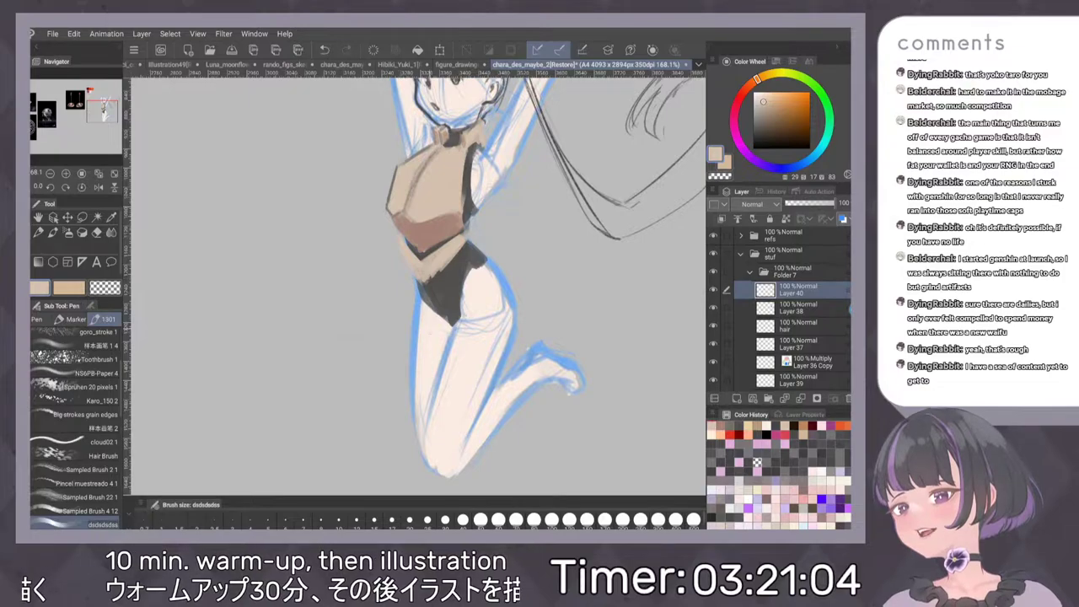
Extend the beige waist band downward into a filled, pointed panel over the lower abdomen, leaving dark leotard at the hip and crotch
scroll(528, 255, "down", 3)
scroll(542, 246, "up", 1)
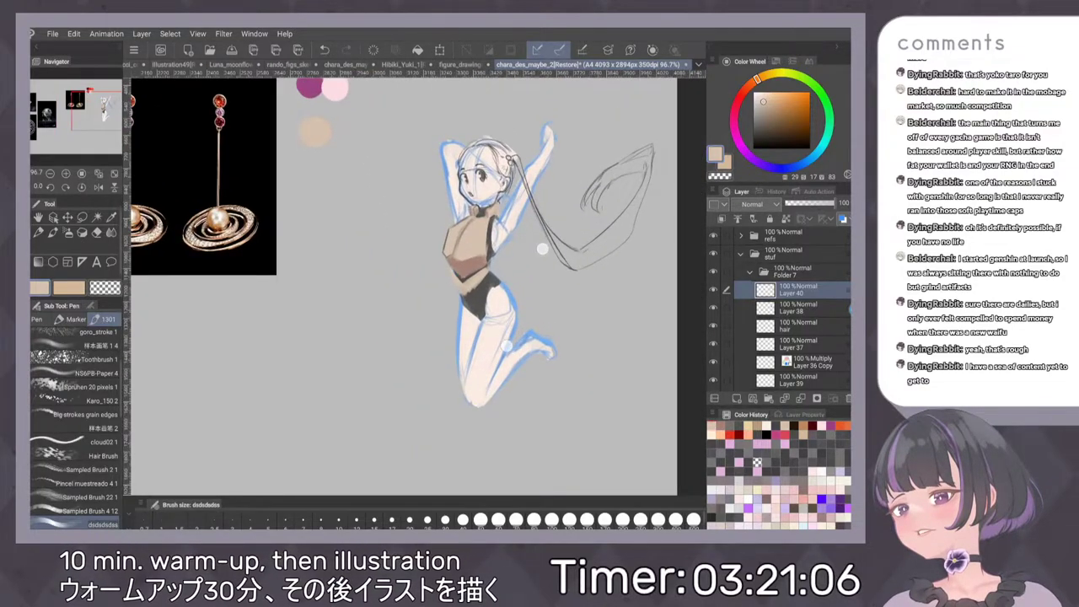
scroll(507, 286, "down", 1)
scroll(507, 295, "up", 3)
scroll(531, 240, "up", 1)
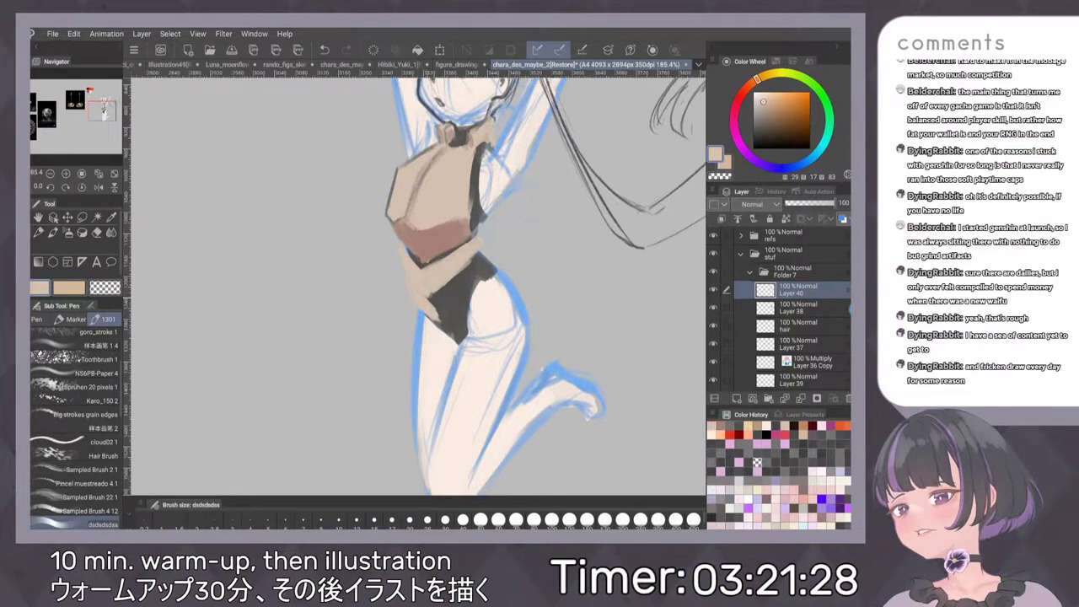
left_click_drag(479, 255, 440, 317)
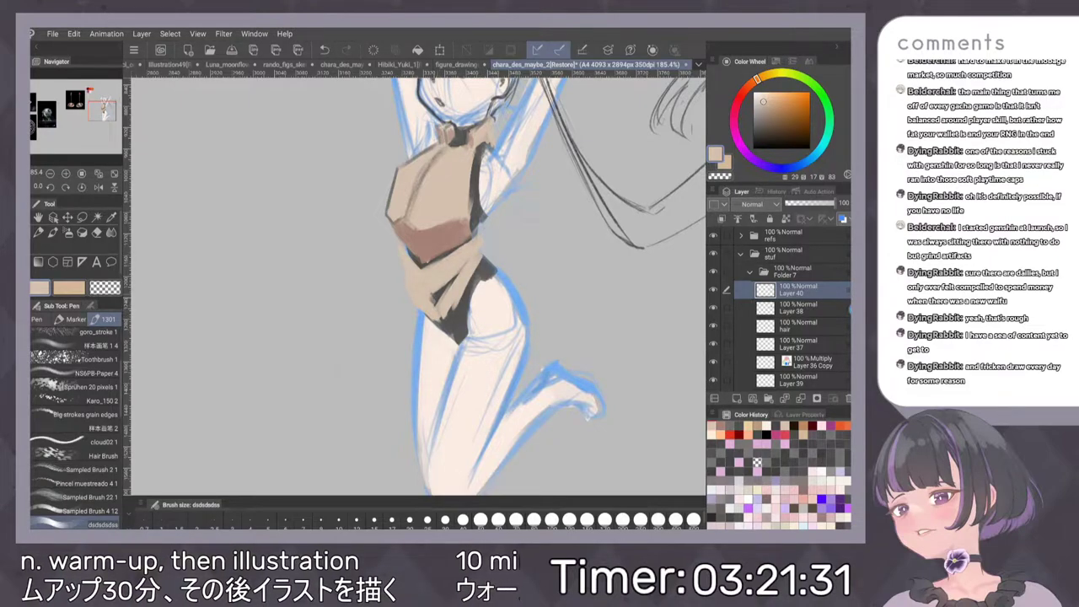
left_click_drag(457, 275, 435, 302)
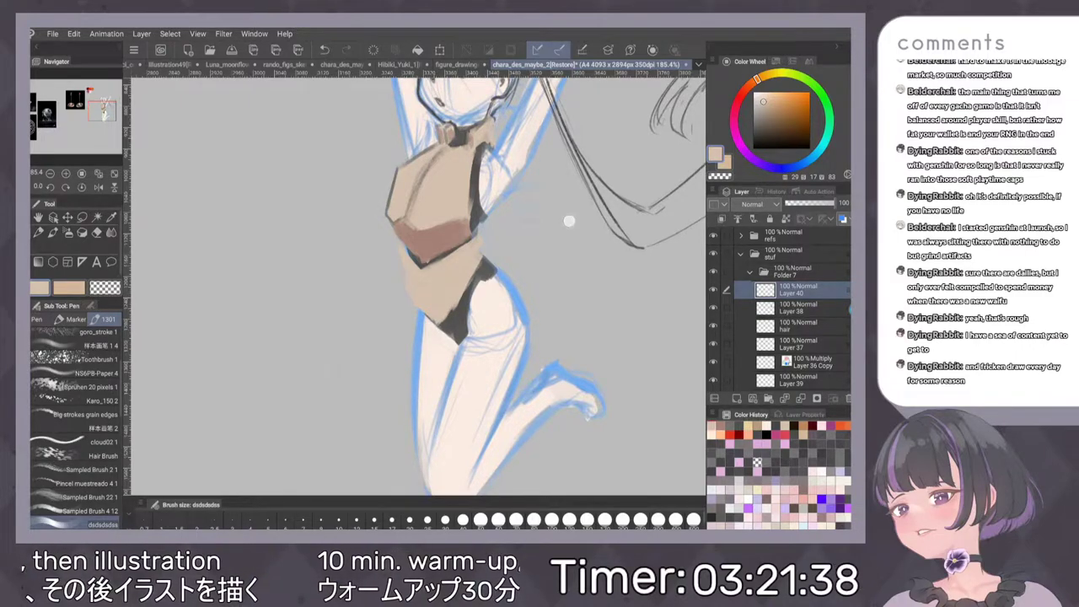
Sample the chest plate's reddish brown (H 15, S 27, V 64) and shade the front edge of the waist panel in angular facets
scroll(529, 249, "down", 3)
scroll(533, 240, "up", 1)
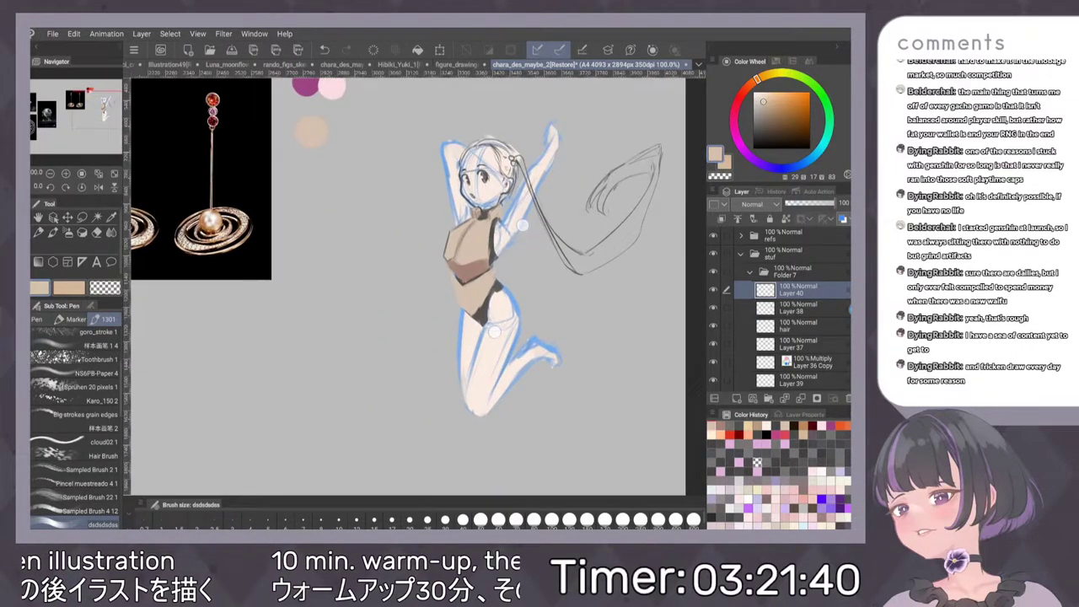
scroll(545, 268, "up", 1)
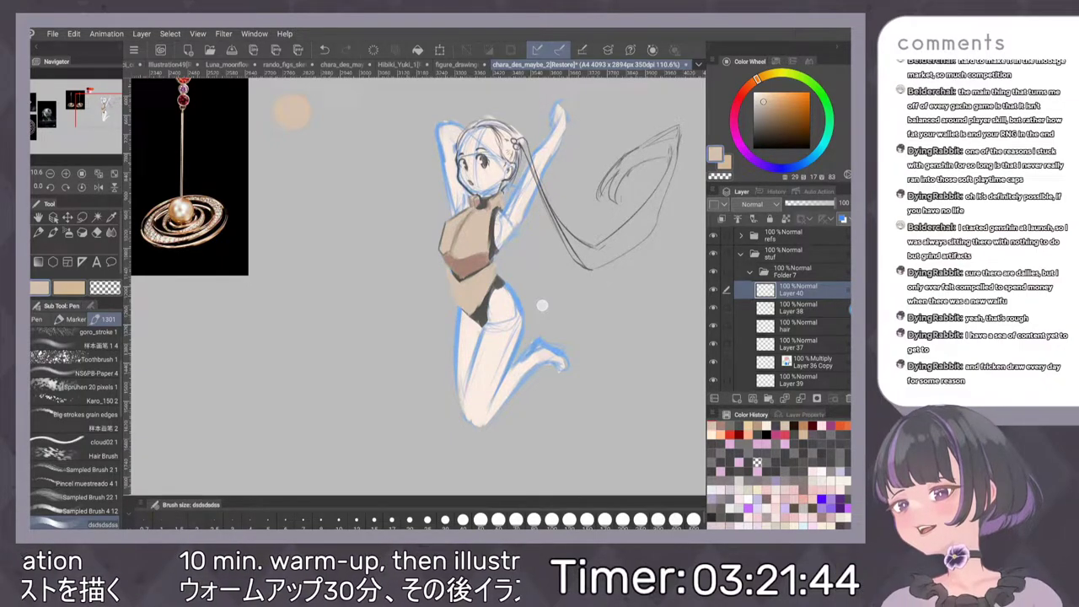
scroll(542, 306, "up", 2)
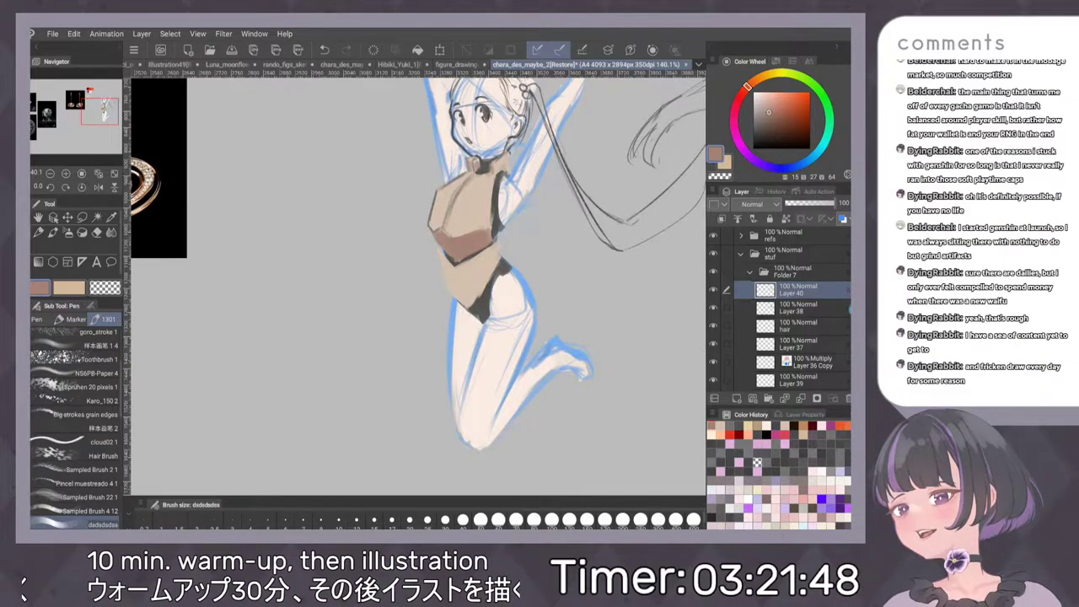
scroll(595, 287, "up", 3)
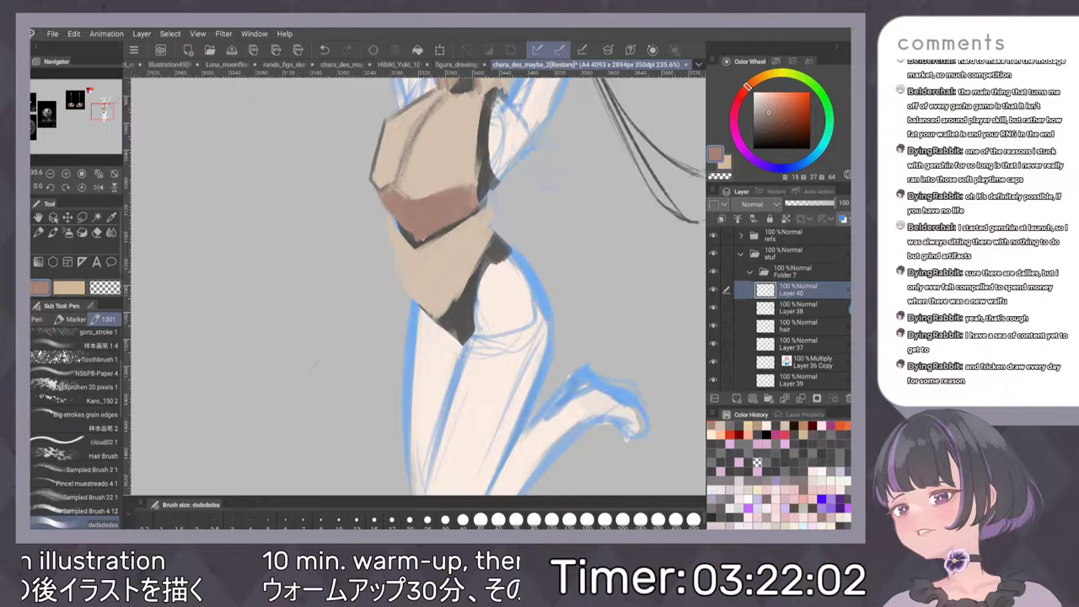
scroll(394, 268, "up", 2)
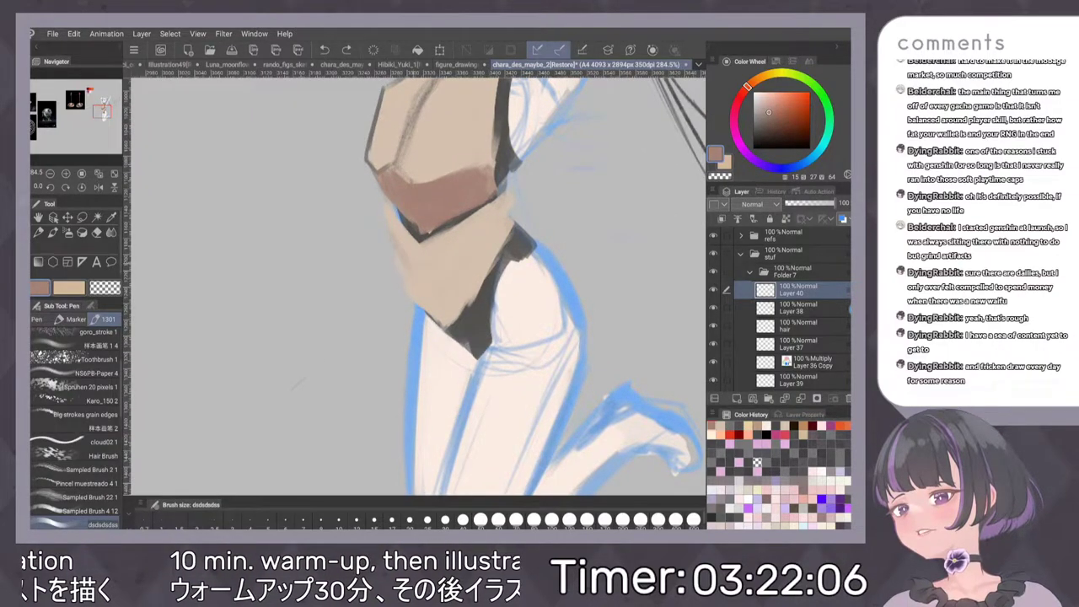
left_click_drag(393, 232, 421, 277)
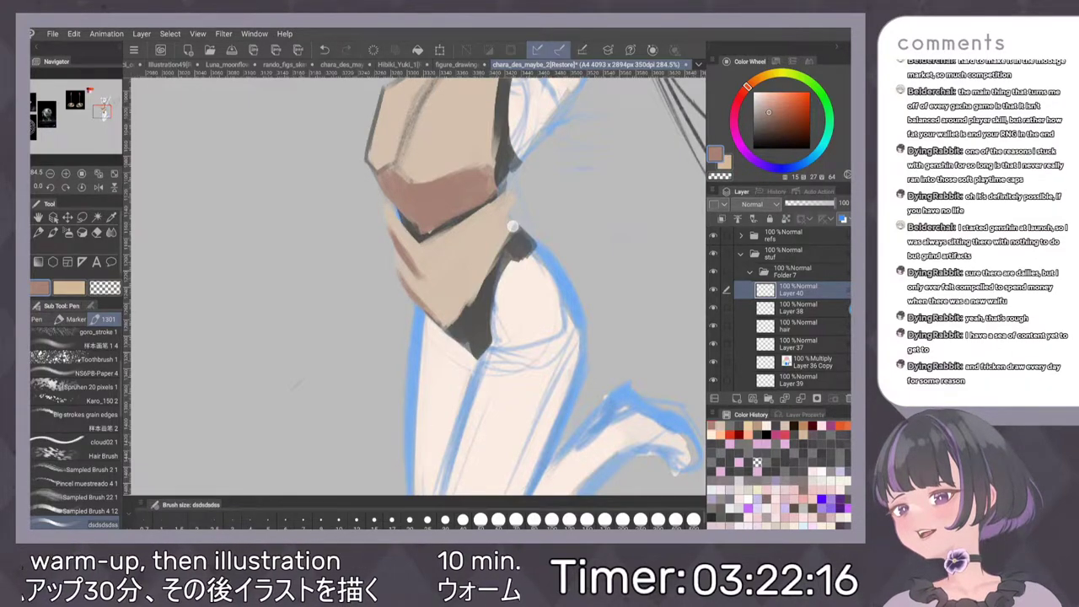
scroll(510, 236, "down", 2)
scroll(522, 215, "up", 1)
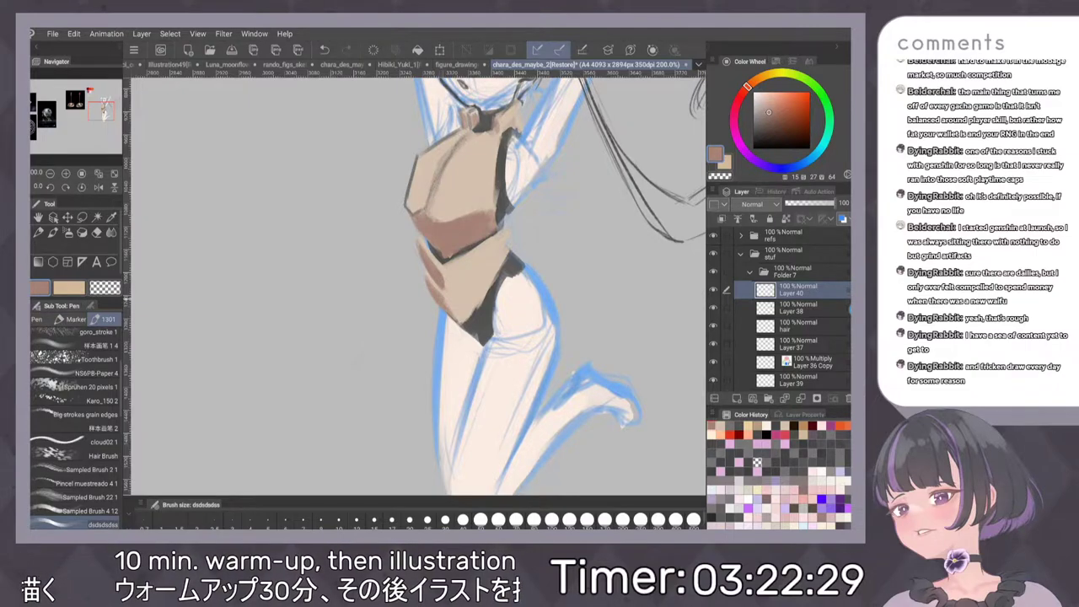
Check the figure in a mirrored view and extend softer reddish-brown shading over the waist panel's lower front facet
scroll(634, 221, "down", 4)
scroll(626, 199, "up", 3)
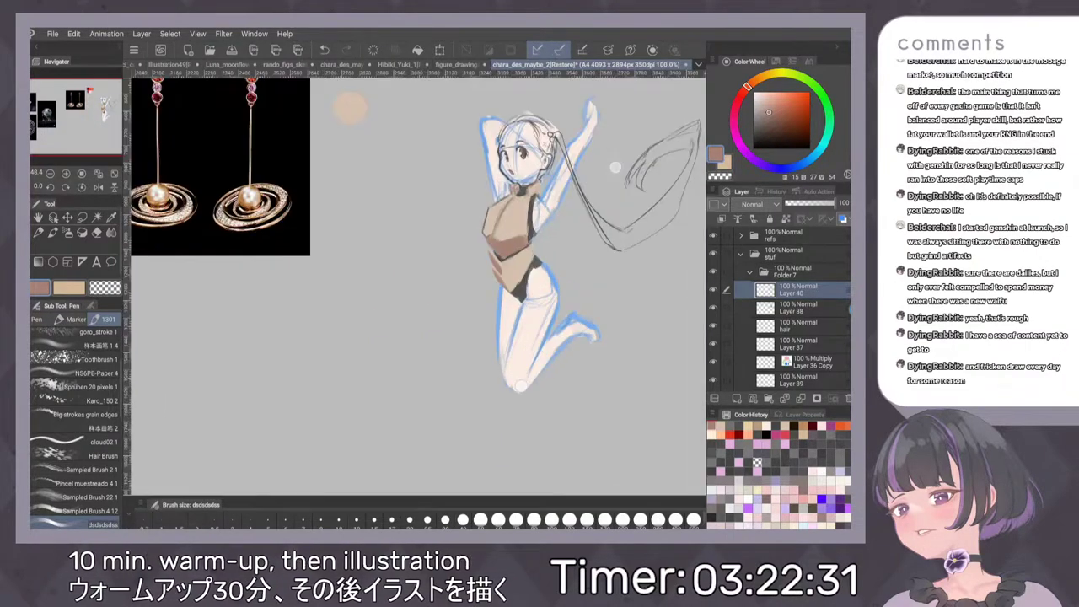
key("h")
key("h")
scroll(638, 260, "down", 4)
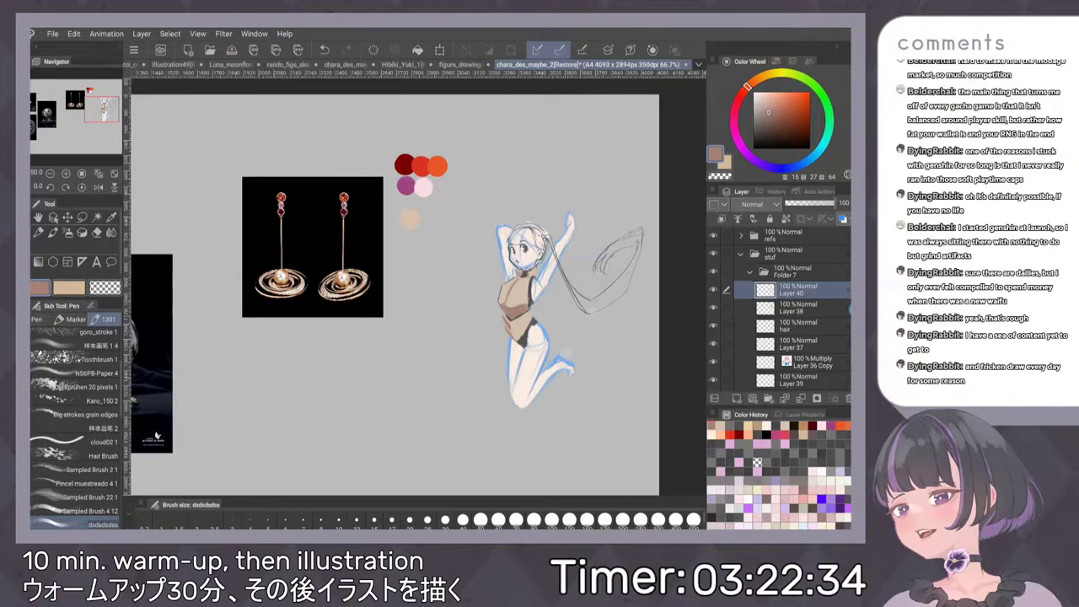
scroll(595, 258, "up", 3)
scroll(498, 231, "up", 2)
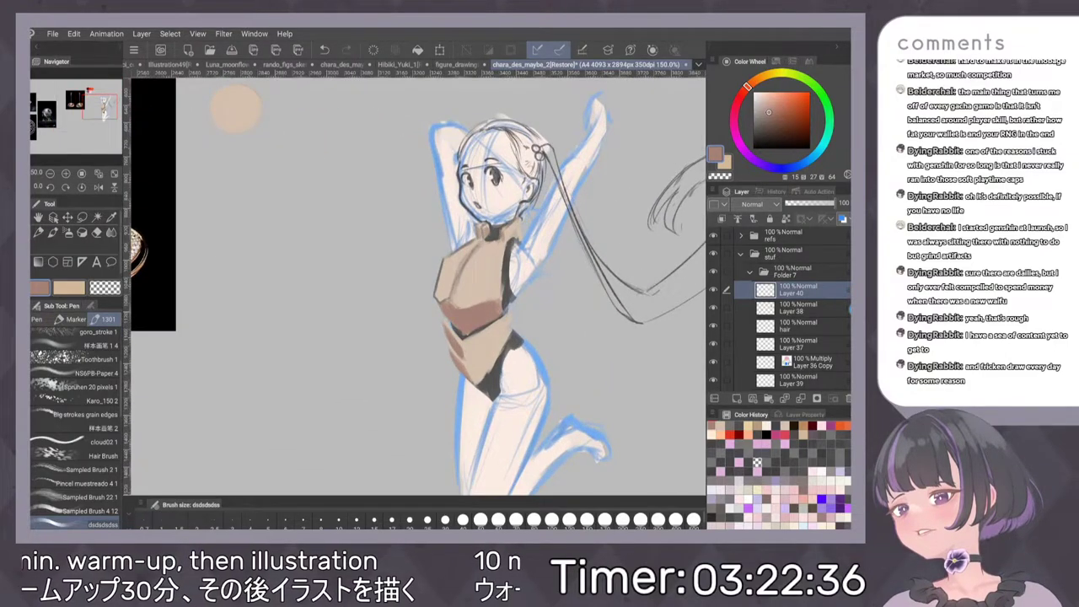
scroll(494, 393, "up", 3)
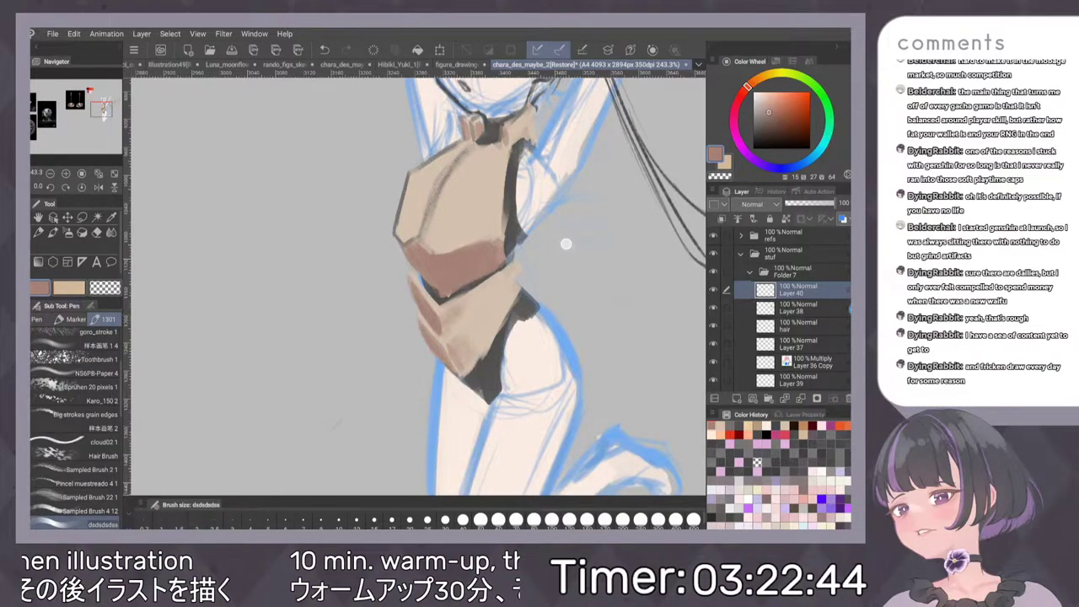
Paint a reddish-brown diagonal crease across the waist panel up towards the back, forming a chevron fold
scroll(535, 265, "down", 4)
scroll(552, 268, "up", 4)
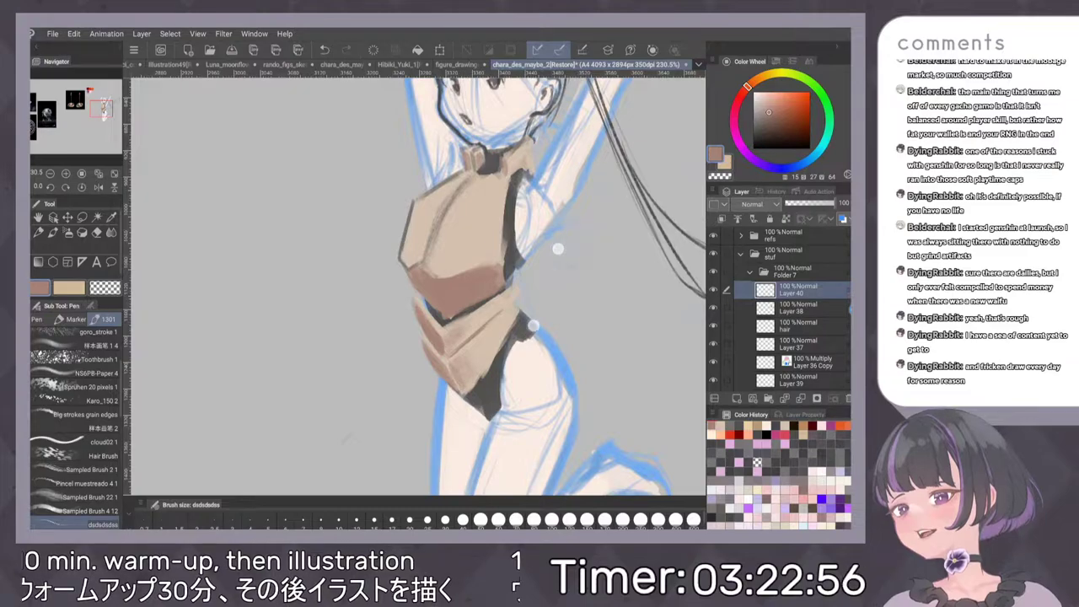
scroll(544, 287, "down", 3)
scroll(541, 290, "up", 2)
scroll(553, 240, "up", 2)
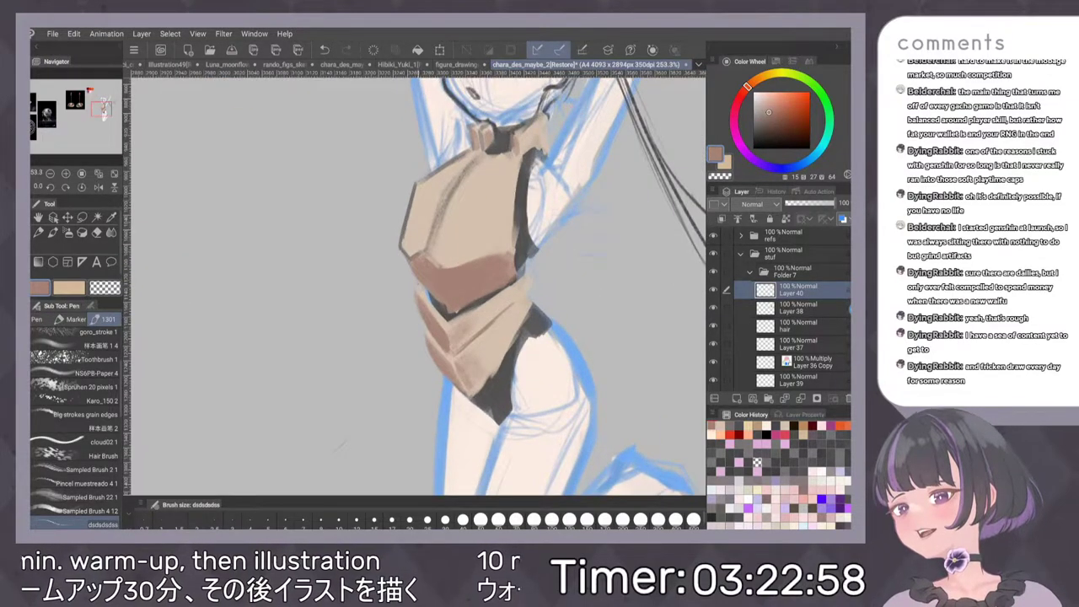
Sample grey (H 24, S 4, V 49) to outline the waist panel's front edge, and retouch its facets with sampled reddish brown and beige
left_click(402, 233, "alt")
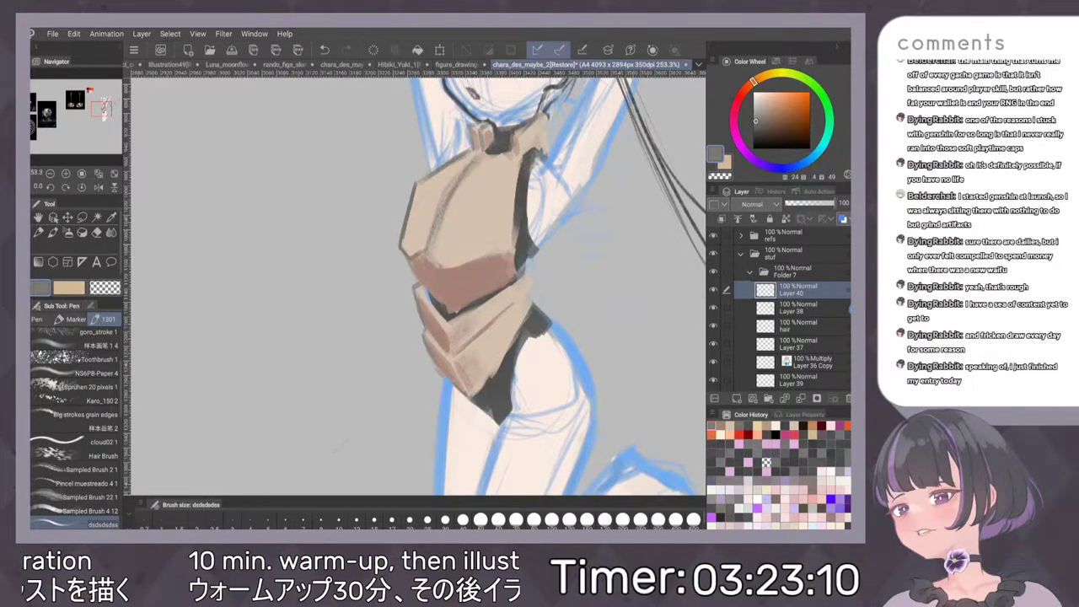
left_click(439, 331, "alt")
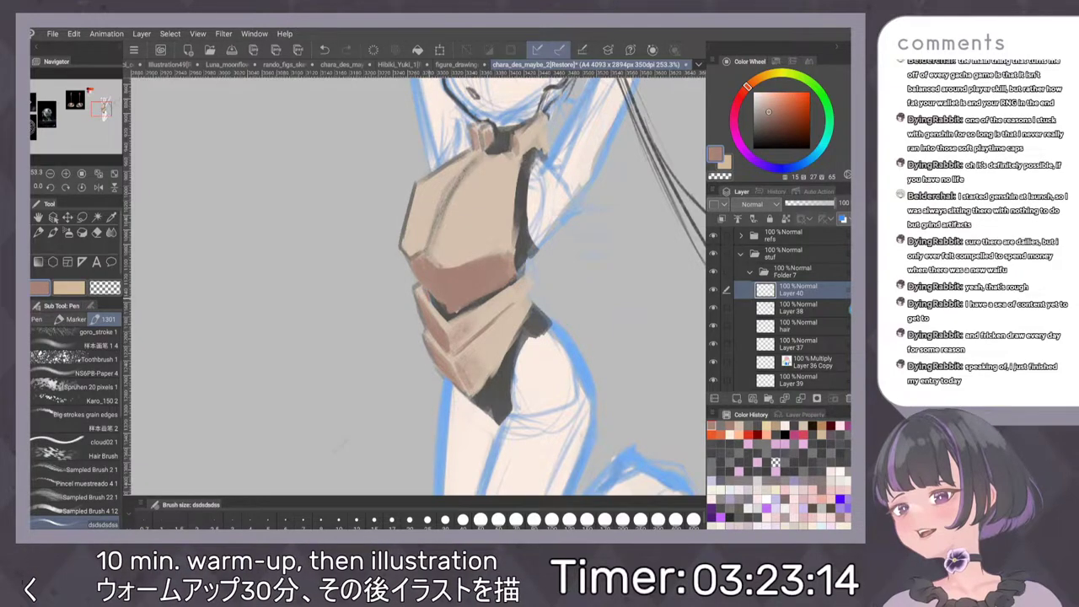
left_click(432, 305, "alt")
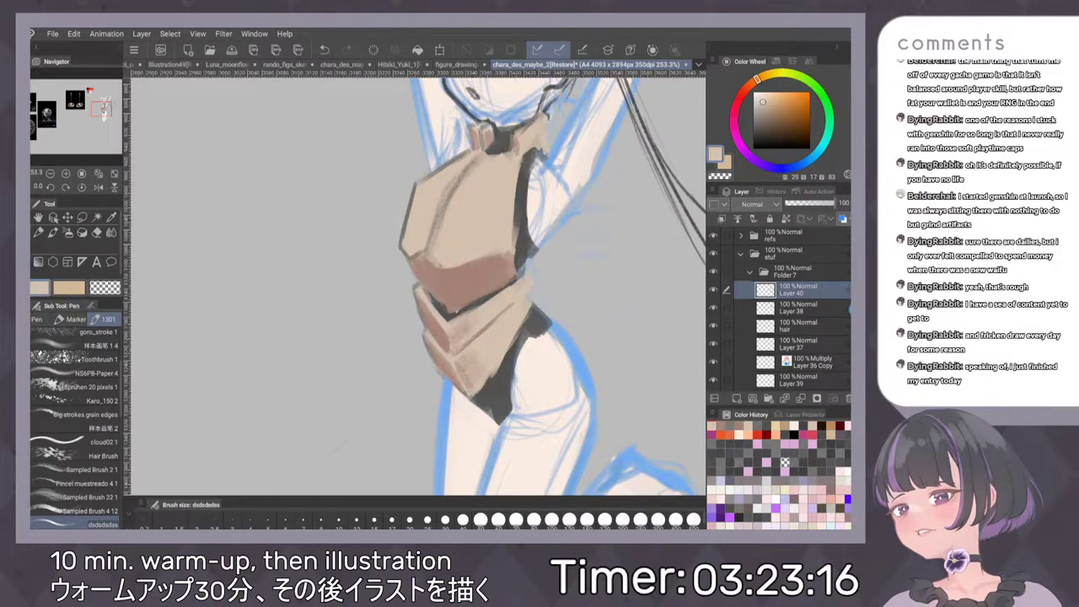
Sample grey (H 30, S 5, V 46) to outline the chest plate's pointed lower edge, and clean up its tip with sampled reddish brown
scroll(531, 295, "down", 5)
scroll(561, 286, "down", 2)
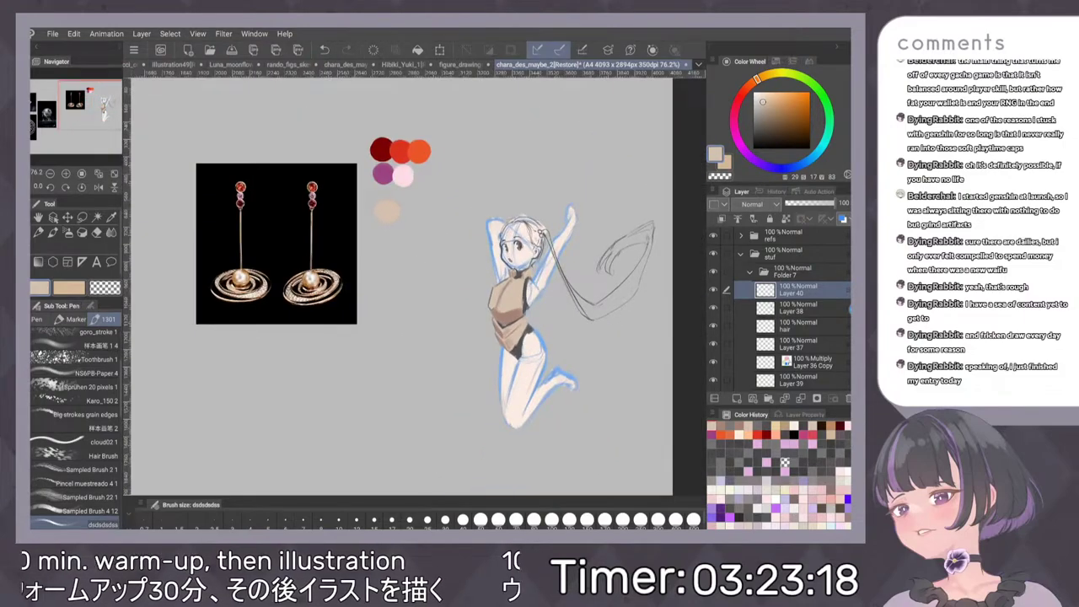
key("h")
key("h")
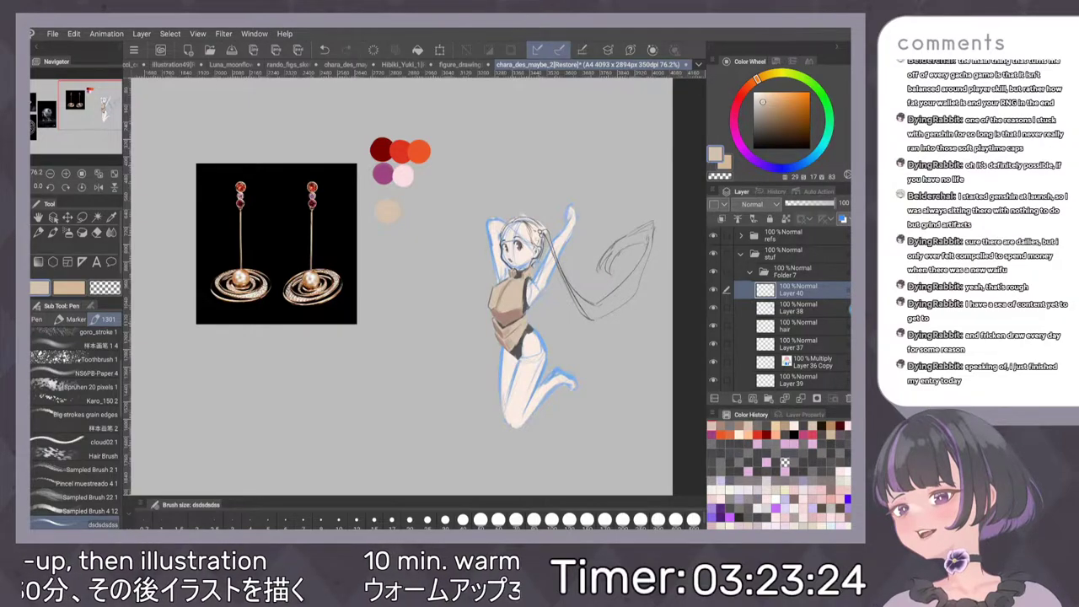
scroll(554, 295, "up", 5)
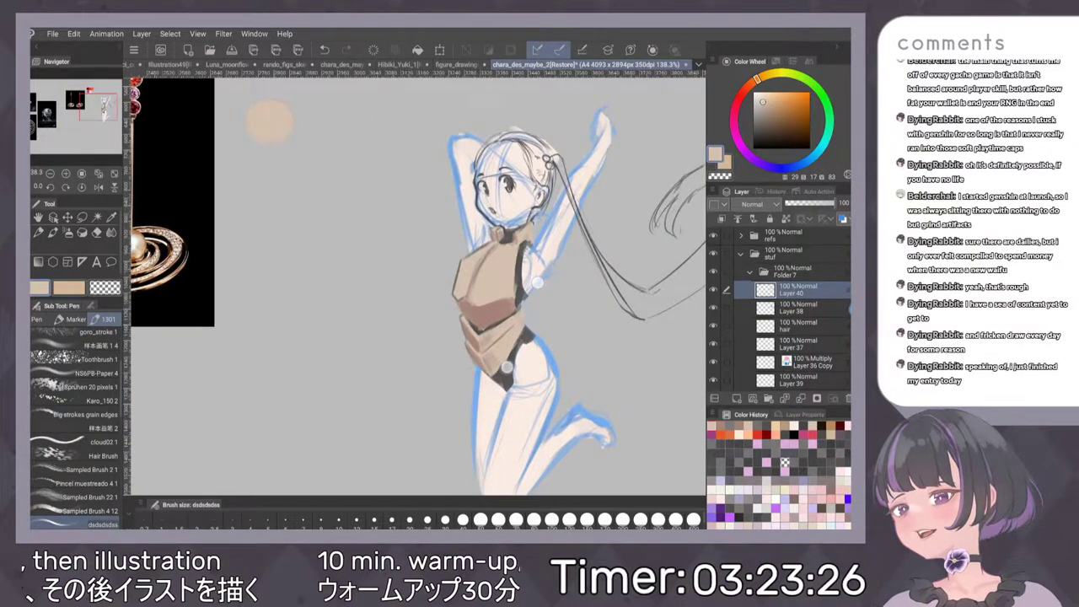
scroll(555, 295, "up", 4)
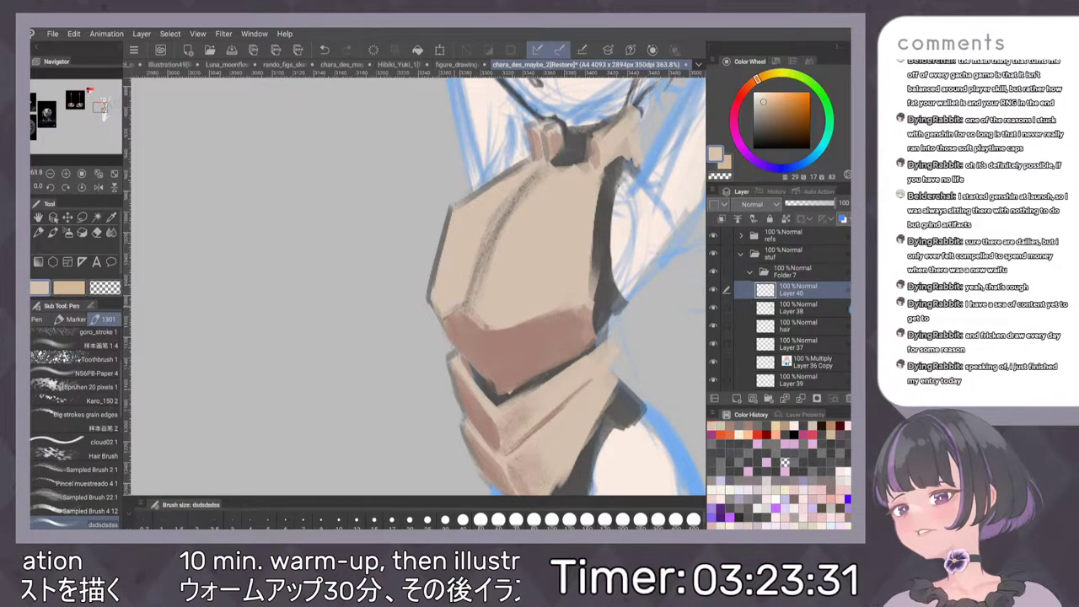
left_click(433, 276, "alt")
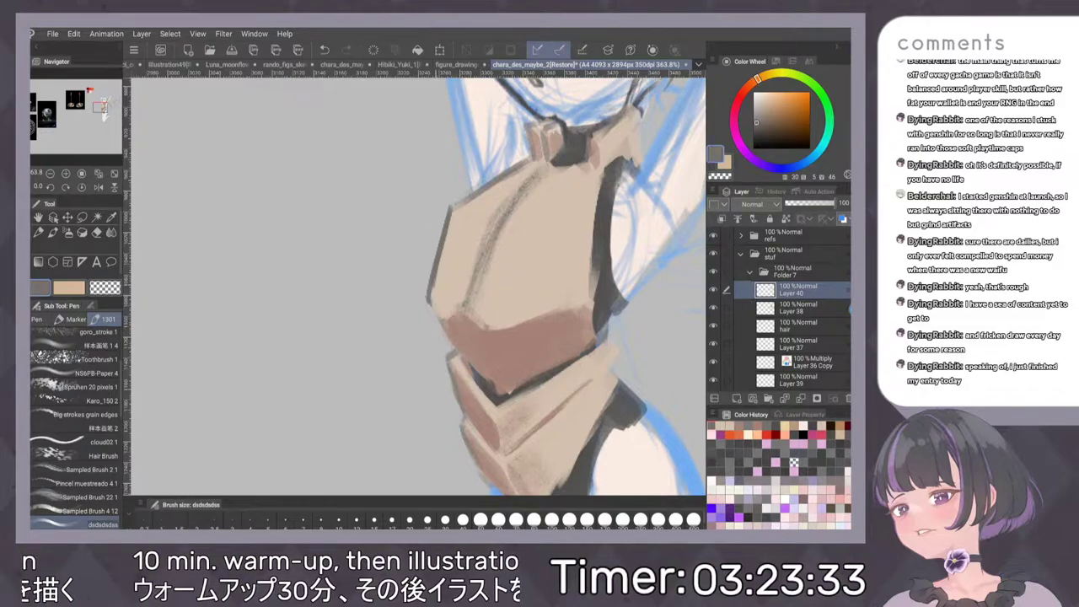
left_click_drag(429, 297, 469, 363)
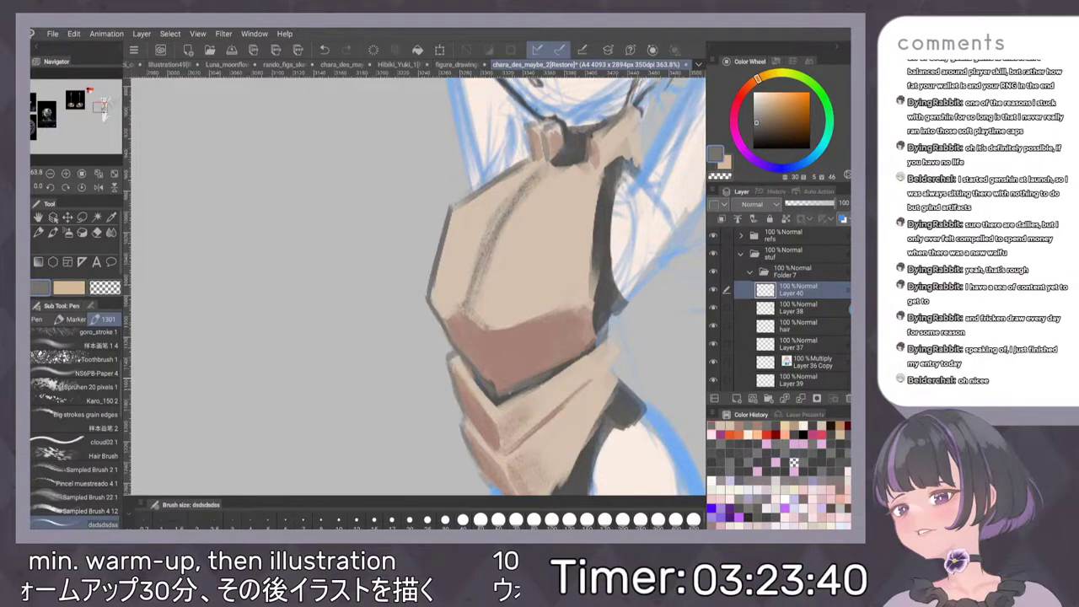
left_click(506, 381, "alt")
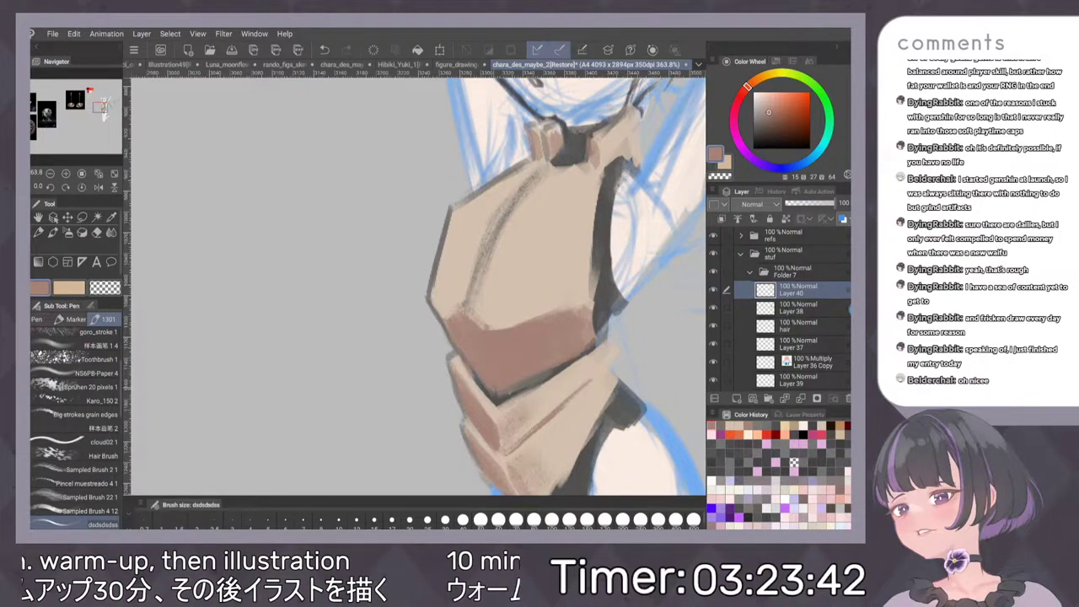
left_click_drag(520, 372, 493, 367)
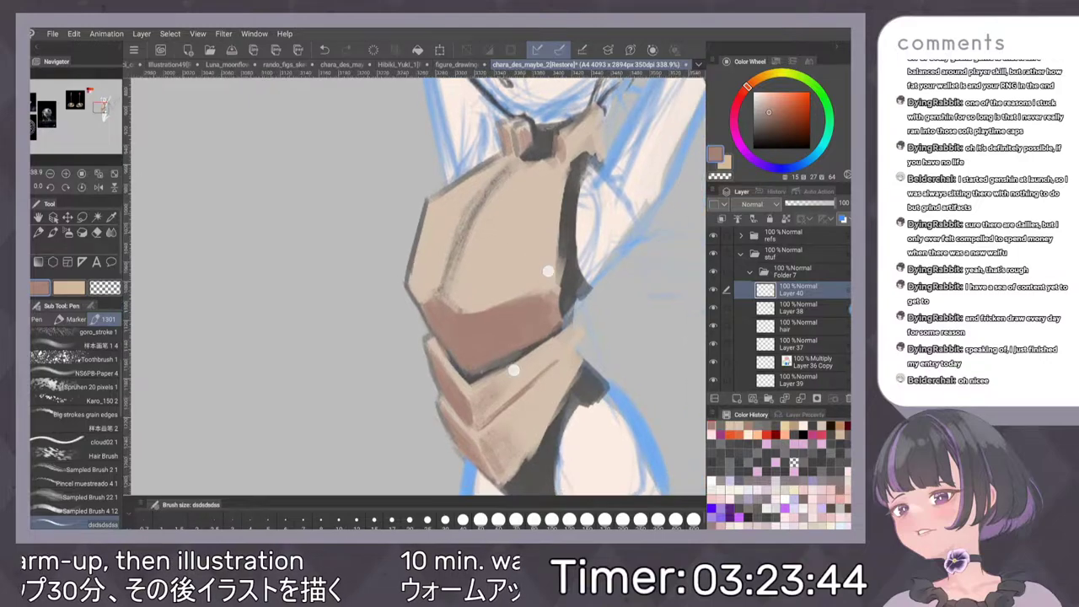
Paint over the chest plate's centre seam in beige (H 29, S 17, V 83) and highlight its front facet in off-white (H 72, S 2, V 94)
scroll(596, 267, "down", 5)
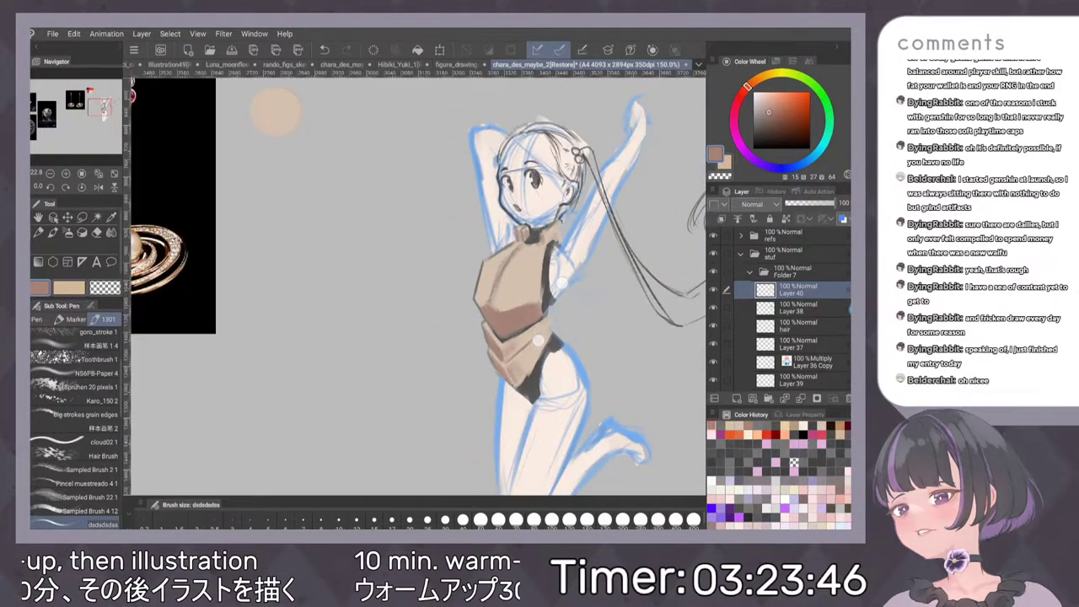
scroll(563, 329, "up", 2)
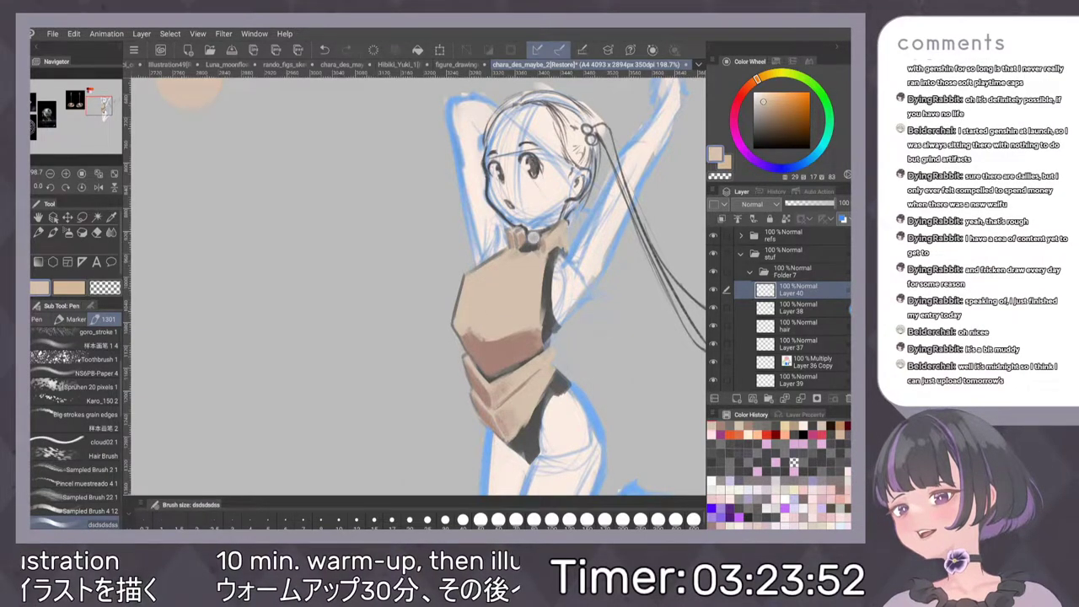
scroll(525, 295, "down", 2)
left_click_drag(477, 235, 531, 251)
left_click_drag(197, 332, 187, 332)
left_click_drag(579, 290, 418, 230)
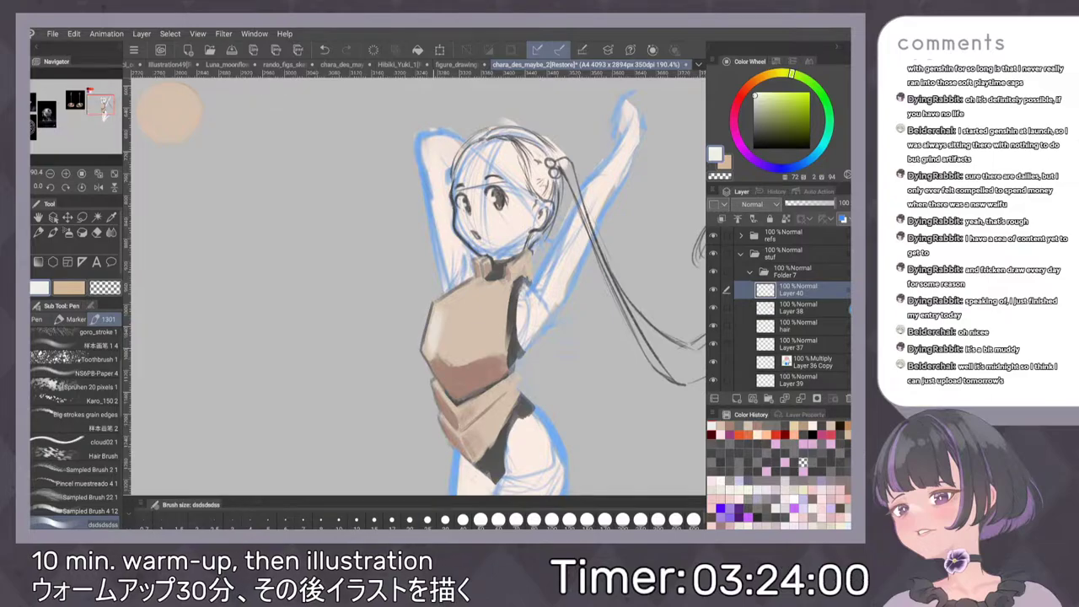
key("ctrl+z")
left_click_drag(472, 355, 442, 376)
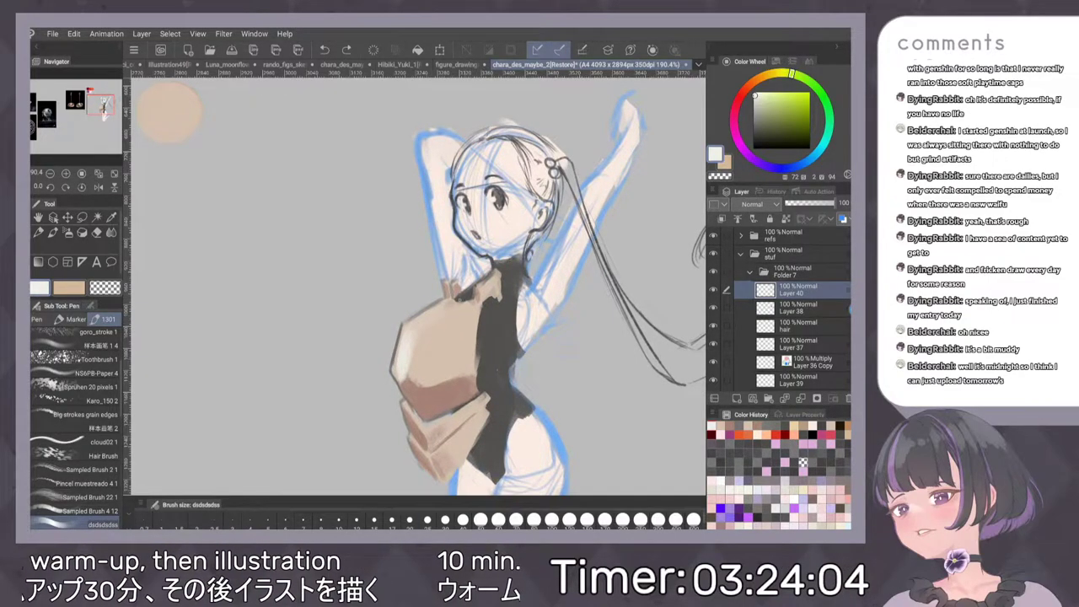
key("ctrl+z")
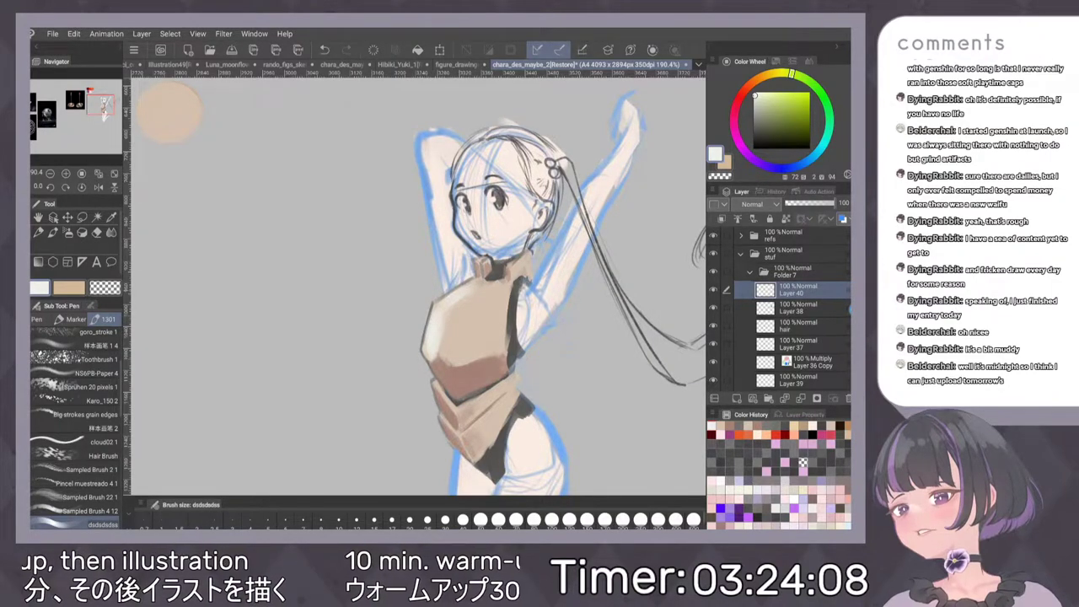
Add off-white highlights (H 72, S 2, V 94) along the waist panel's chevron facets and front edge
scroll(536, 278, "down", 3)
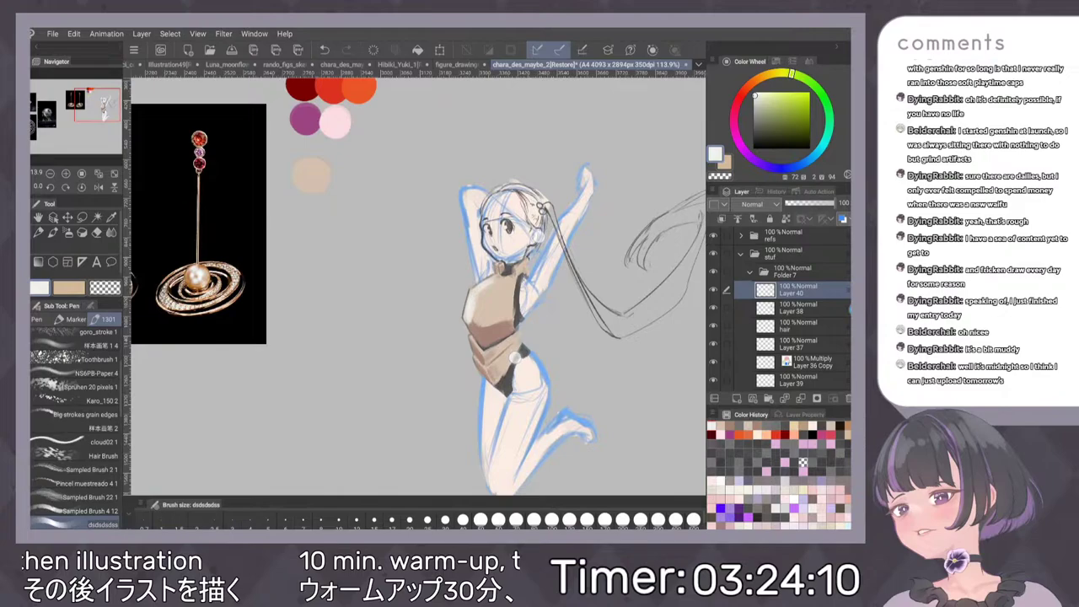
scroll(516, 383, "up", 3)
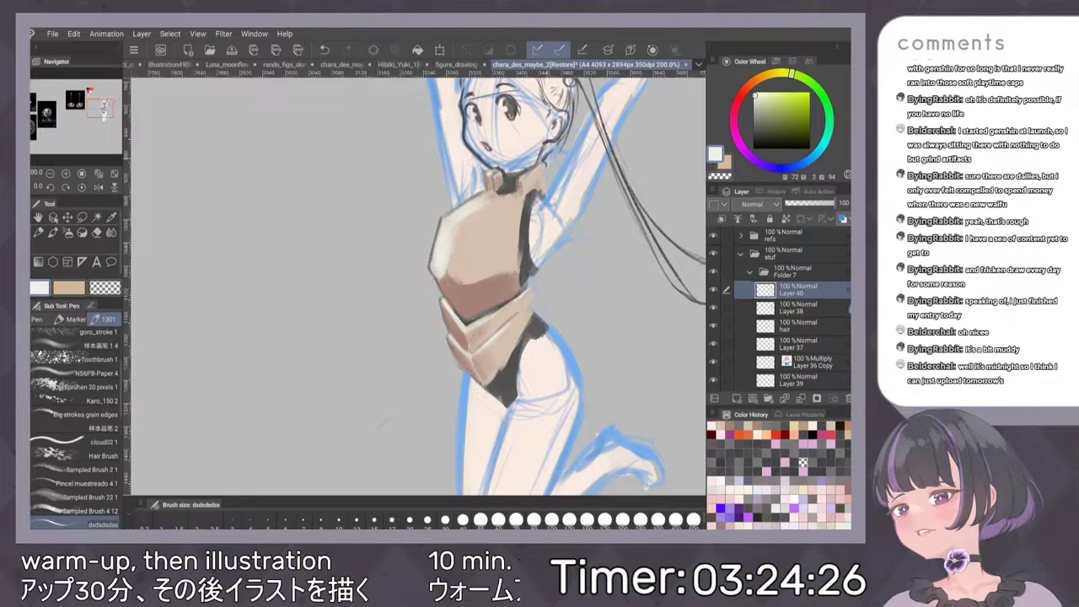
scroll(557, 276, "down", 2)
left_click_drag(605, 287, 571, 262)
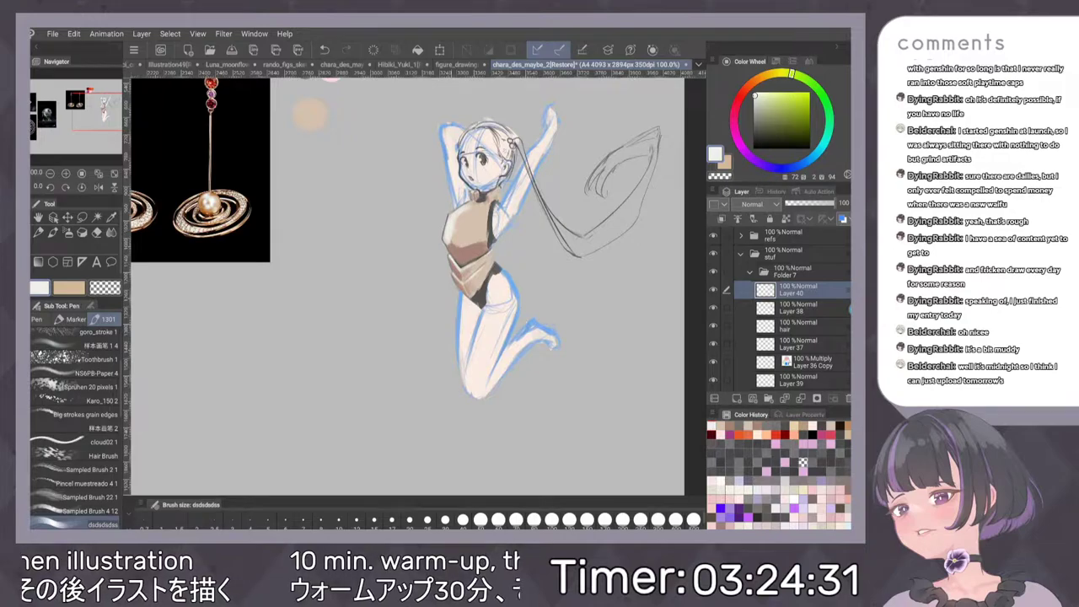
Examine the armour panels' shading up close and at a distance beside the earring reference
left_click(457, 239, "alt")
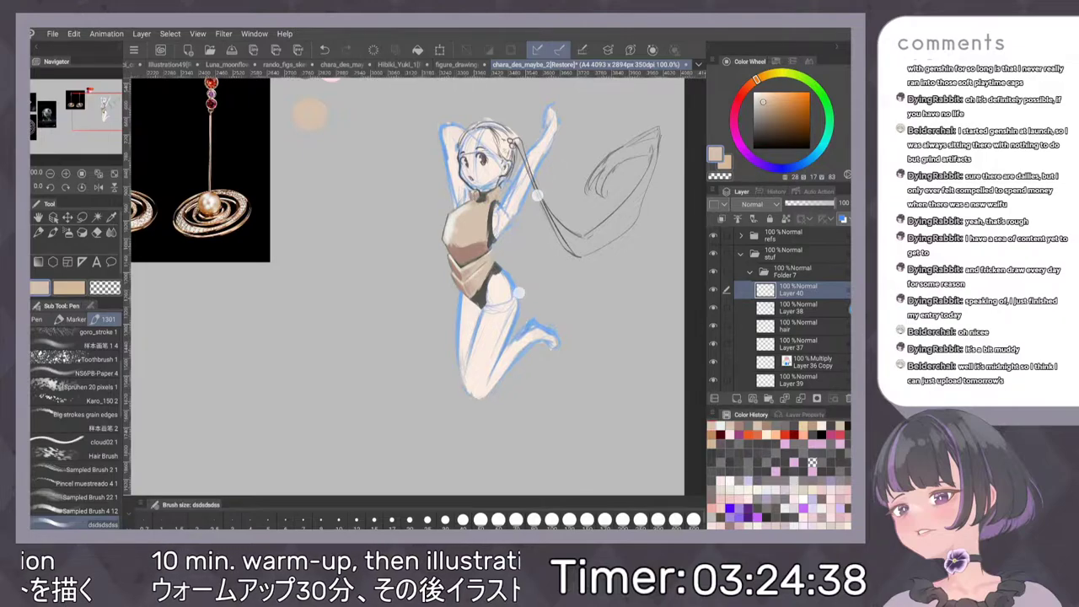
scroll(532, 242, "down", 3)
scroll(478, 209, "up", 2)
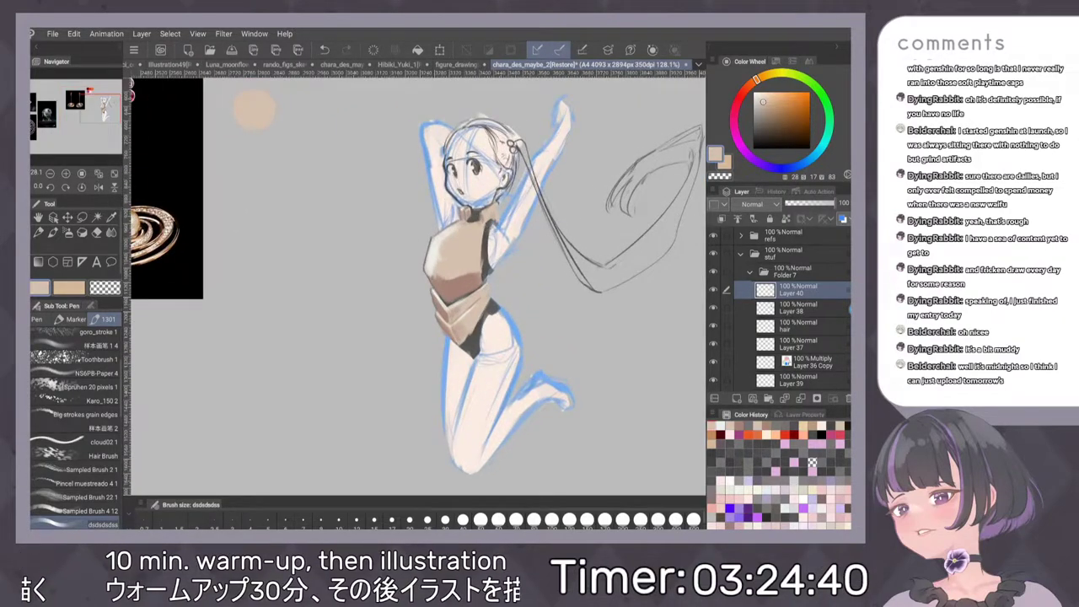
left_click(456, 285, "alt")
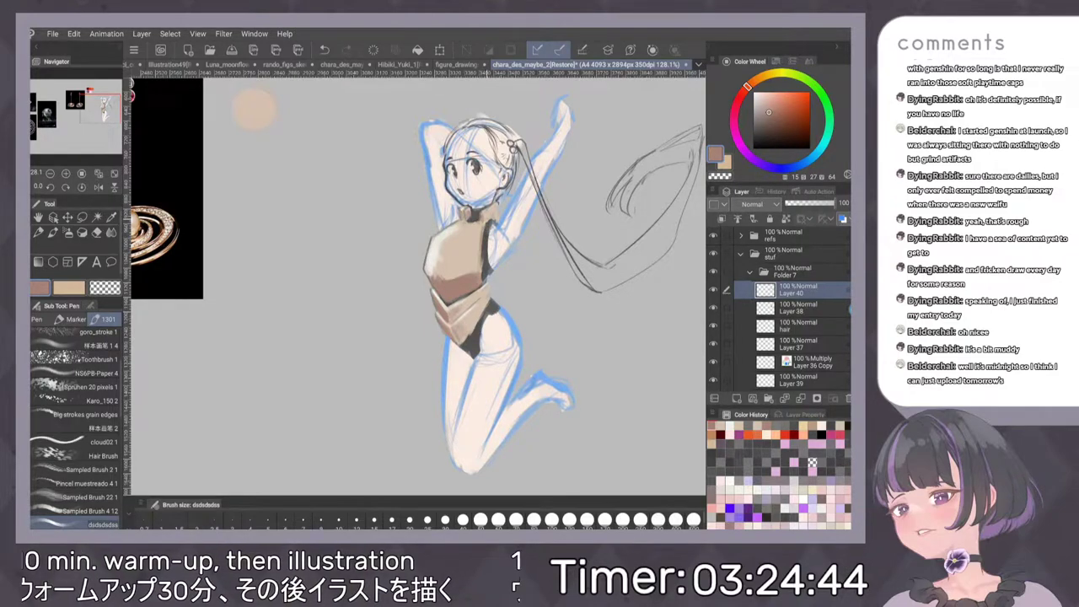
scroll(565, 242, "down", 5)
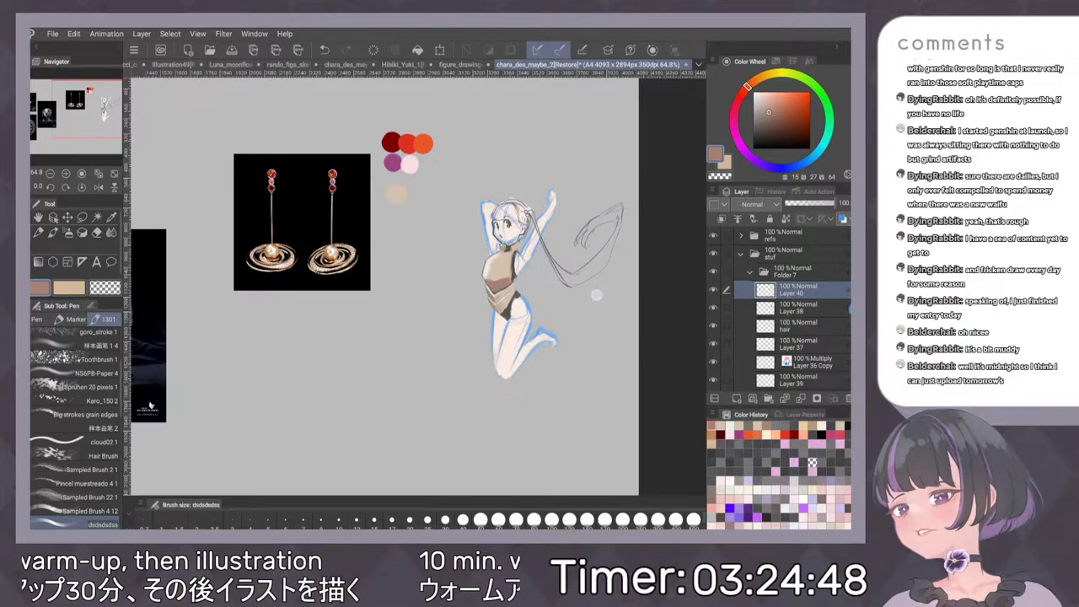
scroll(590, 282, "up", 3)
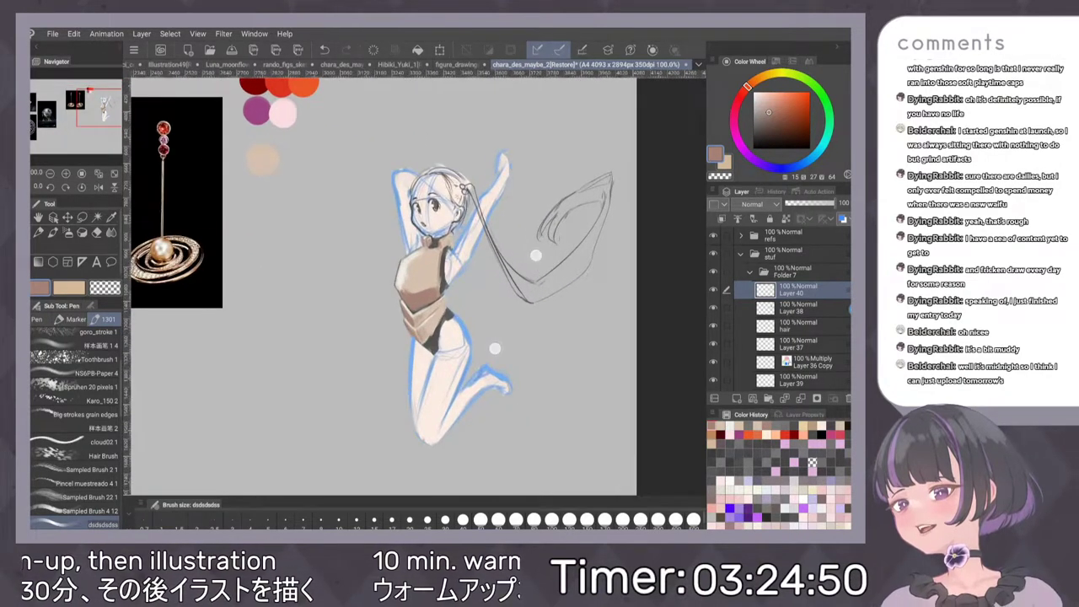
scroll(526, 242, "up", 2)
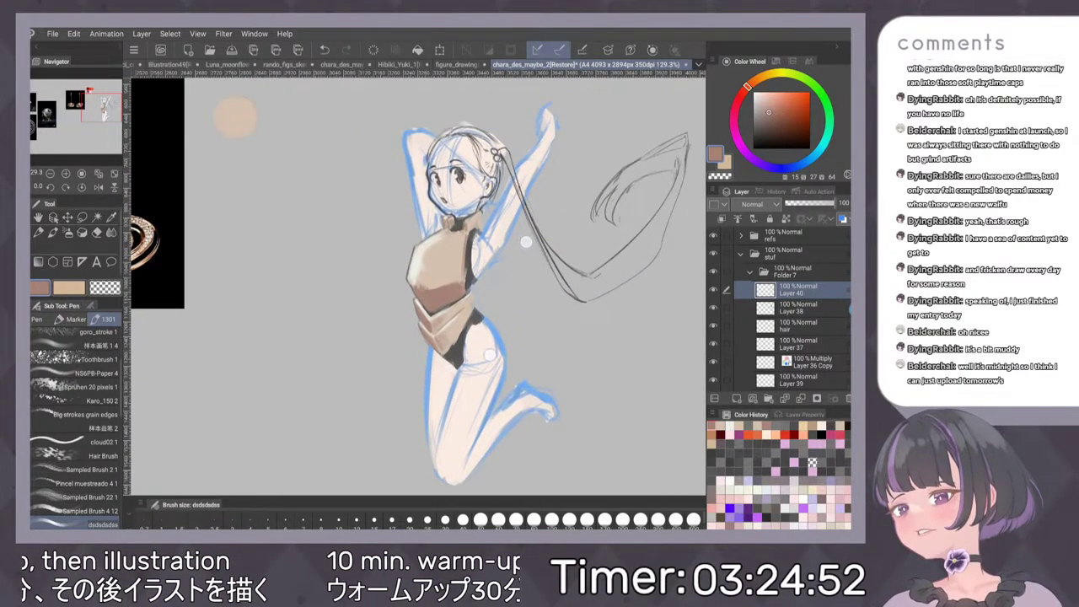
scroll(526, 242, "up", 2)
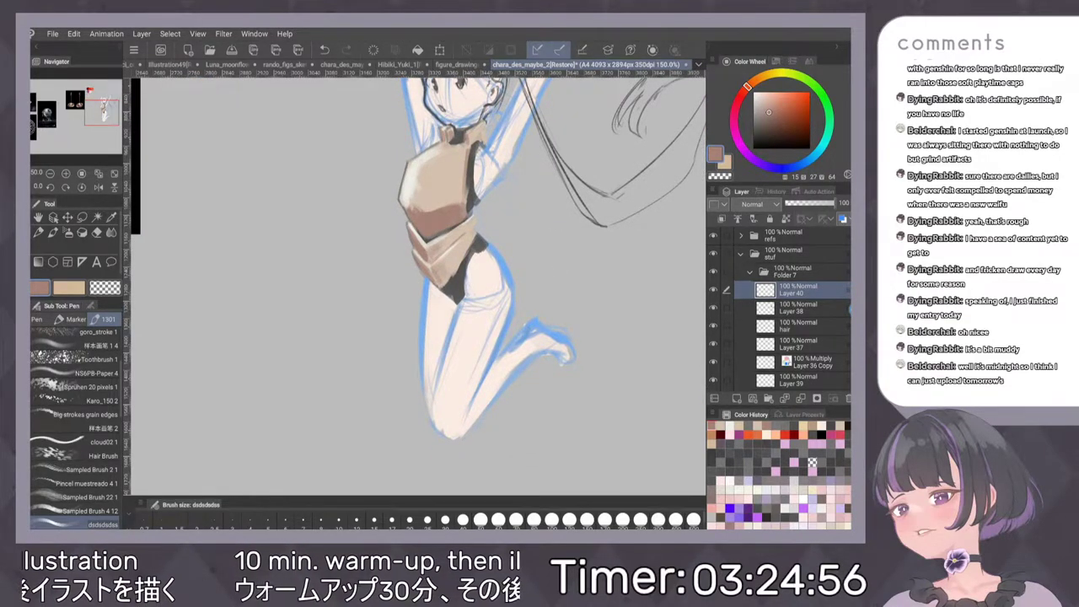
Try a dark grey (H 30, S 2, V 32) band just above the front knee on Layer 38
left_click(799, 309)
key("i")
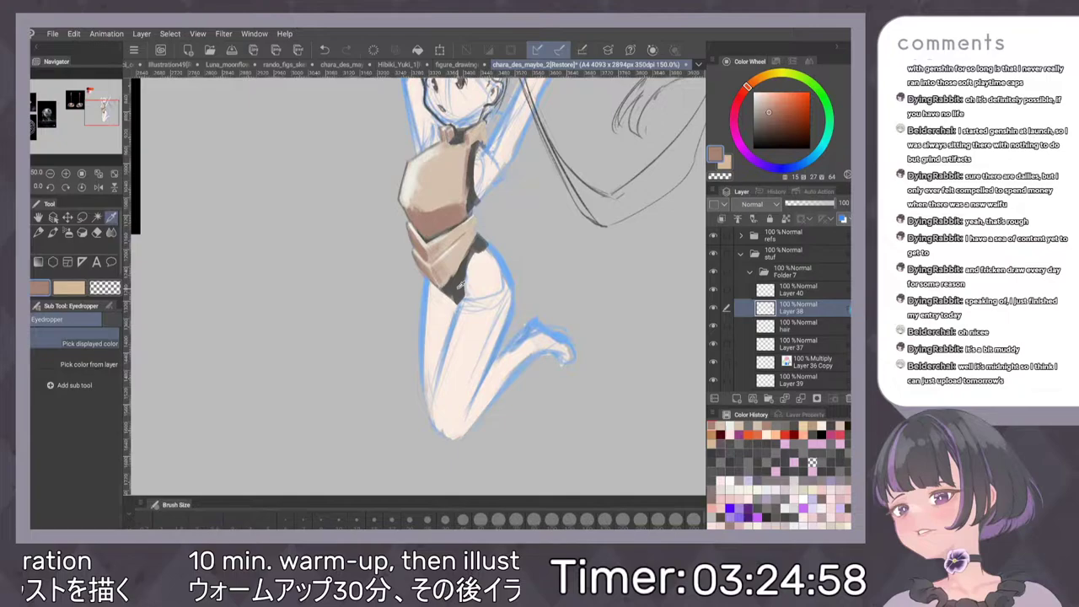
left_click(463, 280)
left_click_drag(553, 269, 576, 291)
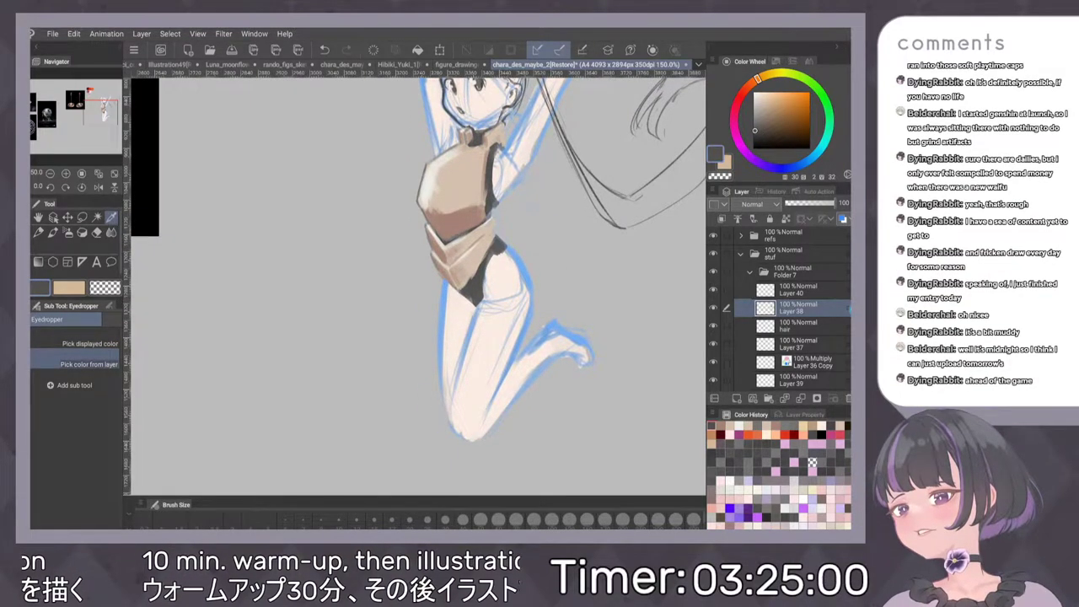
key("p")
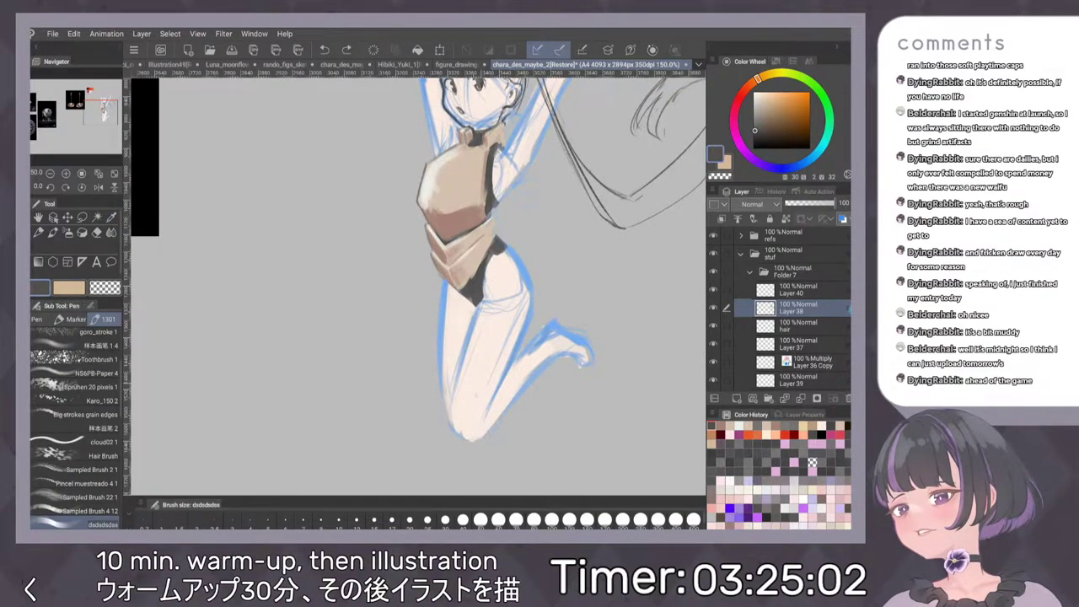
left_click_drag(465, 392, 481, 408)
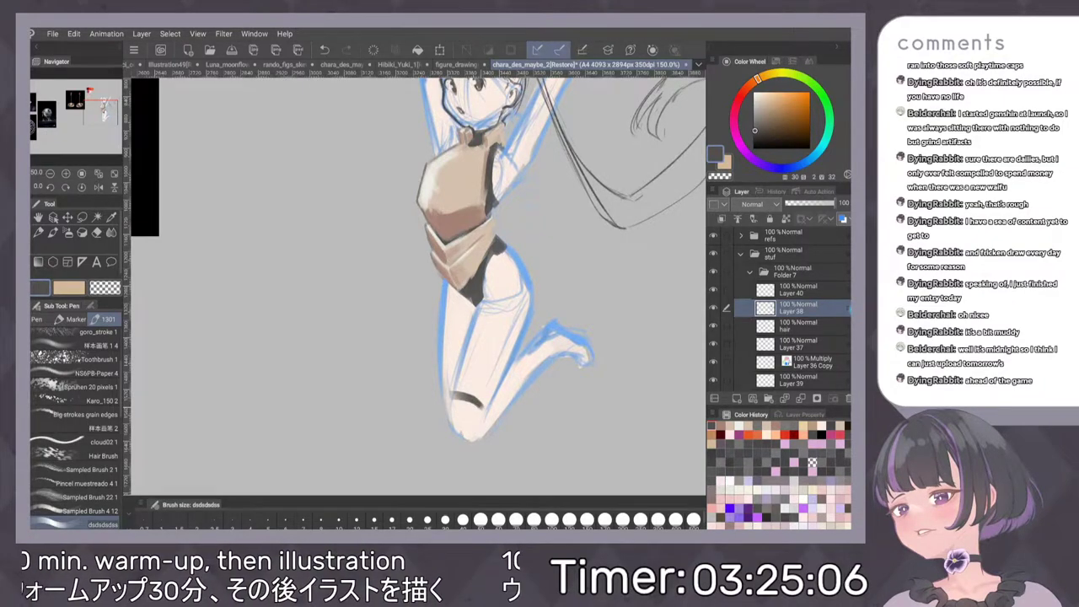
key("ctrl+z")
scroll(570, 350, "down", 1)
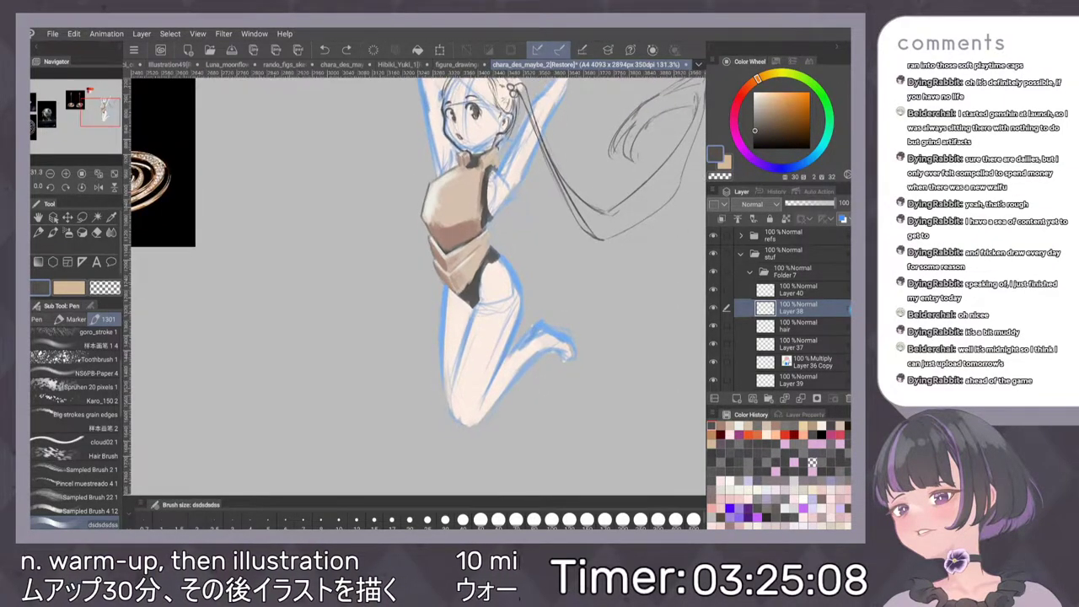
scroll(565, 307, "down", 2)
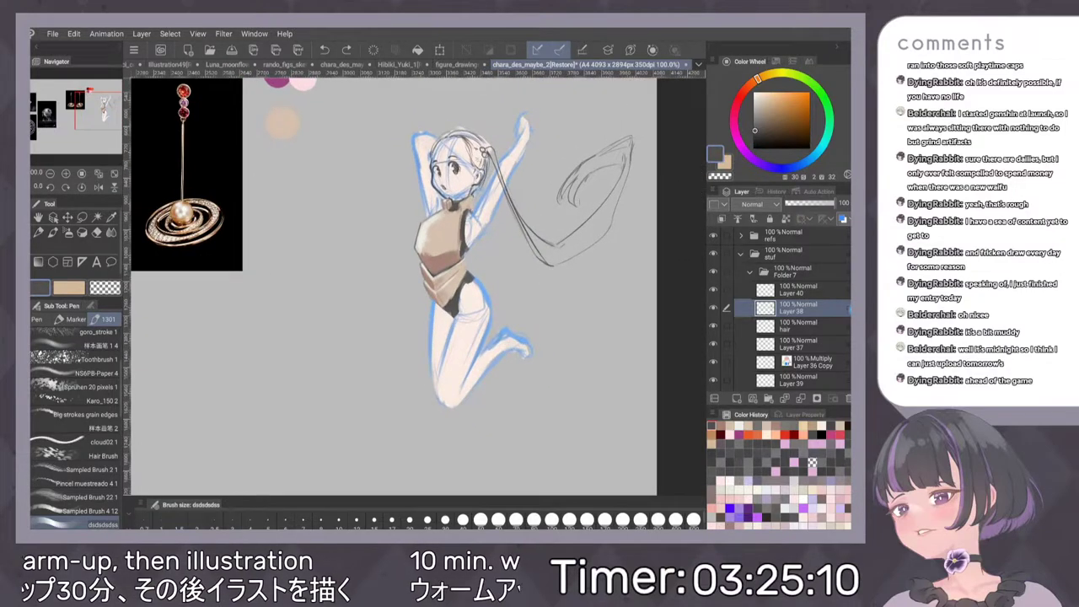
scroll(539, 295, "down", 2)
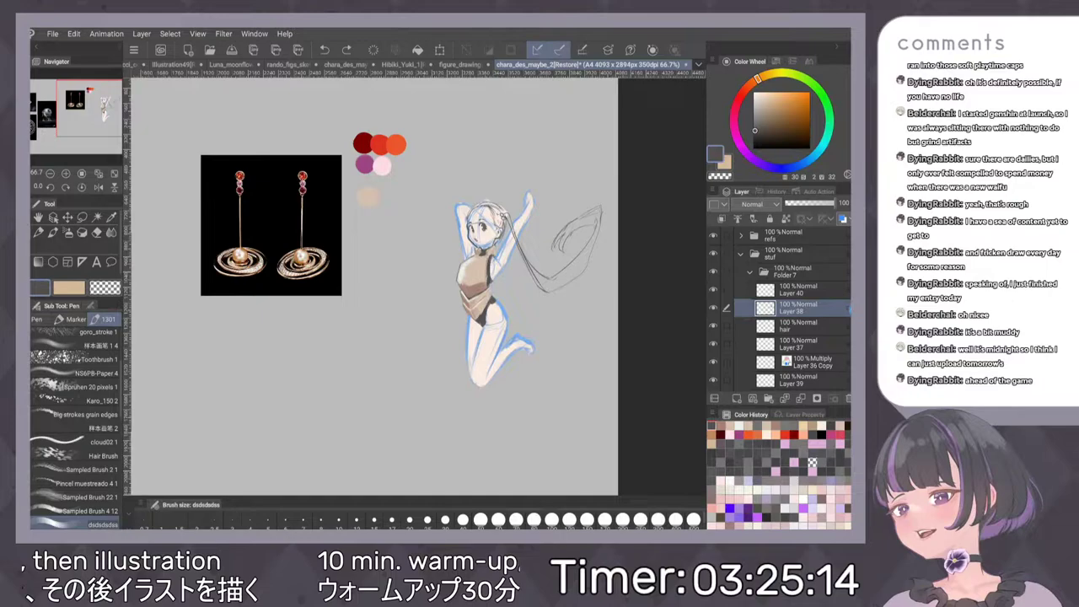
scroll(532, 282, "up", 3)
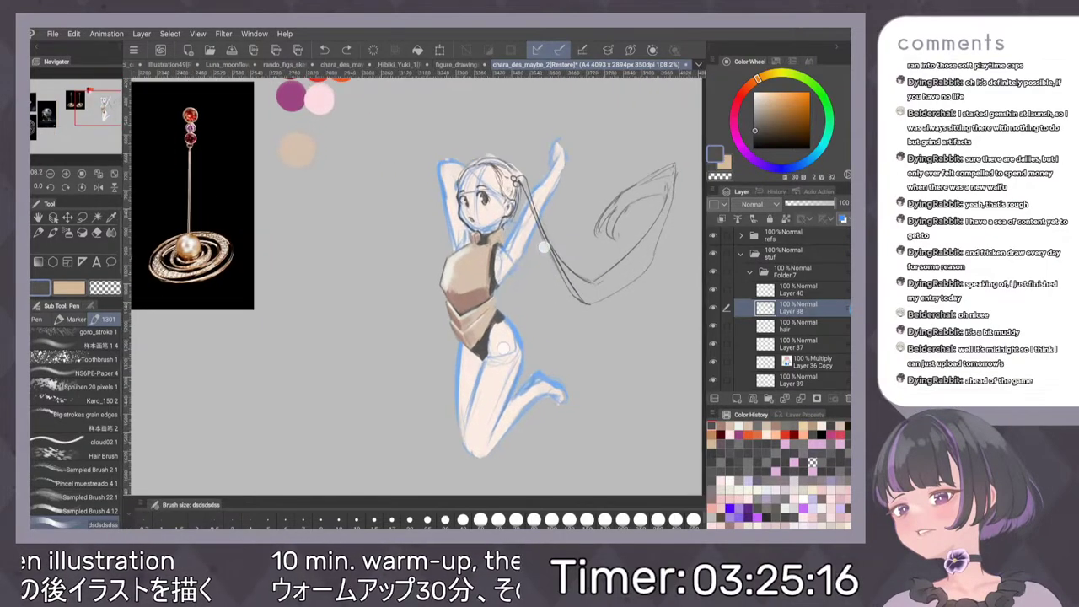
scroll(580, 301, "up", 1)
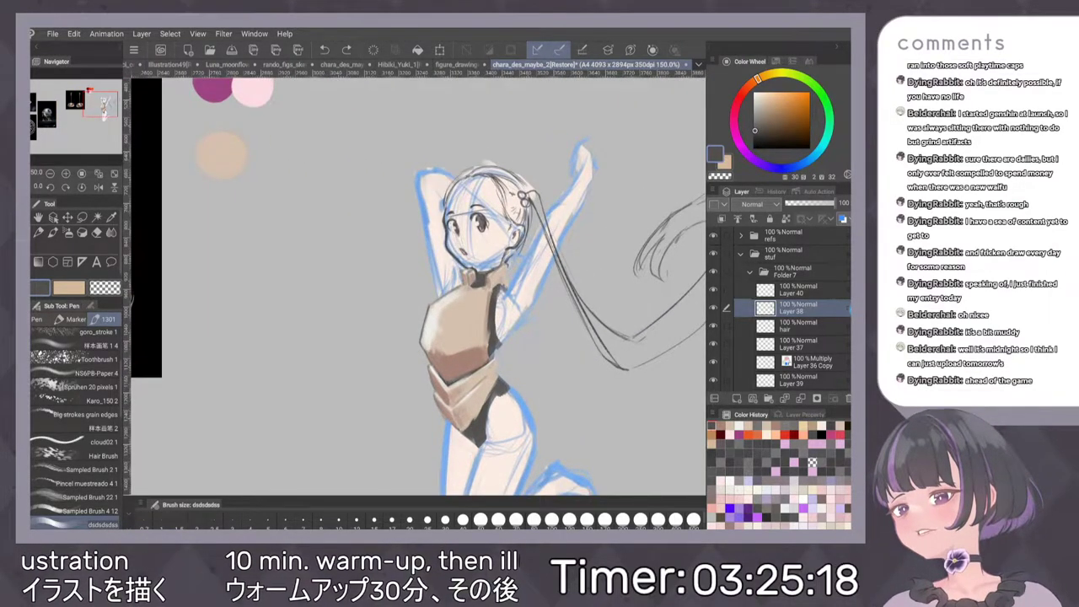
scroll(576, 269, "up", 1)
scroll(576, 268, "up", 1)
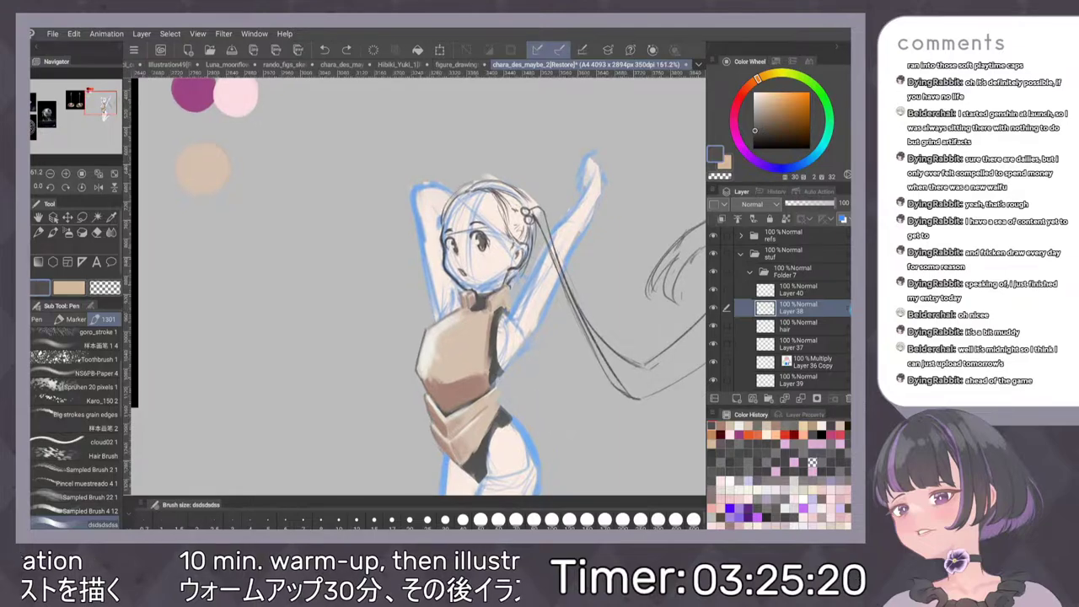
scroll(346, 329, "down", 4)
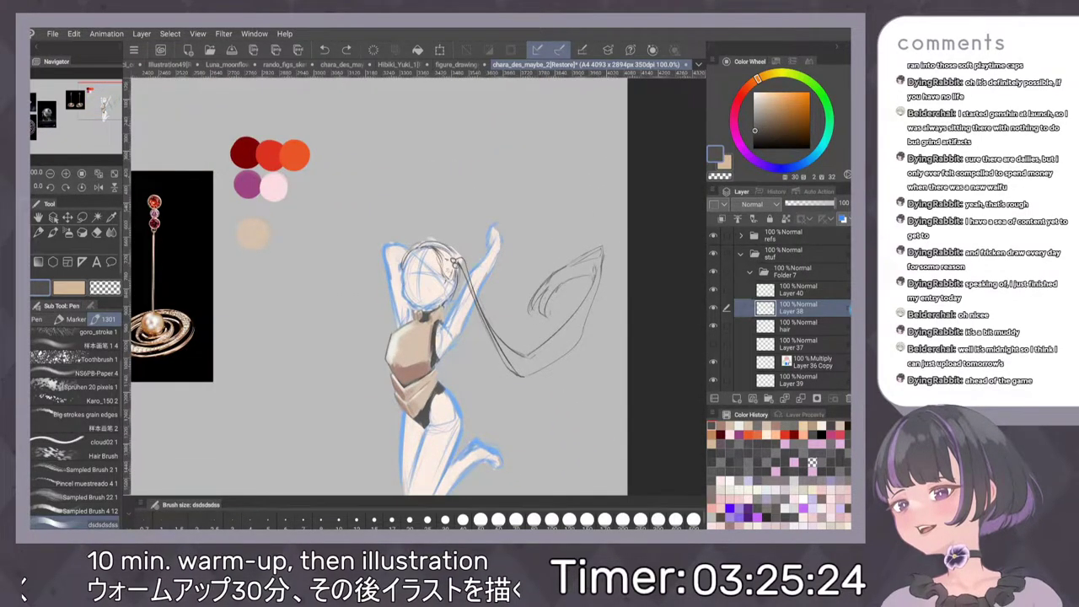
Set the hair layer and the face sketch on Layer 37 to Multiply at 74% opacity
key("ctrl+z")
key("ctrl+y")
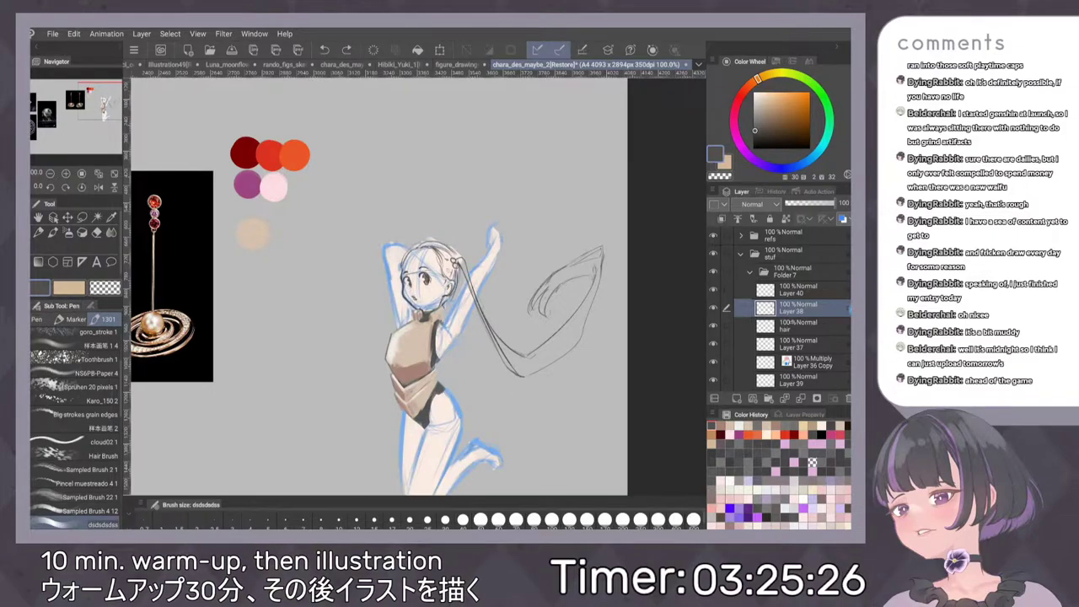
left_click(805, 327)
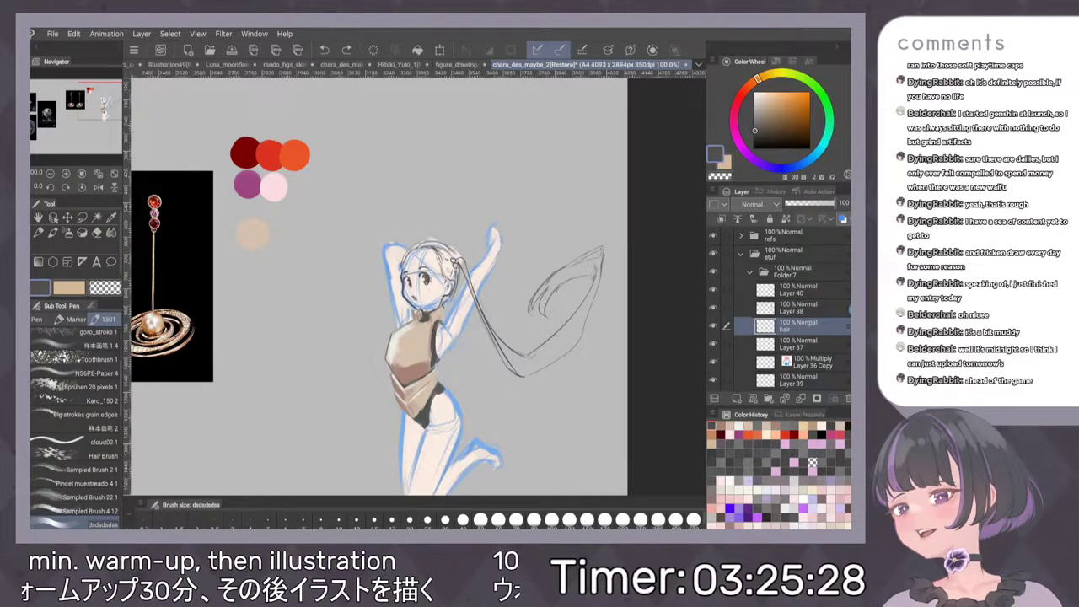
left_click(805, 345)
left_click(713, 344)
left_click(713, 344)
left_click(804, 327)
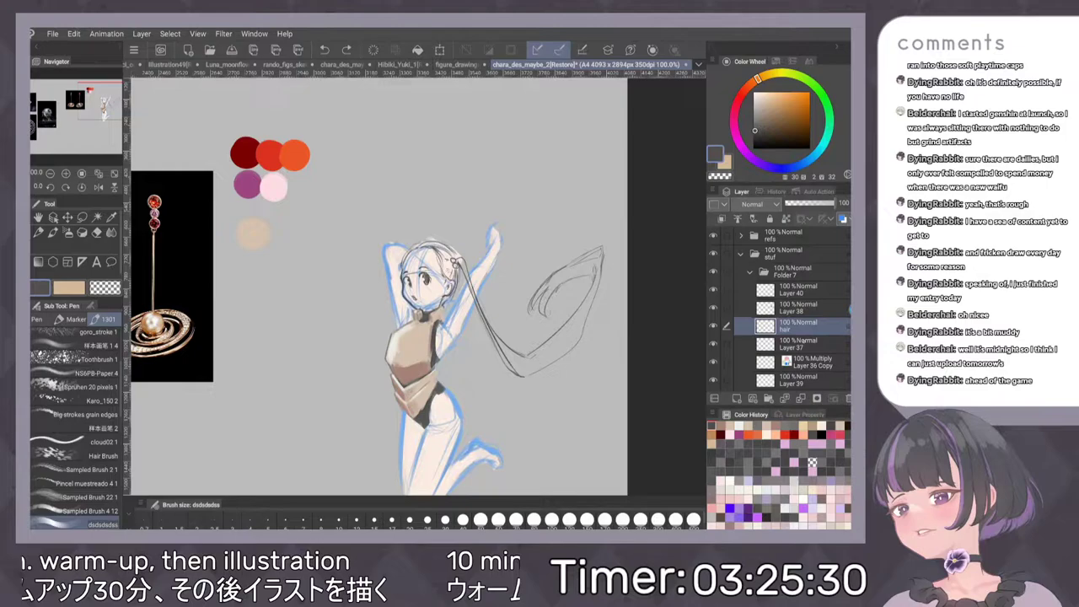
left_click(727, 344)
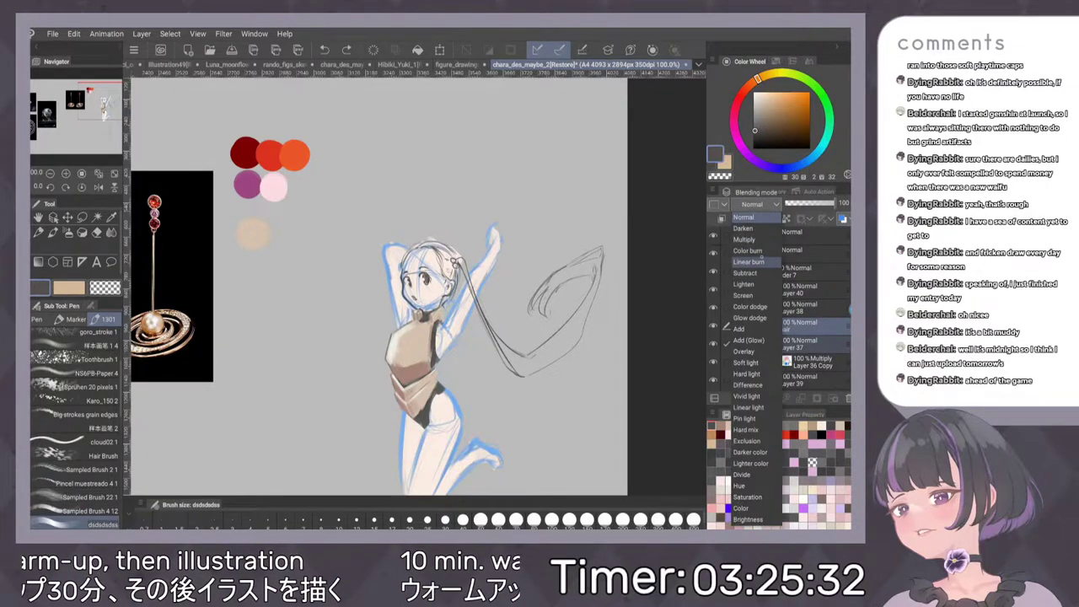
left_click(822, 203)
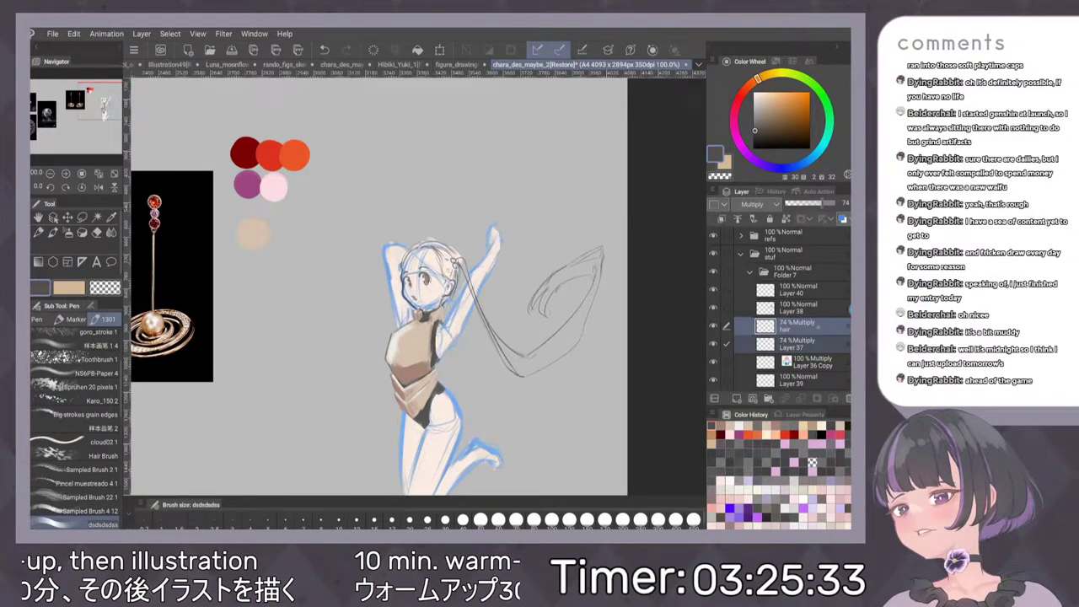
Add a new raster layer above Layer 40
left_click(804, 292)
left_click(737, 399)
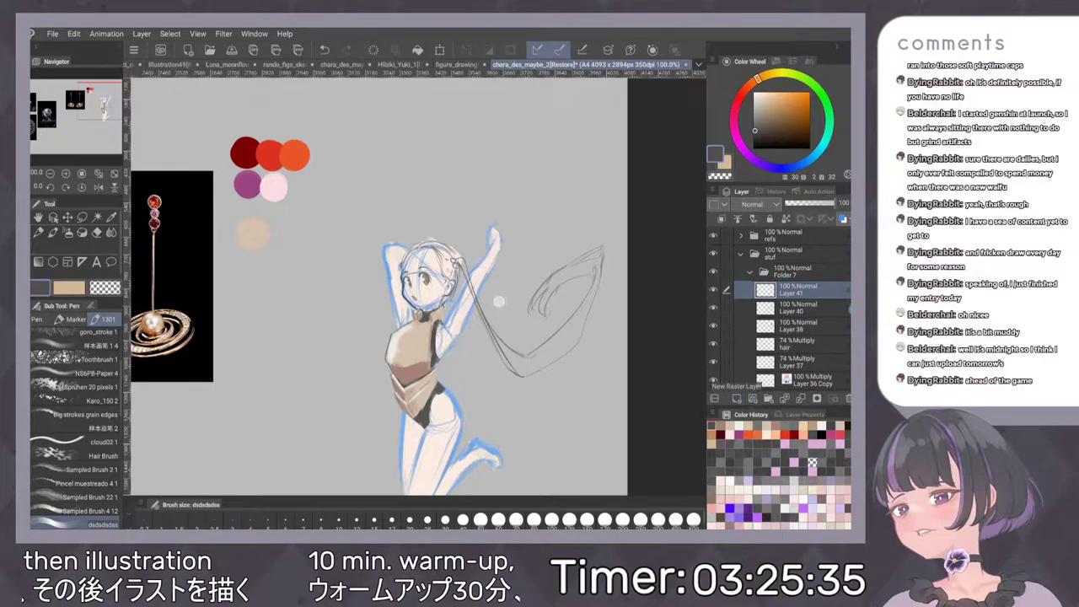
scroll(498, 304, "down", 3)
scroll(541, 278, "down", 1)
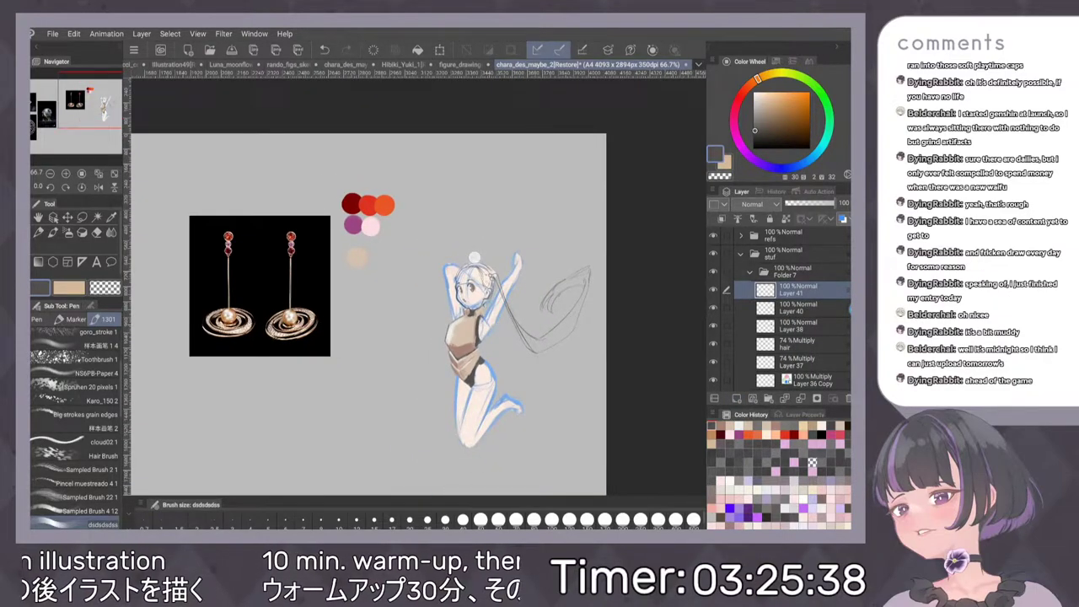
scroll(288, 210, "up", 3)
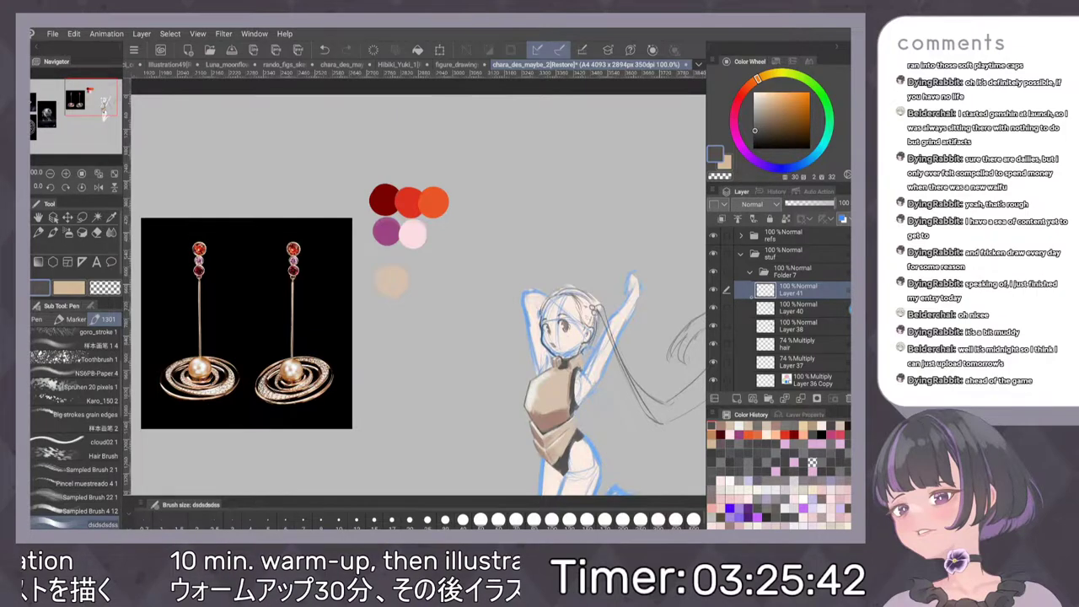
scroll(298, 118, "down", 2)
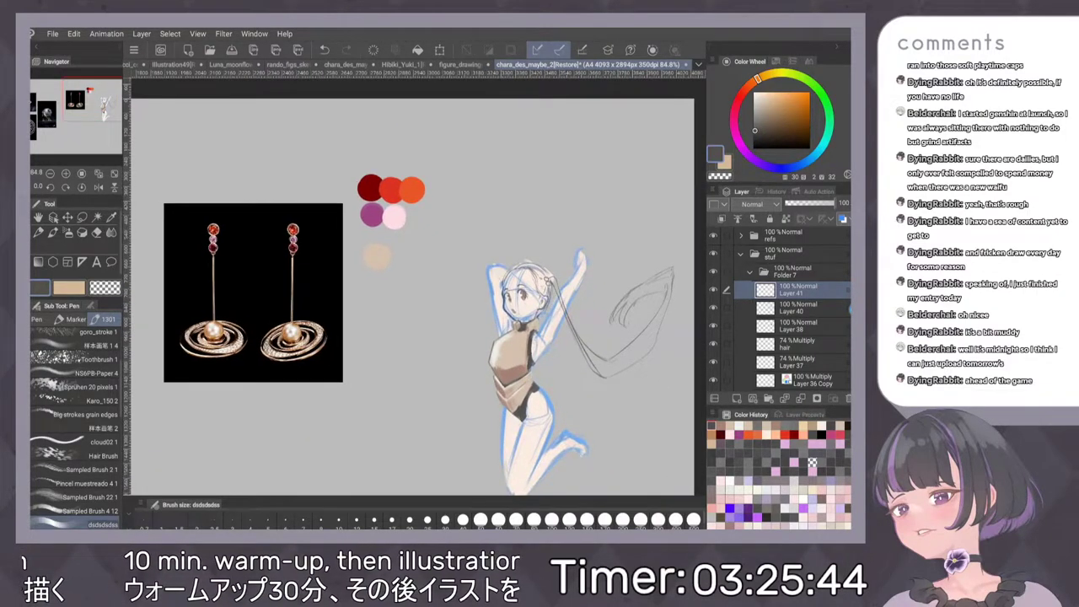
Mix a pale yellow (H 43, S 20, V 96) starting from the beige palette swatch
key("c")
left_click(771, 74)
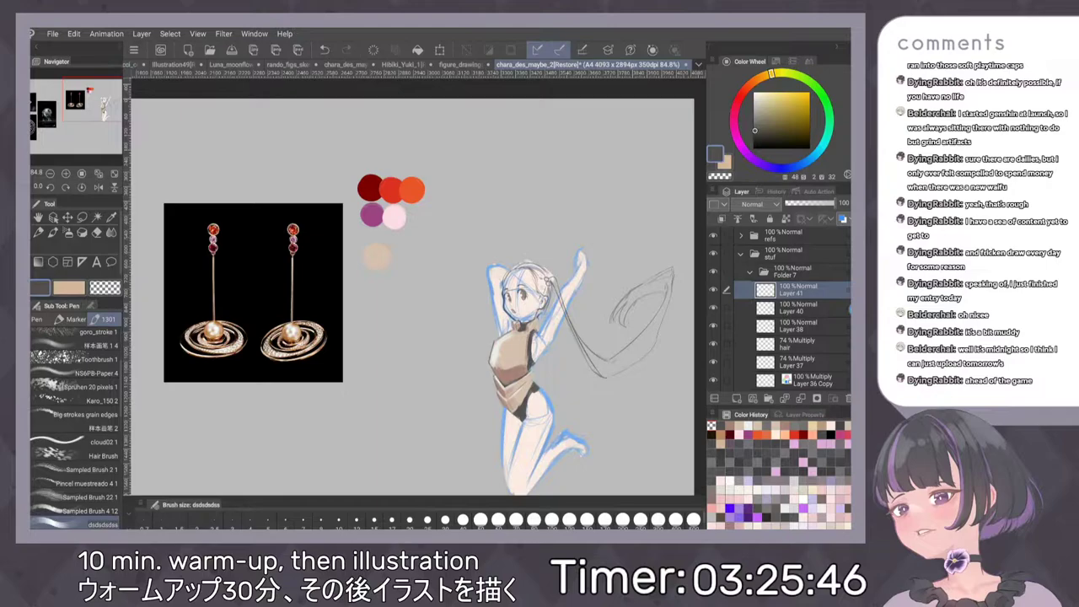
key("i")
left_click(381, 253, "alt")
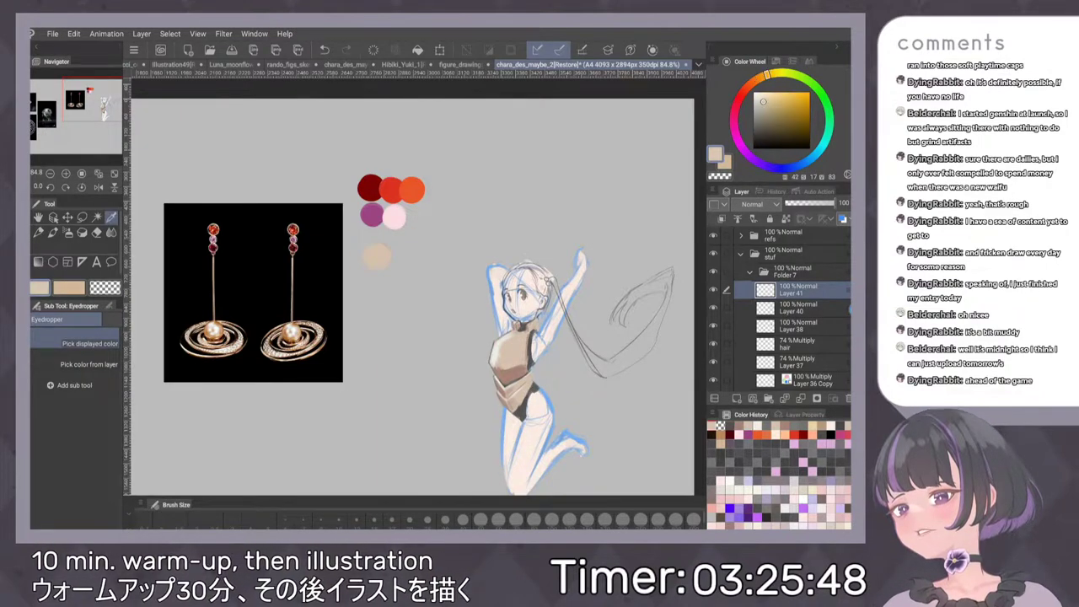
left_click_drag(767, 97, 764, 95)
left_click_drag(597, 297, 541, 254)
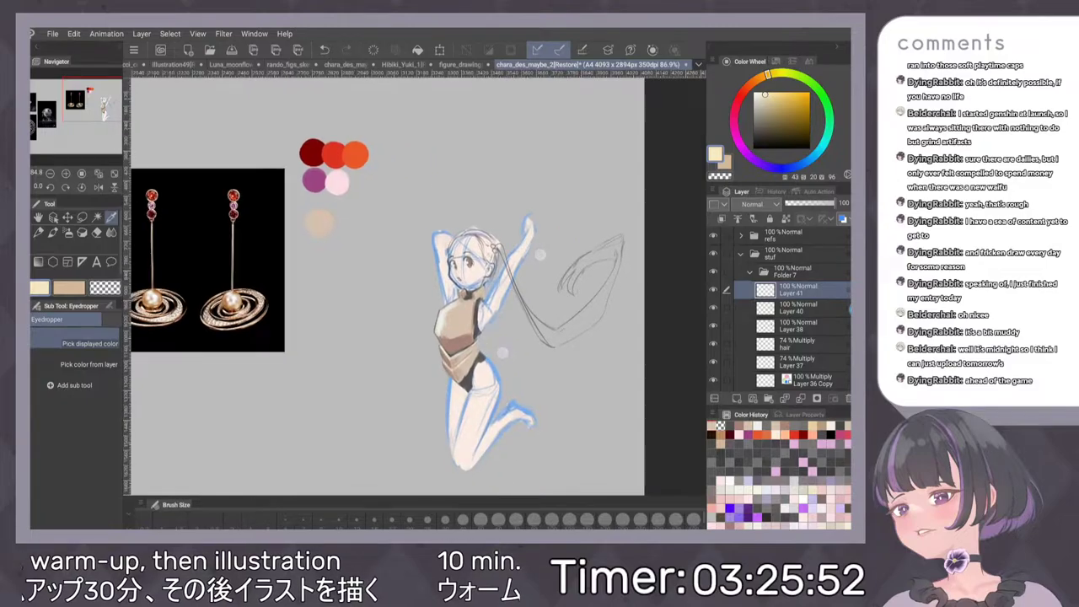
scroll(523, 304, "up", 5)
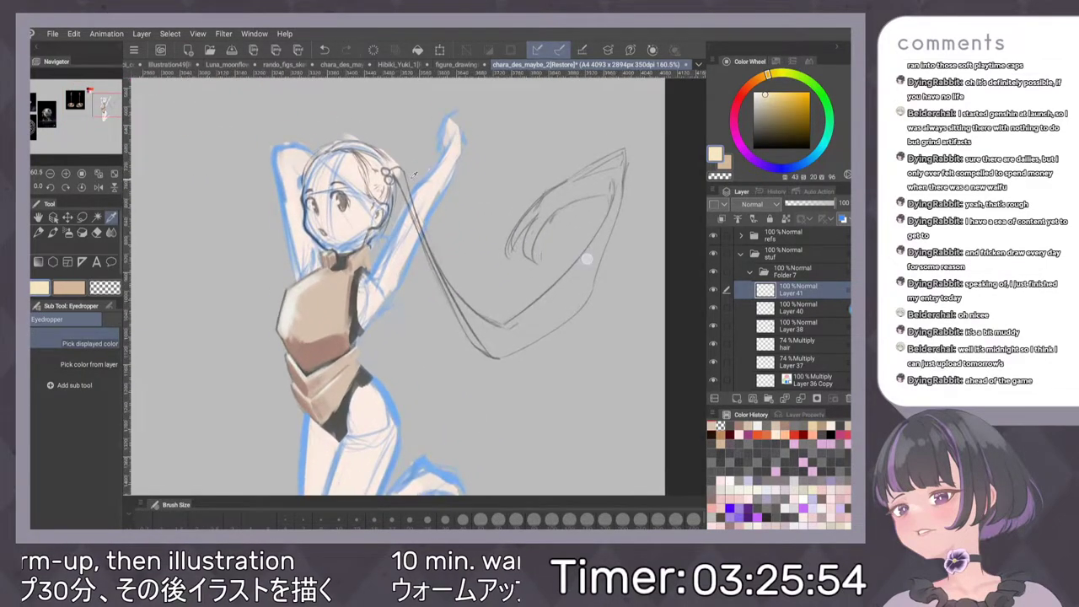
left_click(414, 172, "alt")
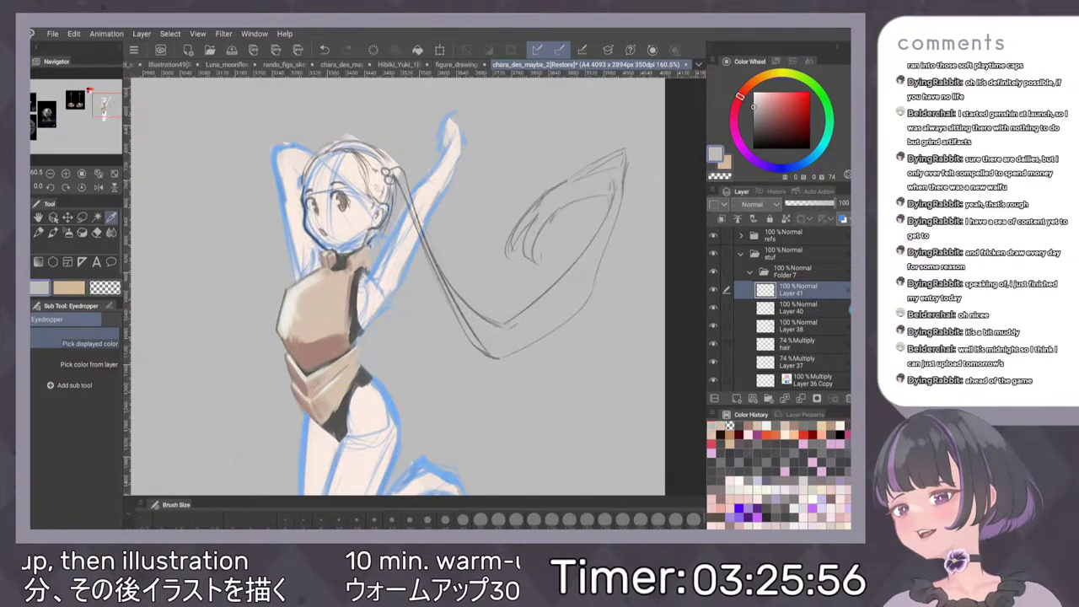
Paint the ponytail's falling strand and lower bend on Layer 41 in pale yellow (H 43, S 16, V 95)
left_click(768, 74)
left_click(761, 95)
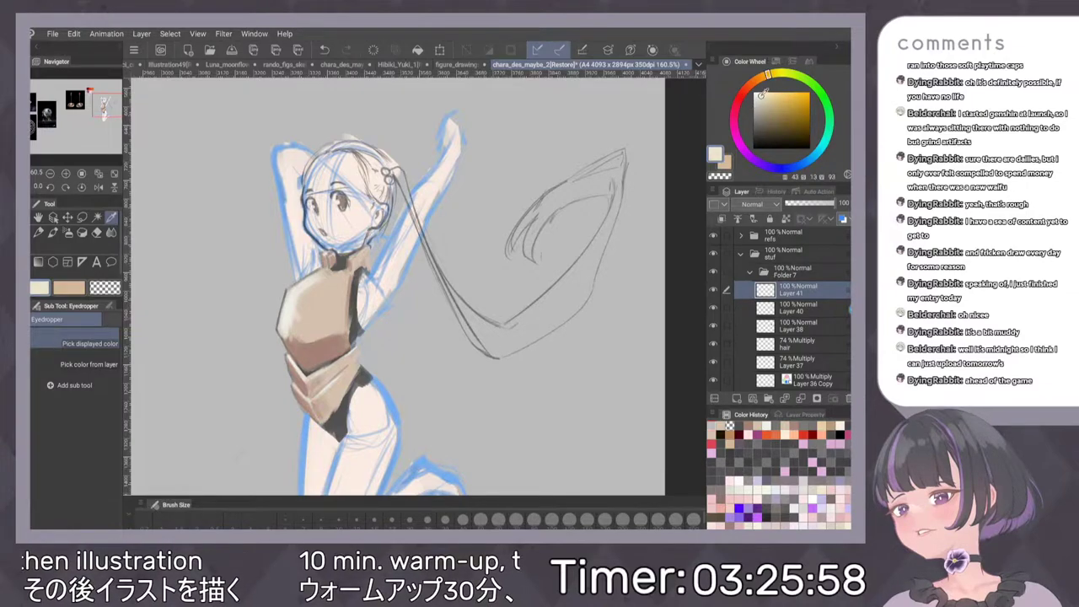
left_click_drag(761, 96, 762, 95)
key("p")
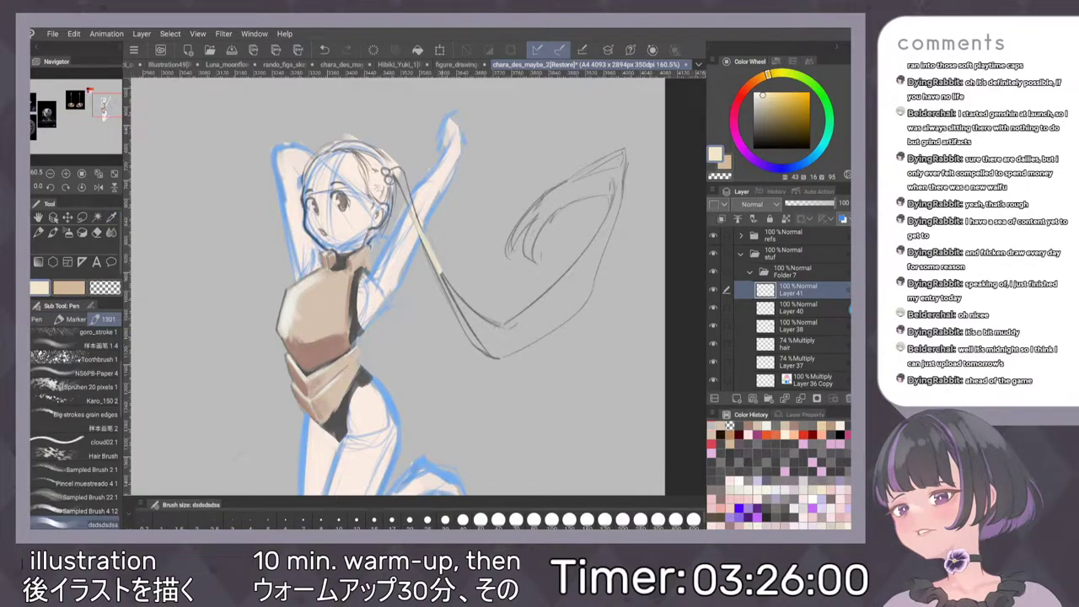
left_click_drag(430, 250, 450, 294)
key("ctrl+z")
left_click_drag(415, 214, 463, 331)
left_click_drag(428, 256, 489, 355)
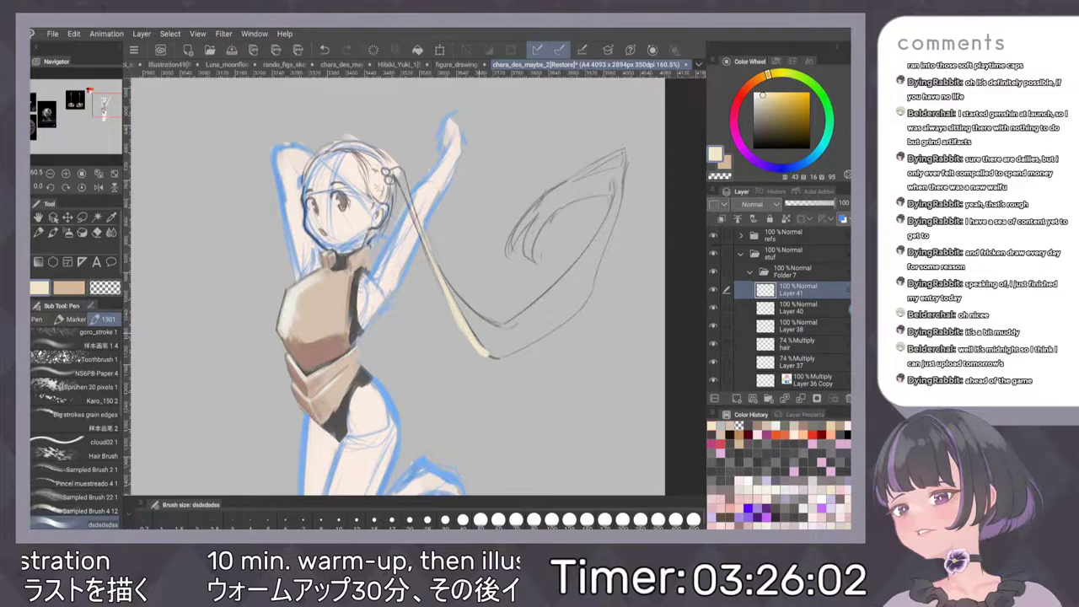
mouse_move(450, 290)
left_mouse_down()
mouse_move(486, 344)
mouse_move(510, 347)
left_mouse_up()
mouse_move(473, 314)
left_mouse_down()
mouse_move(509, 336)
mouse_move(536, 334)
mouse_move(566, 312)
left_mouse_up()
left_click_drag(506, 330, 560, 297)
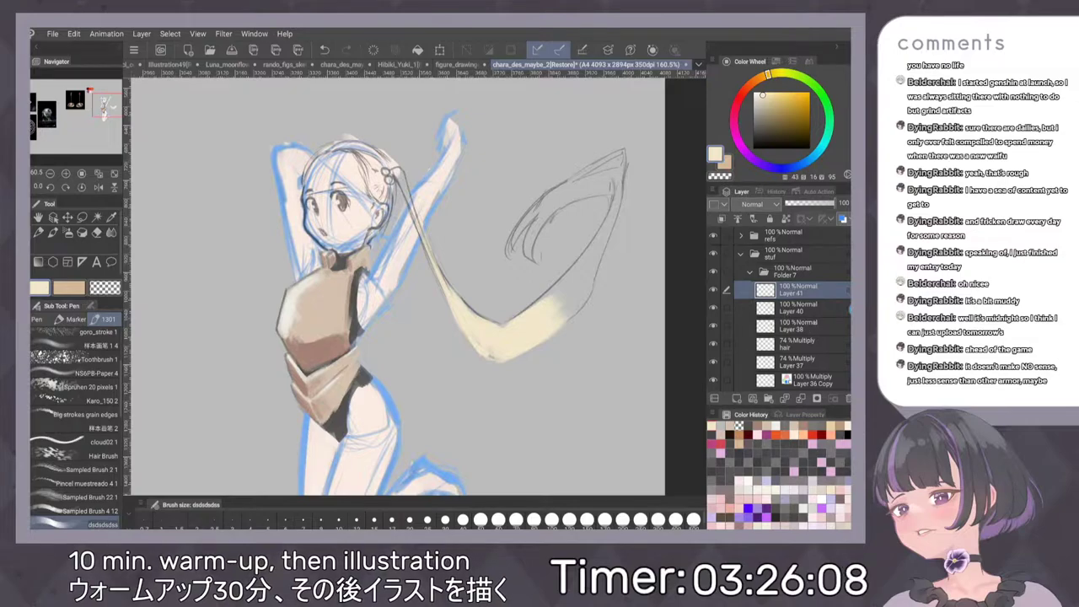
Move the hair layer and Layer 37 above Layer 41, and rename Layer 37 as head
left_click(813, 344)
left_click(813, 363, "shift")
left_click_drag(814, 344, 808, 283)
left_click(803, 310)
double_click(804, 310)
type("head")
key("Return")
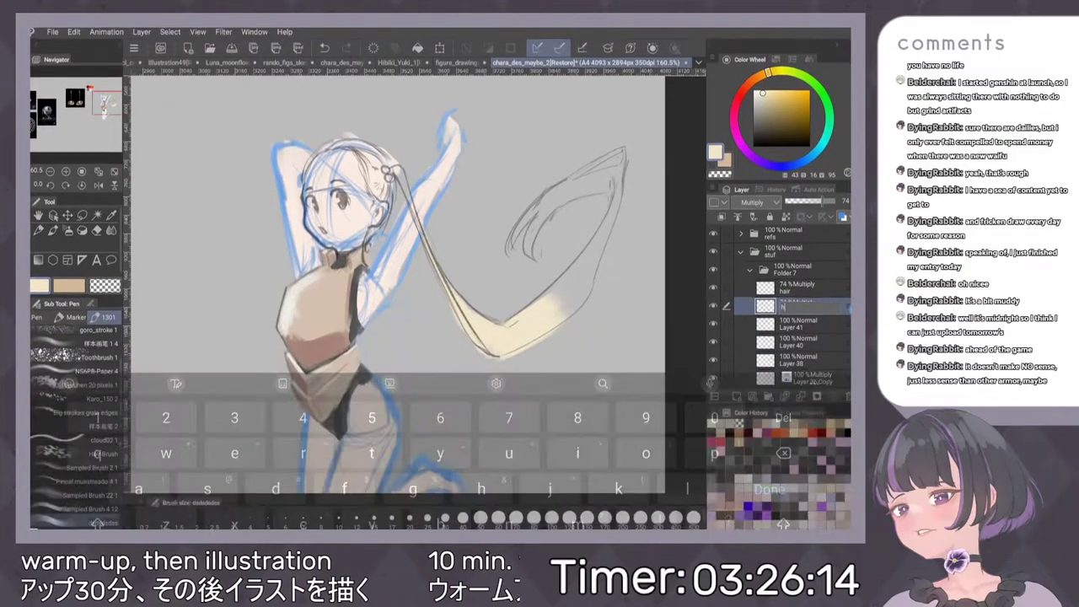
Fill the rest of the ponytail up to its curled tip on Layer 41 with the same pale yellow (H 43, S 16, V 95)
left_click(713, 327)
left_click(713, 326)
left_click(800, 327)
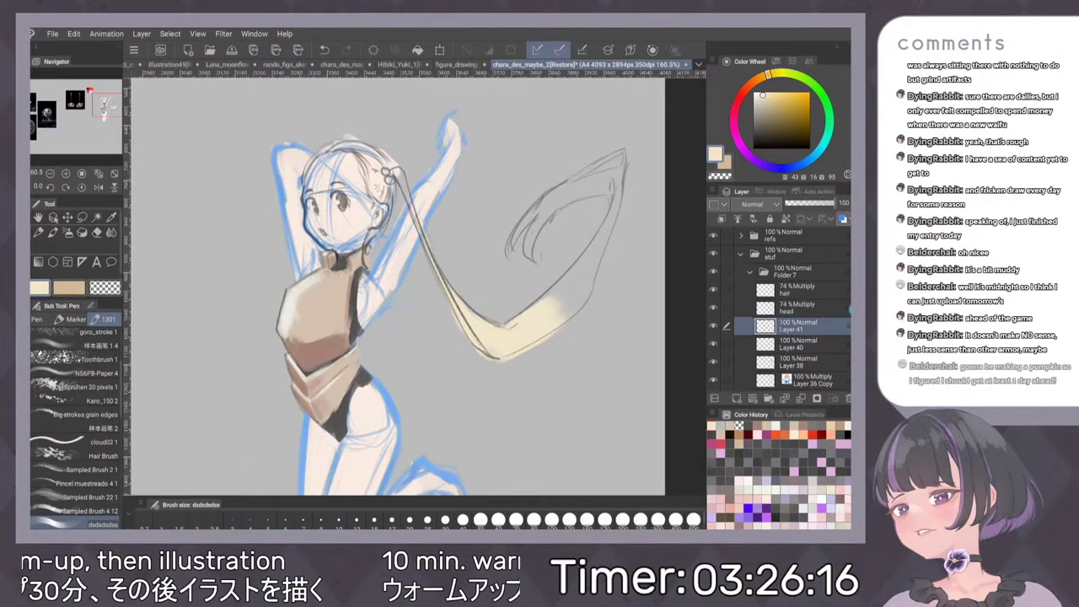
mouse_move(575, 277)
left_mouse_down()
mouse_move(536, 302)
mouse_move(556, 300)
left_mouse_up()
key("[")
left_click(592, 247, "alt")
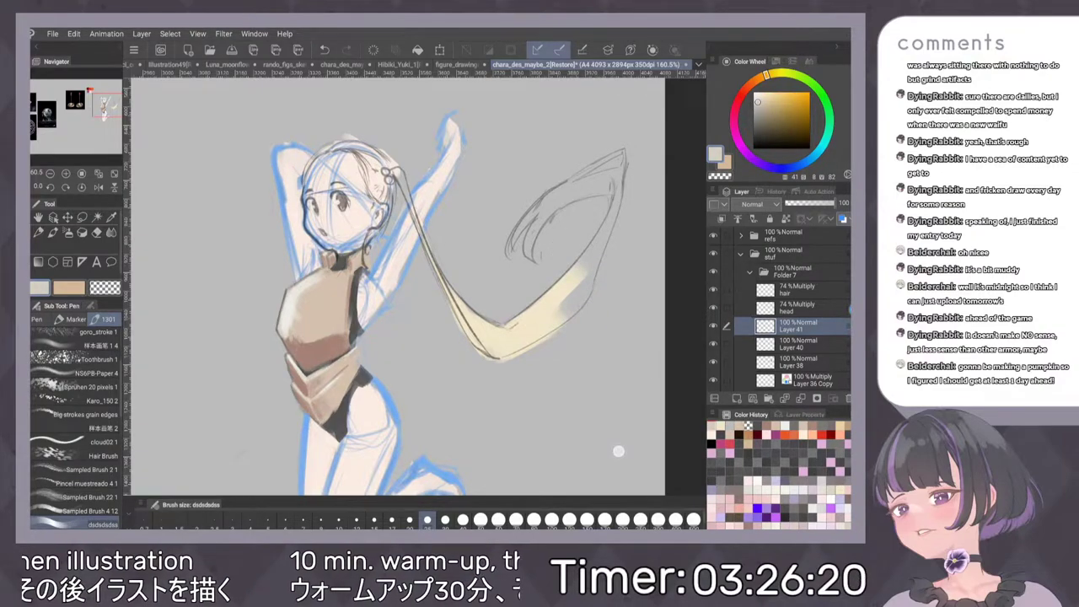
key("i")
left_click_drag(585, 253, 550, 267)
key("p")
scroll(549, 267, "down", 1)
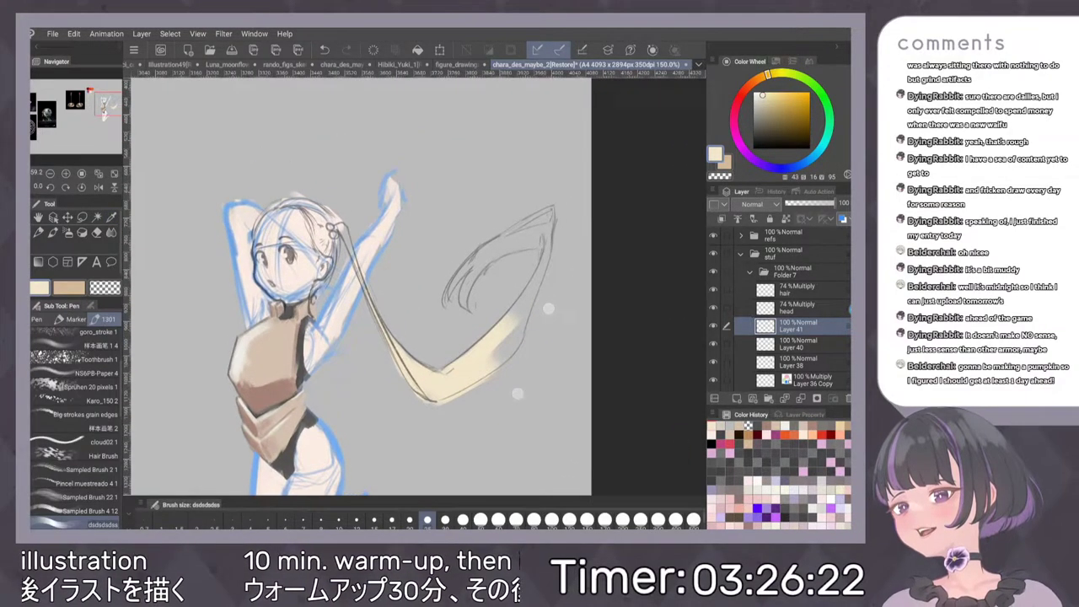
mouse_move(507, 365)
left_mouse_down()
mouse_move(550, 240)
mouse_move(477, 268)
mouse_move(453, 294)
mouse_move(462, 309)
left_mouse_up()
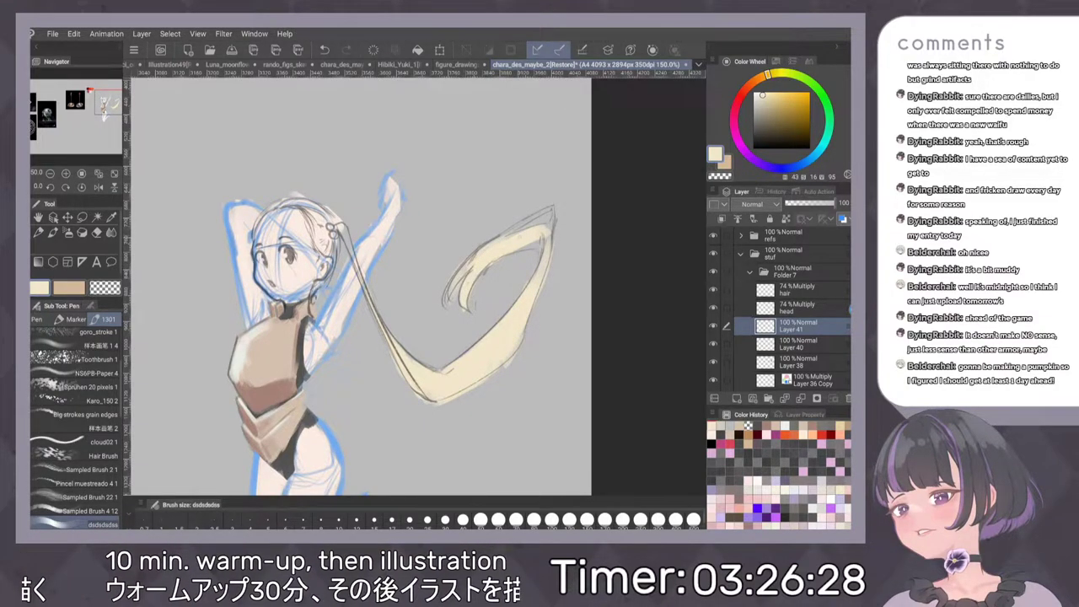
left_click_drag(552, 211, 516, 235)
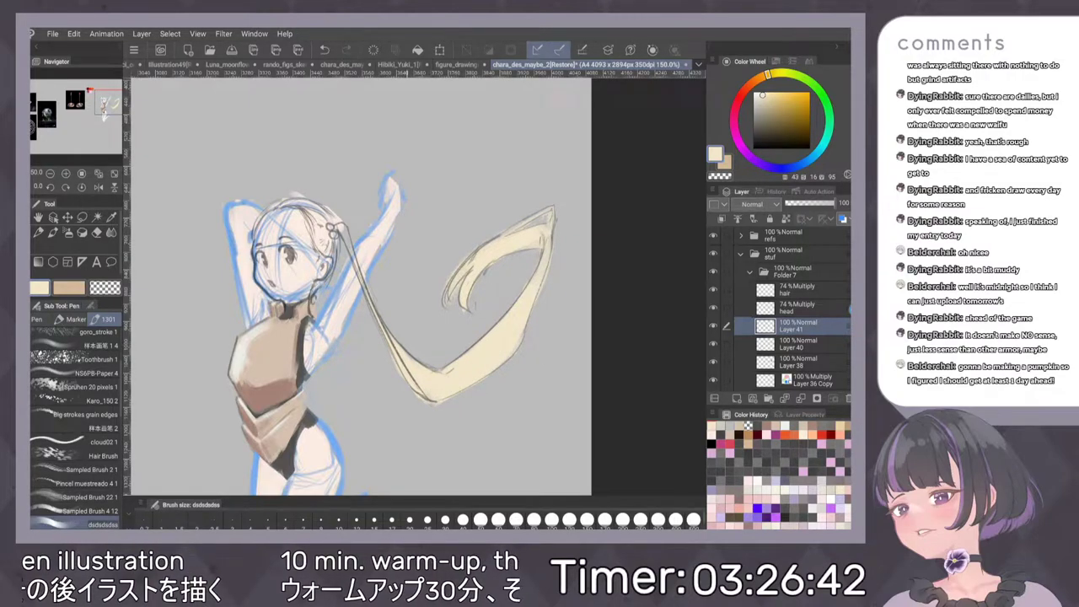
Brush lighter cream (H 43, S 10, V 99) highlights along the ponytail's broad lower bend on Layer 41
scroll(531, 288, "down", 1)
scroll(490, 271, "up", 1)
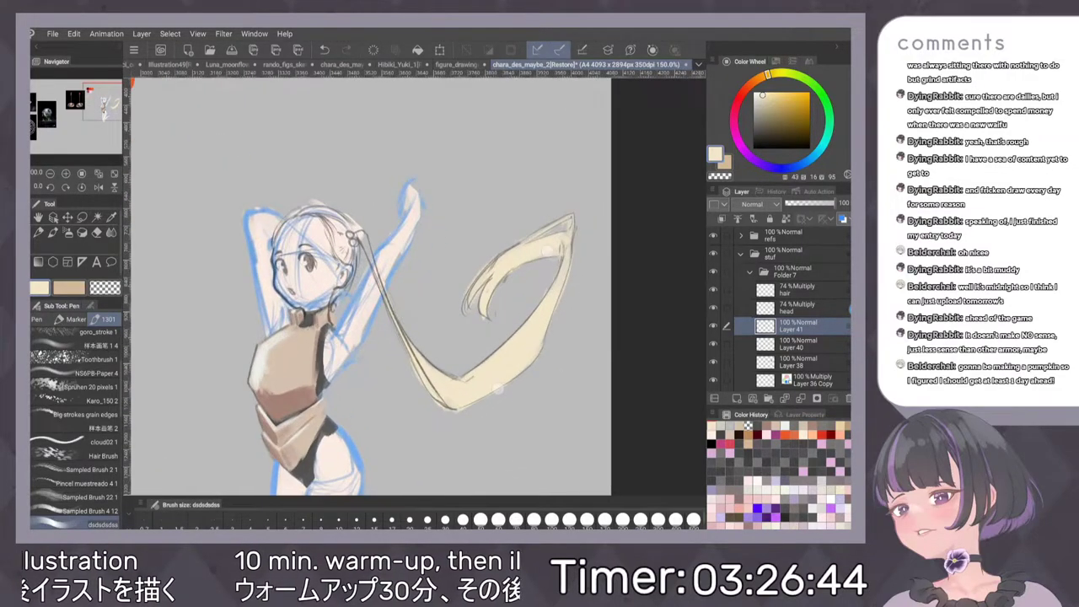
left_click(760, 92)
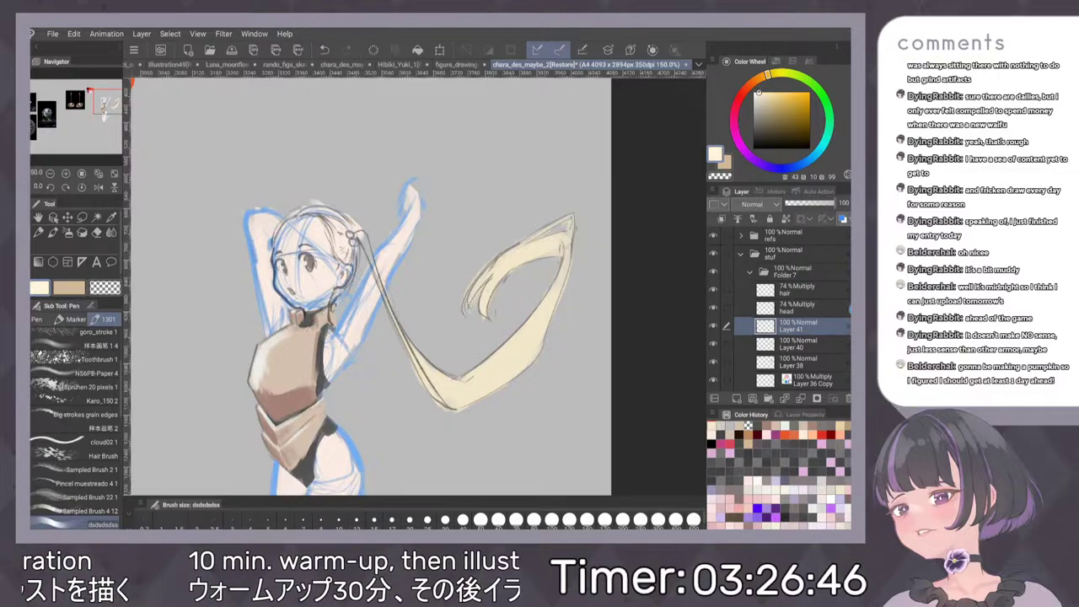
left_click_drag(482, 376, 514, 349)
key("ctrl+z")
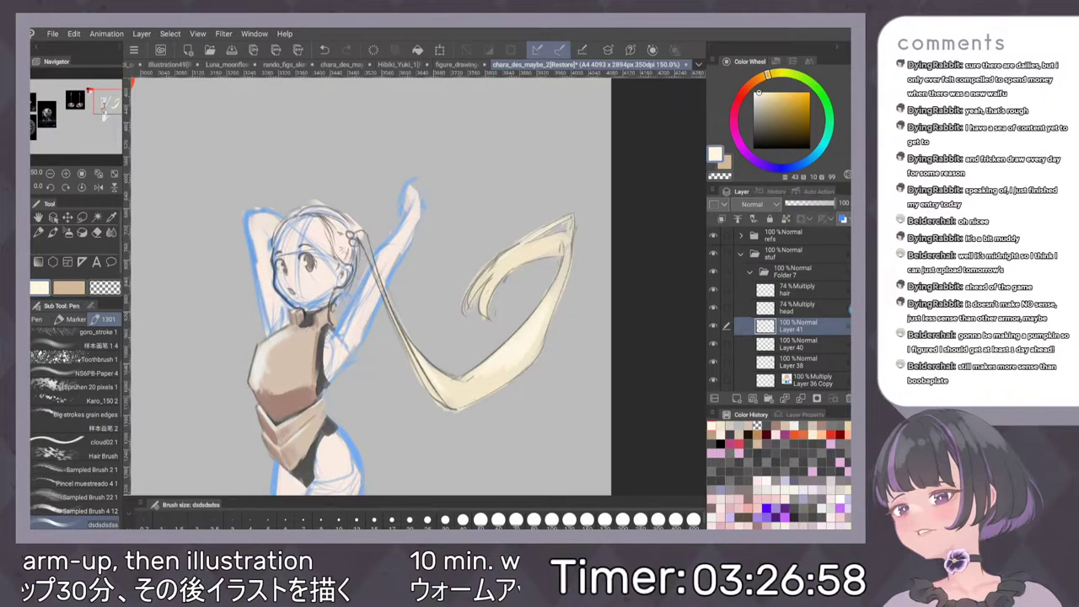
Resample the ponytail's pale yellow (H 43, S 16, V 95) and colour the hair around the head on Layer 41
left_click(498, 344, "alt")
scroll(497, 346, "up", 1)
key("p")
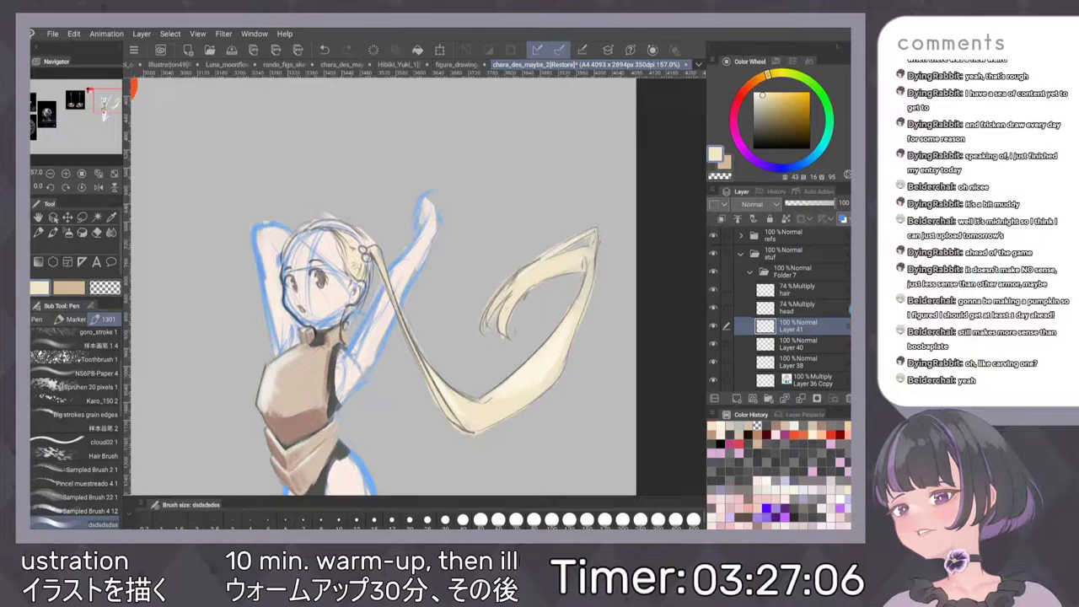
mouse_move(468, 263)
left_mouse_down()
mouse_move(454, 255)
mouse_move(444, 270)
mouse_move(462, 270)
mouse_move(455, 257)
left_mouse_up()
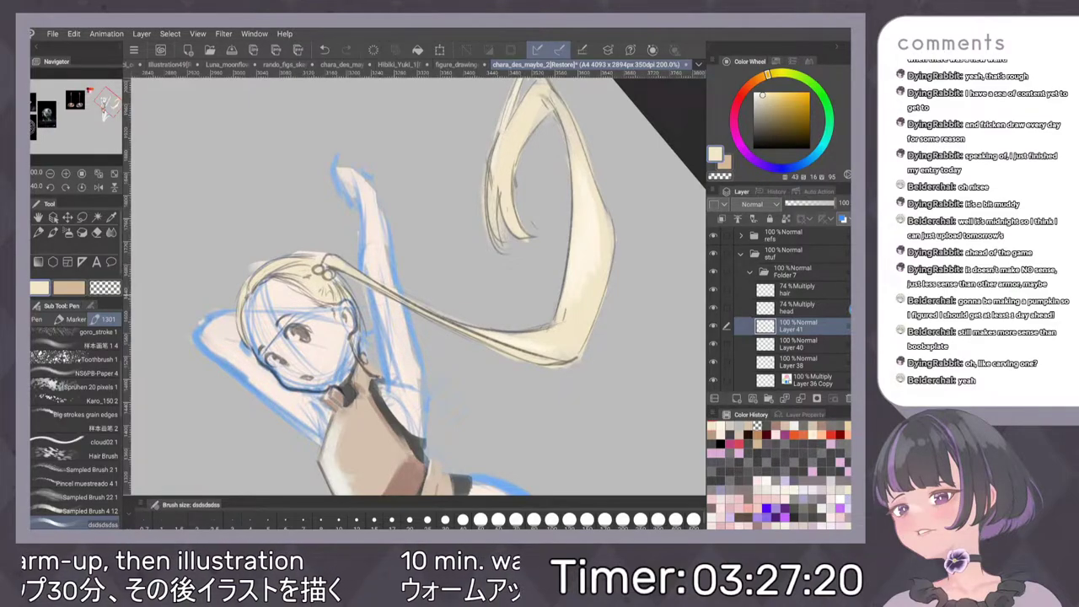
left_click_drag(439, 228, 478, 270)
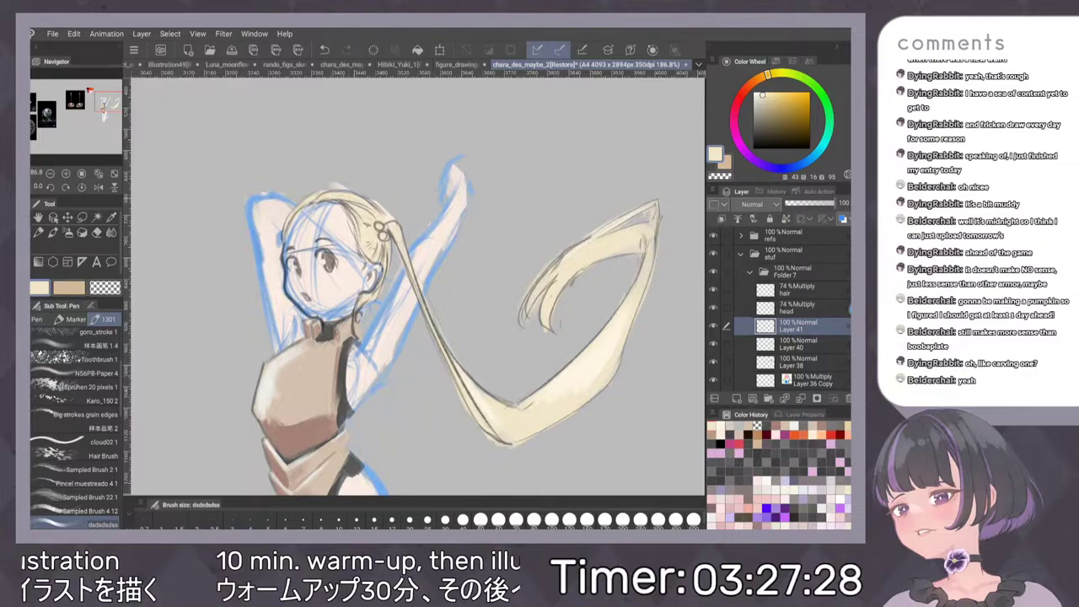
Try a dark grey (H 24, S 5, V 36) line down the front of the chest plate on Layer 41
scroll(471, 245, "down", 5)
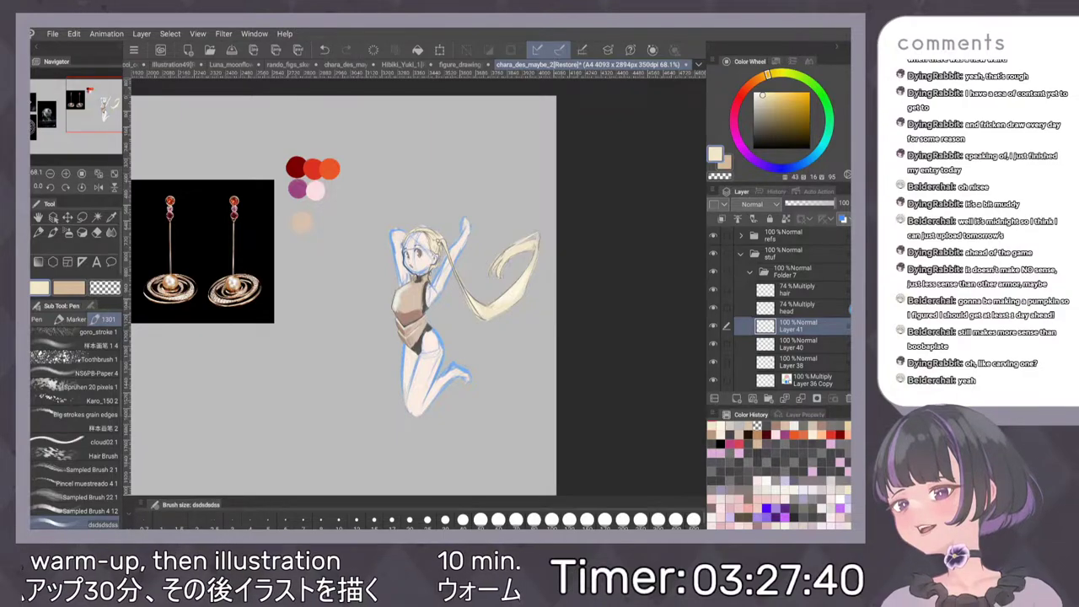
scroll(399, 322, "up", 4)
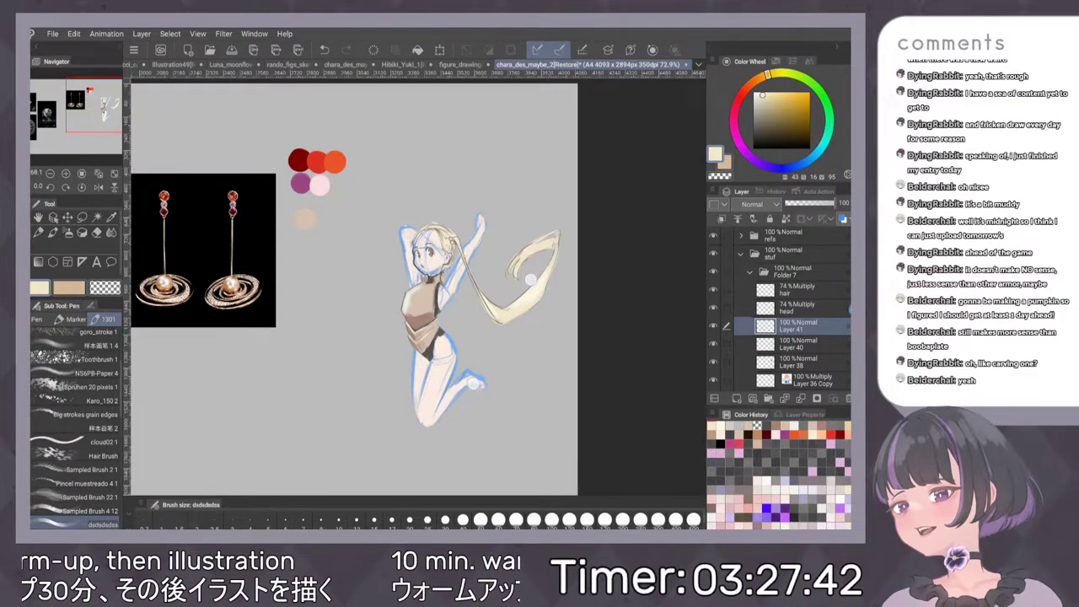
scroll(641, 172, "up", 2)
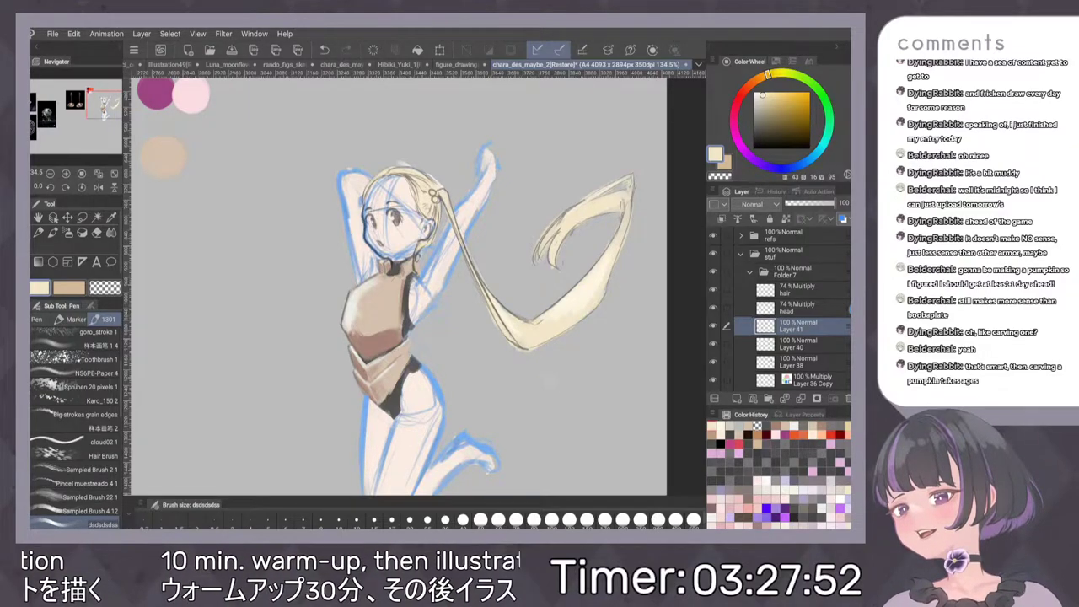
key("c")
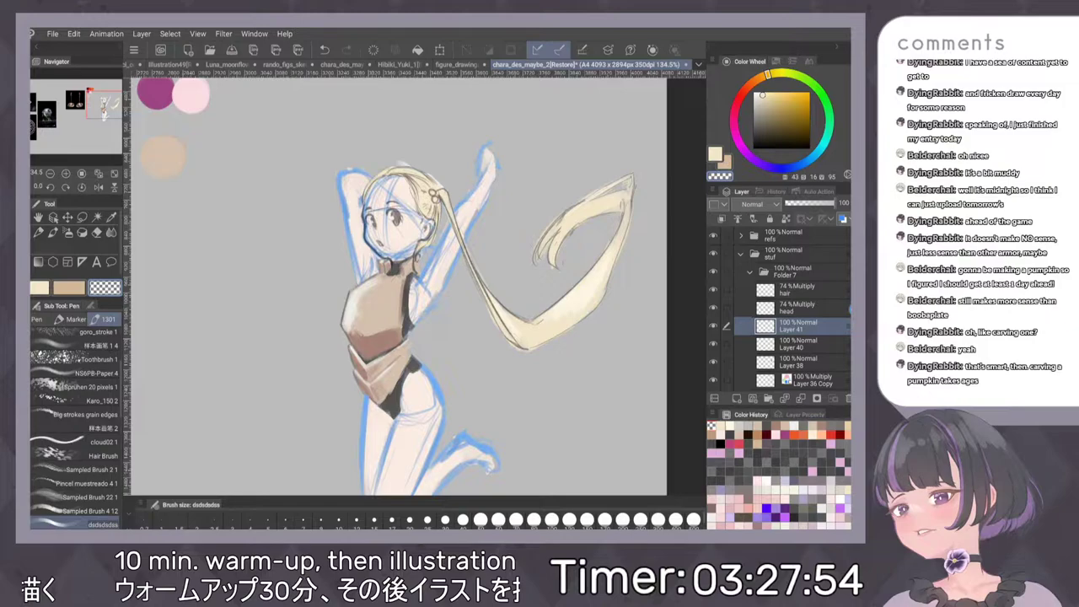
key("i")
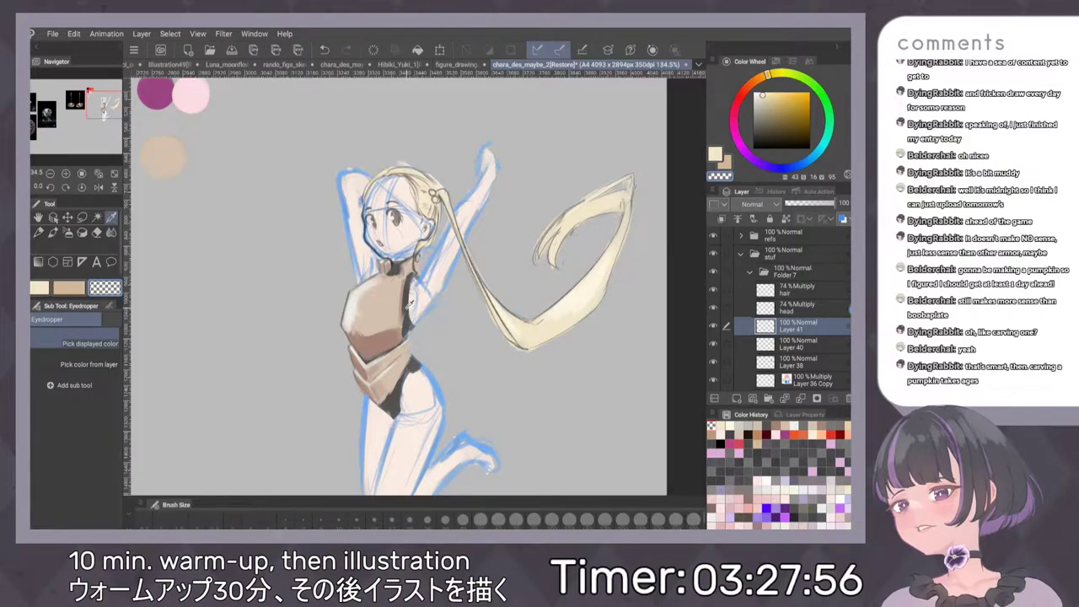
left_click(360, 321)
key("p")
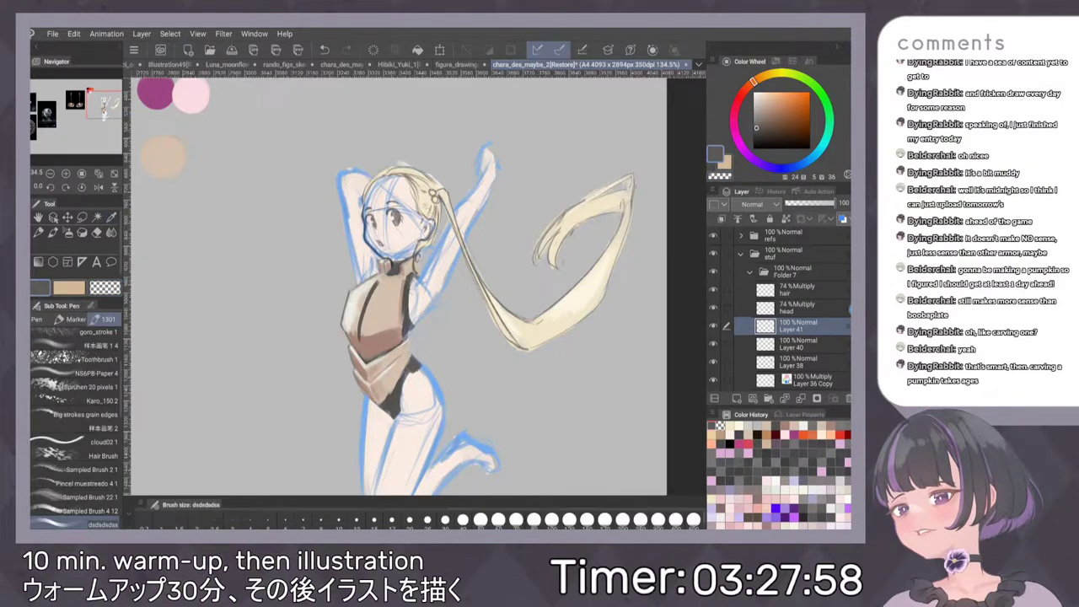
key("ctrl+z")
Check what Layer 40, Layer 36 Copy and Layer 39 contain by hiding and showing each one
left_click_drag(488, 205, 516, 239)
scroll(516, 239, "up", 3)
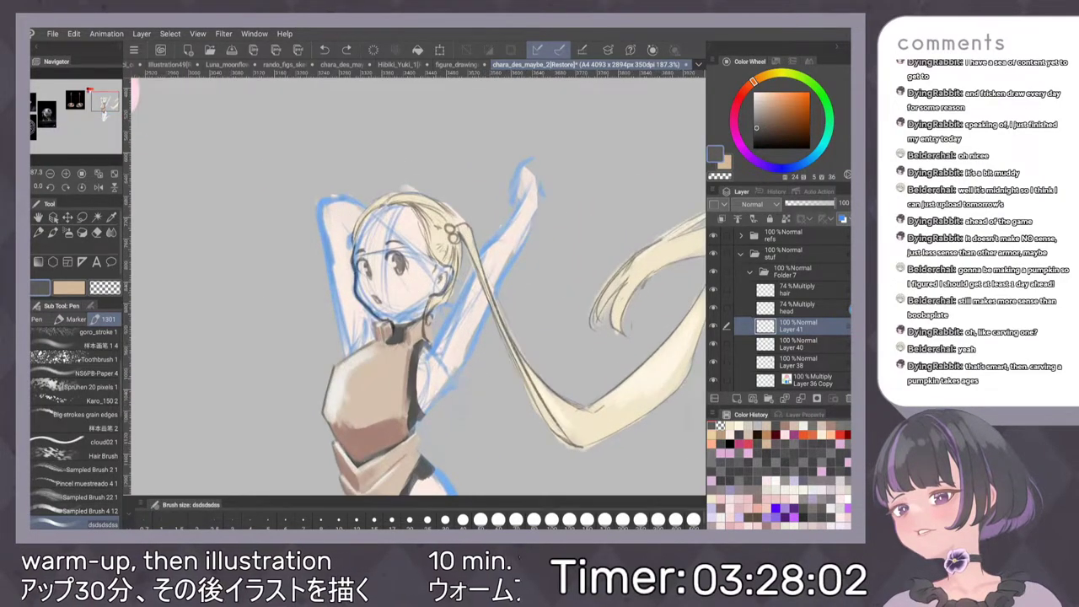
left_click(714, 344)
left_click(714, 344)
left_click(714, 380)
left_click(714, 381)
scroll(803, 344, "down", 1)
left_click(714, 356)
left_click(715, 355)
left_click(801, 357)
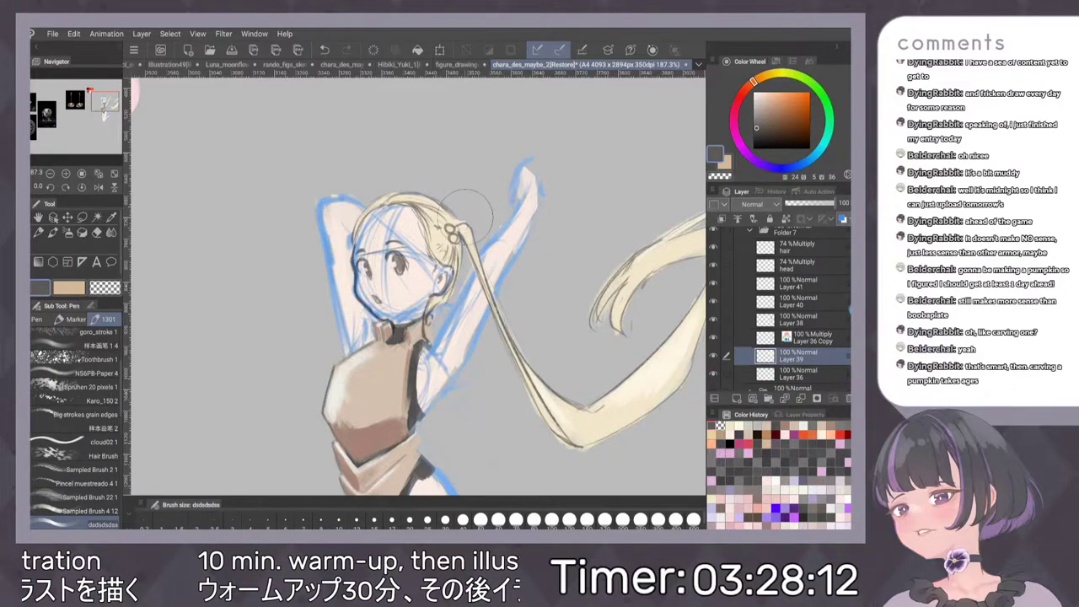
Sample the pale yellow (H 43, S 16, V 95) from the ponytail and make Layer 41 the active layer
left_click(801, 248)
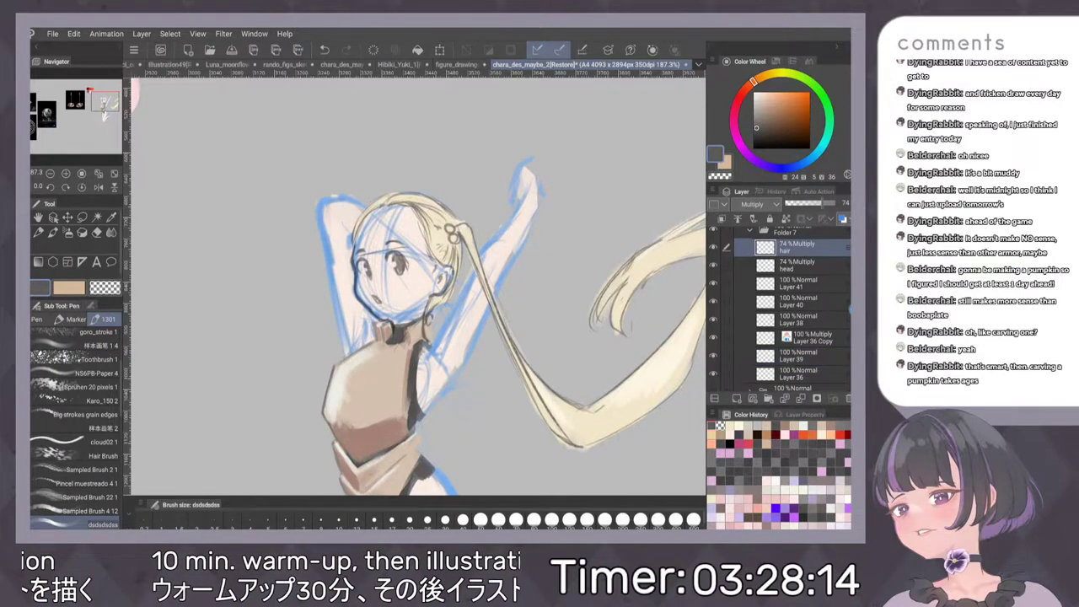
key("c")
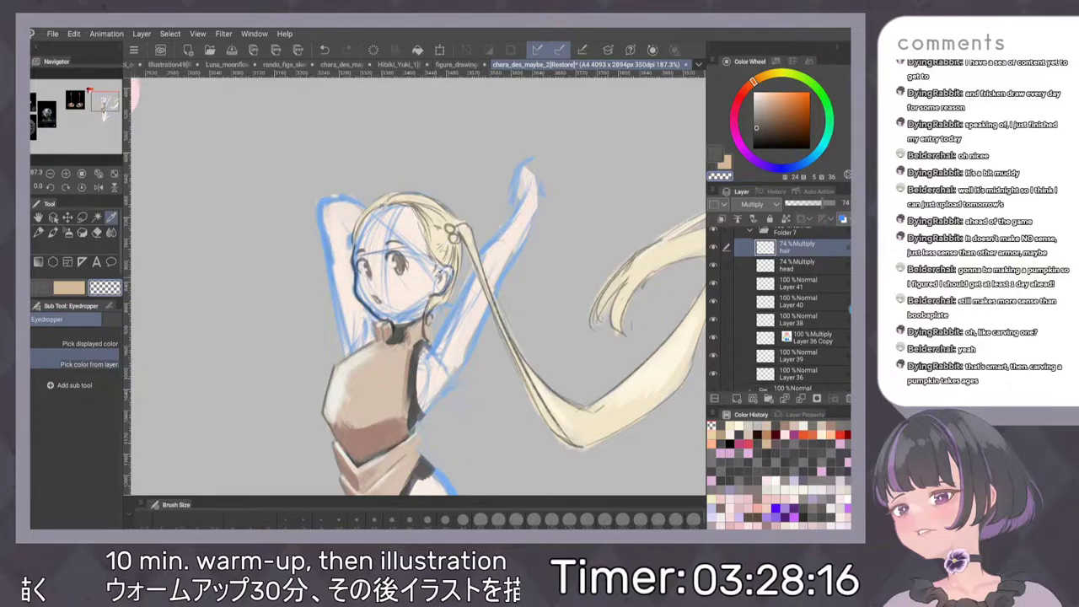
key("i")
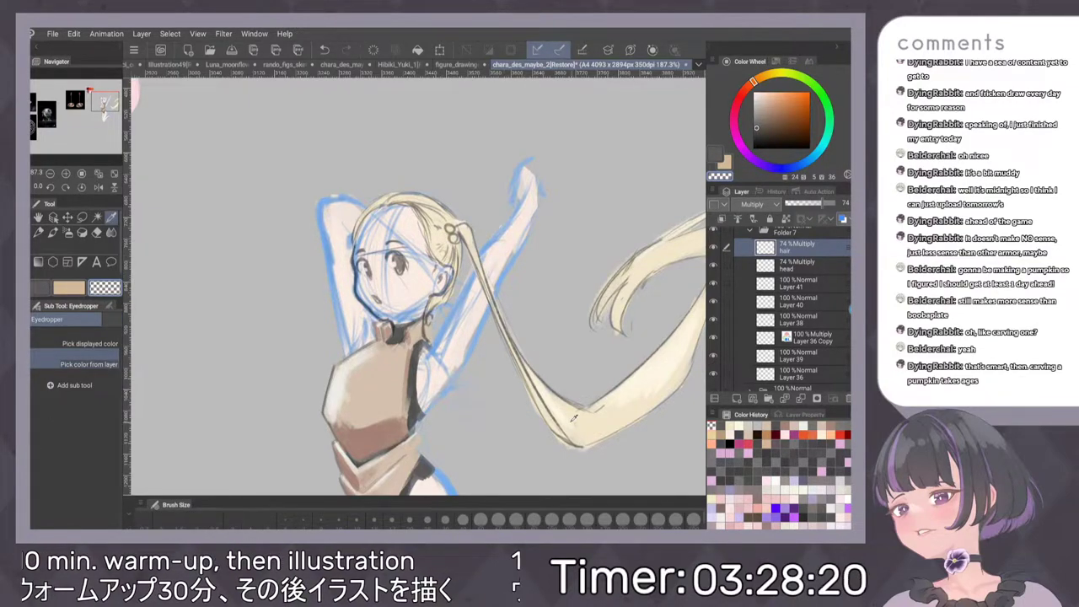
left_click(792, 283)
left_click(595, 425)
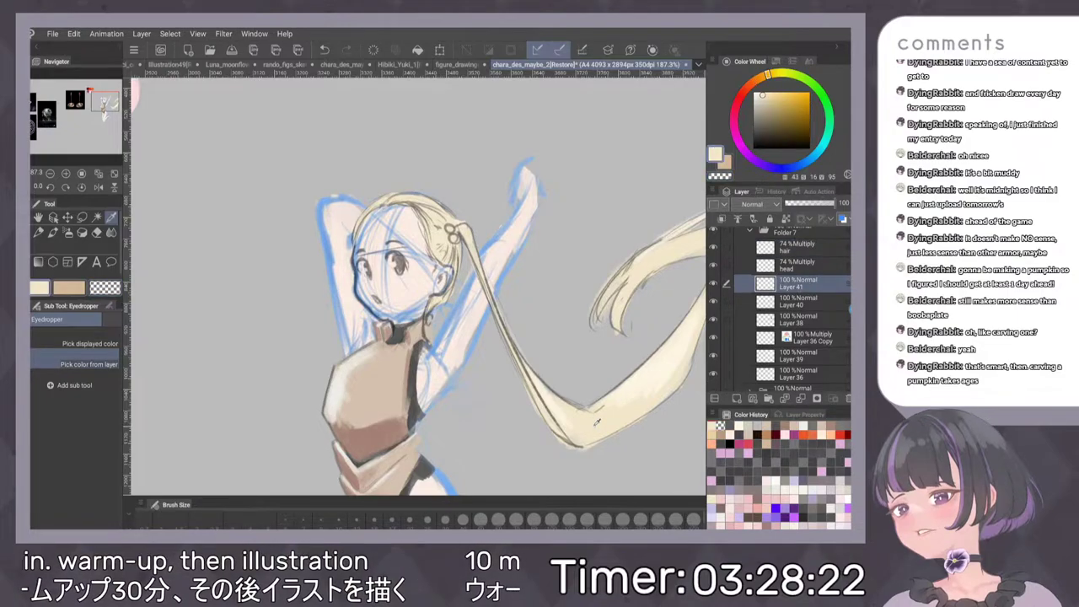
key("p")
left_click(808, 248)
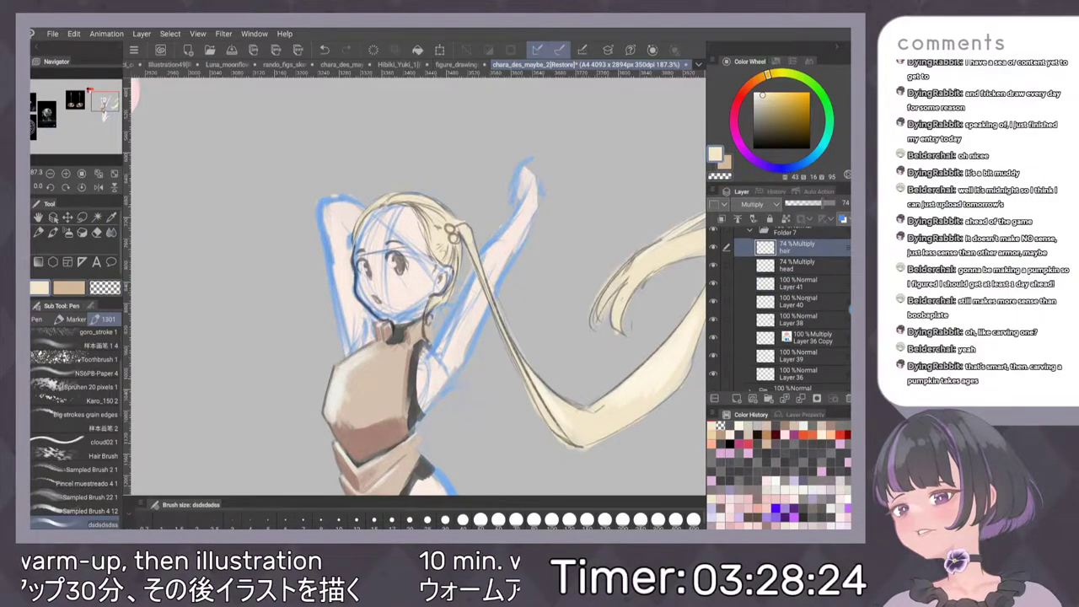
left_click(811, 298)
left_click(810, 285)
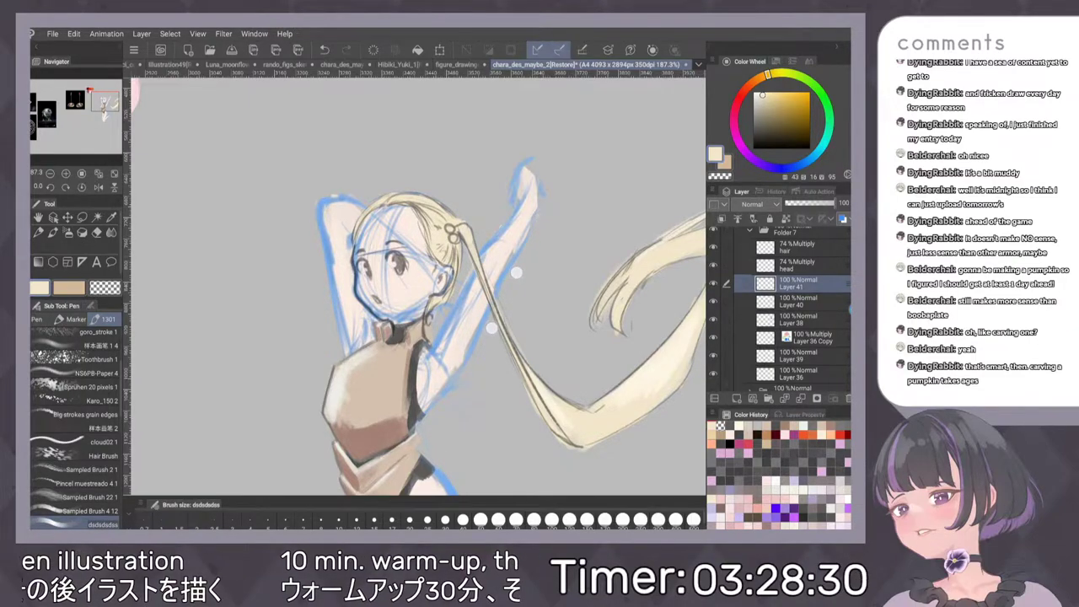
Pick the light pink (H 348, S 12, V 99) from the palette swatch as the brush colour
scroll(516, 273, "down", 5)
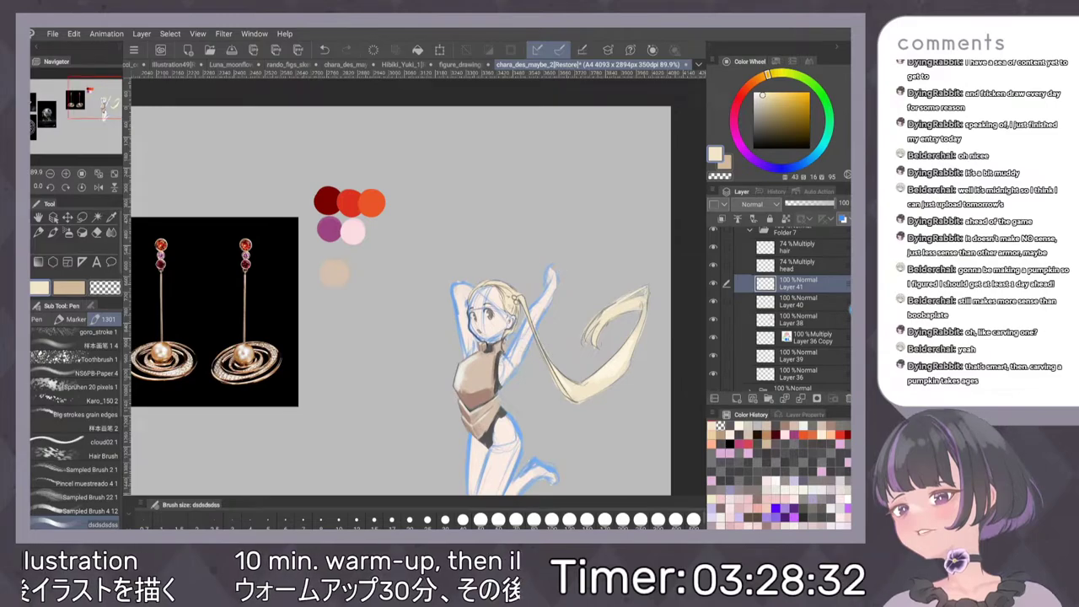
left_click(354, 228, "alt")
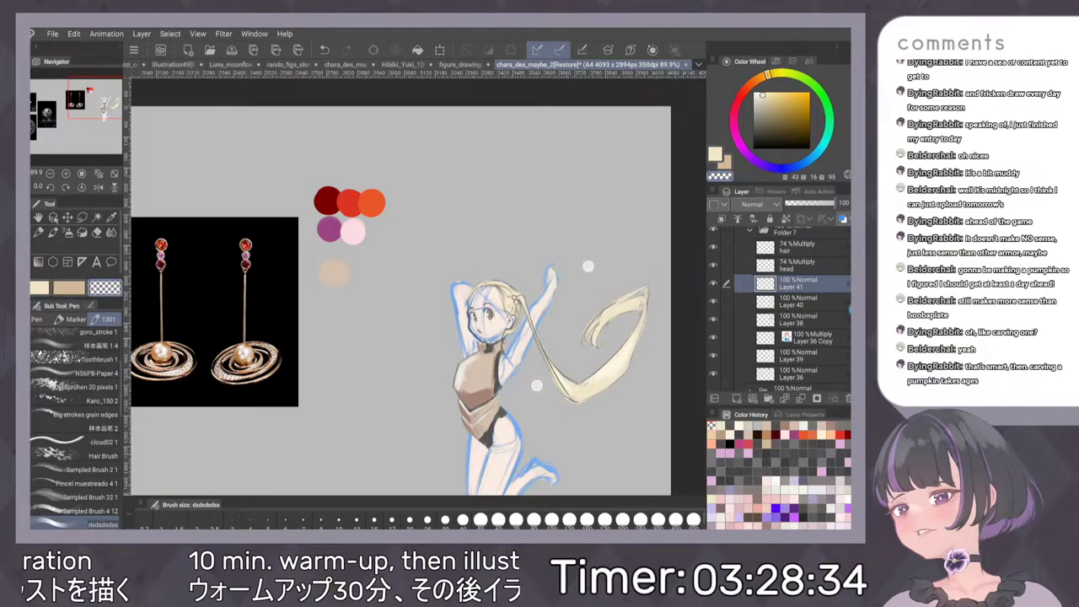
scroll(586, 270, "up", 4)
key("i")
left_click(249, 168)
left_click(545, 296)
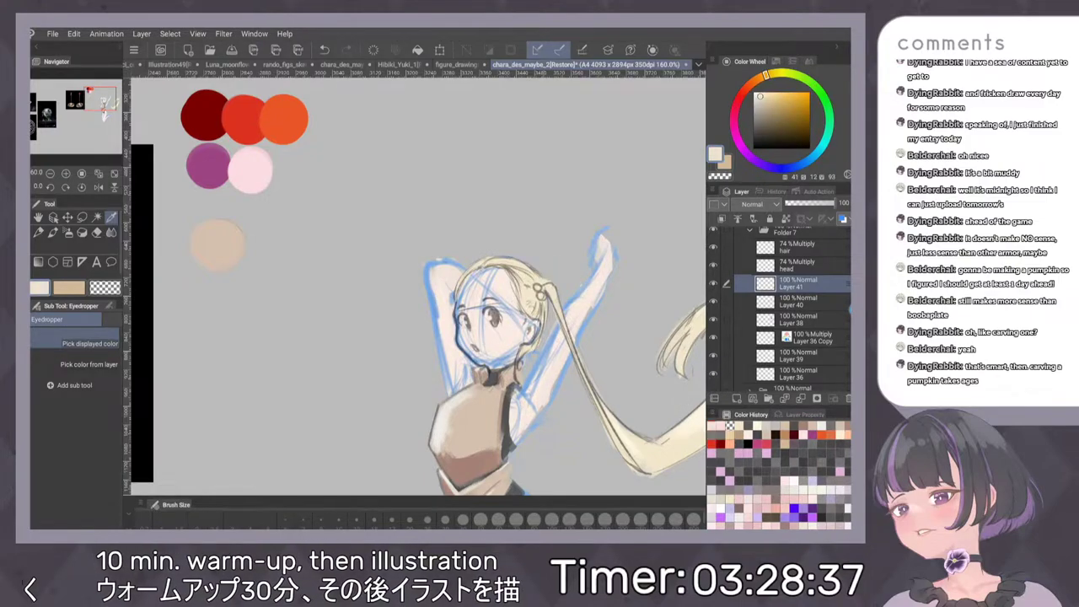
left_click(257, 175)
key("p")
scroll(566, 259, "up", 1)
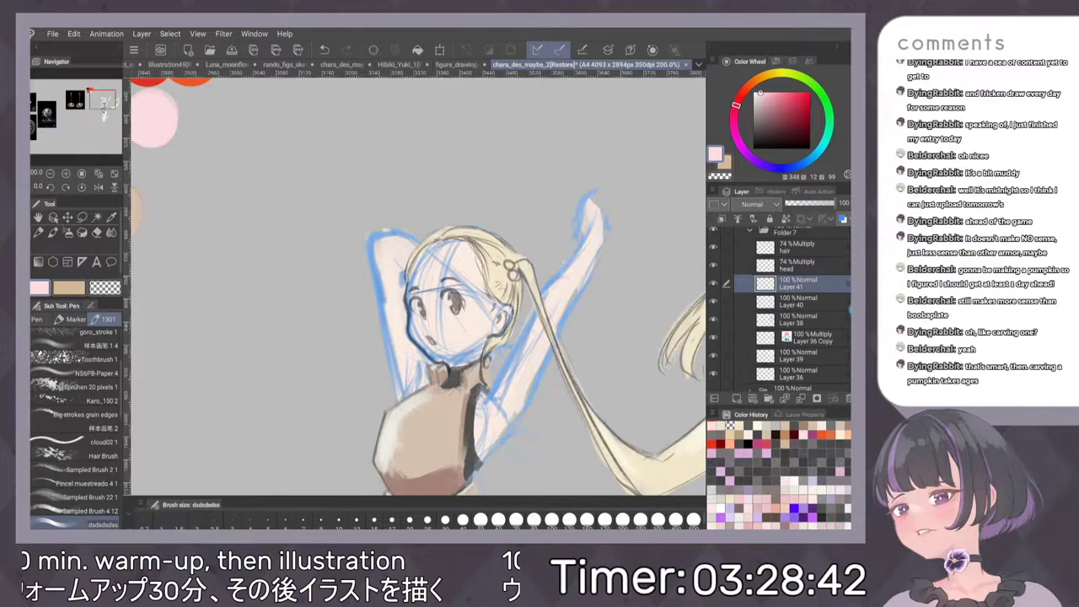
scroll(550, 338, "down", 3)
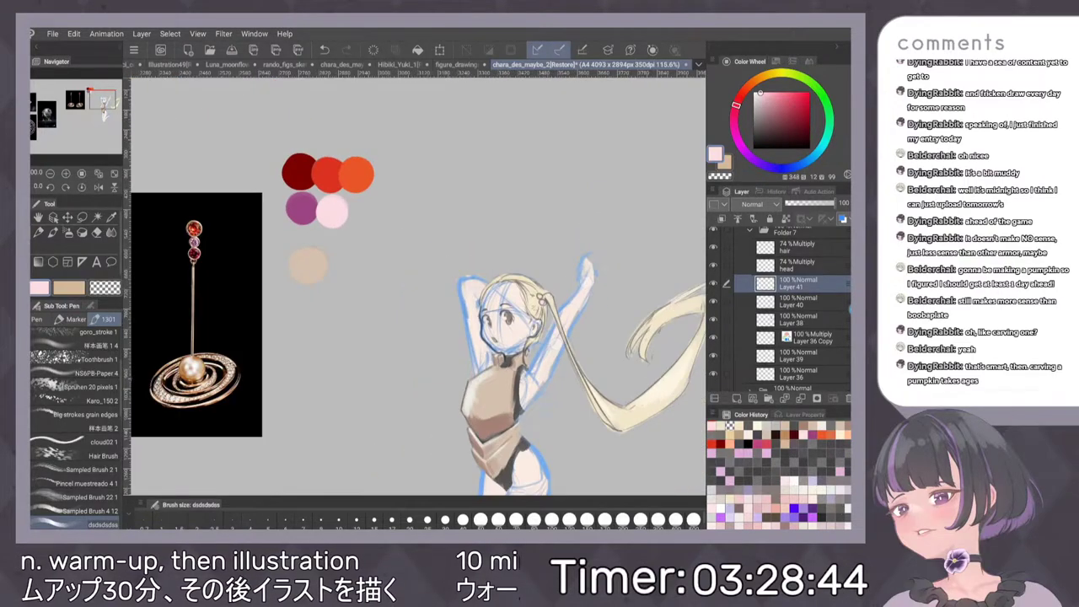
Sample the red (H 5, S 85, V 86) from the palette and paint a round bead at the base of the ponytail
left_click(323, 177, "alt")
scroll(584, 331, "up", 3)
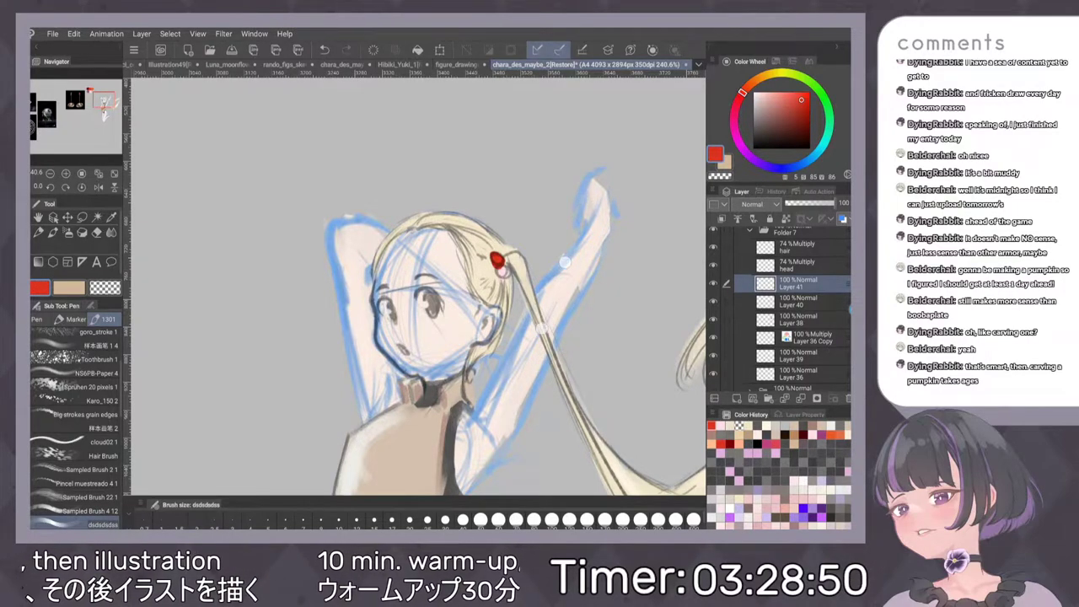
scroll(548, 303, "down", 5)
scroll(556, 344, "up", 2)
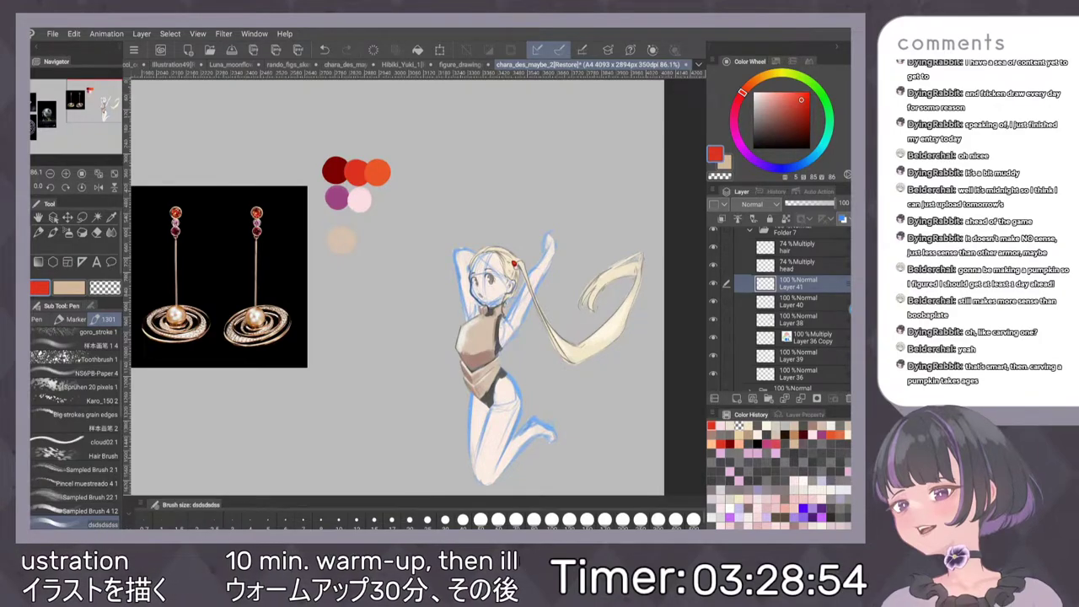
scroll(572, 298, "up", 3)
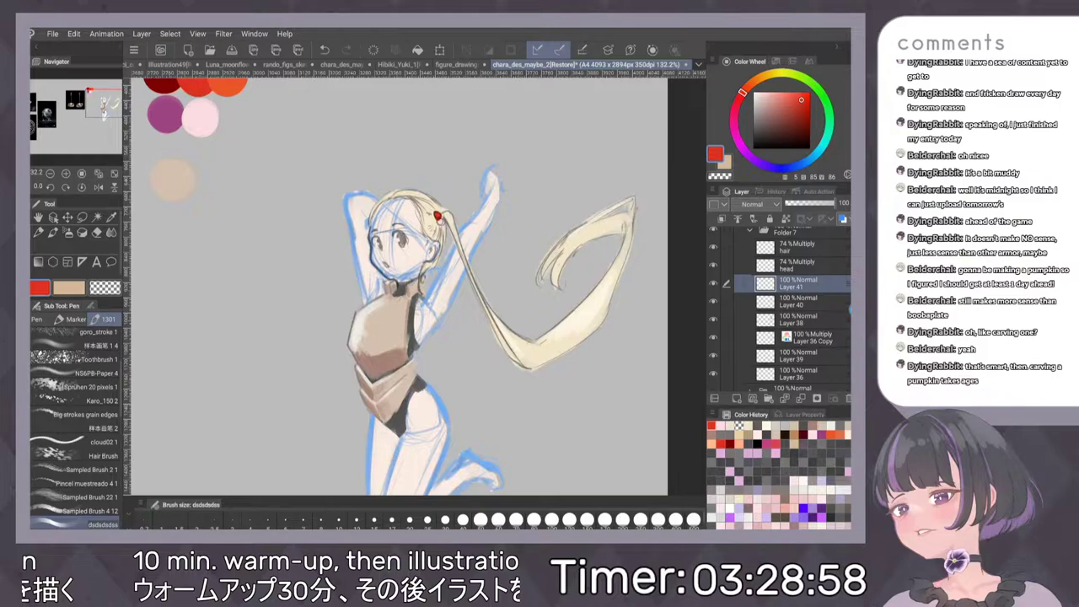
On the head layer, draw the lower edge of the outstretched raised arm with the 質感スミペン pen in dark grey (H 300, S 3, V 28)
left_click(798, 266)
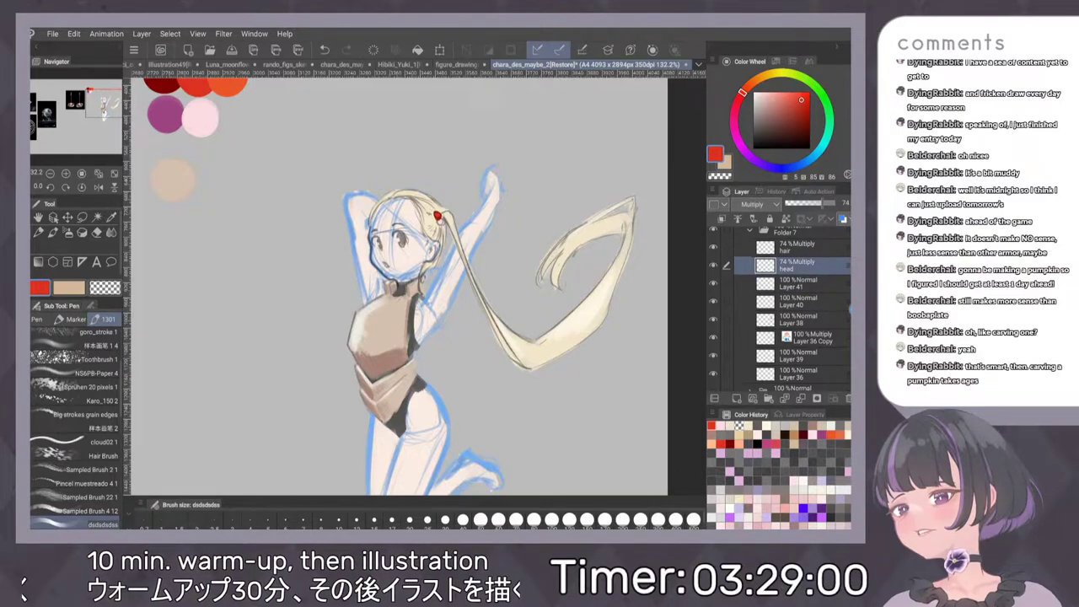
scroll(478, 254, "up", 2)
left_click(71, 320)
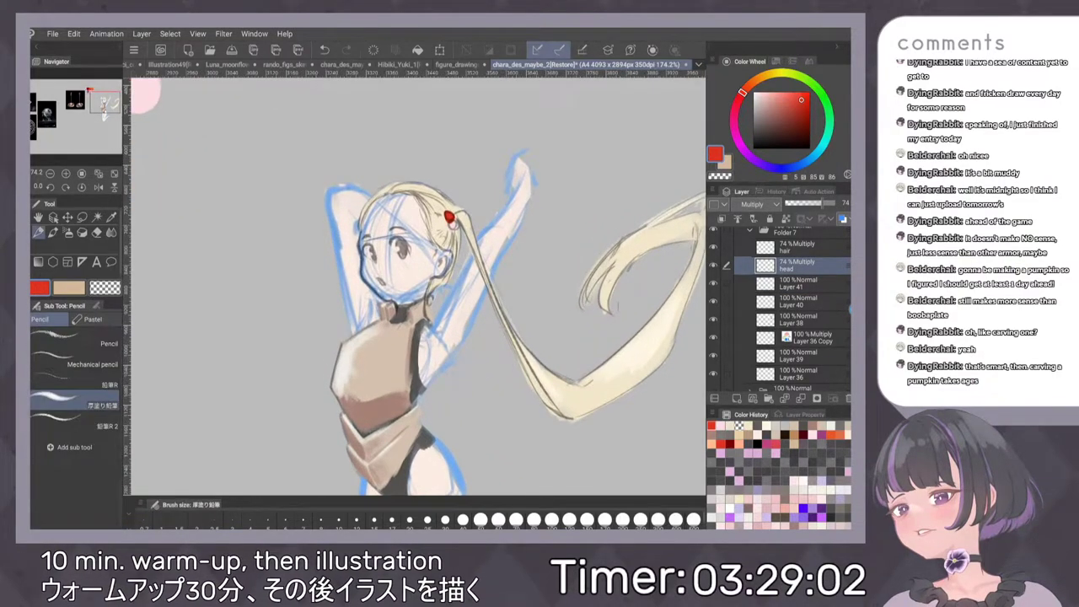
left_click(106, 319)
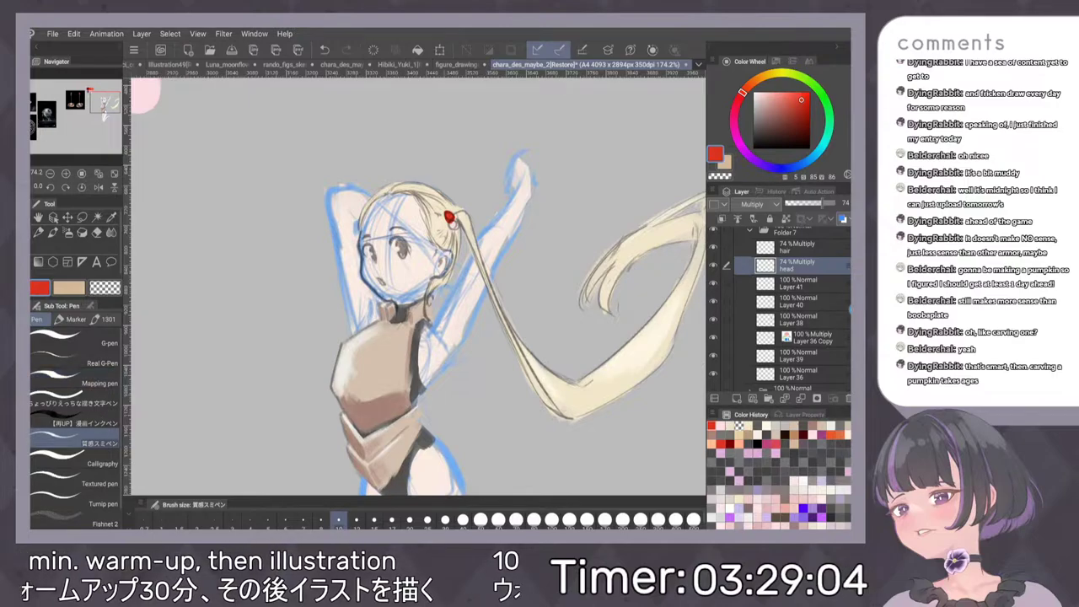
key("i")
left_click(369, 266)
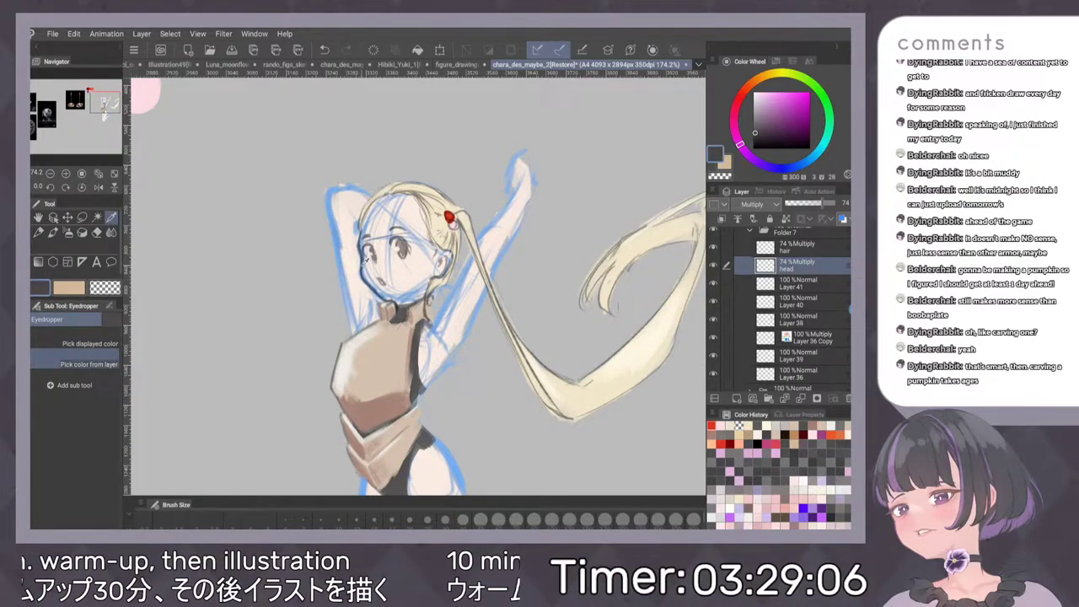
key("p")
scroll(569, 274, "up", 1)
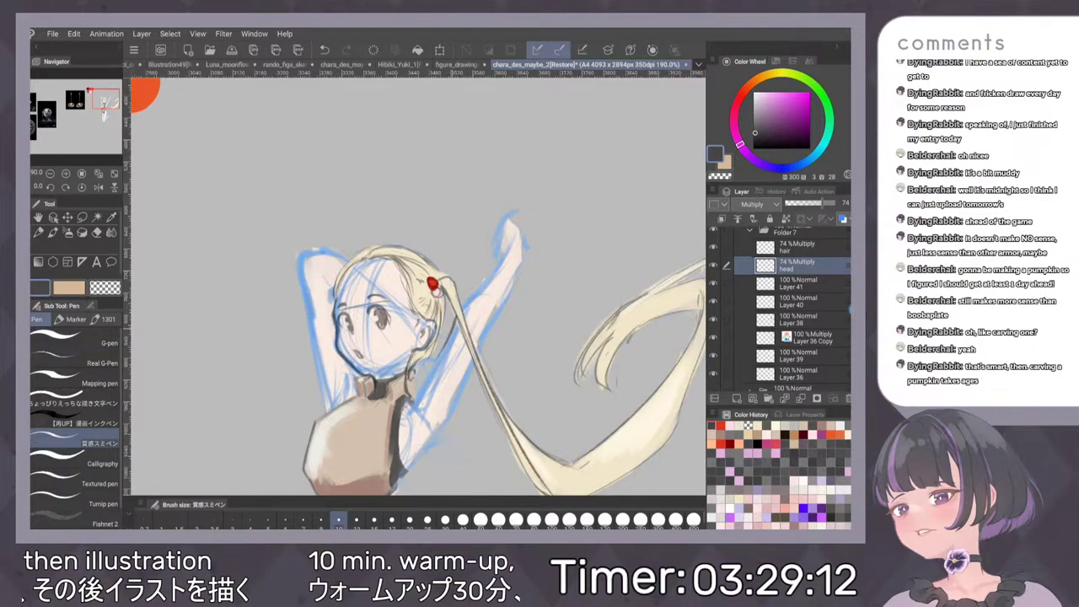
left_click_drag(426, 380, 401, 411)
mouse_move(500, 381)
left_mouse_down()
mouse_move(499, 327)
mouse_move(441, 369)
mouse_move(406, 421)
left_mouse_up()
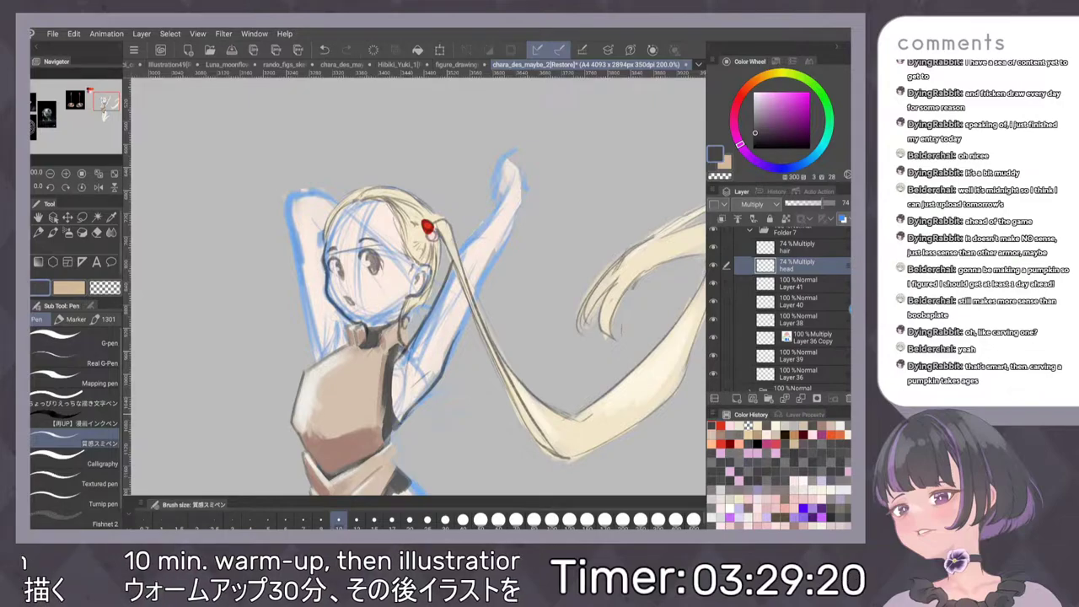
Outline the rest of the outstretched arm and its hand, plus the bent arm behind the head, in dark grey
left_click_drag(461, 324, 453, 346)
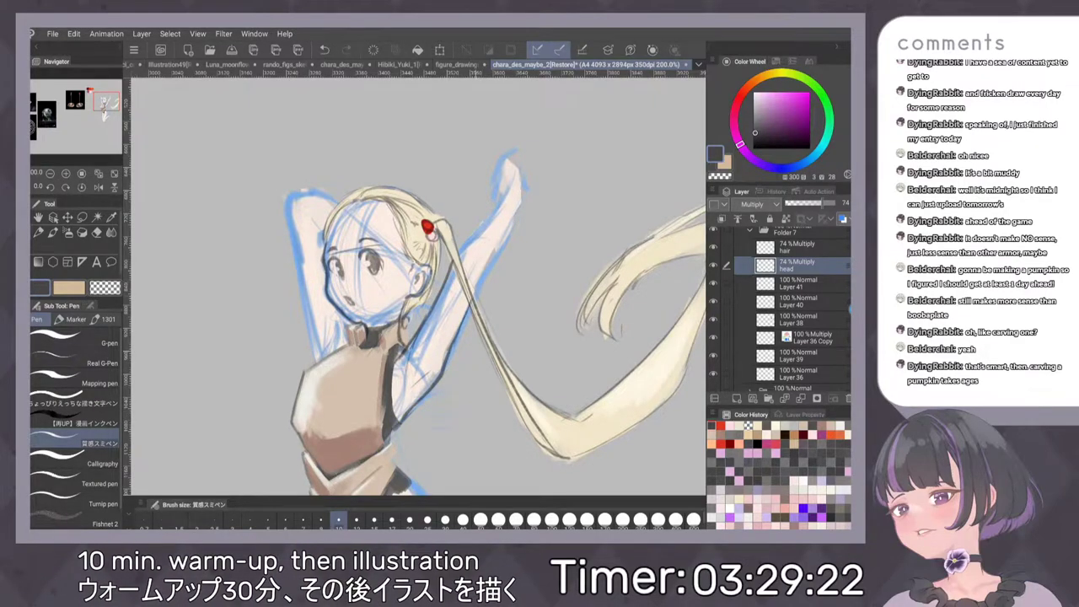
left_click_drag(491, 267, 481, 282)
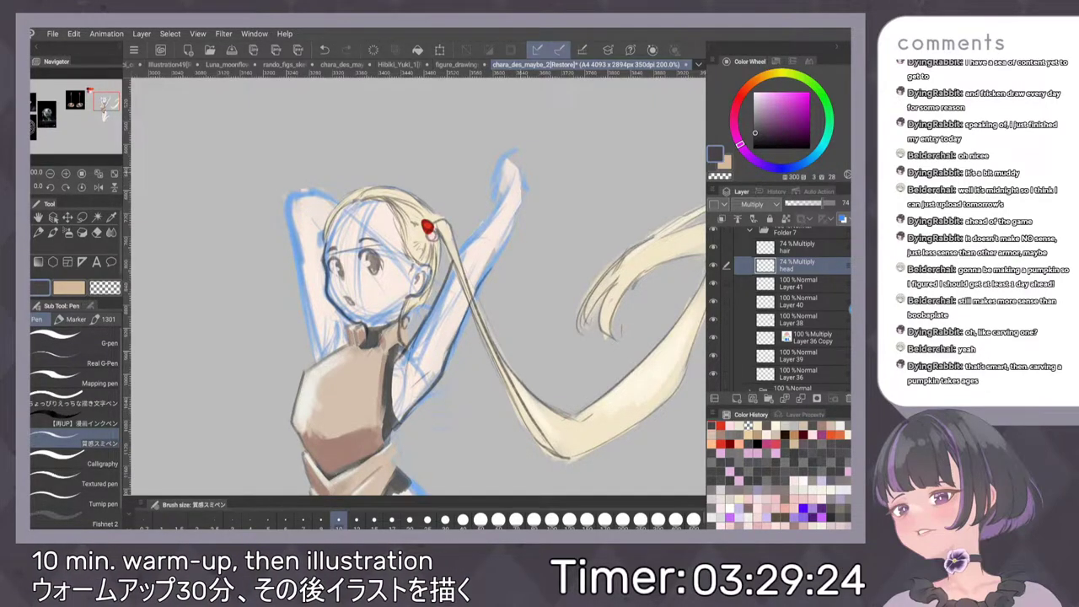
left_click_drag(522, 178, 519, 199)
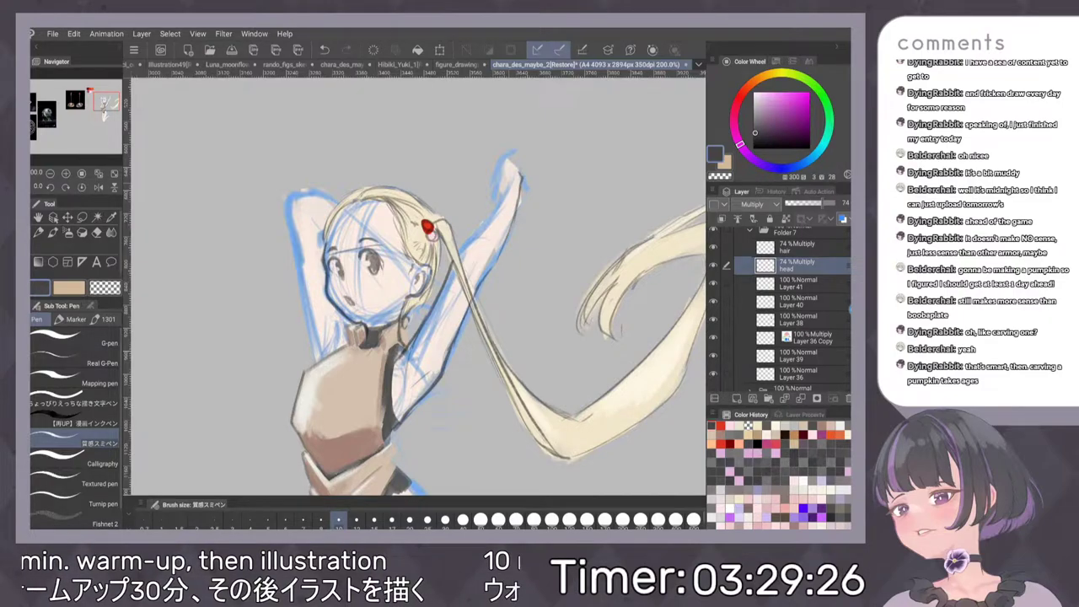
left_click_drag(493, 216, 460, 250)
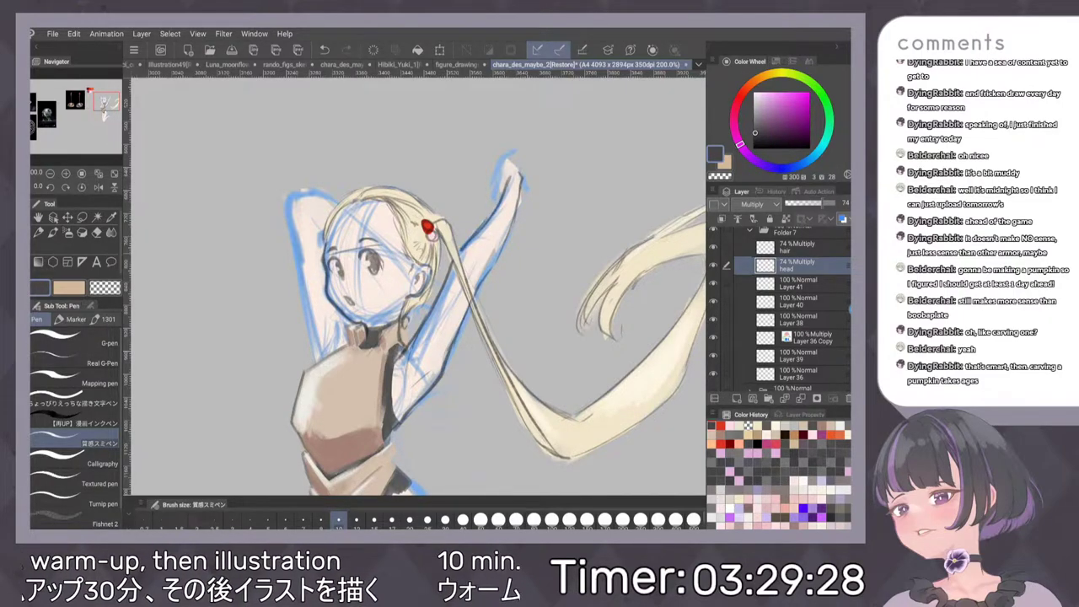
left_click_drag(514, 154, 520, 167)
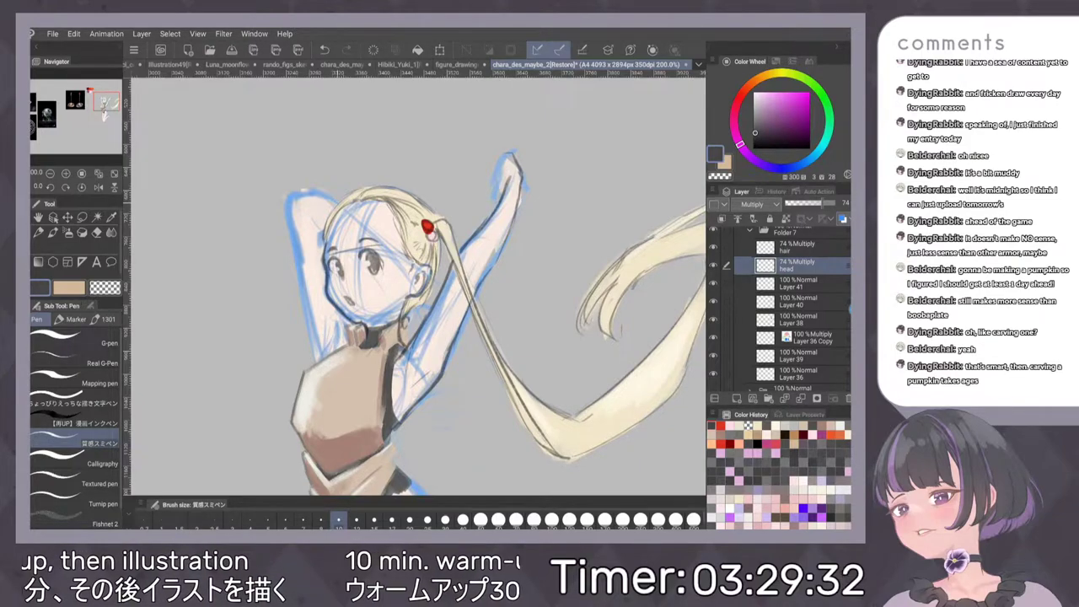
mouse_move(314, 194)
left_mouse_down()
mouse_move(291, 190)
mouse_move(314, 341)
left_mouse_up()
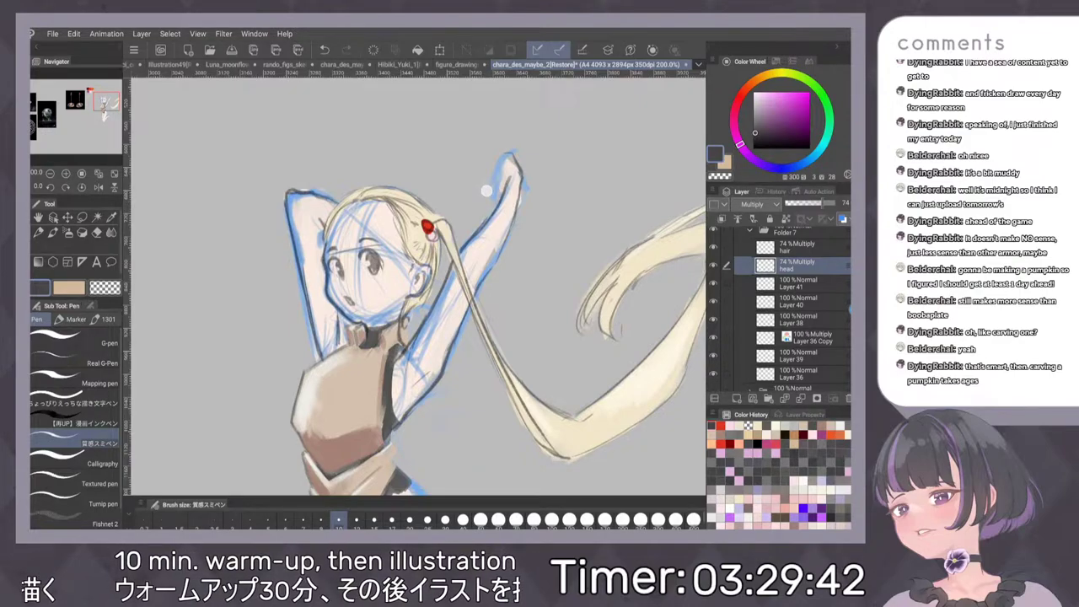
scroll(486, 191, "down", 4)
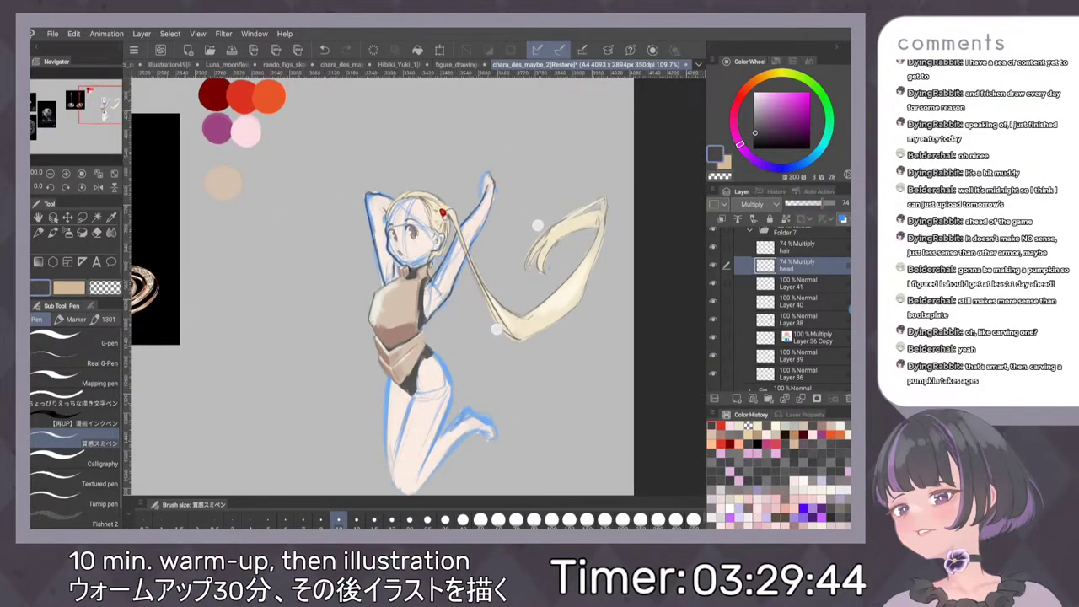
scroll(446, 302, "up", 2)
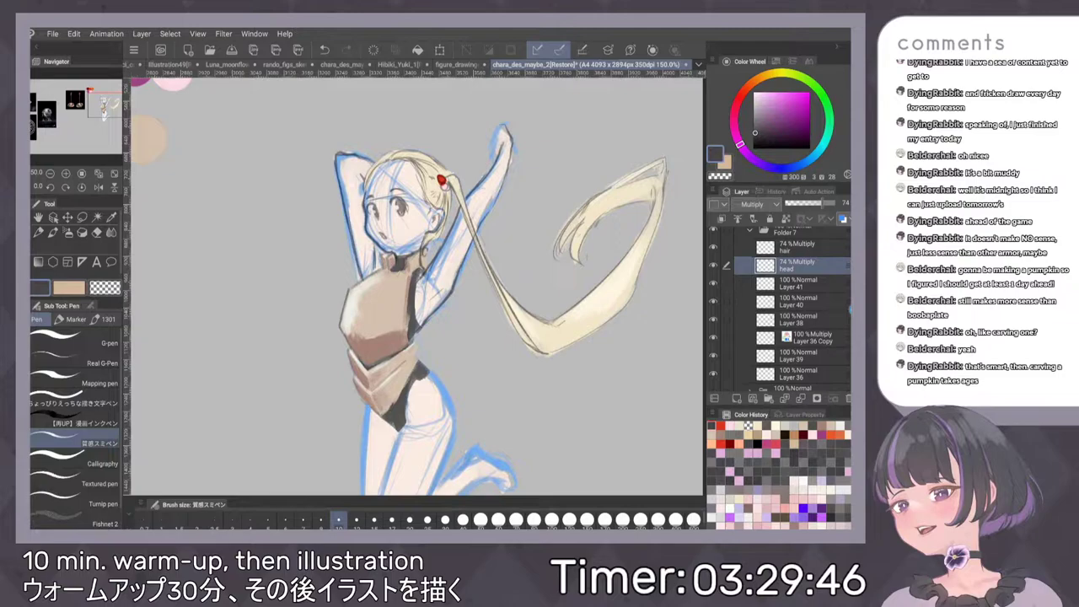
scroll(541, 372, "down", 1)
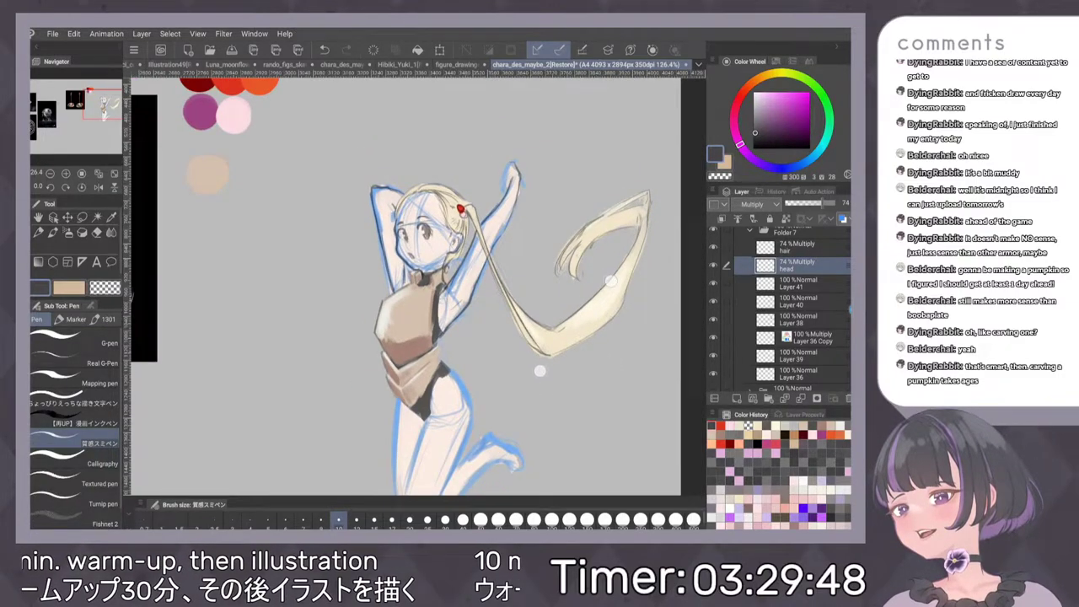
scroll(541, 371, "down", 1)
left_click_drag(505, 363, 504, 390)
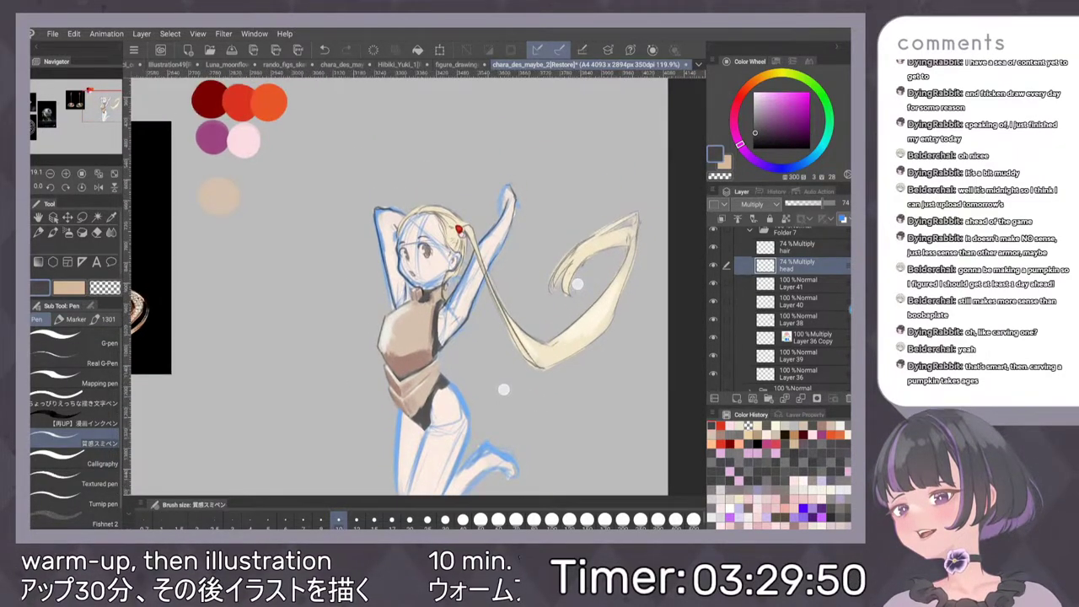
scroll(504, 388, "up", 1)
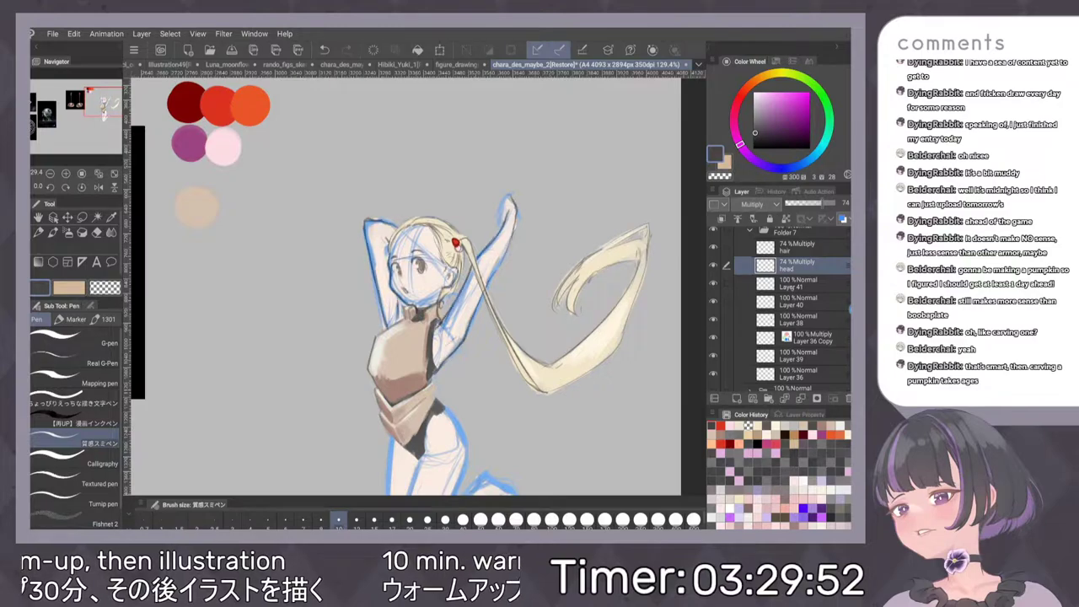
Check what Layer 41, Layer 38 and Layer 40 contain by hiding and showing each one
left_click(800, 284)
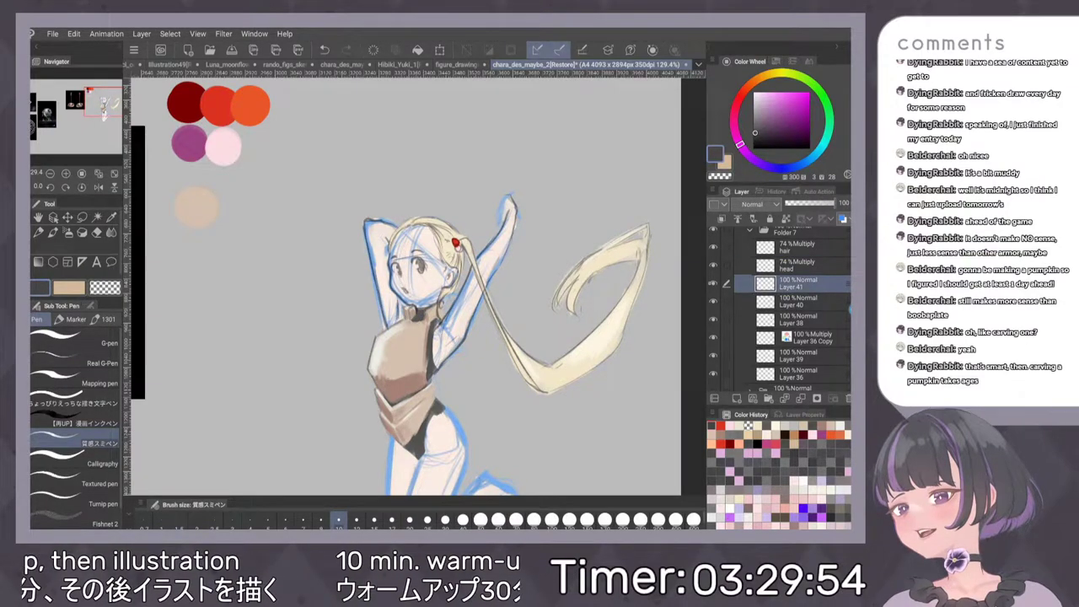
left_click(713, 283)
left_click(713, 284)
left_click(713, 319)
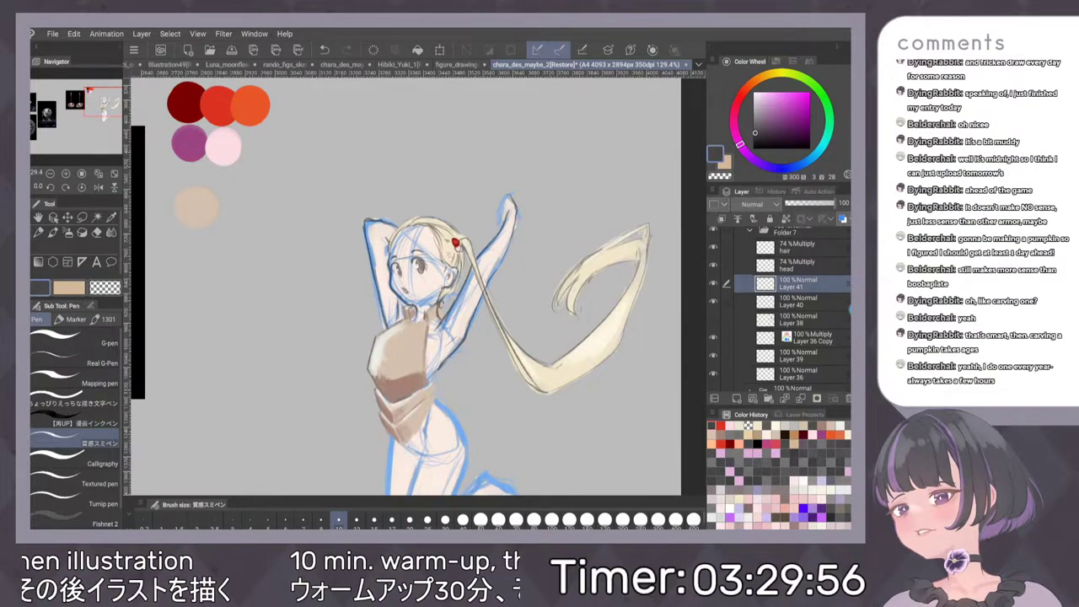
left_click(714, 319)
left_click(713, 301)
left_click(713, 301)
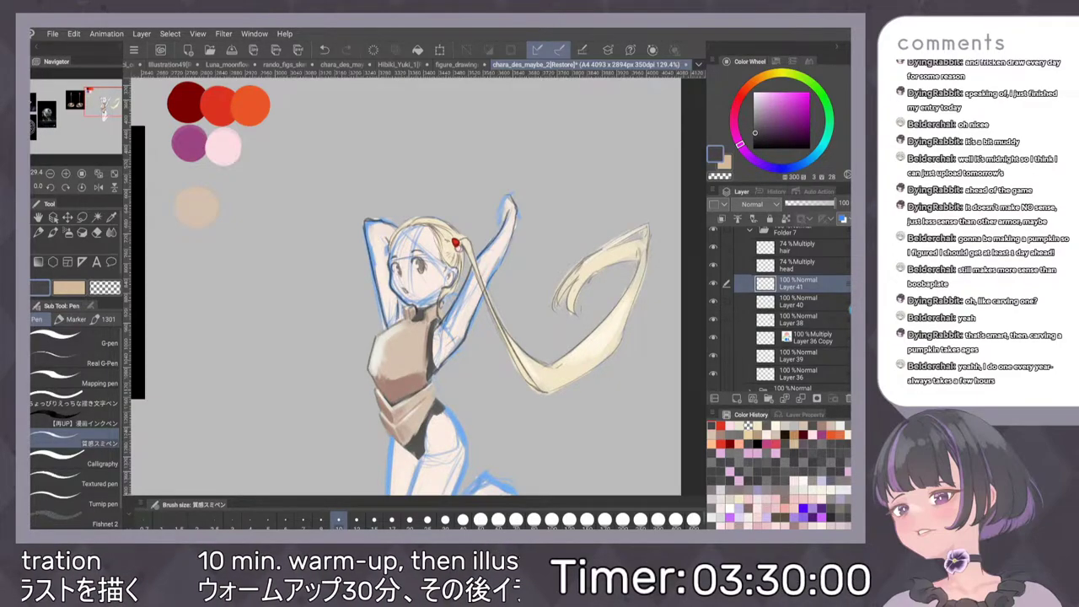
On Layer 40, paint a forearm guard on the outstretched arm in beige (H 29, S 17, V 83) sampled from the chest plate
left_click(849, 307)
left_click(404, 347, "alt")
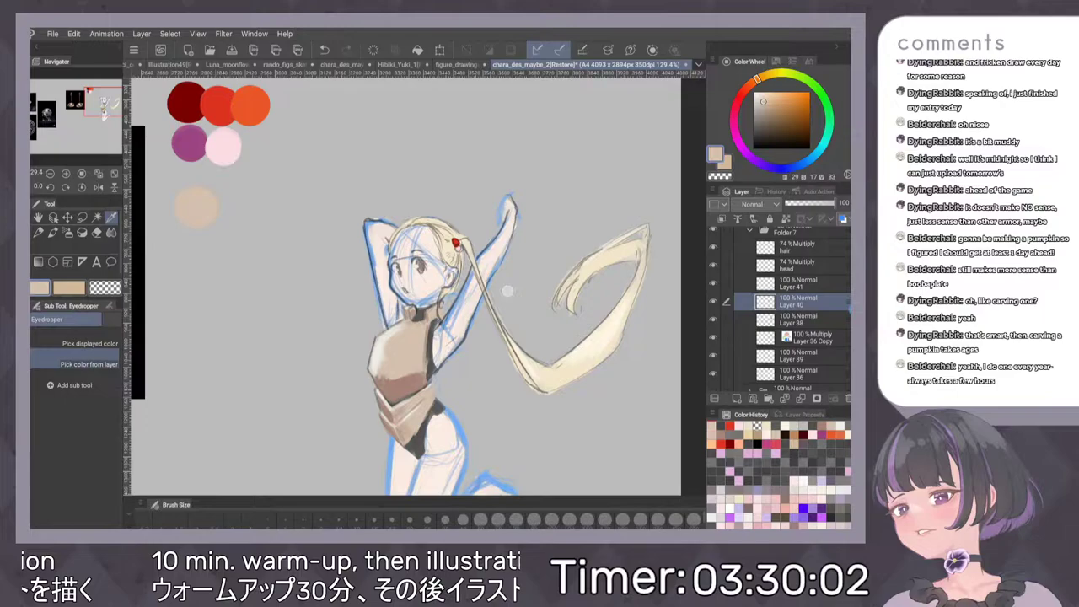
scroll(507, 343, "up", 1)
scroll(539, 324, "up", 1)
left_click(108, 319)
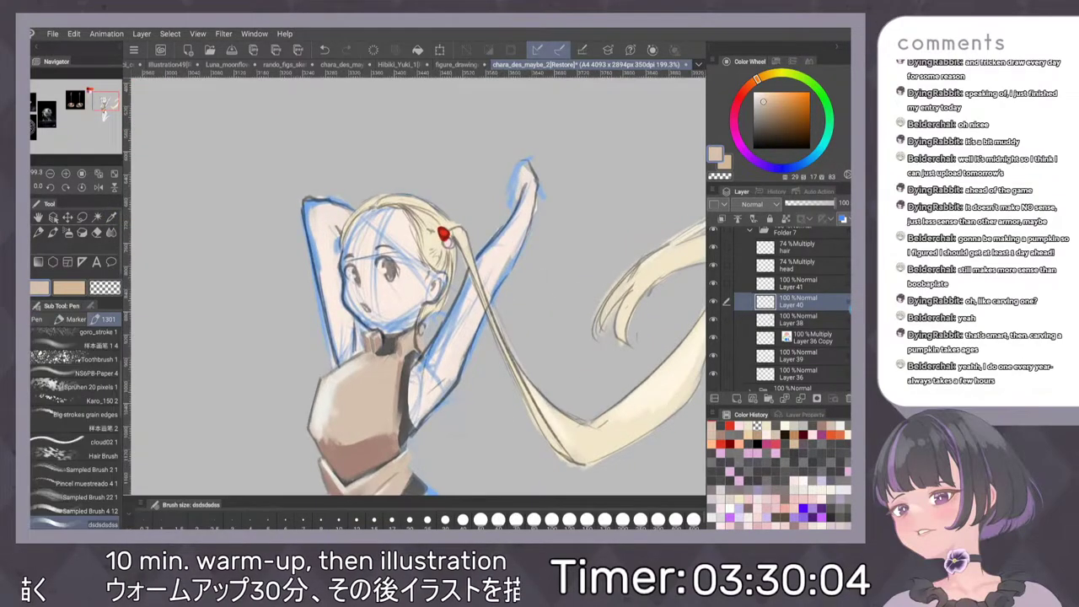
scroll(551, 317, "up", 1)
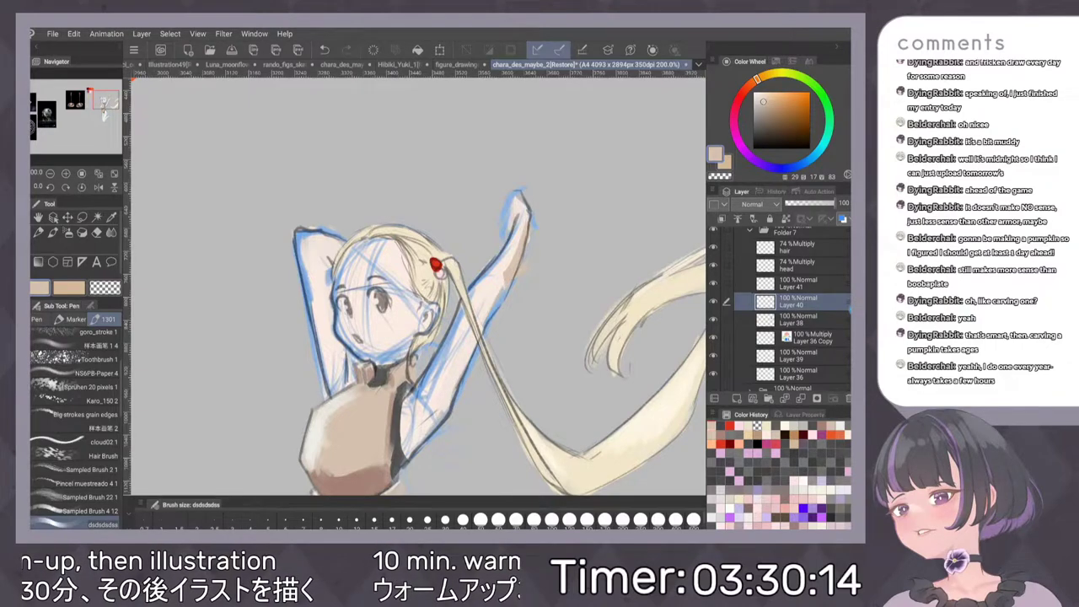
scroll(553, 322, "up", 1)
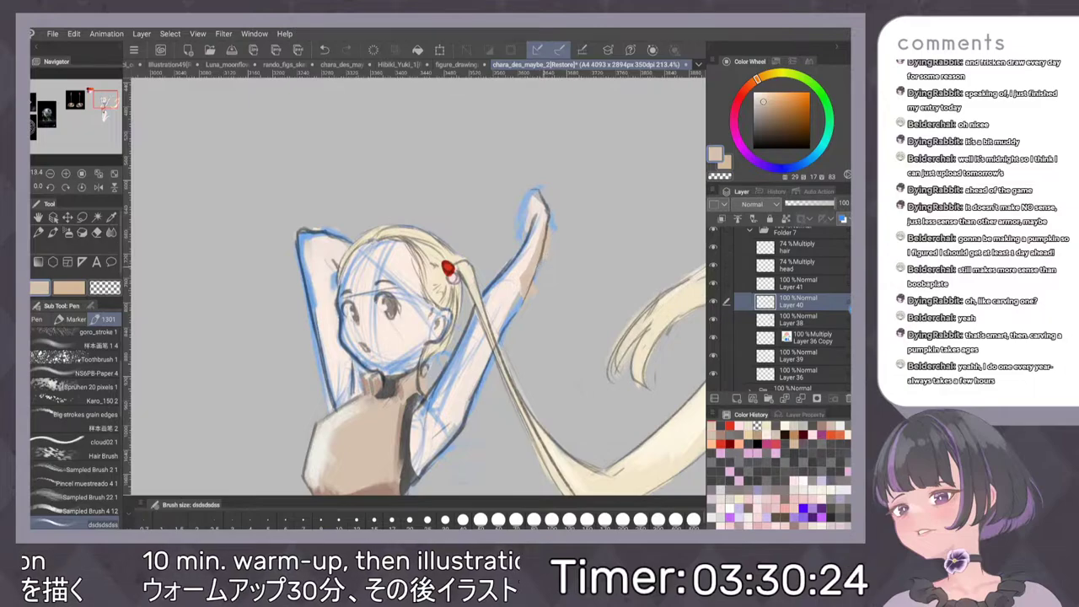
key("p")
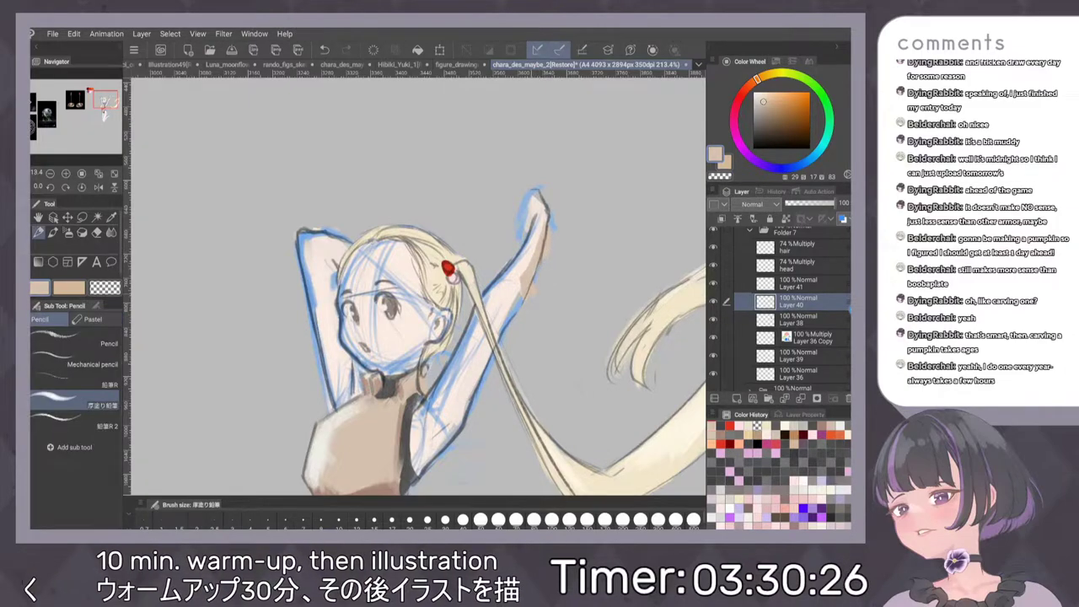
key("p")
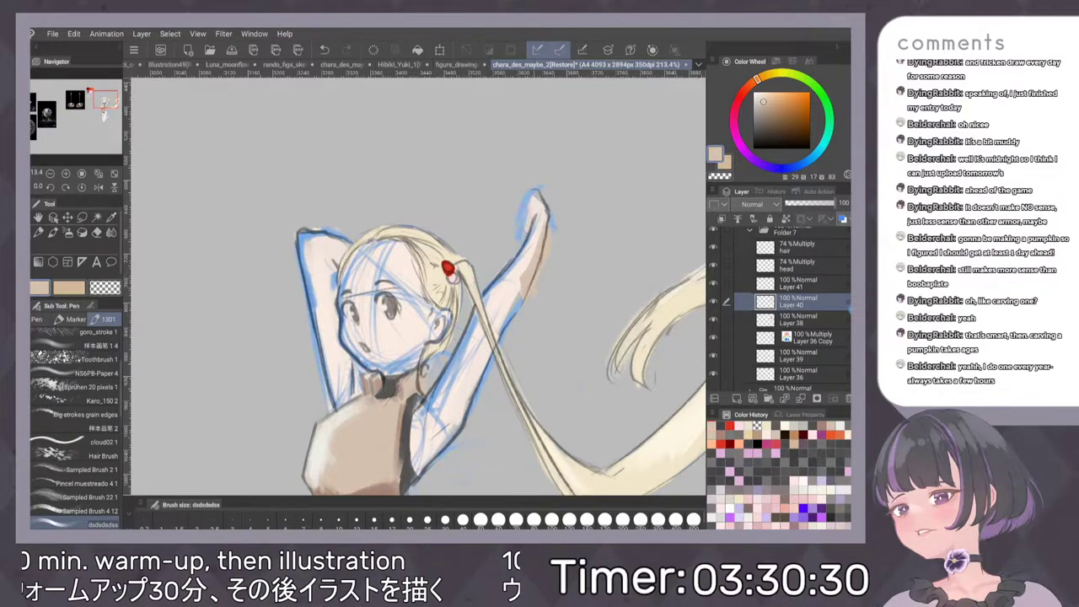
scroll(594, 188, "down", 1)
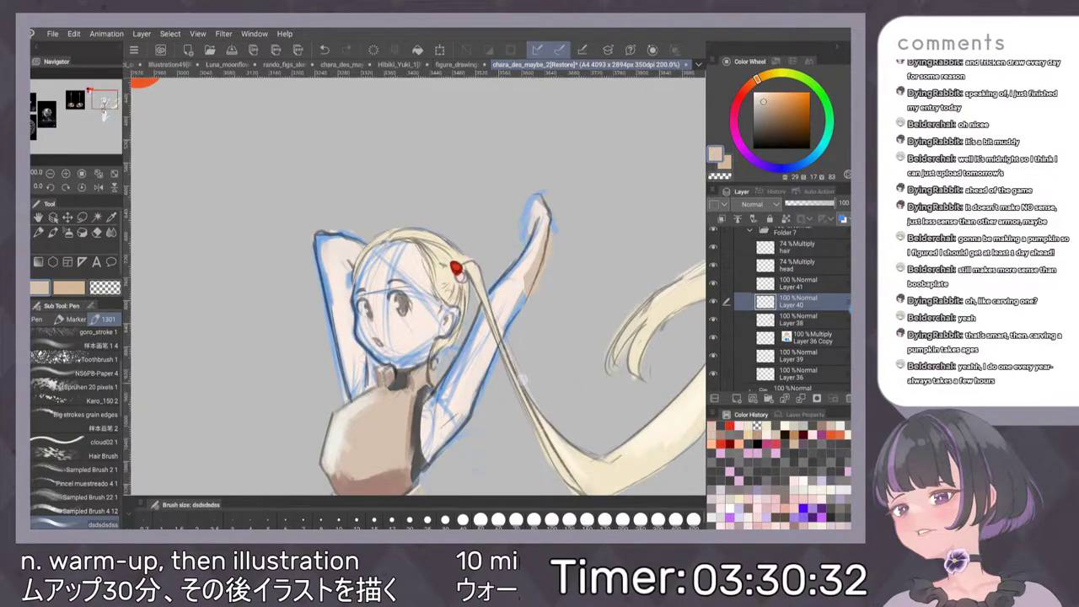
Shade the forearm guard with grey-brown (H 28, S 12, V 61) along its length, alternating with the sampled beige
left_click(388, 374, "alt")
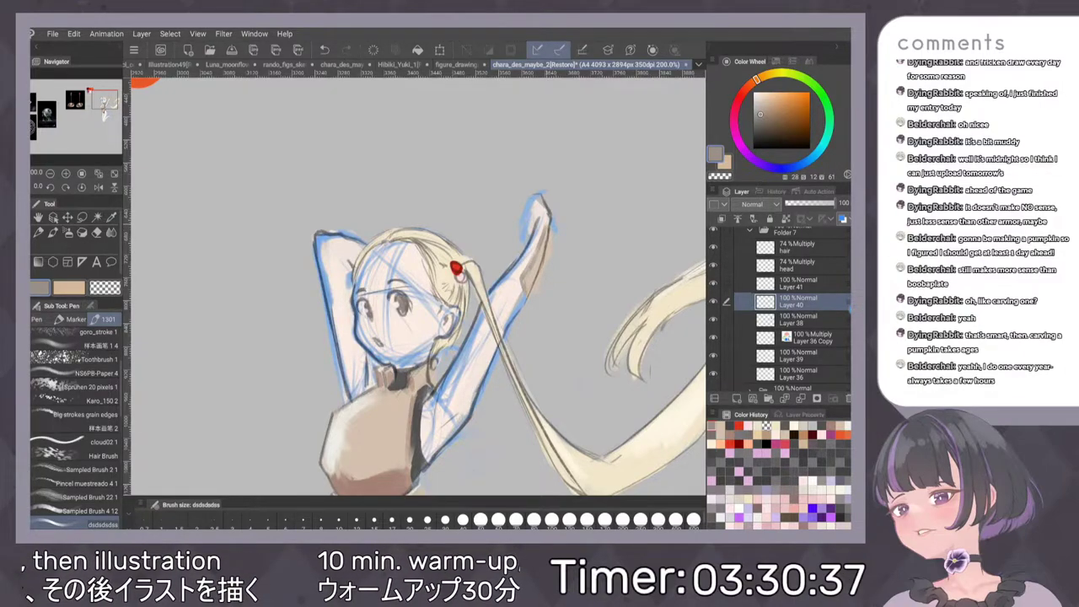
left_click(553, 229, "alt")
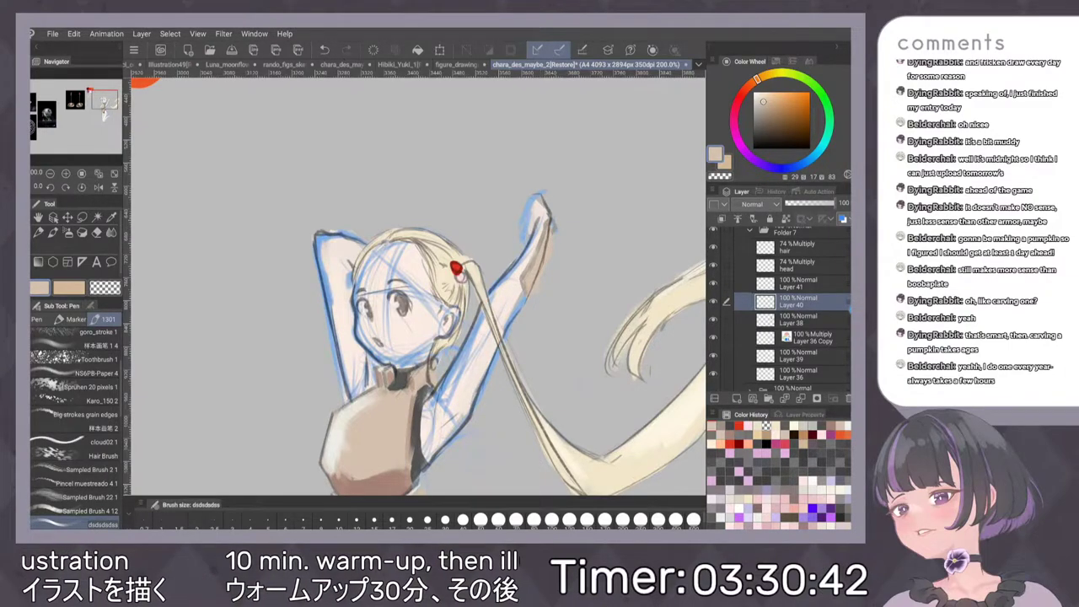
left_click(720, 425)
left_click_drag(551, 234, 543, 275)
left_click_drag(544, 267, 537, 295)
Trim the forearm guard's edge with transparent colour and add a dark grey (H 300, S 3, V 28) line at the wrist
key("c")
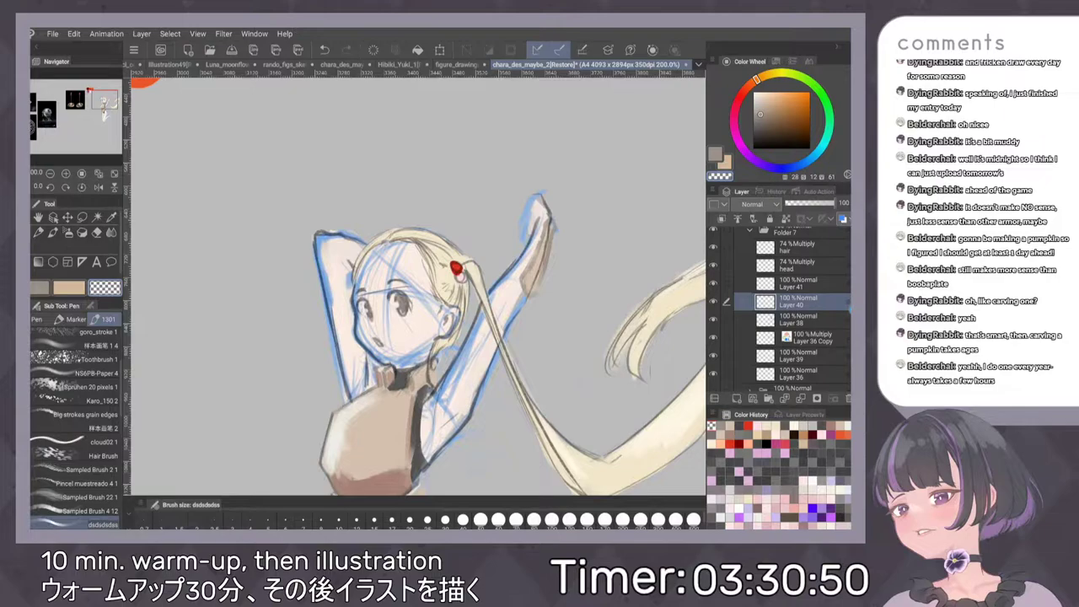
key("c")
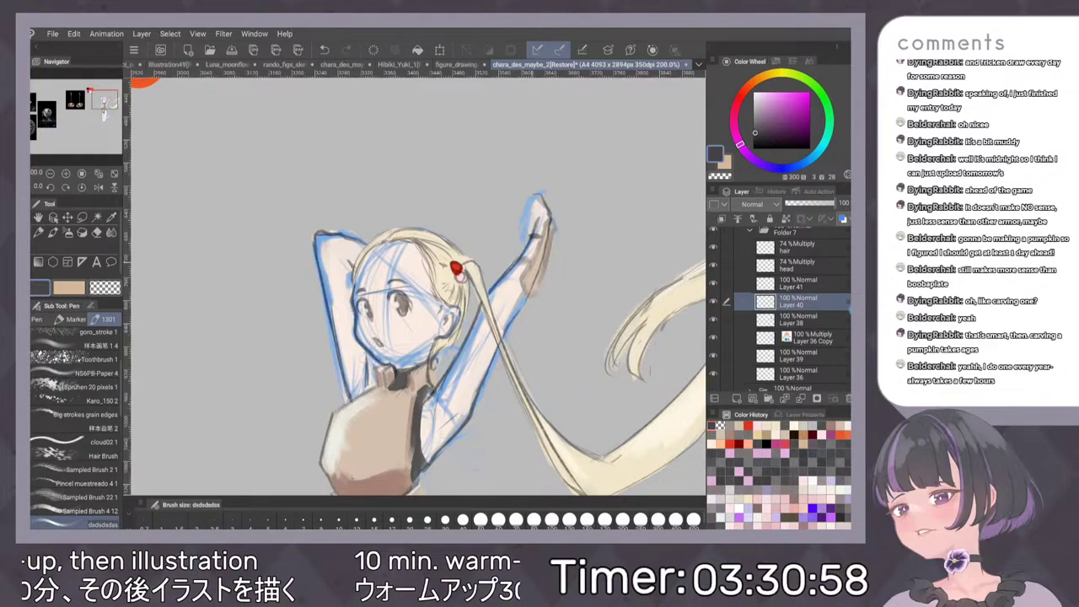
scroll(614, 233, "down", 5)
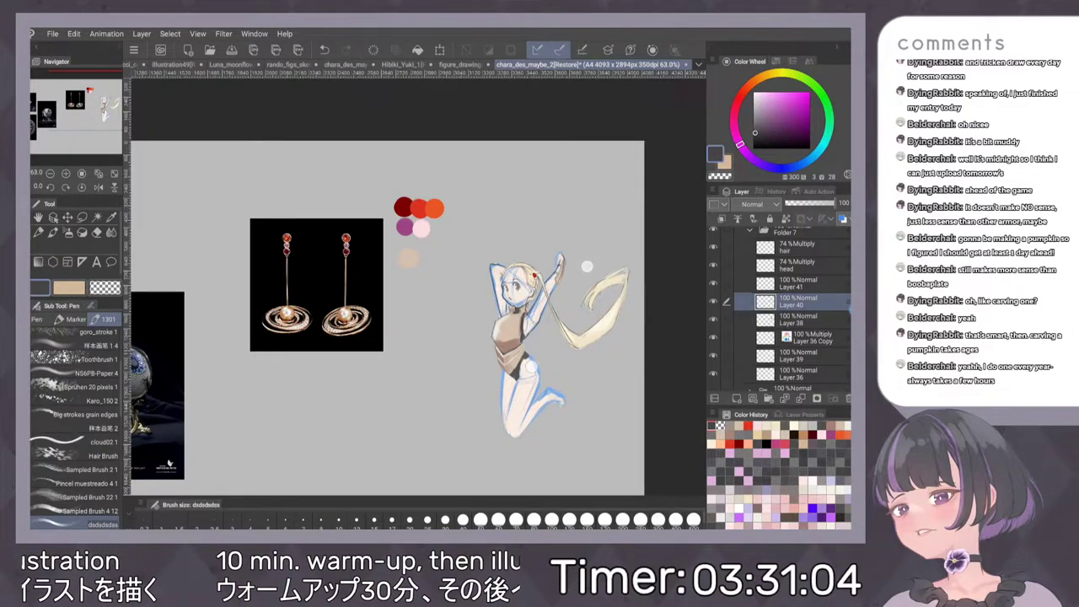
On Layer 40, paint a forearm guard on the bent arm behind the head in beige (H 29, S 17, V 83) sampled from the chest plate
scroll(552, 272, "up", 4)
scroll(517, 319, "up", 2)
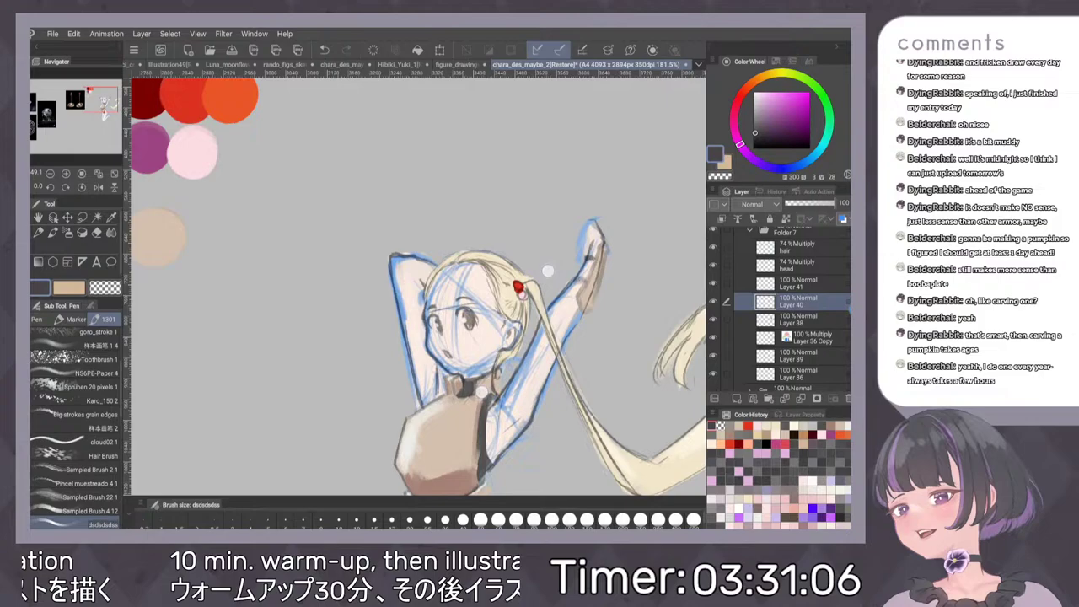
left_click(713, 301)
left_click(713, 300)
left_click(437, 409, "alt")
key("p")
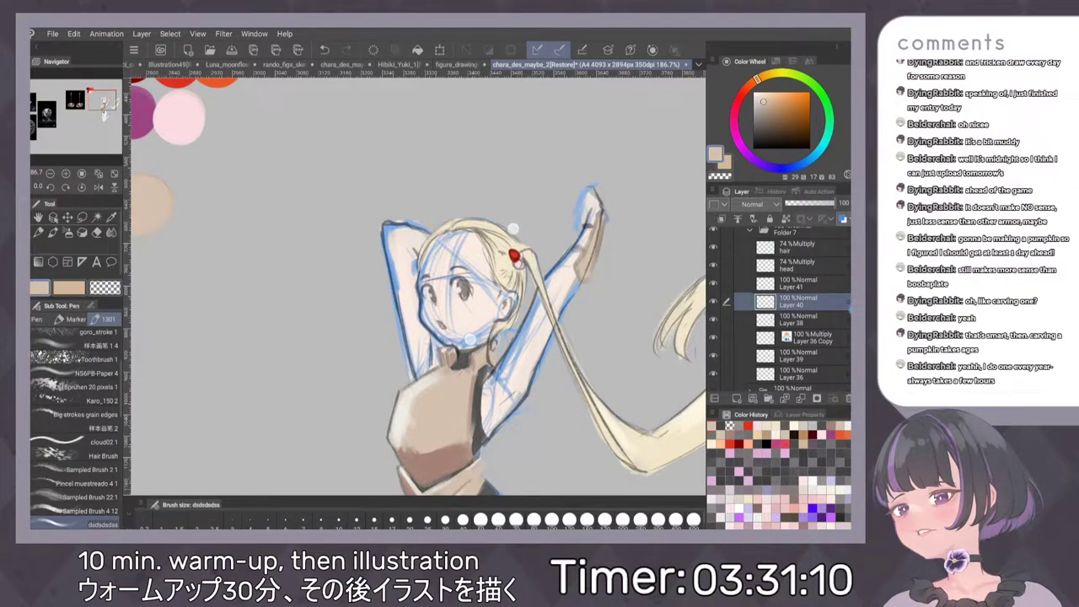
scroll(417, 282, "up", 2)
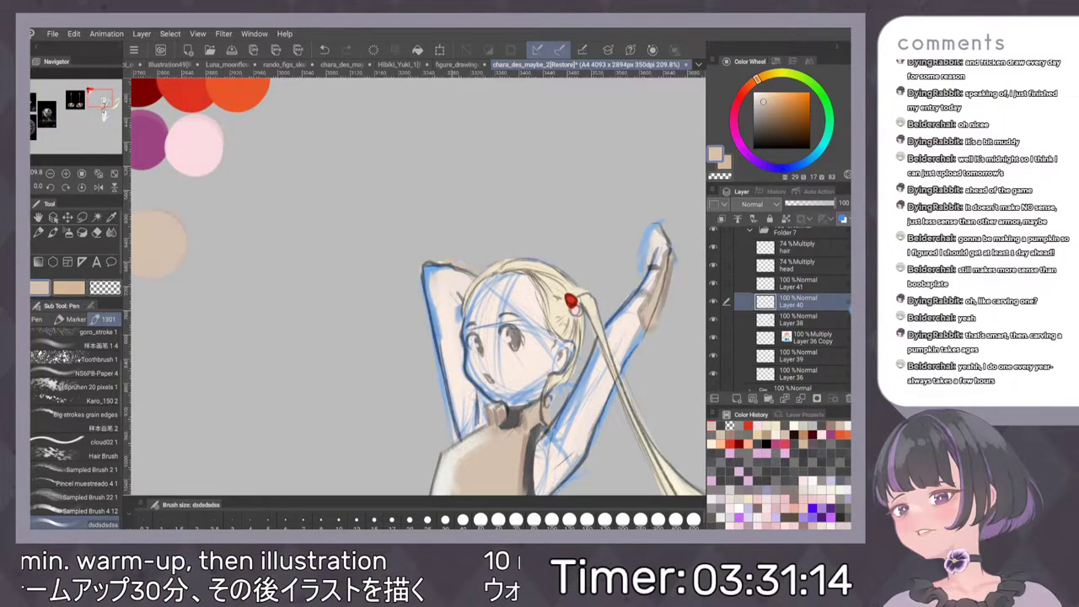
key("c")
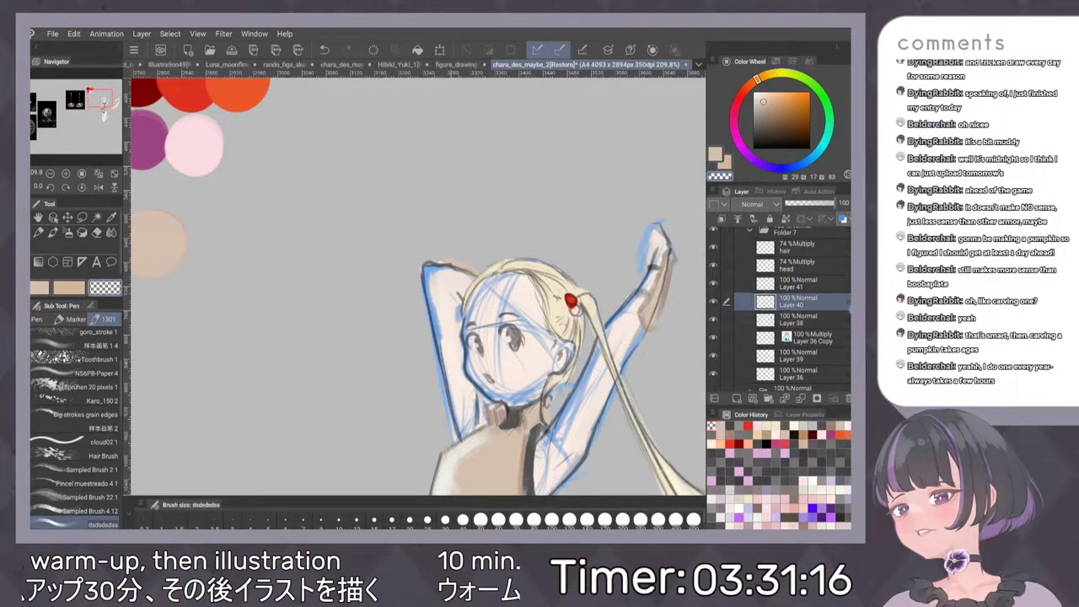
Outline the upper edge of the bent arm's forearm guard in dark grey (H 30, S 2, V 32) sampled from the leotard
key("i")
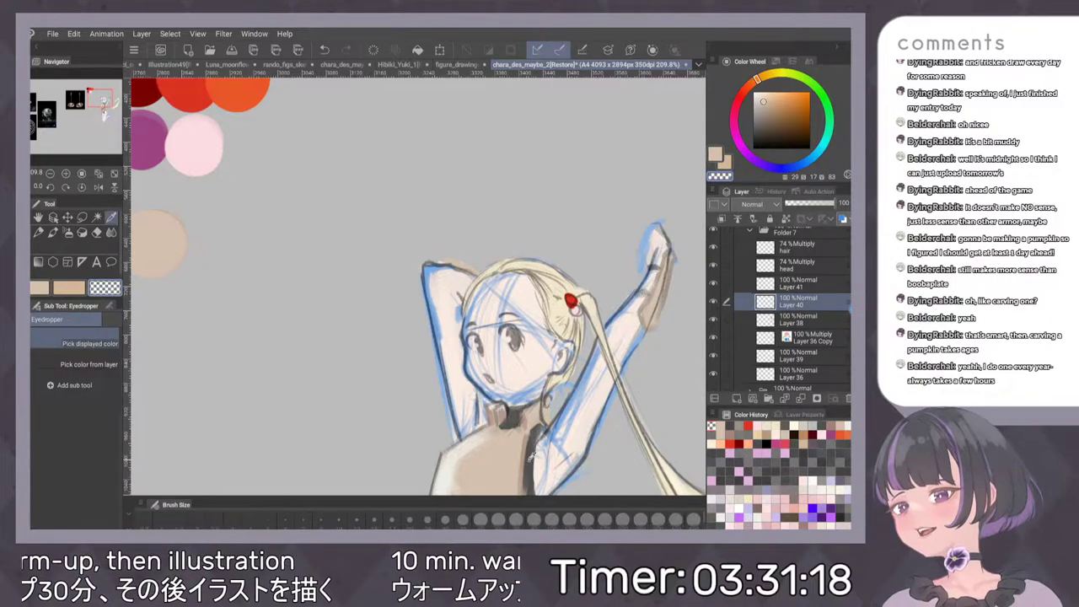
left_click(532, 460)
key("p")
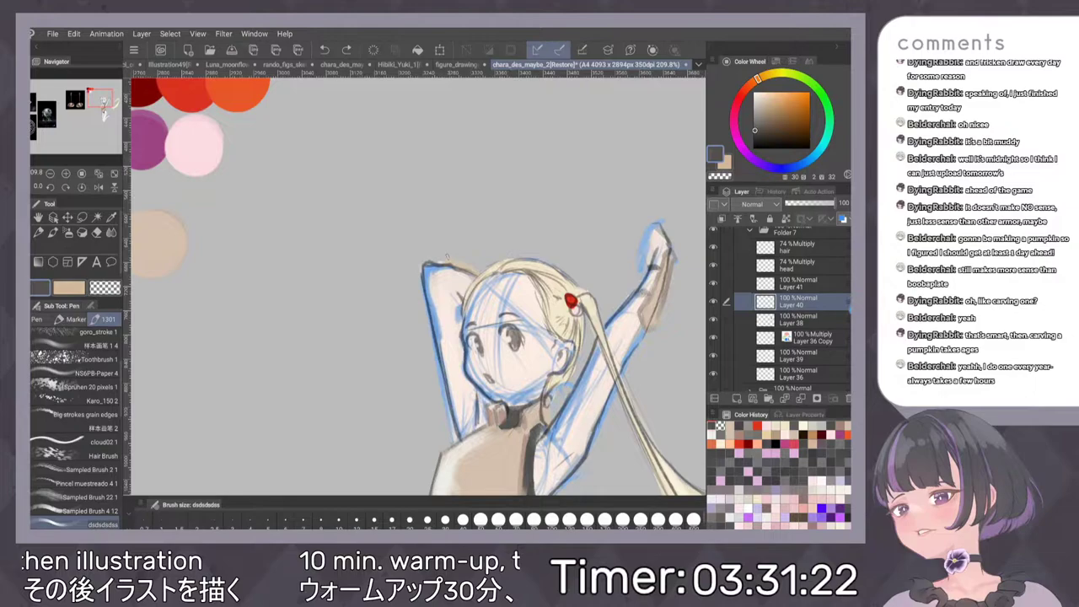
mouse_move(438, 259)
left_mouse_down()
mouse_move(473, 265)
mouse_move(454, 262)
left_mouse_up()
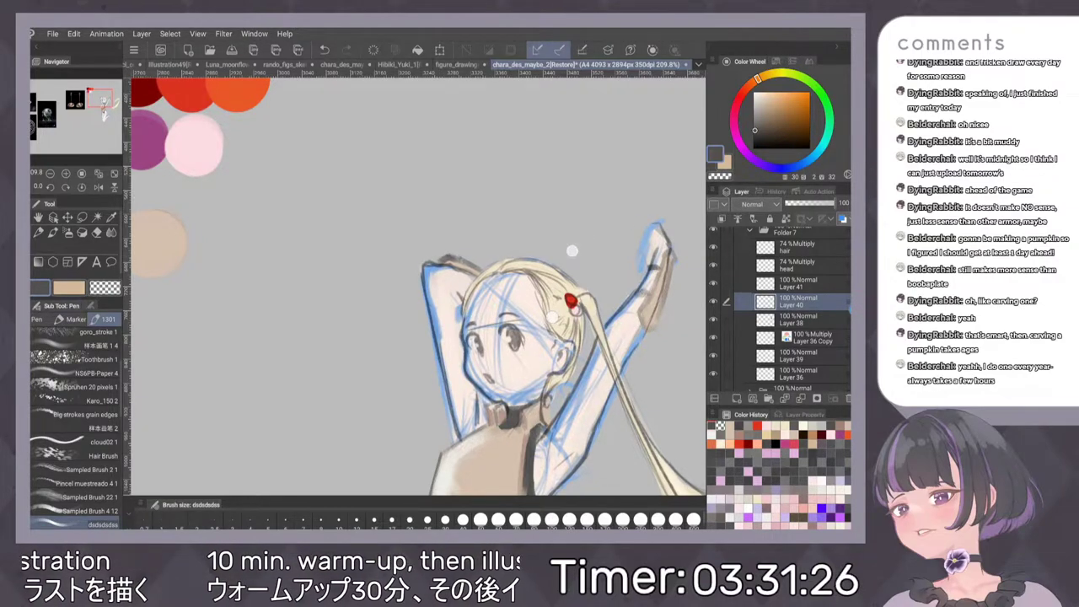
scroll(575, 255, "down", 5)
scroll(603, 355, "up", 2)
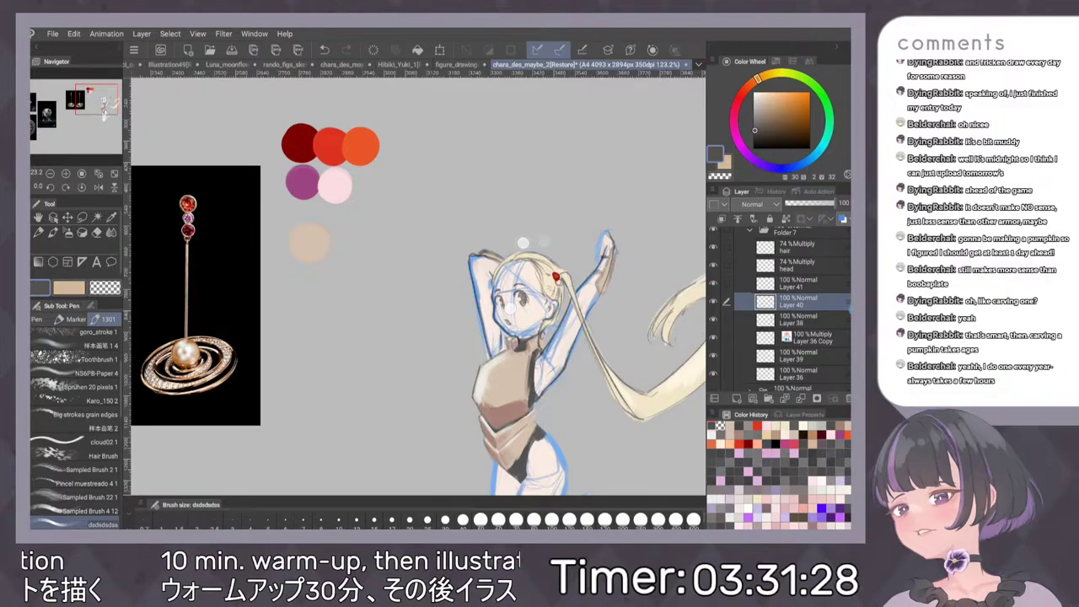
scroll(515, 249, "up", 4)
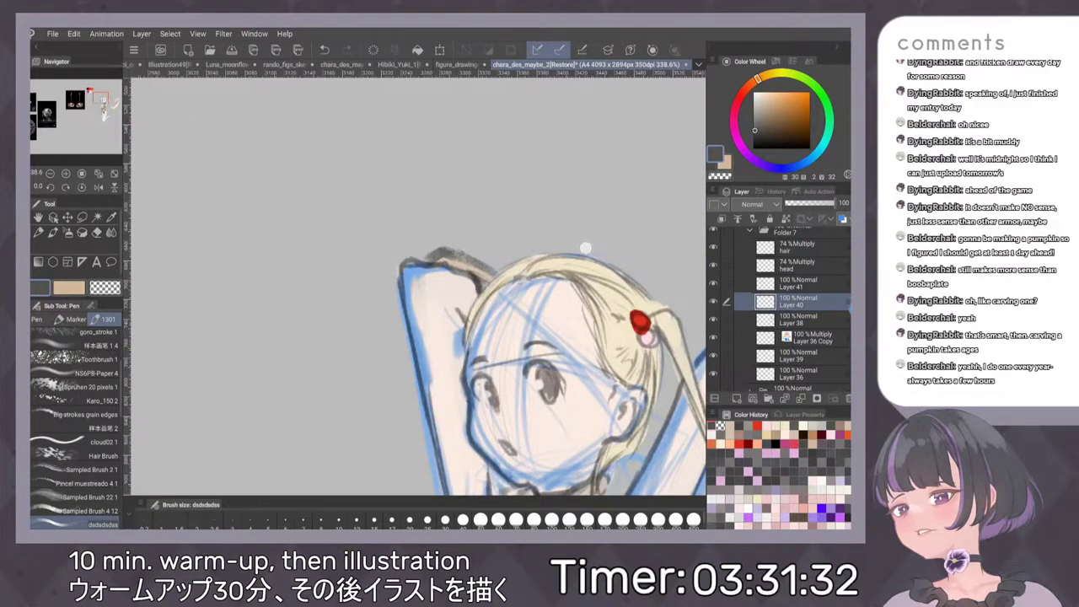
scroll(586, 253, "down", 4)
scroll(613, 258, "down", 3)
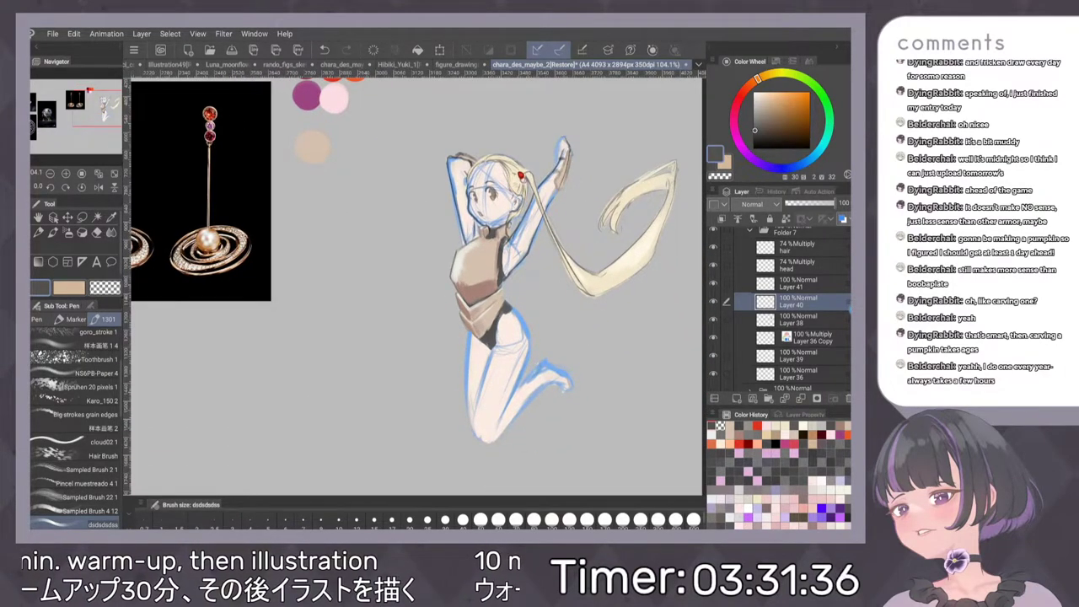
Paint a knee guard over the bent knees in beige (H 29, S 17, V 83) sampled from the chest plate
left_click_drag(623, 384, 573, 308)
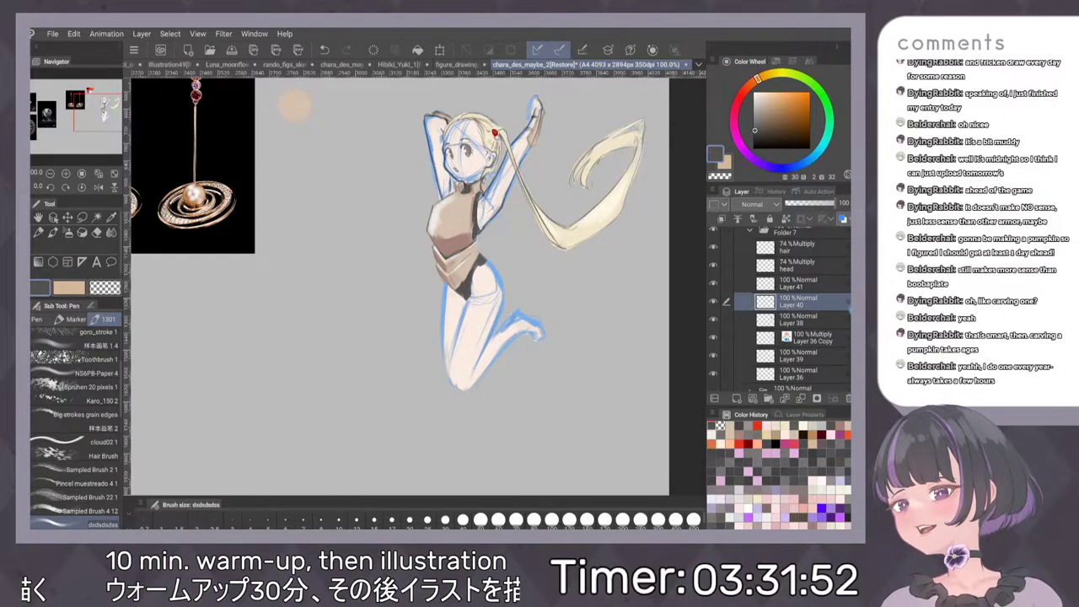
left_click(458, 216, "alt")
key("p")
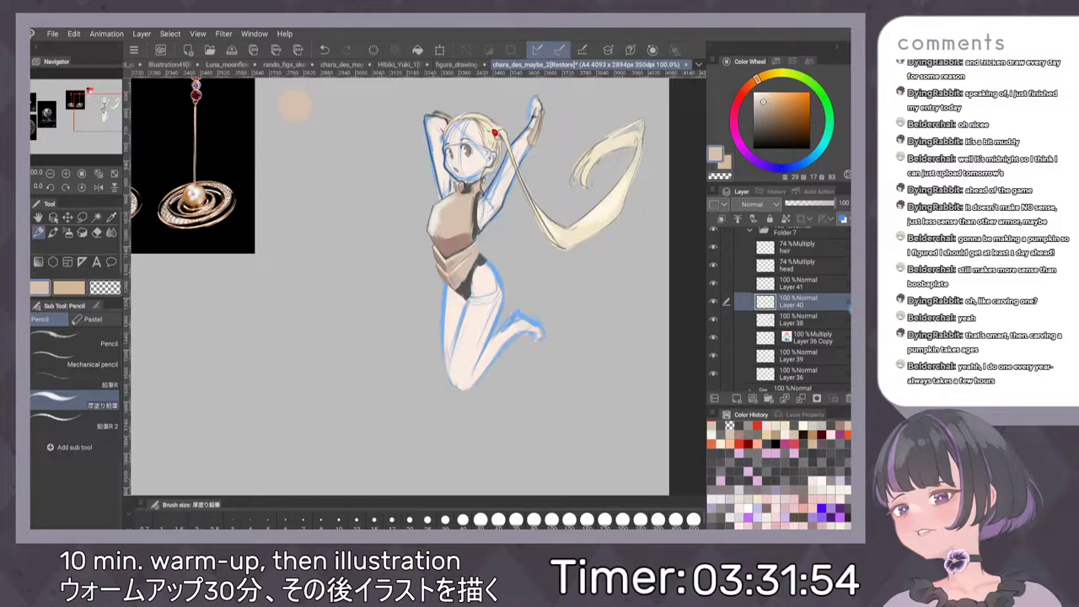
key("p")
scroll(554, 381, "up", 2)
scroll(596, 444, "down", 5)
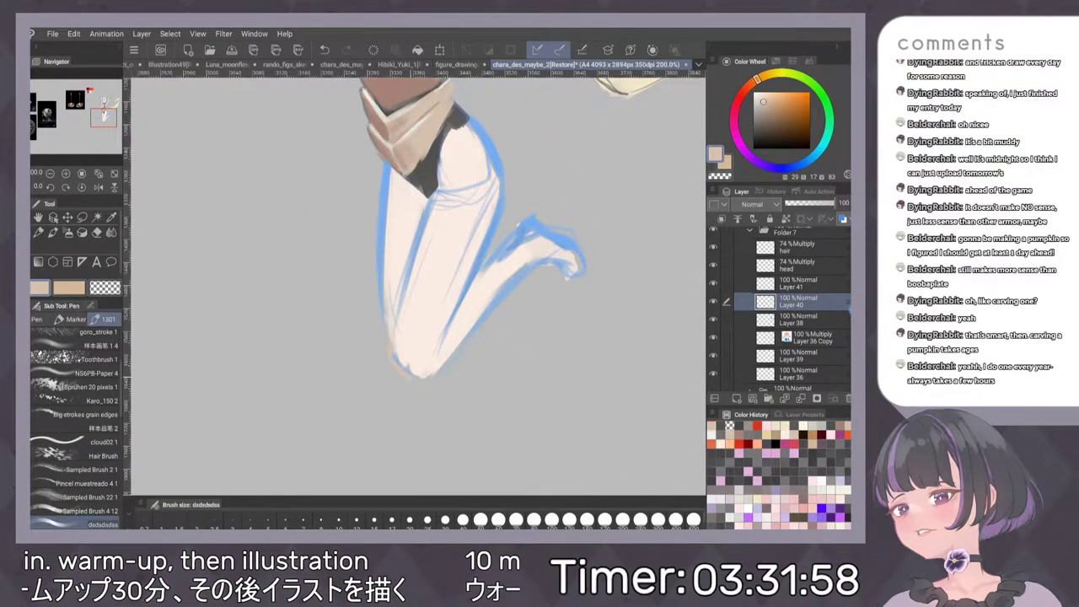
mouse_move(398, 353)
left_mouse_down()
mouse_move(427, 356)
mouse_move(438, 373)
mouse_move(432, 363)
left_mouse_up()
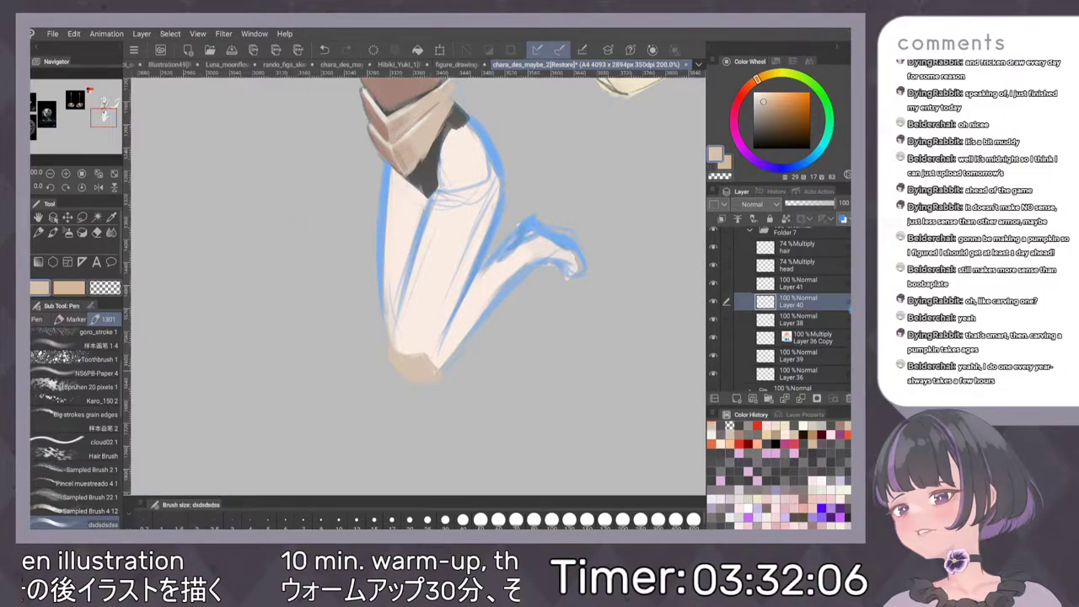
Shade the lower part of the knee guard with reddish brown (H 15, S 27, V 64) sampled from the torso armour
left_click_drag(532, 216, 549, 244)
left_click(404, 114)
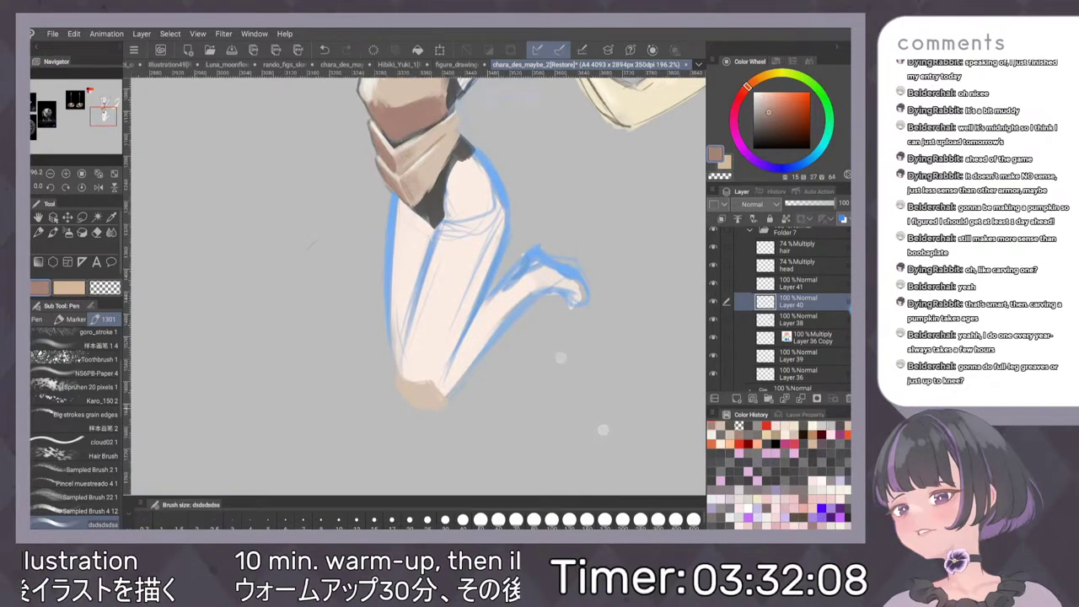
left_click_drag(409, 396, 430, 407)
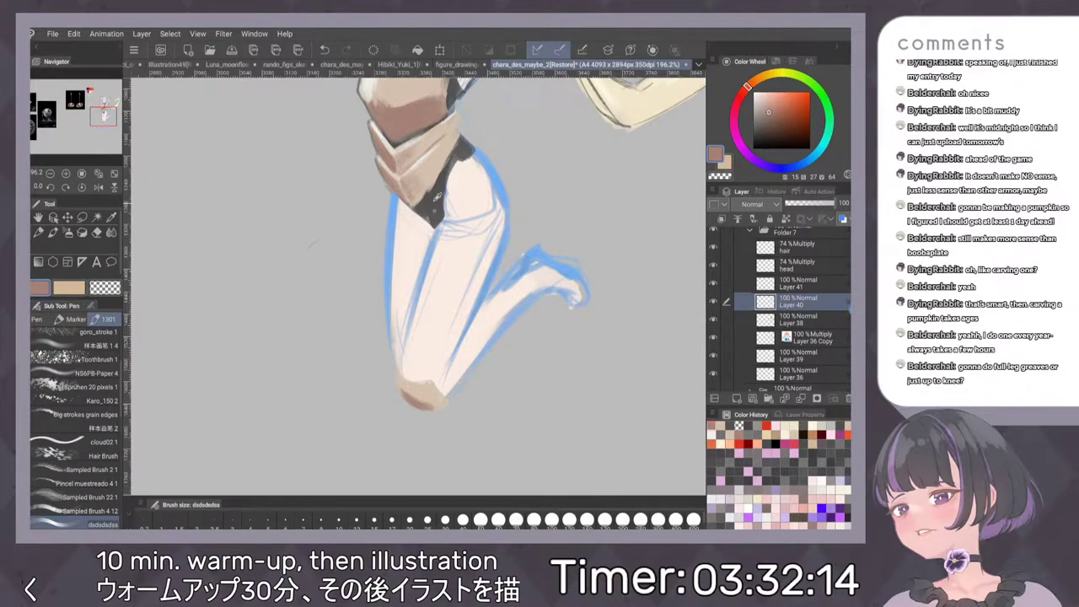
Outline the knee guard in dark grey (H 30, S 2, V 33) and touch it up with sampled beige (H 29, S 17, V 83)
left_click(435, 204, "alt")
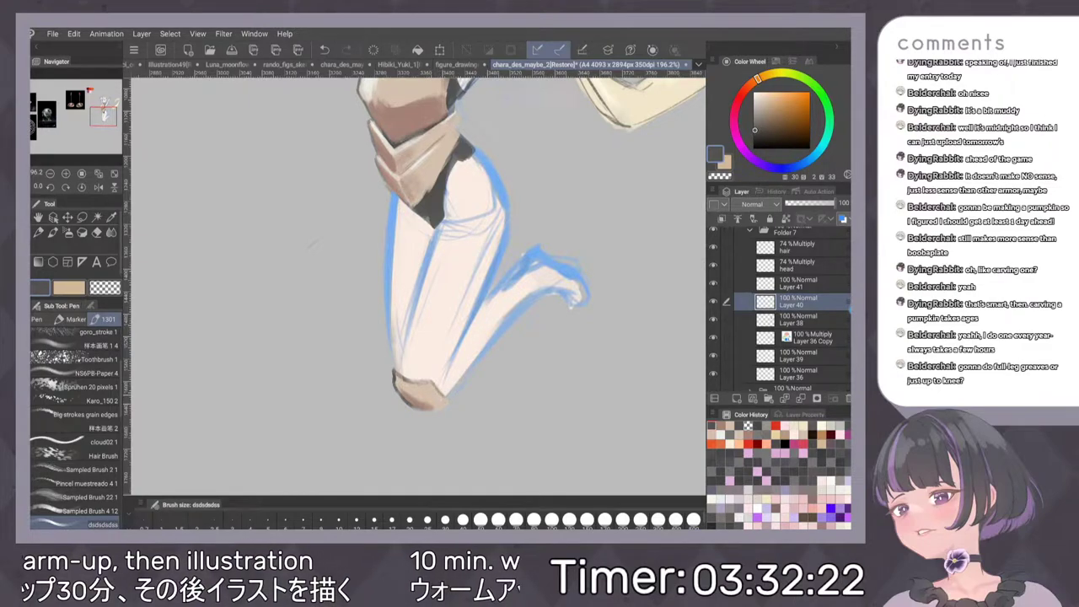
left_click_drag(417, 409, 445, 410)
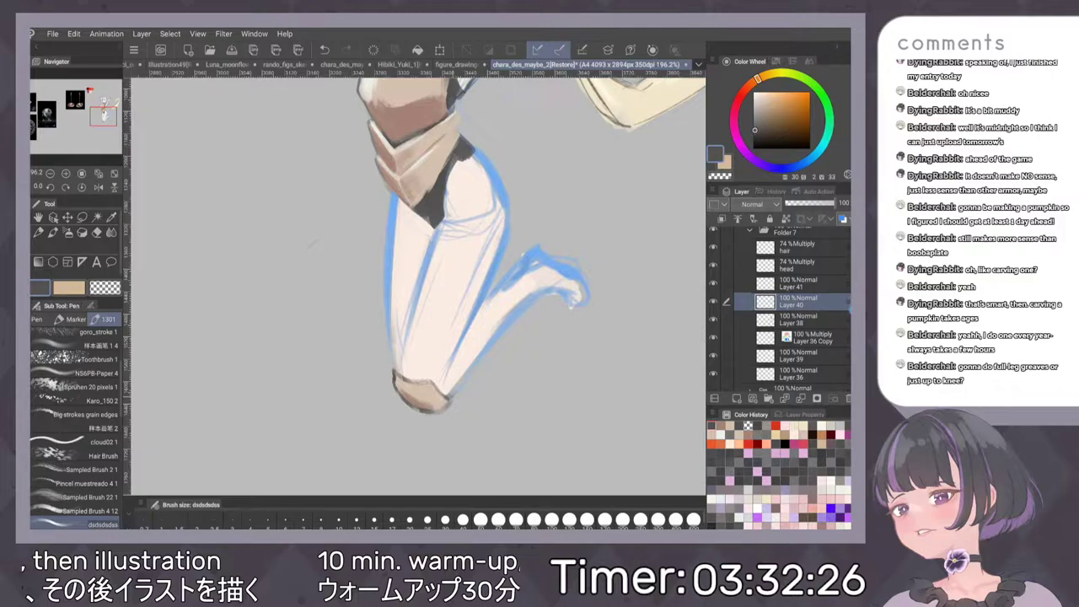
left_click(421, 391, "alt")
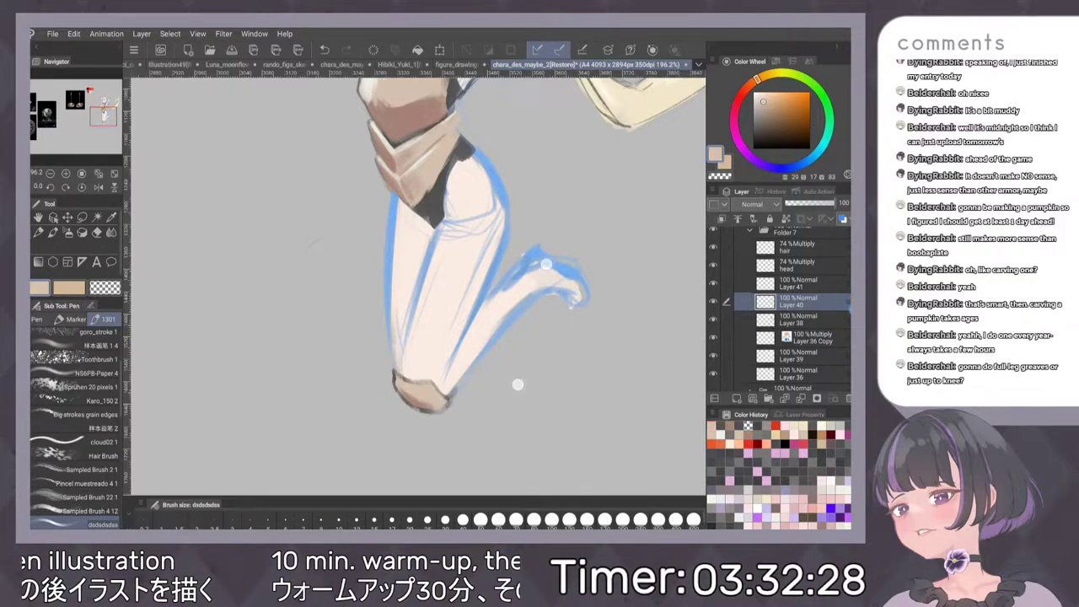
scroll(418, 287, "down", 1)
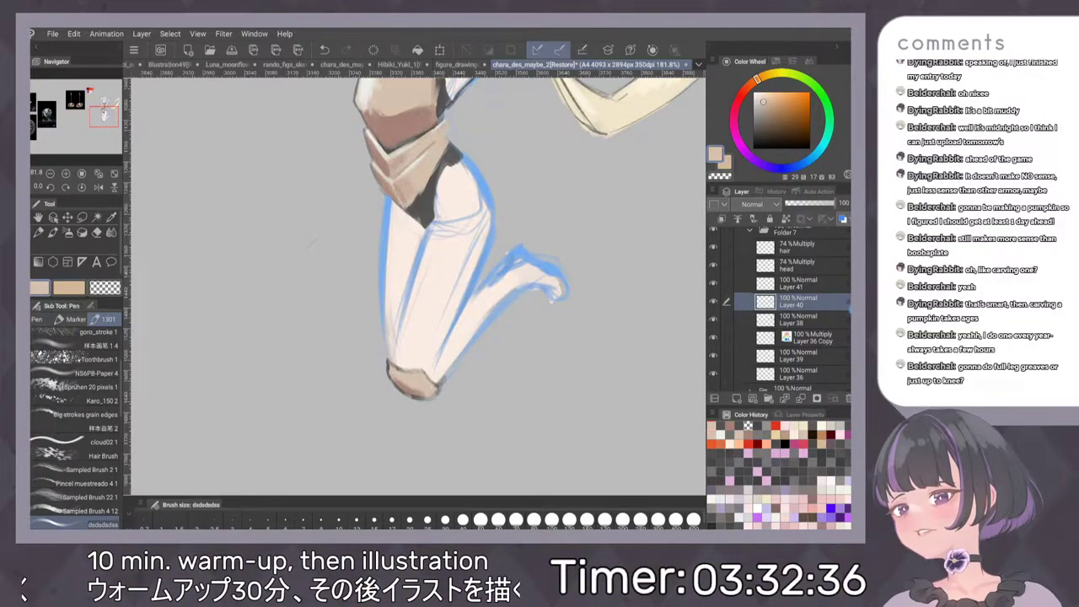
scroll(579, 249, "down", 5)
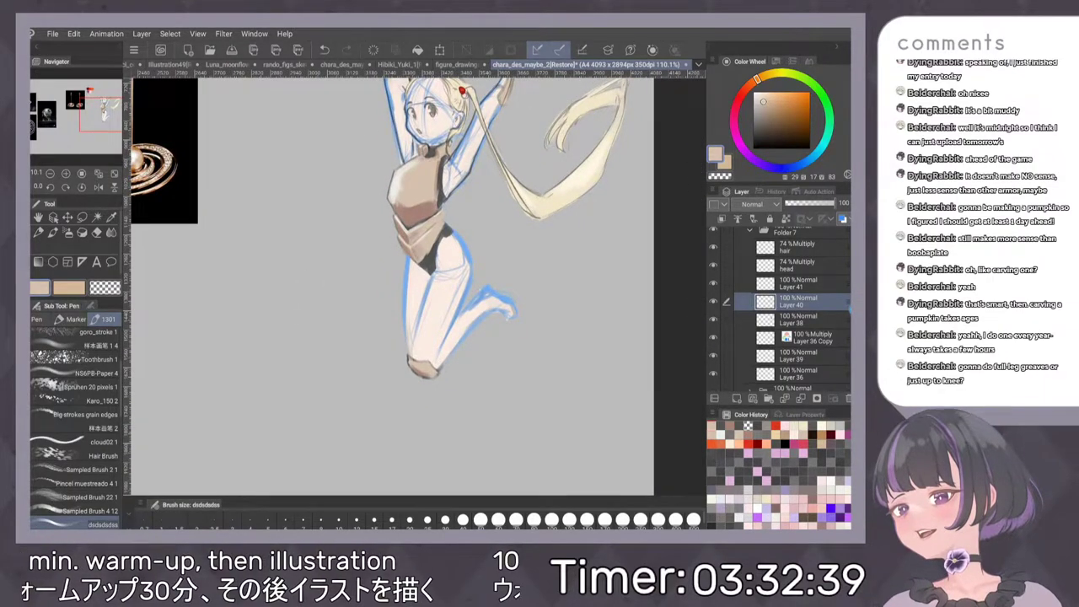
scroll(545, 371, "down", 3)
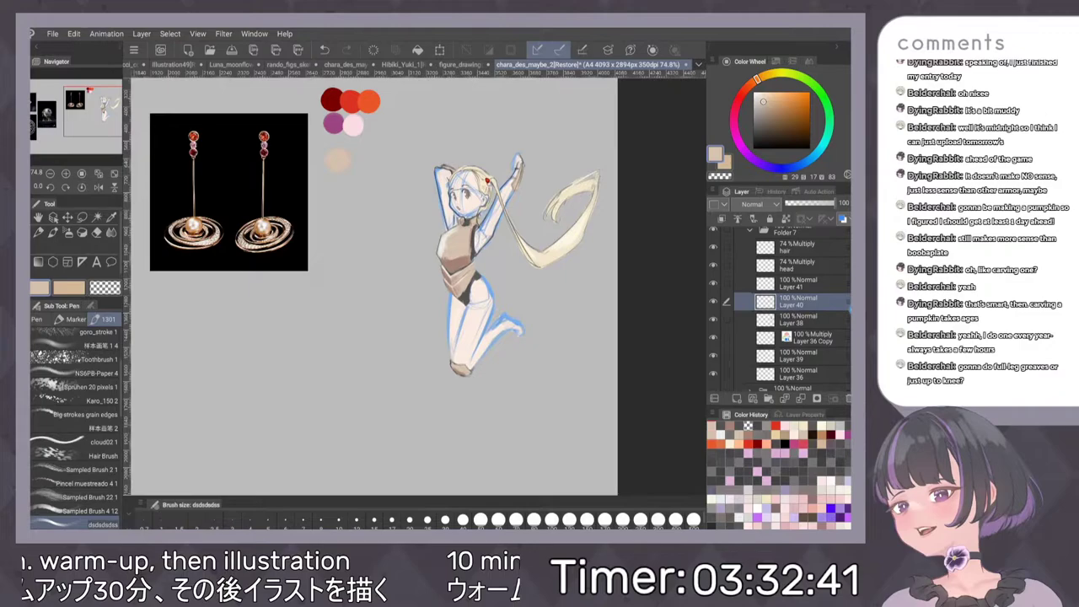
scroll(513, 382, "up", 3)
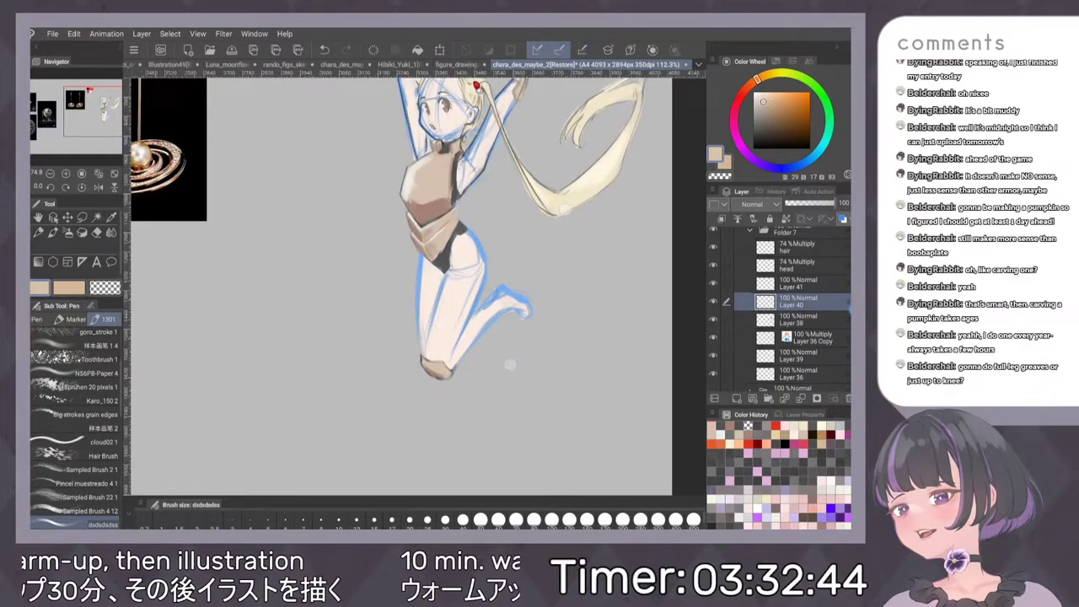
scroll(513, 382, "up", 2)
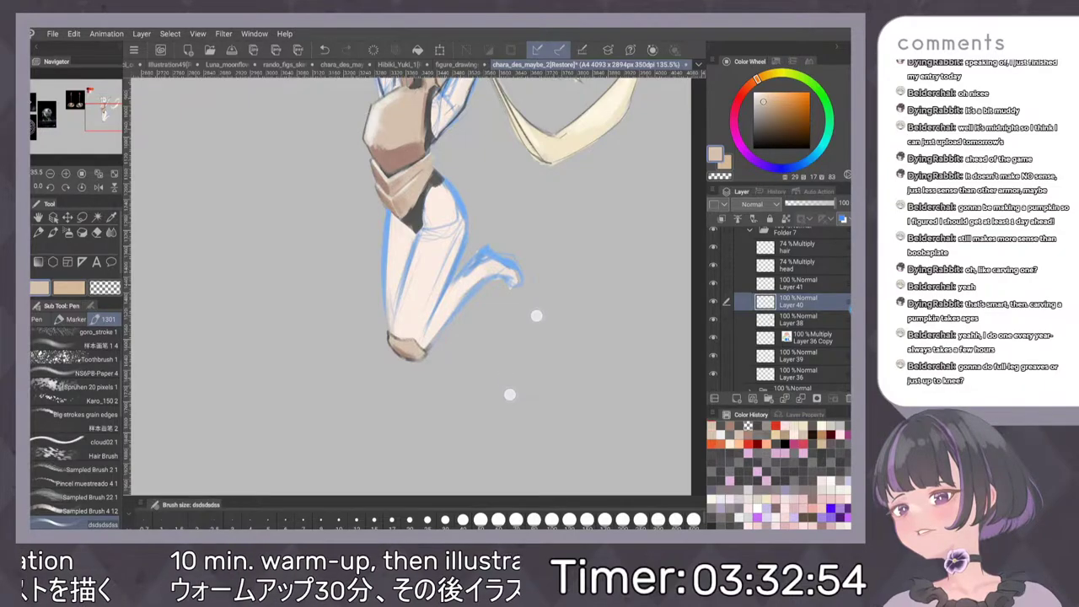
scroll(524, 355, "up", 3)
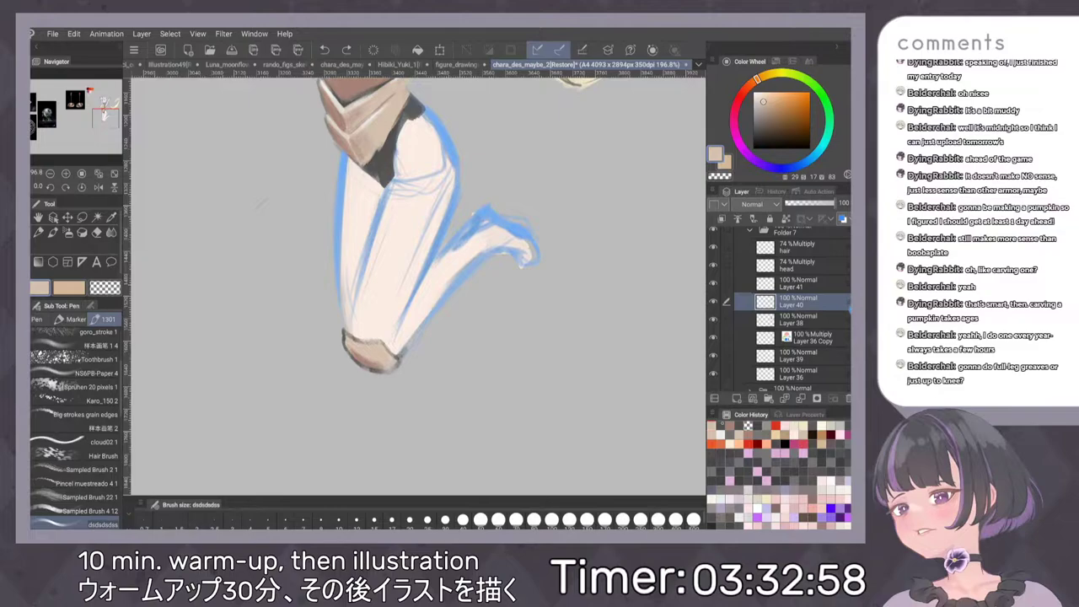
Draw the contour of a shin greave from the knee towards the ankle in dark grey (H 30, S 2, V 33)
left_click(484, 363, "alt")
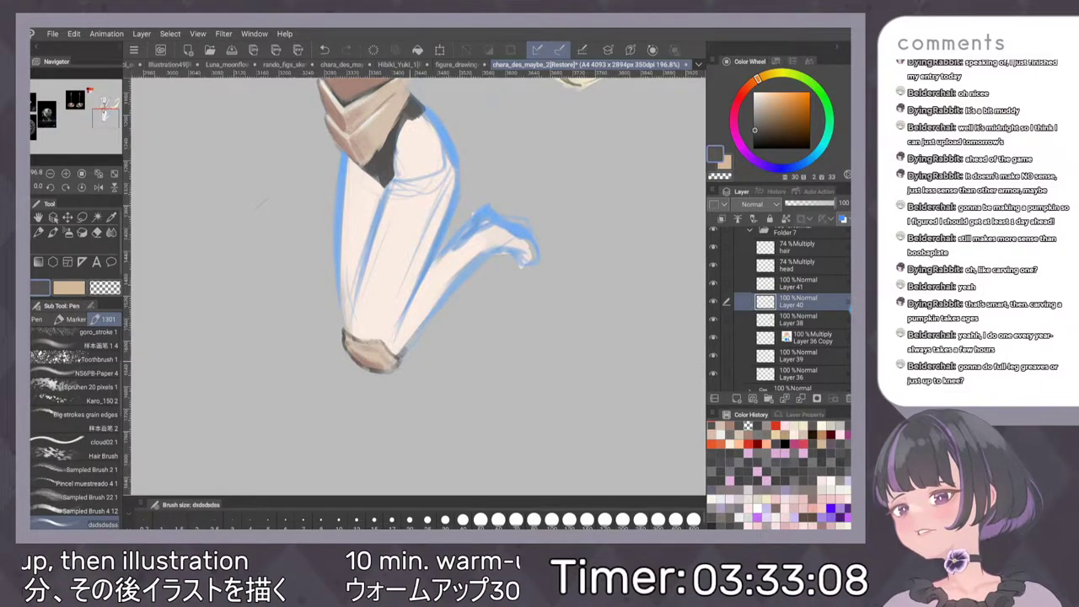
mouse_move(418, 349)
left_mouse_down()
mouse_move(478, 267)
mouse_move(437, 315)
left_mouse_up()
left_click_drag(406, 349, 426, 315)
left_click_drag(410, 342, 475, 266)
Fill the shin greave with beige (H 31, S 27, V 83) and sample the knee guard's lighter beige (H 29, S 17, V 83) for touch-ups
key("x")
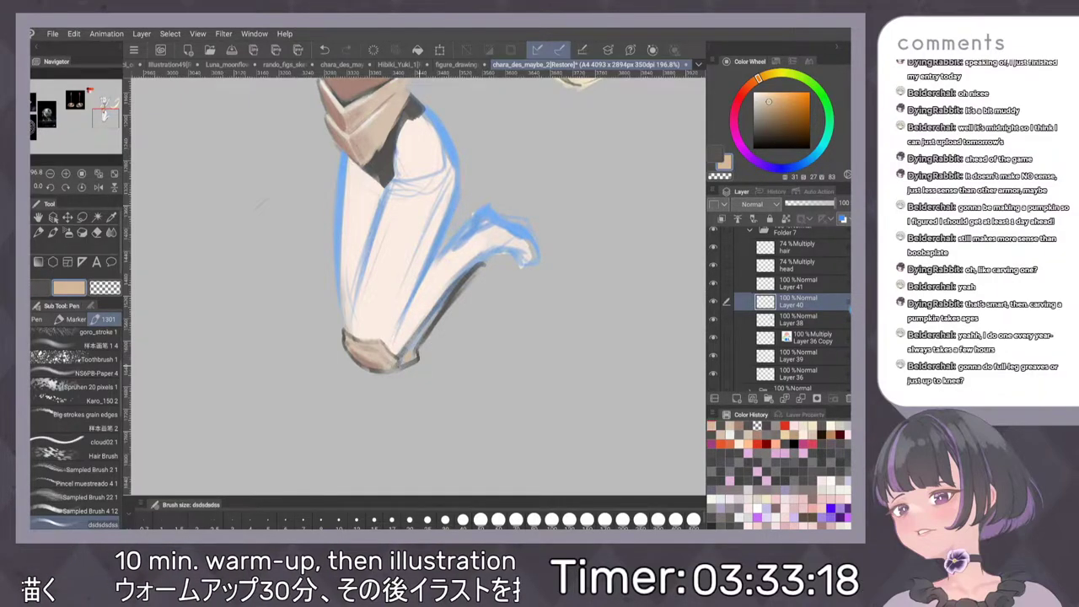
left_click_drag(420, 355, 408, 365)
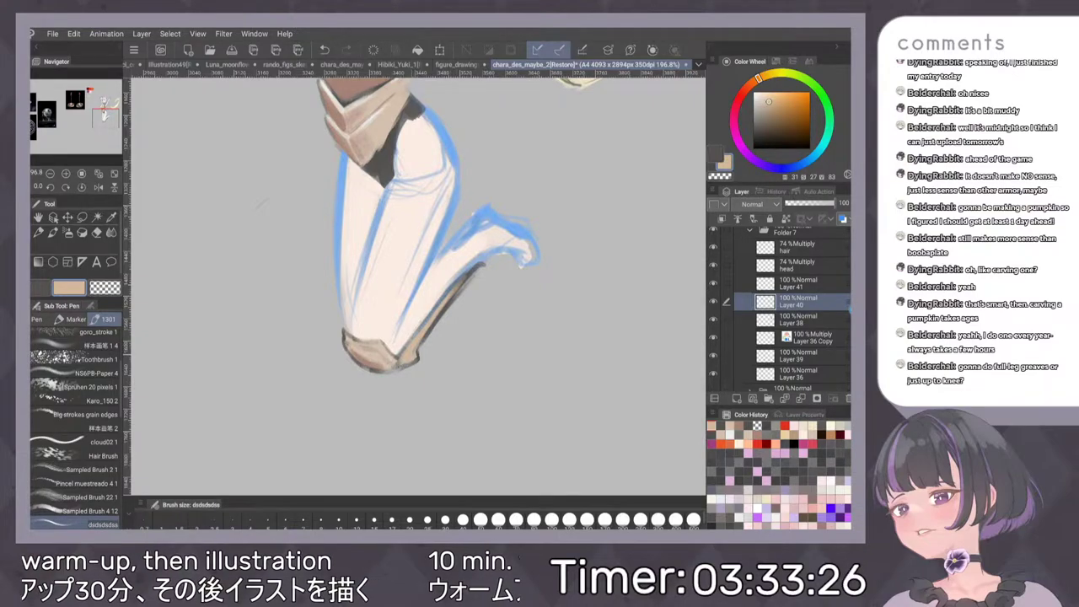
left_click(371, 356, "alt")
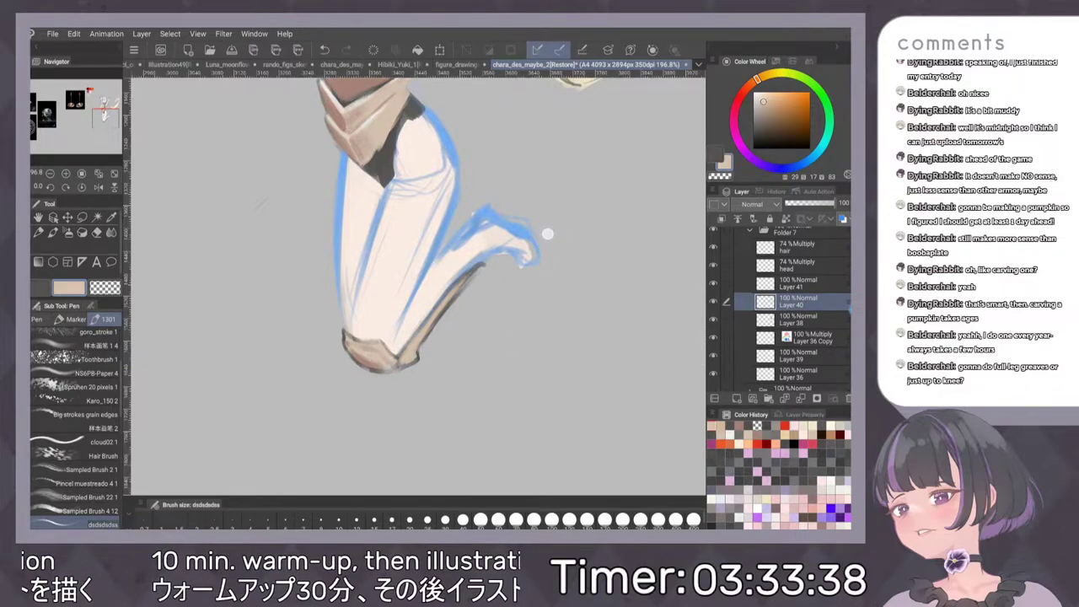
scroll(544, 259, "down", 4)
scroll(542, 257, "up", 4)
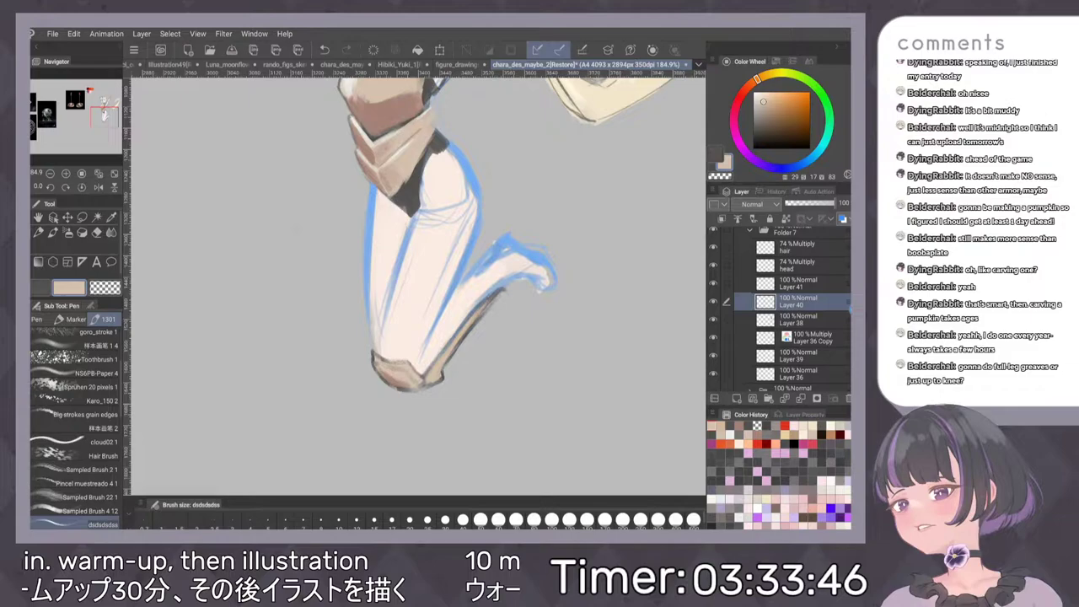
With the 厚塗り鉛筆 pencil, draw the greave's edges across the calf and near the ankle in beige (H 30, S 19, V 83)
left_click(440, 364, "alt")
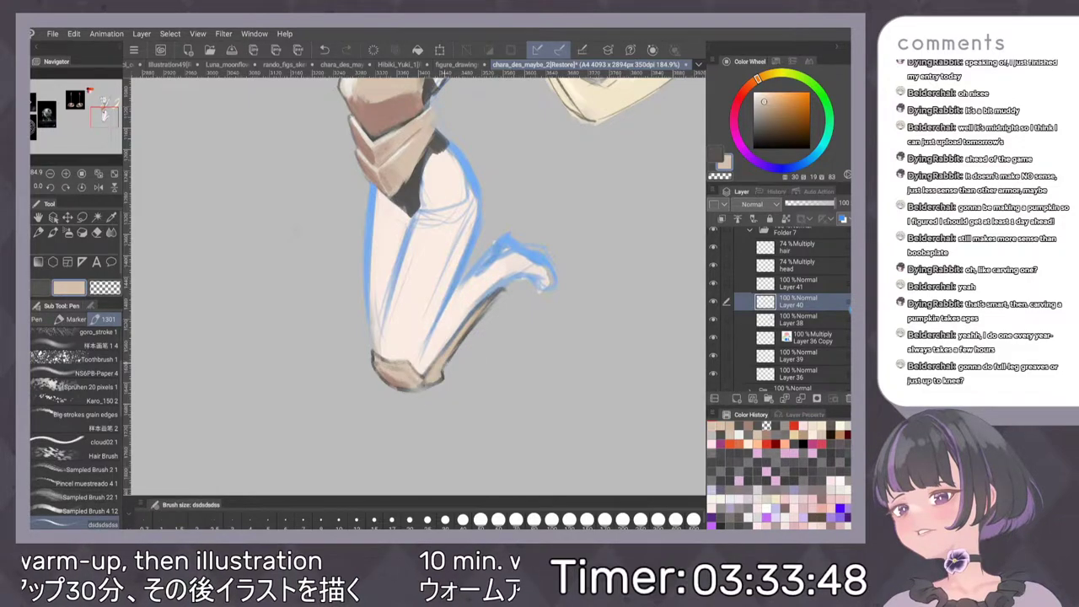
key("p")
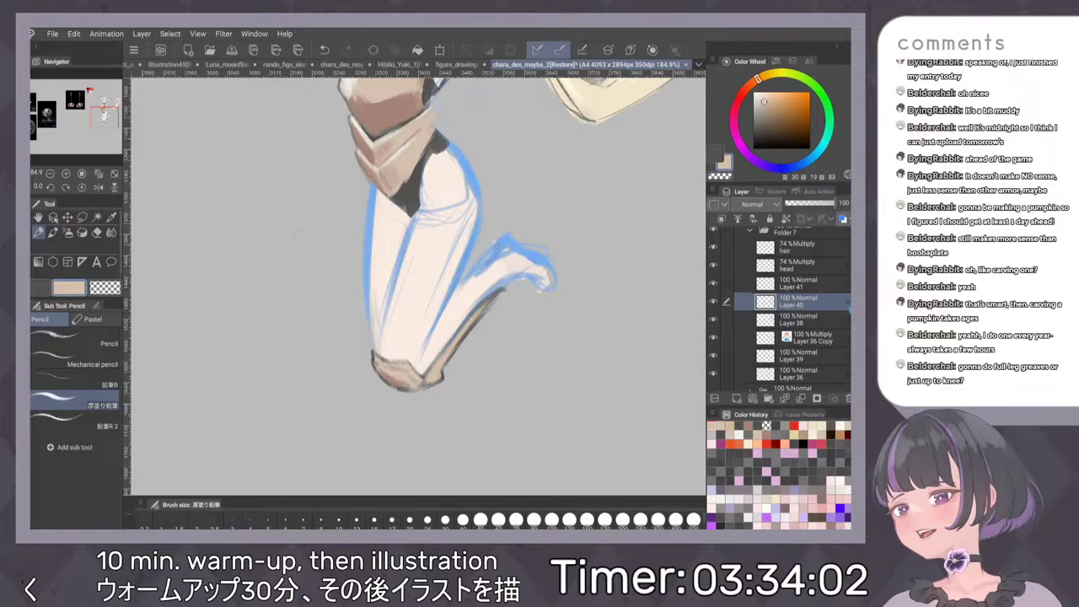
left_click_drag(439, 326, 443, 348)
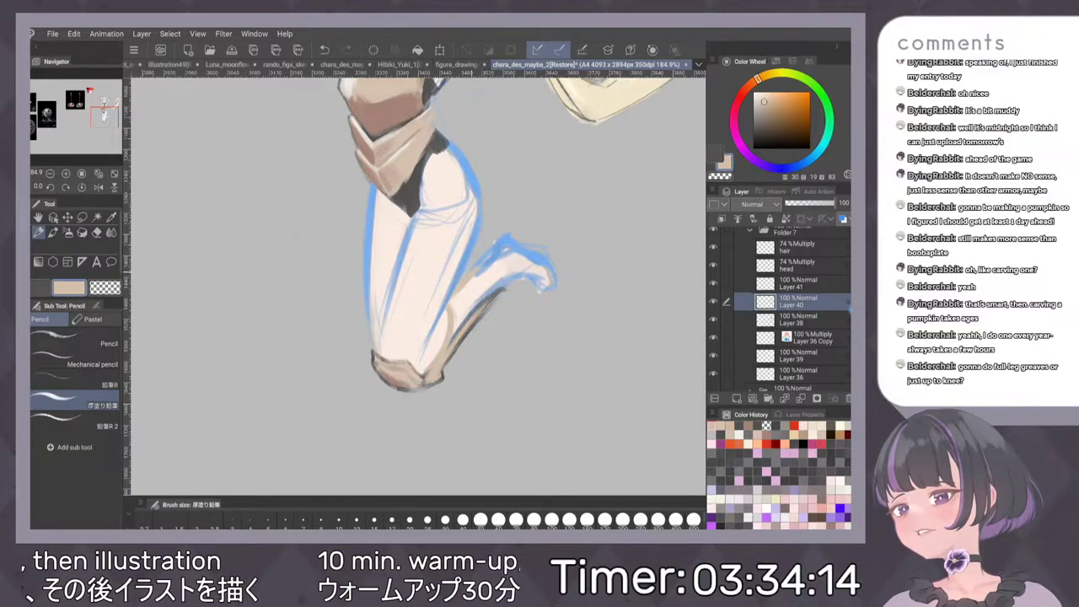
mouse_move(495, 268)
left_mouse_down()
mouse_move(487, 297)
mouse_move(449, 336)
left_mouse_up()
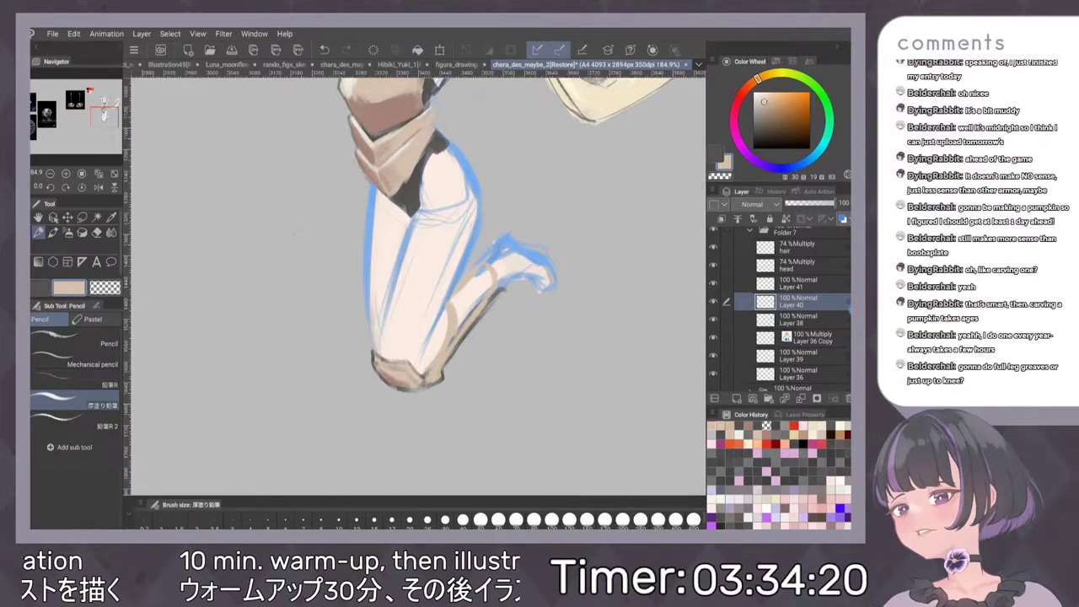
key("p")
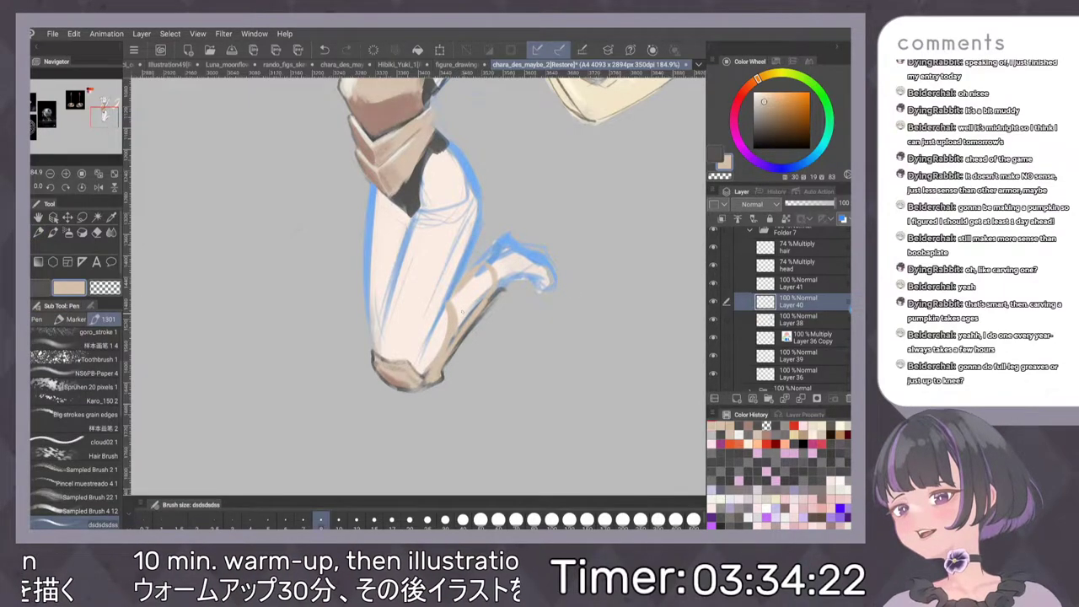
Fill the greave's calf up to the ankle with beige (H 30, S 19, V 83), undoing the stray stroke
mouse_move(450, 344)
left_mouse_down()
mouse_move(491, 277)
mouse_move(462, 315)
mouse_move(481, 293)
left_mouse_up()
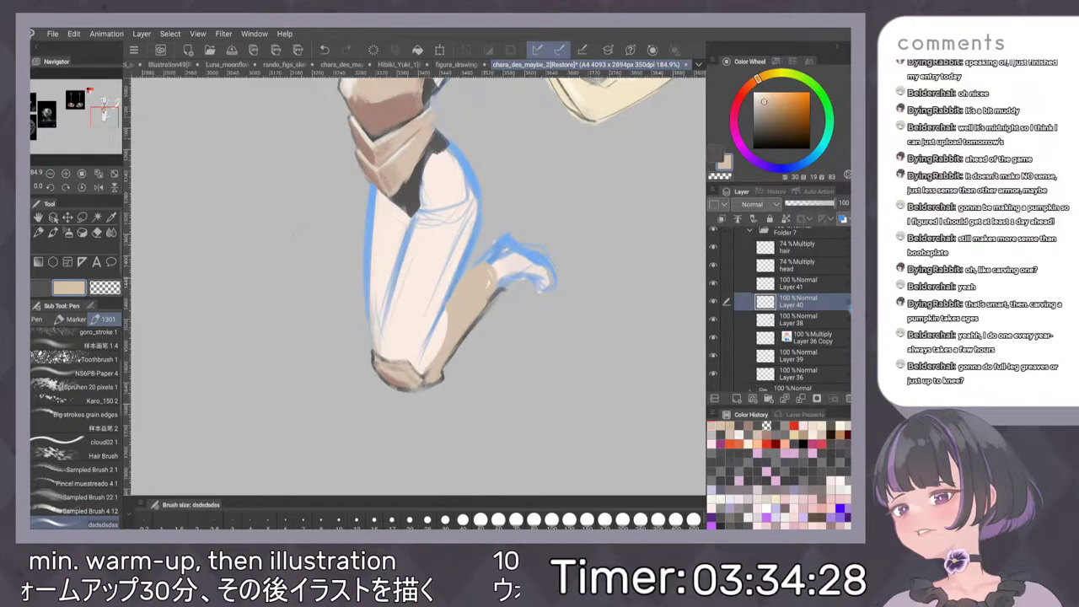
left_click_drag(455, 277, 416, 327)
key("ctrl+z")
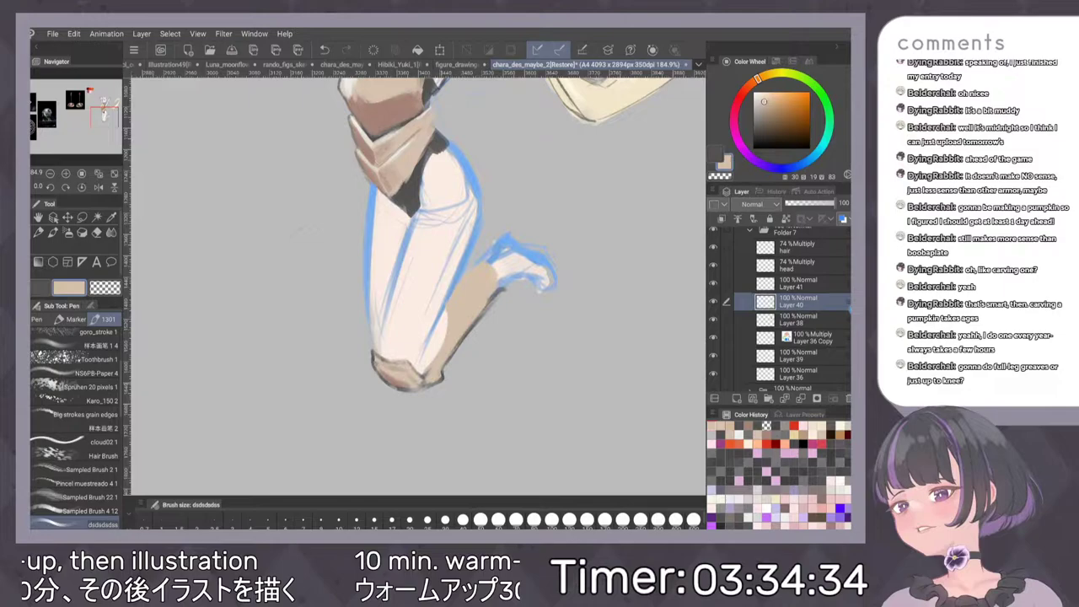
Outline the greave's calf edge and ankle opening in dark grey (H 30, S 2, V 33) and touch them up with beige (H 30, S 19, V 83)
left_click(499, 295, "alt")
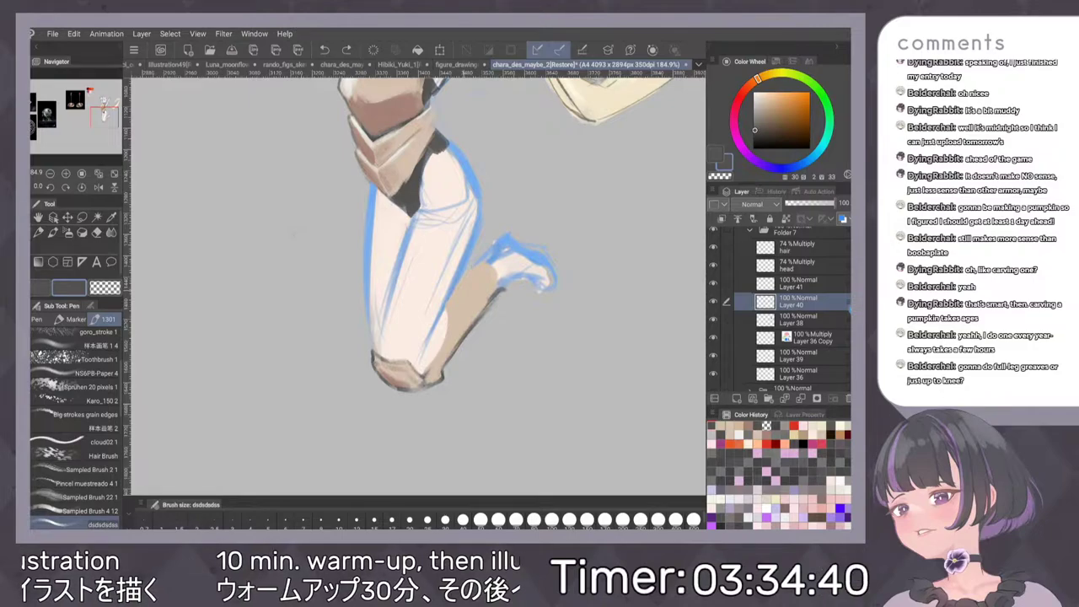
key("ctrl+z")
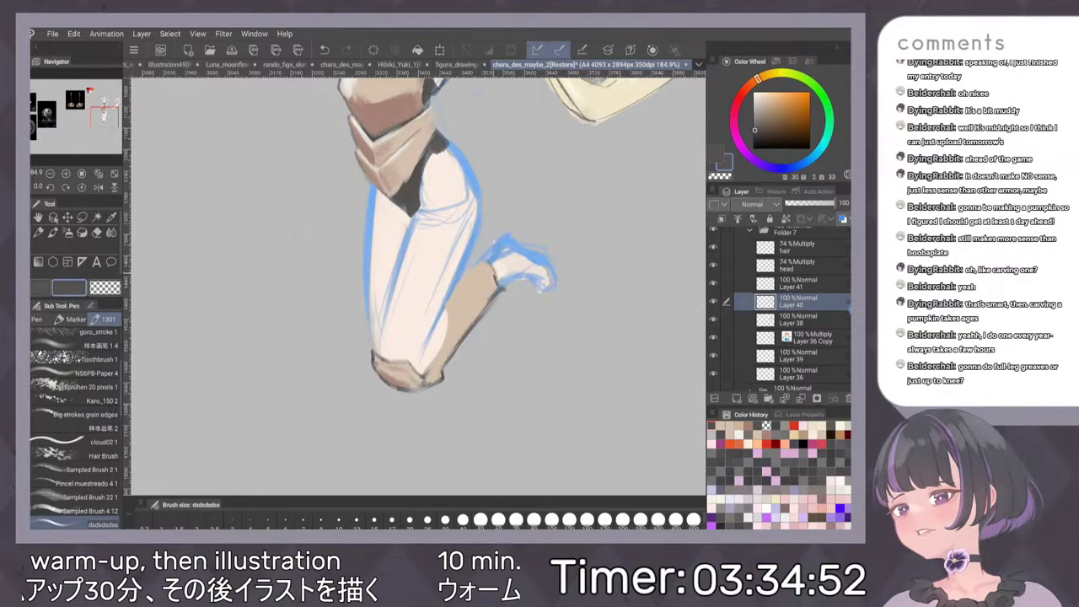
left_click_drag(481, 263, 497, 284)
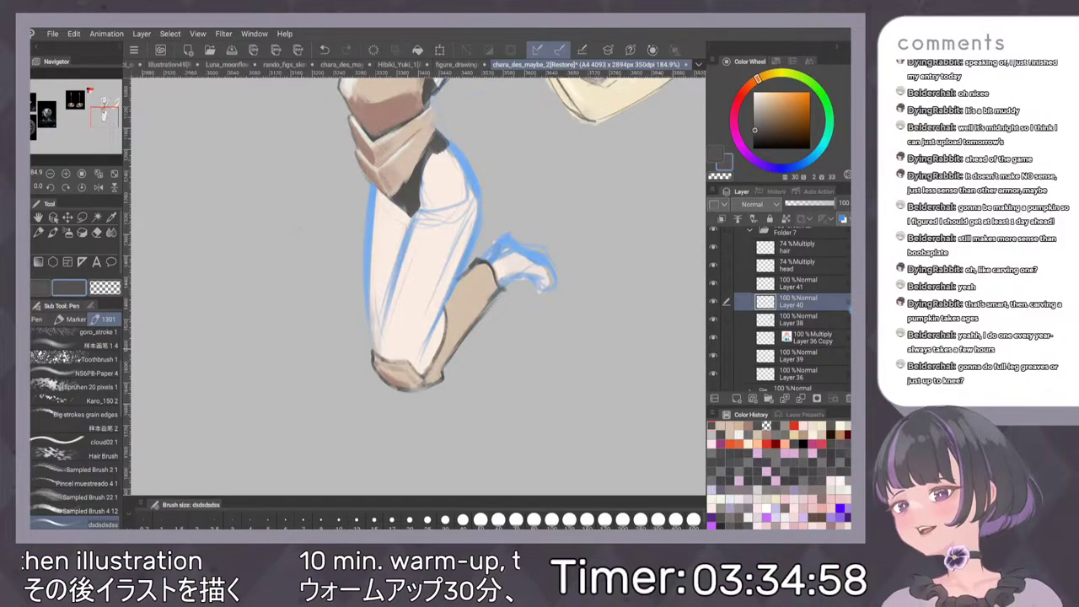
scroll(544, 279, "down", 5)
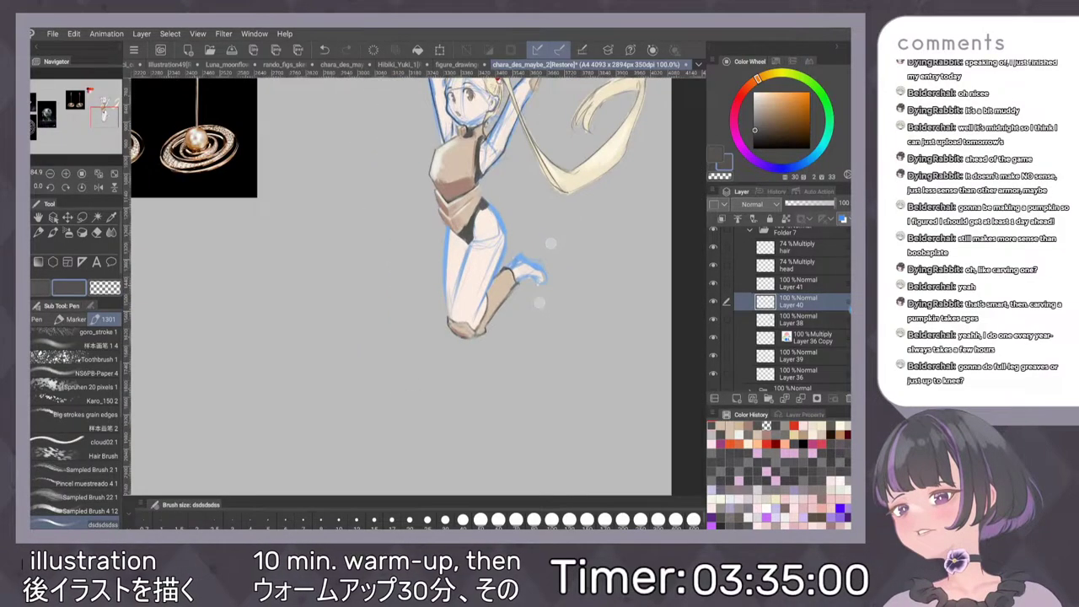
scroll(540, 279, "up", 5)
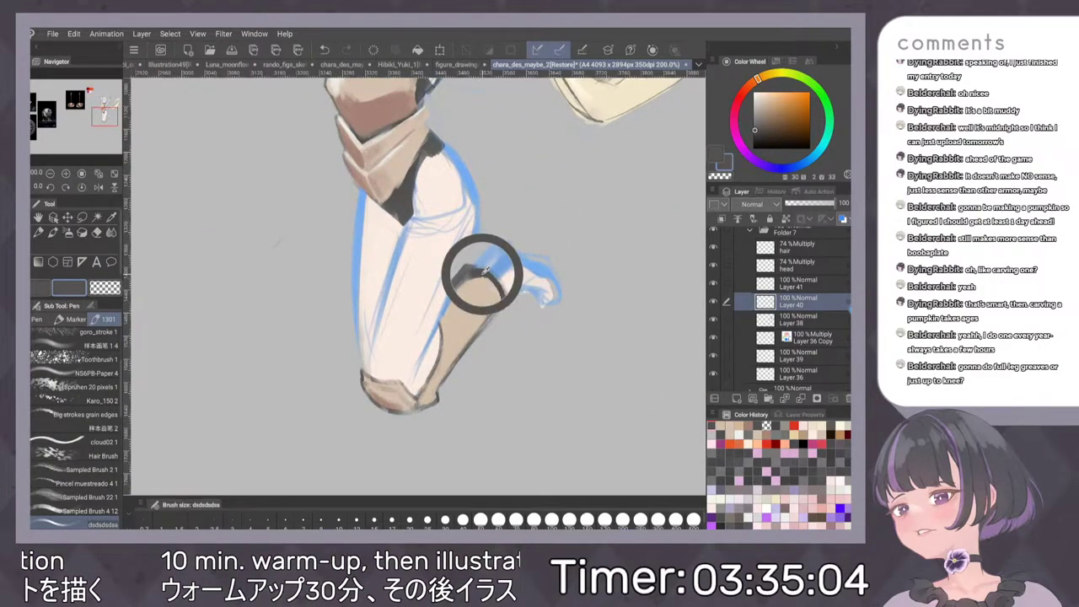
scroll(564, 264, "up", 1)
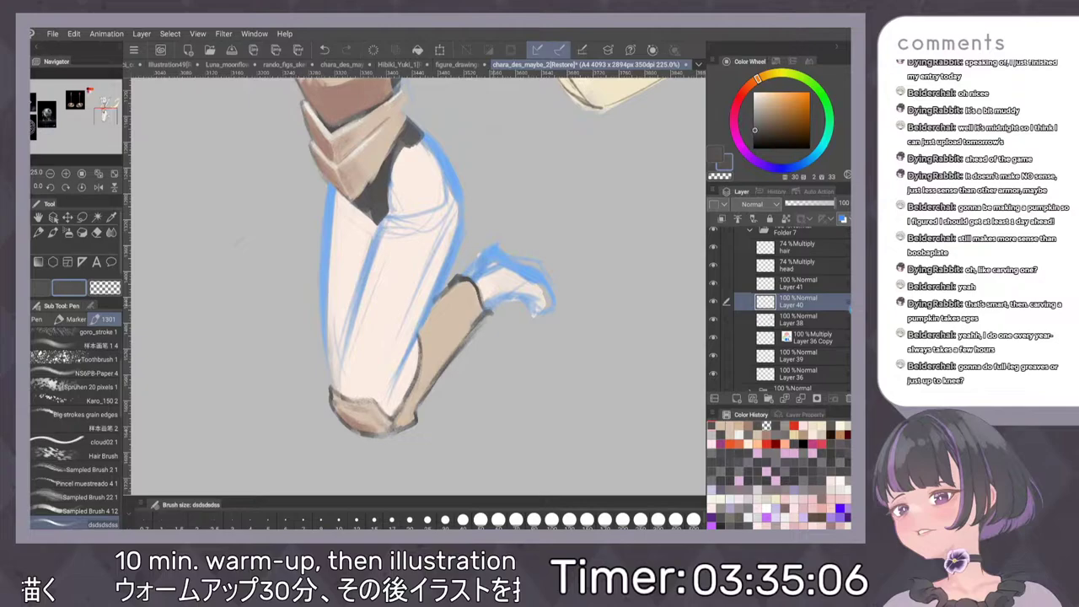
left_click(463, 302, "alt")
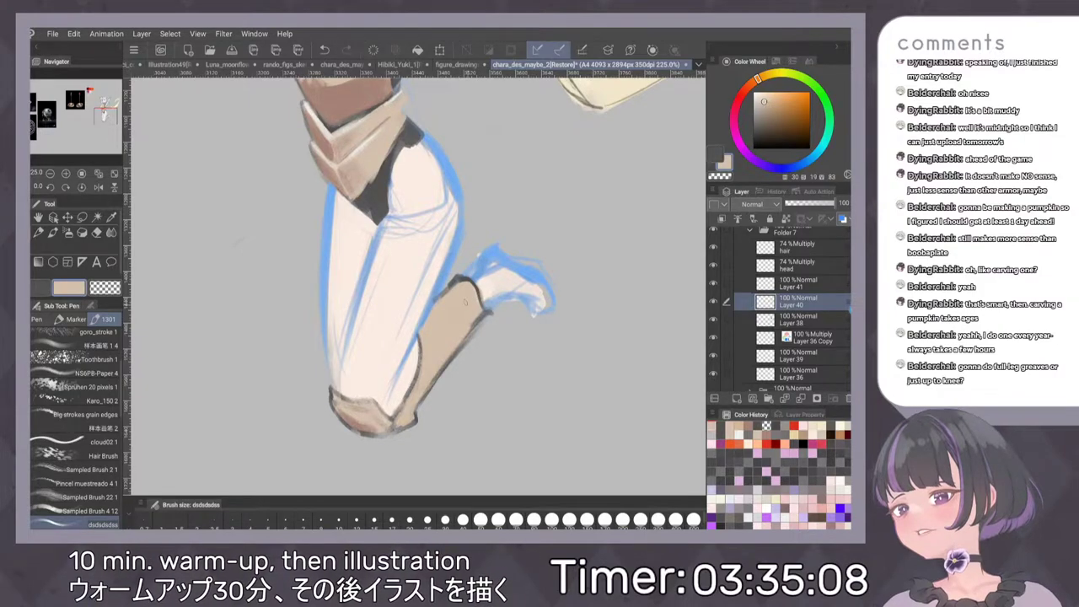
mouse_move(458, 281)
left_mouse_down()
mouse_move(474, 274)
mouse_move(485, 305)
left_mouse_up()
Draw the contour of the raised foot, from ankle and heel to toes, in dark grey (H 30, S 2, V 33)
left_click_drag(606, 242, 570, 295)
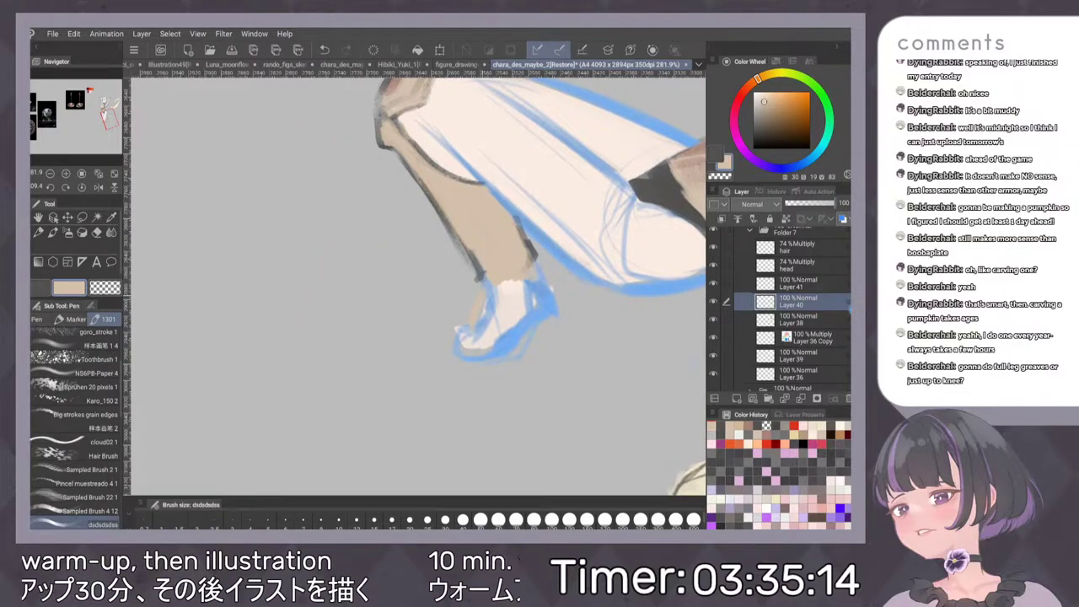
left_click(754, 129)
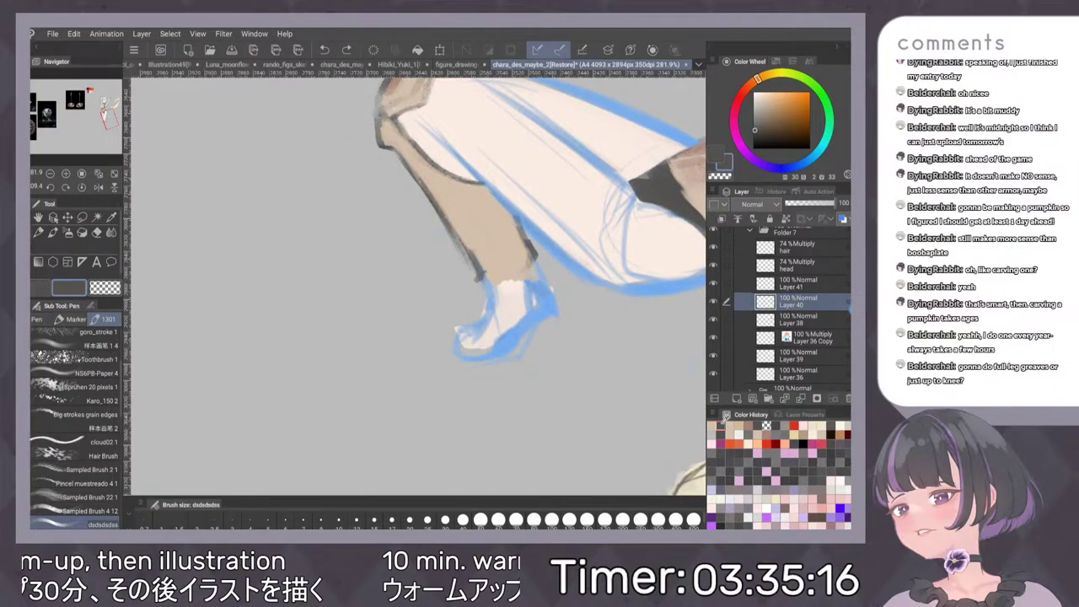
mouse_move(486, 291)
left_mouse_down()
mouse_move(474, 332)
mouse_move(444, 342)
mouse_move(453, 356)
mouse_move(469, 340)
mouse_move(498, 360)
left_mouse_up()
mouse_move(525, 325)
left_mouse_down()
mouse_move(505, 348)
mouse_move(548, 314)
mouse_move(558, 321)
left_mouse_up()
left_click_drag(531, 253, 555, 295)
left_click_drag(540, 261, 562, 305)
scroll(573, 321, "down", 5)
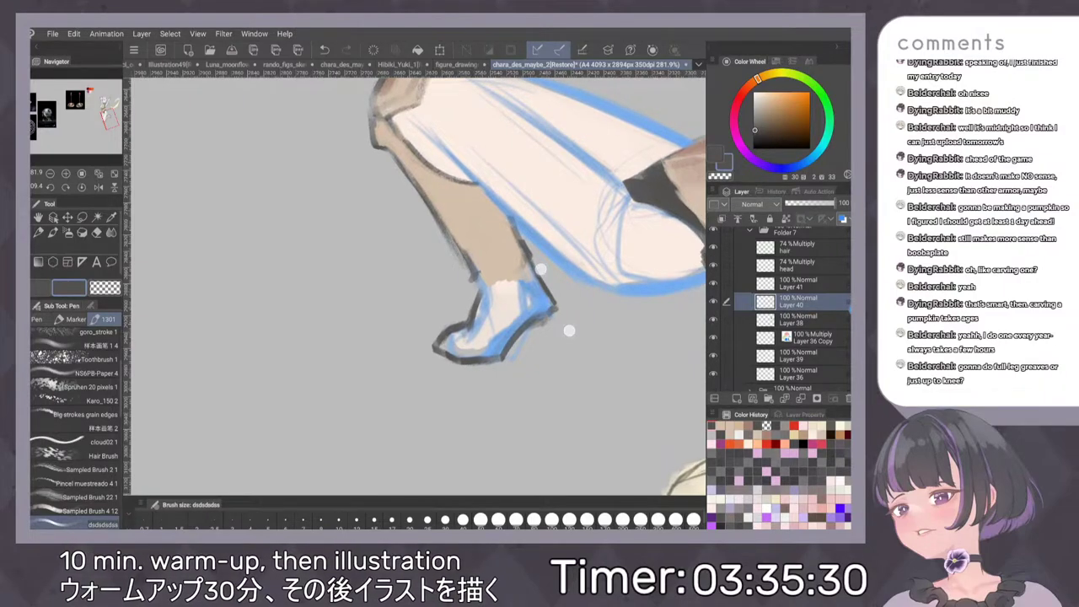
scroll(579, 319, "up", 3)
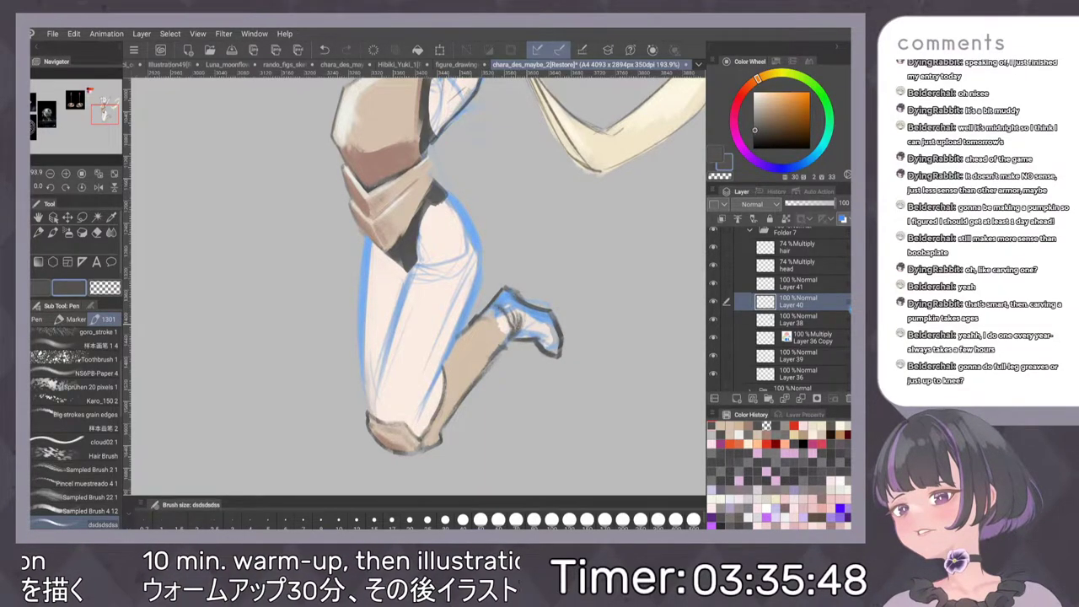
Cover the ankle and foot with the greave's beige (H 30, S 19, V 83) and add small crease lines in dark grey (H 60, S 1, V 38)
left_click(484, 331, "alt")
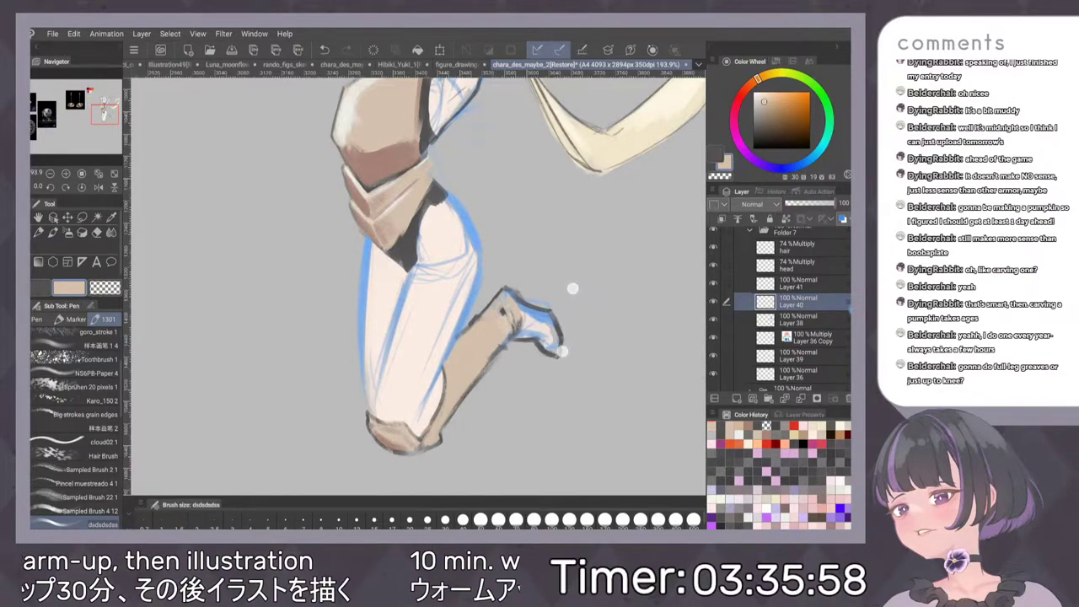
scroll(569, 319, "down", 4)
scroll(553, 312, "up", 4)
left_click_drag(565, 259, 555, 364)
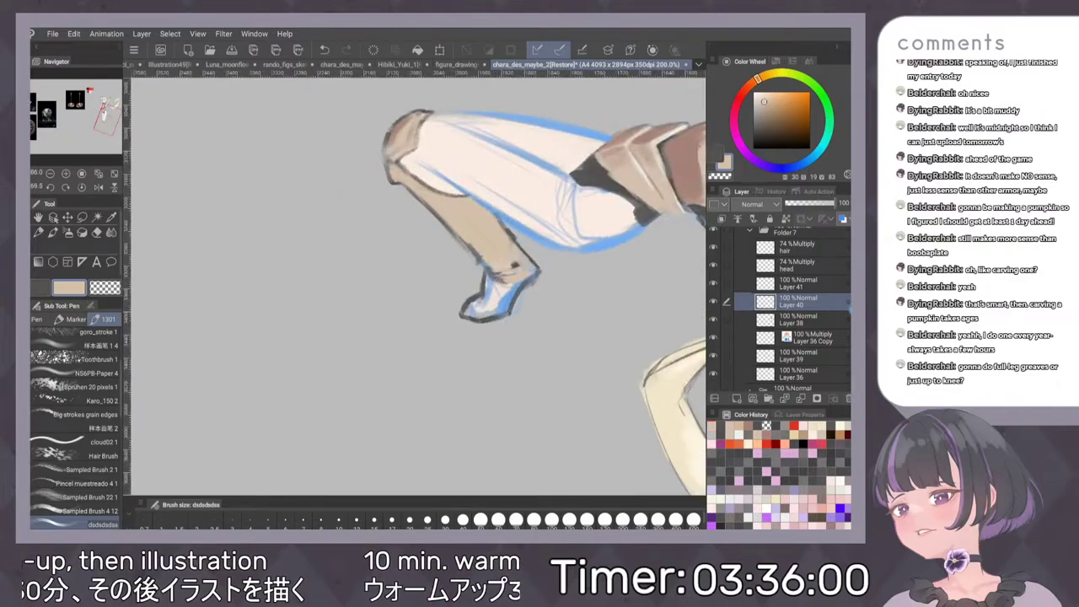
left_click(494, 289, "alt")
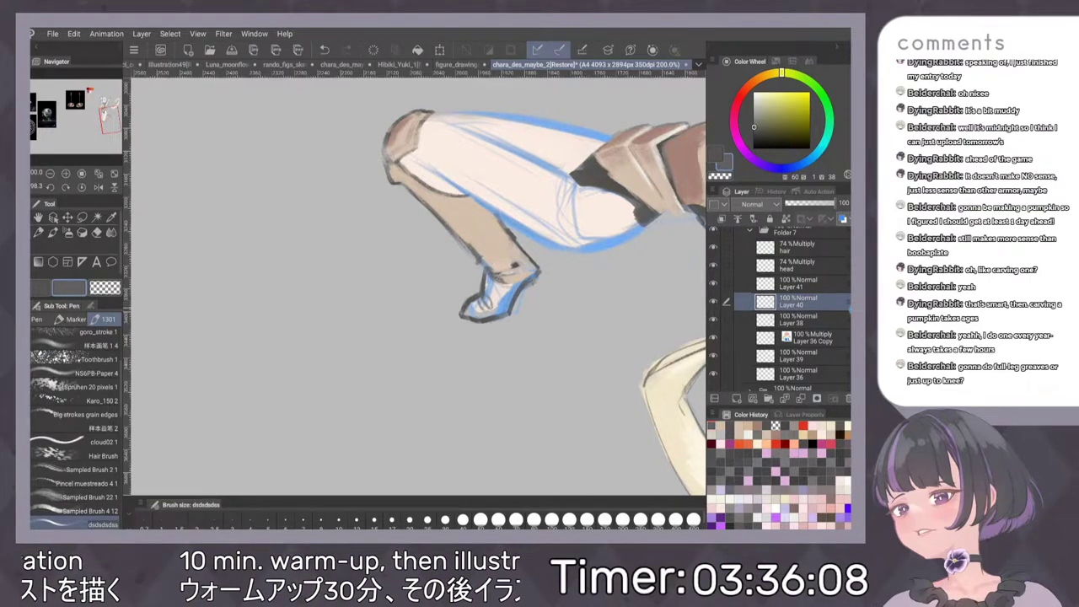
left_click(487, 238, "alt")
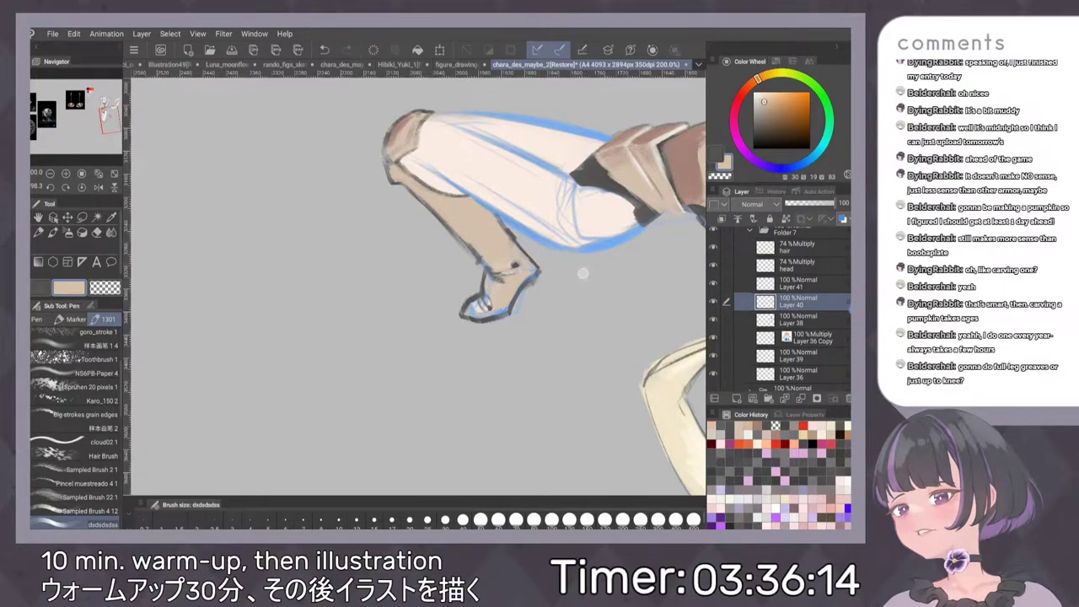
scroll(538, 292, "up", 1)
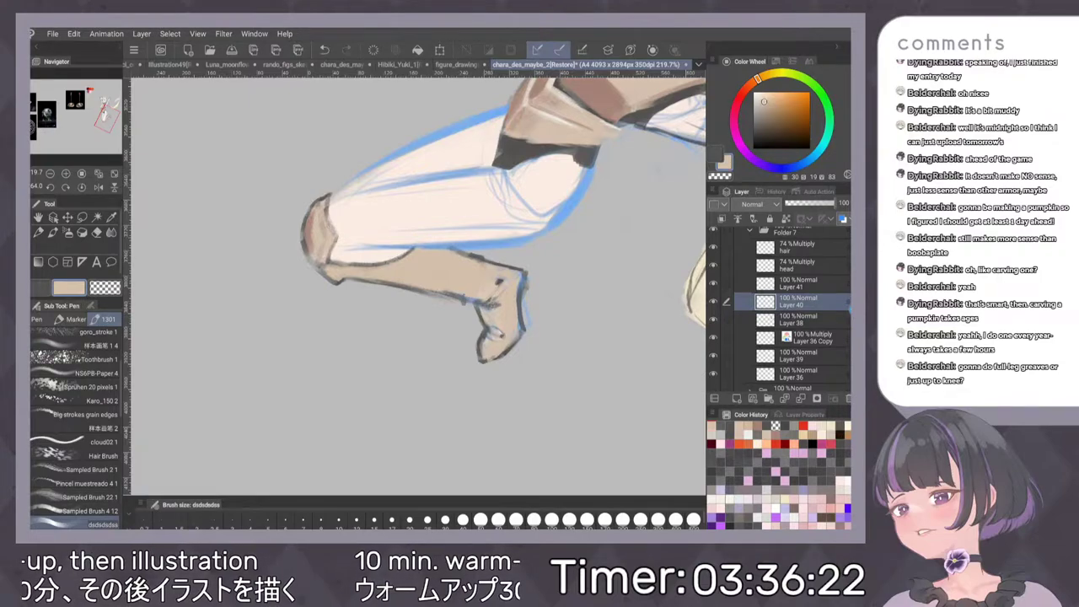
Enlarge the brush, redraw the boot's heel outline in dark grey (H 30, S 2, V 33) and clean it up with sampled beige (H 30, S 19, V 83)
key("ctrl+0")
scroll(622, 307, "up", 5)
key("h")
key("h")
scroll(592, 346, "up", 2)
left_click(375, 520)
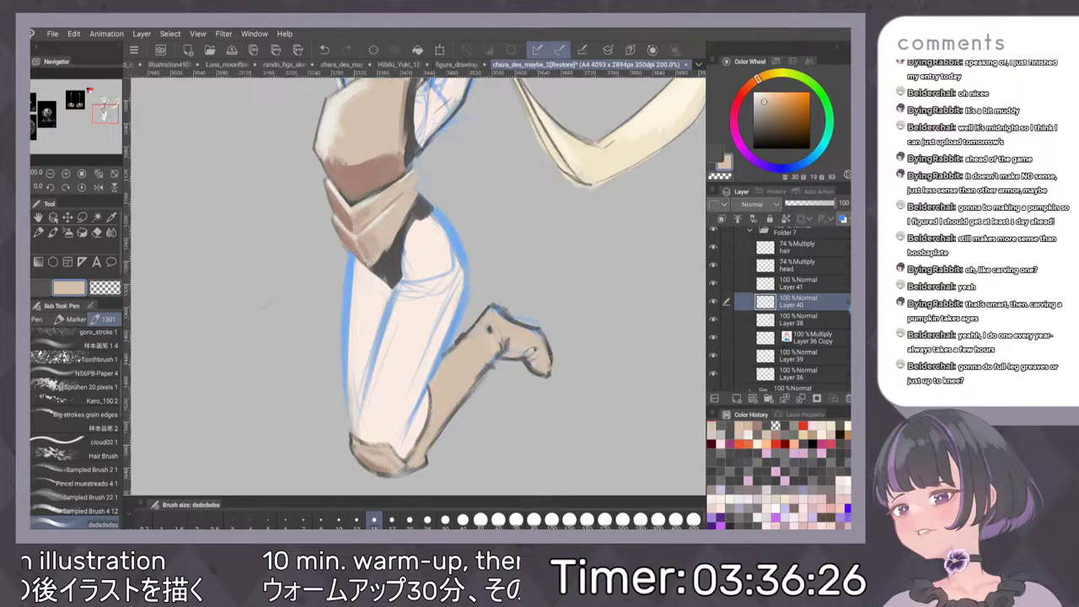
key("ctrl+z")
left_click(732, 425)
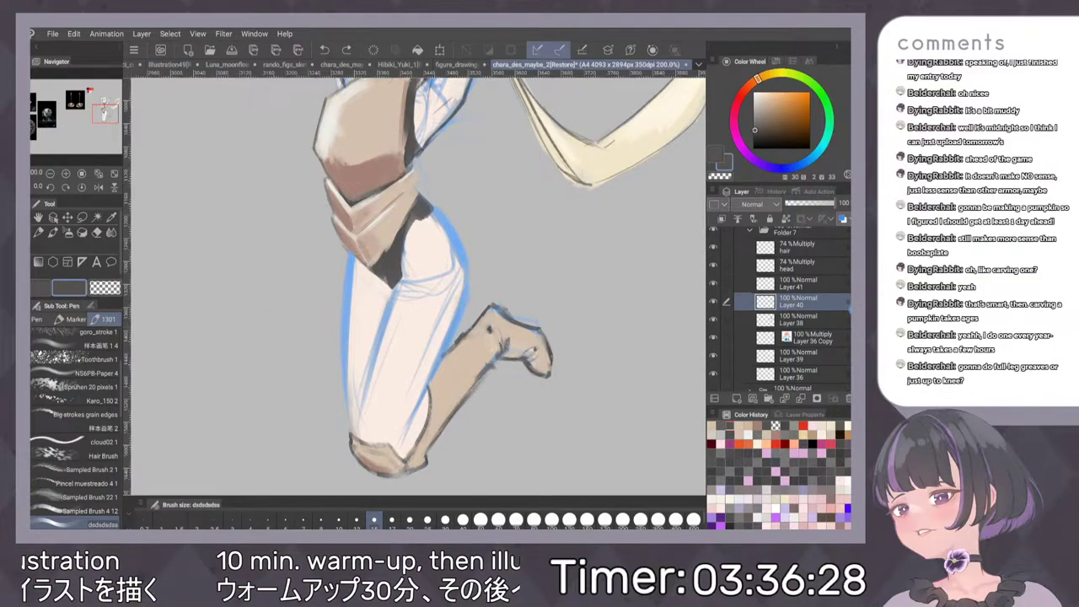
mouse_move(480, 325)
left_mouse_down()
mouse_move(463, 334)
mouse_move(481, 313)
left_mouse_up()
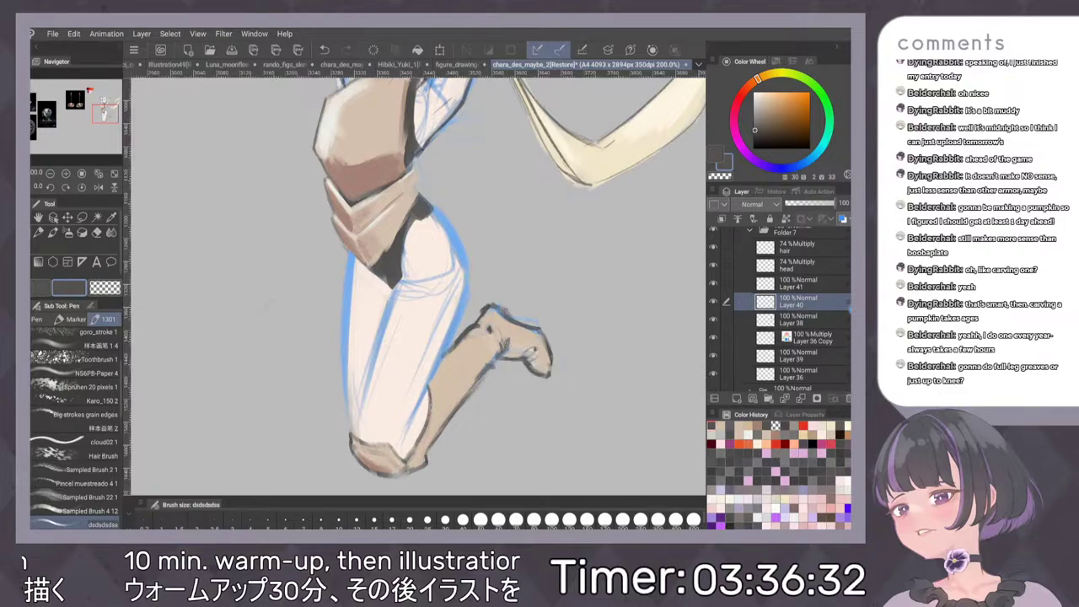
left_click(467, 355, "alt")
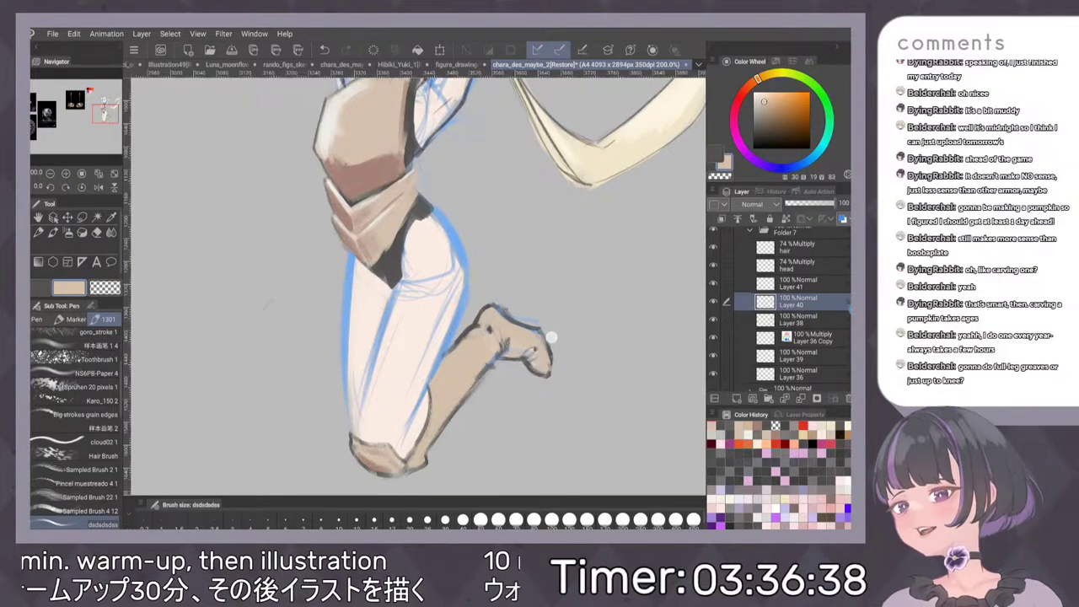
Shade the shin side of the greave with the brown sampled from the breastplate's shadow (H 16, S 27, V 65)
scroll(530, 340, "down", 1)
scroll(531, 340, "up", 5)
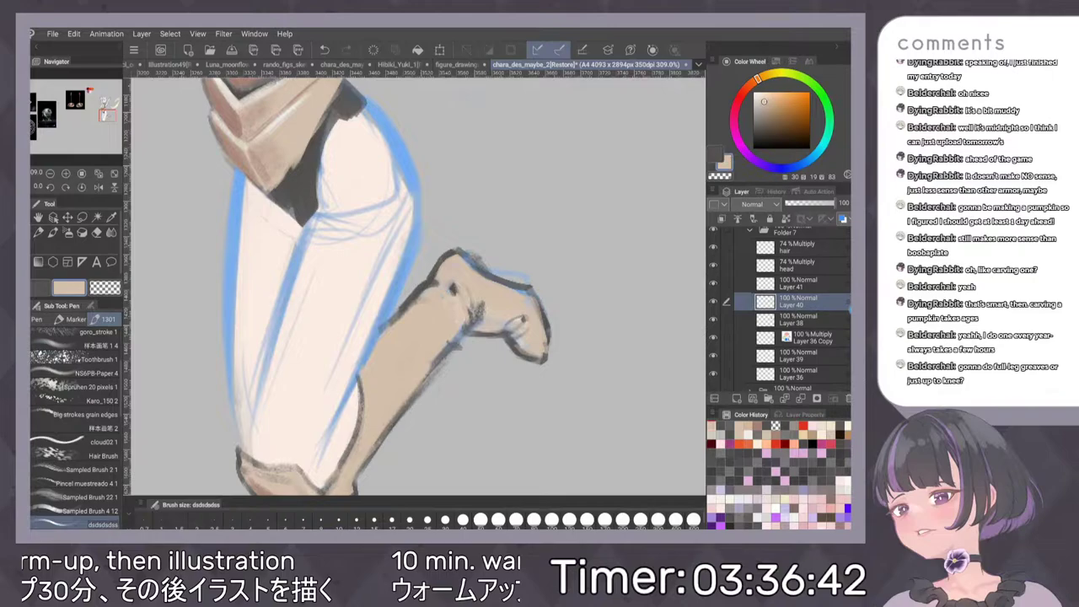
scroll(545, 270, "down", 5)
left_click(386, 192, "alt")
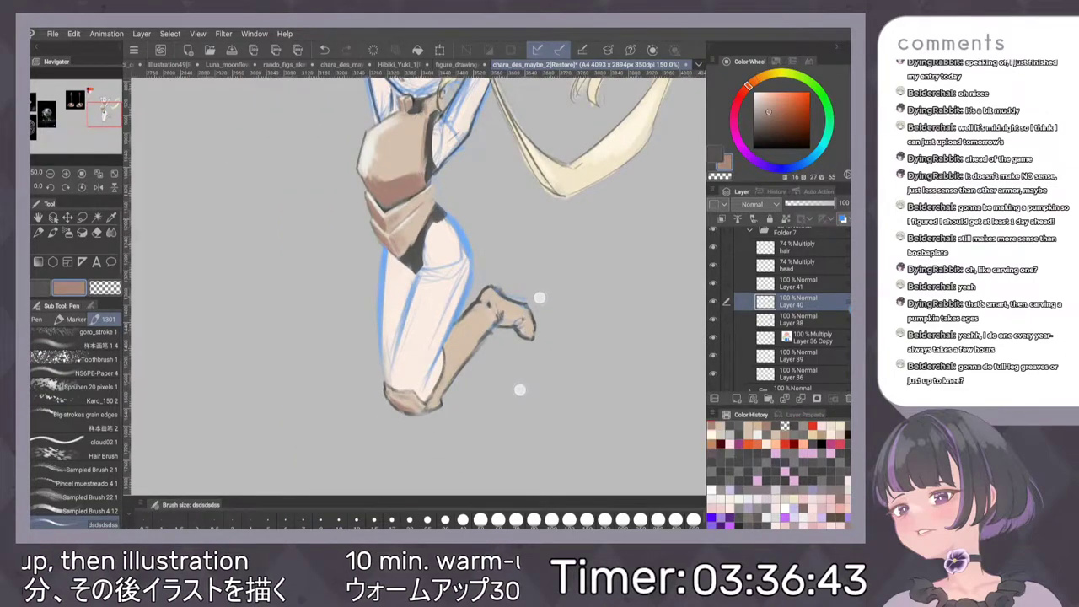
scroll(455, 497, "up", 2)
left_click_drag(497, 276, 452, 339)
left_click_drag(484, 296, 449, 343)
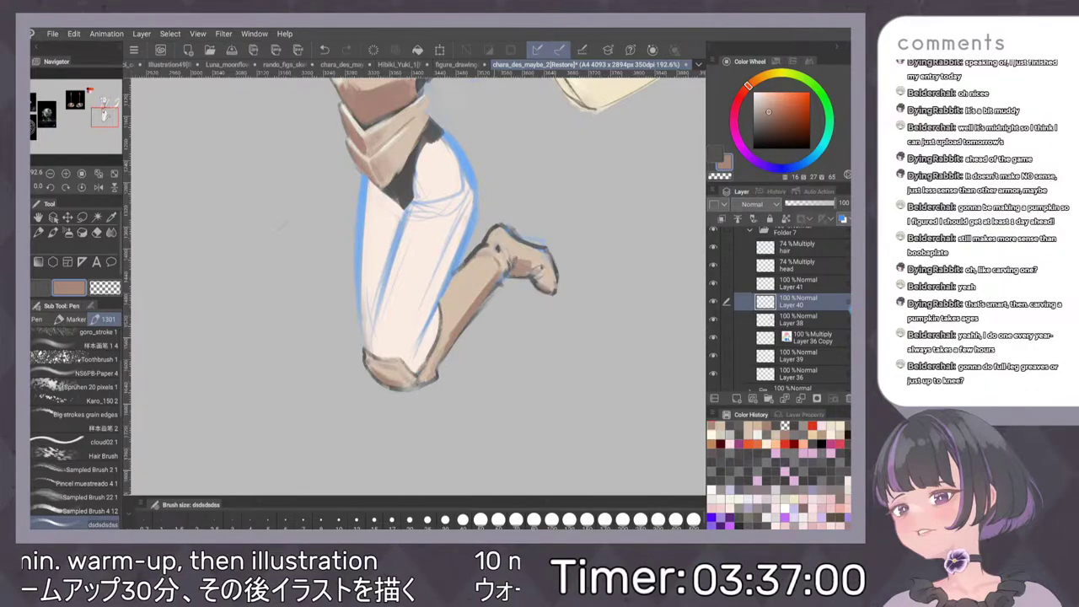
Examine the whole figure from ponytail to boots and compare it with Layer 40 hidden and shown
scroll(567, 277, "down", 5)
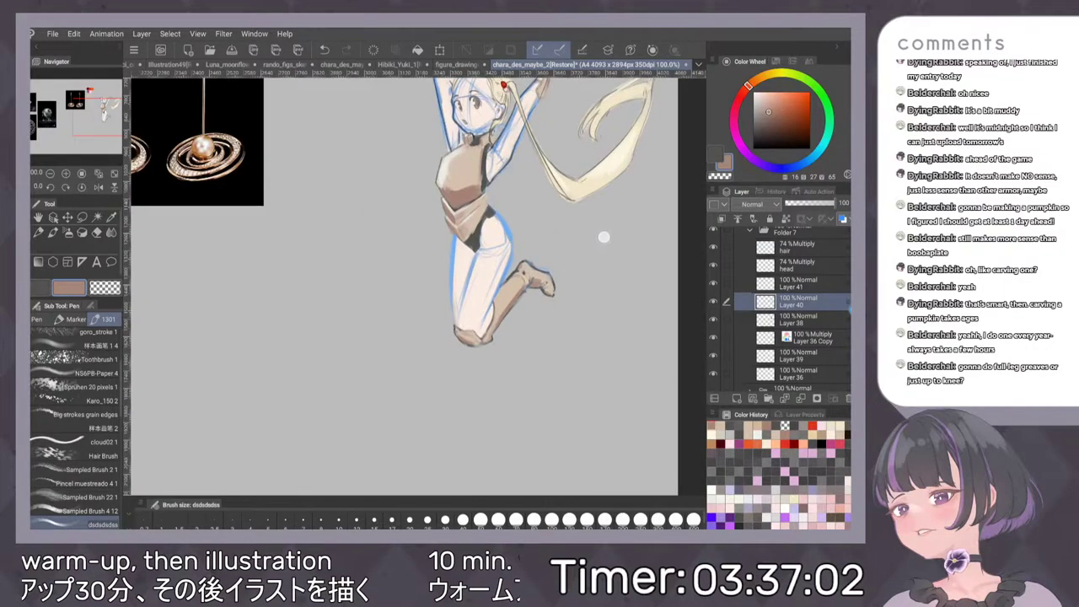
scroll(584, 331, "down", 1)
left_click_drag(585, 228, 631, 289)
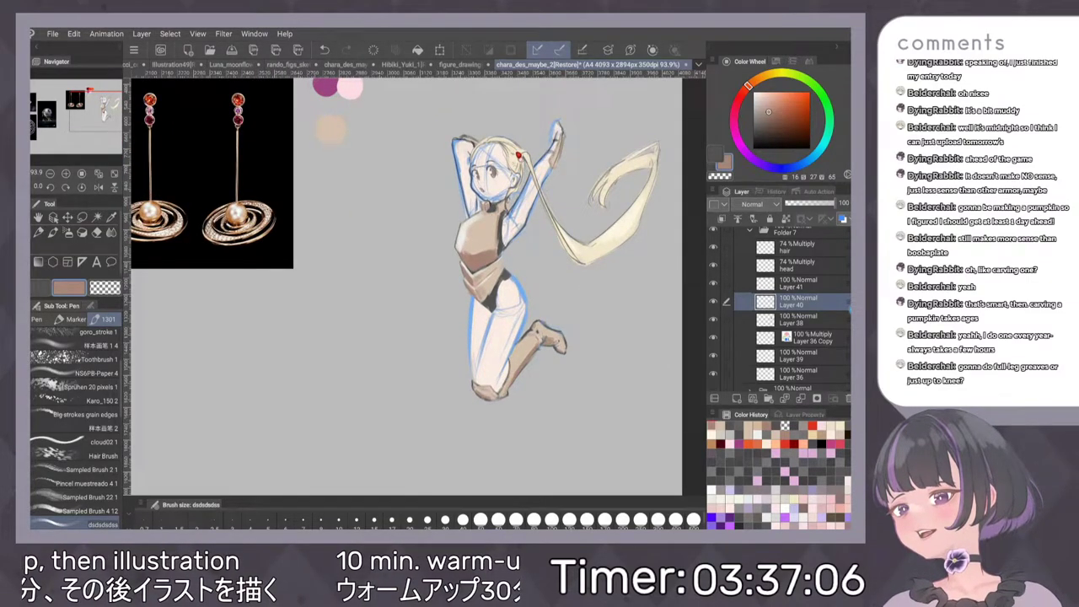
scroll(561, 271, "up", 2)
scroll(561, 272, "up", 2)
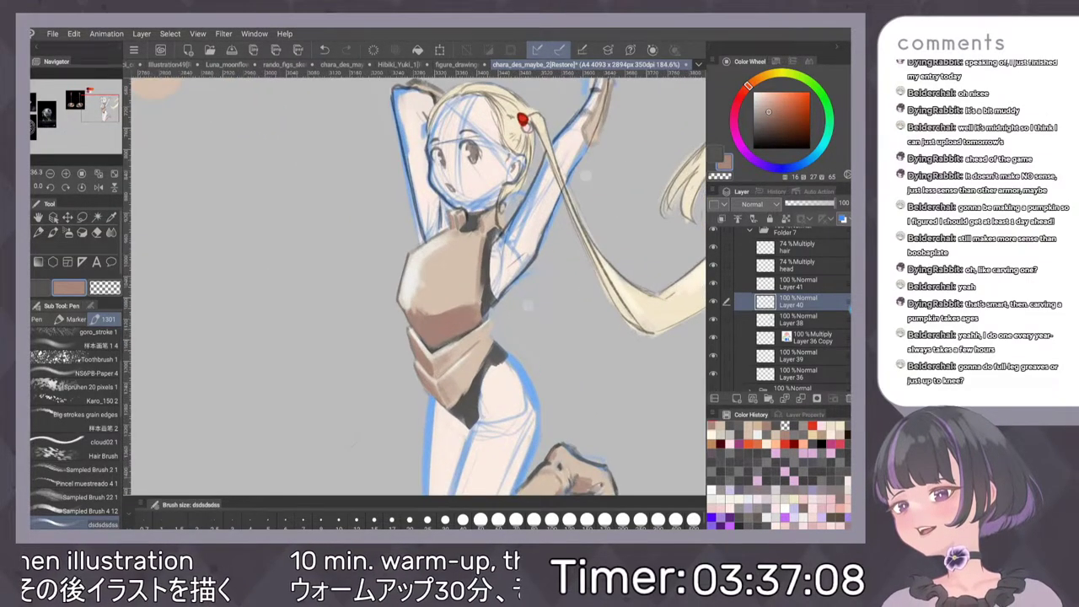
left_click_drag(606, 237, 514, 378)
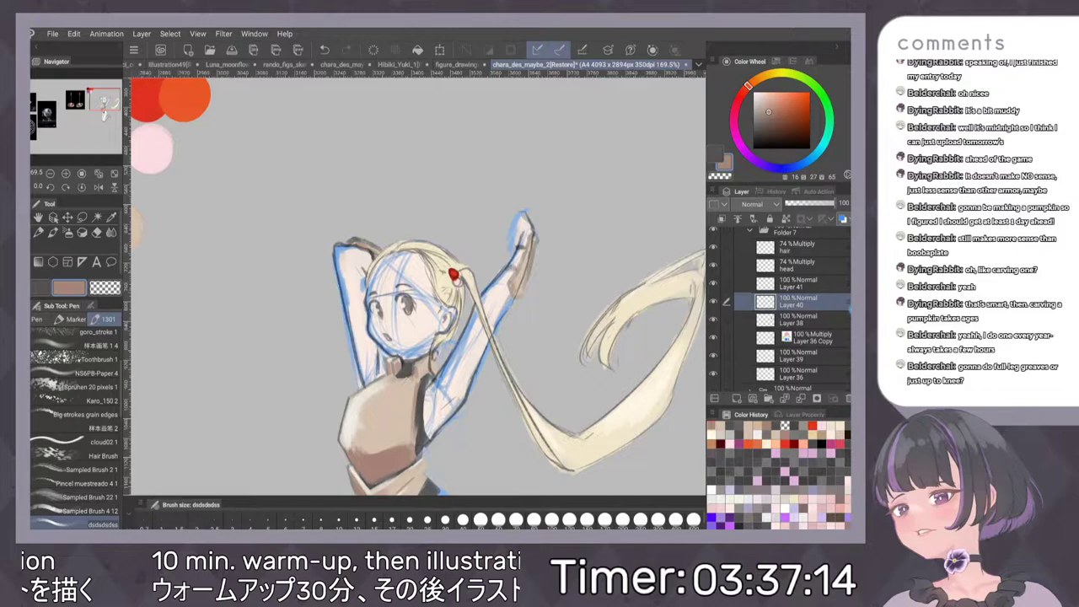
scroll(572, 306, "down", 3)
scroll(583, 325, "down", 1)
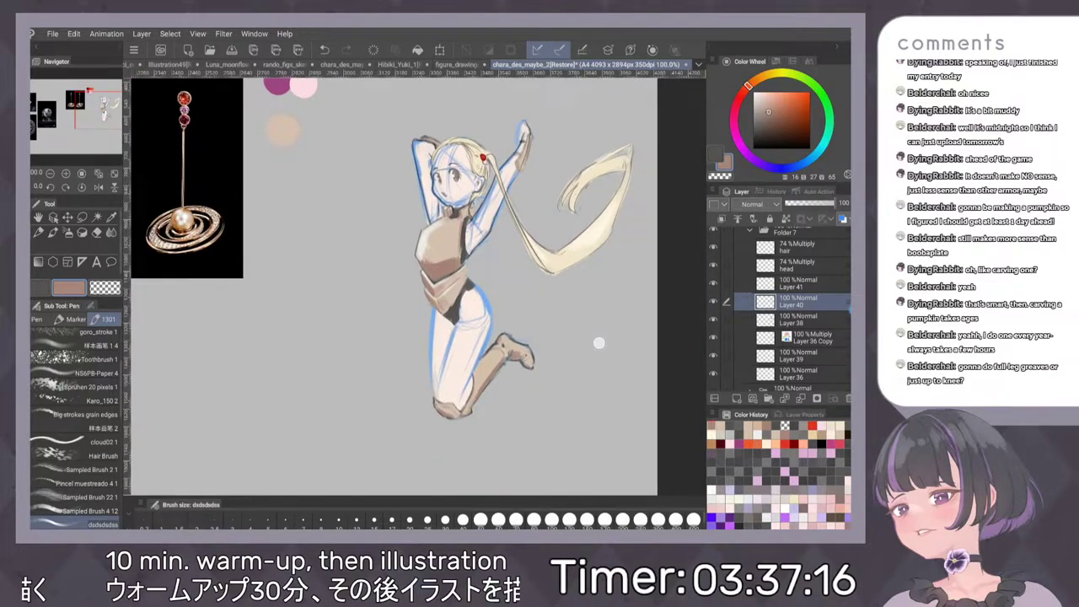
left_click(713, 301)
left_click(713, 301)
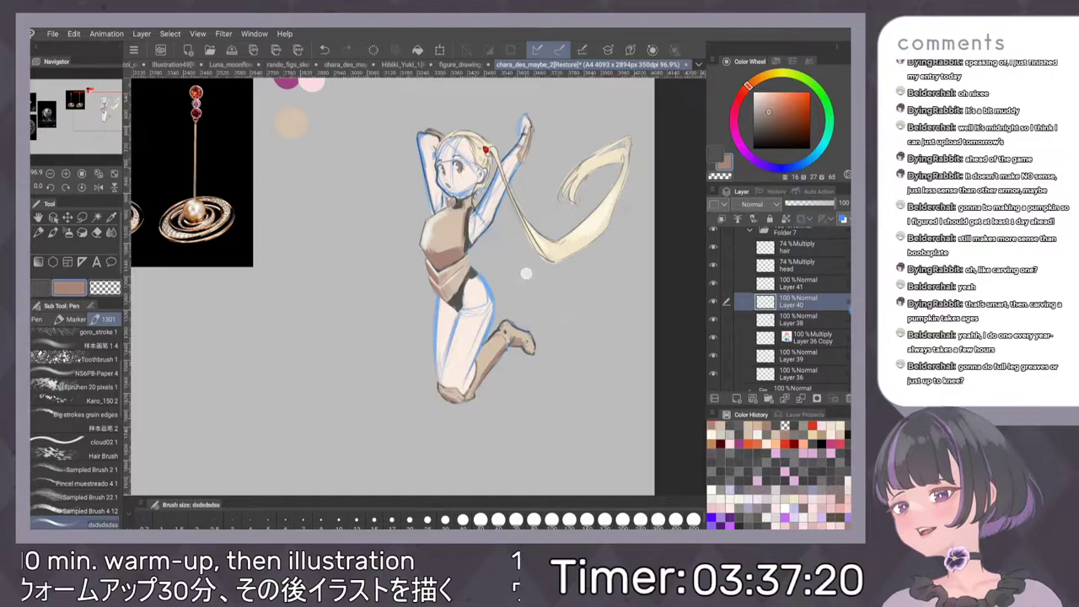
Make Layer 38 active, sample the leotard's dark grey (H 30, S 2, V 32) from it and return to the pencil brush
scroll(460, 291, "up", 5)
key("i")
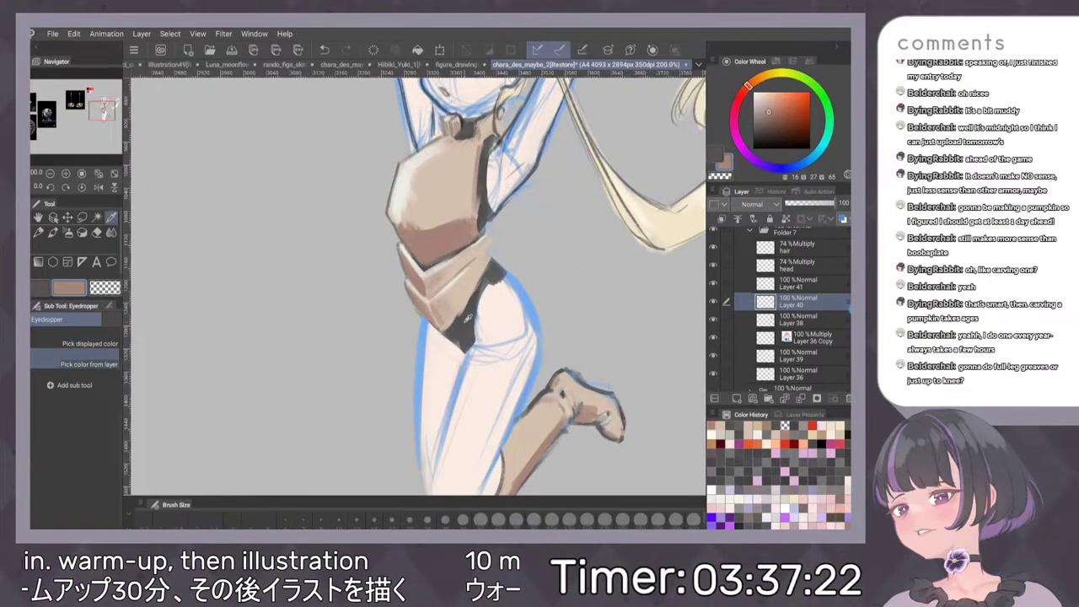
left_click(464, 327)
scroll(547, 280, "down", 1)
key("ctrl+z")
key("ctrl+y")
left_click(791, 317)
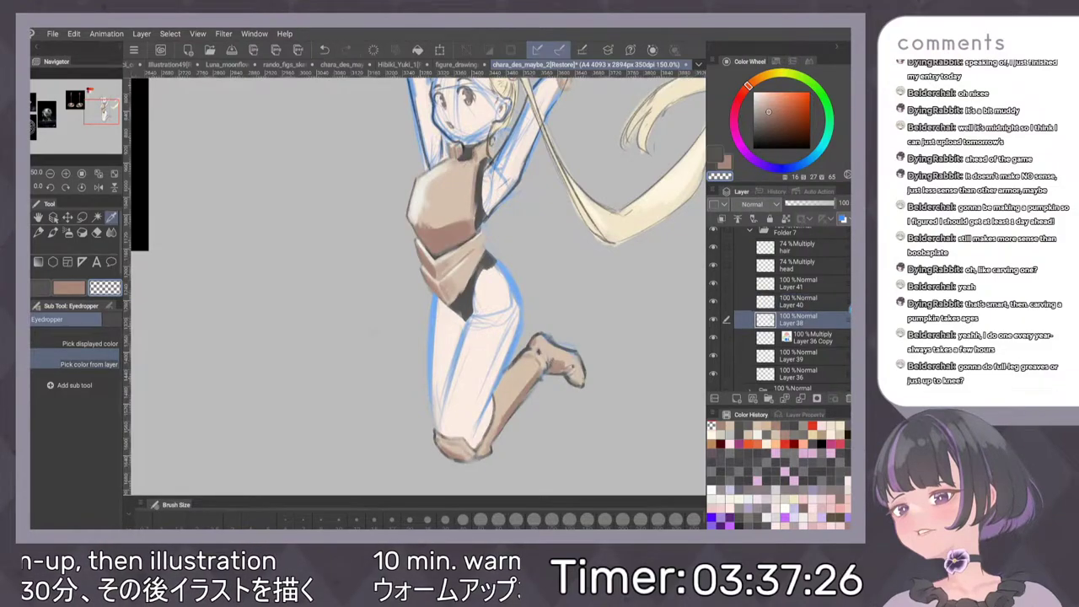
left_click(471, 294)
key("p")
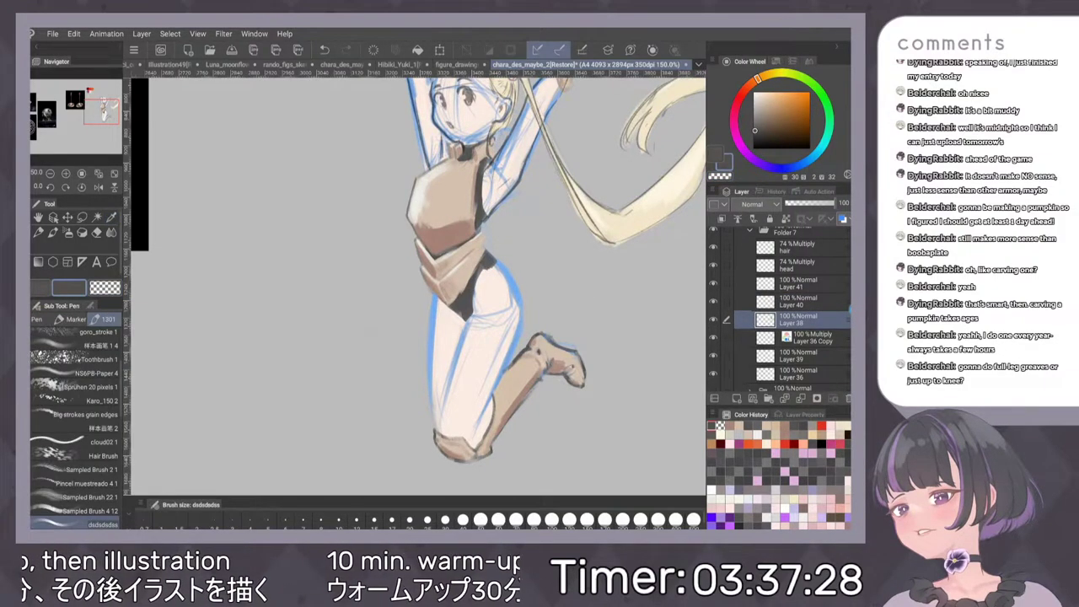
Check what Layer 40 contains by hiding and showing it, and make Layer 38 active again
left_click(792, 302)
left_click(714, 302)
left_click(713, 302)
left_click(793, 320)
left_click_drag(497, 420, 493, 396)
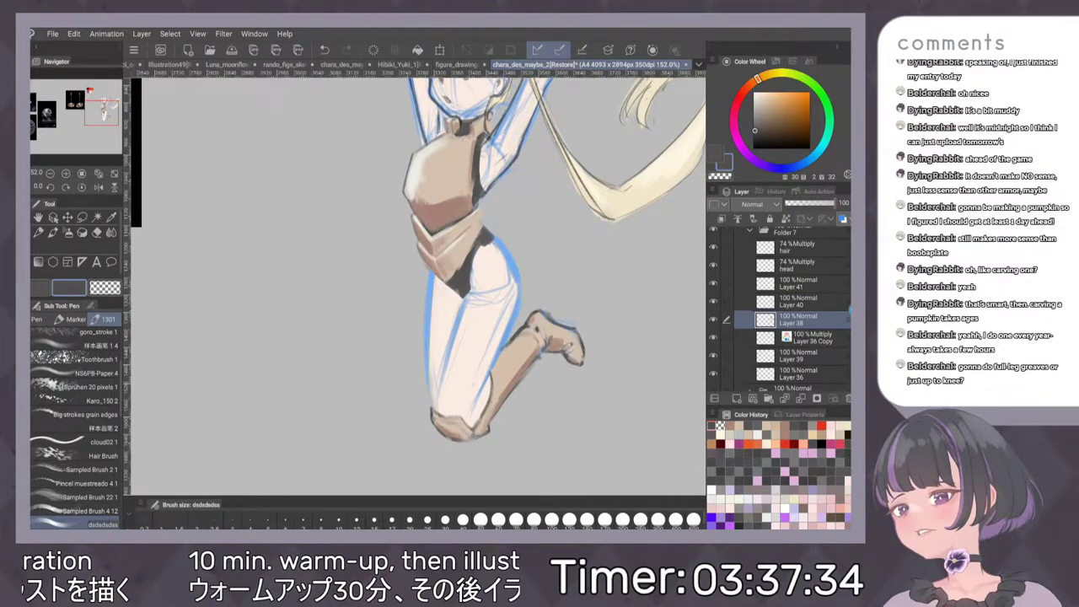
Paint dark grey thigh-high stockings above the knees of both legs, starting from the outline over the front knee
mouse_move(448, 356)
left_mouse_down()
mouse_move(488, 377)
mouse_move(471, 418)
left_mouse_up()
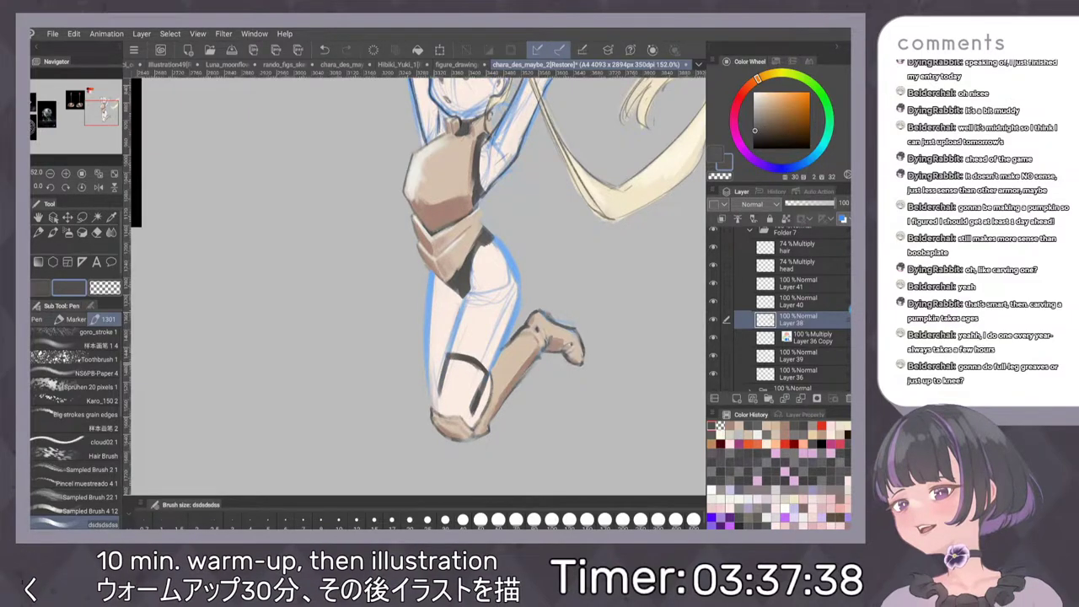
left_click_drag(449, 361, 444, 405)
mouse_move(442, 359)
left_mouse_down()
mouse_move(438, 414)
mouse_move(469, 418)
mouse_move(450, 398)
mouse_move(465, 415)
mouse_move(466, 401)
mouse_move(467, 422)
left_mouse_up()
left_click_drag(487, 379, 472, 429)
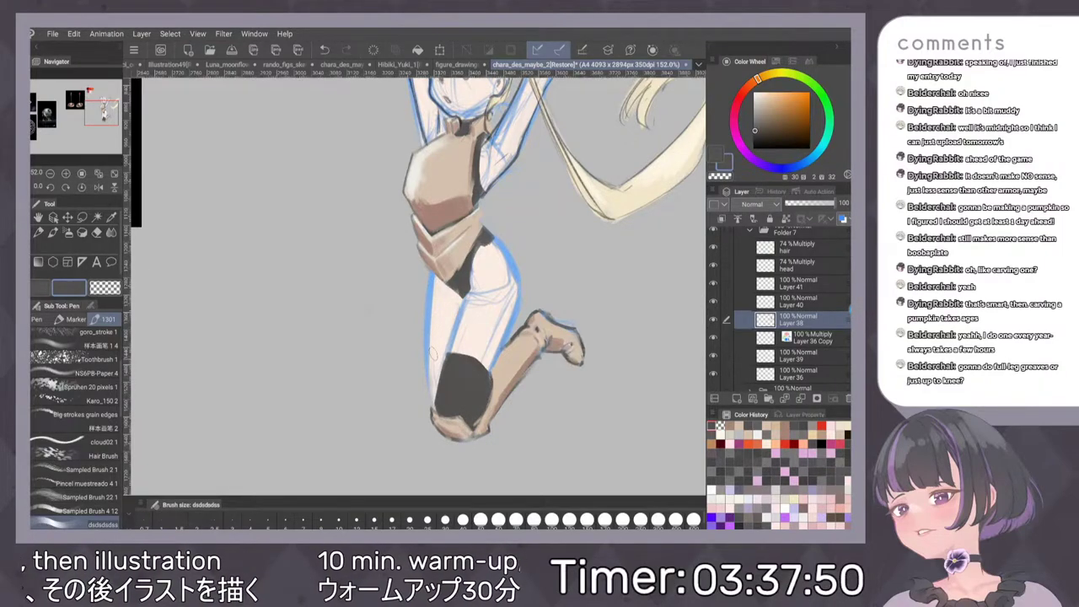
mouse_move(430, 345)
left_mouse_down()
mouse_move(442, 359)
mouse_move(428, 378)
mouse_move(437, 396)
left_mouse_up()
left_click_drag(442, 349, 435, 408)
left_click_drag(435, 347, 436, 376)
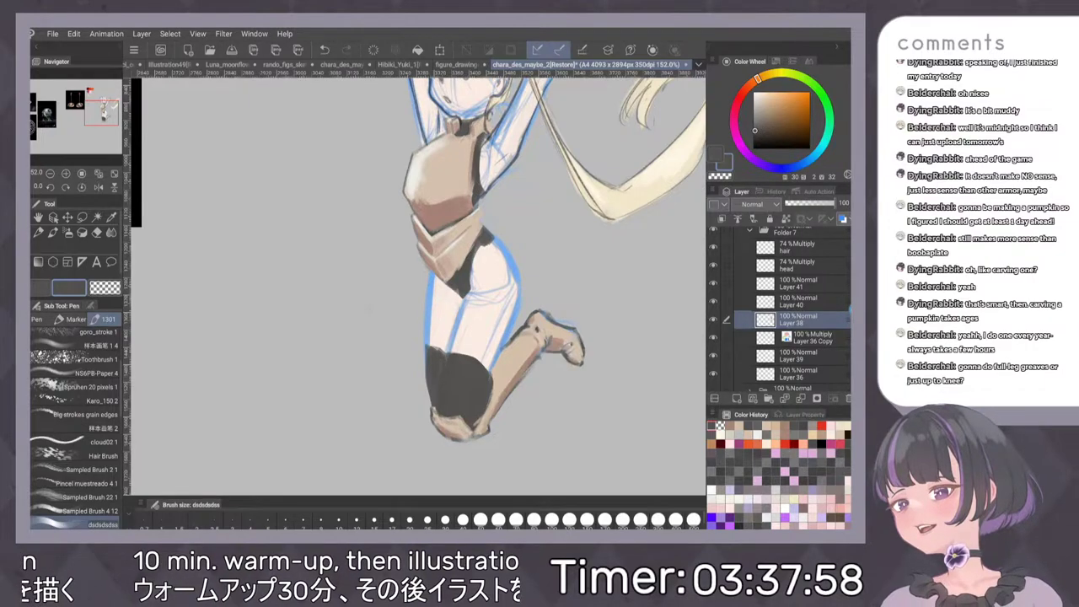
Try light grey (H 30, S 1, V 78) and mid-grey (V 54) highlights on the front stocking's edge, and return to dark grey
left_click(754, 105)
left_click_drag(480, 393, 476, 411)
key("ctrl+z")
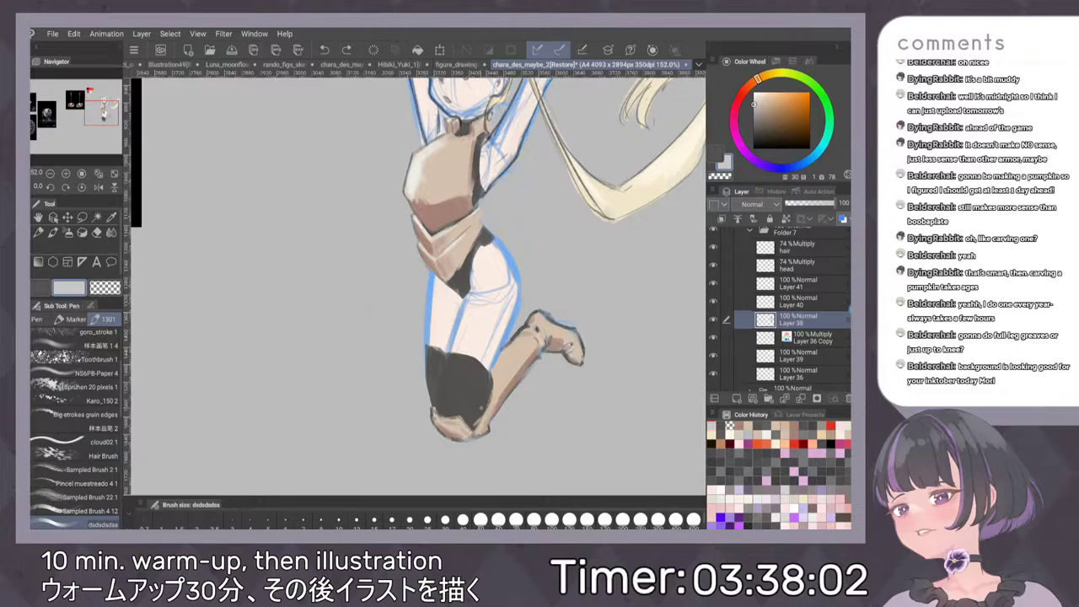
key("ctrl+z")
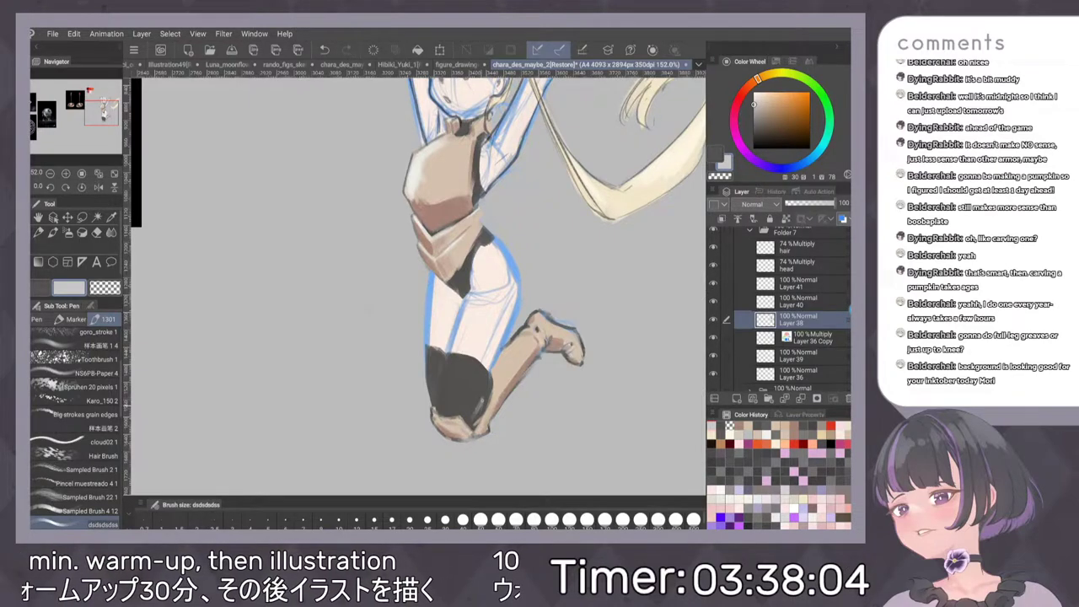
left_click(755, 120)
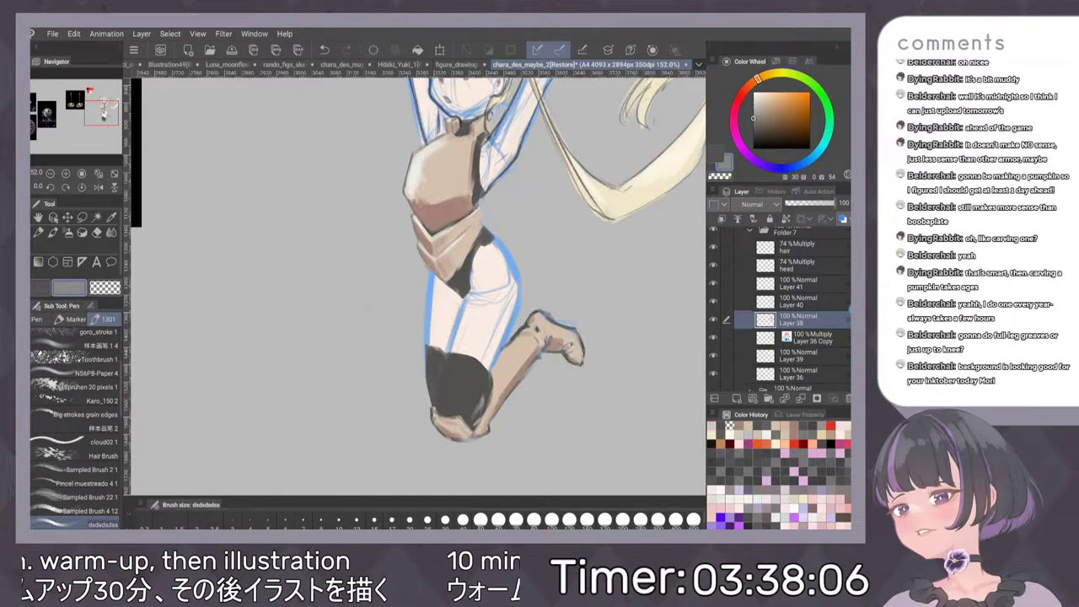
left_click(755, 130)
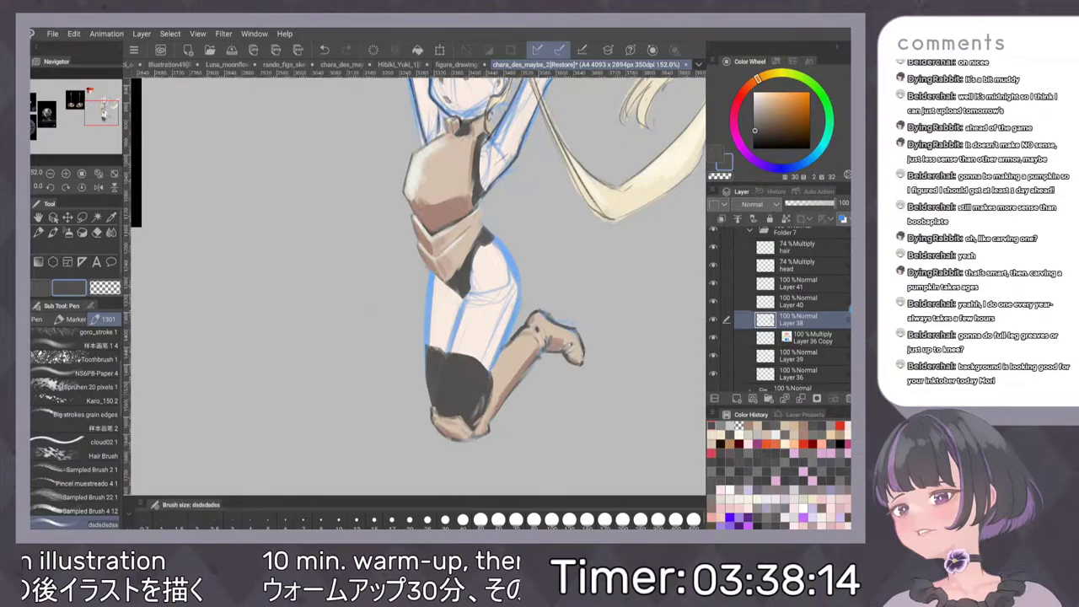
Examine the whole figure and compare it with Layer 38 and Layer 40 each hidden and shown
scroll(418, 283, "up", 1)
scroll(417, 282, "down", 3)
scroll(417, 282, "up", 4)
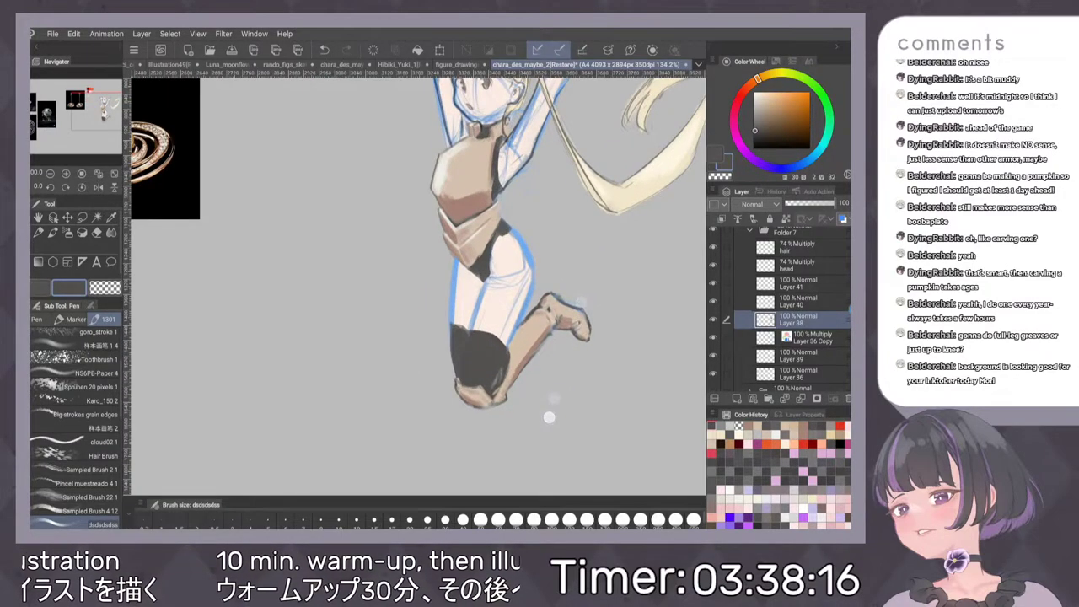
scroll(418, 282, "up", 1)
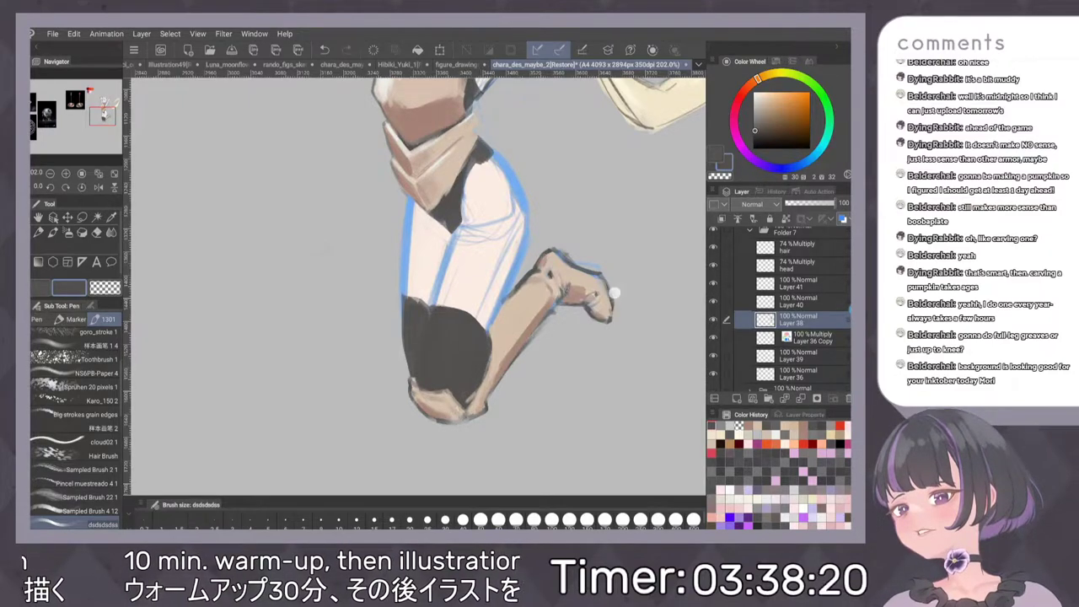
scroll(550, 365, "down", 1)
scroll(551, 364, "down", 4)
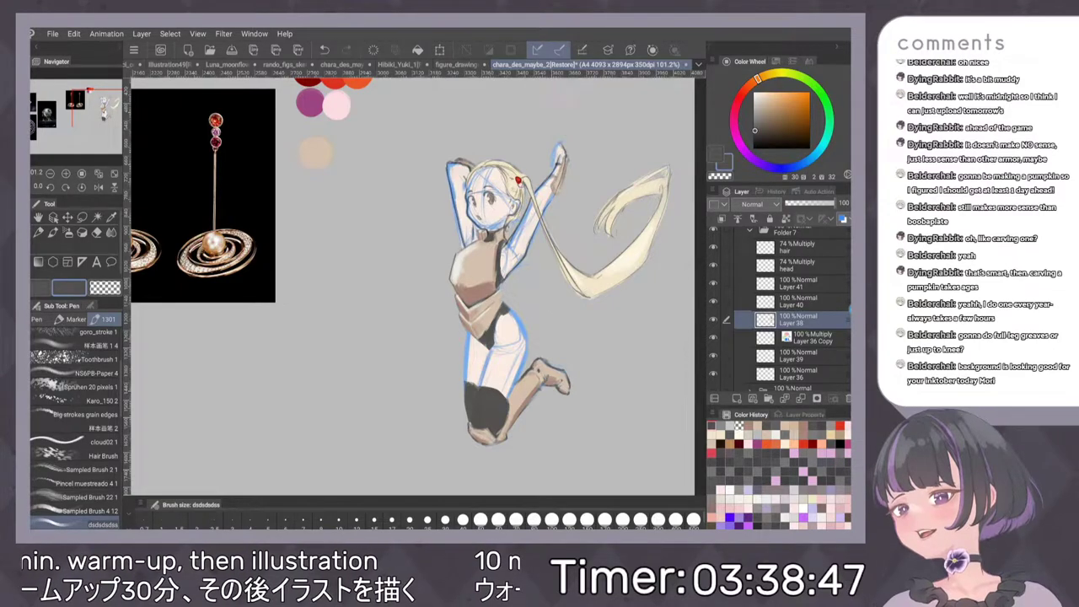
left_click(715, 319)
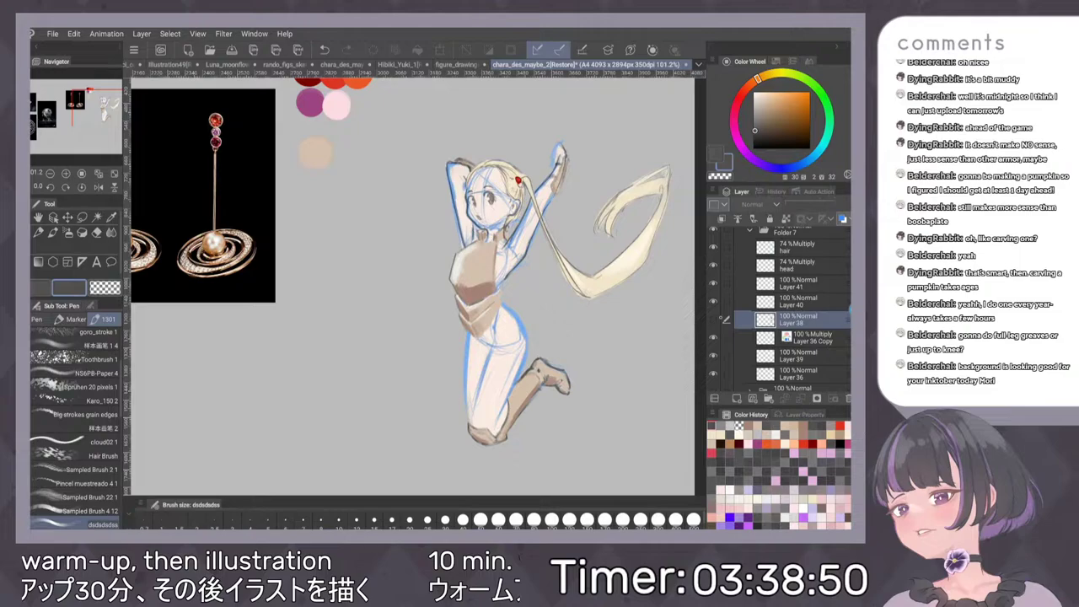
left_click(715, 320)
left_click(715, 320)
left_click(715, 319)
left_click(714, 302)
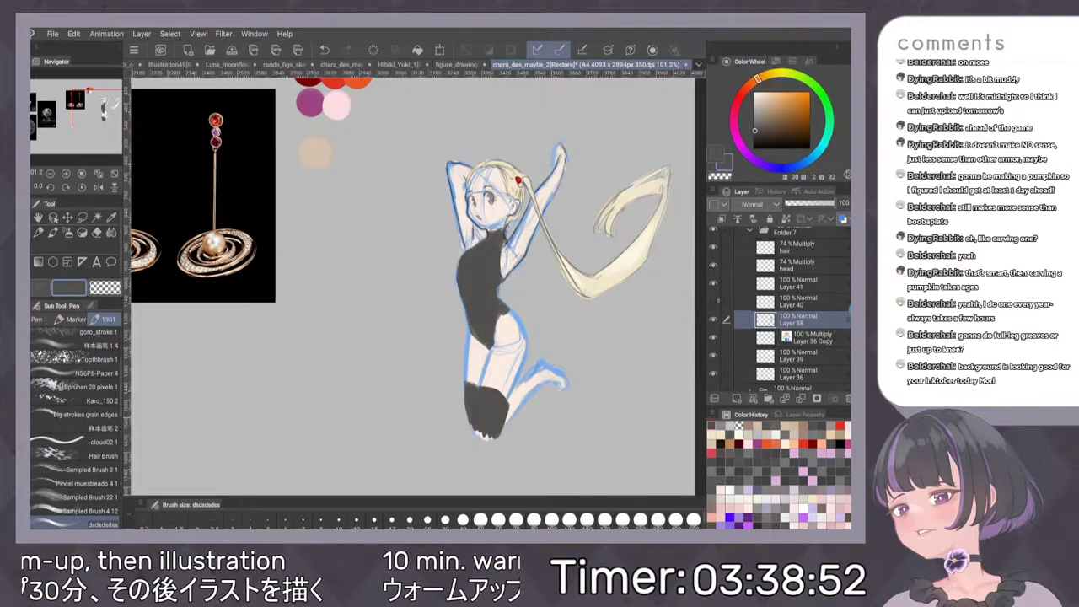
left_click(714, 302)
key("ctrl+z")
key("ctrl+y")
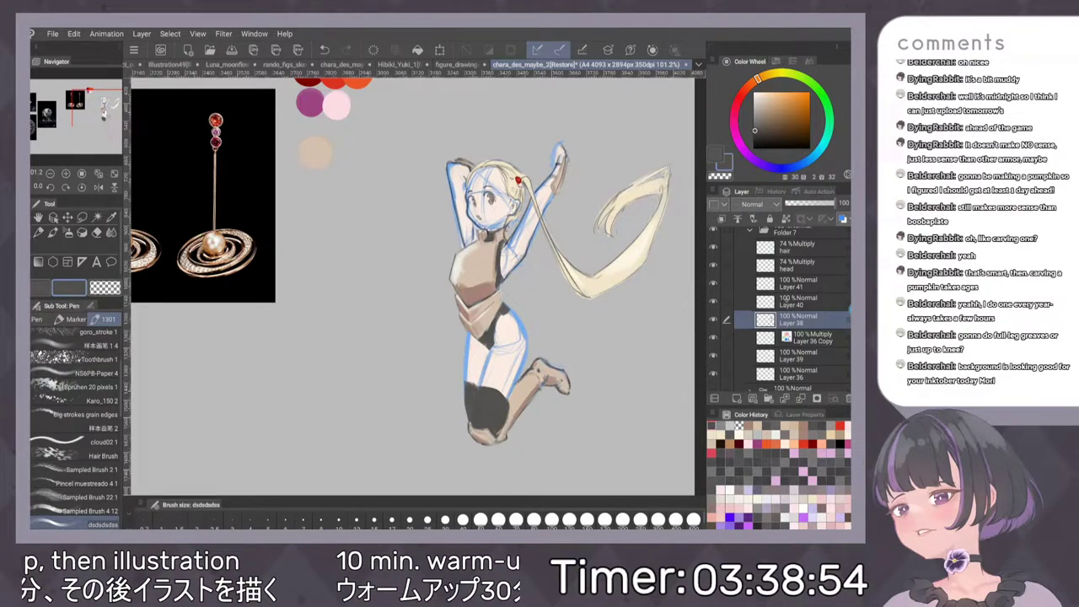
Add a new layer directly above Layer 40
left_click(794, 299)
key("ctrl+z")
key("ctrl+y")
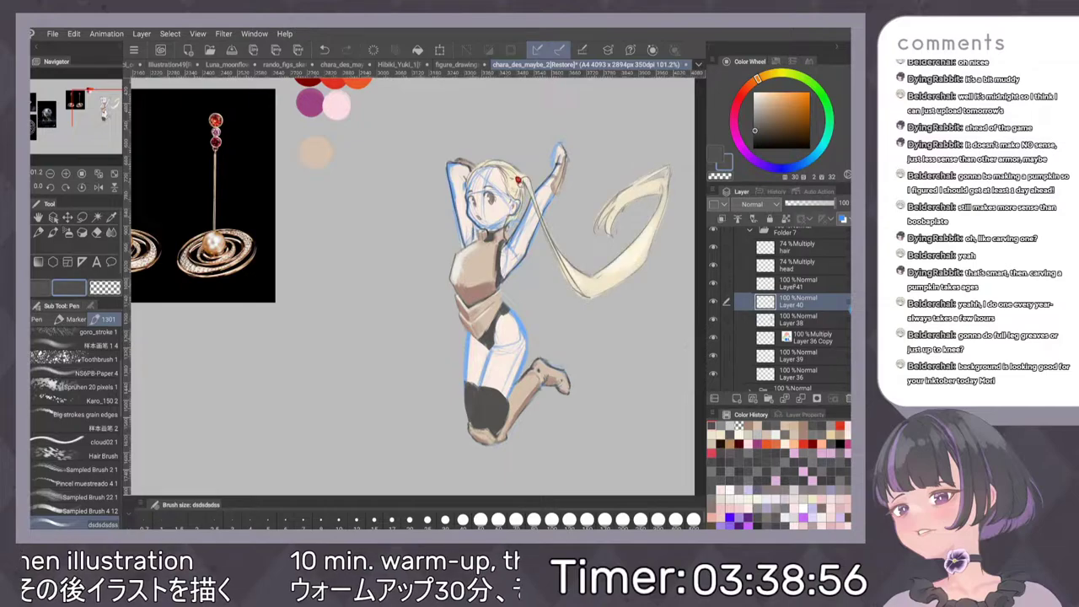
left_click(736, 398)
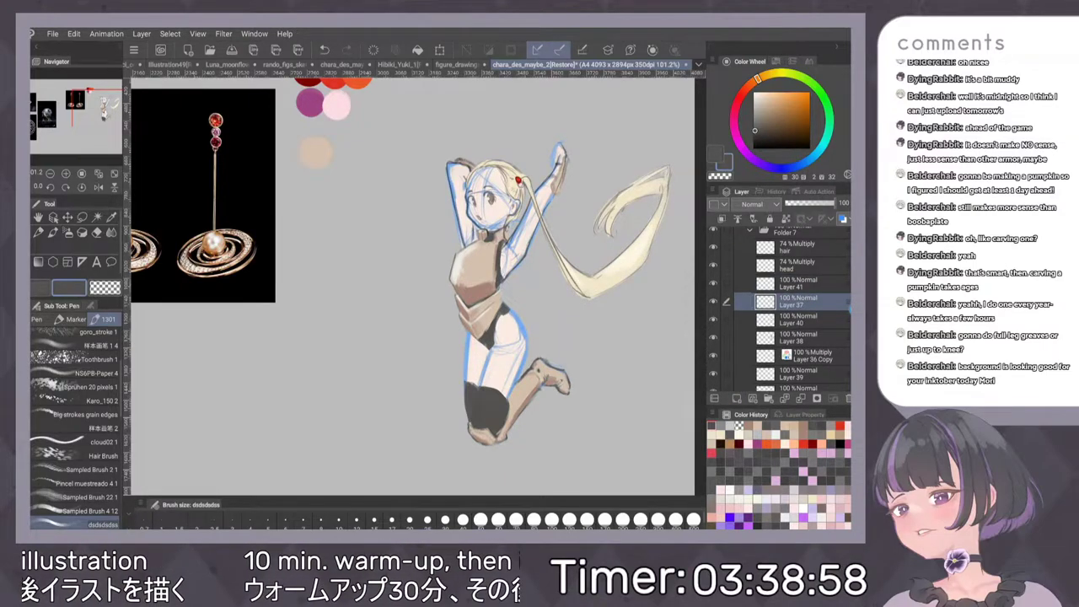
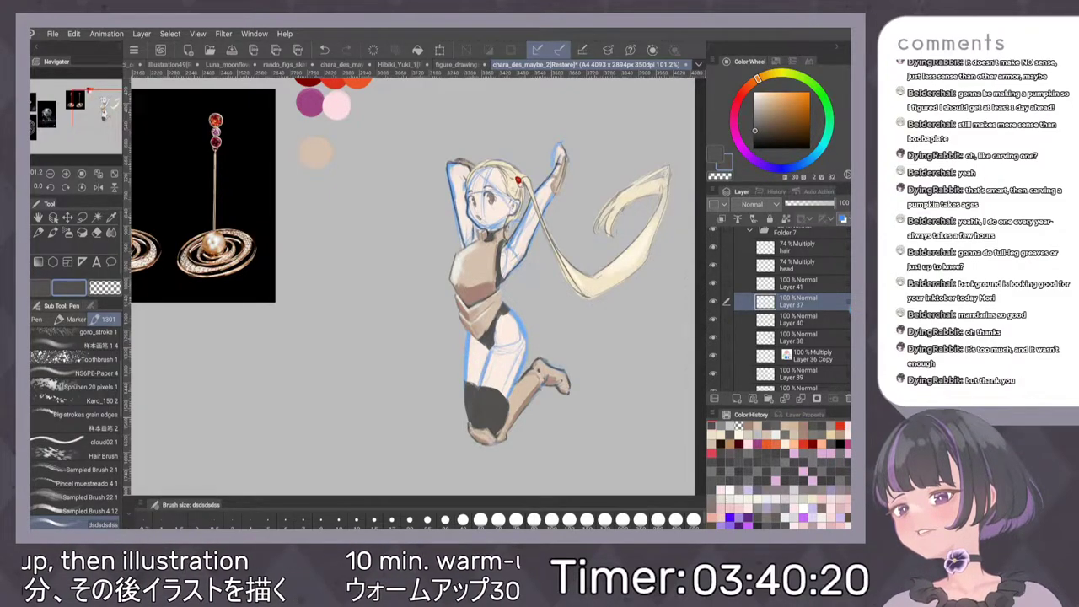
Make Layer 40 active again and check its contents by hiding and showing it
scroll(579, 365, "up", 3)
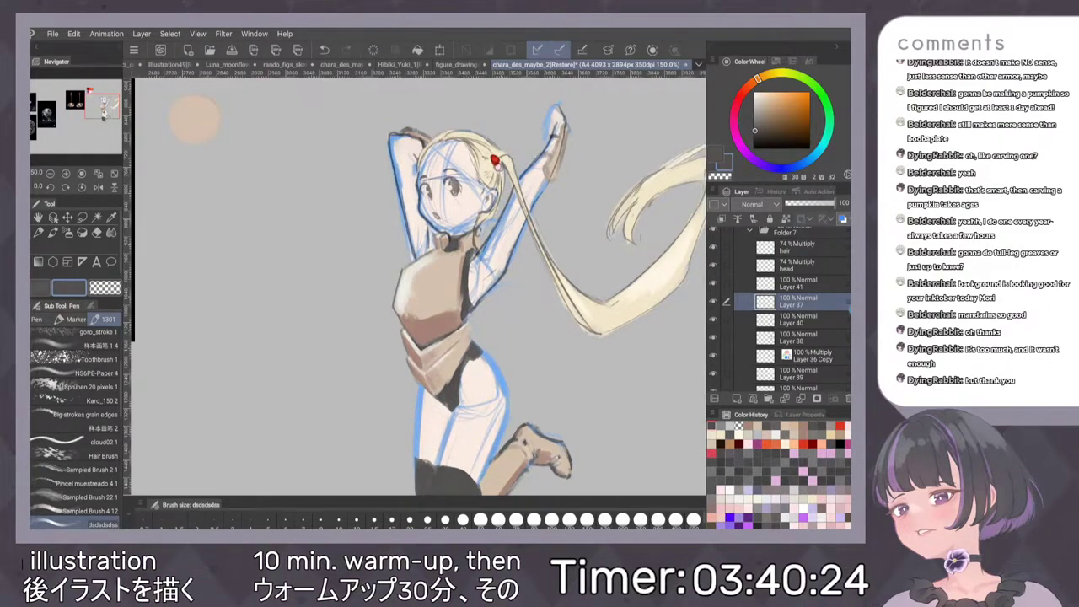
scroll(517, 284, "down", 3)
scroll(506, 287, "up", 1)
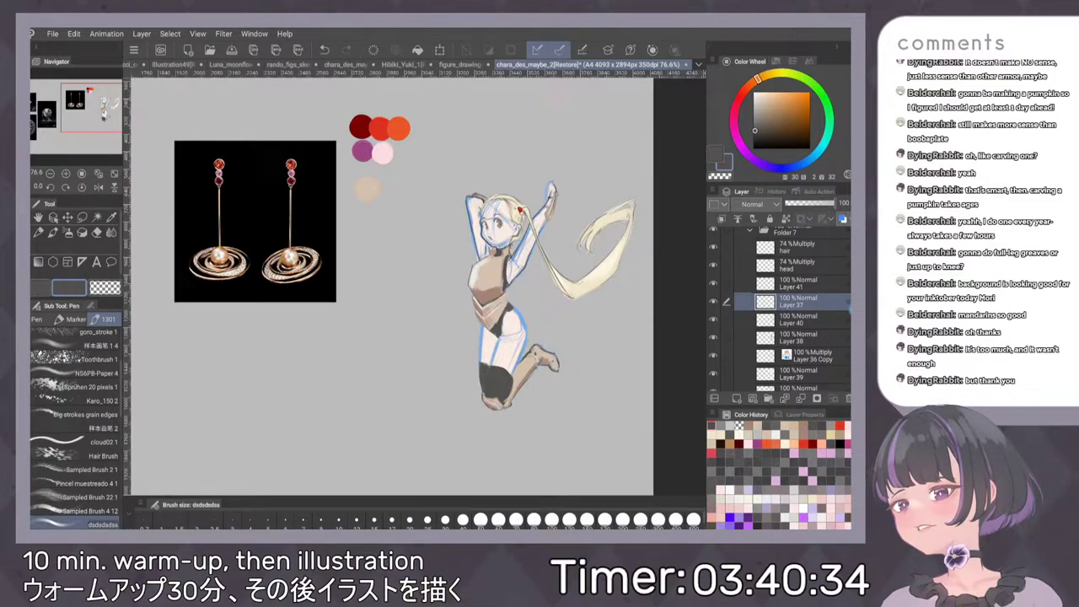
left_click(798, 319)
left_click(713, 319)
left_click(713, 319)
scroll(479, 216, "up", 4)
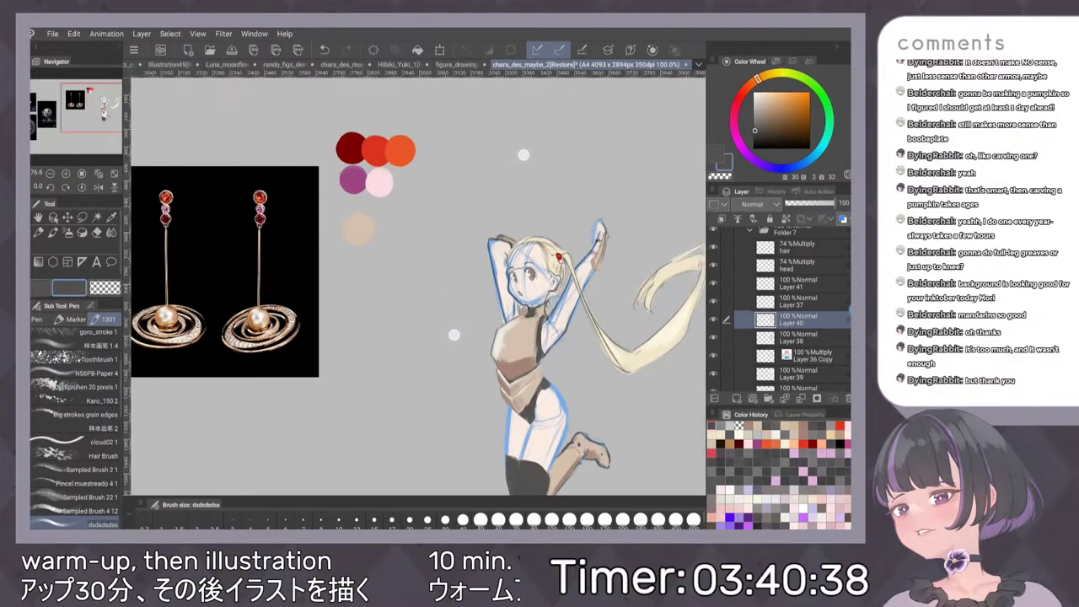
Dab small marks on the collar with the palette's red (H 5, S 85, V 86) and dark red (H 0, S 99, V 47)
key("c")
left_click_drag(564, 250, 535, 218)
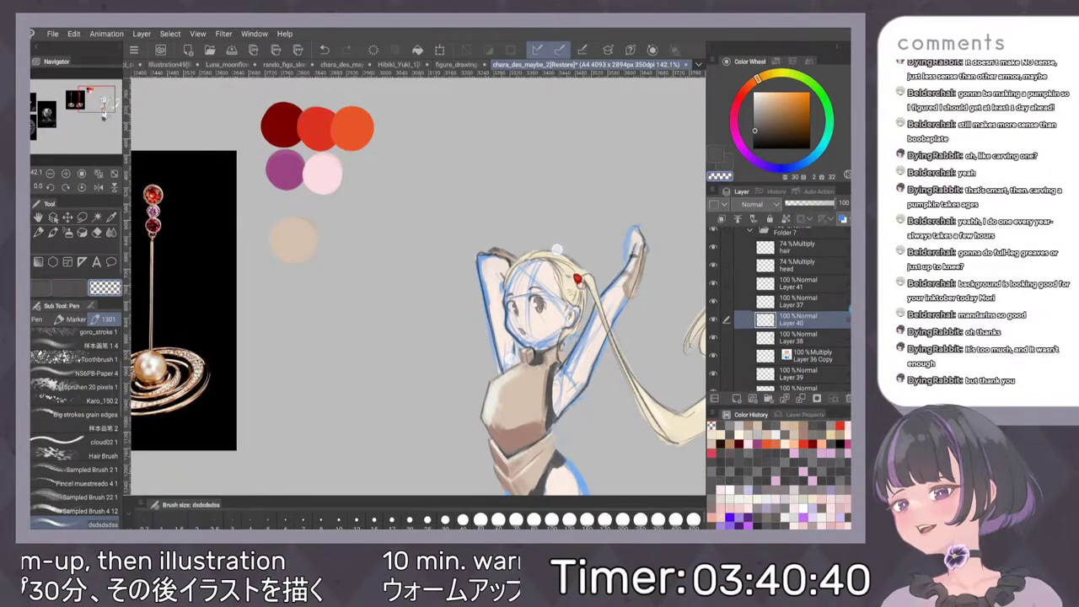
left_click_drag(597, 407, 583, 379)
scroll(582, 379, "up", 1)
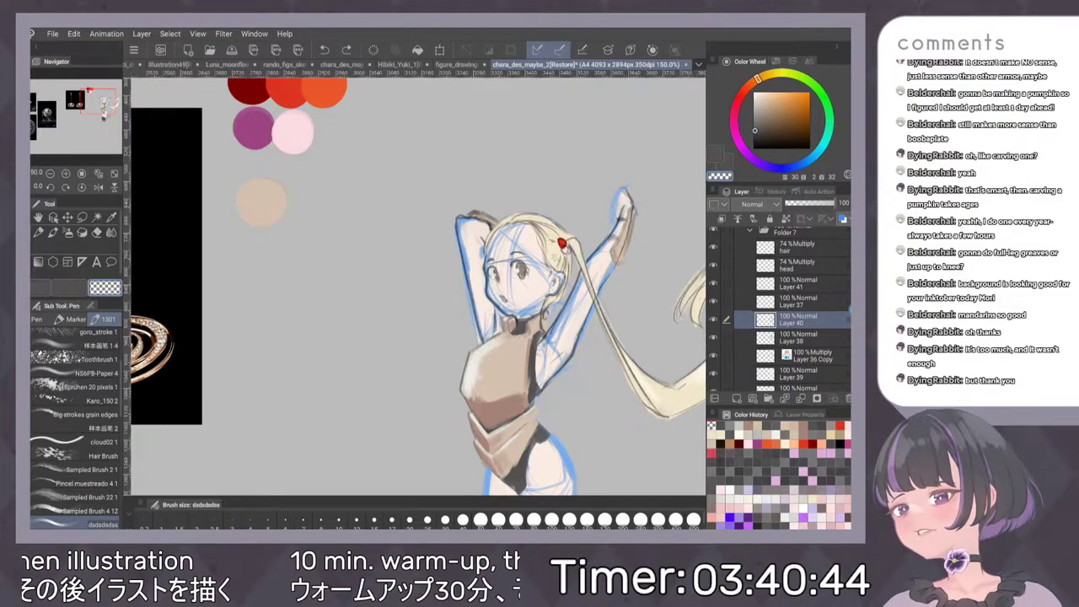
left_click(291, 90, "alt")
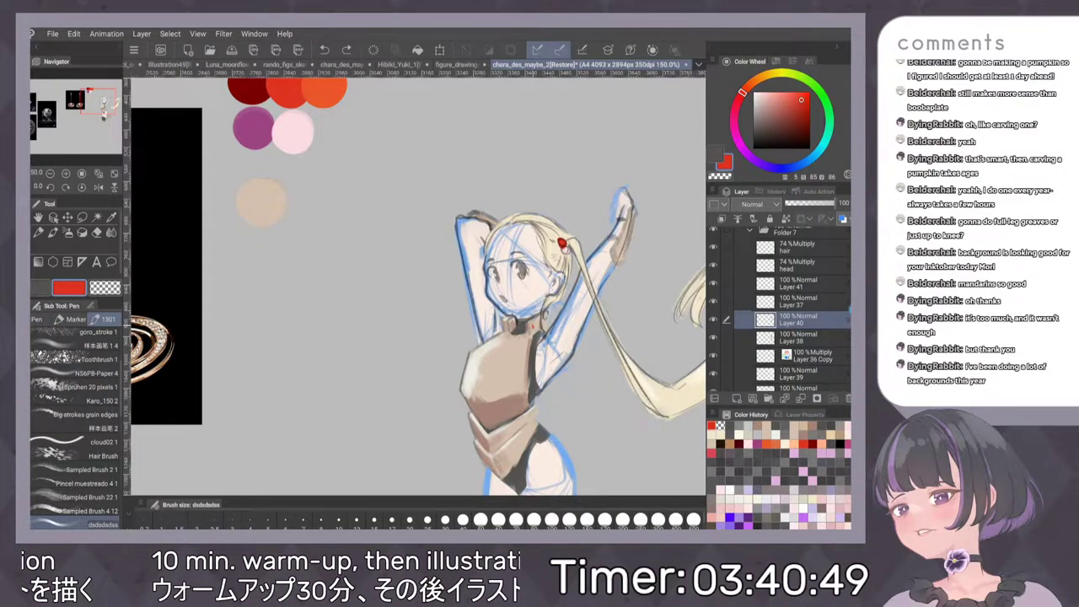
left_click(250, 91, "alt")
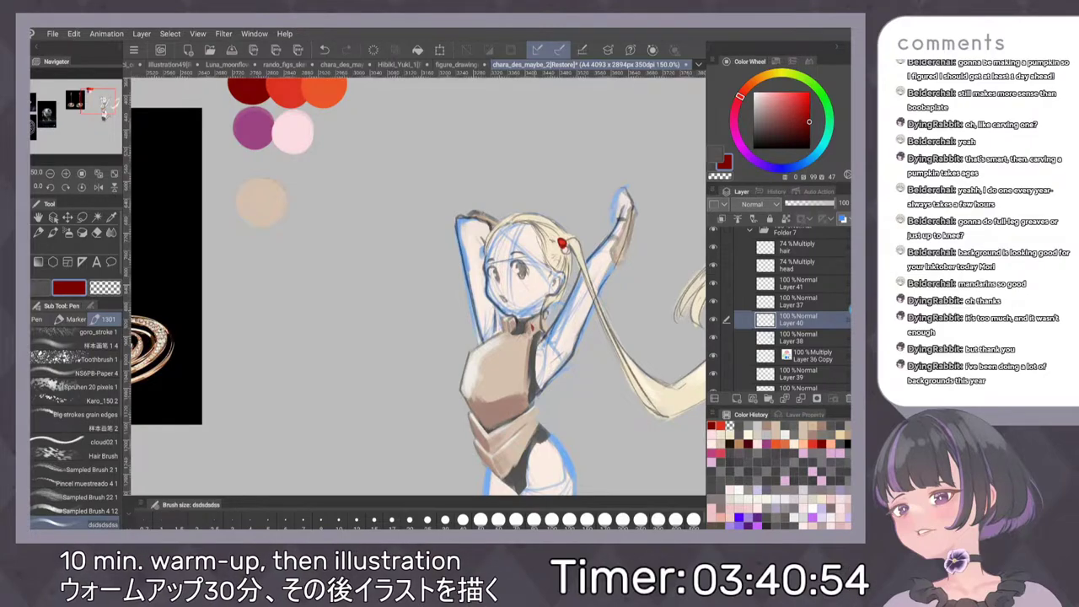
scroll(560, 297, "down", 2)
scroll(580, 354, "up", 2)
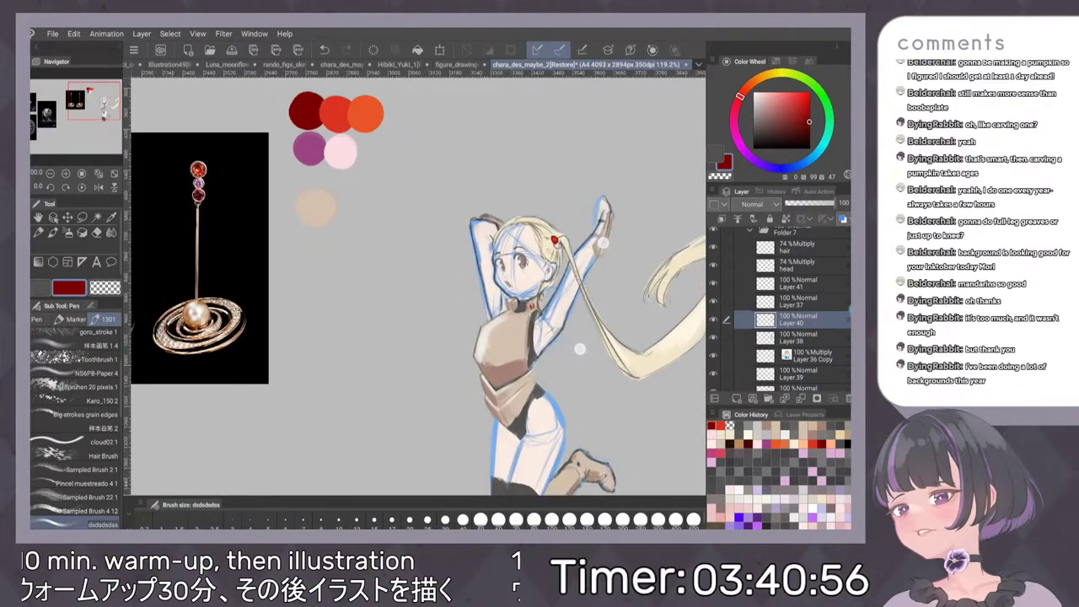
Try a dark red emblem on the breastplate, with a curved centre stroke and curls on both sides
left_click_drag(488, 318, 478, 360)
key("ctrl+z")
mouse_move(490, 316)
left_mouse_down()
mouse_move(482, 363)
mouse_move(500, 331)
mouse_move(473, 352)
mouse_move(494, 336)
left_mouse_up()
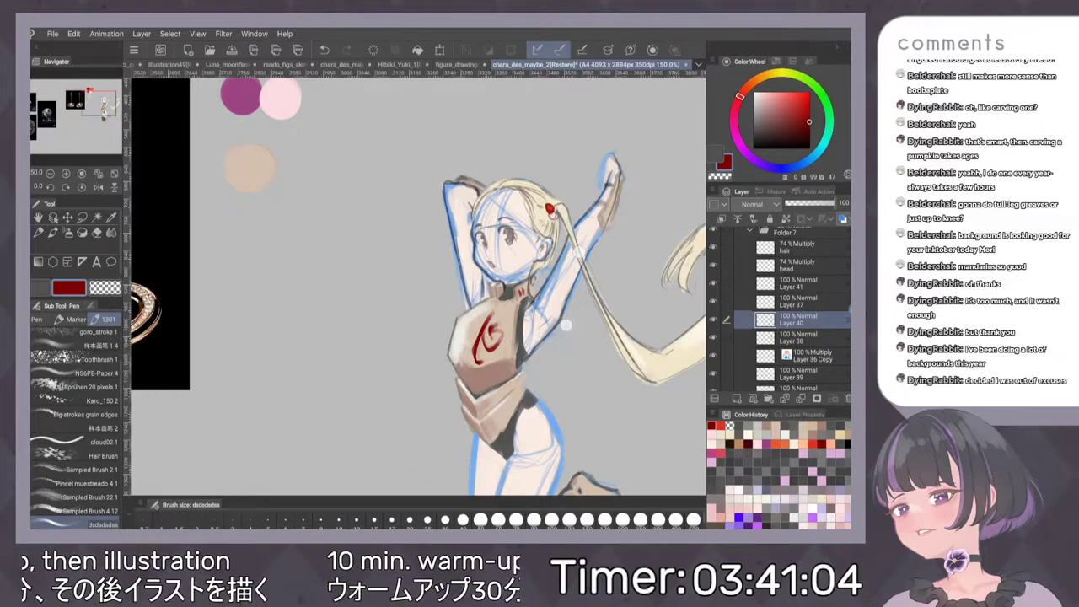
scroll(577, 295, "down", 5)
scroll(576, 300, "up", 5)
scroll(576, 301, "up", 3)
mouse_move(453, 321)
left_mouse_down()
mouse_move(479, 313)
mouse_move(459, 320)
left_mouse_up()
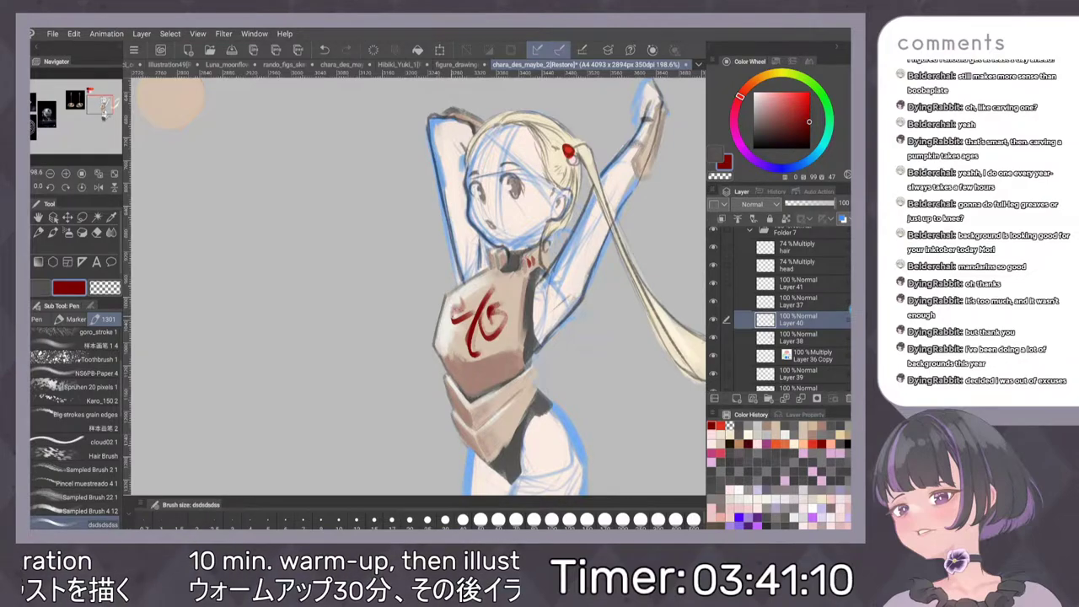
left_click_drag(468, 326, 454, 345)
Undo the dark red emblem on the breastplate, including a retried centre curve, and one of the collar's red marks
key("ctrl+z")
key("ctrl+z")
key("ctrl+z")
key("ctrl+z")
key("ctrl+z")
key("ctrl+z")
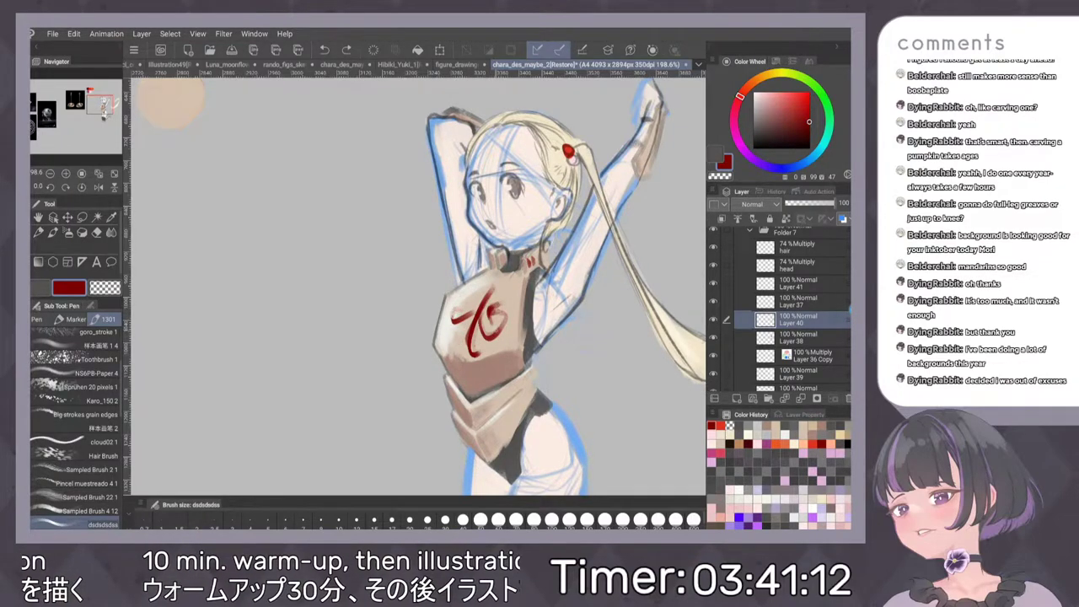
key("ctrl+z")
key("ctrl+z")
key("ctrl+z")
key("ctrl+z")
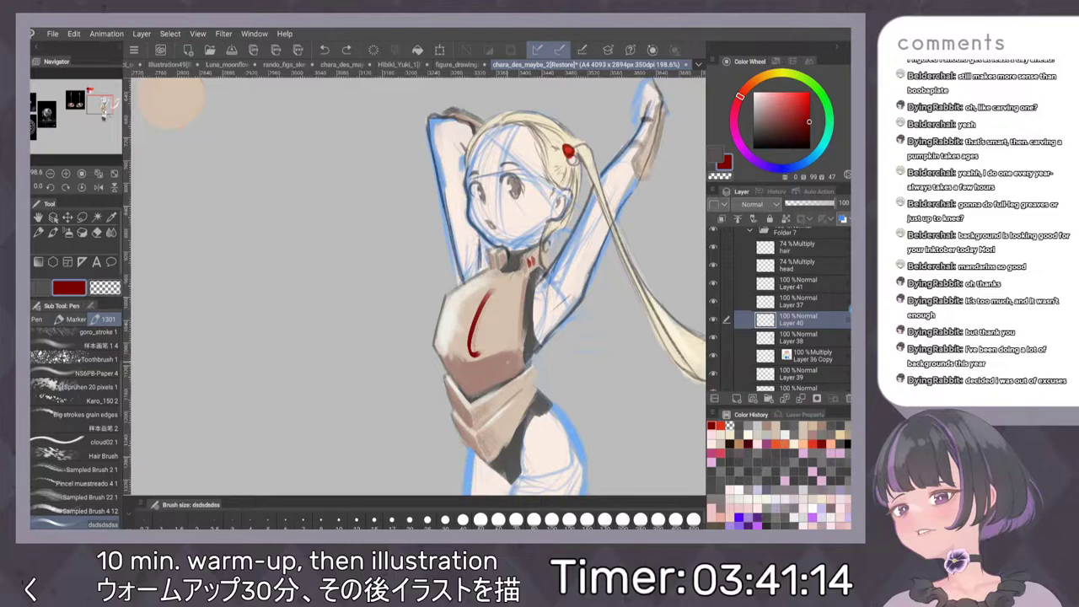
left_click_drag(492, 292, 482, 357)
key("ctrl+z")
key("ctrl+z")
key("ctrl+z")
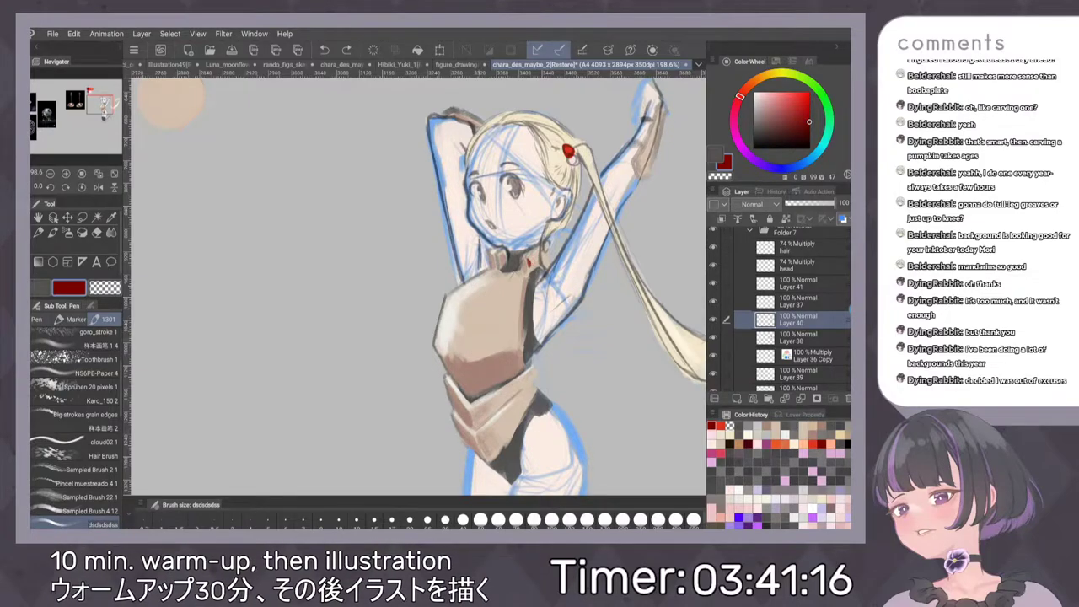
Paint a dark red breastplate ornament with a slanted centre line, a curl on each side, an upper accent and a lower wave
mouse_move(482, 295)
left_mouse_down()
mouse_move(455, 344)
mouse_move(498, 284)
mouse_move(498, 326)
mouse_move(492, 297)
mouse_move(498, 310)
mouse_move(459, 318)
mouse_move(465, 296)
left_mouse_up()
key("ctrl+z")
key("ctrl+z")
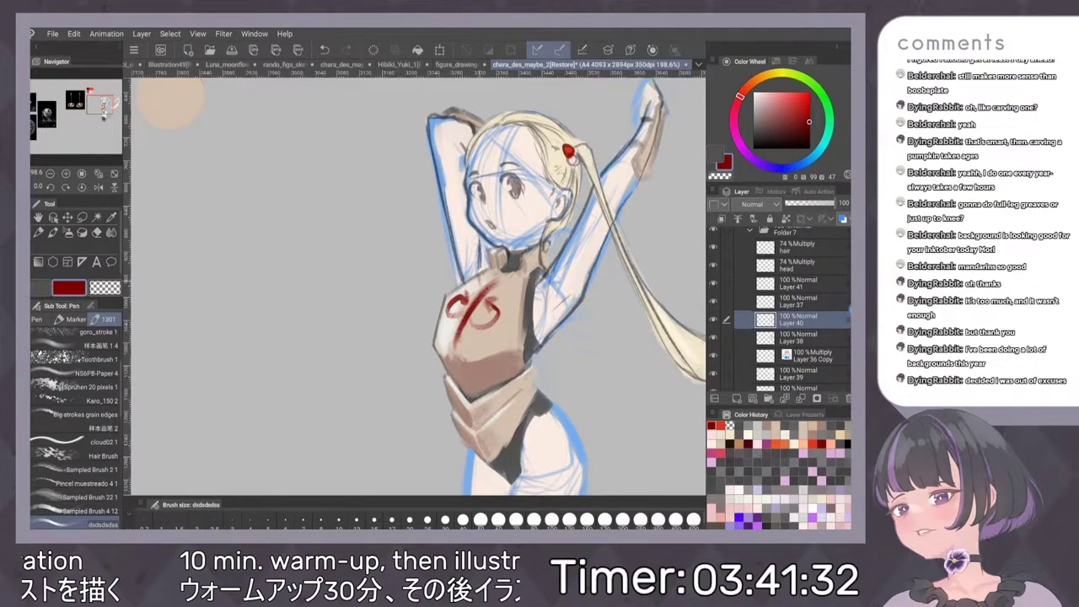
mouse_move(493, 291)
left_mouse_down()
mouse_move(520, 283)
mouse_move(505, 286)
left_mouse_up()
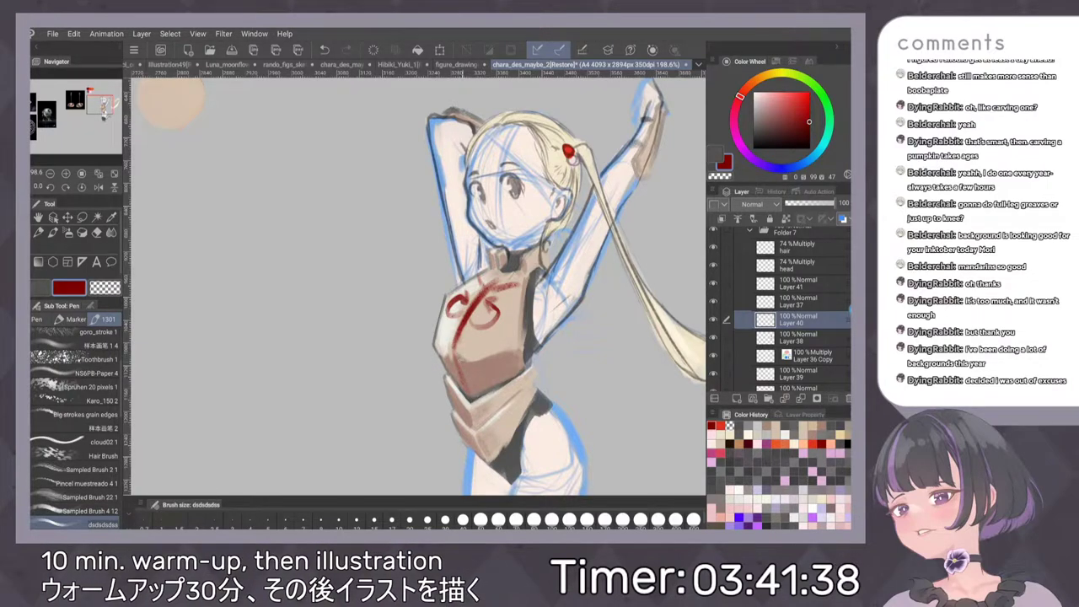
mouse_move(517, 335)
left_mouse_down()
mouse_move(474, 345)
mouse_move(441, 328)
left_mouse_up()
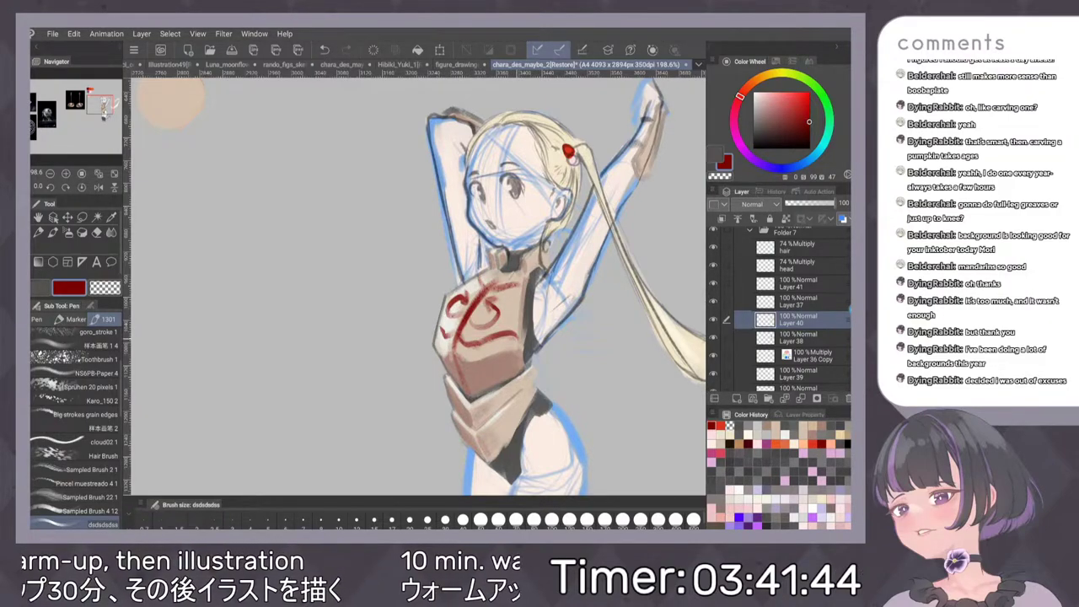
Paint dark red chevron accents along the waist plates and strengthen the ornament's centre line on the lower breastplate
scroll(590, 295, "down", 5)
scroll(608, 261, "up", 6)
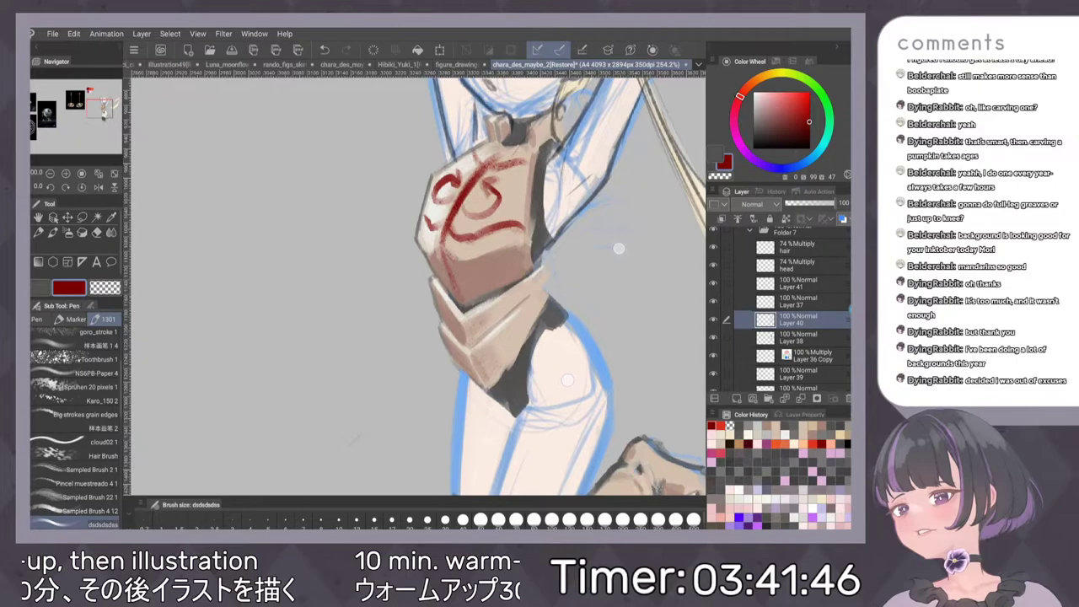
mouse_move(497, 311)
left_mouse_down()
mouse_move(464, 329)
mouse_move(489, 365)
mouse_move(476, 338)
left_mouse_up()
mouse_move(517, 291)
left_mouse_down()
mouse_move(498, 309)
mouse_move(505, 334)
left_mouse_up()
scroll(590, 248, "down", 6)
scroll(590, 249, "up", 6)
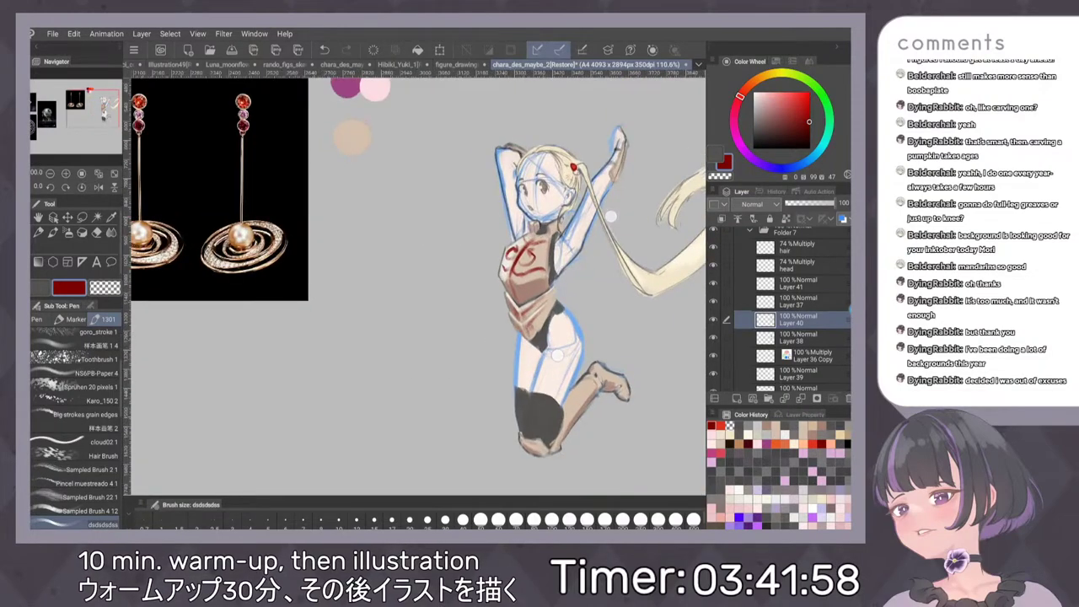
left_click_drag(424, 298, 433, 321)
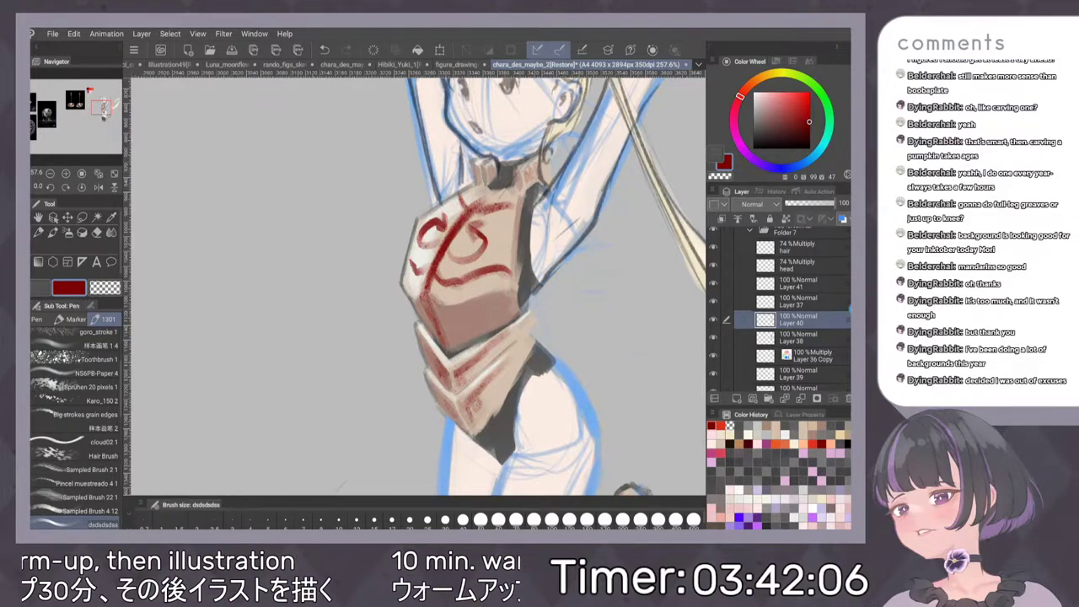
Paint a small dark red ornament on the front knee guard
scroll(595, 212, "down", 5)
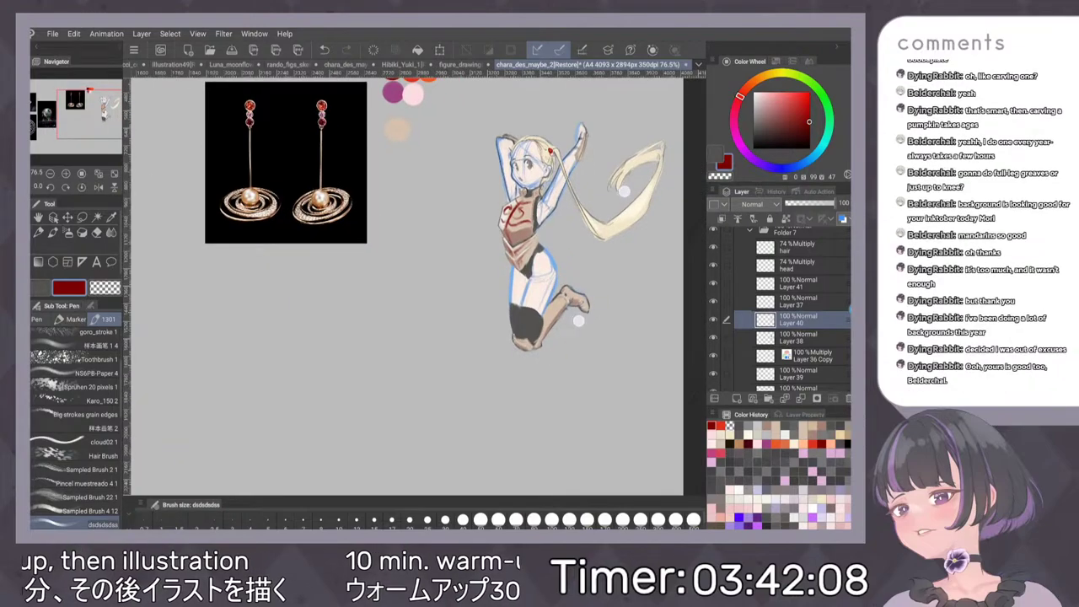
scroll(630, 350, "up", 4)
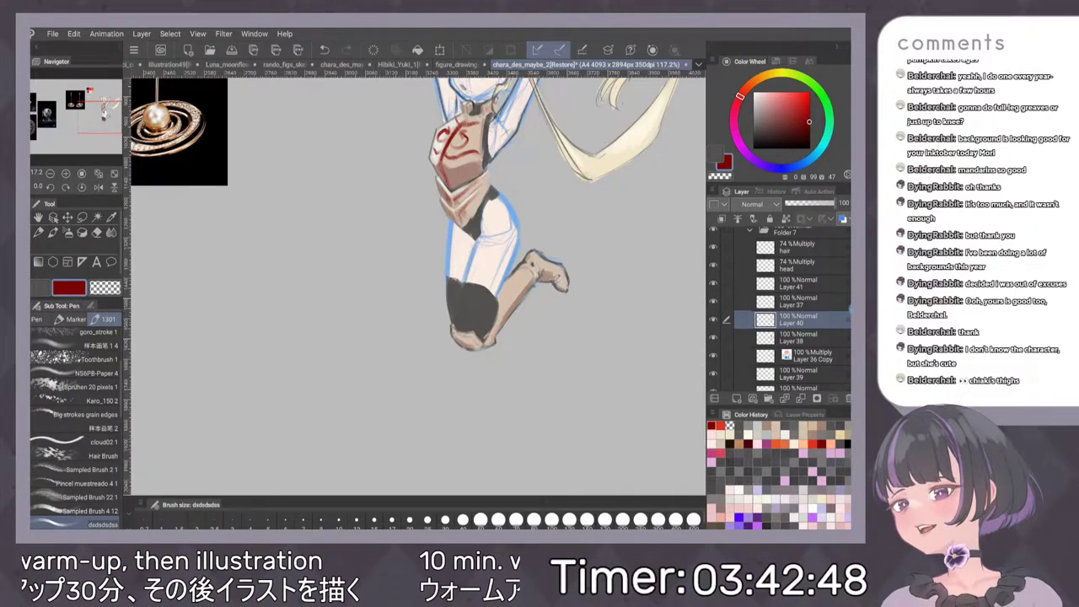
scroll(548, 287, "up", 2)
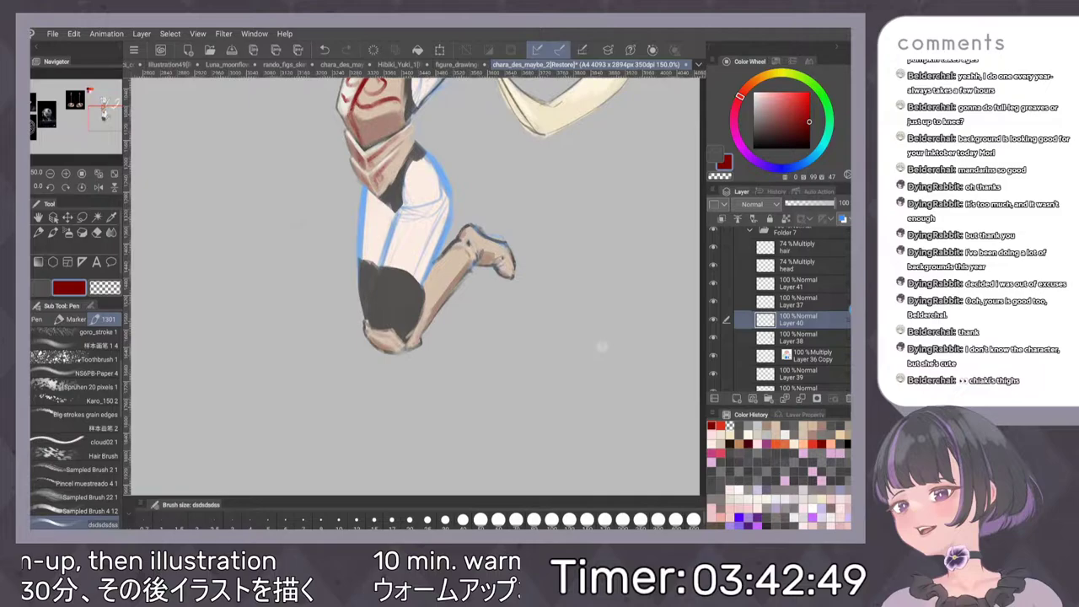
scroll(548, 287, "up", 2)
scroll(579, 294, "up", 1)
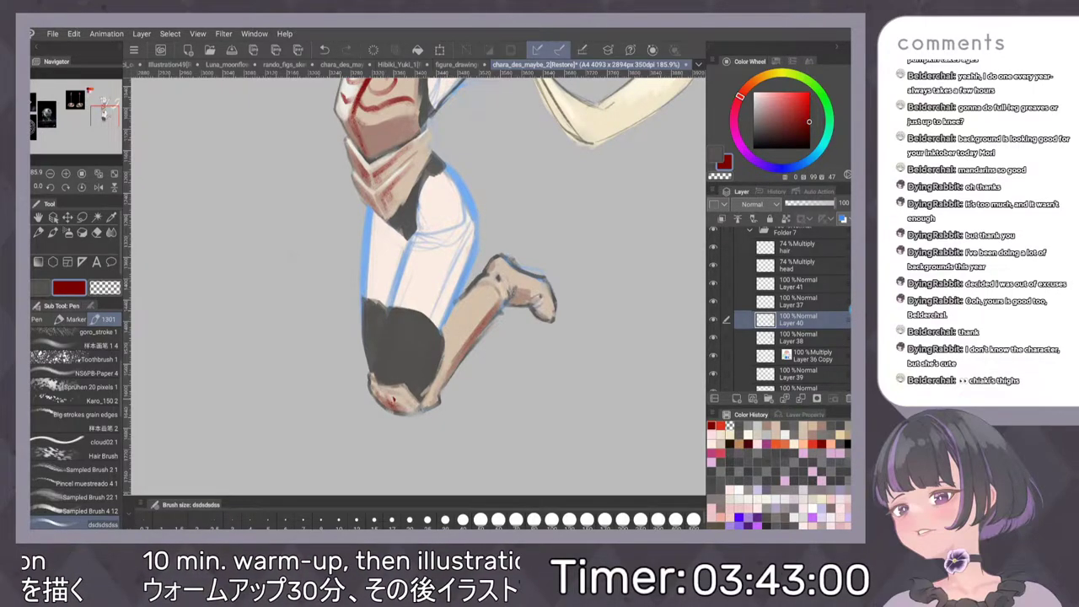
left_click_drag(387, 396, 395, 408)
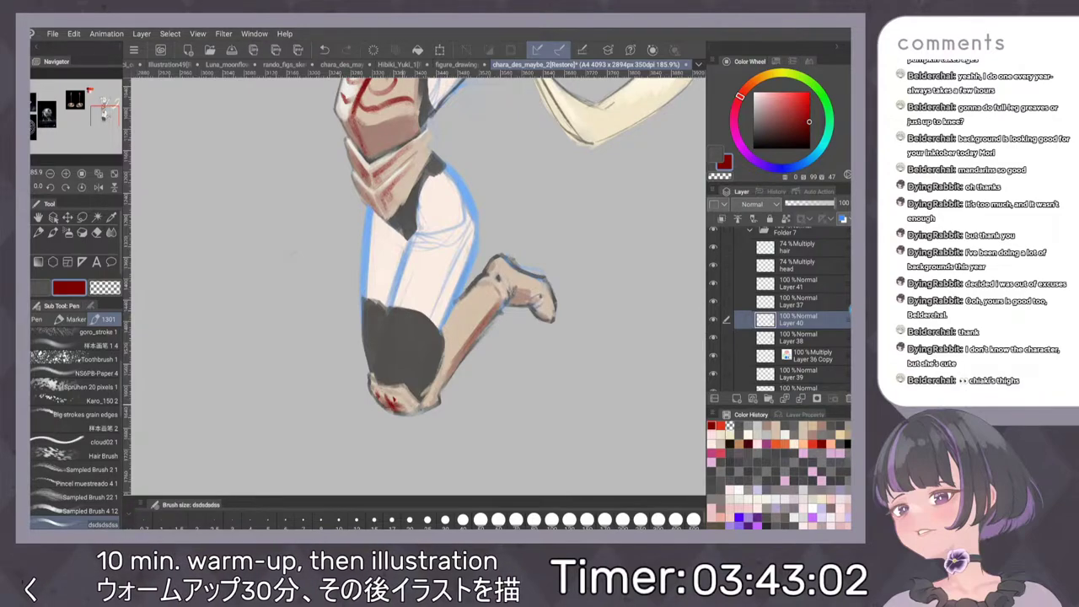
scroll(563, 376, "down", 2)
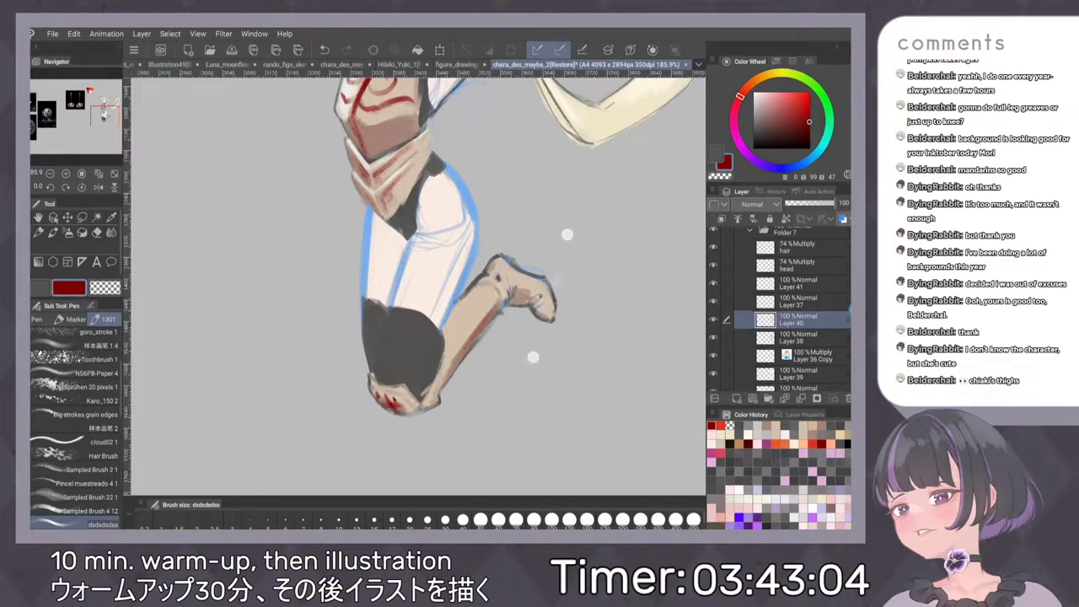
Paint a dark red border along the breastplate's side edge and lower rim, closing the frame around the ornament
scroll(563, 376, "down", 2)
scroll(577, 212, "up", 6)
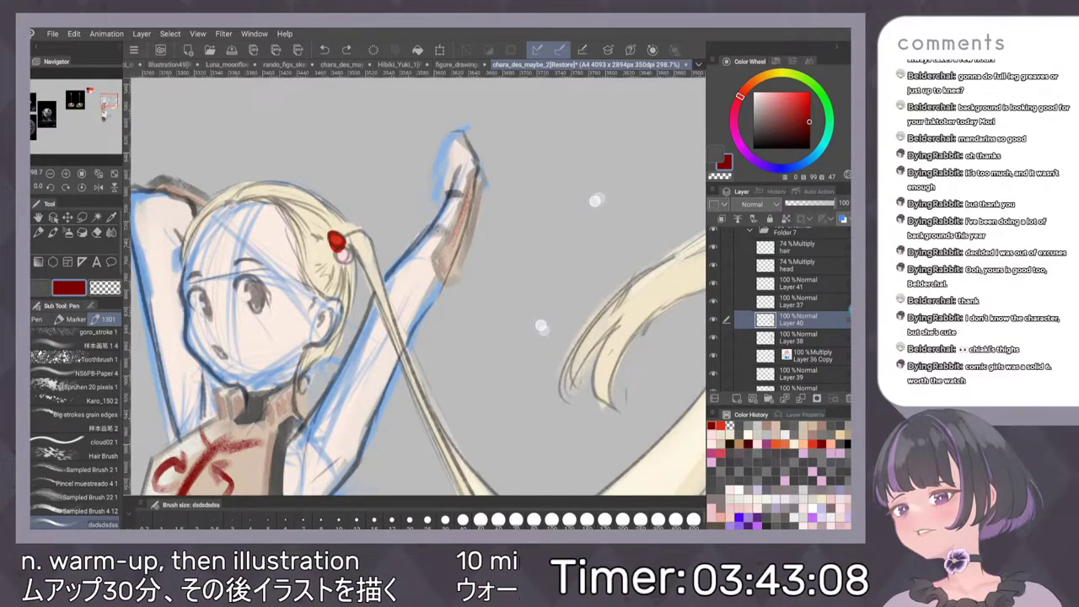
scroll(549, 282, "down", 3)
scroll(439, 337, "down", 2)
scroll(438, 303, "up", 4)
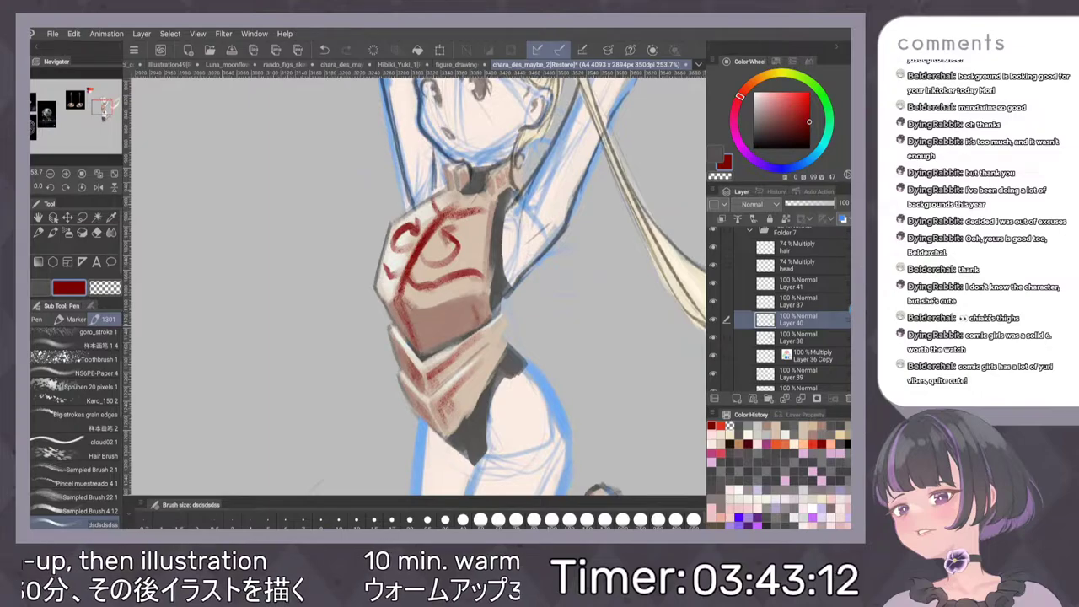
left_click_drag(478, 320, 458, 333)
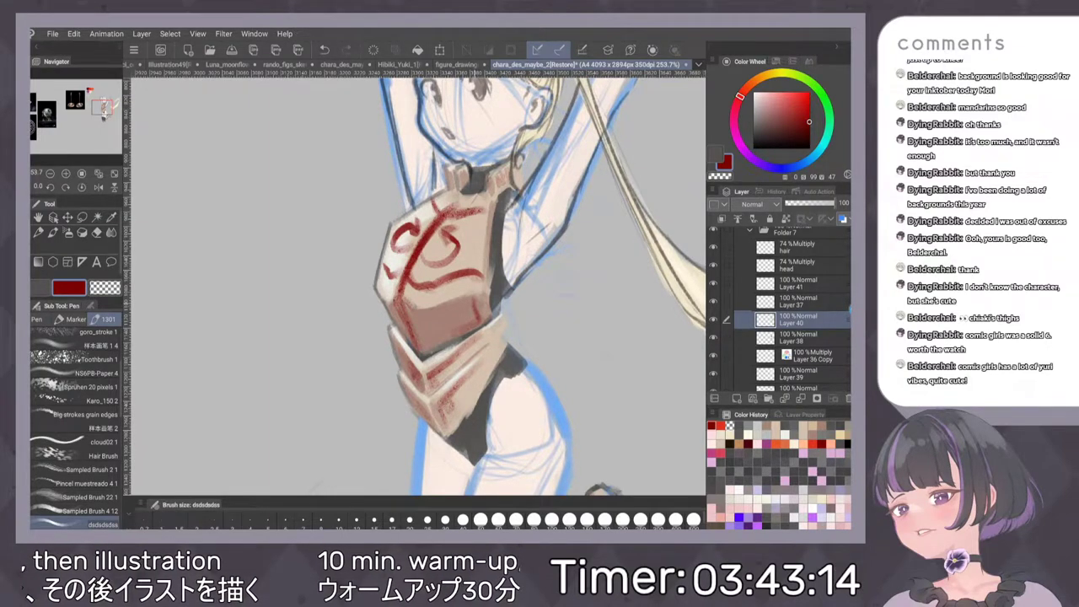
left_click_drag(483, 205, 473, 292)
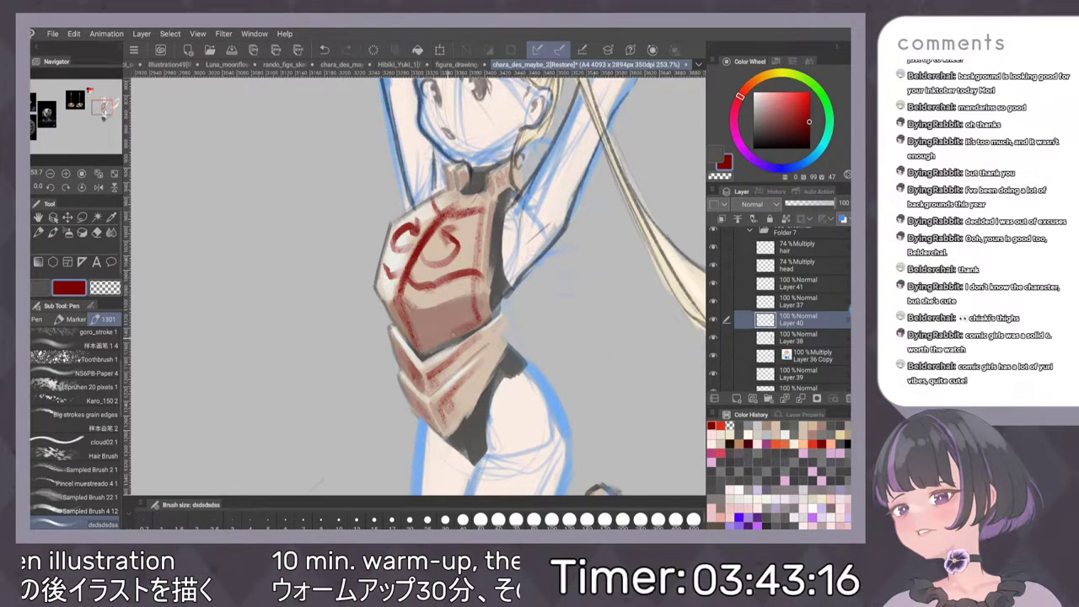
left_click_drag(455, 330, 444, 338)
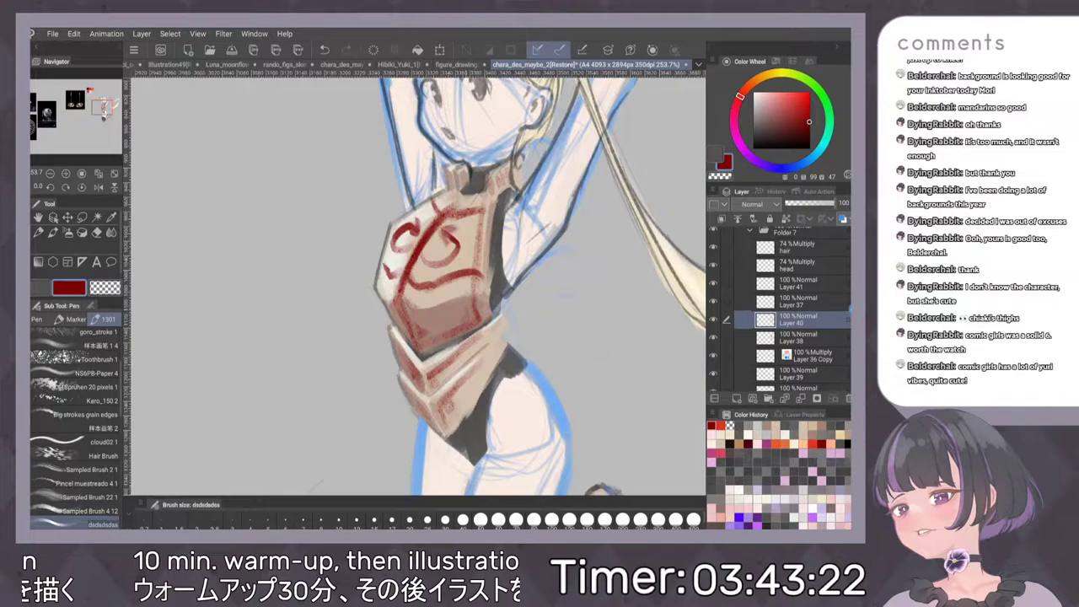
Examine the armour's dark red ornaments on the whole figure, beside the jewellery references and in close view
scroll(591, 275, "down", 5)
scroll(570, 266, "up", 3)
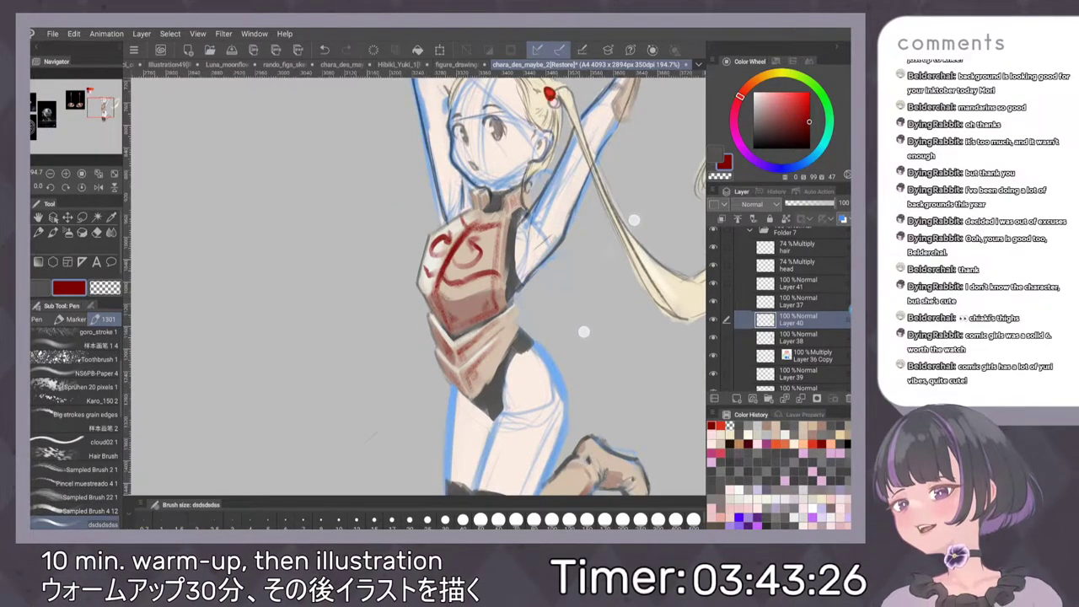
scroll(604, 251, "down", 4)
scroll(493, 273, "down", 4)
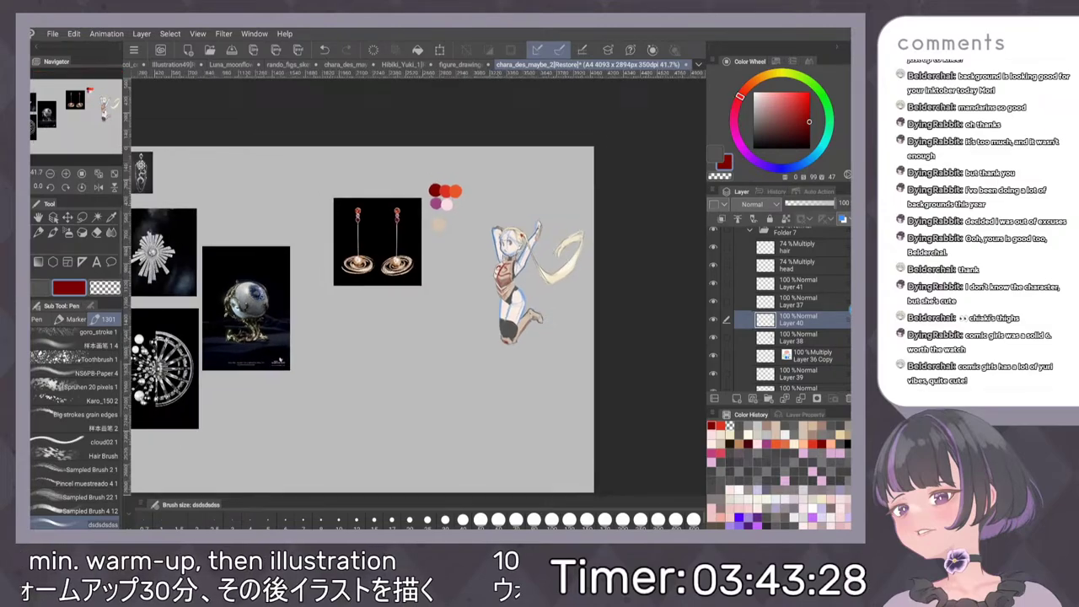
scroll(539, 279, "up", 4)
scroll(531, 287, "up", 3)
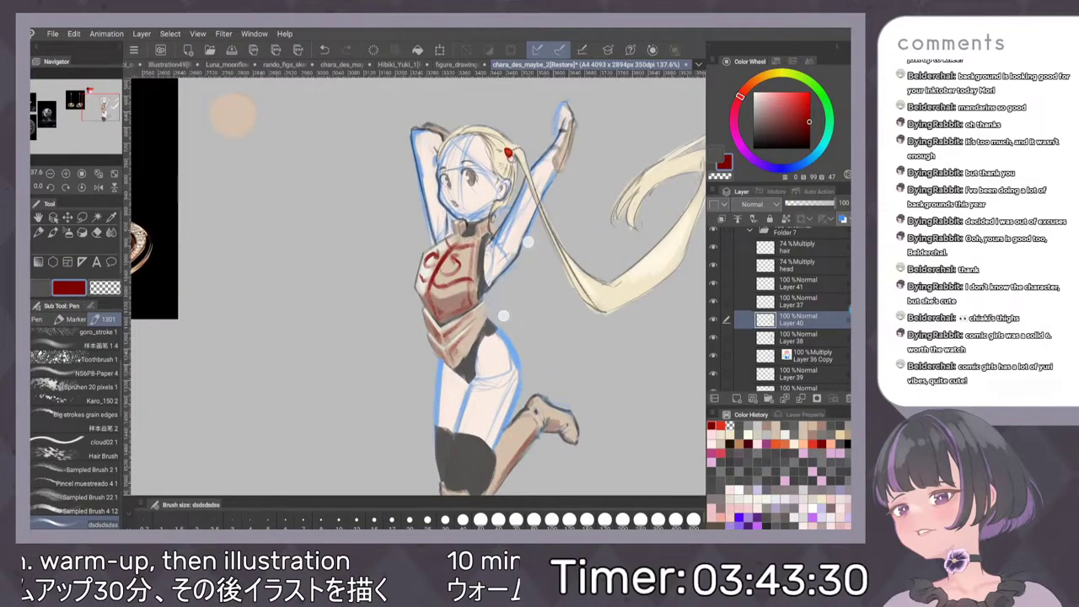
left_click_drag(494, 309, 554, 347)
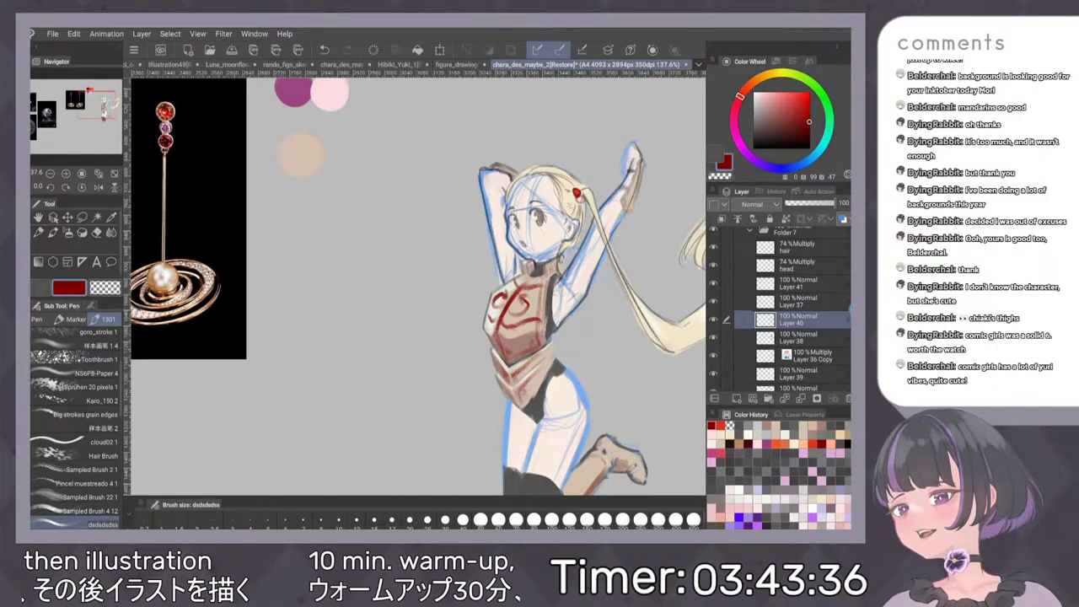
mouse_move(619, 245)
left_mouse_down()
mouse_move(588, 207)
mouse_move(574, 243)
left_mouse_up()
scroll(548, 211, "up", 1)
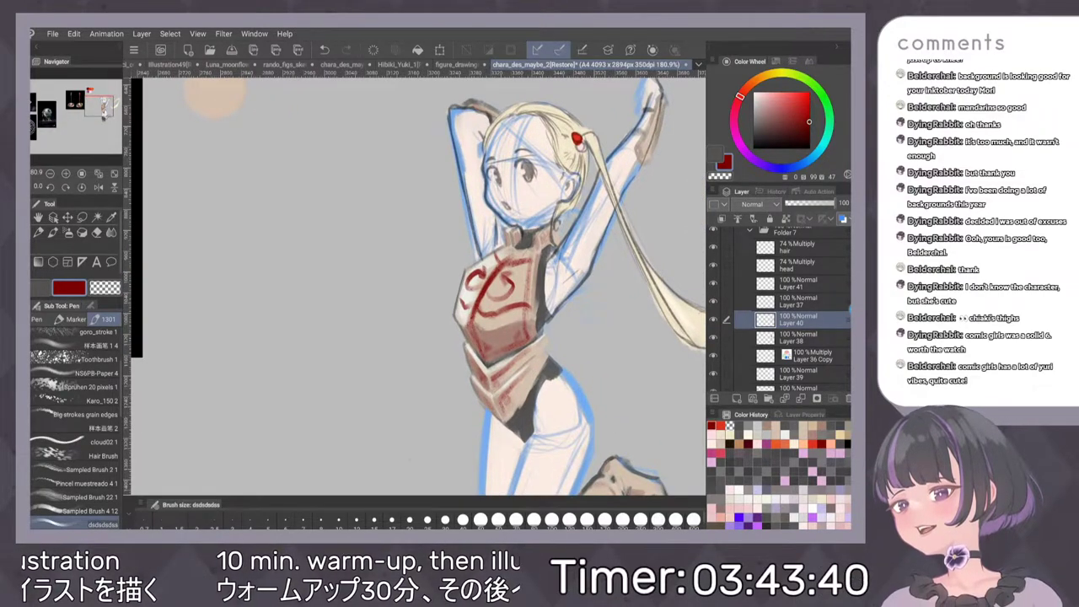
left_click_drag(580, 294, 529, 313)
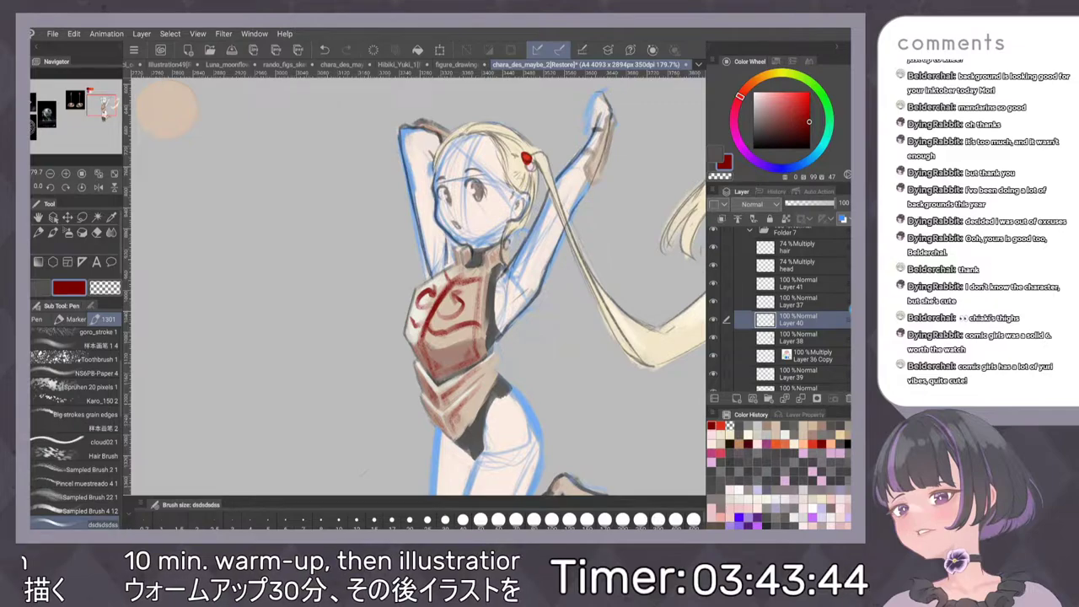
left_click_drag(576, 368, 548, 251)
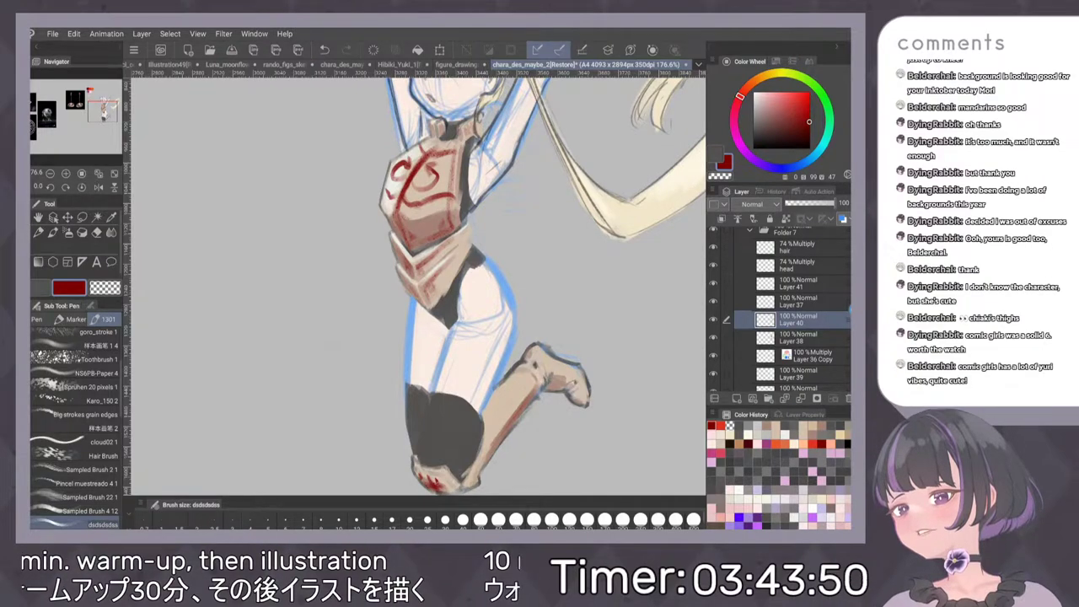
Check Layer 40 by hiding and showing it, and make Layer 37 the active layer
left_click(713, 321)
left_click(713, 321)
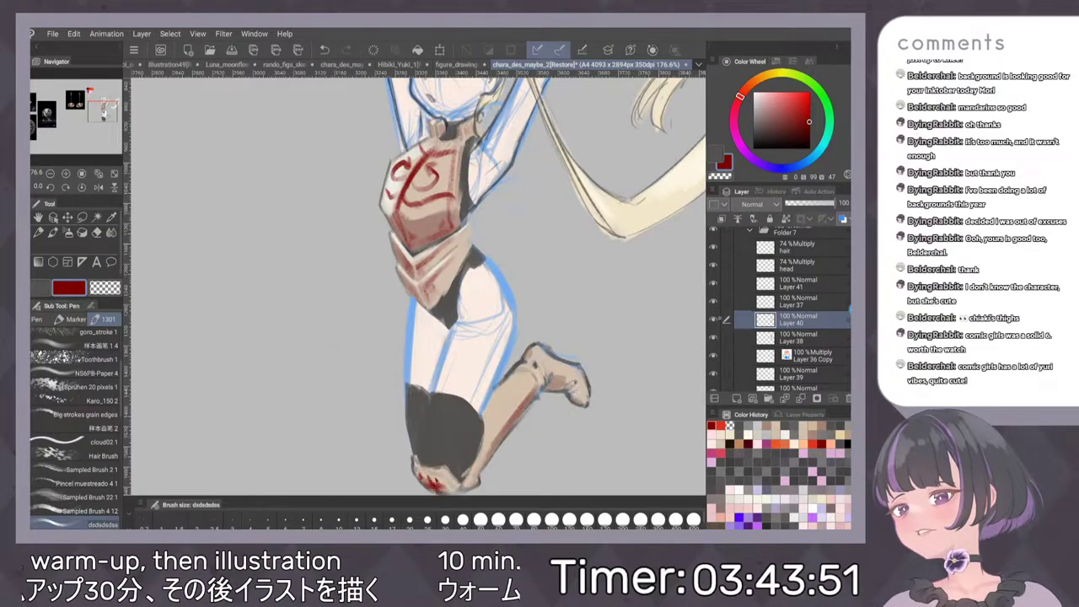
left_click(797, 302)
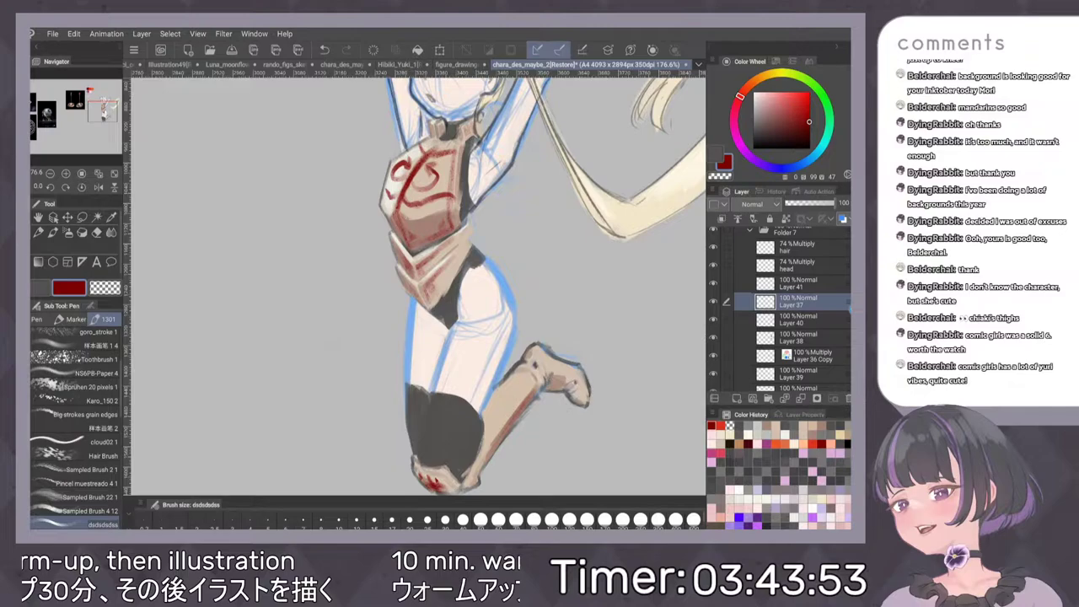
scroll(581, 253, "down", 3)
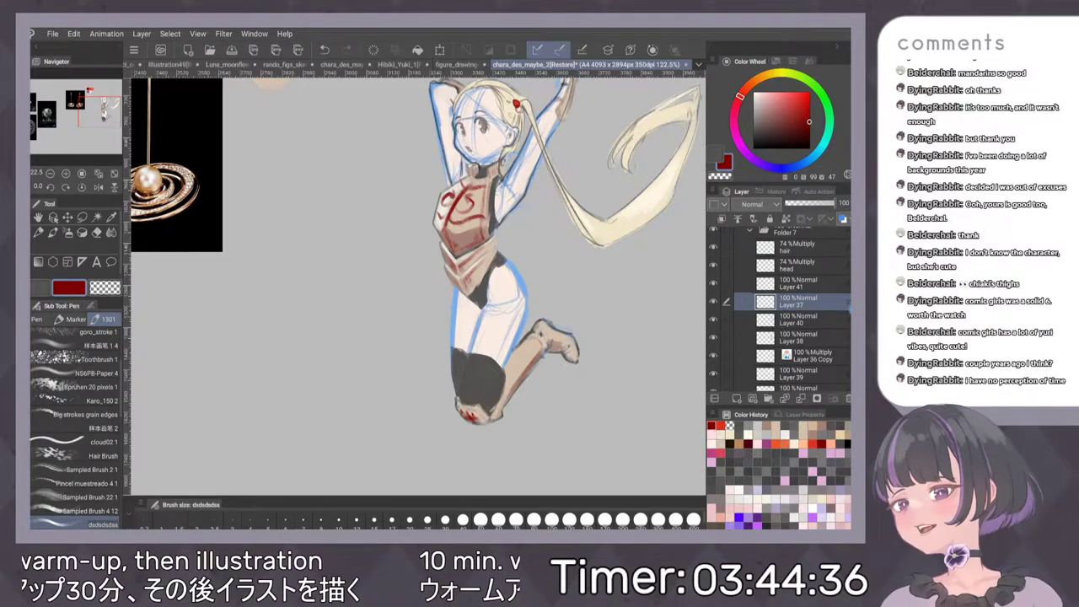
scroll(499, 312, "up", 2)
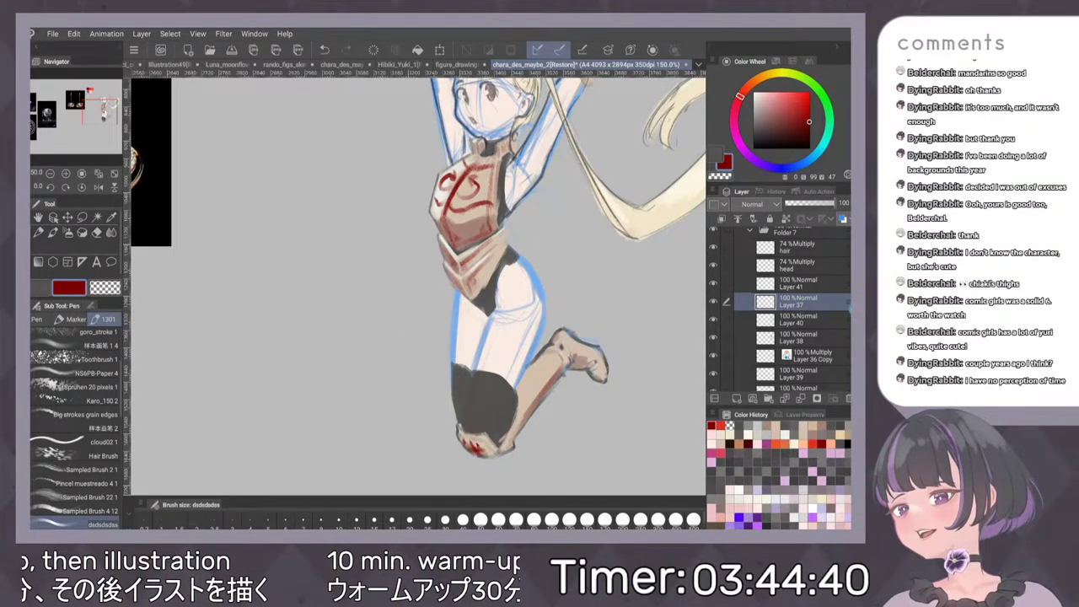
key("o")
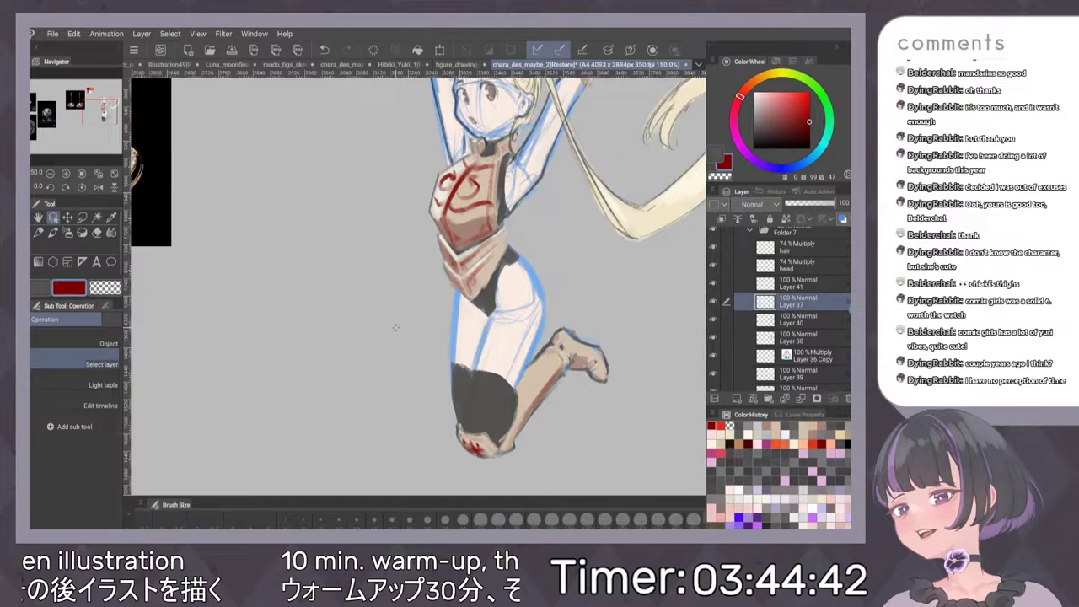
left_click(393, 328)
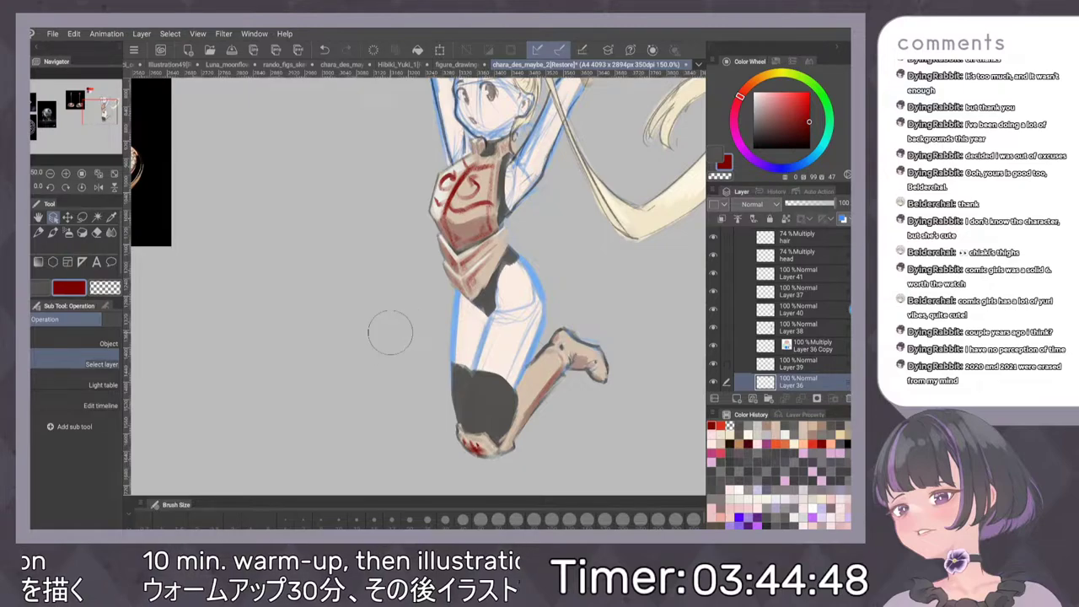
left_click(801, 292)
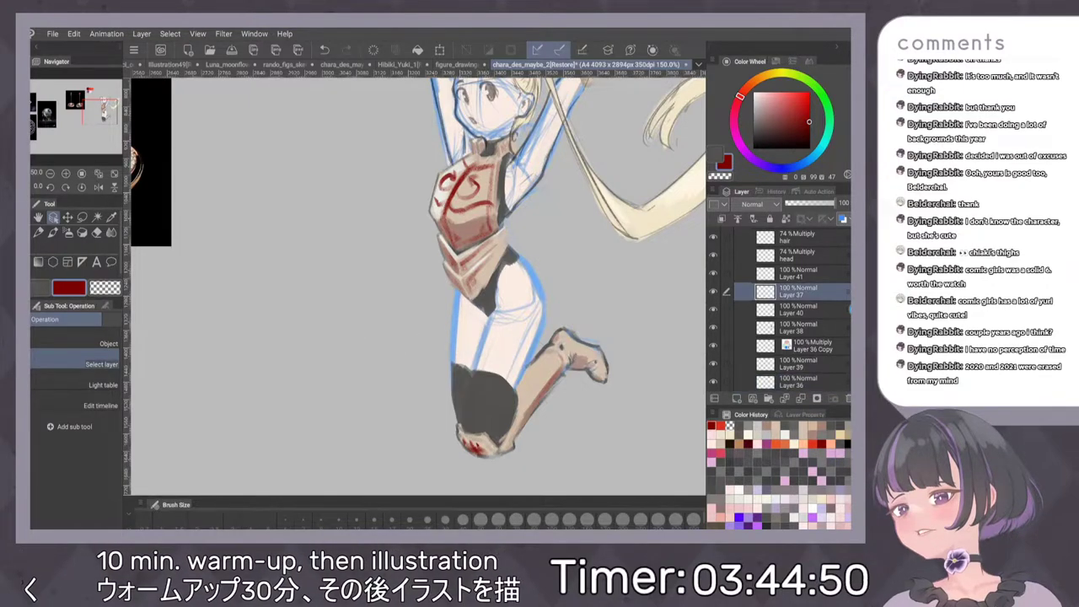
Try dark grey skirt tails on Layer 37, sweeping out behind the hip and down beside the front thigh
key("ctrl+minus")
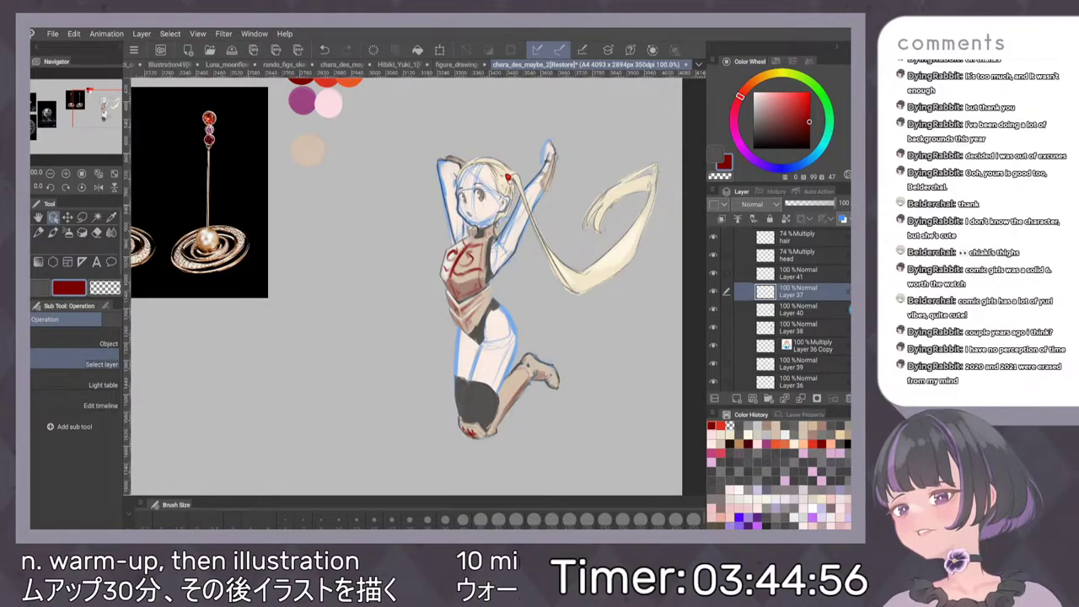
key("x")
key("p")
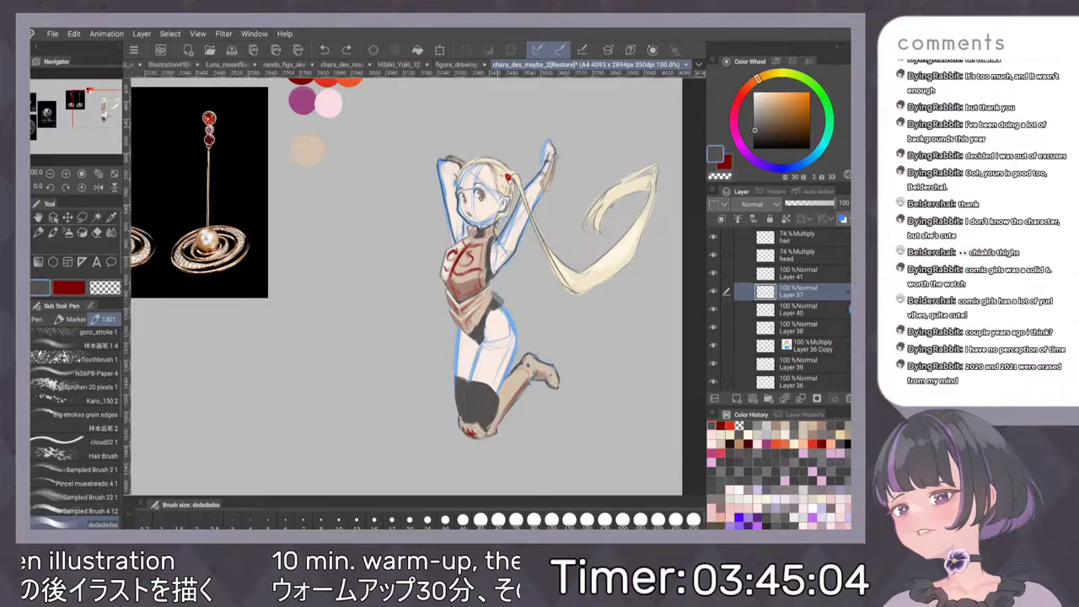
left_click_drag(497, 293, 509, 308)
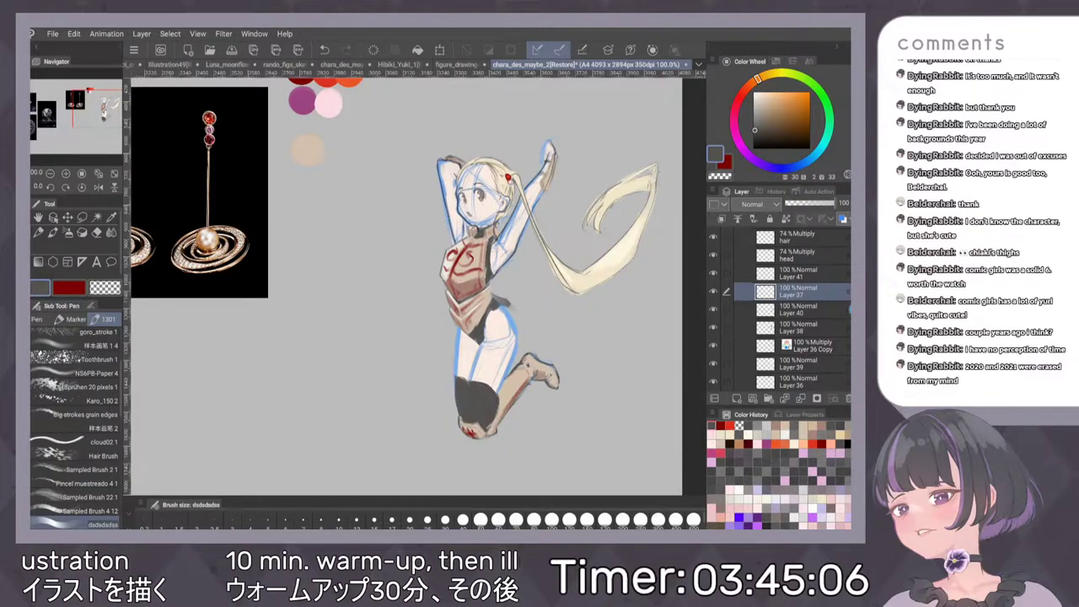
left_click_drag(506, 297, 550, 317)
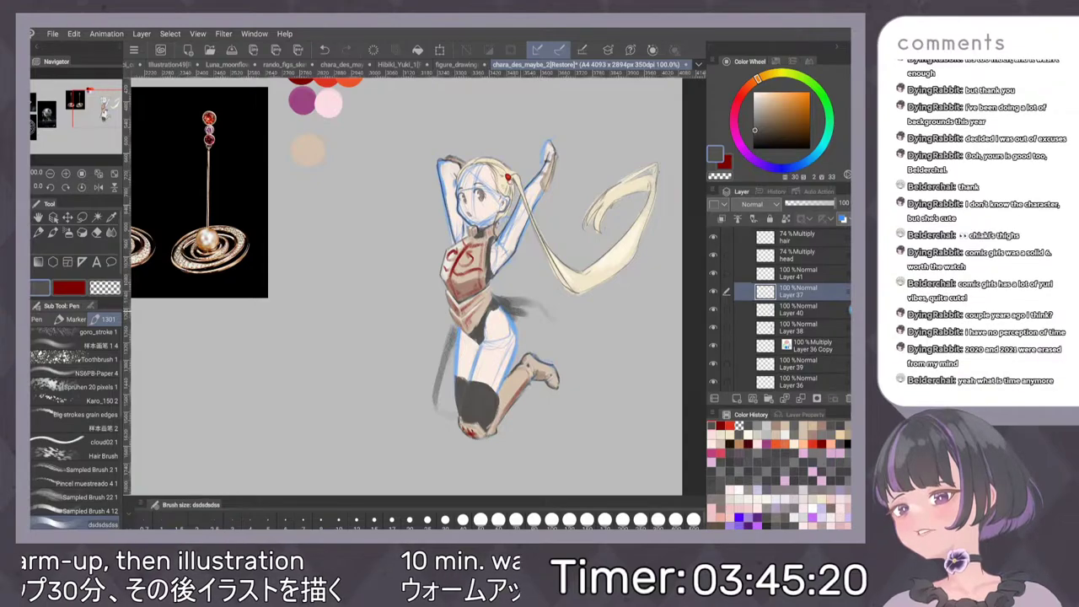
left_click_drag(510, 309, 544, 315)
mouse_move(546, 365)
left_mouse_down()
mouse_move(450, 389)
mouse_move(447, 340)
mouse_move(438, 402)
left_mouse_up()
left_click_drag(451, 331, 439, 388)
left_click_drag(456, 325, 452, 357)
left_click_drag(453, 349, 444, 397)
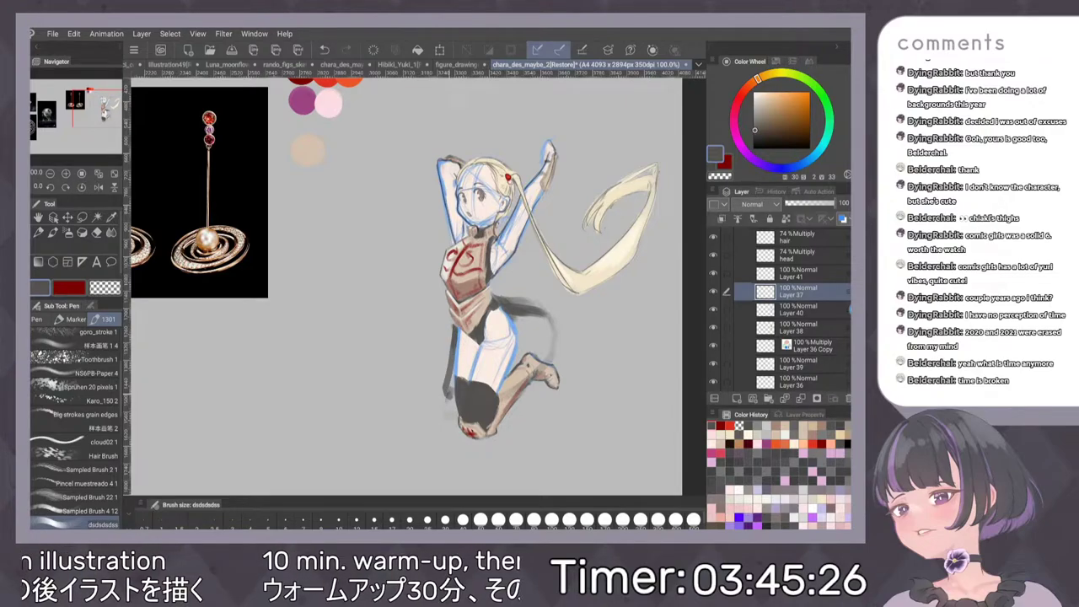
left_click_drag(456, 322, 454, 338)
Try a thinner dark grey tail beside the front thigh and undo all the skirt tail strokes
scroll(619, 292, "down", 3)
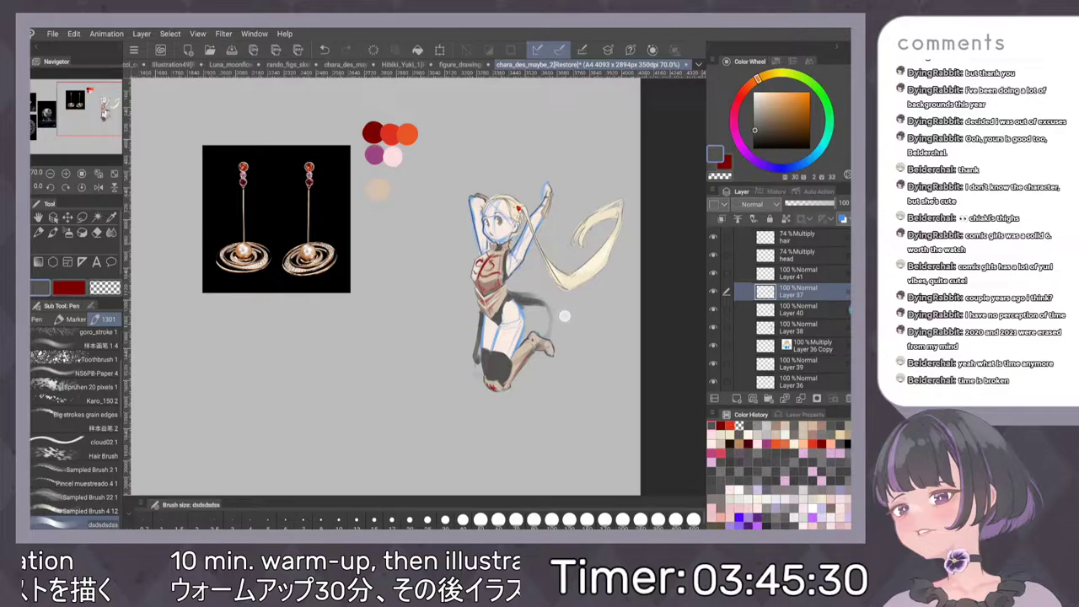
left_click_drag(565, 316, 551, 306)
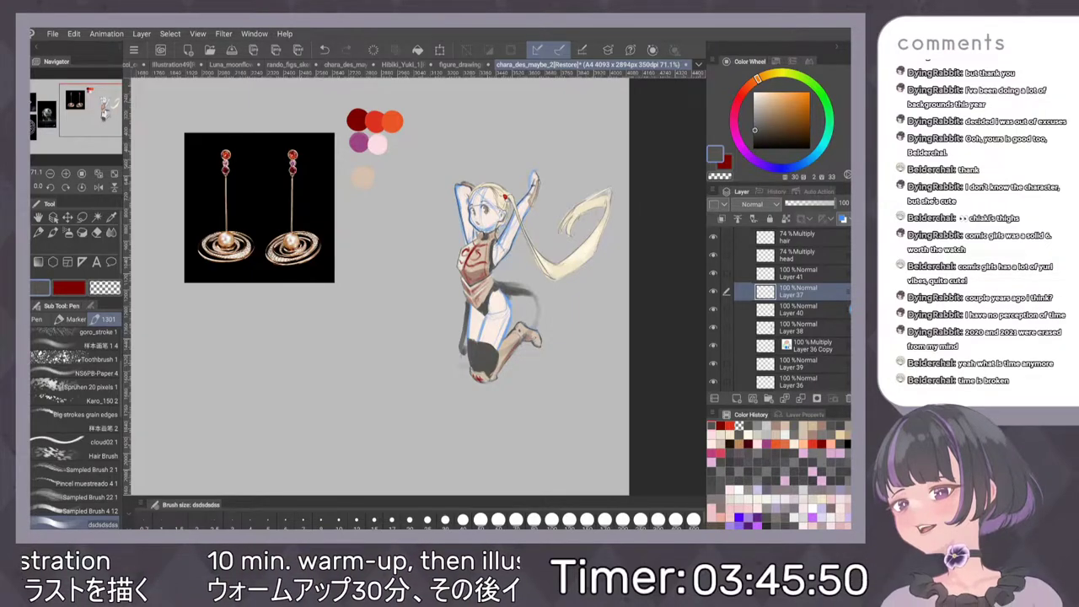
left_click_drag(467, 305, 456, 356)
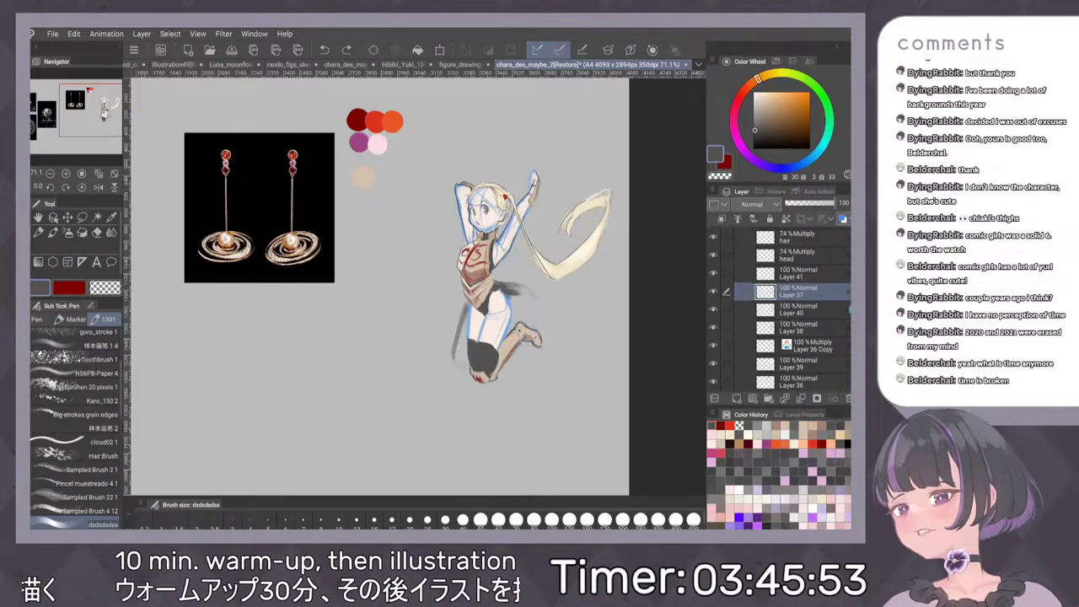
scroll(556, 333, "up", 3)
mouse_move(448, 355)
left_mouse_down()
mouse_move(438, 409)
mouse_move(442, 390)
left_mouse_up()
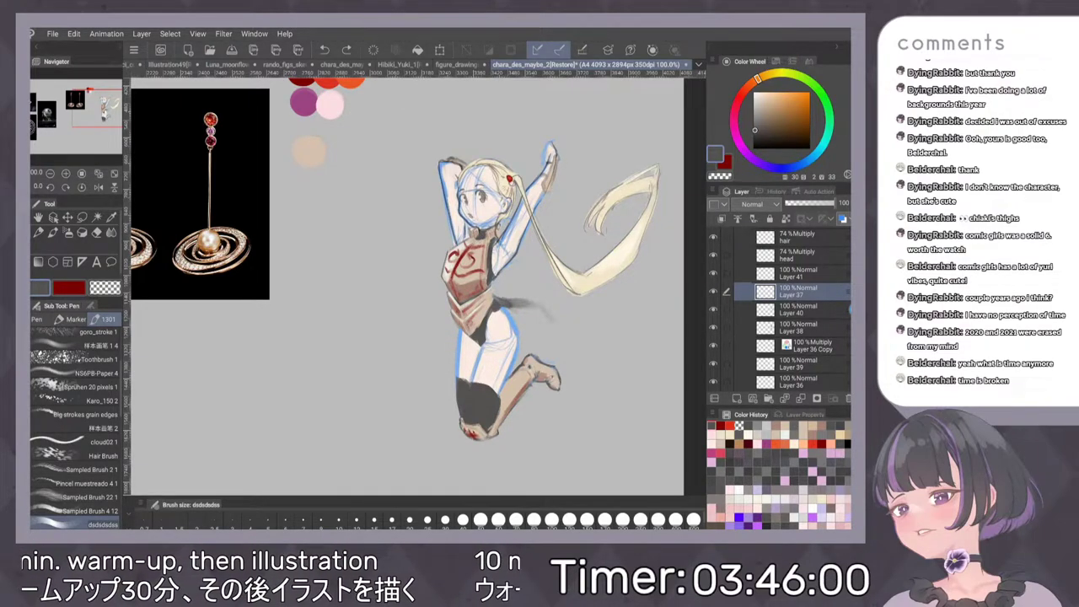
key("ctrl+z")
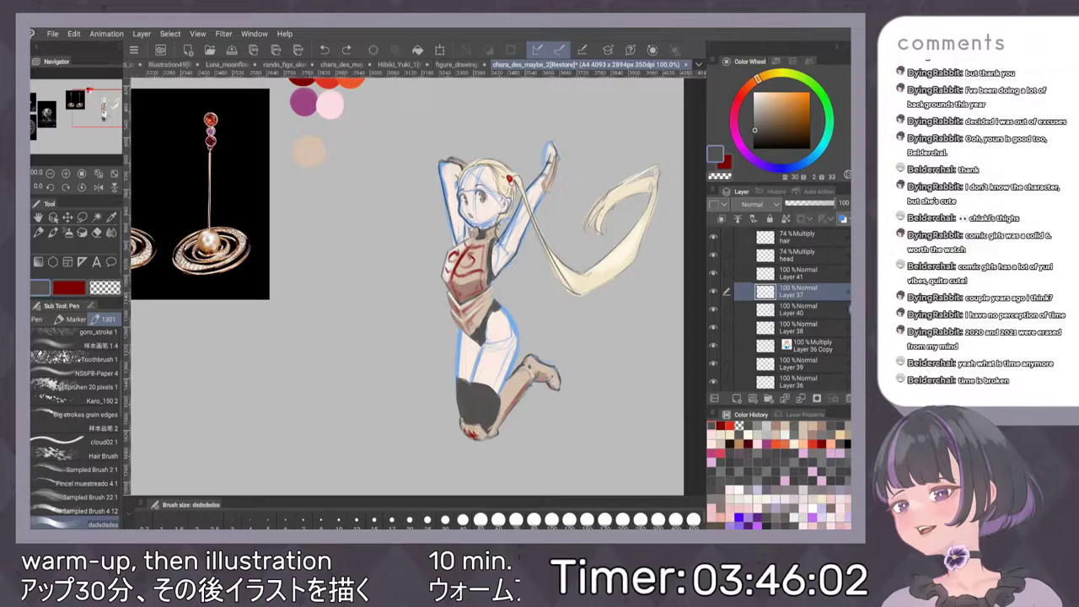
Paint a beige hip guard over the rear hip on Layer 37, using the beige sampled from the chest armour
scroll(557, 337, "up", 1)
scroll(556, 338, "up", 3)
key("i")
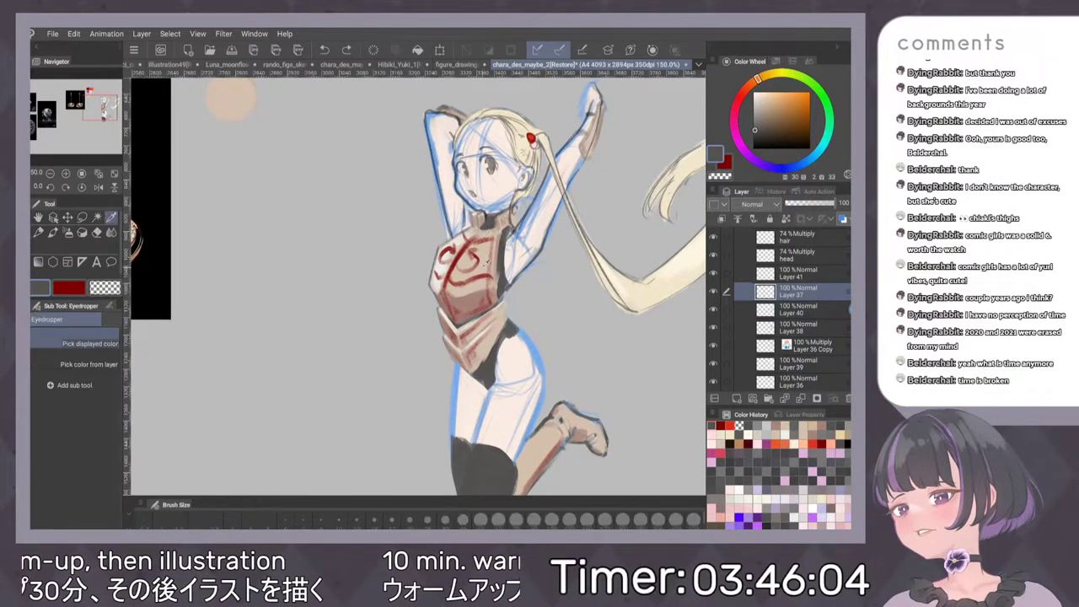
left_click(481, 267)
key("p")
left_click_drag(613, 324, 589, 287)
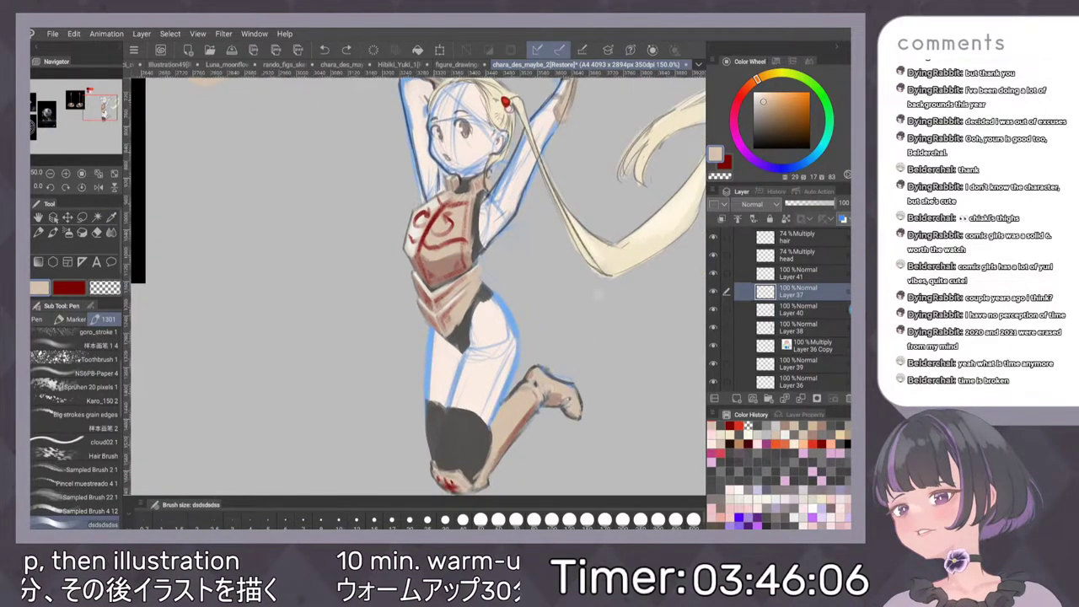
scroll(559, 301, "down", 1)
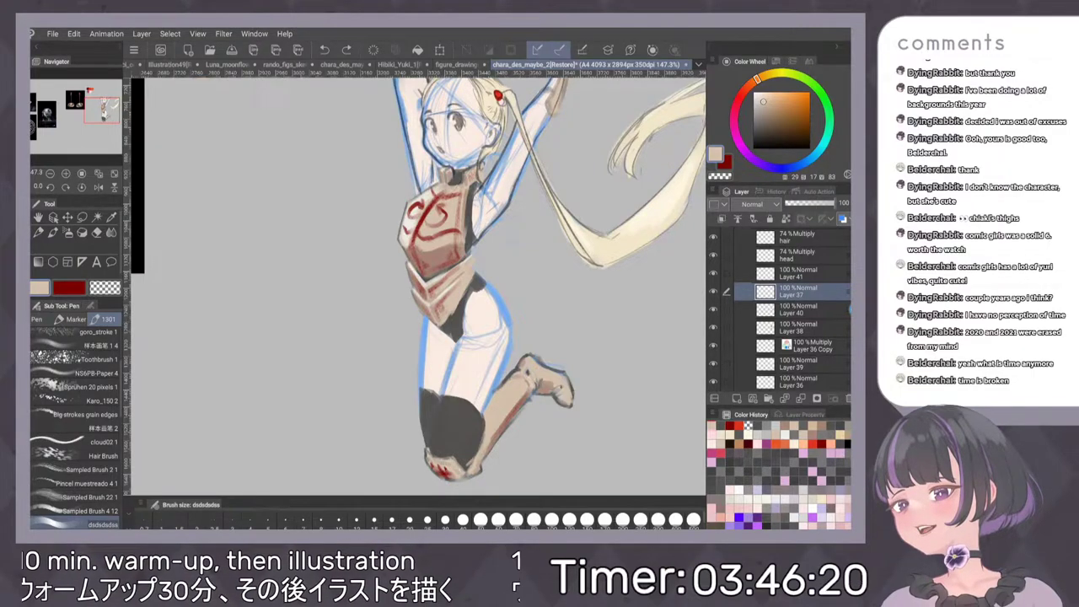
scroll(418, 286, "up", 1)
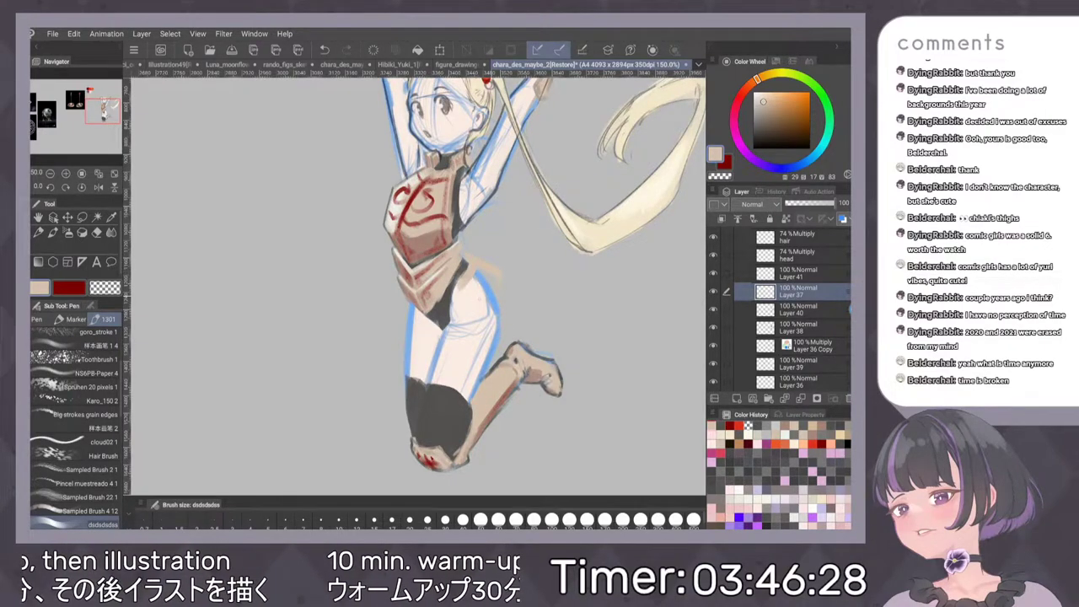
mouse_move(469, 296)
left_mouse_down()
mouse_move(496, 284)
mouse_move(474, 294)
mouse_move(489, 300)
left_mouse_up()
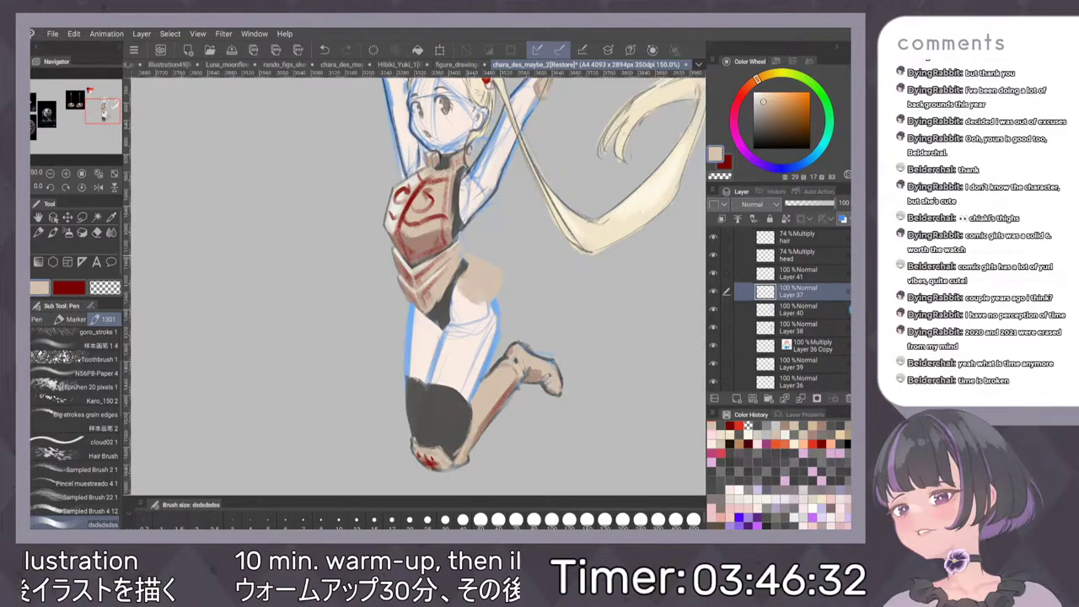
Shade the lower part of the hip guard with the brownish pink sampled from the armour, blending it into the beige
left_click(420, 243, "alt")
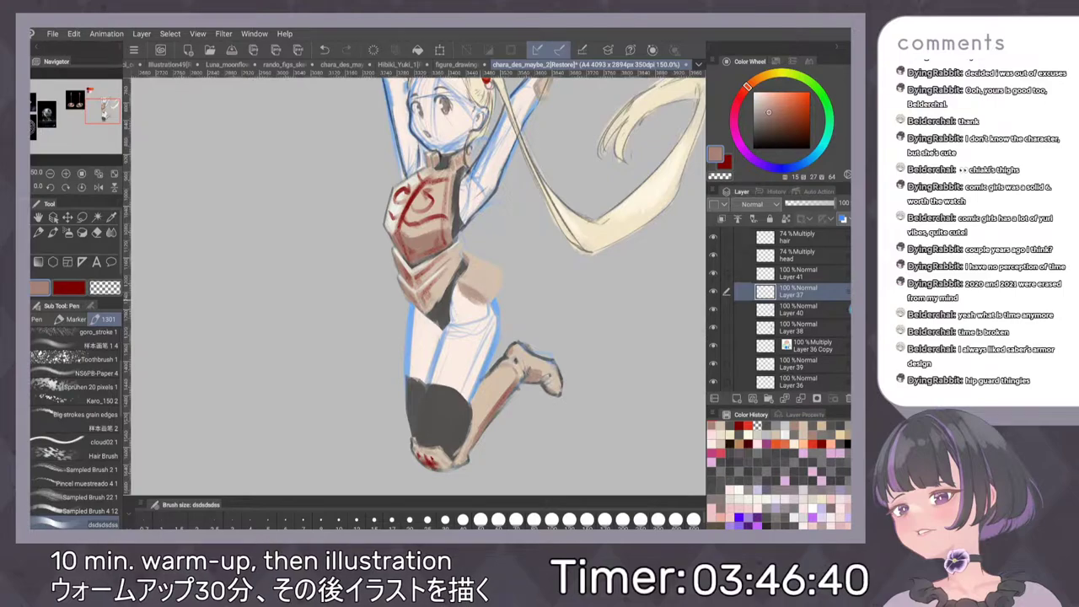
key("b")
left_click(478, 294, "alt")
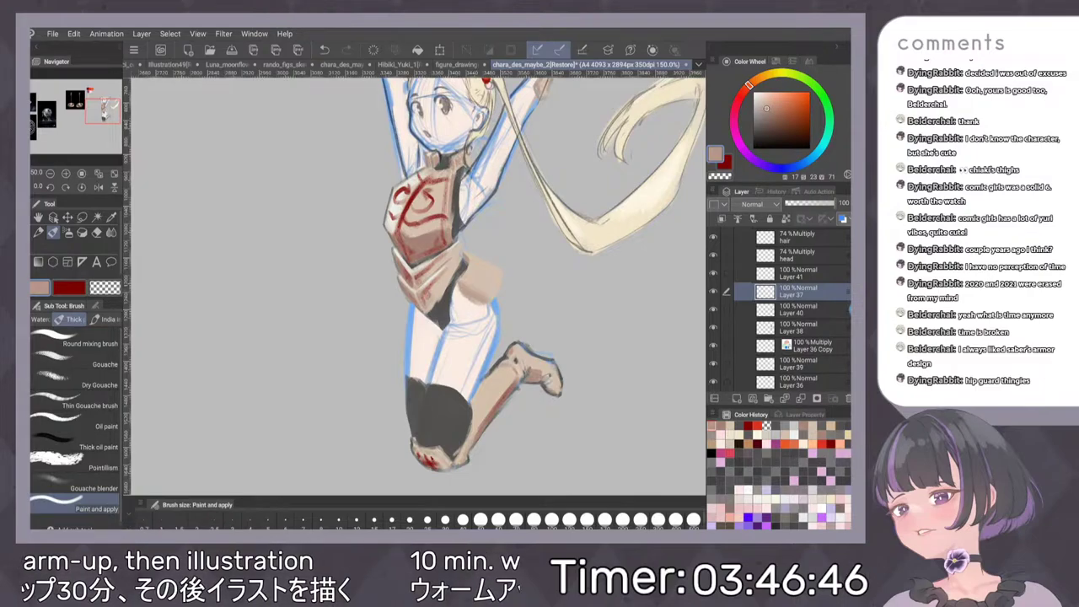
left_click(484, 273, "alt")
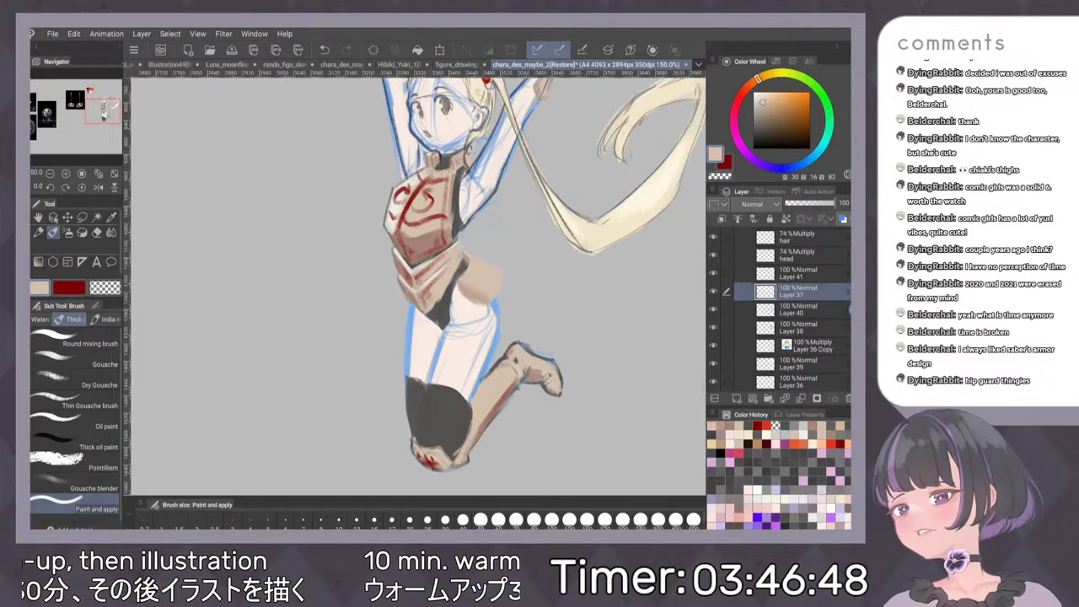
Extend the beige hip guard into a tail sweeping out behind the hip and add a matching piece beside the front thigh
key("p")
scroll(580, 261, "down", 1)
scroll(577, 273, "up", 1)
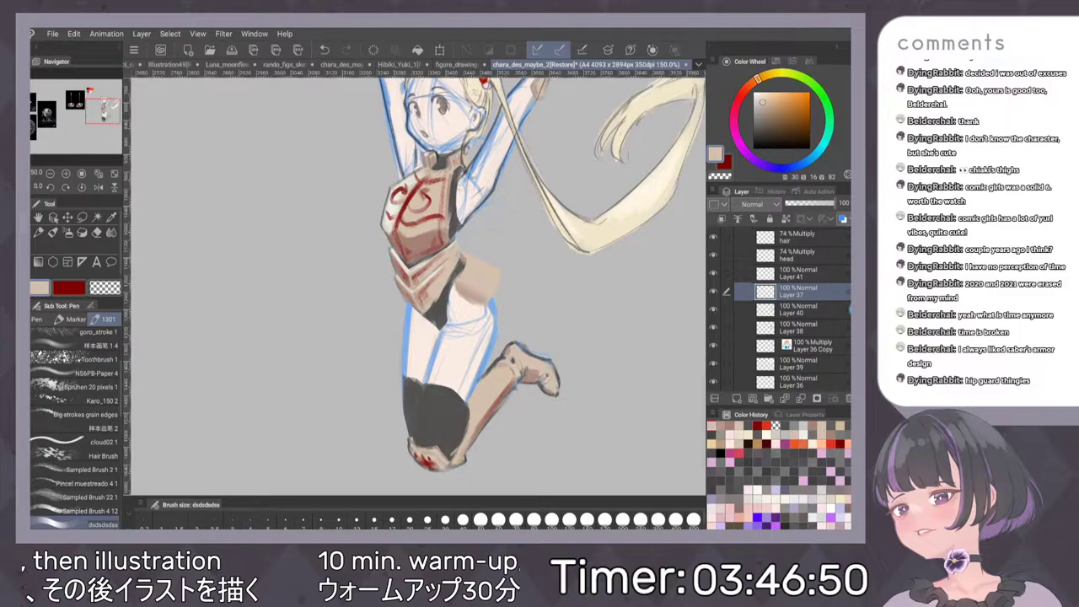
scroll(553, 274, "up", 2)
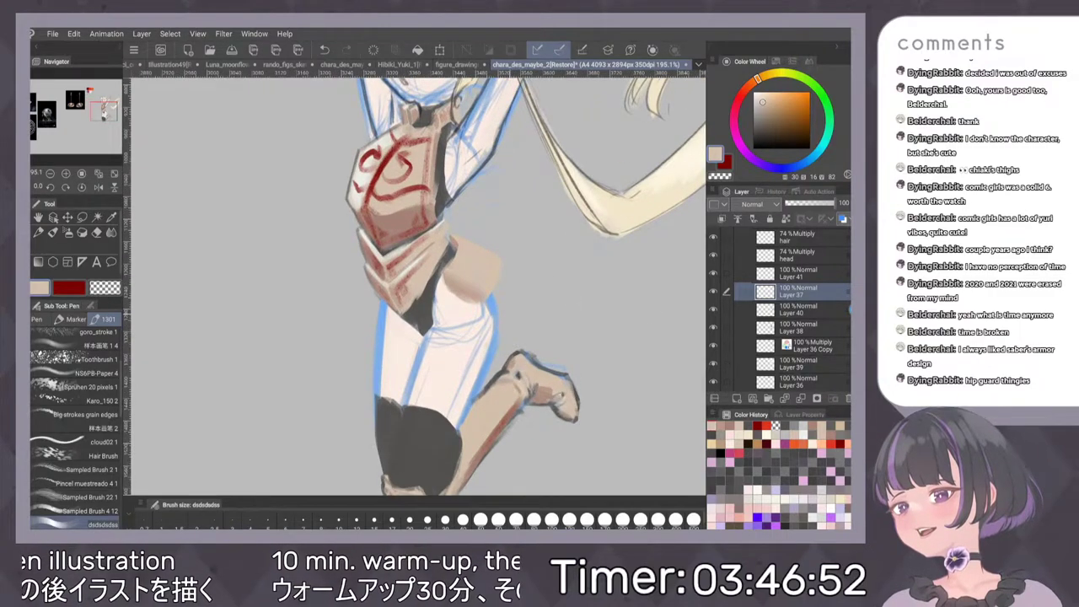
scroll(557, 287, "down", 4)
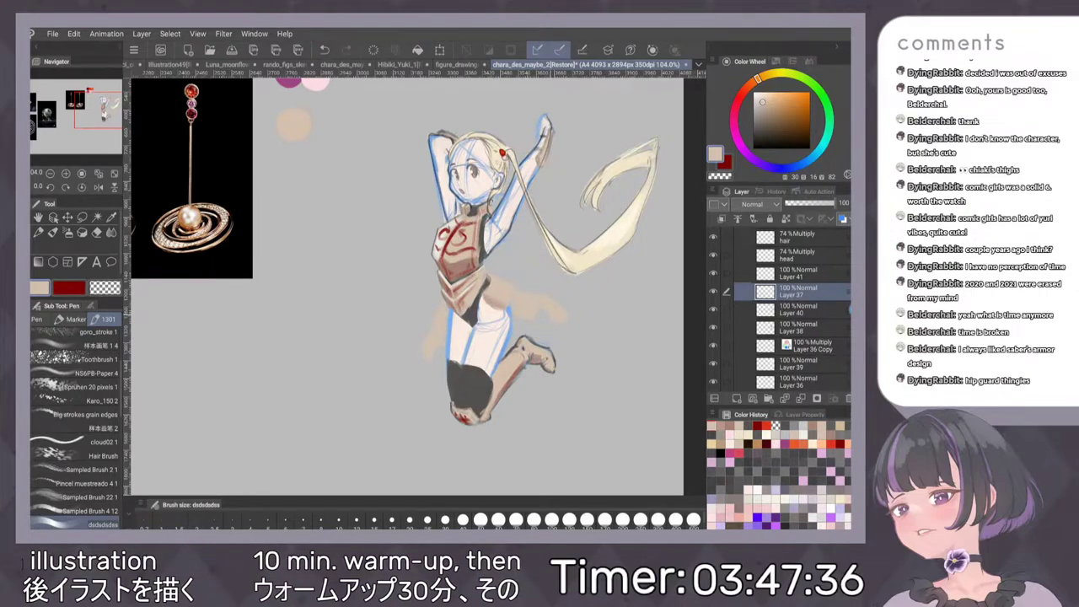
Lengthen the beige tail beside the front thigh and shade its lower inner edge brownish pink, checking the figure mirrored first
key("h")
key("e")
key("e")
key("e")
key("e")
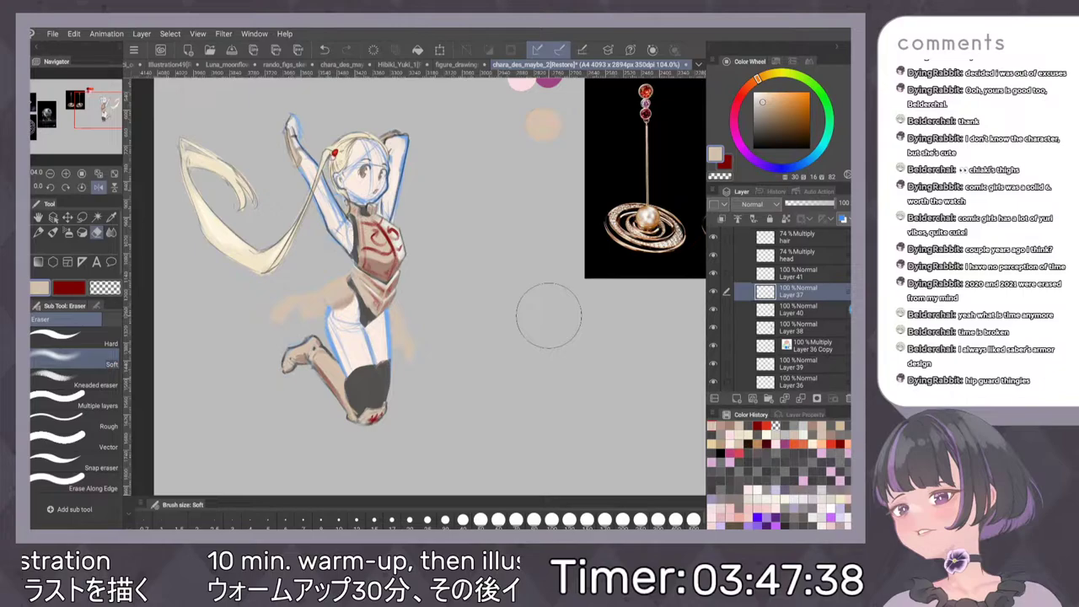
key("h")
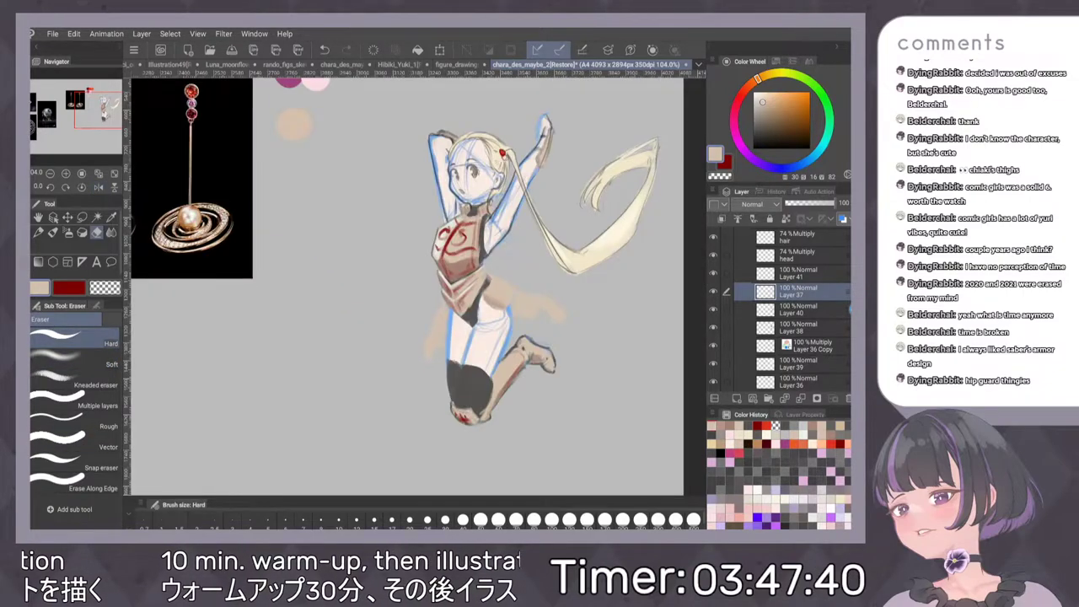
key("p")
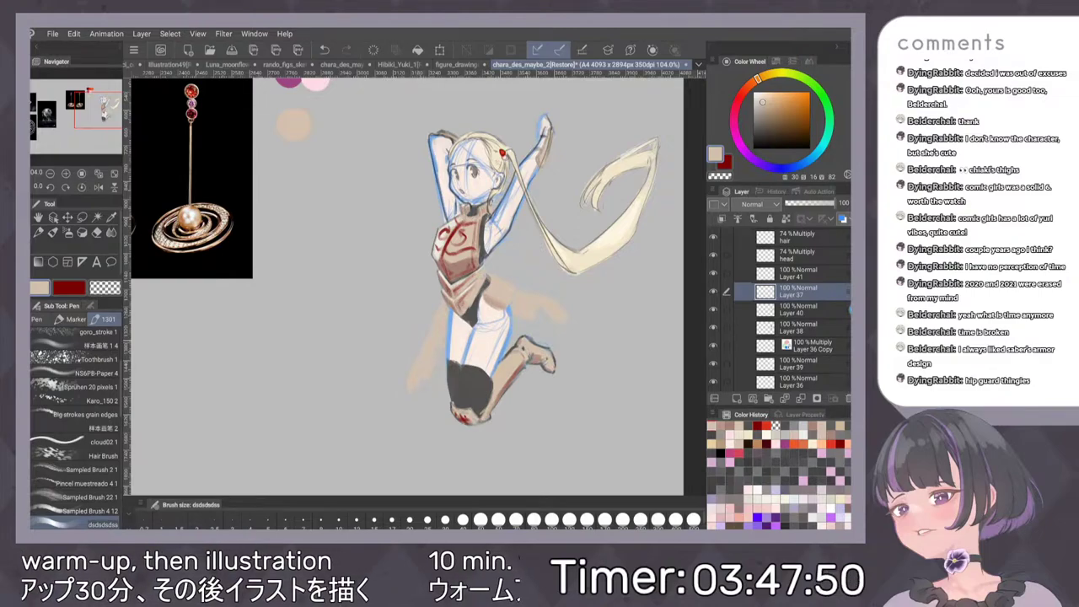
left_click(456, 265, "alt")
left_click_drag(432, 363, 424, 380)
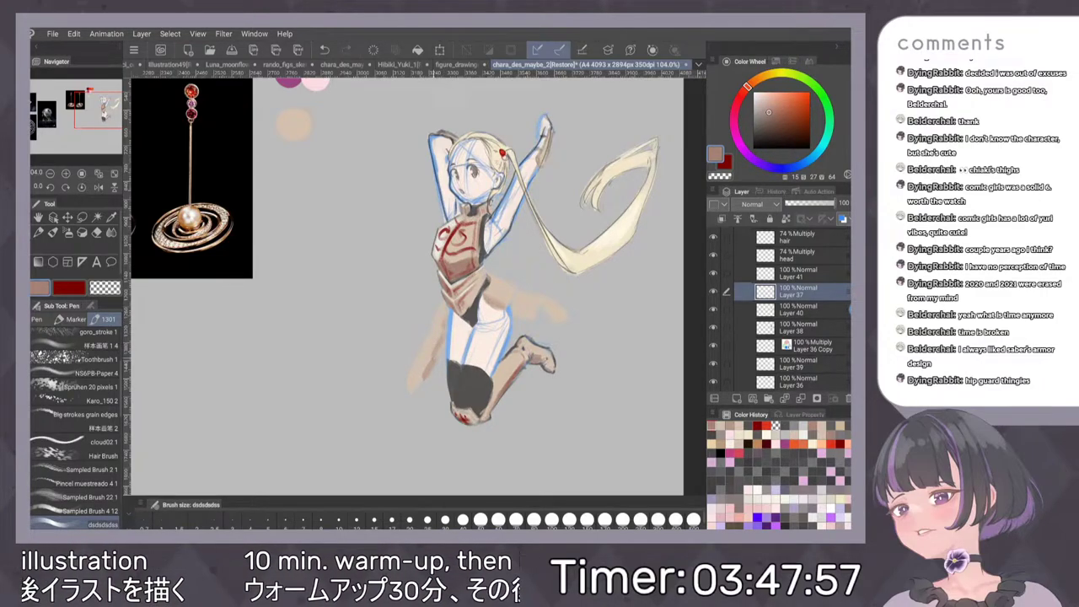
Refine the brownish shading near the trailing end of the rear hip guard with colours sampled from it
scroll(542, 297, "down", 3)
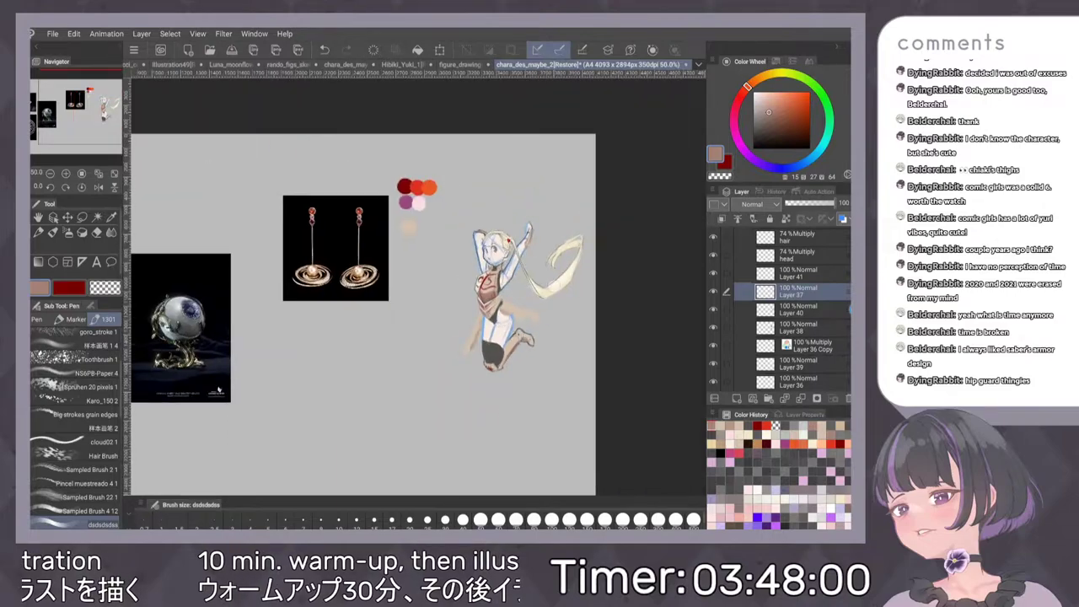
scroll(543, 333, "up", 6)
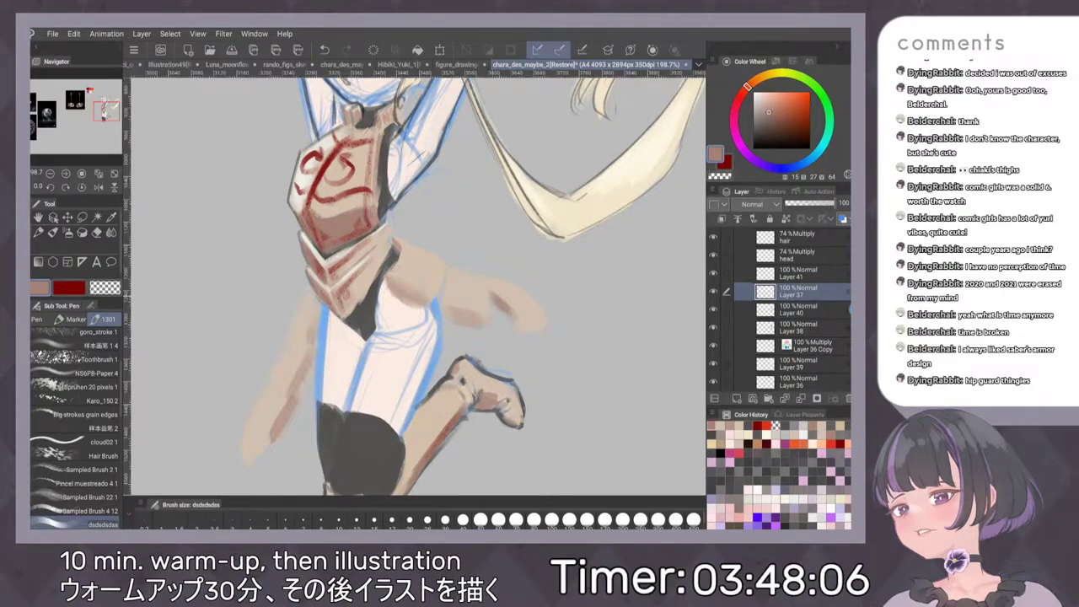
left_click(531, 308, "alt")
left_click_drag(511, 309, 504, 313)
left_click(505, 307, "alt")
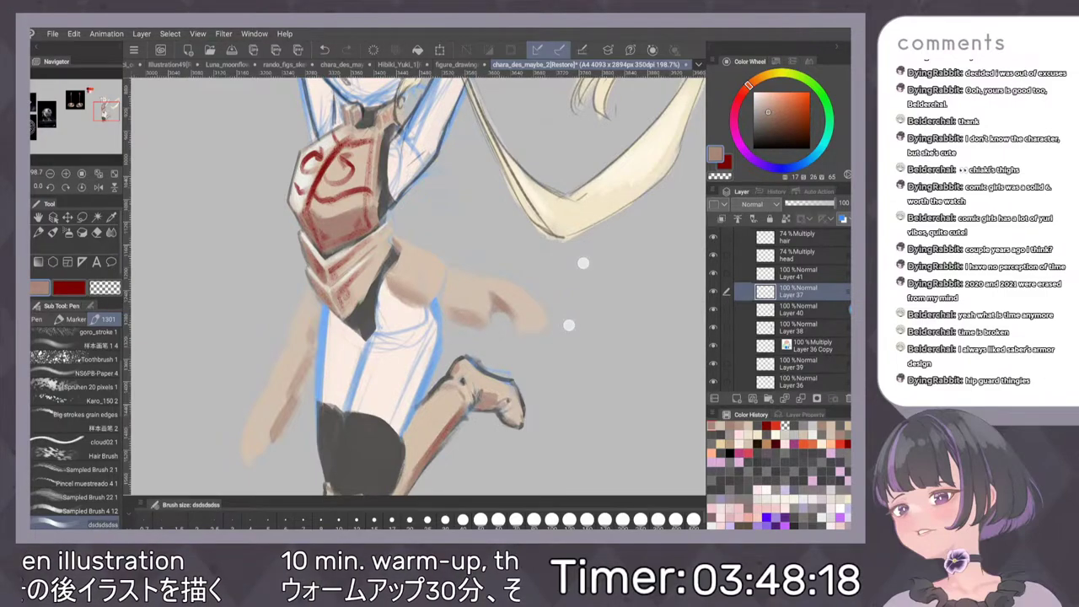
Rework the lower end of the front thigh tail with brownish pink and light beige sampled from its surface
scroll(576, 295, "down", 5)
scroll(464, 329, "up", 4)
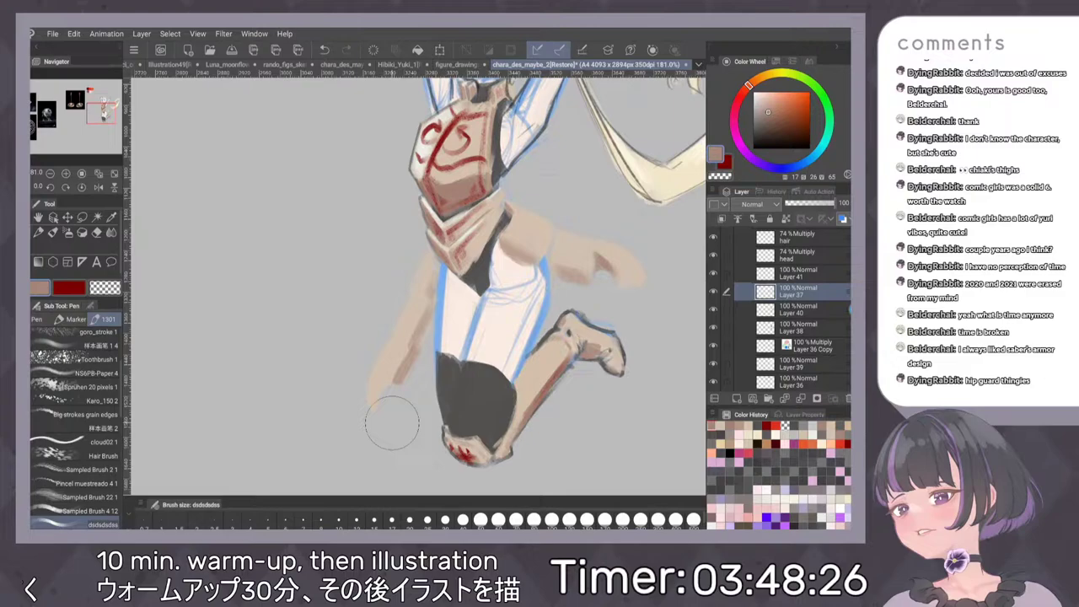
left_click(402, 370, "alt")
key("p")
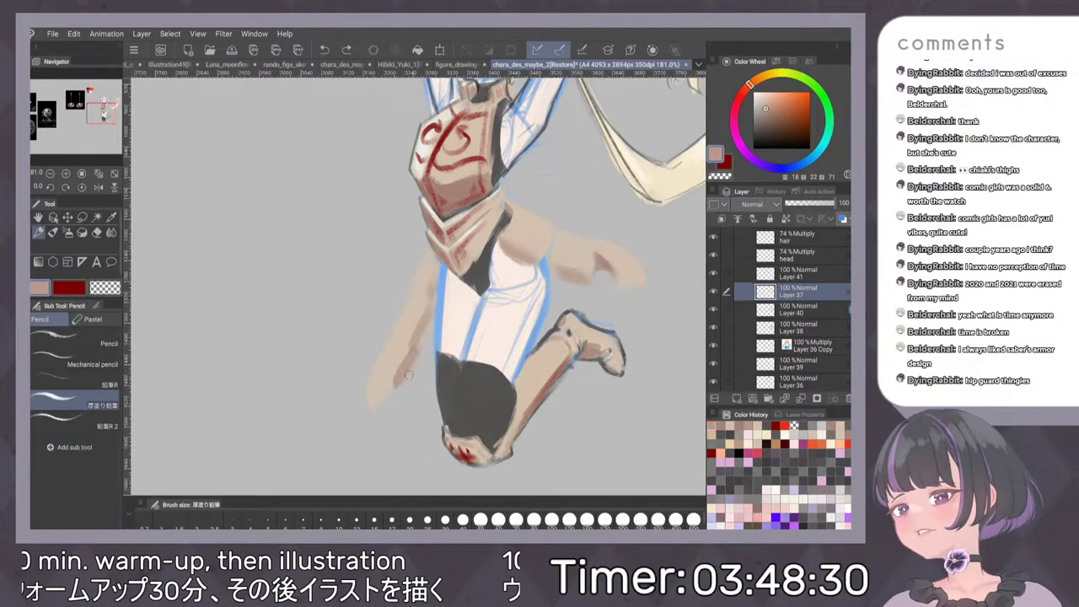
key("p")
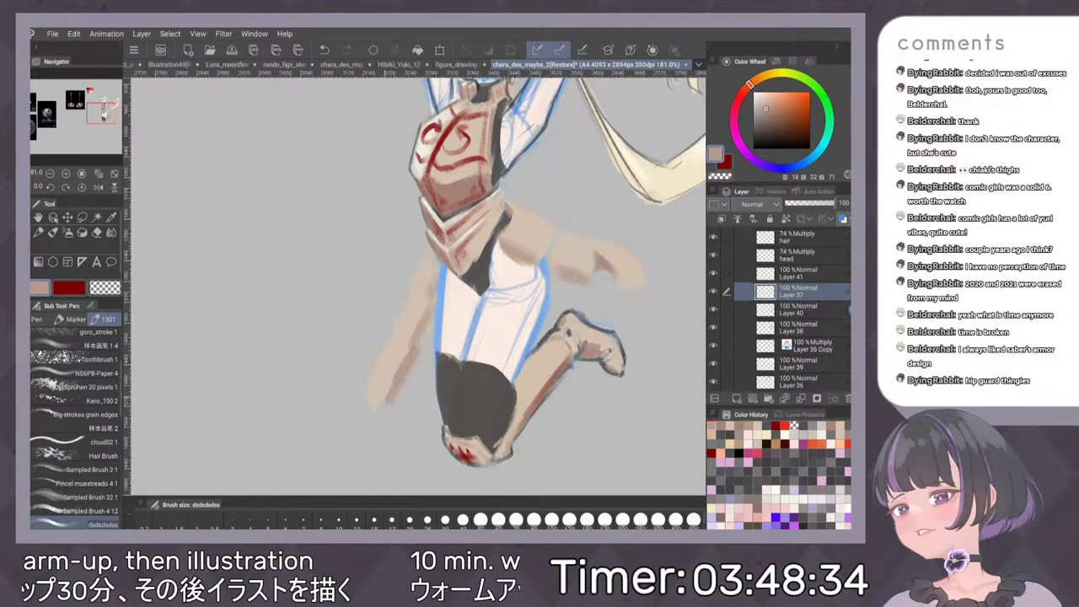
left_click(383, 388, "alt")
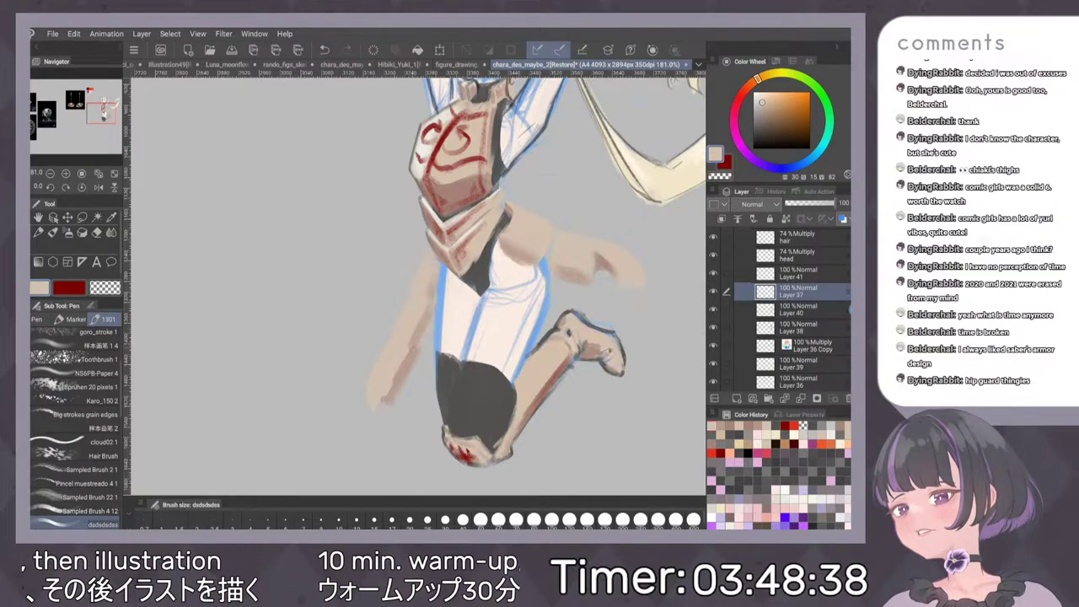
left_click(413, 351, "alt")
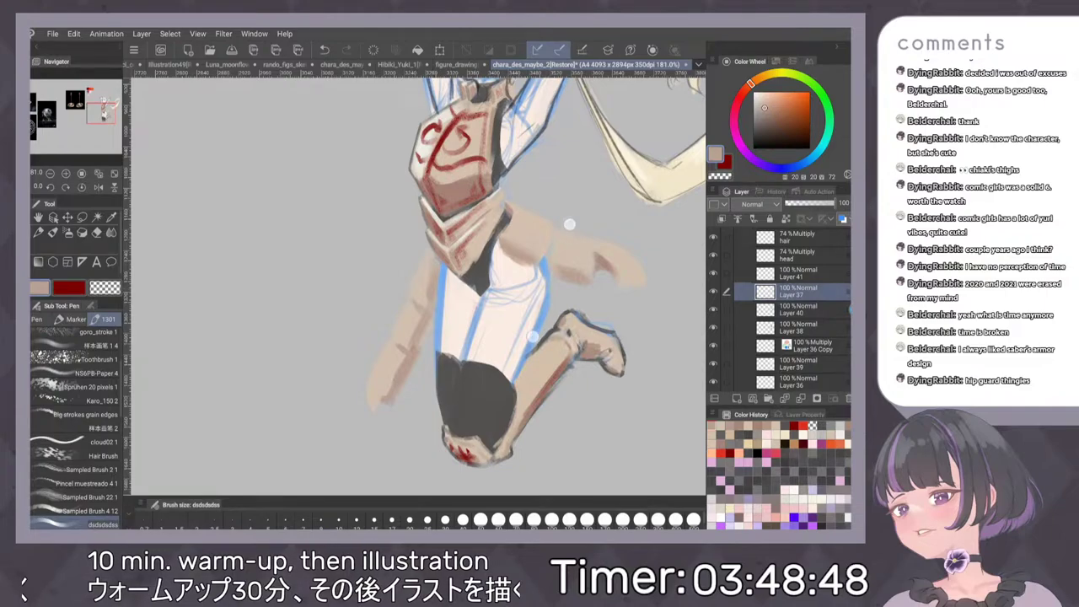
Shade the inner edge of the front thigh tail with the armour's brownish pink and touch it up with sampled beige
scroll(532, 335, "down", 5)
scroll(552, 269, "up", 5)
left_click(430, 263, "alt")
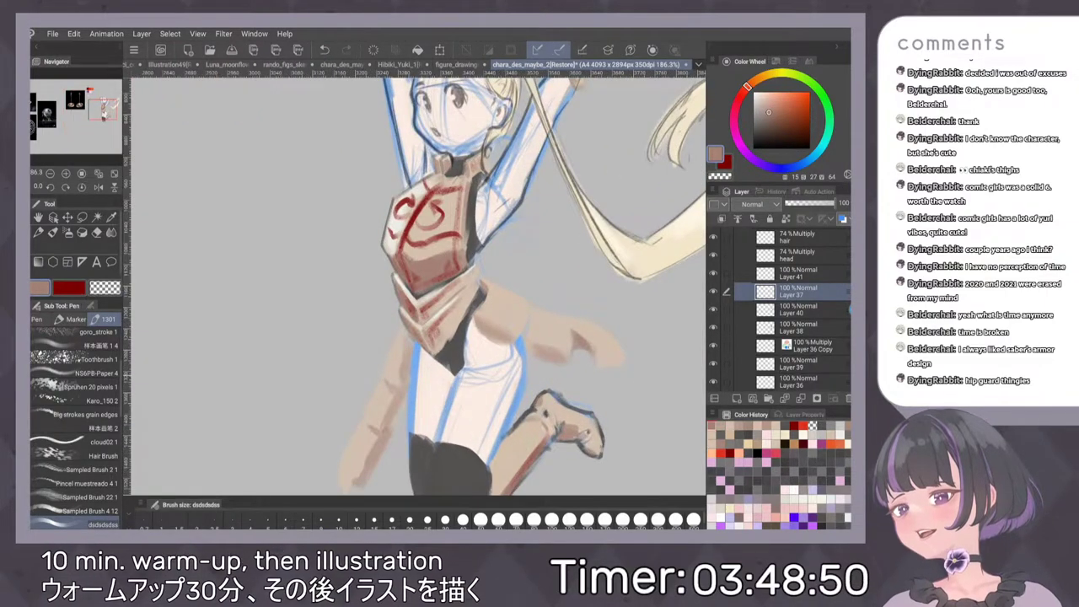
left_click_drag(399, 392, 371, 467)
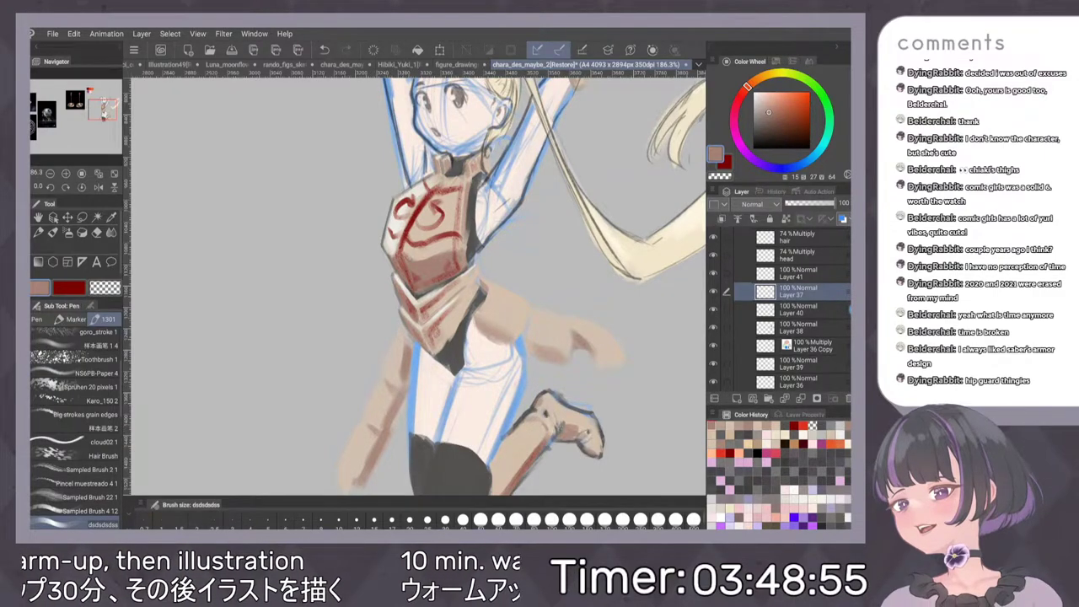
left_click(396, 358, "alt")
left_click(383, 410, "alt")
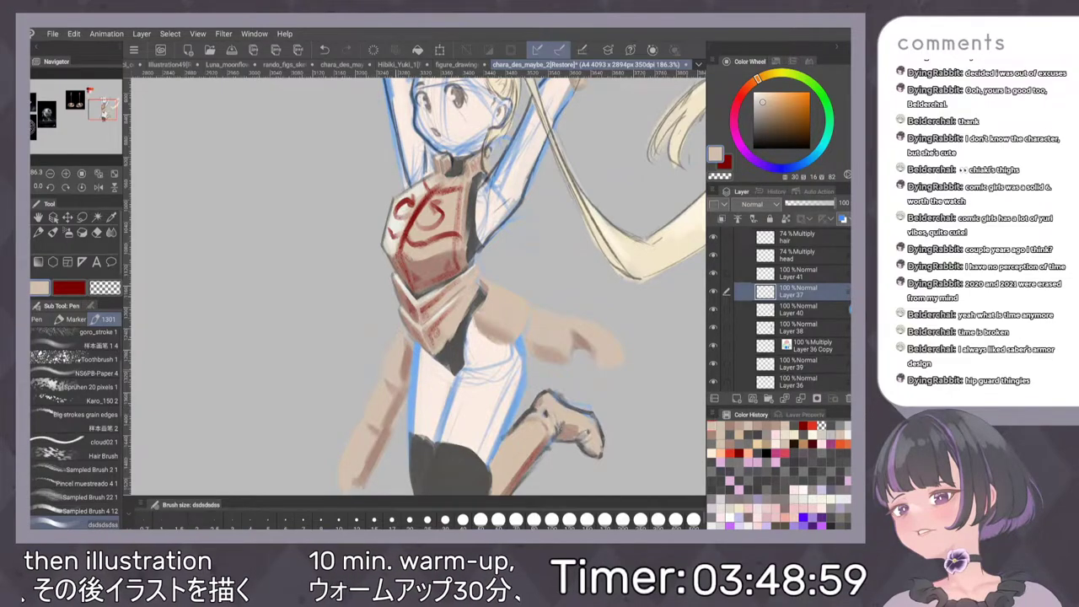
left_click(454, 318, "alt")
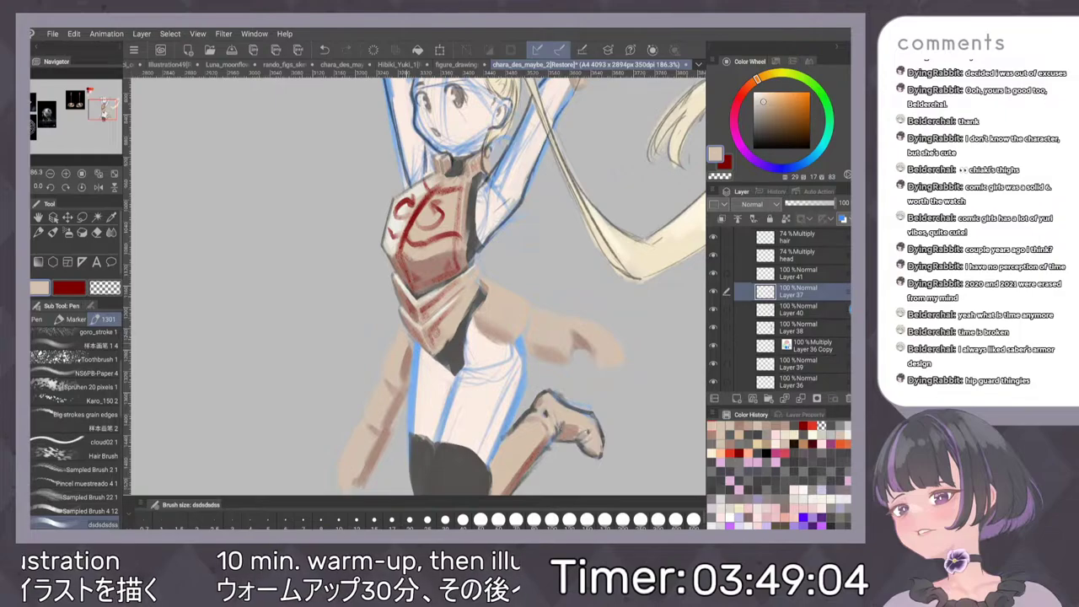
Erase the whole beige tail beside the front thigh after checking the figure in a mirrored view
scroll(540, 321, "down", 5)
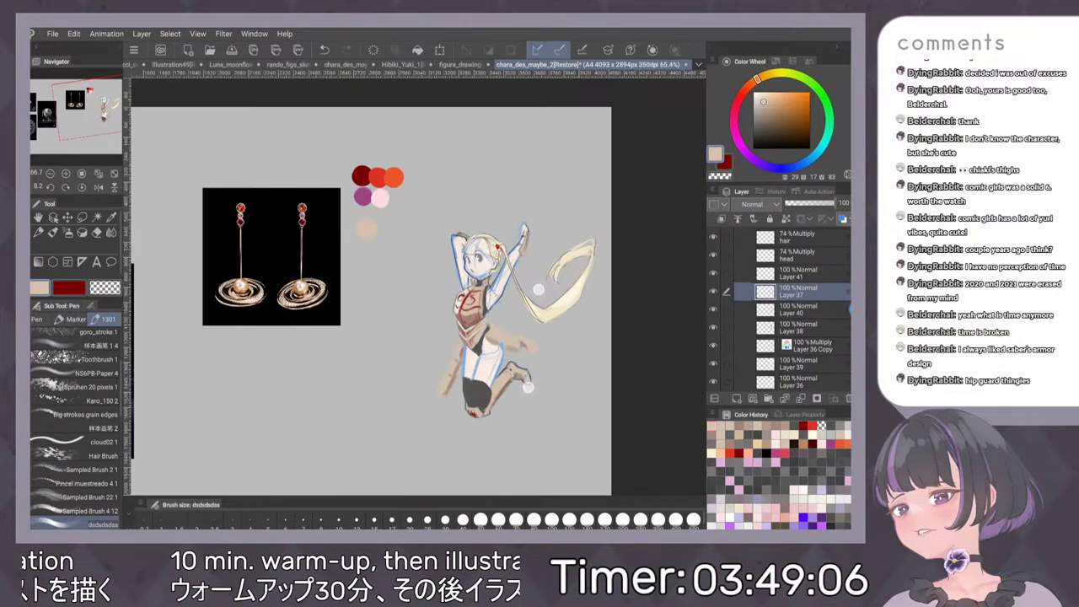
key("h")
key("h")
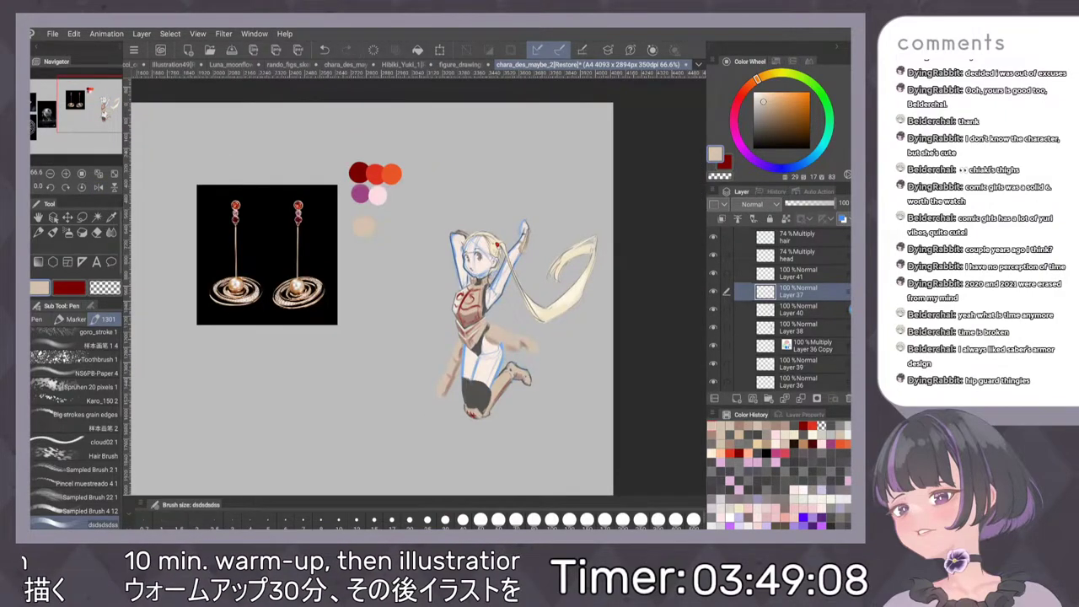
left_click_drag(371, 379, 397, 364)
key("e")
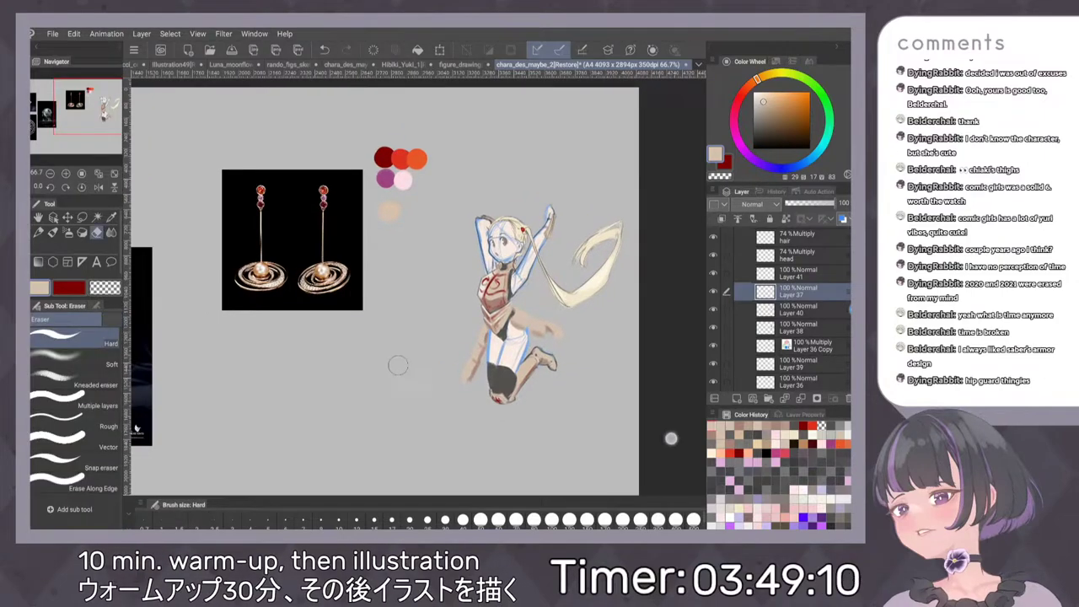
left_click_drag(467, 384, 480, 354)
left_click_drag(549, 260, 524, 280)
key("ctrl+plus")
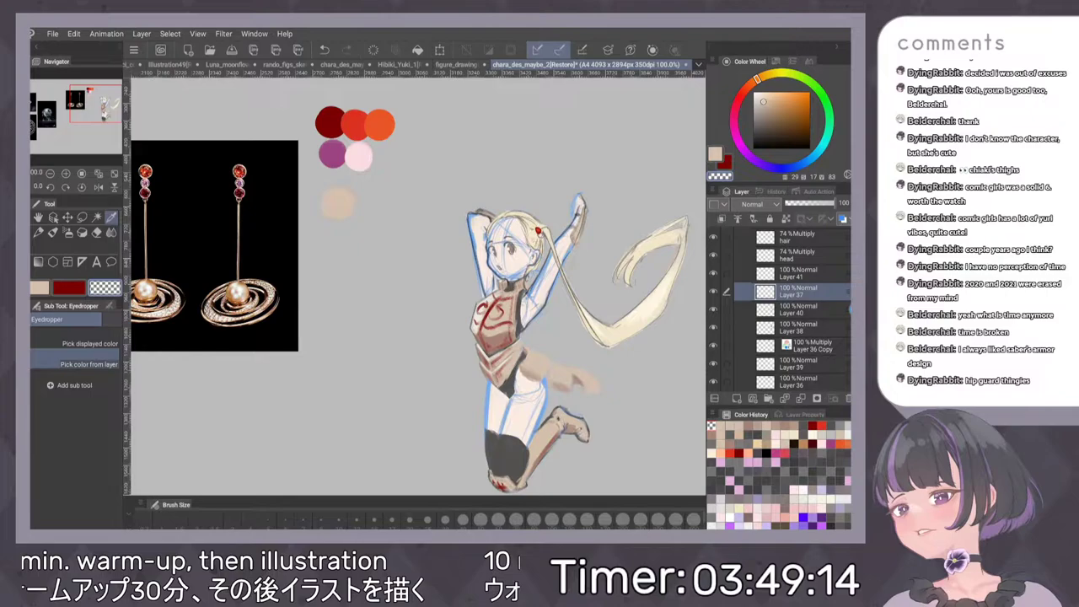
Paint a small curved hip guard piece flaring out from the front side of the waist in beige sampled from the armour
key("p")
key("ctrl+plus")
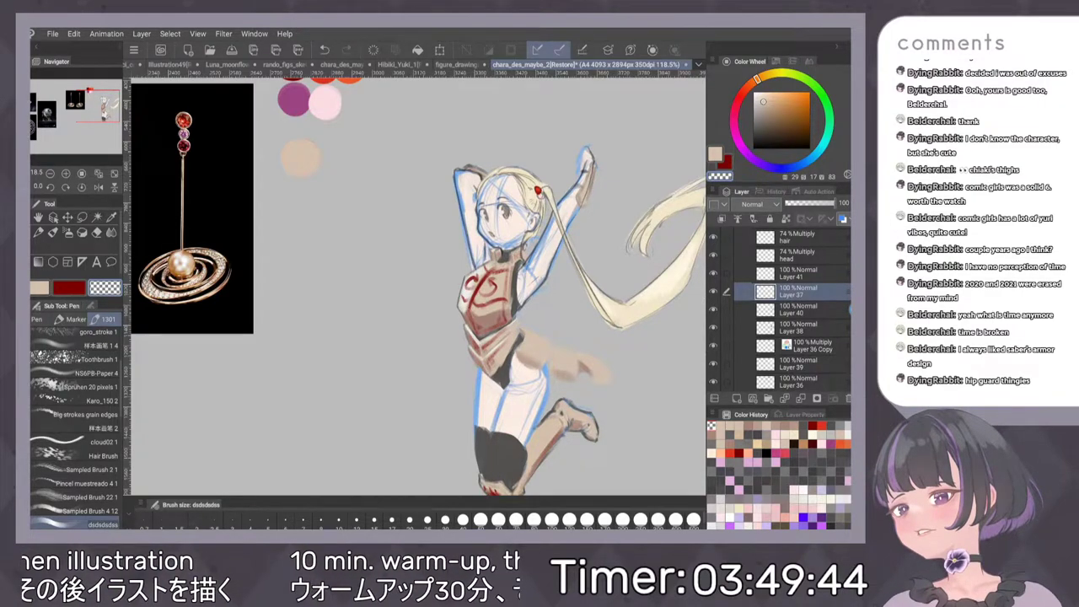
left_click_drag(581, 311, 570, 258)
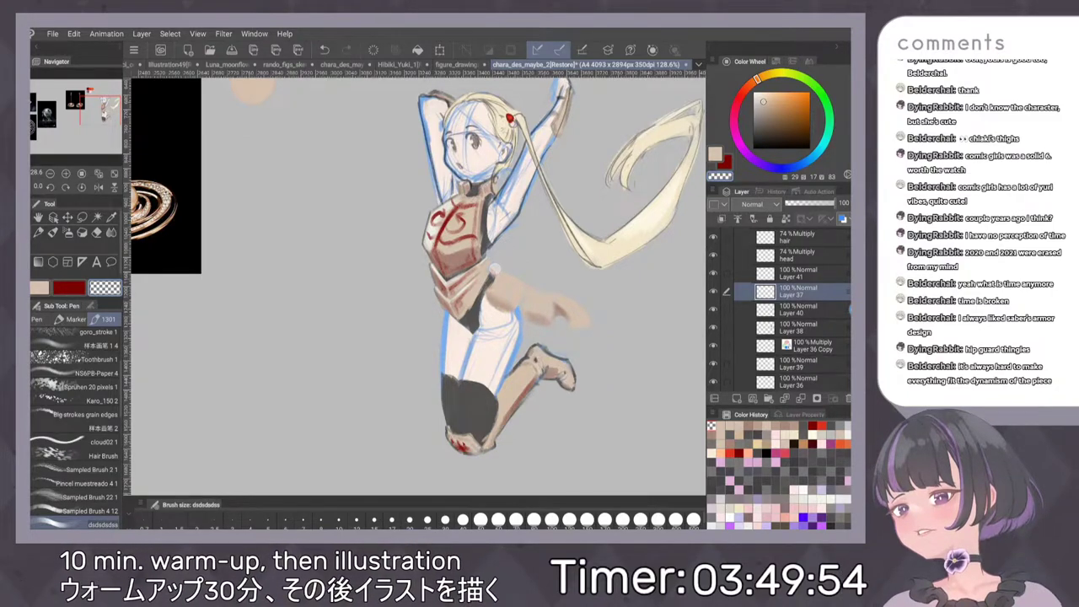
scroll(417, 276, "up", 3)
left_click_drag(418, 276, 399, 333)
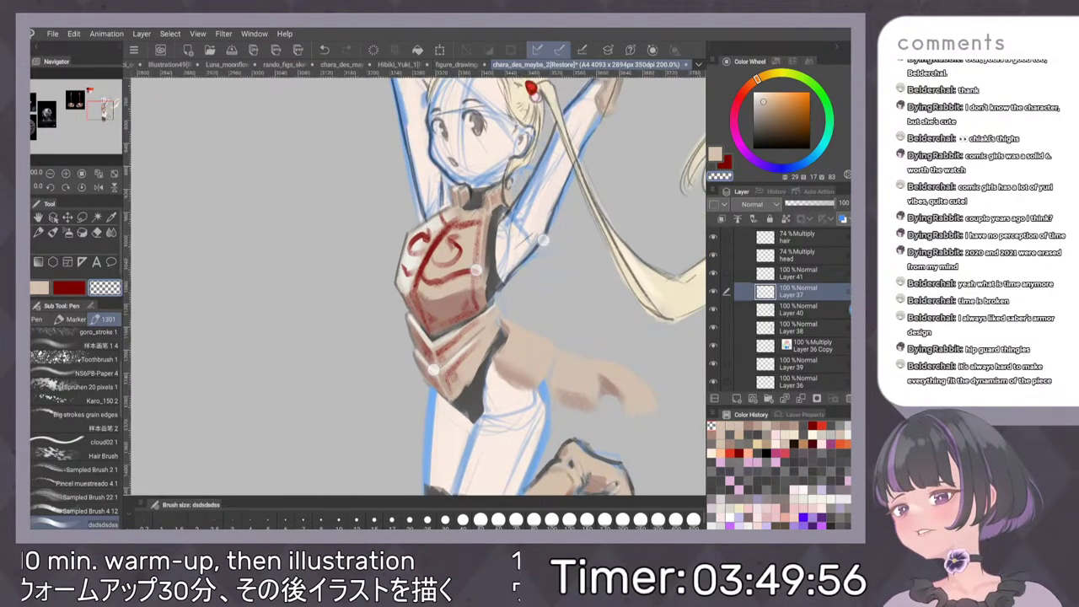
left_click(458, 284, "alt")
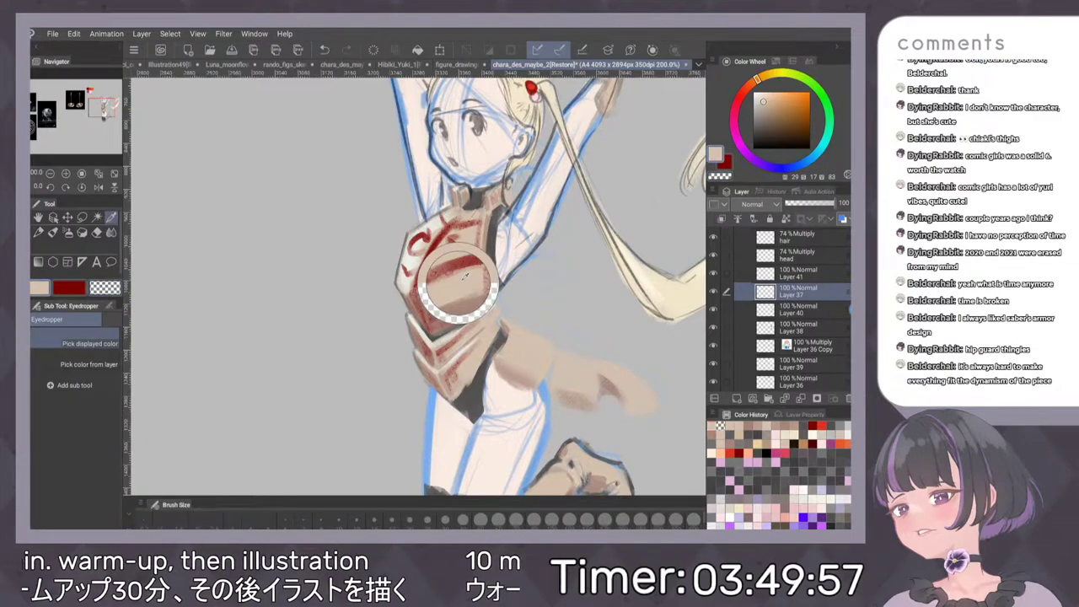
left_click_drag(538, 313, 542, 282)
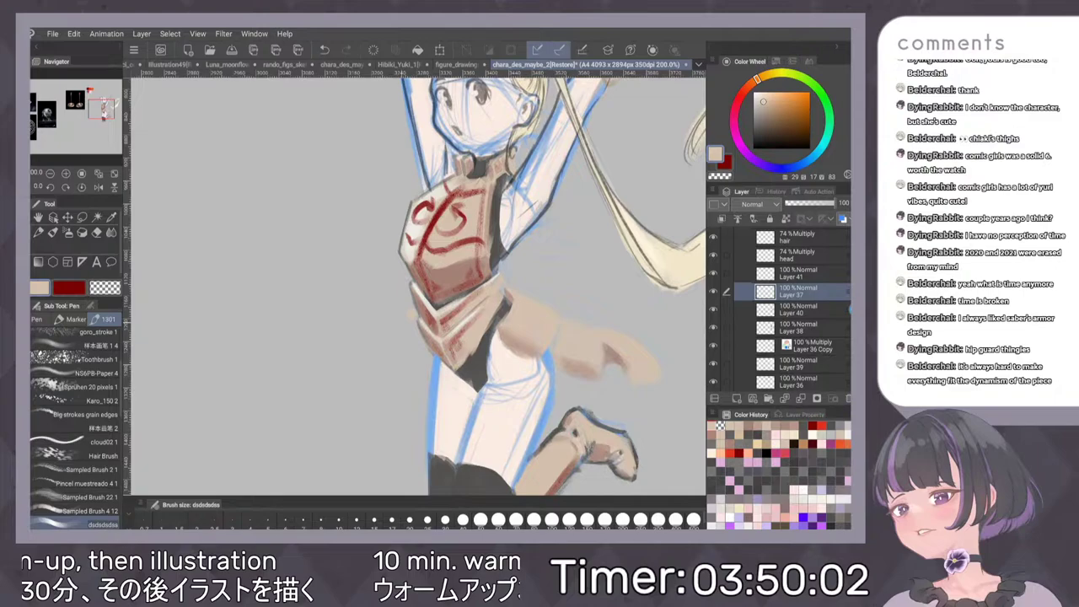
left_click_drag(413, 310, 386, 334)
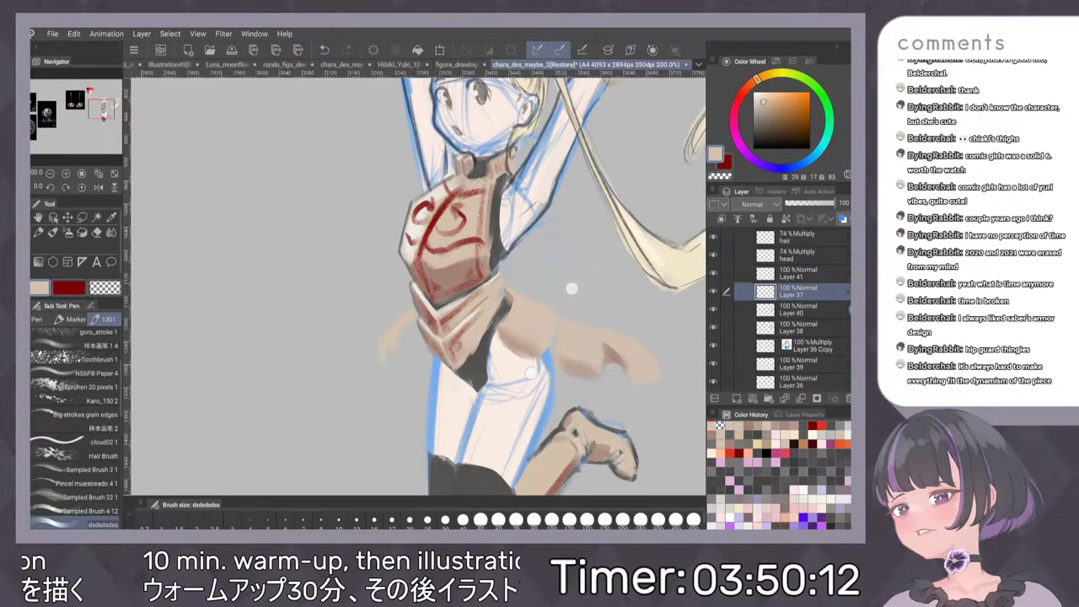
Outline the upper edge of the small front hip guard piece with dark grey sampled from the armour's line art
left_click_drag(571, 287, 590, 286)
left_click(345, 177, "alt")
left_click(346, 177, "alt")
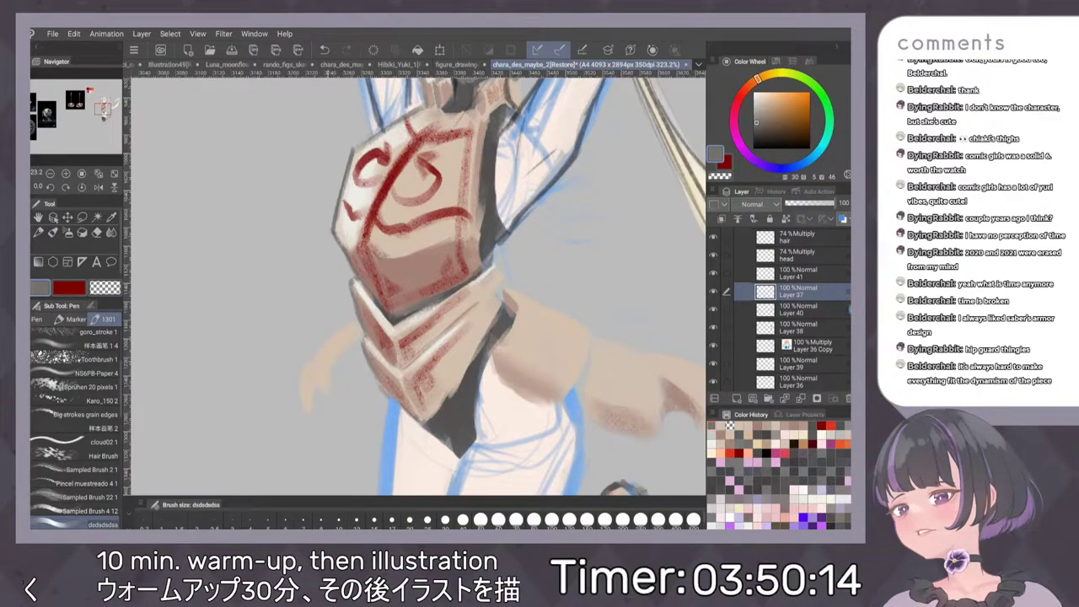
left_click_drag(353, 324, 316, 356)
key("ctrl+z")
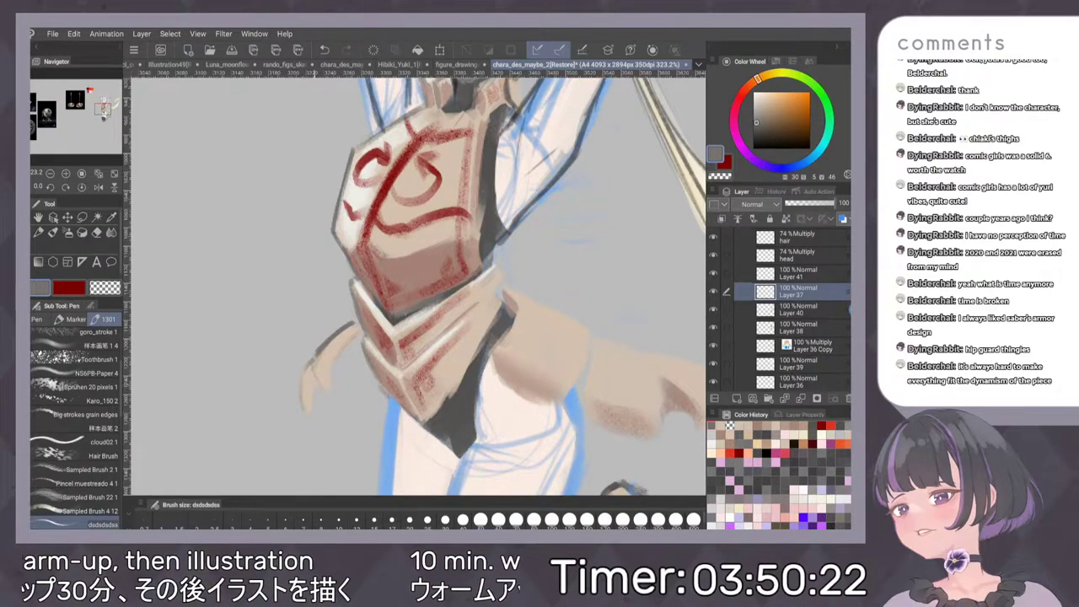
Outline the upper edge and outer corner of the rear hip guard's first plate in the same dark grey
left_click_drag(583, 299, 574, 234)
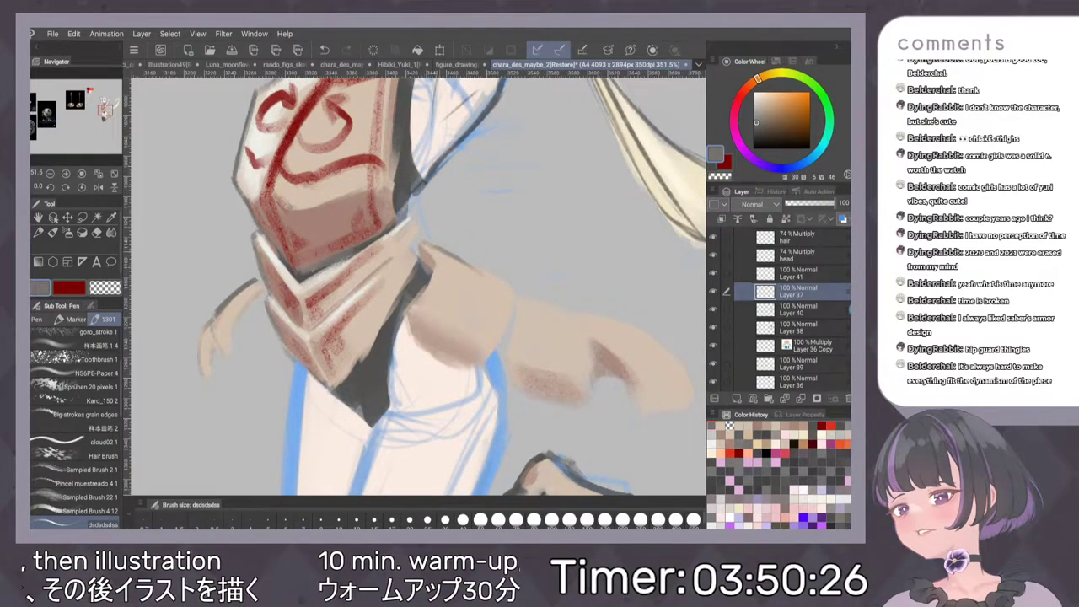
mouse_move(432, 250)
left_mouse_down()
mouse_move(504, 280)
mouse_move(515, 305)
left_mouse_up()
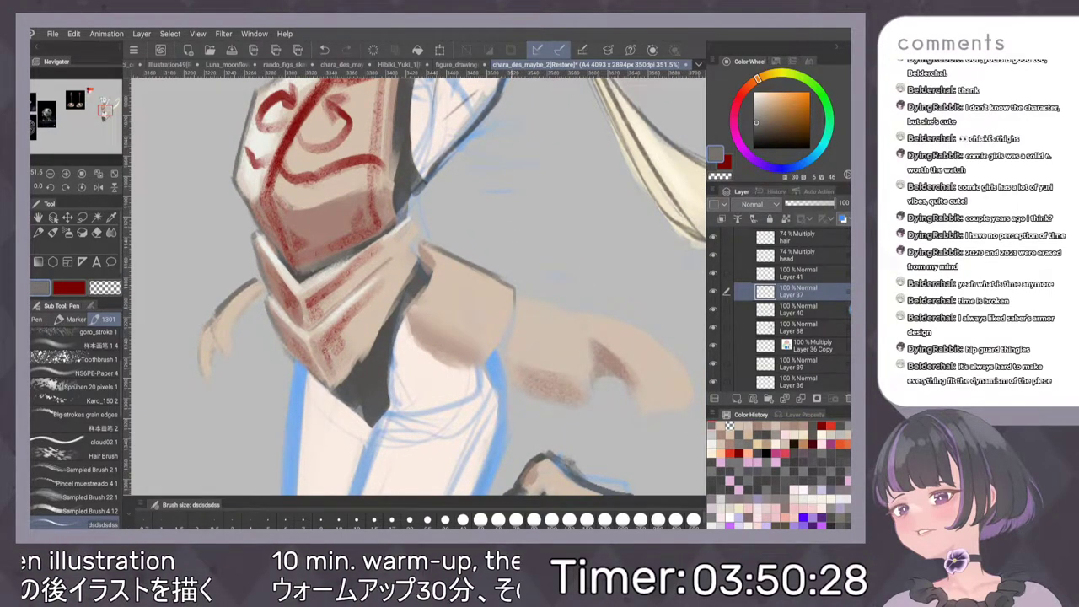
left_click_drag(607, 297, 527, 312)
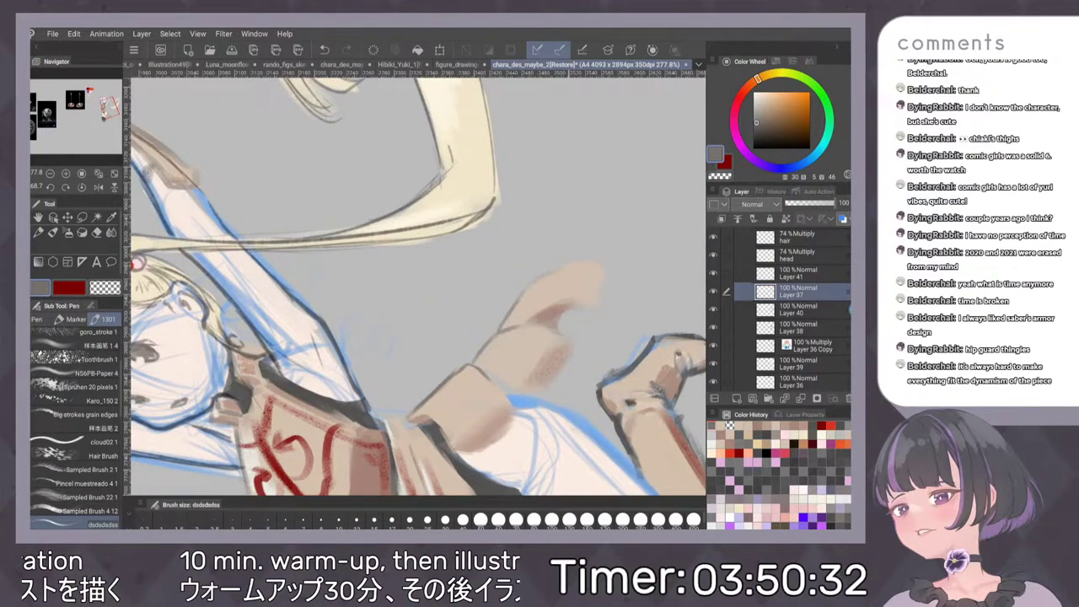
Draw grey line work on the hip guard, defining the seam between its front and middle plates
left_click_drag(630, 246, 593, 268)
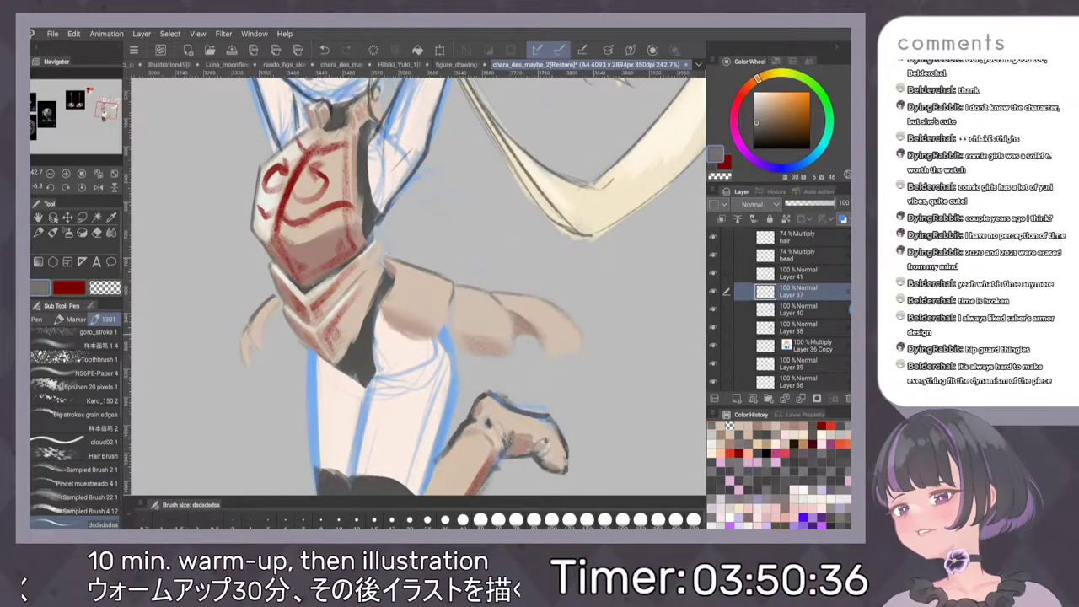
left_click_drag(456, 292, 454, 329)
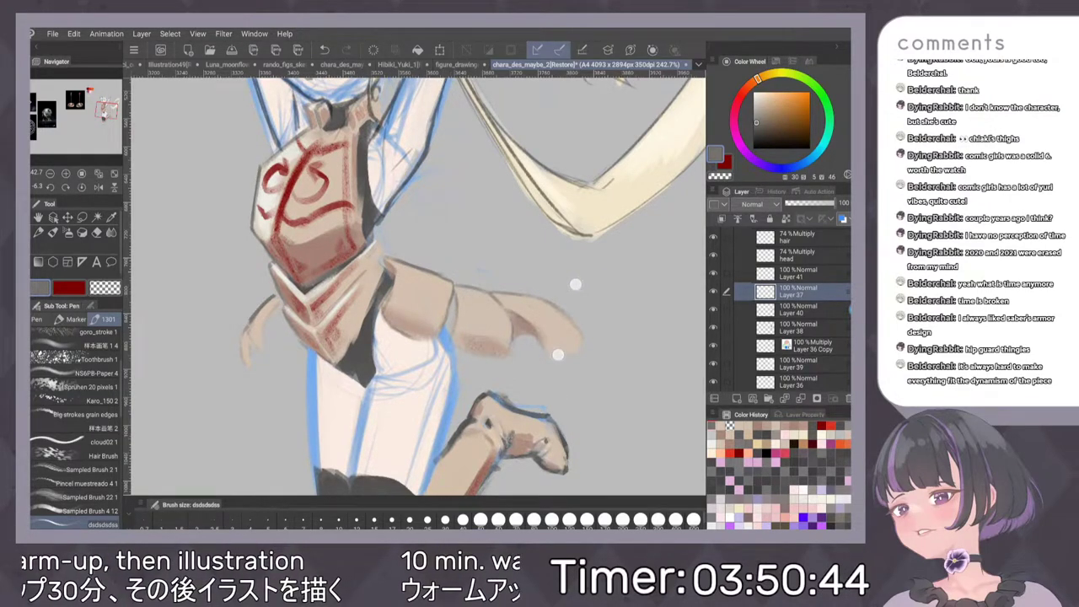
scroll(576, 318, "down", 5)
scroll(562, 333, "up", 4)
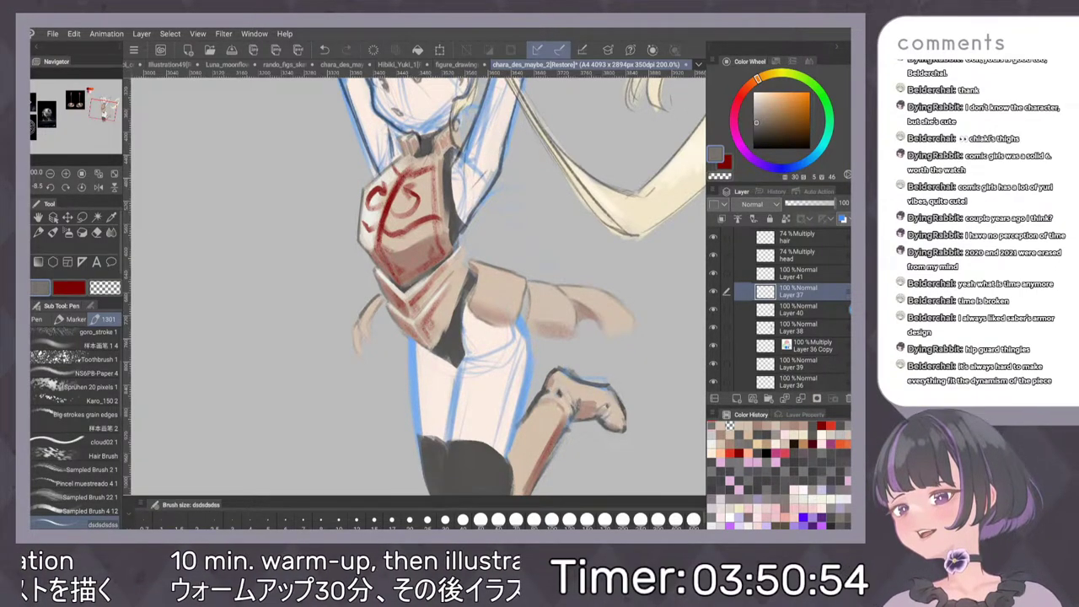
scroll(551, 287, "down", 2)
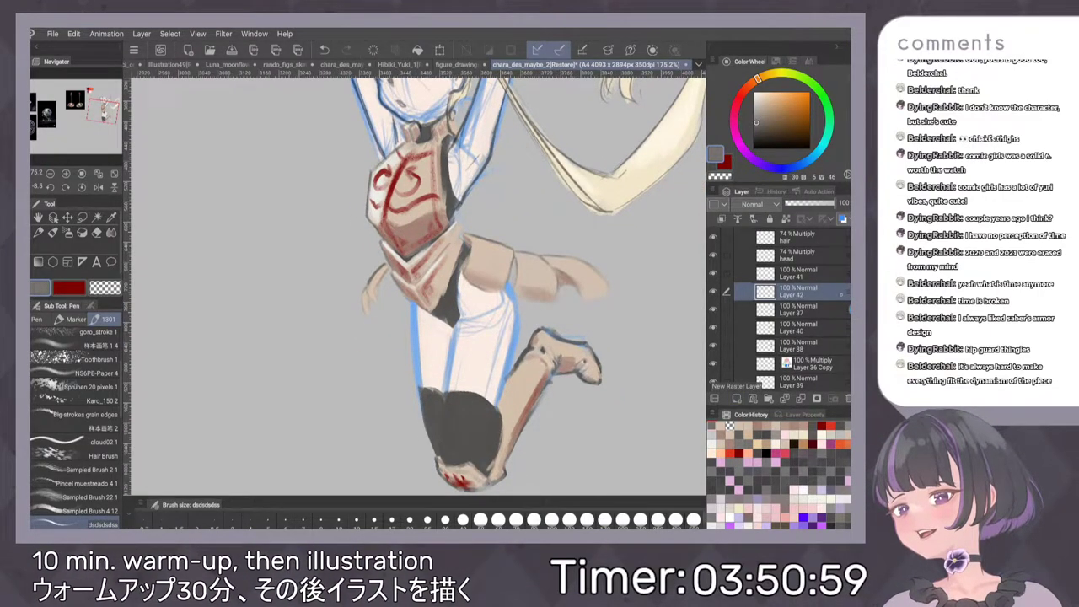
Add a new raster layer below Layer 37 and pick up the dark grey of the stocking as the brush colour
left_click(737, 398)
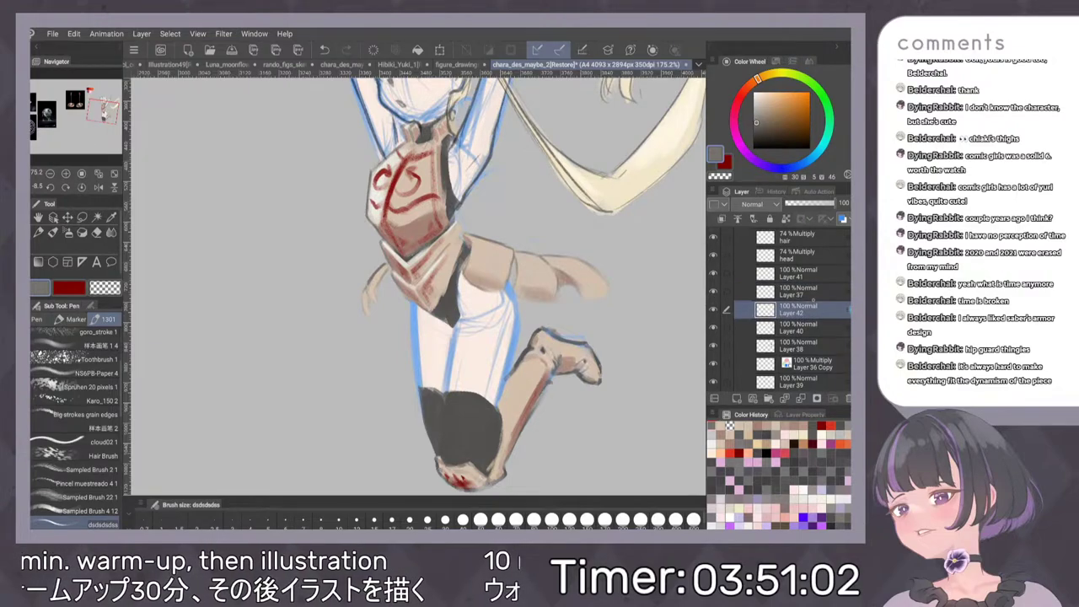
left_click(479, 431)
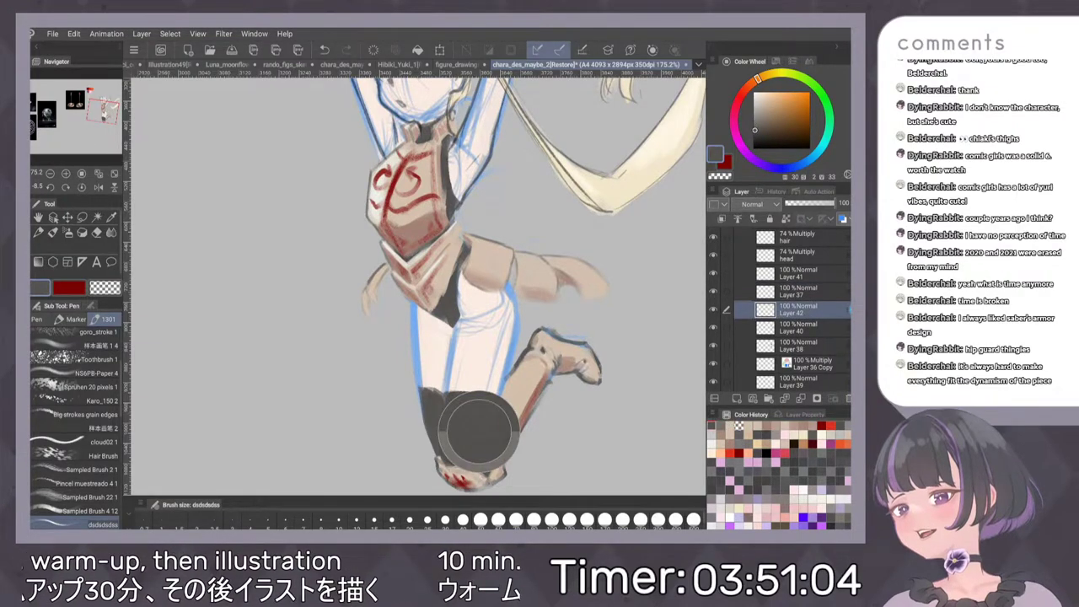
scroll(516, 319, "down", 3)
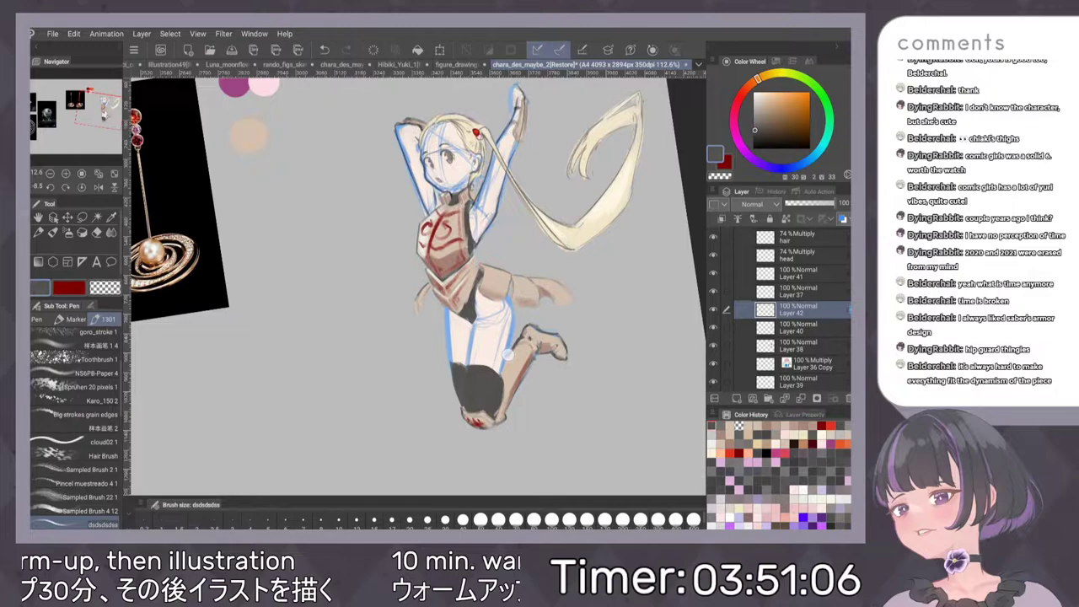
left_click(38, 232)
key("p")
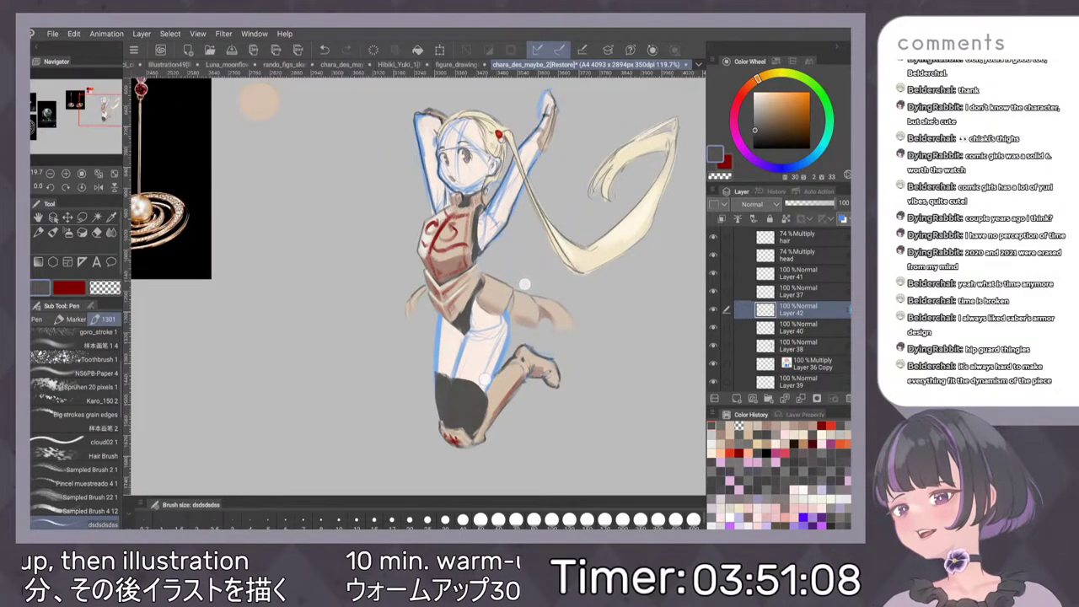
scroll(525, 284, "up", 1)
left_click_drag(428, 291, 409, 324)
key("ctrl+z")
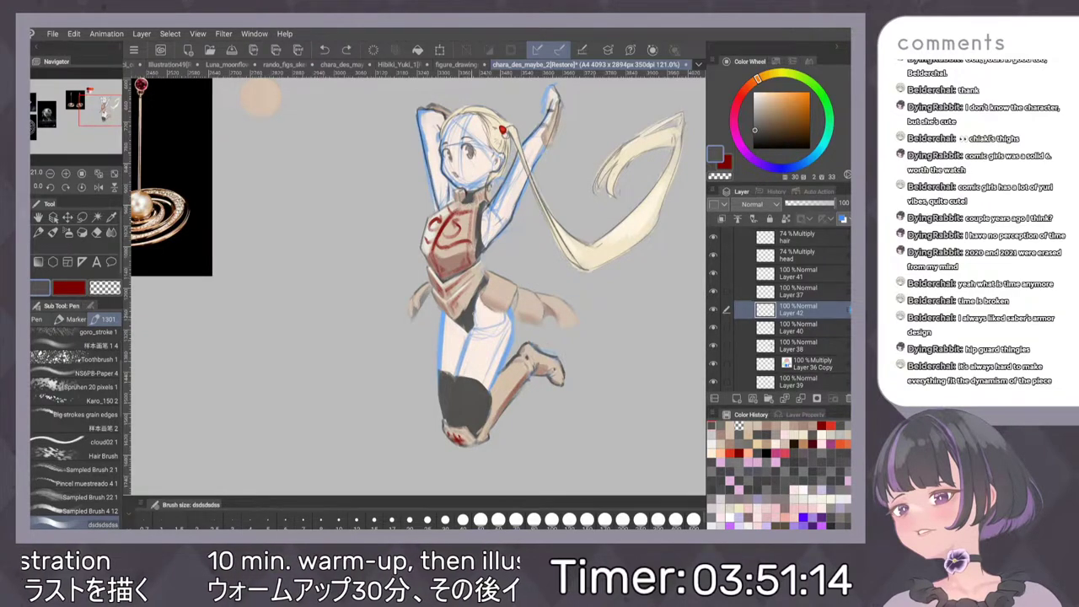
key("ctrl+z")
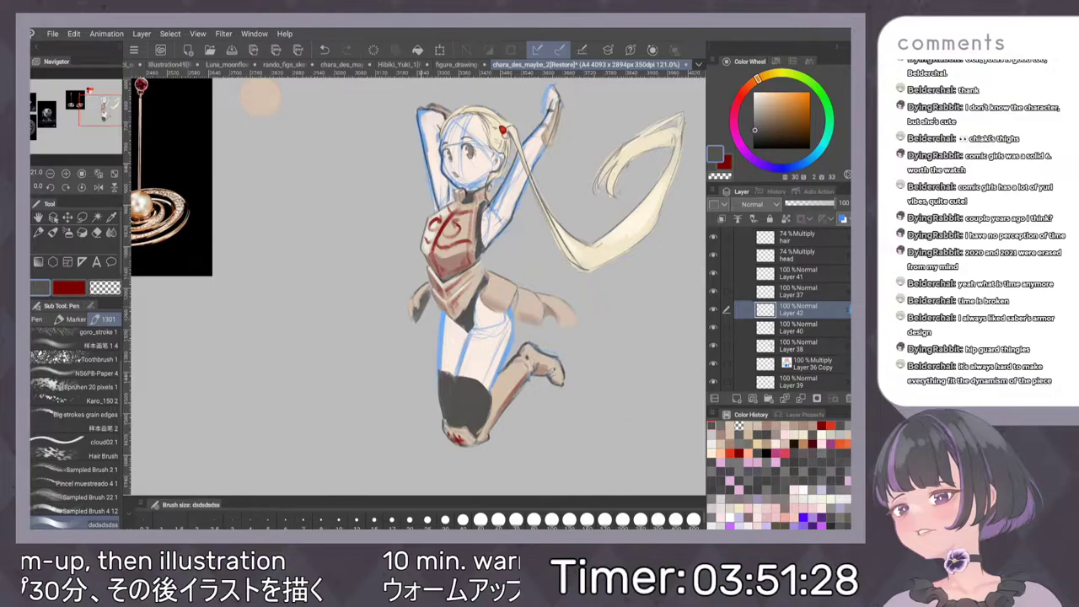
Paint the skirt's outline in dark grey from the front hip across the thighs to the rear tip of the hip guard
left_click_drag(410, 313, 416, 335)
mouse_move(432, 298)
left_mouse_down()
mouse_move(425, 342)
mouse_move(476, 351)
mouse_move(595, 327)
mouse_move(451, 347)
mouse_move(428, 313)
mouse_move(438, 344)
left_mouse_up()
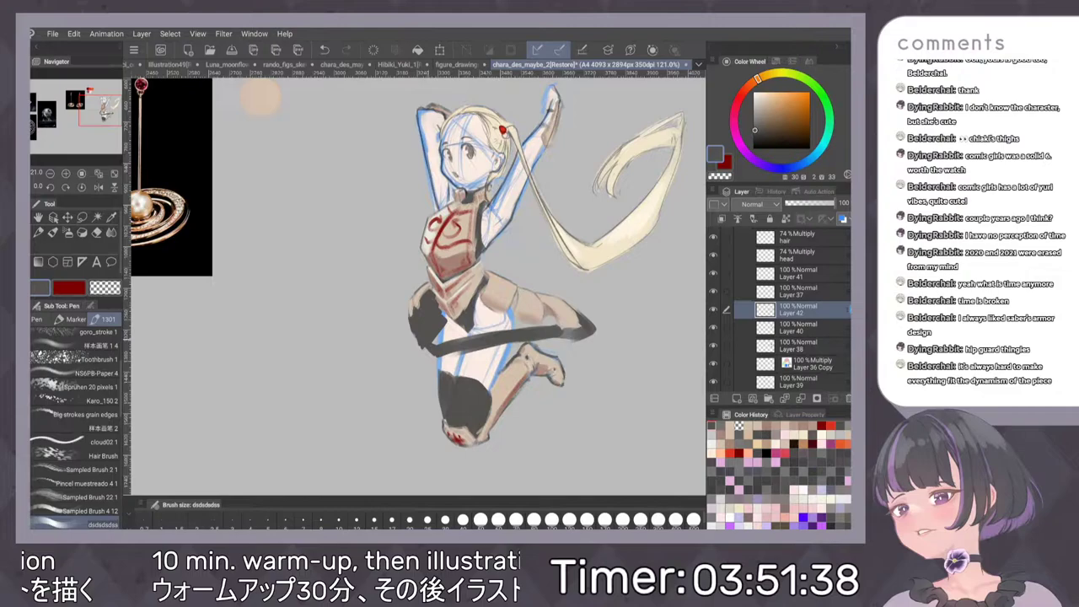
left_click_drag(586, 333, 600, 401)
key("ctrl+z")
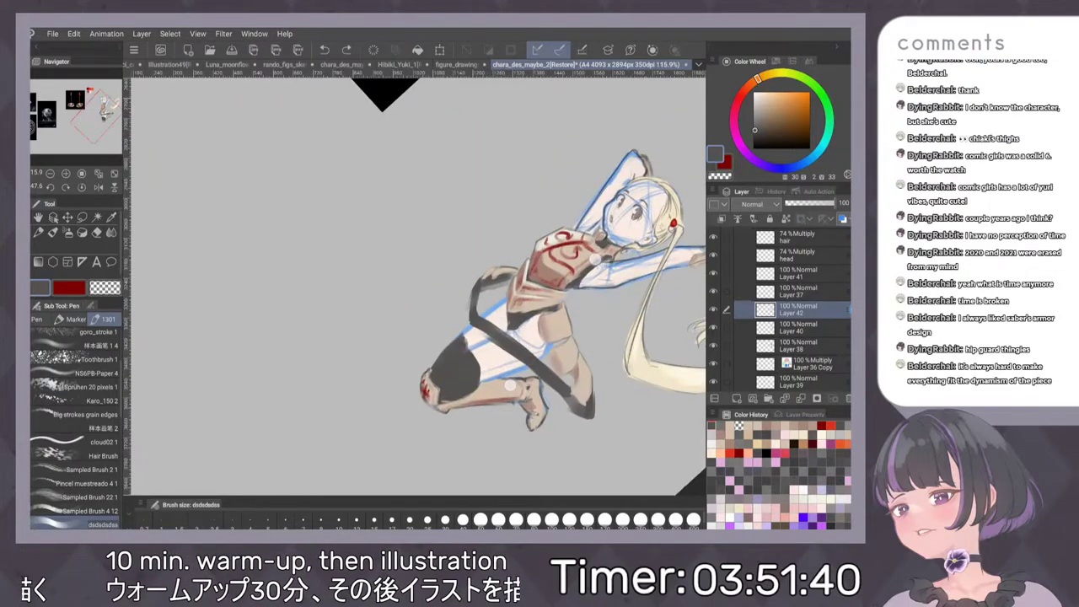
Fill the skirt between the waist armour and the hem with solid dark grey
scroll(573, 286, "up", 4)
mouse_move(435, 290)
left_mouse_down()
mouse_move(447, 336)
mouse_move(455, 291)
mouse_move(467, 350)
mouse_move(480, 287)
mouse_move(474, 368)
left_mouse_up()
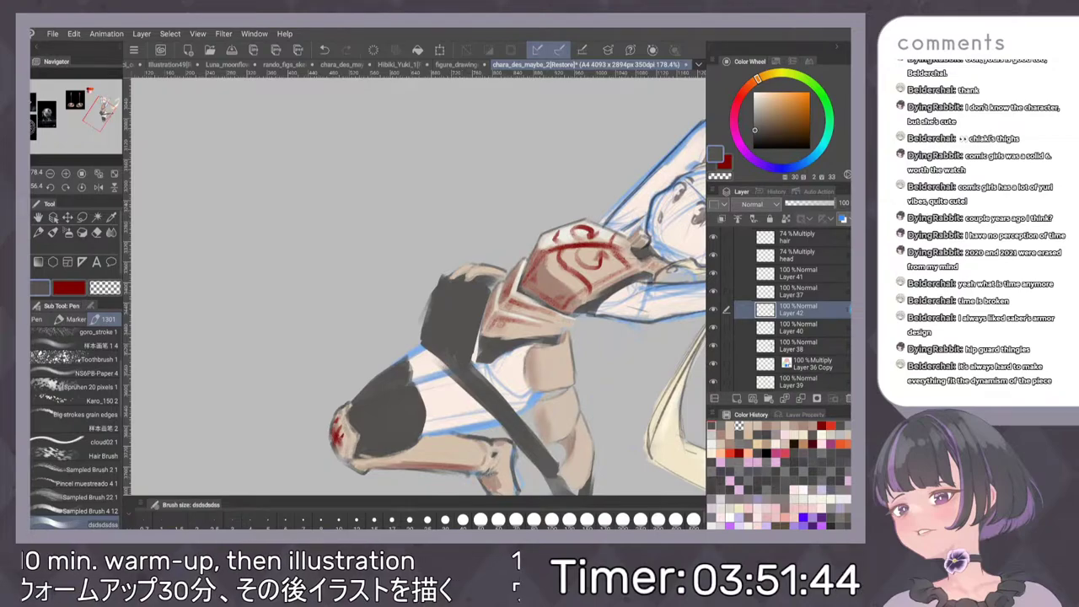
mouse_move(578, 270)
left_mouse_down()
mouse_move(619, 291)
mouse_move(620, 329)
left_mouse_up()
scroll(581, 329, "up", 1)
mouse_move(472, 282)
left_mouse_down()
mouse_move(447, 380)
mouse_move(484, 283)
mouse_move(430, 408)
mouse_move(392, 462)
mouse_move(447, 407)
mouse_move(472, 359)
mouse_move(489, 388)
left_mouse_up()
mouse_move(510, 310)
left_mouse_down()
mouse_move(472, 358)
mouse_move(510, 342)
left_mouse_up()
left_click_drag(453, 238, 442, 295)
left_click_drag(410, 385, 382, 464)
scroll(548, 312, "down", 2)
scroll(535, 340, "down", 4)
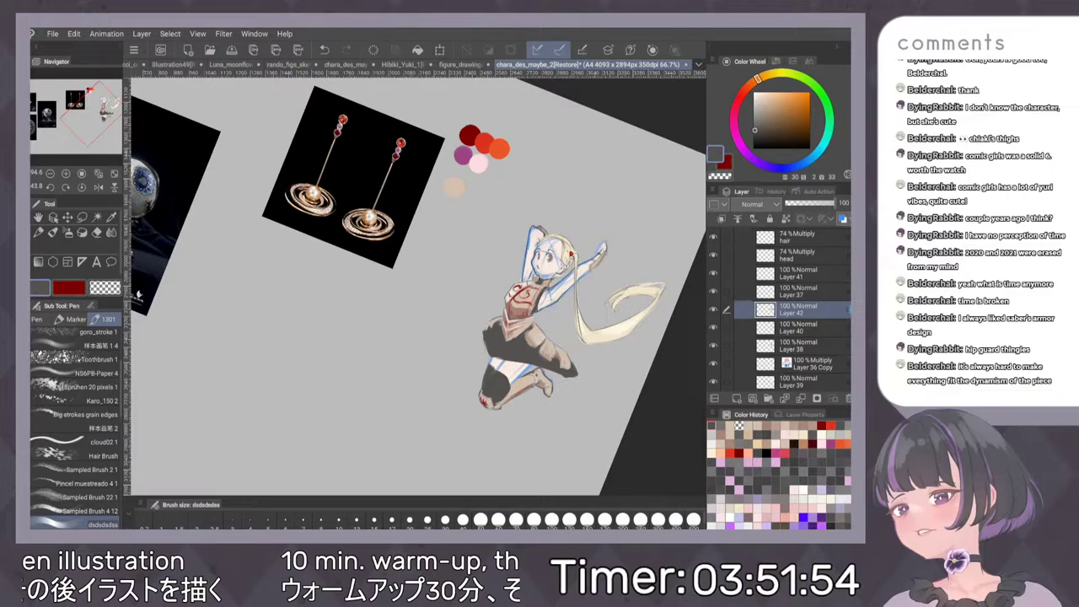
scroll(539, 320, "up", 3)
Resample the skirt's dark grey and clean up the lower front edge of the hem
left_click(467, 329, "alt")
left_click(475, 346, "alt")
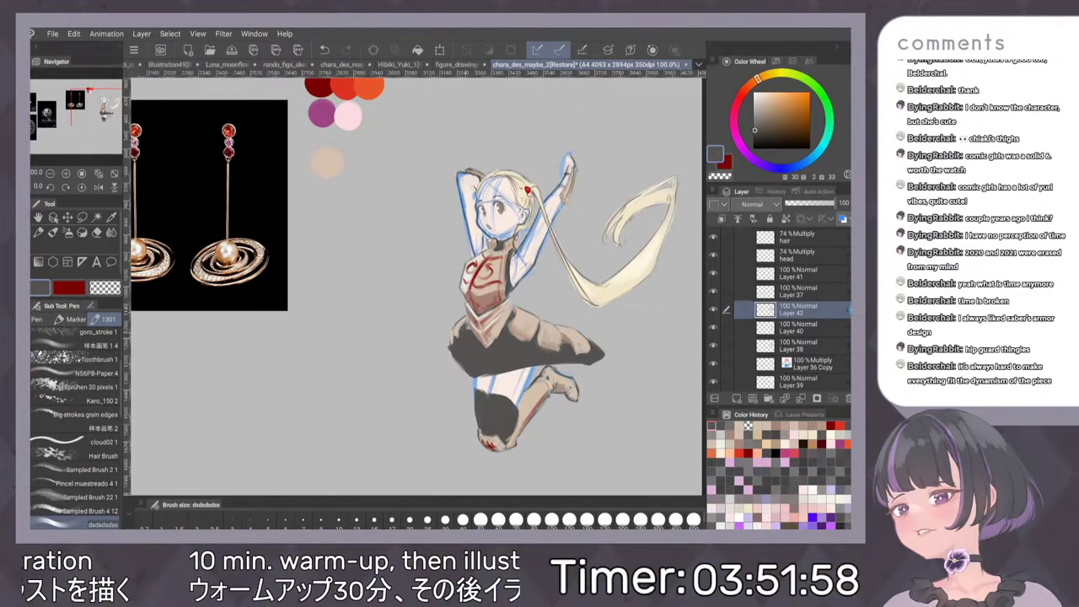
key("p")
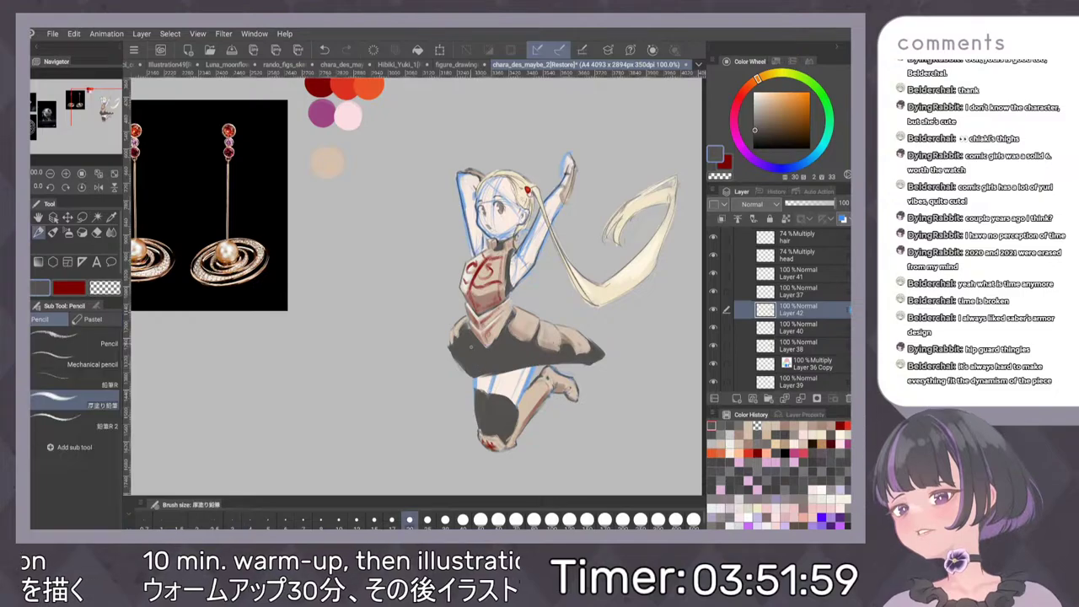
key("p")
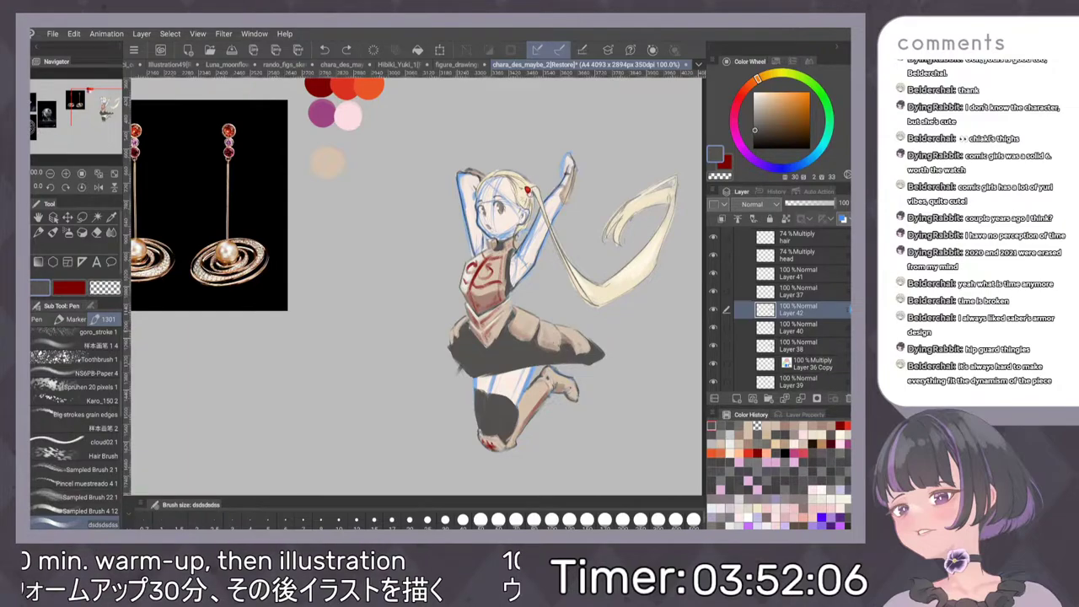
left_click_drag(462, 360, 455, 374)
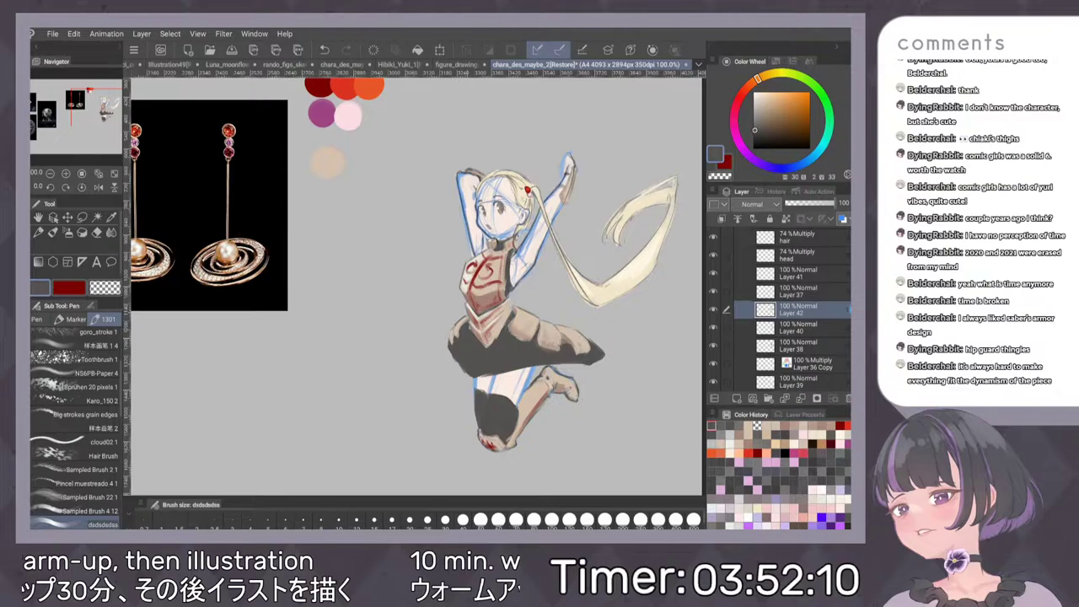
scroll(617, 313, "up", 3)
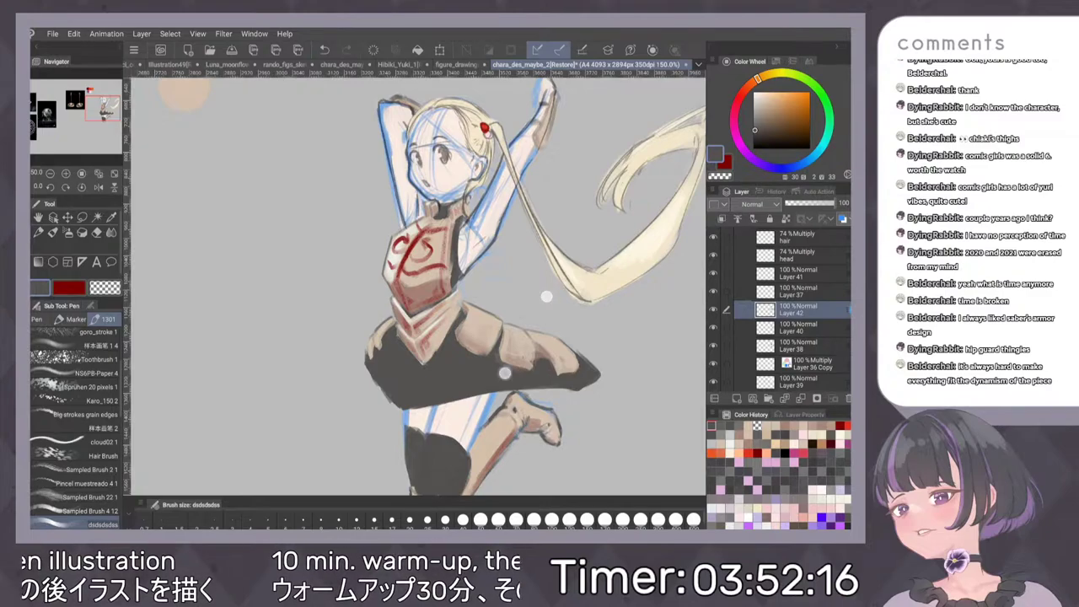
scroll(526, 335, "down", 3)
key("h")
key("h")
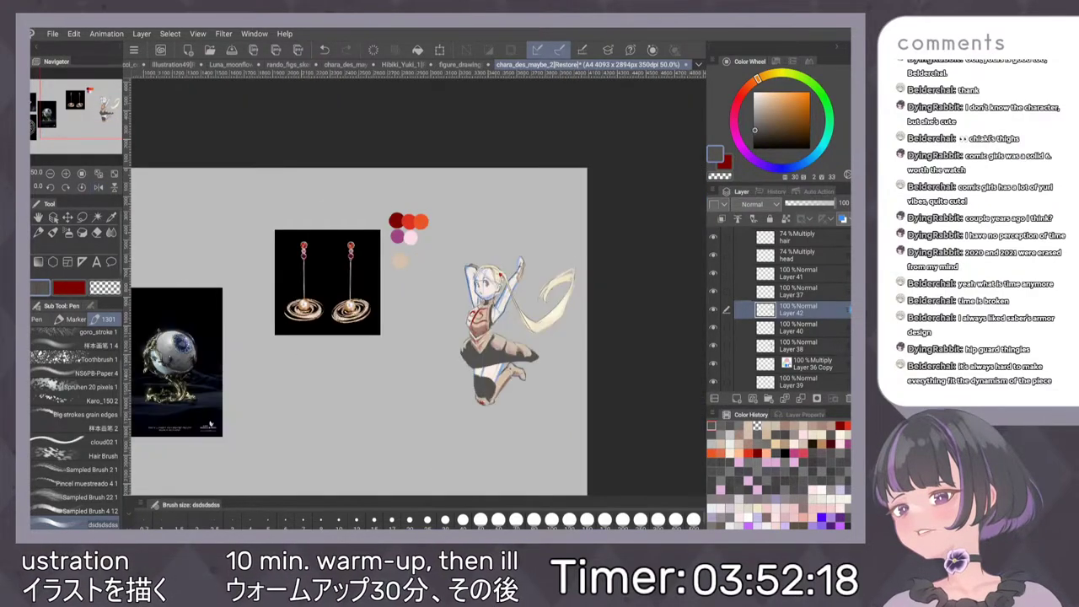
scroll(447, 383, "up", 4)
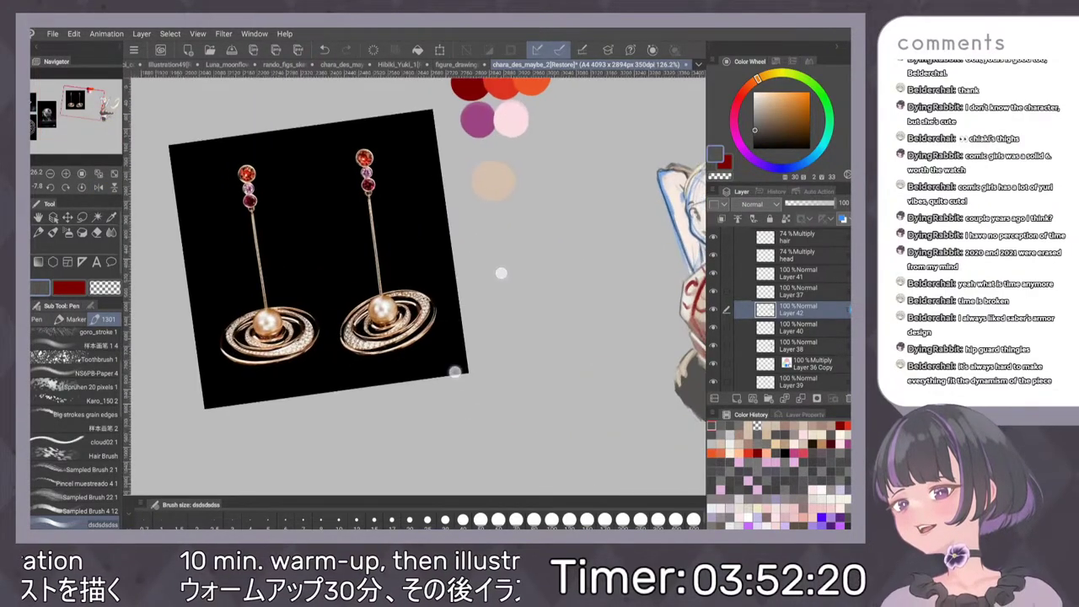
scroll(461, 392, "down", 5)
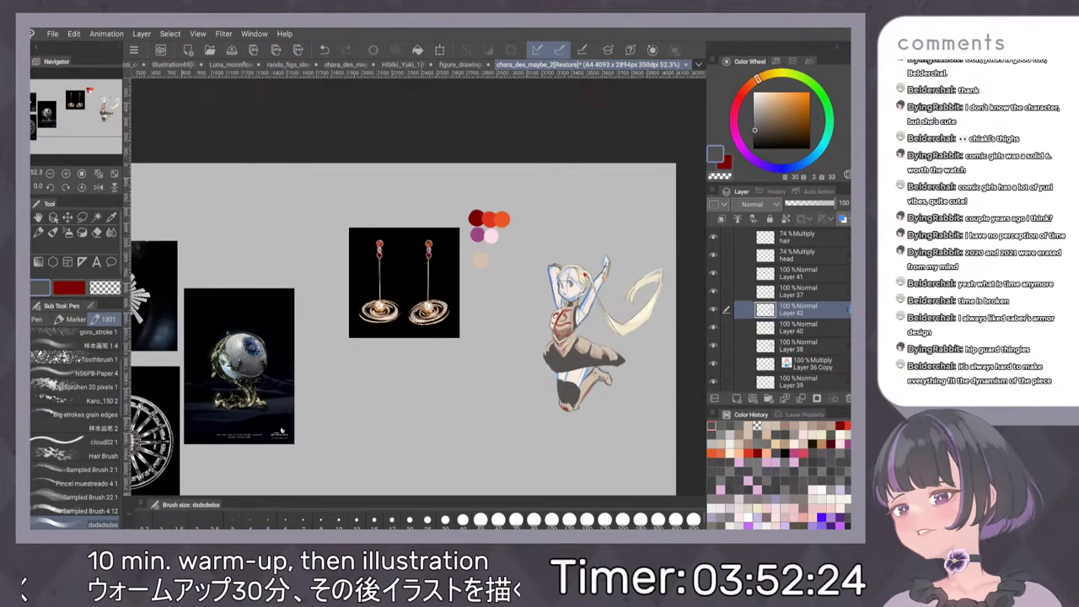
Sample the dark red palette swatch and convert the skirt layer to that colour
left_click(478, 218)
scroll(555, 388, "up", 1)
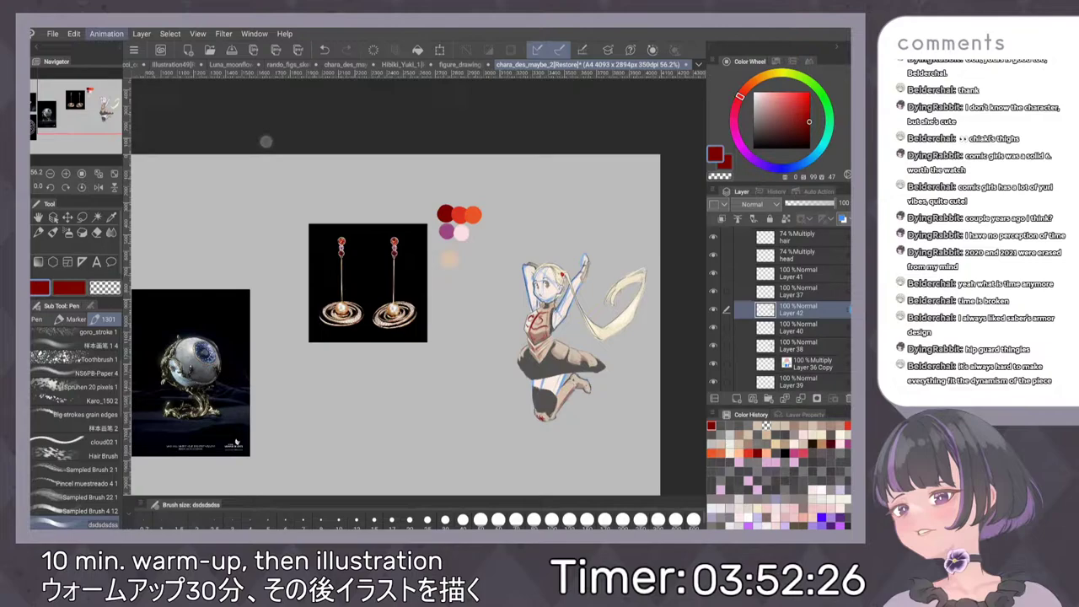
left_click(106, 34)
left_click(74, 33)
left_click(126, 182)
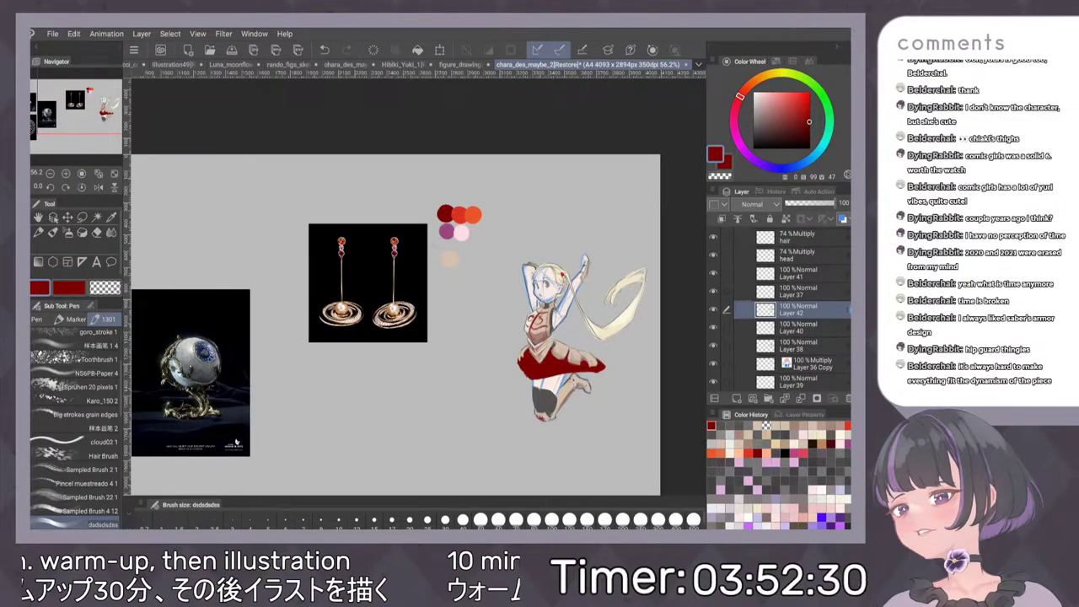
Recolour the skirt with a muted red of saturation 54 and value 54, and touch up its rear tip
left_click(783, 118)
left_click(106, 34)
mouse_move(74, 34)
left_click(118, 172)
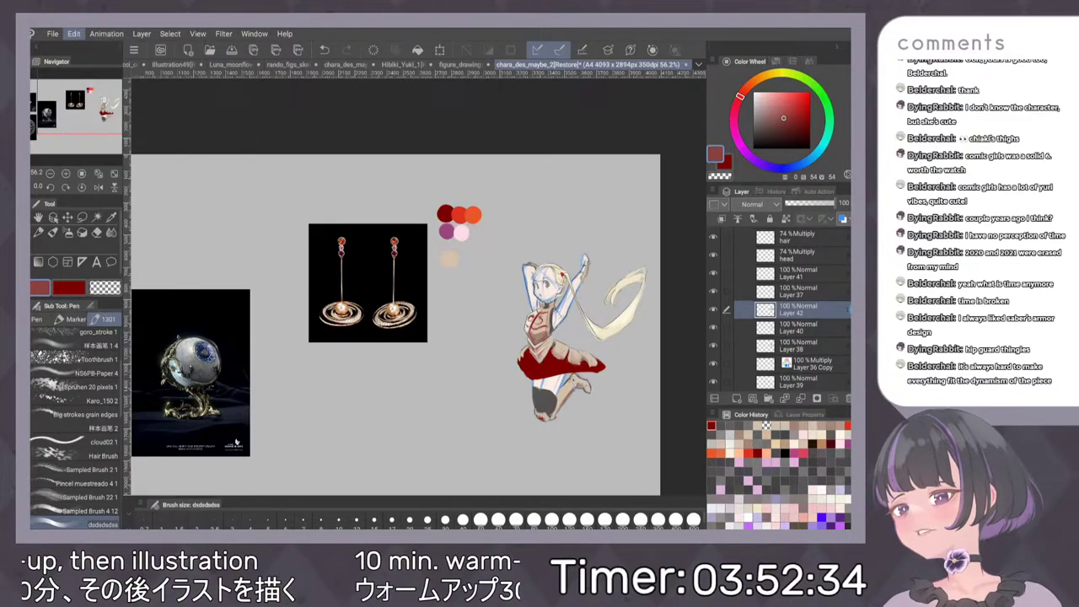
key("ctrl+minus")
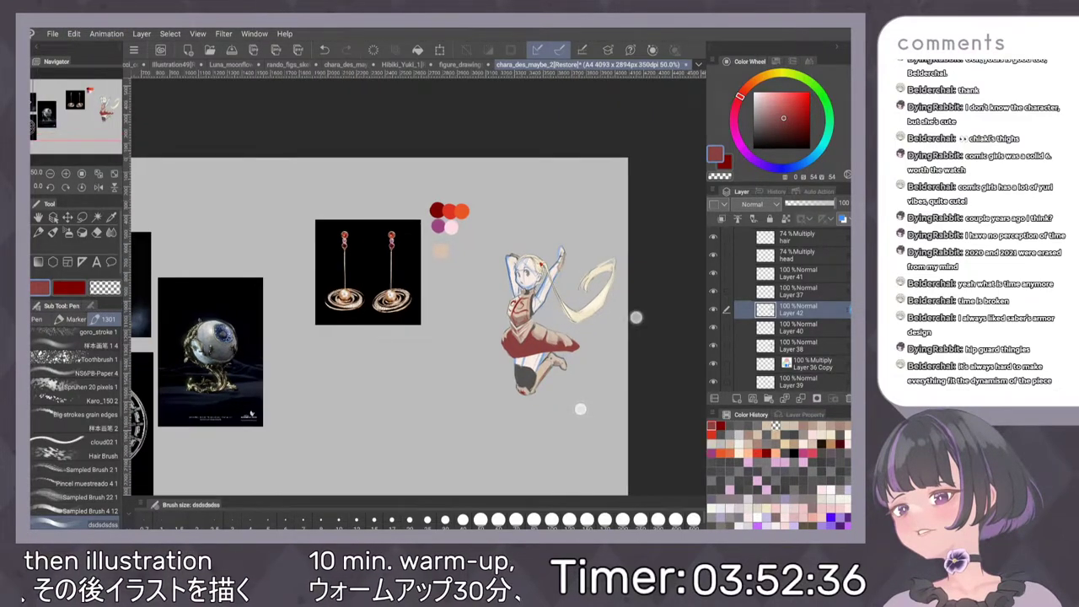
key("ctrl+minus")
scroll(550, 380, "up", 4)
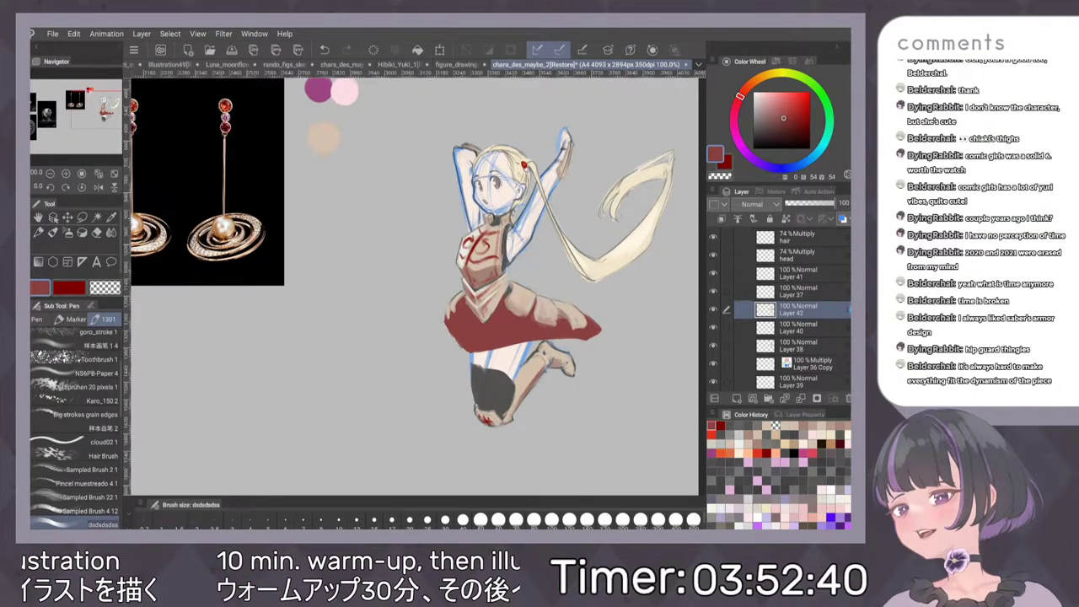
left_click_drag(593, 303, 605, 358)
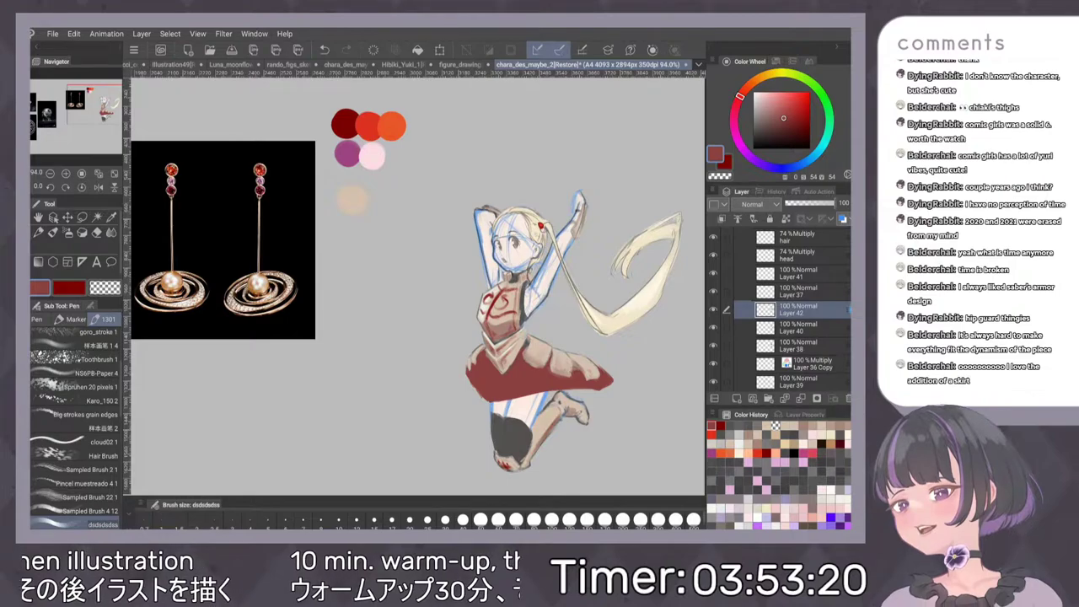
left_click(291, 250, "alt")
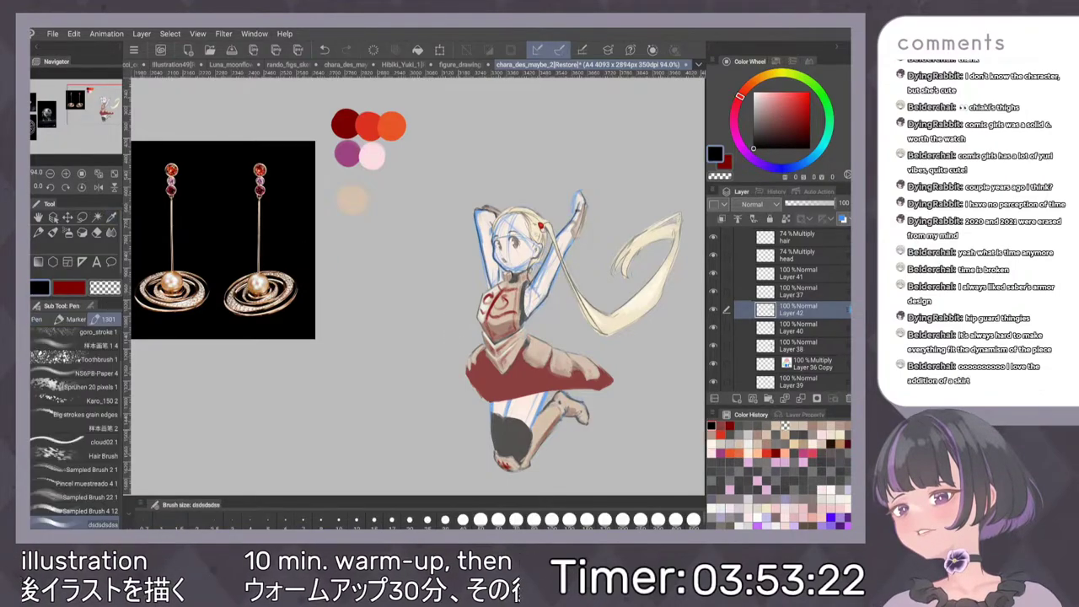
mouse_move(385, 323)
left_mouse_down()
mouse_move(334, 385)
mouse_move(367, 435)
mouse_move(403, 431)
left_mouse_up()
mouse_move(385, 323)
left_mouse_down()
mouse_move(410, 322)
mouse_move(448, 404)
mouse_move(399, 435)
mouse_move(349, 407)
mouse_move(372, 424)
left_mouse_up()
left_click_drag(344, 406, 351, 435)
key("ctrl+z")
key("ctrl+z")
key("ctrl+z")
key("ctrl+z")
key("ctrl+z")
key("ctrl+z")
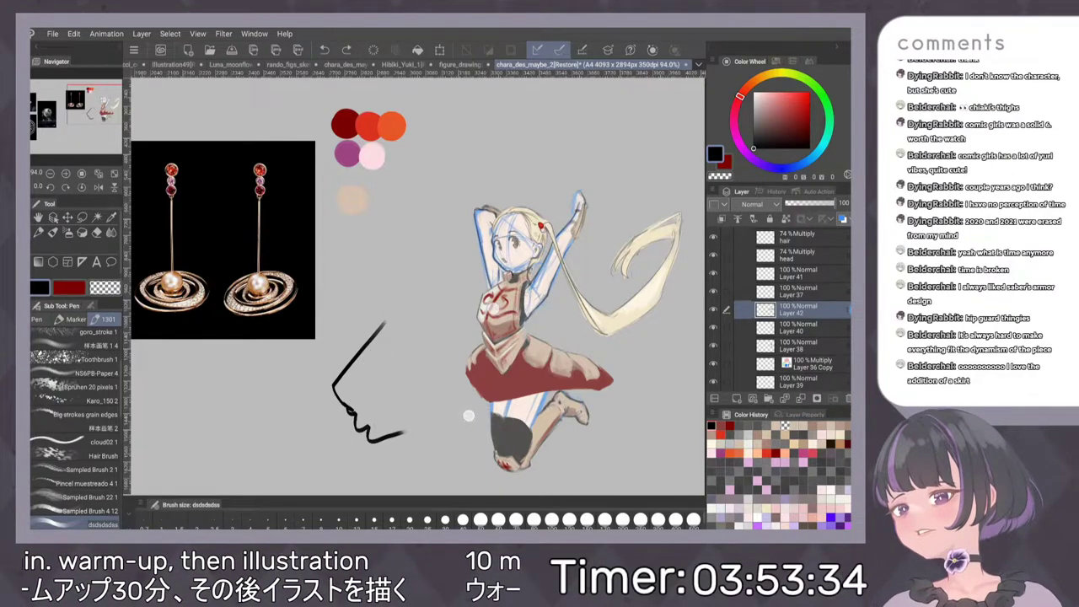
key("ctrl+z")
left_click_drag(365, 281, 384, 414)
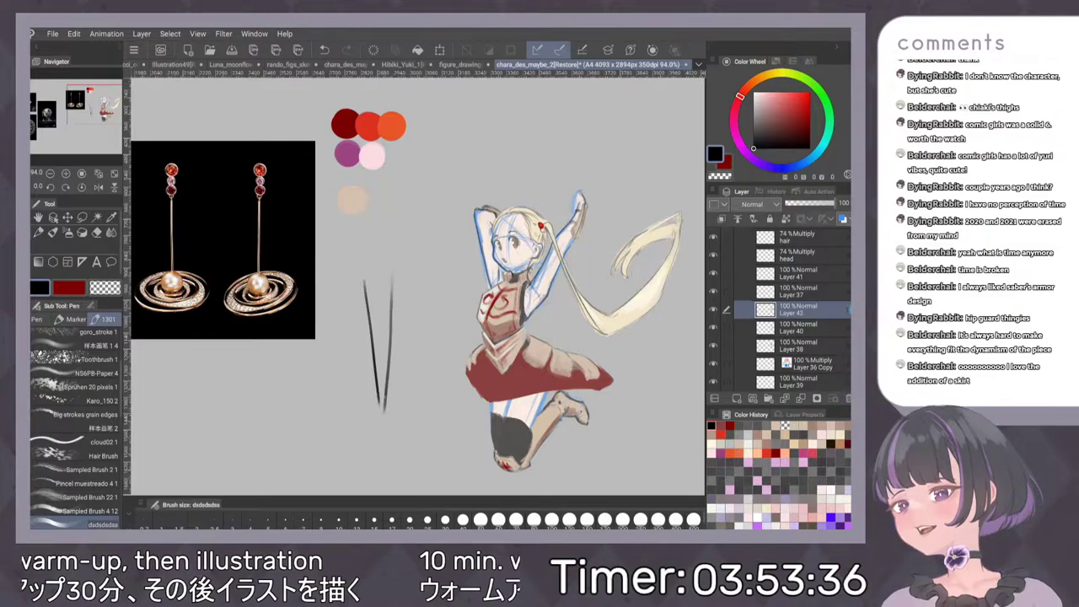
mouse_move(363, 283)
left_mouse_down()
mouse_move(392, 277)
mouse_move(406, 355)
mouse_move(395, 295)
mouse_move(385, 403)
left_mouse_up()
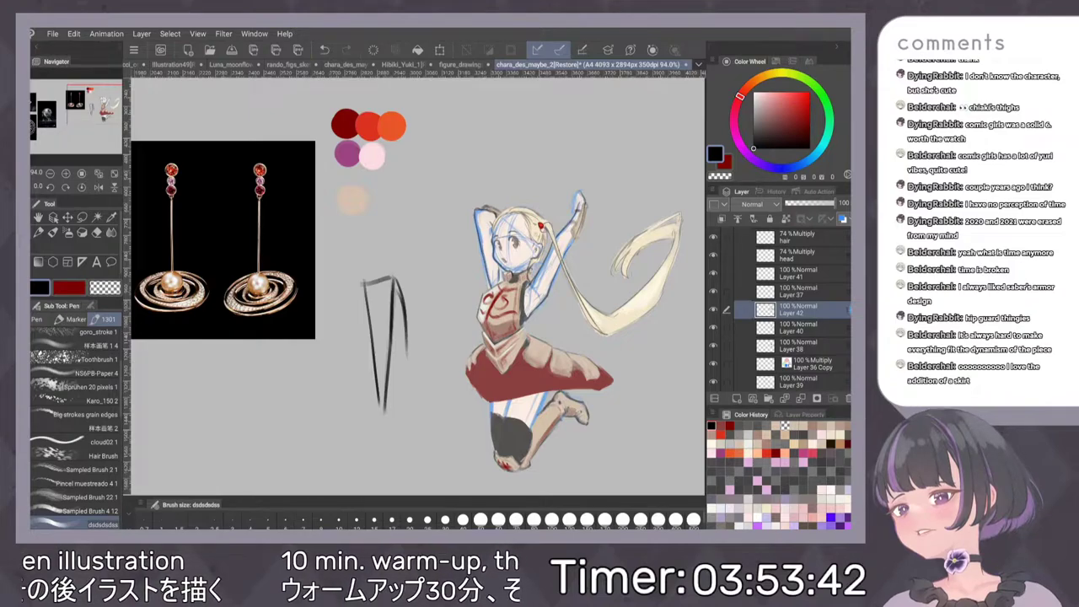
key("ctrl+z")
key("ctrl+z")
key("ctrl+z")
key("ctrl+z")
key("ctrl+z")
key("ctrl+z")
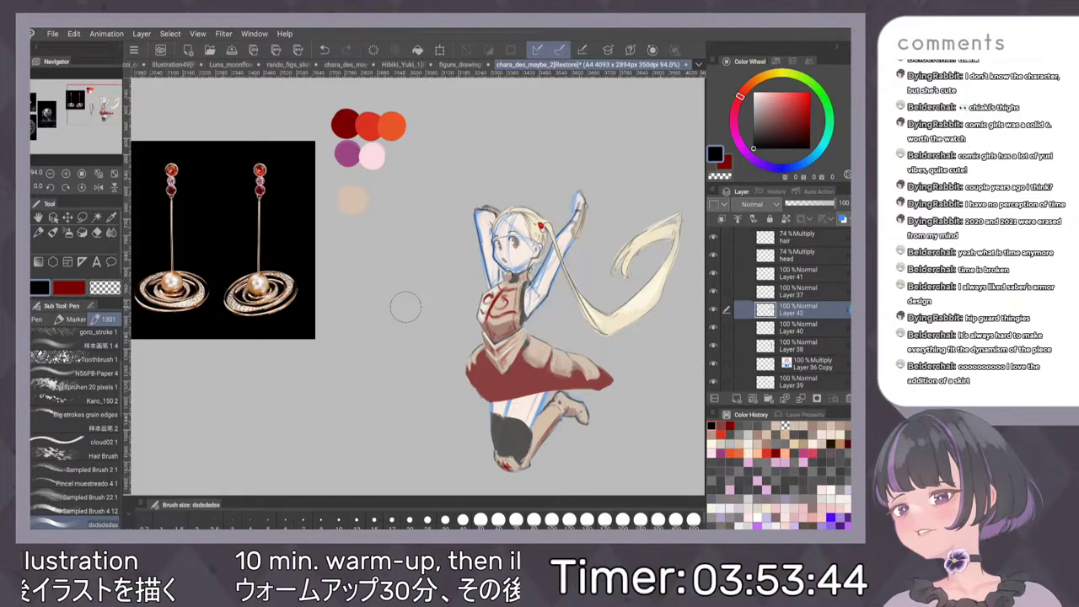
left_click_drag(366, 269, 381, 403)
mouse_move(365, 261)
left_mouse_down()
mouse_move(402, 258)
mouse_move(420, 313)
mouse_move(403, 381)
left_mouse_up()
left_click_drag(411, 341, 380, 397)
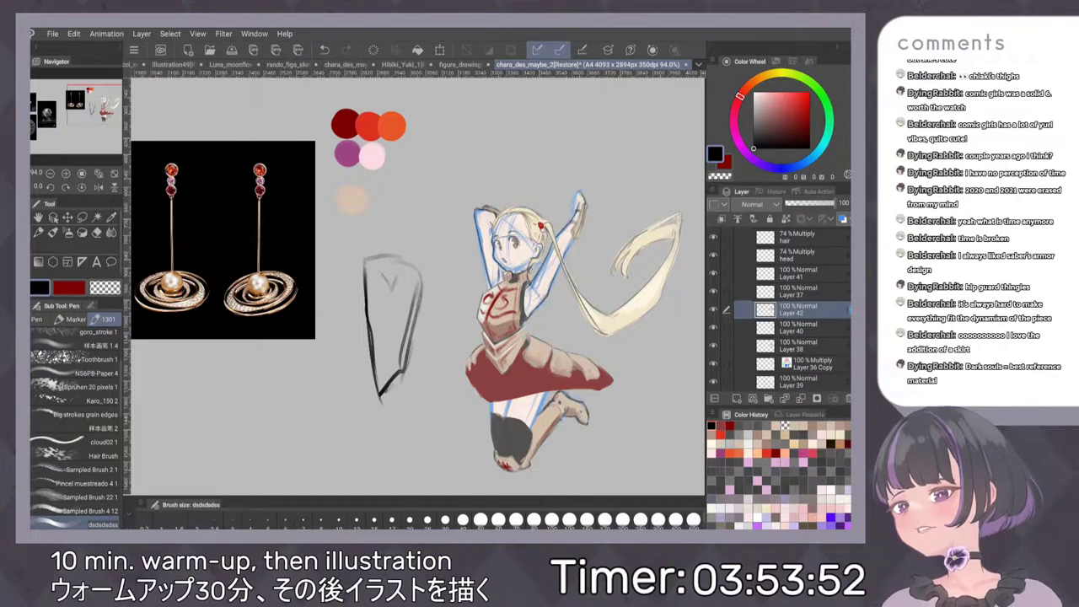
key("ctrl+z")
key("ctrl+z")
key("ctrl+z")
key("ctrl+z")
key("ctrl+z")
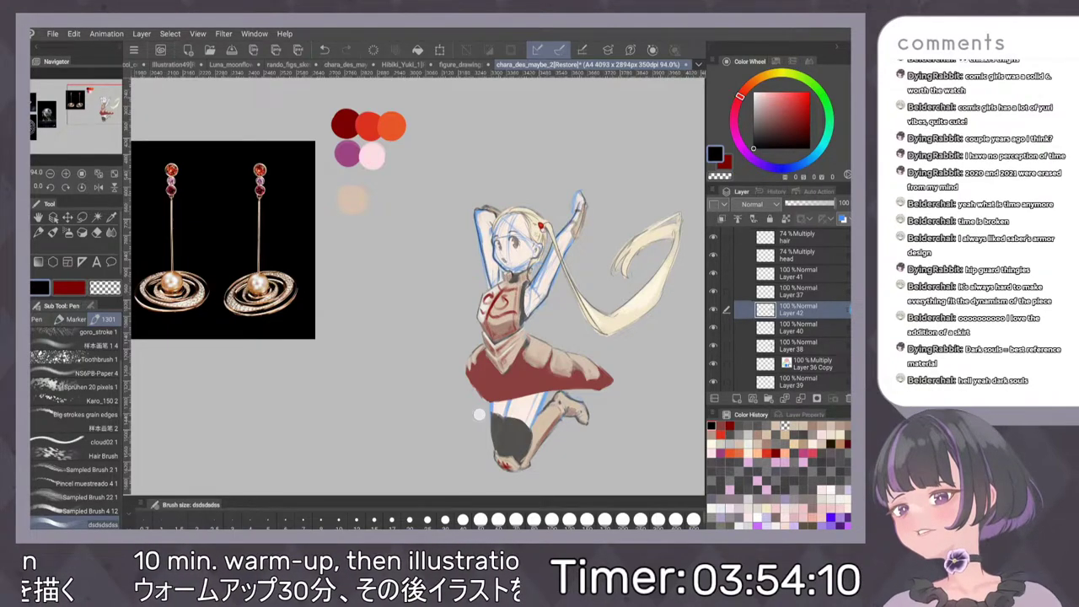
Sample the skirt's muted red for the brush and inspect the skirt up close
left_click(497, 382, "alt")
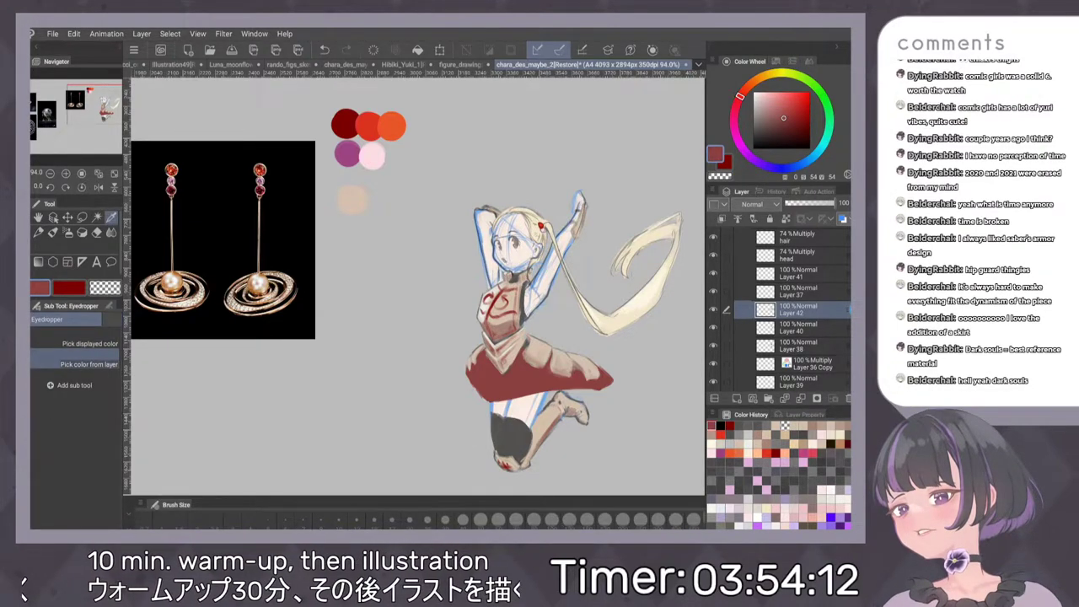
key("p")
scroll(546, 420, "up", 4)
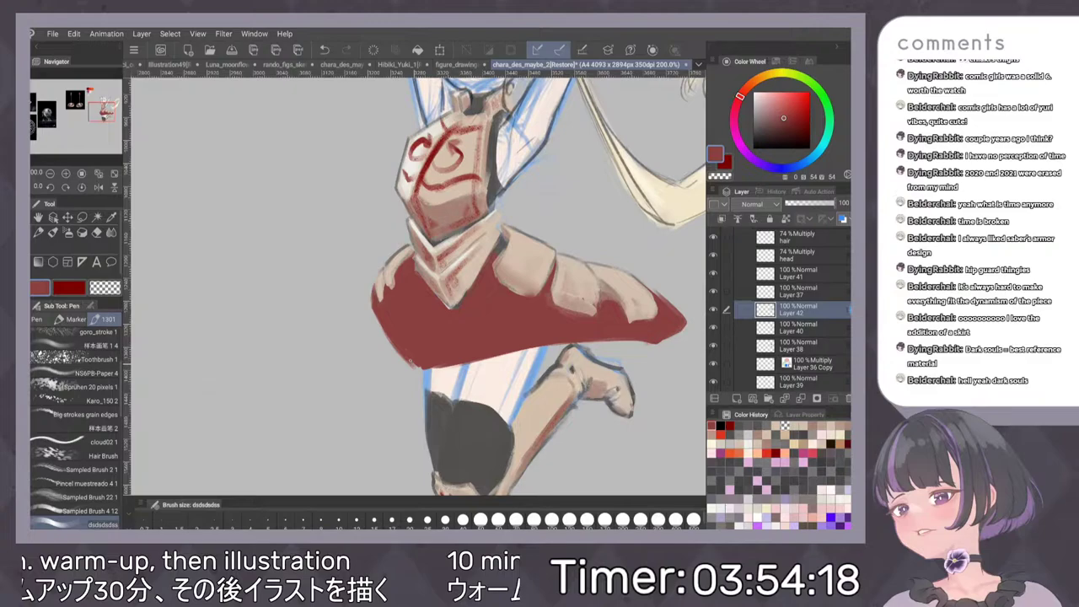
scroll(600, 267, "down", 2)
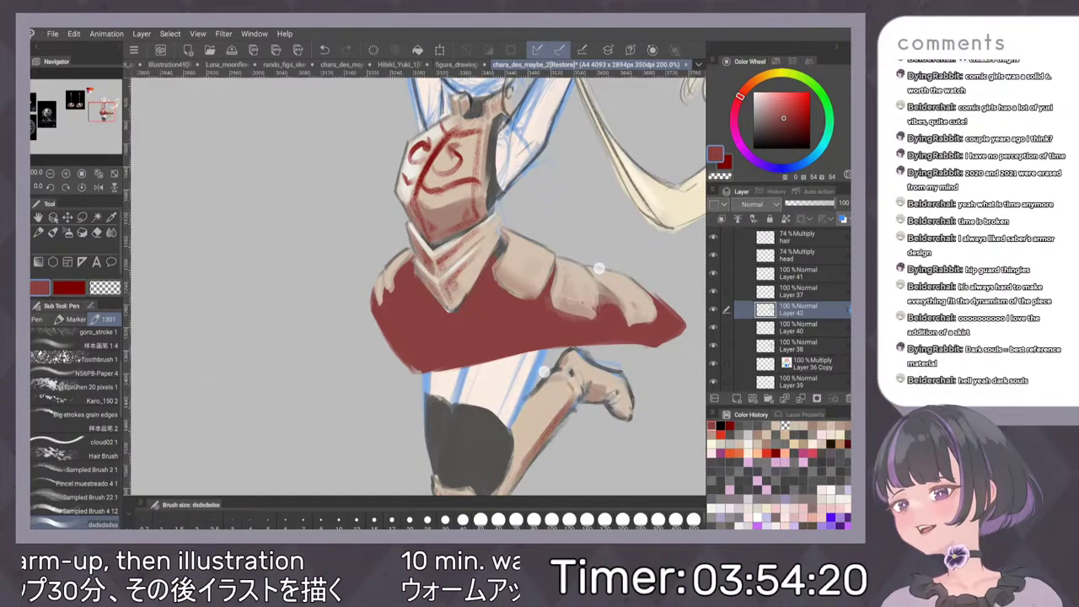
Open the chara_des_maybe drawing and show the 1st row of outfits in place of the 2nd row
left_click(344, 65)
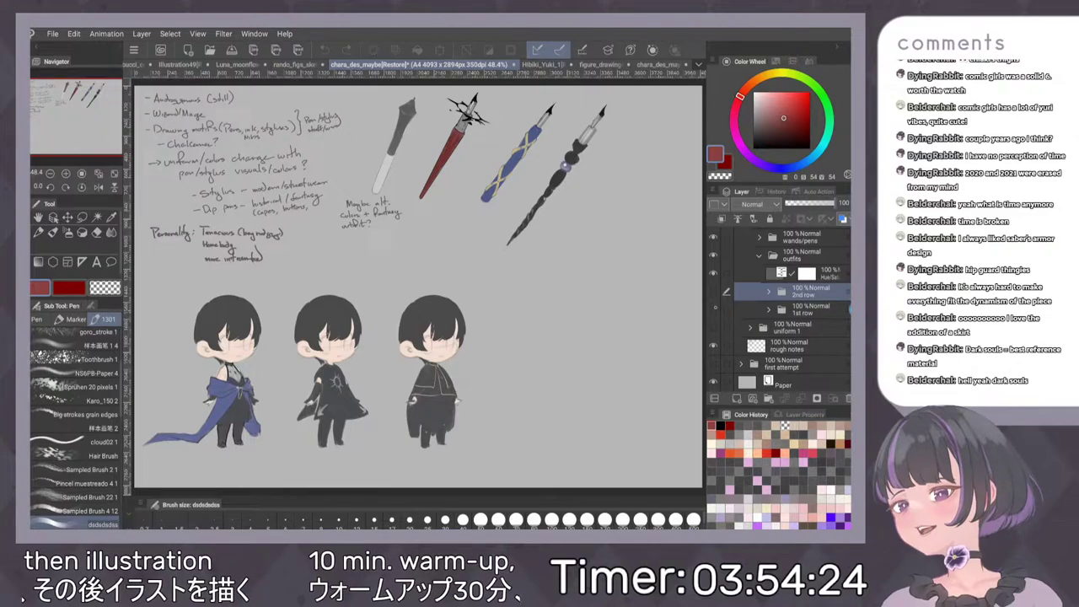
left_click(713, 292)
left_click(713, 310)
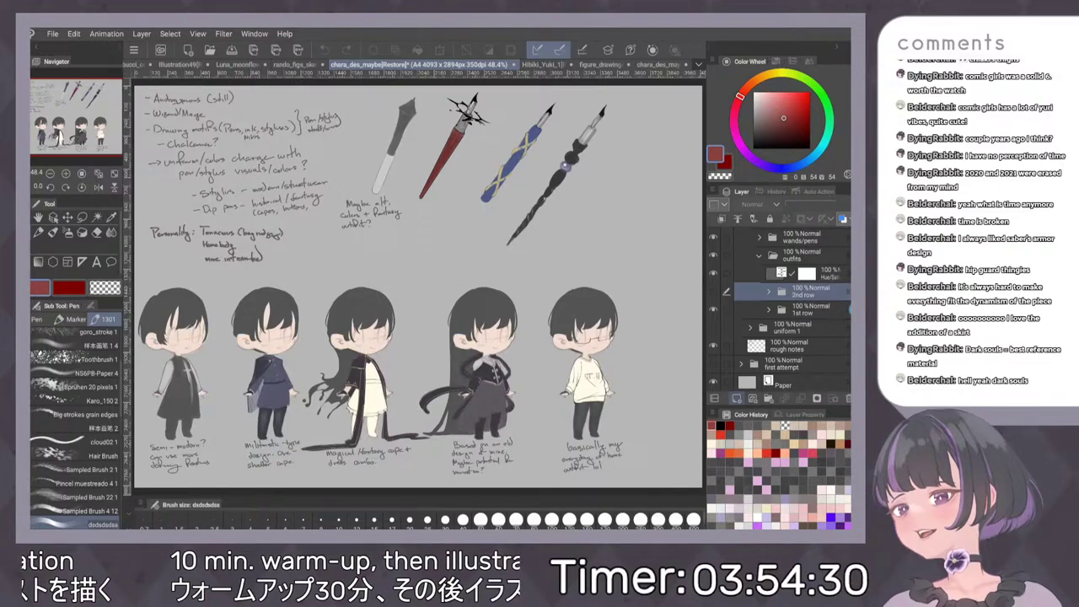
Add a layer above the 2nd row folder, circle the fourth outfit in red, and undo the circle
left_click(715, 398)
left_click_drag(459, 256, 505, 255)
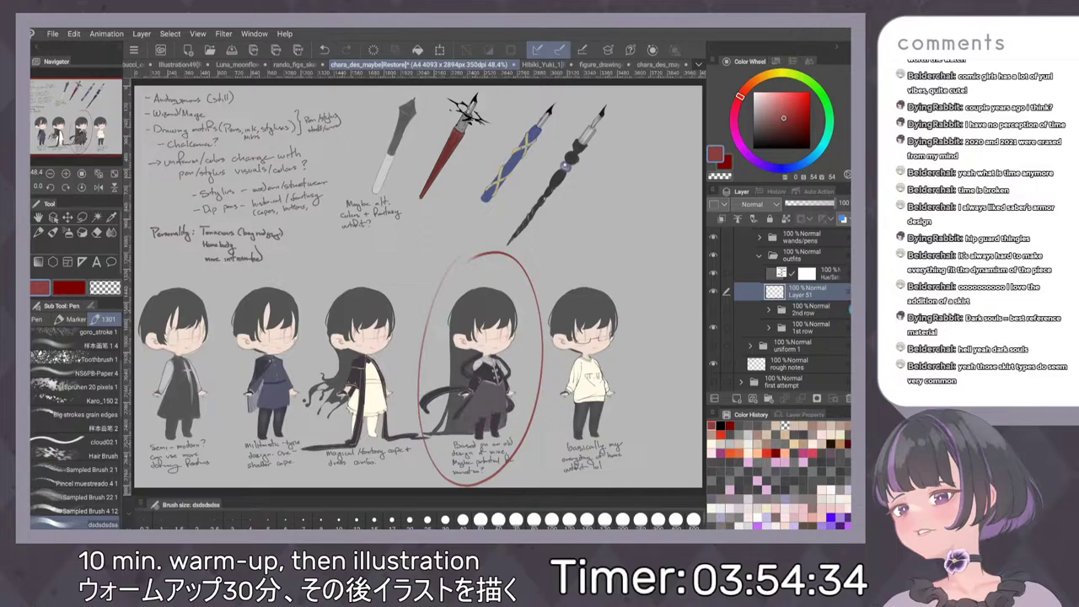
left_click_drag(620, 310, 603, 255)
scroll(560, 332, "up", 2)
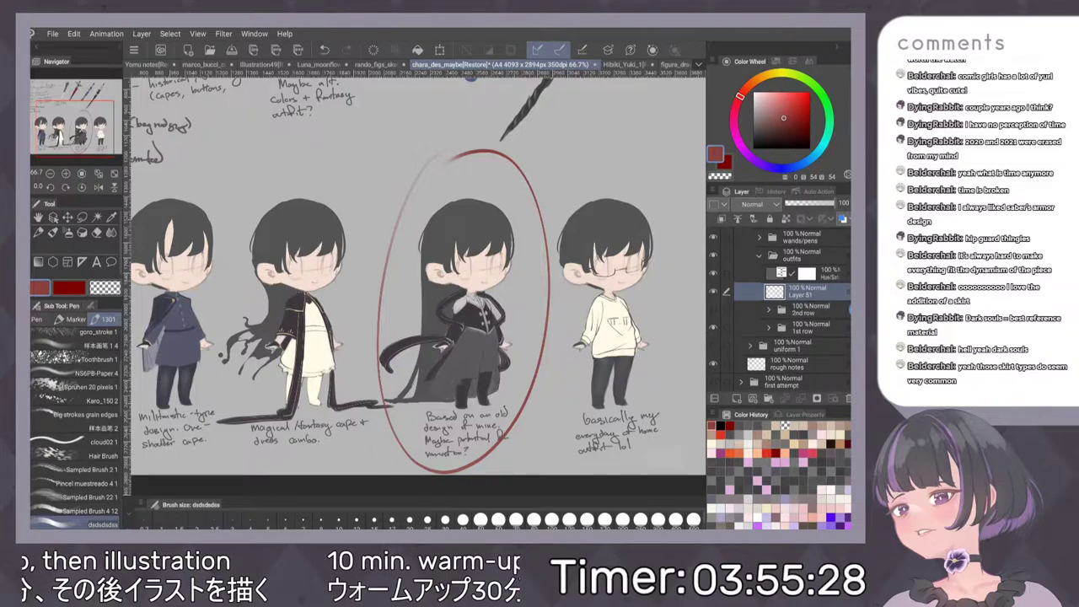
key("ctrl+z")
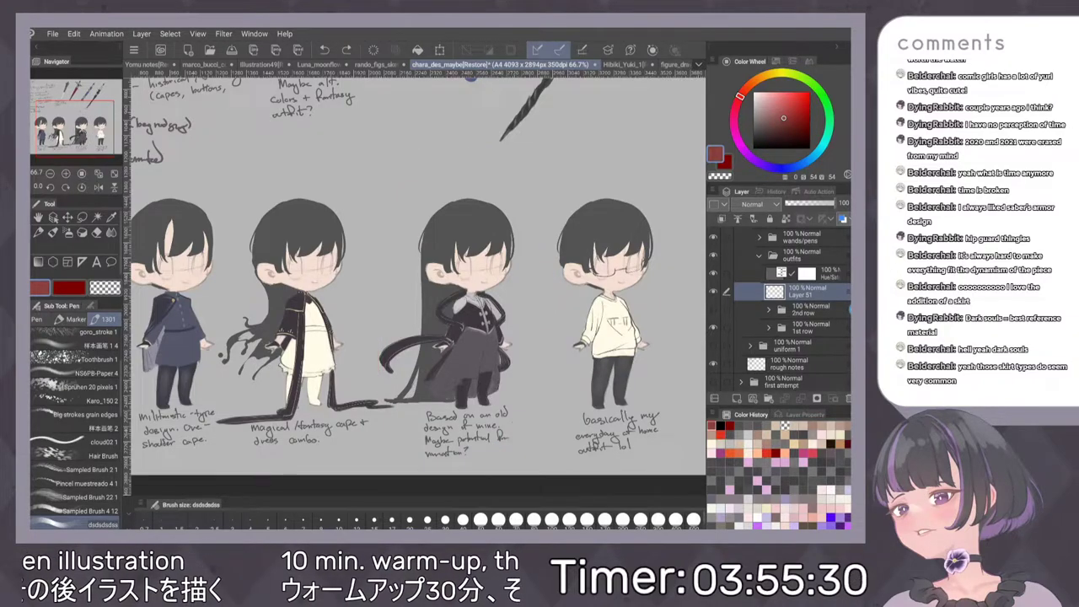
Switch back to the chara_des_maybe_2 drawing of the leaping girl
left_click(675, 64)
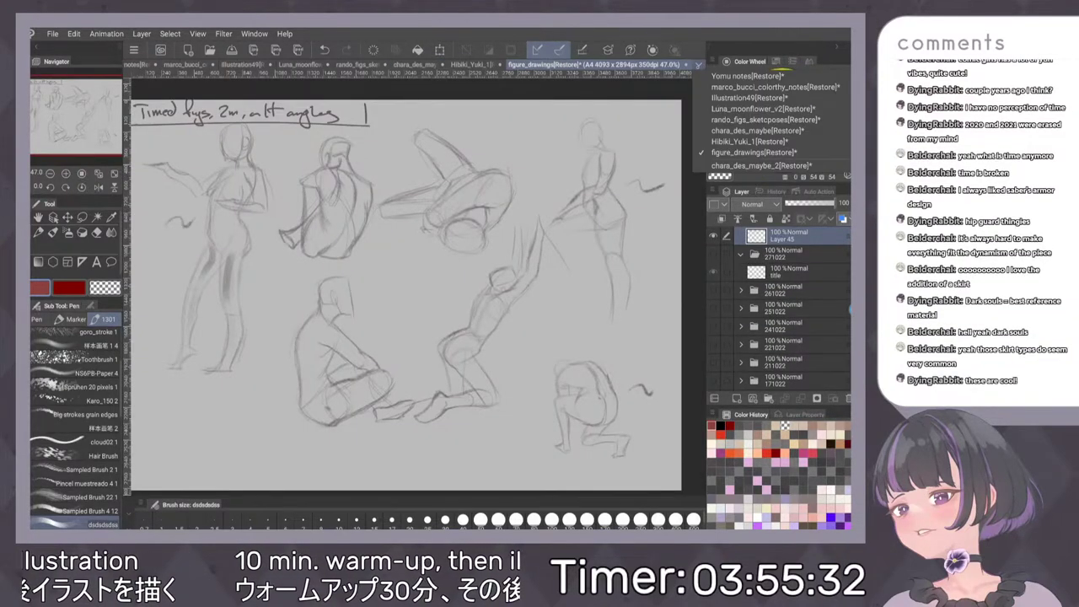
left_click(698, 65)
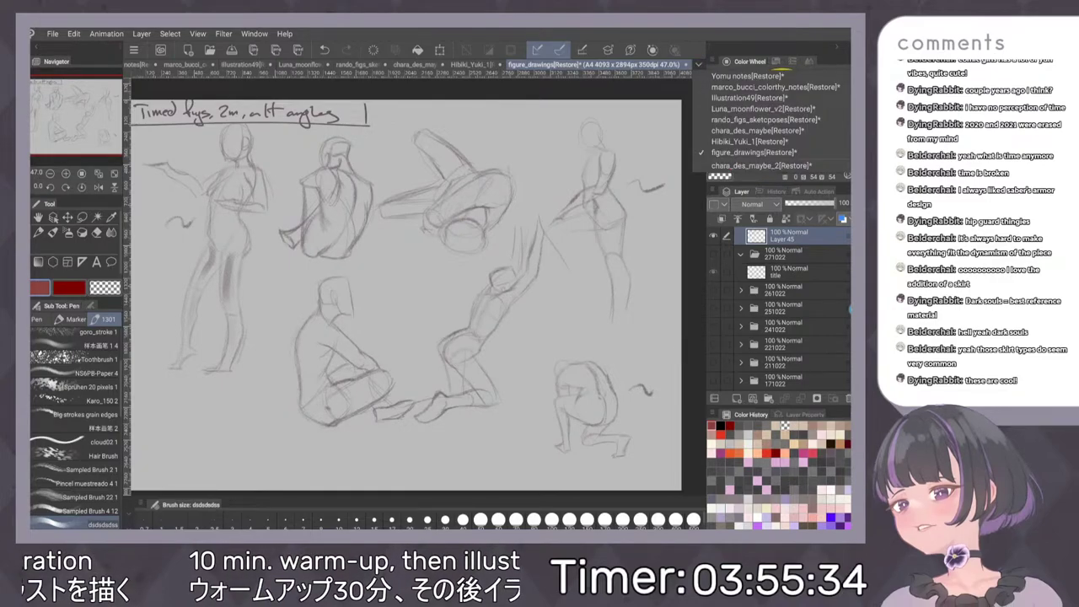
left_click(751, 167)
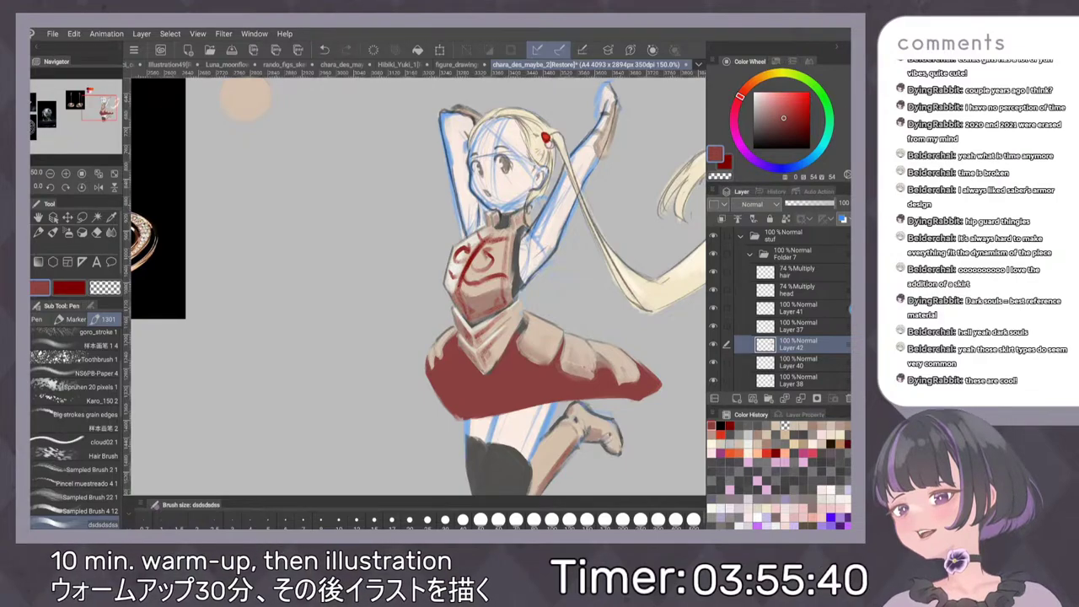
Return to chara_des_maybe, point out the third outfit with a red arrow, and undo the mark
left_click(341, 65)
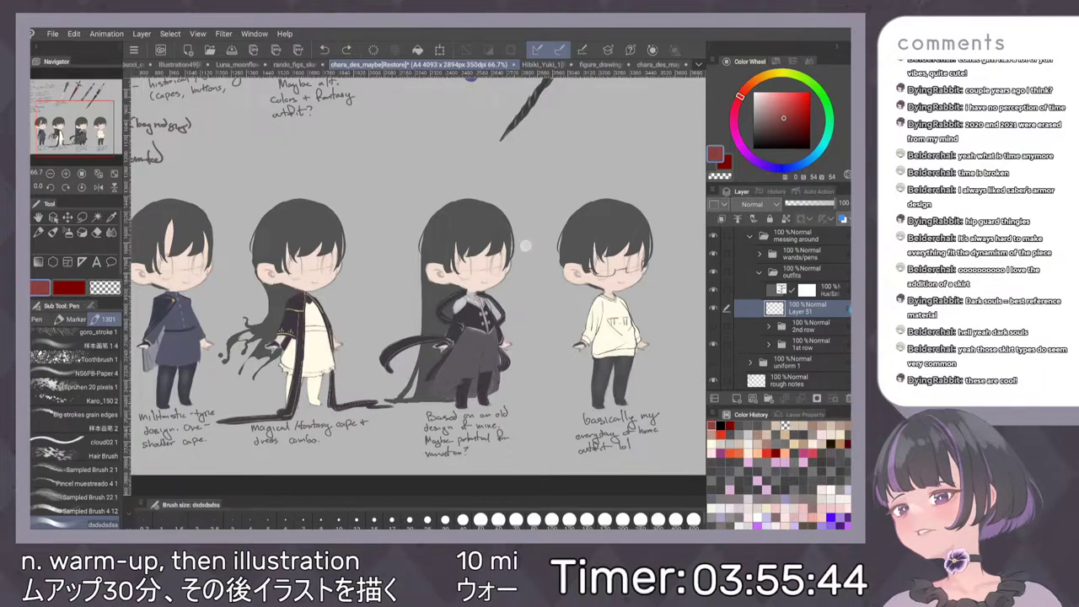
scroll(552, 238, "down", 1)
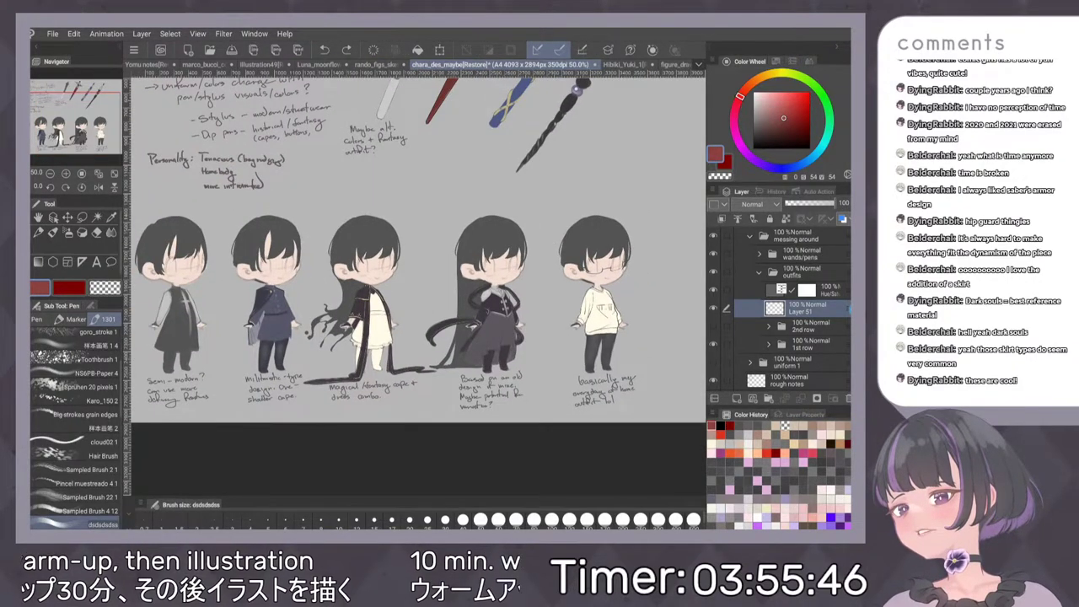
mouse_move(429, 188)
left_mouse_down()
mouse_move(394, 208)
mouse_move(409, 207)
left_mouse_up()
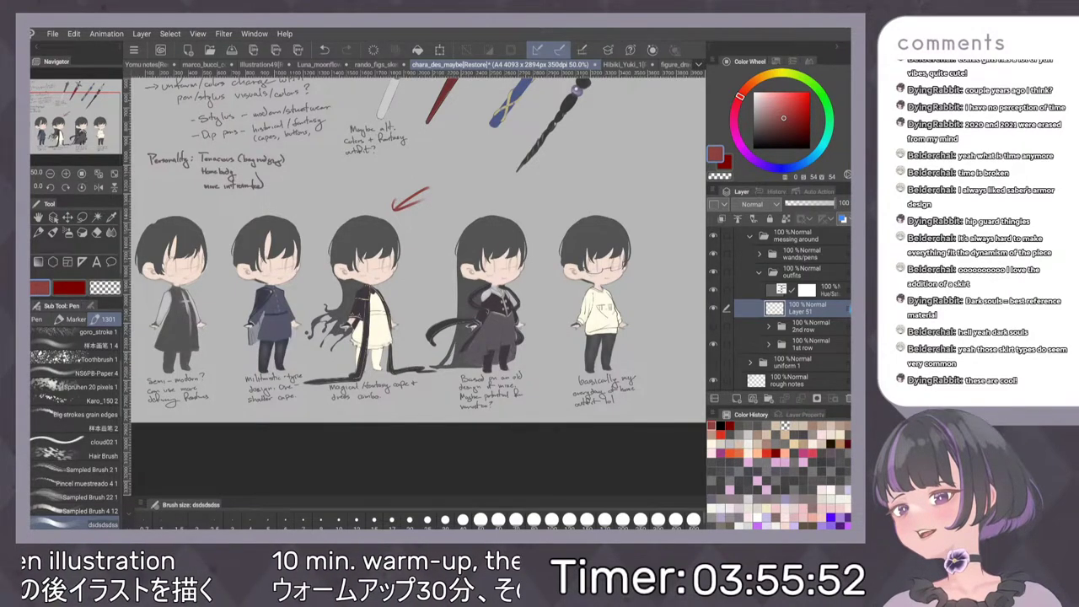
key("ctrl+z")
key("ctrl+z")
left_click_drag(222, 218, 210, 226)
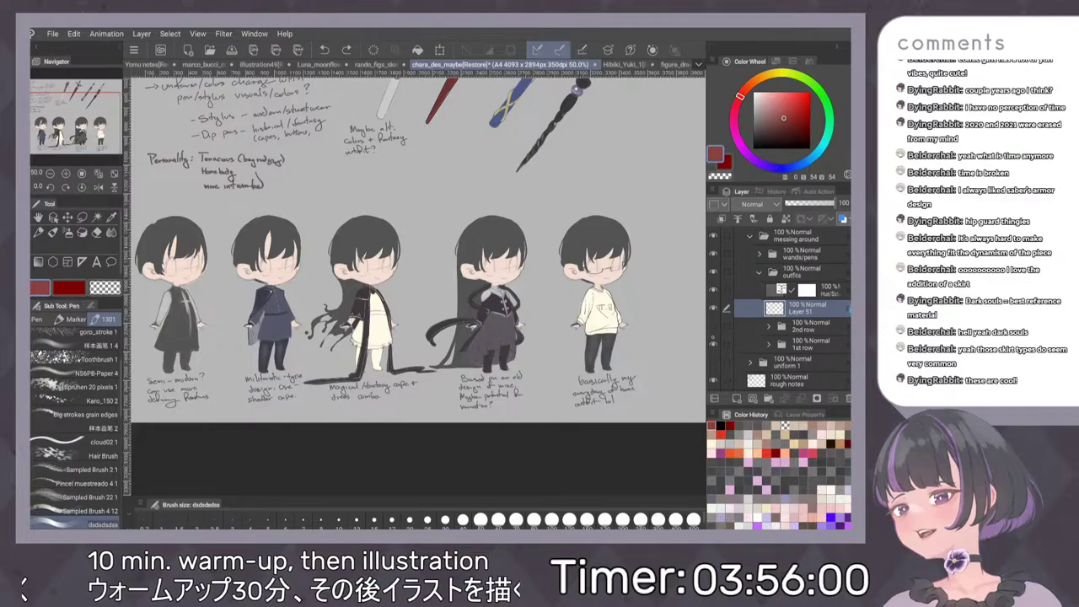
Show the 2nd row of outfits instead of the 1st, circle the blue-draped outfit in red, and undo the circle
left_click(713, 327)
left_click(714, 344)
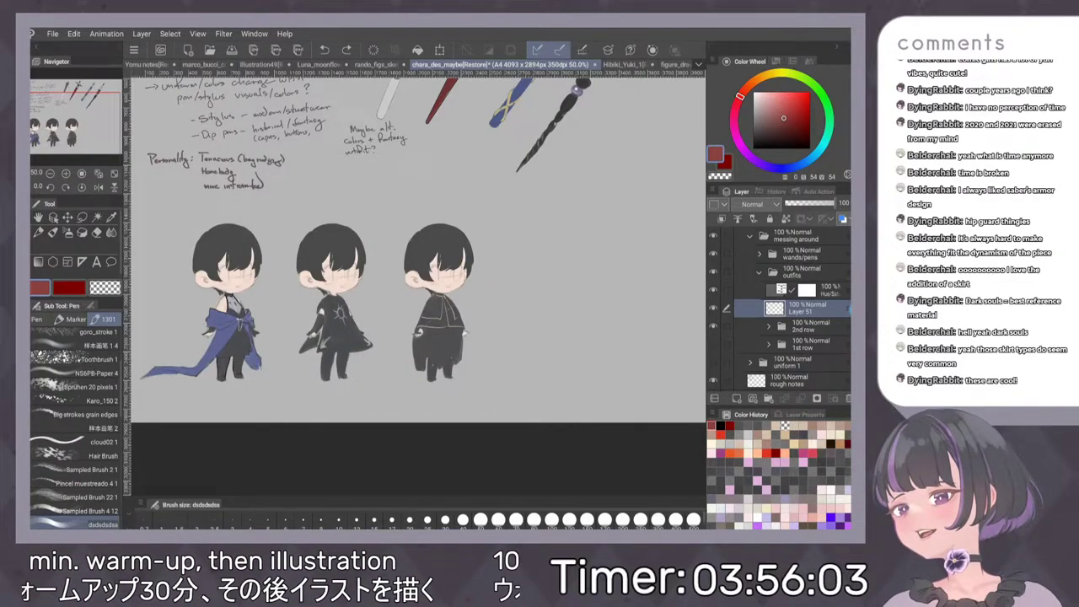
left_click_drag(556, 282, 580, 289)
mouse_move(203, 240)
left_mouse_down()
mouse_move(282, 391)
mouse_move(239, 225)
left_mouse_up()
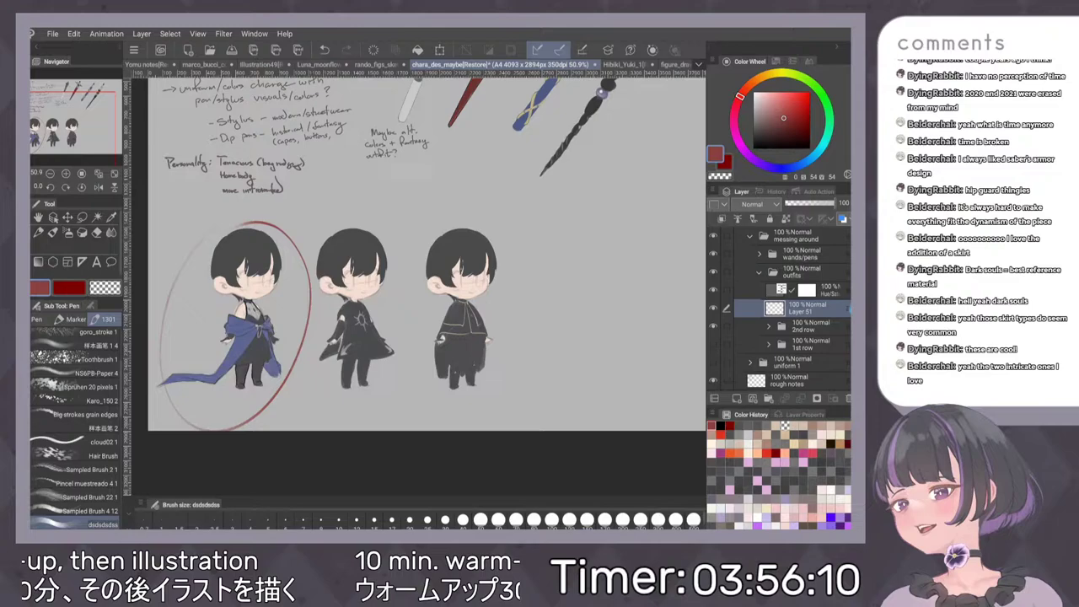
mouse_move(606, 223)
left_mouse_down()
mouse_move(566, 308)
mouse_move(575, 282)
mouse_move(593, 273)
left_mouse_up()
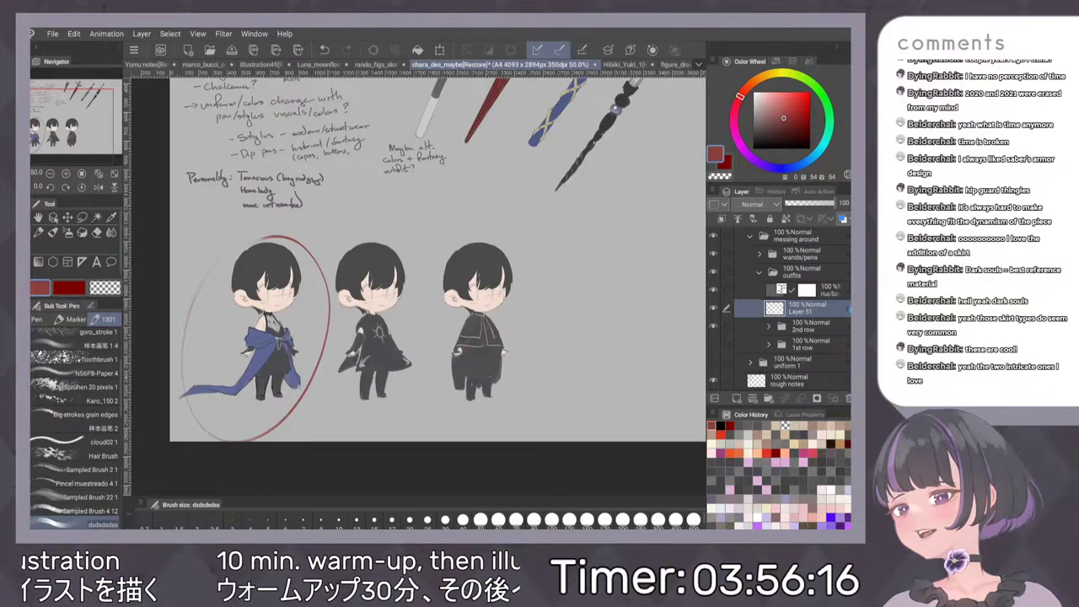
key("ctrl+z")
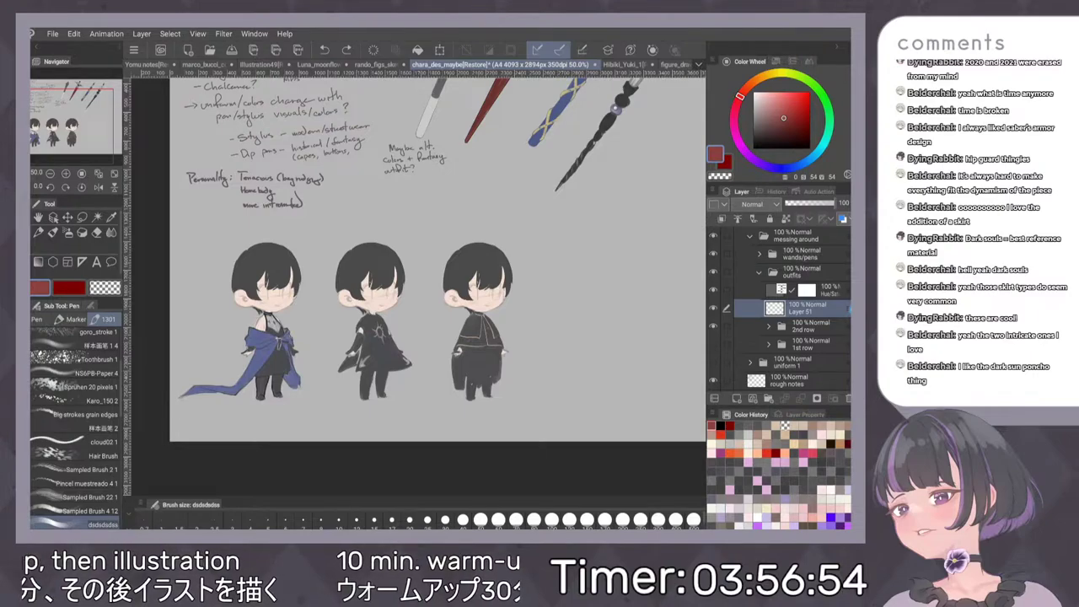
Examine the four pen and wand designs up close, and view the whole design sheet again
left_click_drag(598, 217, 564, 275)
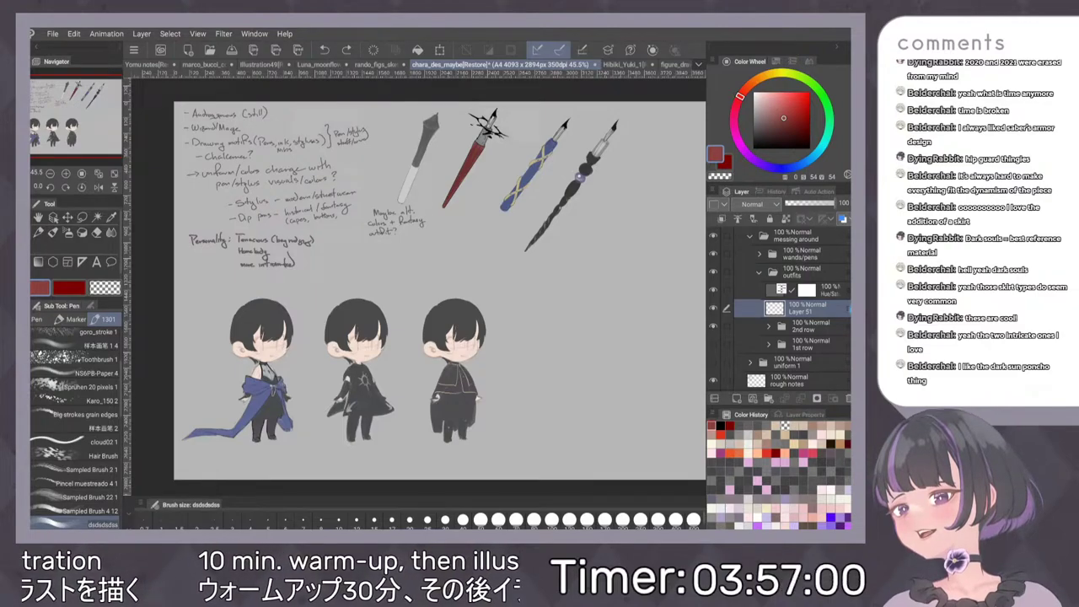
scroll(548, 314, "up", 4)
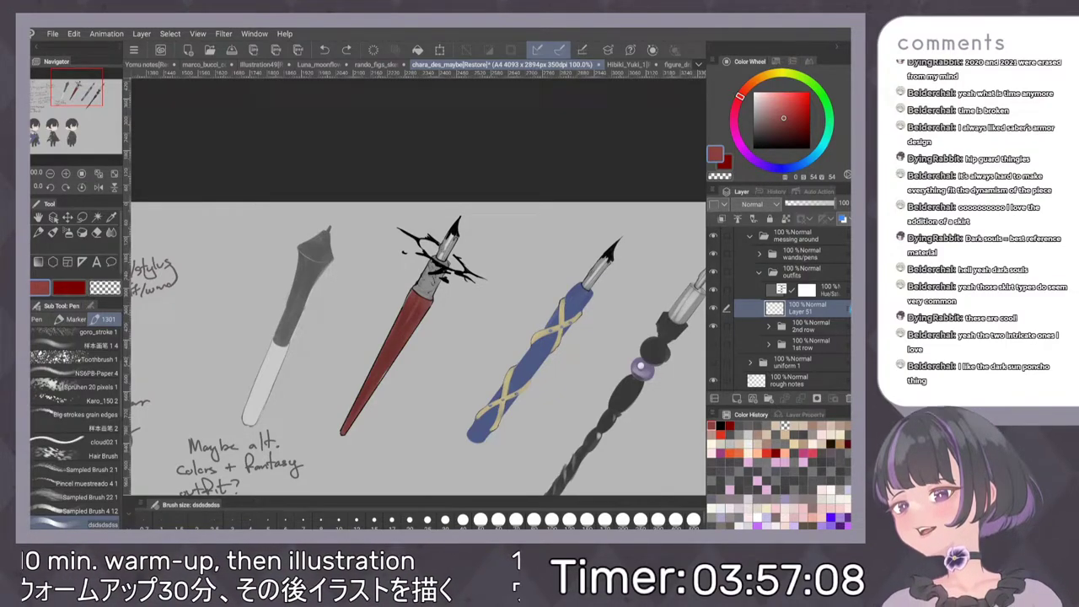
scroll(418, 287, "down", 1)
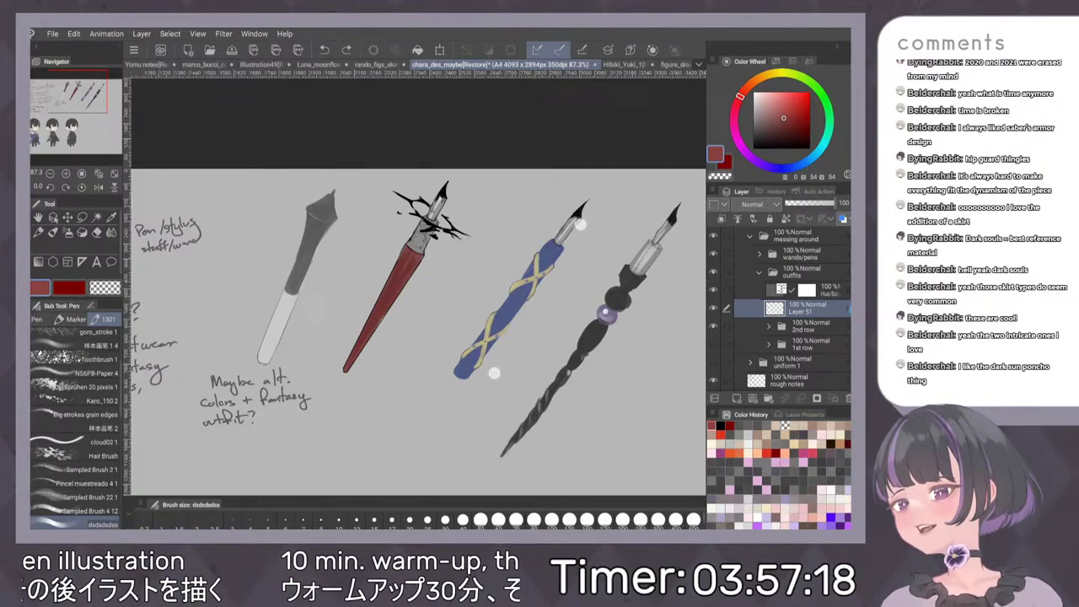
scroll(453, 253, "down", 3)
scroll(413, 303, "down", 3)
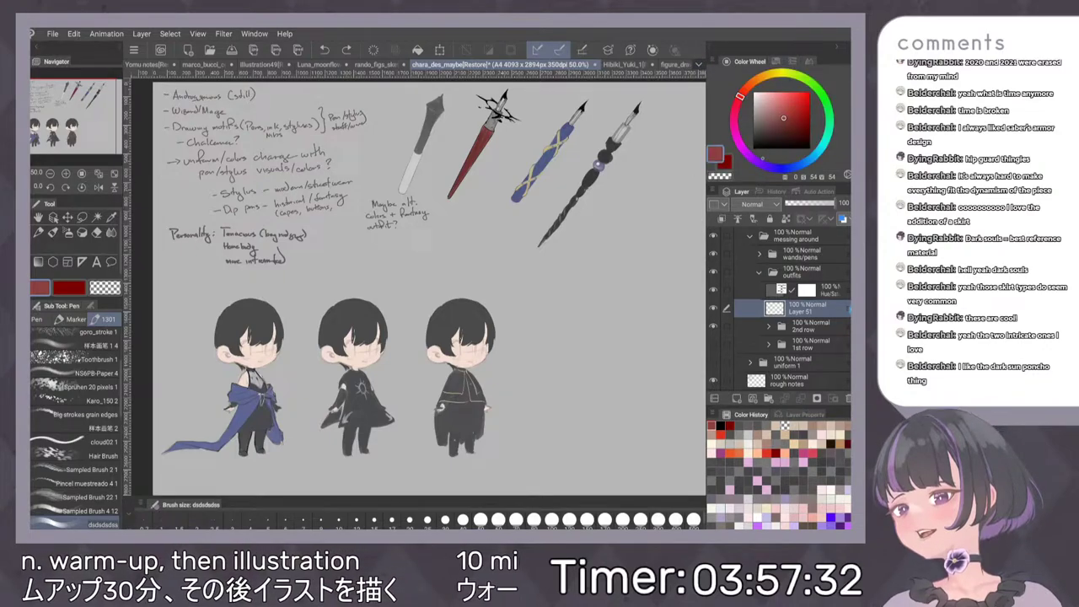
Return to the chara_des_maybe_2 drawing and compare the girl with the skirt layer hidden and shown
left_click(762, 161)
left_click_drag(620, 277, 536, 263)
left_click(713, 344)
left_click(713, 344)
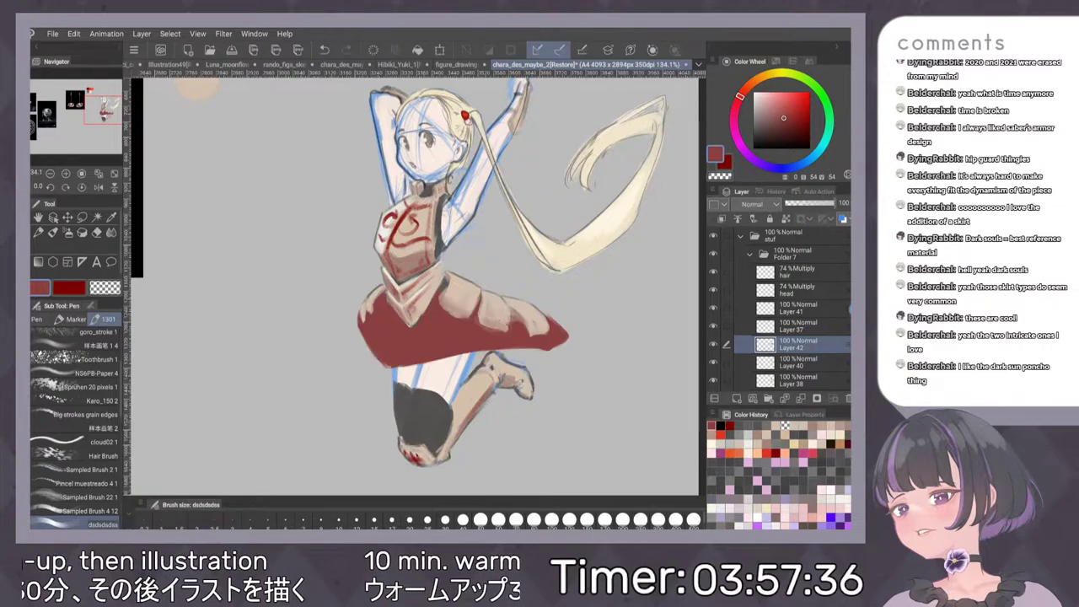
Sample the skirt's muted red and try vertical stripes in it on the girl's dark stocking
left_click(460, 324, "alt")
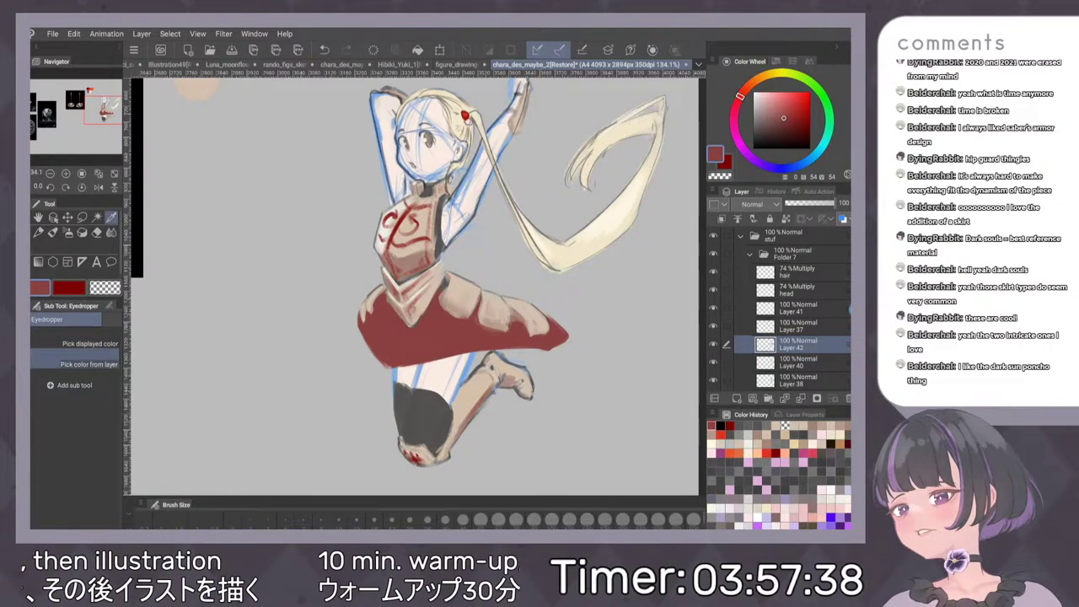
scroll(542, 265, "down", 1)
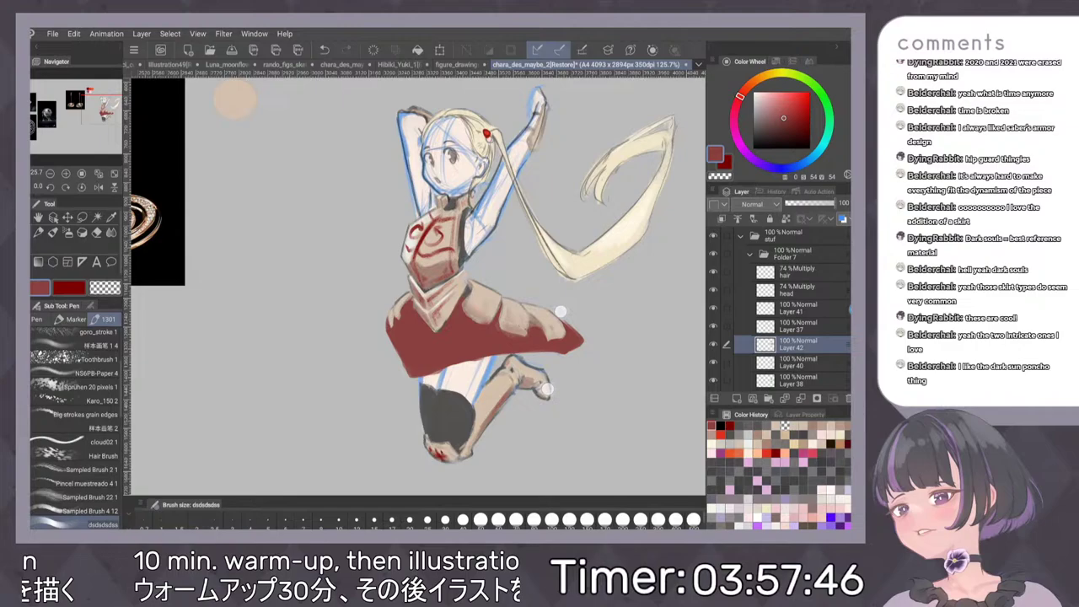
scroll(558, 311, "down", 2)
scroll(552, 309, "down", 1)
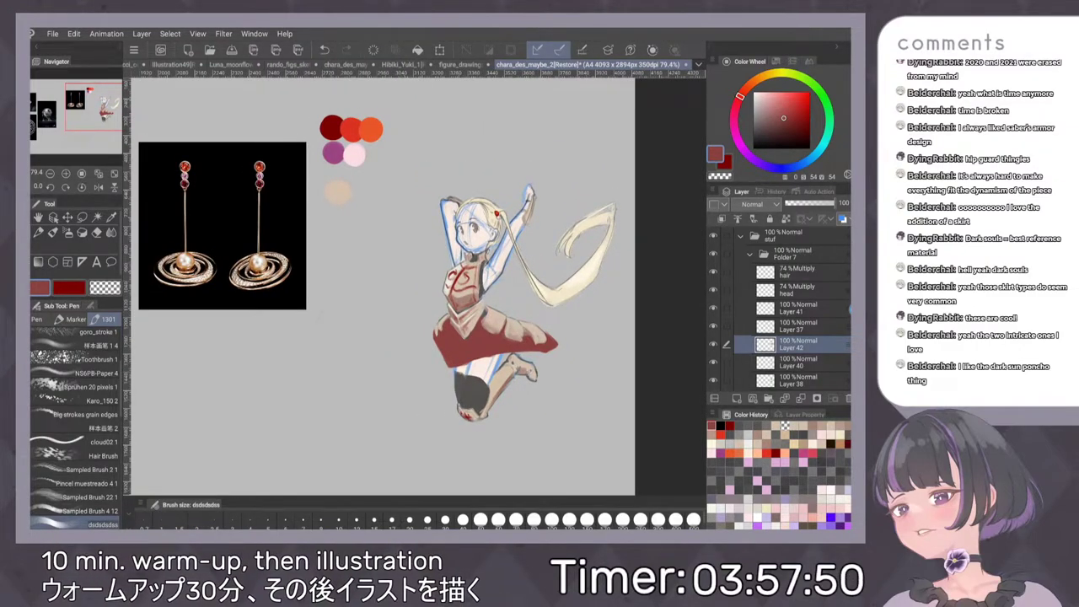
left_click(470, 393)
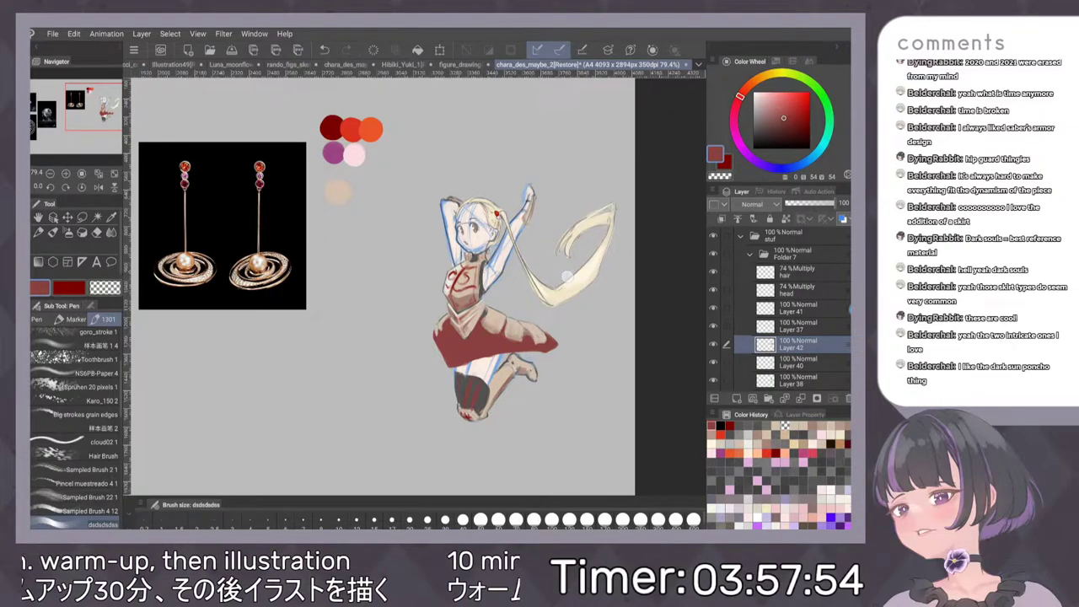
scroll(562, 310, "down", 3)
scroll(567, 314, "up", 3)
scroll(545, 299, "up", 2)
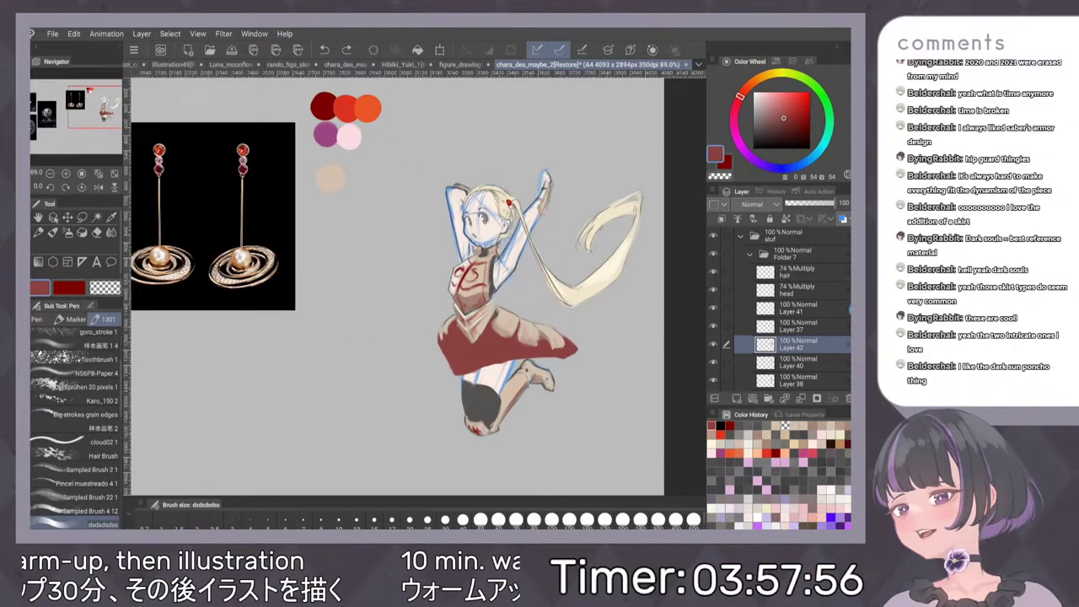
Try vertical stripes on the dark stocking in a paler red of saturation 25 and value 70
left_click(767, 109)
mouse_move(475, 392)
left_mouse_down()
mouse_move(477, 416)
mouse_move(490, 421)
left_mouse_up()
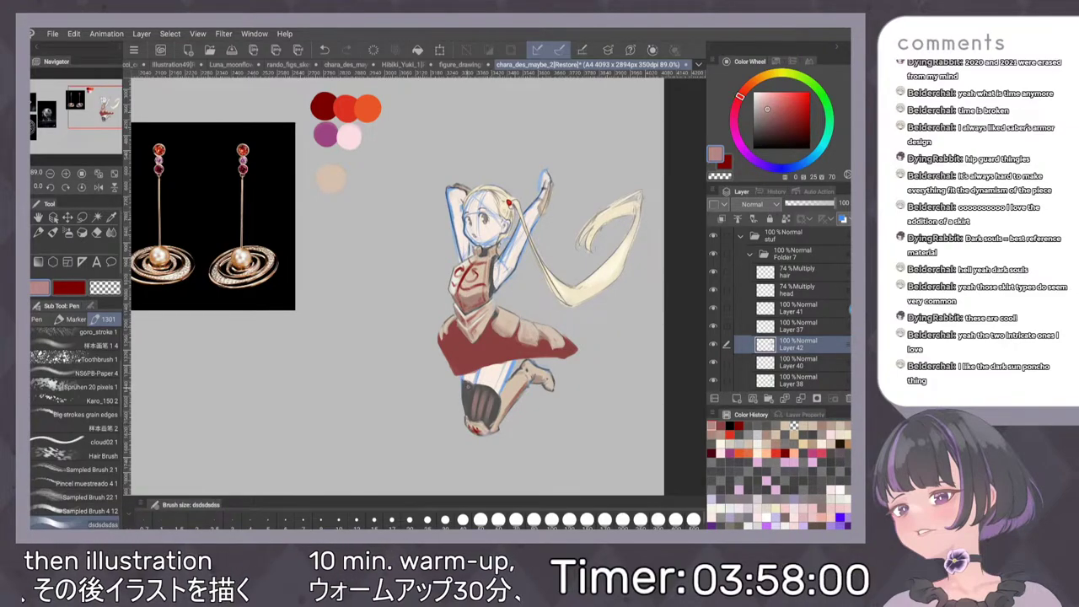
scroll(553, 340, "down", 2)
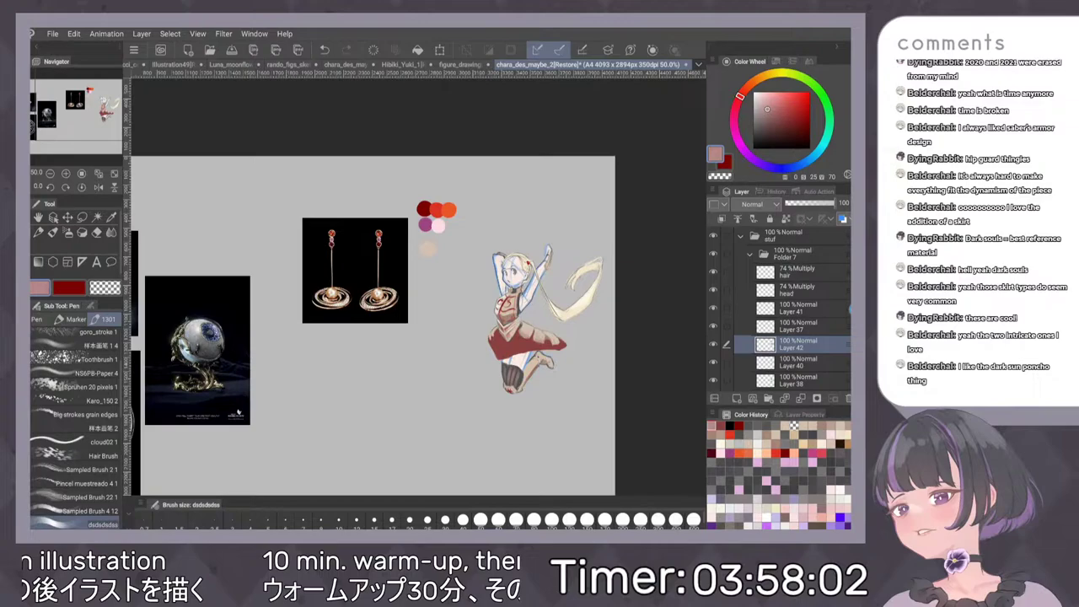
scroll(521, 334, "up", 2)
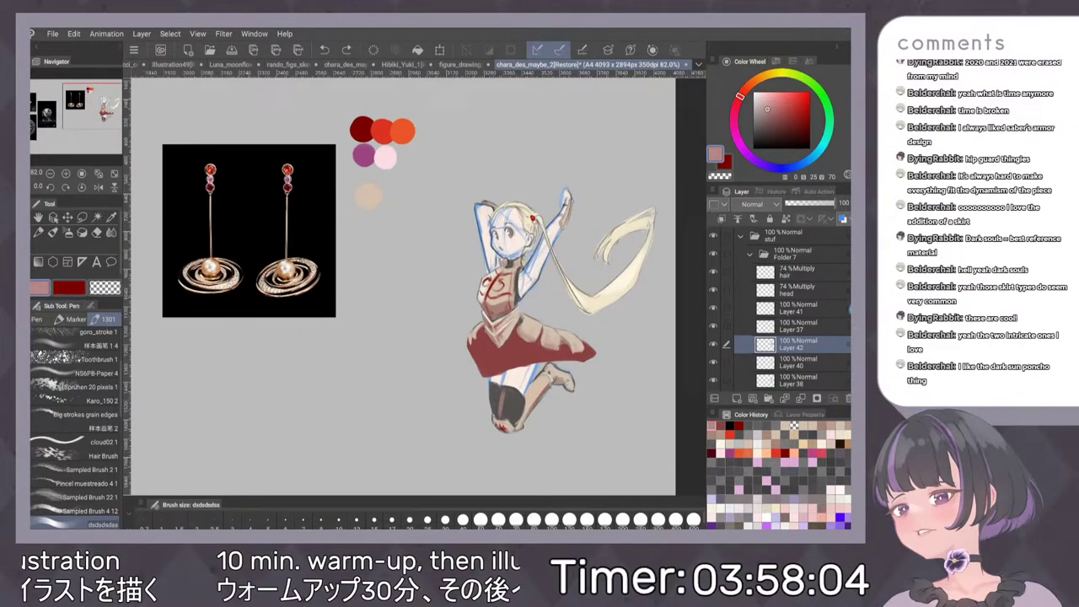
scroll(560, 434, "up", 1)
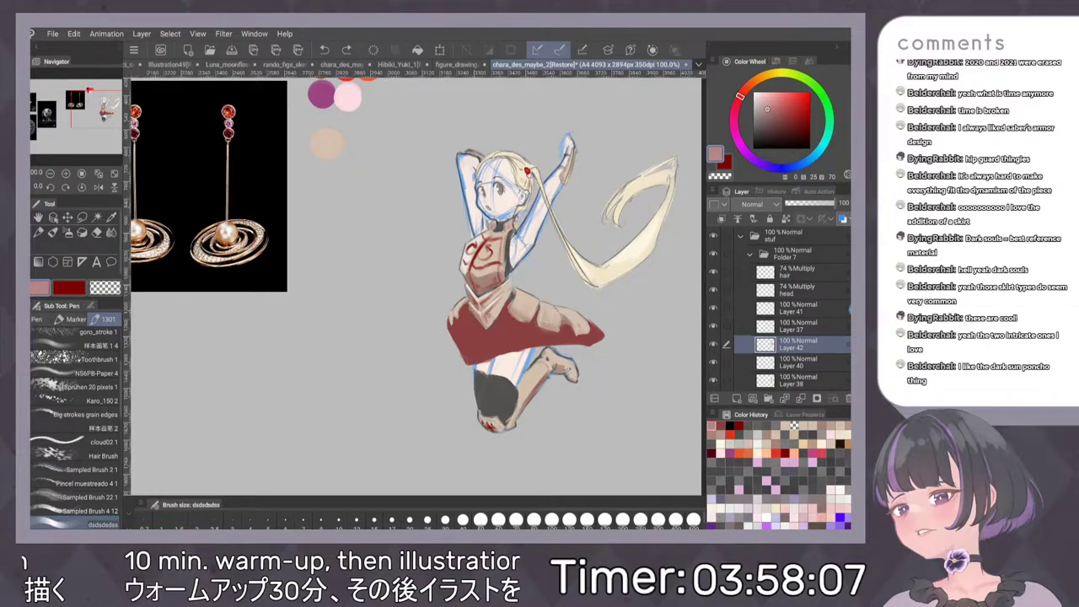
Resample the muted red from the middle of the skirt
scroll(530, 267, "up", 2)
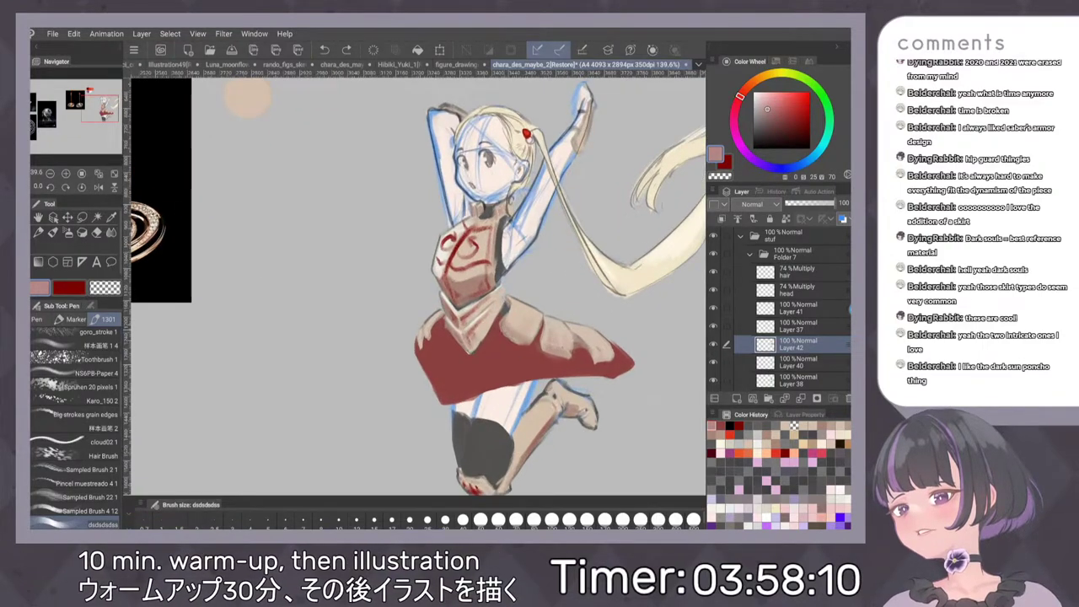
left_click(510, 355, "alt")
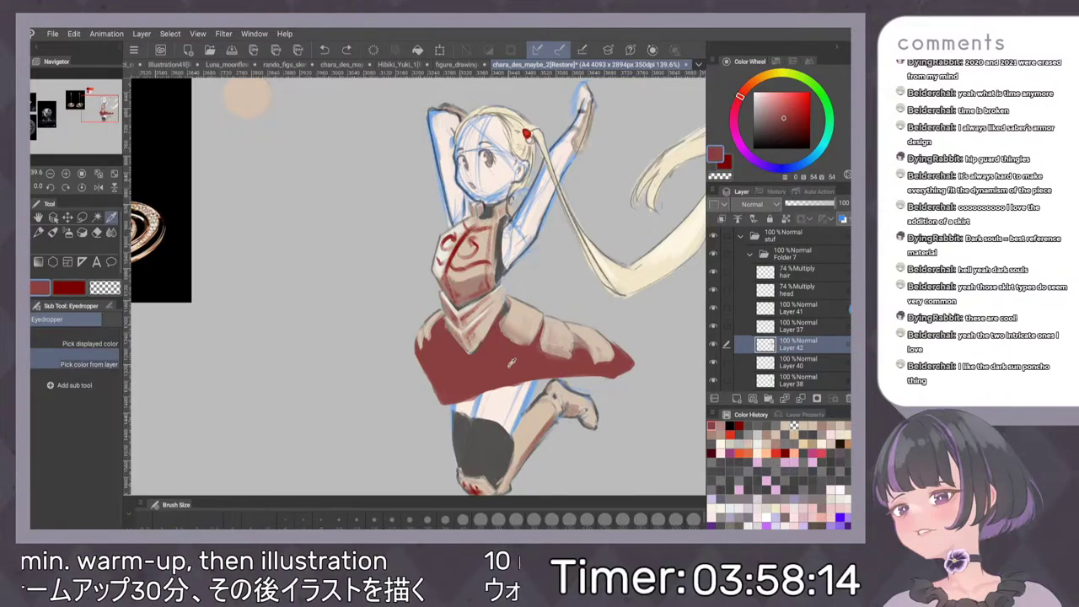
Paint the muted red along the top edge of the skirt around the girl's hip armour plates
key("p")
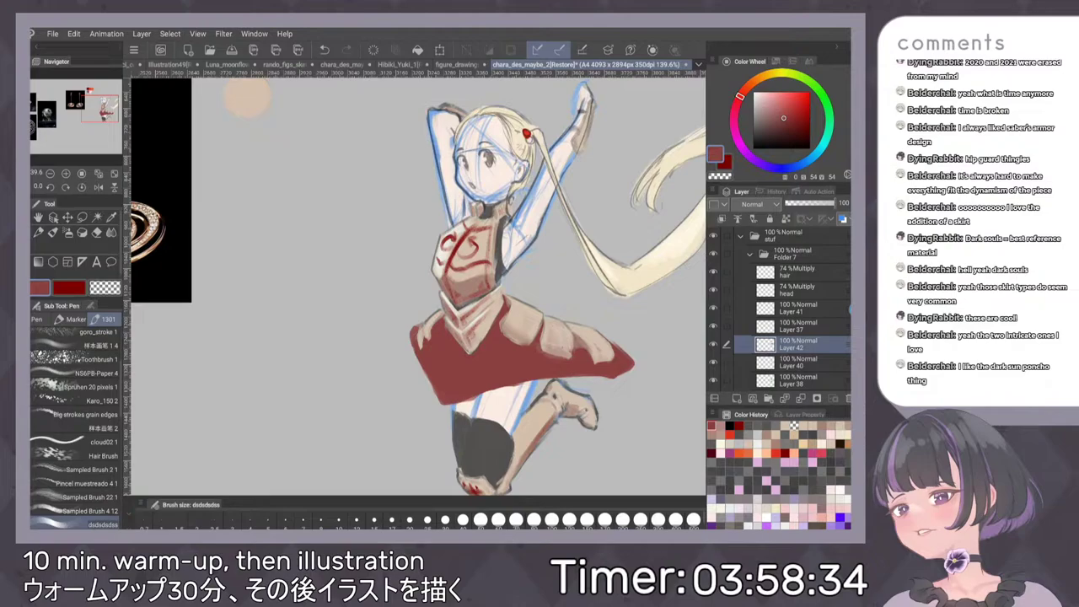
scroll(582, 354, "down", 4)
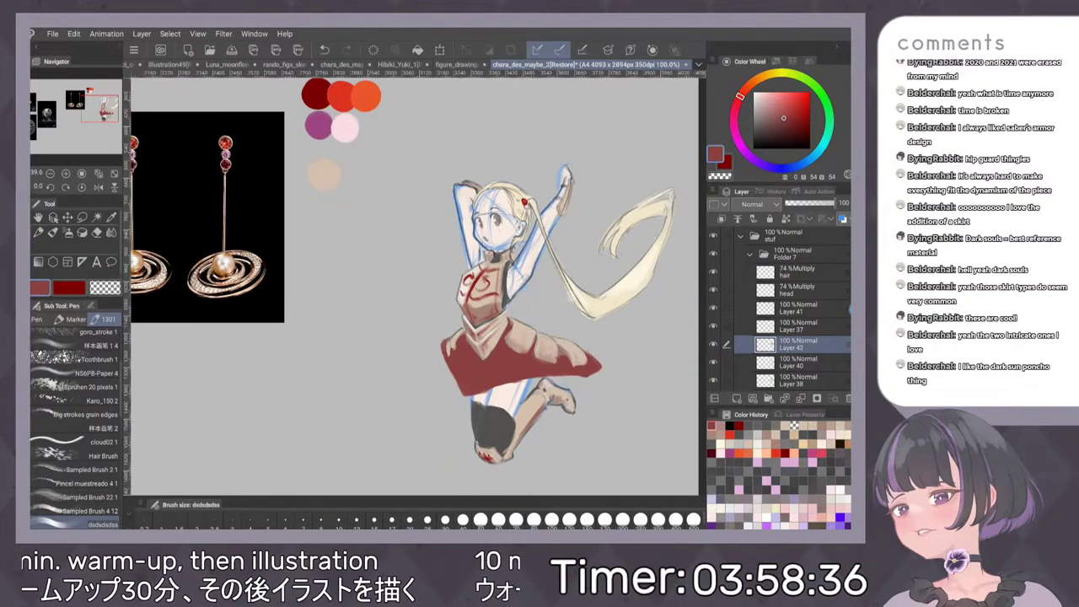
scroll(567, 319, "up", 1)
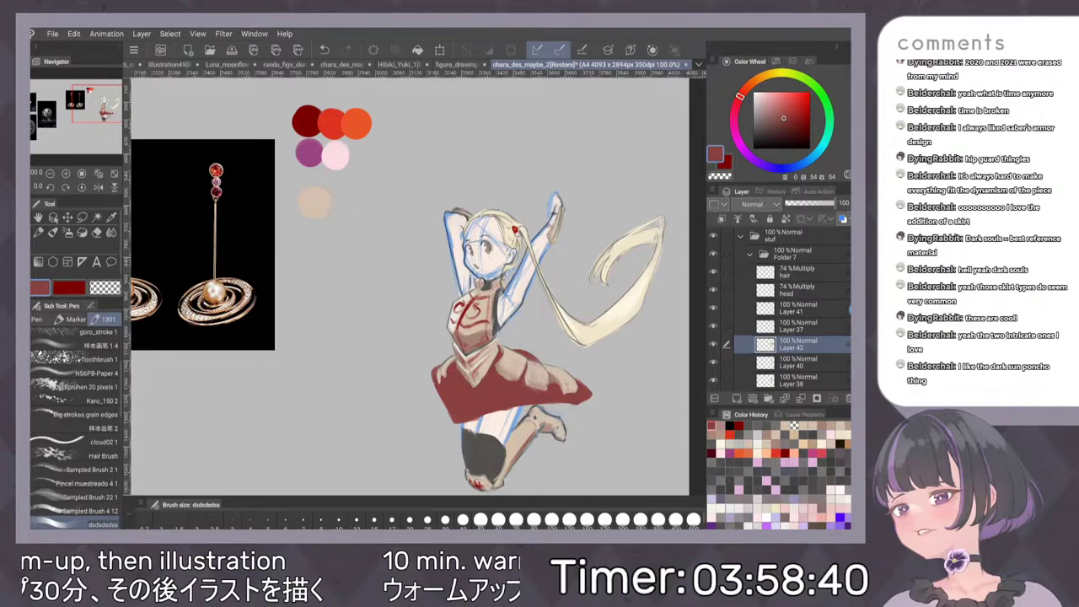
left_click_drag(509, 346, 523, 351)
scroll(576, 329, "down", 1)
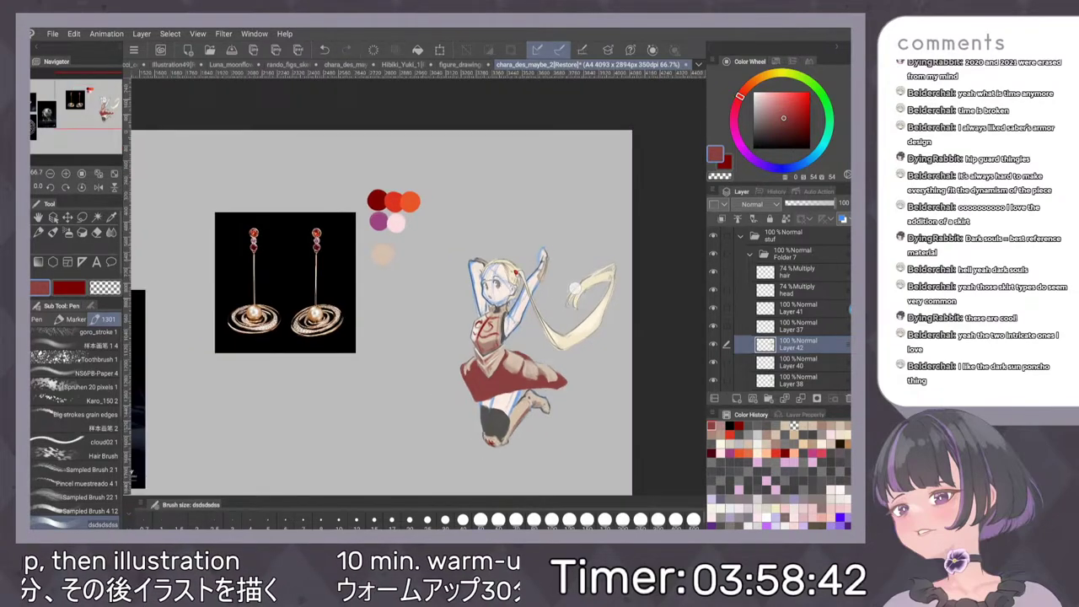
scroll(576, 329, "up", 1)
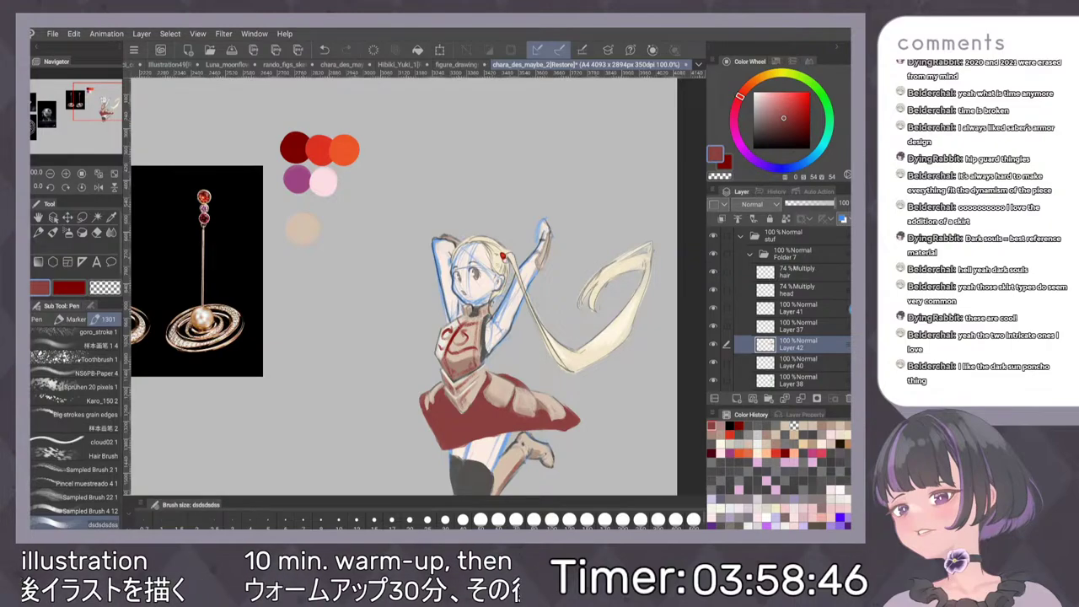
Check what Layer 39 and Layer 36 contain by hiding and showing each of them
left_click(797, 272)
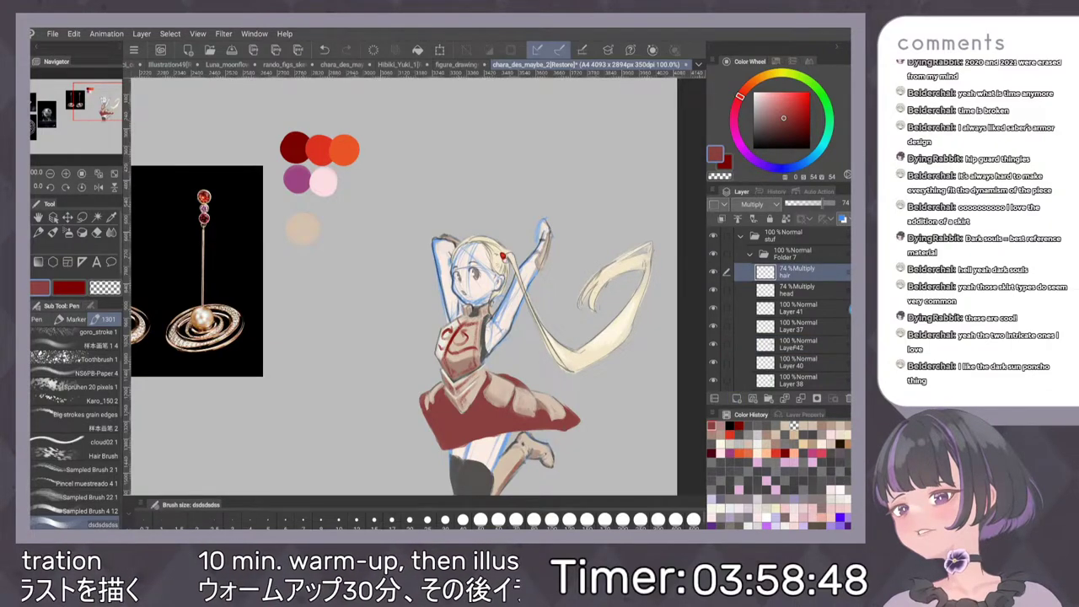
scroll(776, 321, "down", 3)
left_click(733, 332)
left_click(713, 332)
left_click(713, 331)
left_click(714, 348)
left_click(715, 348)
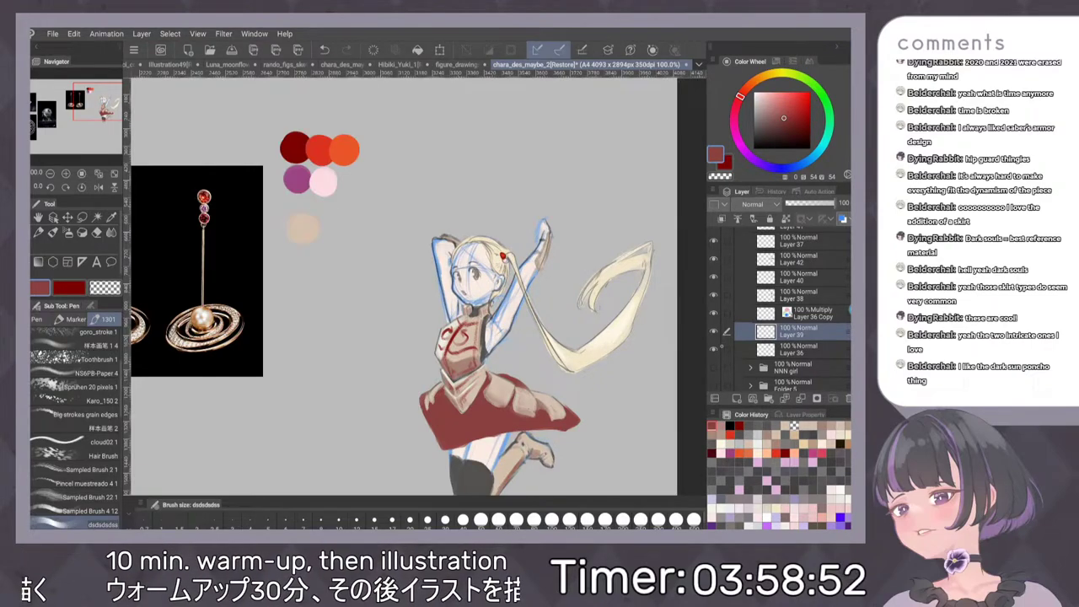
left_click(714, 331)
left_click(714, 332)
Add a new raster layer directly above Layer 36 and name it weapon
left_click(793, 347)
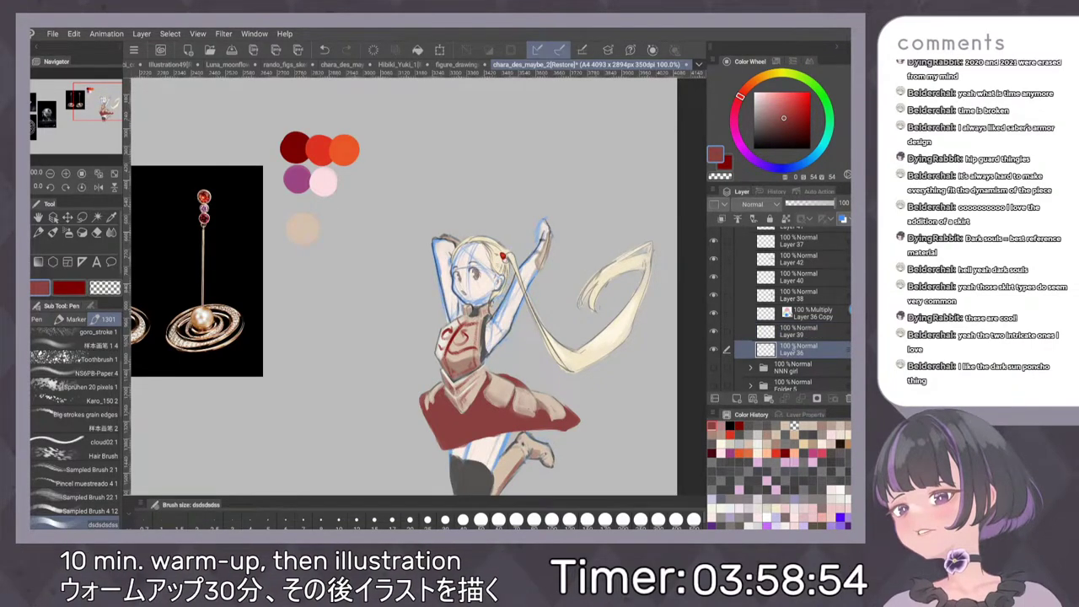
left_click(736, 398)
double_click(795, 351)
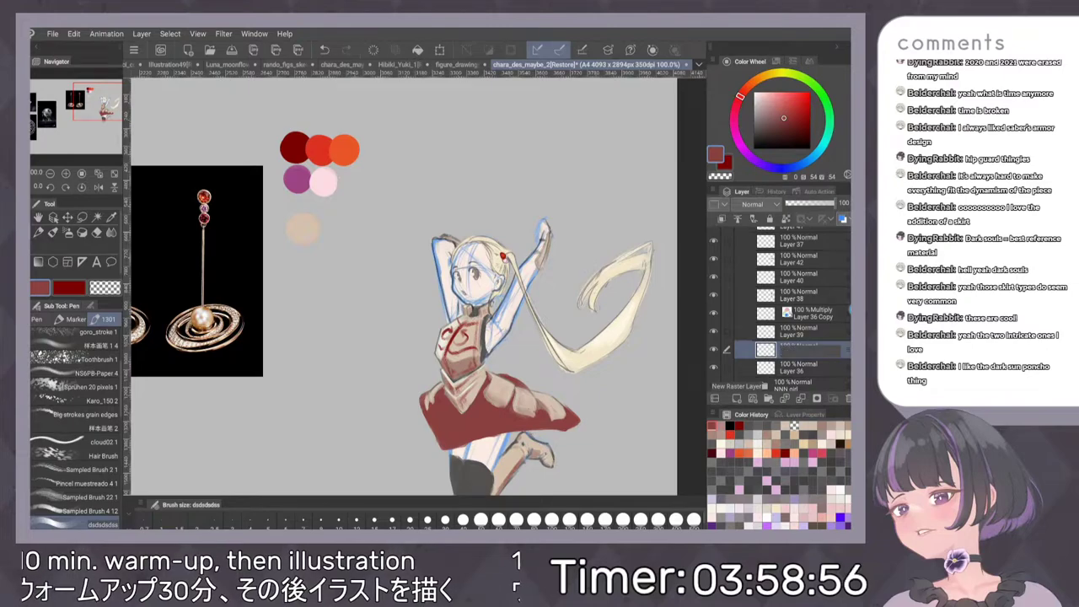
type("weapon")
key("Return")
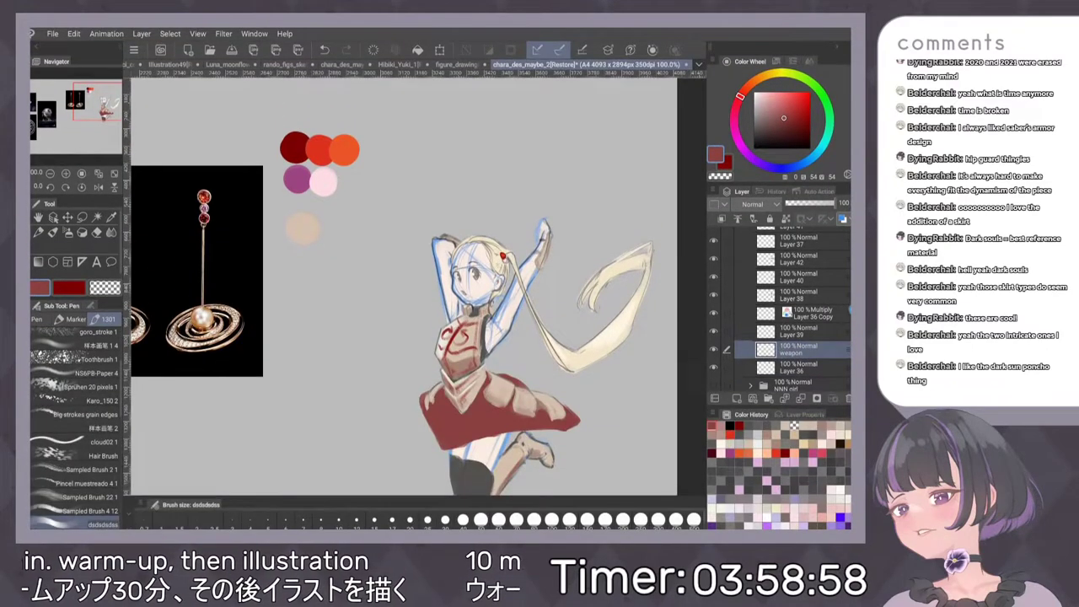
Sample the beige swatch and darken it to saturation 28 and value 74 for the dsdsdsdss brush
scroll(573, 366, "down", 3)
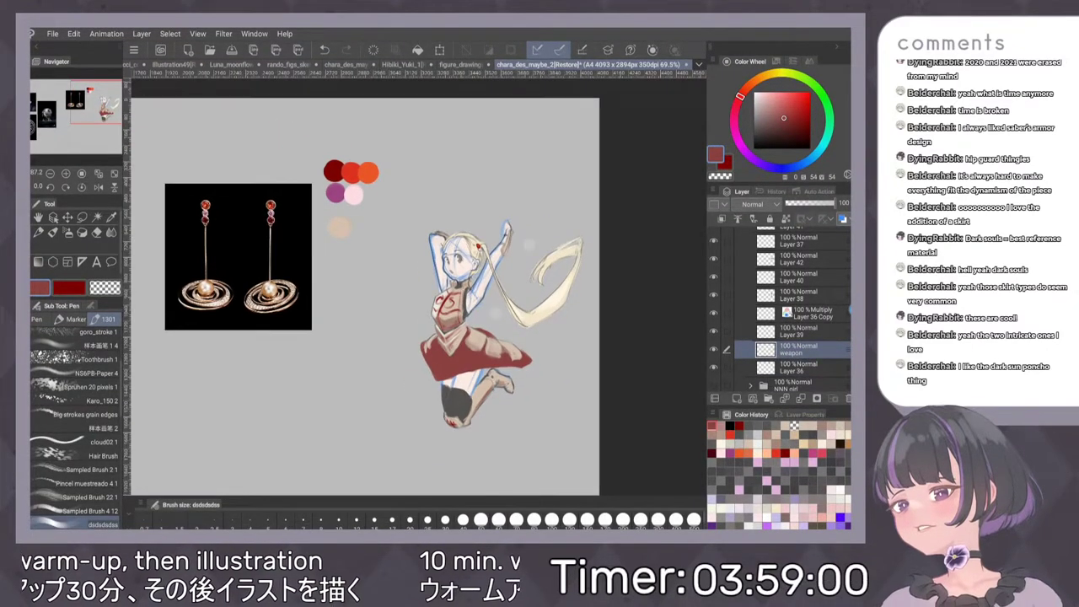
scroll(516, 302, "up", 2)
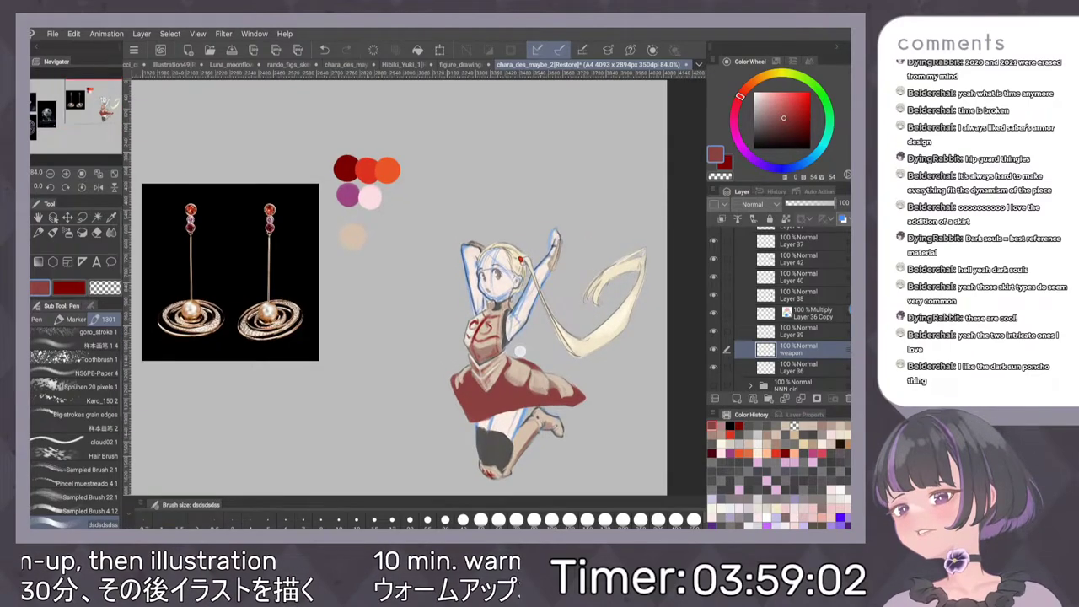
key("c")
left_click(352, 236, "alt")
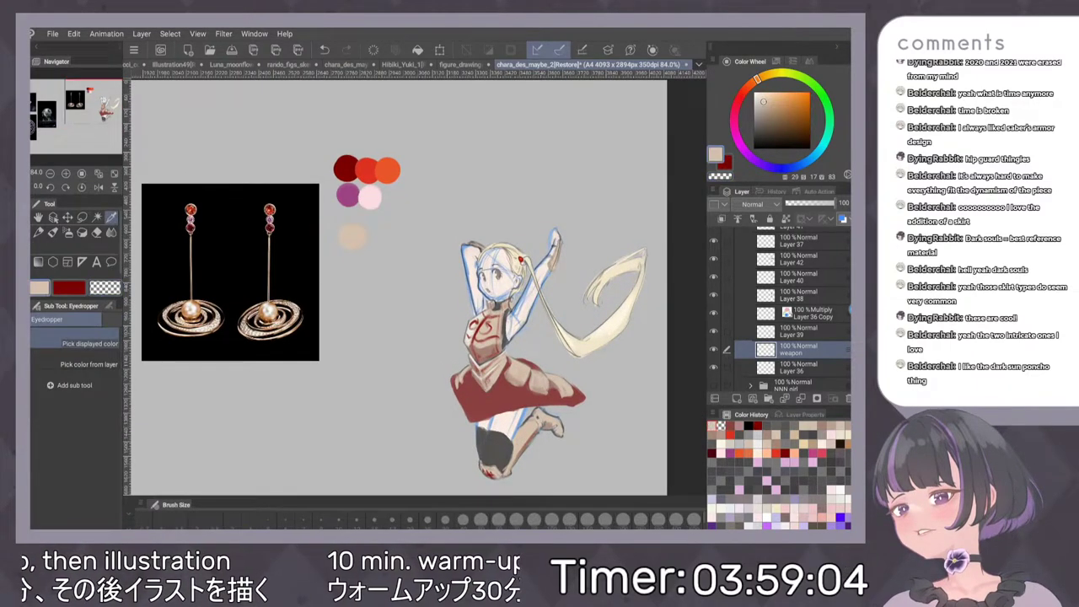
left_click(769, 106)
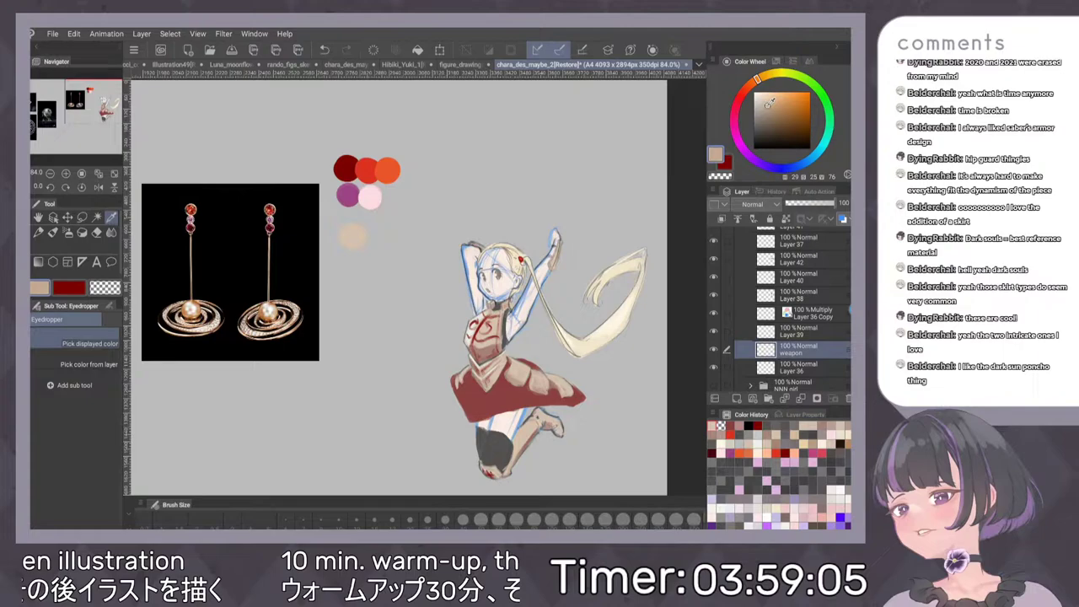
scroll(405, 286, "down", 1)
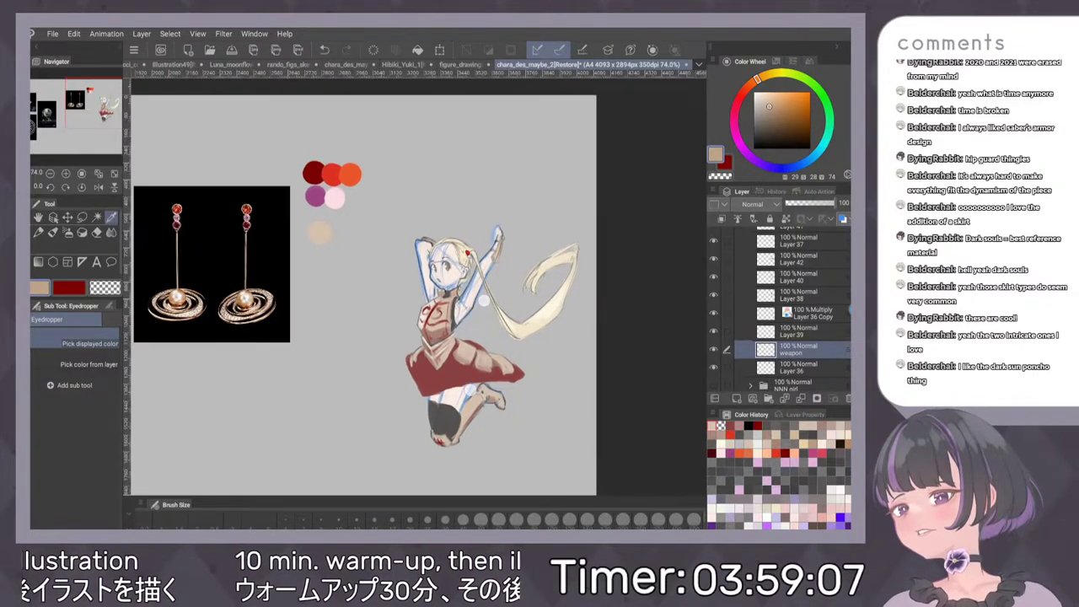
key("p")
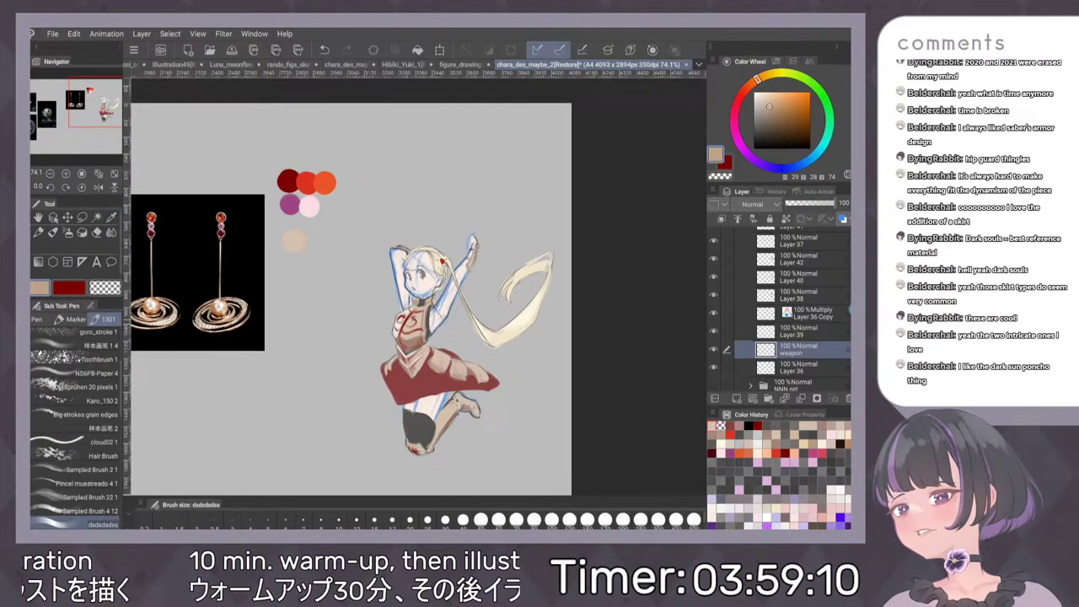
Draw a large beige ring above the girl's head reaching her raised hand, leaving its side open just above that hand
left_click_drag(399, 209, 413, 247)
key("ctrl+z")
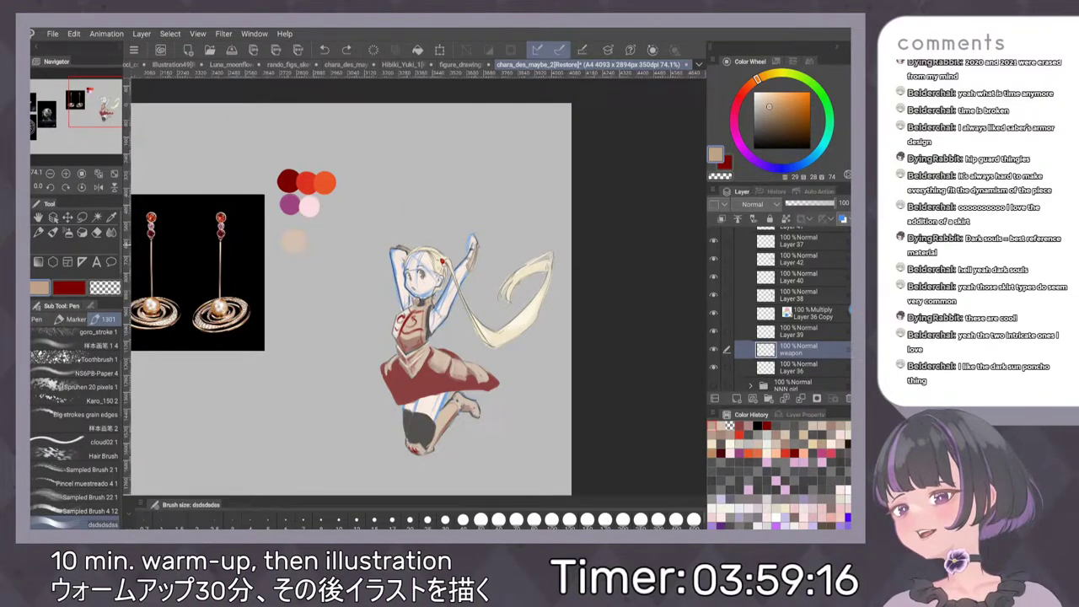
mouse_move(476, 215)
left_mouse_down()
mouse_move(469, 257)
mouse_move(360, 291)
mouse_move(307, 152)
mouse_move(466, 160)
left_mouse_up()
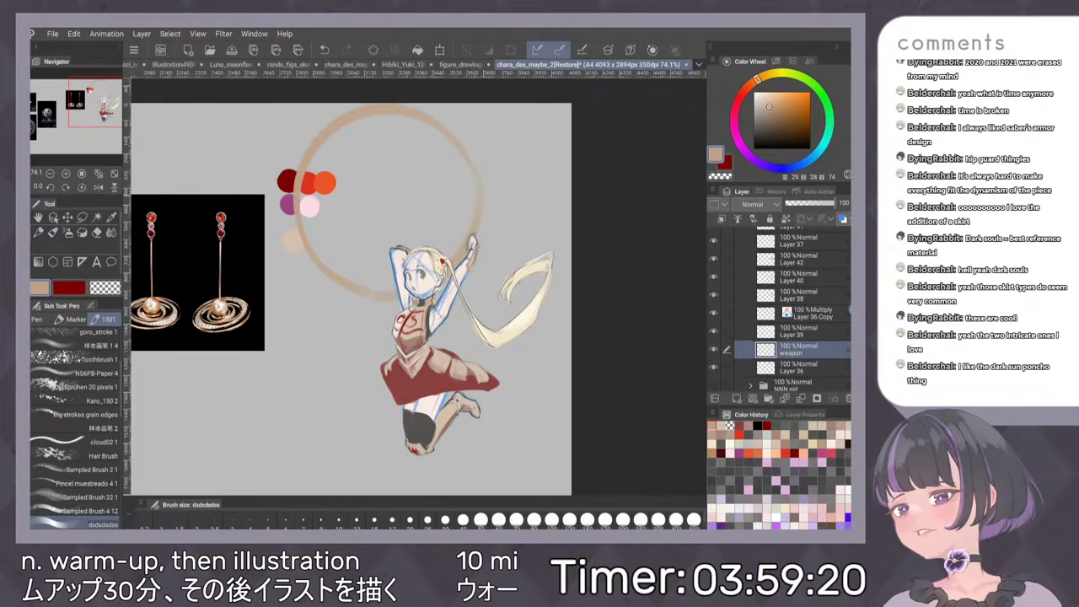
key("ctrl+z")
key("ctrl+z")
key("ctrl+y")
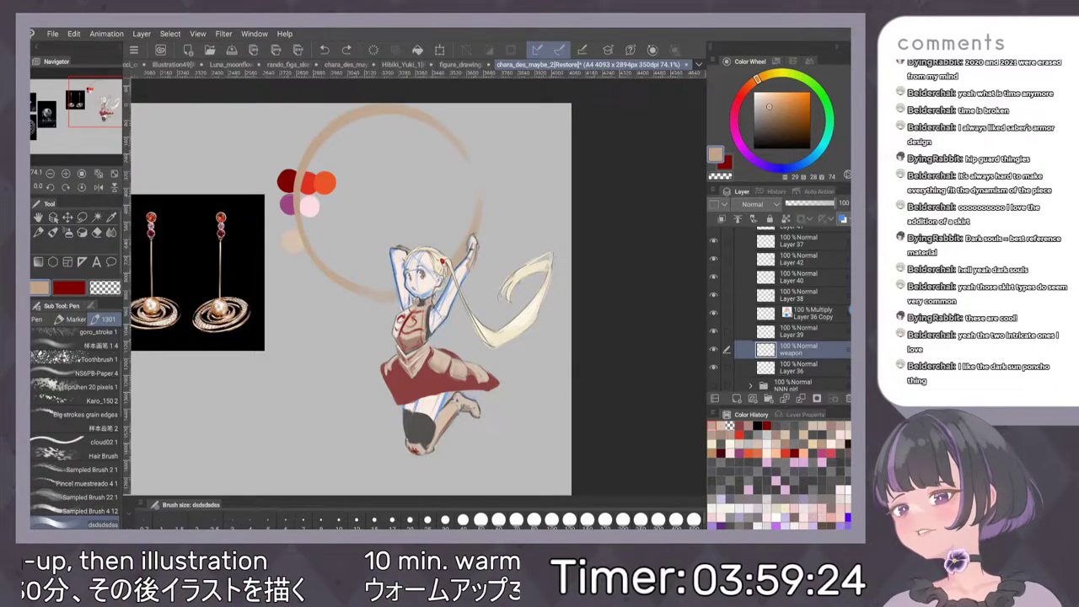
Scale the beige ring down to about three quarters of its size, keeping its end at the girl's raised hand
key("ctrl+t")
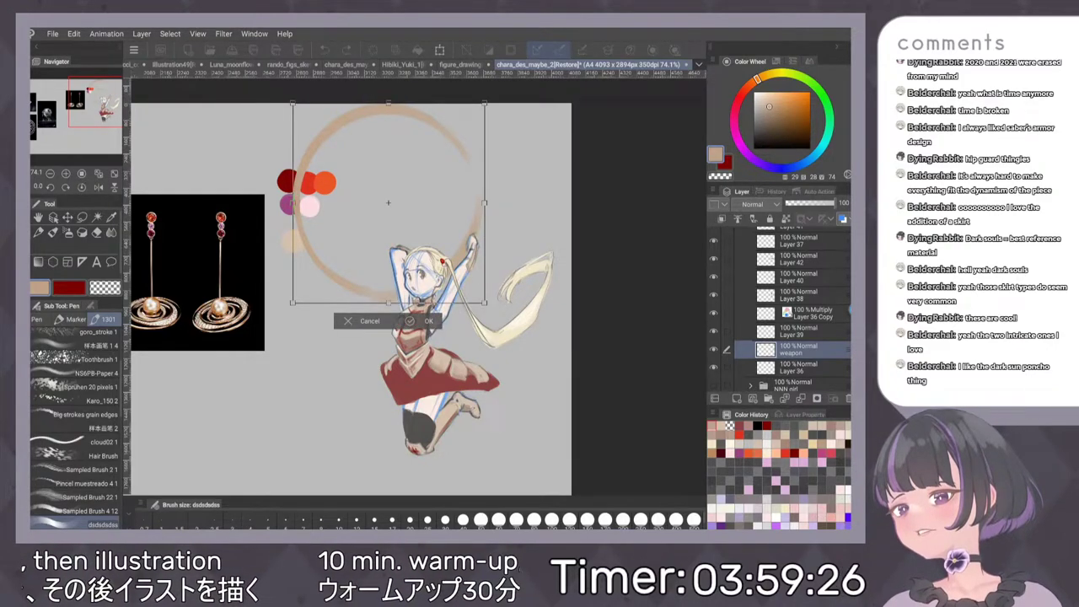
key("Escape")
key("ctrl+t")
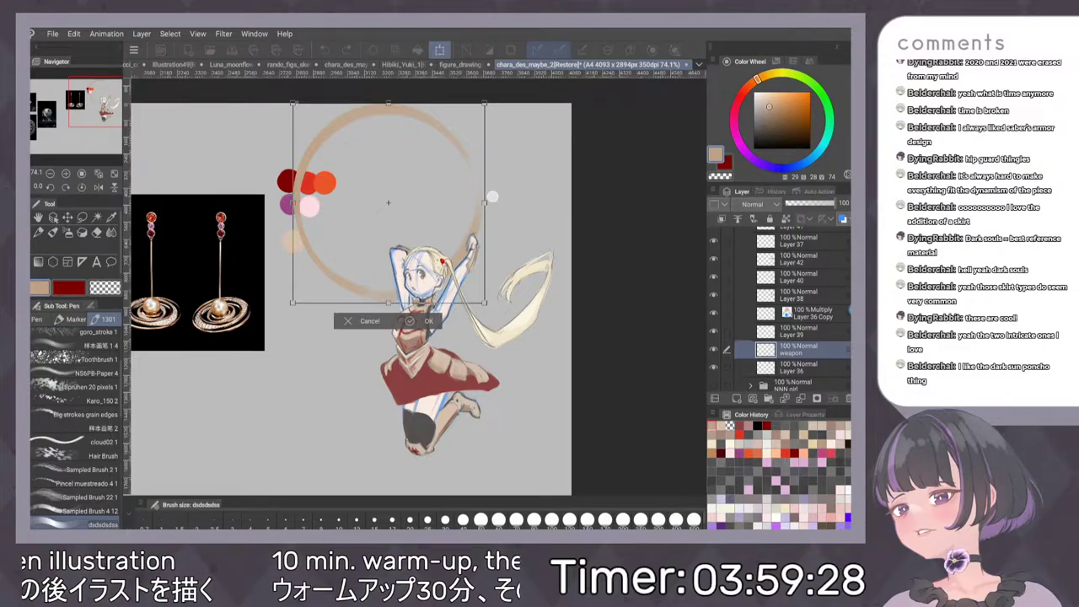
left_click_drag(291, 103, 342, 154)
left_click_drag(455, 221, 452, 221)
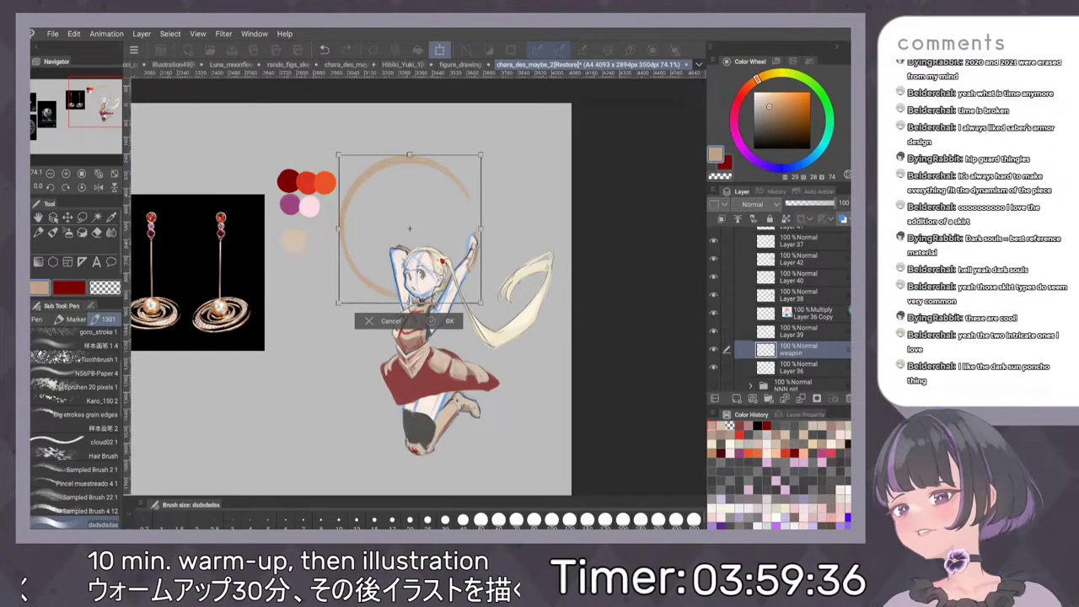
key("Return")
Switch to the Pencil and sample the dark grey of the girl's stocking
left_click_drag(576, 283, 609, 324)
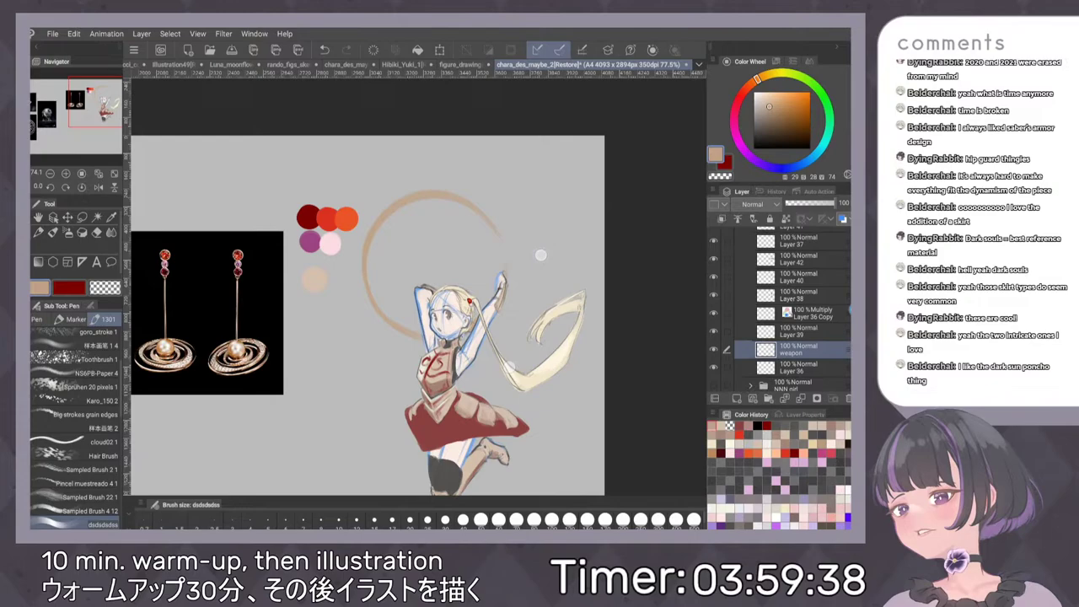
key("p")
left_click_drag(491, 266, 508, 173)
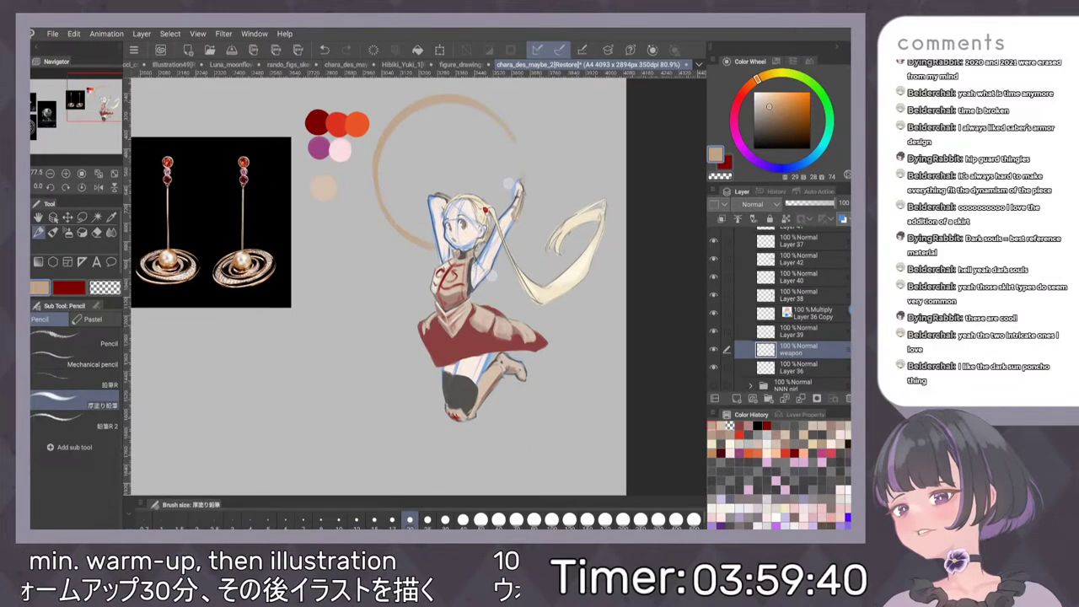
left_click(459, 392, "alt")
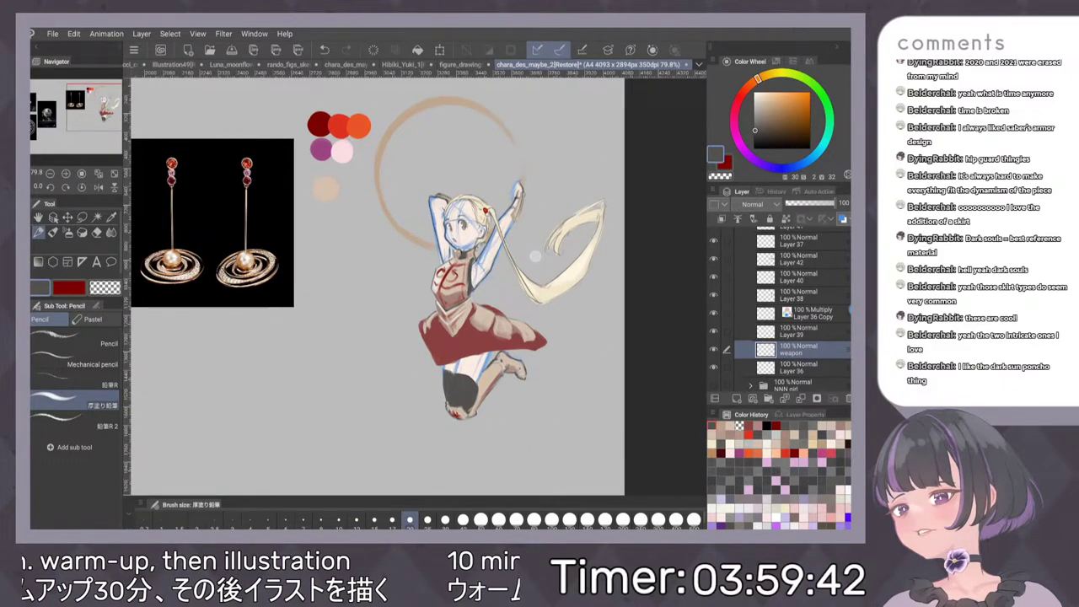
left_click_drag(513, 293, 528, 387)
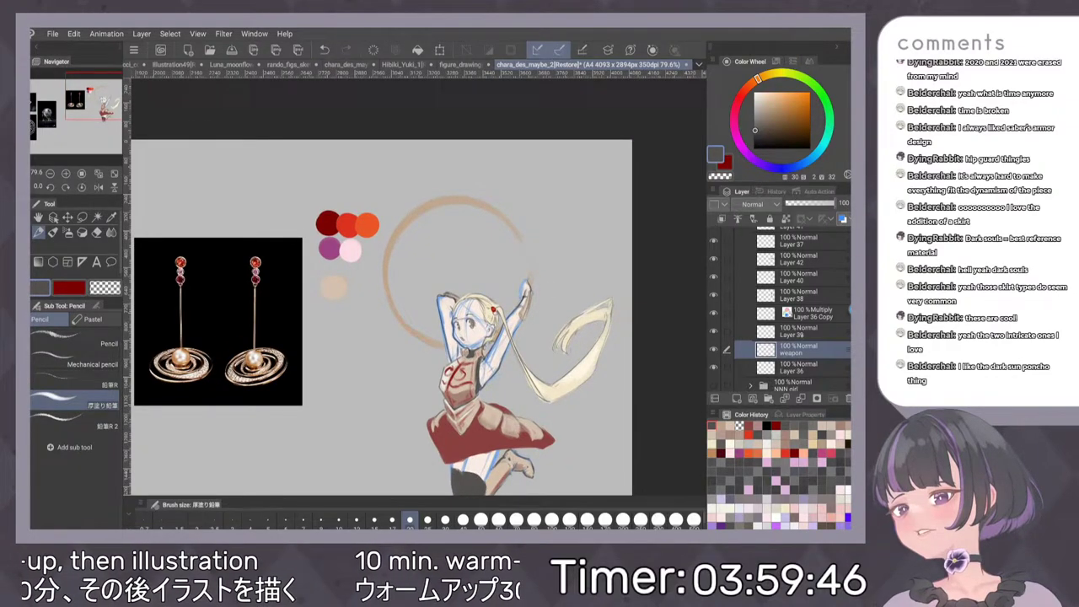
Try the ring in the empty area below the earring reference, and move it back to the girl's raised hand
key("k")
mouse_move(493, 245)
left_mouse_down()
mouse_move(492, 190)
mouse_move(436, 264)
mouse_move(376, 402)
left_mouse_up()
left_click_drag(534, 318, 575, 215)
left_click_drag(431, 298, 416, 379)
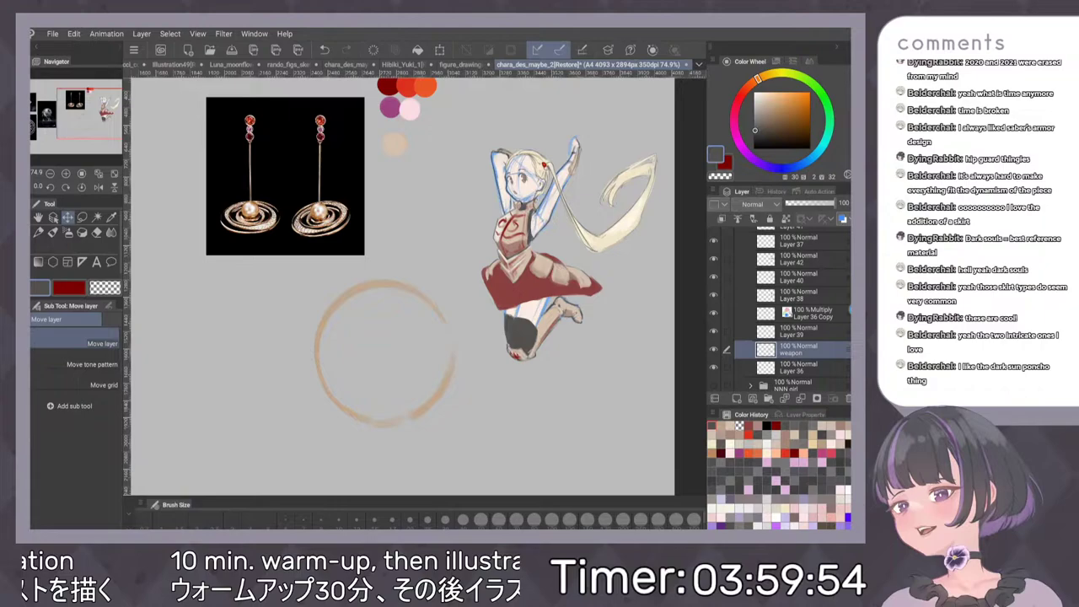
left_click_drag(416, 379, 543, 157)
left_click_drag(566, 341, 554, 474)
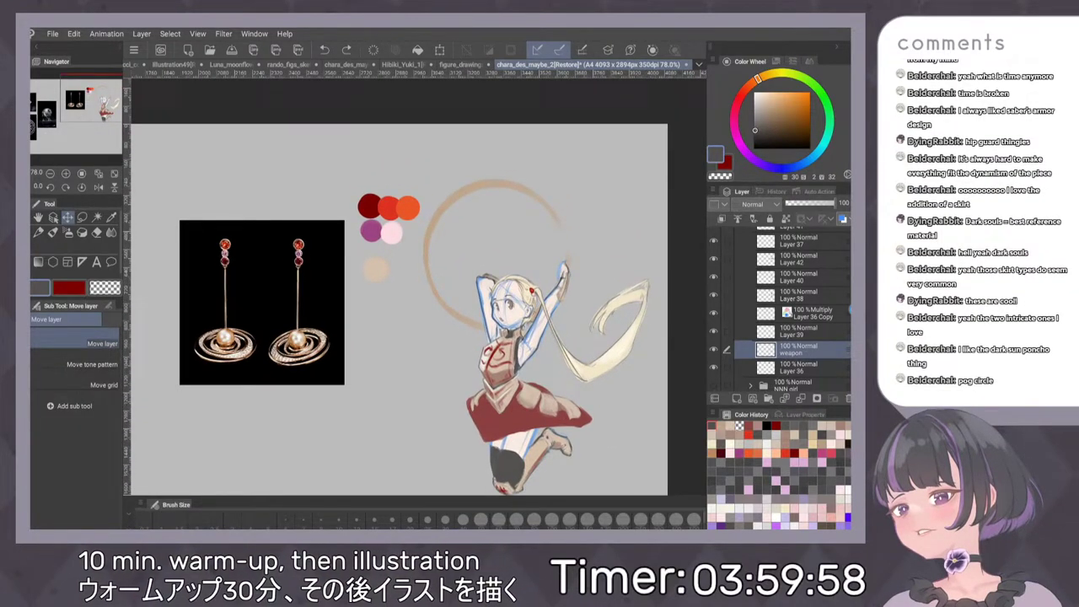
Add a new raster layer above the weapon layer, group both in a folder, and make the new layer active
left_click(736, 399)
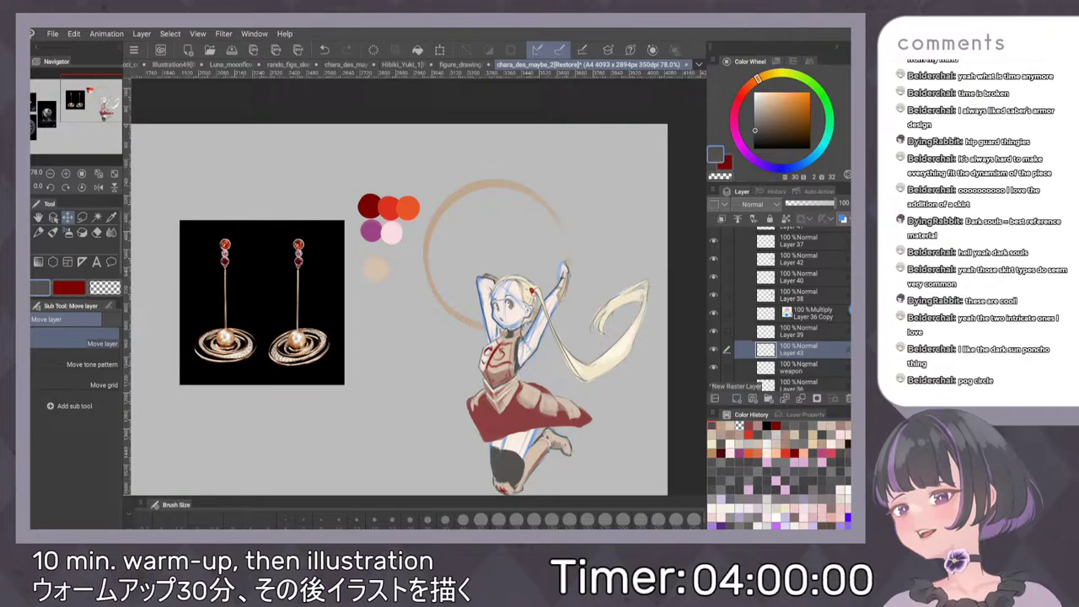
left_click(811, 365, "ctrl")
key("ctrl+g")
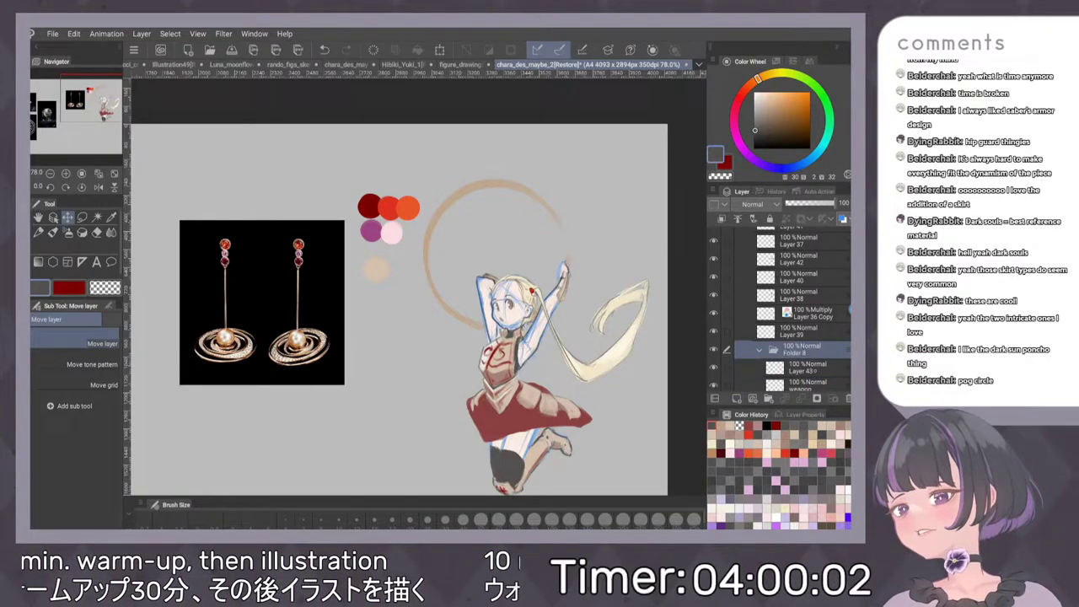
left_click(797, 368)
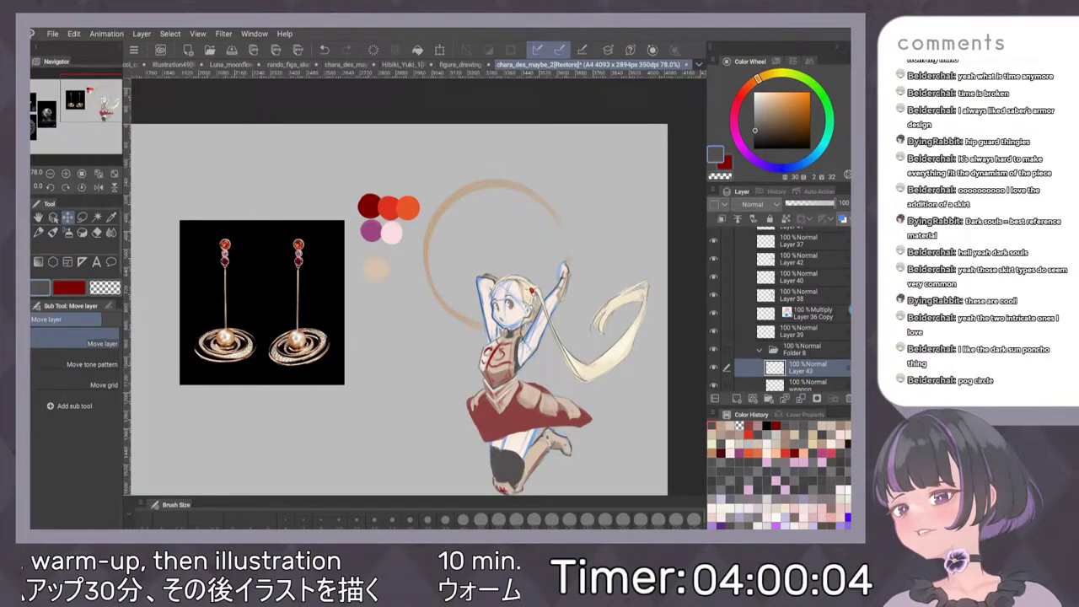
Clip Layer 43 to the weapon layer below it, with the pen brush ready for painting
left_click_drag(511, 393, 486, 468)
key("p")
left_click_drag(506, 343, 504, 302)
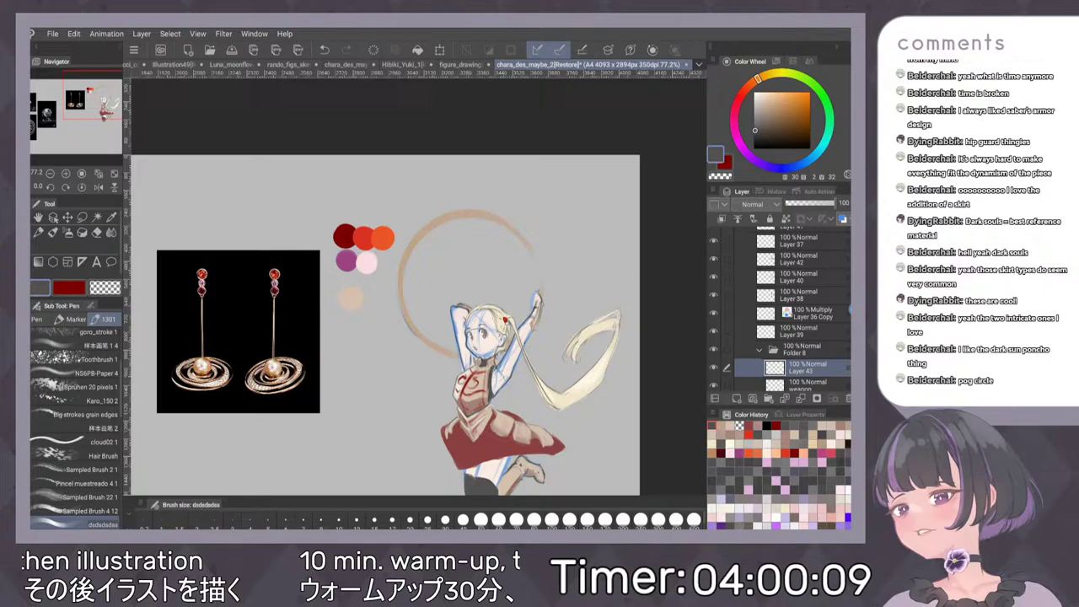
left_click(721, 219)
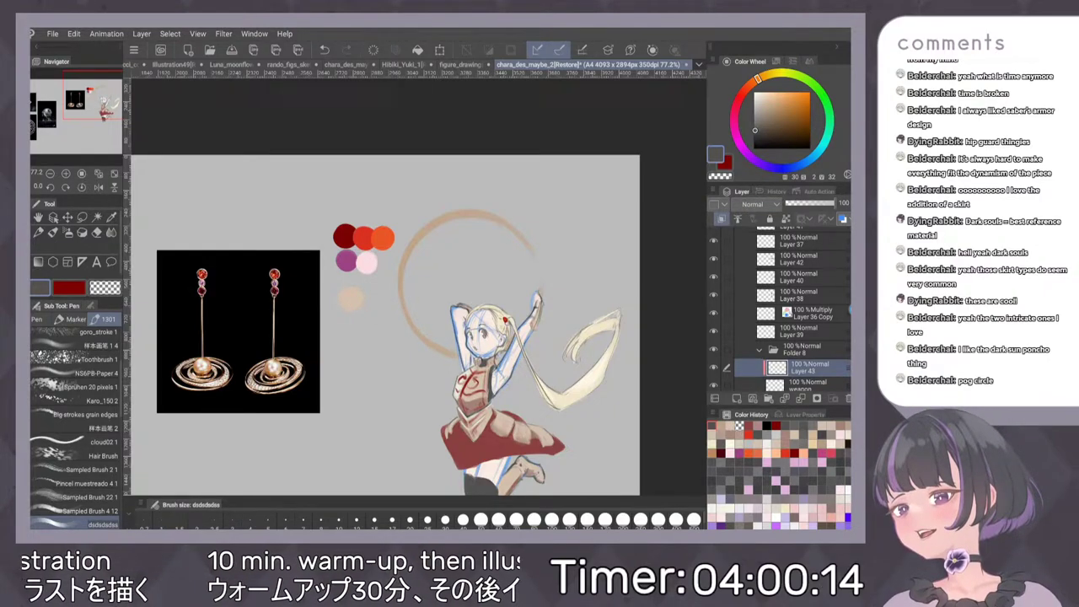
Paint pale cream highlights of saturation 15 and value 96 along the upper arc of the beige ring
left_click(763, 94)
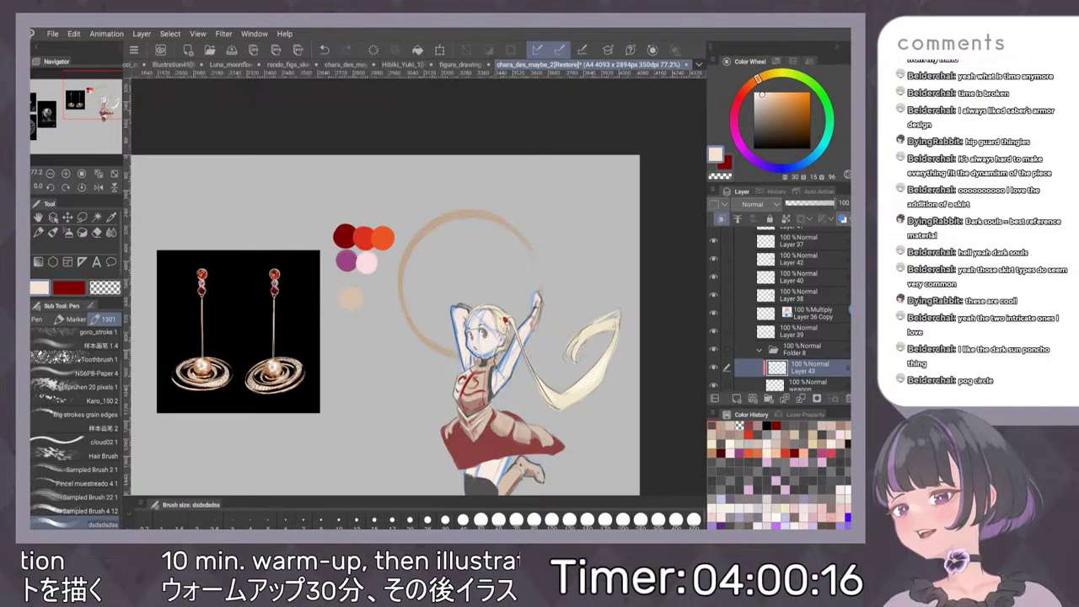
key("e")
scroll(523, 266, "down", 1)
key("p")
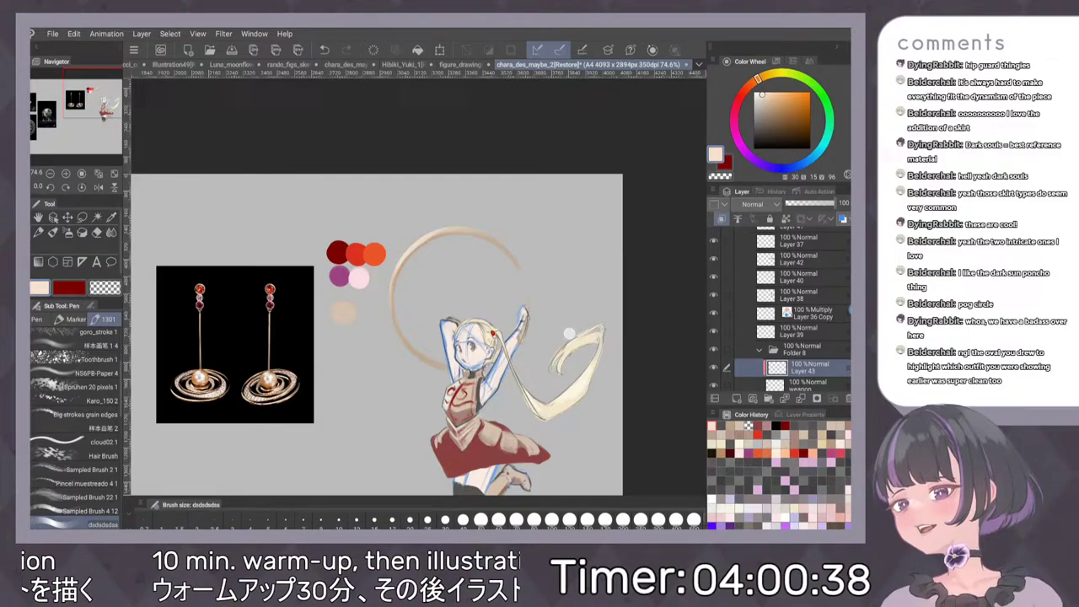
Examine the dsdsdsdss brush's detailed settings, including ink, brush tip, stroke and texture
scroll(556, 288, "down", 1)
scroll(556, 289, "down", 1)
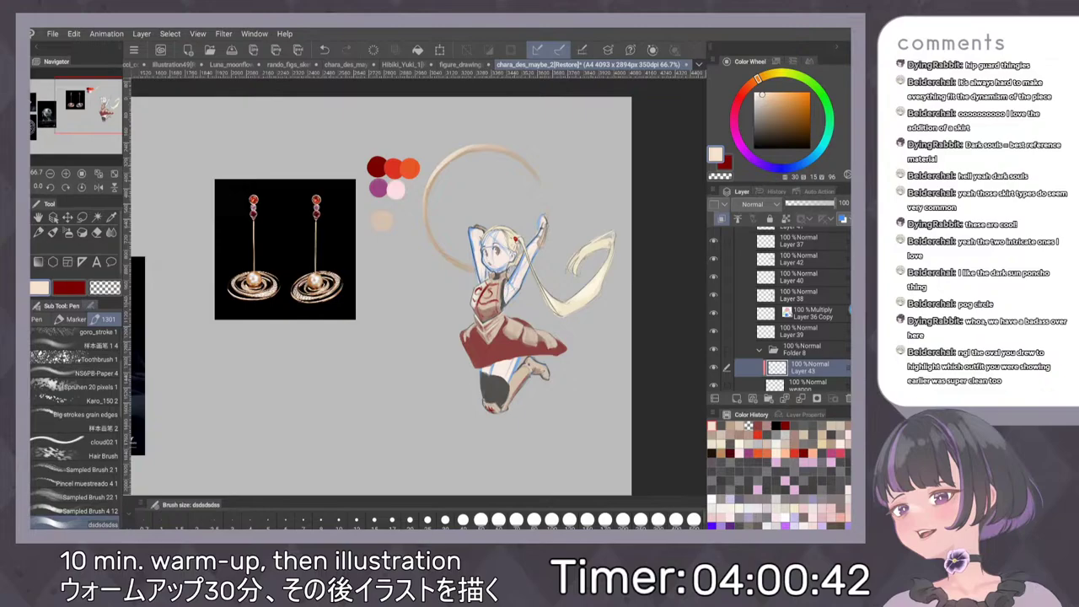
left_click(91, 306)
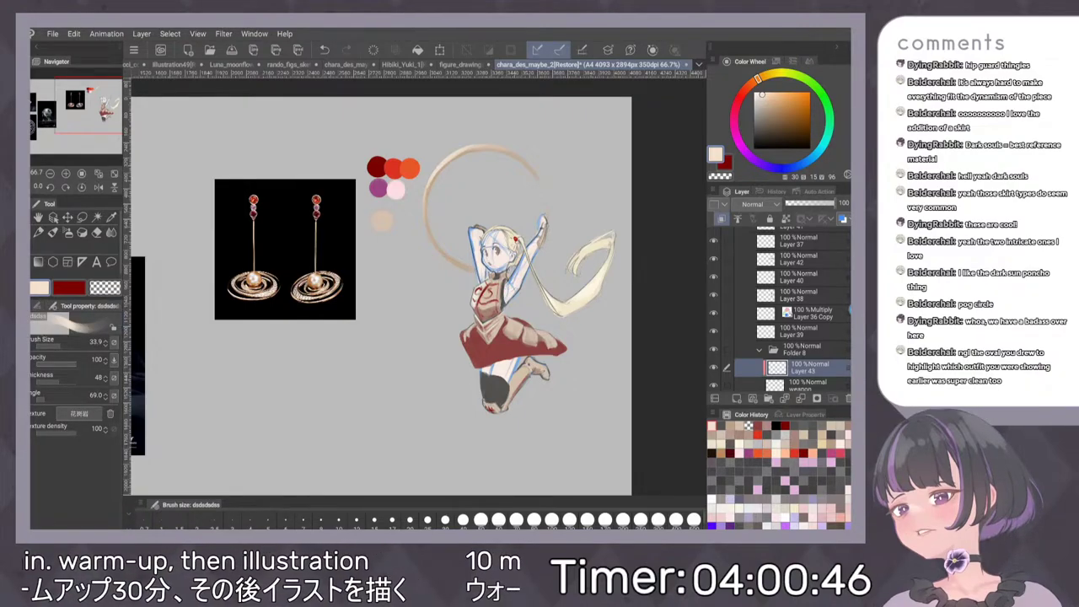
key("ctrl+shift+d")
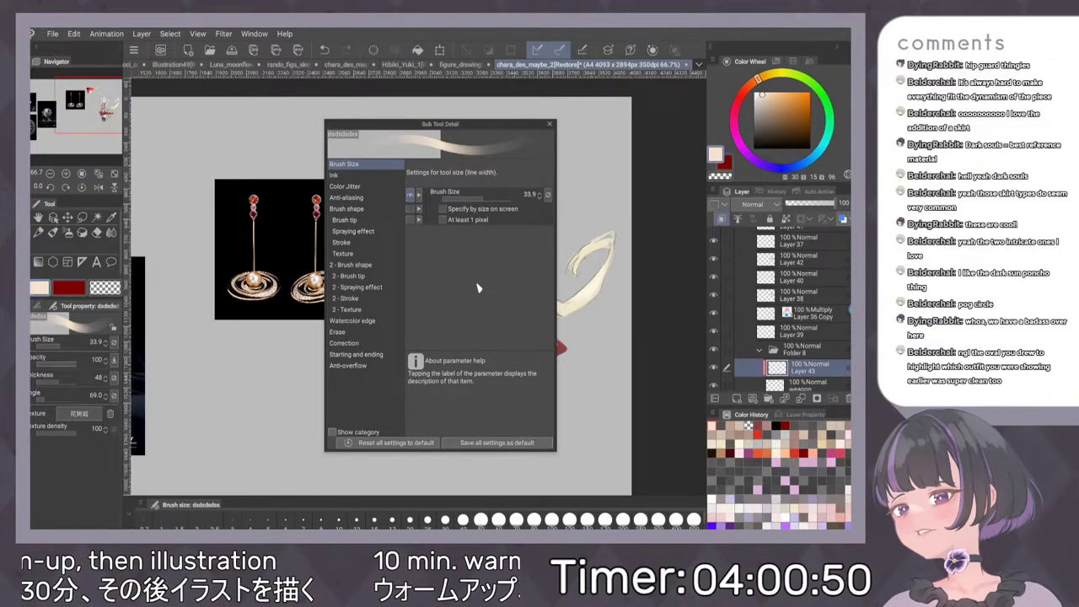
left_click(344, 174)
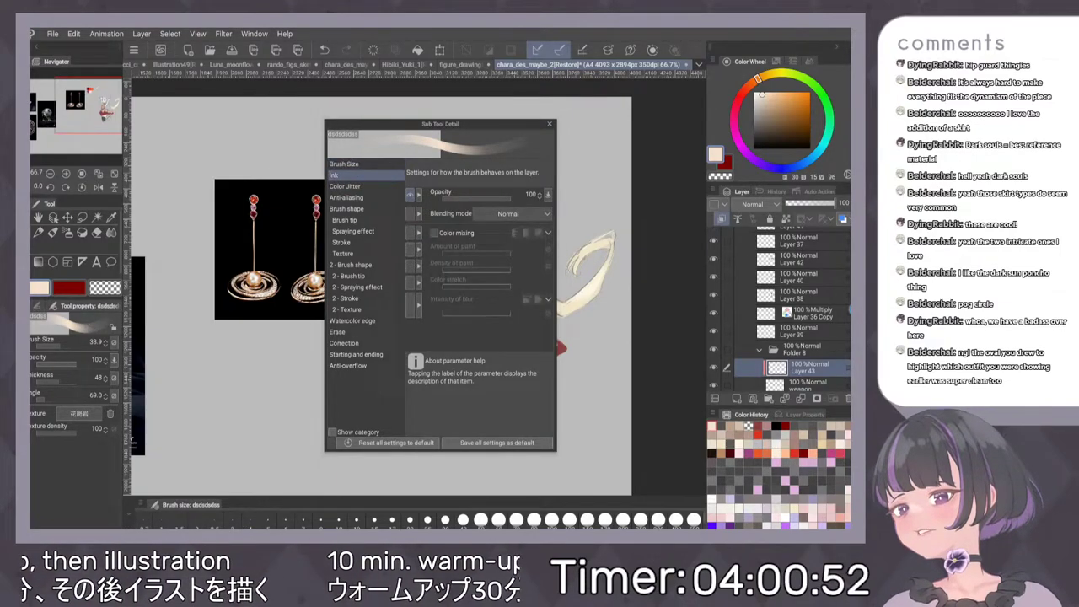
left_click(346, 198)
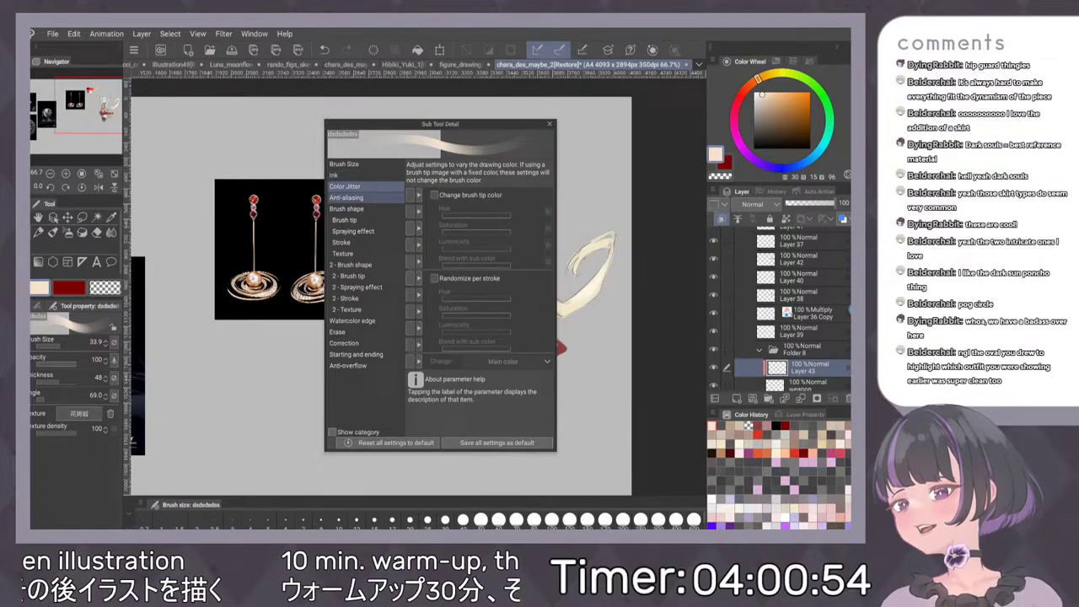
left_click(346, 208)
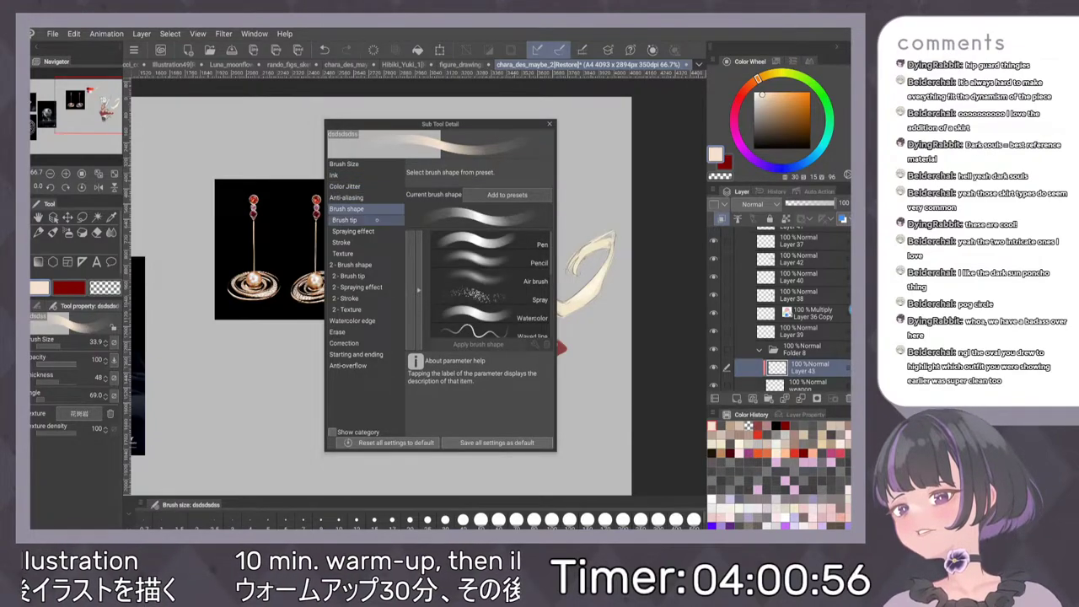
left_click(344, 219)
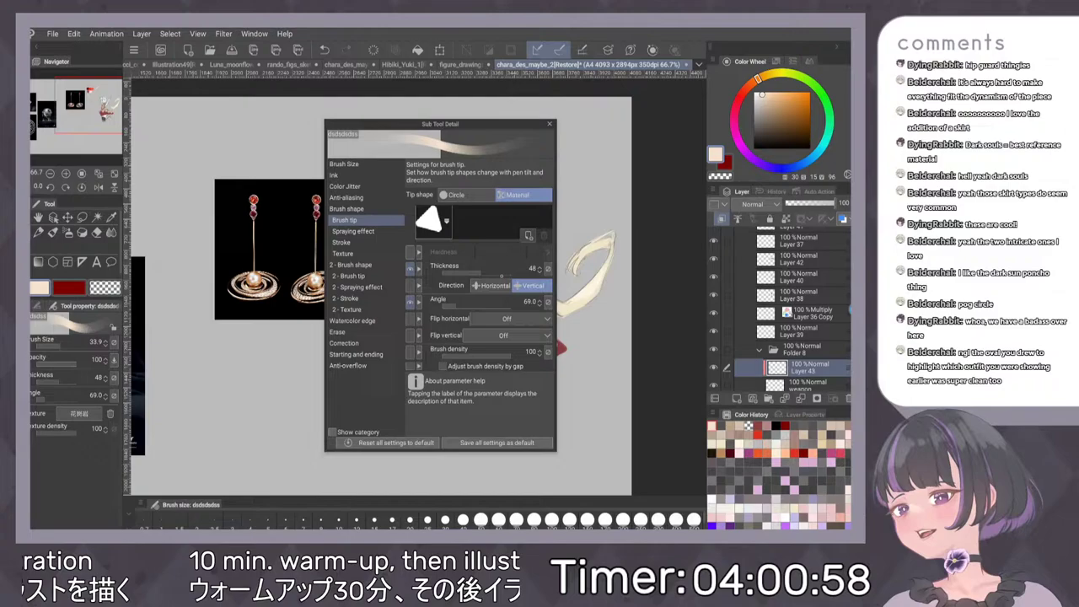
left_click(443, 251)
left_click(381, 230)
left_click(372, 243)
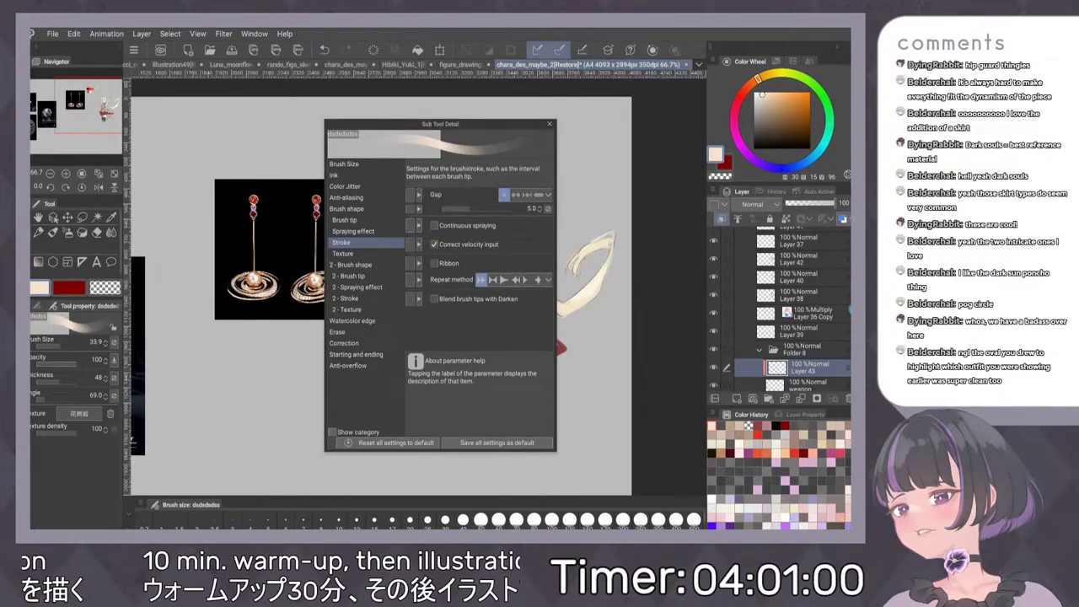
left_click(366, 254)
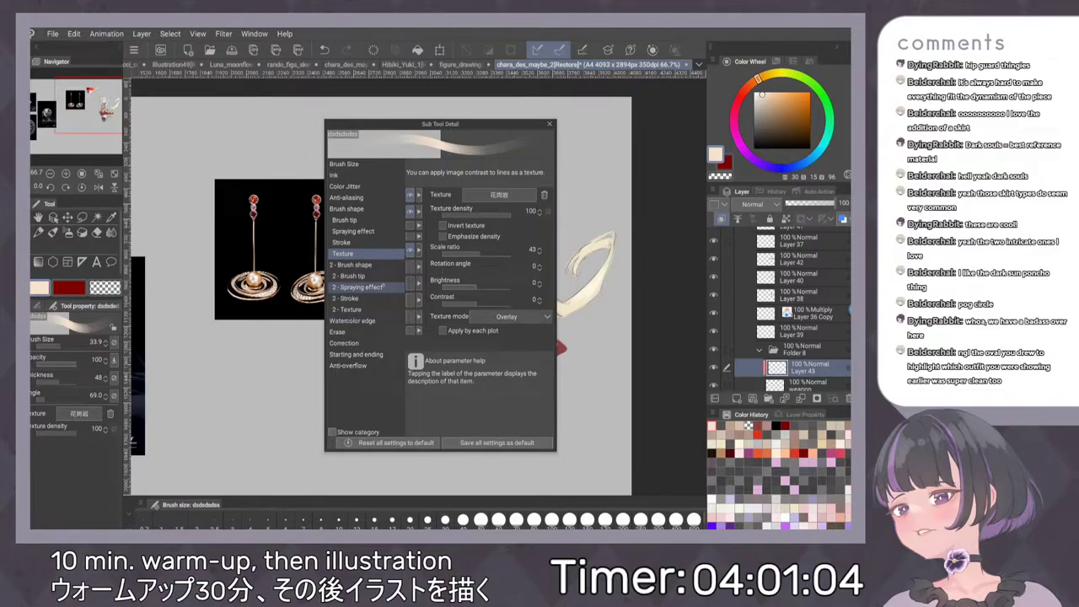
left_click(350, 164)
left_click(546, 122)
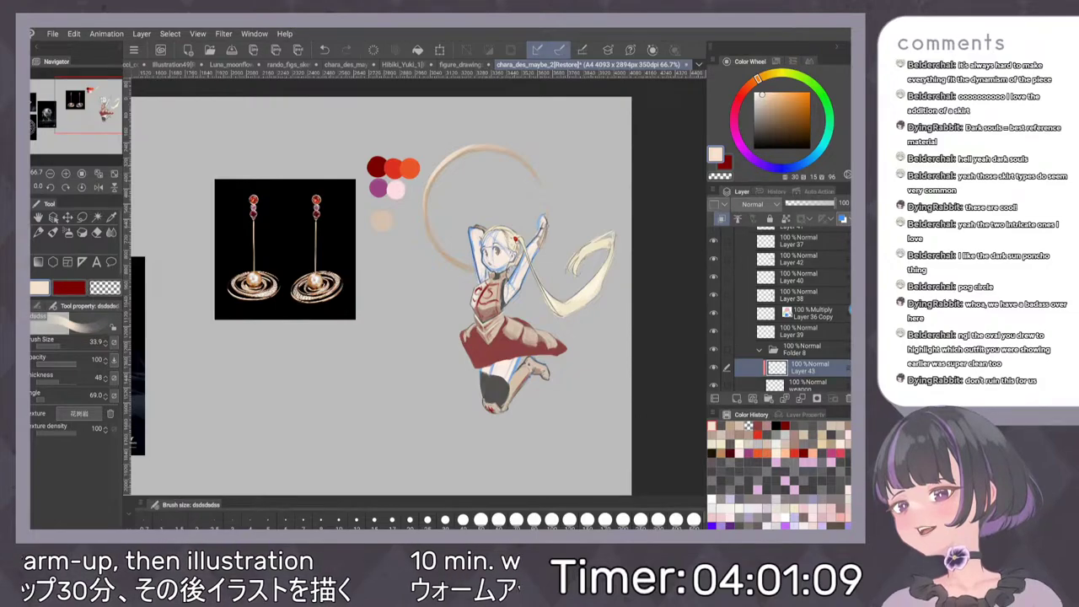
left_click(37, 303)
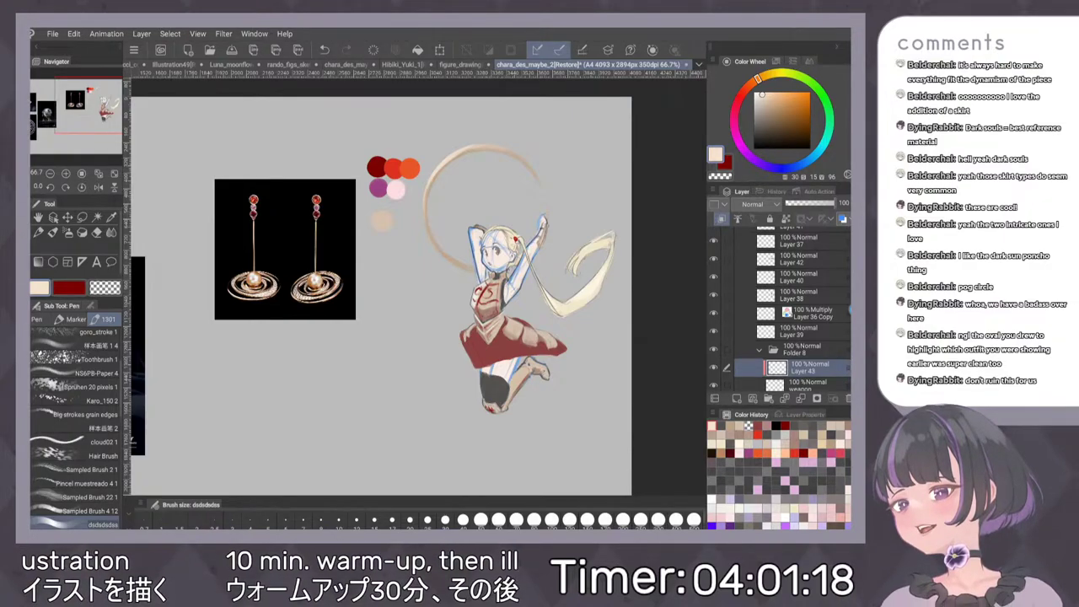
Paint near-white highlights of hue 44, saturation 3 and value 100 along the upper-left arc of the ring
key("c")
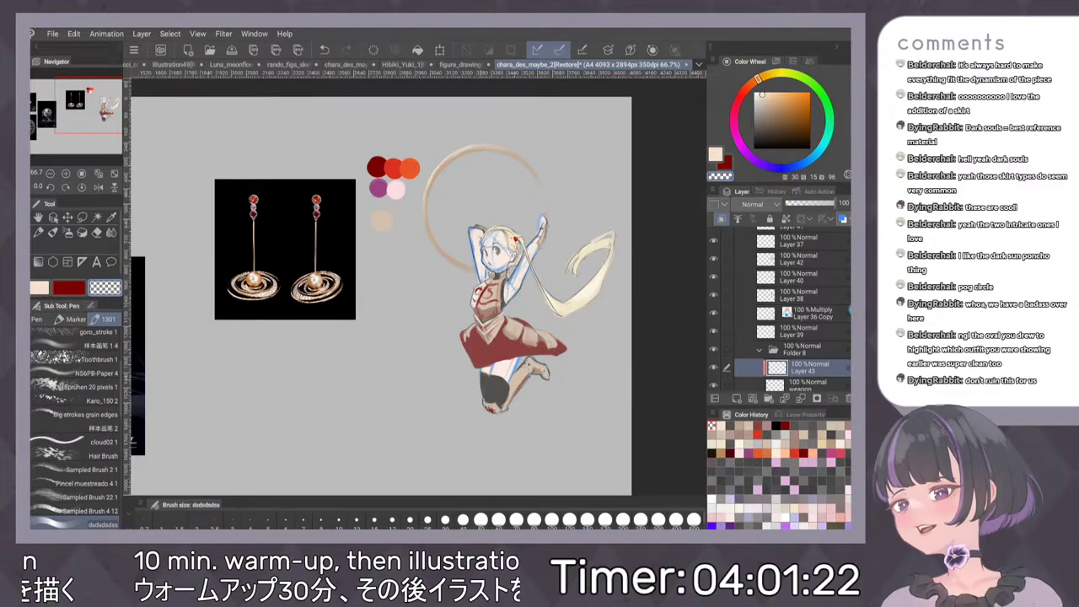
scroll(534, 284, "down", 1)
scroll(516, 280, "down", 1)
scroll(506, 287, "up", 2)
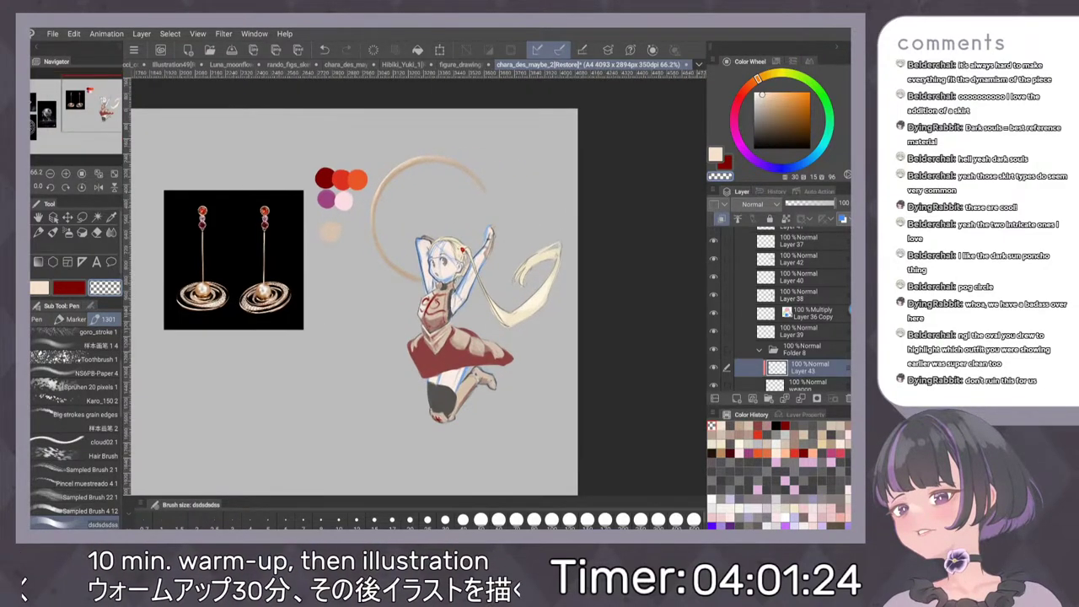
left_click(760, 95)
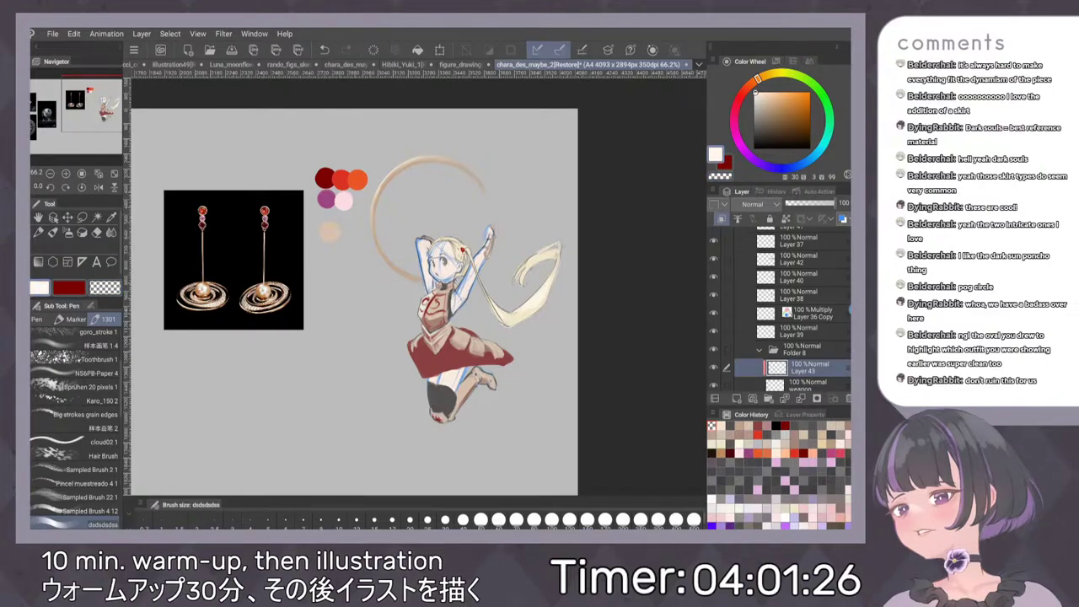
left_click(755, 95)
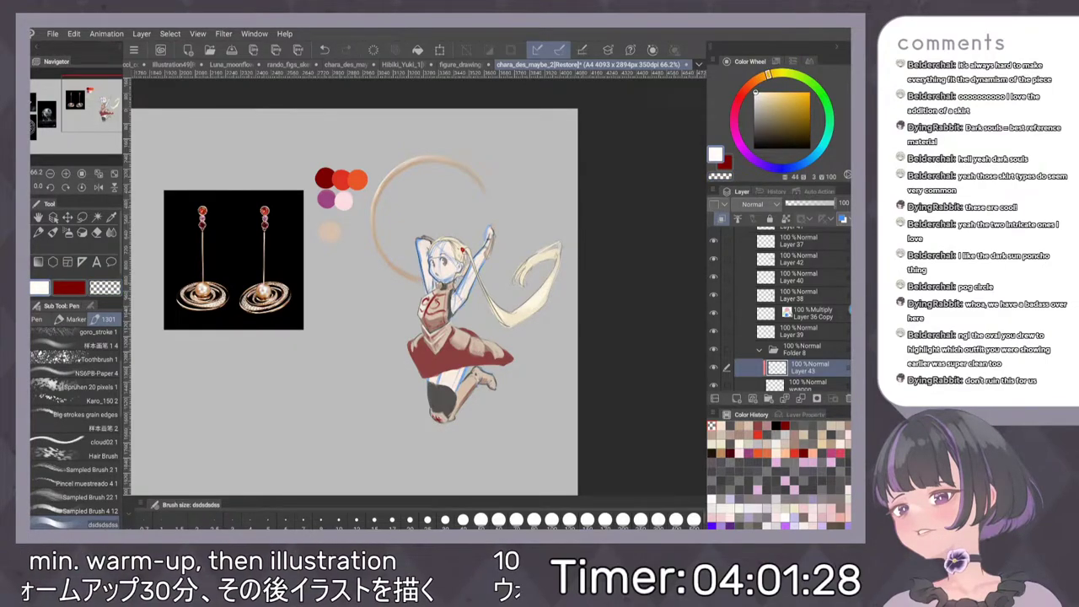
scroll(477, 177, "up", 5)
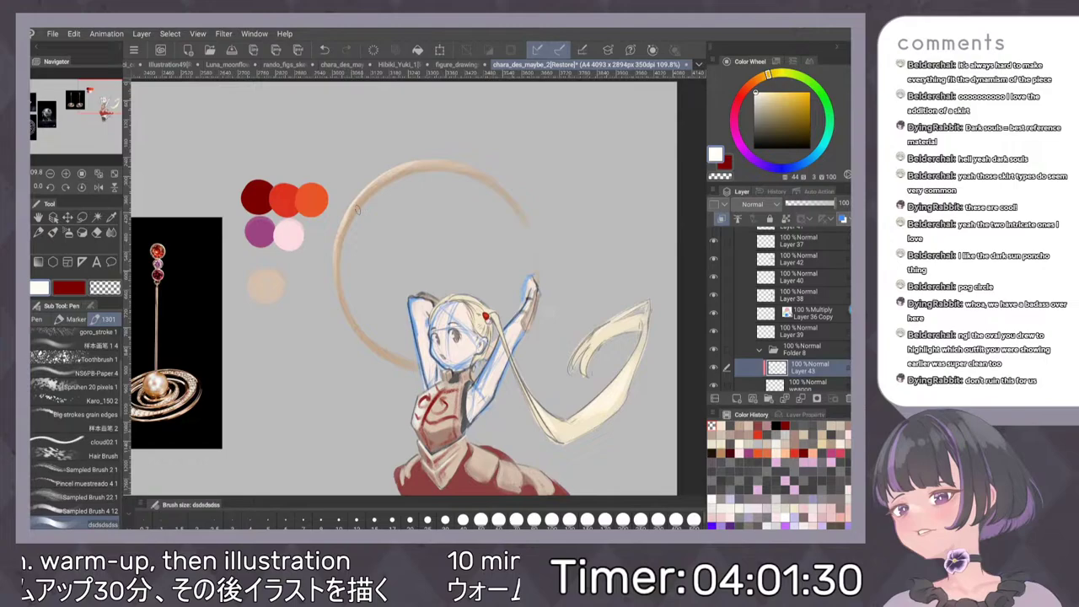
left_click_drag(349, 213, 381, 177)
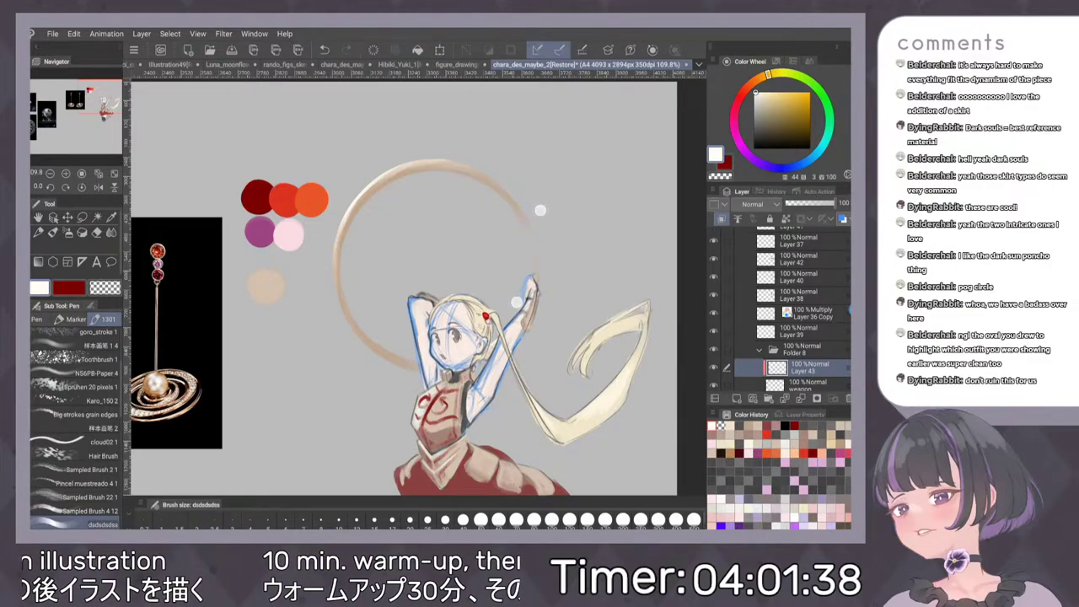
key("ctrl+minus")
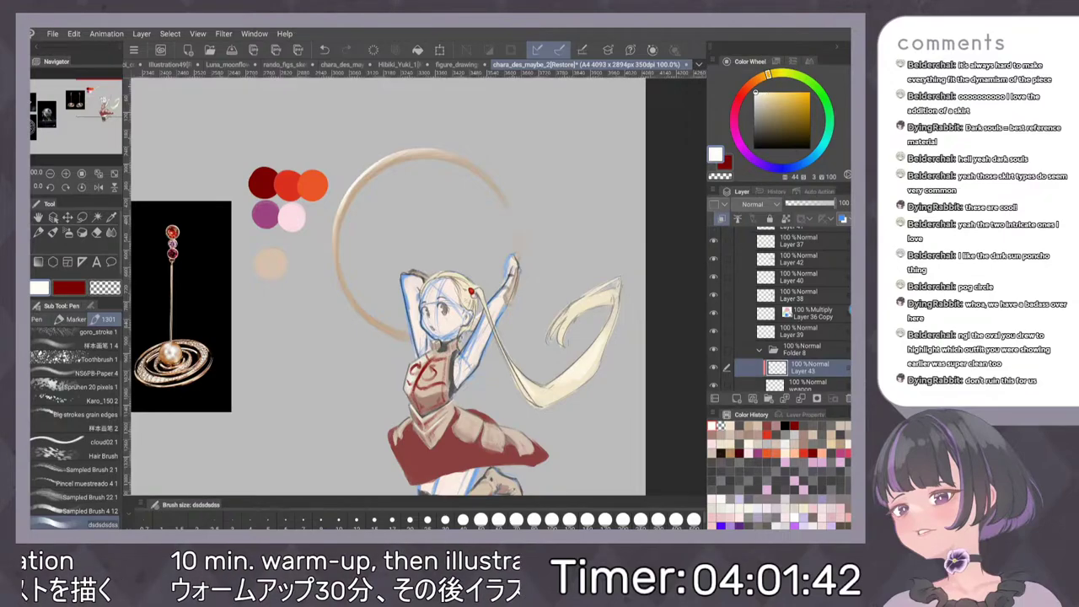
Shade the ring's lower end near the girl's bent arm with brown of hue 19, saturation 69 and value 47
left_click_drag(767, 75, 751, 82)
left_click(766, 118)
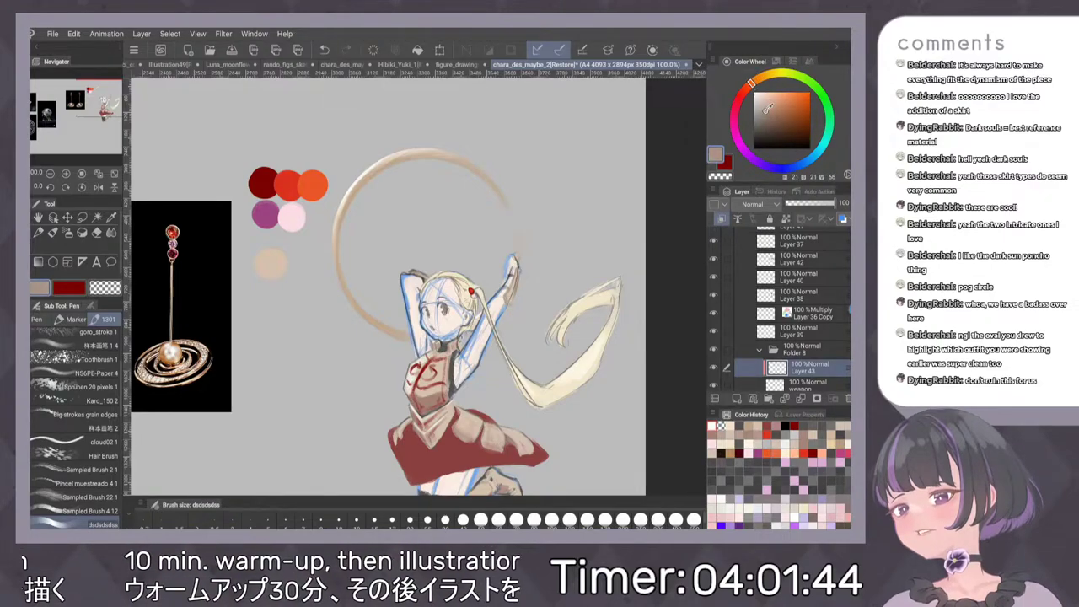
left_click_drag(767, 119, 768, 119)
left_click(262, 182, "alt")
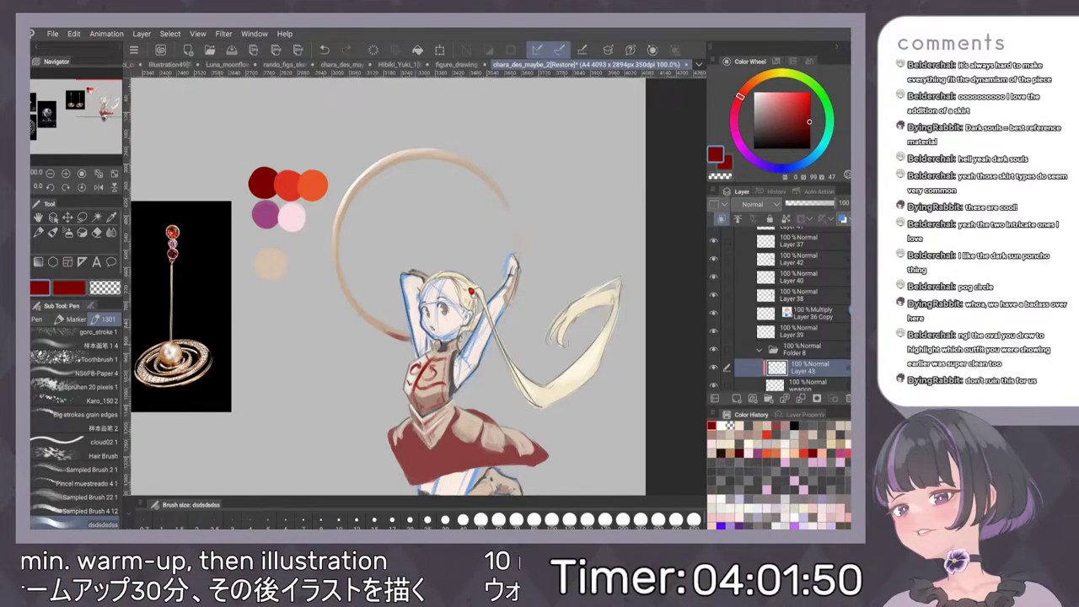
left_click(750, 84)
left_click(792, 122)
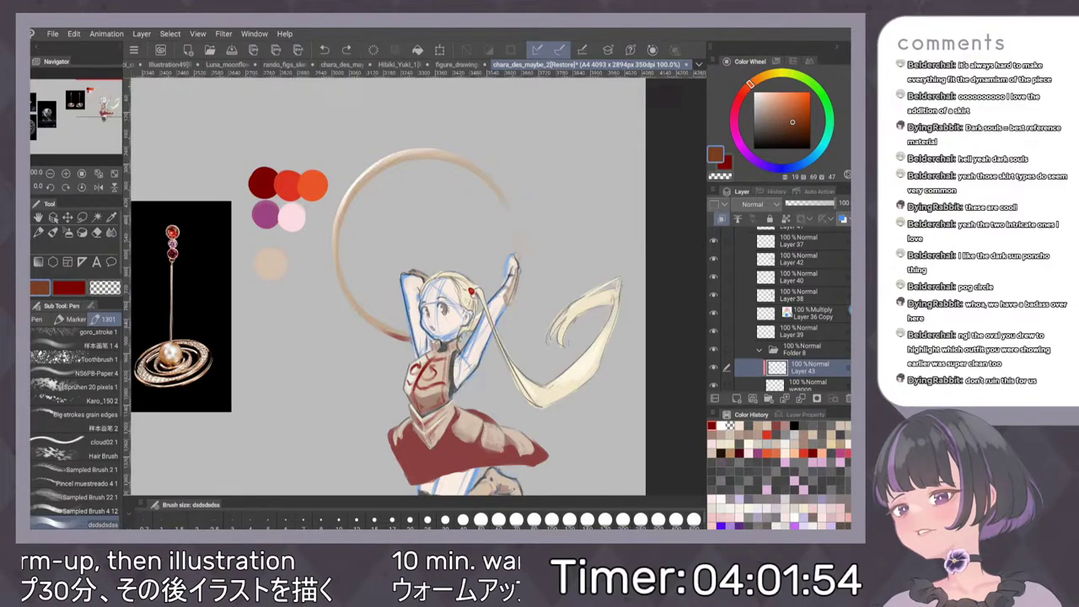
left_click_drag(365, 308, 398, 336)
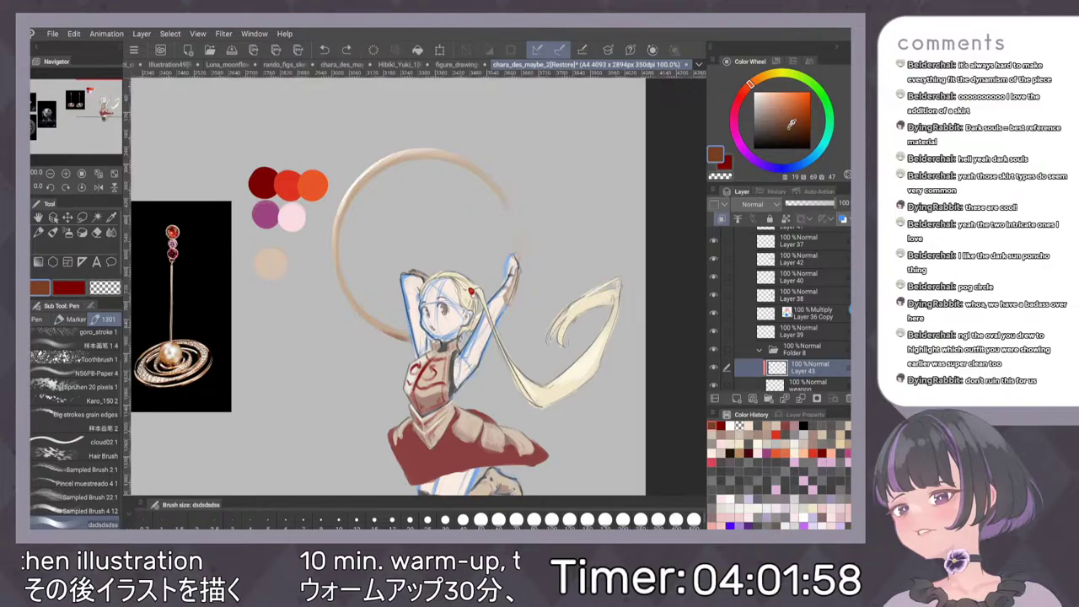
Deepen the shading on the ring's upper arc and lower end with red-brown of hue 11, saturation 78 and value 40
left_click(745, 89)
left_click_drag(796, 123, 803, 123)
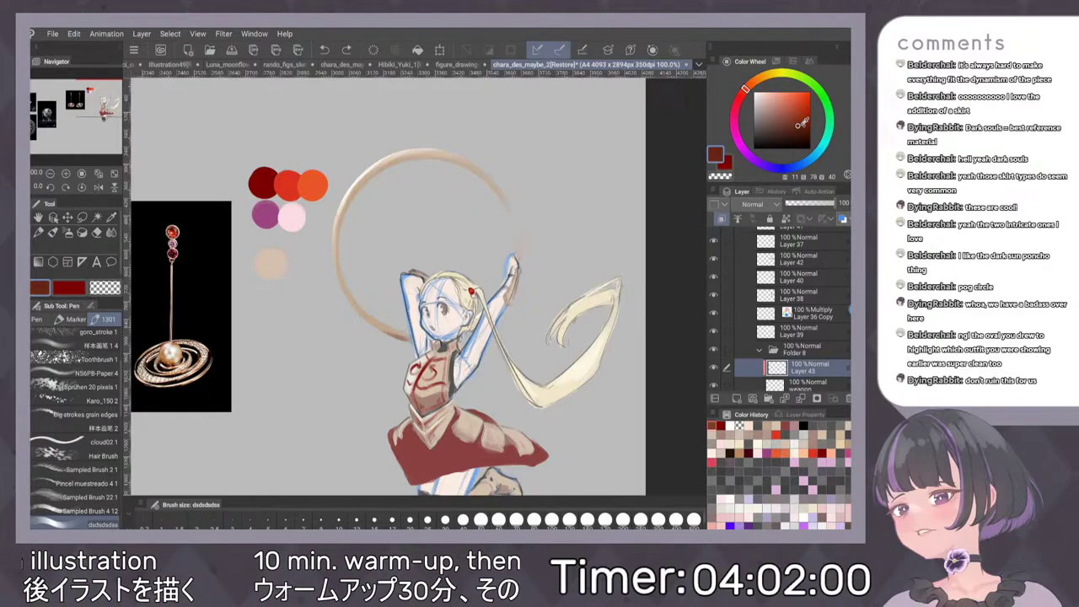
left_click(554, 353)
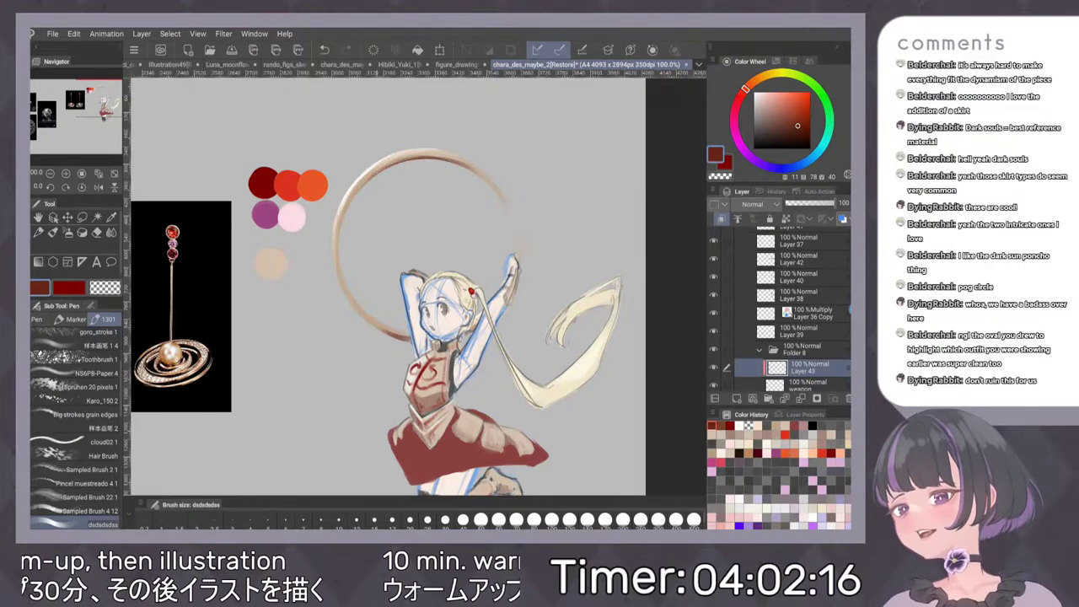
left_click_drag(527, 219, 530, 185)
scroll(517, 225, "down", 3)
scroll(517, 225, "up", 2)
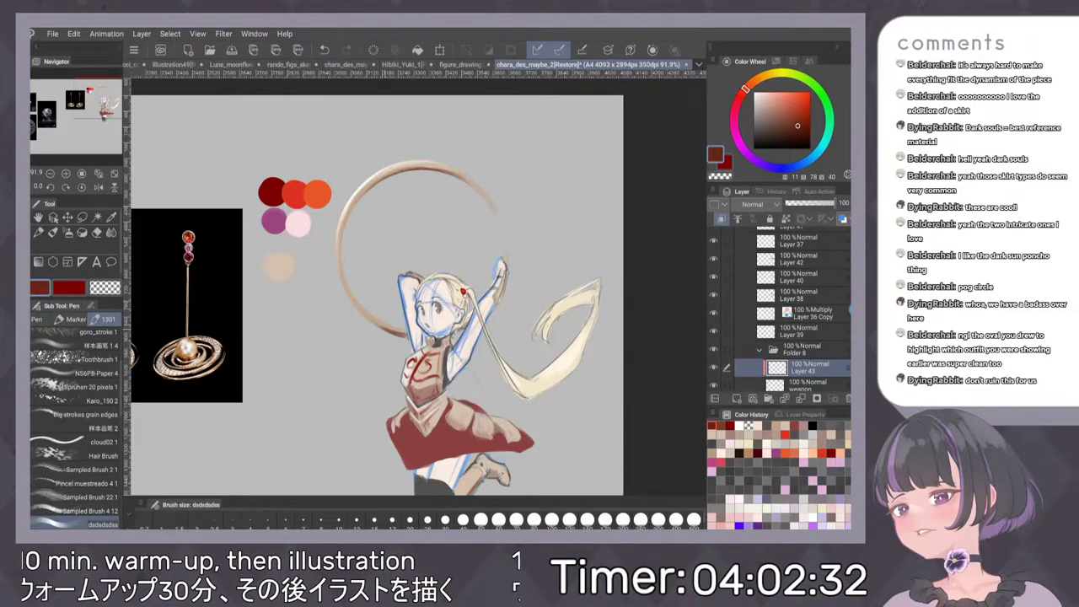
Add near-white highlights along the ring, reusing the recent colour of saturation 3 and value 100
left_click(740, 427)
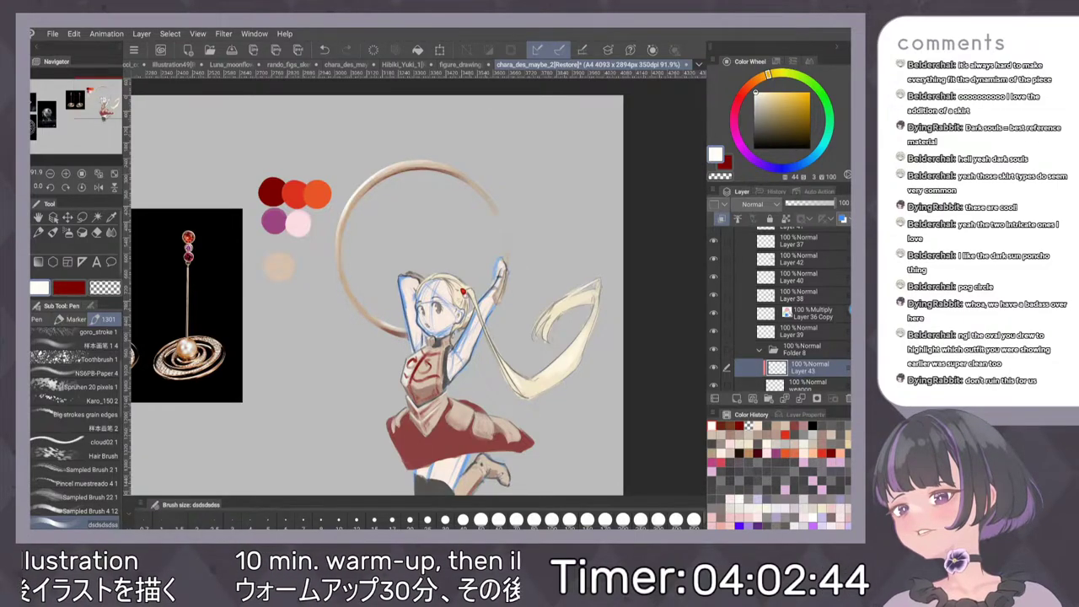
scroll(539, 328, "down", 3)
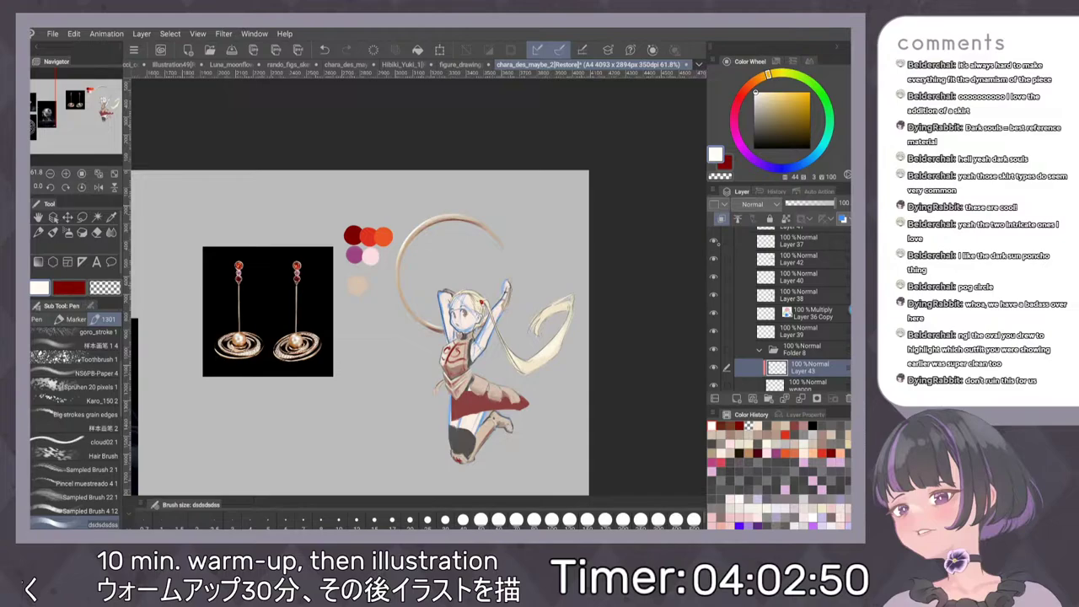
Make Layer 37 active and inspect the girl's breastplate and skirt armour up close
left_click(797, 241)
scroll(499, 351, "up", 5)
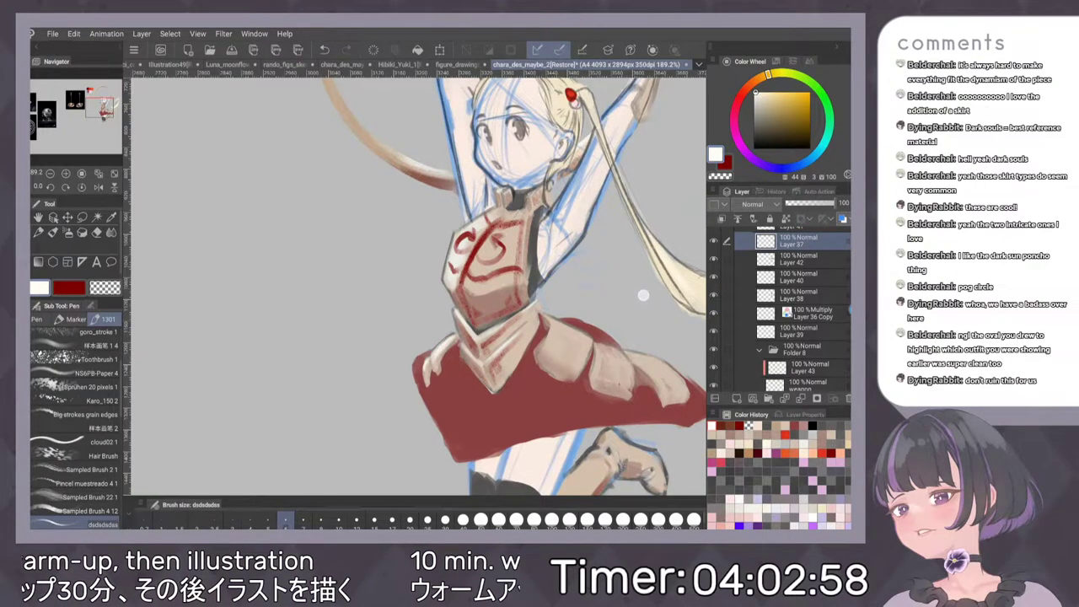
left_click_drag(602, 284, 565, 291)
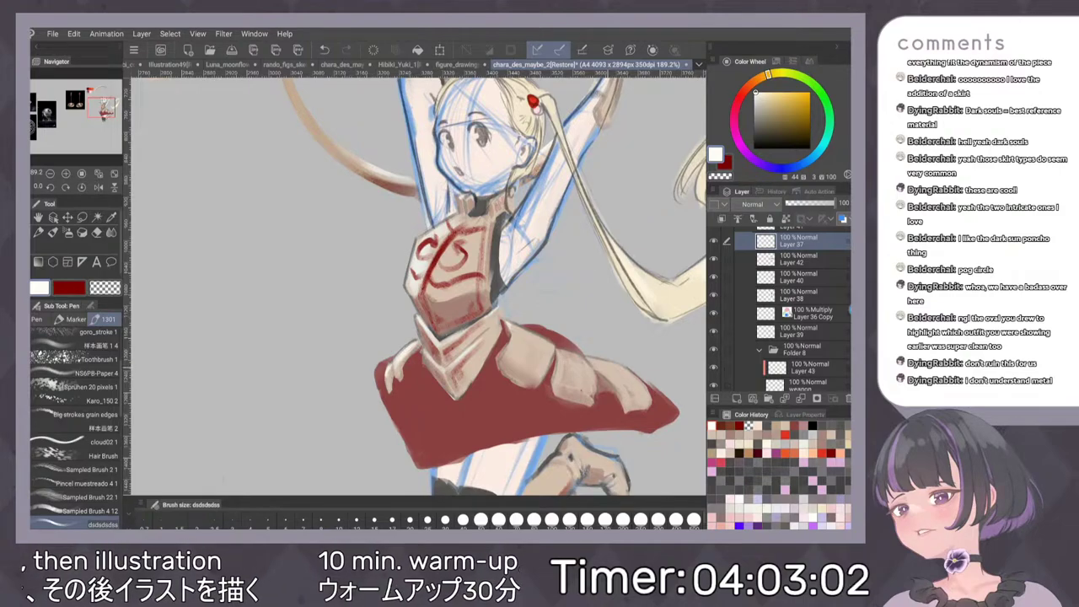
scroll(582, 337, "down", 3)
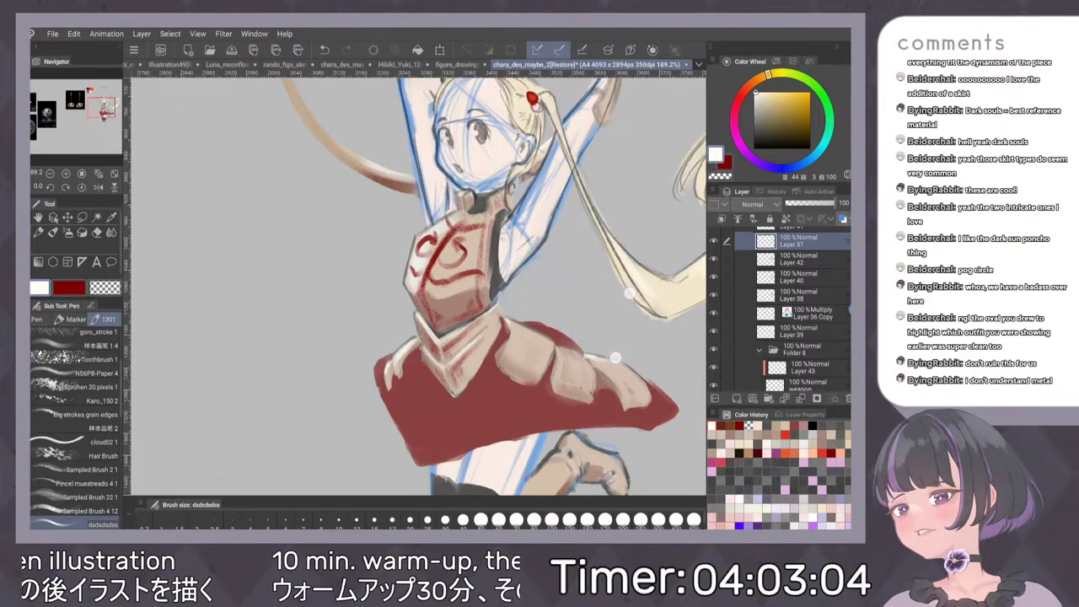
scroll(800, 362, "down", 1)
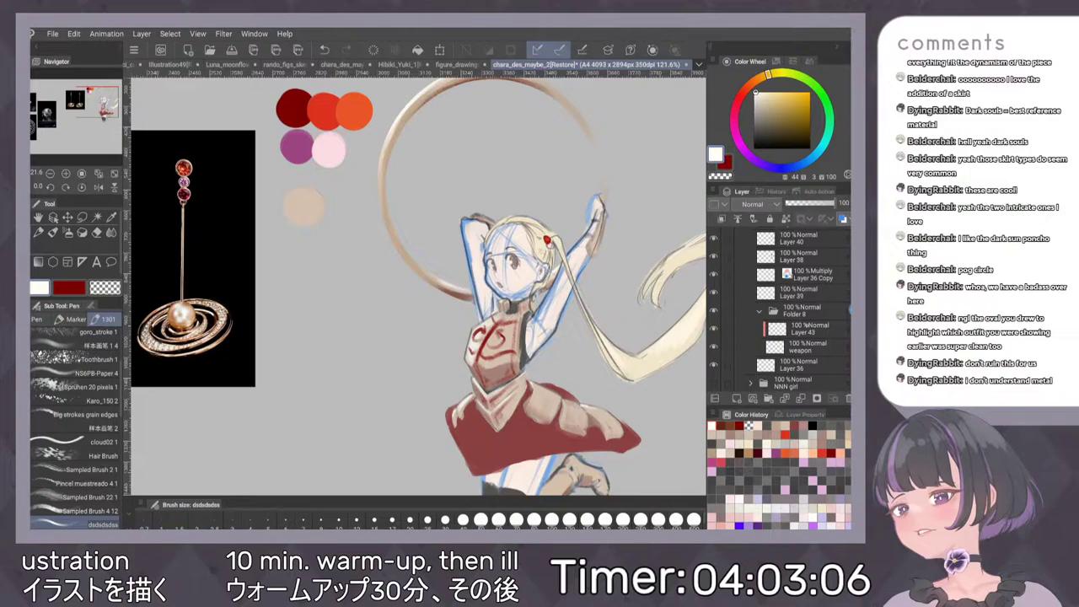
Make Layer 43 in Folder 8, above the weapon layer, the active layer
left_click(805, 329)
scroll(589, 271, "up", 1)
scroll(588, 272, "up", 1)
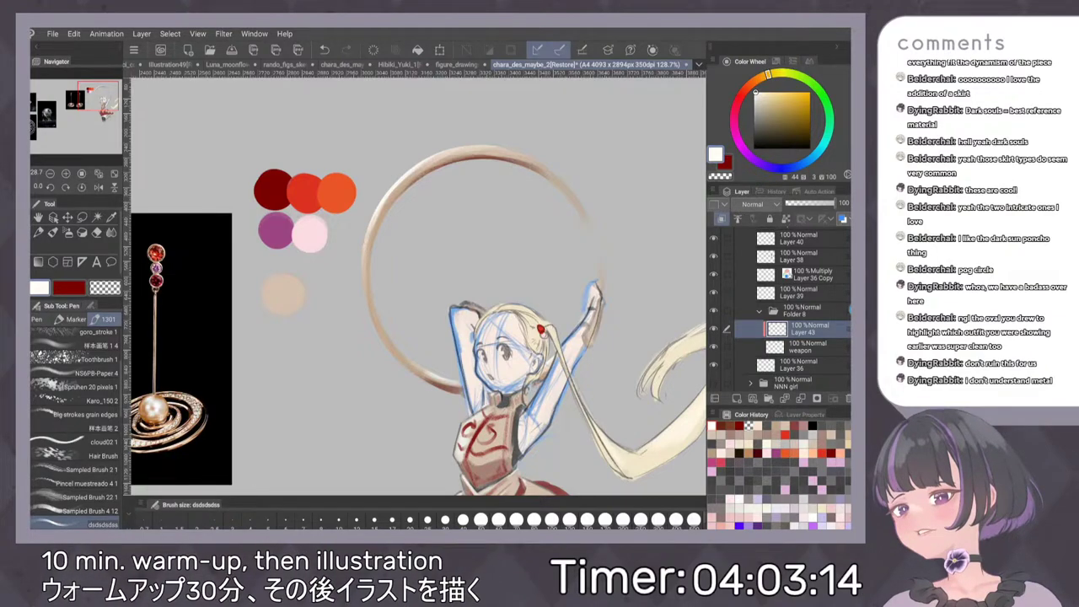
Try near-black shading of saturation 0 and value 7 on the outer upper-left arc of the ring
left_click(812, 425)
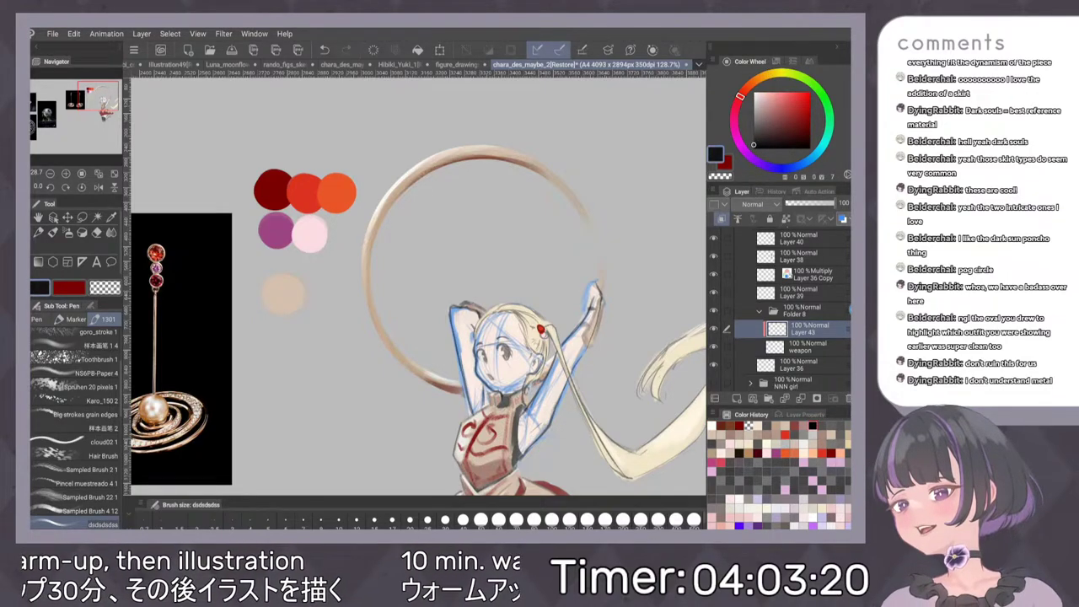
key("p")
key("p")
key("p")
key("p")
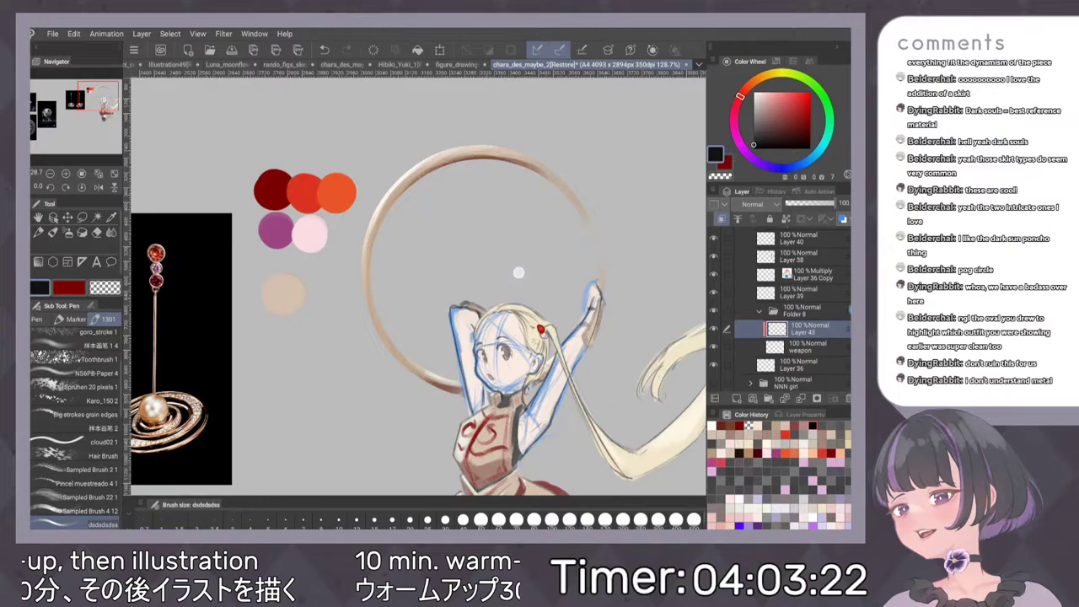
scroll(530, 248, "up", 1)
scroll(541, 266, "down", 2)
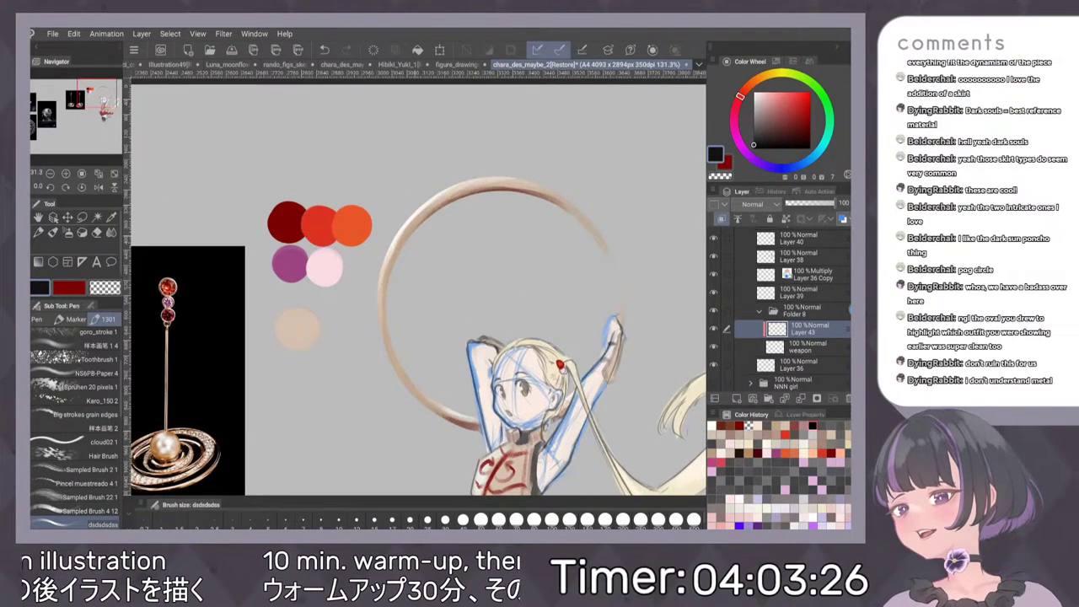
left_click_drag(436, 203, 399, 247)
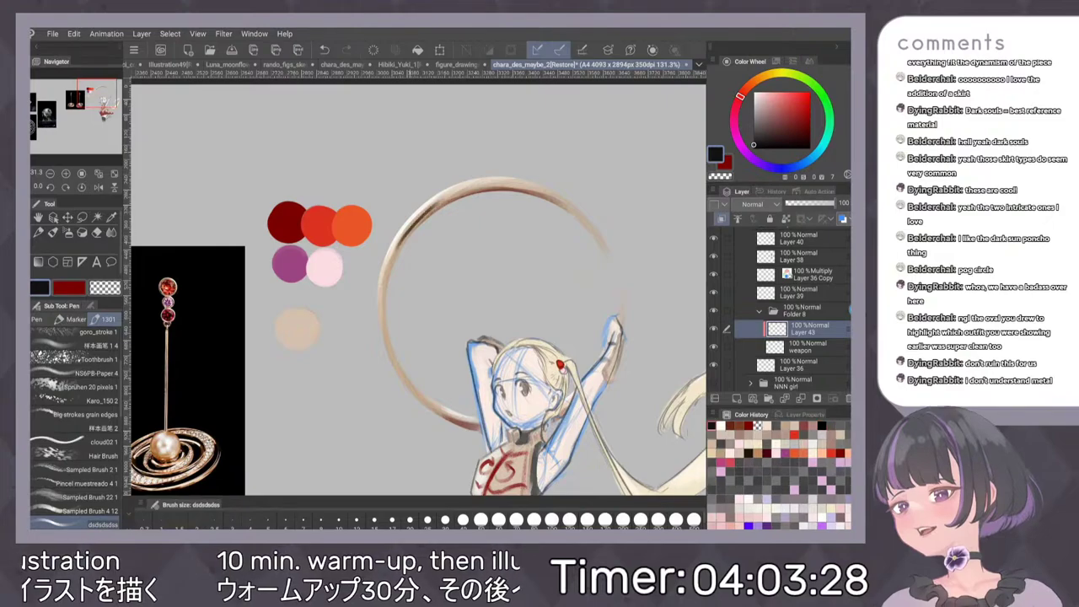
key("ctrl+z")
left_click_drag(435, 204, 402, 240)
left_click_drag(462, 190, 446, 199)
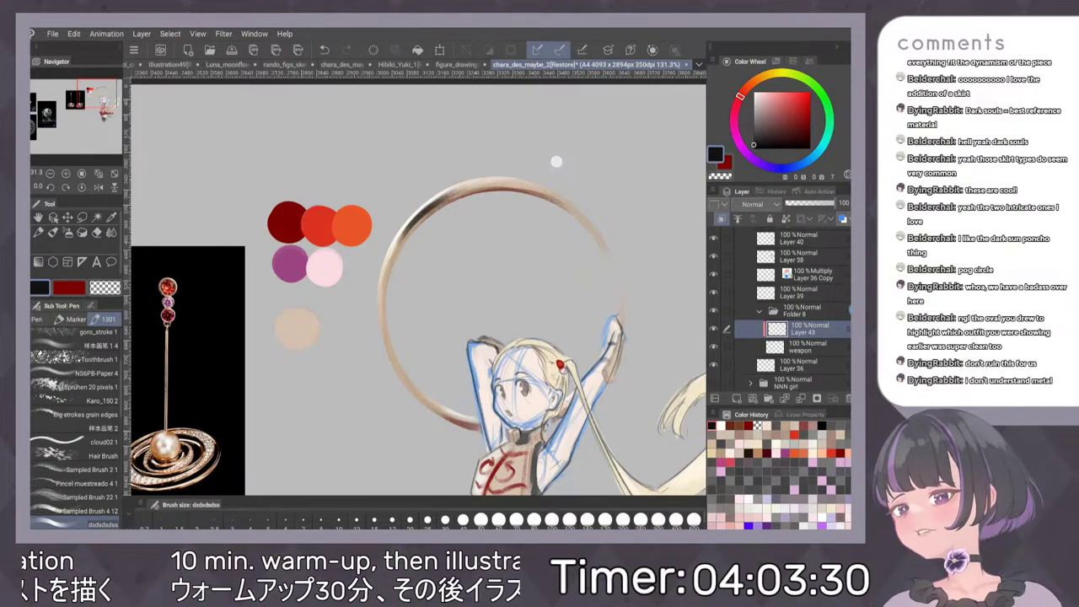
scroll(535, 225, "down", 6)
scroll(540, 228, "up", 3)
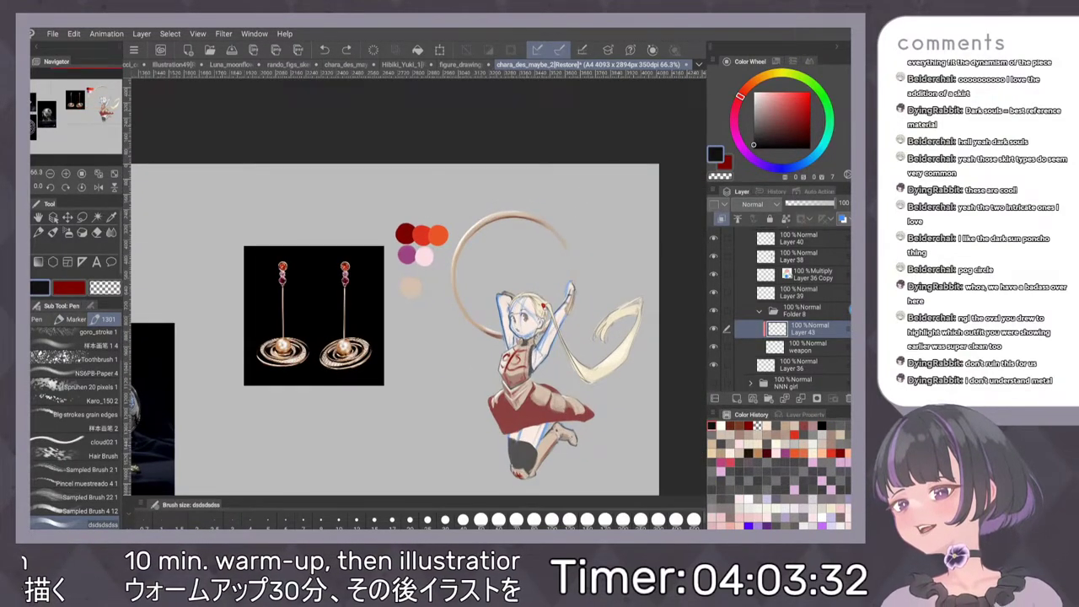
scroll(561, 233, "up", 2)
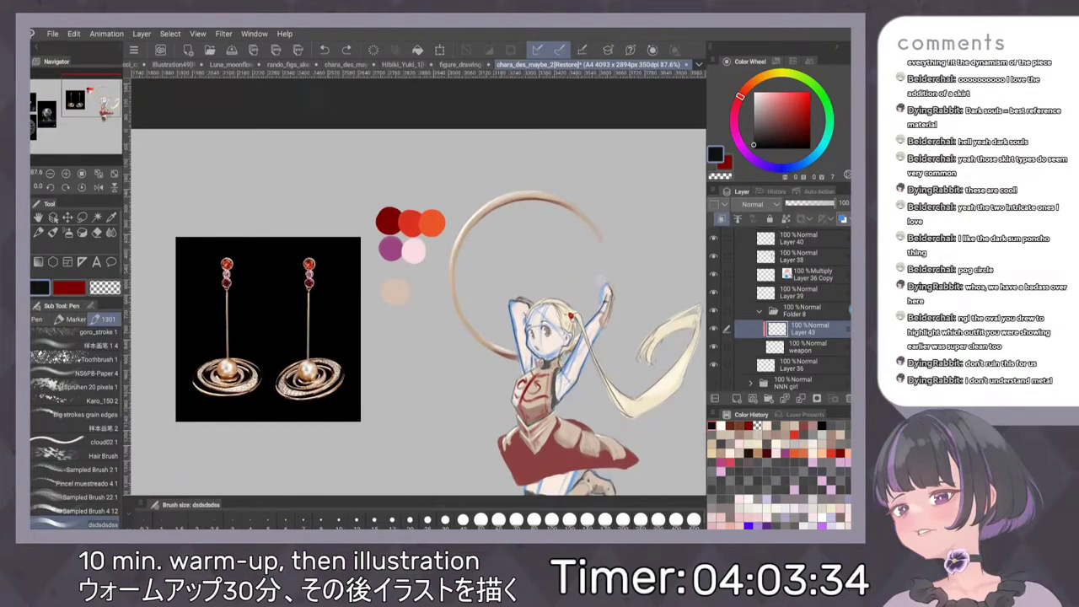
scroll(579, 233, "up", 2)
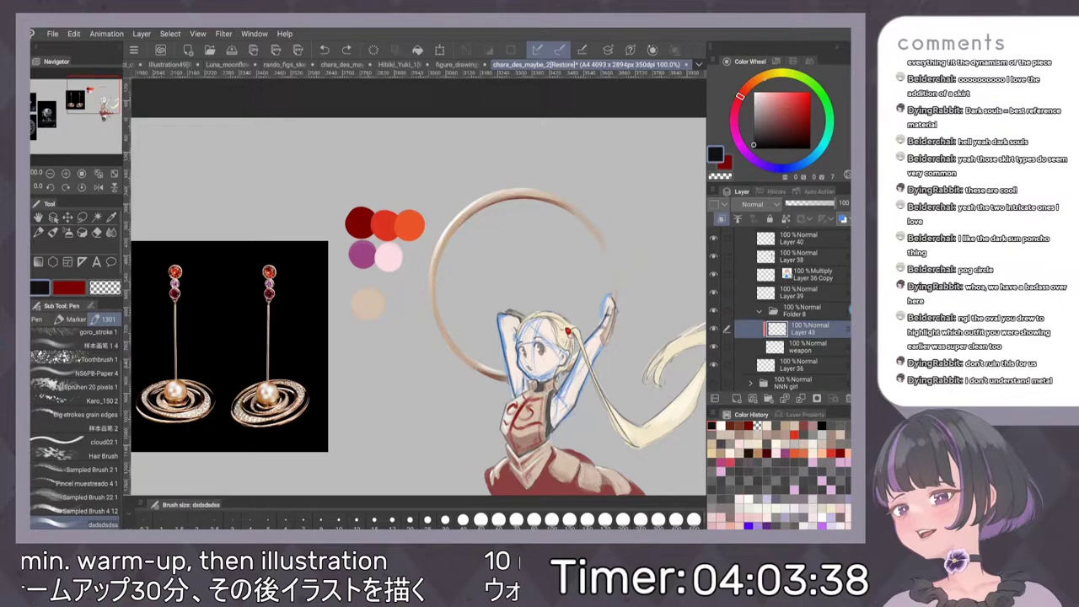
Try a blue reflection of hue 205, saturation 43 and value 73 along the ring's upper arc
left_click(752, 82)
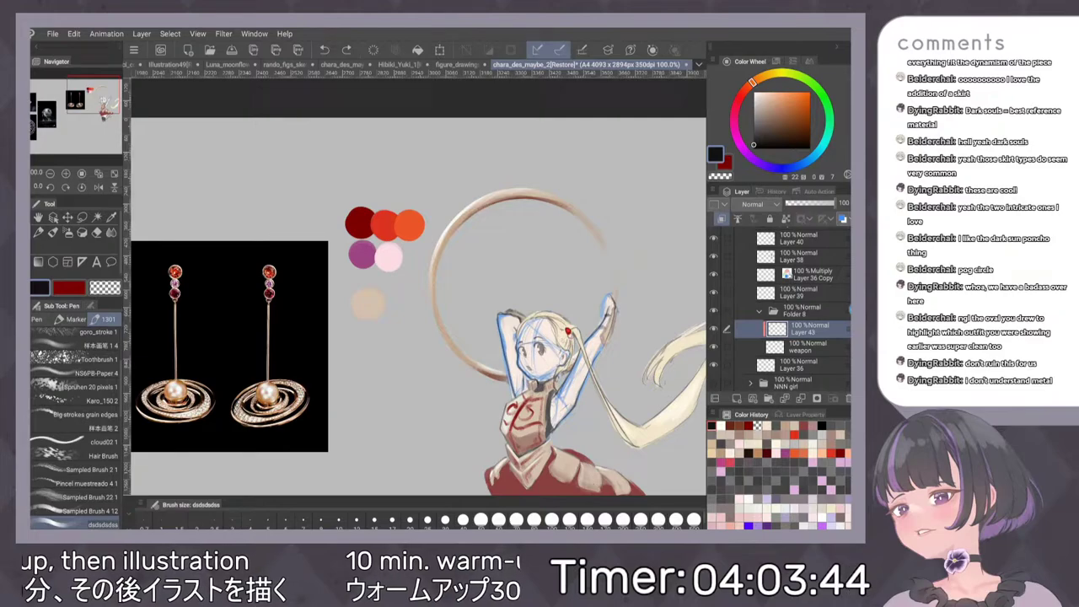
left_click(809, 159)
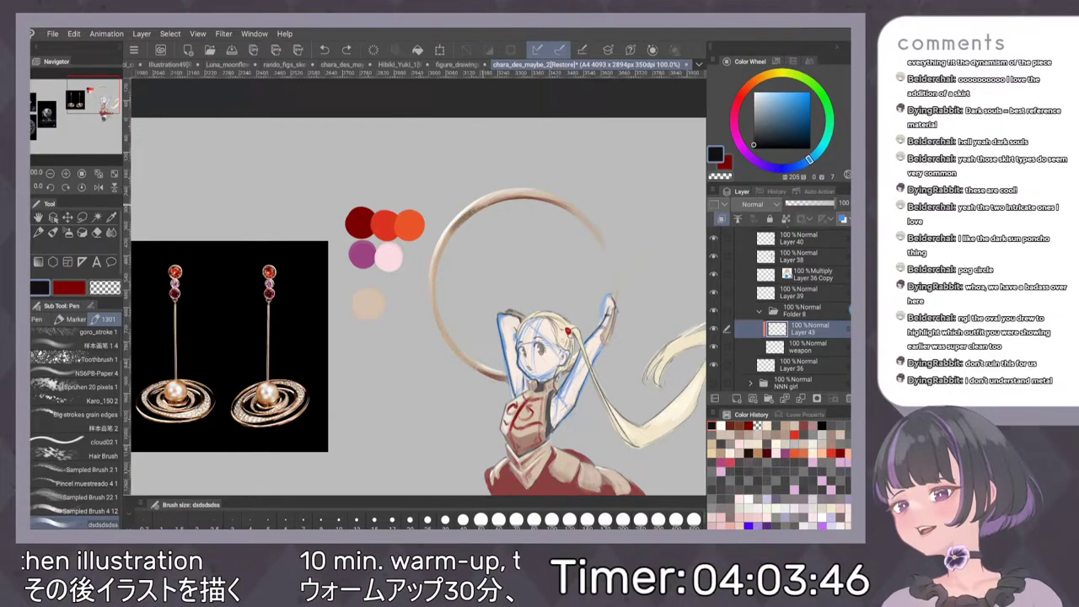
left_click(778, 108)
left_click_drag(464, 211, 515, 196)
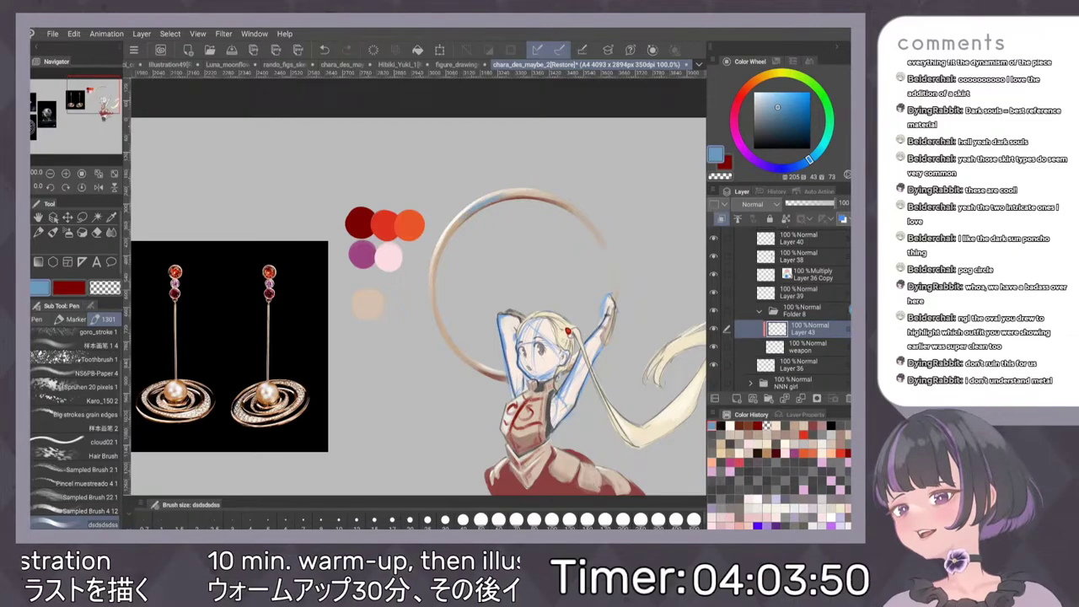
scroll(613, 219, "down", 2)
scroll(595, 241, "up", 1)
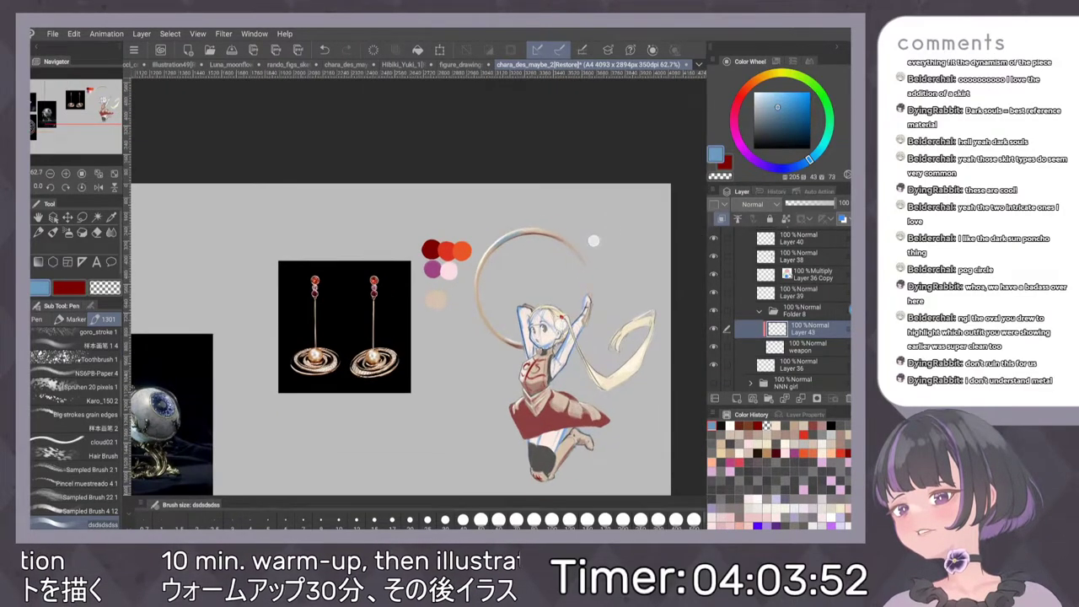
scroll(599, 242, "up", 1)
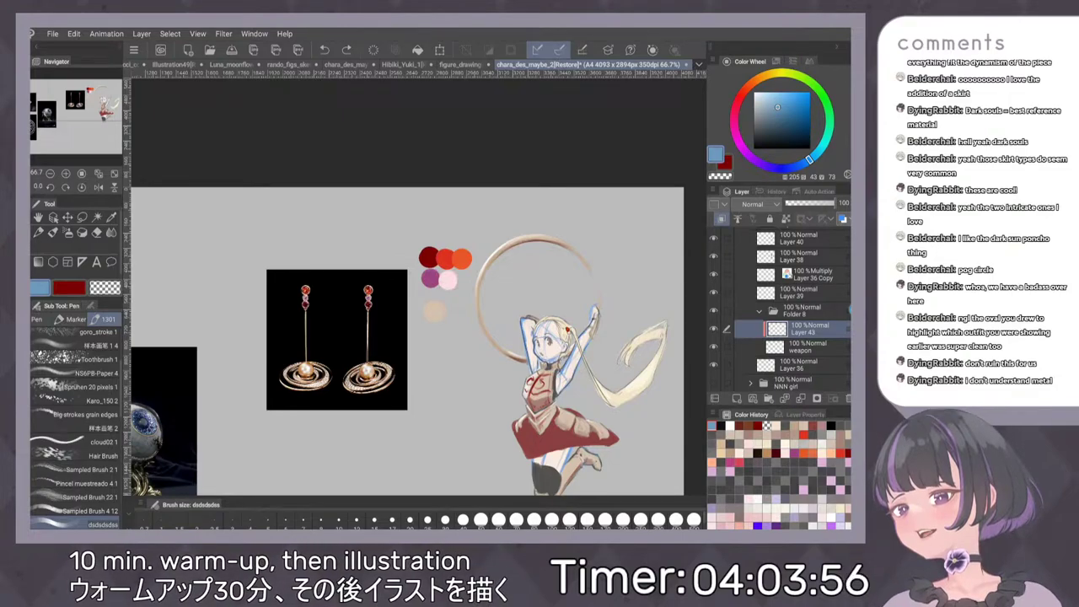
Examine the polished gold loops and pearls of the earring reference up close
scroll(471, 326, "up", 3)
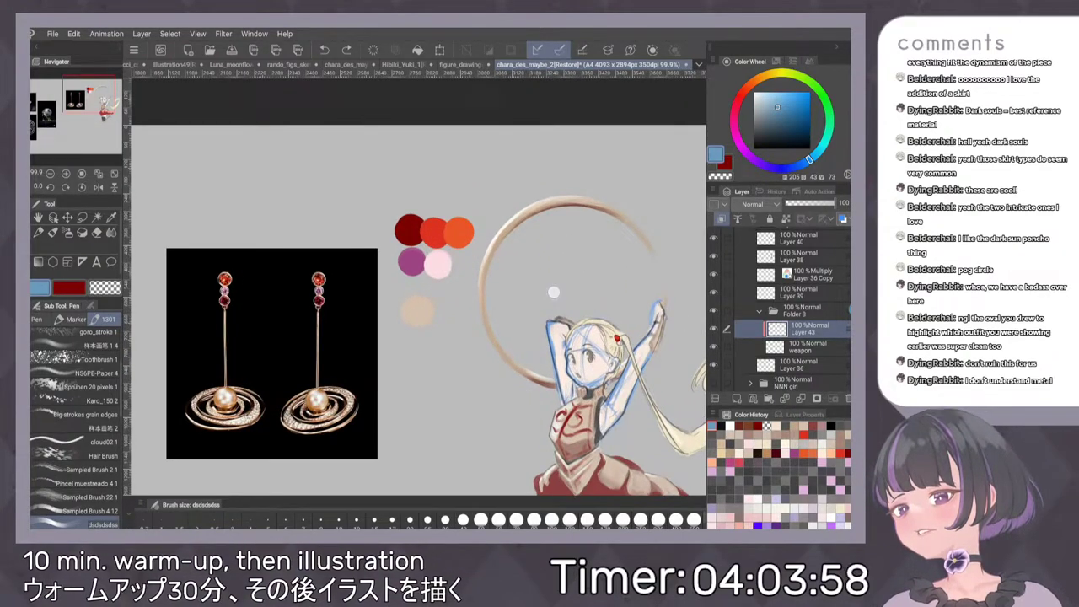
scroll(546, 327, "down", 1)
scroll(457, 353, "up", 5)
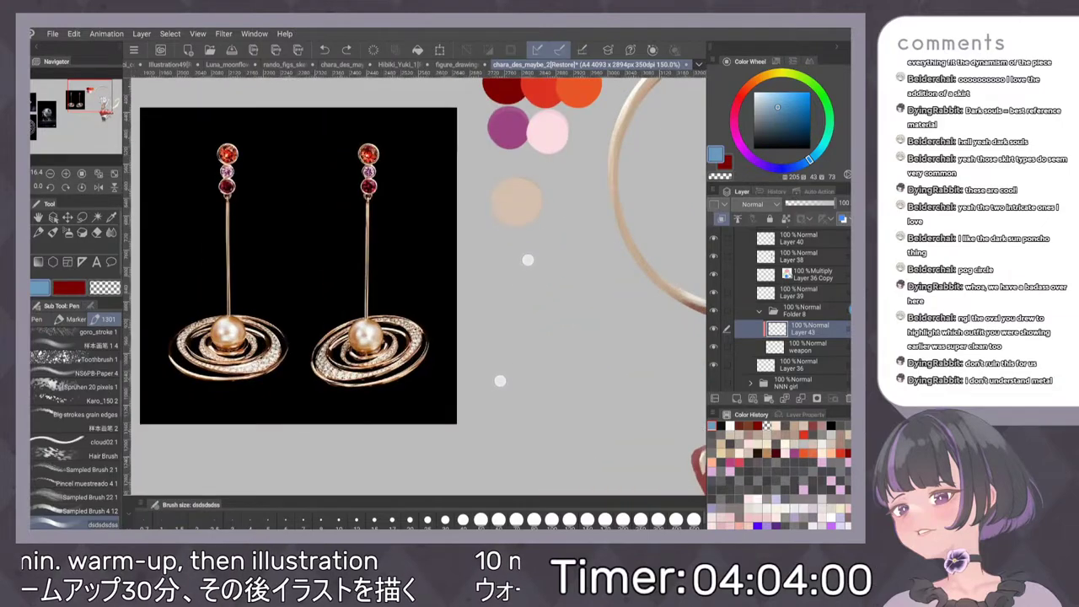
scroll(562, 327, "up", 1)
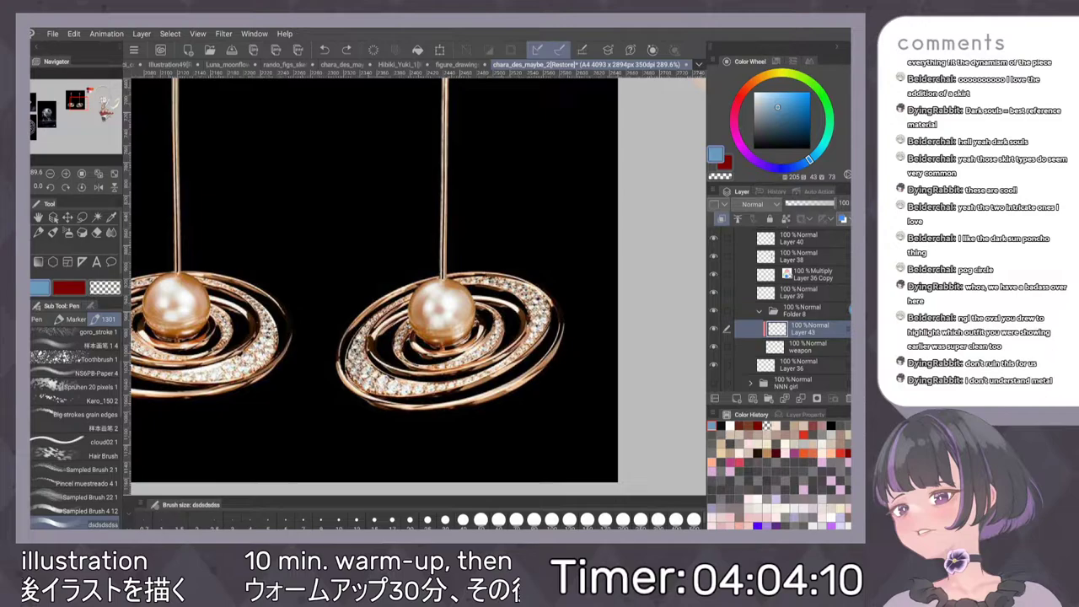
scroll(592, 324, "down", 5)
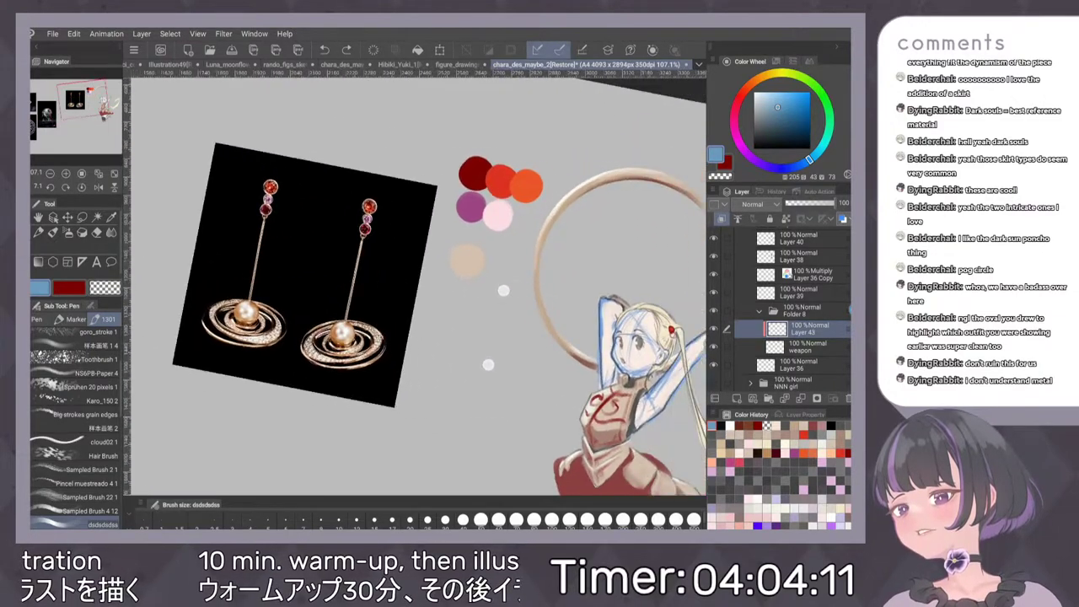
Paint pale gold highlights along the ring with hue 27, saturation 30 and value 92
left_click(462, 216, "alt")
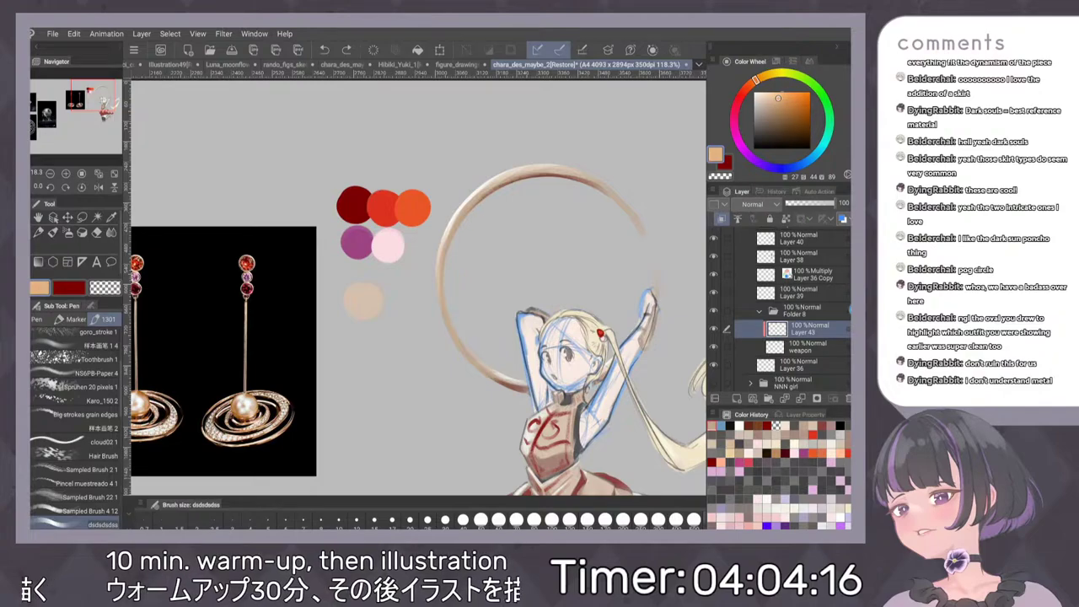
left_click(781, 90)
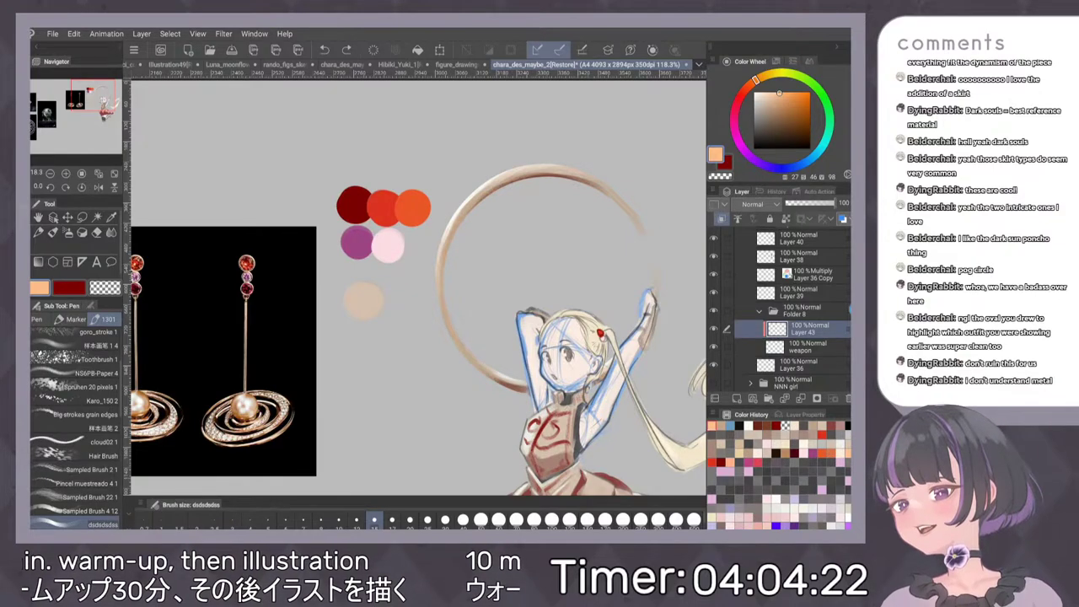
left_click(770, 97)
left_click_drag(445, 246, 445, 267)
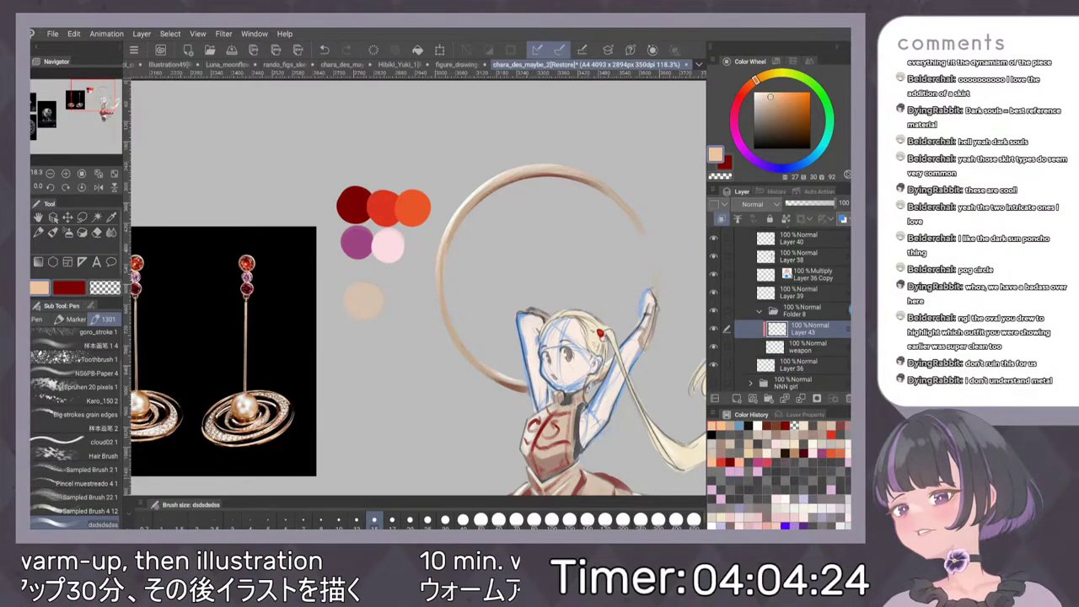
key("ctrl+z")
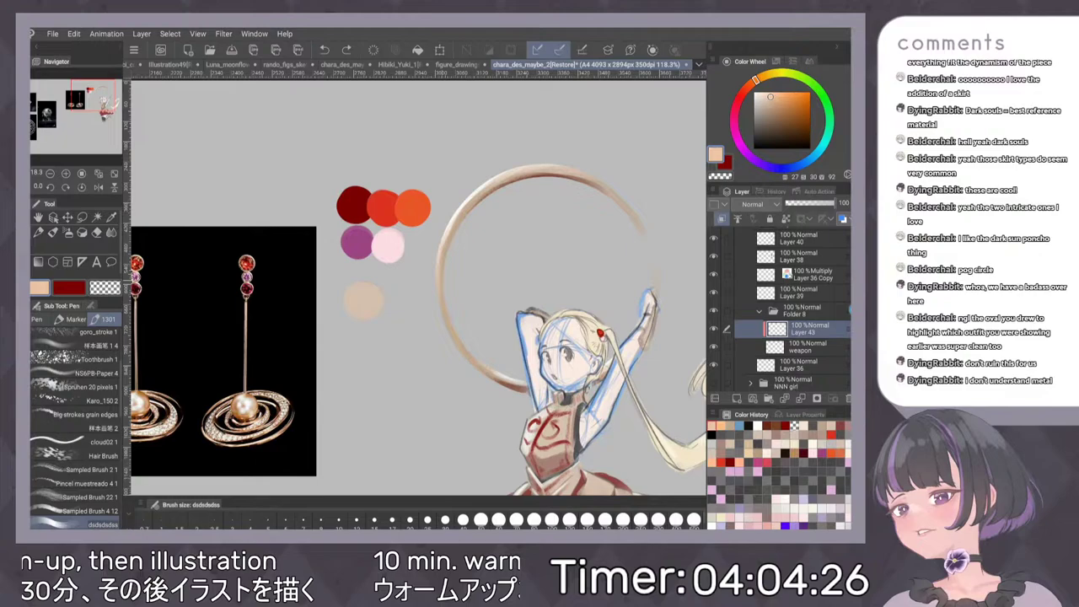
left_click_drag(442, 308, 448, 330)
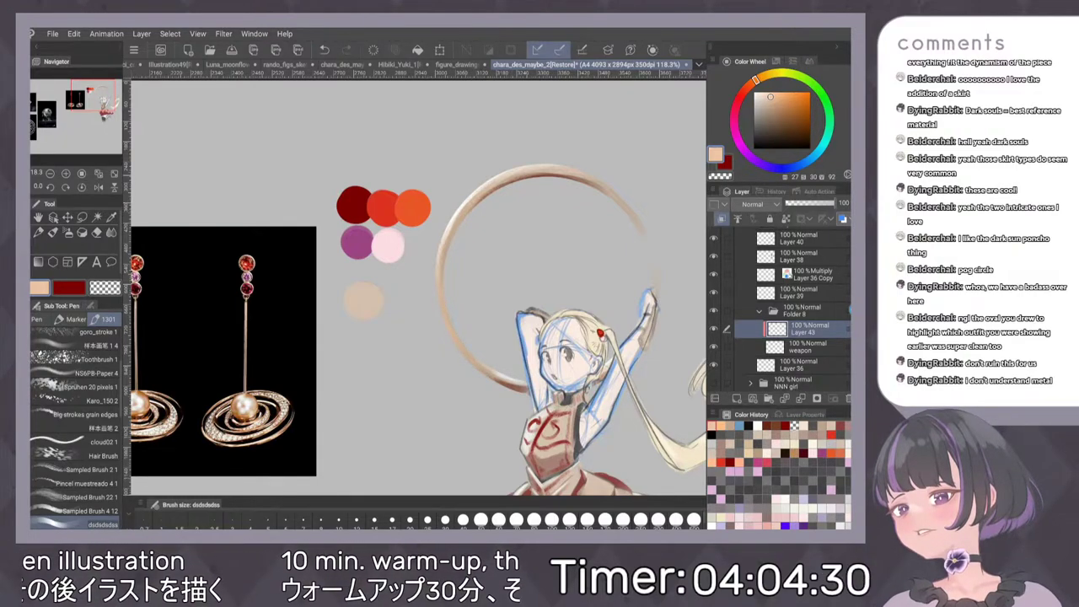
left_click_drag(560, 175, 540, 197)
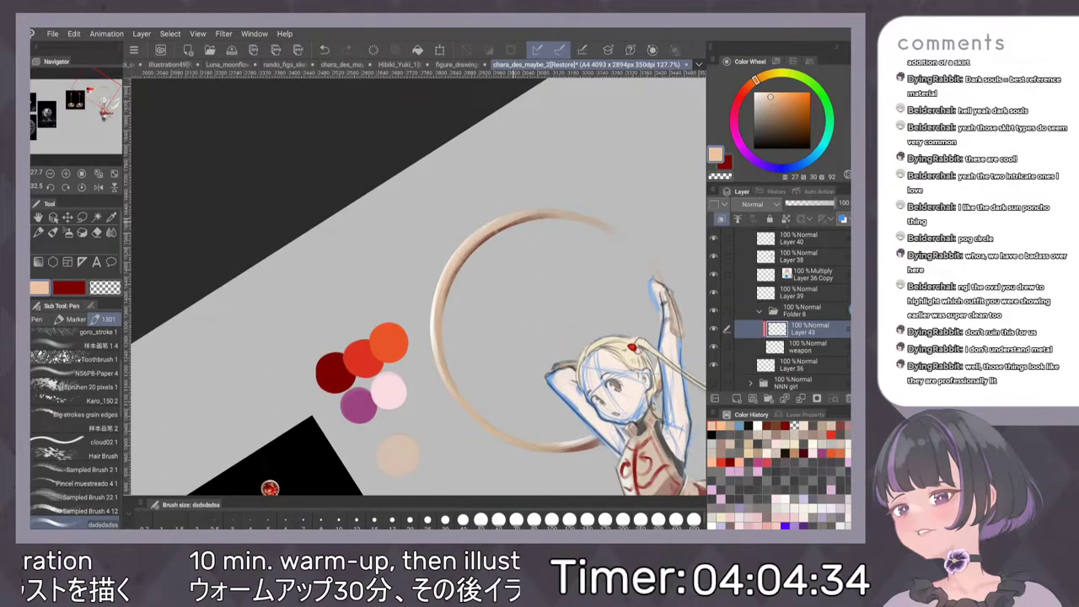
left_click_drag(589, 229, 611, 204)
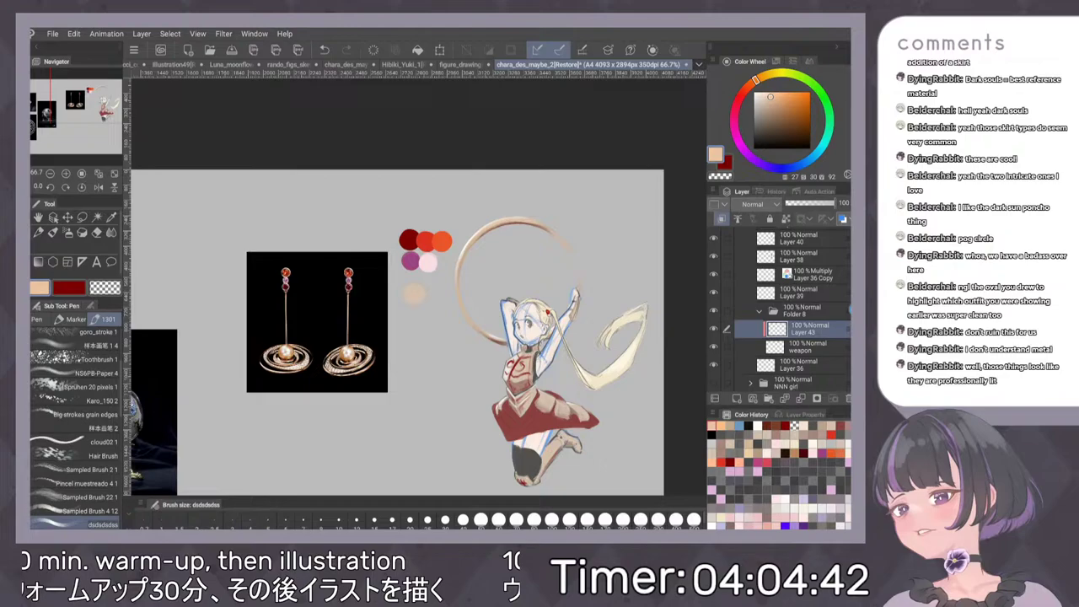
Shade the ring's upper-left arc with a dark grey-brown of hue 5, saturation 13 and value 29
left_click_drag(756, 79, 742, 92)
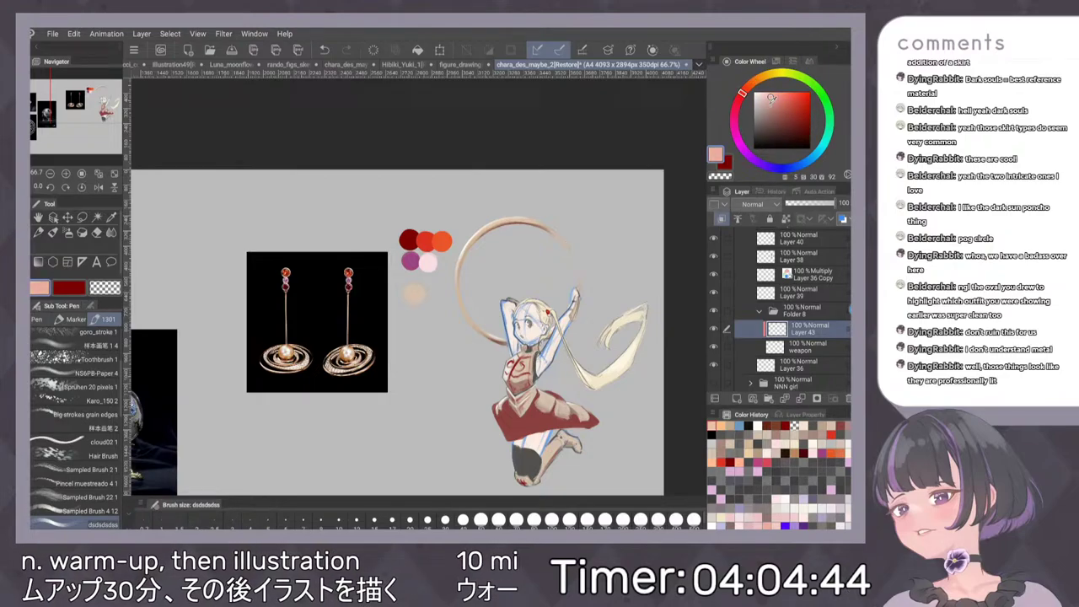
left_click(763, 125)
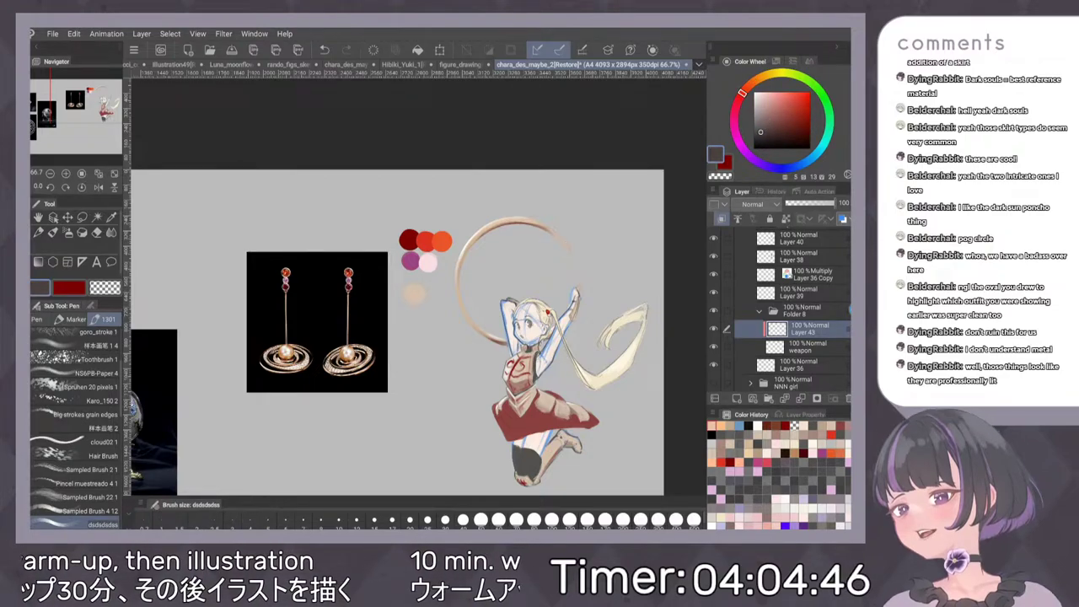
scroll(520, 202, "up", 4)
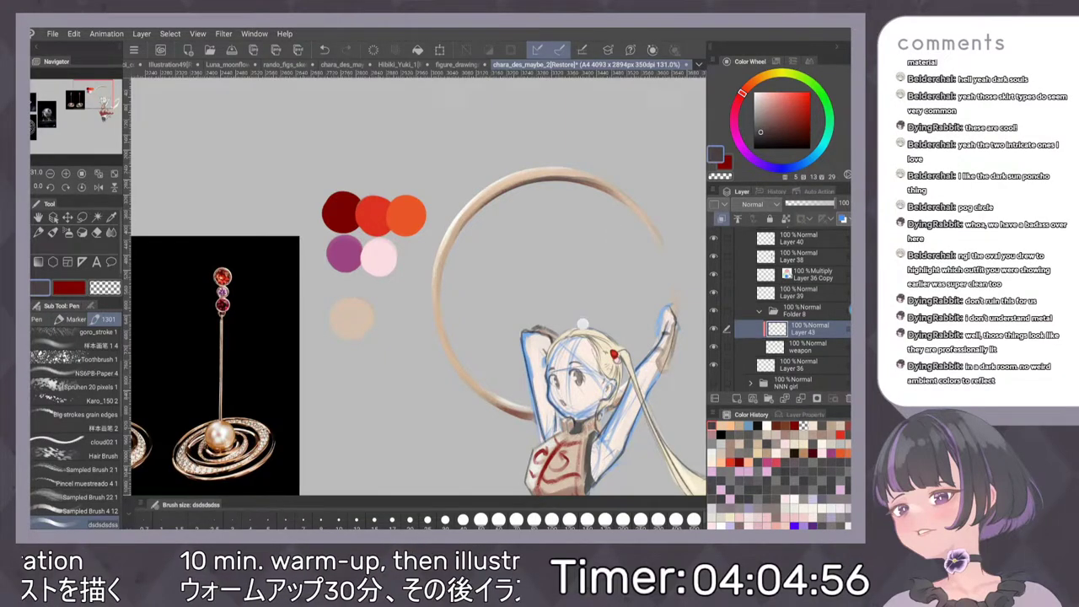
scroll(590, 270, "down", 2)
scroll(604, 253, "up", 1)
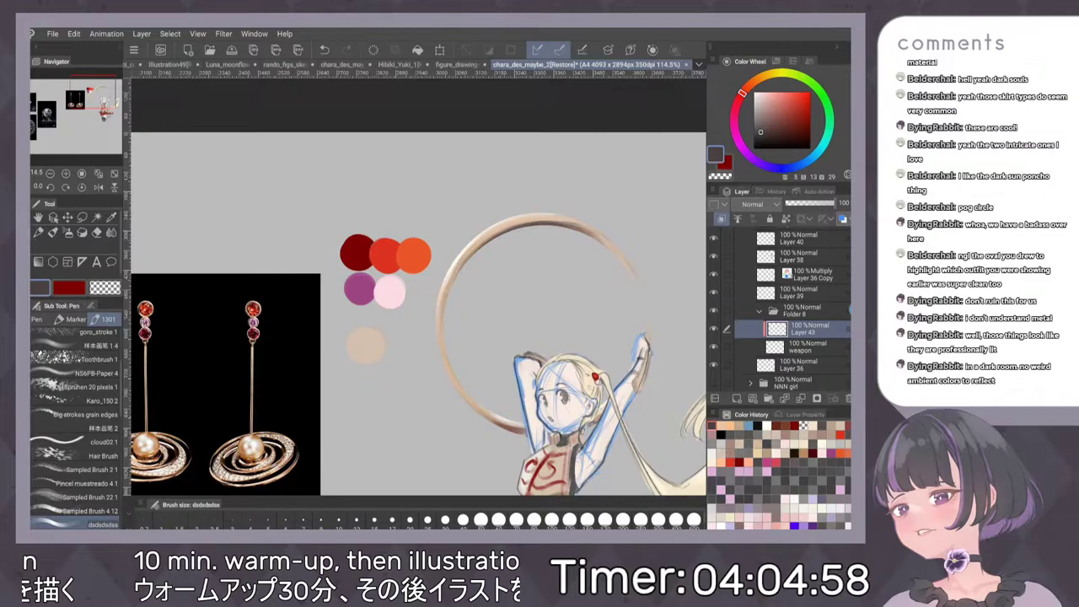
scroll(597, 267, "down", 1)
scroll(612, 400, "up", 1)
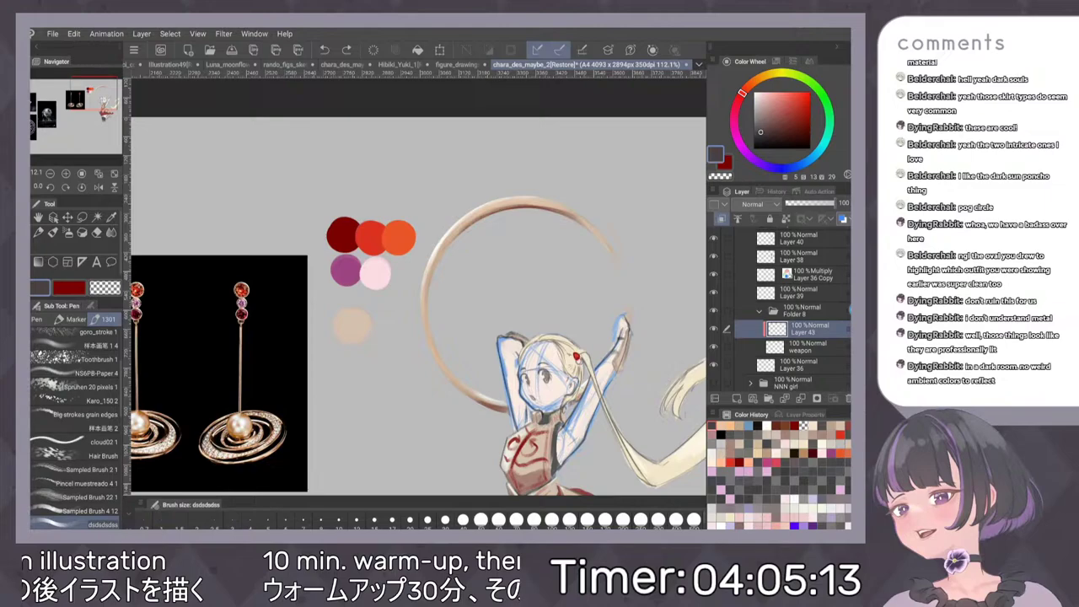
left_click_drag(330, 447, 495, 373)
left_click_drag(562, 277, 580, 269)
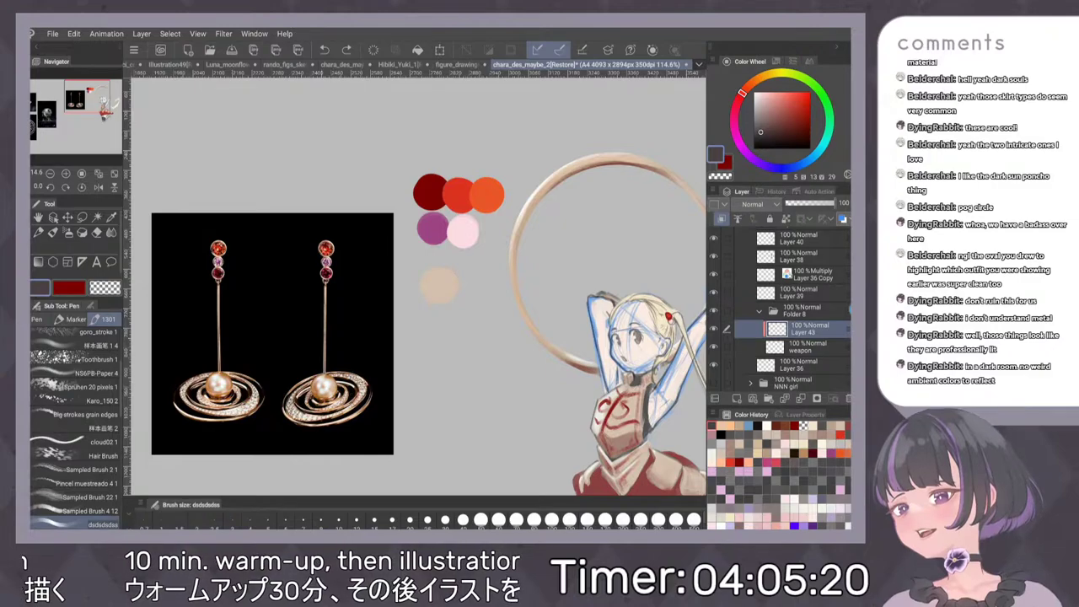
left_click_drag(464, 358, 365, 429)
left_click_drag(488, 341, 375, 420)
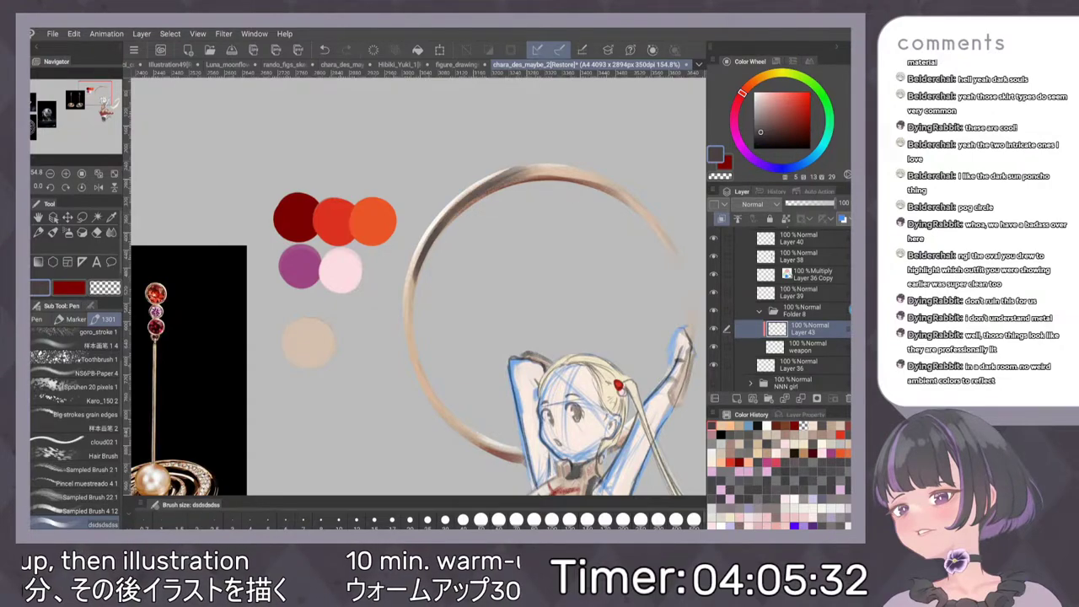
Review the ring's dark shading beside the earring reference and undo the latest strokes
scroll(577, 234, "down", 5)
scroll(577, 234, "down", 4)
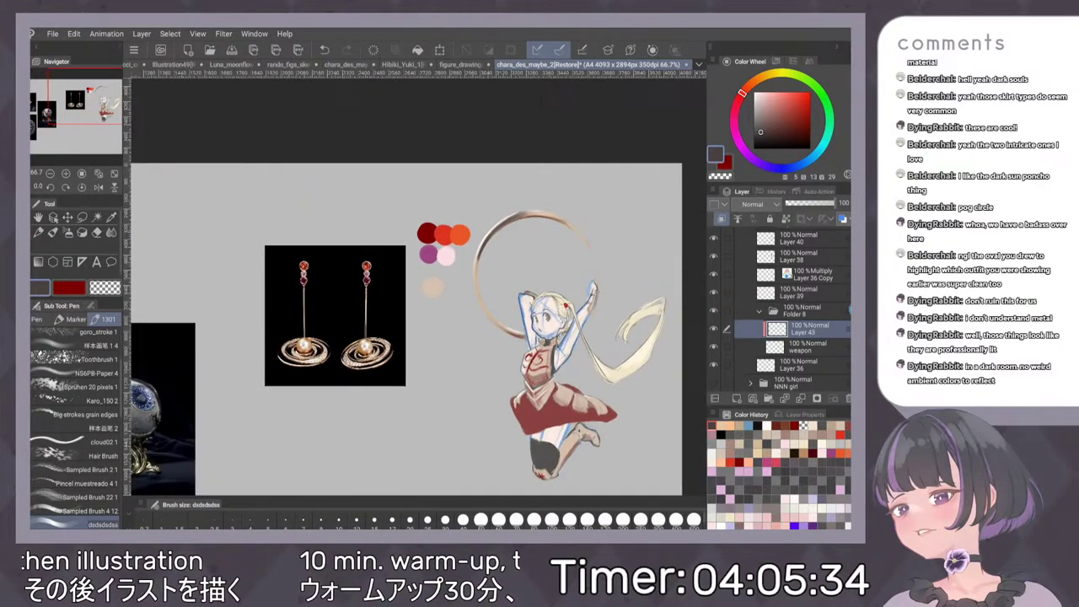
scroll(417, 325, "up", 4)
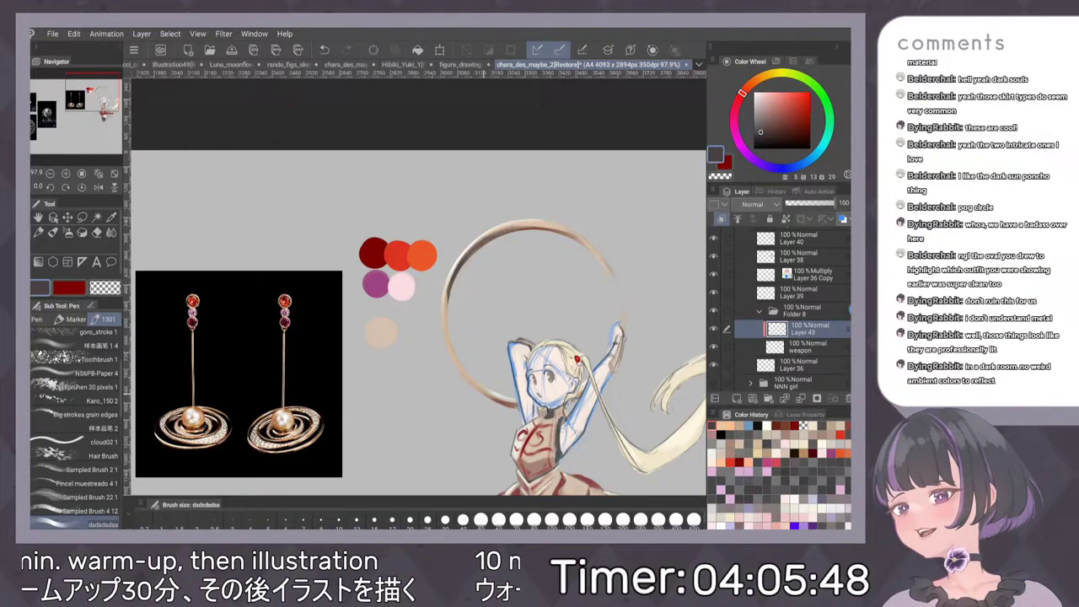
key("ctrl+z")
key("ctrl+z")
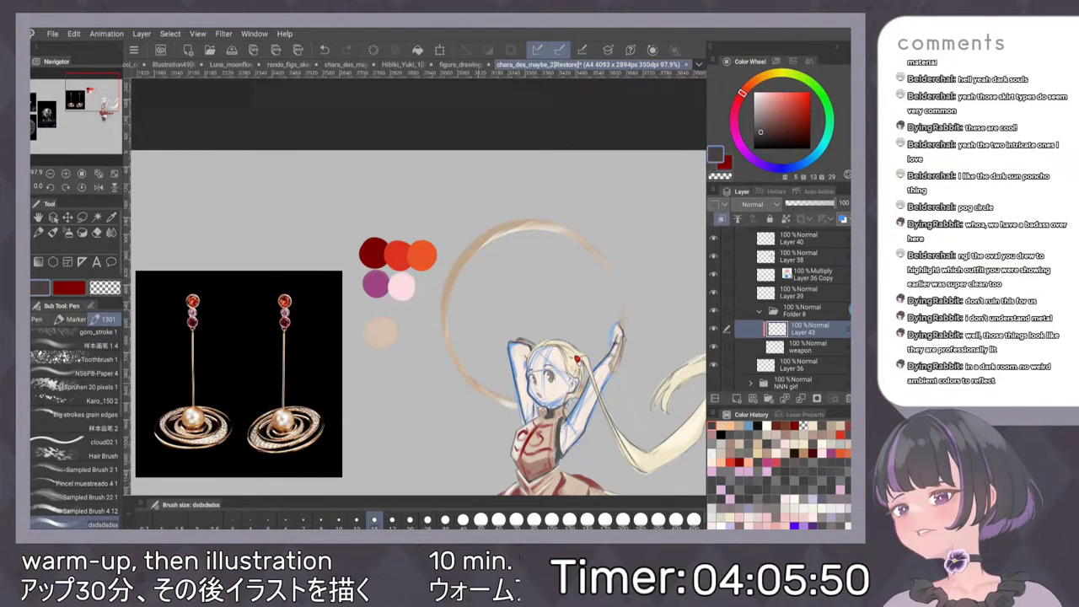
Redo the undone dark grey-brown shading along the ring's upper arc
key("ctrl+y")
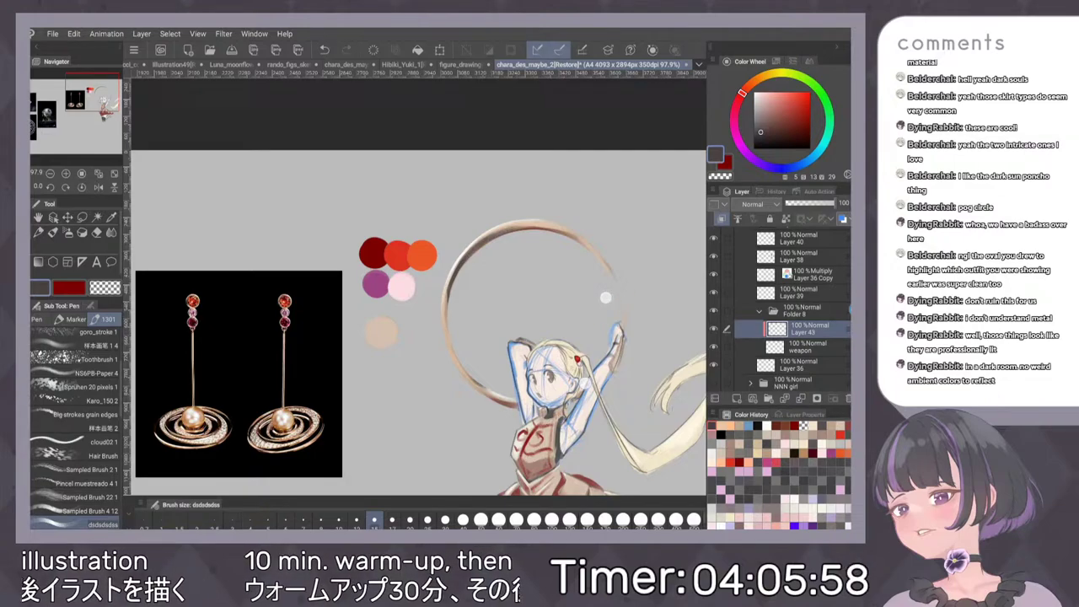
scroll(524, 325, "down", 4)
scroll(544, 312, "up", 3)
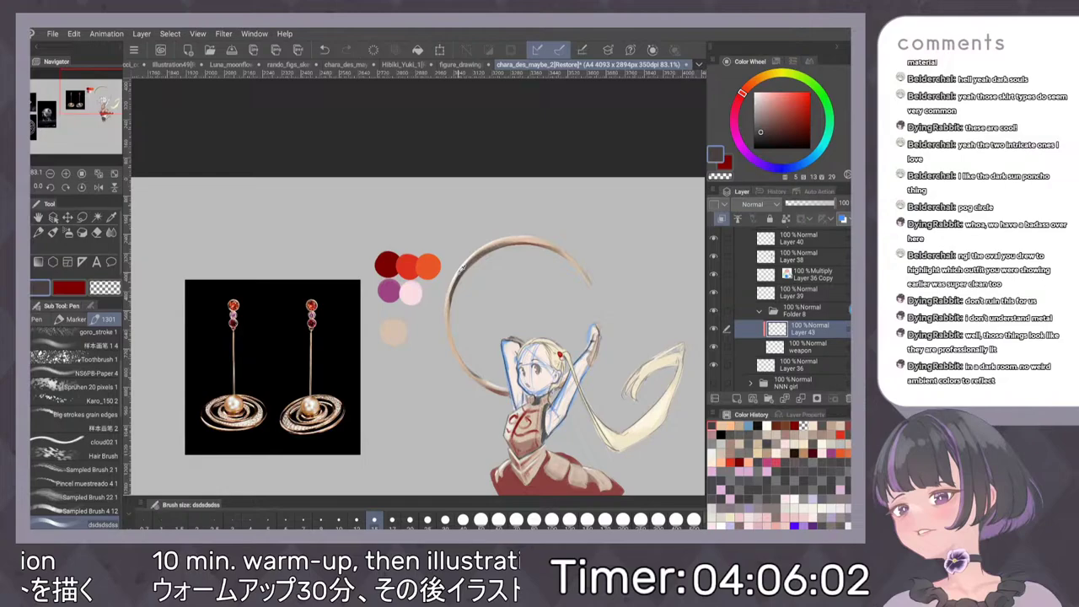
Mix a dusty peach of hue 14, saturation 32 and value 82 from the palette swatches and tint the ring with it
left_click(460, 266, "alt")
left_click(429, 267, "alt")
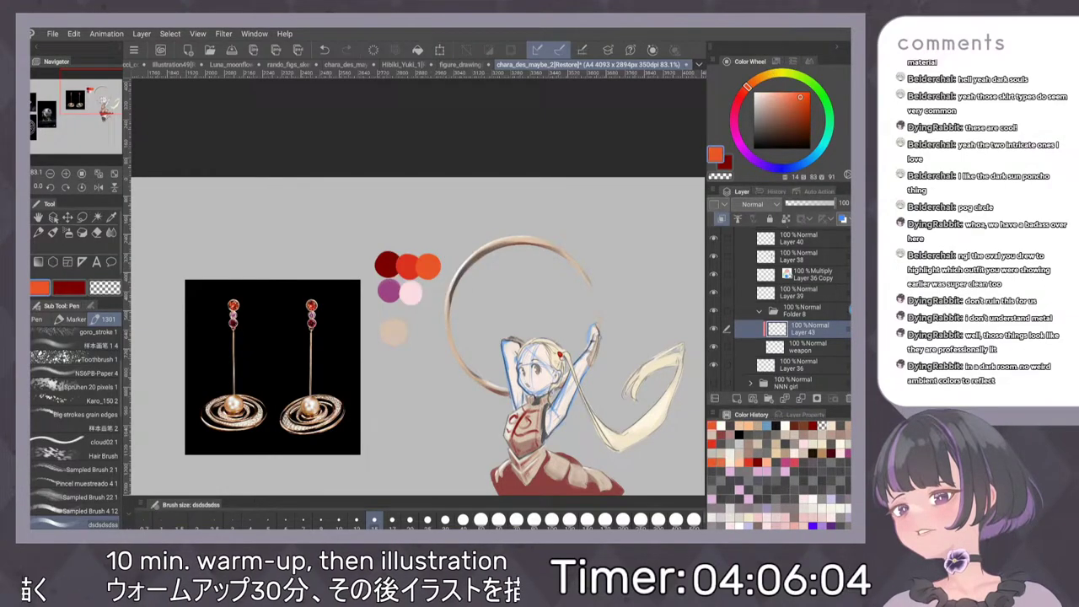
left_click(394, 332, "alt")
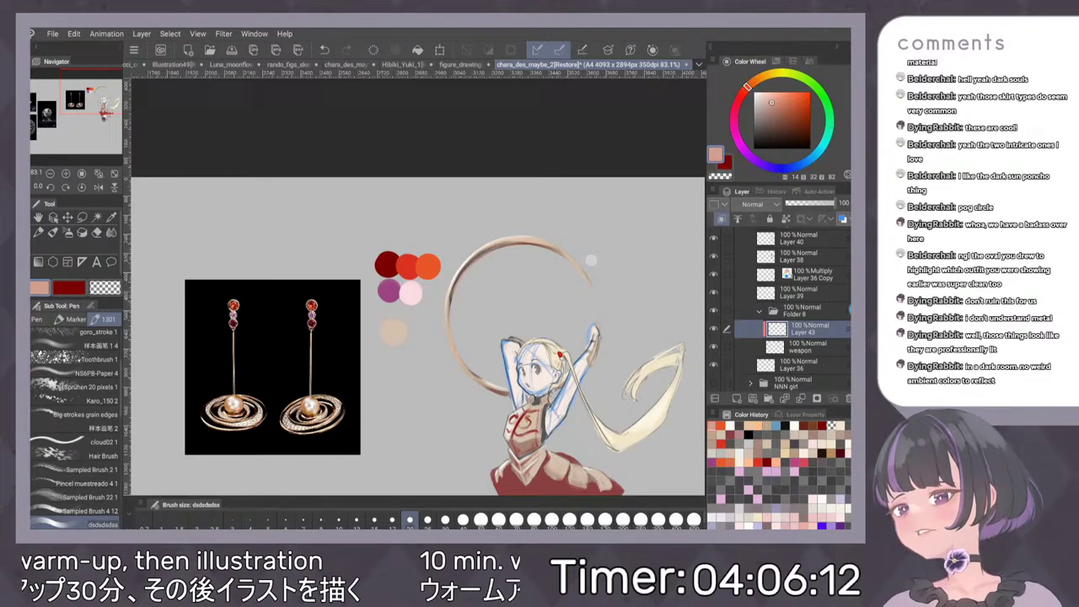
scroll(571, 265, "down", 2)
scroll(571, 265, "down", 2)
scroll(571, 223, "up", 5)
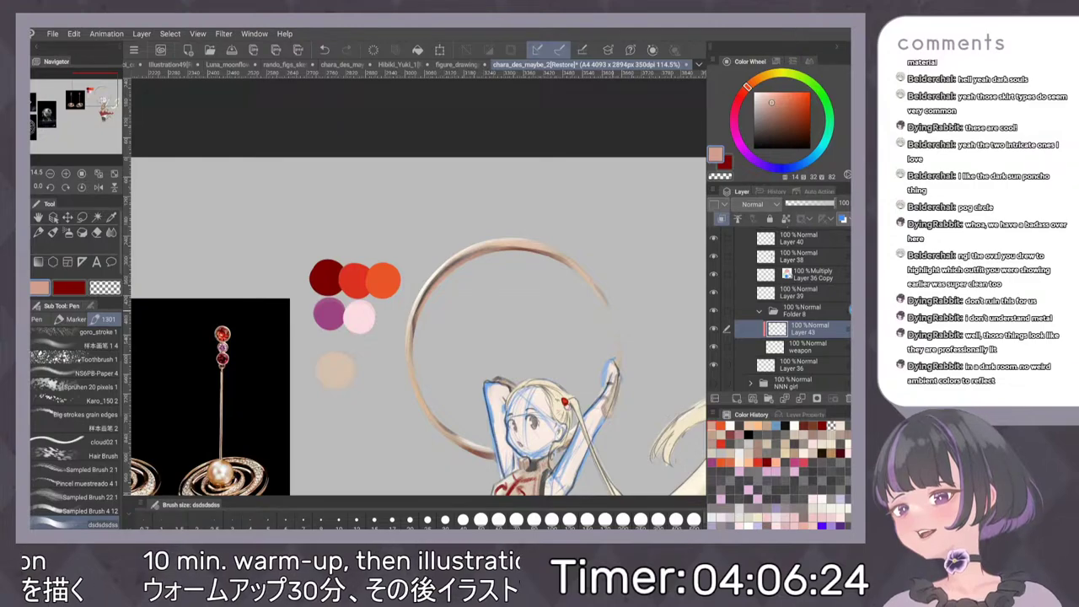
Nudge Folder 8, which holds the ring weapon, with the Move layer tool relative to the girl's raised arms
scroll(607, 295, "down", 4)
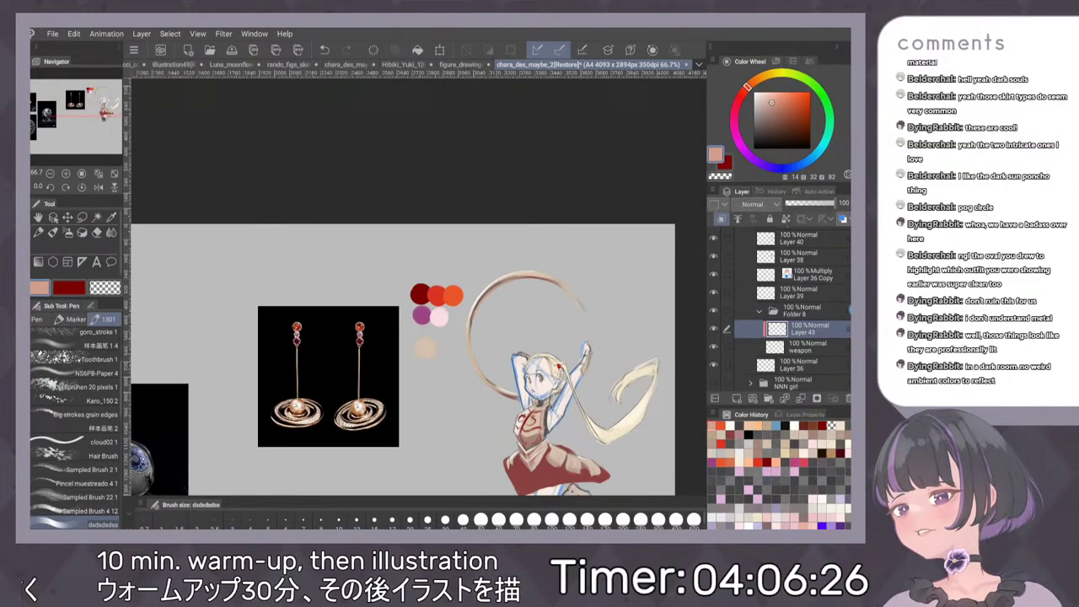
key("h")
key("h")
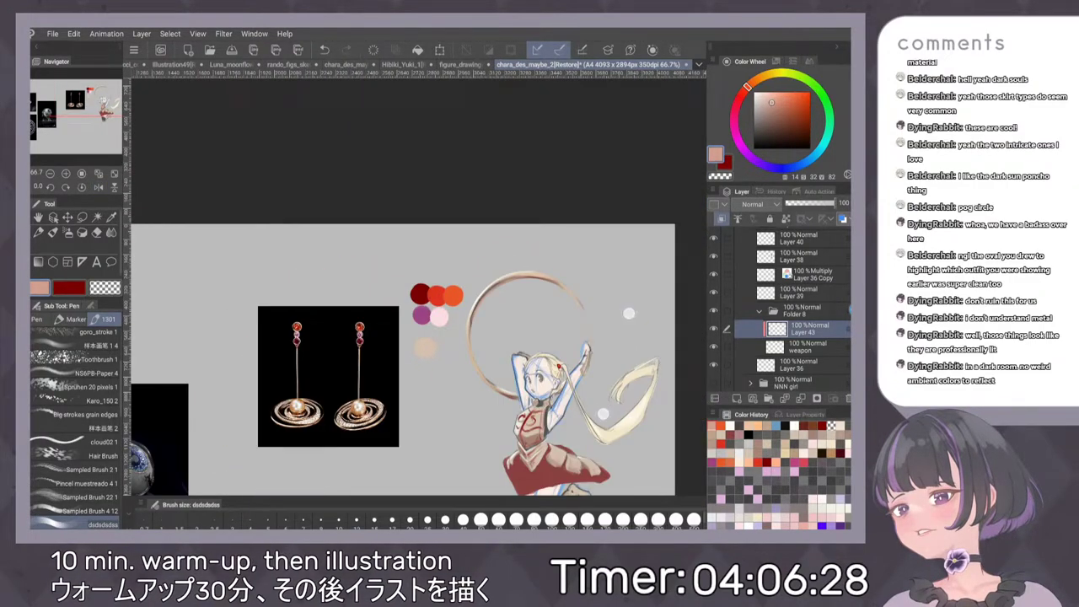
scroll(628, 312, "down", 1)
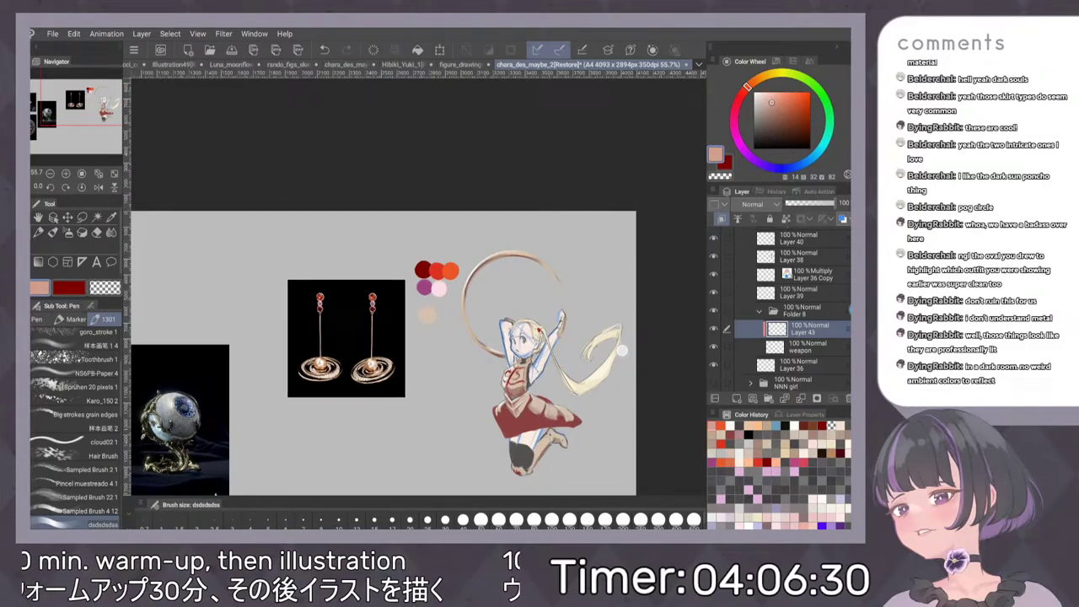
left_click(809, 310)
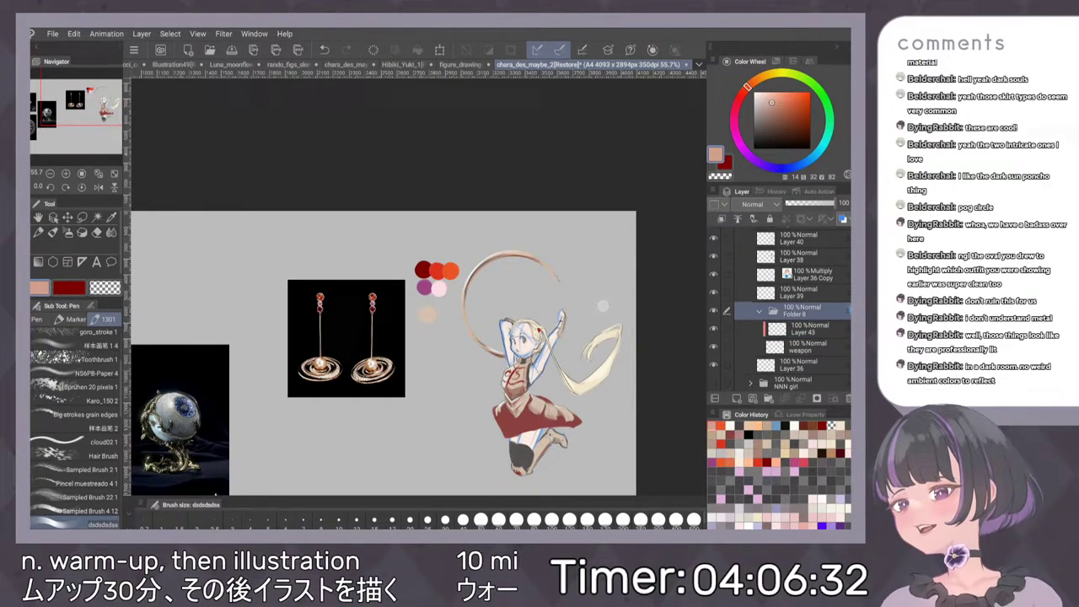
scroll(601, 305, "up", 1)
key("k")
left_click_drag(554, 312, 613, 290)
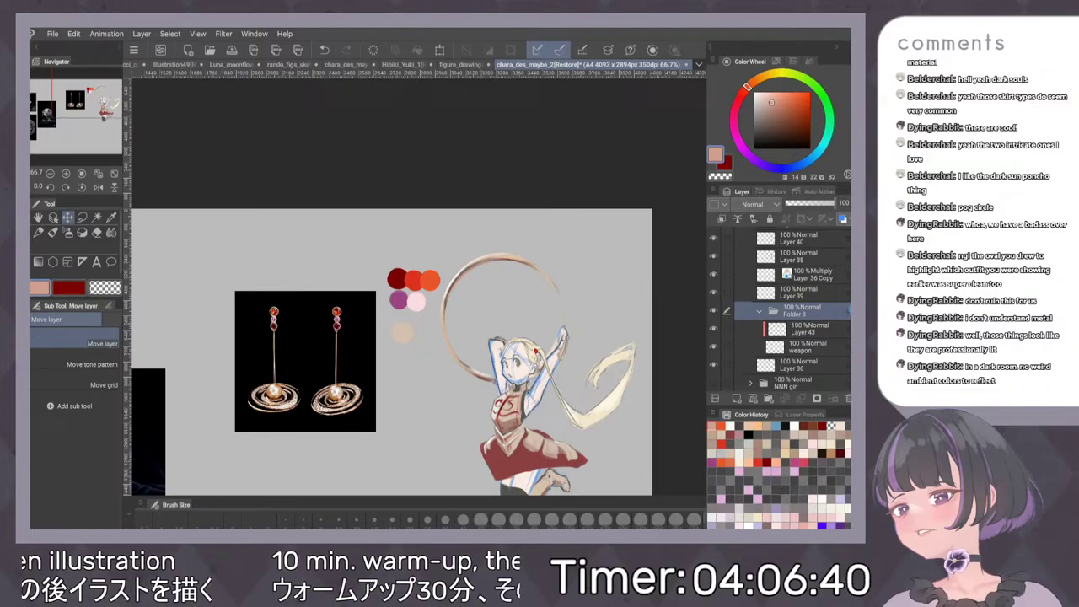
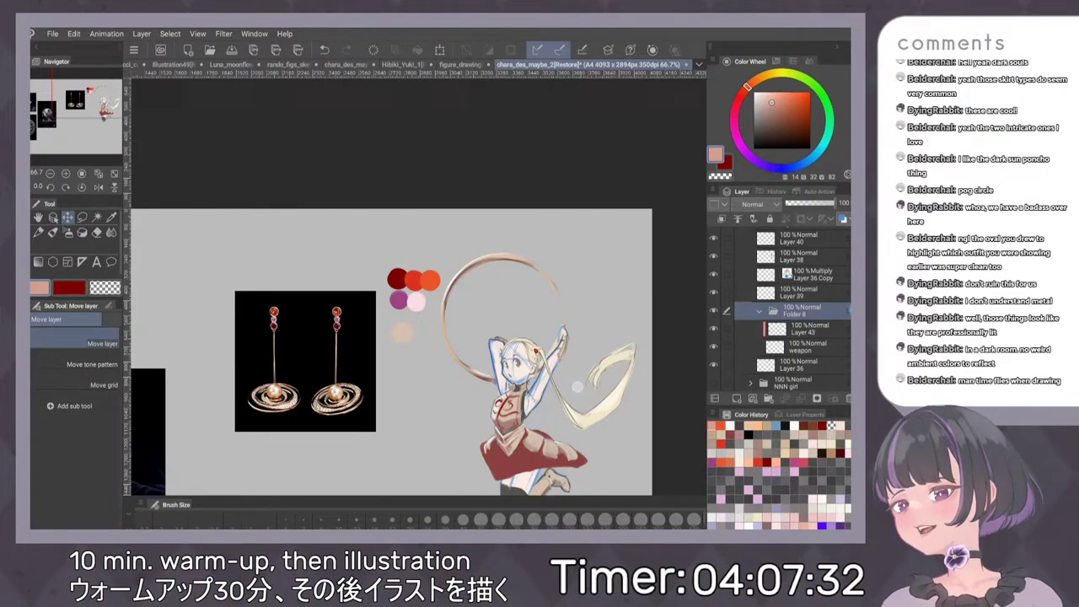
Hide and show Layer 36 to check which parts of the drawing it holds
left_click_drag(614, 256, 574, 143)
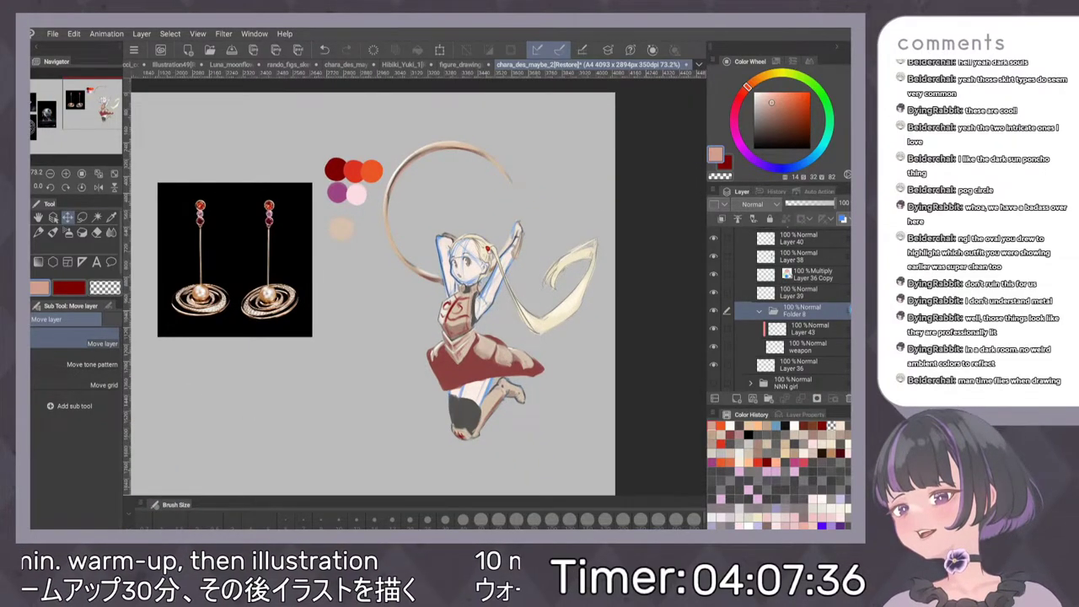
left_click_drag(621, 334, 612, 328)
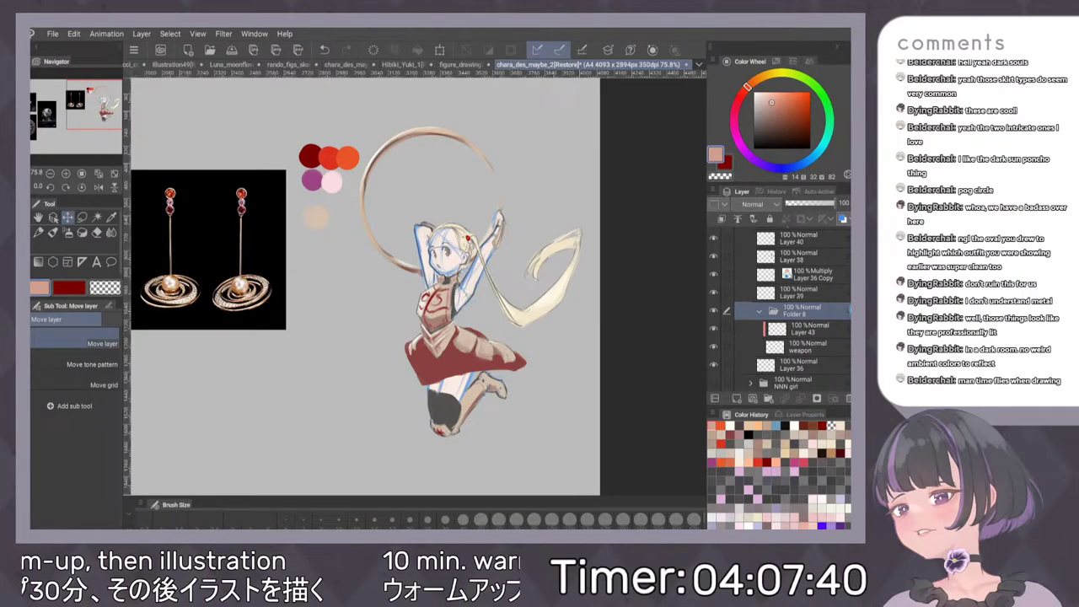
scroll(805, 312, "down", 1)
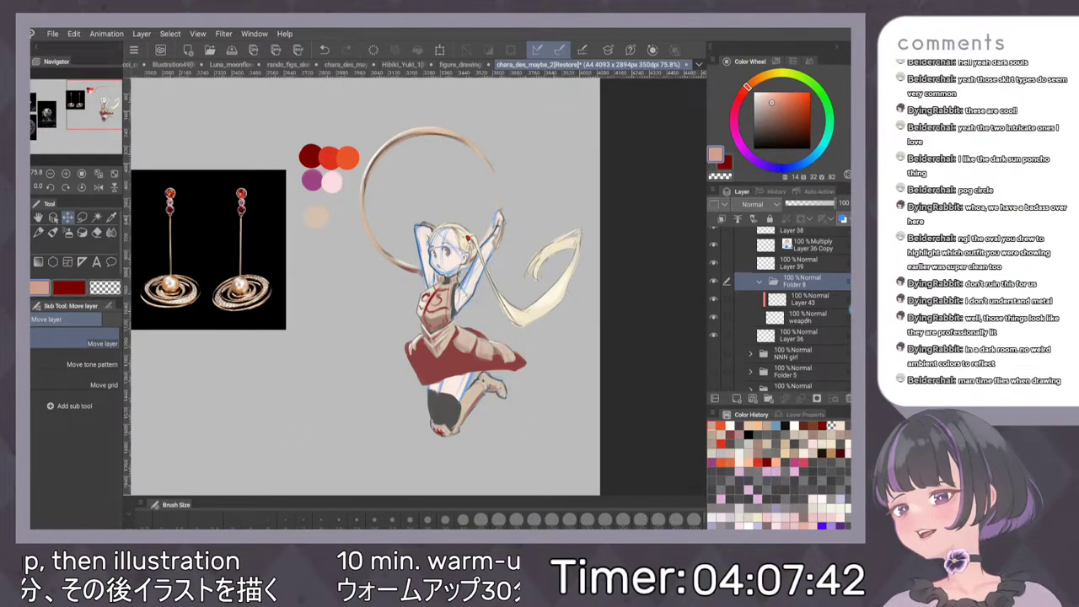
left_click(793, 335)
left_click(715, 336)
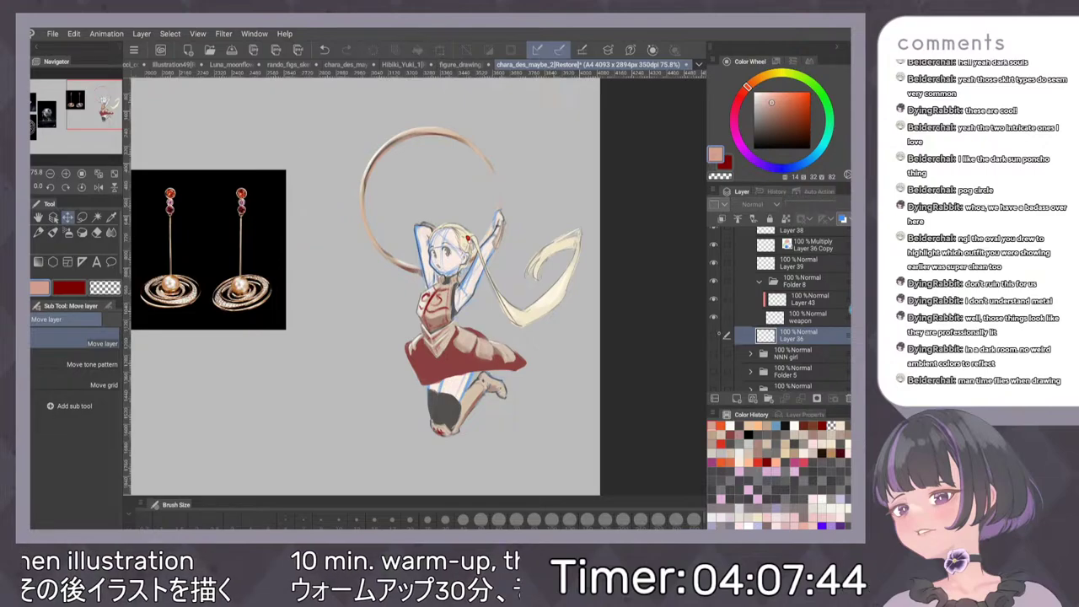
left_click(715, 336)
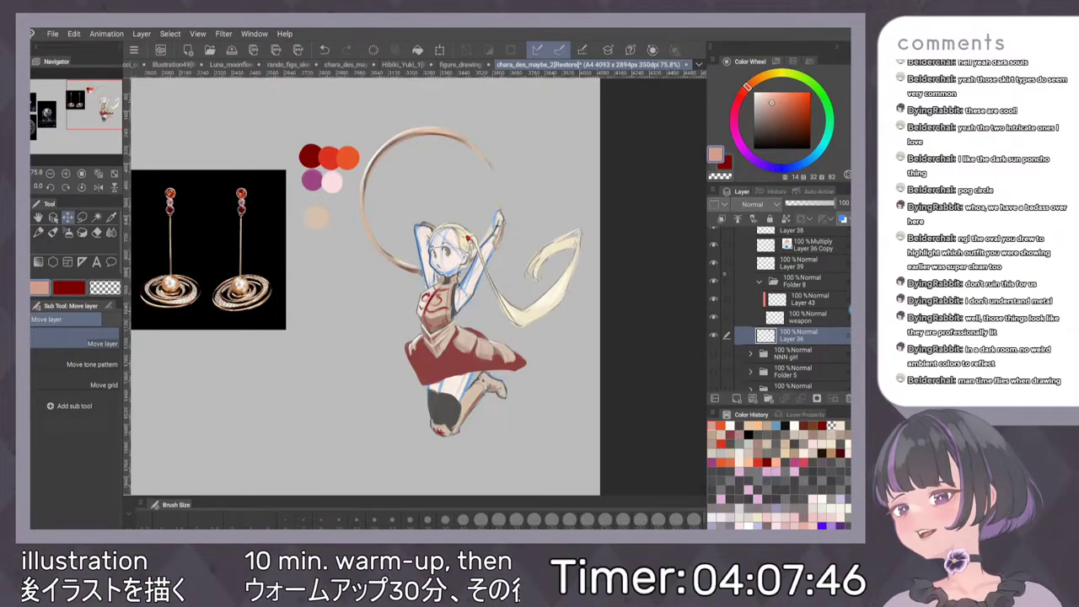
Add a new layer above Layer 39, clip it to the layer below and set its blending mode to Multiply
left_click(795, 263)
left_click(721, 219)
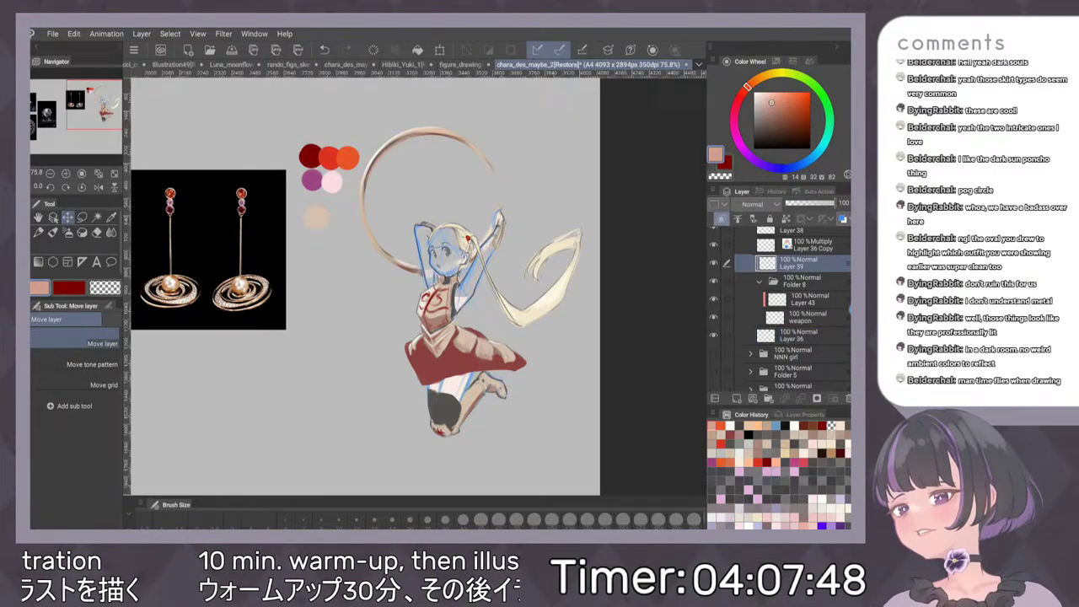
key("ctrl+shift+n")
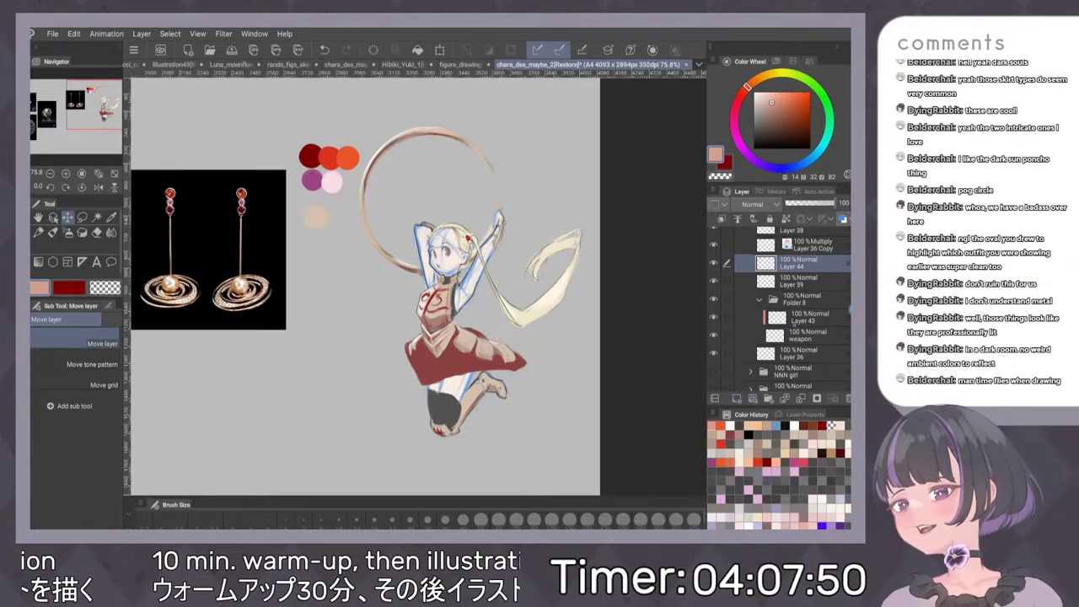
left_click(721, 219)
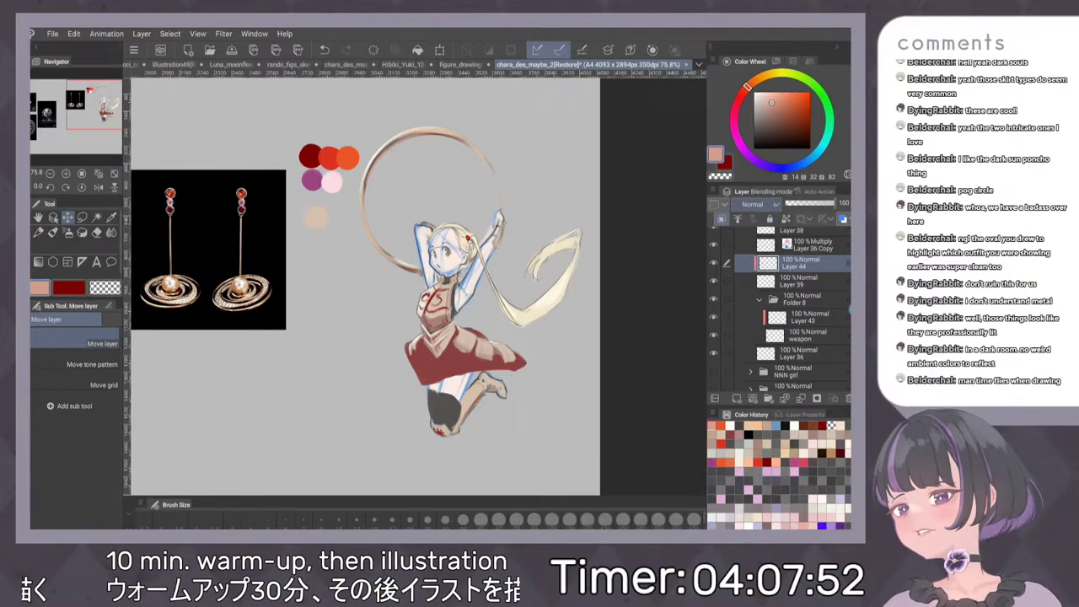
left_click(751, 204)
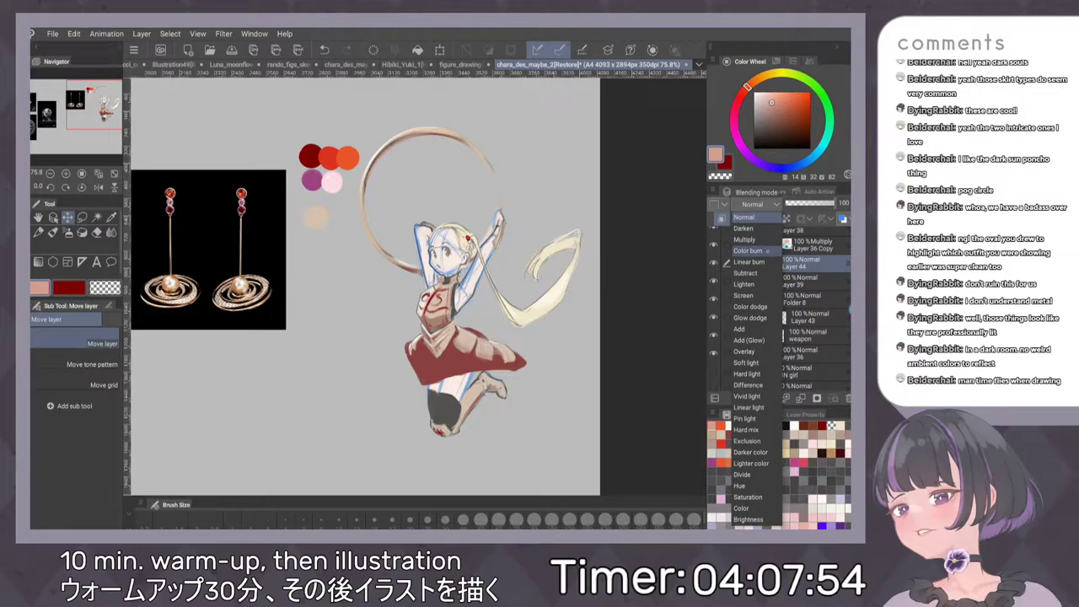
left_click(755, 251)
Shade the girl's skin and raised arm on the clipped Multiply layer with hue 13, saturation 15 and value 87
left_click(758, 96)
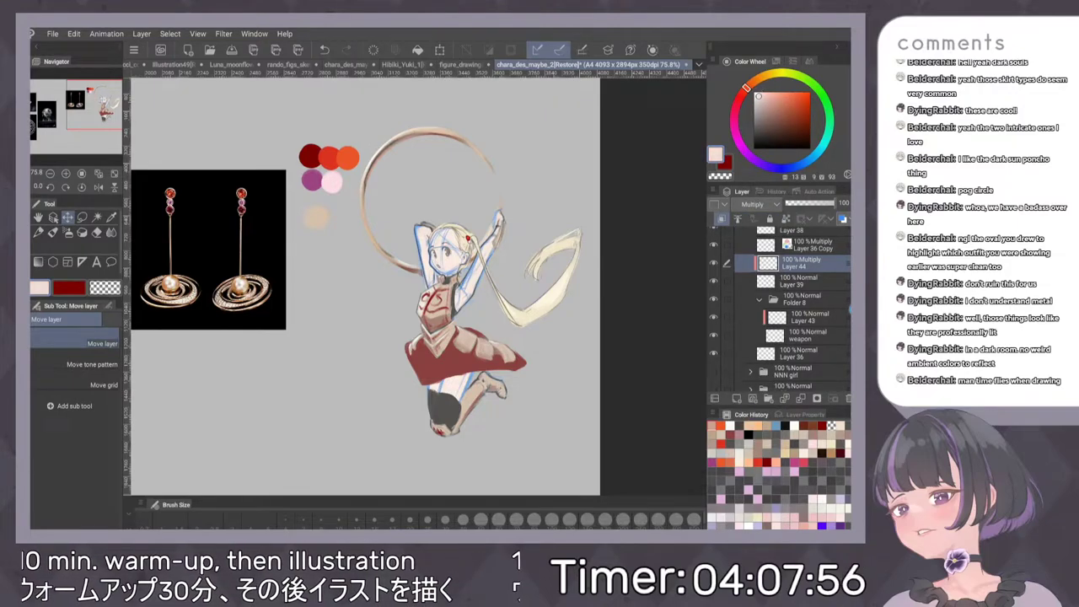
key("p")
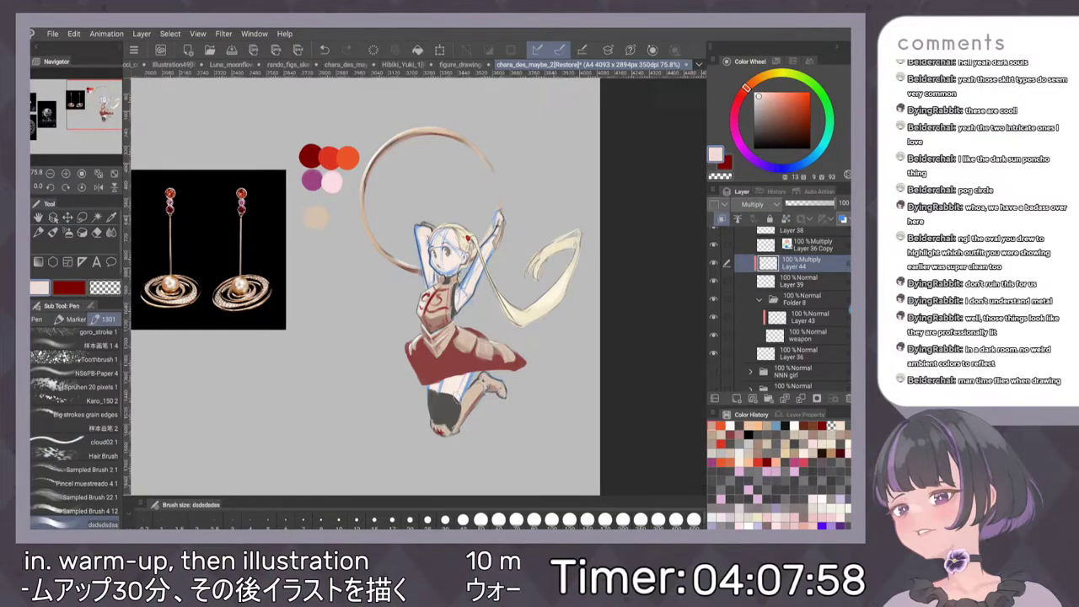
key("ctrl+z")
left_click(762, 100)
left_click(73, 34)
left_click(109, 182)
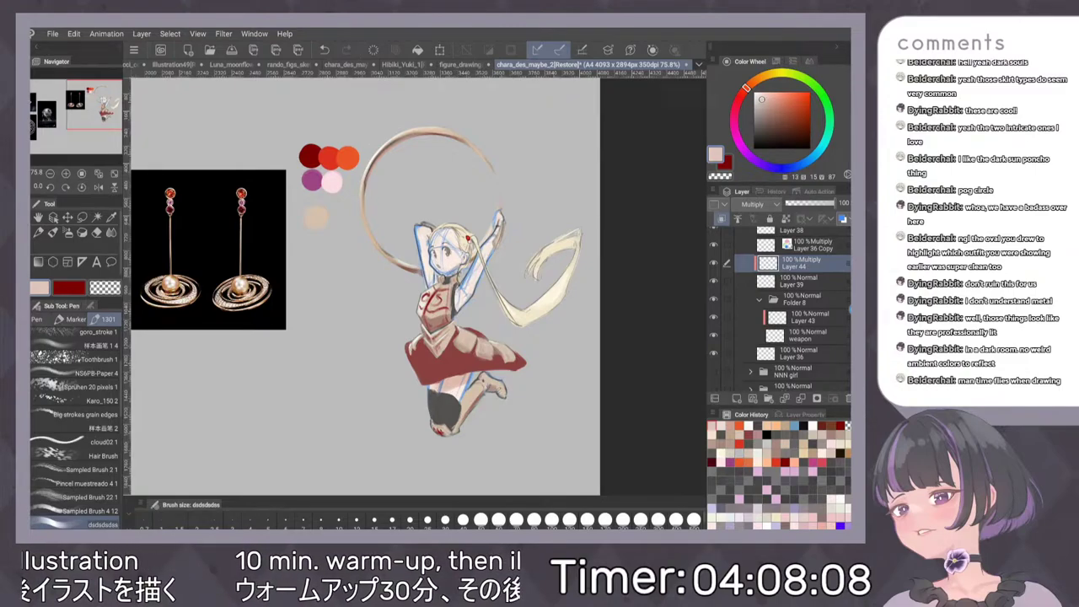
scroll(462, 221, "up", 2)
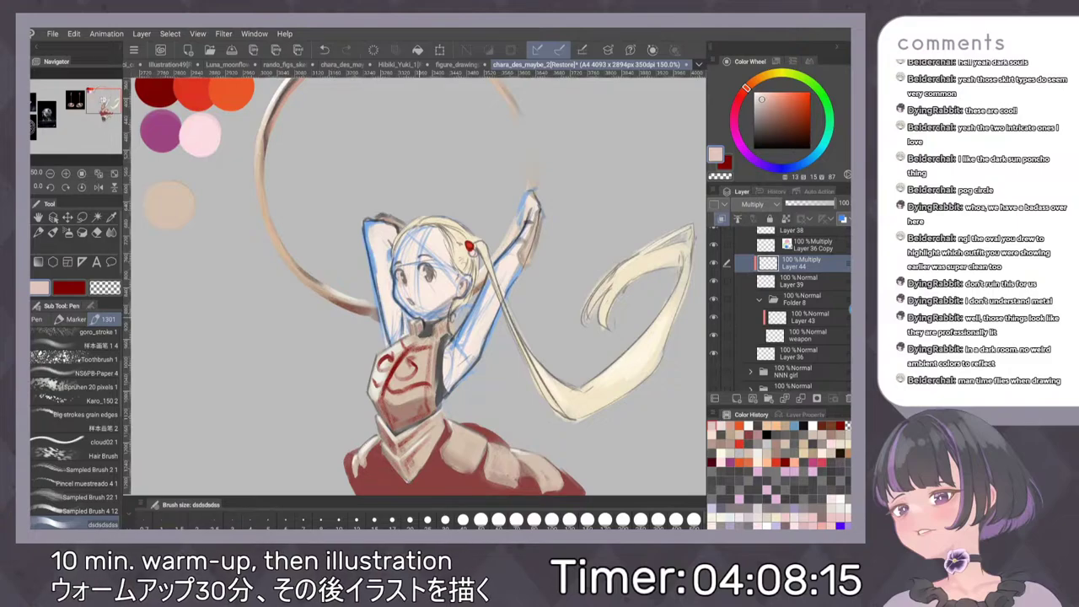
left_click_drag(504, 272, 474, 353)
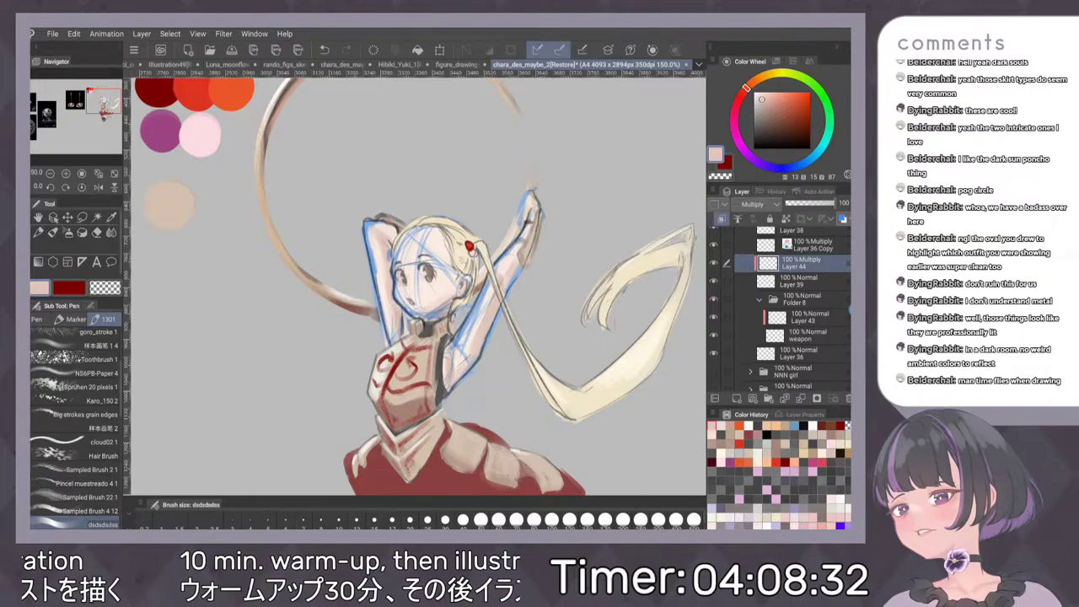
Hide the Layer 36 Copy multiply layer to remove the blue construction sketch from the figure
left_click_drag(550, 323, 552, 133)
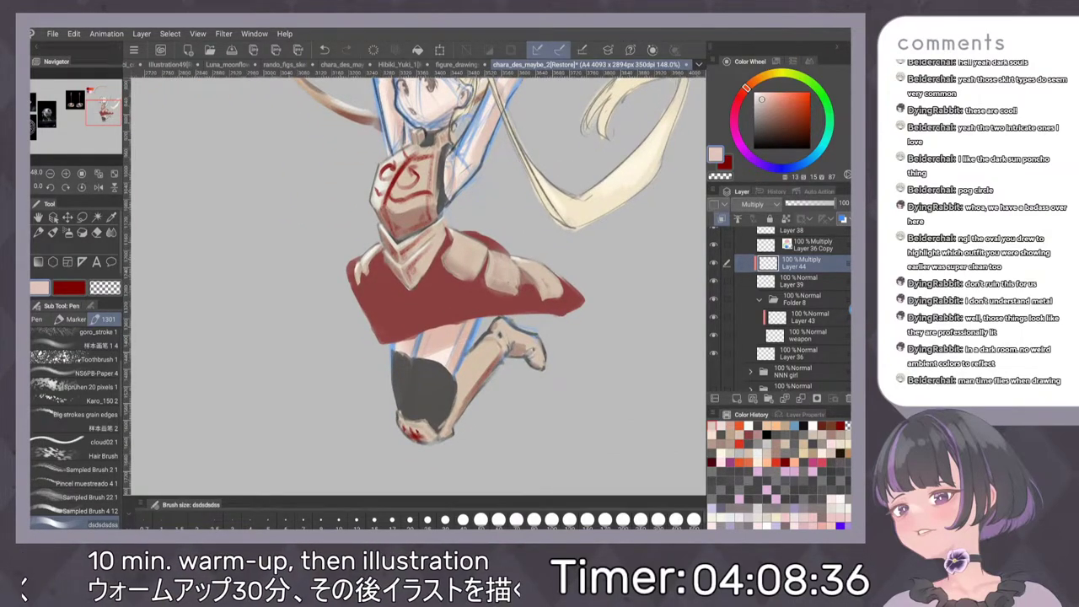
scroll(582, 237, "down", 3)
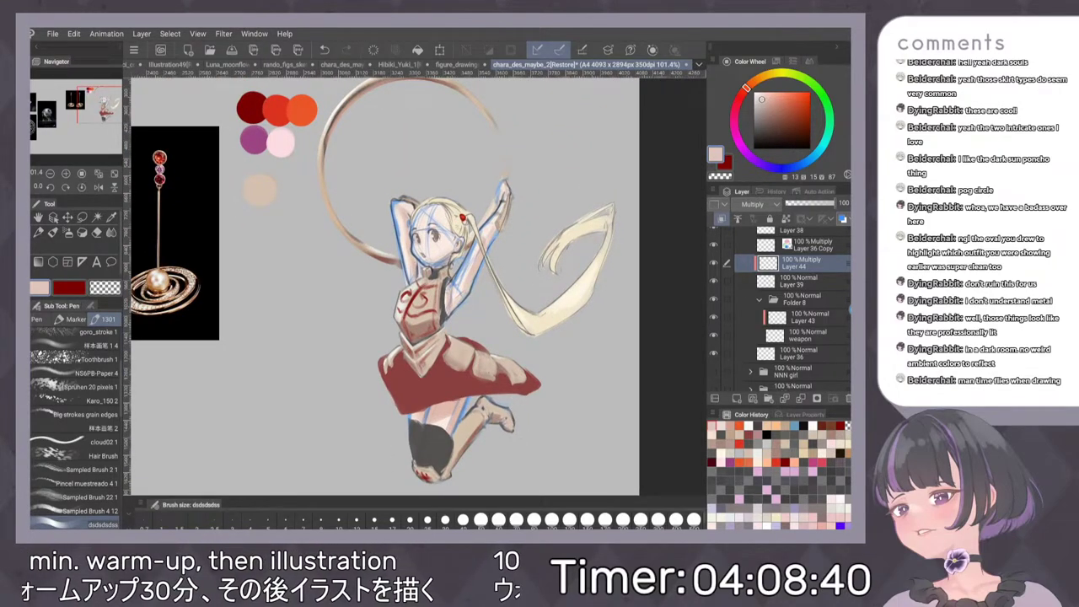
mouse_move(567, 278)
left_mouse_down()
mouse_move(530, 233)
mouse_move(588, 280)
left_mouse_up()
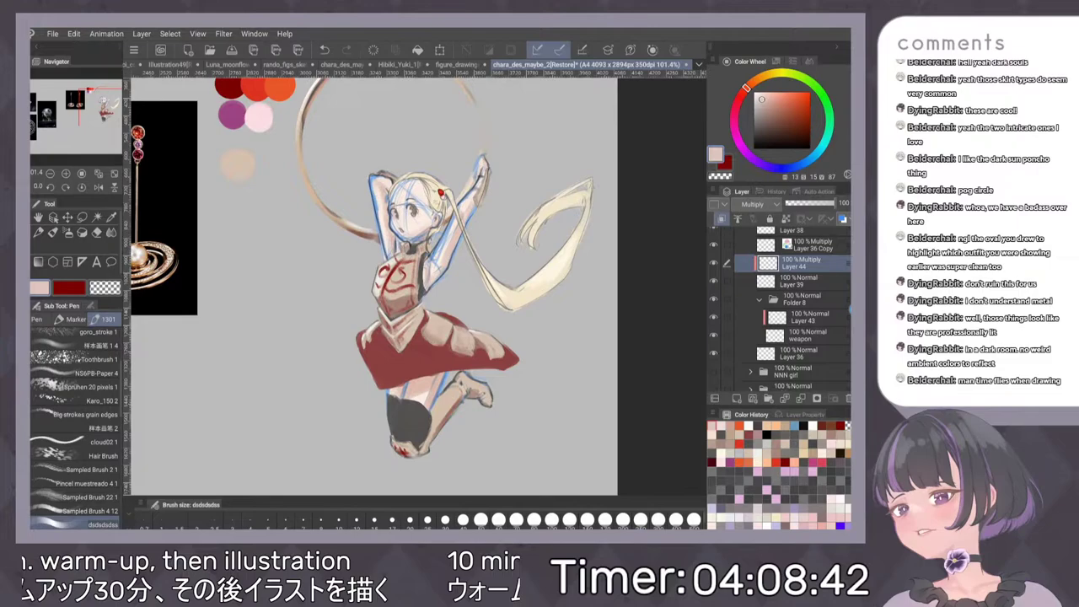
scroll(822, 332, "down", 3)
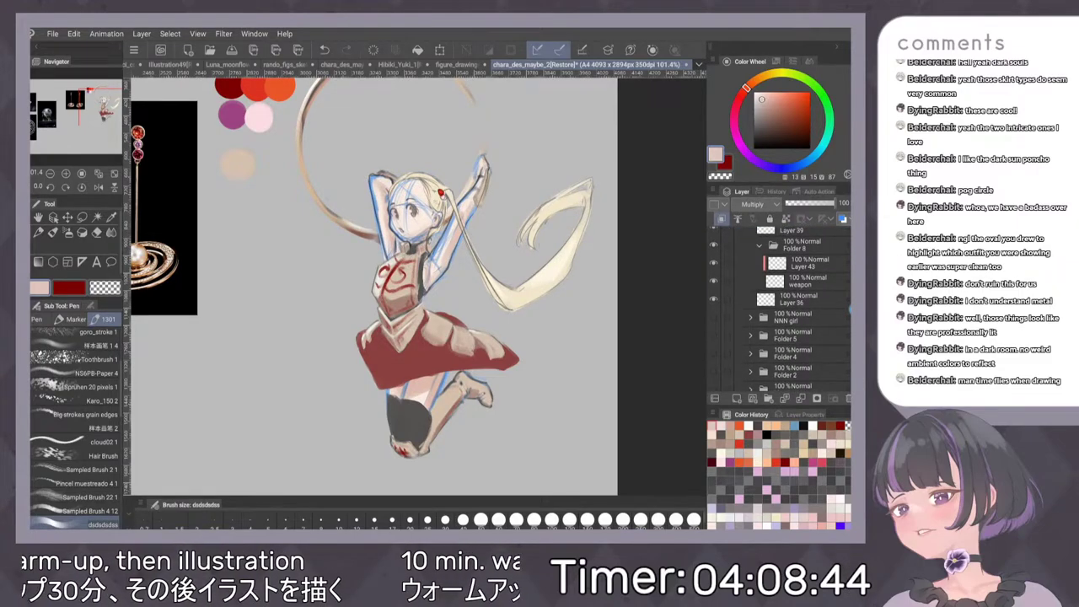
scroll(822, 332, "up", 3)
scroll(780, 308, "up", 1)
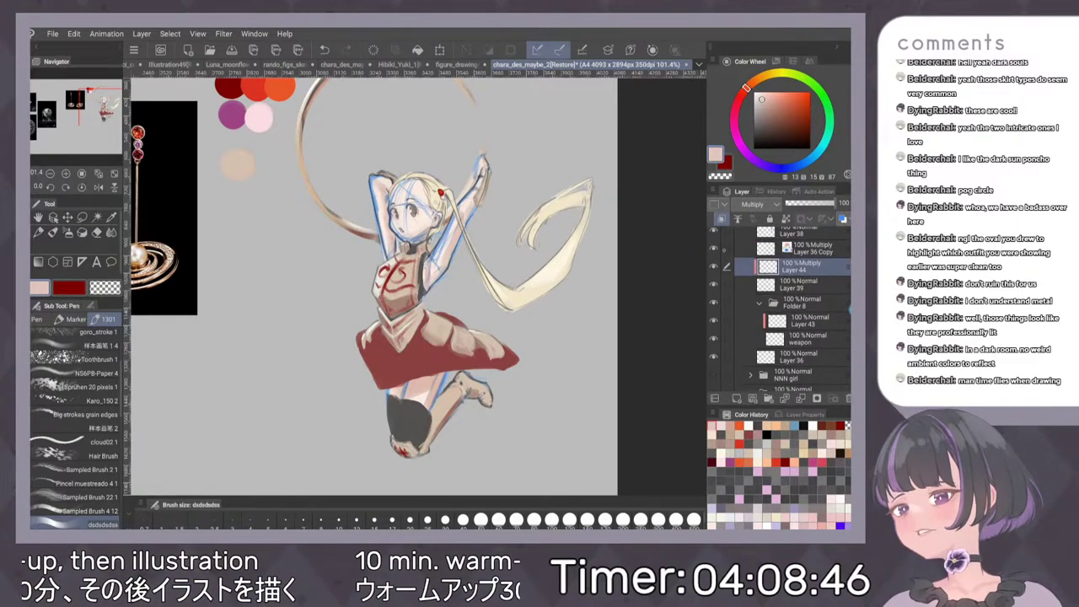
left_click(713, 250)
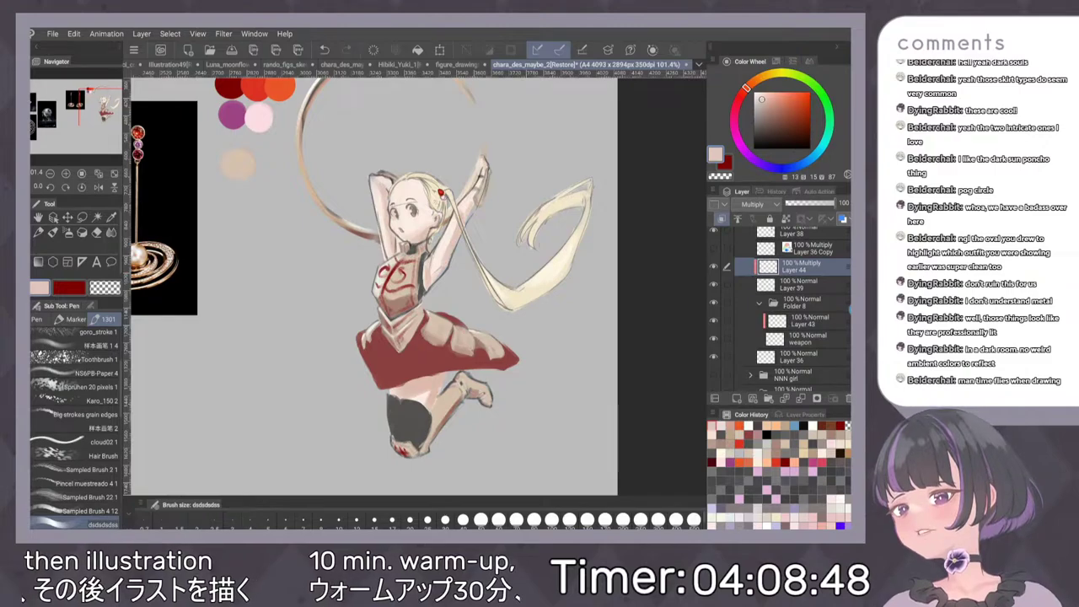
left_click_drag(559, 239, 568, 268)
scroll(509, 340, "up", 1)
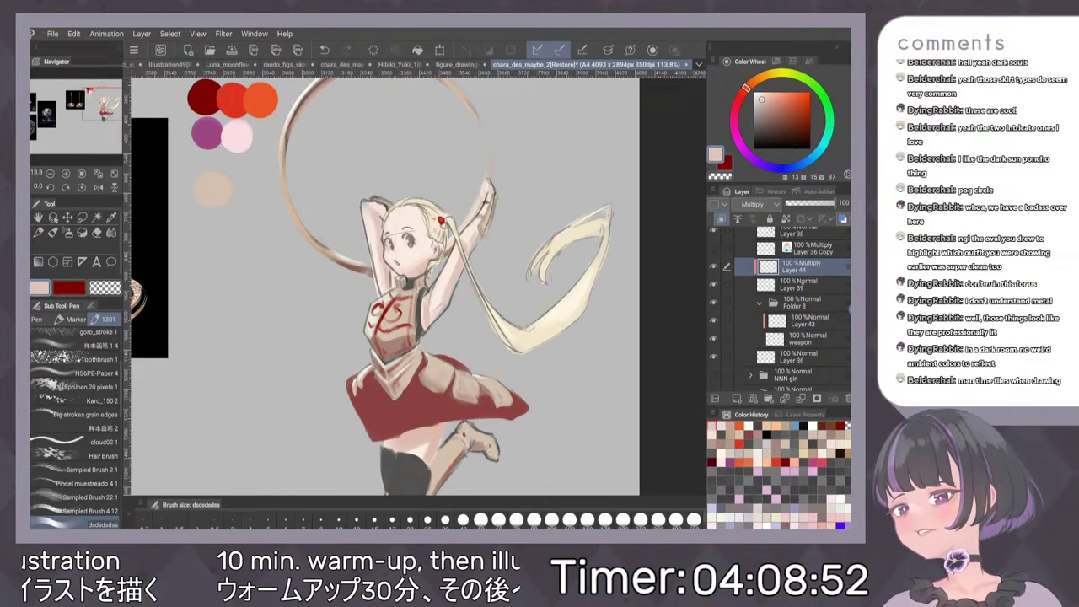
Touch up the girl's skin on Layer 39 with the arm's light skin colour, hue 22, saturation 10 and value 98
left_click(802, 286)
key("i")
scroll(509, 301, "up", 5)
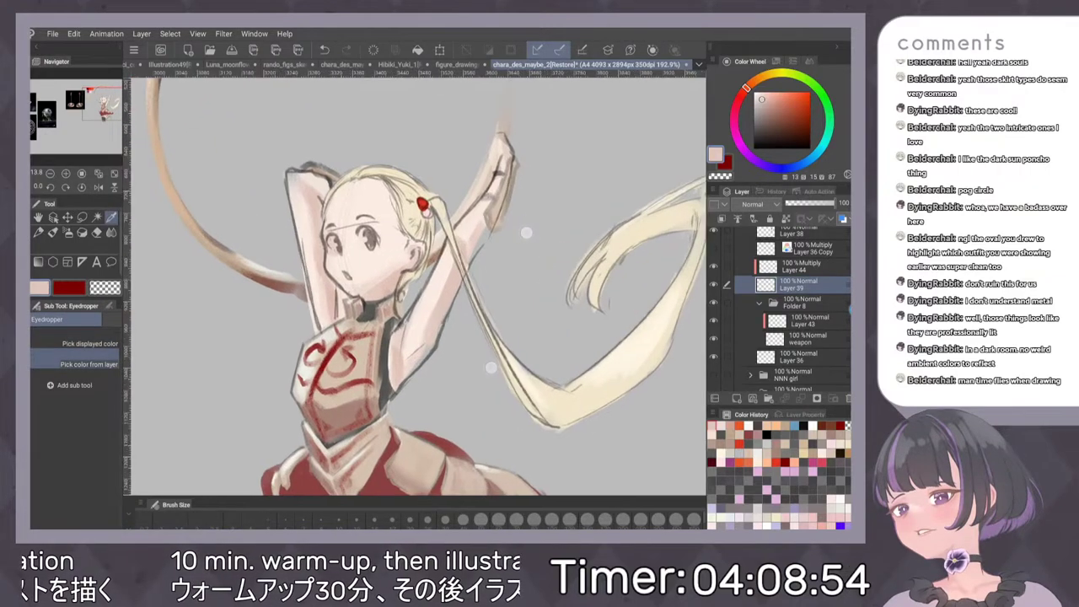
left_click(433, 289)
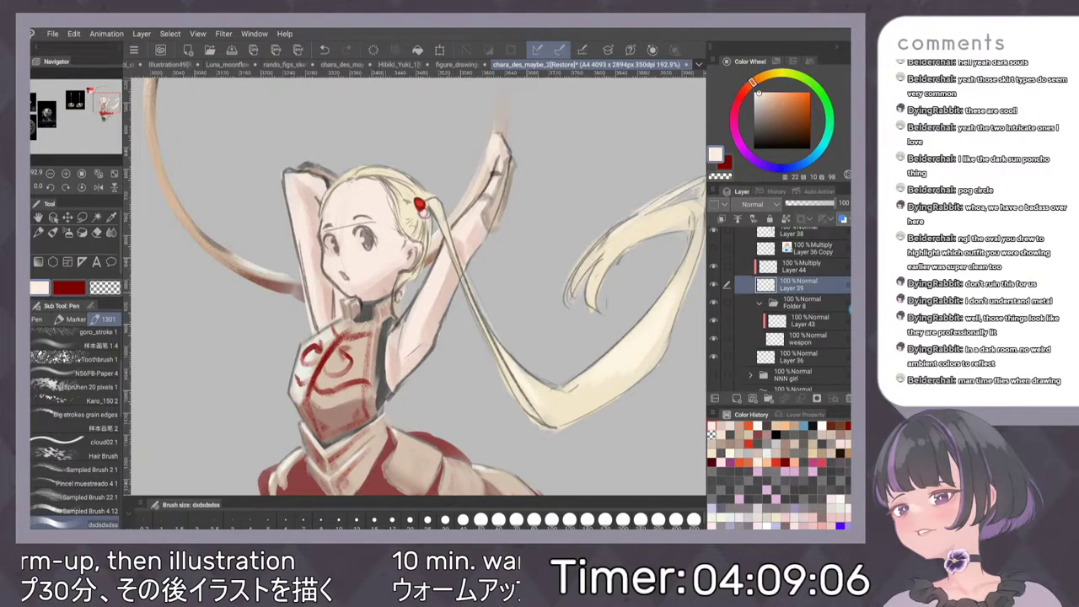
scroll(497, 278, "down", 3)
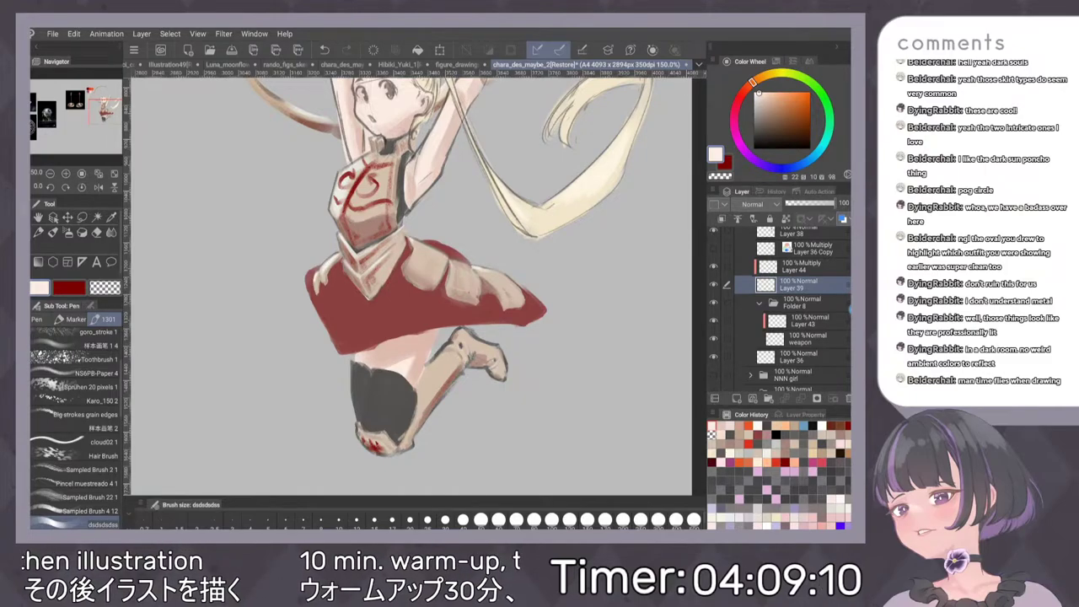
scroll(545, 297, "down", 5)
scroll(547, 297, "up", 4)
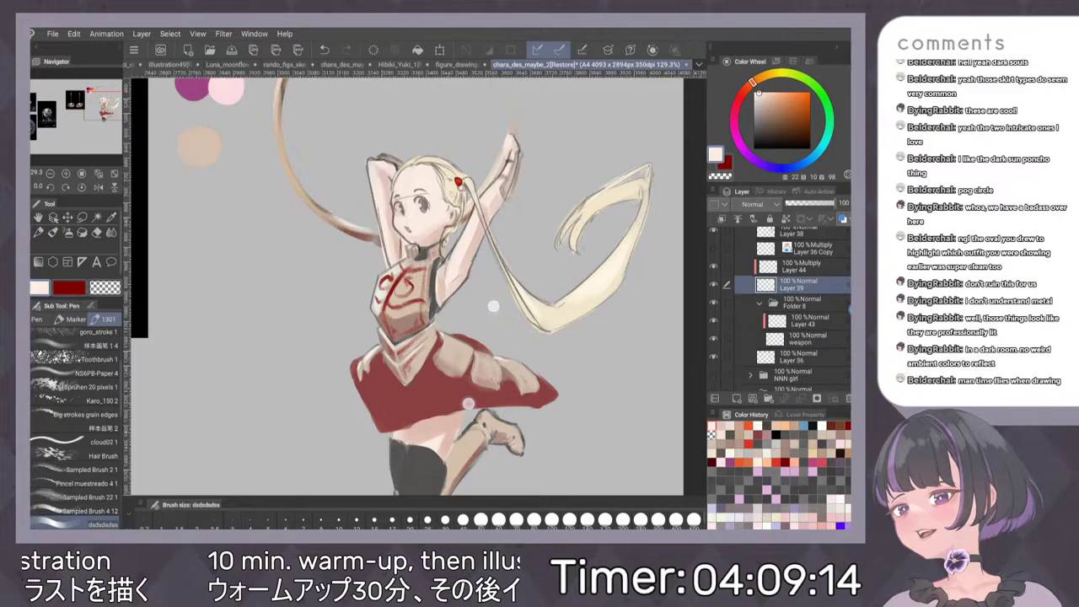
scroll(482, 355, "up", 1)
Shade the girl's thigh below the red skirt on Multiply Layer 44 with hue 13, saturation 15 and value 87
left_click(811, 271)
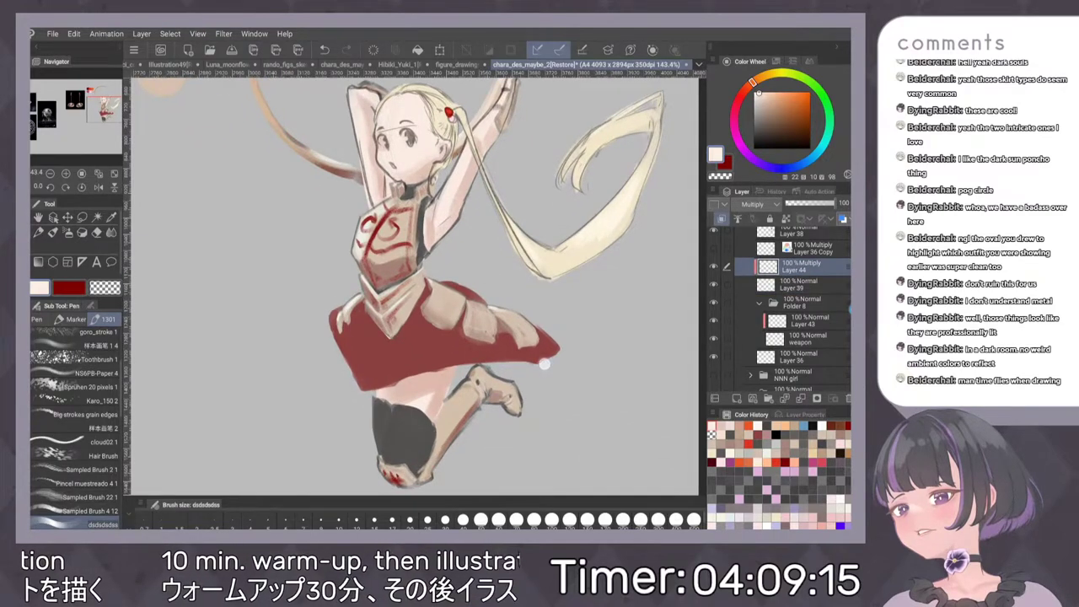
key("e")
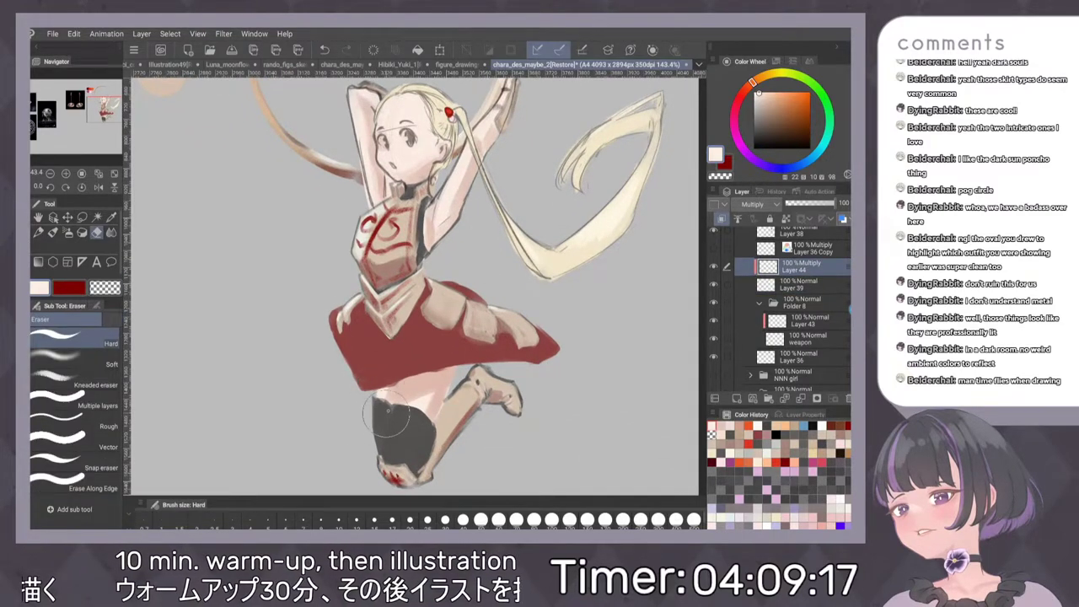
key("p")
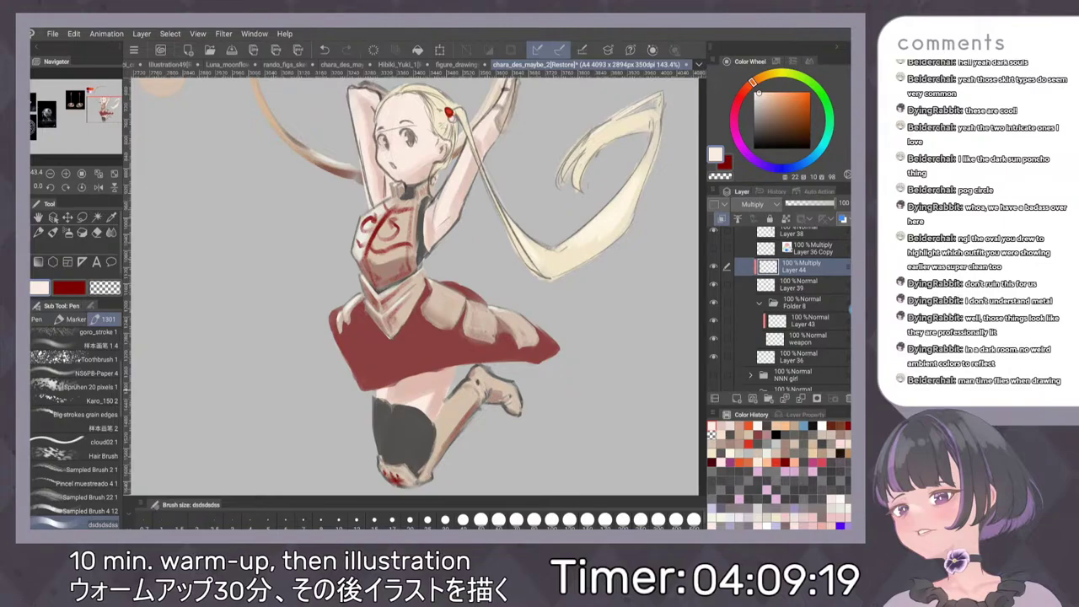
left_click(425, 396, "alt")
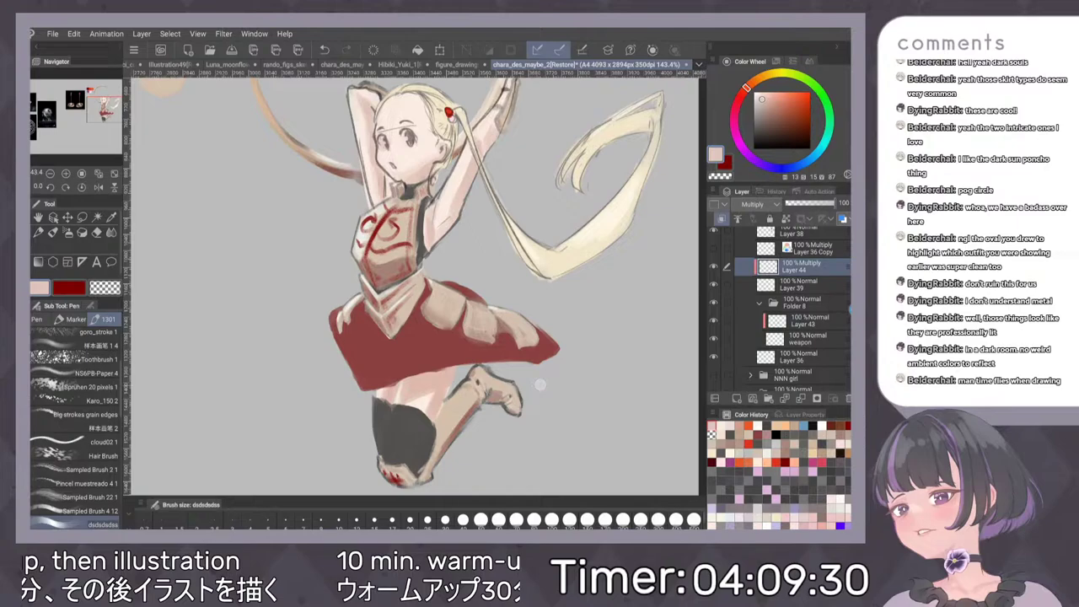
scroll(526, 348, "down", 5)
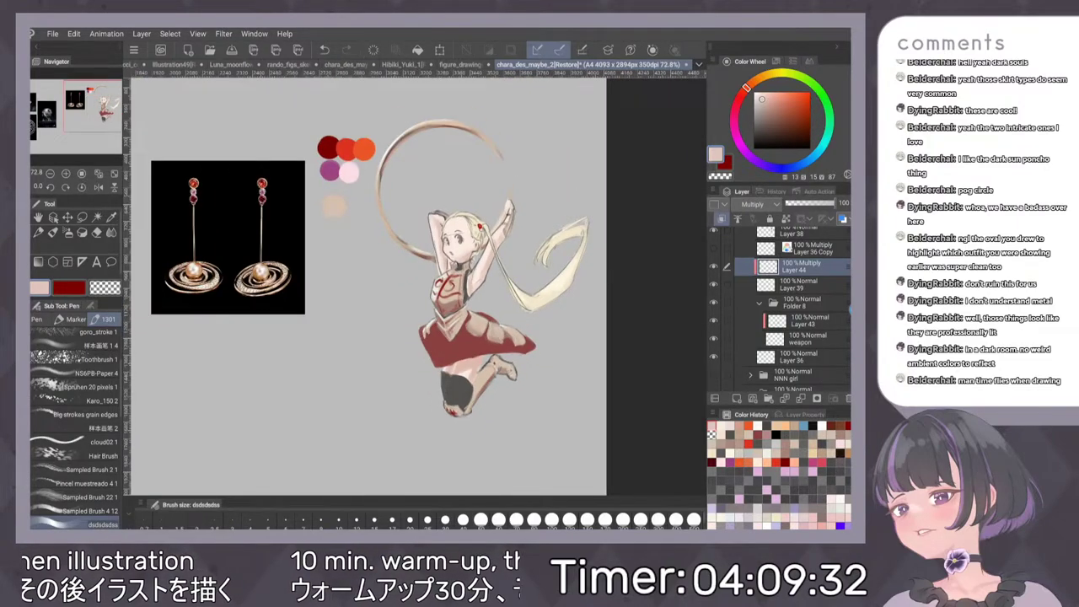
scroll(487, 208, "up", 5)
scroll(517, 276, "down", 3)
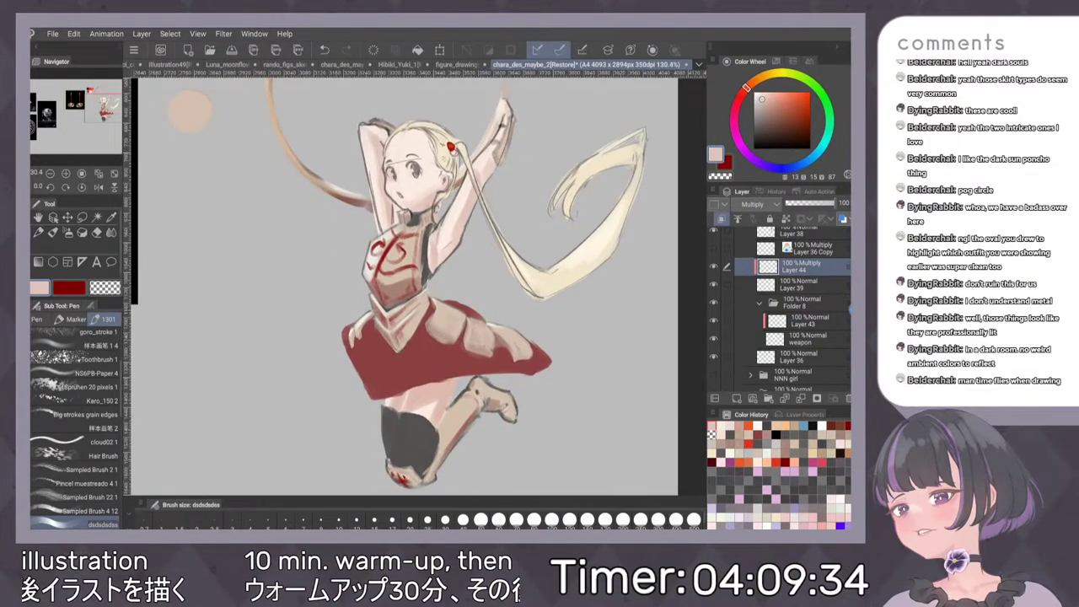
scroll(557, 246, "up", 2)
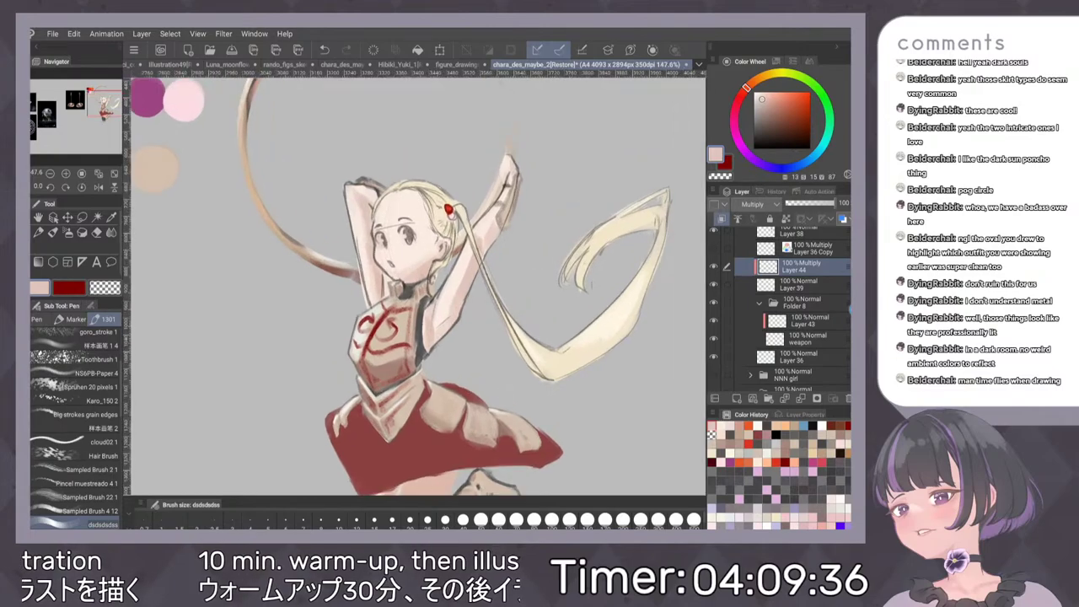
Add a new layer directly above Layer 43 in Folder 8
left_click(805, 321)
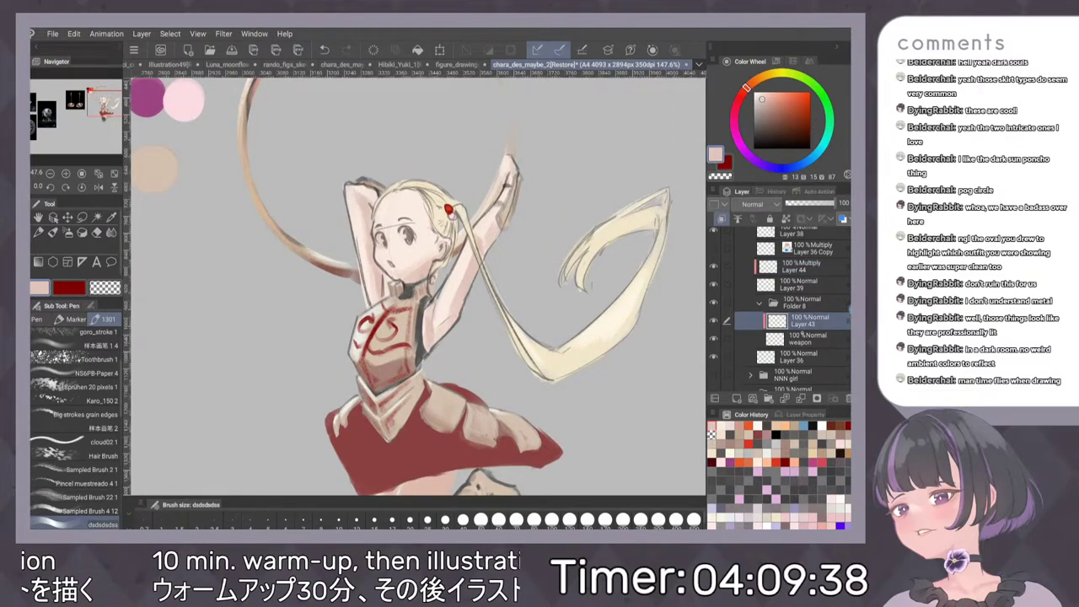
scroll(556, 295, "down", 2)
left_click(805, 339)
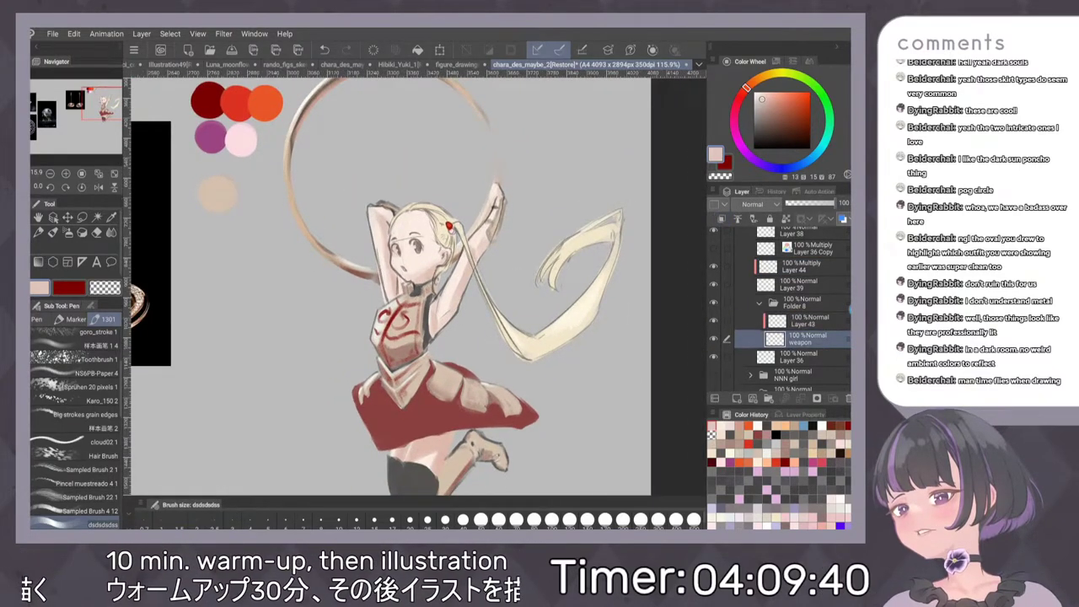
scroll(492, 325, "up", 1)
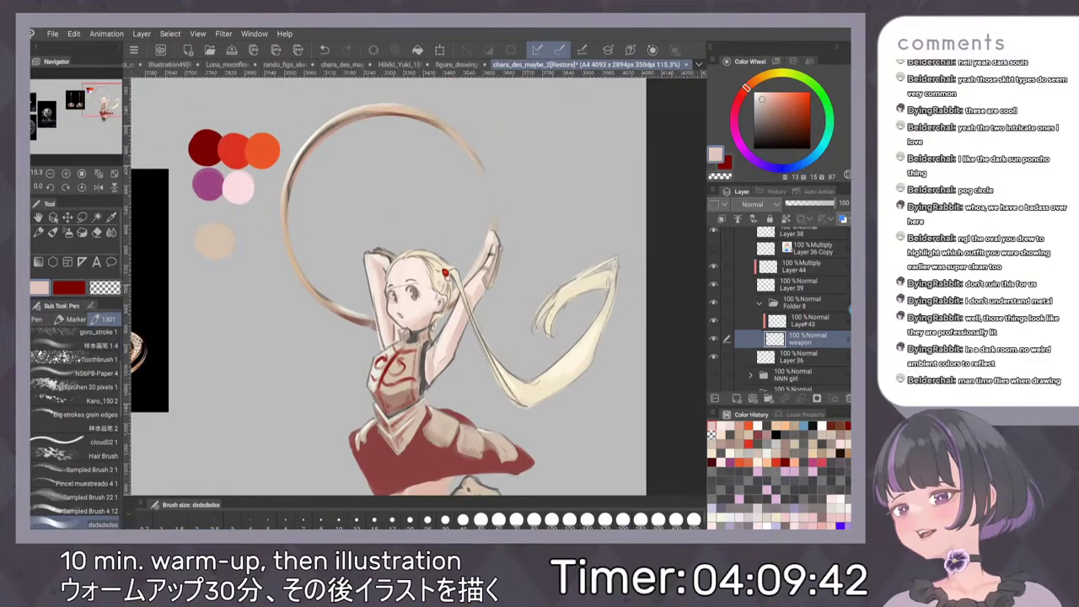
left_click(805, 321)
left_click(736, 398)
scroll(509, 287, "down", 4)
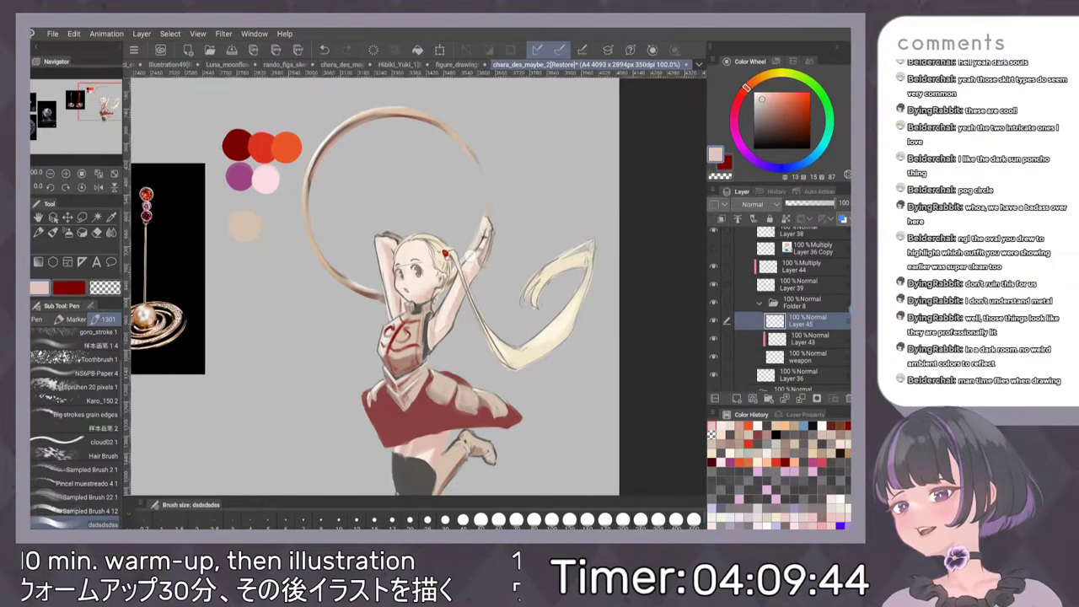
scroll(512, 285, "up", 1)
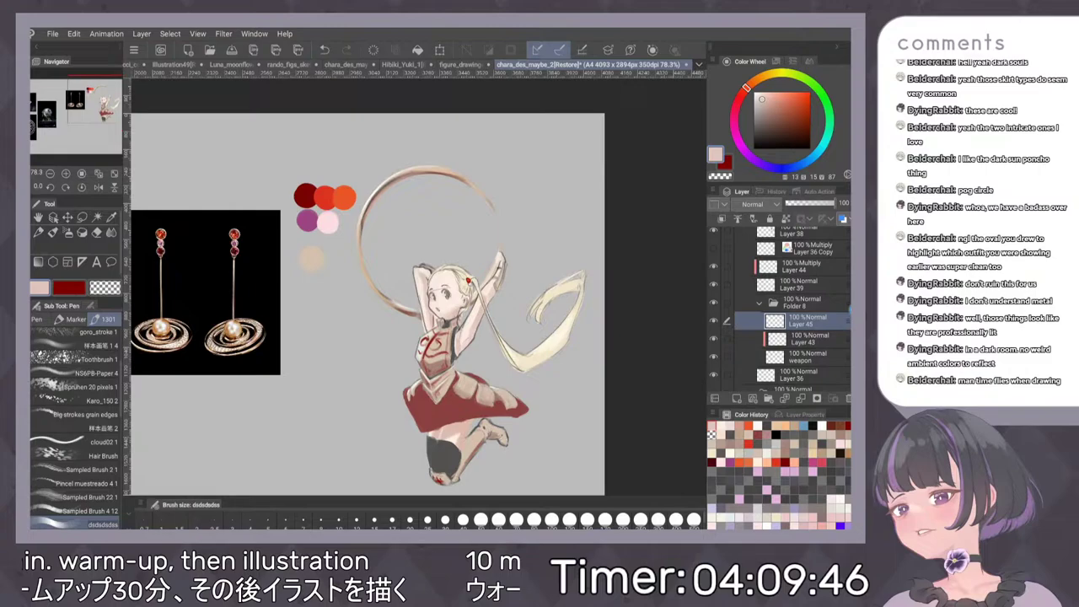
Make the weapon layer active and sample the ring's tan colour, hue 29, saturation 28 and value 75, for the brush
key("p")
key("p")
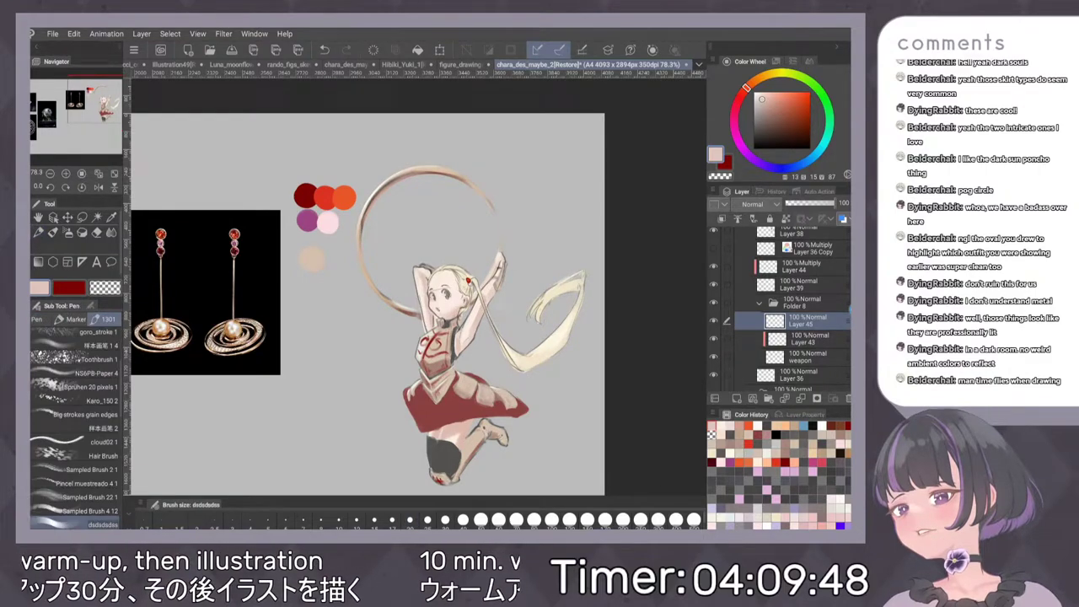
scroll(424, 152, "up", 1)
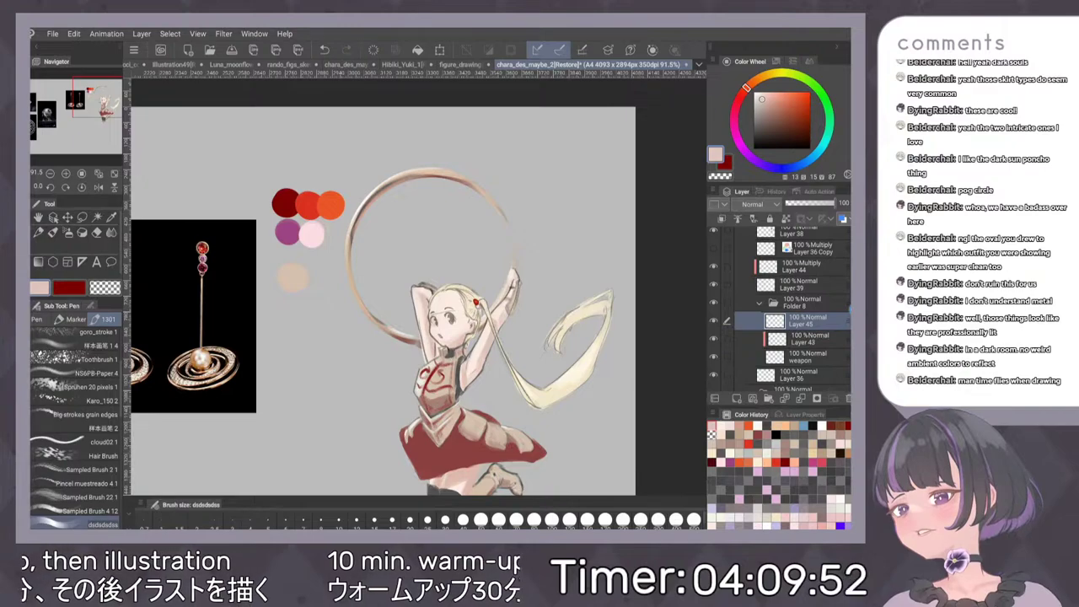
left_click(807, 357)
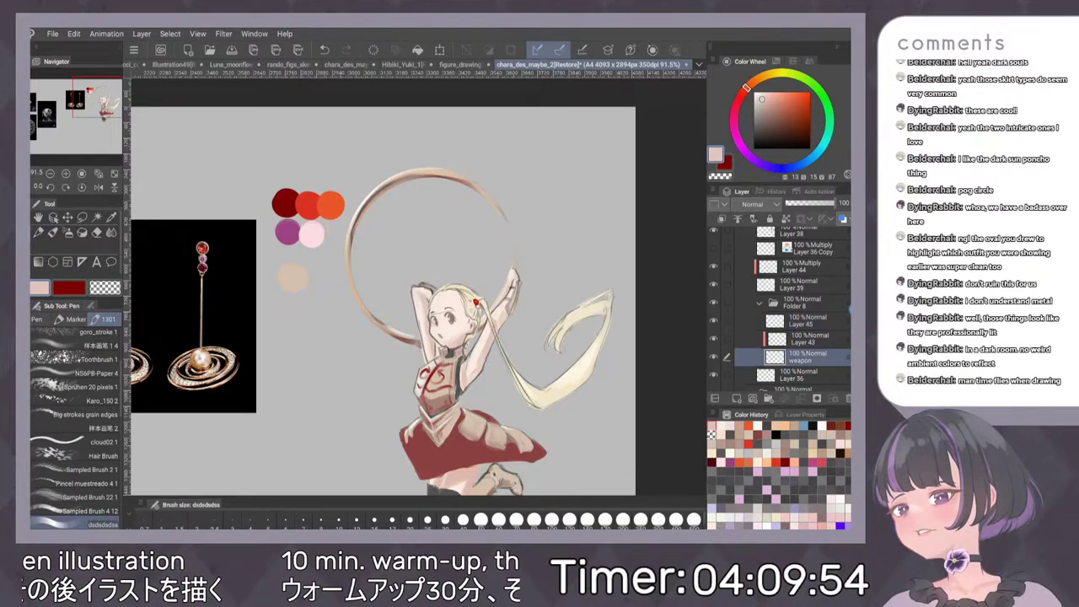
left_click(357, 297, "alt")
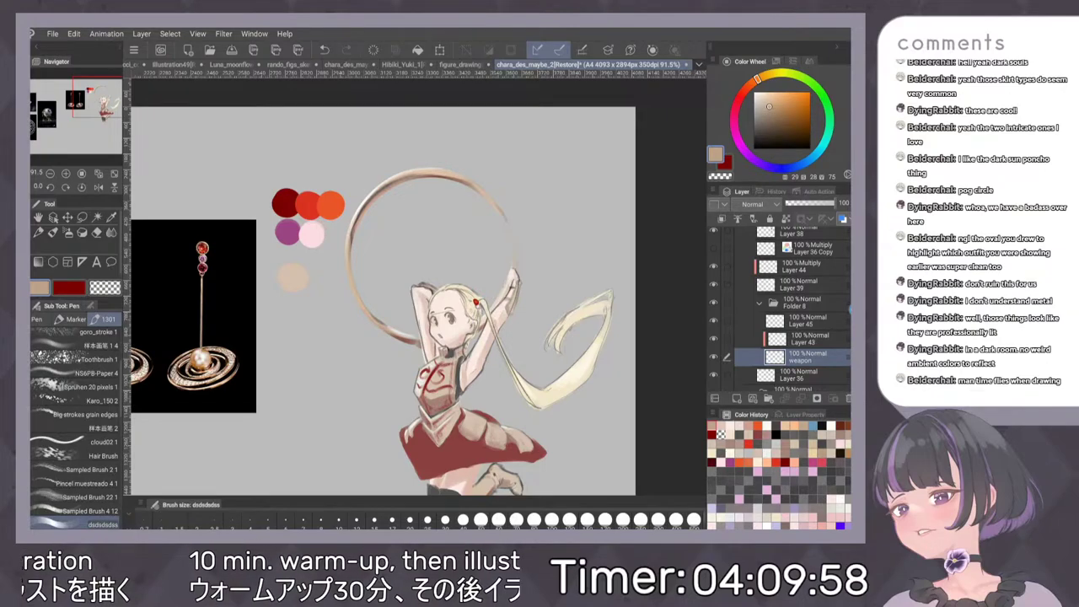
Try to draw a slanted tan rod from the ring's upper edge towards the girl's head
left_click_drag(410, 180, 422, 280)
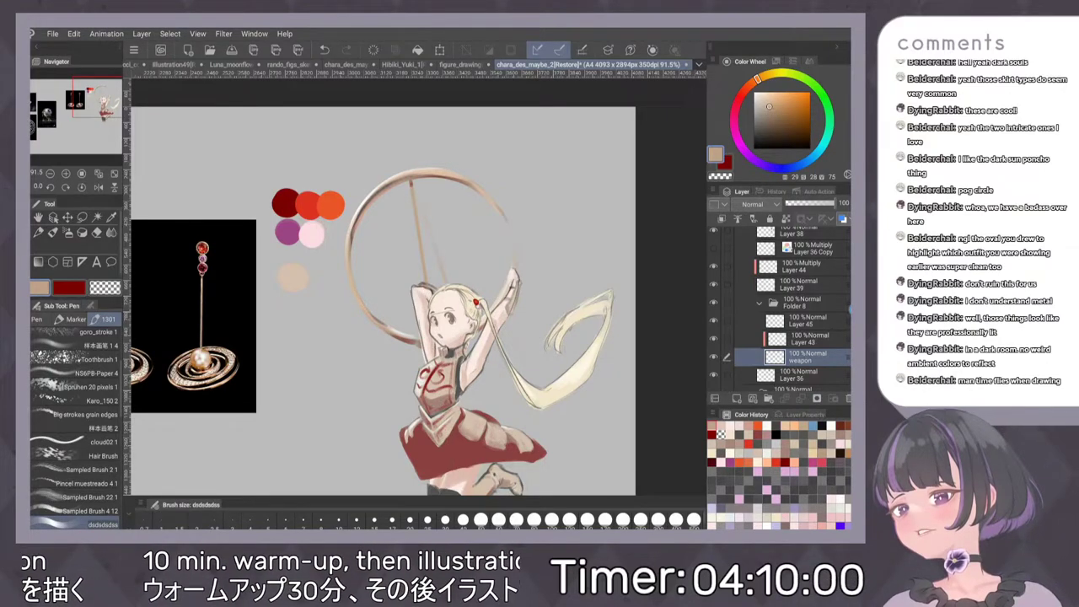
key("ctrl+z")
key("ctrl+z")
left_click_drag(438, 213, 441, 345)
key("ctrl+z")
key("ctrl+z")
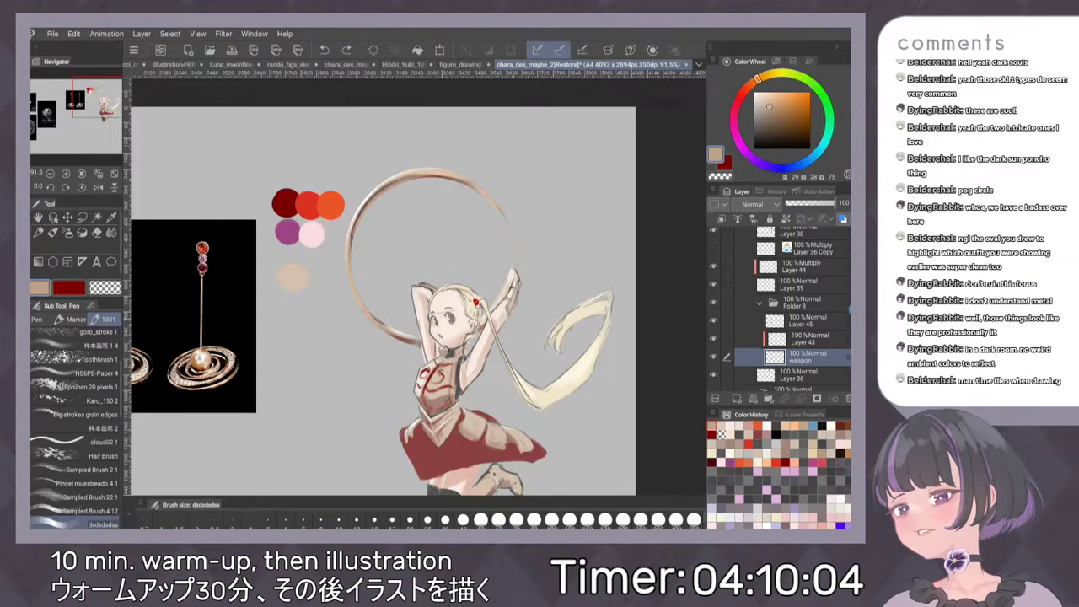
Draw a slanted tan rod from the ring's upper inner edge to the girl's head on the weapon layer and thicken it
left_click(415, 182)
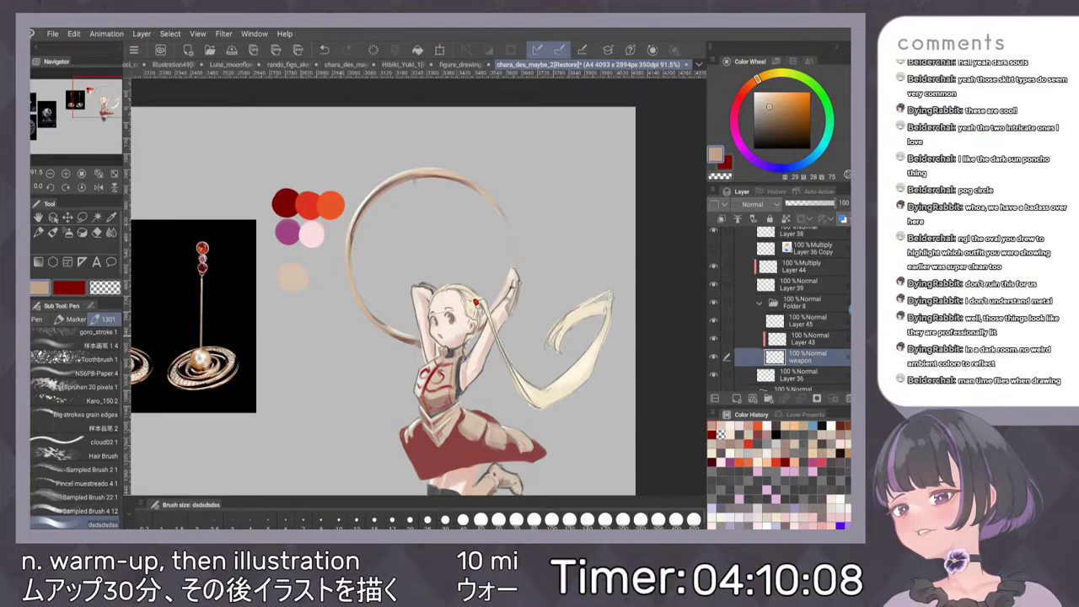
left_click_drag(405, 181, 445, 285)
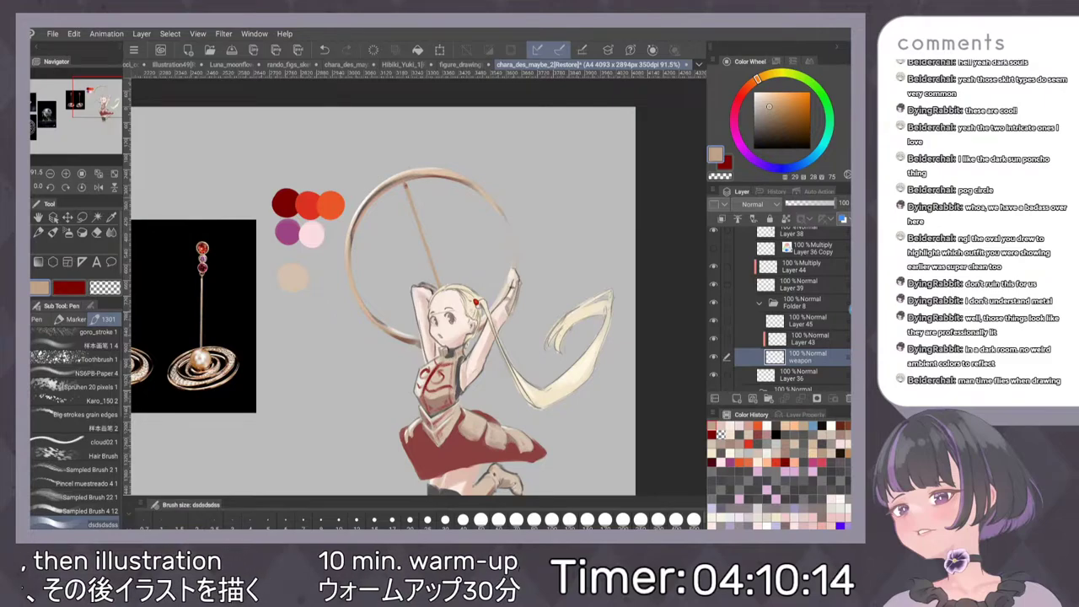
left_click_drag(418, 218, 450, 312)
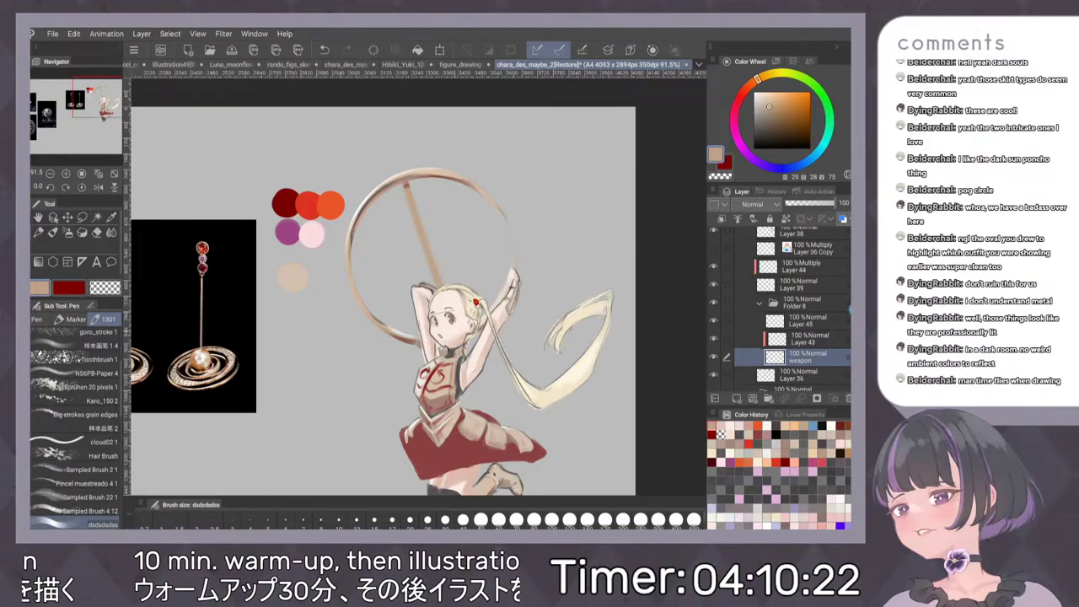
left_click_drag(557, 285, 391, 120)
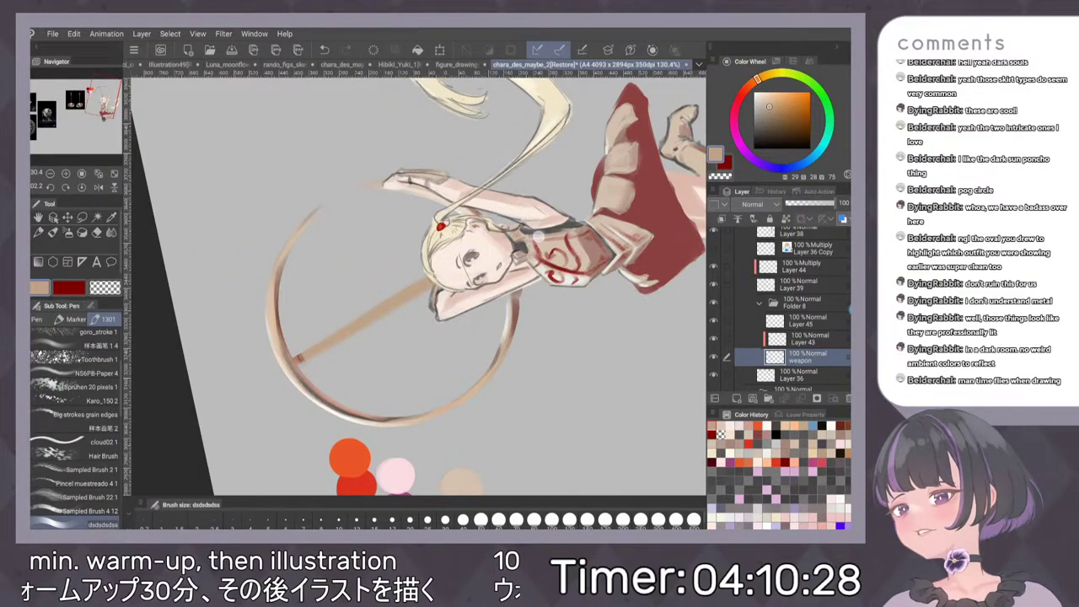
left_click_drag(539, 236, 566, 246)
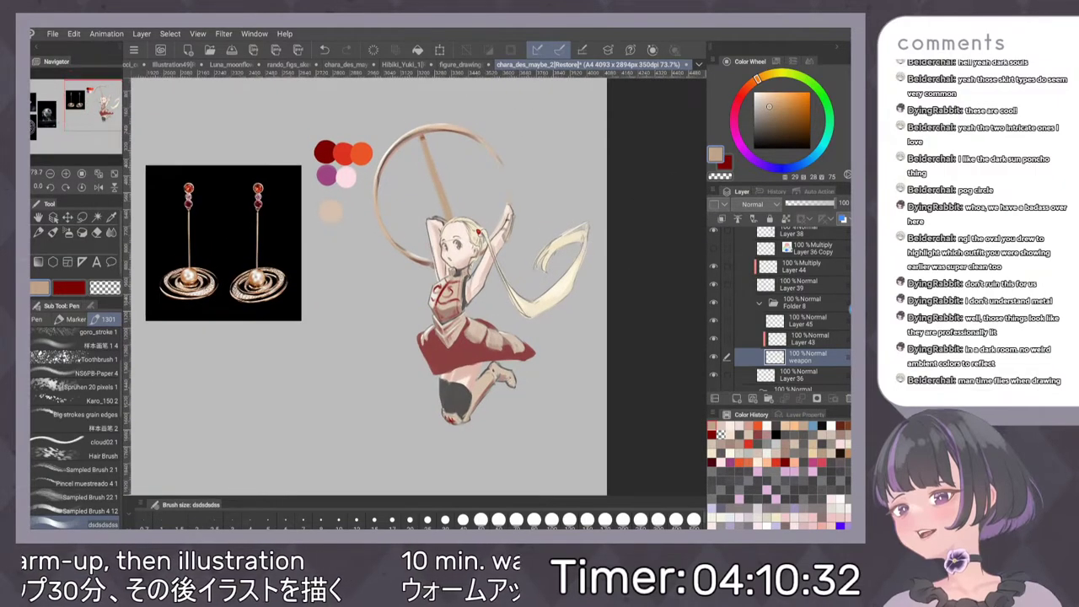
Paint a near-white highlight, hue 37, saturation 6 and value 99, along one side of the rod on Layer 43
left_click(808, 338)
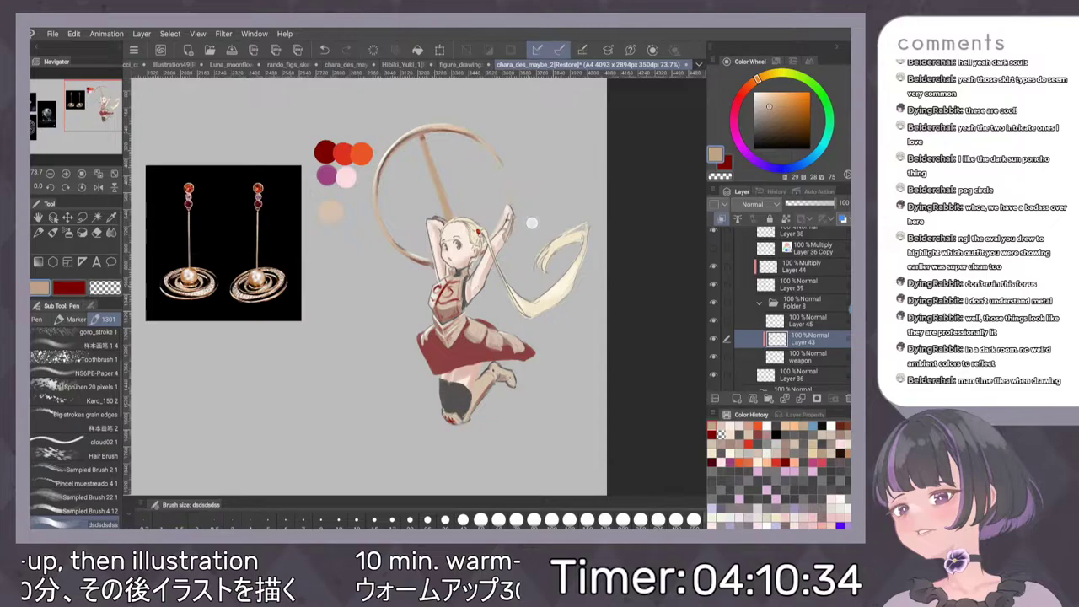
scroll(531, 198, "up", 3)
key("i")
scroll(533, 185, "up", 2)
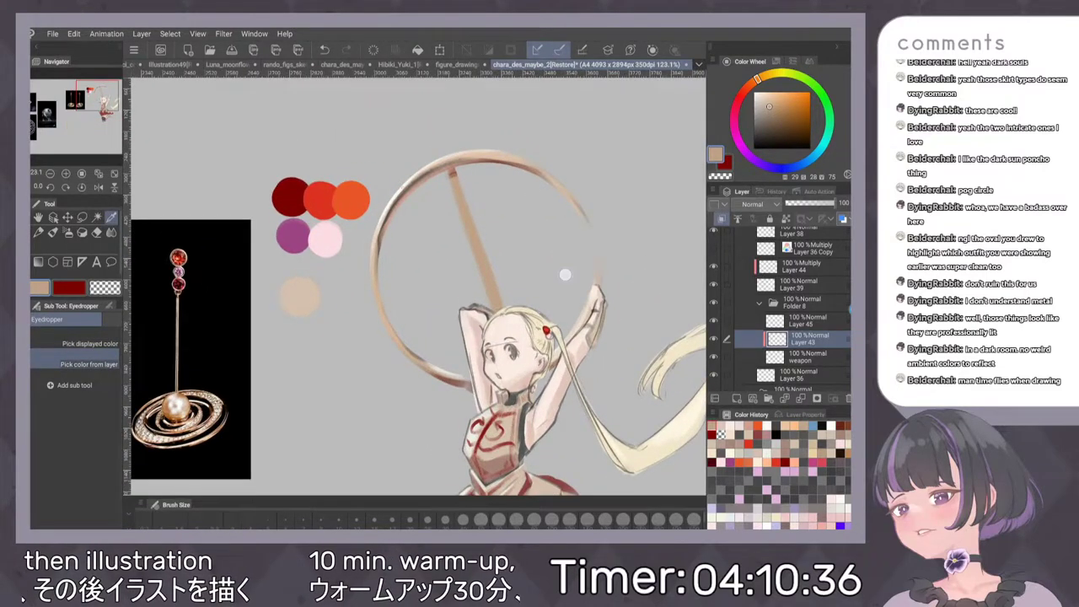
left_click(409, 180)
key("p")
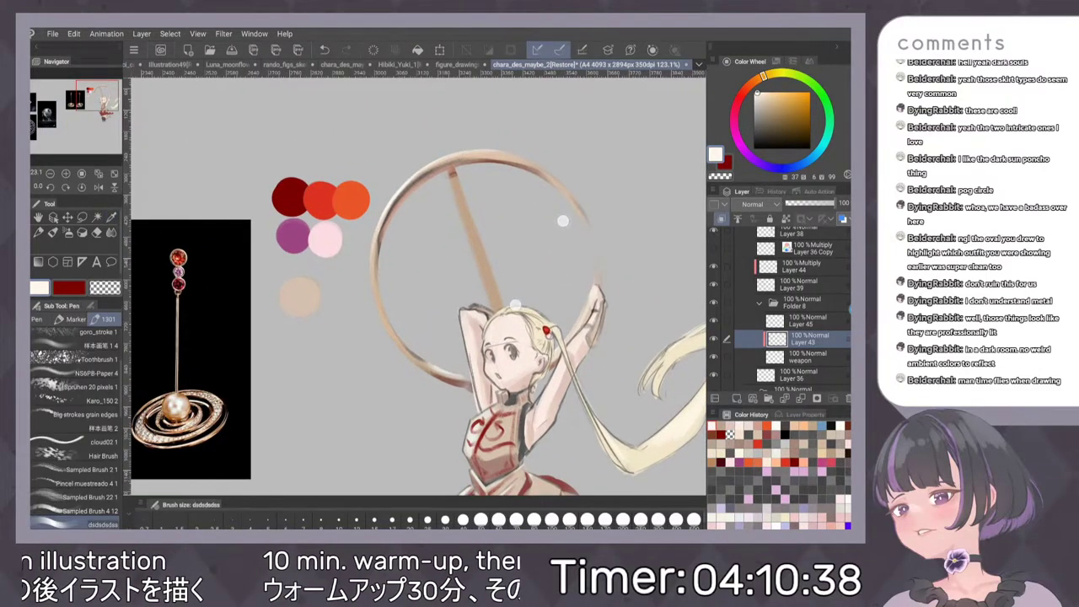
left_click_drag(564, 221, 570, 281)
left_click_drag(512, 168, 456, 298)
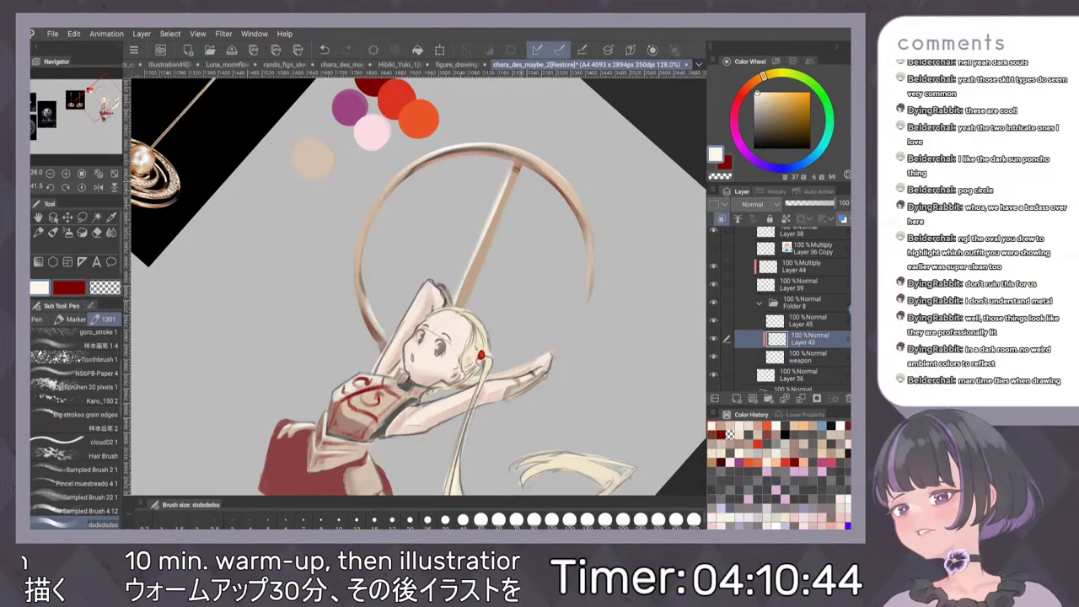
Shade the rod with tones sampled from the ring: reddish tan at value 79, dark grey-brown at value 30 and light peach at value 92
left_click(499, 172, "alt")
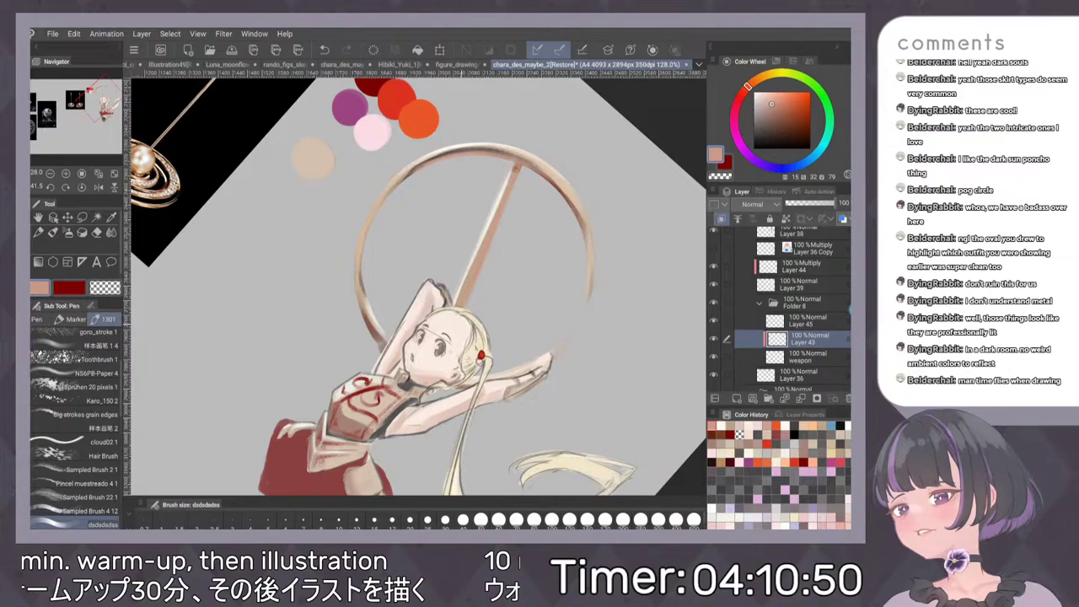
left_click(450, 152, "alt")
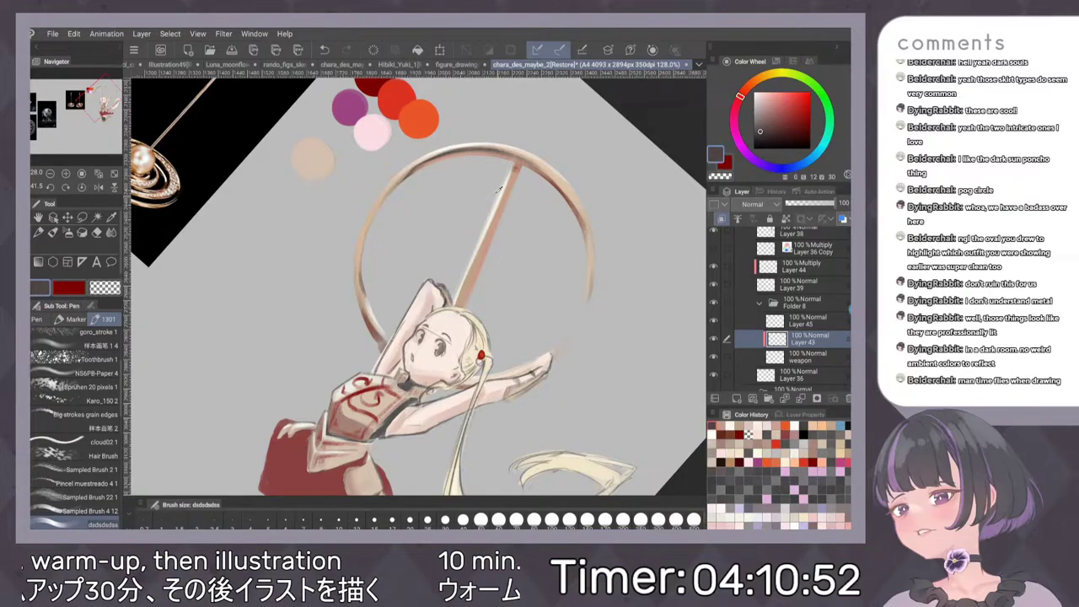
left_click_drag(501, 208, 470, 286)
left_click_drag(492, 227, 469, 285)
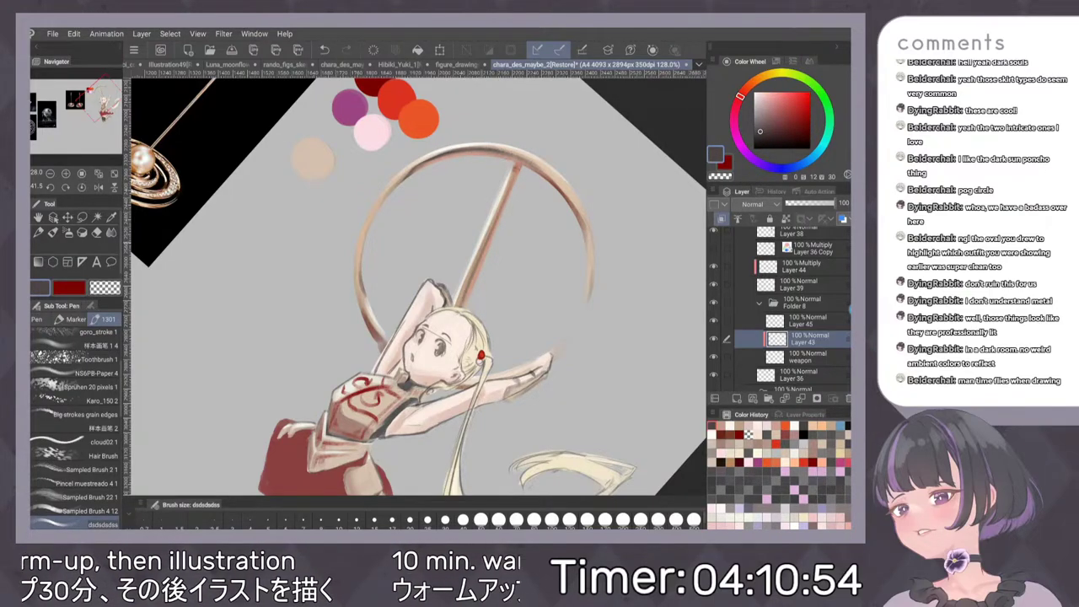
left_click(570, 184, "alt")
left_click_drag(511, 187, 474, 278)
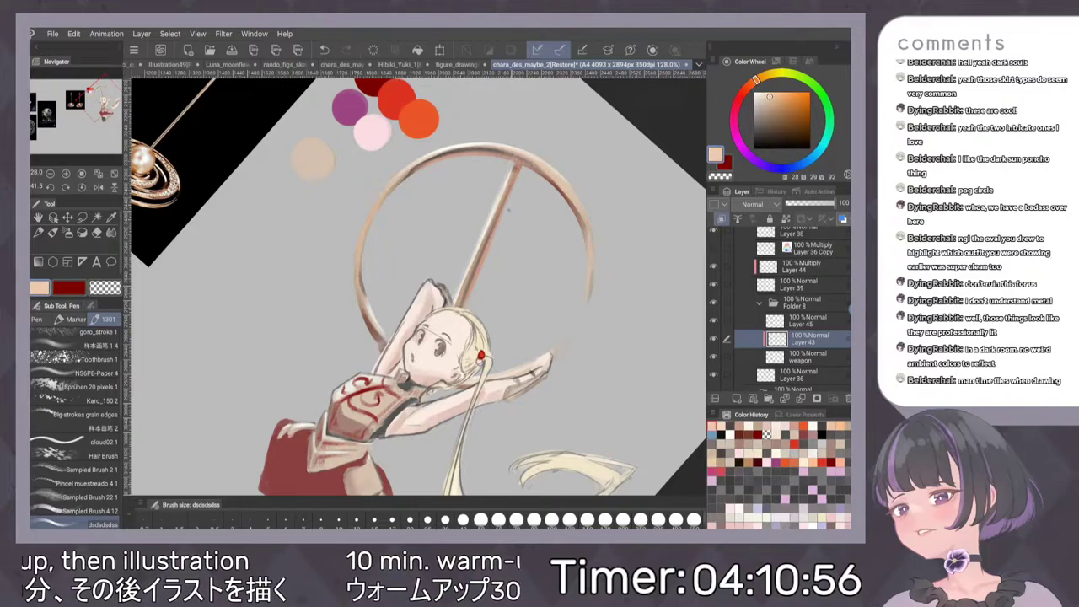
Blend the light peach tone along the length of the rod down to the girl's head on Layer 43
left_click_drag(511, 181, 461, 297)
key("ctrl+z")
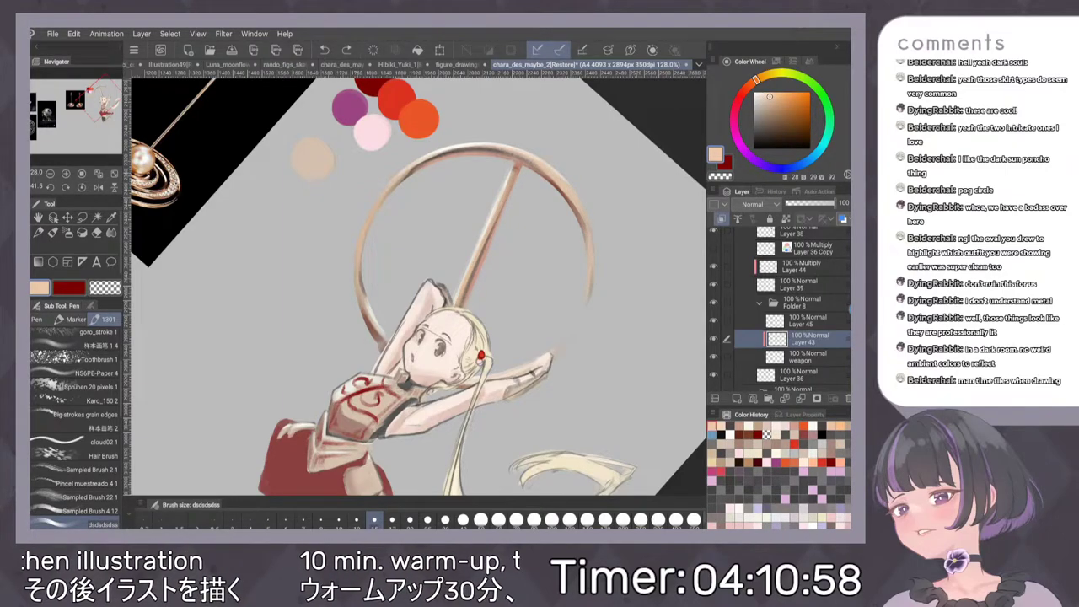
left_click_drag(498, 218, 463, 297)
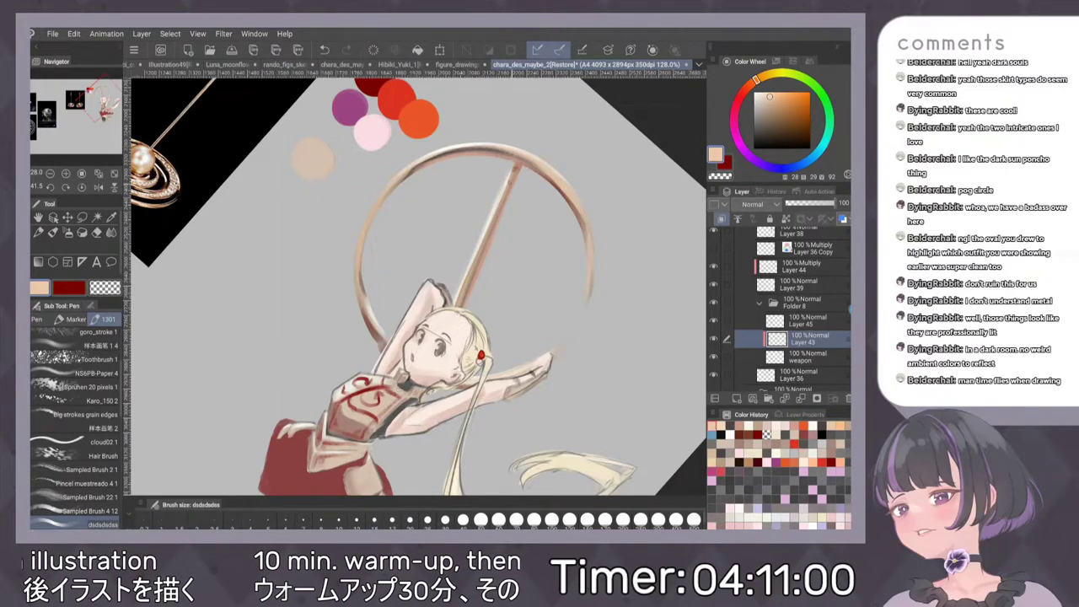
left_click_drag(510, 190, 463, 304)
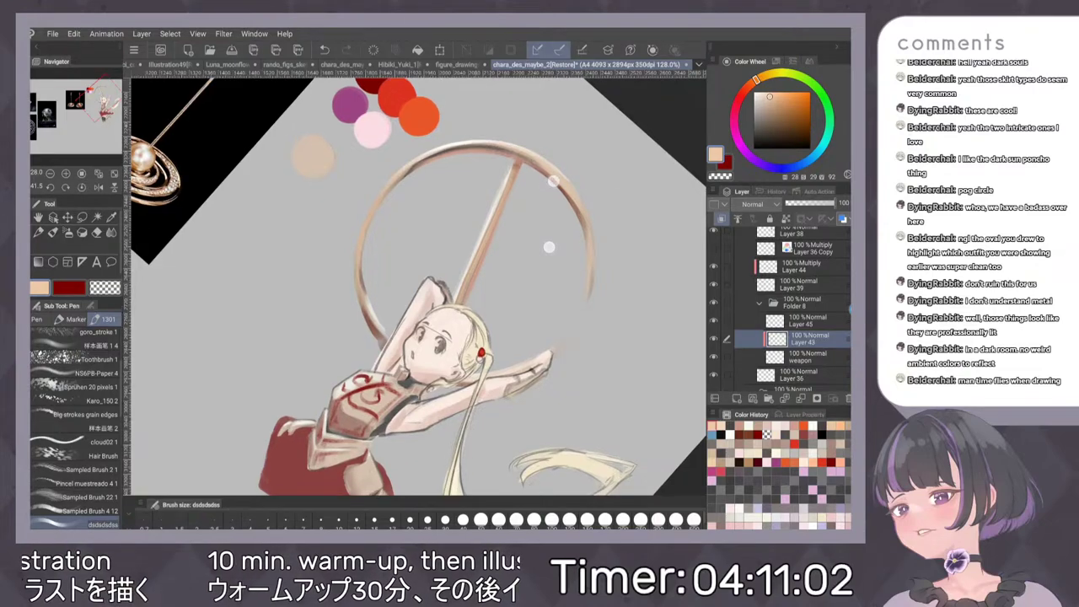
Sample a dark red-brown from the ring (hue 10, saturation 79, value 40) and shade the rod's joint with the ring
scroll(560, 223, "down", 4)
scroll(548, 236, "up", 8)
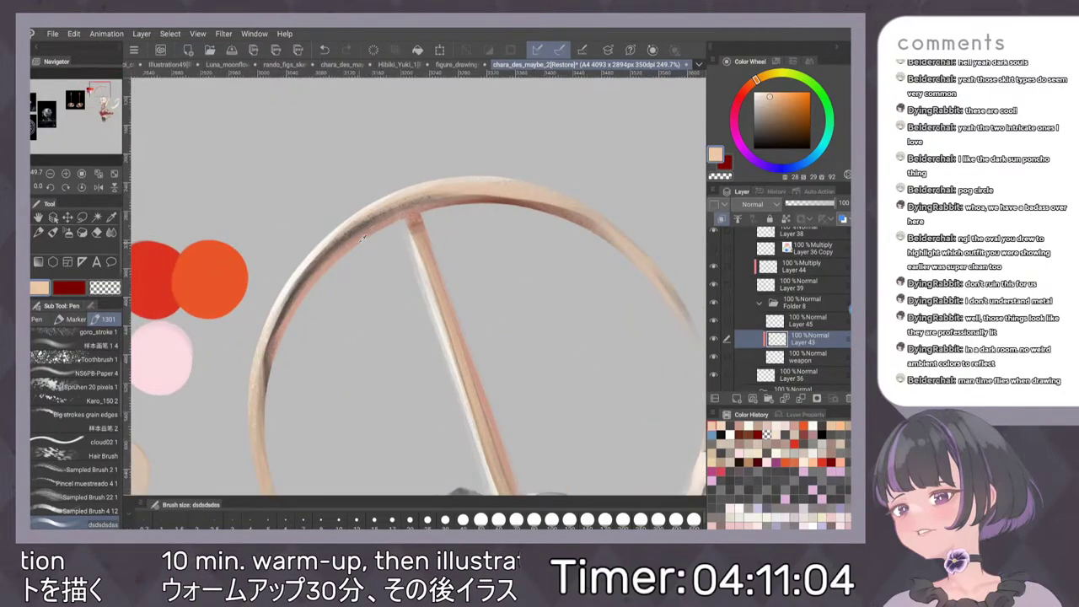
left_click(510, 201, "alt")
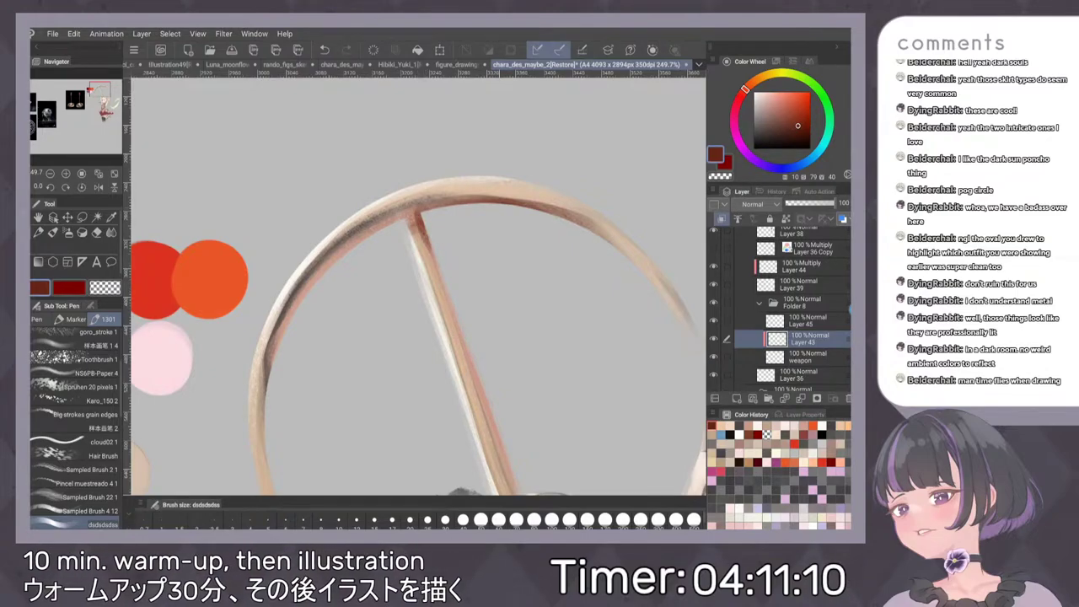
scroll(598, 226, "down", 5)
scroll(518, 217, "up", 5)
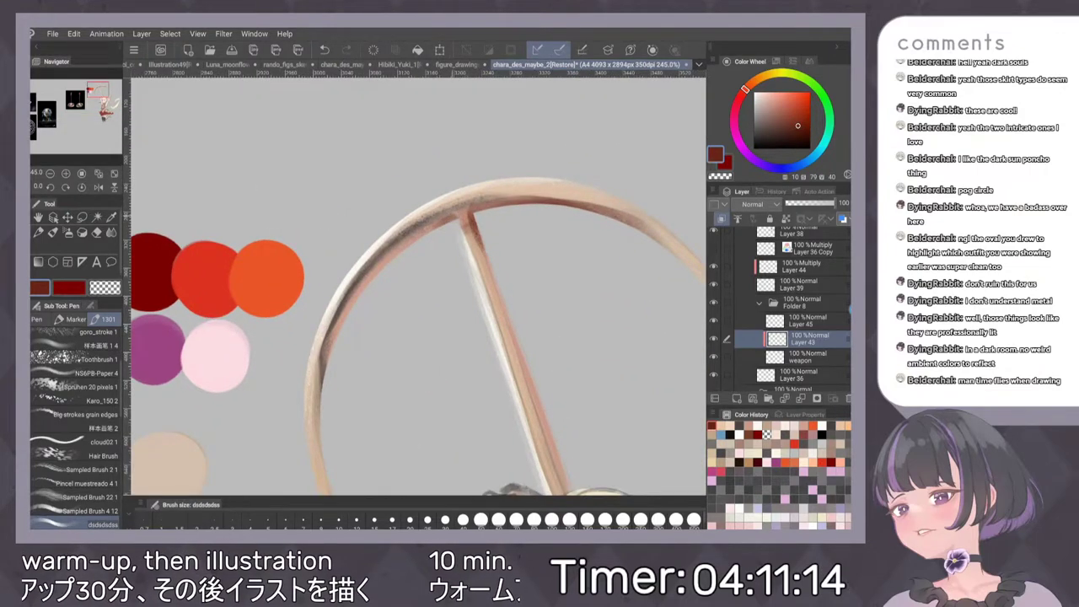
Deepen the shaded edge of the rod's lower half with the dark red-brown down to the girl's head
scroll(586, 220, "down", 3)
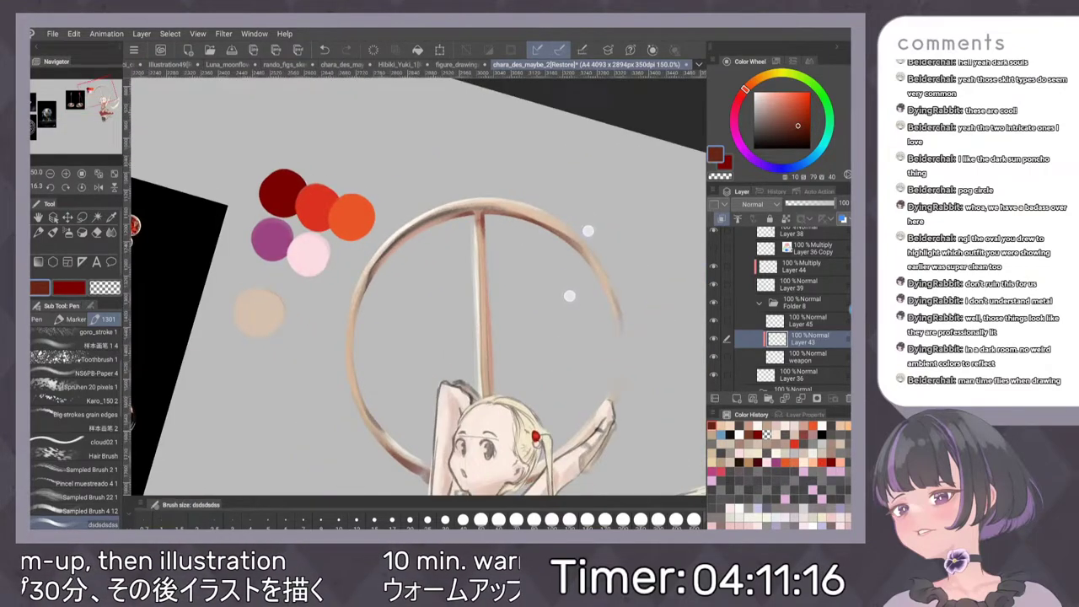
scroll(591, 233, "down", 3)
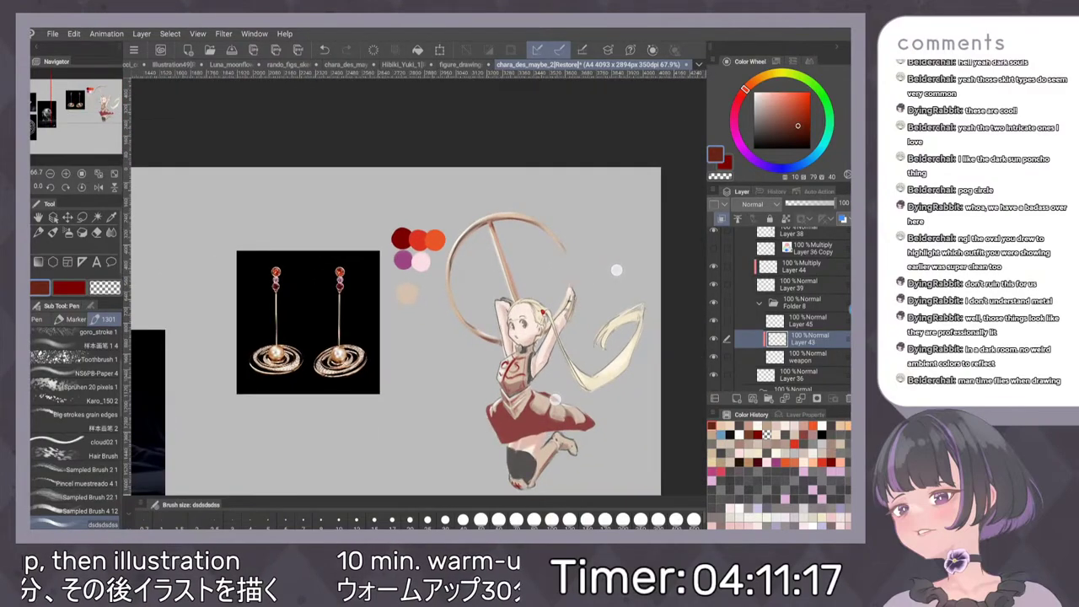
scroll(609, 259, "up", 3)
scroll(581, 256, "up", 3)
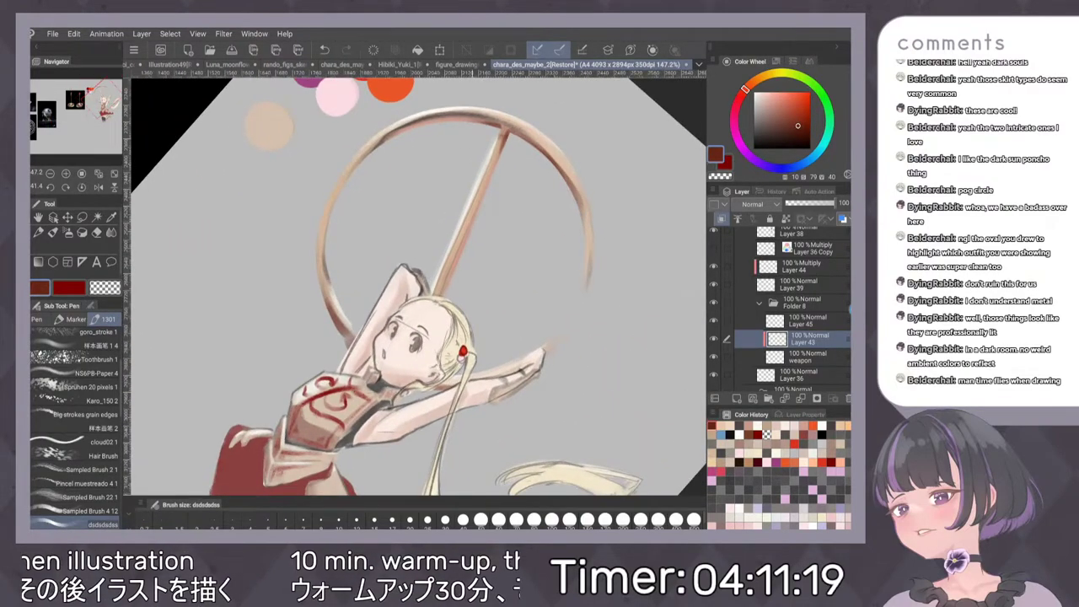
left_click_drag(492, 167, 443, 292)
key("ctrl+z")
left_click_drag(467, 231, 442, 292)
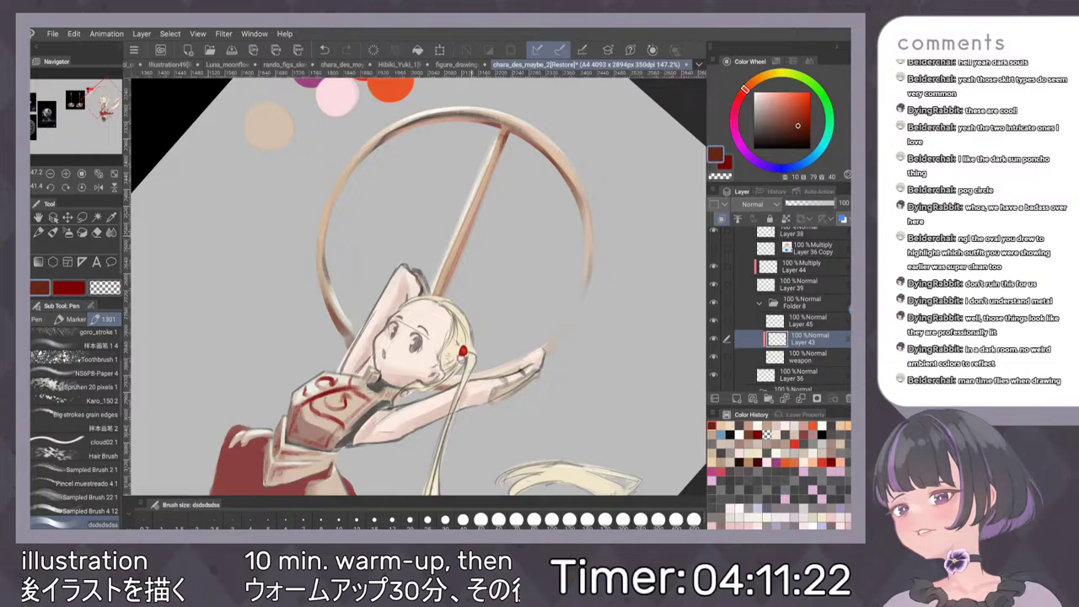
Shade the rod with a grey-brown sampled from the ring (hue 18, saturation 19, value 42) and check the whole design mirrored
left_click(469, 106, "alt")
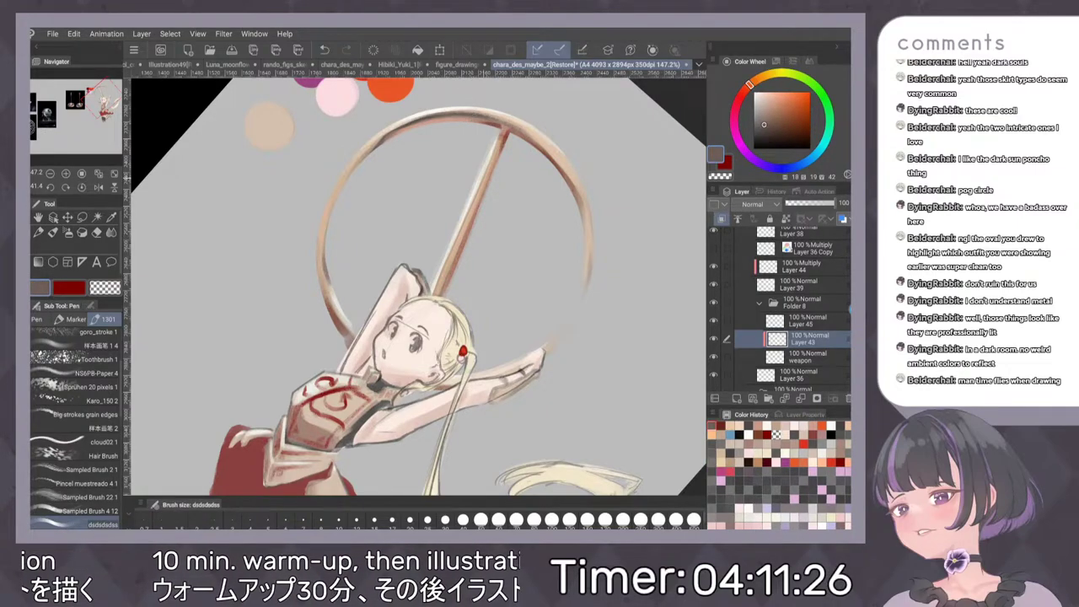
scroll(563, 229, "down", 5)
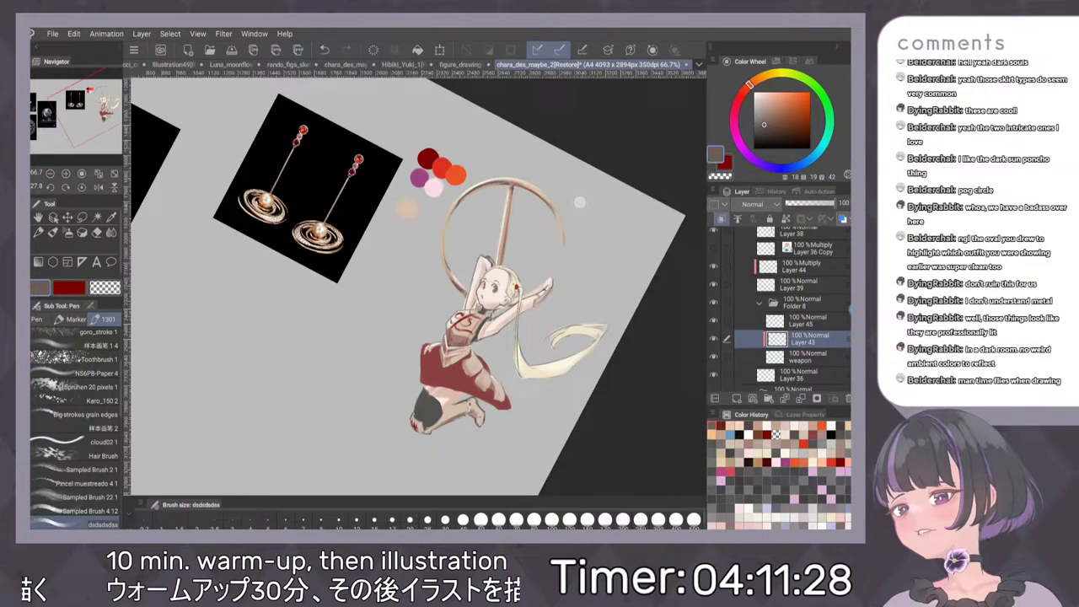
scroll(566, 279, "up", 1)
key("h")
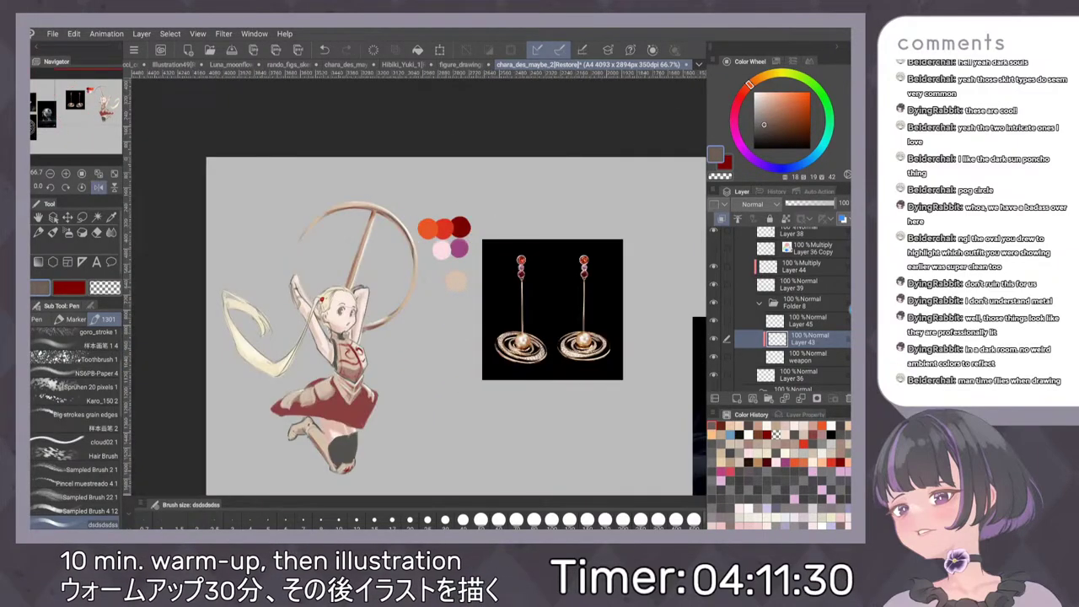
key("h")
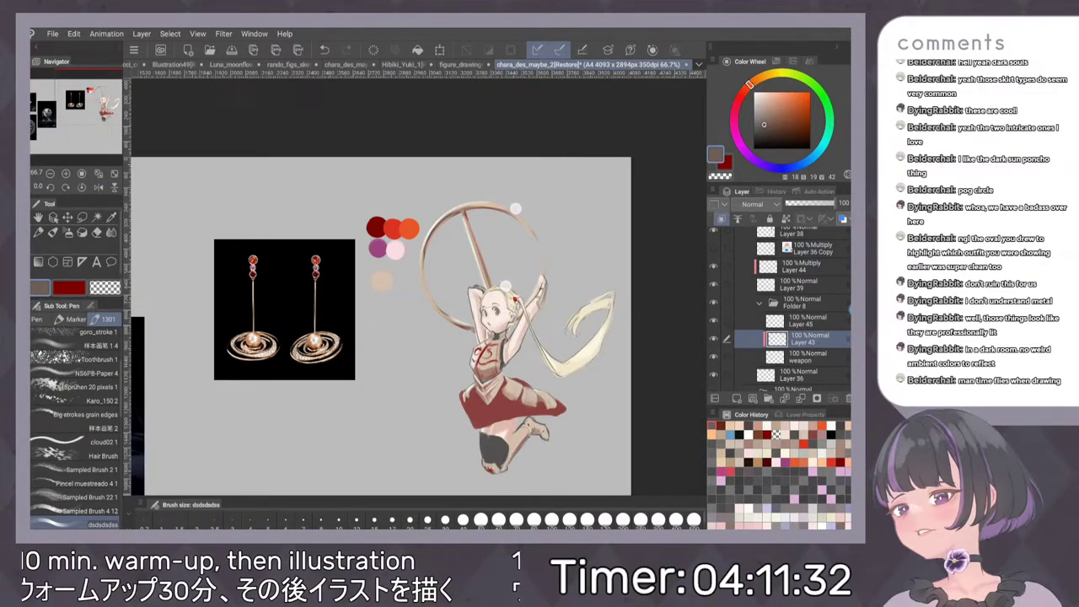
Sample the rod's near-white highlight (hue 37, saturation 6, value 99) and strengthen it from the ring joint to the head
scroll(514, 209, "up", 5)
key("i")
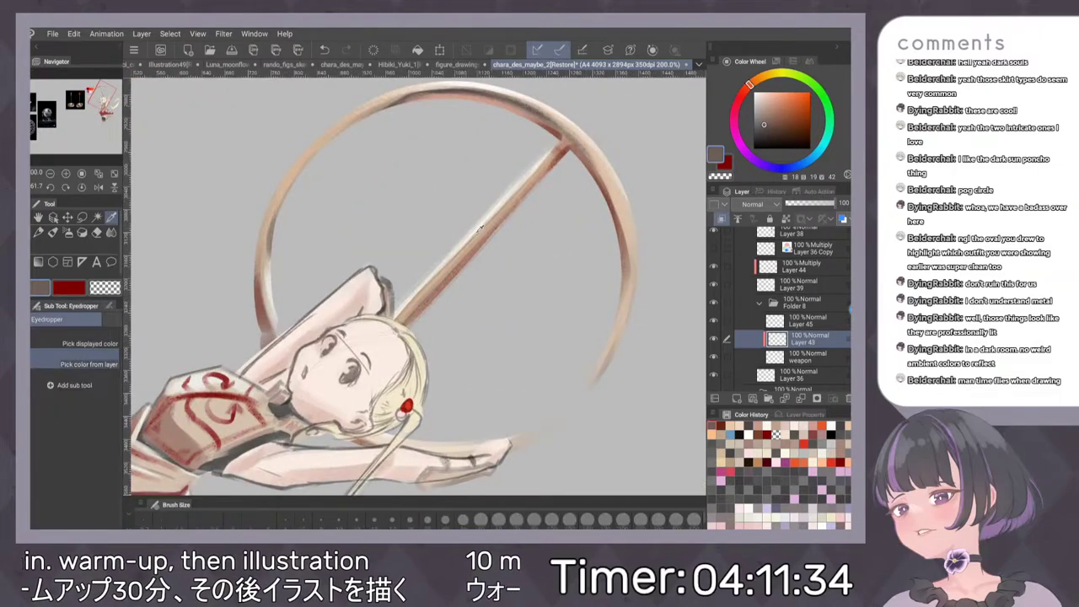
left_click(480, 228)
key("p")
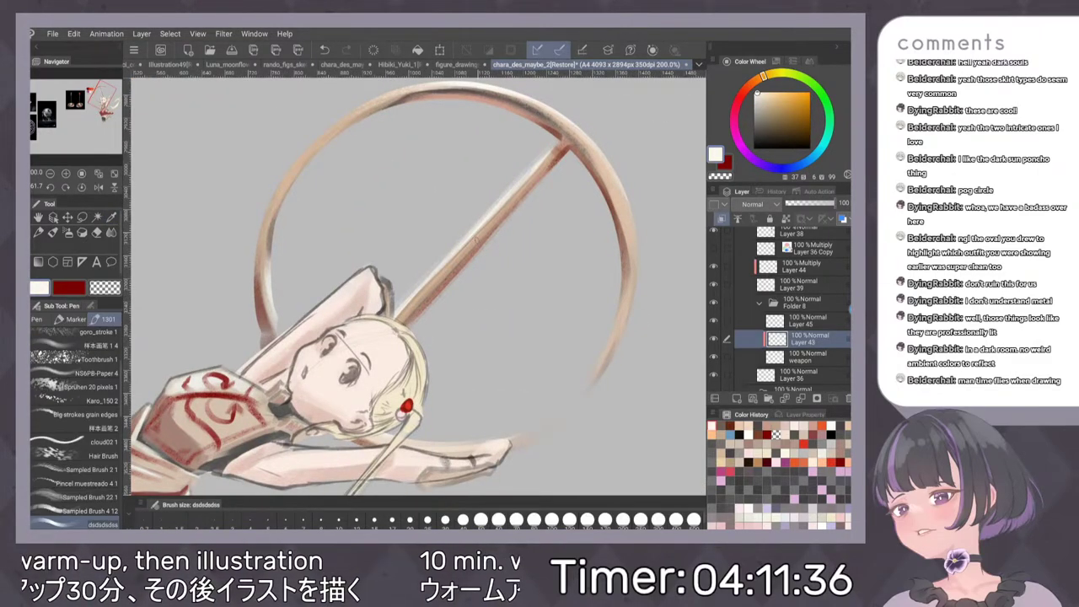
left_click_drag(501, 209, 393, 324)
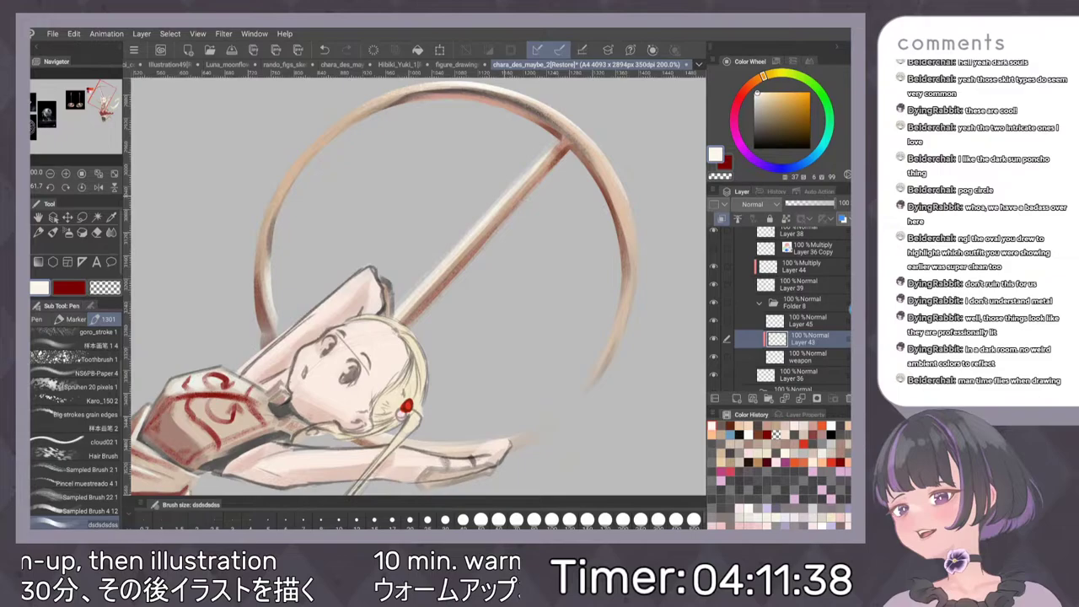
left_click_drag(562, 138, 552, 153)
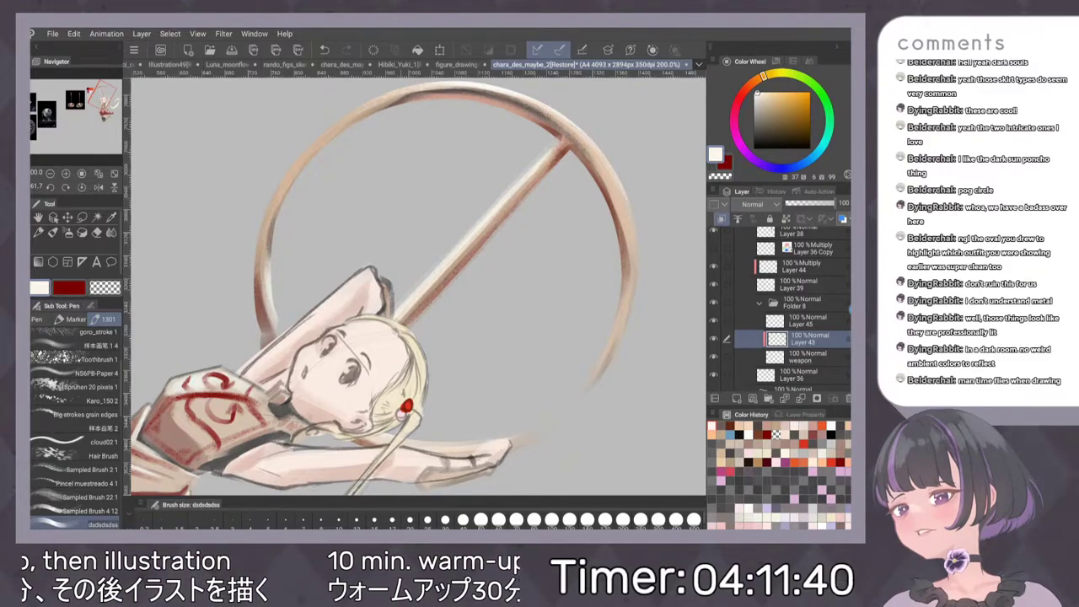
scroll(544, 287, "down", 3)
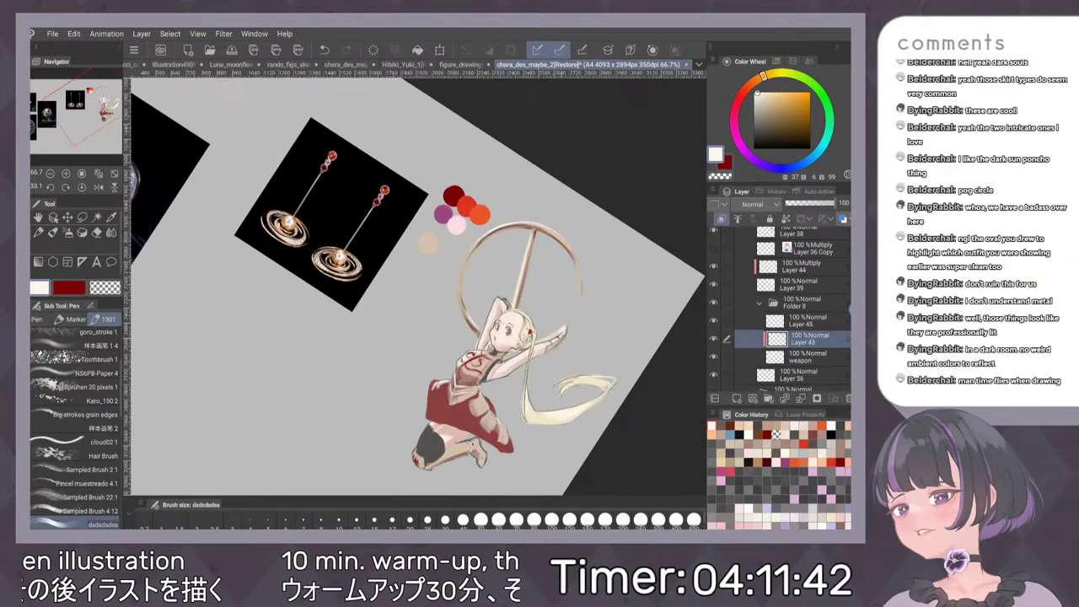
scroll(595, 257, "up", 3)
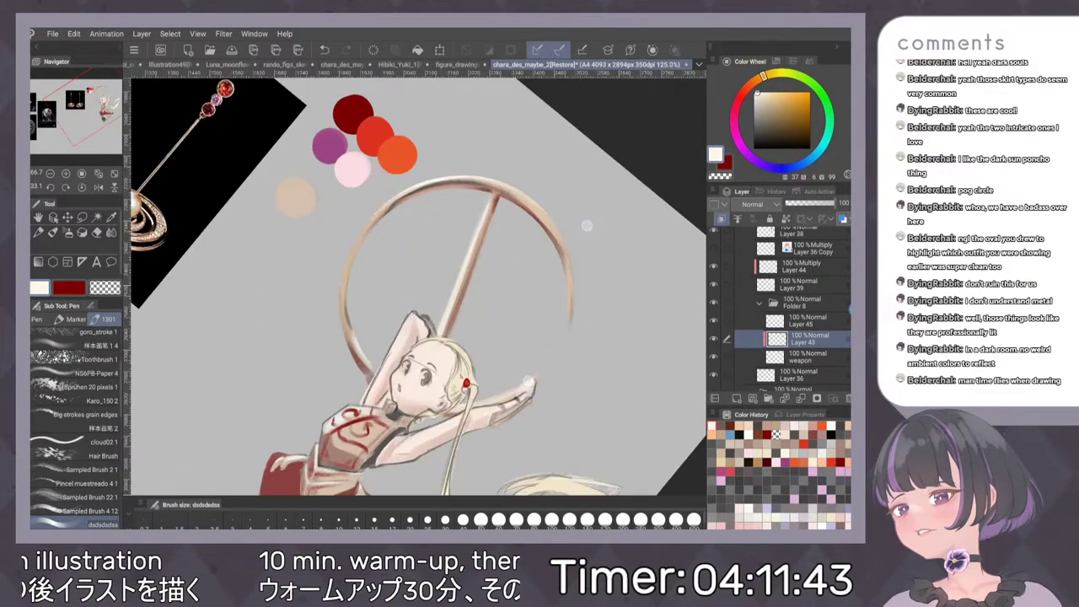
Touch up the rod with light peach sampled from the ring (hue 27, saturation 28, value 93) and make Layer 45 active
left_click(511, 187, "alt")
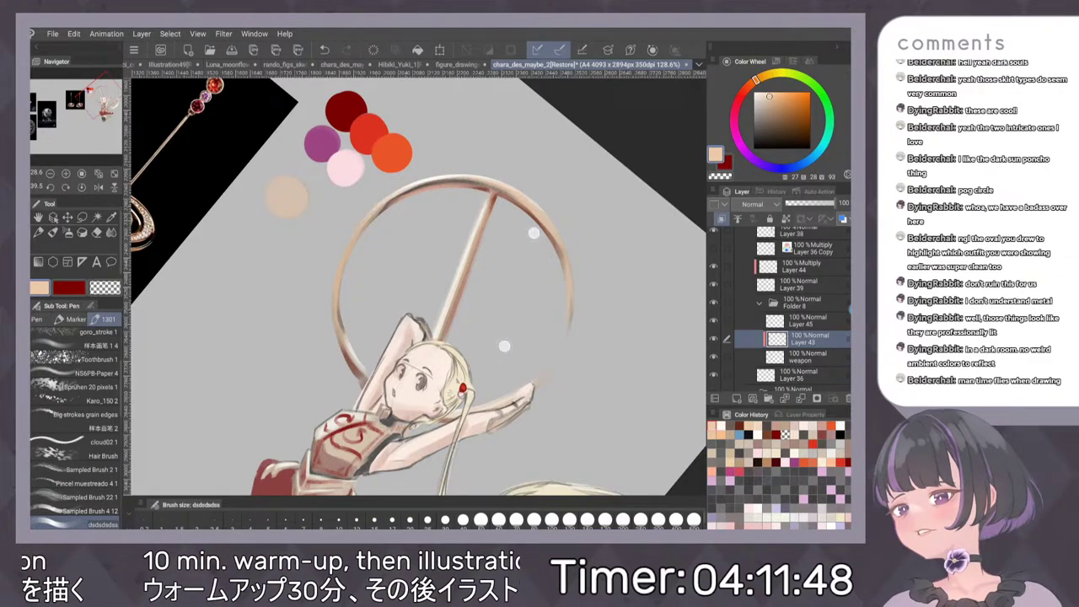
scroll(553, 229, "down", 3)
left_click(747, 323)
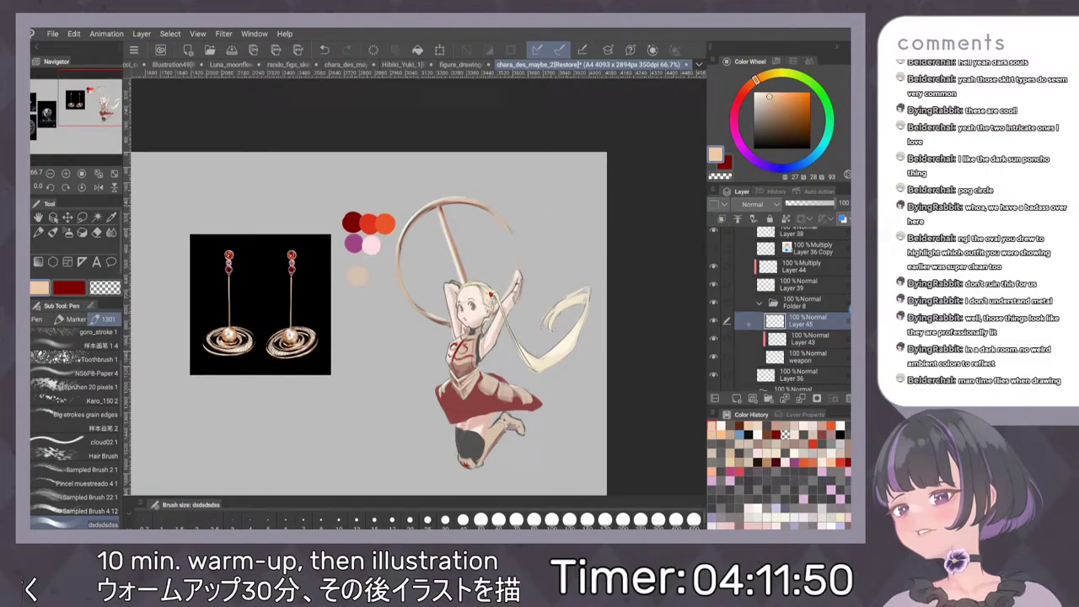
left_click_drag(522, 308, 553, 265)
scroll(553, 266, "up", 2)
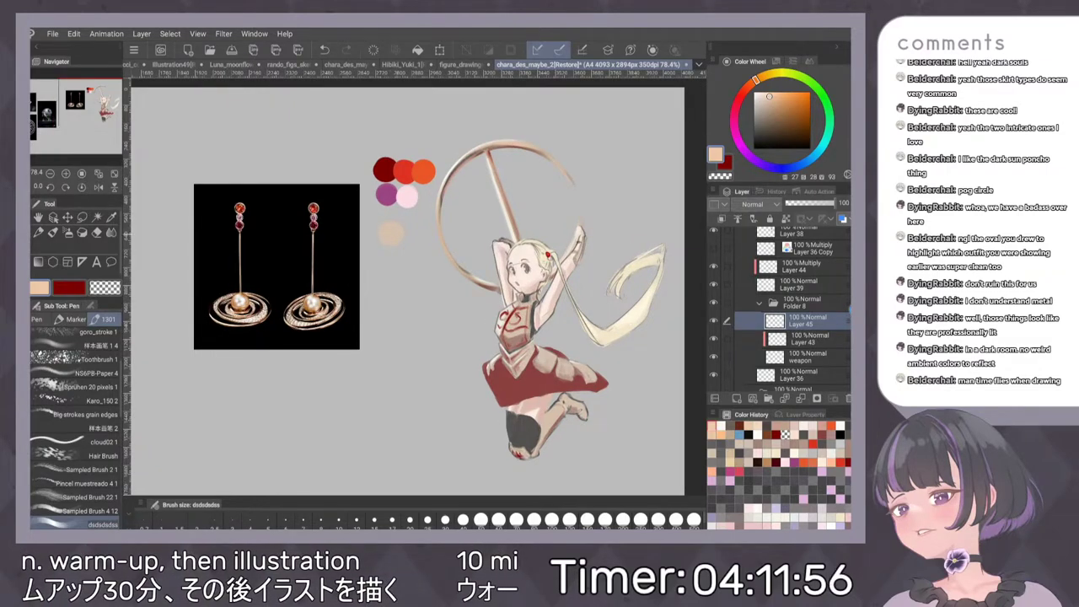
Try a stroke in tan, hue 29, saturation 32 and value 80, below the earring reference on Layer 45
left_click(402, 232, "alt")
left_click_drag(765, 101, 770, 102)
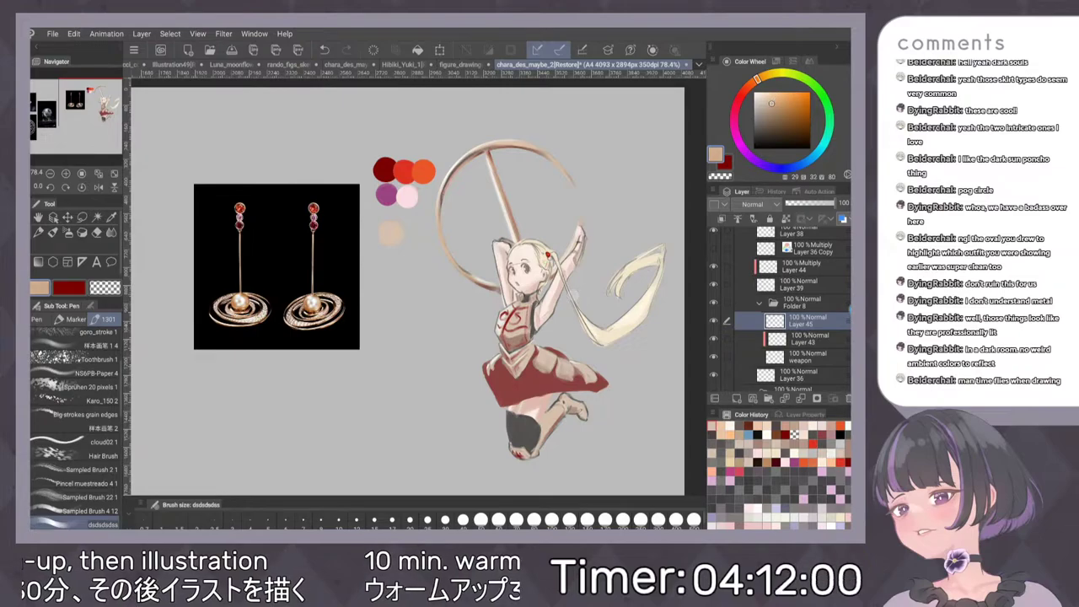
scroll(469, 309, "down", 1)
left_click_drag(346, 336, 340, 367)
key("ctrl+z")
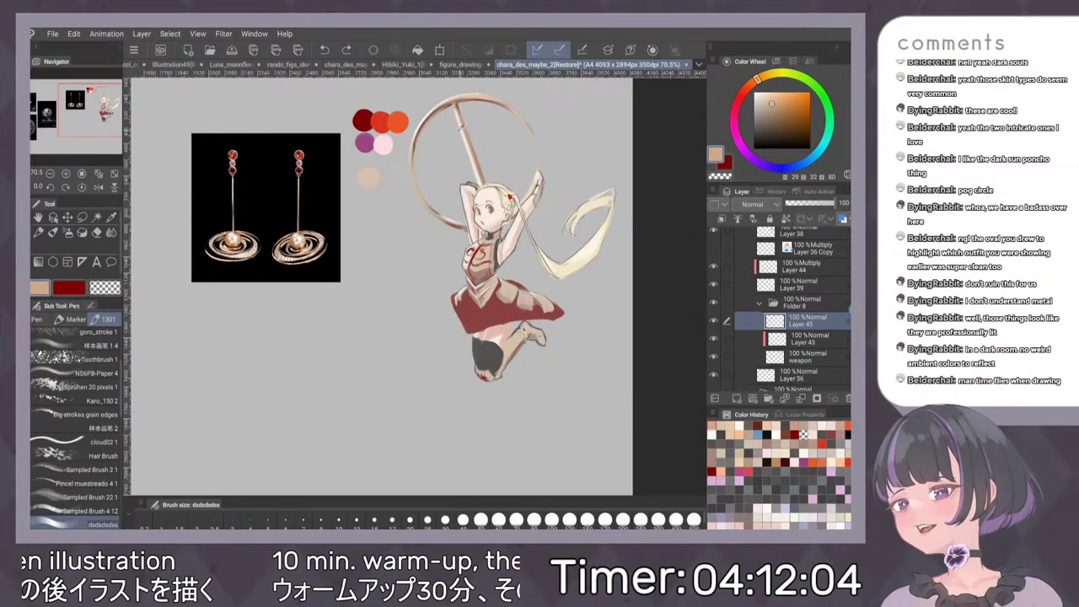
Try to block in a large round shape below the earring reference in pale tan, hue 27, saturation 18 and value 82
left_click(525, 114, "alt")
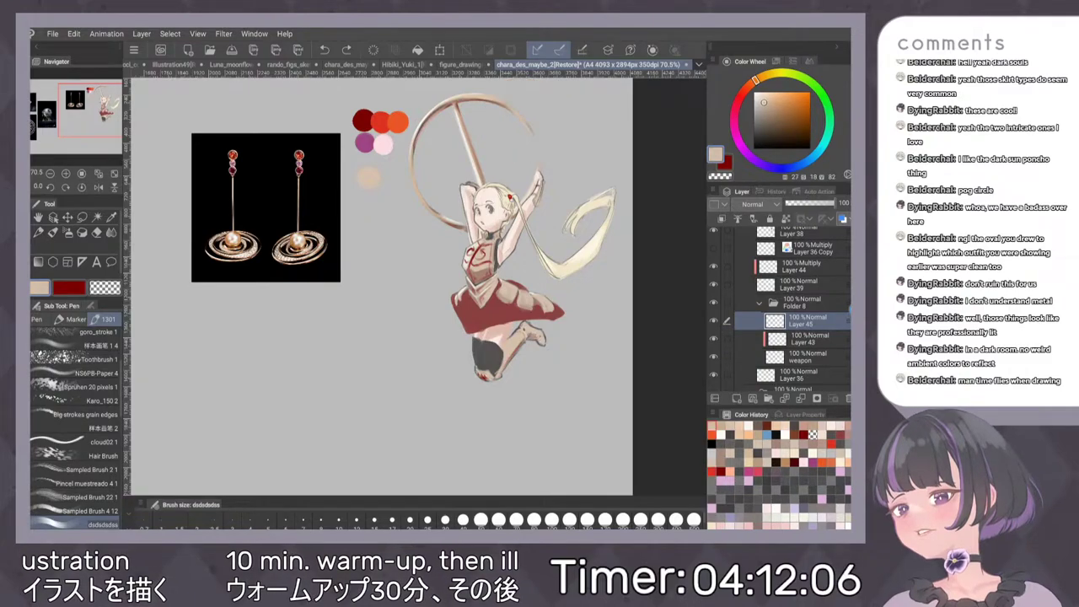
mouse_move(375, 327)
left_mouse_down()
mouse_move(367, 306)
mouse_move(376, 324)
mouse_move(364, 319)
left_mouse_up()
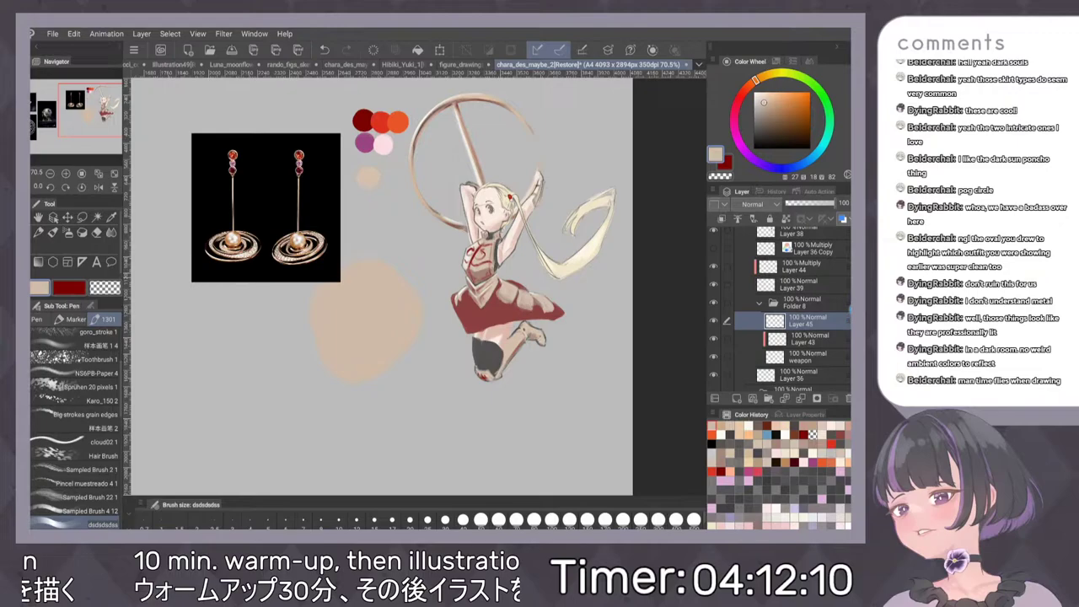
scroll(506, 287, "down", 1)
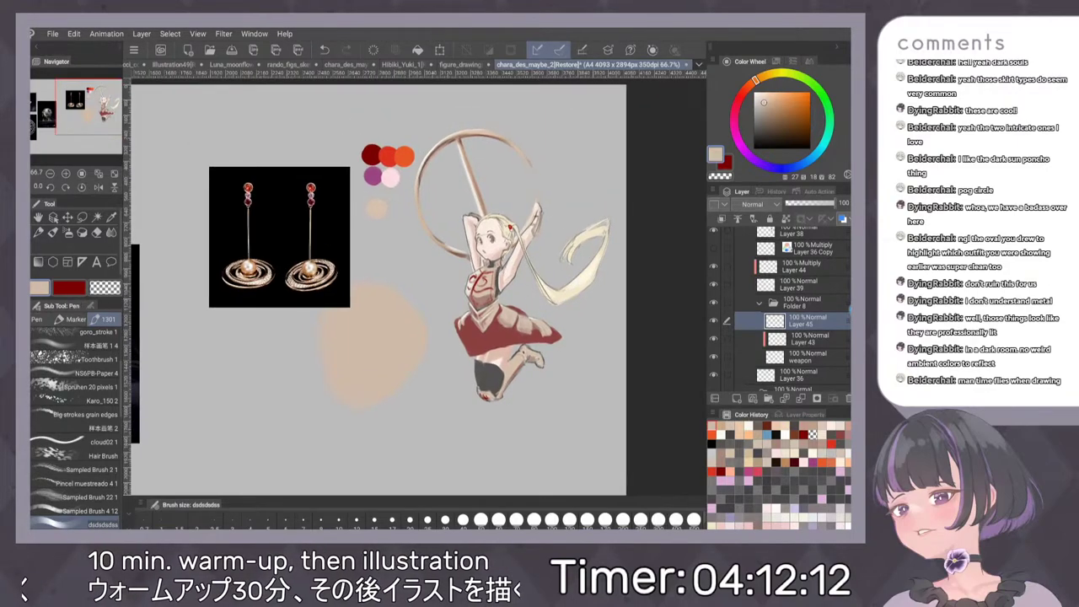
left_click_drag(384, 269, 400, 317)
key("ctrl+z")
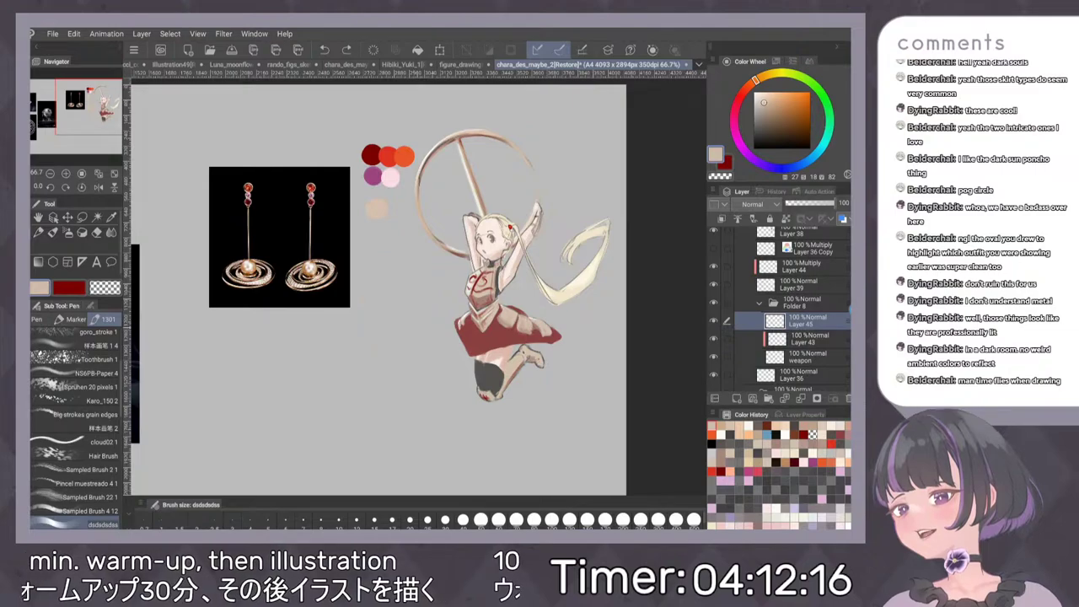
key("p")
key("b")
left_click_drag(392, 310, 391, 305)
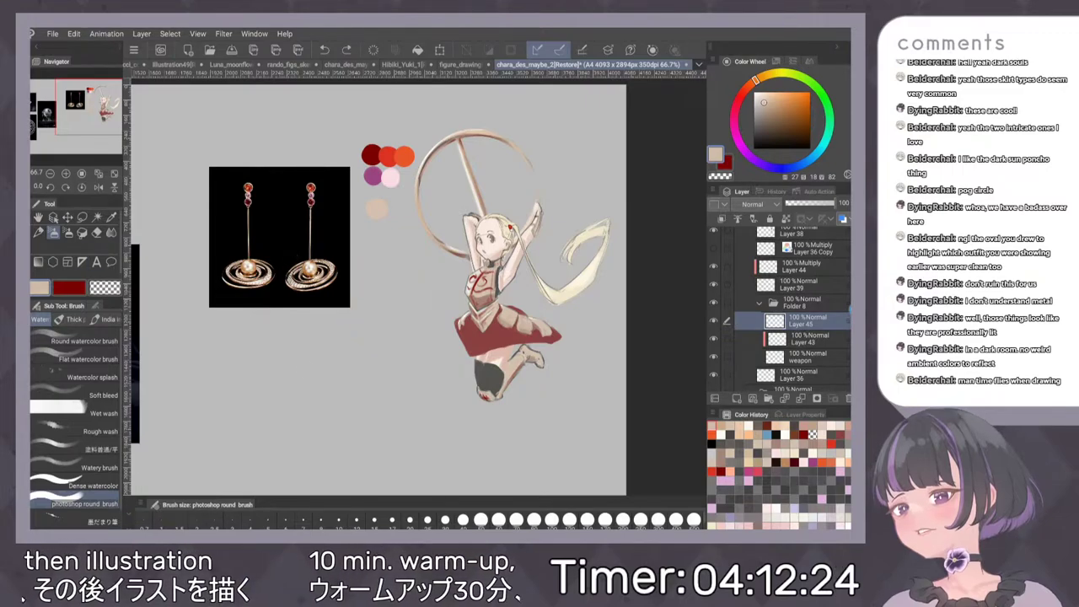
Set up the Ellipse tool with a fixed 1:1 aspect ratio for drawing perfect circles
key("g")
key("u")
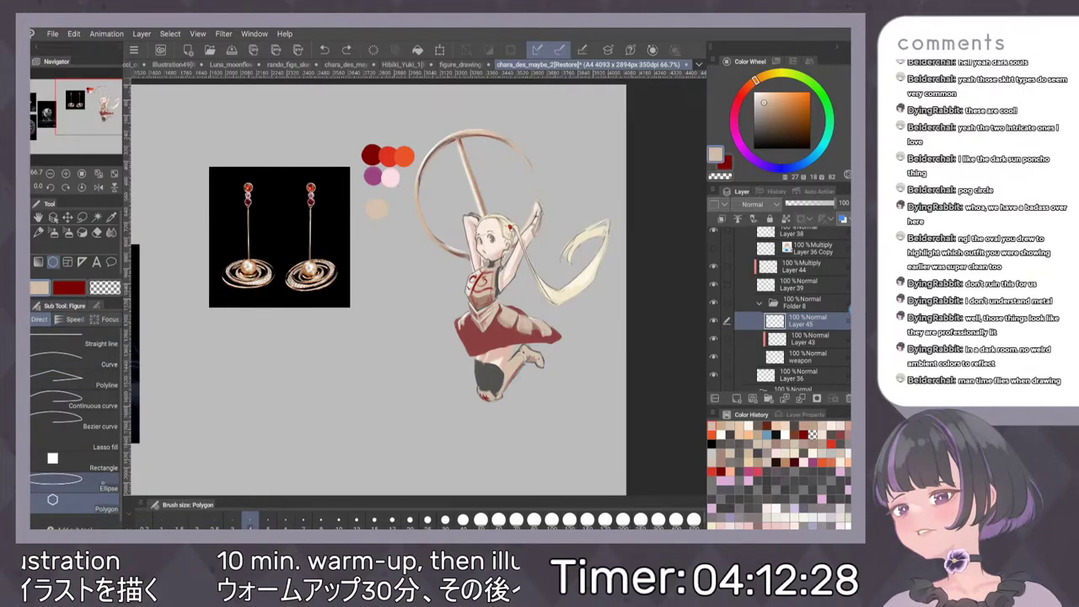
left_click(78, 482)
left_click(97, 306)
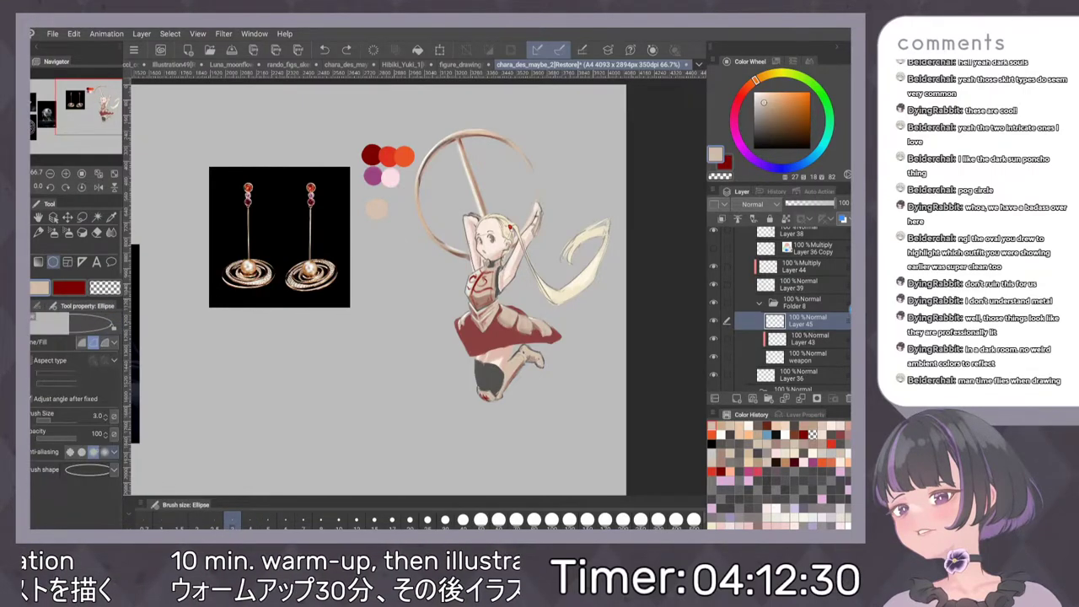
left_click(49, 361)
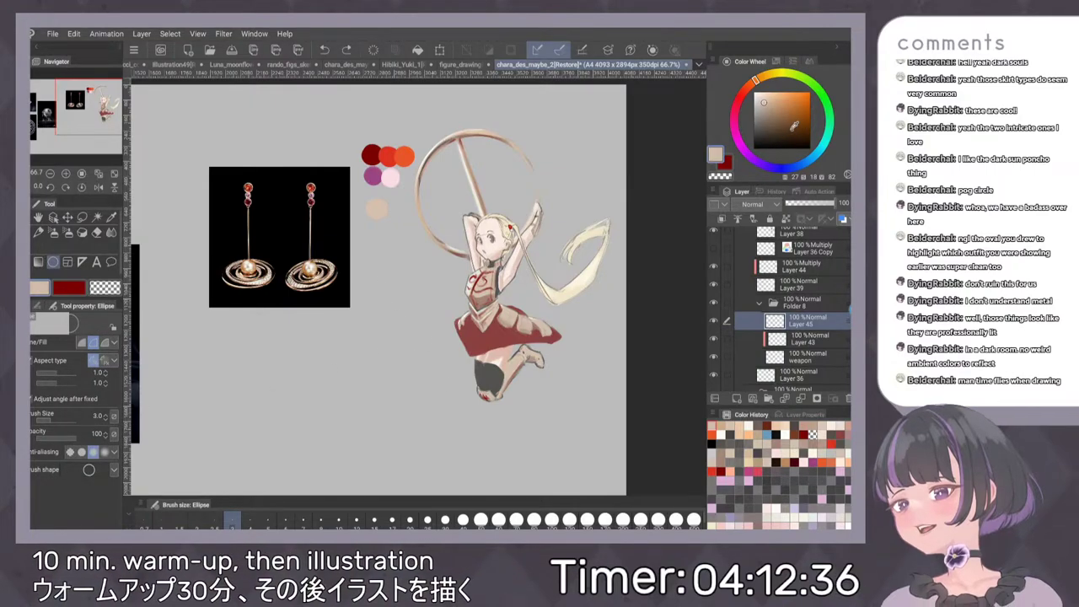
Draw a thin circle outline in dark grey, hue 30, saturation 2 and value 32, between the earring reference and the girl's torso
left_click(559, 441, "alt")
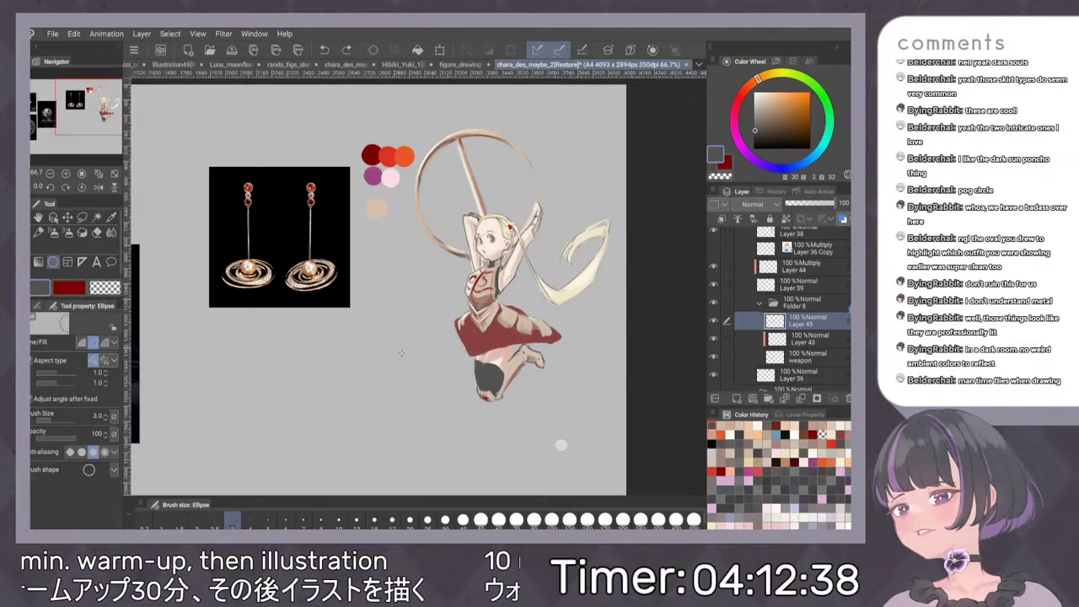
left_click_drag(368, 252, 446, 368)
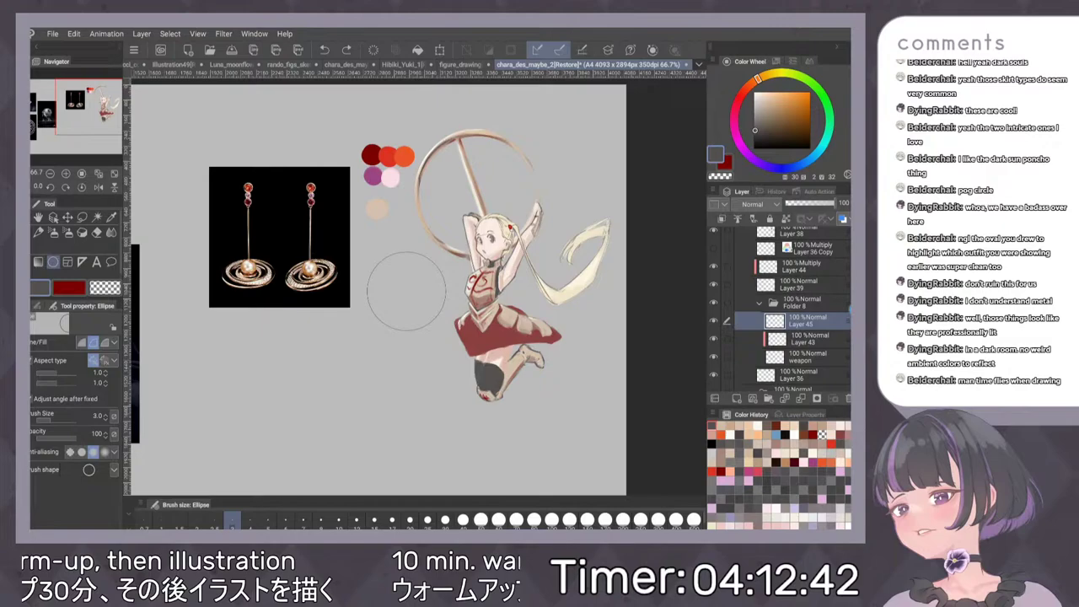
Try a second circle outline beside the ring weapon and move it down near the girl's feet
left_click_drag(549, 137, 630, 245)
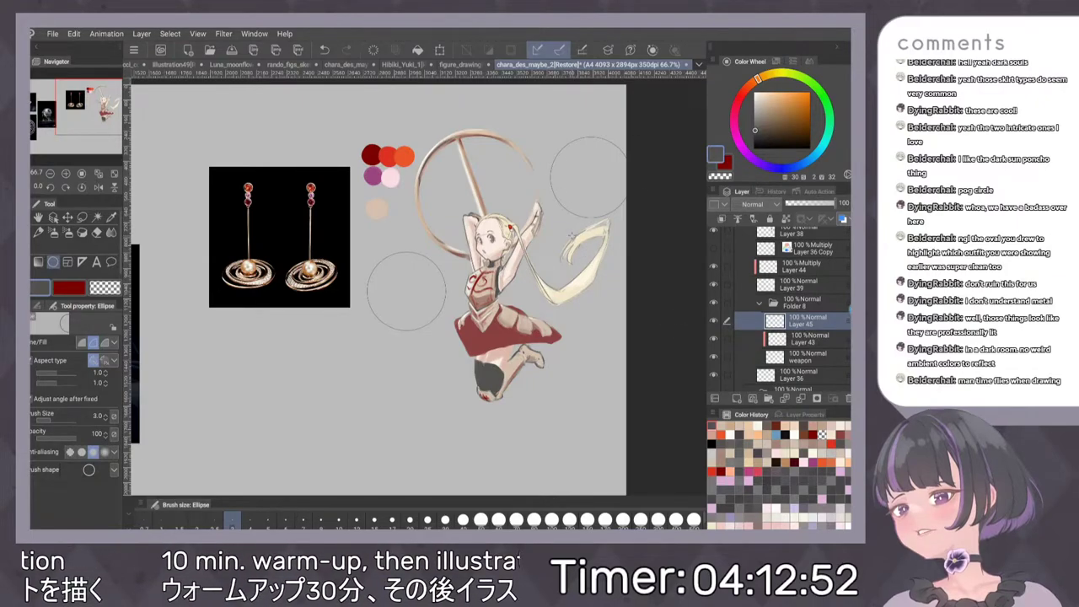
key("e")
key("m")
mouse_move(553, 128)
left_mouse_down()
mouse_move(650, 182)
mouse_move(632, 266)
left_mouse_up()
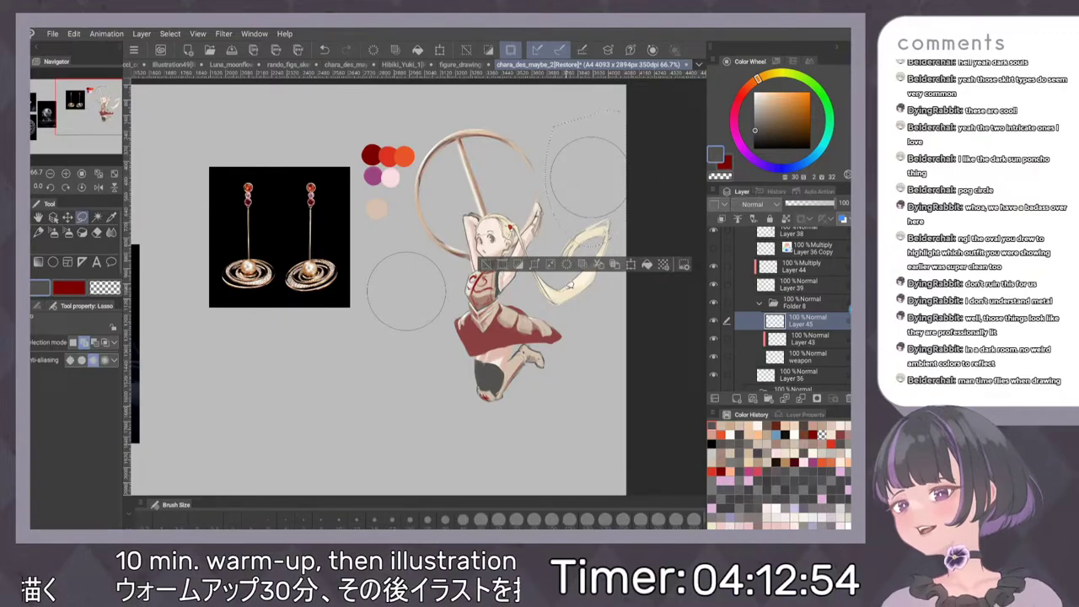
left_click(632, 265)
left_click_drag(598, 184, 593, 383)
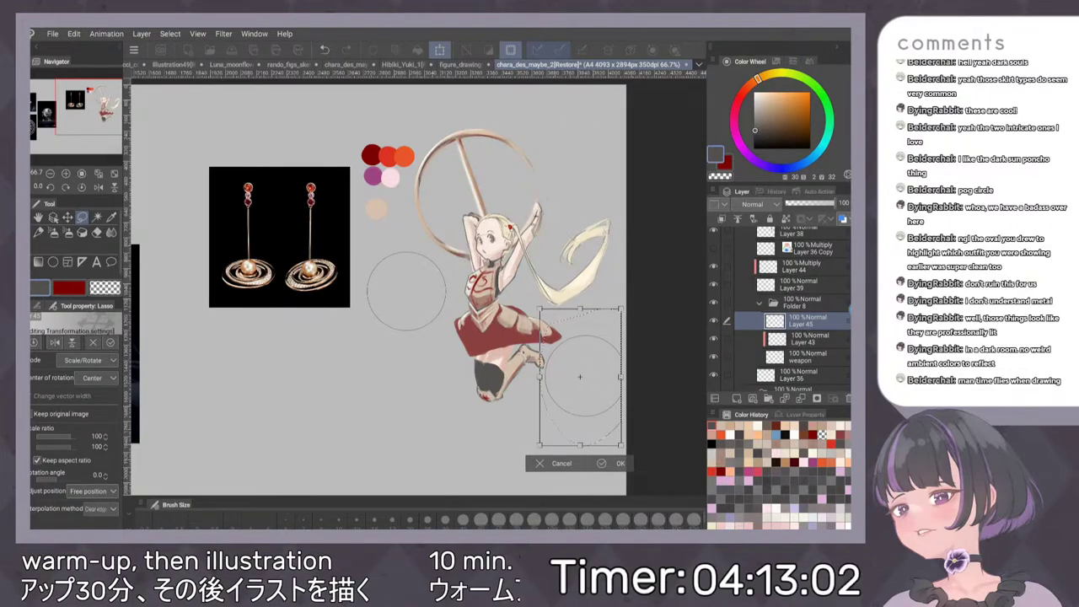
left_click(615, 463)
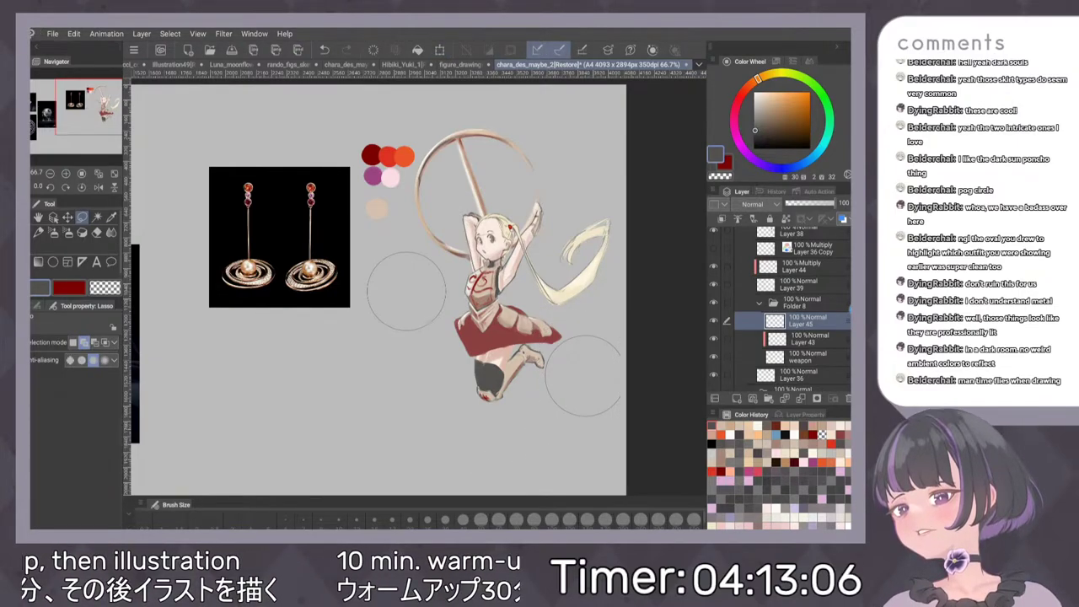
key("e")
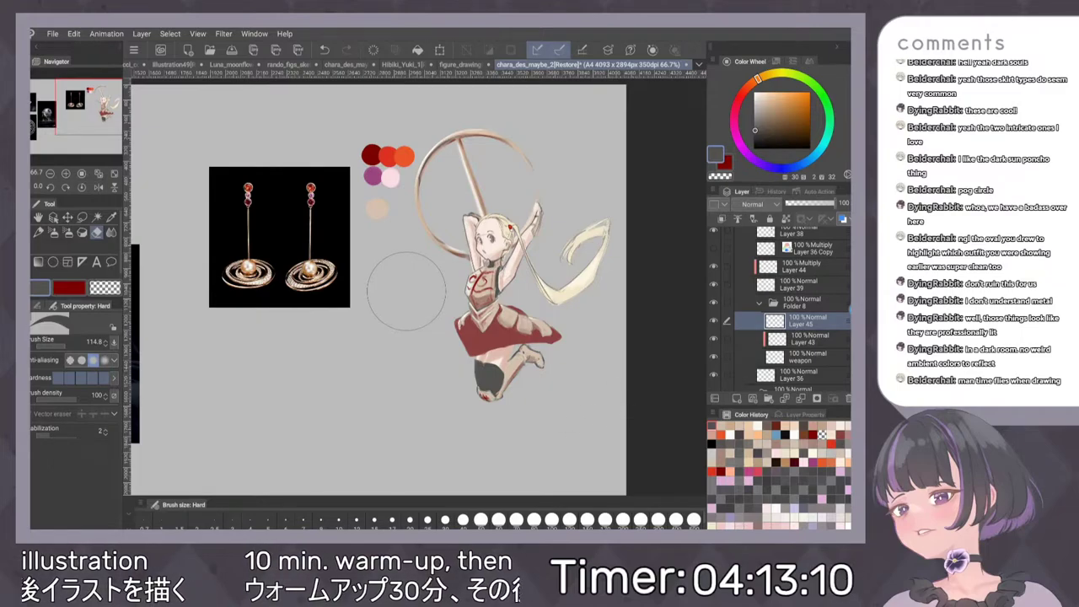
Draw a second, larger circle outline overlapping the girl's raised foot, replacing a first smaller attempt
key("u")
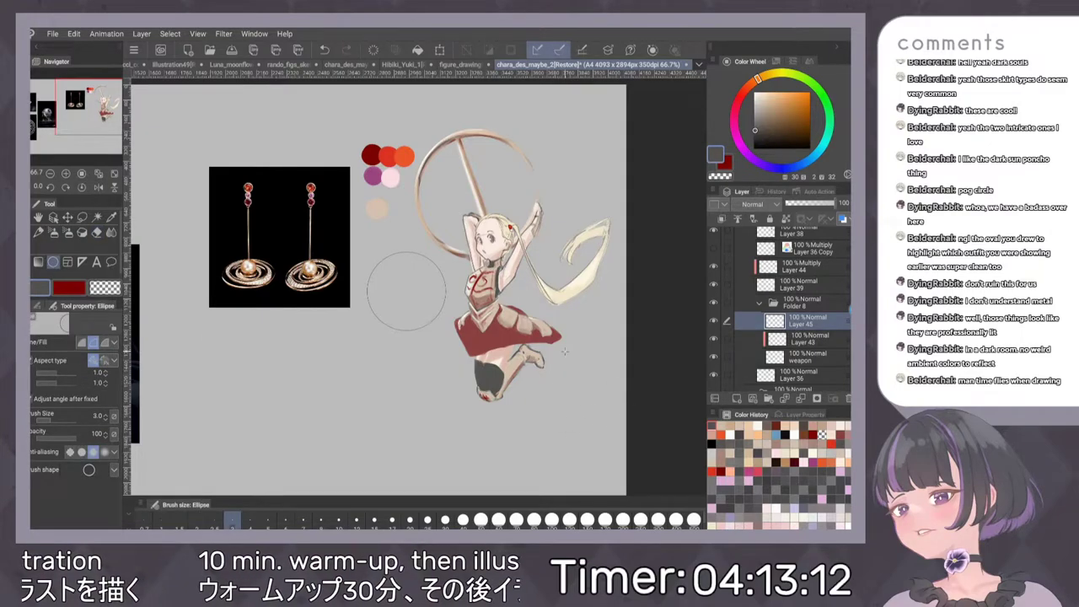
left_click_drag(548, 334, 623, 455)
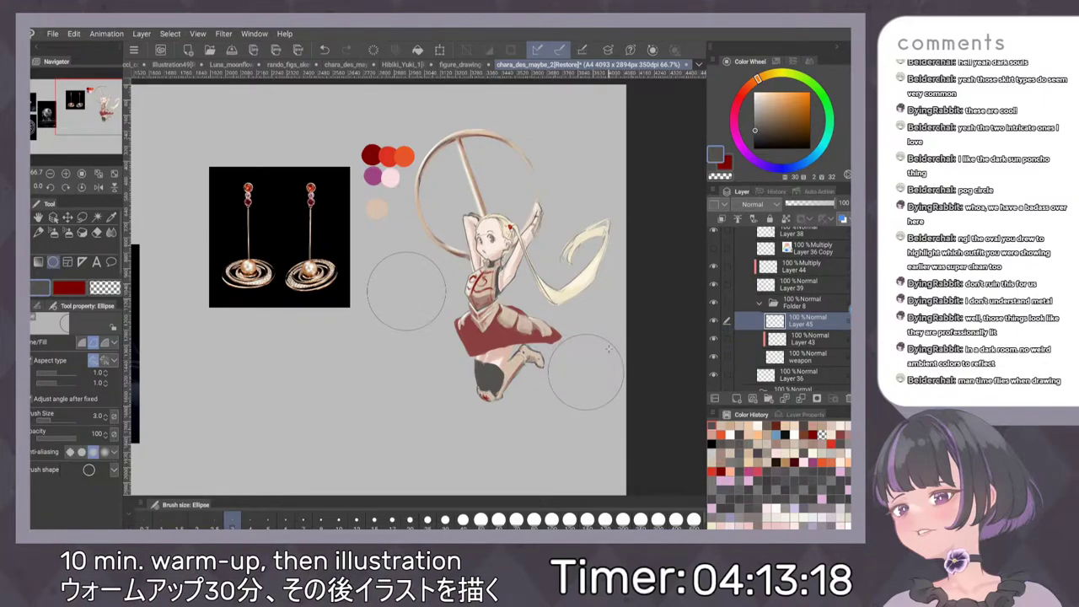
key("ctrl+z")
left_click_drag(607, 329, 512, 424)
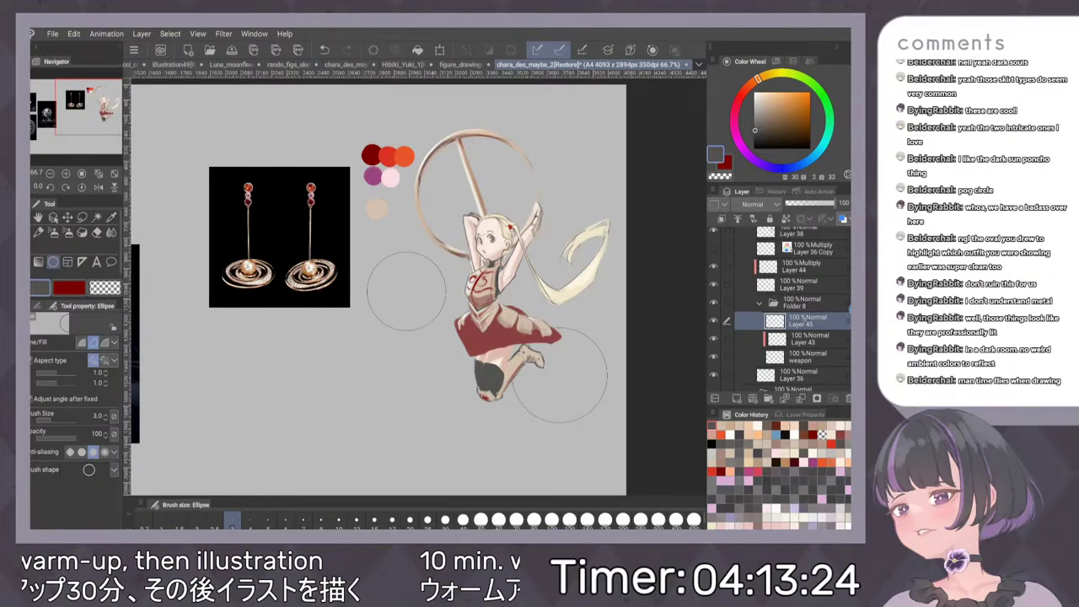
Fill both circles with pale tan, hue 27, saturation 18 and value 82
key("i")
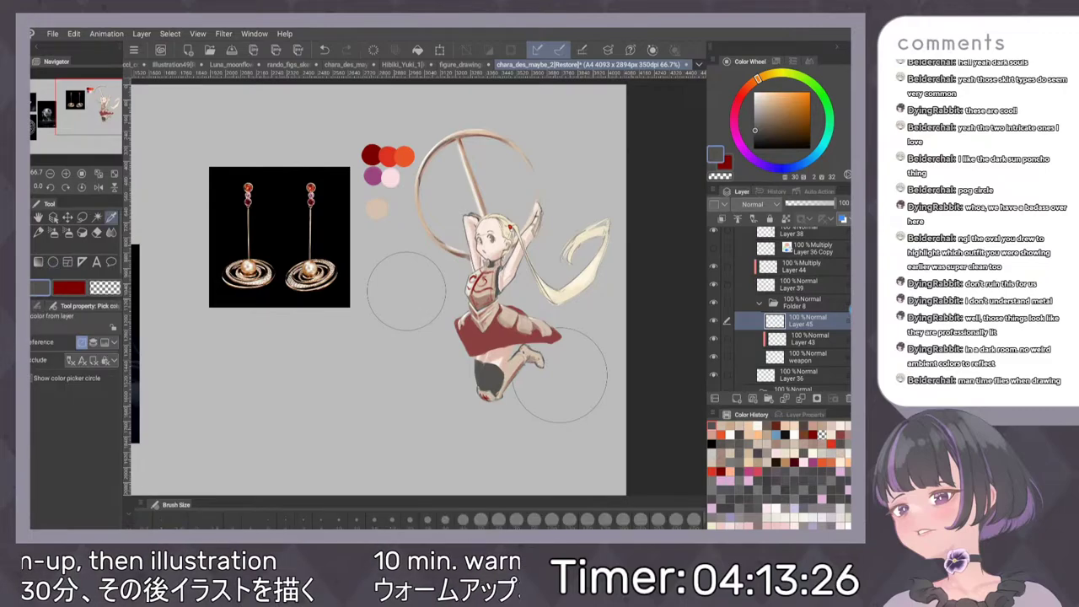
left_click(732, 427)
left_click(722, 420)
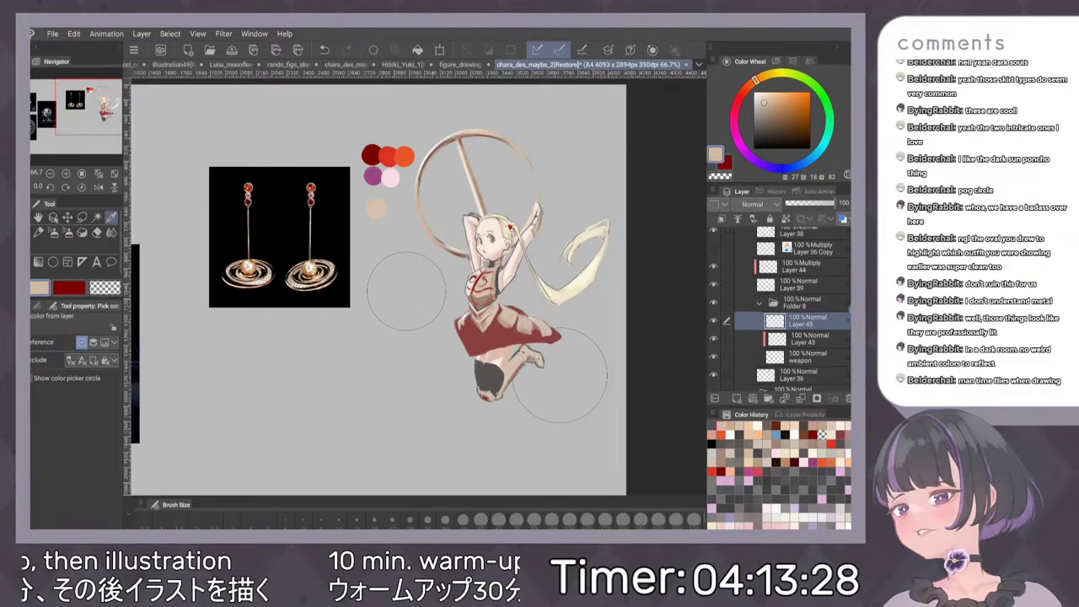
key("g")
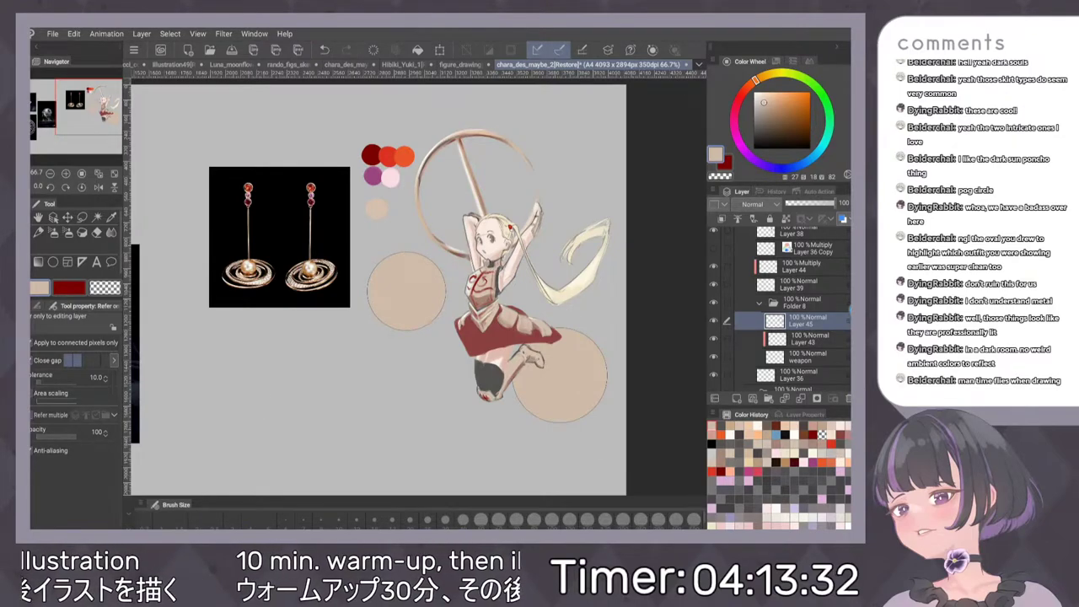
Sample near-white, hue 37, saturation 3 and value 98, from the ring weapon and paint a highlight on the smaller ball's upper left
scroll(542, 211, "up", 2)
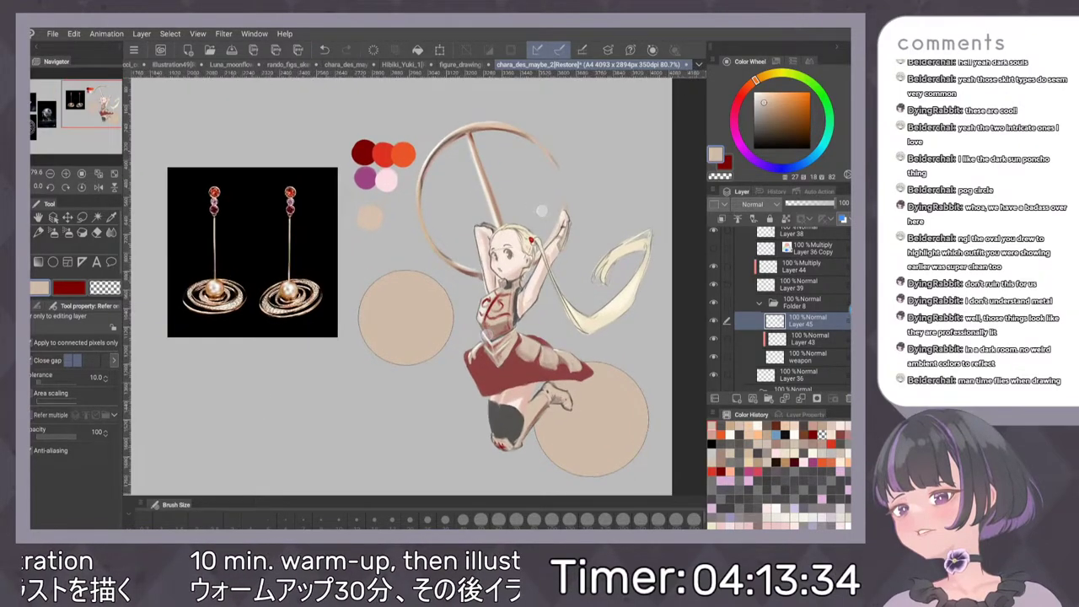
scroll(541, 211, "up", 1)
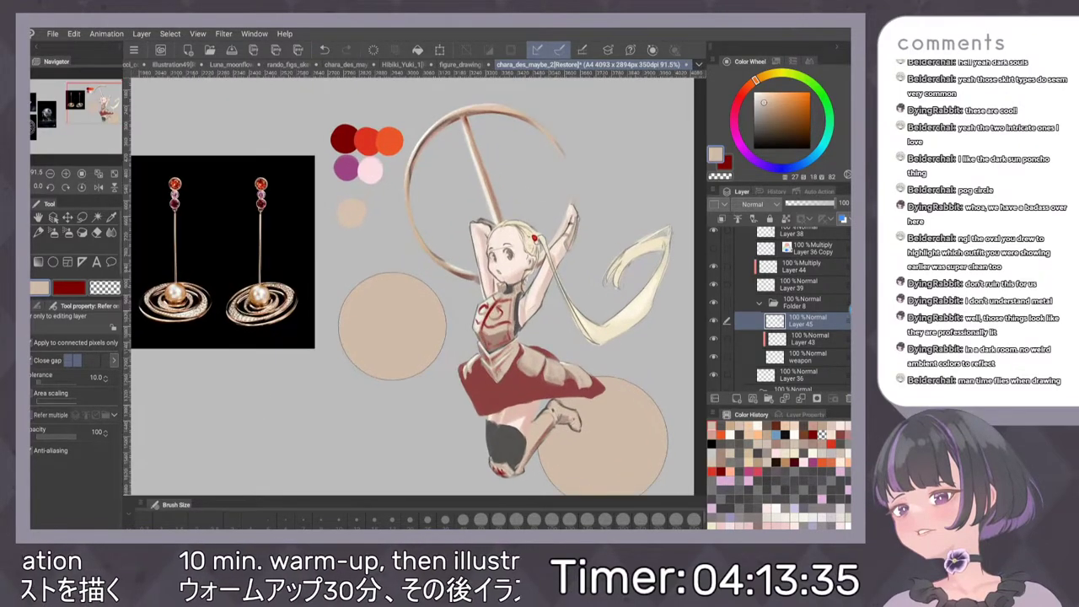
key("c")
left_click(432, 133)
key("i")
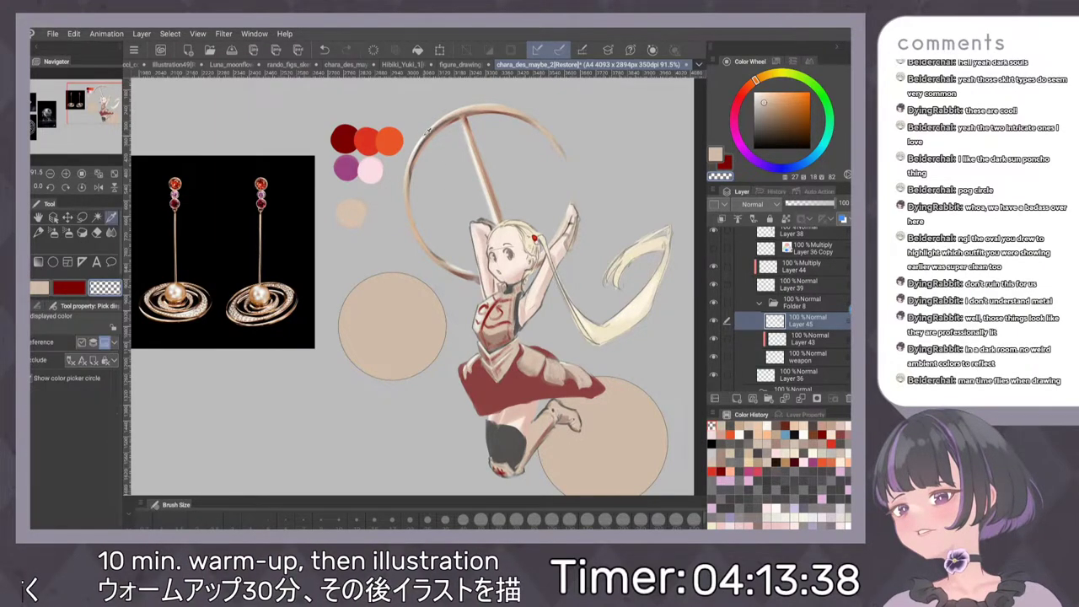
left_click(428, 129)
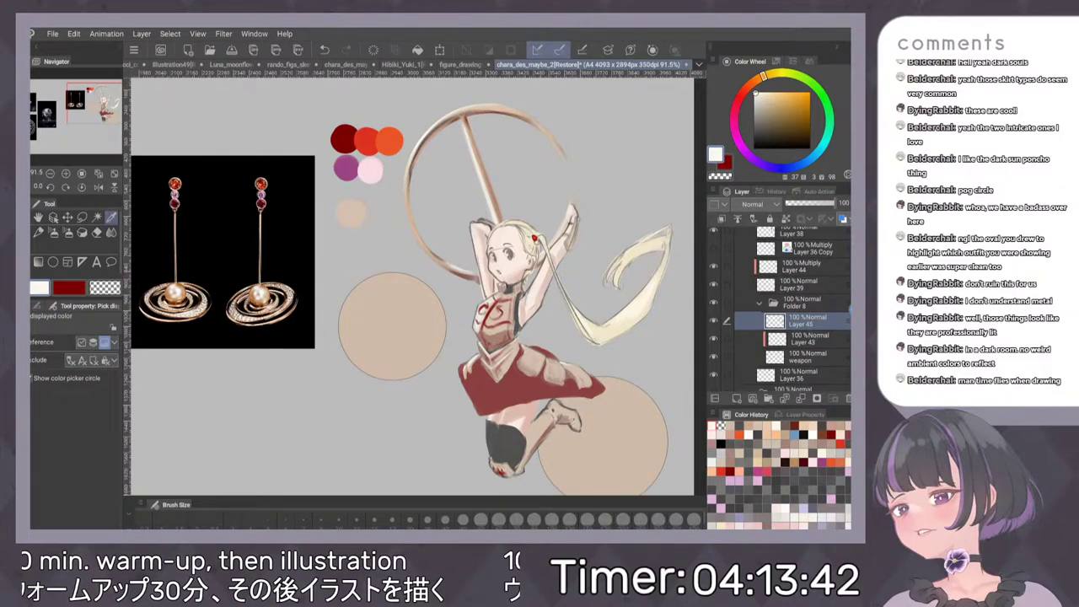
key("b")
scroll(522, 177, "down", 1)
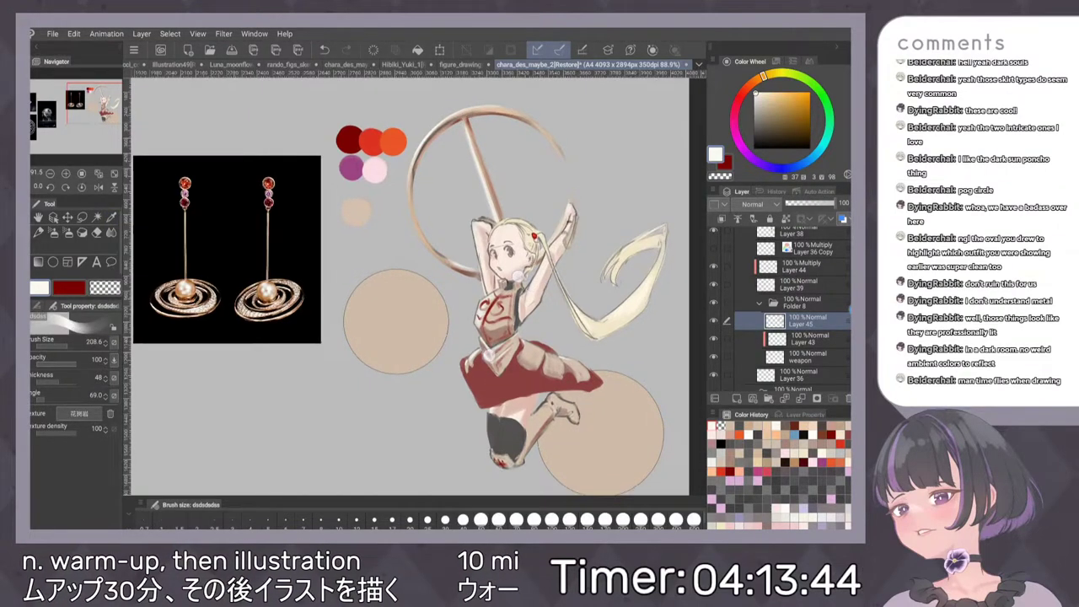
mouse_move(366, 291)
left_mouse_down()
mouse_move(353, 290)
mouse_move(361, 312)
left_mouse_up()
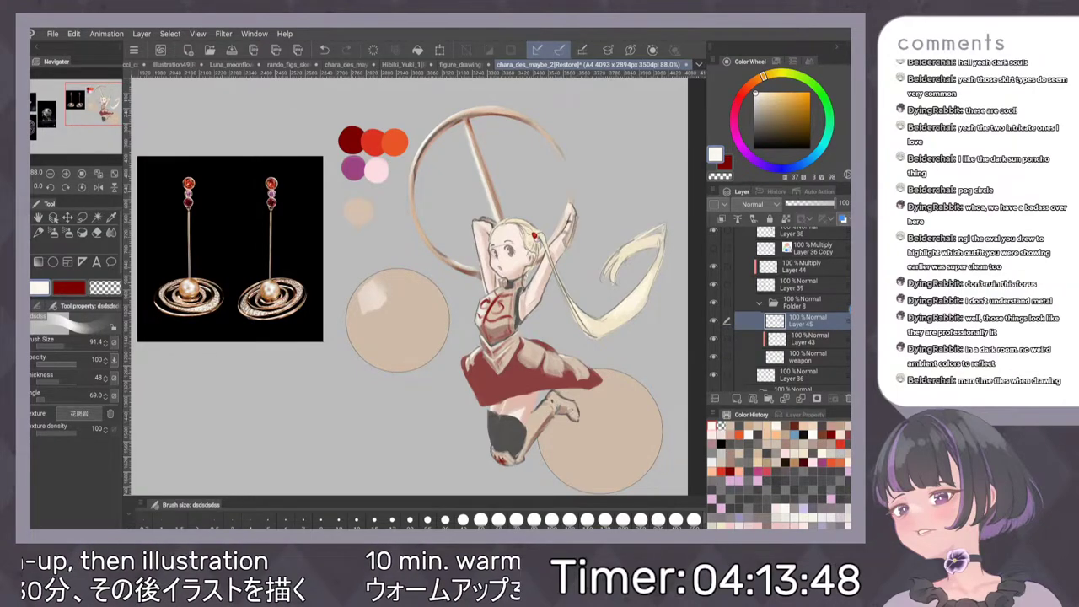
Try shading the smaller ball's lower right side with brown strokes based on the ring's dark tone
left_click(436, 137, "alt")
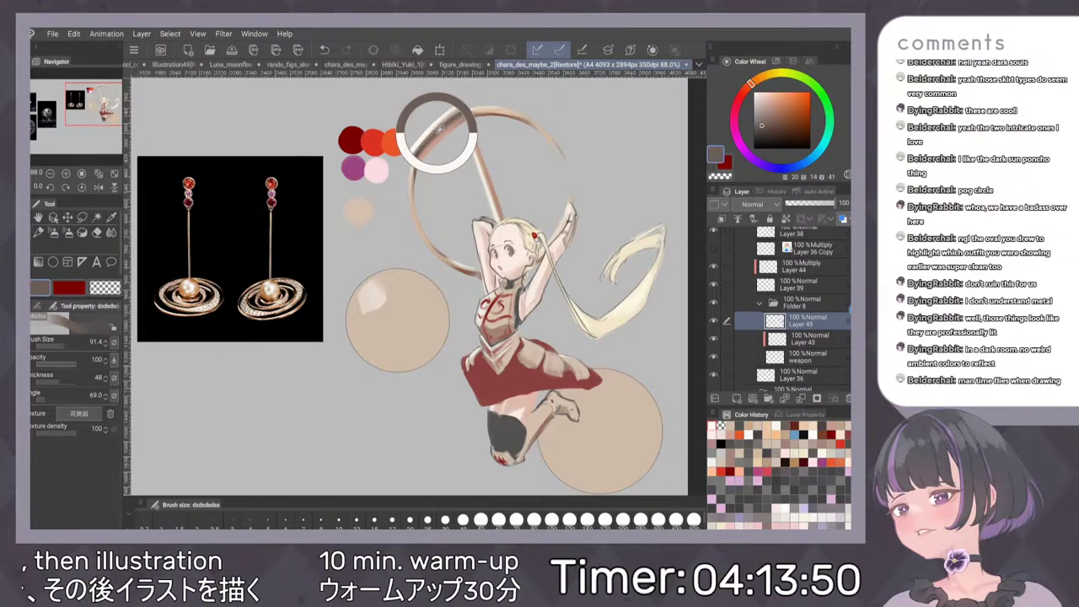
mouse_move(433, 299)
left_mouse_down()
mouse_move(404, 348)
mouse_move(371, 356)
left_mouse_up()
mouse_move(439, 307)
left_mouse_down()
mouse_move(386, 364)
mouse_move(367, 358)
mouse_move(377, 365)
left_mouse_up()
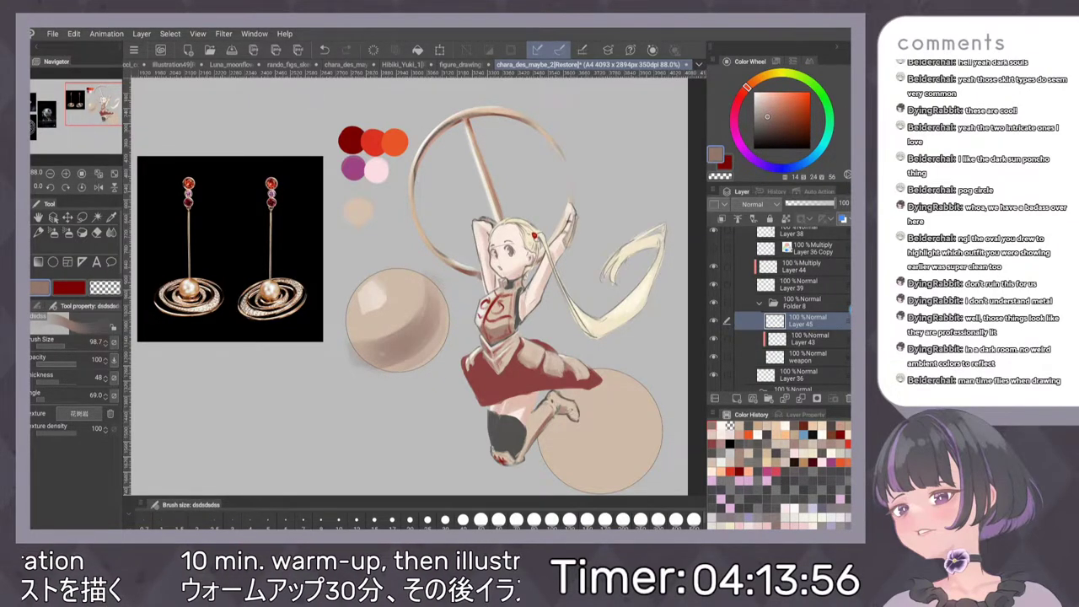
key("ctrl+z")
key("ctrl+z")
Lock Layer 45's transparent pixels and shade the lower right of both balls in brown, hue 14, saturation 24 and value 56
left_click(786, 219)
mouse_move(436, 287)
left_mouse_down()
mouse_move(377, 350)
mouse_move(385, 358)
mouse_move(363, 352)
left_mouse_up()
mouse_move(444, 310)
left_mouse_down()
mouse_move(384, 364)
mouse_move(351, 341)
left_mouse_up()
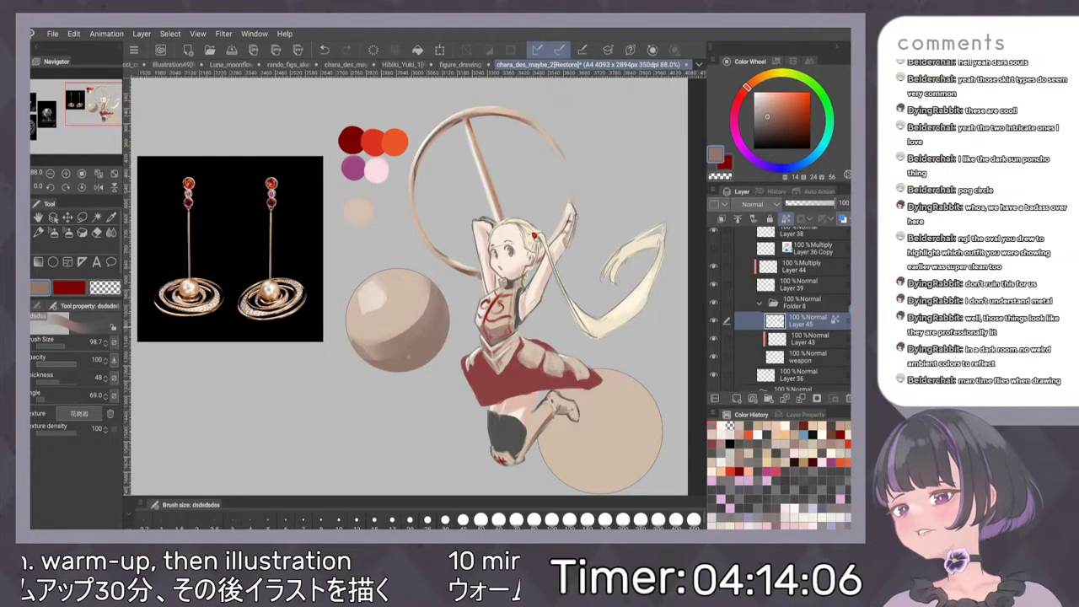
scroll(446, 278, "down", 2)
scroll(564, 314, "up", 1)
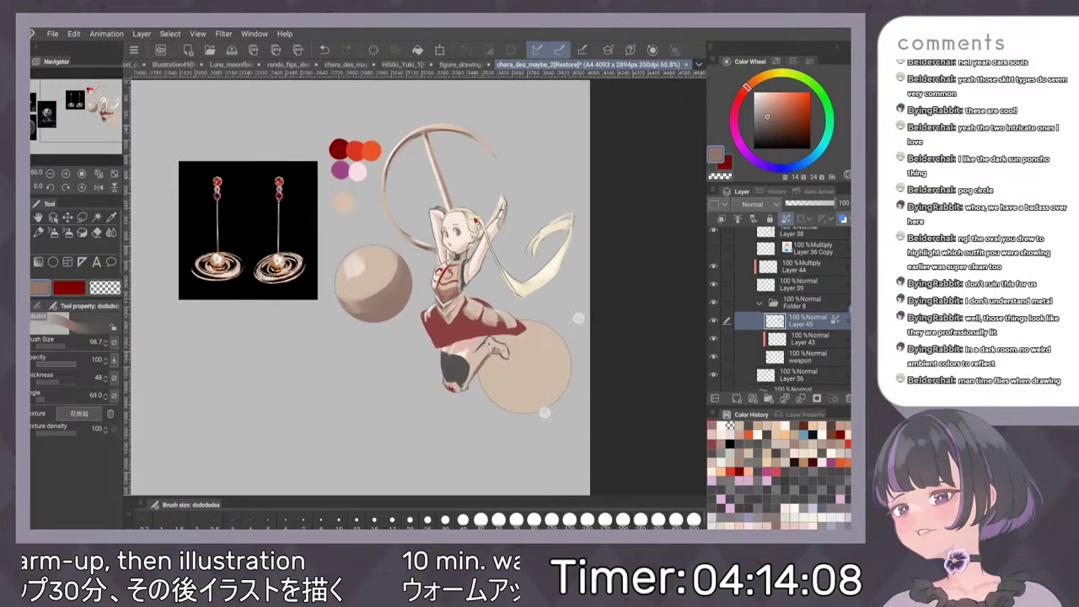
mouse_move(558, 337)
left_mouse_down()
mouse_move(525, 399)
mouse_move(489, 393)
left_mouse_up()
mouse_move(561, 362)
left_mouse_down()
mouse_move(520, 408)
mouse_move(562, 392)
left_mouse_up()
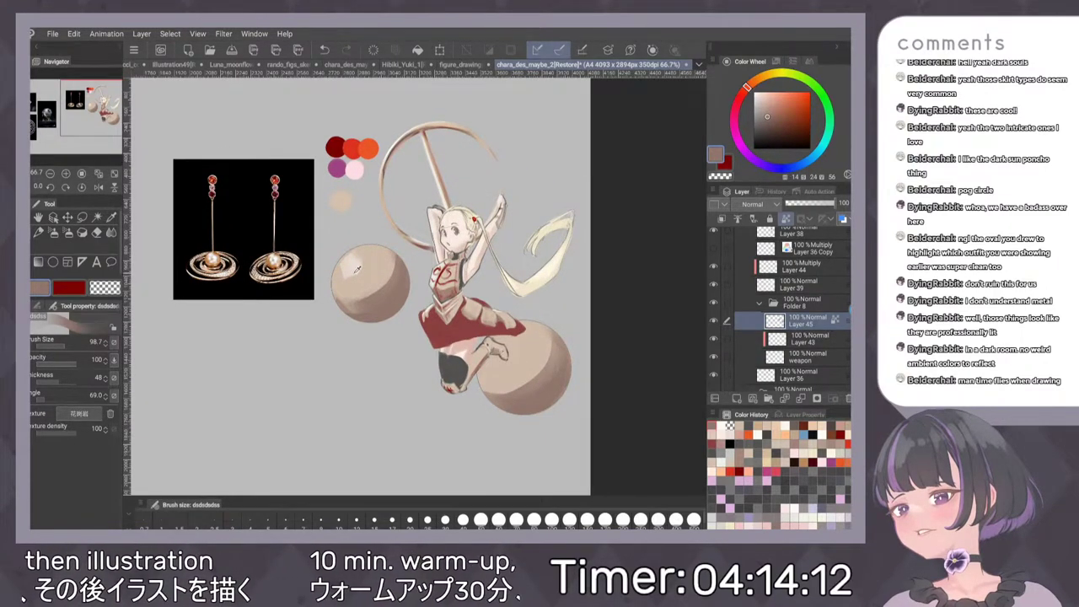
Highlight the larger ball in near-white, hue 45, saturation 3 and value 98, and move the ball below the smaller one
left_click(393, 144, "alt")
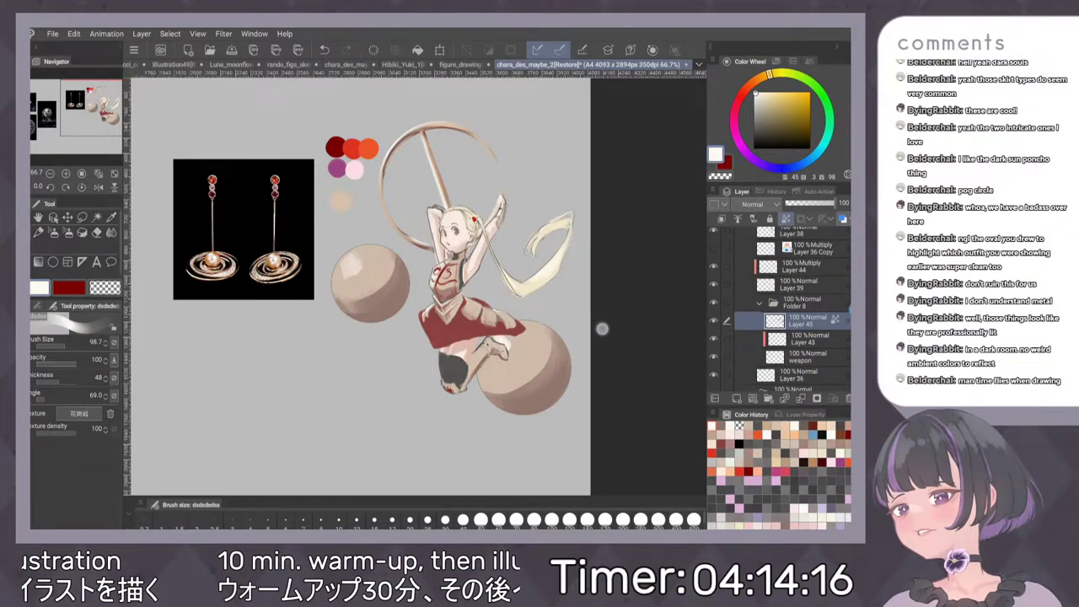
scroll(548, 290, "down", 1)
key("m")
left_click_drag(531, 301, 539, 300)
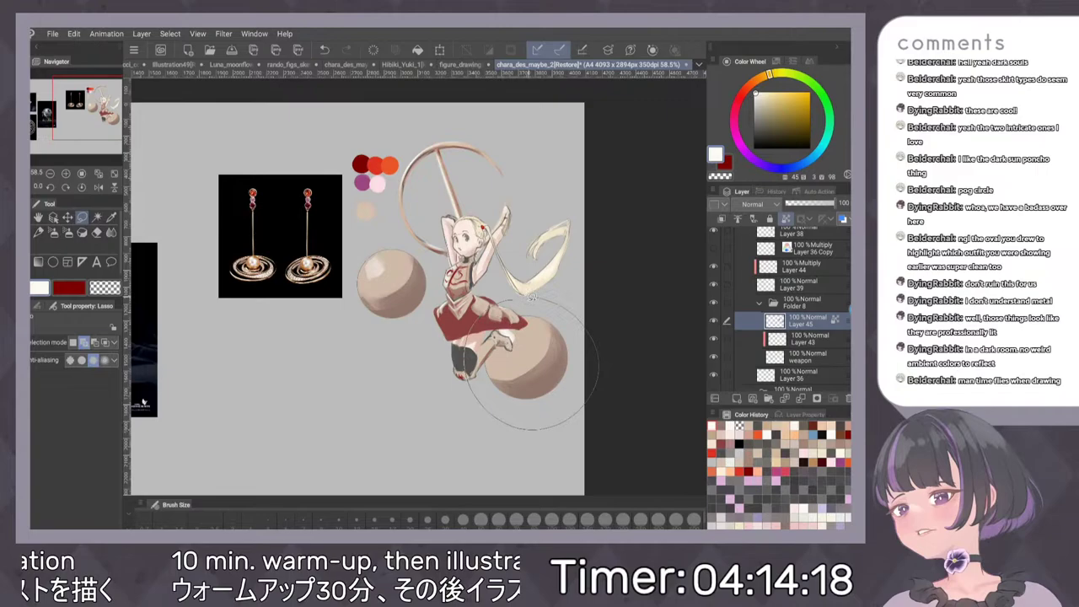
left_click(569, 448)
left_click_drag(526, 363, 370, 385)
key("Return")
key("ctrl+d")
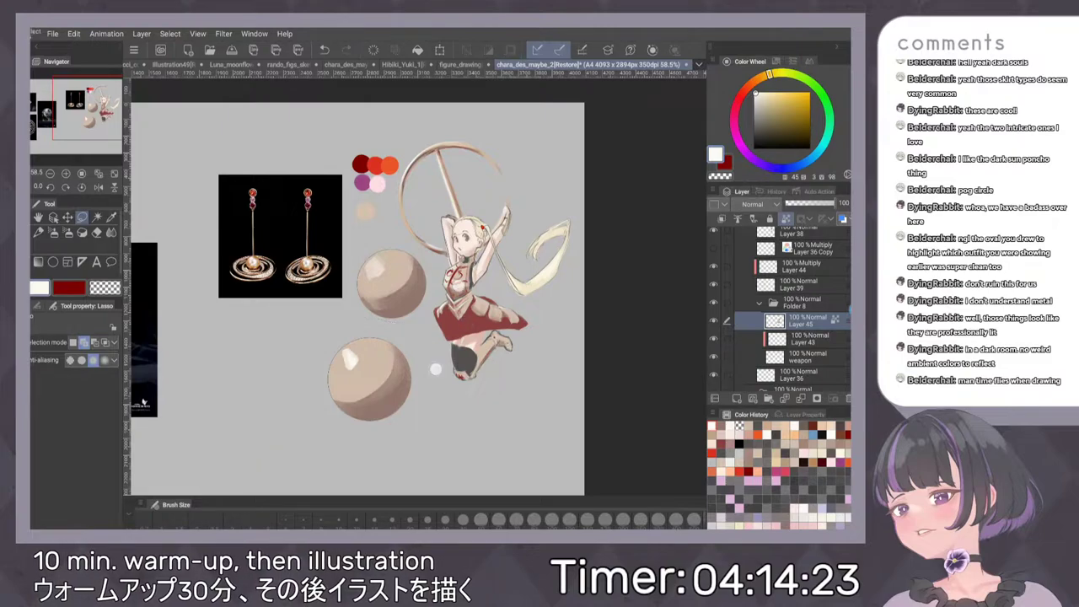
Refine the highlights on both balls in near-white, adding a small bright spot to the smaller ball
scroll(371, 295, "up", 1)
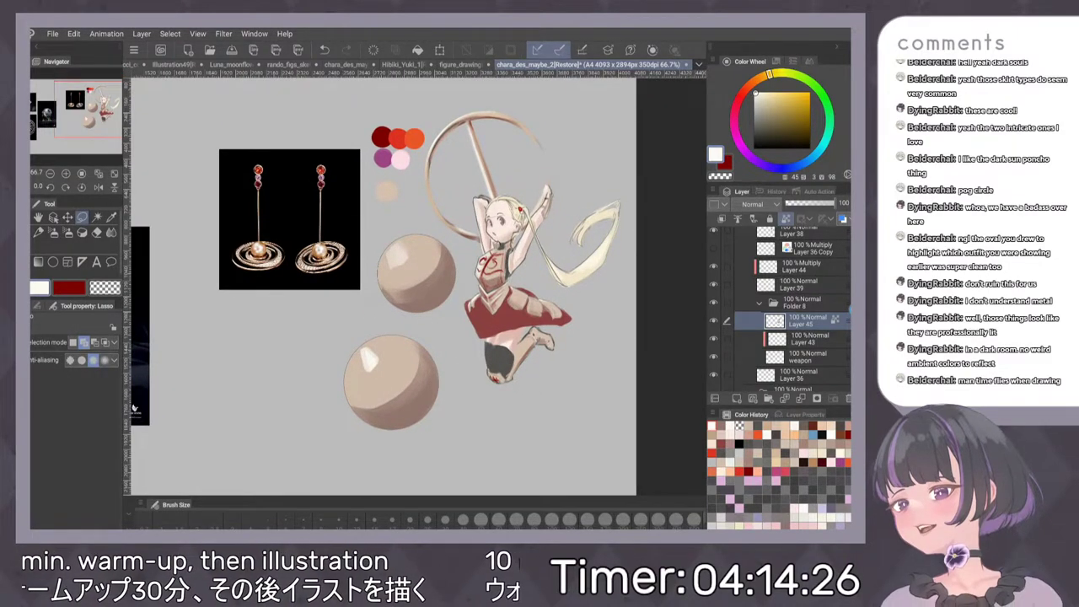
key("b")
left_click_drag(368, 359, 366, 365)
left_click(377, 370, "alt")
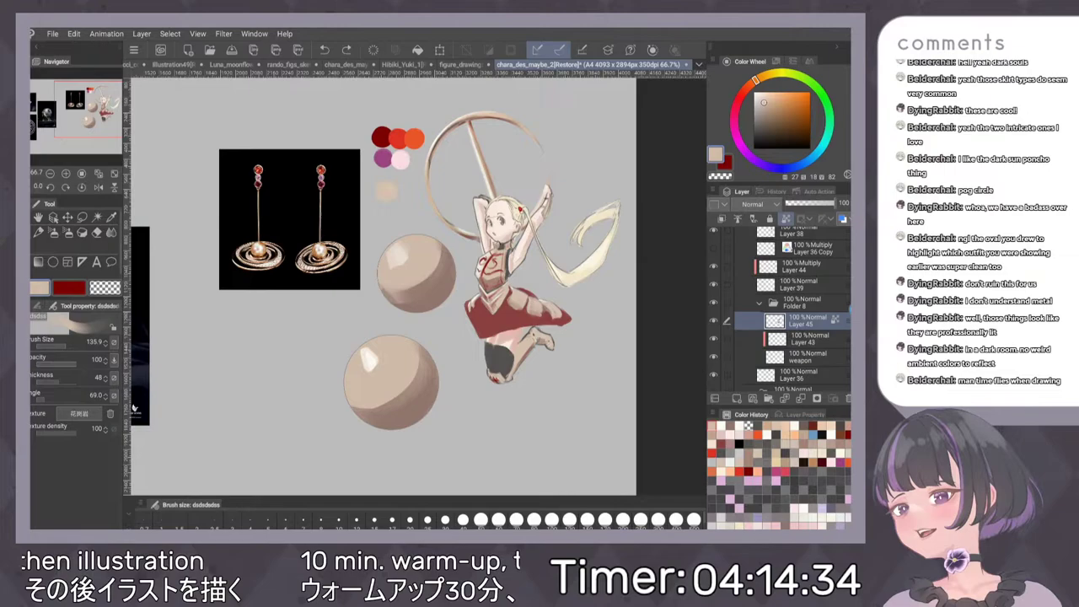
left_click(373, 361, "alt")
key("[")
left_click_drag(399, 247, 393, 260)
key("ctrl+z")
key("[")
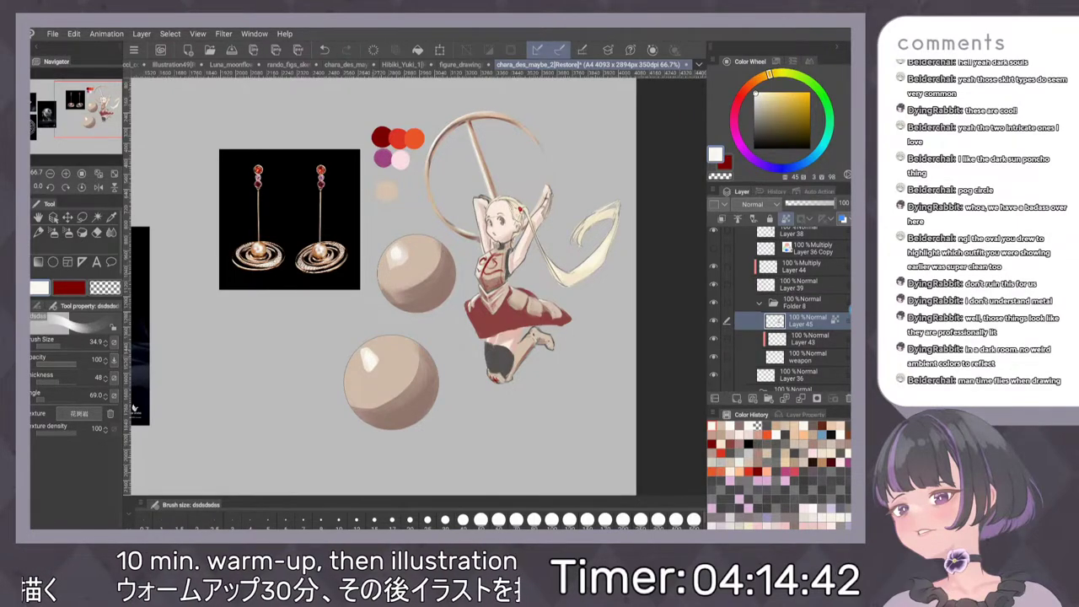
key("]")
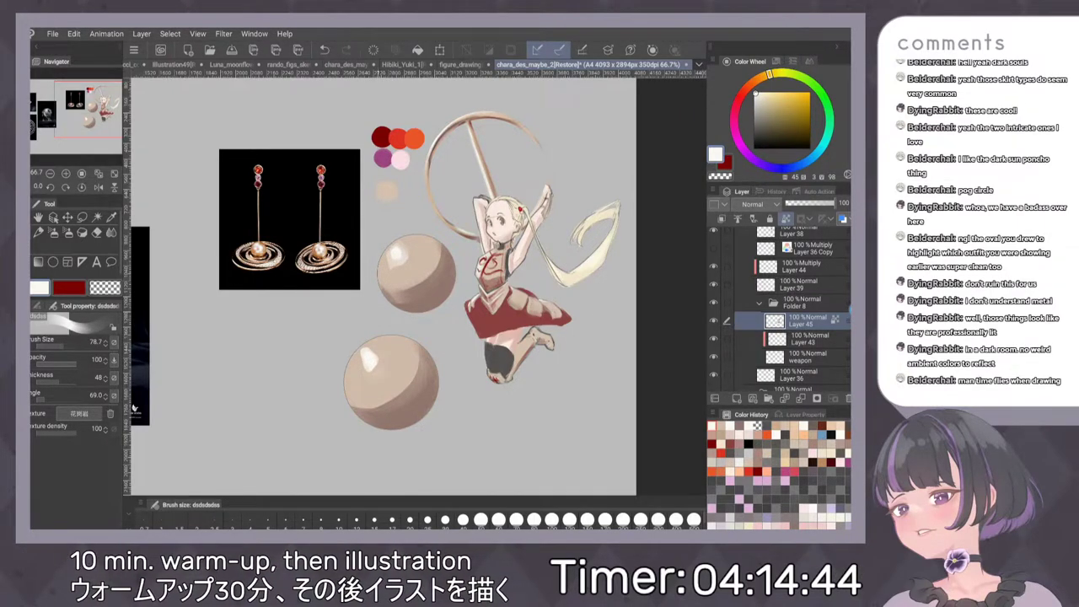
Soften the highlights and shadow edges on both balls with the Paint and apply brush, using size 64.2 for the shadows
key("b")
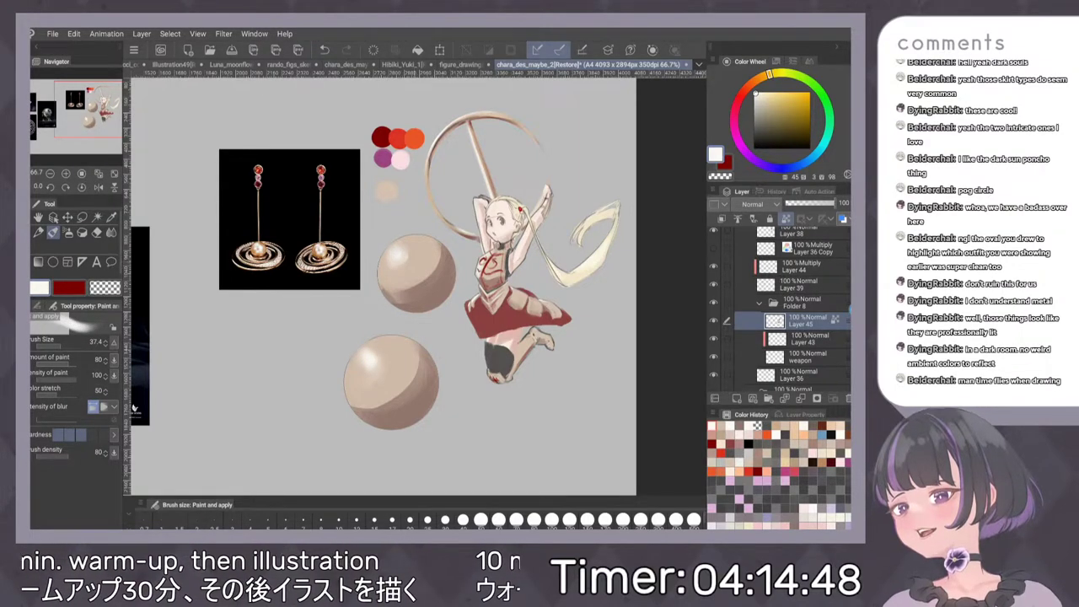
key("bracketleft")
key("bracketleft")
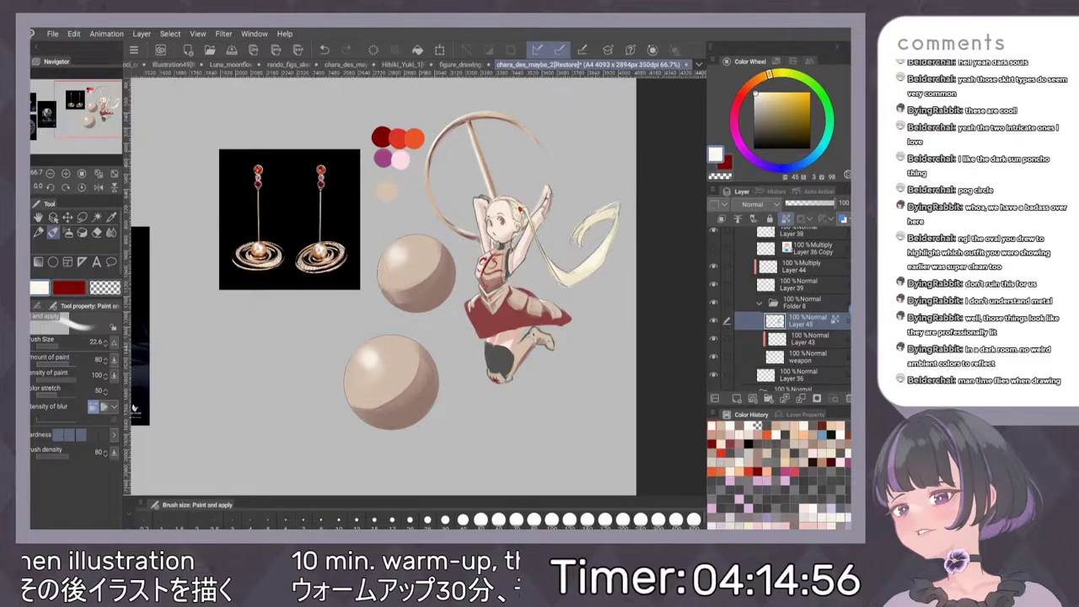
left_click(64, 346)
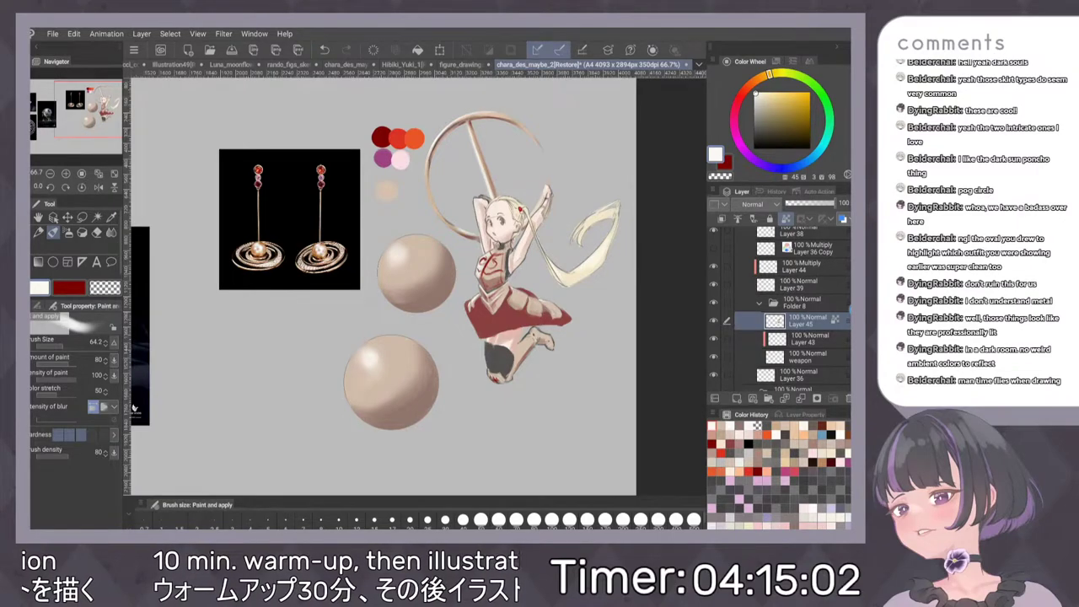
Sample dusty pink, hue 15, saturation 30 and value 80, from the ring weapon and tint the lower-right shadows of both balls
scroll(489, 329, "down", 1)
scroll(477, 378, "up", 1)
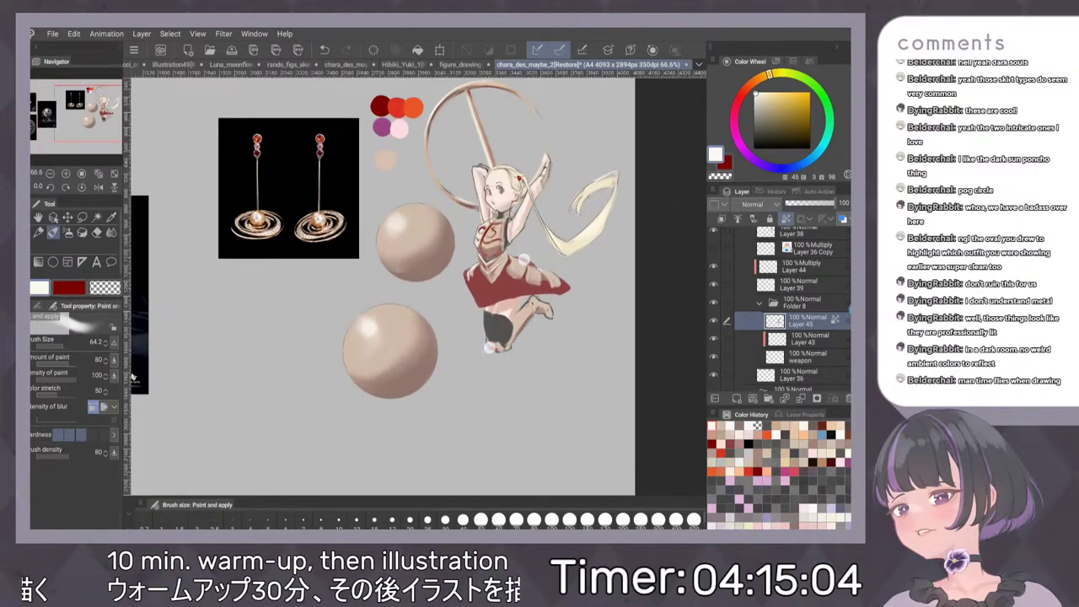
left_click_drag(477, 378, 473, 423)
key("c")
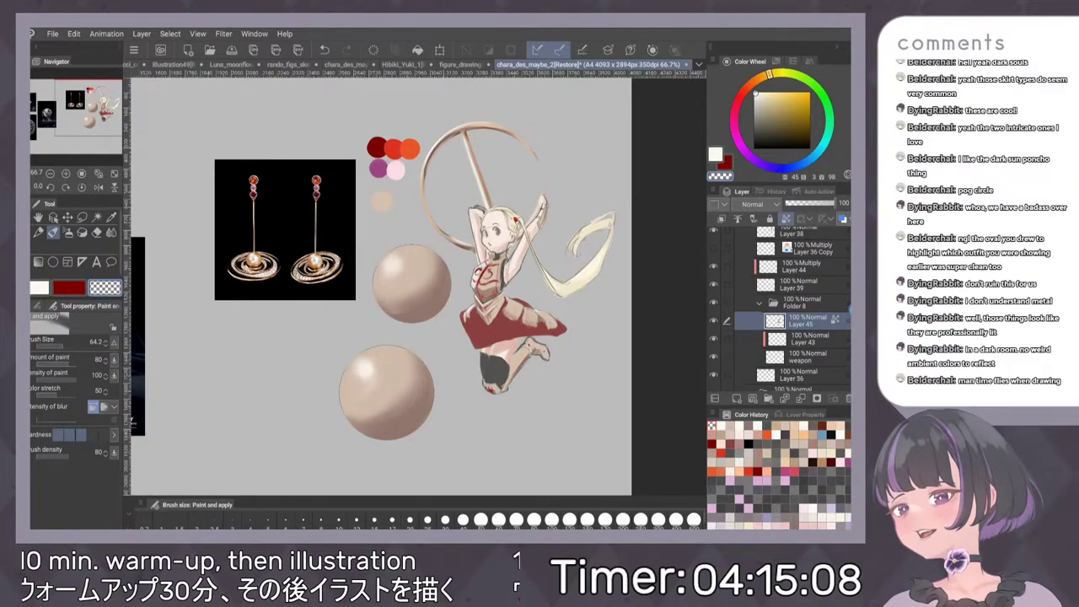
key("i")
left_click(443, 140)
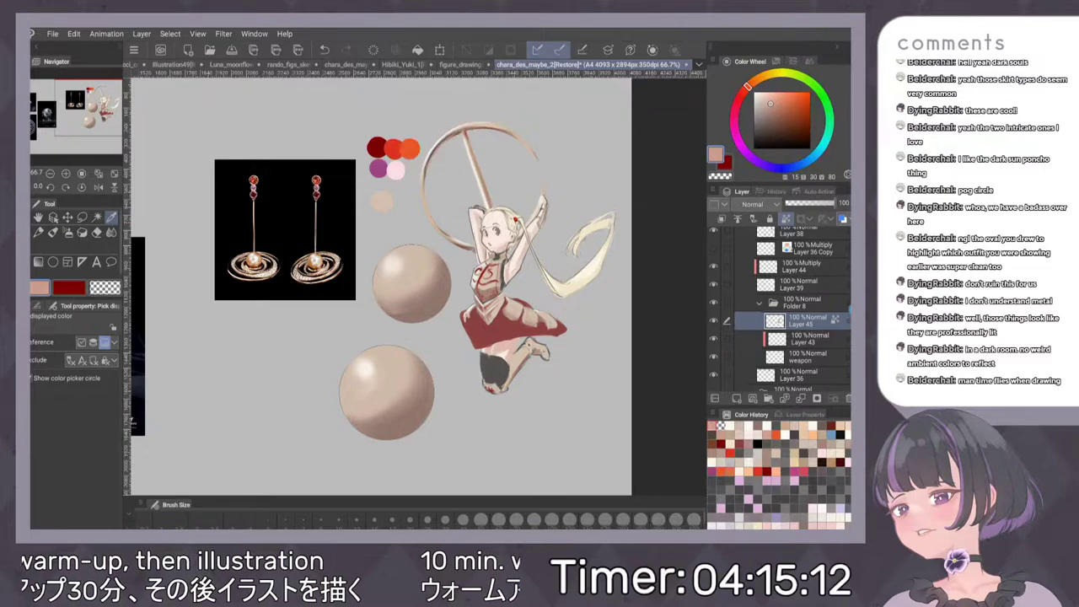
key("b")
left_click_drag(489, 426, 492, 391)
mouse_move(433, 352)
left_mouse_down()
mouse_move(424, 385)
mouse_move(401, 398)
left_mouse_up()
key("ctrl+z")
key("]")
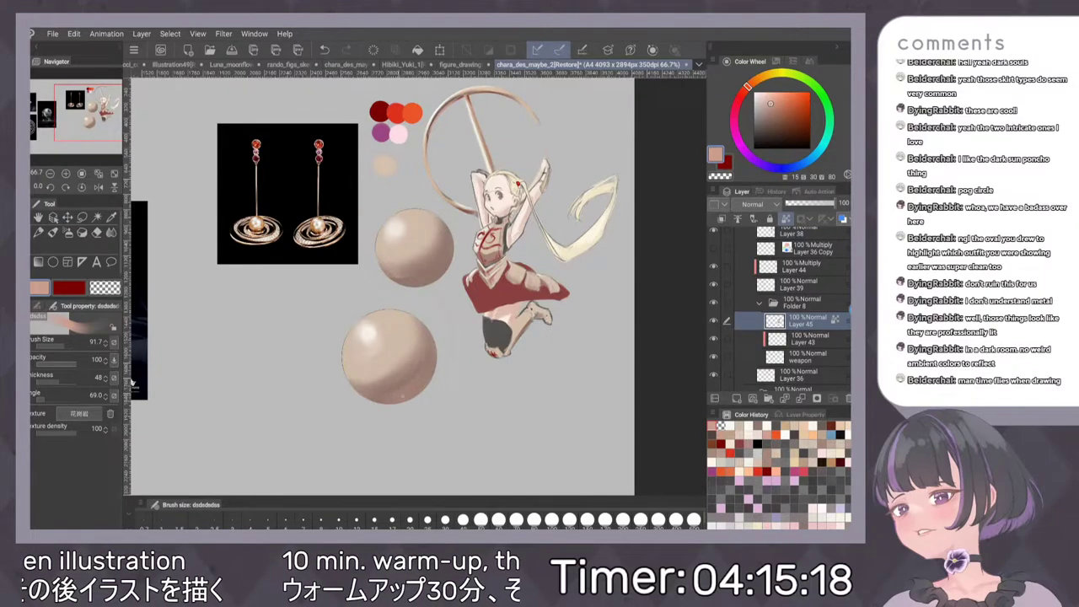
key("bracketleft")
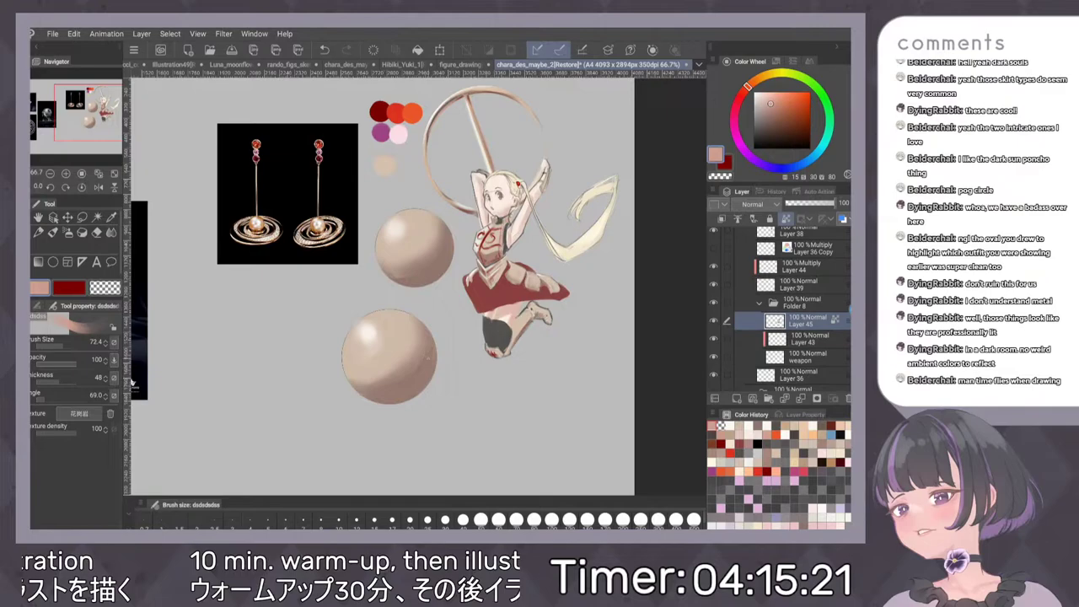
key("bracketright")
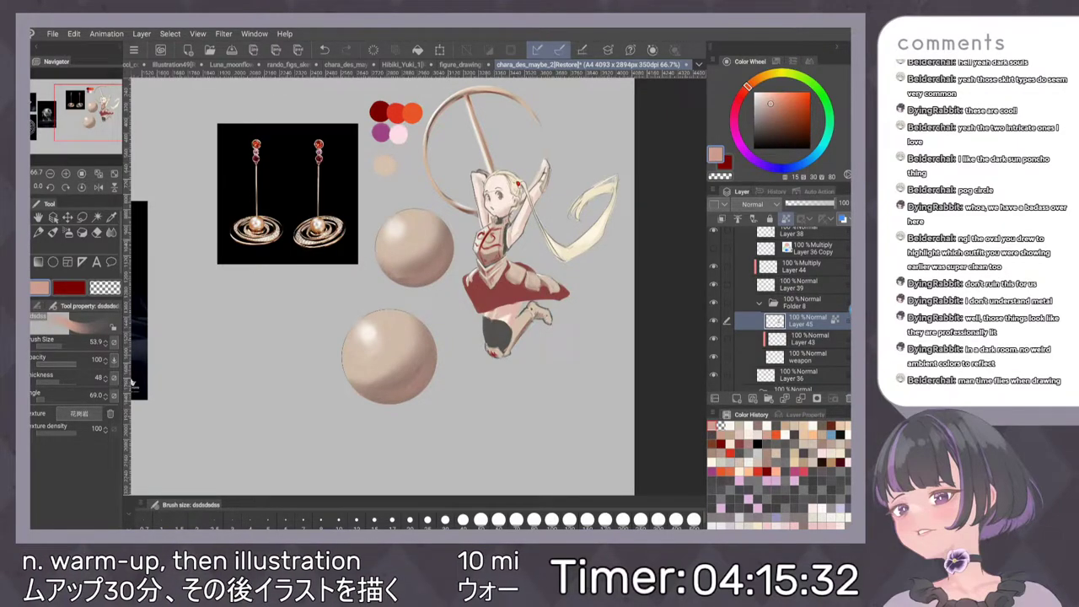
Compare the design with Layer 45 hidden and shown, then examine both balls at different zoom levels
scroll(549, 276, "down", 3)
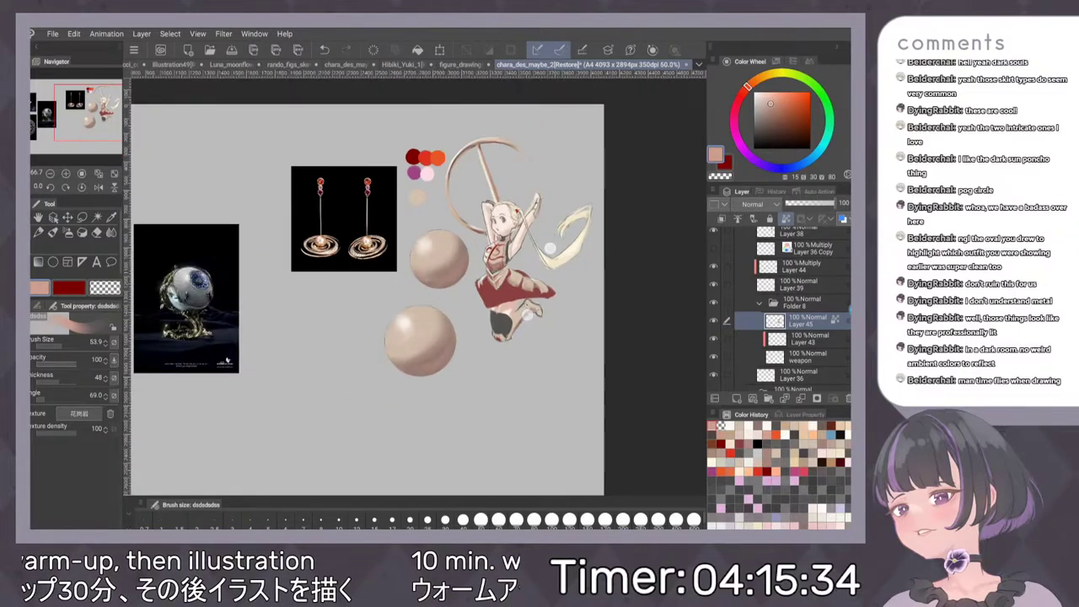
scroll(549, 318, "up", 1)
scroll(531, 366, "up", 2)
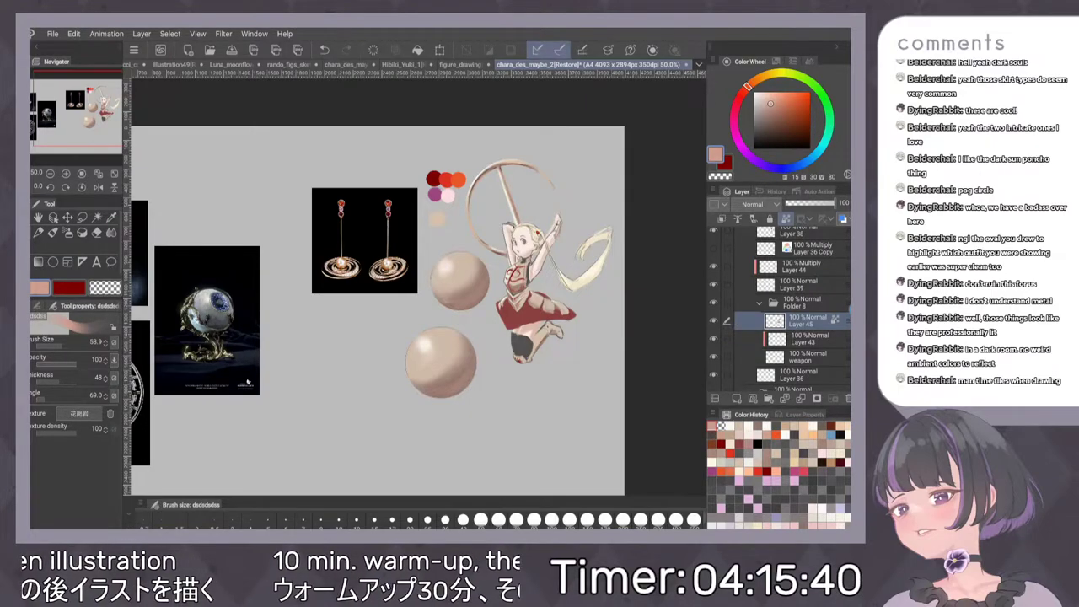
left_click(714, 320)
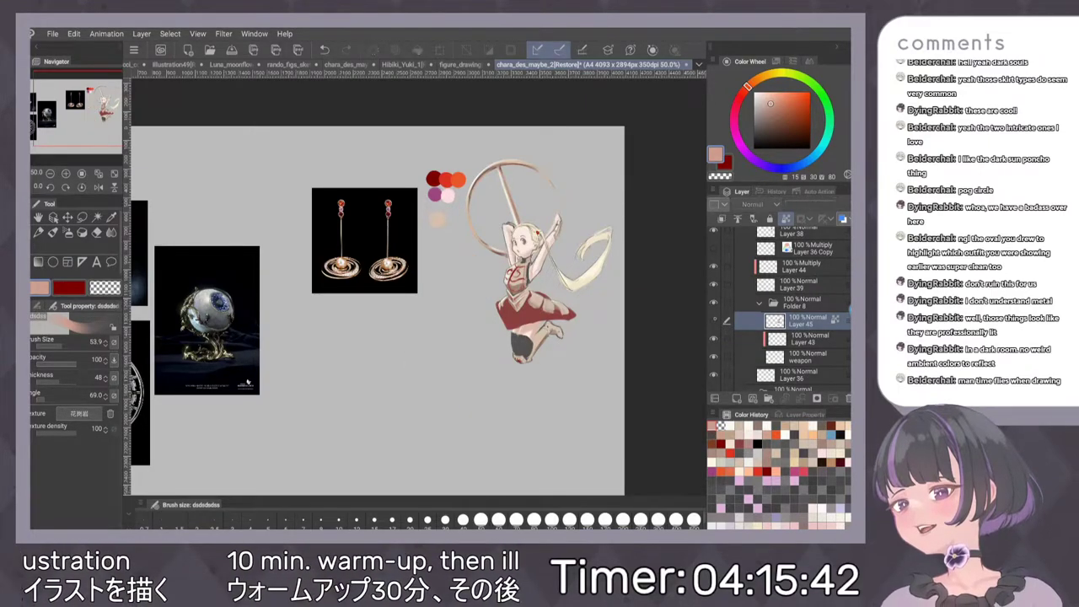
key("ctrl+h")
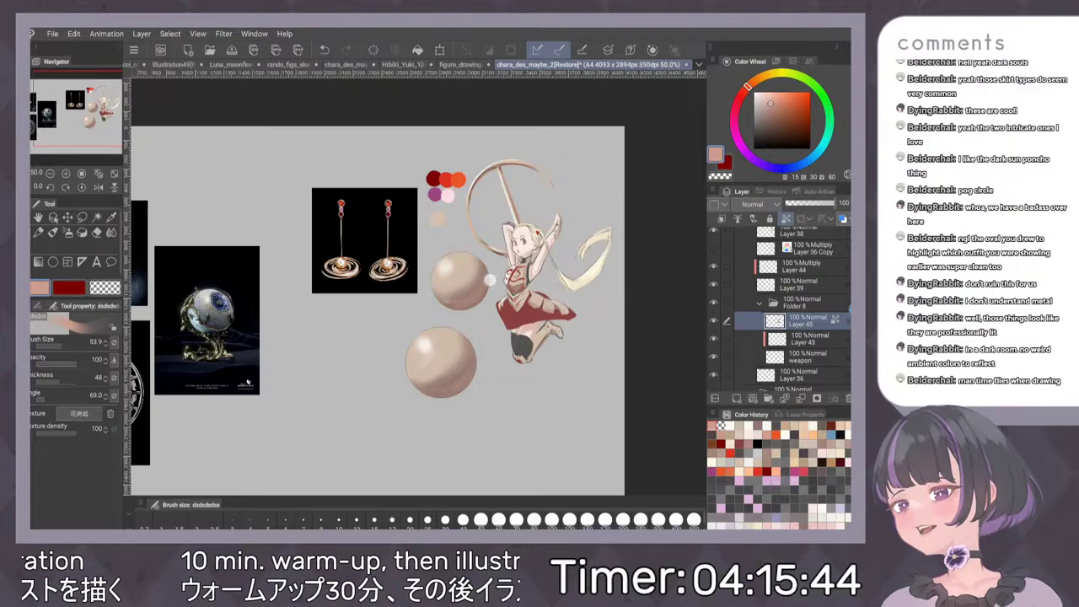
scroll(430, 276, "up", 5)
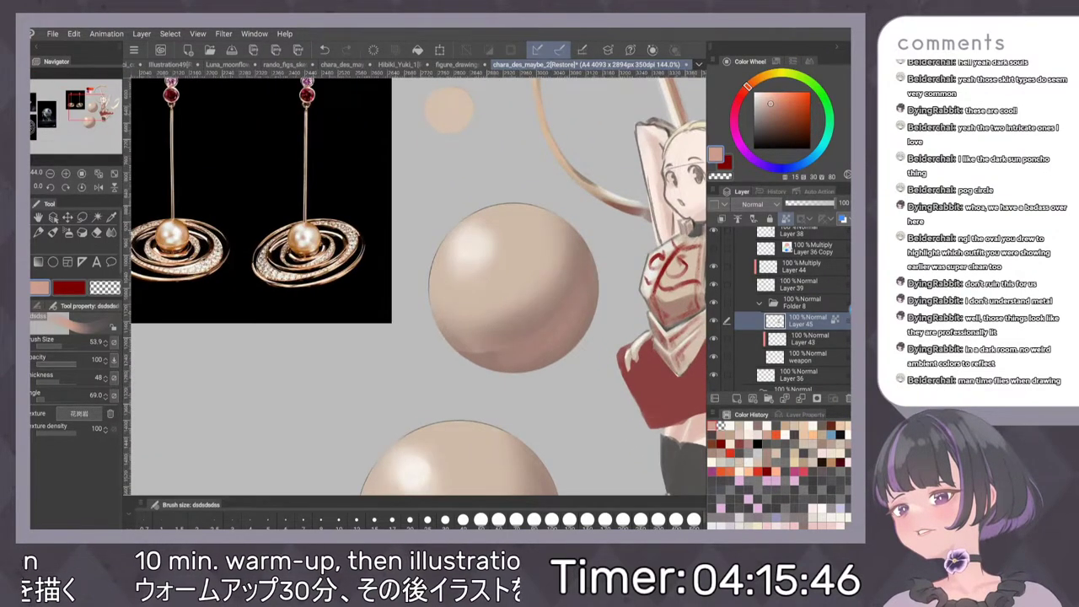
scroll(487, 252, "down", 5)
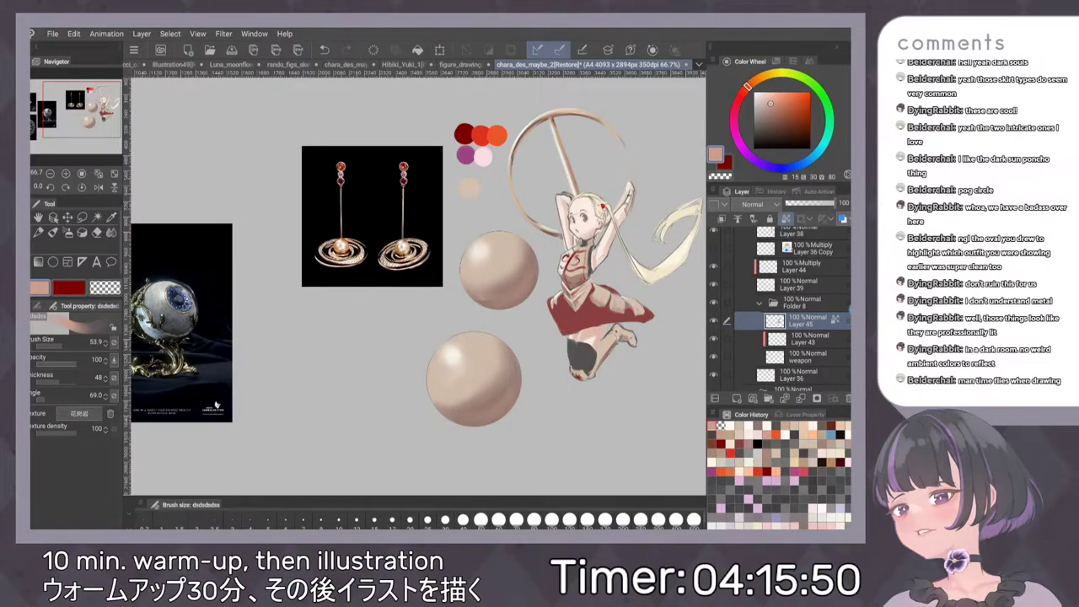
Try converting both balls to flat peach, hue 27, saturation 28 and value 93, comparing the fill with the shaded version
left_click(802, 426)
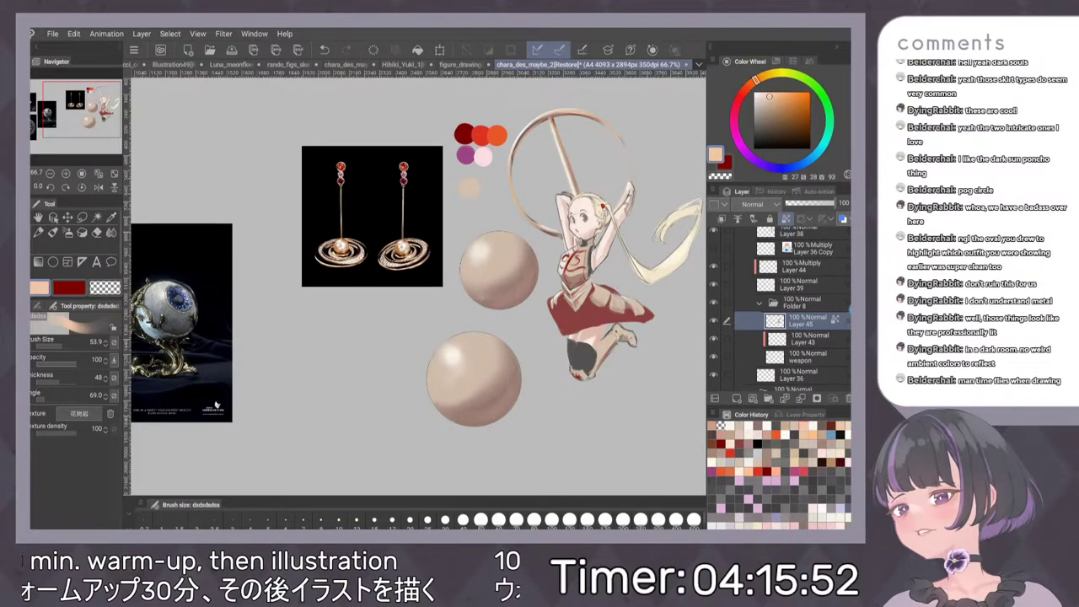
left_click(106, 34)
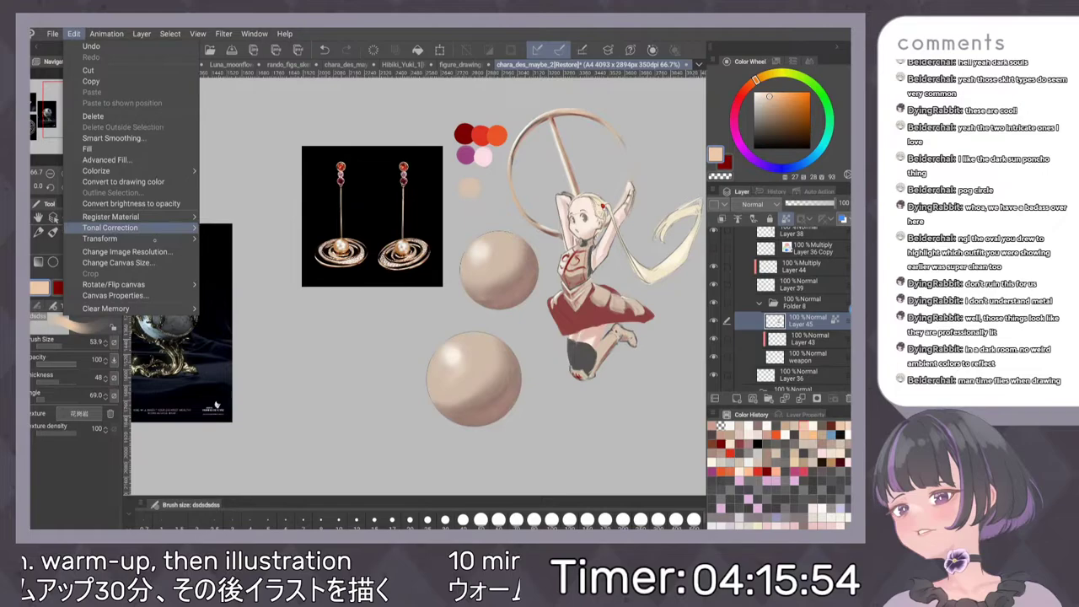
left_click(123, 182)
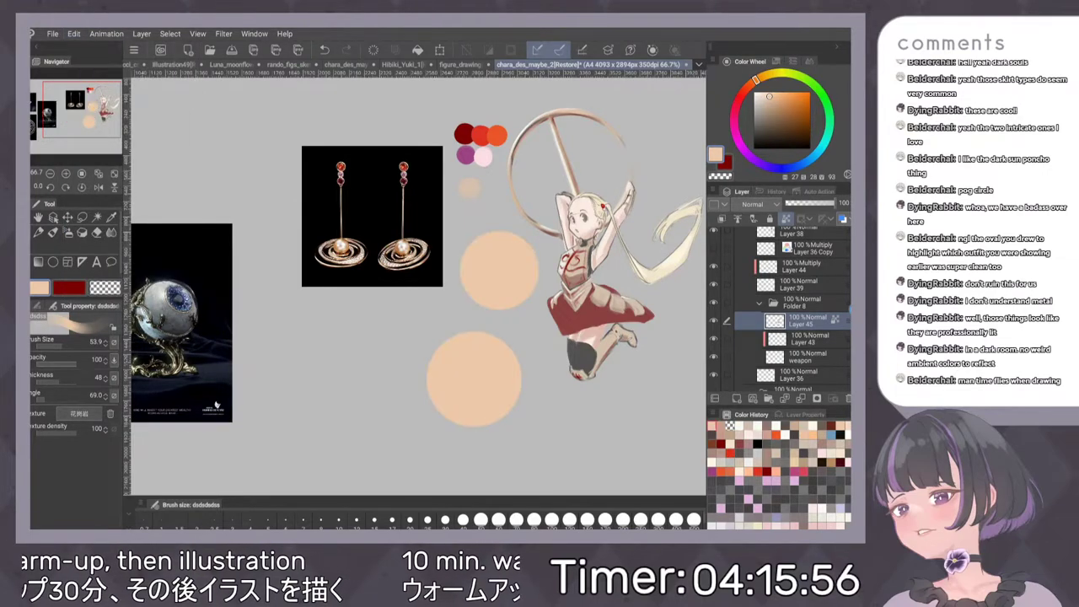
left_click_drag(564, 407, 553, 427)
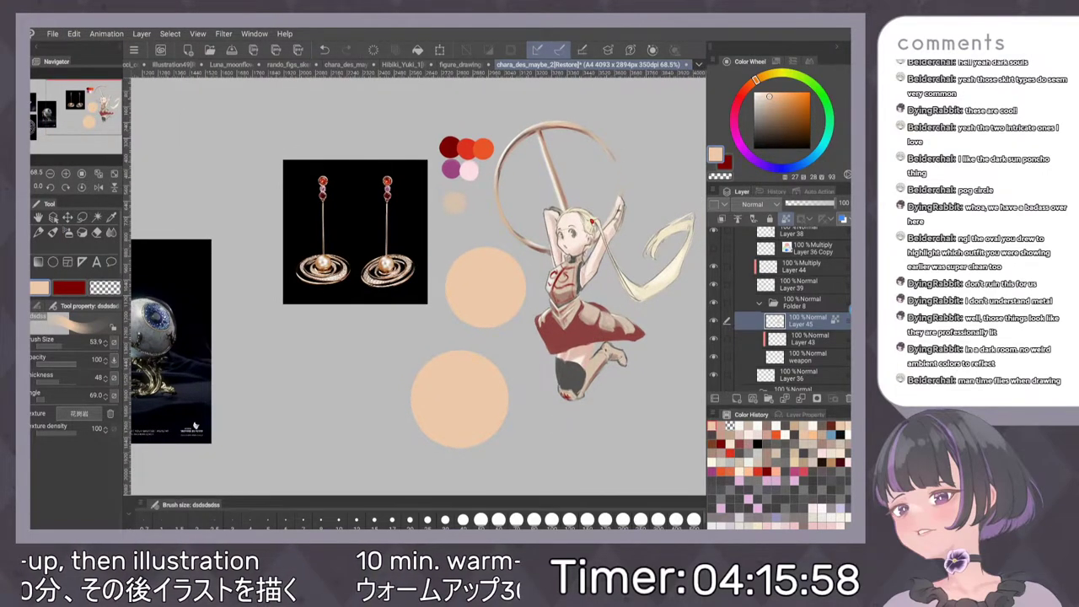
key("ctrl+z")
left_click(381, 264)
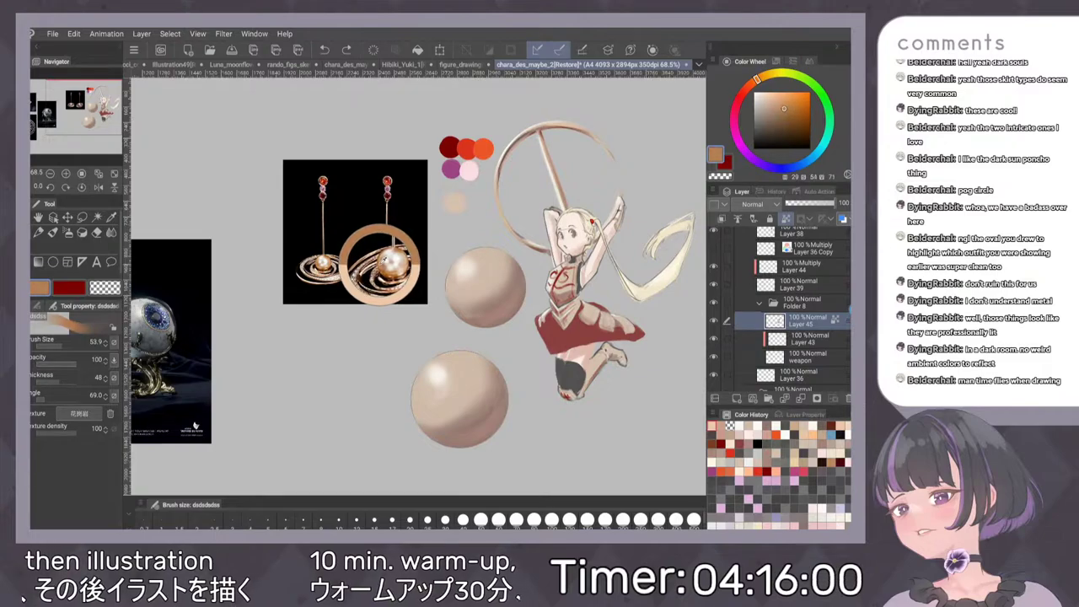
key("ctrl+z")
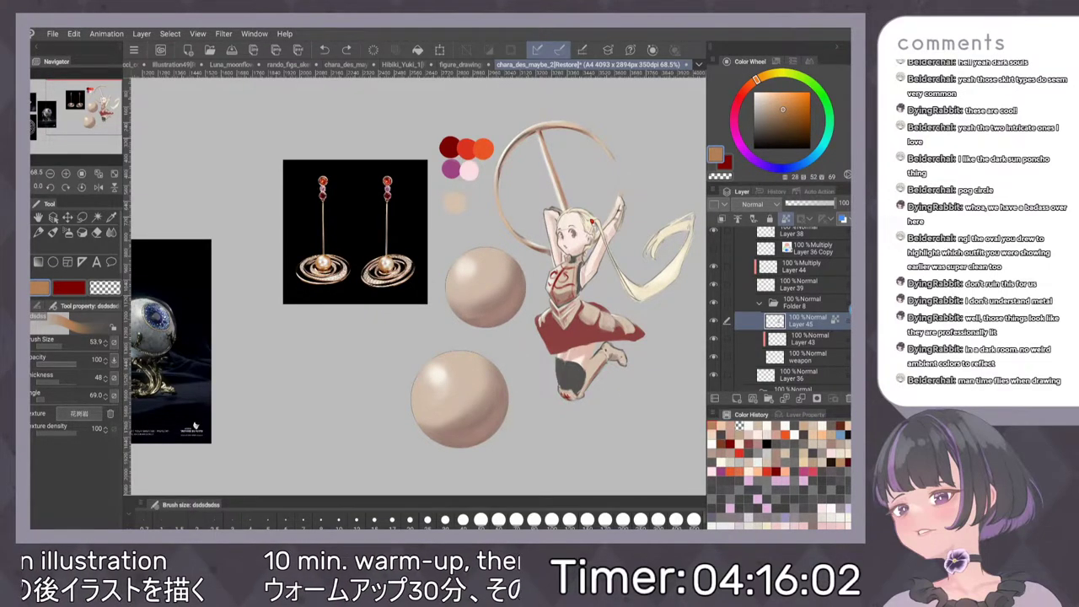
key("ctrl+y")
key("ctrl+z")
key("ctrl+y")
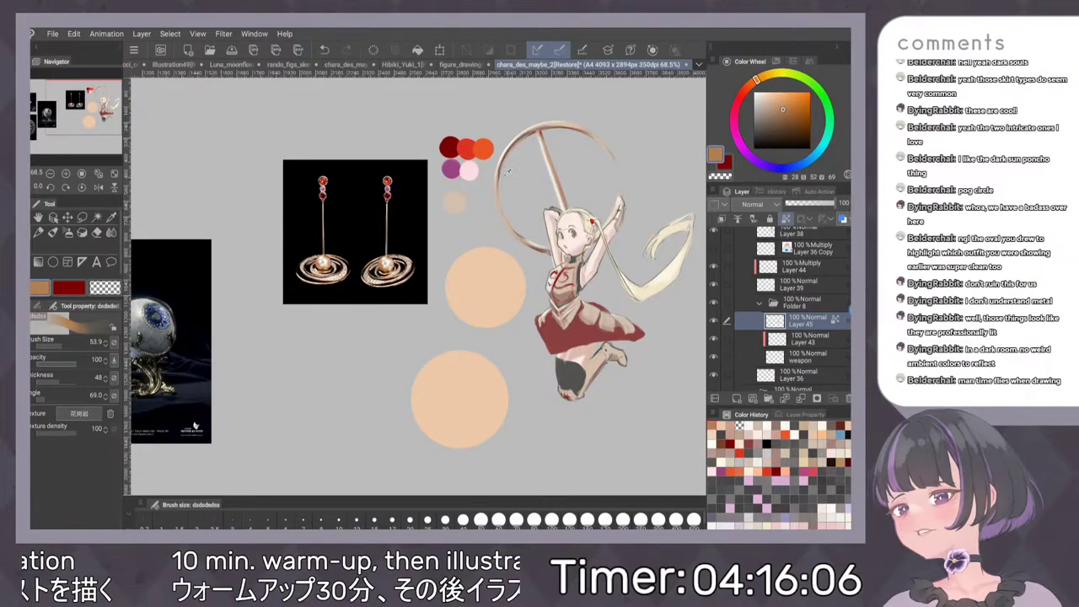
Paint a highlight on the upper left of each peach ball in near-white, hue 42, saturation 4 and value 98
left_click(513, 140, "alt")
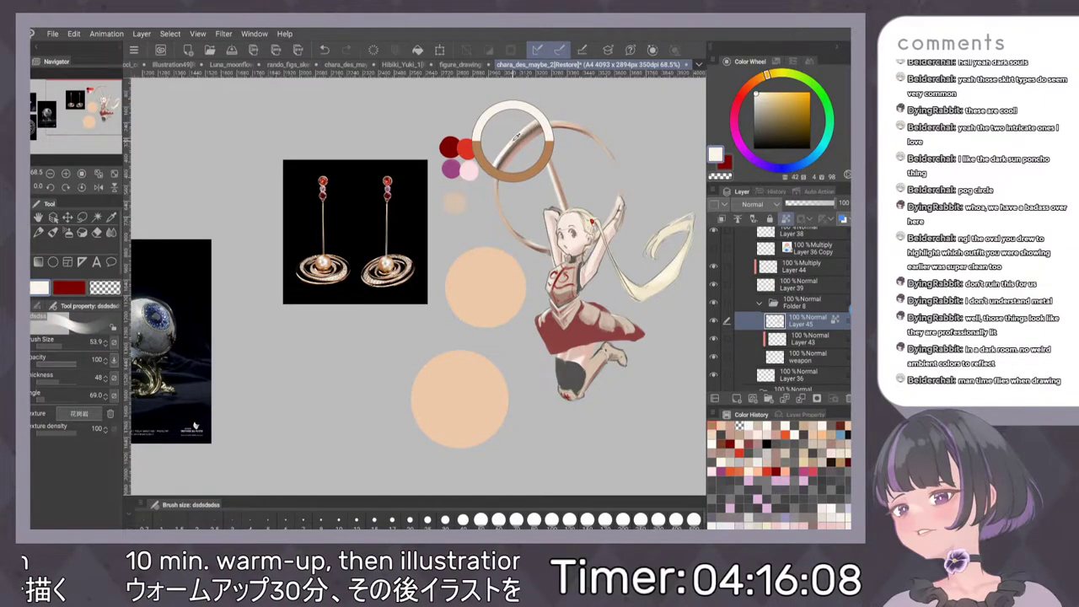
key("p")
key("bracketright")
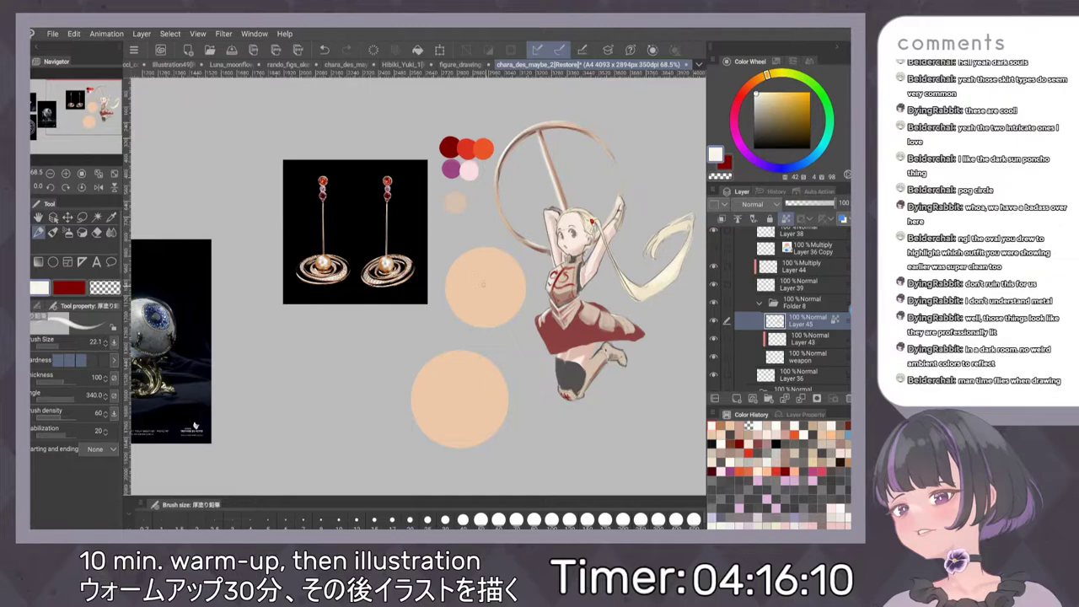
left_click_drag(468, 265, 469, 270)
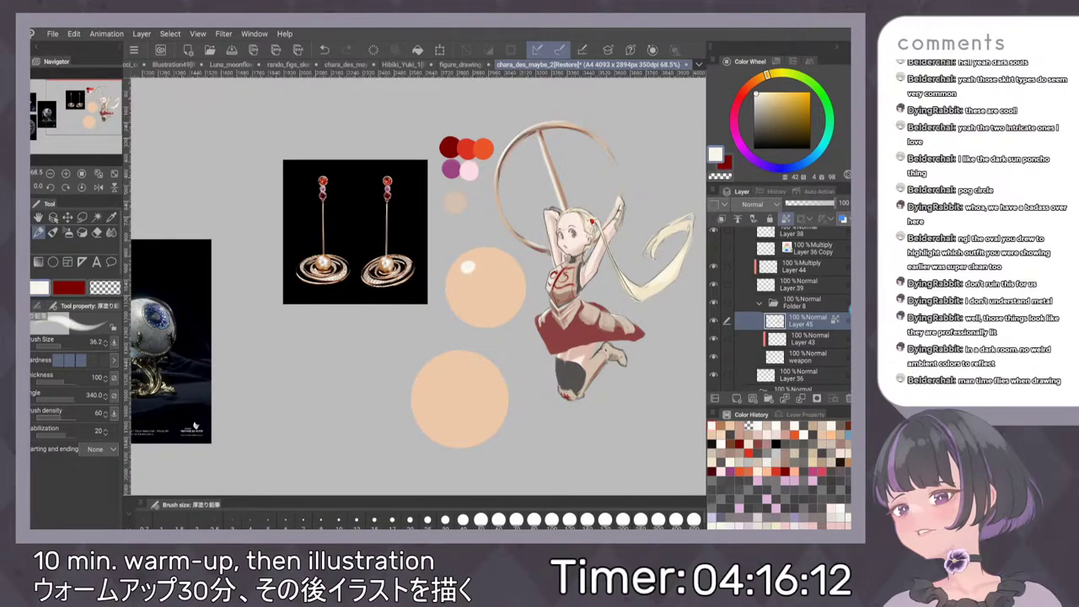
key("b")
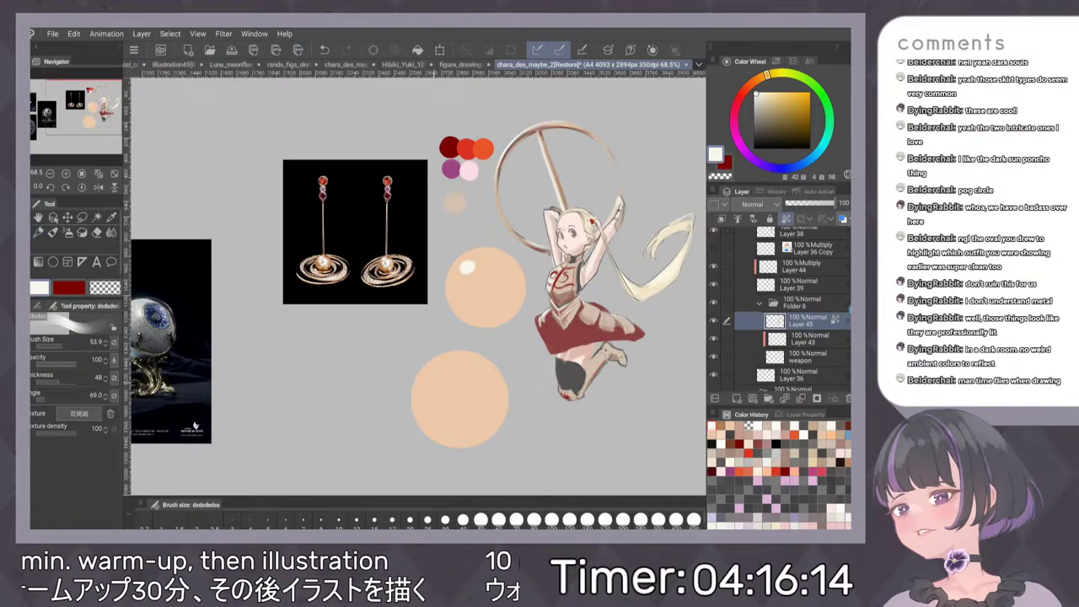
left_click_drag(434, 385, 439, 373)
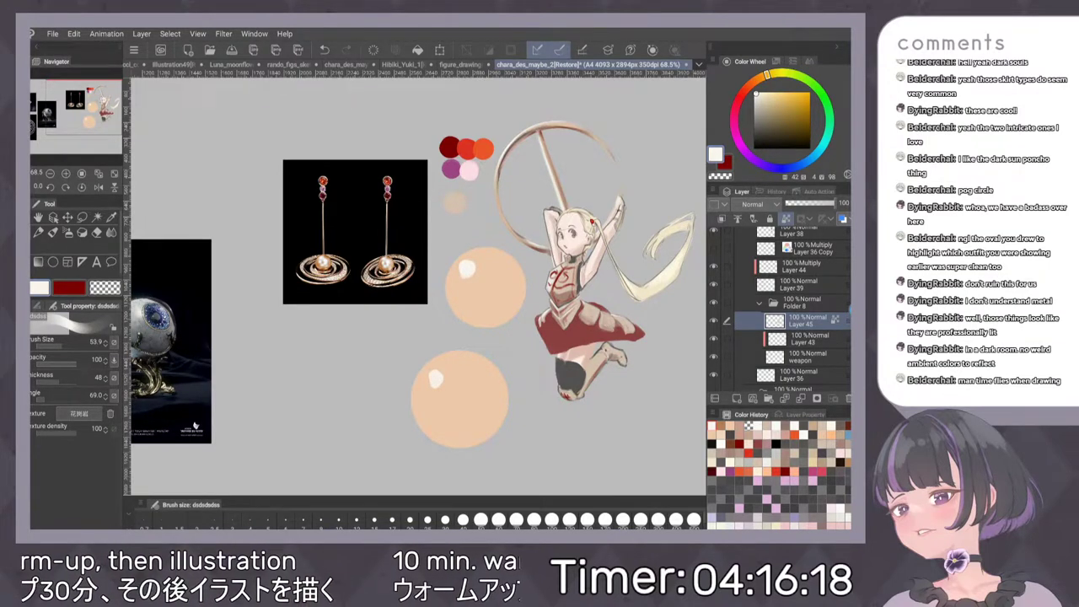
Shade the lower right of both peach balls in grey-brown, hue 15, saturation 18 and value 44, and blend with Paint and apply
left_click(518, 144, "alt")
left_click_drag(643, 429, 648, 429, "ctrl+alt")
left_click_drag(515, 258, 460, 308)
key("ctrl+z")
left_click_drag(515, 265, 461, 312)
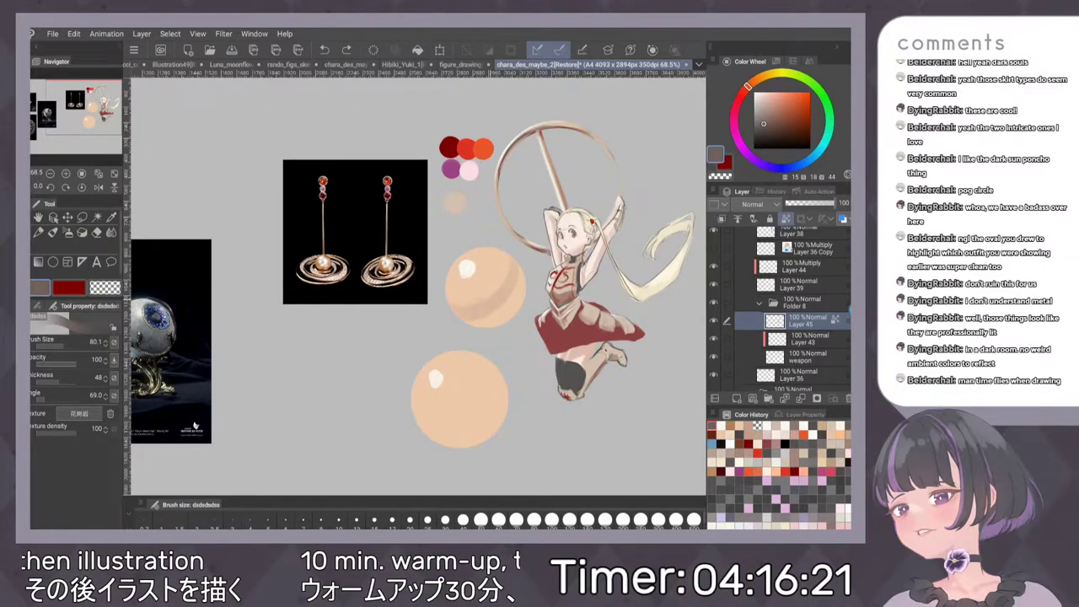
mouse_move(516, 270)
left_mouse_down()
mouse_move(513, 302)
mouse_move(464, 318)
left_mouse_up()
left_click_drag(522, 268, 470, 323)
mouse_move(504, 371)
left_mouse_down()
mouse_move(444, 433)
mouse_move(417, 429)
left_mouse_up()
mouse_move(504, 392)
left_mouse_down()
mouse_move(455, 444)
mouse_move(438, 445)
mouse_move(497, 426)
left_mouse_up()
mouse_move(501, 362)
left_mouse_down()
mouse_move(492, 437)
mouse_move(490, 391)
mouse_move(466, 423)
mouse_move(420, 410)
mouse_move(455, 418)
left_mouse_up()
key("b")
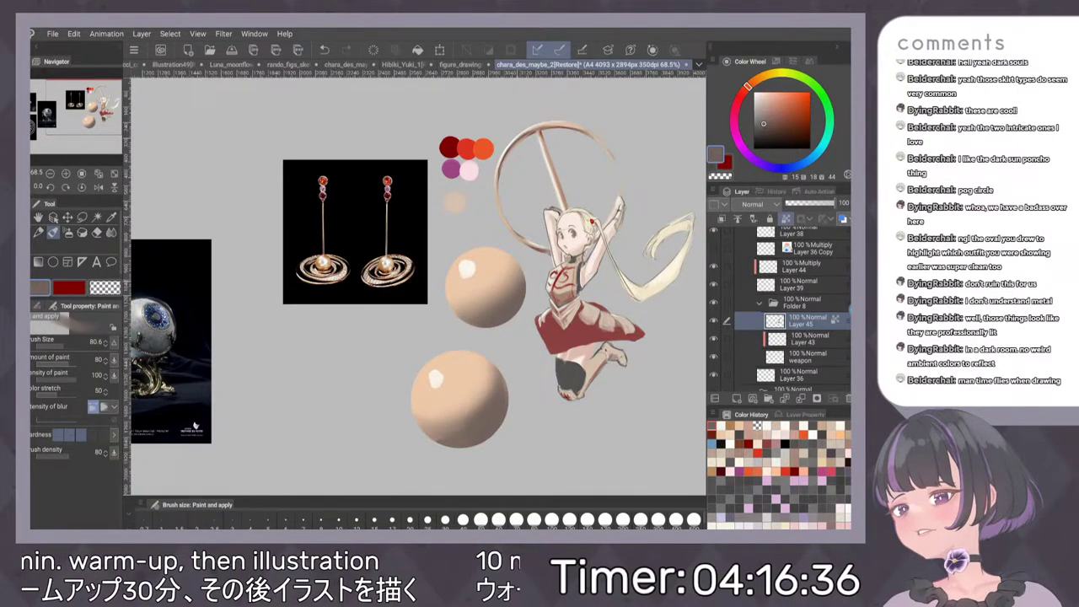
Undo the peach recolouring, highlights and grey-brown shading on both balls
scroll(559, 267, "down", 3)
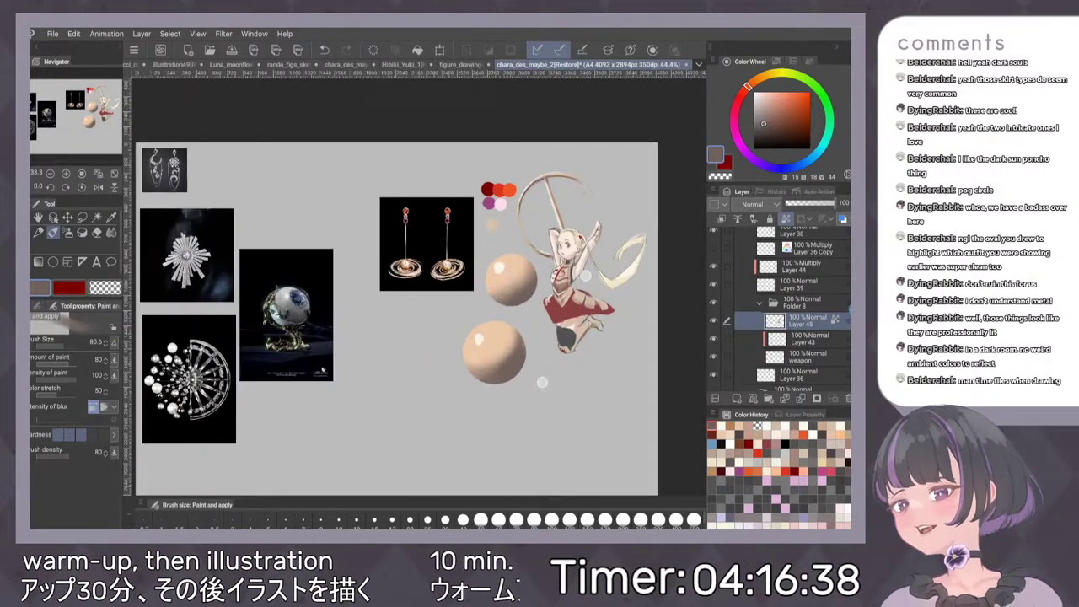
scroll(561, 328, "up", 1)
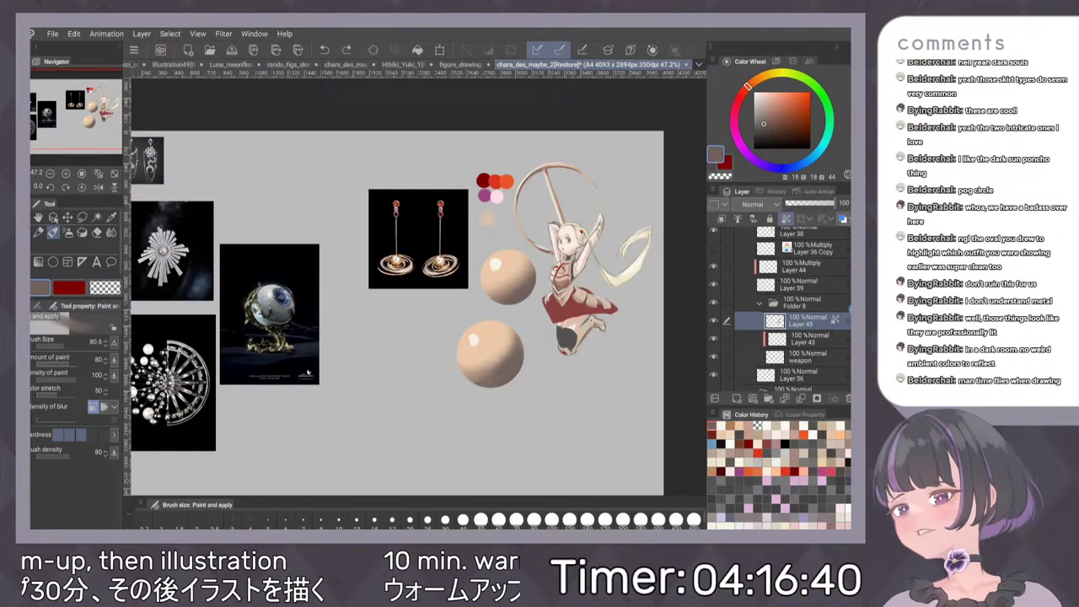
key("ctrl+z")
key("ctrl+z")
key("ctrl+z")
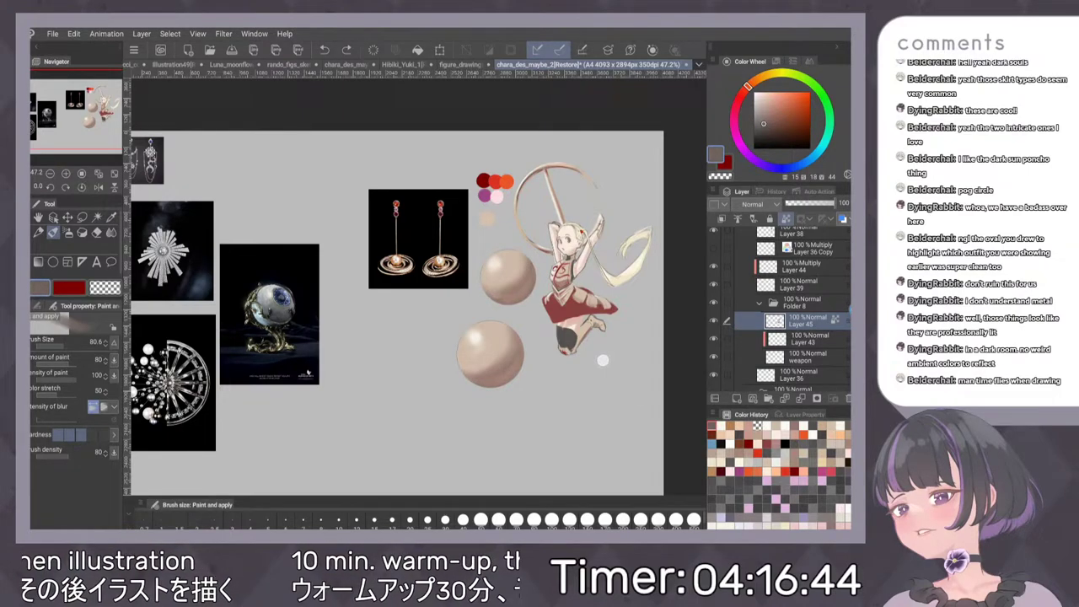
Lasso the larger ball, separate it from Layer 45 onto its own layer, and clear the selection
left_click_drag(308, 373, 233, 360)
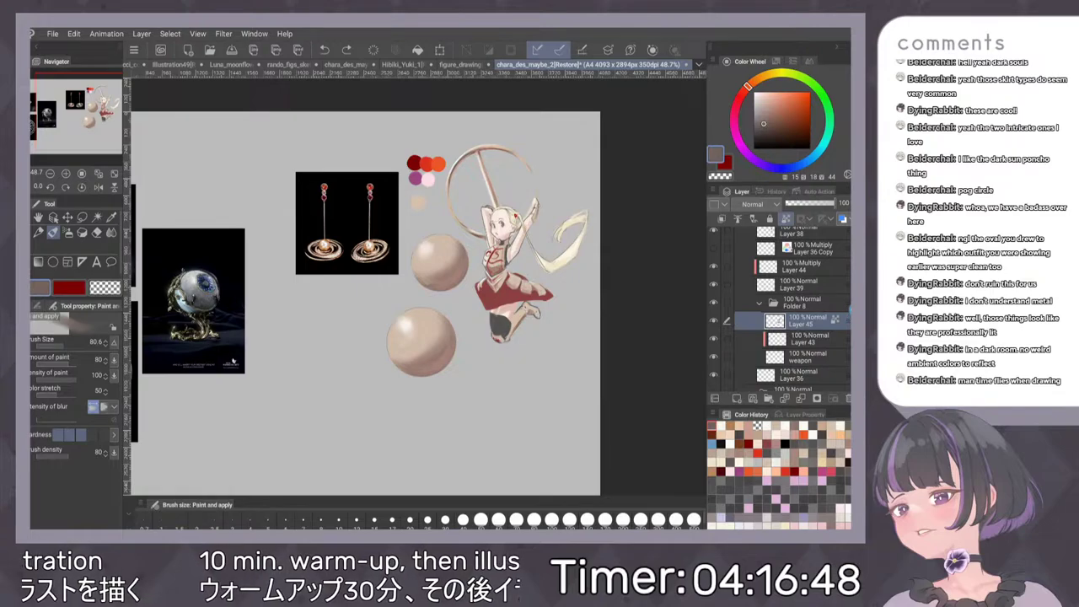
key("m")
left_click_drag(371, 337, 440, 301)
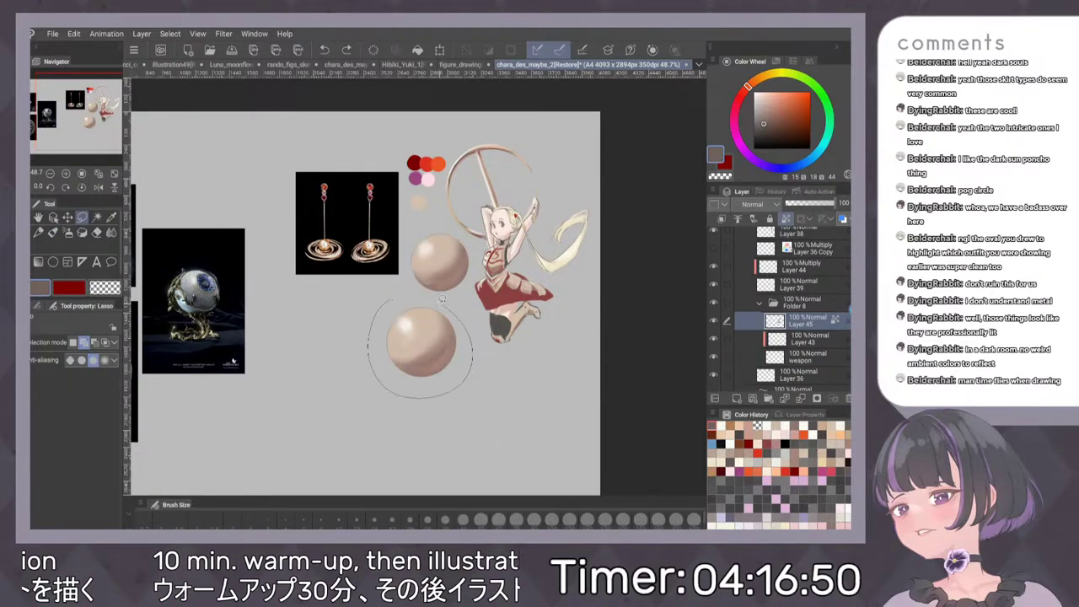
key("Delete")
key("ctrl+v")
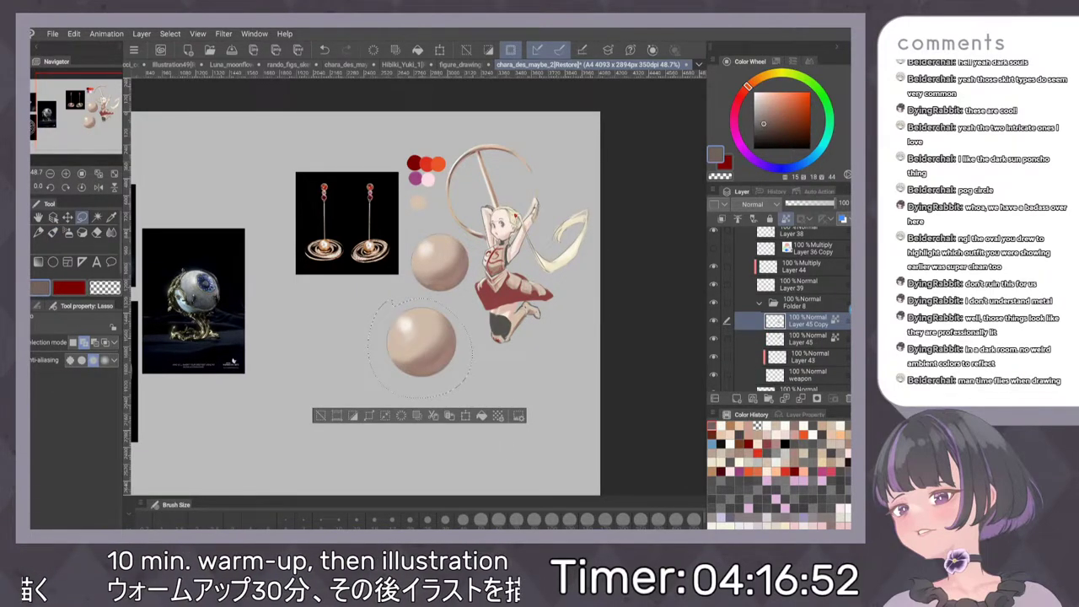
key("ctrl+d")
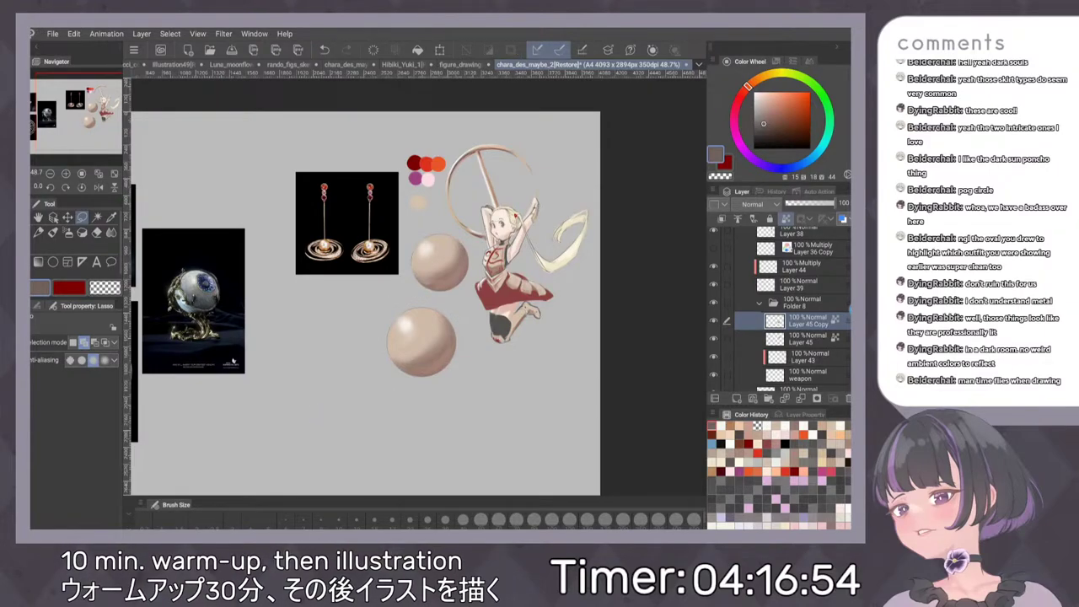
Move the separated larger ball to the lower right of the girl, beside her bent legs
key("k")
left_click_drag(425, 350, 563, 341)
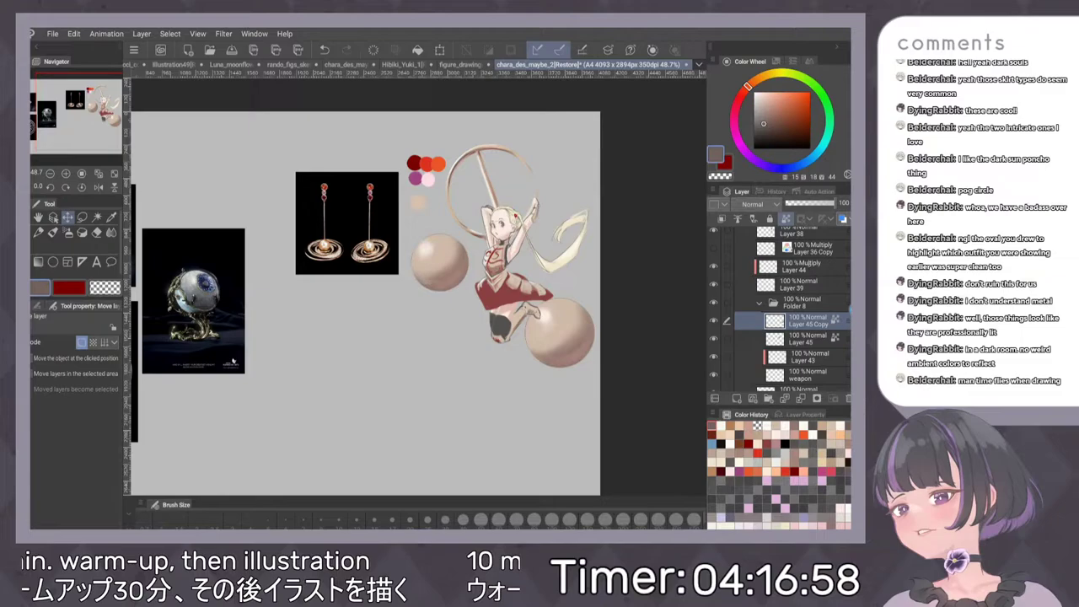
scroll(780, 308, "up", 3)
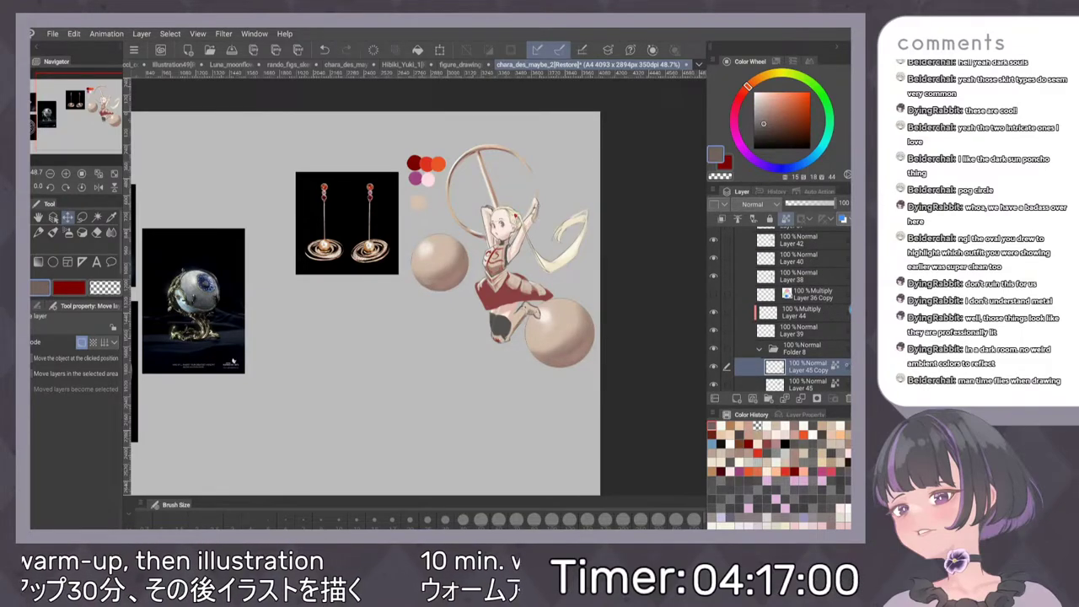
Toggle the visibility of Layer 45 and Folder 8 to check which artwork they hold
key("Delete")
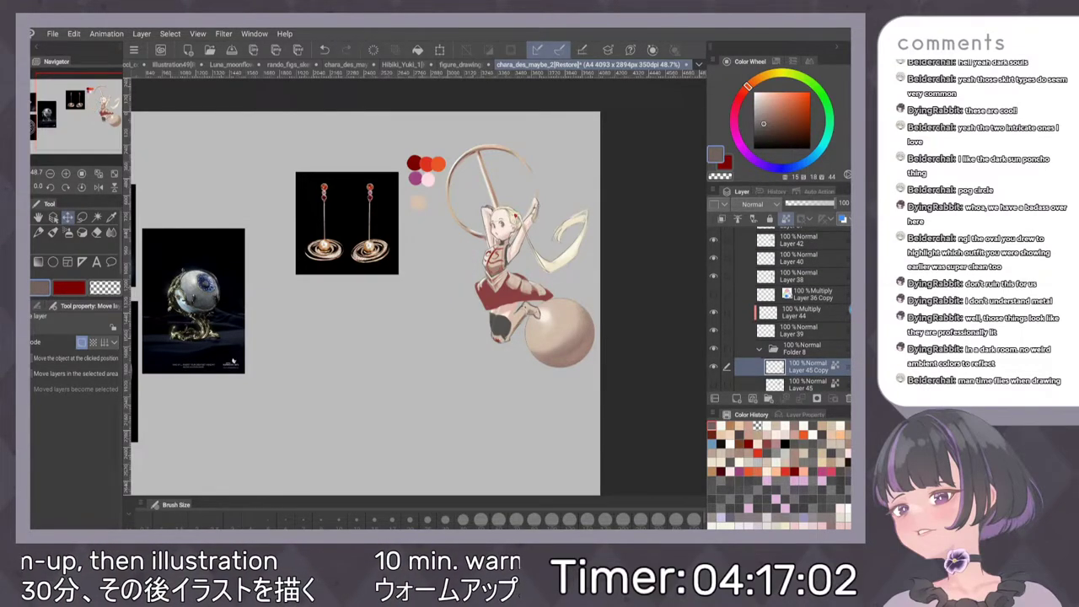
left_click(714, 384)
left_click(714, 348)
key("ctrl+y")
Collapse Folder 8, rename it weapon, and move it to the top of Folder 7, above the hair layer
left_click(806, 348)
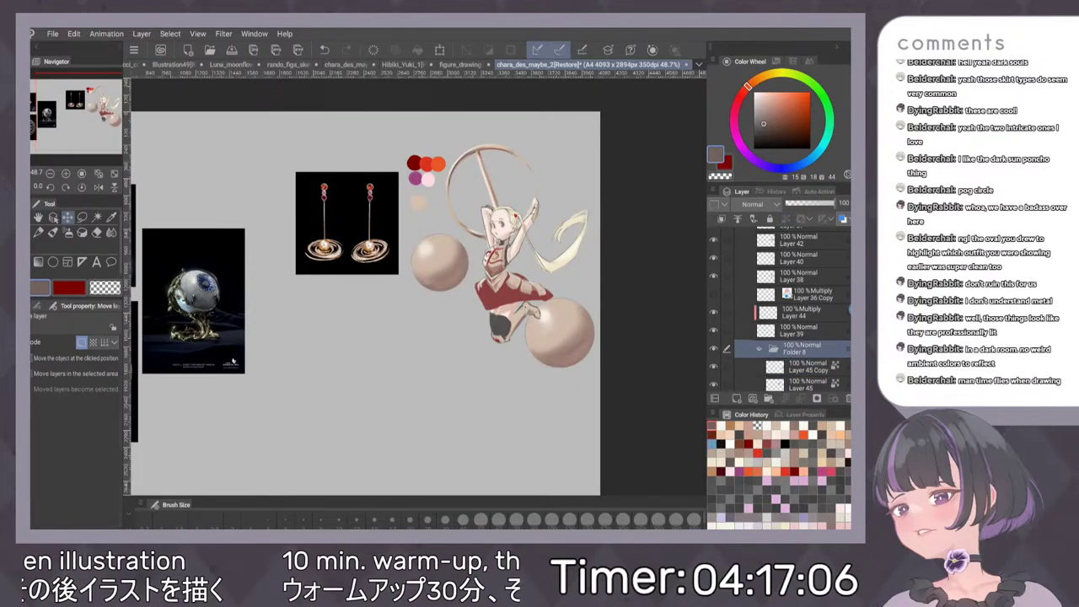
left_click(759, 349)
double_click(797, 351)
type("weapon")
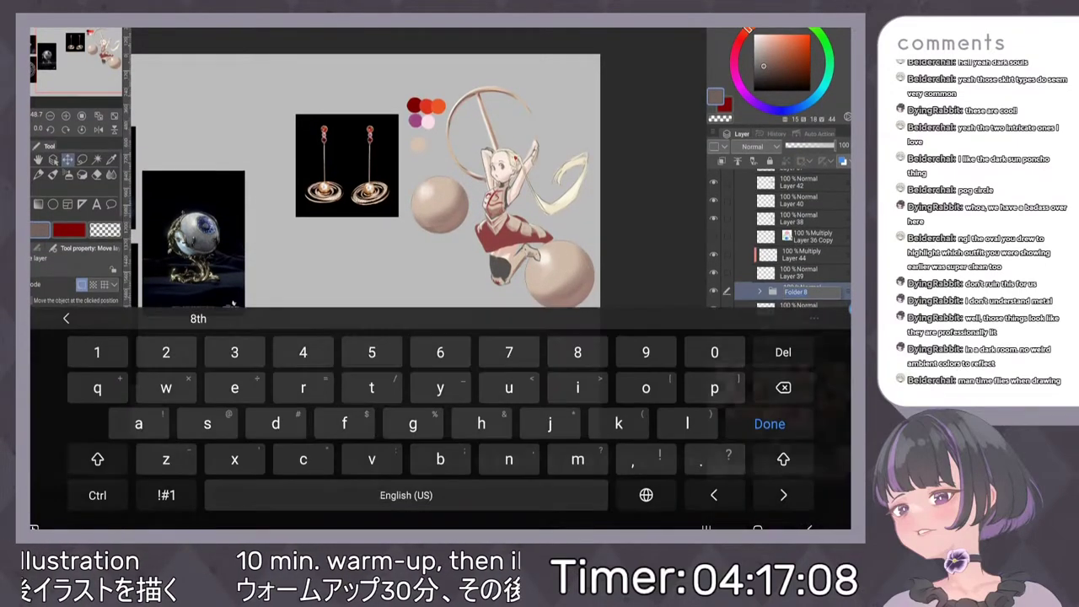
key("Return")
left_click_drag(799, 349, 800, 285)
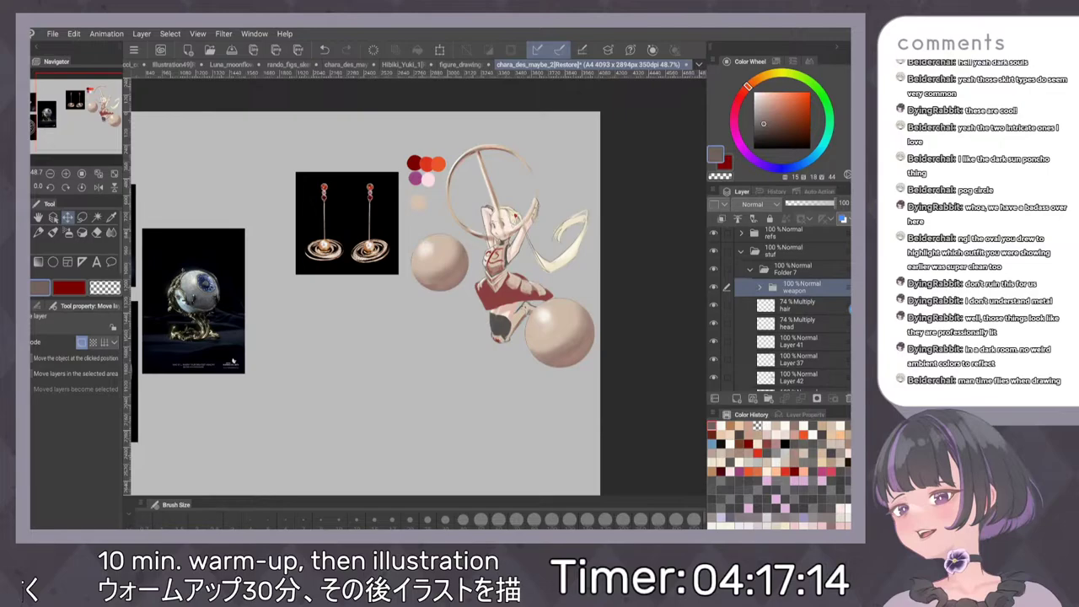
Add a layer mask to the weapon folder
left_click(141, 33)
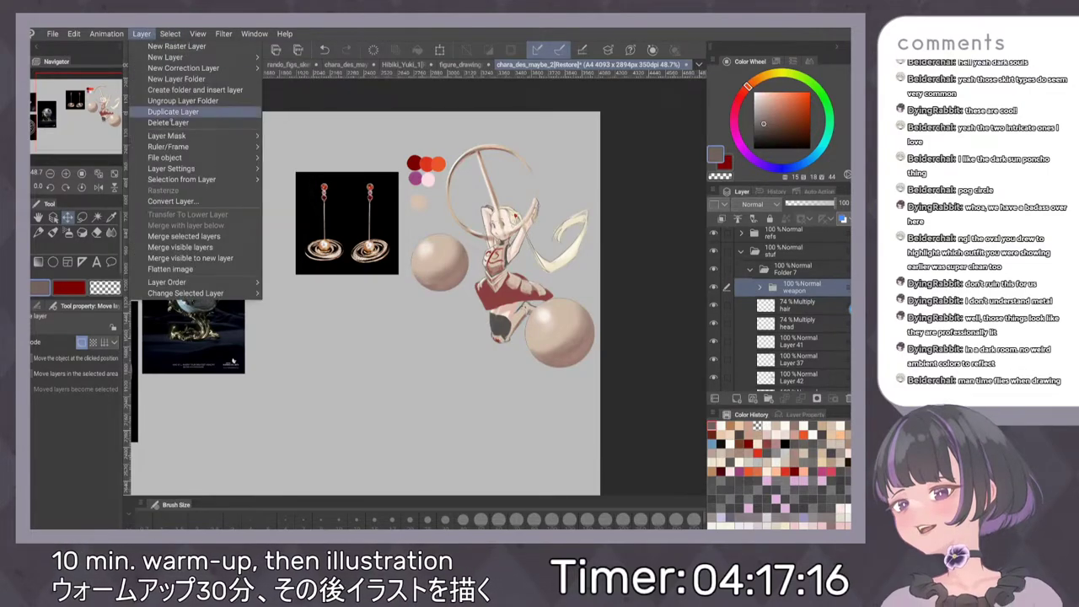
mouse_move(202, 136)
left_click(333, 147)
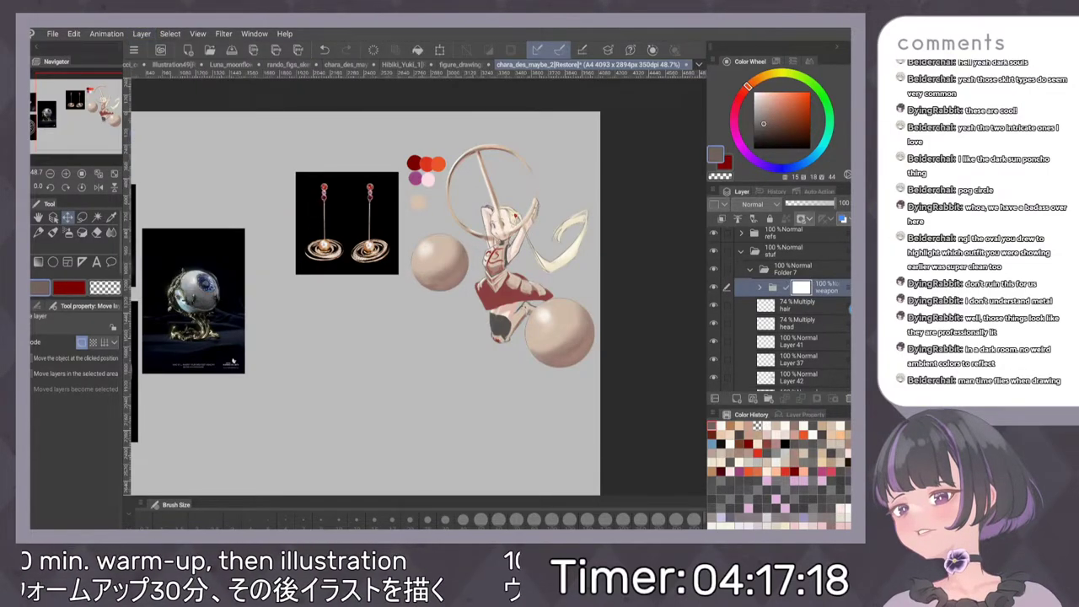
Erase on the weapon folder's mask with the Hard eraser where the ring and rod cross the girl's head and arms
scroll(527, 299, "up", 3)
key("e")
key("ctrl+plus")
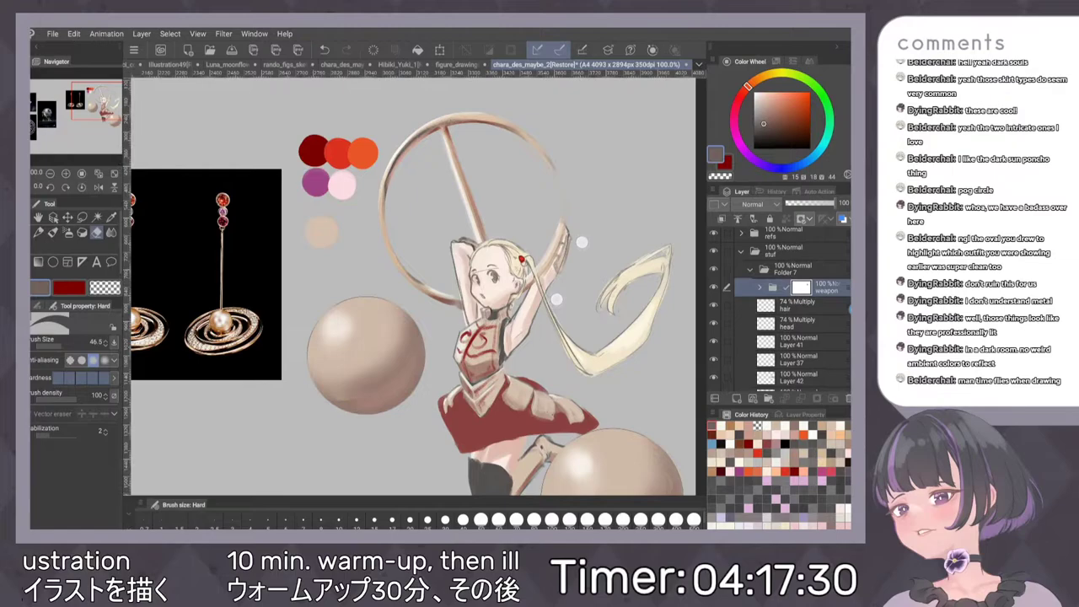
scroll(595, 240, "down", 3)
scroll(603, 214, "up", 3)
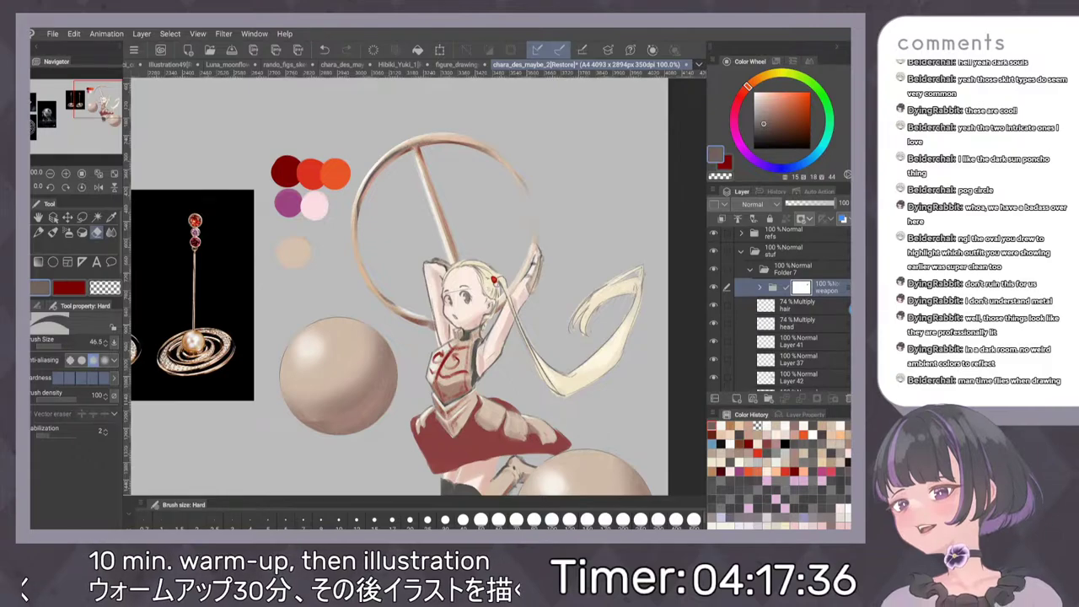
scroll(497, 252, "down", 4)
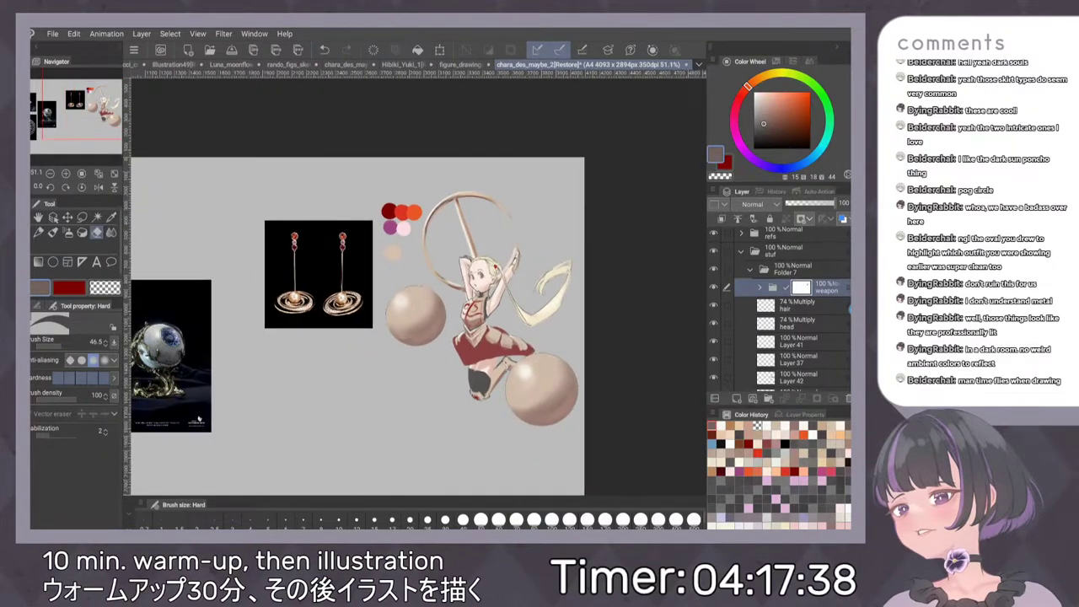
Expand the weapon folder and add a new raster layer above Layer 45 Copy
left_click(760, 288)
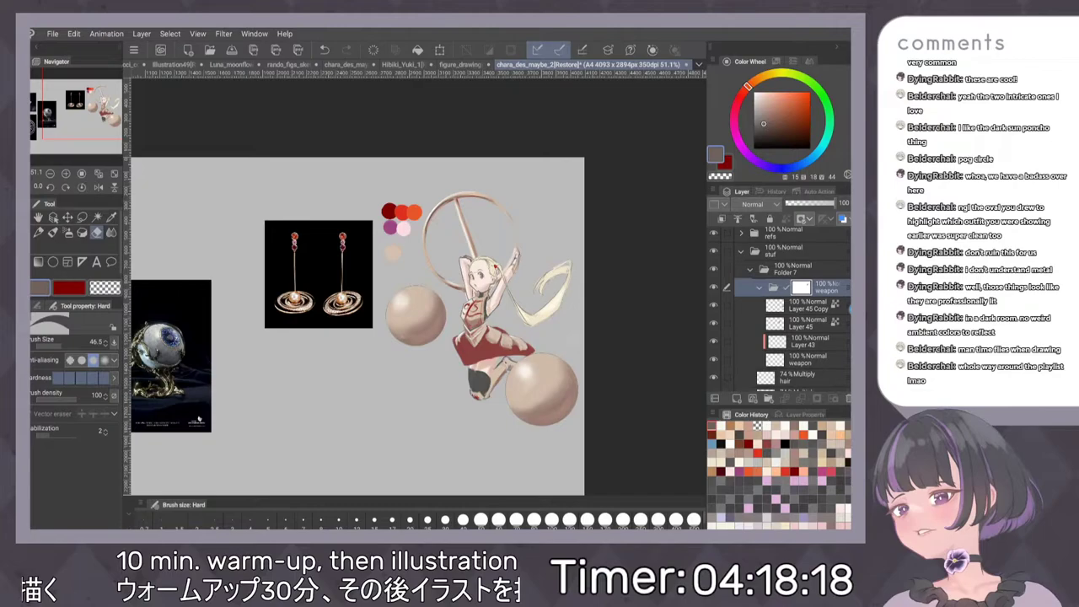
scroll(533, 318, "up", 4)
scroll(573, 259, "up", 1)
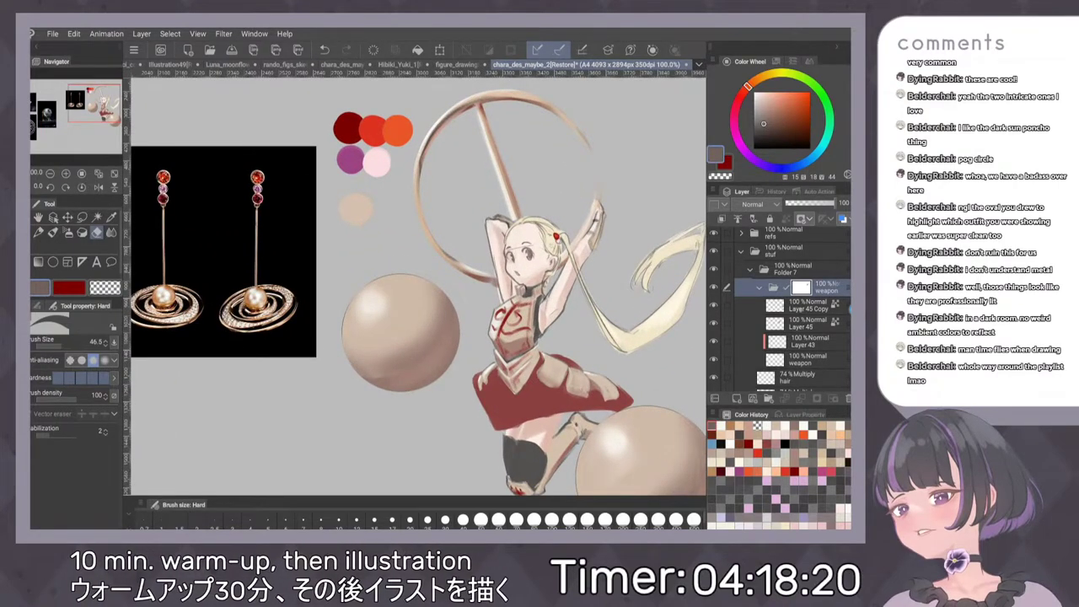
left_click(759, 287)
left_click(798, 306)
left_click(760, 287)
left_click(801, 307)
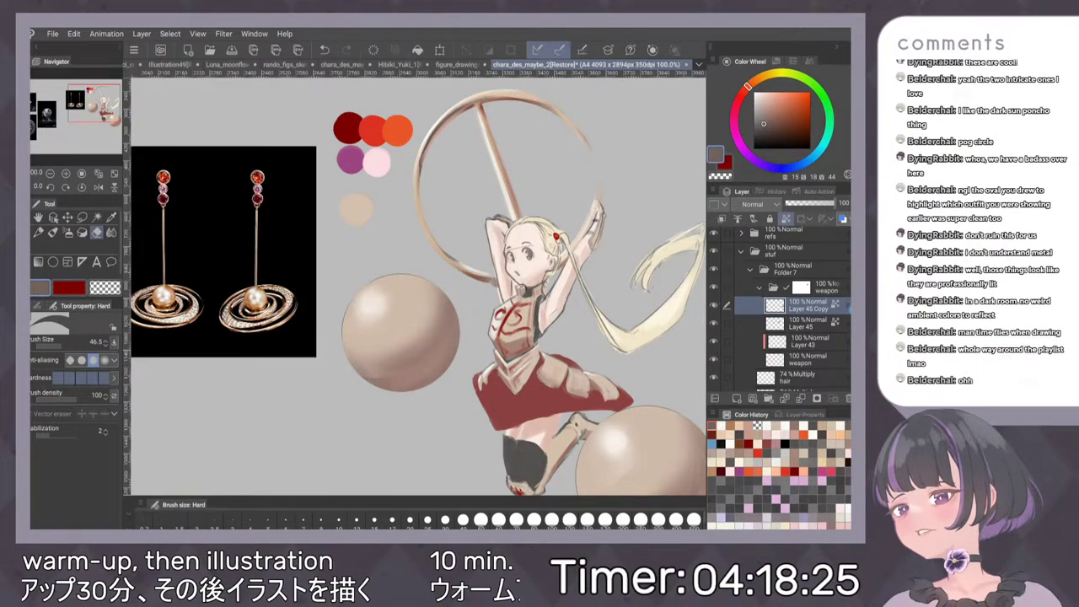
left_click(714, 323)
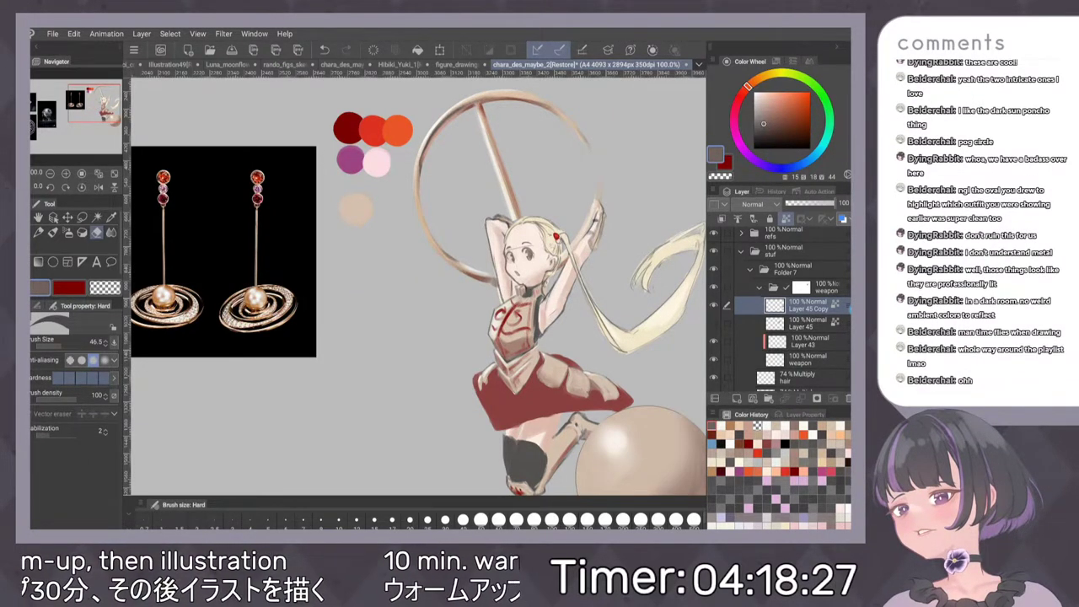
left_click(714, 323)
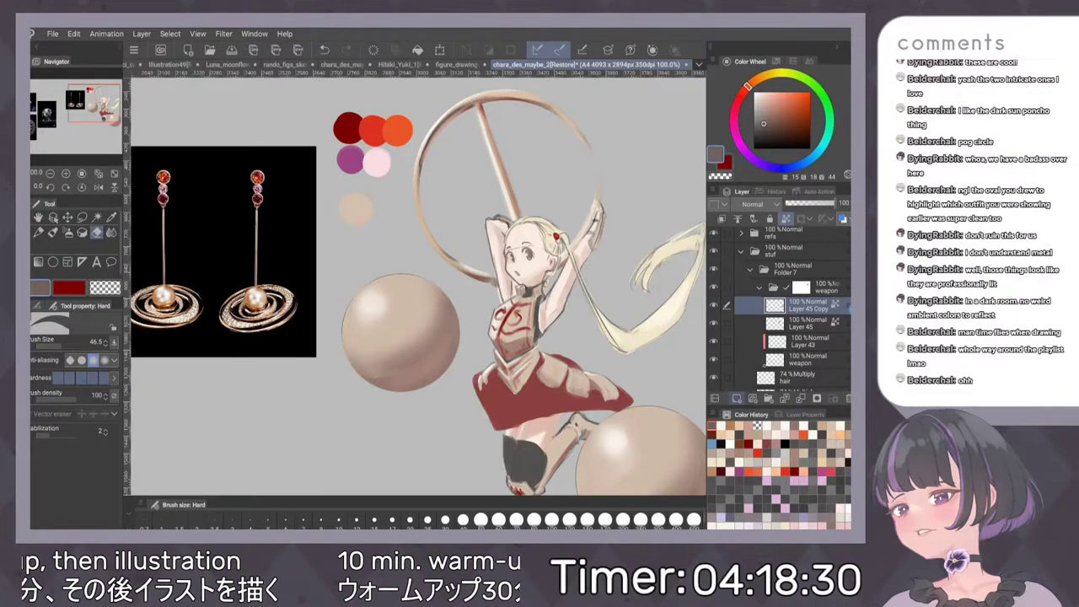
left_click(737, 398)
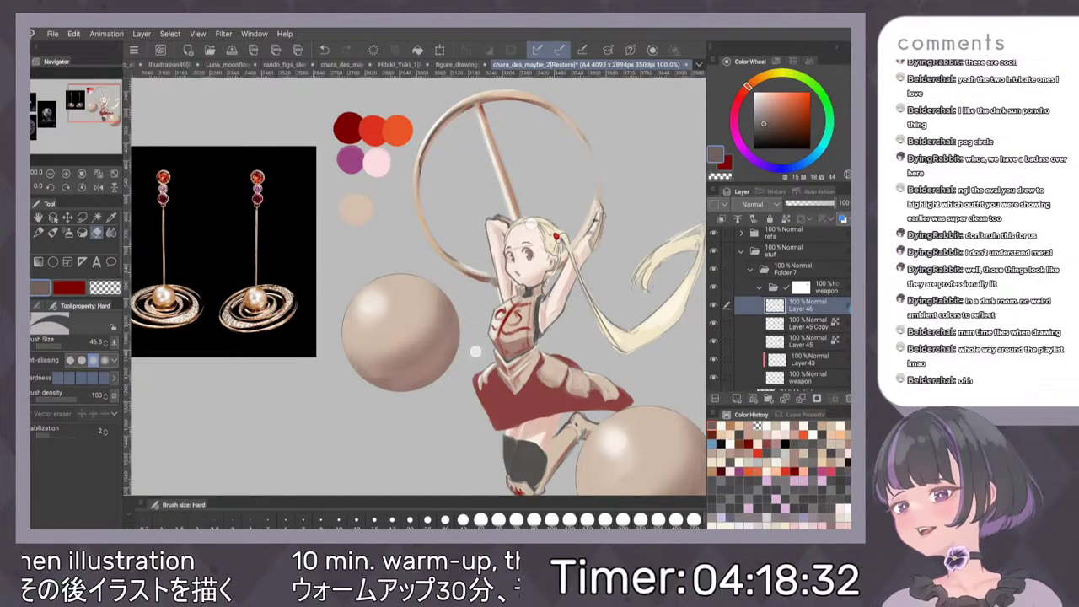
Sample the ring's grey-brown, hue 17, saturation 19 and value 57, and sketch a short curved stem above the left ball at brush size 18.5
scroll(475, 352, "up", 3)
left_click(377, 327, "alt")
key("b")
scroll(495, 318, "down", 2)
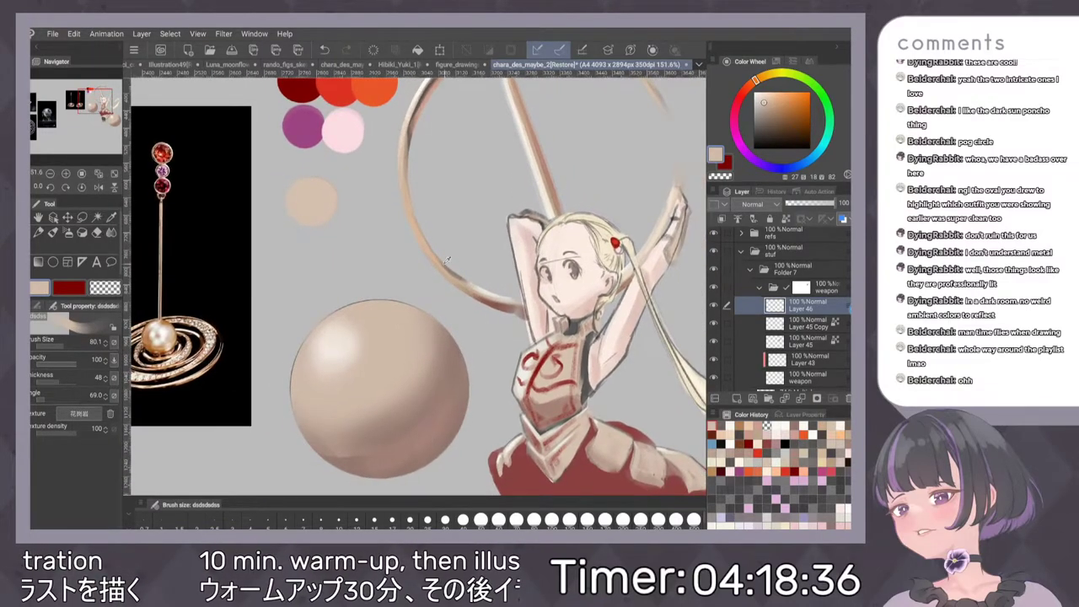
left_click(449, 271, "alt")
left_click_drag(349, 275, 333, 274)
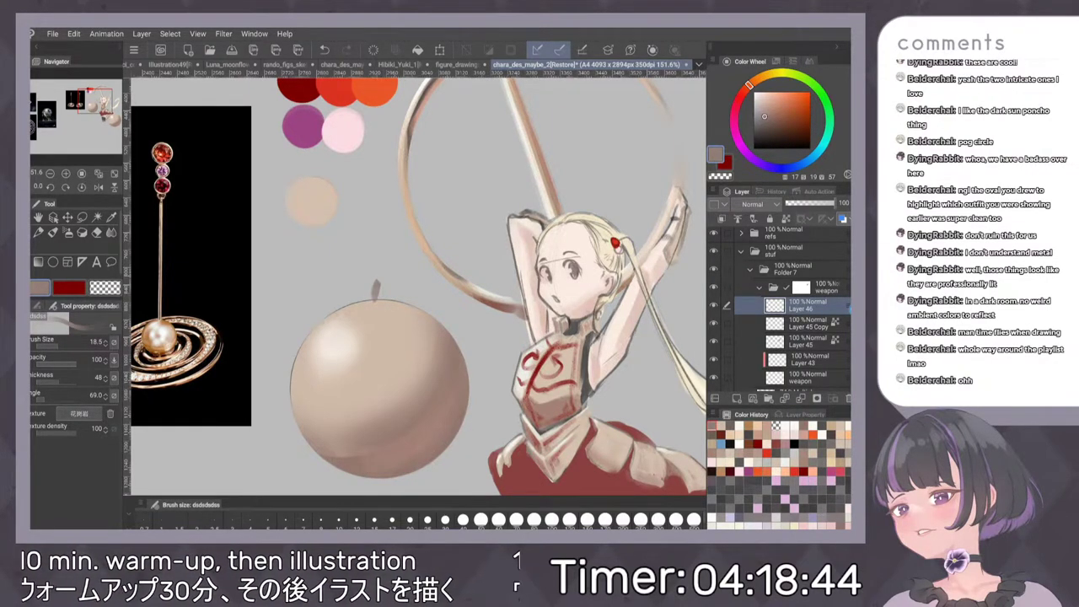
left_click_drag(378, 285, 389, 263)
scroll(516, 244, "down", 1)
scroll(506, 266, "down", 5)
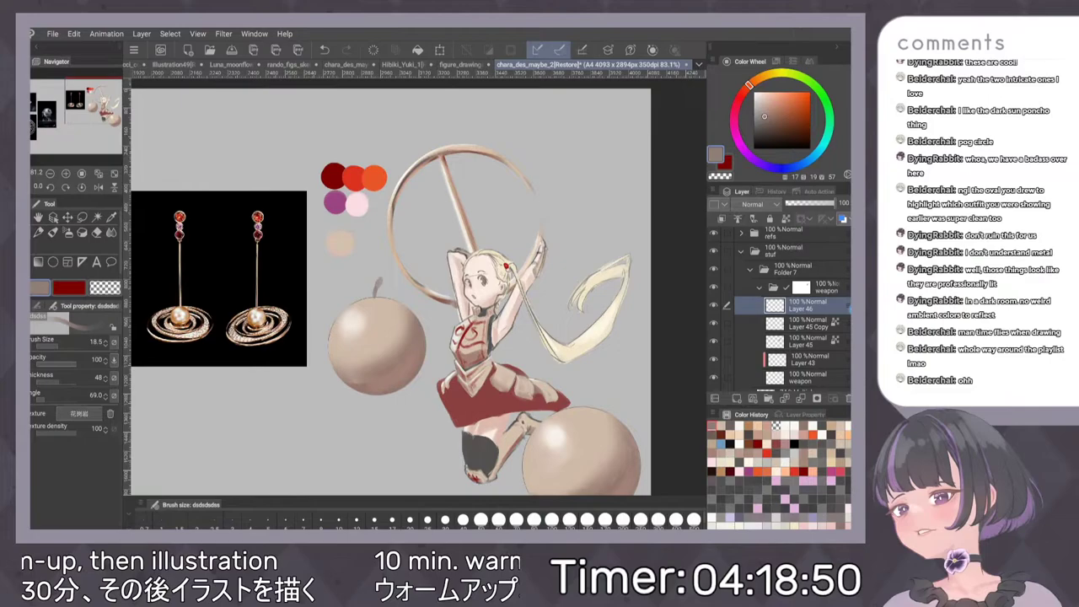
Draw a beaded chain from behind the girl's shoulder across her hair to the lower right ball, and remove the stem above the left ball
left_click_drag(534, 395, 461, 329)
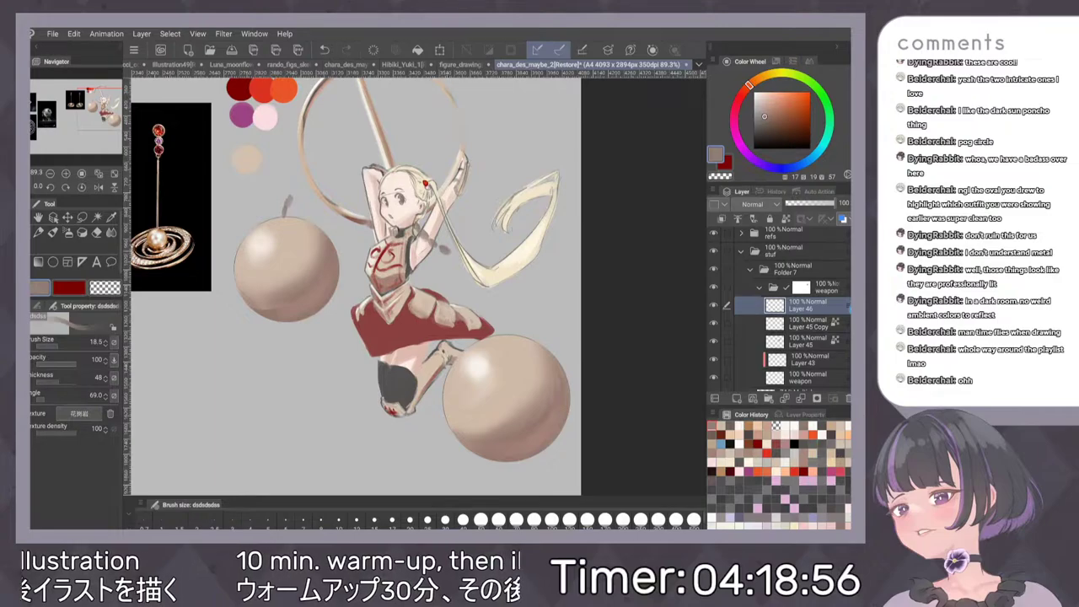
mouse_move(481, 253)
left_mouse_down()
mouse_move(460, 251)
mouse_move(510, 270)
mouse_move(487, 255)
mouse_move(506, 259)
mouse_move(540, 292)
mouse_move(545, 325)
mouse_move(533, 341)
left_mouse_up()
key("ctrl+z")
key("ctrl+z")
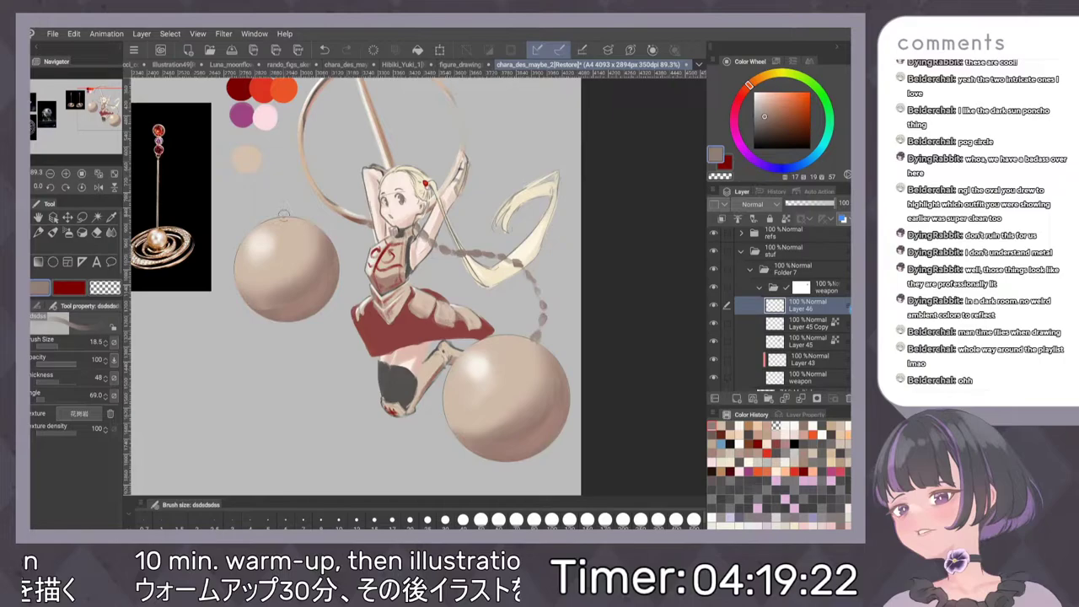
Draw a matching beaded chain from the left ball up around the outside of the ring to the top of its rod
scroll(419, 287, "up", 3)
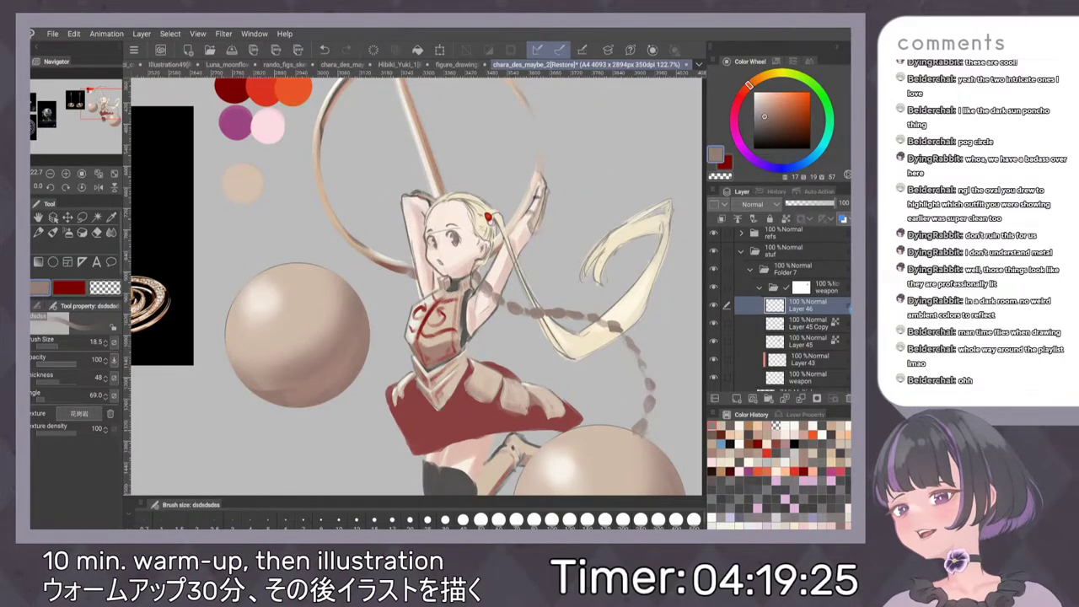
scroll(514, 349, "down", 2)
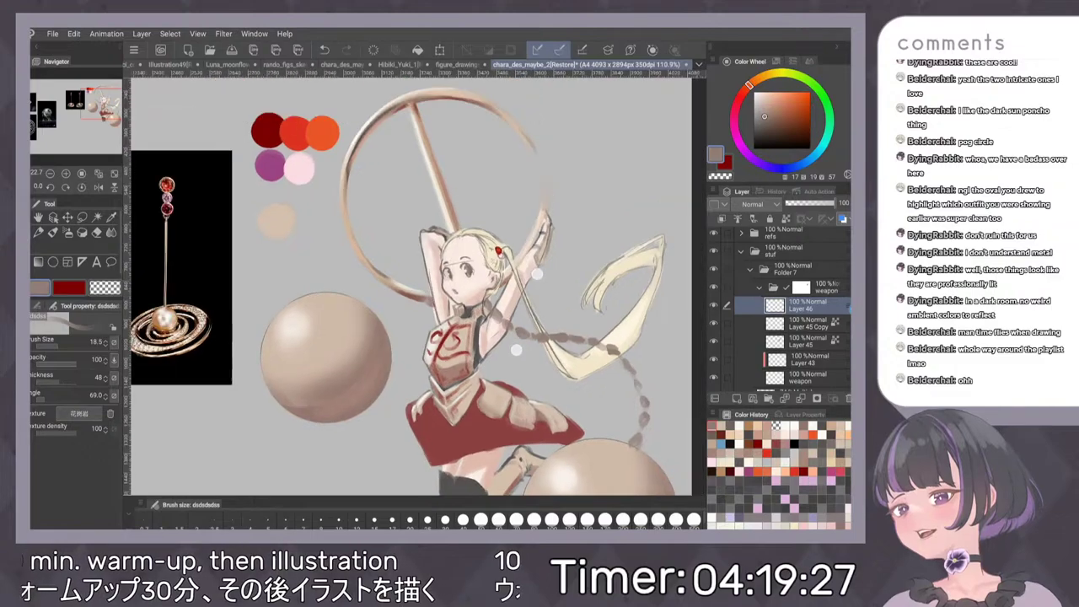
left_click_drag(585, 298, 529, 250)
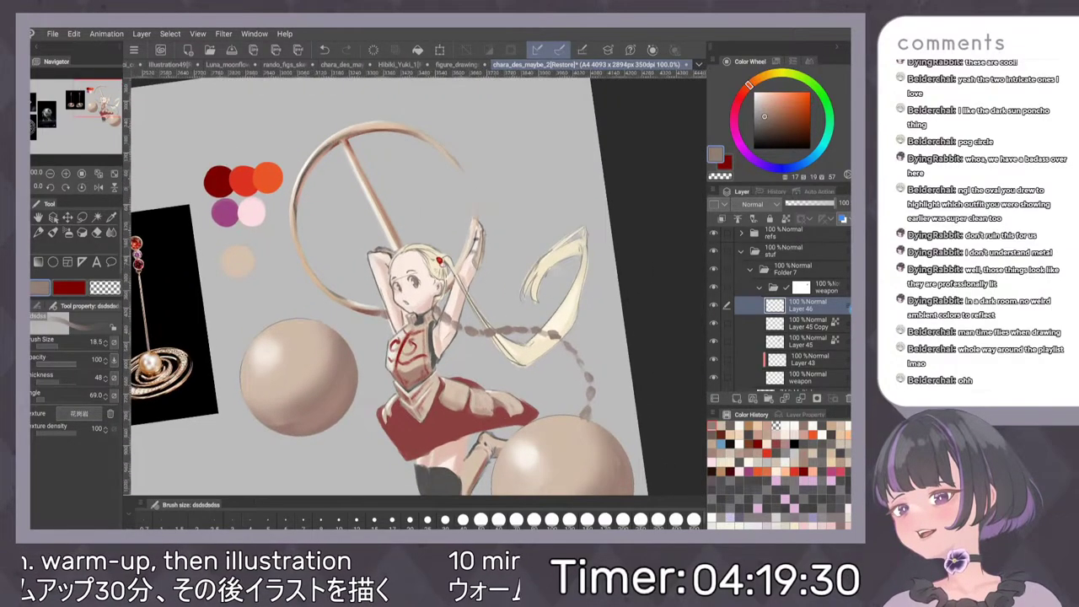
left_click_drag(483, 221, 515, 235)
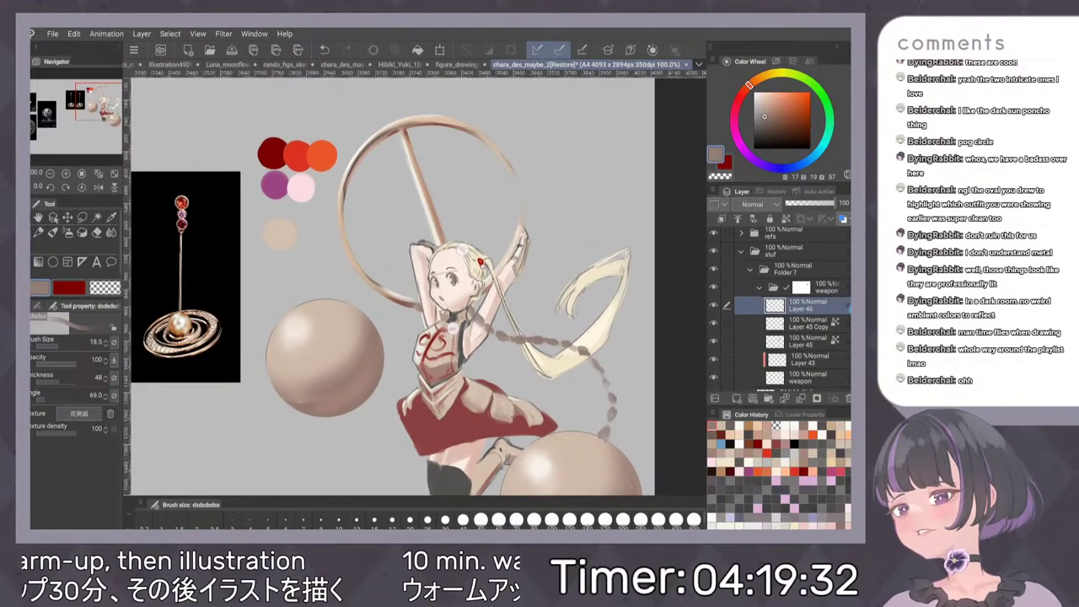
scroll(439, 295, "down", 3)
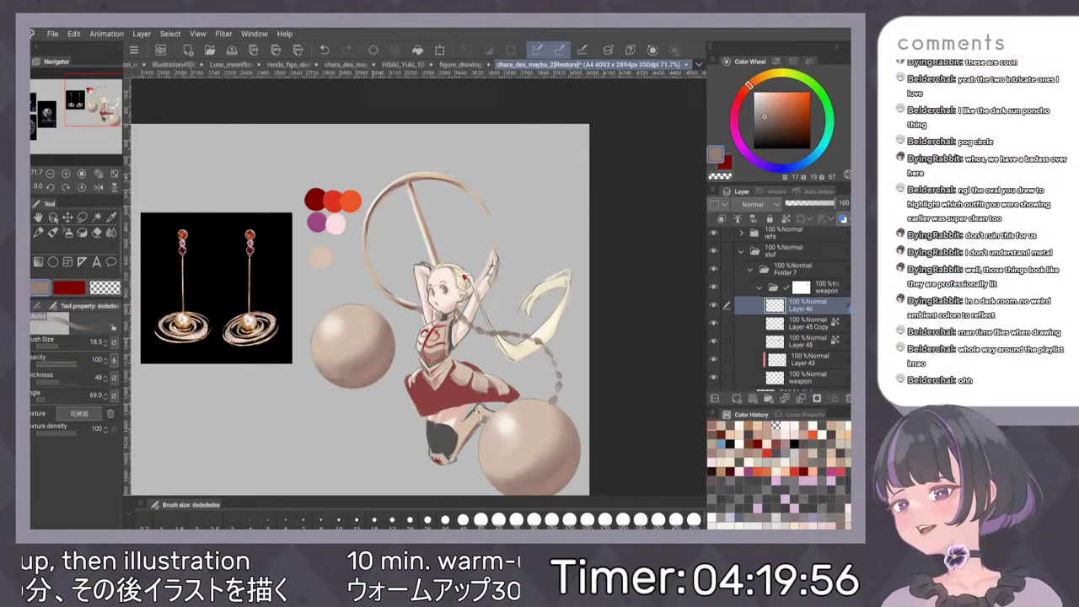
mouse_move(377, 288)
left_mouse_down()
mouse_move(357, 222)
mouse_move(389, 181)
mouse_move(387, 159)
left_mouse_up()
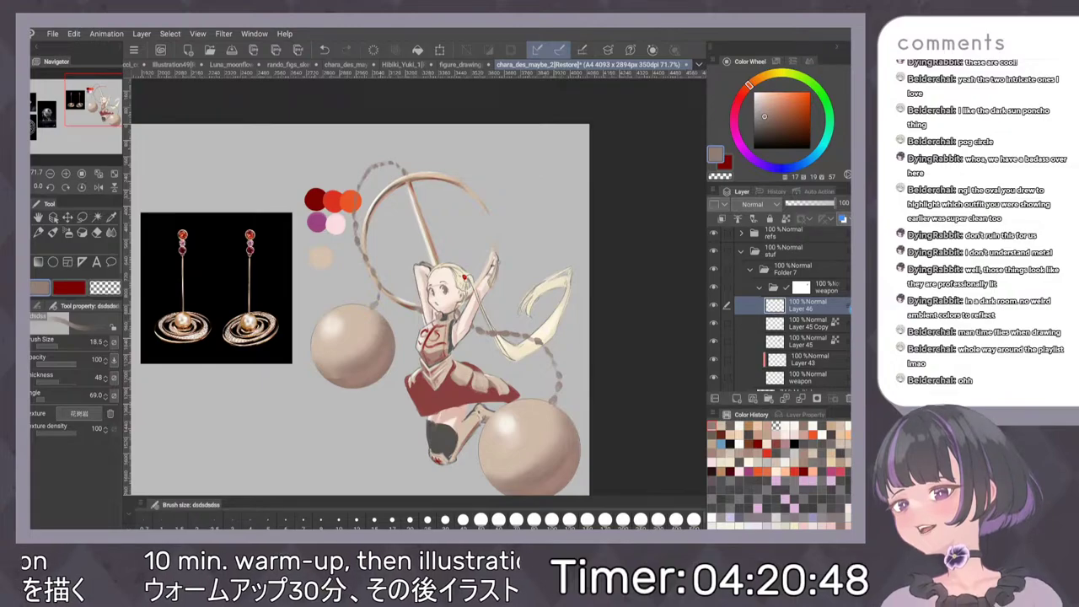
Hide the colour swatches beside the ring, check the ring's layer, and reselect Layer 46 in the weapon folder
scroll(792, 307, "down", 3)
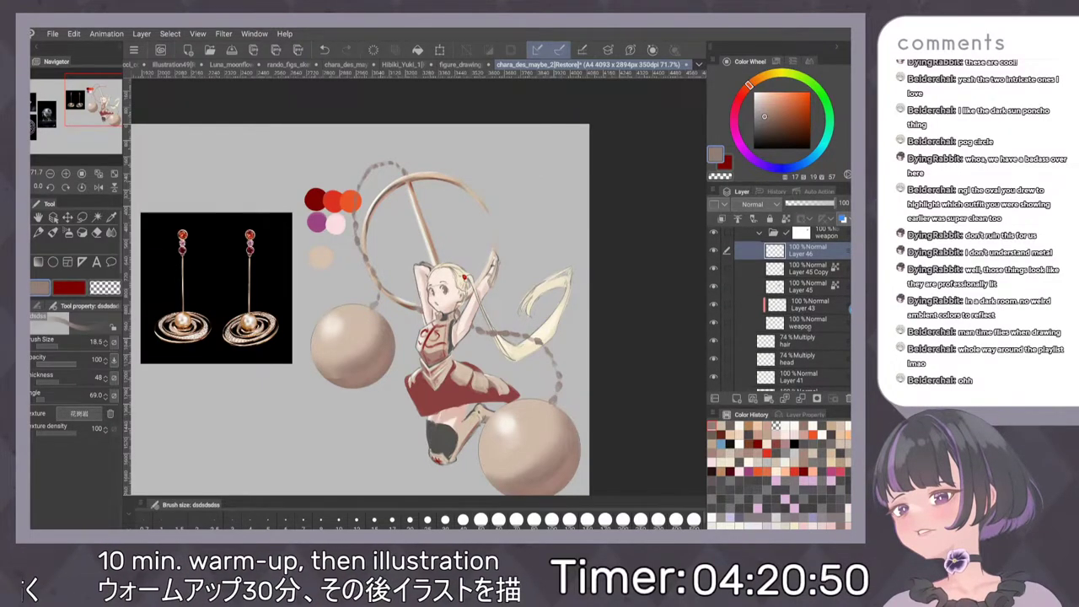
scroll(792, 308, "down", 6)
scroll(793, 308, "down", 3)
left_click(713, 357)
left_click(801, 267)
scroll(806, 262, "up", 4)
scroll(805, 258, "up", 3)
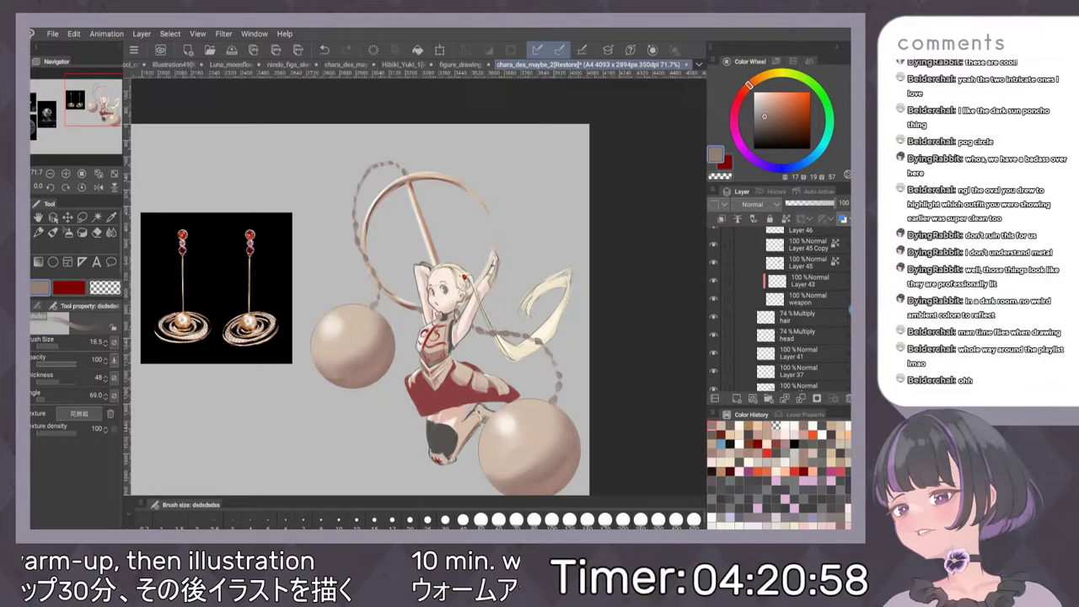
left_click(802, 321)
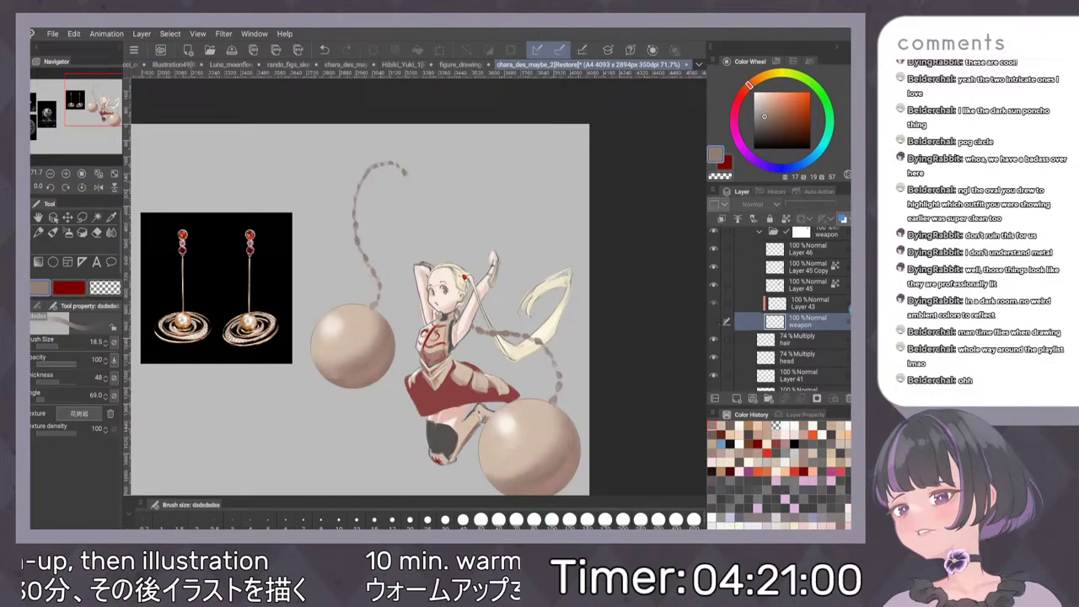
scroll(792, 308, "up", 3)
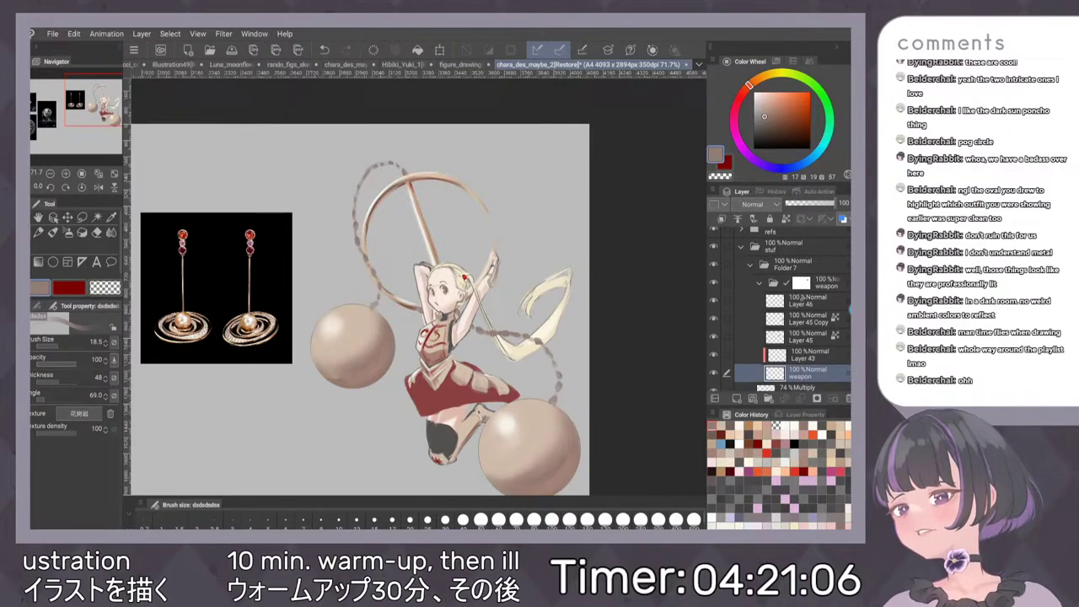
left_click(808, 301)
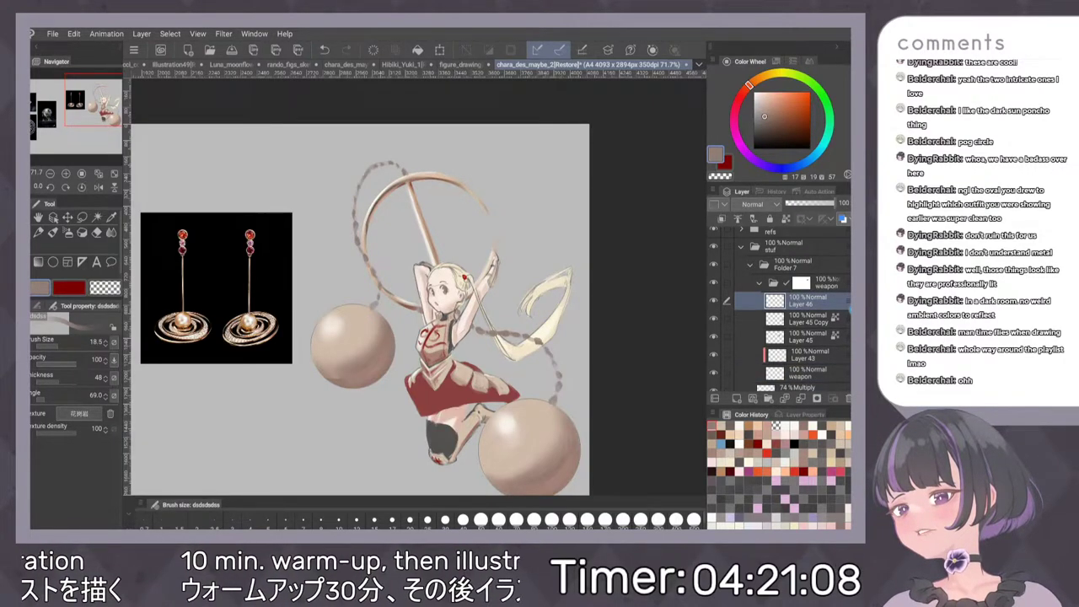
Choose a near-white colour with hue 40, saturation 4 and value 99, and set the dededsdss brush's size to 22.7
scroll(455, 154, "up", 1)
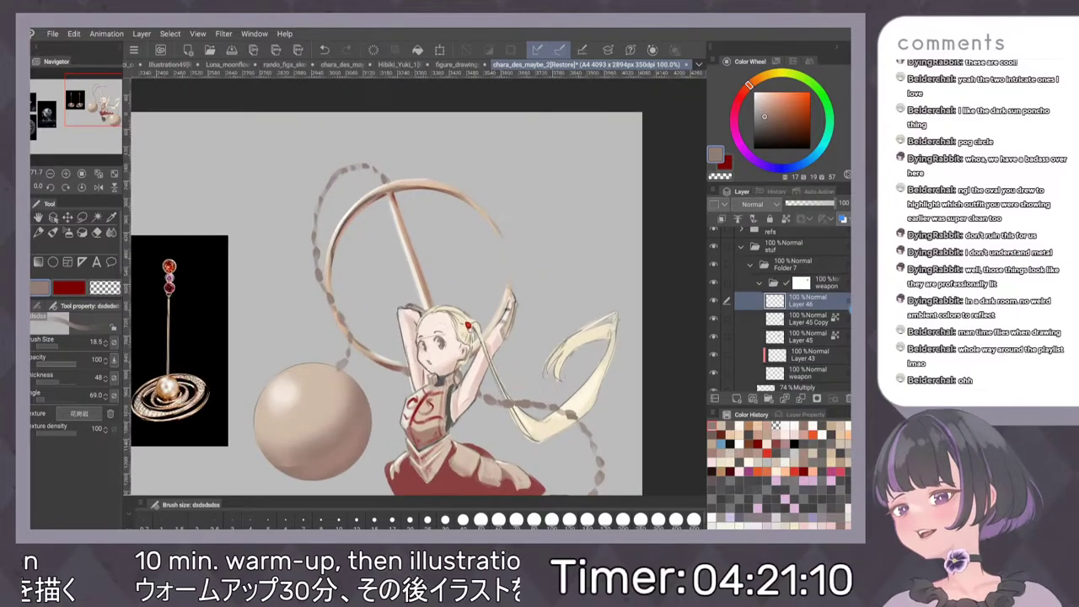
left_click(757, 96)
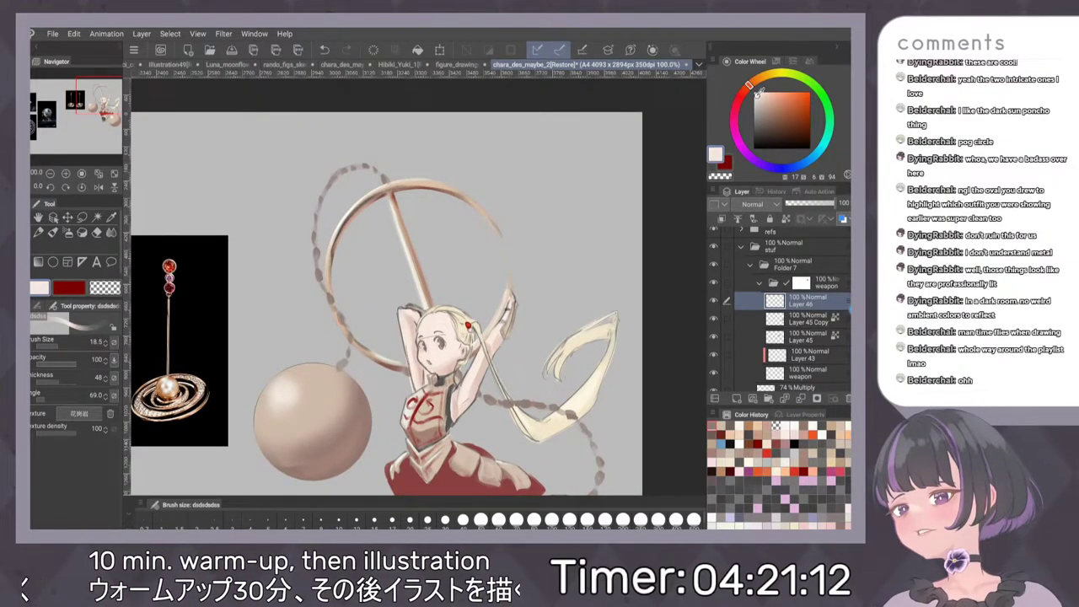
scroll(522, 212, "down", 1)
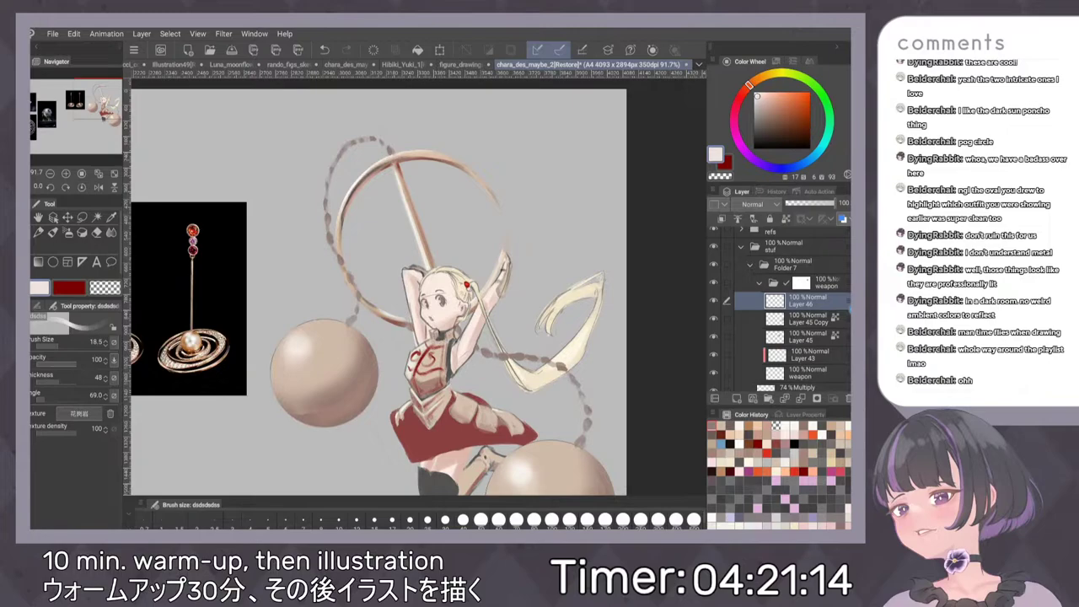
key("i")
left_click(354, 182)
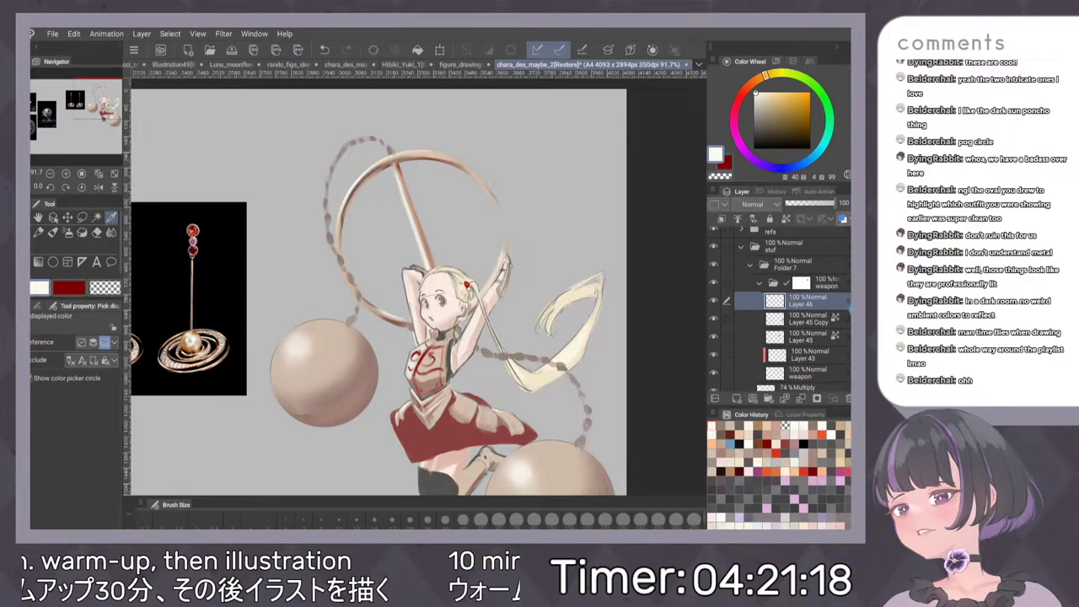
scroll(506, 352, "down", 1)
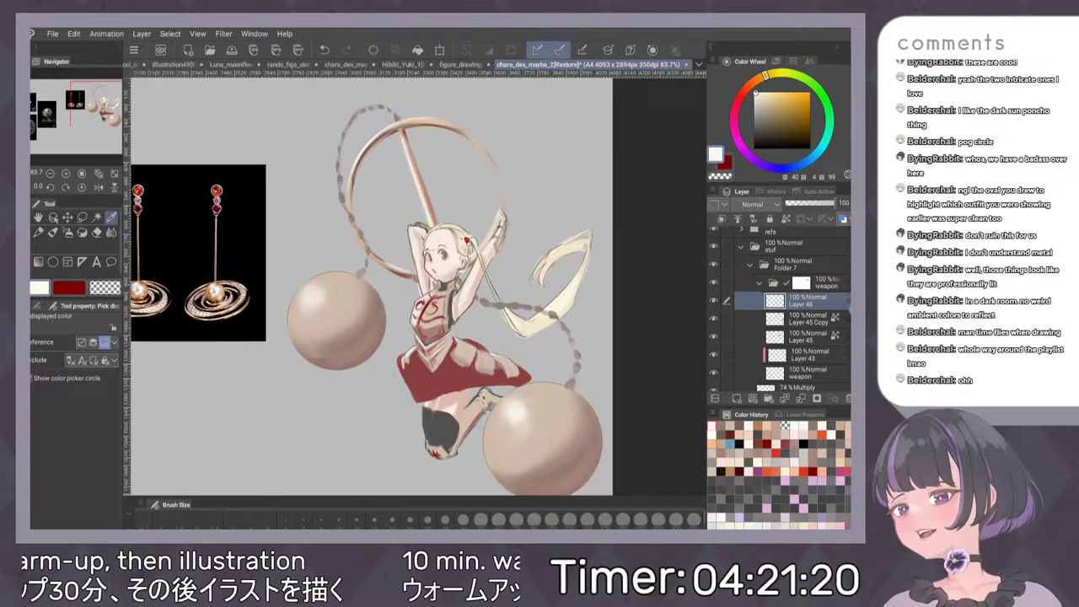
key("b")
left_click_drag(506, 340, 532, 354)
scroll(572, 252, "up", 2)
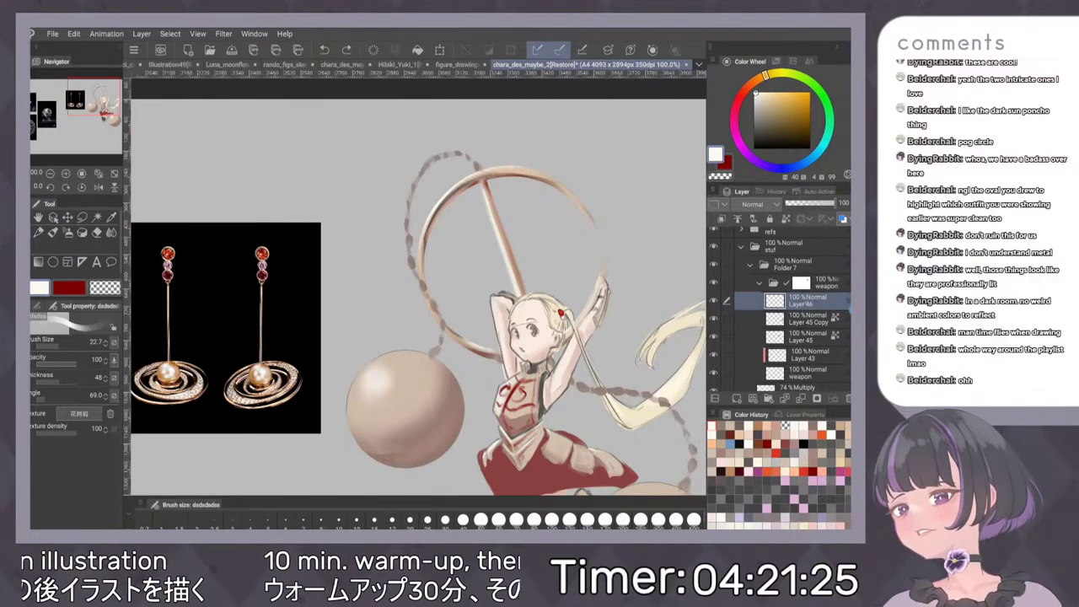
Paint near-white highlights on the chain beads of Layer 46 with transparent pixels locked and a brush size of 19.7
key("bracketleft")
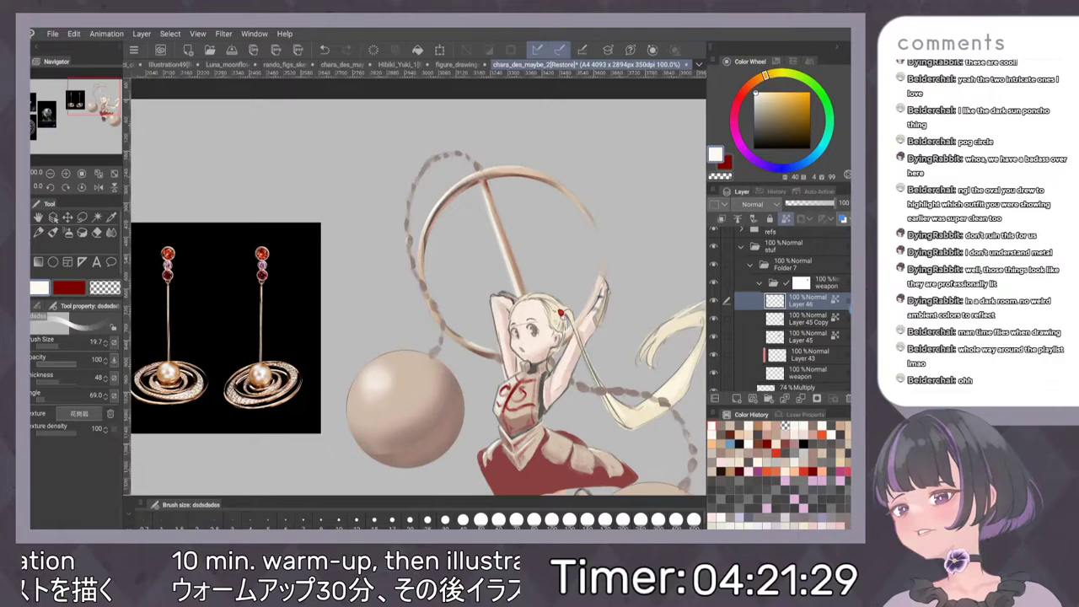
left_click(438, 204, "alt")
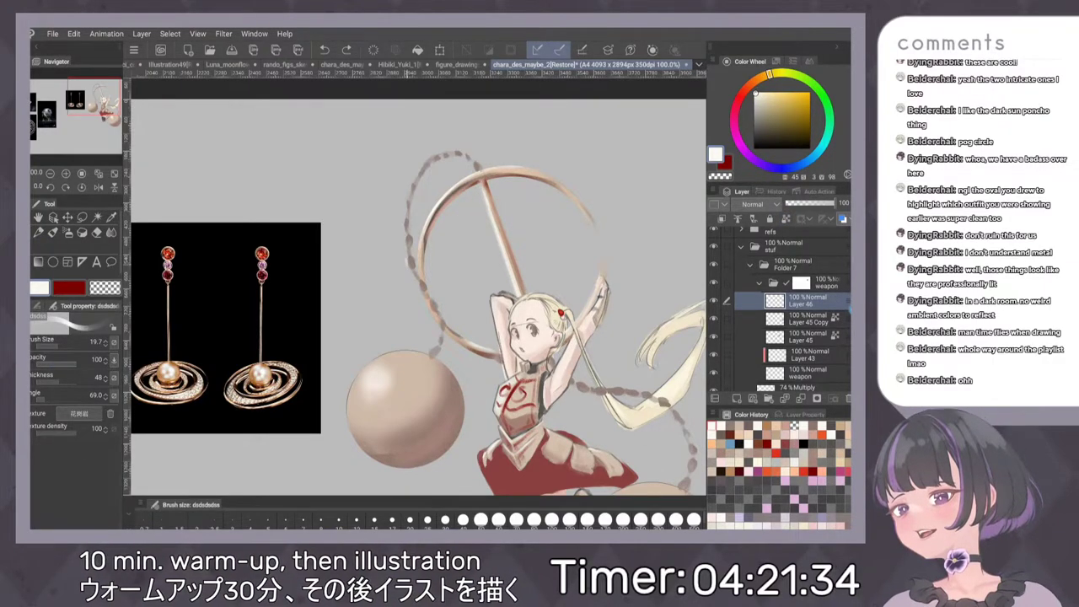
left_click(786, 219)
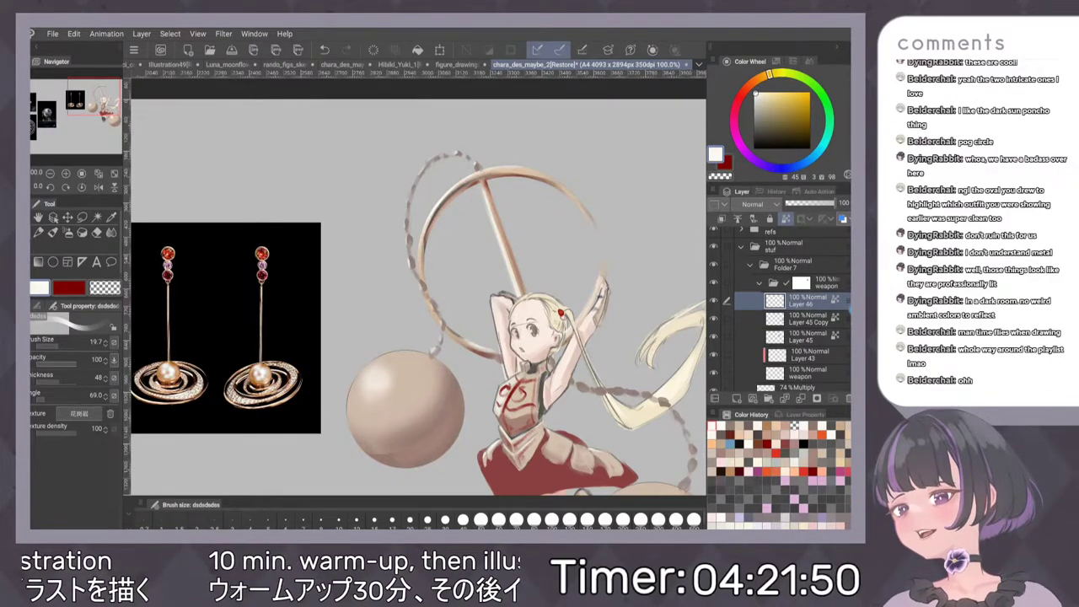
Examine the shaded chain, hoop and spheres around the character, both close up and as a whole
scroll(612, 270, "down", 2)
scroll(553, 250, "up", 2)
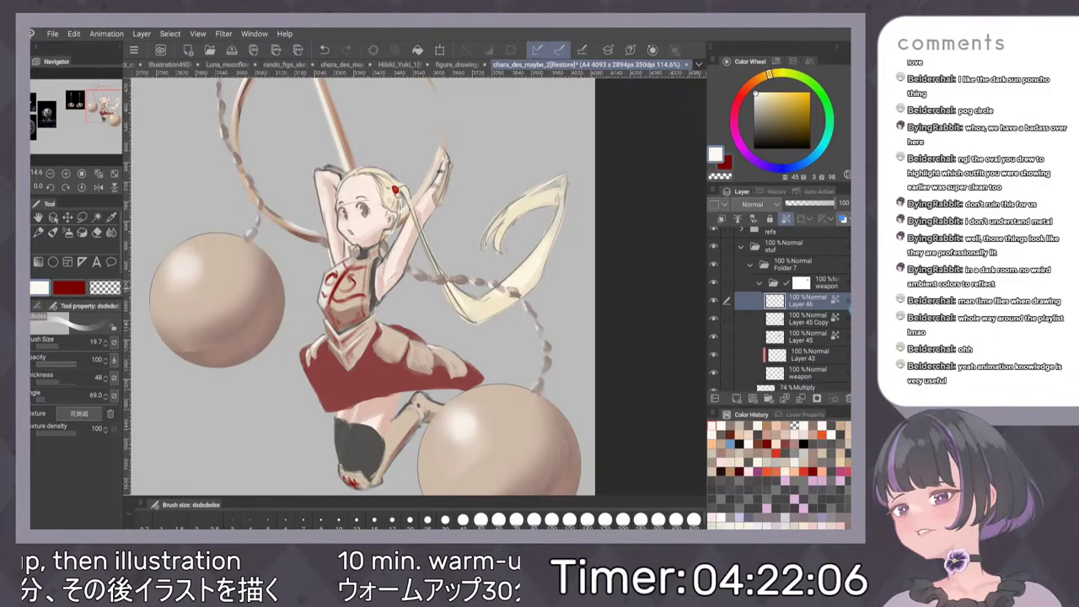
scroll(404, 287, "up", 2)
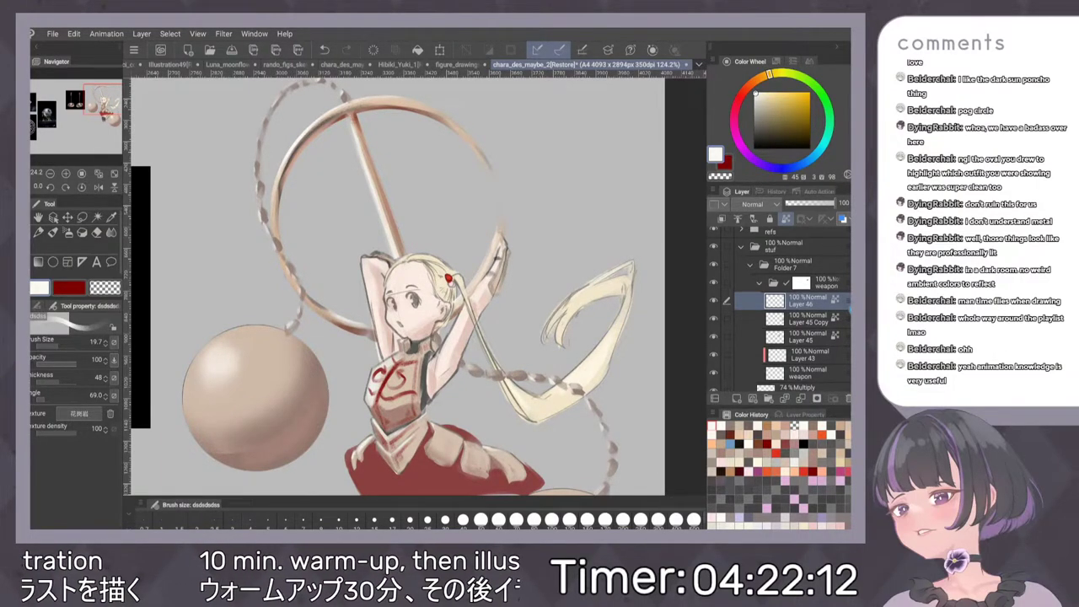
scroll(437, 203, "up", 1)
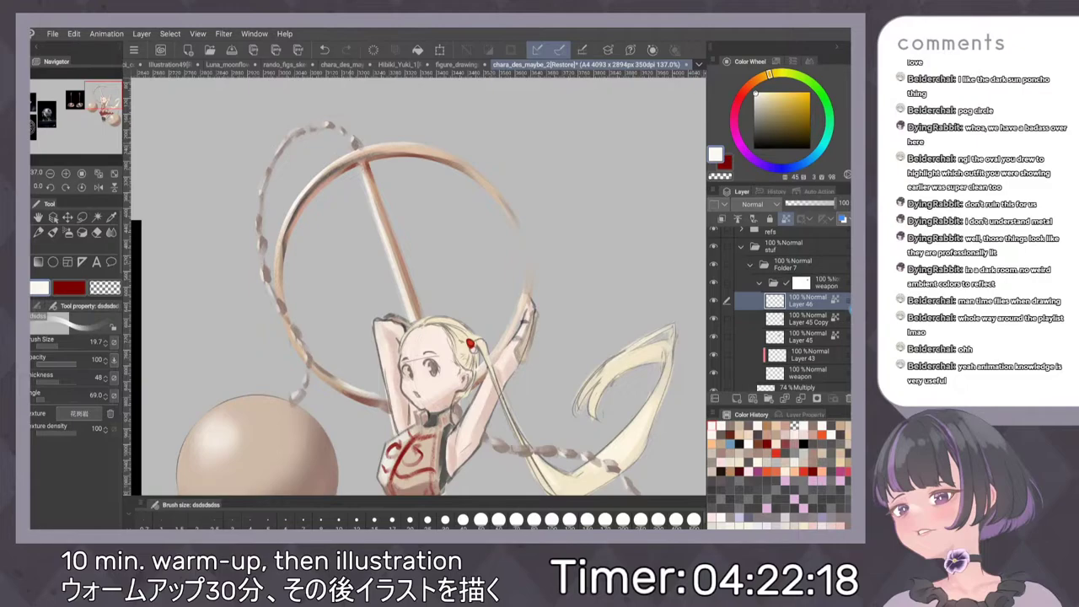
scroll(492, 216, "down", 5)
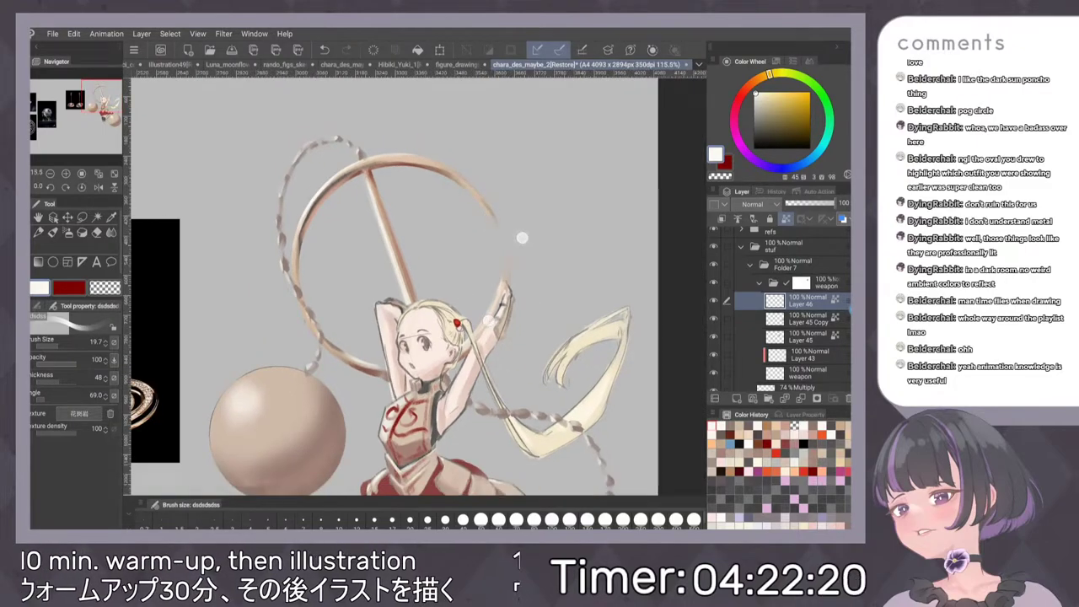
scroll(516, 249, "up", 4)
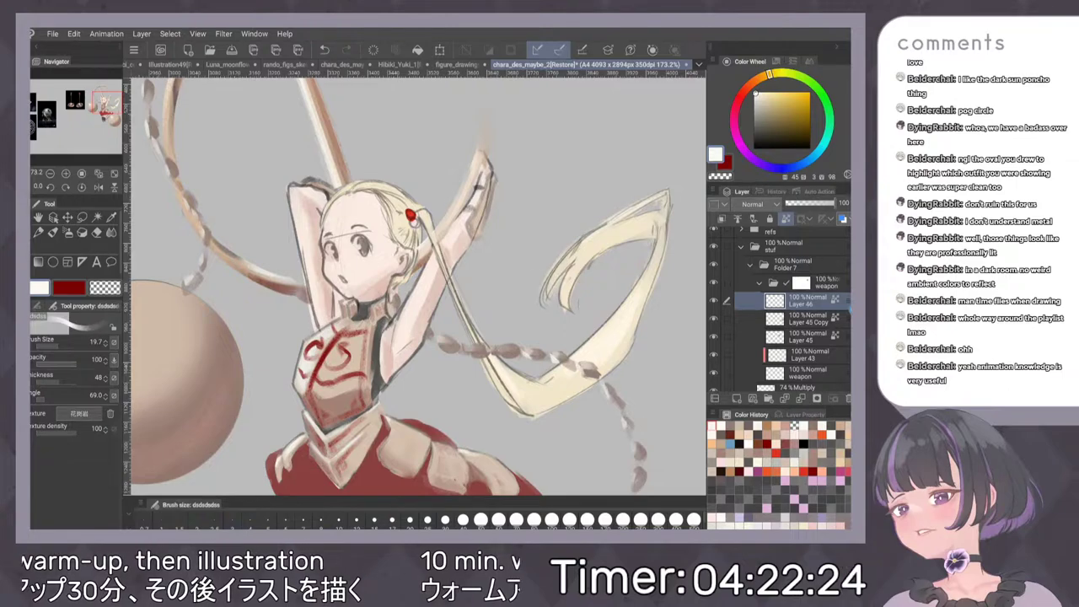
scroll(521, 244, "down", 5)
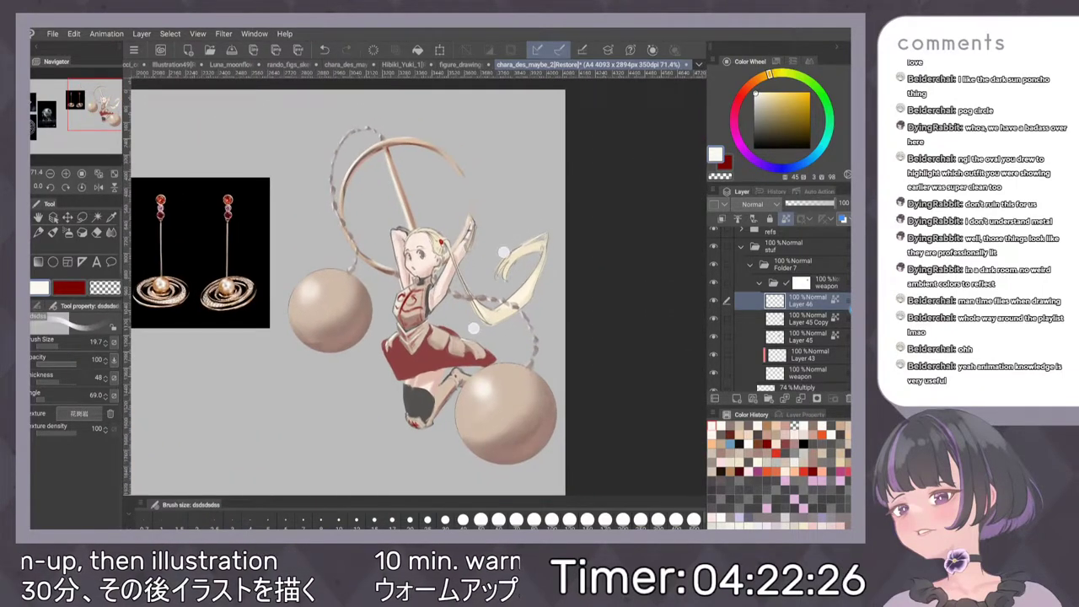
left_click_drag(540, 308, 525, 283)
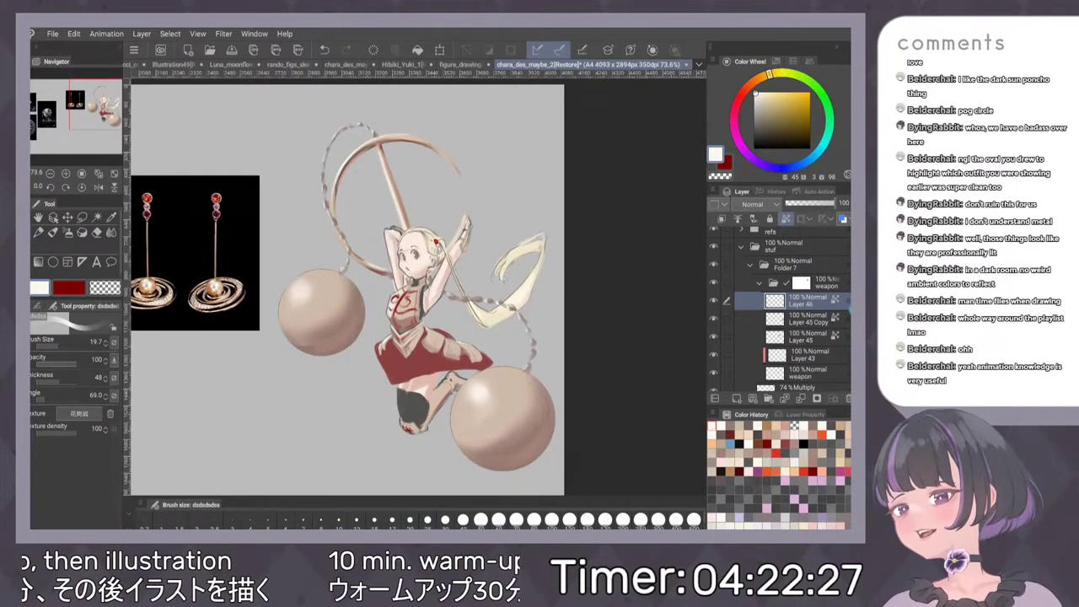
scroll(520, 321, "up", 2)
scroll(548, 278, "up", 1)
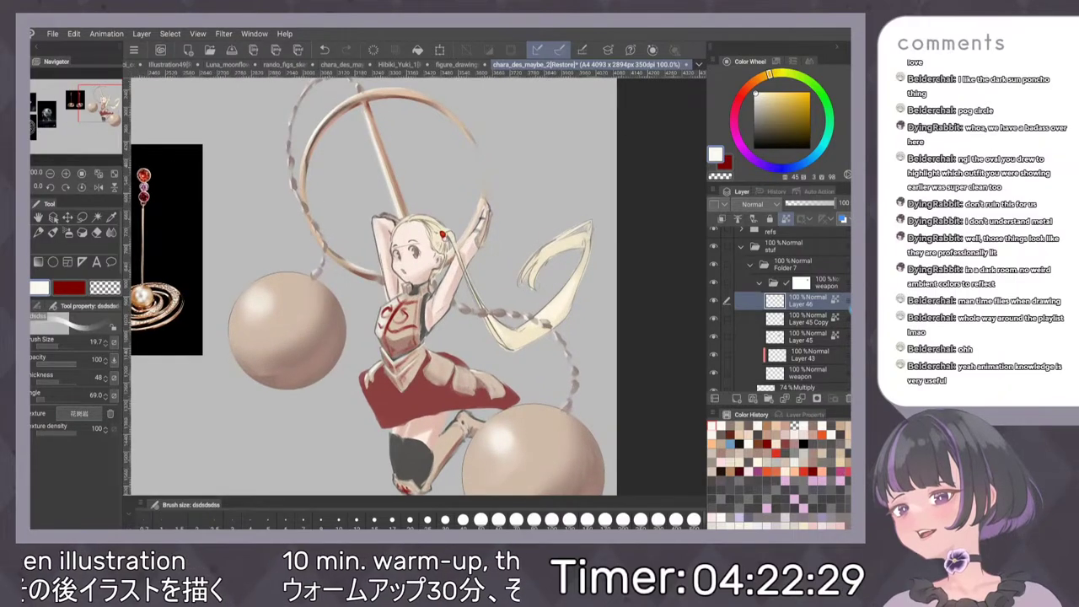
Unlock Layer 46's transparent pixels and check the composition with the canvas rotated and mirrored horizontally
left_click(786, 218)
left_click_drag(466, 313, 415, 257)
scroll(447, 353, "up", 1)
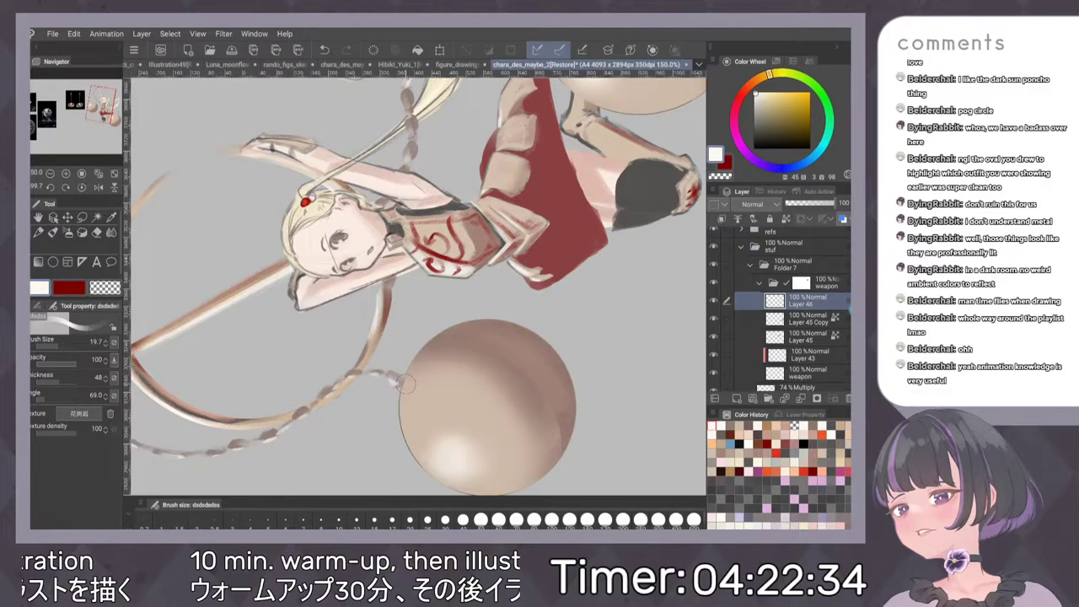
scroll(404, 382, "down", 5)
left_click_drag(526, 268, 563, 247)
key("h")
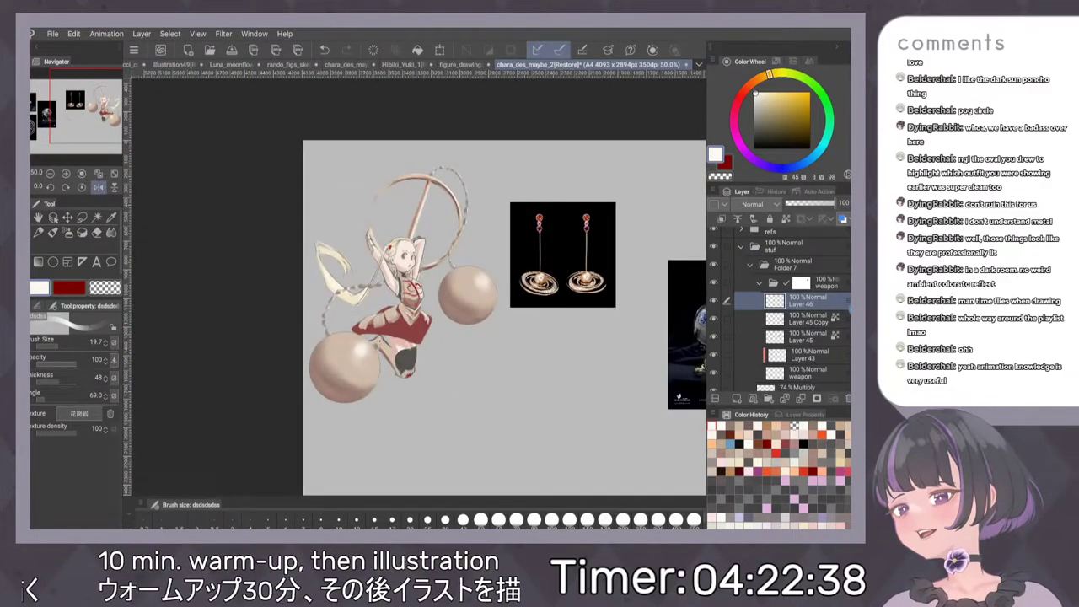
left_click(99, 187)
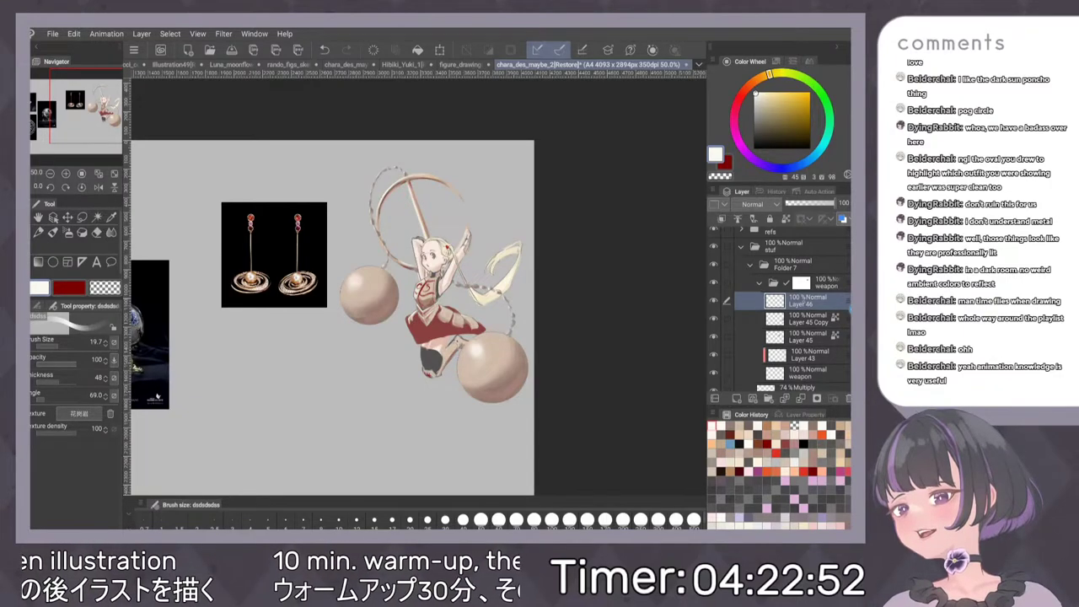
Add a new layer above the collapsed weapon folder and choose a pale yellow painting colour
left_click(759, 283)
left_click(736, 399)
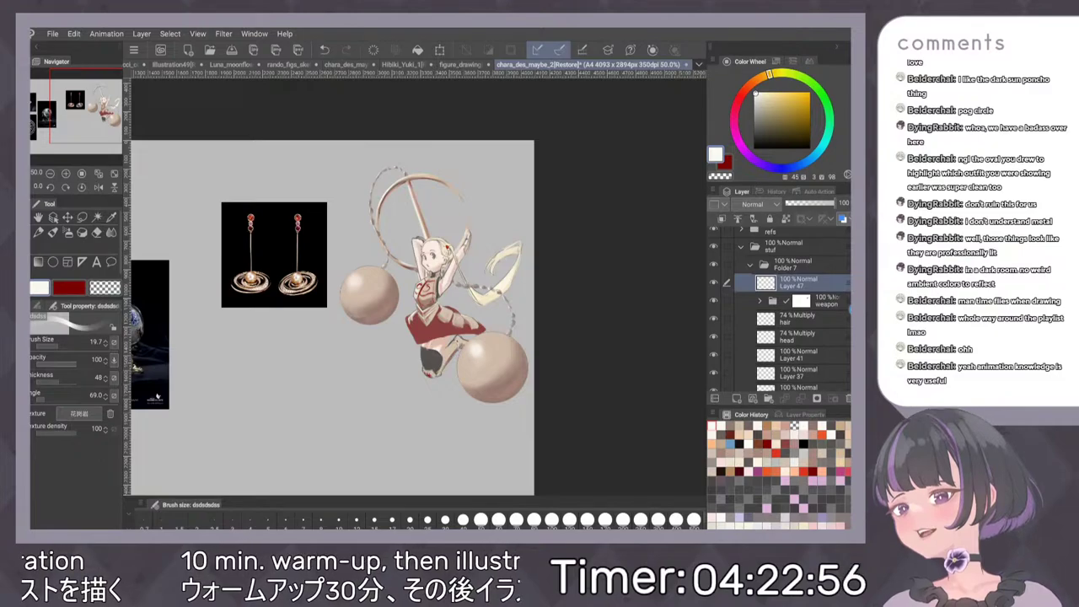
key("p")
scroll(383, 295, "up", 1)
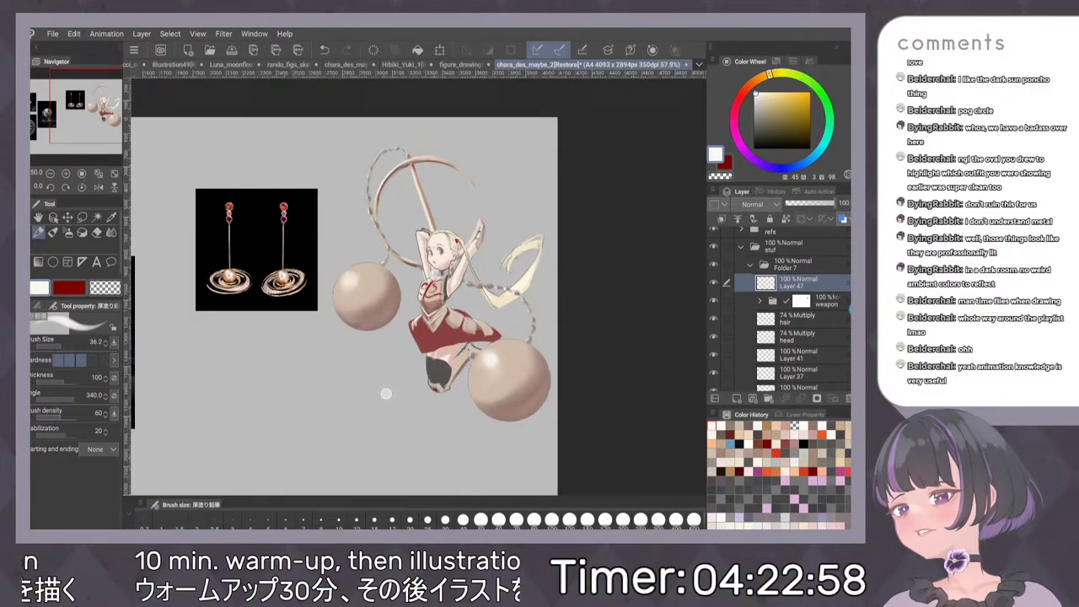
left_click(769, 74)
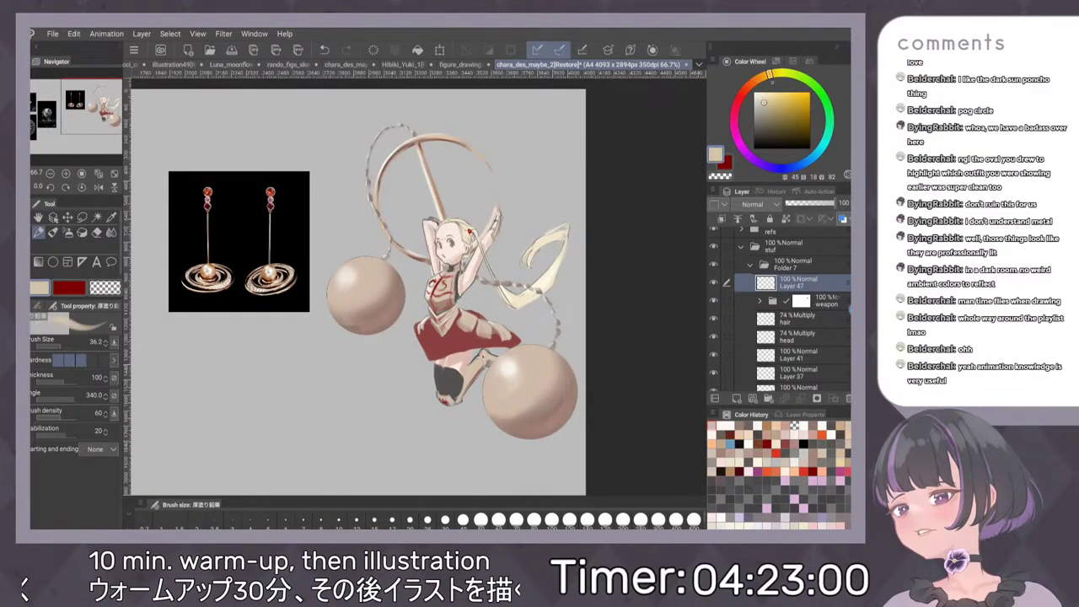
left_click(767, 97)
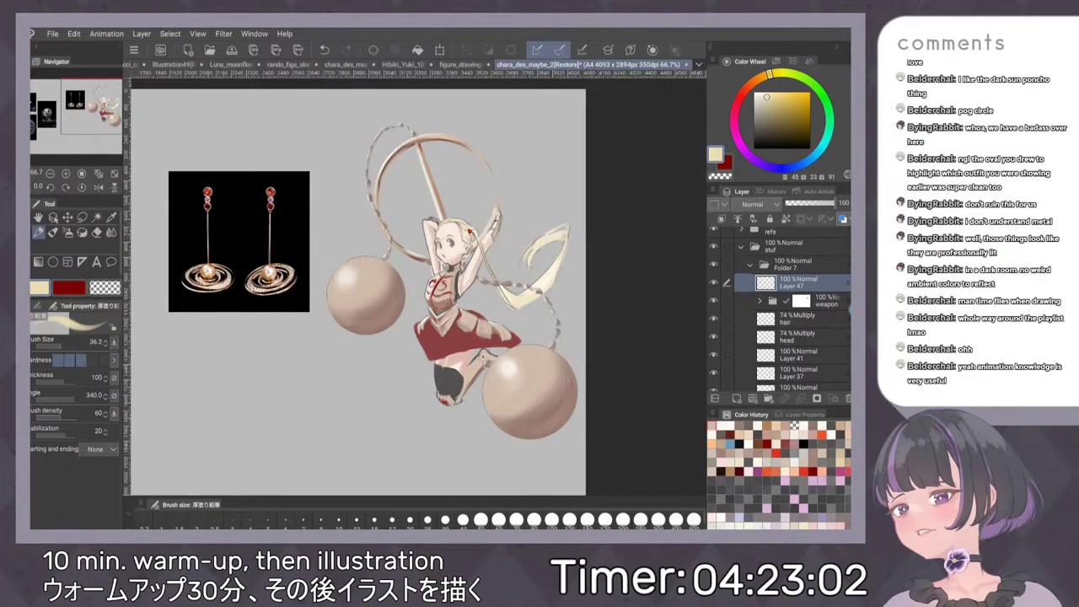
Try a pale yellow curved stroke around the chain's left sphere with the textured brush enlarged to size 76
key("p")
scroll(490, 285, "down", 2)
key("bracketright")
key("bracketright")
key("bracketright")
mouse_move(405, 308)
left_mouse_down()
mouse_move(368, 246)
mouse_move(403, 345)
left_mouse_up()
key("ctrl+z")
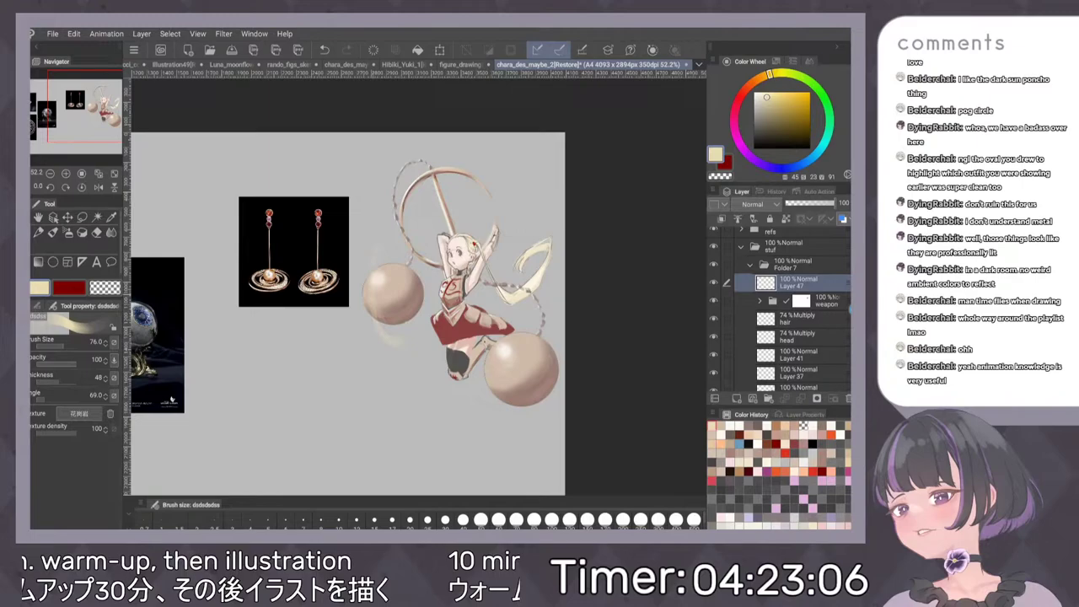
Try broad vertical pale yellow strokes across the left sphere and undo them
mouse_move(381, 217)
left_mouse_down()
mouse_move(372, 273)
mouse_move(388, 319)
left_mouse_up()
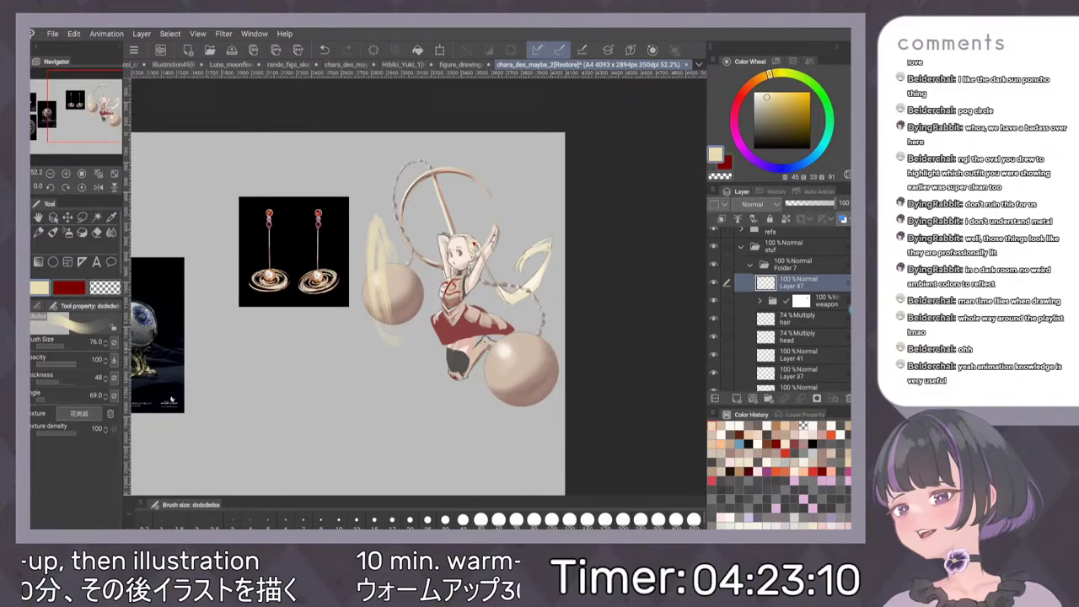
mouse_move(383, 273)
left_mouse_down()
mouse_move(363, 288)
mouse_move(387, 327)
left_mouse_up()
left_click_drag(389, 285, 384, 320)
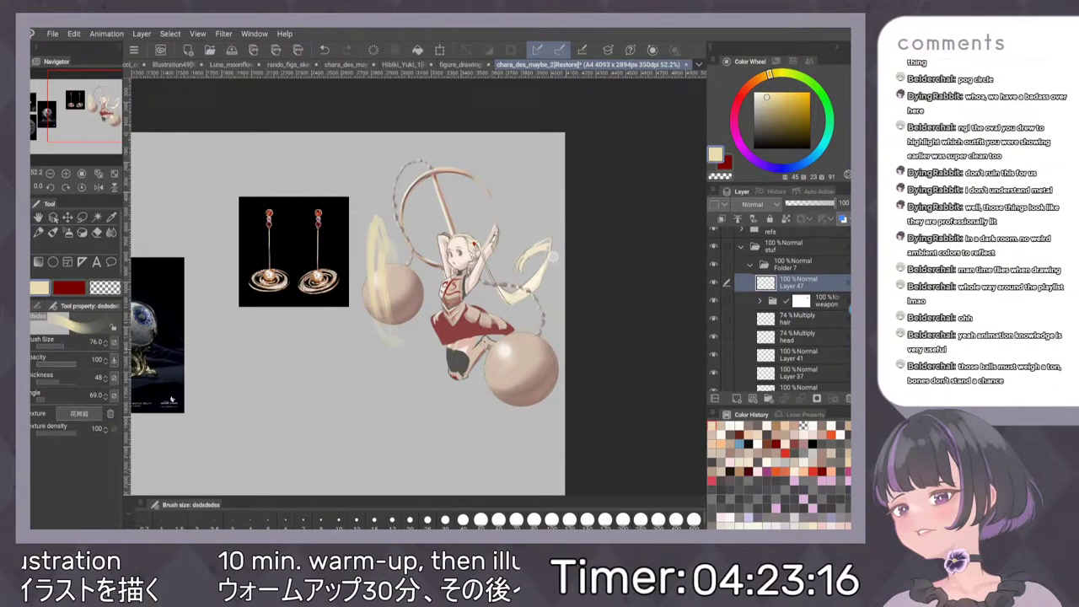
scroll(546, 241, "down", 1)
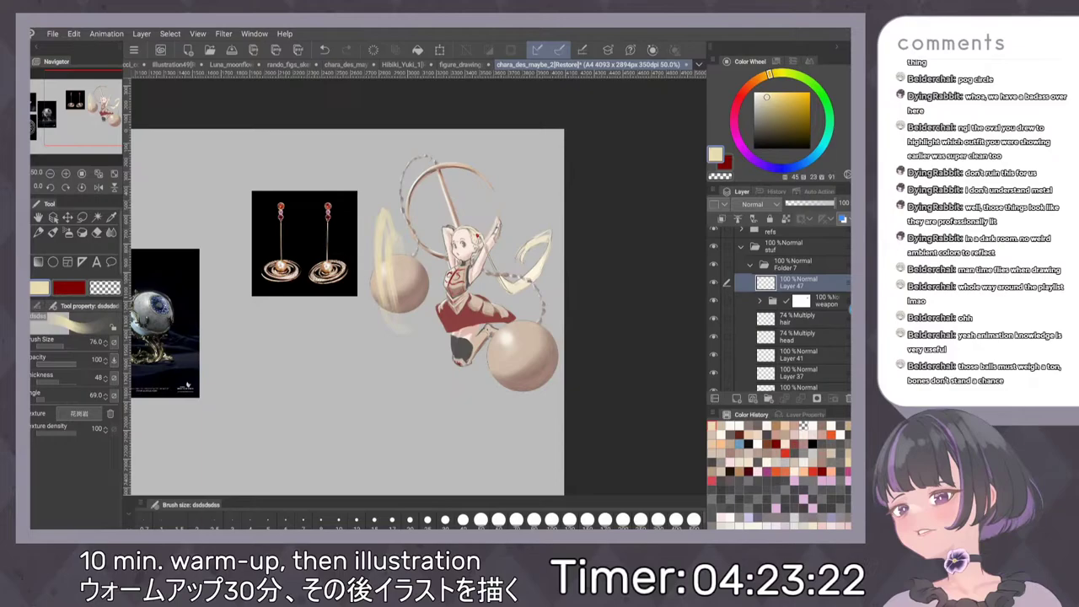
key("ctrl+z")
key("ctrl+z")
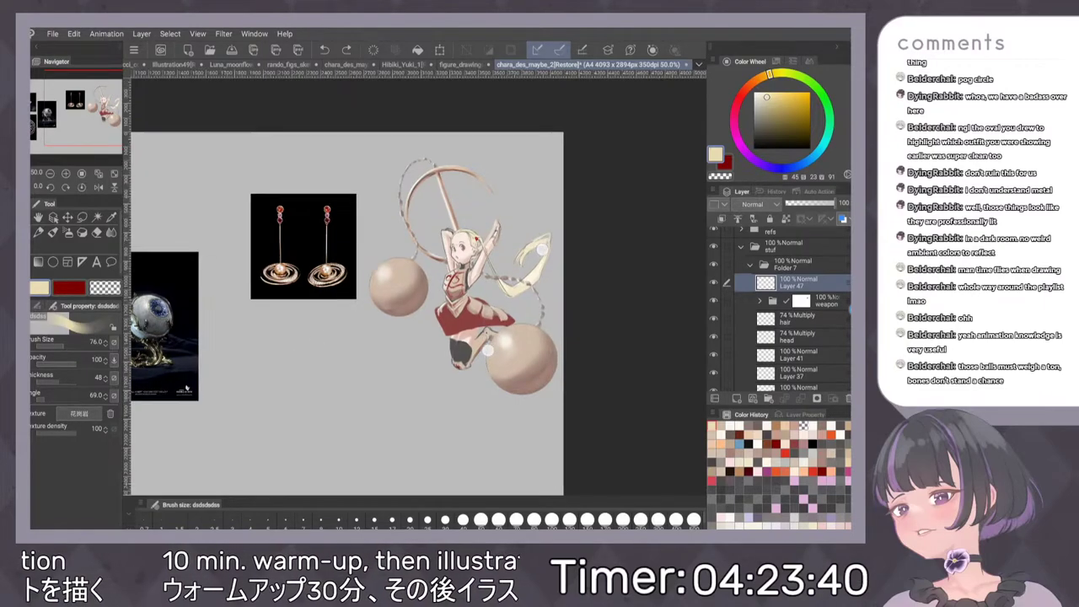
Expand the weapon folder and add a new layer above Layer 46 inside it
scroll(511, 167, "up", 1)
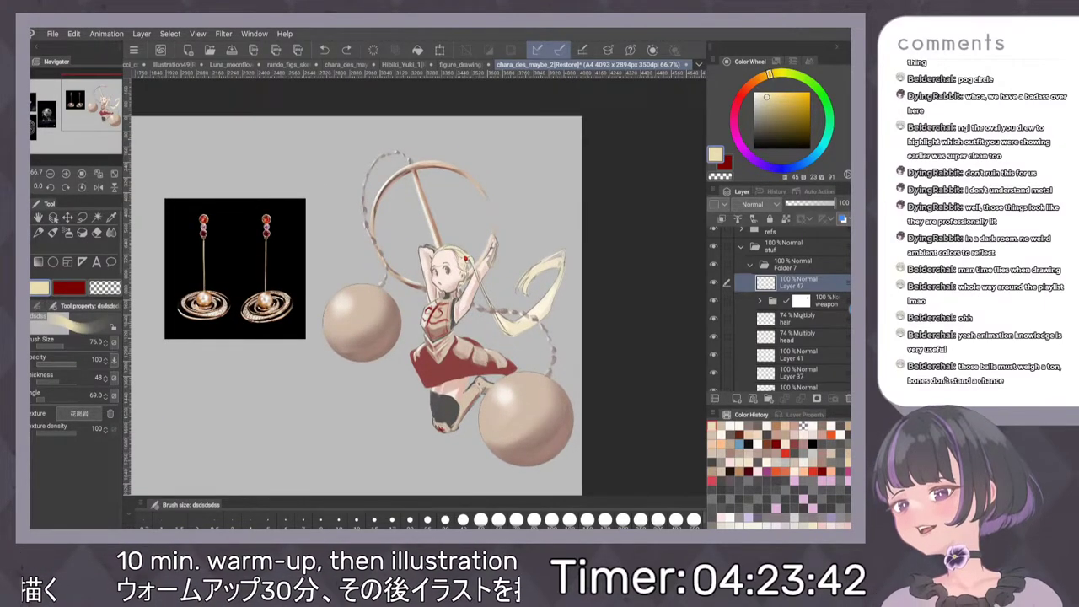
left_click(759, 301)
left_click(759, 301)
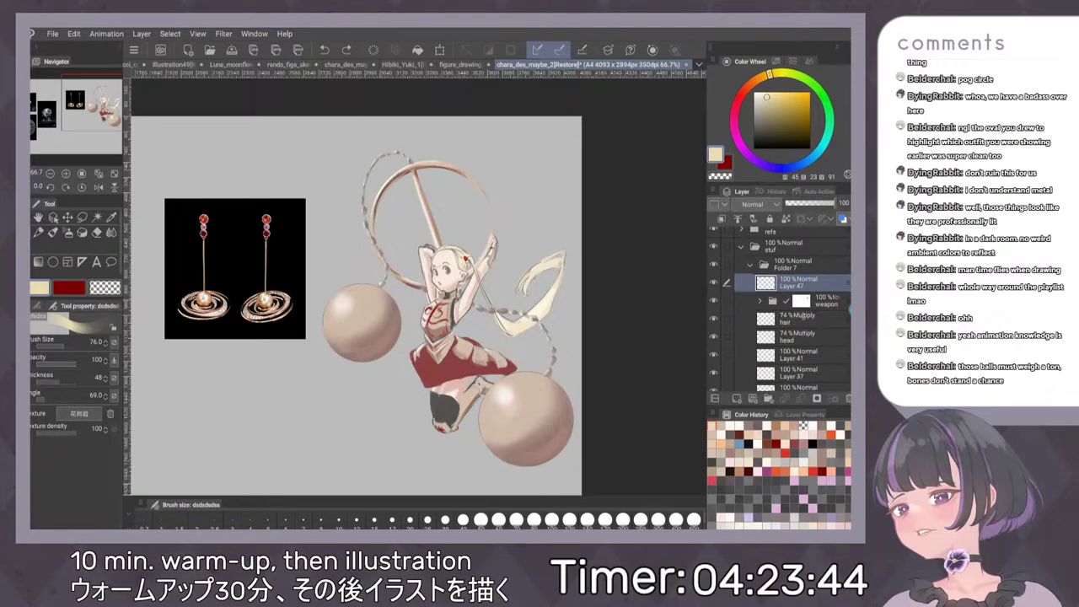
left_click(798, 318)
left_click(758, 300)
left_click(801, 318)
left_click(736, 398)
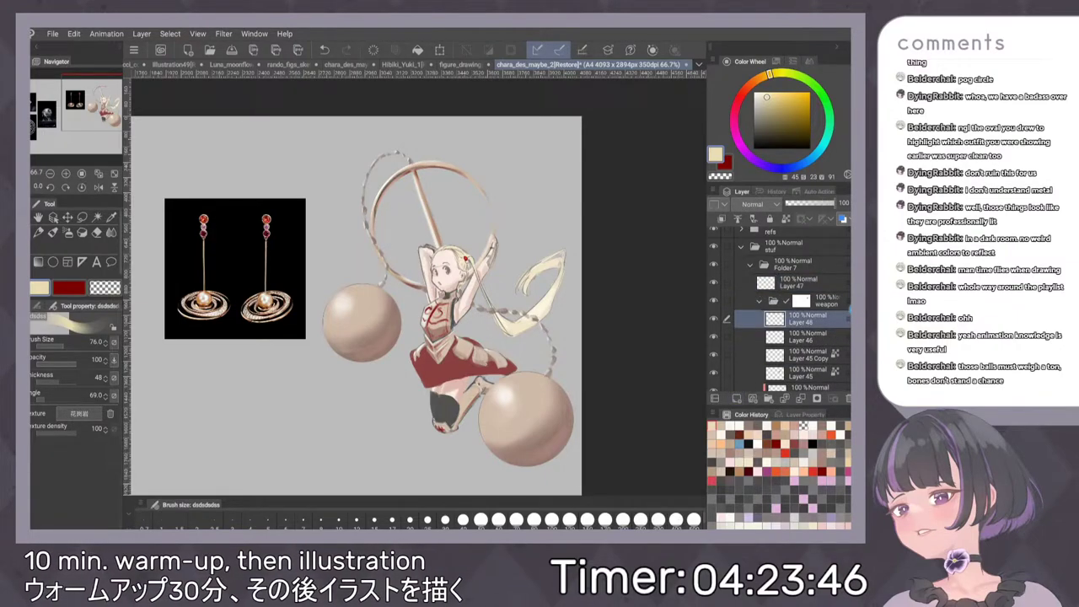
Sample the dark red of the lowest gem on the earring reference as the painting colour
scroll(262, 229, "up", 3)
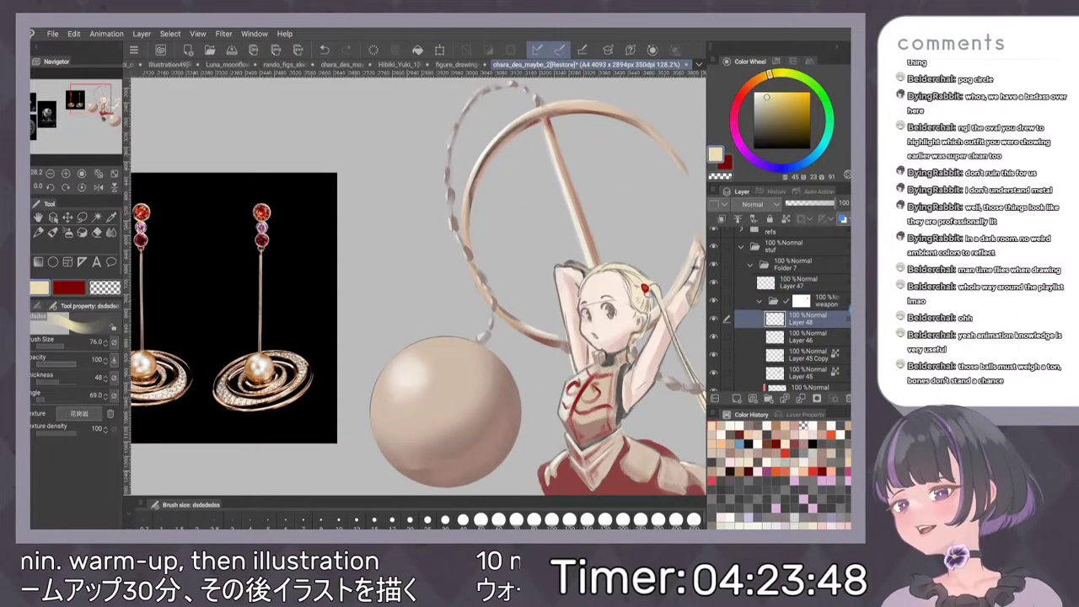
left_click(262, 240, "alt")
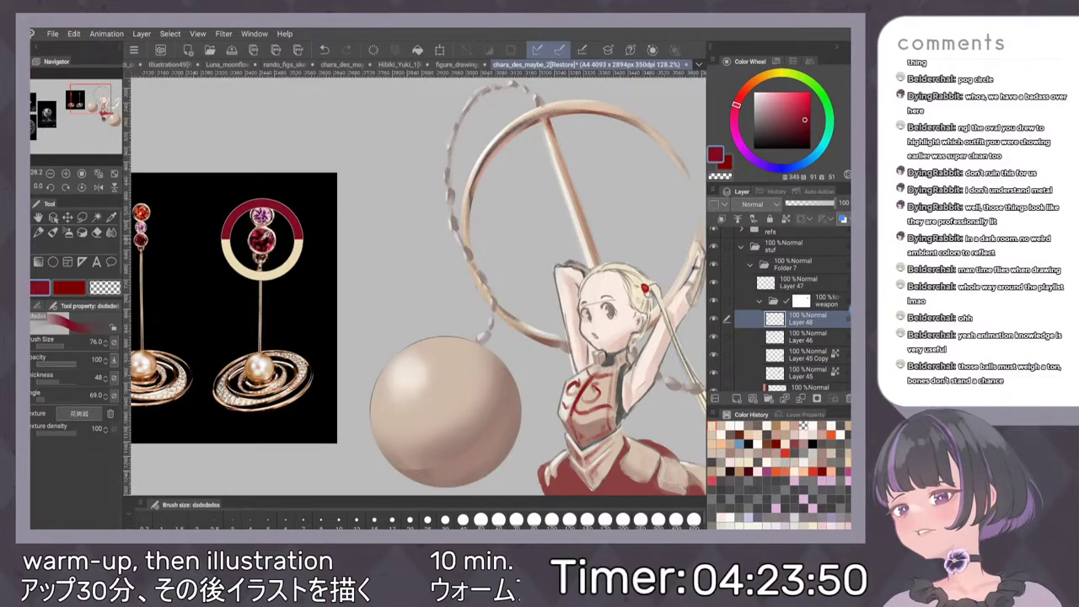
Show Layer 36 with the colour swatches and sample its bright red for a size 14.8 brush
scroll(780, 311, "down", 6)
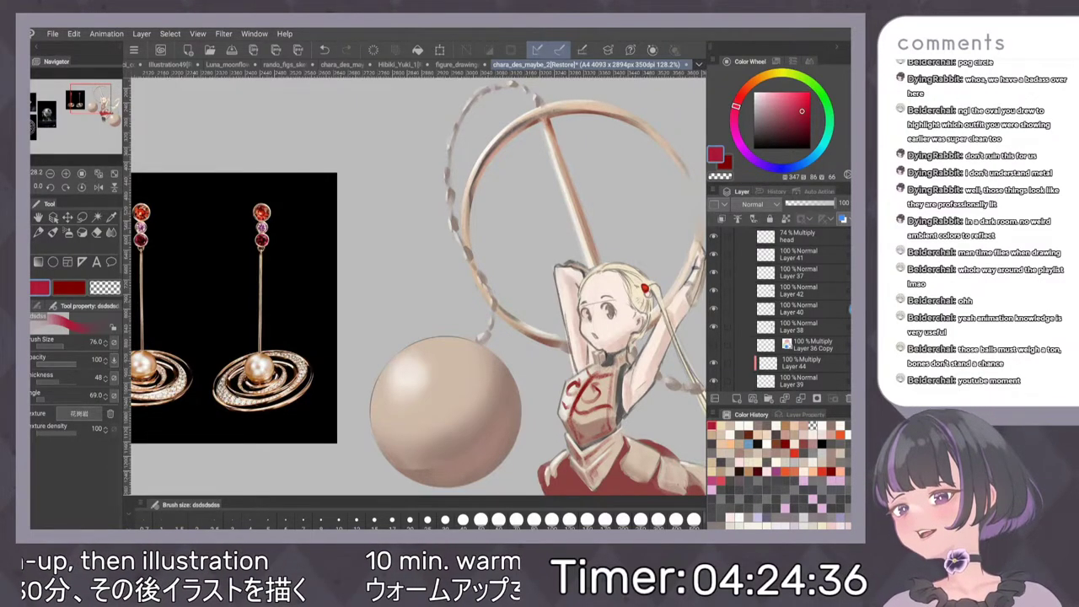
scroll(525, 365, "down", 3)
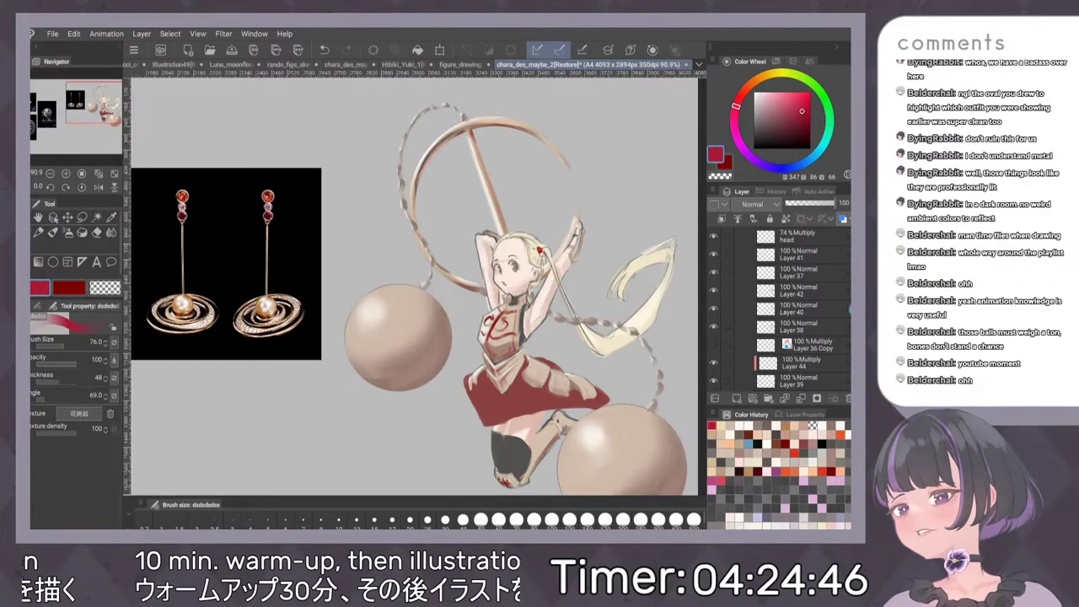
scroll(563, 199, "up", 3)
left_click_drag(522, 201, 588, 248)
scroll(784, 312, "down", 3)
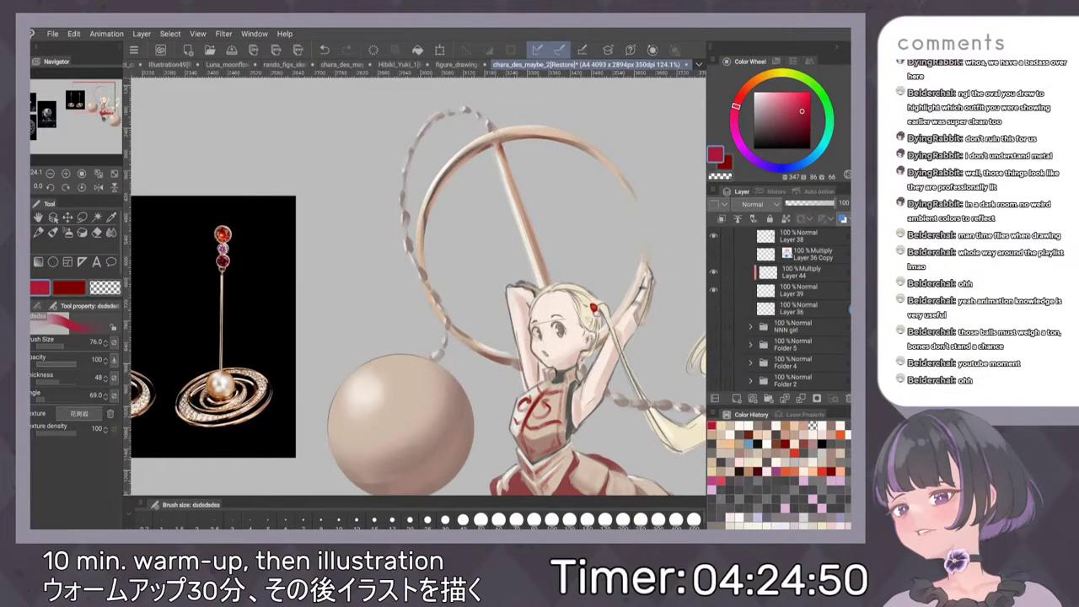
left_click(714, 305)
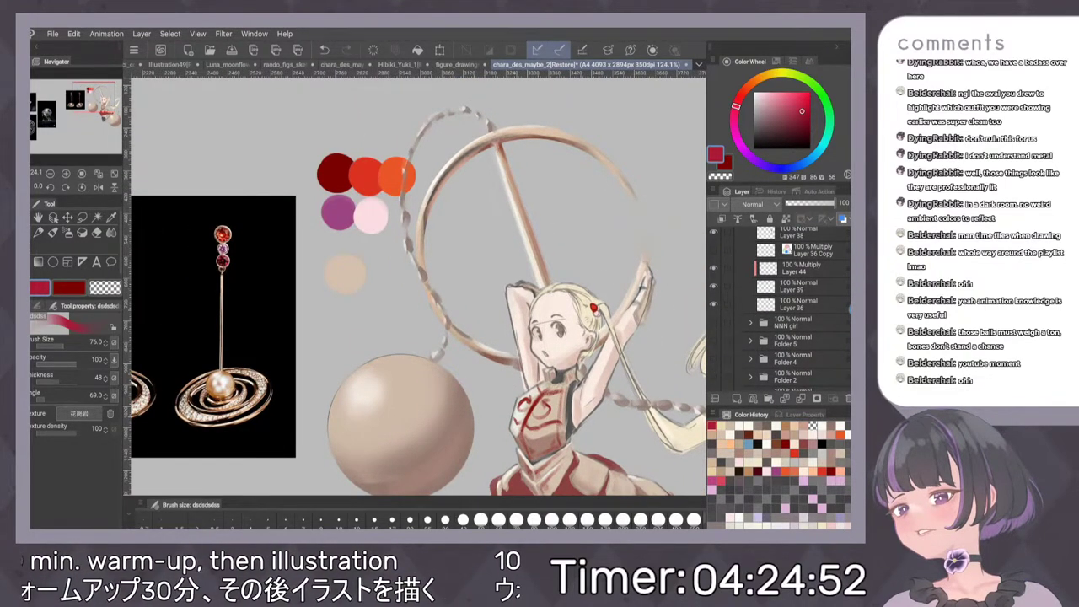
left_click(365, 174, "alt")
scroll(583, 262, "down", 1)
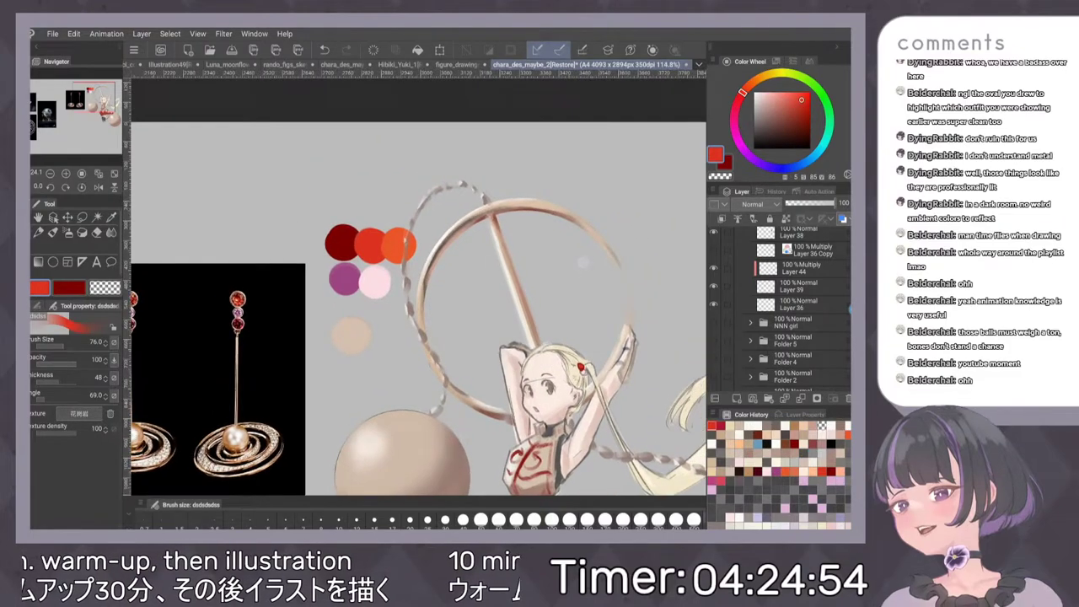
scroll(582, 263, "up", 4)
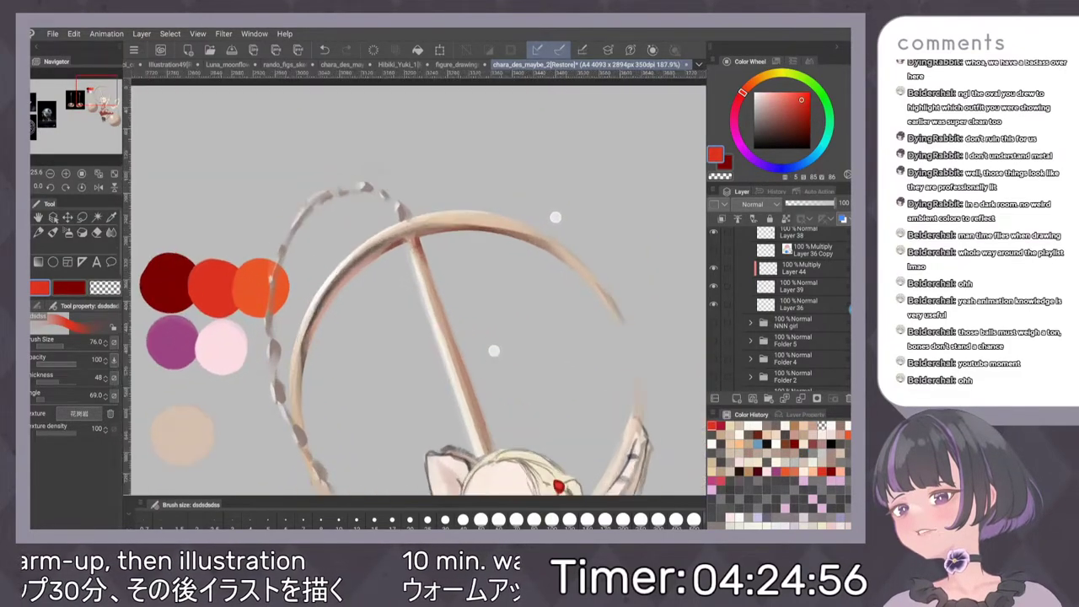
scroll(481, 228, "up", 3)
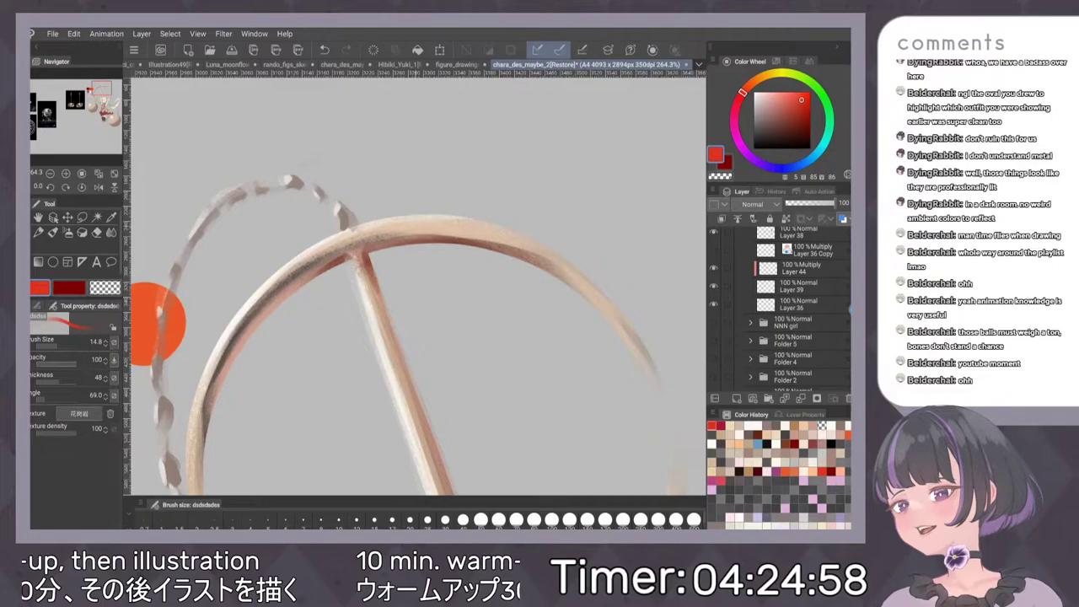
Try small bright red gem dots on the top of the hoop with a size 10 brush and undo them
left_click(406, 224)
left_click(338, 521)
left_click(410, 228)
left_click(465, 231)
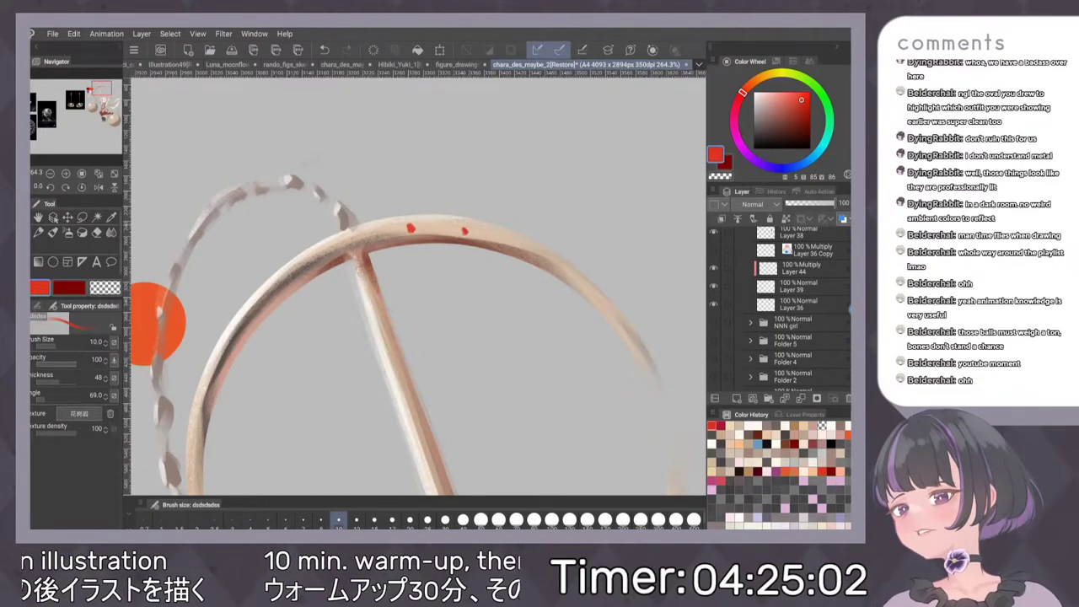
key("ctrl+z")
scroll(548, 266, "down", 5)
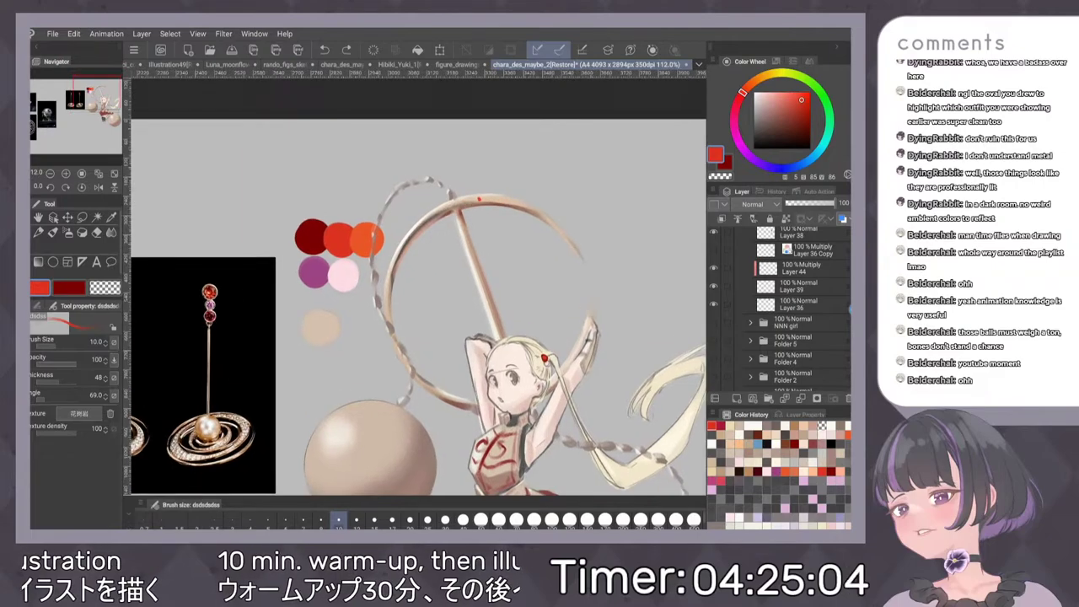
scroll(620, 283, "down", 1)
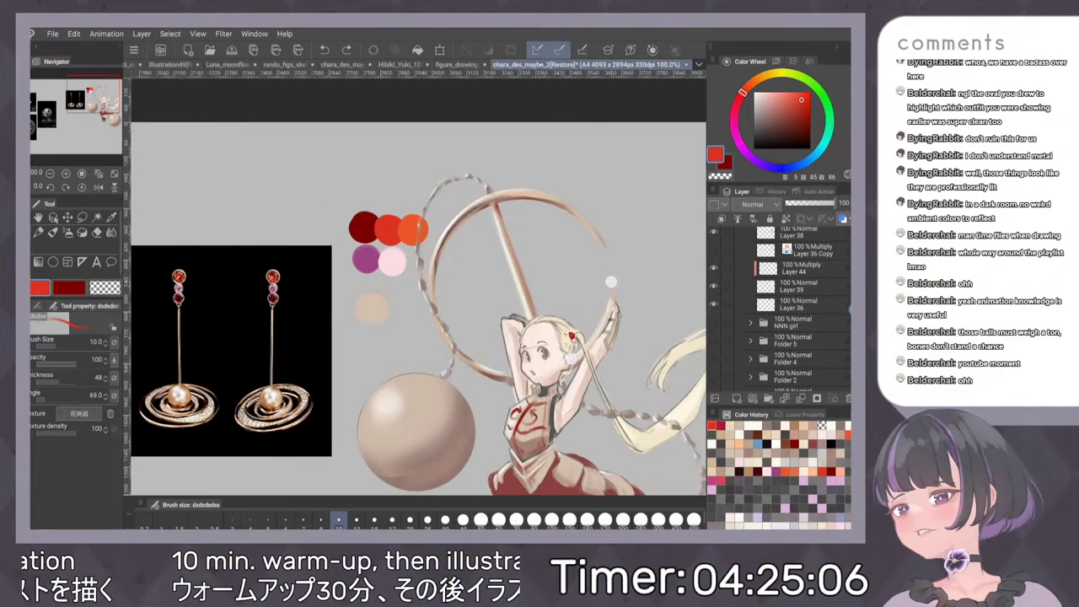
Sample the purple and pink swatches and adjust the purple to a lighter, muted tone of hue 310, saturation 29 and value 70
left_click(359, 258, "alt")
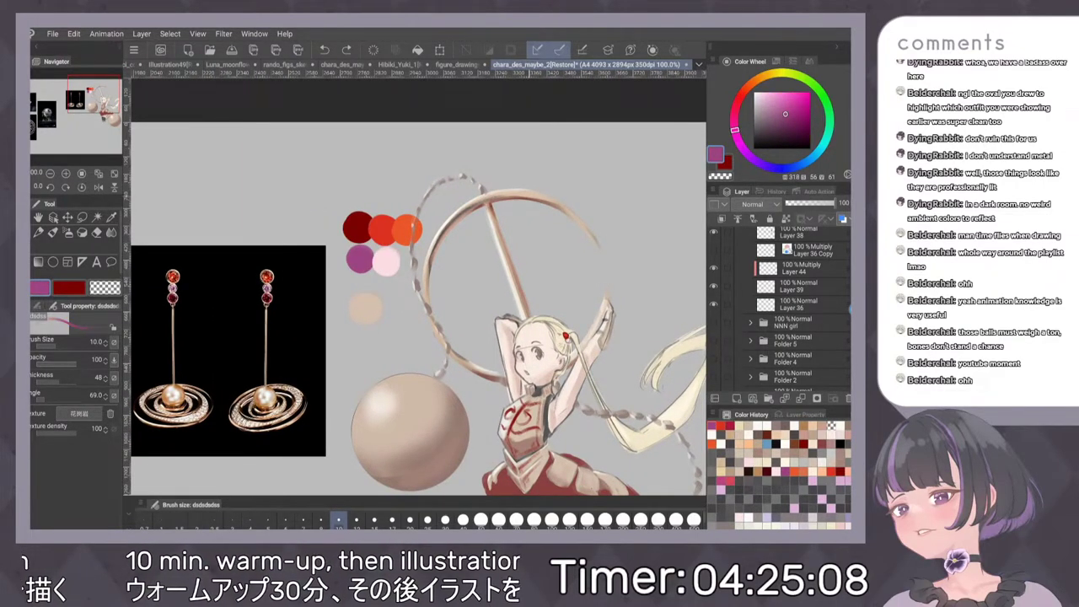
left_click(386, 262, "alt")
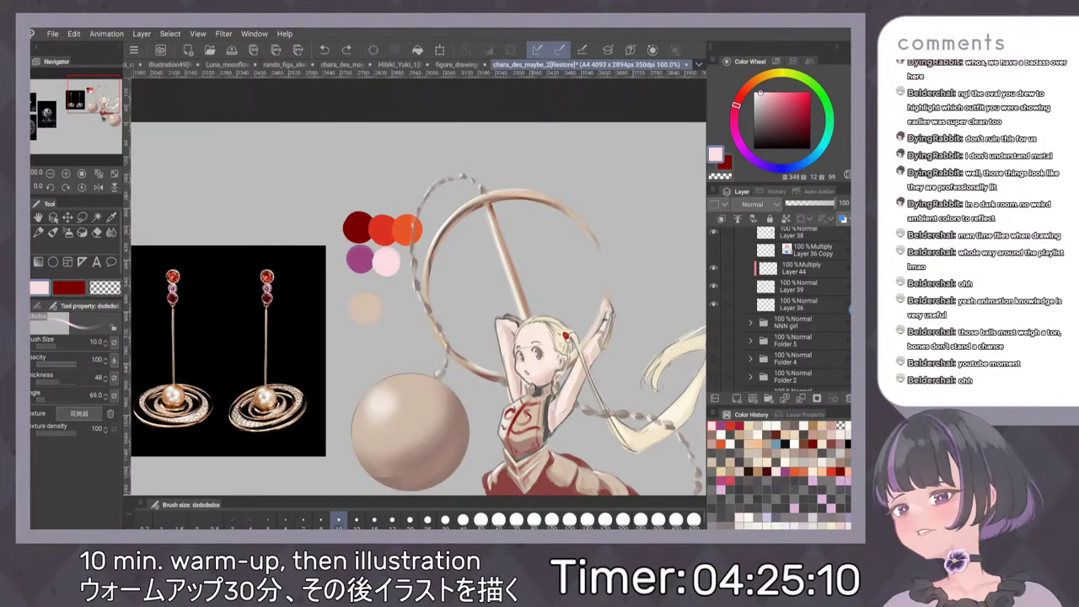
left_click(360, 258, "alt")
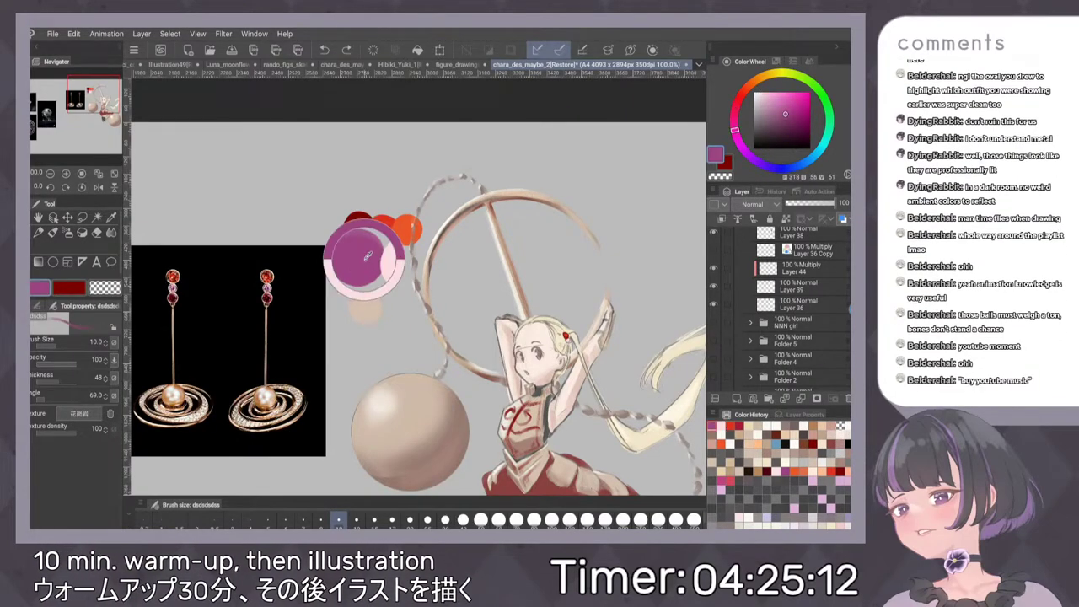
left_click_drag(380, 262, 375, 256)
left_click(737, 137)
left_click_drag(776, 107, 770, 109)
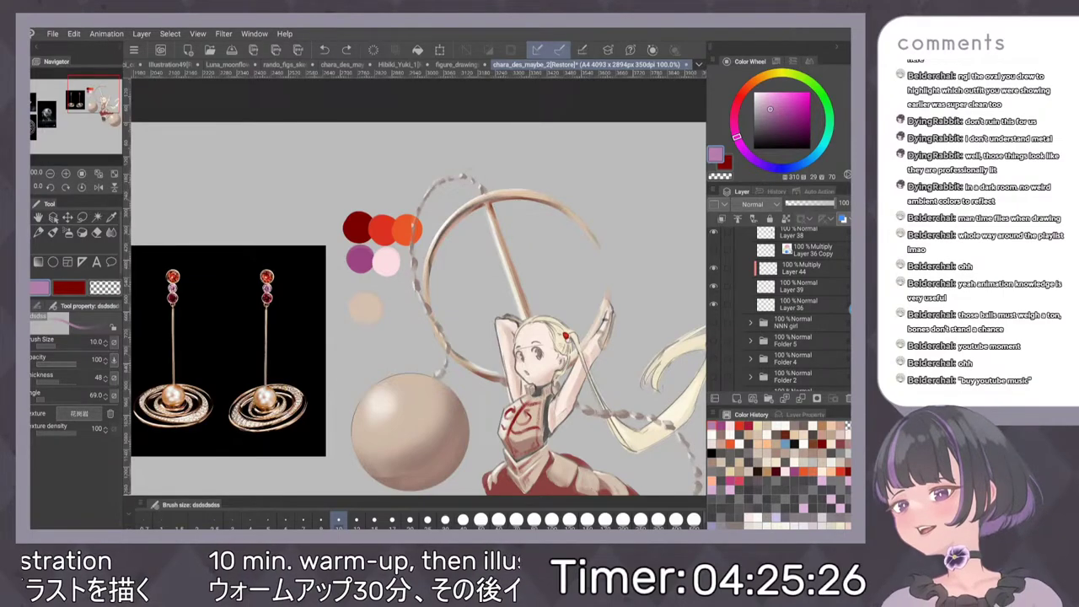
Sample the orange swatch, try orange strokes around the hoop with a size 15.8 brush, and undo them
left_click(402, 228, "alt")
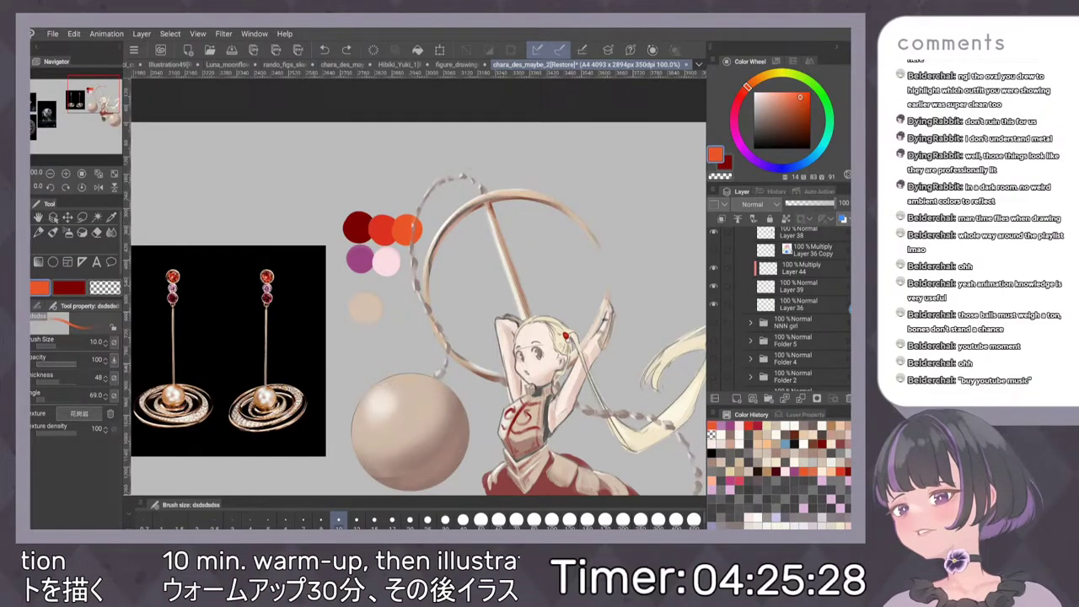
key("bracketright")
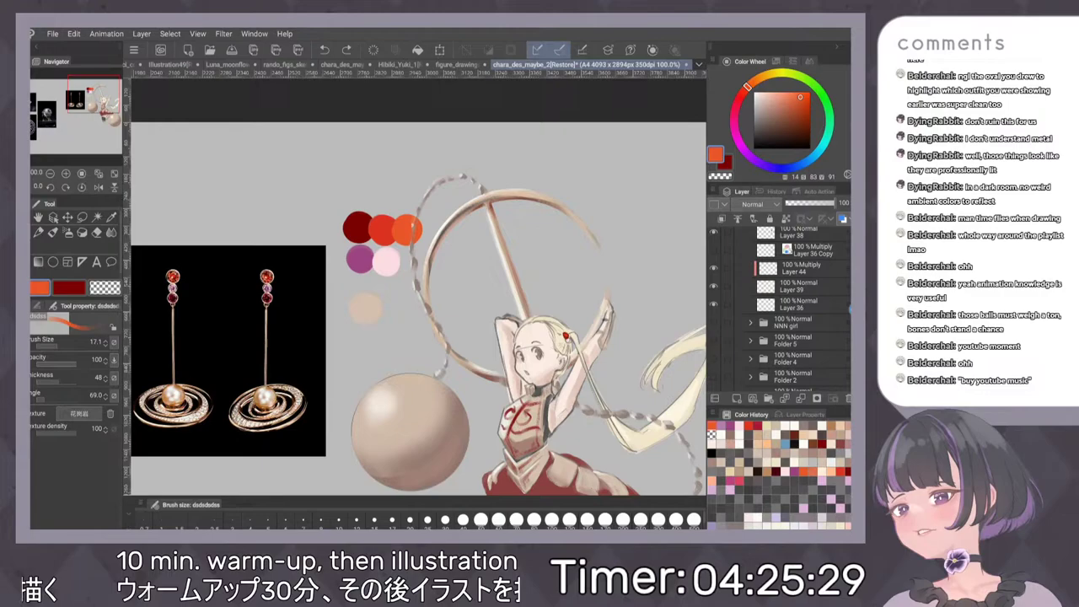
left_click_drag(565, 229, 569, 337)
key("bracketleft")
left_click_drag(456, 226, 468, 217)
left_click_drag(593, 211, 589, 235)
key("ctrl+z")
key("ctrl+z")
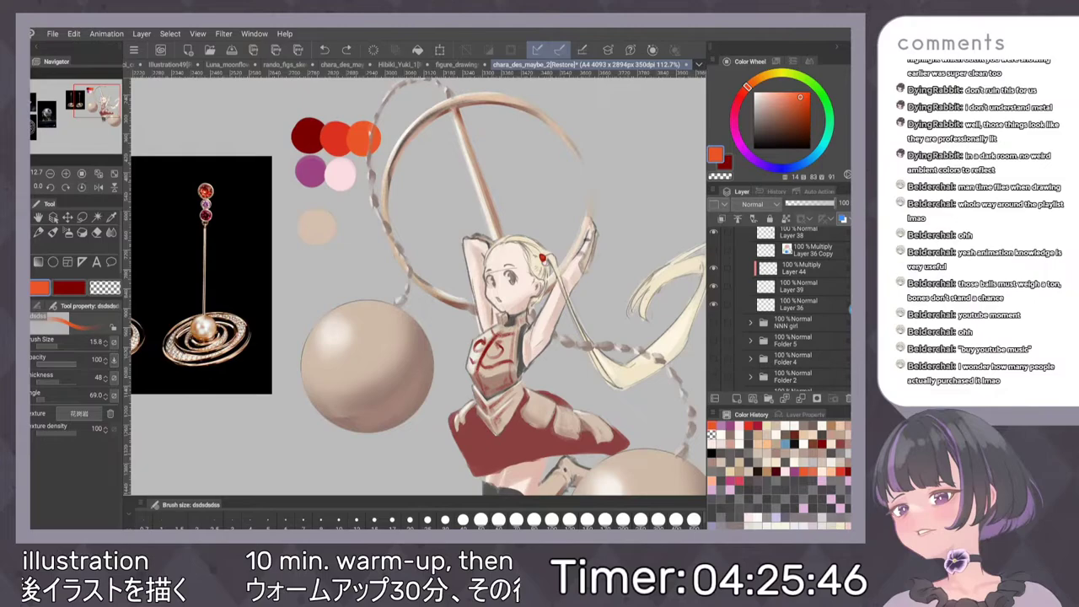
Sample the bright red swatch and paint a curved row of small gem marks across the left sphere with a size 19.3 brush
left_click_drag(540, 343, 580, 301)
left_click_drag(502, 386, 538, 386)
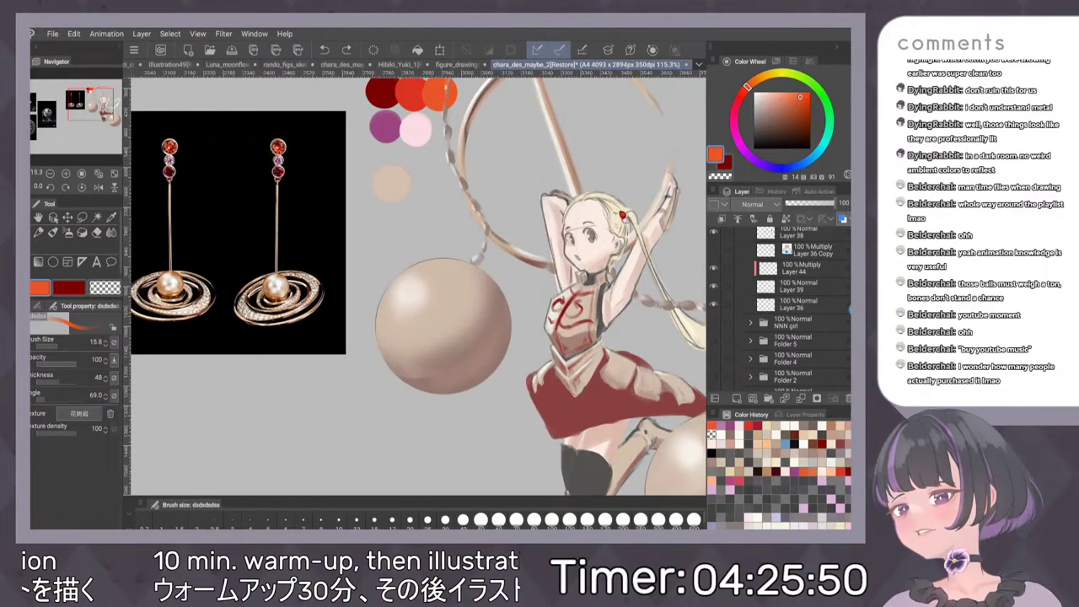
left_click(413, 97, "alt")
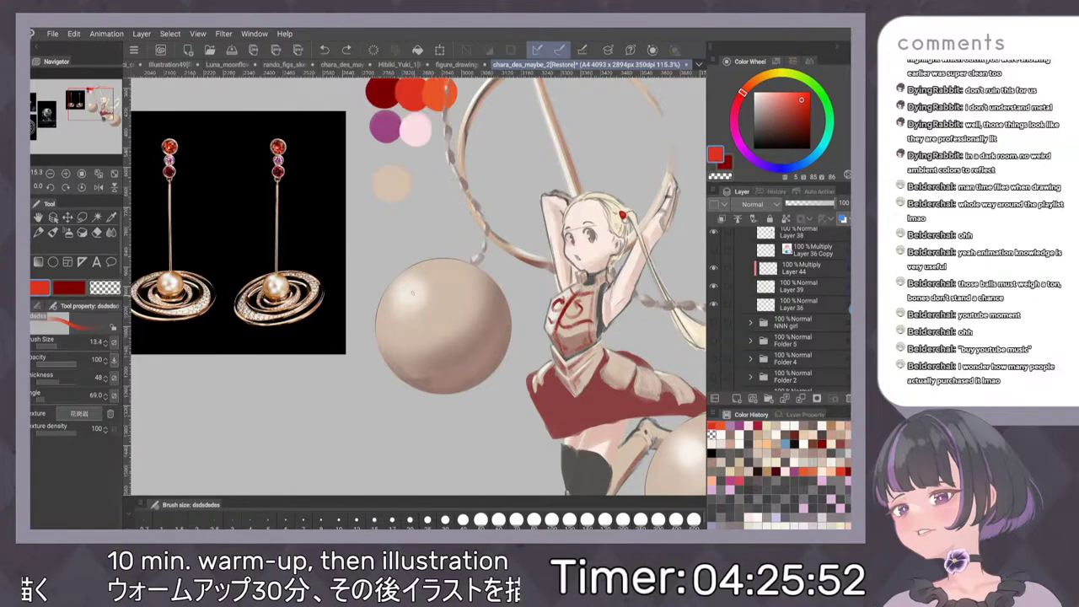
key("]")
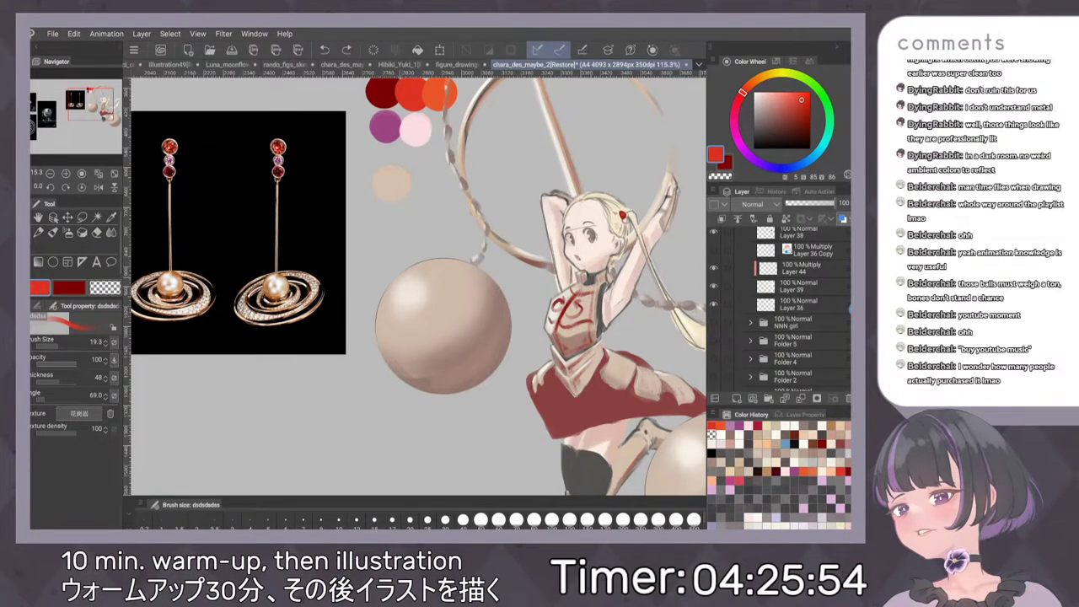
left_click_drag(398, 275, 402, 282)
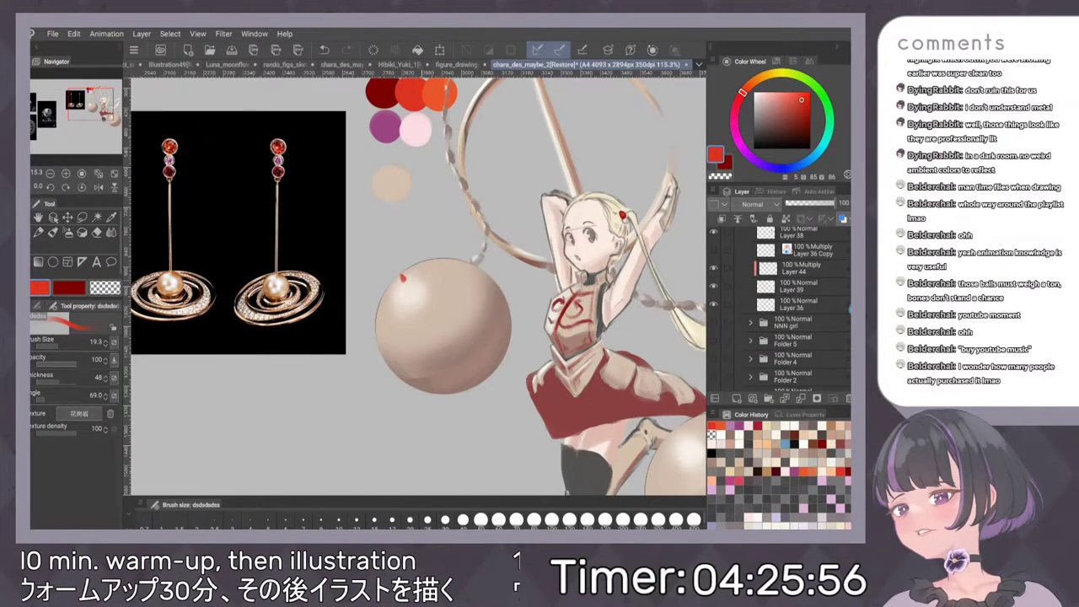
mouse_move(421, 280)
left_mouse_down()
mouse_move(486, 333)
mouse_move(497, 370)
left_mouse_up()
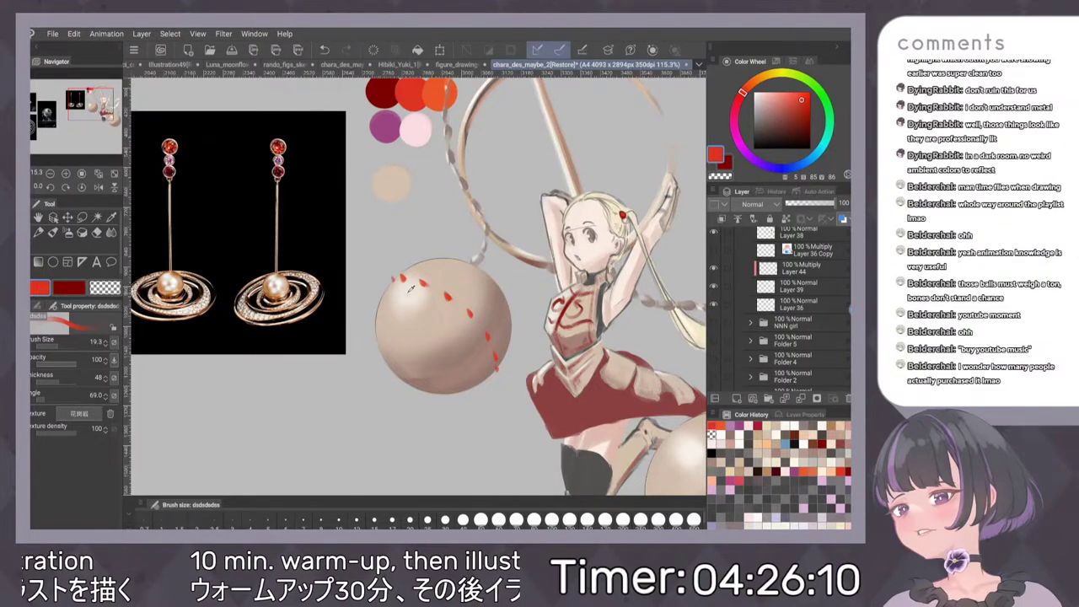
Sample grey beside the left sphere and try to refine the red marks near its upper edge with the 厚塗り鉛筆 pencil at size 3.0
left_click(410, 285, "alt")
scroll(480, 289, "up", 5)
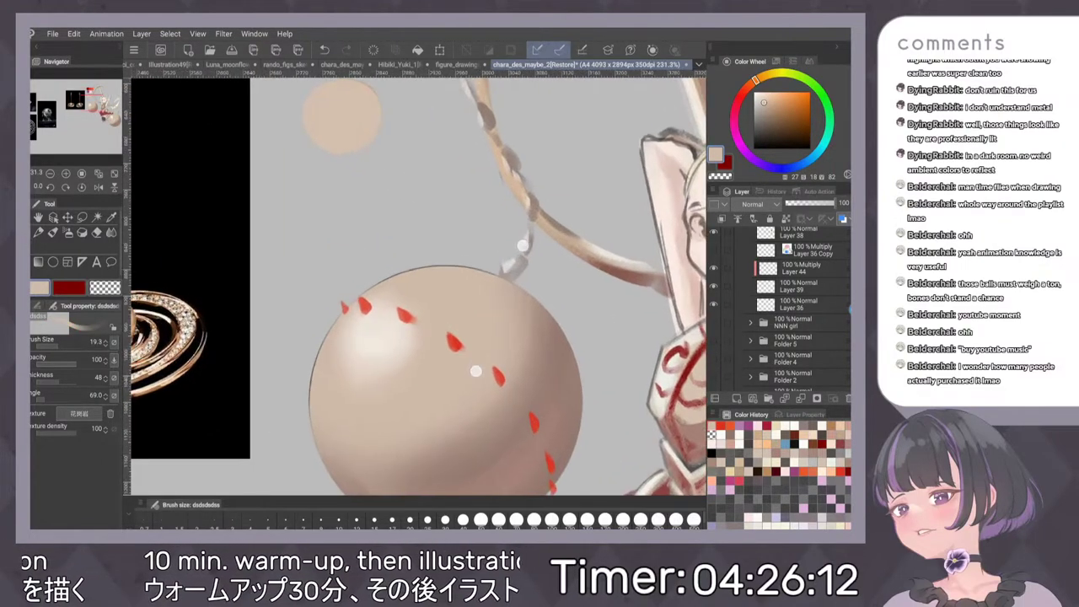
left_click(403, 262, "alt")
left_click(400, 266, "alt")
key("p")
key("p")
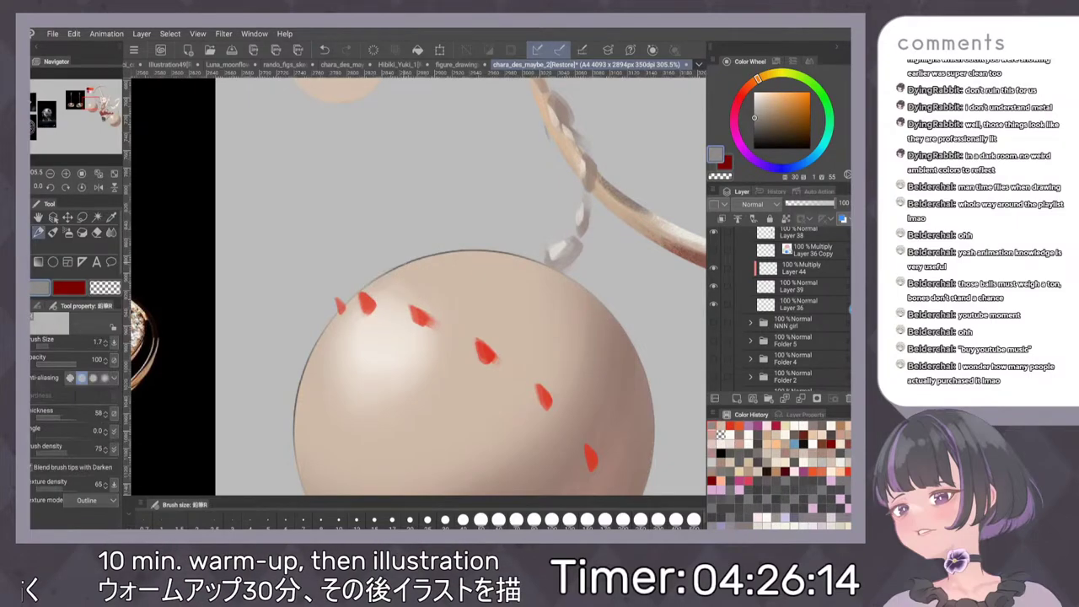
left_click(233, 520)
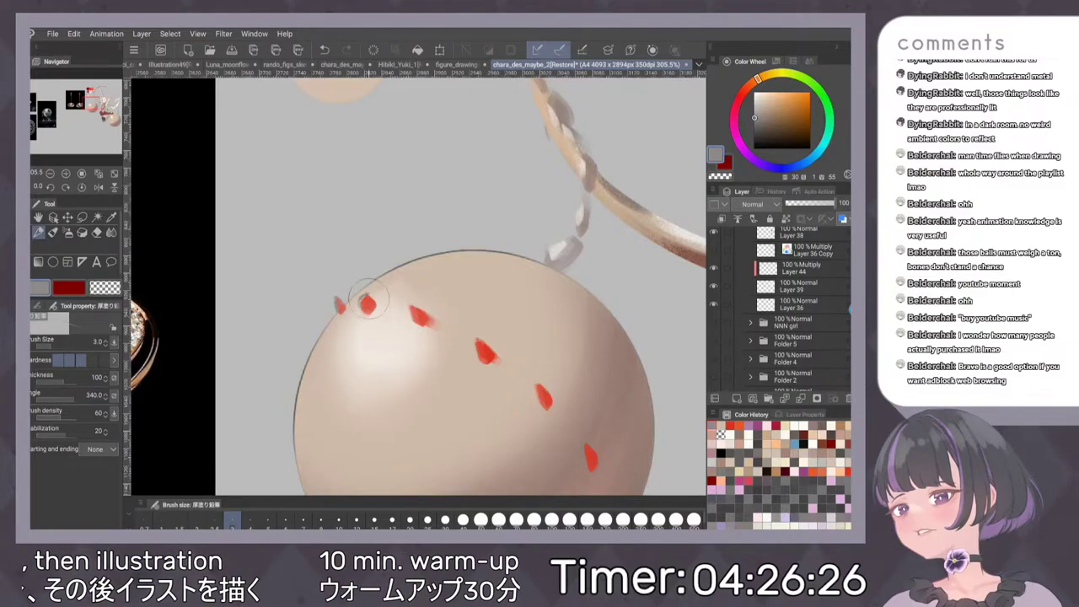
left_click_drag(372, 302, 376, 309)
Clear all the bright red gem marks from the left sphere
scroll(536, 320, "down", 1)
scroll(519, 287, "down", 2)
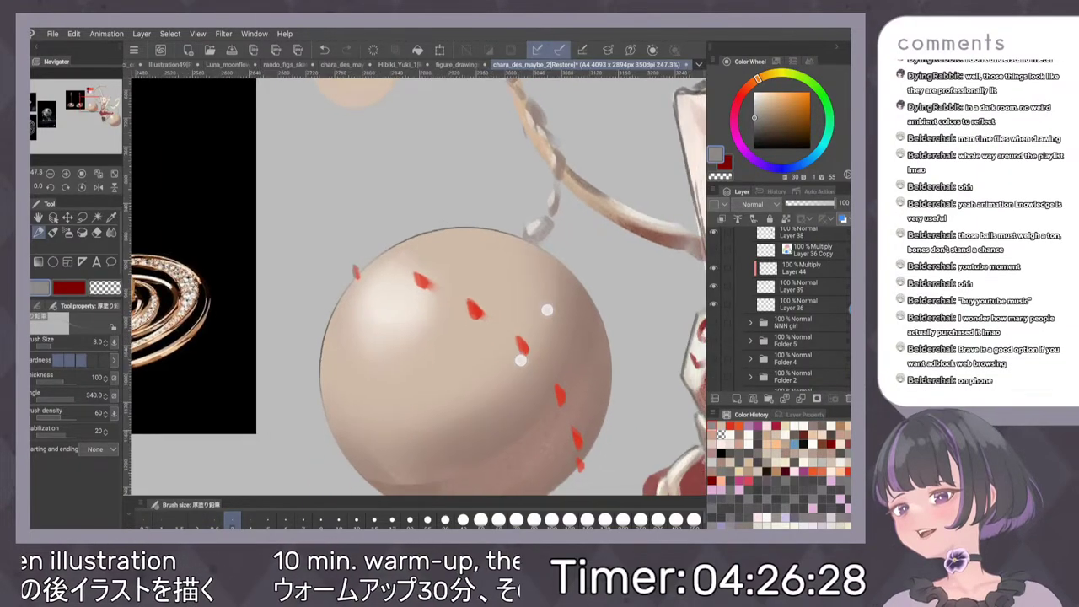
key("Delete")
scroll(520, 337, "up", 1)
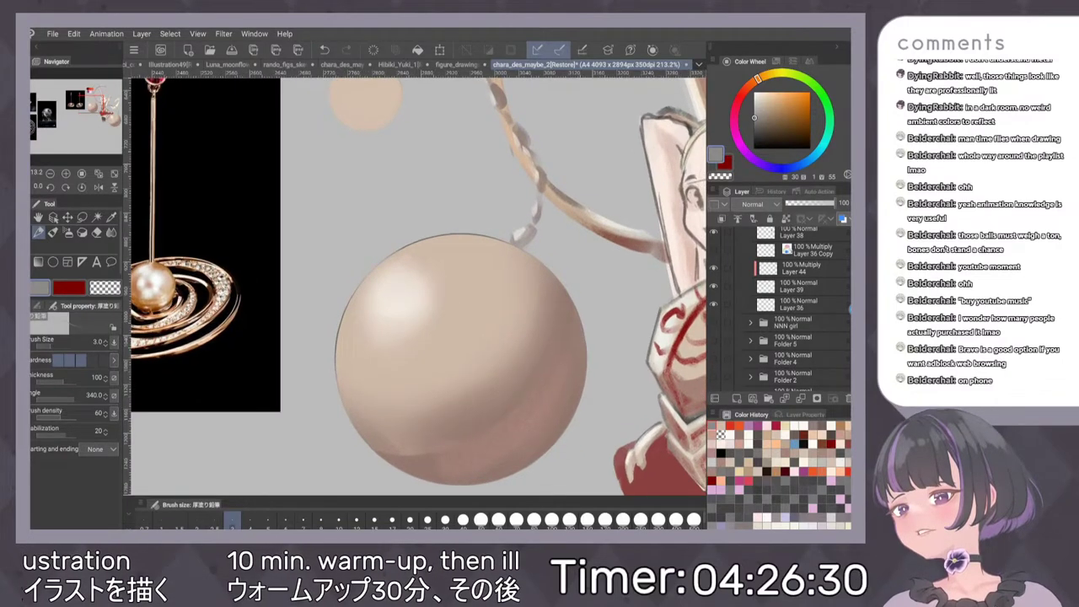
Paint a curved row of seven dark red oval gems from the left sphere's upper edge to its lower right with a size 15.4 pencil
key("x")
left_click(381, 266)
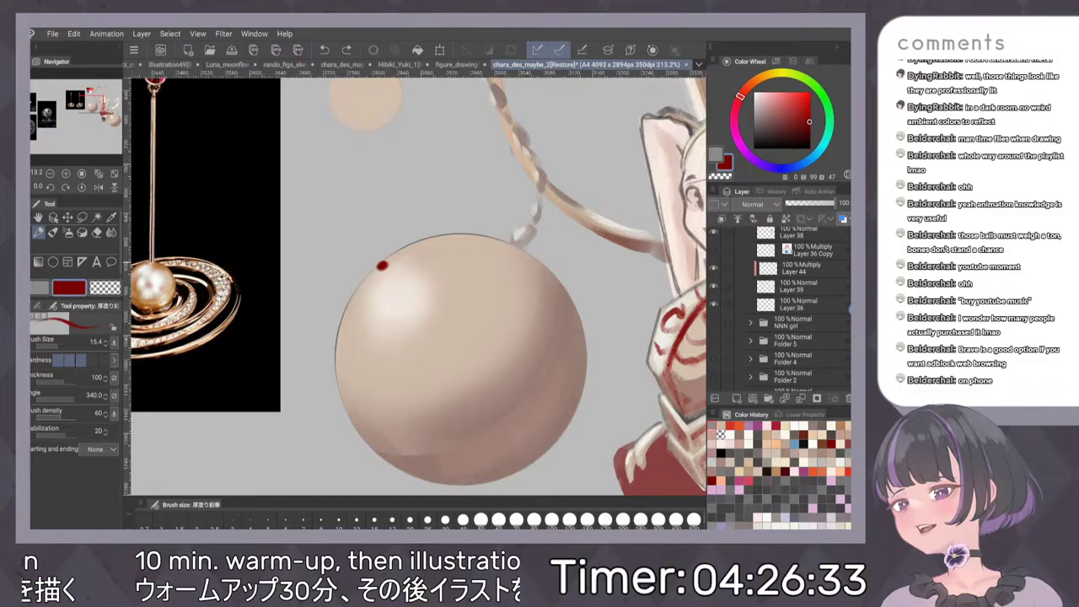
scroll(524, 300, "down", 3)
scroll(532, 359, "up", 1)
key("ctrl+z")
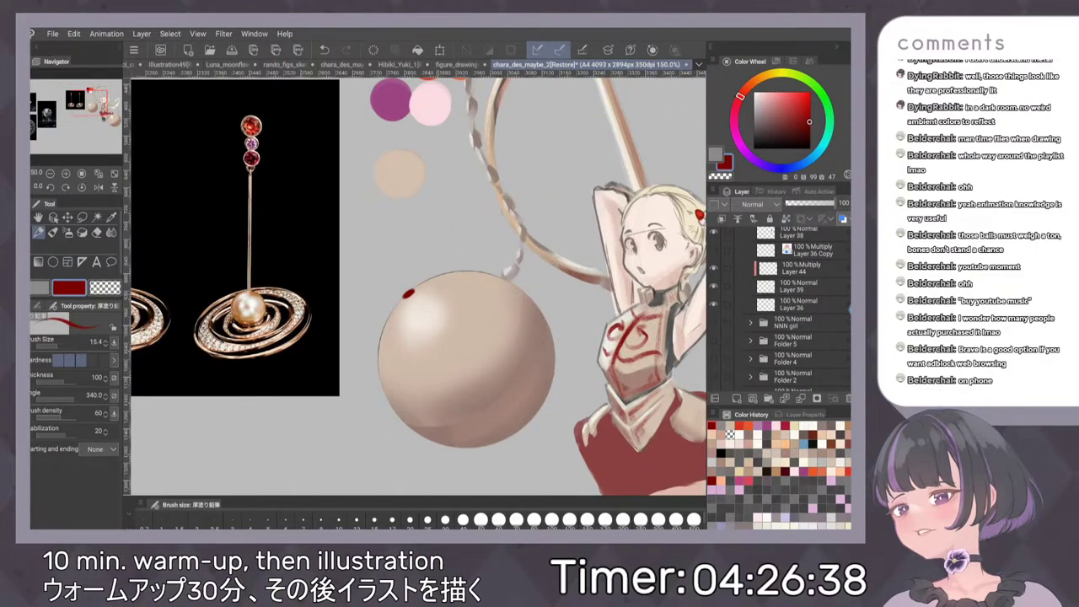
left_click(434, 293)
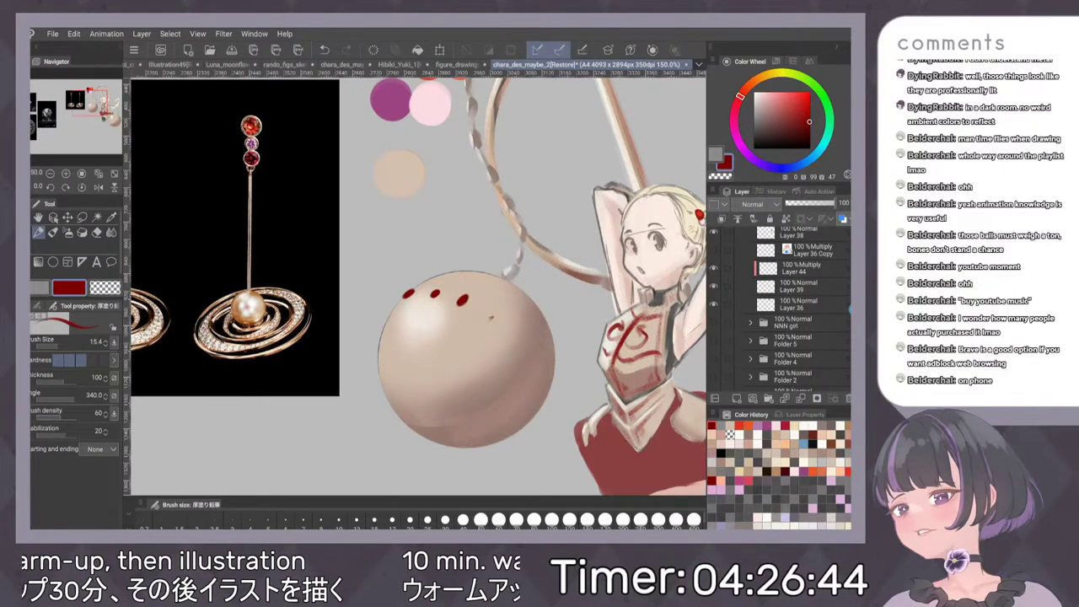
left_click(489, 320)
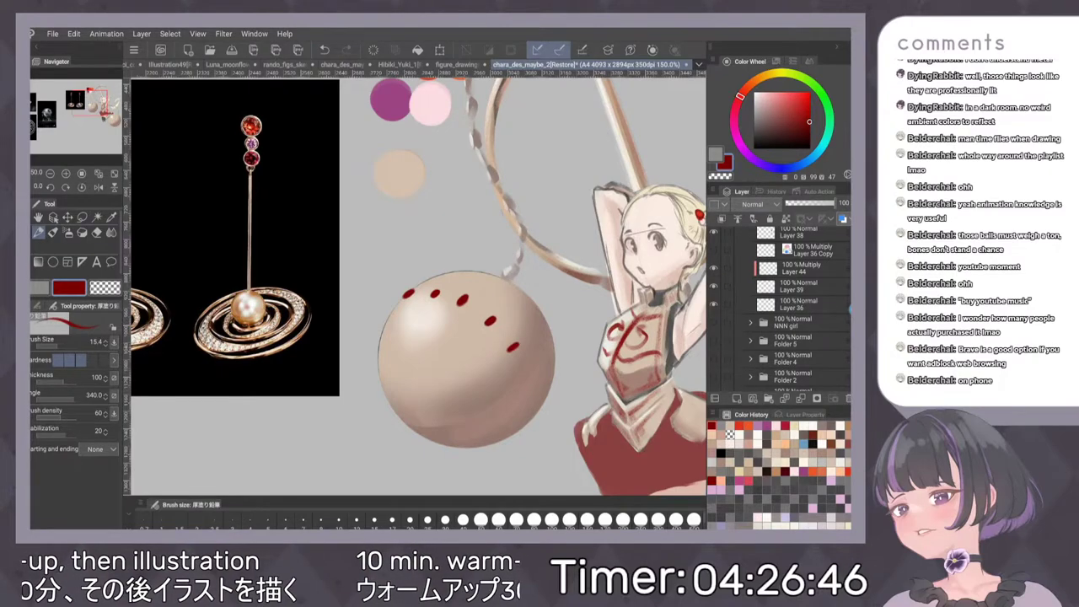
left_click(527, 380)
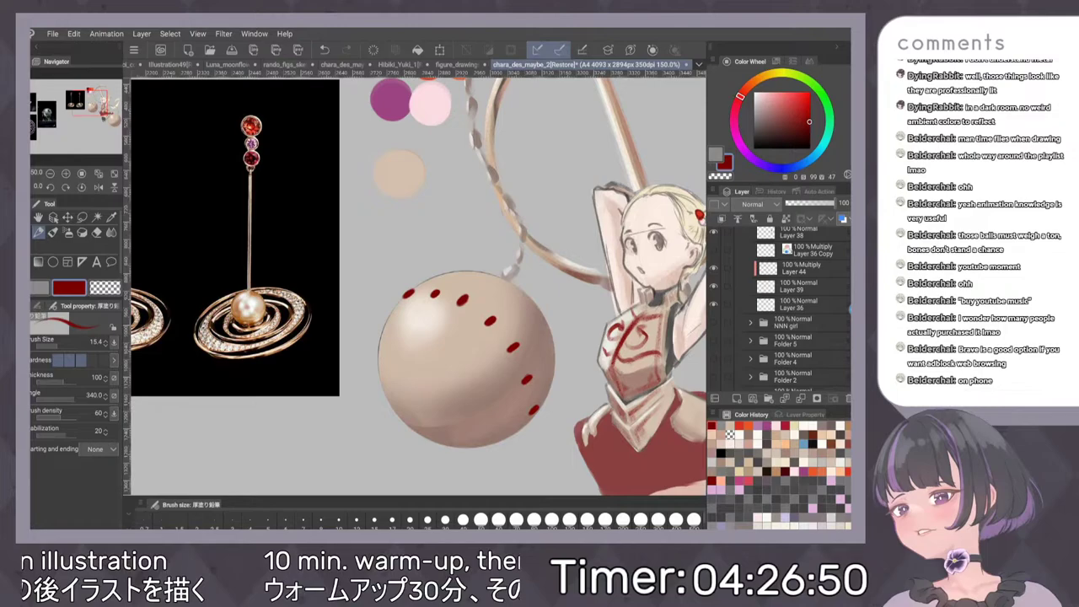
scroll(535, 369, "down", 1)
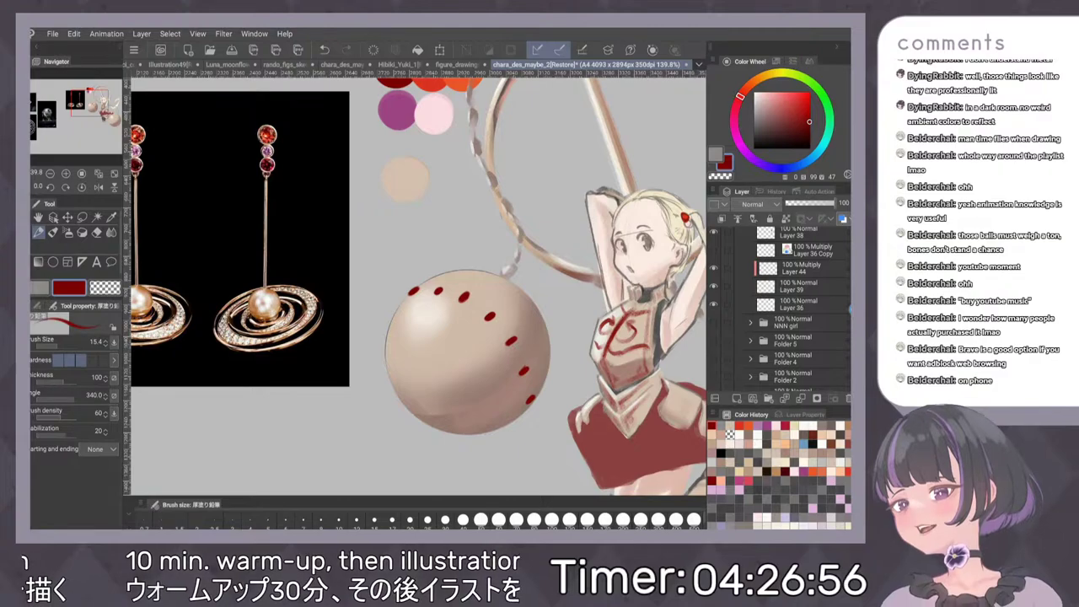
Sample the sphere's dark grey outline and trace the outer edge of the gem on its upper-left rim with a pencil of about size 4.2
scroll(469, 314, "up", 4)
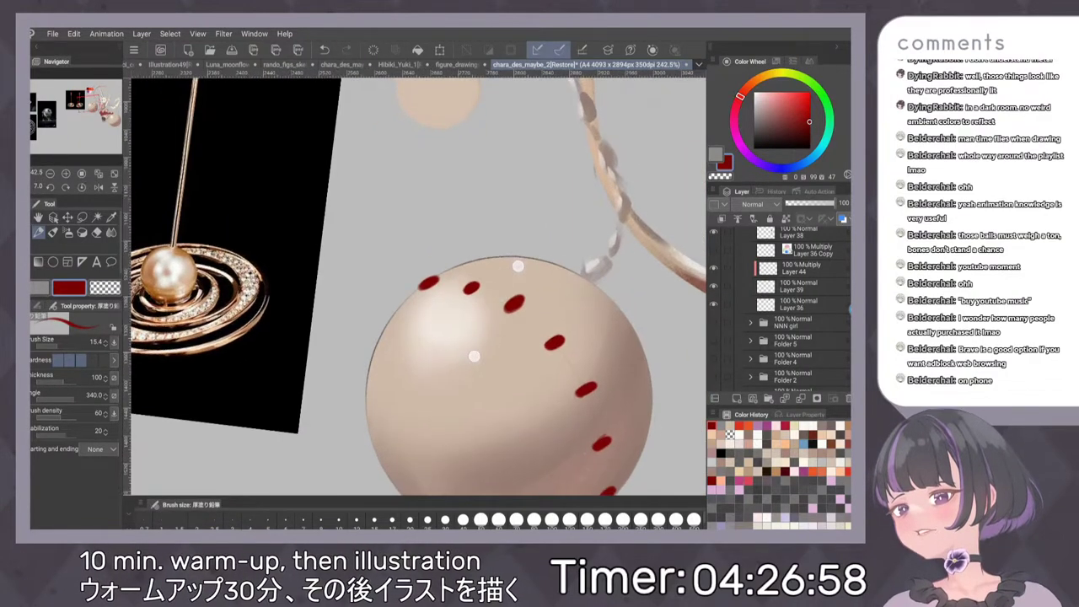
scroll(460, 376, "up", 4)
key("e")
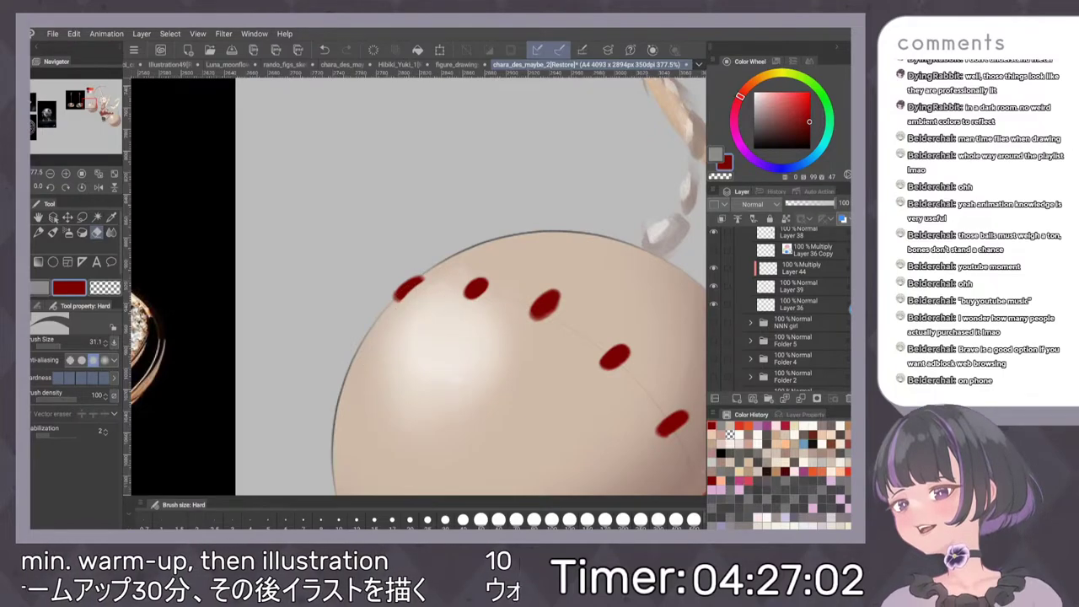
key("b")
scroll(503, 316, "up", 1)
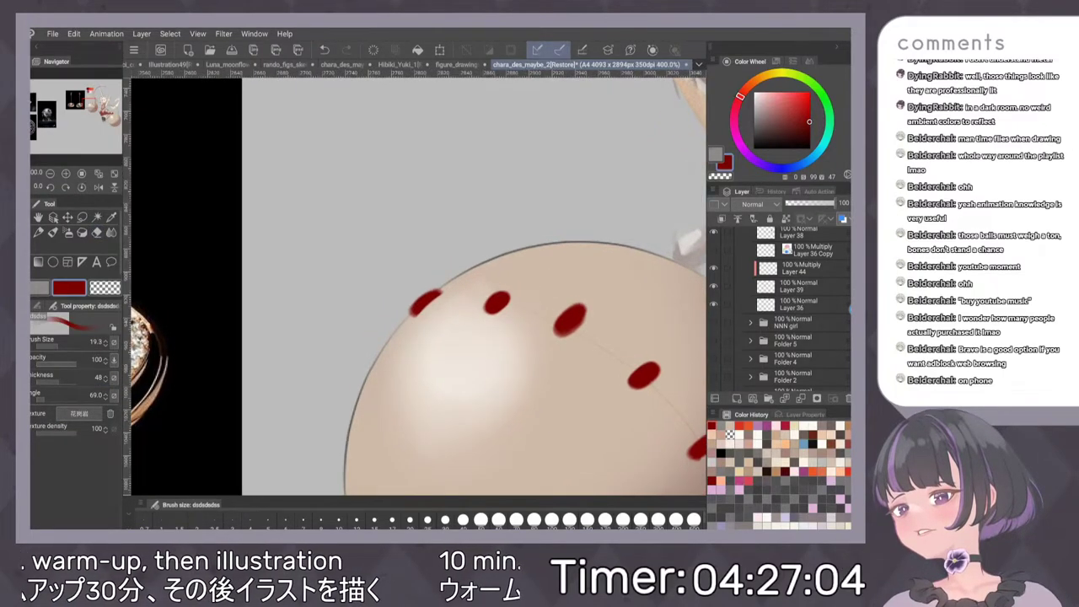
left_click(486, 248, "alt")
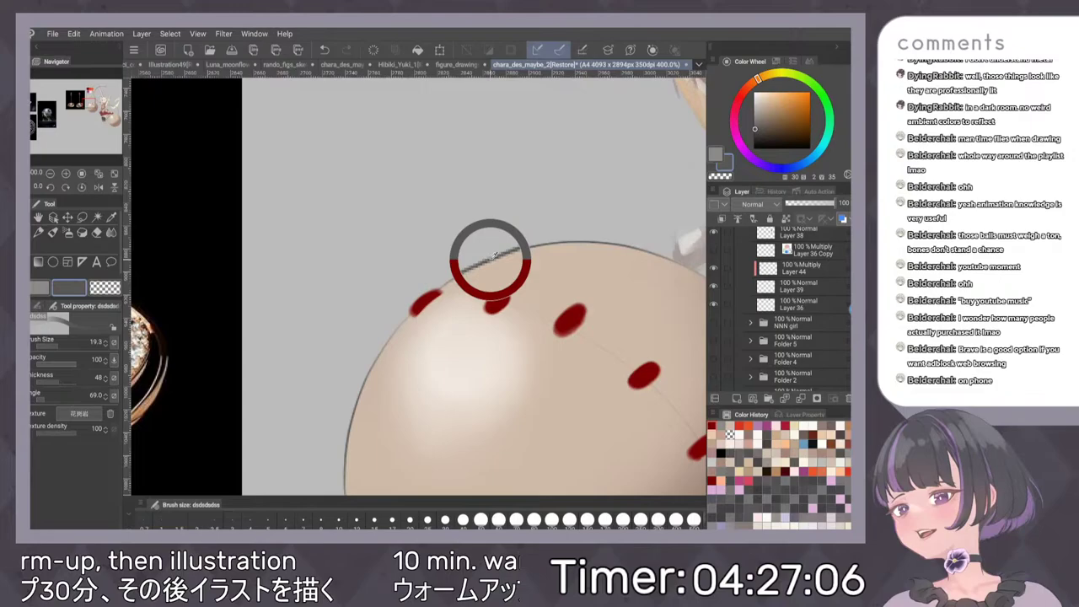
key("p")
key("p")
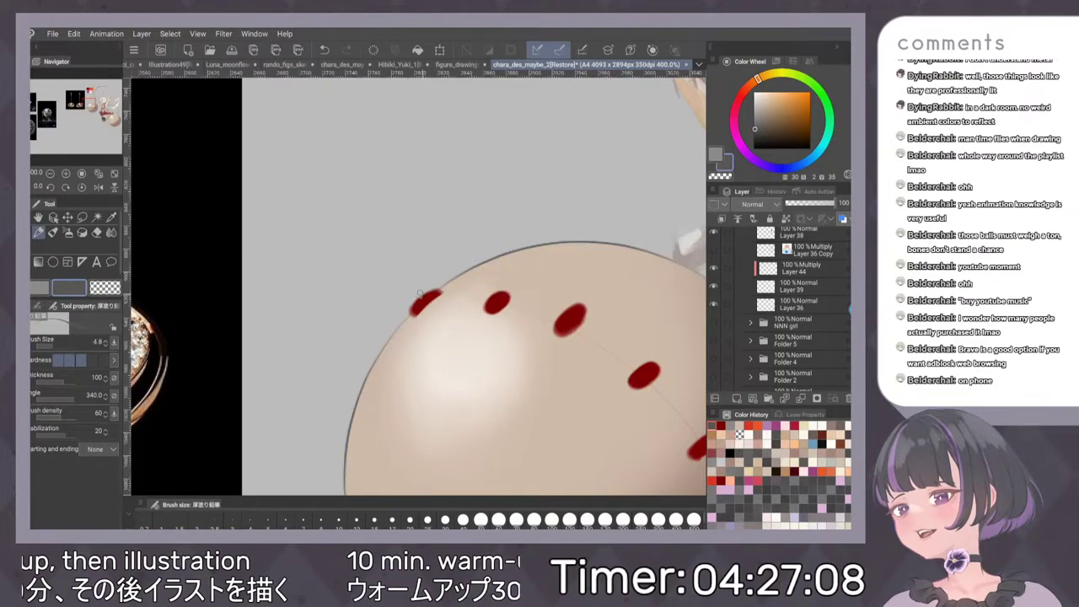
left_click_drag(409, 311, 433, 290)
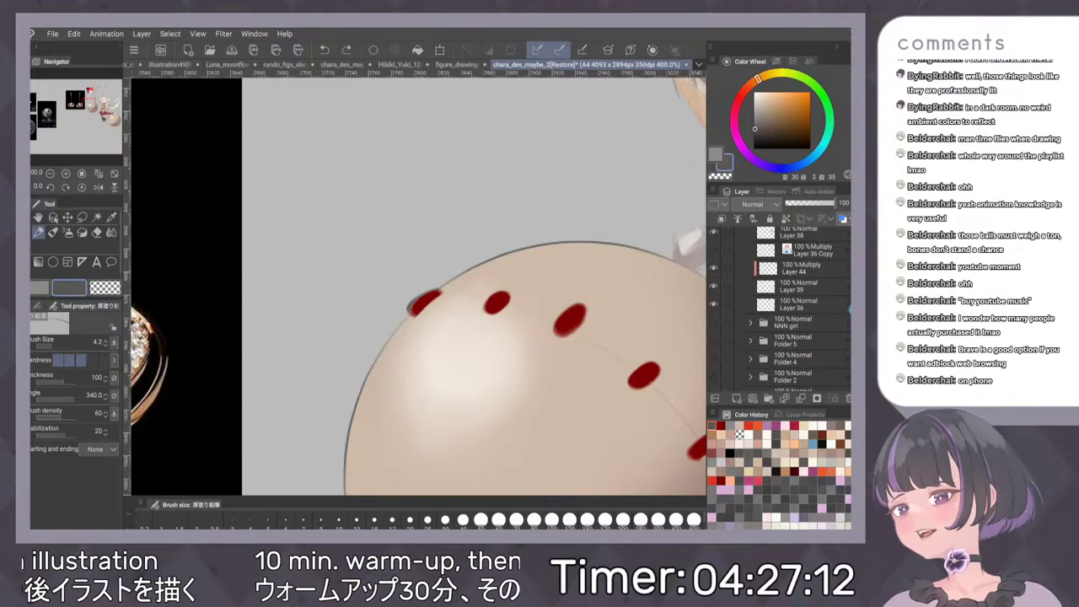
Sample the gems' dark red and reshape the second gem from the sphere's upper-left rim with a size 6.5 pencil
scroll(592, 285, "down", 3)
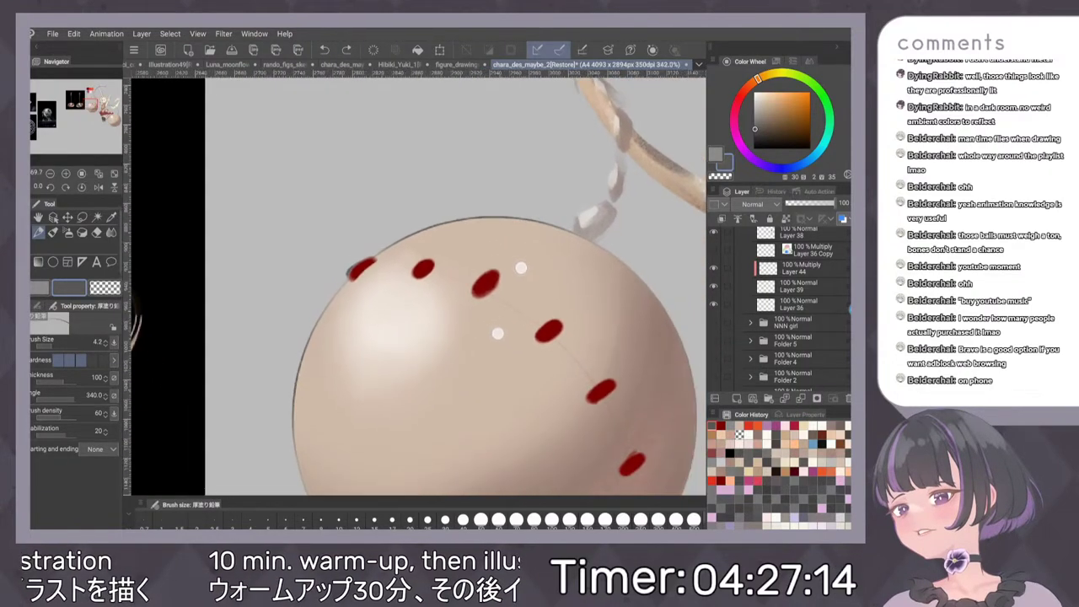
left_click(421, 266, "alt")
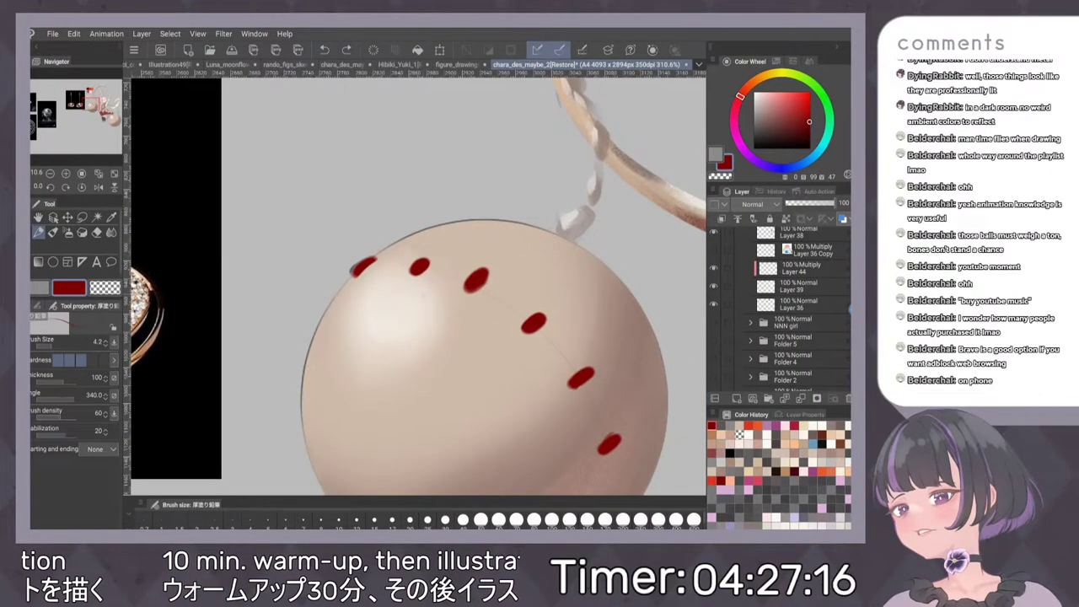
key("bracketleft")
left_click_drag(415, 264, 423, 258)
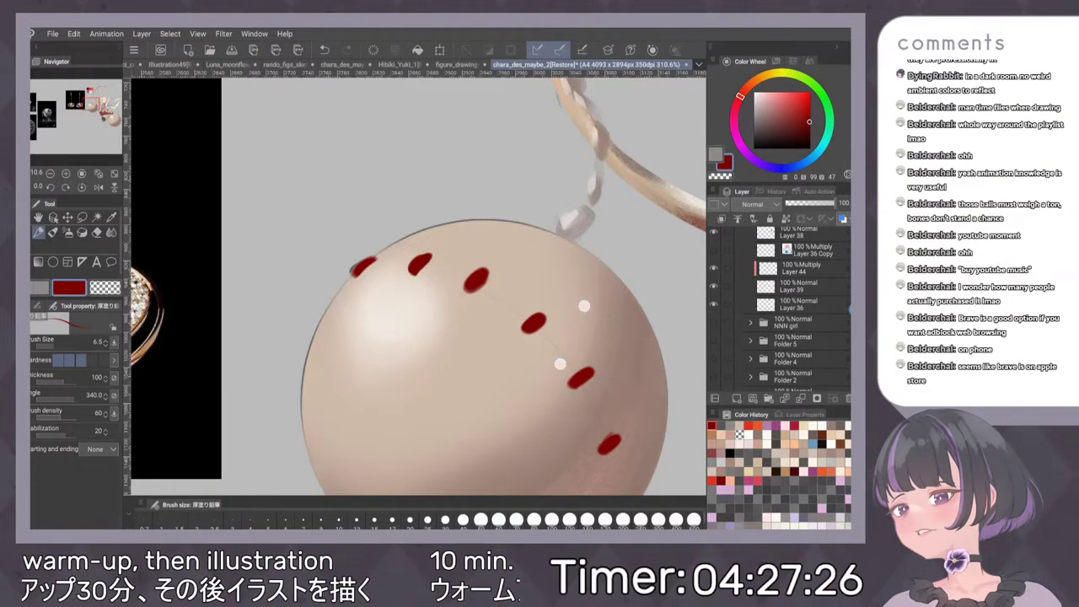
Paint a matching curved row of eight dark red oval gems from the right sphere's upper-left rim to its lower-right edge with a size 6.5 pencil
scroll(563, 341, "down", 5)
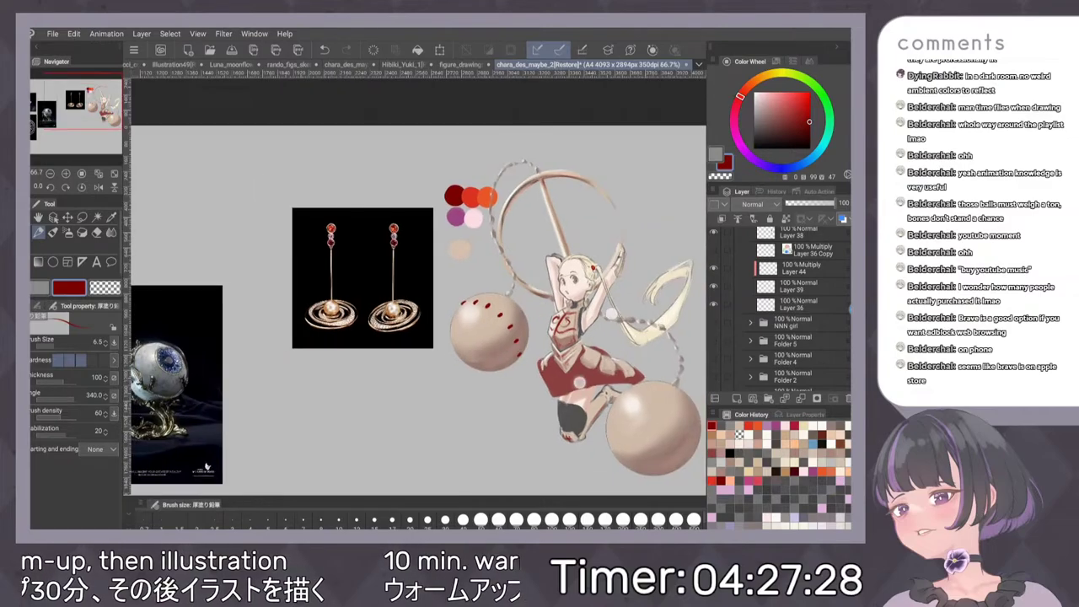
scroll(641, 341, "up", 4)
scroll(380, 278, "up", 2)
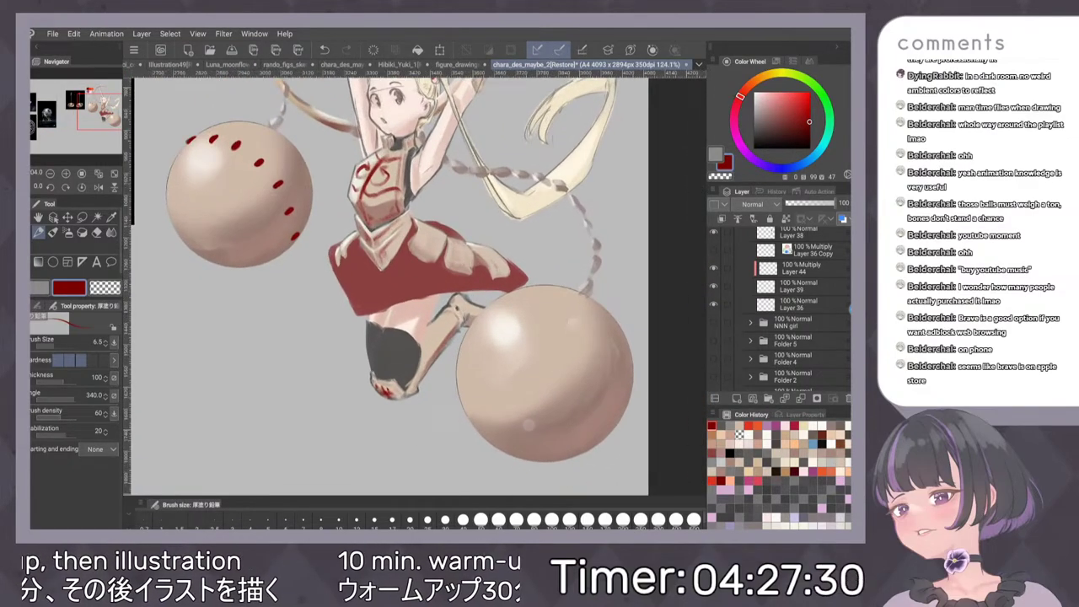
scroll(380, 279, "up", 1)
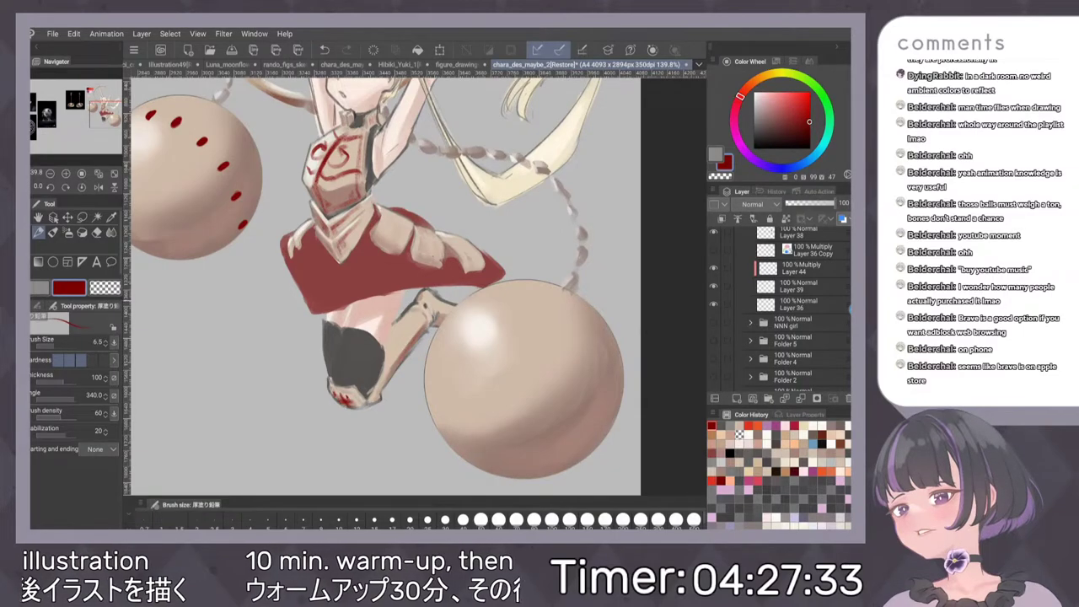
scroll(383, 278, "down", 4)
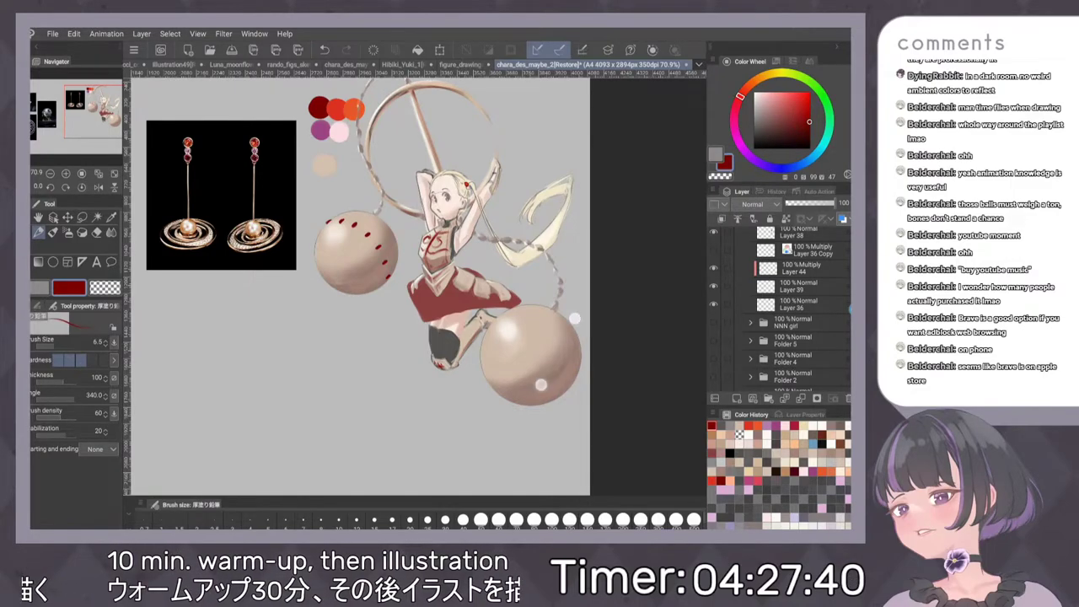
scroll(558, 353, "up", 4)
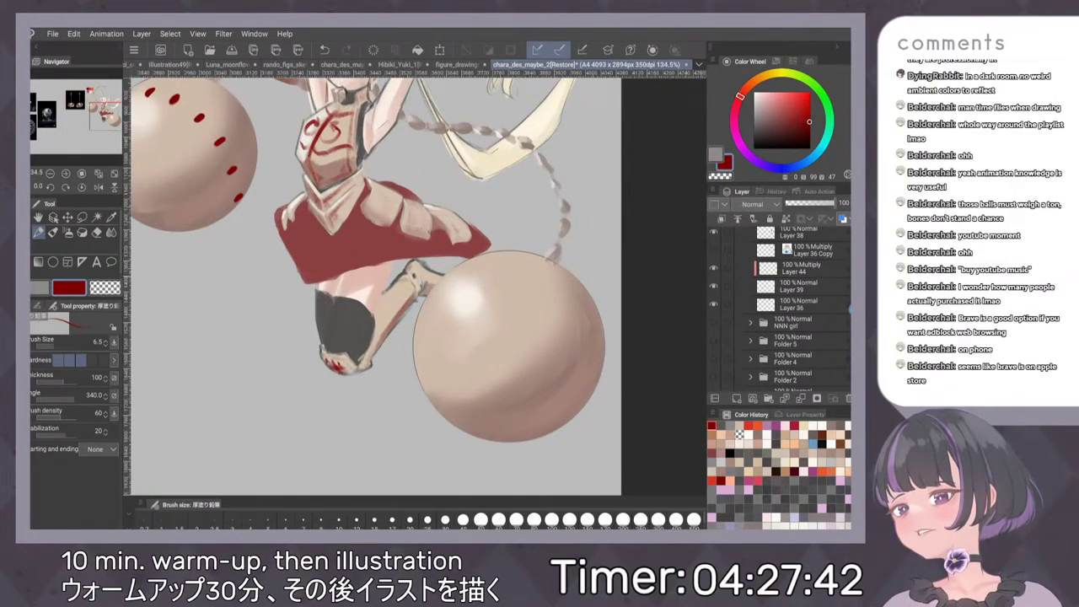
left_click_drag(444, 275, 467, 279)
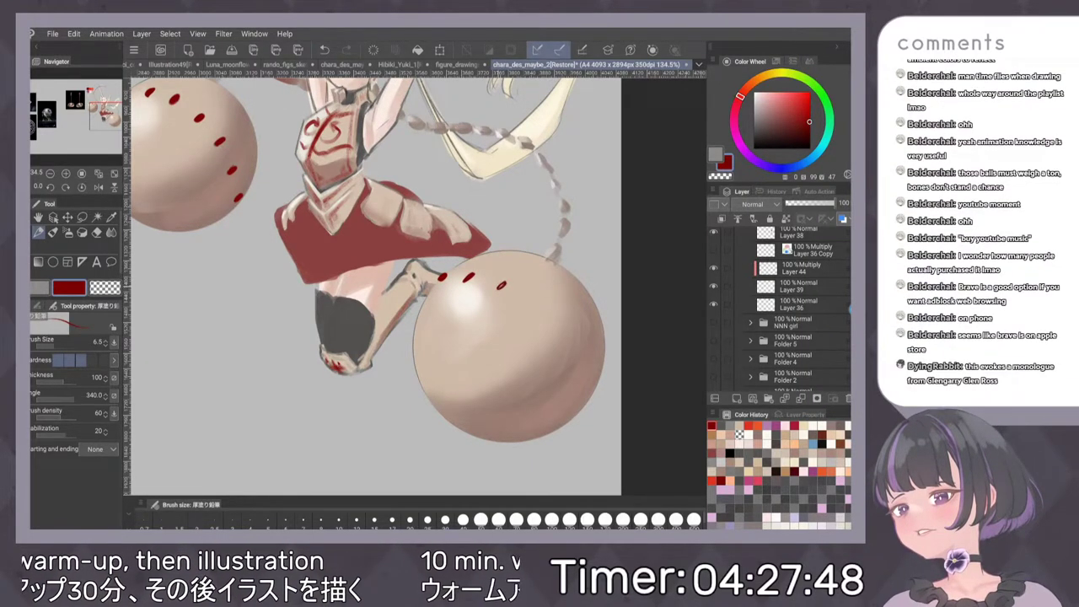
left_click(502, 285)
left_click(532, 298)
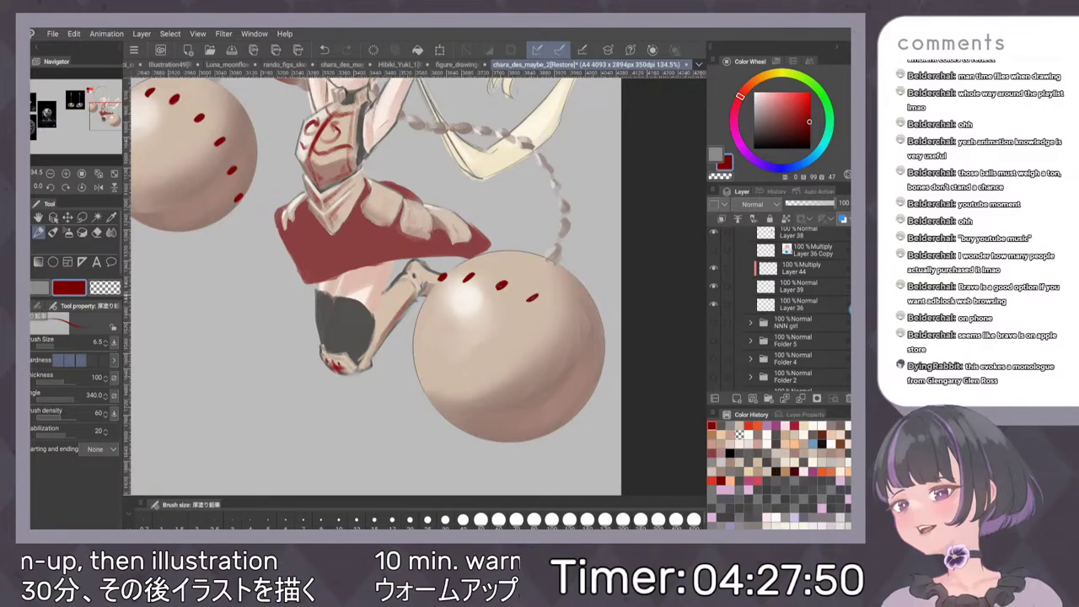
scroll(557, 341, "down", 3)
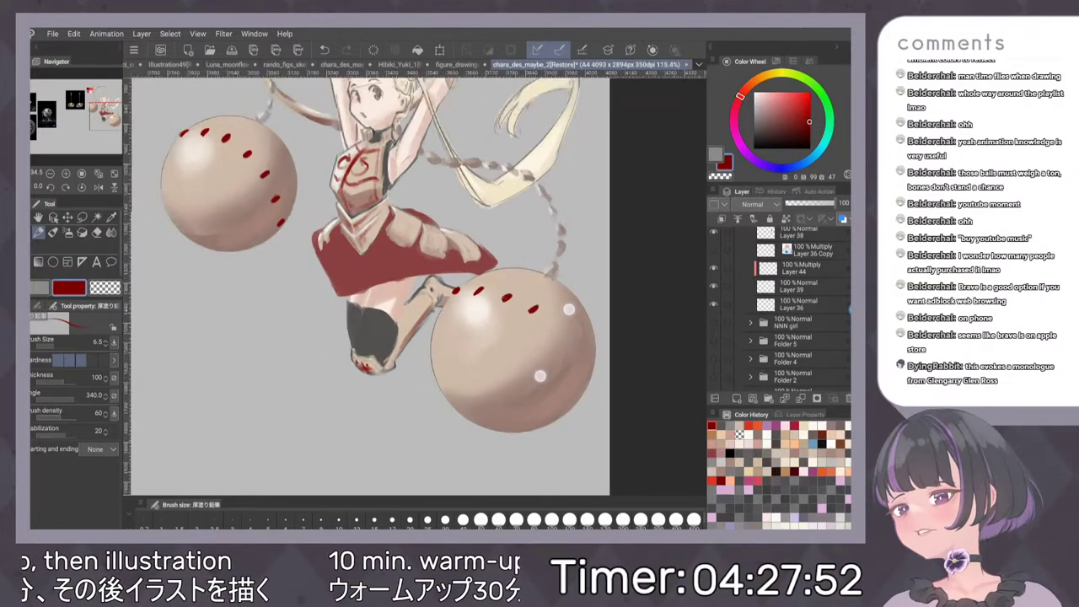
left_click_drag(577, 303, 594, 365)
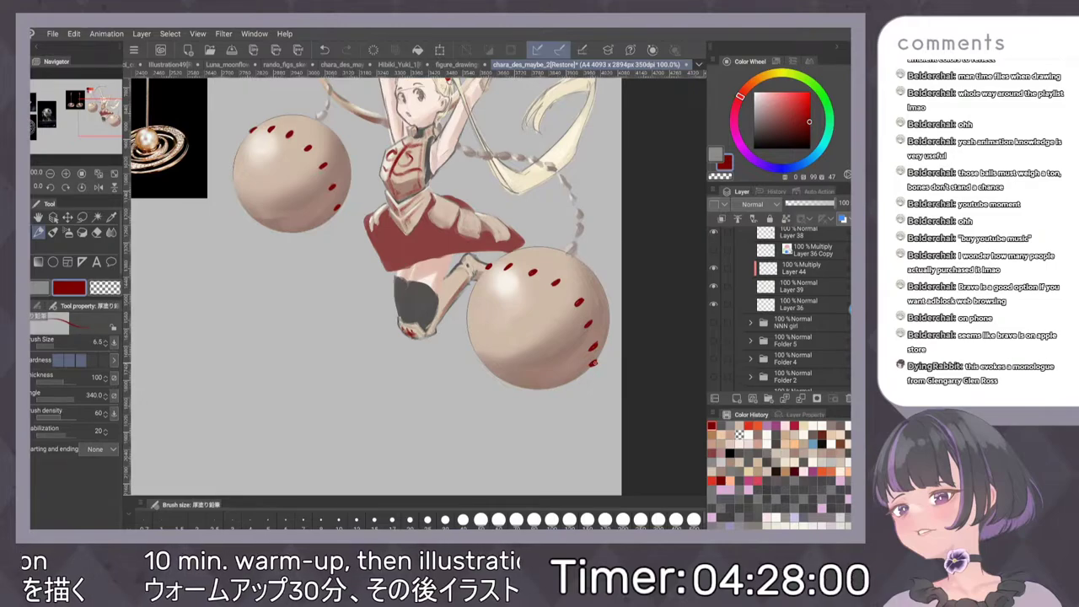
scroll(481, 354, "down", 2)
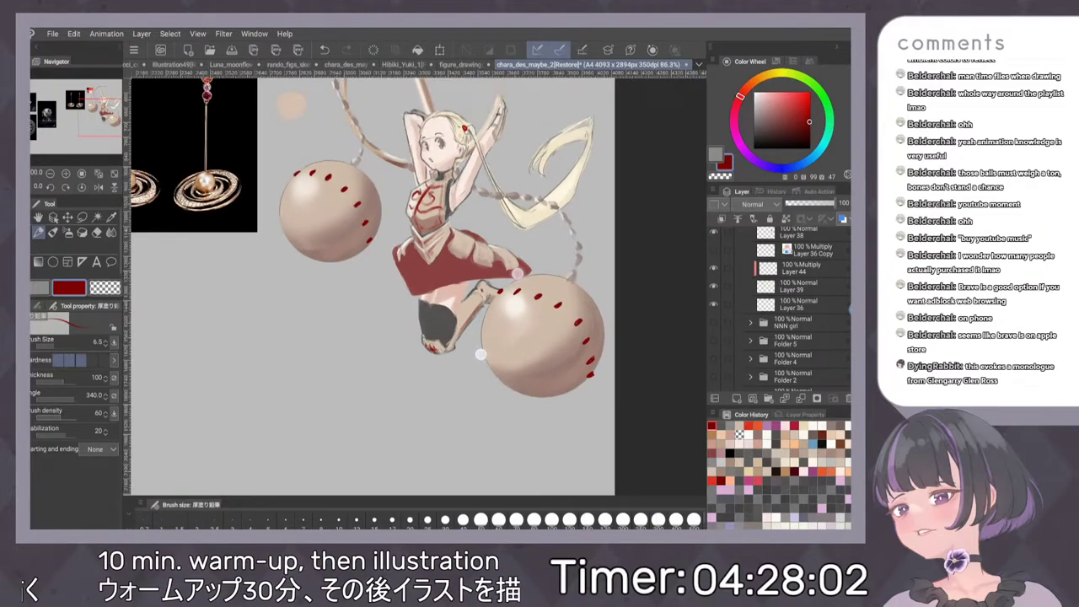
Sample the dark grey outline on the left sphere and touch up the outer edge of its upper-left rim gem with a size 6.5 pencil
scroll(421, 335, "up", 1)
scroll(422, 335, "up", 6)
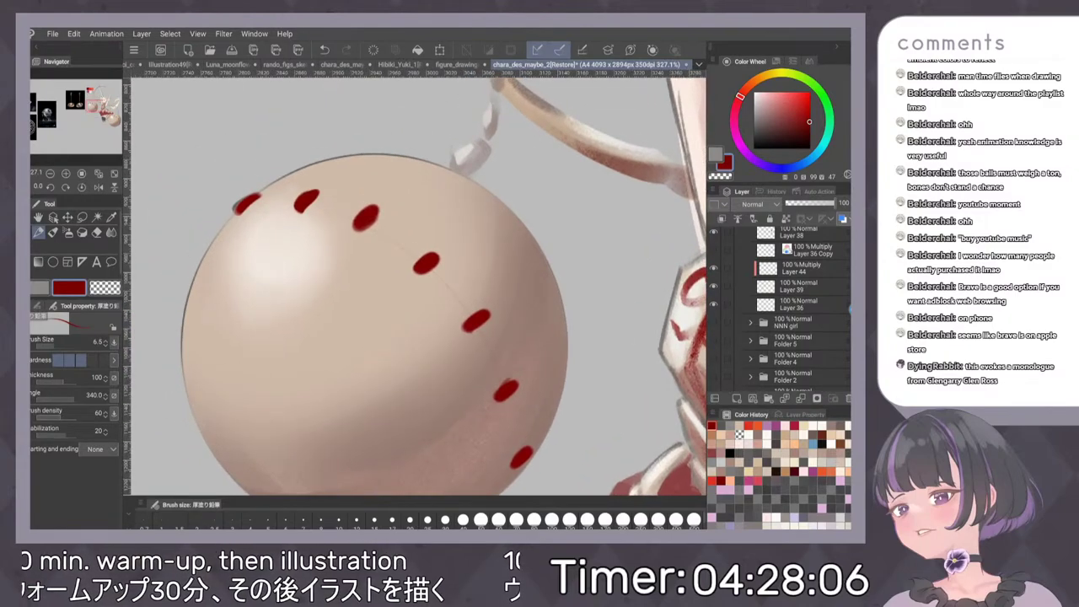
left_click(234, 206, "alt")
key("p")
key("p")
scroll(401, 264, "down", 6)
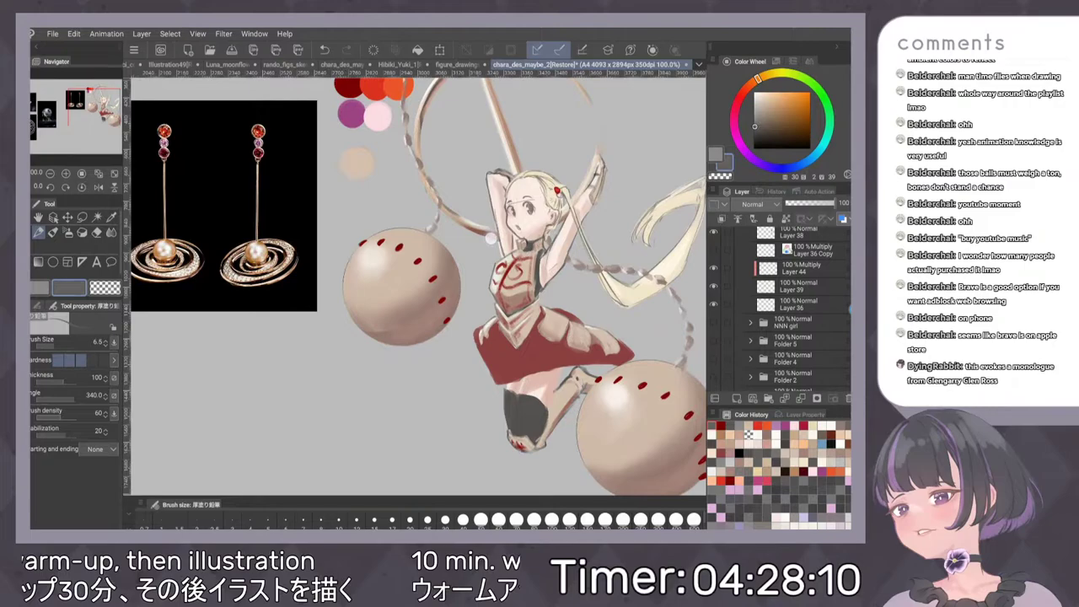
Sample the left sphere's beige, shift it to a tan with hue 24, saturation 32 and value 79, and set the pencil size to 5.1
scroll(442, 321, "up", 3)
left_click(400, 305, "alt")
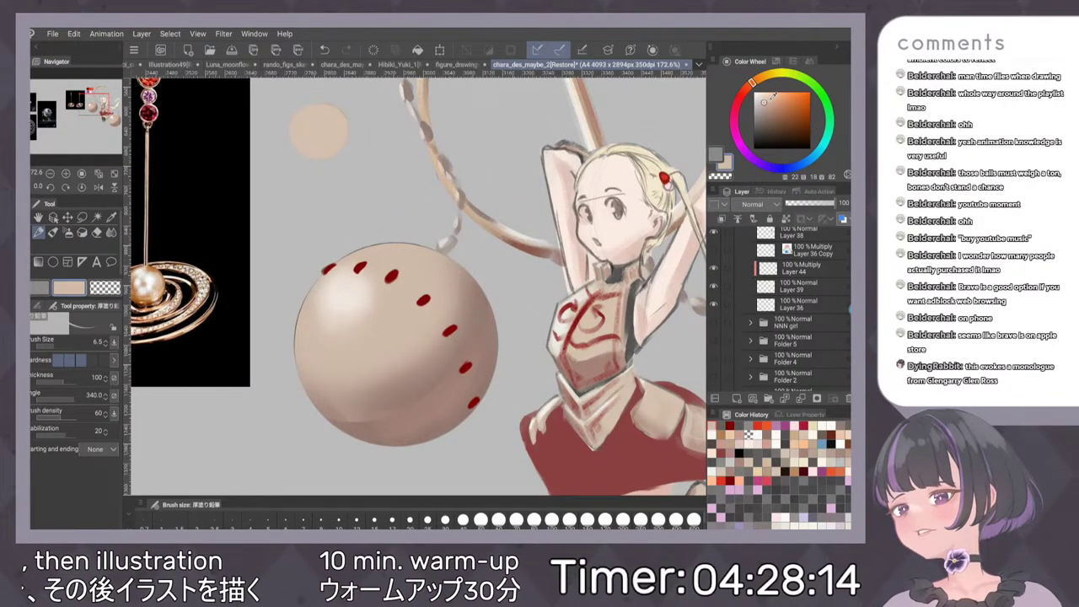
left_click(762, 77)
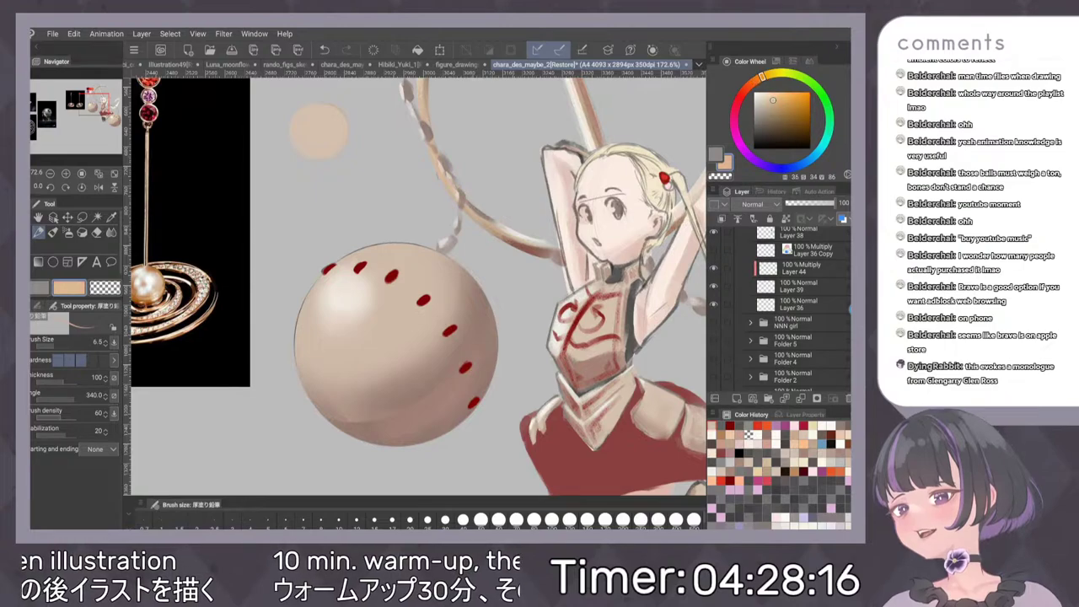
left_click(772, 103)
left_click(754, 81)
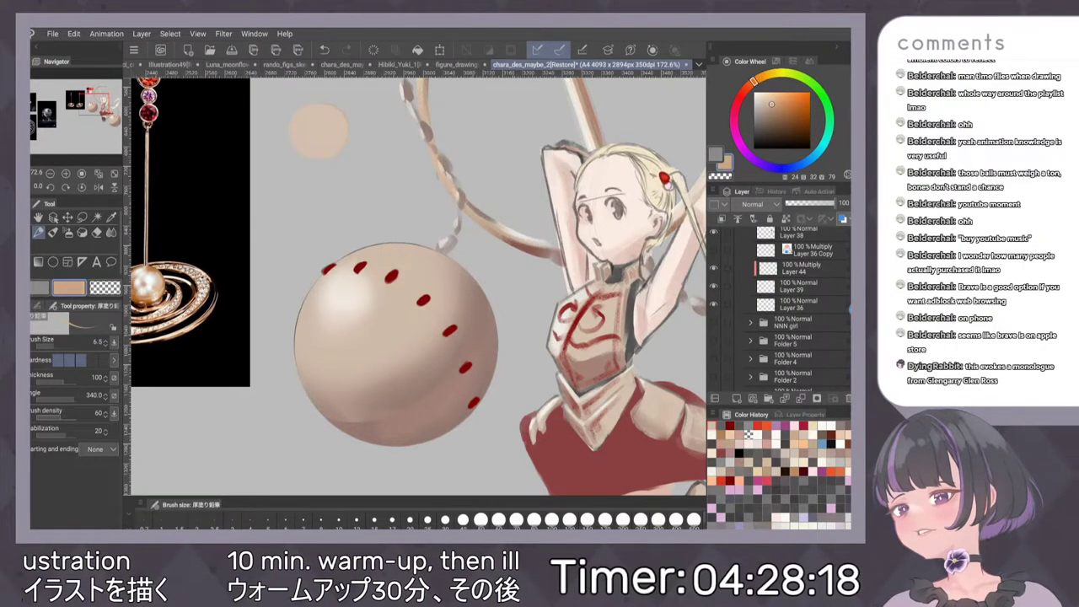
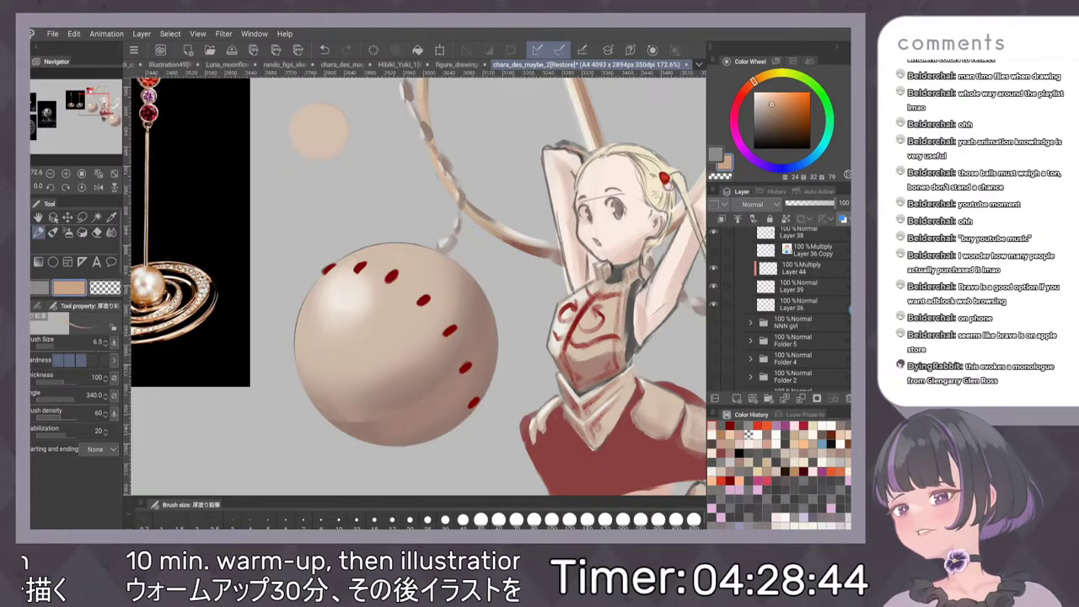
scroll(498, 276, "up", 3)
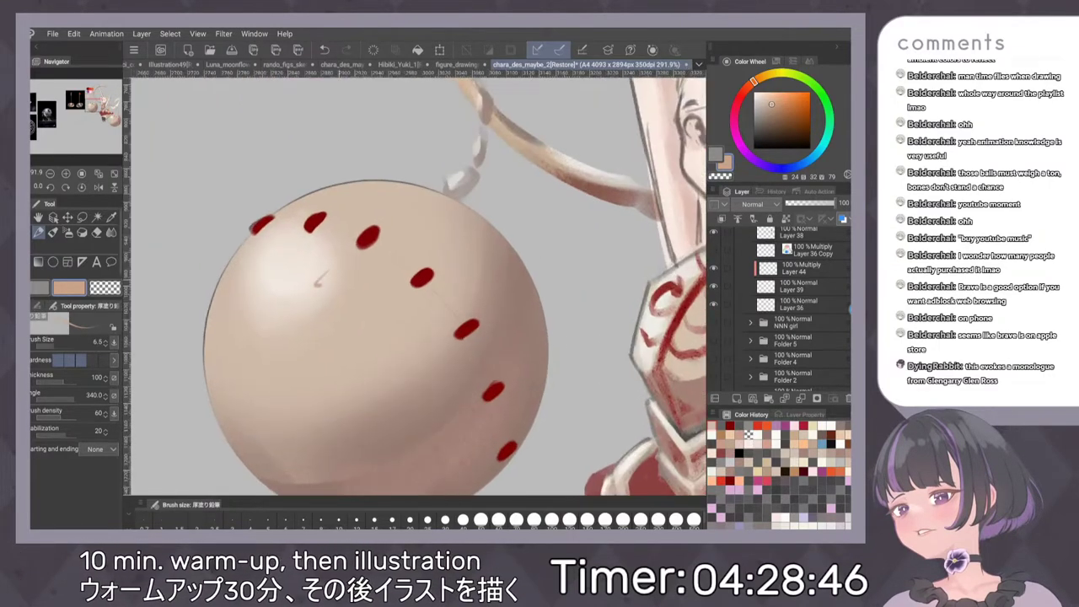
scroll(378, 380, "up", 3)
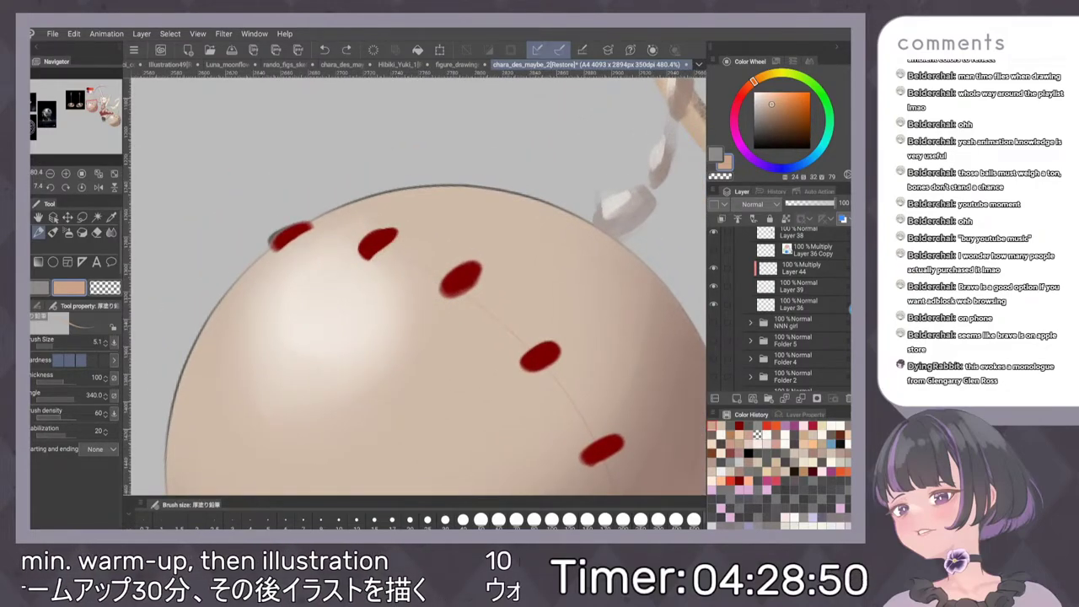
scroll(498, 339, "down", 4)
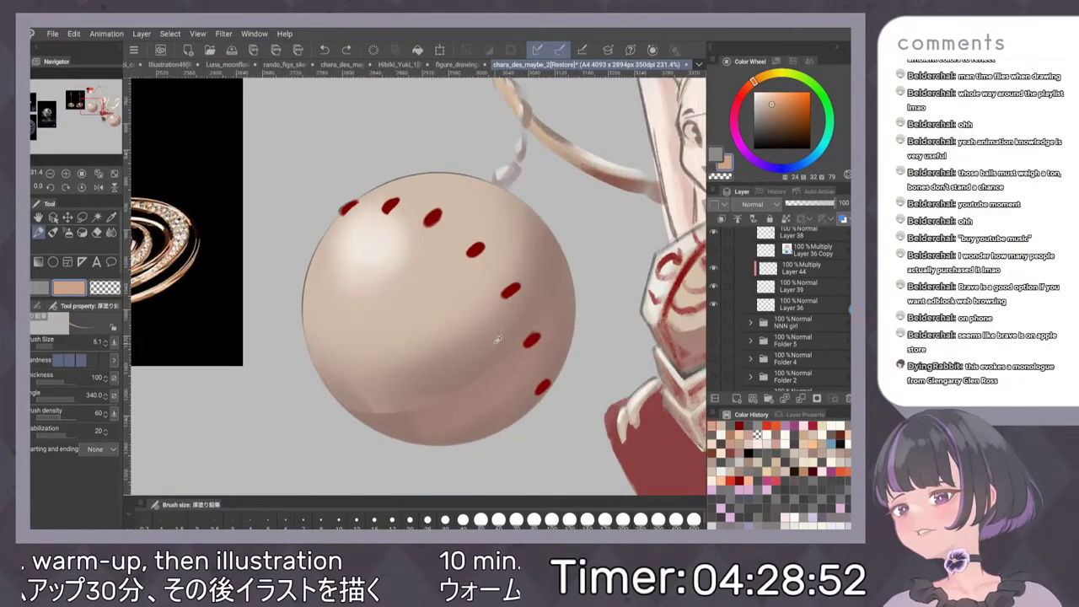
Sample the left sphere's brown and beige shading tones and paint thin shadow and highlight edges around its gems with pencil sizes 5.1 and 6.3
left_click(498, 339, "alt")
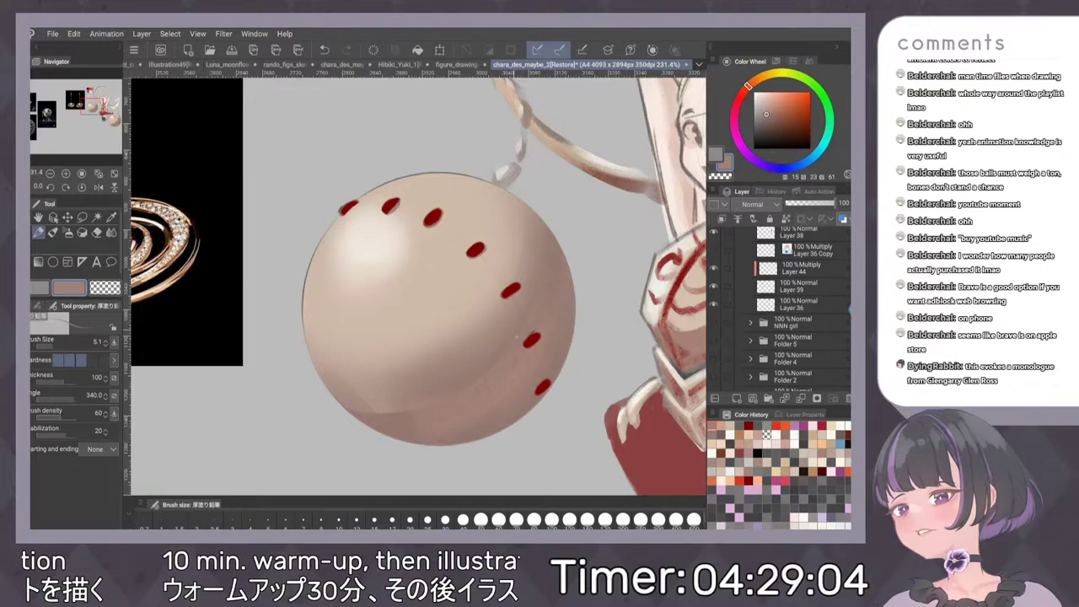
left_click(461, 283, "alt")
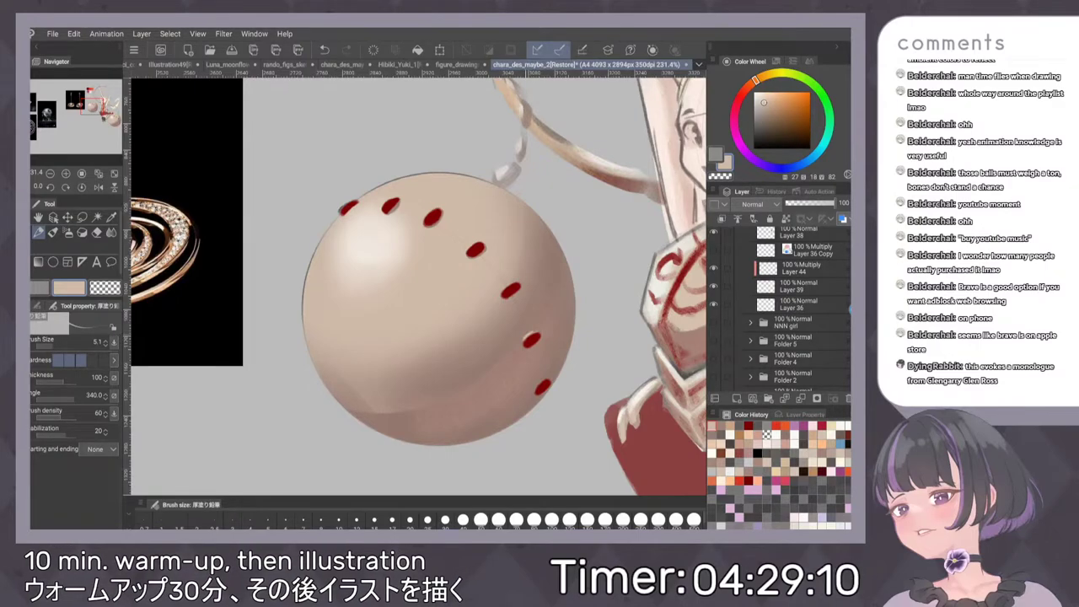
left_click(494, 309, "alt")
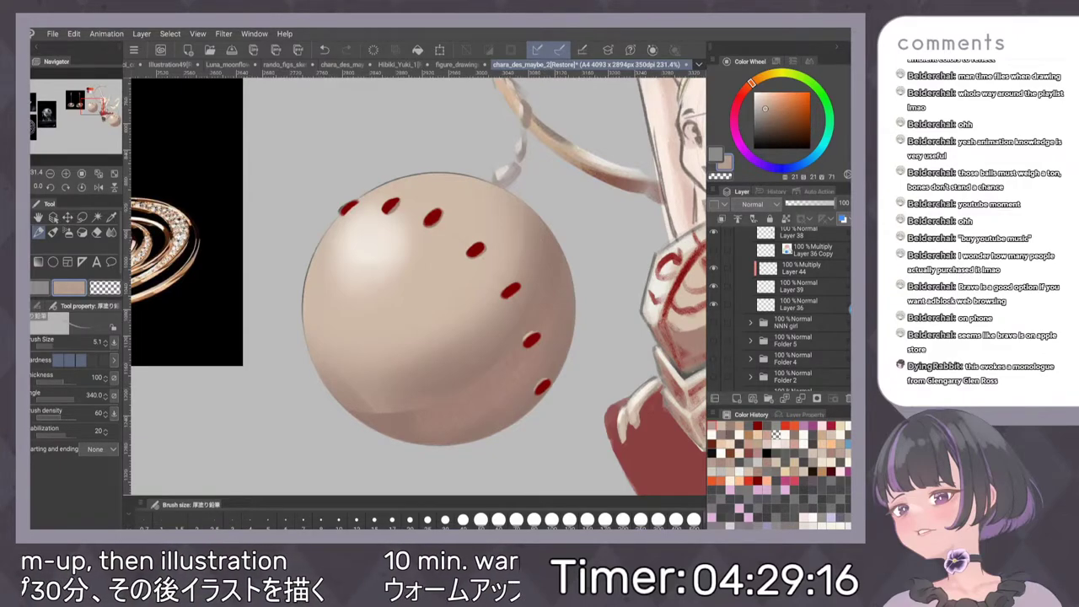
left_click(463, 371, "alt")
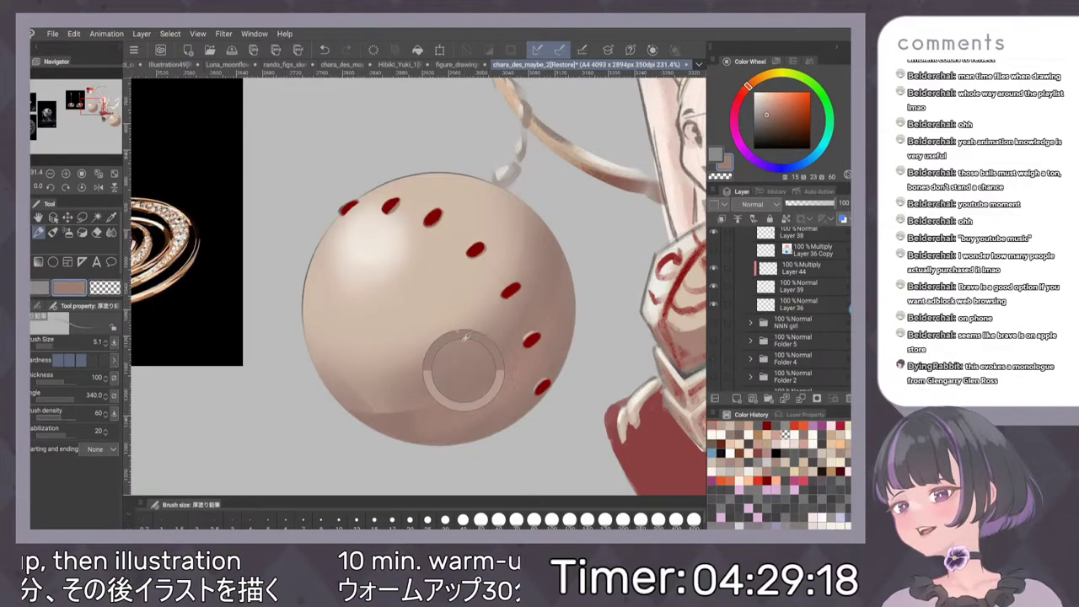
key("]")
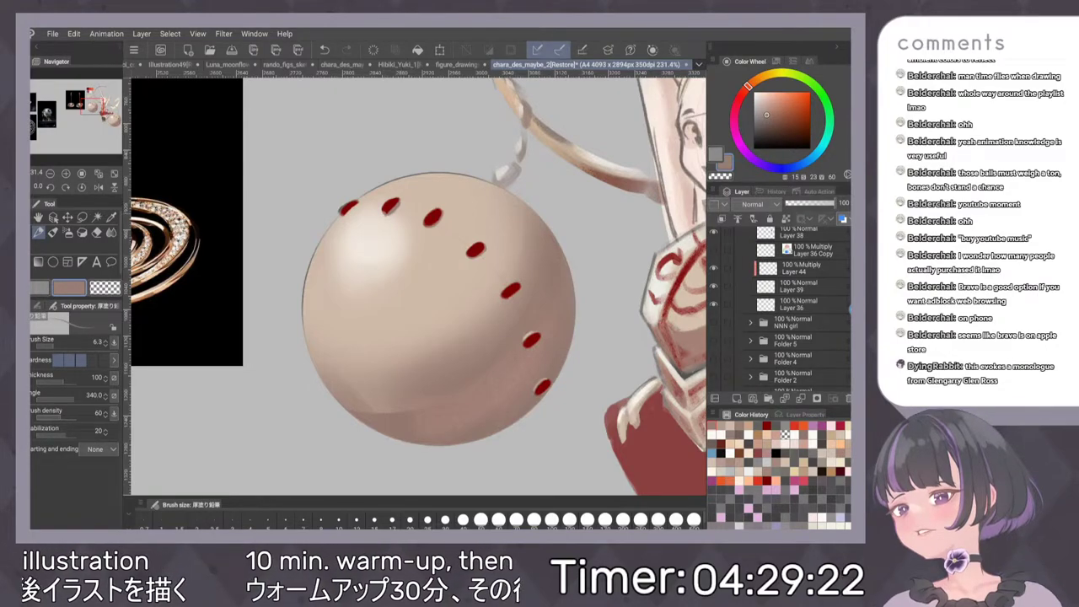
Blend the shadow and highlight edges around the left sphere's gems with the Paint and apply brush at size 7.3
key("b")
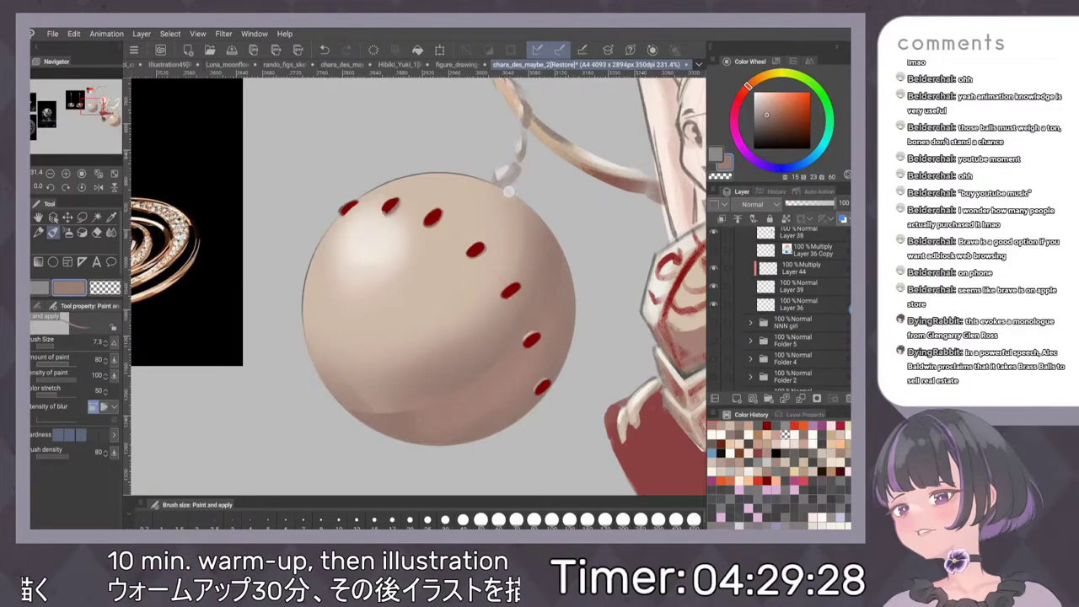
scroll(517, 242, "down", 3)
scroll(536, 285, "up", 4)
scroll(522, 286, "up", 1)
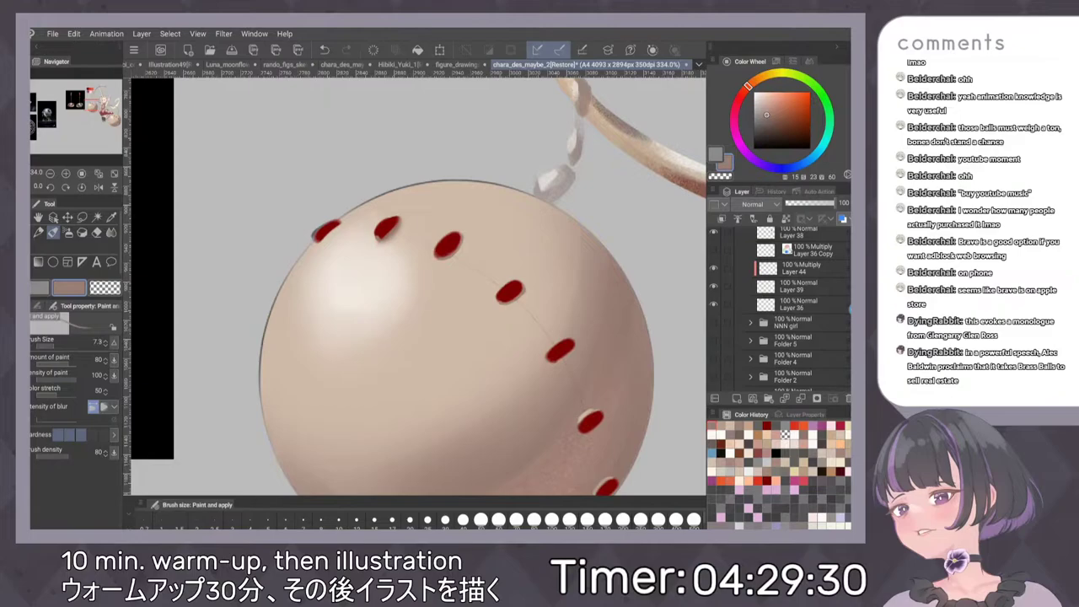
scroll(534, 302, "down", 2)
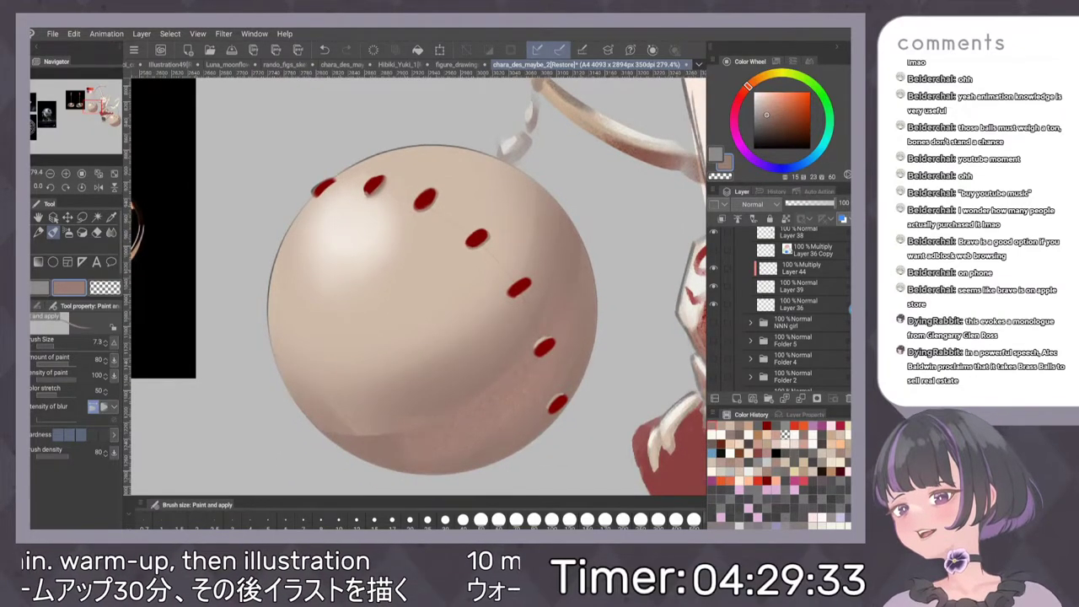
scroll(536, 312, "down", 2)
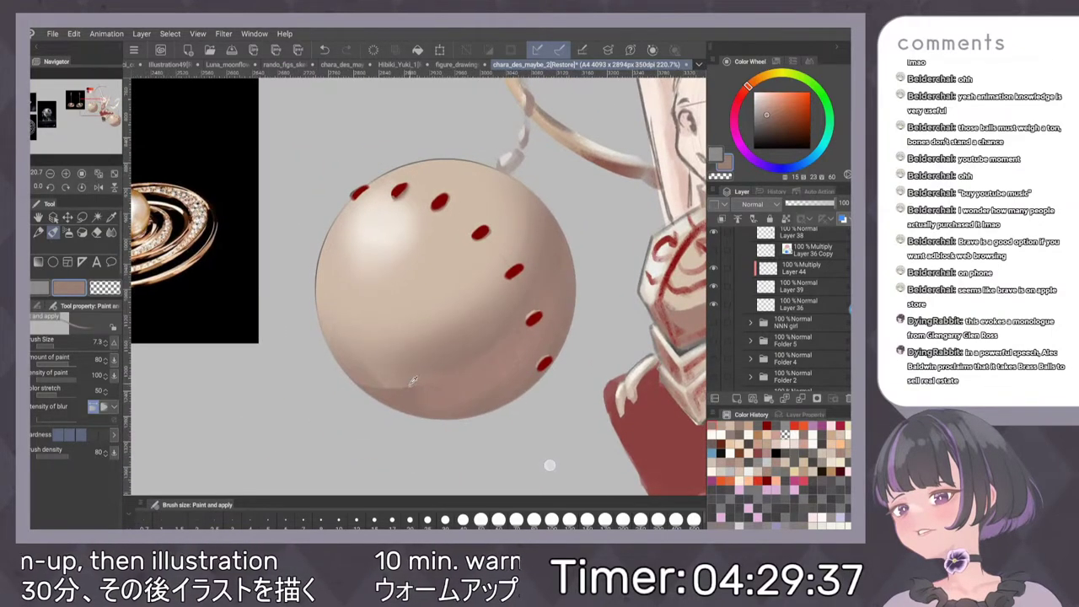
Sample the reddish brown from the left sphere's lower shadow and paint the lower edge of its upper-left rim gem with a size 6.3 pencil
left_click(397, 397, "alt")
left_click(402, 398, "alt")
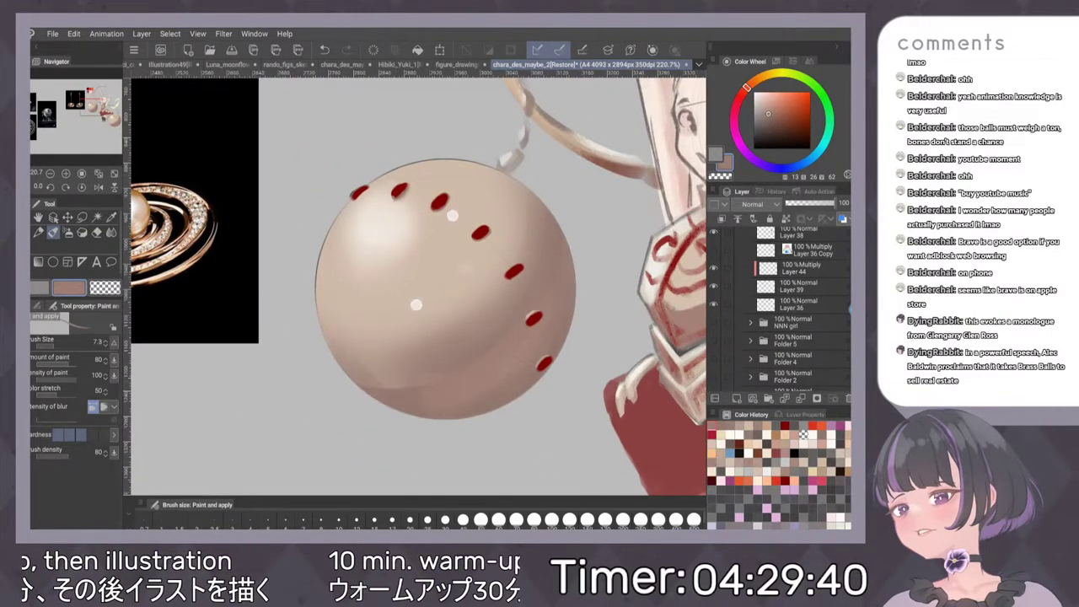
scroll(434, 259, "up", 5)
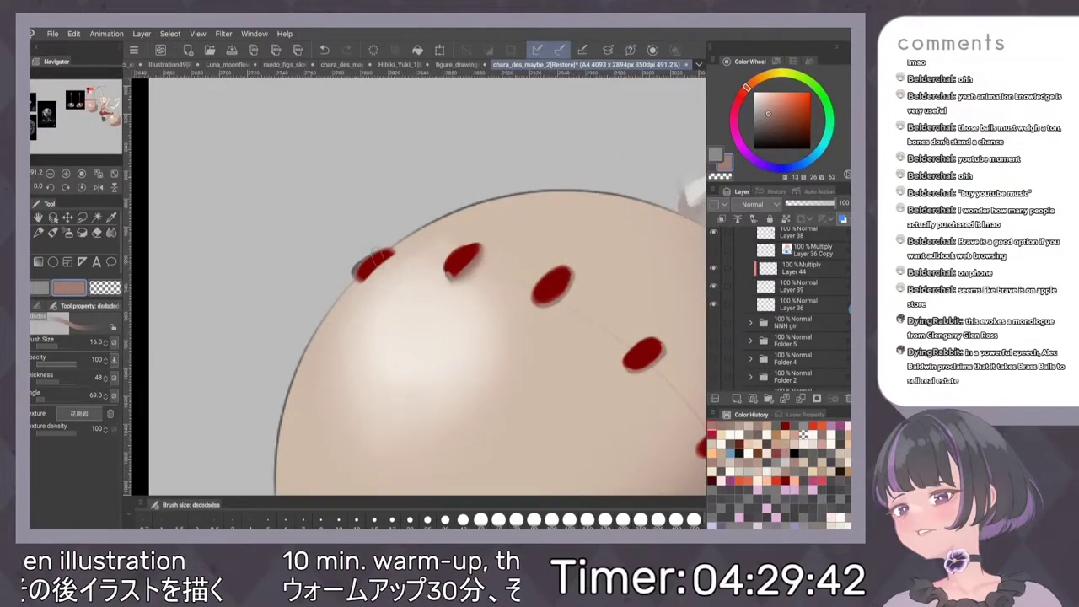
key("[")
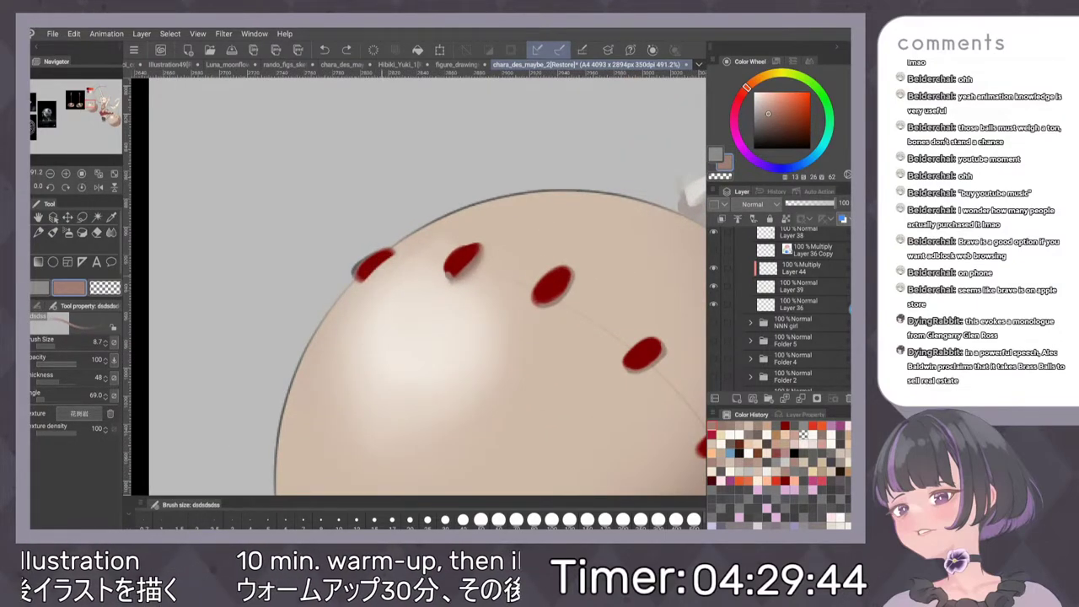
key("p")
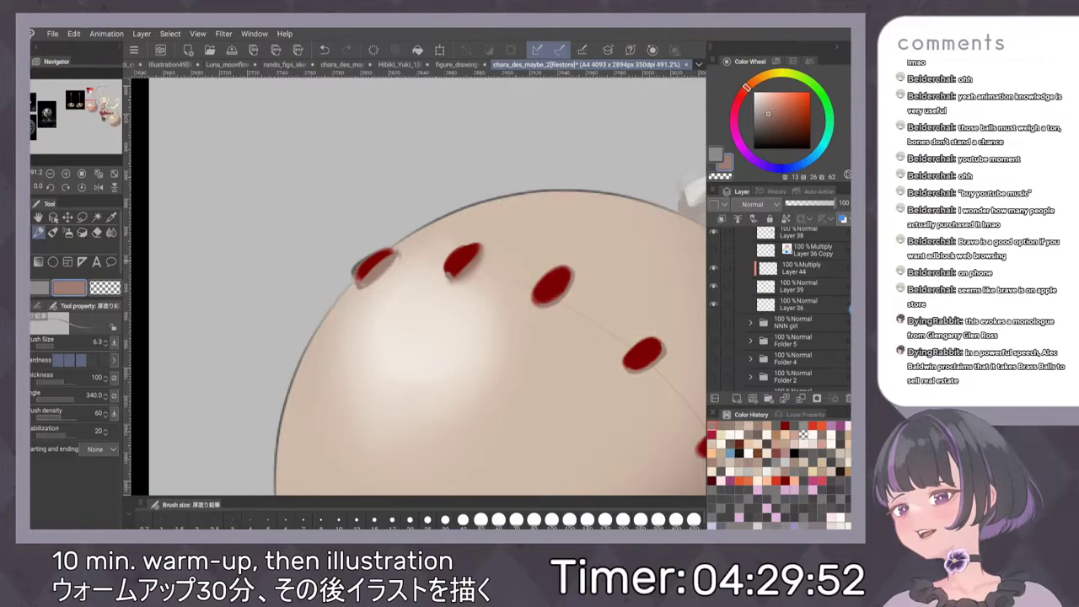
Sample the right sphere's light beige and paint a thin highlight edge on its sixth gem with the size 6.3 pencil
scroll(544, 283, "down", 7)
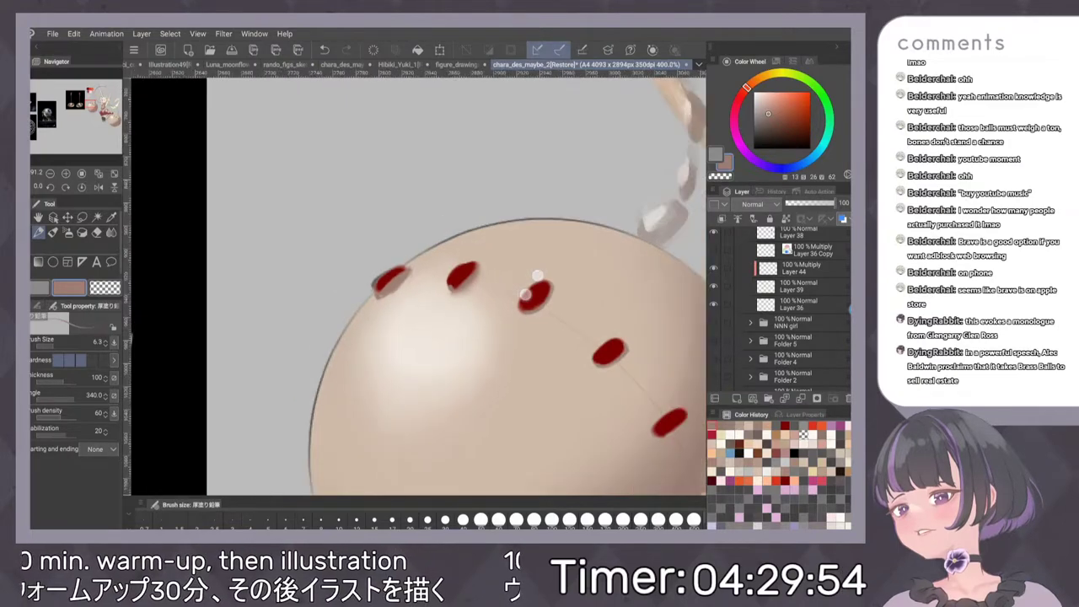
scroll(544, 311, "down", 1)
scroll(505, 314, "up", 4)
scroll(477, 367, "up", 5)
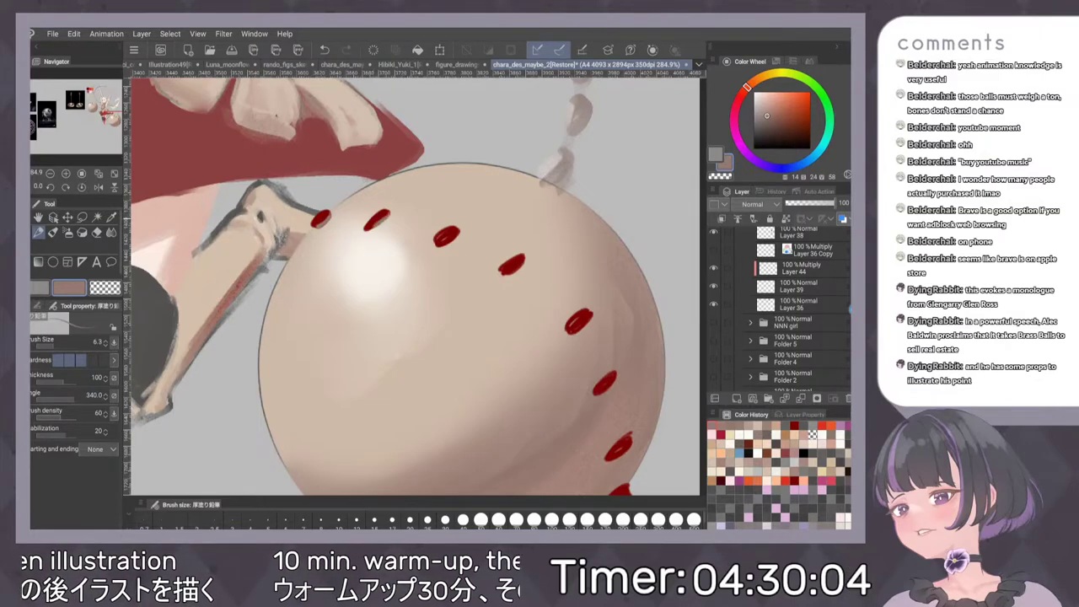
left_click(389, 241, "alt")
left_click_drag(597, 353, 494, 227)
left_click_drag(494, 362, 511, 345)
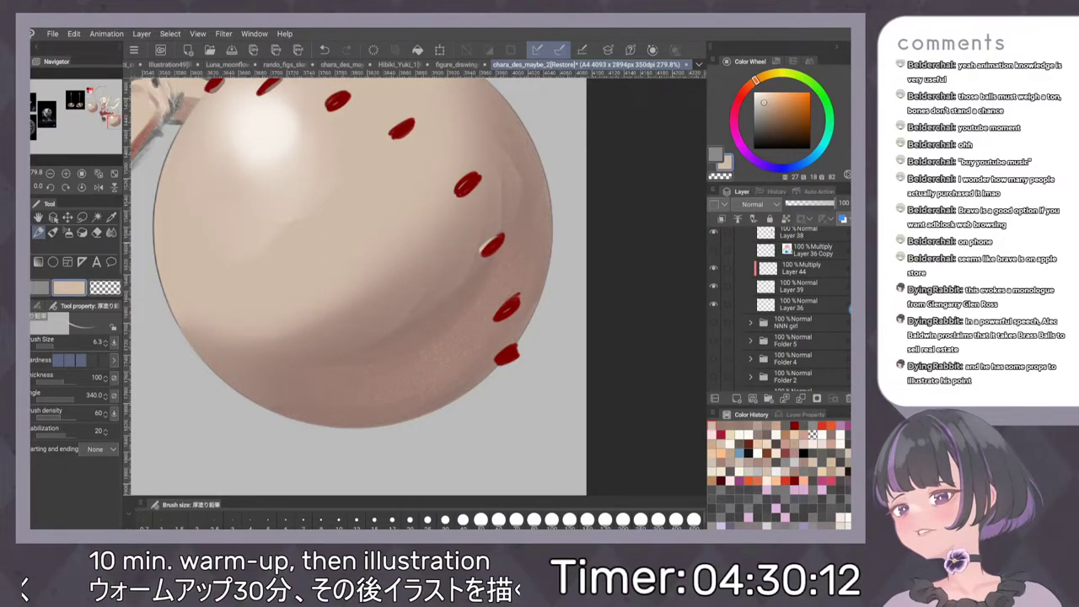
Sample the right sphere's brown and muted beige shading tones and paint thin edges around its lower rim gems at pencil size 6.3
left_click(441, 281, "alt")
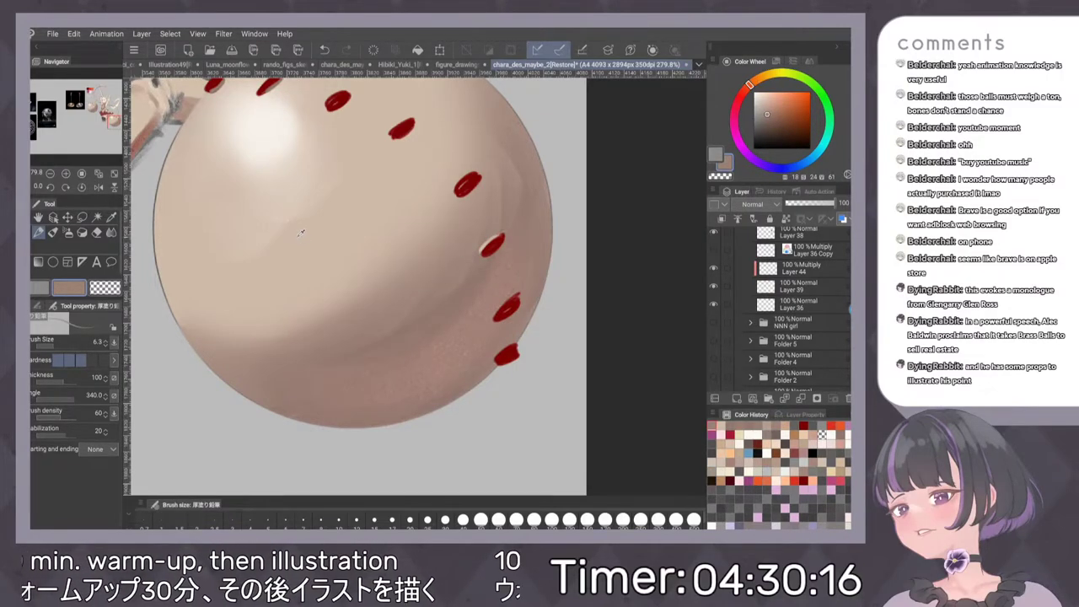
left_click(392, 276, "alt")
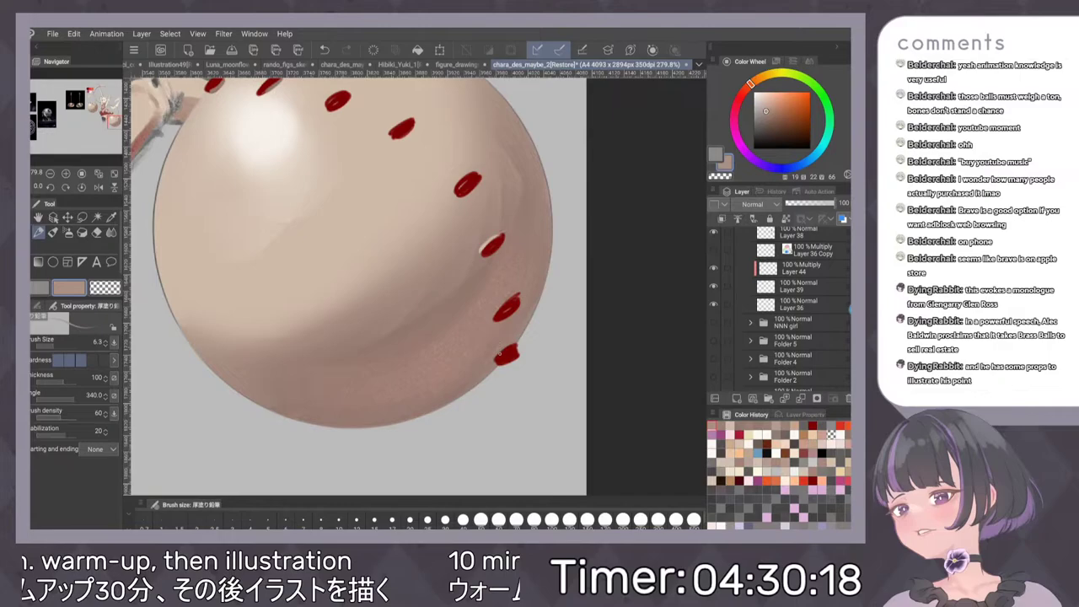
left_click(410, 285, "alt")
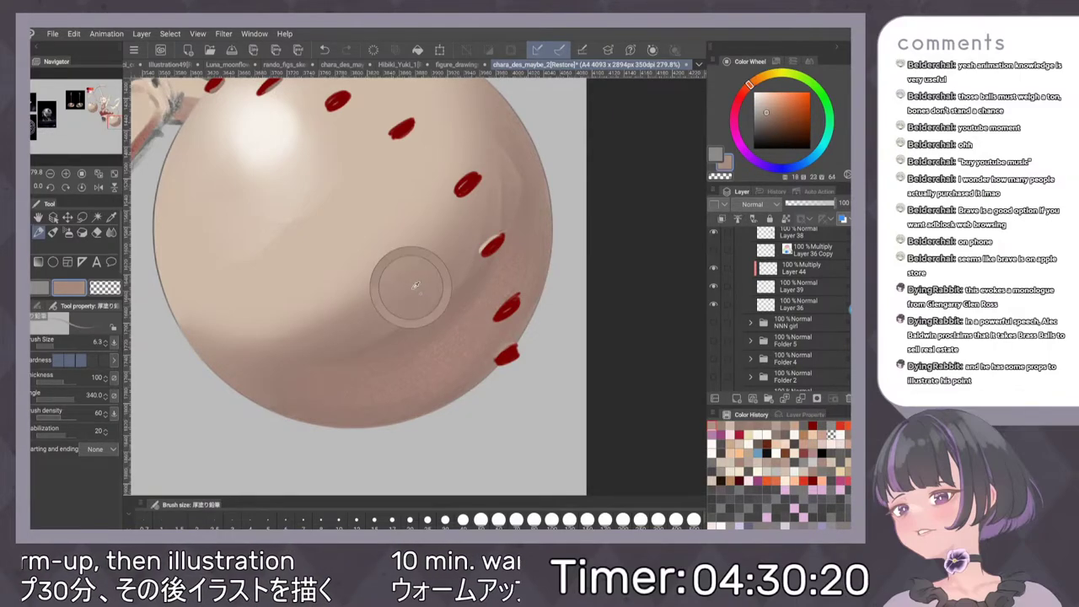
left_click(385, 243, "alt")
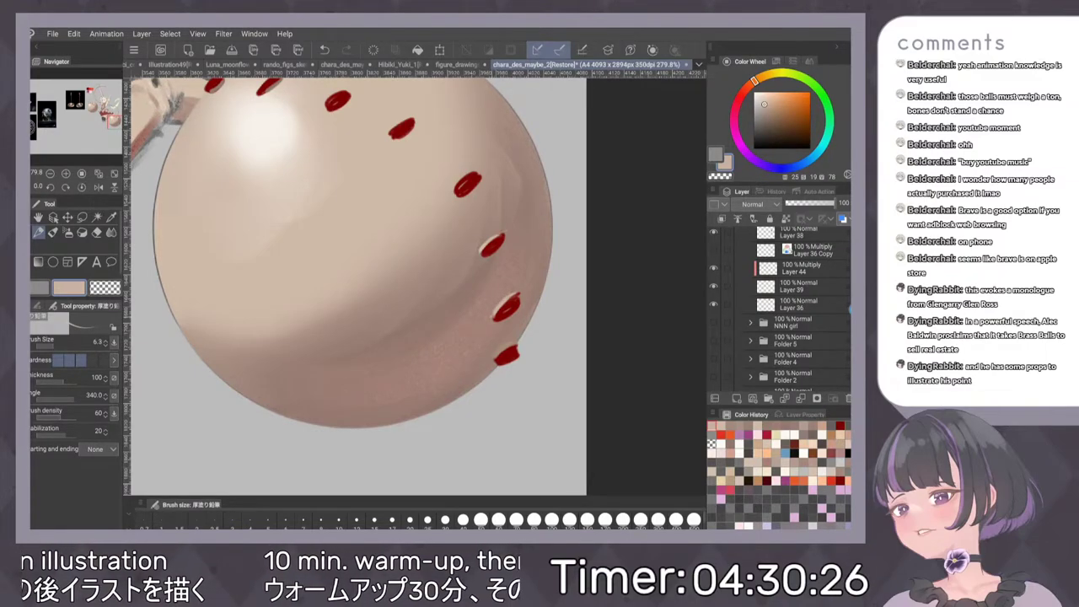
Sample the right sphere's brown shading down to hue 17, saturation 22, value 63 for touching up gem edges with Paint and apply at size 6.8
key("b")
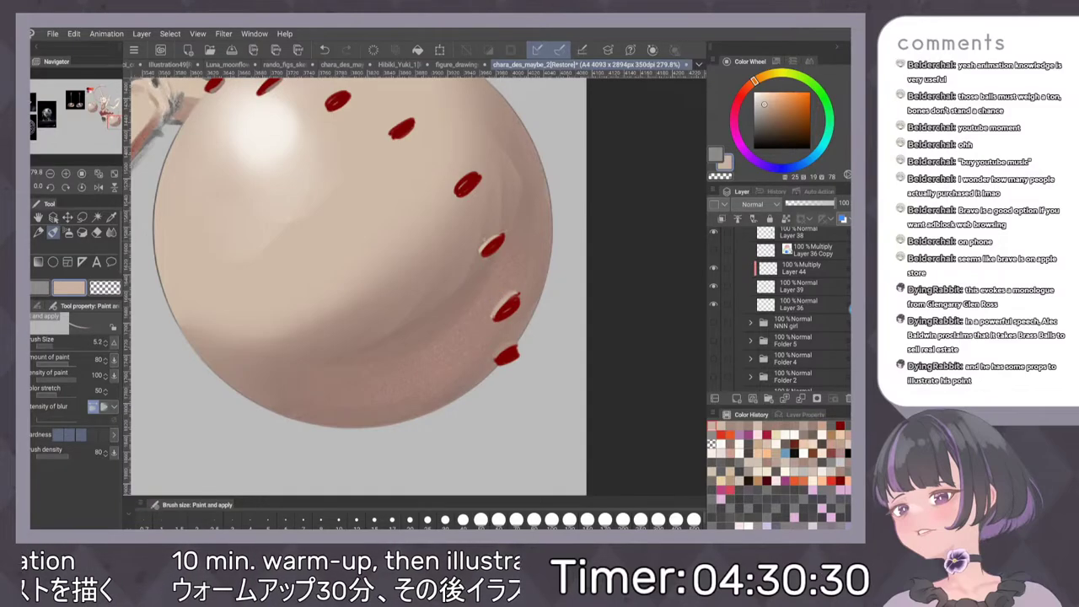
scroll(543, 320, "down", 5)
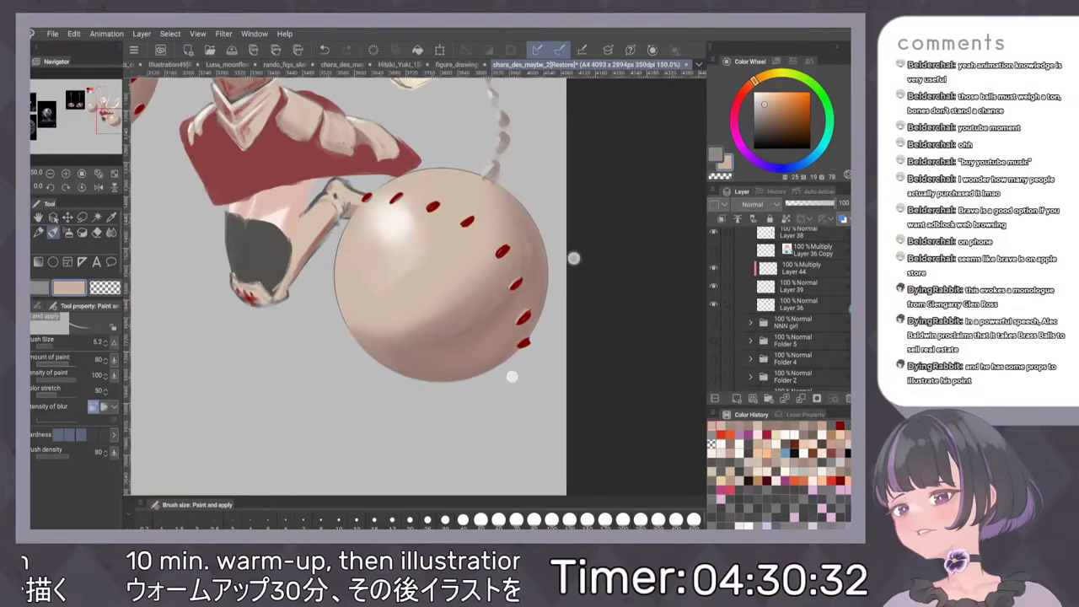
scroll(540, 287, "up", 2)
left_click(494, 276, "alt")
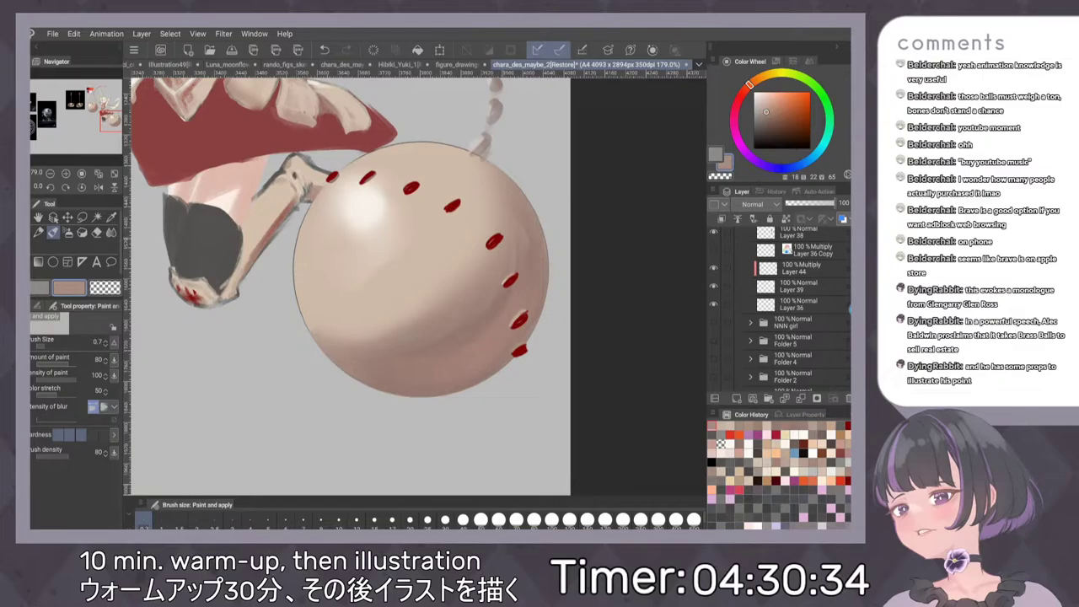
left_click(530, 251, "alt")
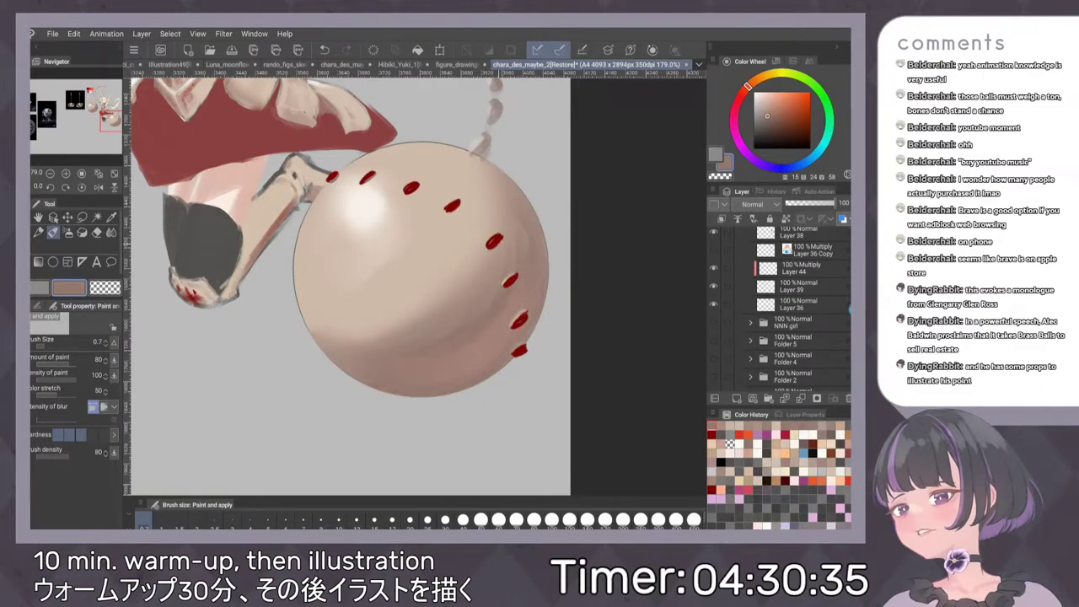
left_click(472, 335, "alt")
left_click(475, 324, "alt")
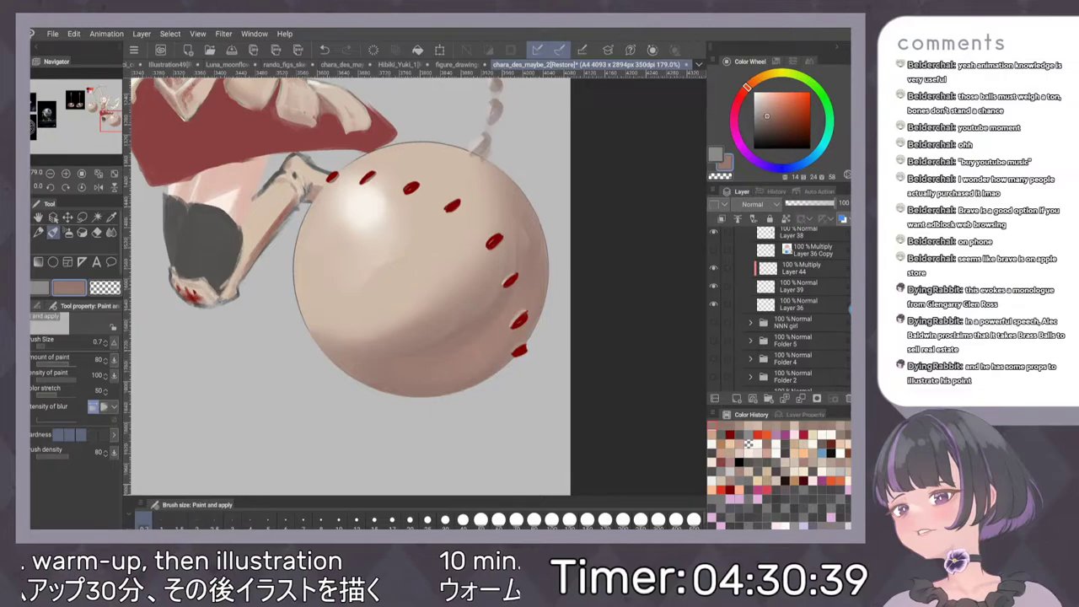
scroll(511, 255, "up", 1)
left_click(519, 242, "alt")
left_click_drag(460, 258, 462, 259)
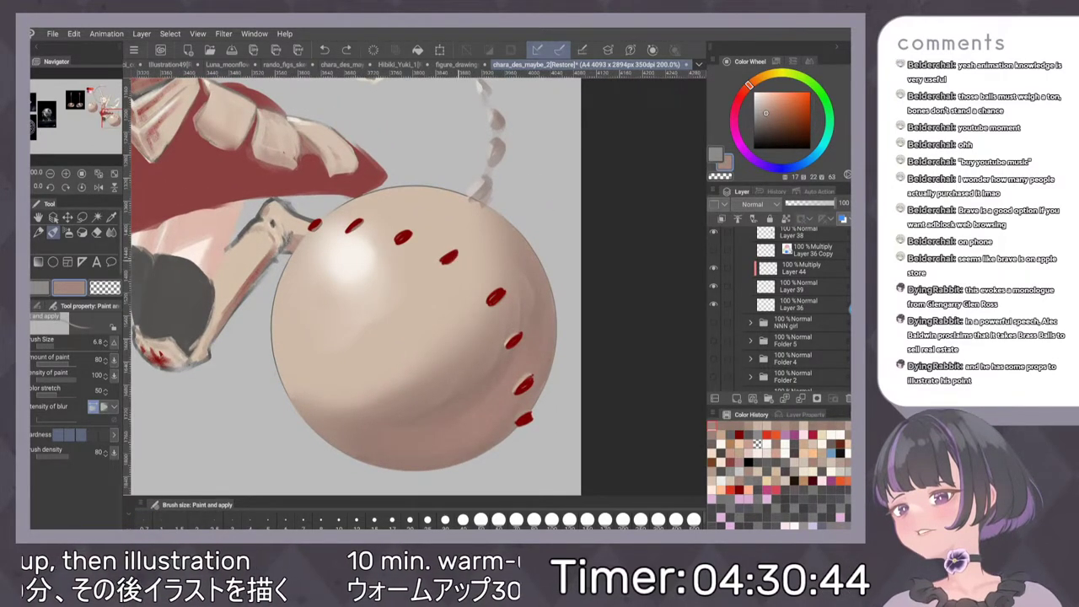
Paint thin brown edges around the right sphere's upper gems with the pencil at size 4.3
key("p")
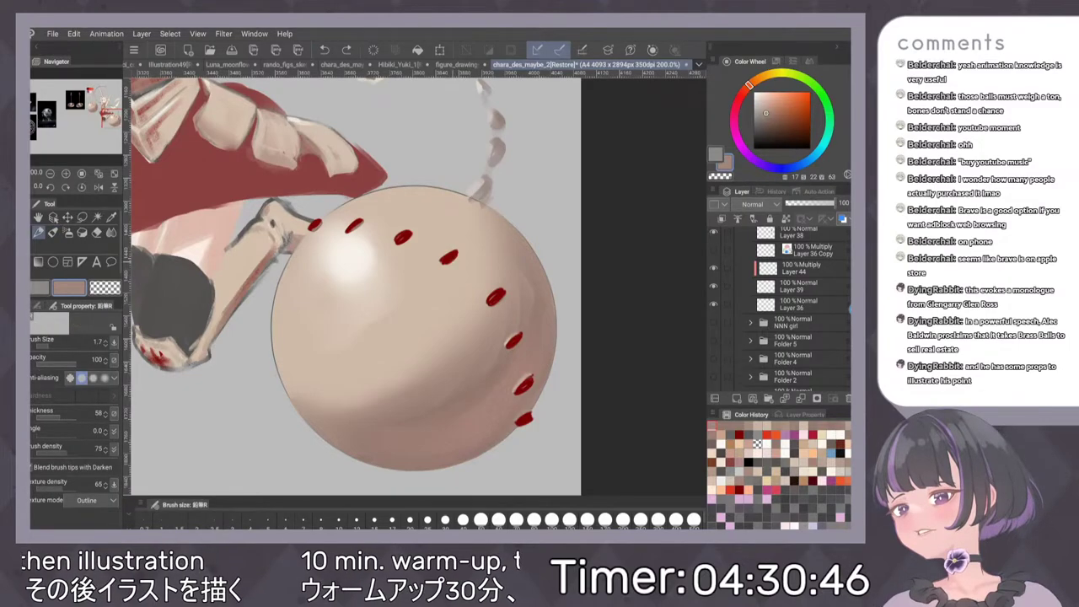
key("b")
key("[")
left_click_drag(455, 262, 459, 256)
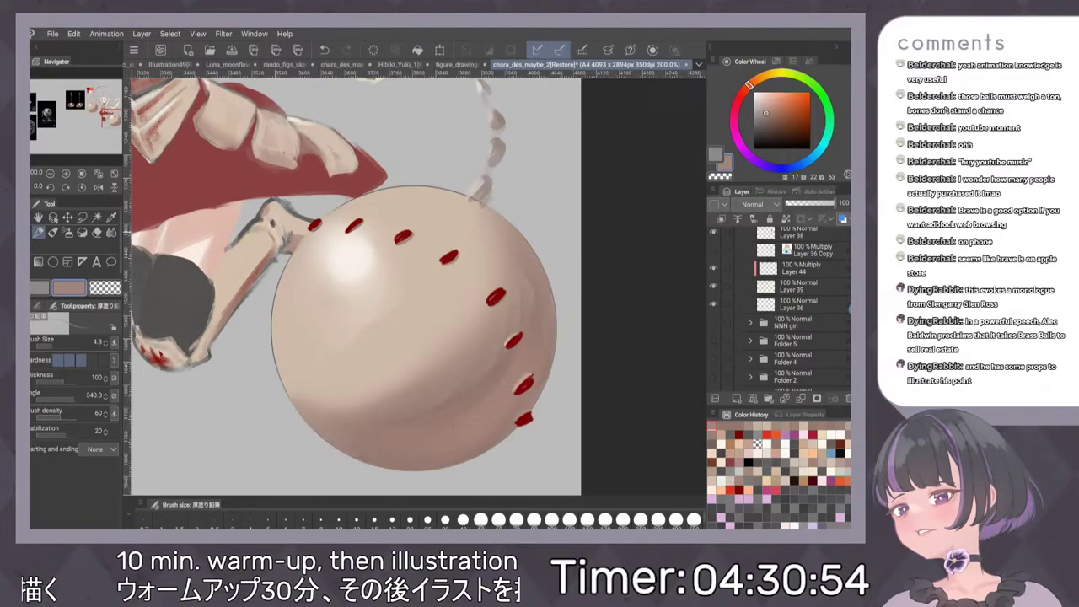
Sample the bright red palette swatch, lighten it to hue 5, saturation 59, value 89, and switch to the textured pencil
scroll(506, 285, "down", 4)
left_click_drag(543, 246, 580, 299)
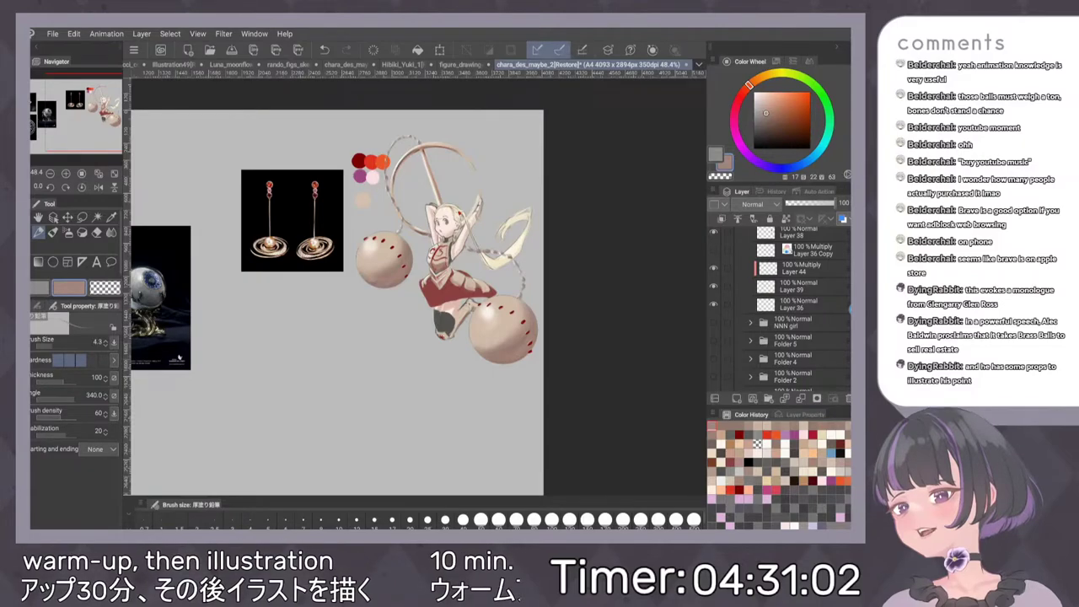
scroll(522, 297, "up", 1)
scroll(522, 296, "up", 3)
scroll(559, 330, "down", 1)
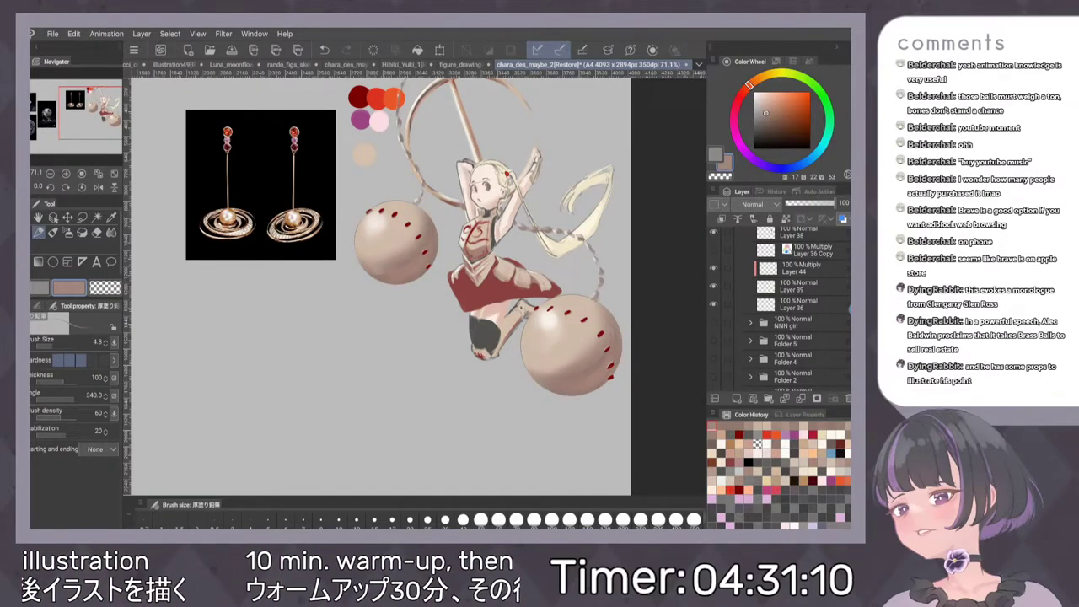
left_click(386, 103, "alt")
scroll(435, 342, "up", 2)
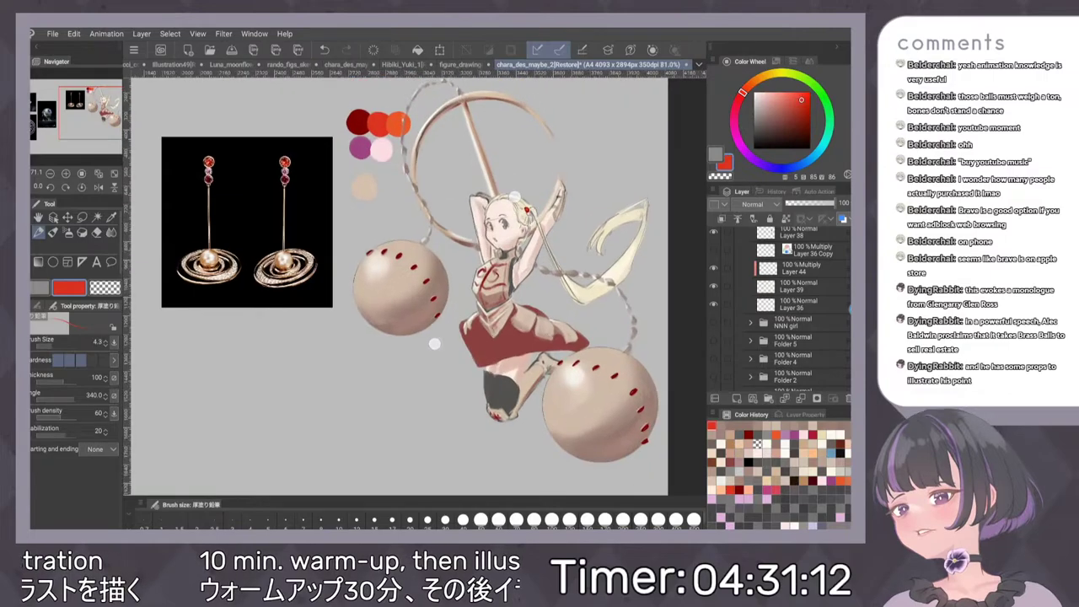
left_click(391, 316, "alt")
left_click(365, 153, "alt")
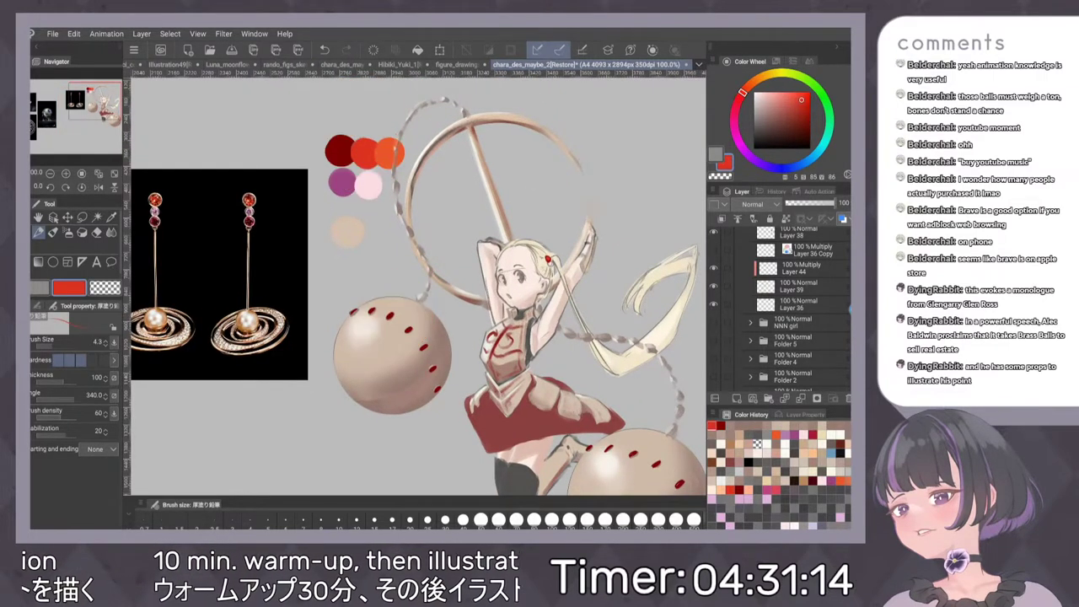
left_click(788, 98)
scroll(491, 246, "up", 2)
key("p")
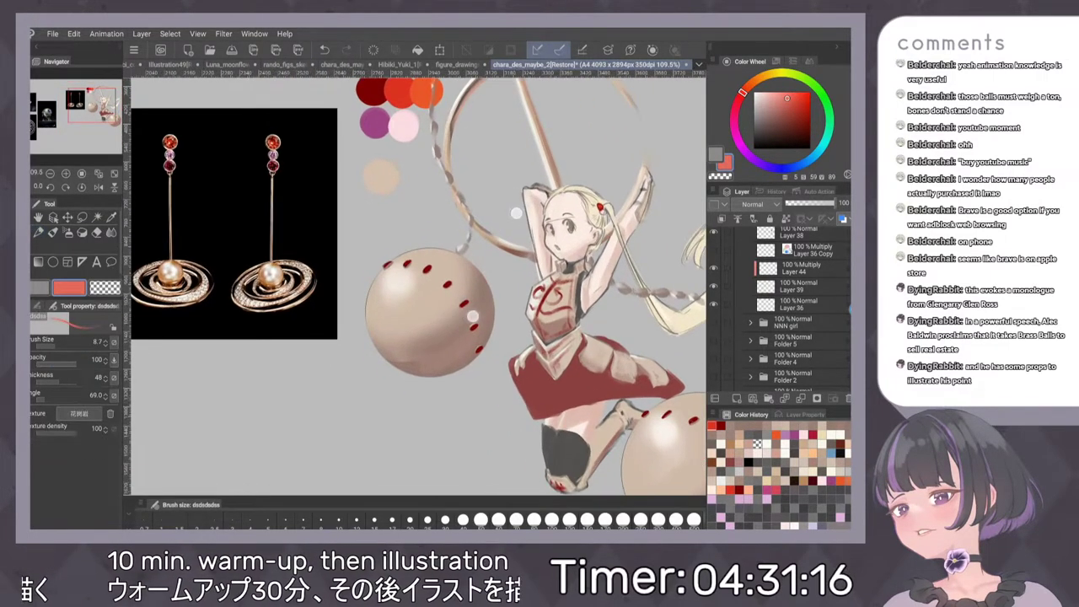
Dab small light red highlights onto the left sphere's dark red gems with the textured pencil at size 8.2
scroll(480, 313, "up", 3)
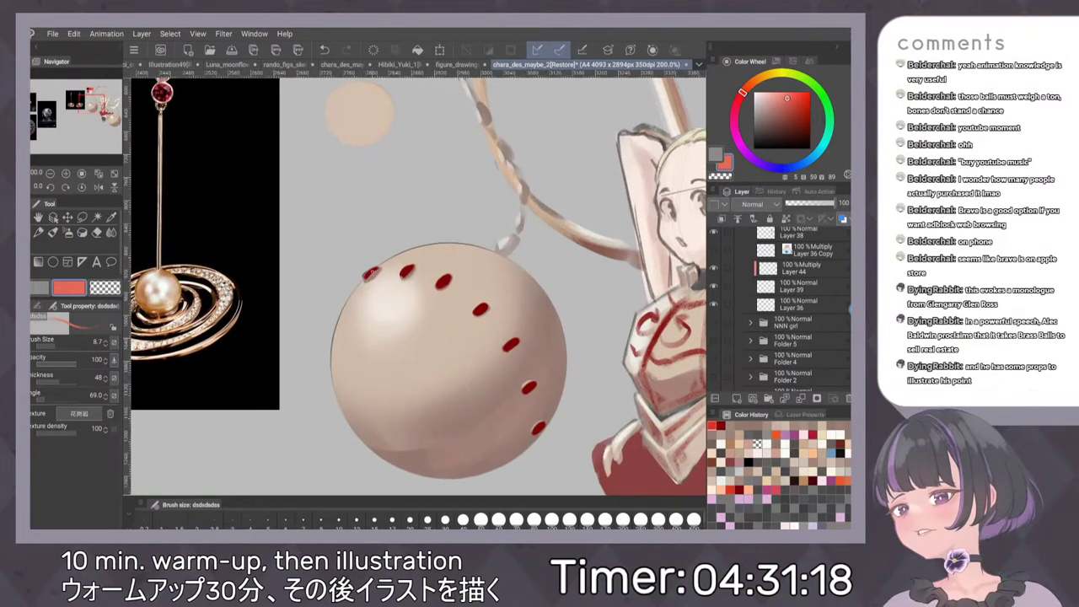
left_click_drag(371, 271, 402, 275)
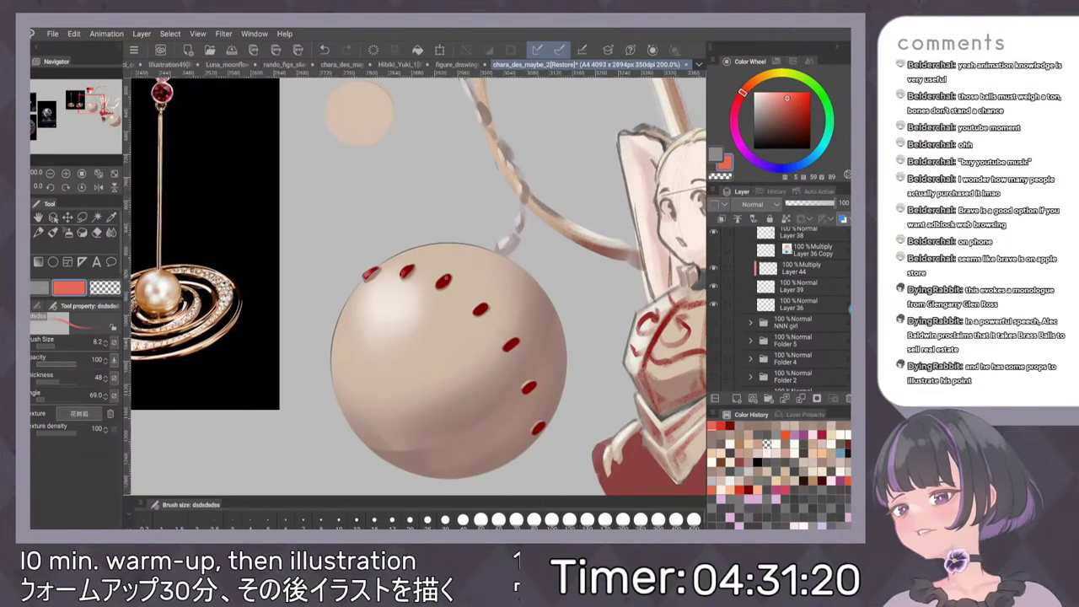
left_click(480, 311)
left_click(509, 346)
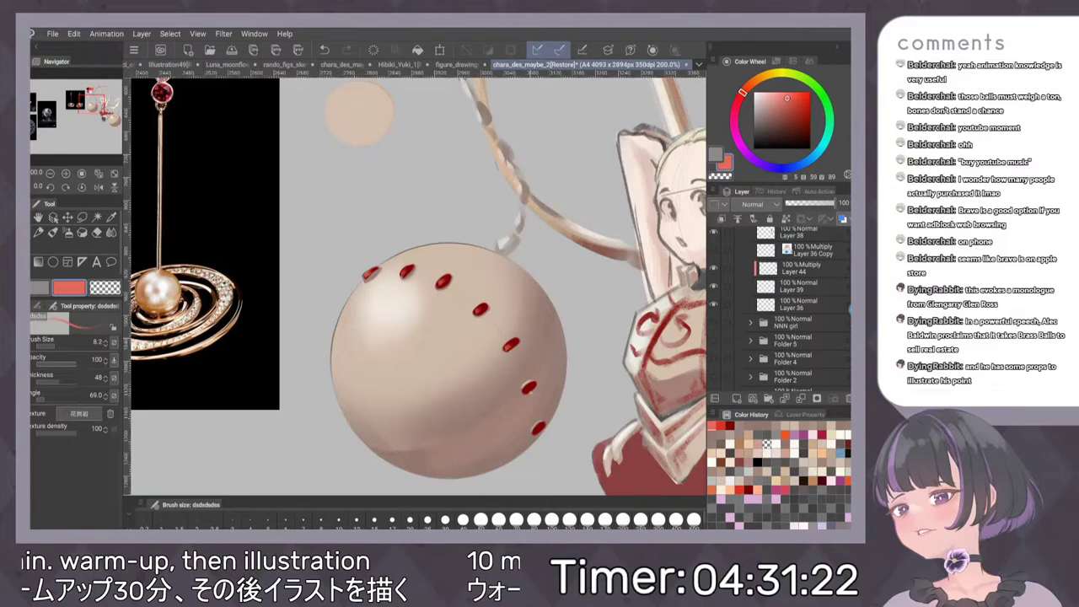
left_click(537, 430)
Paint small light red highlights on the right sphere's gems along the curved row with the size 8.2 textured pencil
scroll(591, 355, "down", 5)
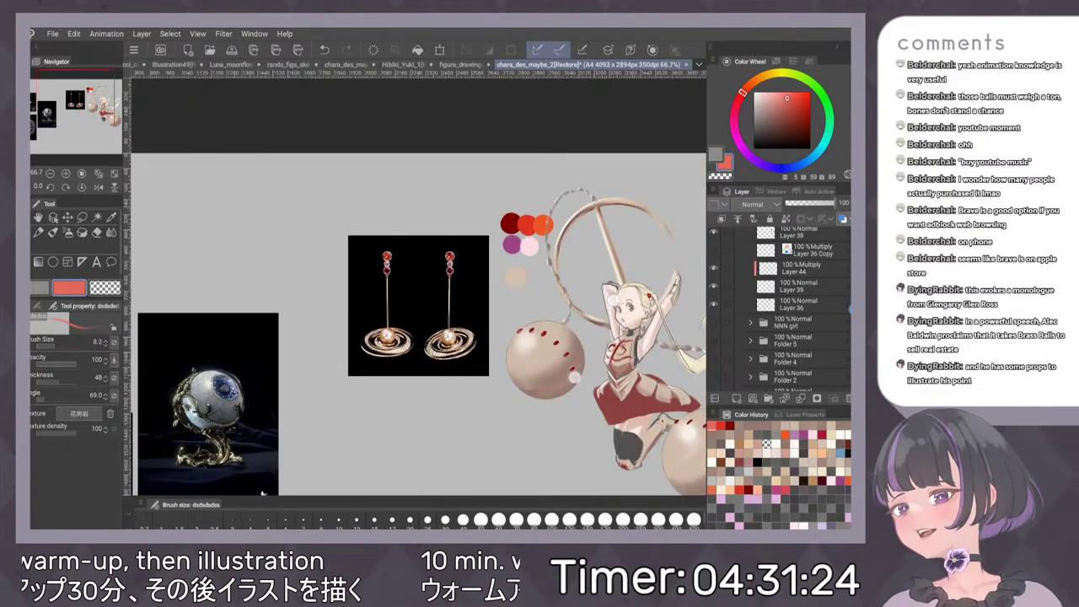
scroll(576, 329, "up", 2)
scroll(575, 328, "up", 5)
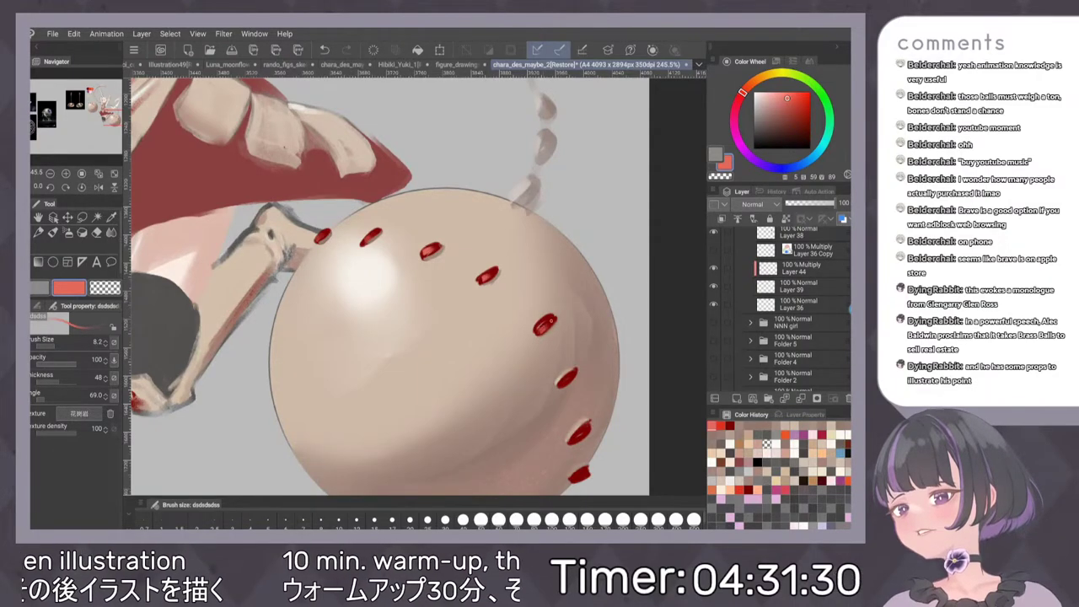
left_click_drag(590, 328, 542, 214)
left_click_drag(497, 260, 502, 256)
left_click_drag(509, 321, 513, 317)
left_click_drag(516, 360, 524, 354)
Collapse the weapon layer folder and make Layer 47 above it the active layer
scroll(563, 334, "down", 10)
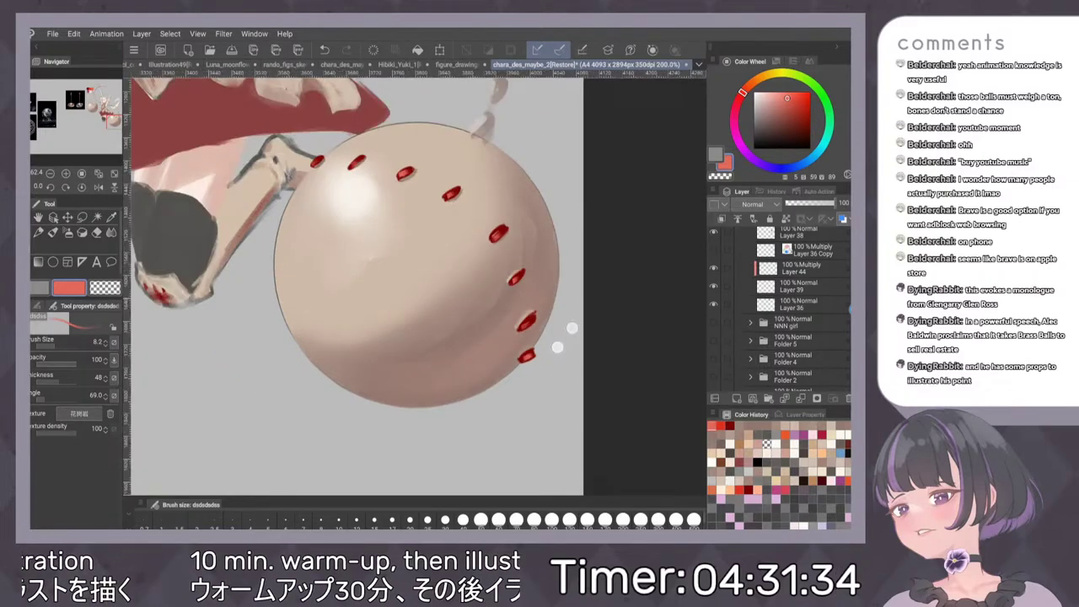
scroll(528, 239, "up", 3)
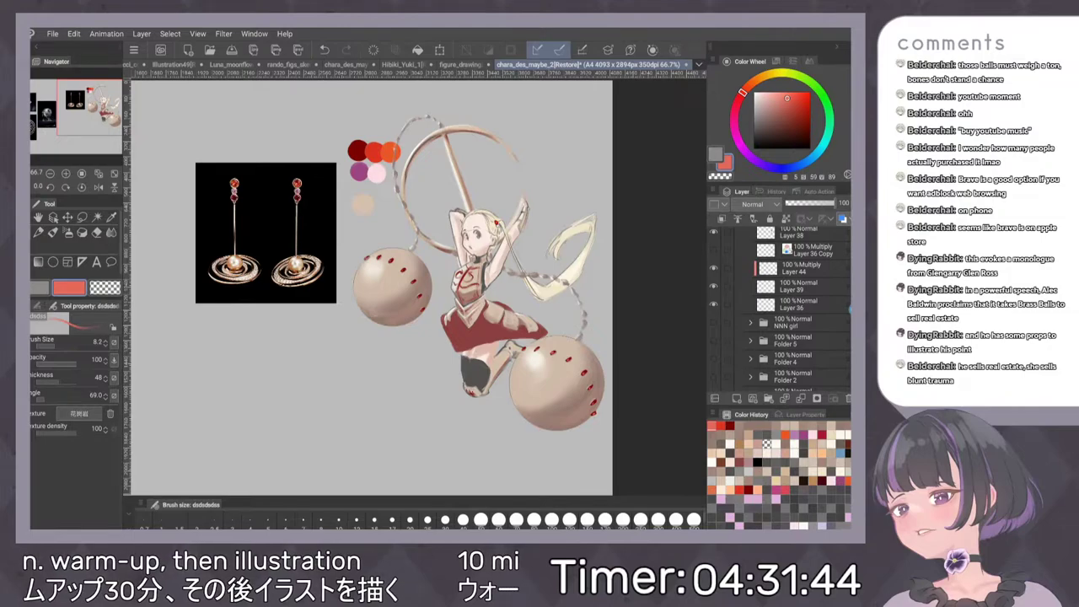
scroll(531, 305, "up", 2)
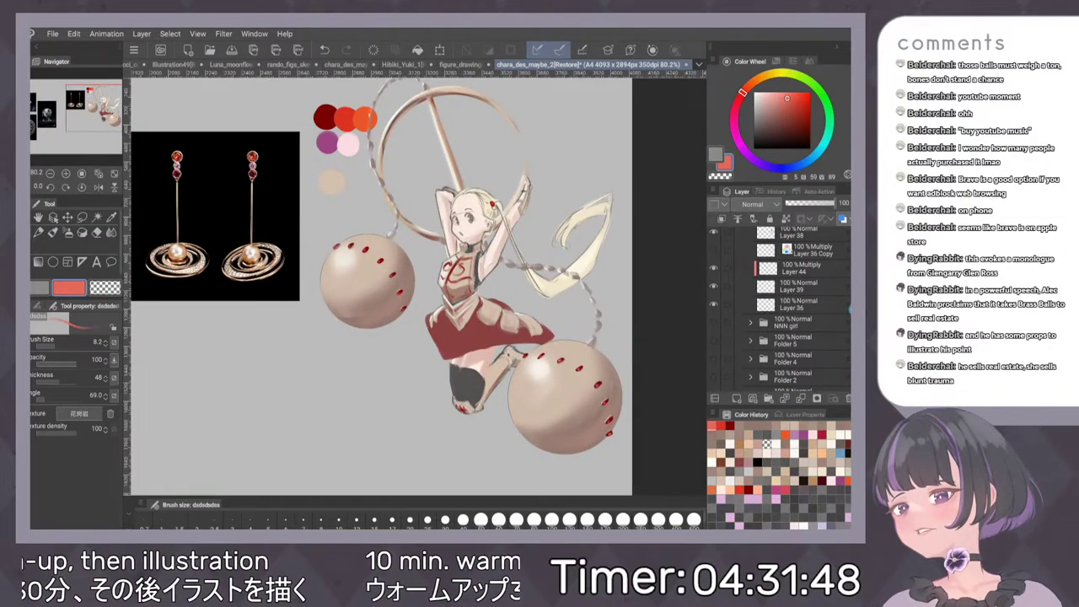
scroll(780, 308, "up", 5)
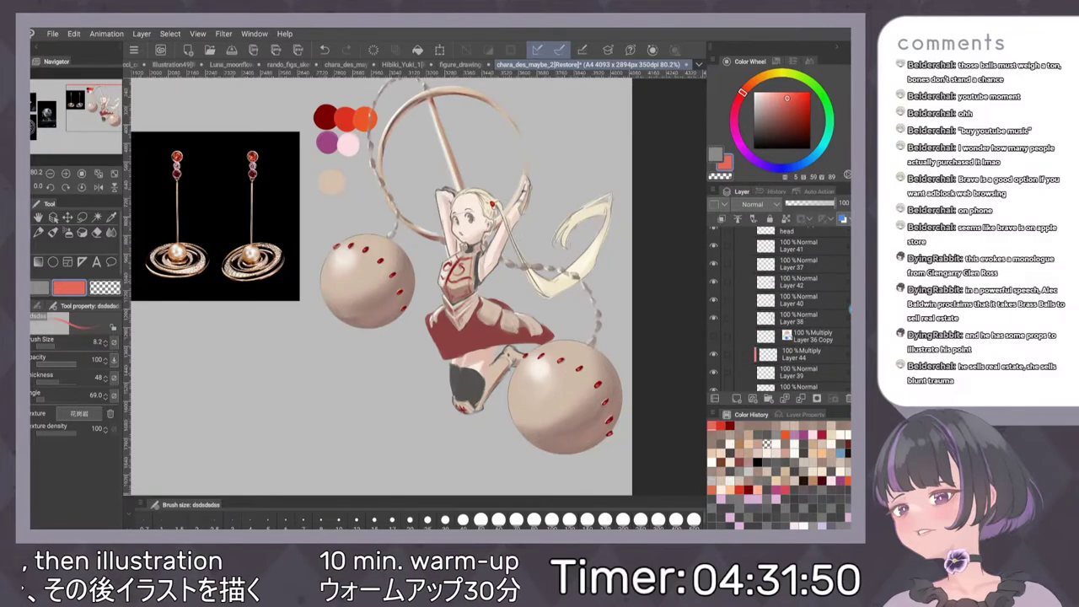
scroll(780, 309, "up", 5)
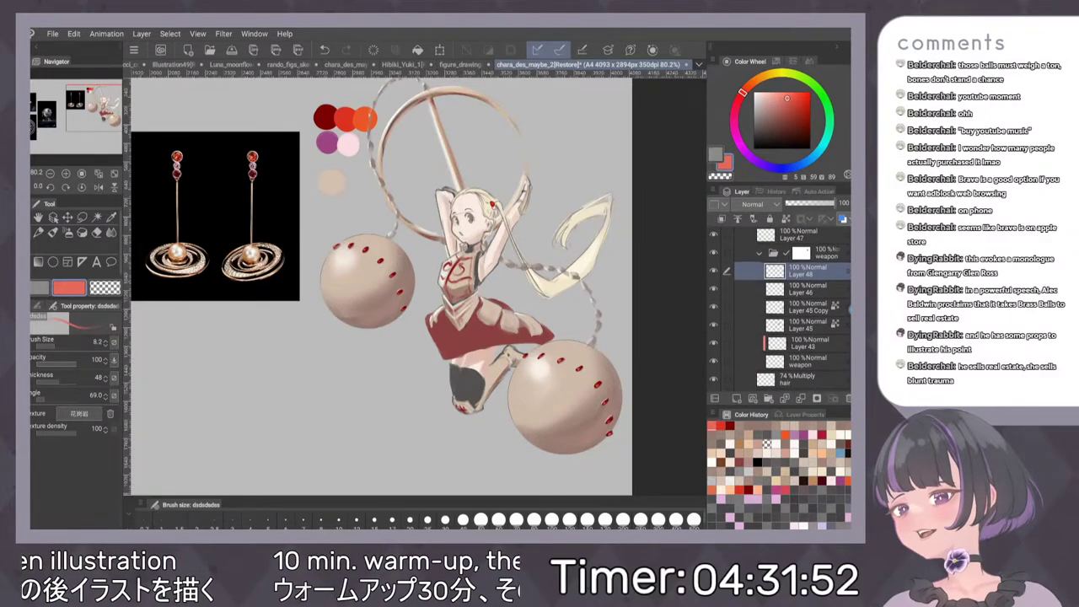
left_click(760, 307)
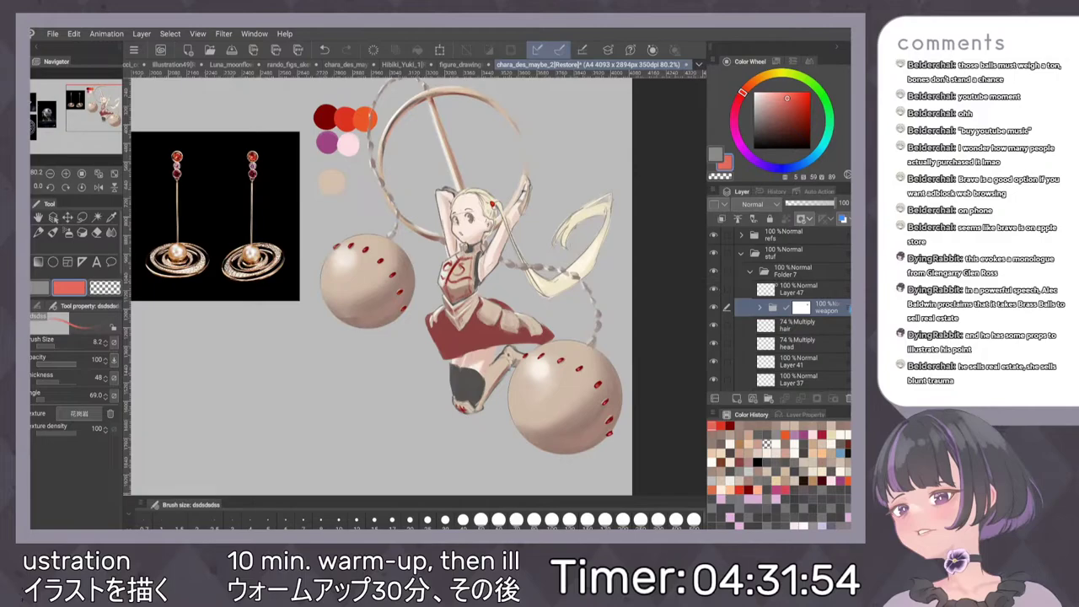
left_click(797, 289)
Try a thick curved stroke across the left sphere in the bright red swatch colour at brush size 56.4, and undo it
scroll(492, 265, "up", 1)
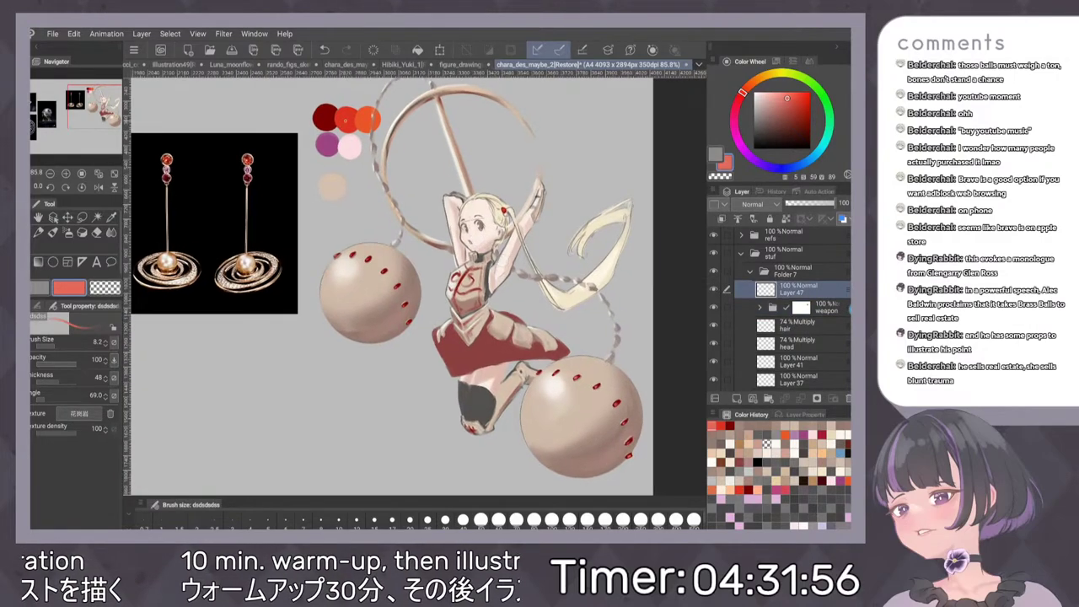
left_click(346, 118, "alt")
scroll(491, 266, "down", 1)
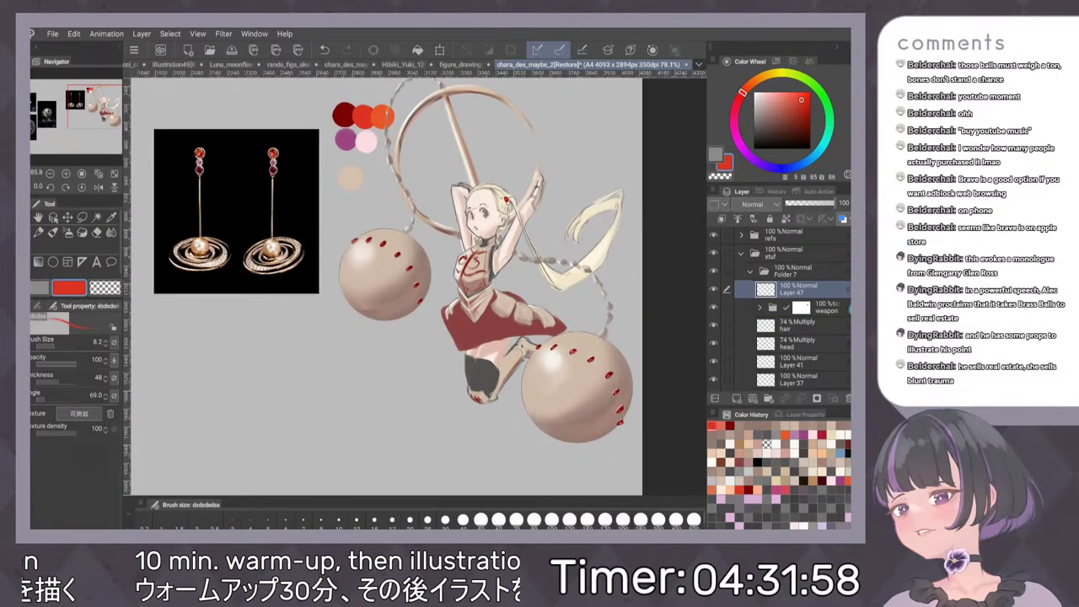
key("]")
mouse_move(401, 318)
left_mouse_down()
mouse_move(410, 327)
mouse_move(371, 211)
left_mouse_up()
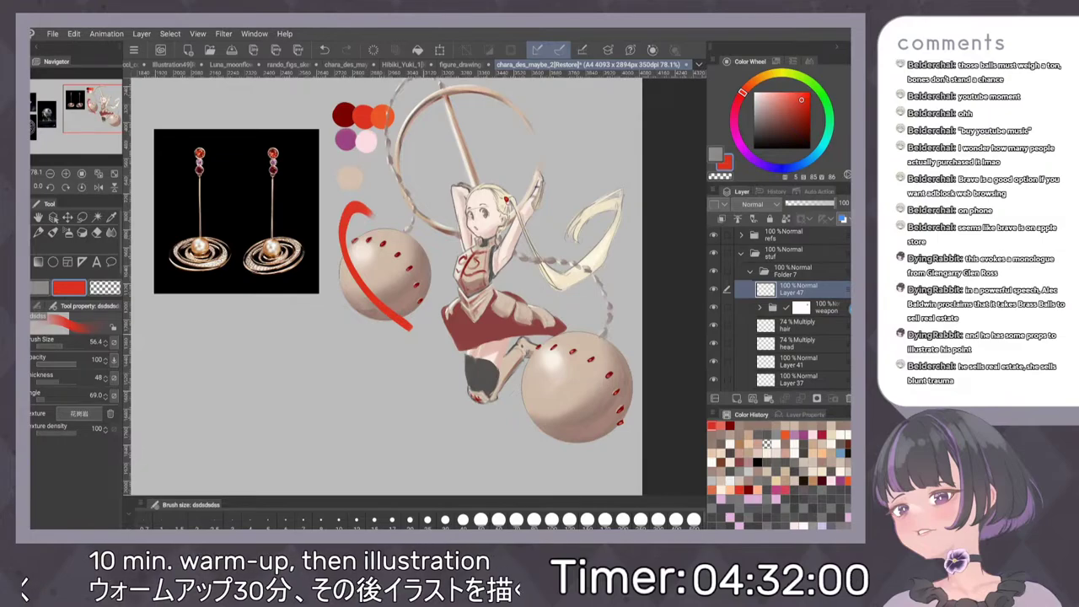
key("ctrl+z")
scroll(500, 322, "down", 3)
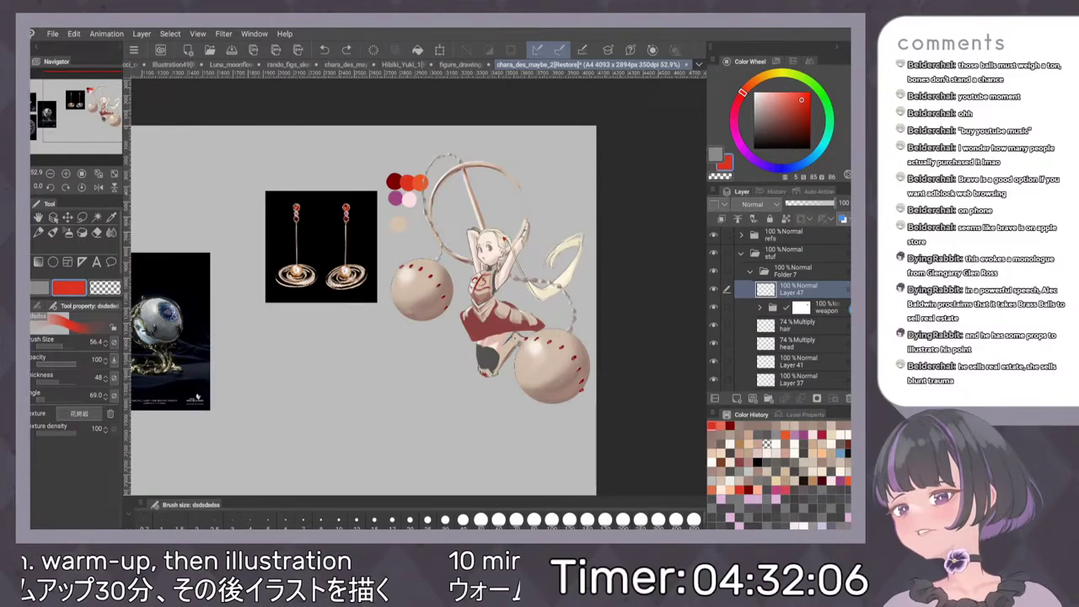
Try curved strokes around the left sphere at brush size 56.4, in red and in the beige swatch colour, and undo them
left_click_drag(384, 265, 413, 339)
key("ctrl+z")
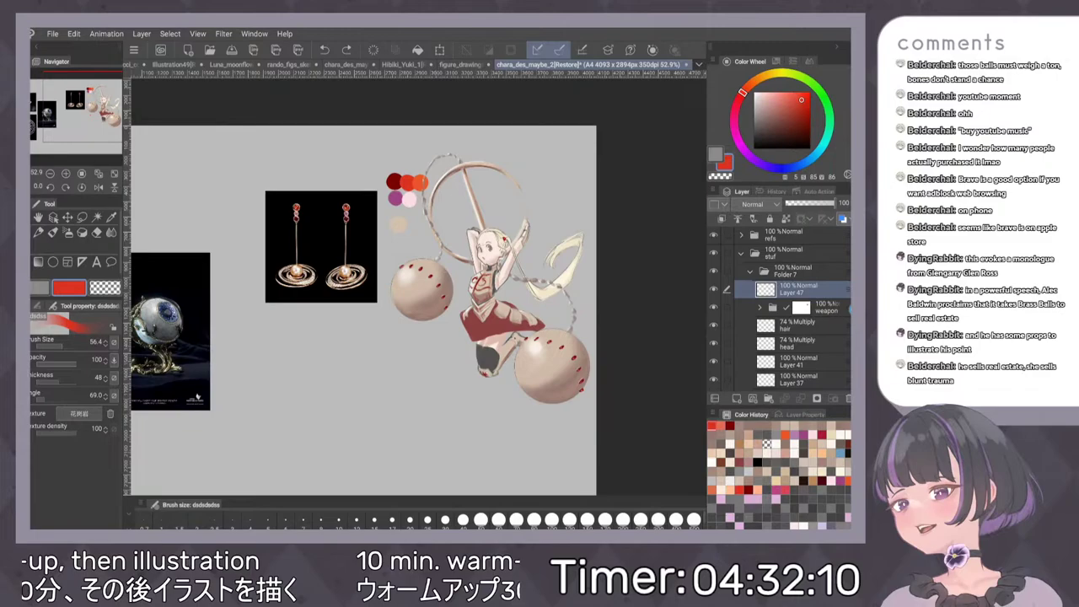
left_click(399, 225, "alt")
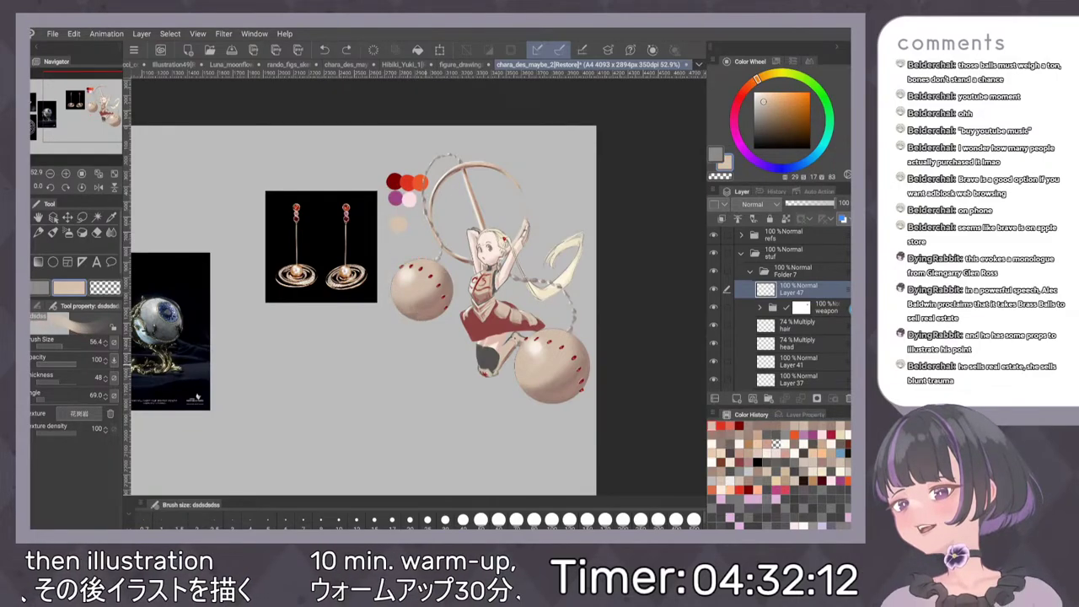
left_click_drag(381, 285, 411, 336)
key("ctrl+z")
left_click_drag(390, 246, 412, 291)
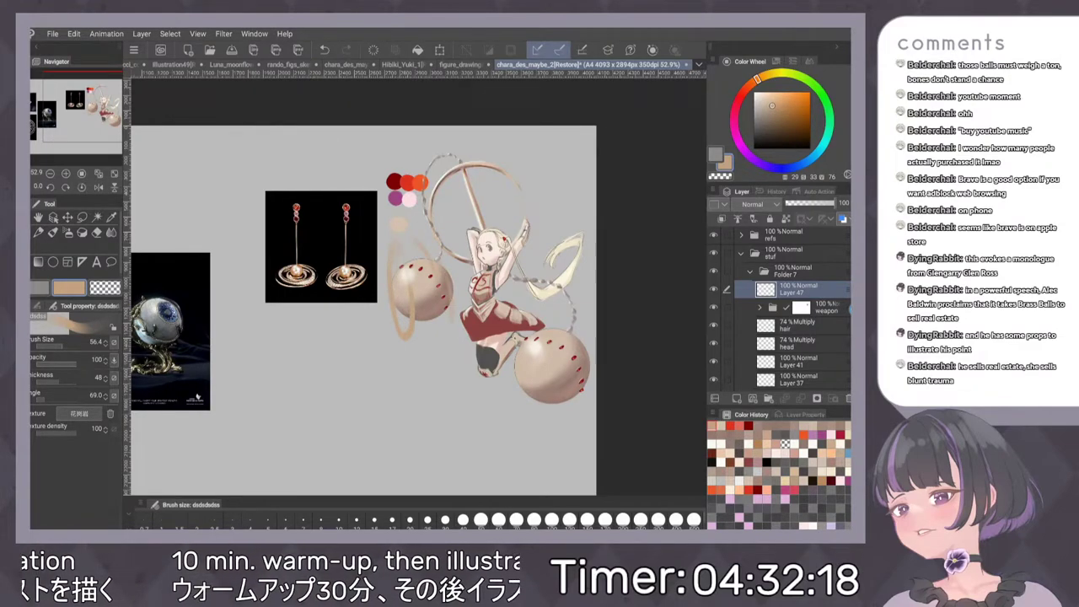
key("ctrl+z")
key("ctrl+z")
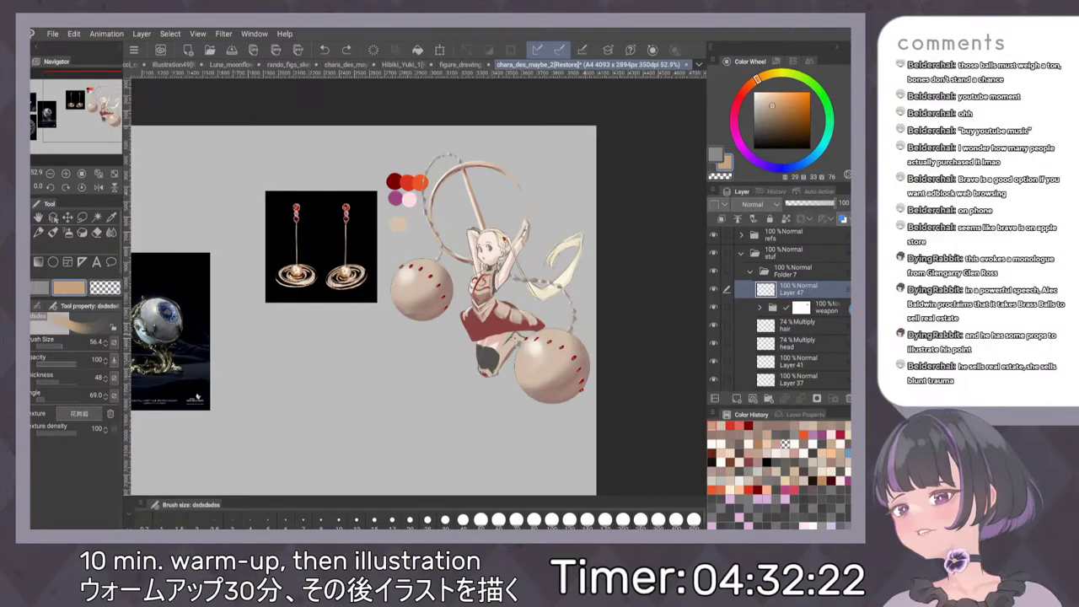
Try a curved beige stroke around the right sphere at brush size 56.4, and undo it
mouse_move(542, 331)
left_mouse_down()
mouse_move(595, 313)
mouse_move(528, 270)
left_mouse_up()
key("ctrl+z")
key("ctrl+z")
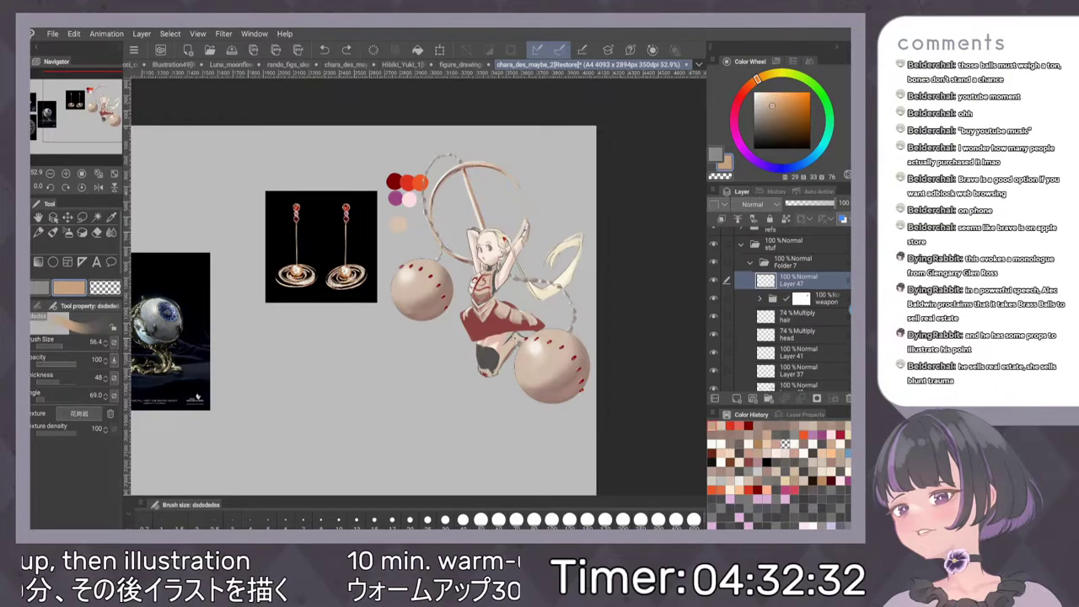
Sample the cream of the flowing ribbon and shift the drawing colour to a paler off-white (H 43, S 9, V 90)
left_click(803, 327)
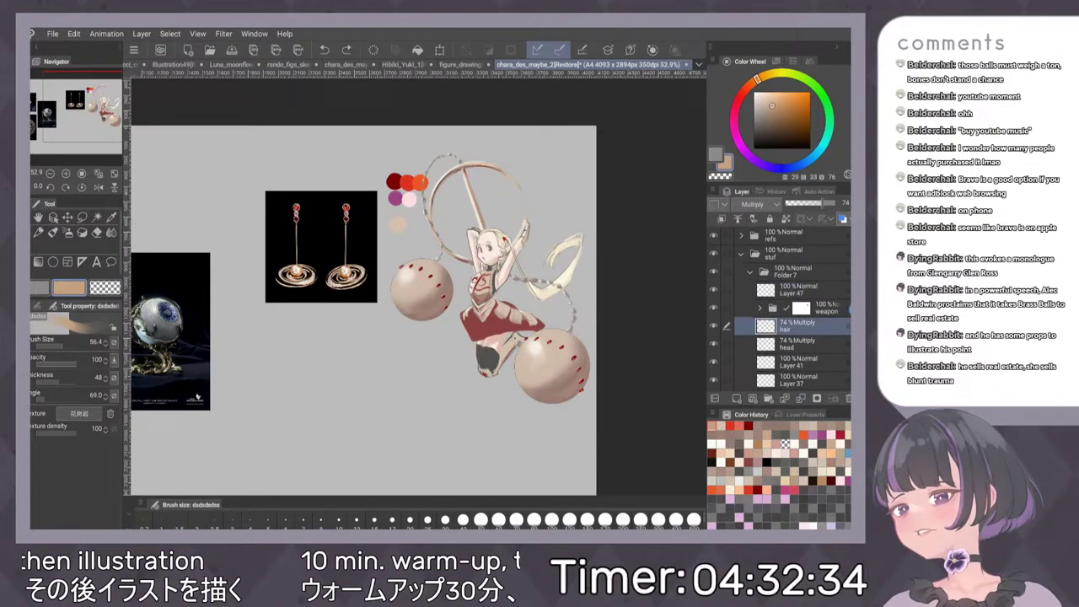
left_click(799, 363)
scroll(536, 313, "up", 4)
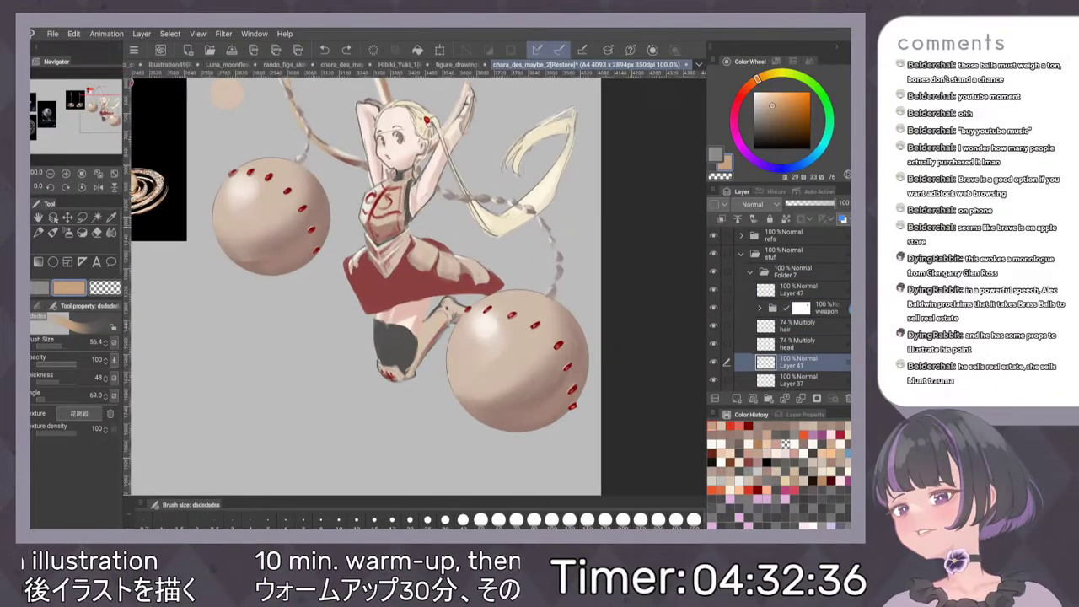
left_click(502, 228)
scroll(553, 328, "down", 2)
left_click(758, 100)
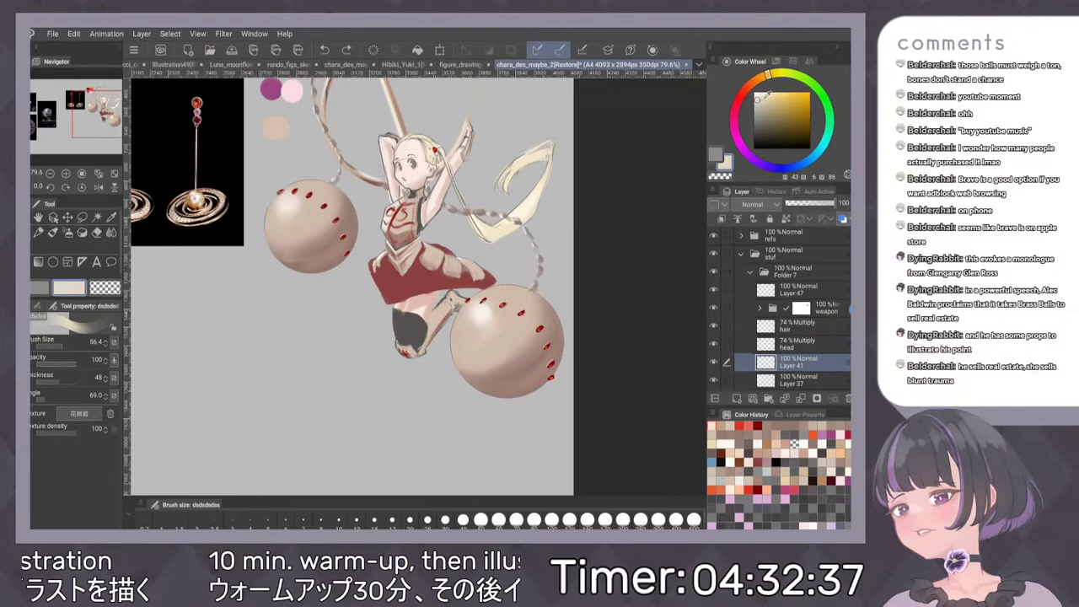
Check which layer lies at the base of the figure and add a new layer directly above Layer 36
scroll(793, 337, "down", 5)
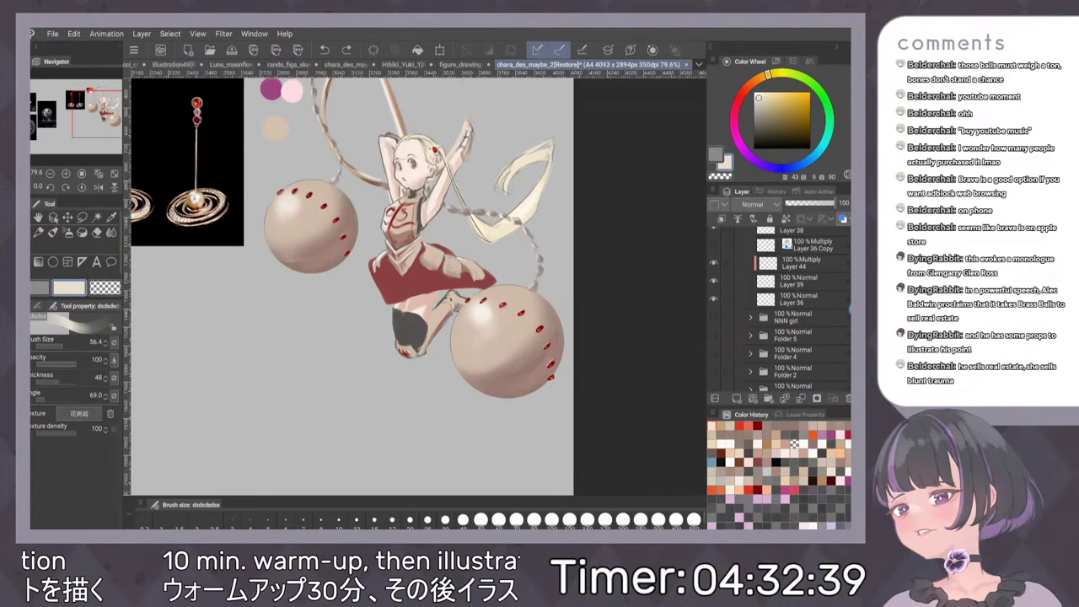
scroll(794, 338, "up", 2)
left_click(790, 359)
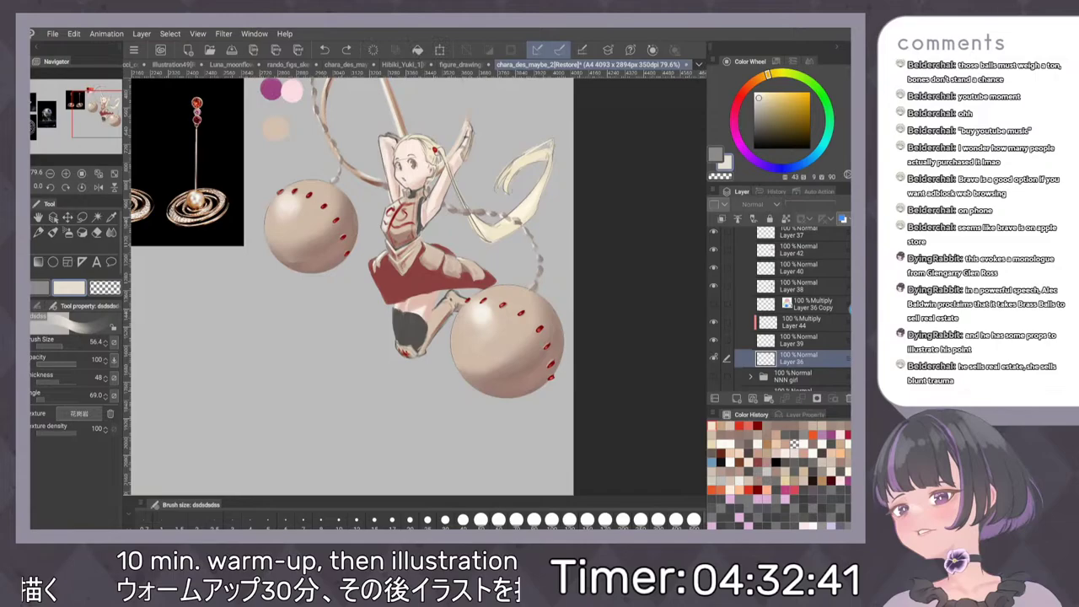
left_click(714, 341)
left_click(714, 341)
left_click(793, 341)
left_click(792, 358)
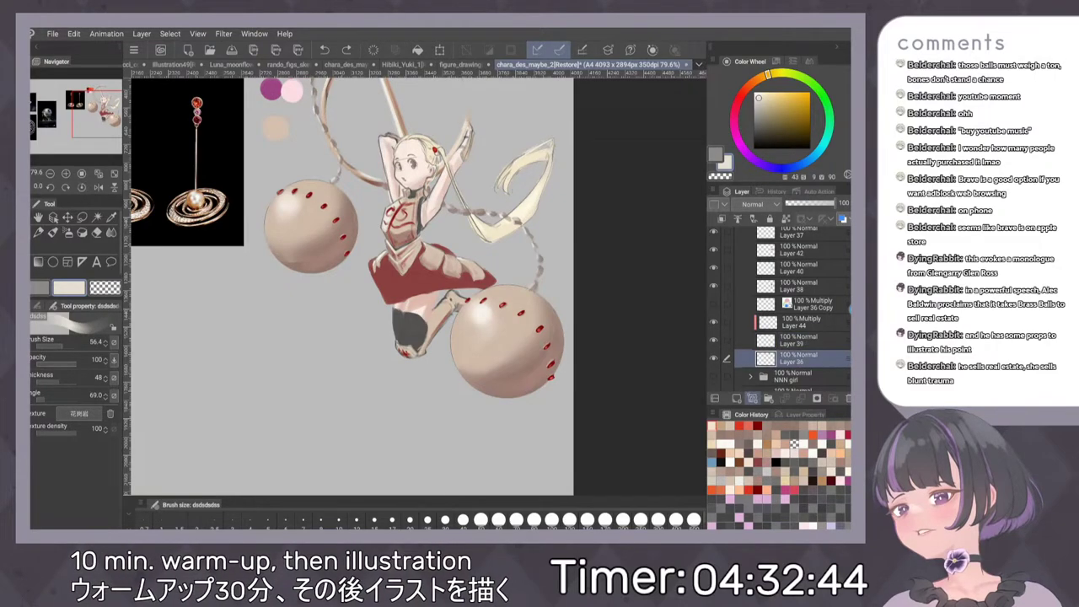
left_click(736, 398)
Try an off-white stroke beside the character's torso on the new layer, and undo it
left_click_drag(506, 264, 479, 338)
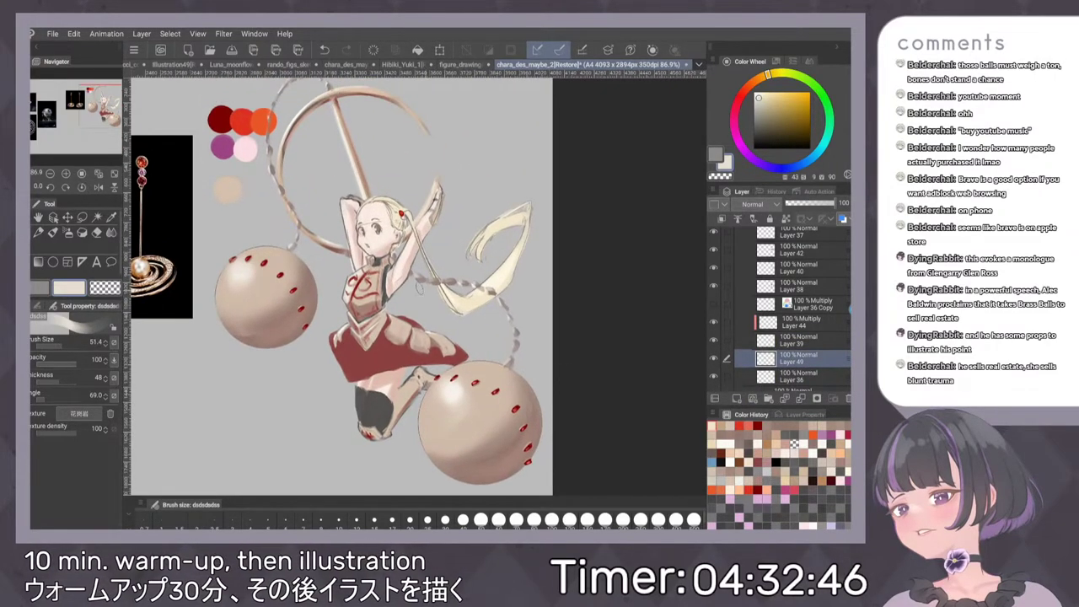
left_click_drag(418, 259, 412, 299)
key("ctrl+z")
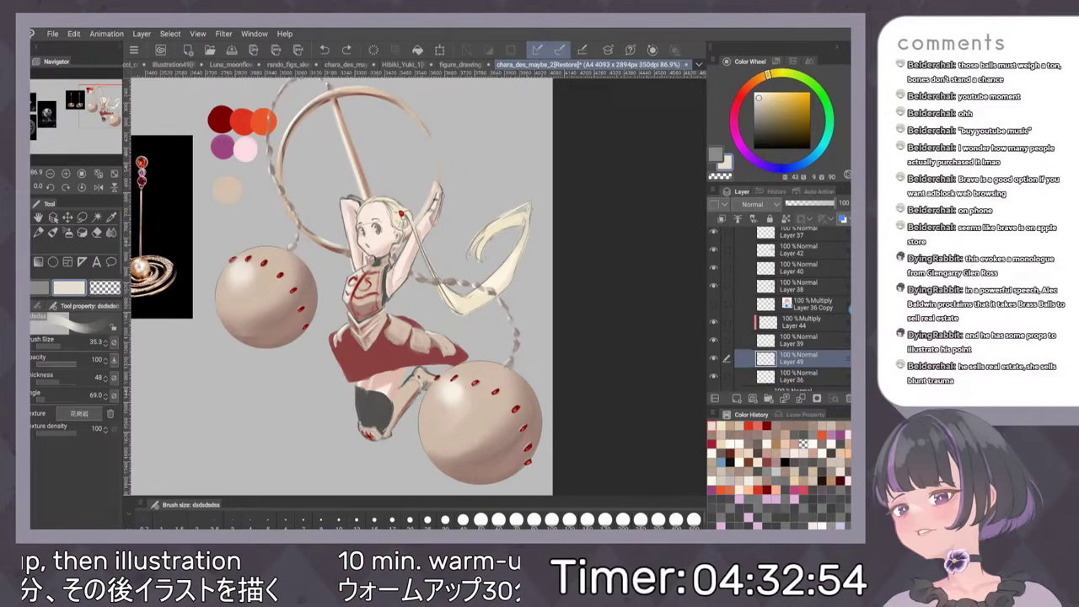
Paint an off-white ribbon loop behind the character, between the left sphere and her raised arm, refining its edges at brush size 14.3
mouse_move(351, 260)
left_mouse_down()
mouse_move(332, 295)
mouse_move(314, 254)
mouse_move(328, 201)
left_mouse_up()
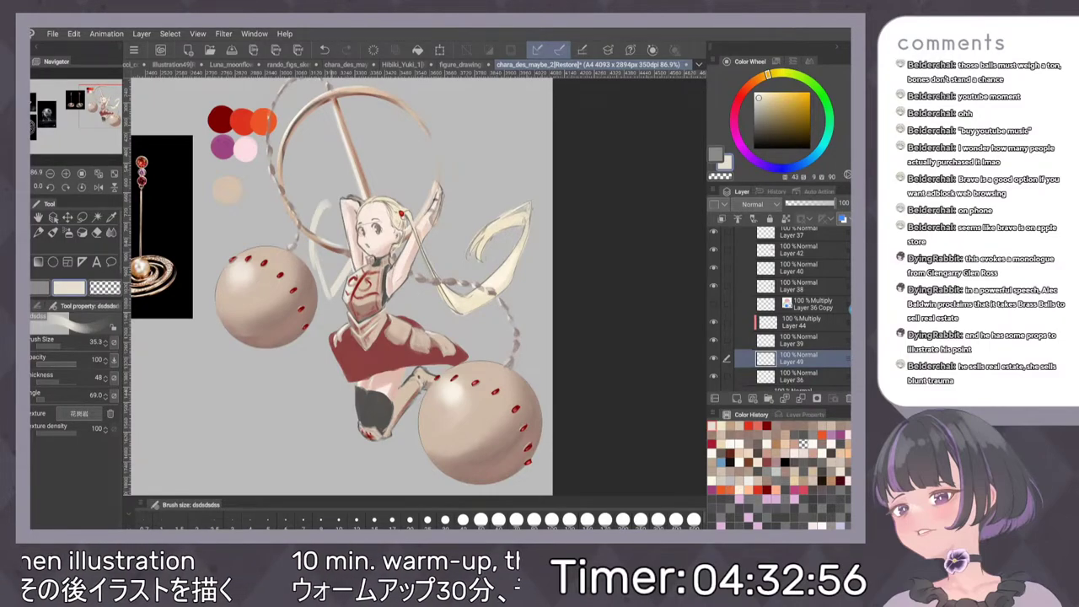
left_click_drag(346, 260, 329, 290)
mouse_move(316, 251)
left_mouse_down()
mouse_move(327, 206)
mouse_move(325, 226)
left_mouse_up()
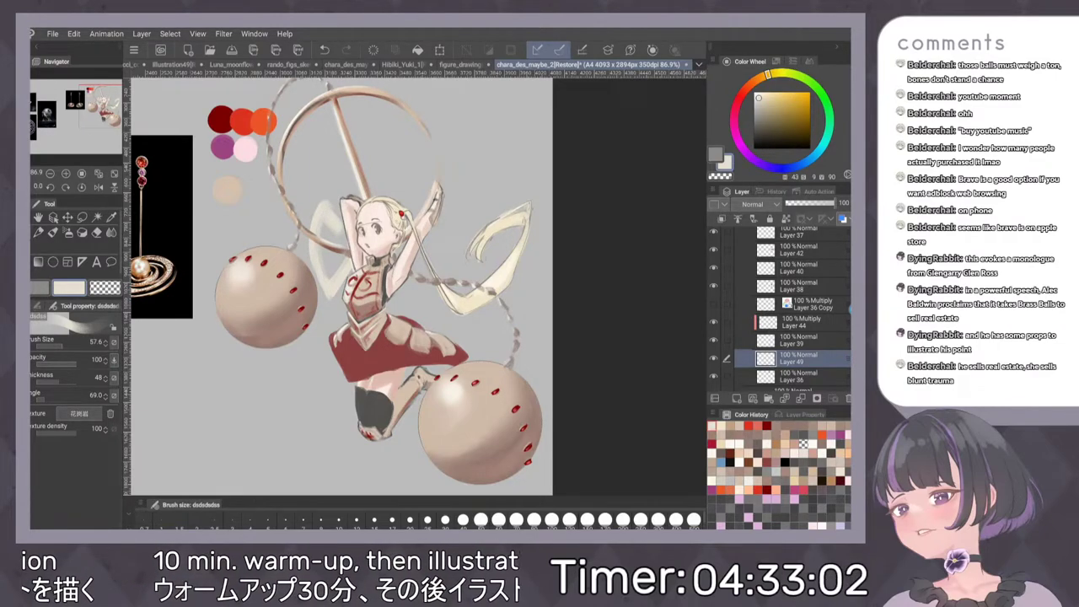
mouse_move(344, 232)
left_mouse_down()
mouse_move(333, 232)
mouse_move(346, 251)
left_mouse_up()
left_click(333, 242, "alt")
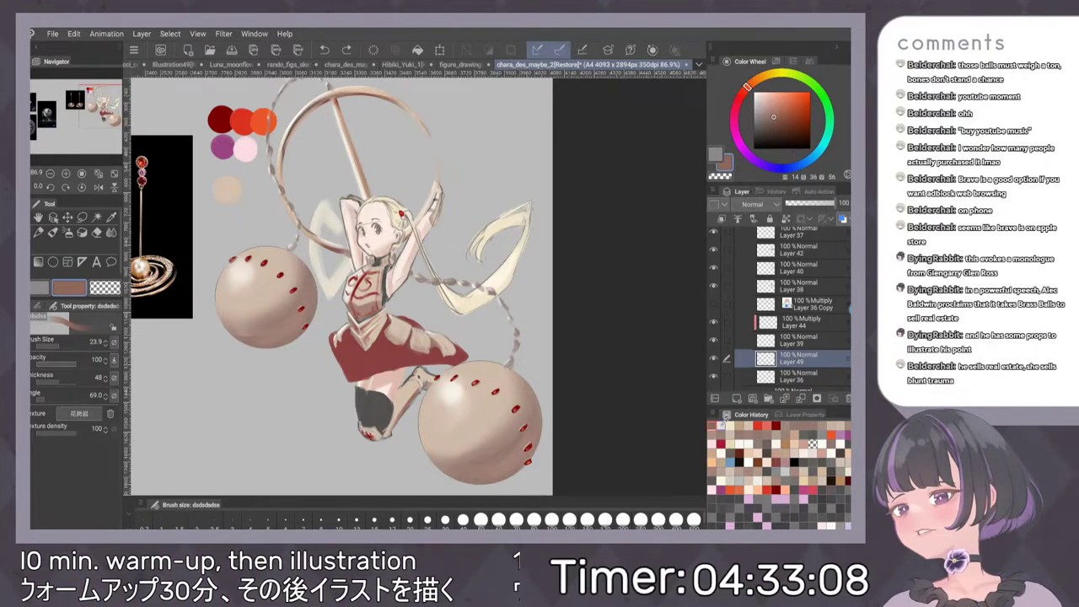
left_click(504, 225, "alt")
left_click_drag(475, 195, 470, 195)
key("]")
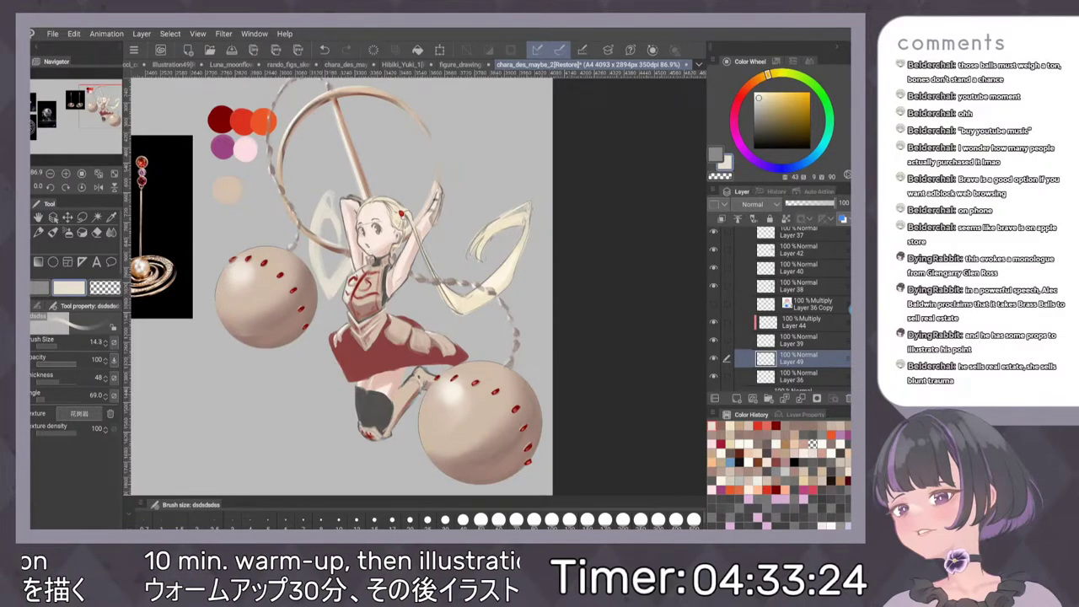
Try converting the new ribbon loop to a yellower cream drawing colour (H 43, S 21, V 87), and undo it
scroll(482, 313, "down", 1)
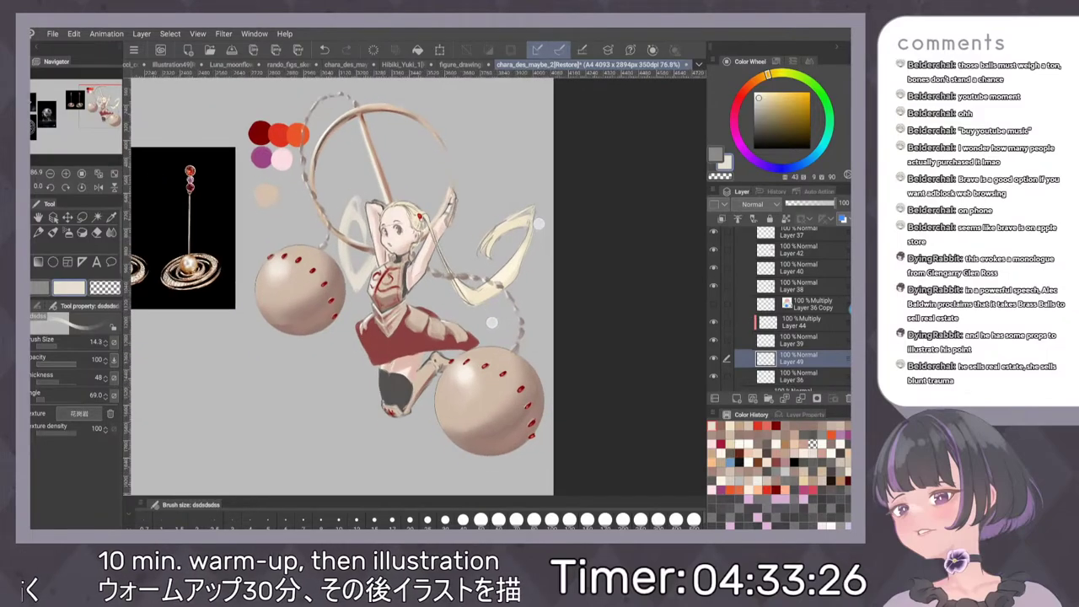
left_click(766, 100)
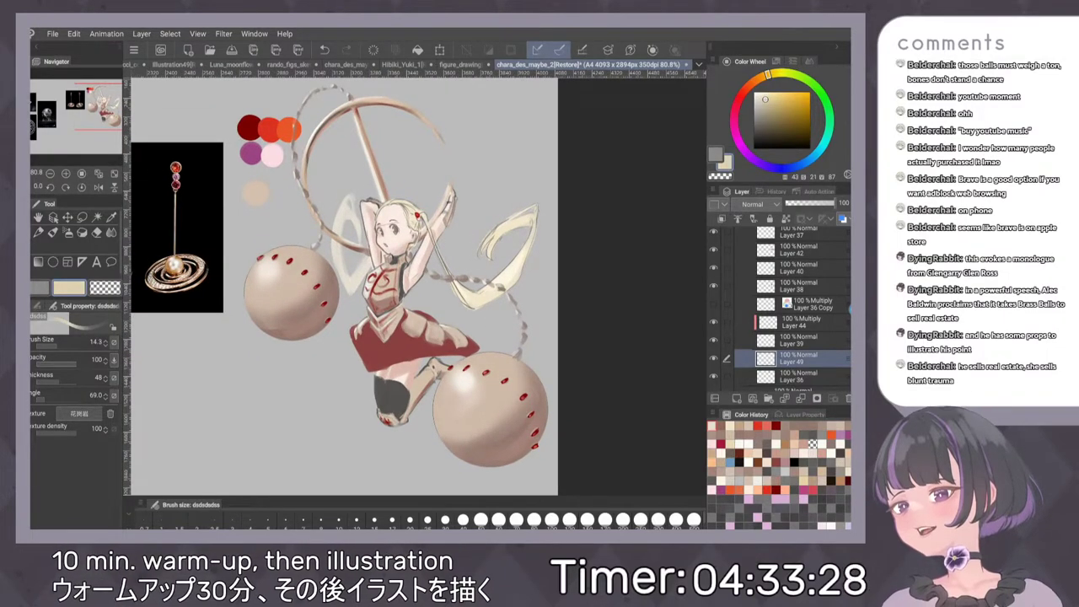
left_click(61, 346)
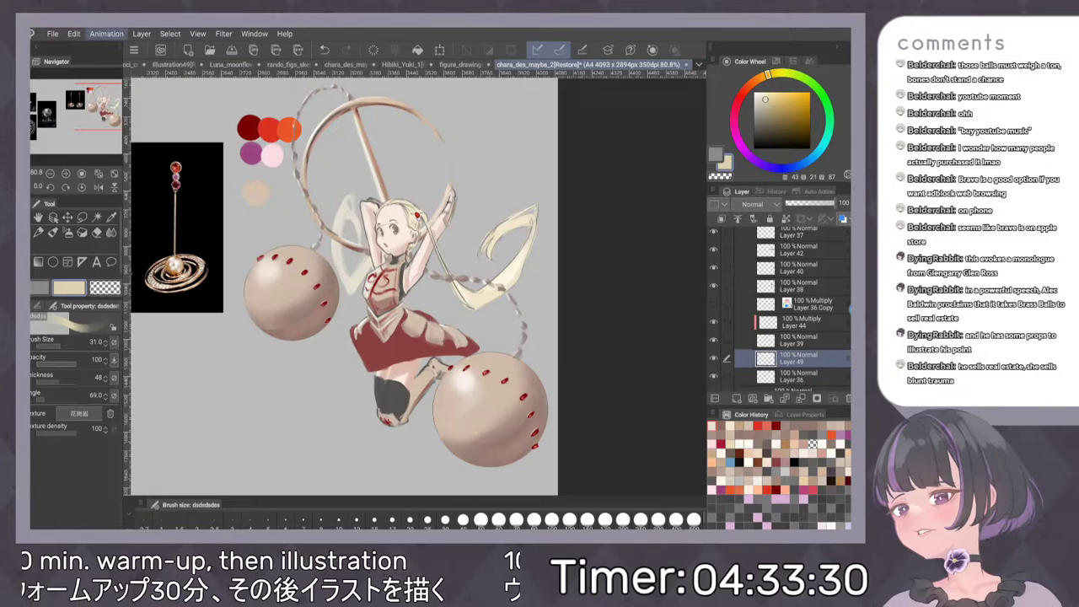
left_click(75, 34)
left_click(123, 181)
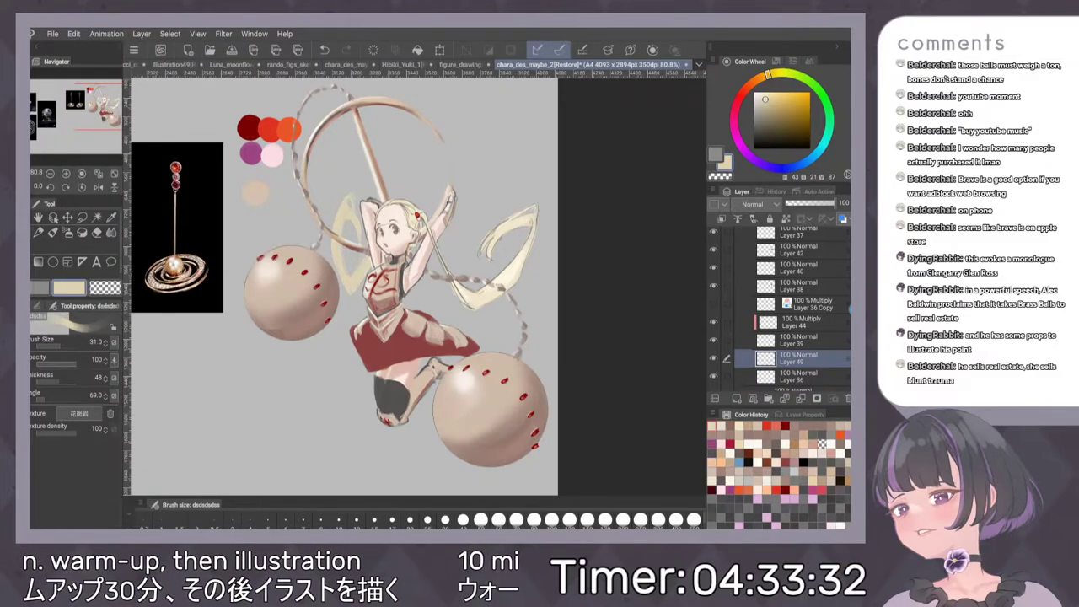
scroll(482, 271, "down", 3)
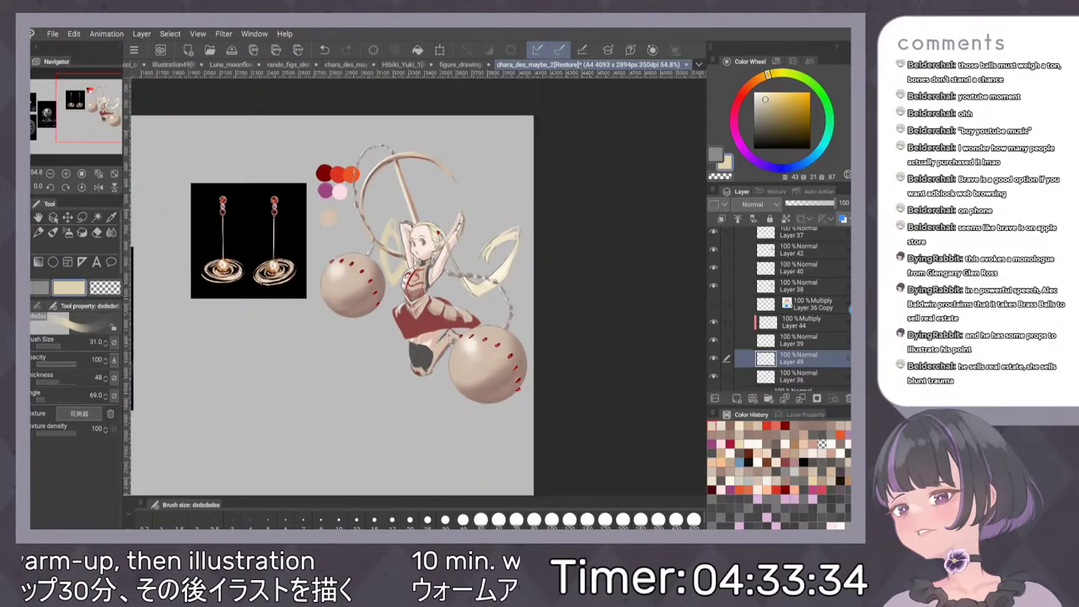
scroll(426, 226, "up", 3)
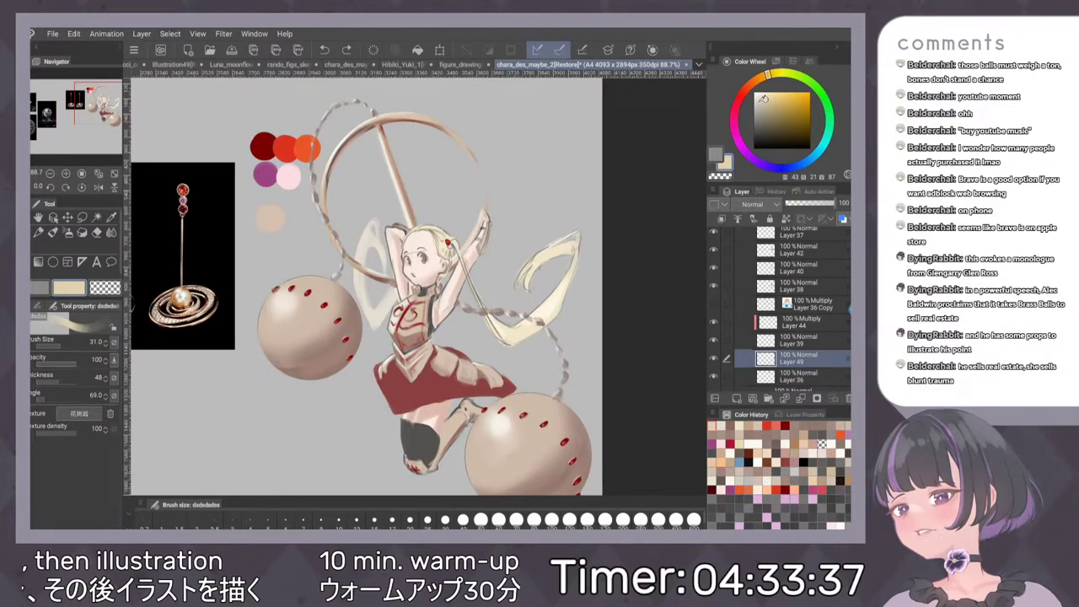
Try converting the ribbon loop to greyish beige (H 43, S 10, V 82) and to a lighter off-white (H 43, S 7, V 89)
left_click(74, 33)
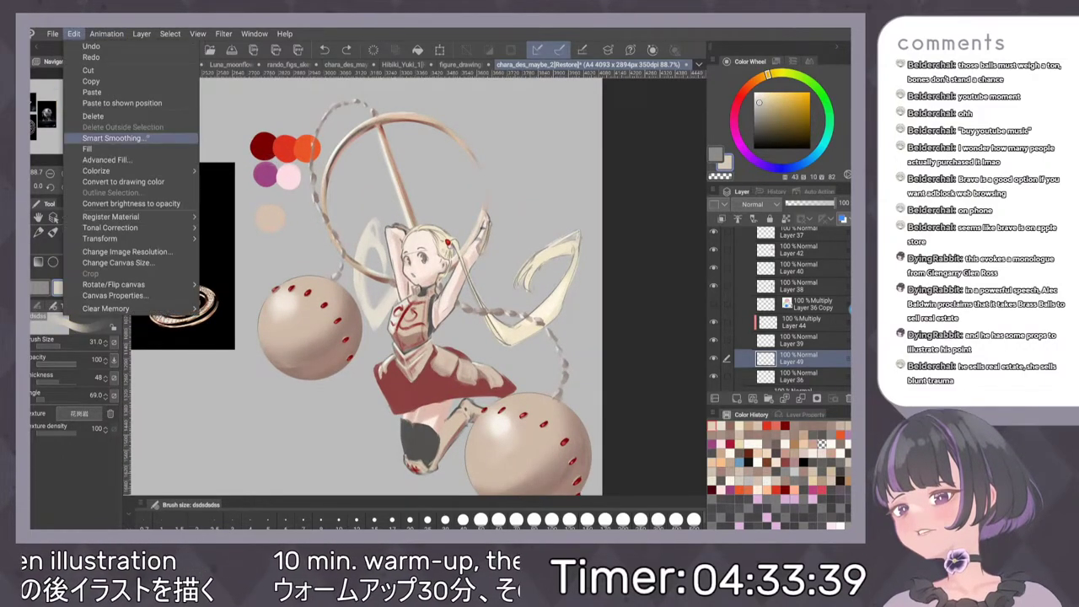
left_click(139, 182)
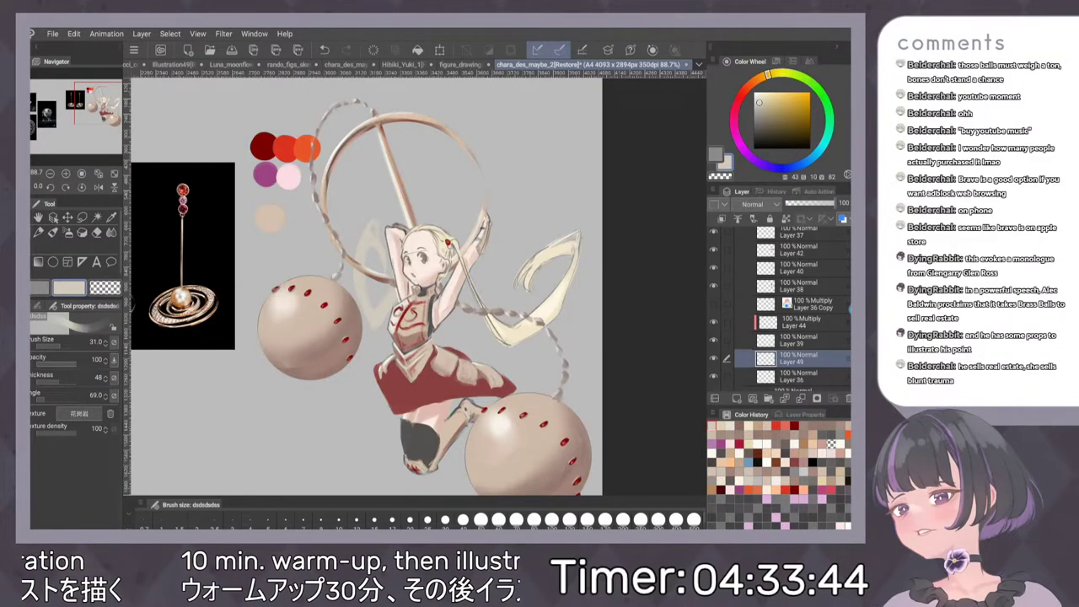
left_click(758, 99)
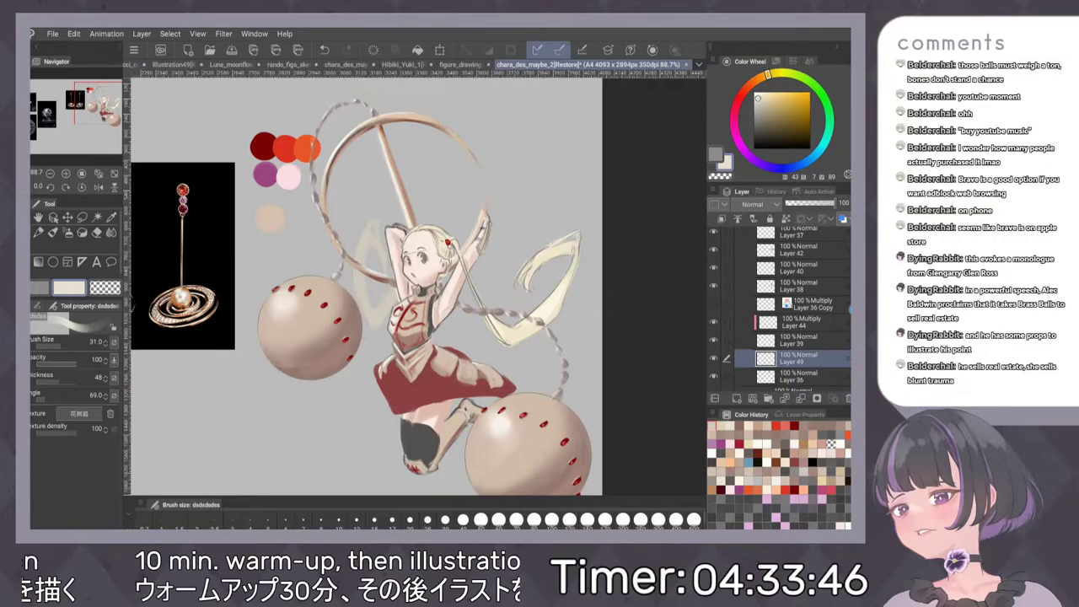
left_click(106, 34)
mouse_move(74, 34)
left_click(118, 183)
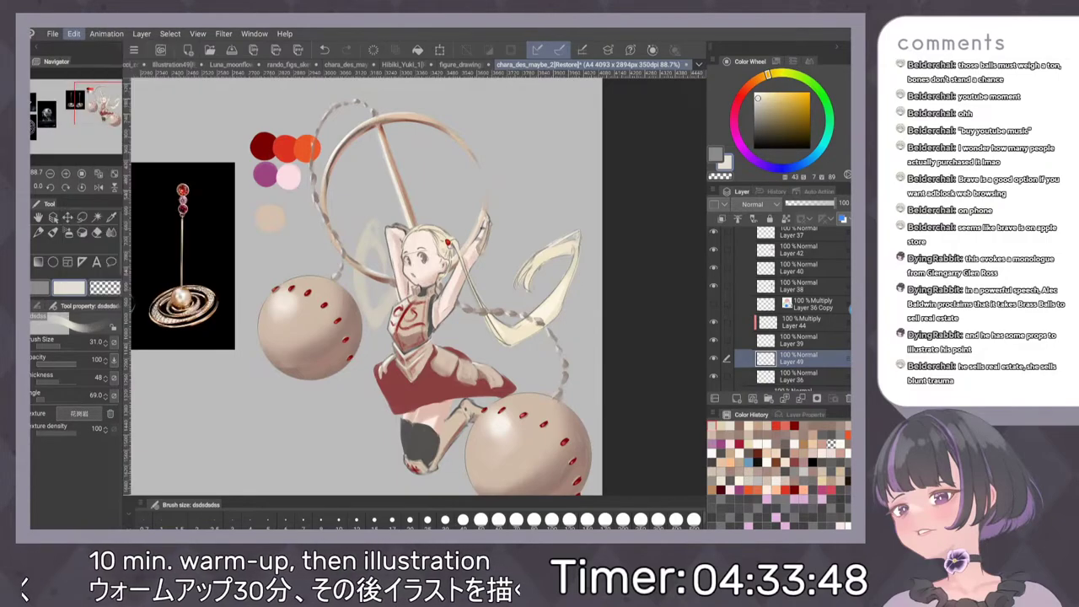
scroll(523, 301, "down", 5)
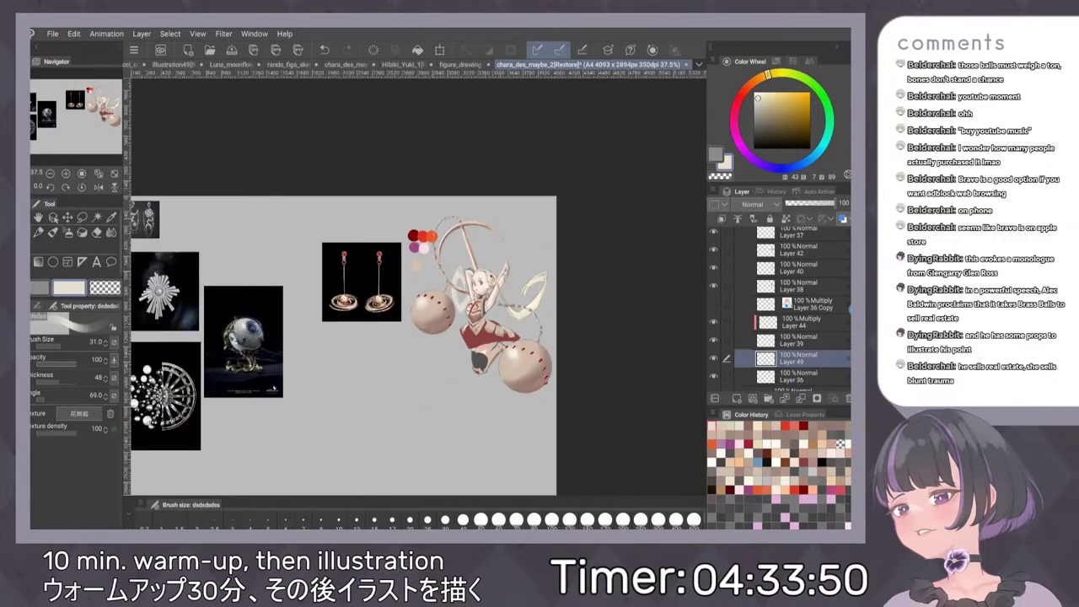
scroll(576, 292, "up", 5)
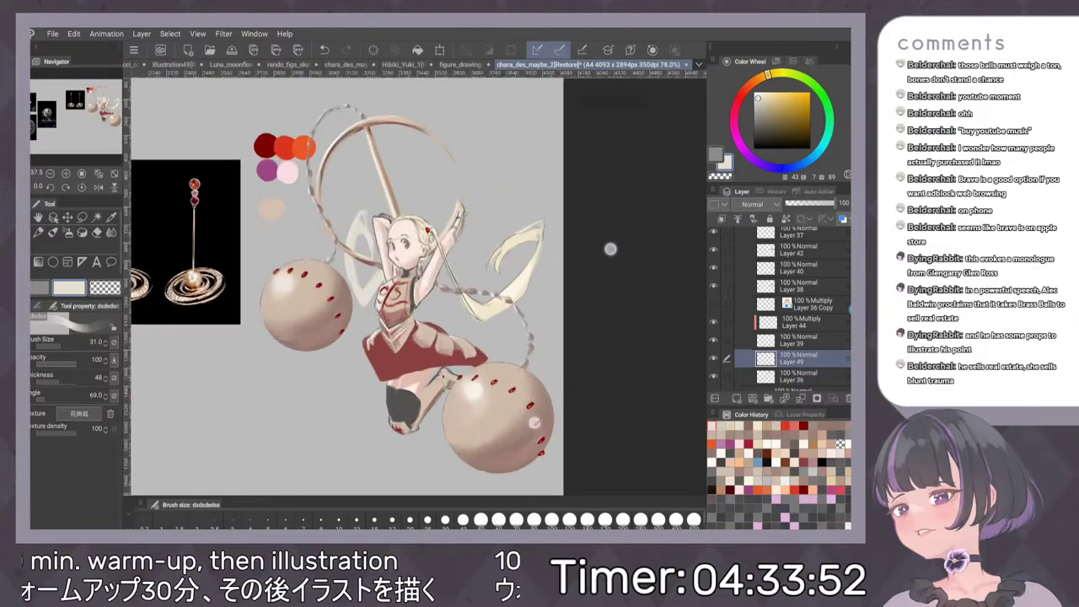
Sample the existing ribbon's cream, adjust it to H 43, S 15, V 91, and convert the new ribbon loop to that colour
left_click(492, 306, "alt")
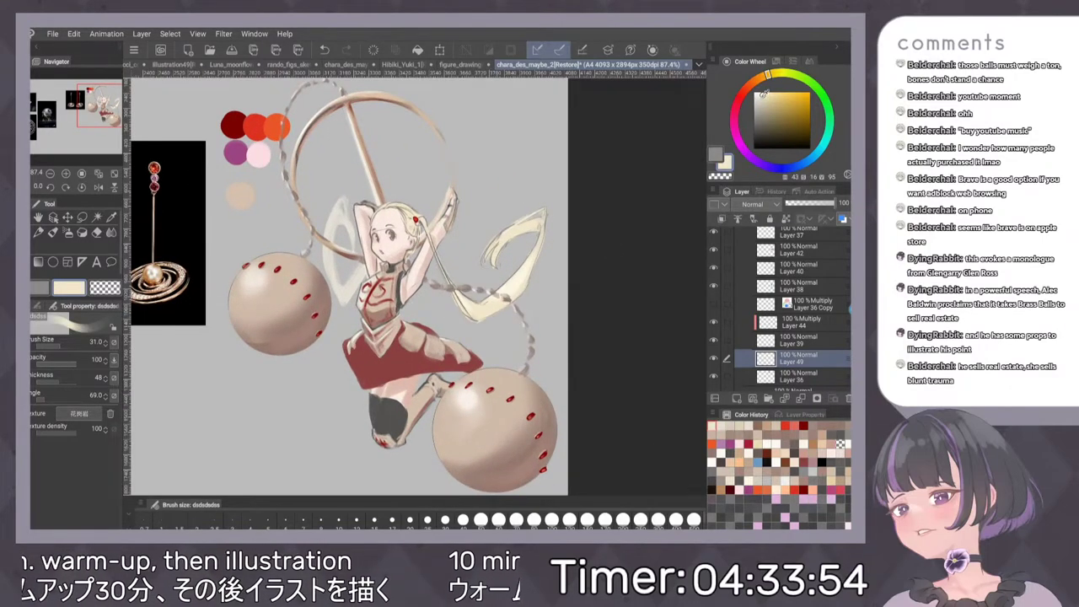
left_click(762, 97)
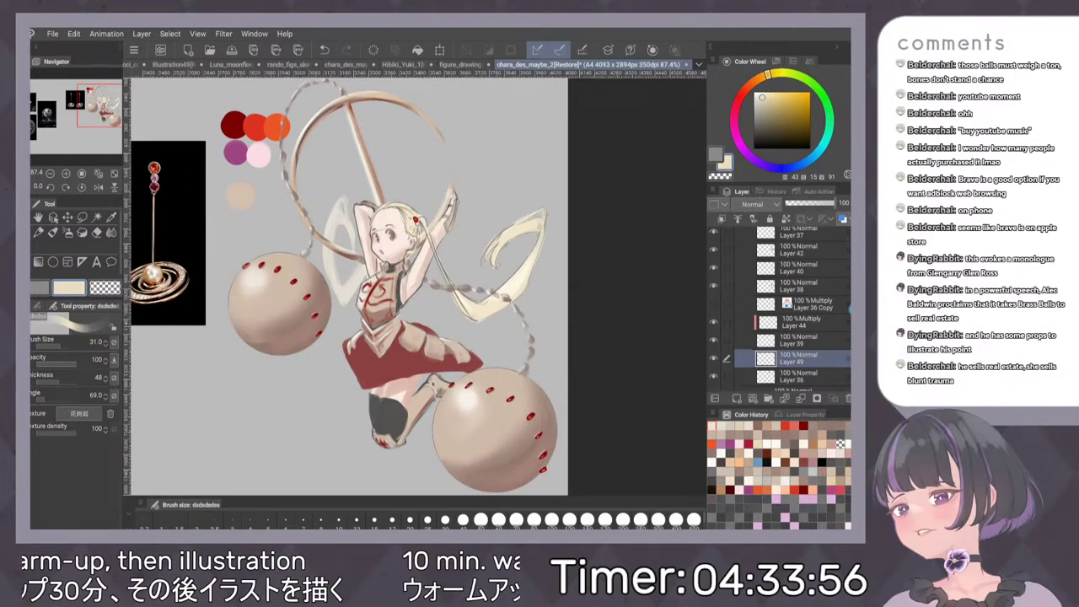
left_click(74, 33)
left_click(123, 182)
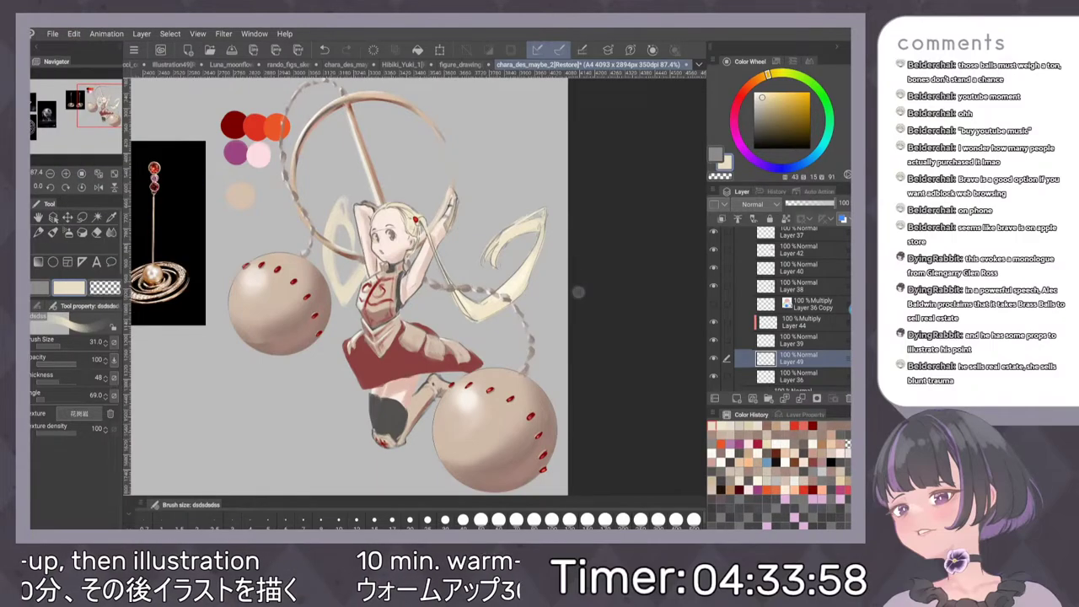
Examine the recoloured ribbon loop against the whole figure, flipping the canvas view horizontally and back
scroll(531, 296, "down", 2)
key("h")
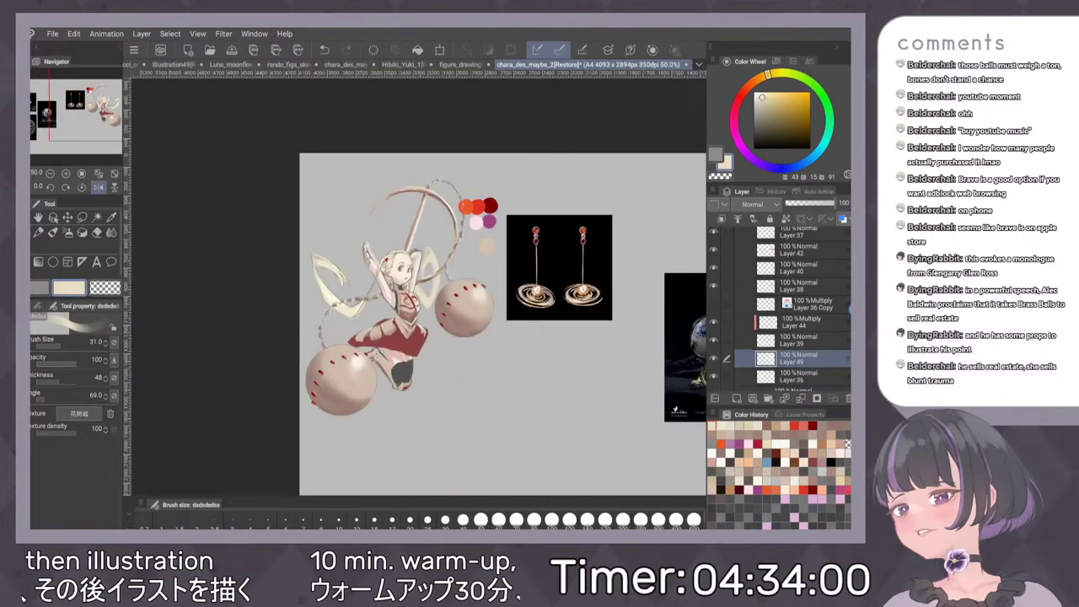
key("h")
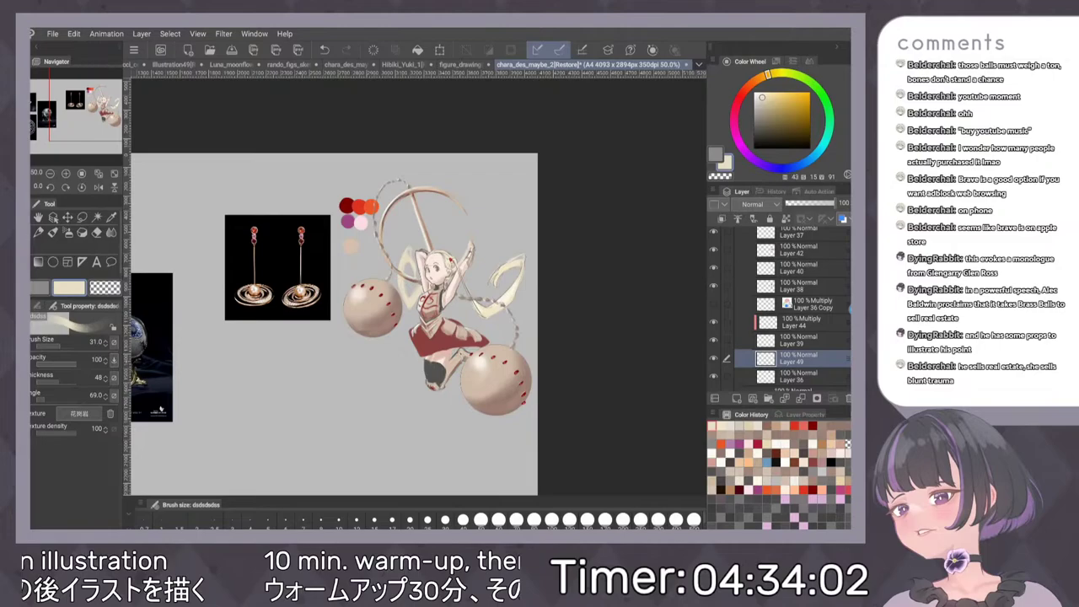
scroll(561, 280, "down", 1)
scroll(561, 281, "down", 2)
scroll(549, 236, "up", 4)
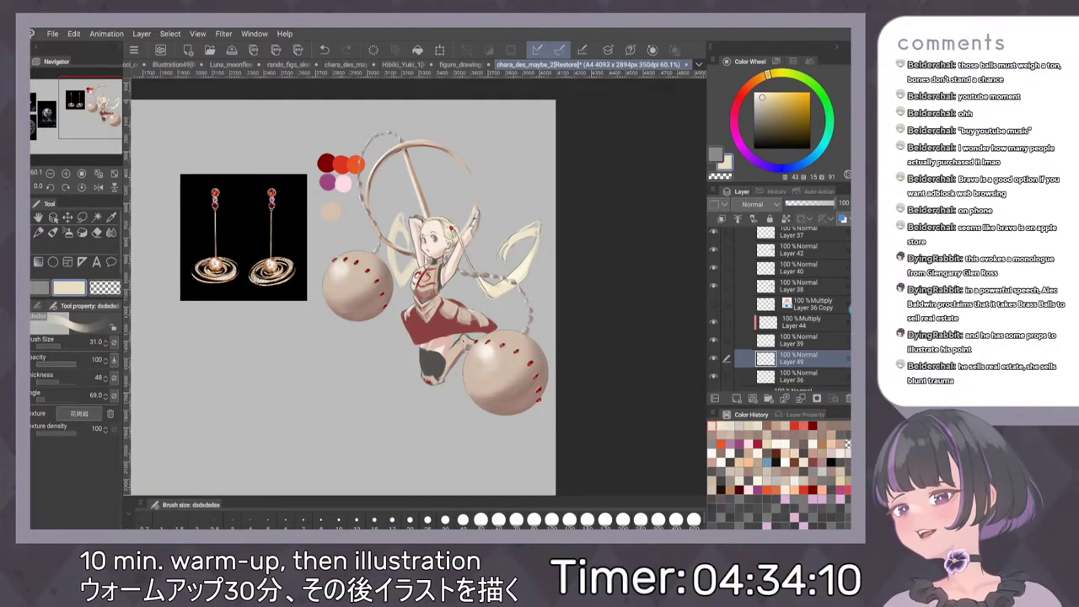
Select Layer 47 above the weapon folder and set the drawing colour to warm off-white (H 36, S 8, V 96)
scroll(429, 262, "up", 4)
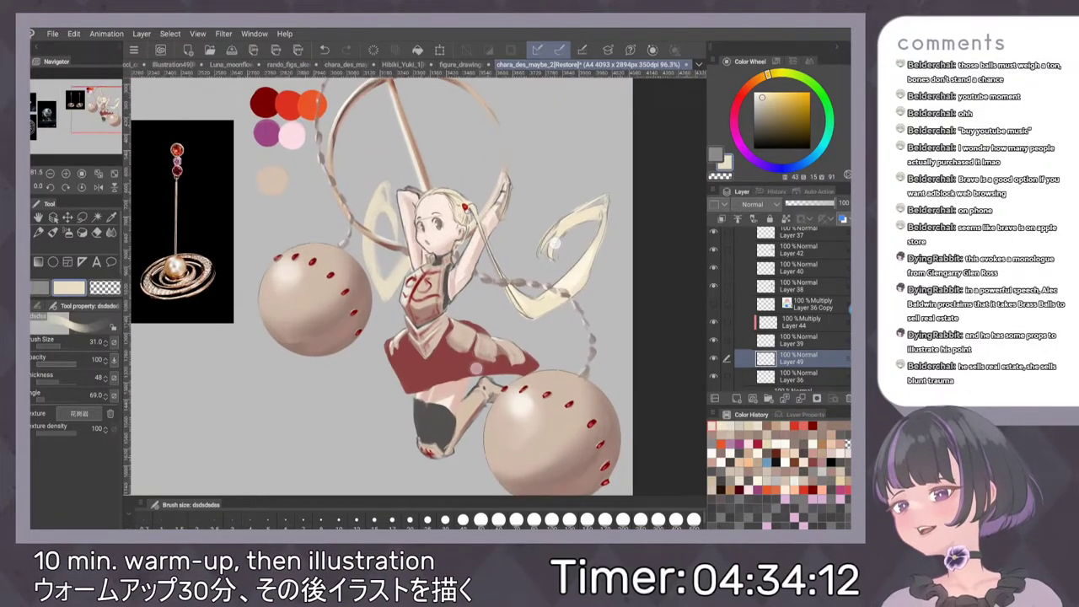
scroll(780, 308, "up", 3)
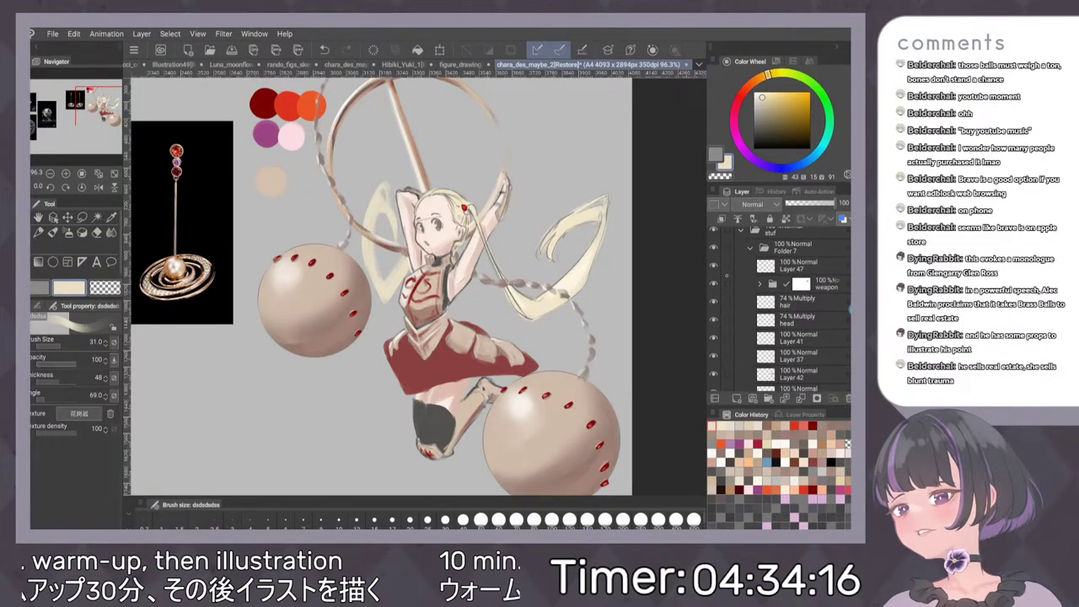
left_click(714, 266)
left_click(797, 266)
left_click_drag(495, 347, 498, 309)
scroll(528, 245, "down", 3)
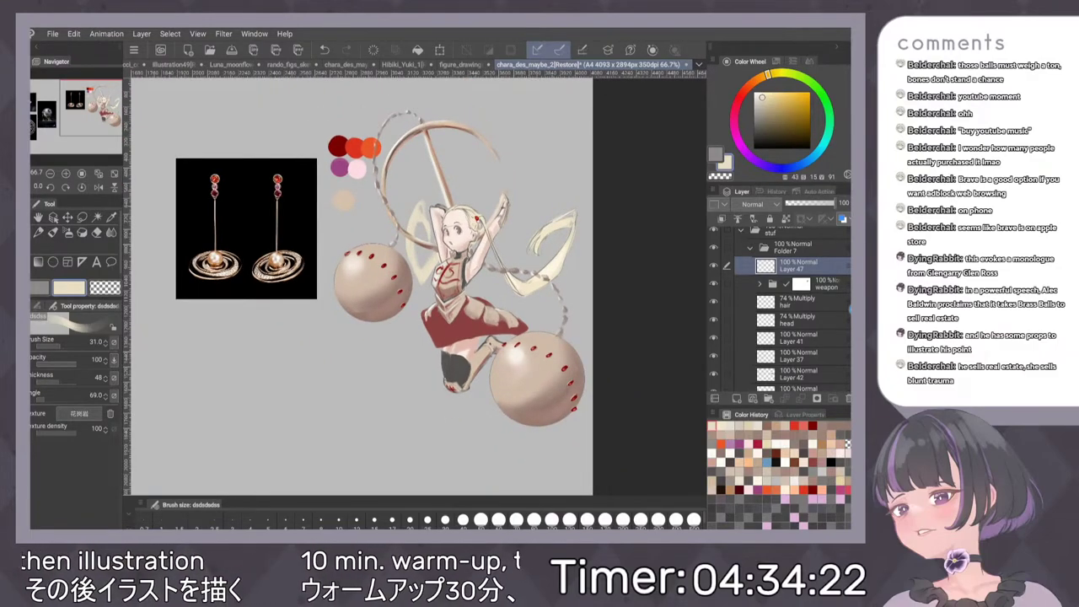
left_click(758, 94)
left_click(763, 76)
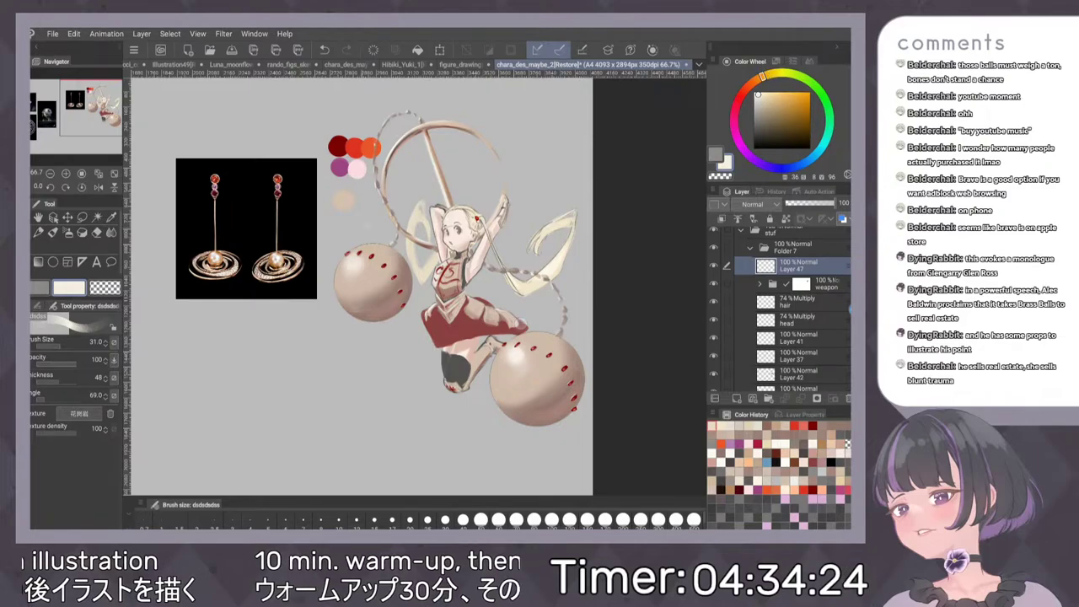
Try painting an off-white ring around the sphere beside the figure, also with the brush enlarged to 81.5, and undo the strokes
left_click_drag(365, 225, 361, 252)
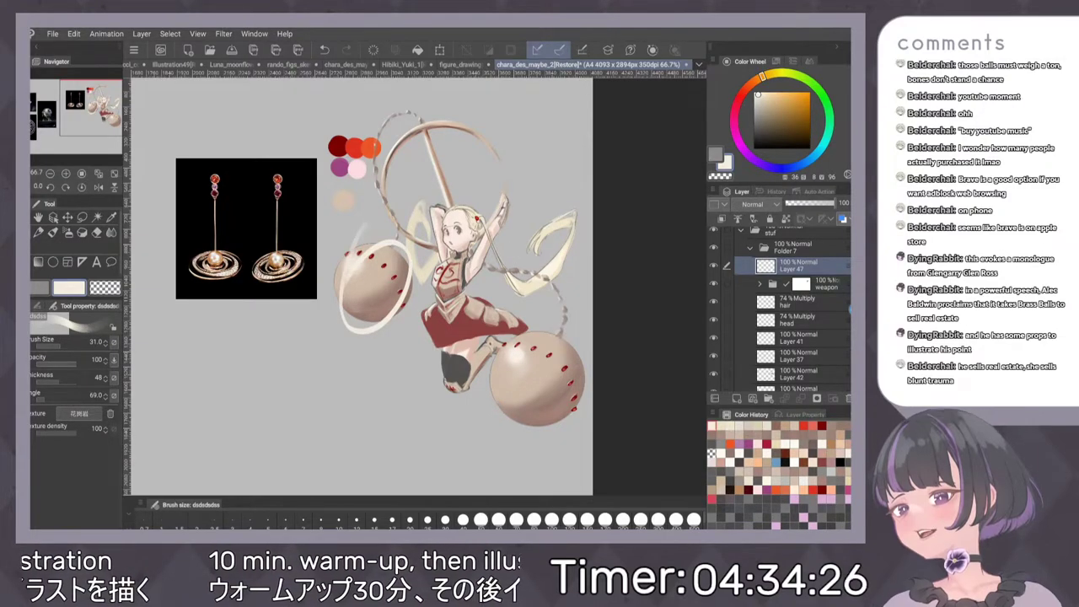
key("ctrl+z")
left_click_drag(546, 414, 558, 414)
left_click_drag(340, 226, 358, 329)
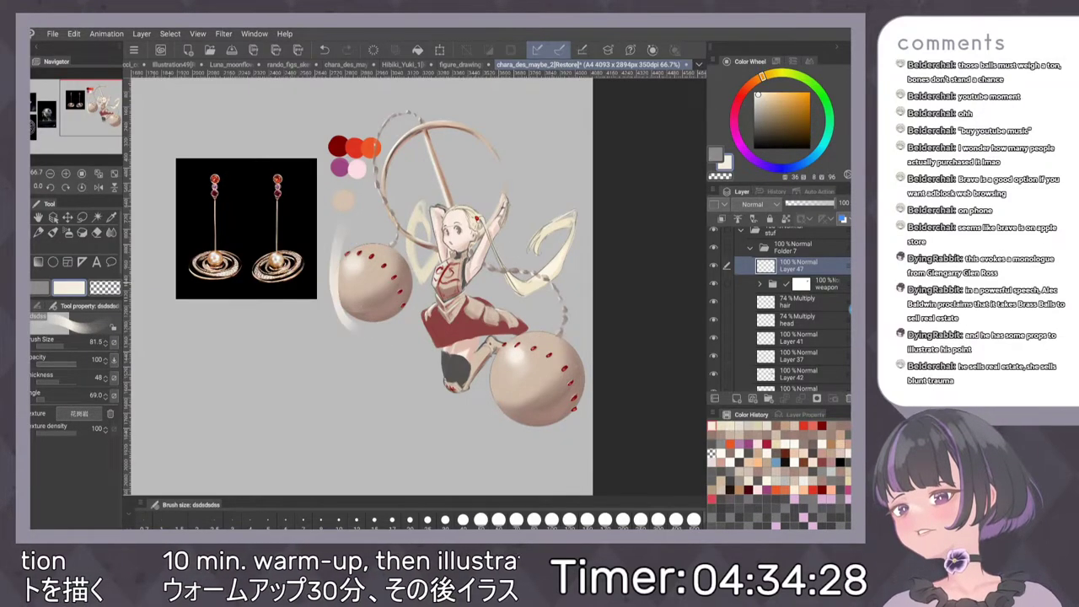
key("ctrl+z")
Try painting broad translucent swirls around both spheres at brush size 81.5, and undo them
mouse_move(329, 246)
left_mouse_down()
mouse_move(326, 291)
mouse_move(364, 343)
mouse_move(333, 279)
mouse_move(346, 250)
left_mouse_up()
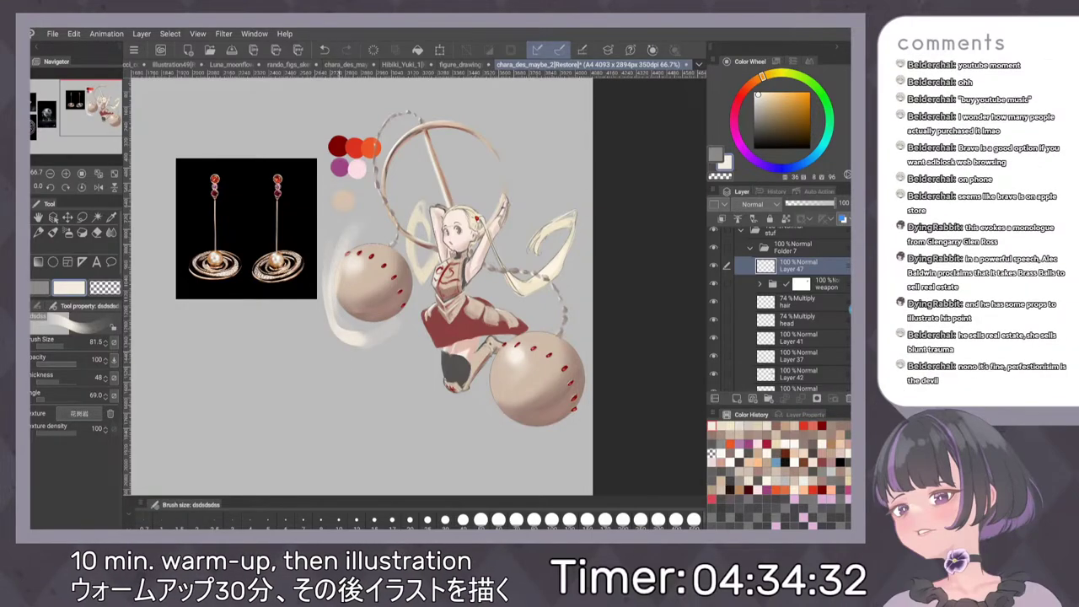
scroll(434, 224, "down", 1)
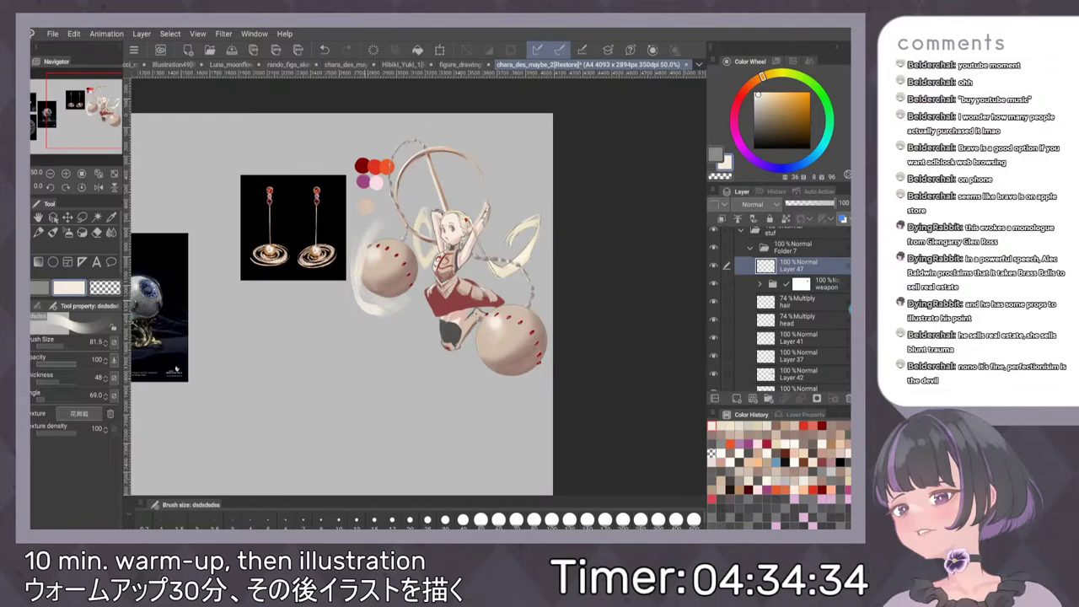
mouse_move(497, 292)
left_mouse_down()
mouse_move(480, 349)
mouse_move(509, 352)
mouse_move(517, 378)
mouse_move(548, 349)
left_mouse_up()
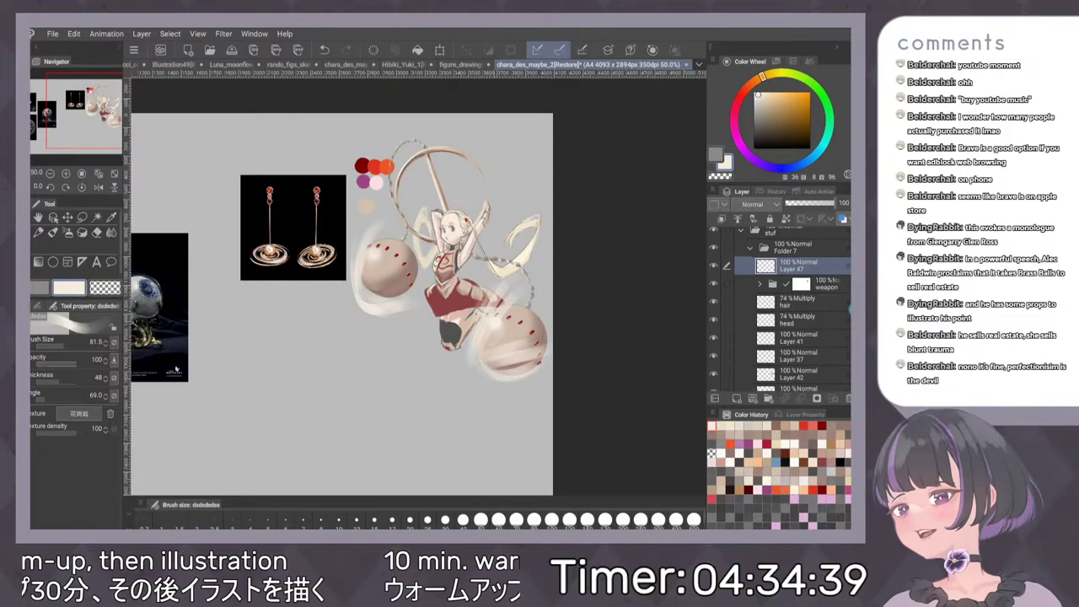
scroll(557, 253, "down", 1)
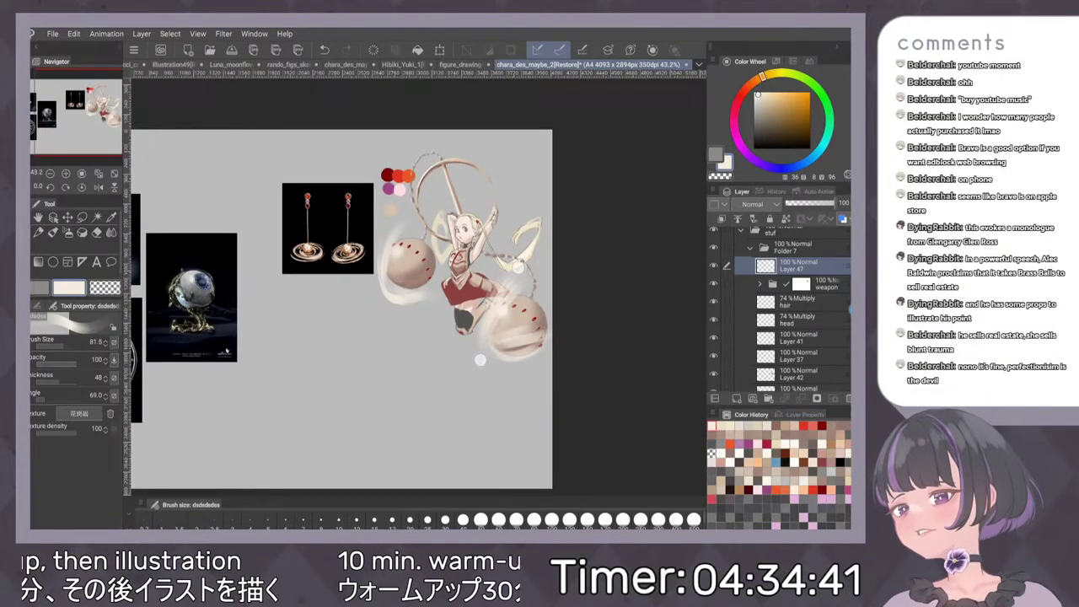
left_click_drag(479, 358, 484, 387)
key("ctrl+z")
key("ctrl+z")
key("ctrl+z")
Try several tilted and upright ring strokes around the upper sphere, reducing the brush size to 70.2, and undo each attempt
scroll(398, 291, "up", 3)
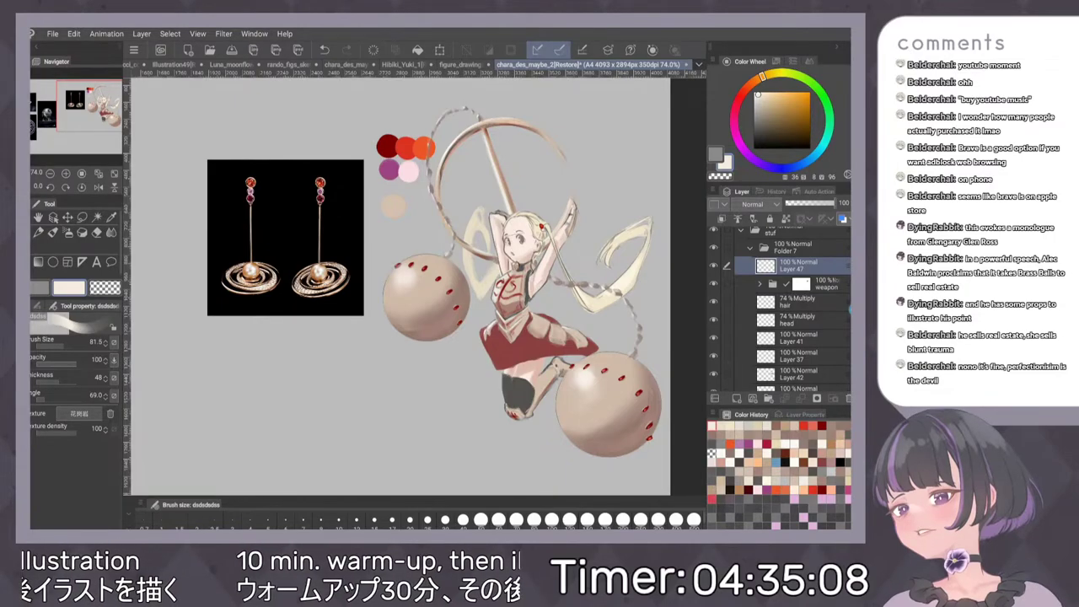
left_click_drag(410, 236, 451, 369)
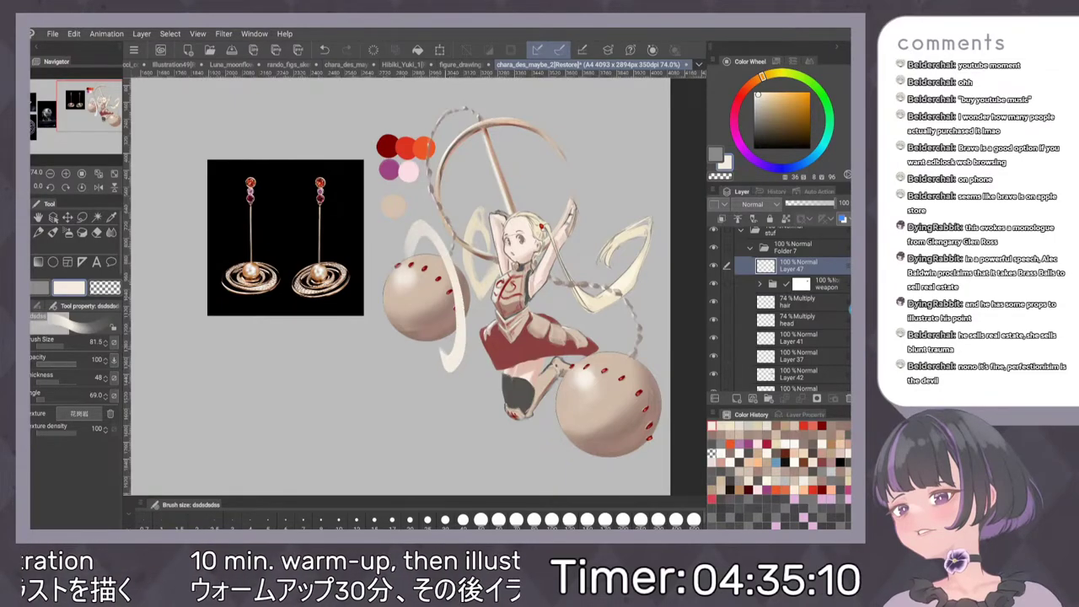
key("ctrl+z")
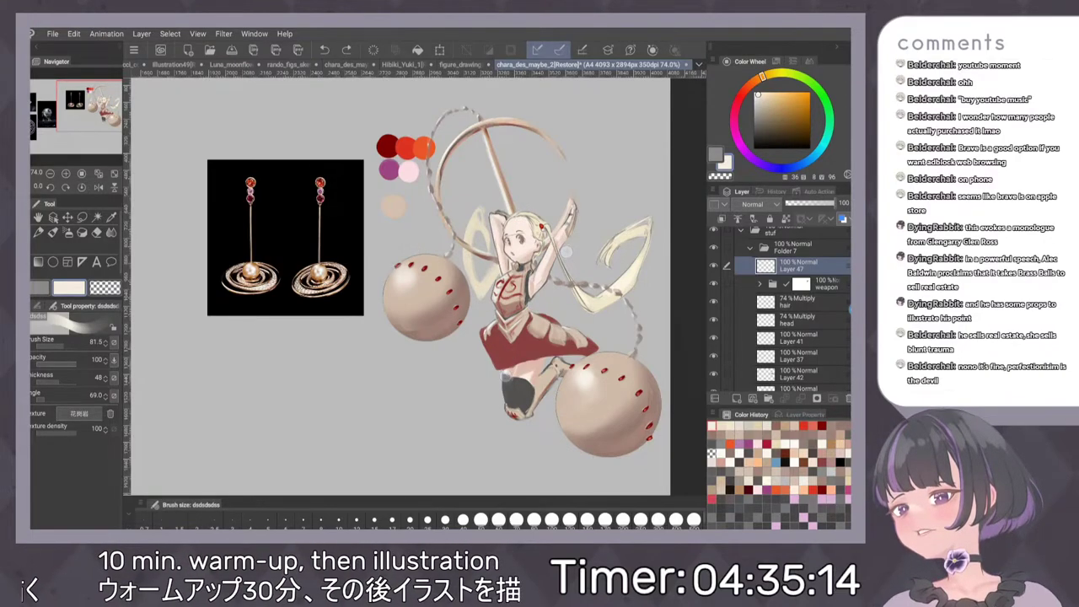
key("ctrl+z")
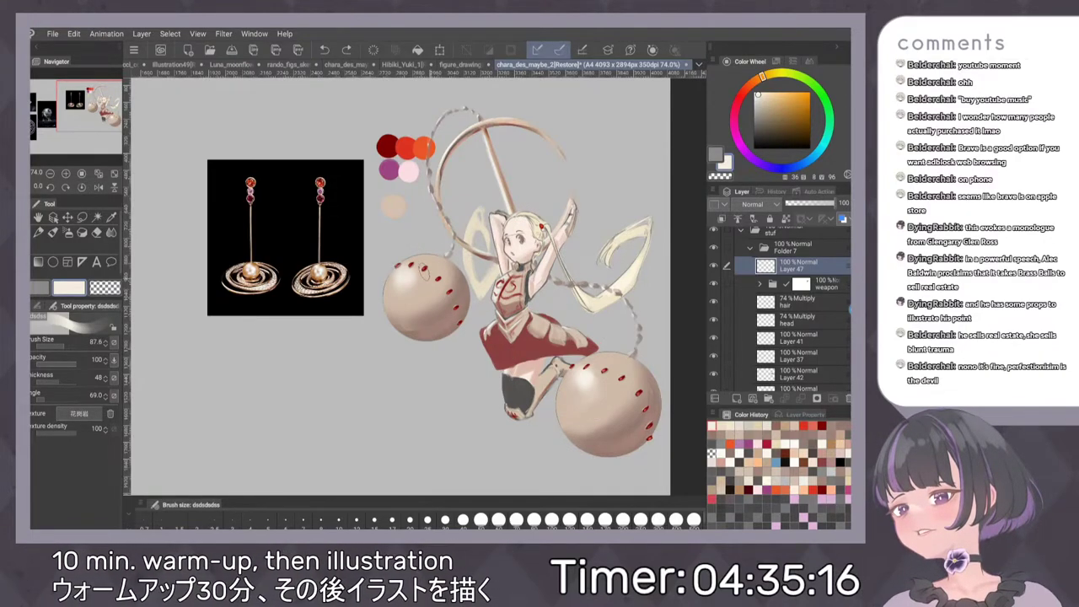
mouse_move(426, 225)
left_mouse_down()
mouse_move(443, 248)
mouse_move(452, 329)
left_mouse_up()
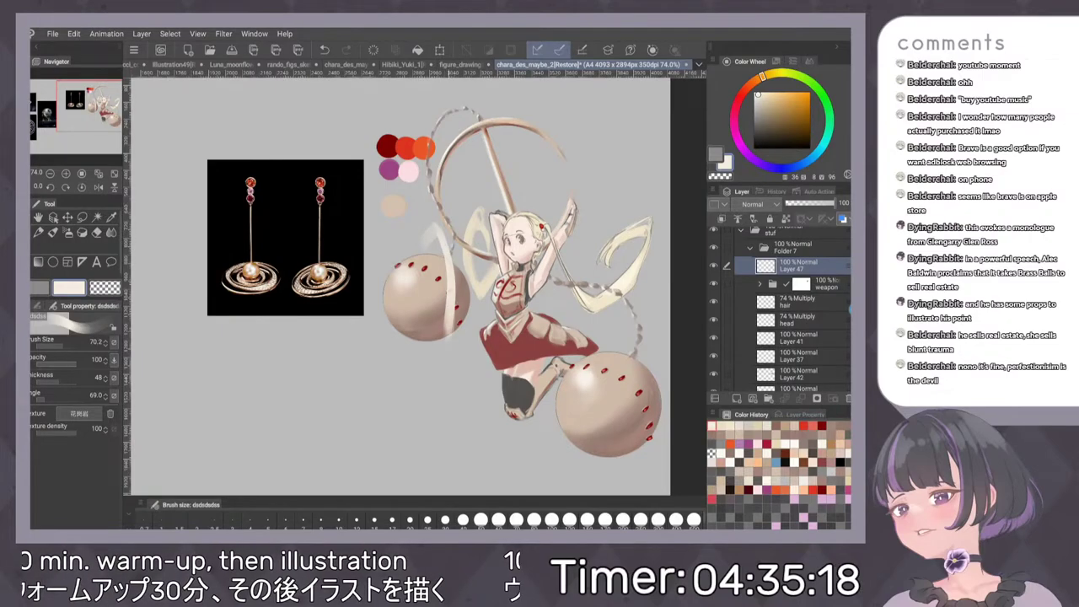
key("ctrl+z")
mouse_move(418, 364)
left_mouse_down()
mouse_move(453, 292)
mouse_move(451, 260)
left_mouse_up()
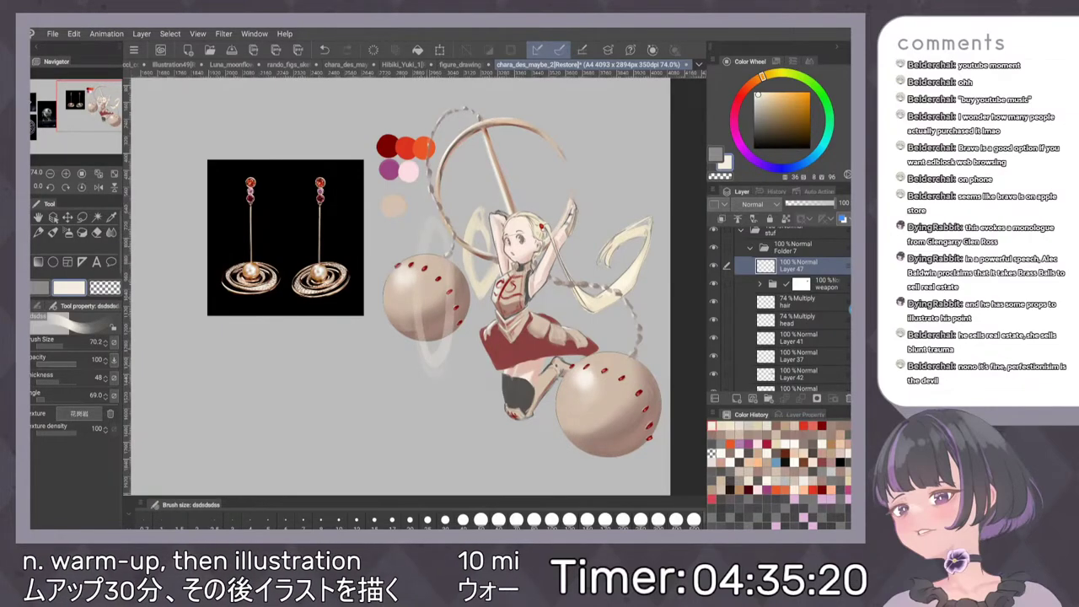
key("ctrl+z")
Paint a tall narrow off-white ring around the upper sphere and erase the section that passes behind the sphere
left_click_drag(426, 381, 439, 206)
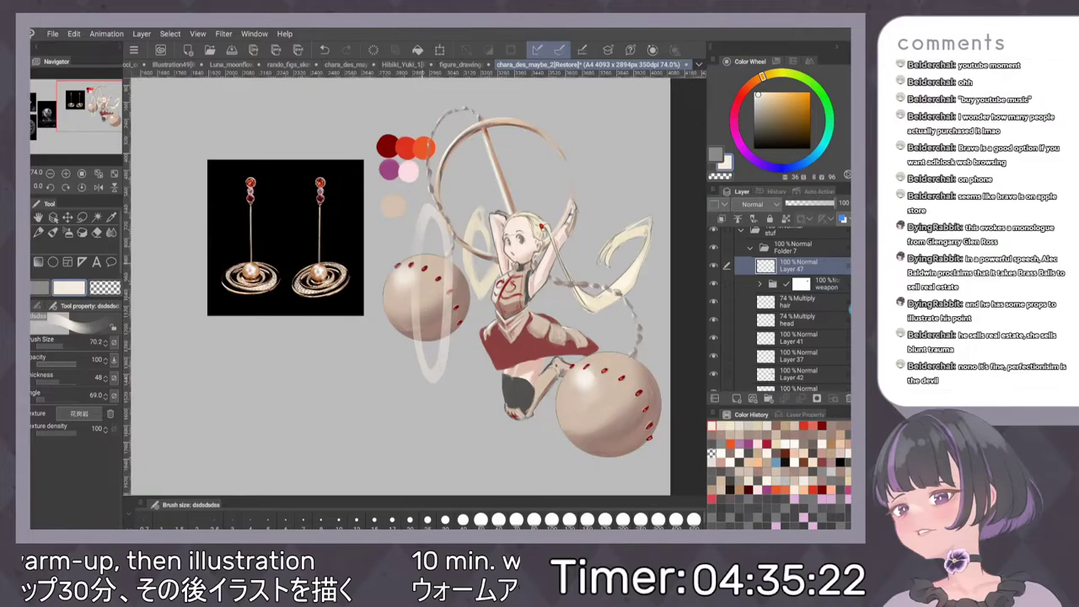
key("e")
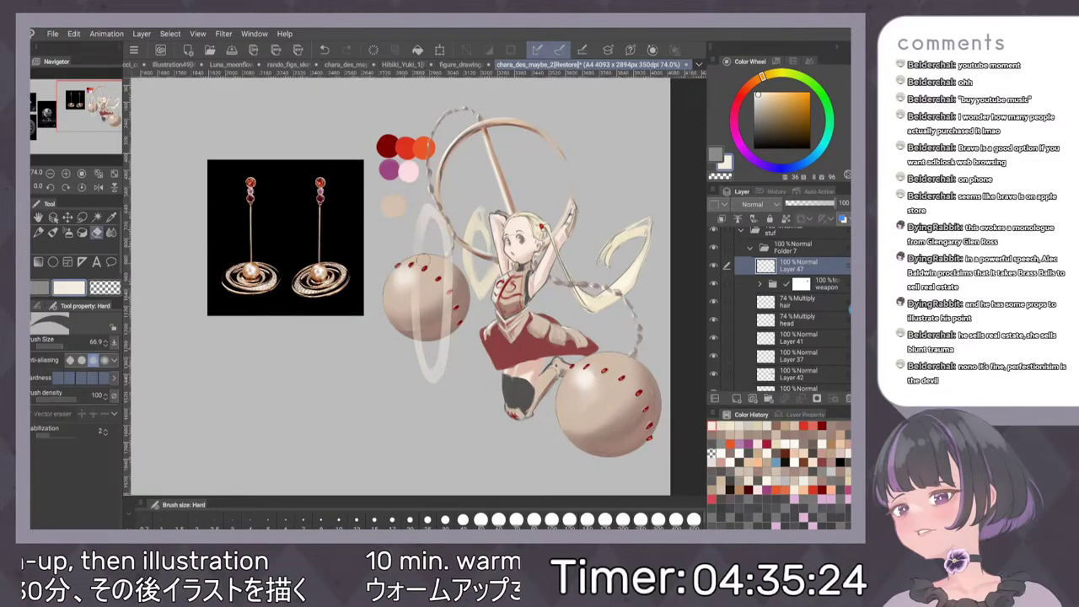
left_click_drag(416, 277, 414, 324)
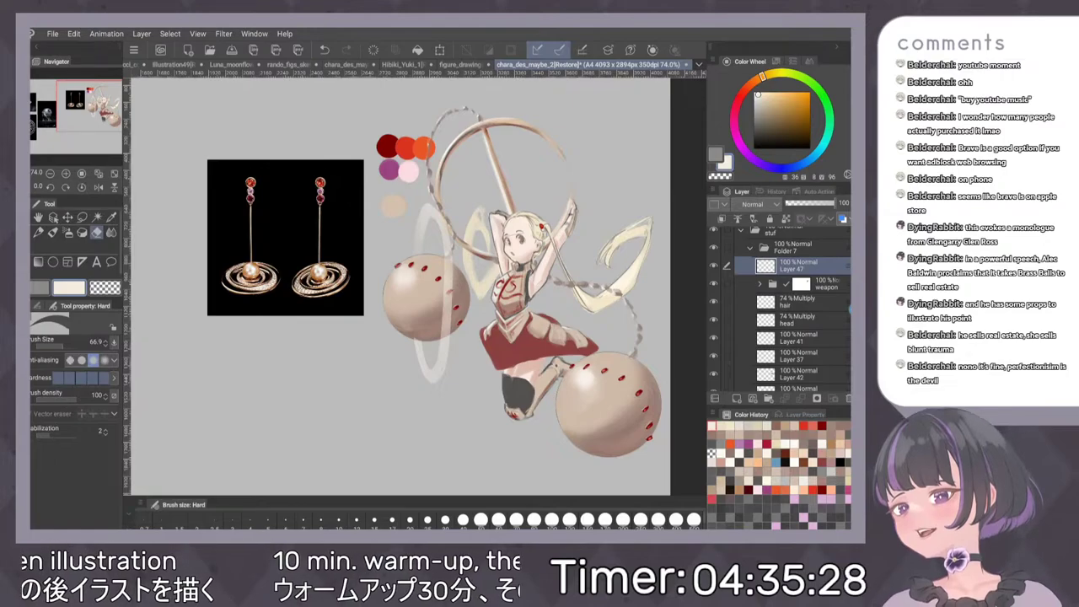
Reinforce the upright ring with further off-white strokes at brush size 57 to make its band more opaque
key("b")
key("[")
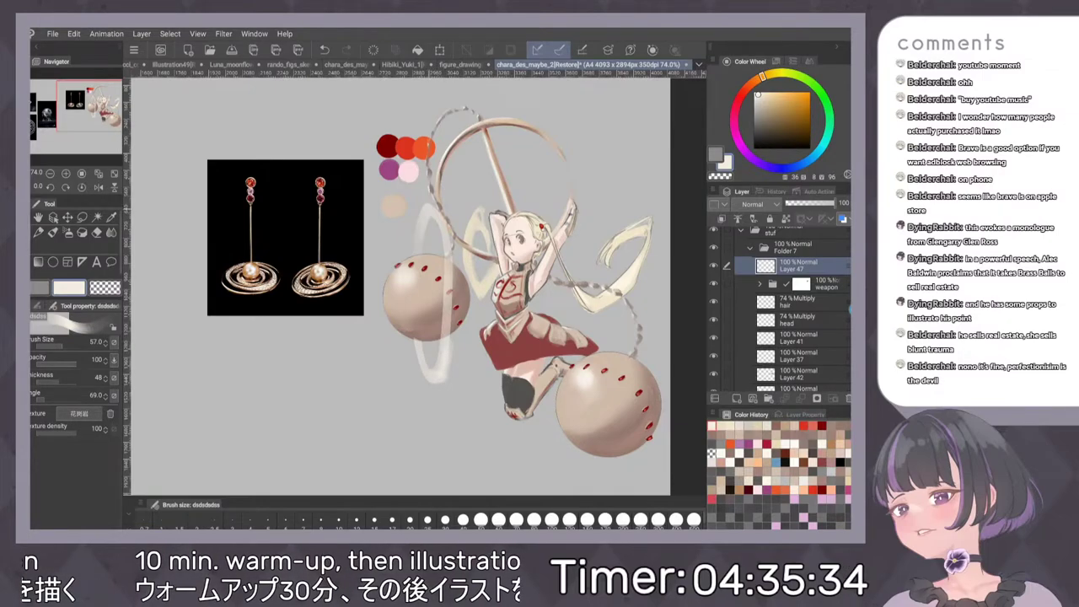
mouse_move(438, 208)
left_mouse_down()
mouse_move(452, 268)
mouse_move(447, 372)
left_mouse_up()
left_click_drag(453, 247, 452, 335)
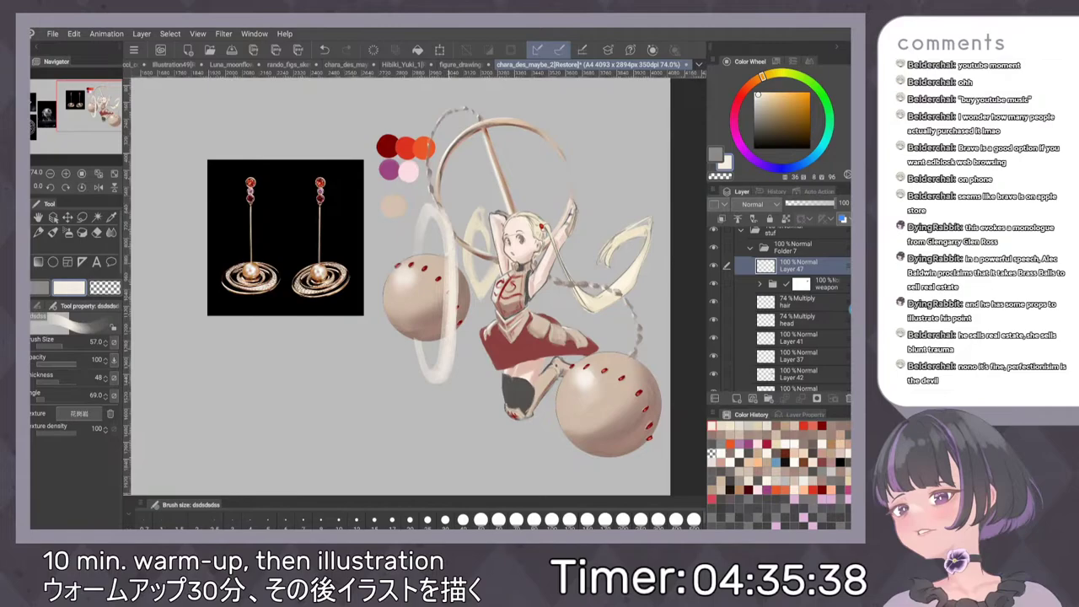
left_click_drag(420, 220, 418, 249)
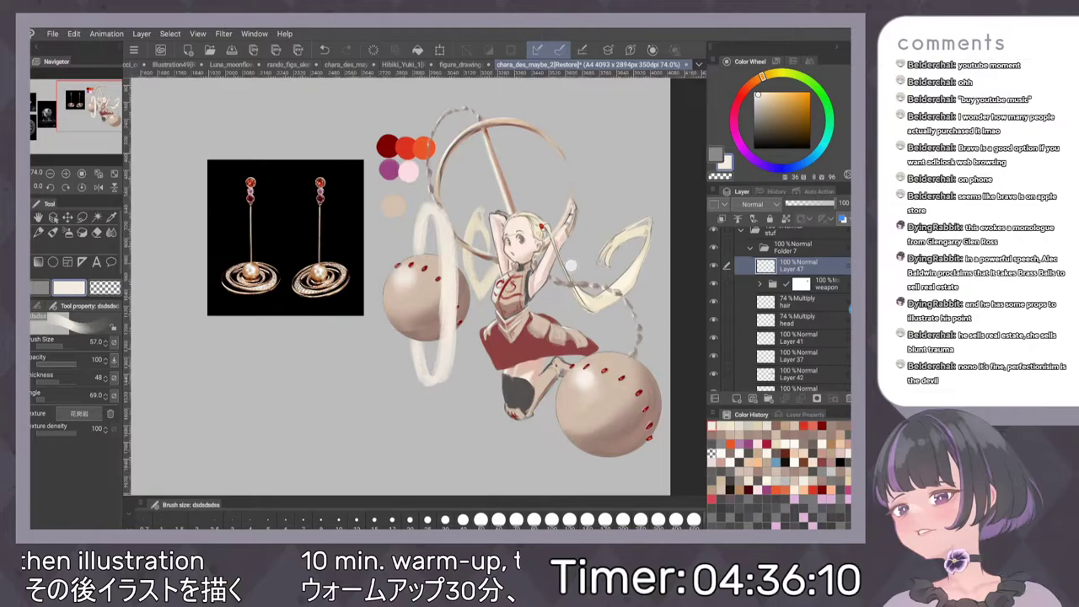
scroll(573, 261, "down", 1)
scroll(607, 312, "up", 1)
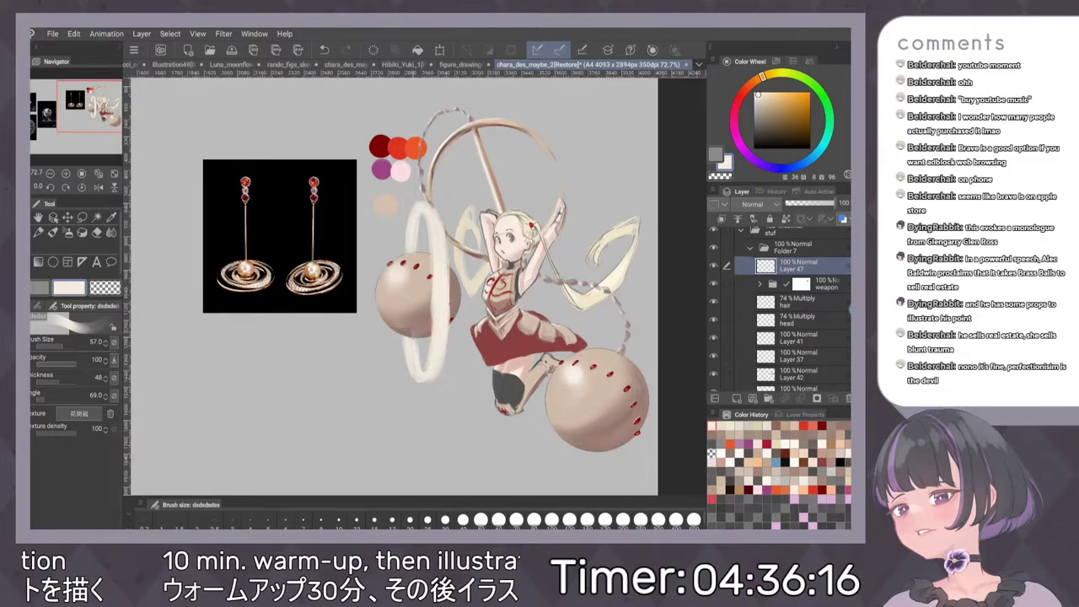
scroll(403, 282, "down", 1)
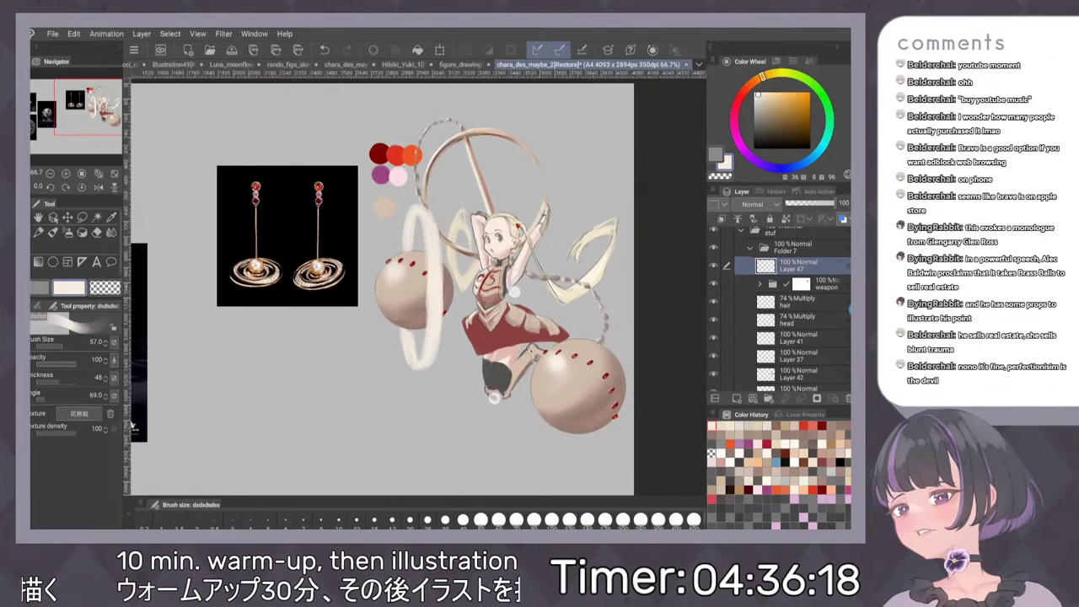
scroll(403, 282, "up", 1)
Duplicate the ring layer and rotate the copy to about -87.1 degrees so it crosses the upright ring nearly horizontally
key("ctrl+v")
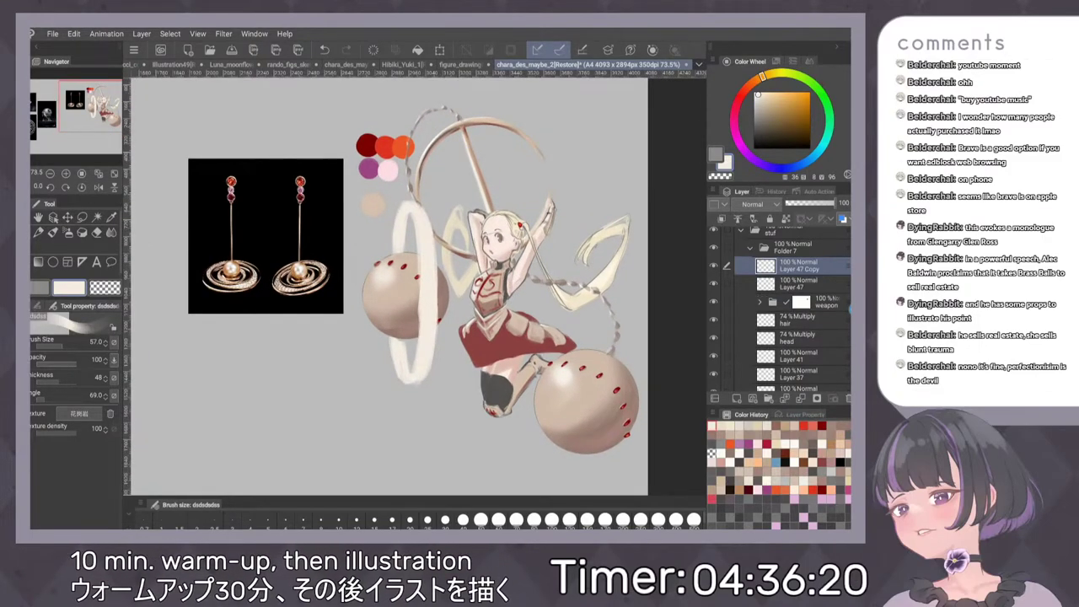
key("ctrl+t")
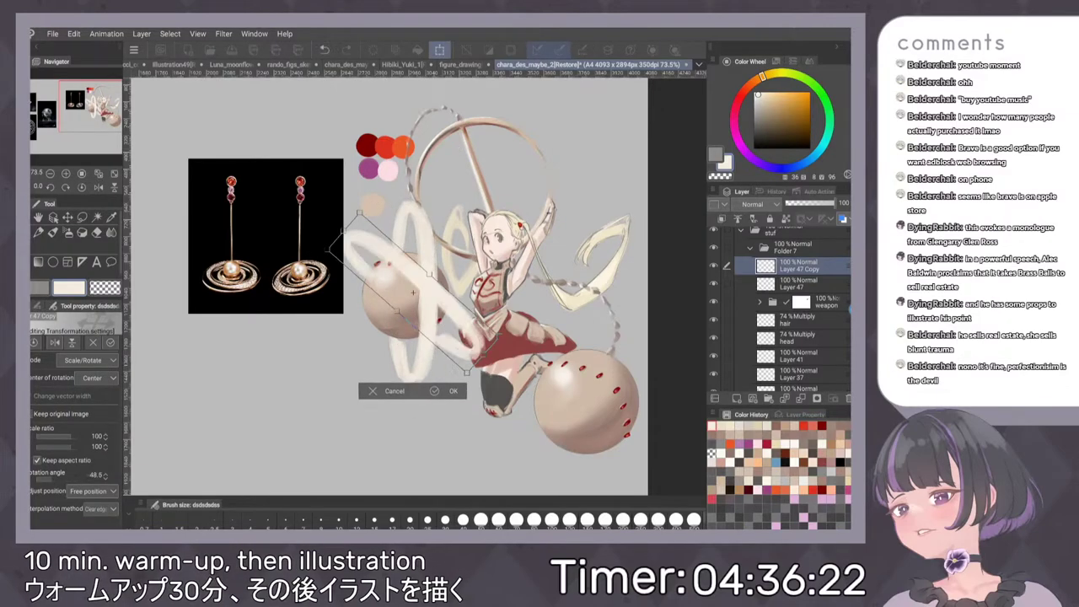
left_click_drag(464, 215, 455, 209)
left_click_drag(439, 301, 432, 296)
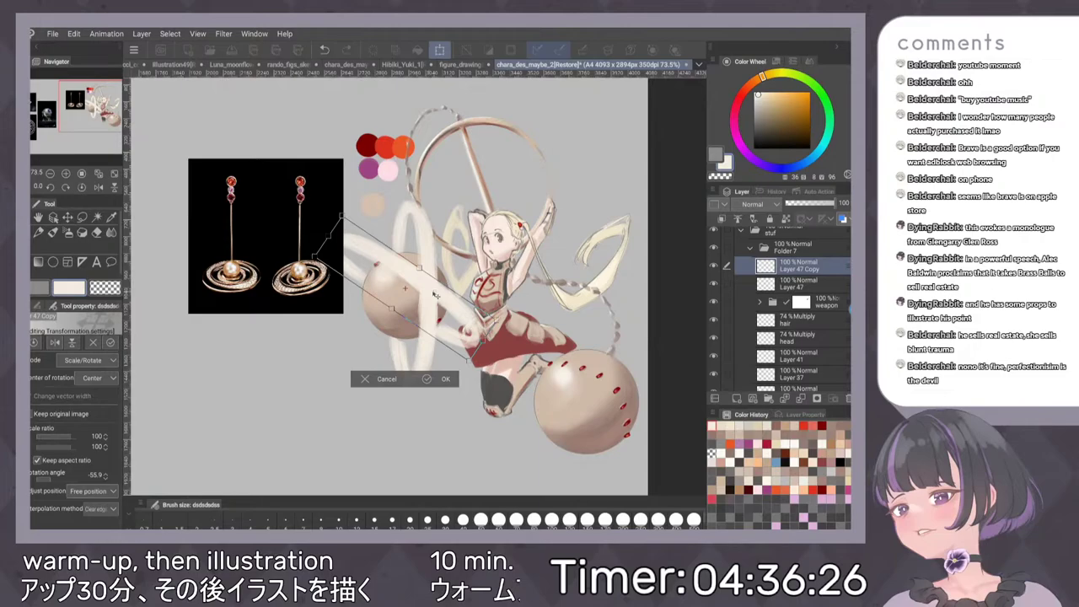
left_click_drag(532, 341, 508, 274)
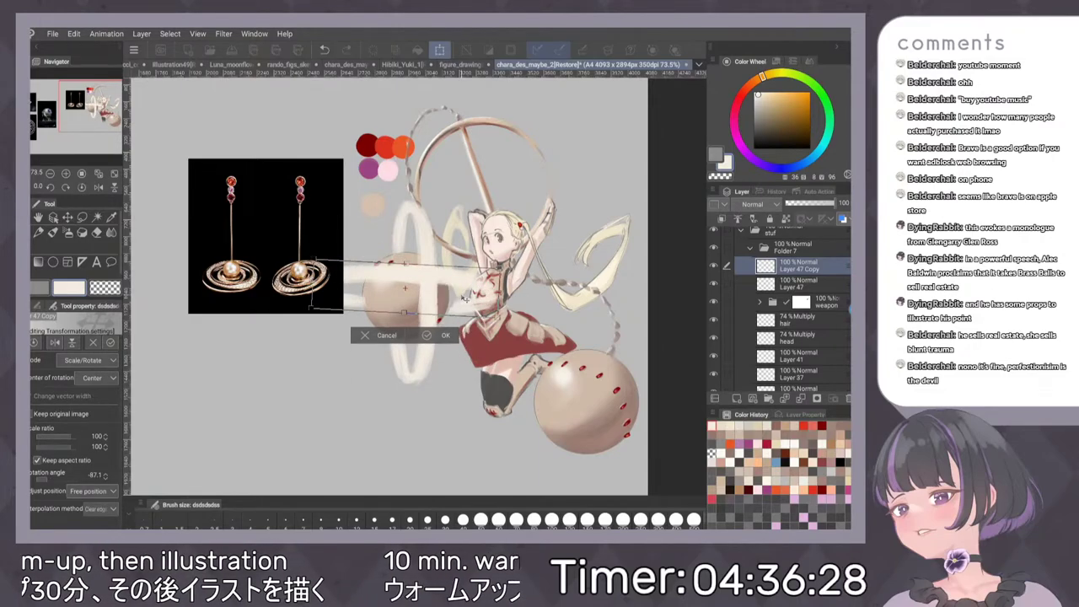
left_click(440, 335)
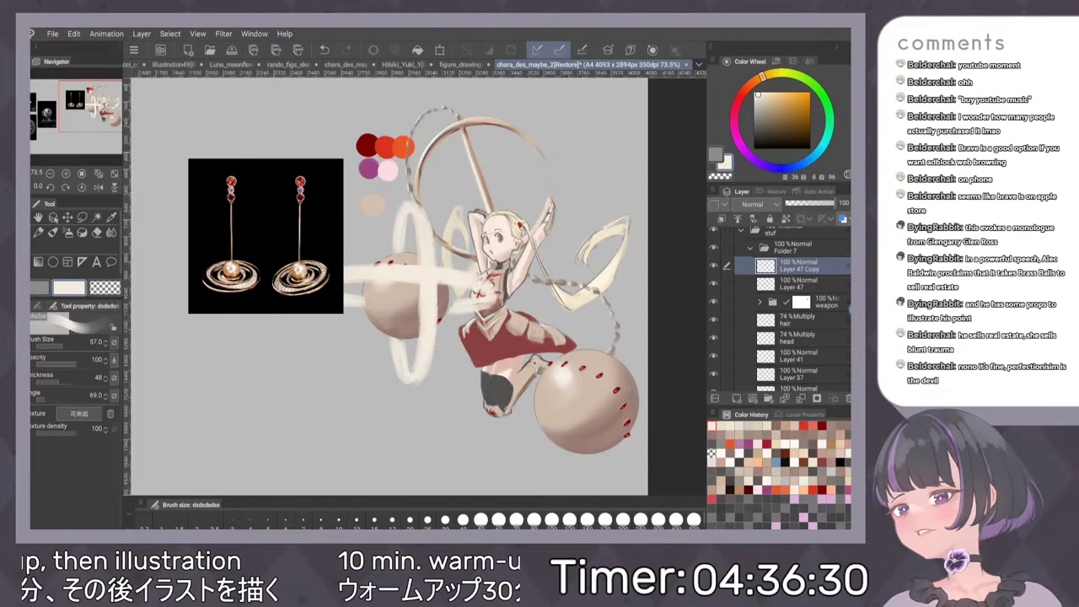
Move the earring reference image up and away from the rings, and reselect the copied ring's layer
key("k")
left_click_drag(287, 213, 244, 160)
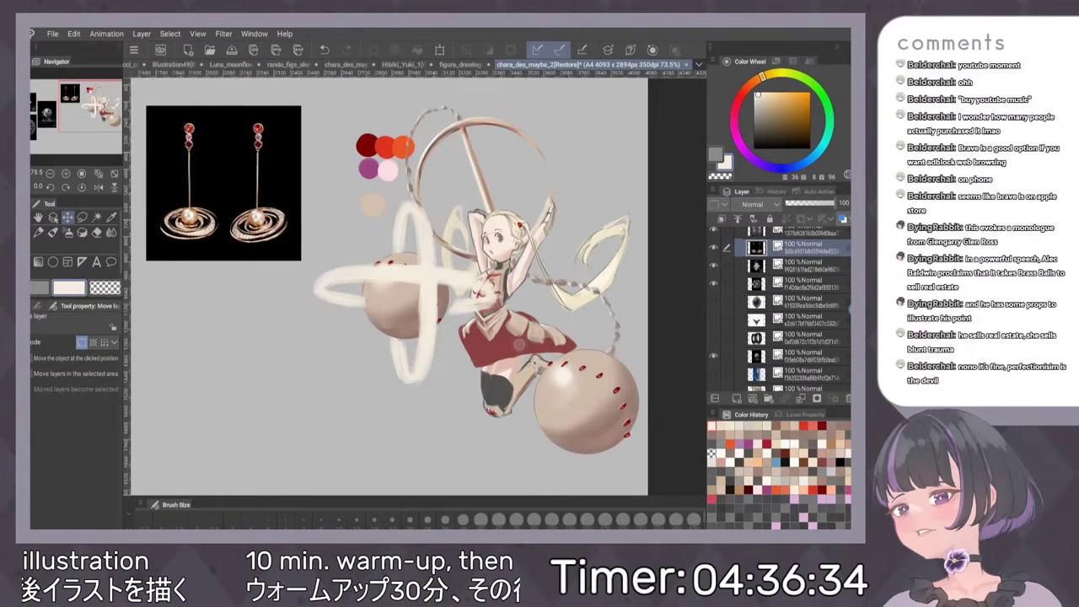
key("d")
left_click(371, 288)
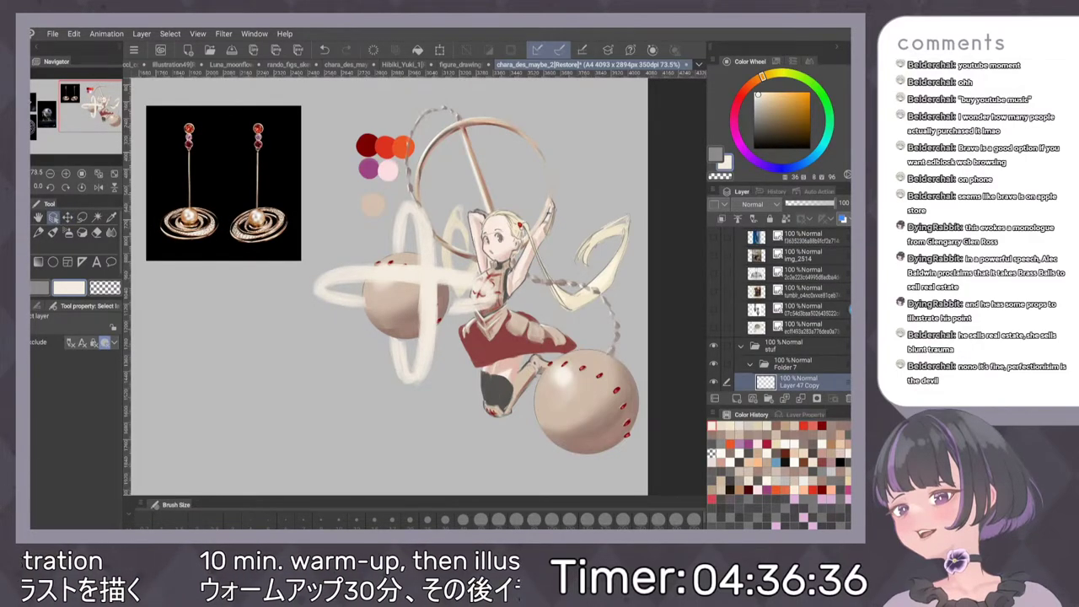
scroll(418, 287, "down", 1)
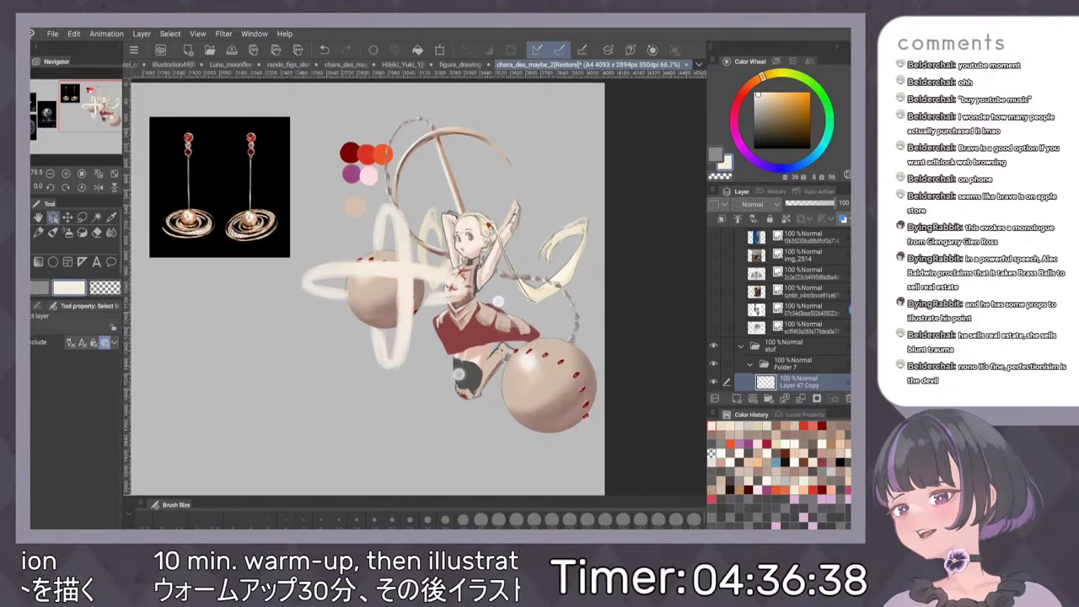
Check the copied ring's visibility and select both ring layers, Layer 47 Copy and Layer 47, together
scroll(784, 338, "down", 3)
left_click(714, 331)
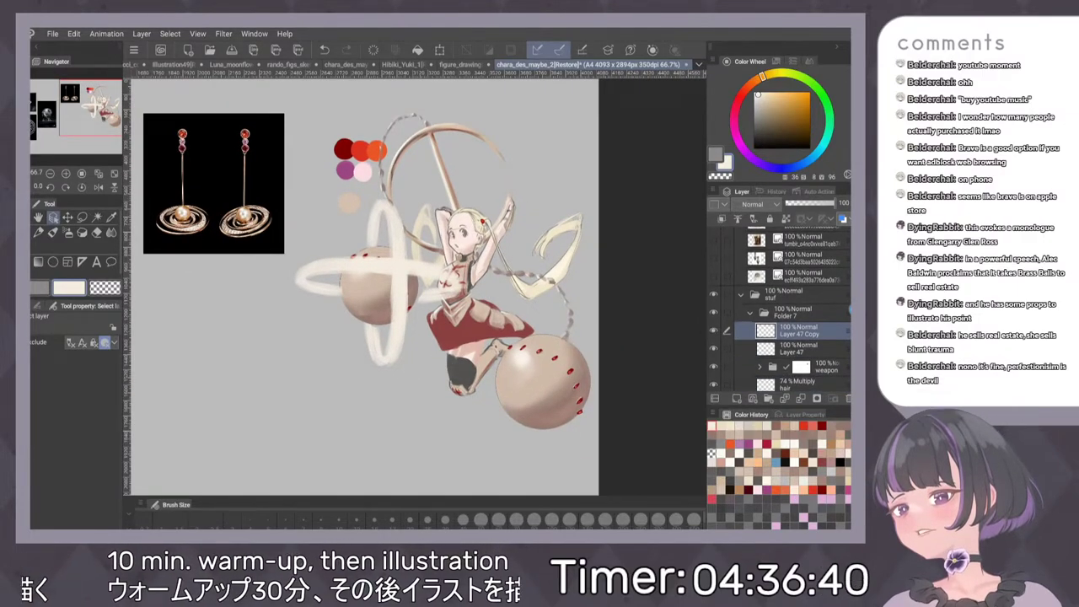
left_click(714, 332)
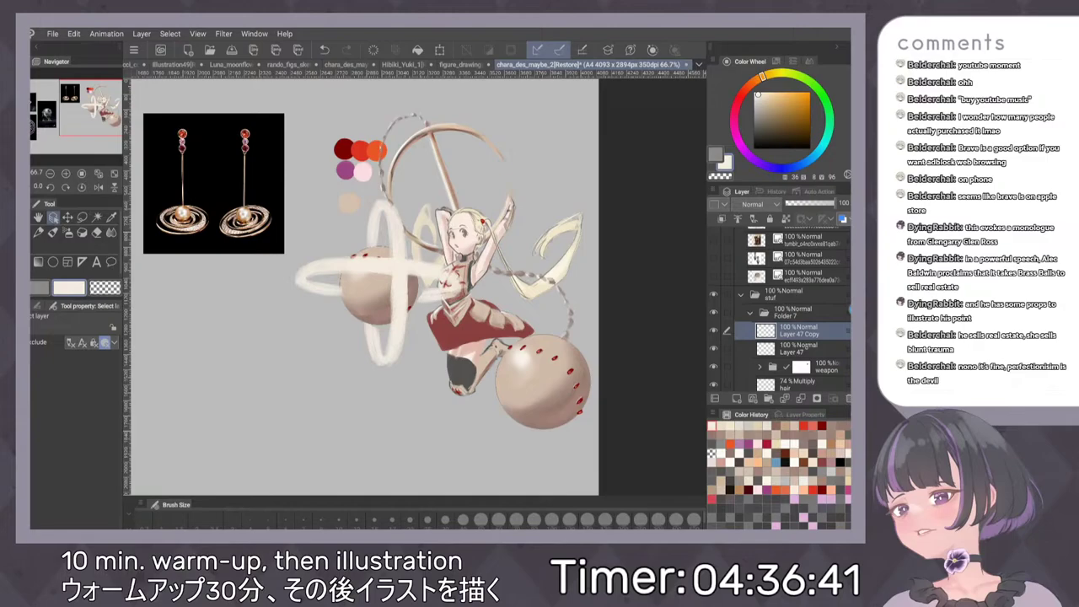
left_click(806, 347, "ctrl")
Try the Add (Glow) blending mode on both ring layers at 44% and 100% opacity, and try Screen
left_click(756, 204)
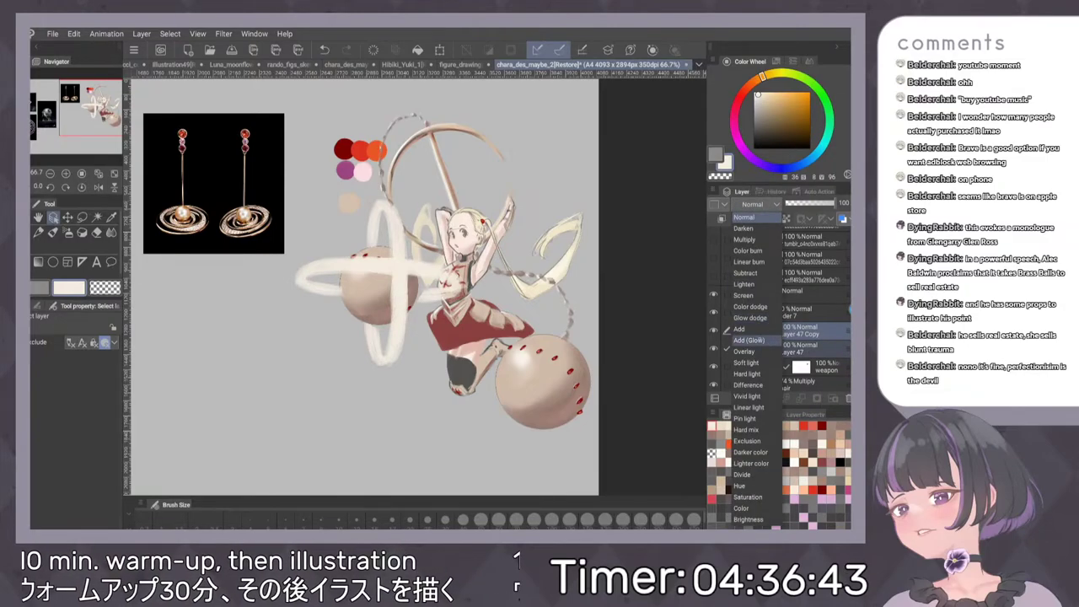
left_click(757, 339)
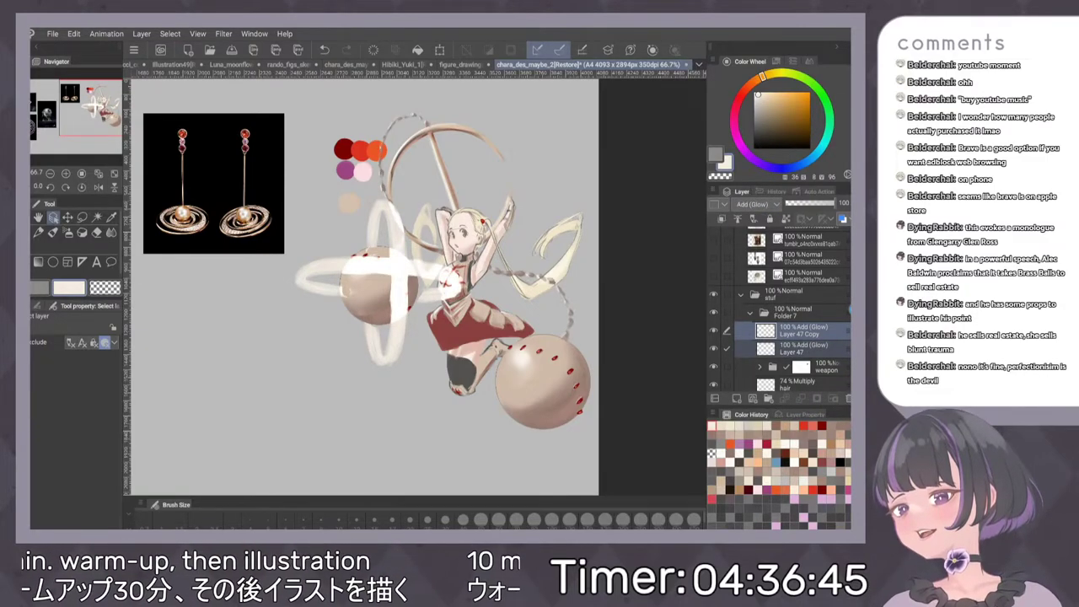
left_click_drag(833, 203, 806, 204)
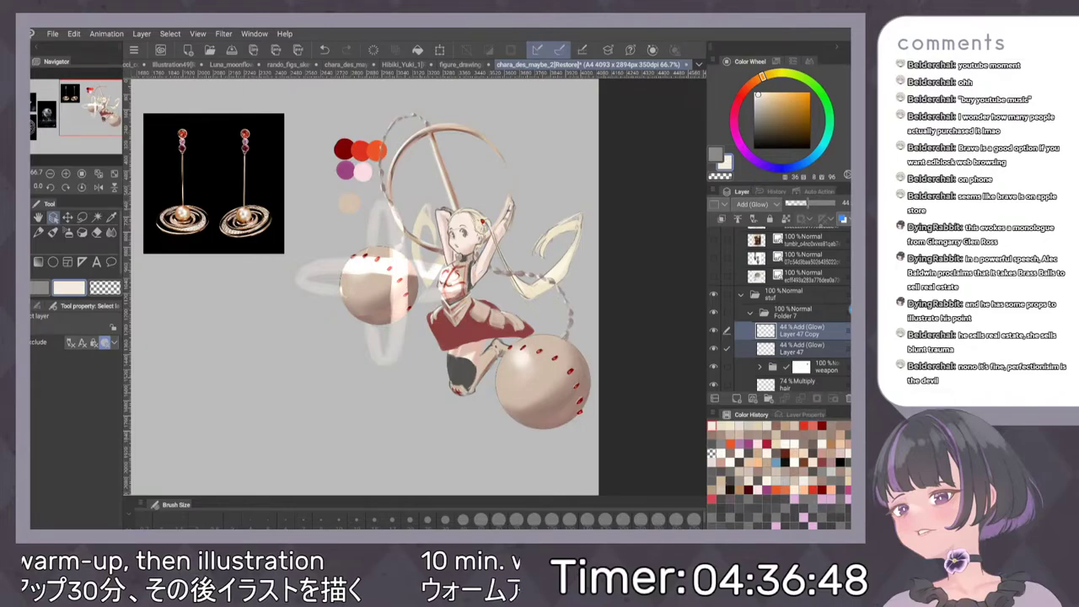
left_click_drag(807, 203, 835, 204)
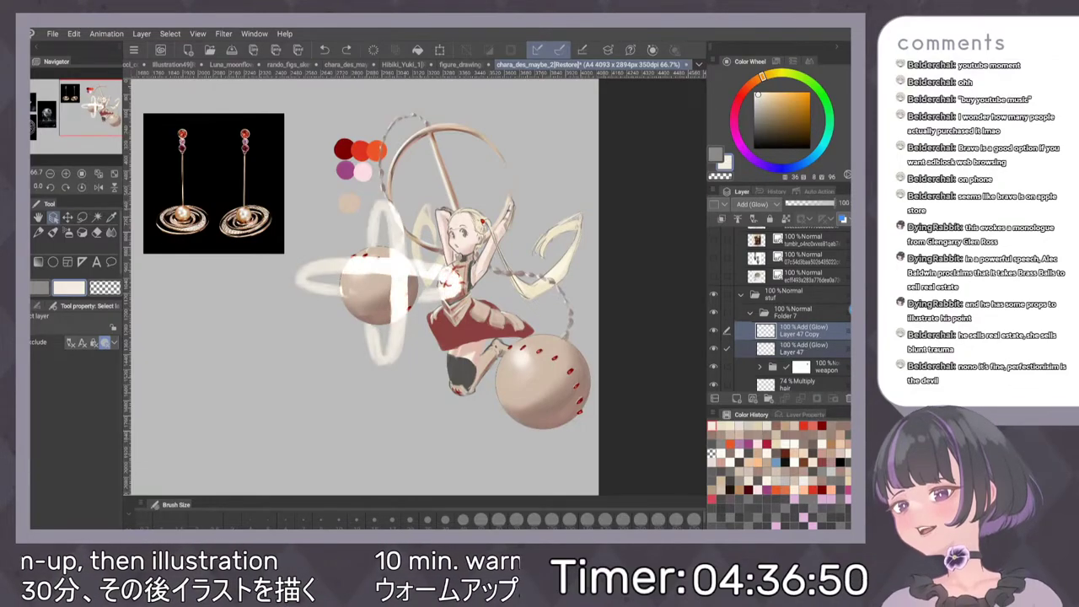
left_click(758, 204)
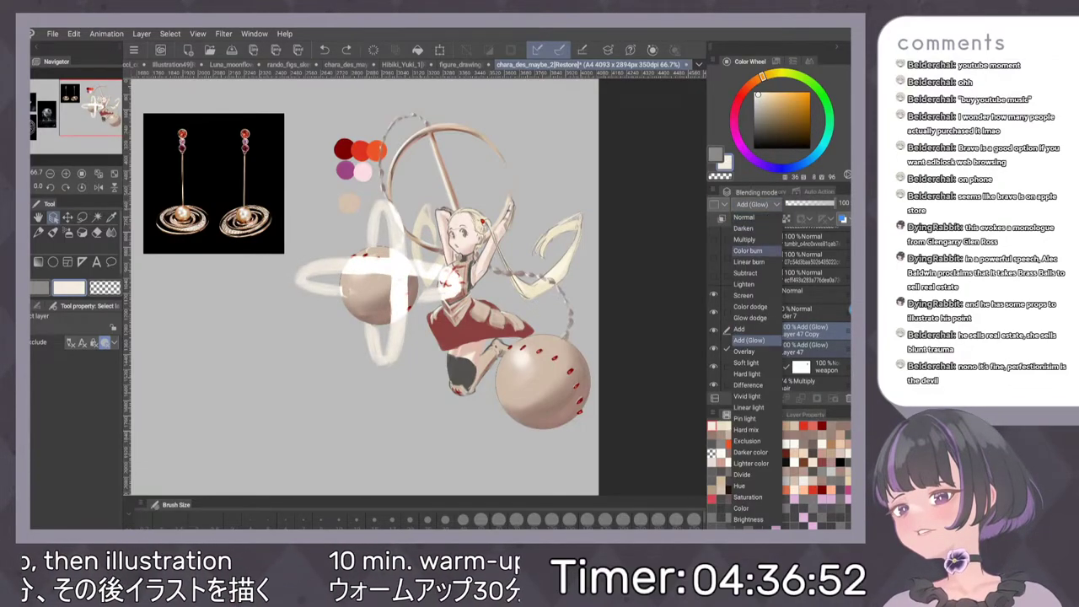
left_click(757, 297)
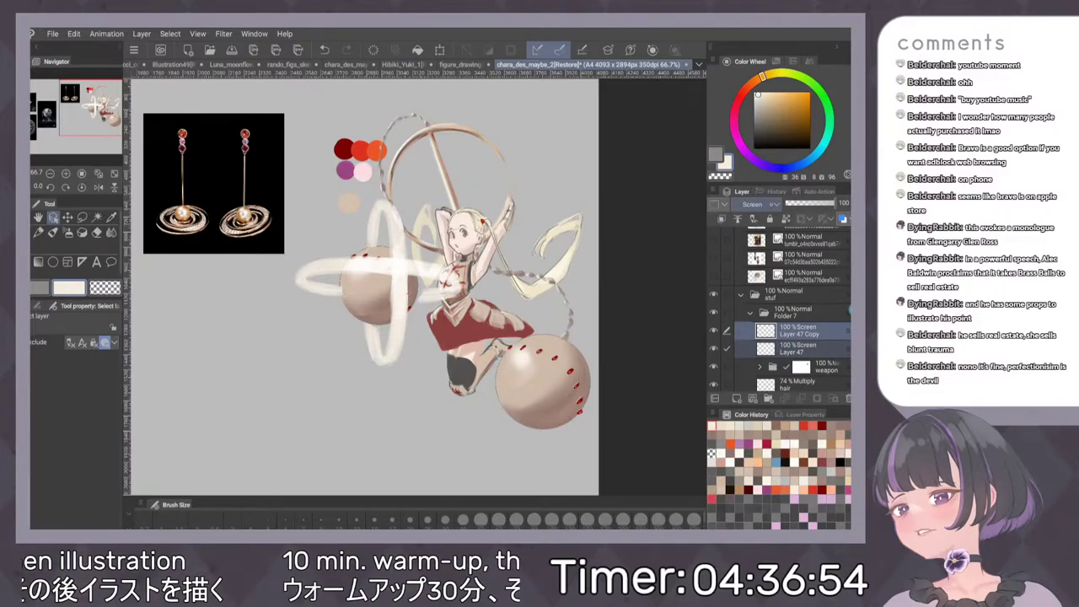
Set both ring layers to the Overlay blending mode and duplicate them
left_click(752, 203)
left_click(757, 340)
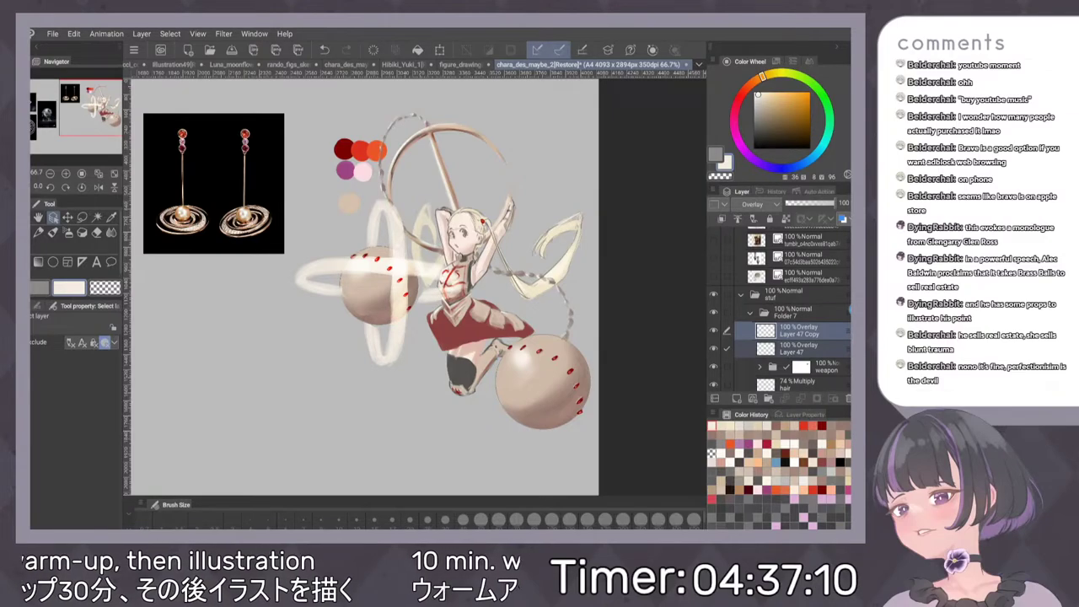
key("ctrl+v")
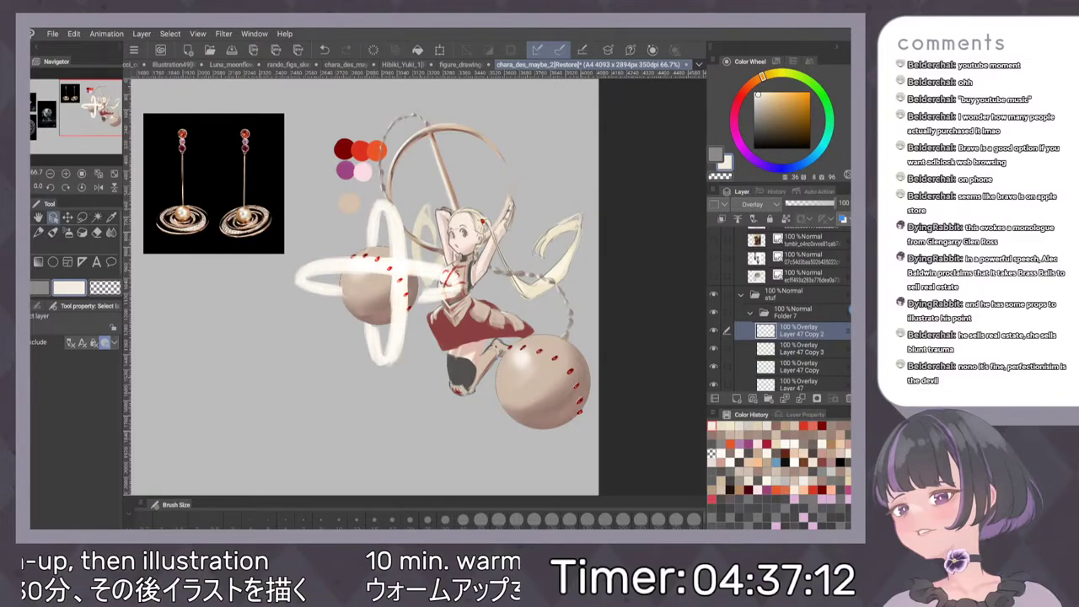
Move both copied rings together onto the lower sphere and rotate them clockwise by about 22.7 degrees
left_click(727, 348)
scroll(542, 363, "down", 2)
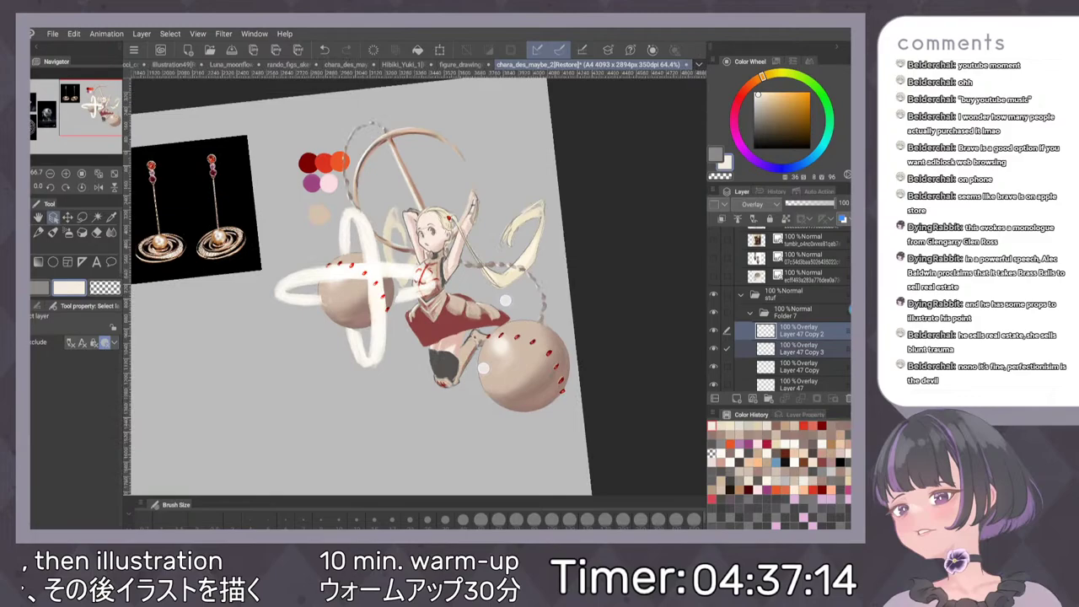
key("k")
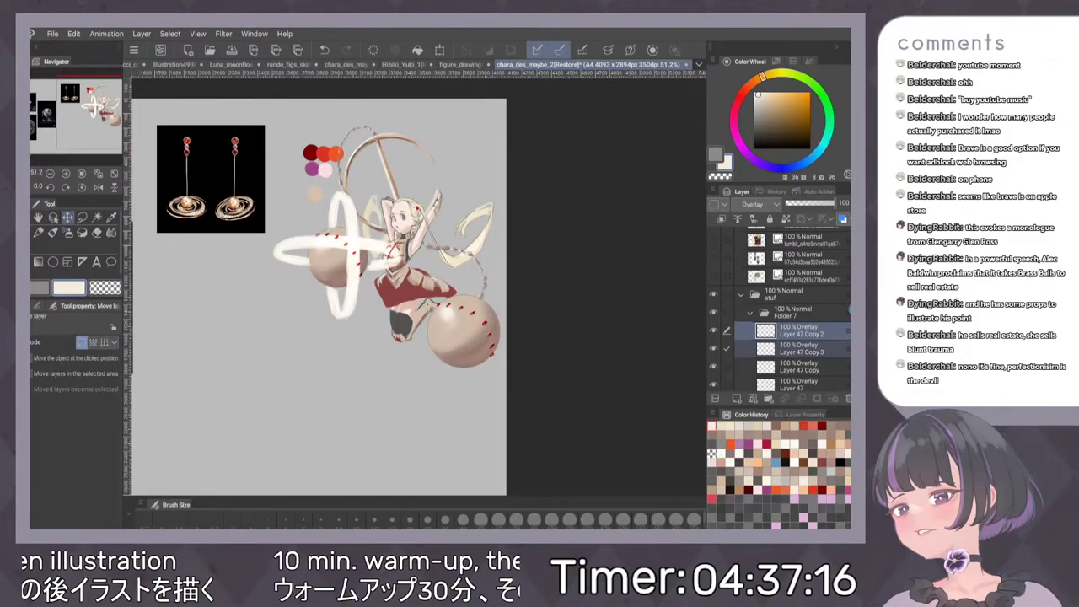
mouse_move(375, 213)
left_mouse_down()
mouse_move(481, 327)
mouse_move(476, 315)
mouse_move(472, 326)
mouse_move(480, 320)
mouse_move(472, 344)
left_mouse_up()
key("ctrl+shift+t")
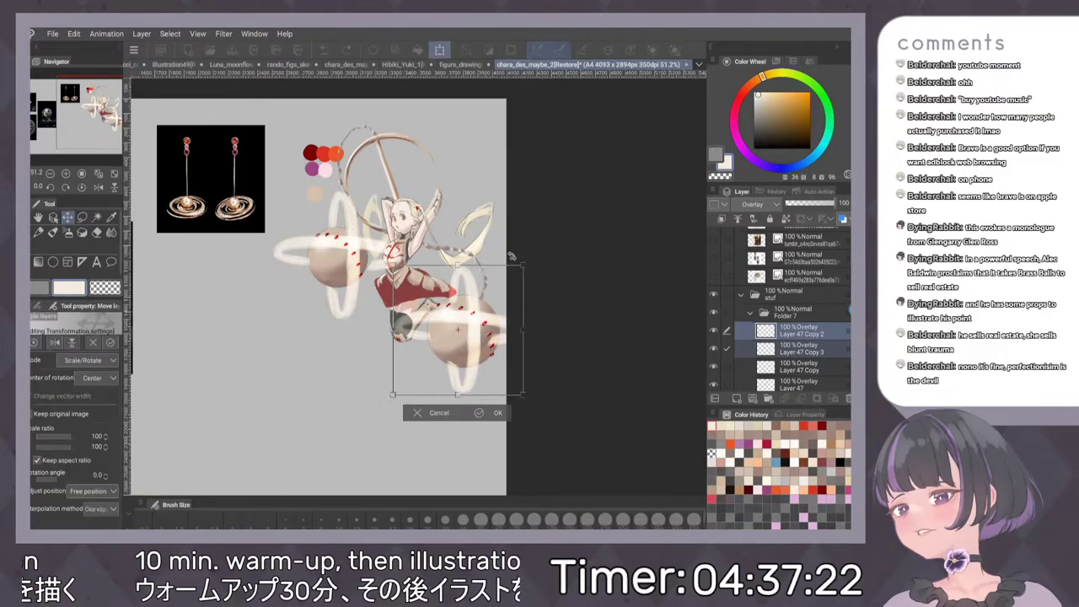
left_click_drag(493, 230, 527, 246)
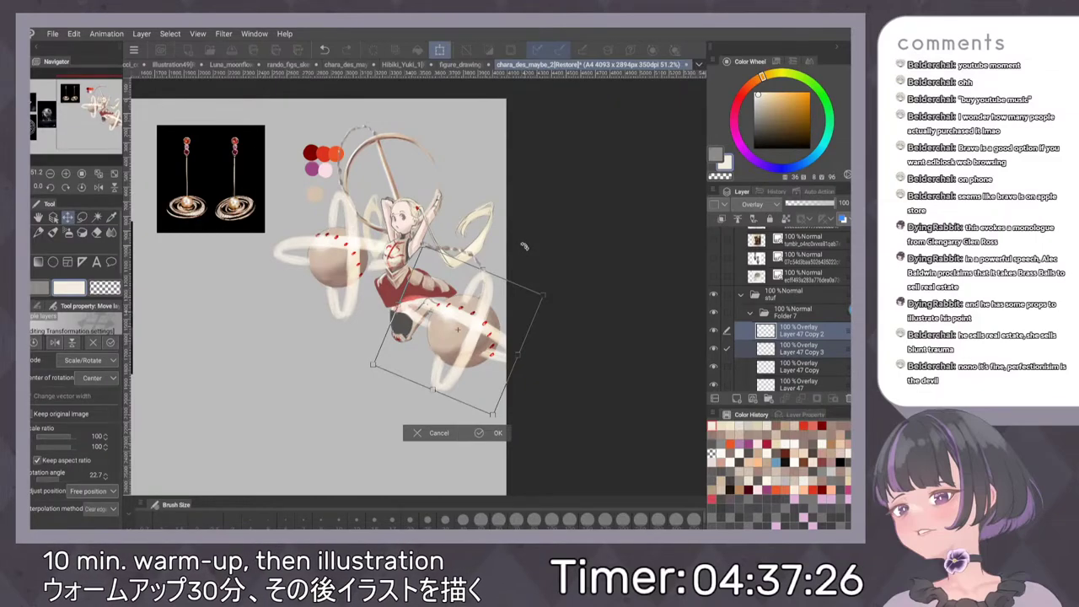
left_click_drag(510, 247, 507, 246)
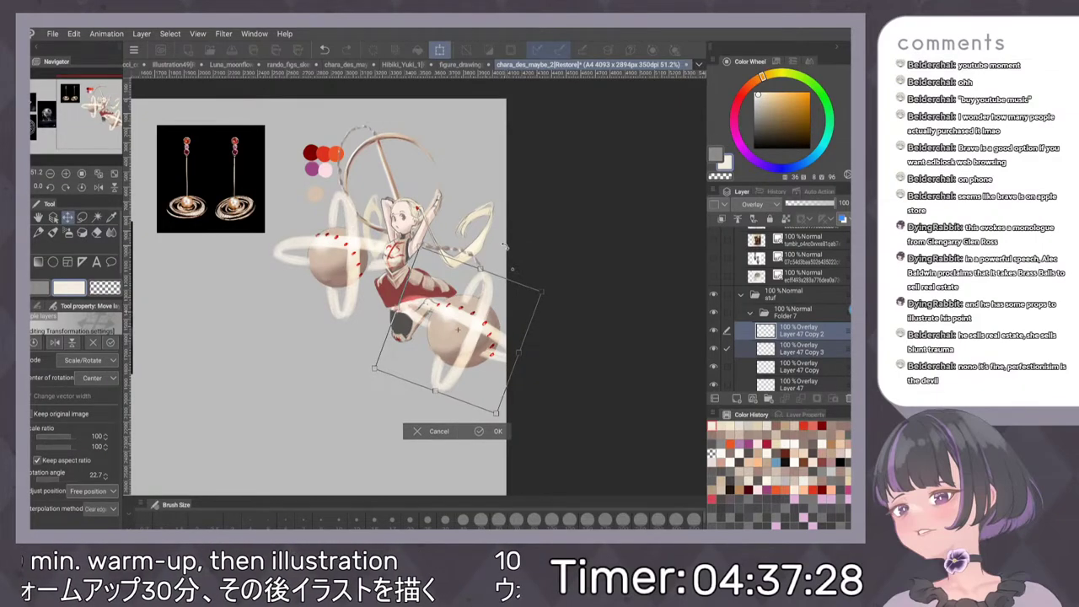
key("Return")
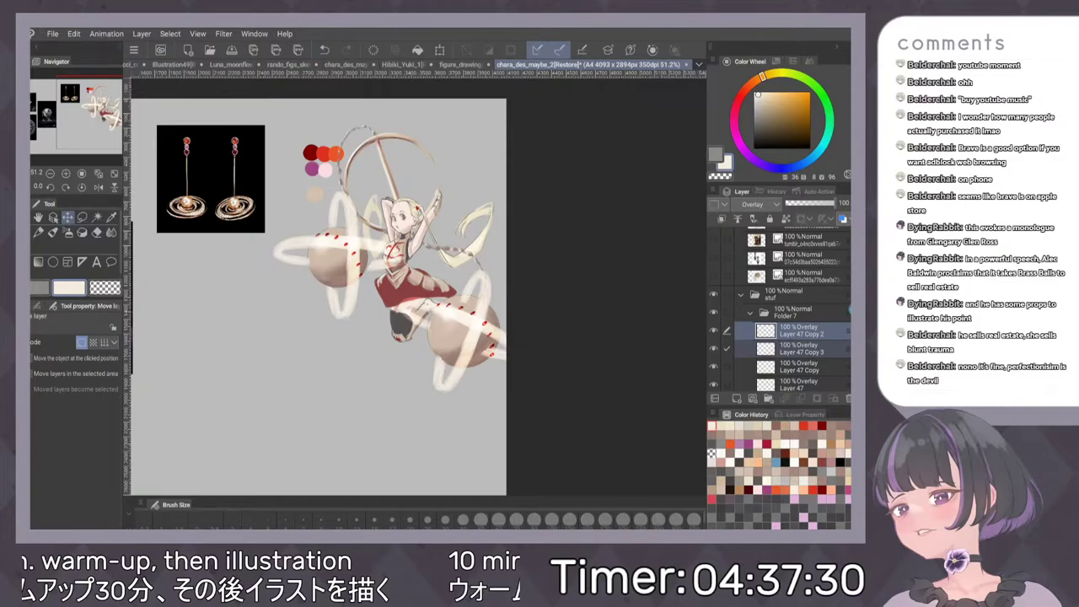
Select the two original ring layers together and nudge the upper sphere's rings slightly to the left
key("e")
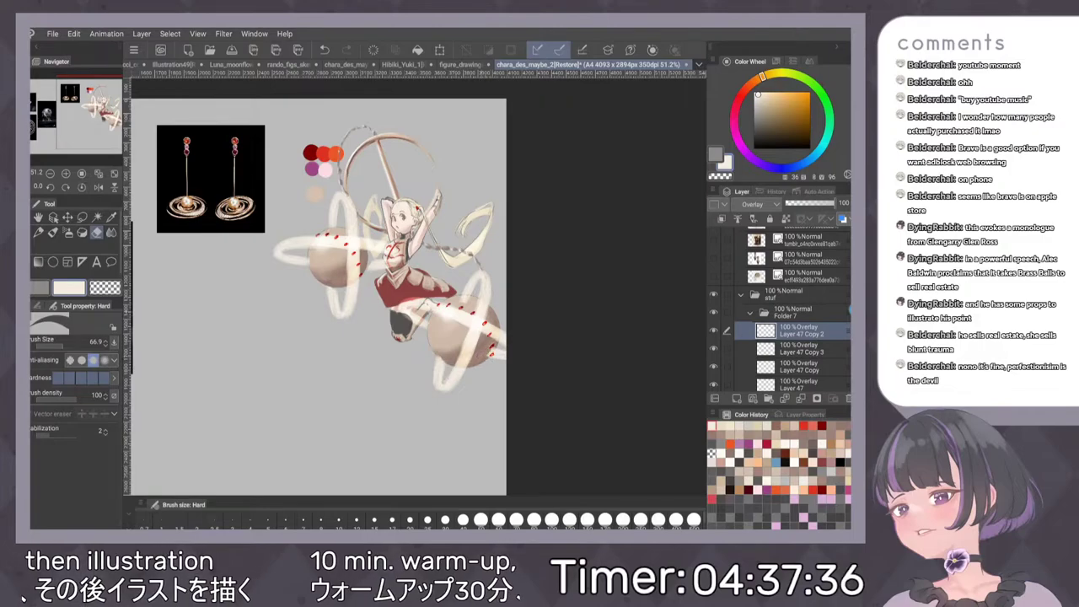
key("alt+bracketleft")
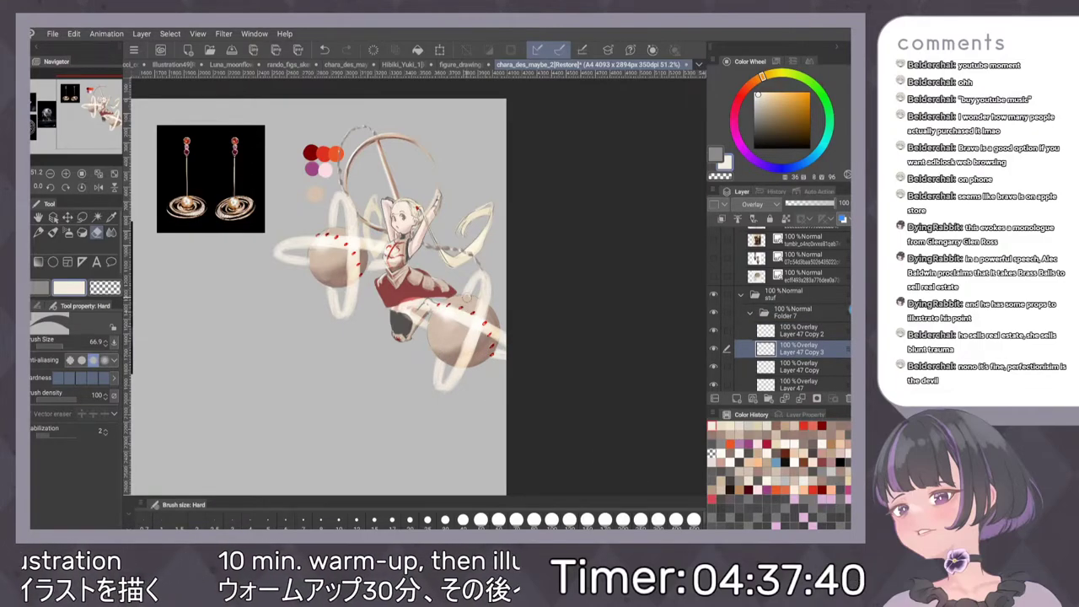
key("alt+bracketleft")
key("alt+bracketleft")
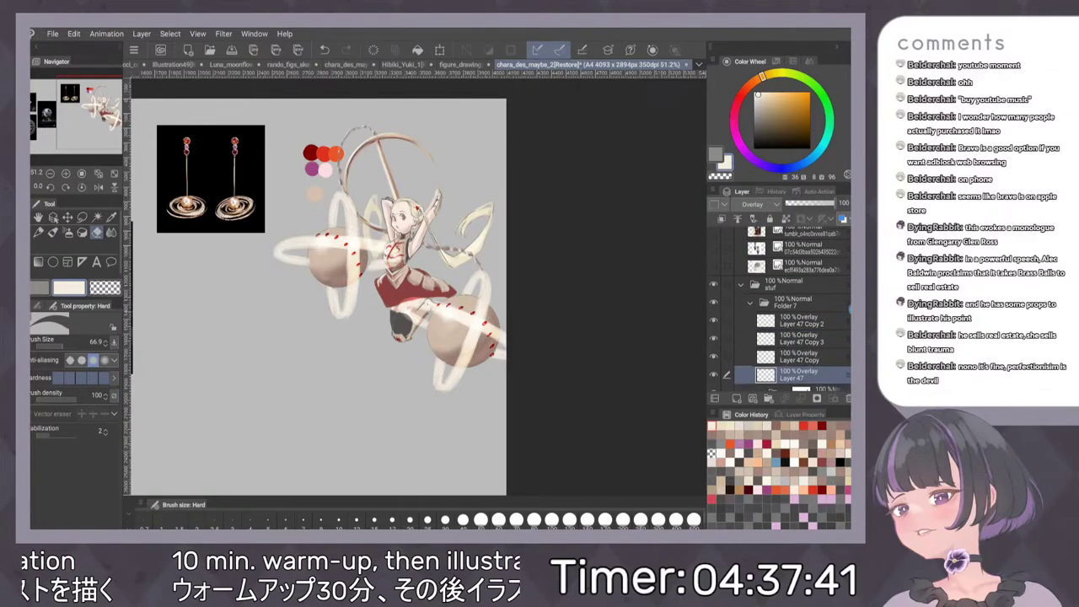
left_click(713, 368)
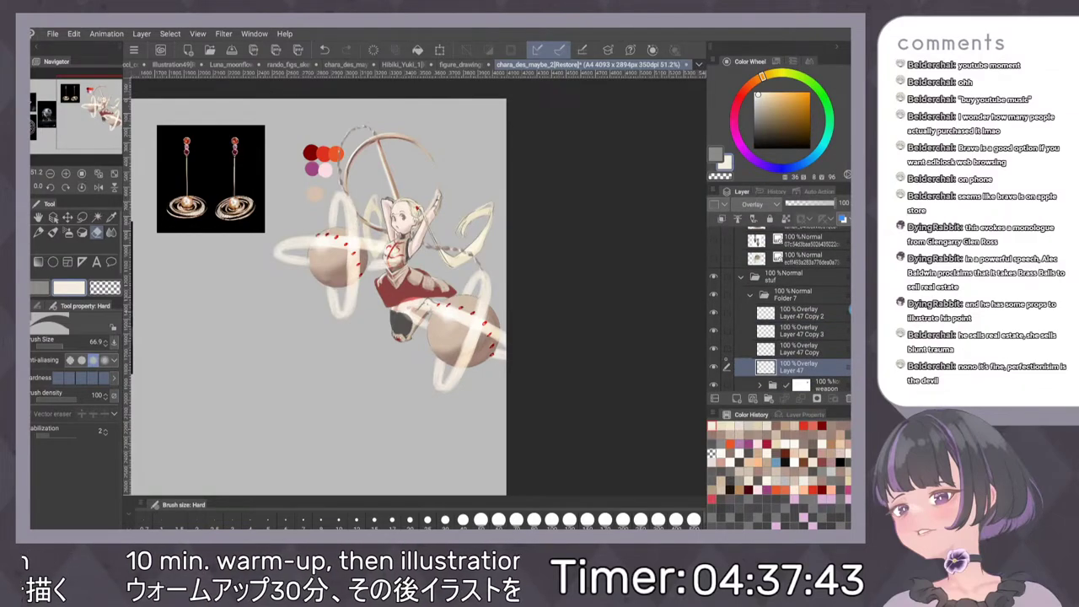
left_click(713, 349)
left_click(713, 349)
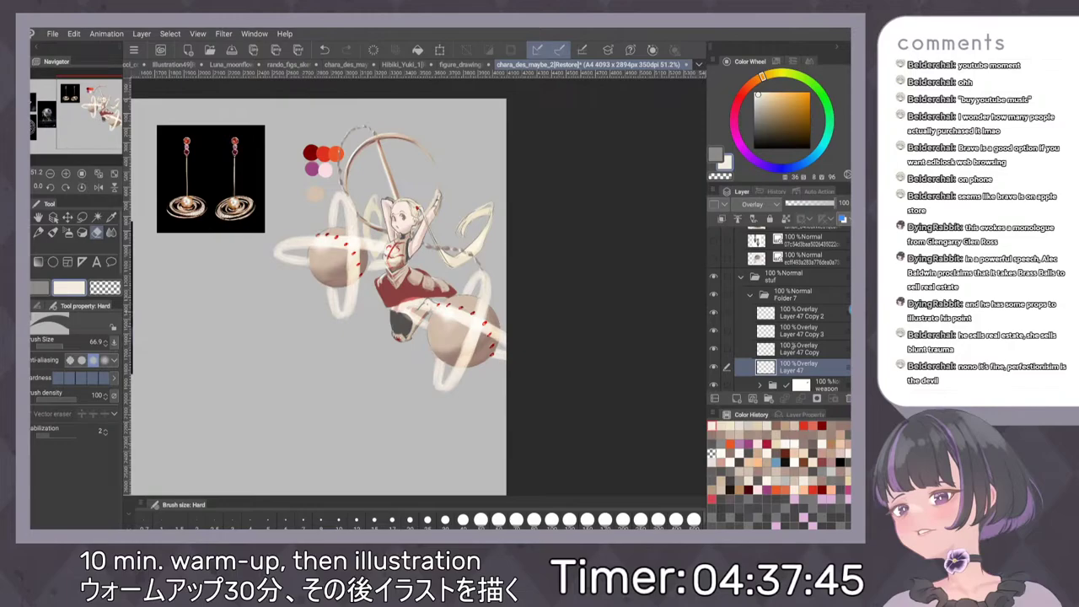
left_click(793, 348)
left_click(799, 368, "ctrl")
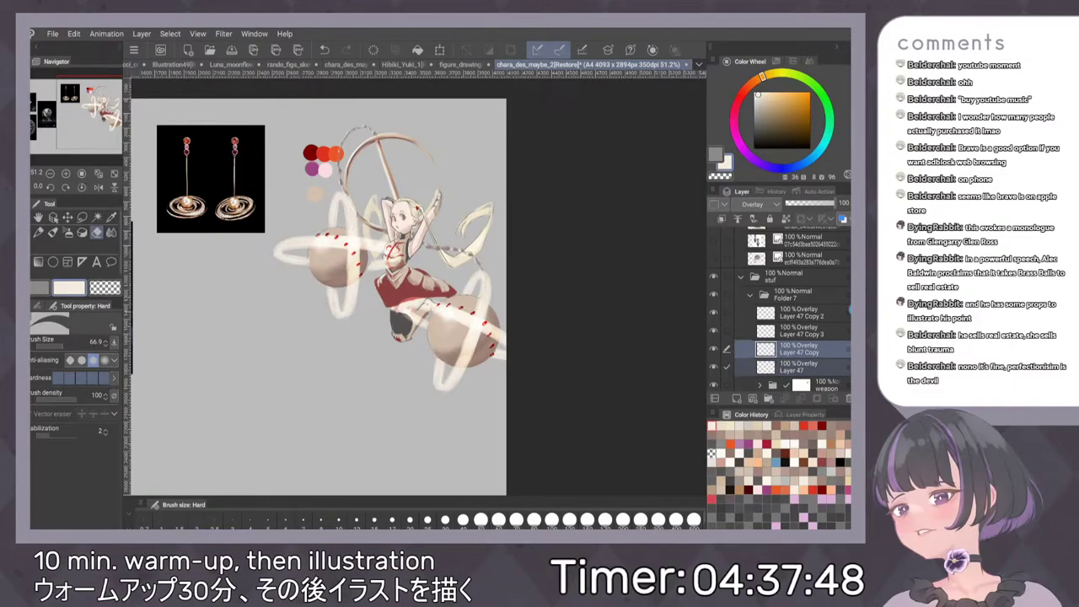
key("k")
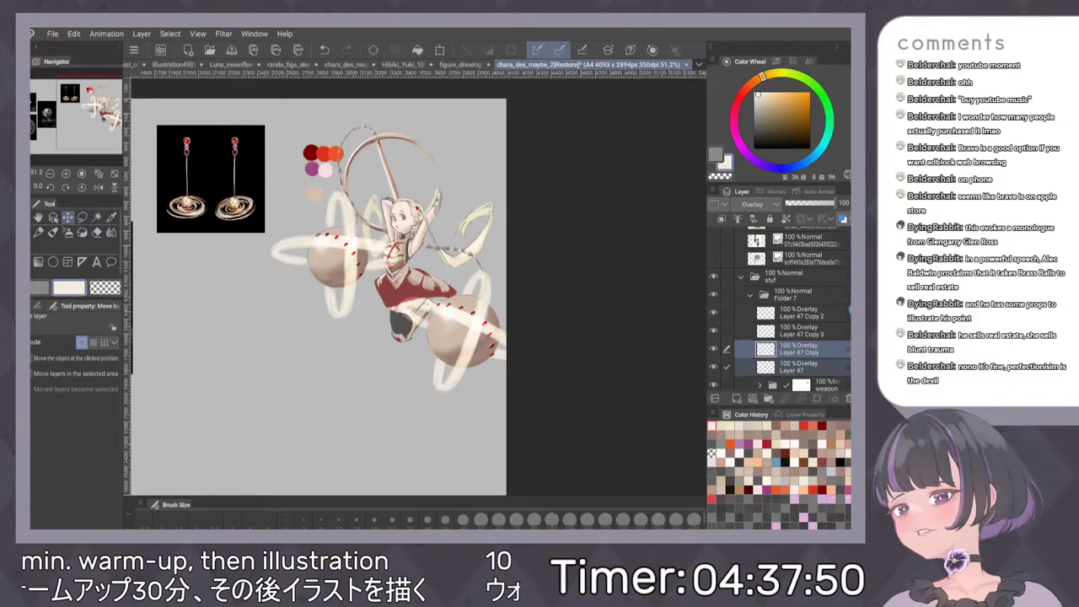
Scale both copied rings down to 82% and recentre them around the lower sphere
scroll(548, 330, "down", 3)
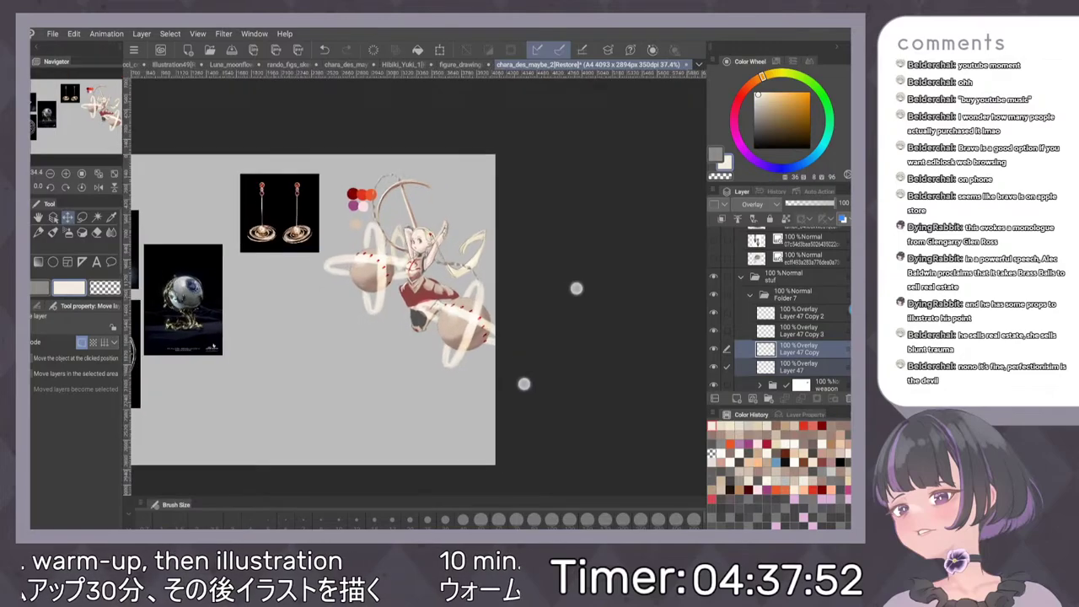
scroll(576, 289, "up", 3)
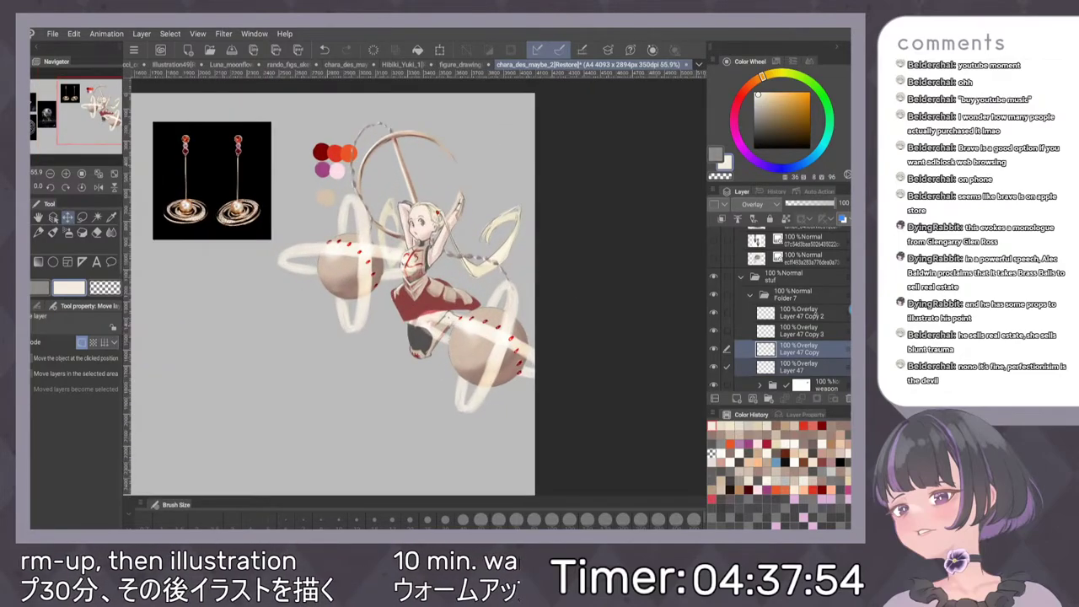
left_click(814, 314)
left_click(813, 331, "shift")
key("ctrl+t")
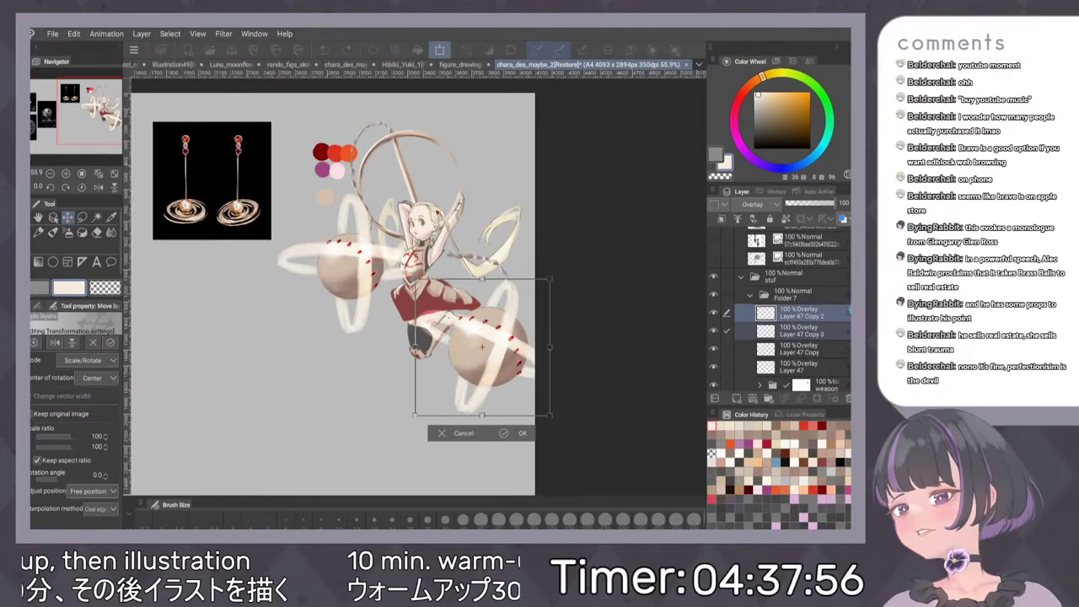
left_click_drag(413, 279, 427, 291)
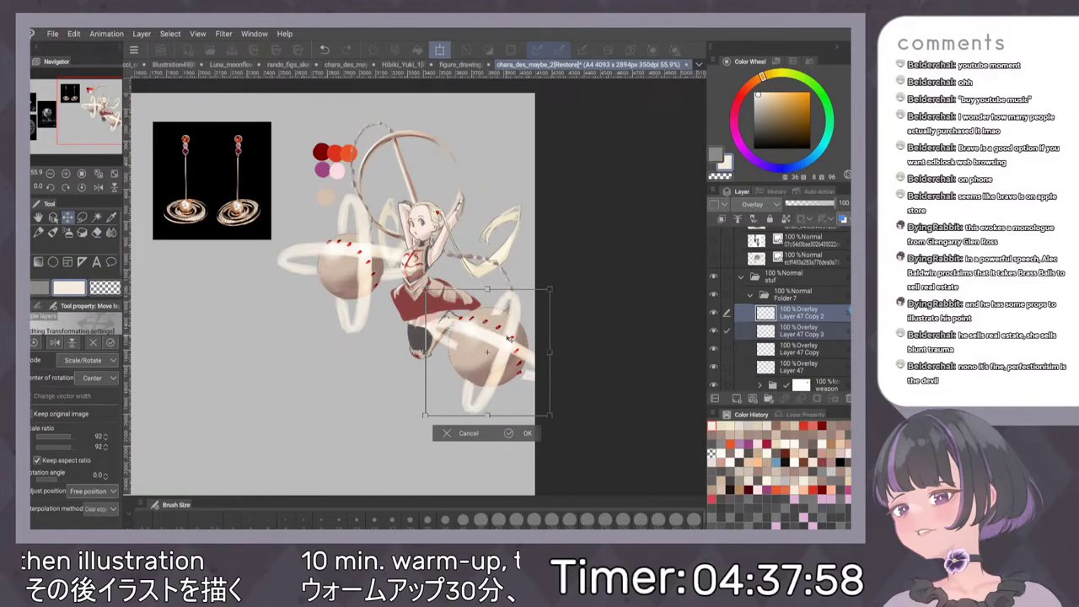
left_click_drag(512, 318, 508, 314)
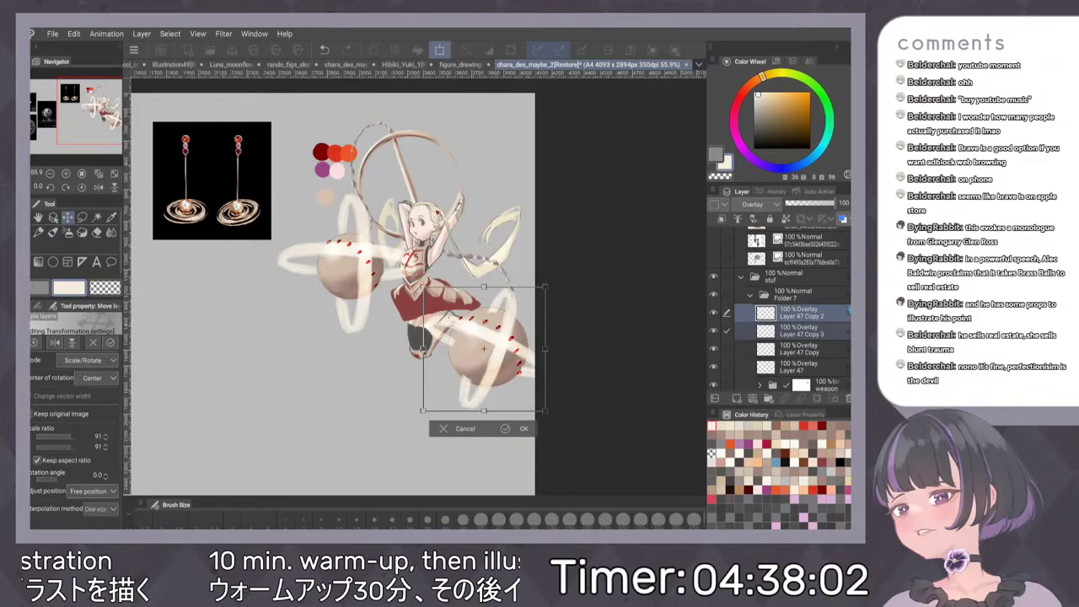
left_click_drag(504, 371, 502, 369)
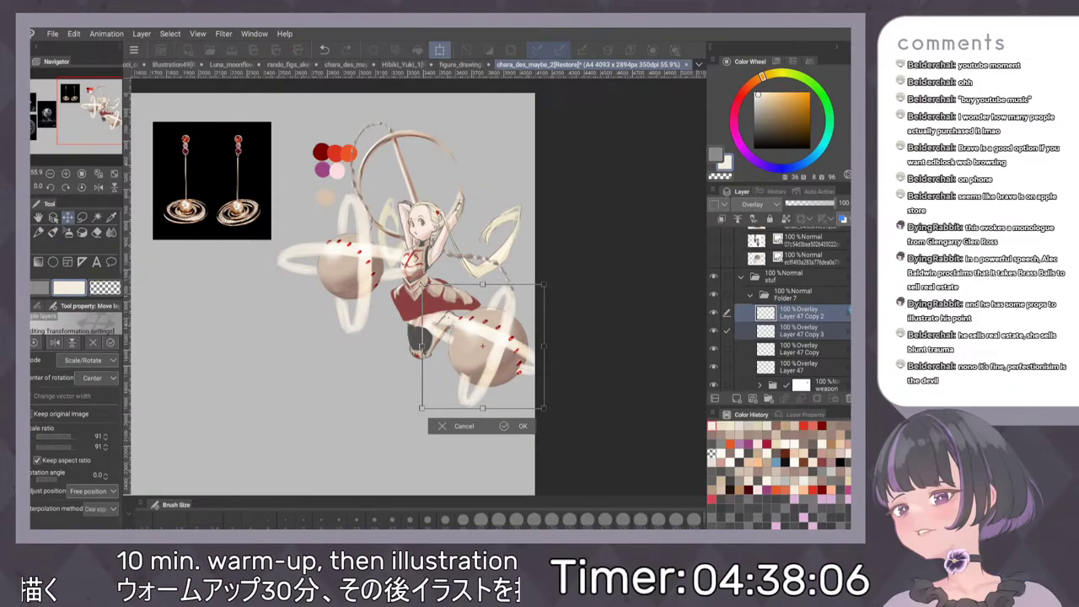
left_click_drag(423, 285, 433, 296)
left_click_drag(510, 361, 505, 359)
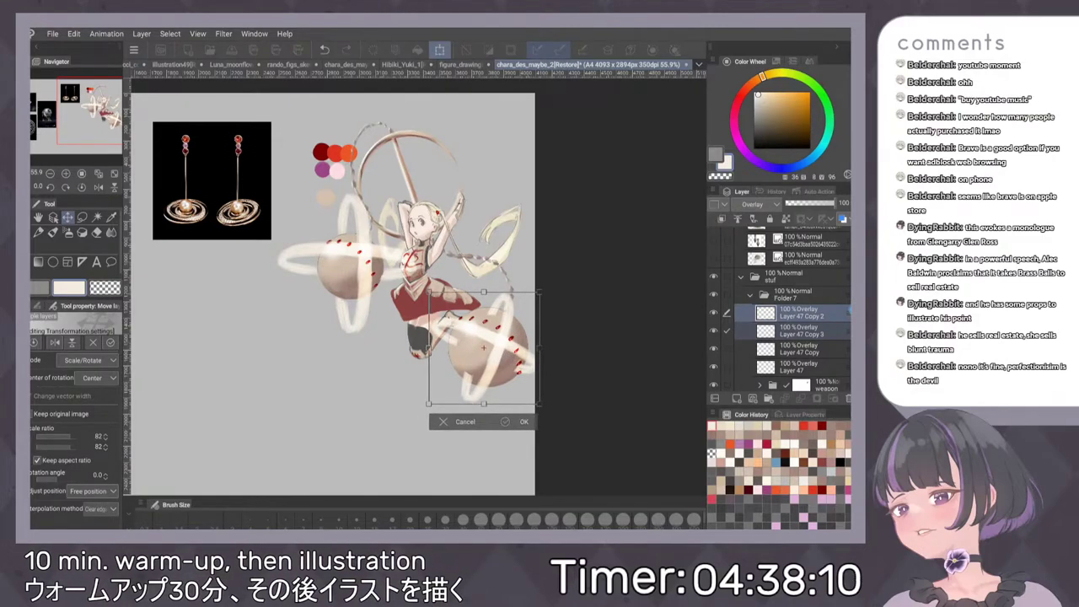
key("Return")
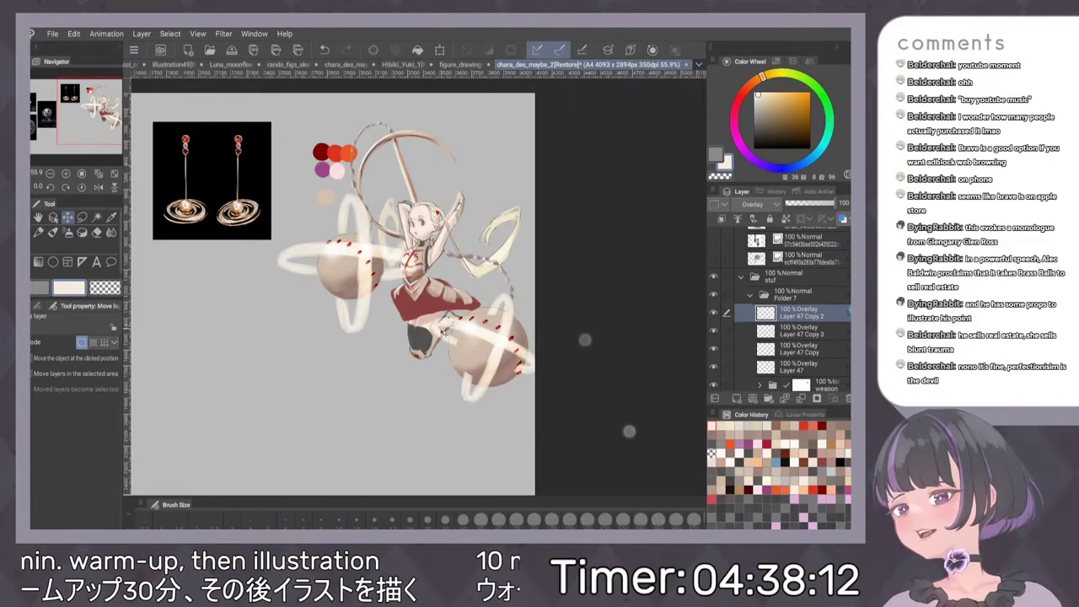
Merge the lower sphere's two ring copies into one layer and select the upper sphere's copied ring layer
key("e")
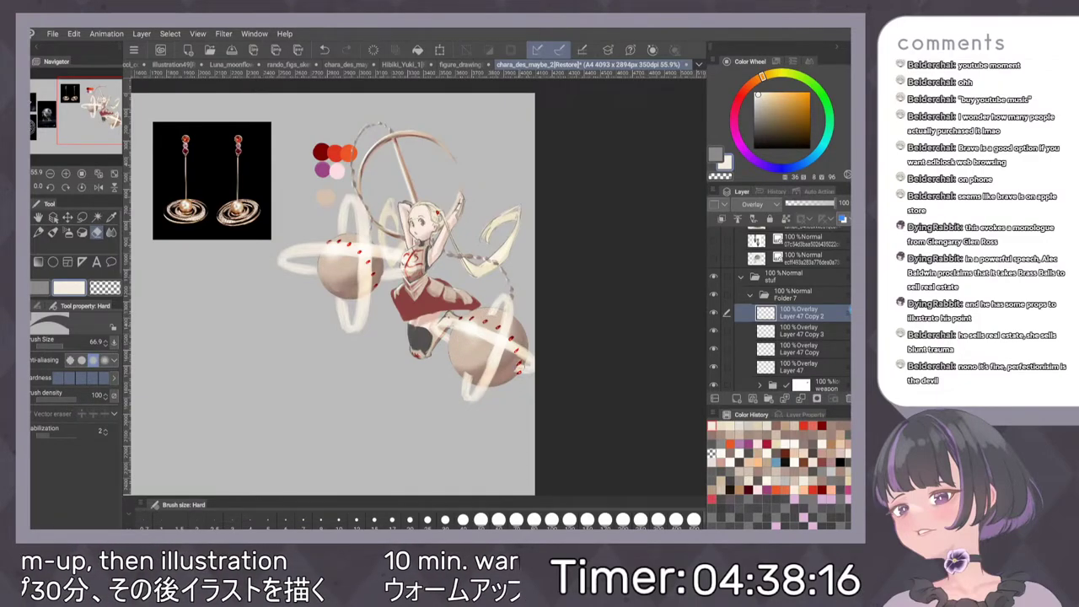
left_click(801, 331)
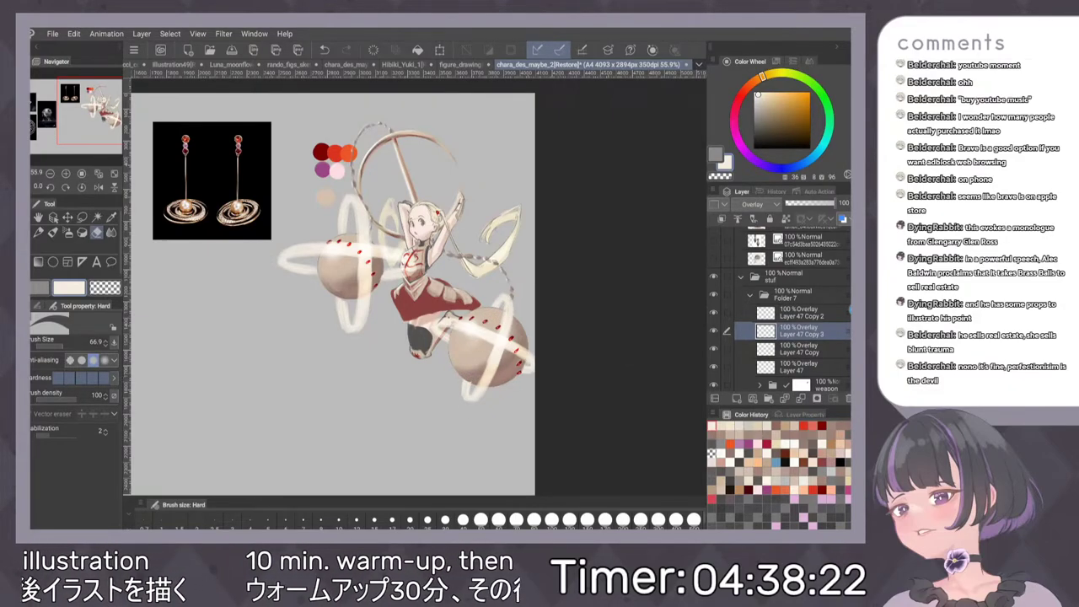
left_click(801, 314)
left_click(800, 399)
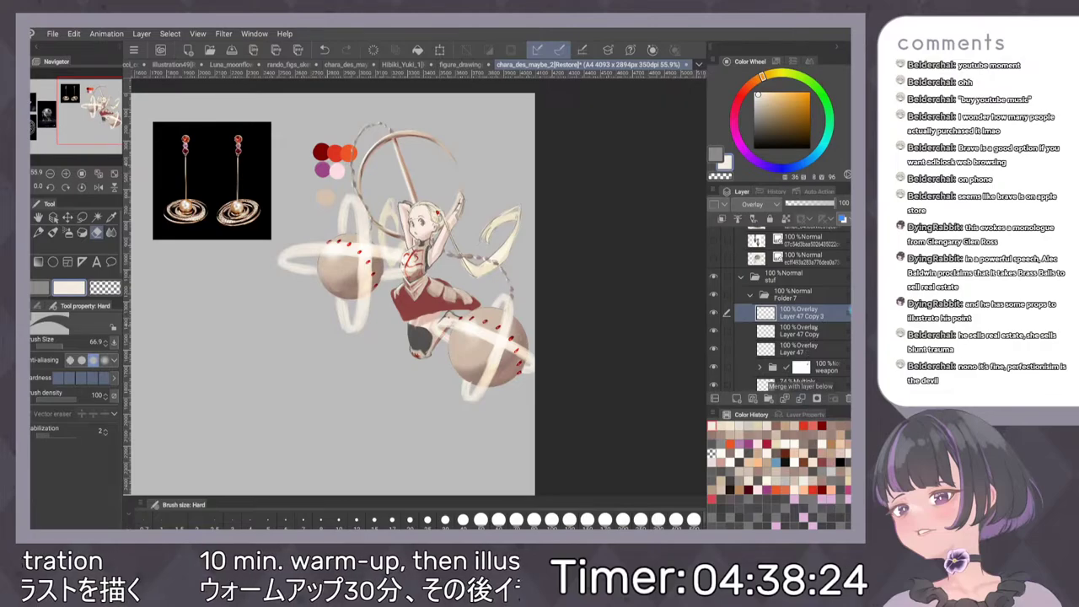
left_click(797, 332)
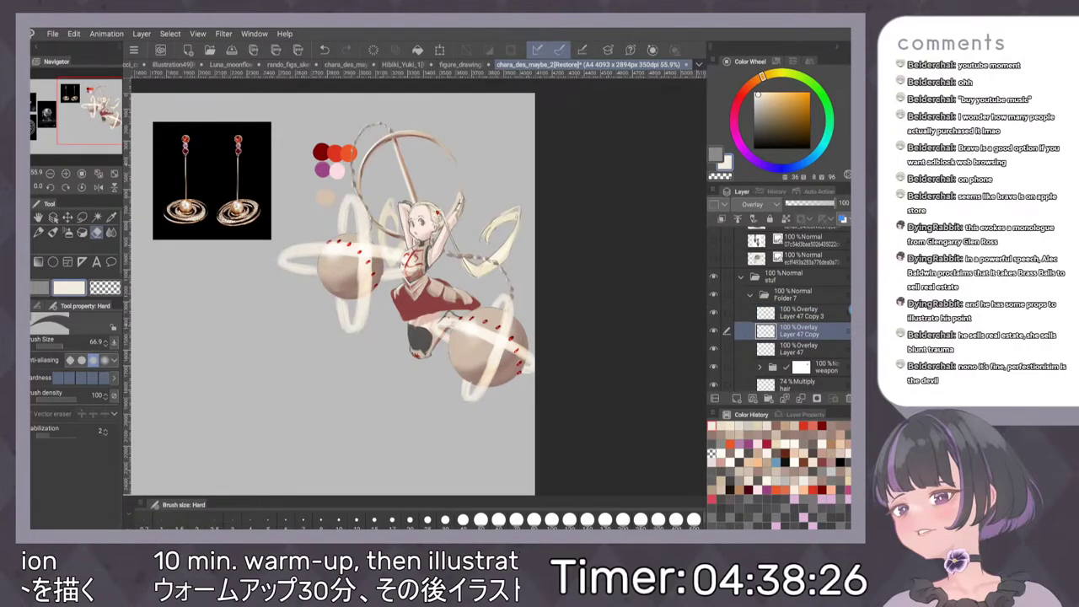
Scale the upper sphere's two ring layers down to 72%, recentre them around the sphere and merge them into one layer
left_click(799, 350, "ctrl")
key("ctrl+t")
left_click_drag(277, 193, 302, 219)
left_click_drag(385, 284, 371, 267)
left_click_drag(289, 202, 301, 216)
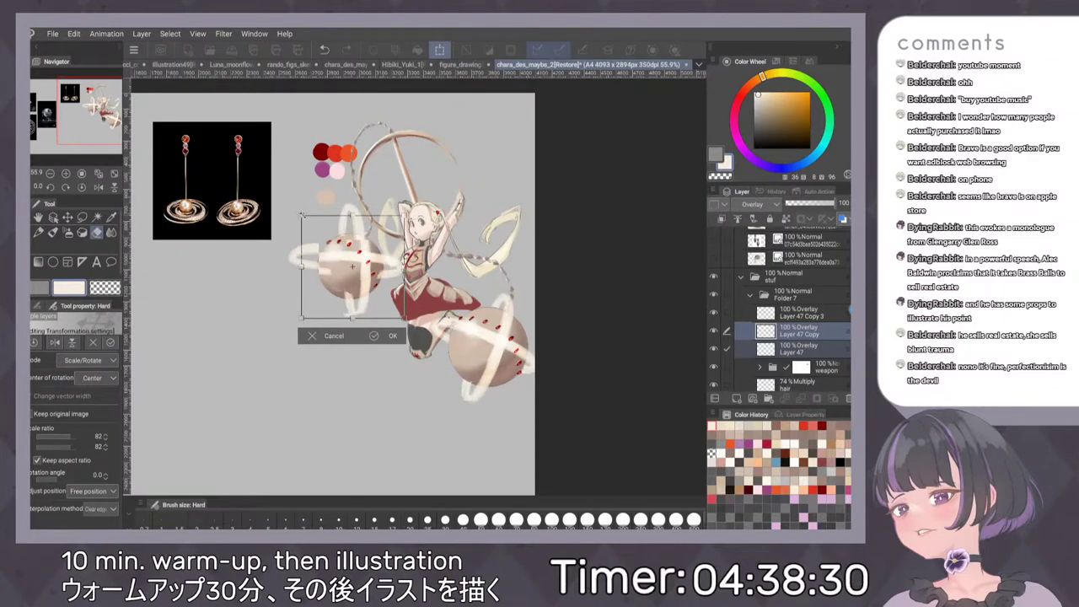
left_click_drag(381, 271, 373, 269)
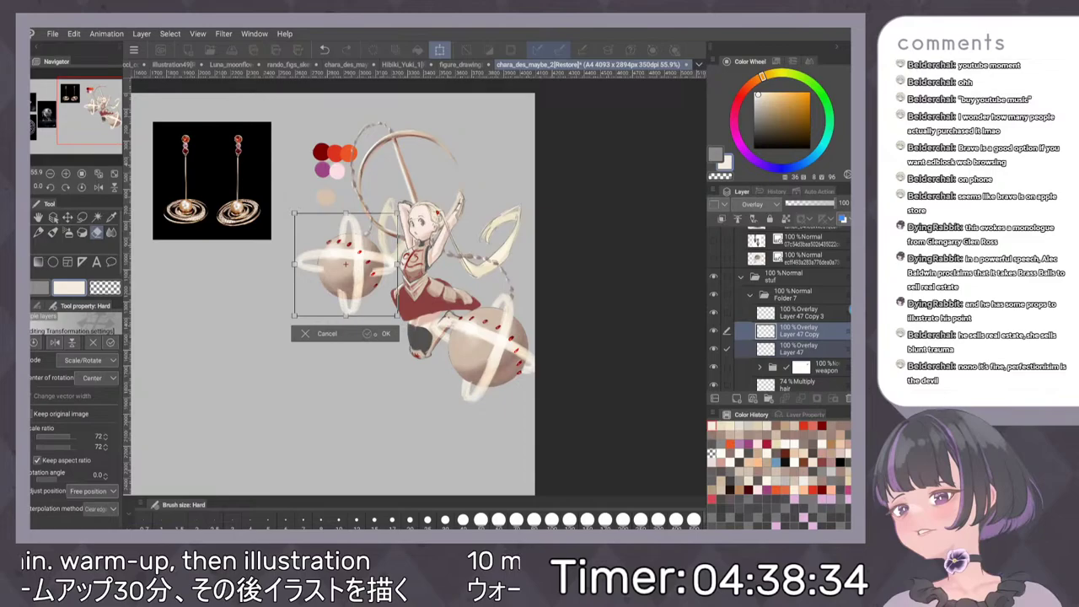
key("Return")
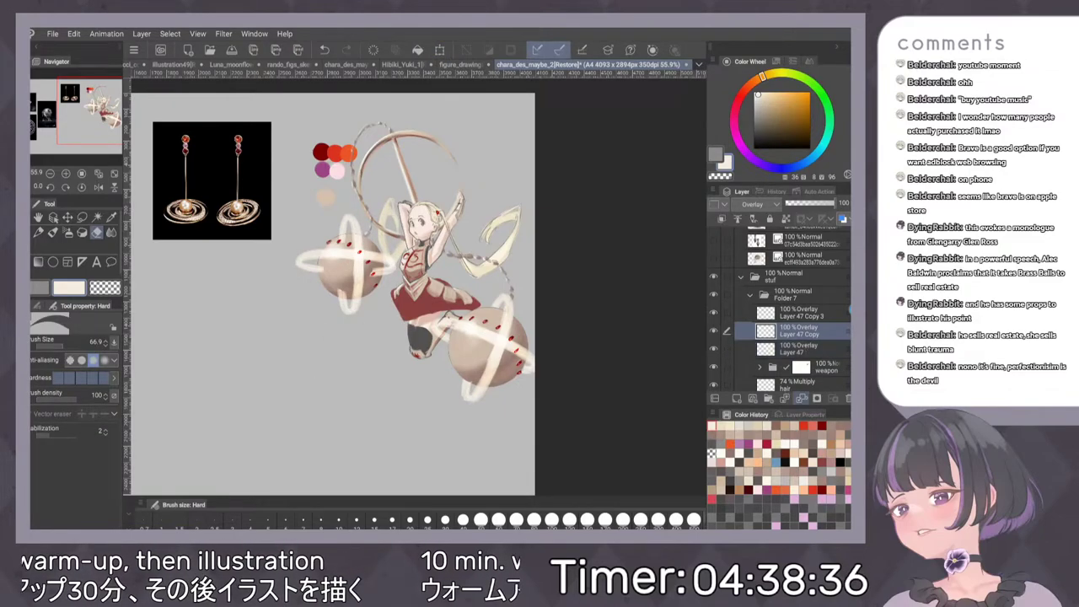
key("ctrl+e")
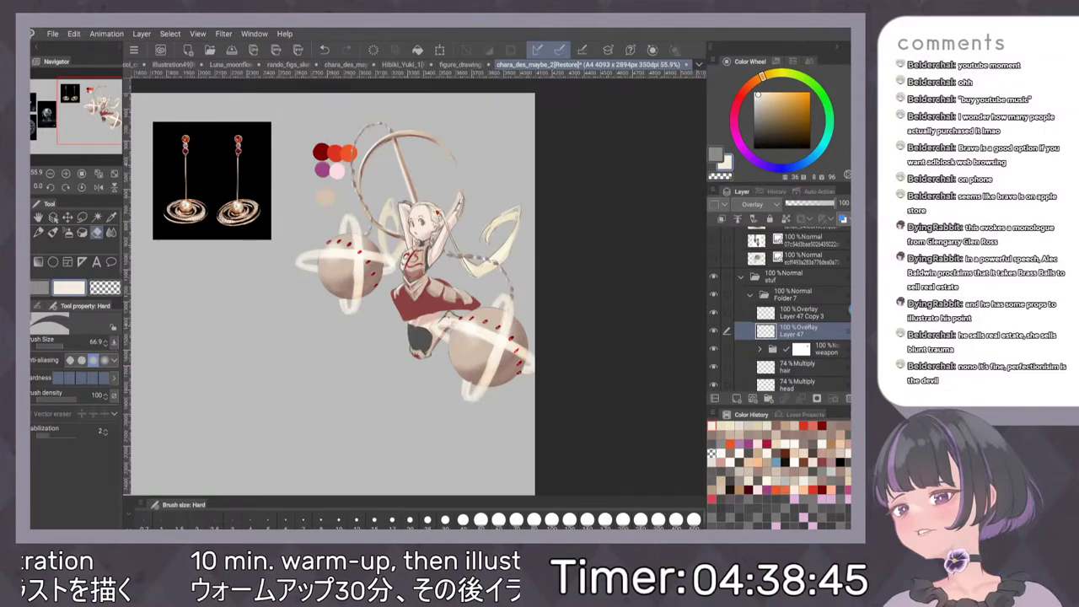
Lock the transparent pixels of the upper sphere's merged ring layer and choose a pale yellow paint colour
left_click(785, 218)
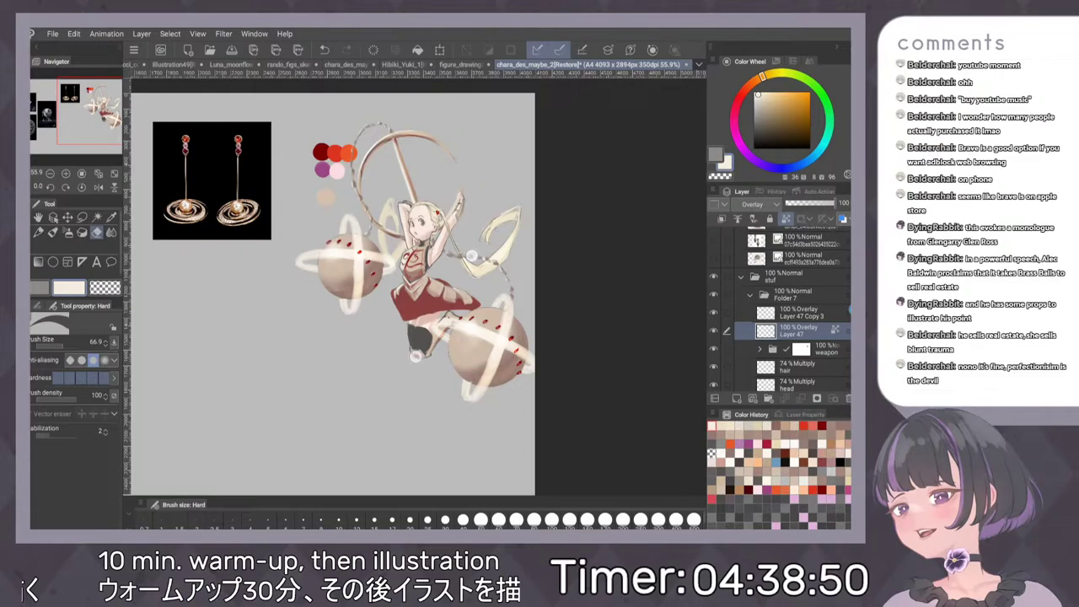
scroll(237, 161, "up", 1)
left_click(774, 98)
left_click(776, 73)
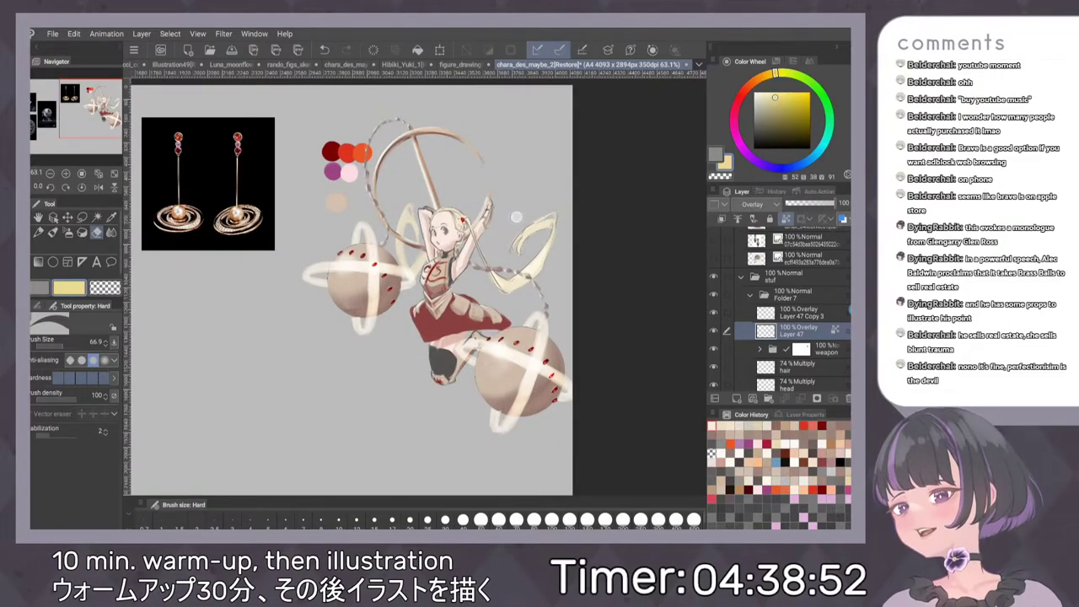
scroll(340, 203, "up", 5)
scroll(438, 393, "up", 1)
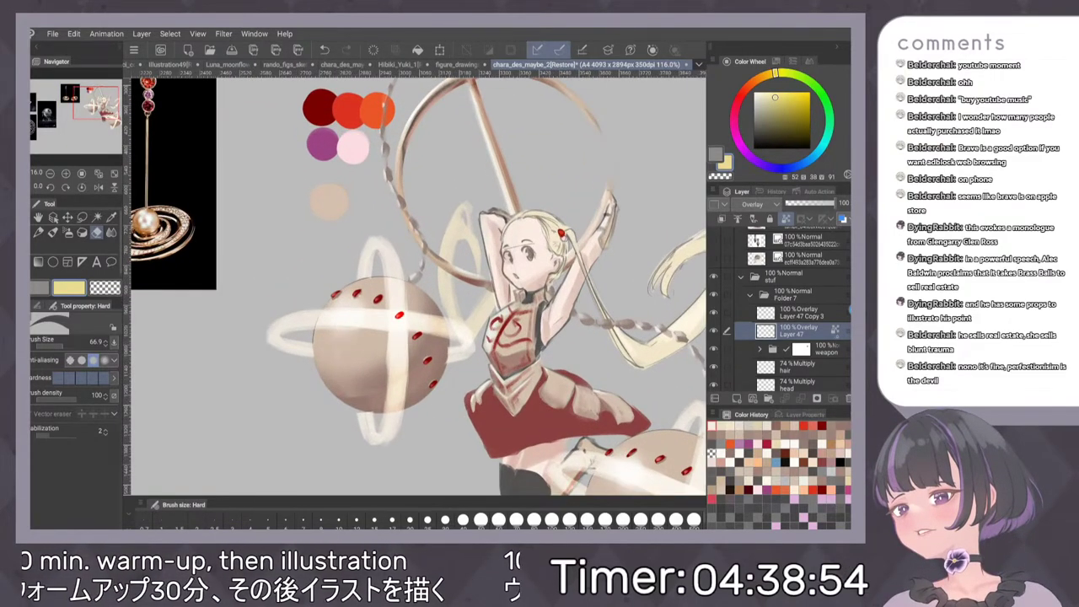
Add a new raster layer above the upper sphere's rings and clip it to the ring layer
left_click(730, 398)
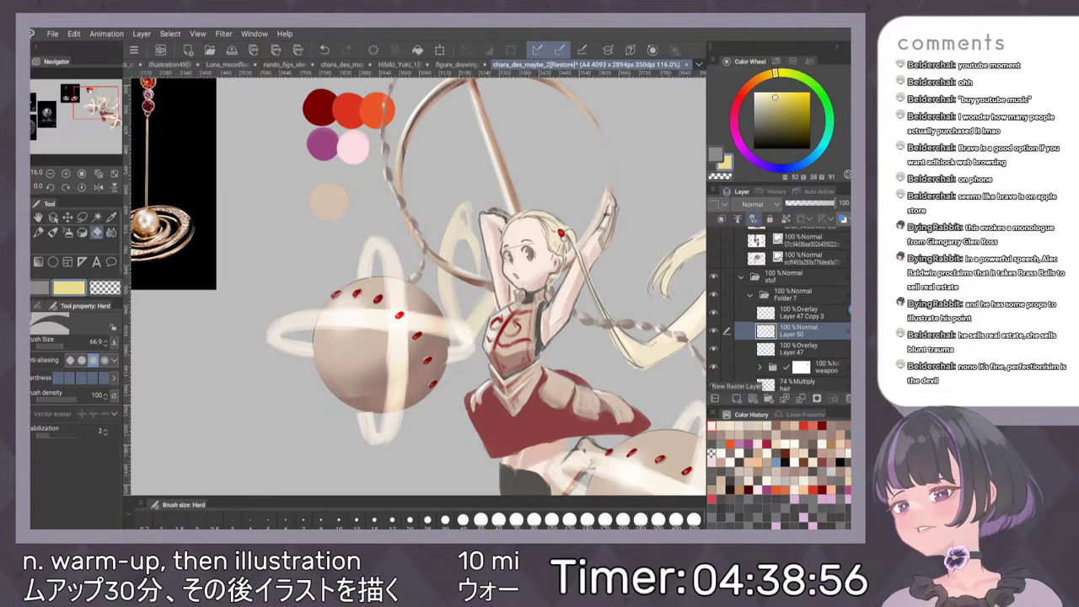
left_click(721, 219)
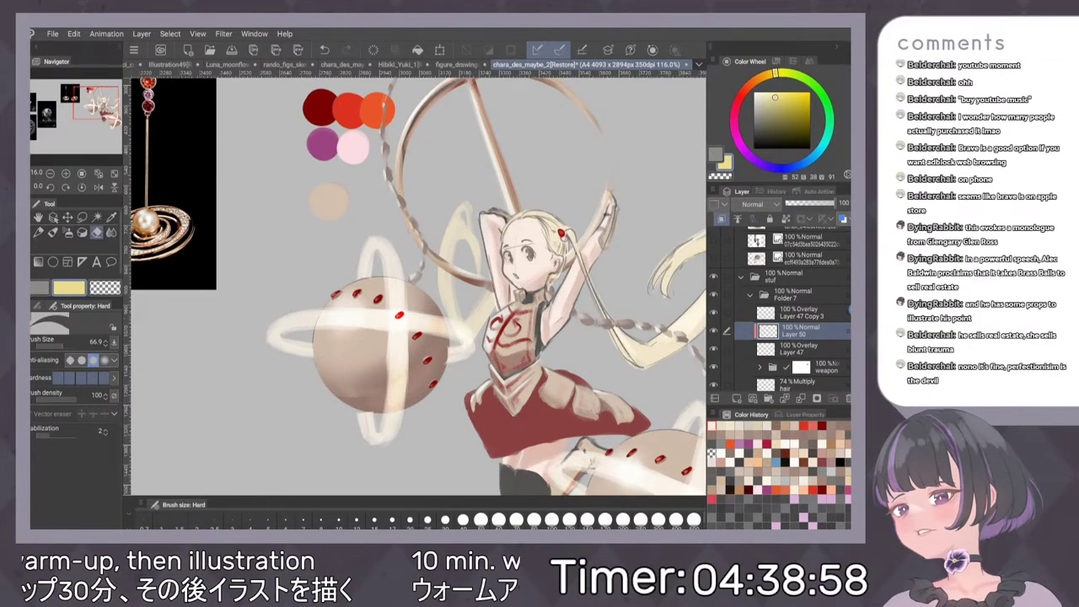
Try small grey-beige brush marks at the outer end of the upper sphere's horizontal ring and undo them
key("b")
left_click_drag(299, 322, 331, 317)
left_click(759, 114)
key("ctrl+z")
key("bracketleft")
key("bracketleft")
key("bracketleft")
key("bracketleft")
key("bracketleft")
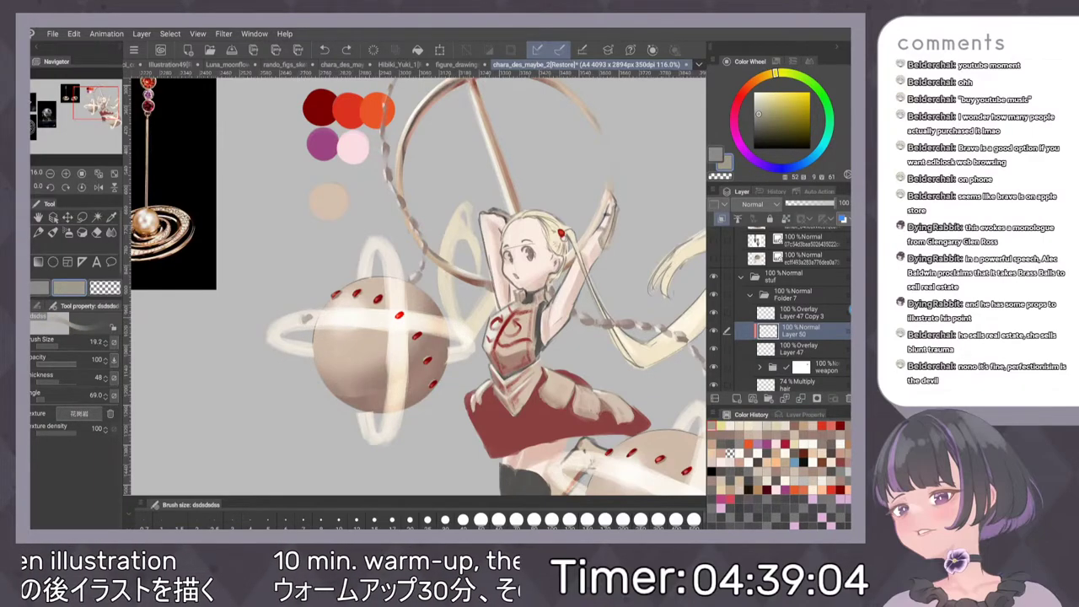
key("ctrl+z")
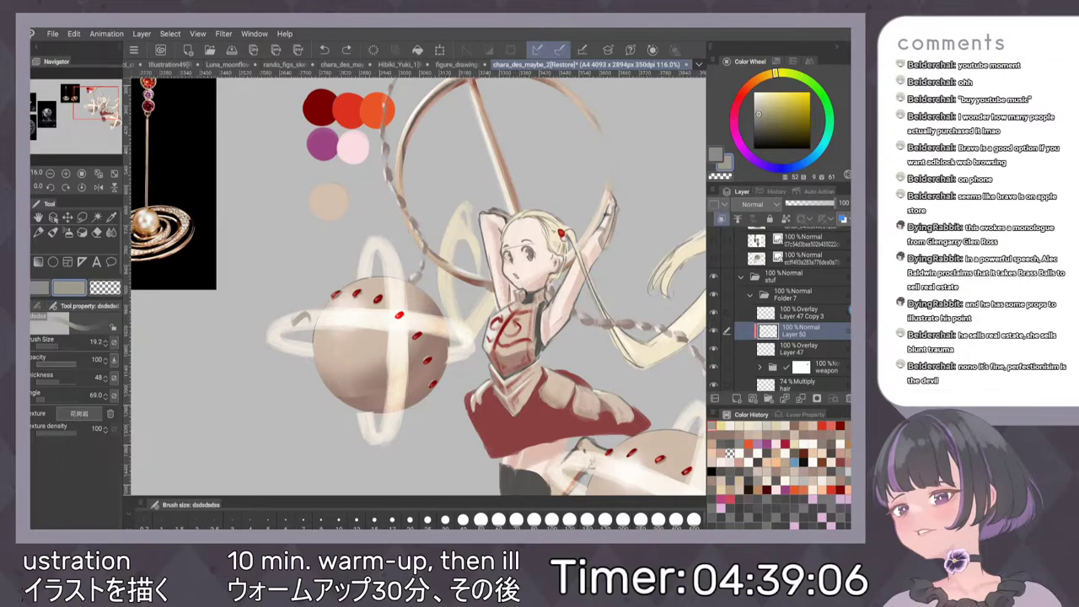
key("ctrl+z")
Try strokes in a sampled tan colour along the upper sphere's rings
left_click(336, 313, "alt")
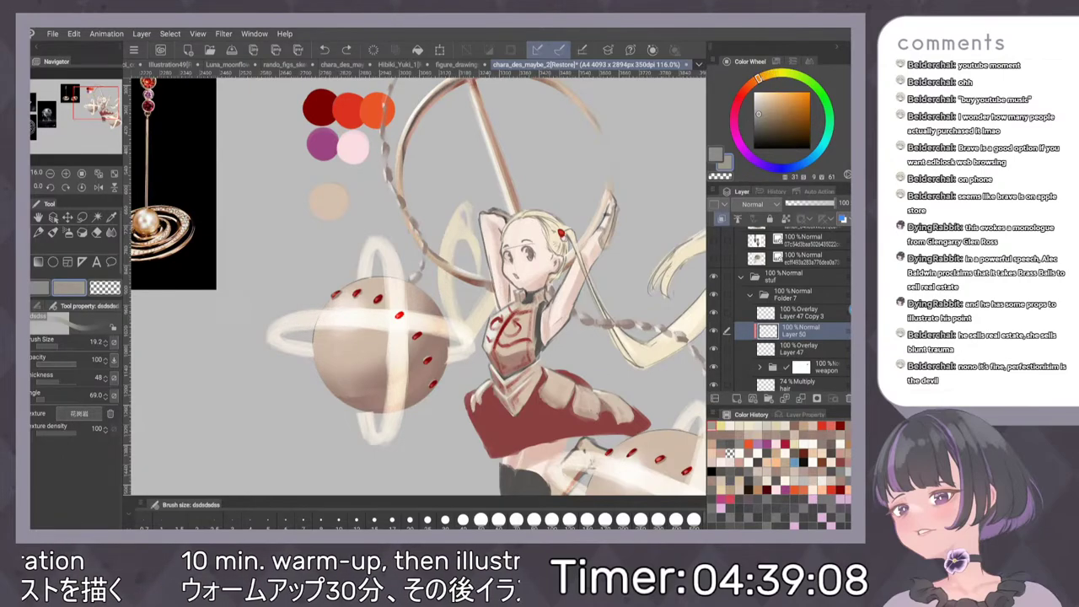
left_click_drag(306, 320, 356, 312)
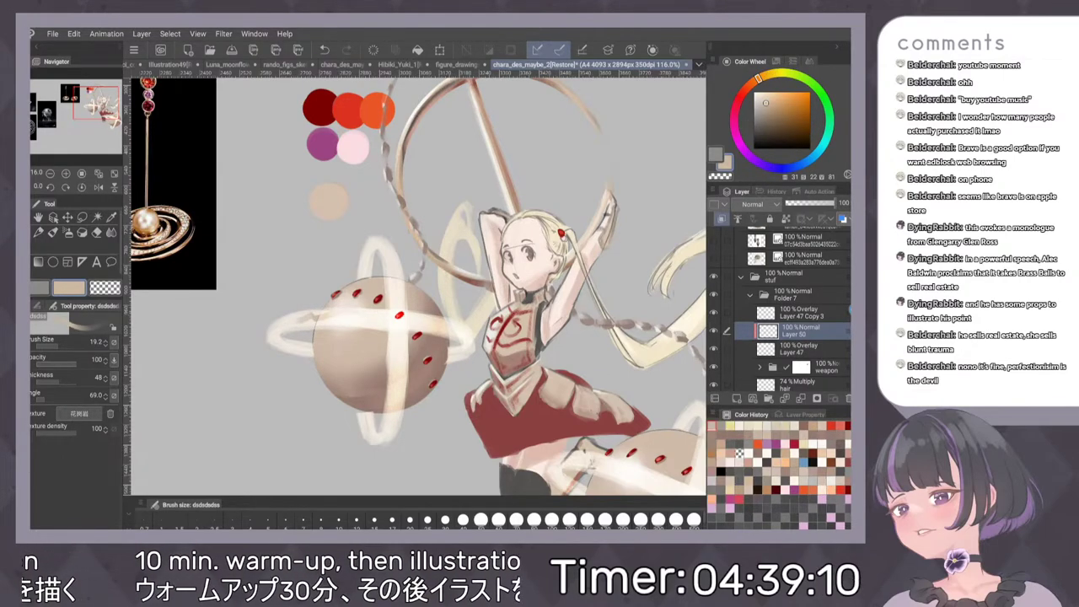
key("ctrl+z")
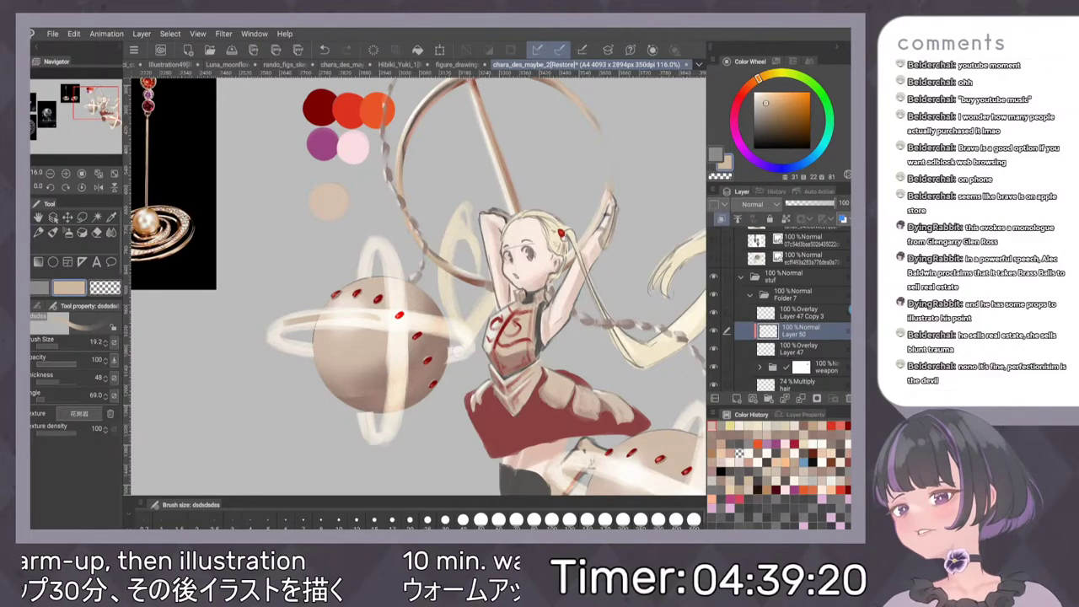
scroll(428, 355, "up", 5)
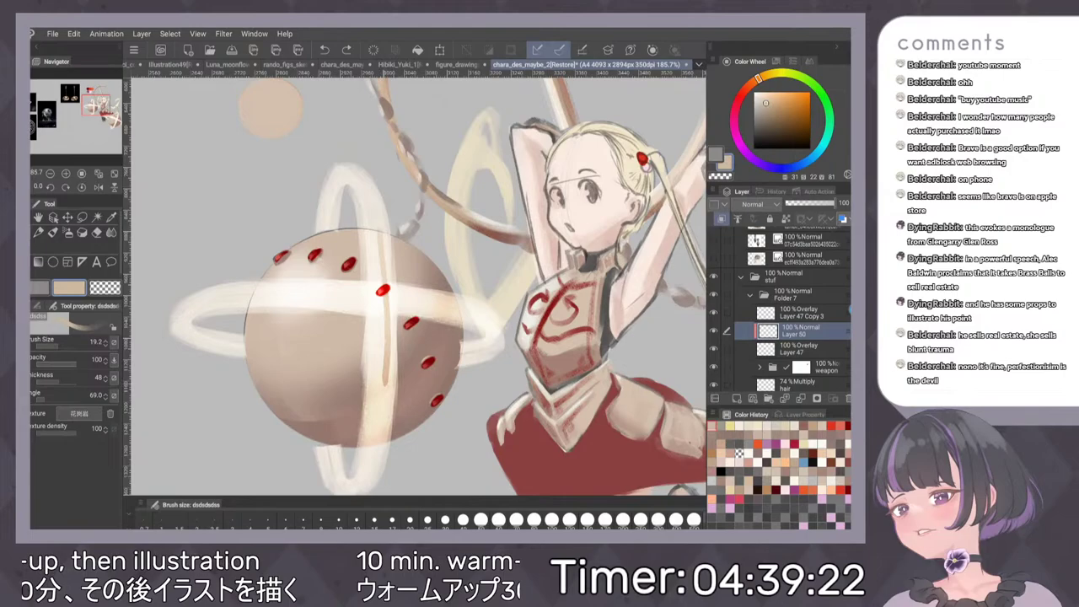
left_click_drag(232, 297, 280, 287)
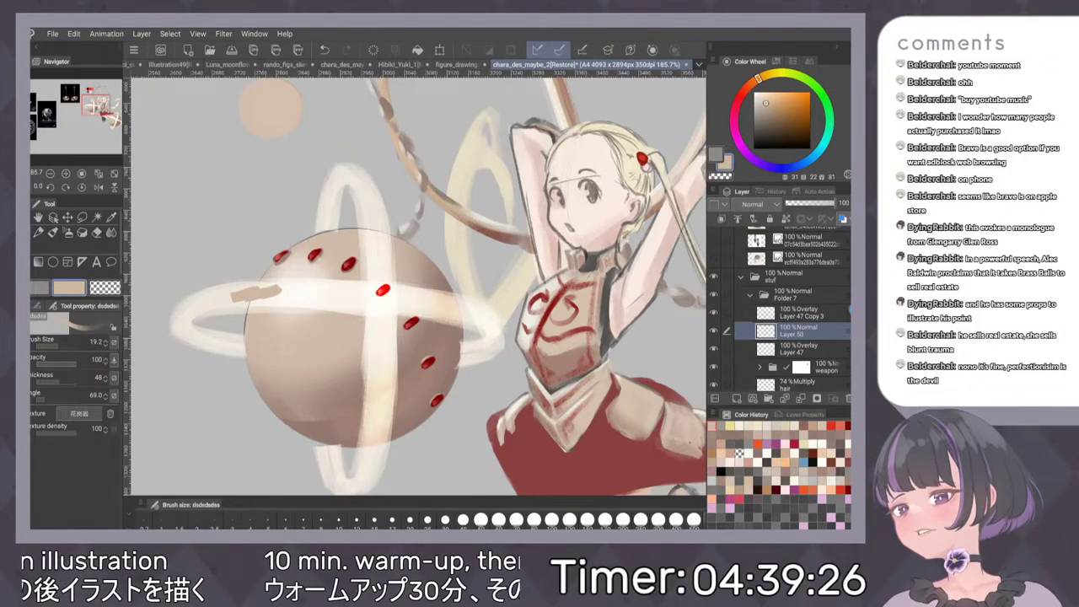
scroll(464, 340, "down", 4)
scroll(463, 340, "down", 2)
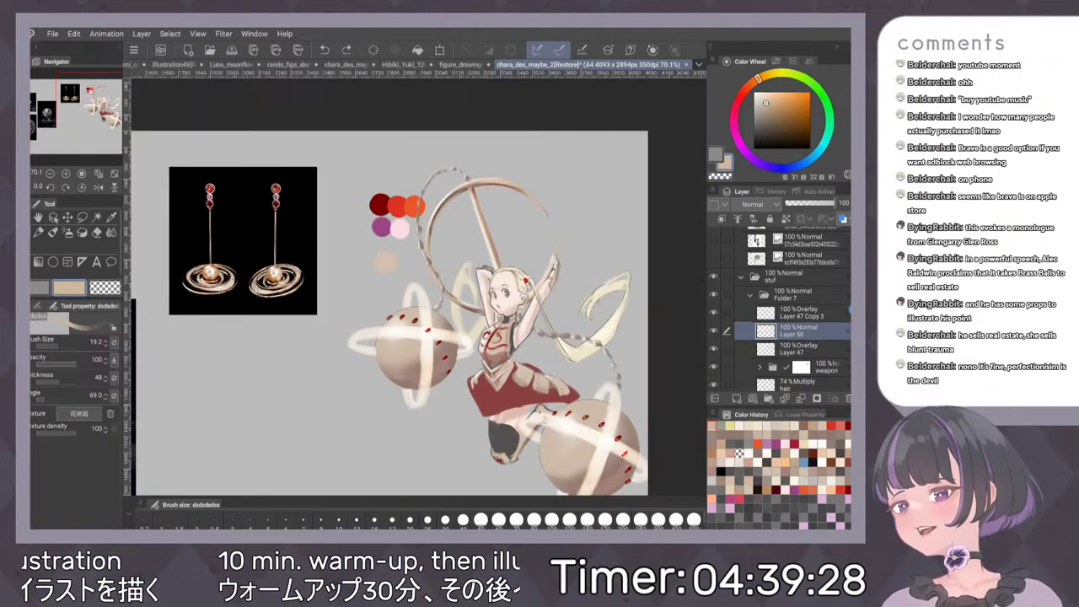
Look through the pen, thick paint and watercolour brushes, and switch to the 墨だまり筆 watercolour brush
left_click(38, 306)
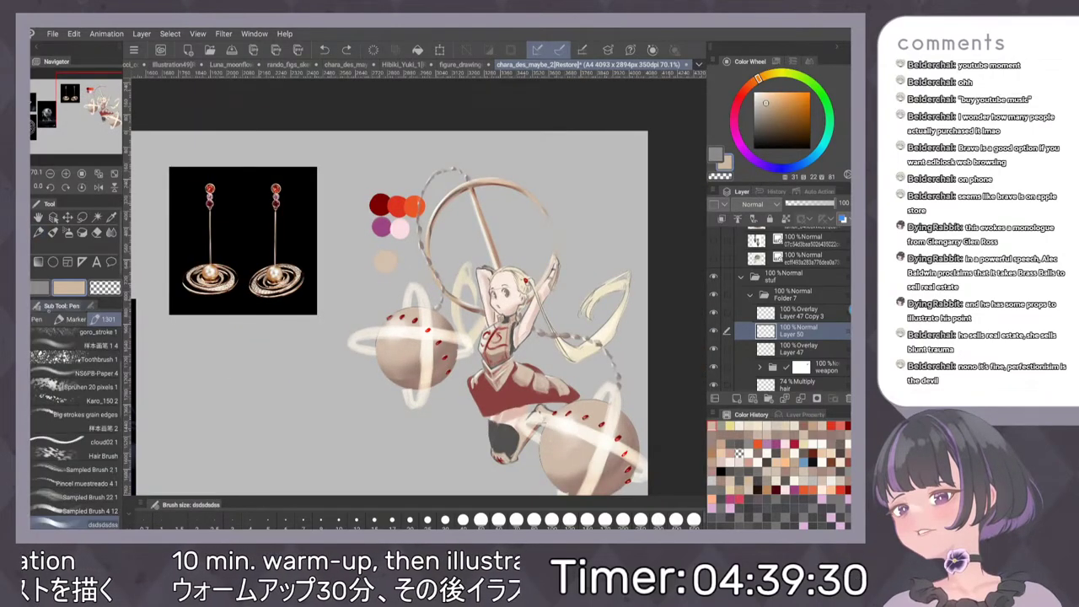
left_click(38, 319)
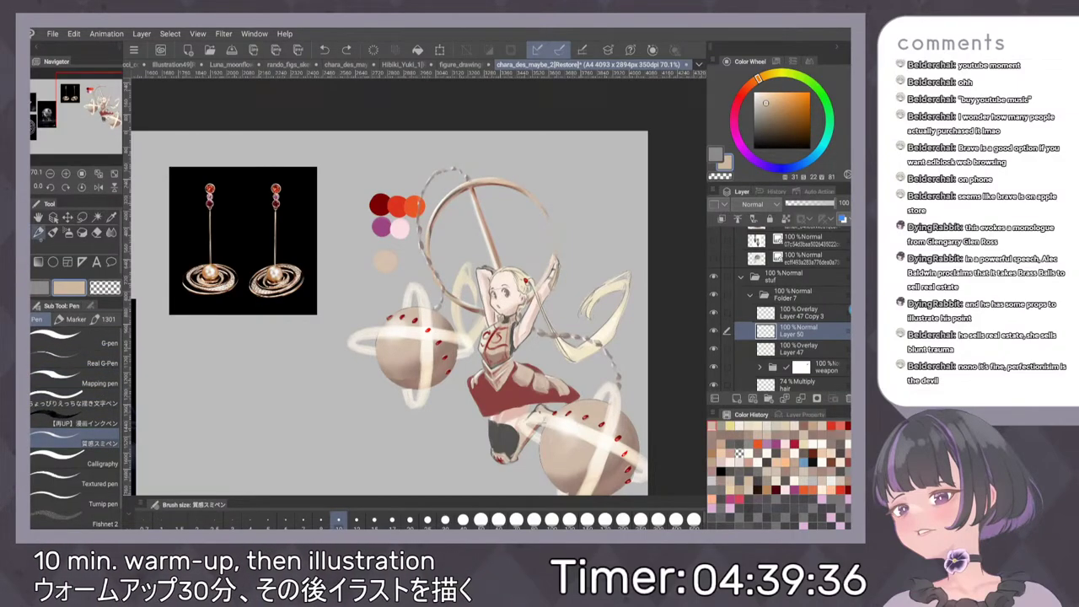
left_click(77, 320)
left_click(52, 232)
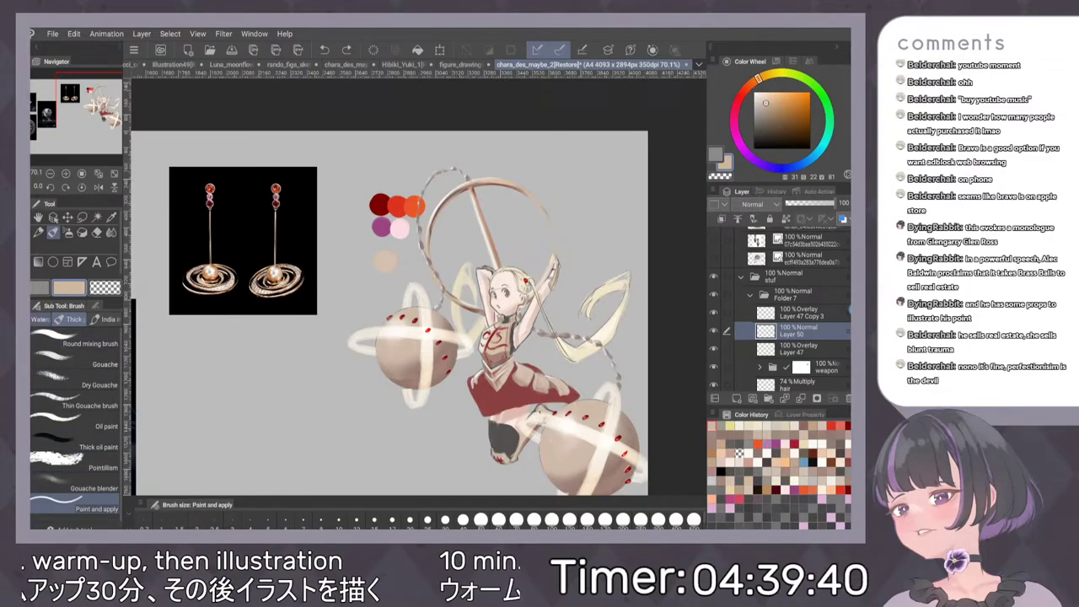
left_click(41, 319)
left_click_drag(121, 356, 122, 376)
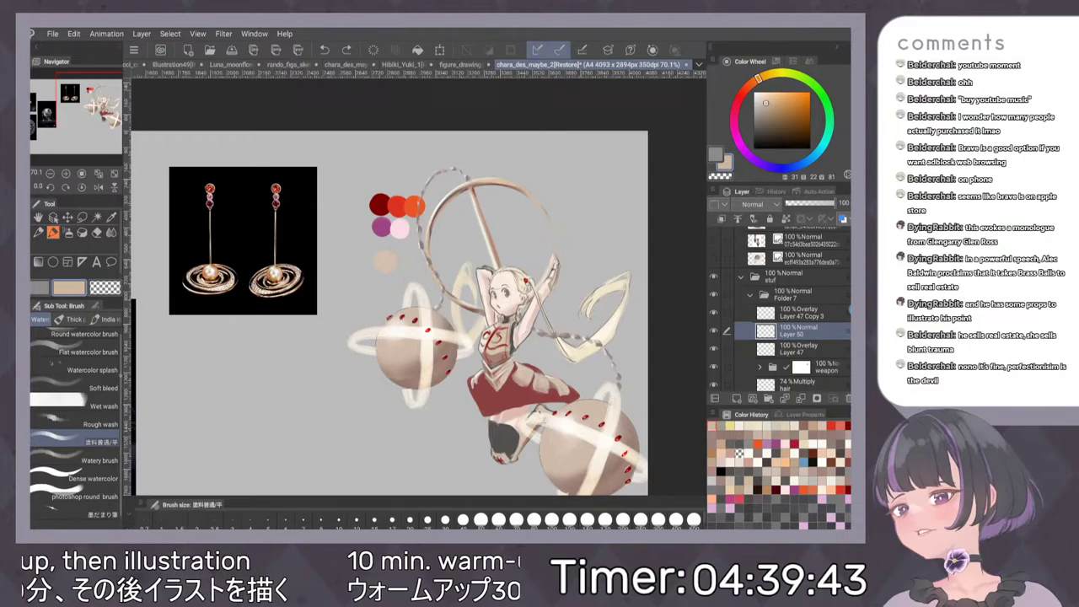
scroll(76, 455, "down", 1)
left_click(76, 500)
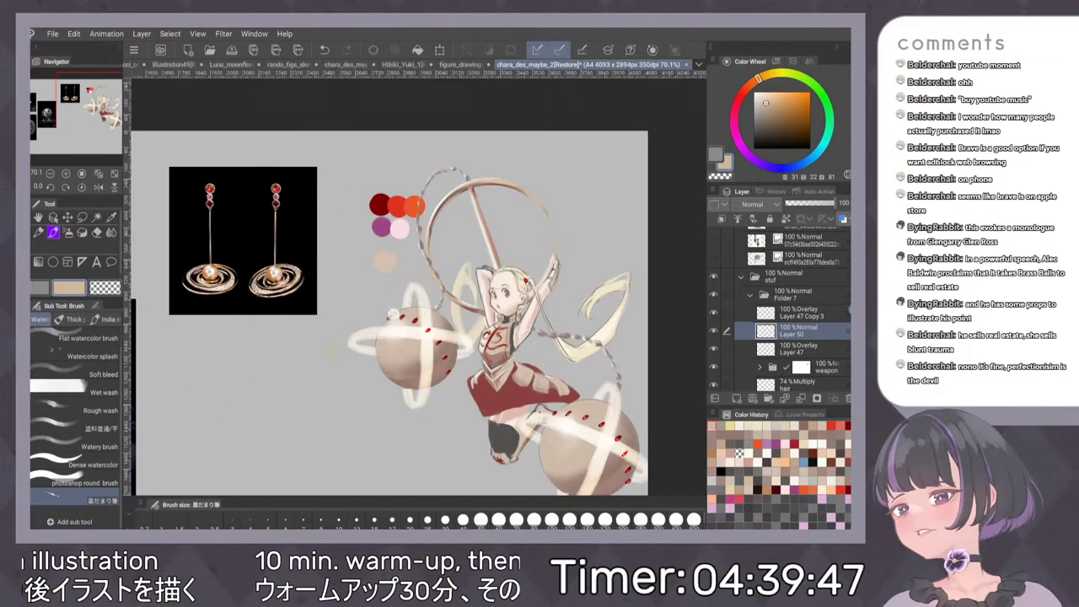
key("ctrl+z")
Draw a series of black rune-like marks around the upper sphere's horizontal ring
scroll(370, 362, "up", 5)
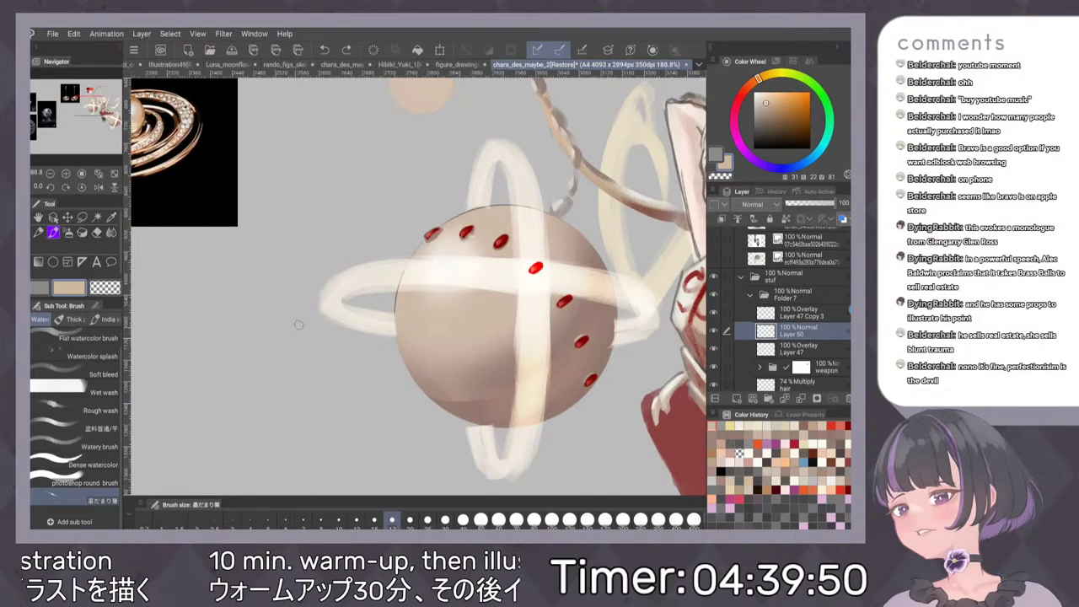
left_click(753, 148)
mouse_move(250, 316)
left_mouse_down()
mouse_move(269, 312)
mouse_move(285, 371)
left_mouse_up()
key("ctrl+z")
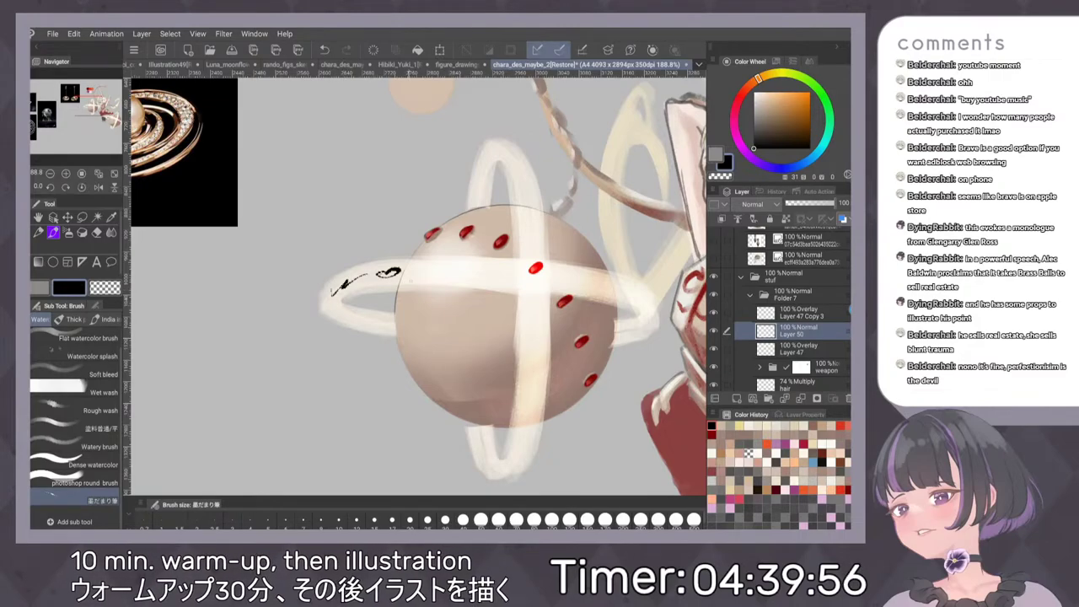
left_click_drag(431, 273, 426, 282)
left_click_drag(449, 269, 504, 270)
scroll(576, 290, "down", 1)
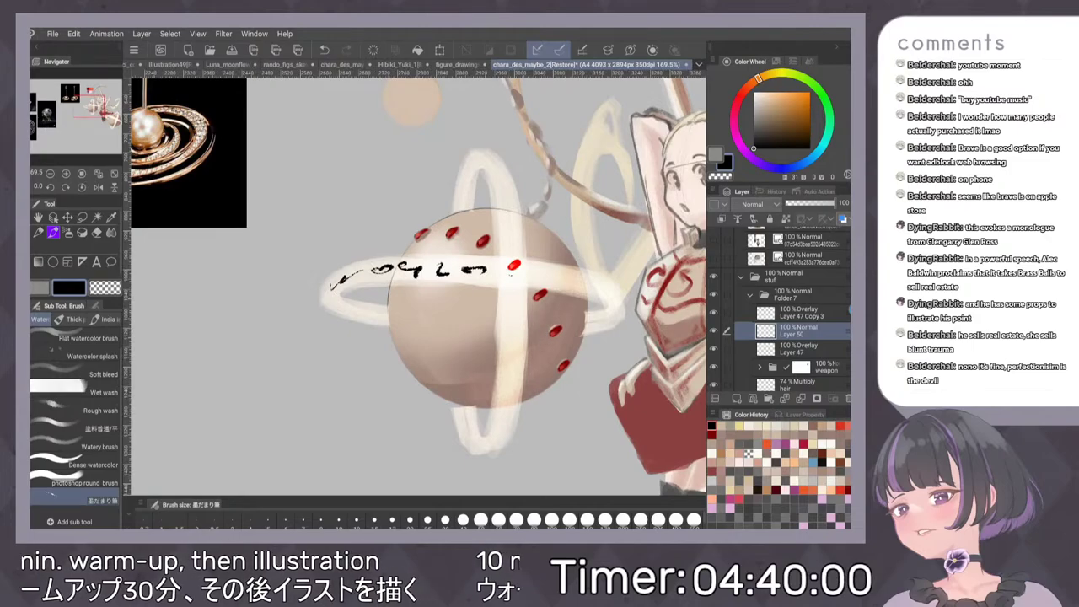
mouse_move(538, 277)
left_mouse_down()
mouse_move(576, 272)
mouse_move(611, 319)
left_mouse_up()
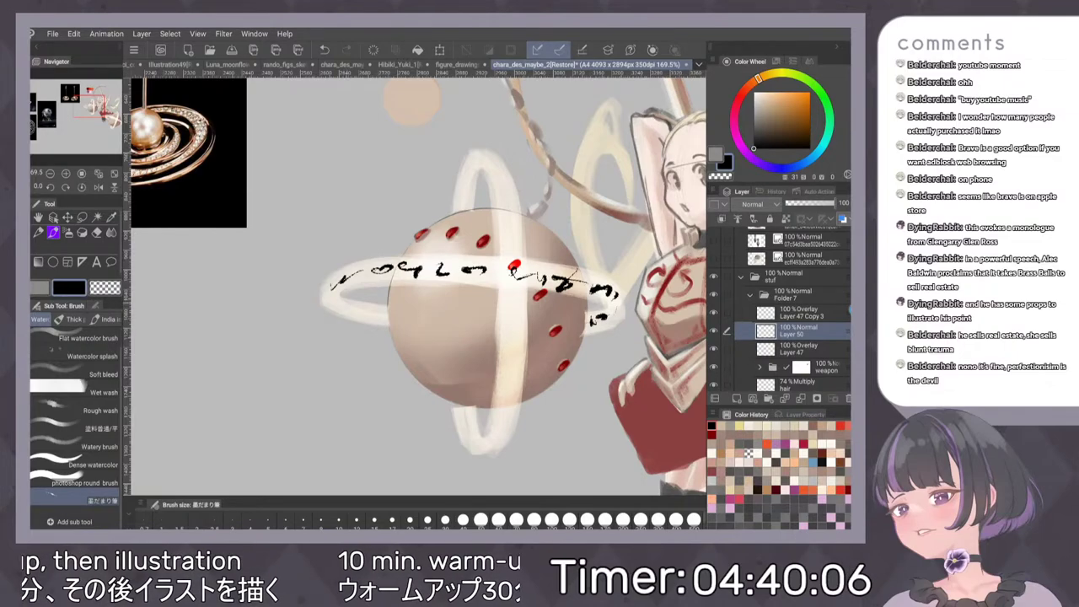
left_click(337, 301)
left_click(376, 311)
Add matching black rune-like marks along the upper sphere's vertical ring
left_click_drag(535, 330, 525, 375)
mouse_move(391, 363)
left_mouse_down()
mouse_move(354, 341)
mouse_move(375, 316)
mouse_move(444, 319)
left_mouse_up()
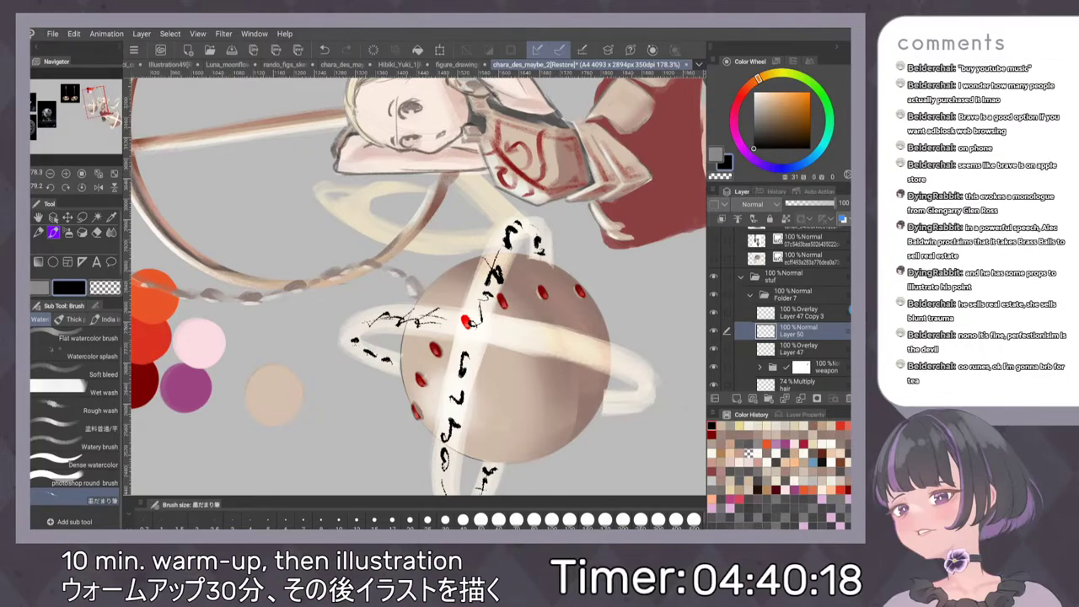
left_click_drag(361, 322, 348, 329)
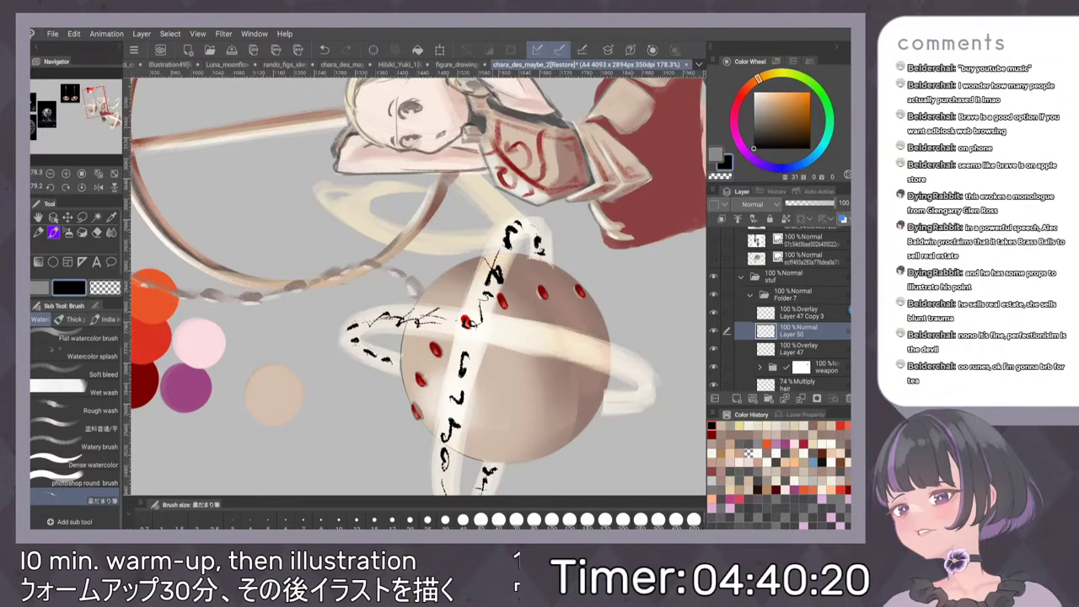
left_click_drag(497, 327, 543, 342)
left_click_drag(607, 306, 516, 287)
mouse_move(493, 329)
left_mouse_down()
mouse_move(473, 342)
mouse_move(557, 324)
mouse_move(580, 339)
left_mouse_up()
left_click_drag(548, 374, 577, 354)
Try reducing the rune layer's opacity to 57%, and restore it to 100%
scroll(573, 312, "down", 8)
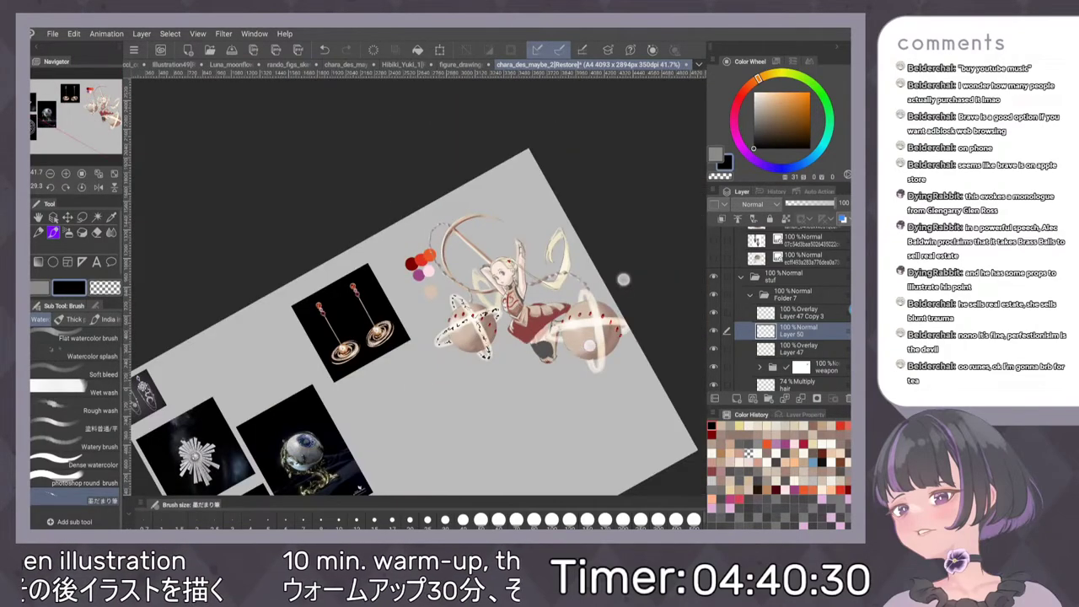
scroll(585, 259, "up", 4)
scroll(585, 260, "up", 2)
left_click_drag(521, 386, 546, 413)
left_click(811, 203)
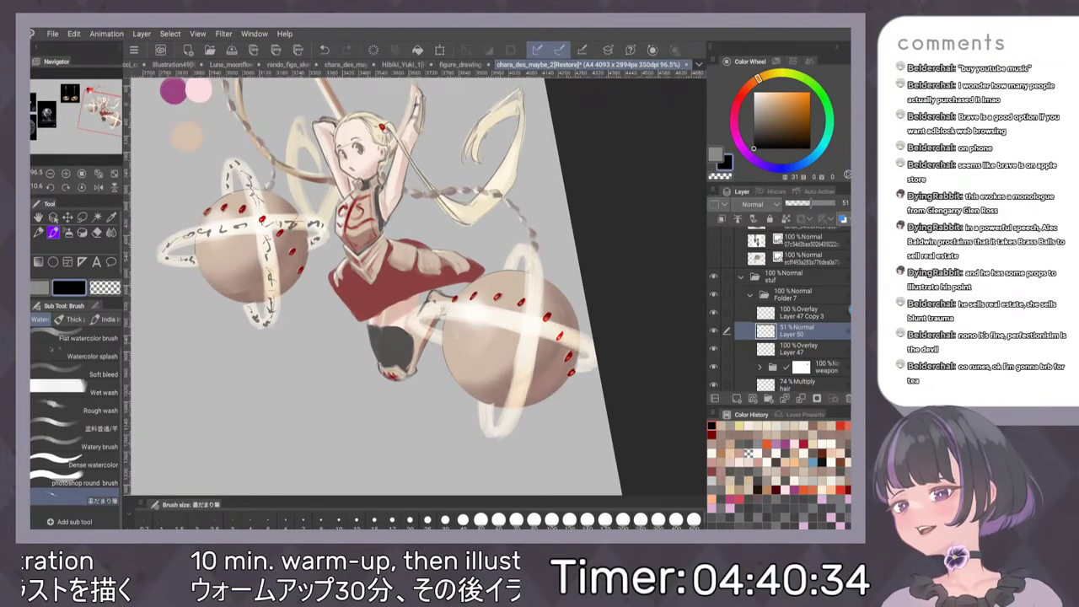
left_click_drag(811, 203, 813, 203)
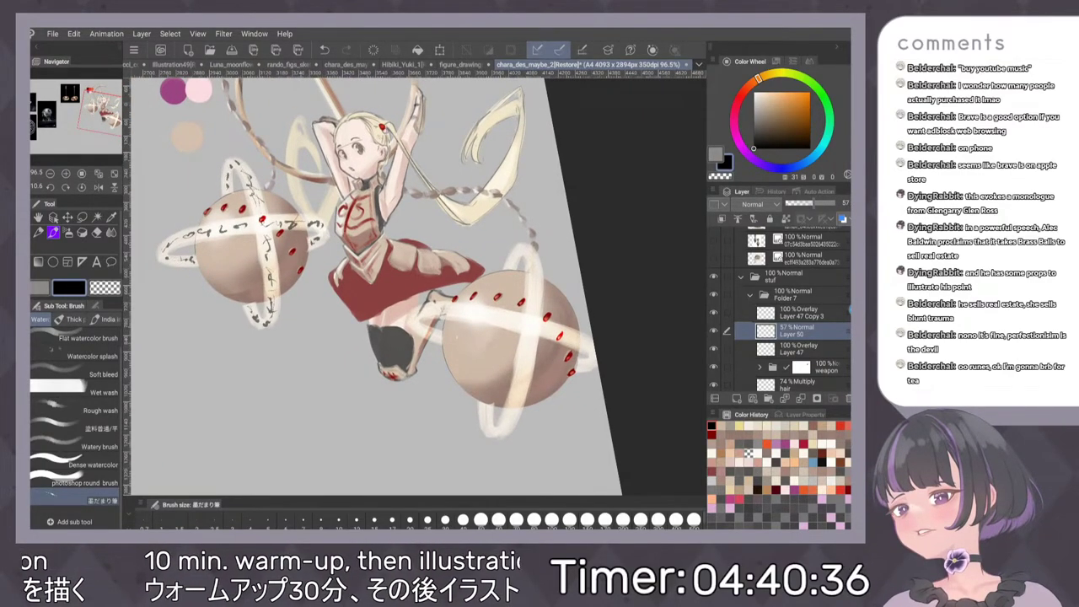
left_click(834, 203)
Try the Add (Glow) blending mode on the rune layer, and set it to Screen at full opacity
left_click(759, 204)
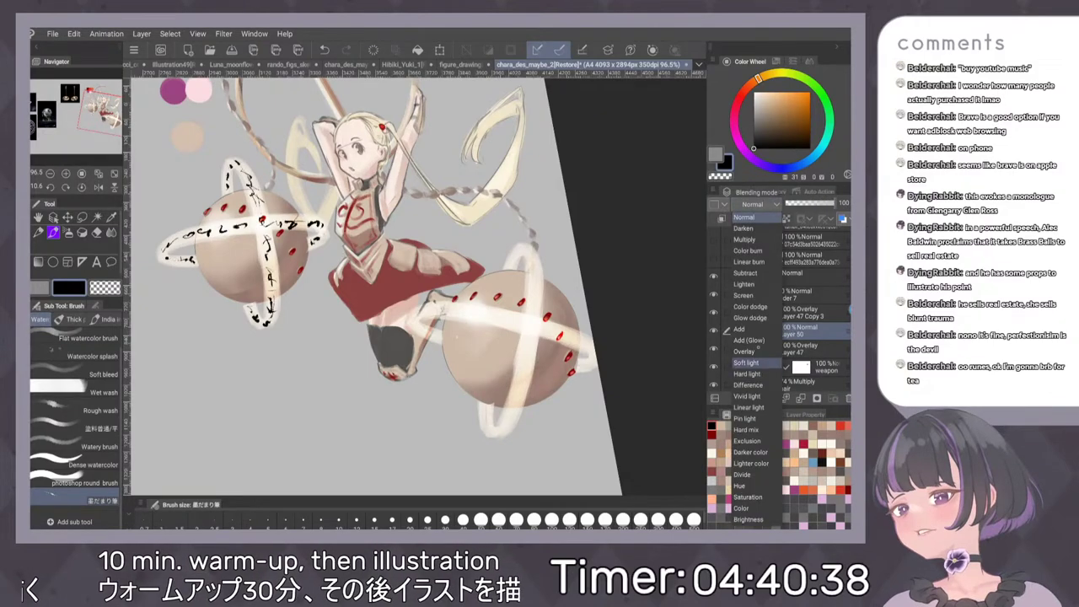
left_click(750, 340)
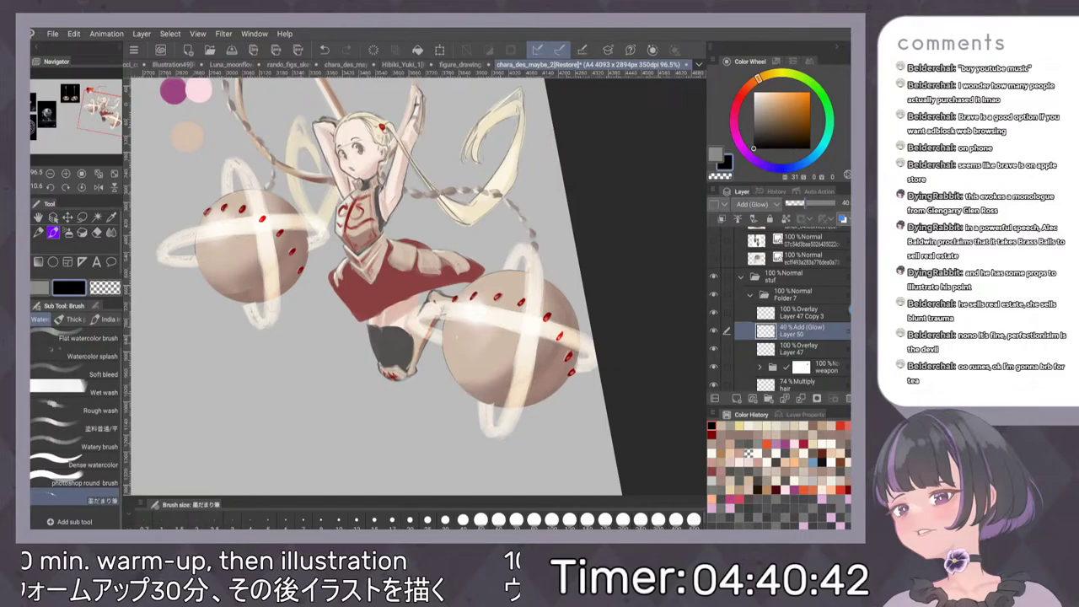
left_click(753, 204)
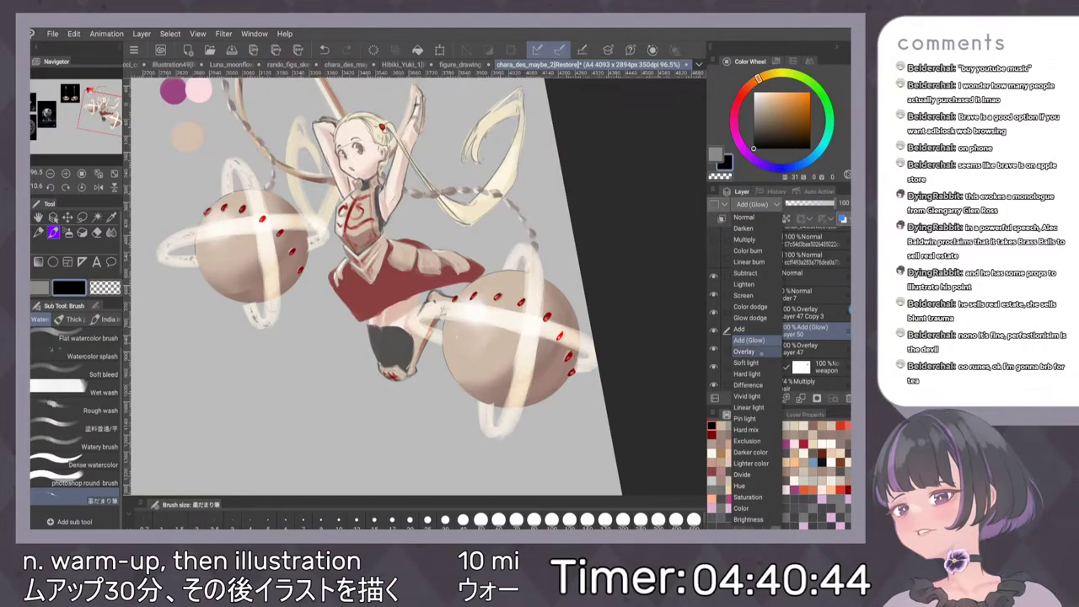
left_click(750, 294)
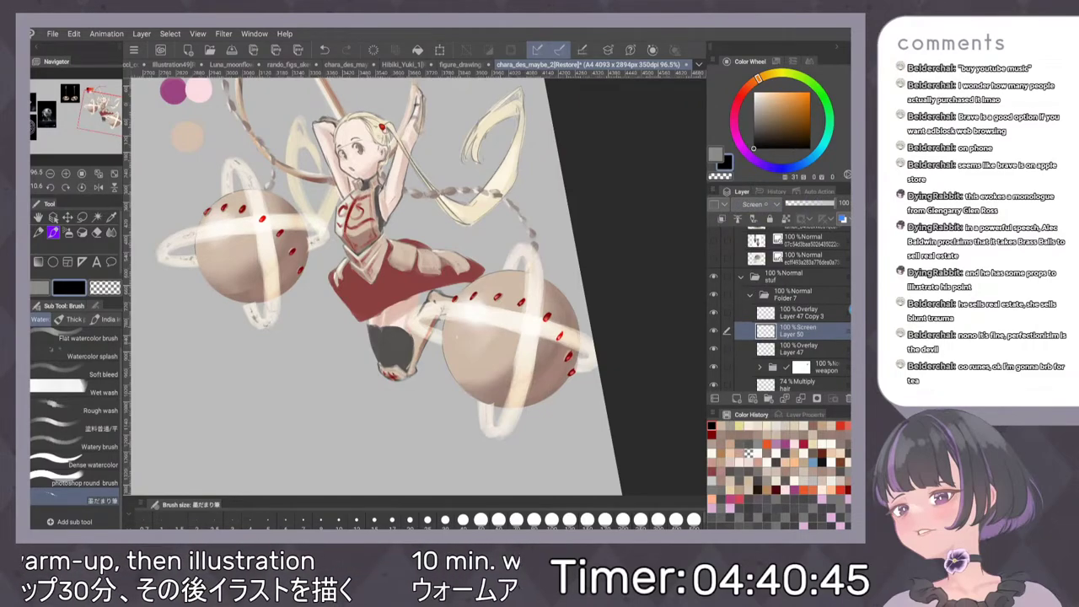
Set the rune layer's blending mode to Multiply, try a lower opacity, and undo it to keep full opacity
left_click(758, 205)
left_click(744, 240)
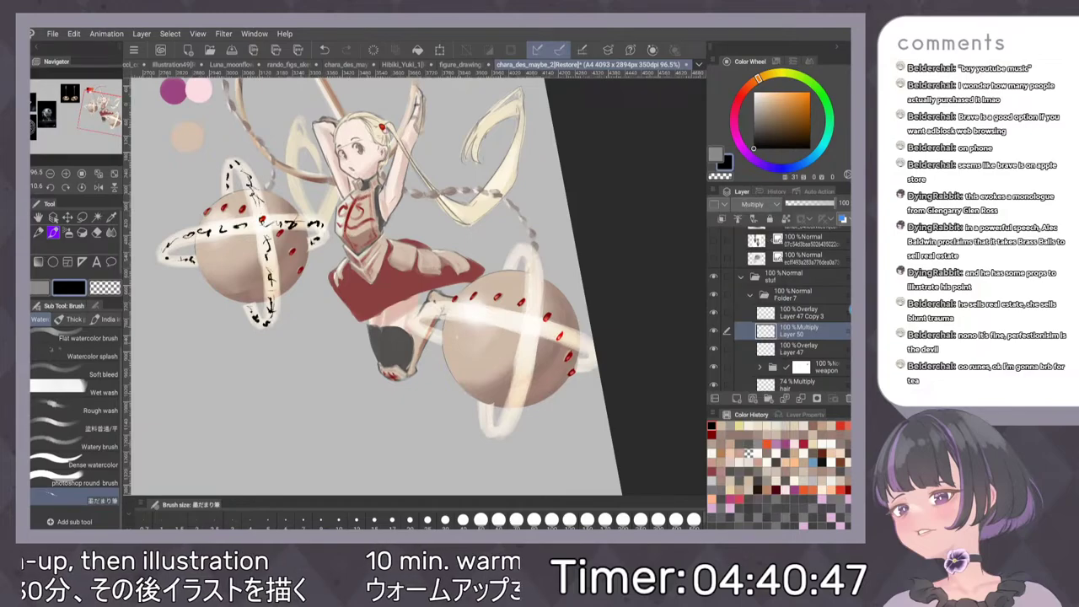
left_click_drag(832, 203, 811, 203)
key("ctrl+z")
key("ctrl+z")
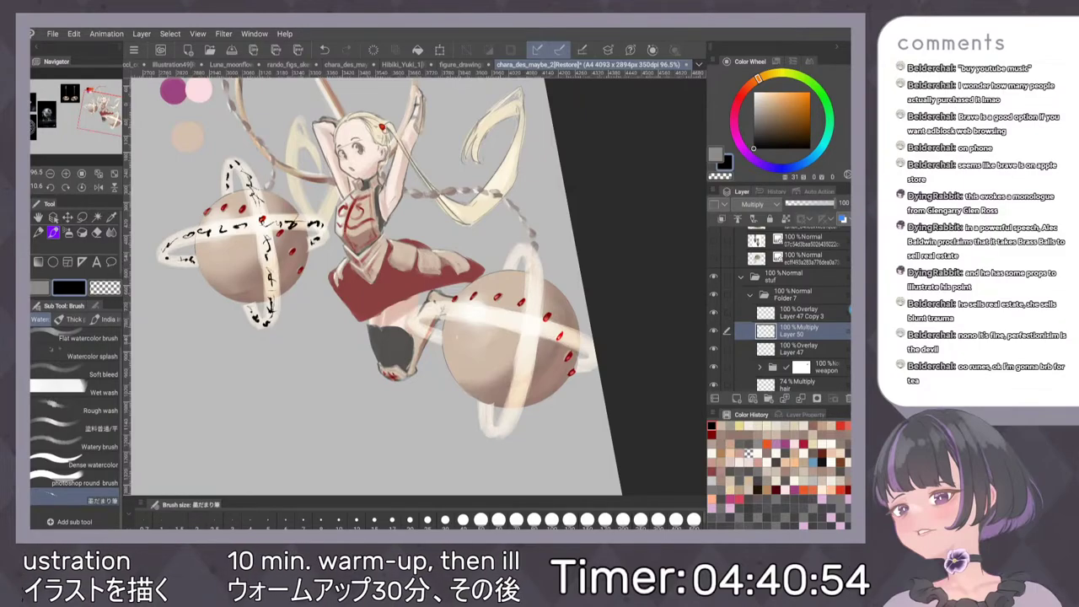
Move the Multiply rune layer (Layer 50) above Layer 47 Copy 3 in the layer stack
left_click_drag(515, 274, 487, 260)
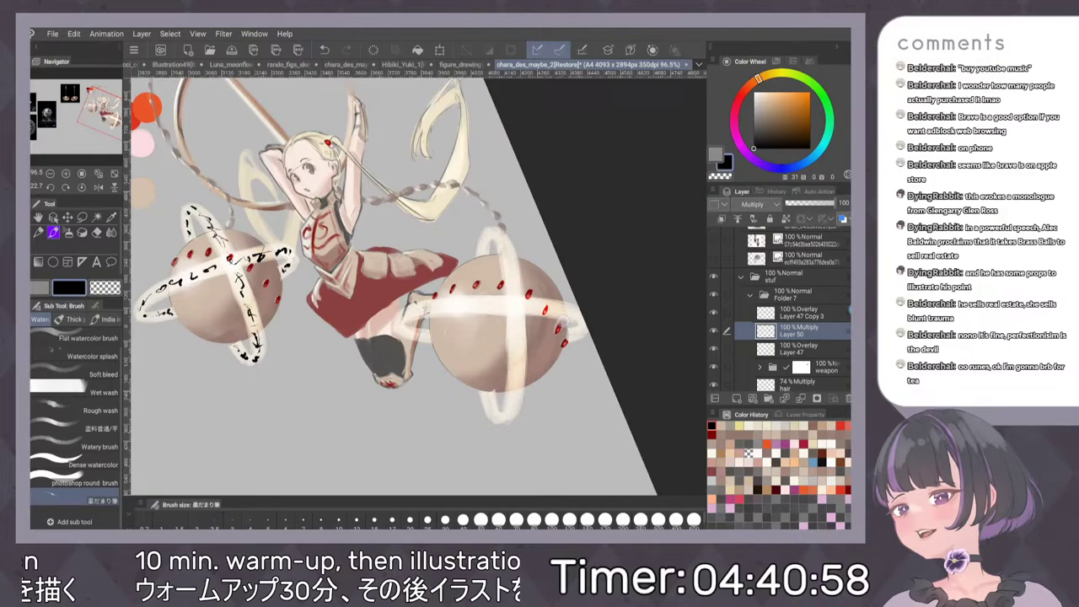
scroll(478, 254, "up", 2)
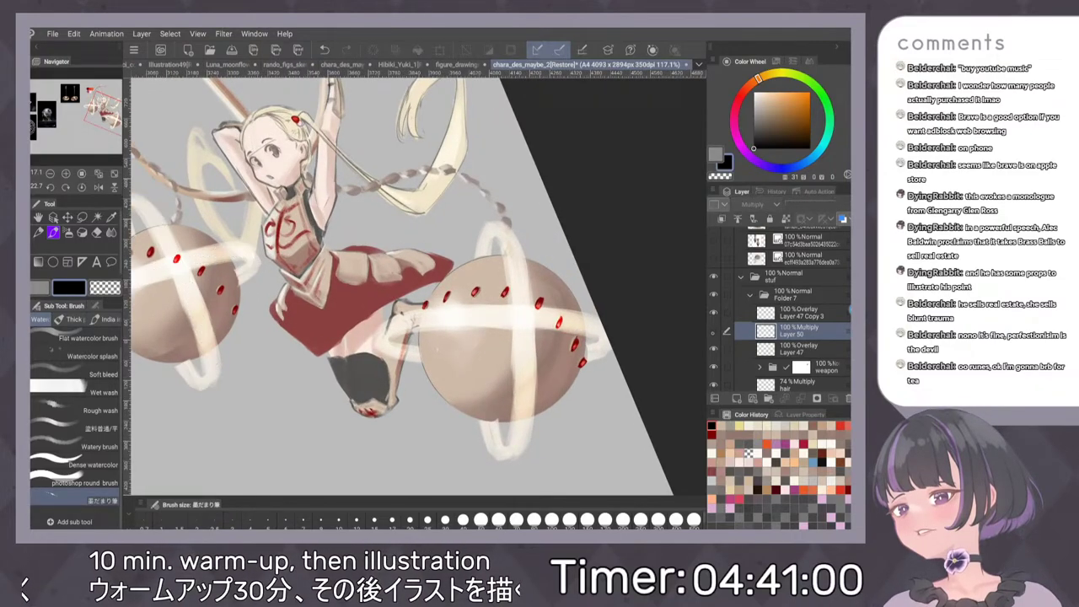
scroll(568, 308, "up", 3)
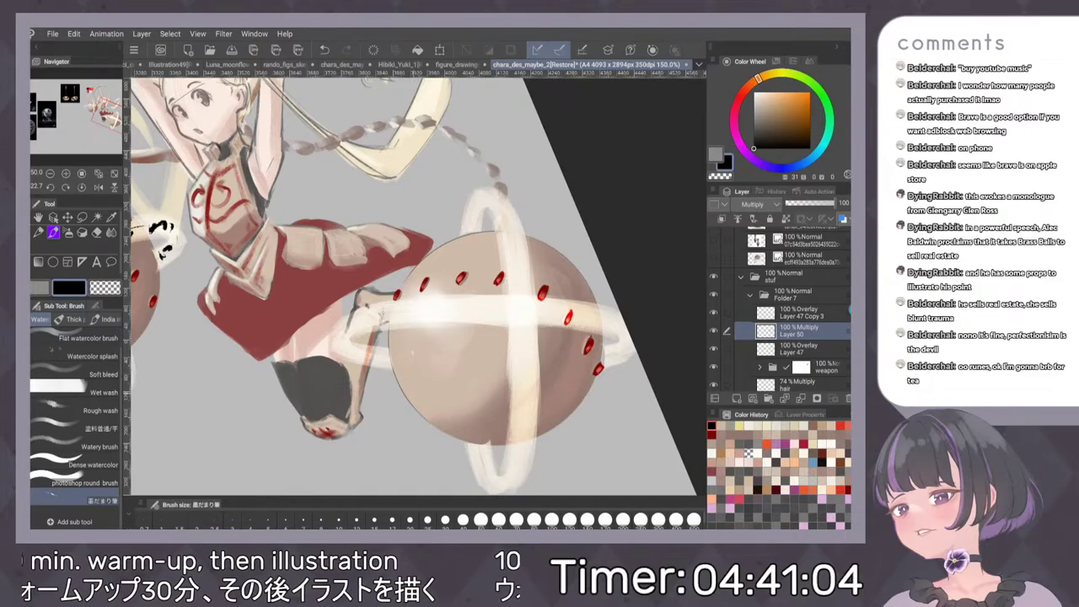
left_click(799, 350)
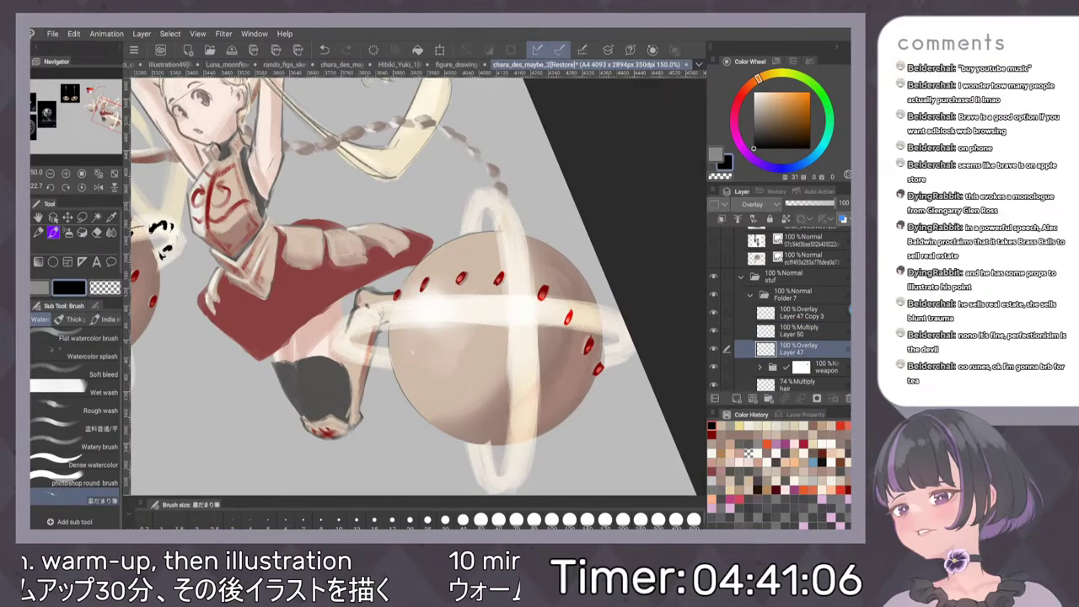
key("alt+bracketright")
left_click_drag(797, 331, 795, 304)
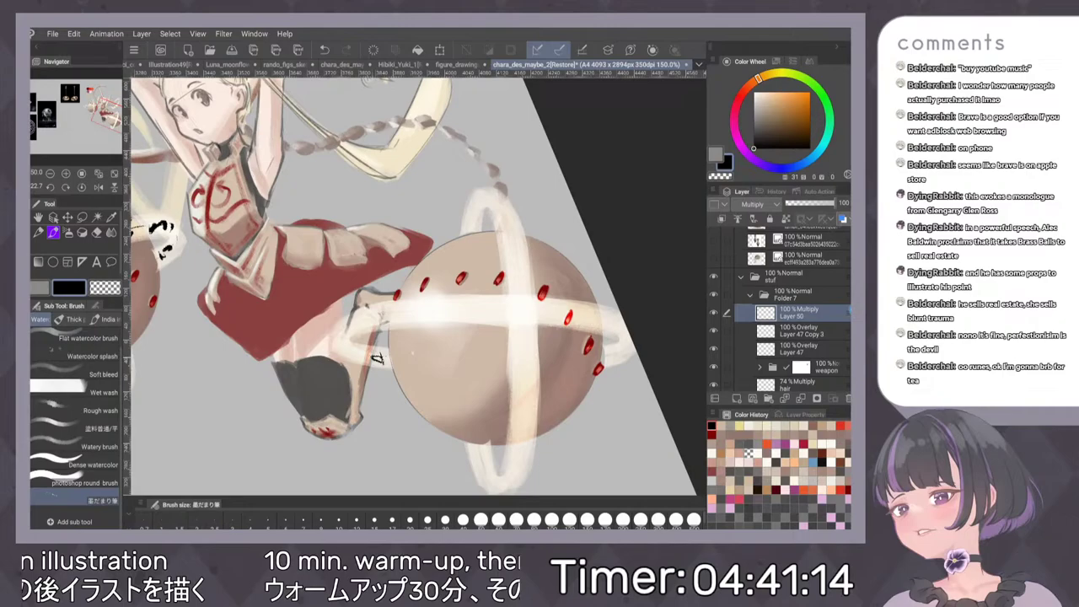
Draw black rune-like marks around the lower sphere's horizontal ring on the Multiply layer
left_click_drag(349, 351, 371, 357)
mouse_move(349, 317)
left_mouse_down()
mouse_move(345, 335)
mouse_move(430, 305)
mouse_move(449, 317)
left_mouse_up()
key("ctrl+z")
mouse_move(433, 309)
left_mouse_down()
mouse_move(459, 299)
mouse_move(471, 313)
mouse_move(583, 317)
mouse_move(623, 328)
mouse_move(619, 348)
left_mouse_up()
left_click_drag(615, 347, 607, 357)
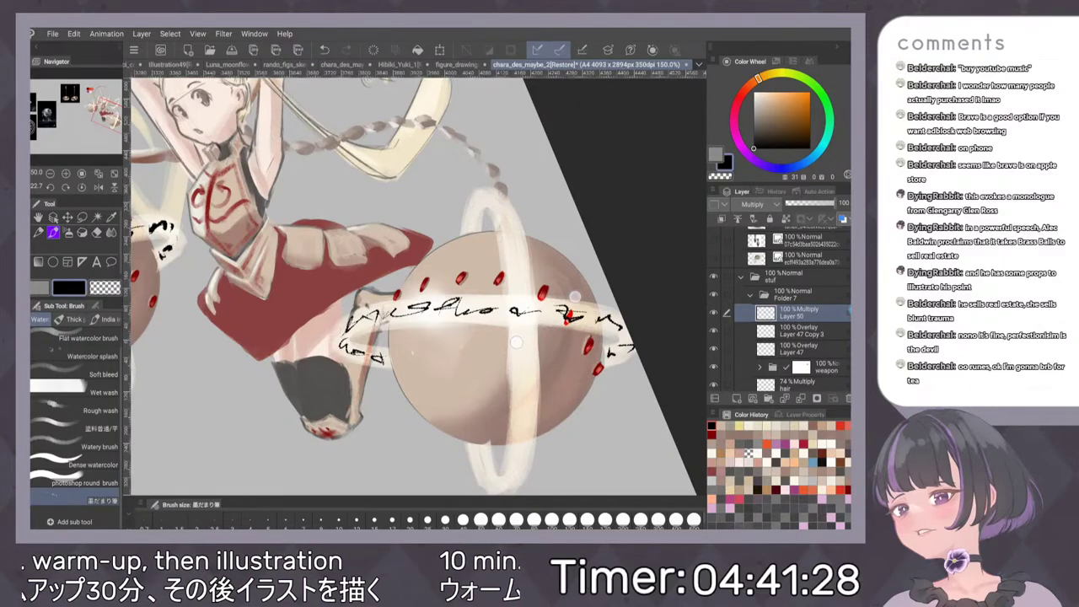
Add matching black rune-like marks along the lower sphere's vertical ring
scroll(543, 318, "up", 3)
scroll(557, 322, "up", 2)
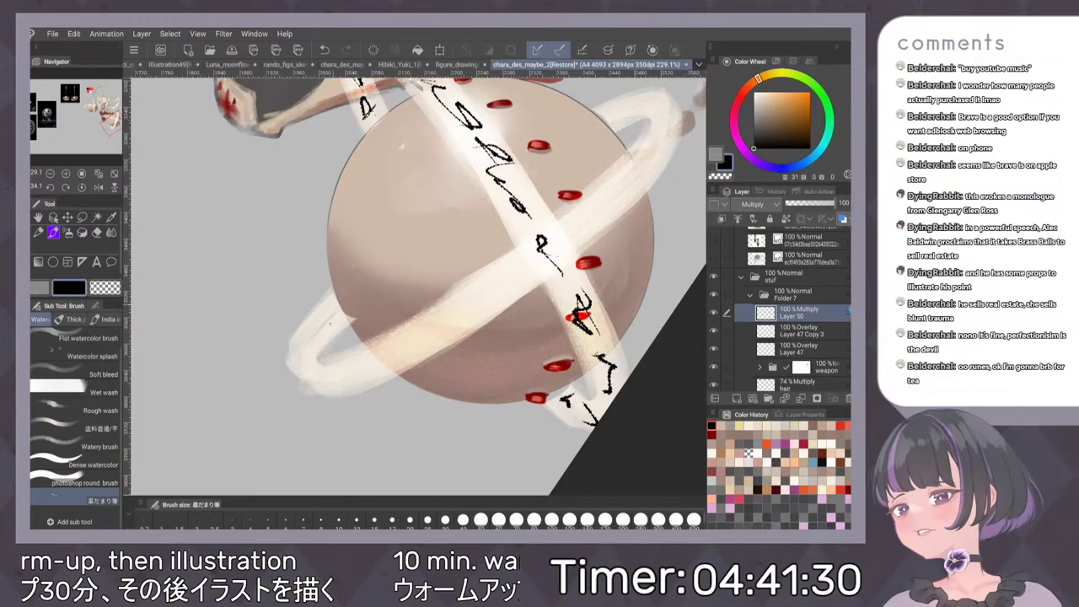
left_click_drag(322, 310, 330, 322)
mouse_move(332, 303)
left_mouse_down()
mouse_move(310, 335)
mouse_move(310, 373)
mouse_move(307, 363)
mouse_move(320, 380)
mouse_move(371, 367)
mouse_move(346, 359)
mouse_move(392, 363)
mouse_move(481, 322)
left_mouse_up()
mouse_move(479, 301)
left_mouse_down()
mouse_move(515, 275)
mouse_move(526, 278)
left_mouse_up()
mouse_move(608, 198)
left_mouse_down()
mouse_move(543, 245)
mouse_move(497, 253)
mouse_move(499, 270)
mouse_move(521, 240)
mouse_move(531, 253)
mouse_move(542, 228)
mouse_move(568, 217)
mouse_move(588, 184)
left_mouse_up()
key("ctrl+z")
mouse_move(575, 193)
left_mouse_down()
mouse_move(571, 214)
mouse_move(595, 157)
mouse_move(557, 154)
mouse_move(578, 148)
left_mouse_up()
scroll(599, 221, "down", 7)
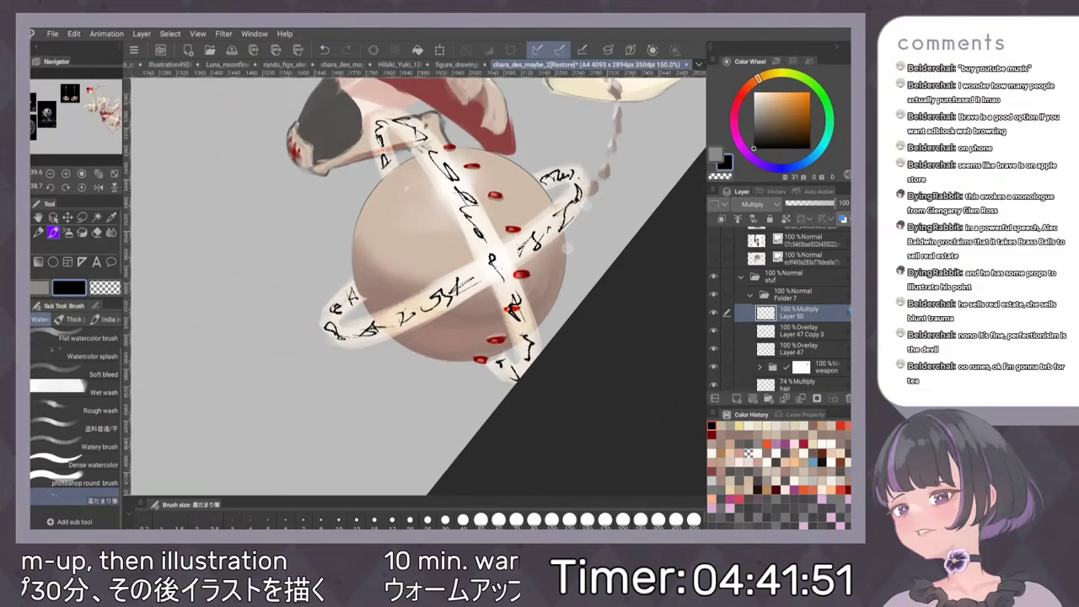
Recolor the runes on both spheres to a muted red (H 5, S 57, V 76) by converting the layer to the drawing color
scroll(552, 280, "up", 1)
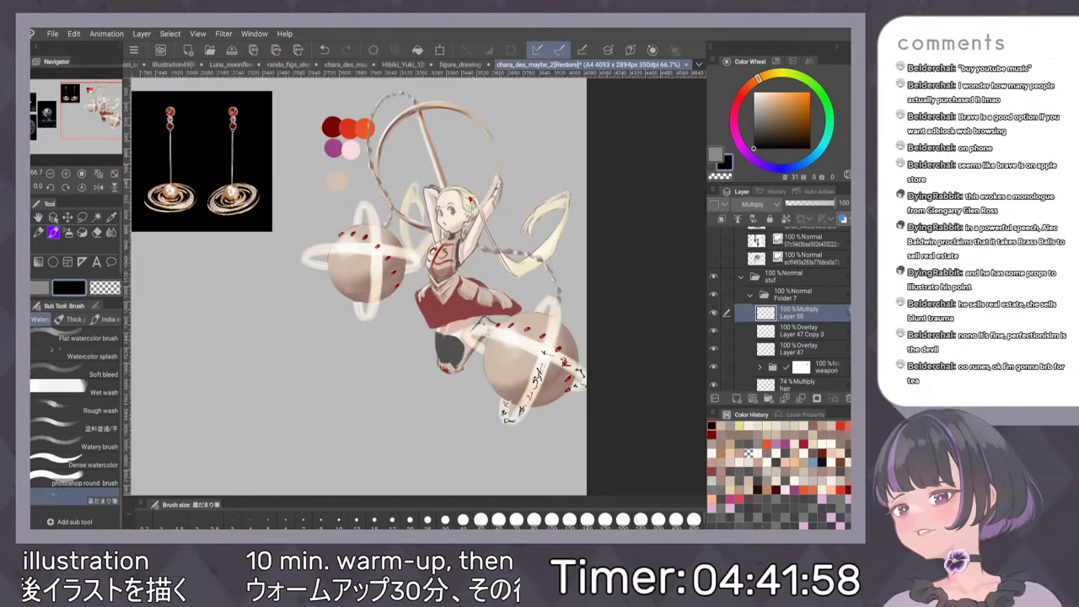
mouse_move(819, 203)
left_mouse_down()
mouse_move(809, 204)
mouse_move(830, 203)
left_mouse_up()
key("0")
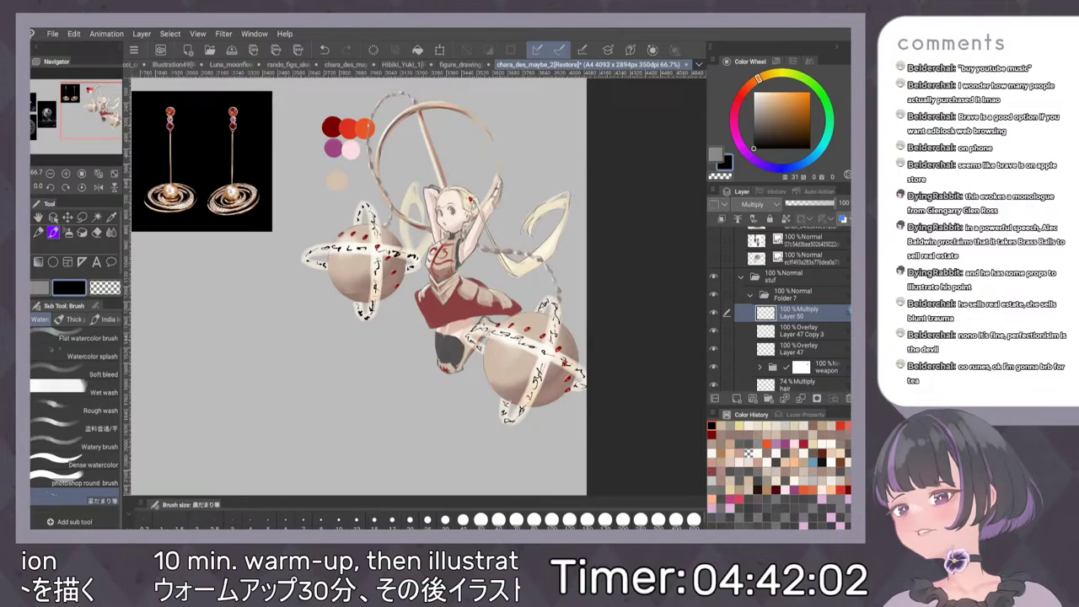
left_click_drag(758, 78, 742, 93)
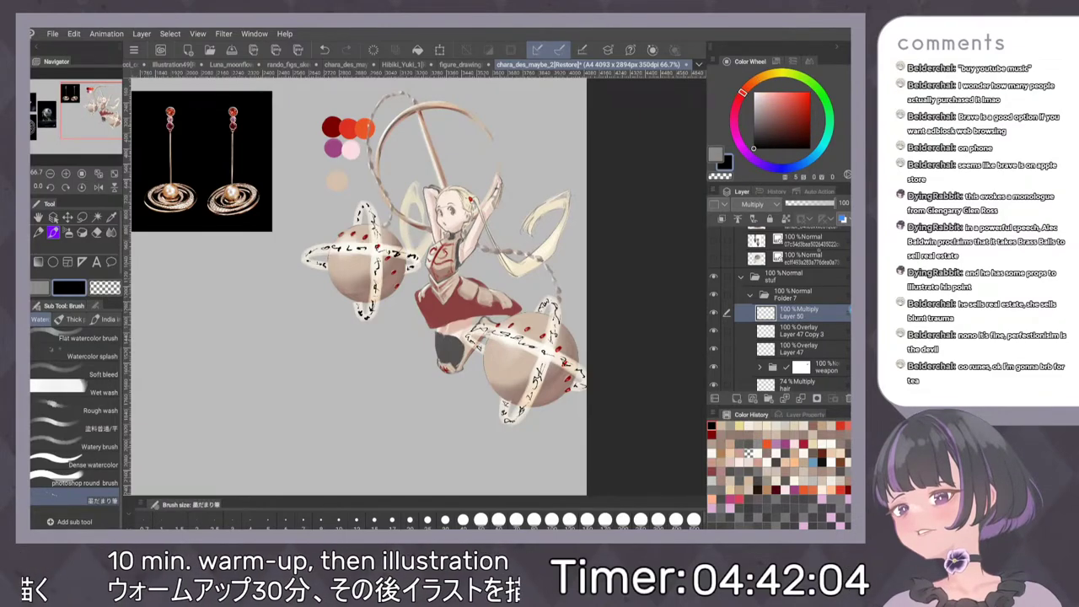
left_click(74, 34)
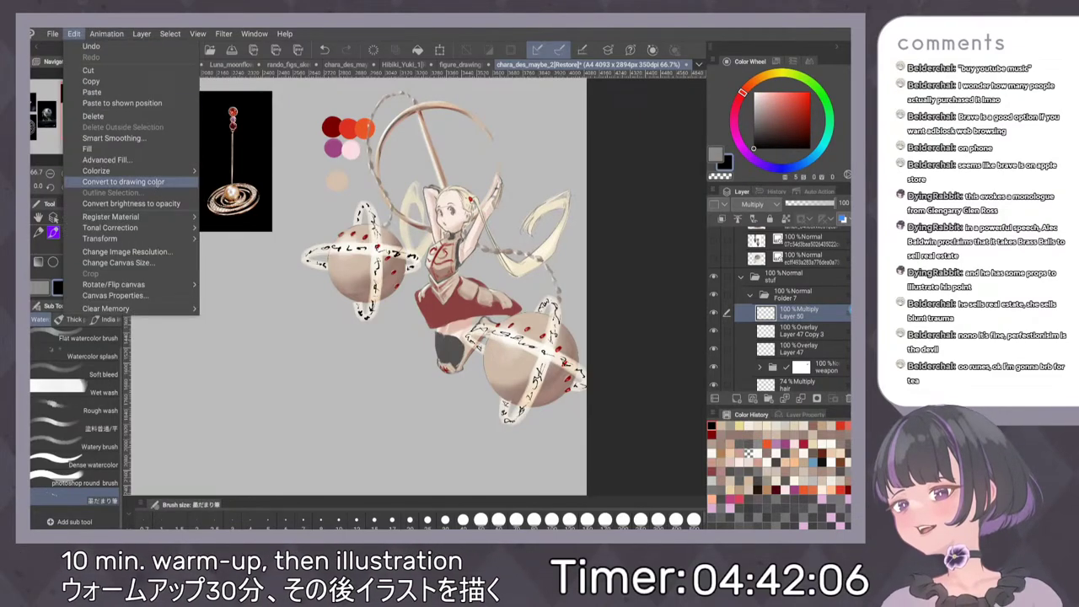
left_click(139, 181)
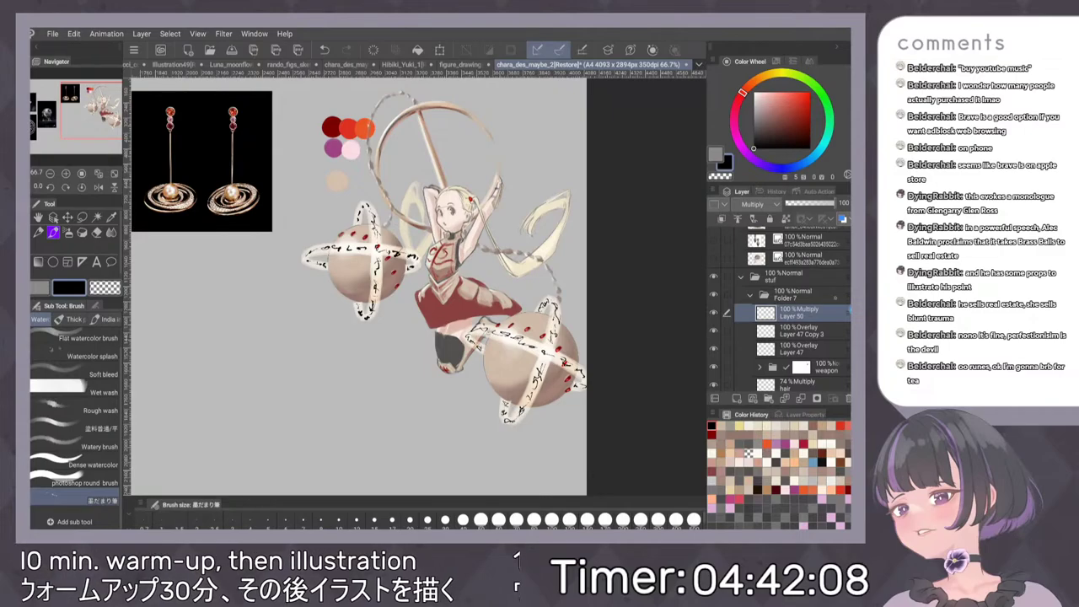
left_click(786, 106)
left_click(74, 34)
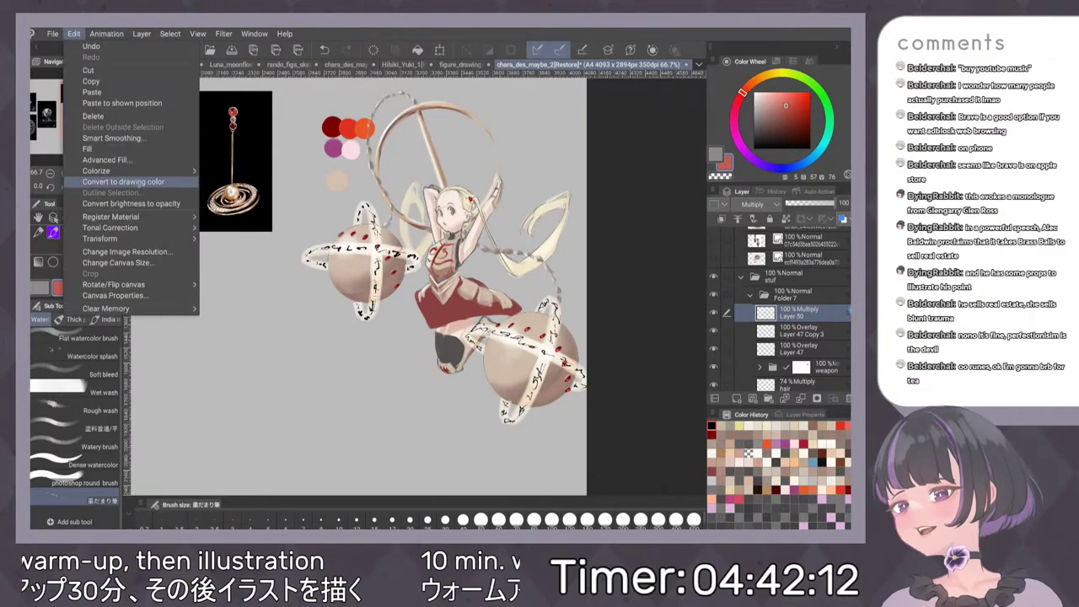
left_click(126, 180)
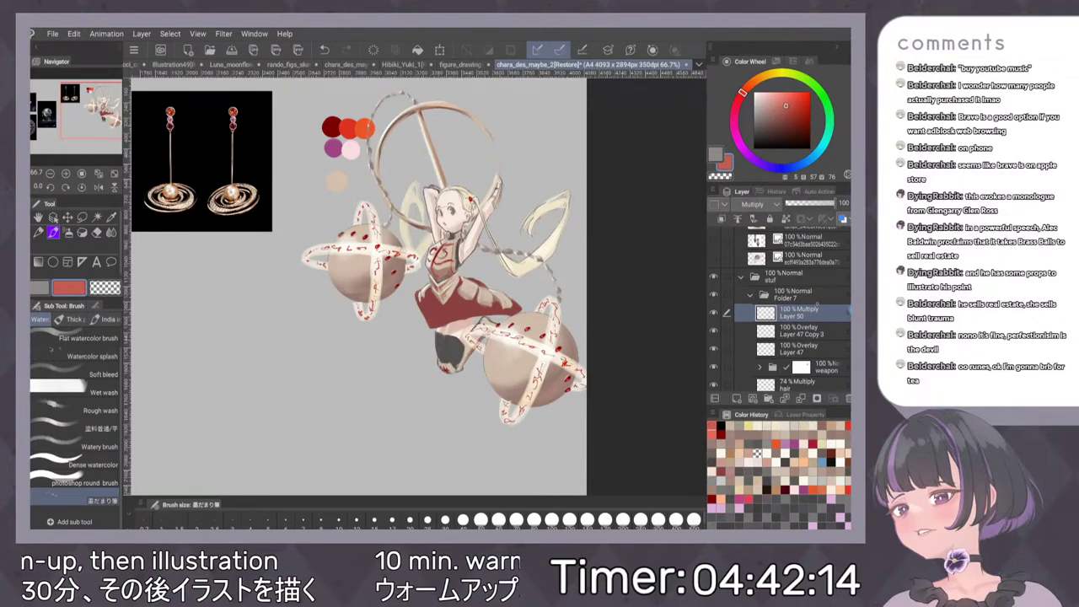
Lighten the rune layer's color to a softer red (H 5, S 42, V 81) and check it in the overall design
mouse_move(834, 203)
left_mouse_down()
mouse_move(817, 203)
mouse_move(836, 204)
left_mouse_up()
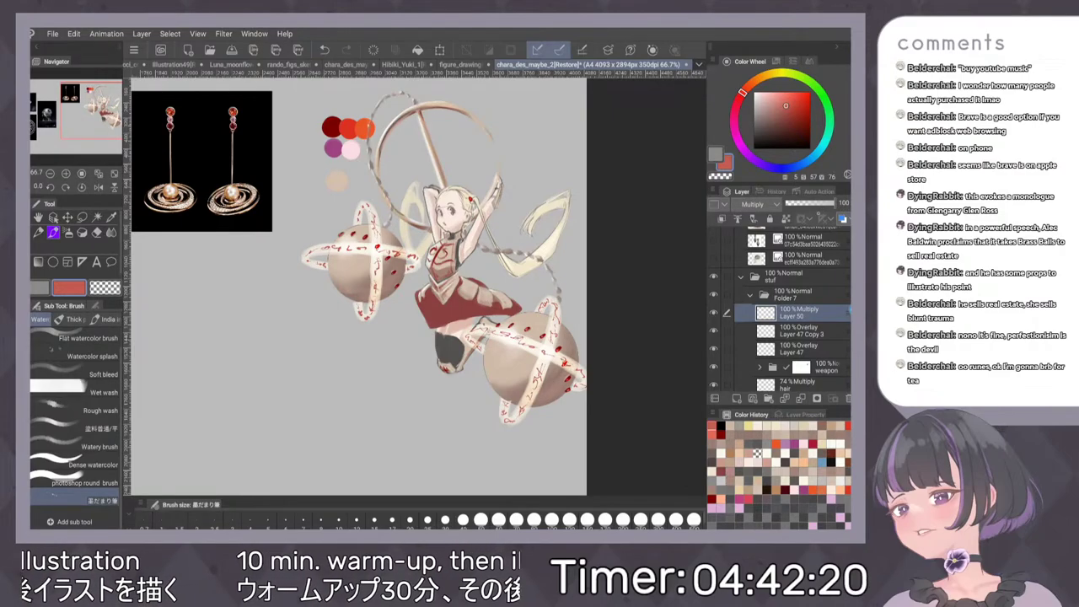
left_click(780, 101)
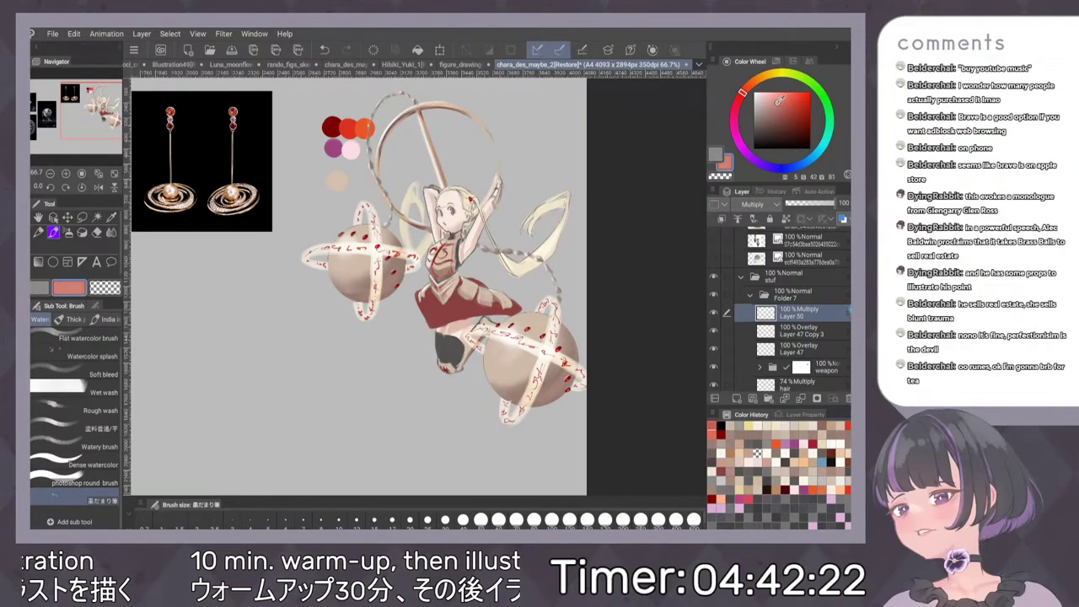
left_click(75, 33)
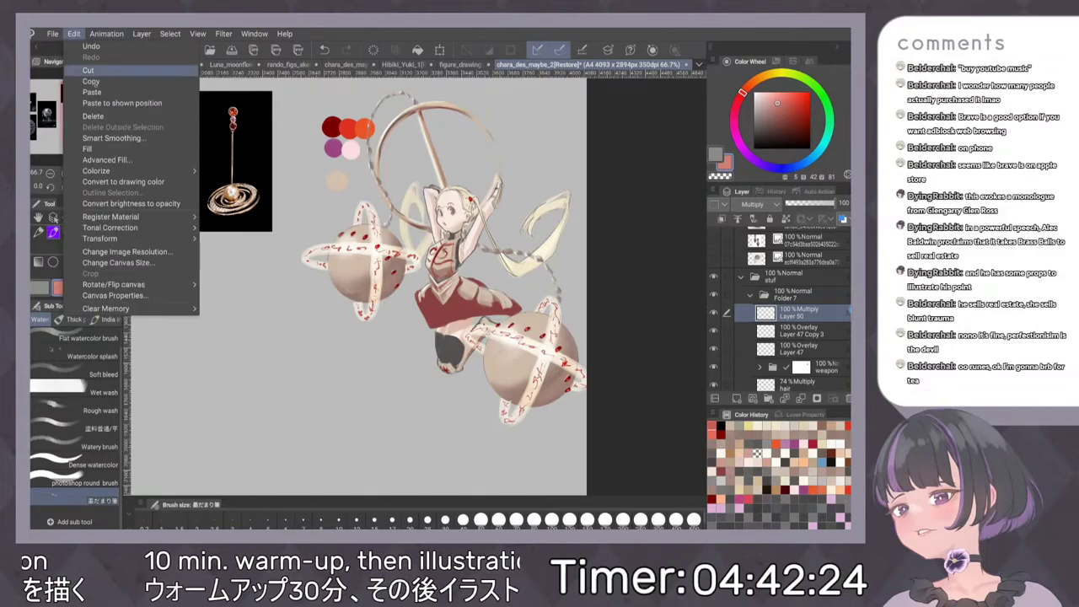
left_click(130, 203)
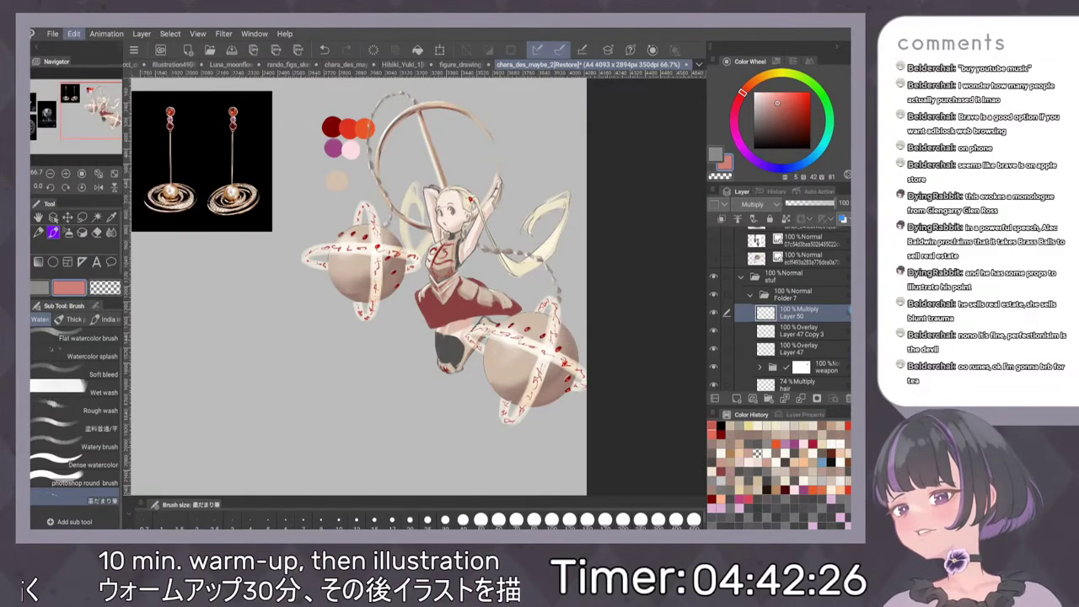
scroll(486, 308, "down", 1)
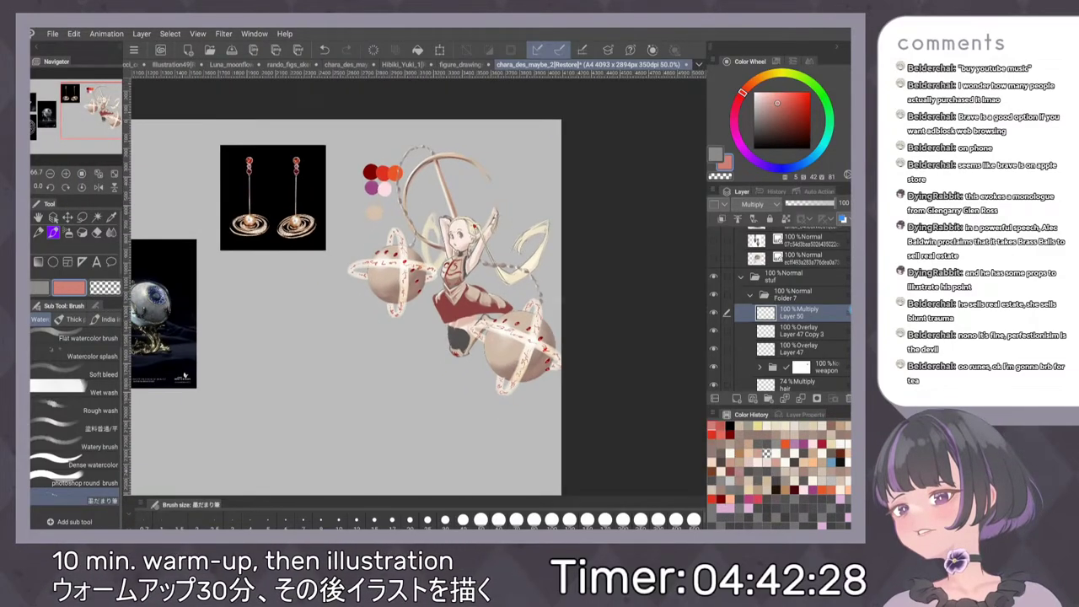
key("h")
key("h")
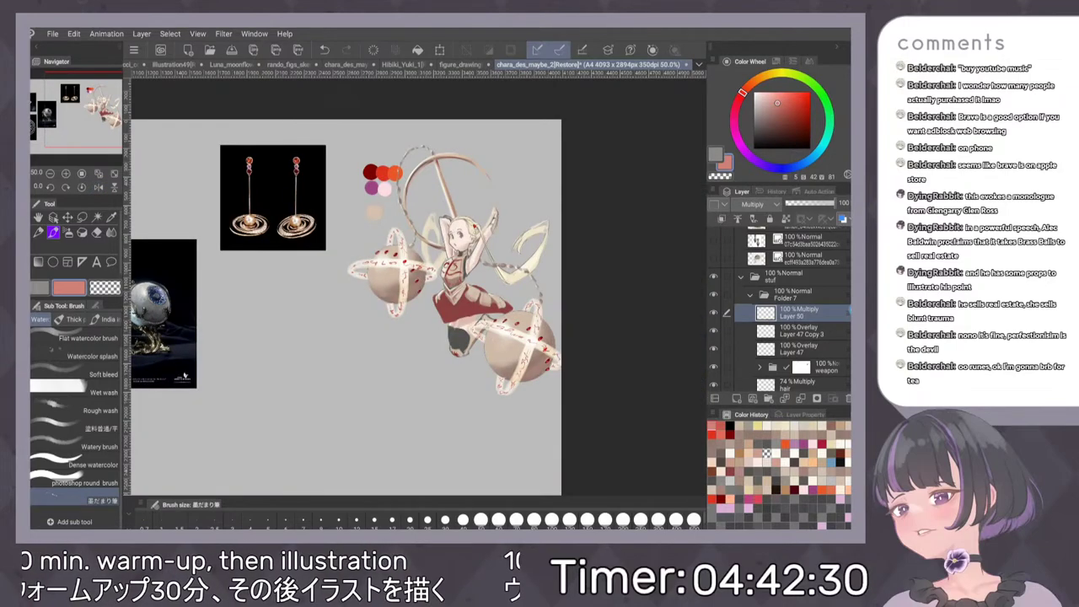
Toggle the two Overlay ring layers to compare them, and merge Layer 47 Copy 3 into Layer 47
left_click(799, 331)
left_click(715, 332)
left_click(714, 331)
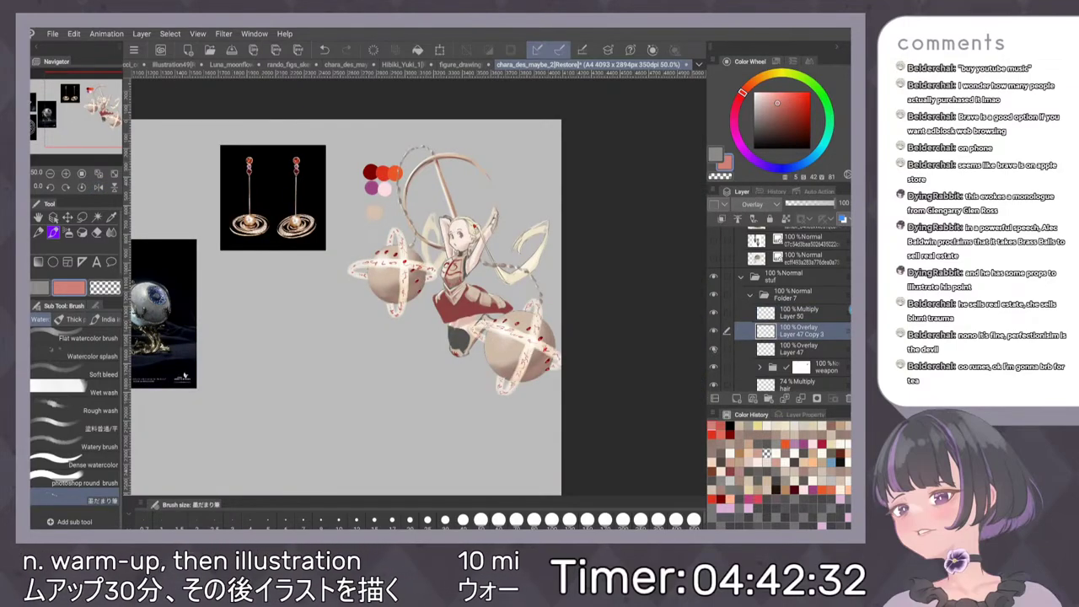
left_click(714, 349)
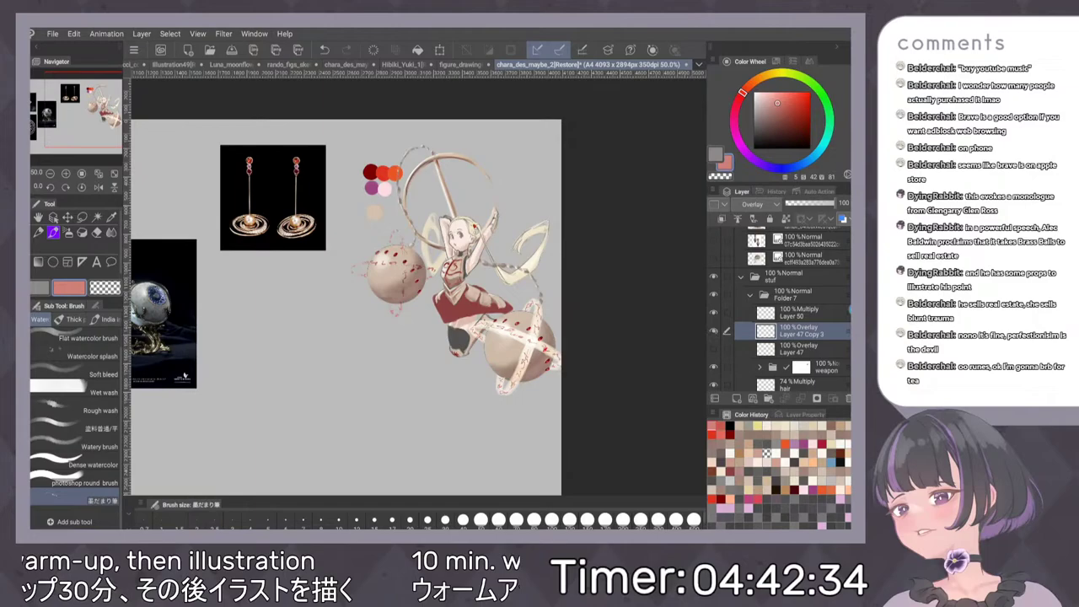
left_click(714, 330)
left_click(715, 331)
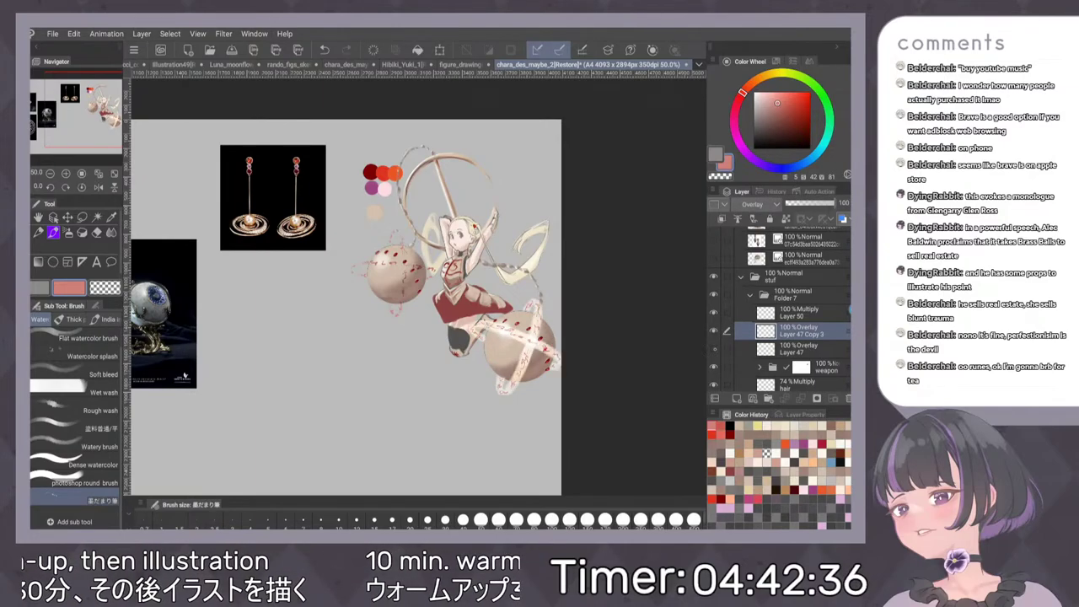
left_click(714, 349)
left_click(801, 399)
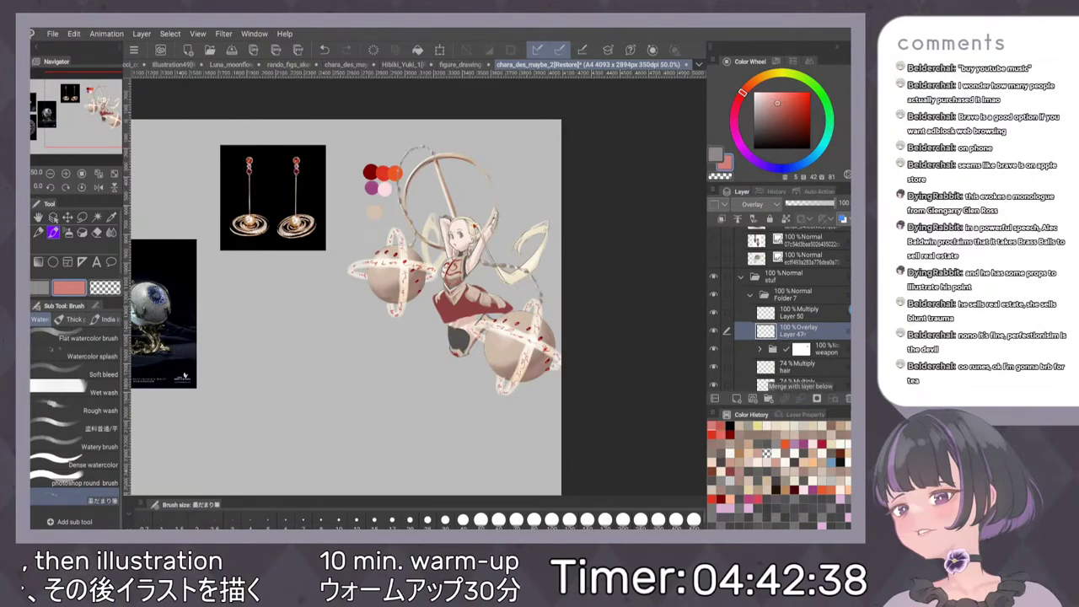
left_click(714, 331)
left_click(714, 330)
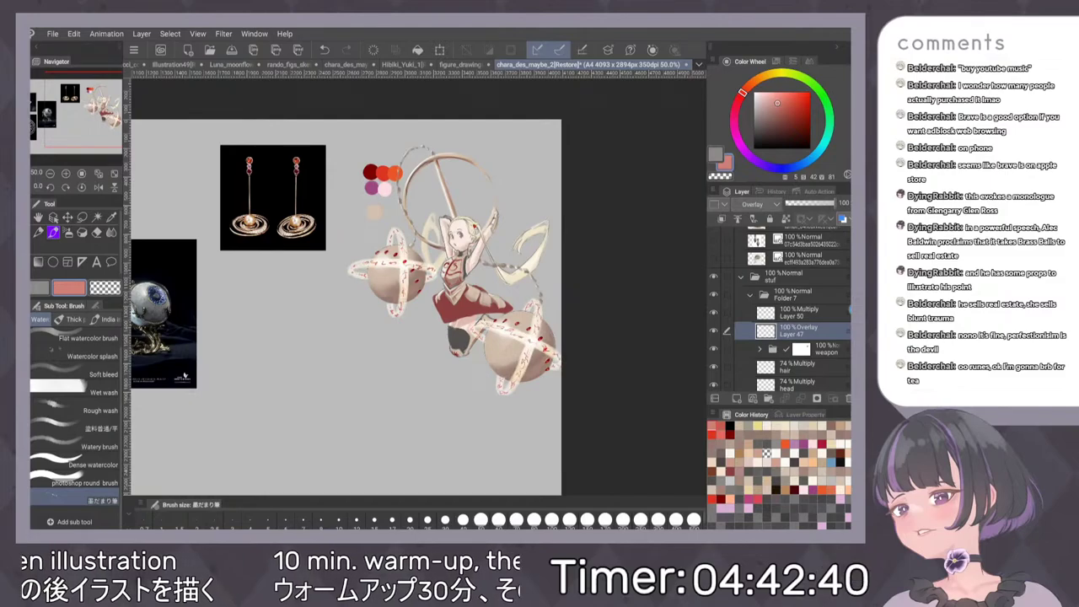
Duplicate the merged Overlay ring layer and place the copy beneath the original
key("ctrl+c")
key("ctrl+v")
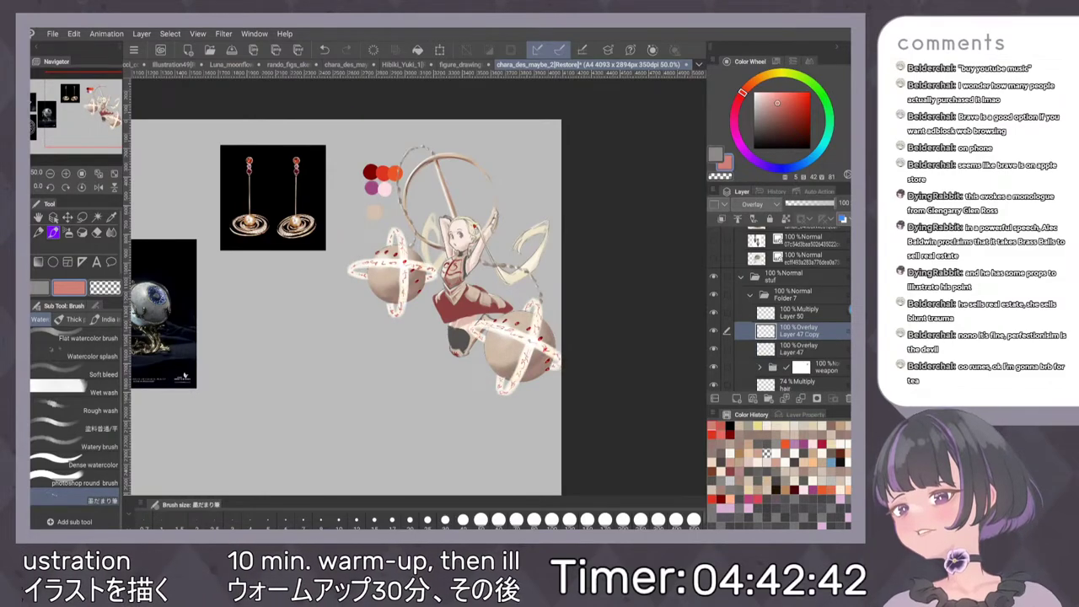
left_click_drag(833, 331, 843, 352)
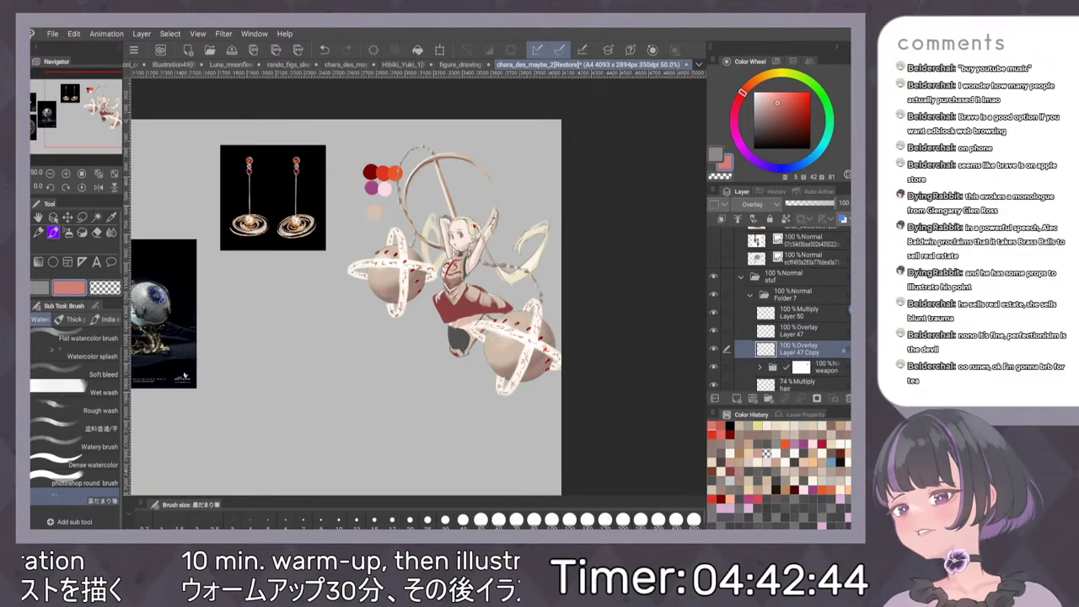
Apply a Gaussian blur of strength 44.60 to the copied ring layer to create a glow around the rings
left_click(224, 34)
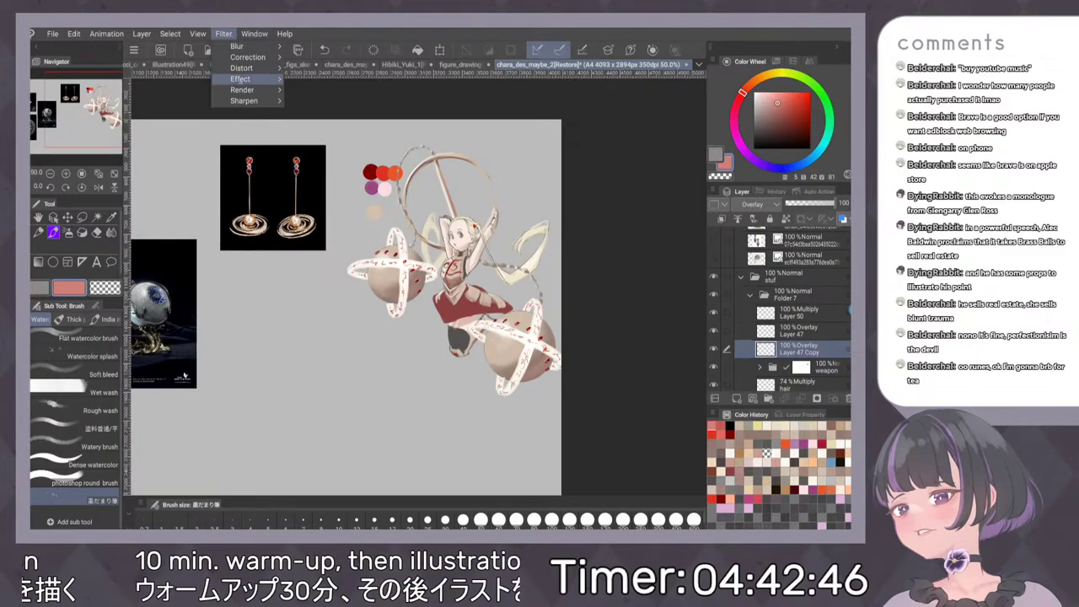
mouse_move(240, 46)
left_click(316, 70)
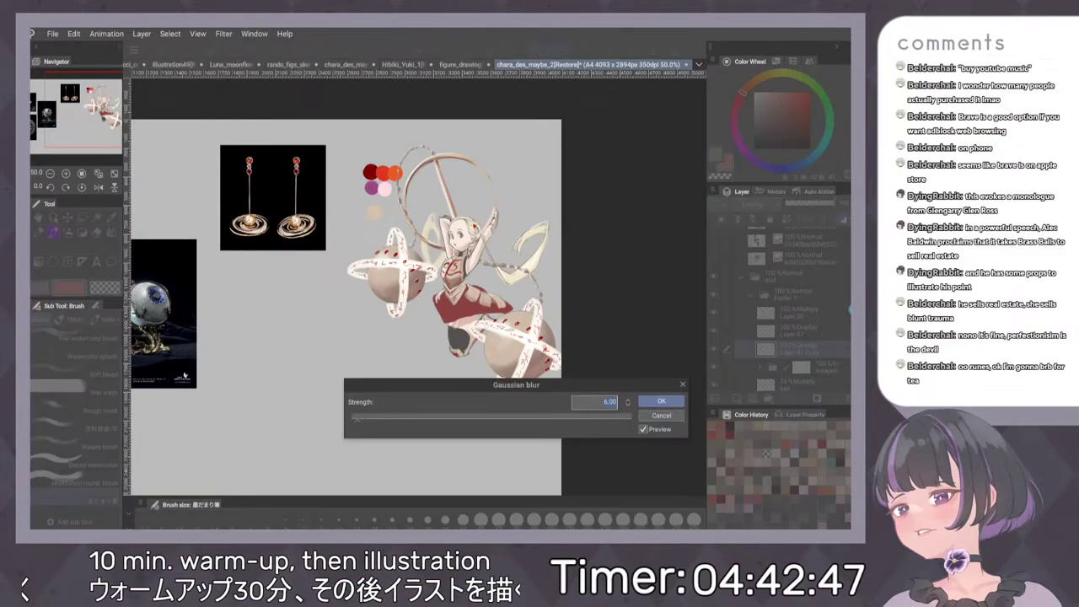
left_click_drag(357, 418, 412, 418)
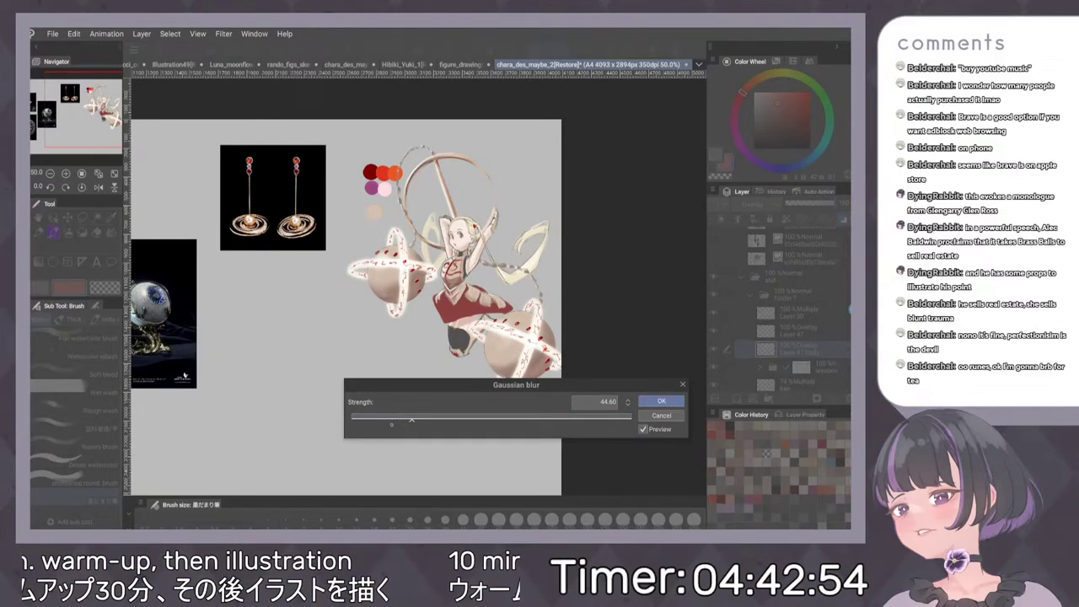
left_click(661, 400)
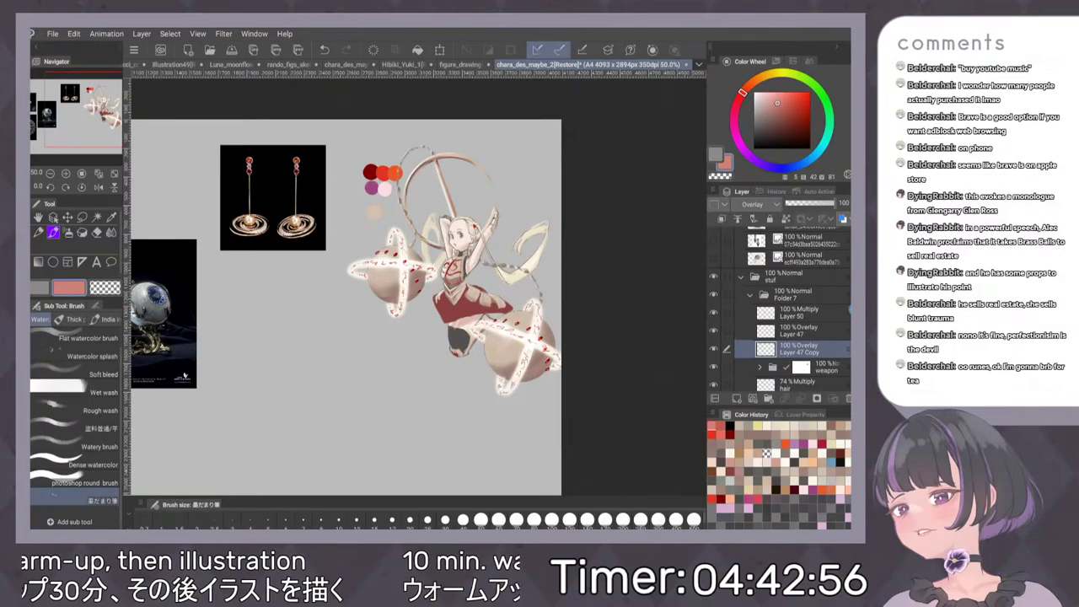
scroll(527, 325, "up", 1)
key("h")
key("h")
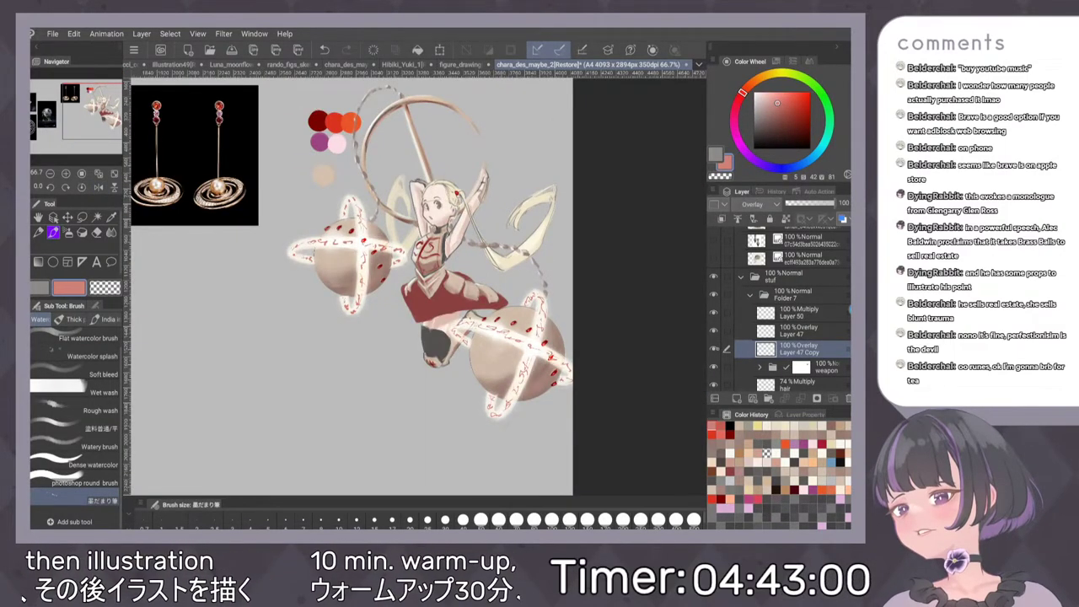
Check the glowing rings in the overall design and add a new Normal layer above Layer 50
scroll(571, 290, "down", 1)
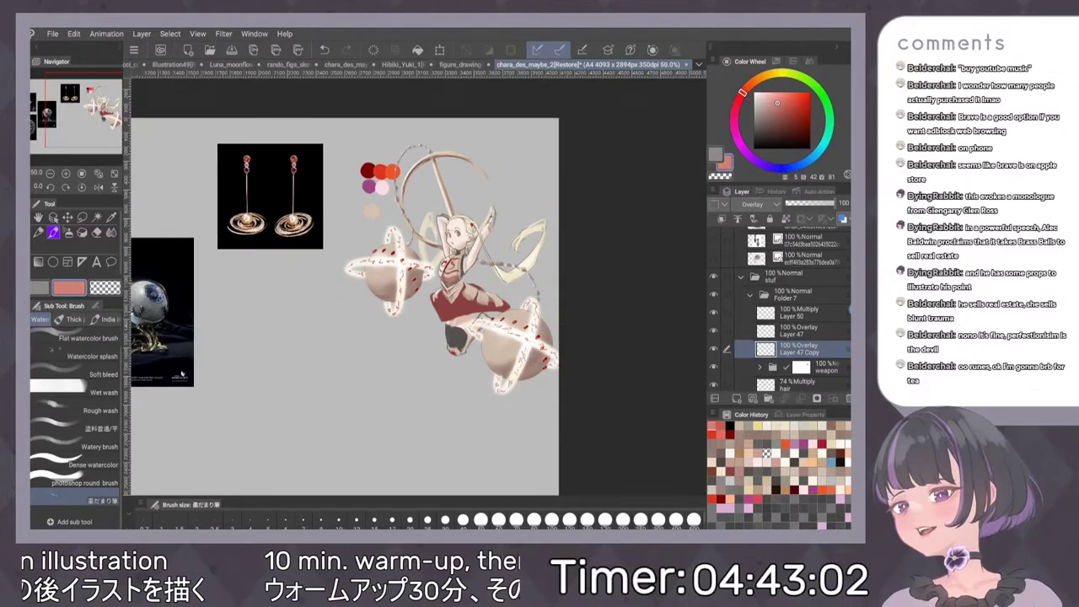
scroll(481, 273, "up", 3)
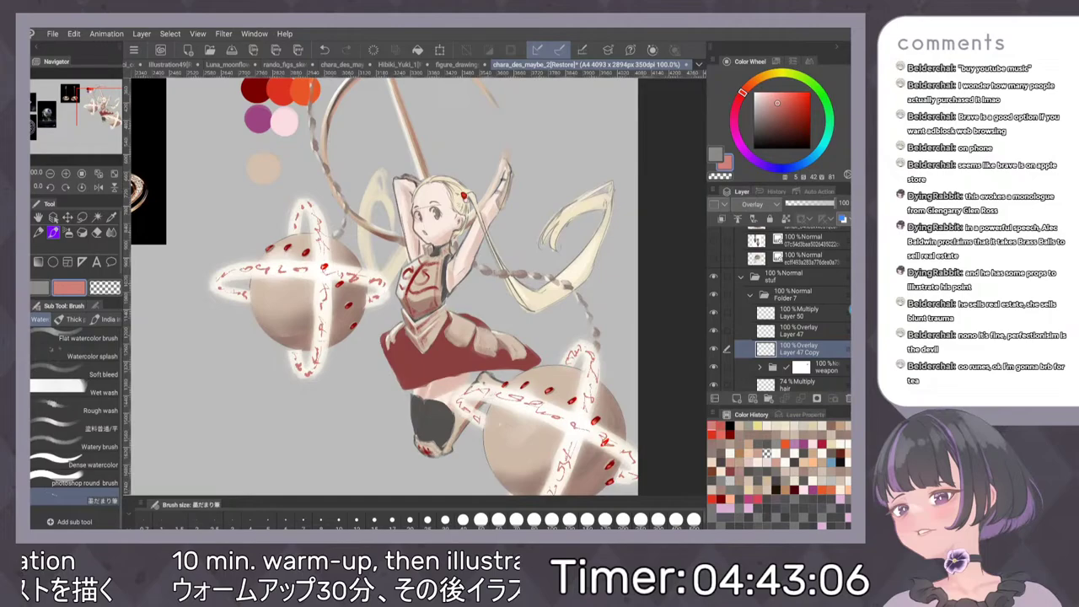
scroll(539, 321, "down", 4)
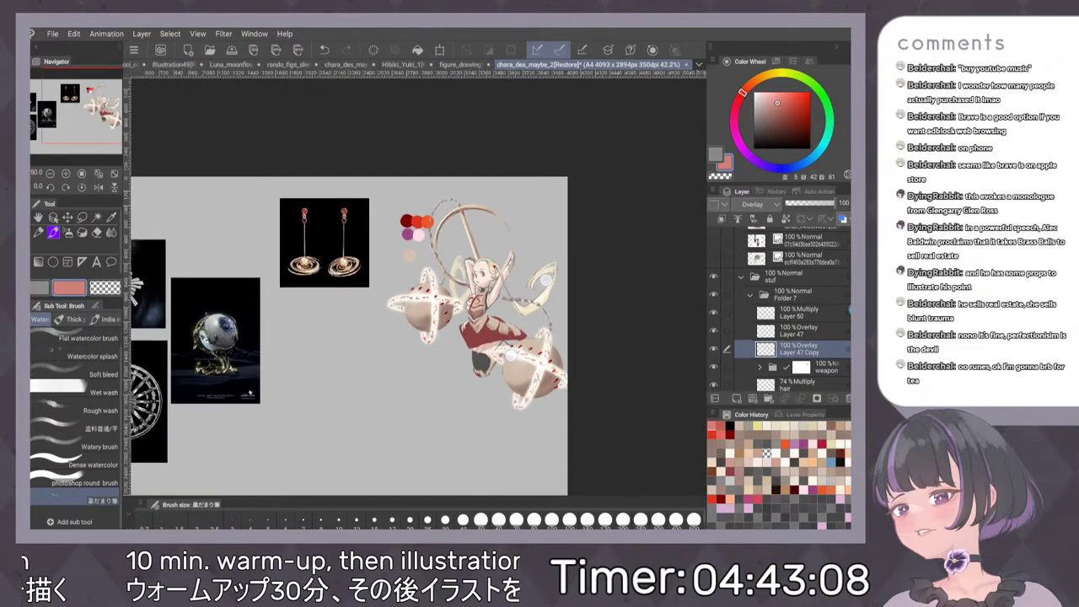
scroll(533, 291, "up", 2)
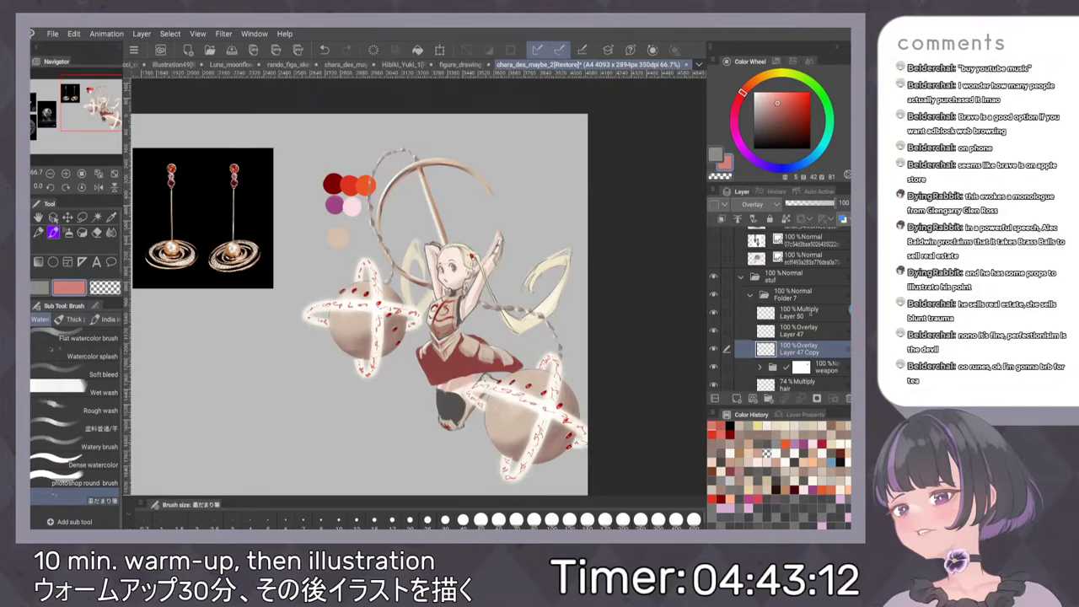
left_click(811, 314)
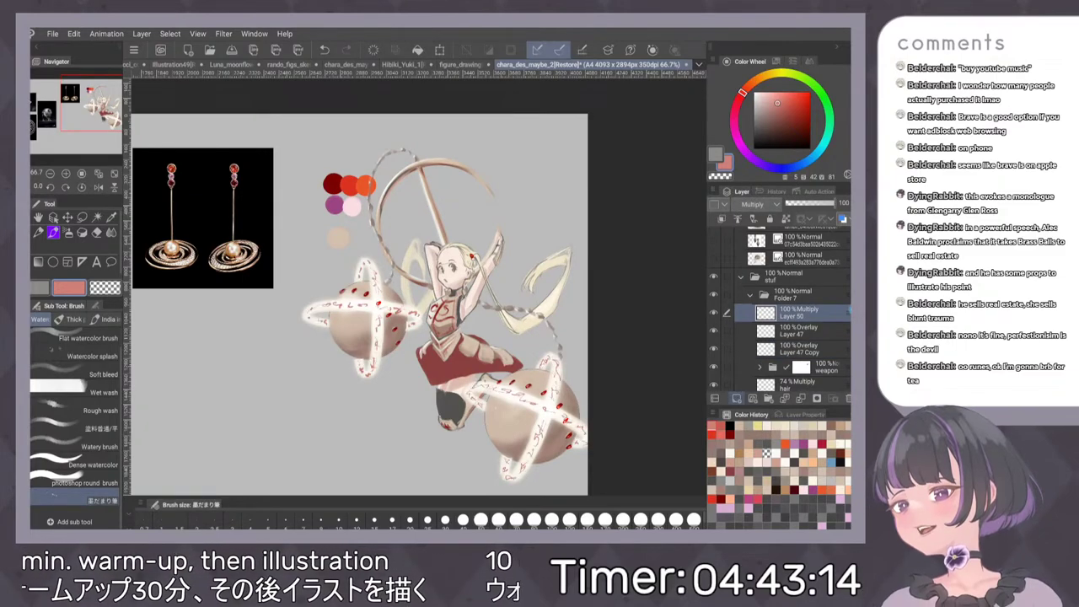
left_click(736, 398)
key("p")
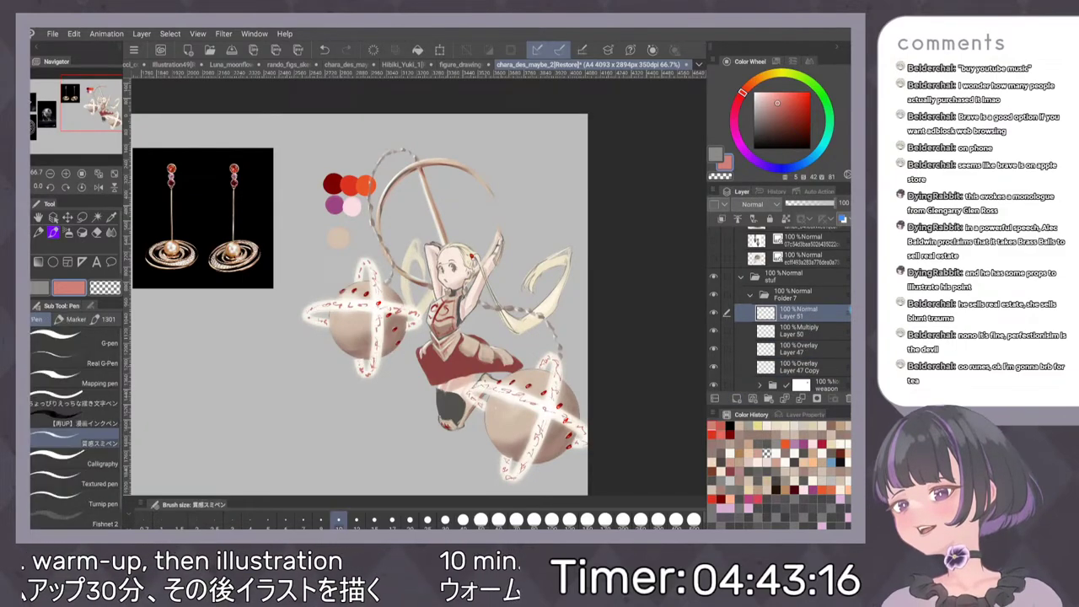
Sample the bright red palette swatch and paint the character's irises with it using the pencil on the new layer
scroll(377, 222, "up", 3)
left_click(341, 174, "alt")
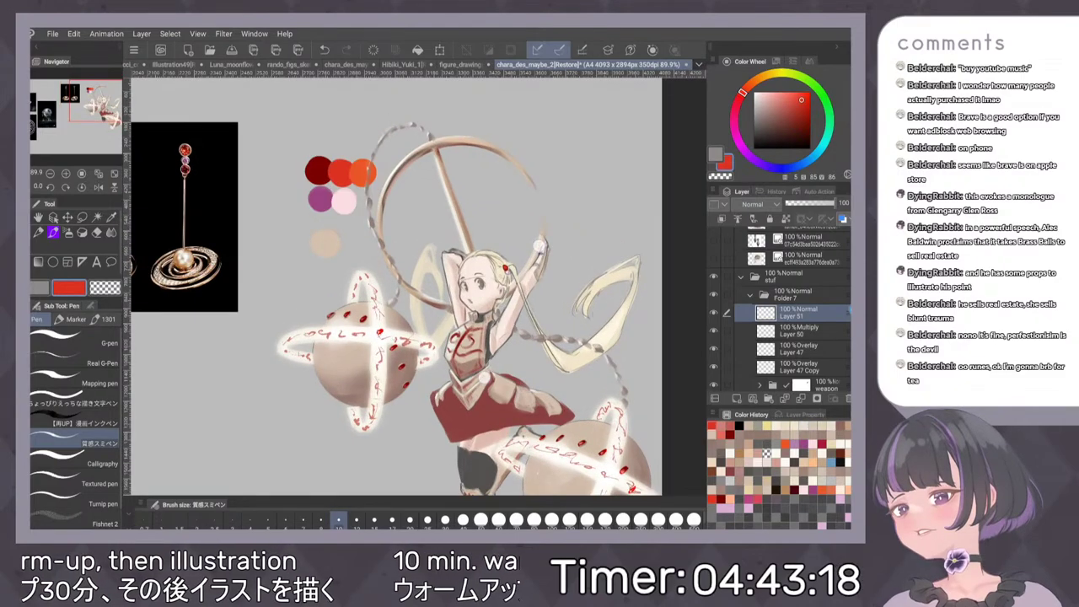
scroll(515, 312, "up", 2)
key("p")
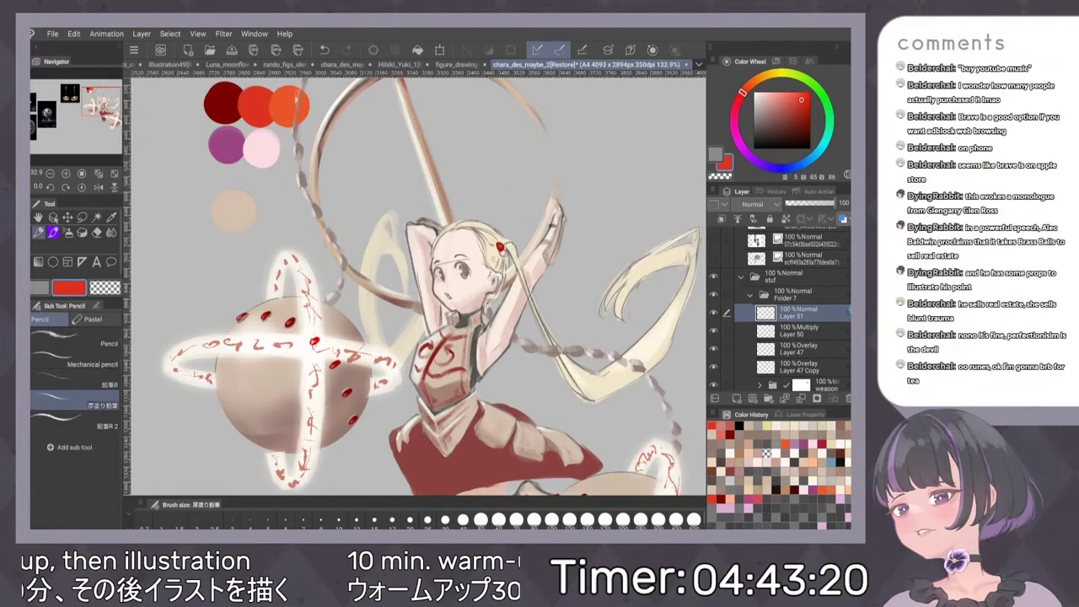
scroll(456, 246, "up", 2)
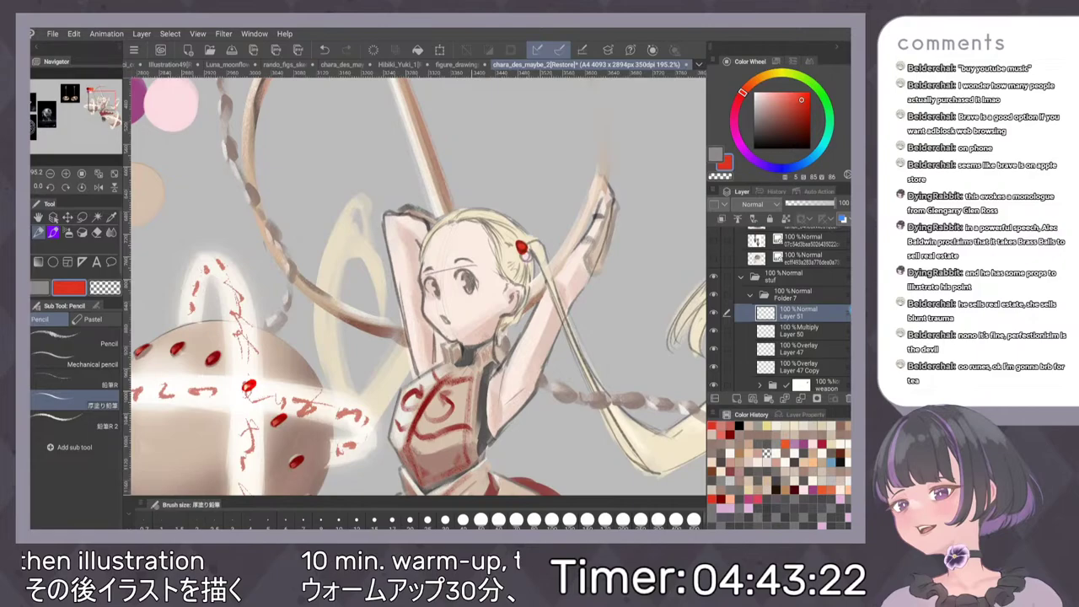
mouse_move(465, 275)
left_mouse_down()
mouse_move(469, 291)
mouse_move(470, 282)
left_mouse_up()
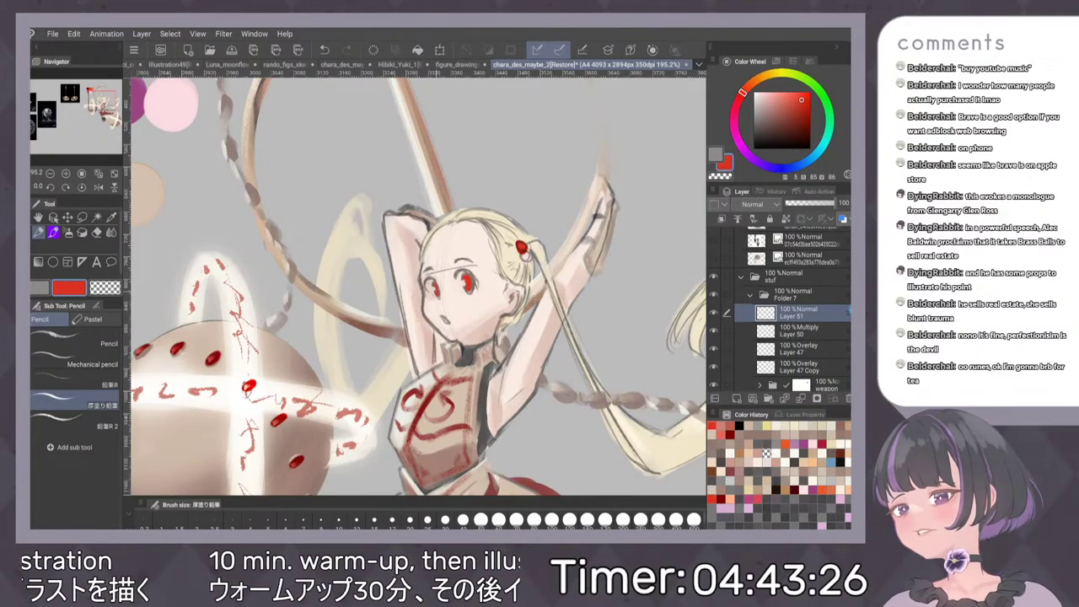
Recolor the painted irises to a muted red (H 5, S 44, V 77)
scroll(518, 259, "down", 4)
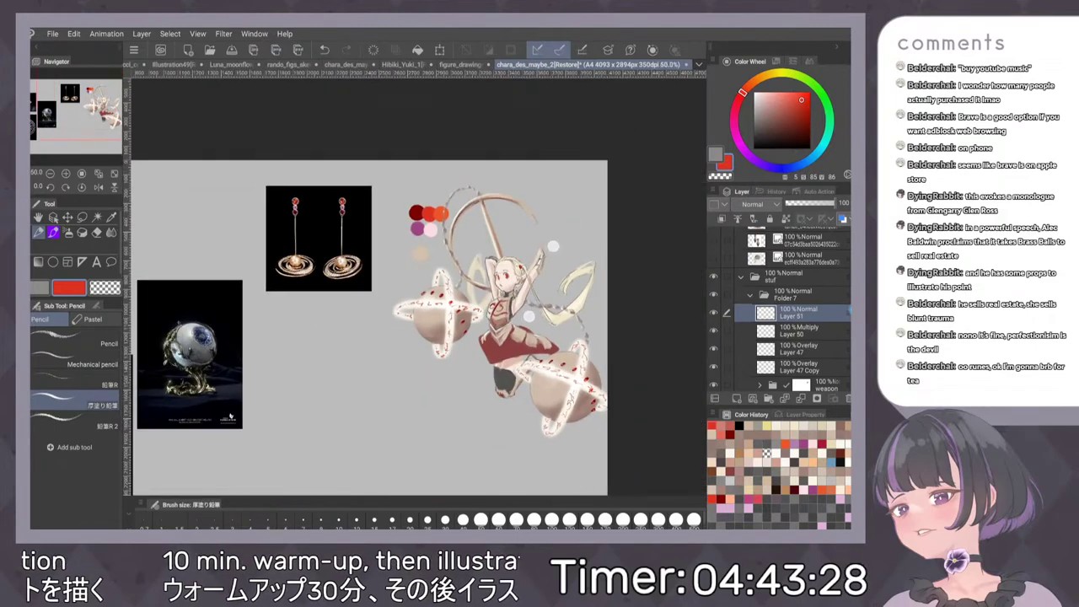
scroll(518, 259, "up", 2)
scroll(490, 204, "up", 1)
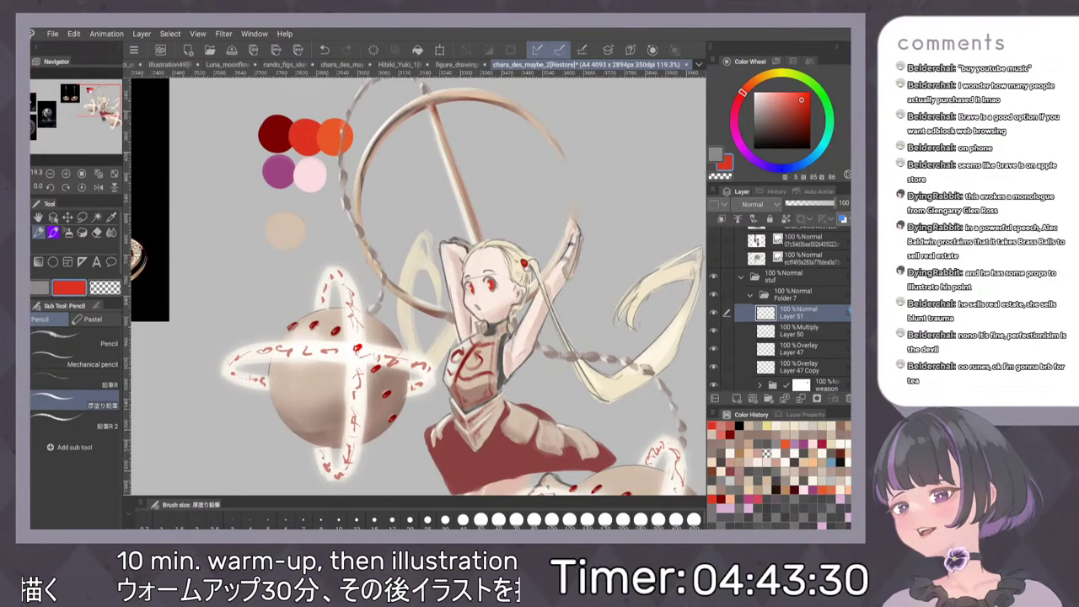
left_click(778, 110)
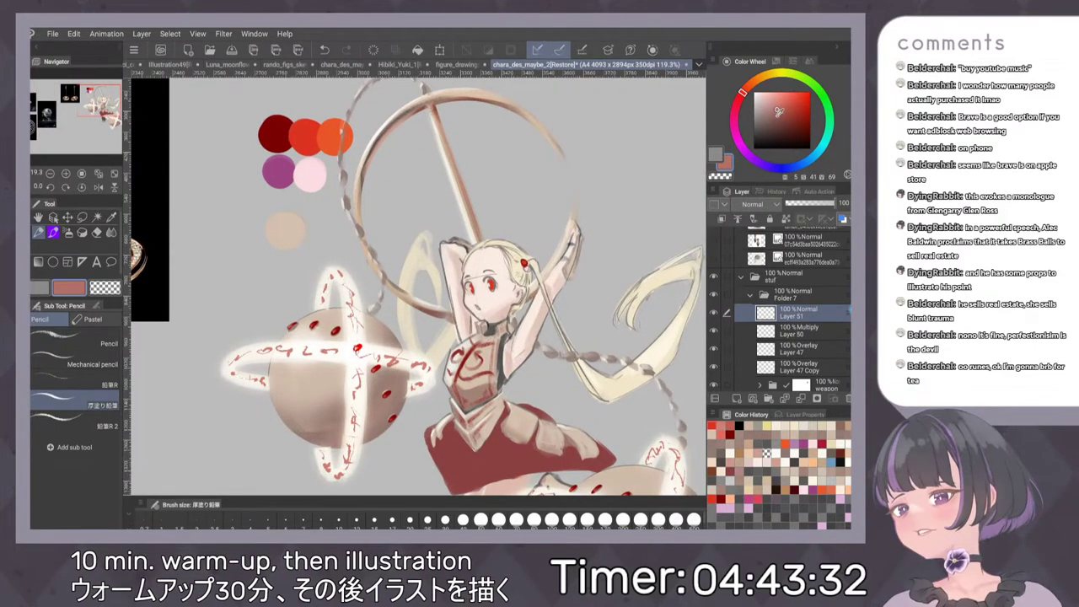
left_click(778, 105)
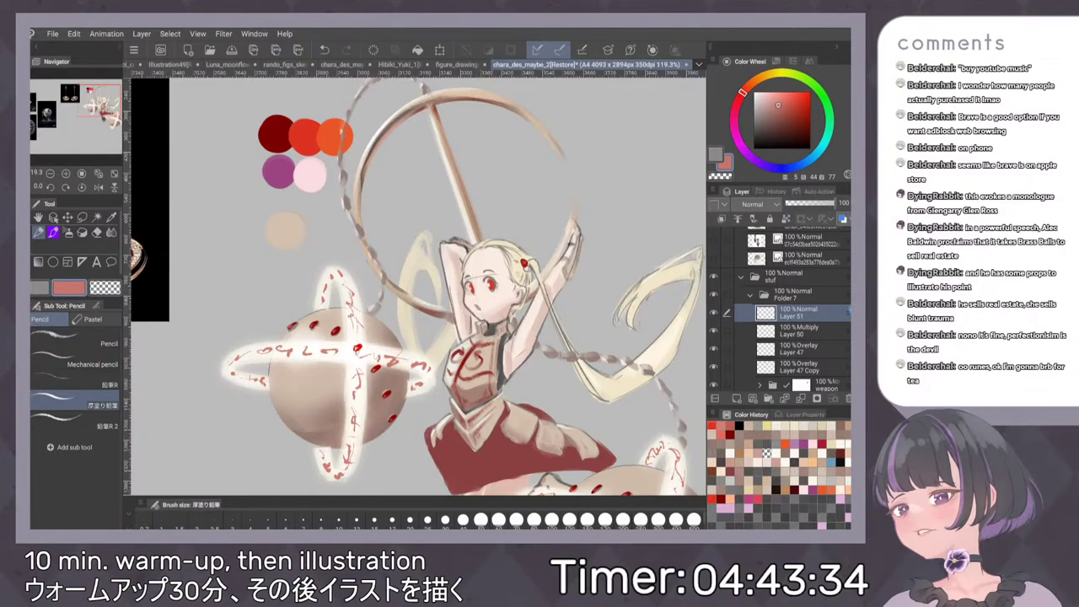
left_click(74, 33)
left_click(118, 182)
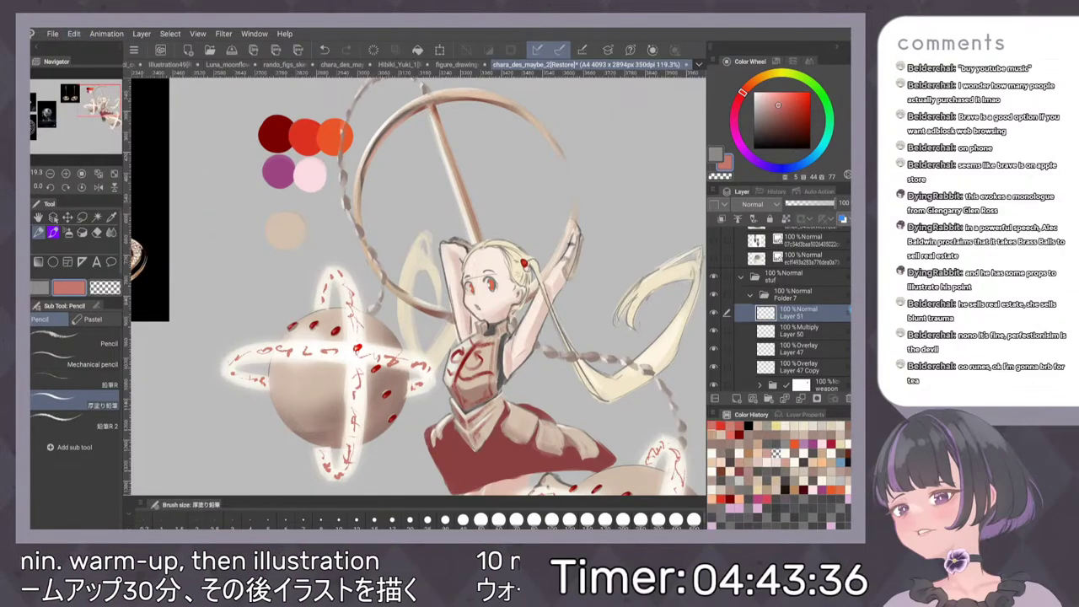
Recolor the painted irises to a darker red (H 5, S 48, V 62) and check them in the overall design
scroll(547, 277, "down", 6)
scroll(512, 244, "up", 9)
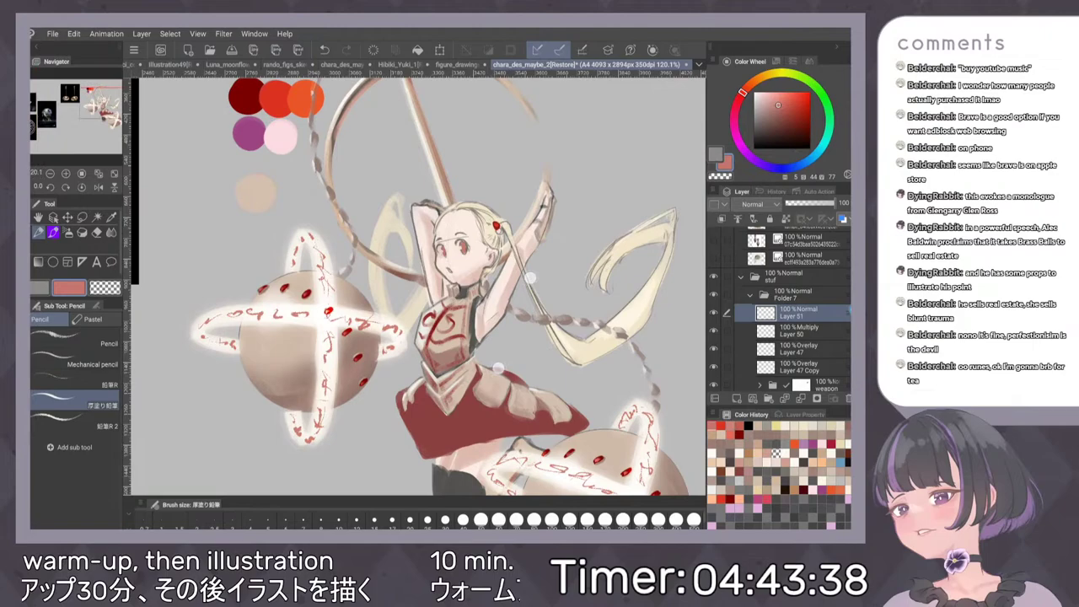
scroll(414, 282, "up", 2)
left_click(781, 113)
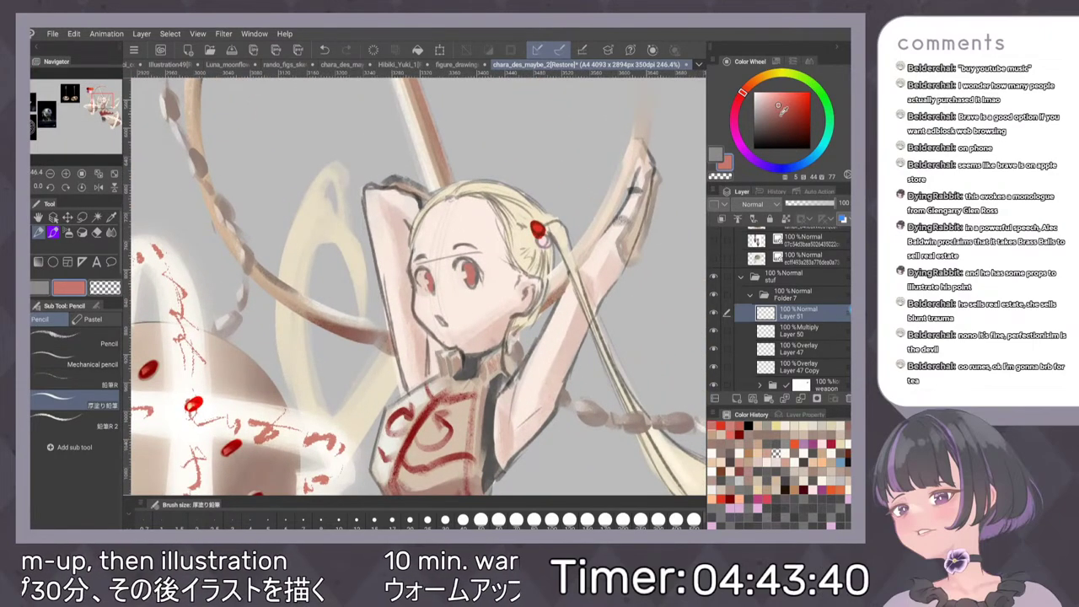
left_click(74, 33)
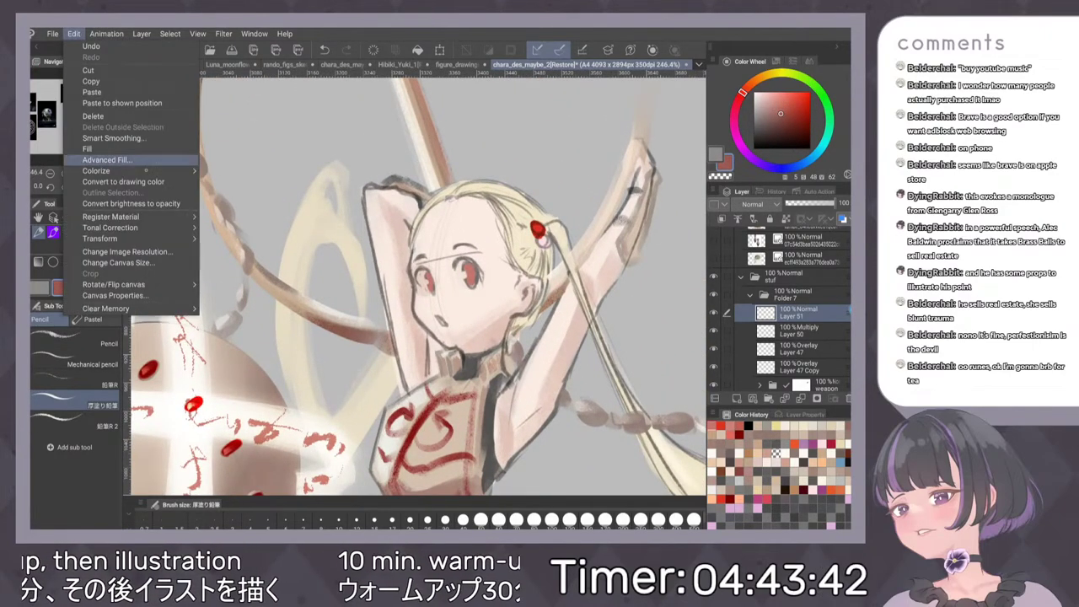
left_click(118, 181)
scroll(579, 306, "down", 8)
scroll(459, 237, "down", 2)
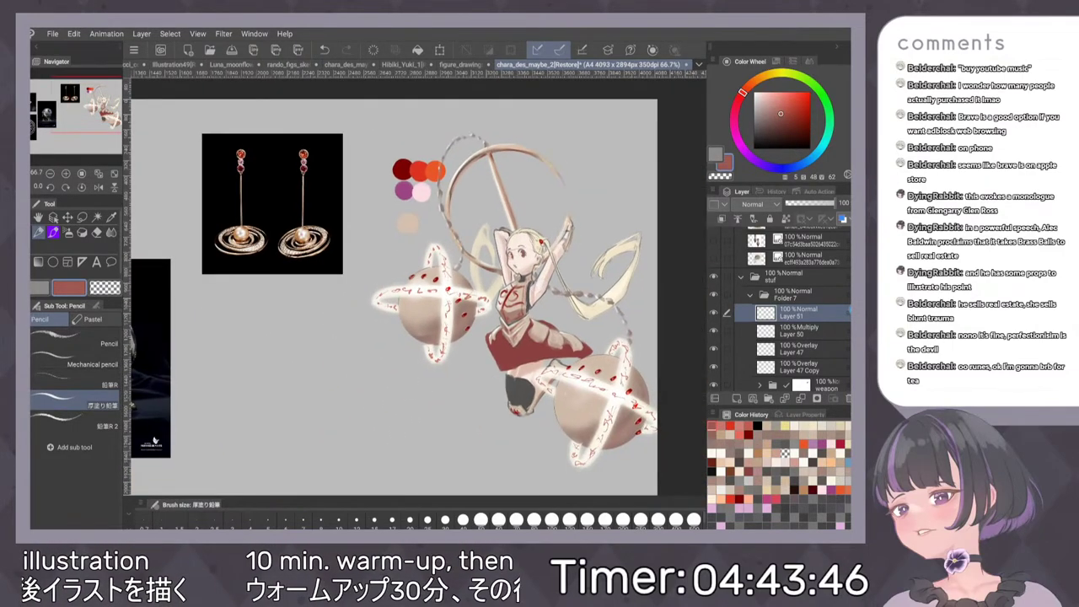
Choose a smaller pencil size and recolor the iris layer to the purple of the palette swatch (H 318, S 56, V 61)
scroll(533, 203, "up", 4)
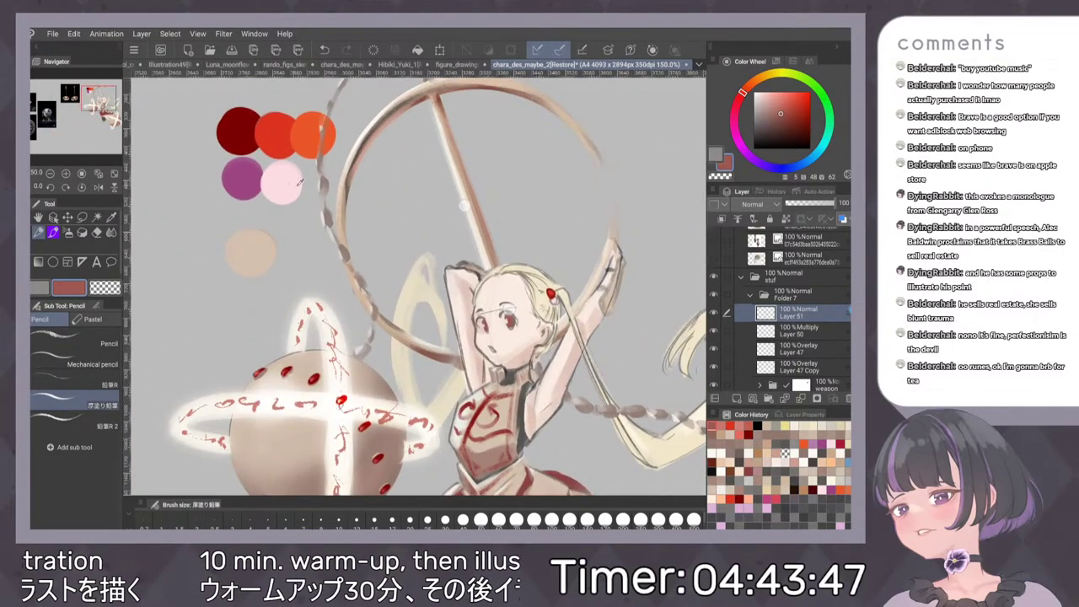
left_click(281, 181, "alt")
left_click(286, 520)
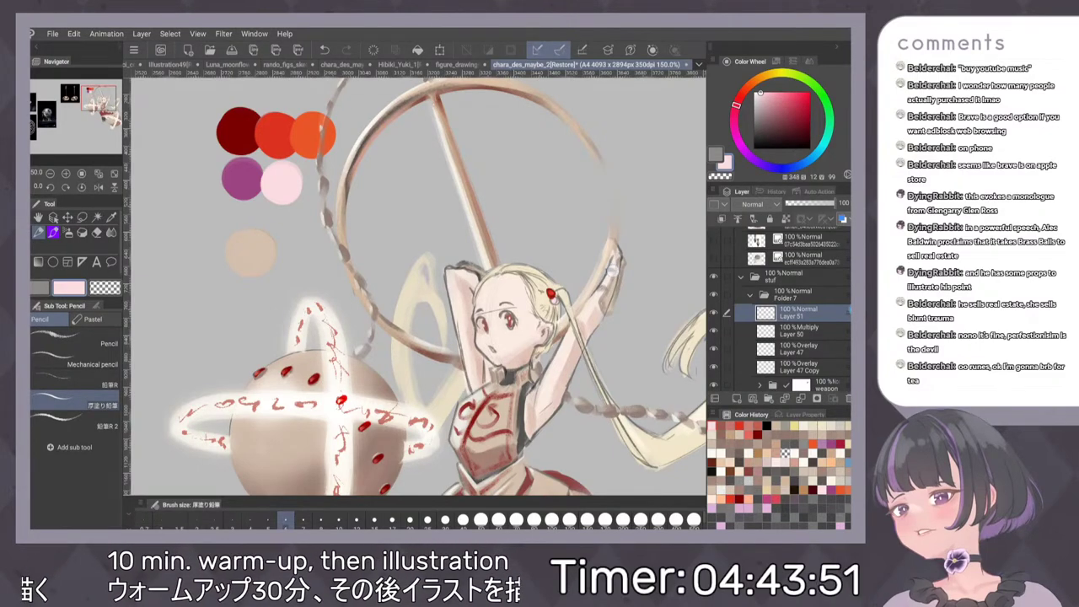
scroll(550, 292, "down", 1)
left_click(346, 216, "alt")
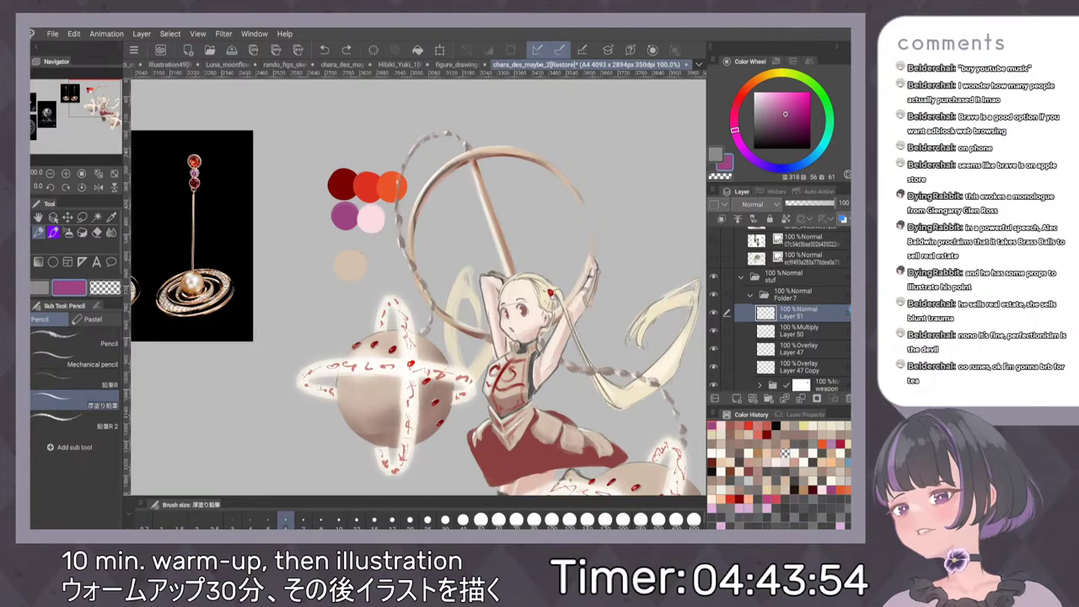
left_click(74, 33)
left_click(125, 182)
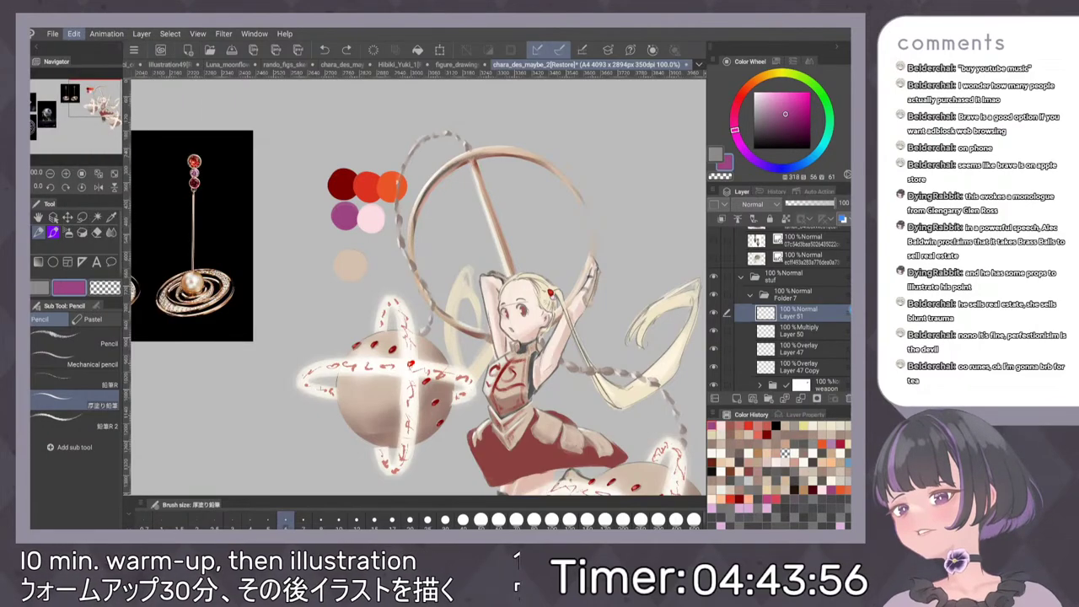
Soften the irises to a lighter purple (H 318, S 41, V 69) and check them in the overall design
scroll(582, 331, "up", 2)
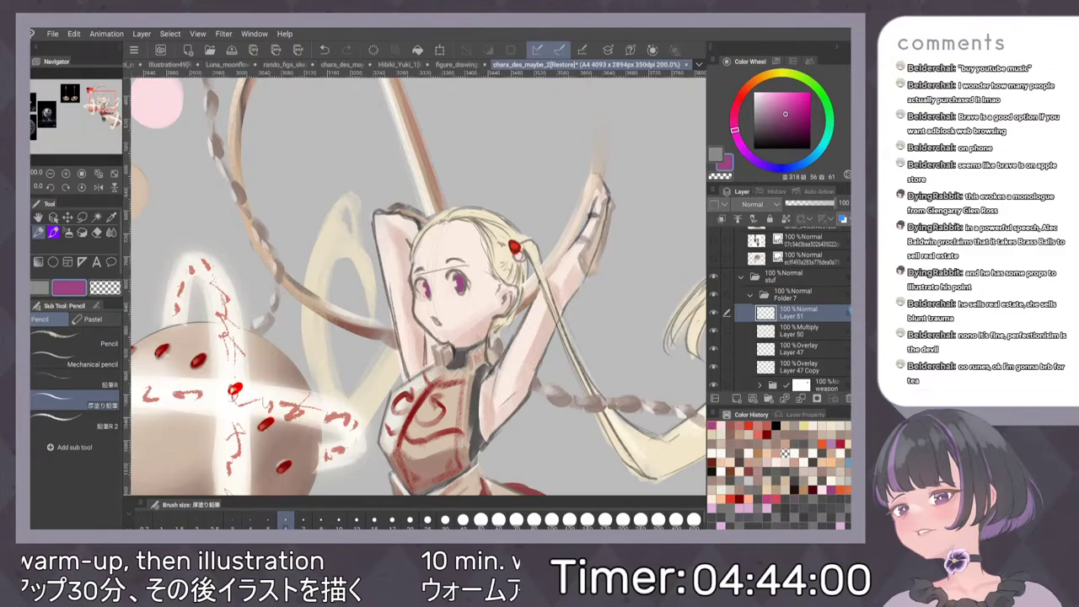
scroll(579, 311, "down", 3)
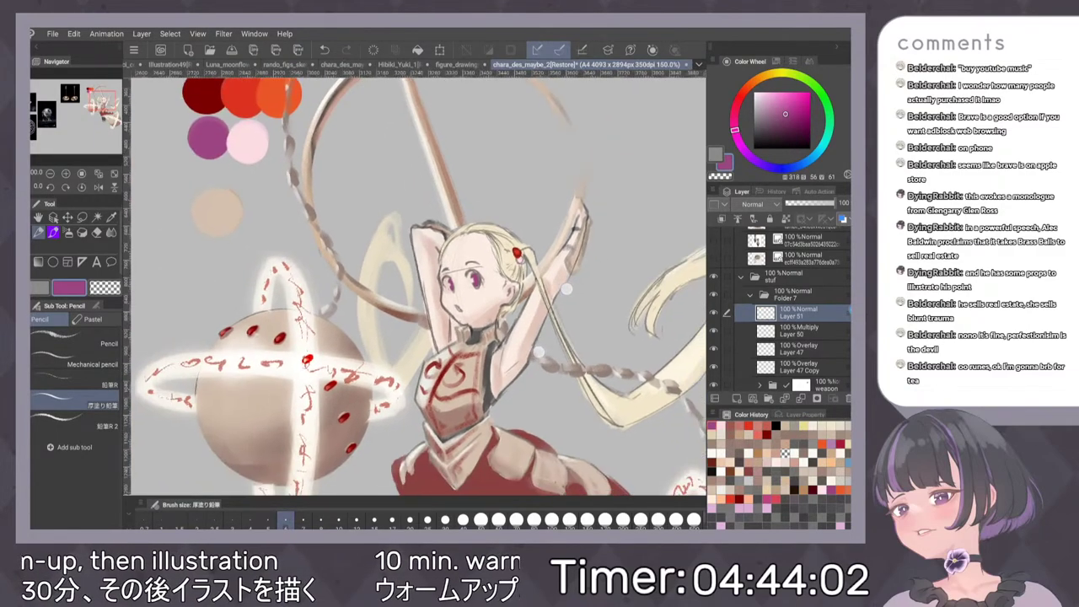
mouse_move(786, 114)
left_mouse_down()
mouse_move(794, 100)
mouse_move(777, 109)
left_mouse_up()
left_click(75, 34)
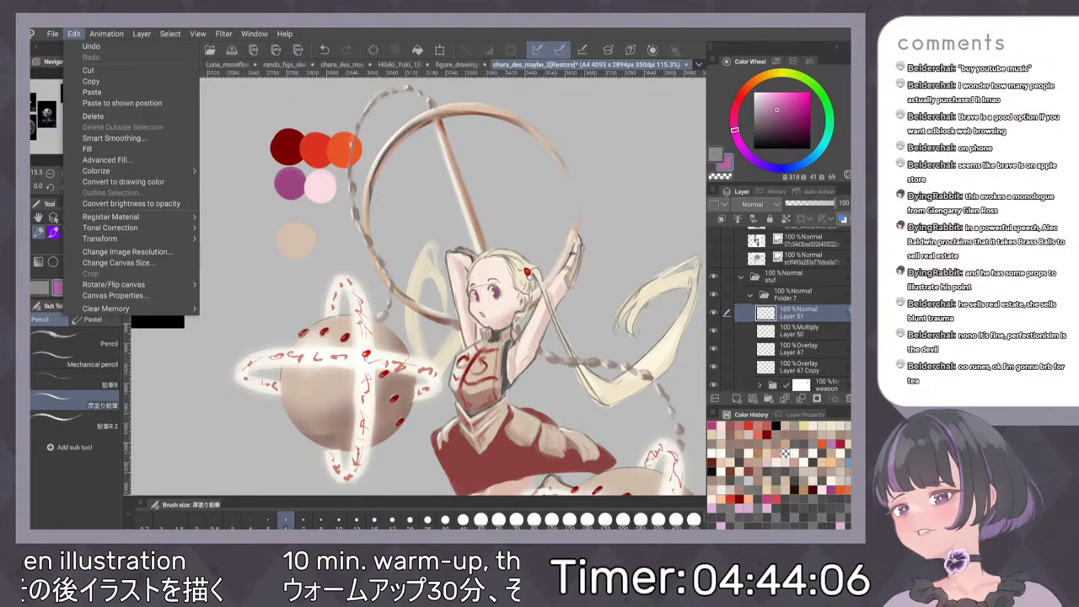
left_click(118, 180)
scroll(565, 309, "down", 3)
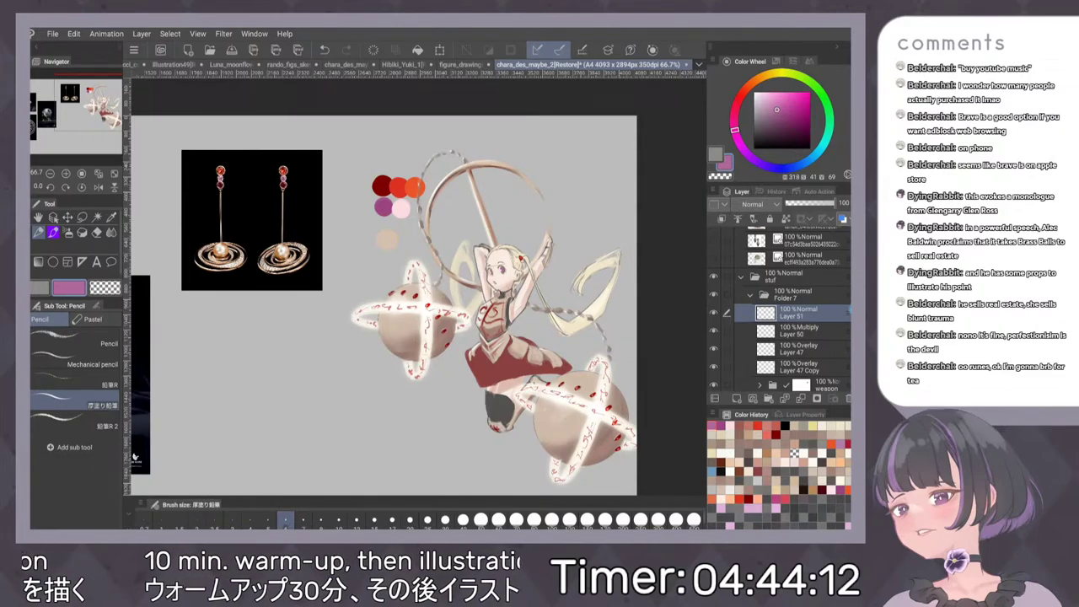
Touch up the light areas of the eyes with an off-white (H 22, S 2, V 95) and check the face
scroll(500, 274, "up", 6)
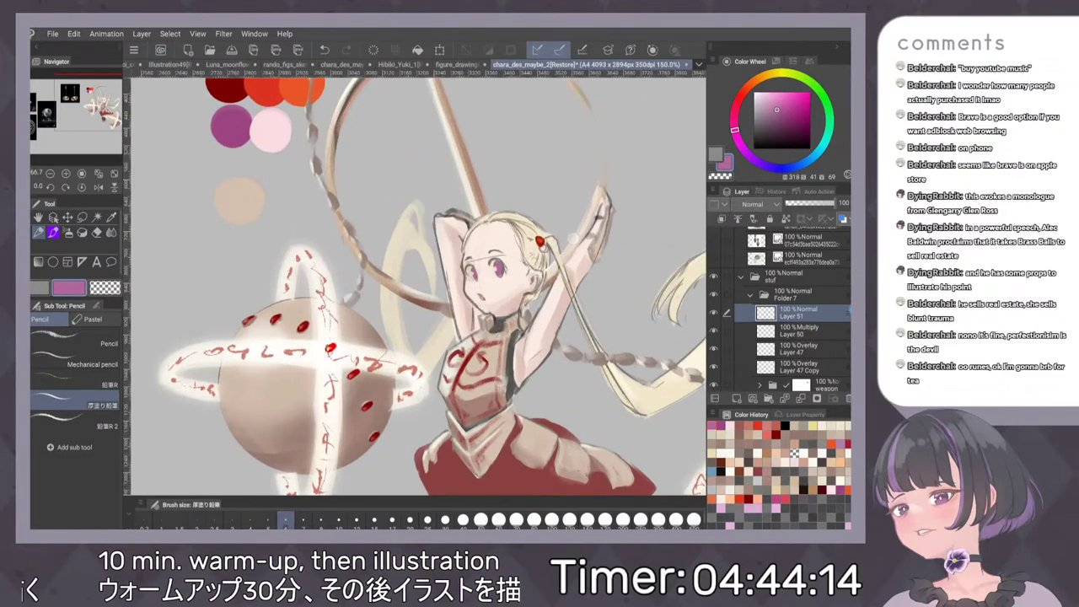
left_click_drag(776, 109, 751, 83)
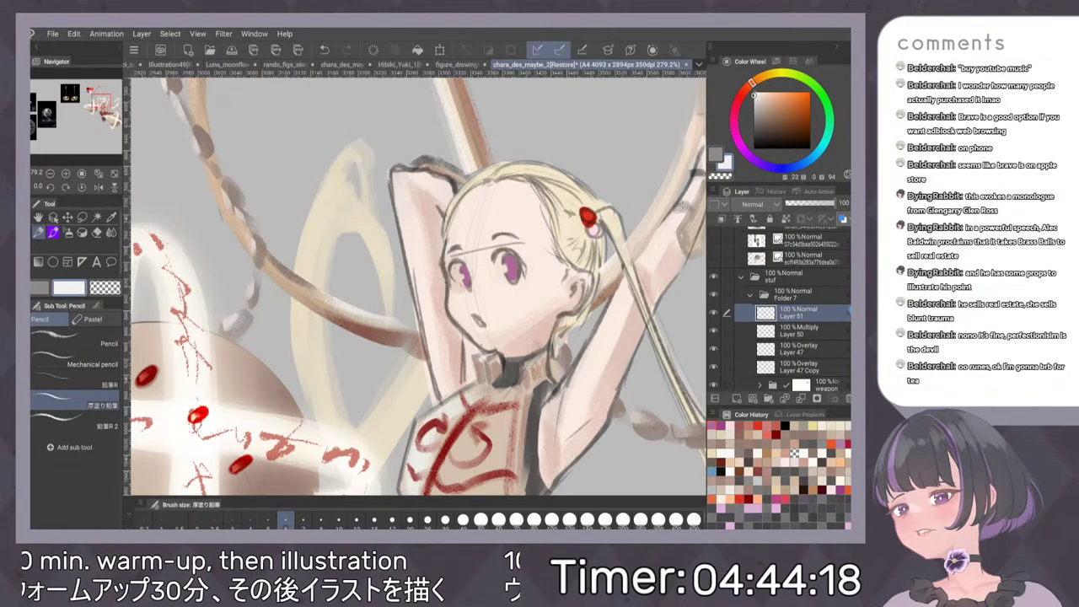
left_click(755, 95)
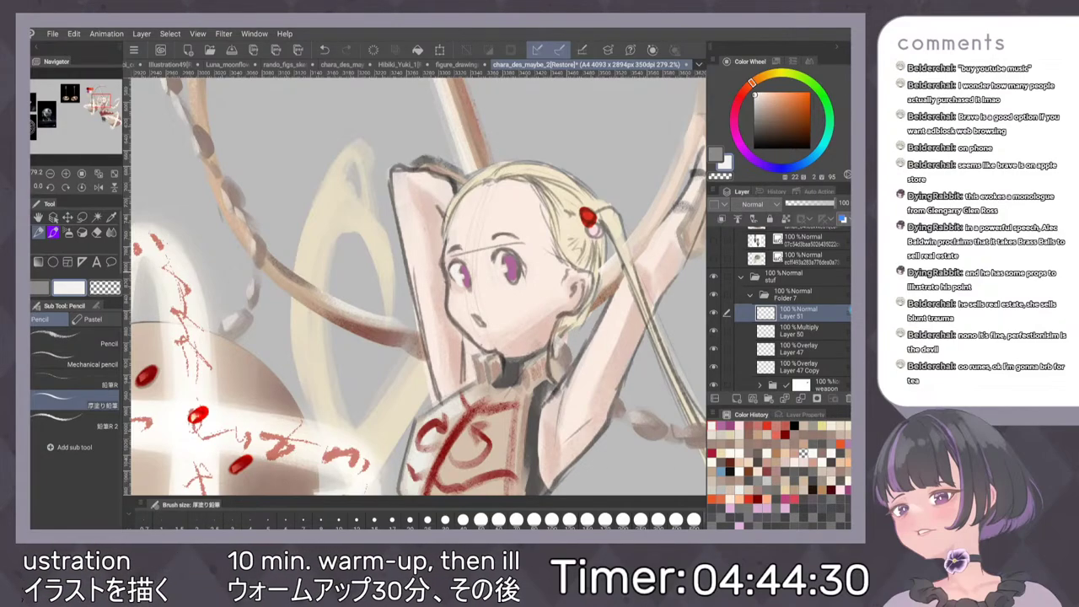
key("ctrl+alt+0")
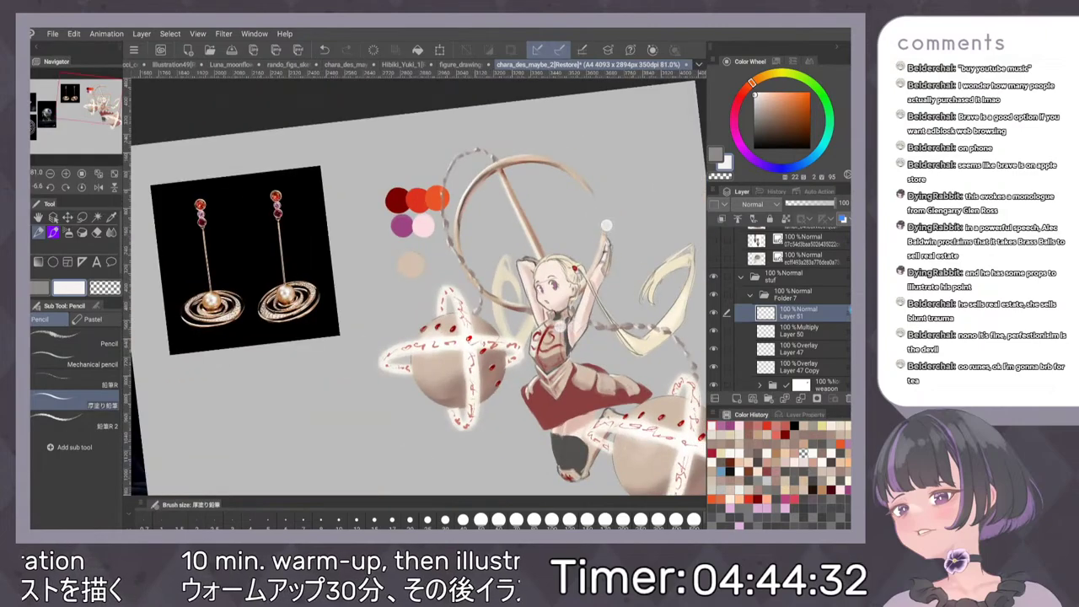
scroll(567, 275, "up", 5)
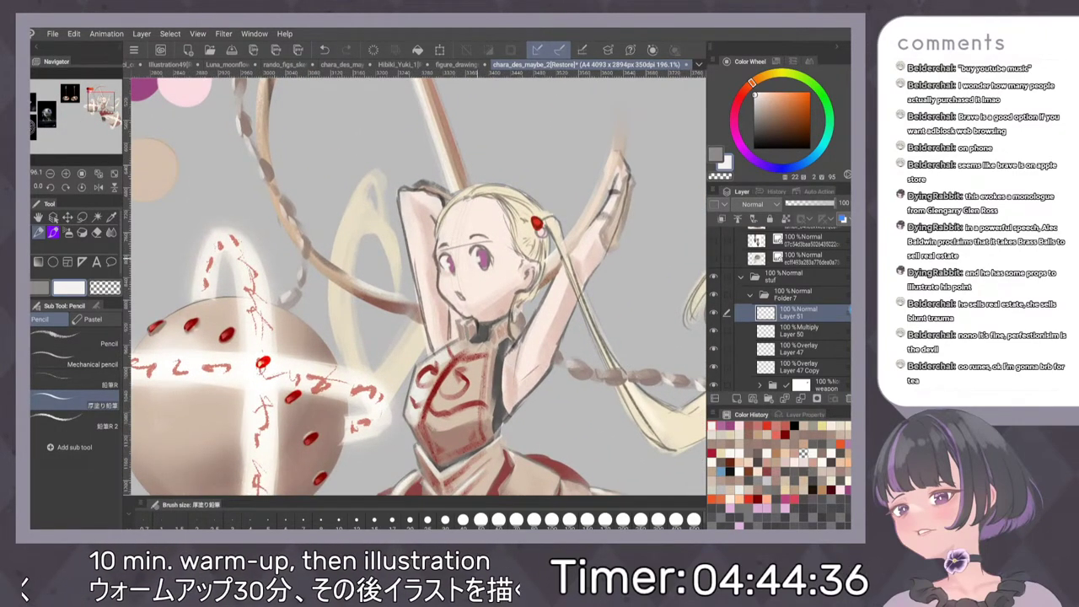
scroll(419, 287, "down", 1)
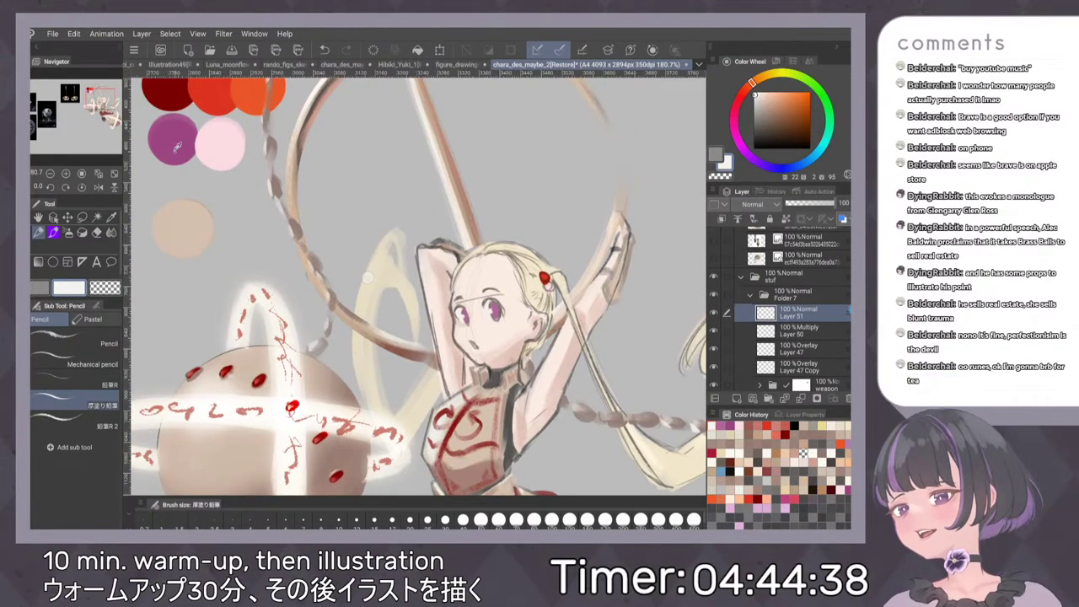
Sample the purple palette swatch, darken it to H 318, S 40, V 40, paint the pupils, and check the overall design
left_click(178, 145, "alt")
left_click(776, 126)
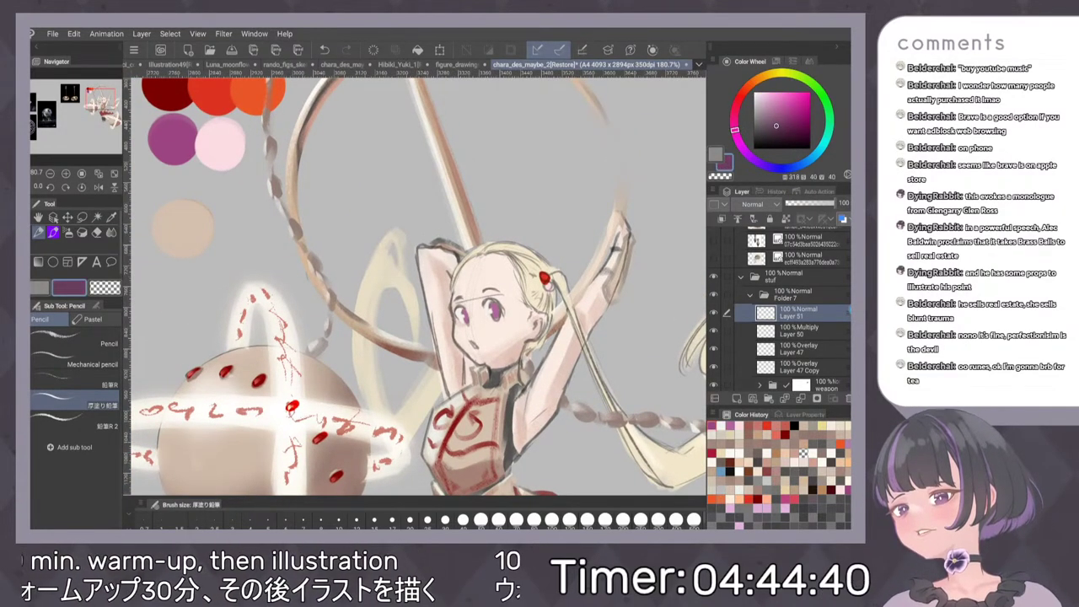
scroll(499, 322, "up", 4)
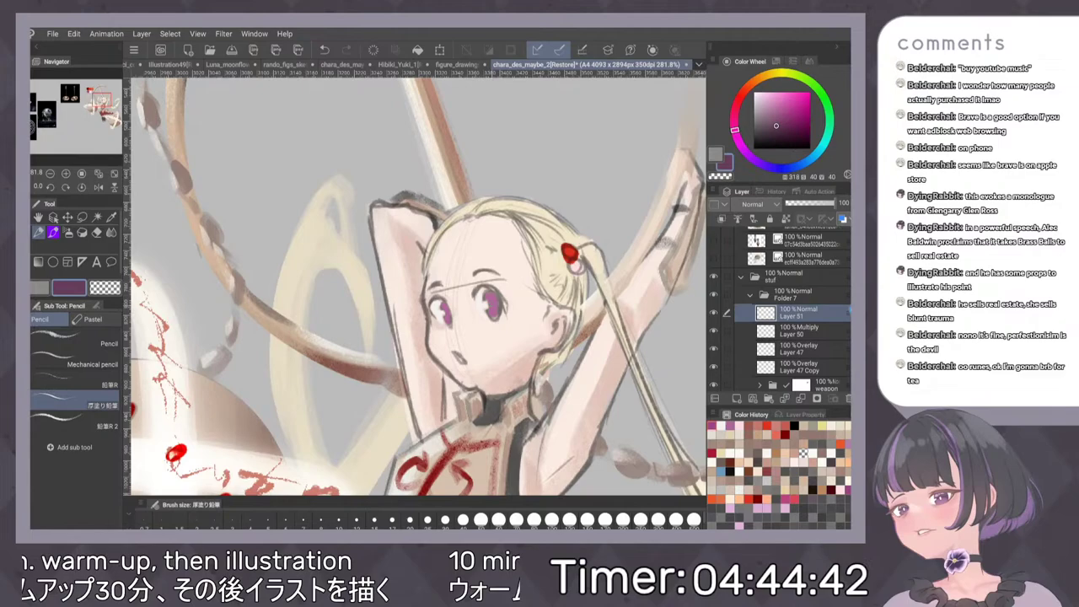
left_click_drag(492, 300, 494, 308)
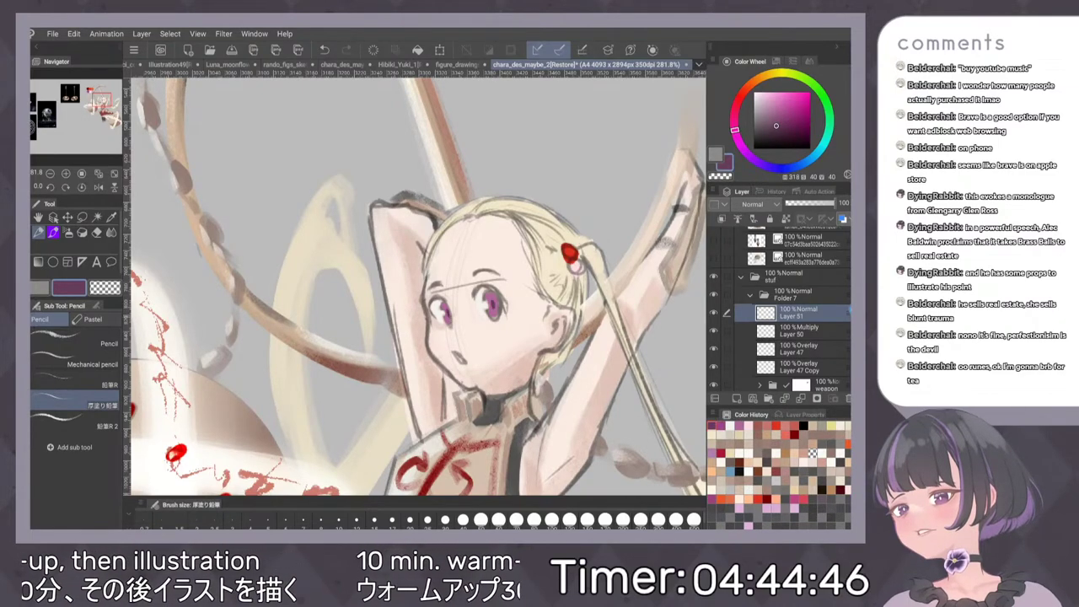
scroll(554, 378, "down", 6)
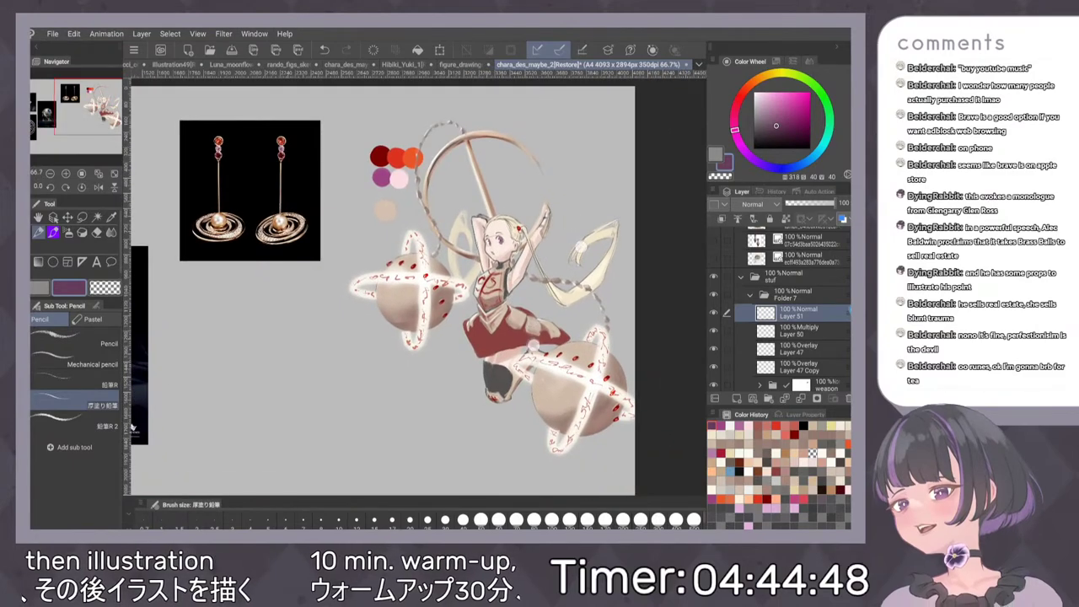
scroll(573, 368, "up", 2)
scroll(506, 253, "down", 2)
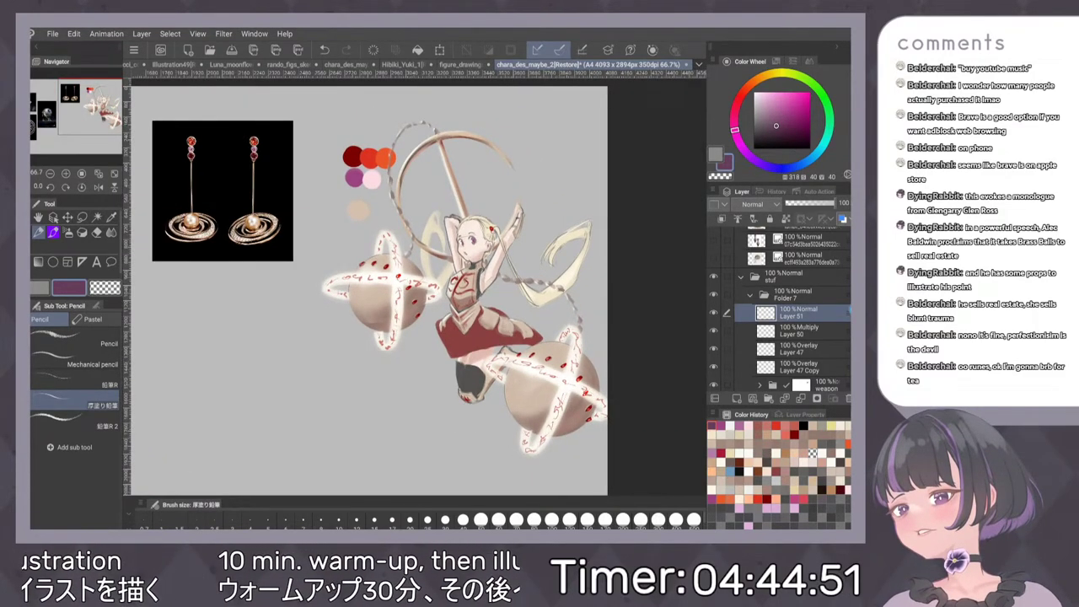
key("h")
key("h")
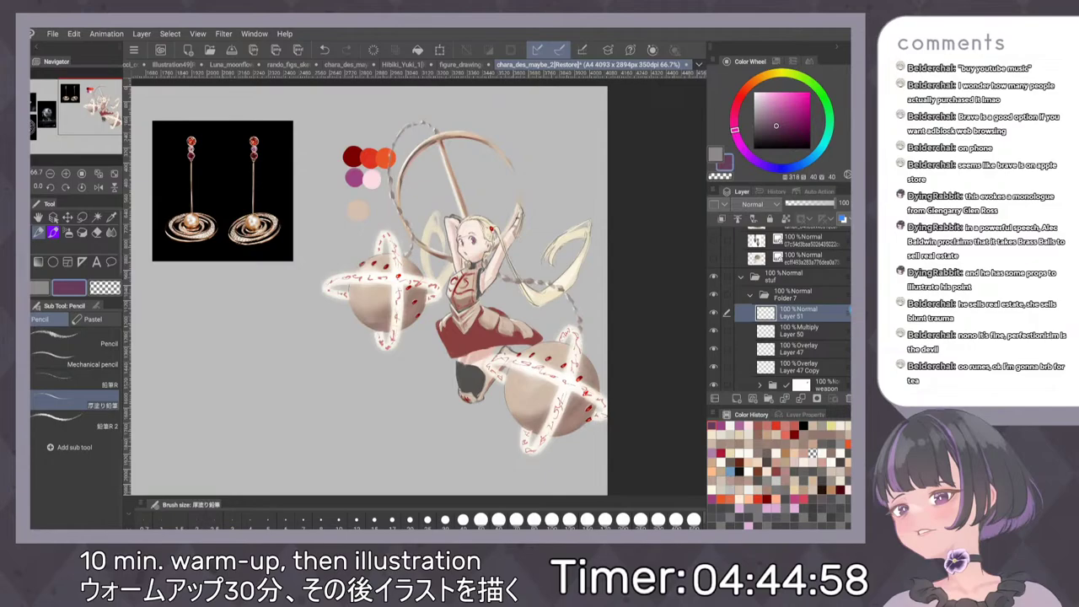
Select the skirt's color layer (Layer 42), sample the skirt's red and darken it to H 0, S 60, V 44
scroll(780, 312, "down", 3)
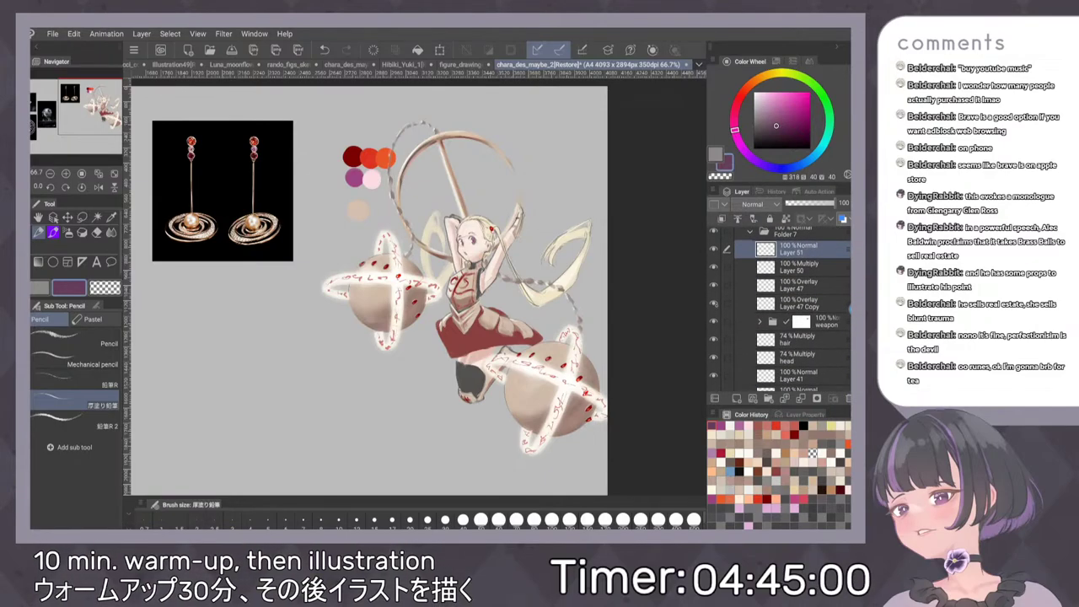
scroll(779, 311, "down", 3)
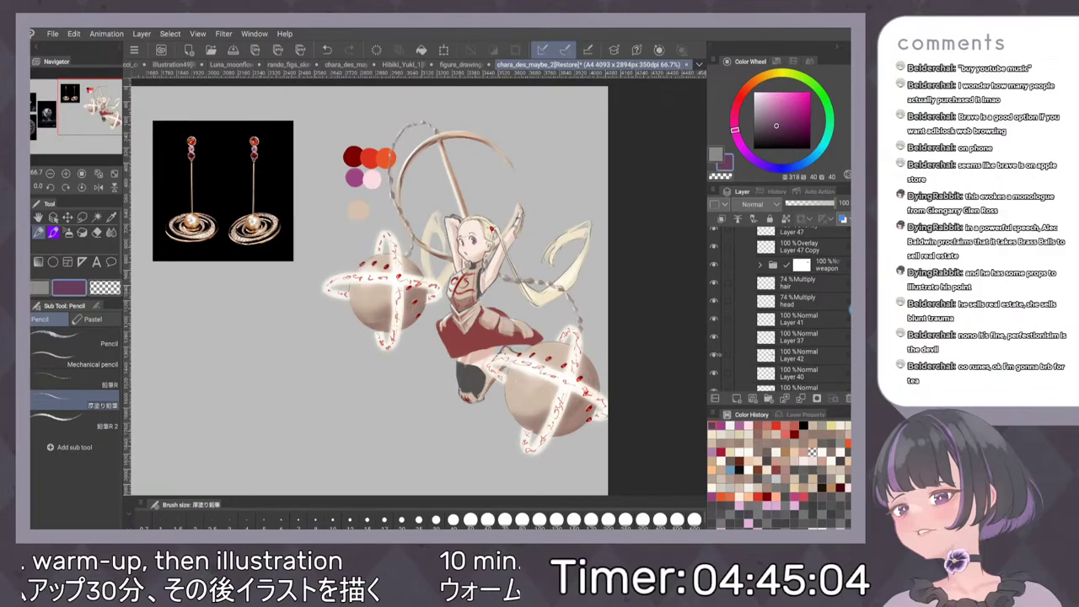
left_click(715, 355)
left_click(715, 355)
left_click(796, 356)
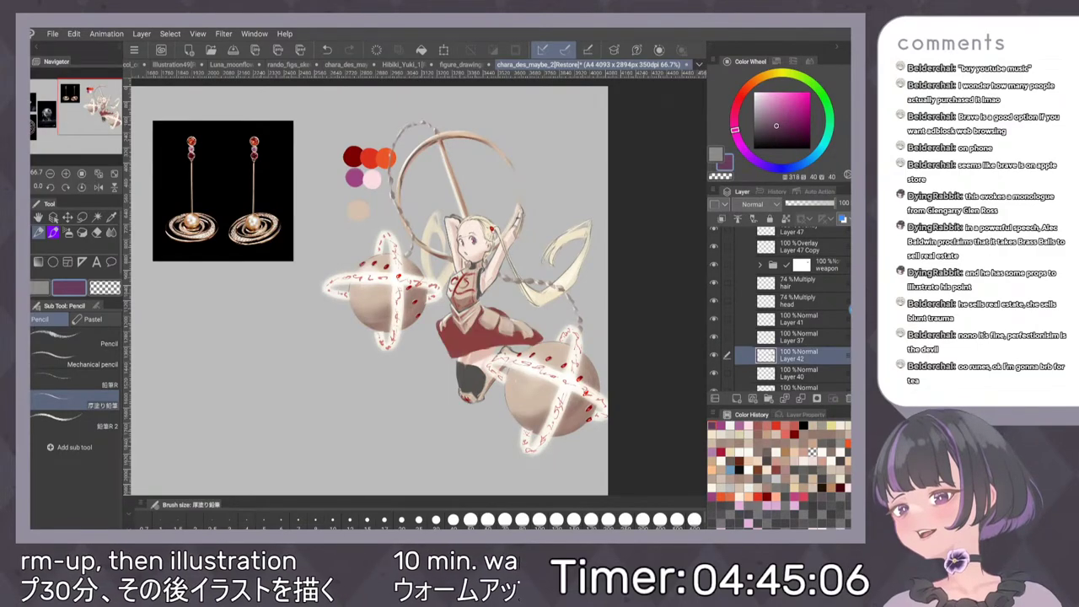
scroll(479, 374, "up", 1)
left_click(469, 323, "alt")
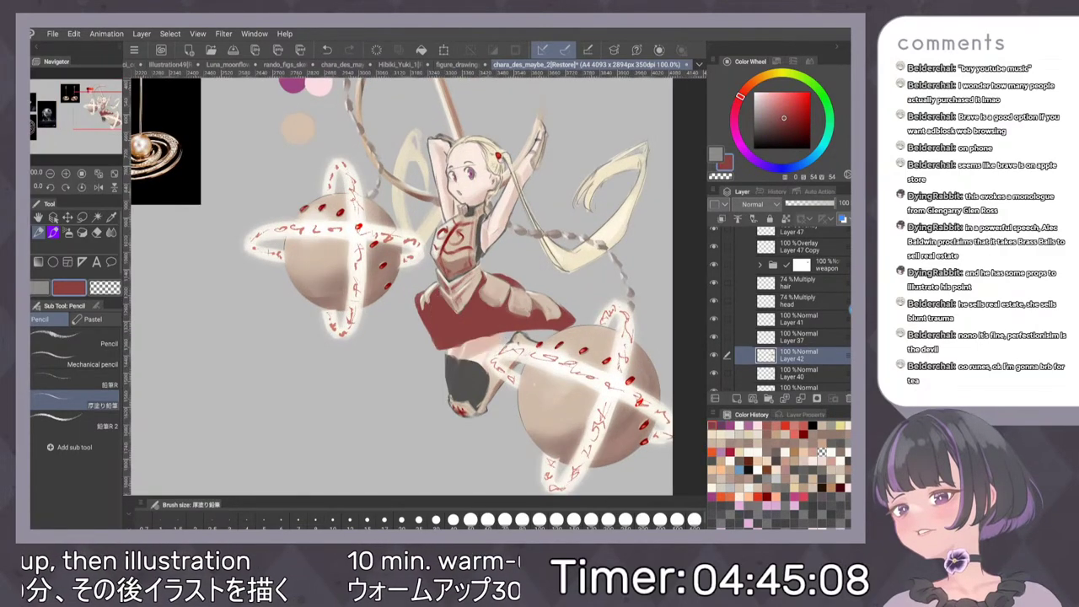
left_click(787, 124)
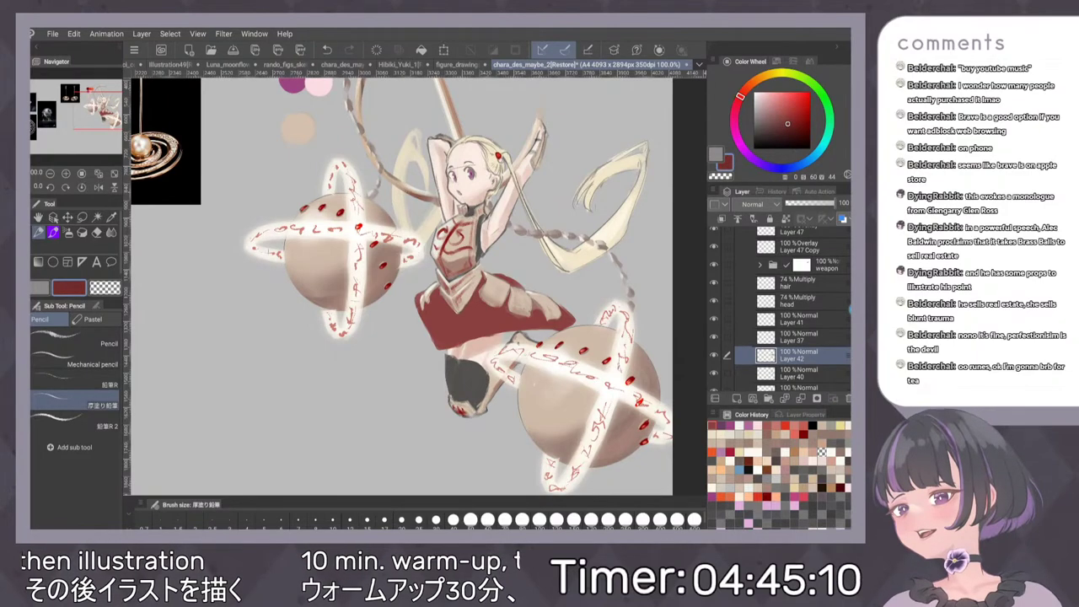
Lock the layer's transparent pixels, shade the skirt folds with a textured brush from the 1301 group, and check the mirrored design
key("p")
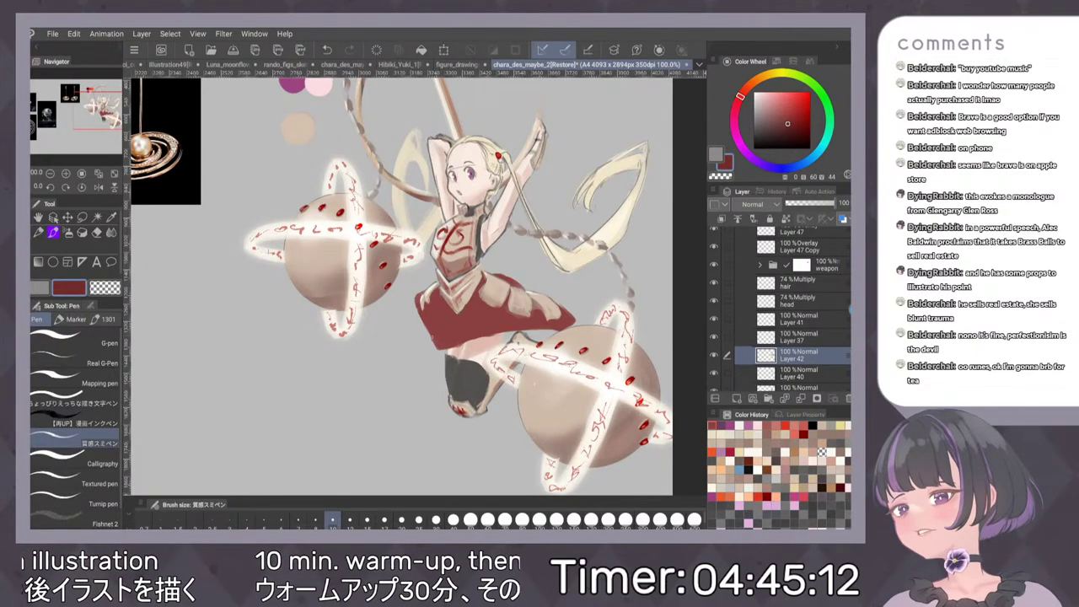
key("p")
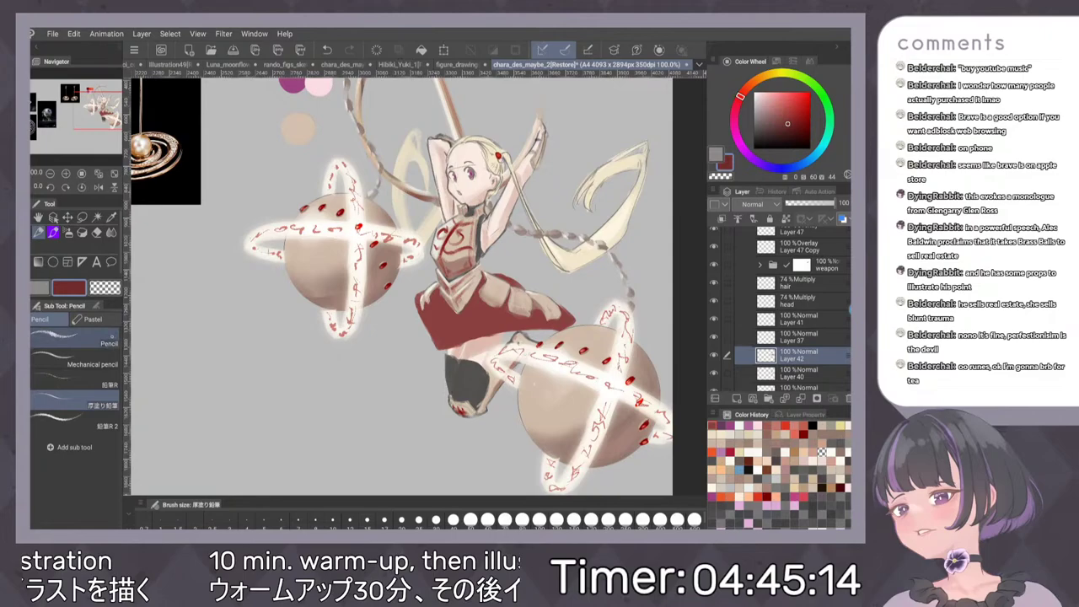
key("p")
left_click_drag(449, 320, 448, 336)
key("ctrl+z")
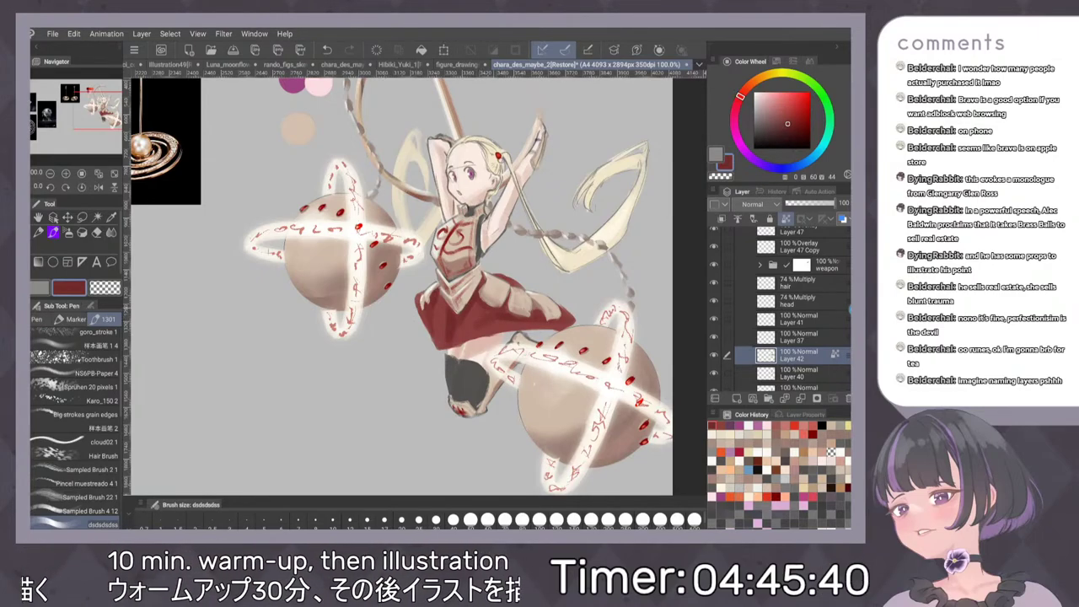
scroll(550, 333, "down", 1)
scroll(542, 365, "up", 2)
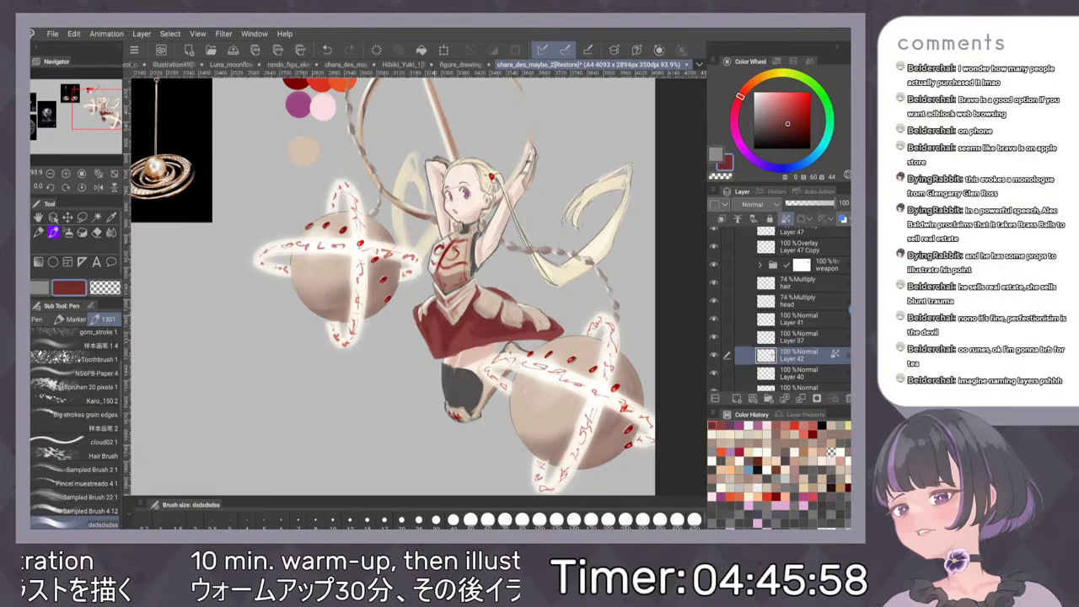
scroll(552, 295, "down", 5)
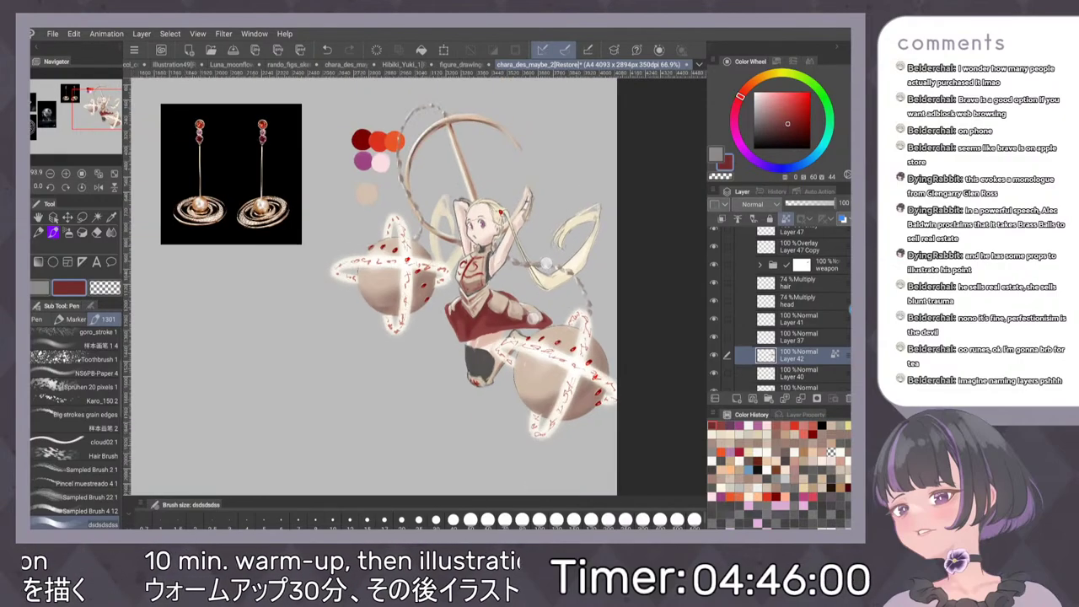
scroll(565, 316, "up", 2)
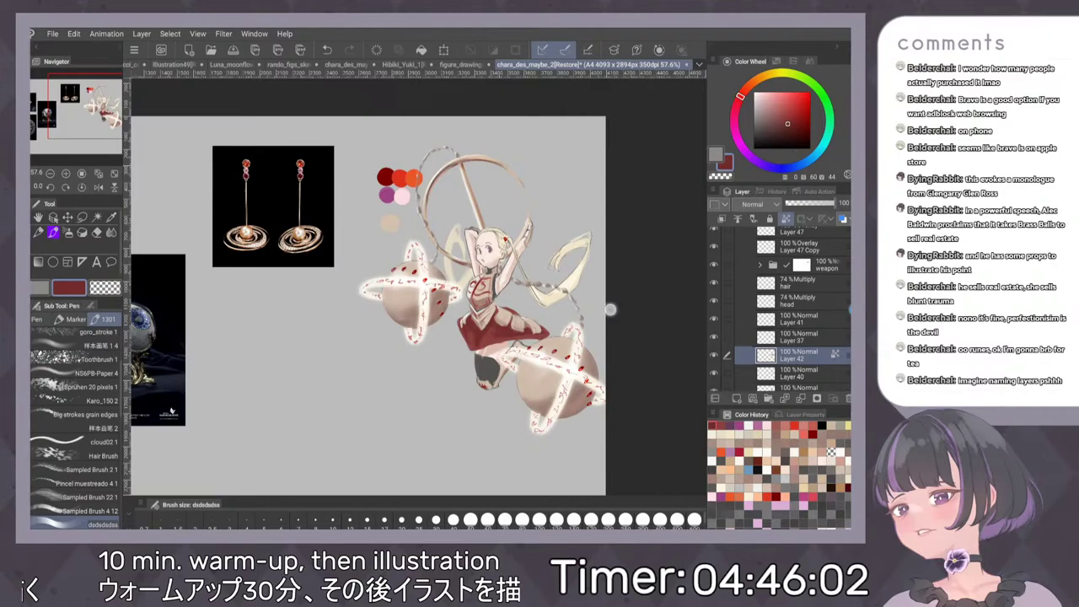
scroll(593, 288, "up", 1)
key("h")
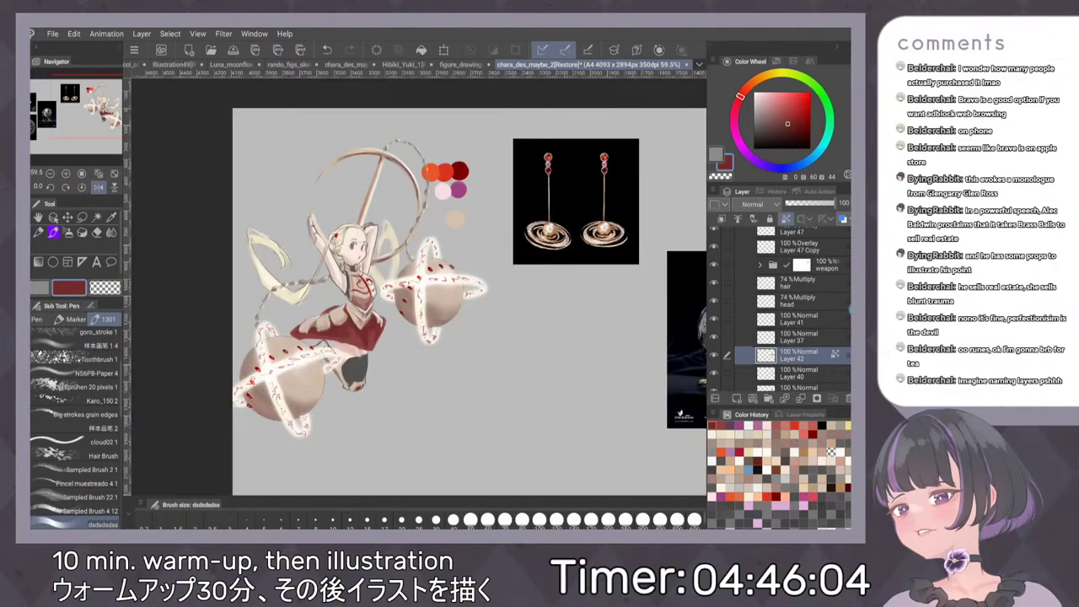
key("h")
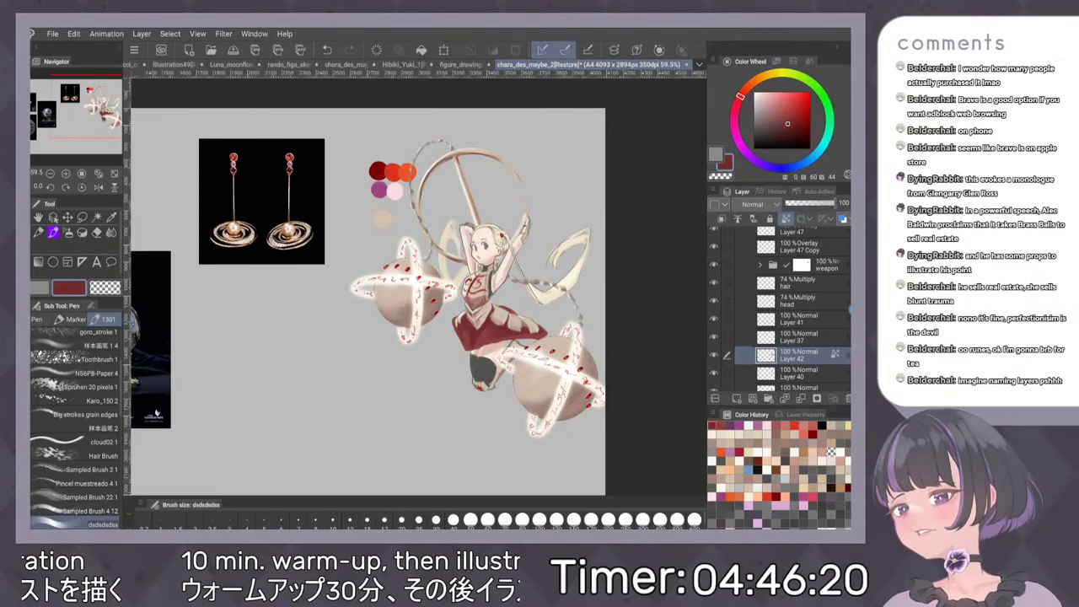
Select the palette swatch layer (Layer 36) and move the swatches up and slightly left, away from the weapon
scroll(780, 307, "up", 3)
scroll(780, 308, "down", 5)
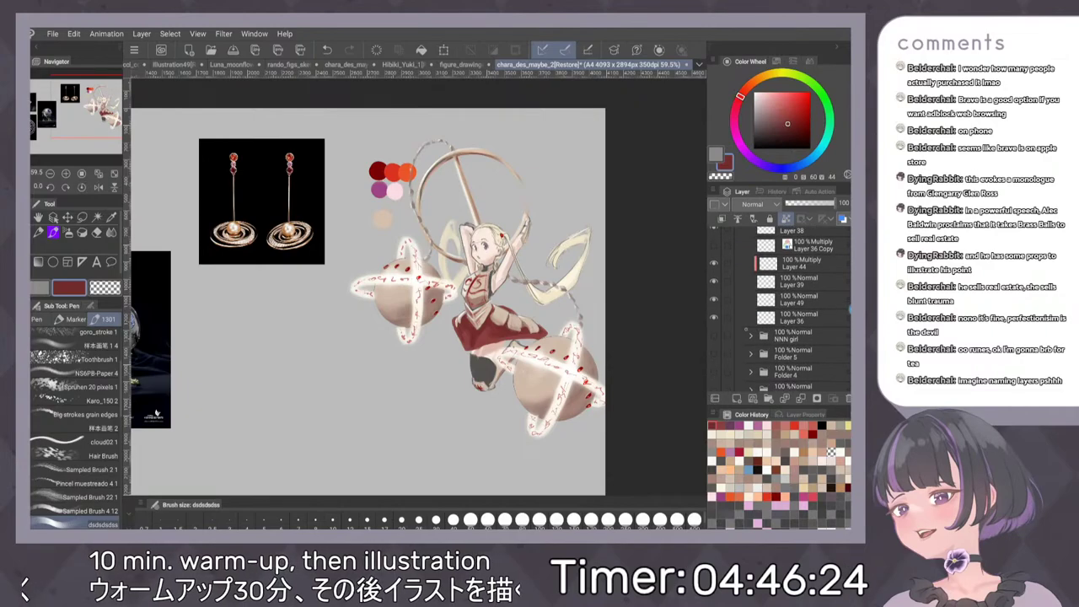
left_click(795, 318)
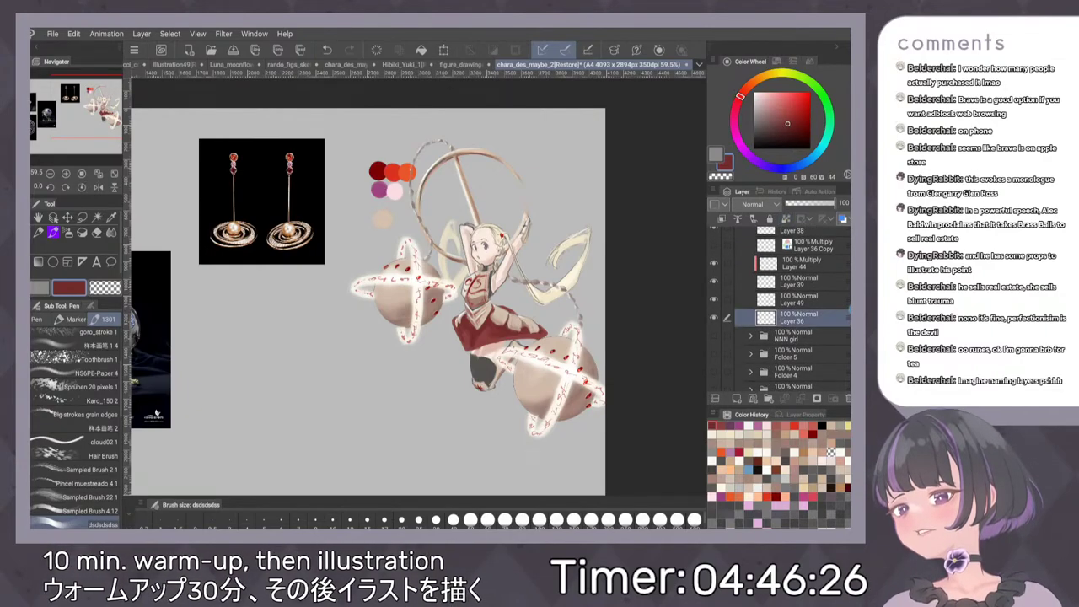
key("k")
left_click_drag(392, 182, 385, 141)
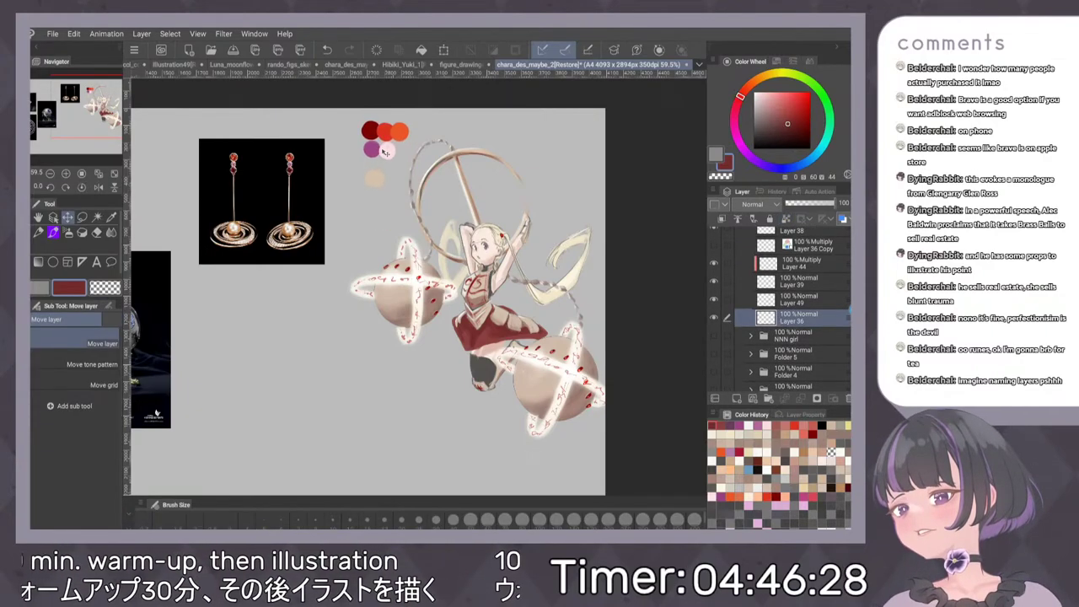
Select the earring reference image and move it to the empty area below the weapon's left sphere
key("d")
left_click(261, 203)
left_click_drag(554, 290, 539, 268)
scroll(155, 408, "down", 1)
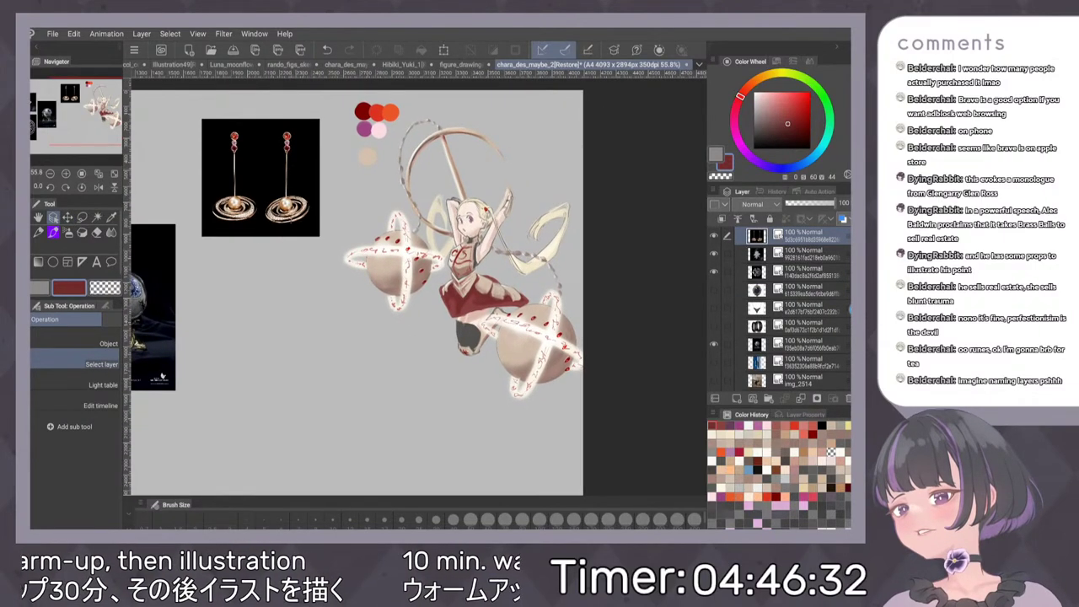
key("k")
left_click_drag(297, 175, 415, 379)
scroll(536, 322, "up", 1)
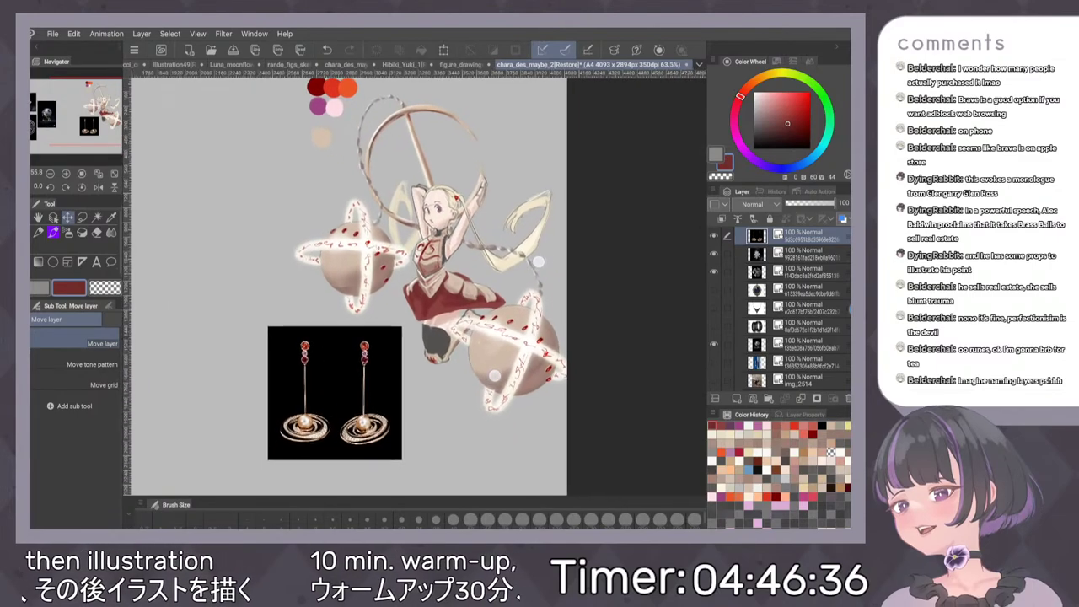
scroll(536, 323, "down", 2)
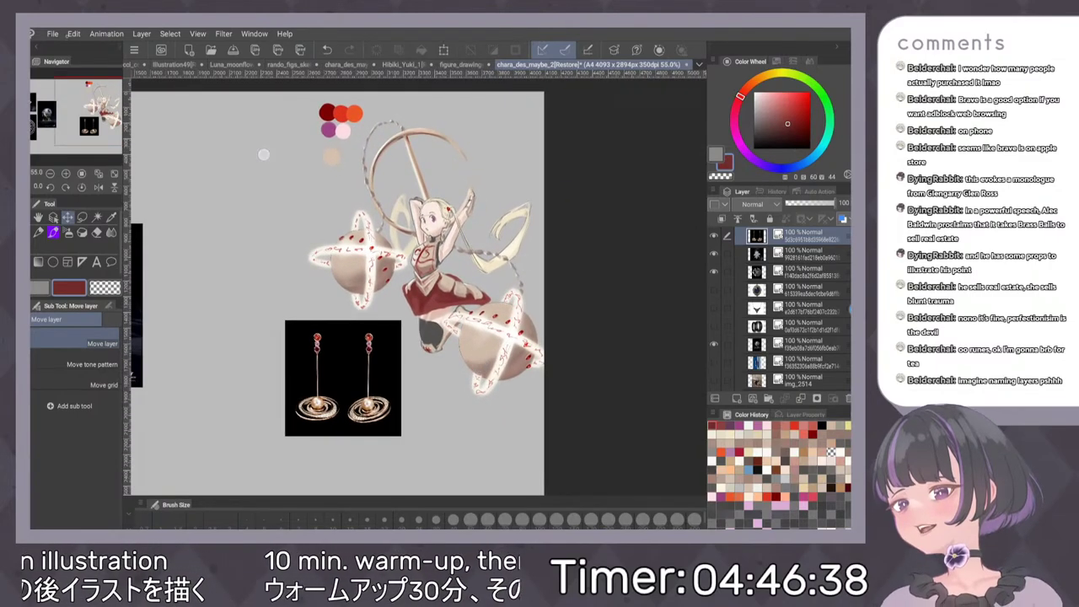
Try cropping the canvas to a 1865 x 2216 px rectangular selection around the character, swatches and earring reference, and undo the crop
left_click(53, 34)
left_click(90, 114)
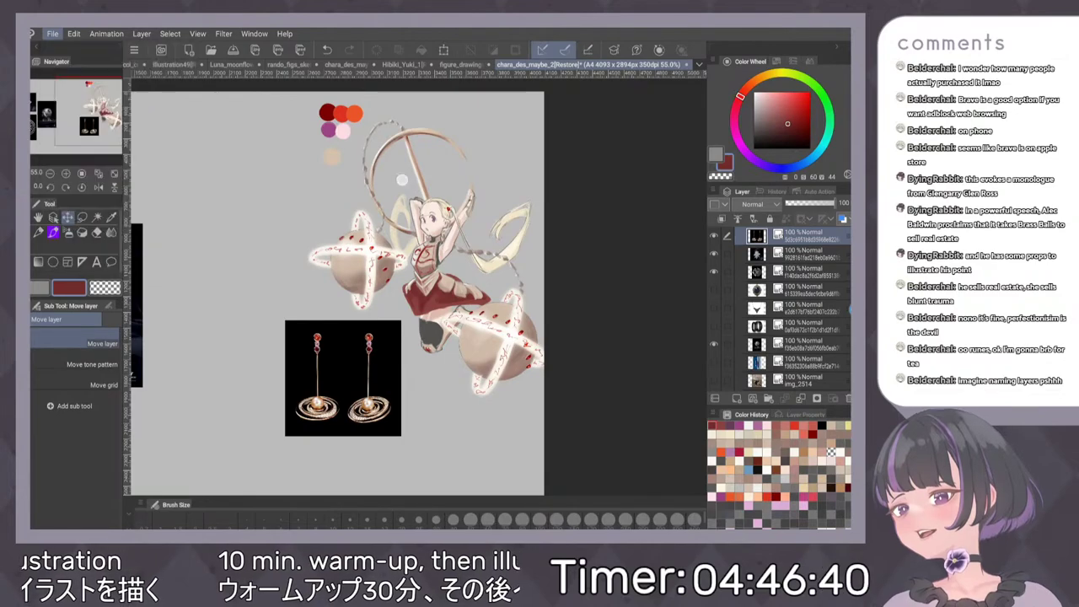
key("m")
key("k")
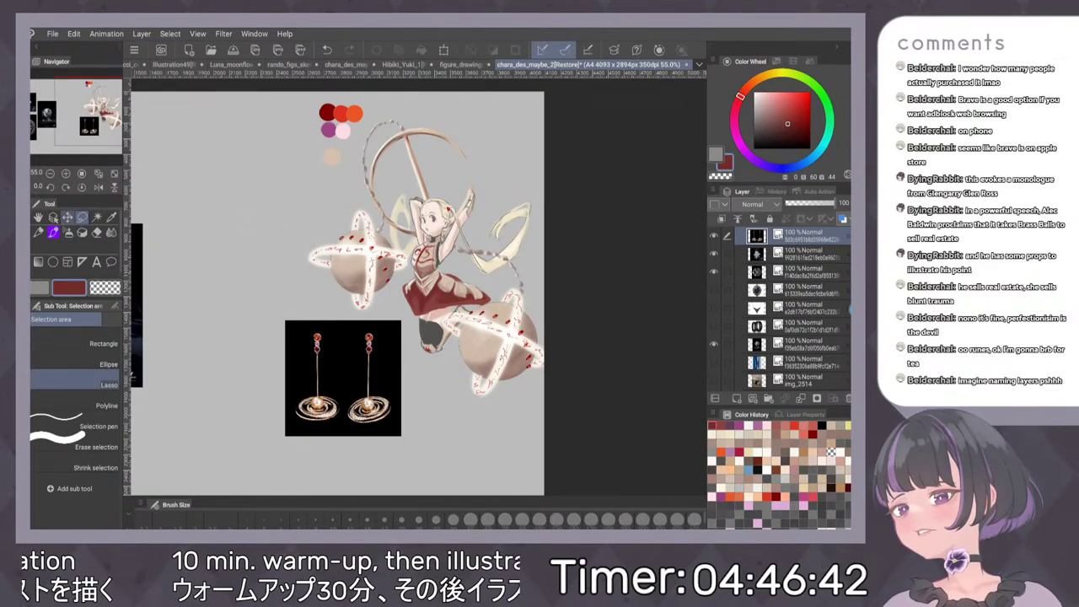
left_click(92, 339)
scroll(528, 346, "down", 1)
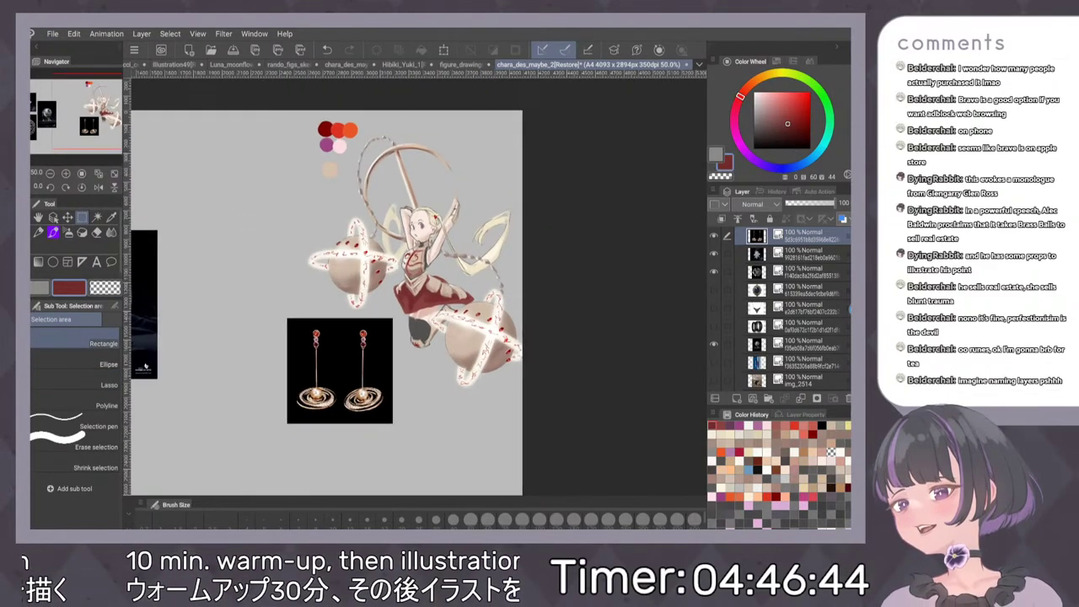
left_click_drag(256, 115, 522, 433)
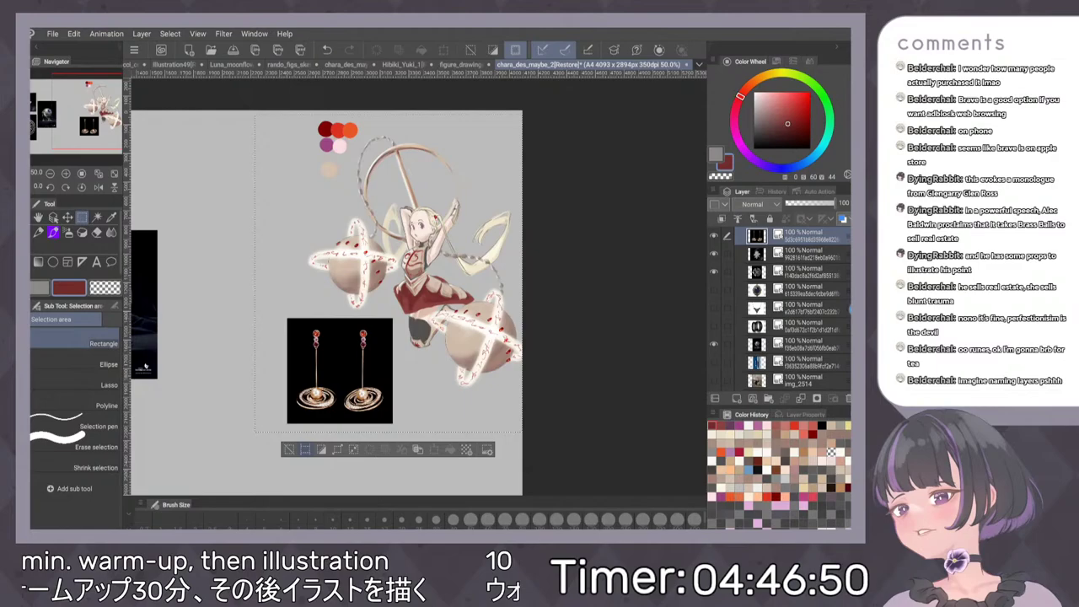
left_click(305, 450)
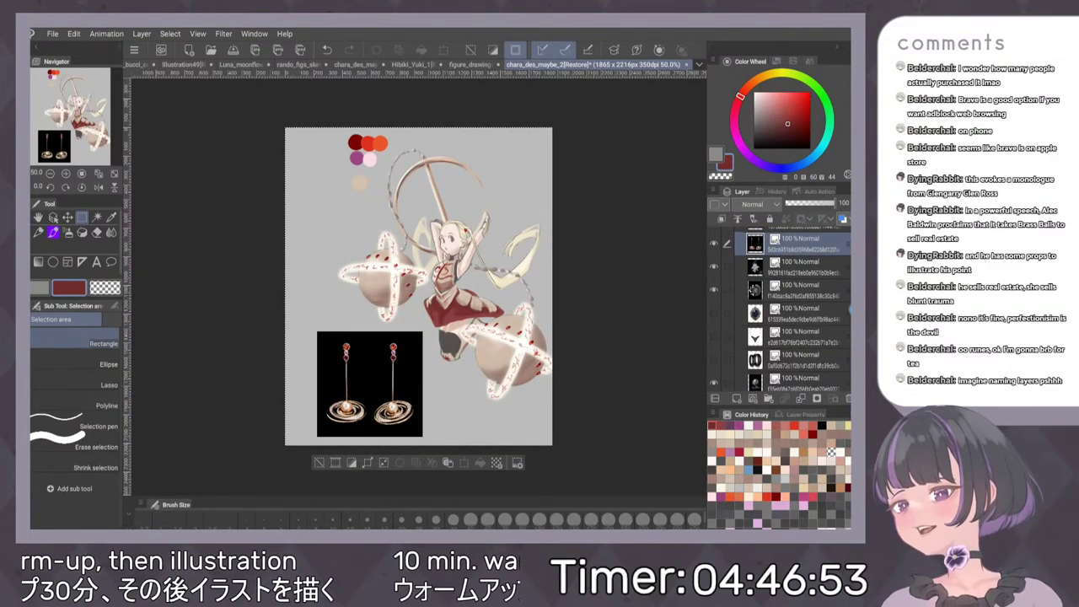
key("ctrl+z")
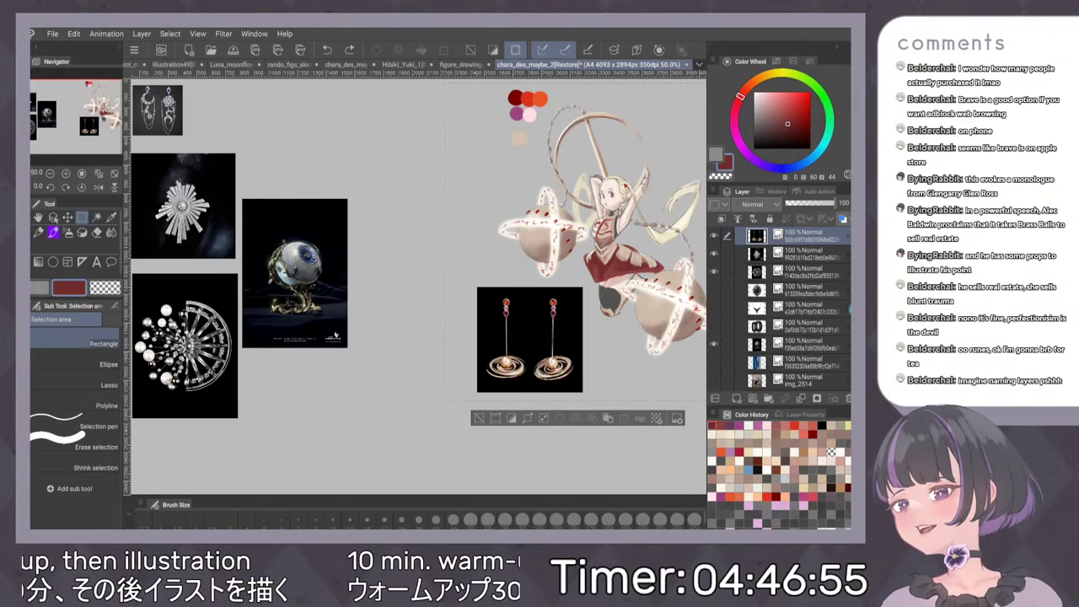
Crop the canvas to a tighter 1673 x 2225 px rectangular selection around the character, palette swatches and earring reference
scroll(352, 141, "down", 2)
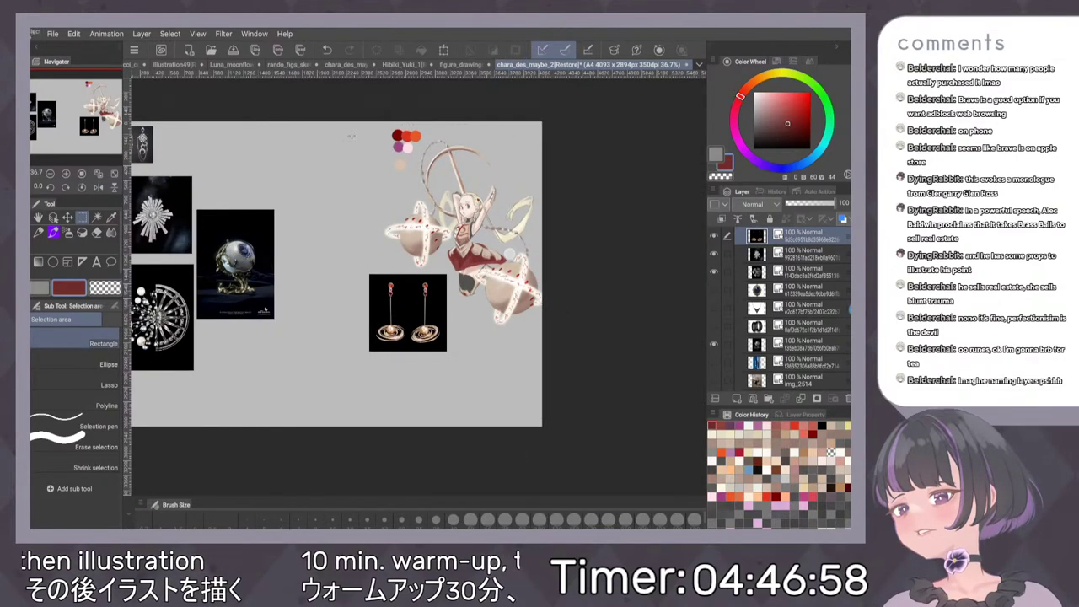
left_click_drag(358, 124, 374, 346)
key("ctrl+z")
left_click_drag(365, 124, 542, 358)
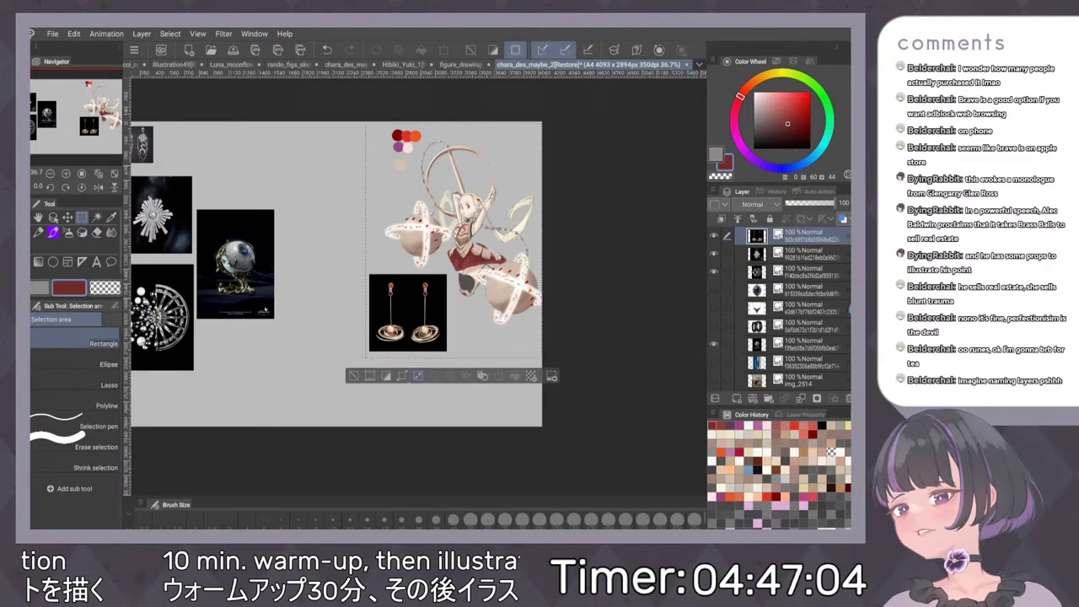
left_click(370, 375)
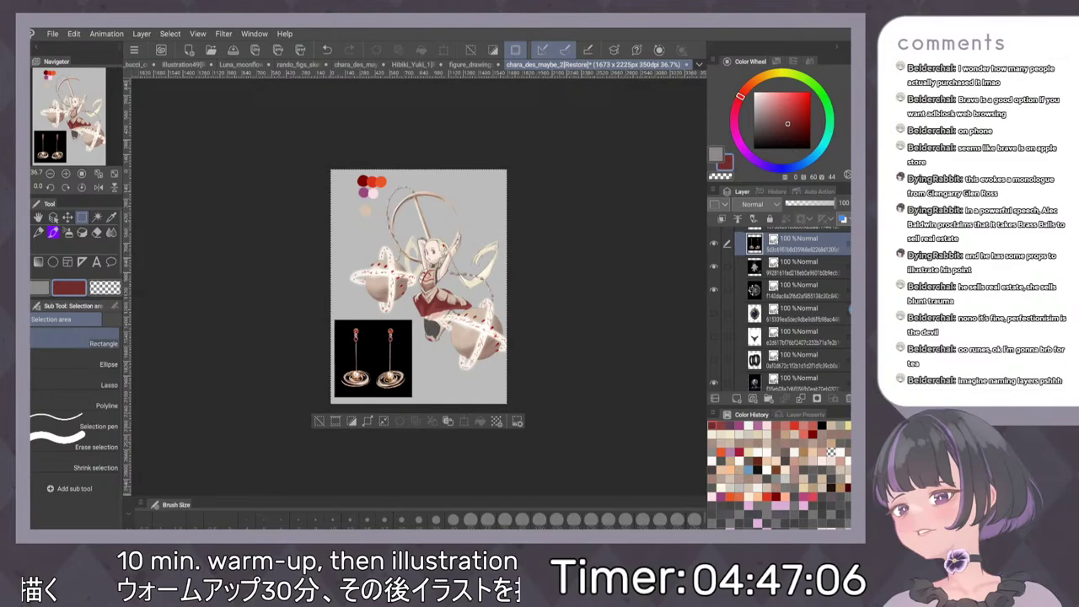
scroll(568, 270, "up", 5)
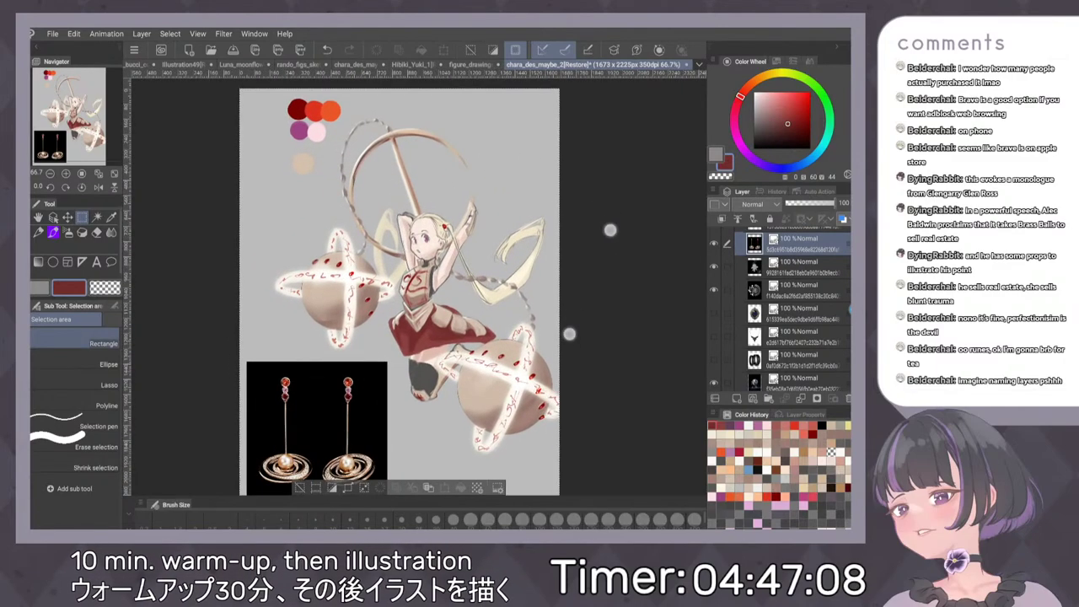
scroll(596, 252, "down", 1)
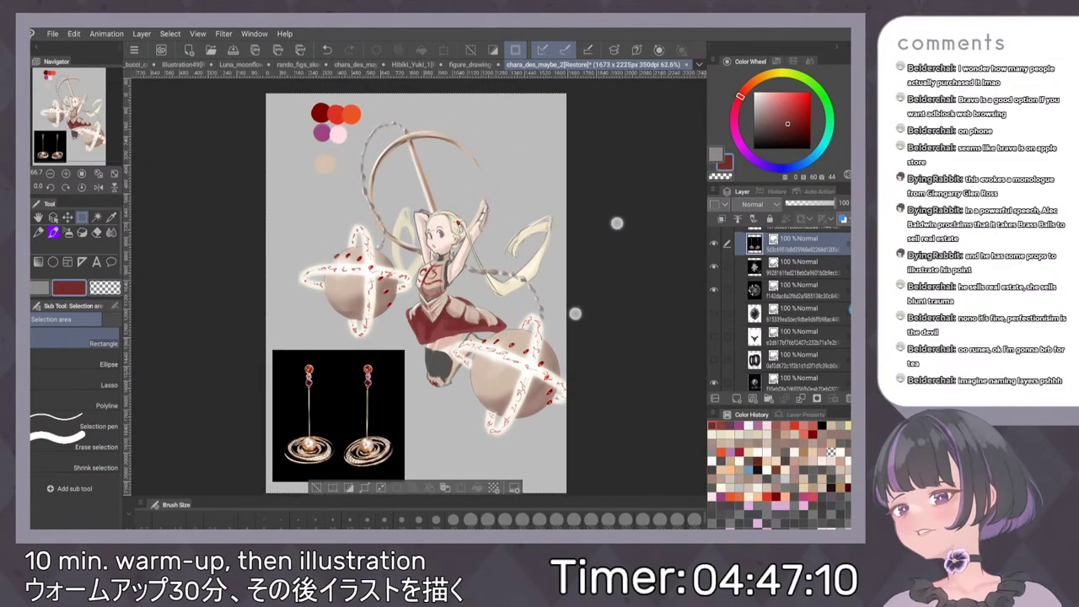